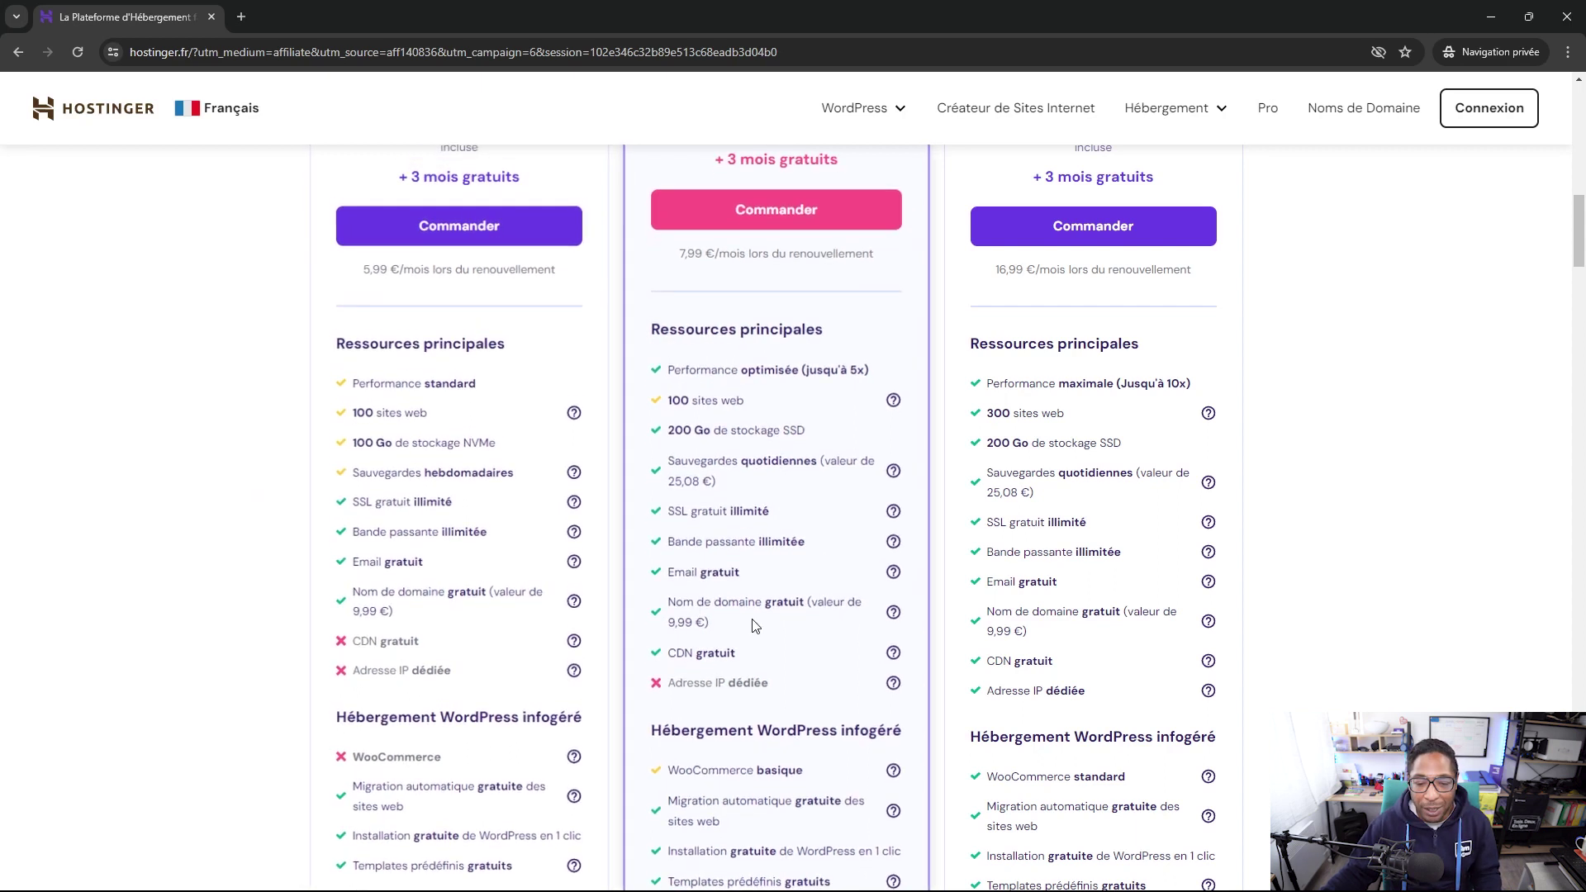
Order the Cloud Startup hosting plan from the Hostinger plan comparison
scroll(1336, 496, up, 5)
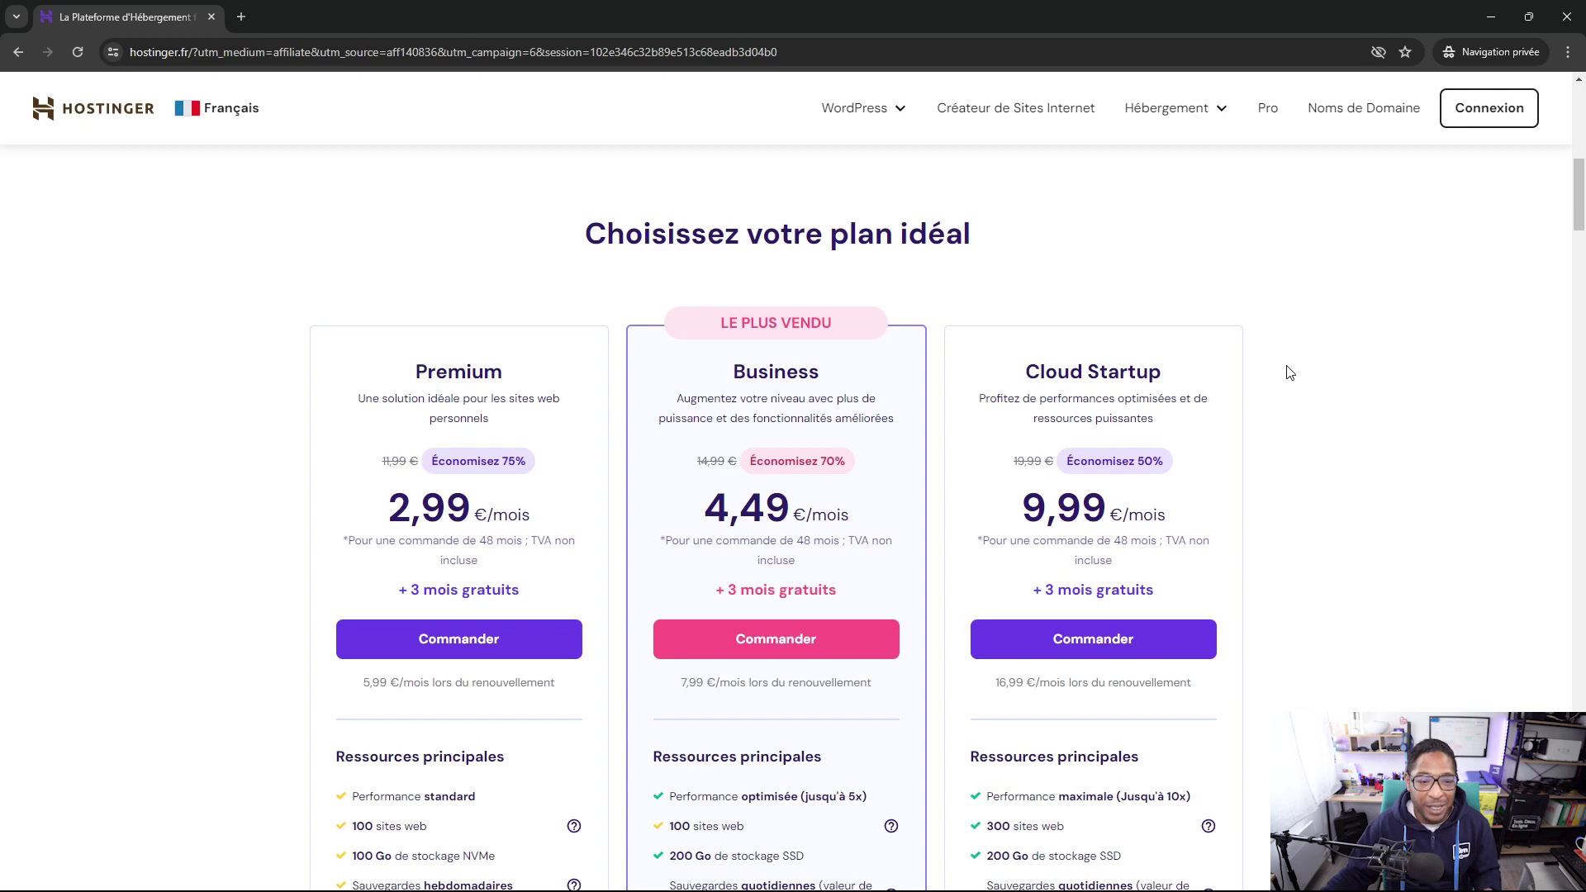
click(1095, 625)
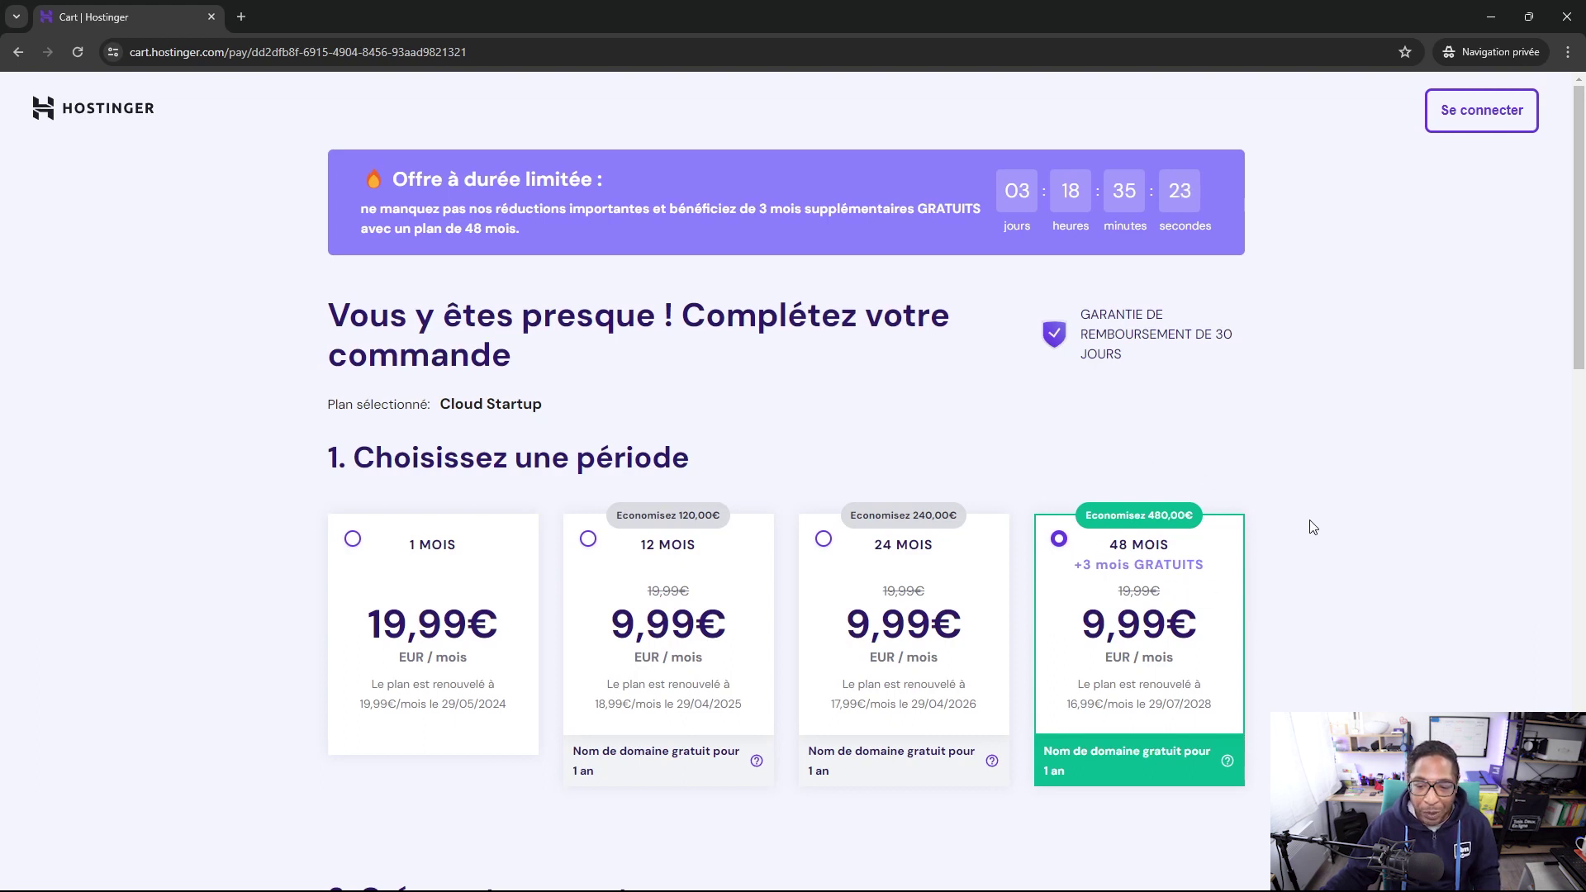
Review the cart's billing periods, account creation options, payment methods, billing fields and order total
scroll(1159, 442, down, 1)
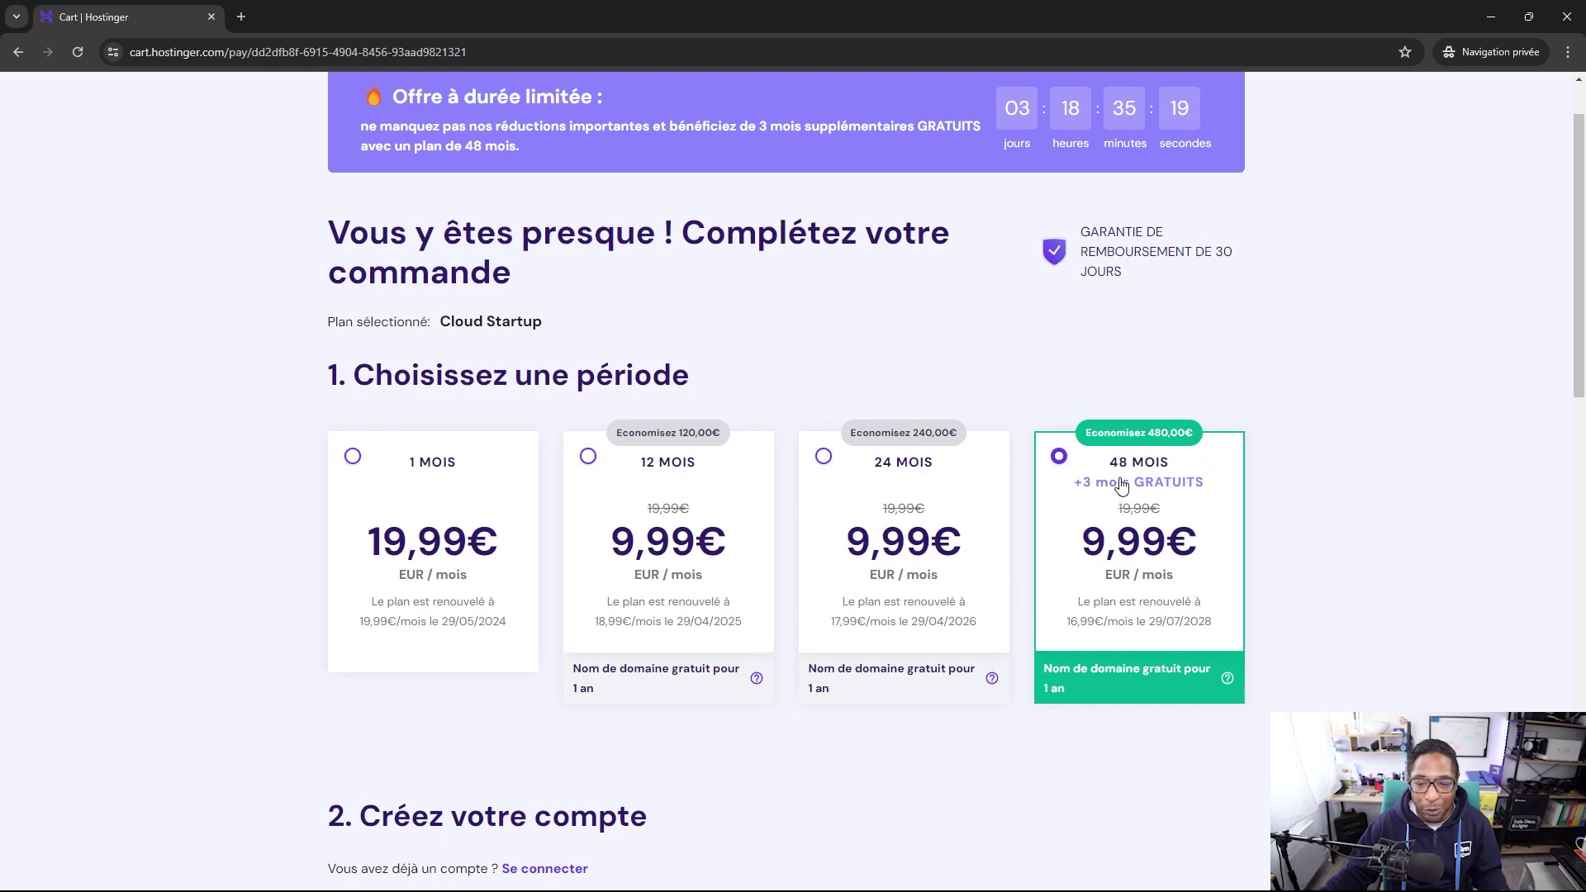
scroll(1276, 447, down, 3)
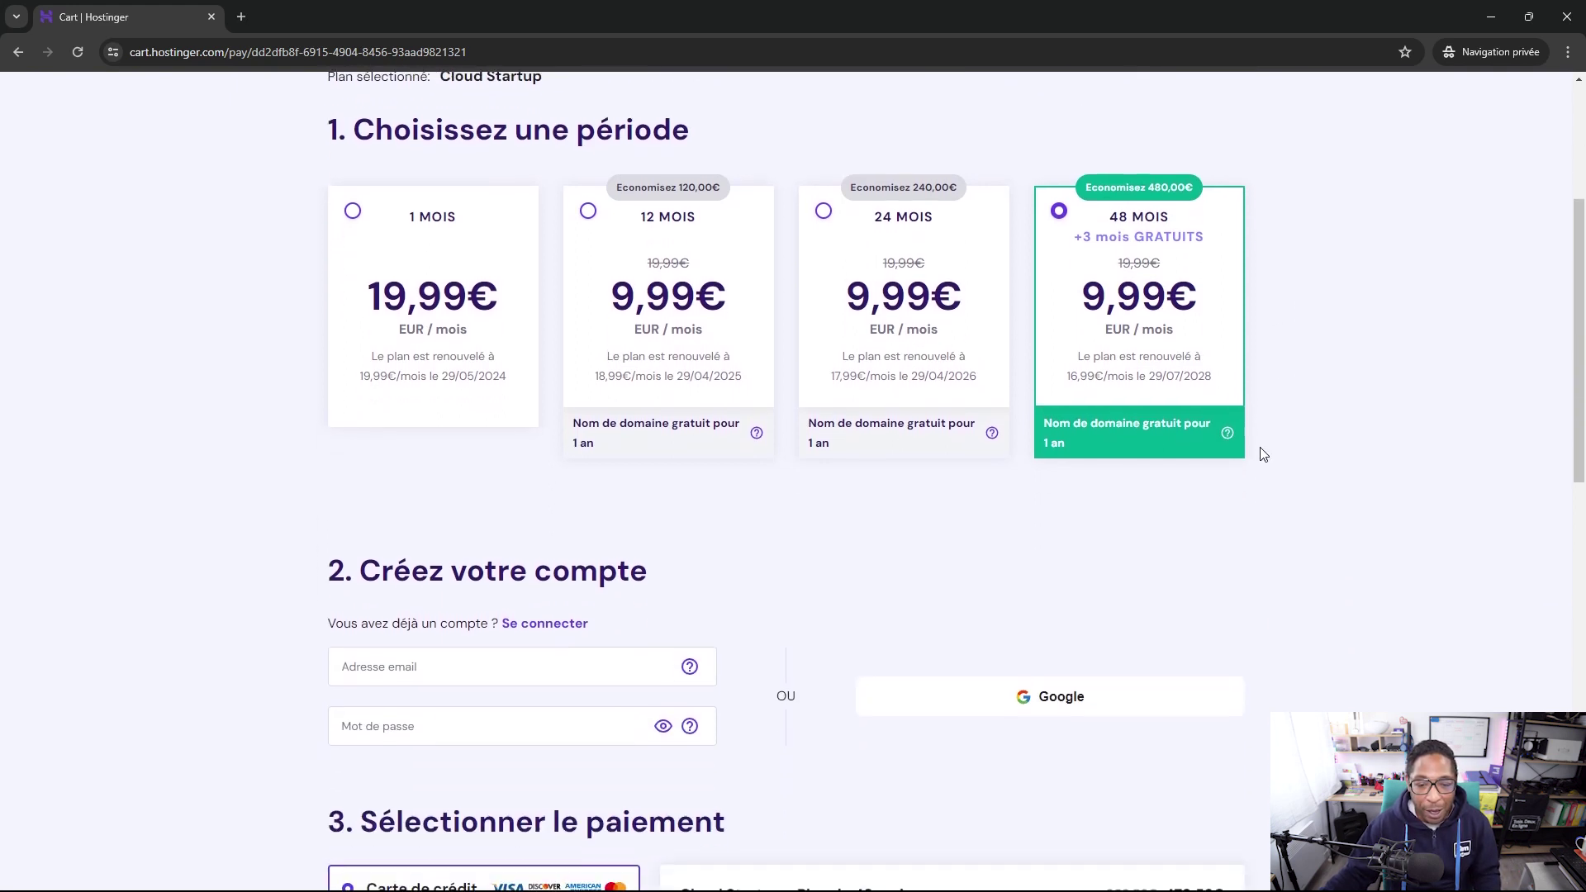
scroll(1264, 455, down, 1)
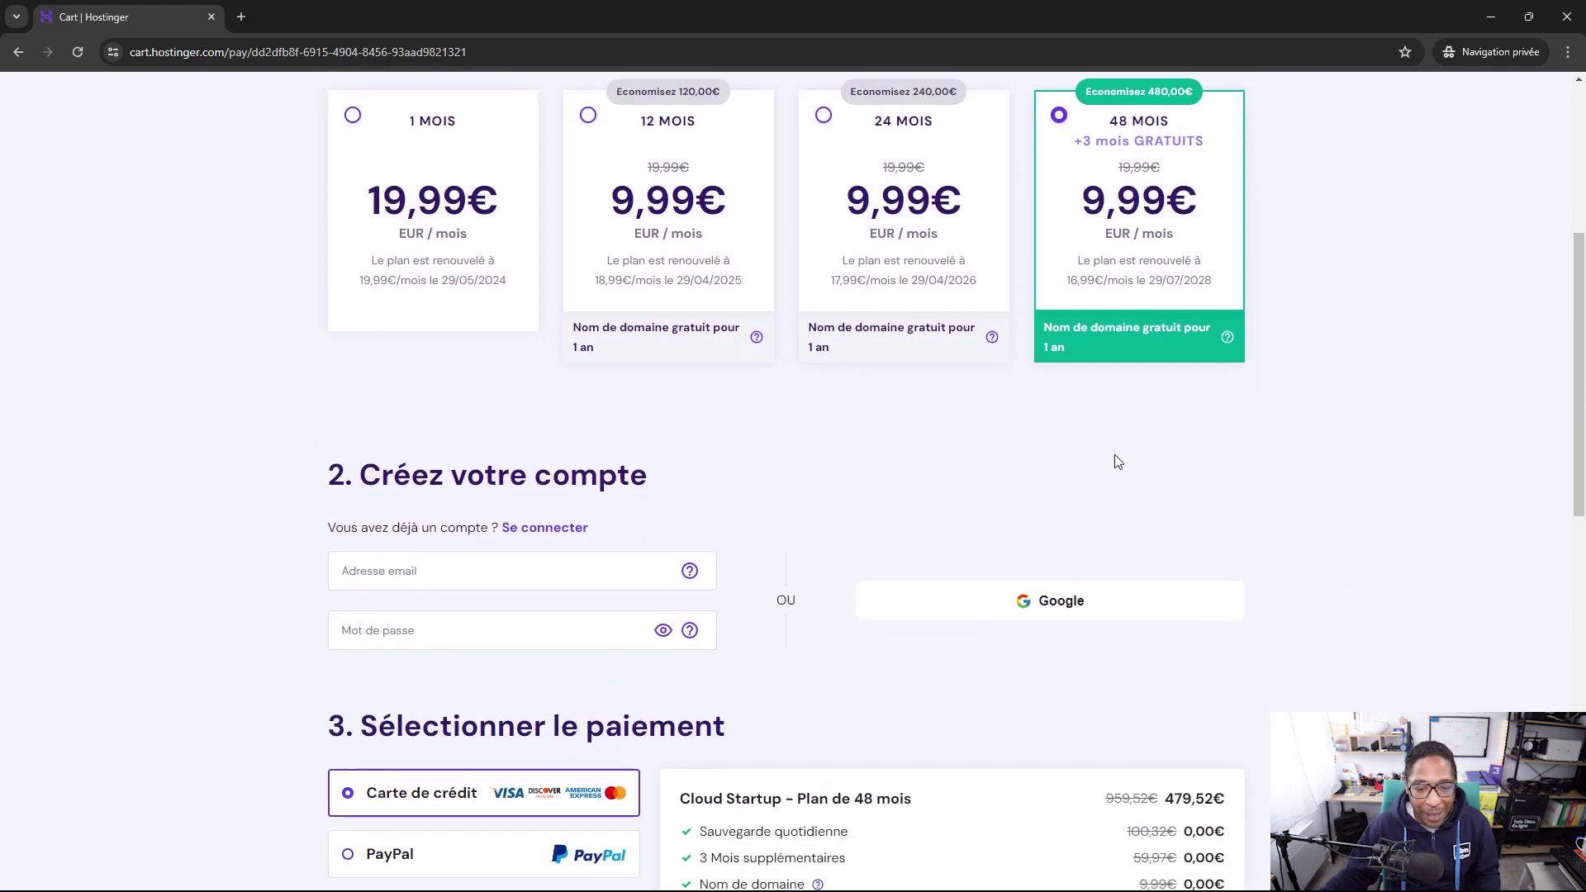
scroll(1116, 458, down, 2)
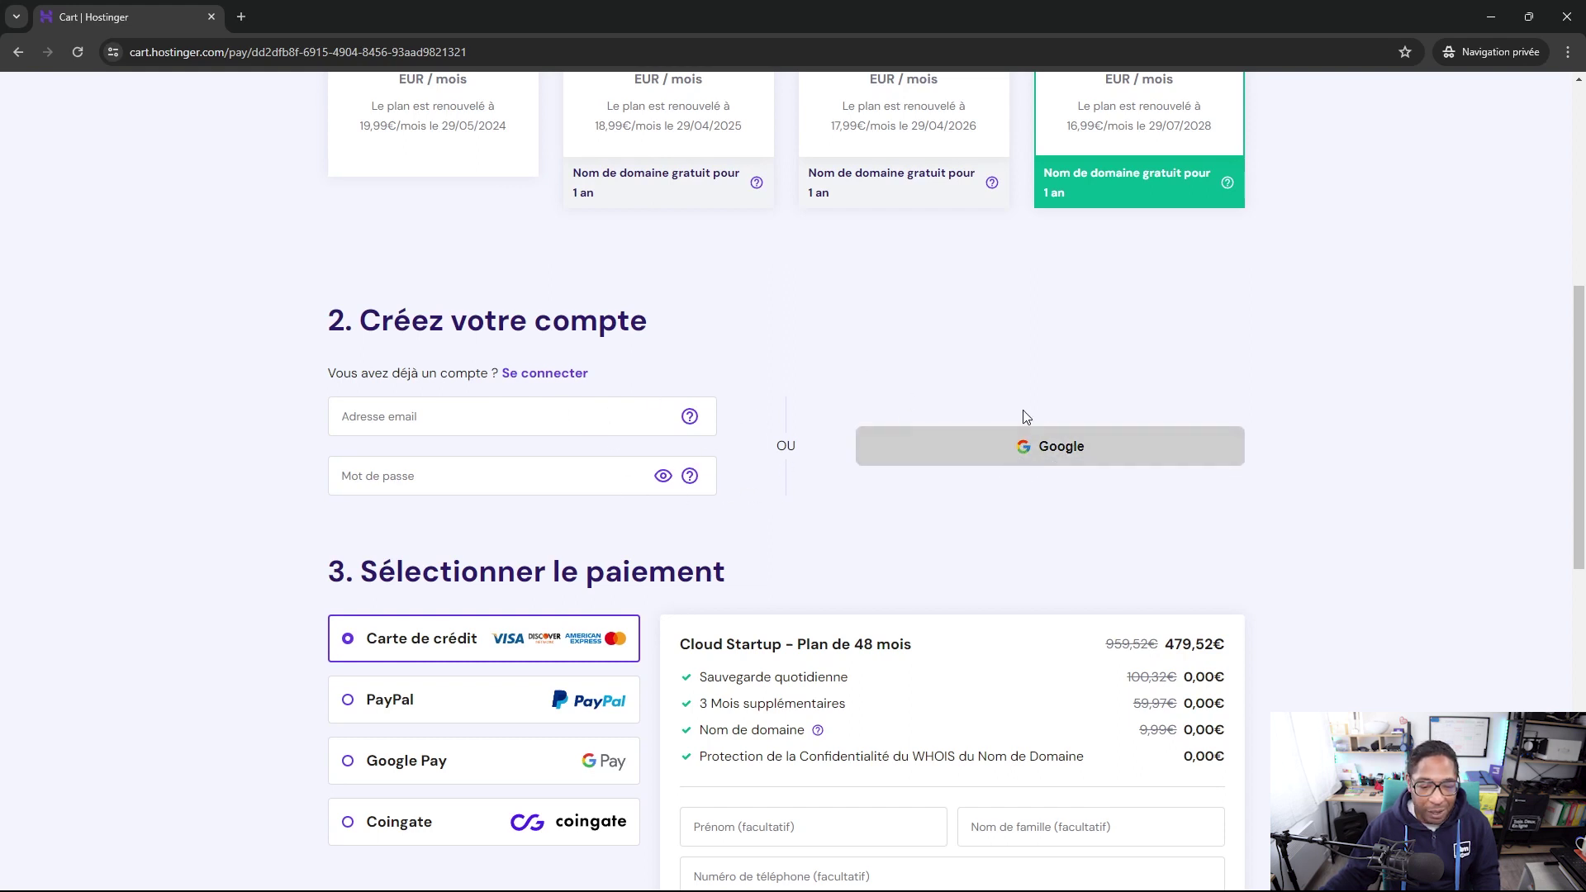
scroll(1017, 420, down, 3)
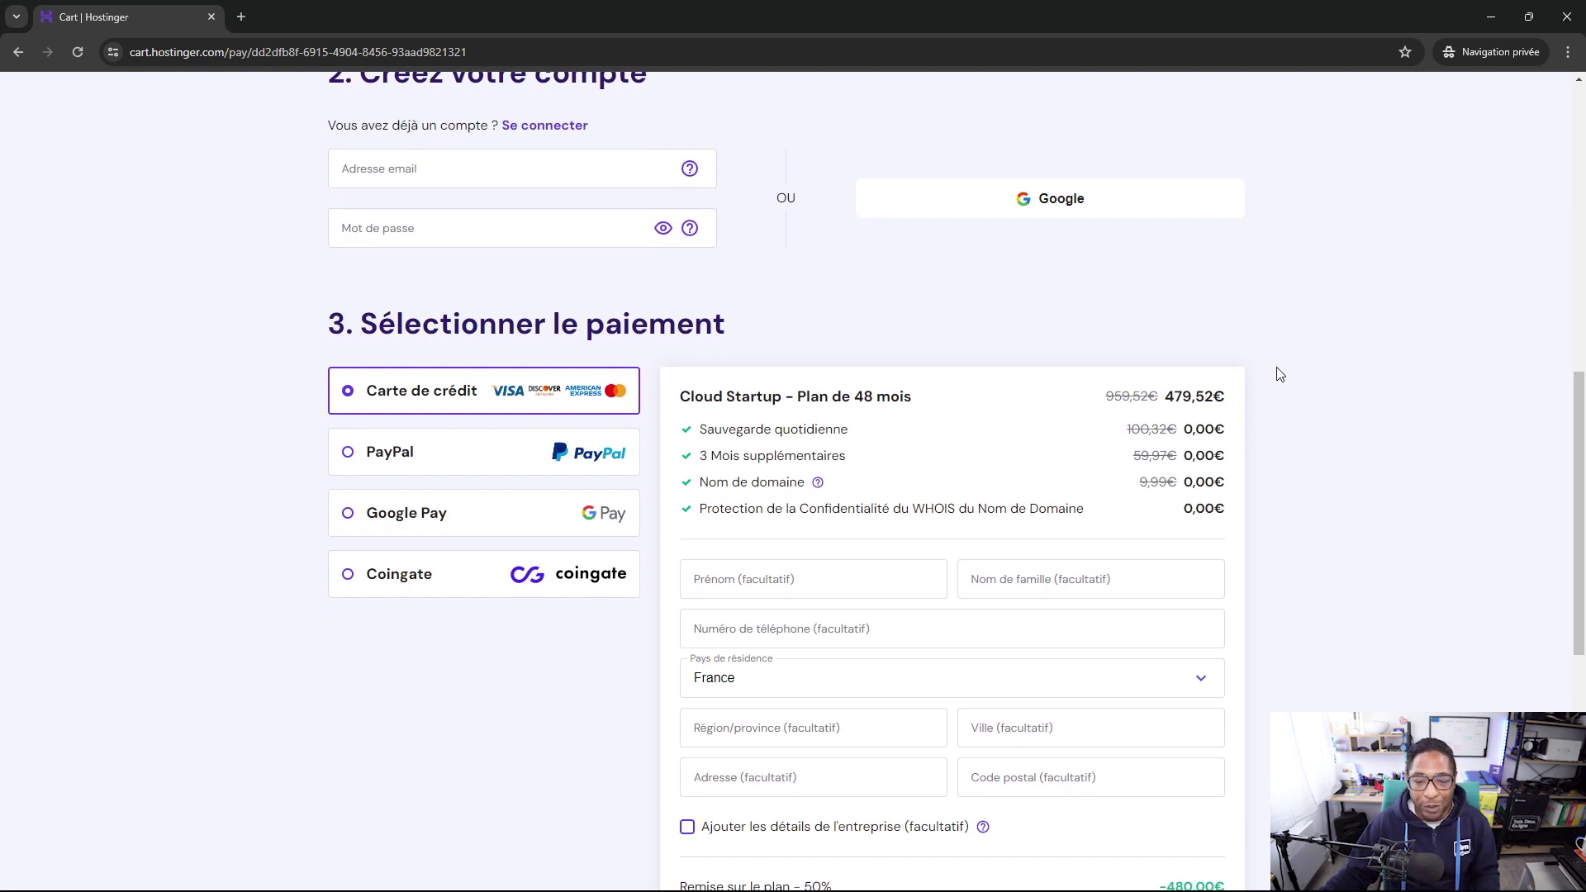
scroll(1281, 372, down, 1)
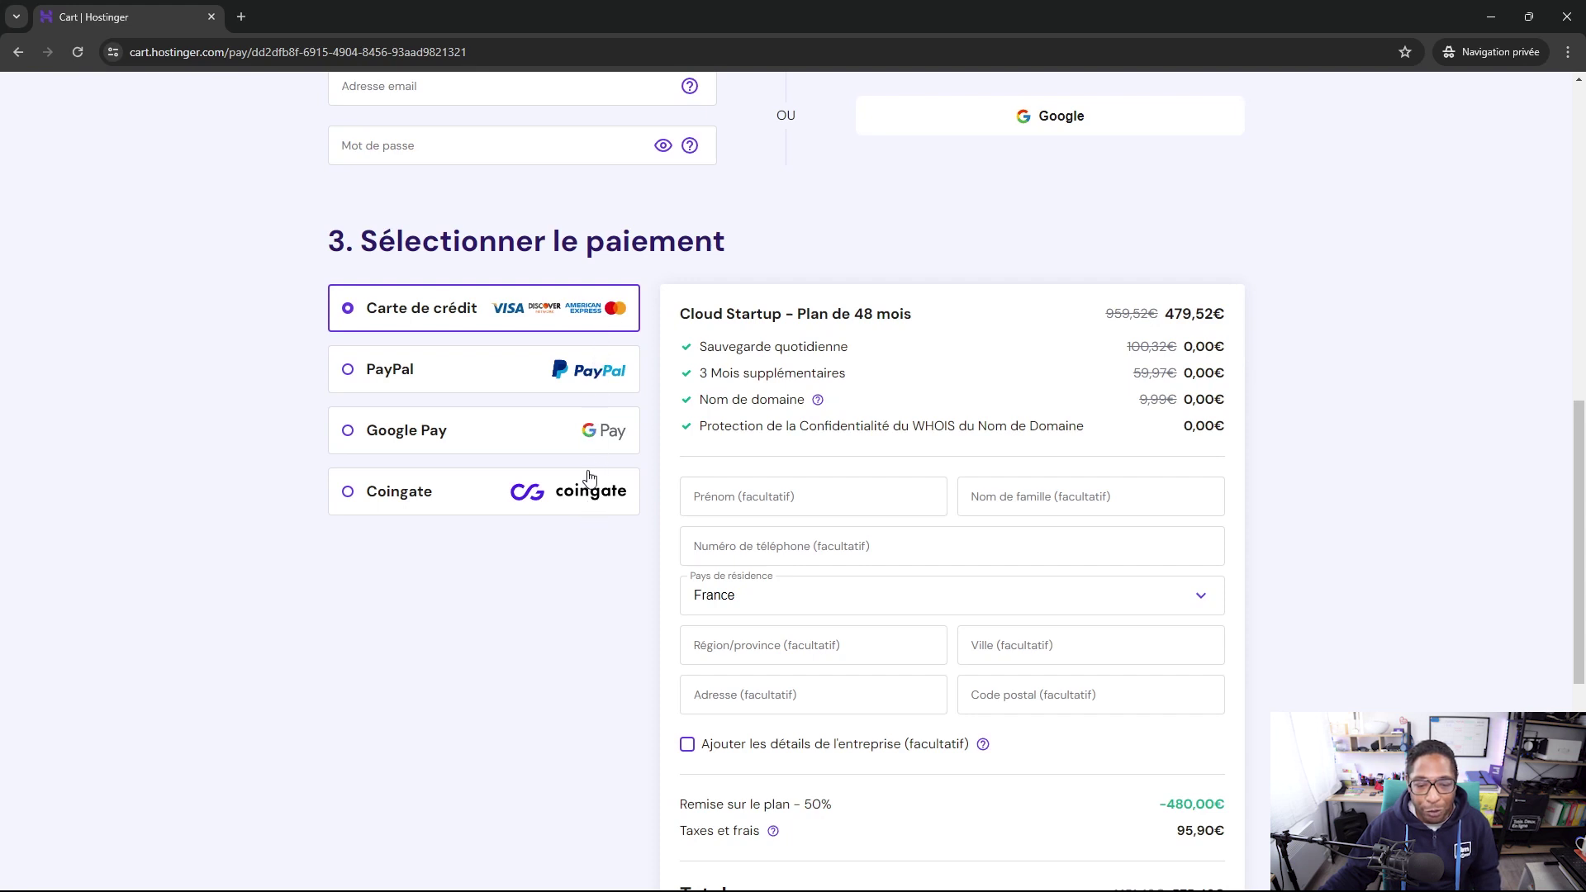
scroll(1286, 438, down, 2)
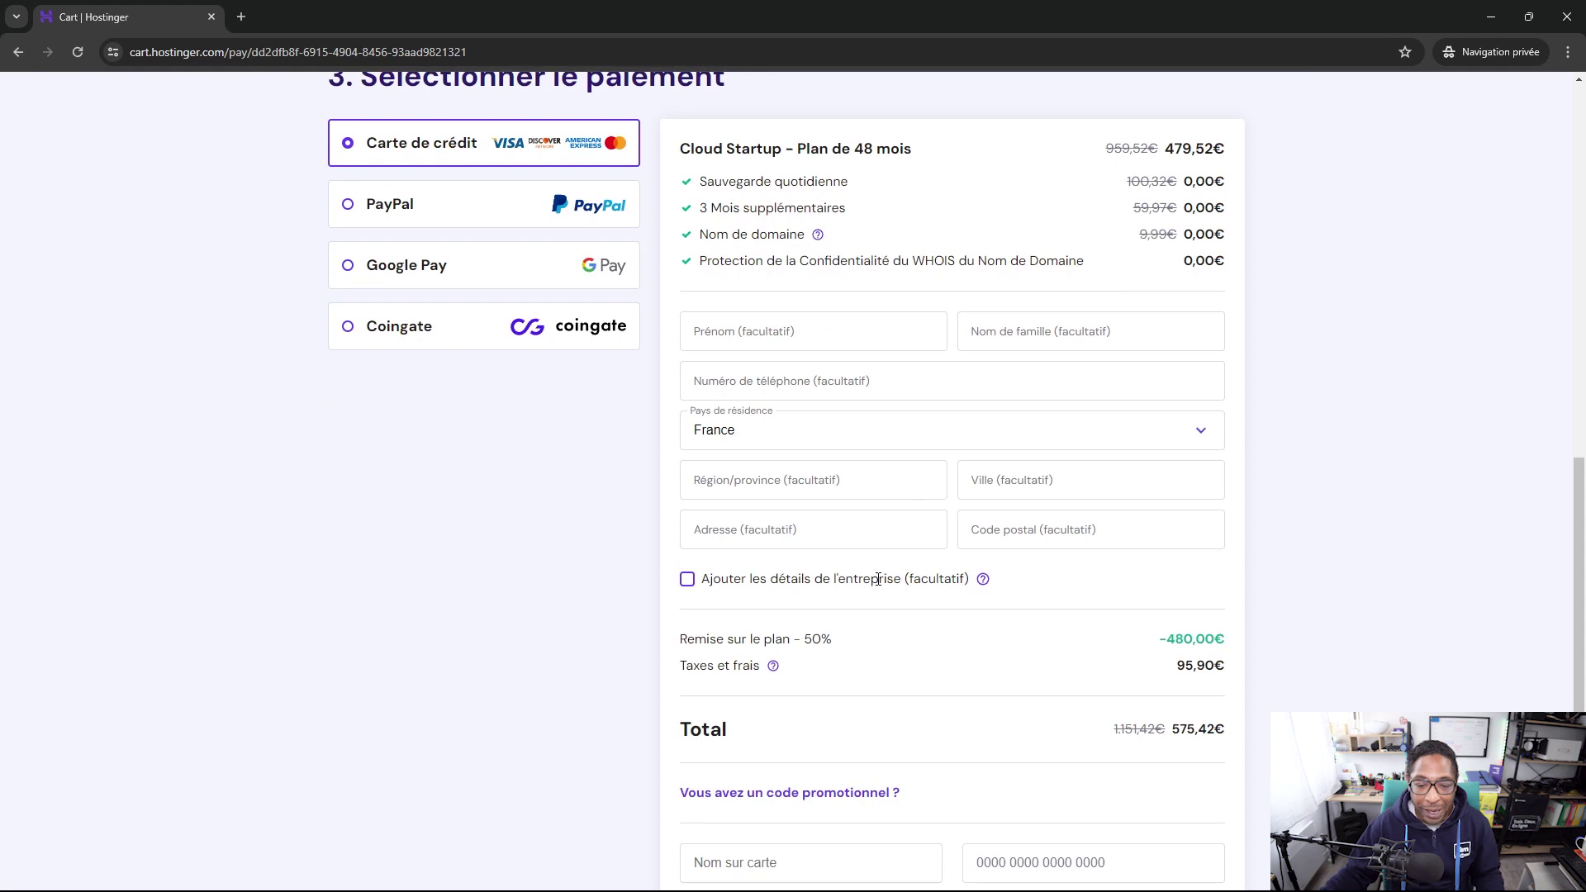
scroll(762, 657, down, 1)
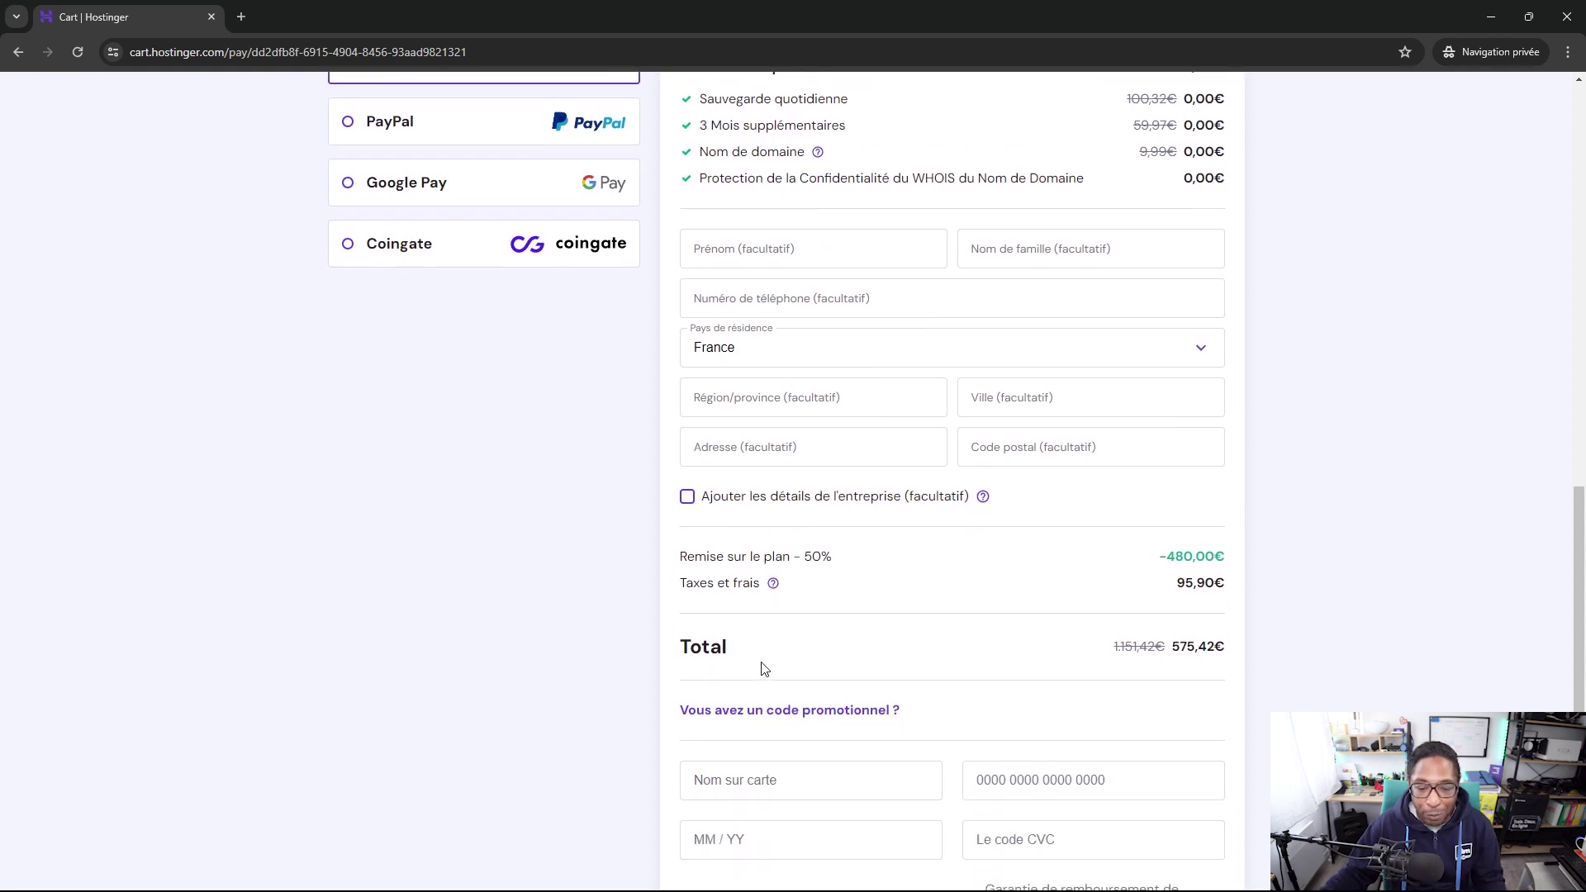
Apply the promo code COM64 to the Cloud Startup order and review the updated total and card payment section
click(756, 712)
click(792, 762)
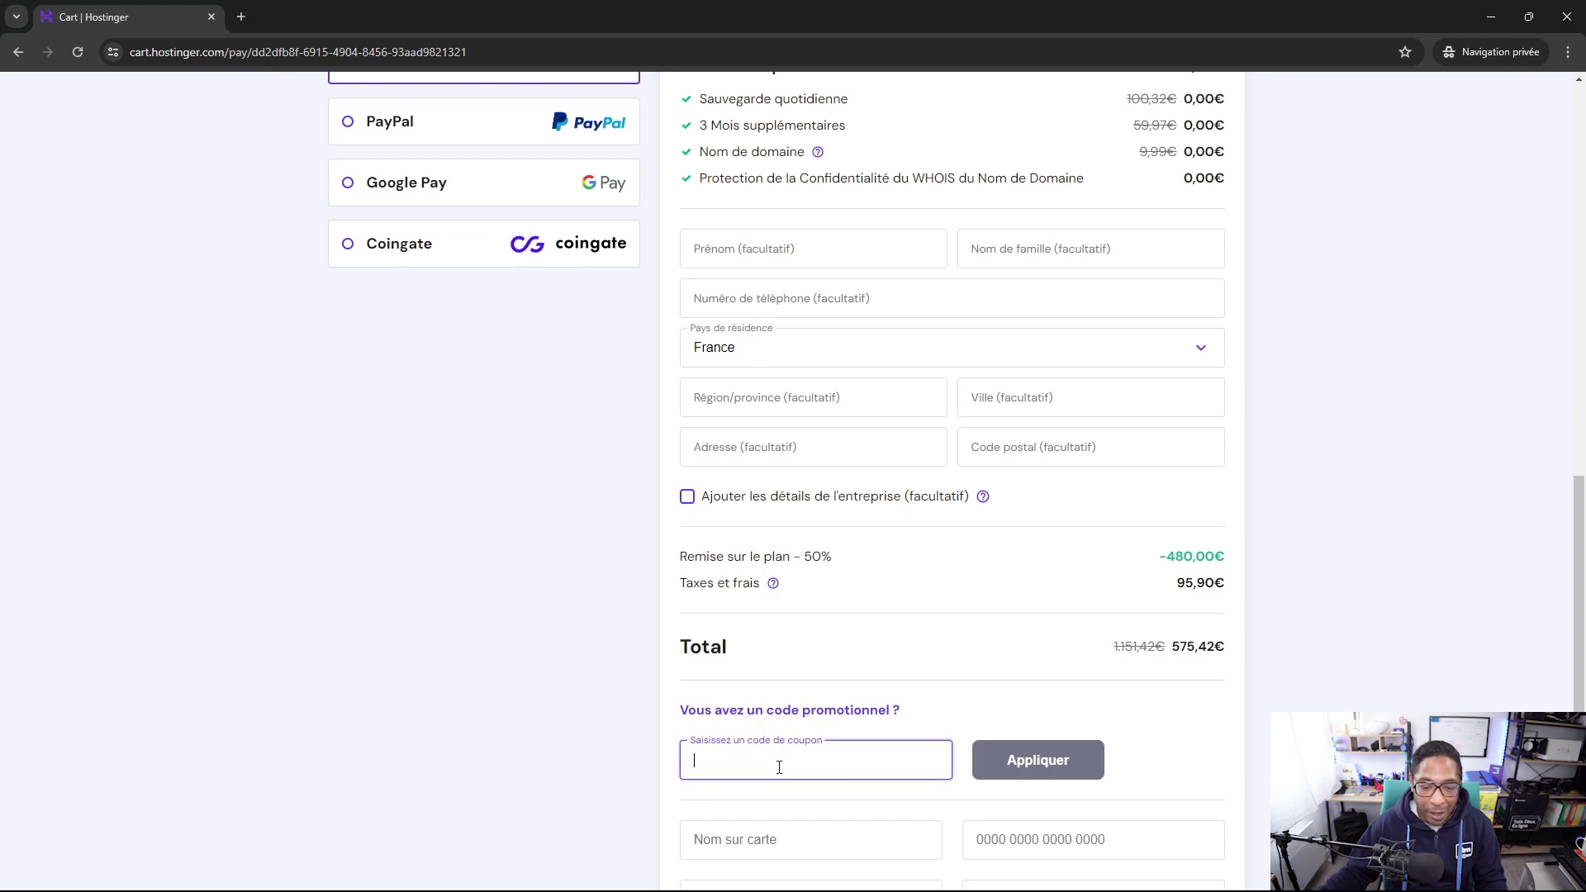
text(COM)
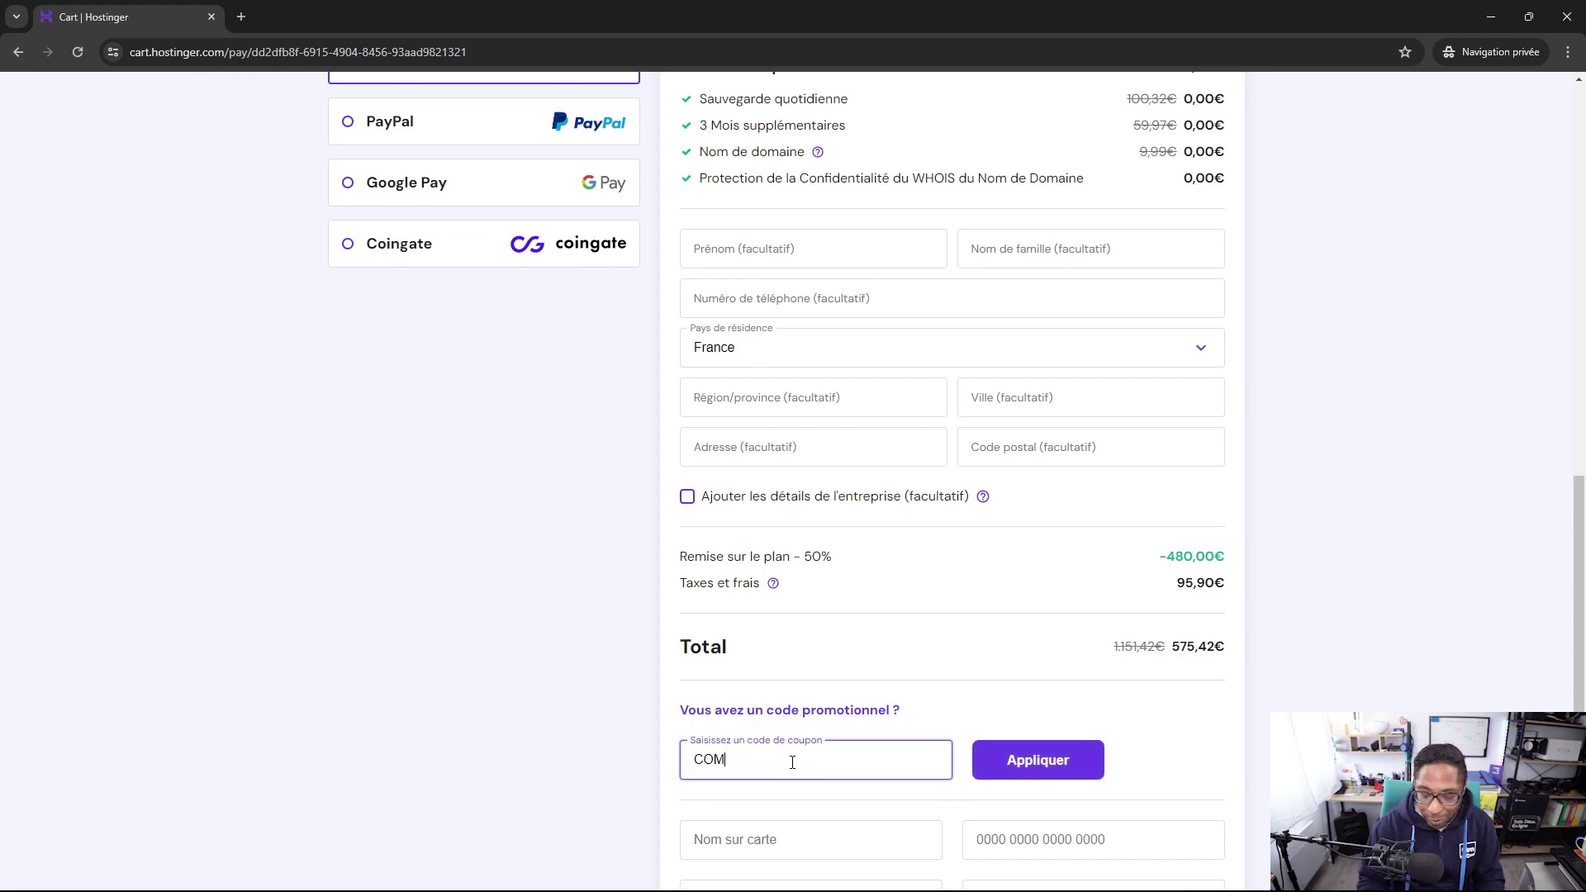
text(64)
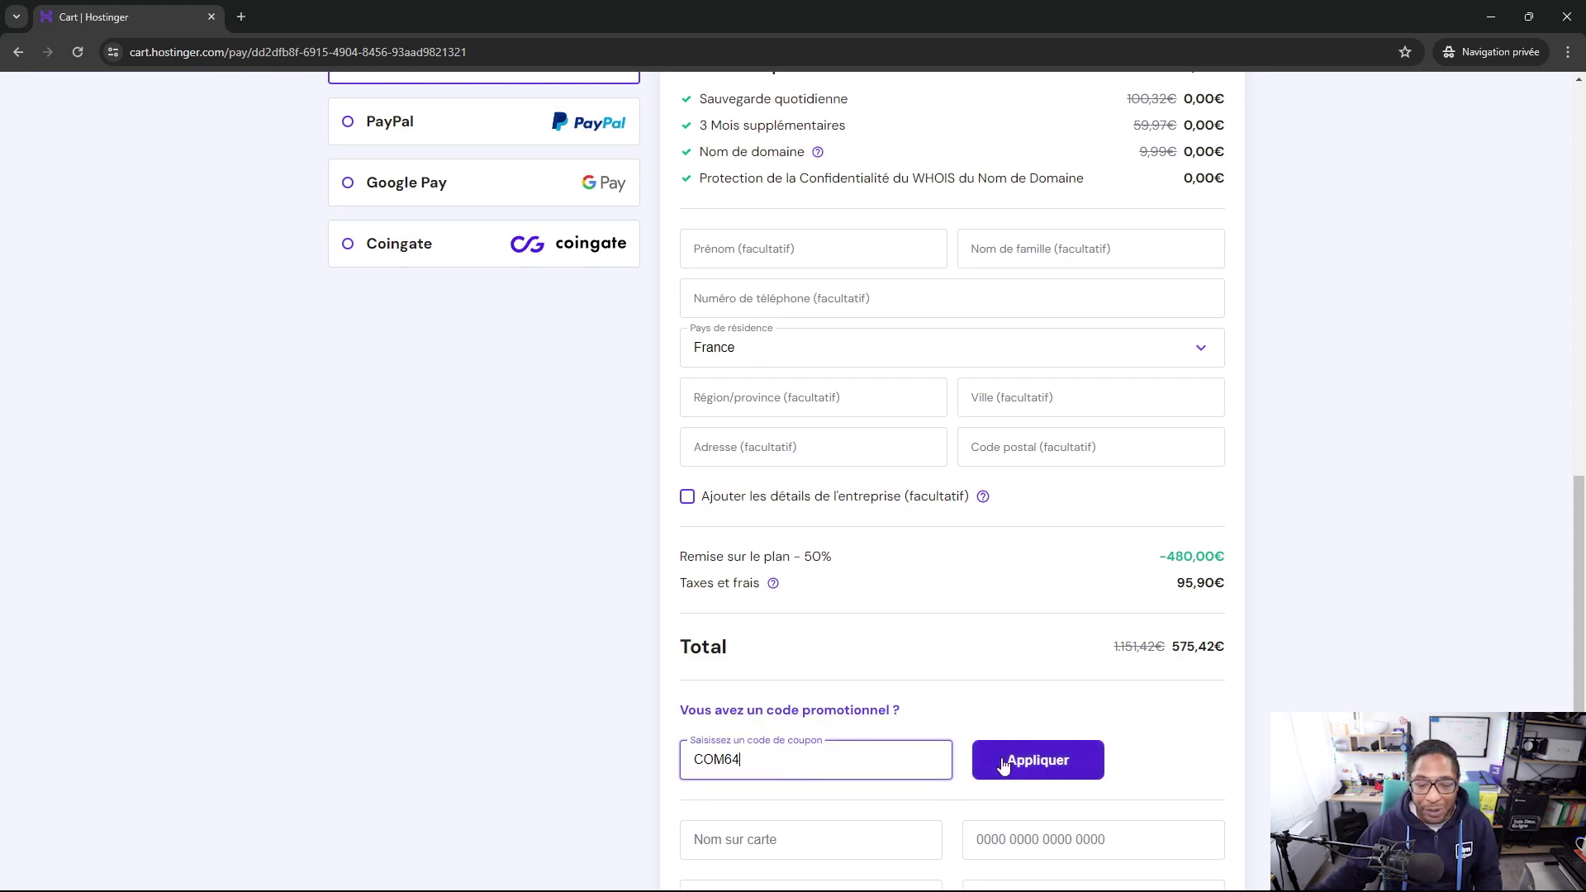
click(1033, 761)
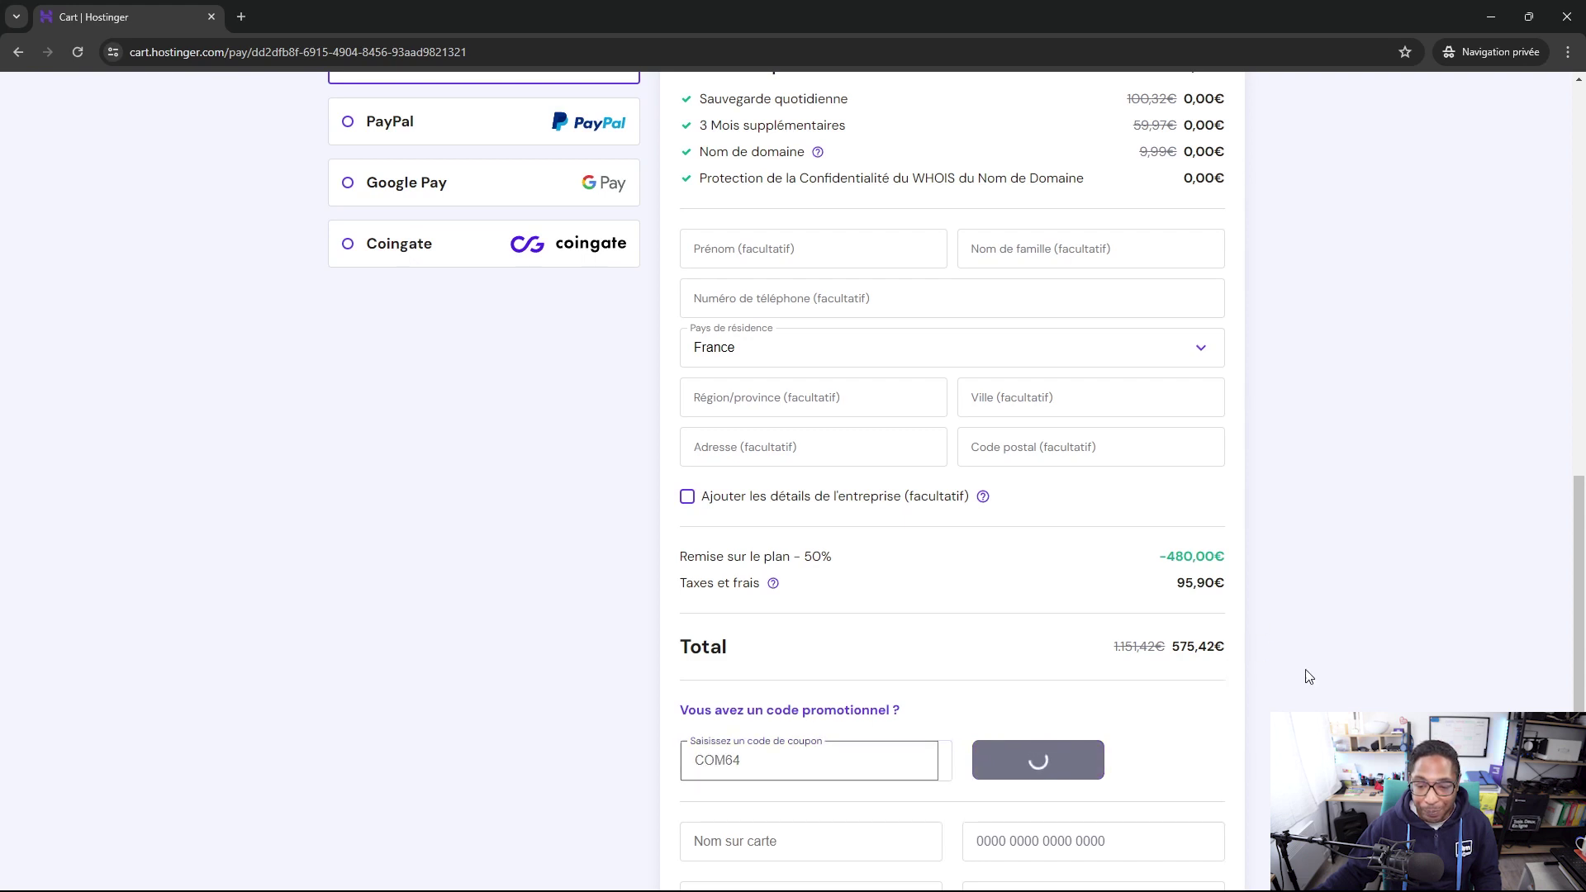
scroll(1296, 556, down, 2)
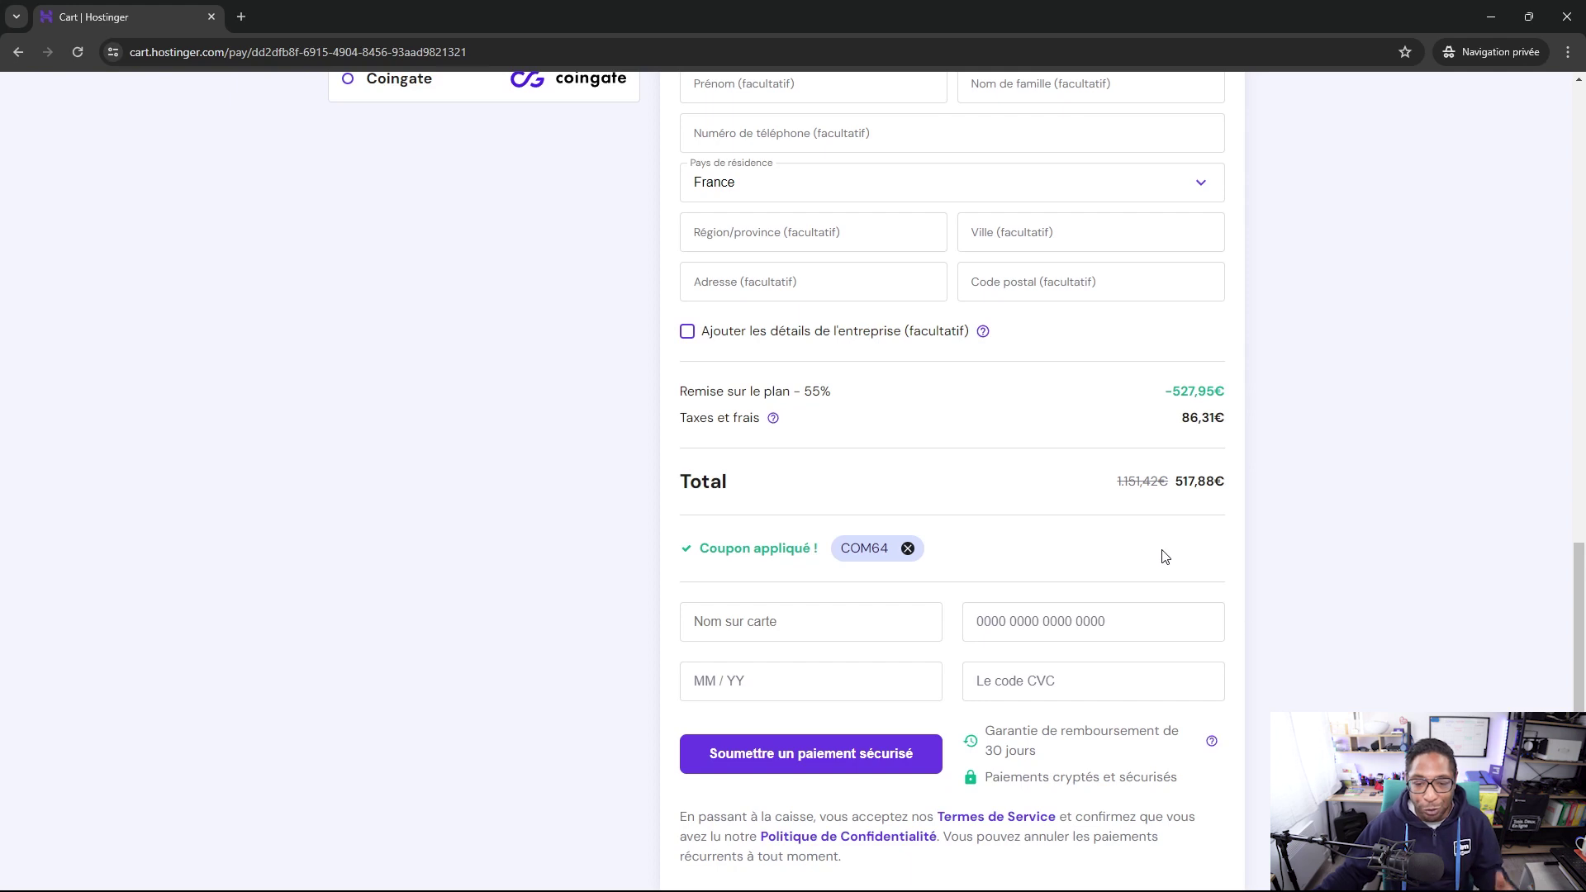
scroll(1168, 546, down, 1)
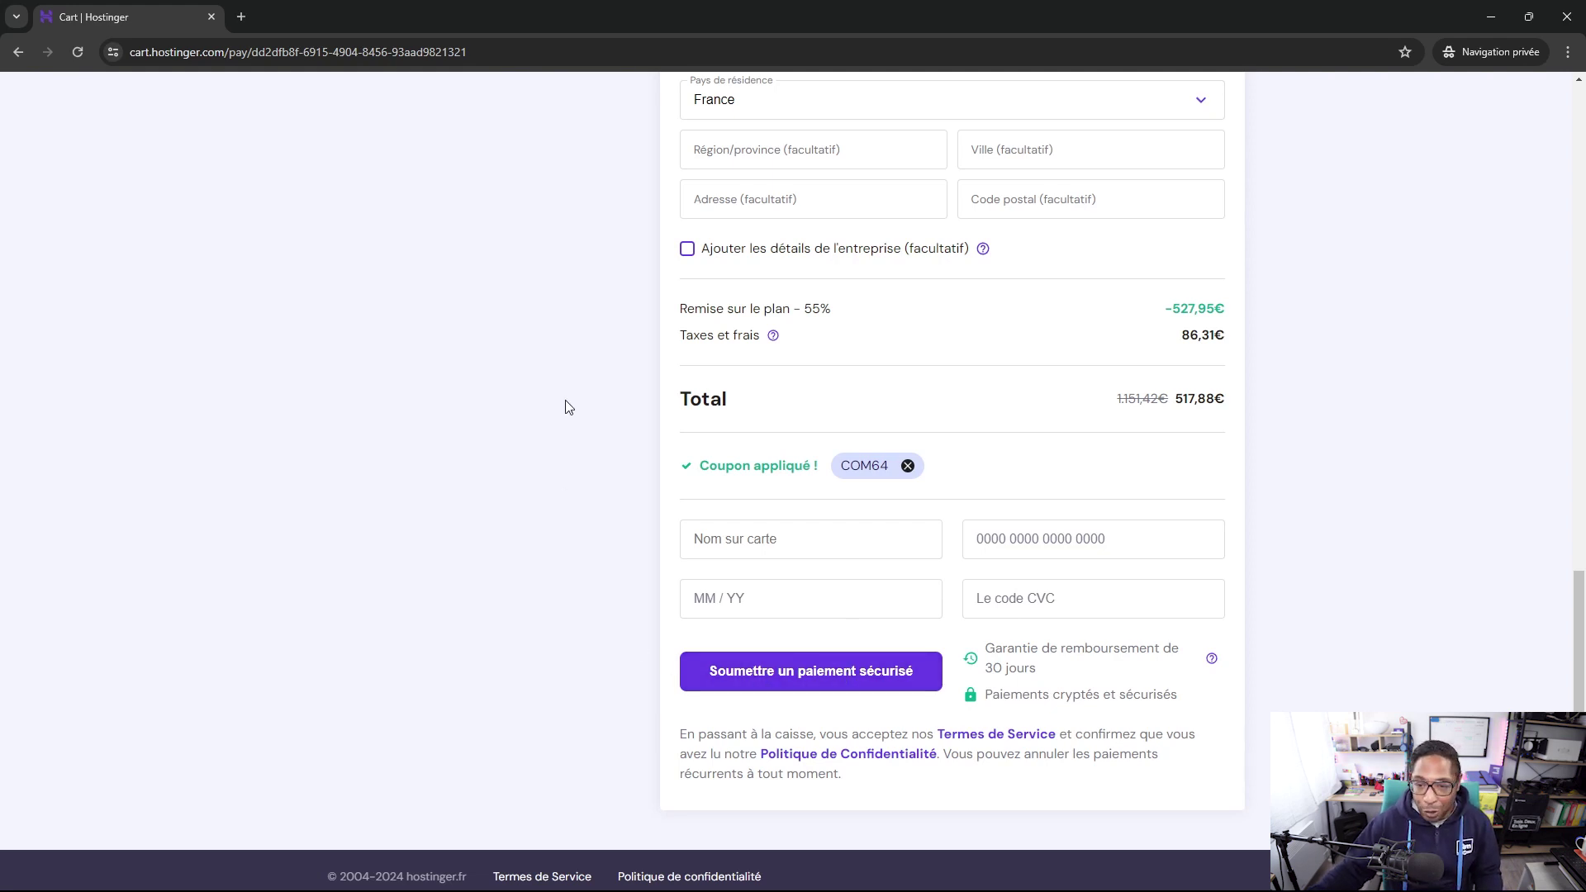
Close the private checkout window and switch to the Hostinger page of the GreenTech Solutions WordPress admin
click(1569, 18)
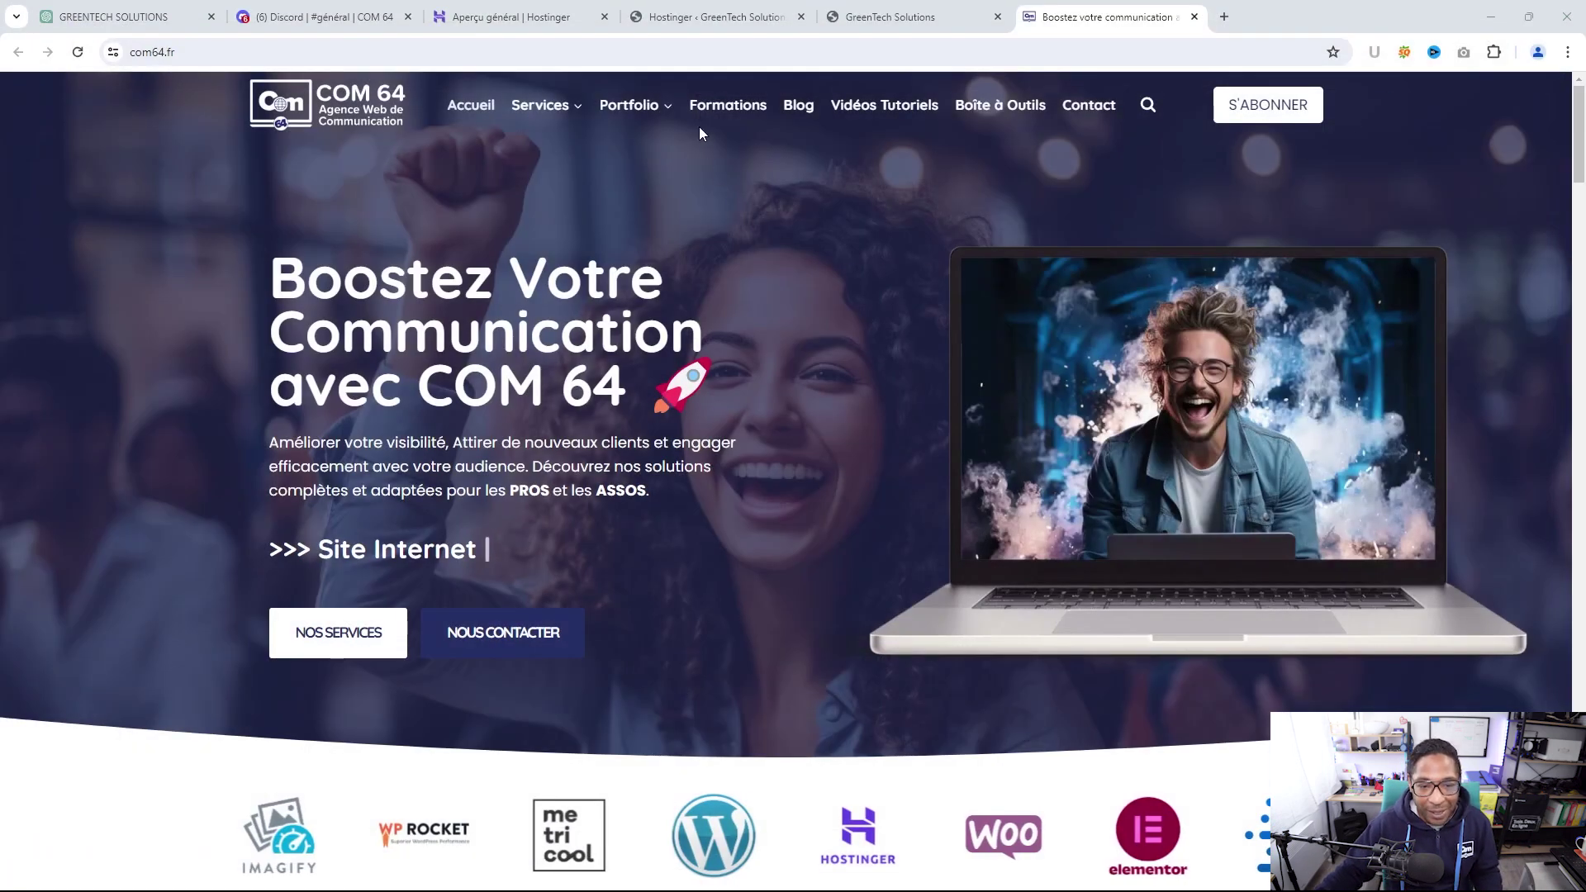
click(692, 18)
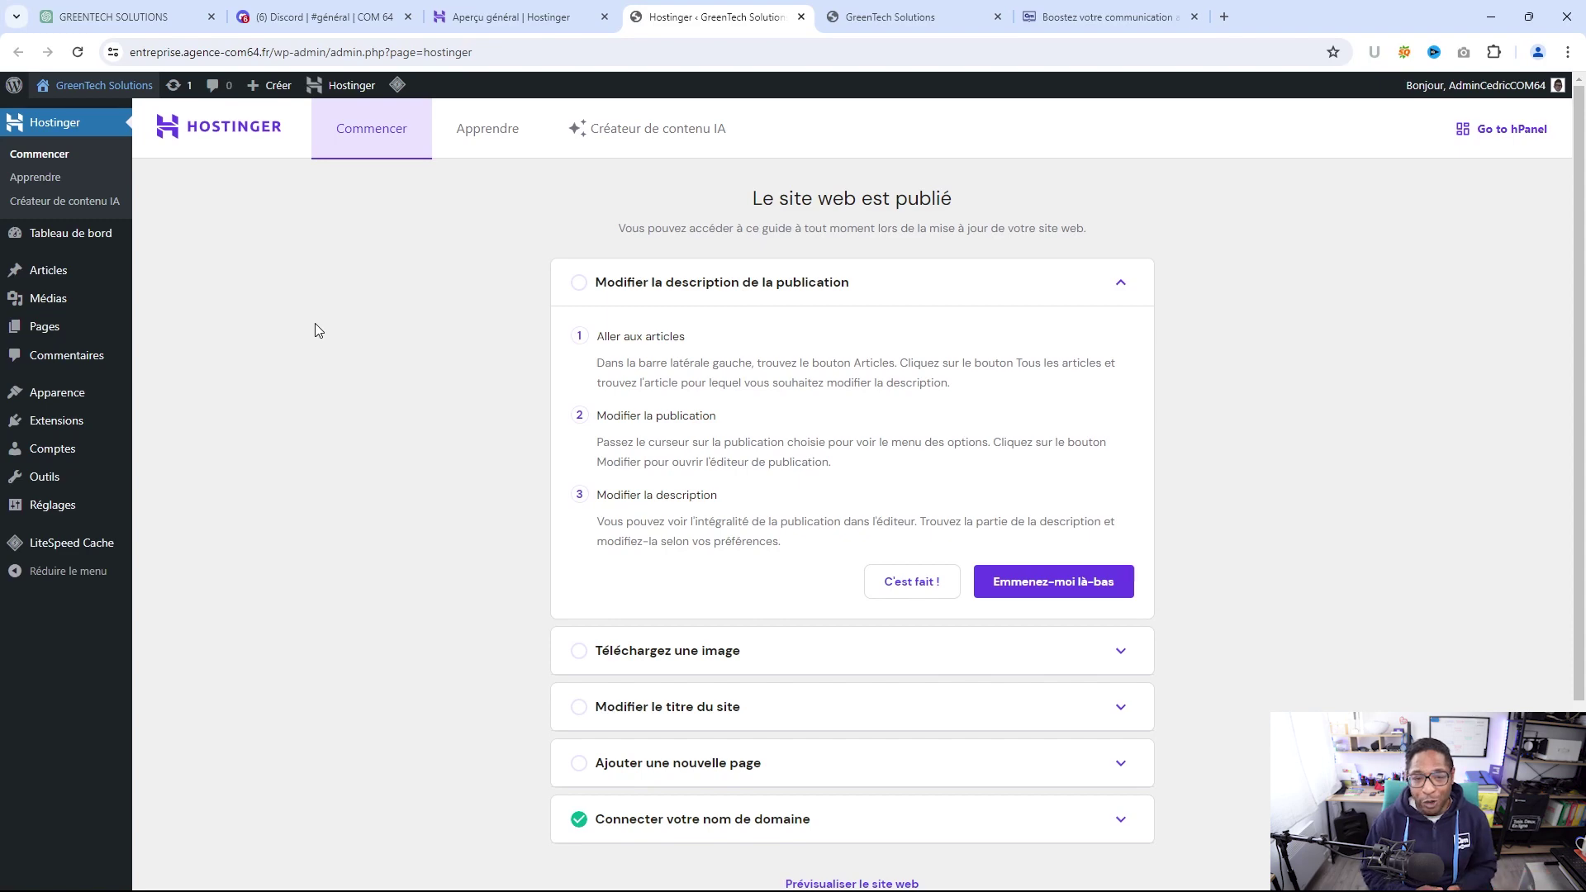
Switch to the GREENTECH SOLUTIONS conversation in ChatGPT and read the proposed page architecture for a company website
click(148, 20)
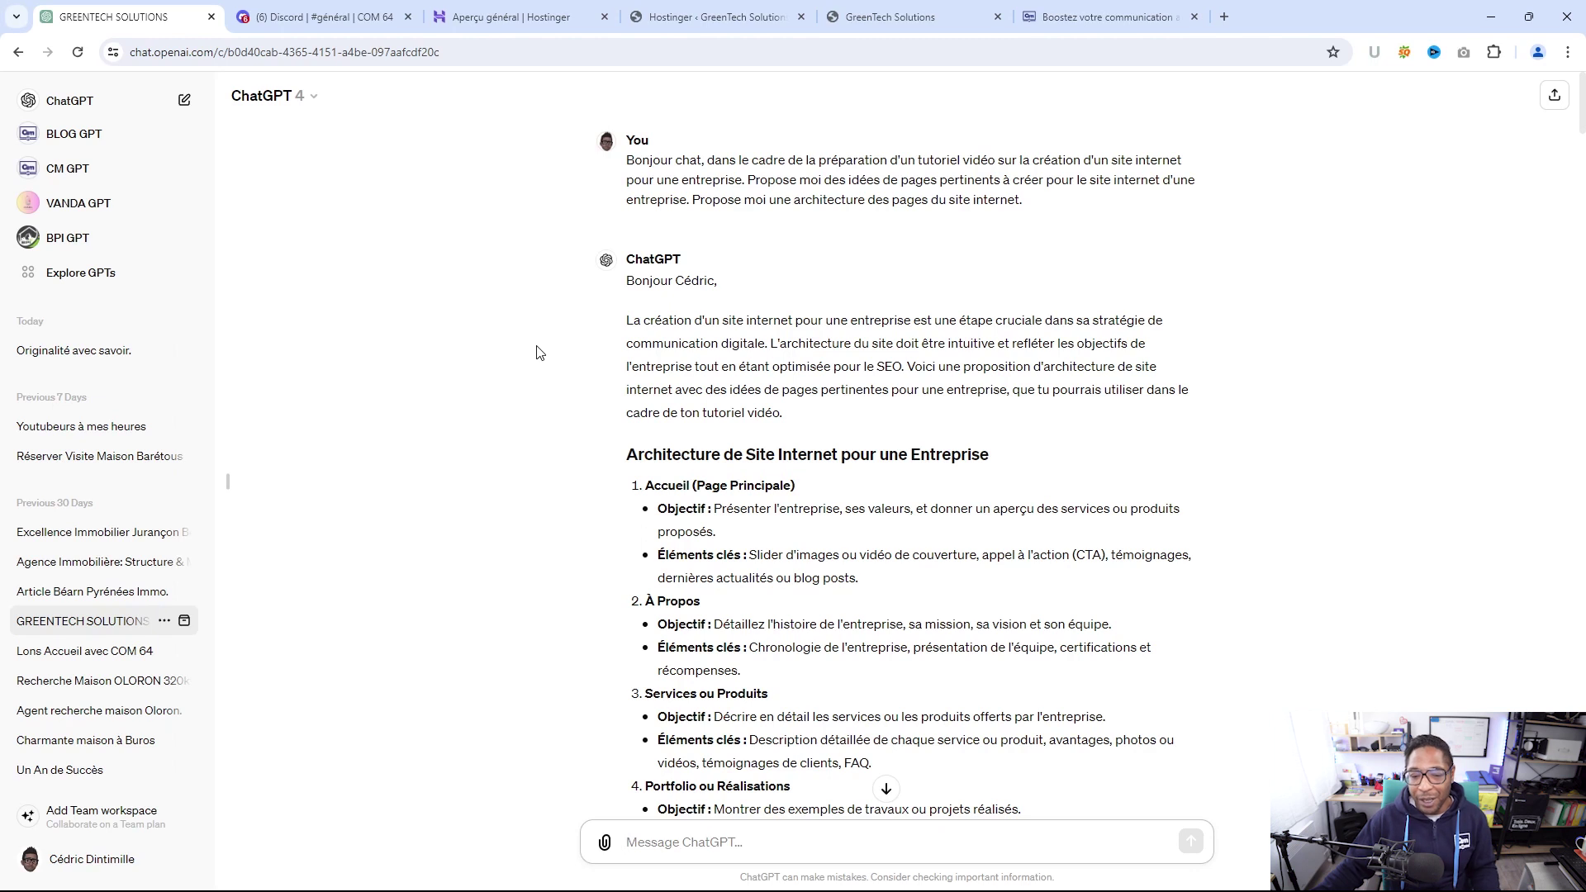
scroll(533, 351, down, 1)
scroll(531, 354, down, 1)
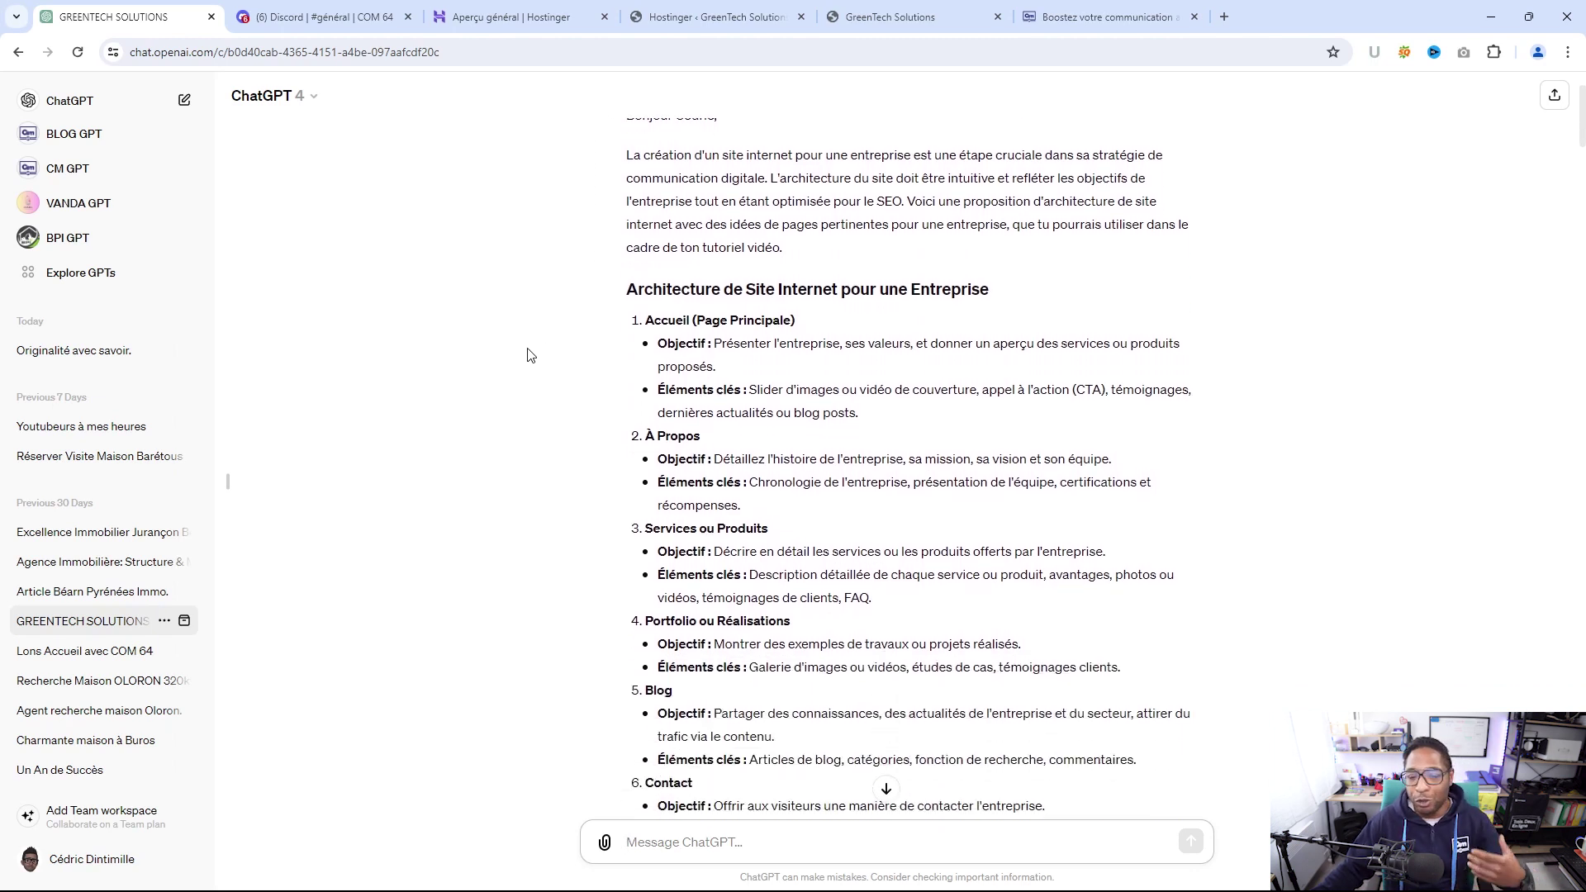
scroll(528, 343, down, 1)
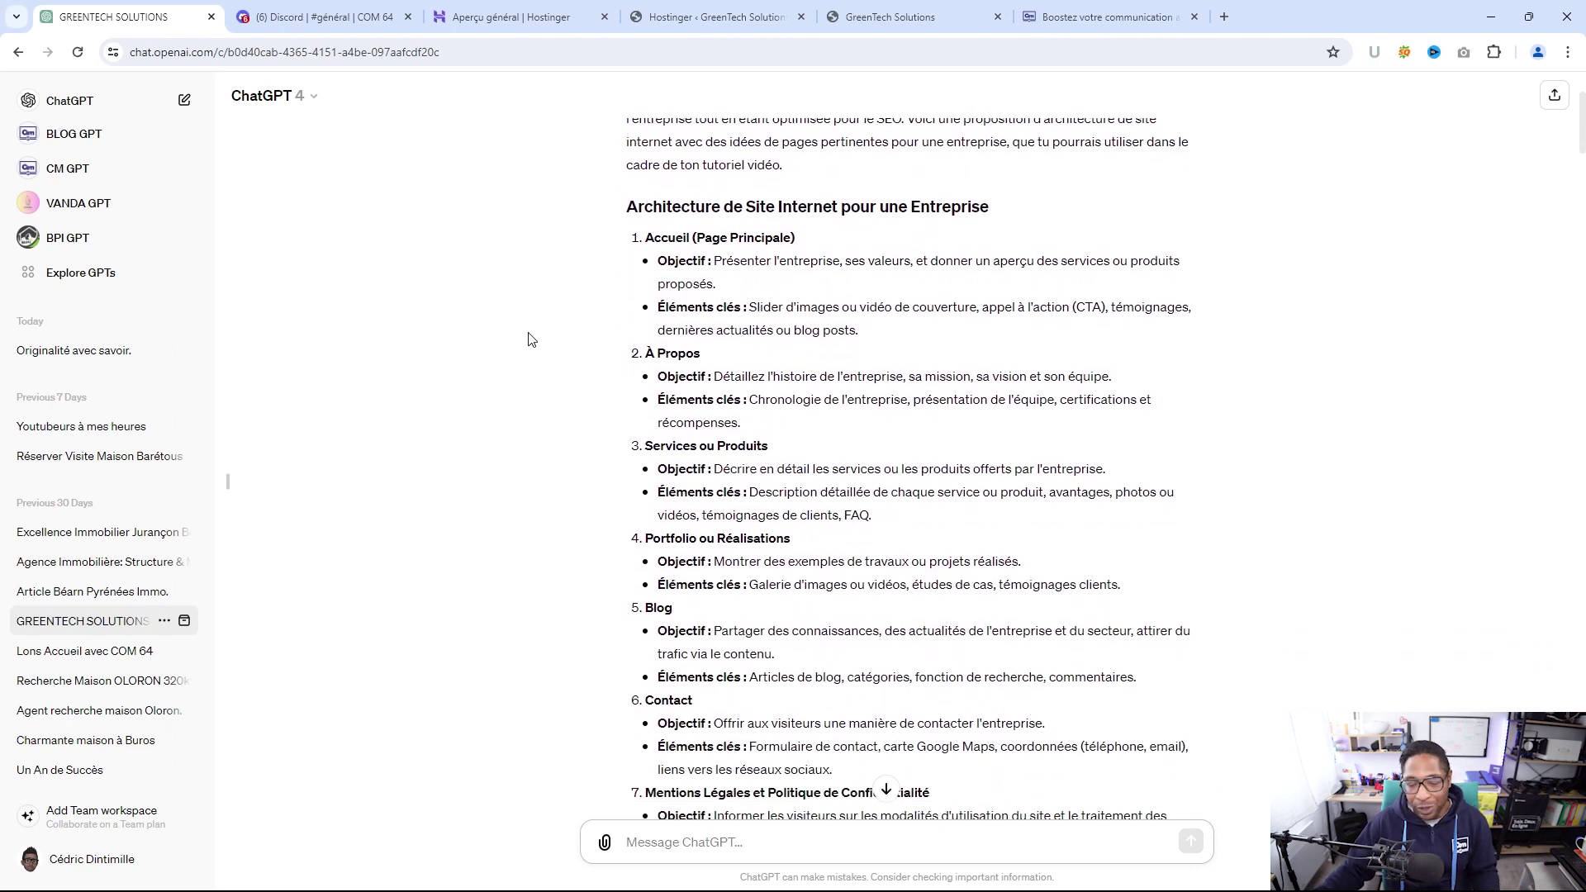
scroll(529, 339, down, 1)
scroll(529, 340, down, 1)
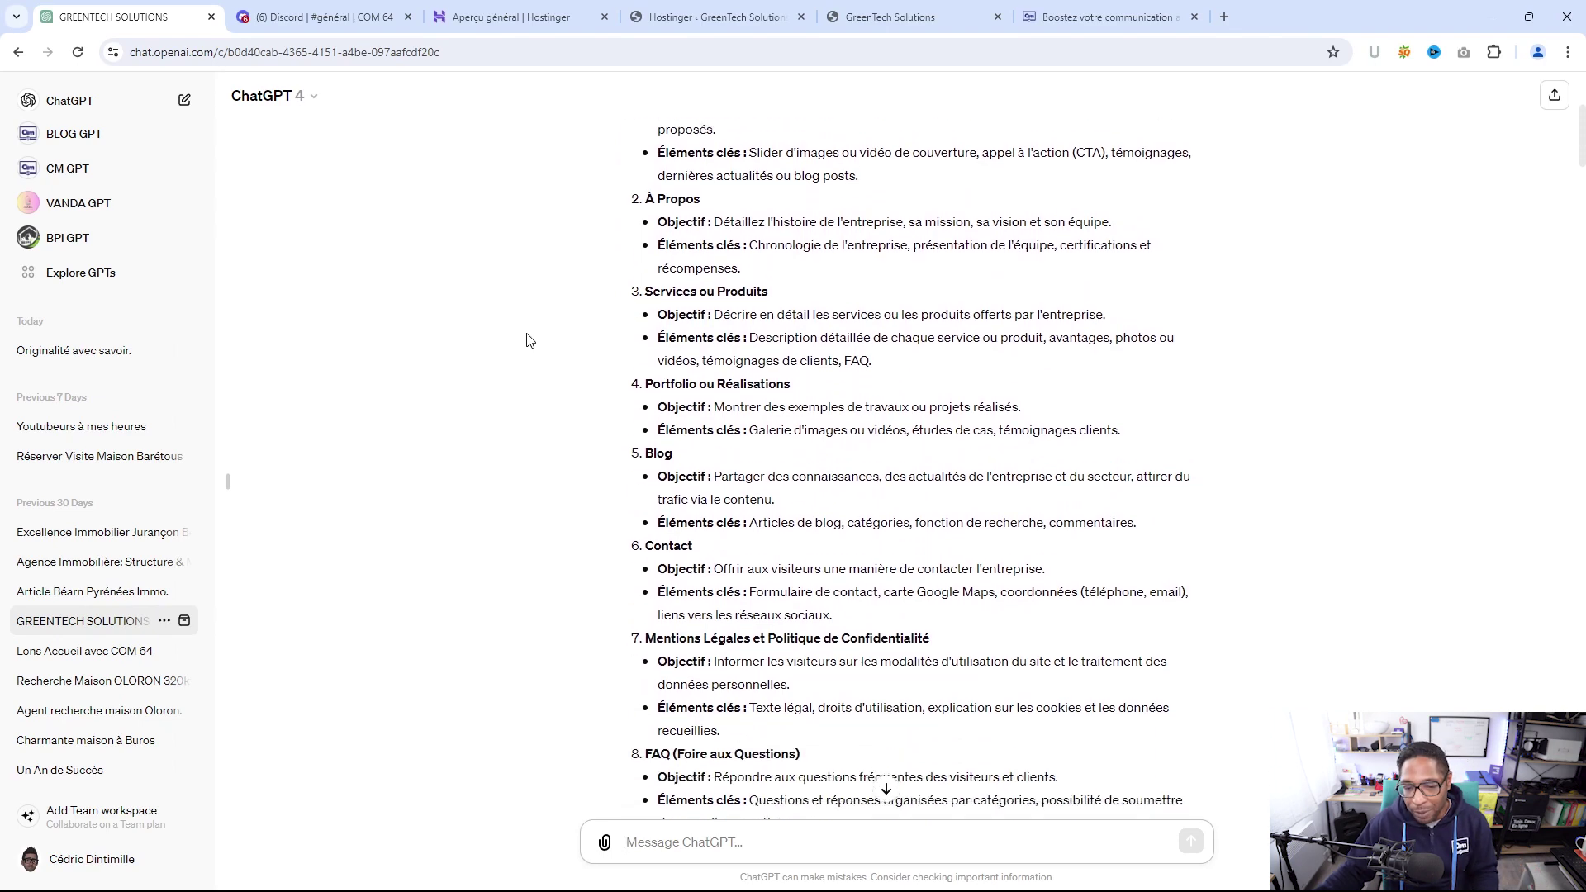
scroll(529, 340, down, 6)
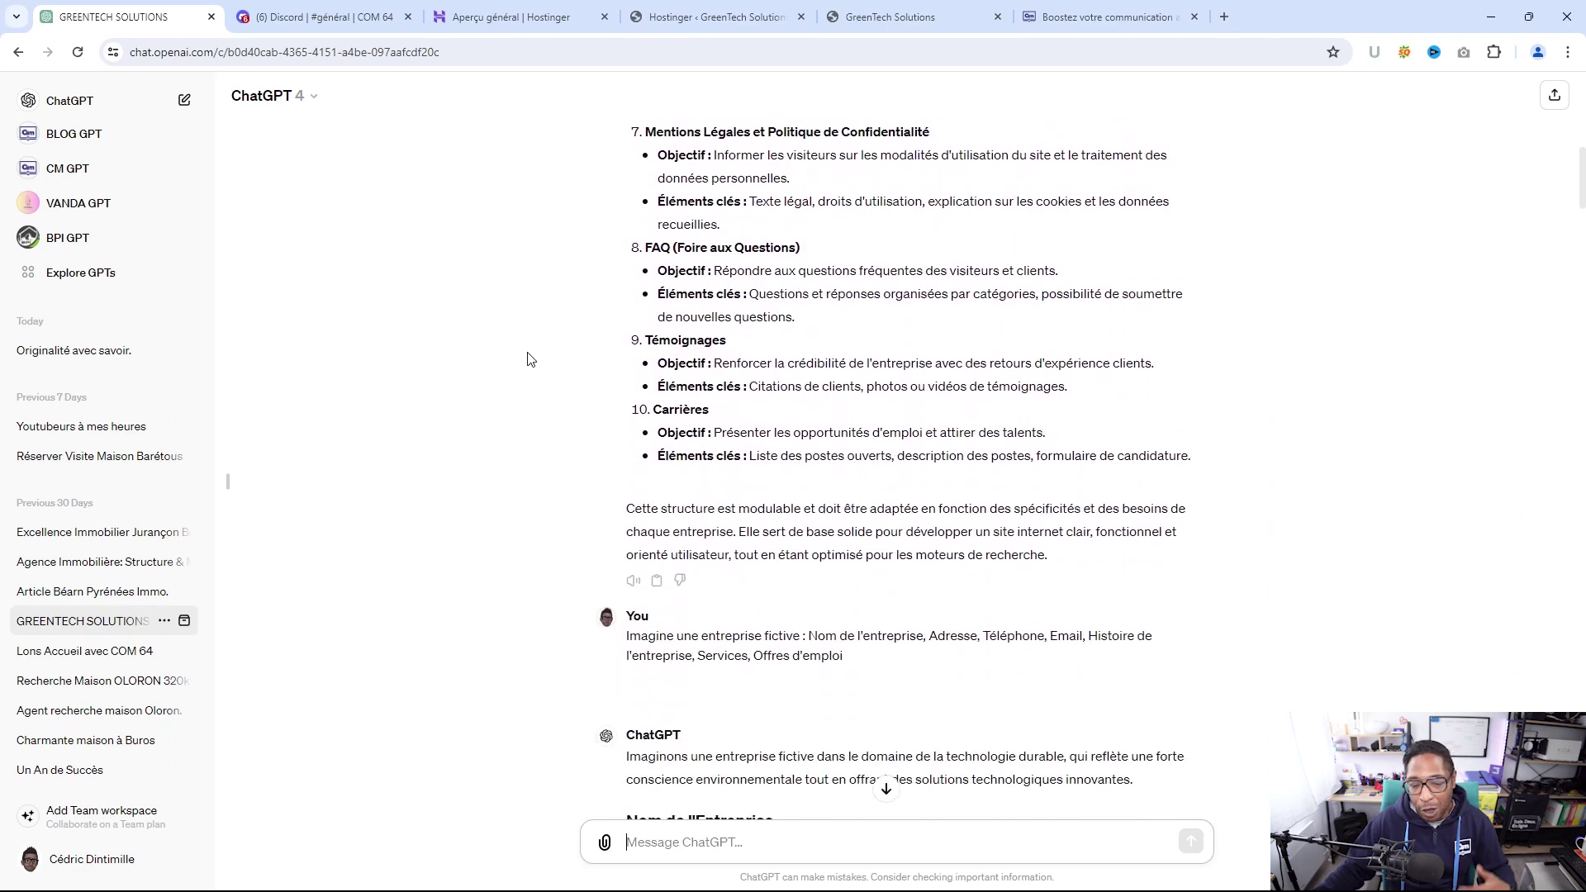
Read the fictional company's profile in the conversation, covering its contact details, history, services and job offers
scroll(532, 355, down, 5)
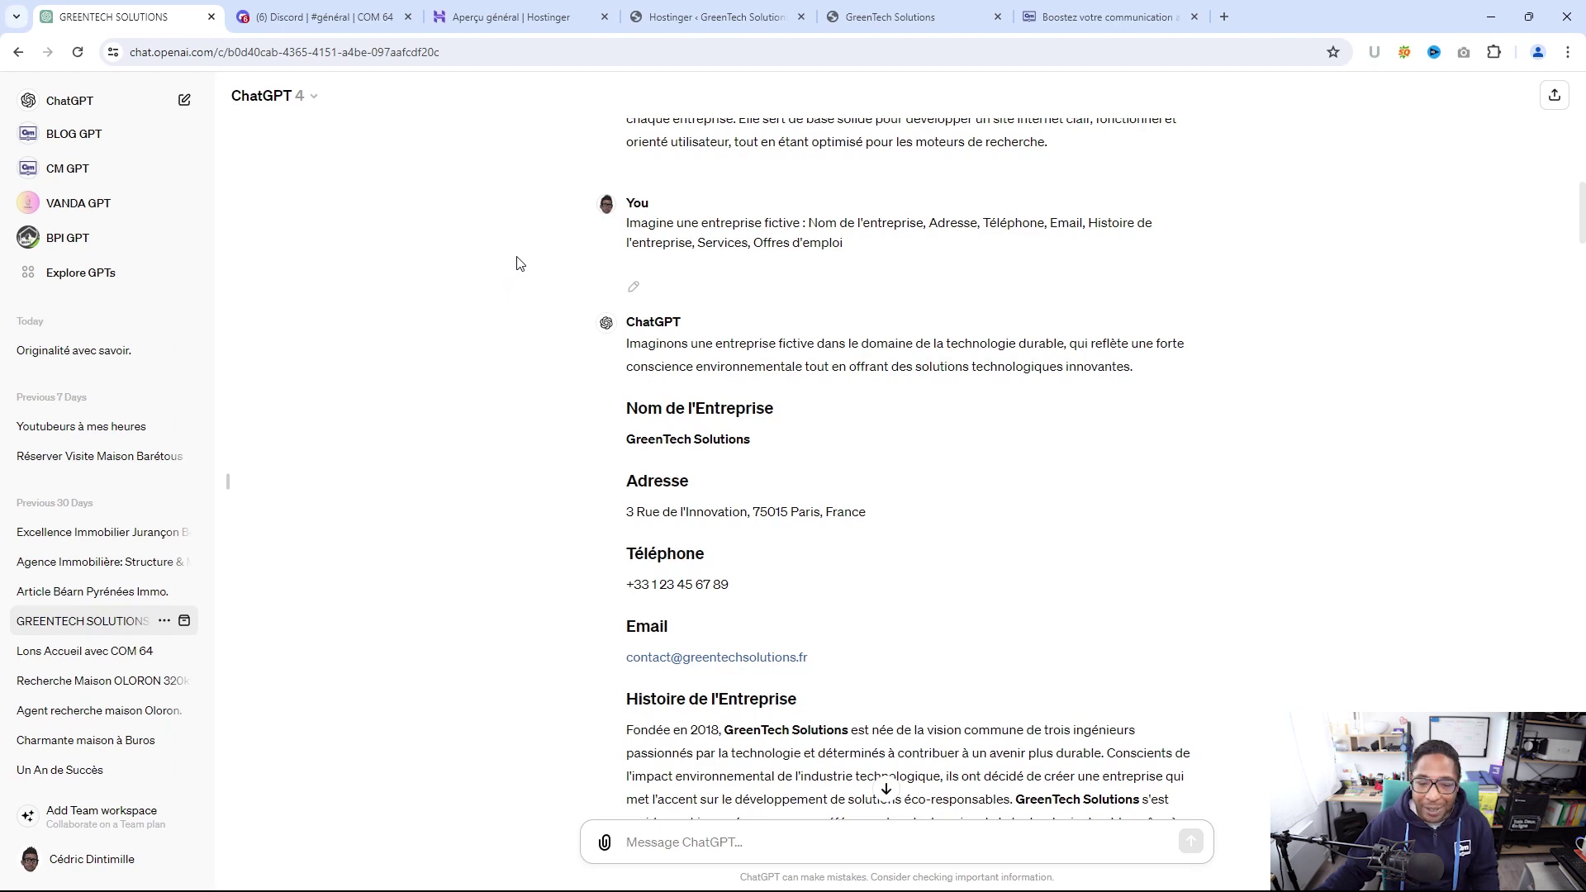
scroll(515, 280, down, 2)
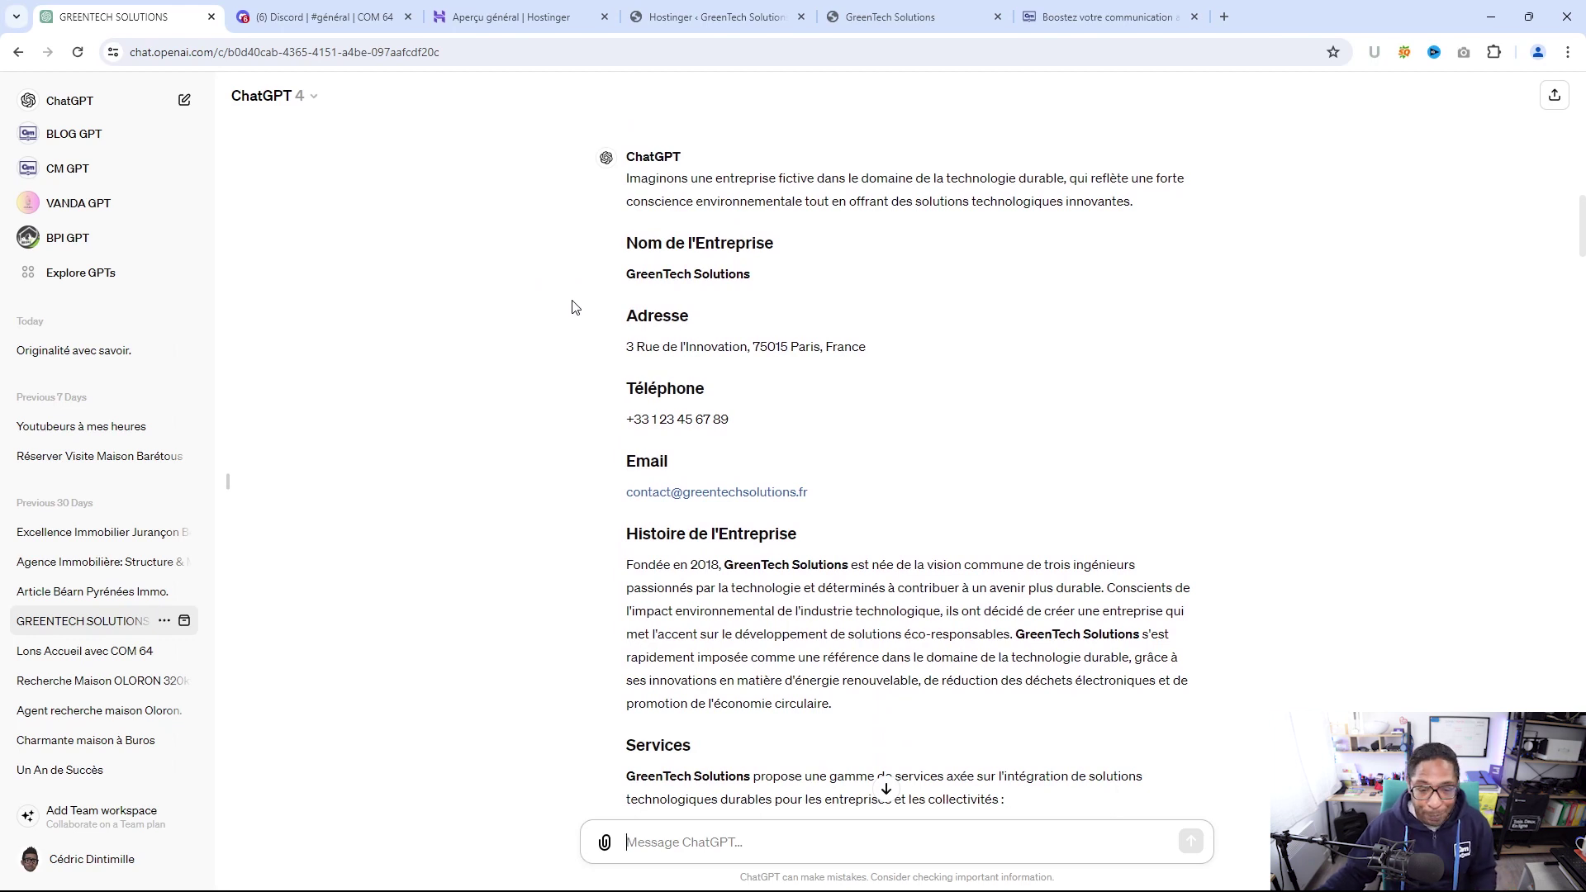
scroll(576, 307, down, 1)
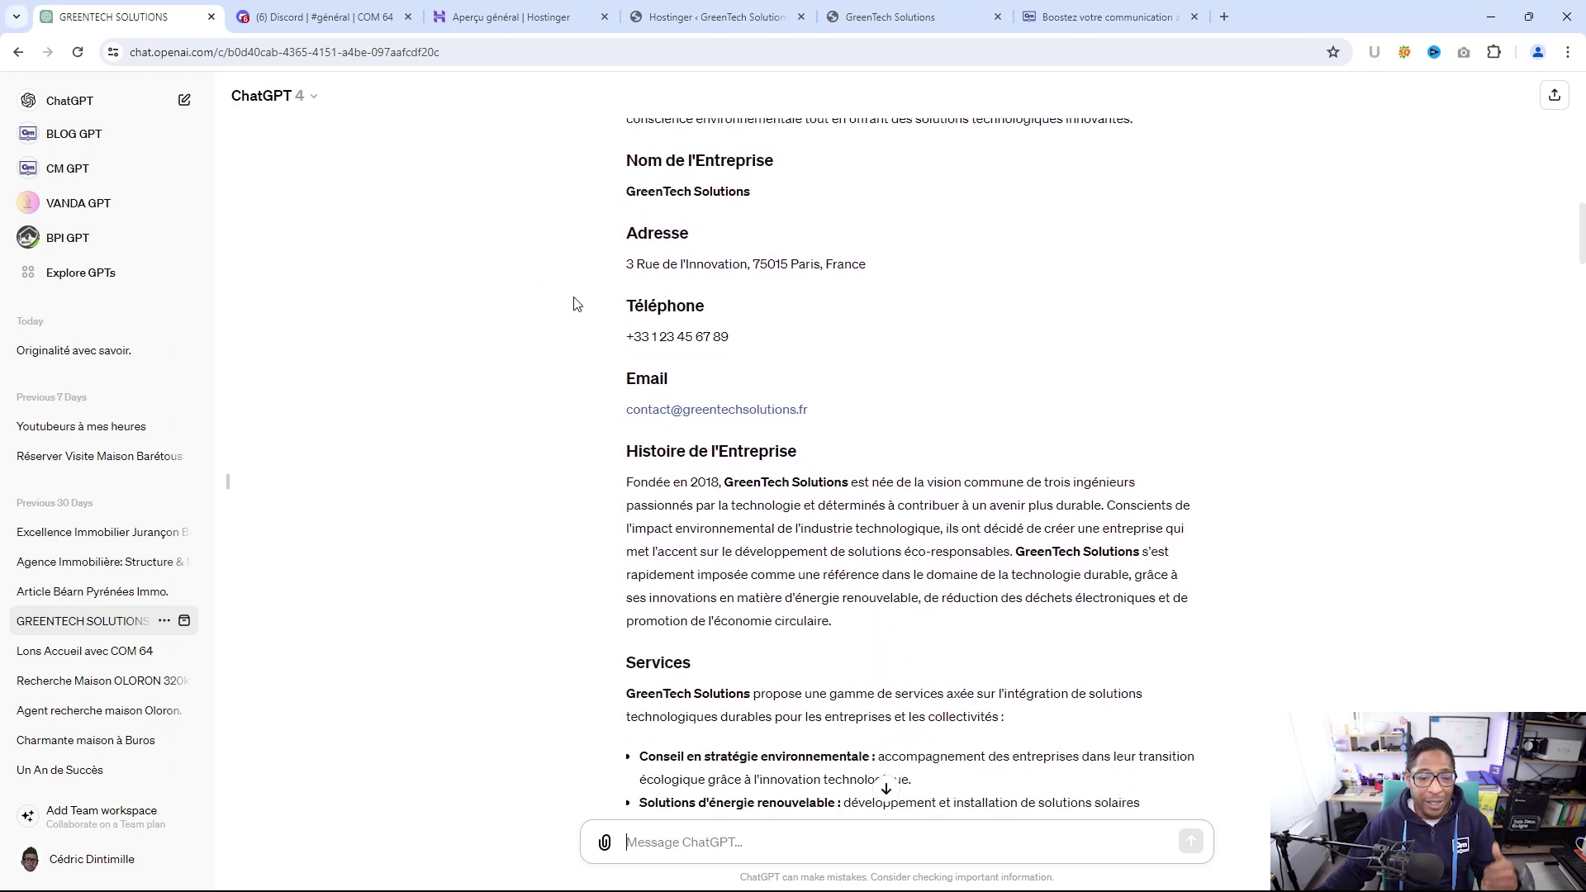
scroll(576, 304, down, 2)
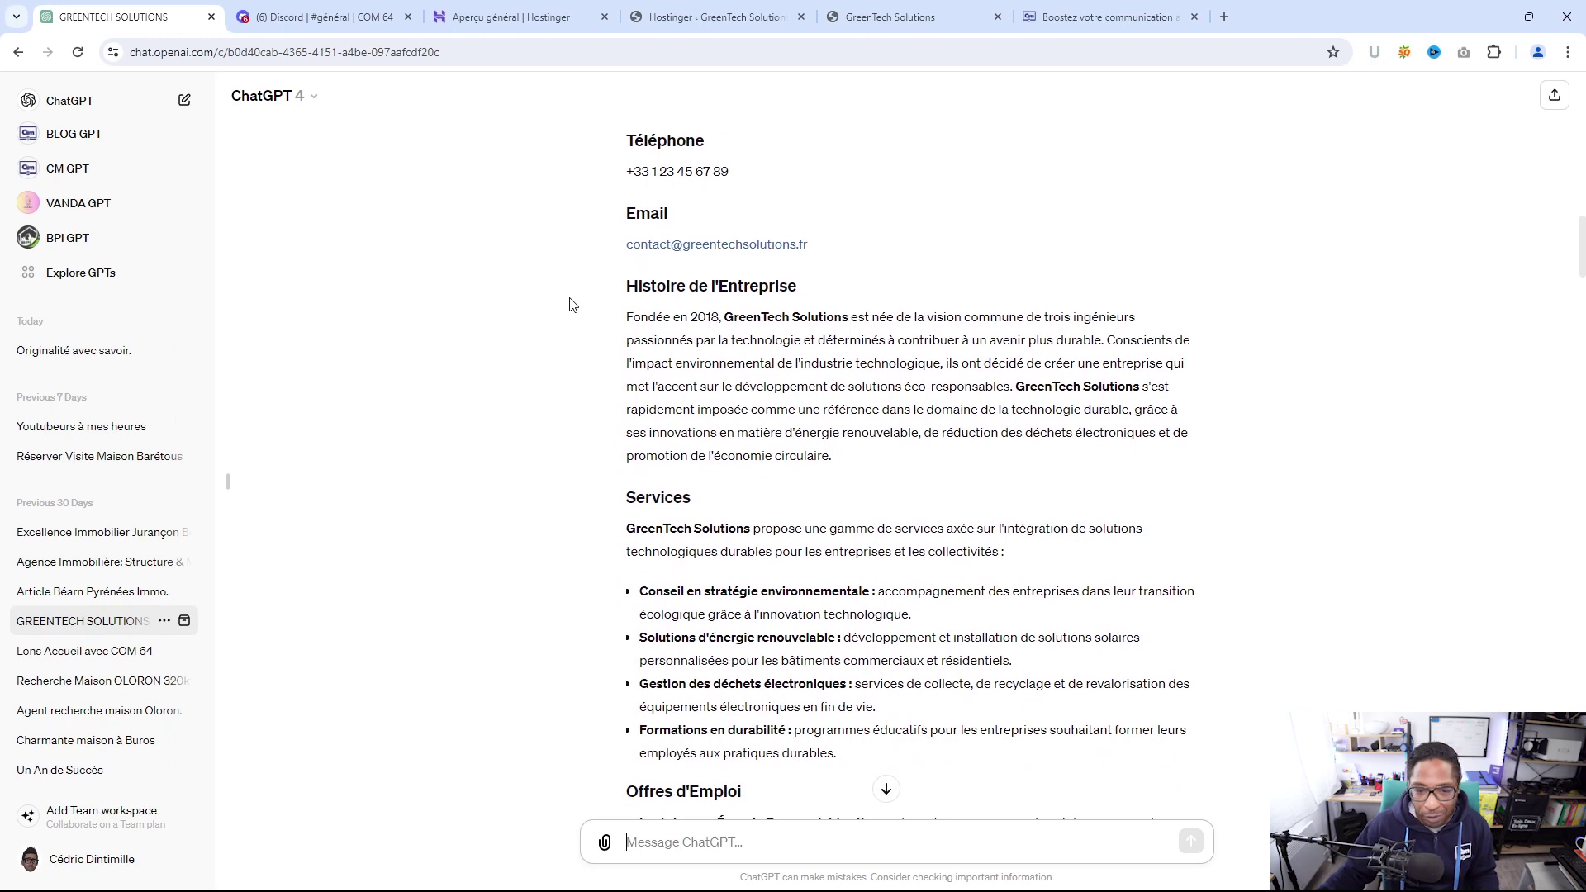
scroll(574, 308, down, 1)
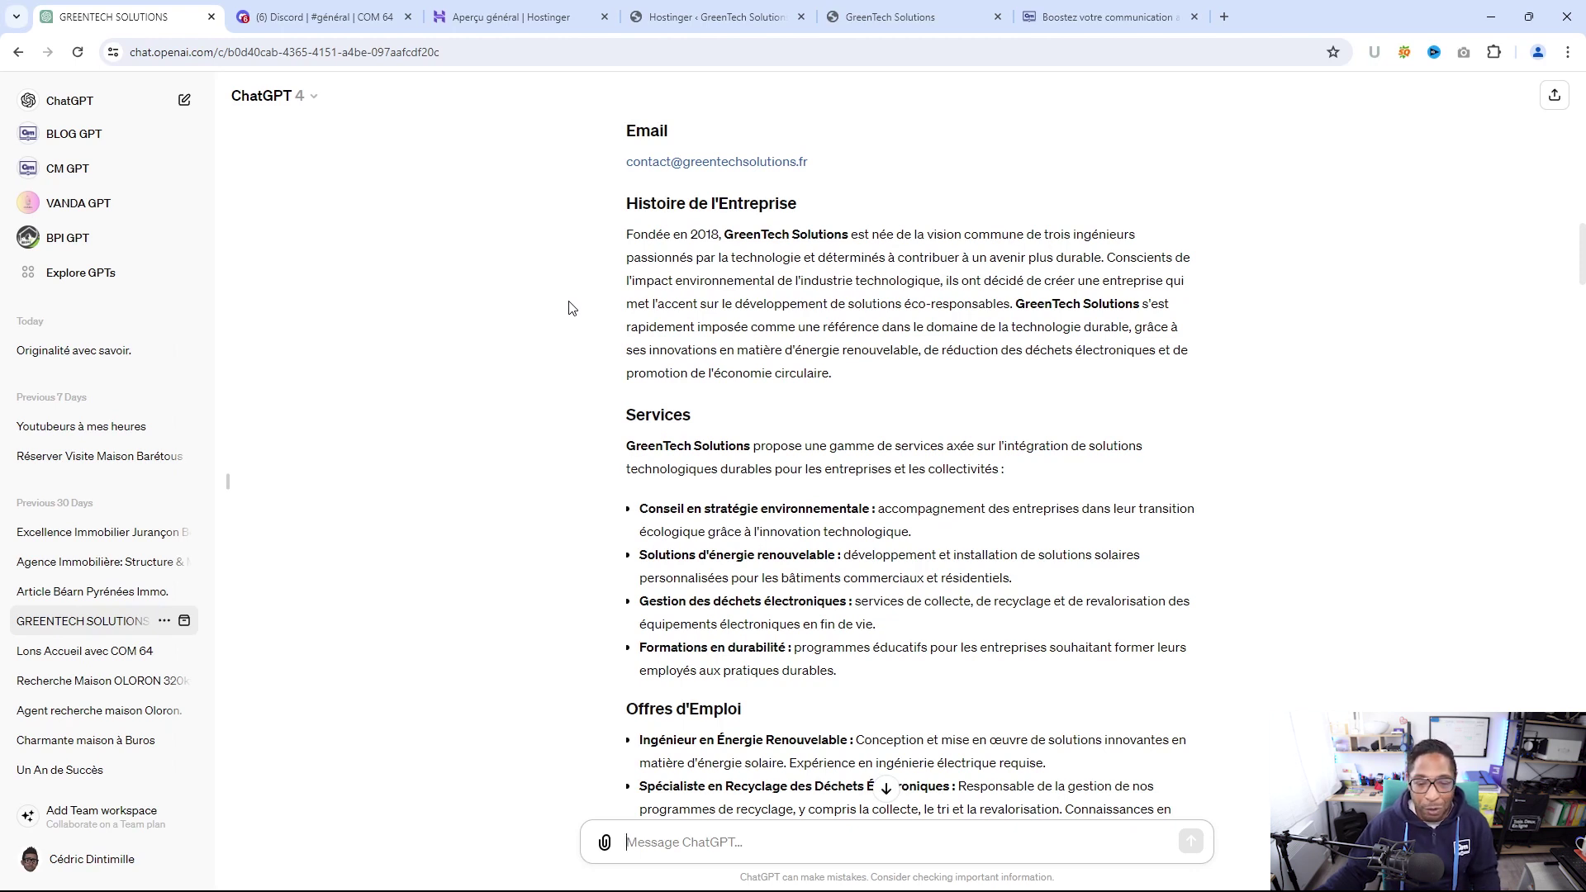
scroll(574, 307, down, 2)
scroll(572, 314, down, 2)
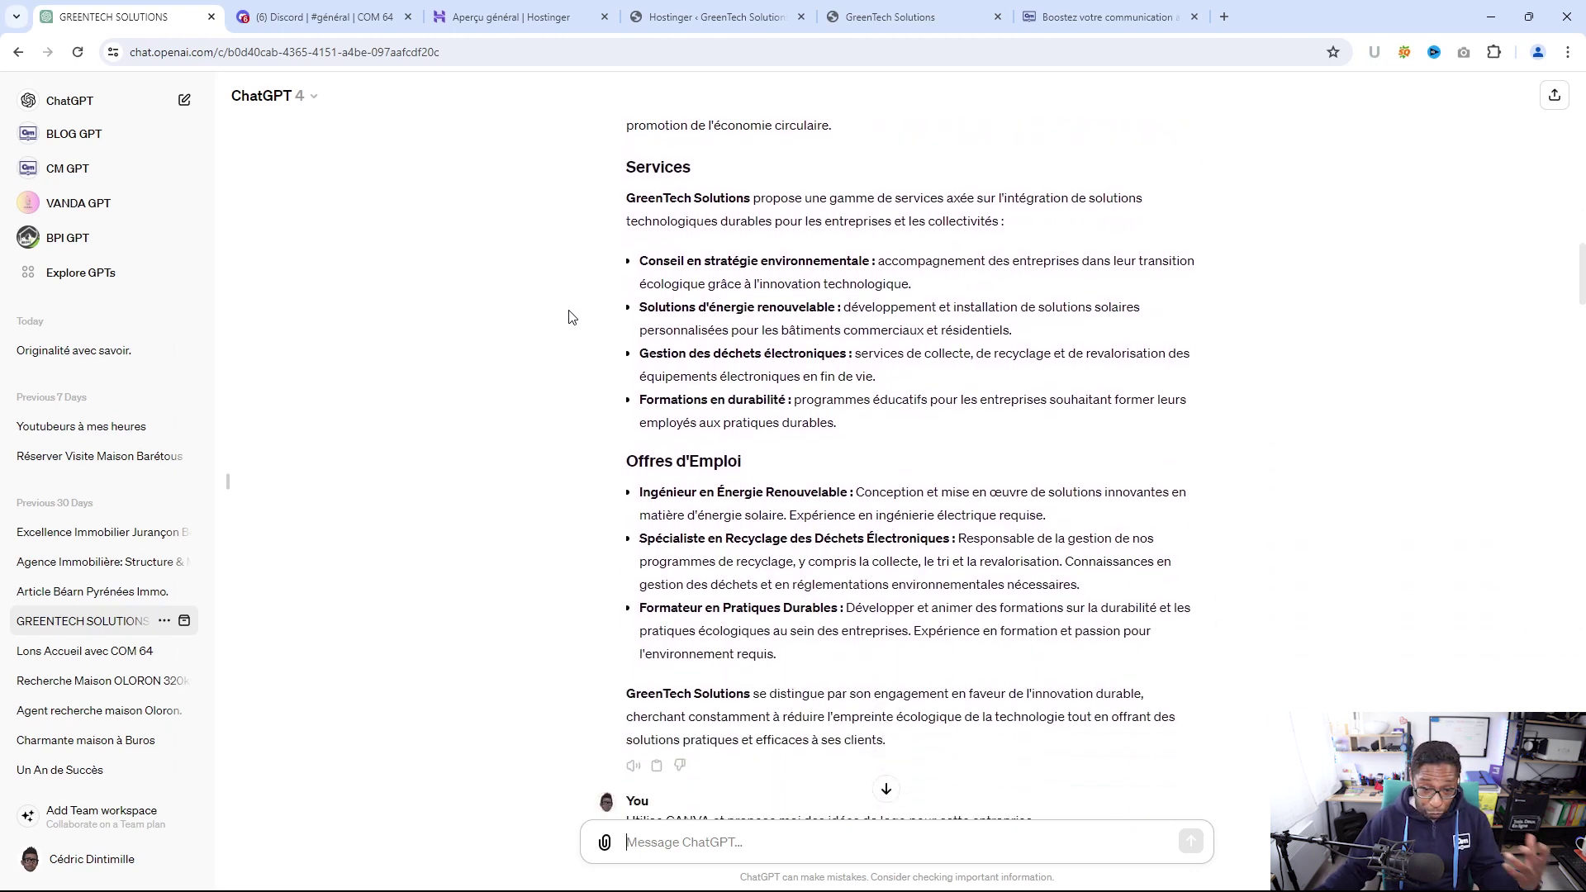
Examine the logo ideas for GreenTech Solutions, continuing to the request to create the logo with Dall E
scroll(568, 318, down, 5)
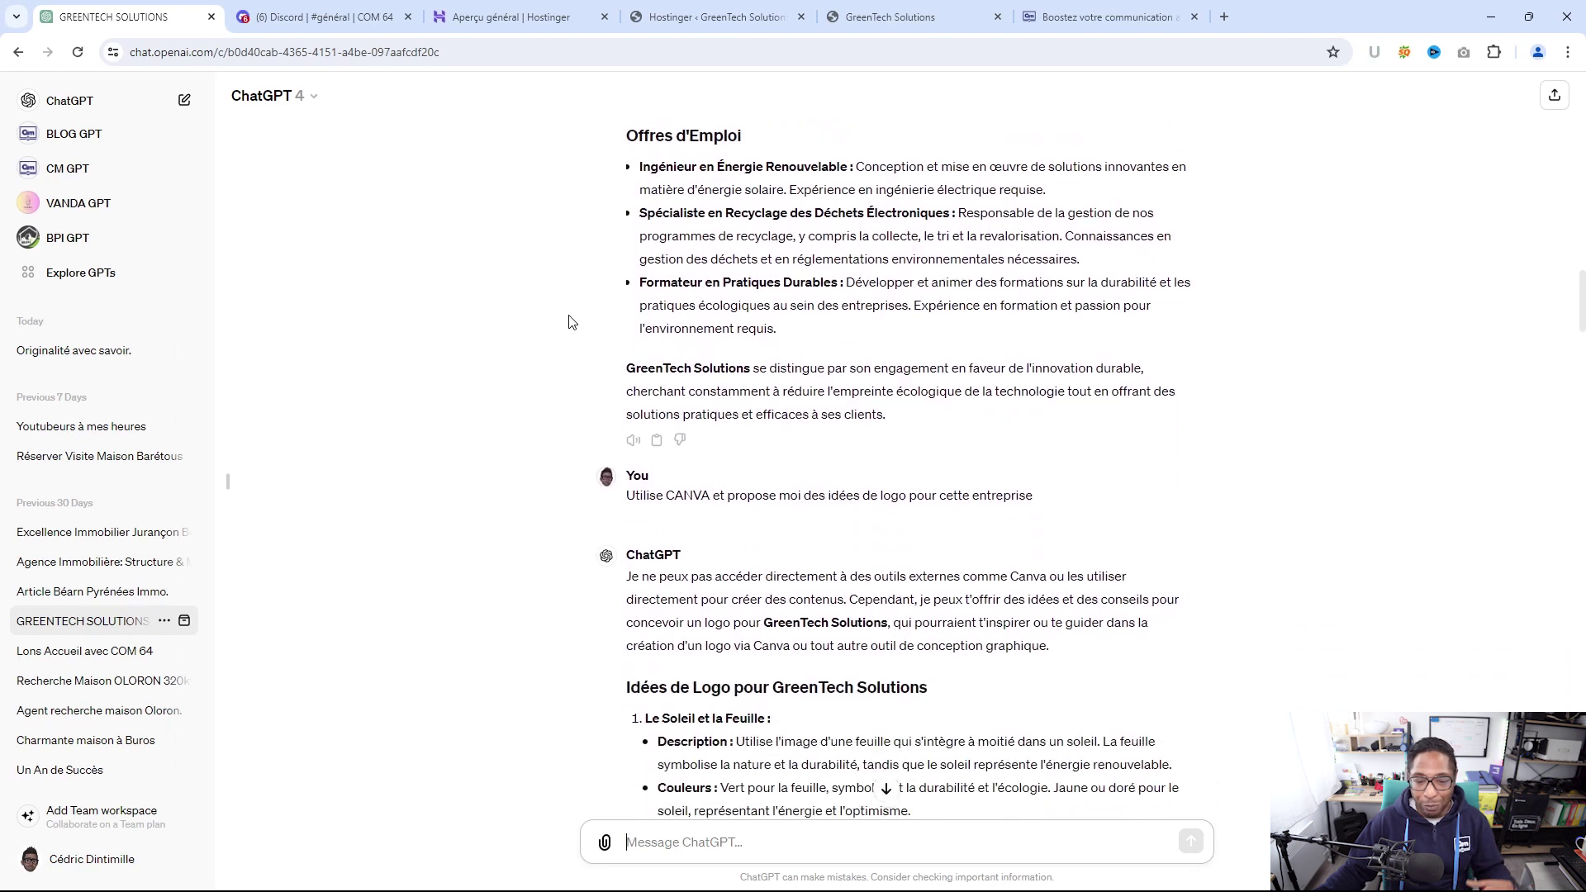
scroll(573, 320, down, 1)
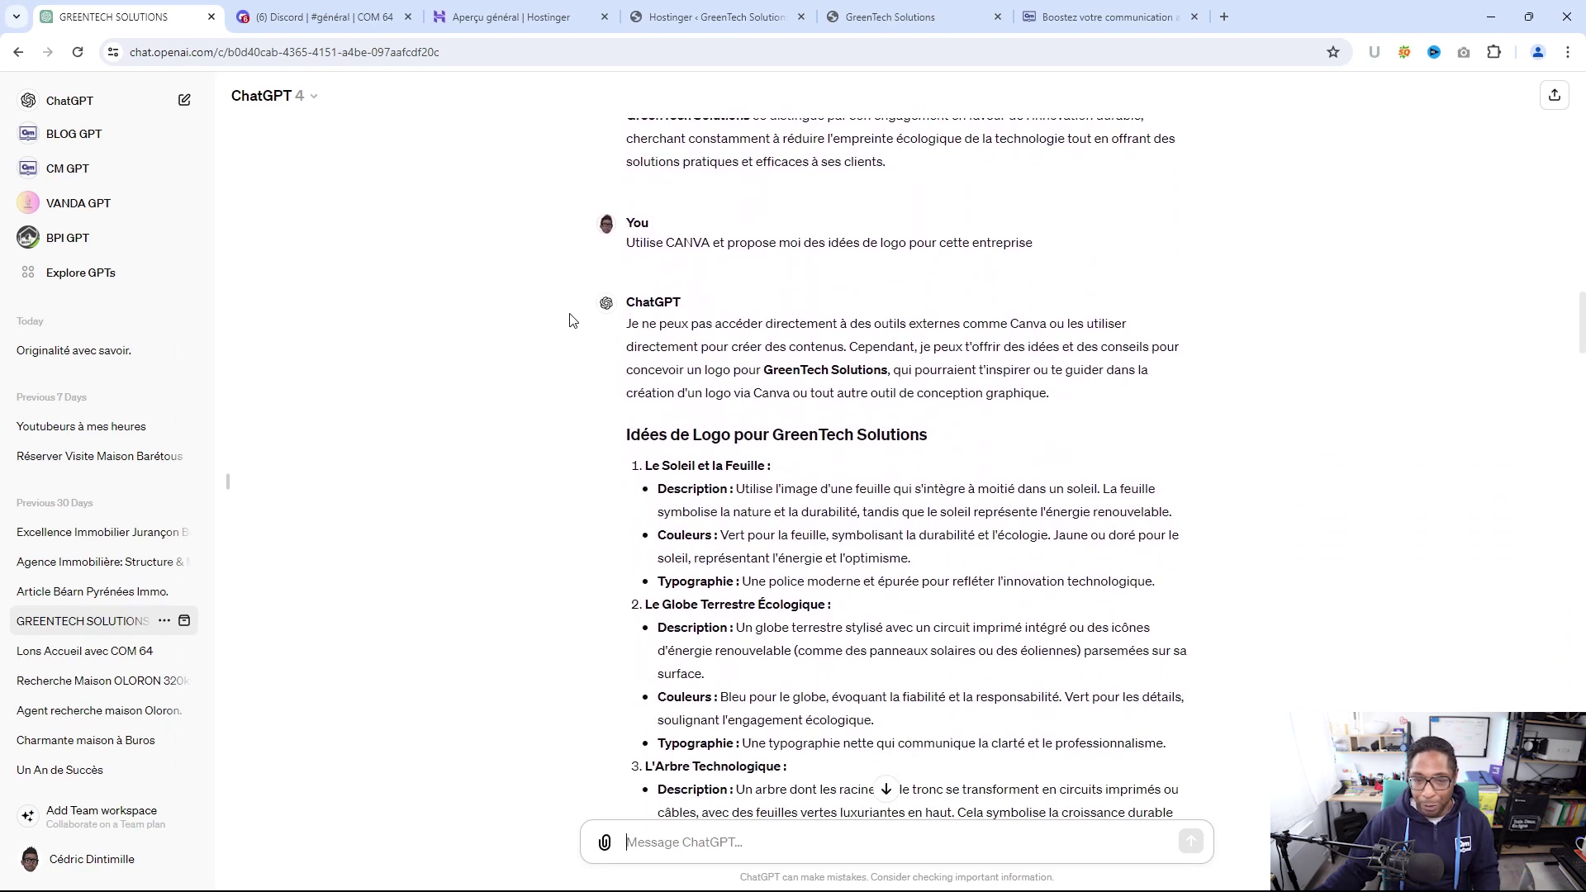
scroll(570, 317, down, 1)
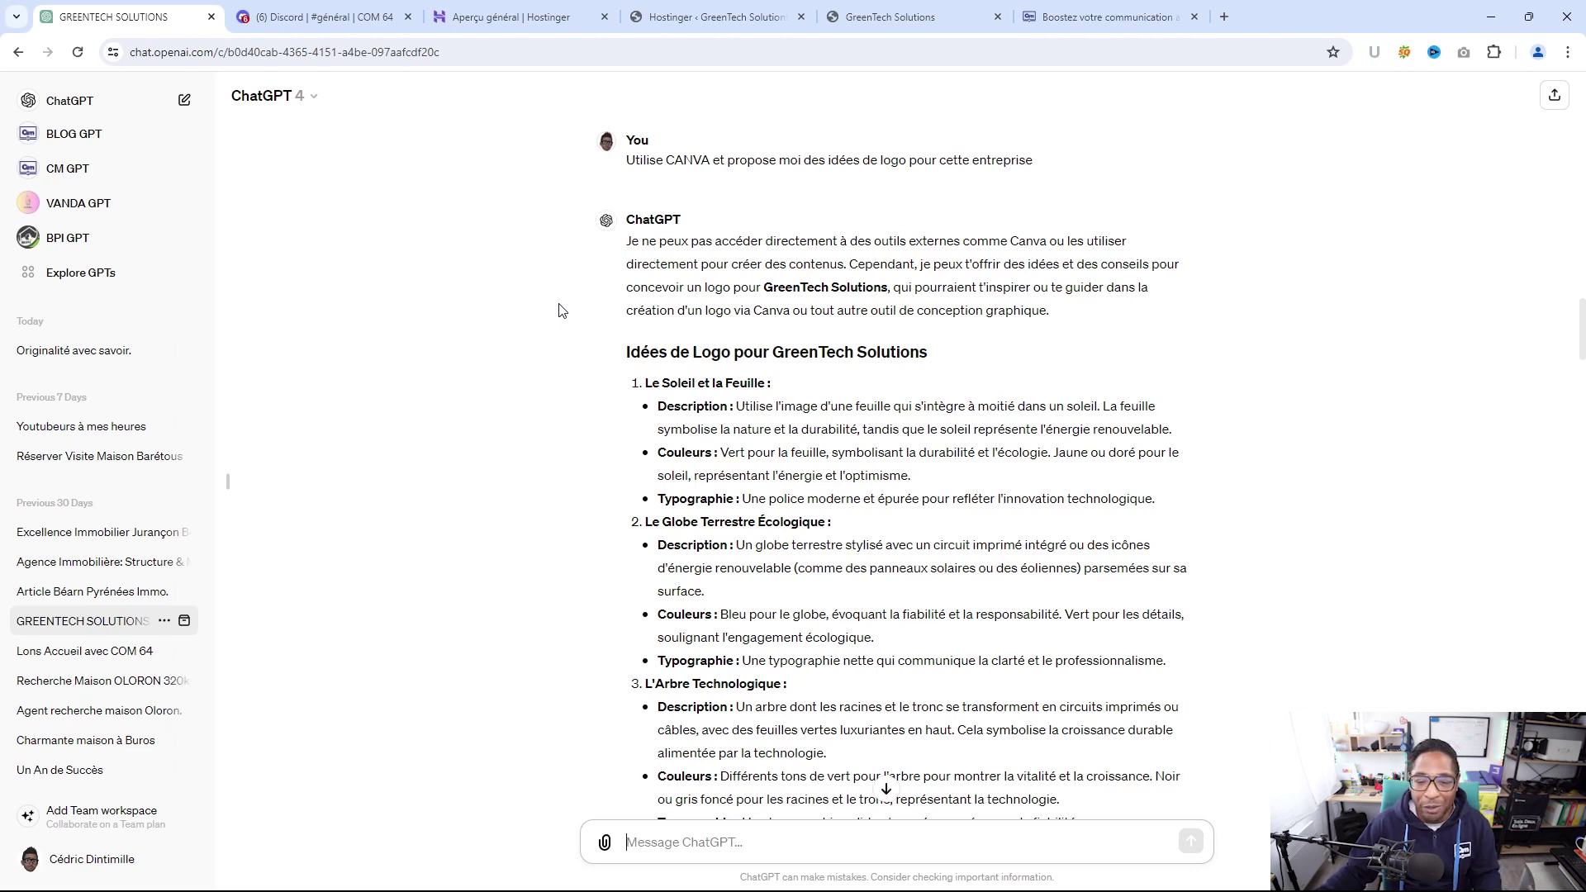
scroll(567, 298, down, 1)
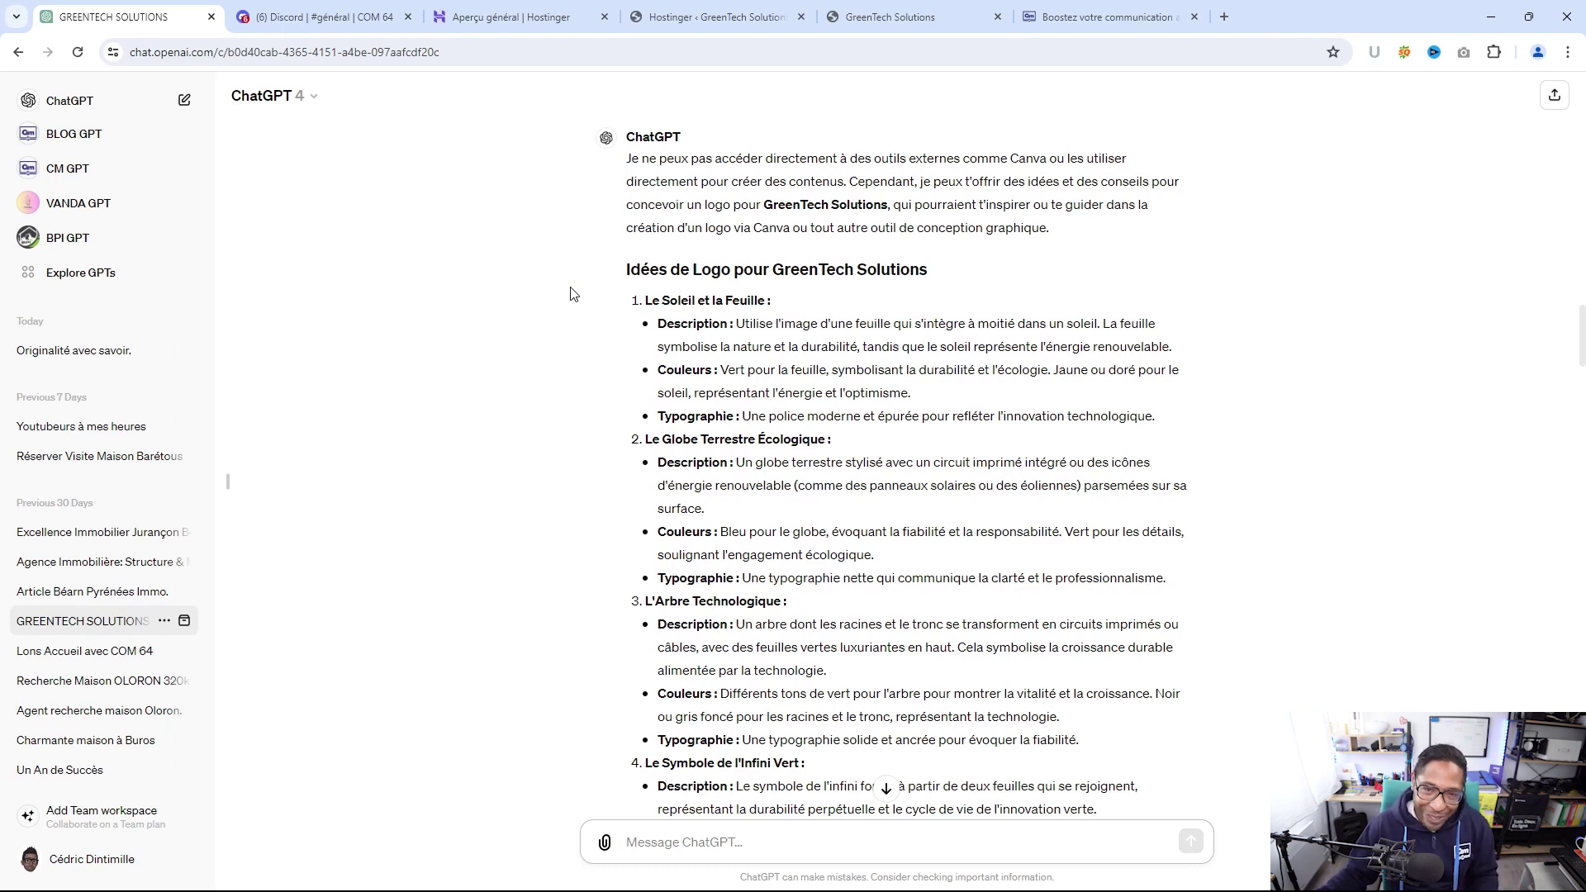
scroll(571, 294, down, 5)
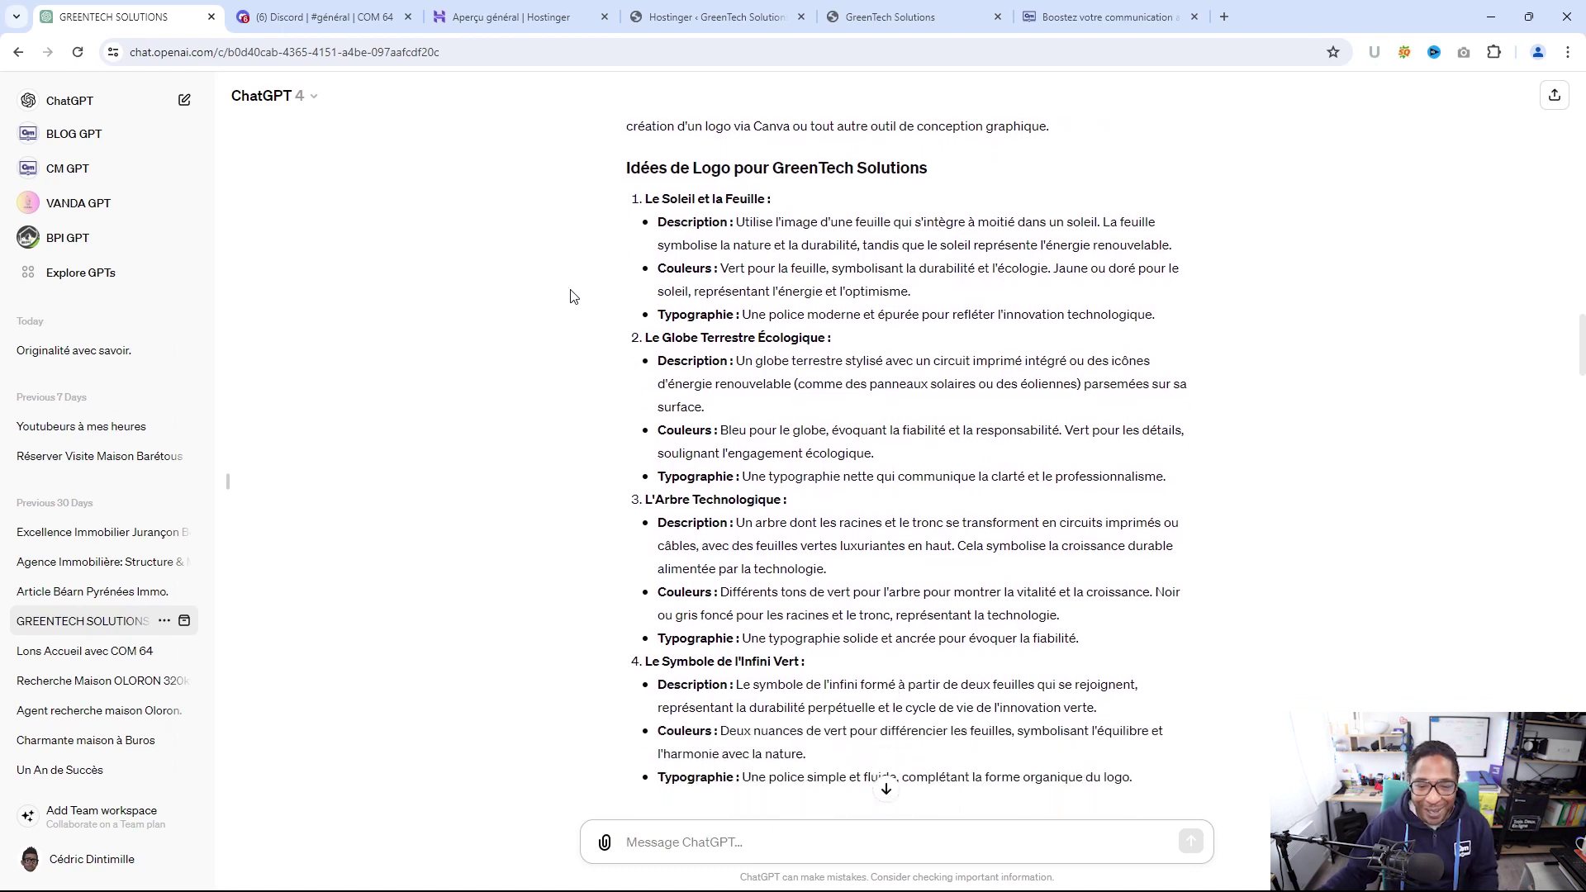
scroll(570, 312, down, 4)
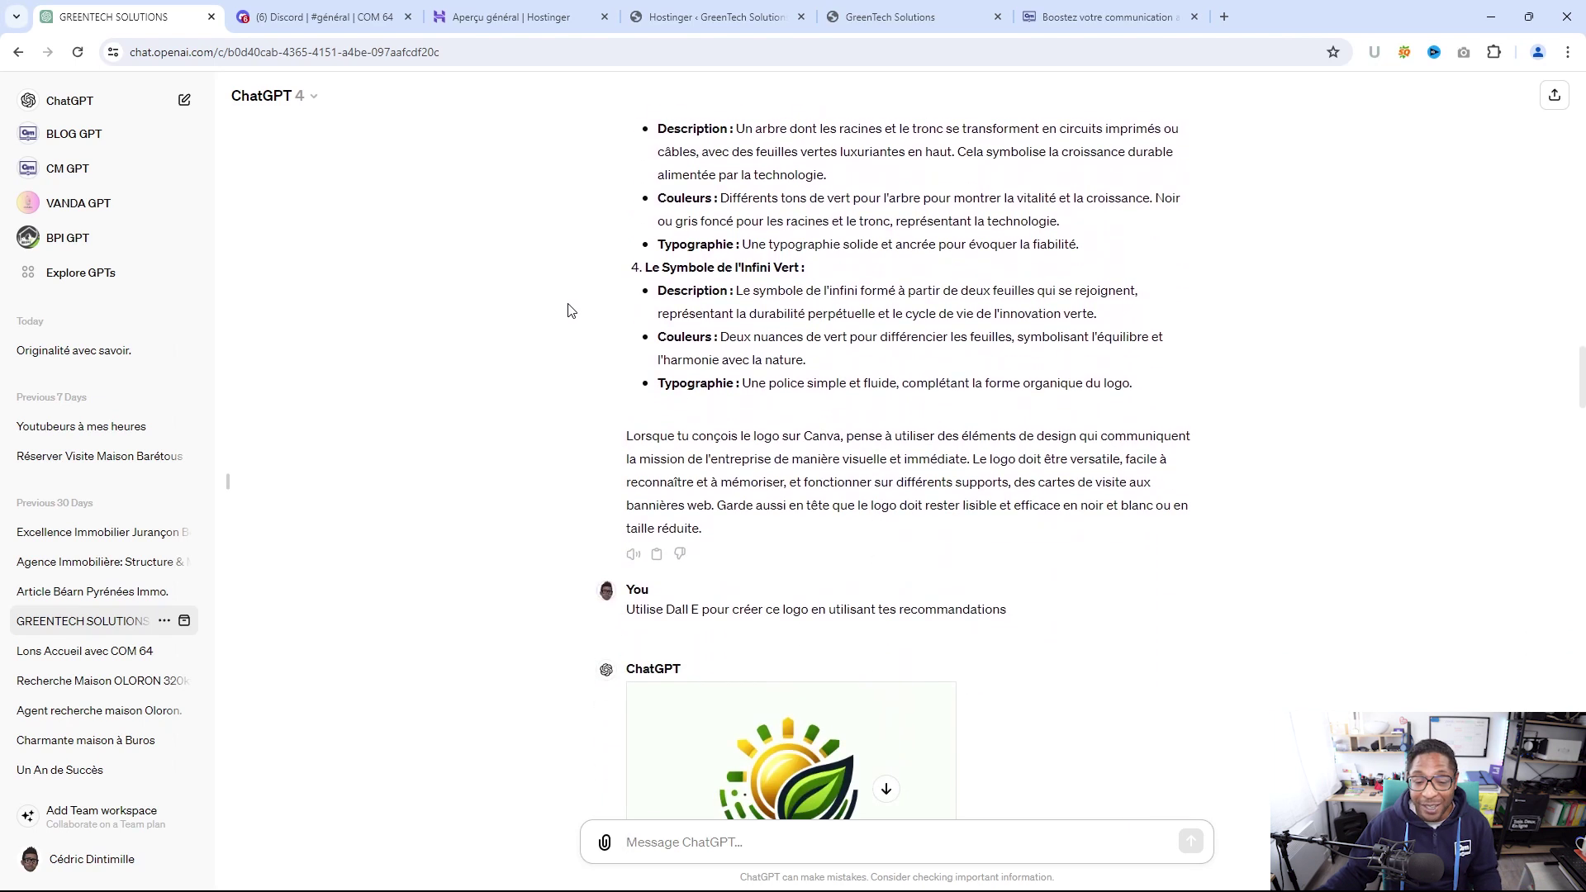
Examine the Dall E logo proposal for GreenTech Solutions and its description in the conversation
scroll(567, 314, down, 2)
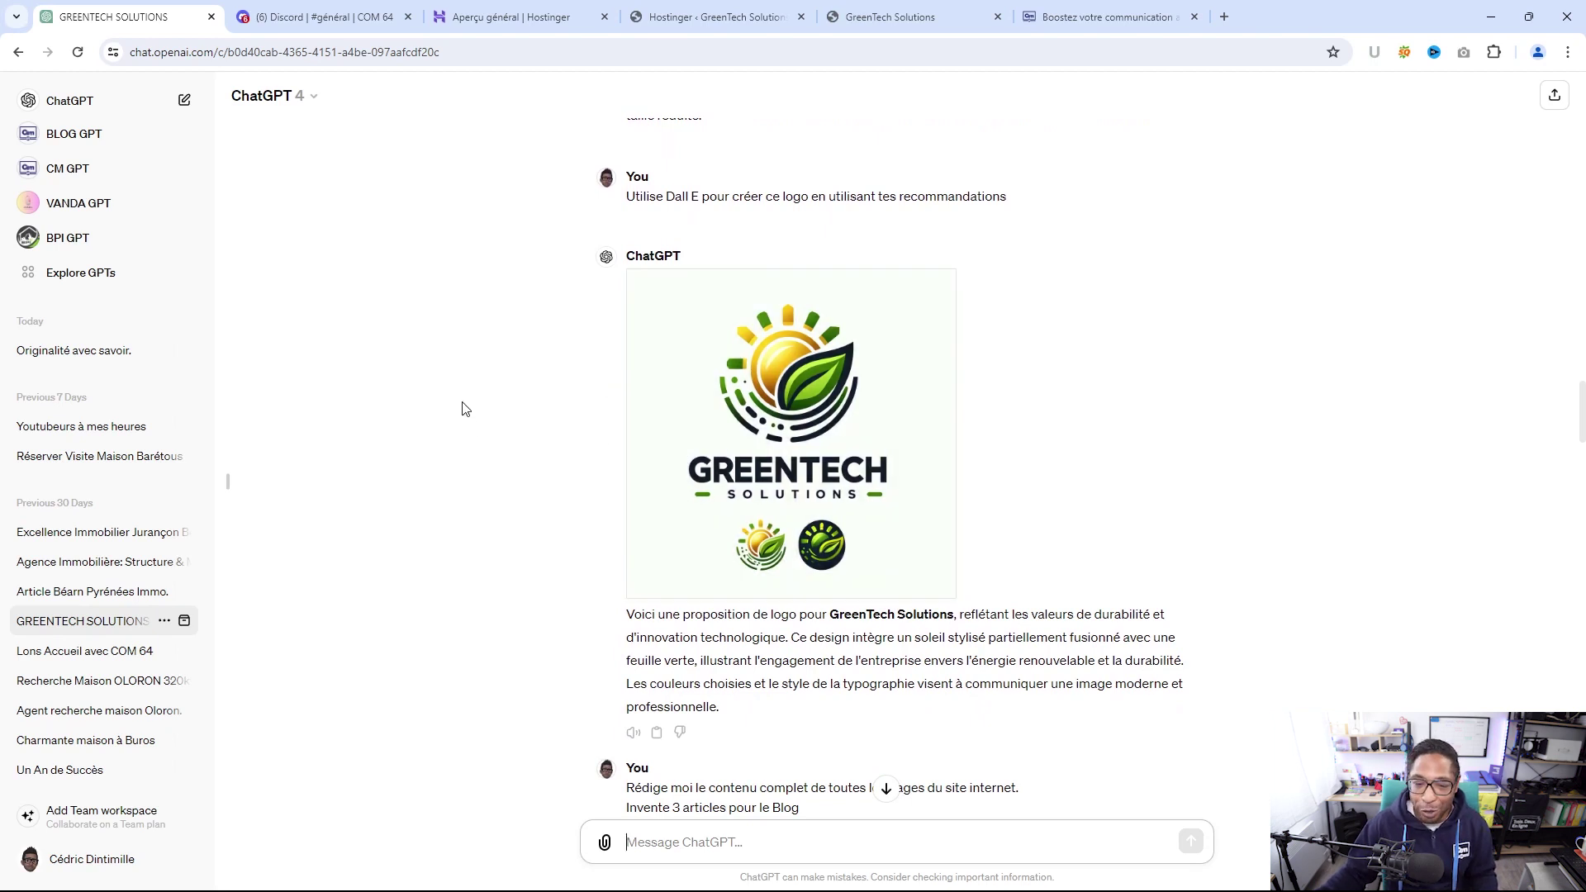
scroll(463, 409, down, 1)
scroll(463, 409, down, 2)
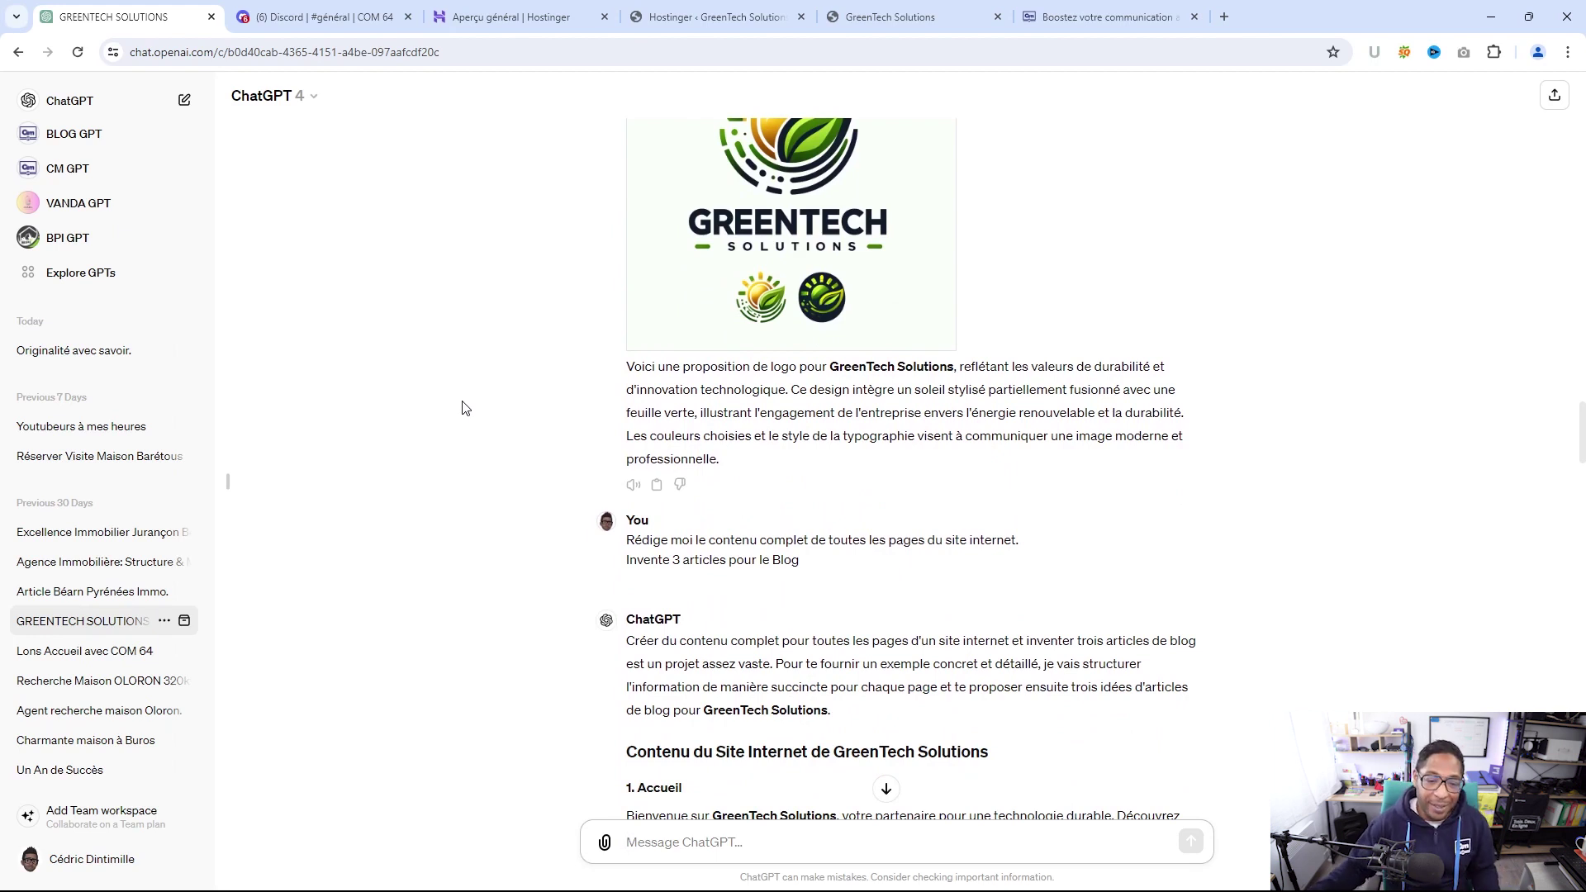
scroll(466, 407, up, 2)
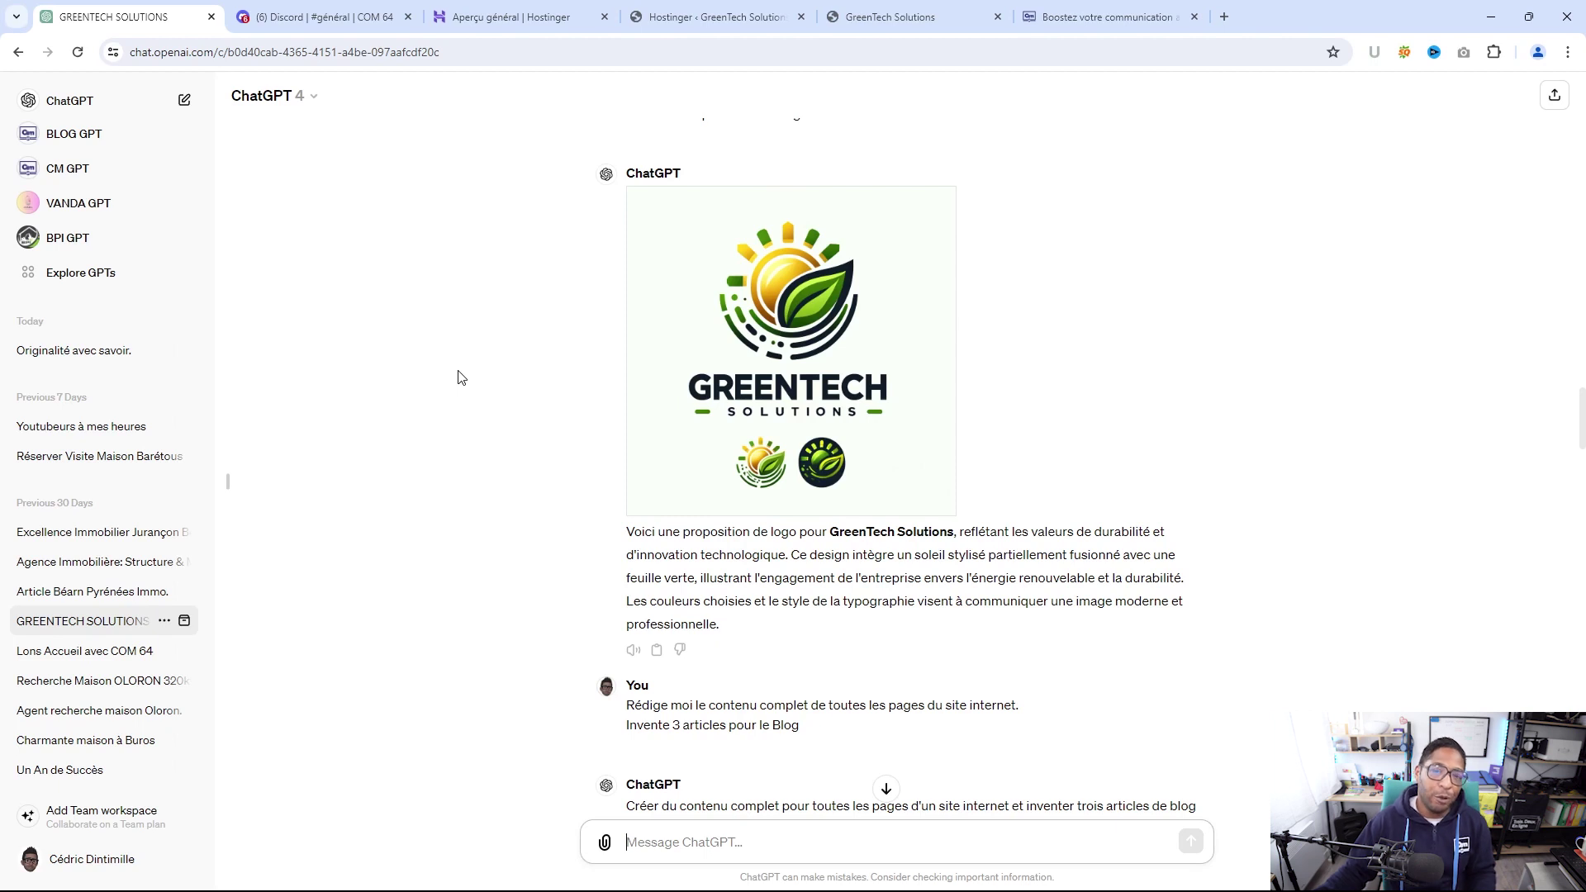
Read the text ChatGPT wrote for each page of the GreenTech Solutions website, from Accueil to Carrières
scroll(475, 376, down, 3)
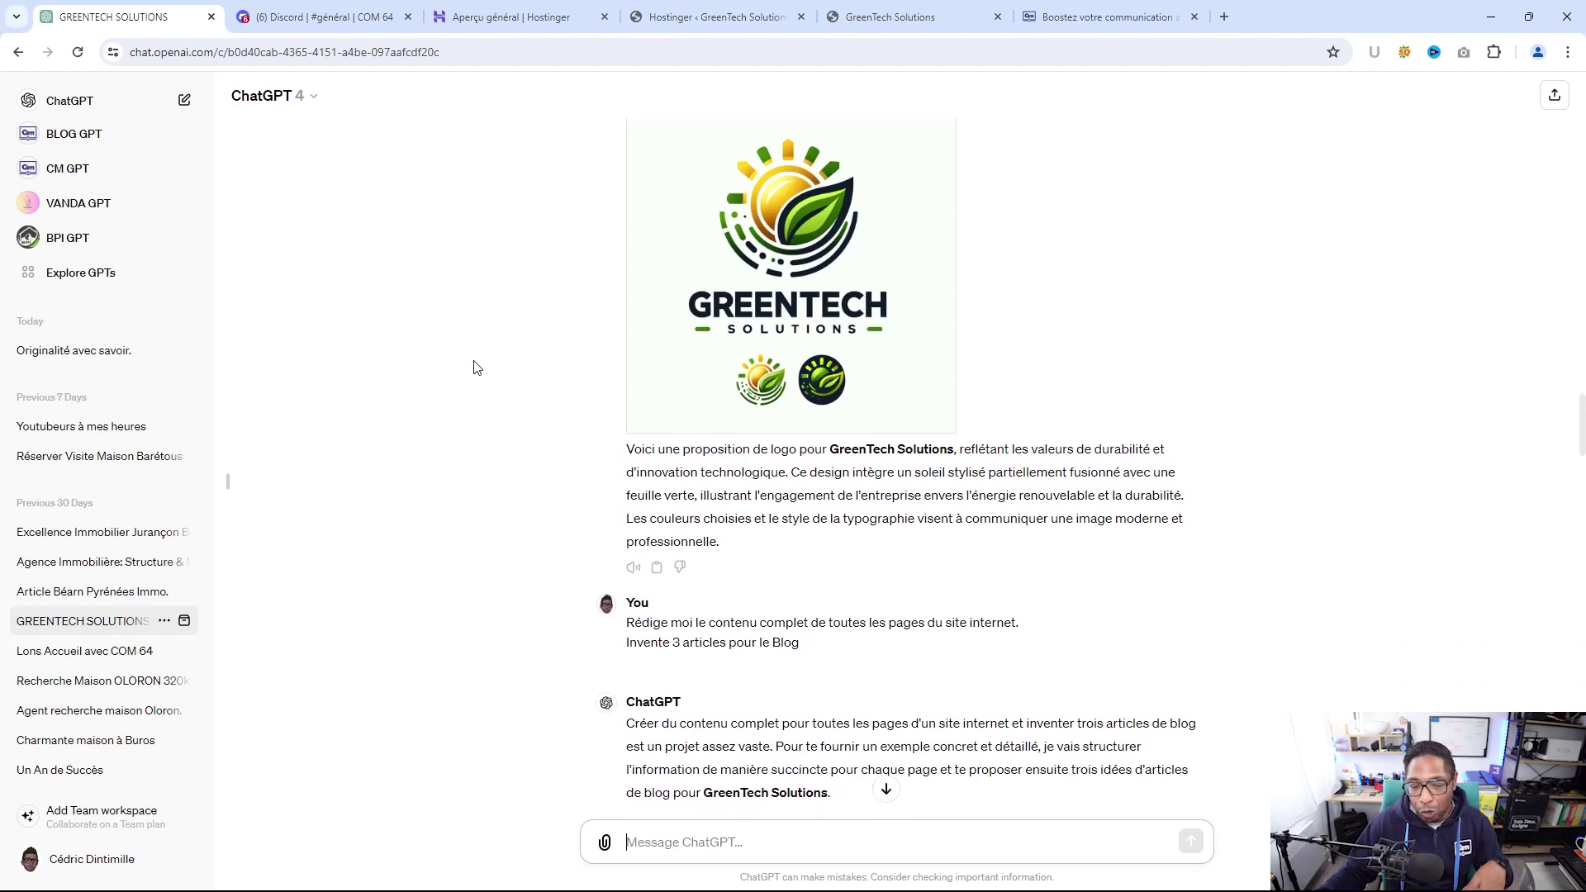
scroll(483, 380, down, 4)
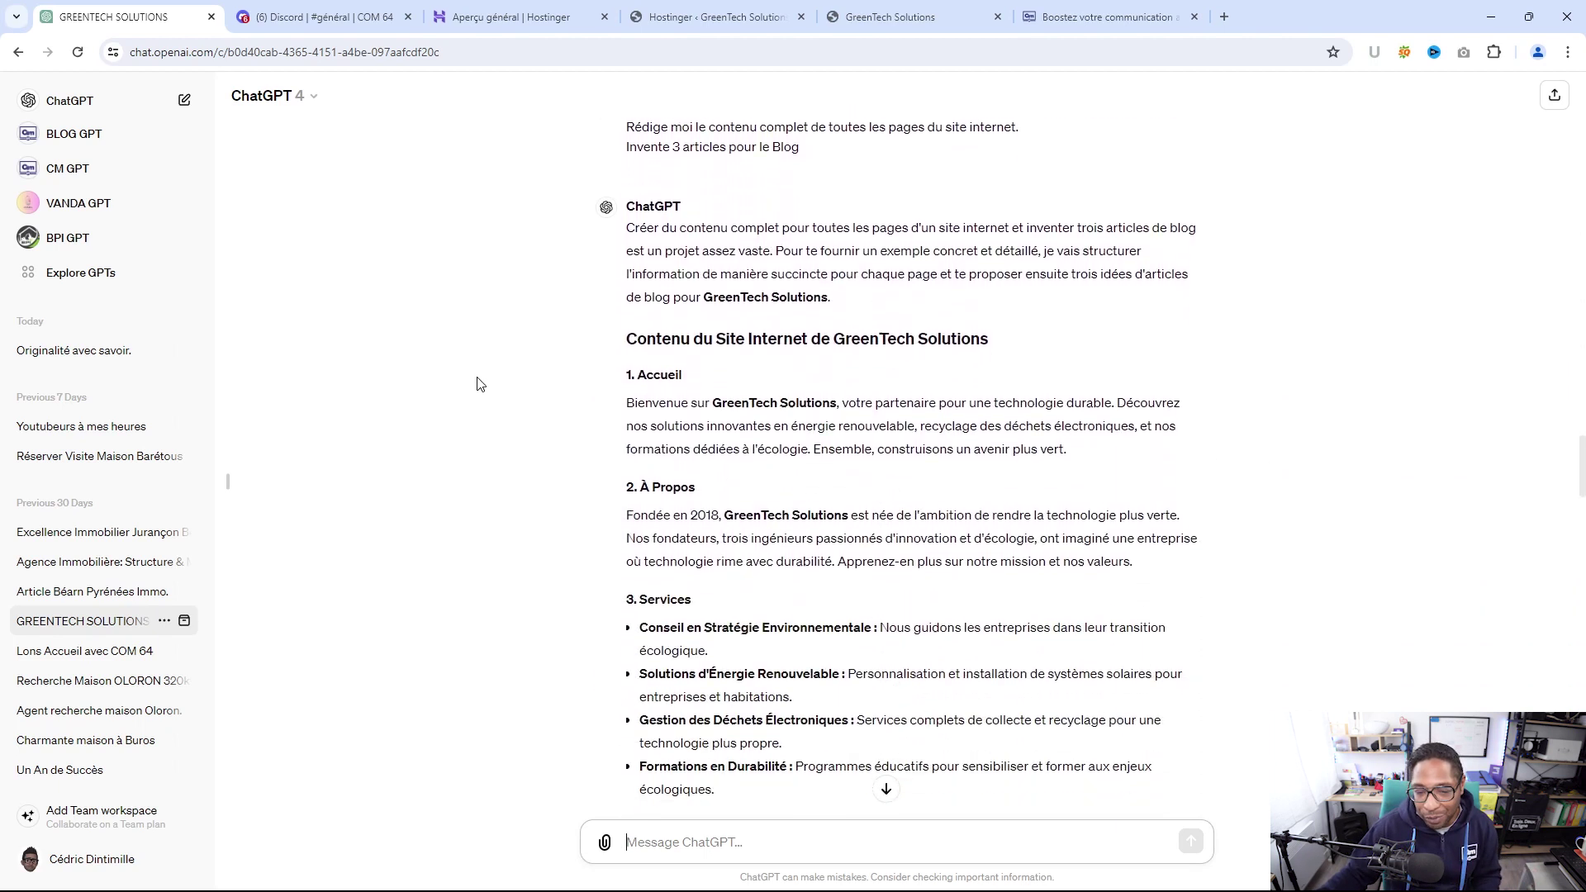
scroll(525, 356, down, 2)
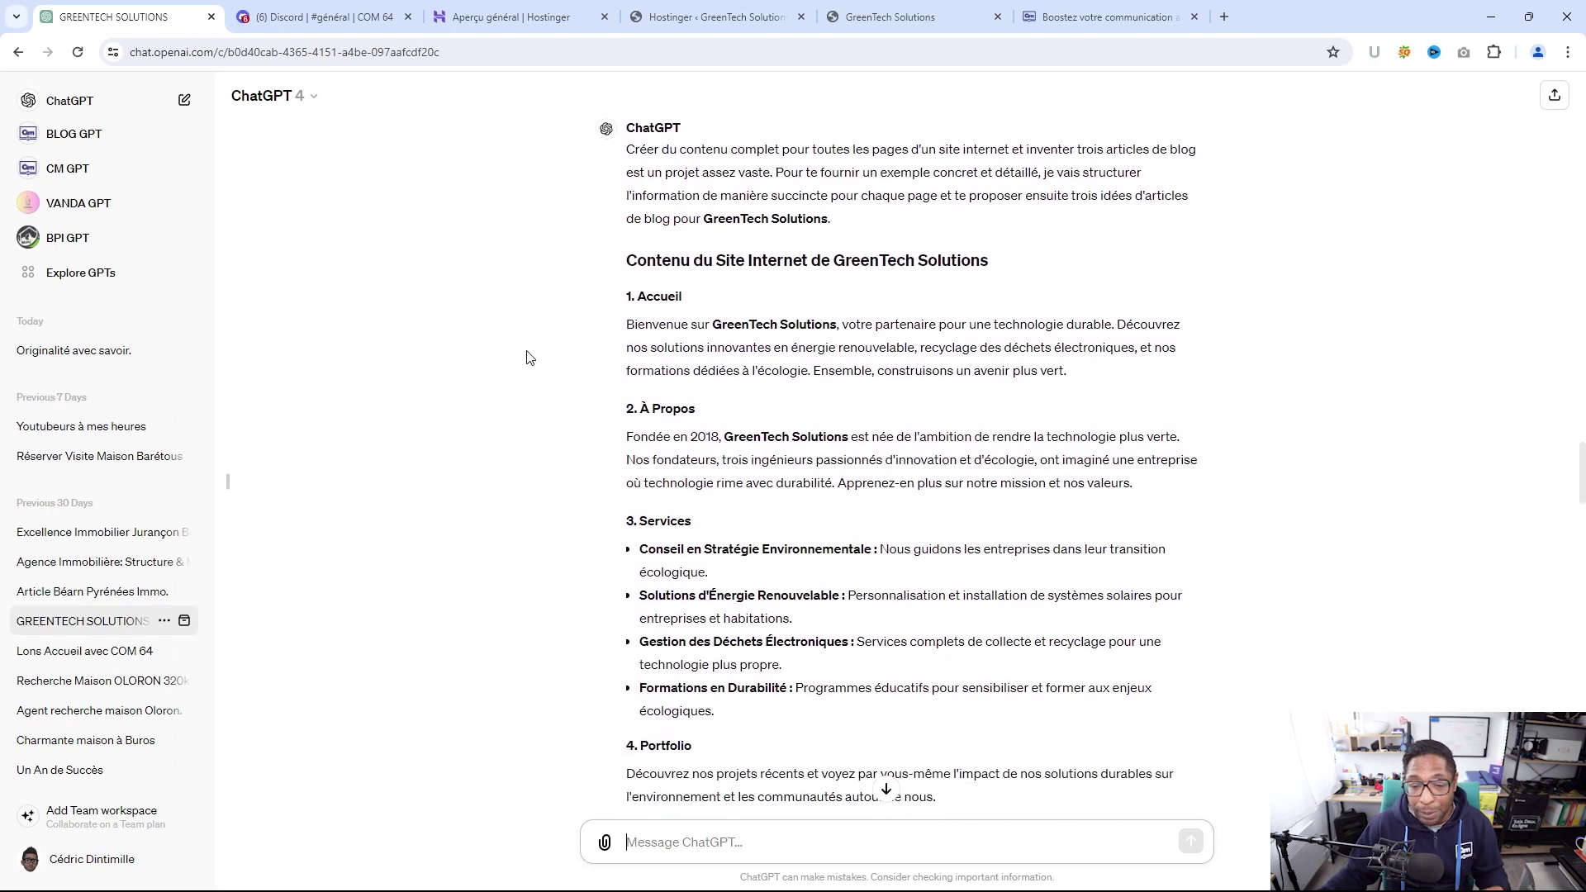
scroll(530, 357, down, 1)
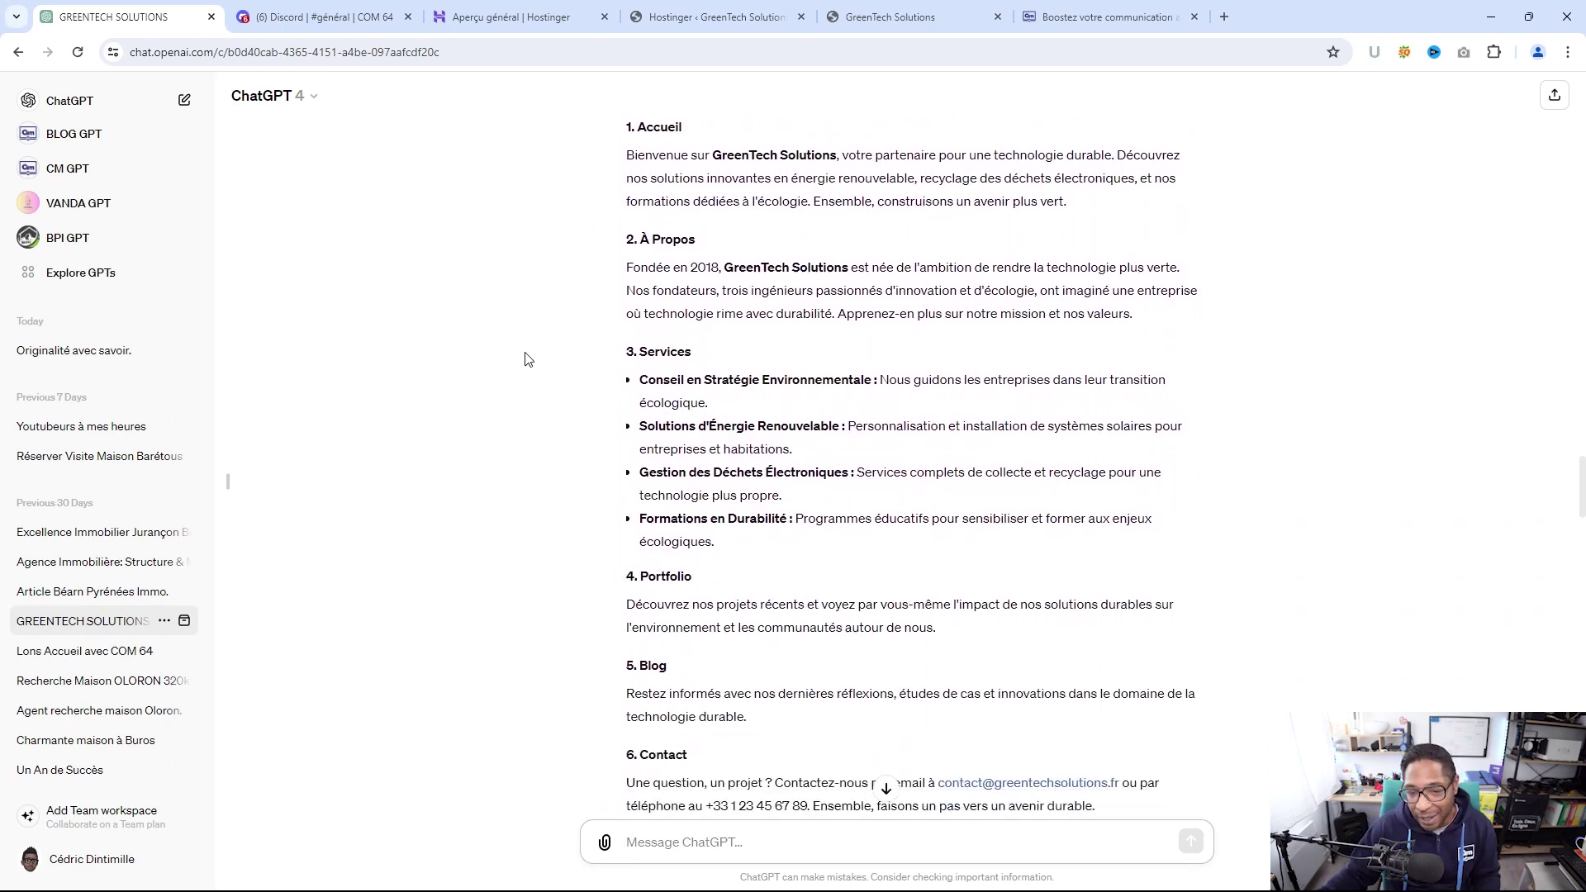
scroll(528, 356, down, 1)
scroll(529, 357, down, 3)
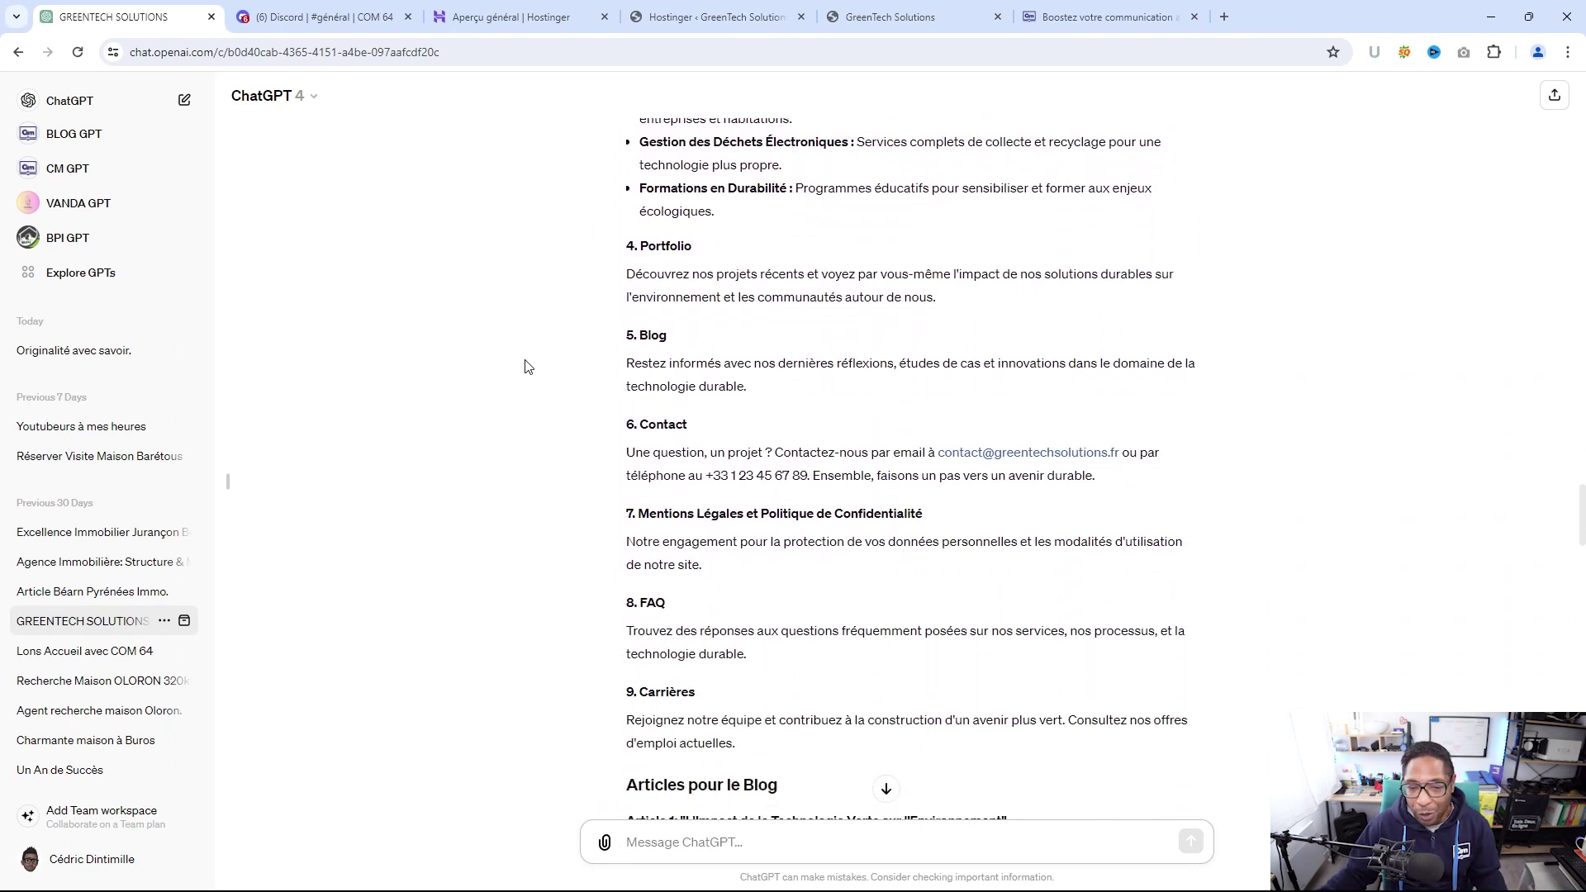
scroll(527, 367, down, 2)
scroll(525, 369, down, 1)
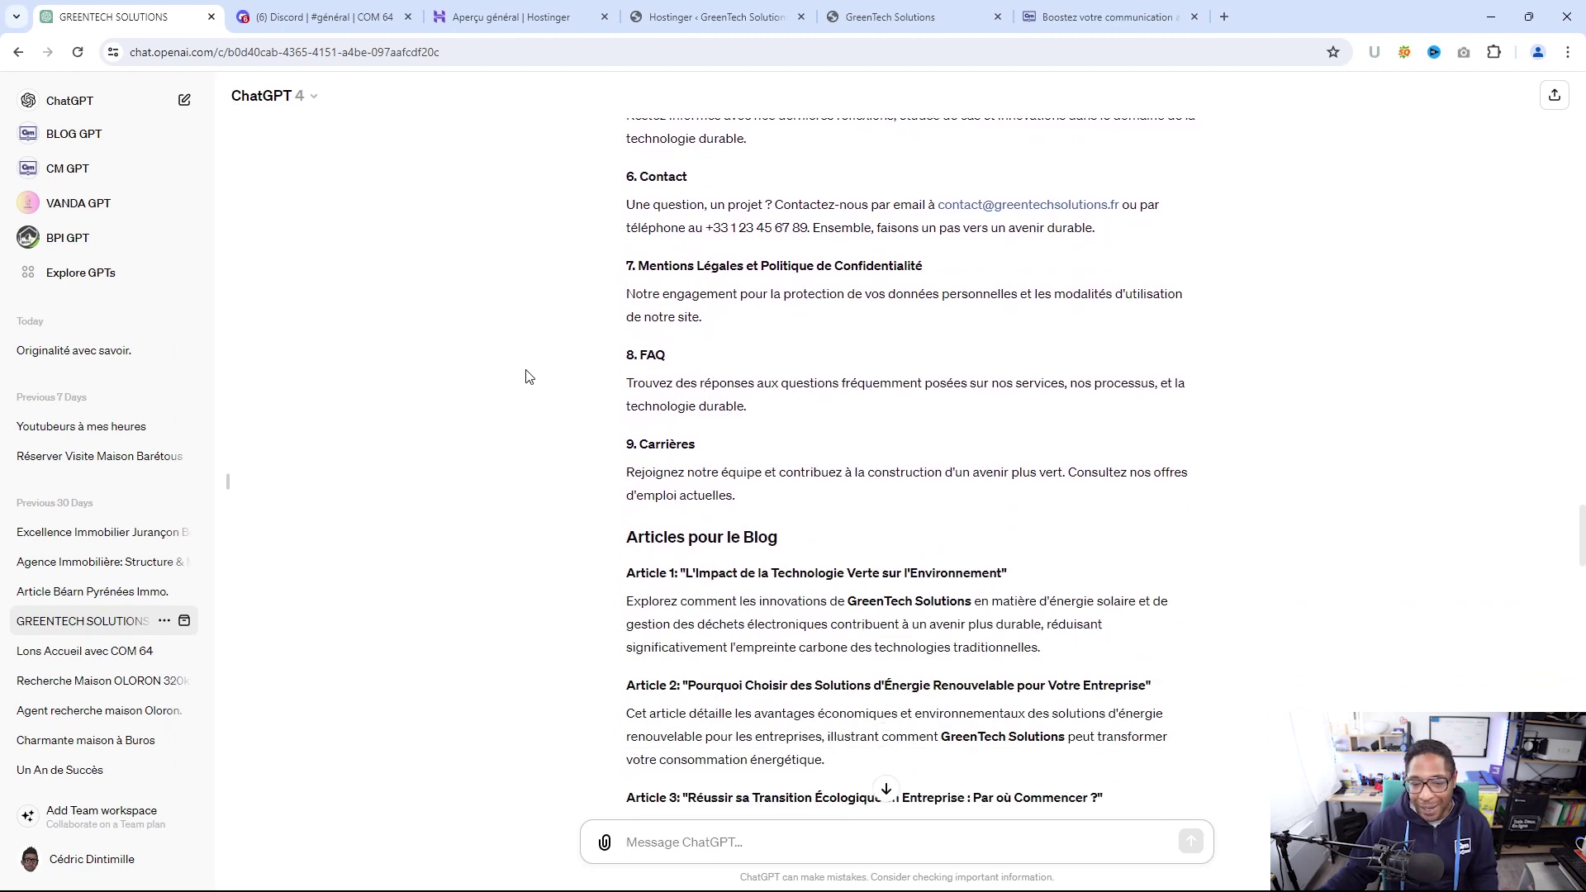
Read the three blog article proposals under Articles pour le Blog
scroll(527, 372, down, 3)
scroll(529, 377, down, 1)
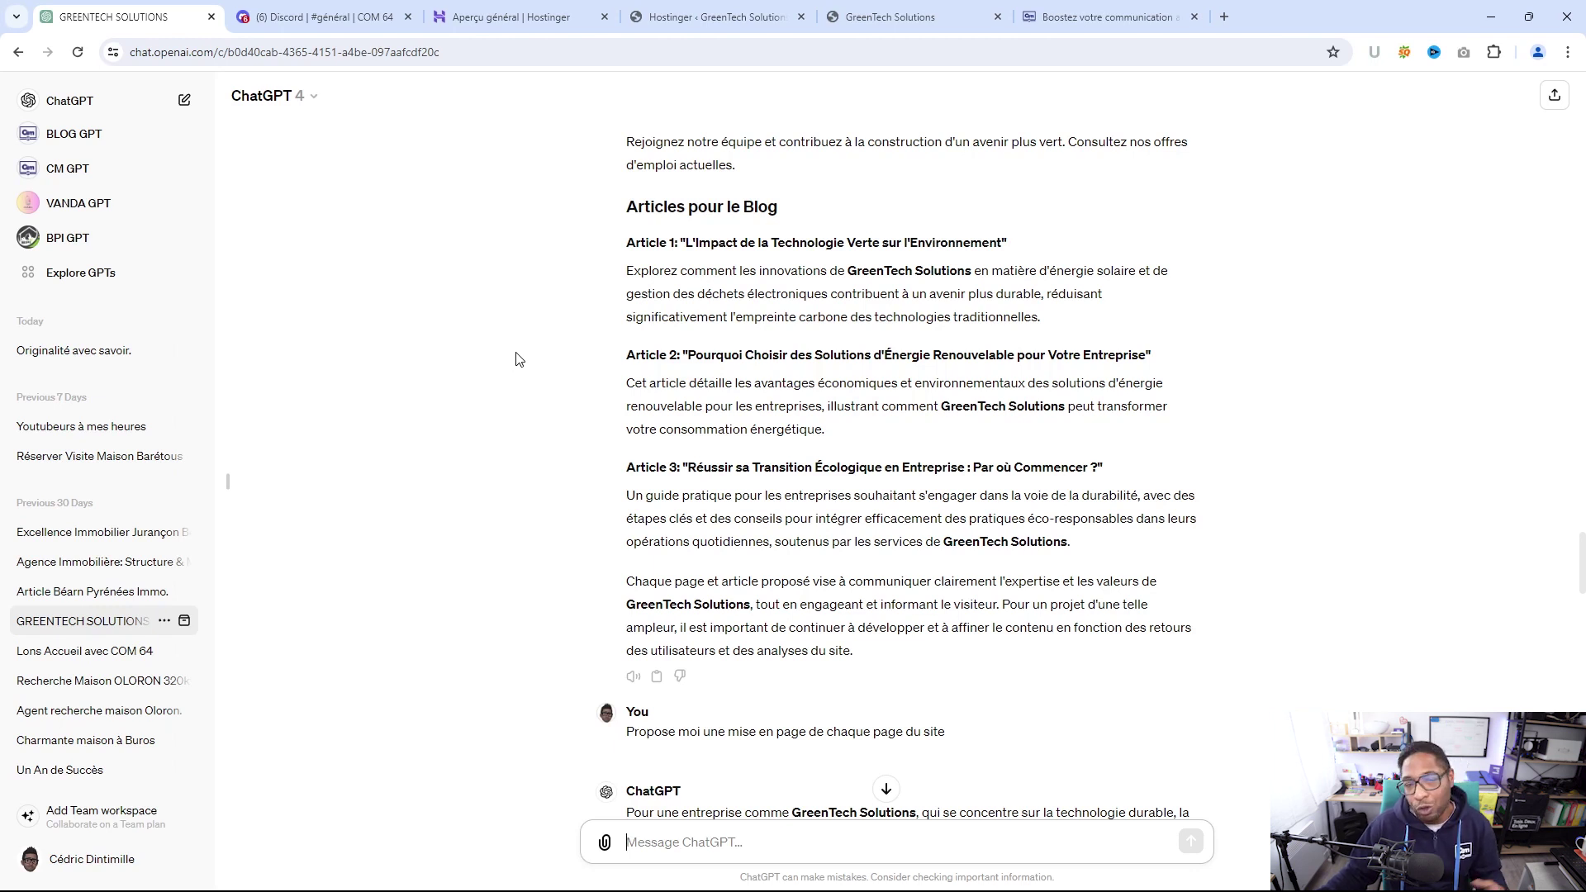
scroll(518, 362, down, 1)
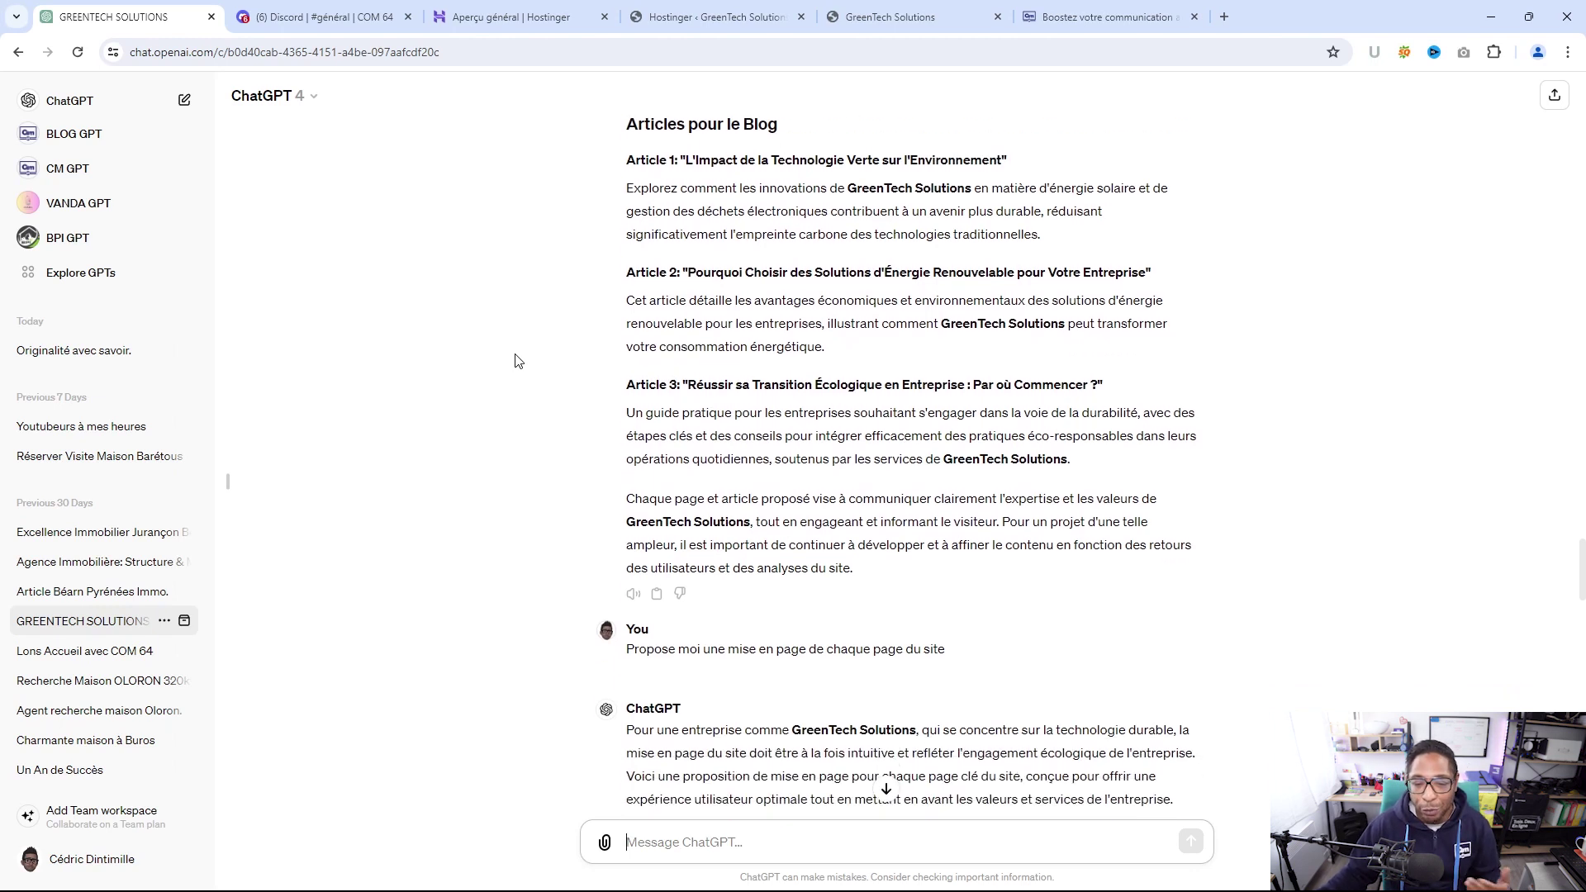
scroll(516, 361, down, 1)
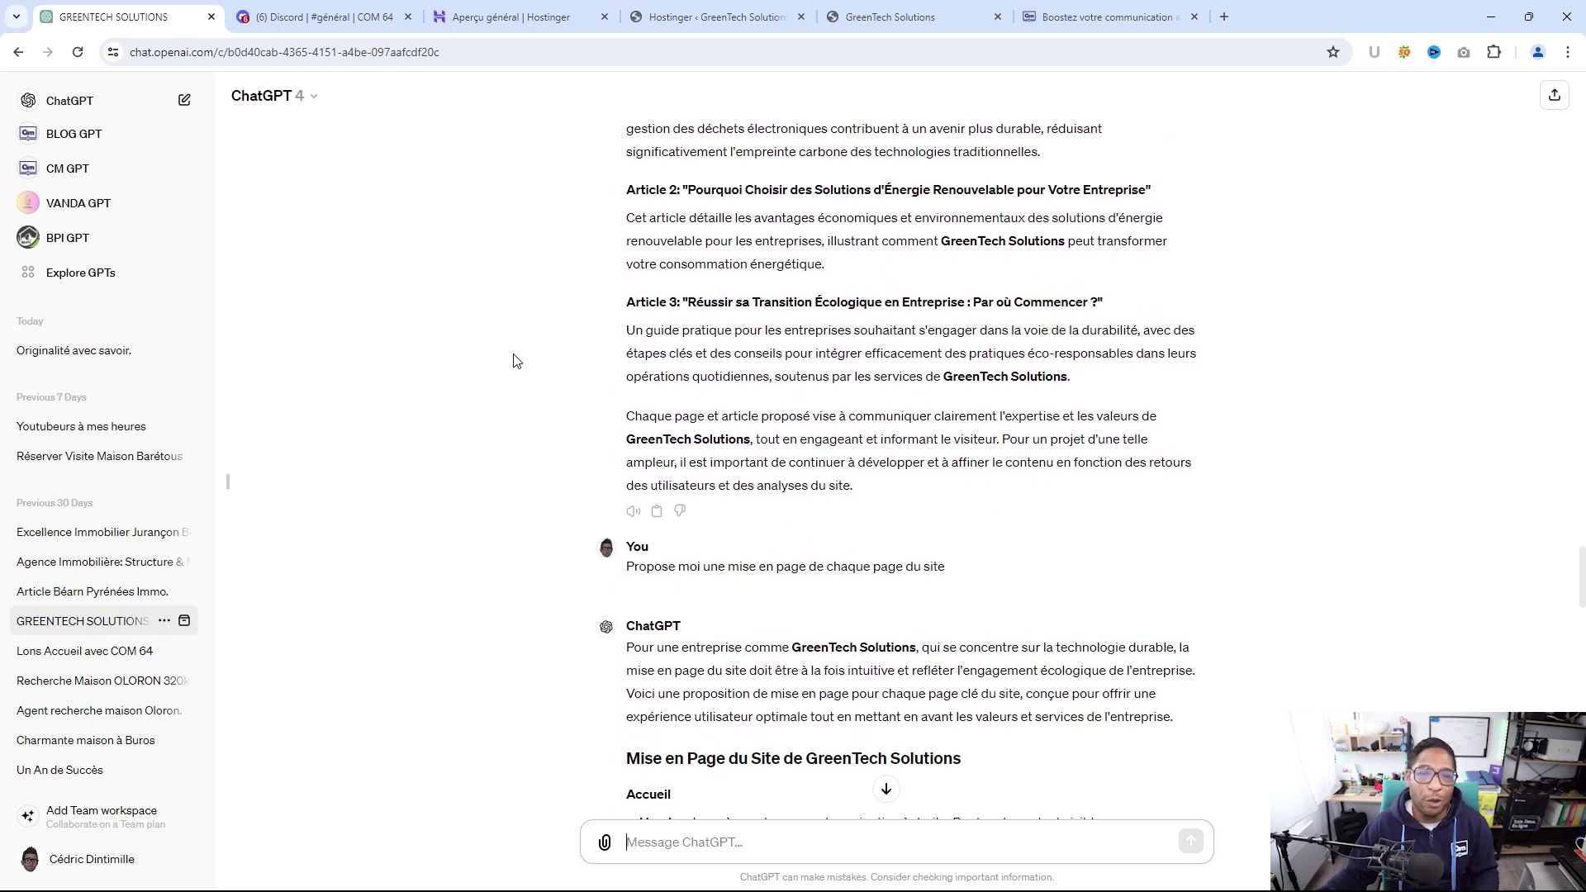
Read the proposed layout of each website page under Mise en Page du Site de GreenTech Solutions
scroll(513, 363, down, 6)
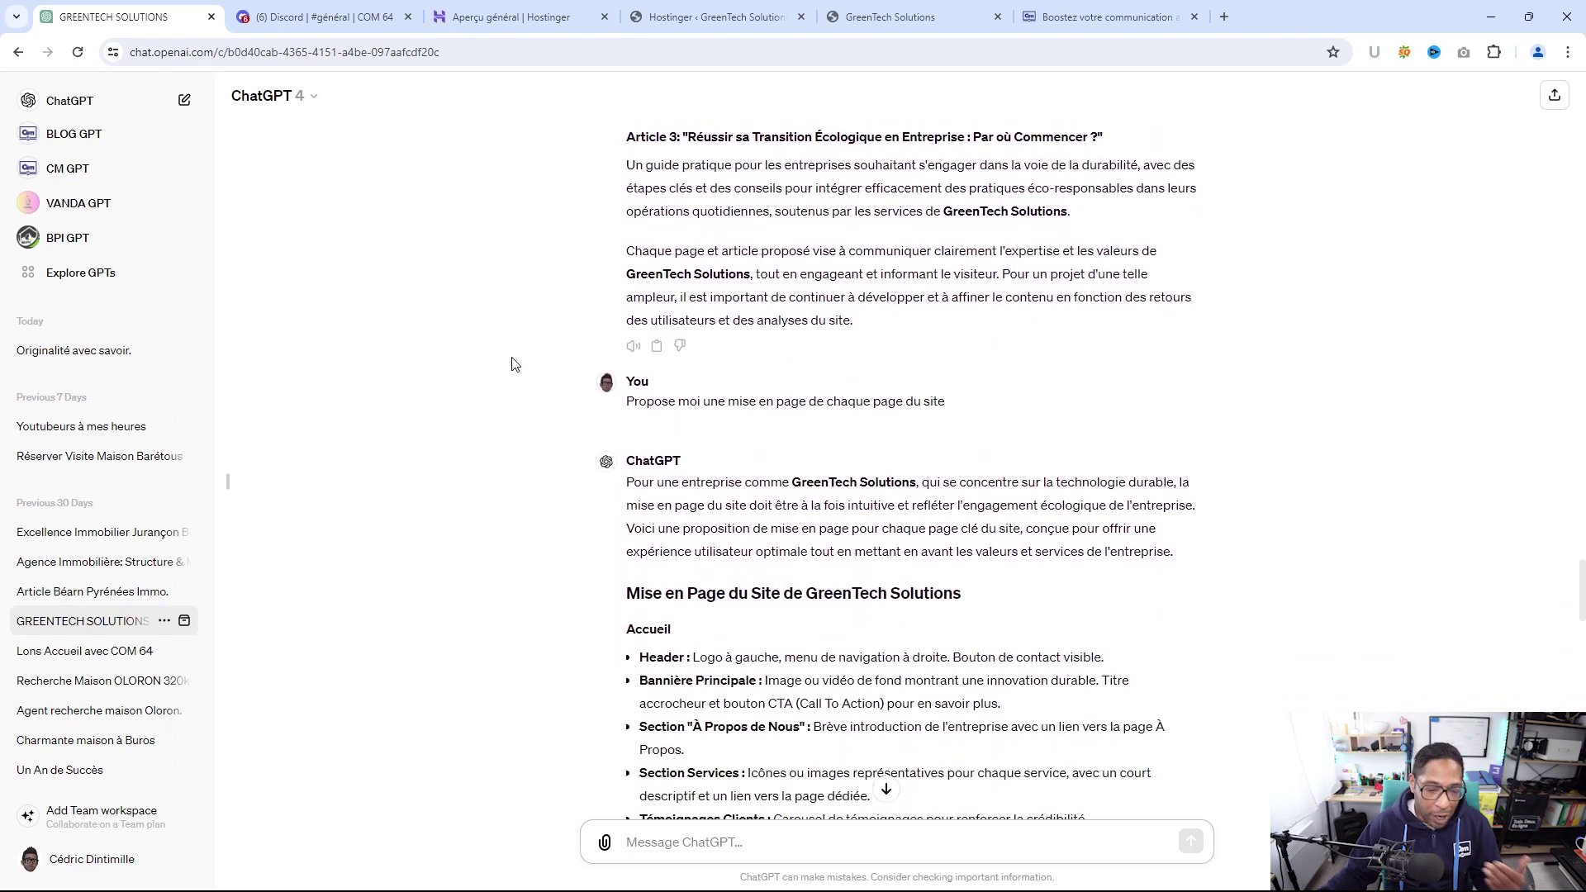
scroll(513, 372, down, 2)
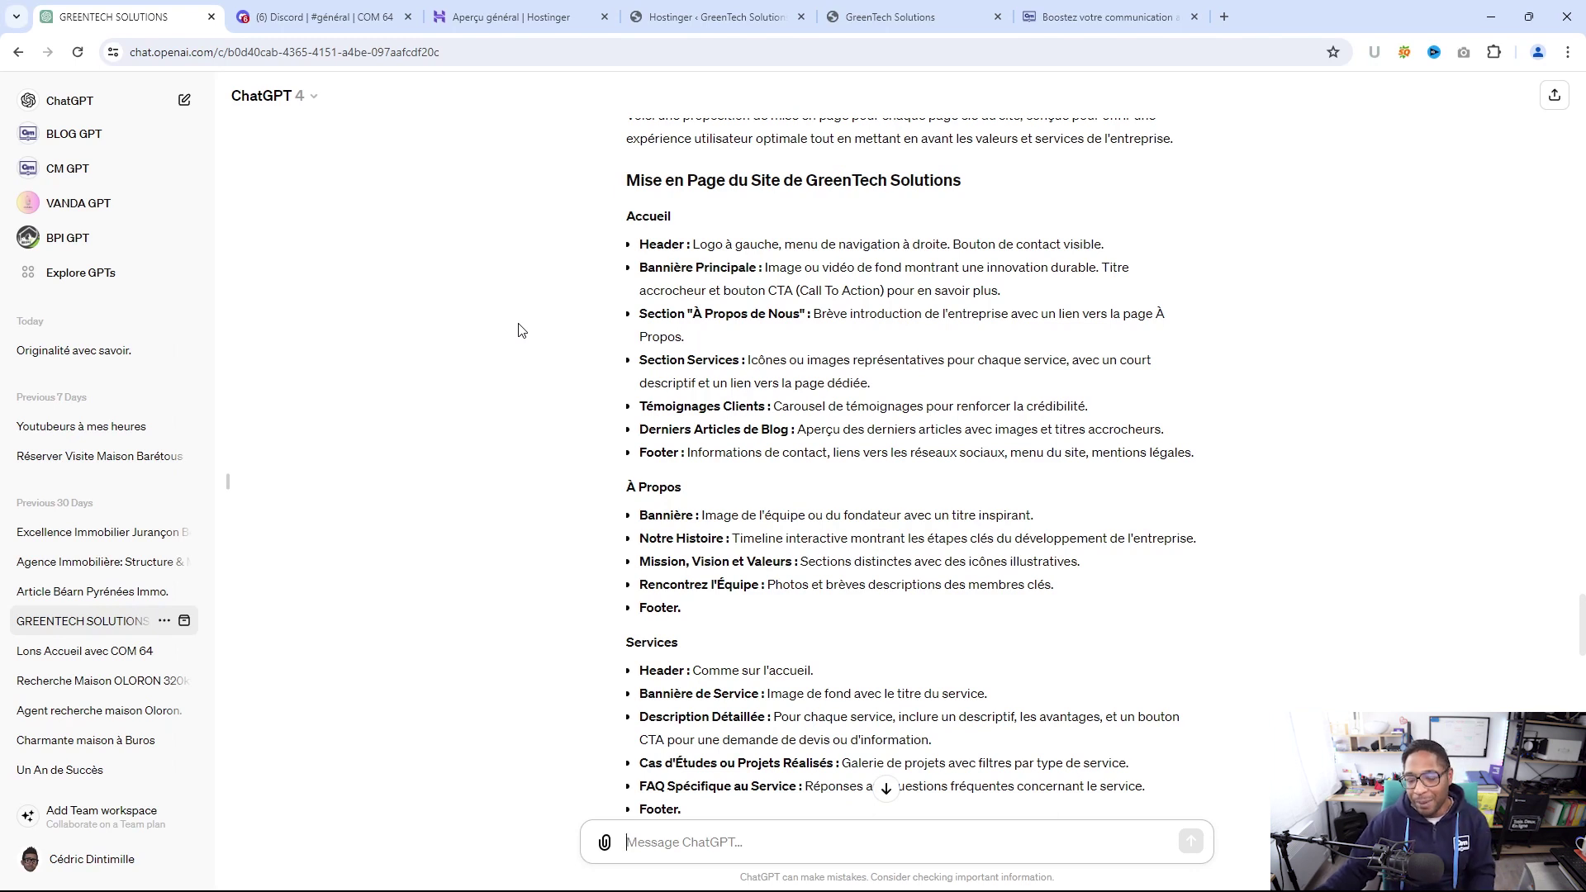
scroll(513, 330, down, 1)
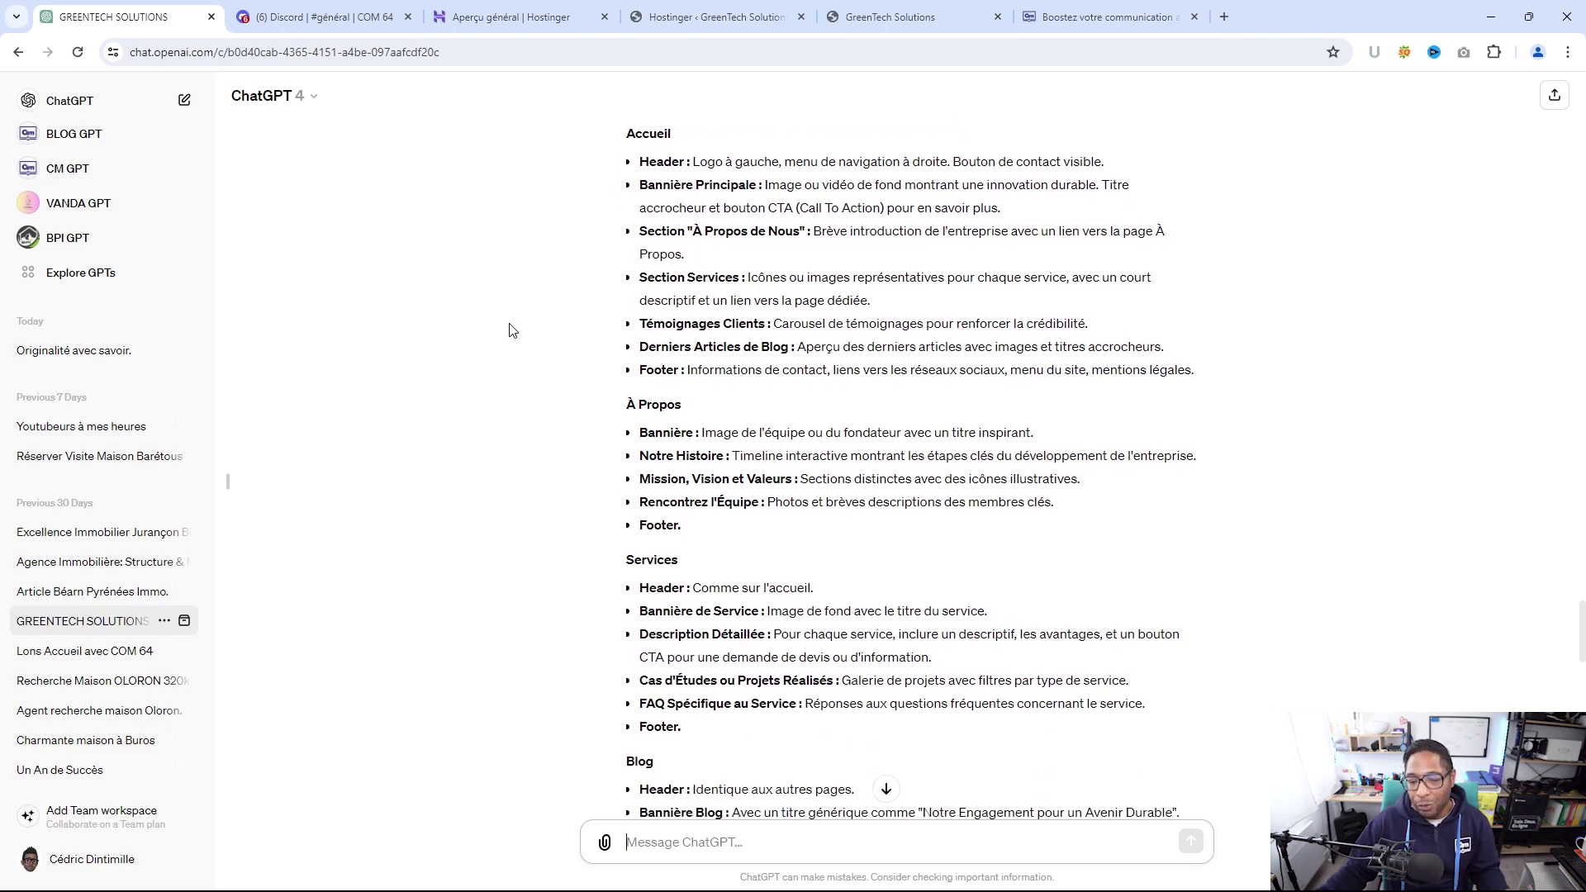
scroll(507, 337, down, 1)
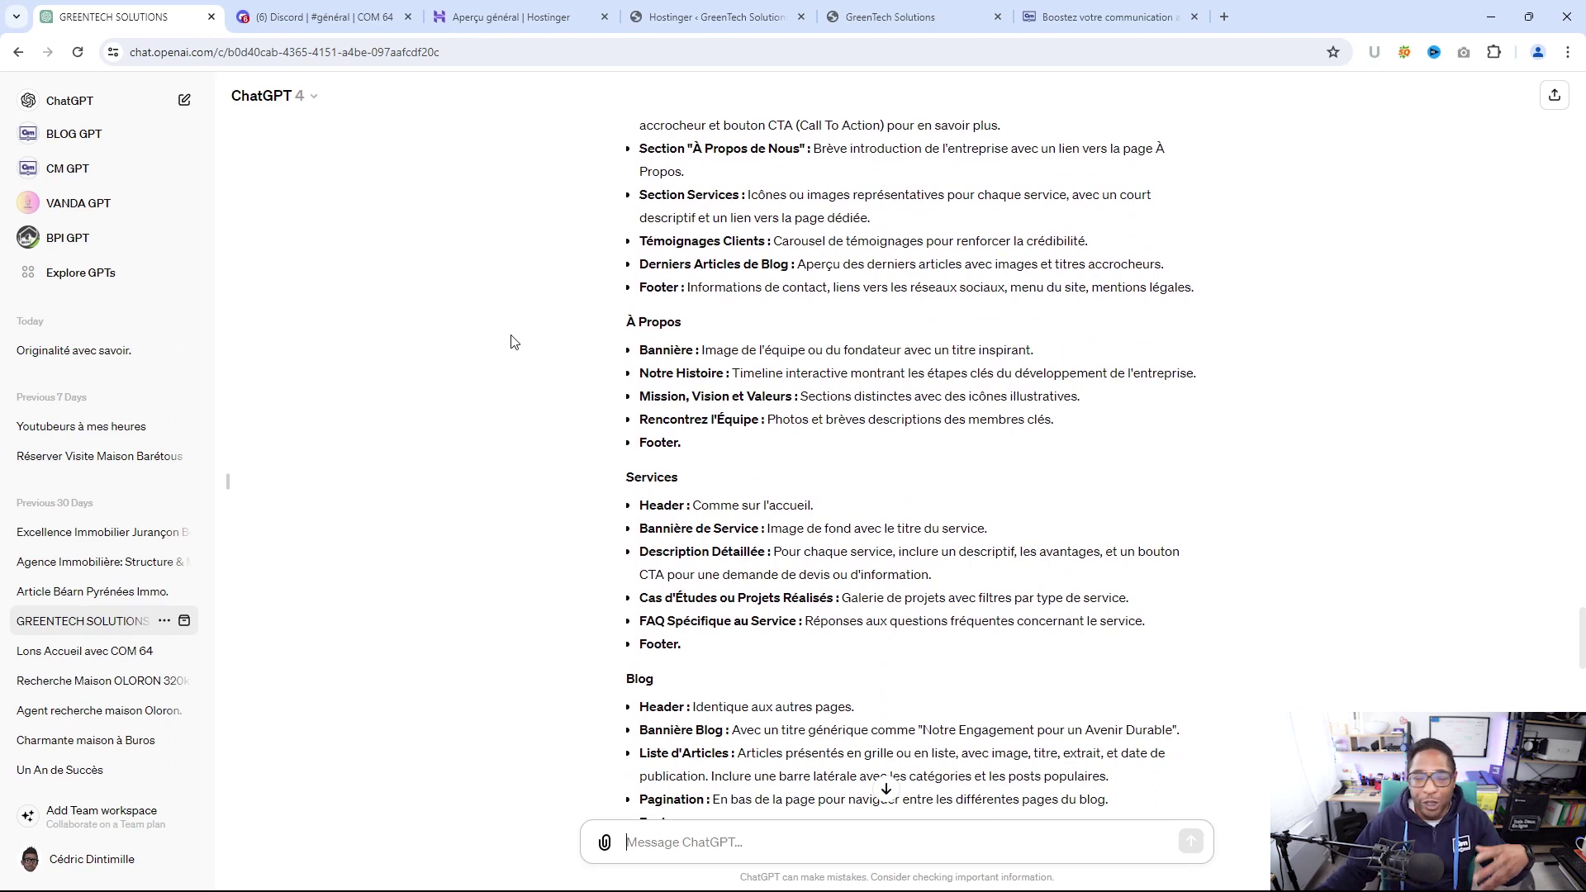
scroll(513, 347, down, 4)
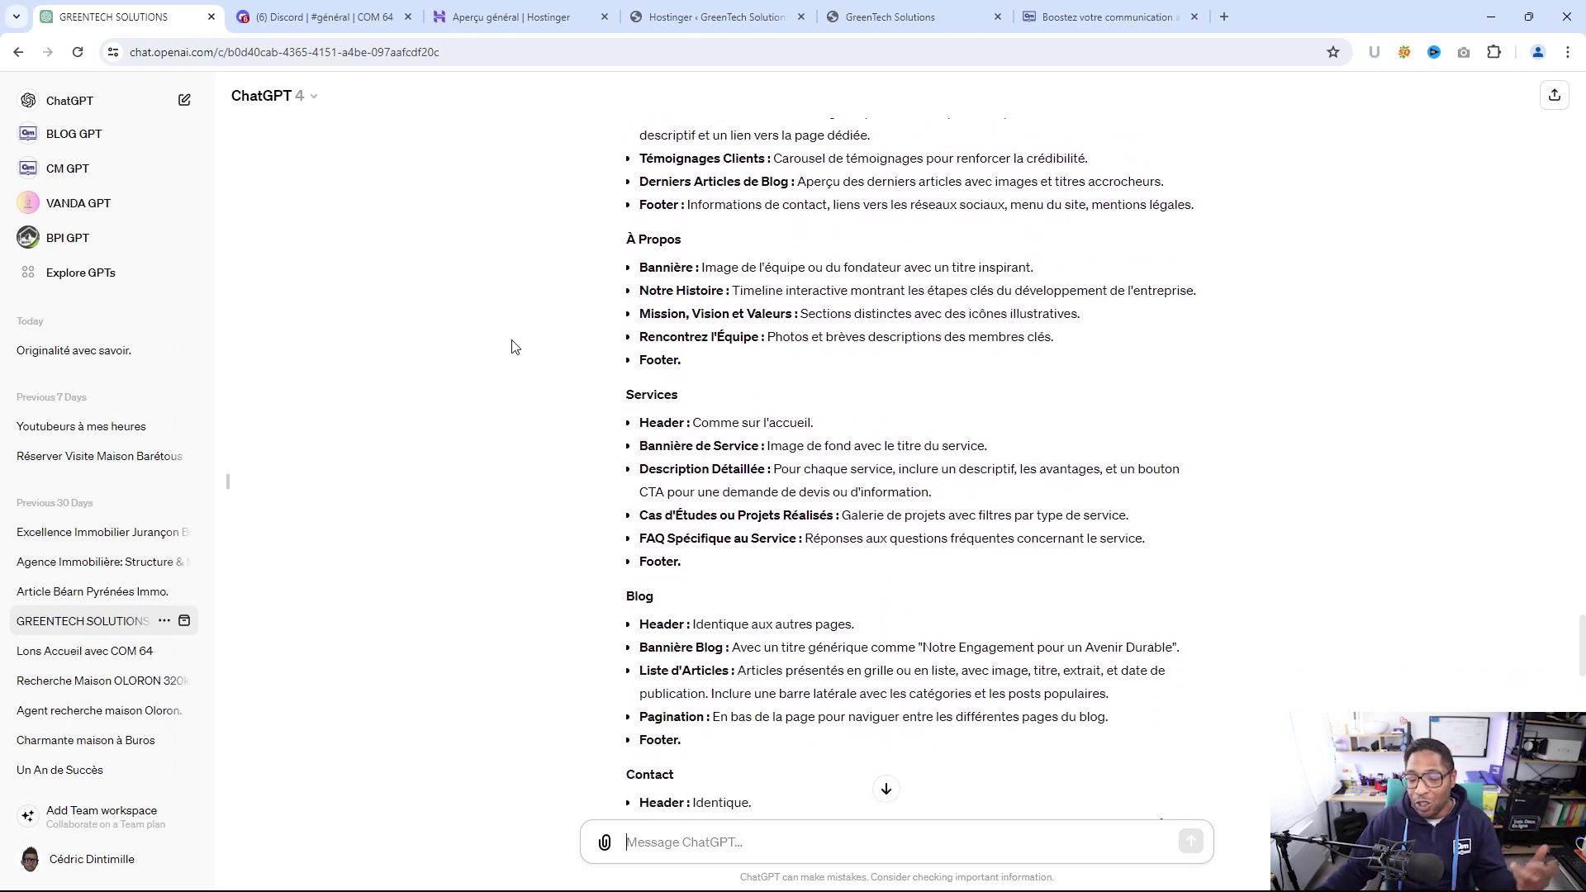
scroll(512, 371, down, 3)
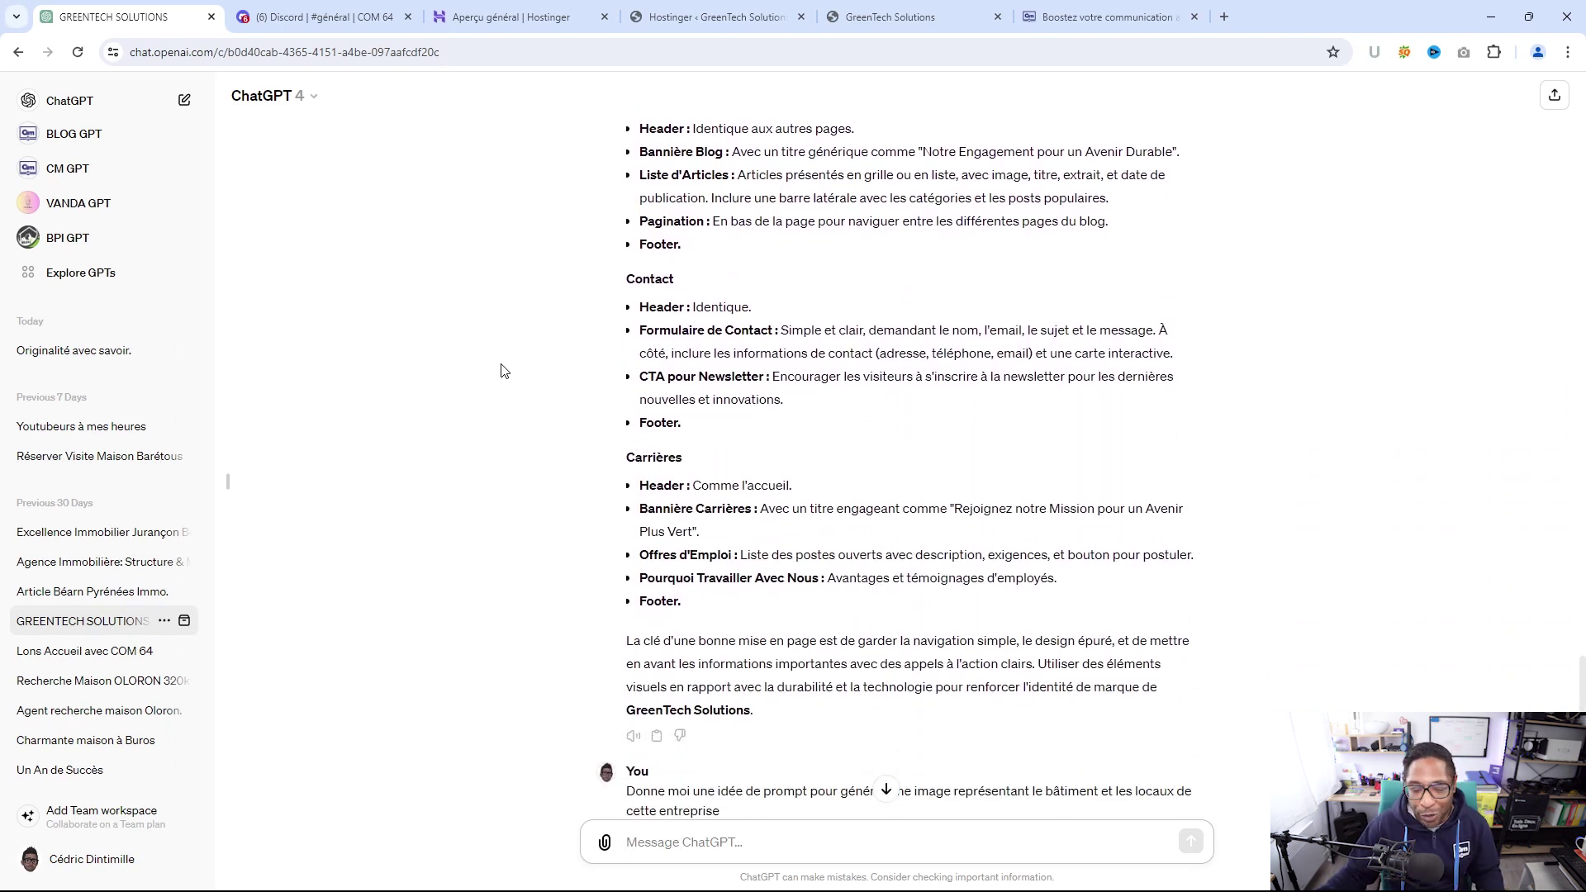
Examine the image prompts for the company's building and employees, along with the building image generated by Dall-E
scroll(499, 370, down, 1)
scroll(500, 372, down, 3)
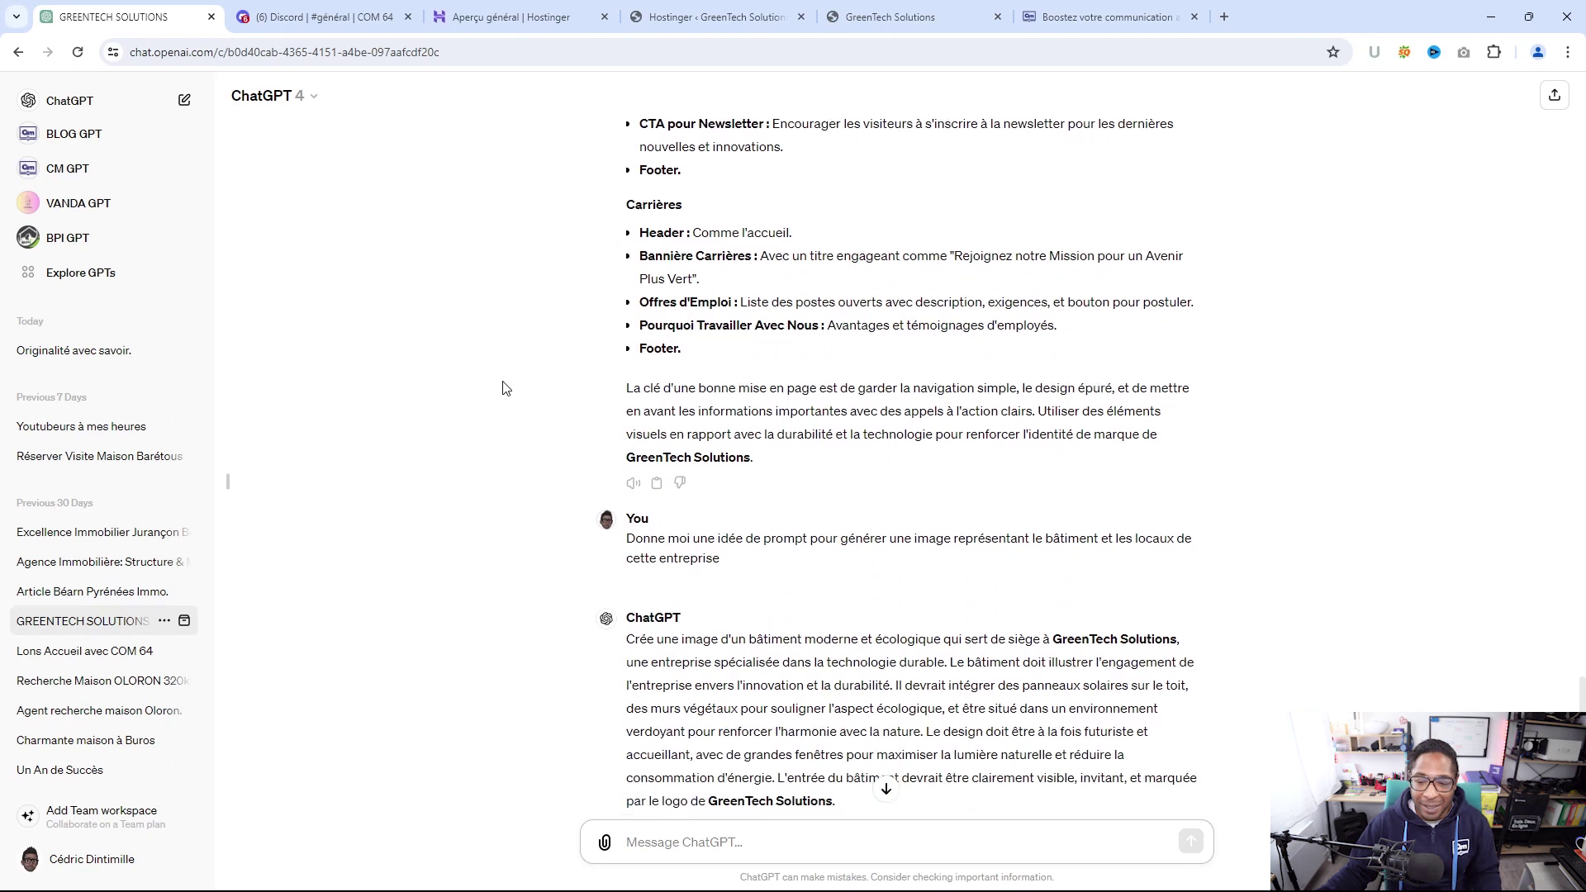
scroll(505, 392, down, 3)
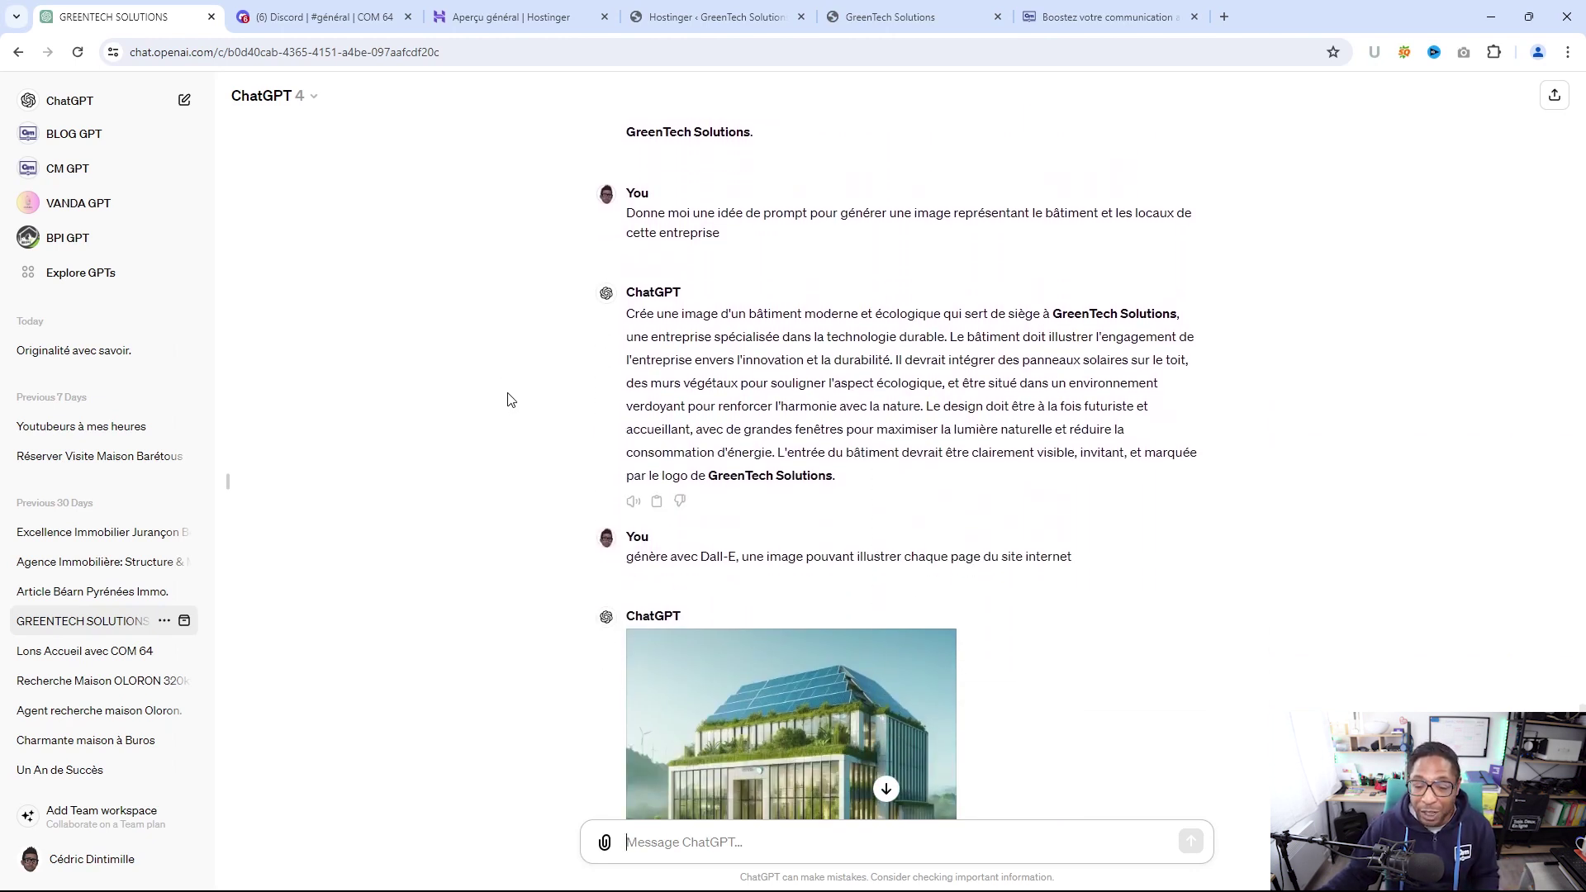
scroll(504, 401, down, 2)
scroll(504, 401, down, 1)
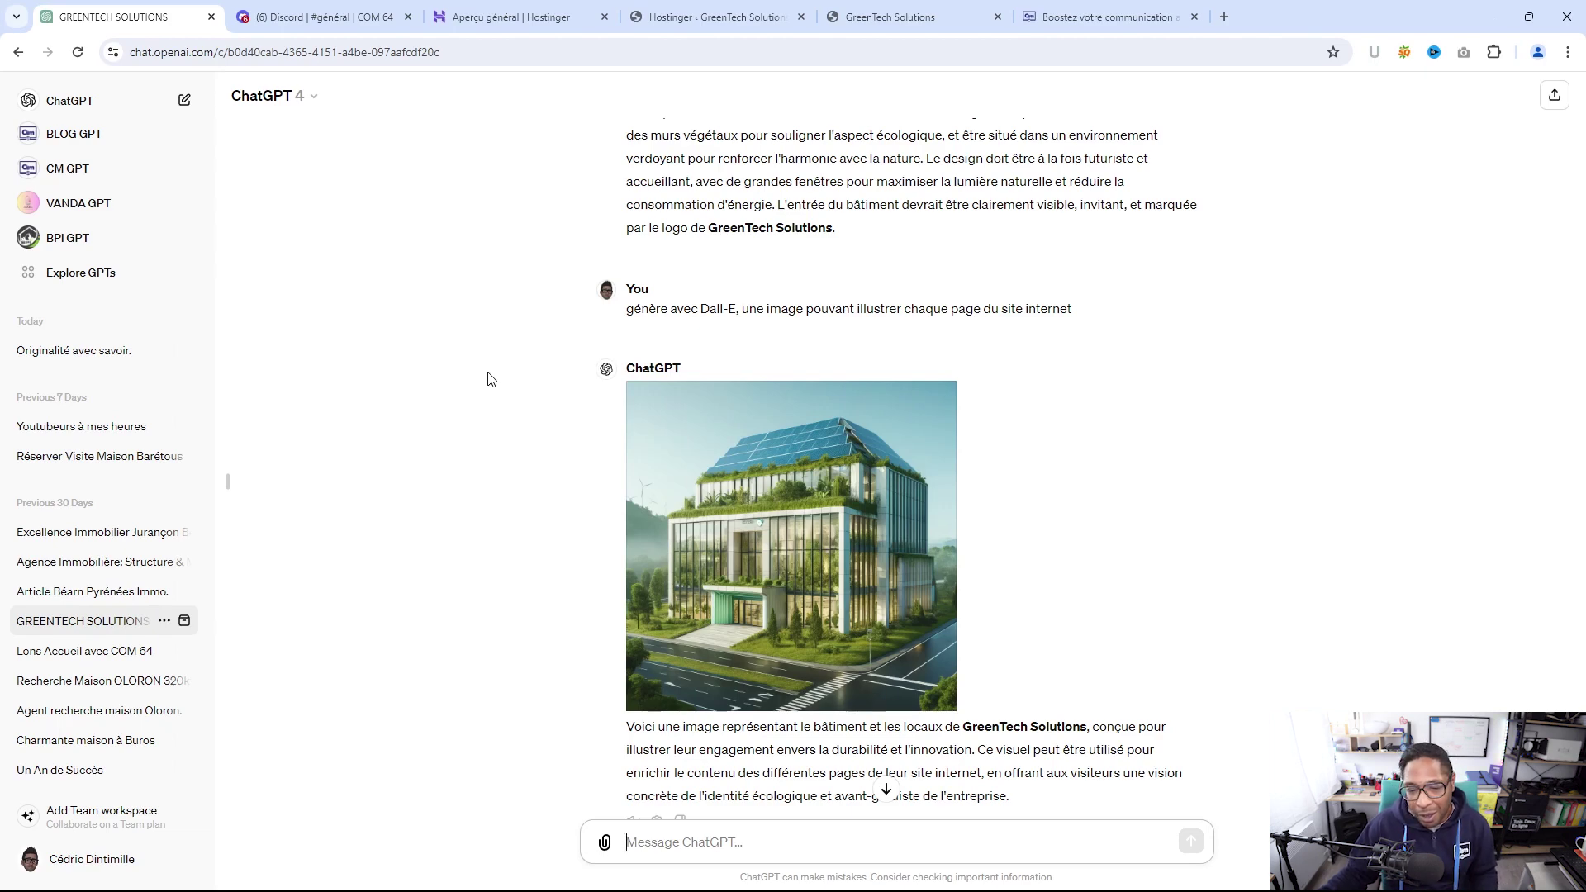
scroll(489, 383, down, 1)
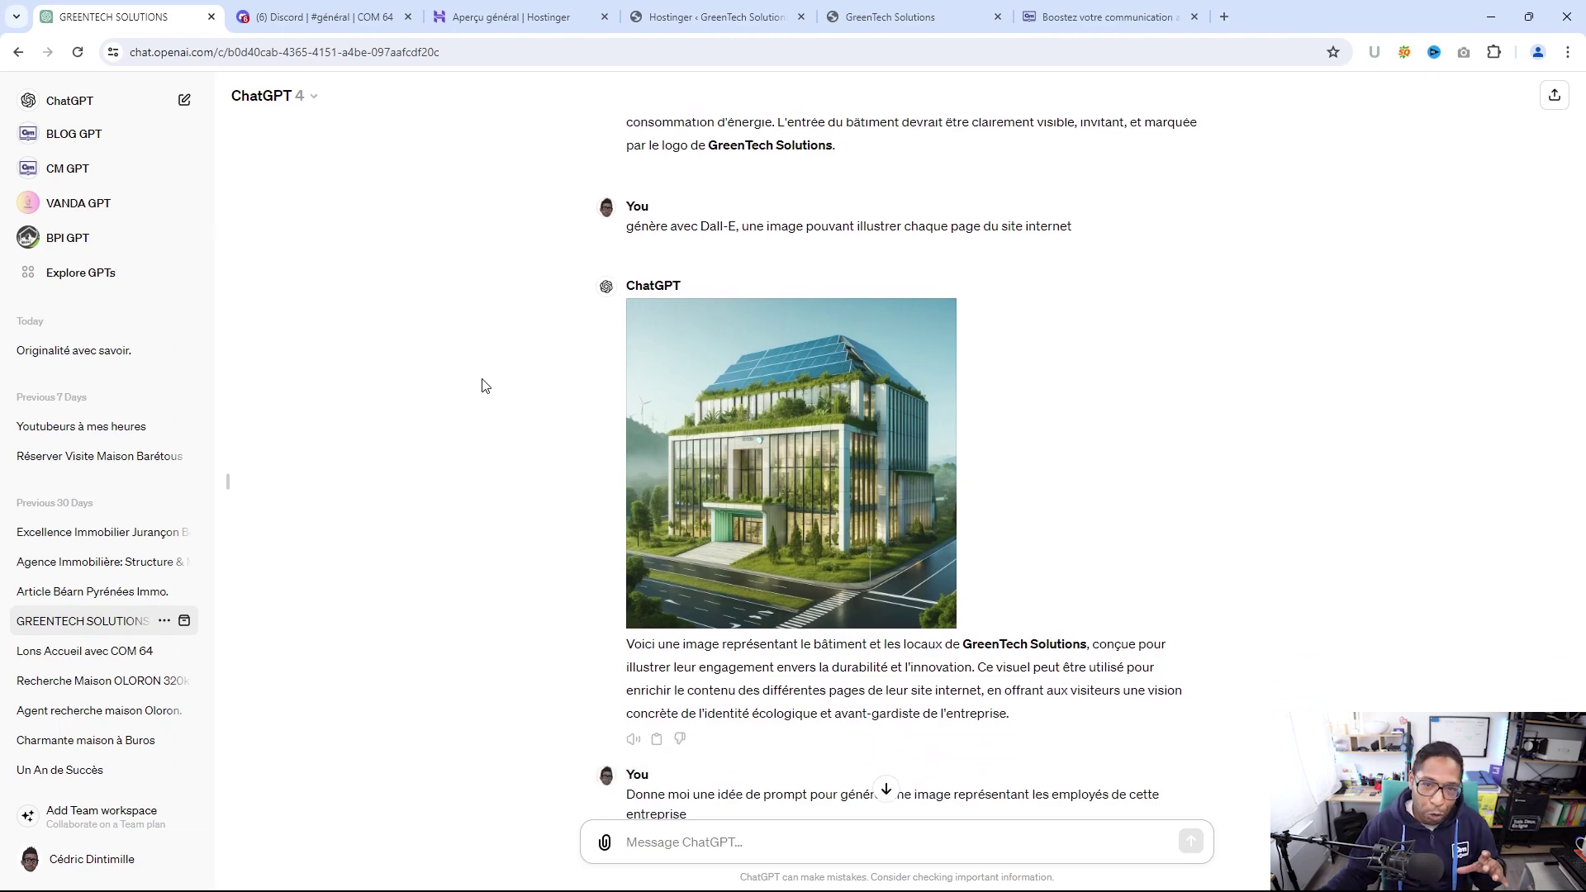
scroll(485, 386, down, 4)
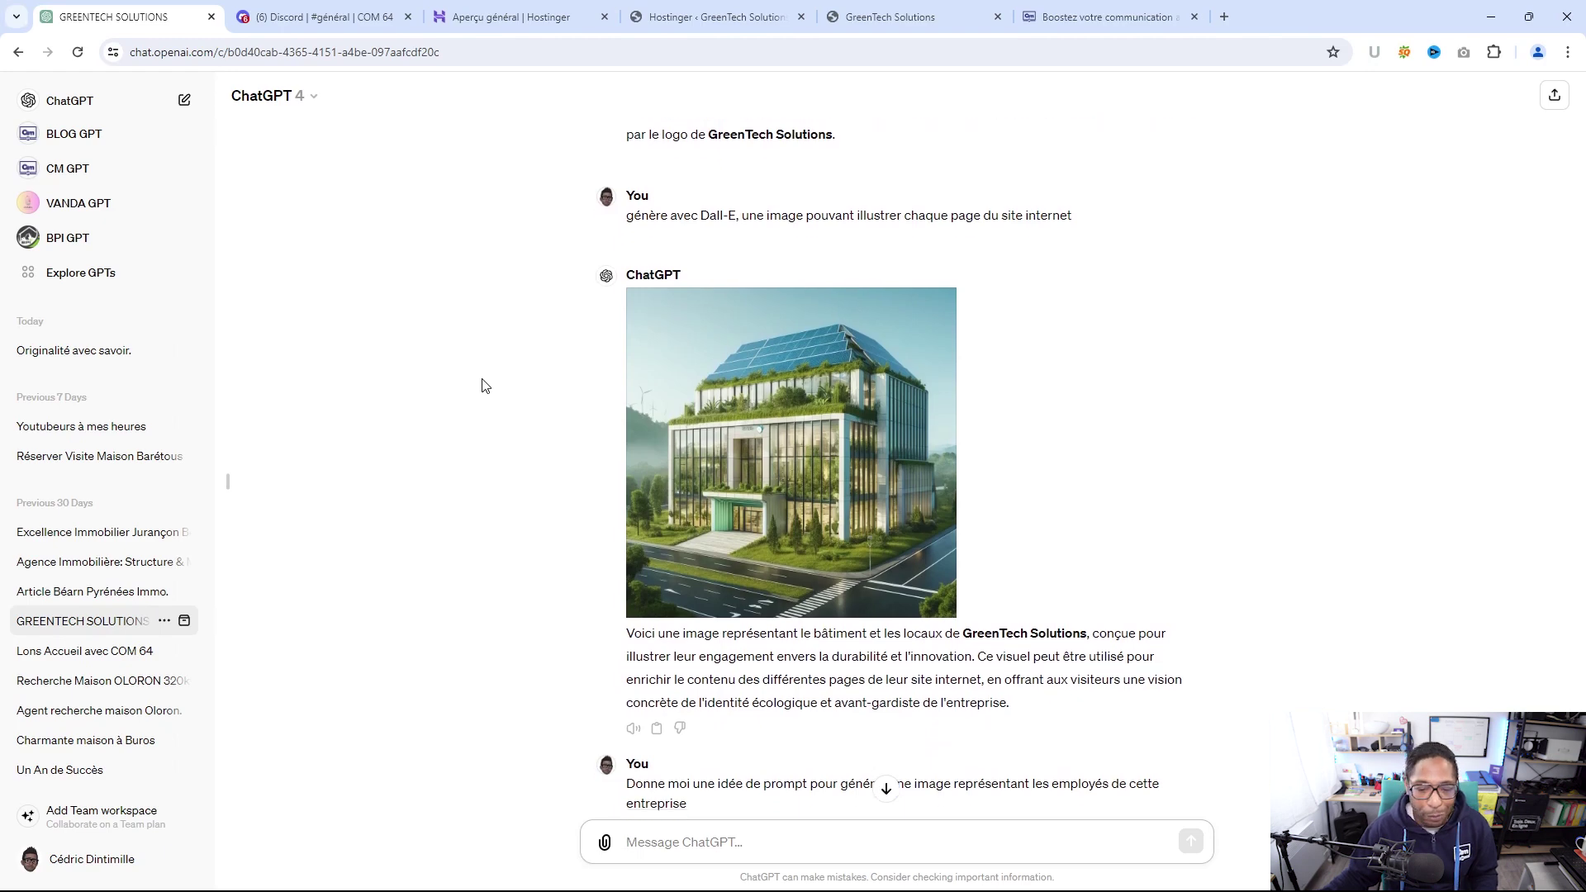
scroll(484, 394, down, 1)
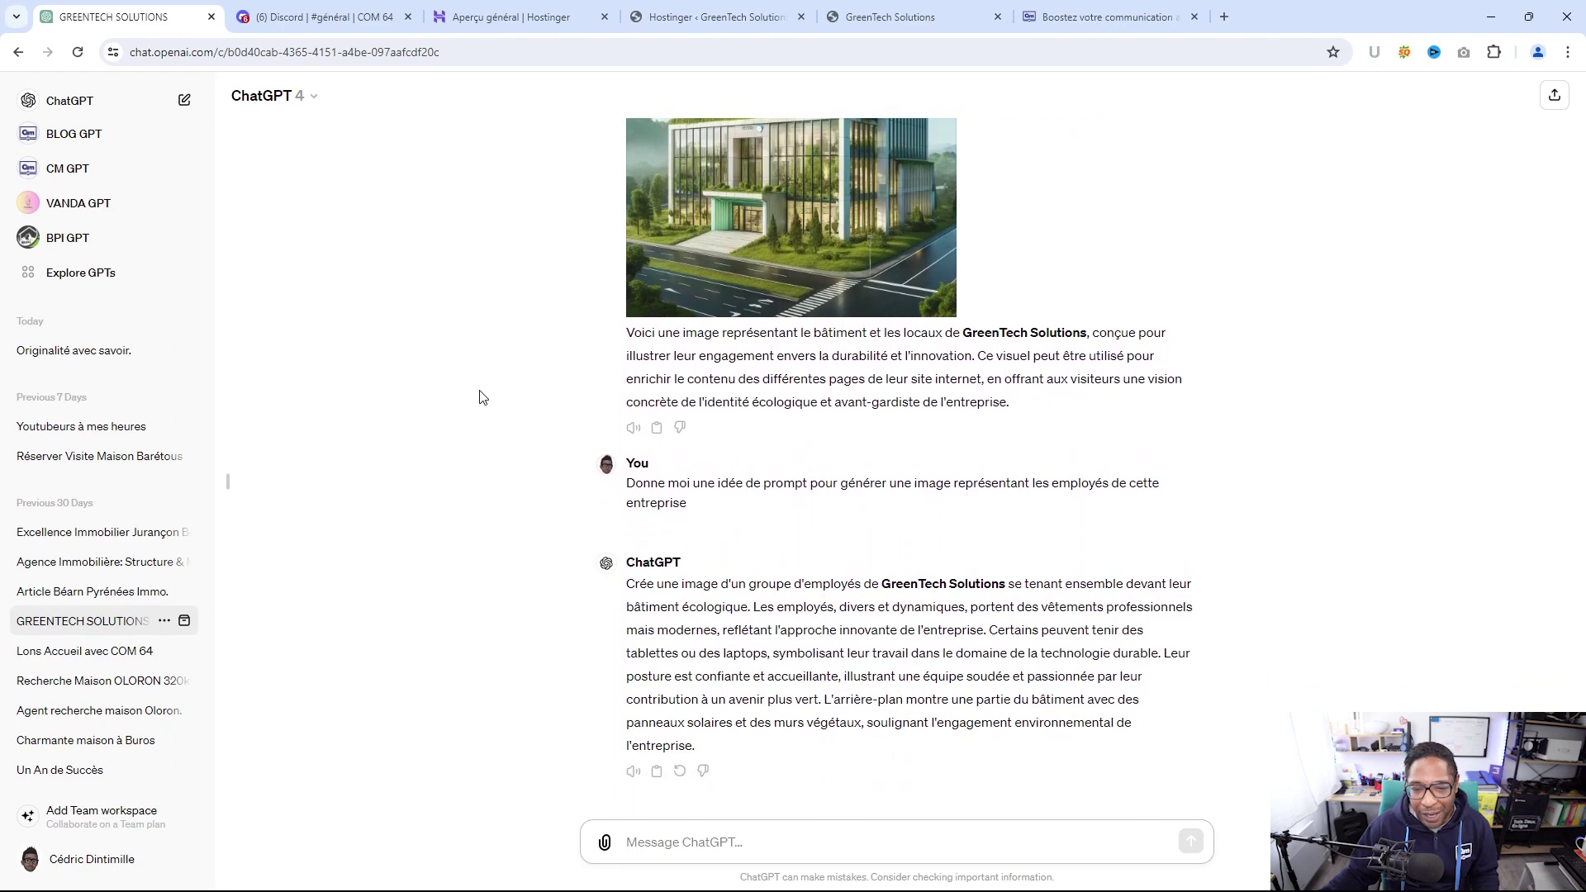
scroll(475, 428, up, 3)
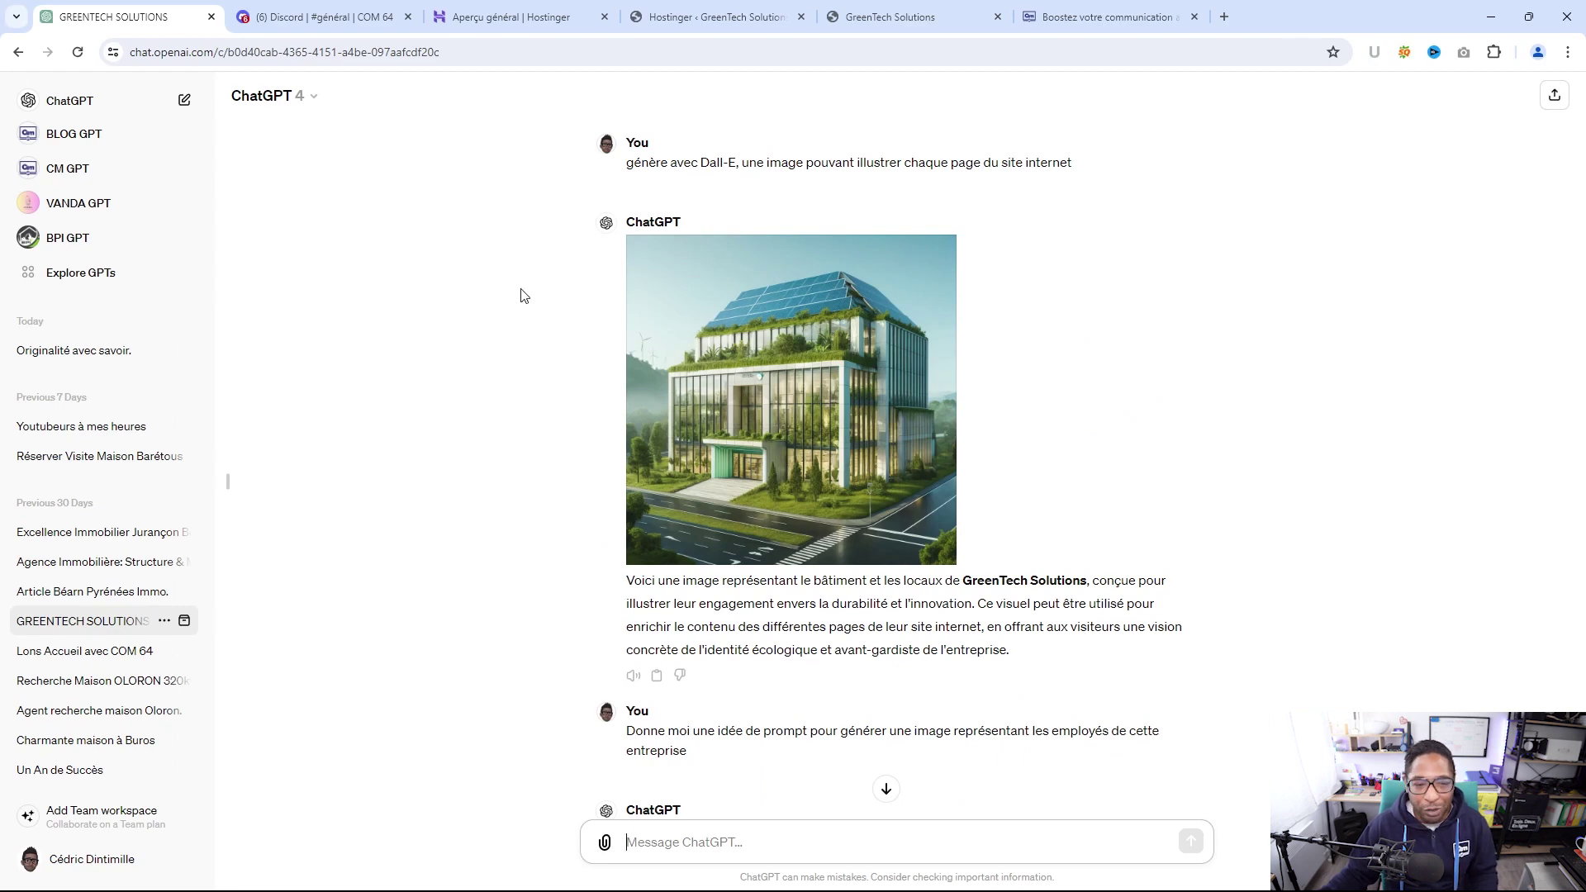
Switch to Discord, enlarge the Midjourney grid of GreenTech Solutions building images and close it, then examine the four individual versions
click(339, 18)
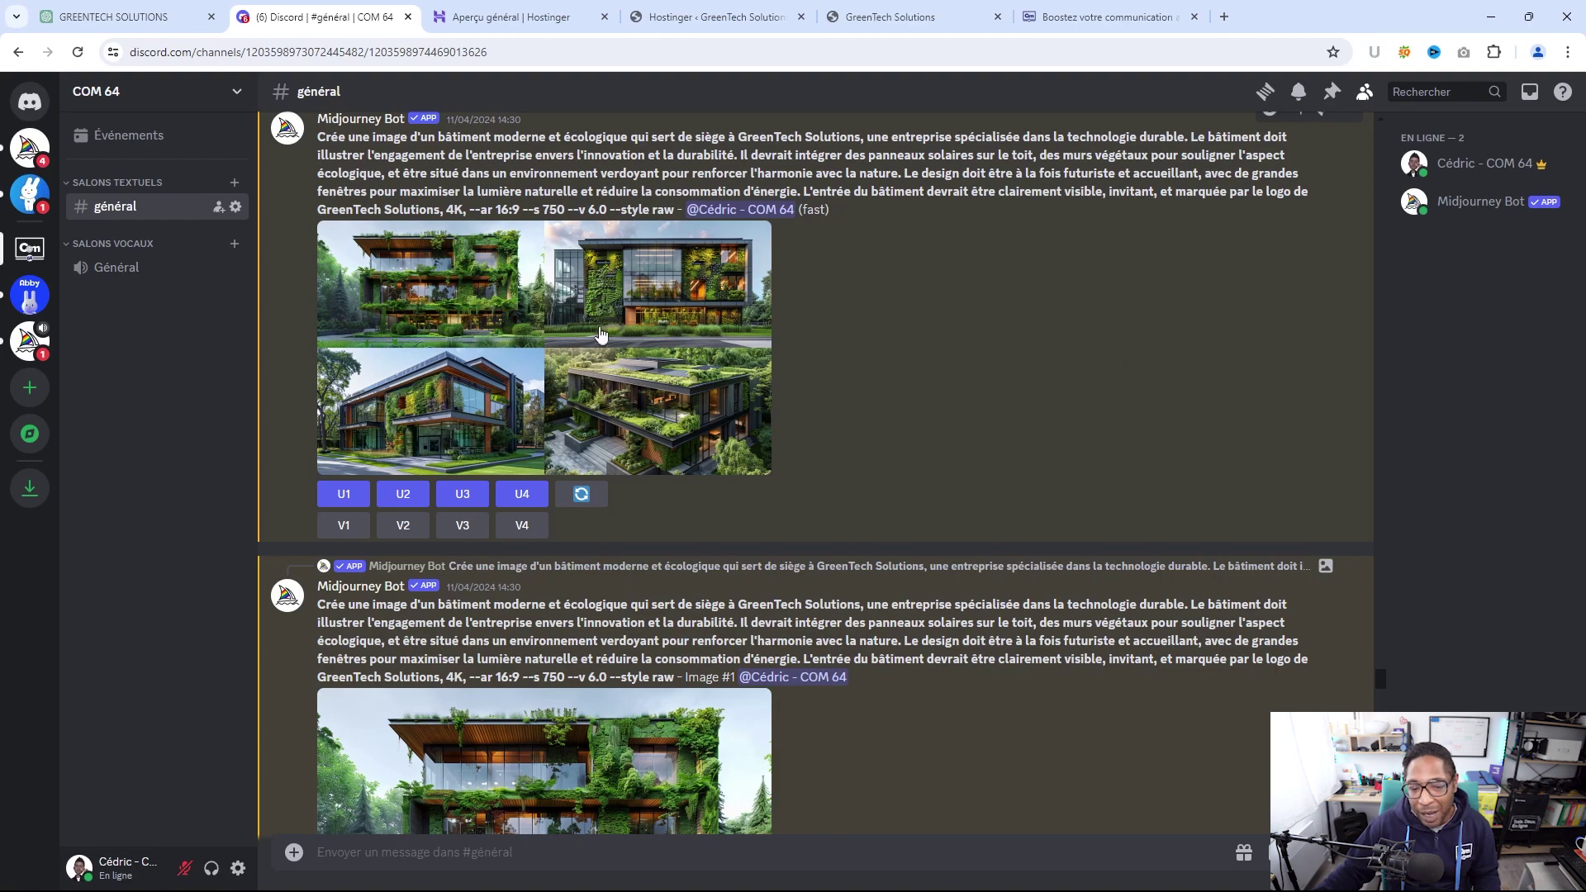
click(546, 314)
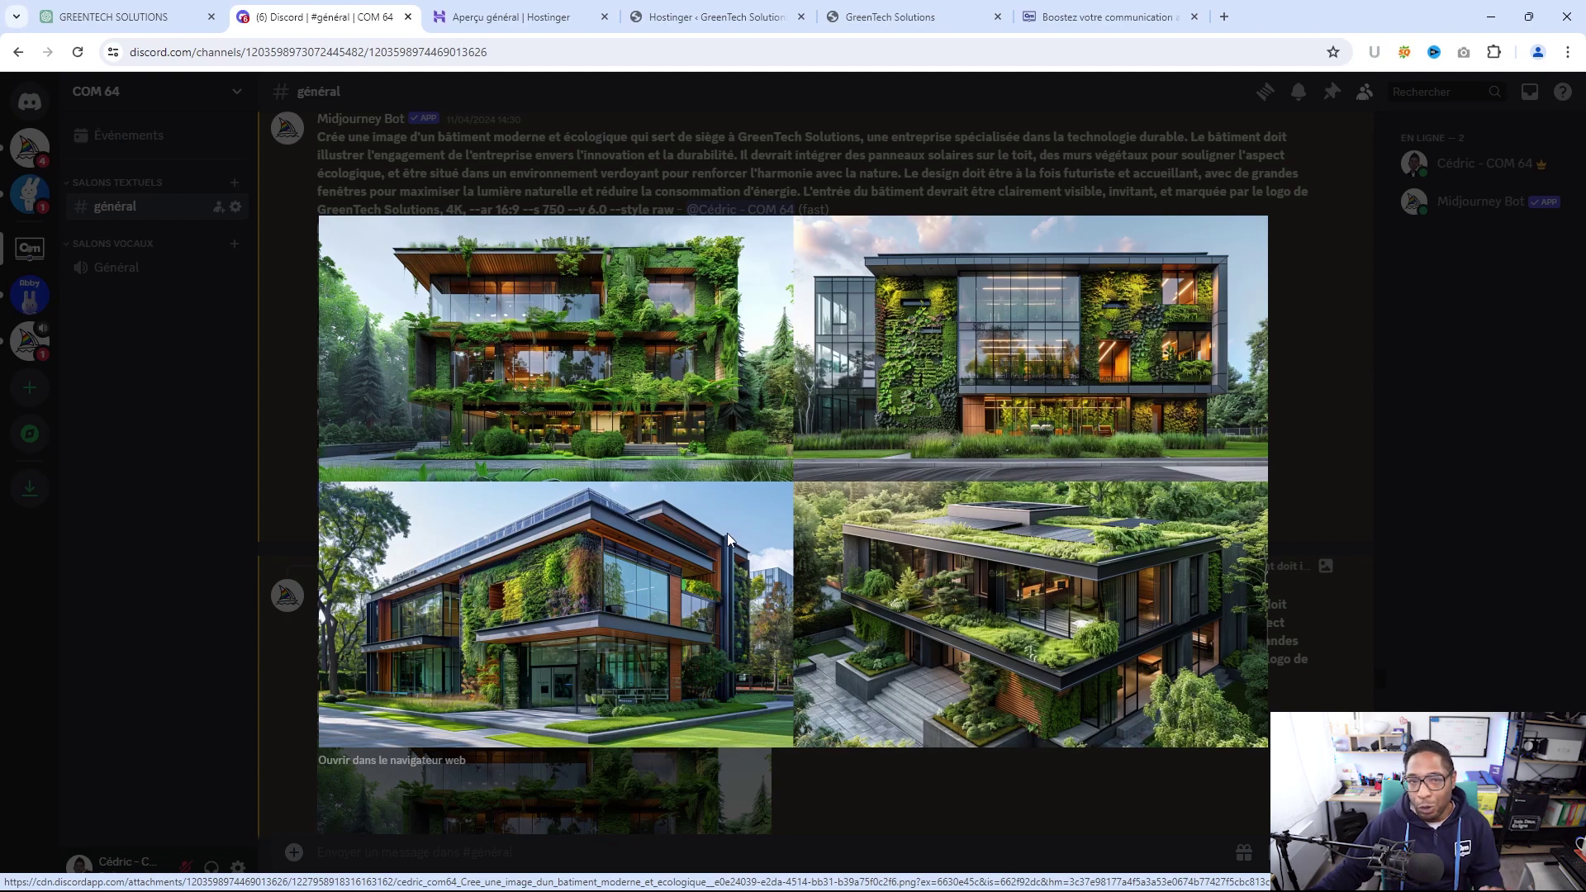
click(1385, 334)
scroll(1144, 425, down, 4)
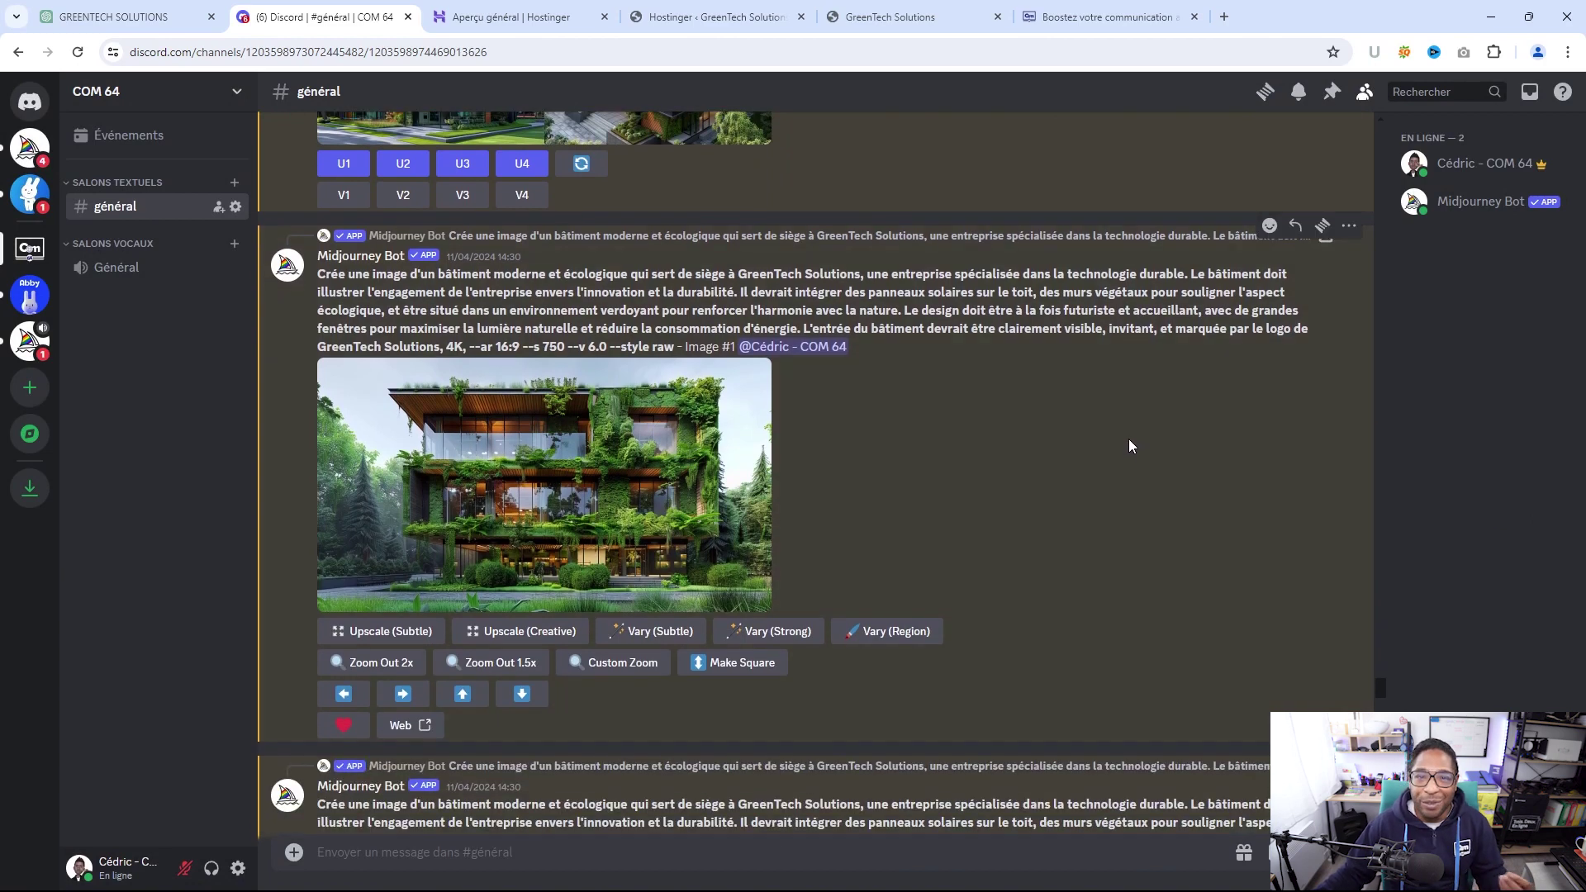
scroll(1129, 442, down, 5)
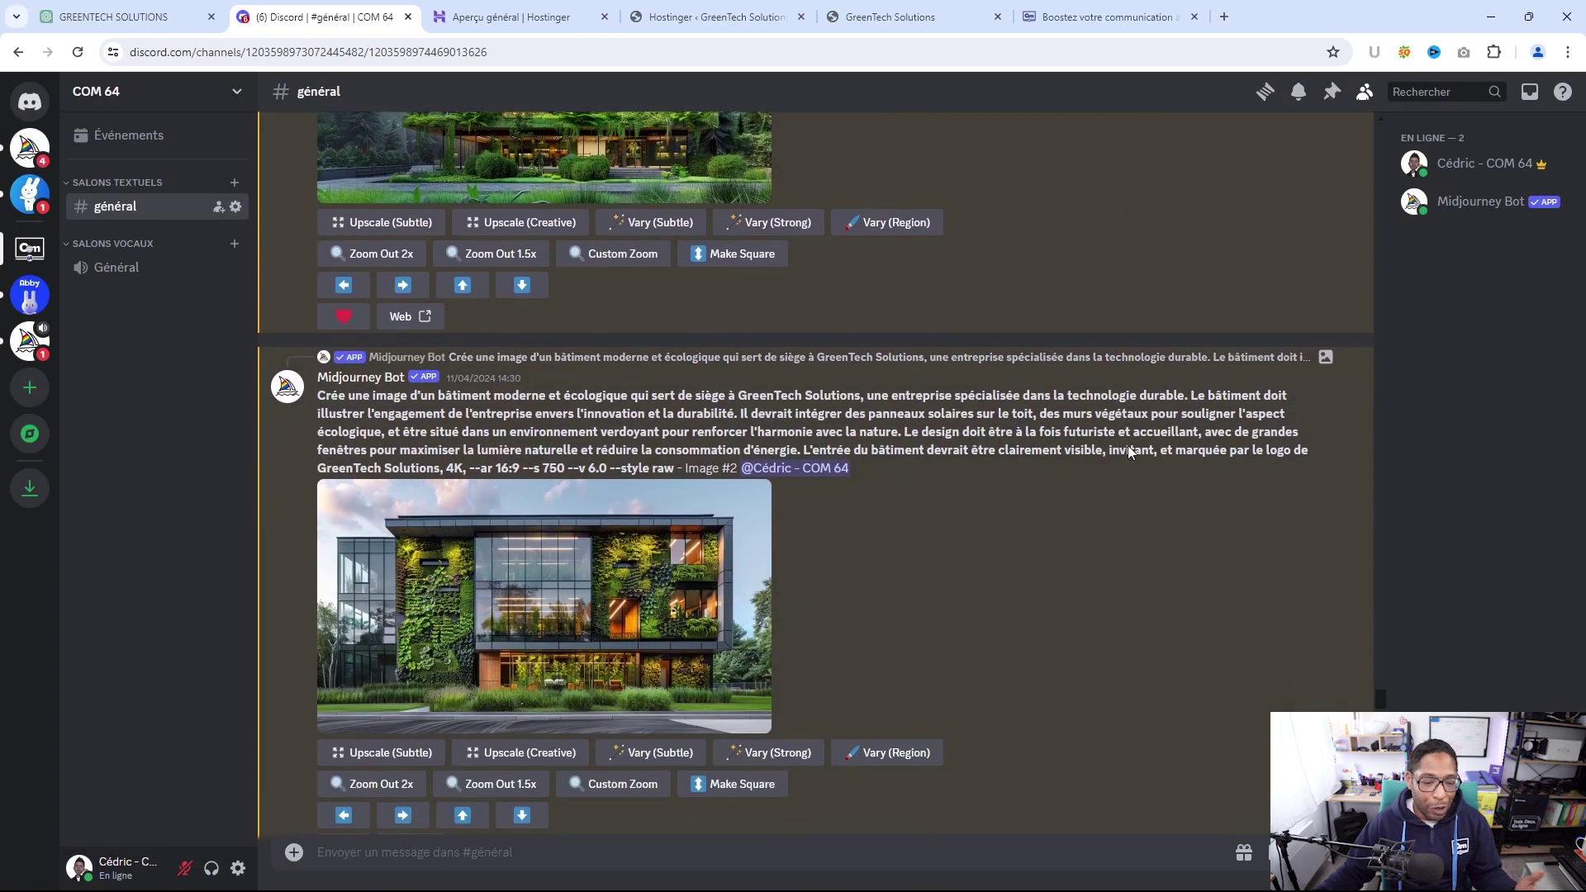
scroll(1128, 445, down, 8)
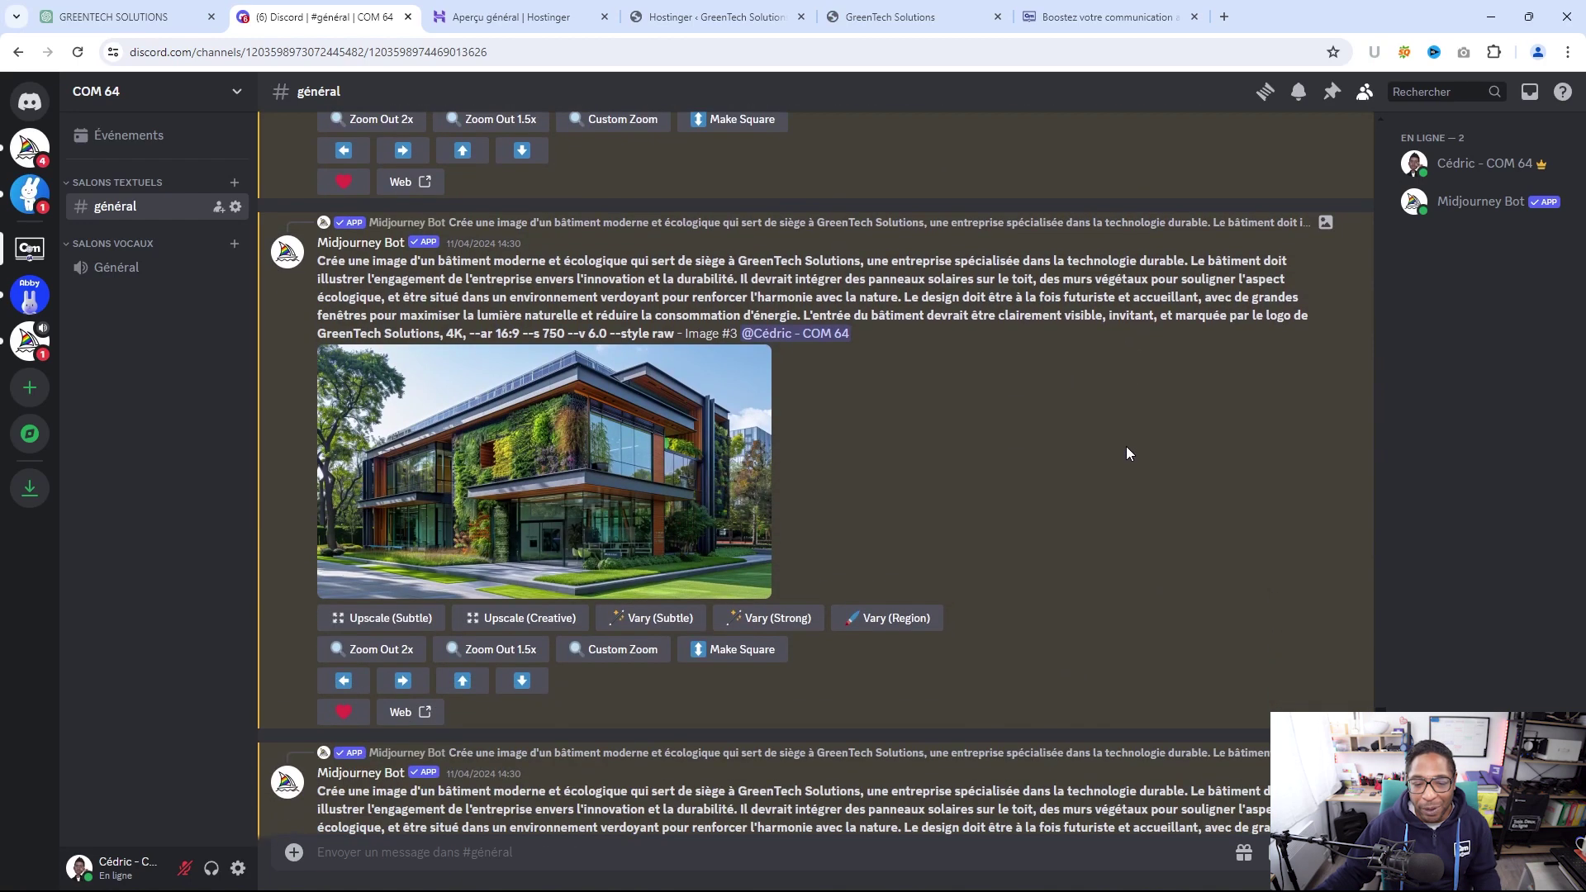
scroll(1126, 450, down, 5)
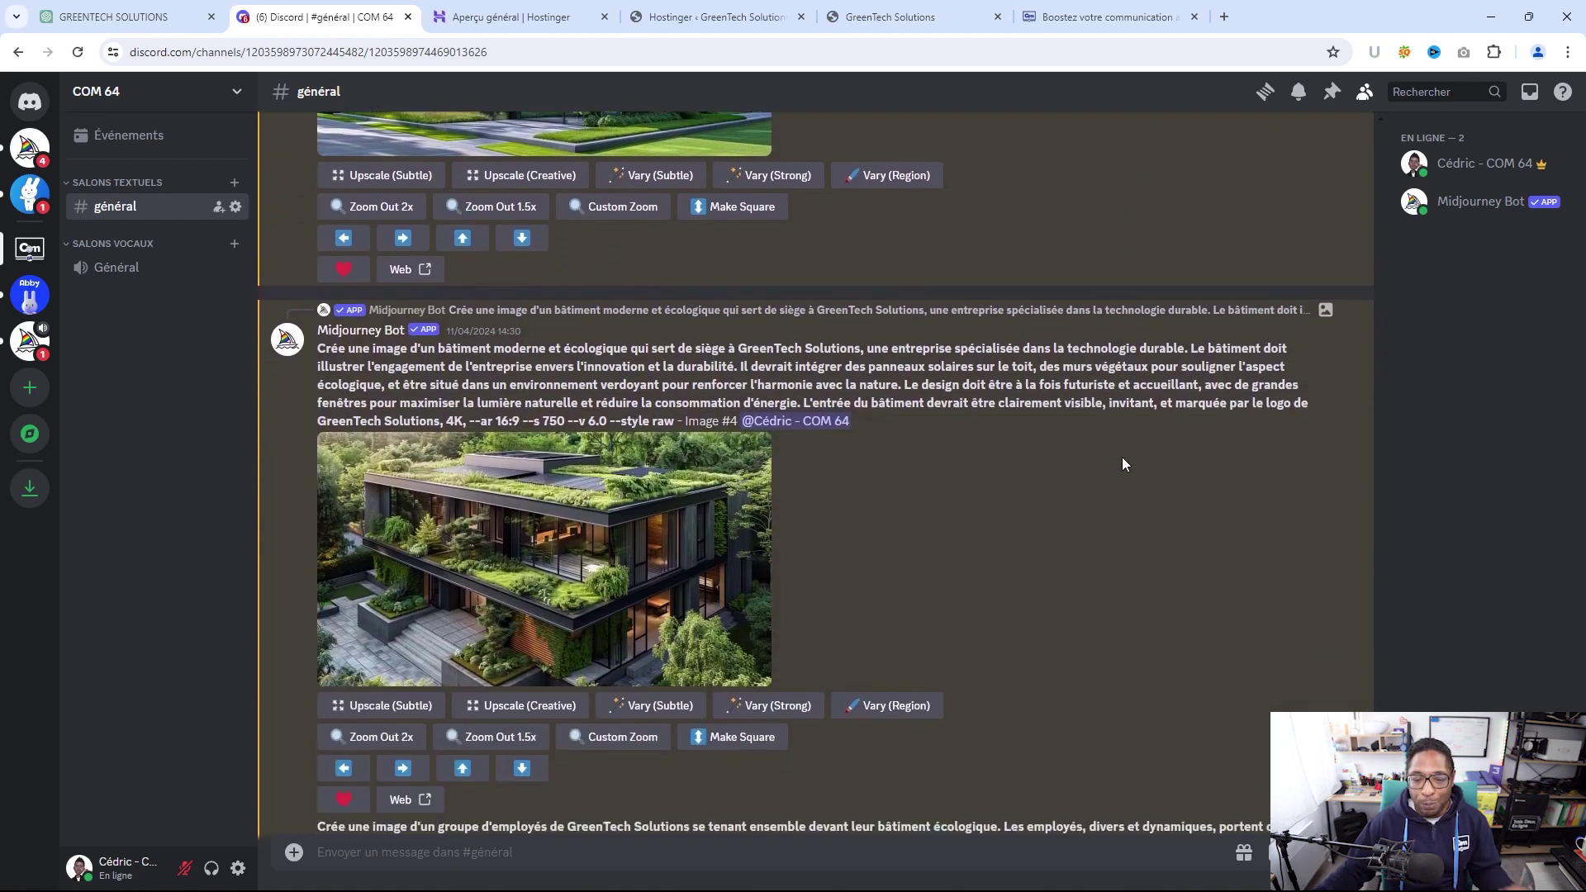
View the Midjourney employee images for GreenTech Solutions, enlarging the first grid and closing it before continuing to the second
scroll(1122, 462, down, 5)
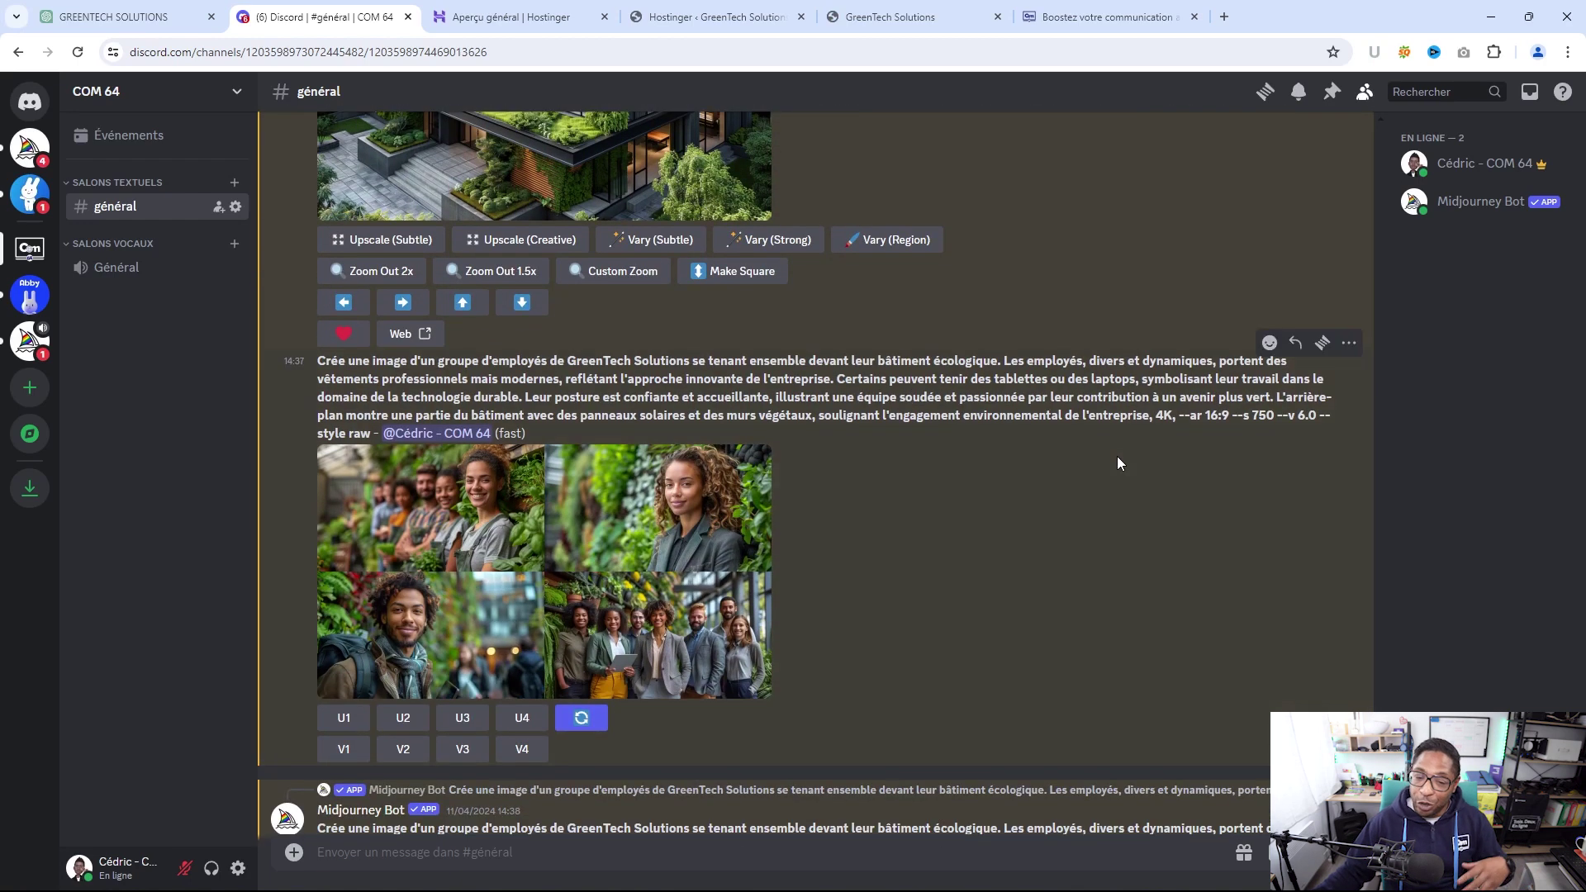
scroll(1117, 464, down, 2)
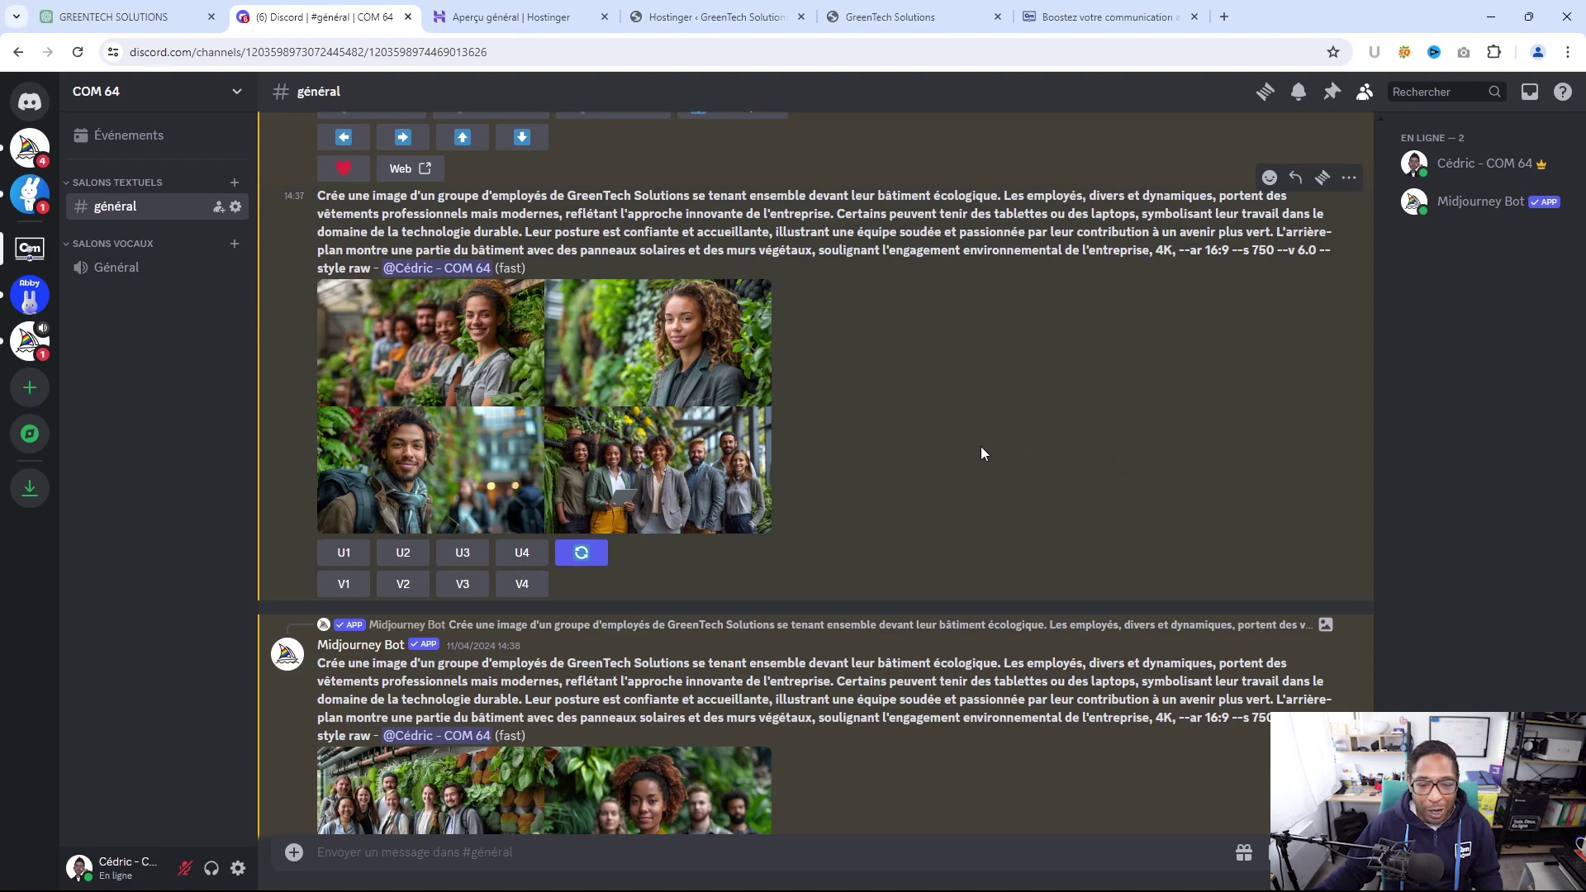
click(702, 399)
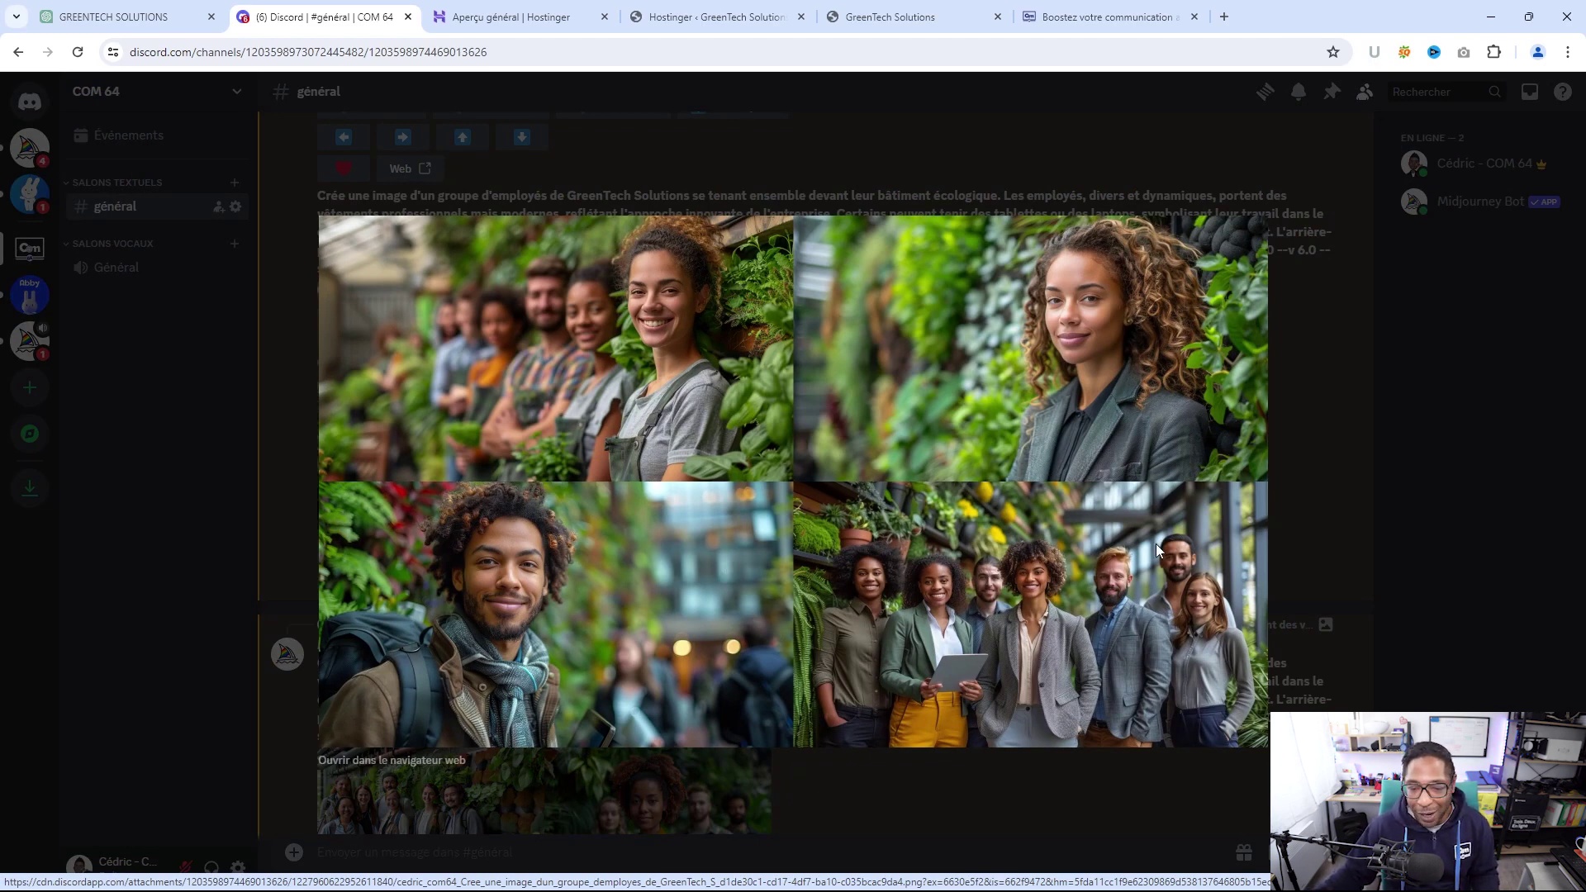
click(1371, 440)
scroll(1107, 426, down, 5)
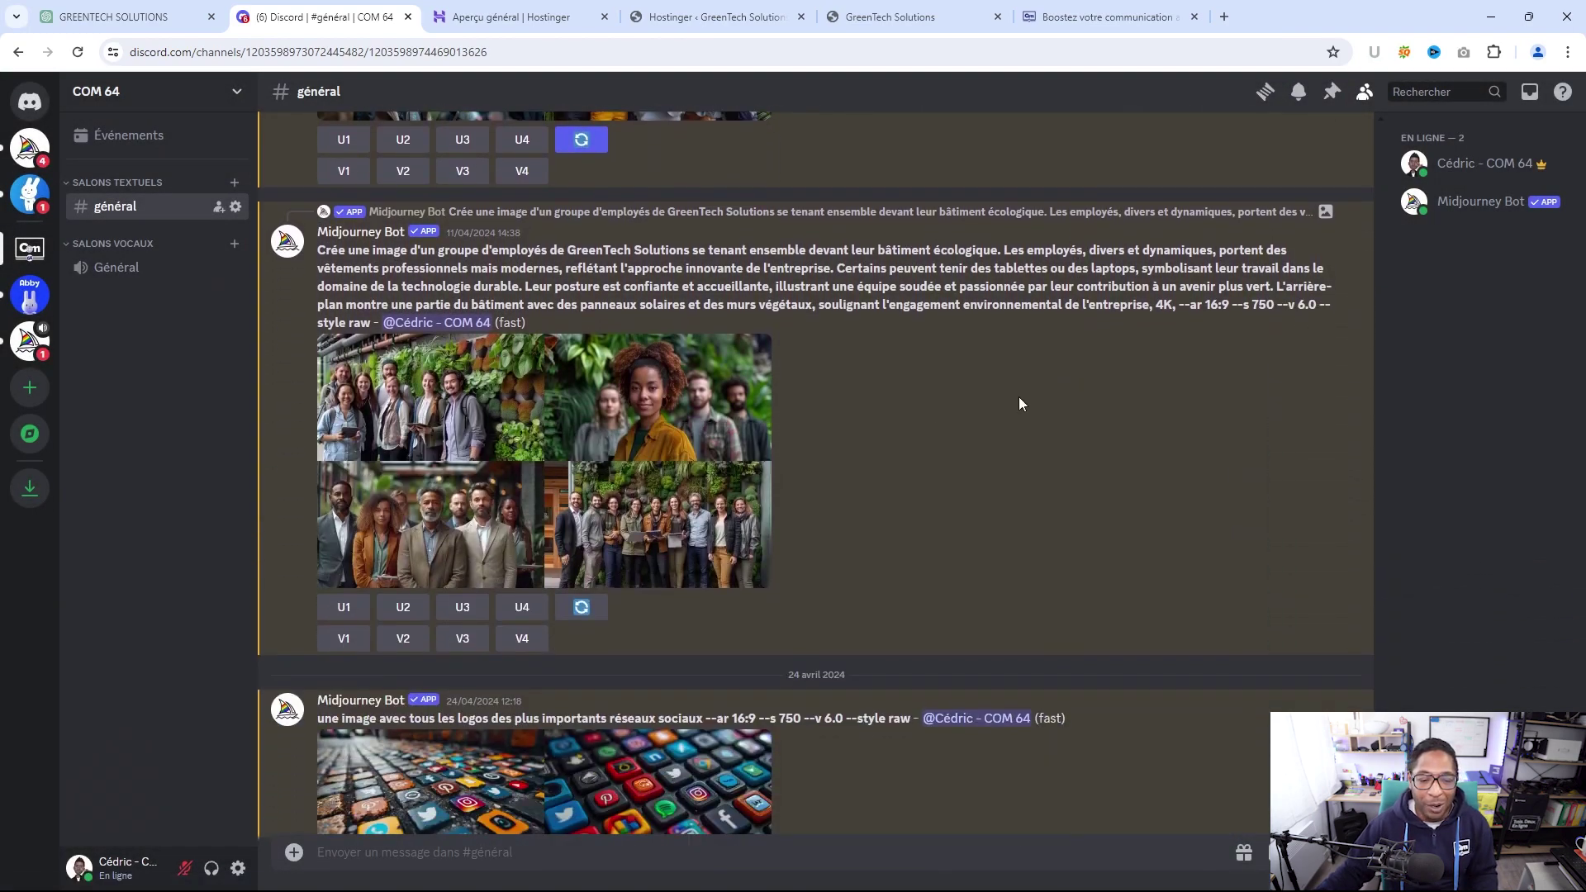
Enlarge the second Midjourney grid of GreenTech Solutions employees, close it, and compare it with the neighbouring grid
click(653, 419)
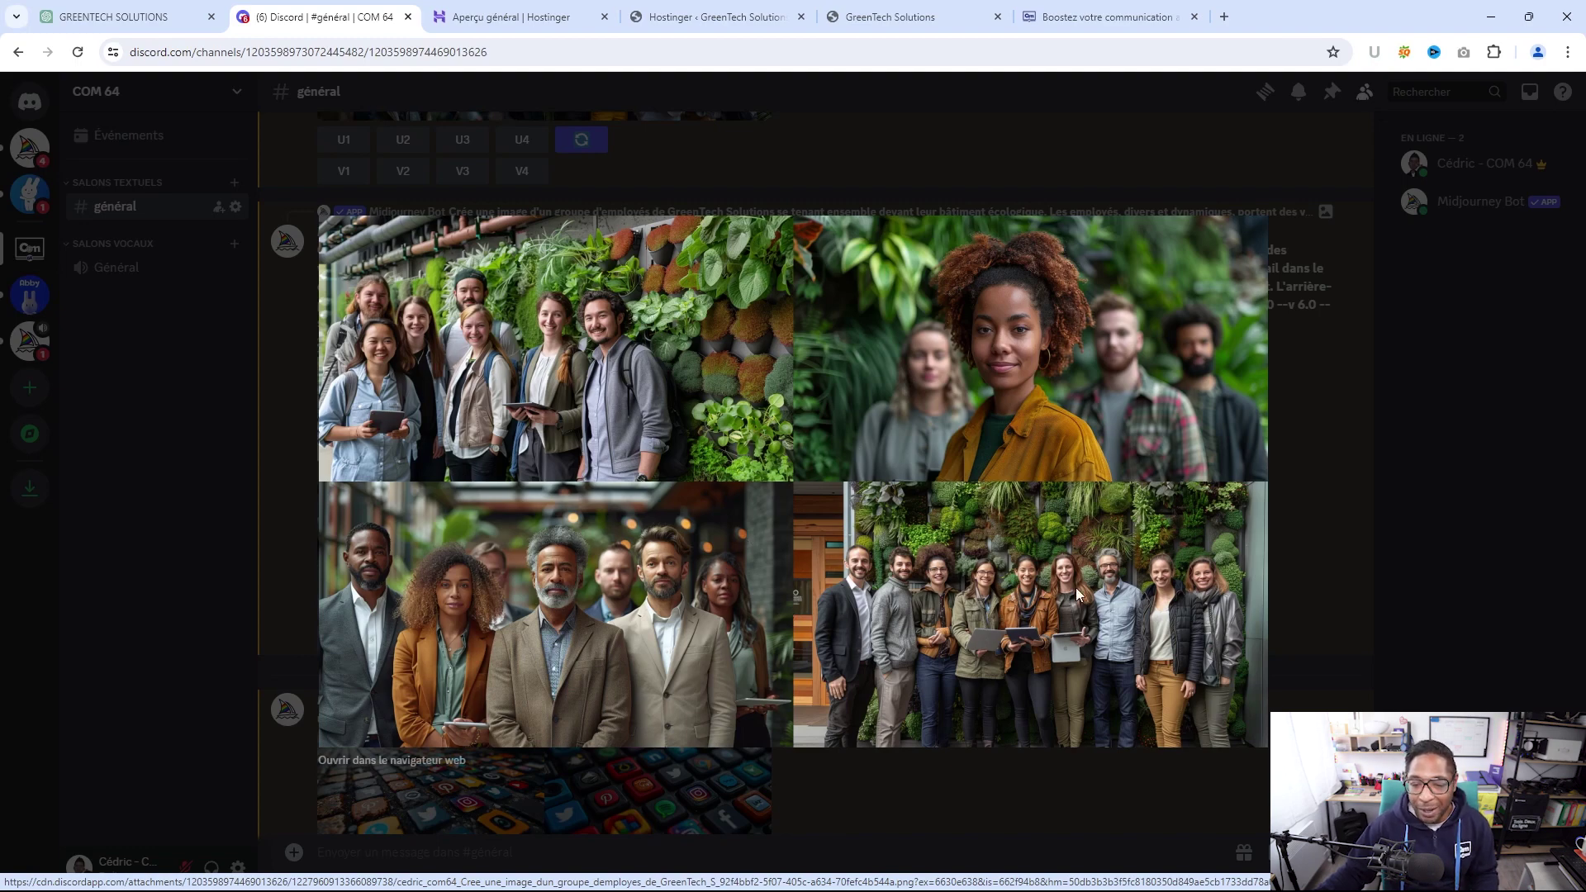
click(1361, 471)
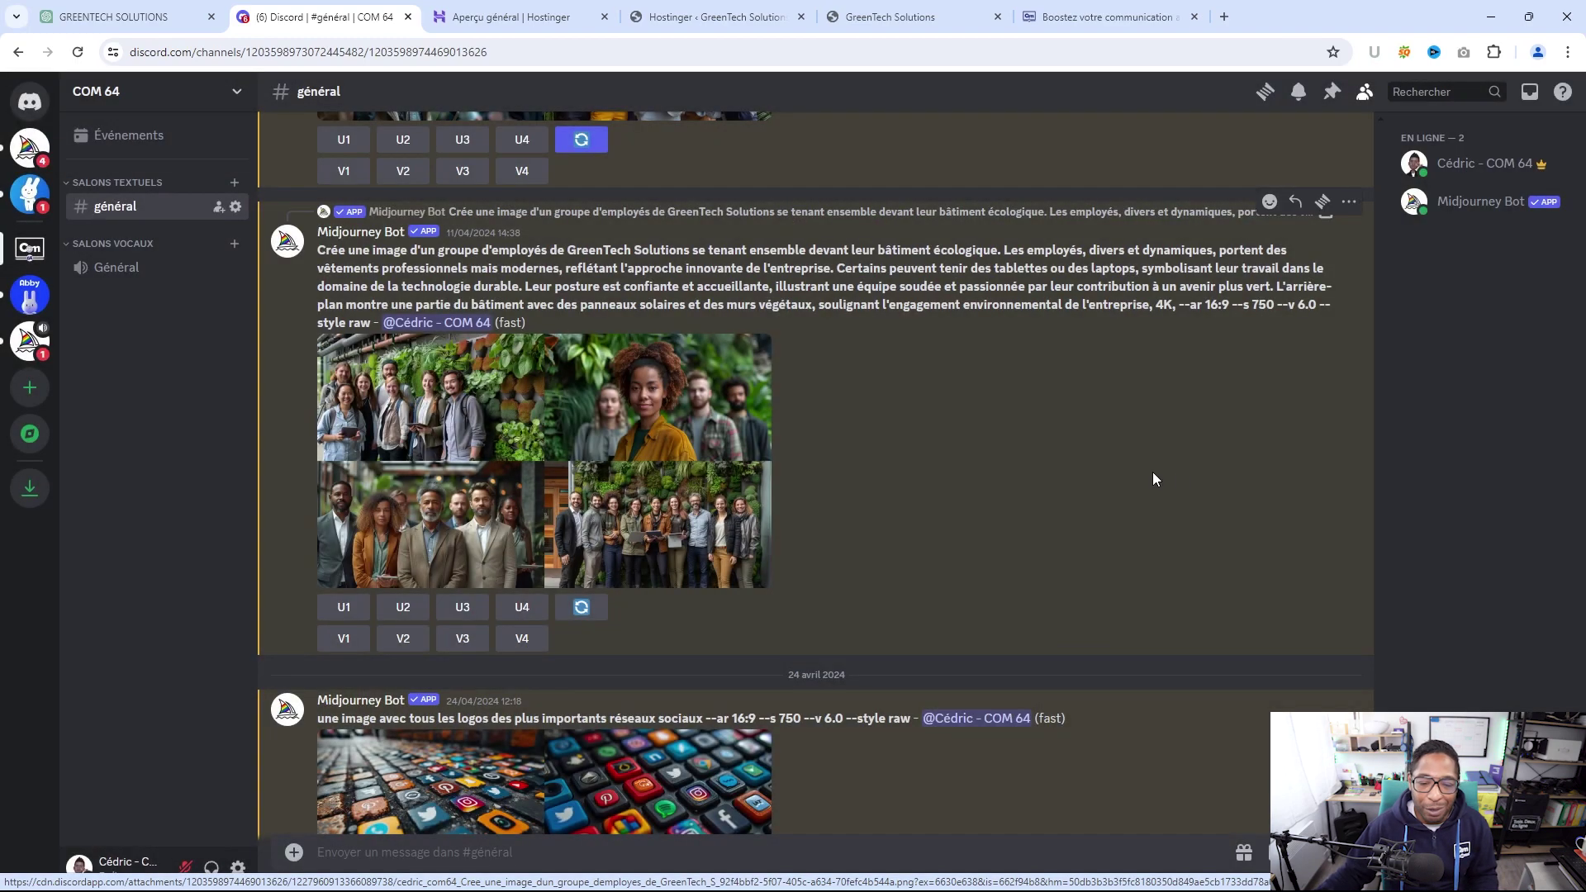
scroll(1153, 472, down, 5)
scroll(1137, 491, up, 6)
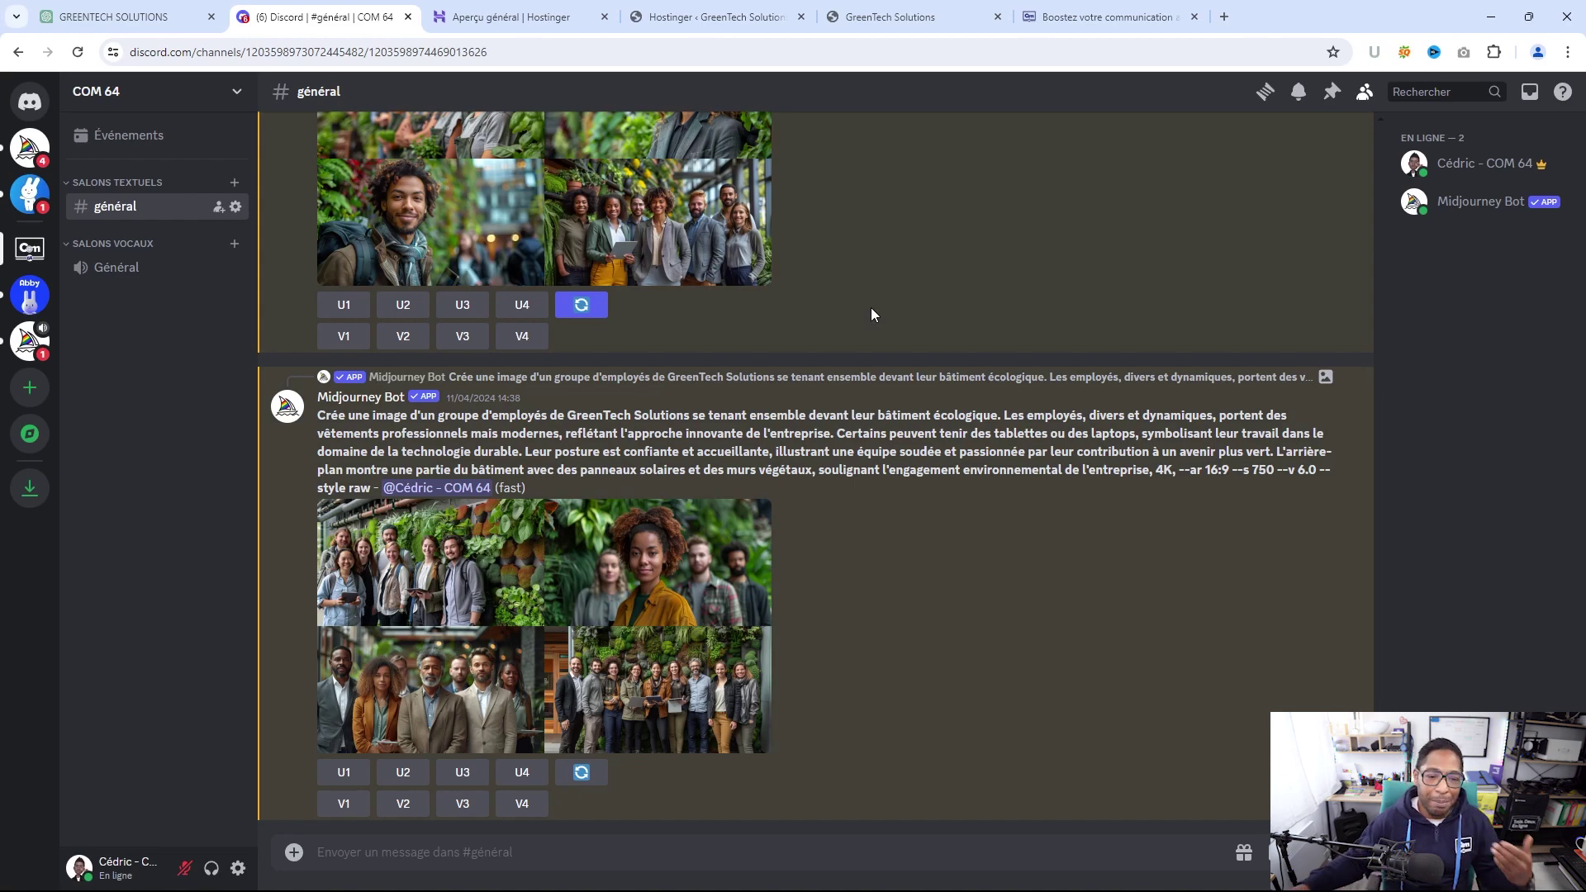
Switch to WordPress, then examine the published GreenTech Solutions homepage from its heading to its newsletter section
click(712, 18)
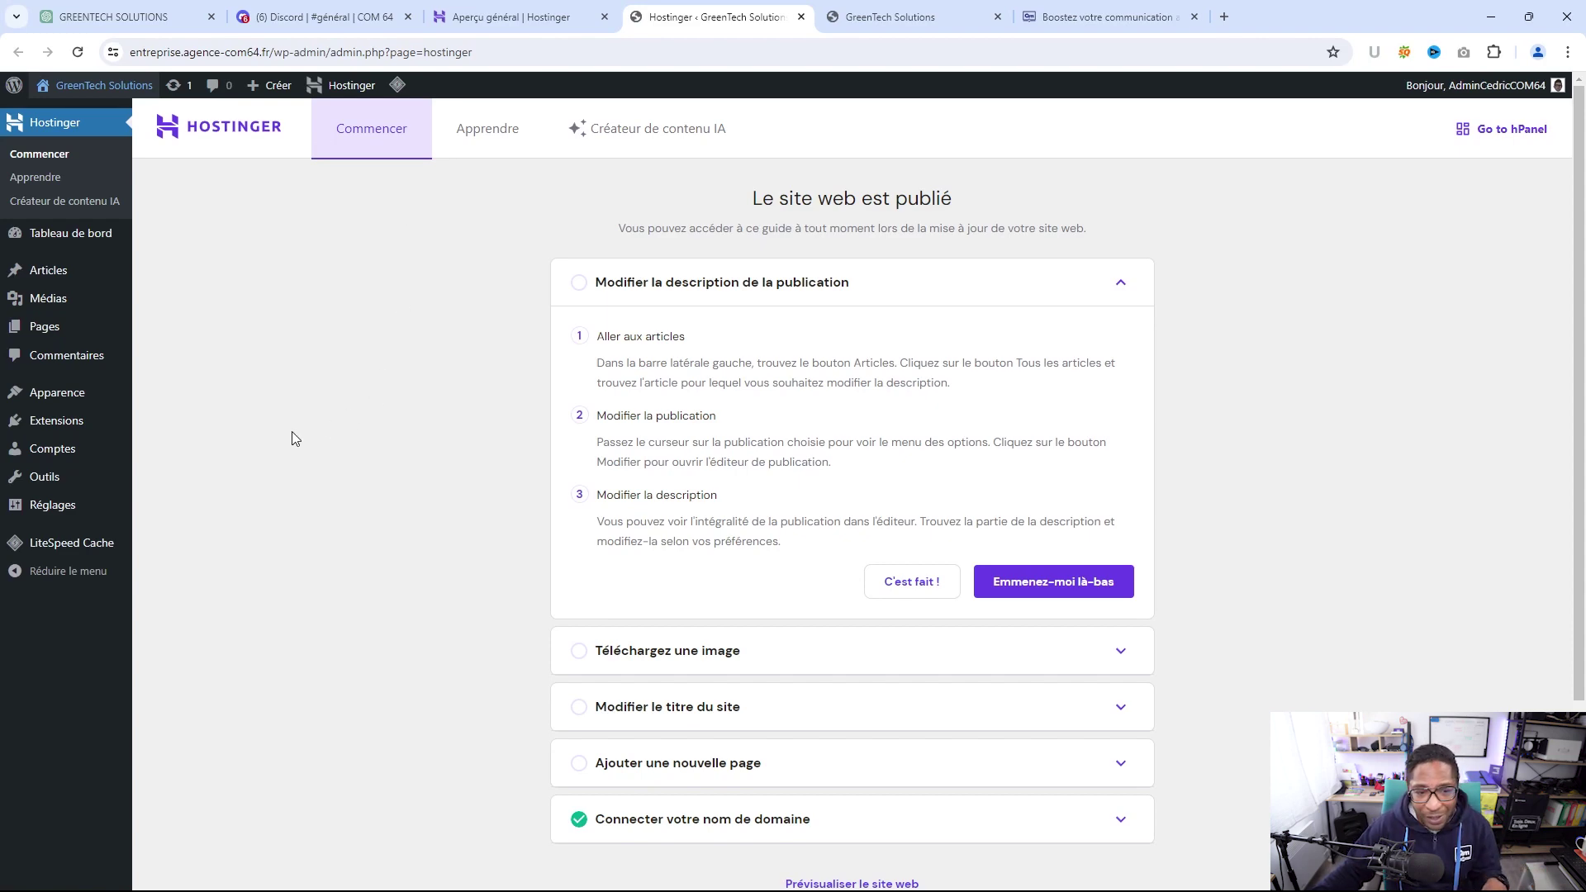
click(878, 18)
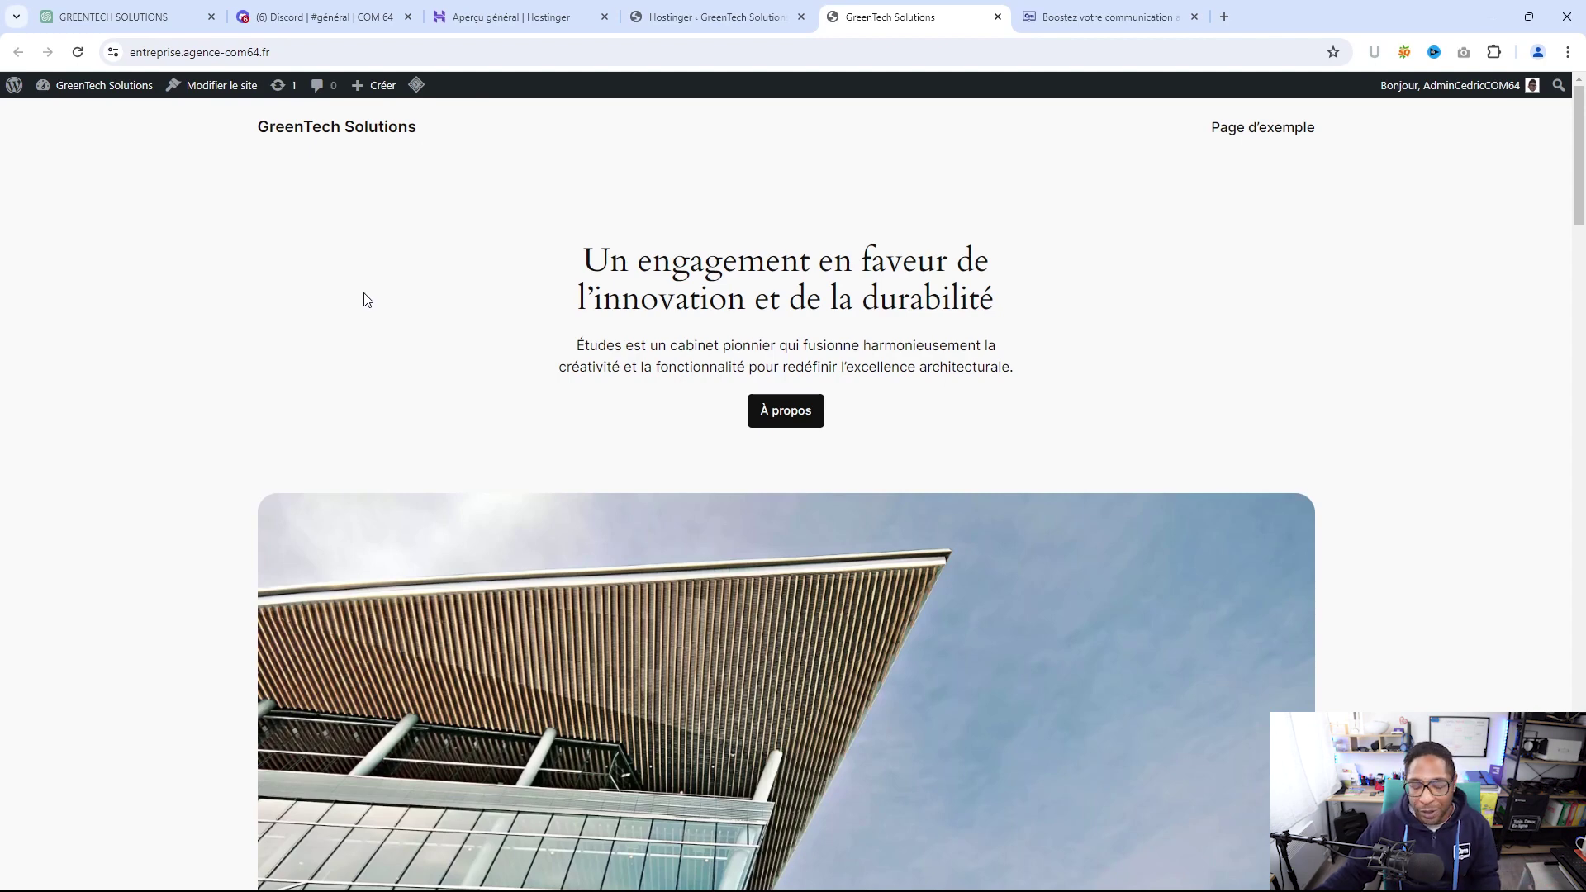
scroll(359, 293, down, 6)
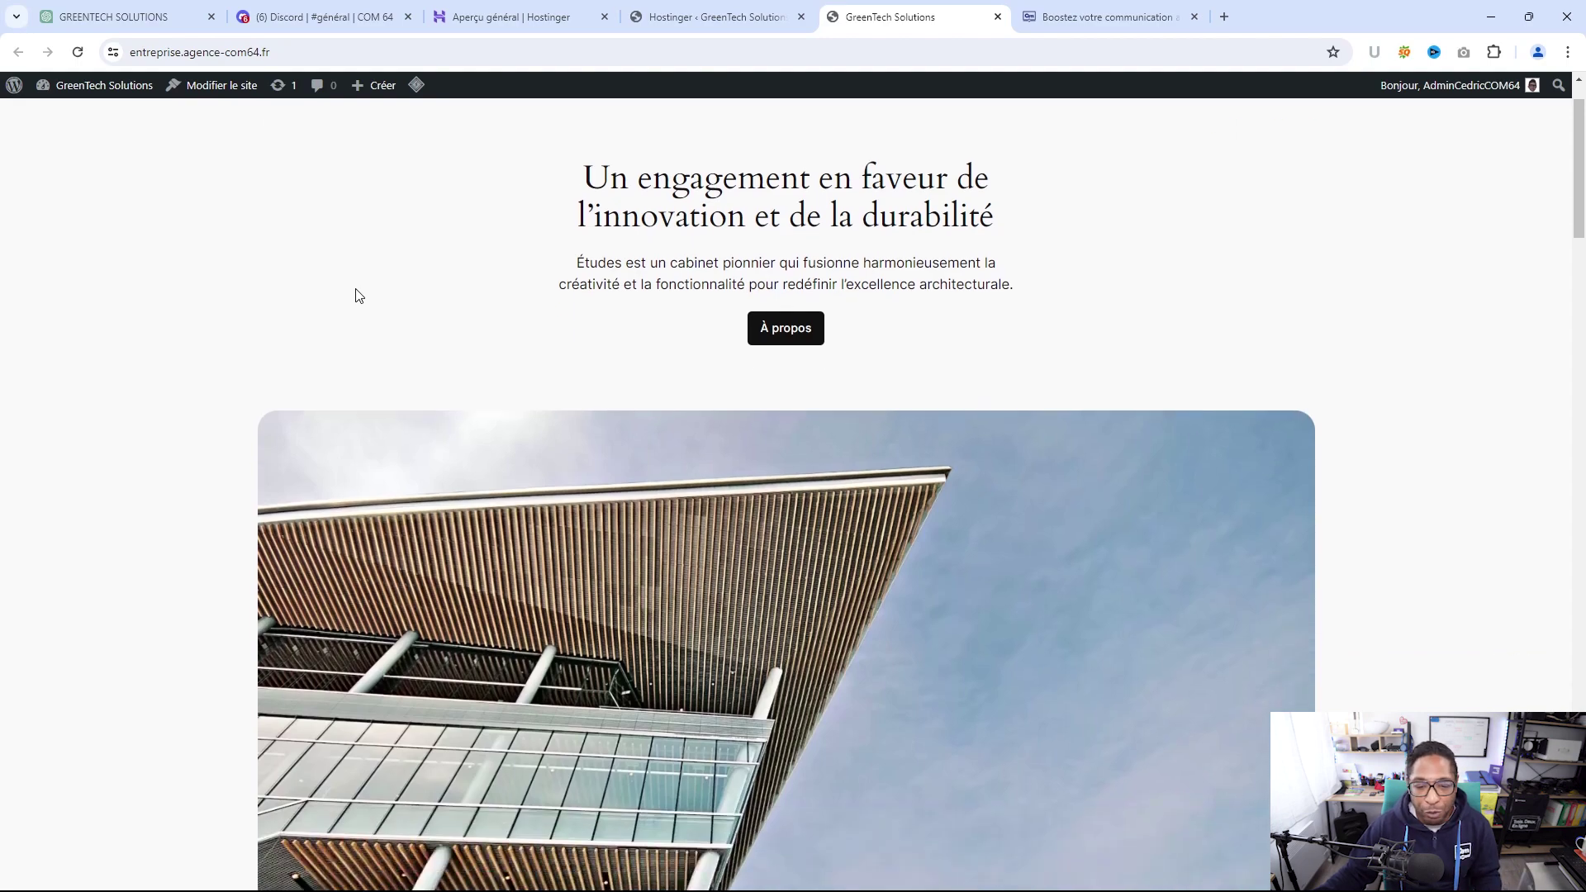
scroll(358, 297, down, 12)
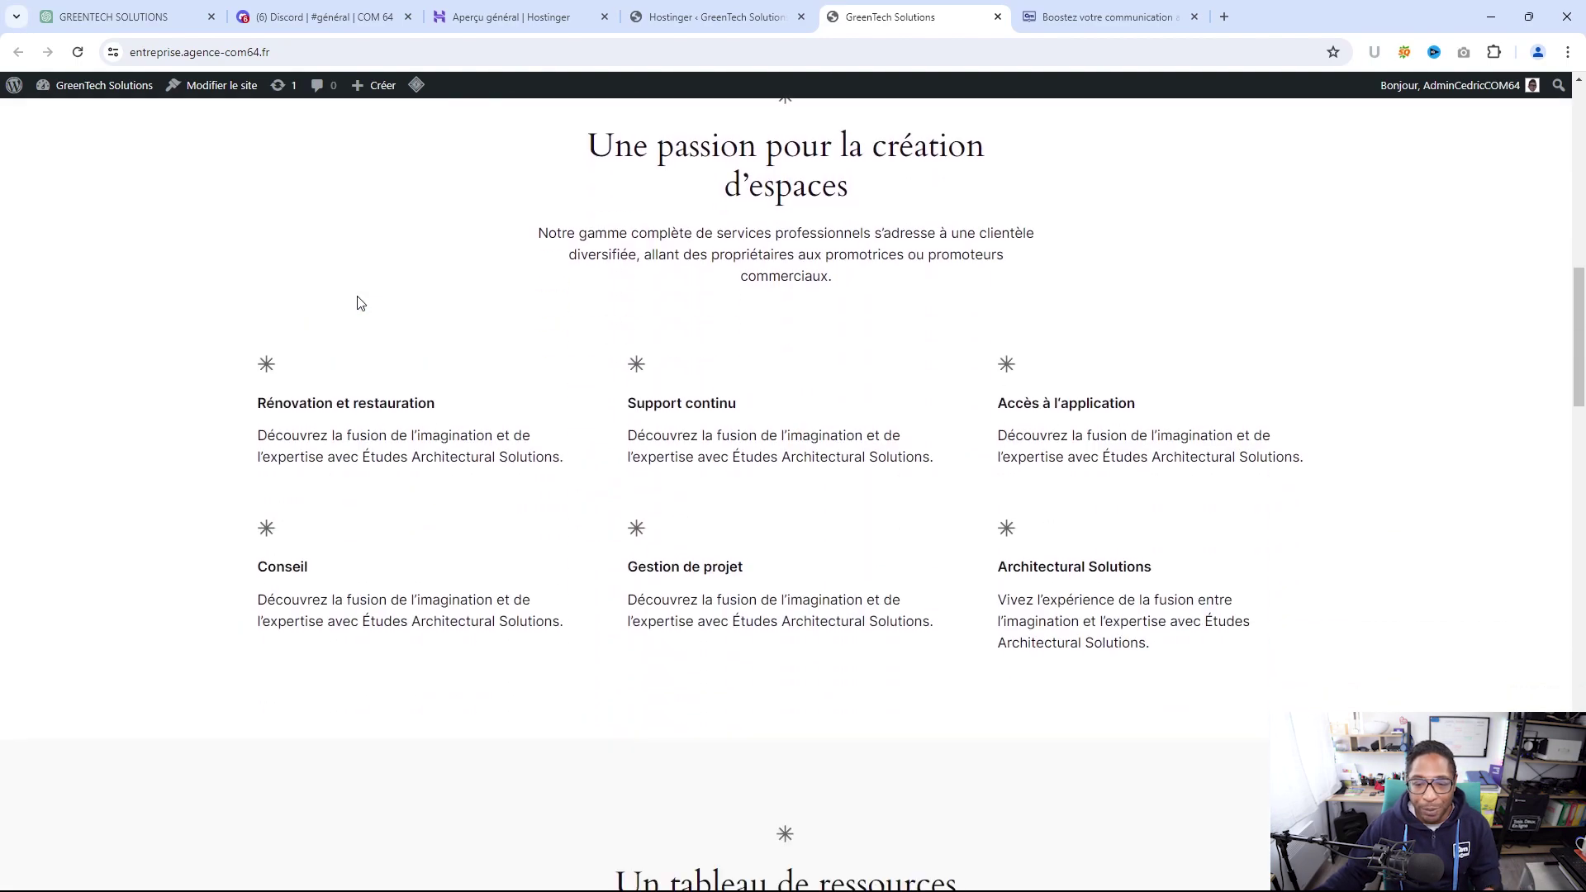
scroll(359, 305, down, 10)
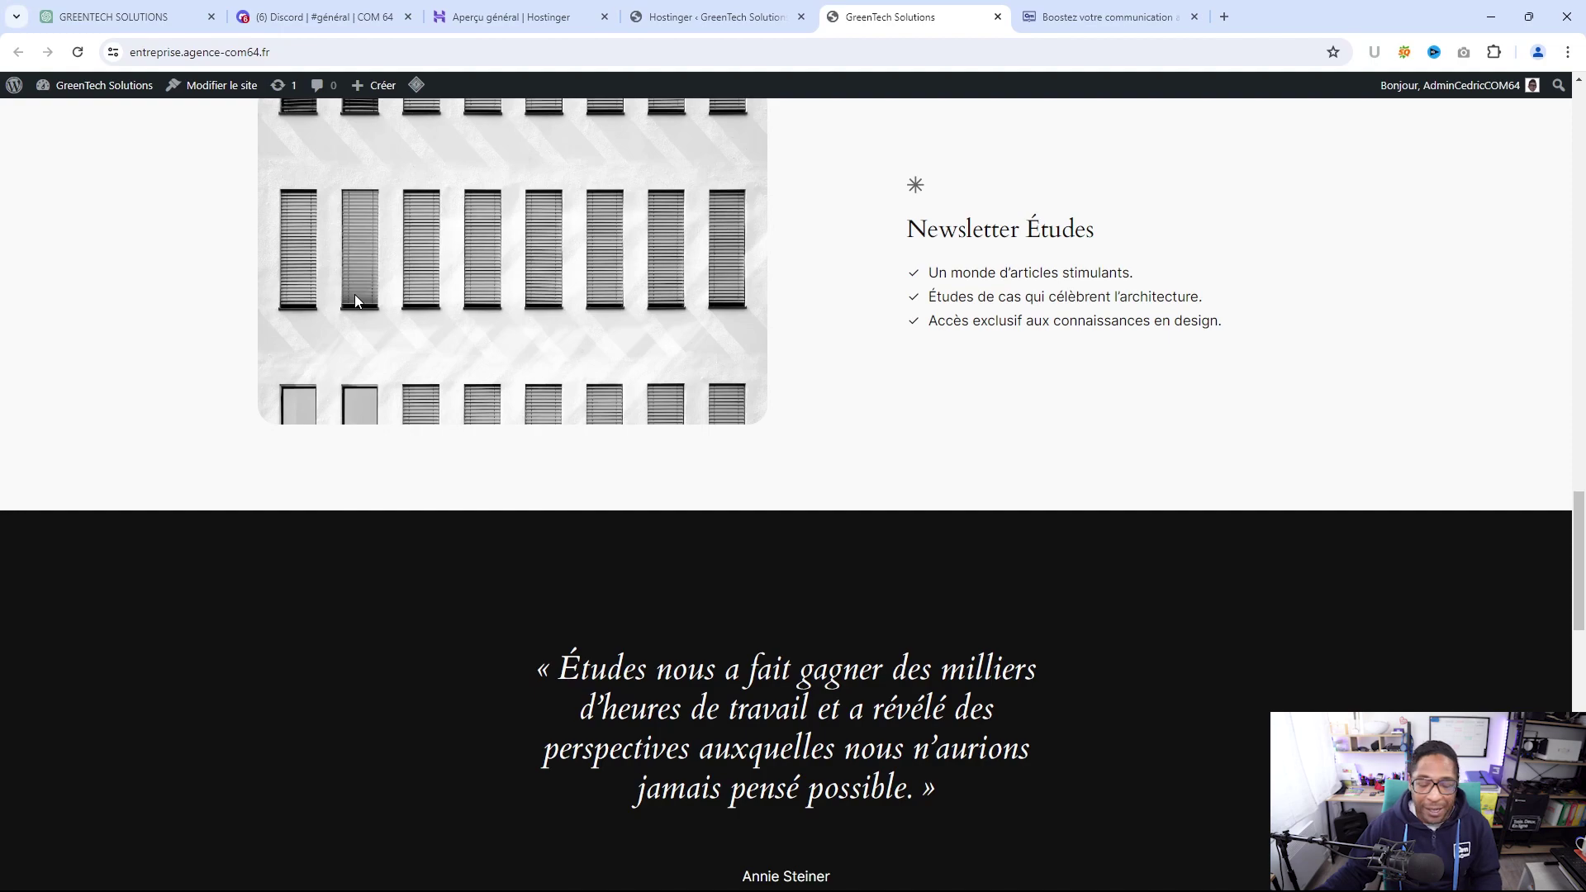
scroll(355, 295, down, 10)
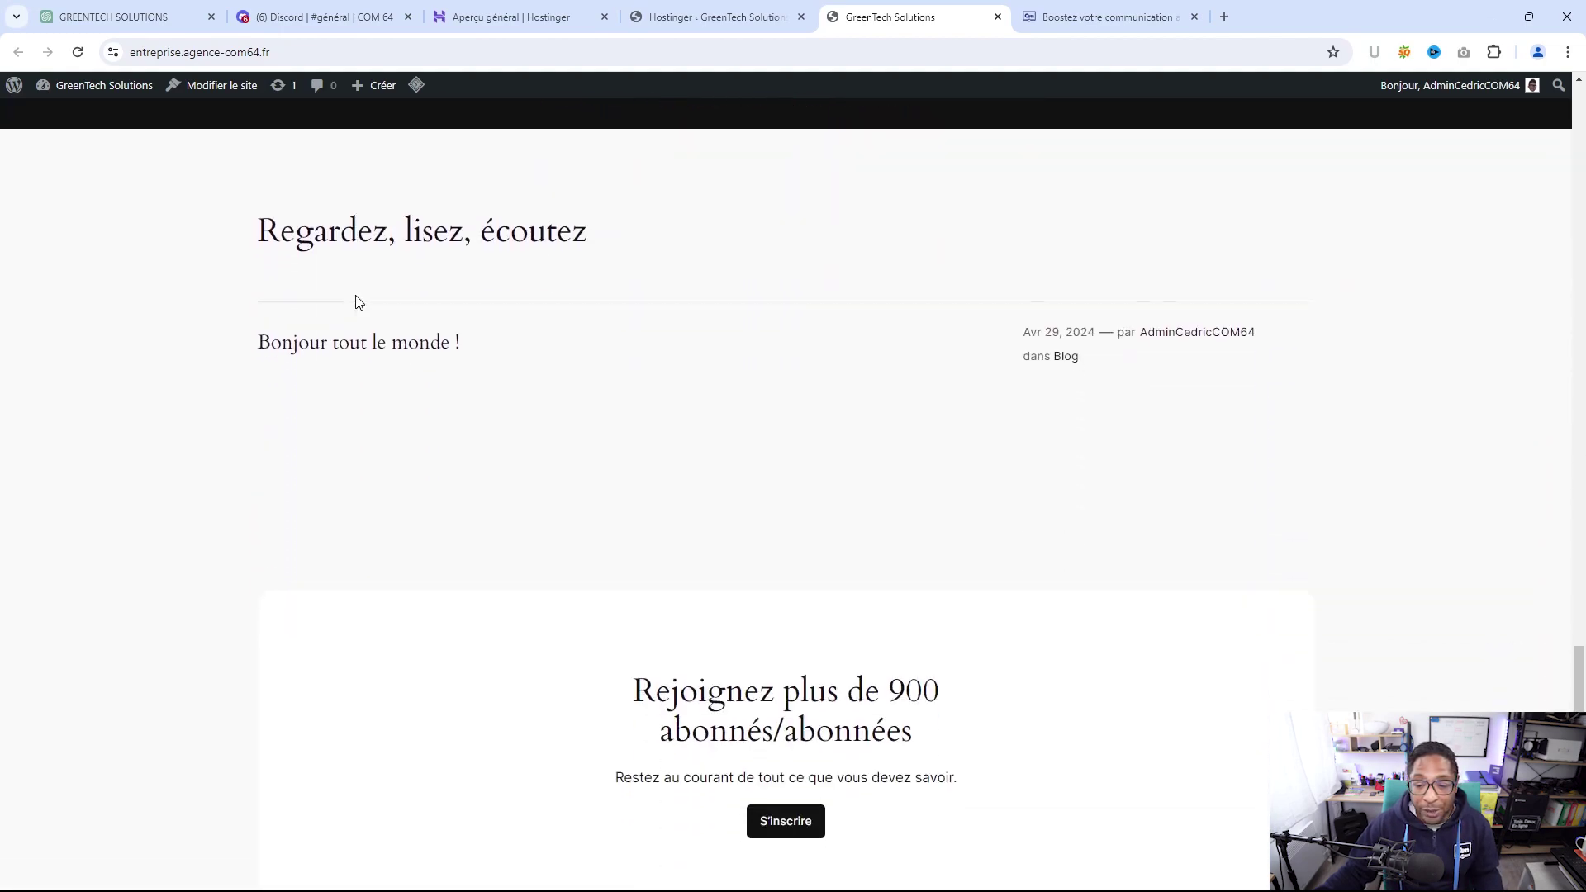
scroll(355, 301, down, 6)
scroll(355, 299, up, 7)
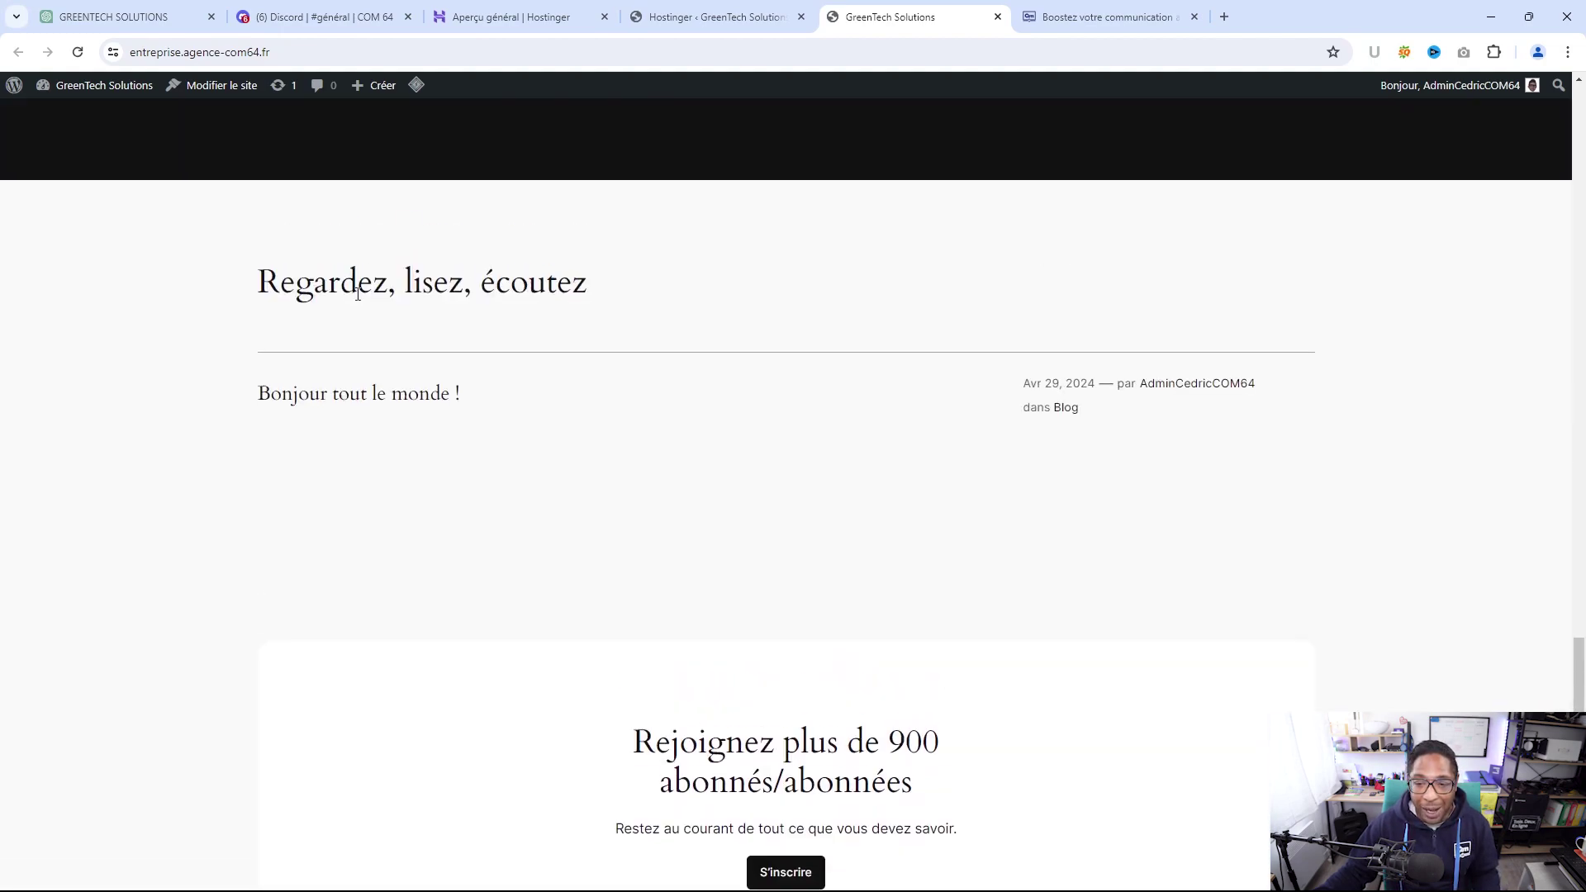
scroll(355, 289, up, 20)
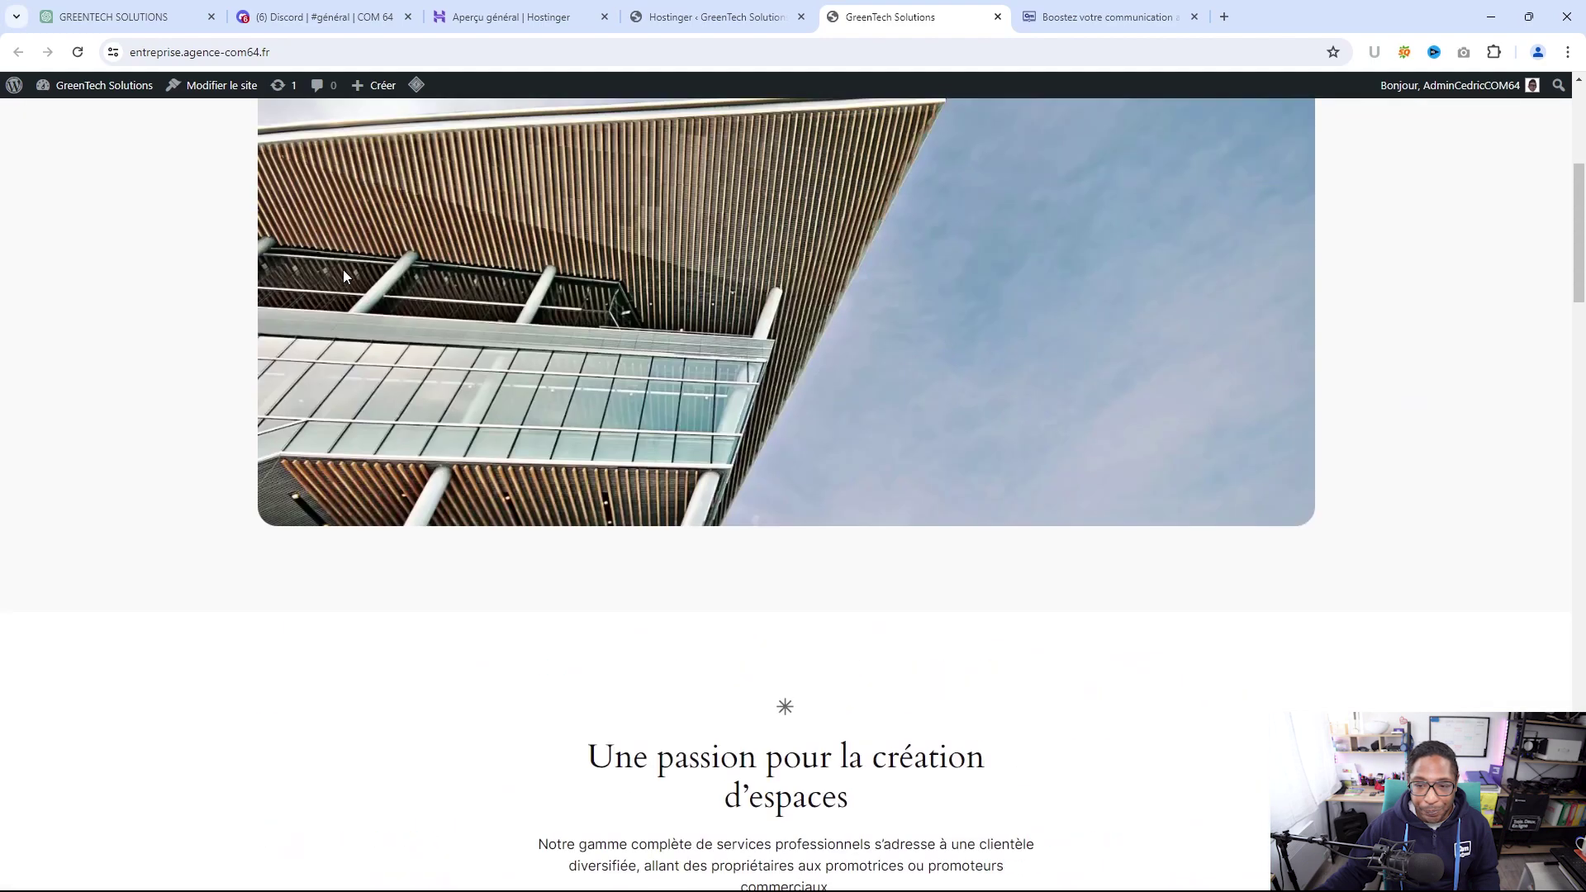
scroll(343, 271, up, 7)
Review the general settings in the WordPress administration, including site title, slogan, language and date format, and save them
click(701, 17)
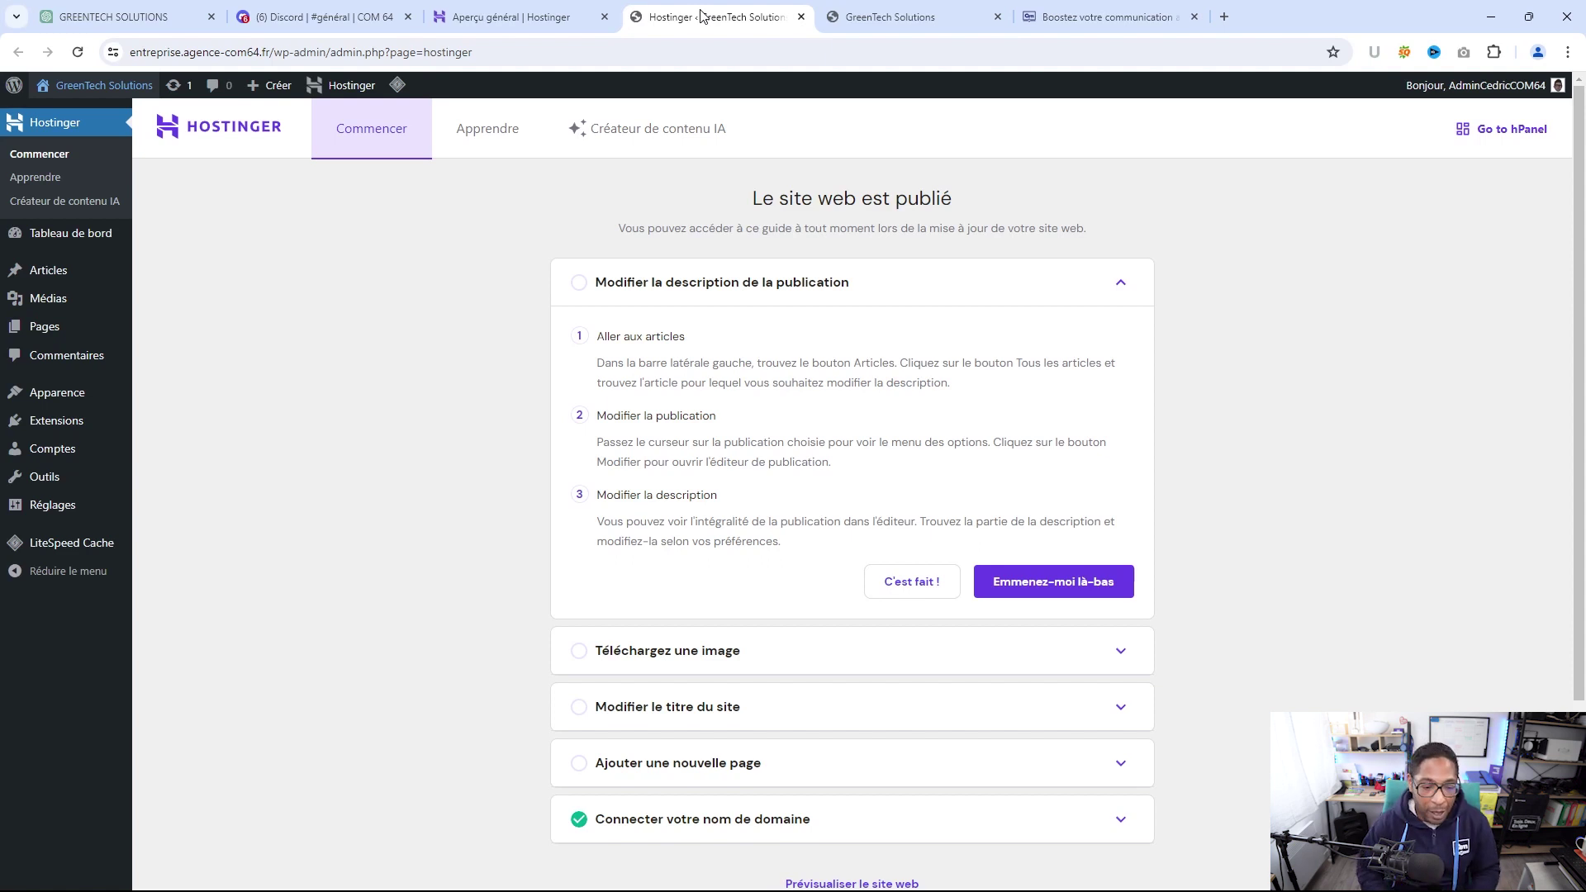
mouse_move(78, 509)
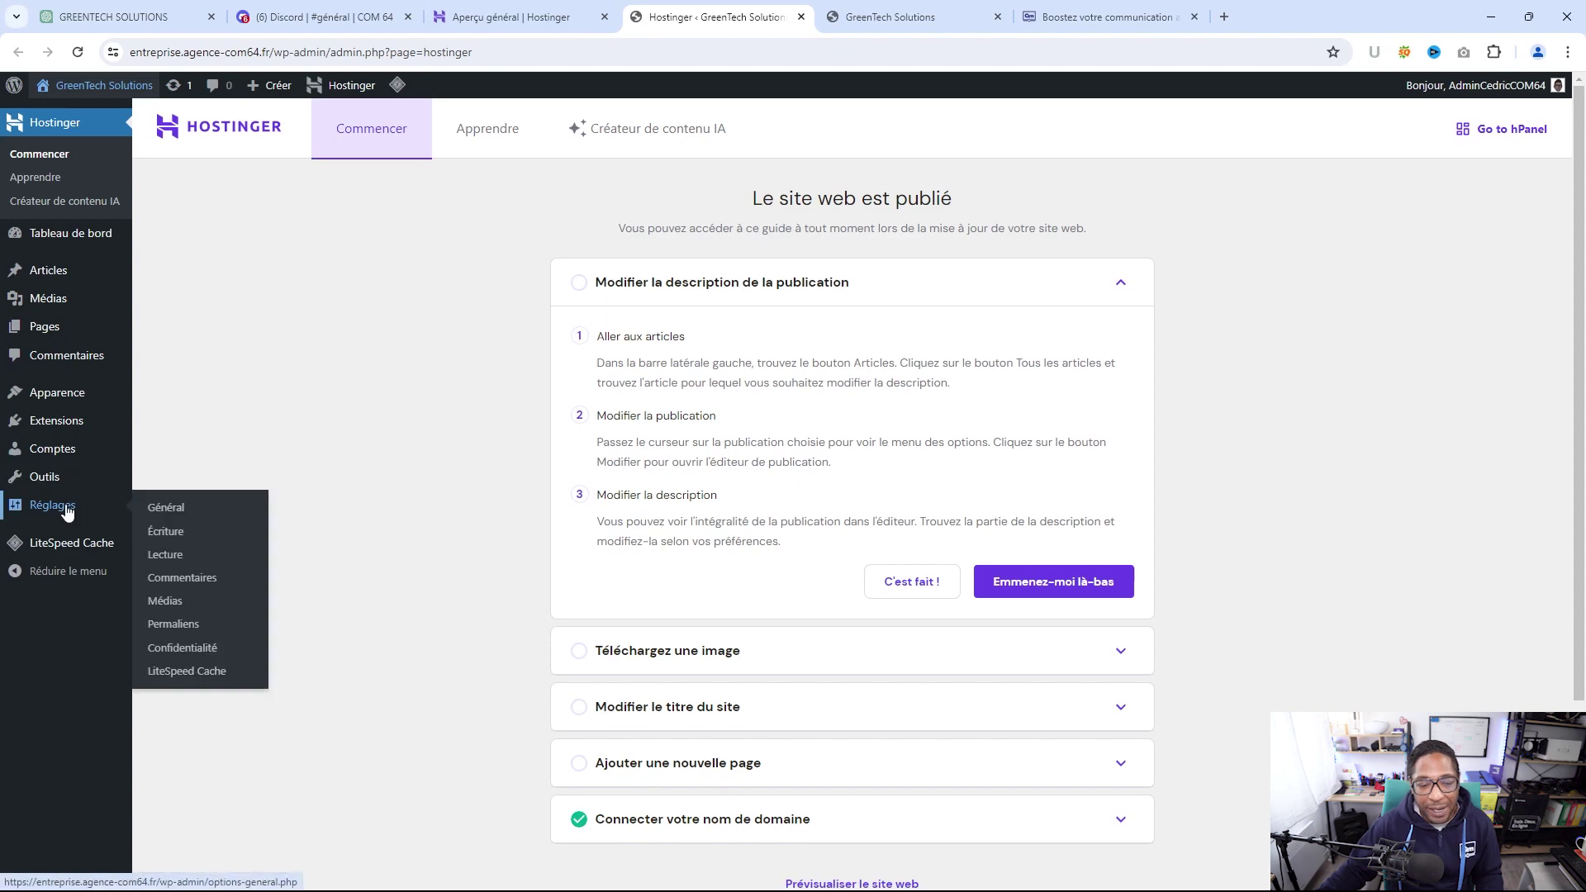
click(166, 509)
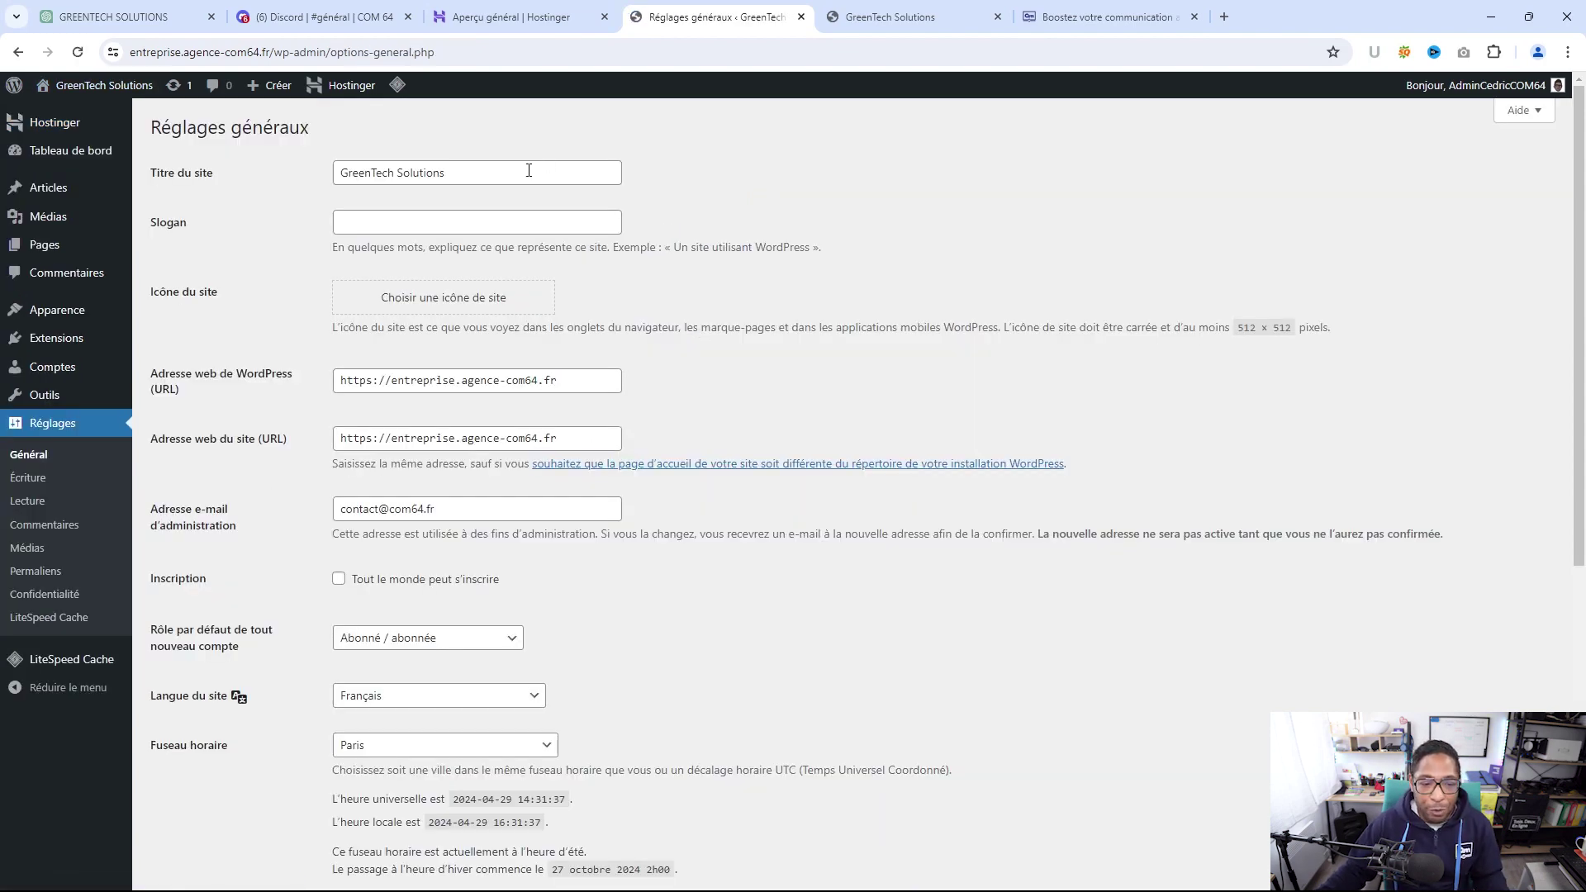
click(529, 170)
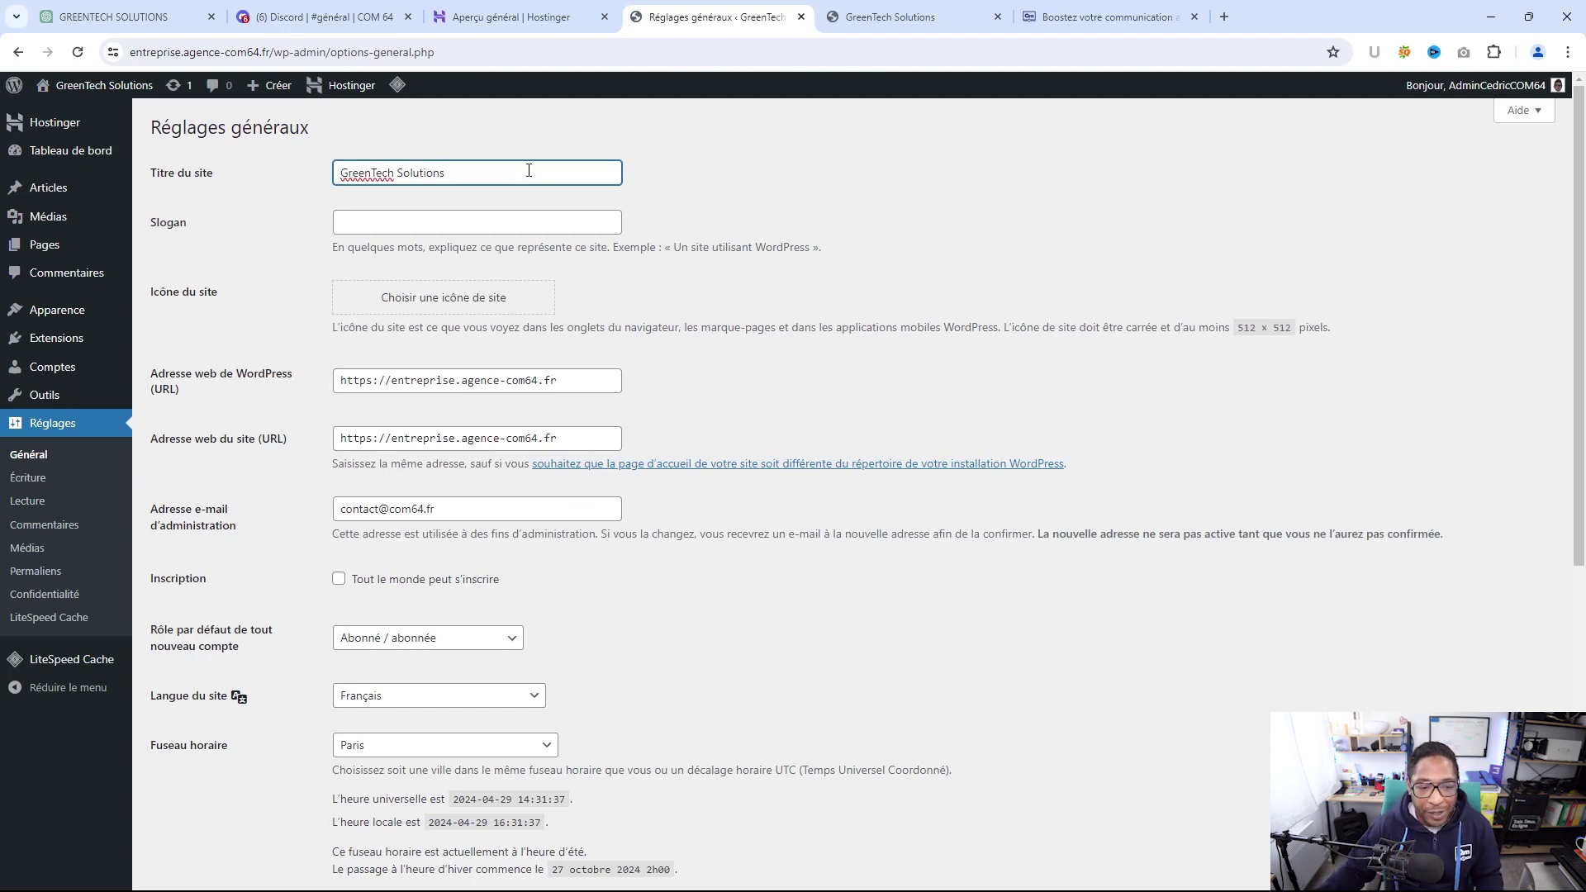
click(488, 221)
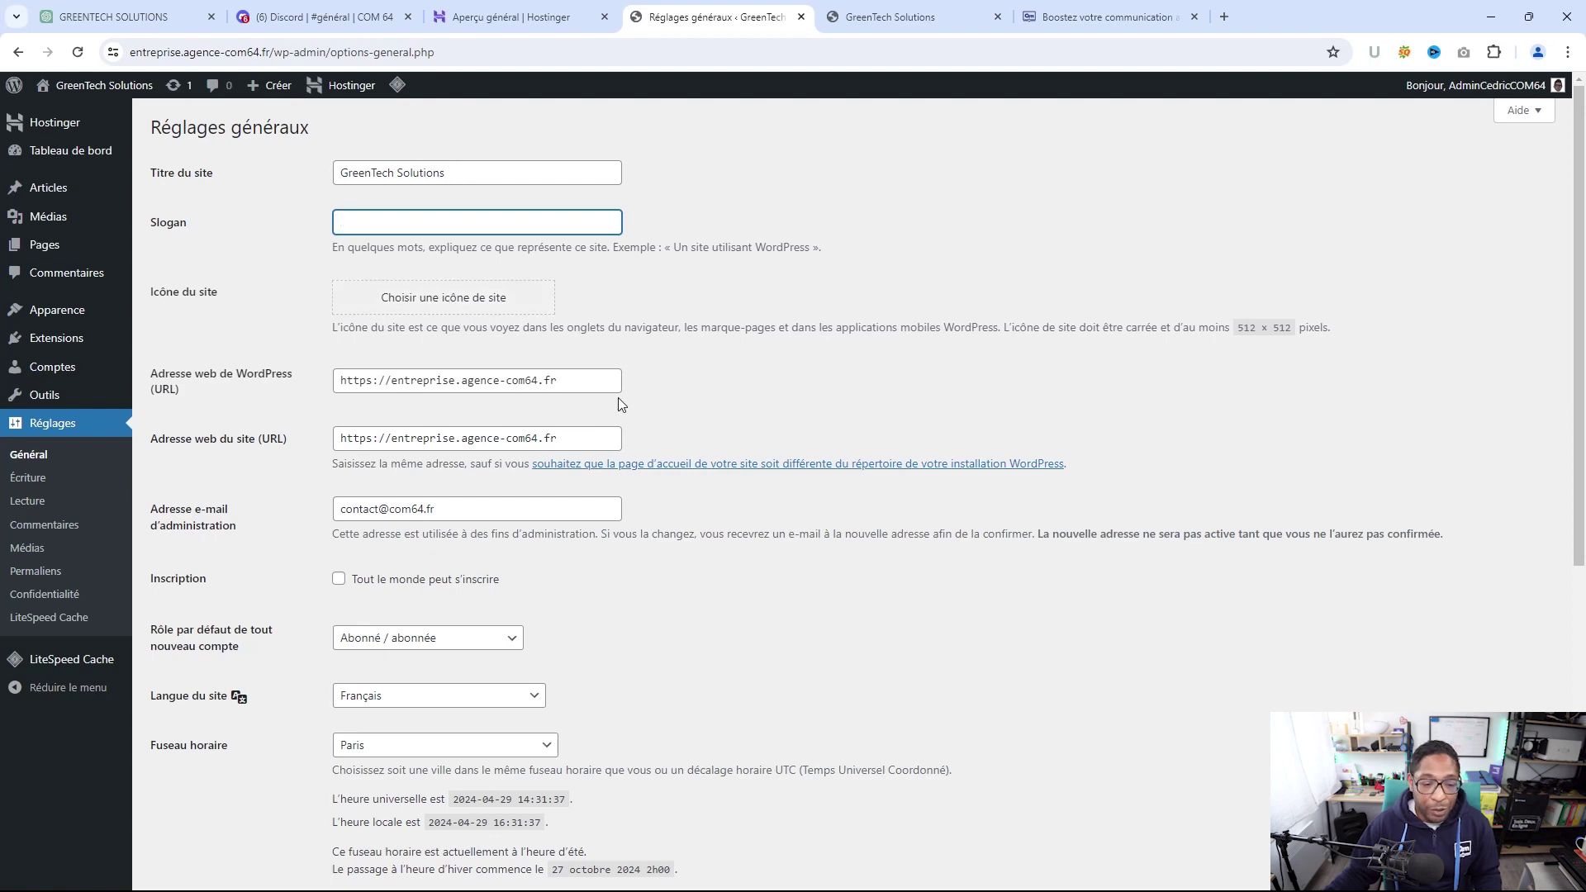
scroll(624, 380, down, 2)
scroll(623, 380, down, 2)
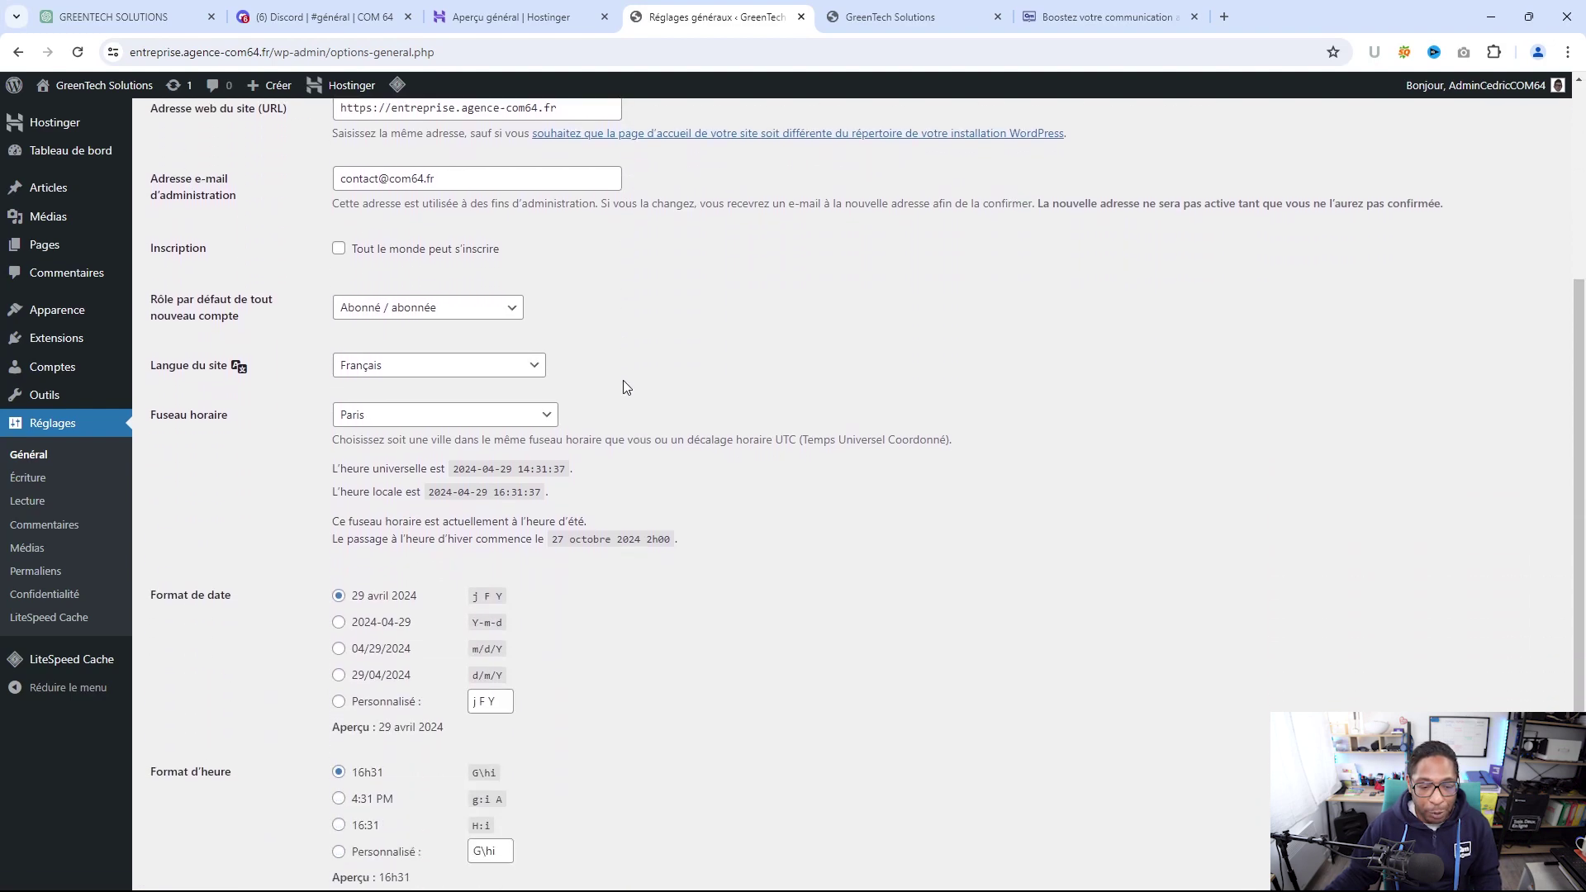
scroll(623, 387, down, 2)
scroll(625, 380, up, 6)
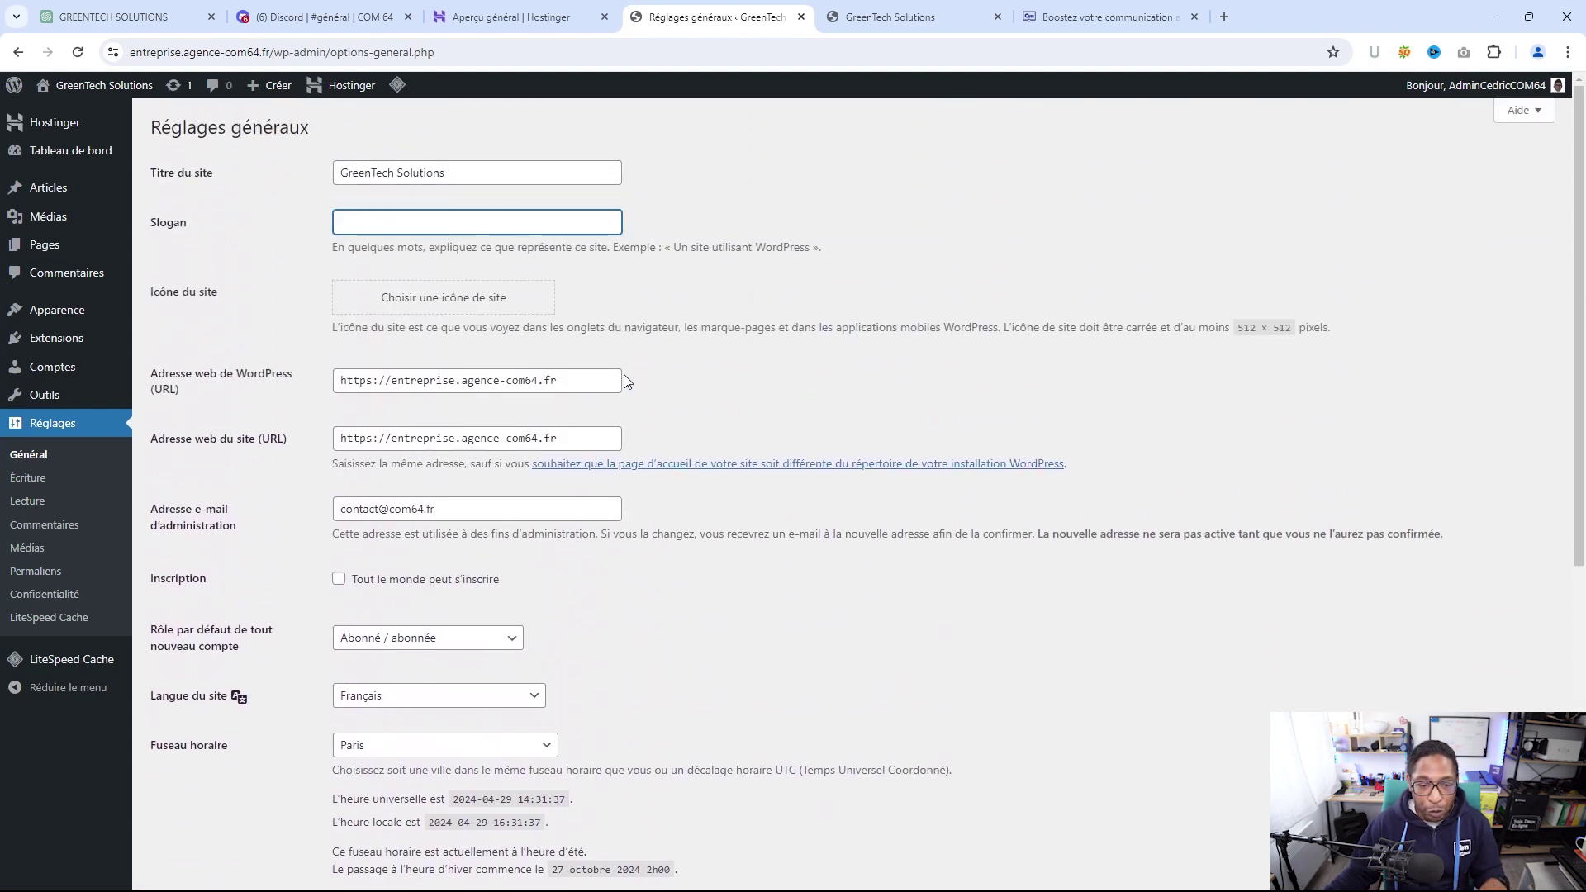
scroll(628, 275, down, 6)
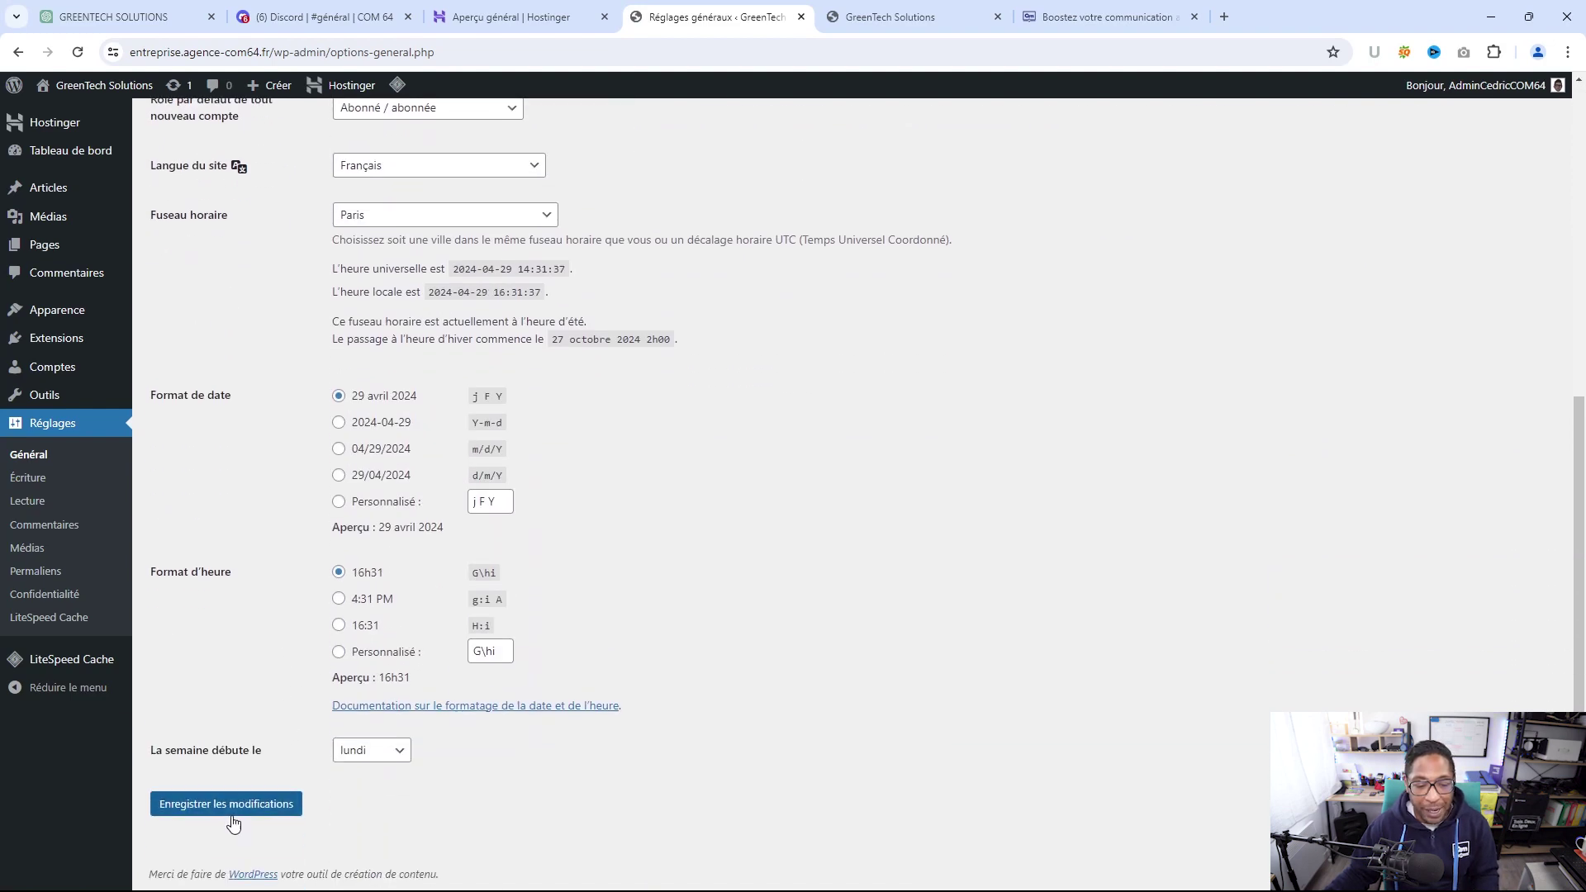
click(229, 807)
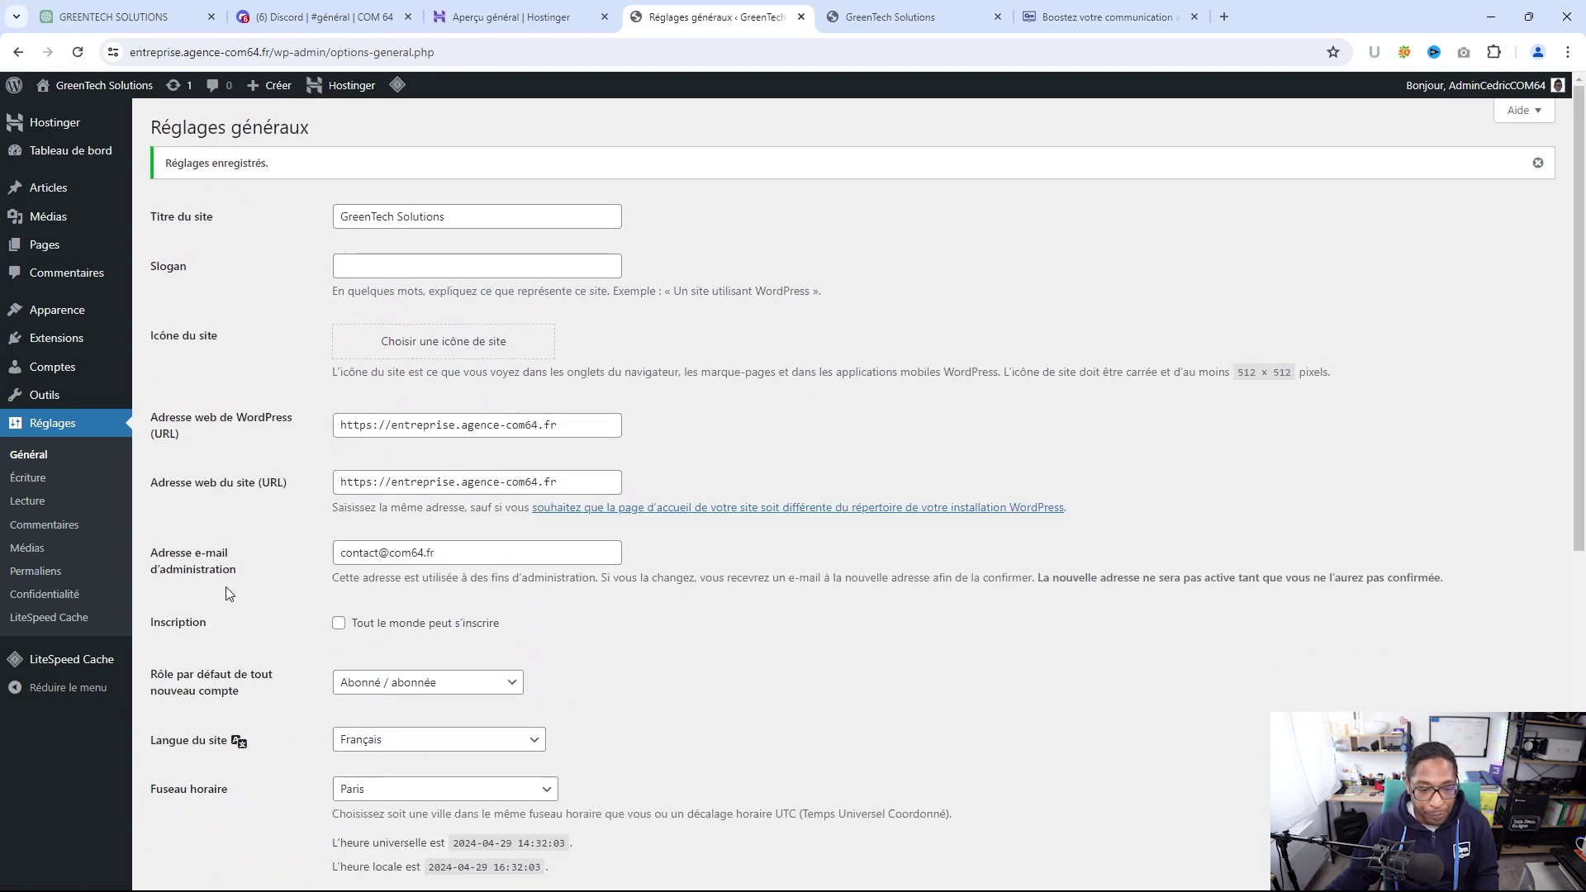
Check the reading settings, then save the permalink structure with the Titre de la publication option
click(28, 505)
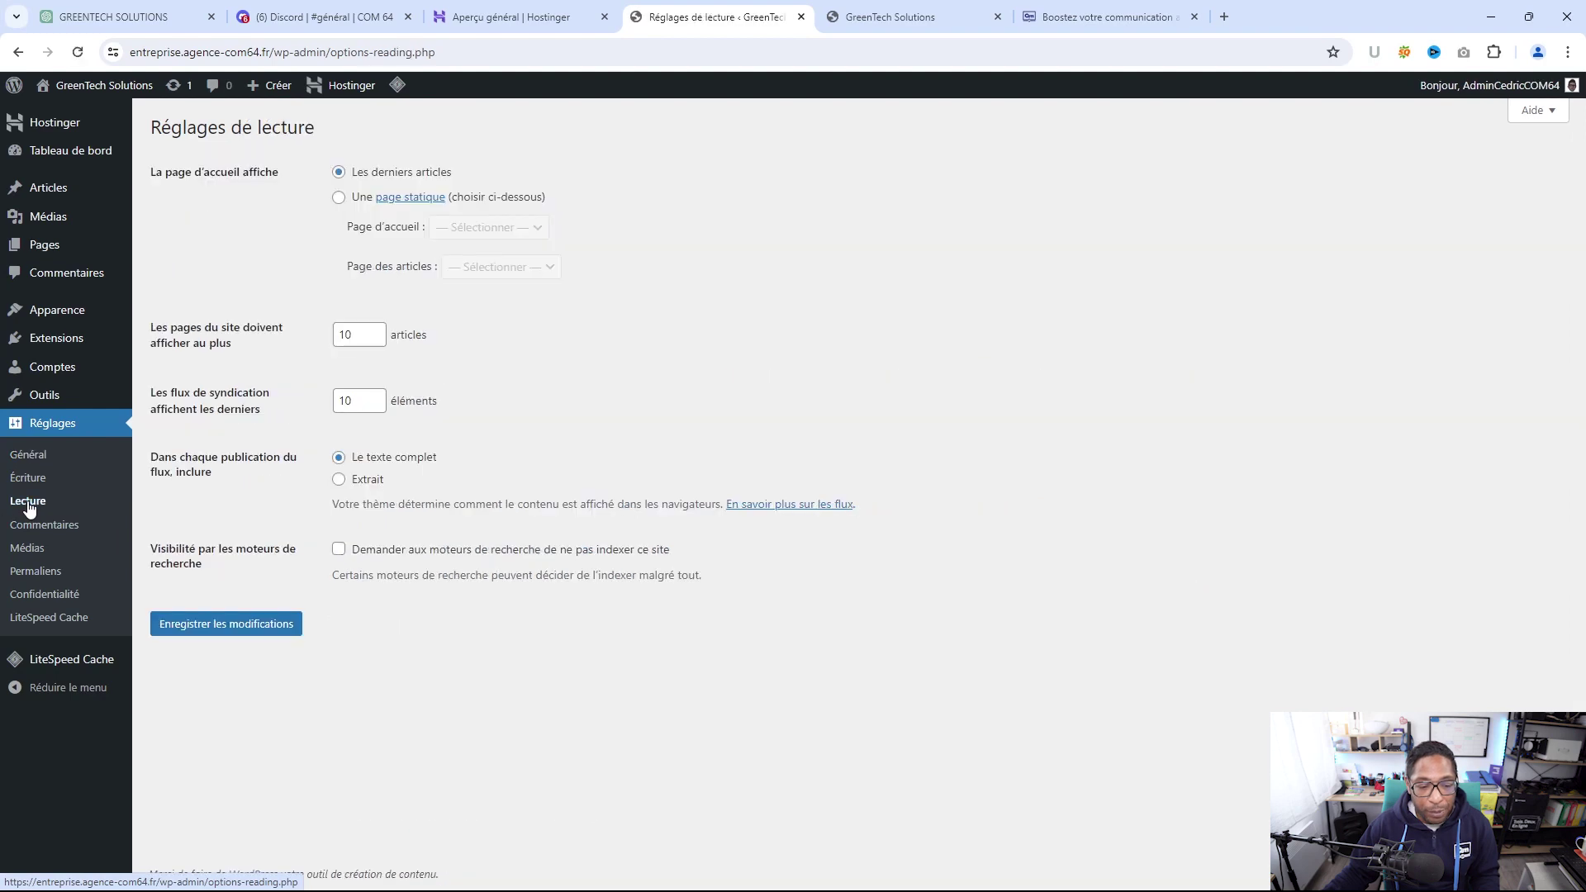
click(35, 574)
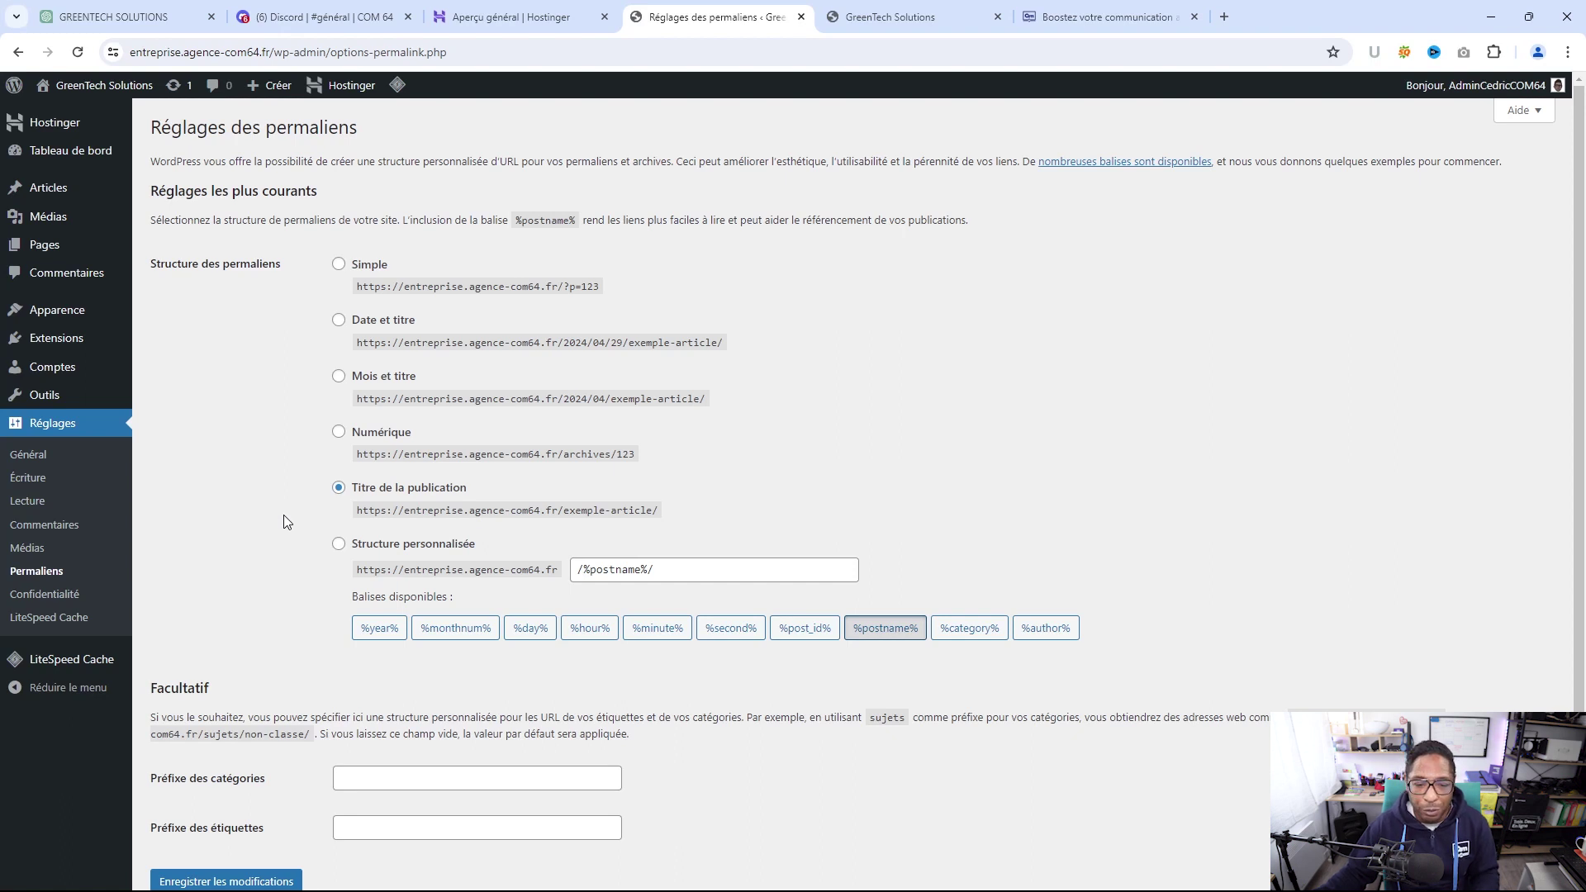
scroll(284, 515, down, 1)
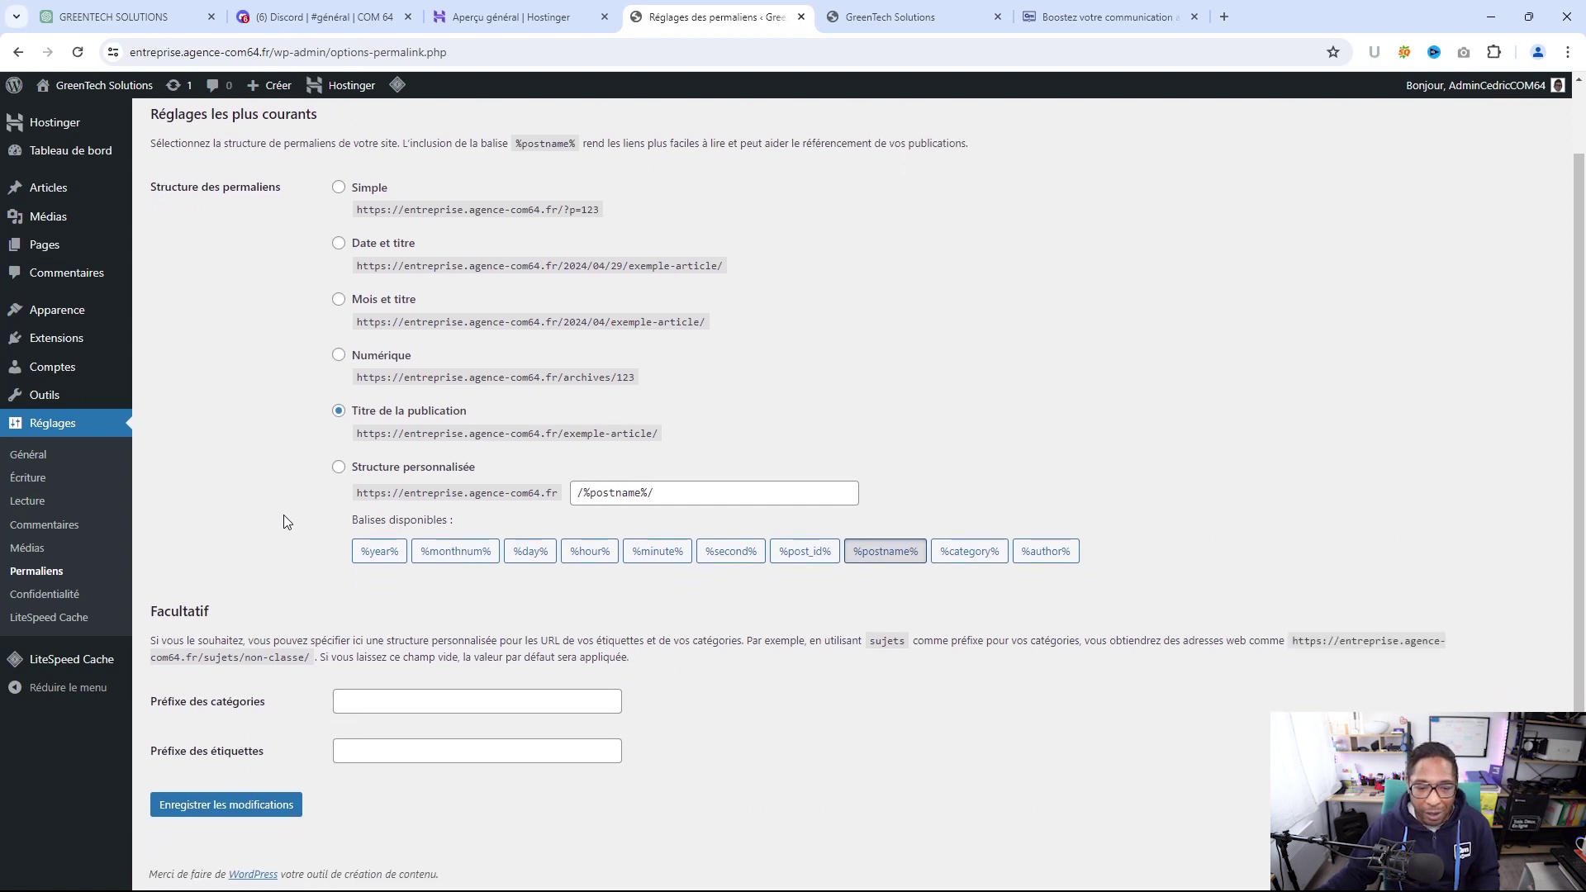
click(252, 816)
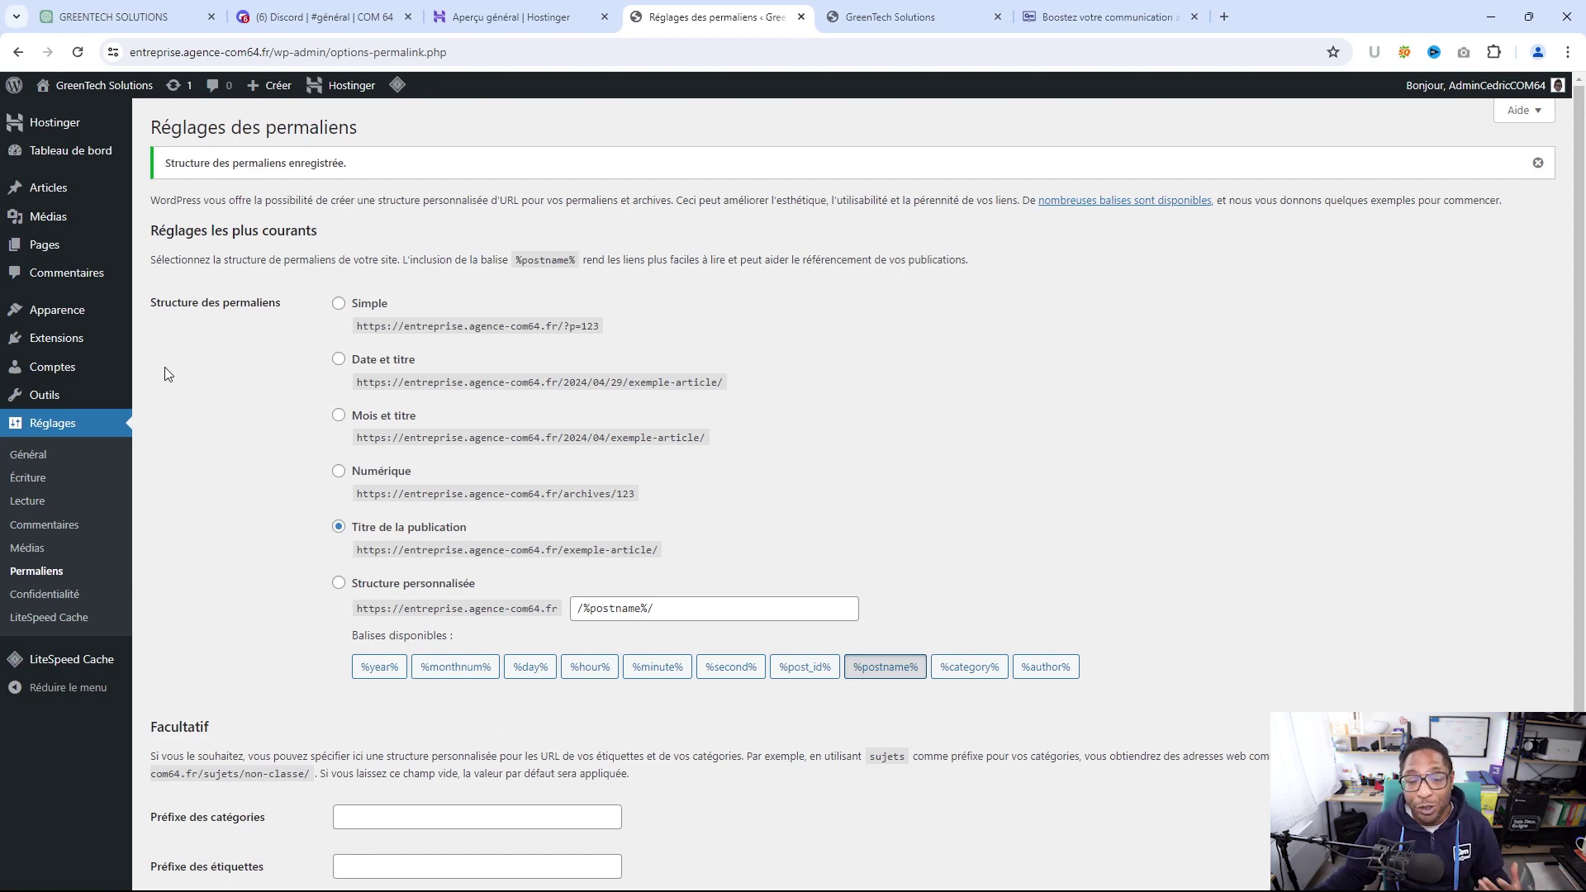
Check the available WordPress updates and update the translations
click(182, 91)
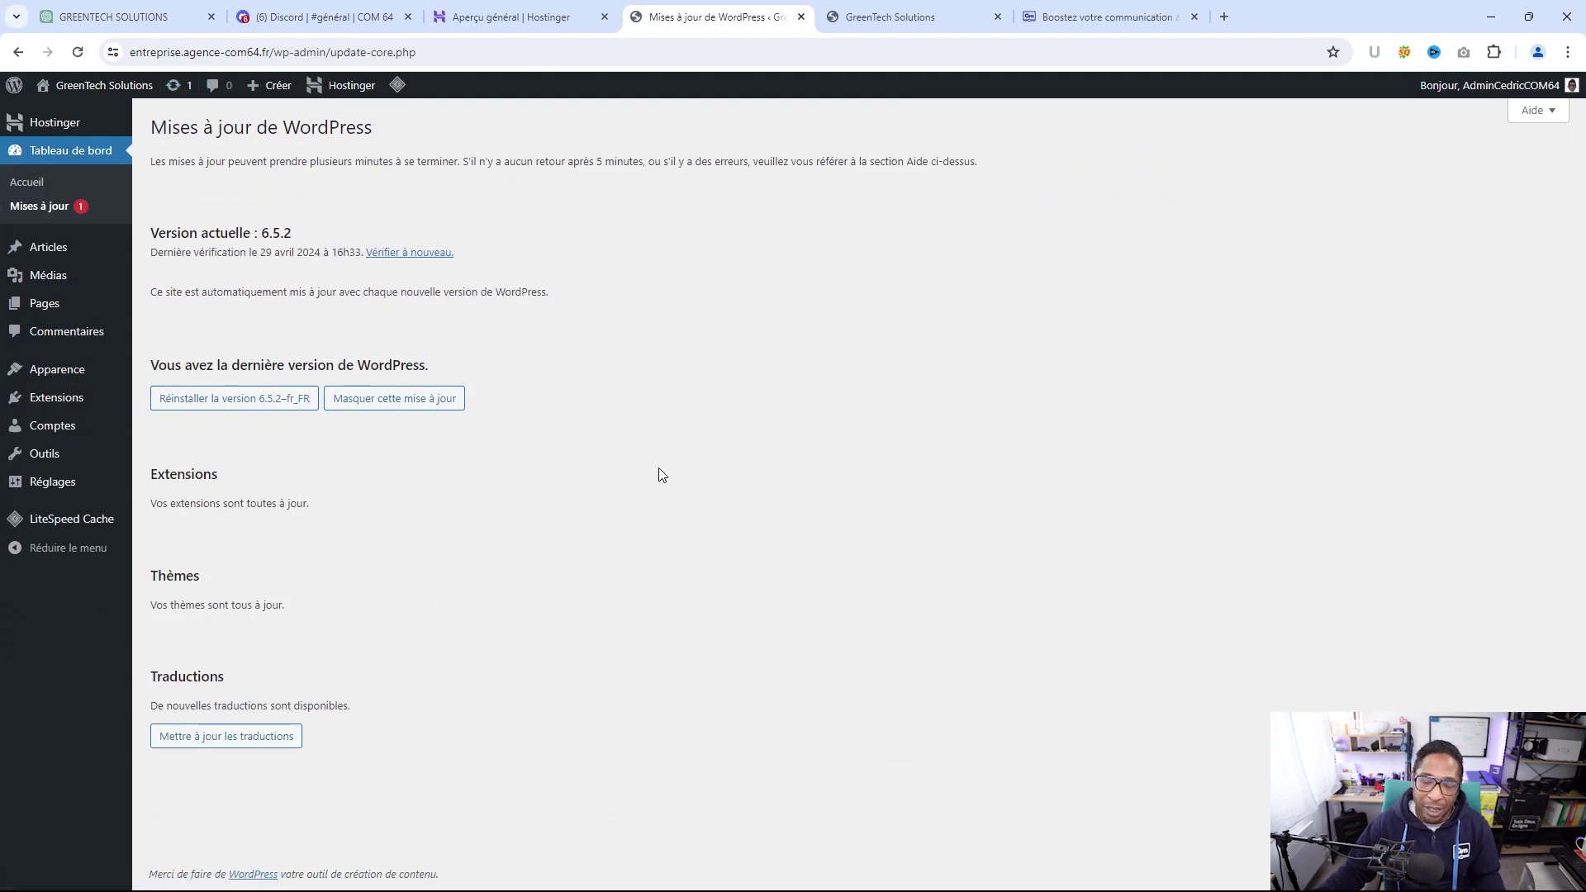
click(226, 744)
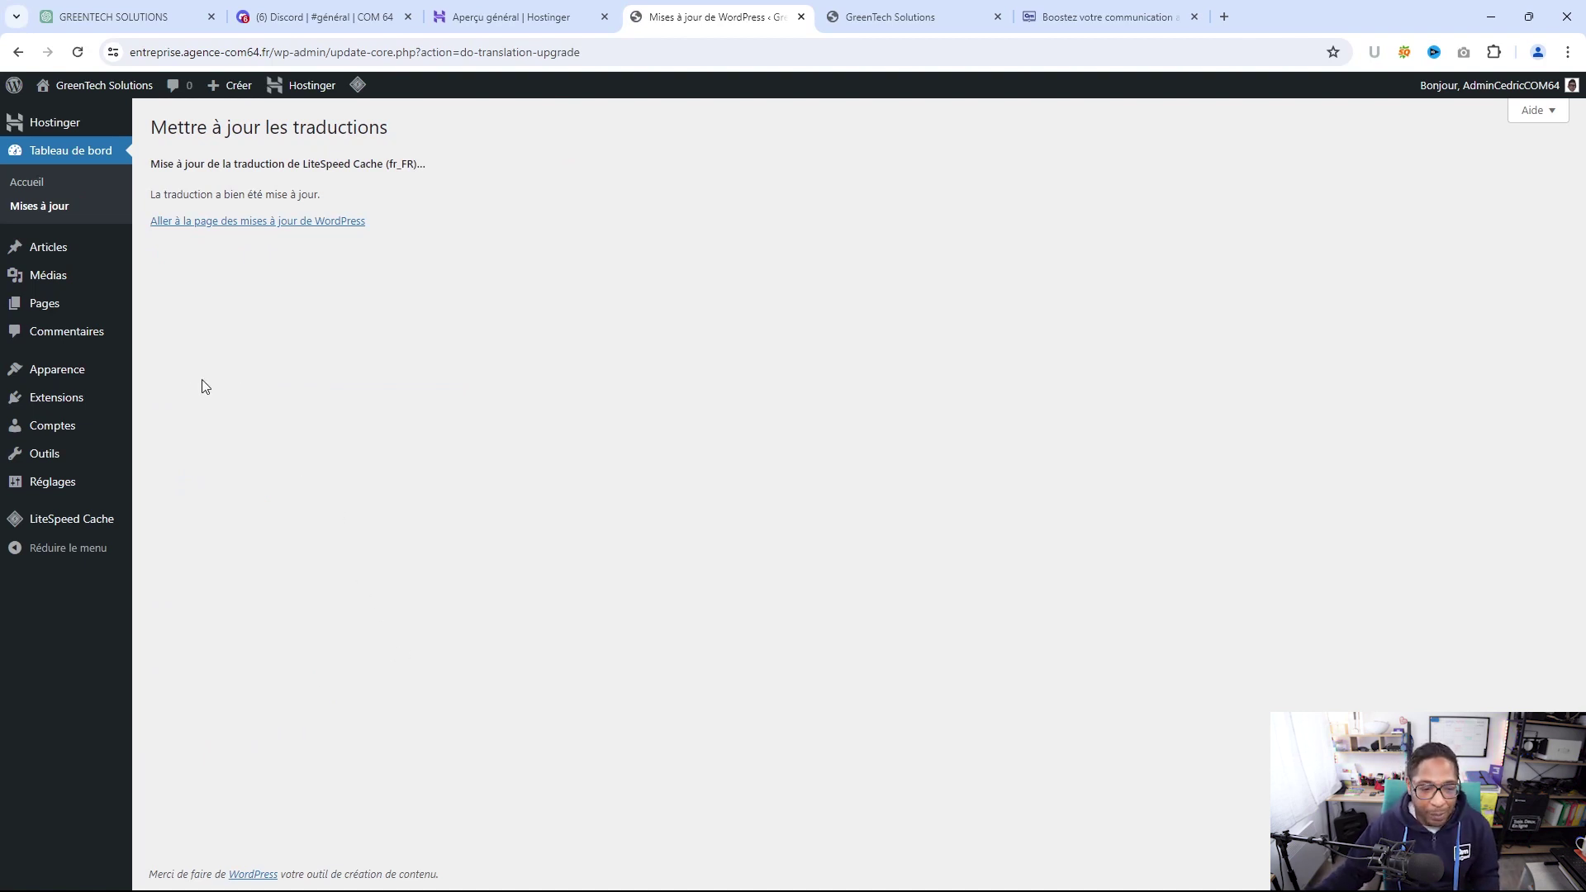
Deactivate the Assistant IA d'Hostinger and Hostinger plugins among the installed extensions
mouse_move(83, 395)
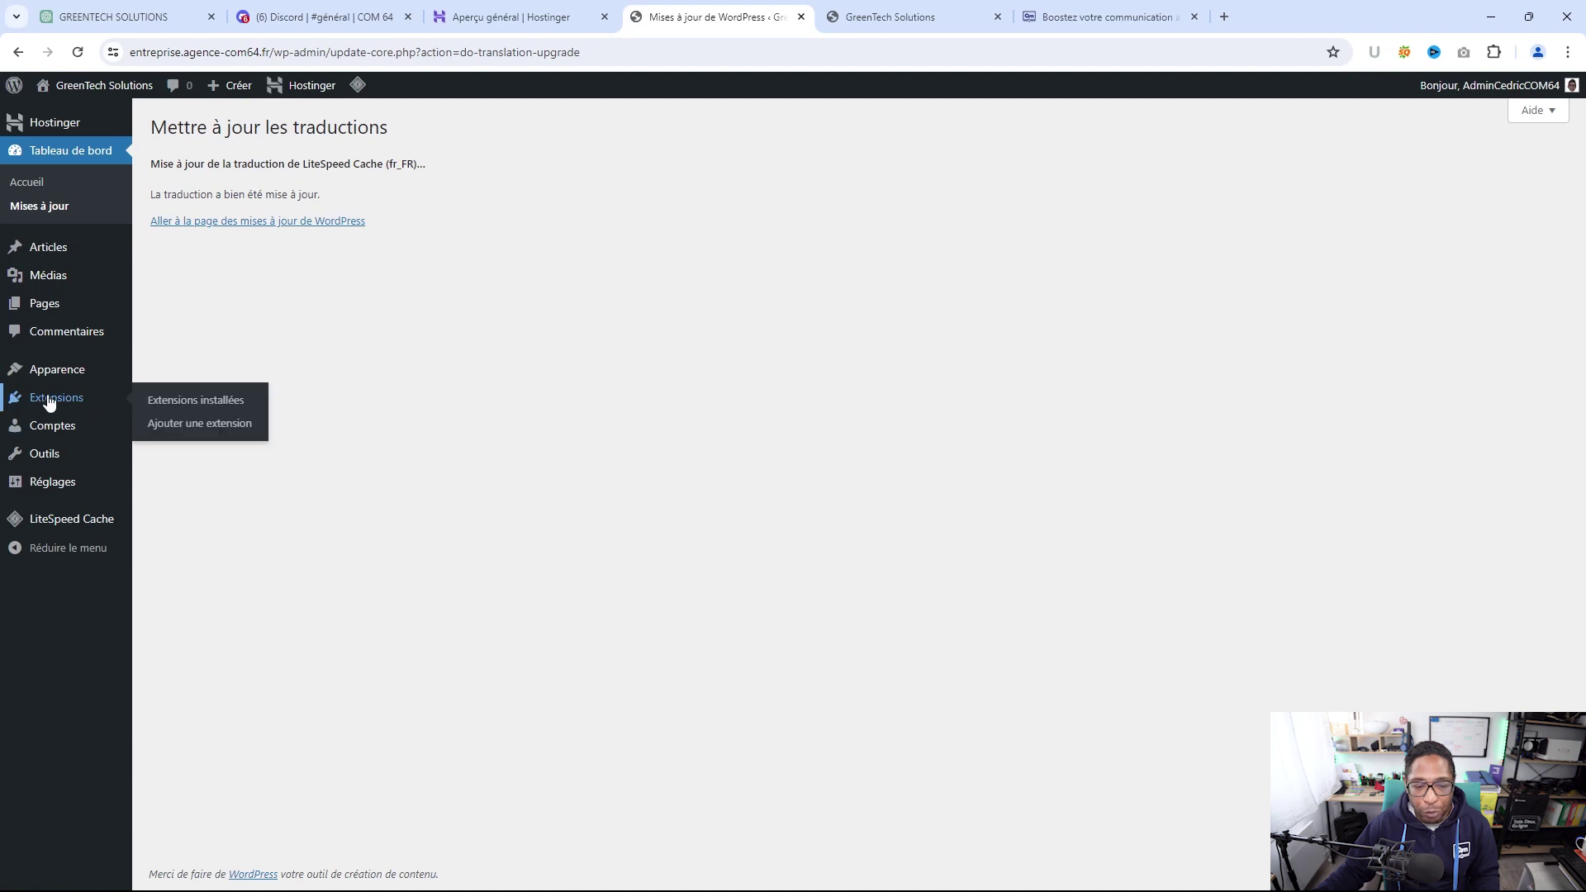
click(49, 400)
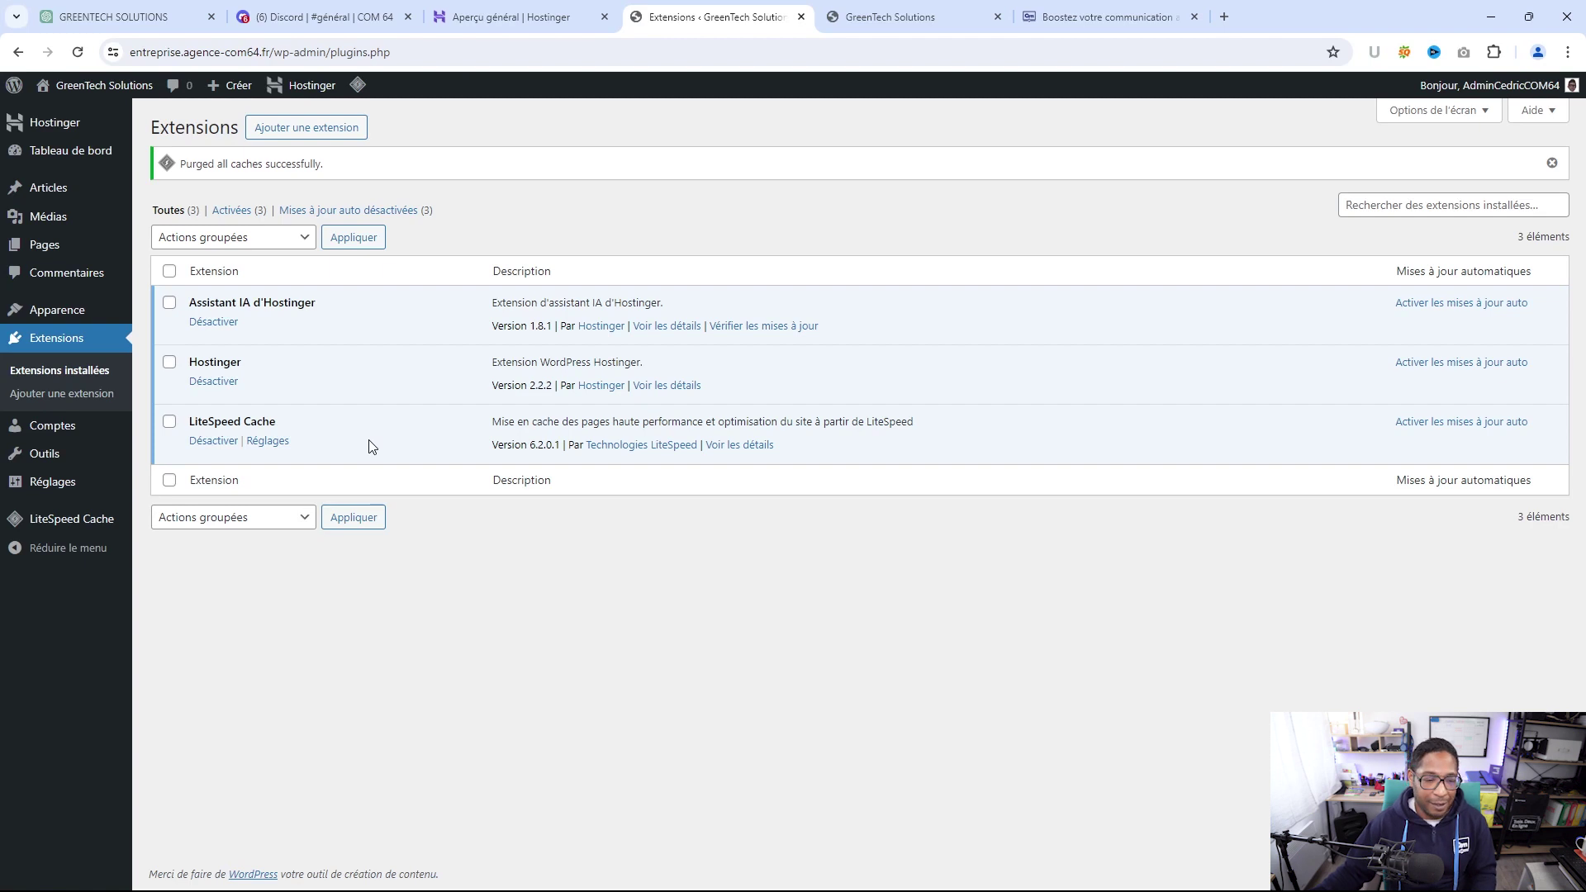
click(201, 324)
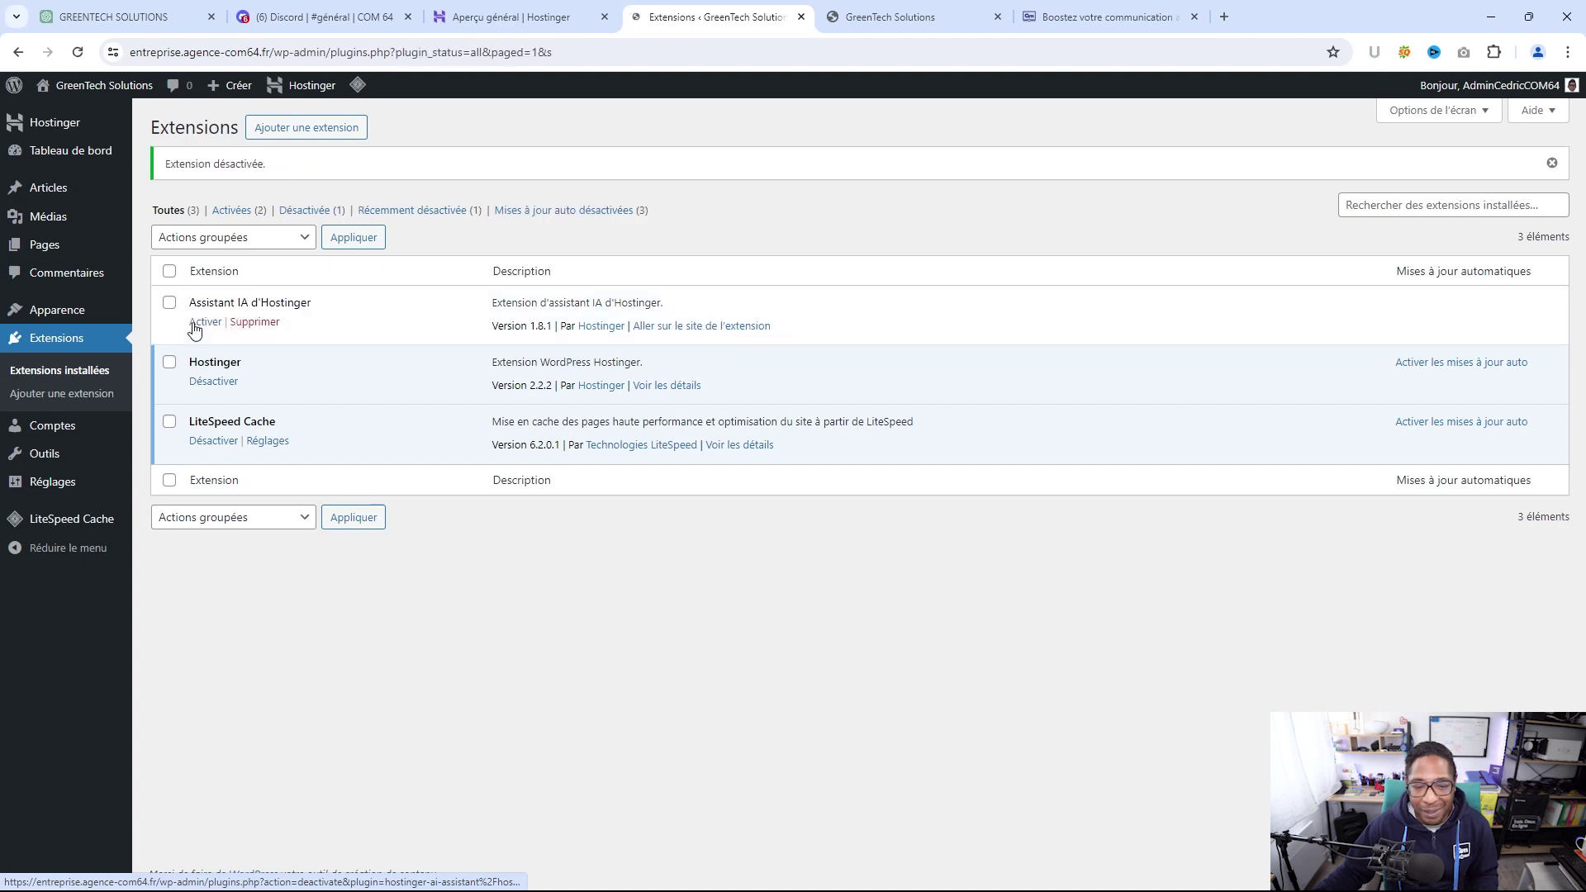
click(214, 381)
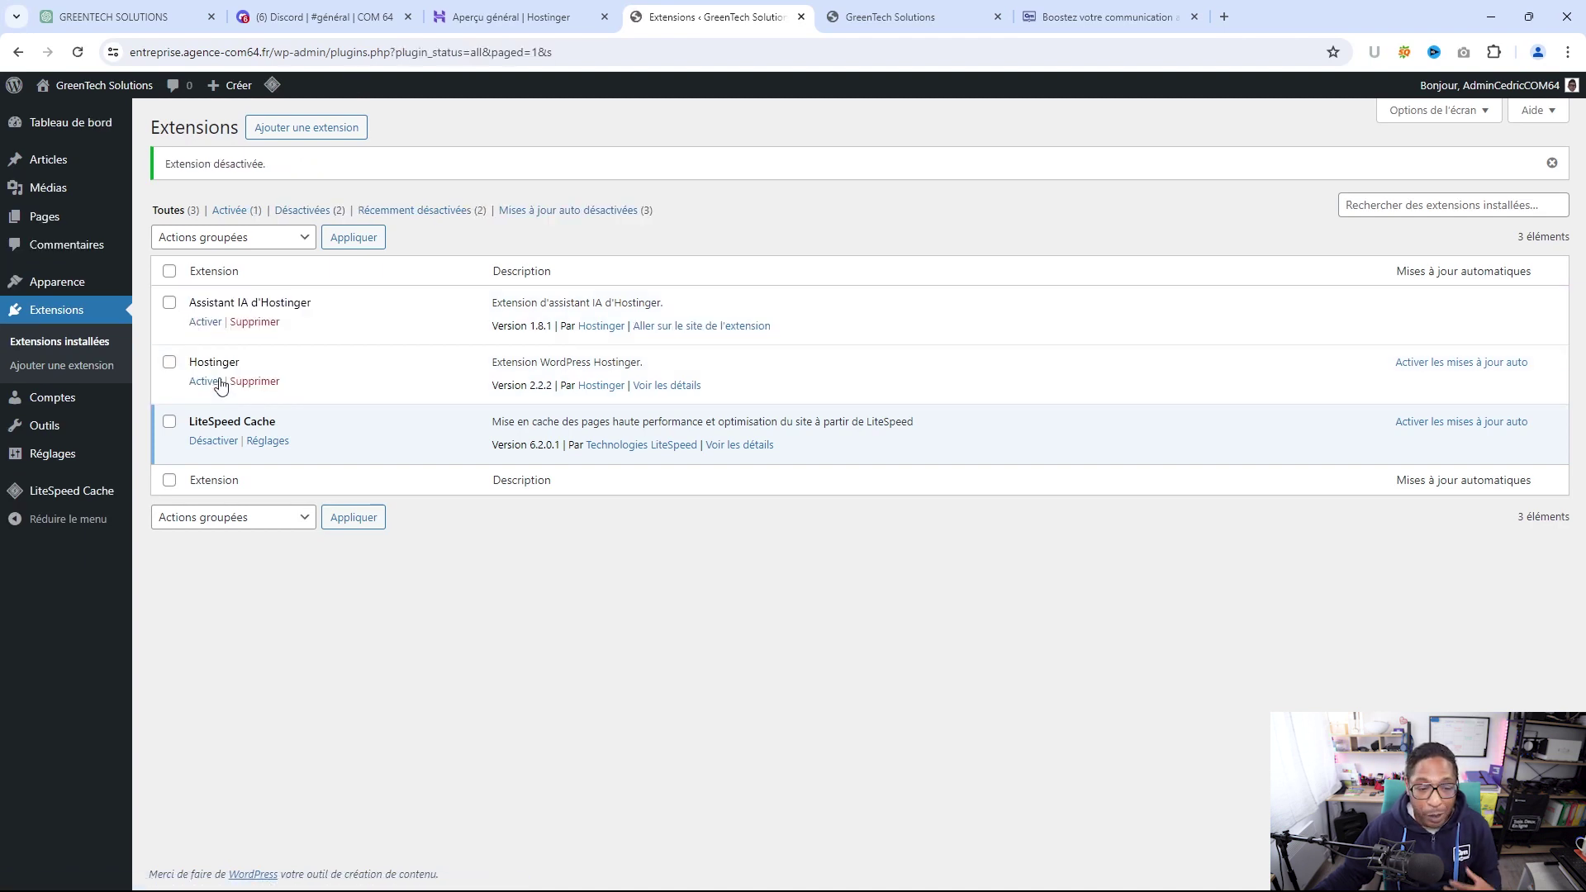
Delete the deactivated Assistant IA d'Hostinger and Hostinger plugins together as a bulk action, including their data
click(170, 303)
click(171, 364)
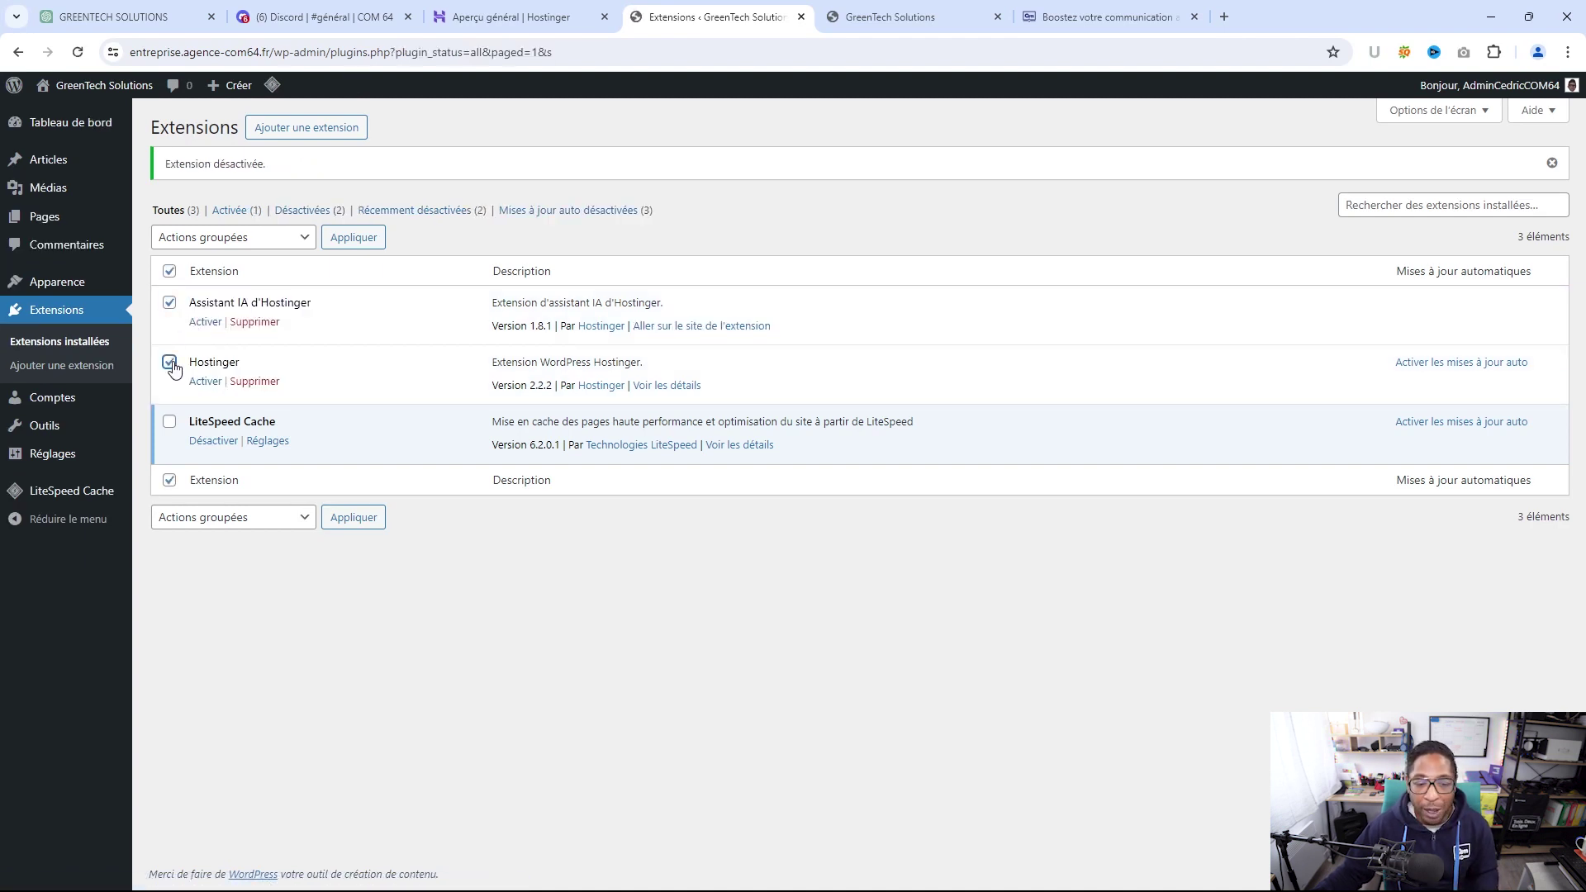
click(291, 239)
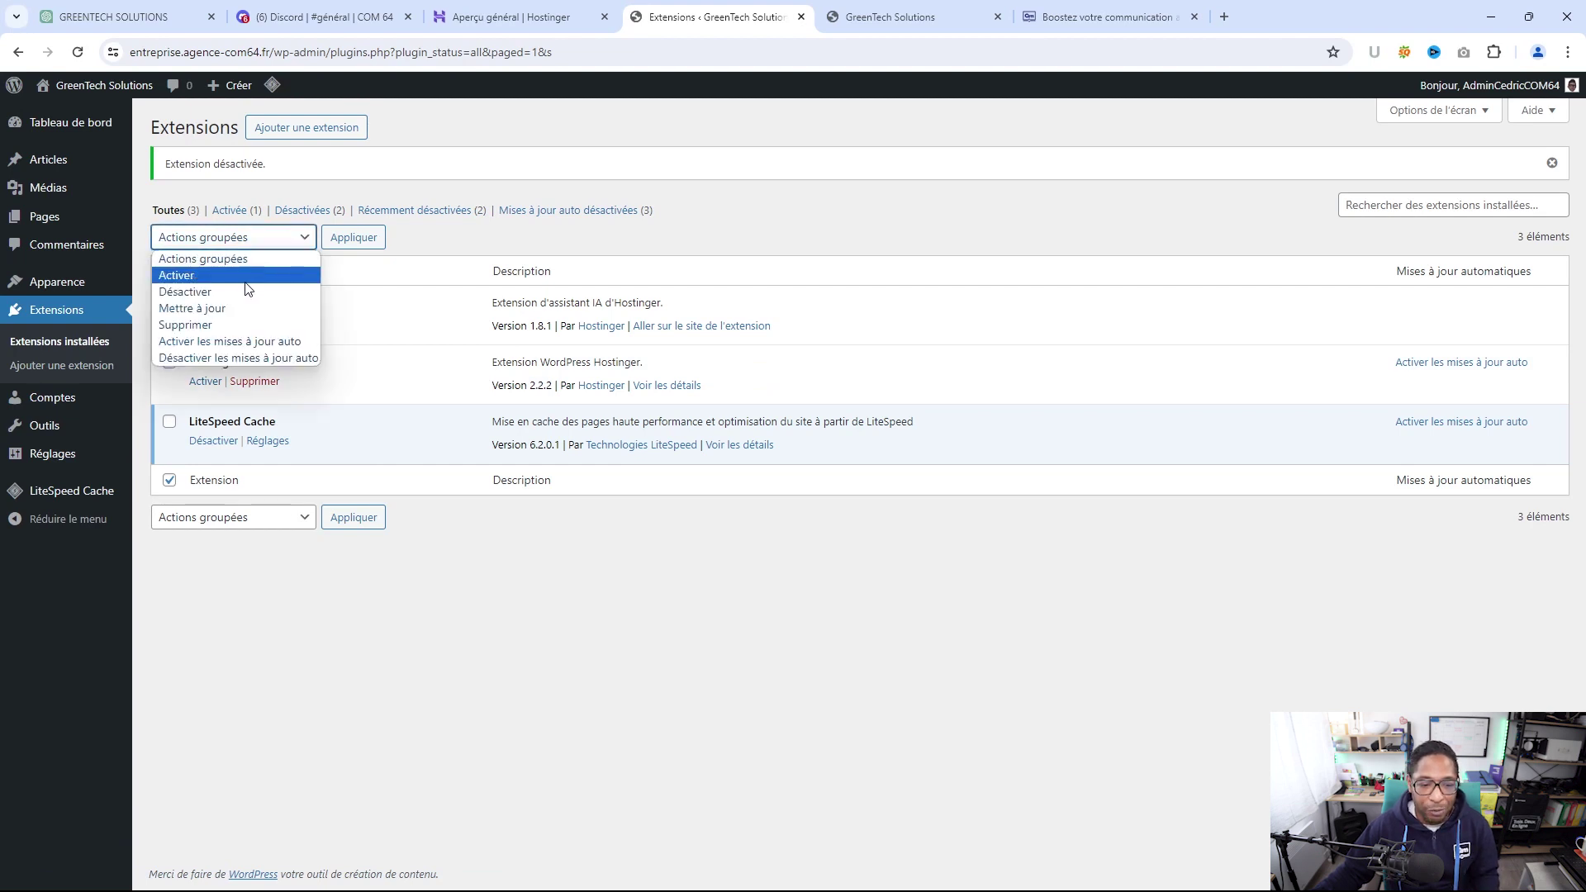
click(212, 327)
click(355, 239)
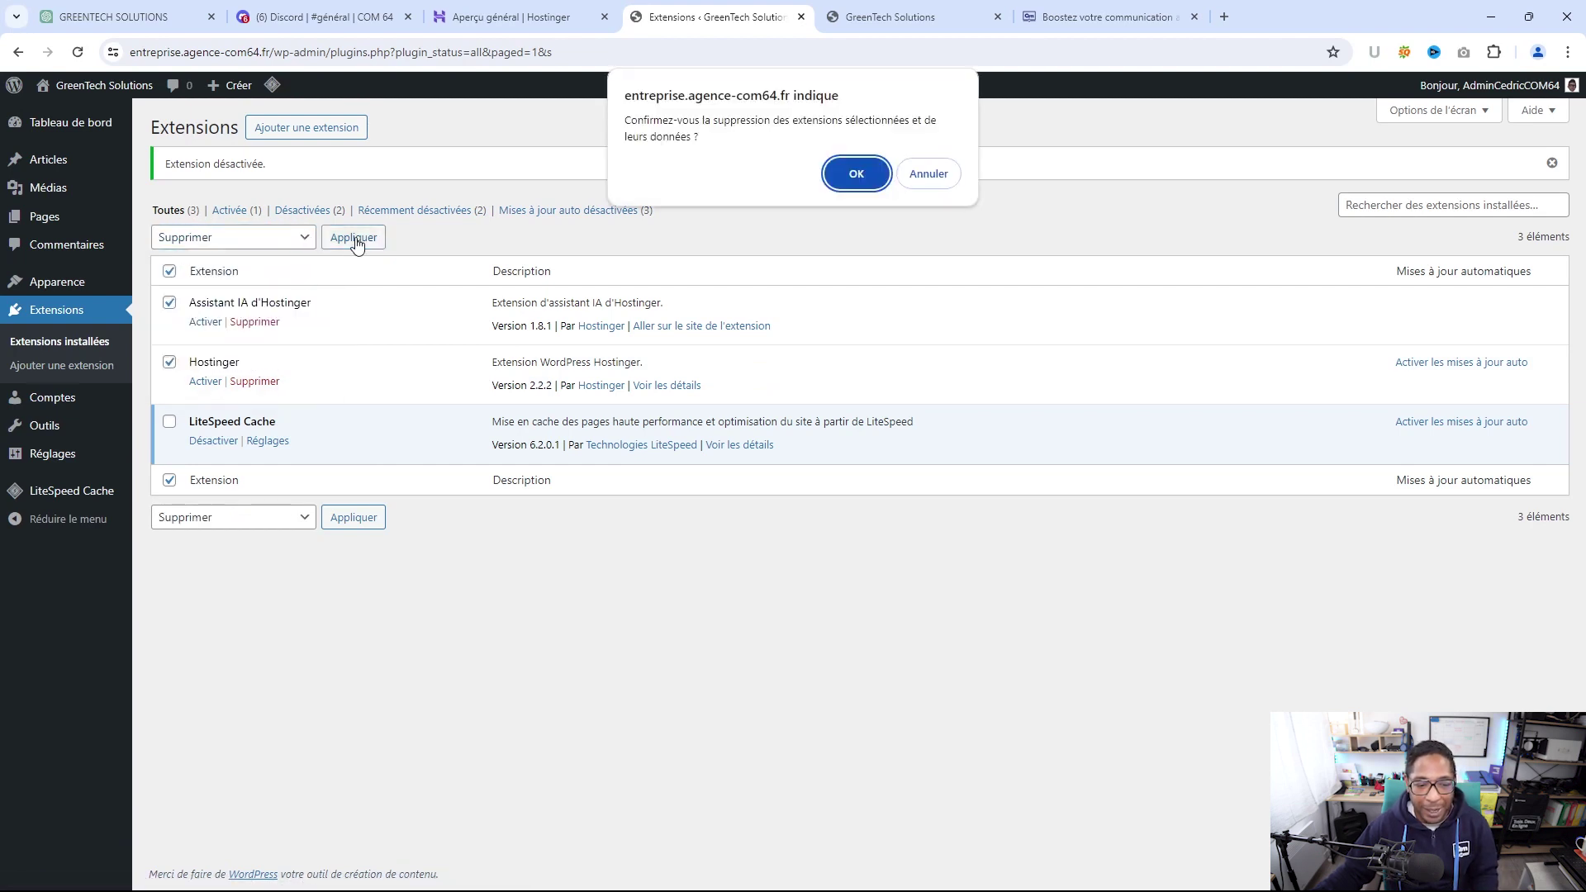
click(866, 182)
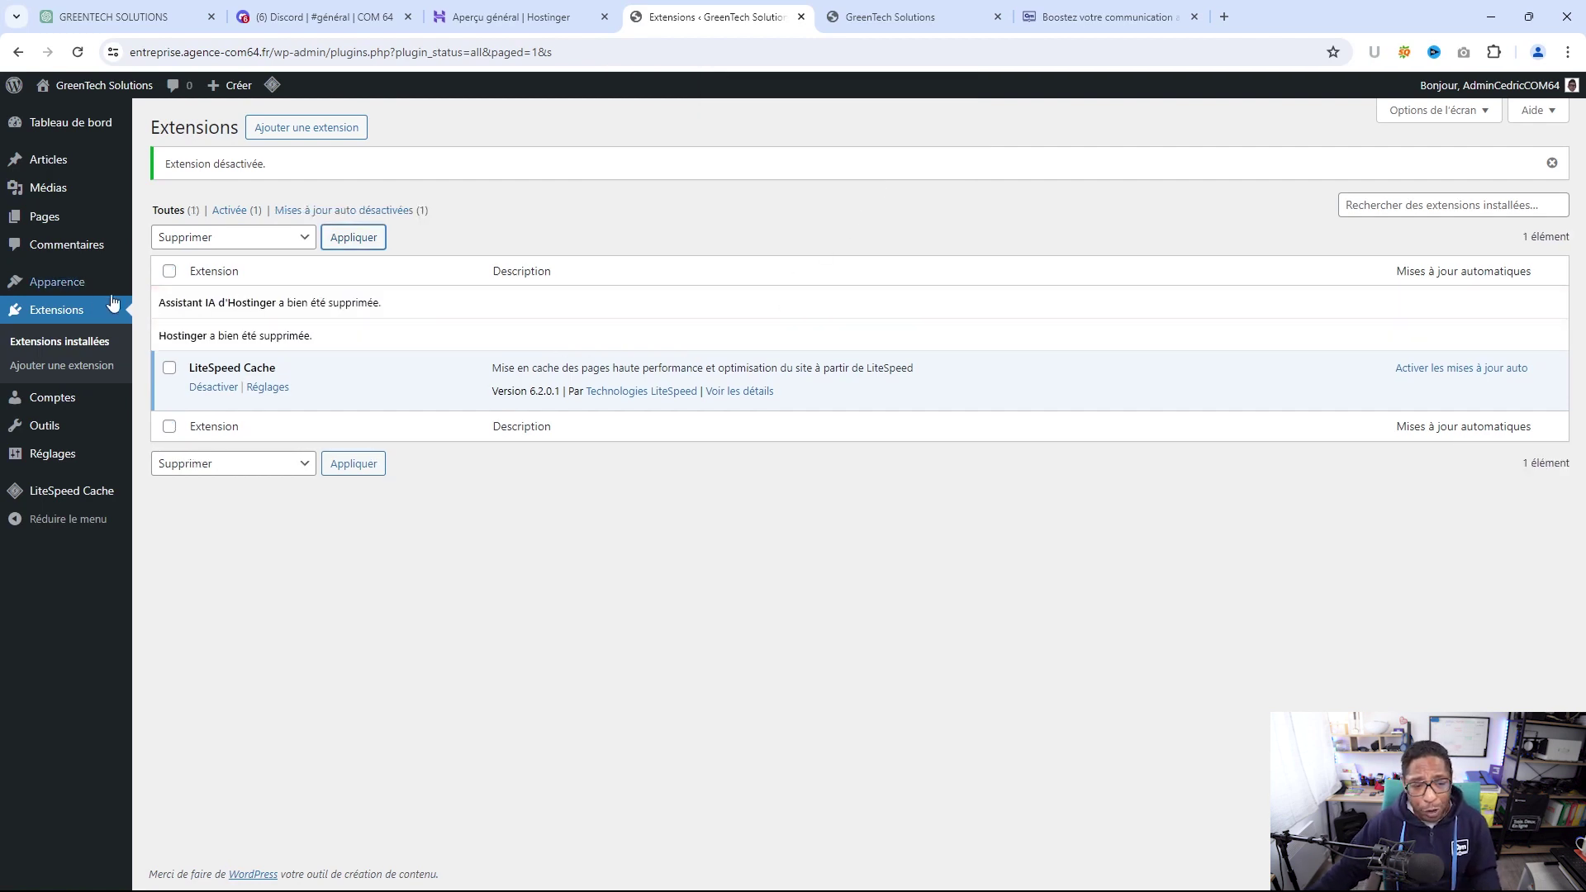
Delete the unused Twenty Twenty-Three and Twenty Twenty-Two themes from the installed themes, keeping Twenty Twenty-Four
mouse_move(82, 288)
click(197, 289)
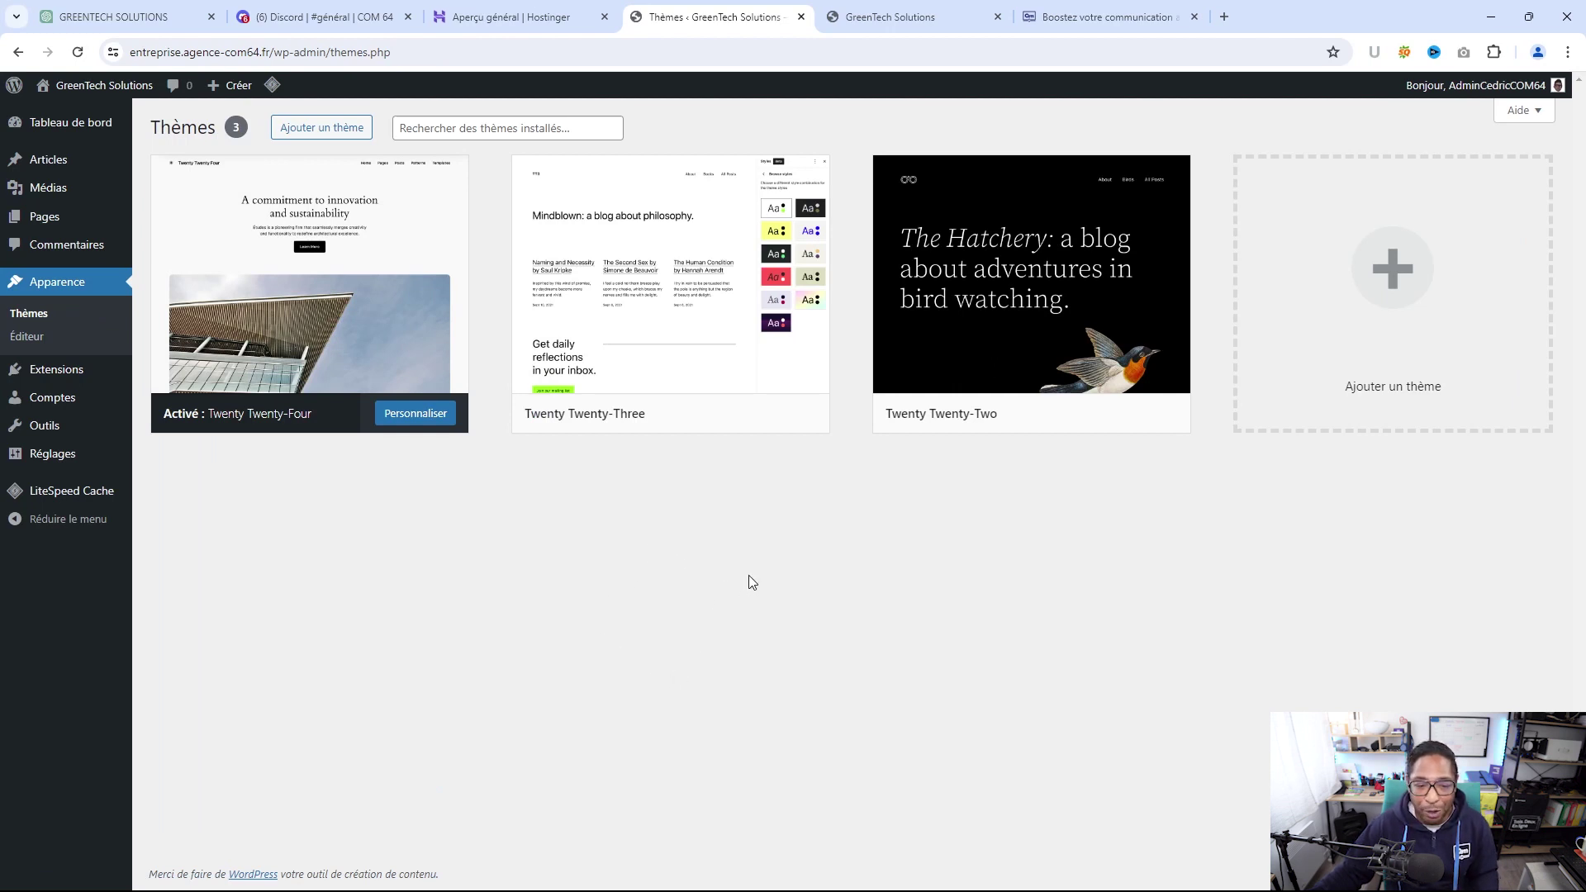
click(795, 380)
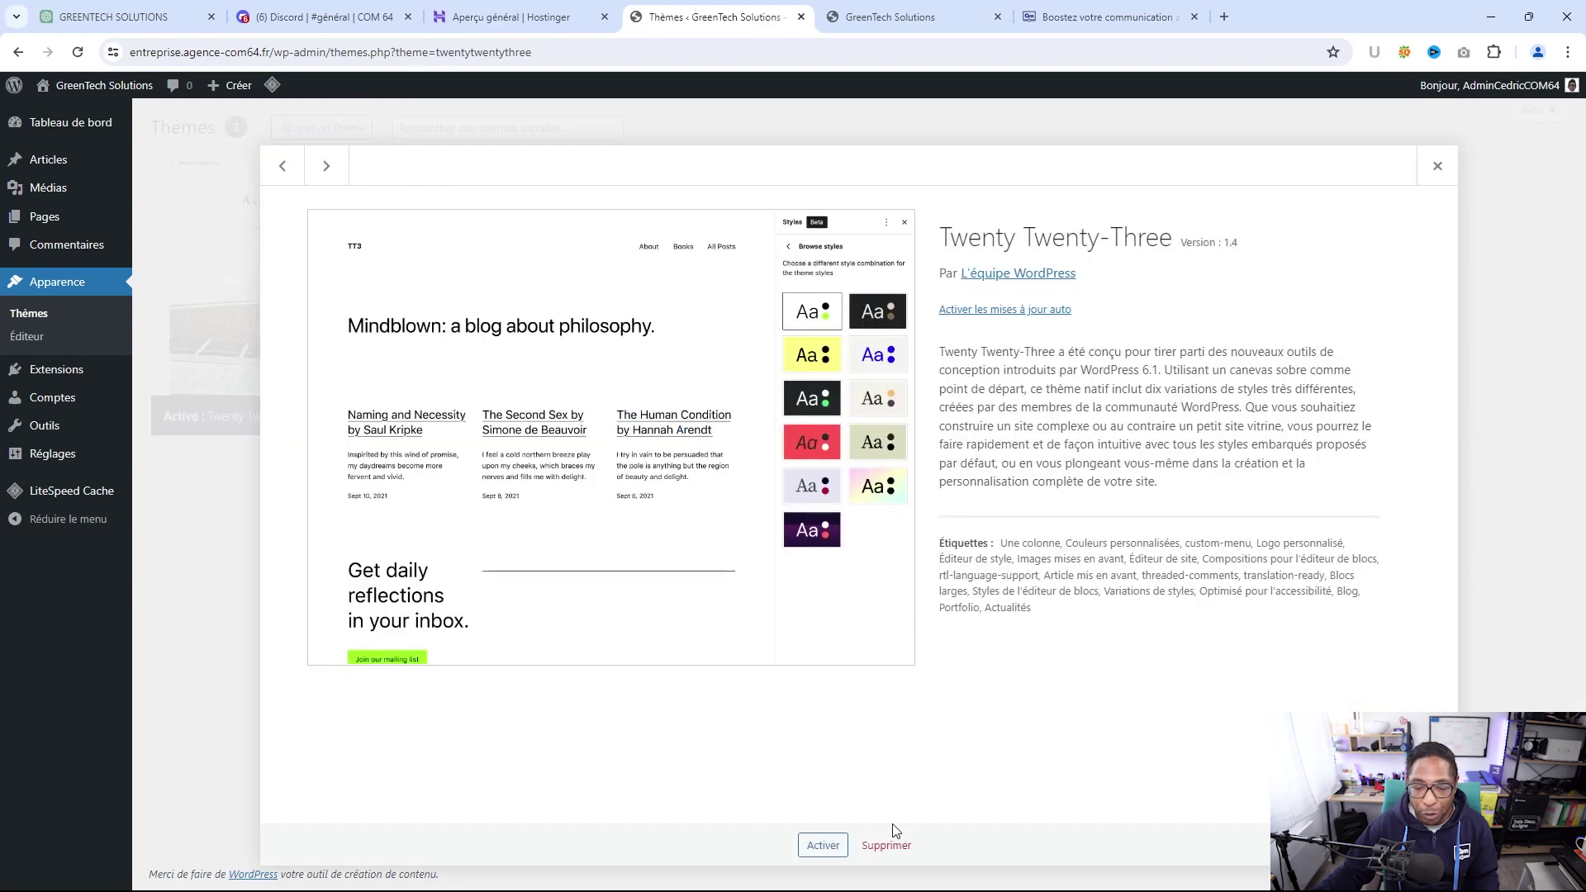
click(886, 845)
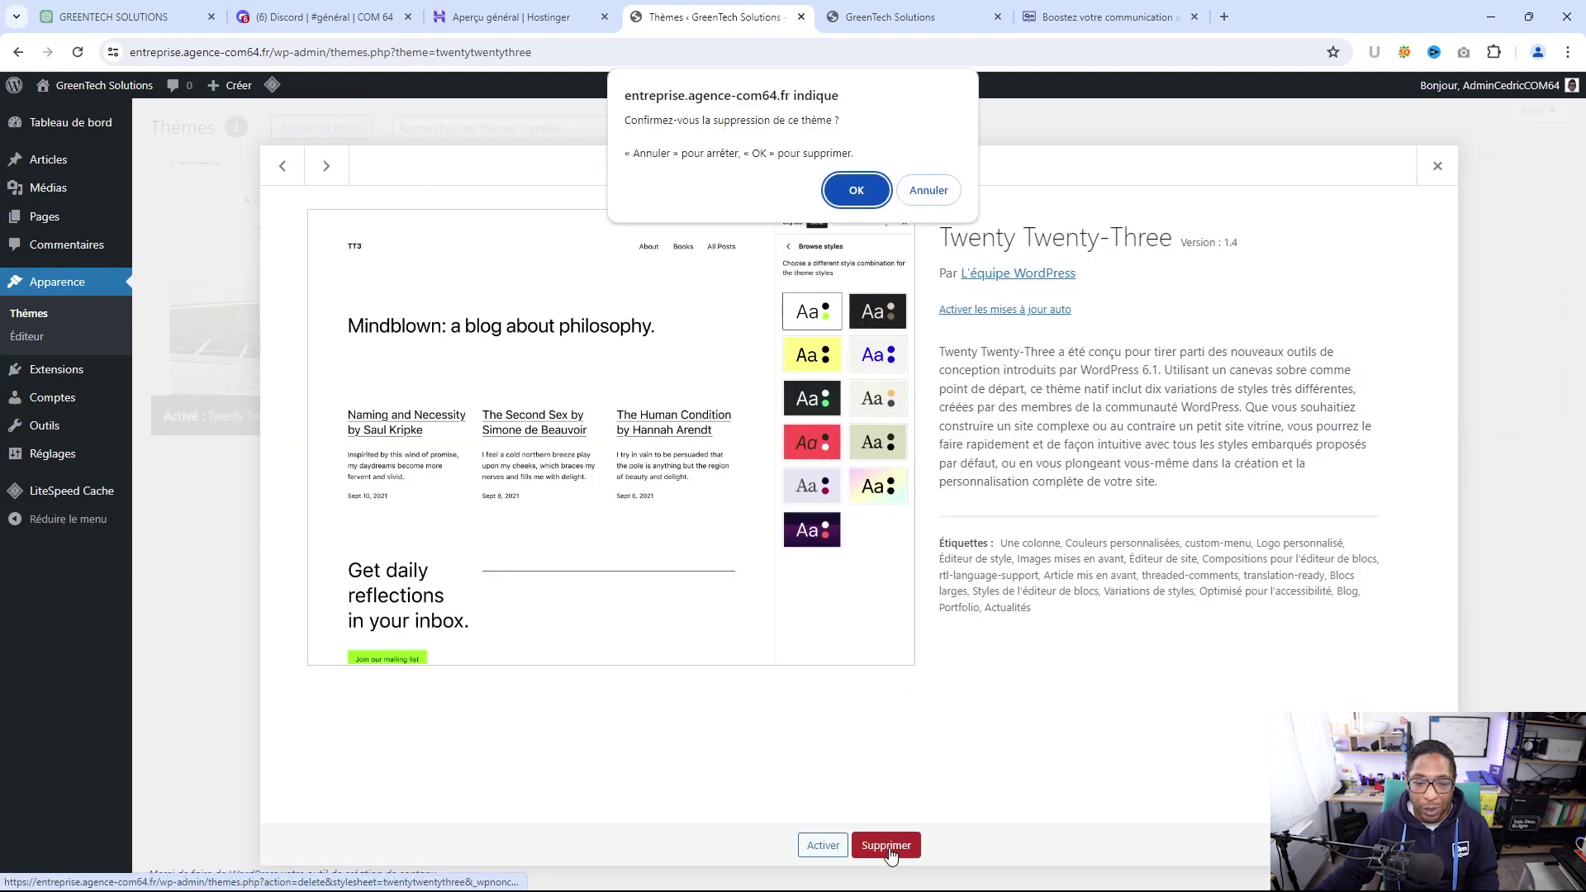
click(869, 200)
click(740, 347)
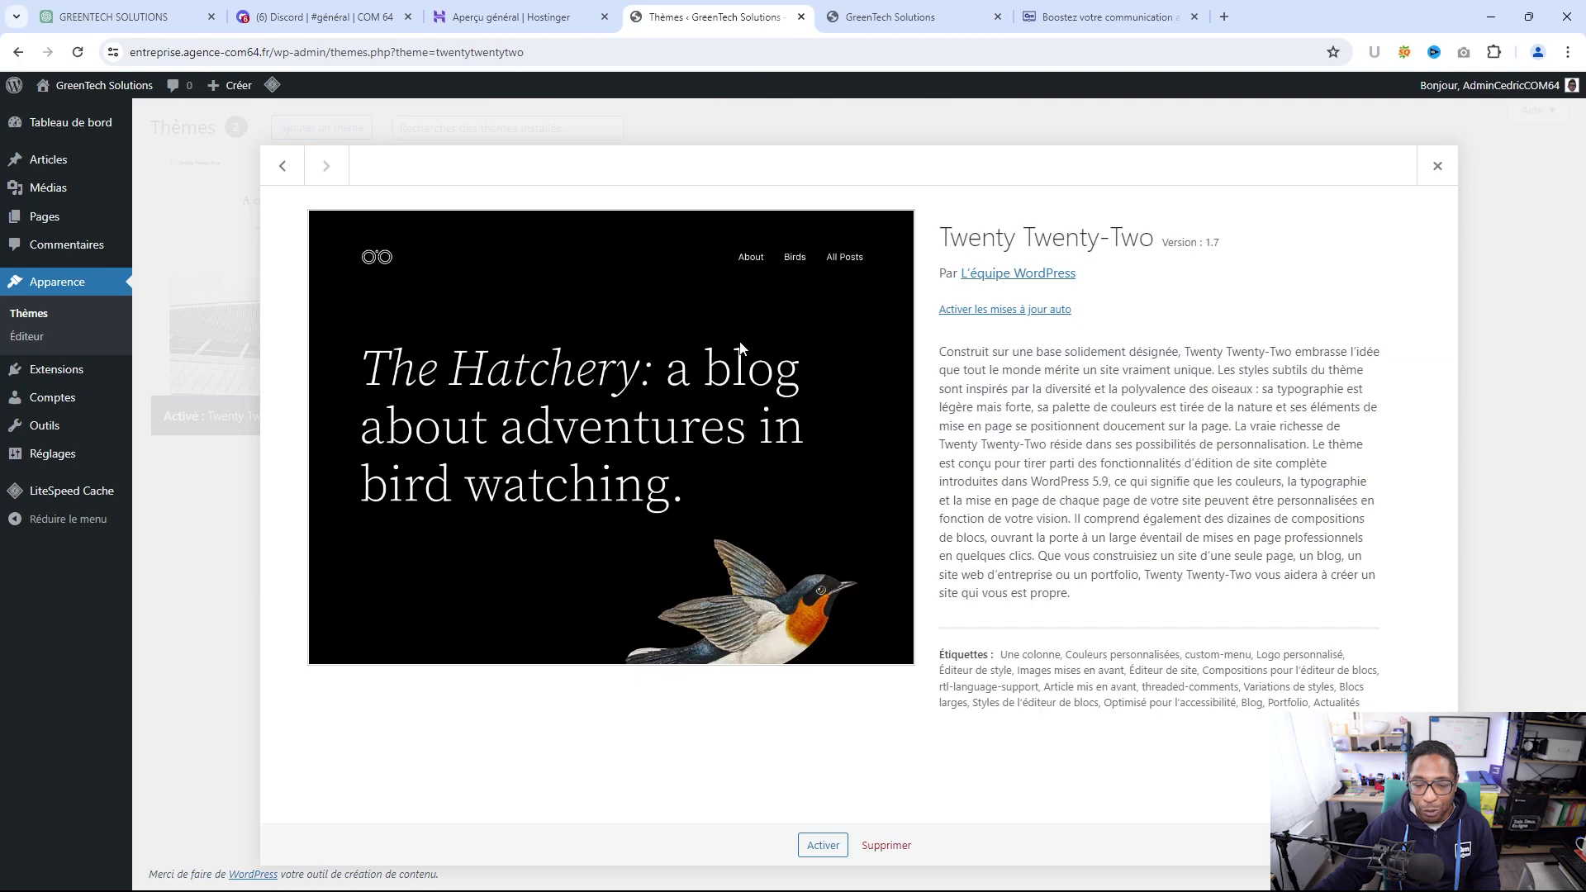
click(887, 846)
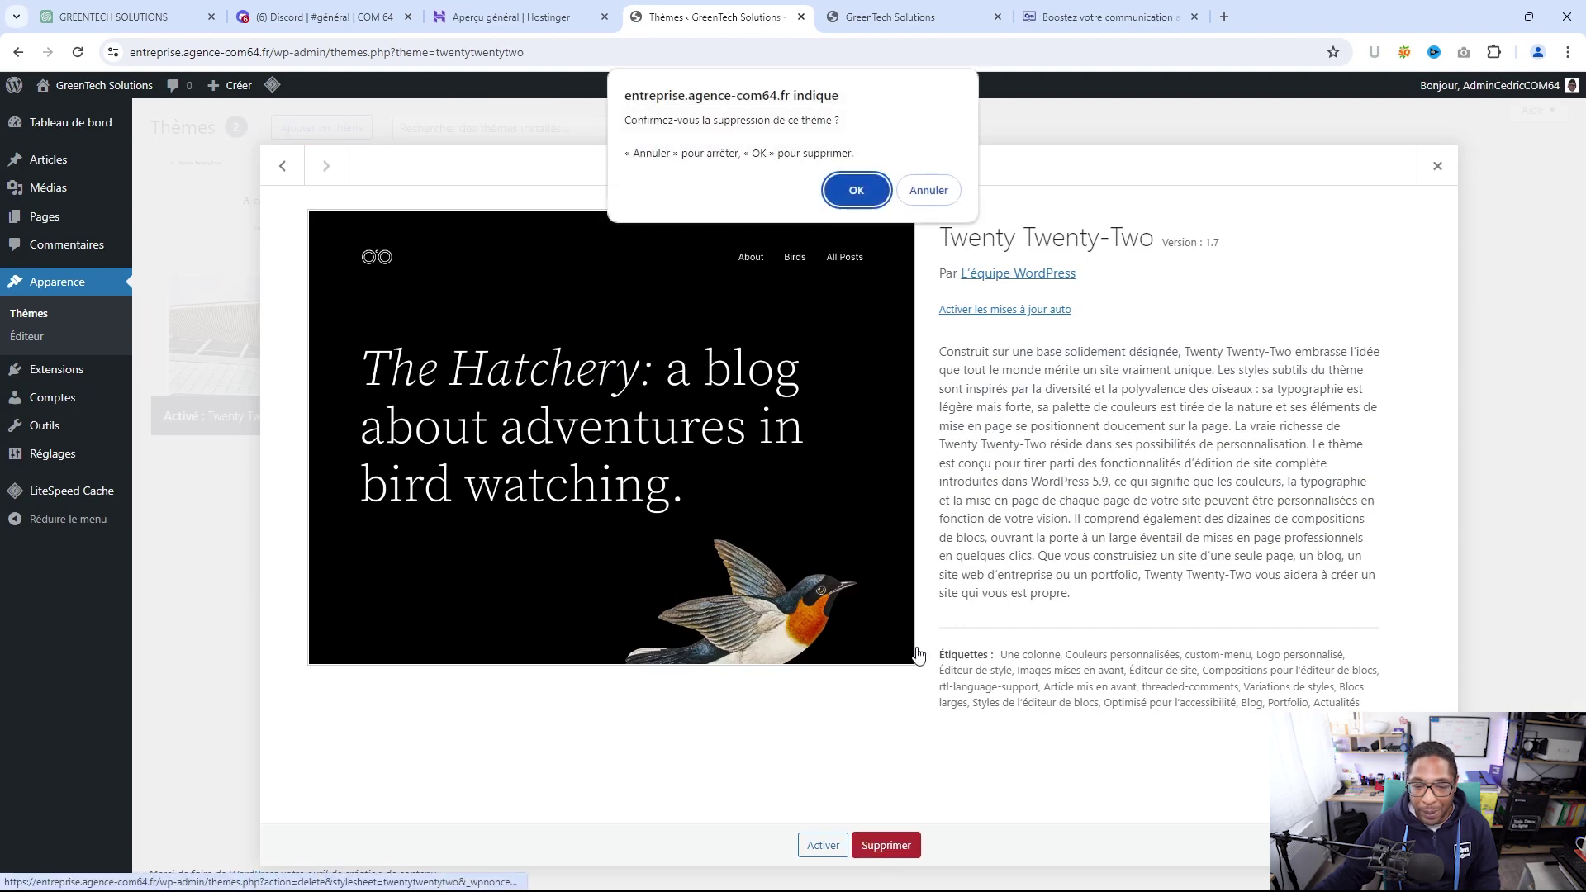
click(861, 198)
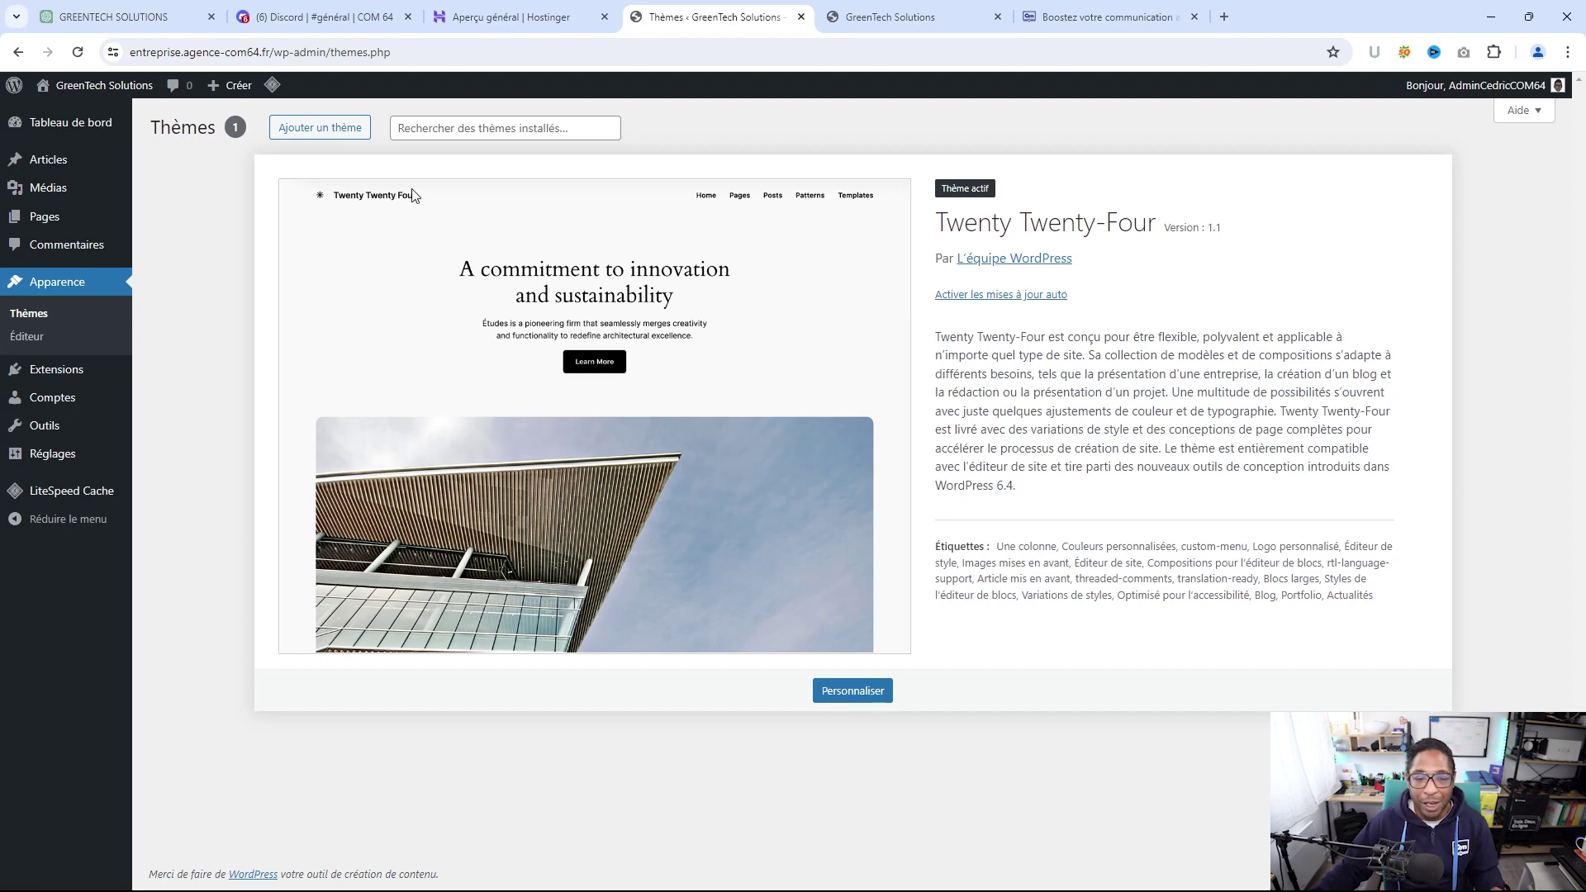
Add the Kadence theme from the popular themes, then install and activate it
click(330, 128)
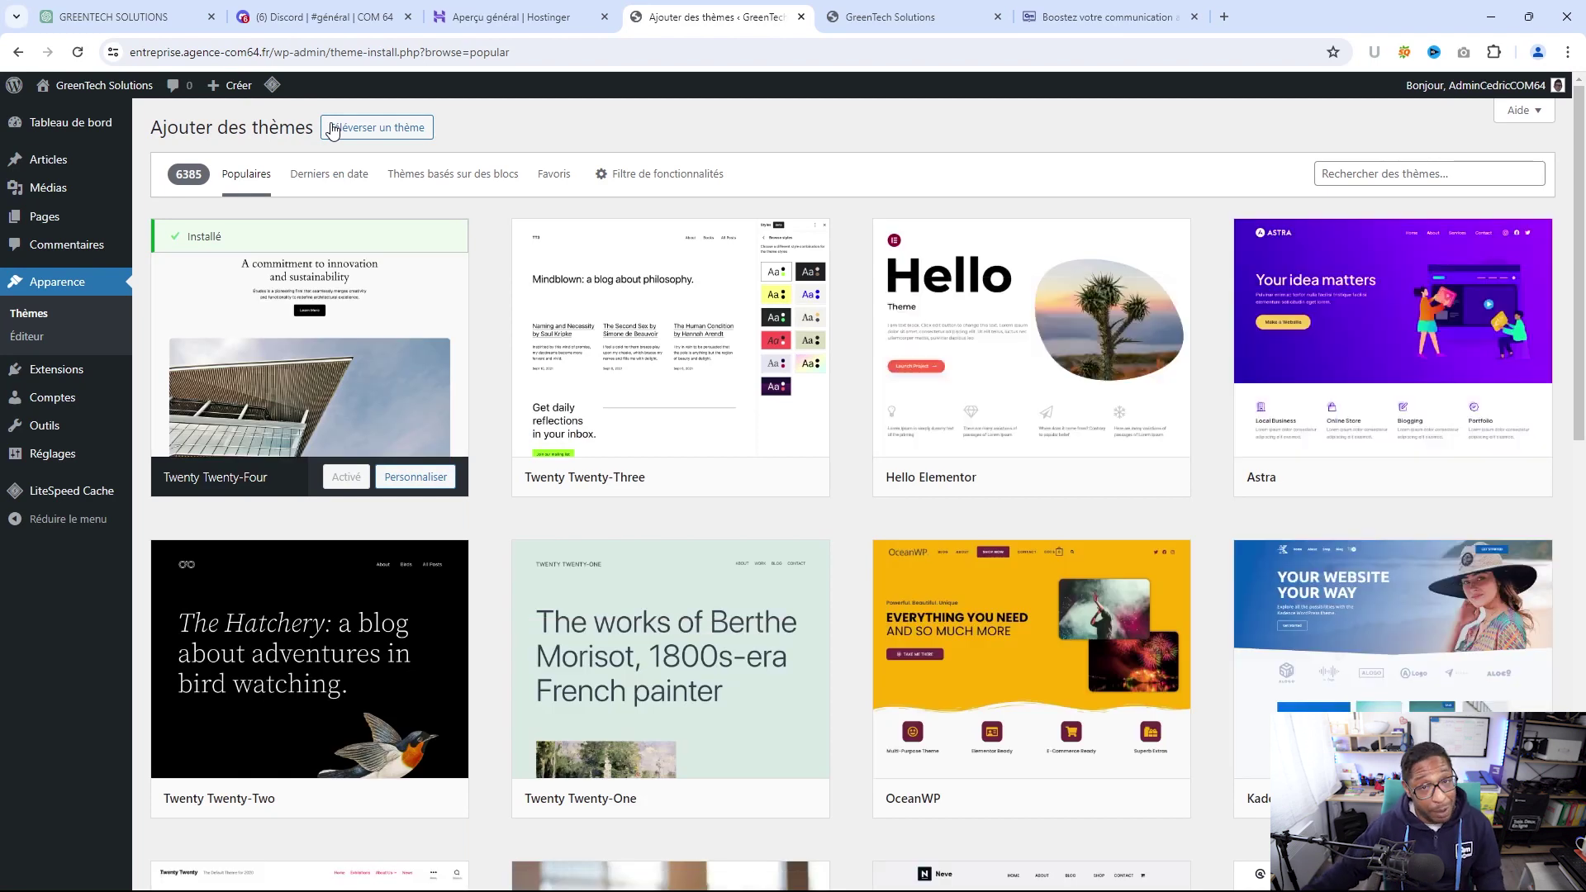
click(1392, 173)
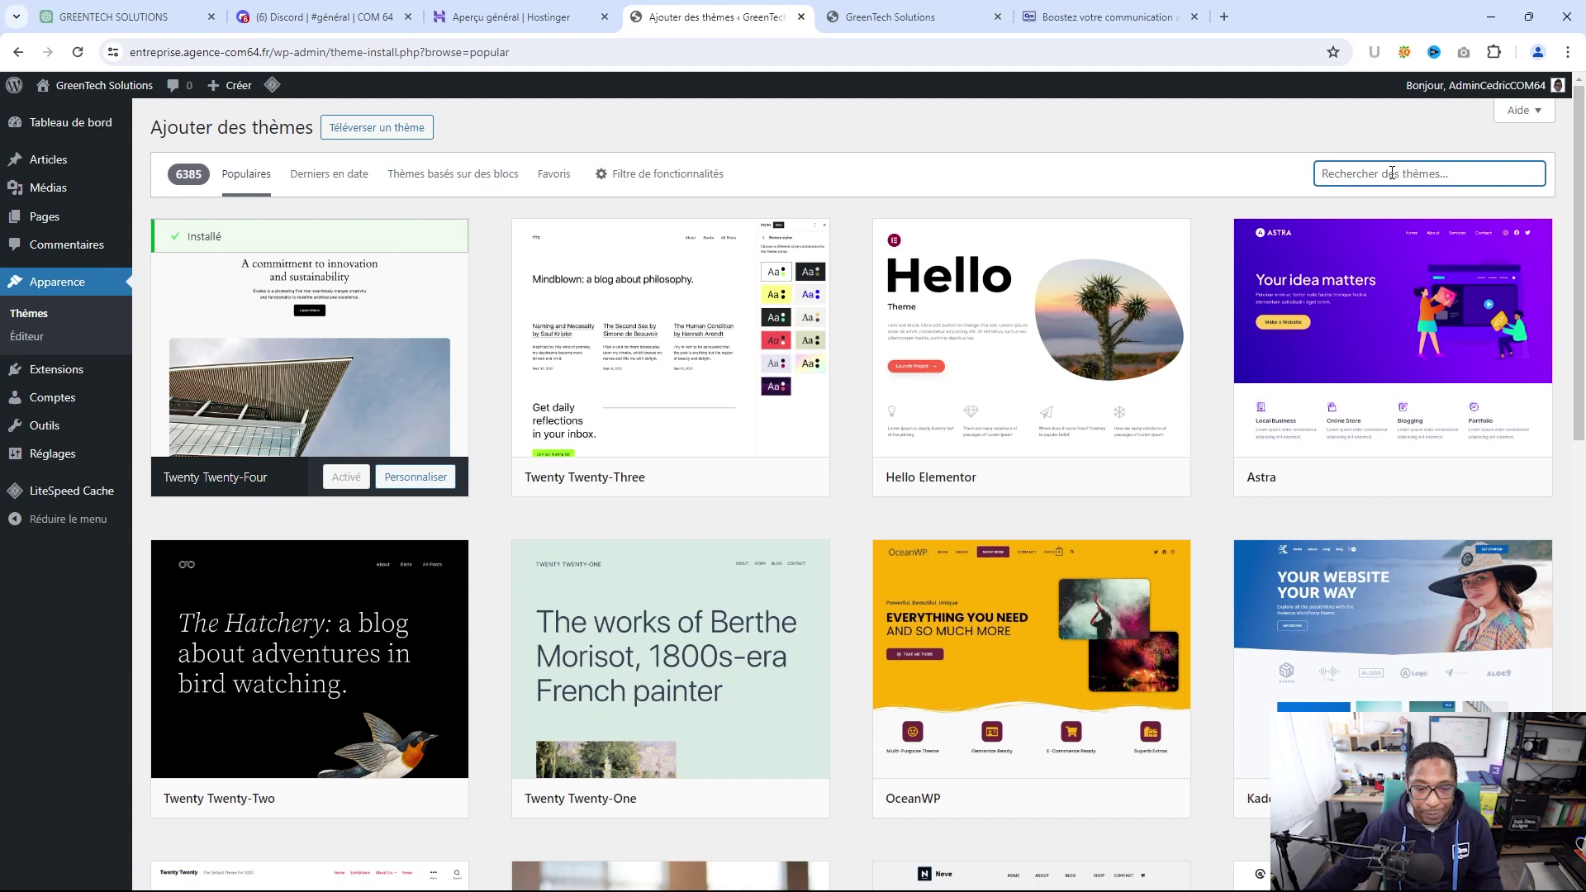
mouse_move(1385, 415)
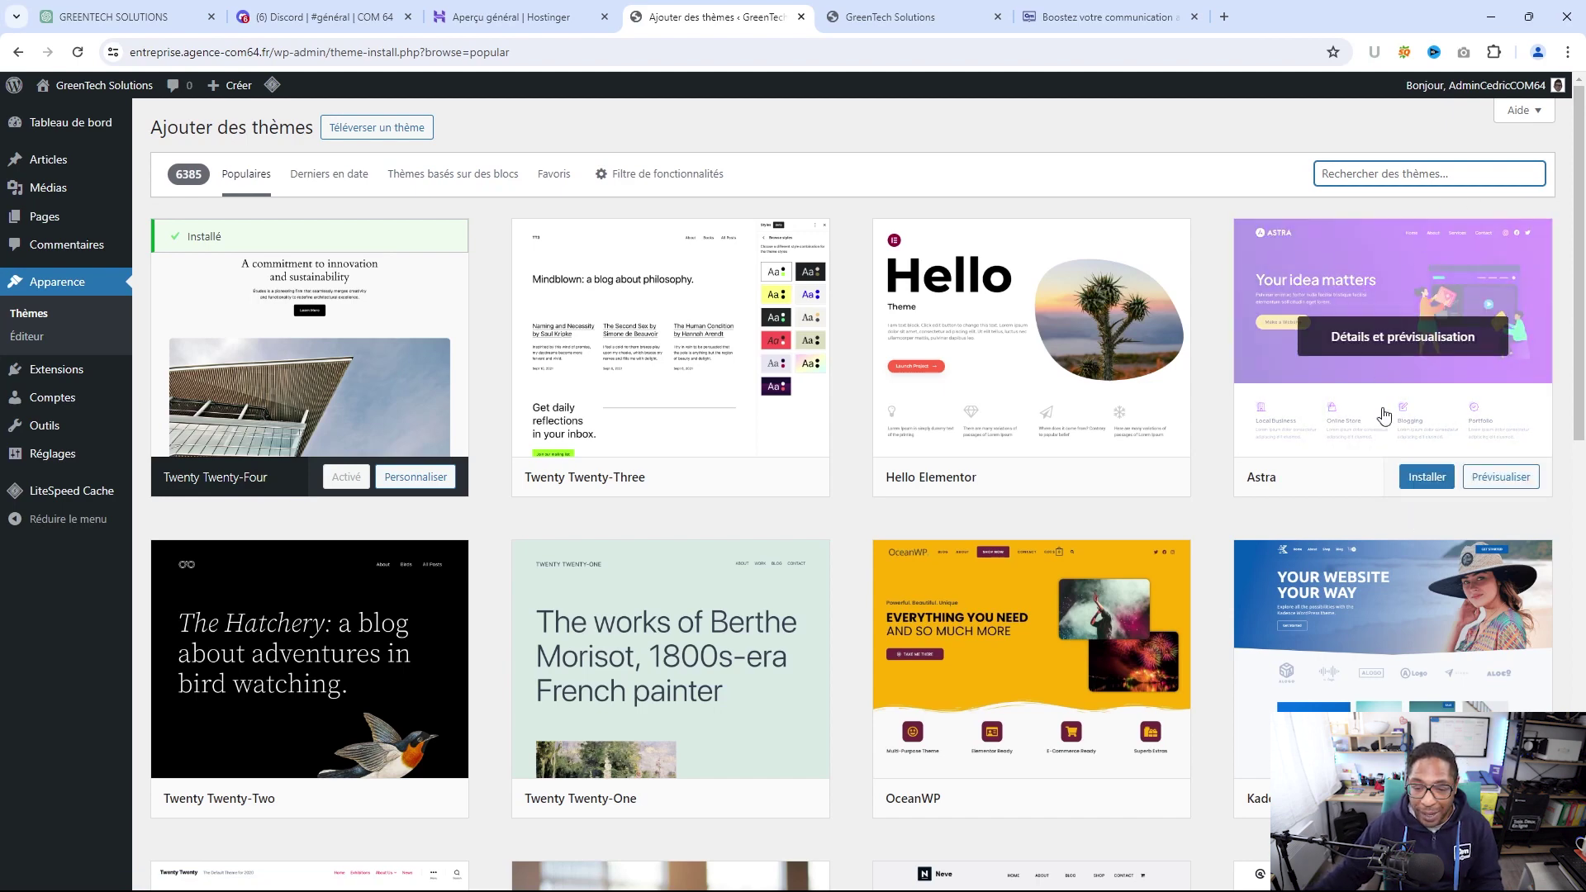
mouse_move(1265, 813)
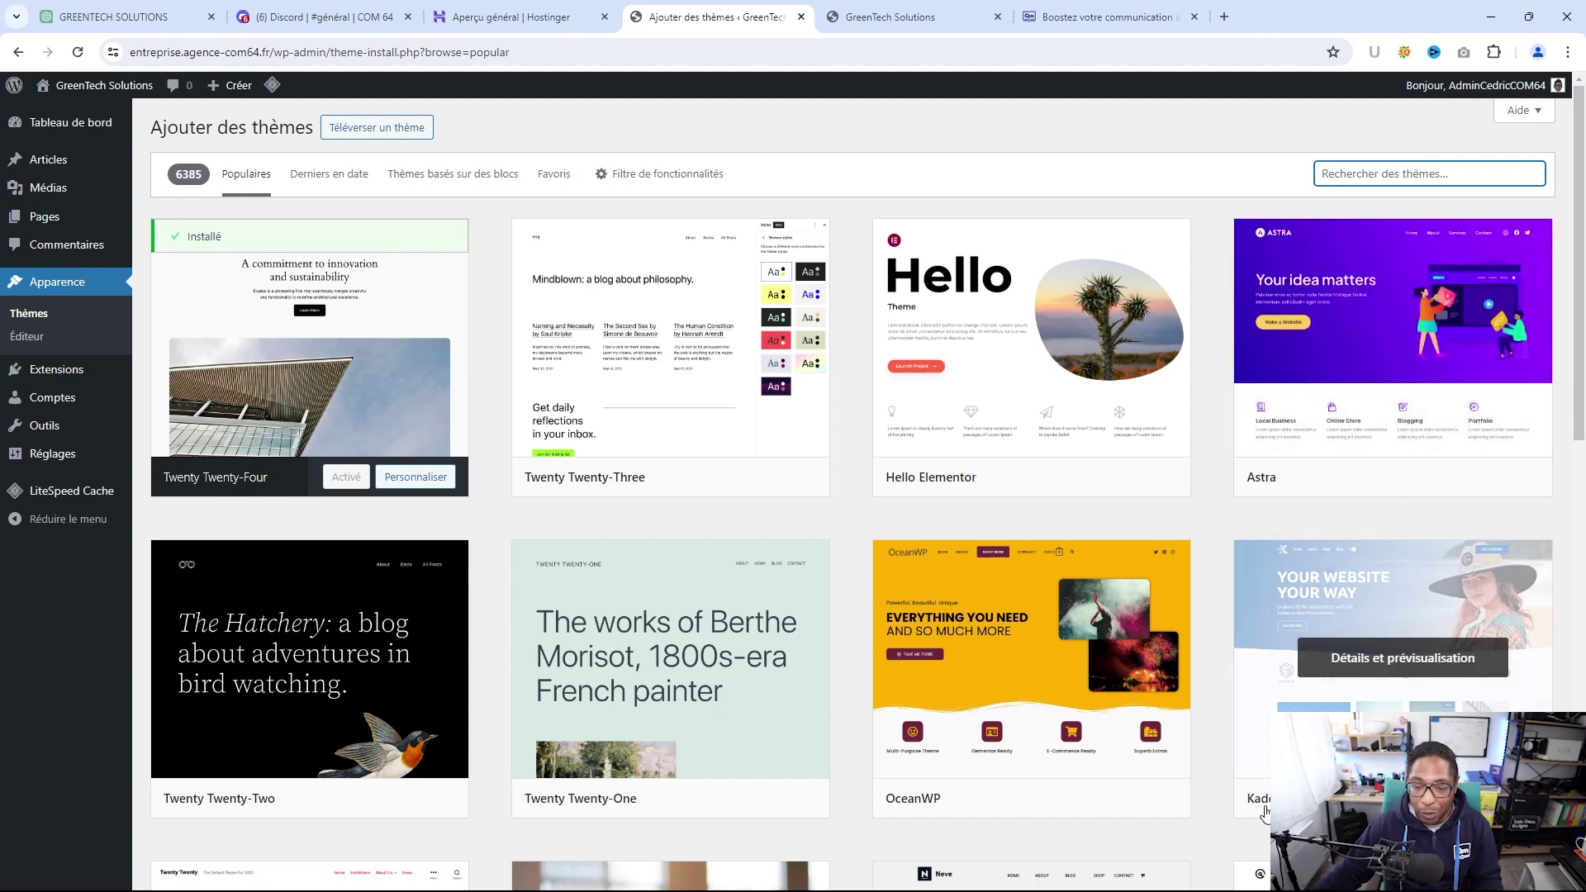
click(1359, 619)
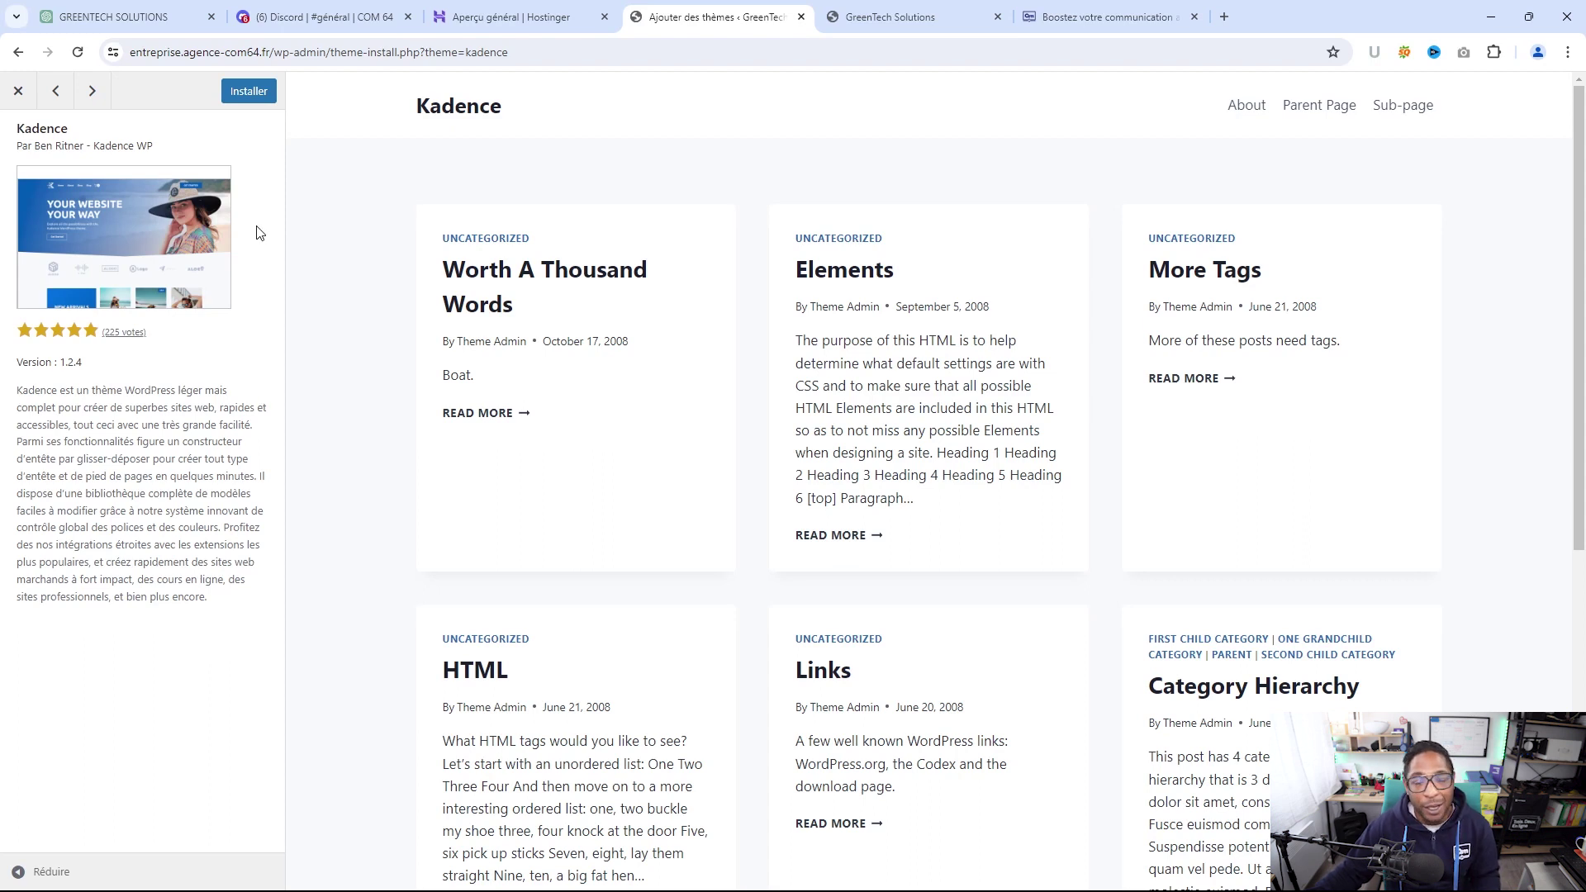
click(257, 98)
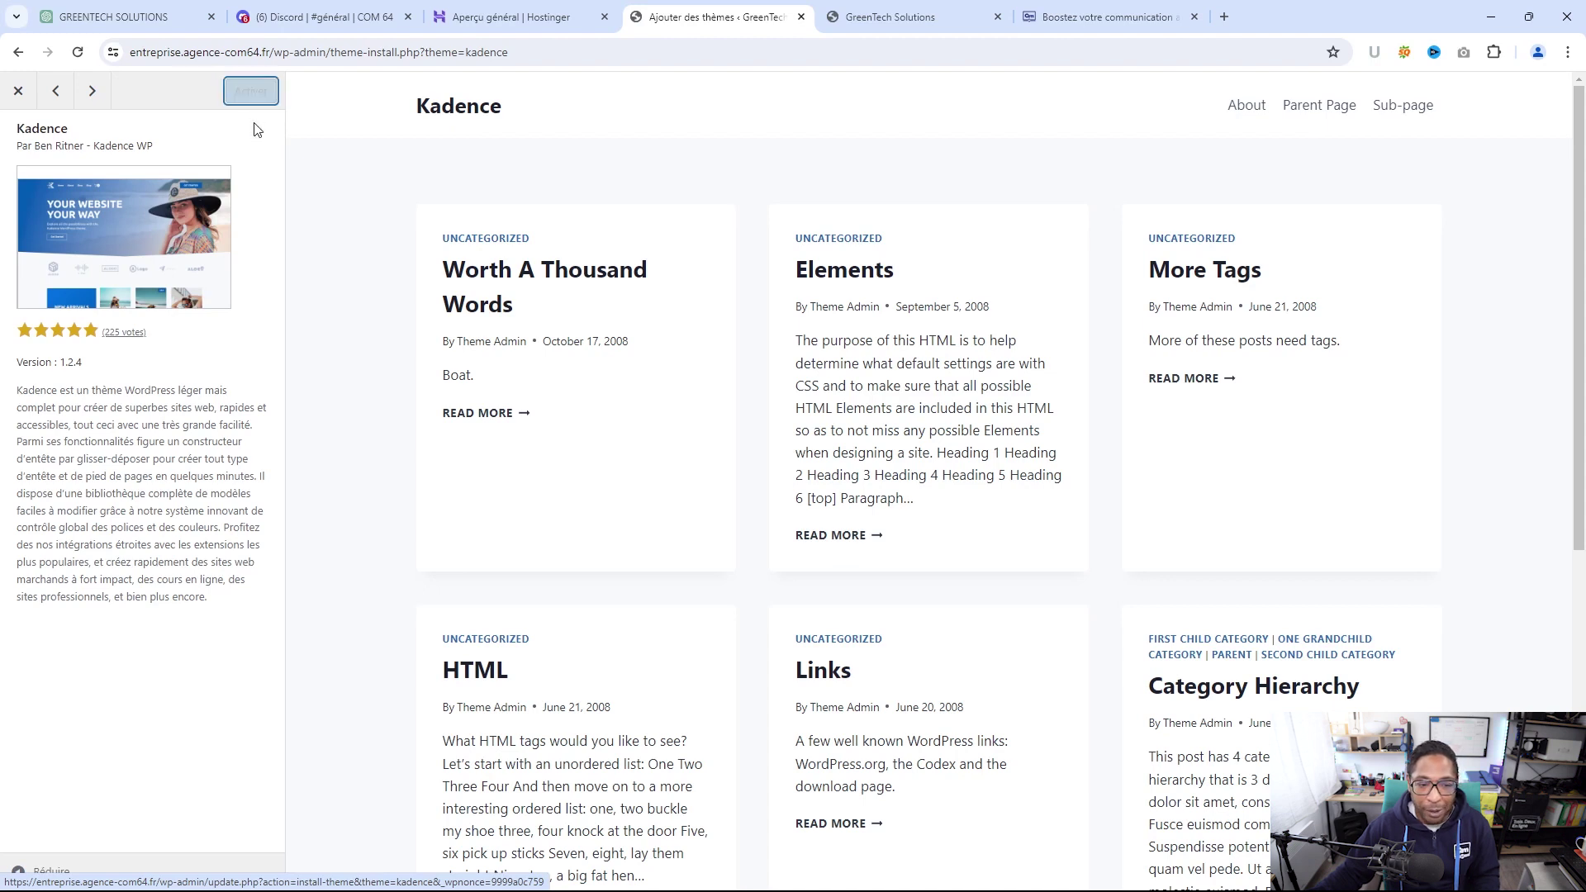
click(250, 96)
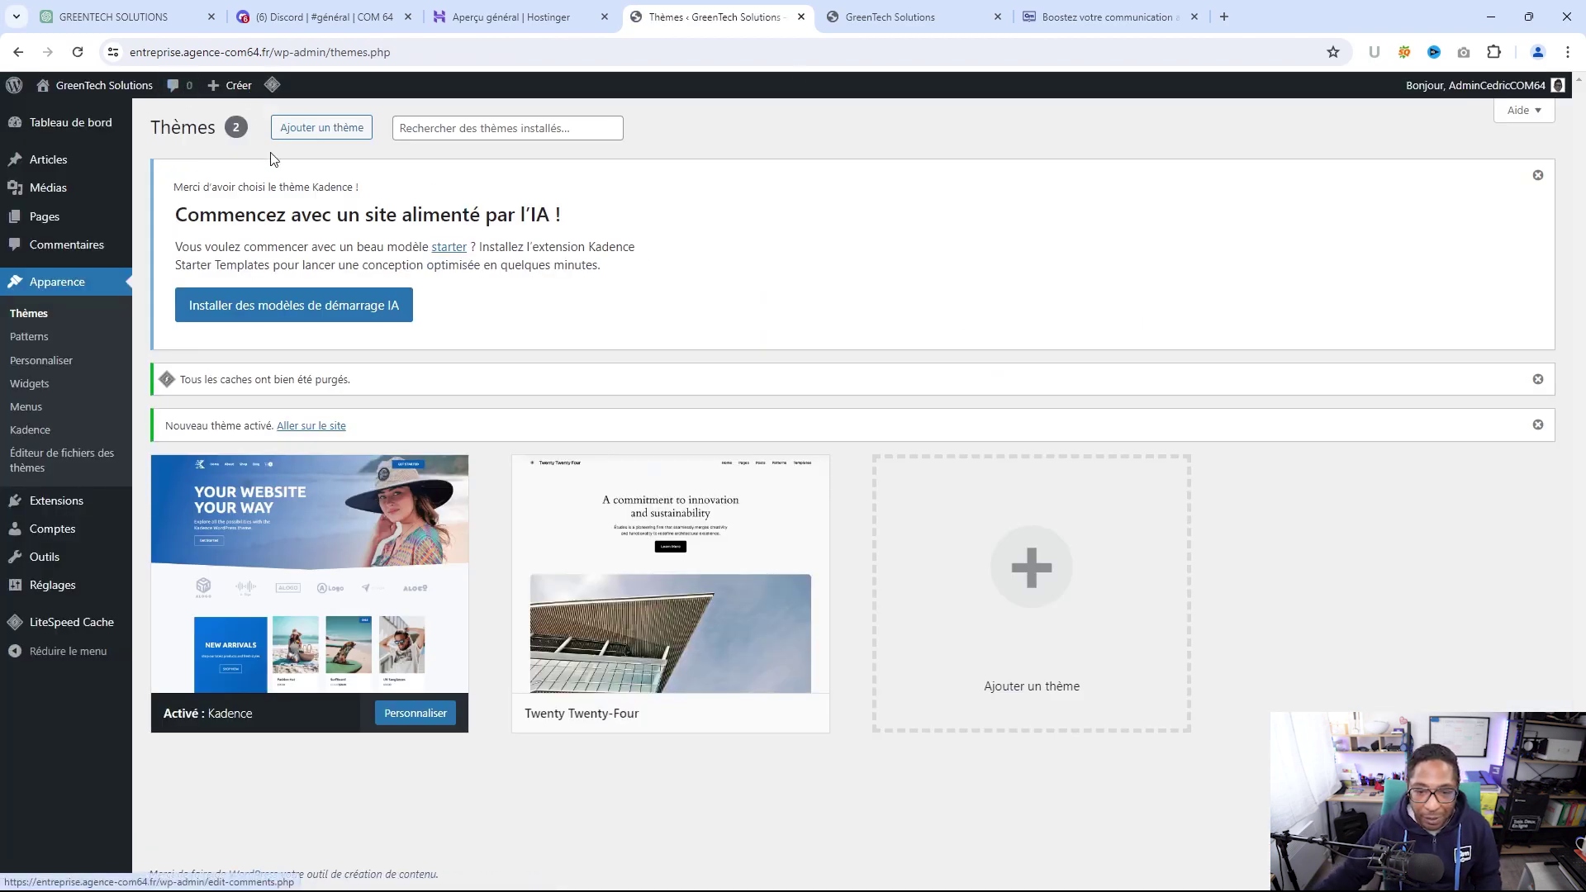
Reload the GreenTech Solutions homepage to check how it looks with the Kadence theme
click(891, 22)
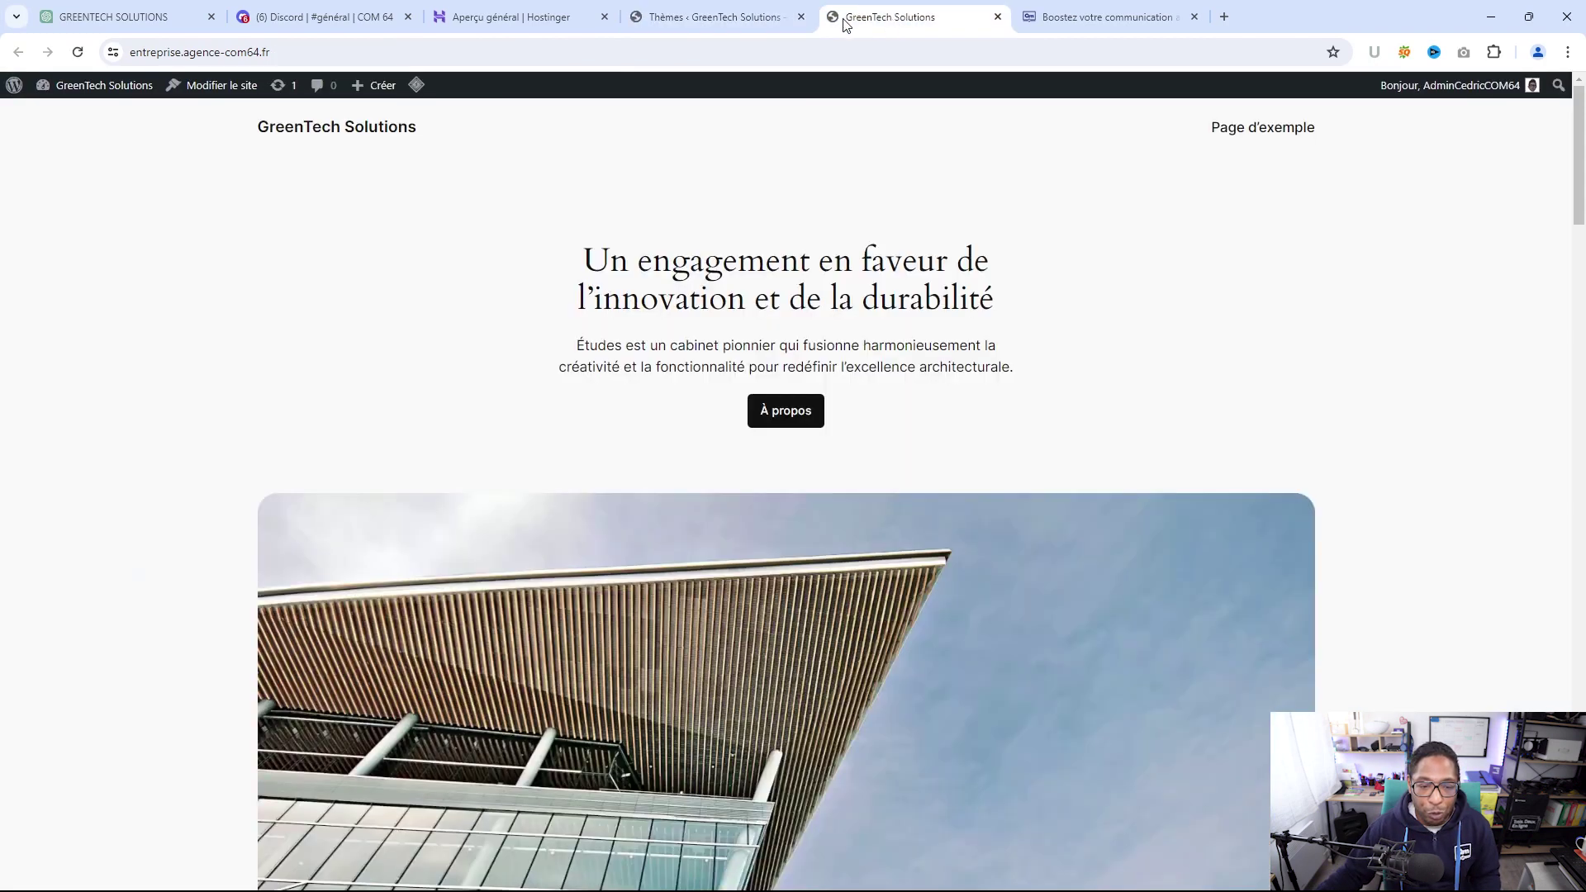
click(751, 23)
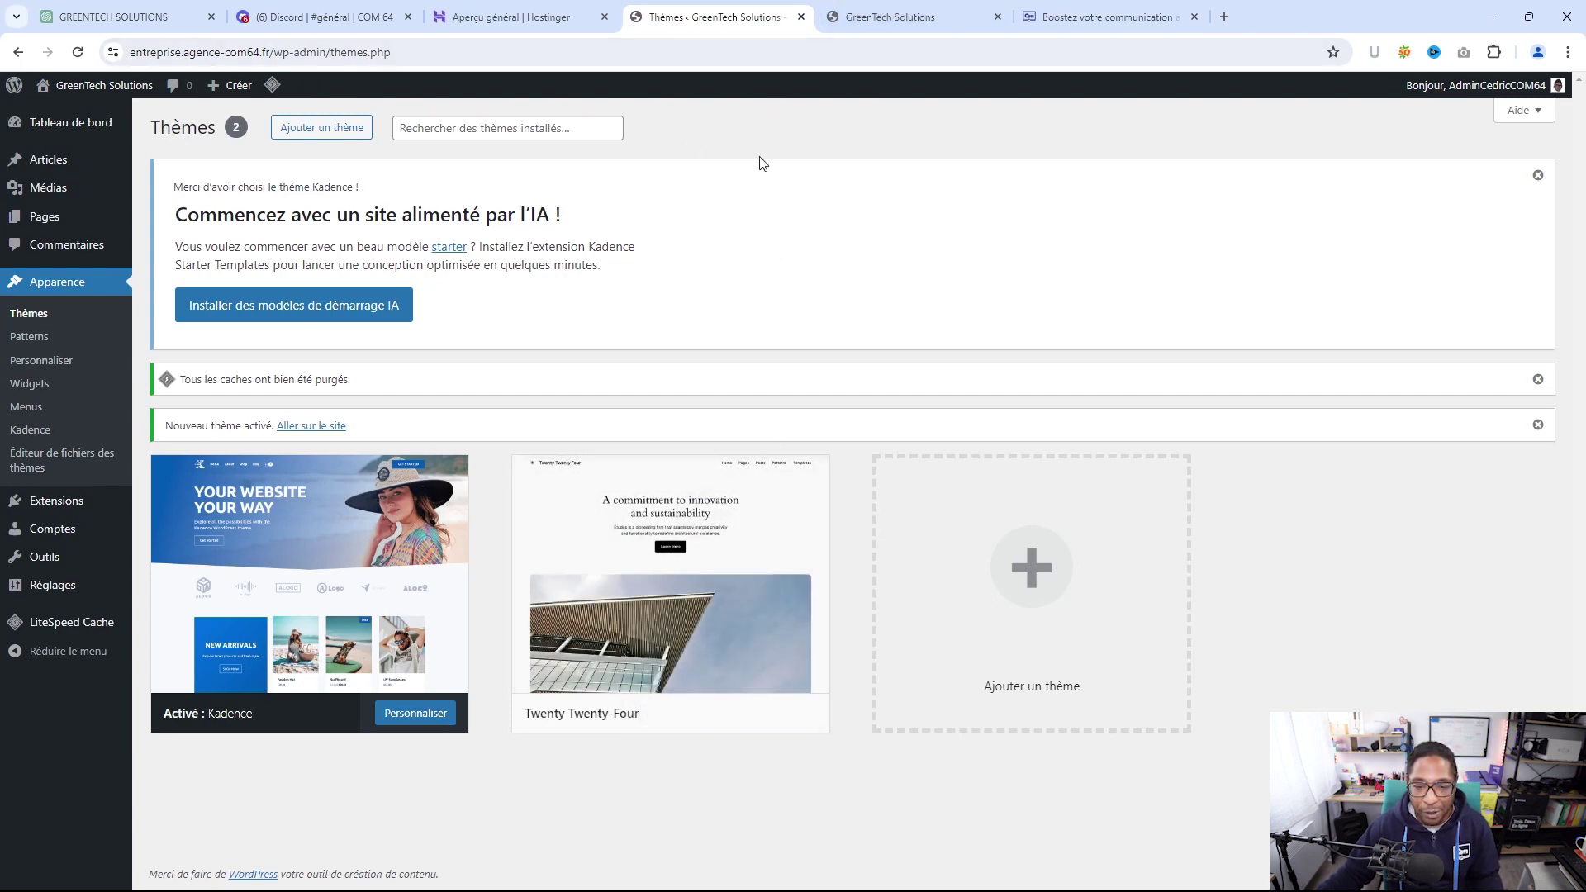
click(906, 20)
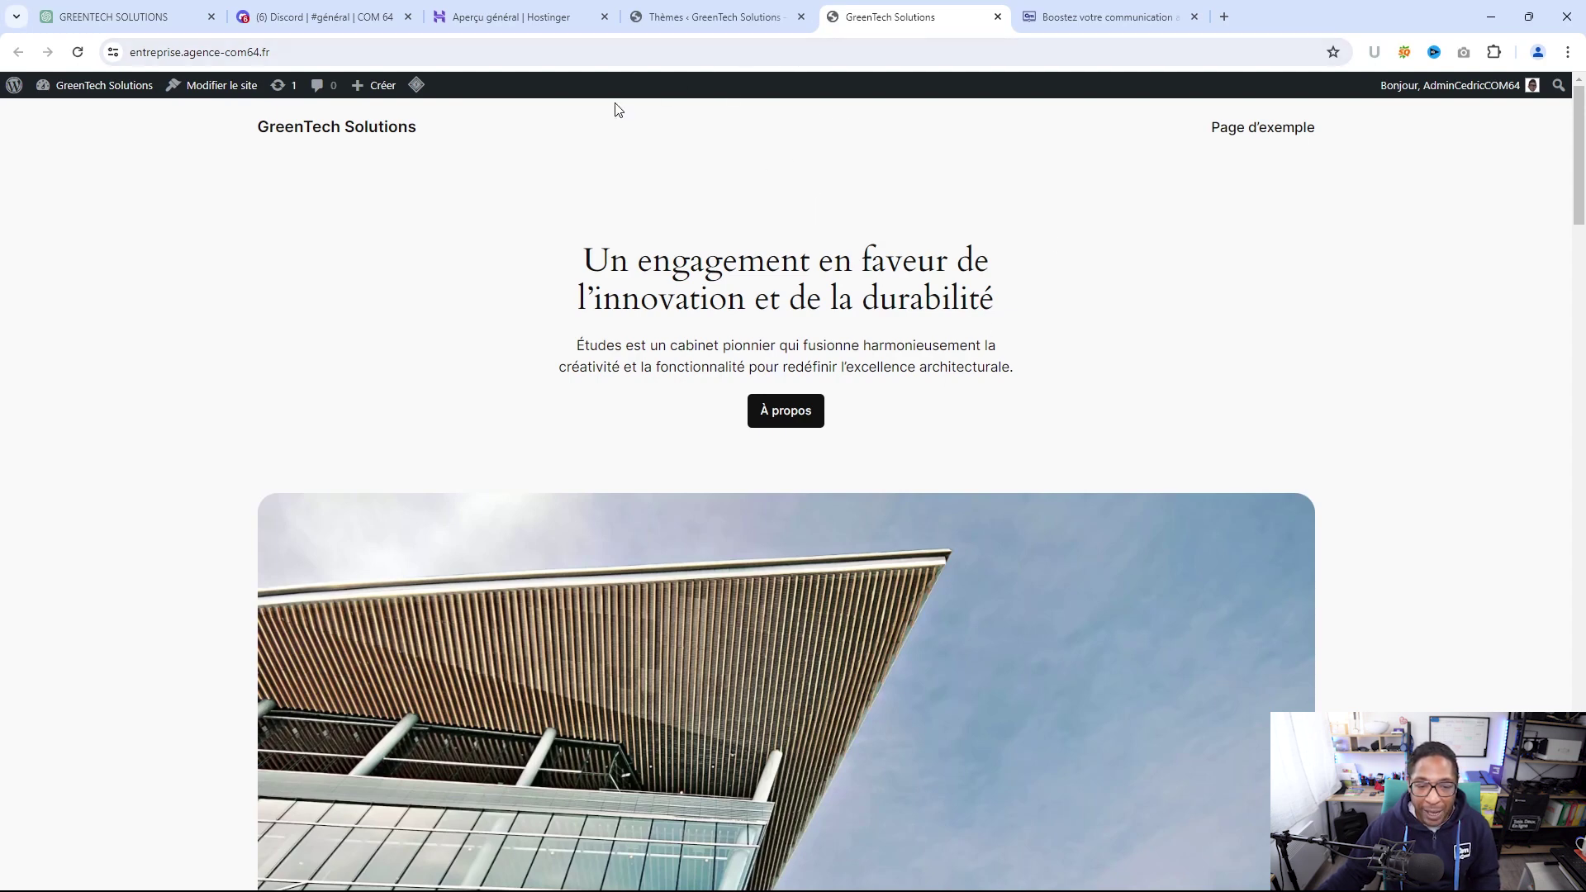
click(78, 52)
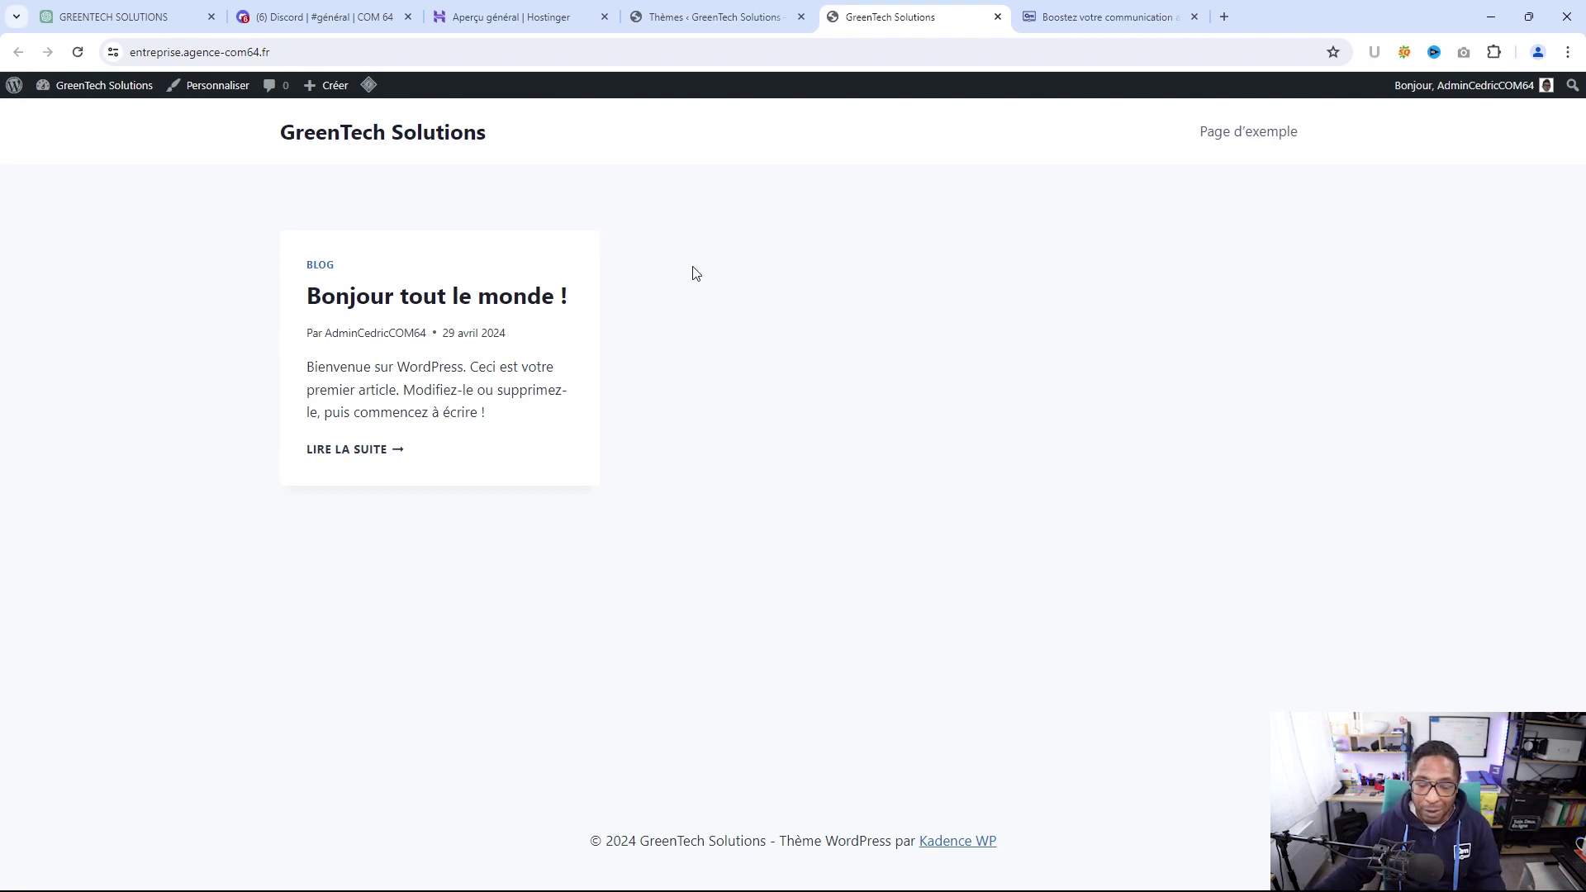
Dismiss the purged-caches and new-theme notices on the WordPress installed themes page
click(714, 14)
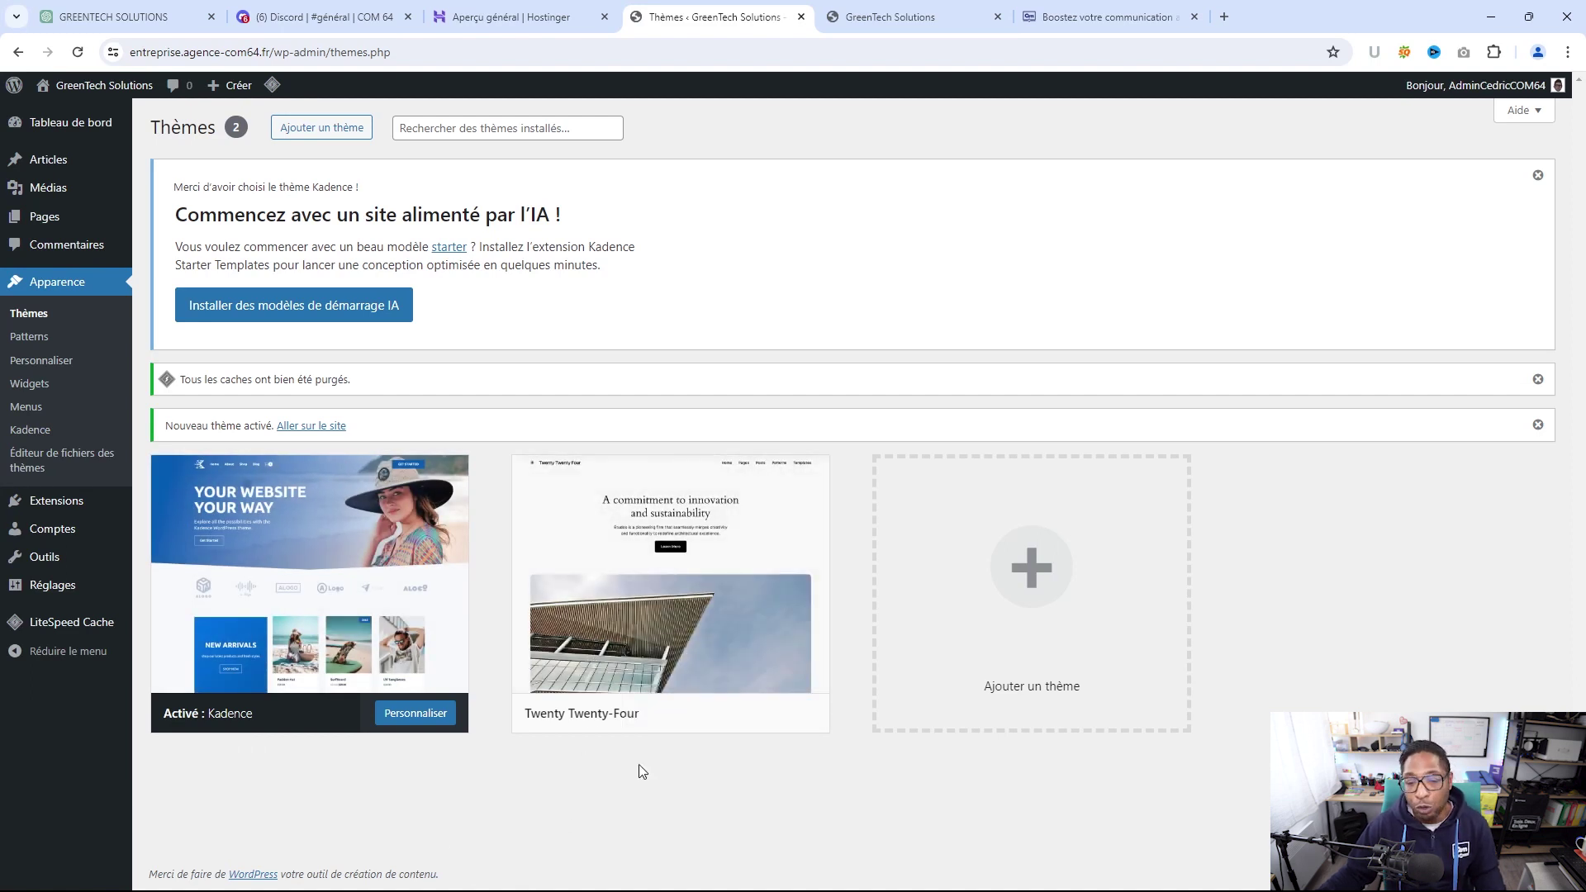
click(1538, 381)
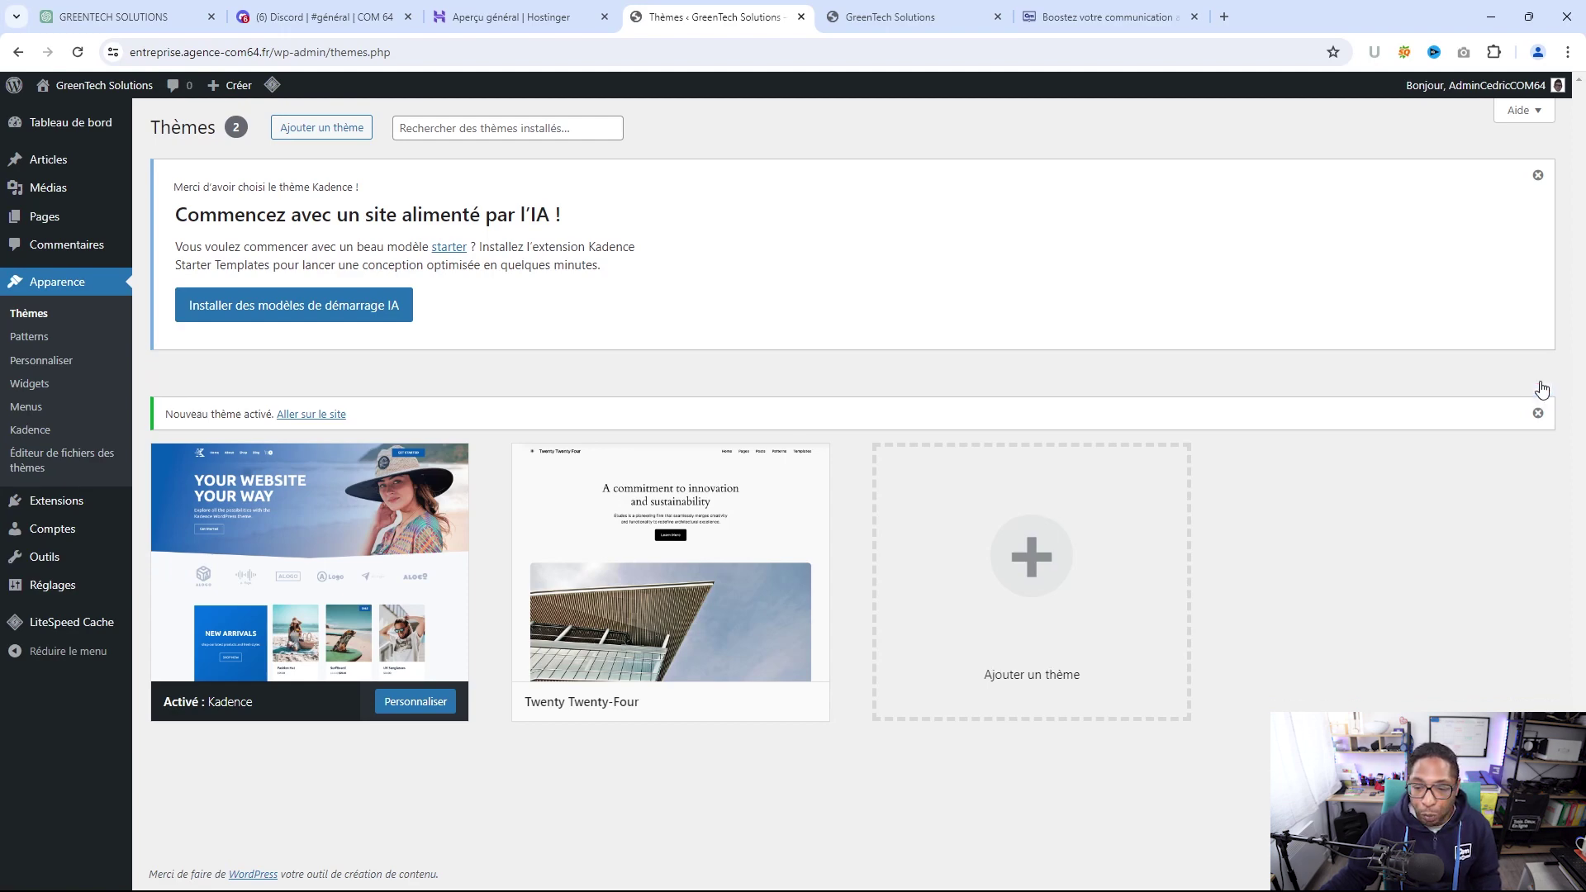
click(1539, 381)
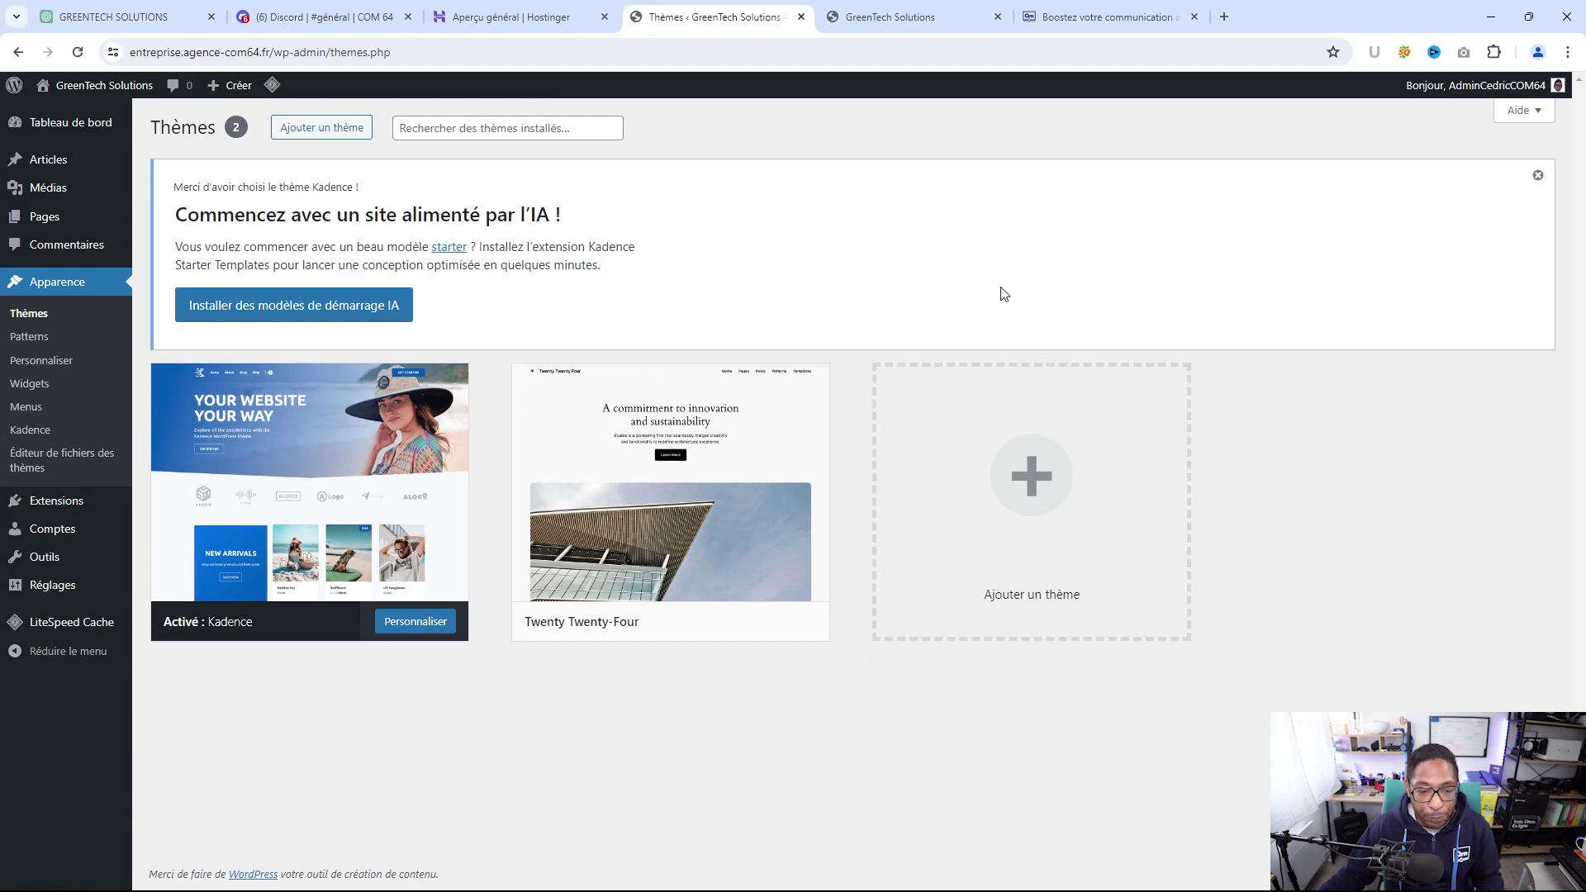
Install the Kadence starter templates extension and open the Classic Starter Templates library instead of the AI version
click(283, 312)
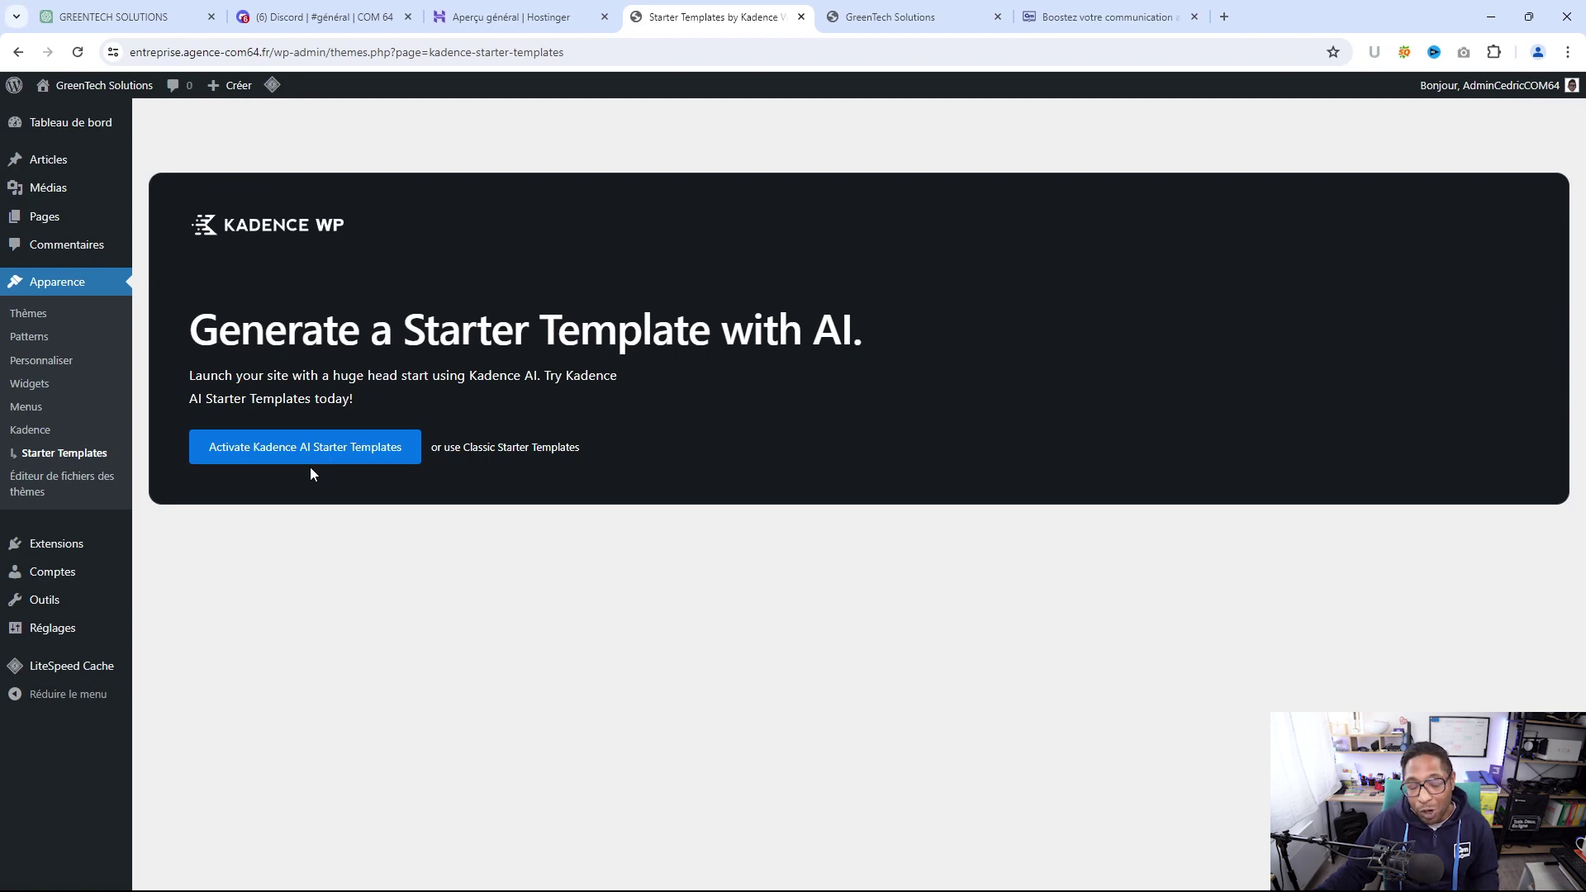
click(512, 451)
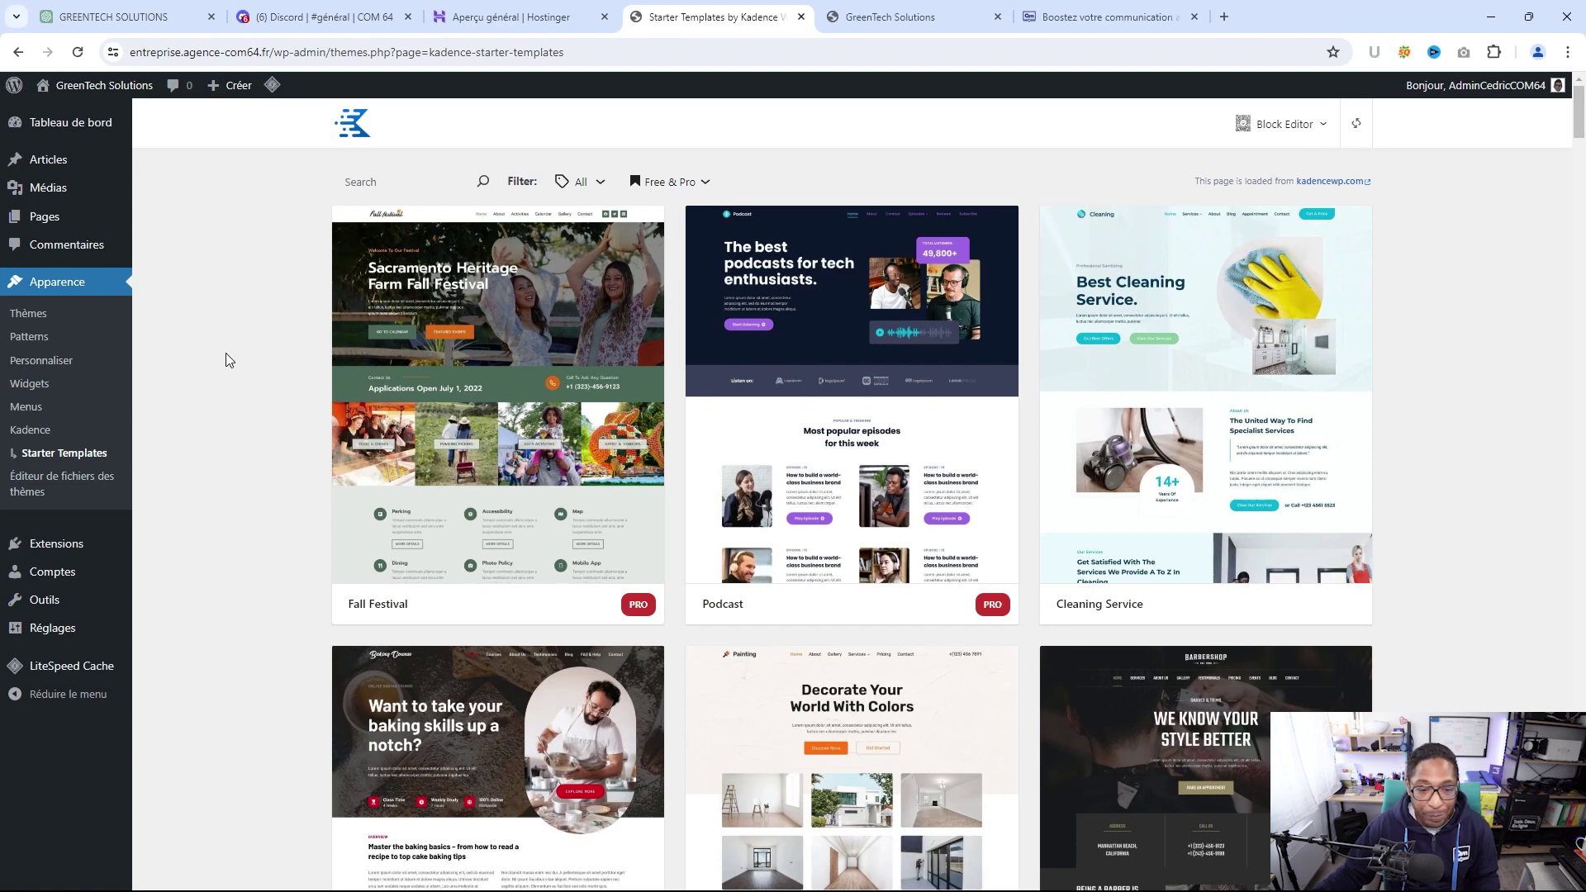
Look over the first rows of the Kadence starter template library, comparing PRO and free designs, and return to its beginning
scroll(1074, 372, down, 3)
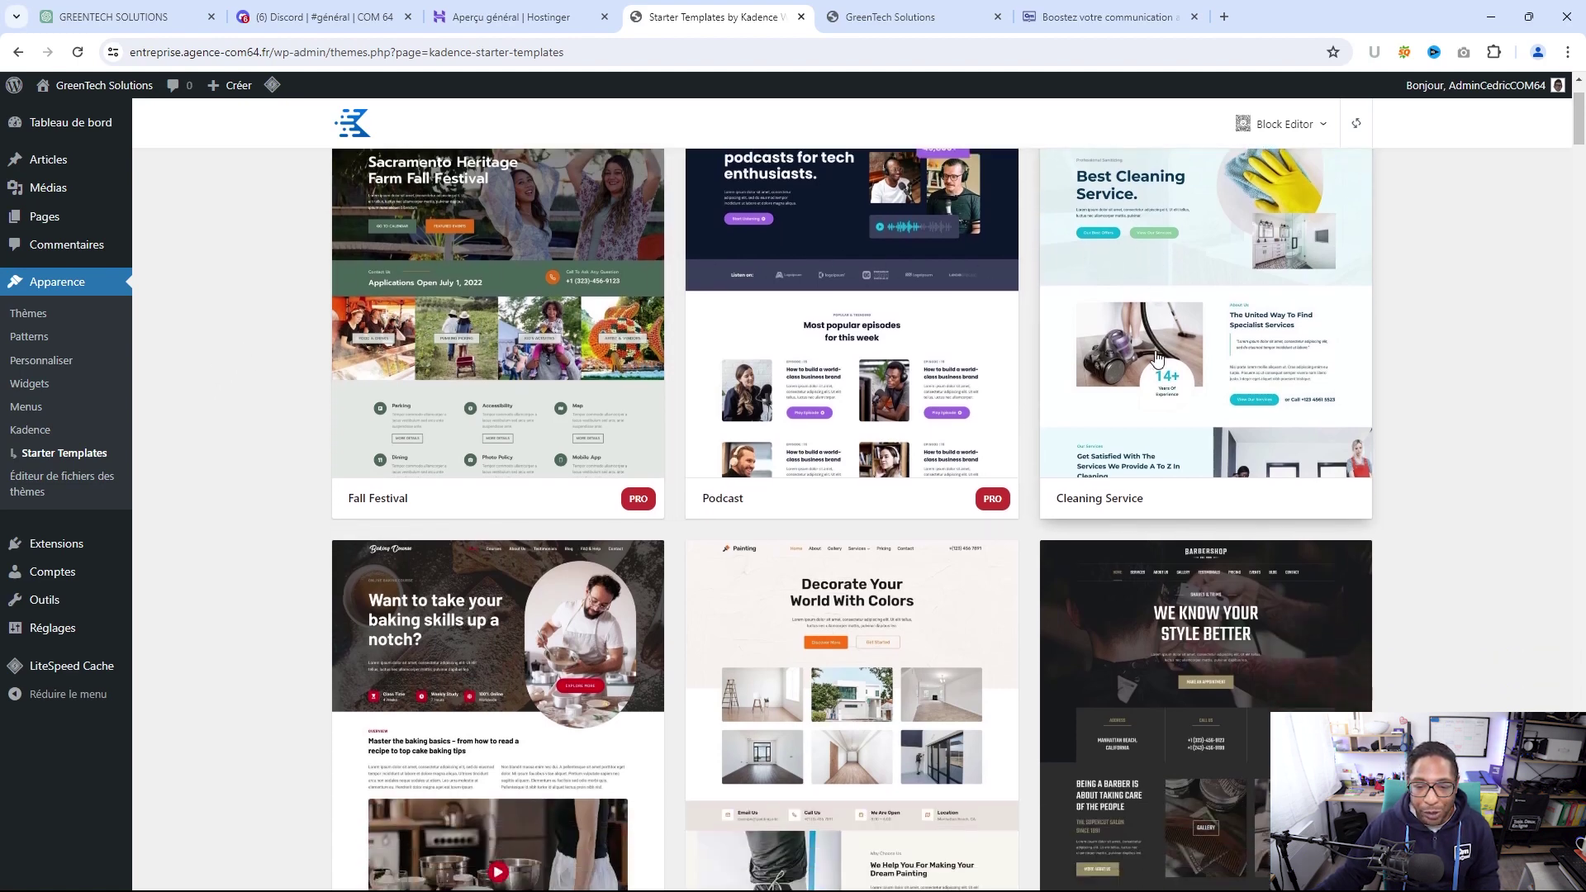
scroll(1092, 394, down, 2)
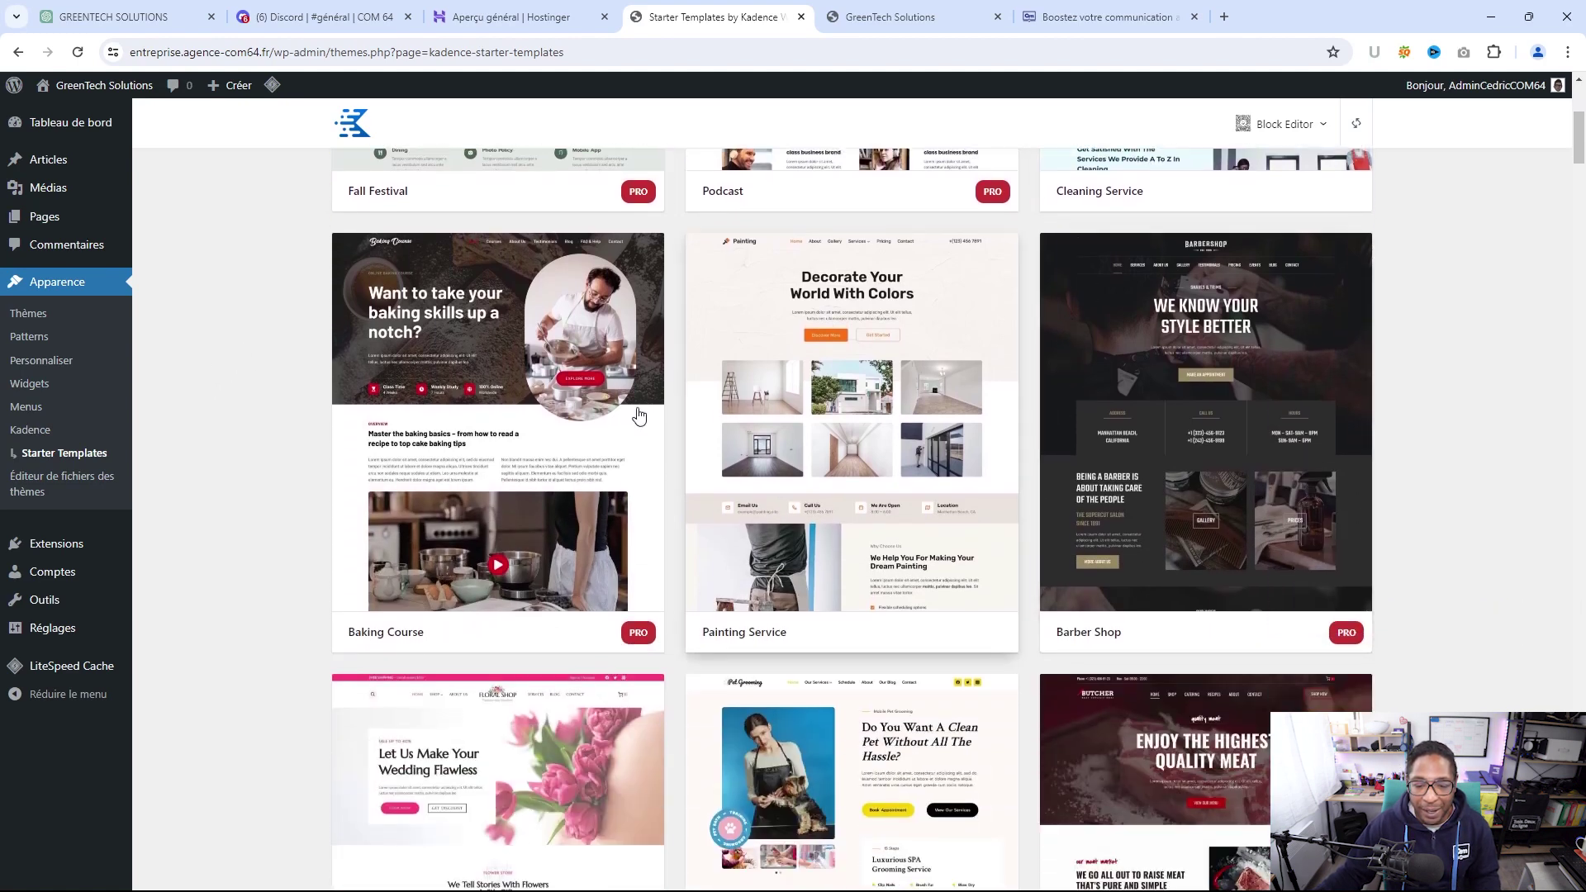
scroll(1066, 424, down, 1)
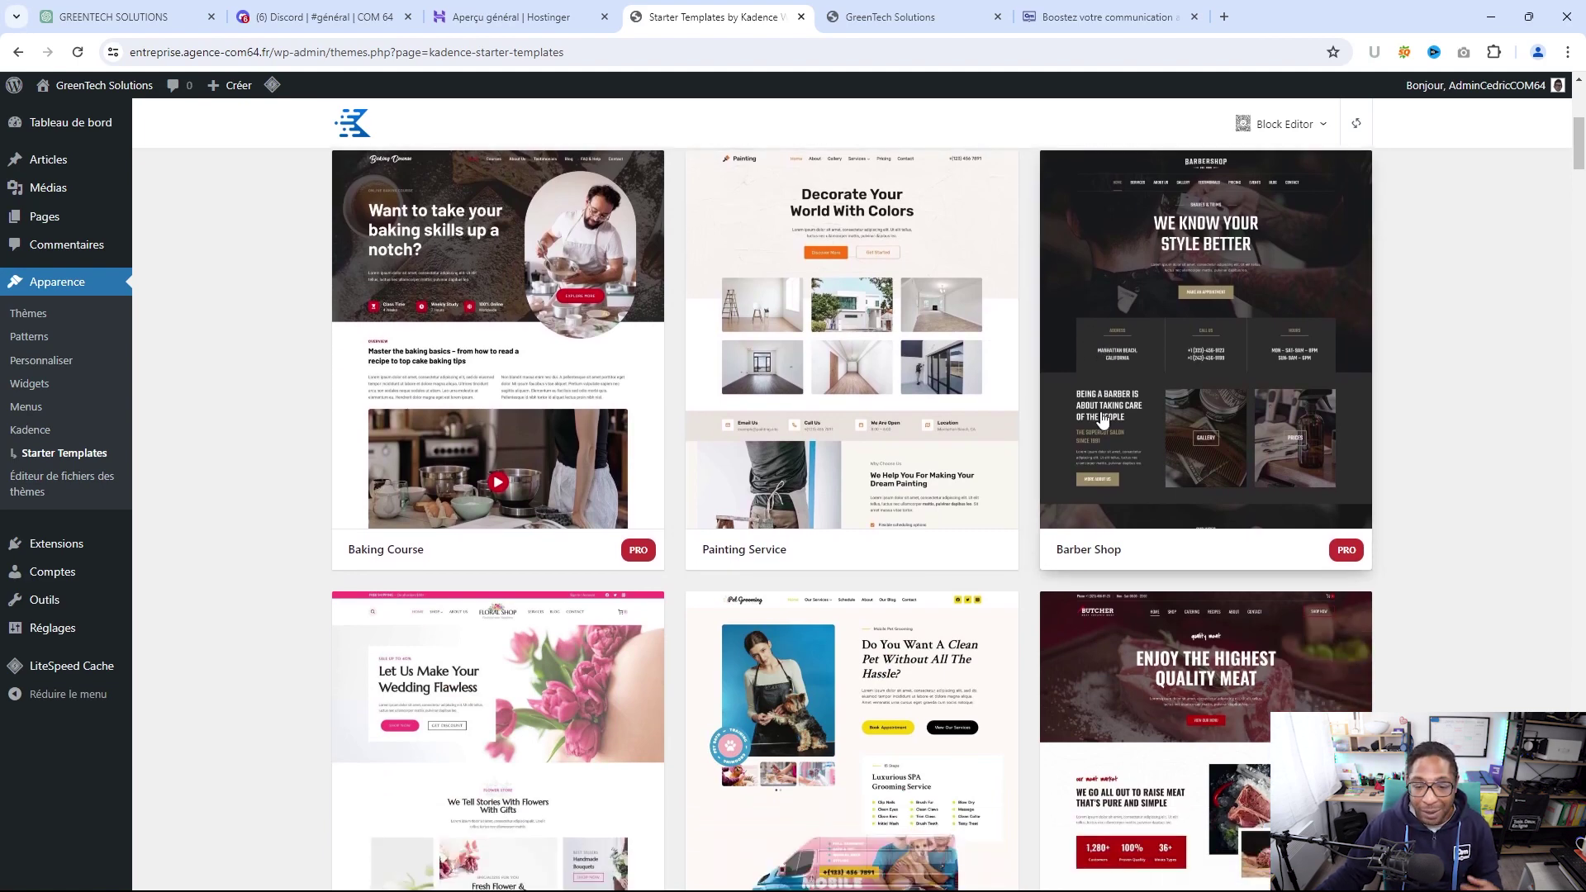
scroll(1102, 413, down, 4)
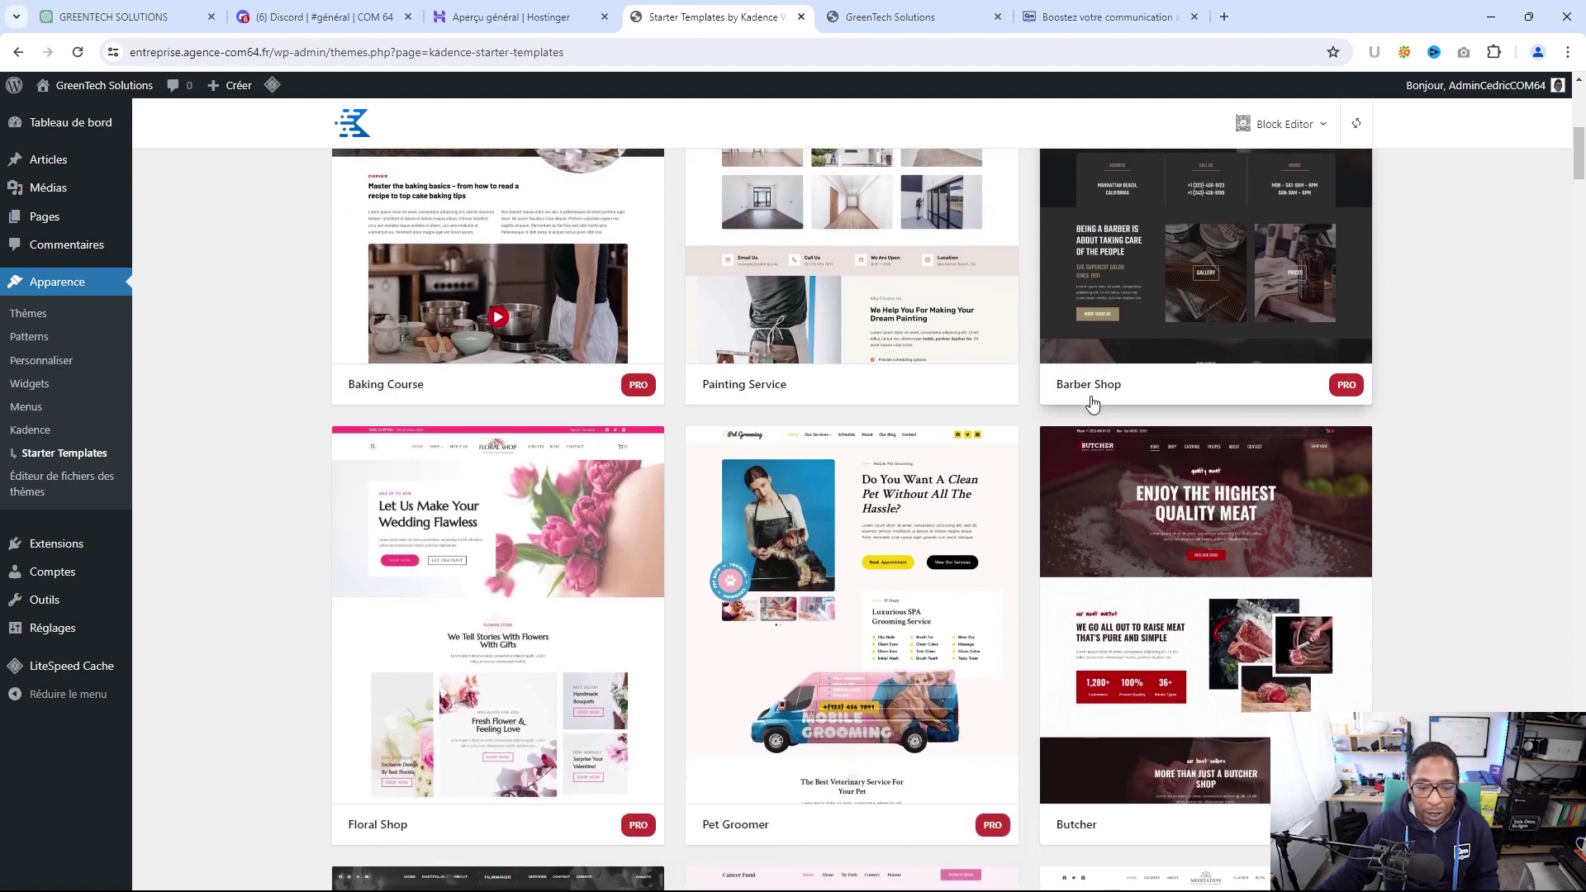
scroll(1091, 405, down, 4)
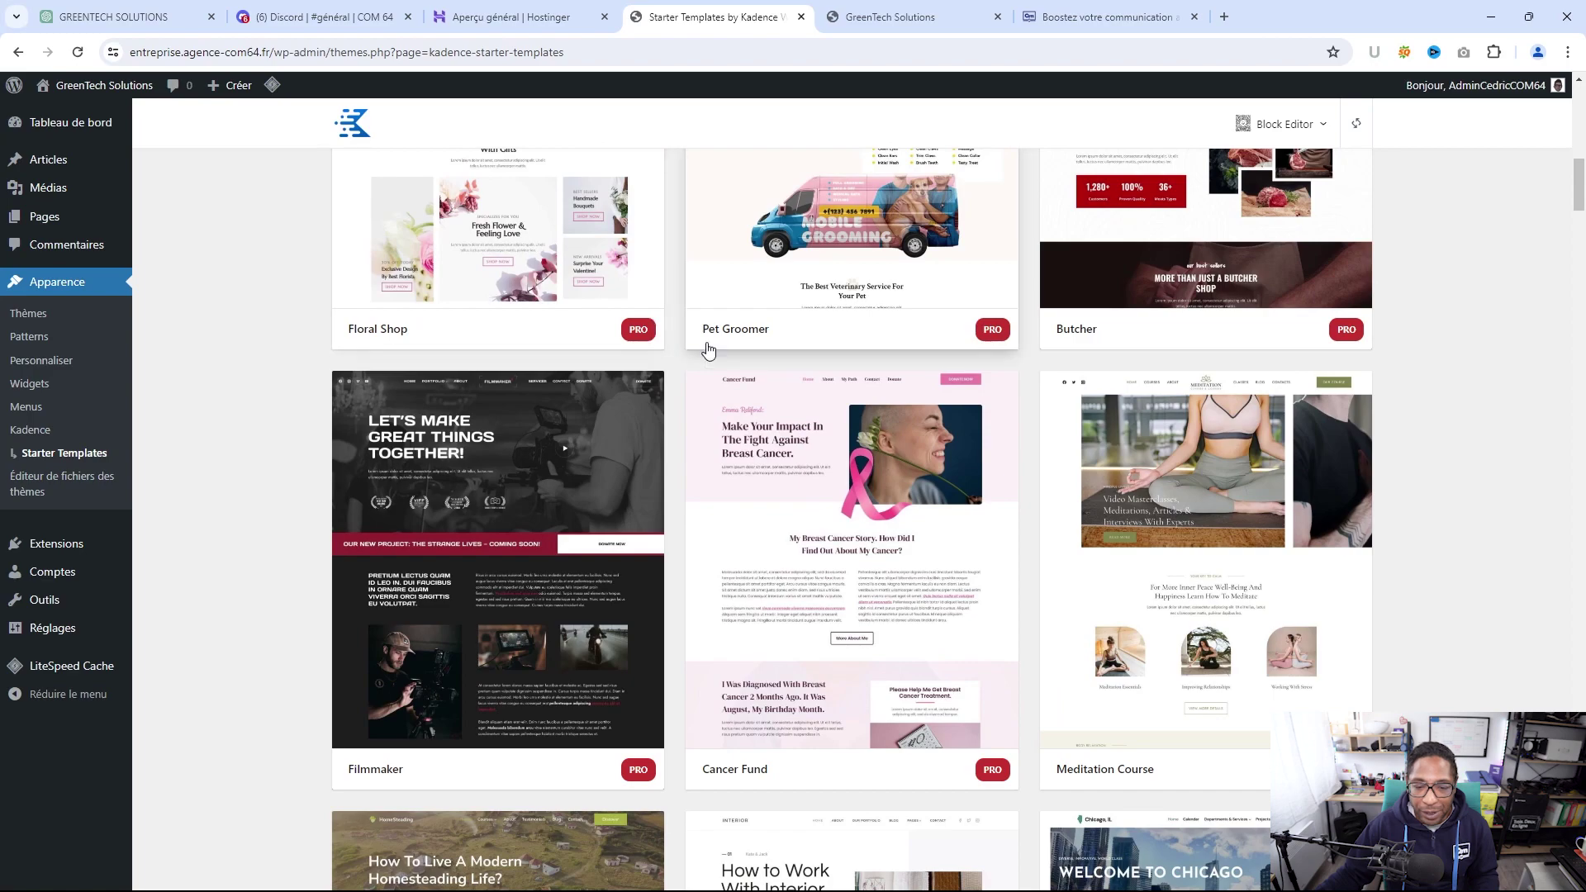
scroll(708, 350, up, 14)
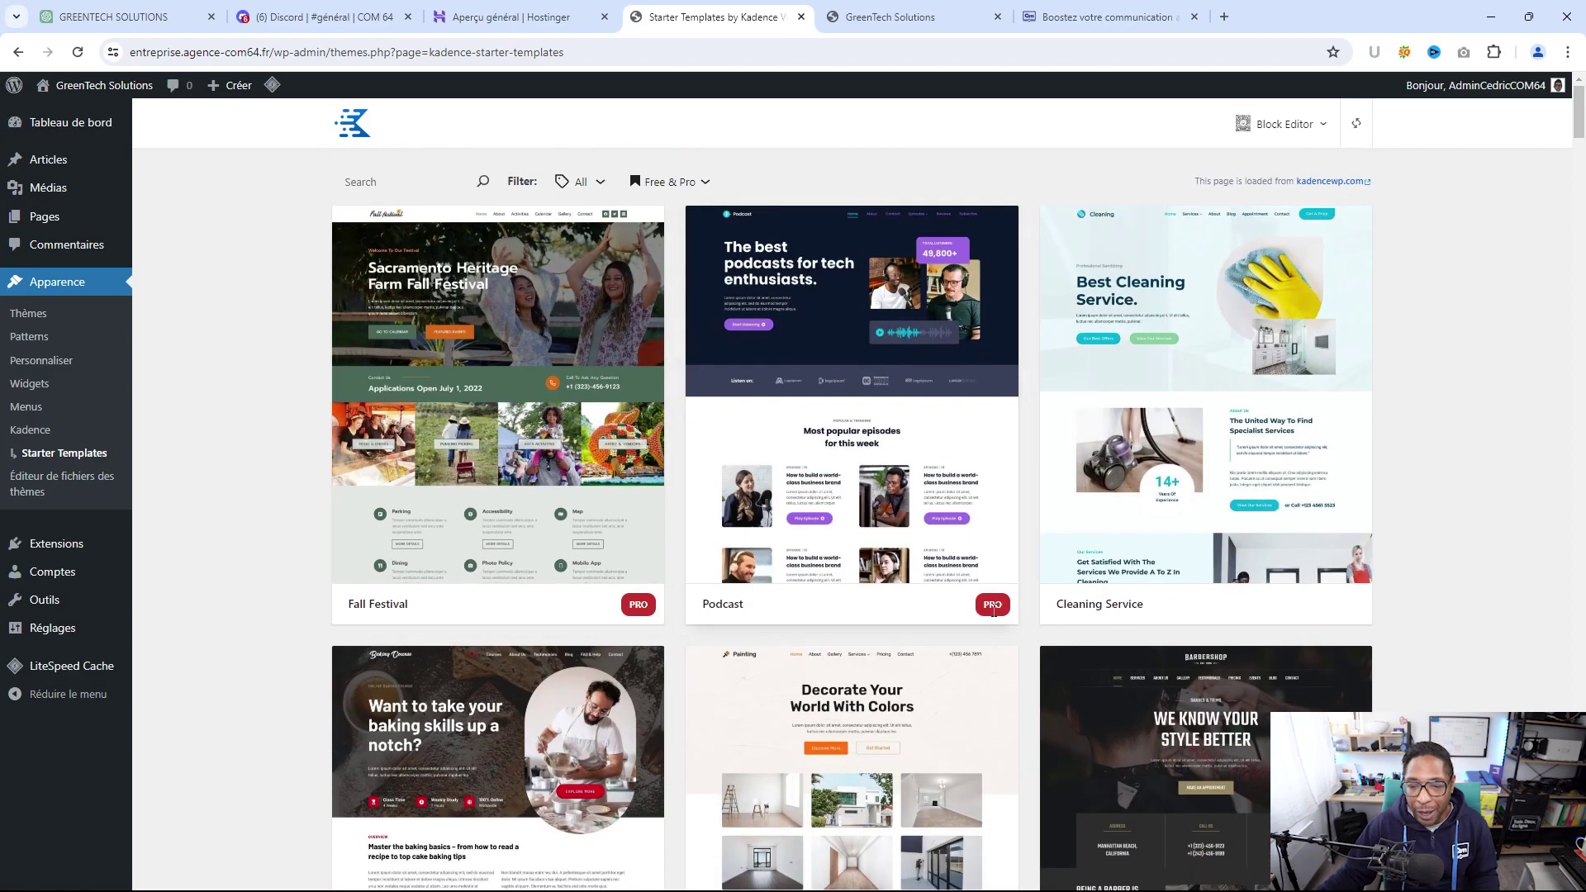
Browse the starter template library from Fall Festival through Business Courses, Digital Course and Yosemite, examining the designs and which ones are marked PRO
scroll(1040, 509, down, 1)
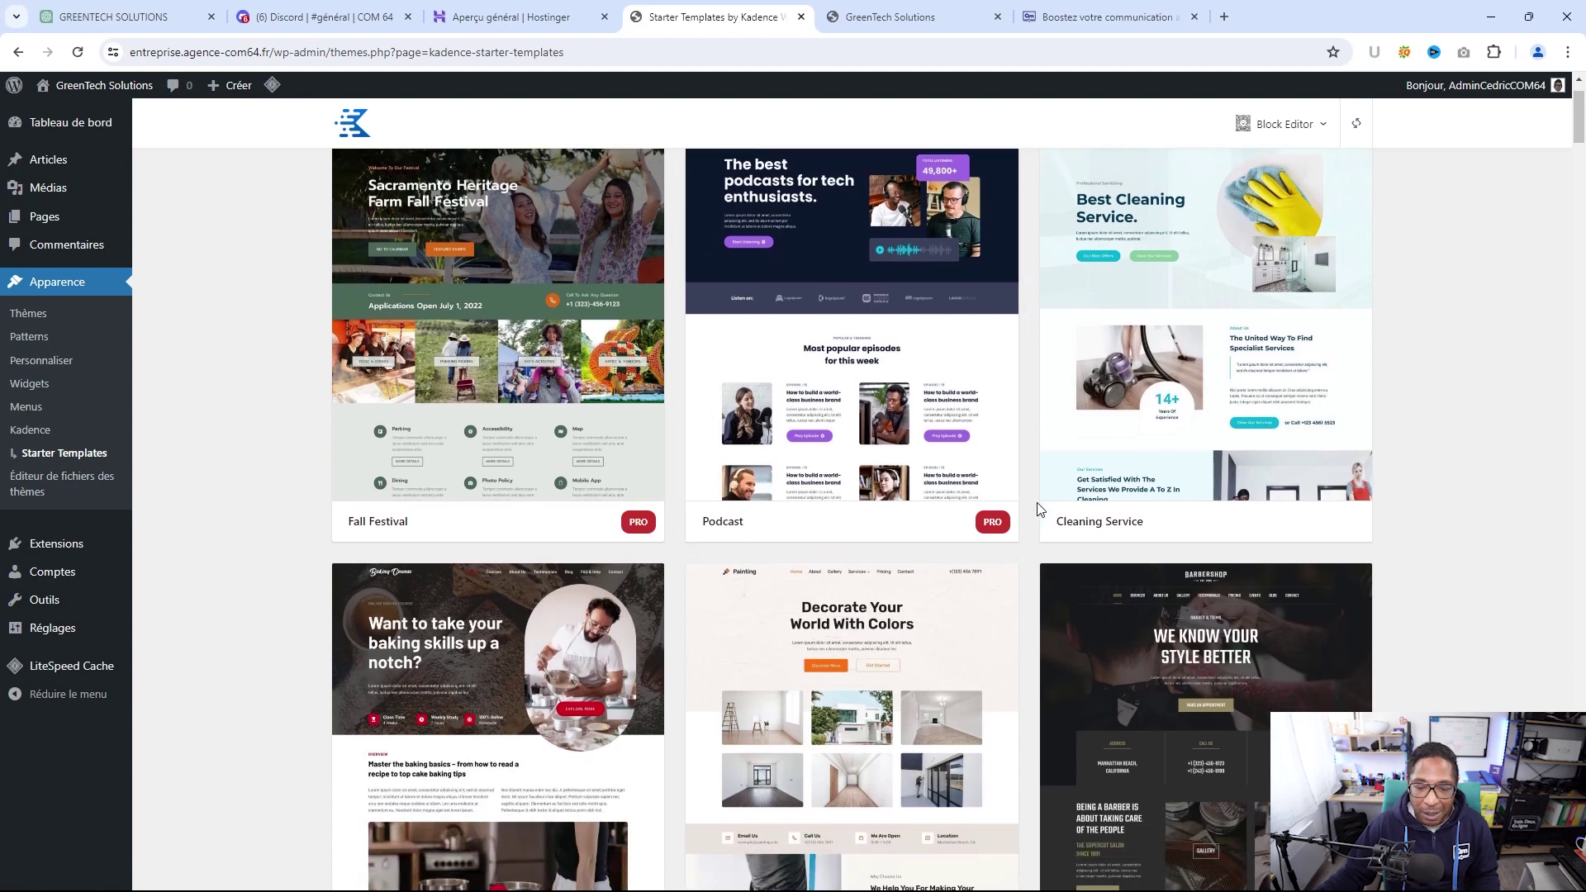
scroll(1040, 512, down, 4)
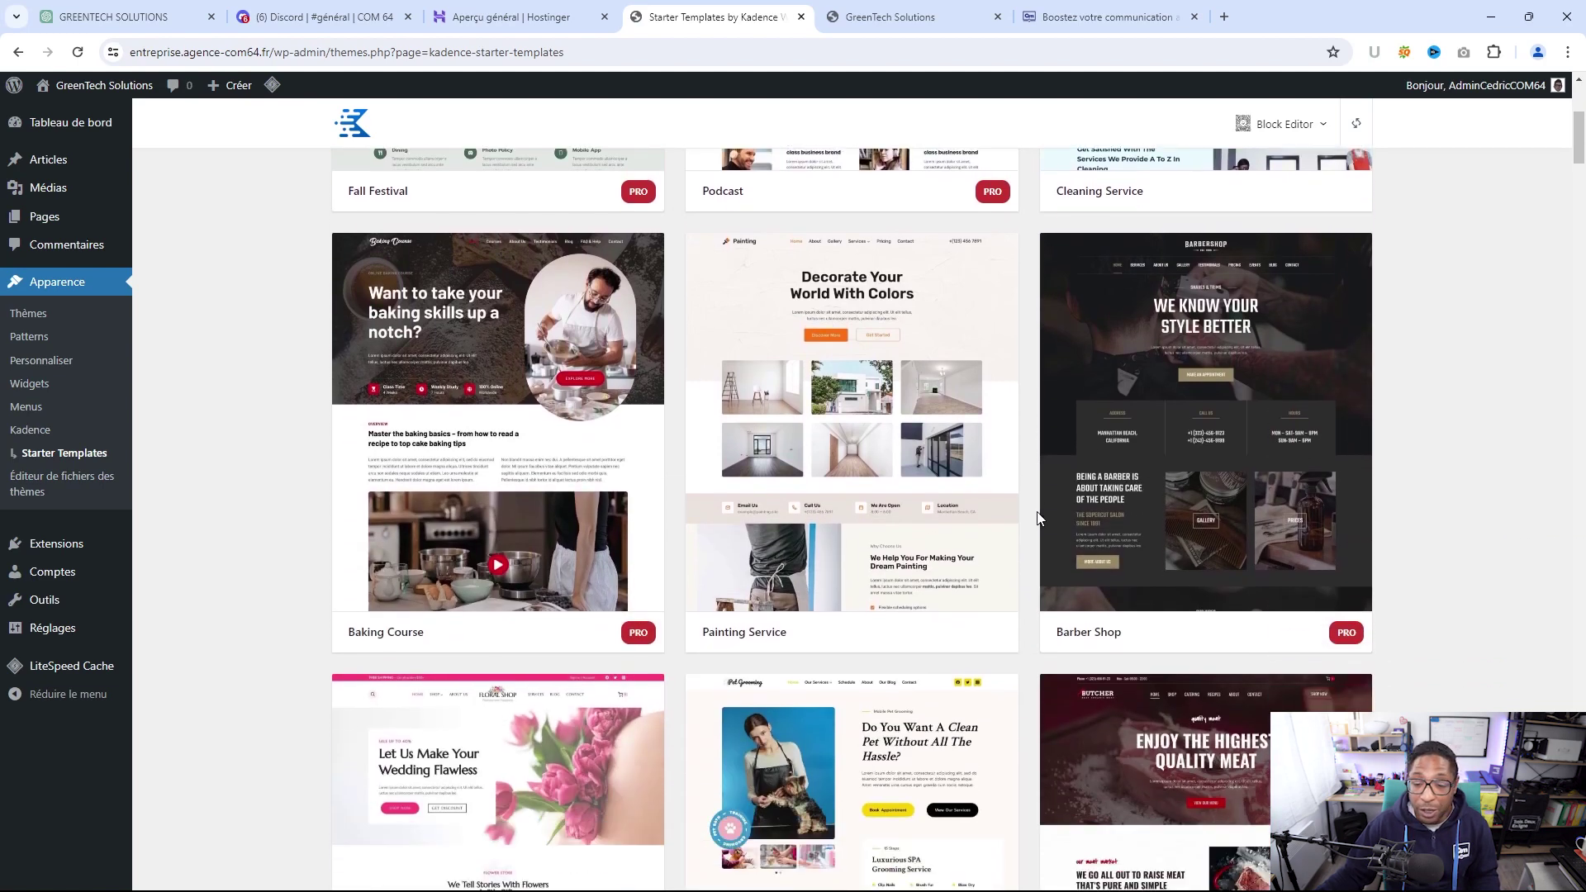
scroll(1040, 518, down, 1)
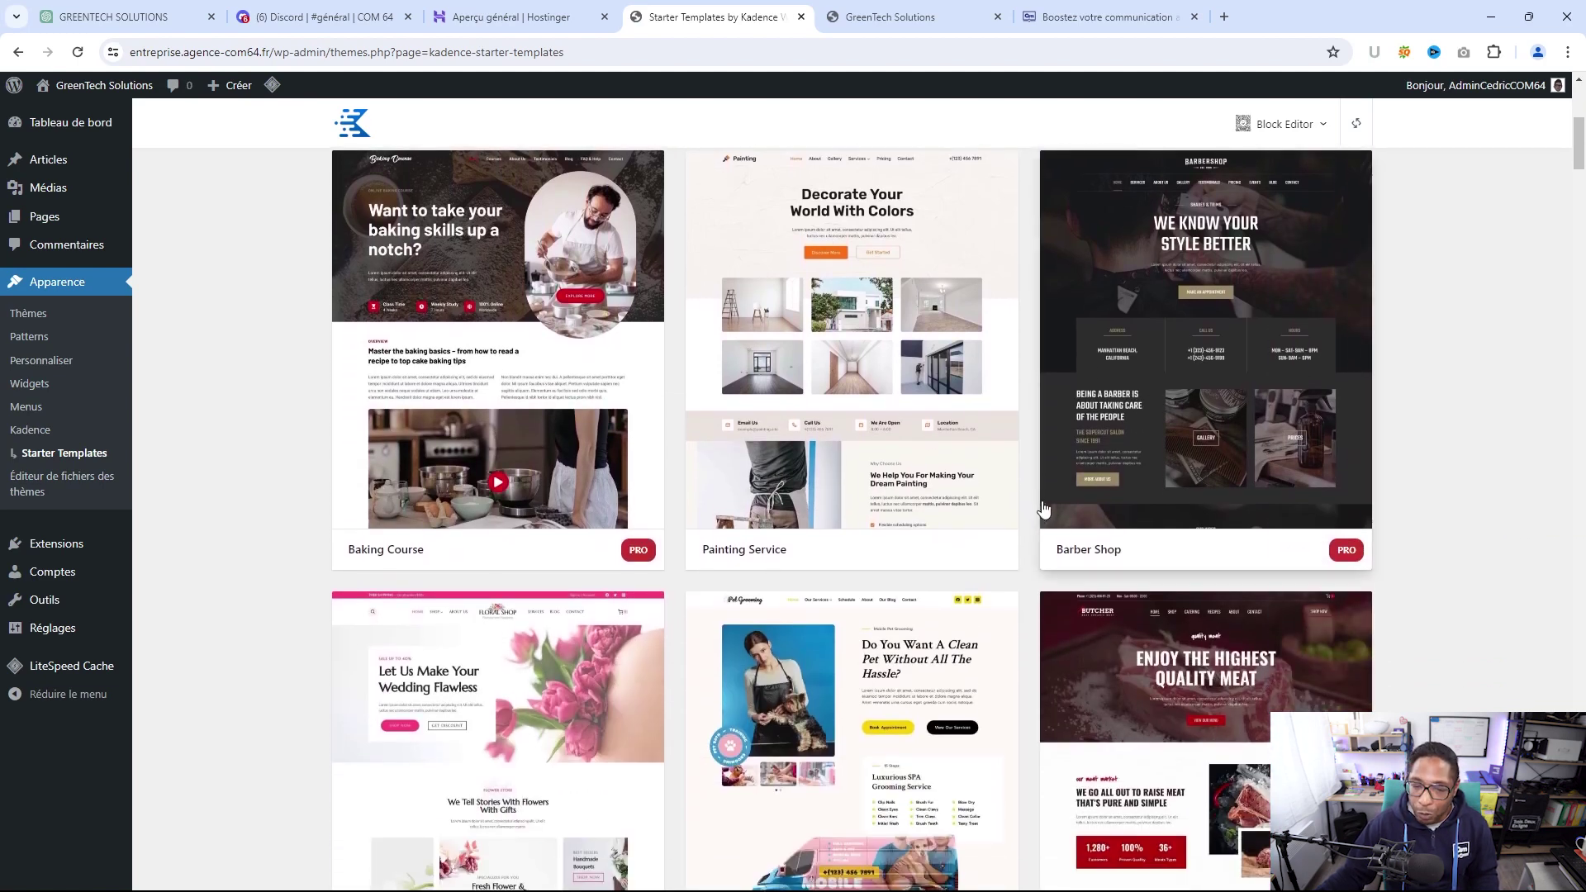
scroll(1042, 512, down, 3)
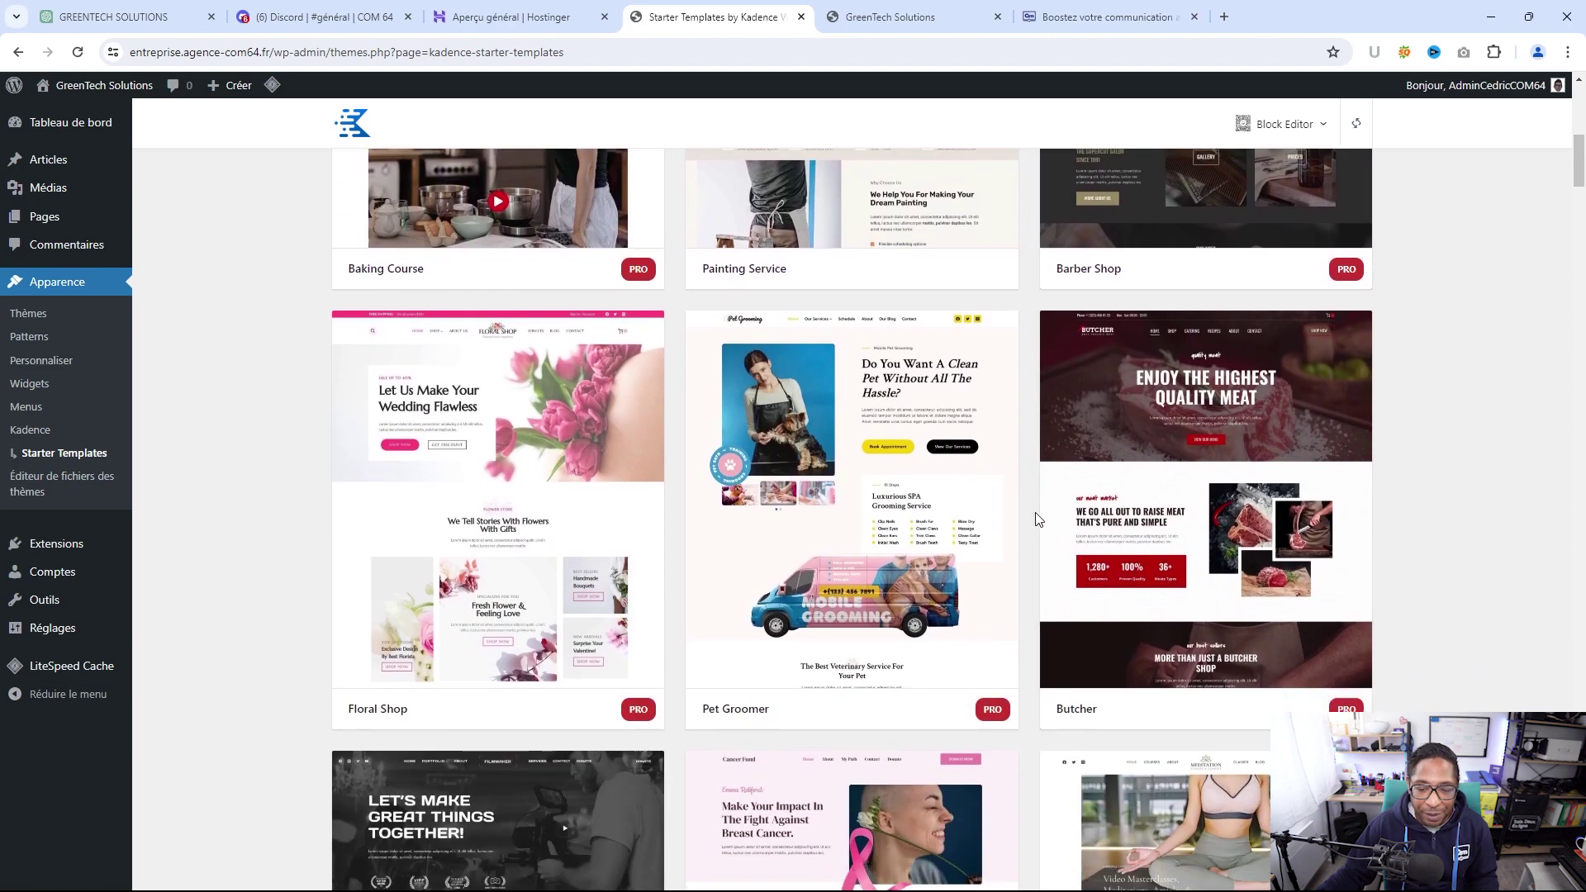
scroll(1039, 519, down, 5)
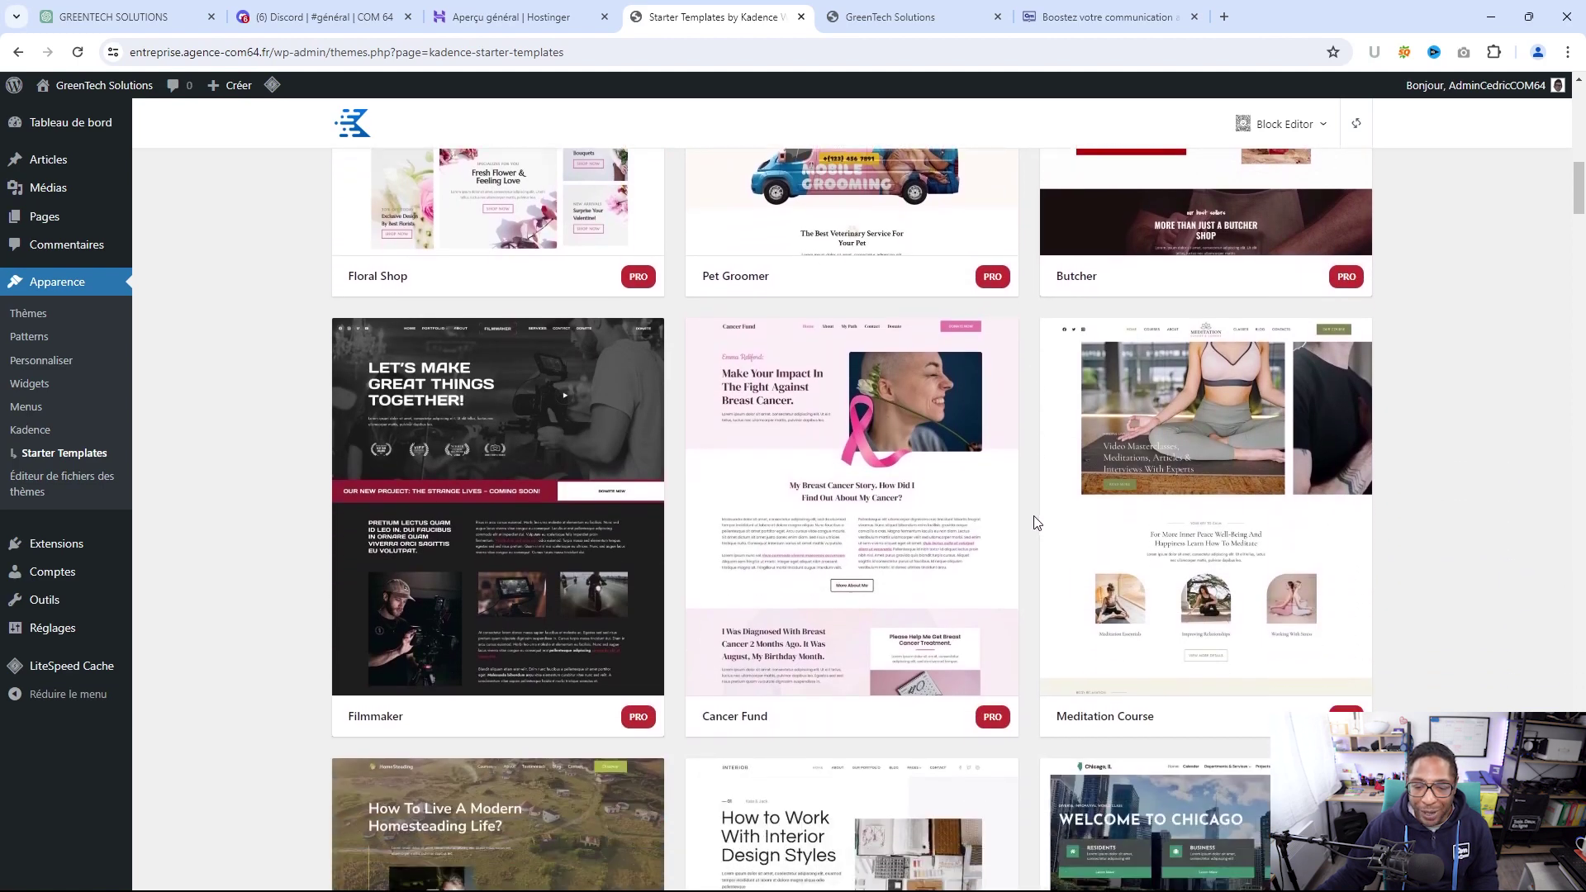
scroll(1036, 522, down, 5)
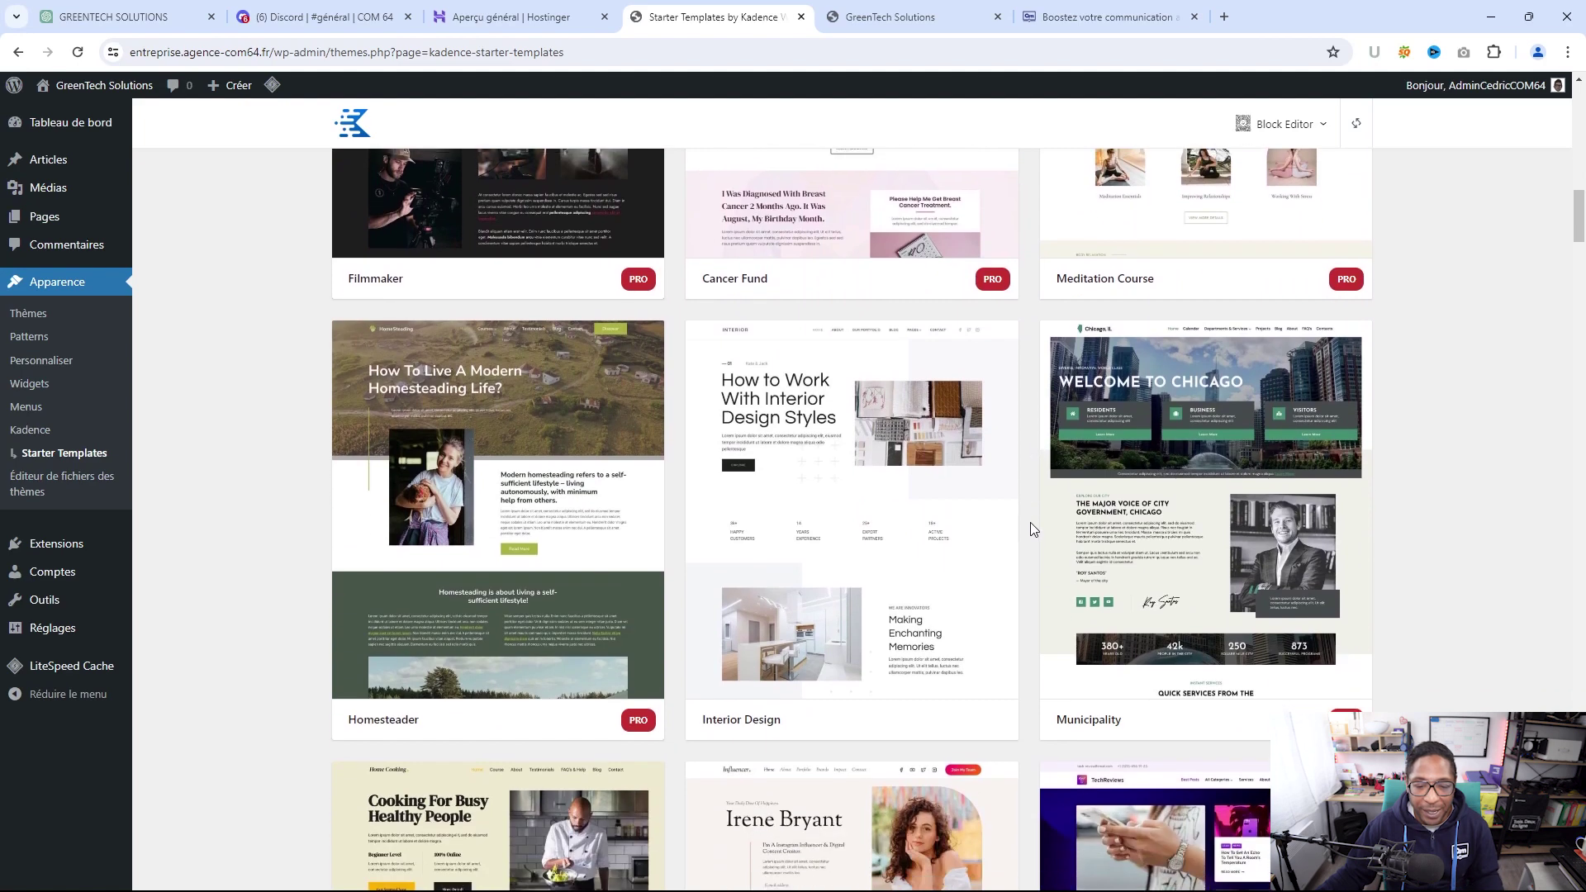
scroll(1019, 514, down, 4)
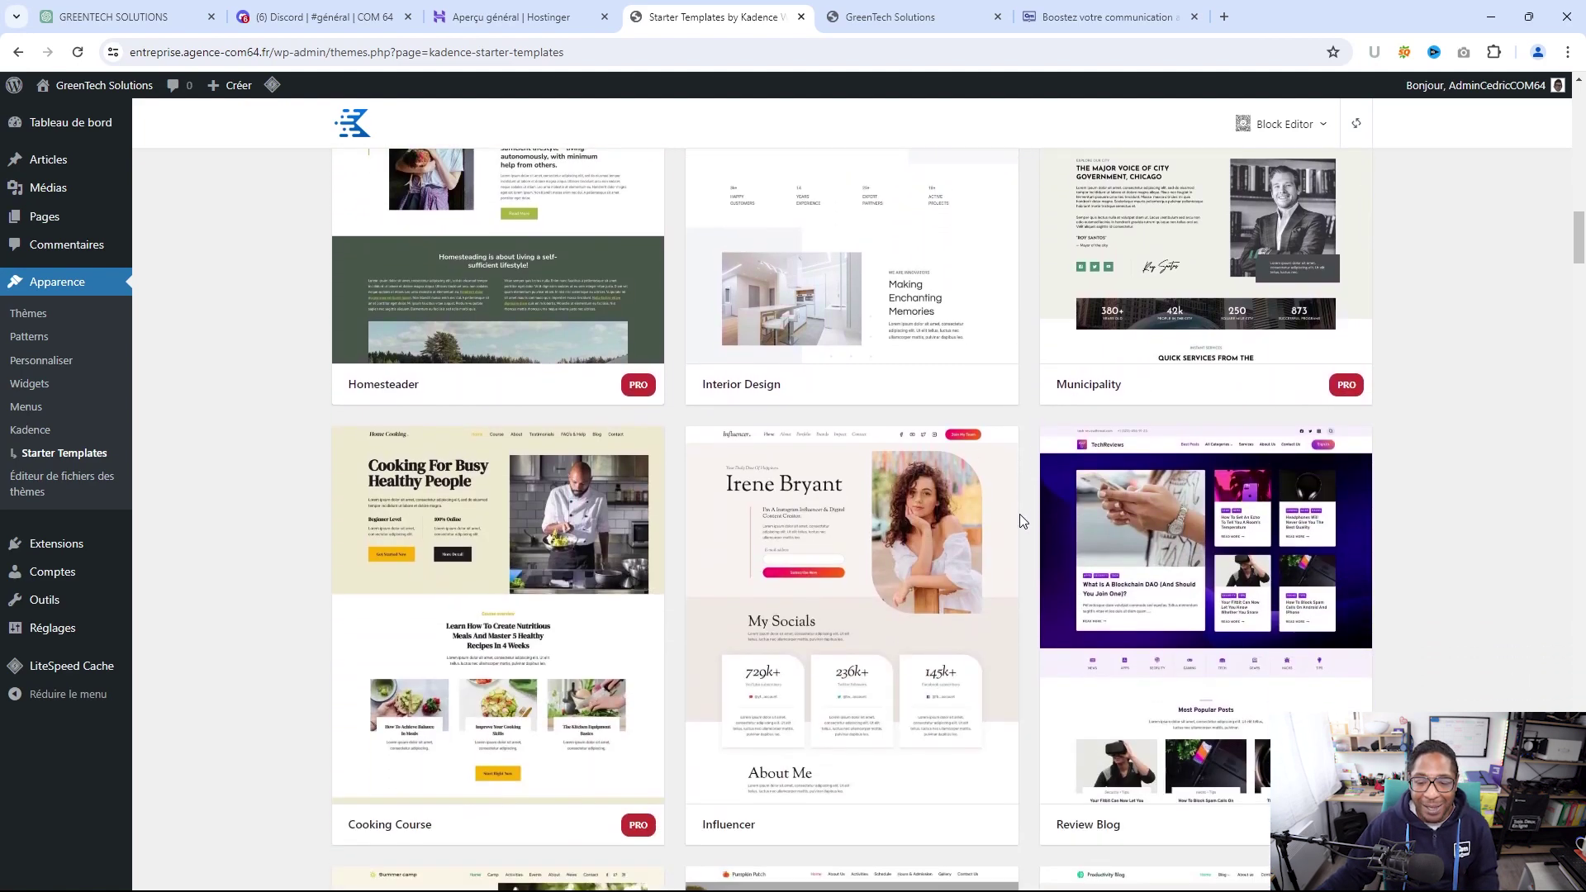
scroll(1019, 514, down, 3)
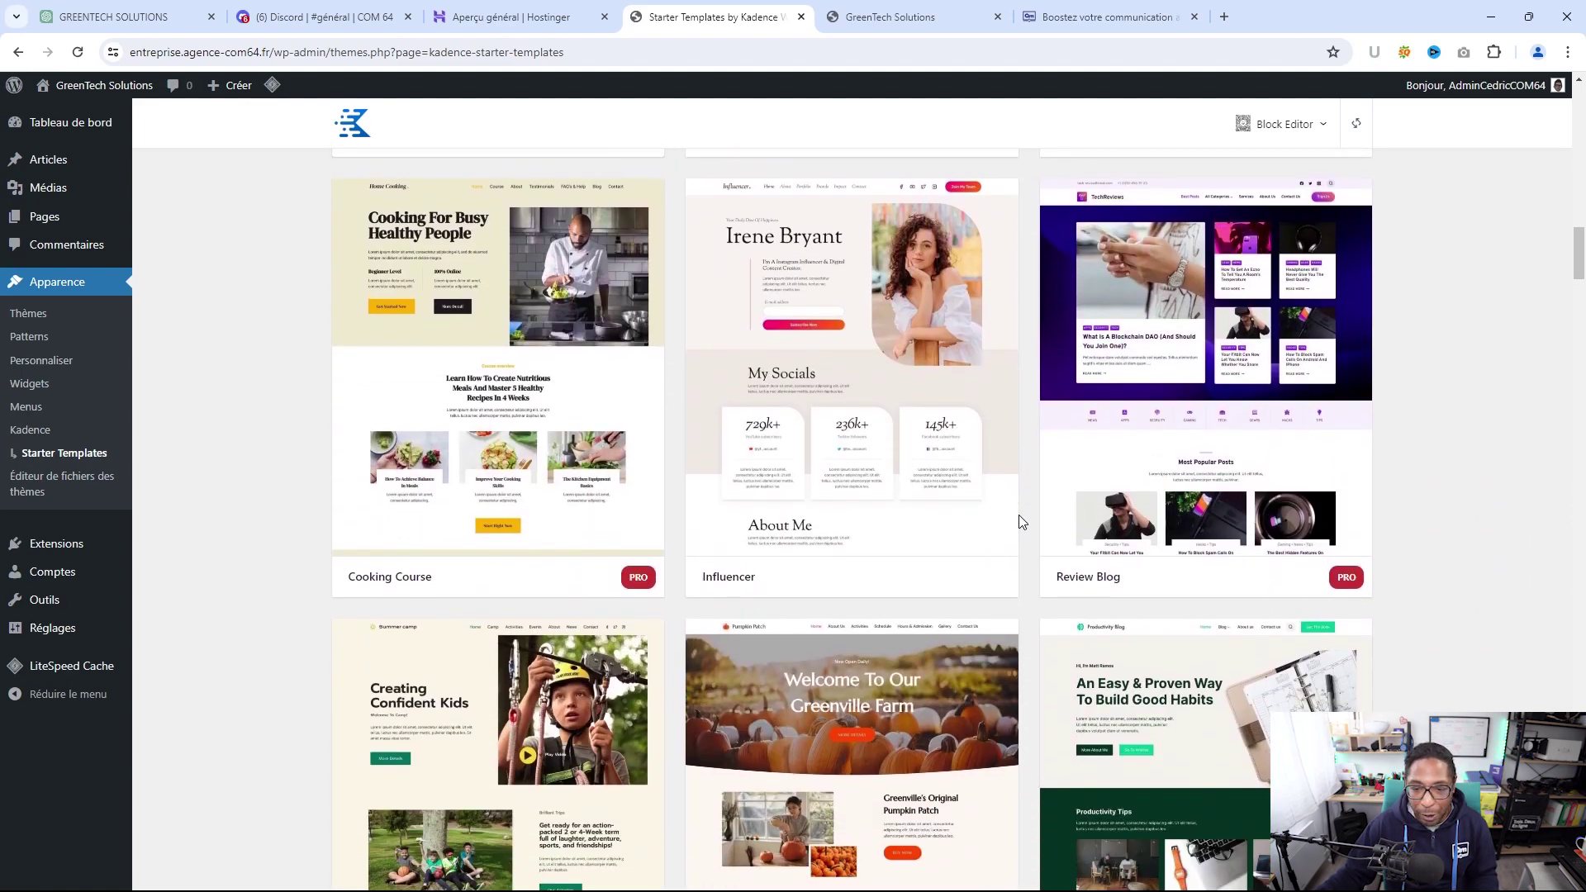
scroll(946, 454, down, 3)
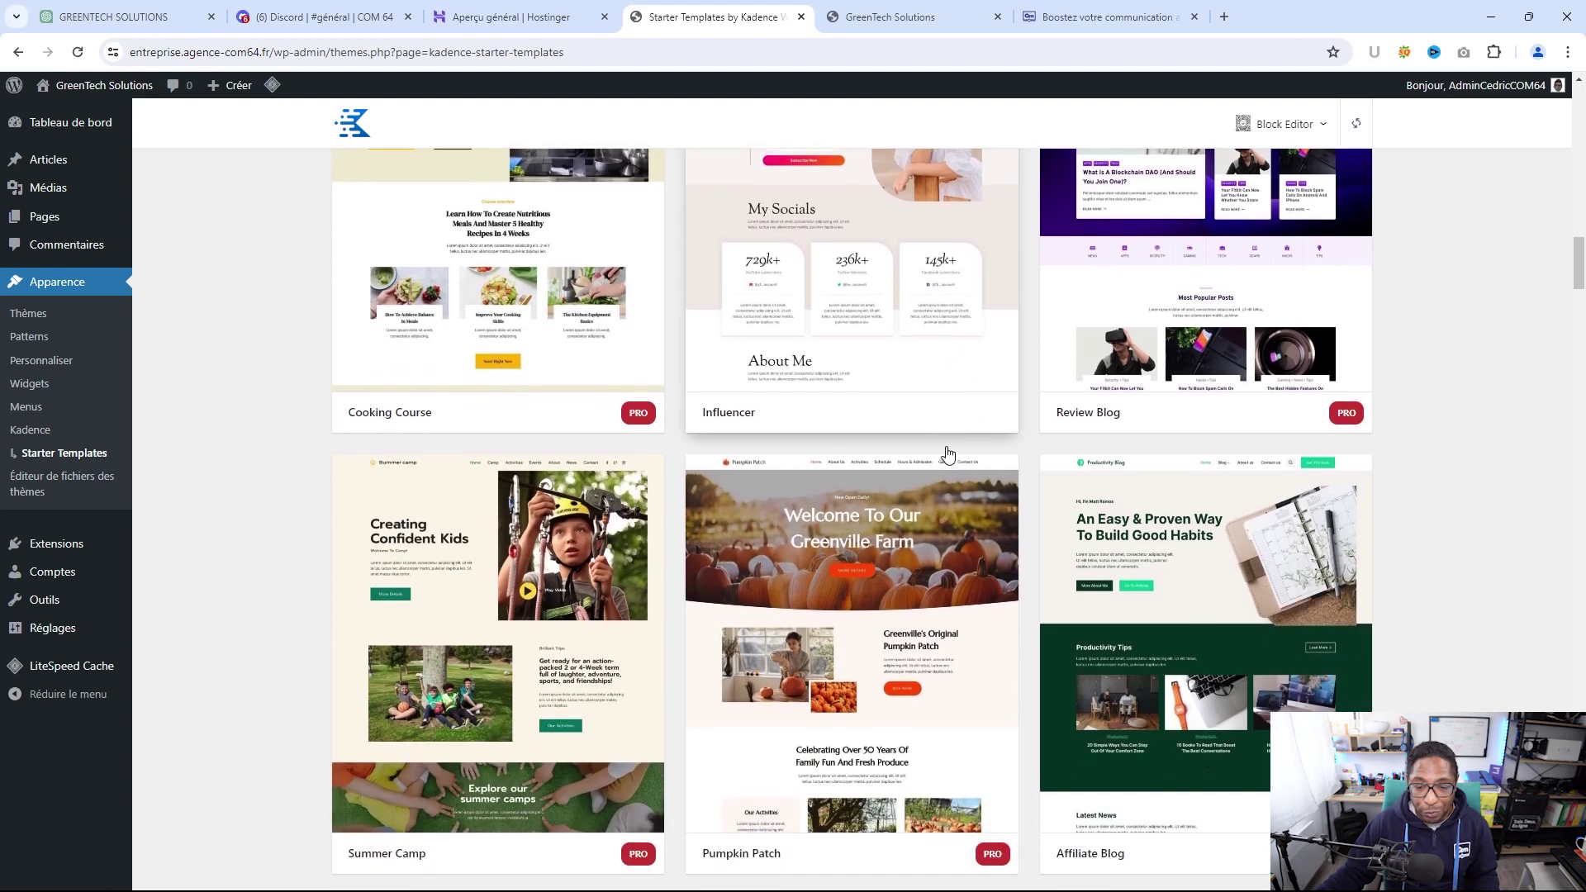
scroll(948, 454, down, 5)
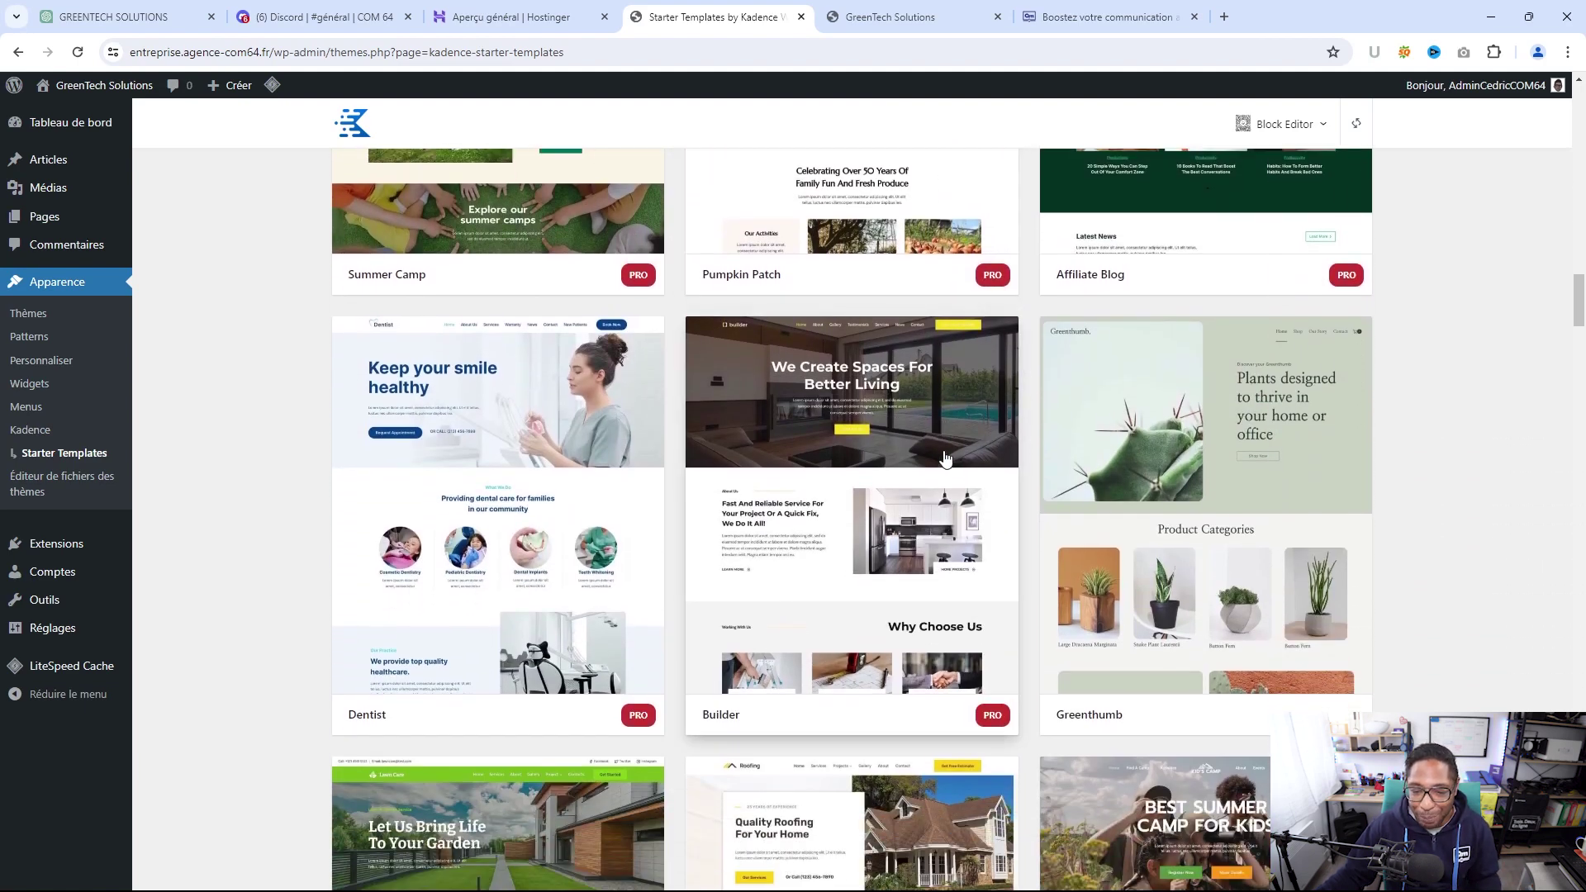
scroll(1091, 449, down, 5)
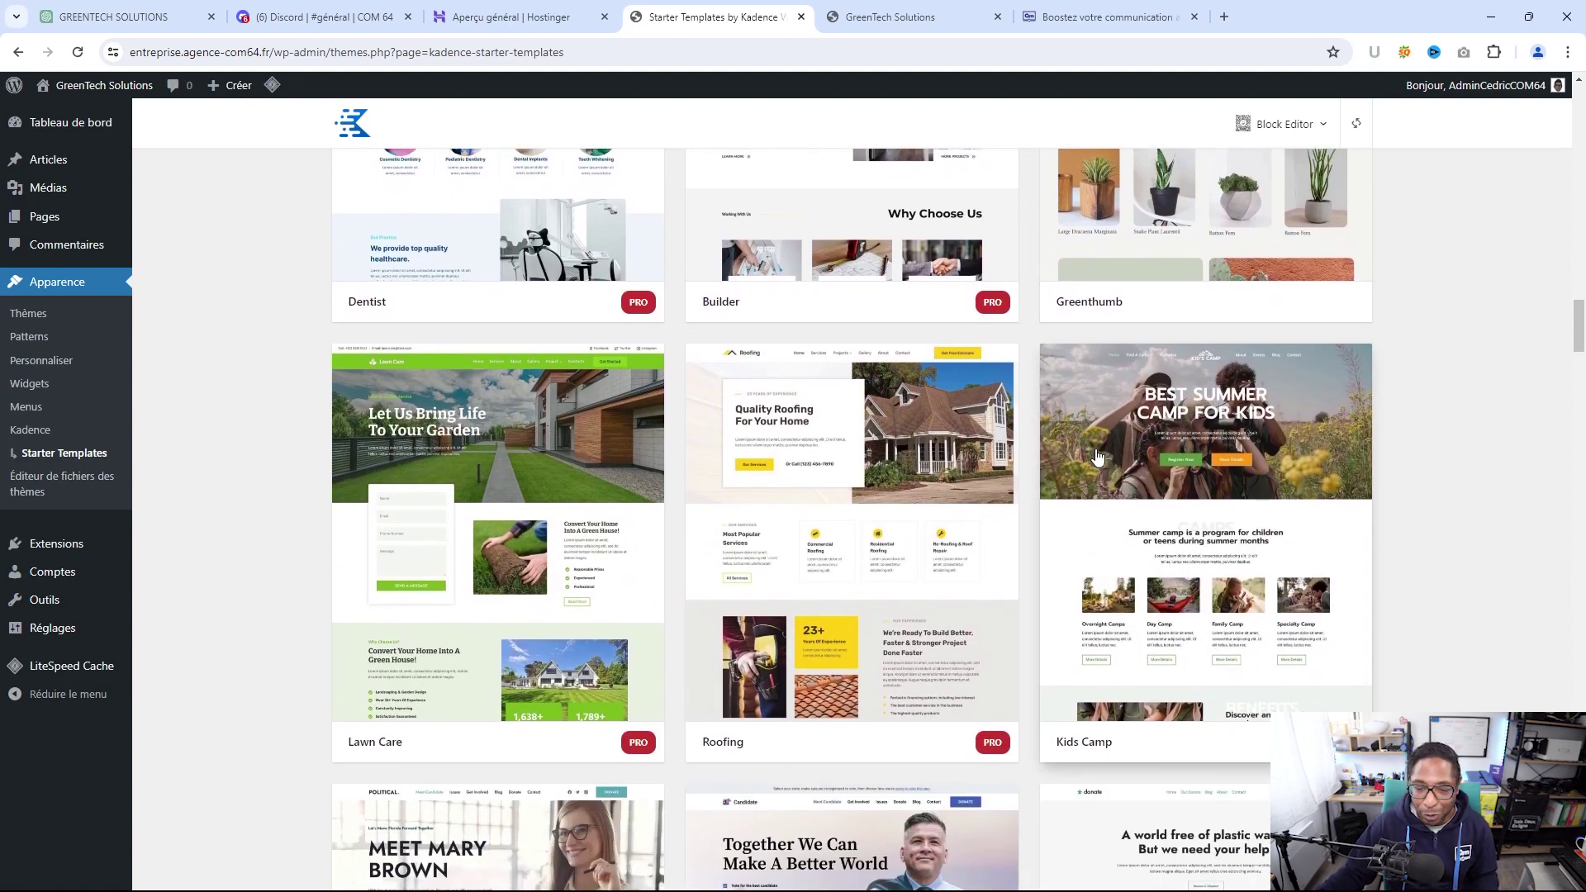
scroll(1098, 457, down, 6)
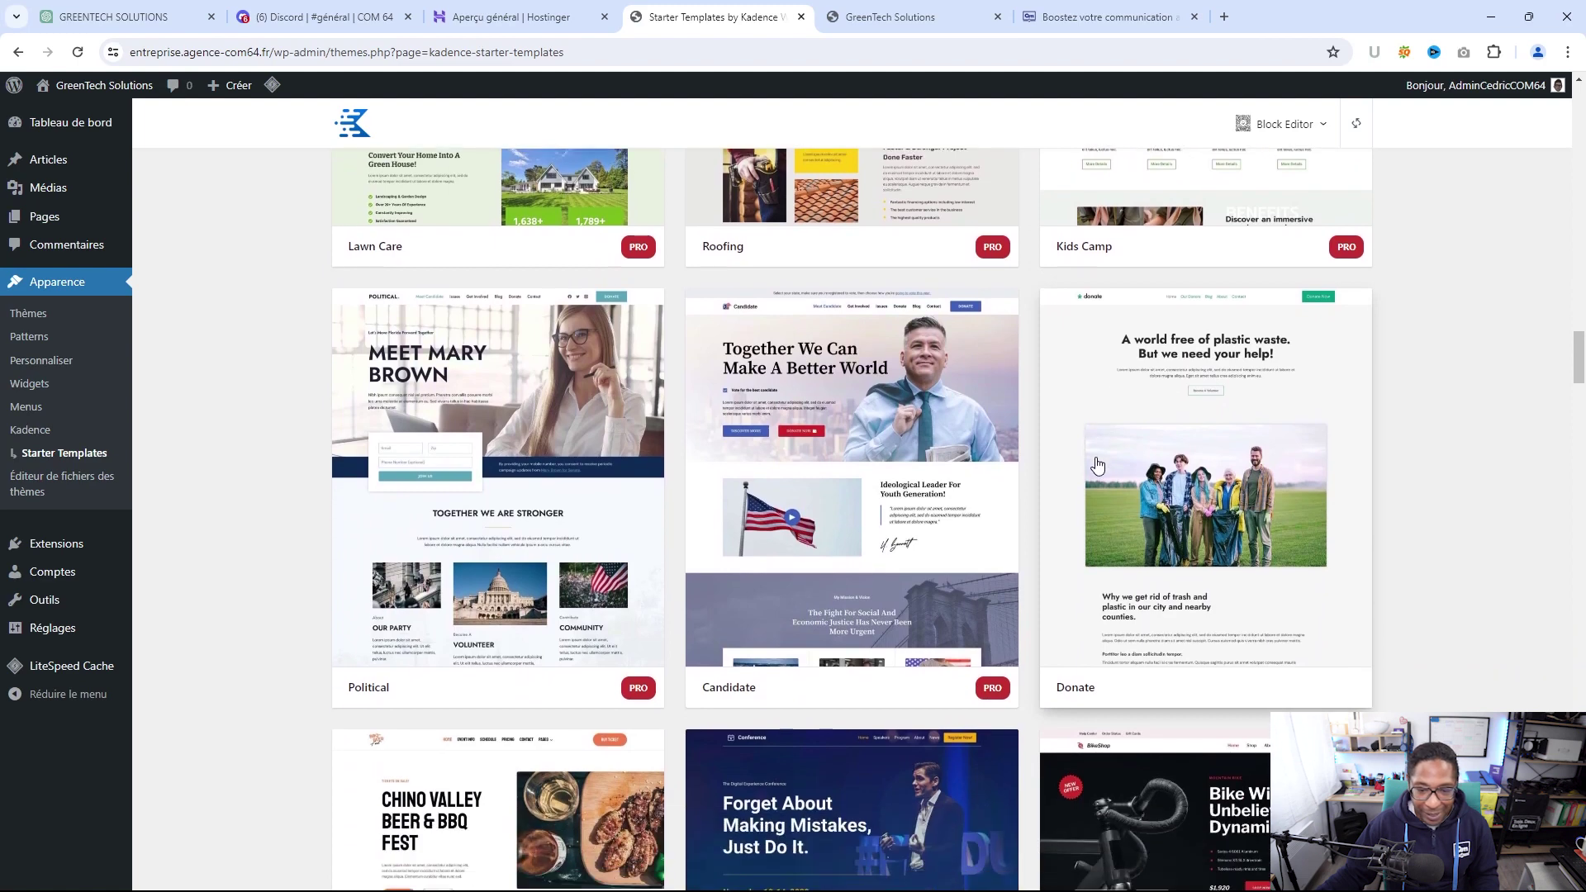
scroll(1098, 469, down, 4)
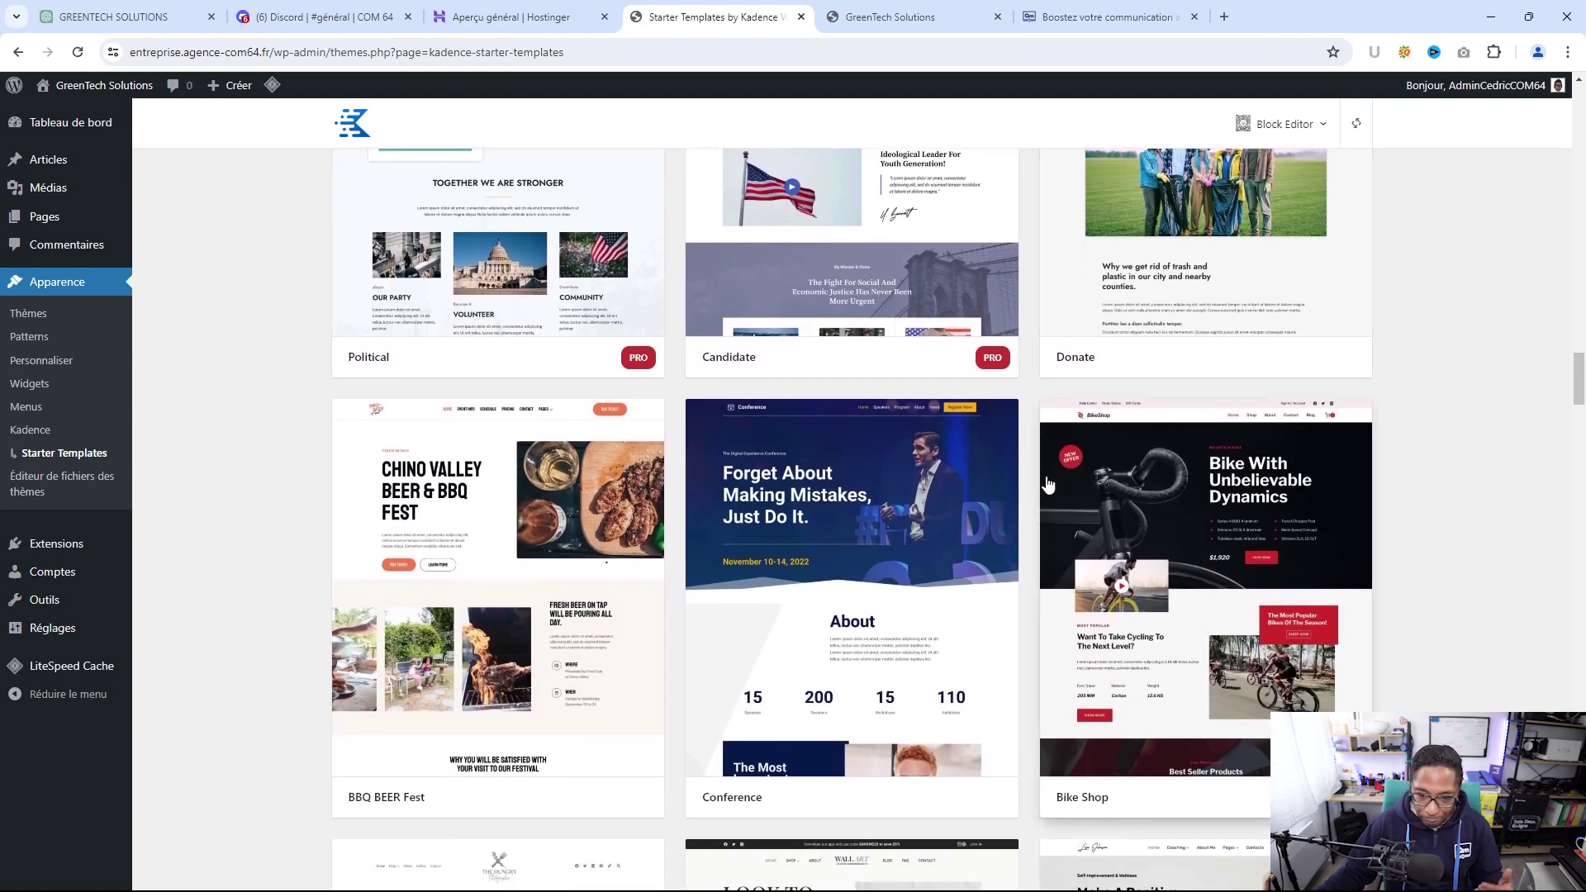
scroll(1040, 485, down, 4)
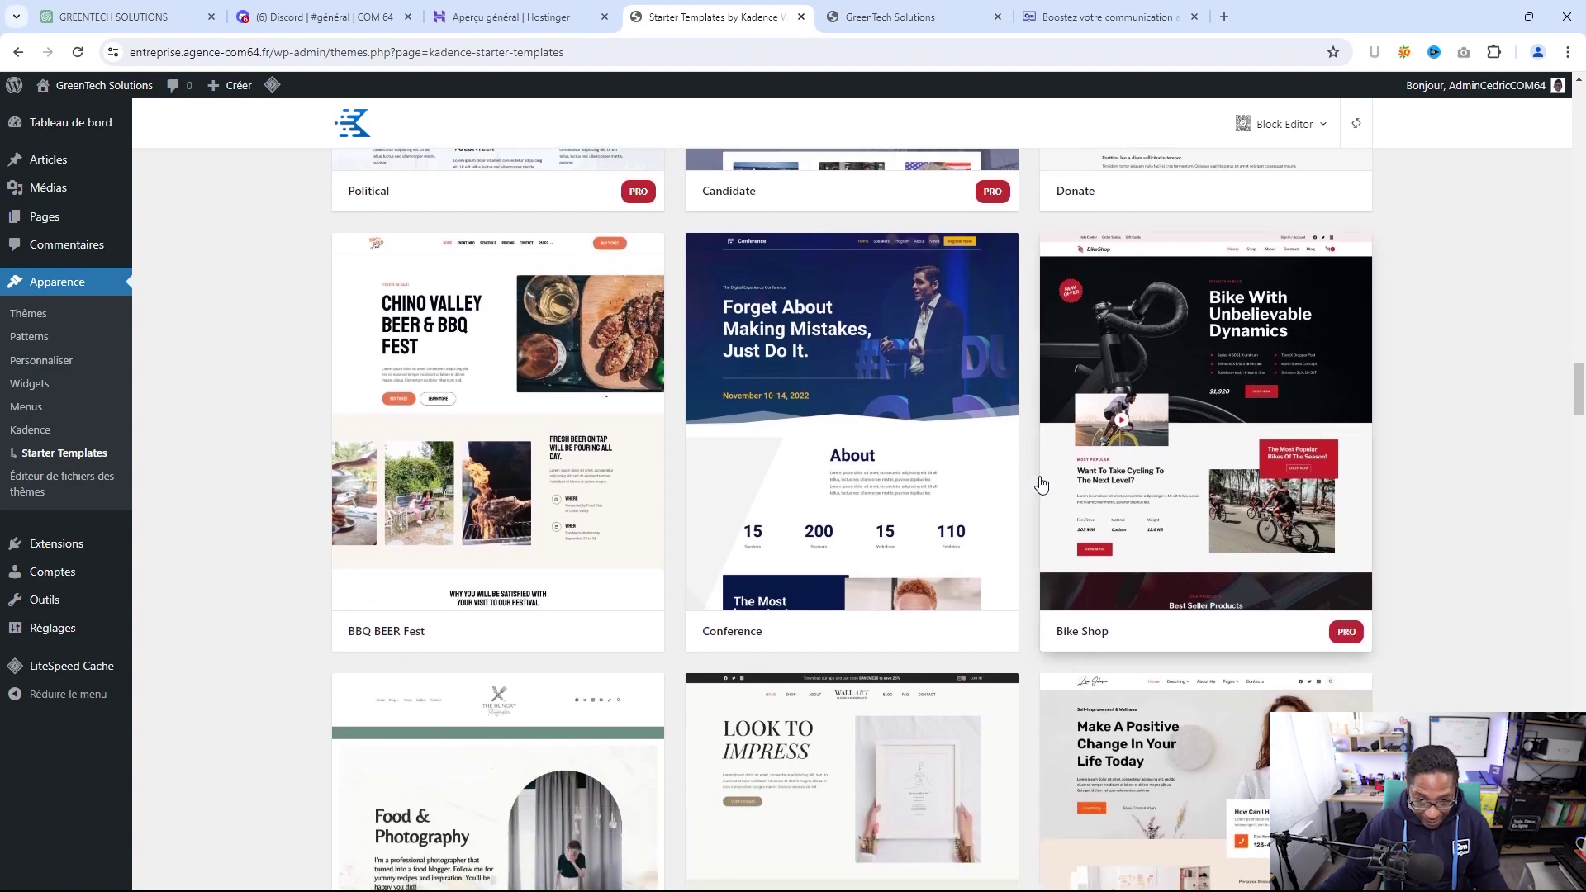
scroll(1042, 484, down, 3)
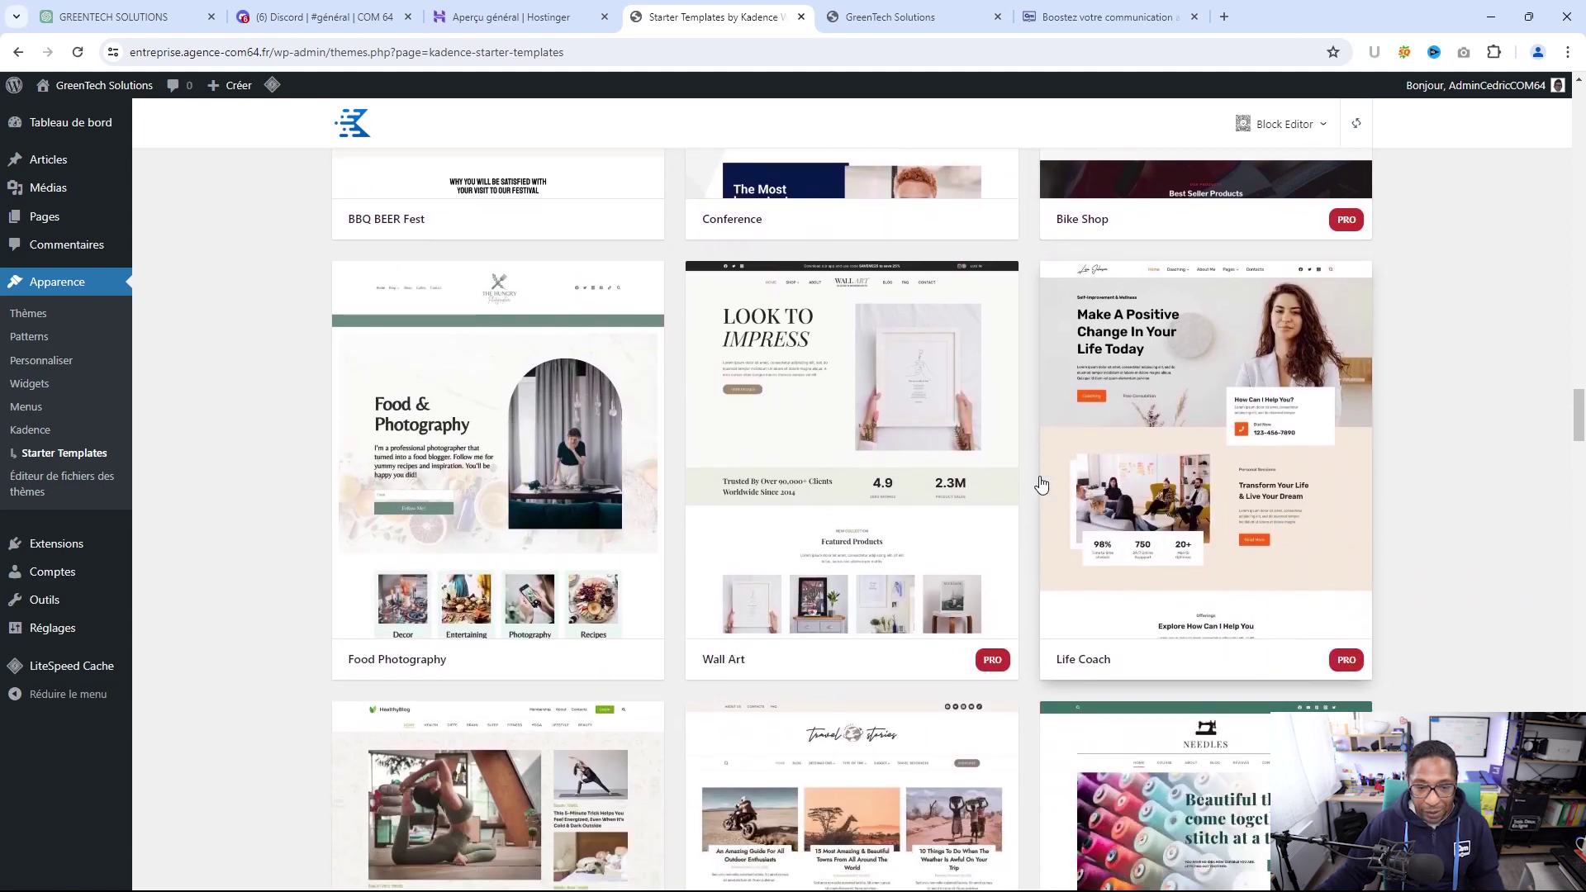
scroll(1040, 484, down, 6)
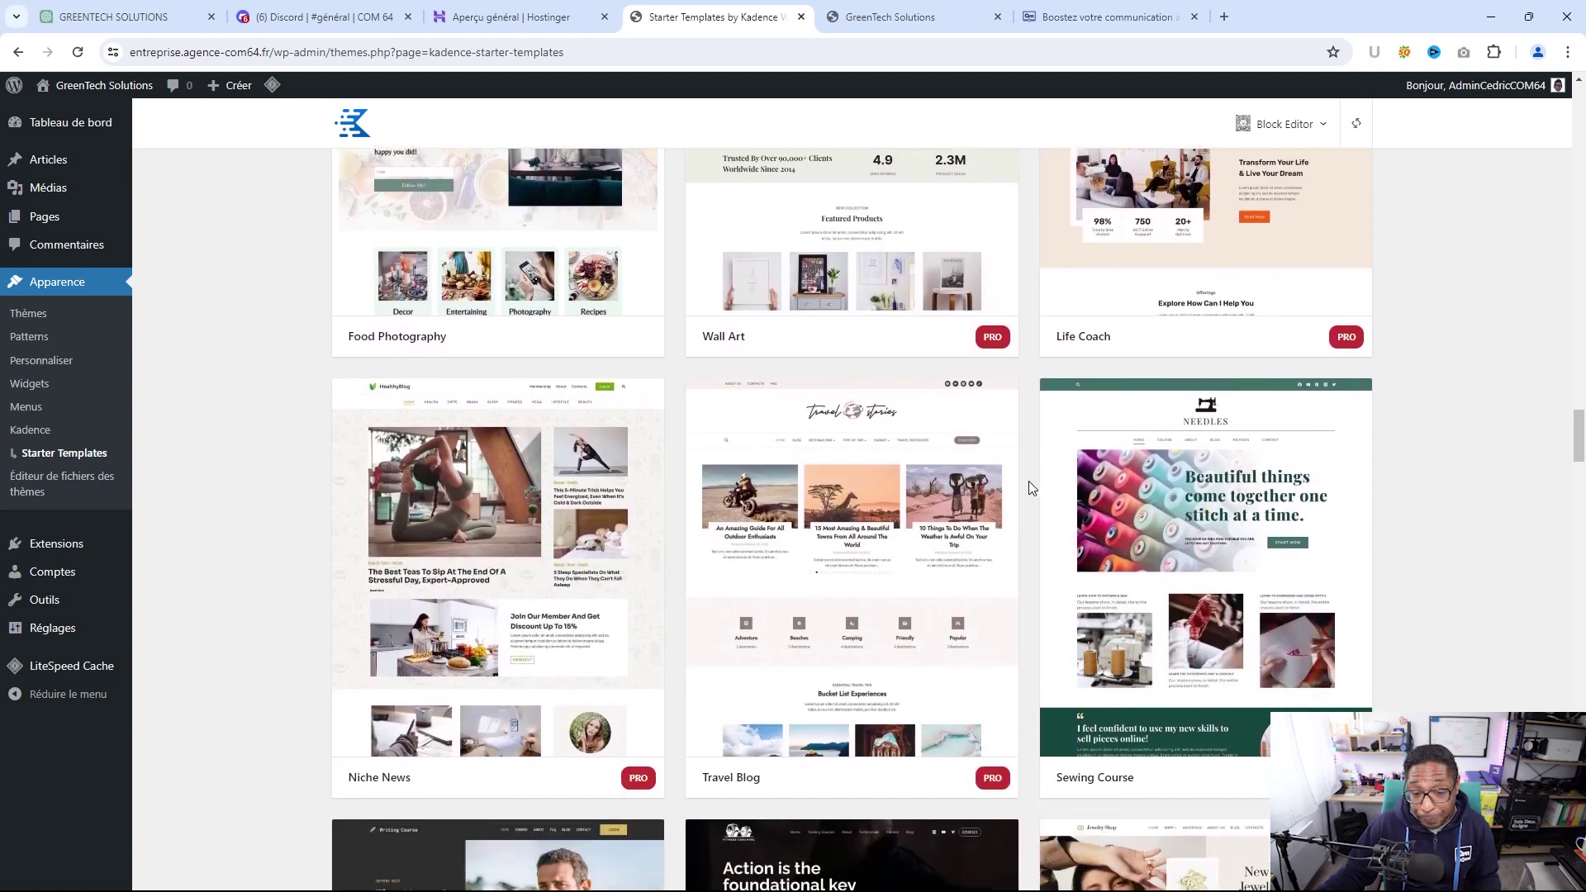
scroll(1029, 488, down, 4)
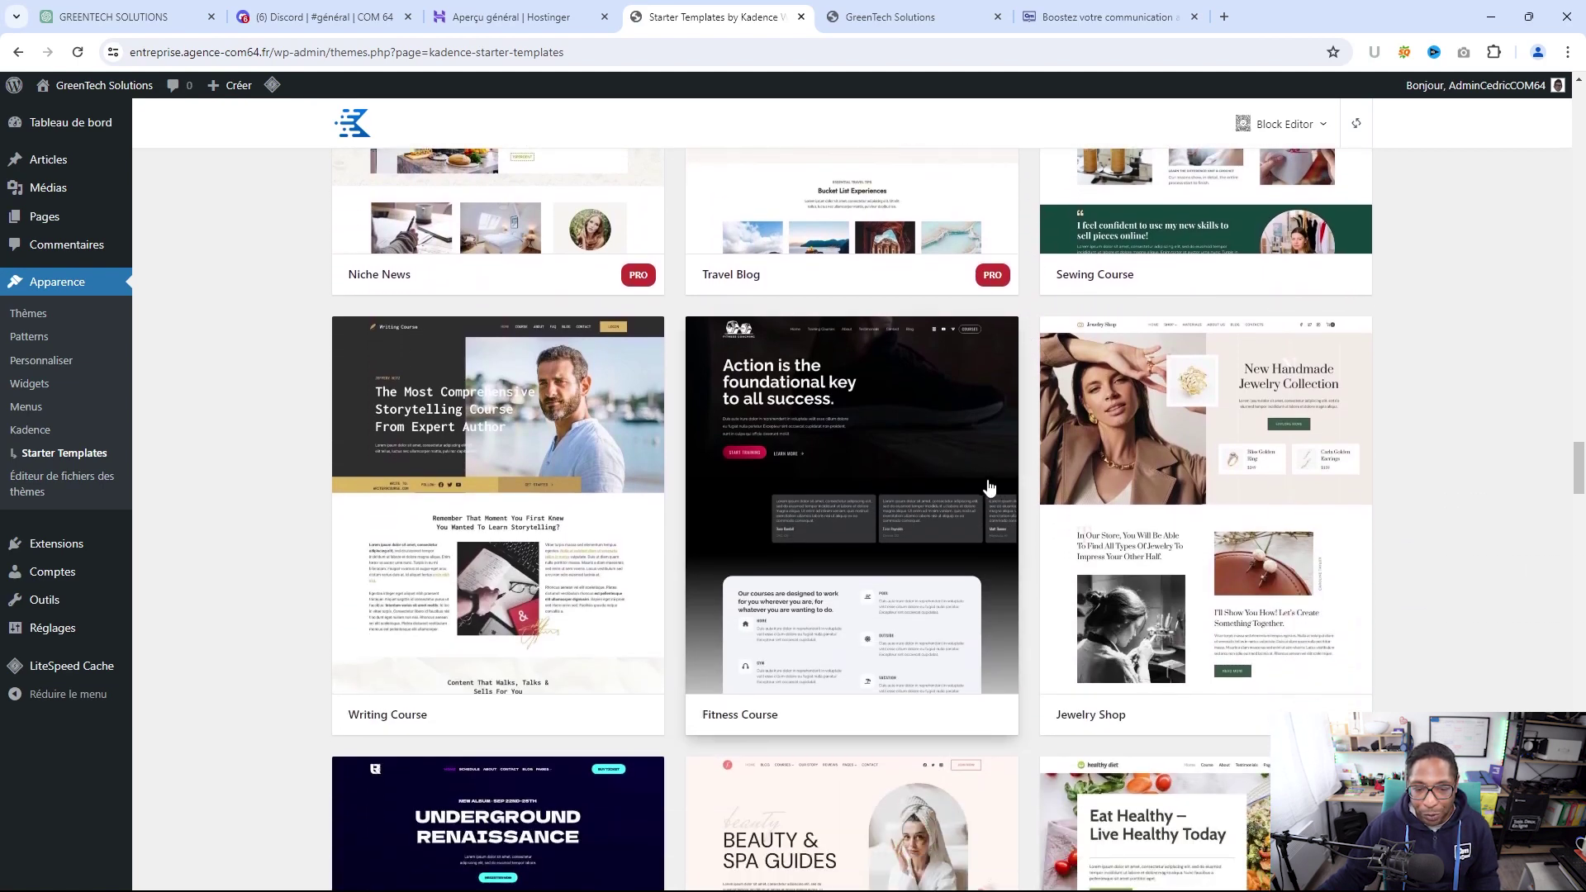
scroll(991, 489, down, 1)
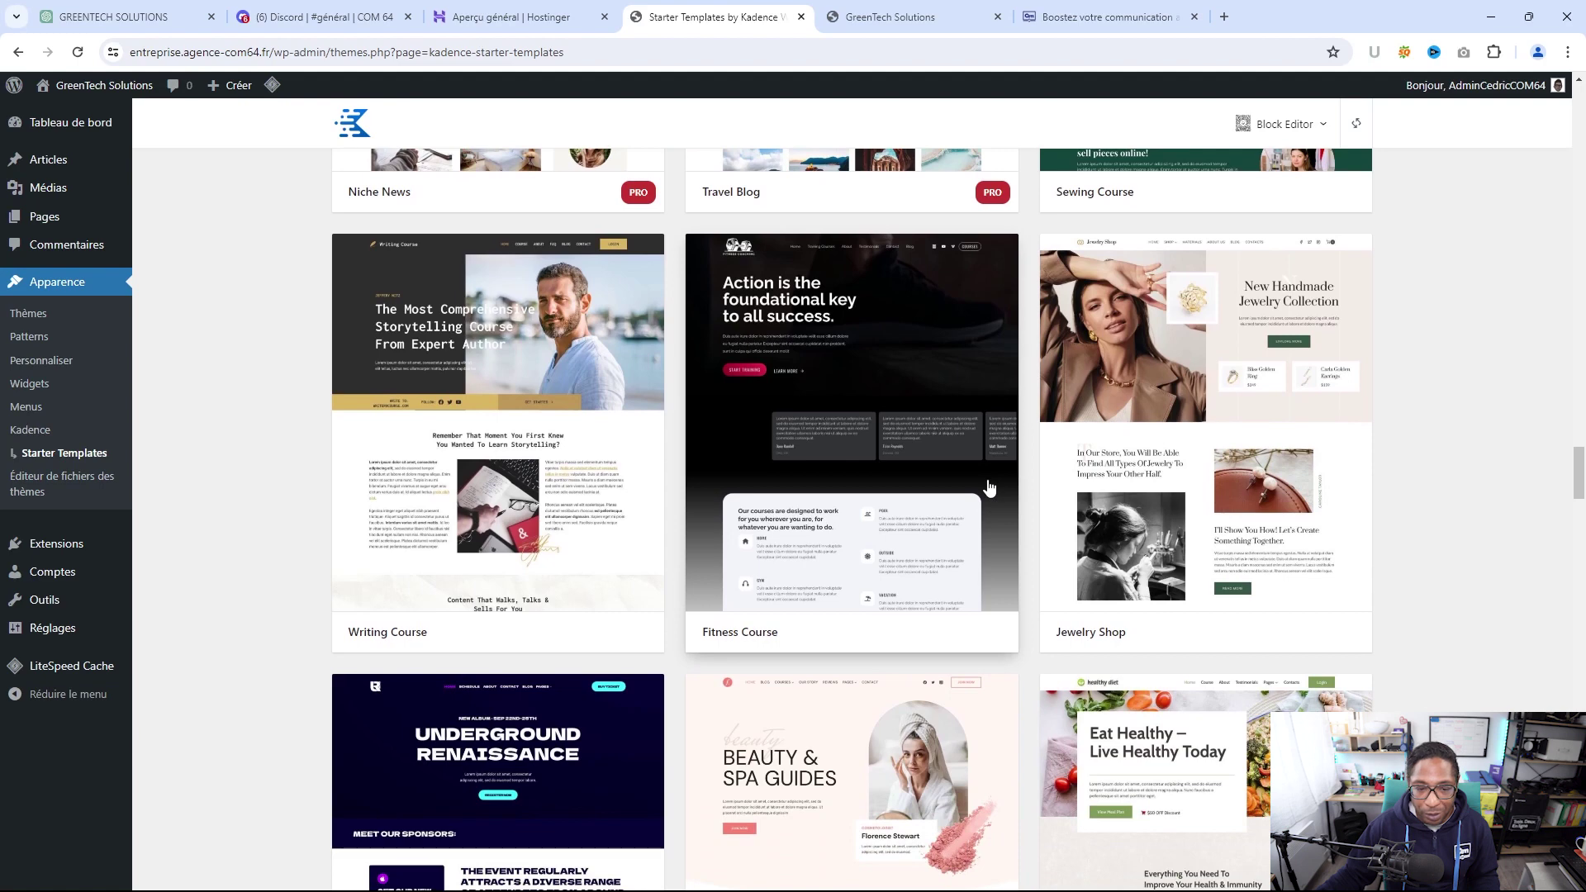
scroll(991, 488, down, 4)
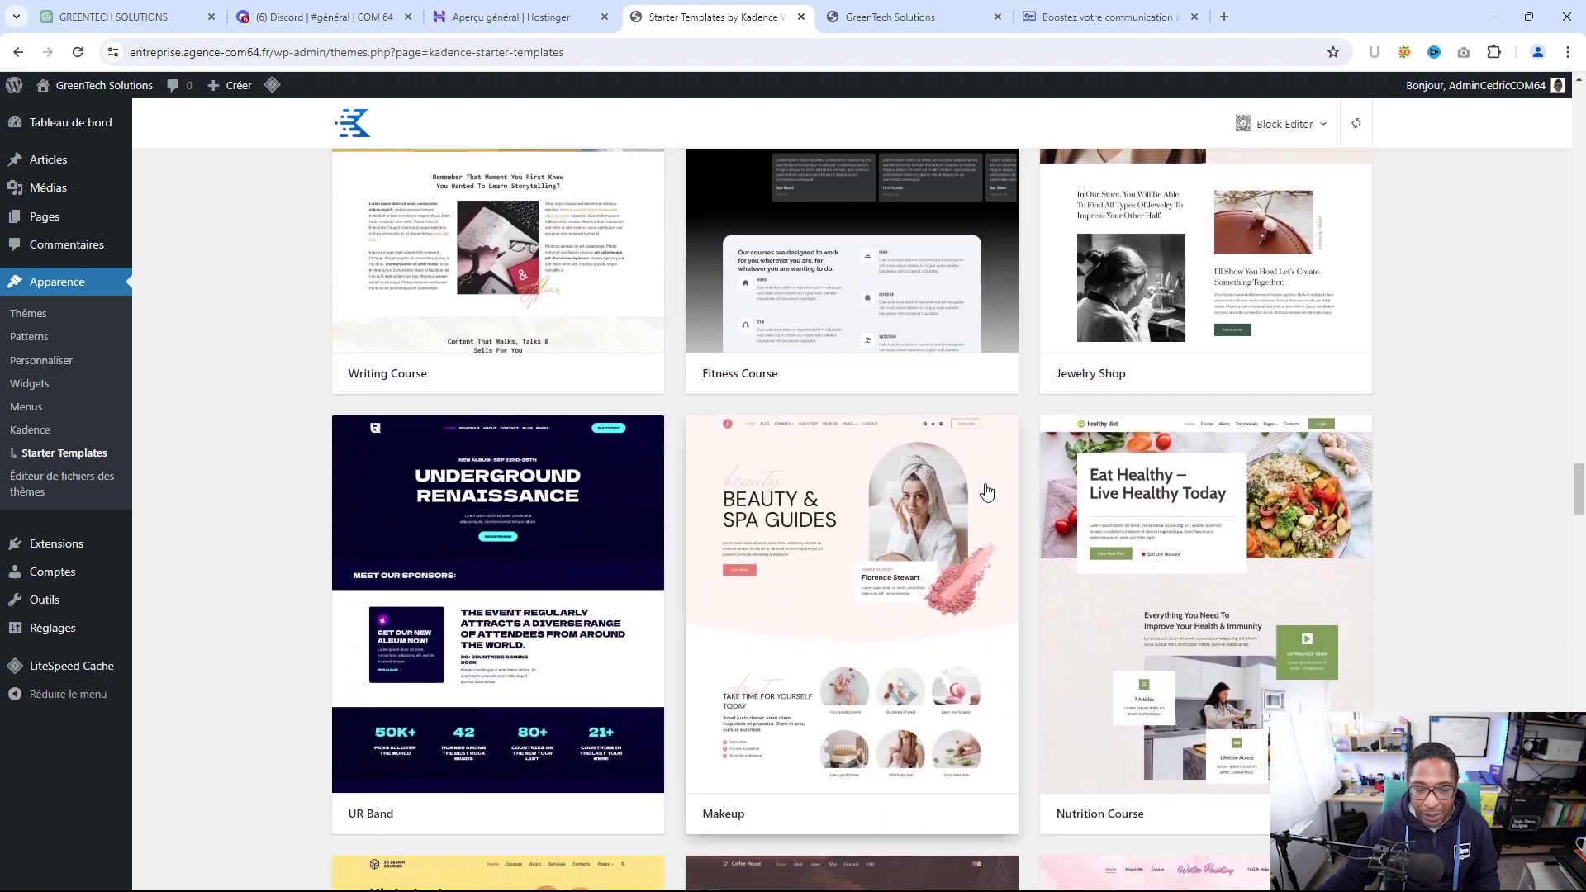
scroll(985, 492, down, 1)
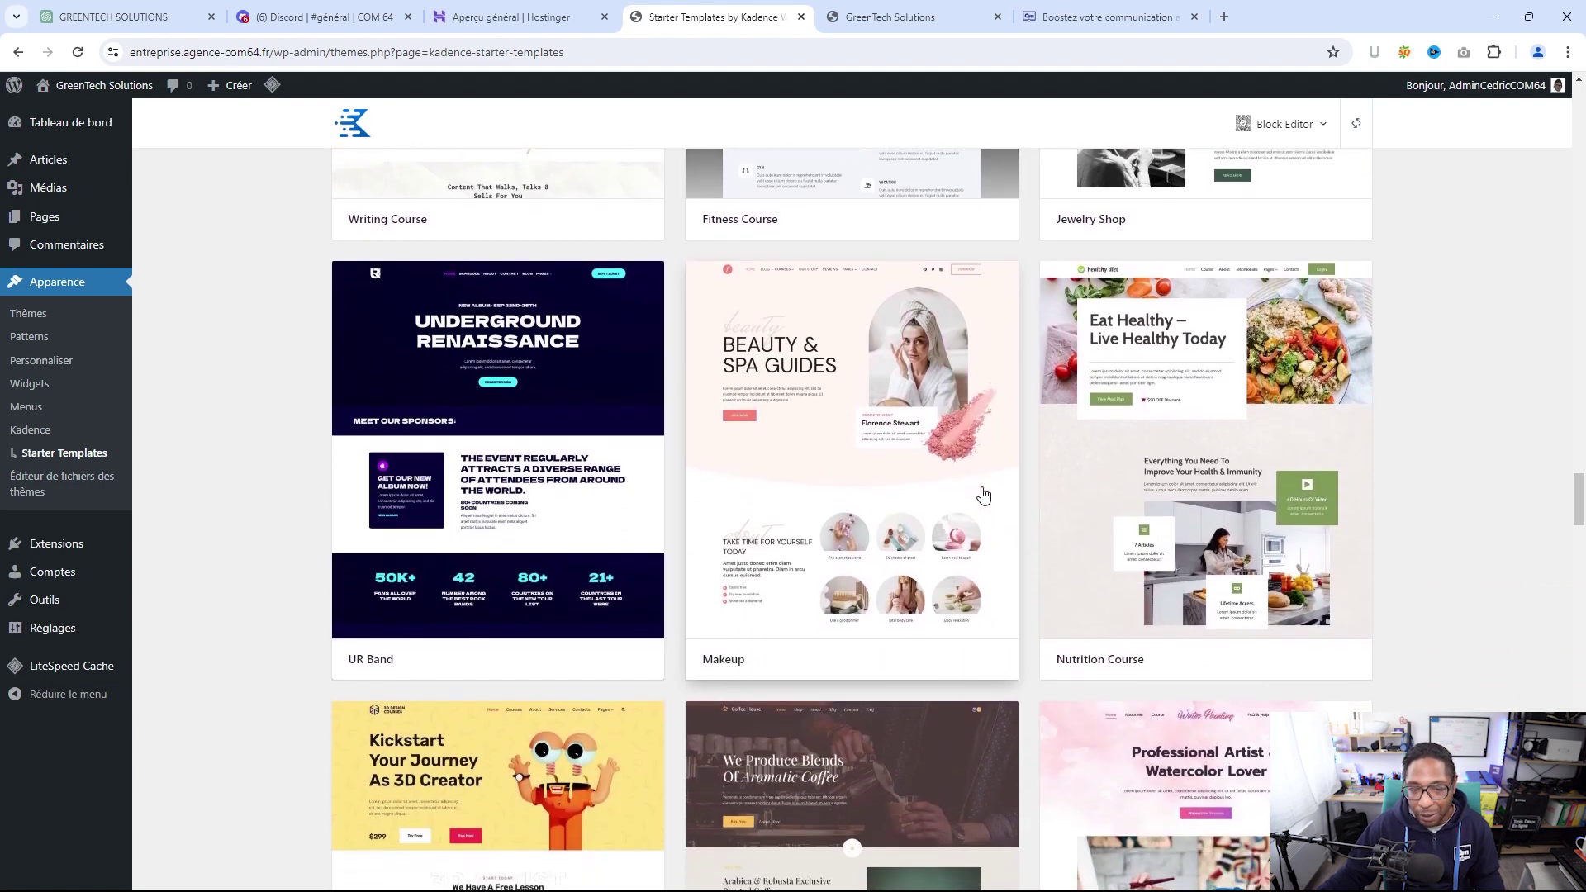
scroll(983, 496, down, 3)
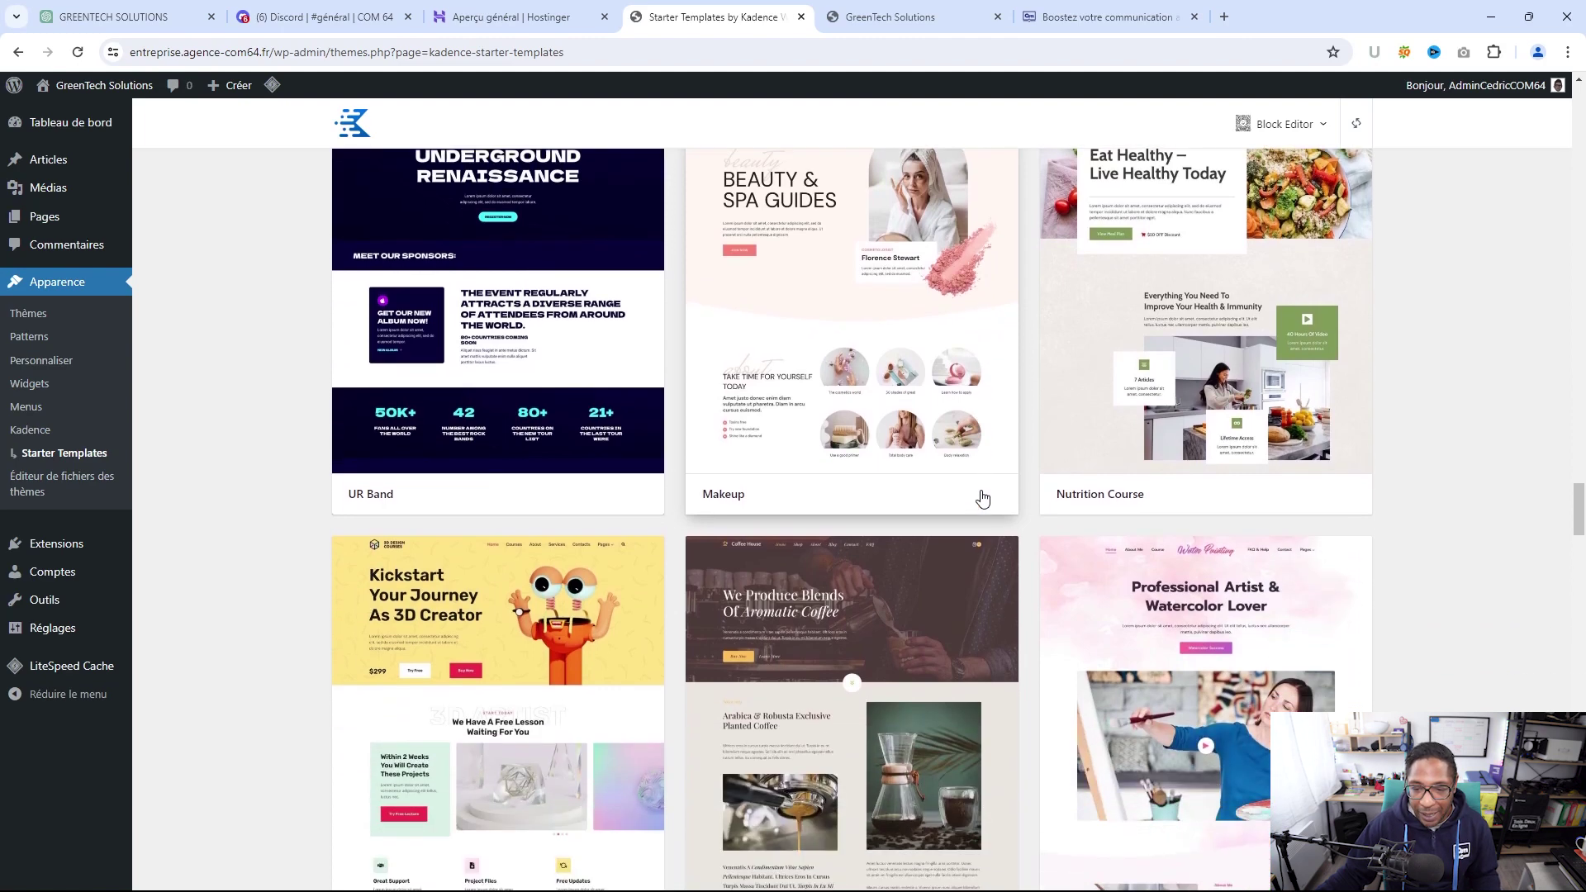
scroll(983, 499, down, 1)
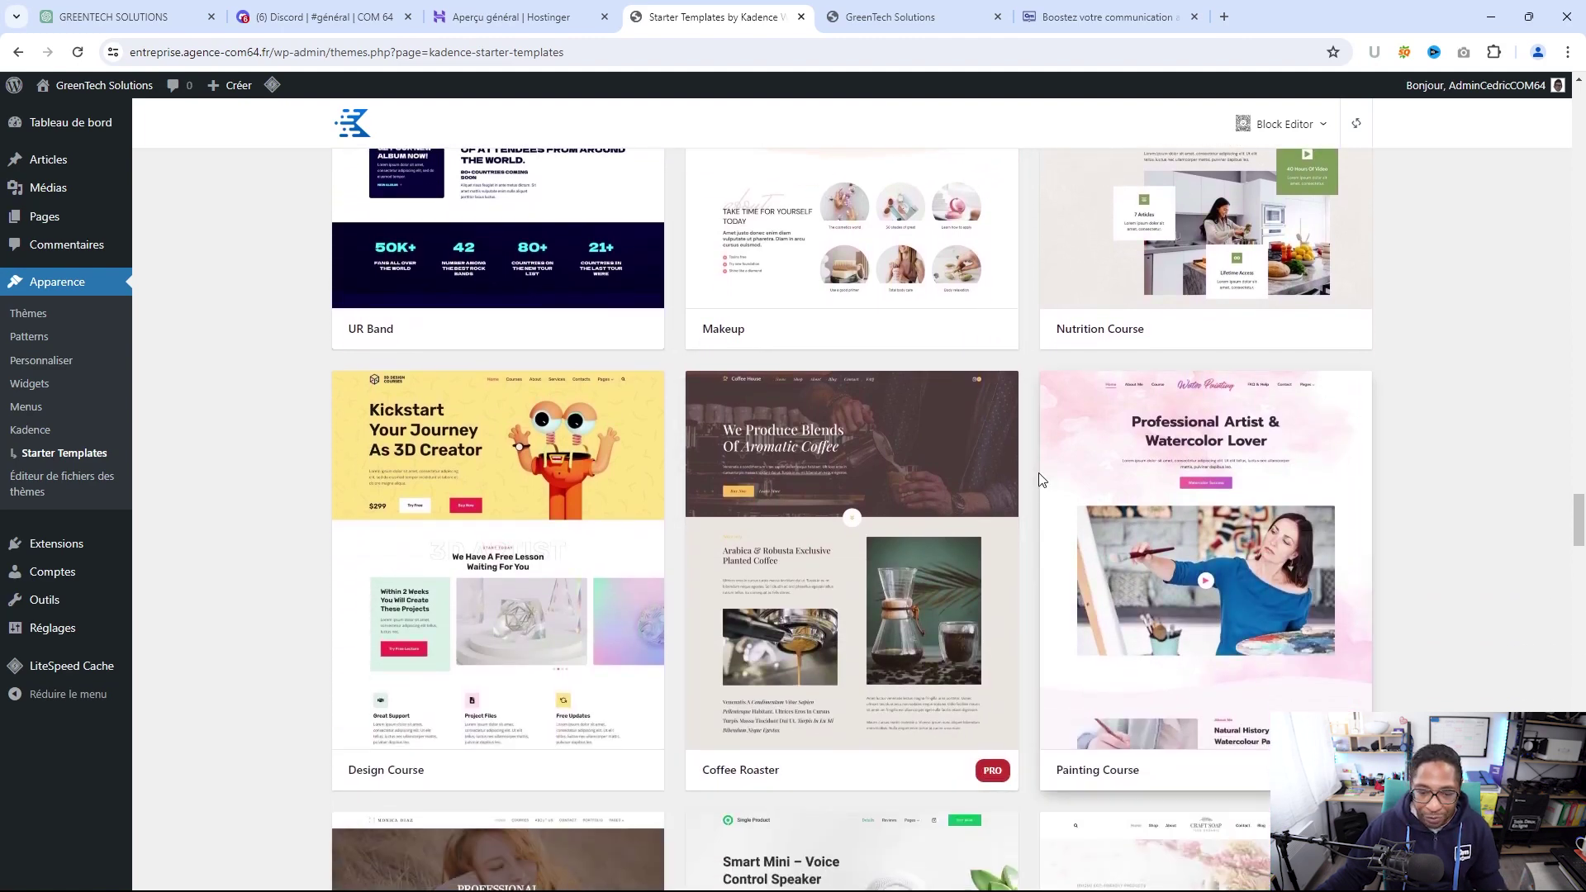
scroll(994, 494, down, 4)
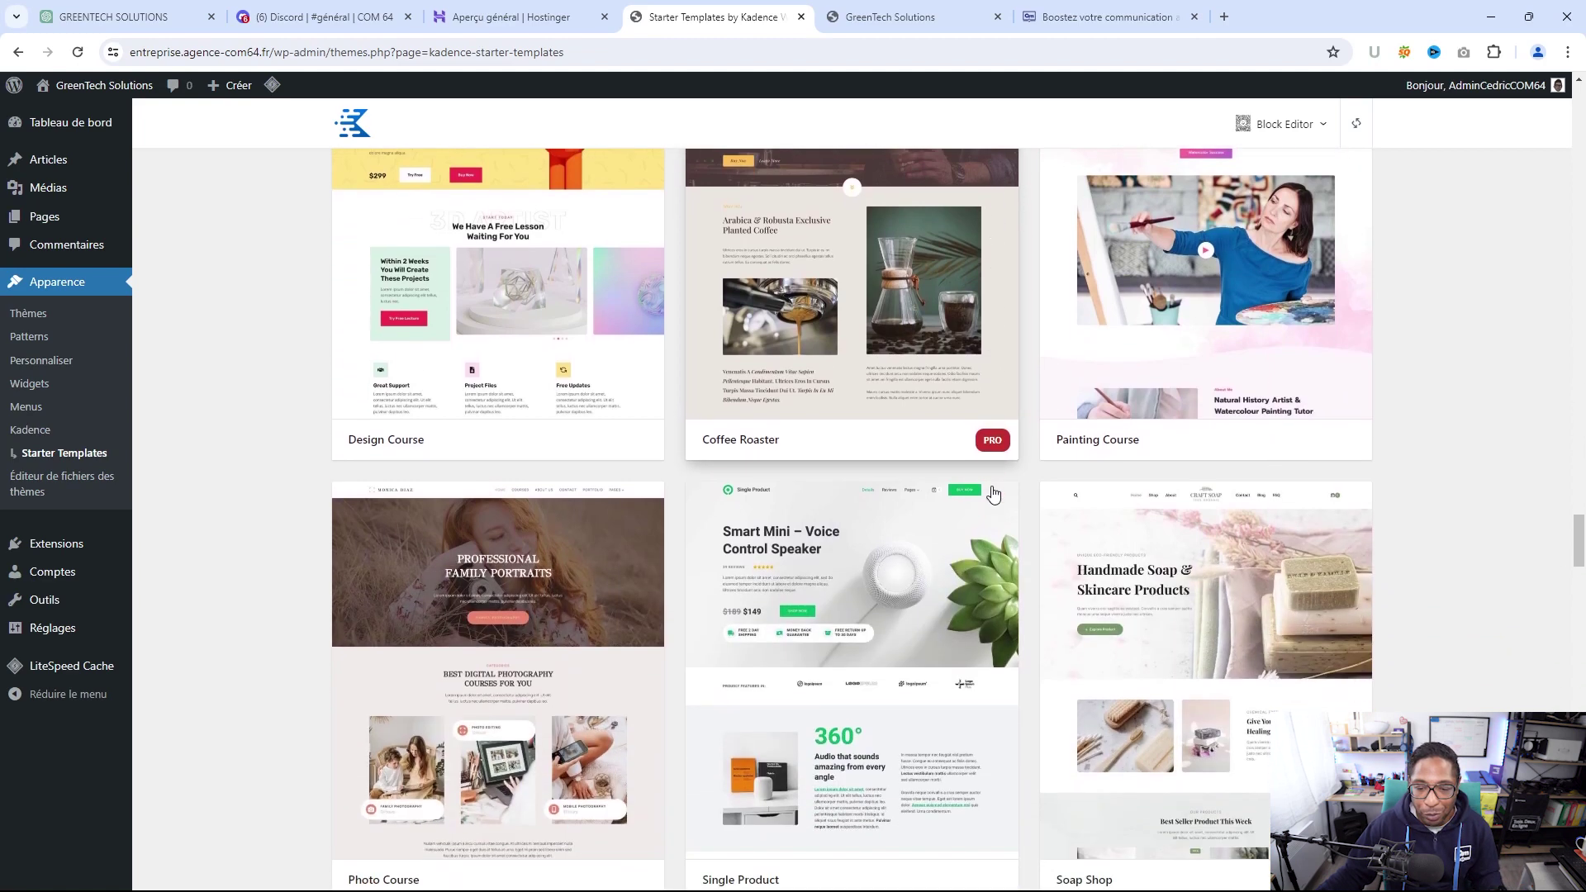
scroll(993, 499, down, 3)
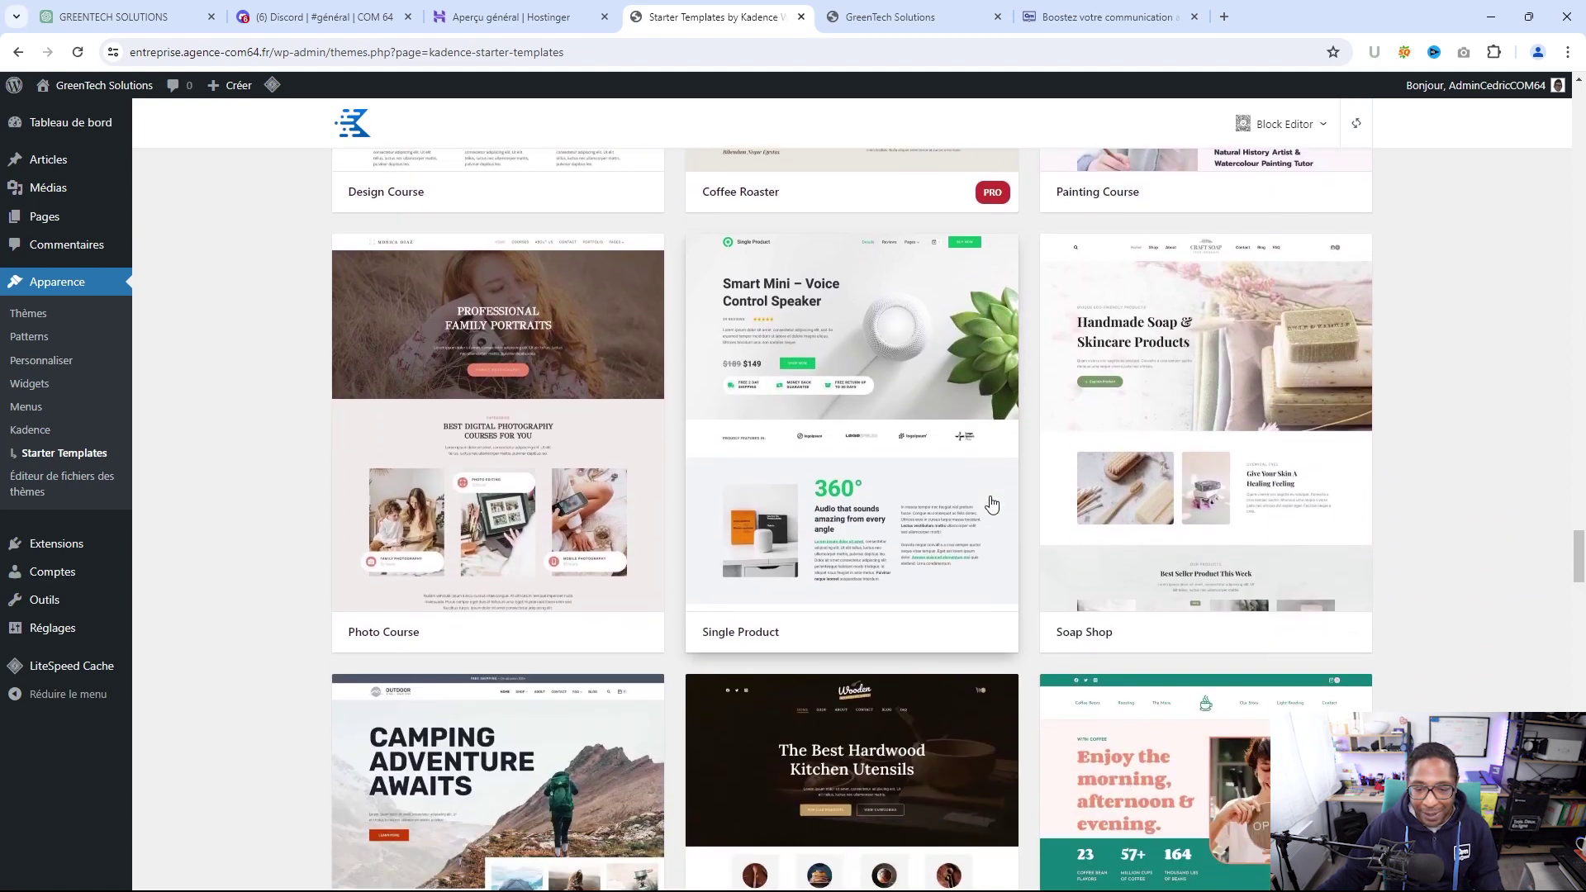
scroll(993, 503, down, 6)
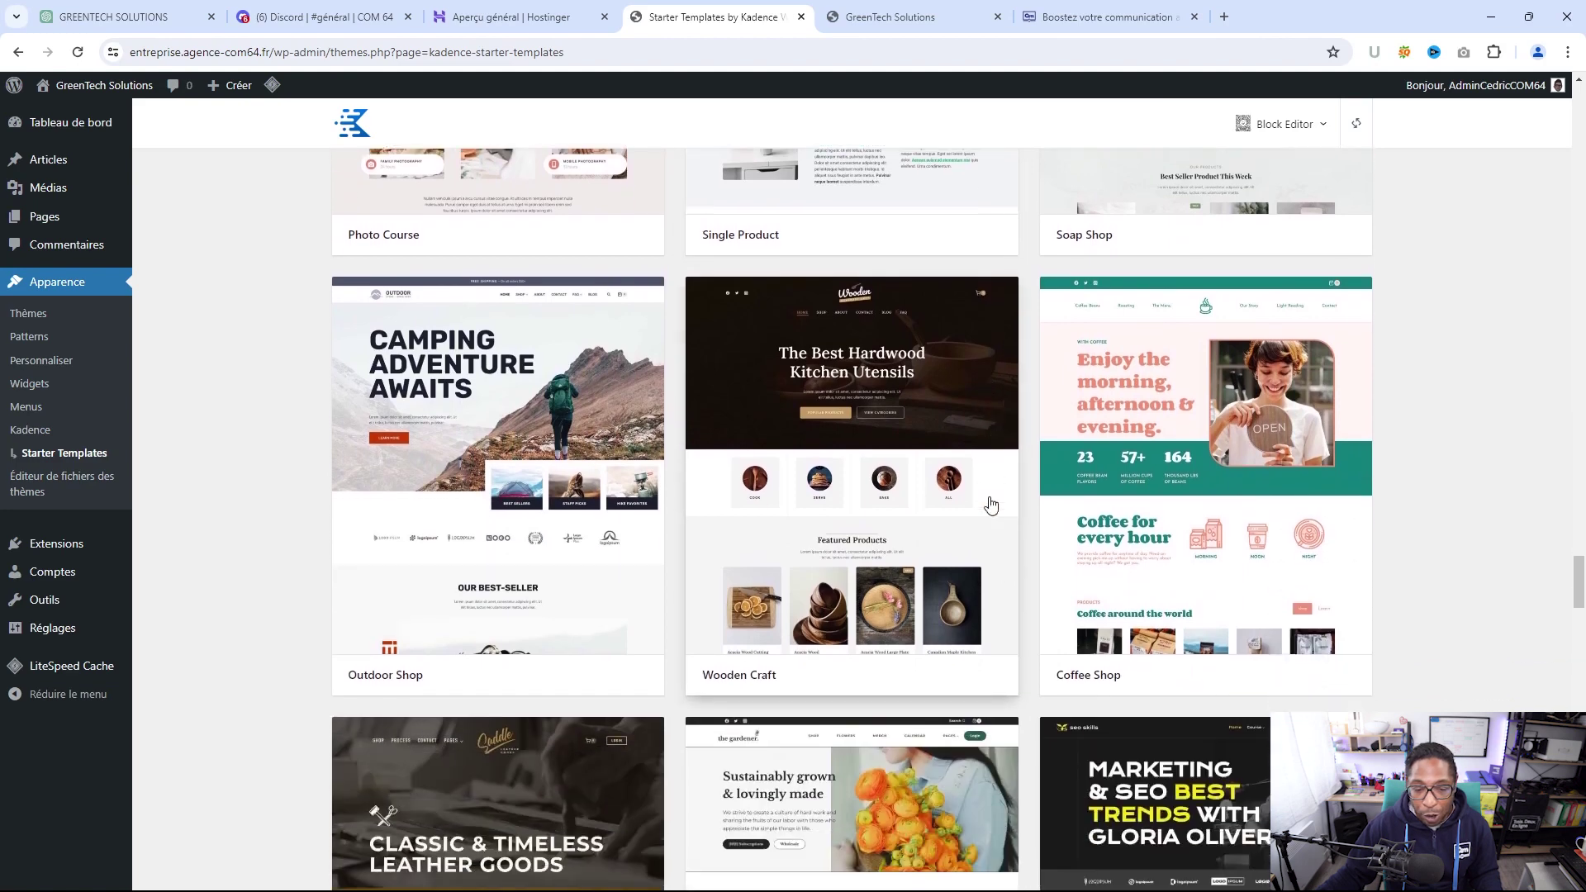
scroll(992, 506, down, 1)
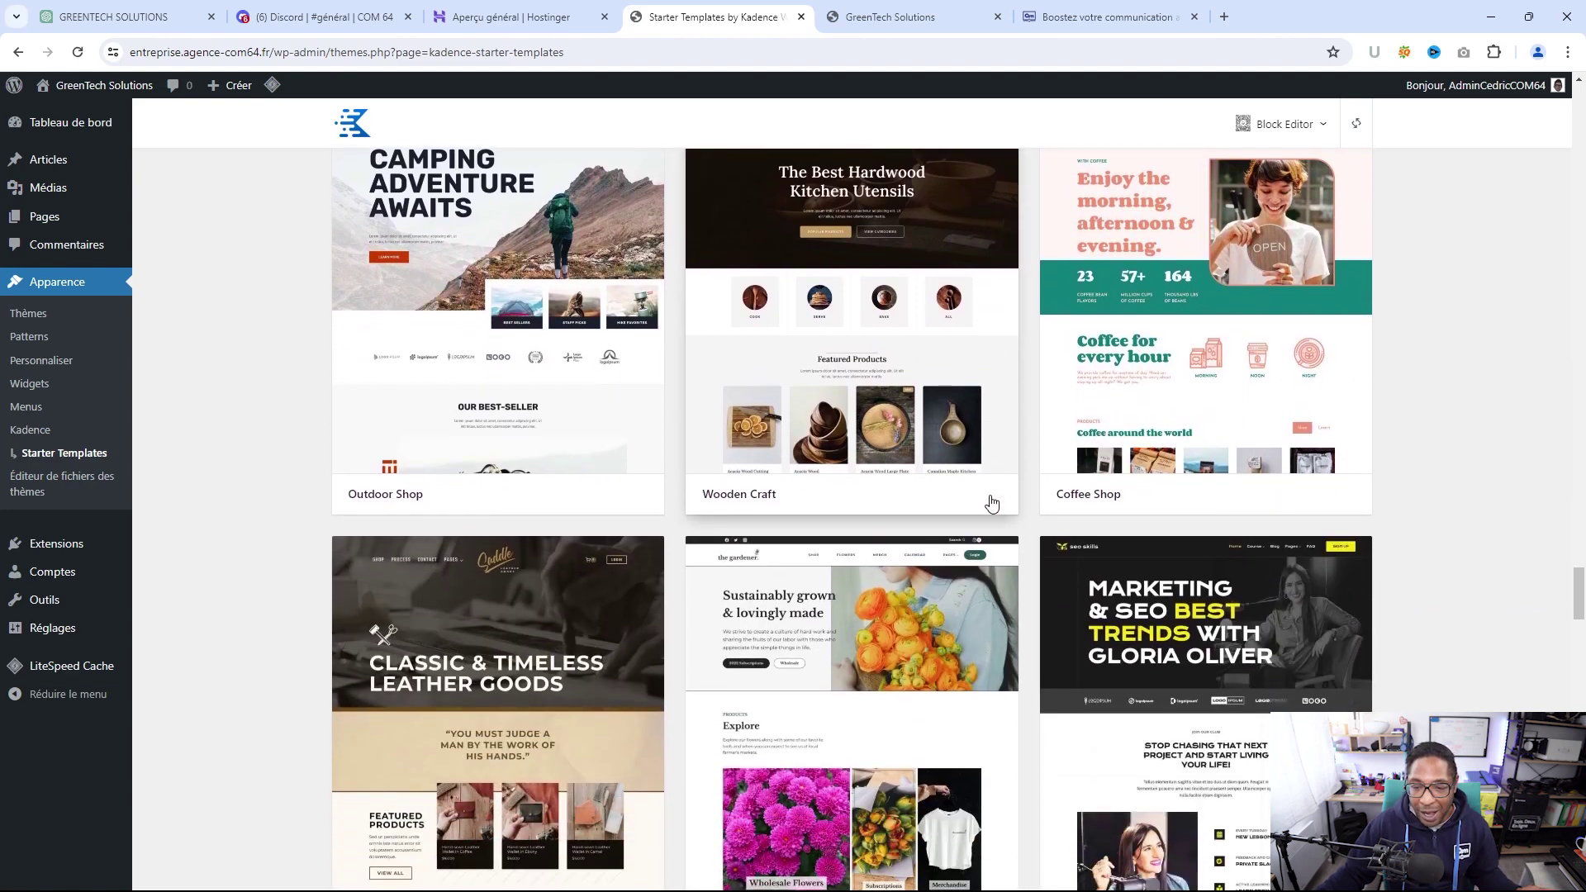
scroll(992, 503, down, 4)
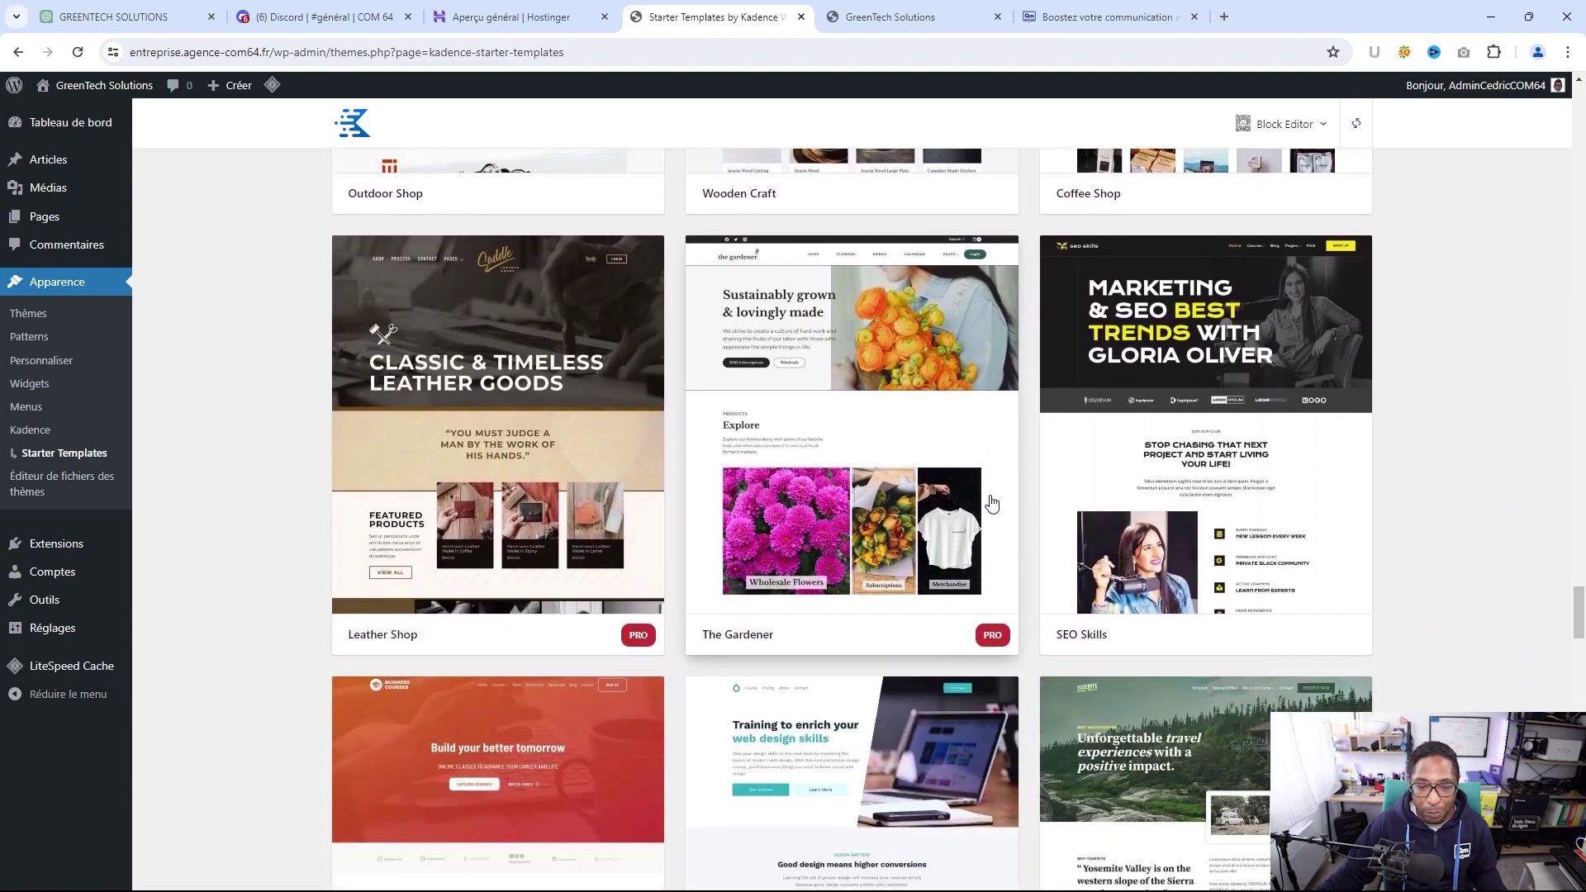
scroll(992, 503, down, 5)
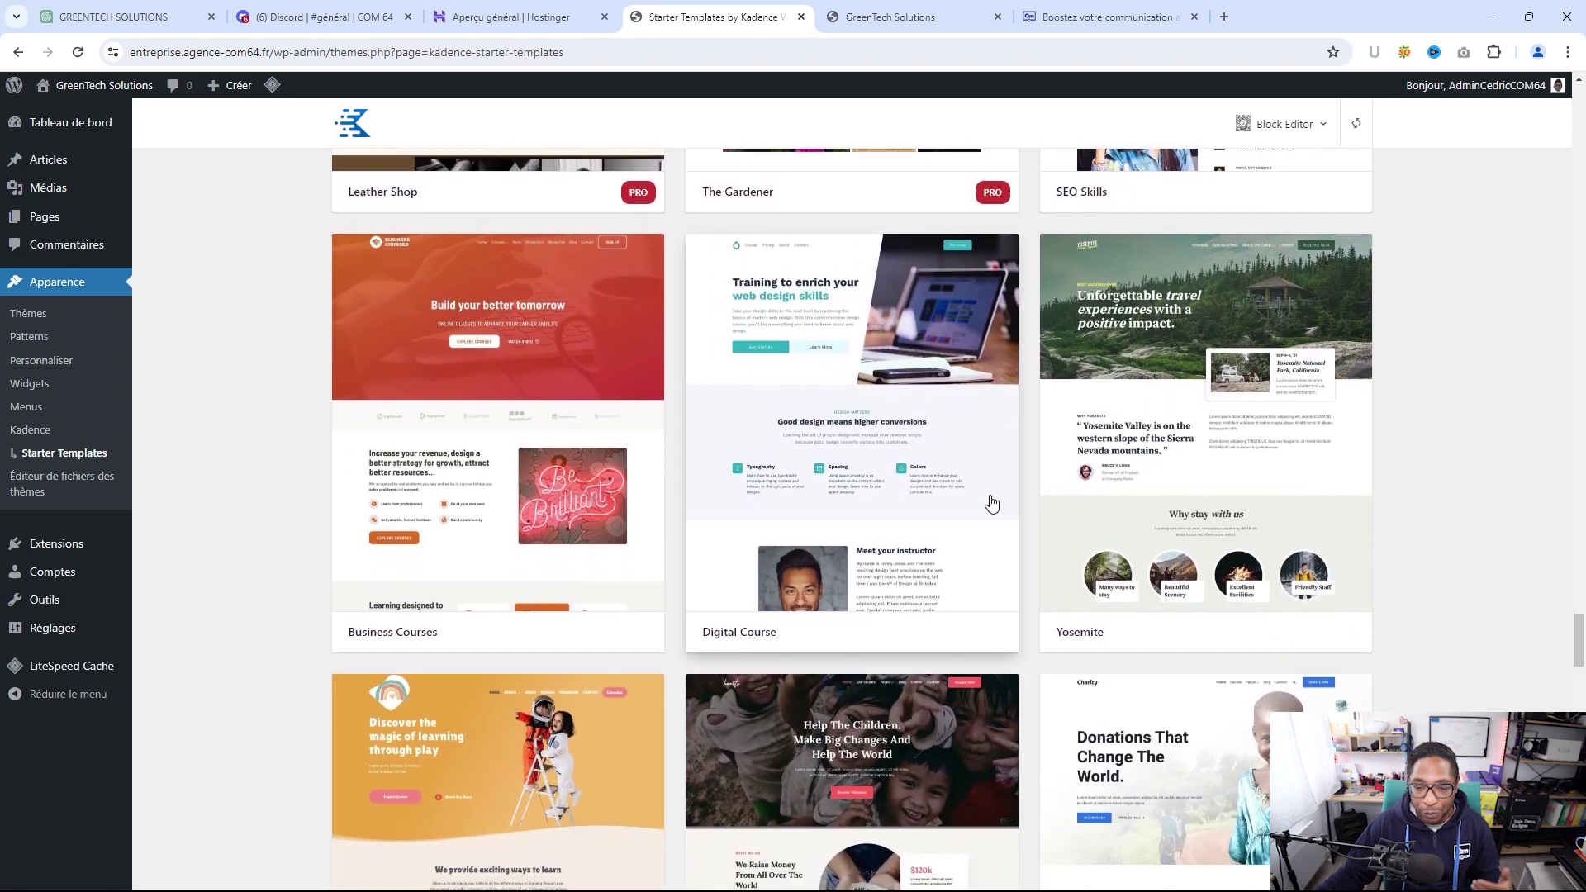
scroll(992, 503, down, 1)
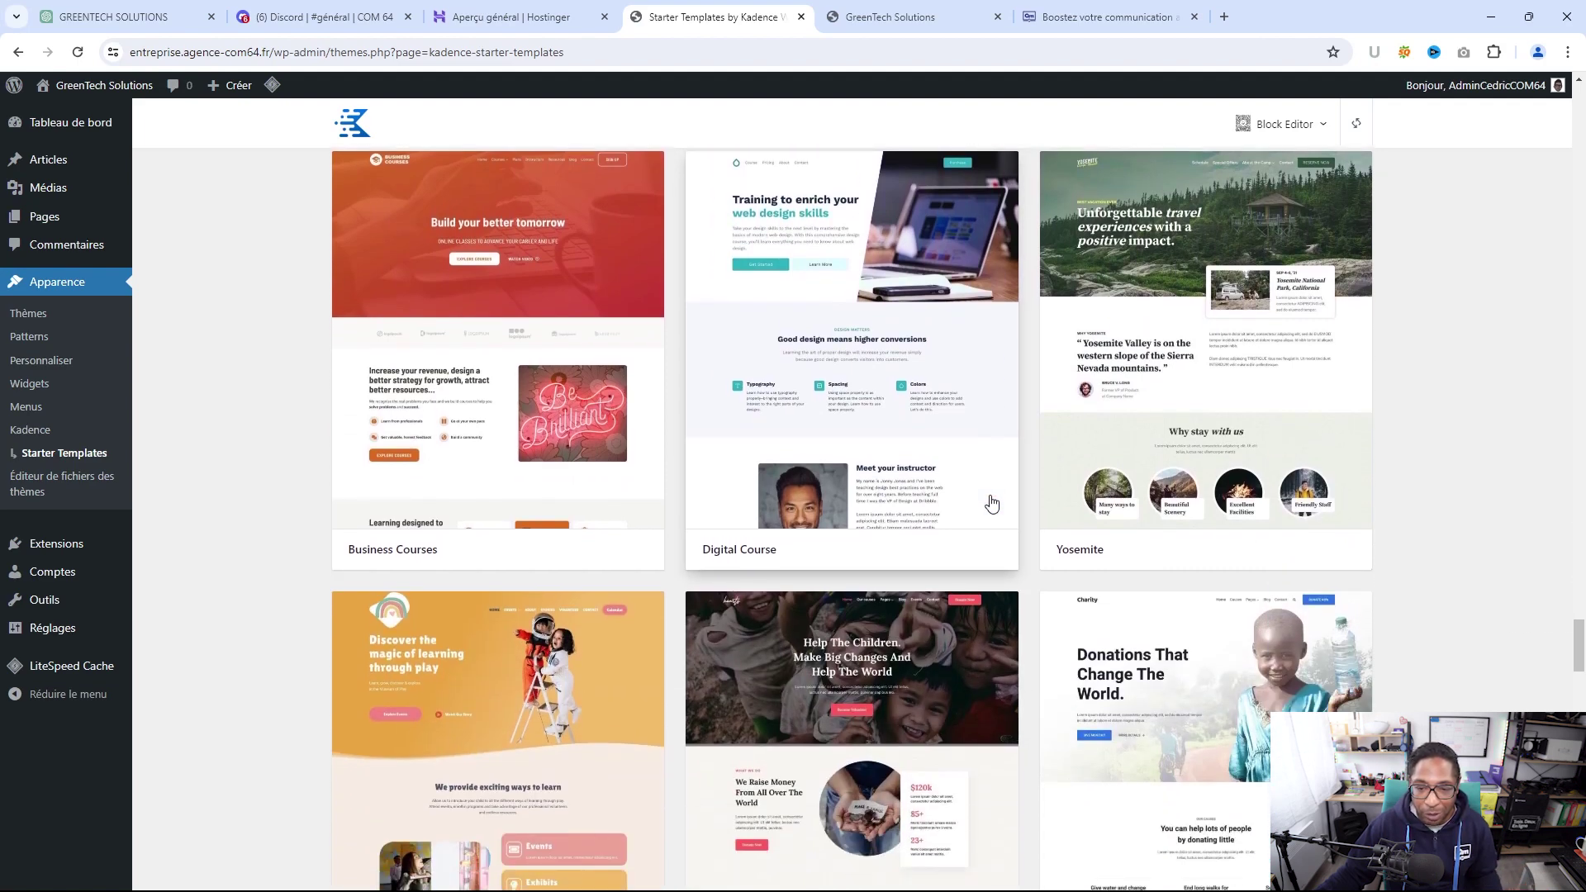
Browse the rest of the starter template library from Children Museum, Hearts and Charity to the final row of designs
scroll(993, 503, down, 2)
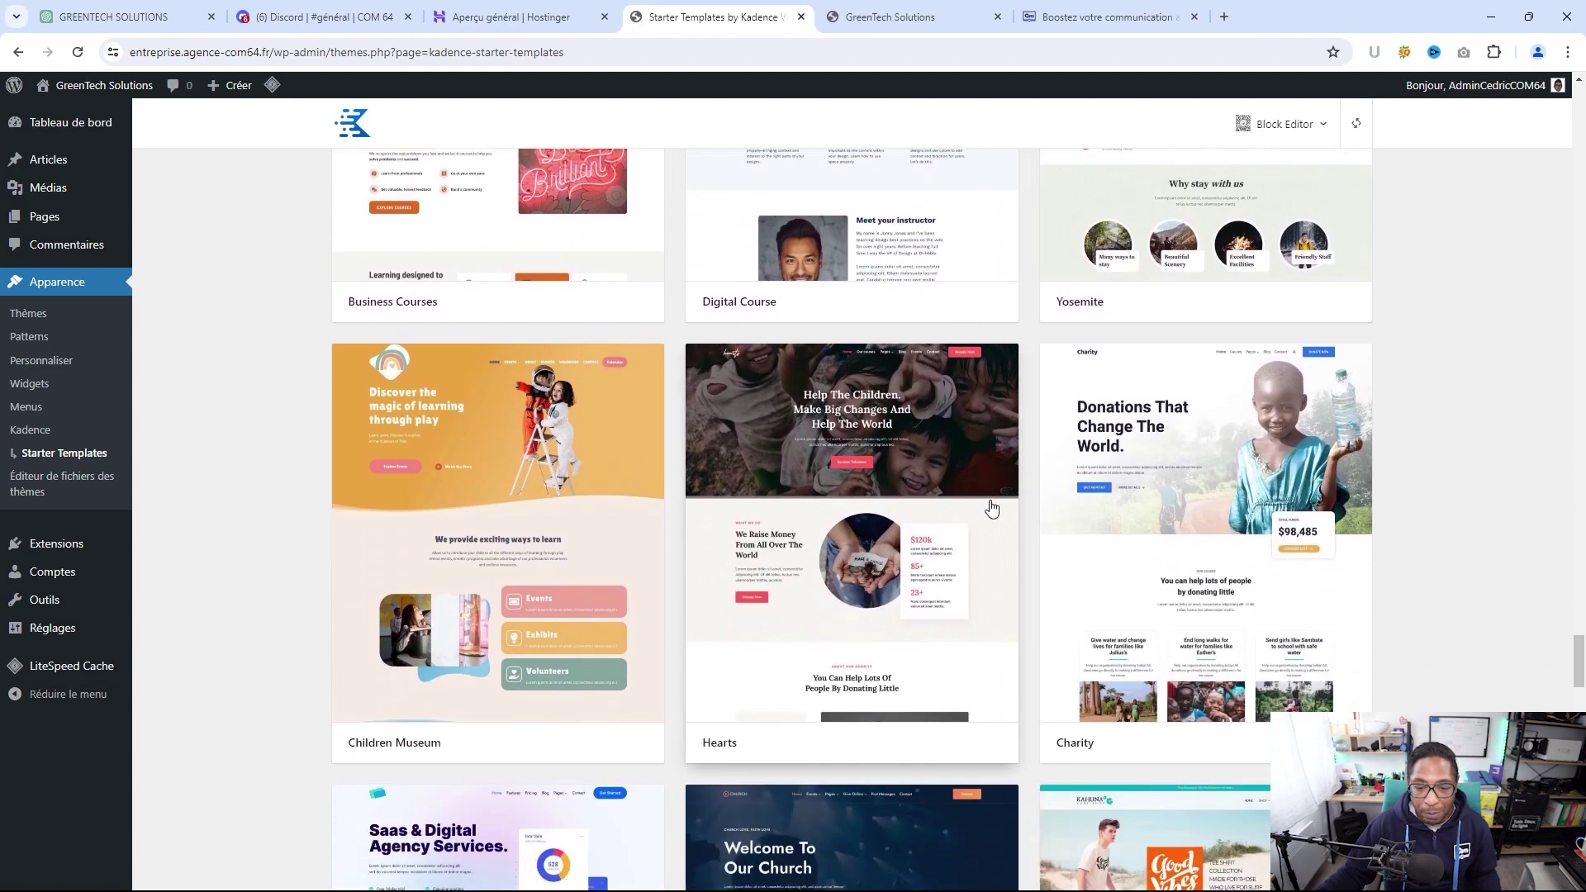
scroll(993, 507, down, 5)
scroll(993, 508, down, 7)
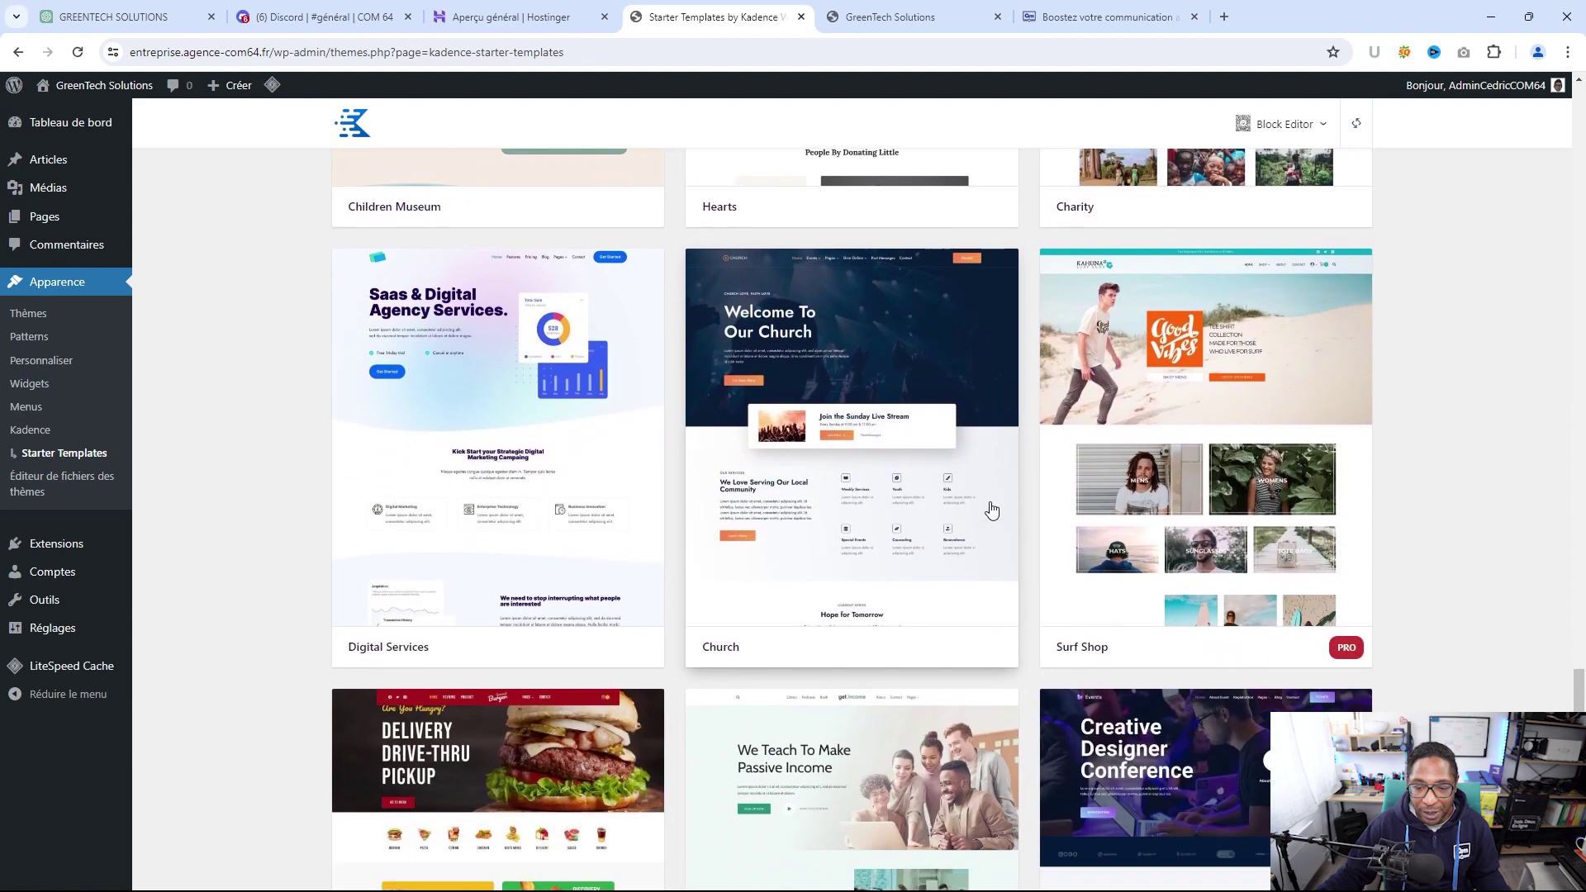
scroll(989, 517, down, 7)
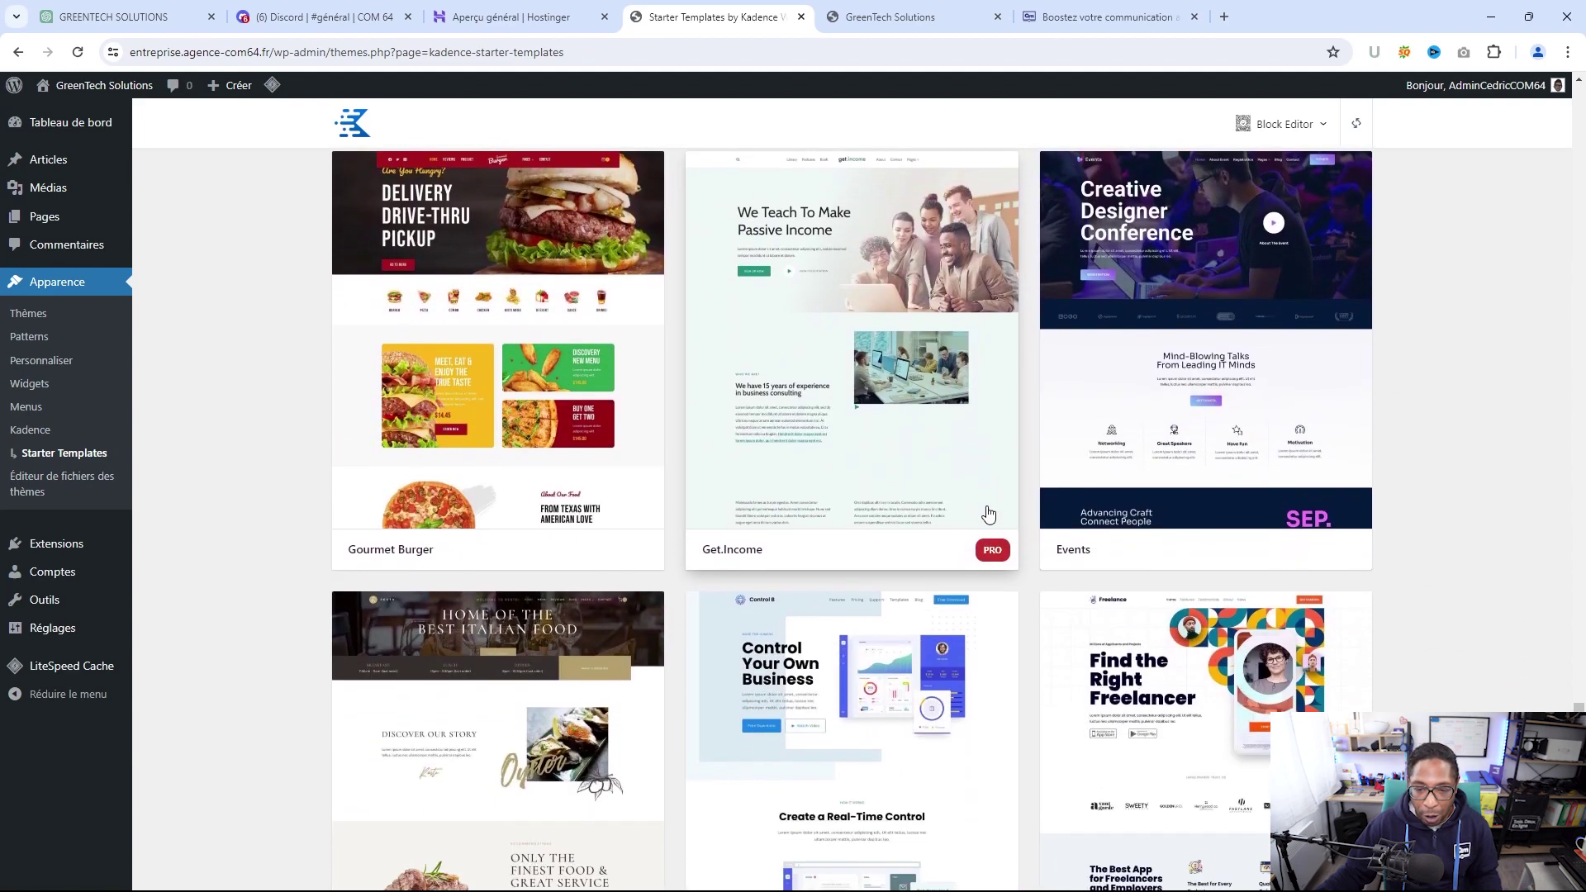
scroll(989, 514, down, 6)
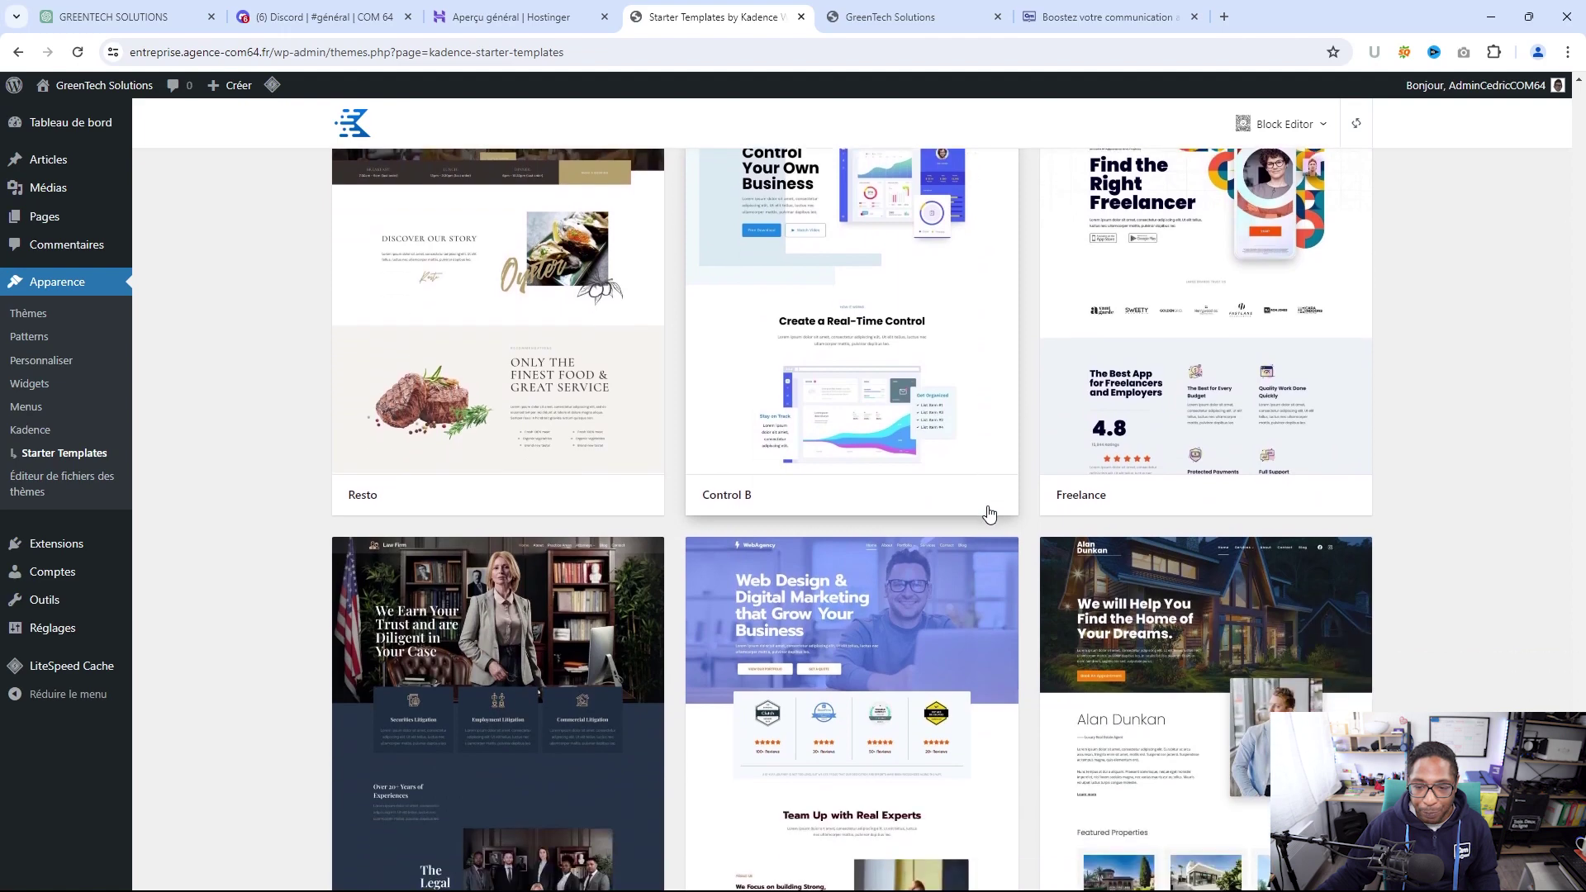
scroll(991, 512, down, 9)
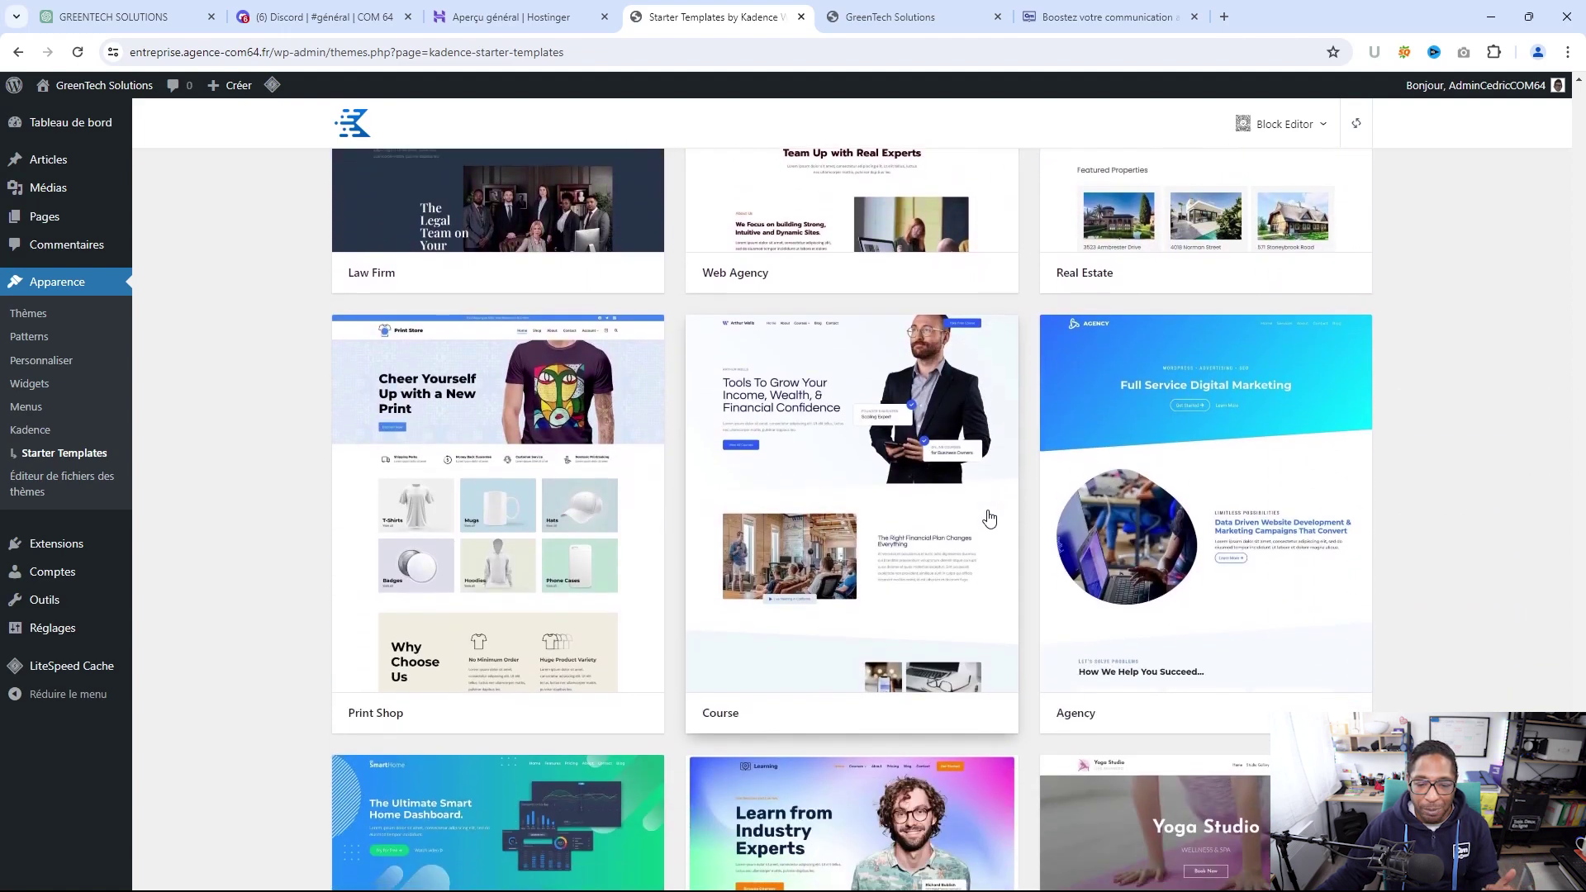
scroll(989, 516, down, 3)
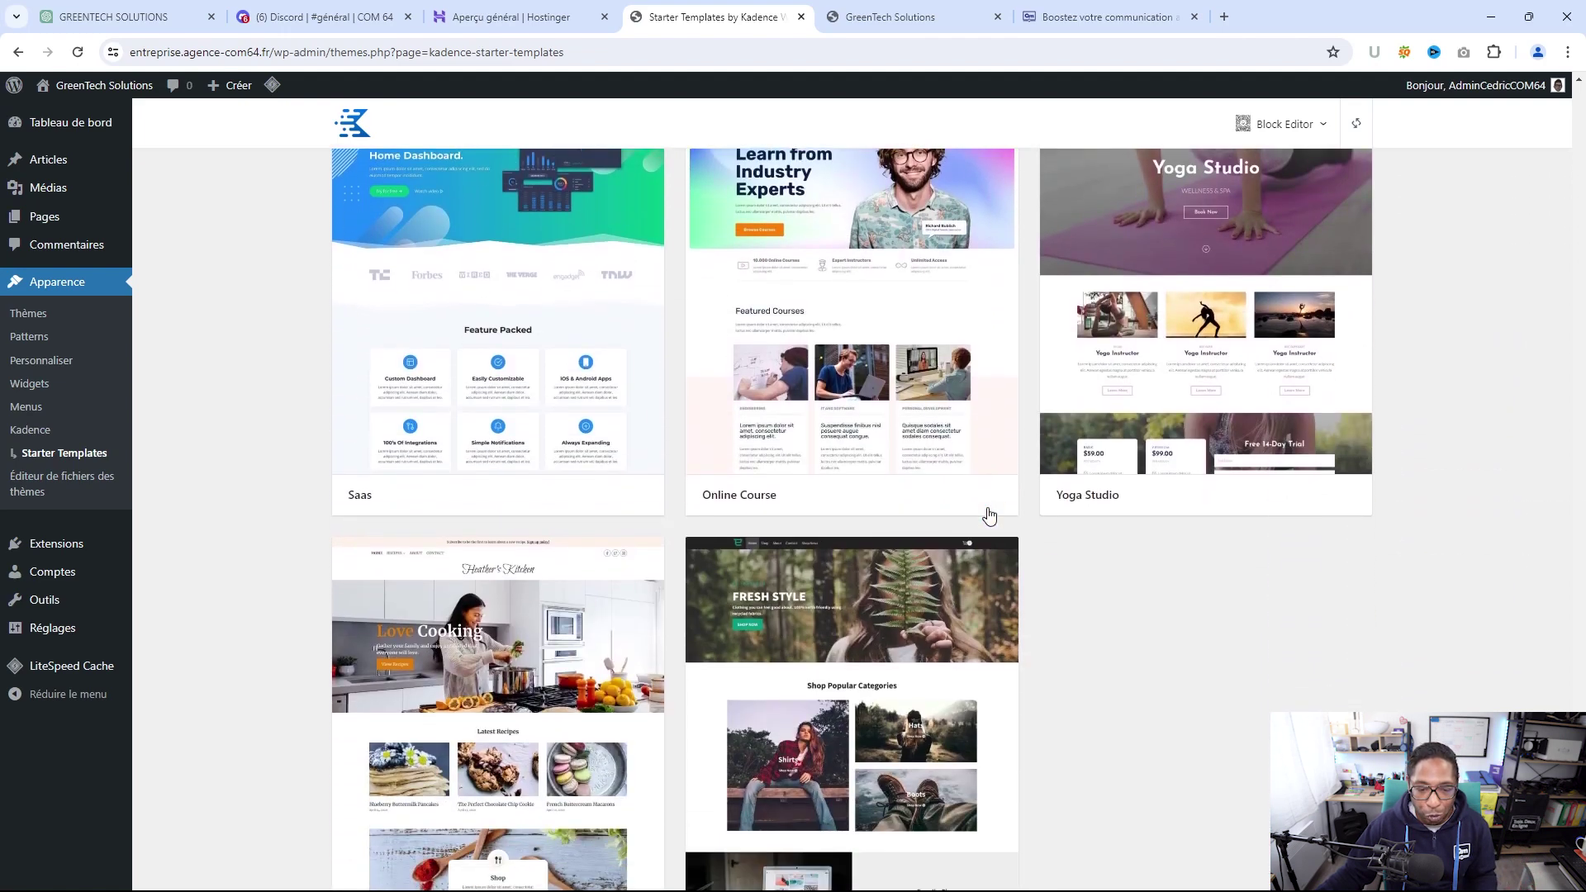
Look back through the starter templates from Yoga Studio to the Outdoor Shop row, comparing designs around SEO Skills
scroll(989, 514, up, 13)
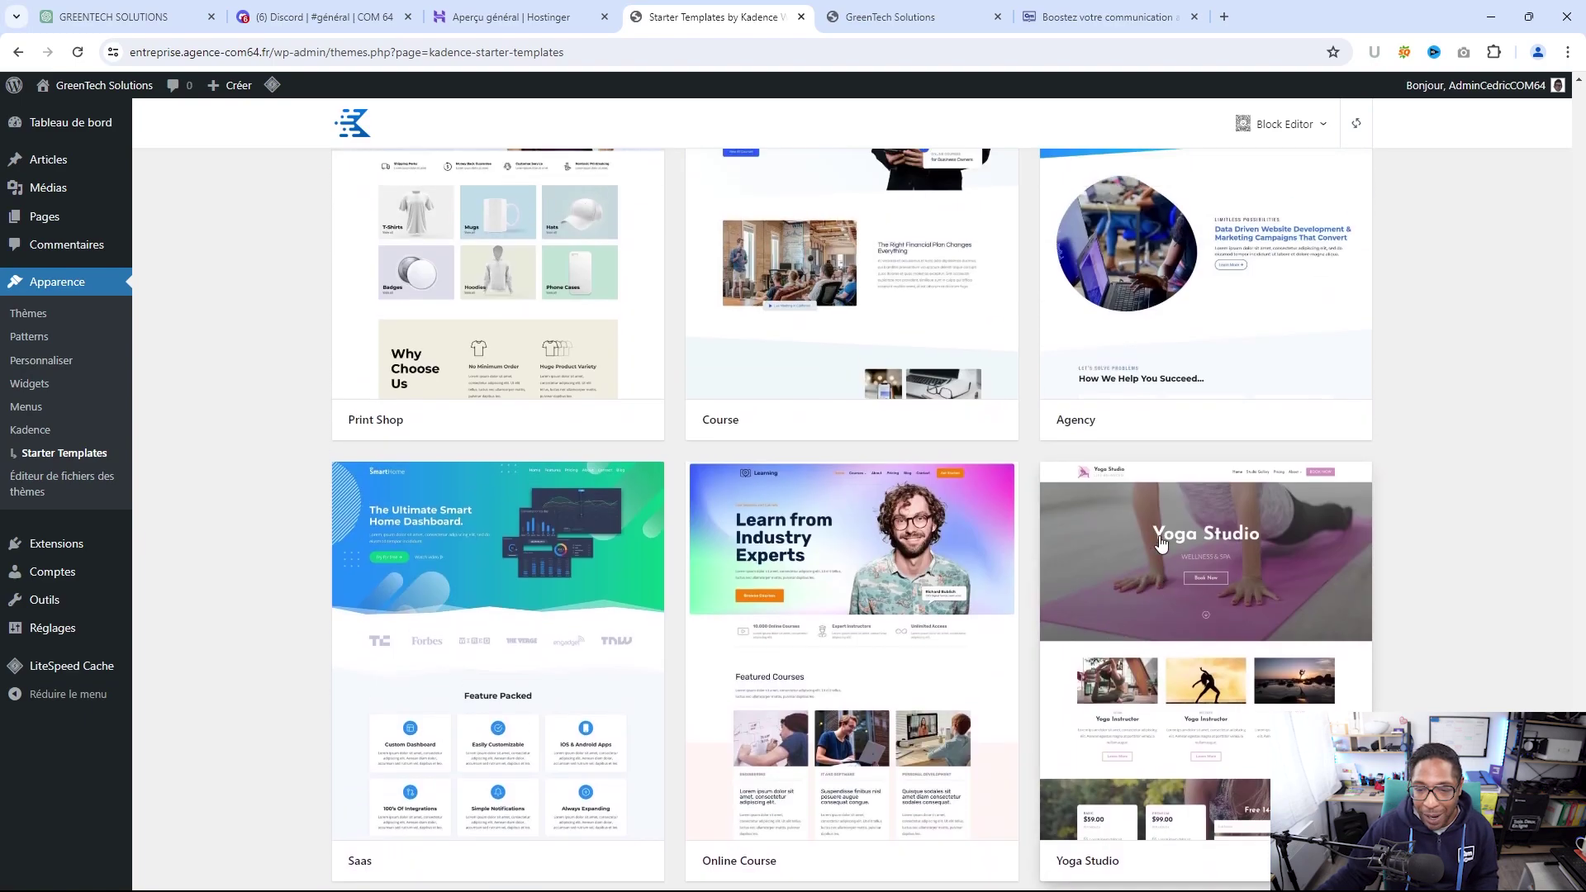
scroll(1206, 562, up, 14)
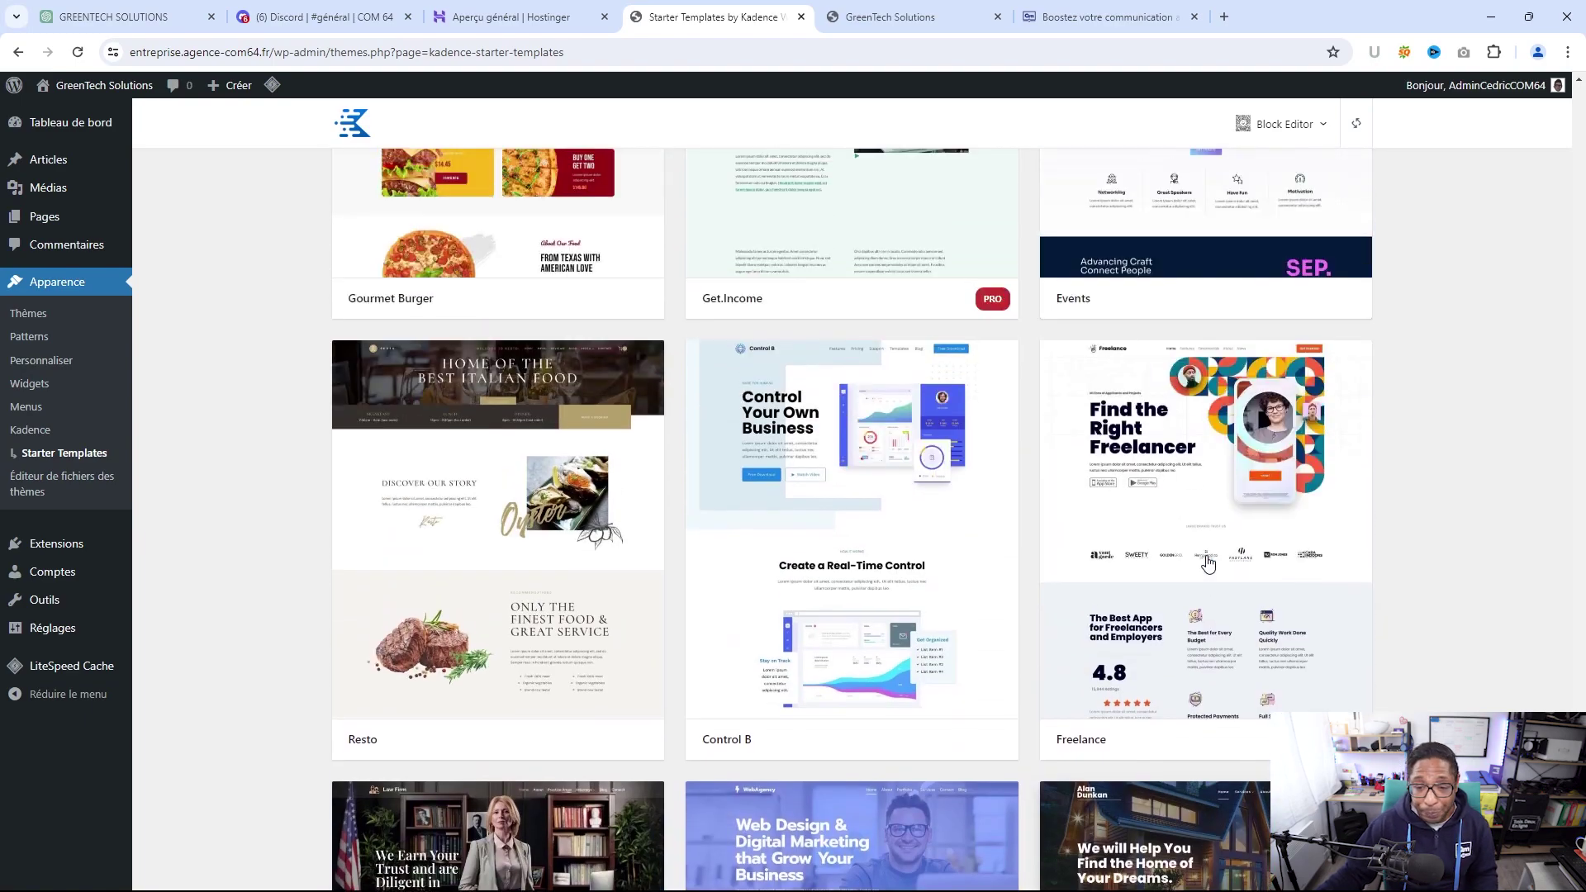
scroll(1207, 562, up, 10)
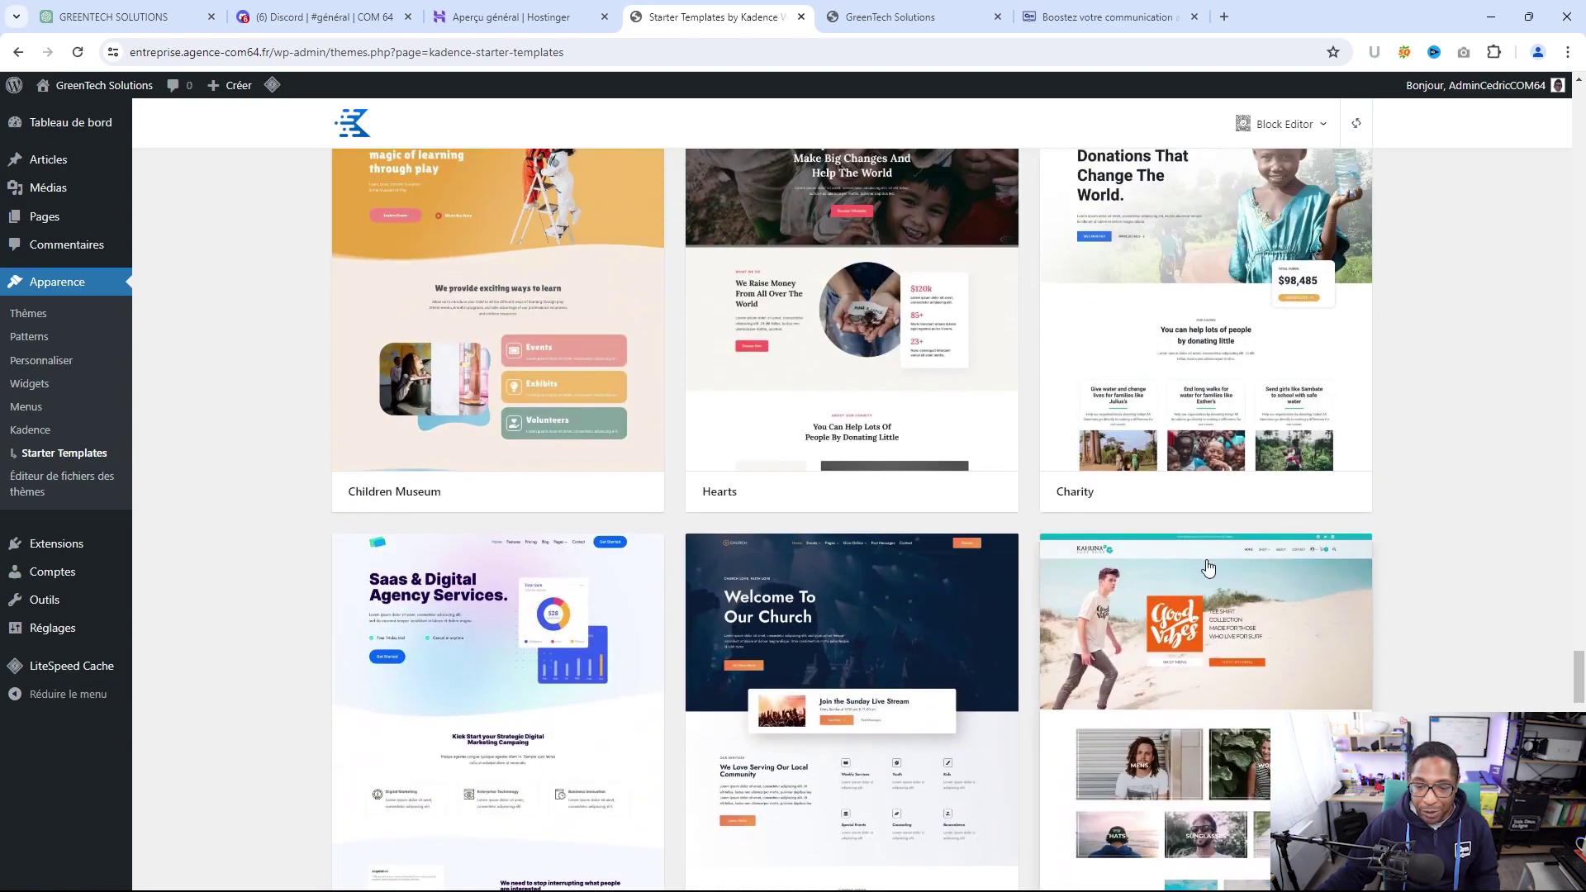
scroll(1204, 581, up, 5)
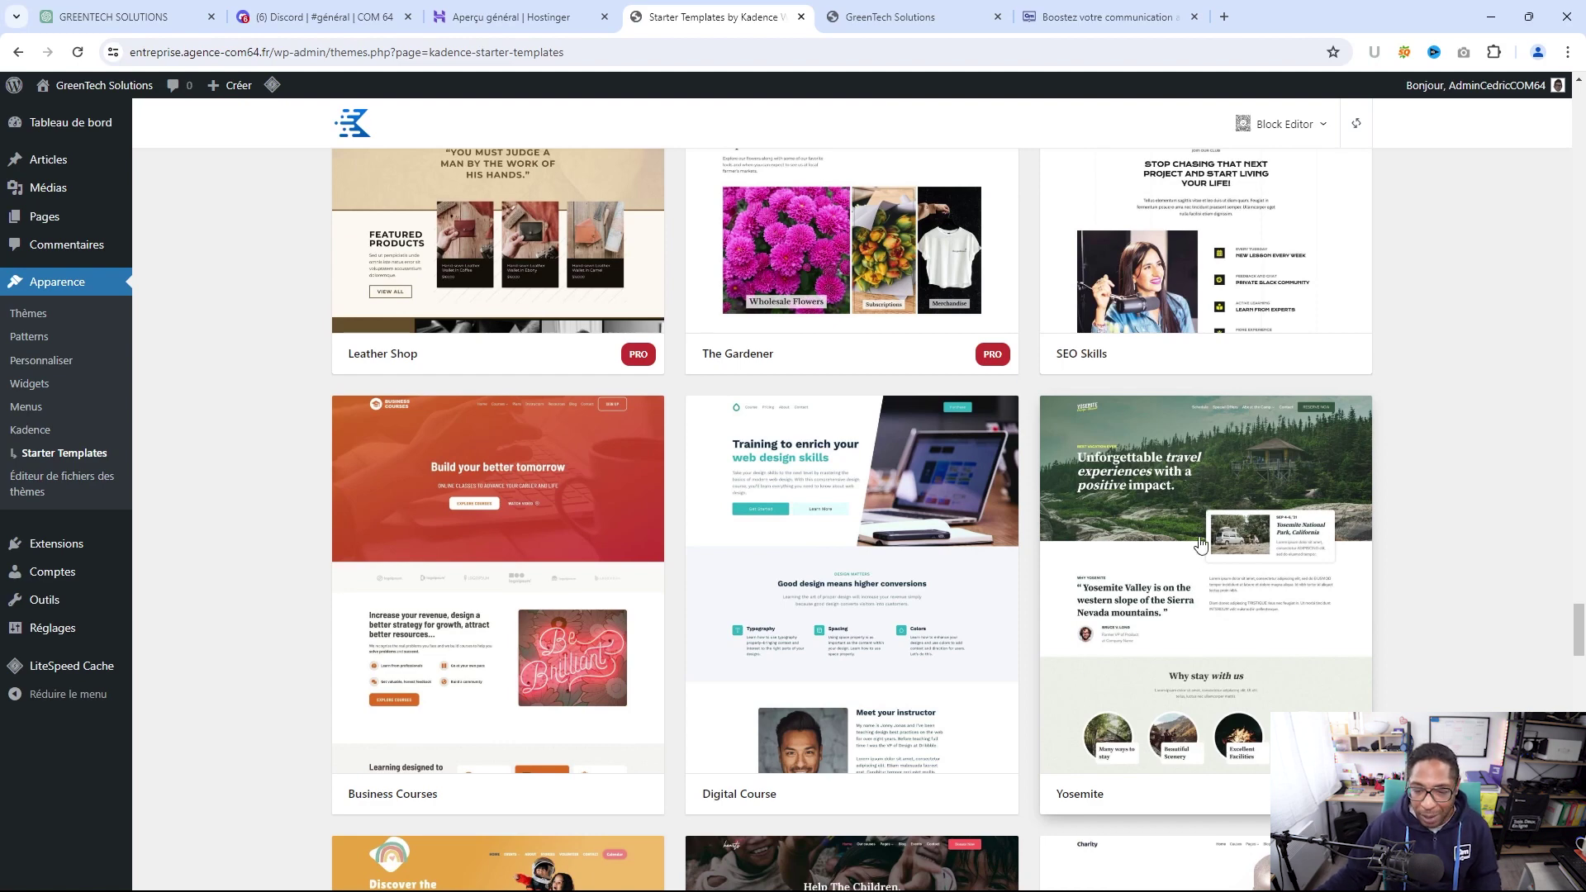
scroll(1201, 544, down, 1)
scroll(1201, 554, up, 5)
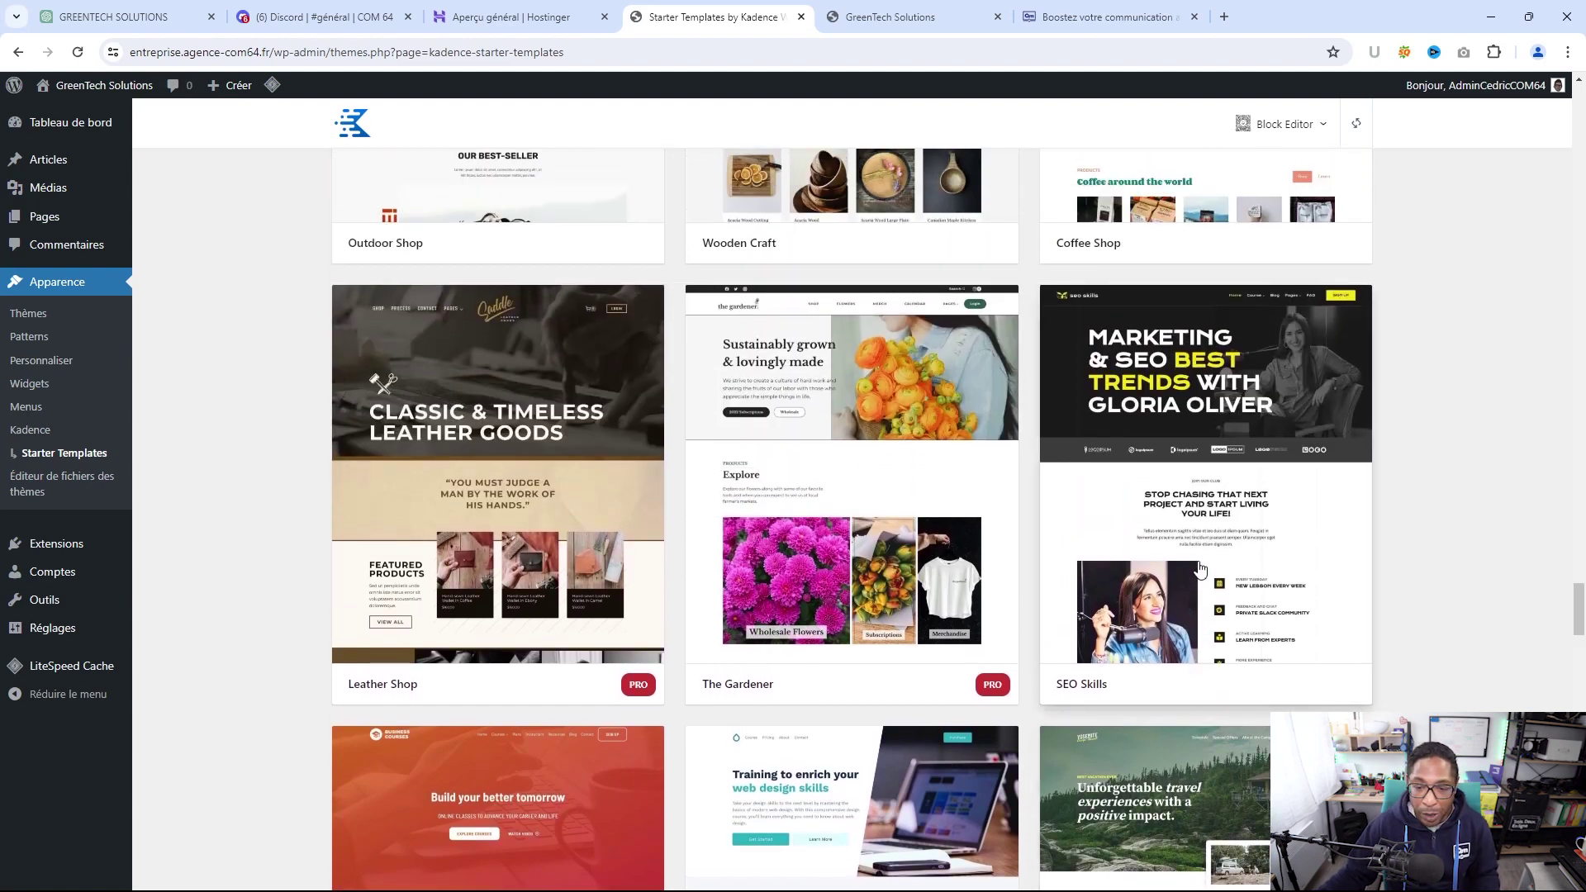
scroll(1199, 571, up, 4)
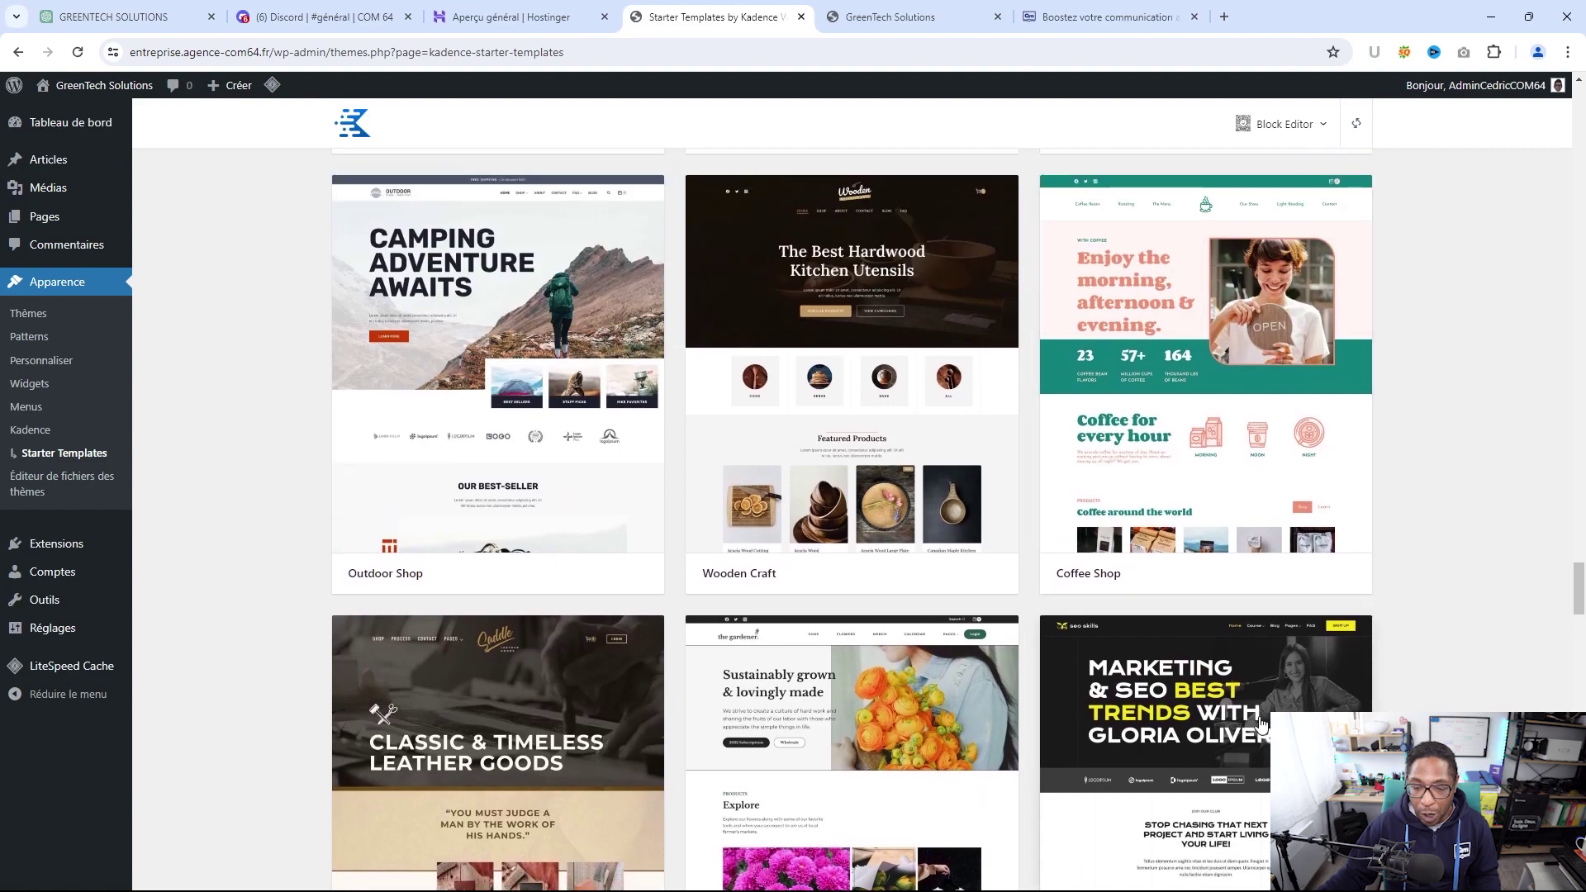
scroll(1227, 715, down, 4)
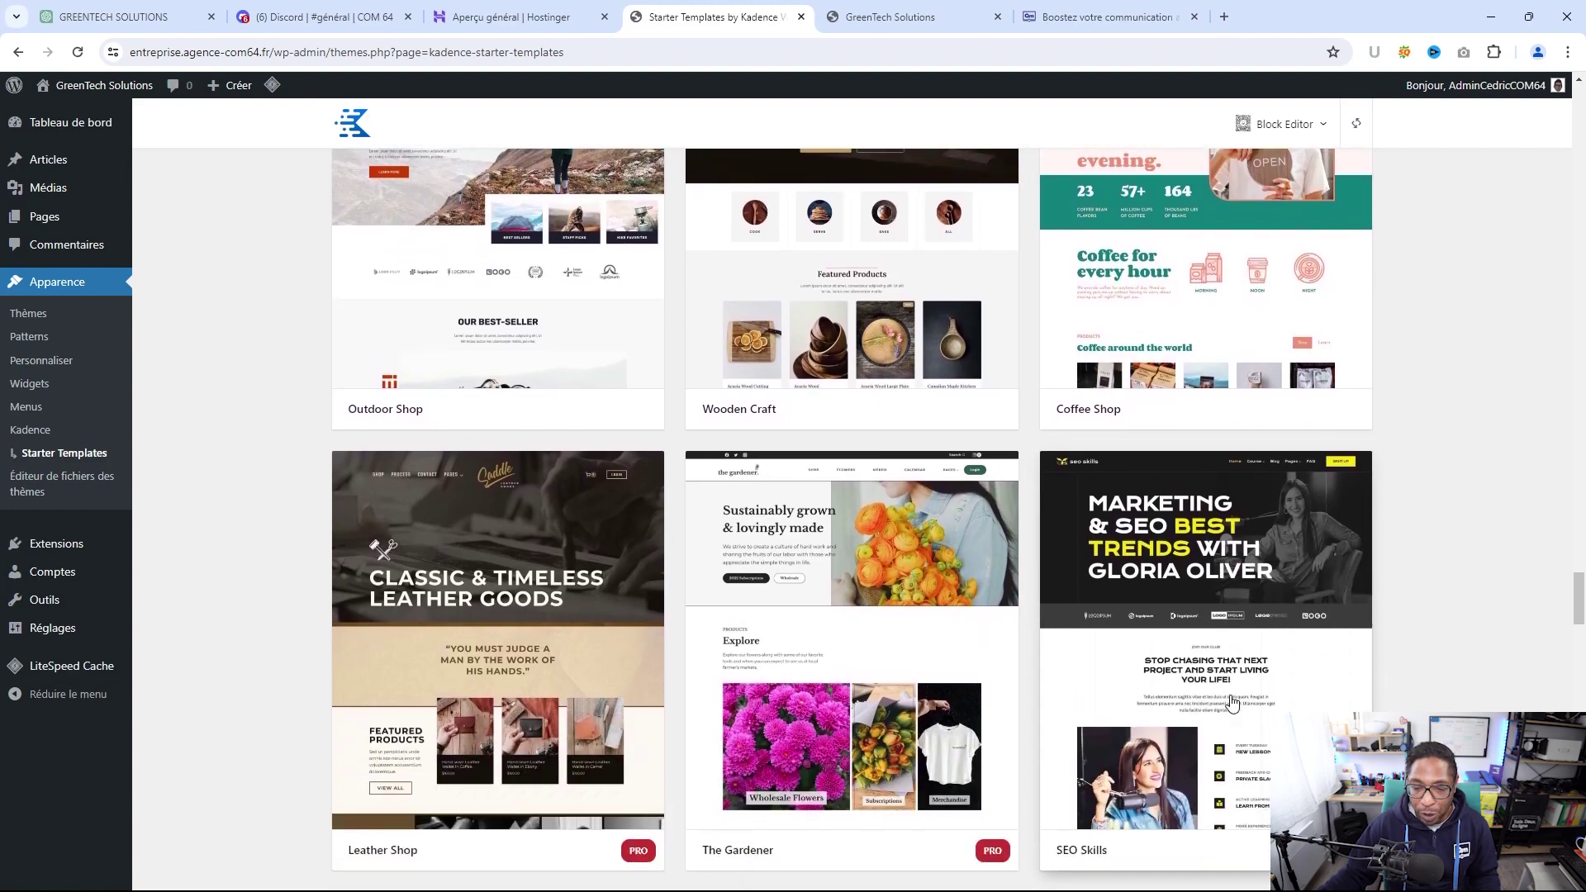
scroll(1231, 699, up, 4)
scroll(1228, 700, down, 1)
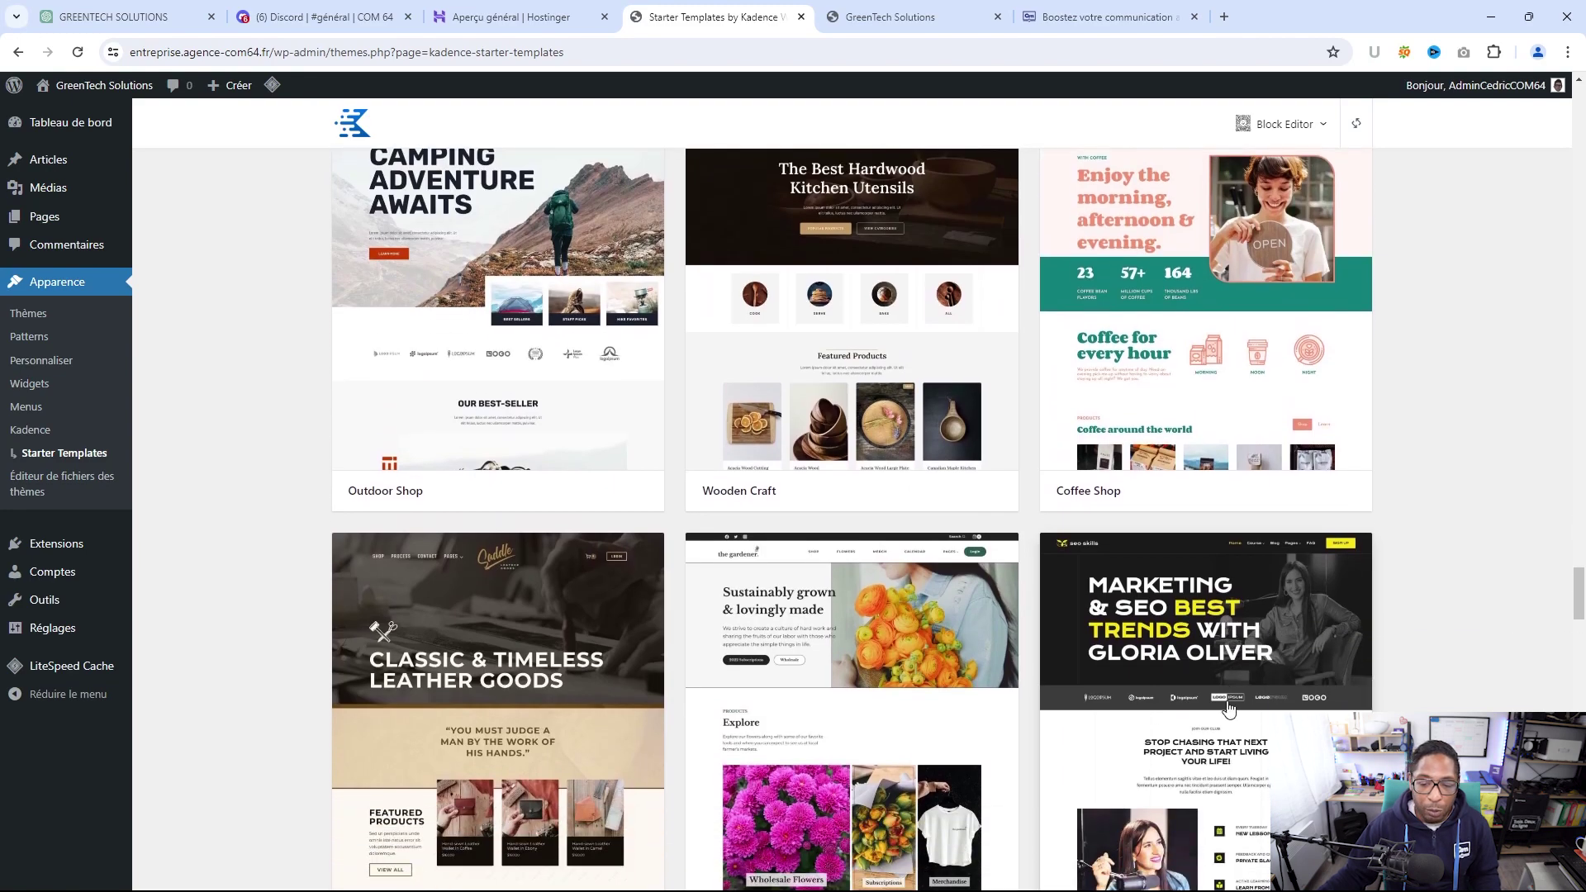
Preview the SEO Skills template, examine its homepage from header to footer, and return to the starter template library
click(1224, 633)
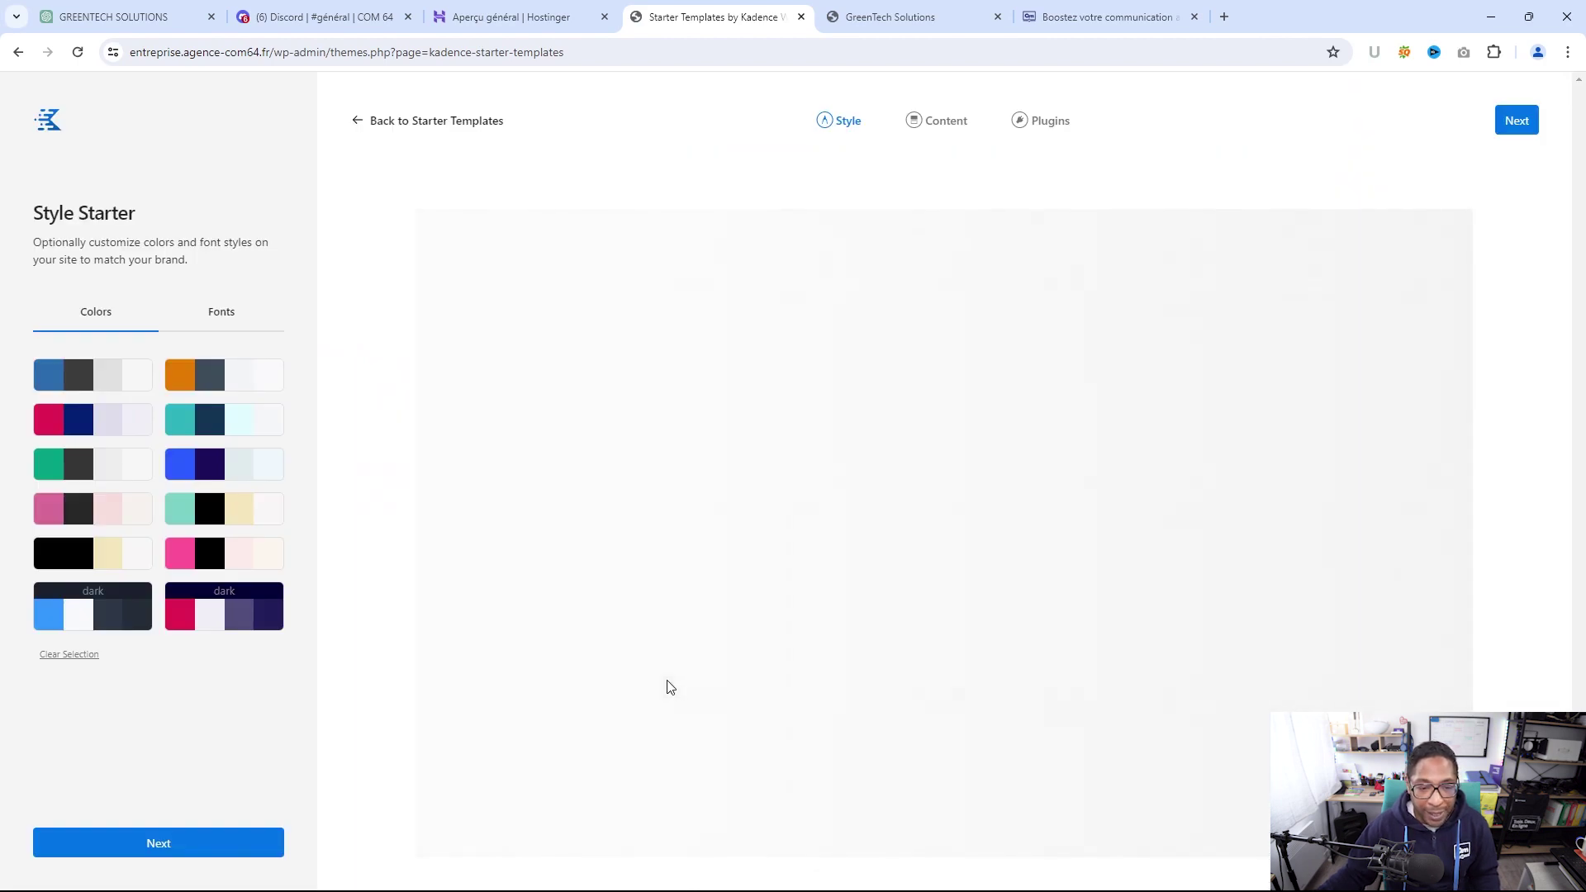
scroll(859, 504, down, 8)
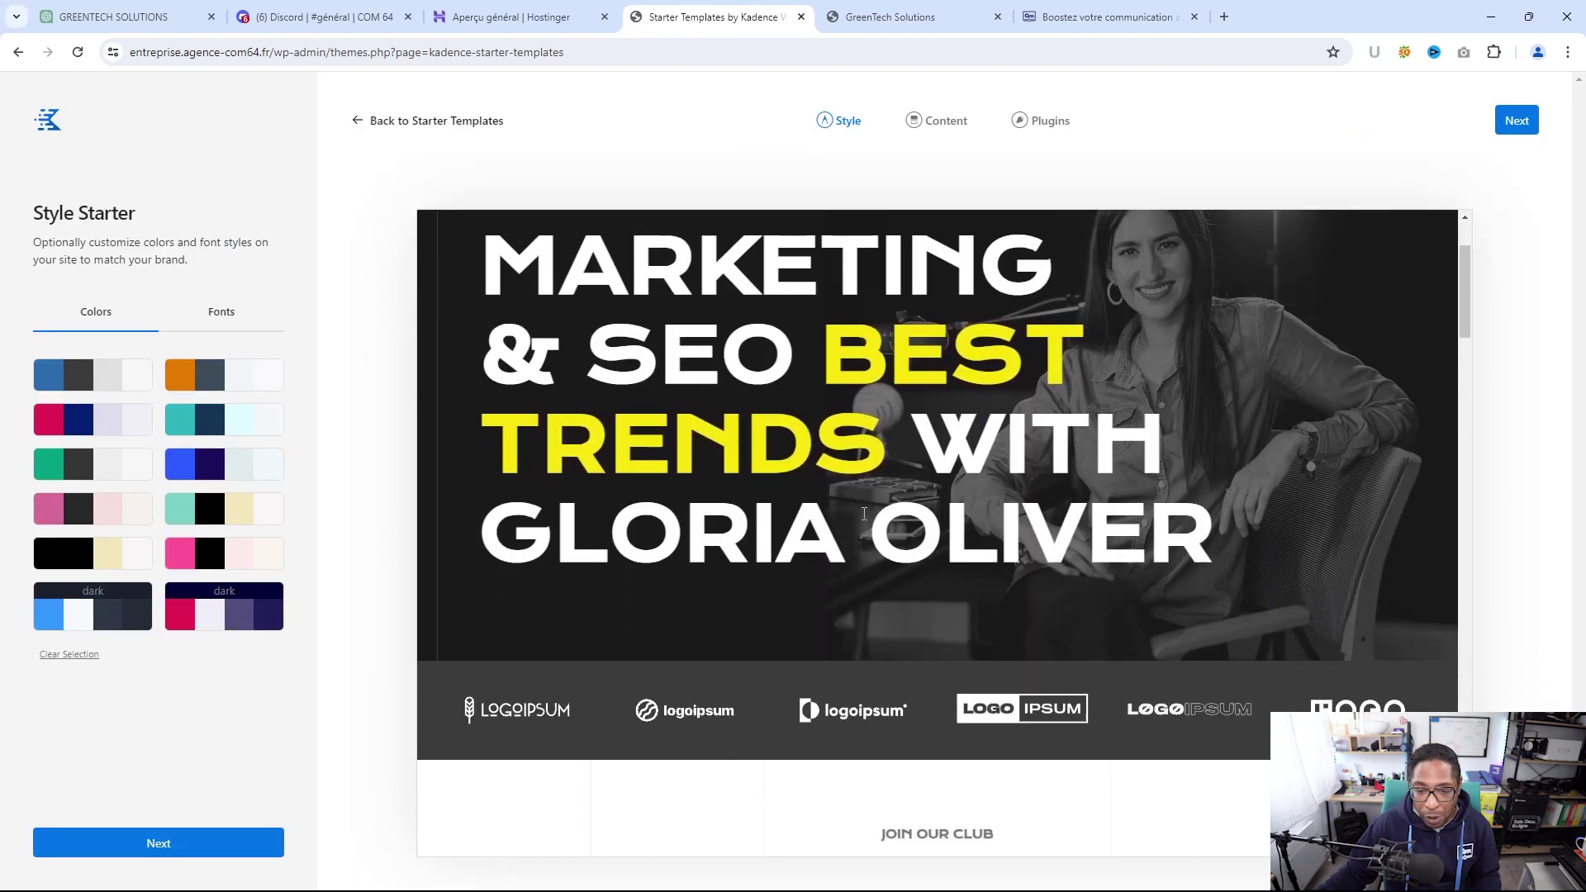
scroll(865, 529, down, 15)
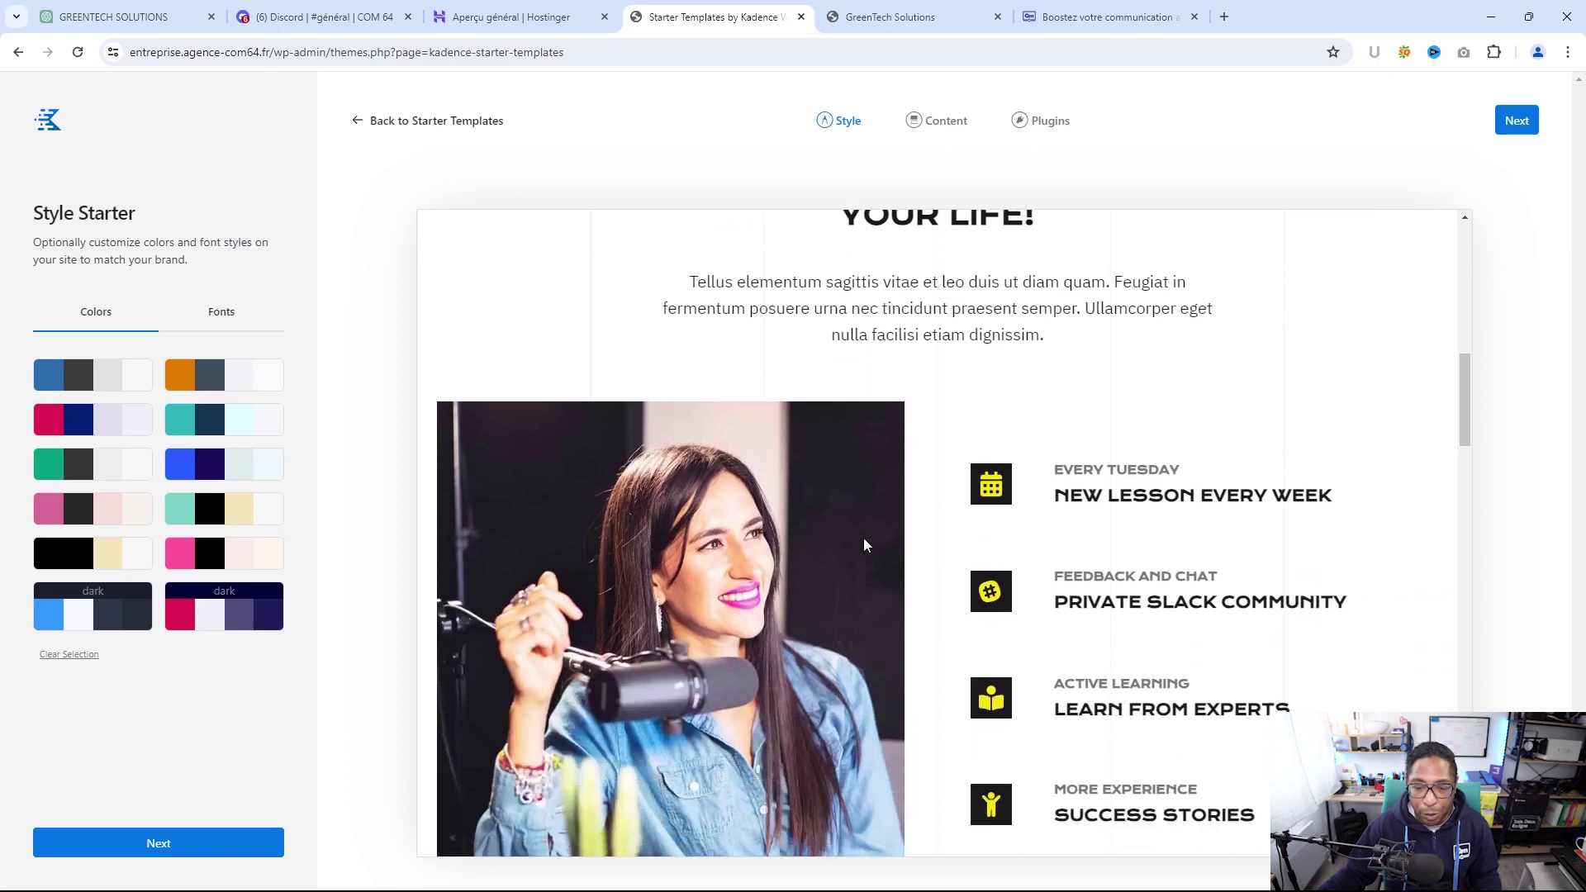
scroll(864, 538, down, 12)
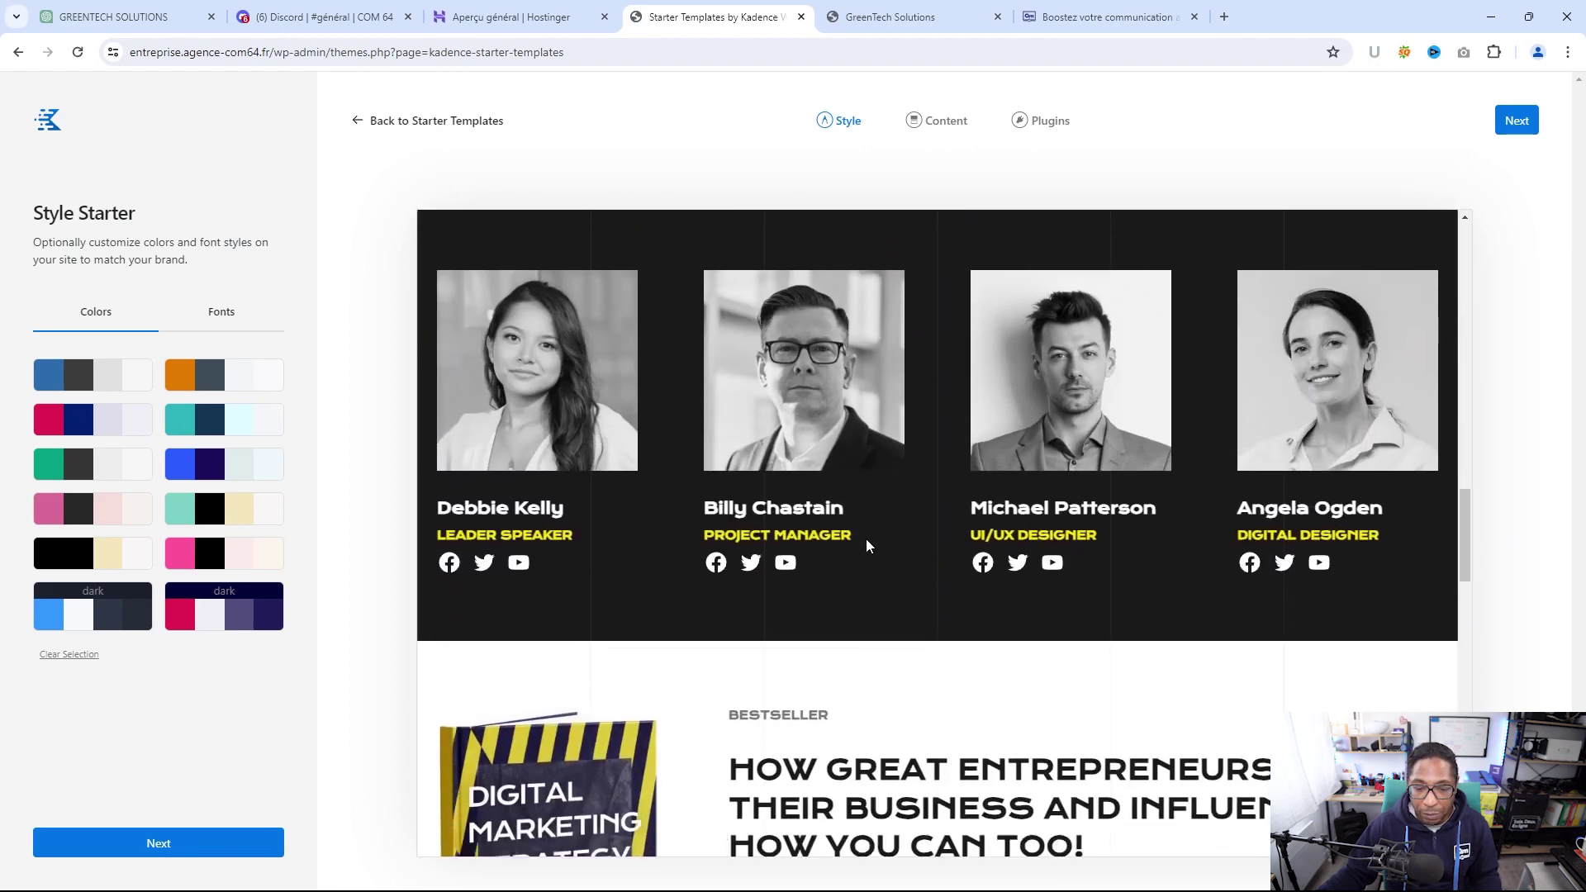
scroll(866, 547, down, 12)
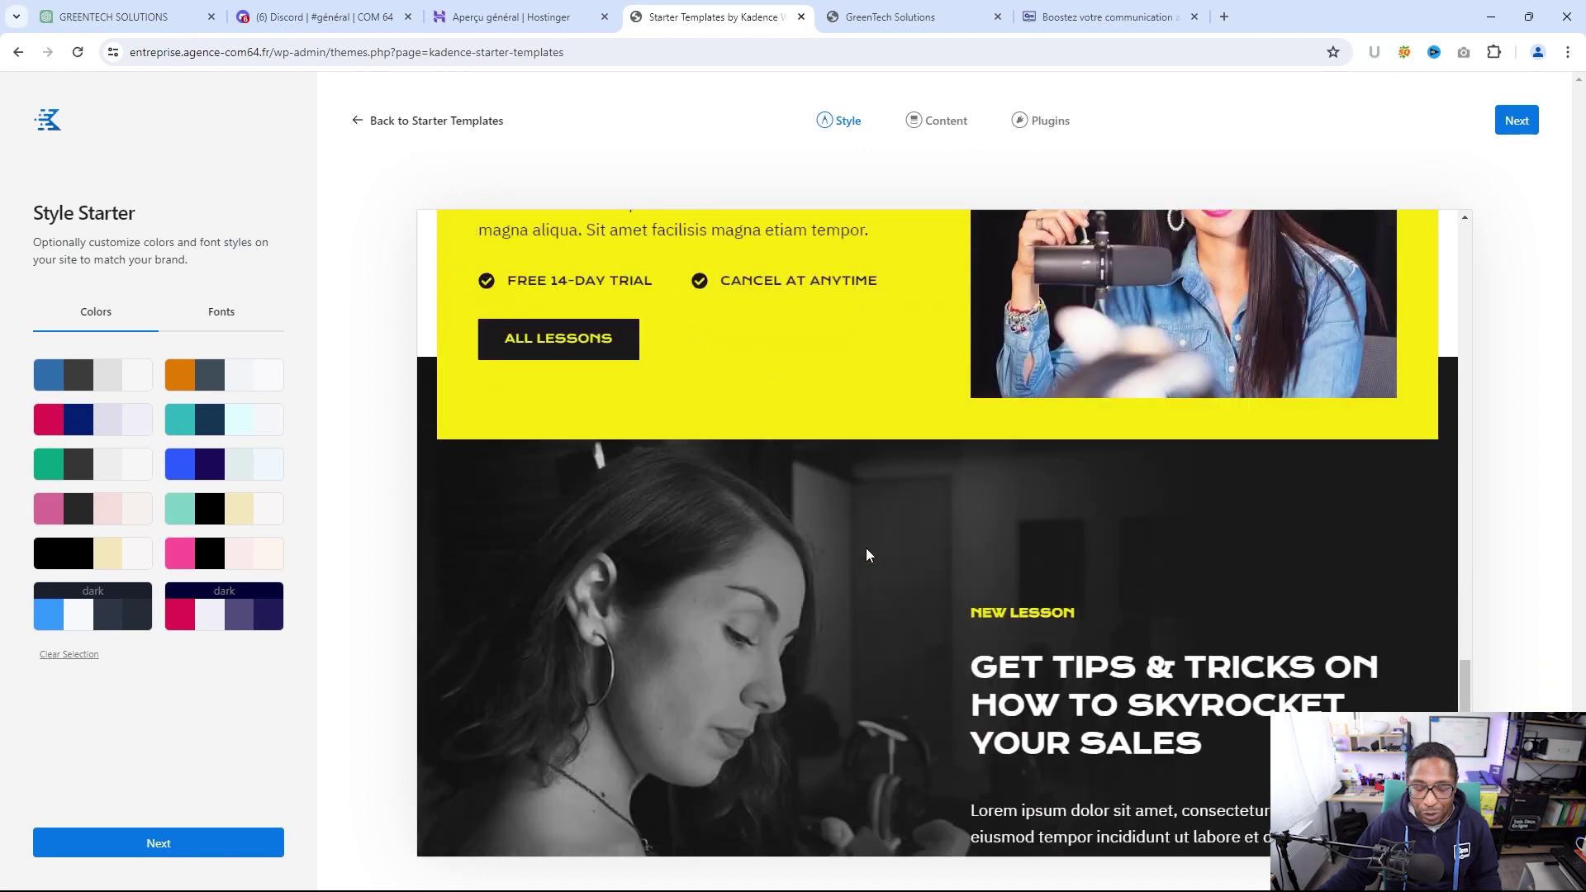
scroll(866, 549, up, 15)
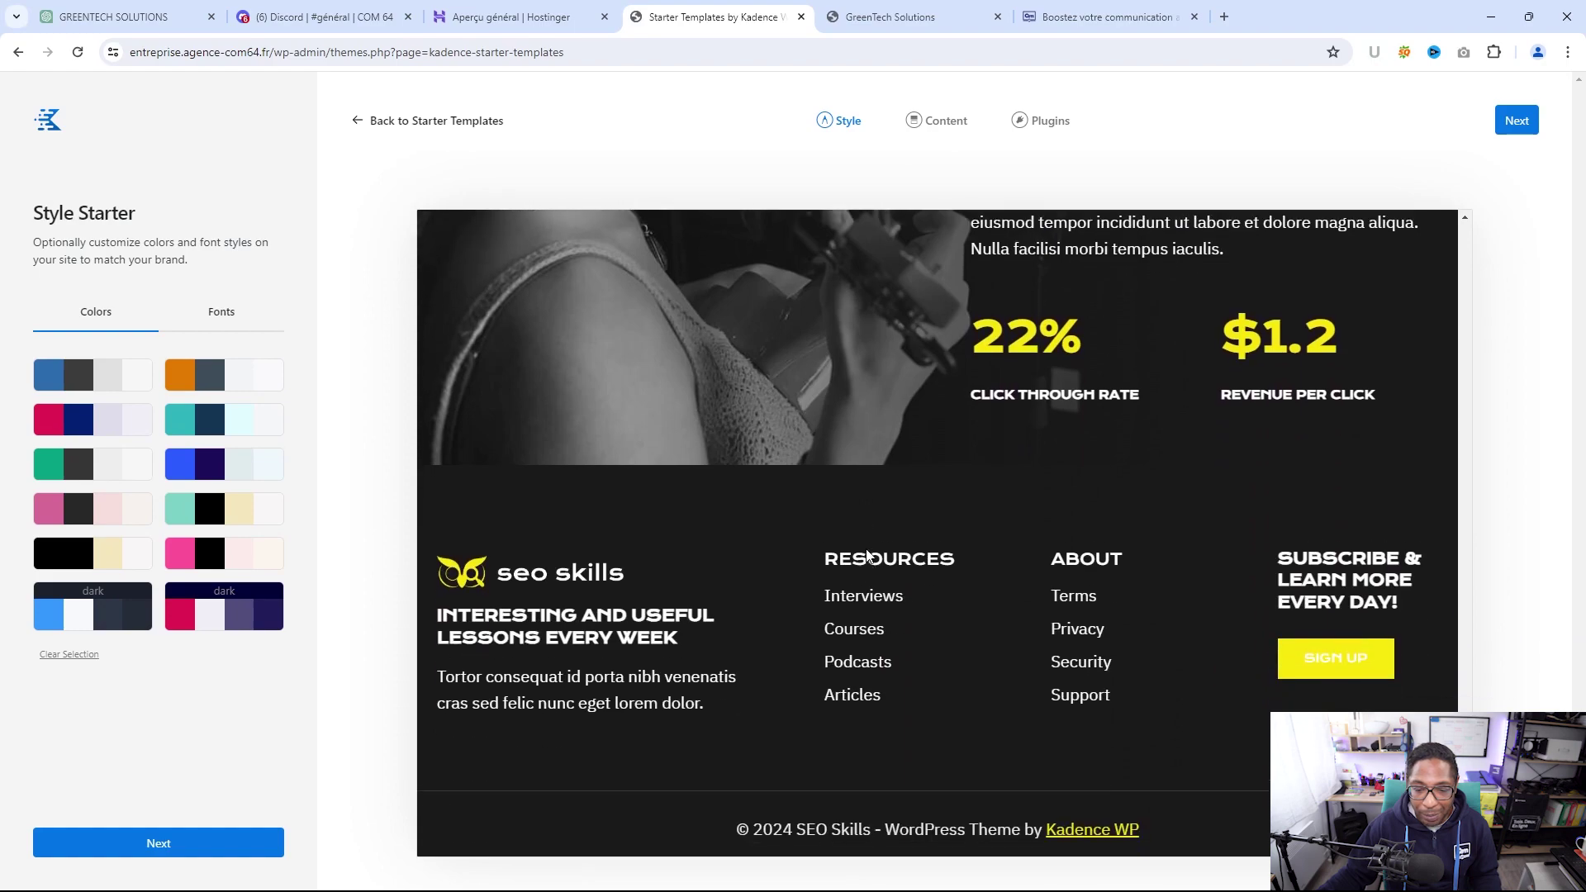
scroll(866, 553, up, 15)
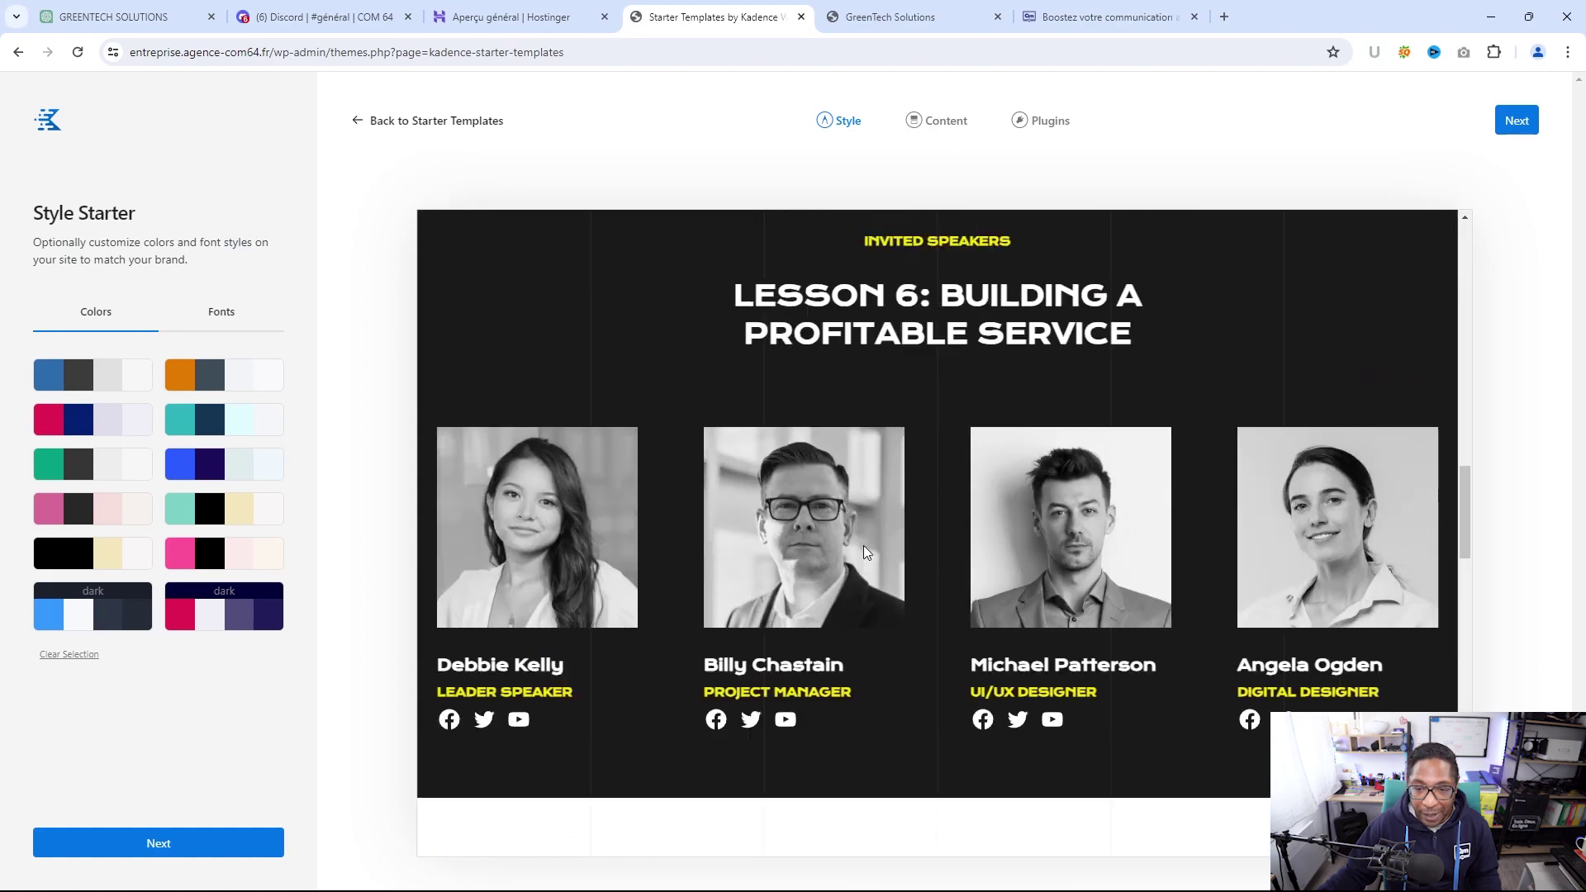
scroll(864, 542, up, 2)
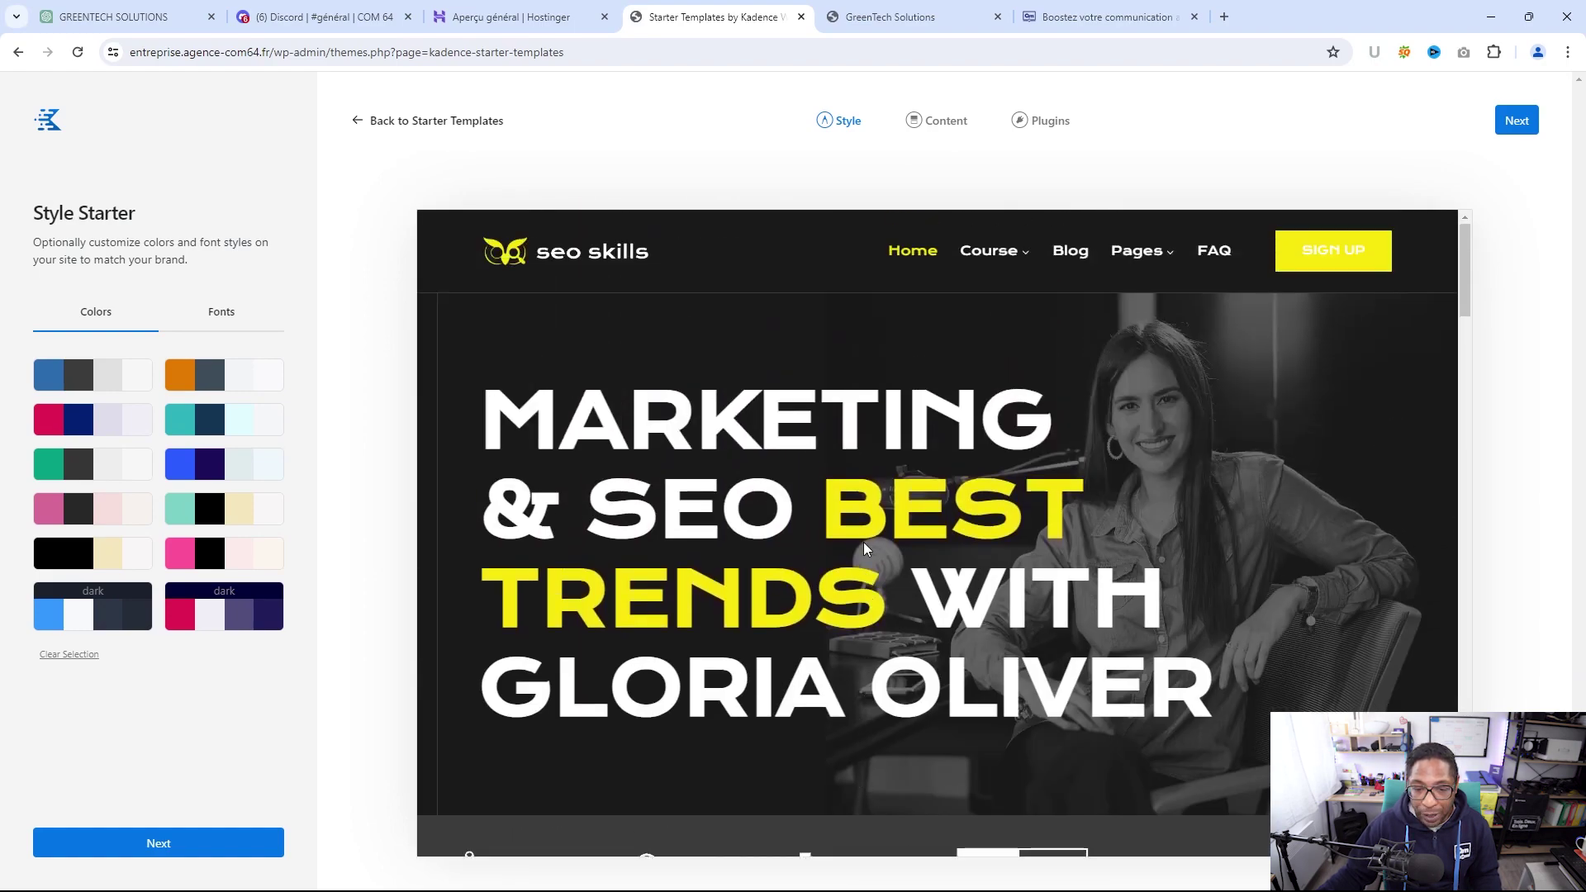
click(405, 124)
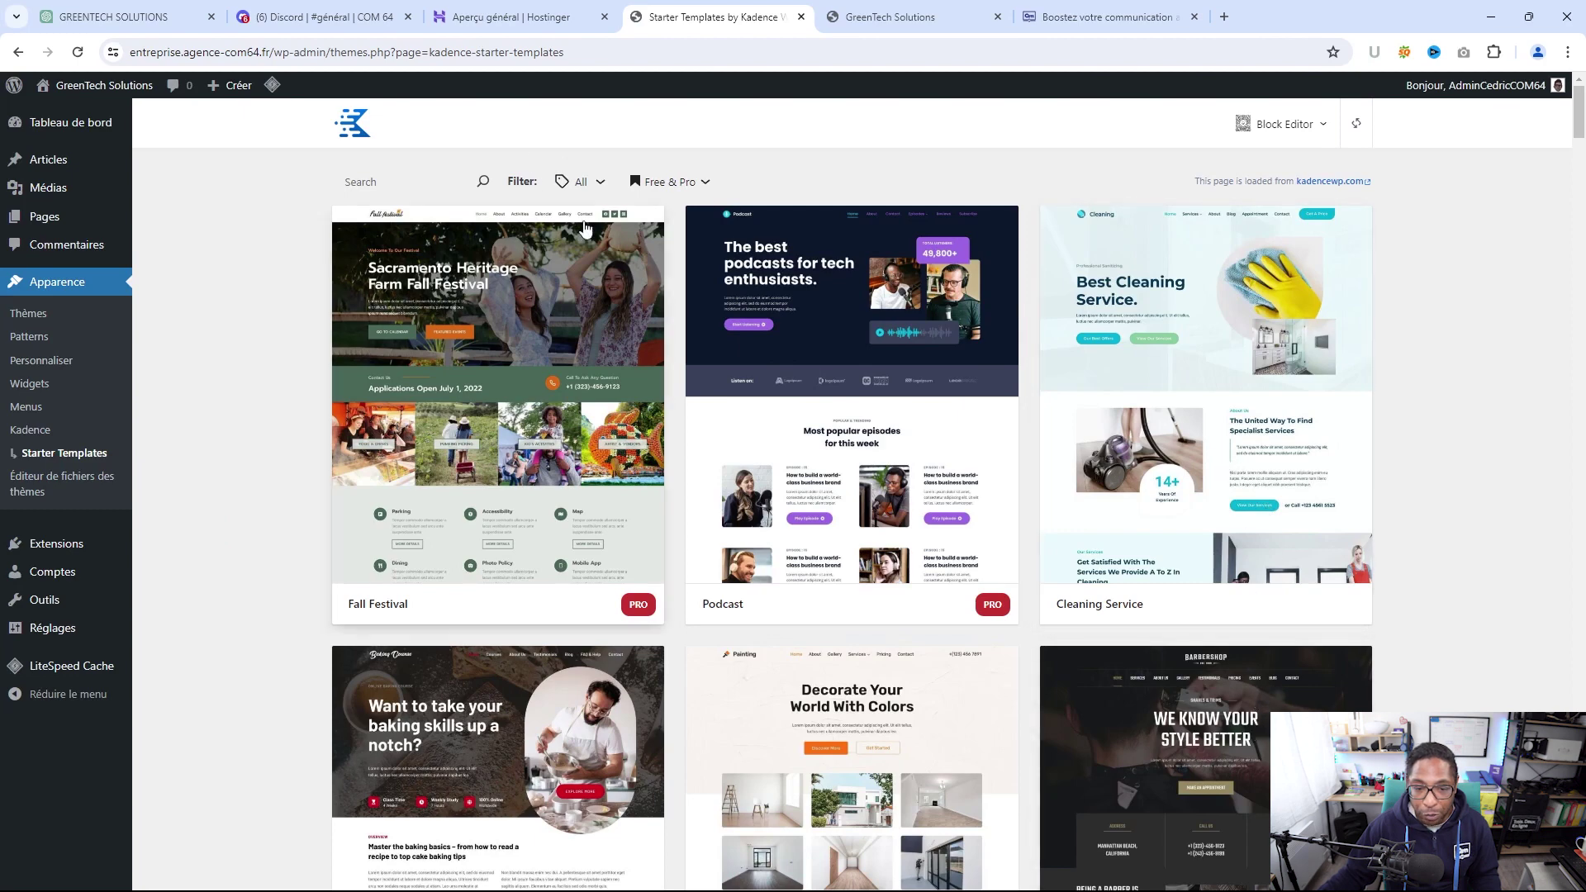
Filter the starter template library to Free Only designs
click(703, 185)
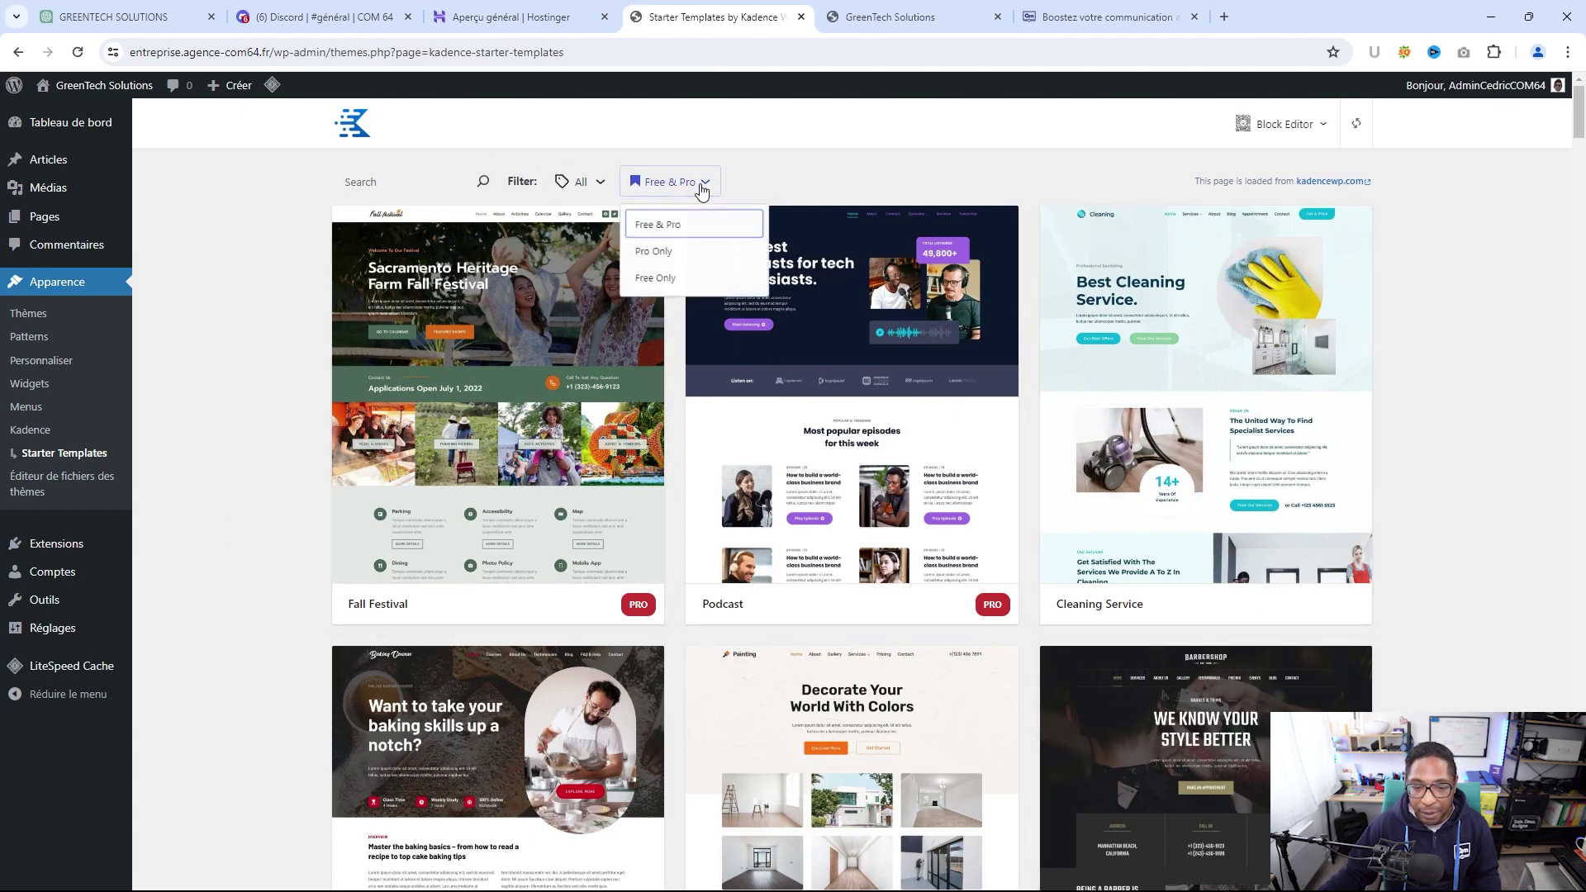
click(676, 296)
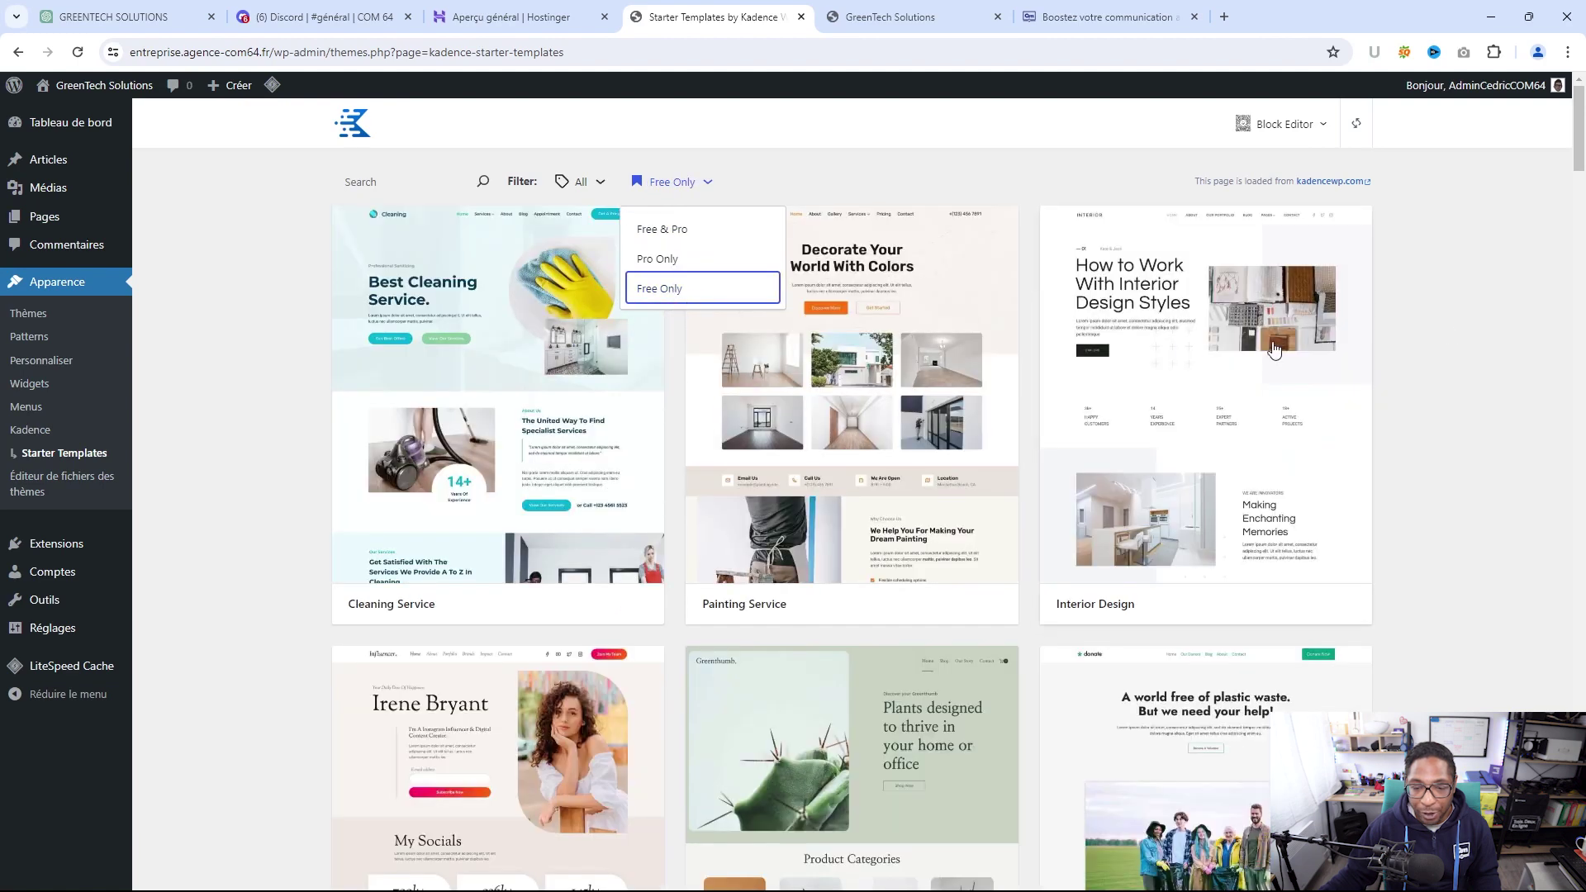
click(1434, 268)
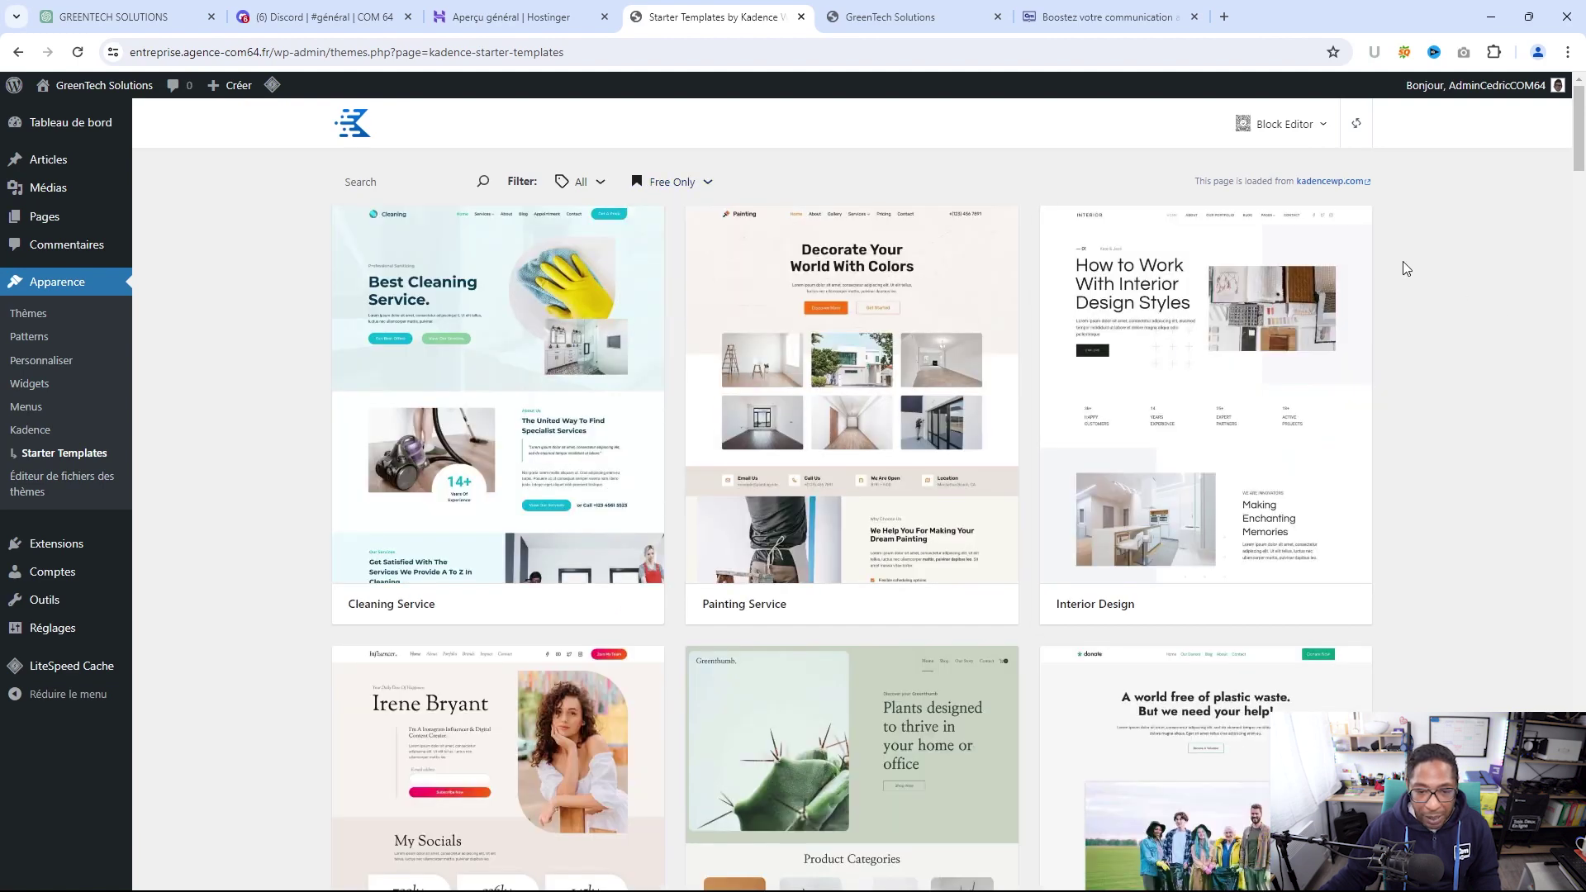
Preview the free Conference template, examine its homepage from the hero to the ticket section, and return to the template library
scroll(1403, 261, down, 4)
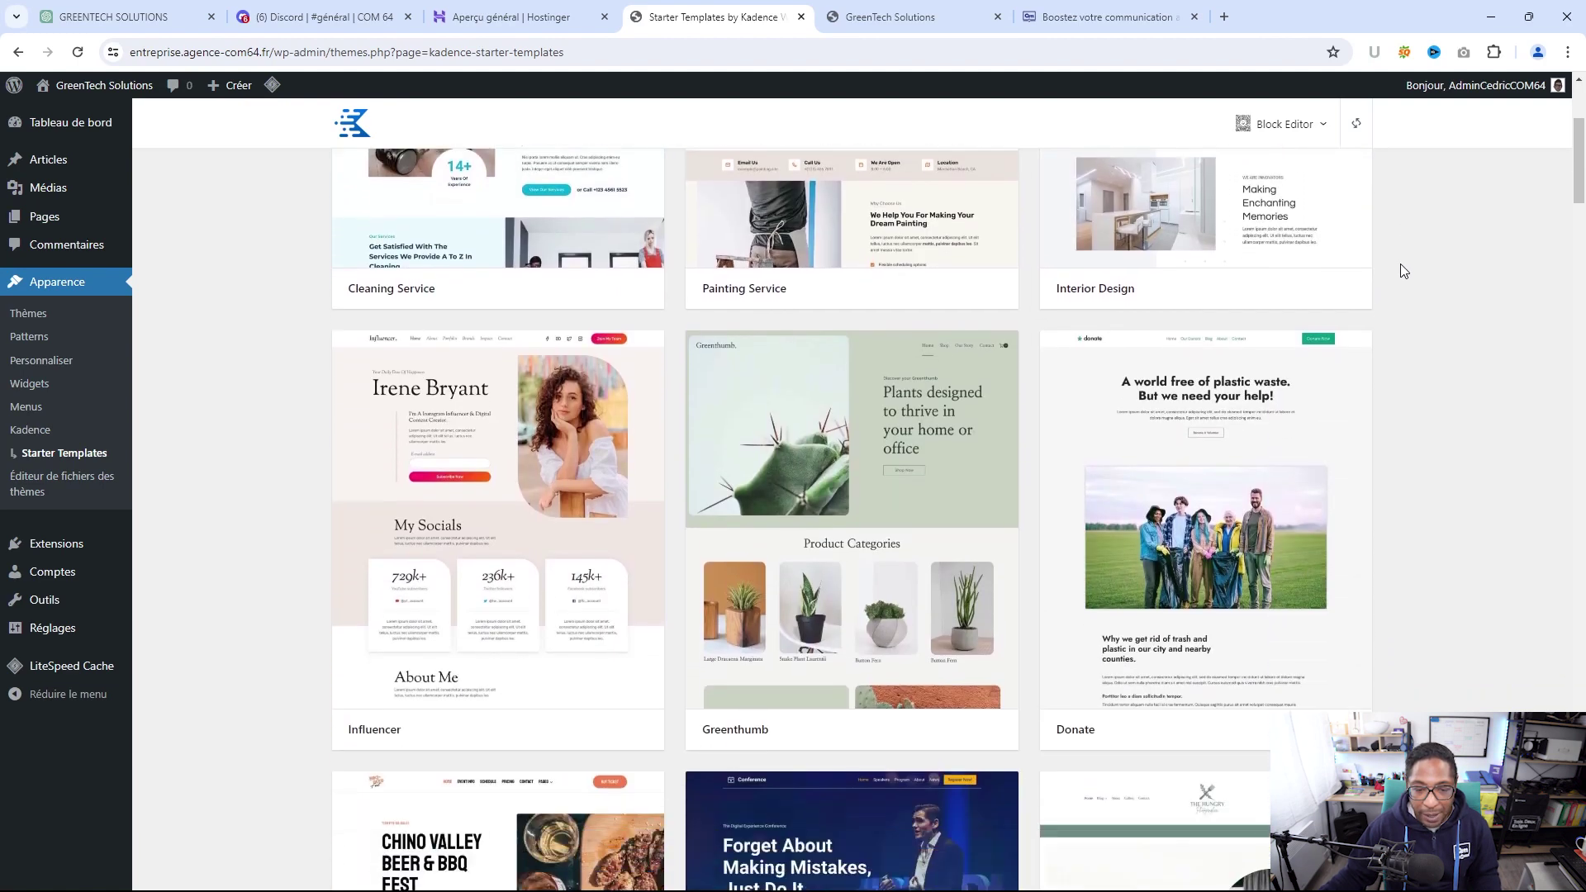
scroll(1396, 269, down, 3)
scroll(1386, 270, down, 2)
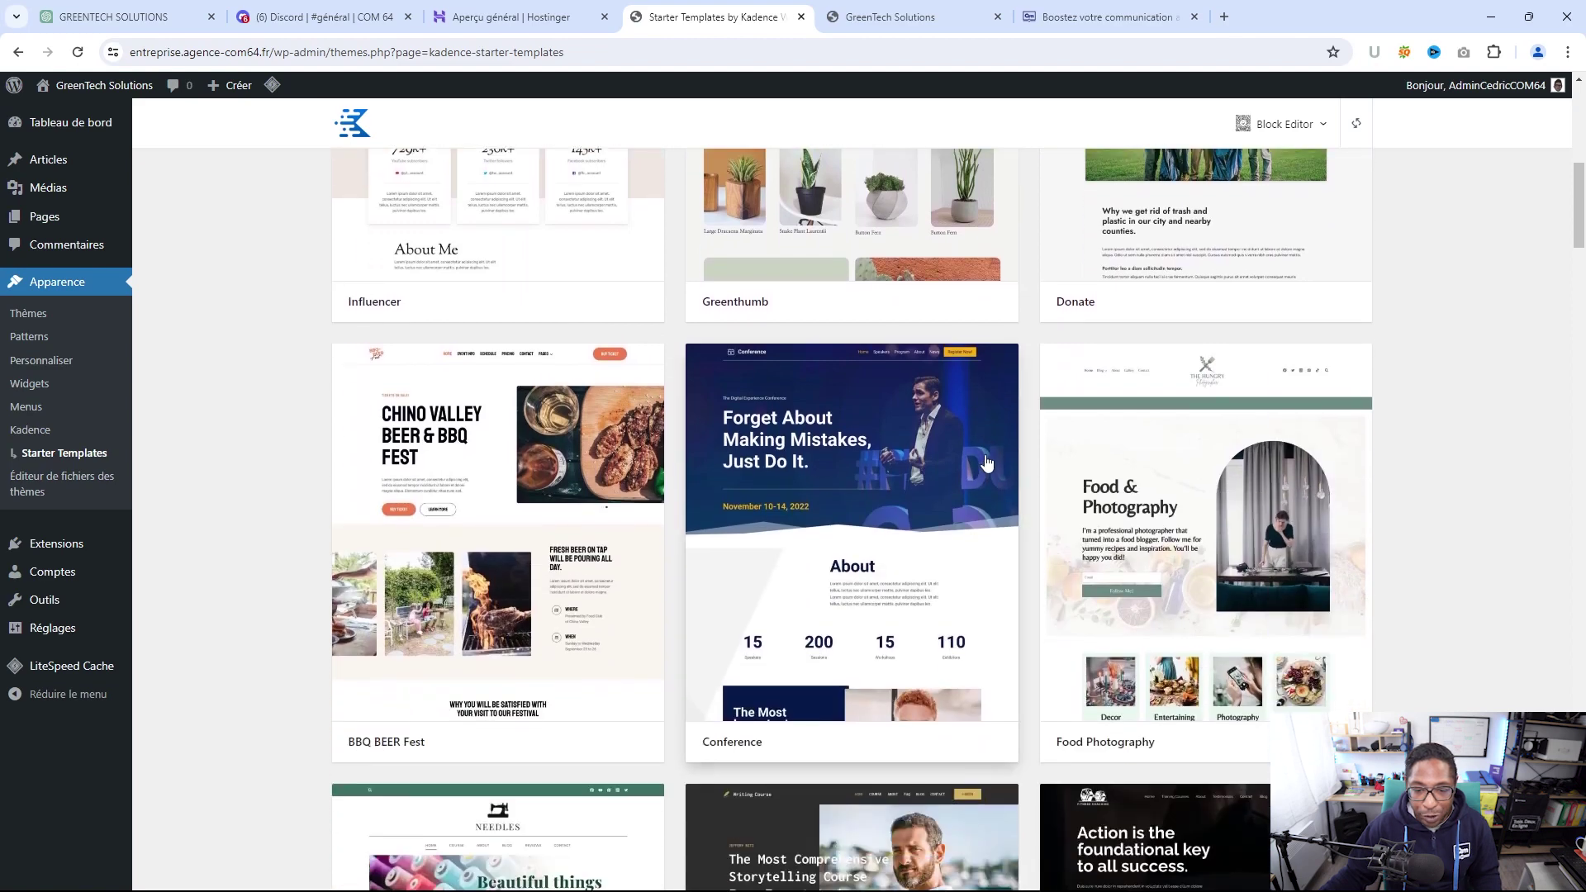
click(841, 480)
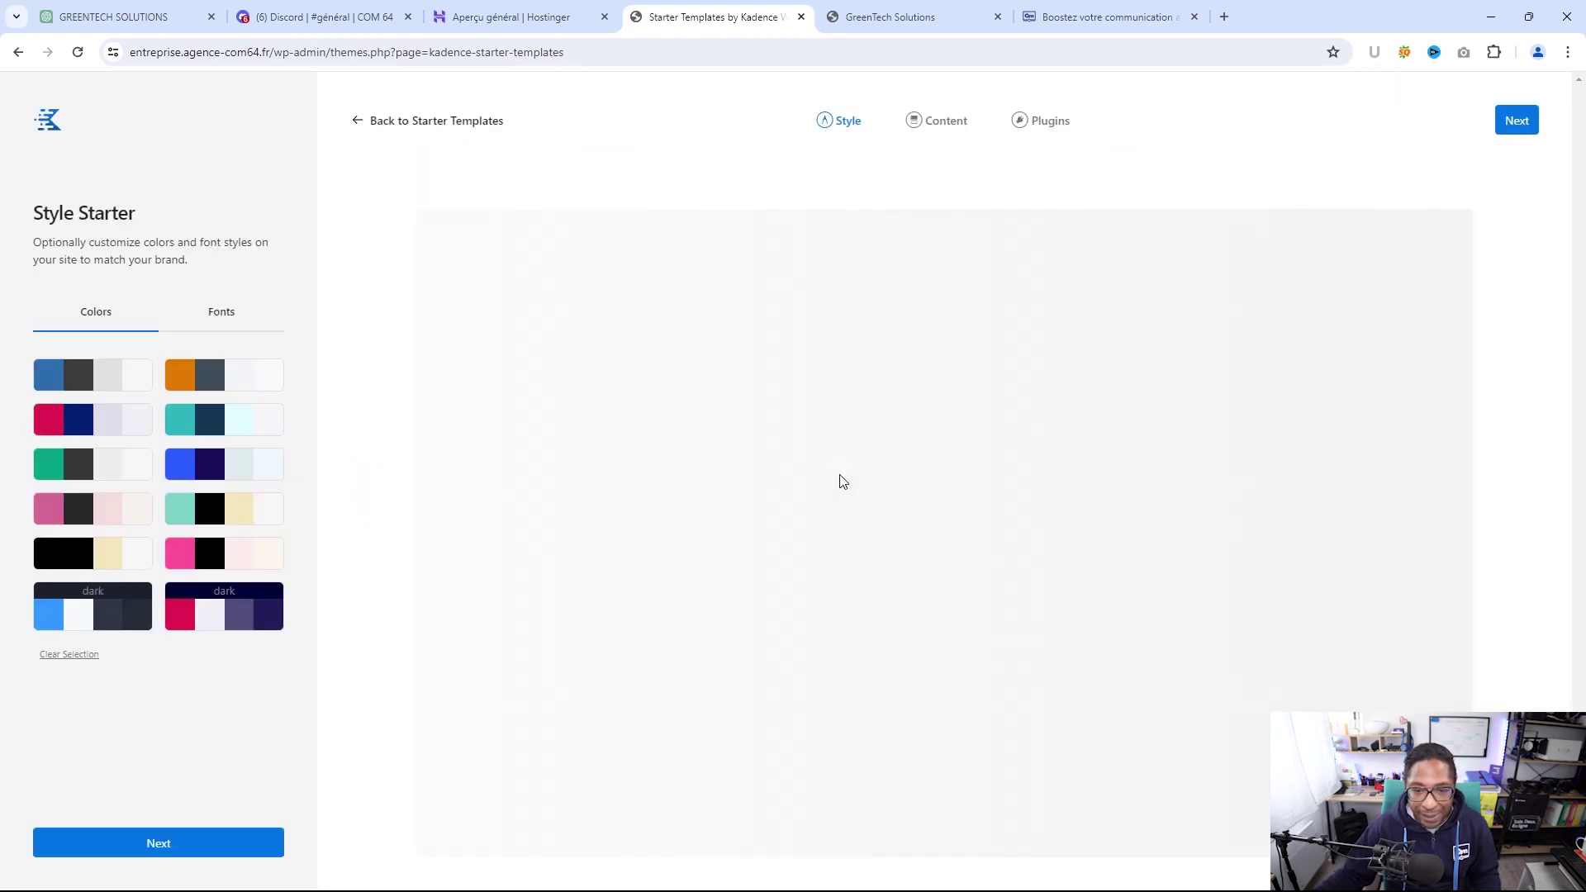
scroll(920, 459, down, 4)
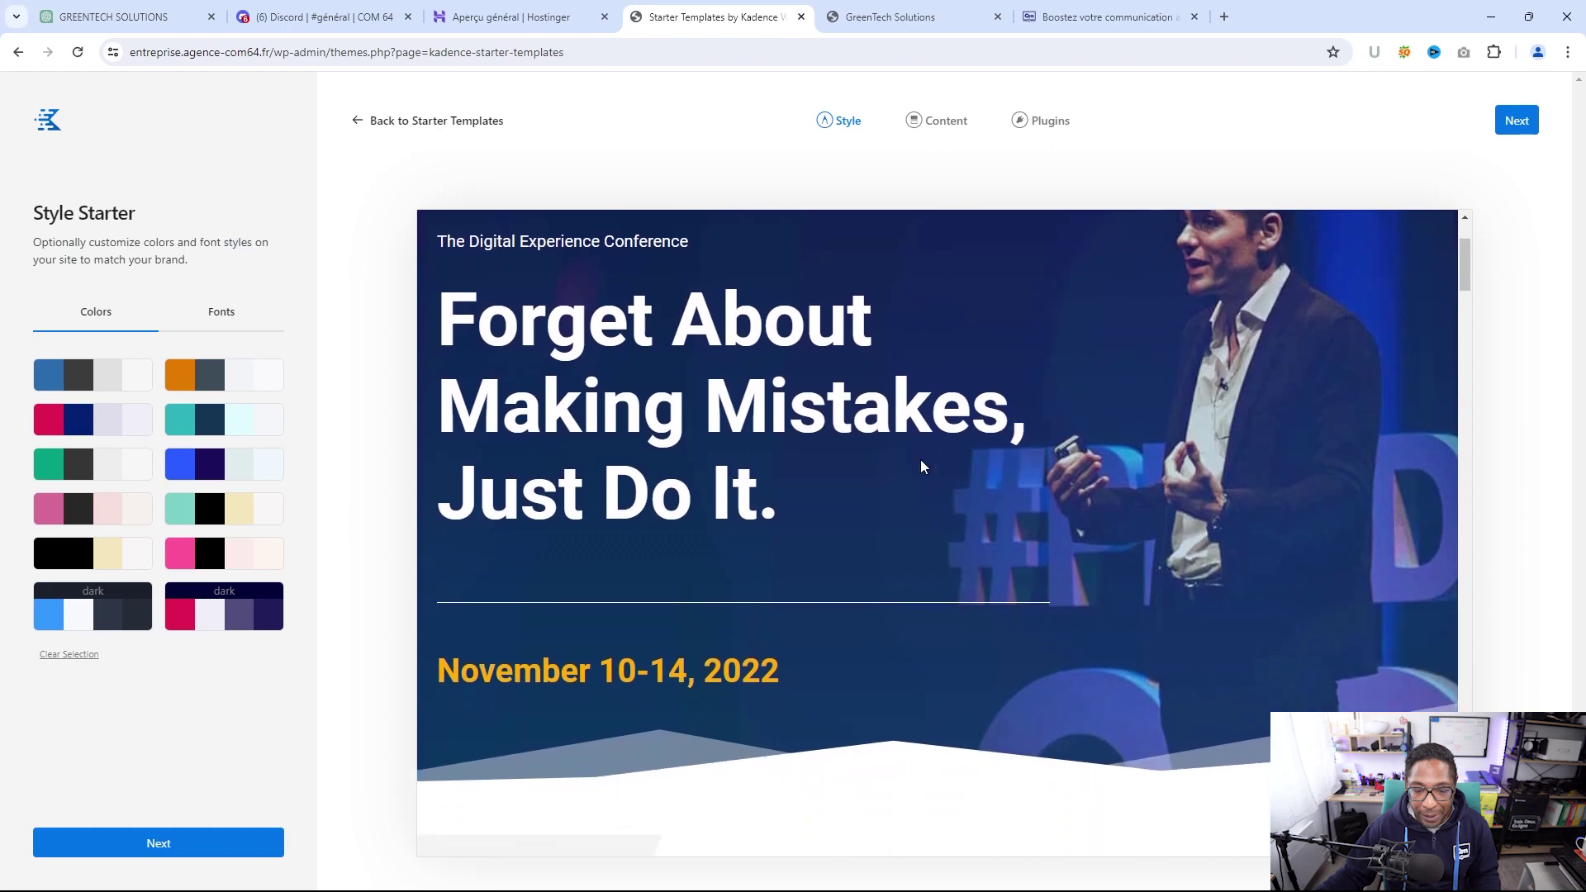
scroll(924, 465, down, 10)
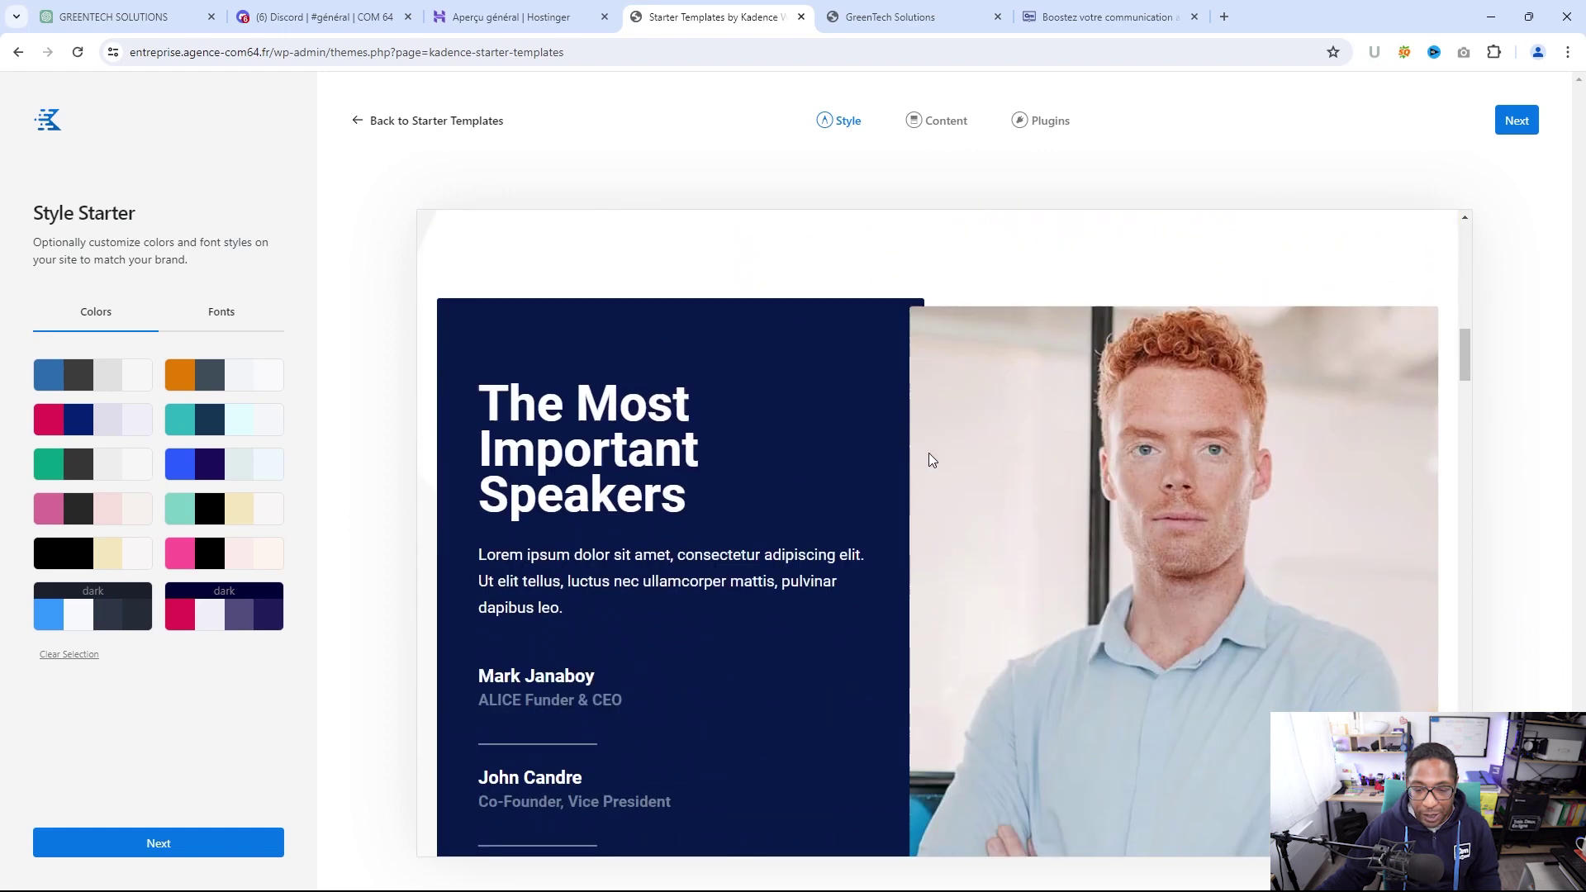
scroll(928, 453, down, 11)
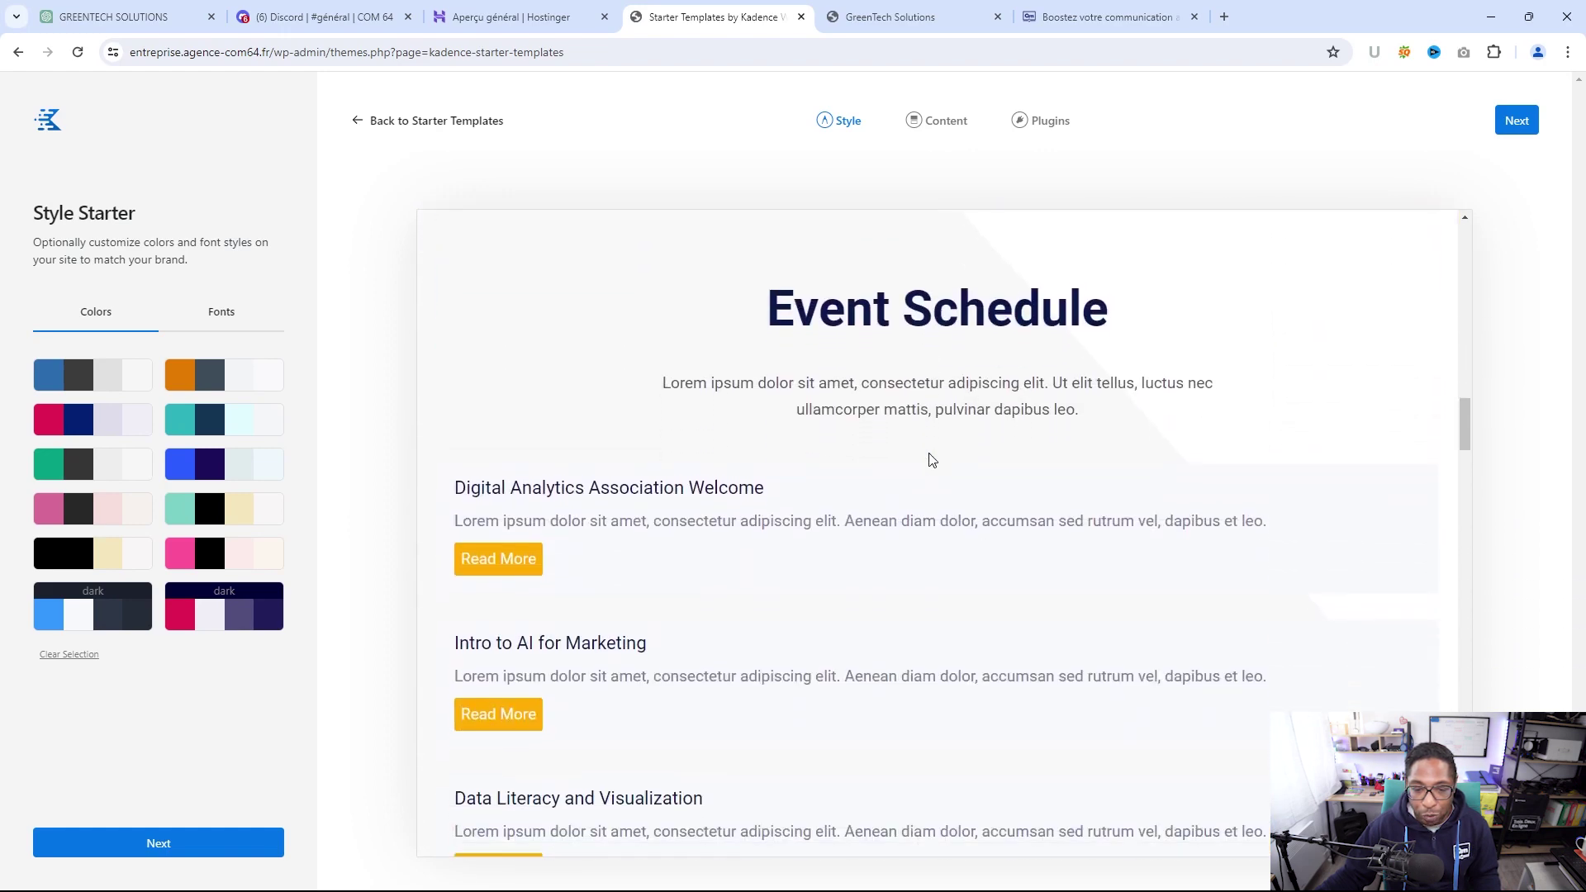
scroll(931, 458, down, 12)
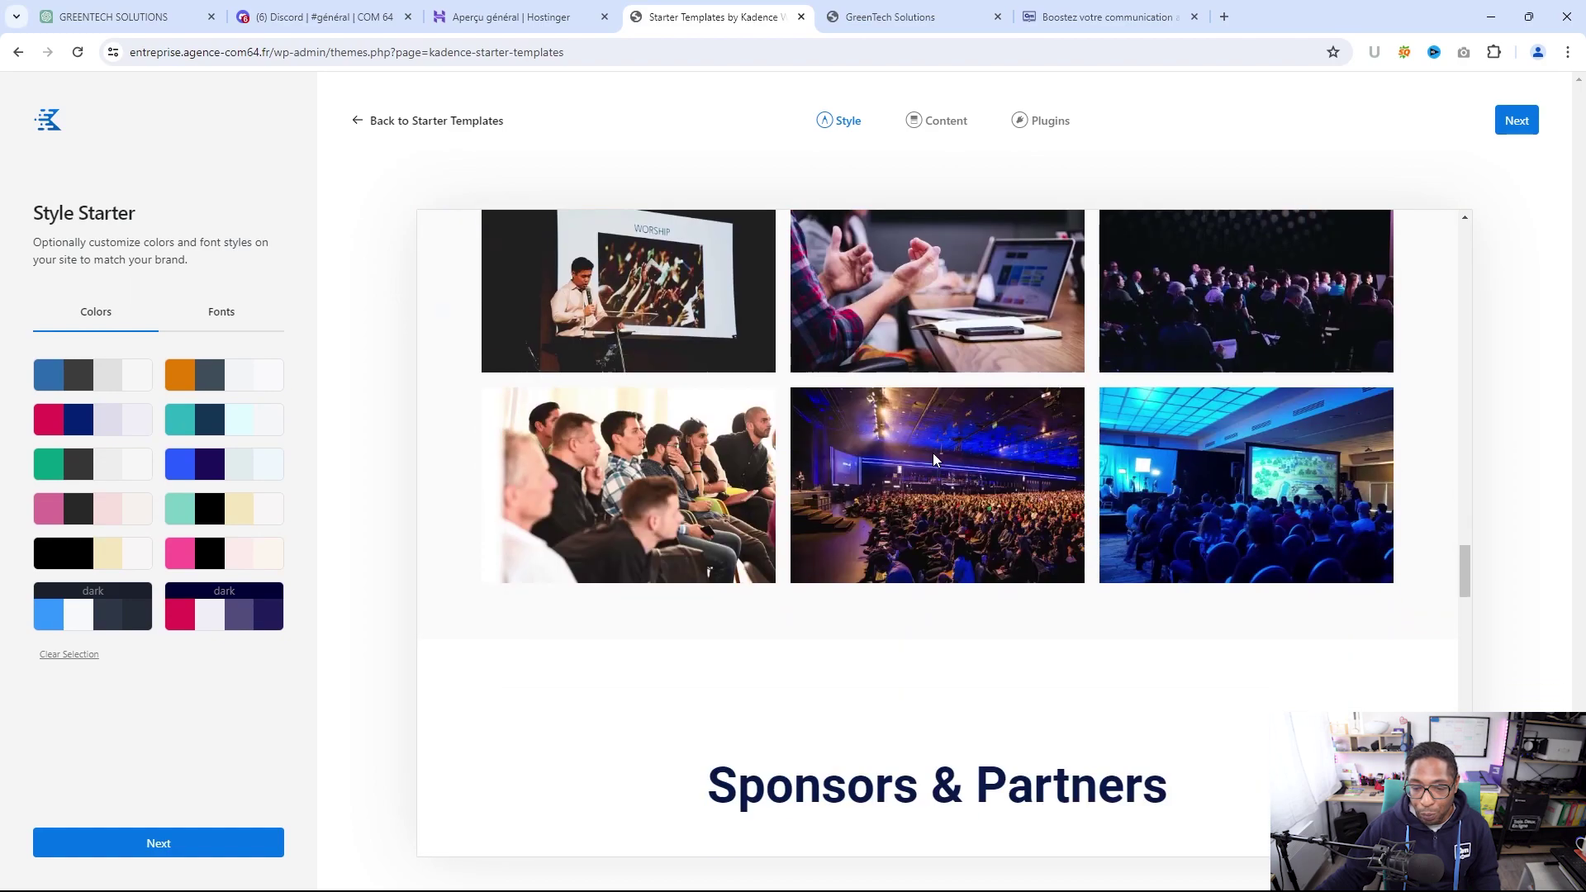
scroll(936, 461, down, 12)
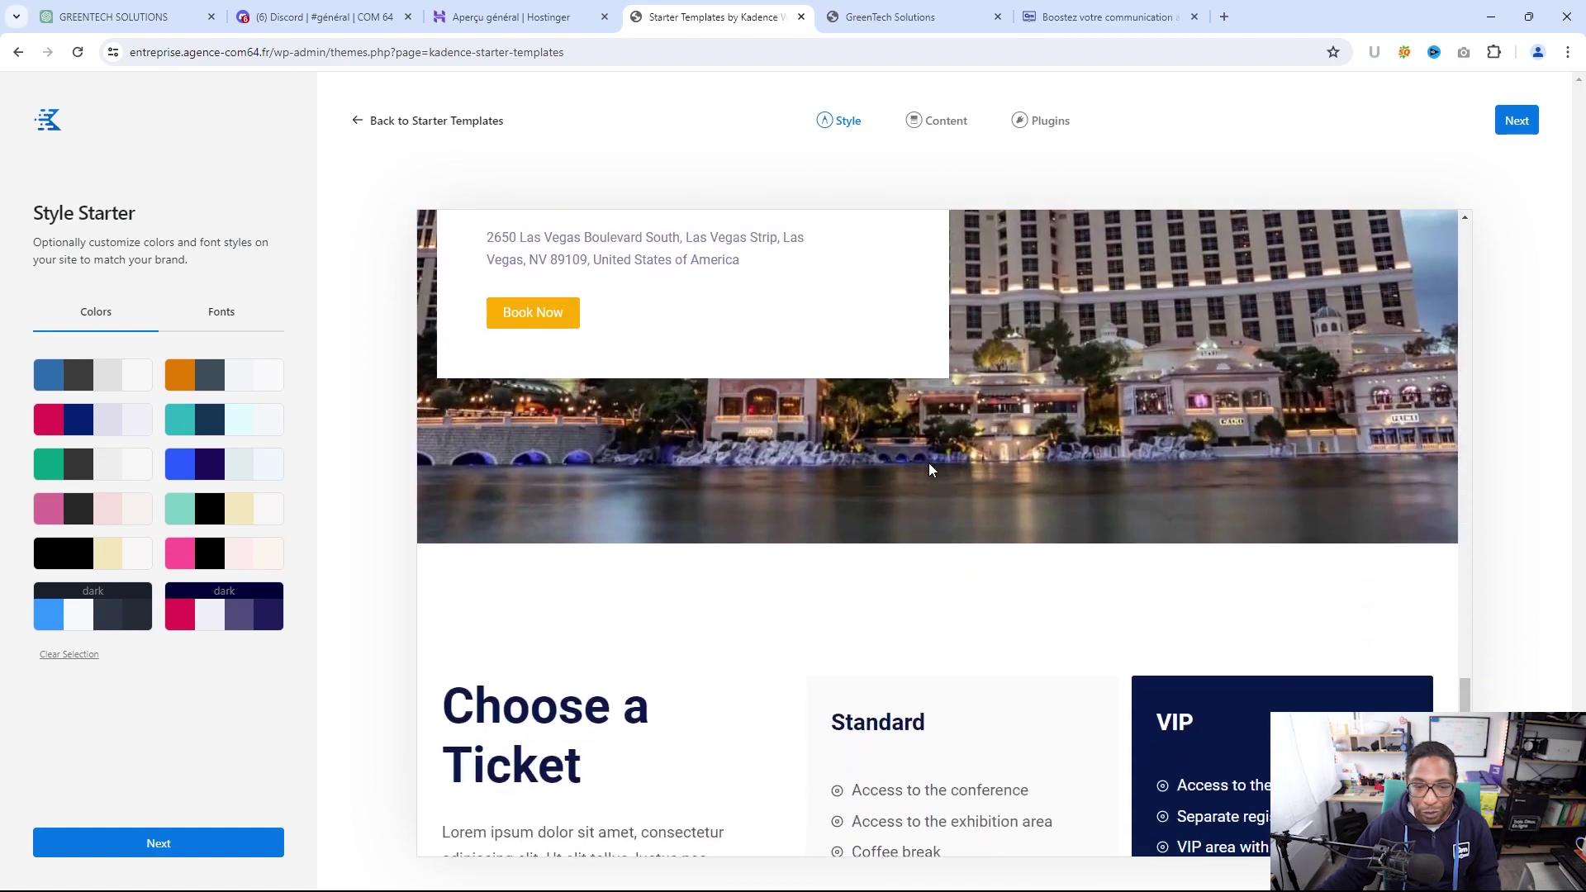
click(481, 125)
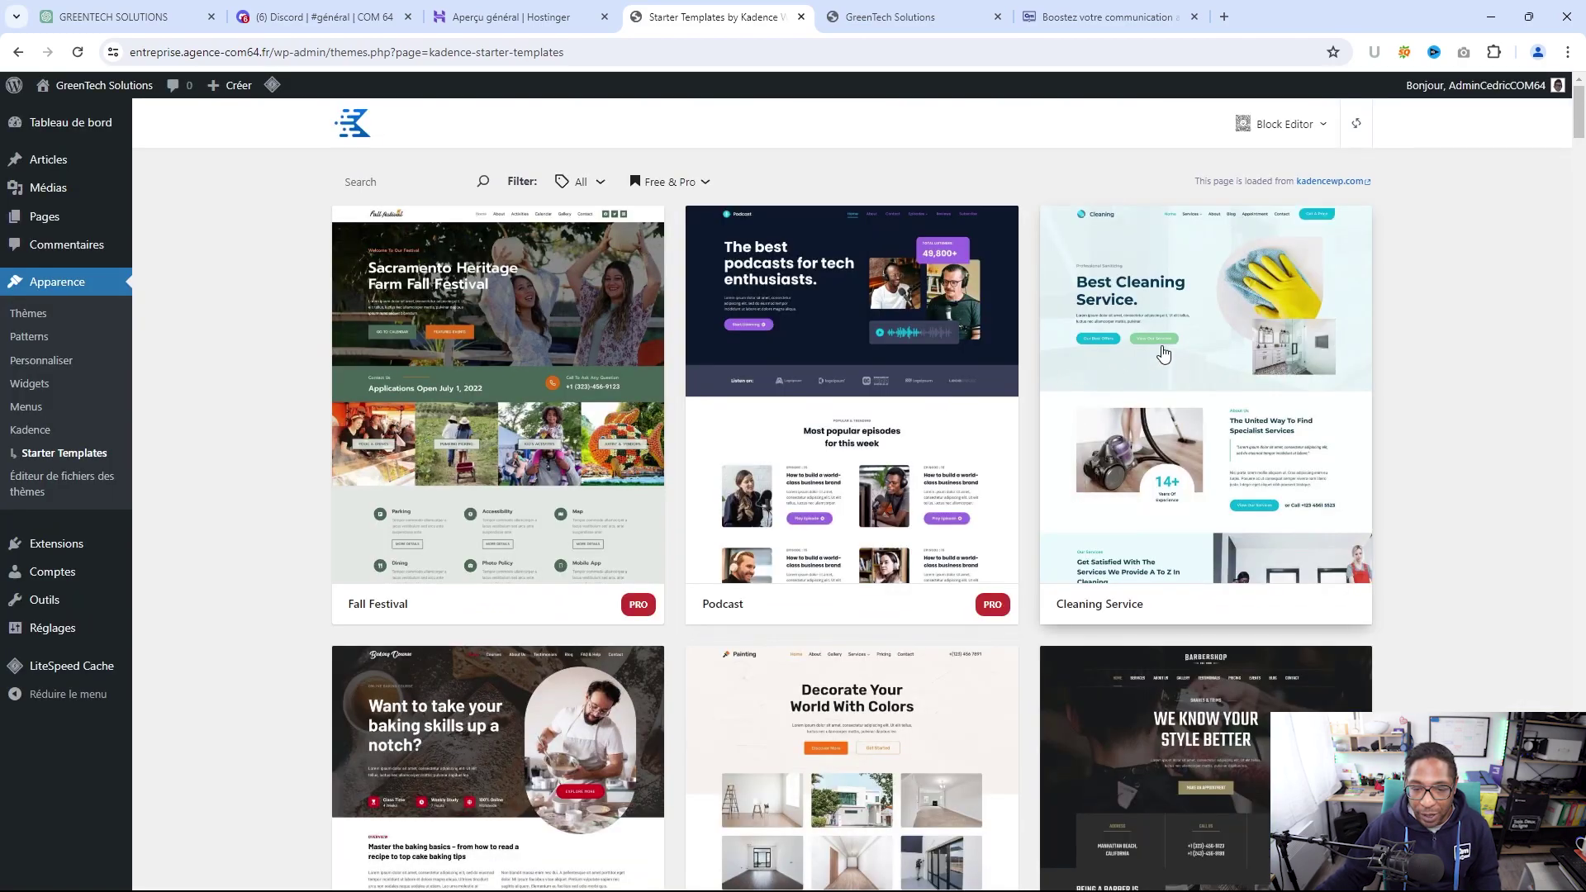
Preview the Filmmaker template from the starter library, examine its homepage from the hero to the footer, and return to the library
scroll(1019, 375, down, 1)
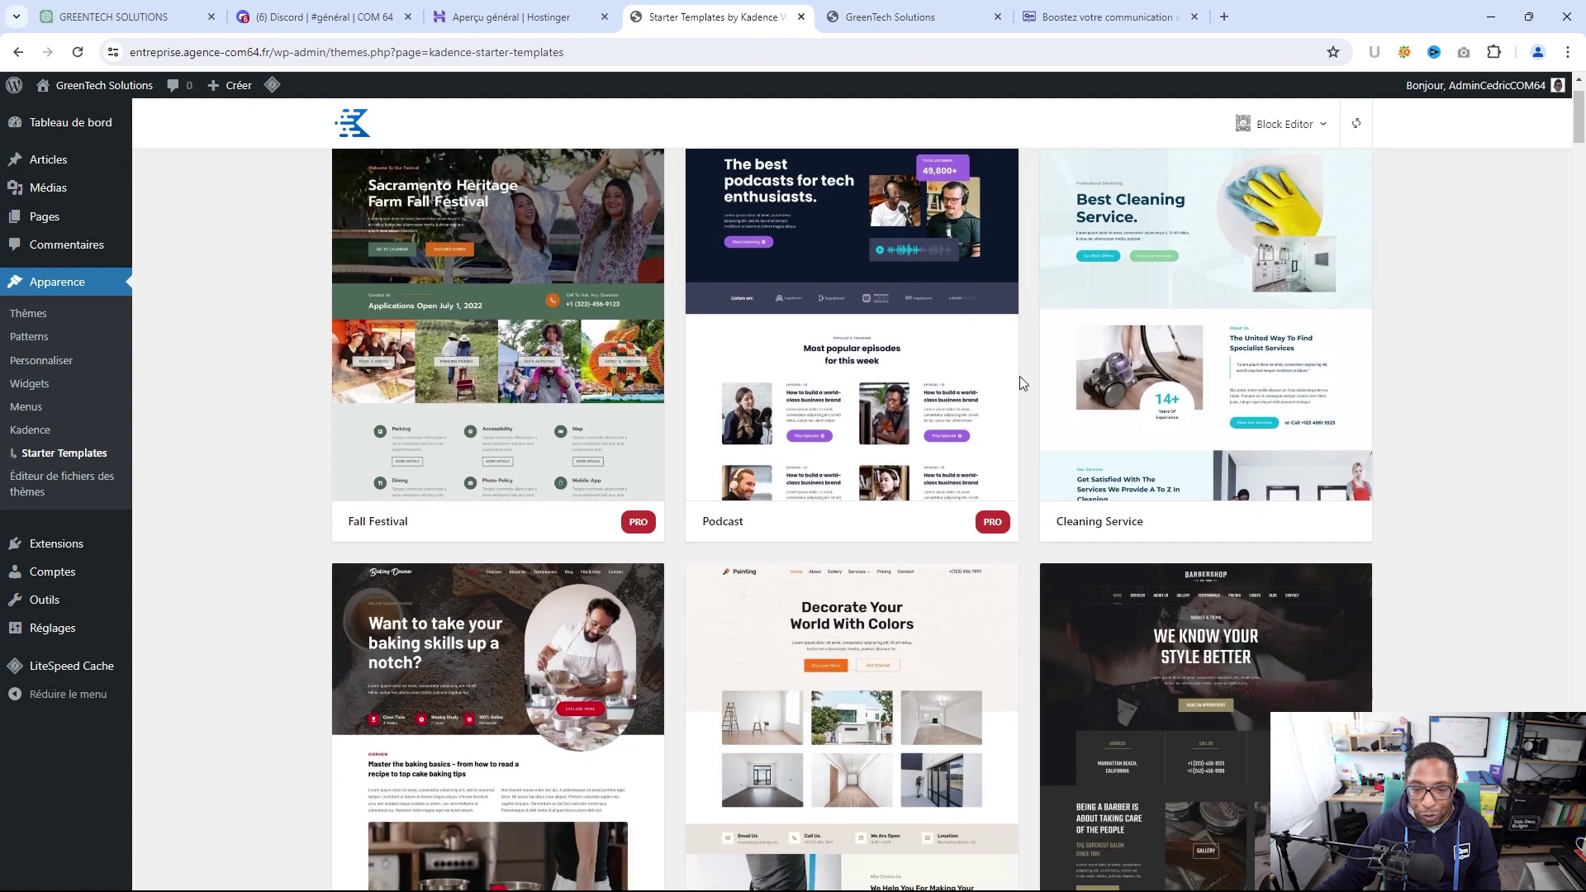
scroll(1023, 376, down, 3)
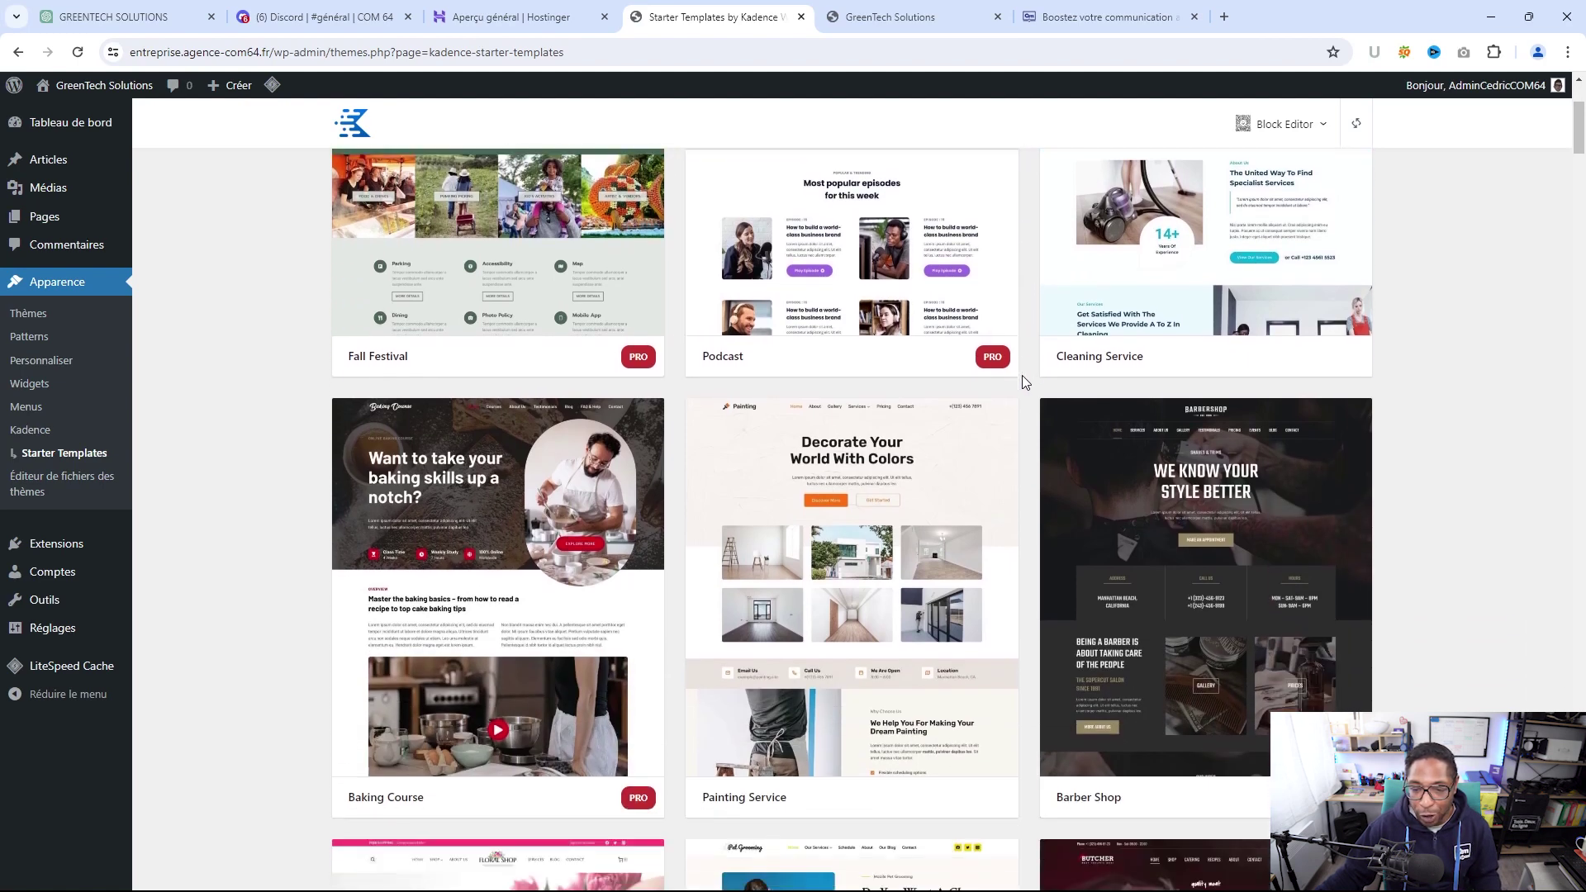
scroll(1023, 381, down, 9)
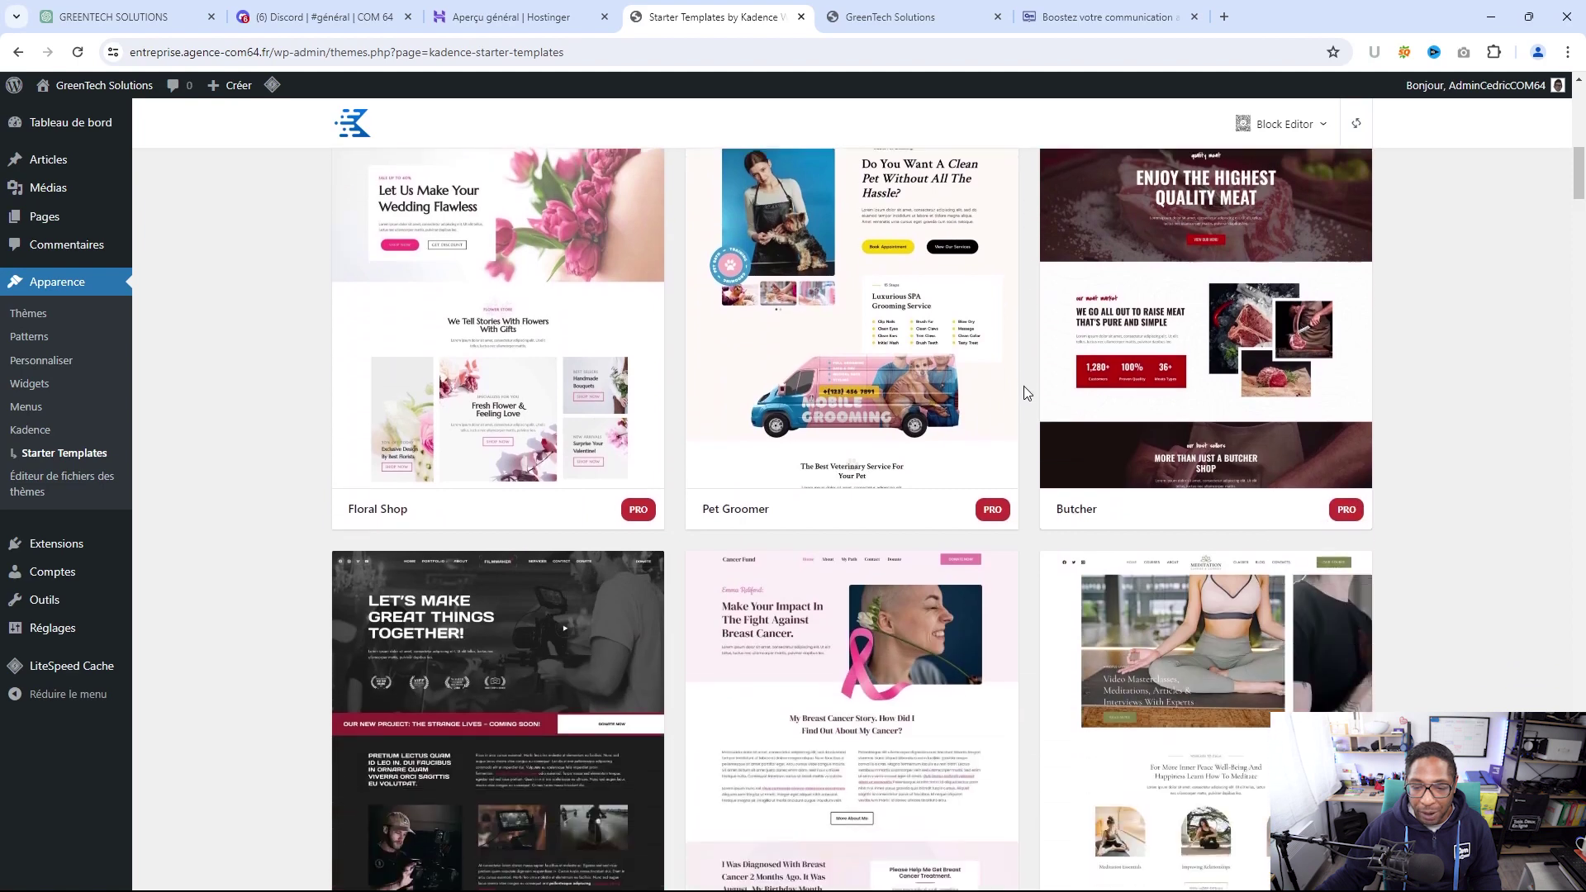
scroll(1024, 388, down, 3)
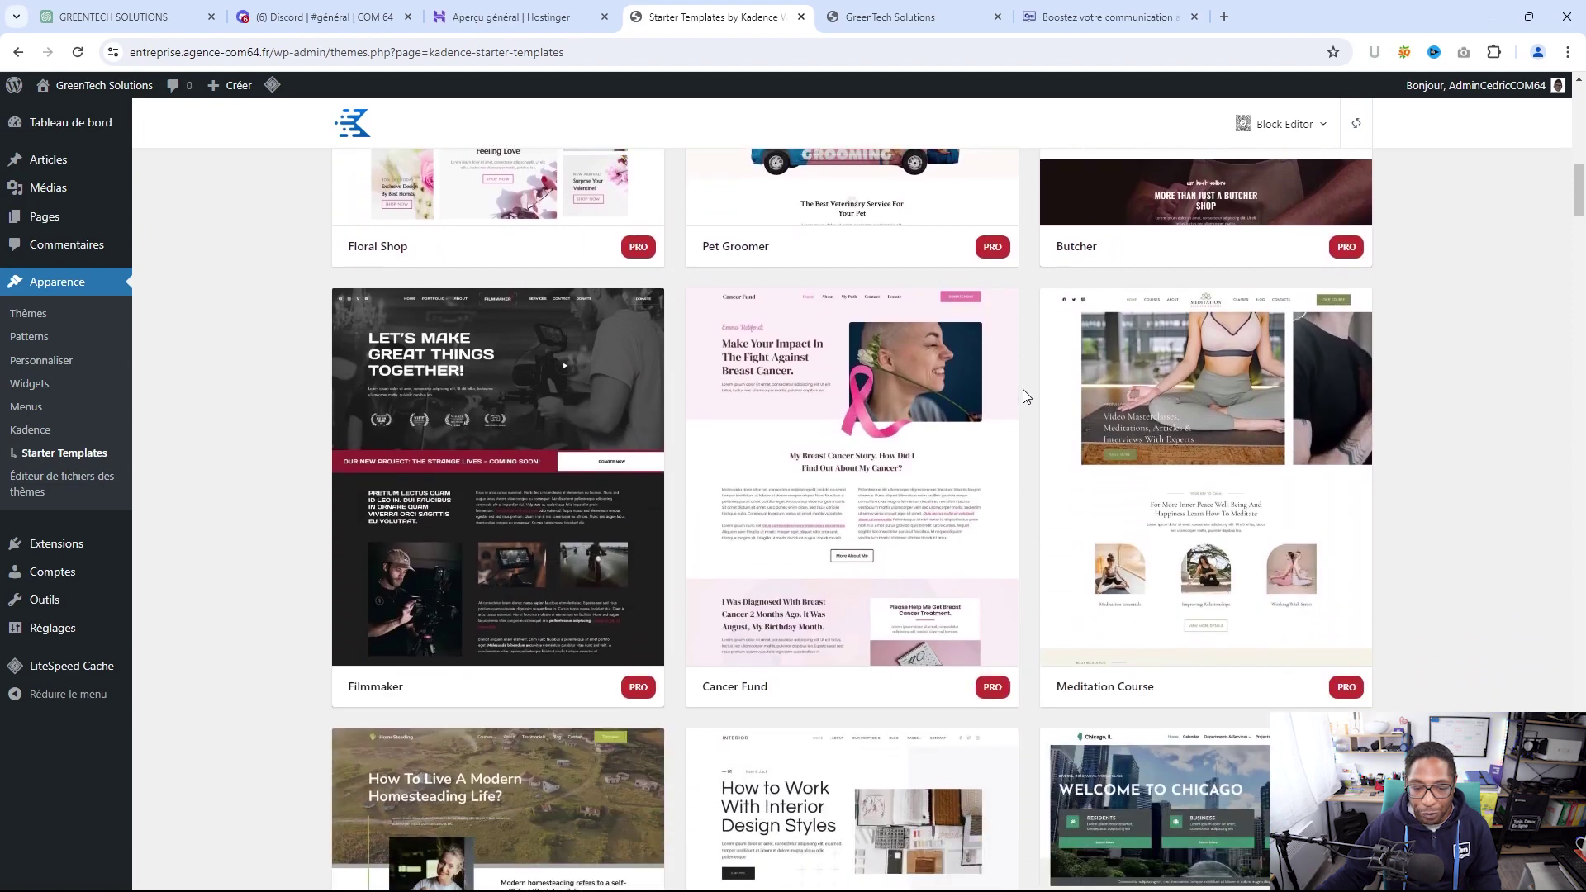
click(955, 419)
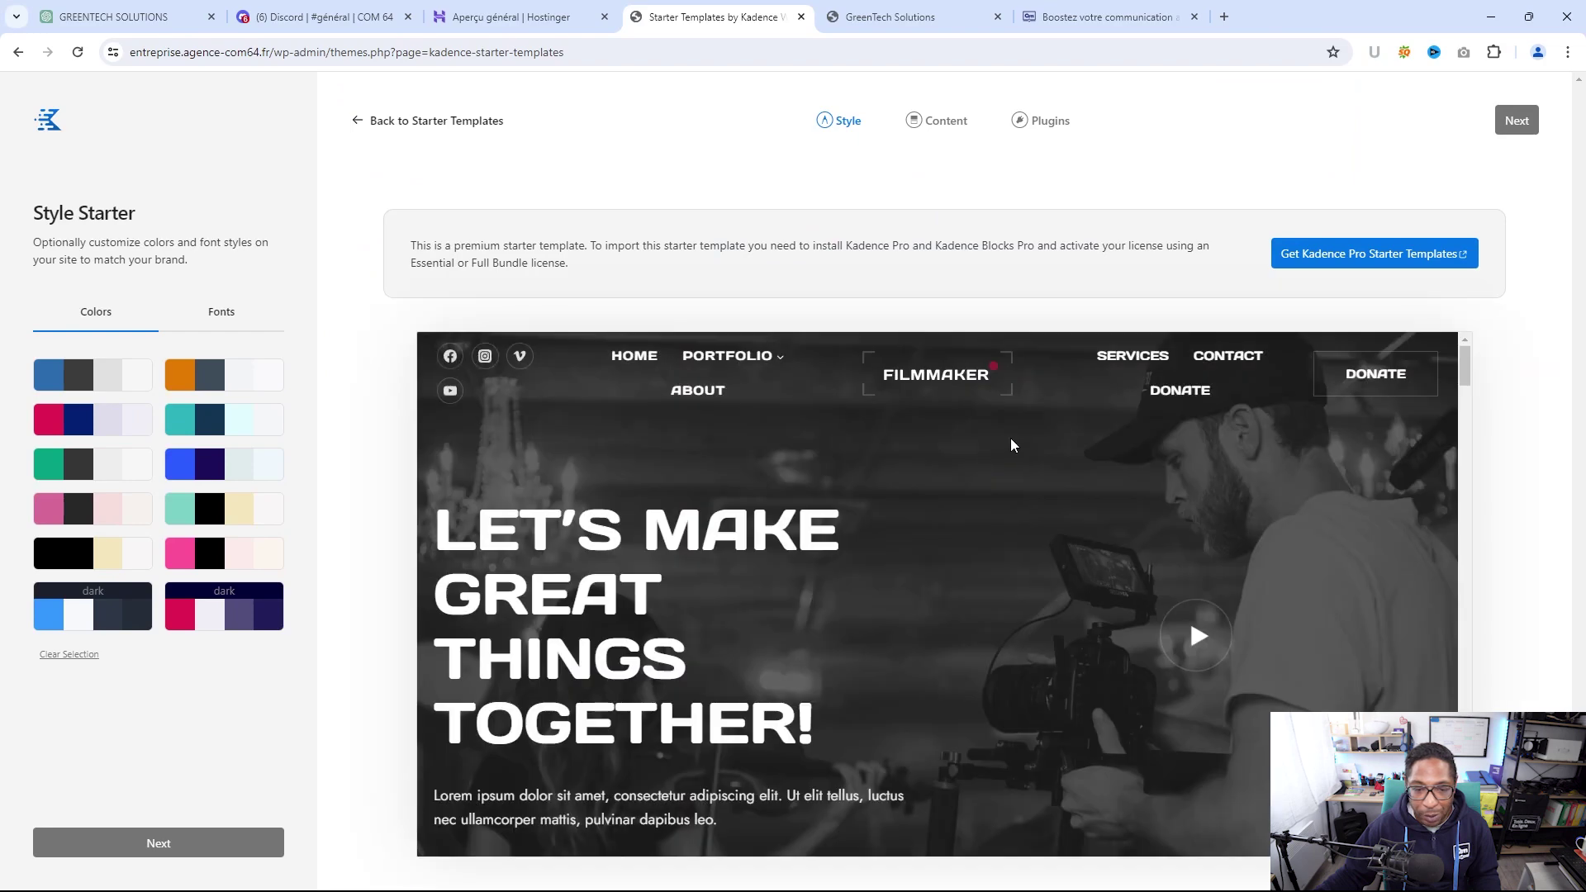
scroll(1011, 445, down, 10)
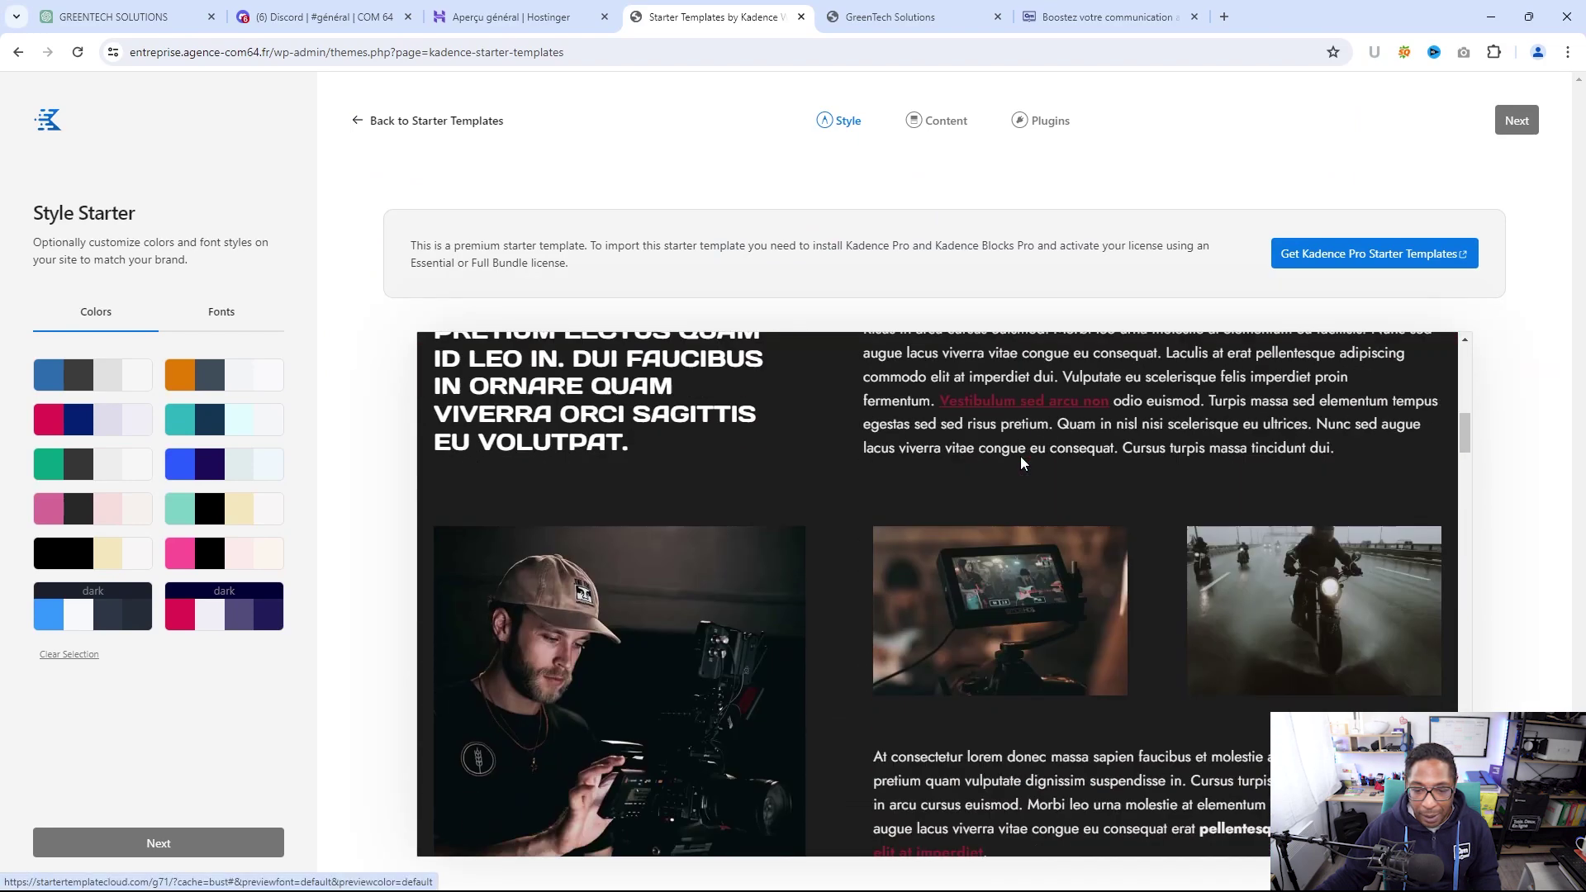
scroll(1020, 456, down, 6)
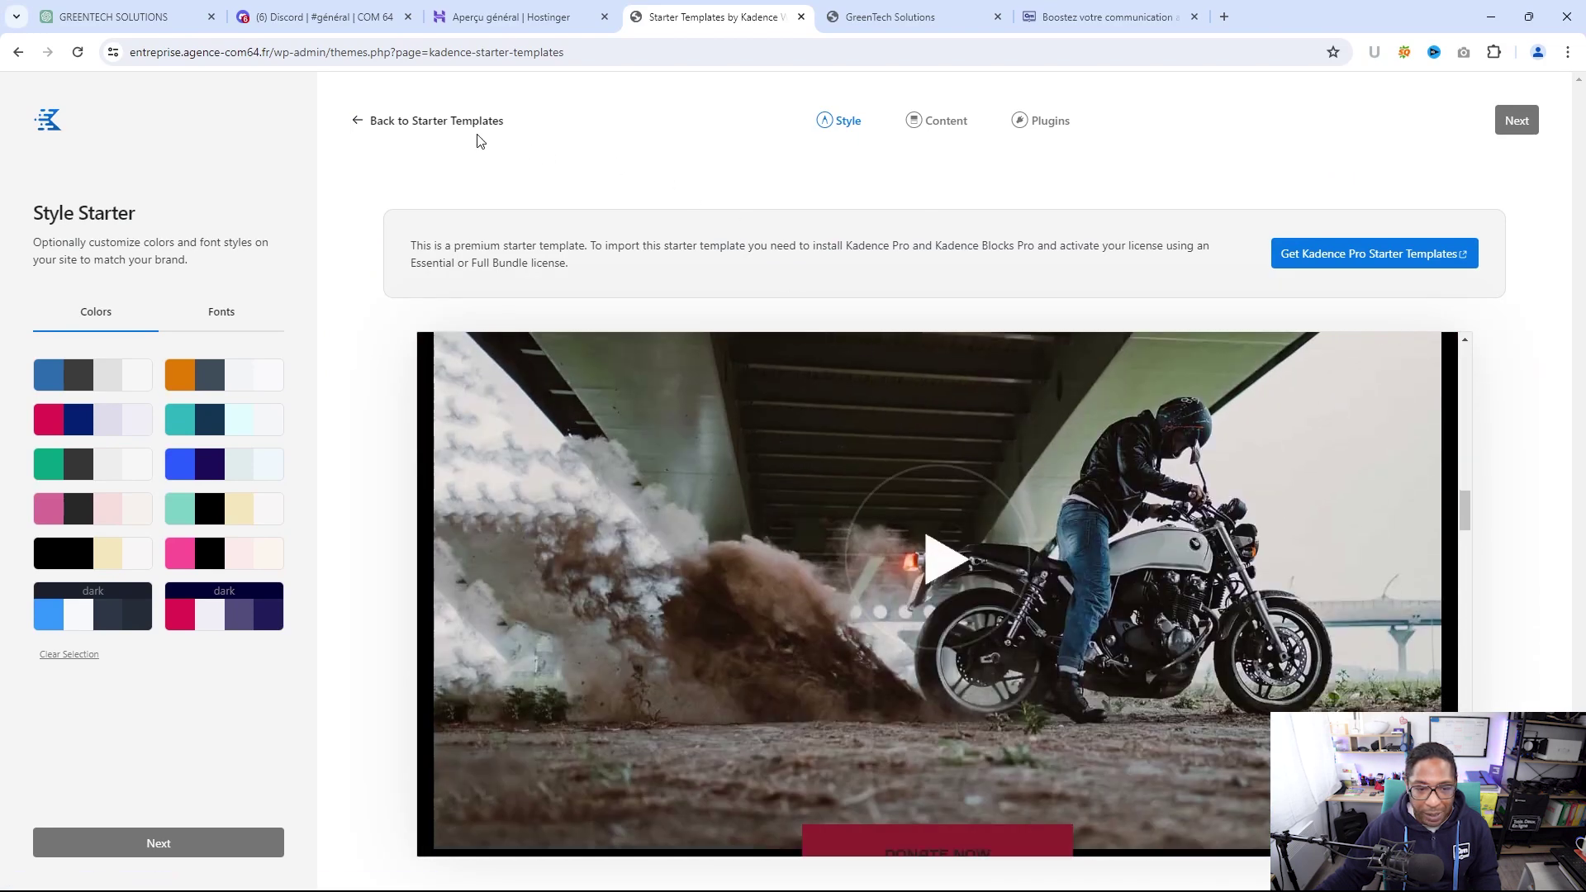
scroll(915, 557, down, 6)
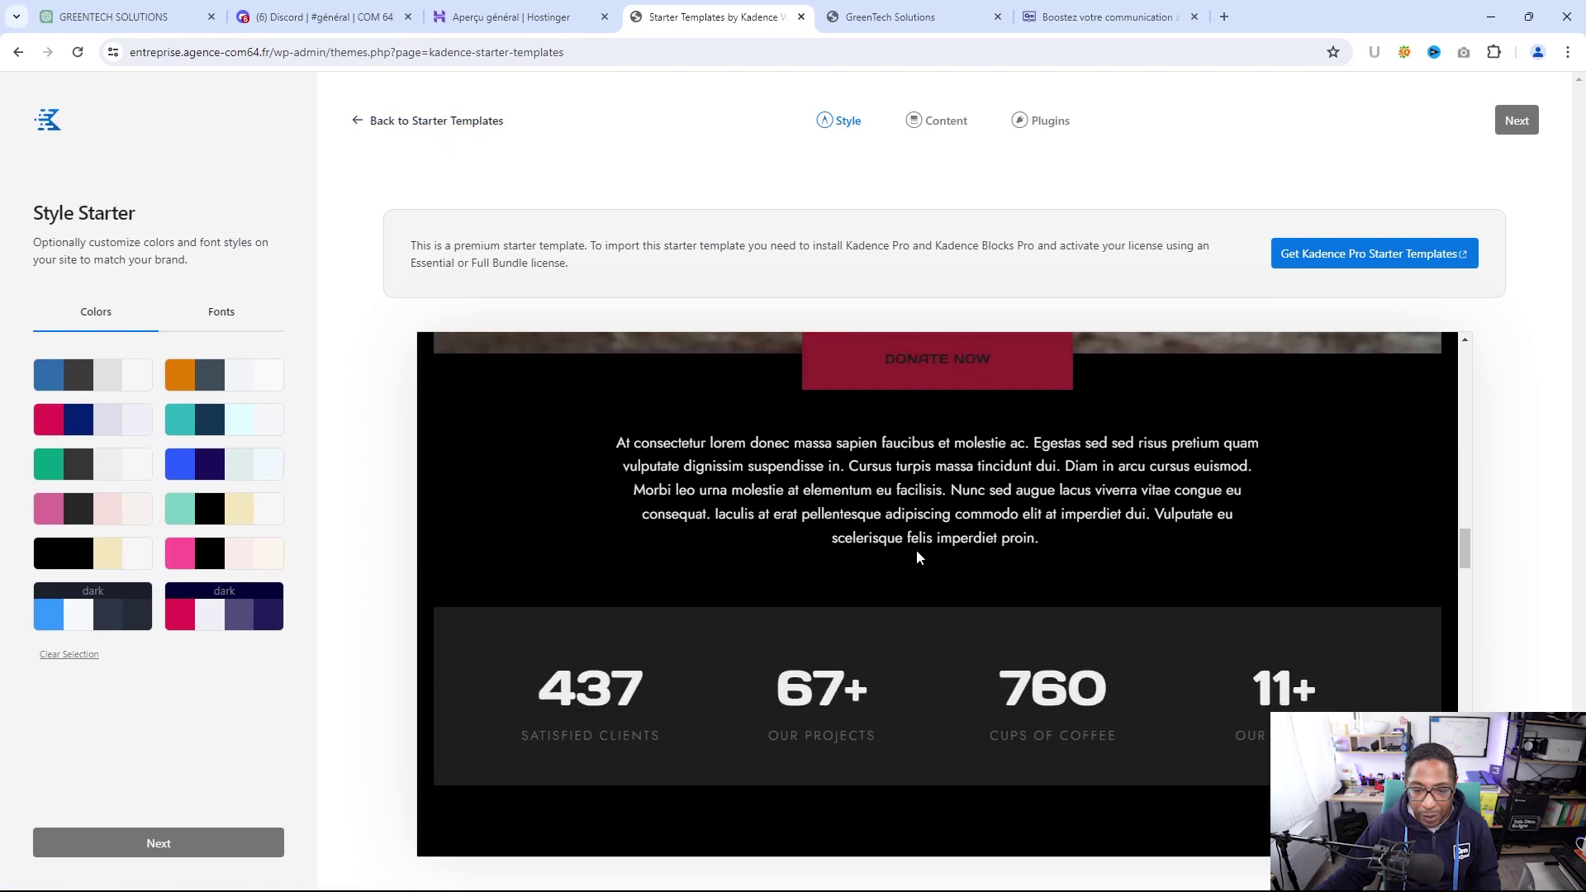
scroll(918, 551, down, 10)
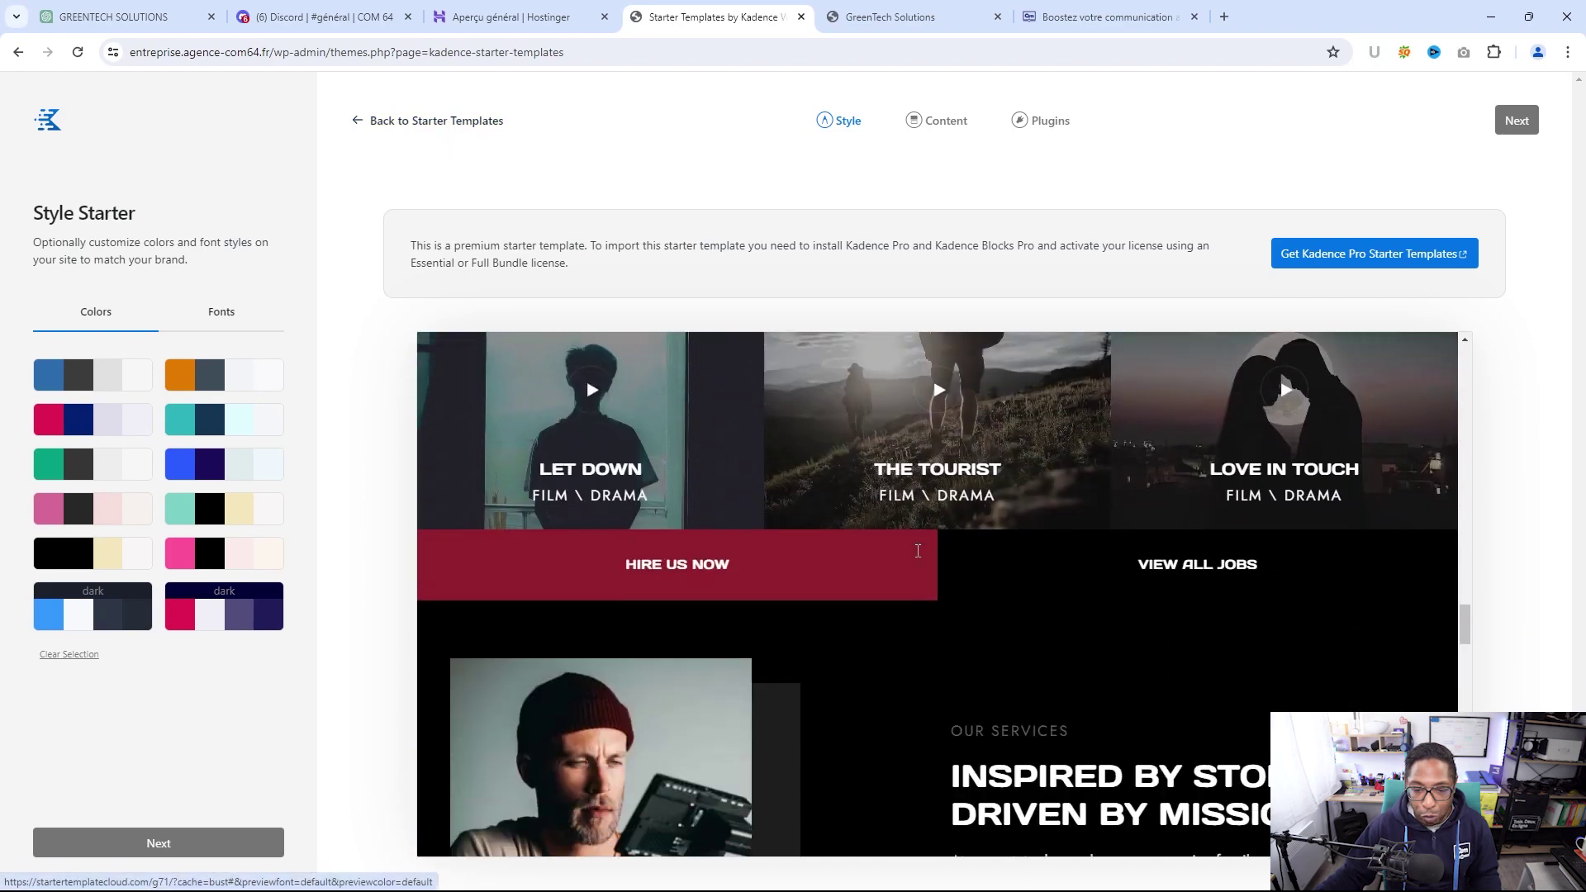
scroll(917, 552, down, 10)
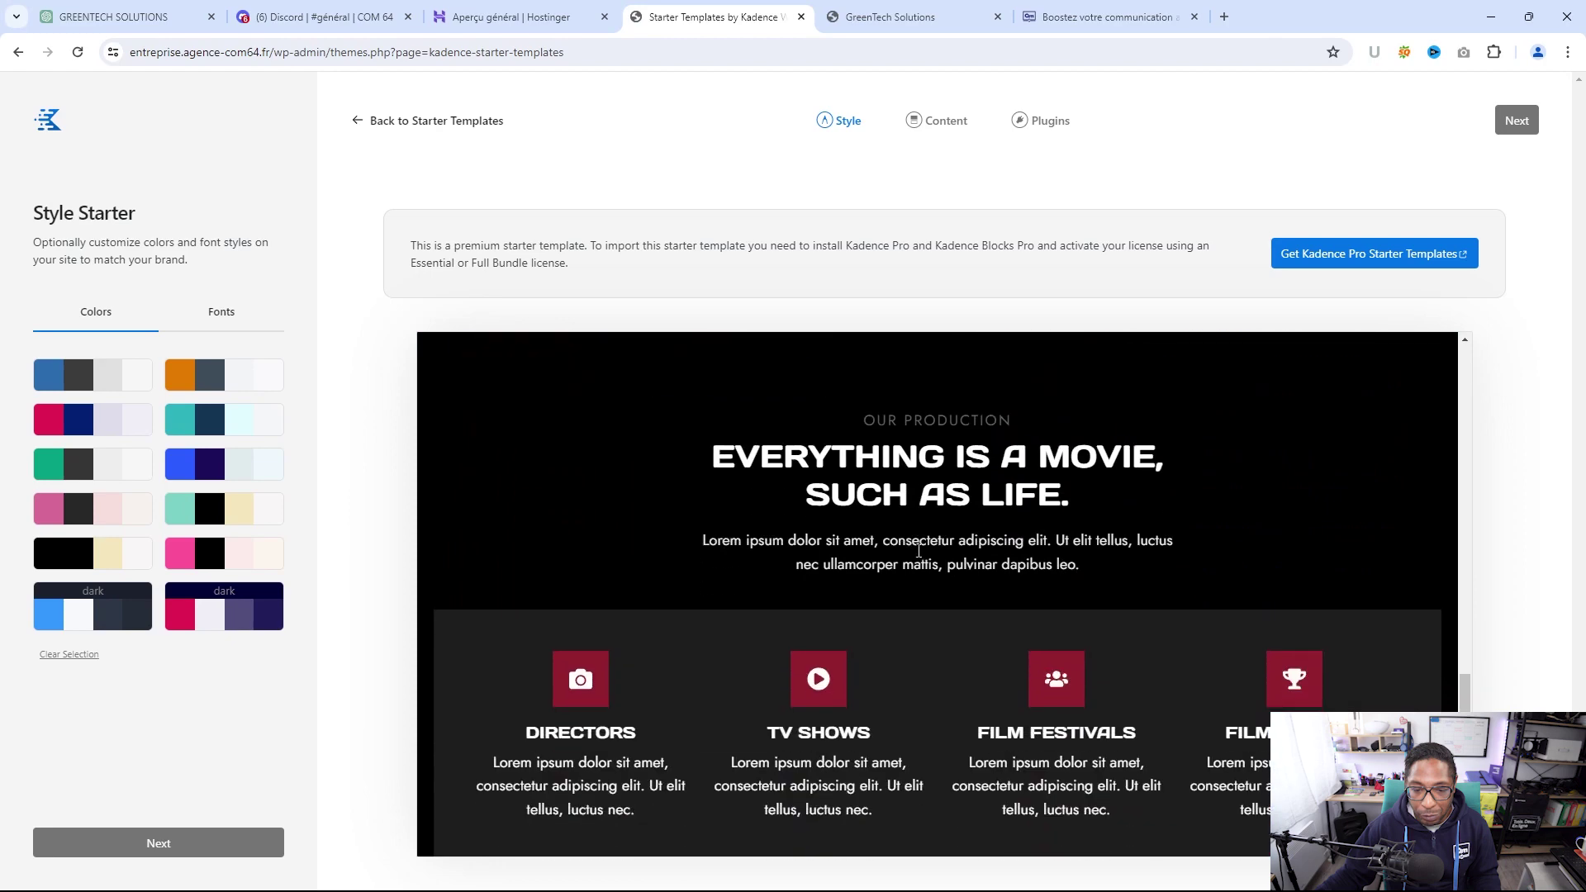
scroll(918, 551, down, 10)
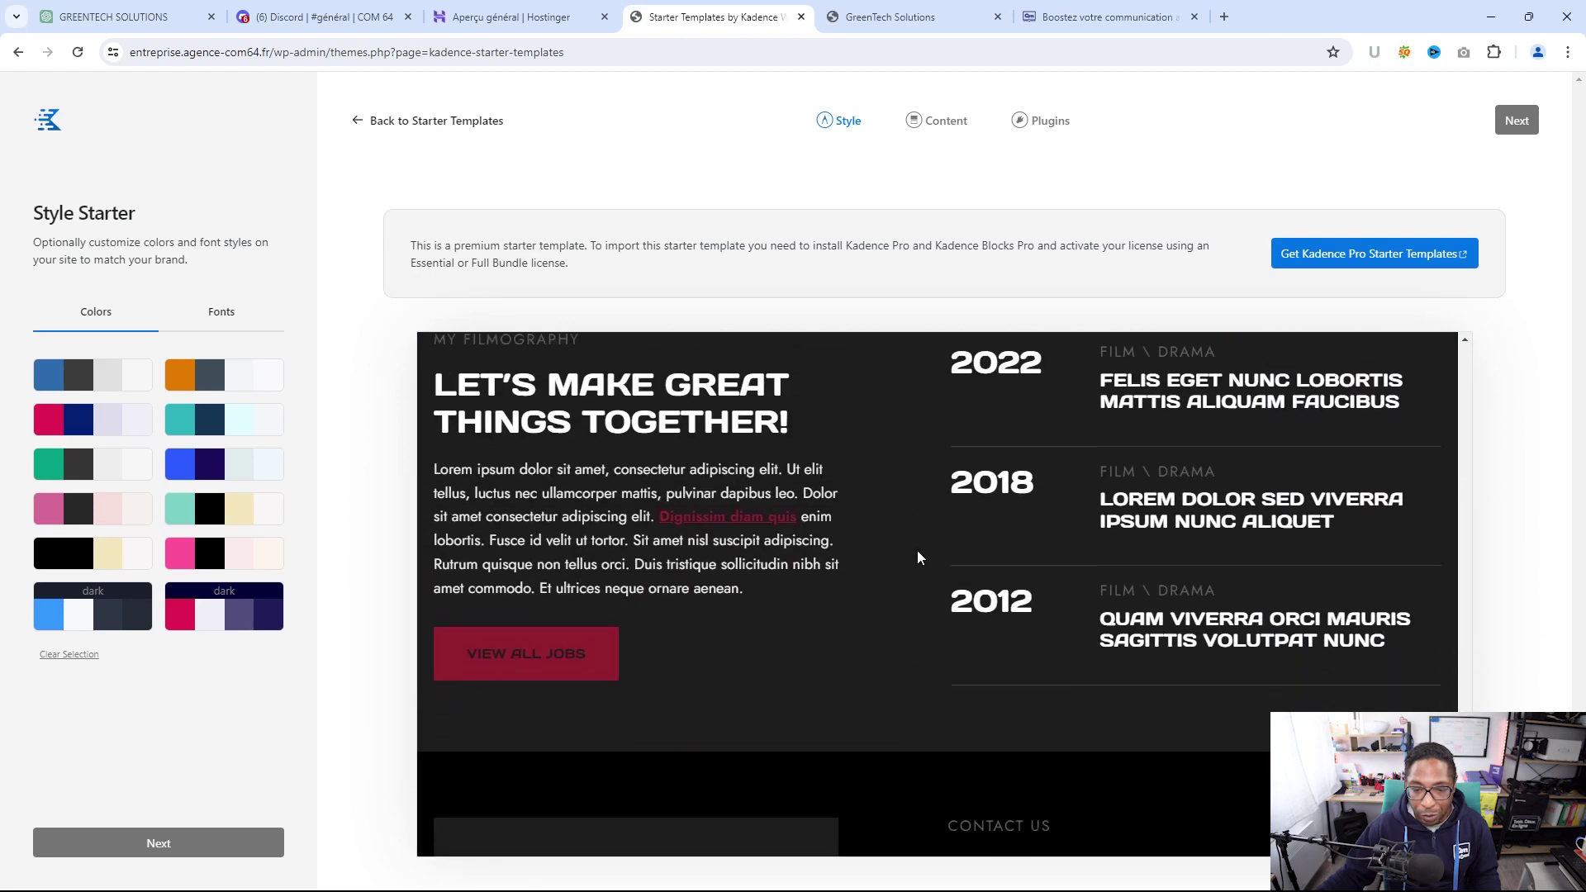
scroll(917, 558, down, 3)
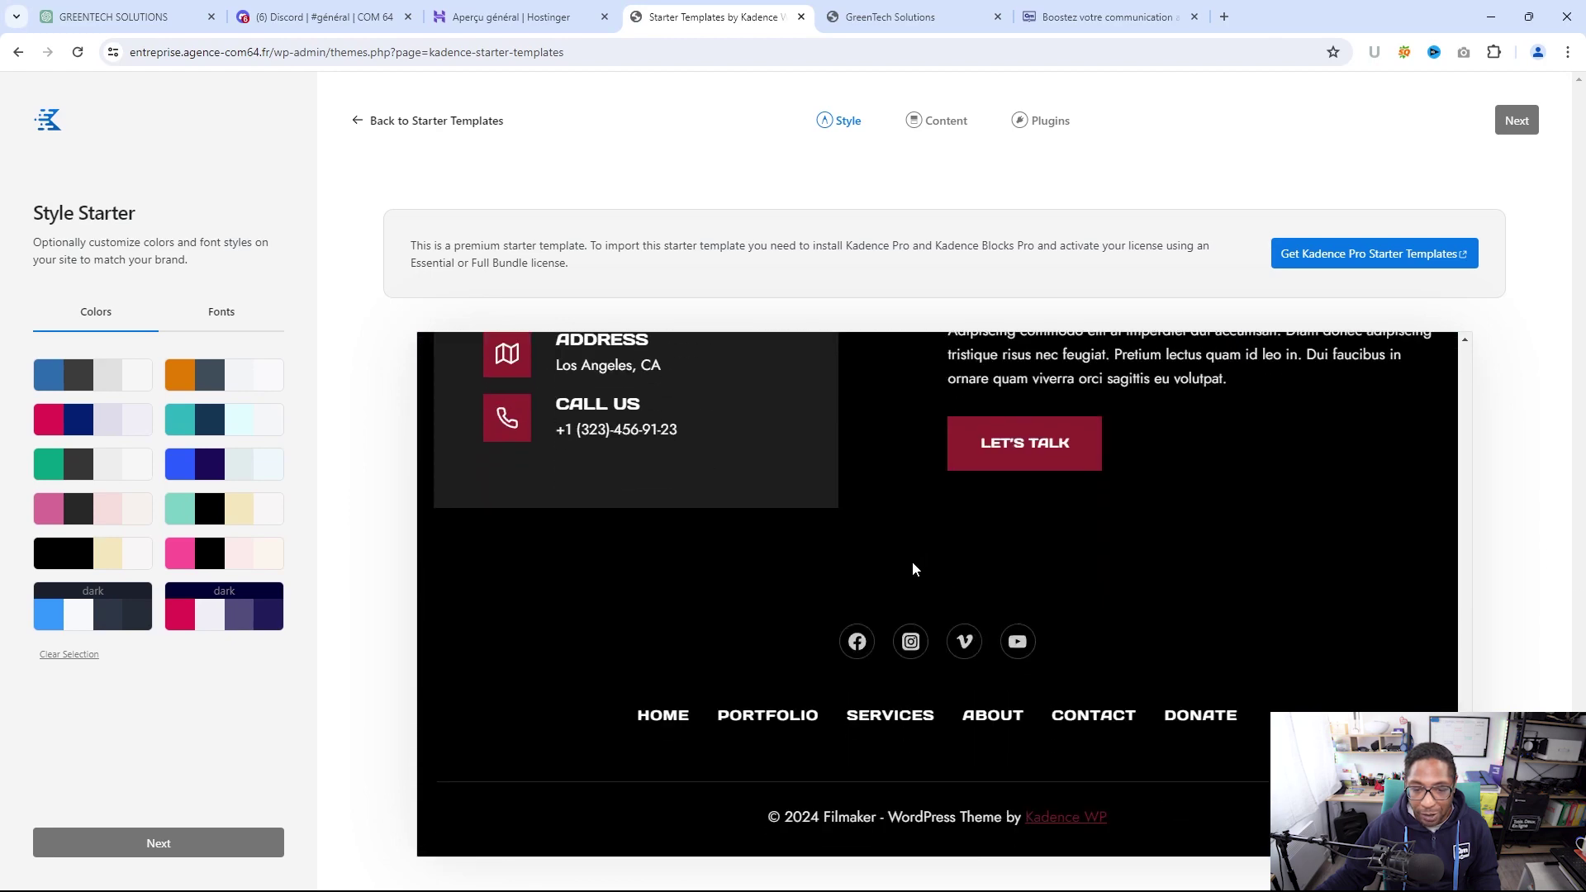
scroll(912, 562, up, 12)
scroll(904, 528, up, 10)
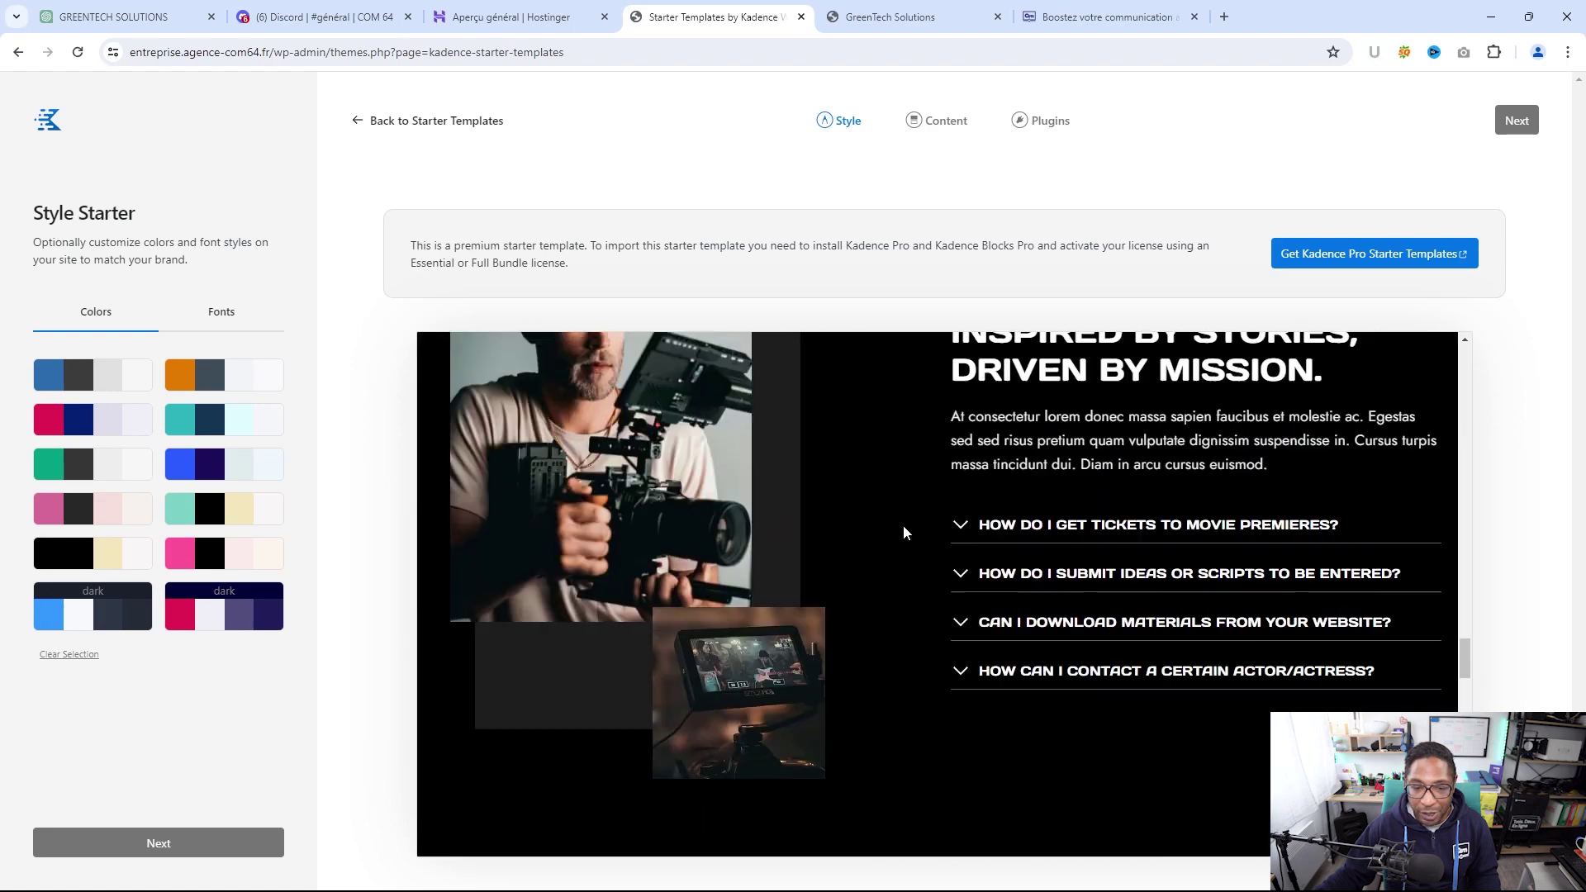
click(462, 124)
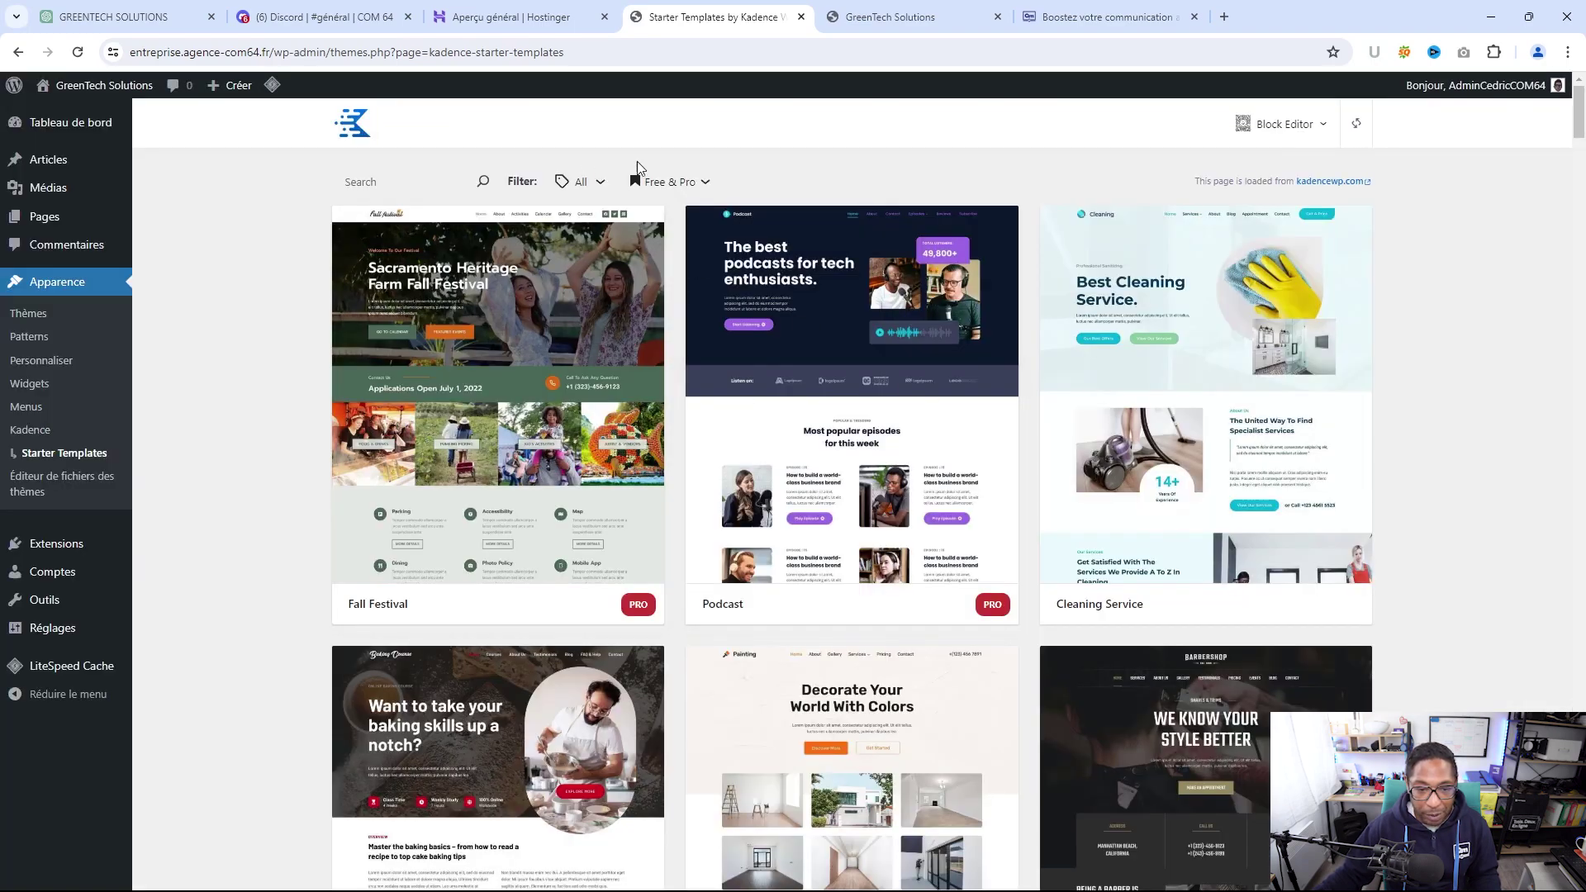
Filter the starter templates to Free Only and compare the free designs as far as the Outdoor Shop, Wooden Craft and Coffee Shop row
click(671, 184)
click(671, 291)
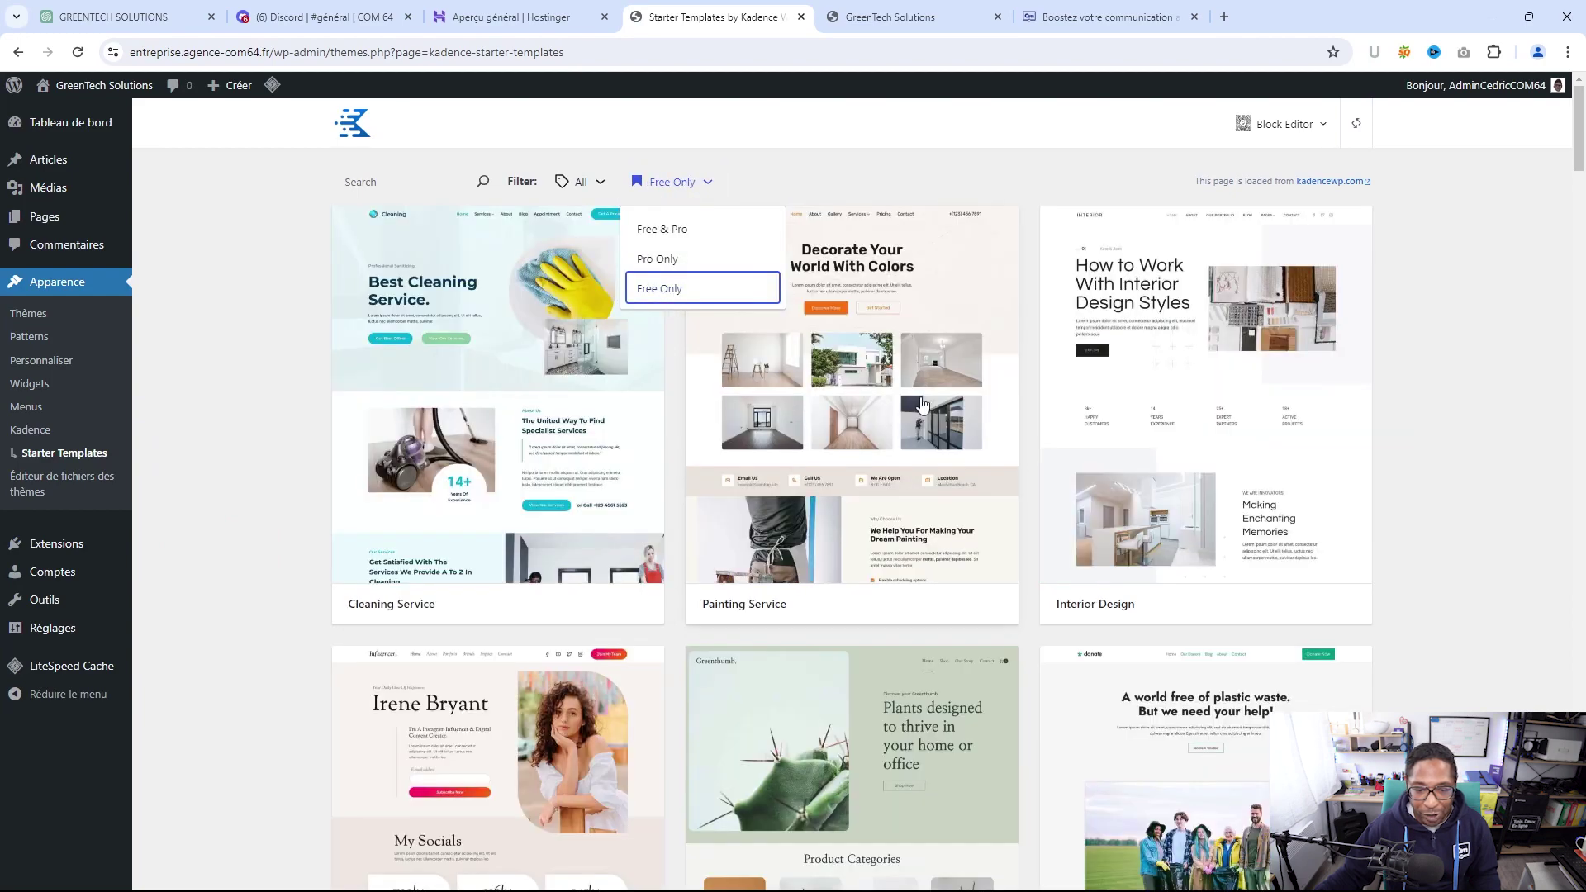
scroll(923, 405, down, 12)
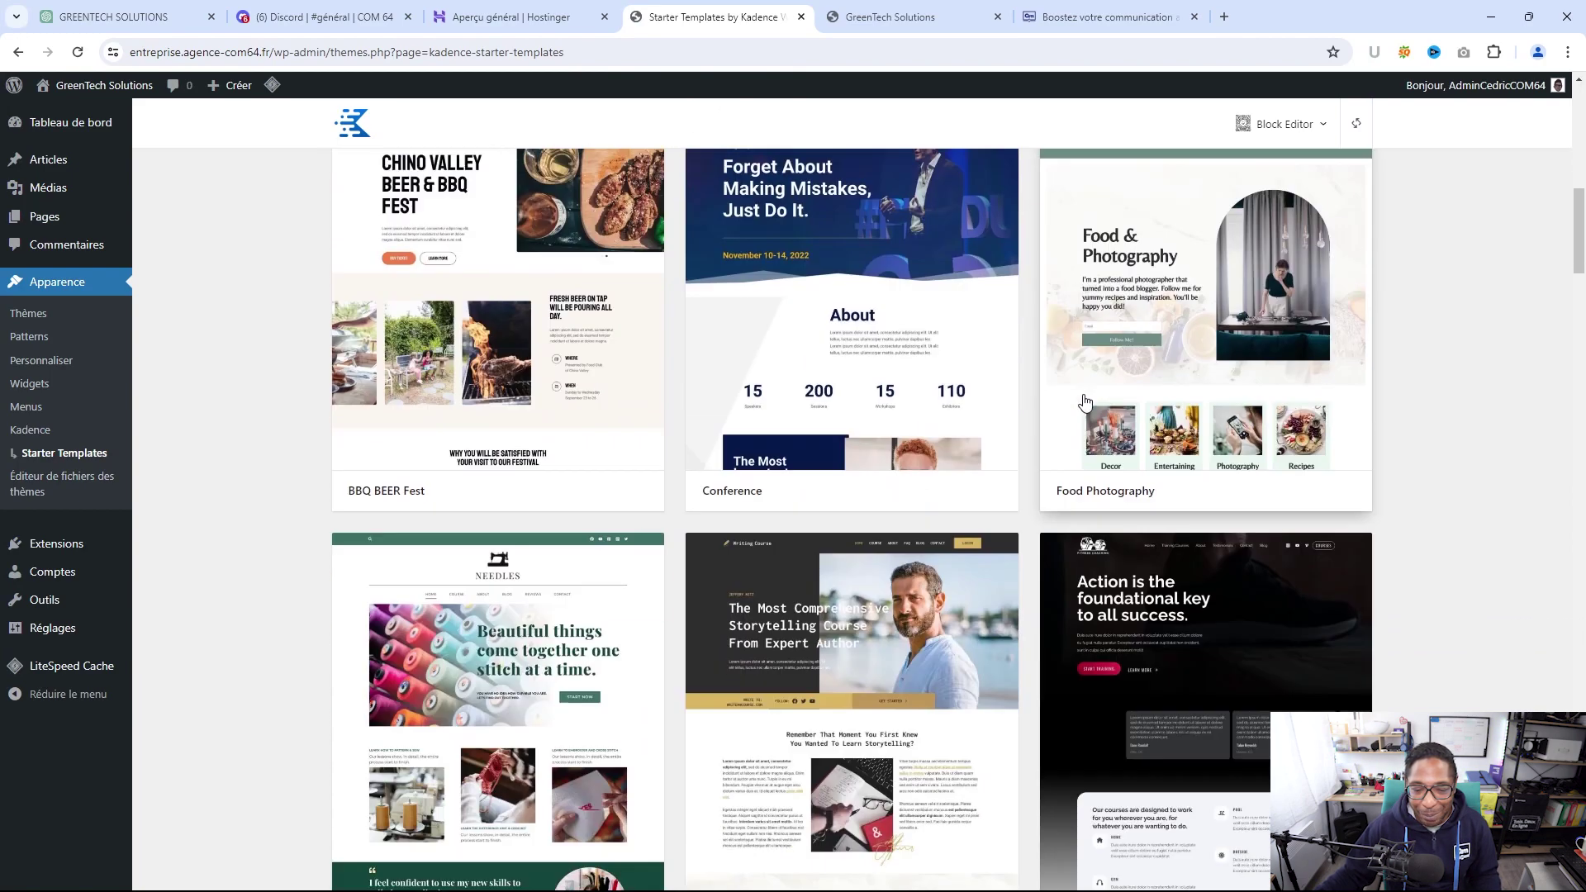
scroll(1085, 403, down, 3)
scroll(1097, 416, up, 6)
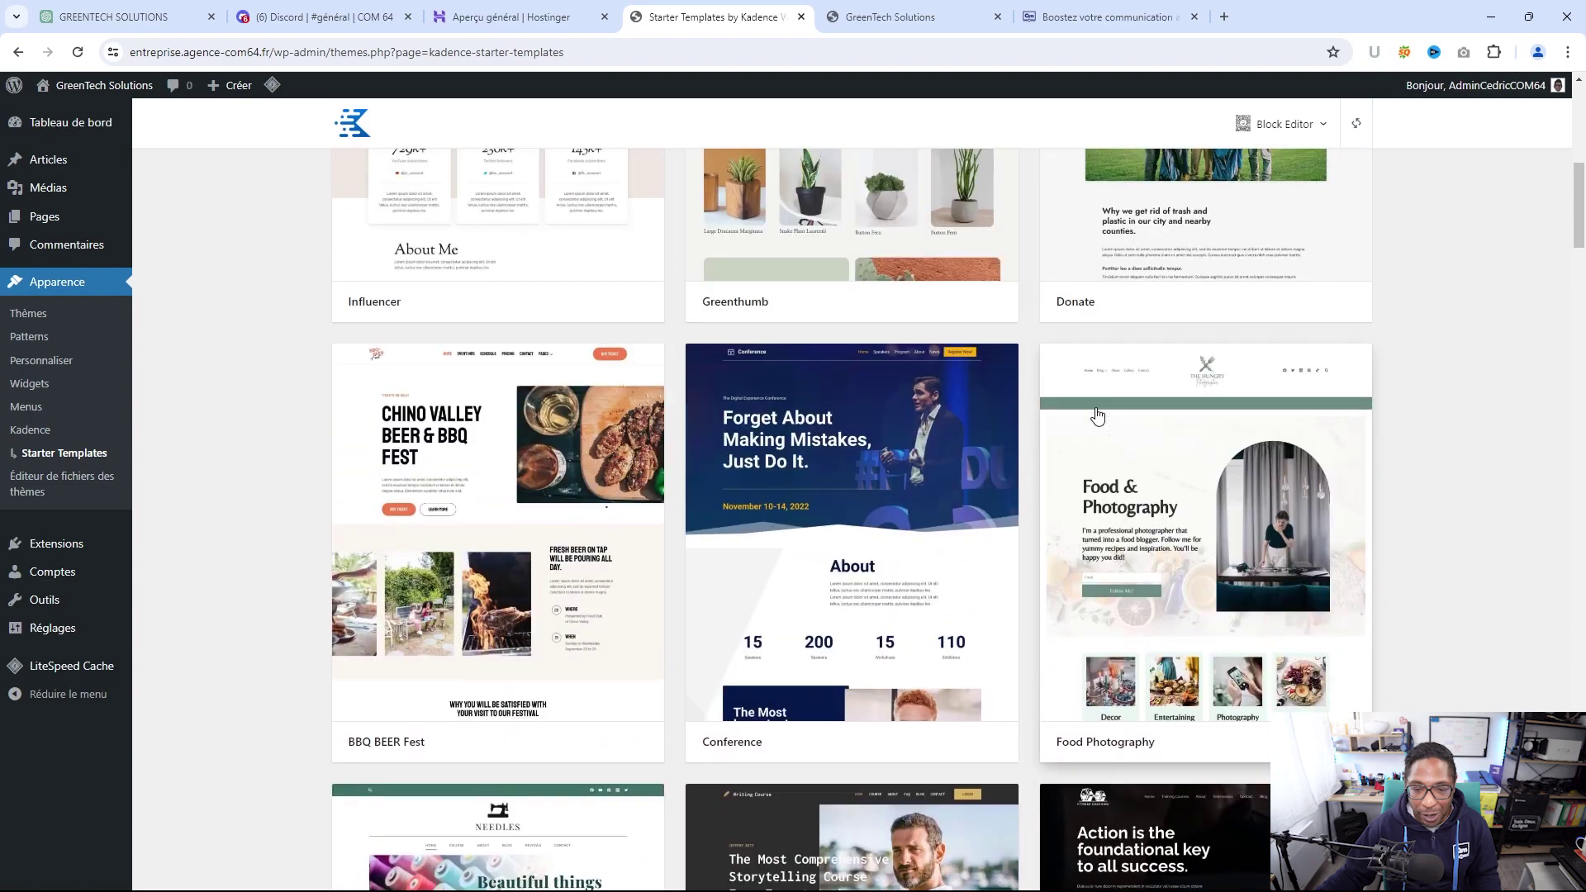
scroll(1097, 415, down, 6)
scroll(1095, 407, down, 12)
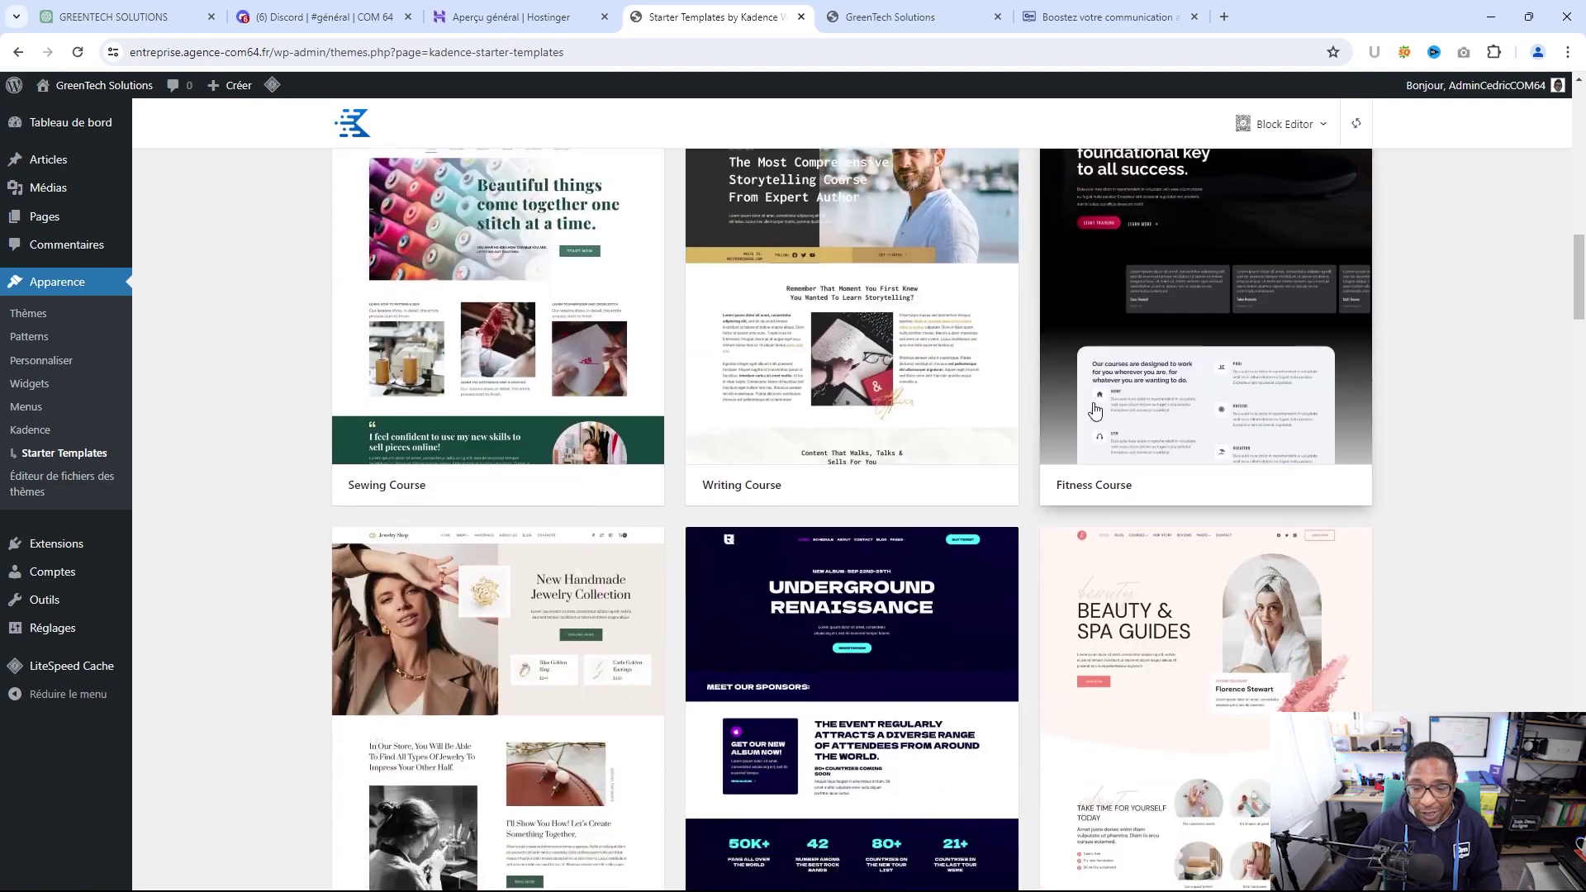
scroll(1094, 412, down, 10)
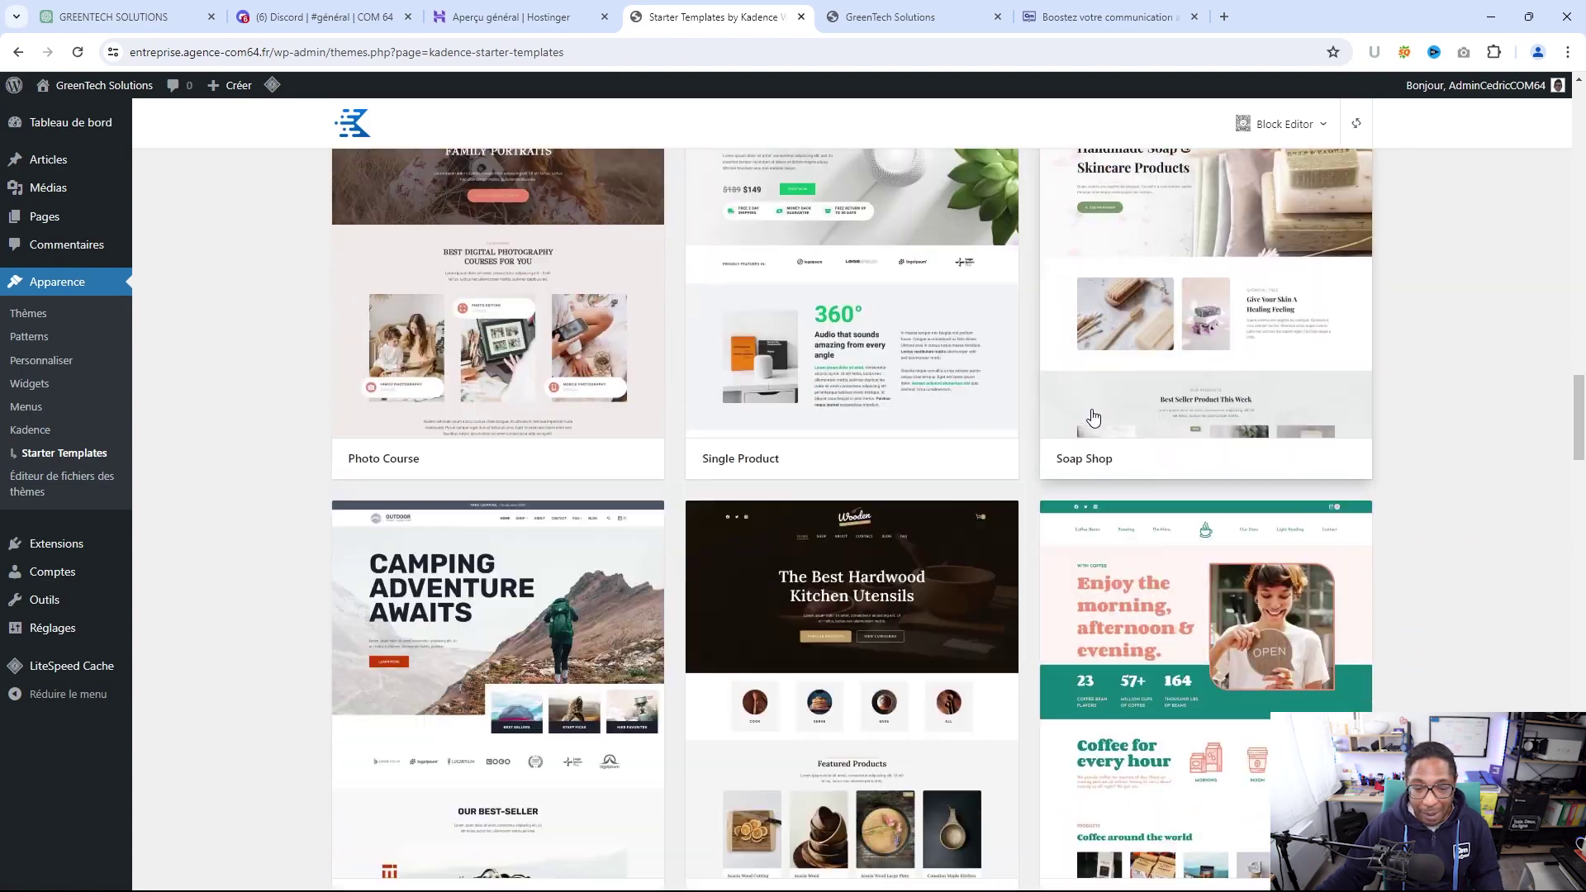
scroll(1092, 413, down, 4)
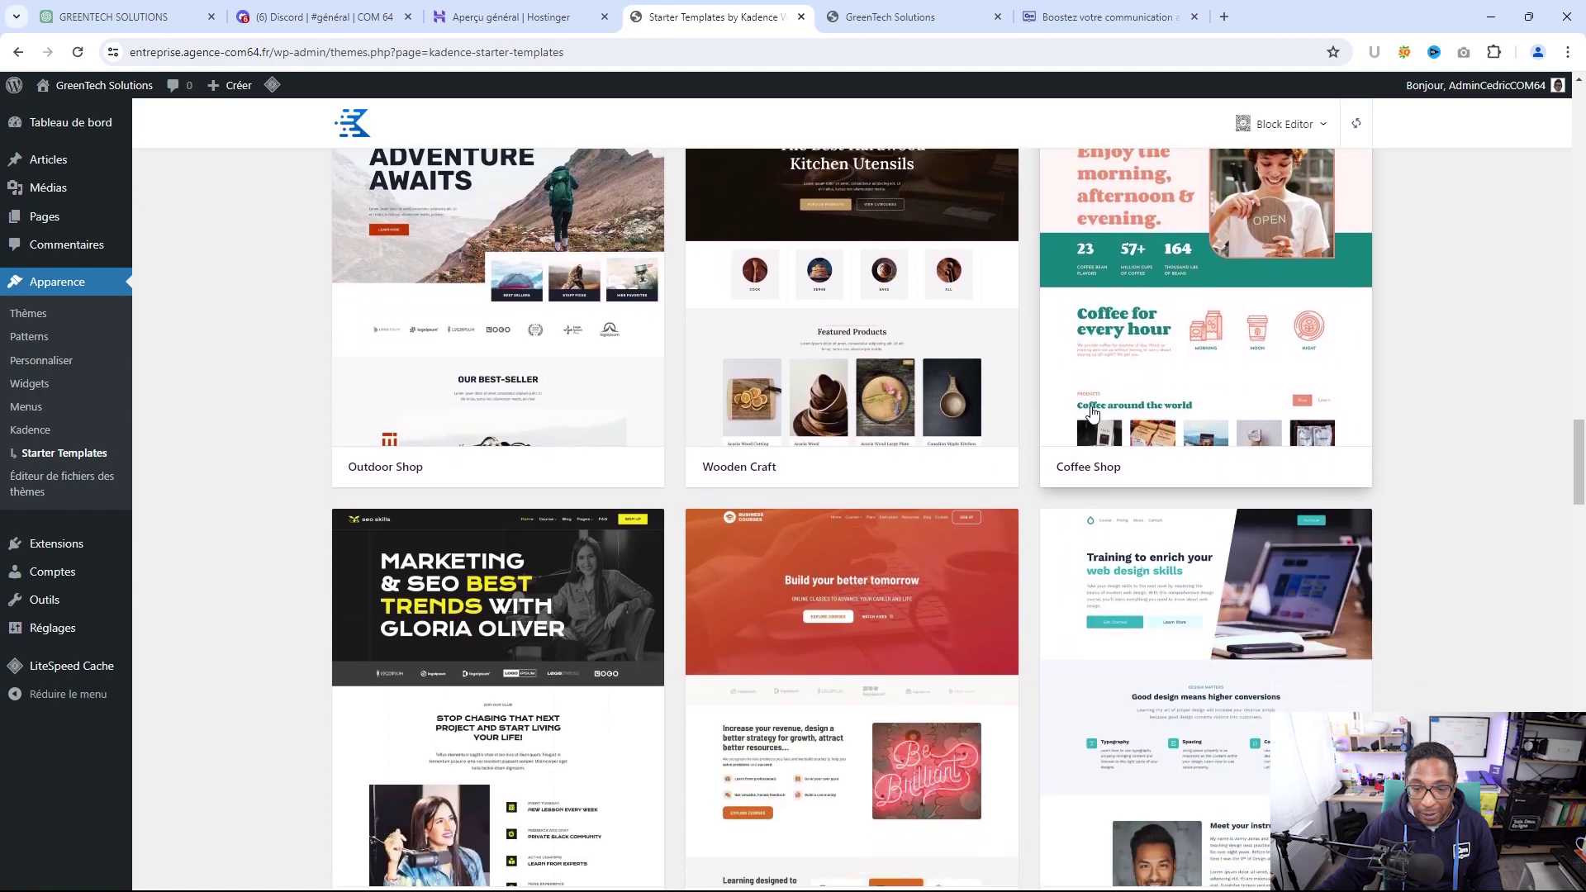
scroll(1091, 413, up, 4)
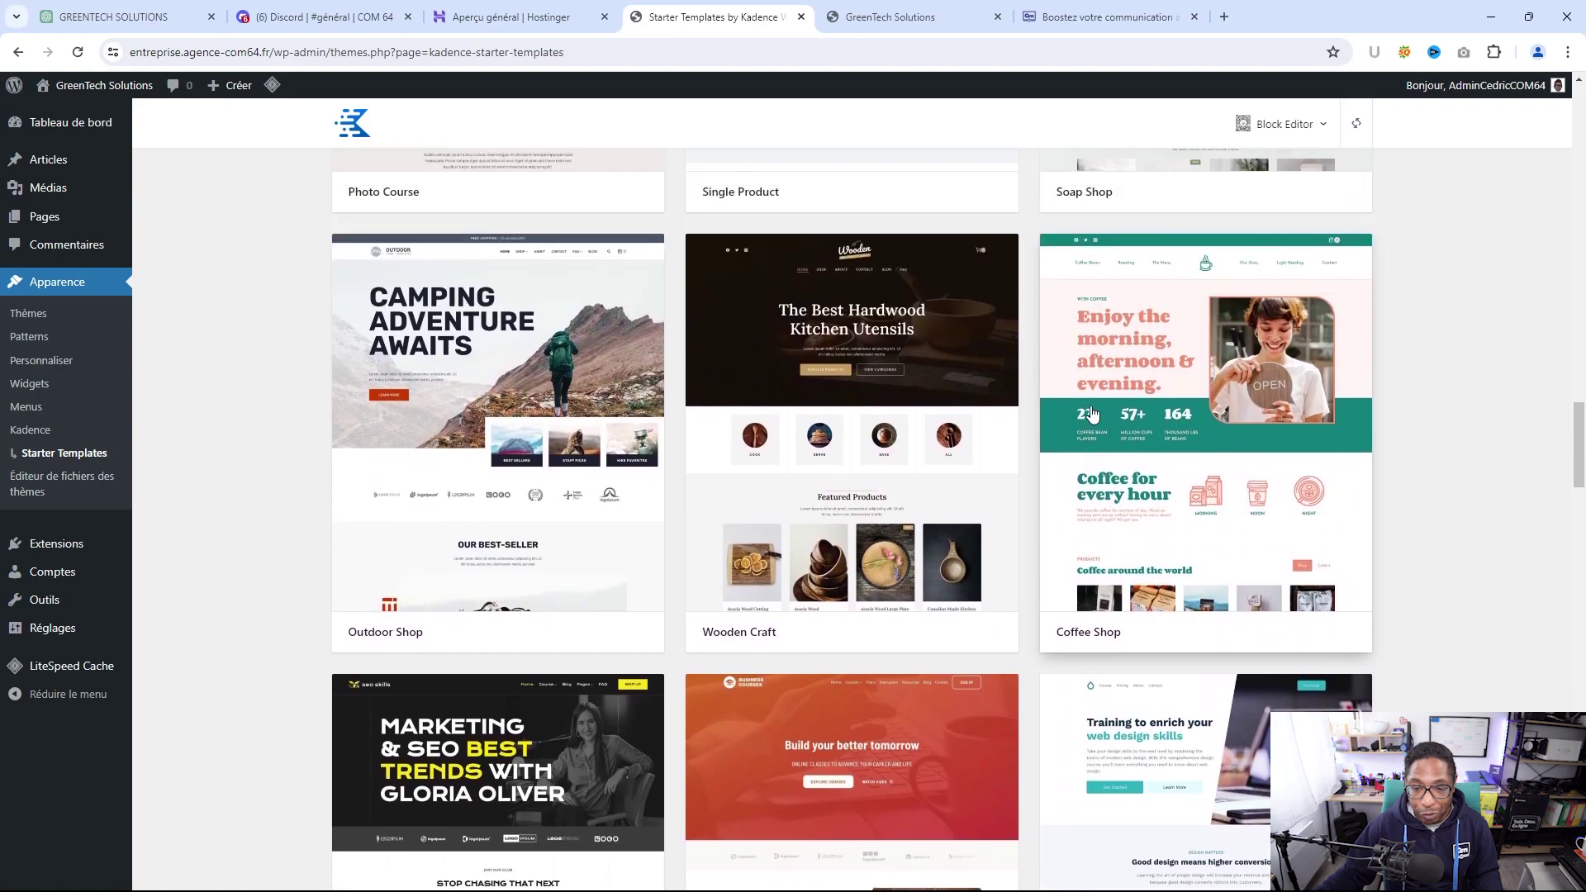
scroll(1093, 413, down, 5)
scroll(1093, 413, up, 5)
scroll(1236, 413, down, 1)
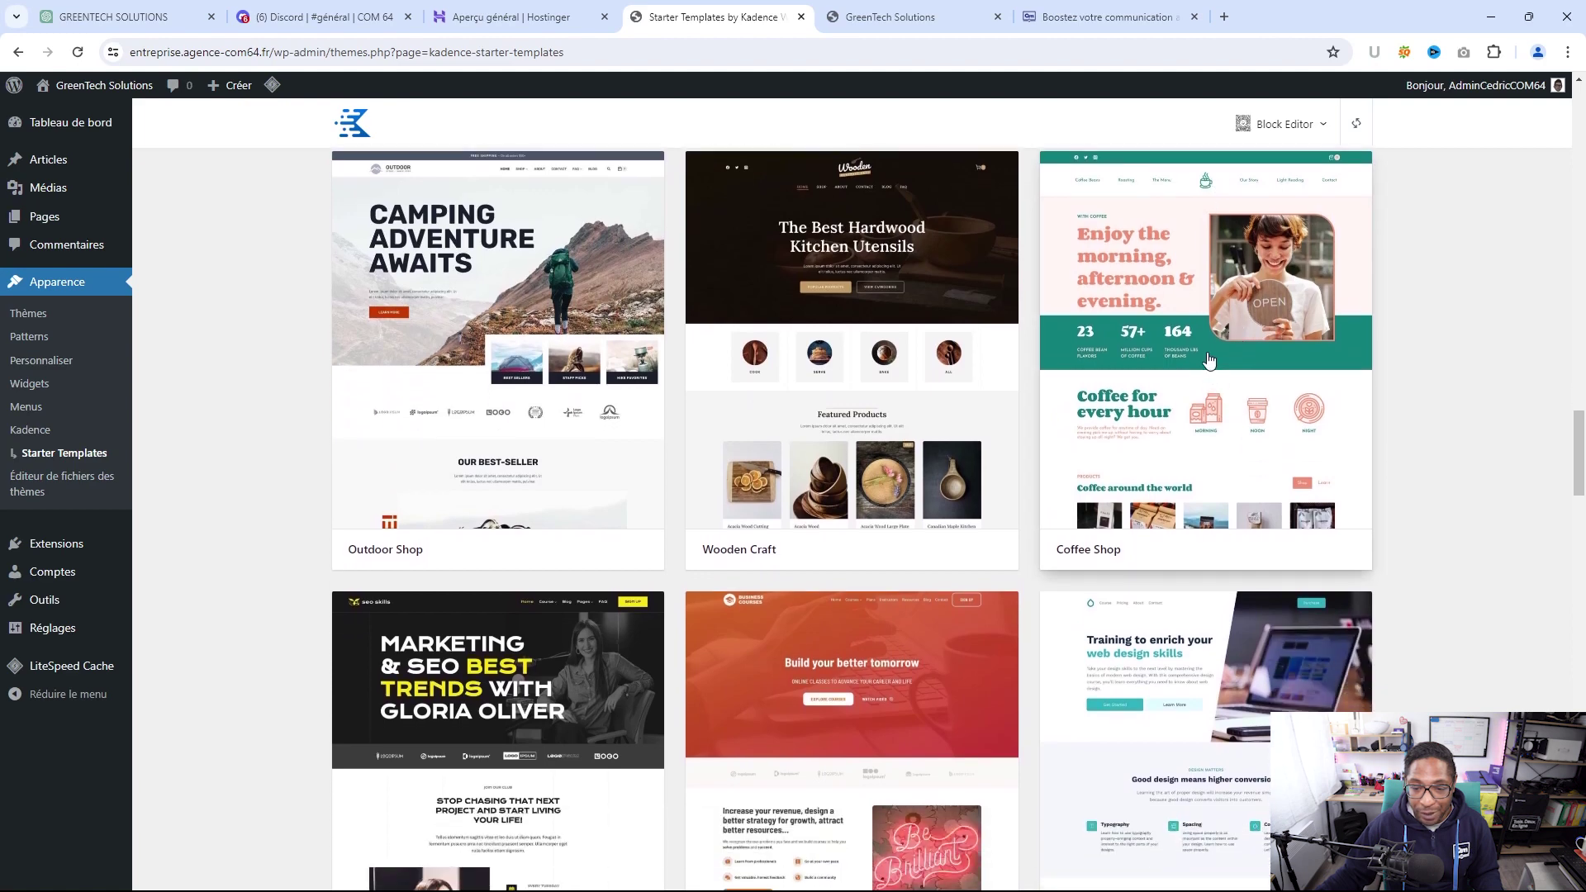
Preview the free Coffee Shop template, examine its homepage from header to footer, and return to the template library
click(1208, 361)
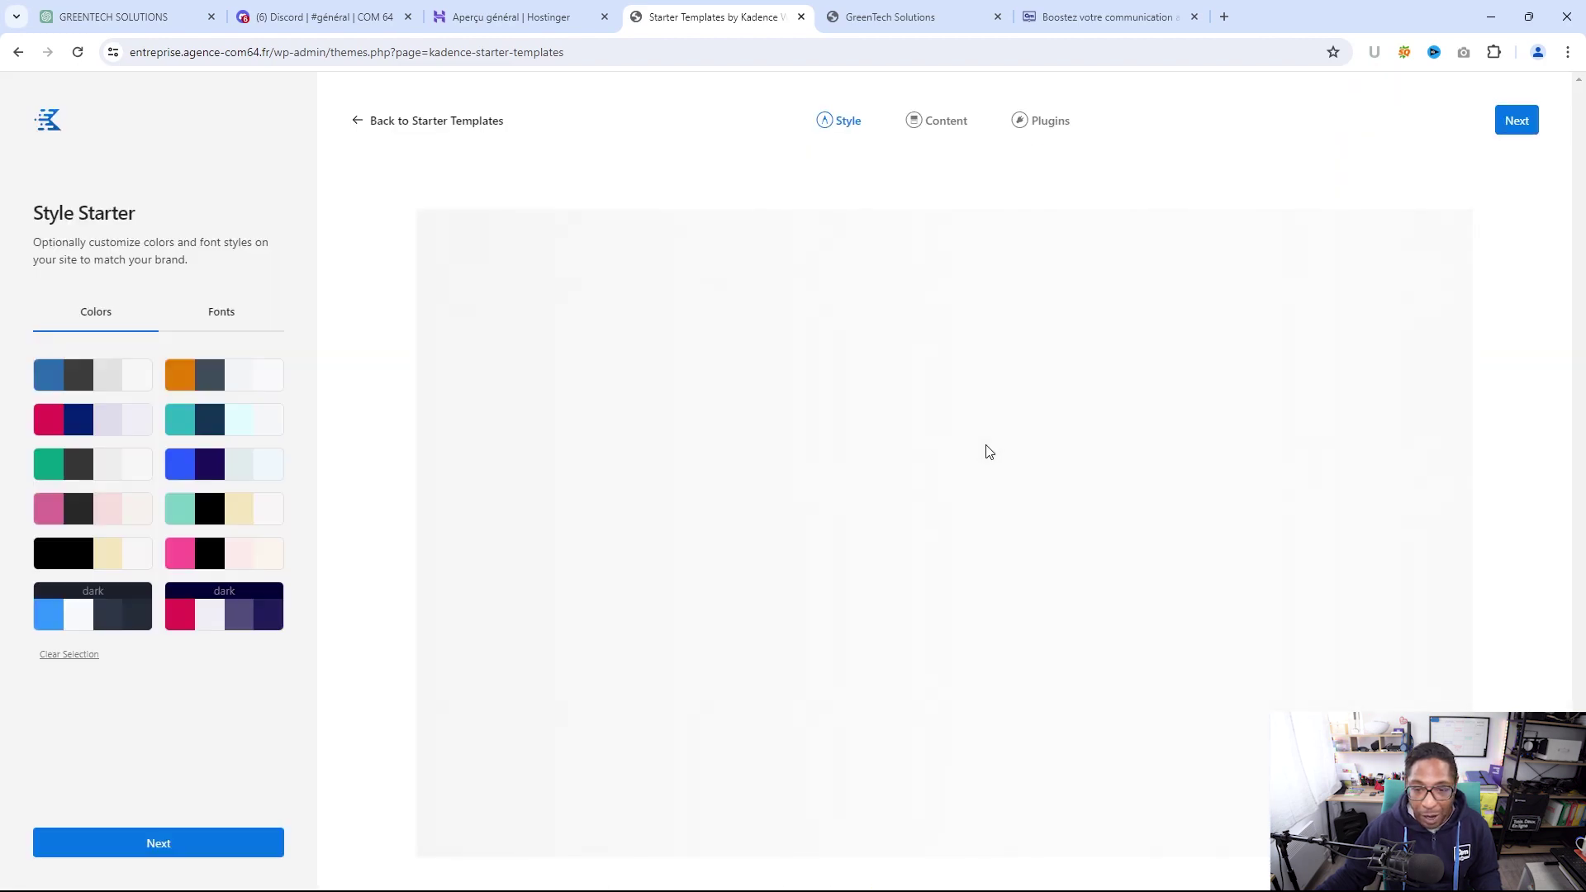
scroll(994, 450, down, 1)
scroll(996, 456, down, 12)
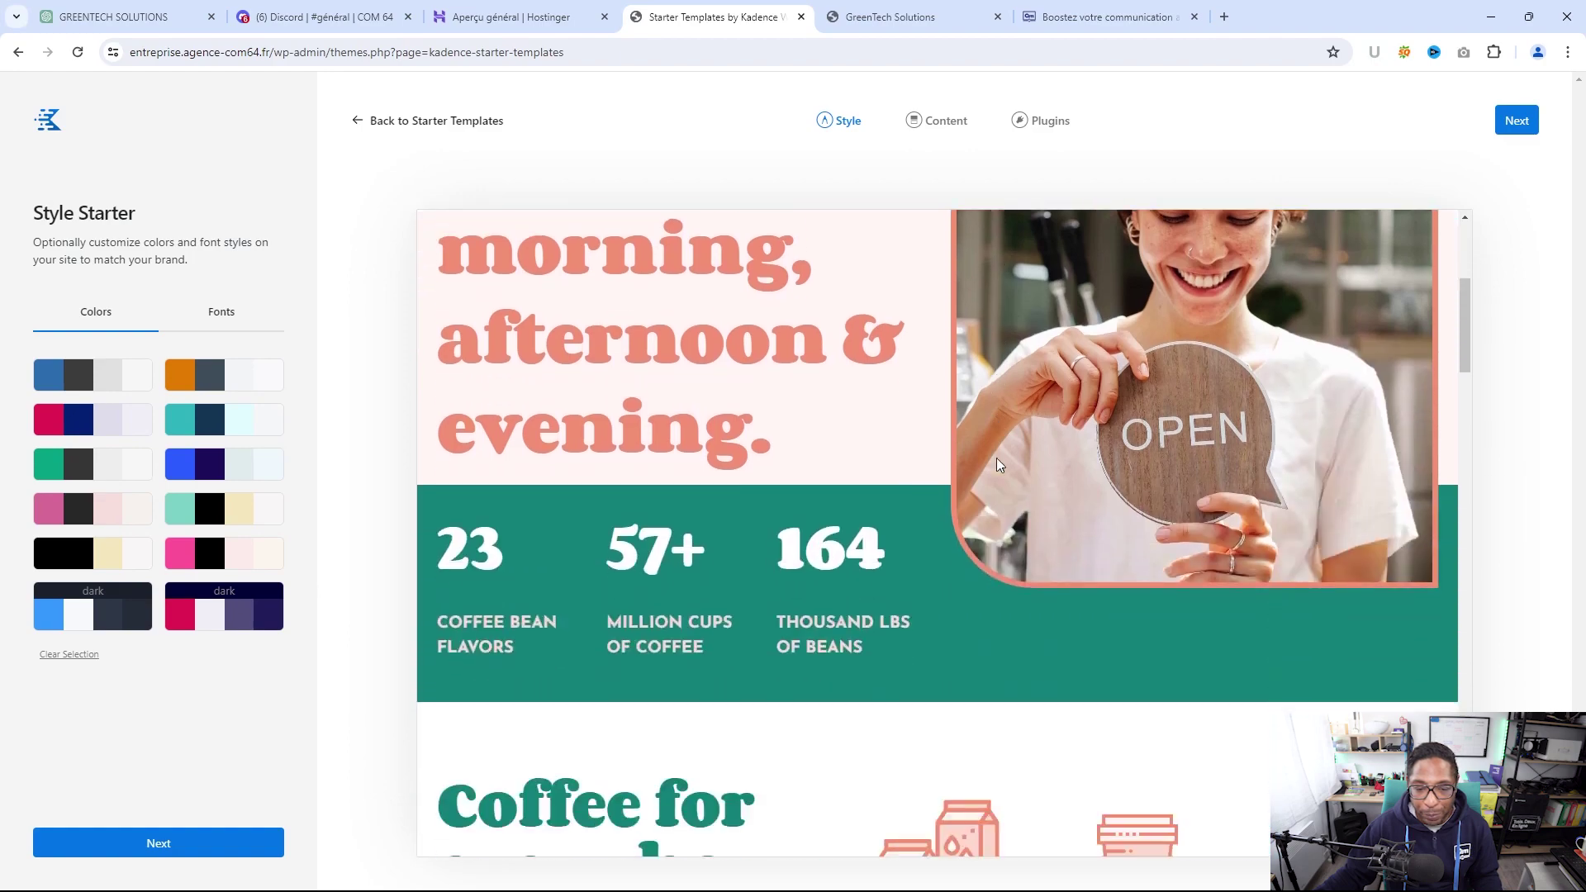
scroll(997, 464, down, 10)
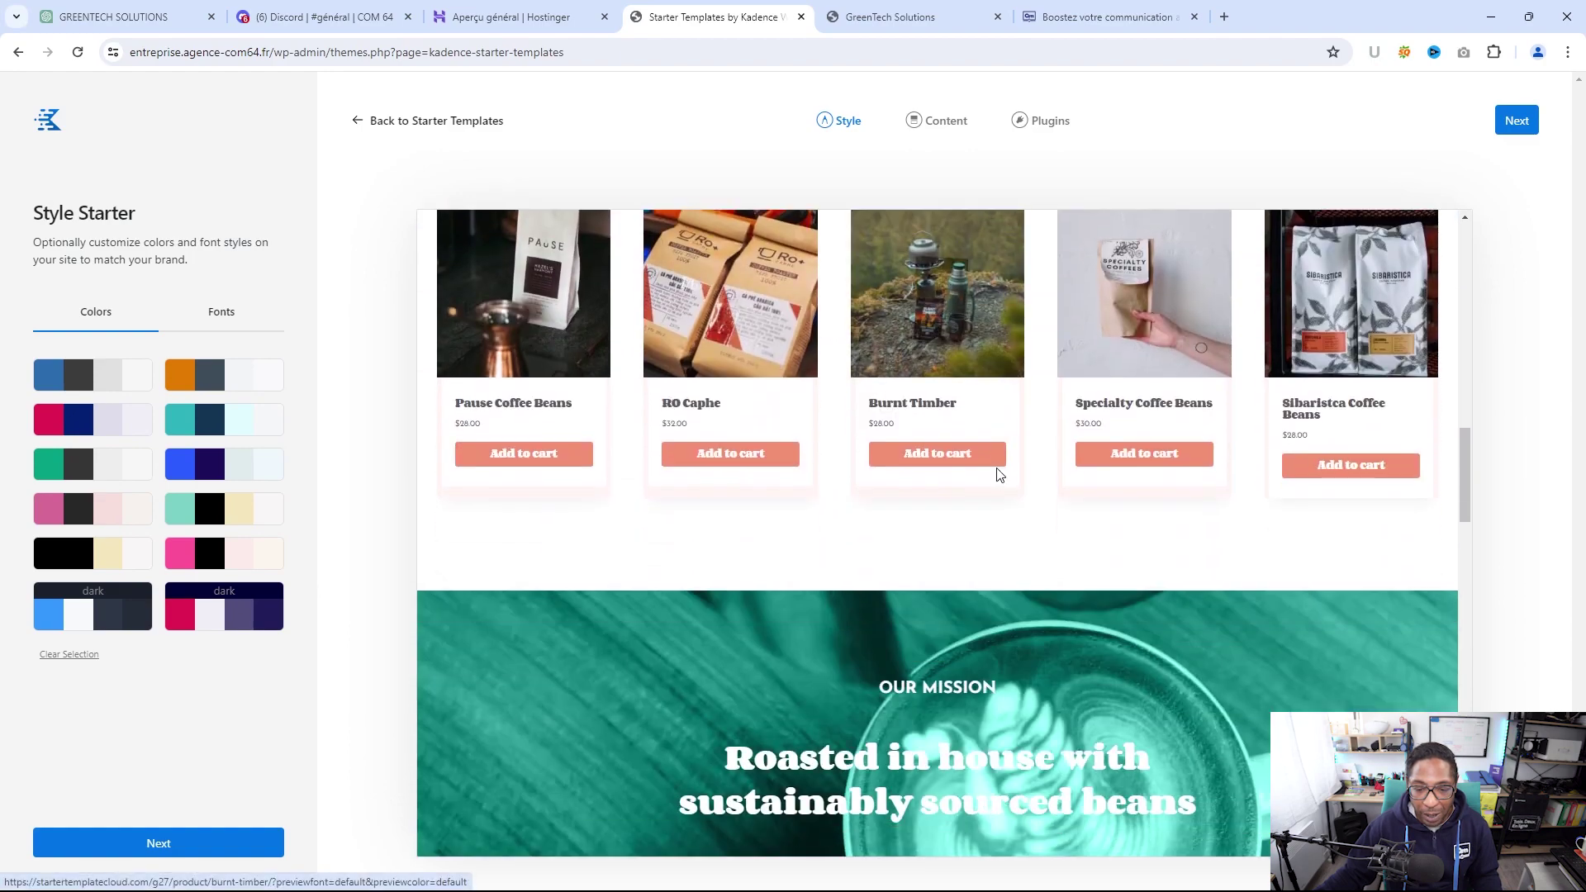
scroll(998, 470, down, 10)
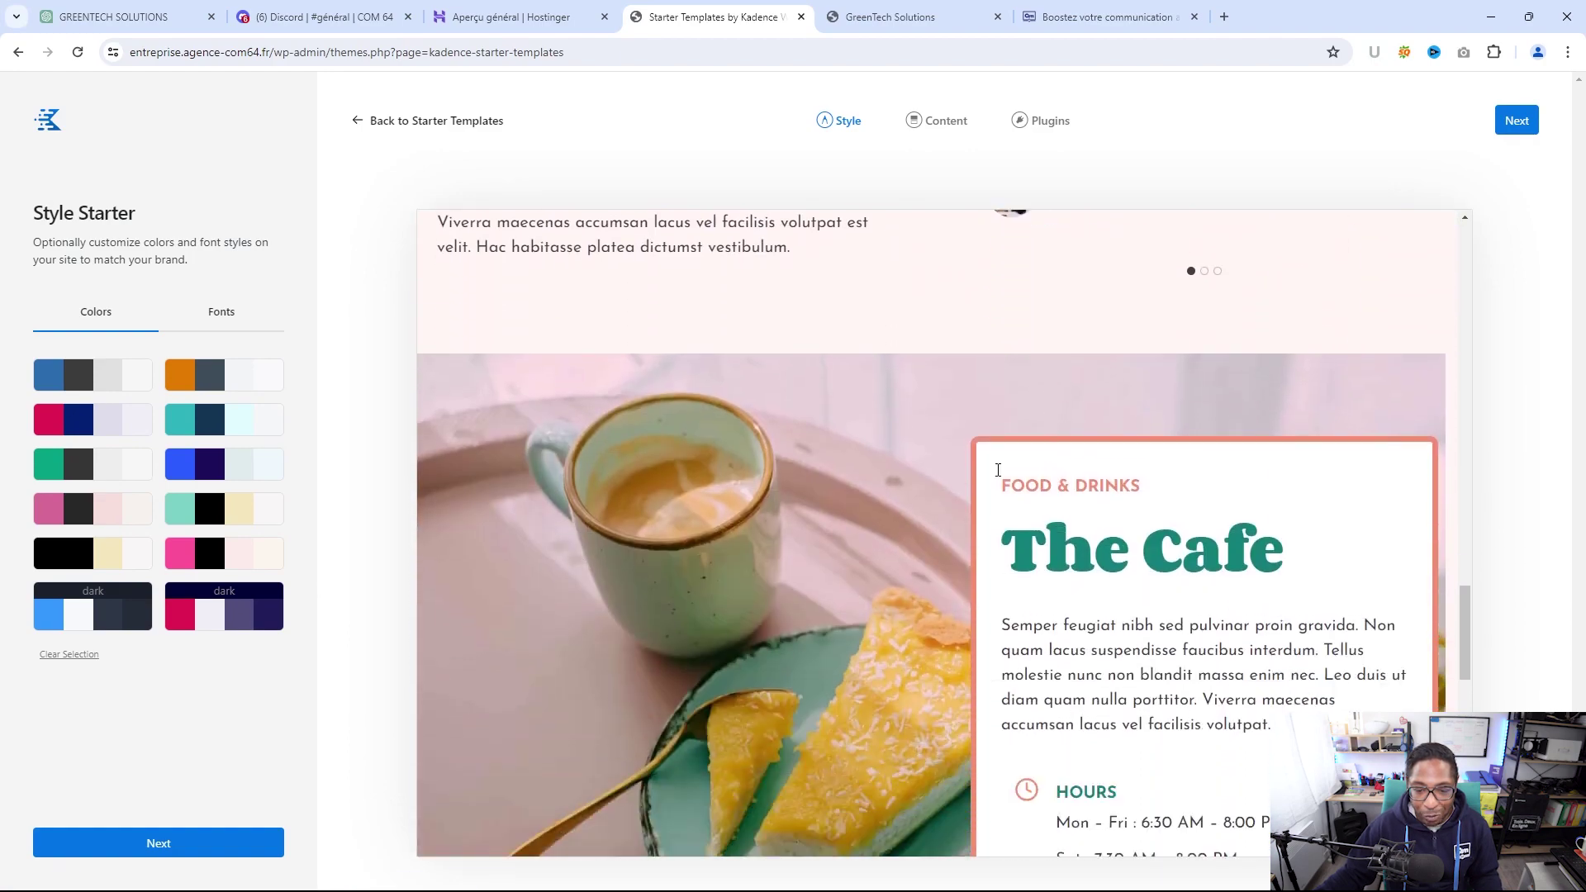
scroll(997, 475, down, 4)
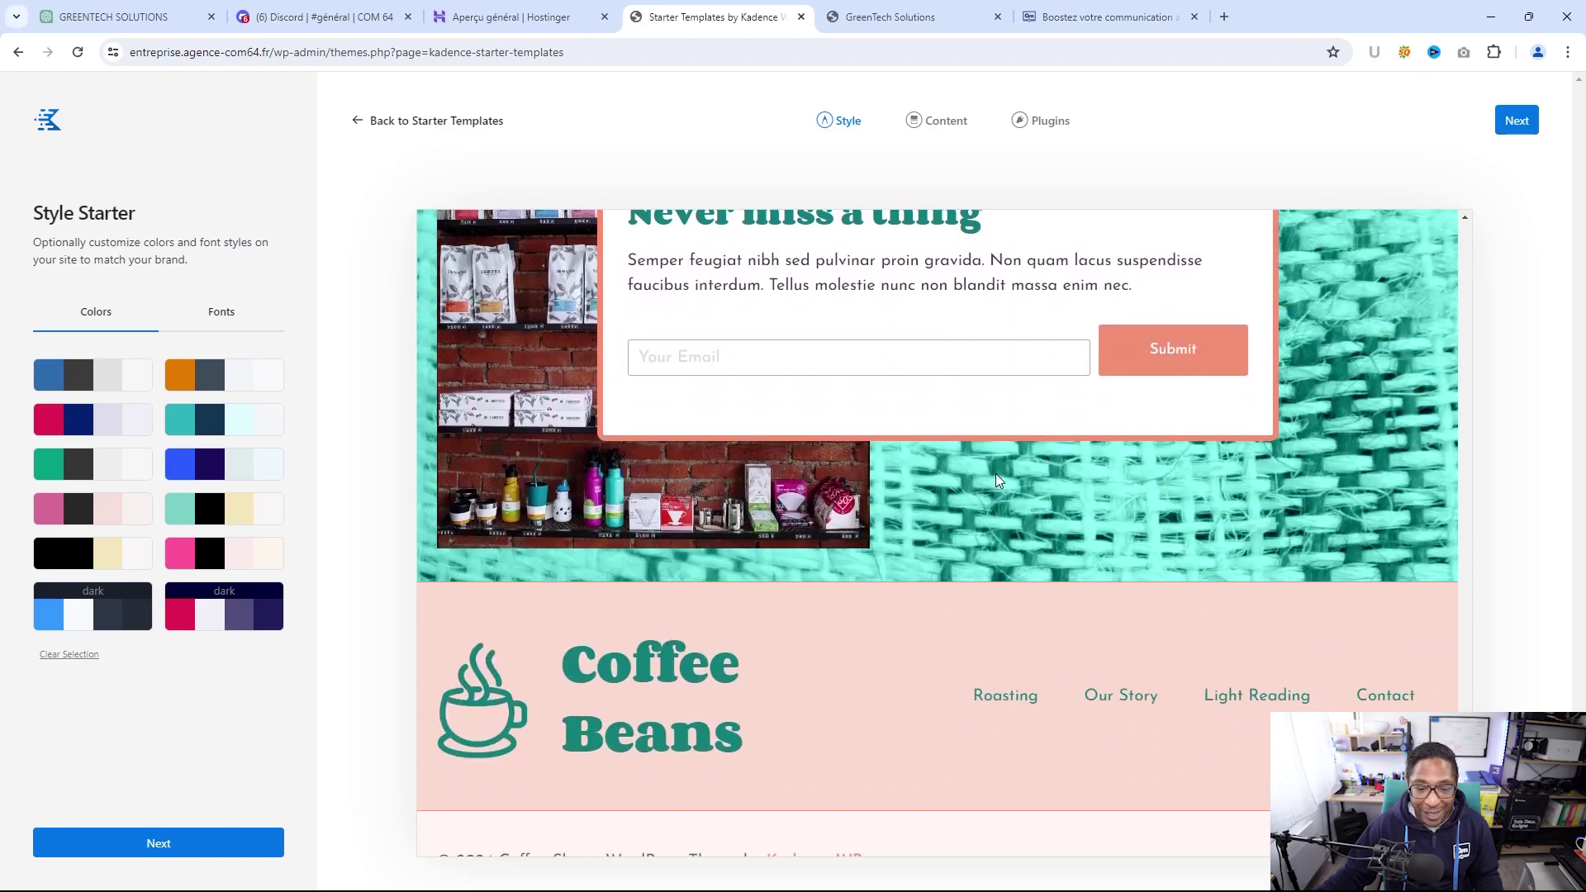
scroll(988, 496, up, 7)
scroll(983, 506, up, 15)
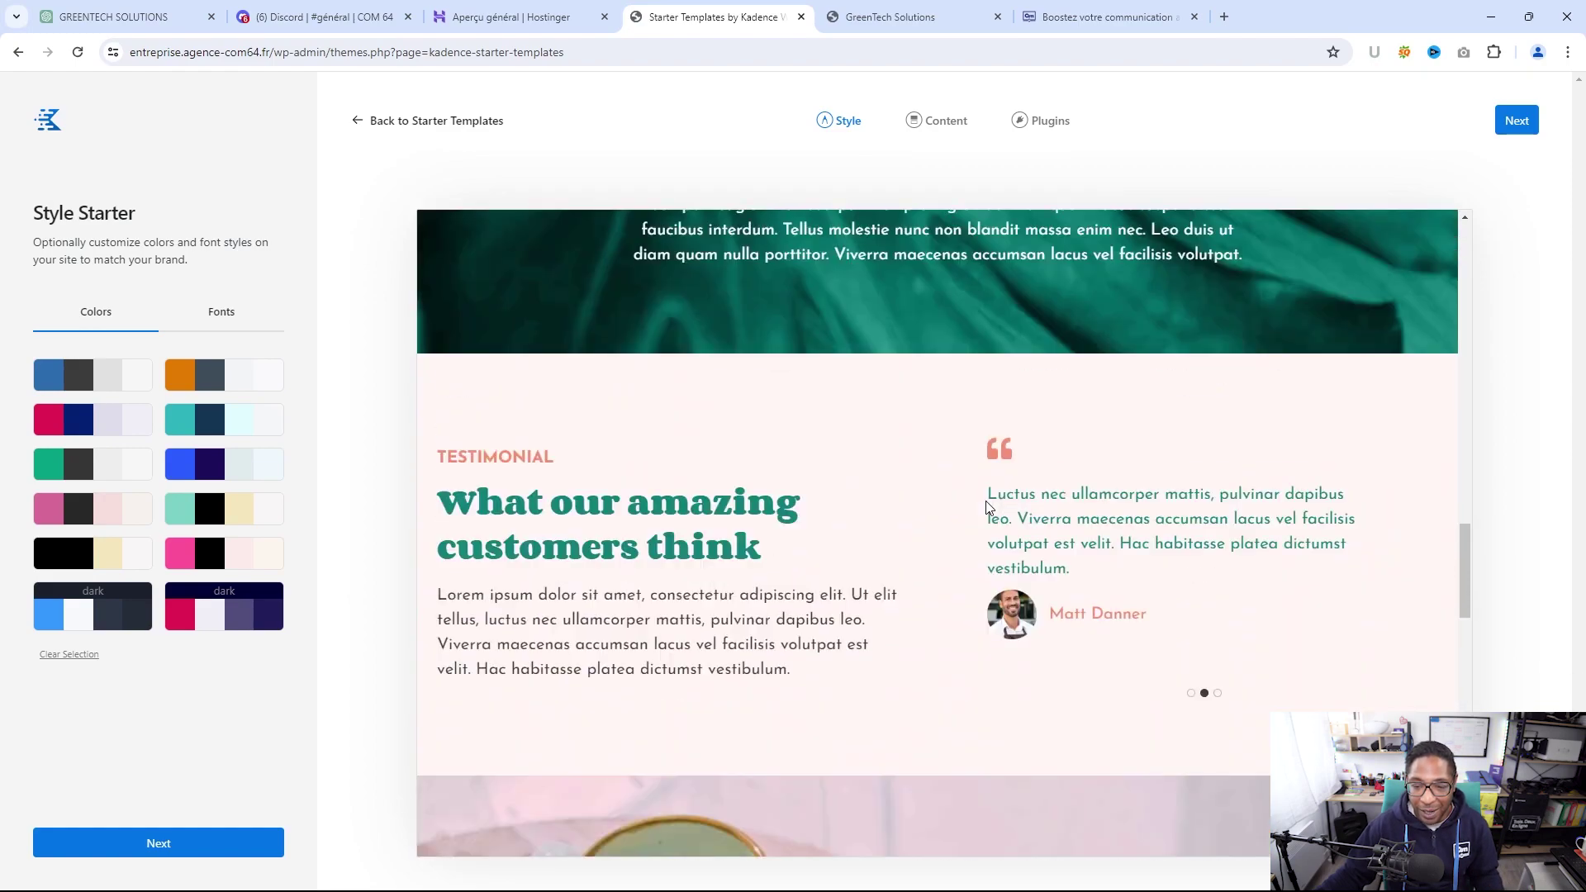
scroll(982, 494, up, 5)
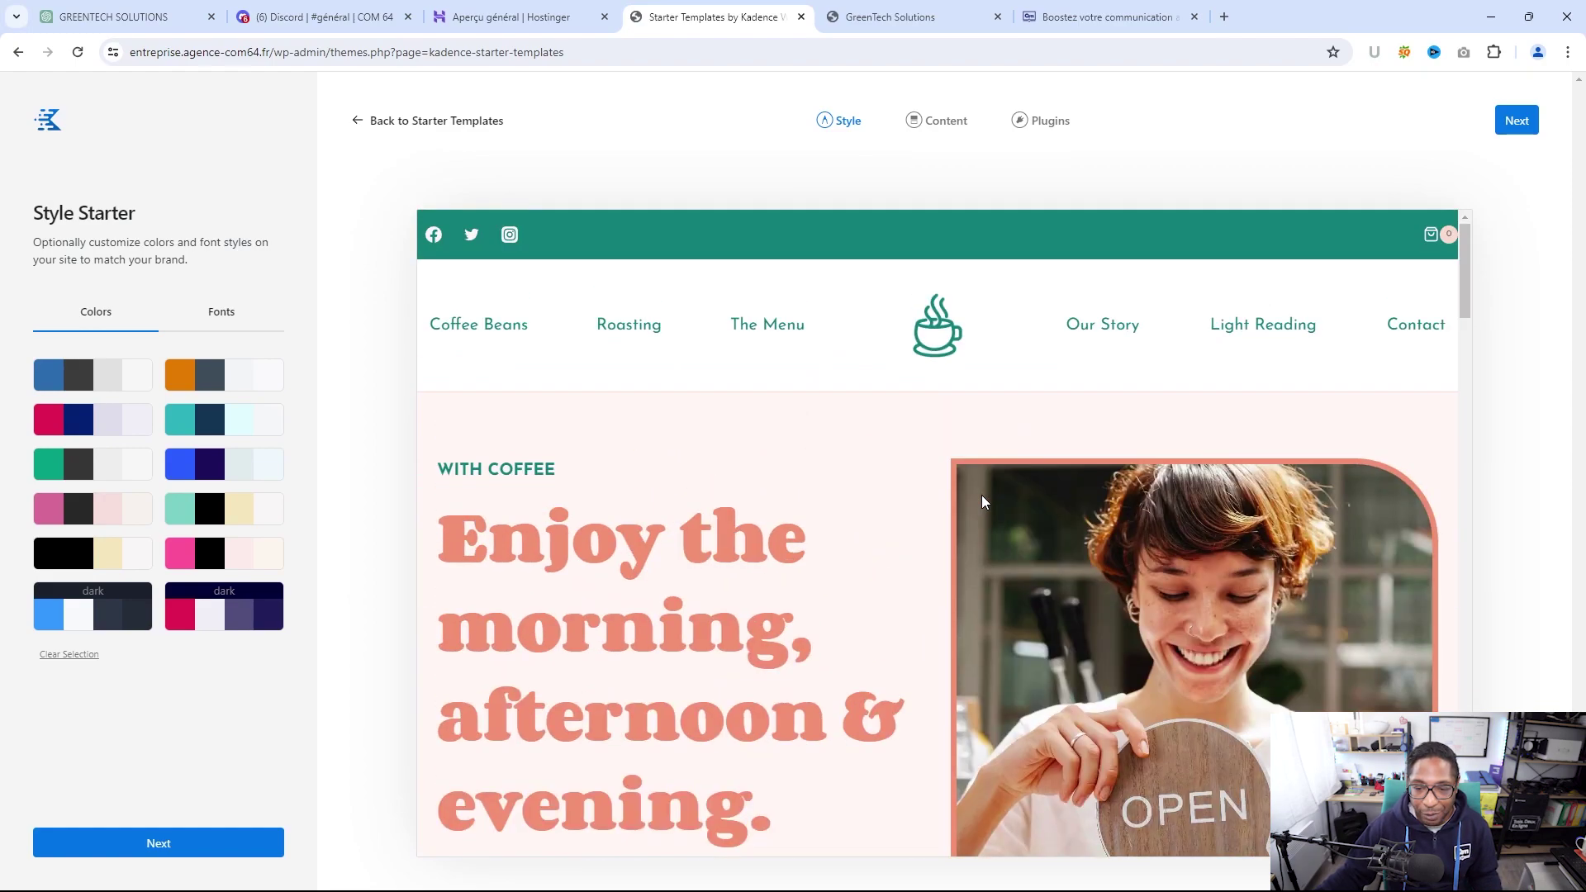
click(372, 124)
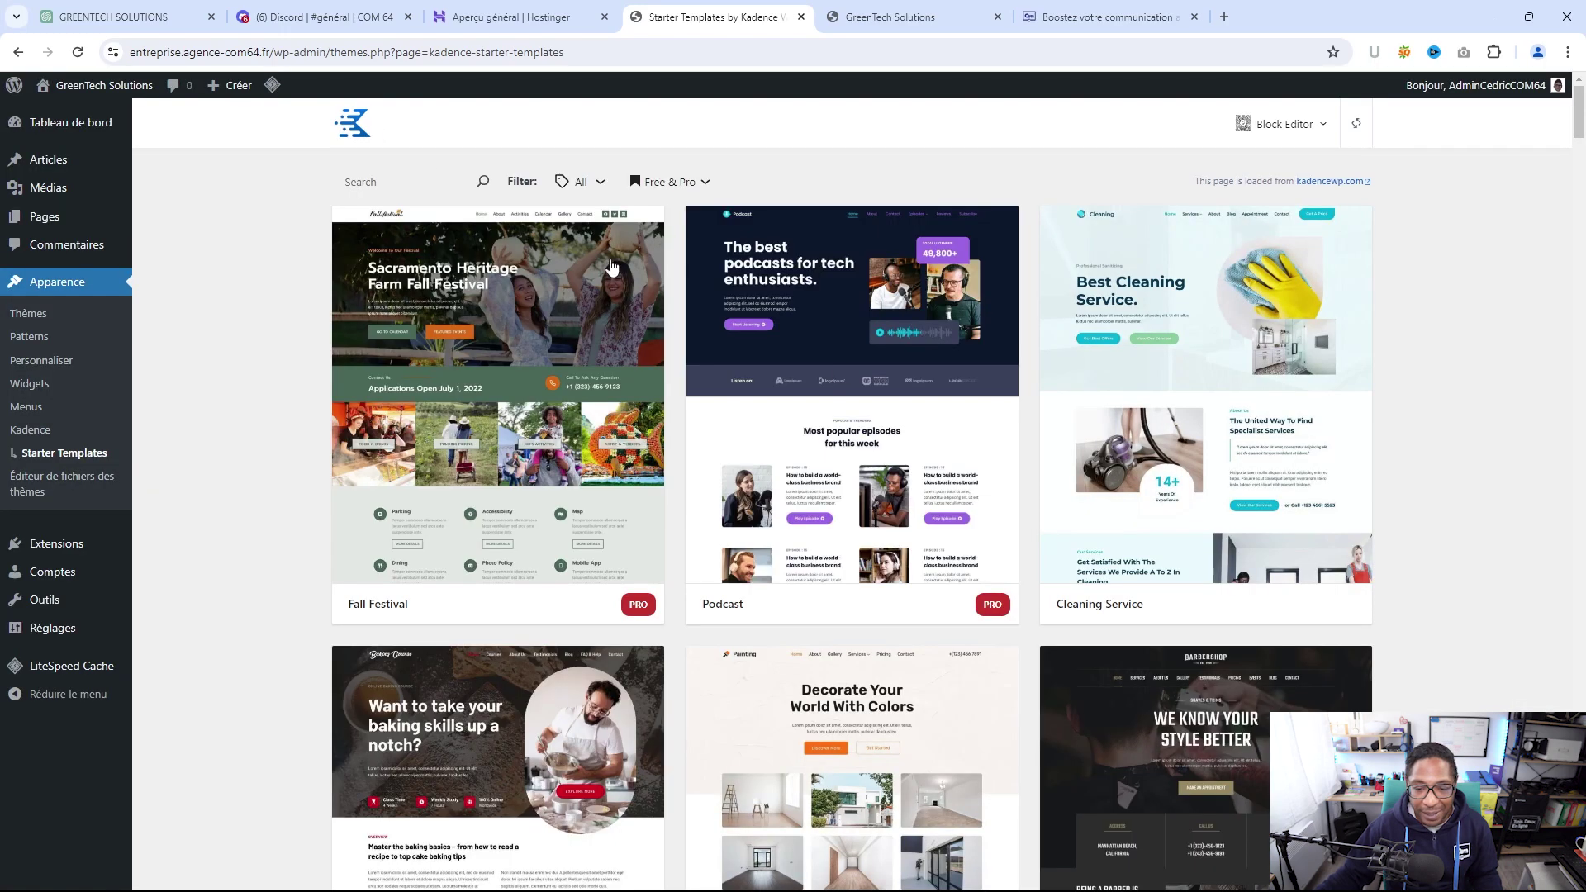
Browse the mixed free and pro starter templates, and restrict the library to Free Only designs
scroll(1034, 368, down, 7)
scroll(1032, 379, down, 5)
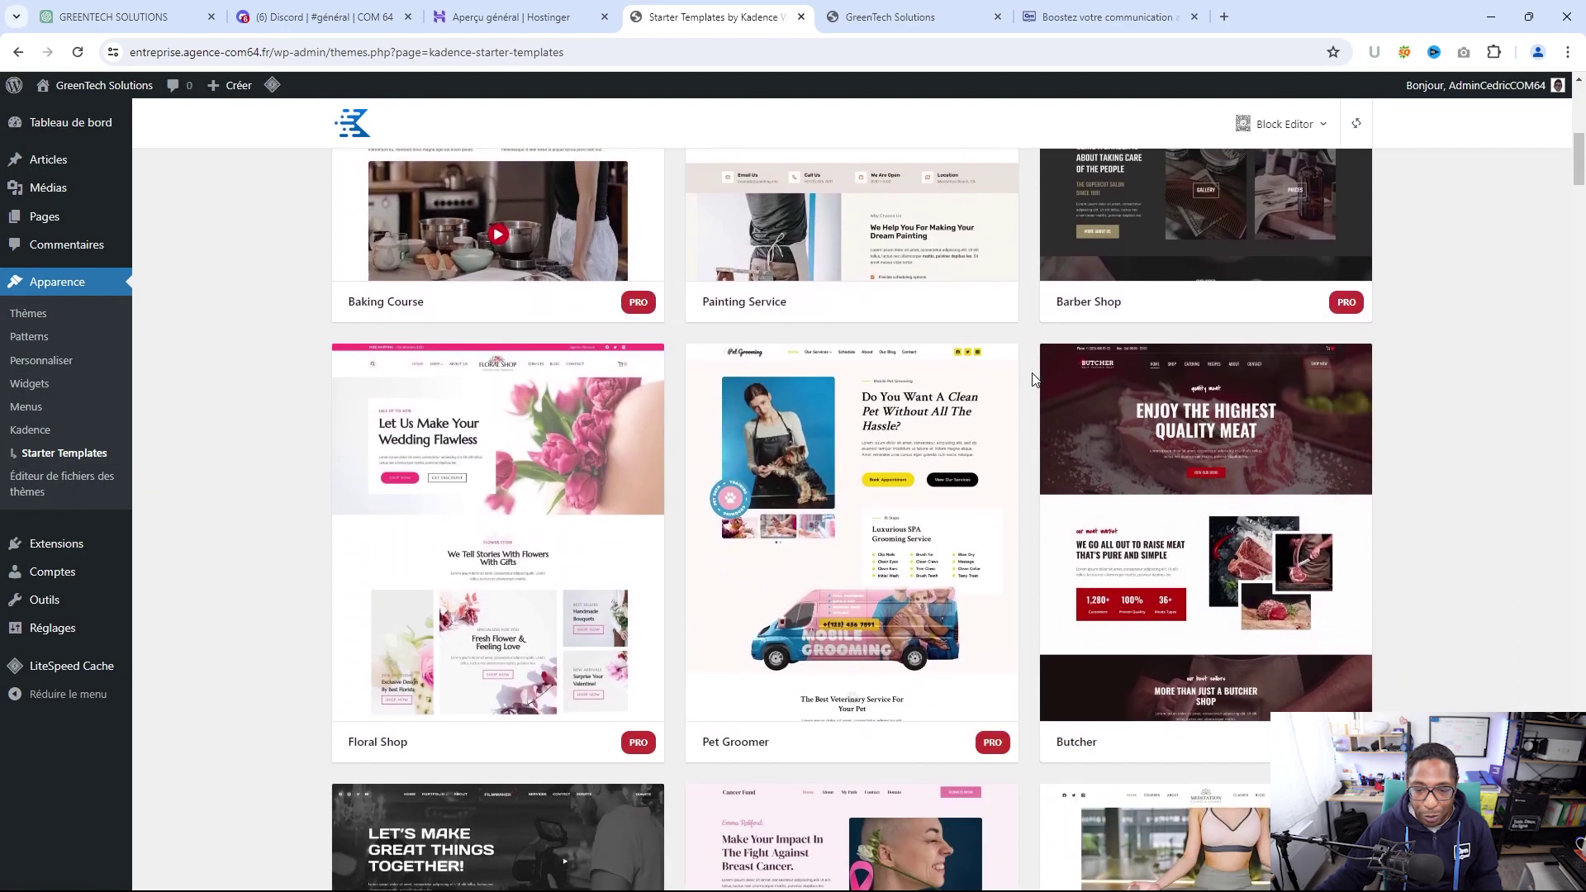
scroll(1026, 382, down, 5)
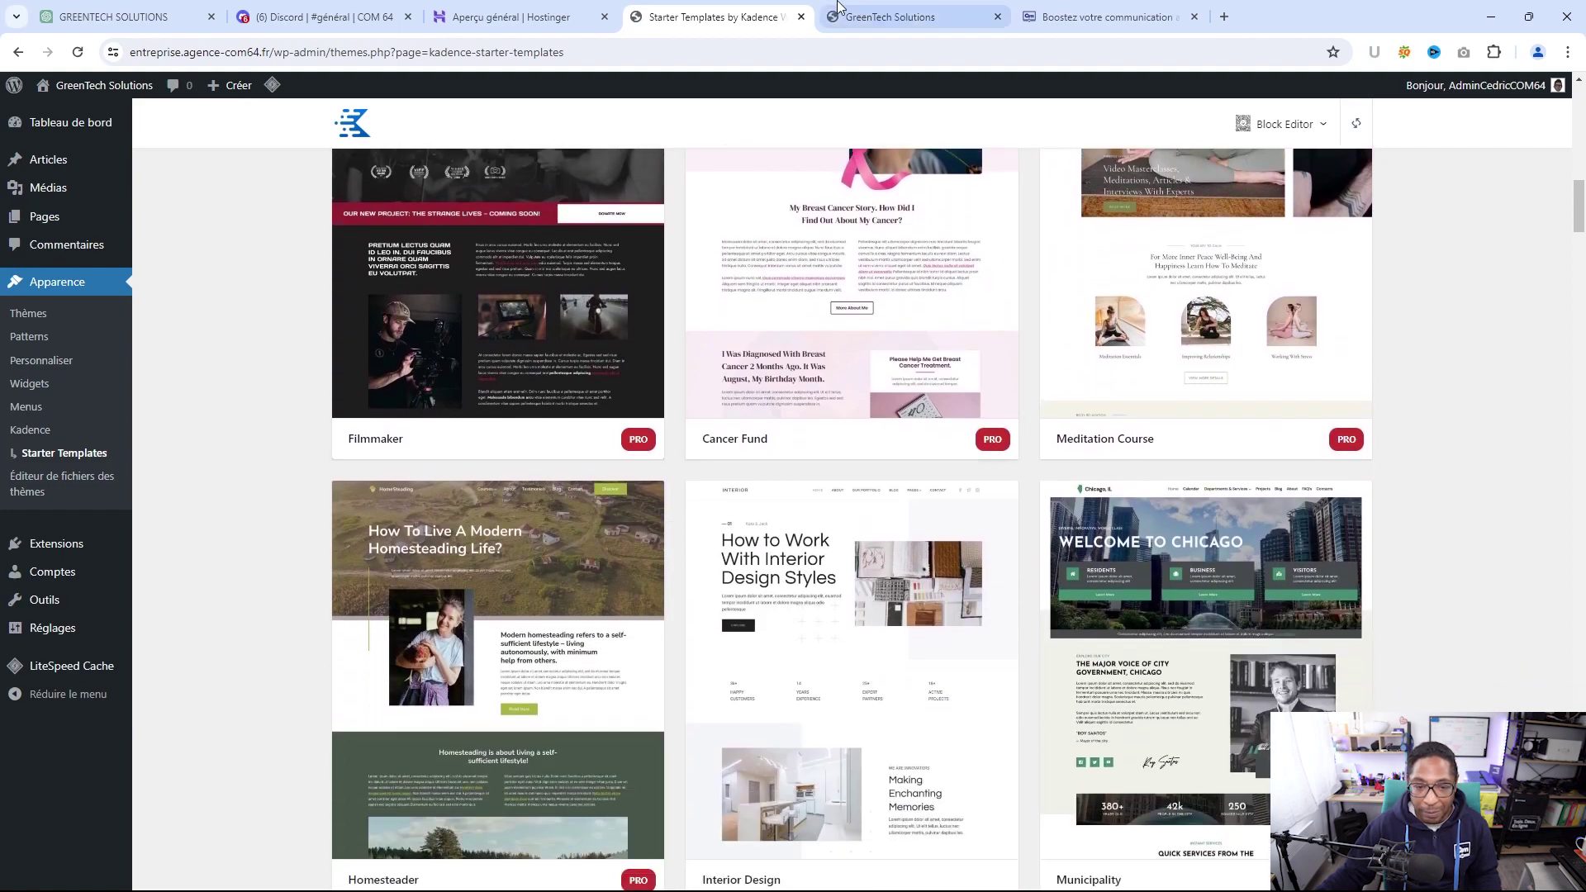
scroll(1026, 388, up, 15)
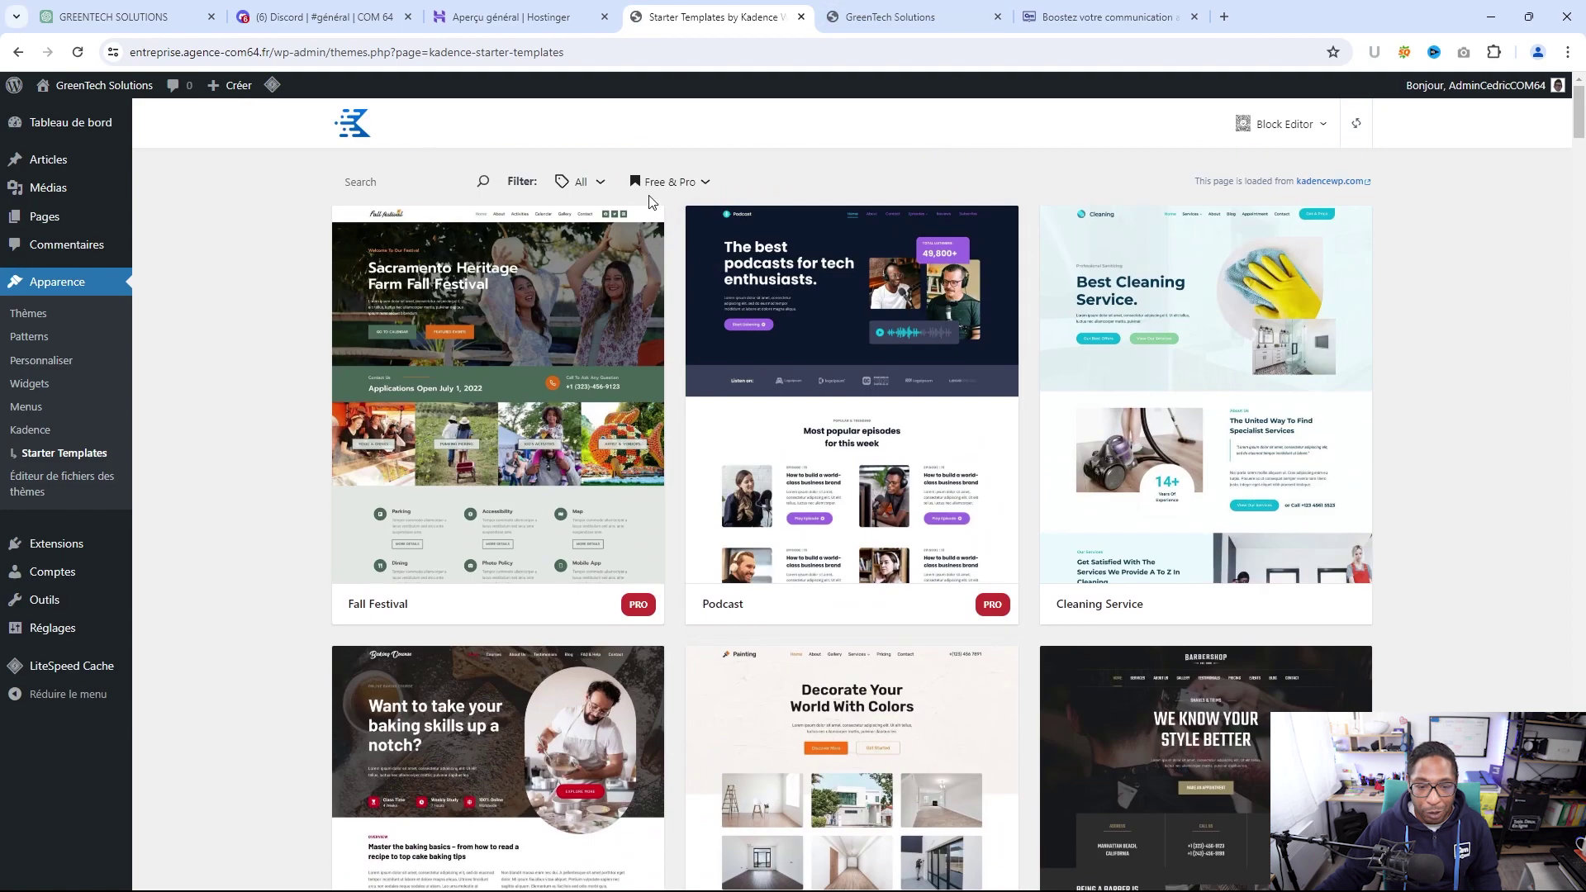
click(670, 183)
click(670, 291)
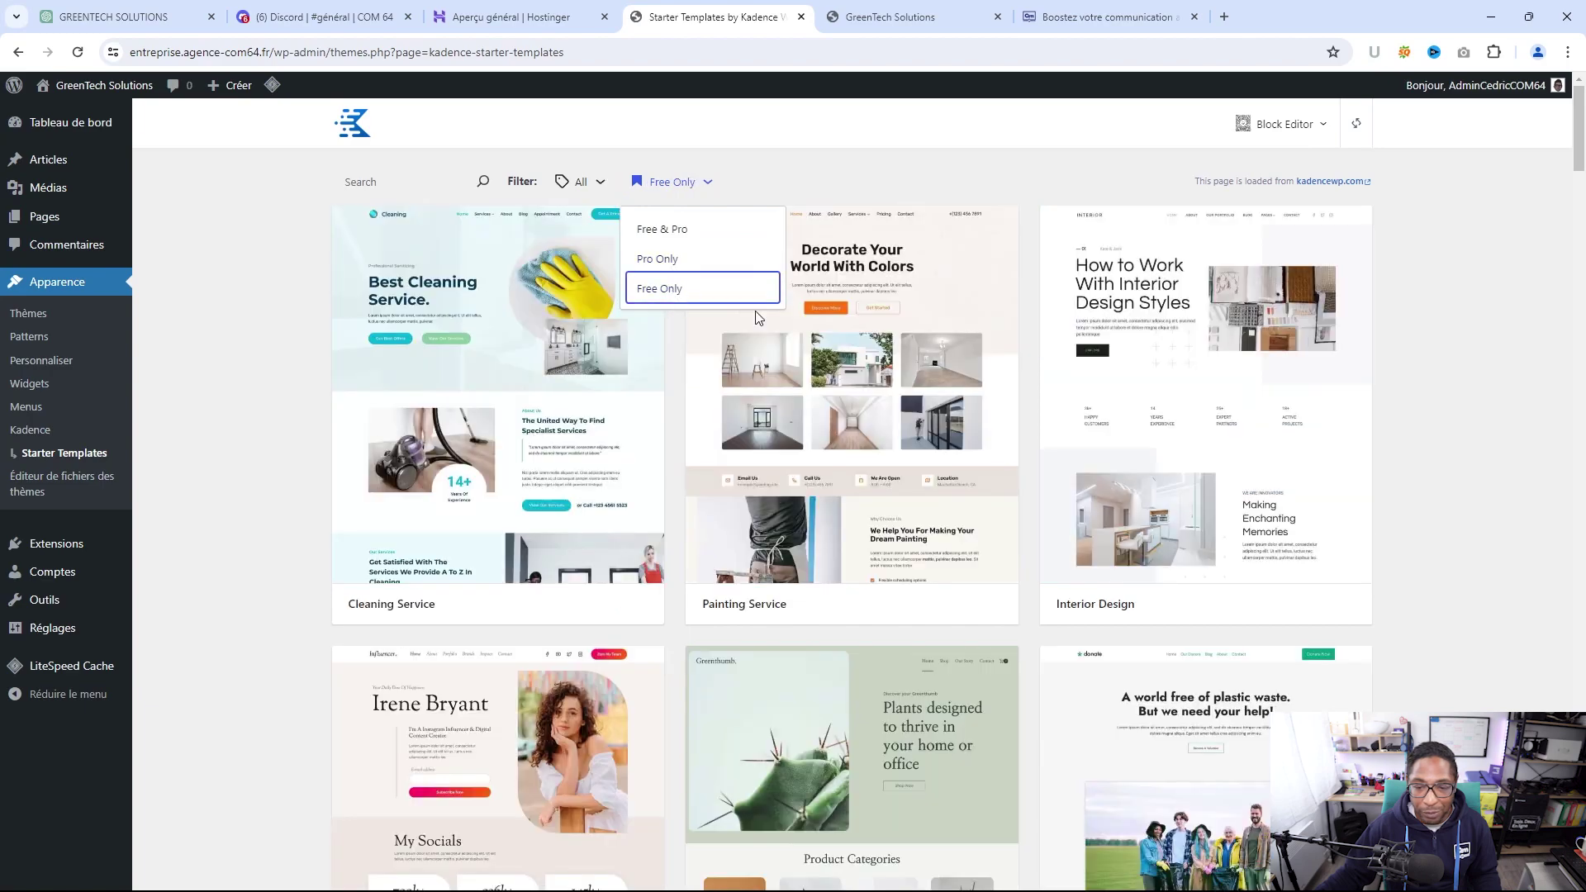
Look through the free course, shop and charity designs and open the Yosemite starter template
scroll(1282, 400, down, 12)
scroll(1277, 389, down, 15)
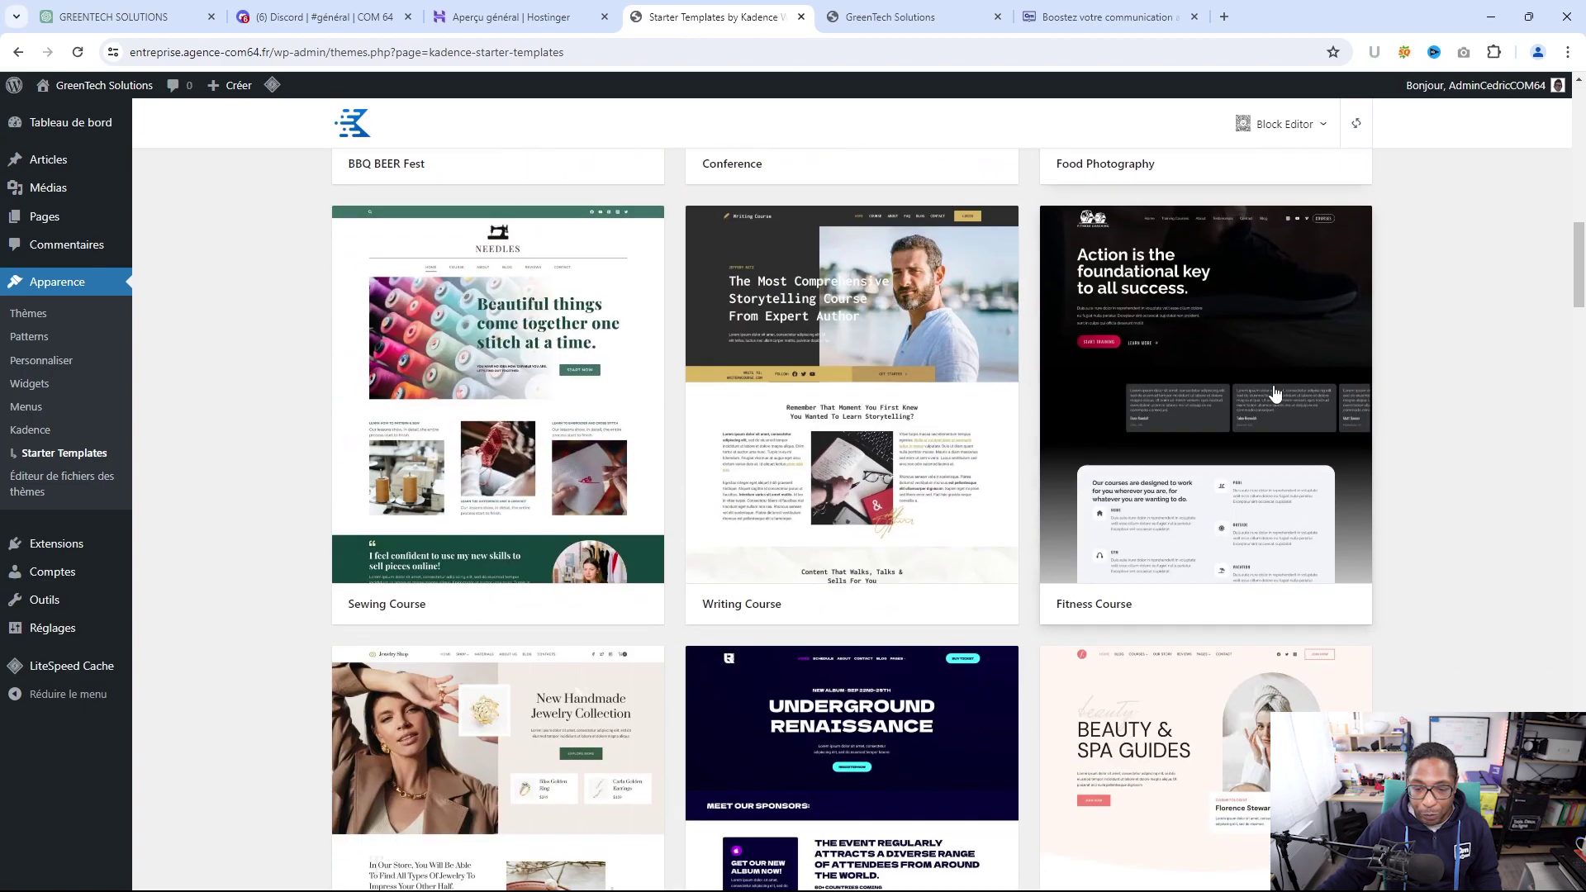
scroll(1273, 390, down, 15)
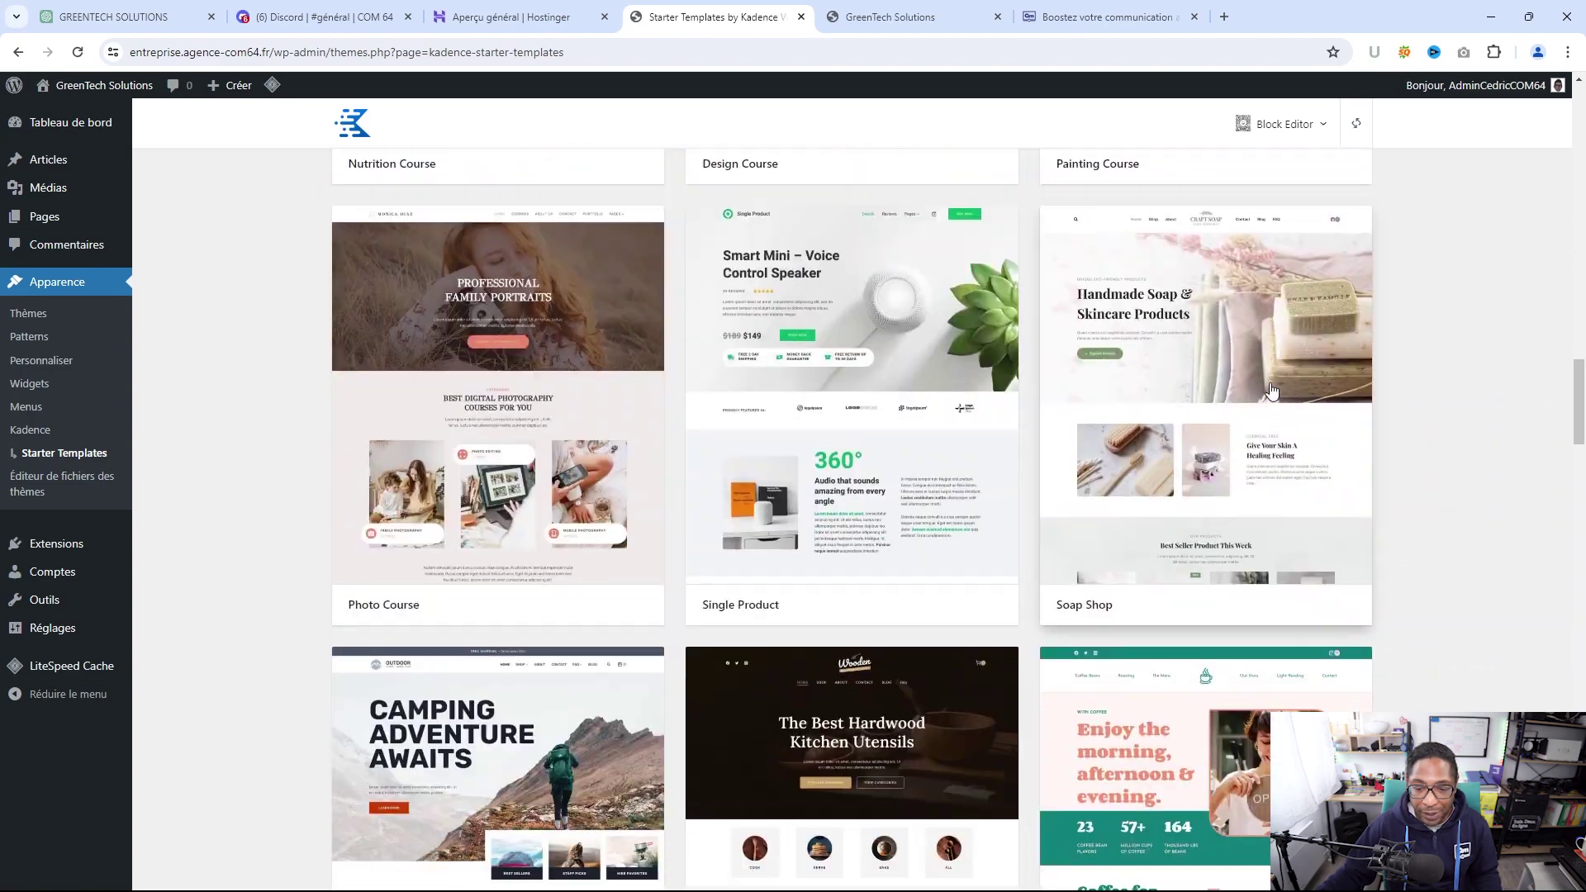
scroll(1265, 400, up, 6)
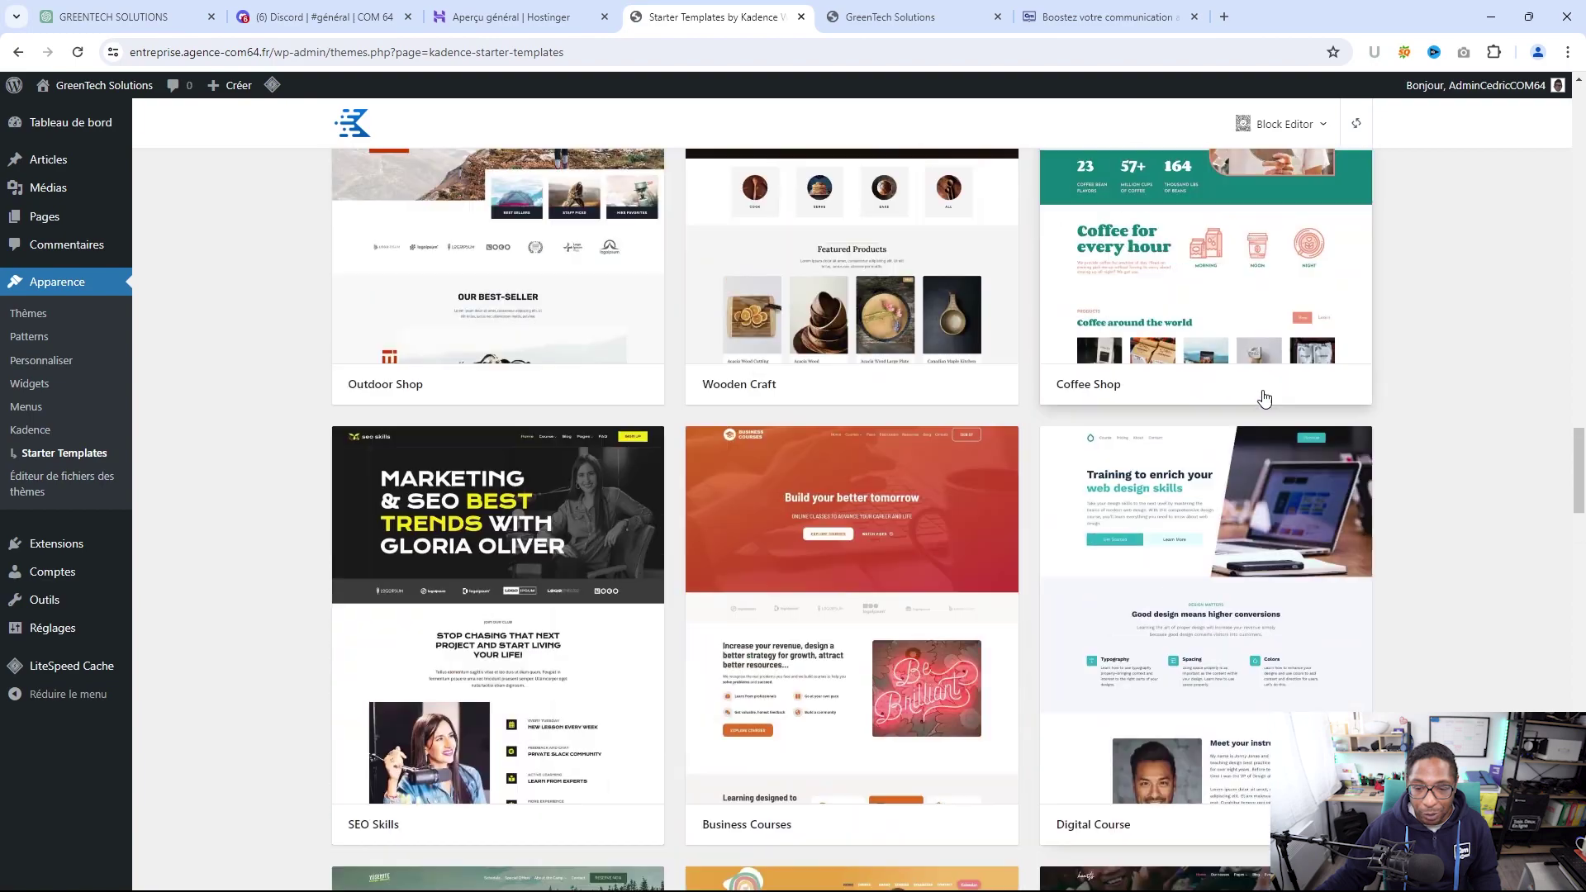
scroll(1265, 398, down, 11)
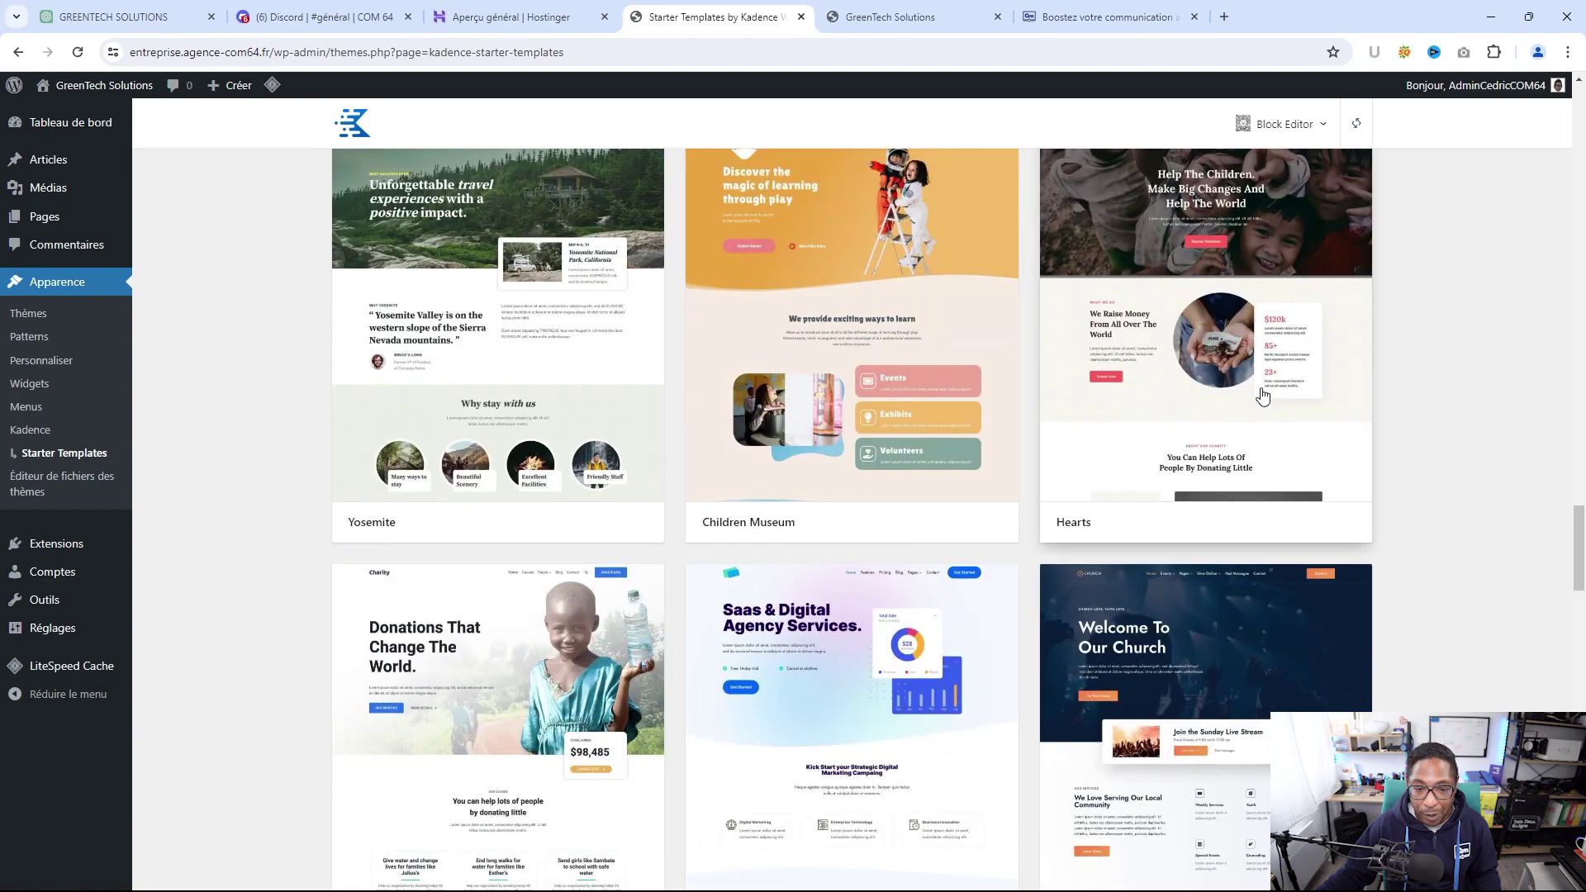
scroll(1264, 396, down, 3)
scroll(1265, 396, up, 4)
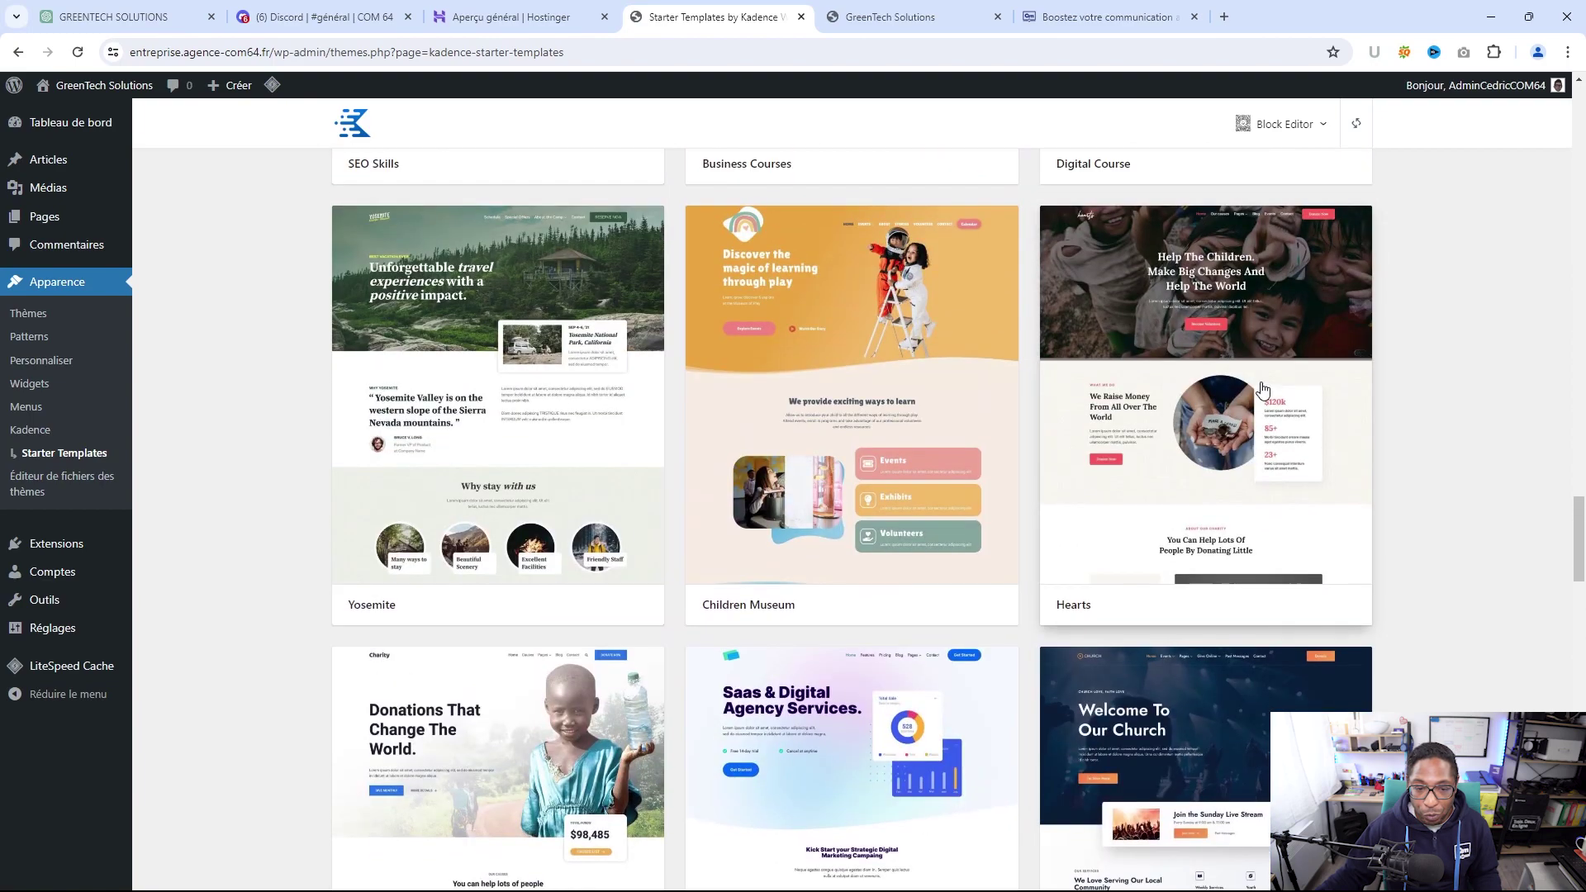
click(514, 280)
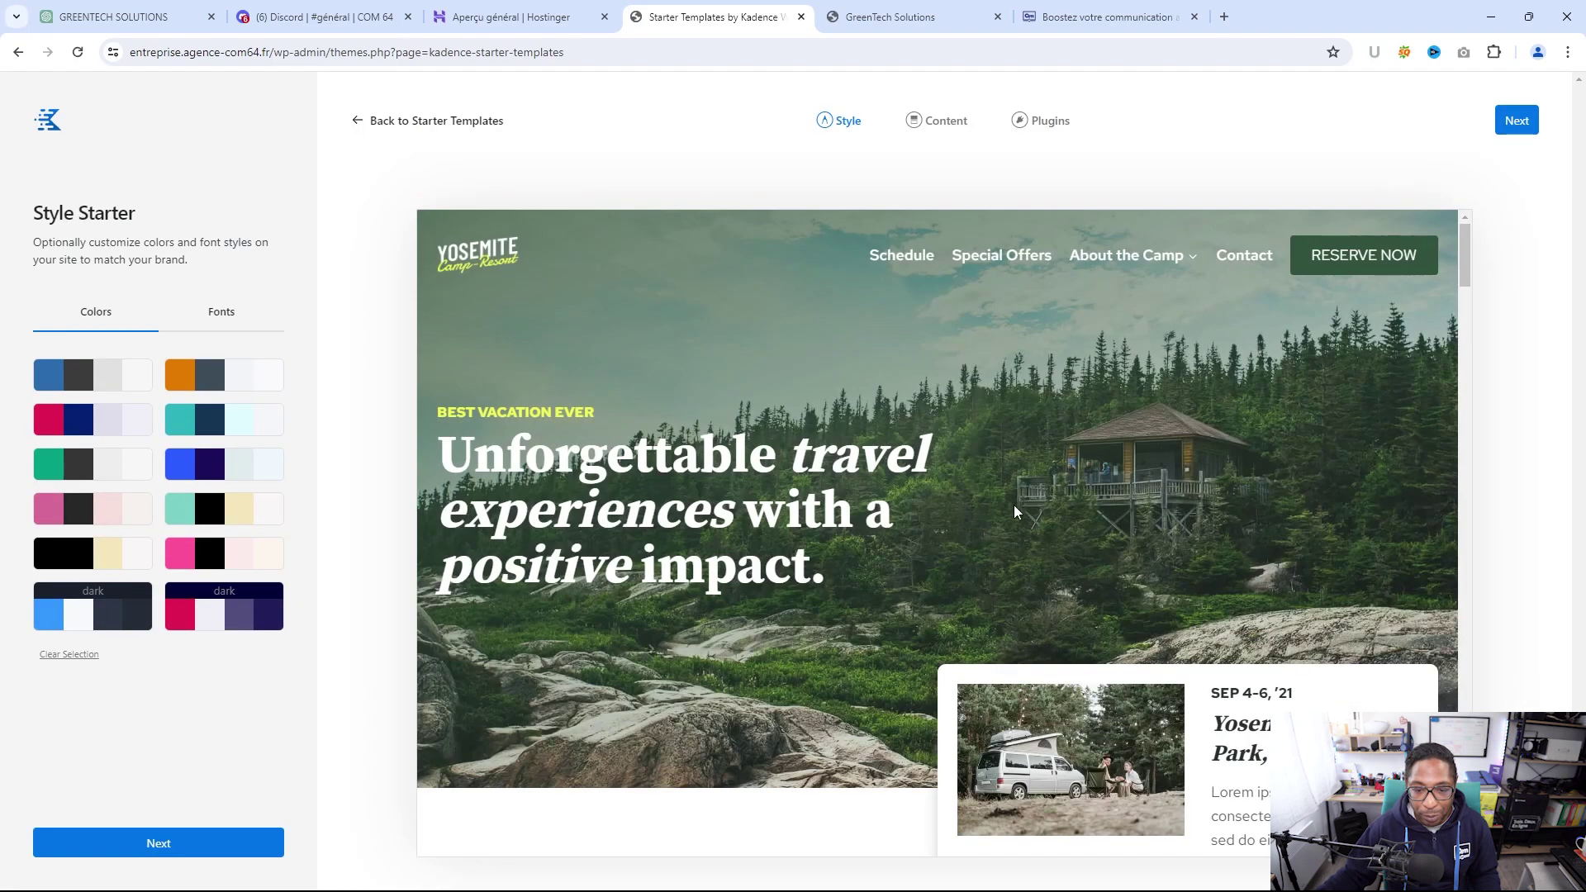
Examine the Yosemite template's homepage from the hero through the testimonials to the footer
scroll(1043, 479, down, 6)
scroll(1044, 494, down, 10)
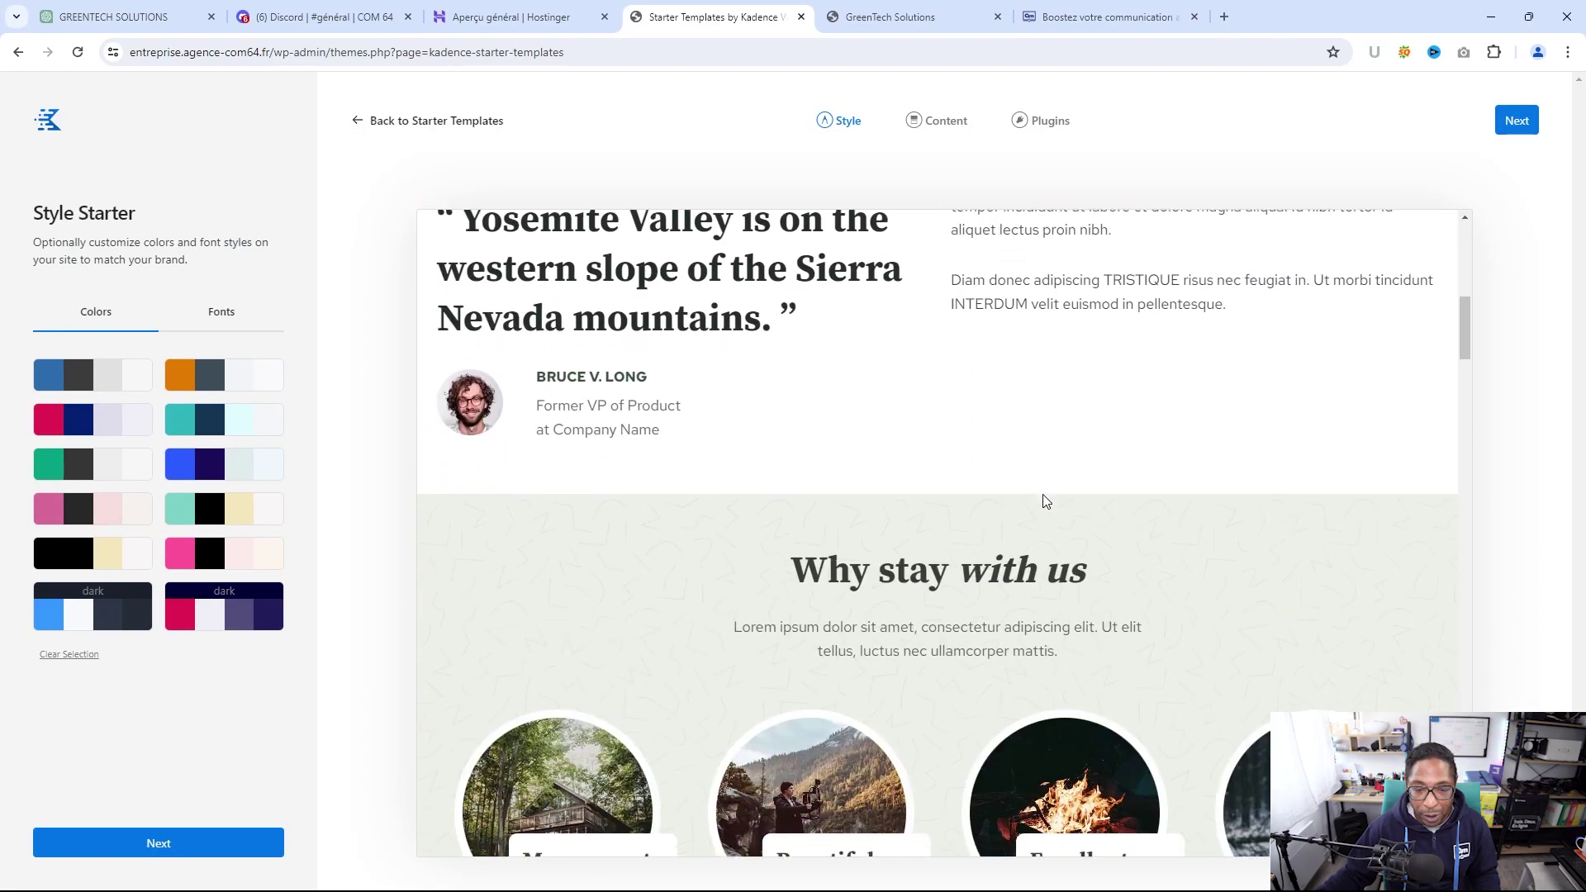
scroll(1043, 491, down, 12)
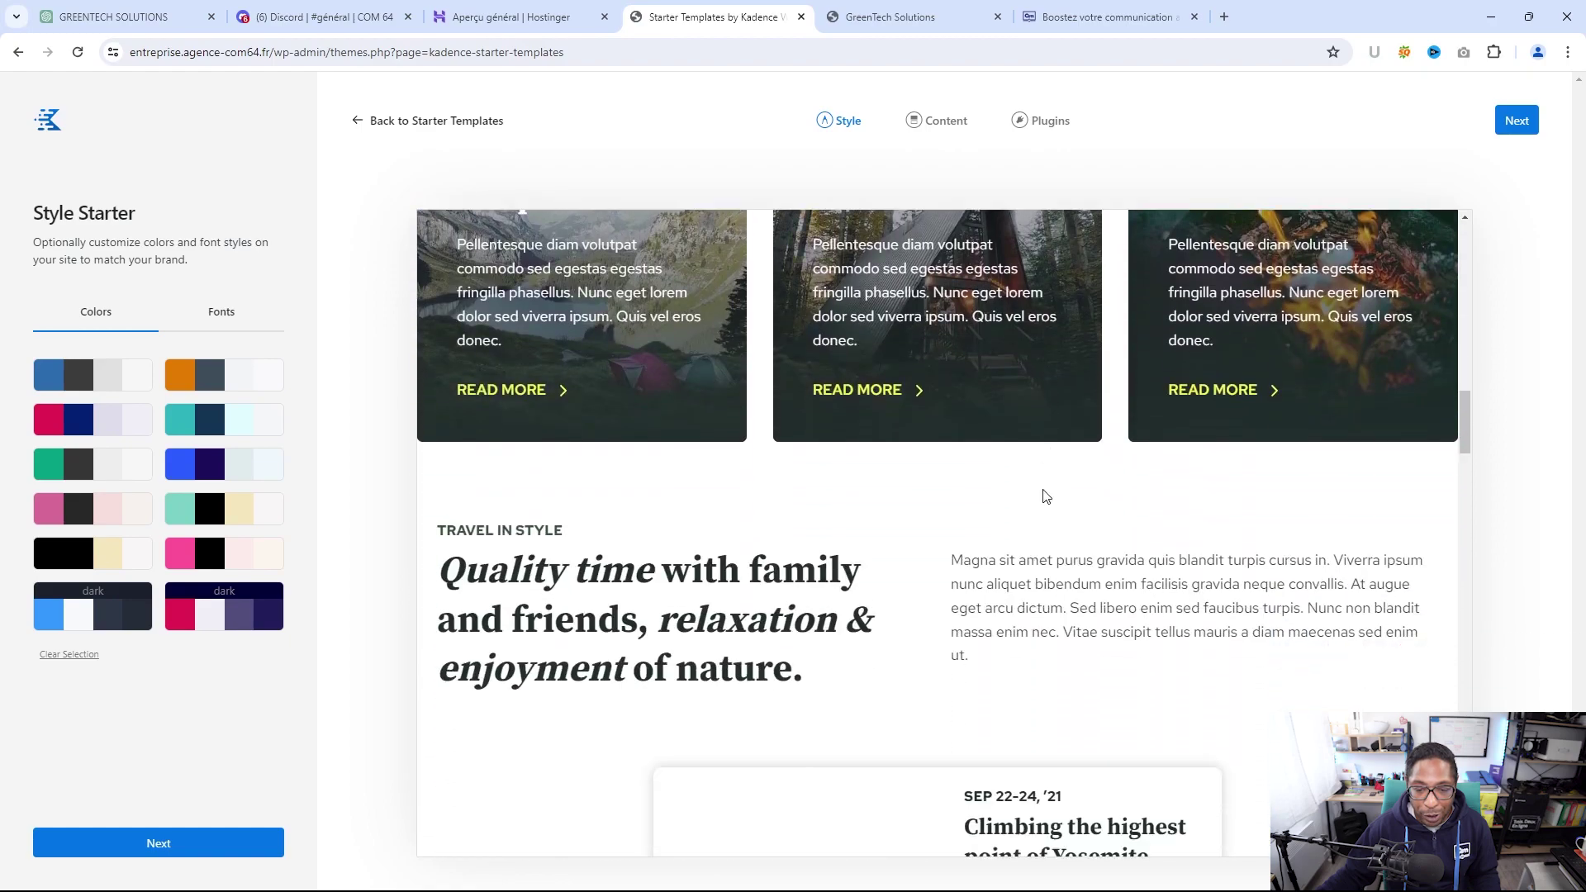
scroll(1043, 495, down, 12)
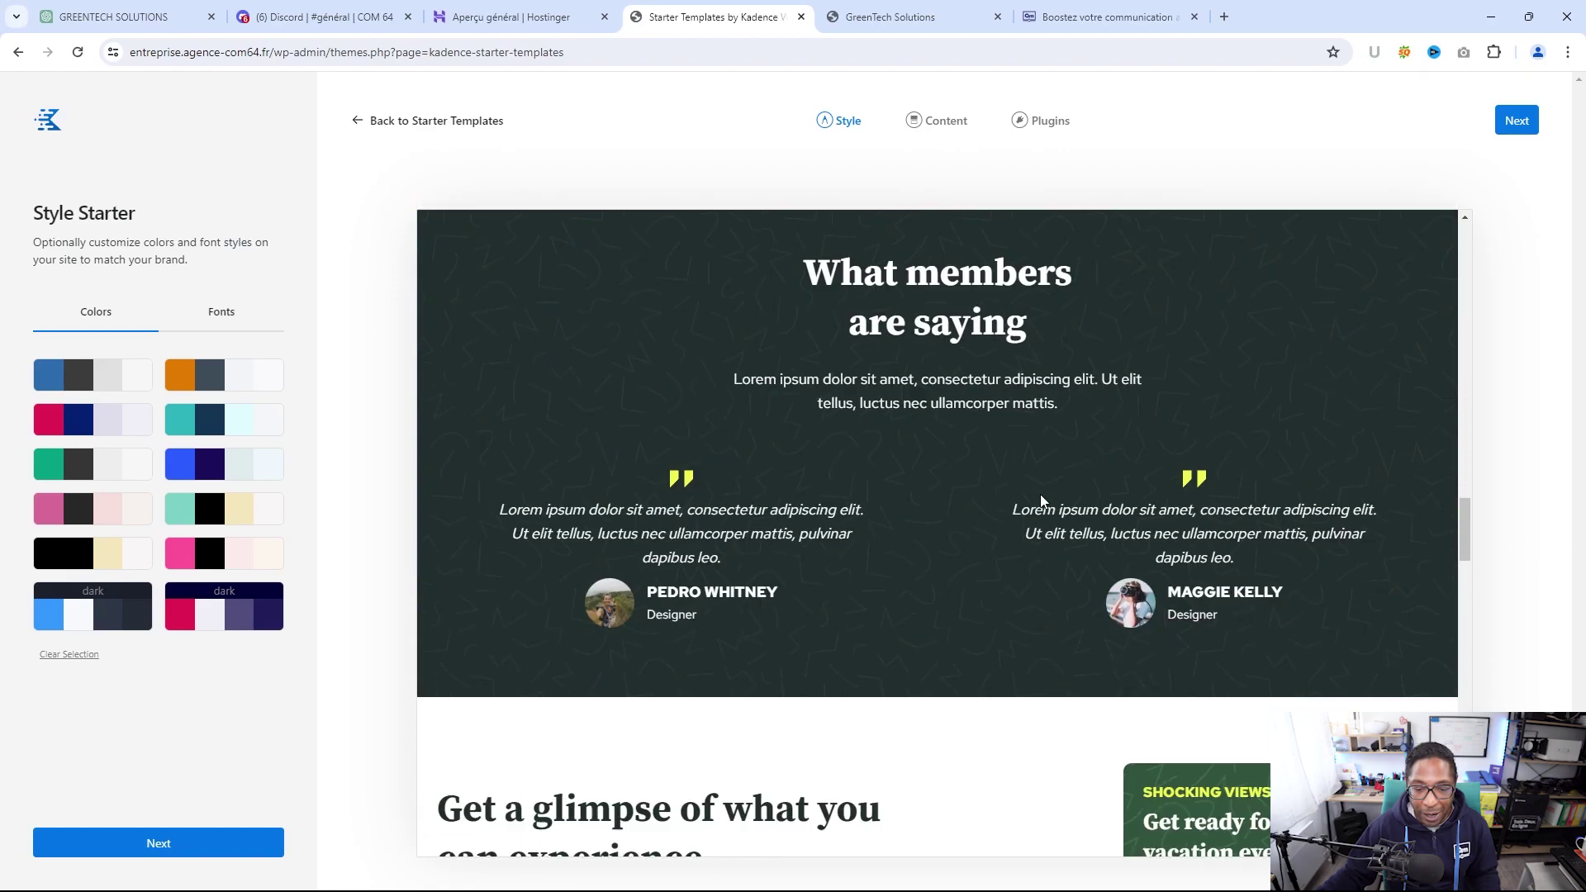
scroll(1041, 496, down, 12)
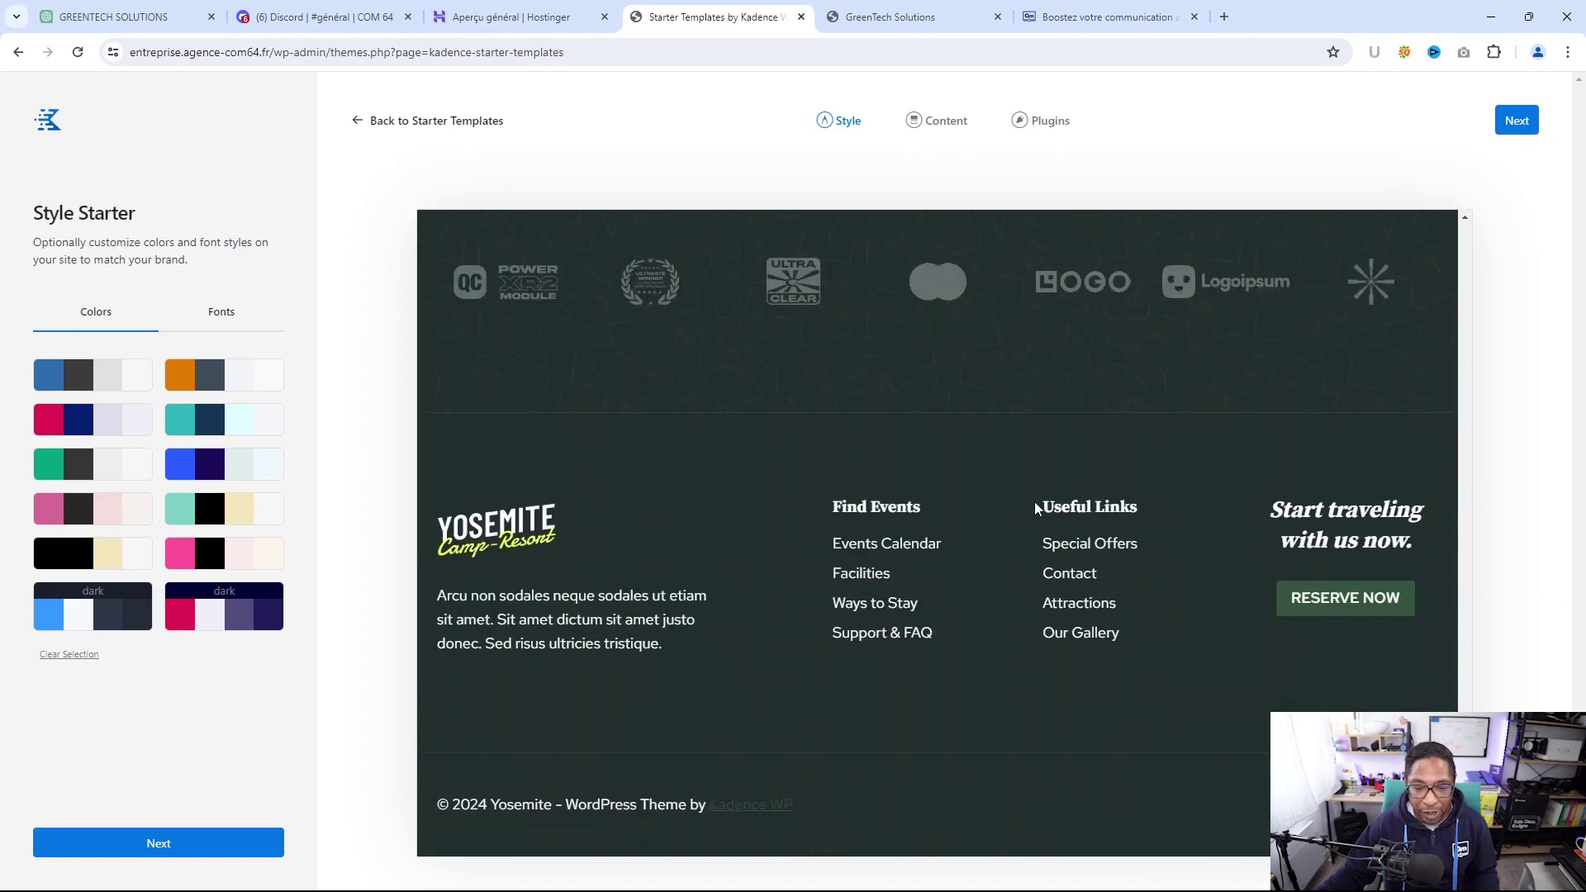
scroll(1038, 507, up, 10)
scroll(1037, 487, up, 8)
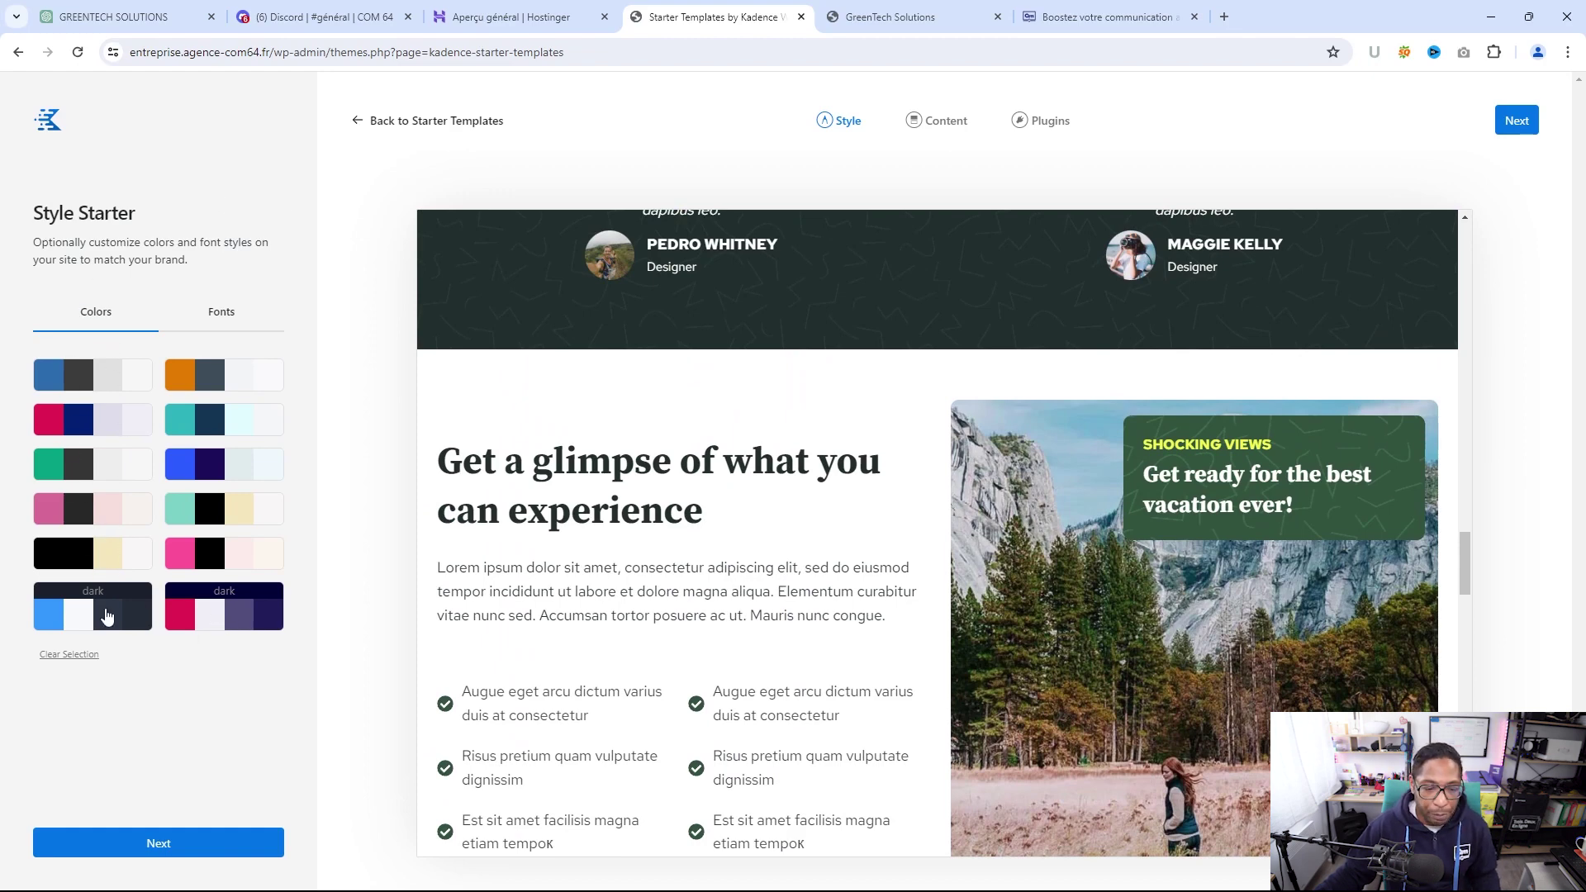
Review the font pairs and colour palettes offered for the Yosemite template, and go back to its hero section
click(222, 314)
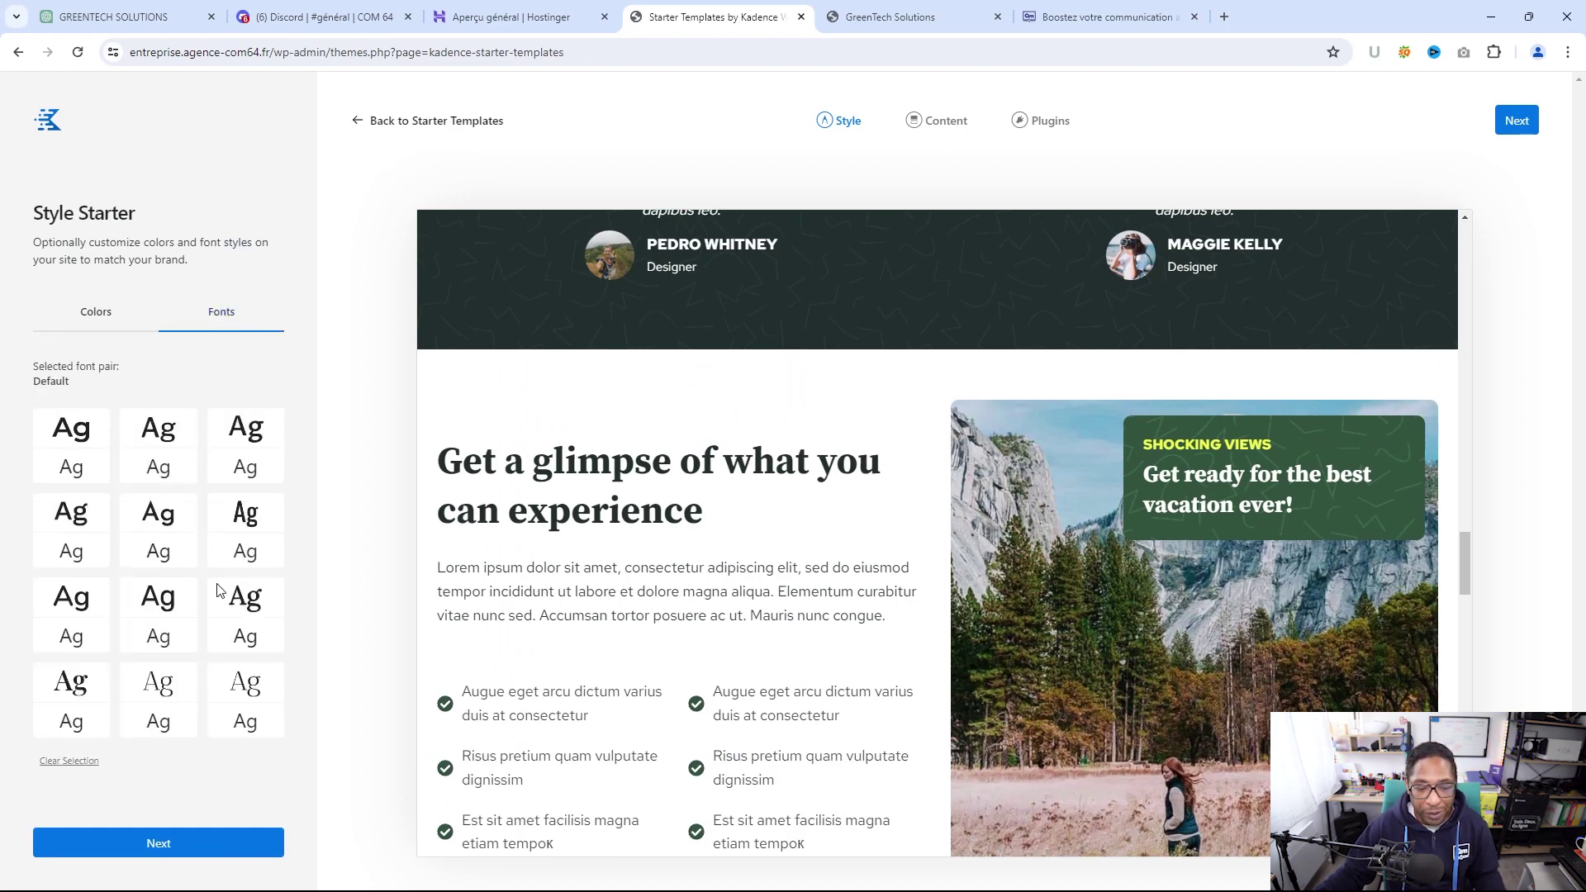
click(107, 314)
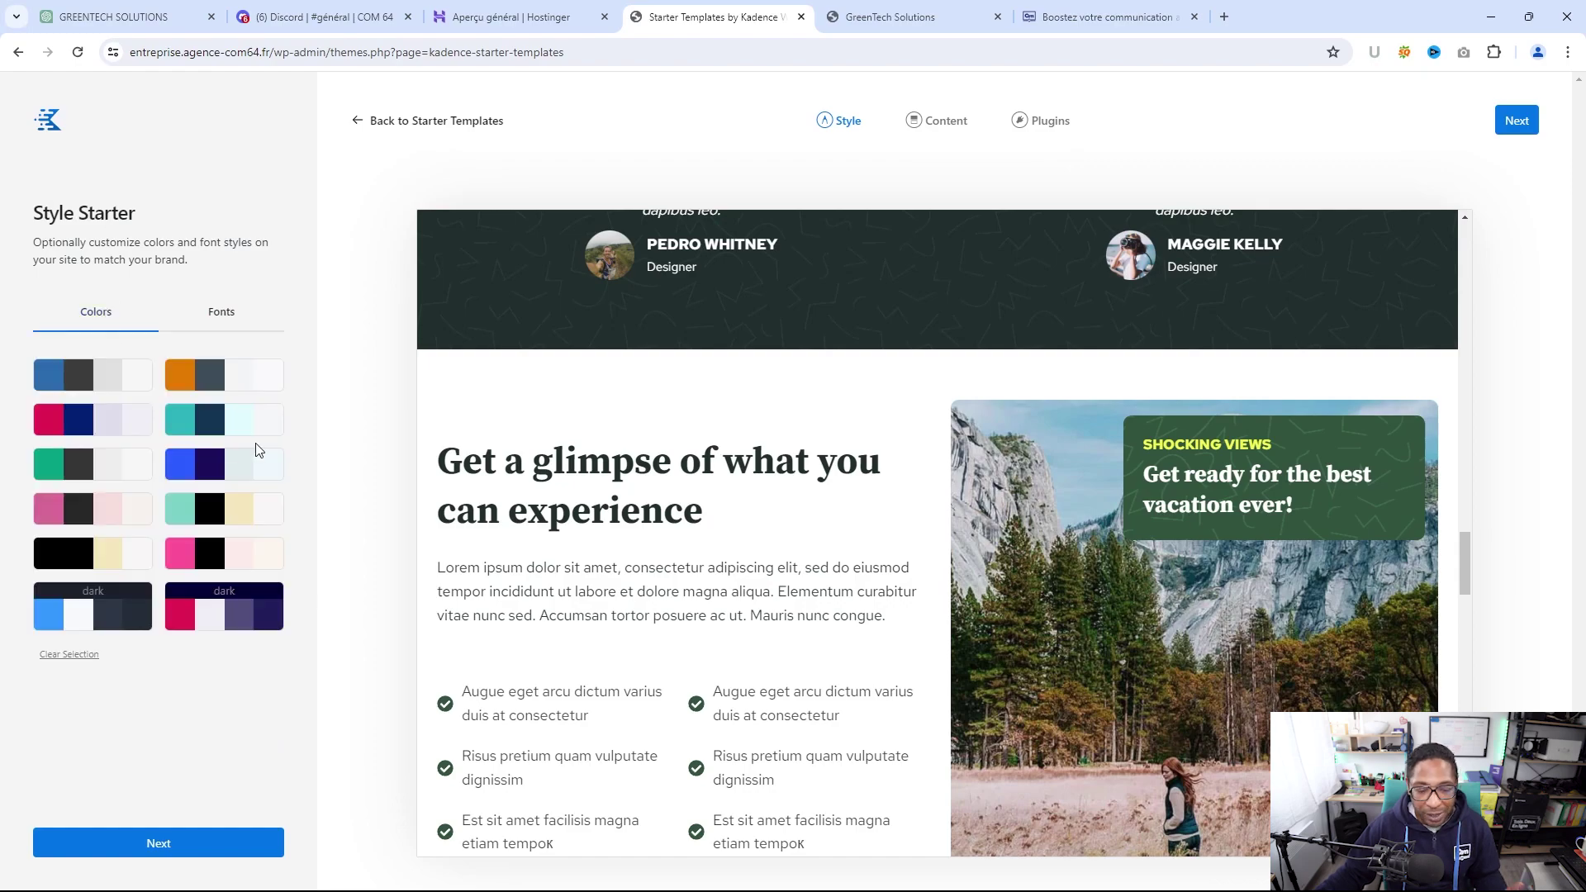
scroll(661, 425, up, 4)
scroll(667, 424, up, 15)
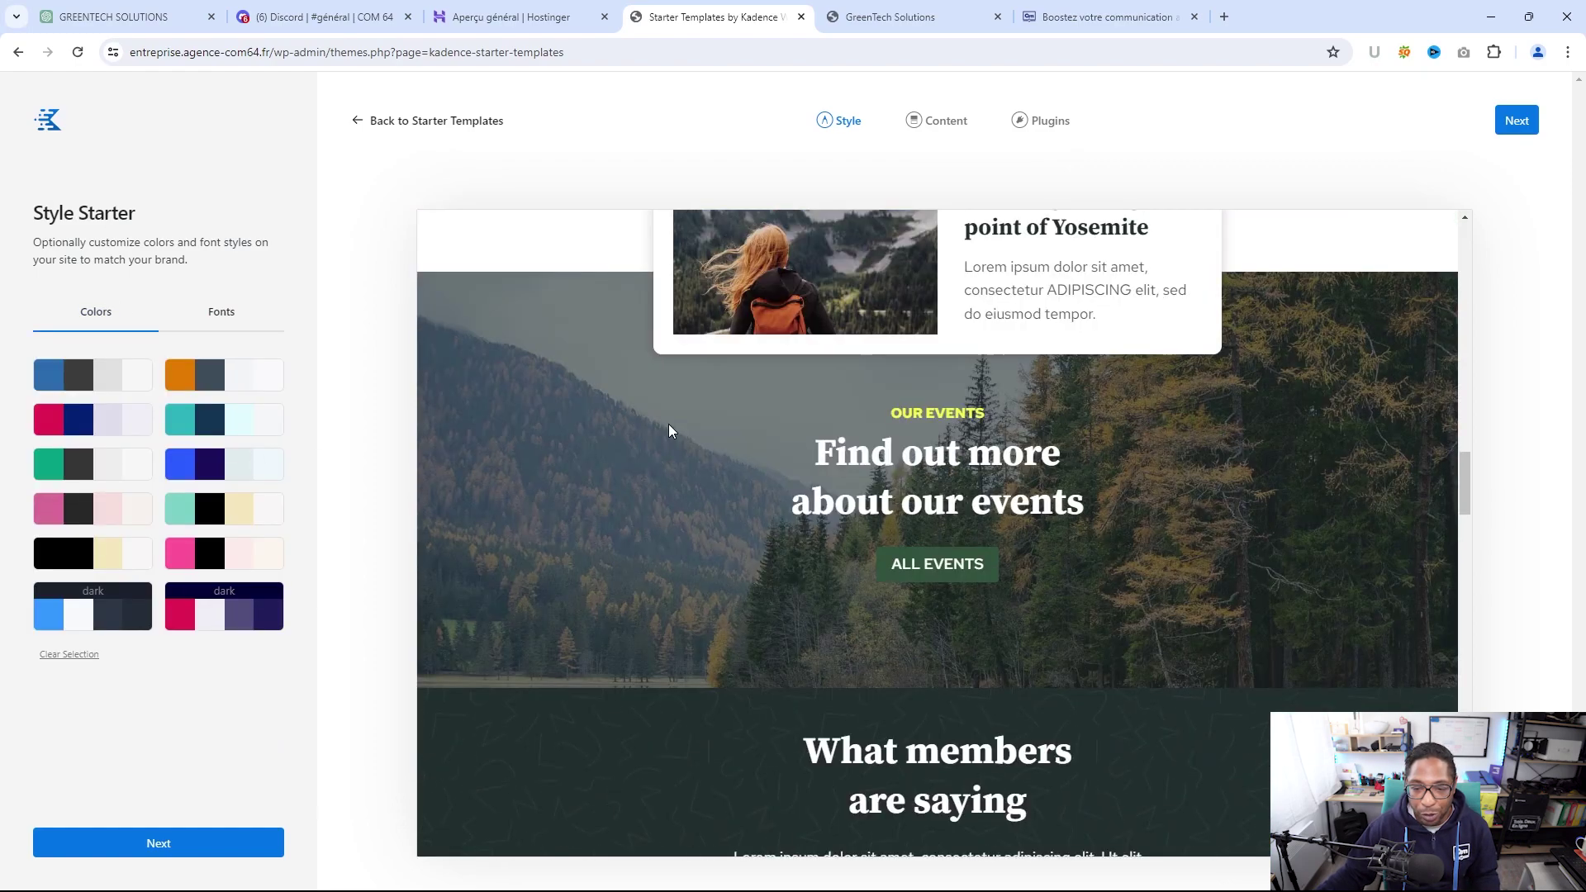
scroll(669, 413, up, 8)
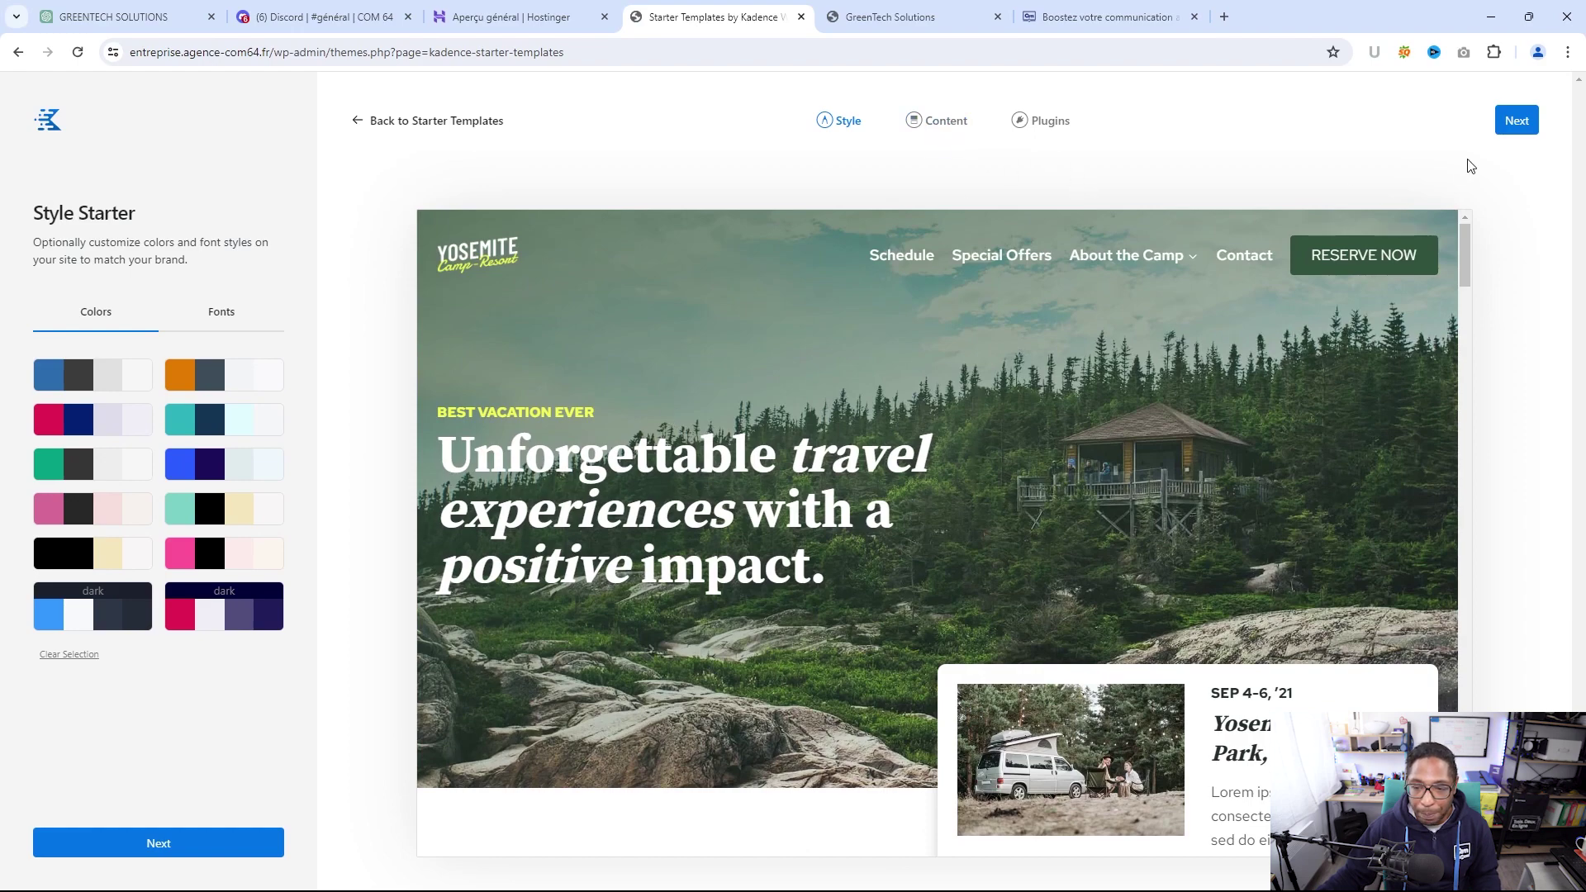
Import the full Yosemite site with its default style, customizer settings and widgets, plus only the required Kadence Blocks and The Events Calendar plugins
click(1517, 122)
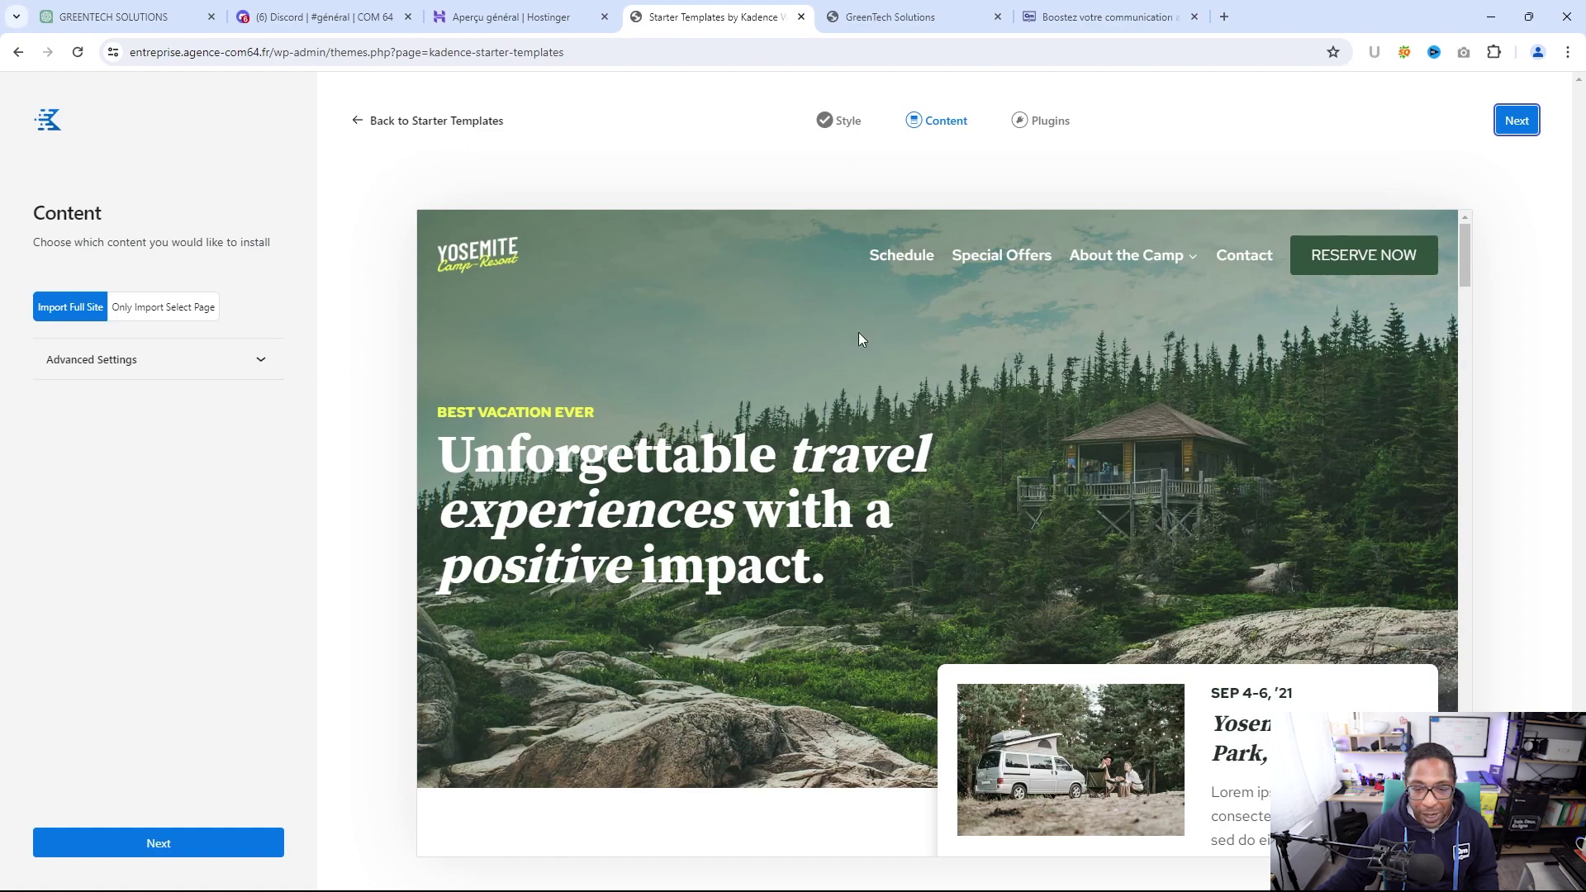
click(263, 363)
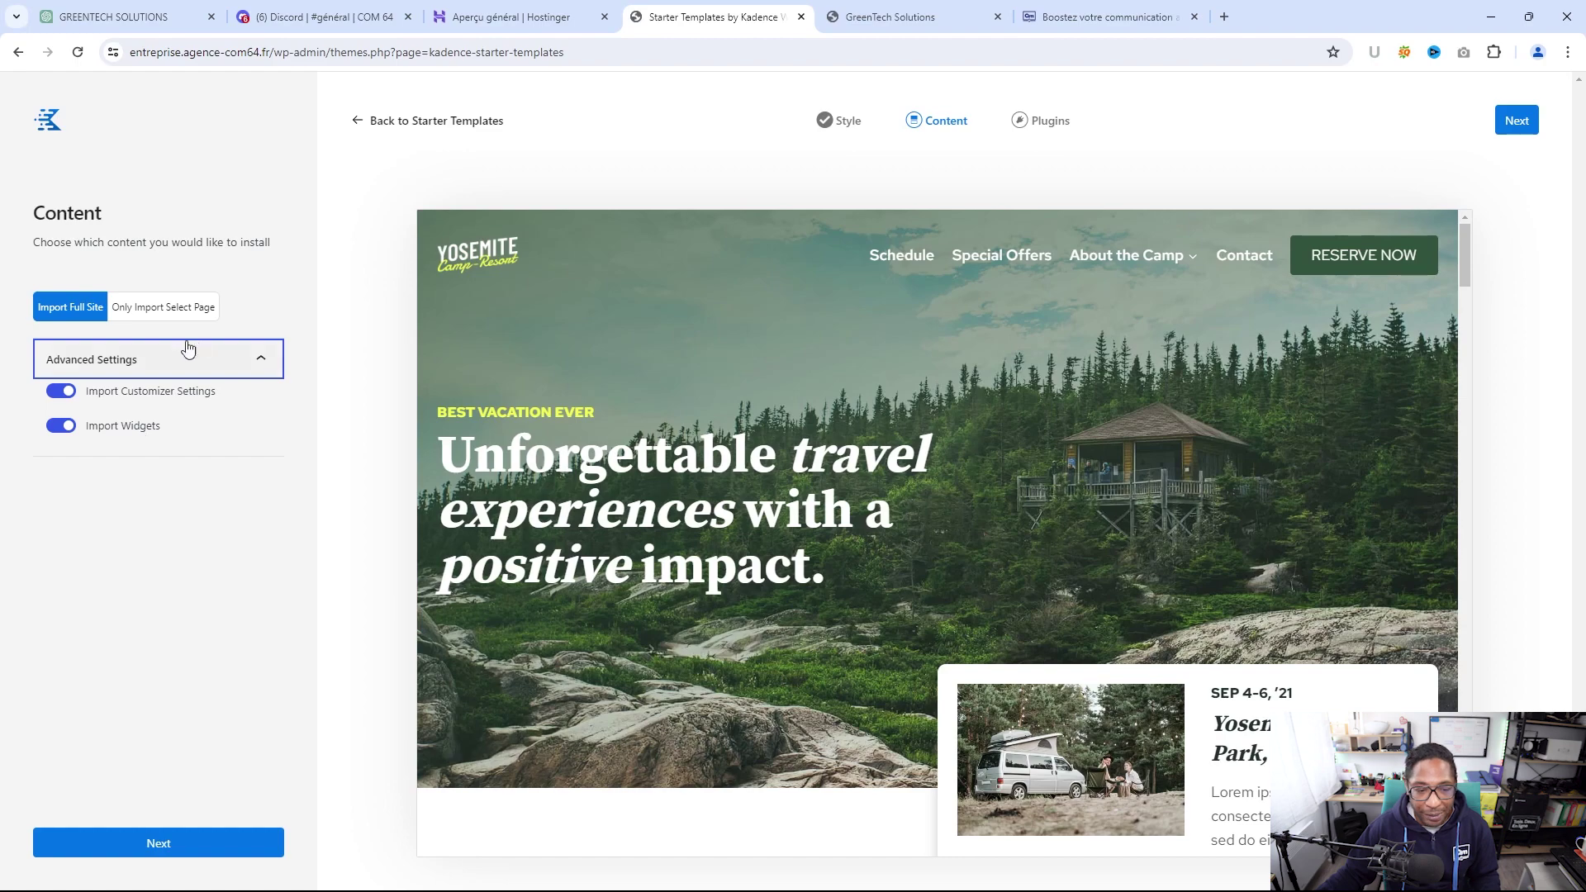
click(1517, 121)
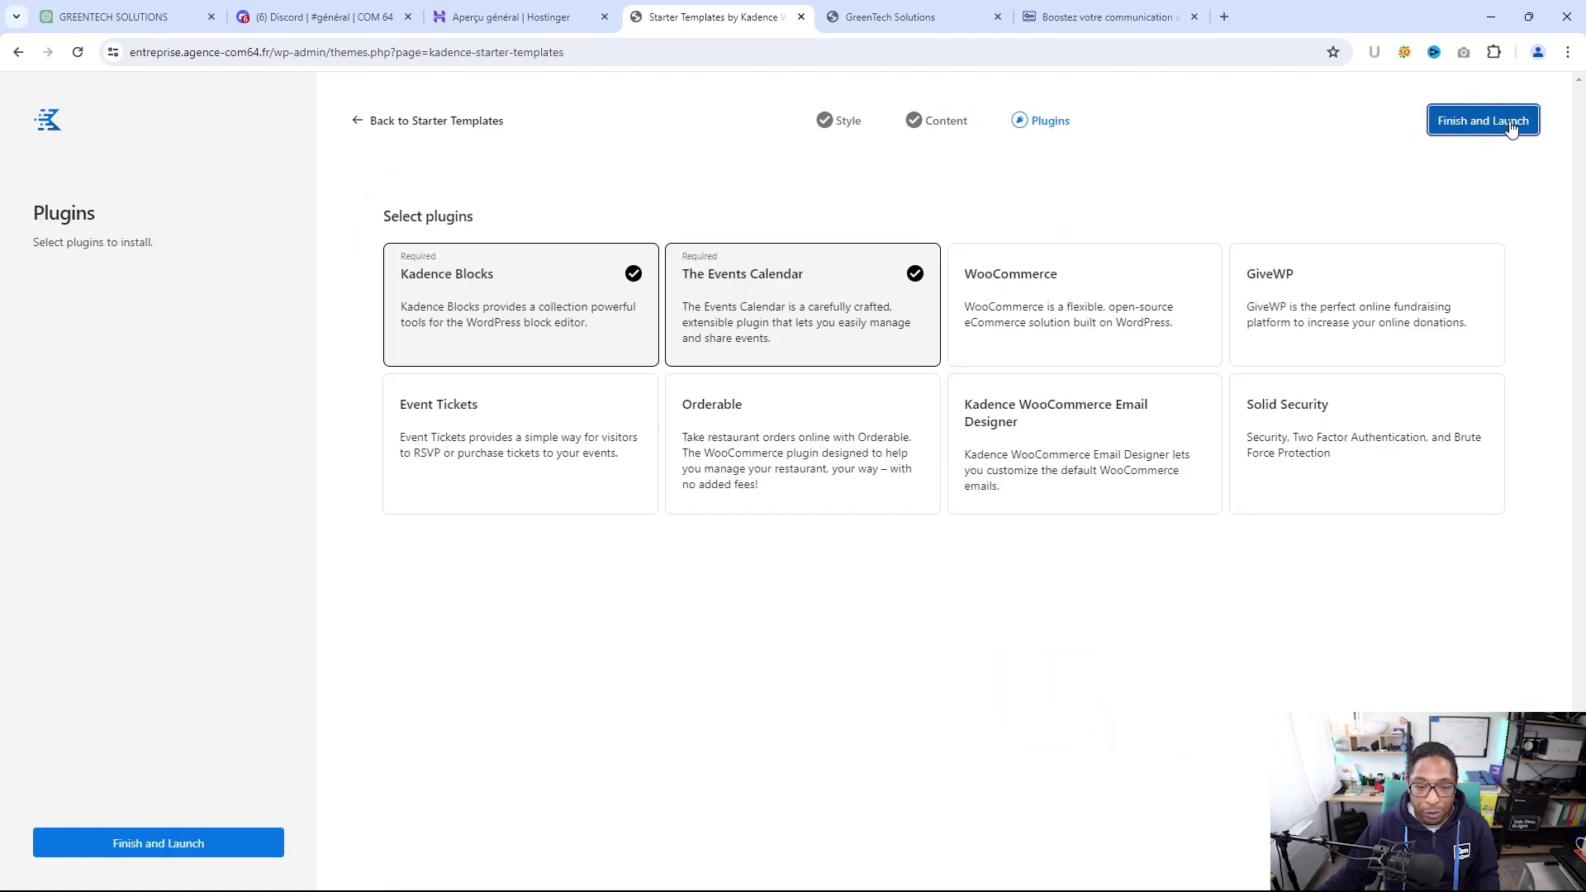
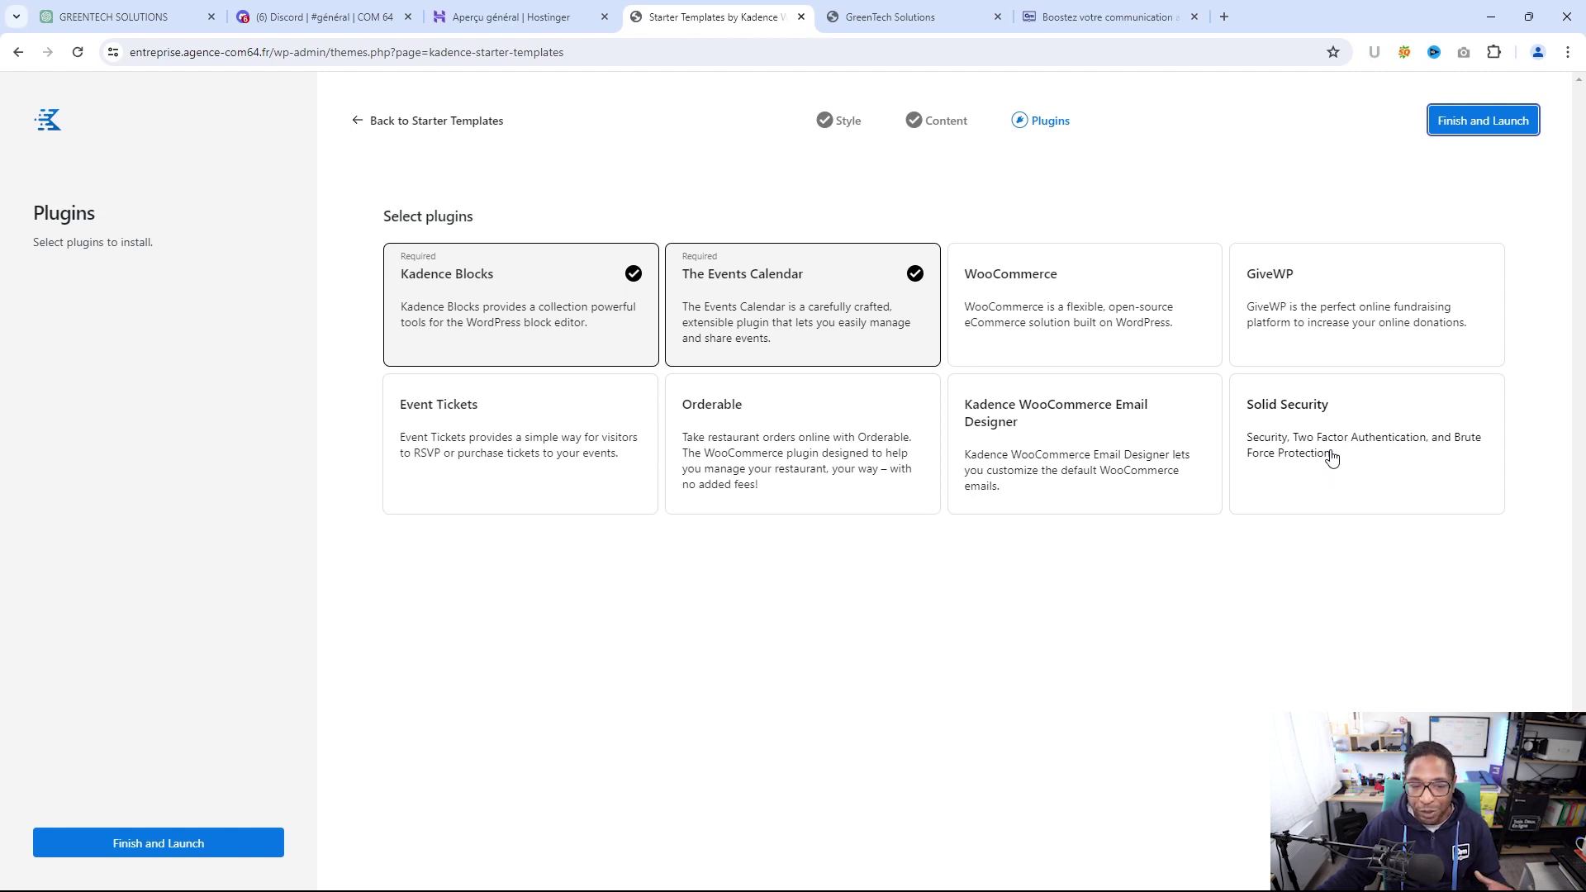
click(1476, 124)
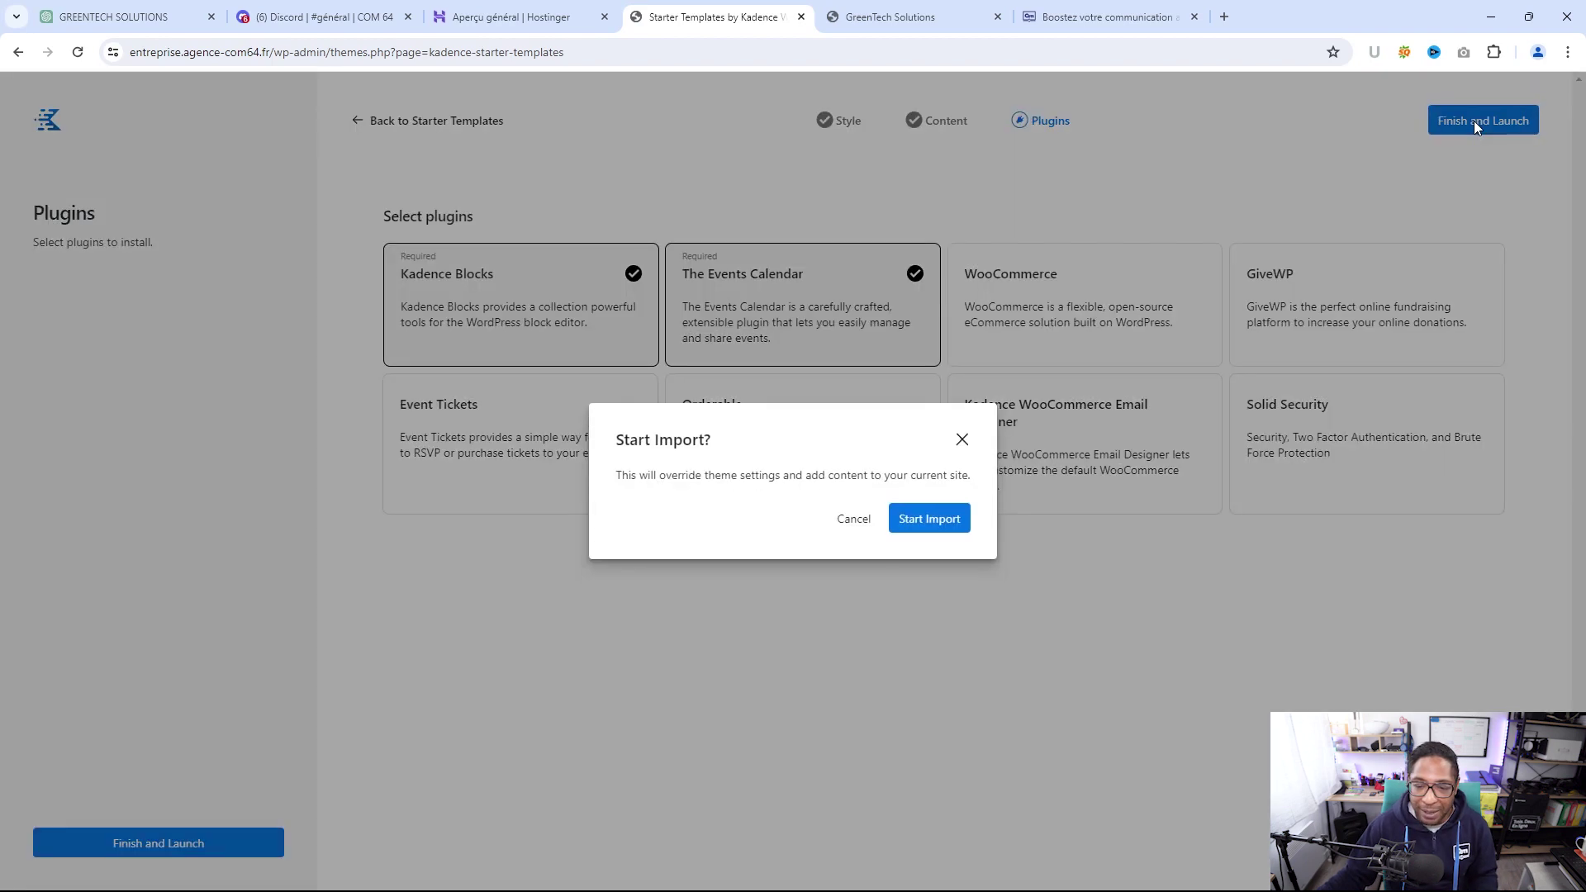
click(935, 520)
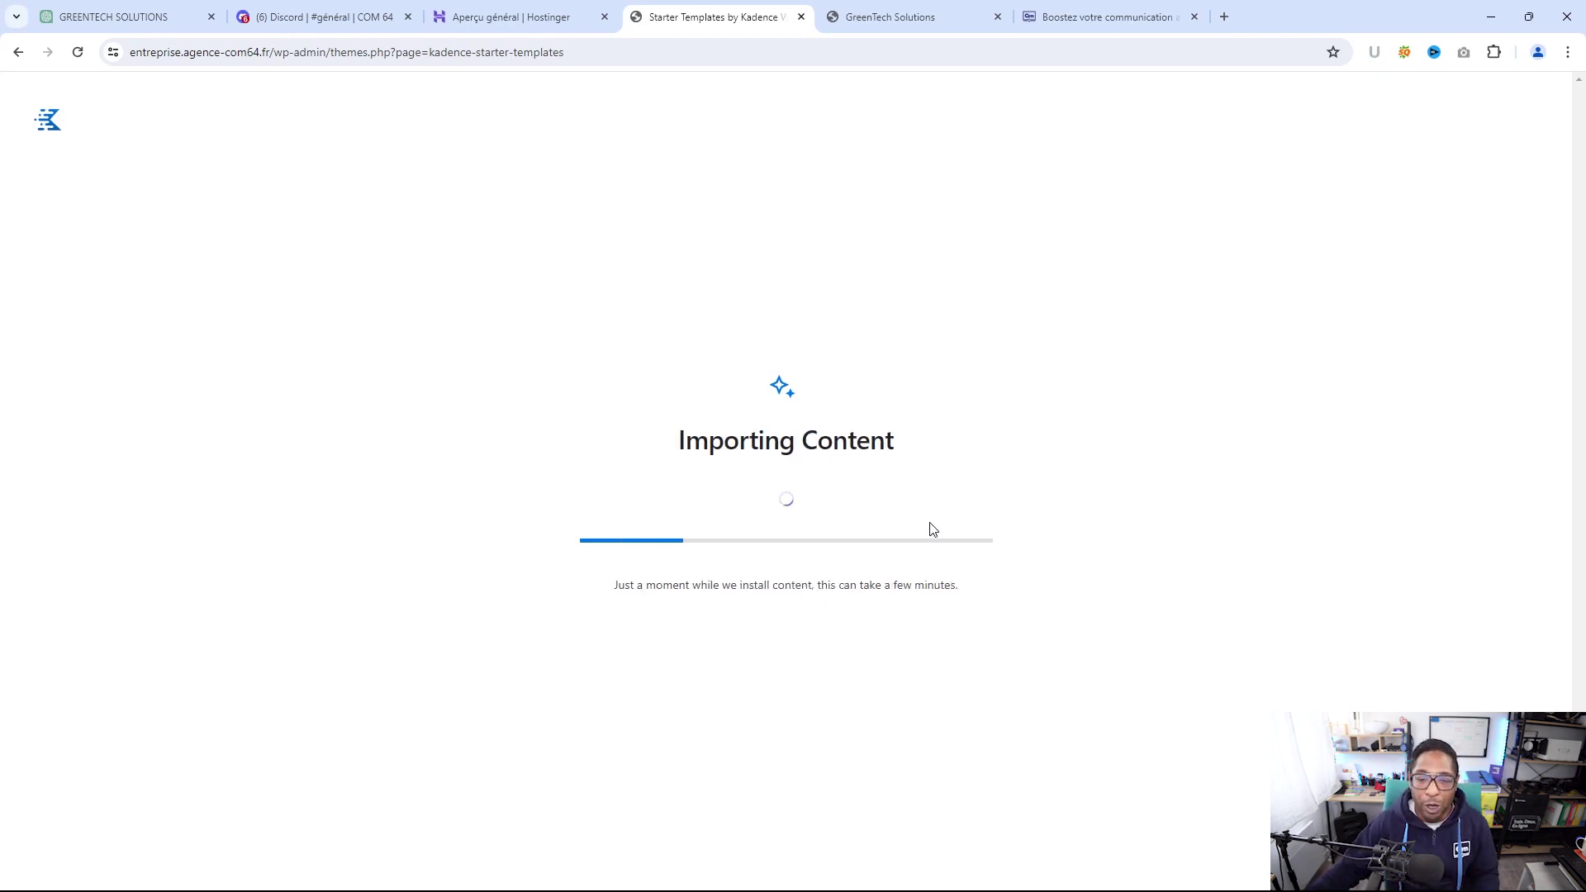
Visit the COM 64 website to examine its Boîte à Outils resources and subscription page, and return to the template import
click(1078, 23)
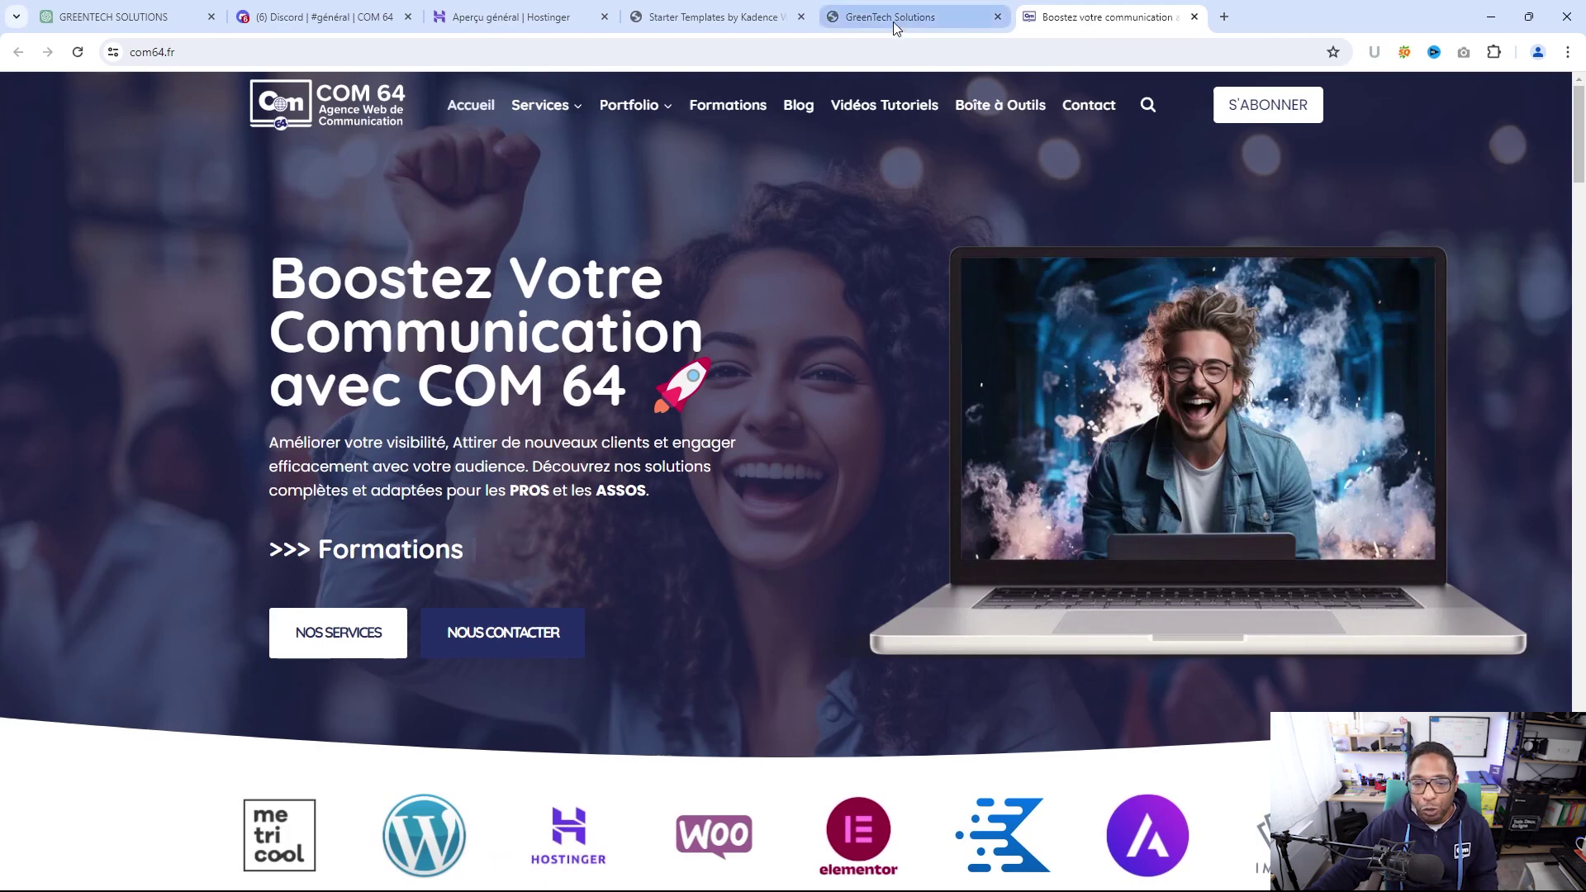
click(711, 20)
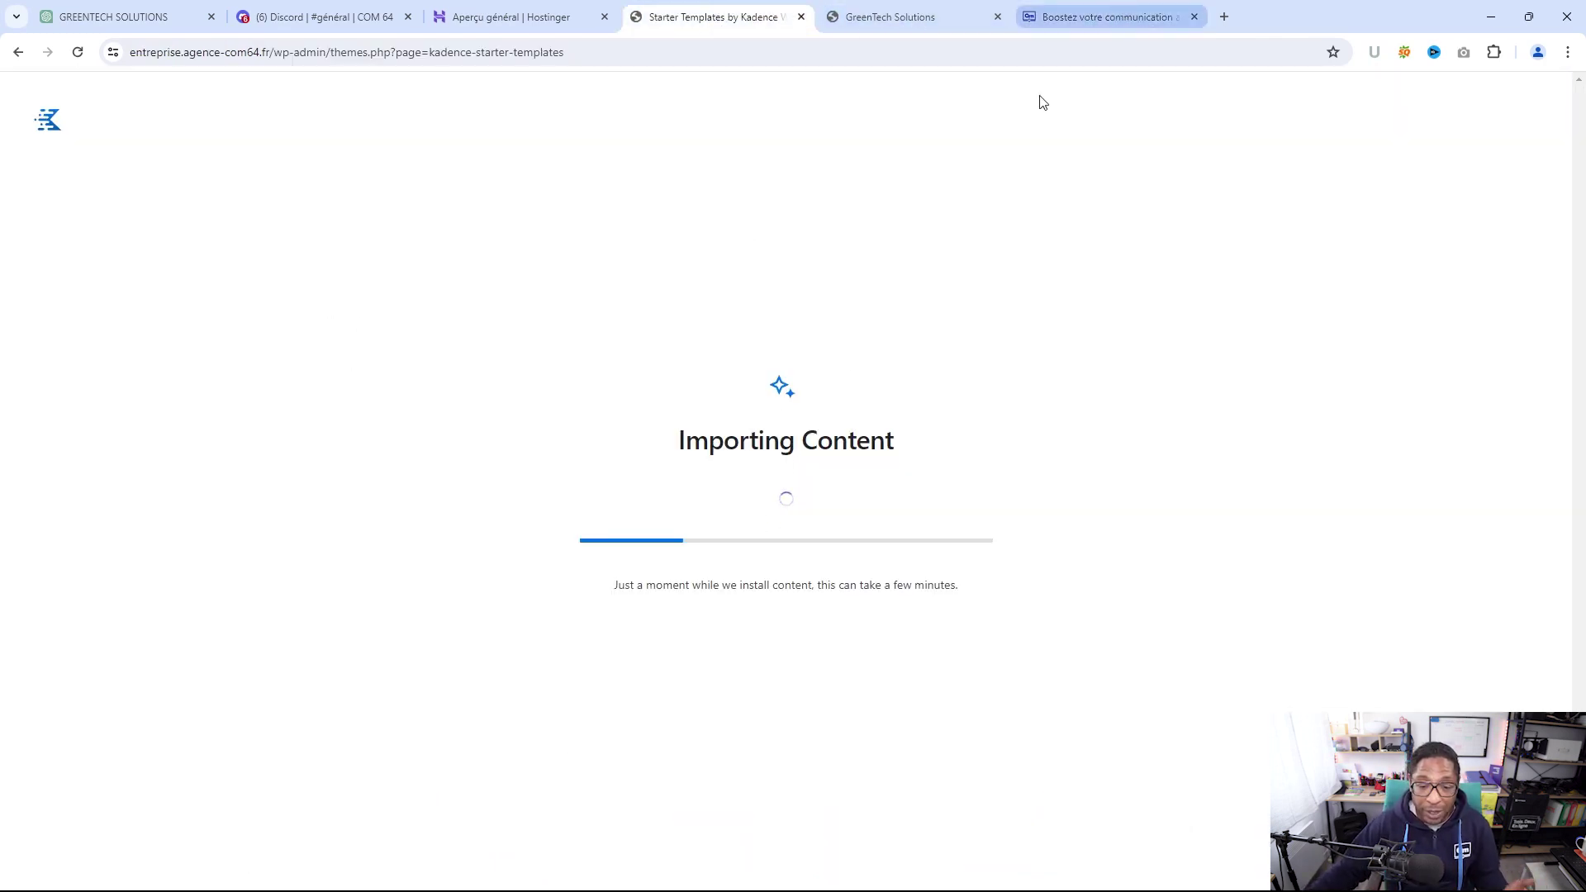
click(1113, 24)
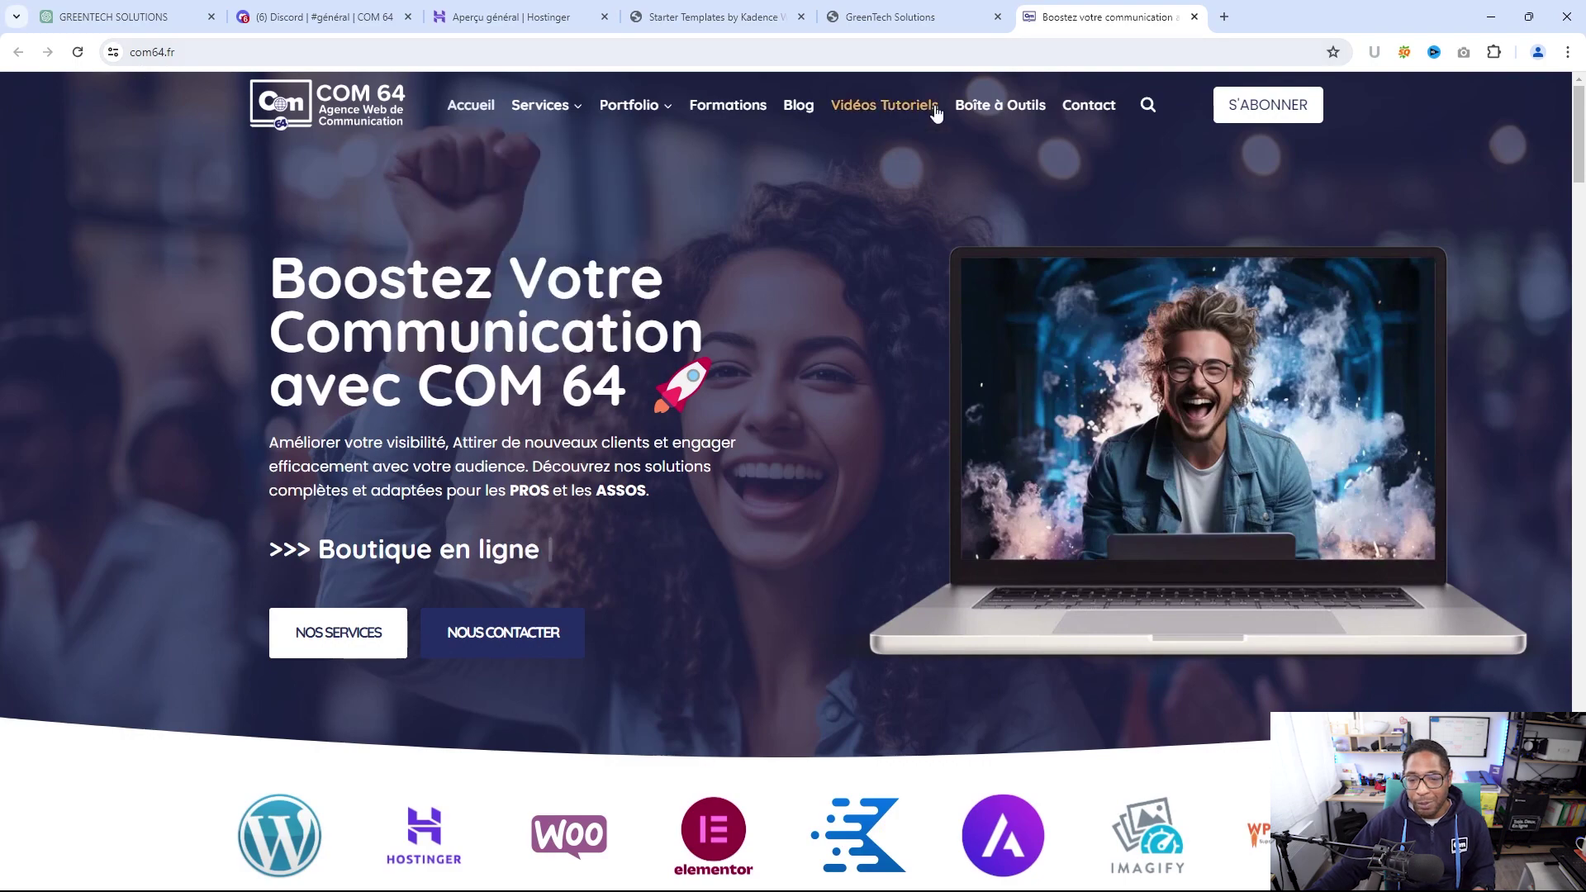
click(1025, 111)
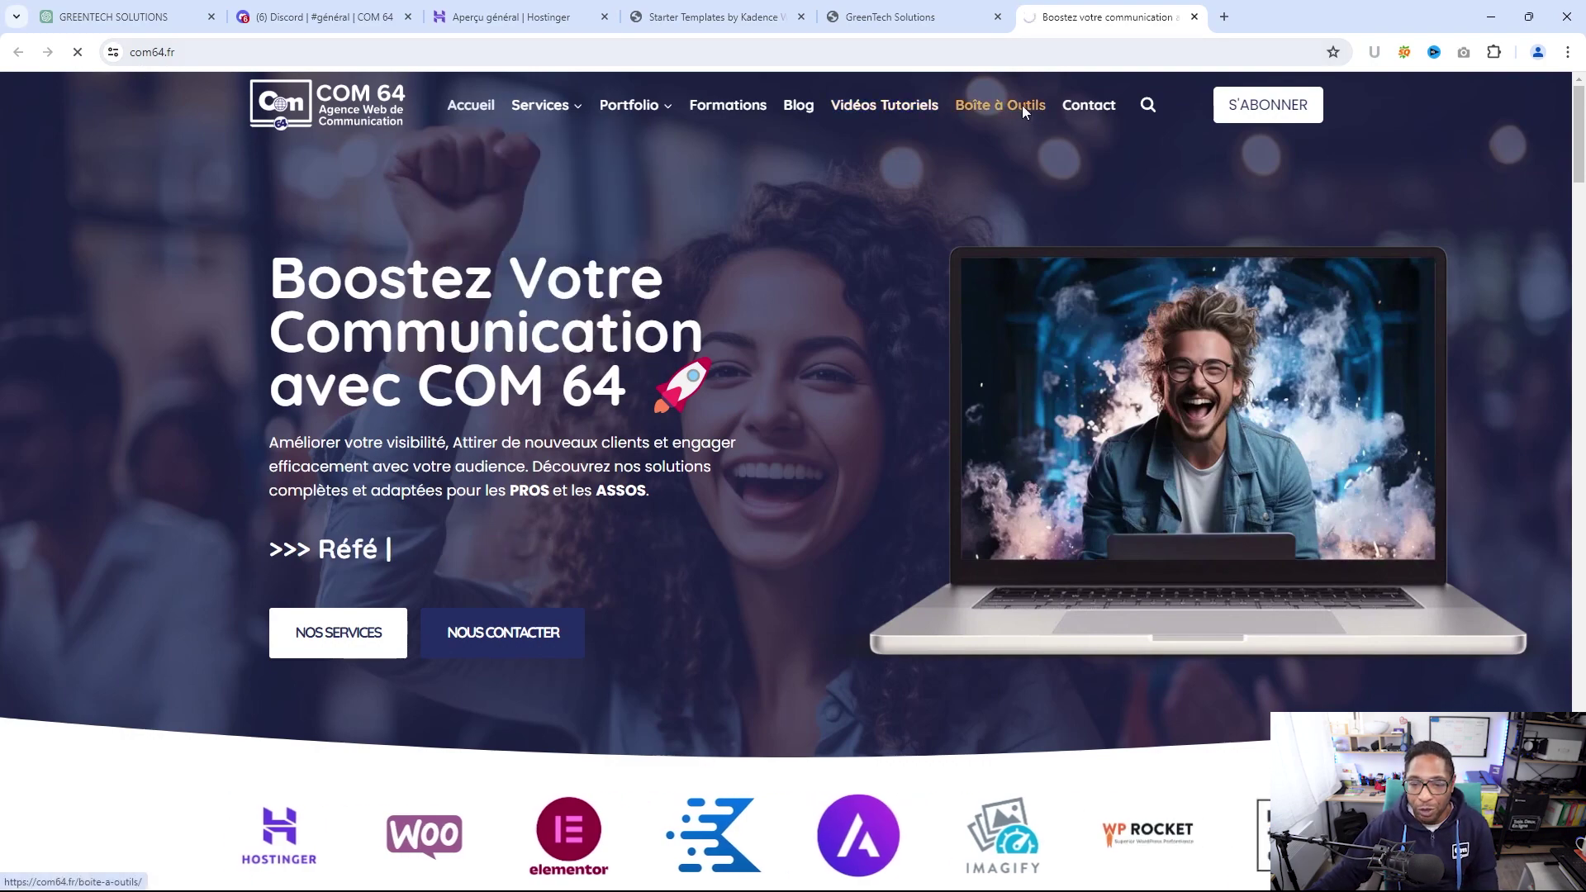
scroll(581, 327, down, 2)
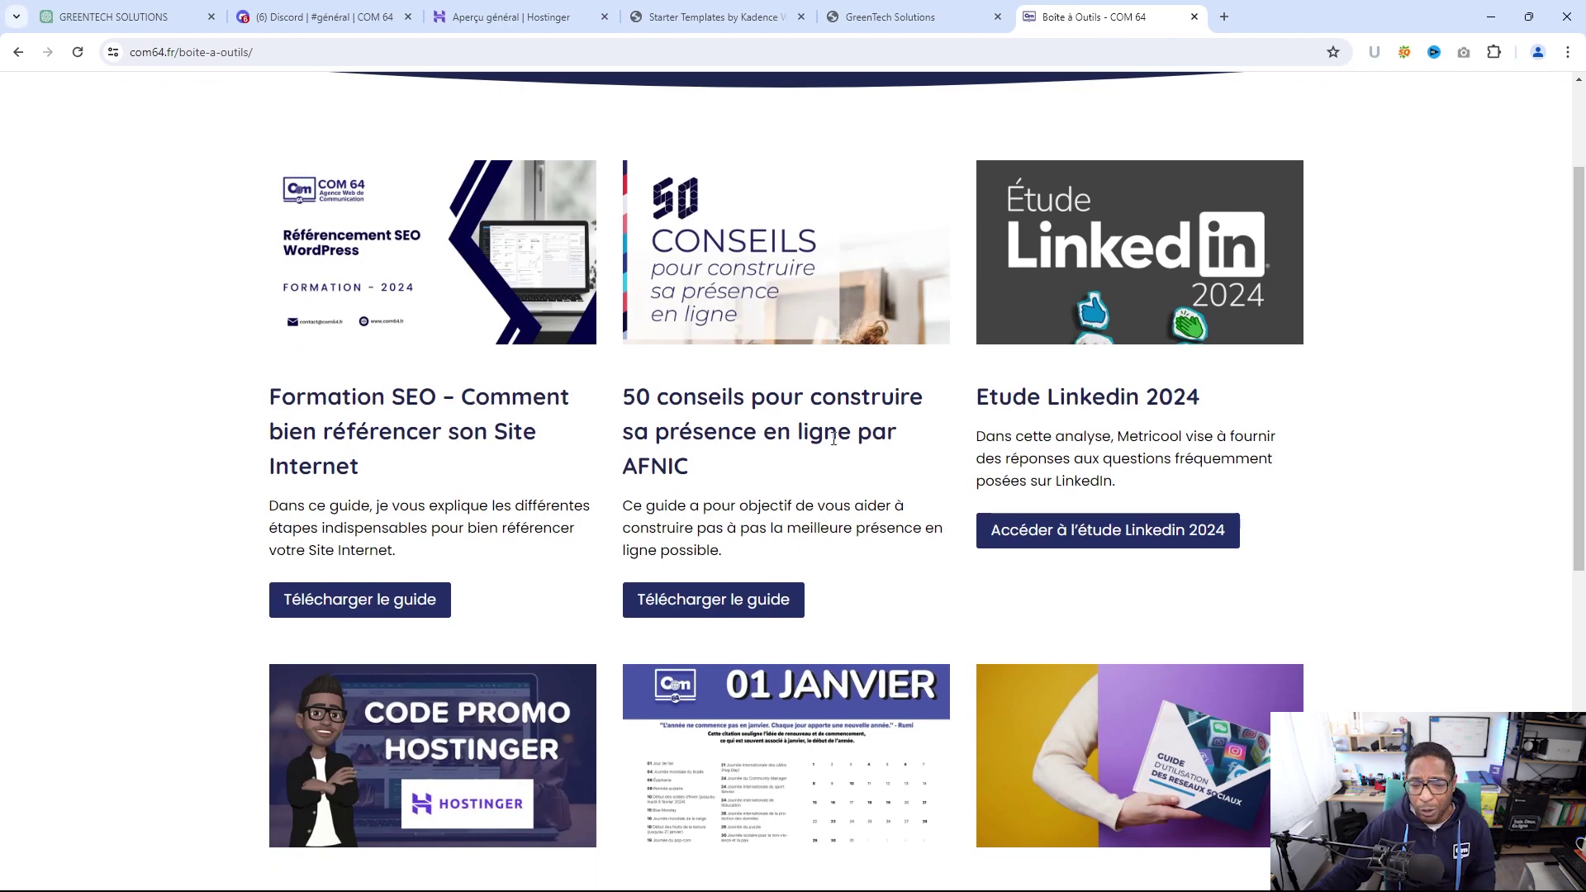
scroll(1101, 407, down, 3)
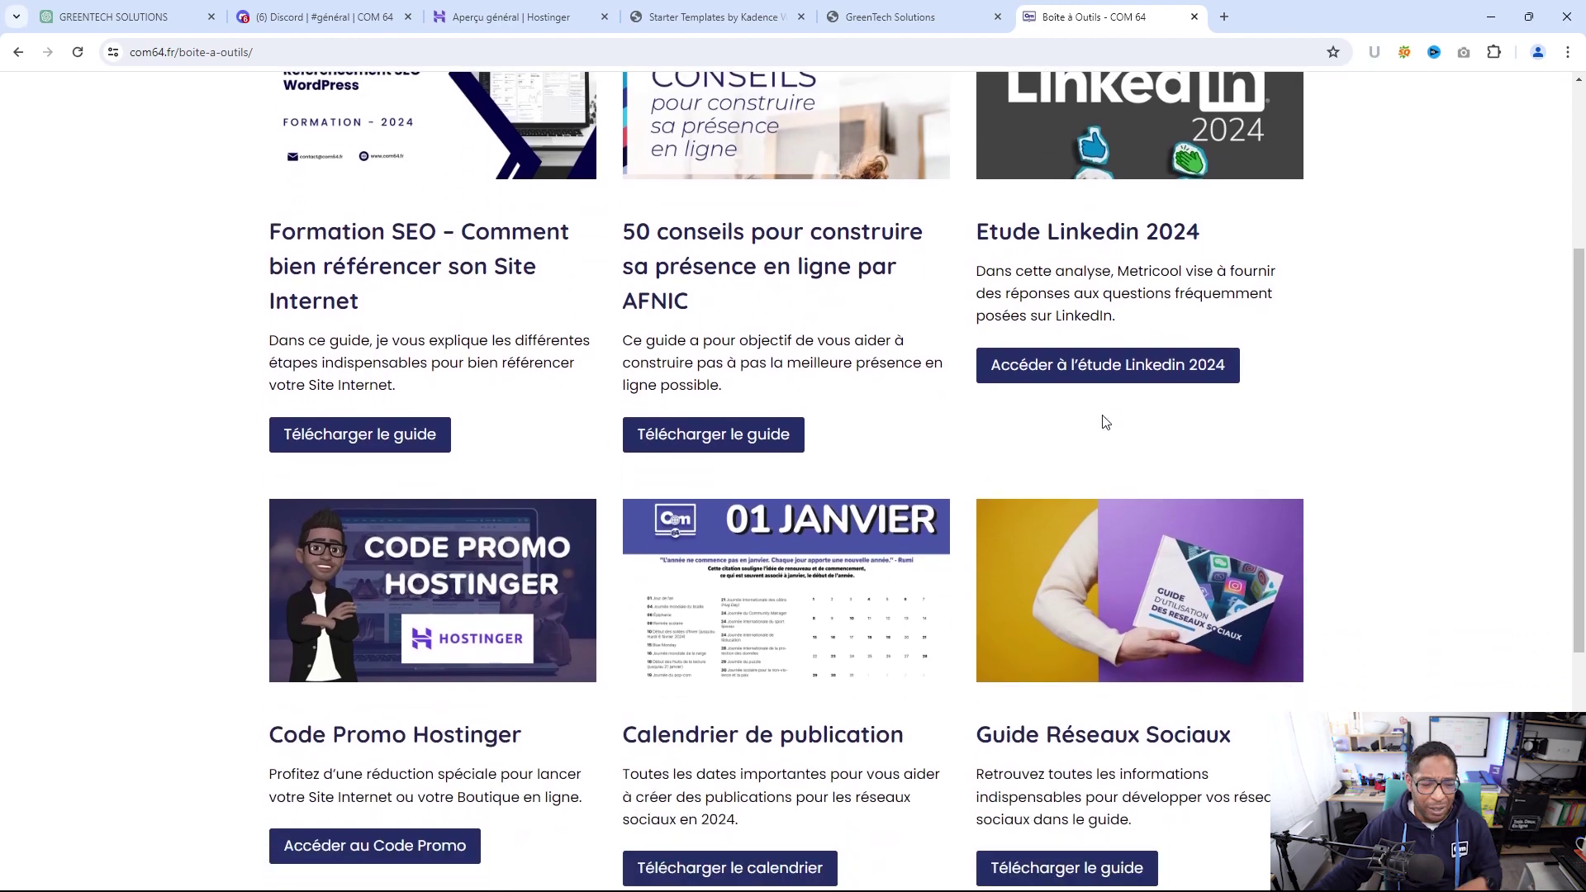
scroll(521, 576, down, 1)
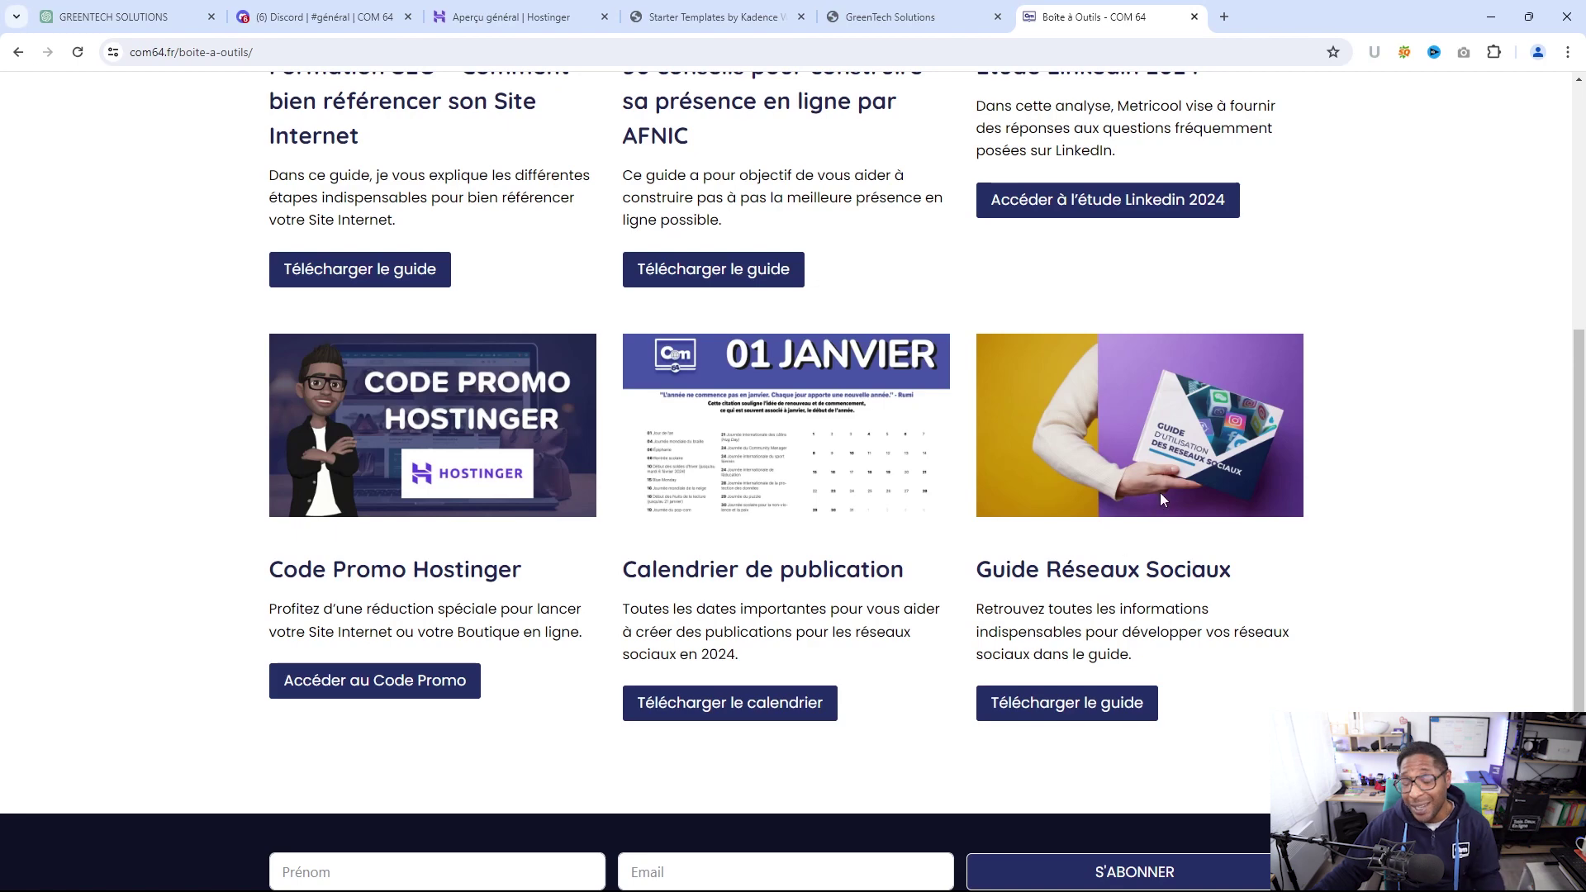
scroll(1160, 499, up, 6)
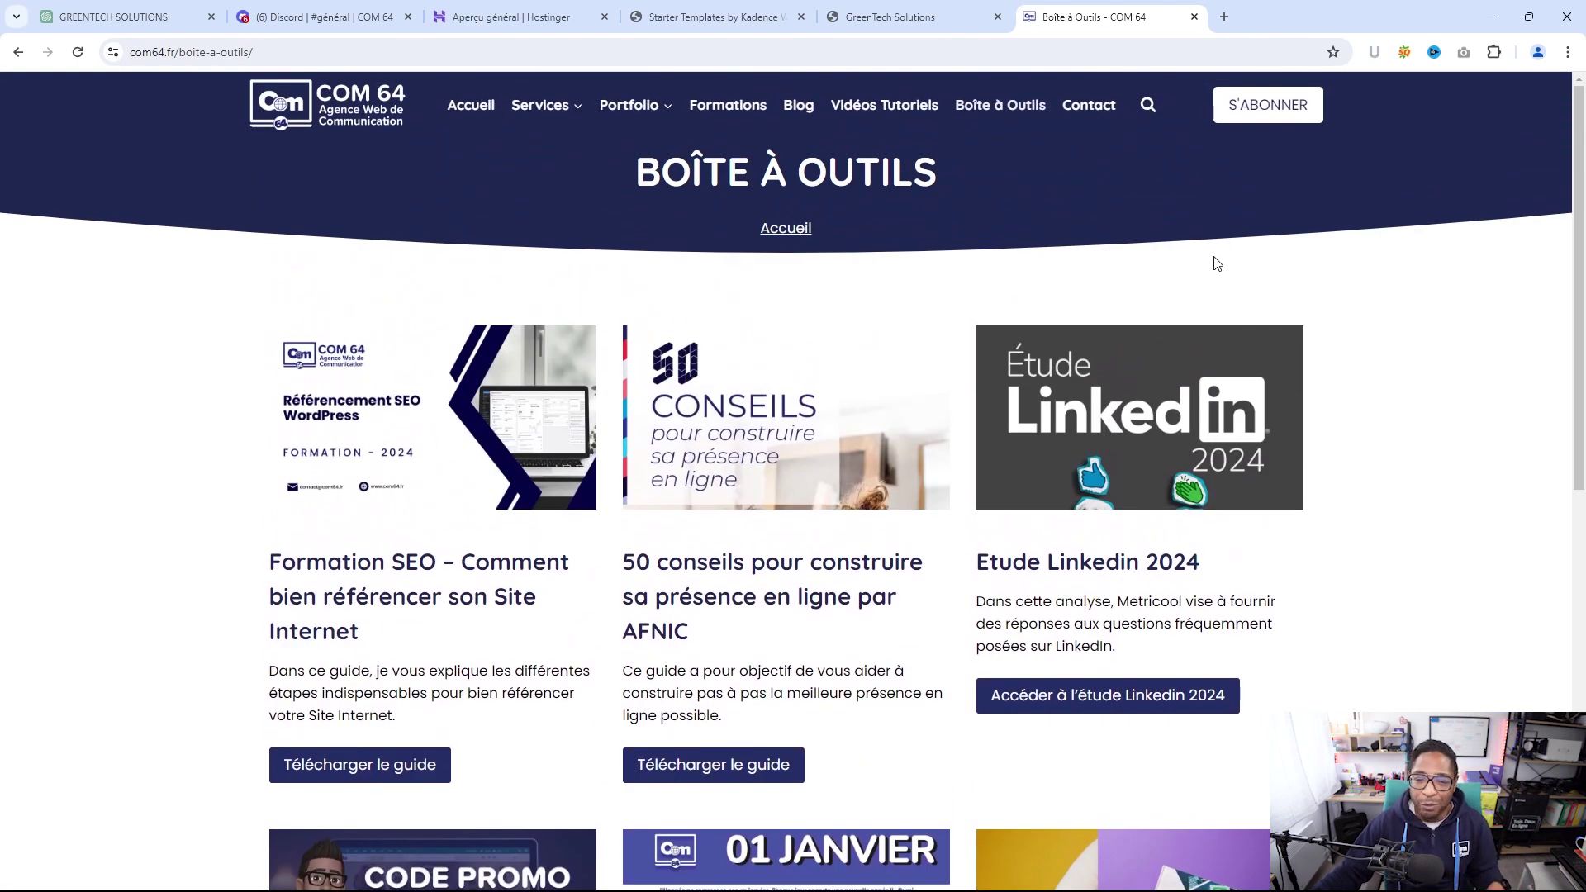
click(1267, 114)
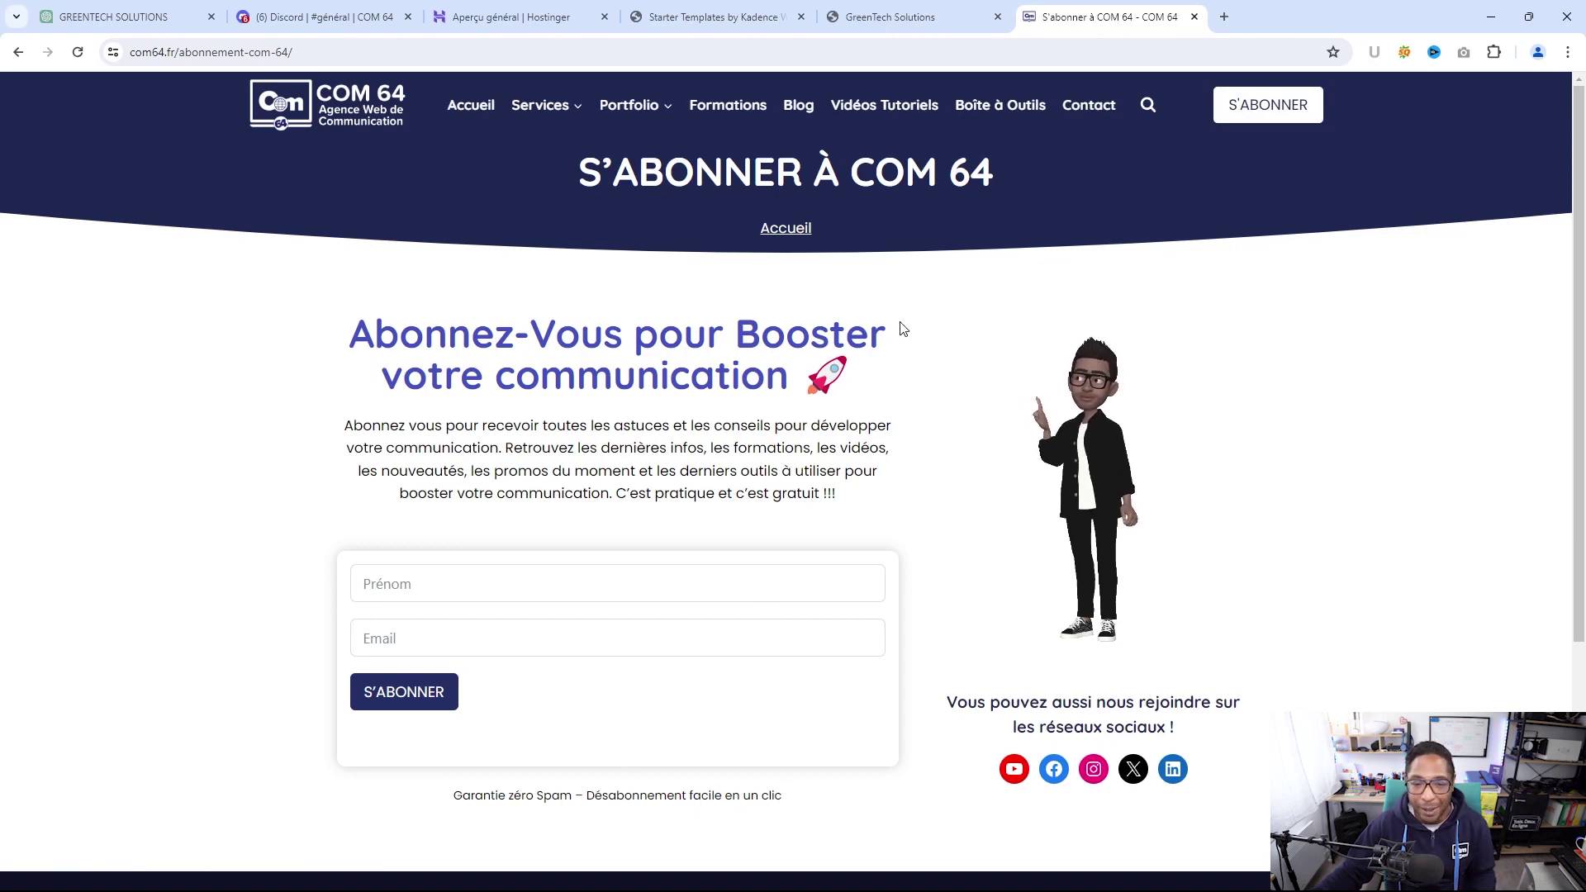
click(710, 23)
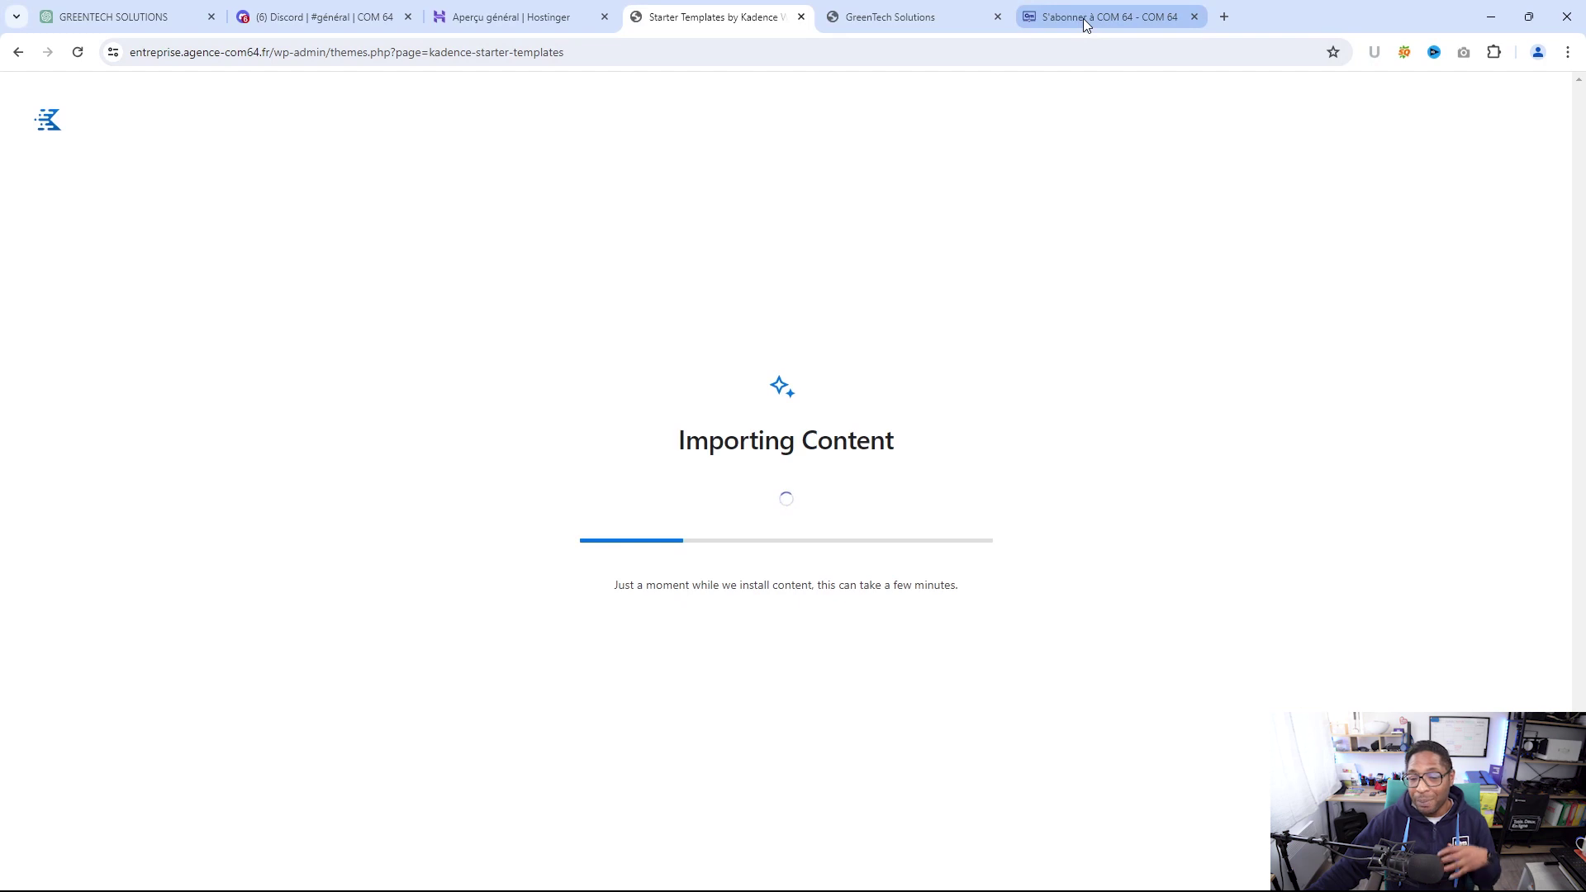
Open the social media guide PDF from the Boîte à Outils page of the COM 64 website
mouse_move(1084, 18)
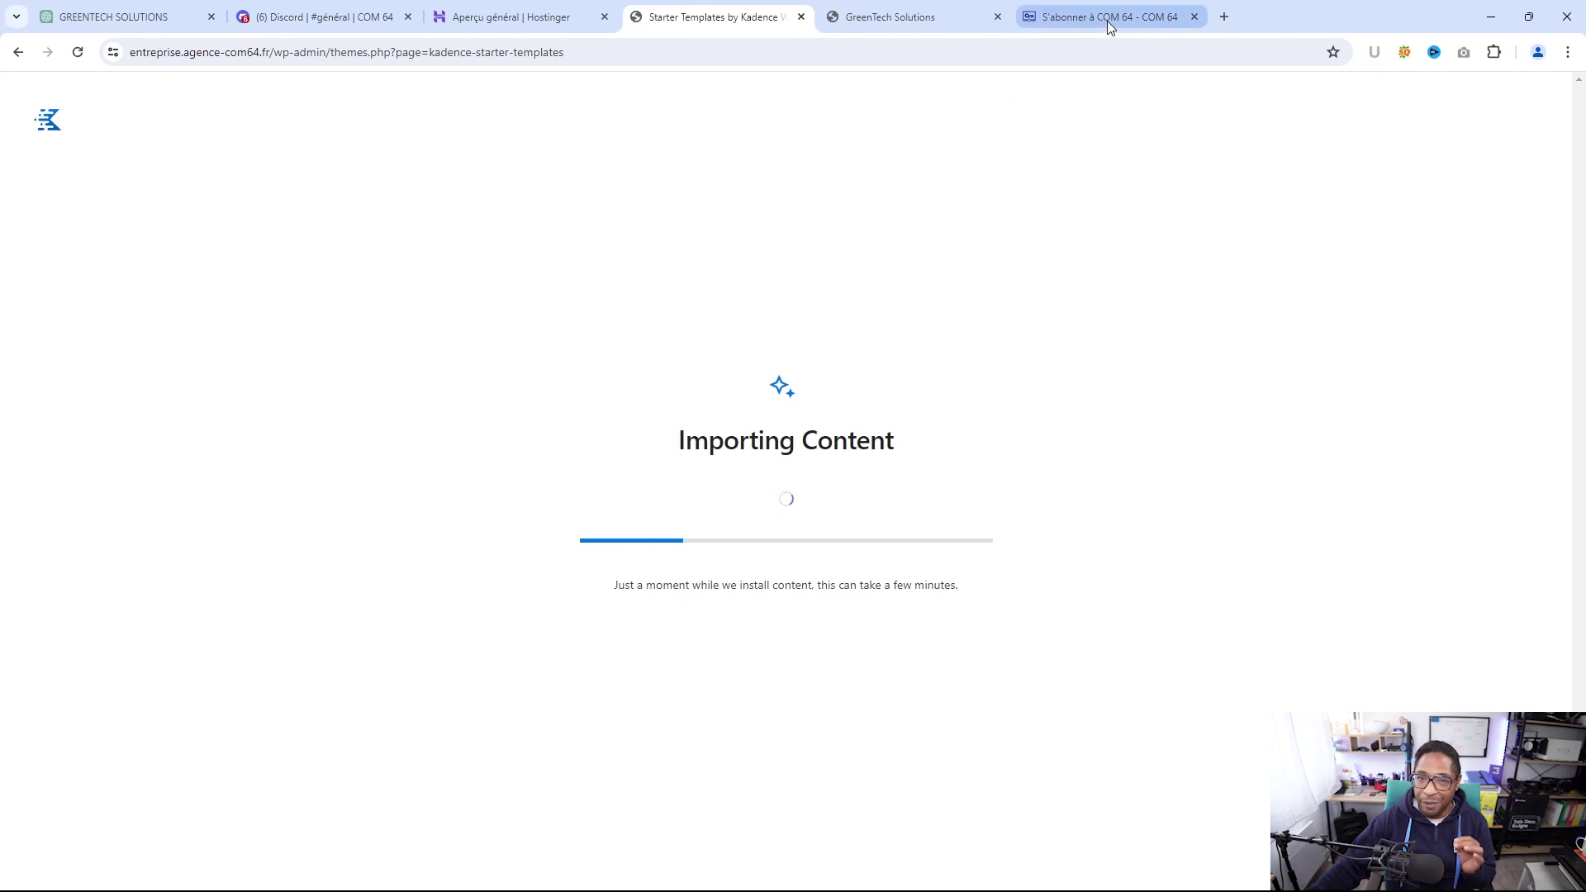
click(1107, 22)
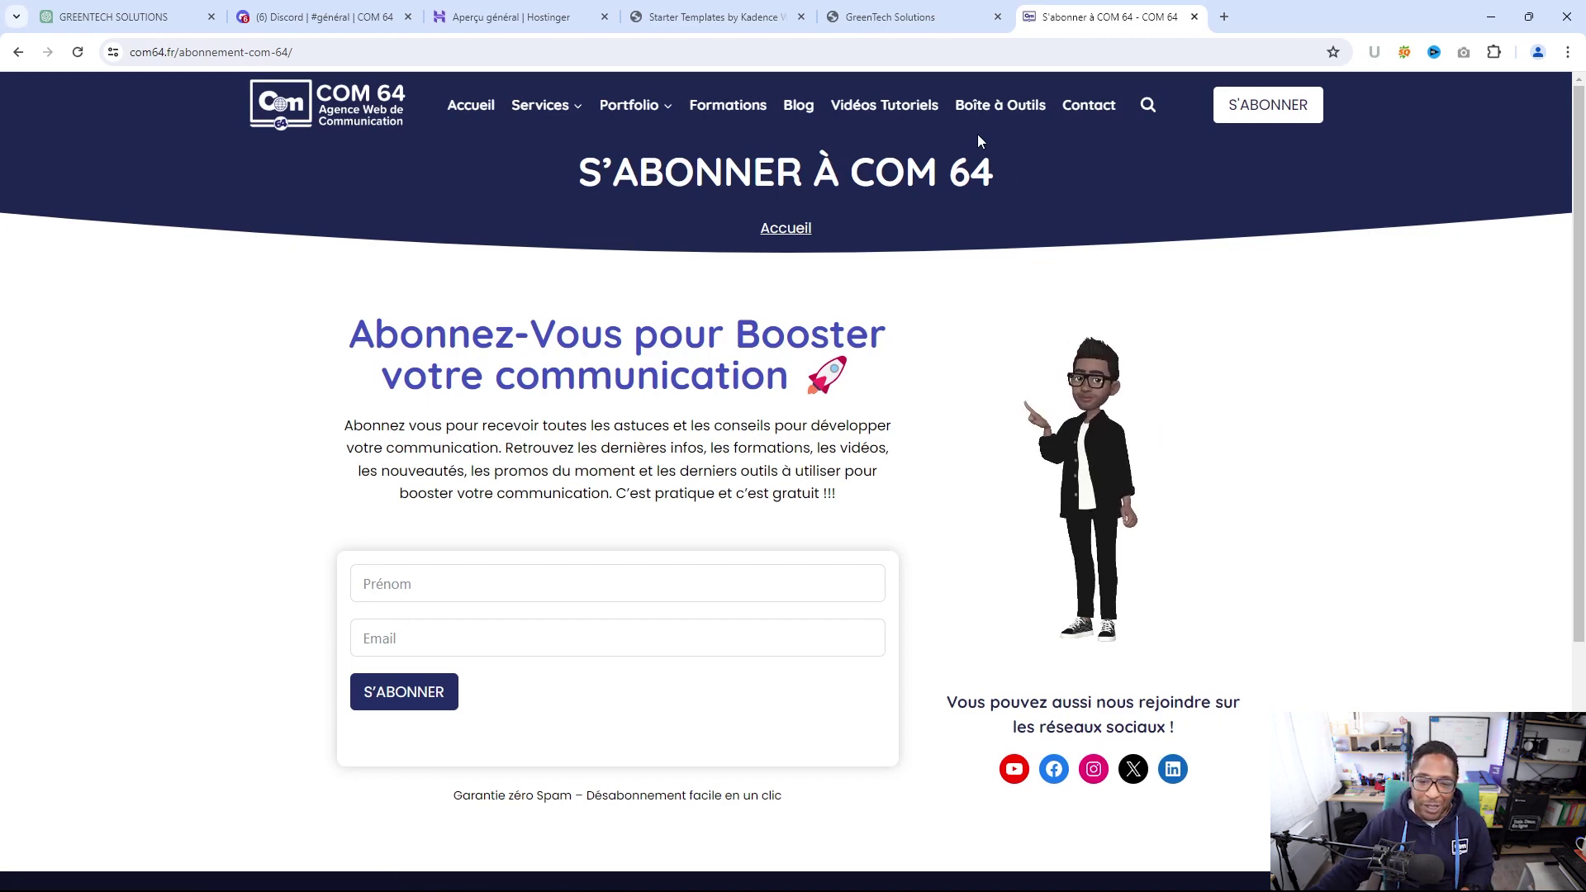
click(1000, 105)
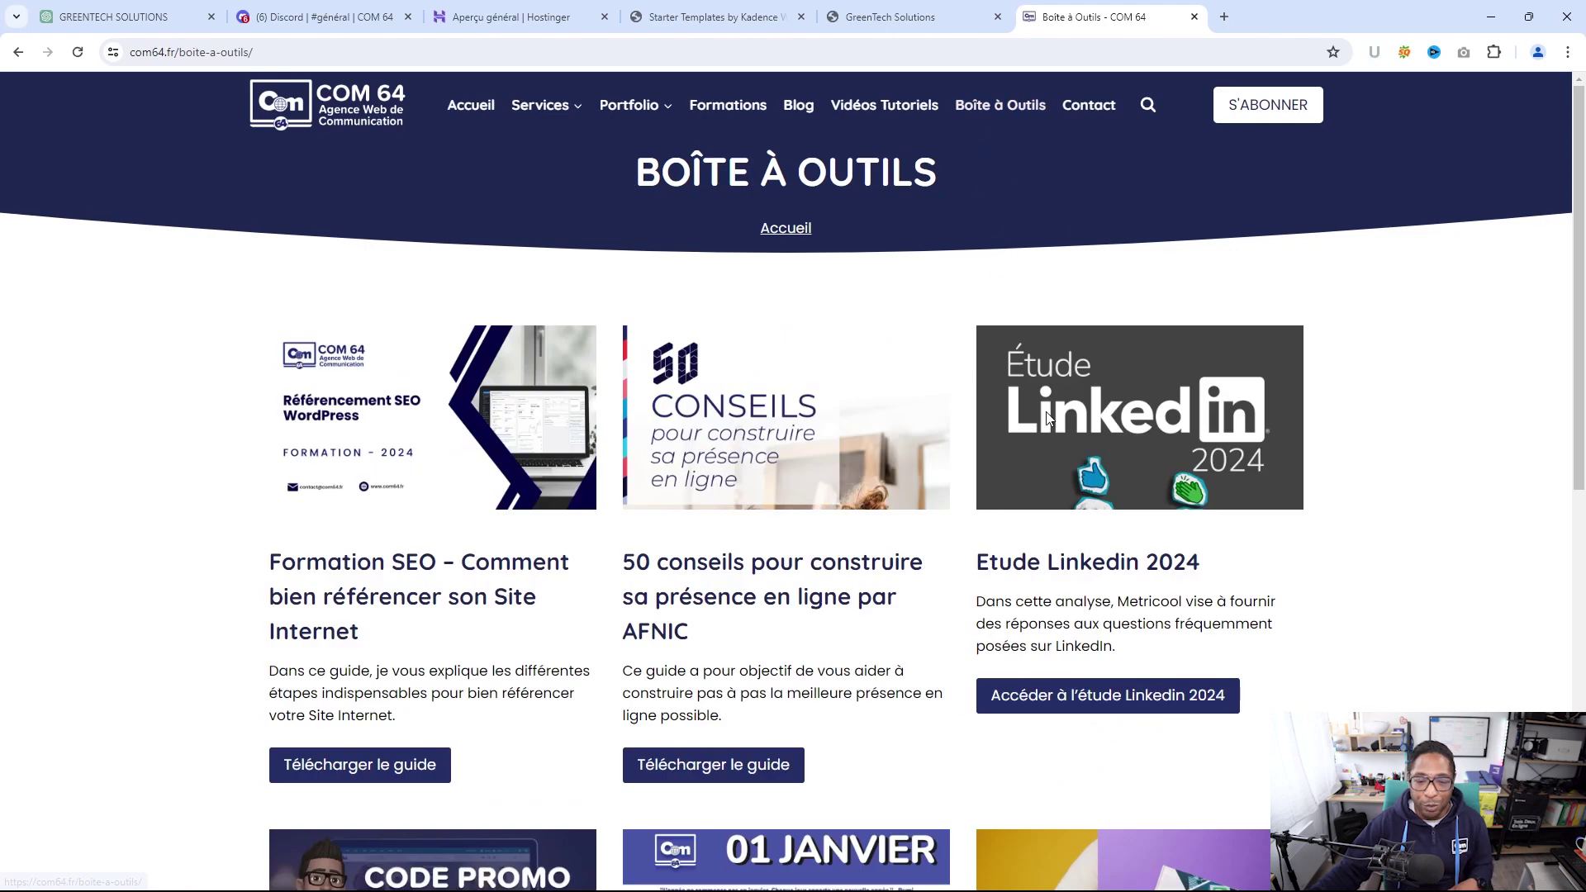
scroll(1048, 419, down, 5)
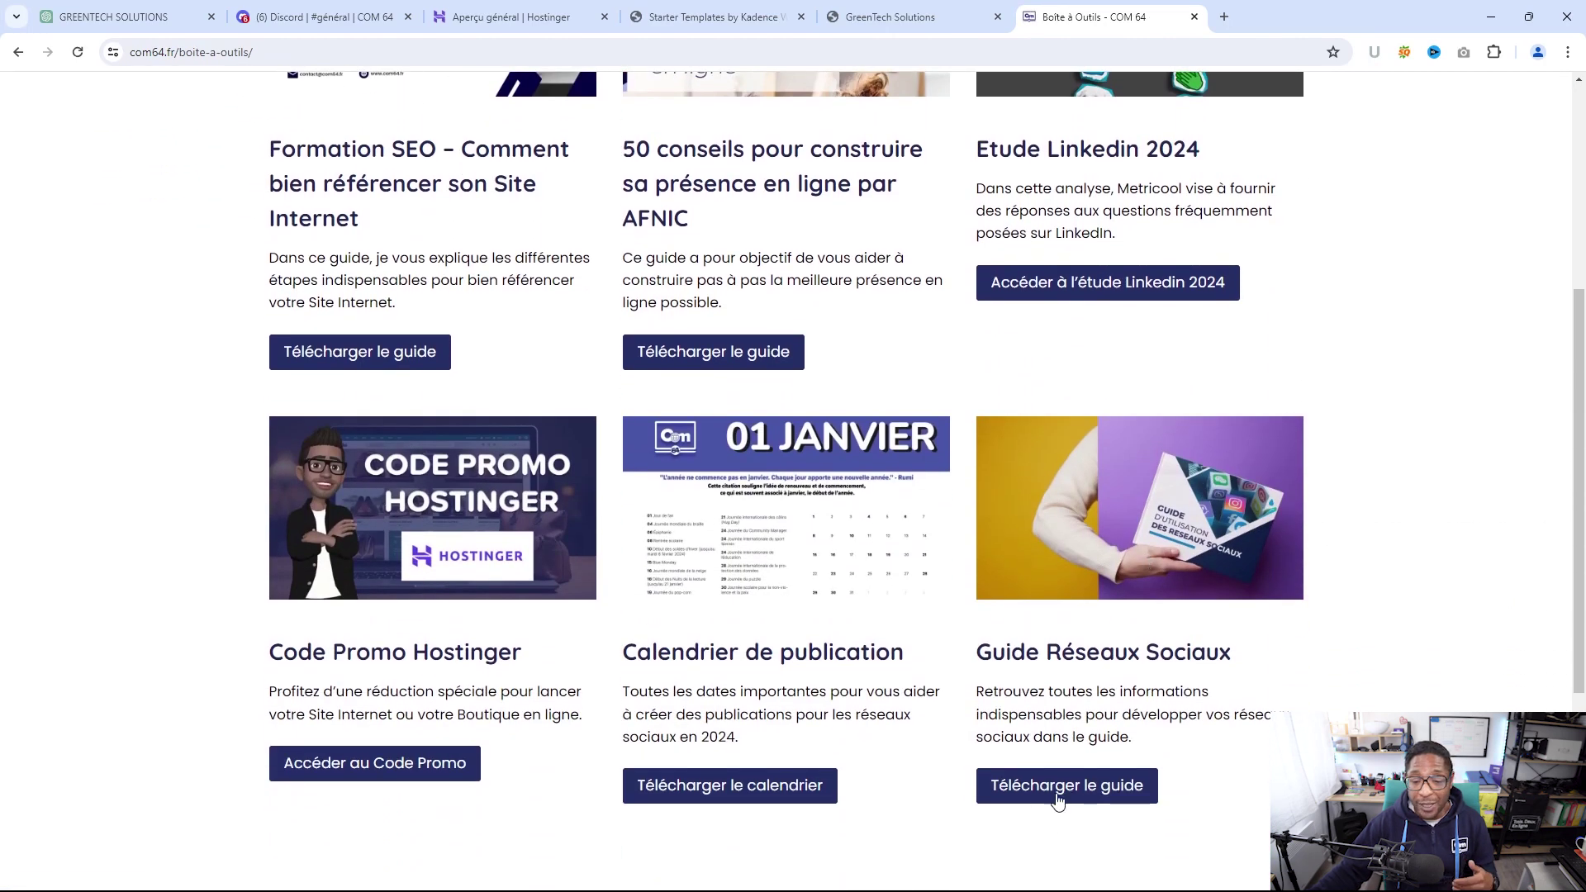
click(1061, 794)
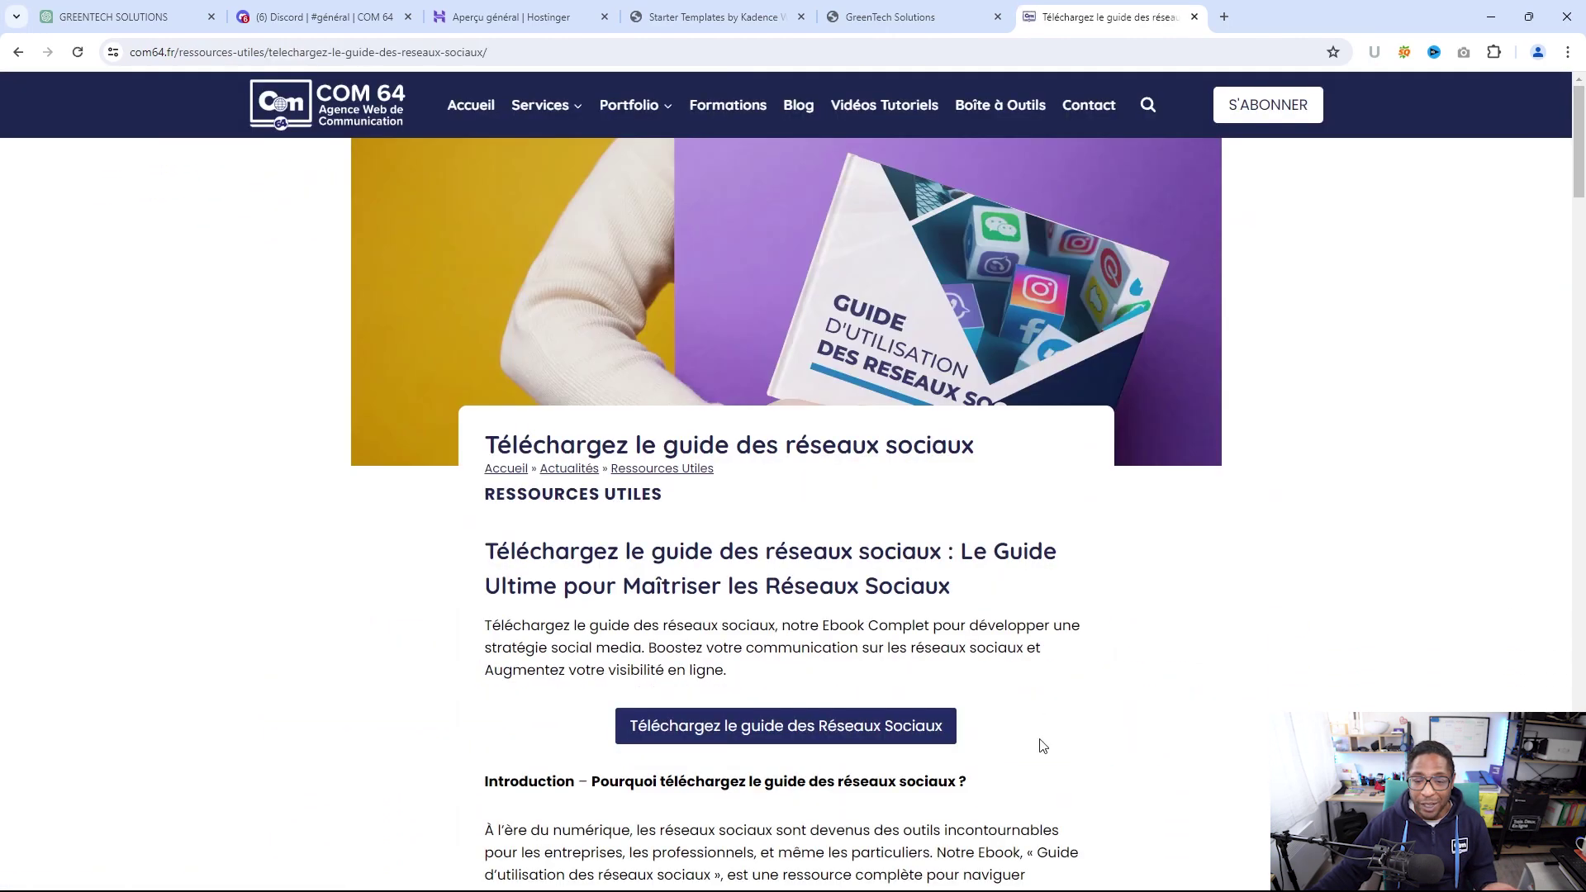
scroll(1034, 479, down, 5)
scroll(1031, 501, up, 1)
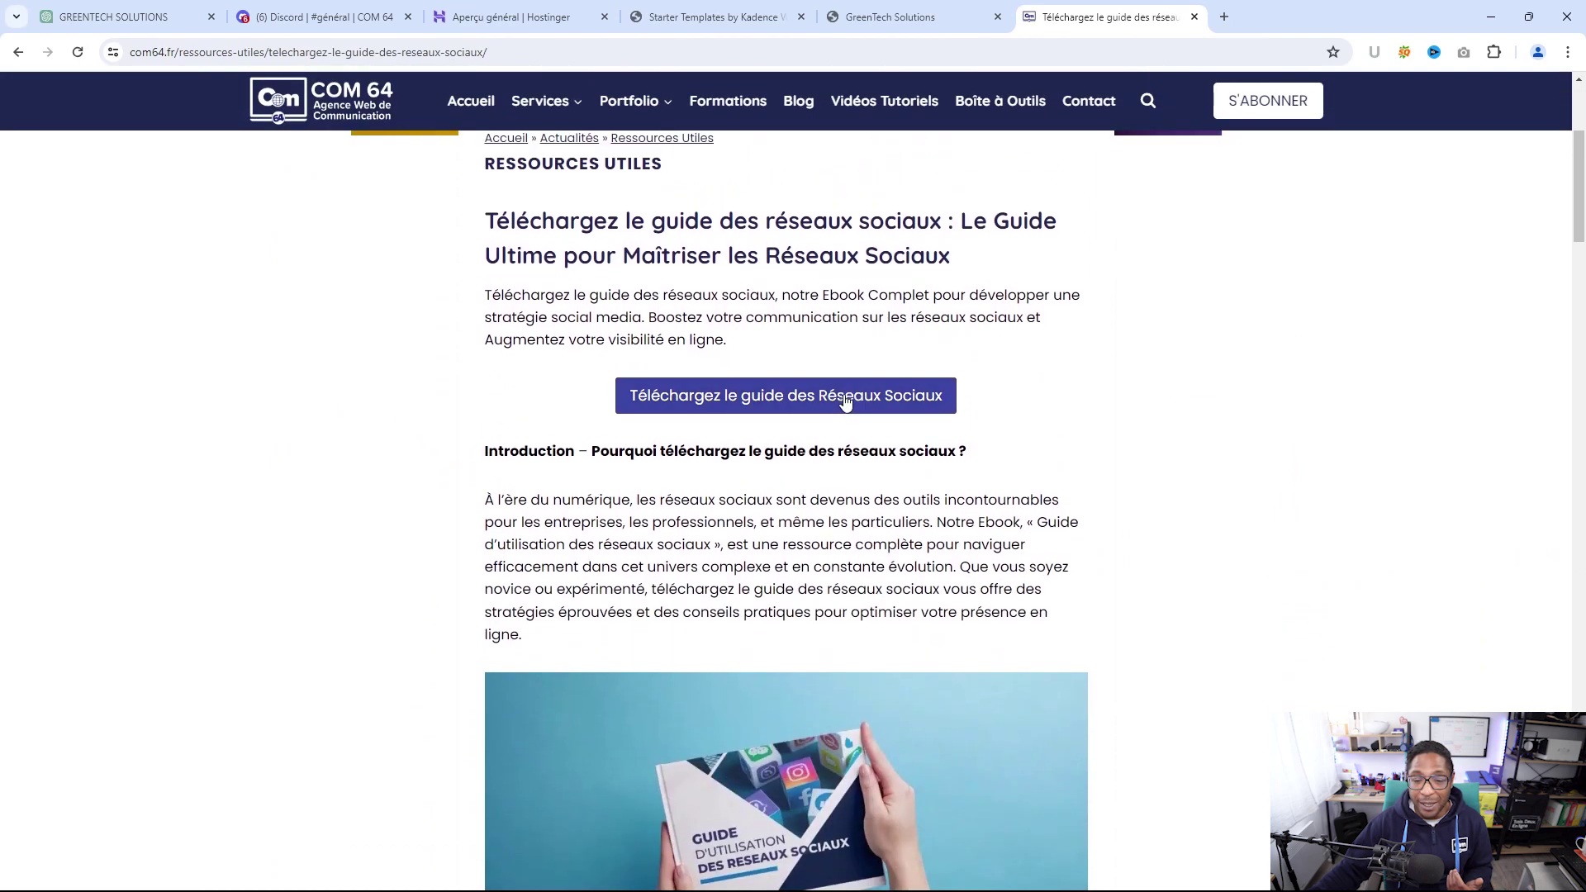
click(839, 398)
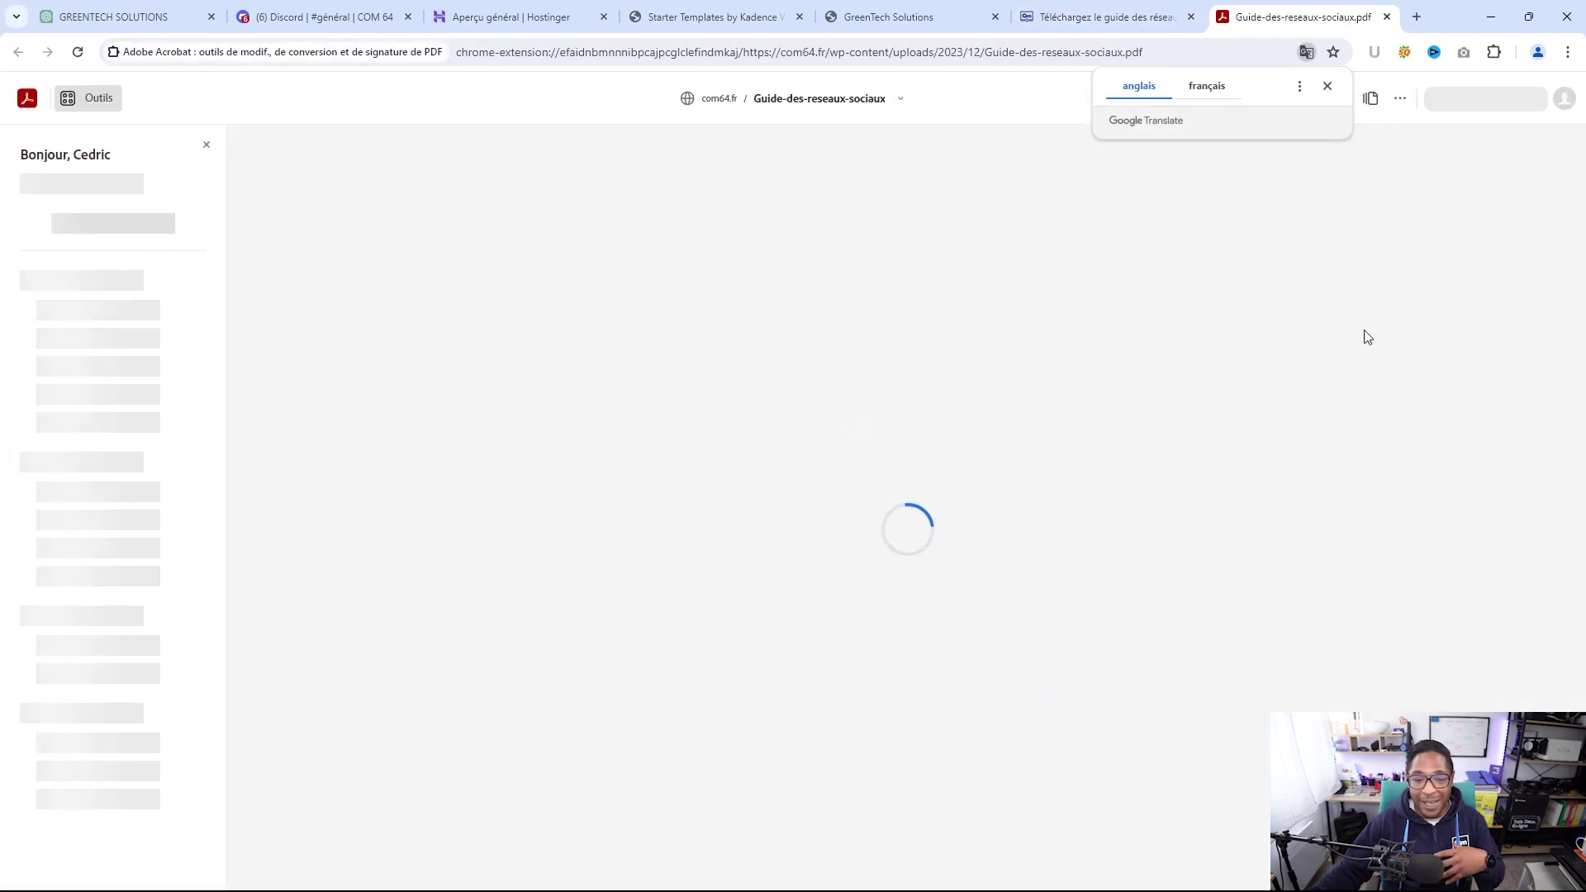
Read through the social media guide PDF from its table of contents to the Facebook chapter's dimensions guide
scroll(1157, 404, down, 6)
scroll(1152, 408, down, 20)
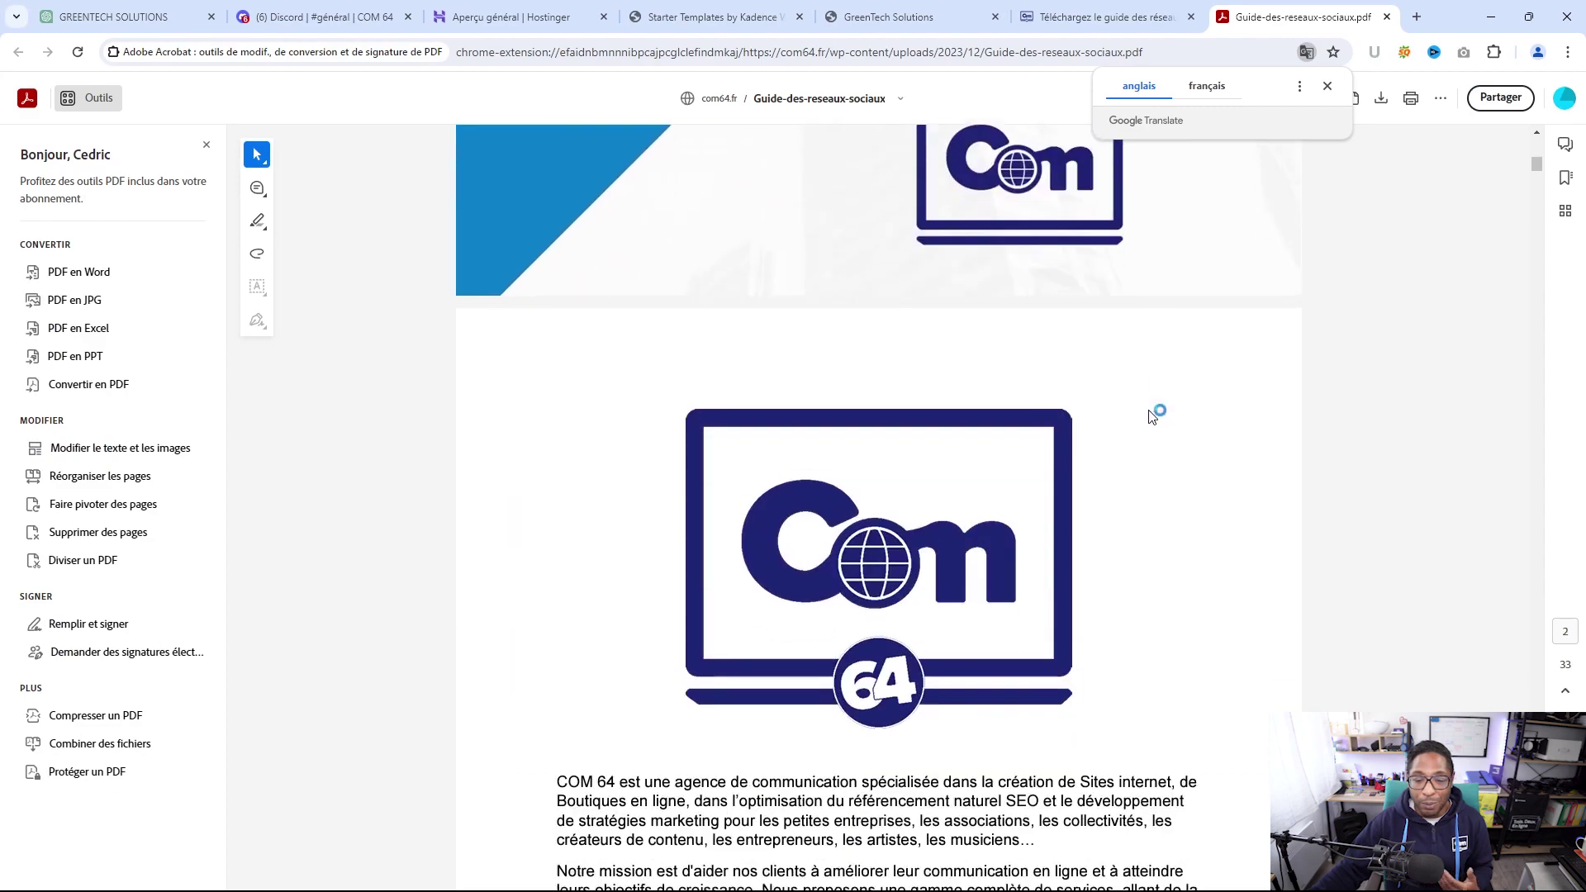
scroll(1143, 429, down, 7)
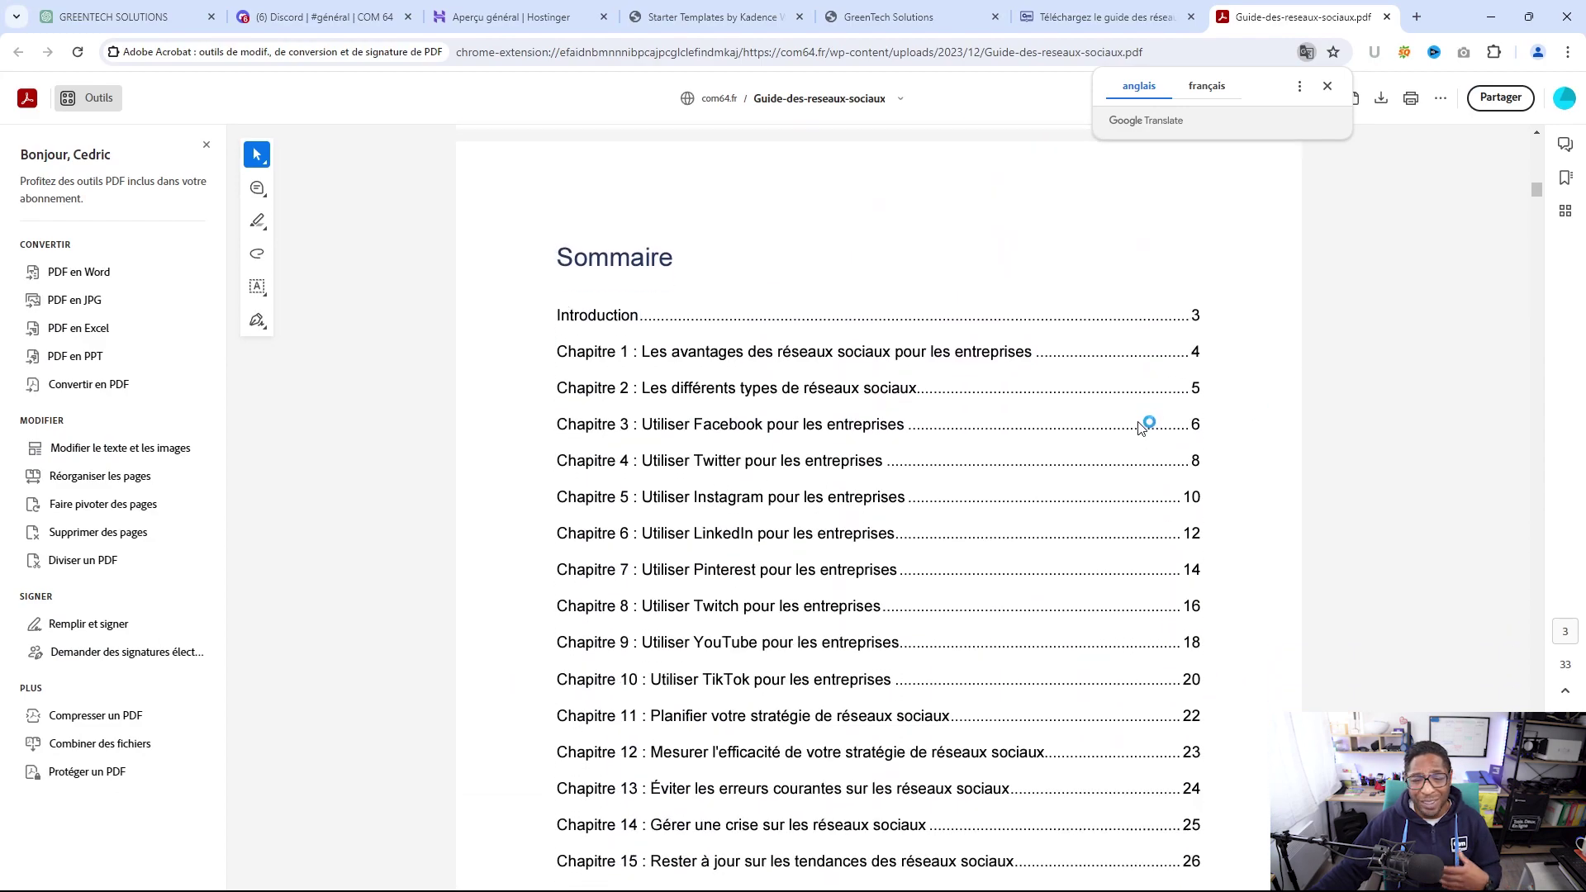
scroll(1142, 424, down, 10)
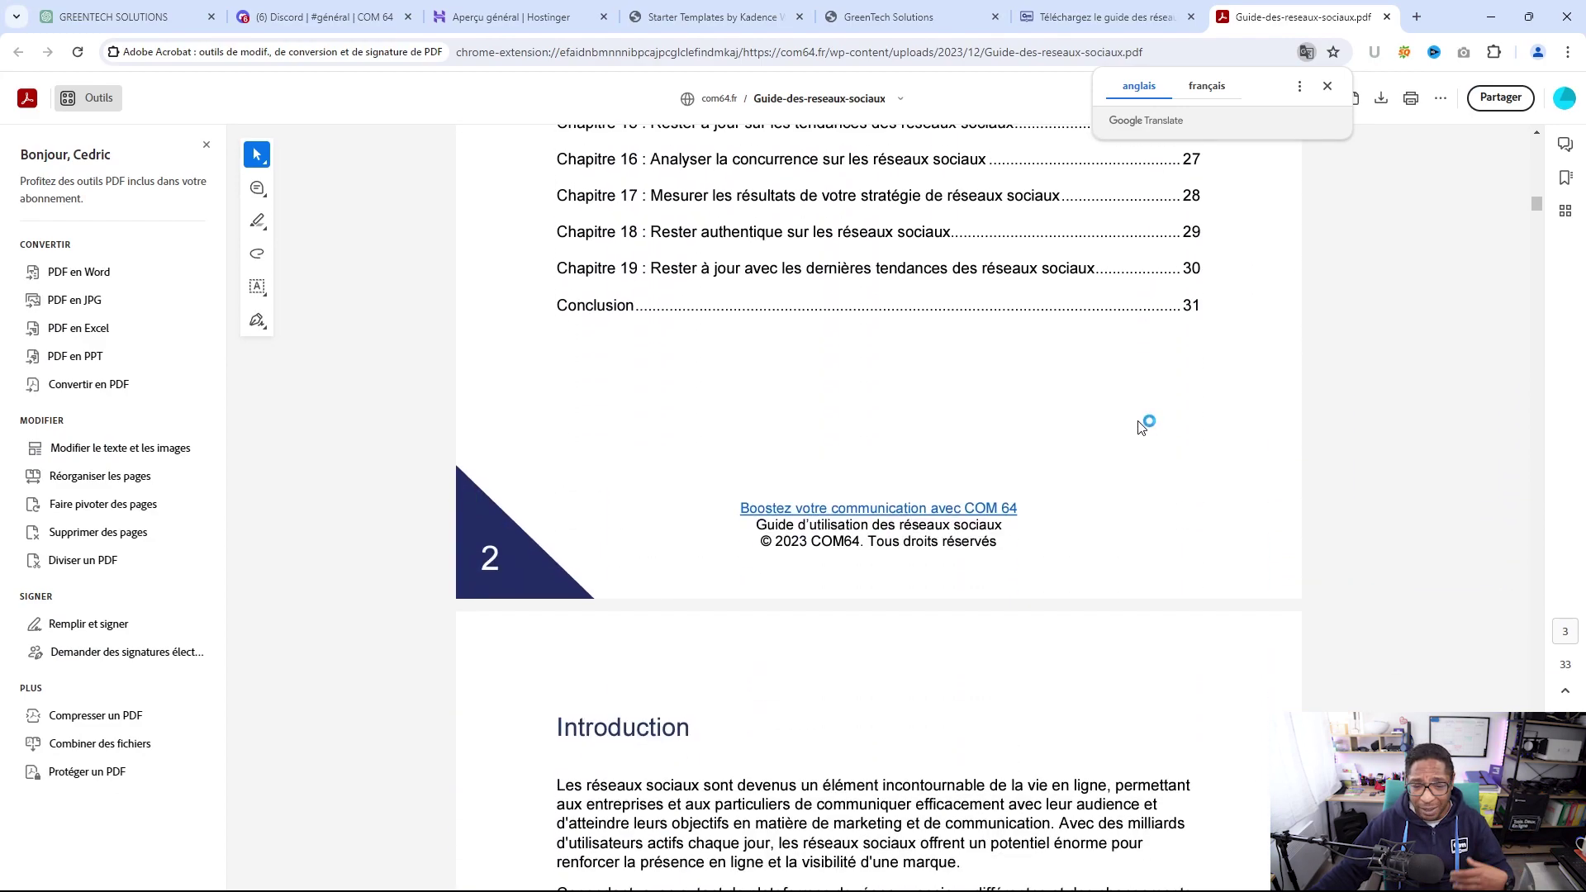
scroll(1136, 438, down, 12)
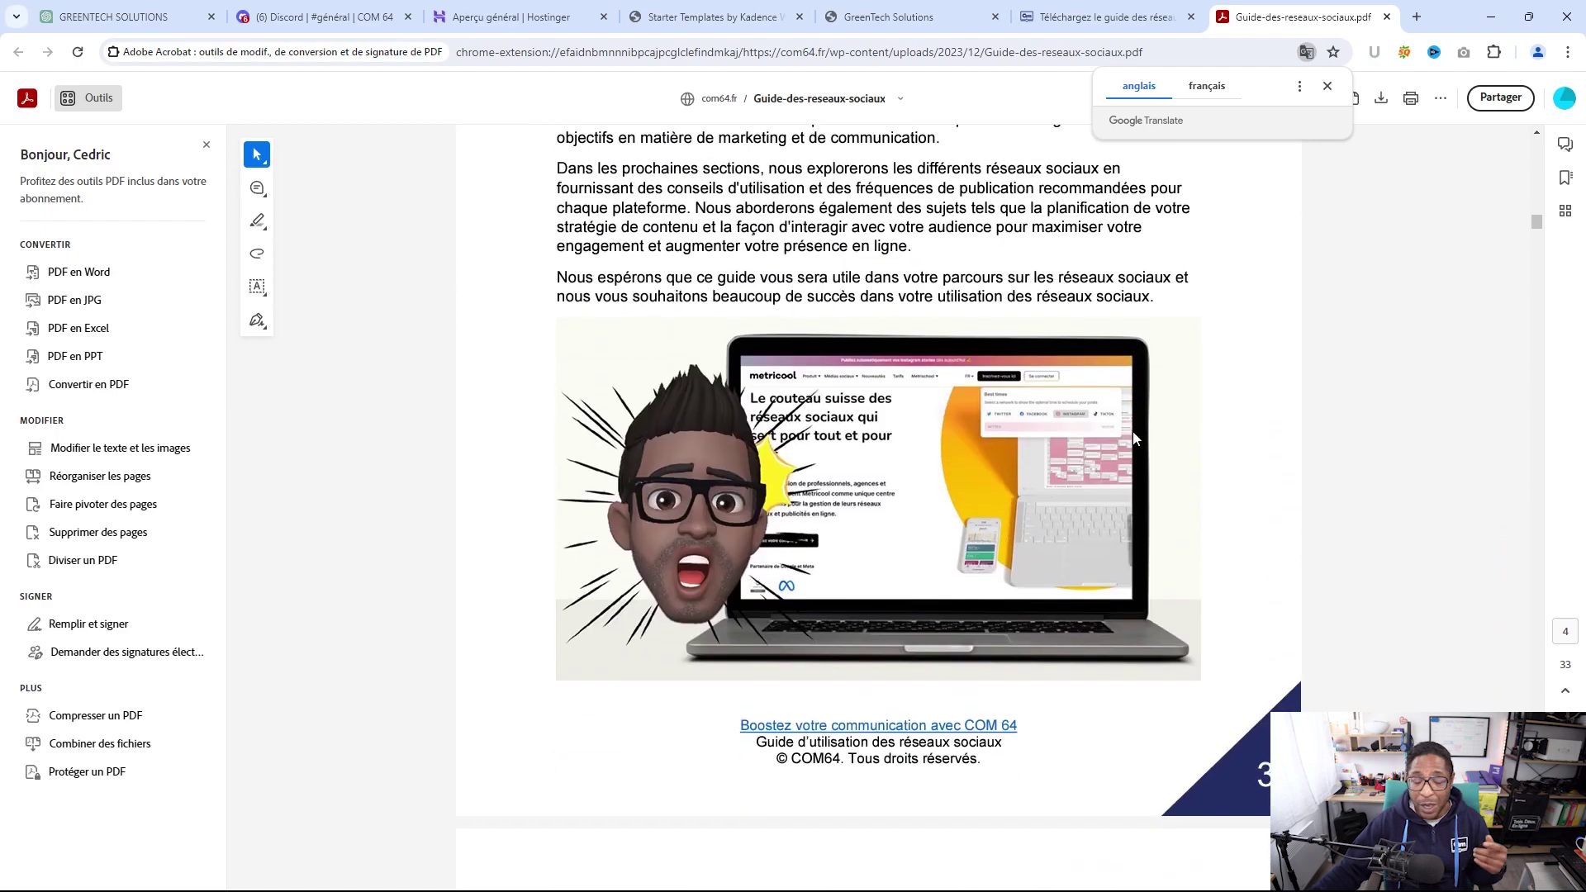
scroll(1135, 432, down, 10)
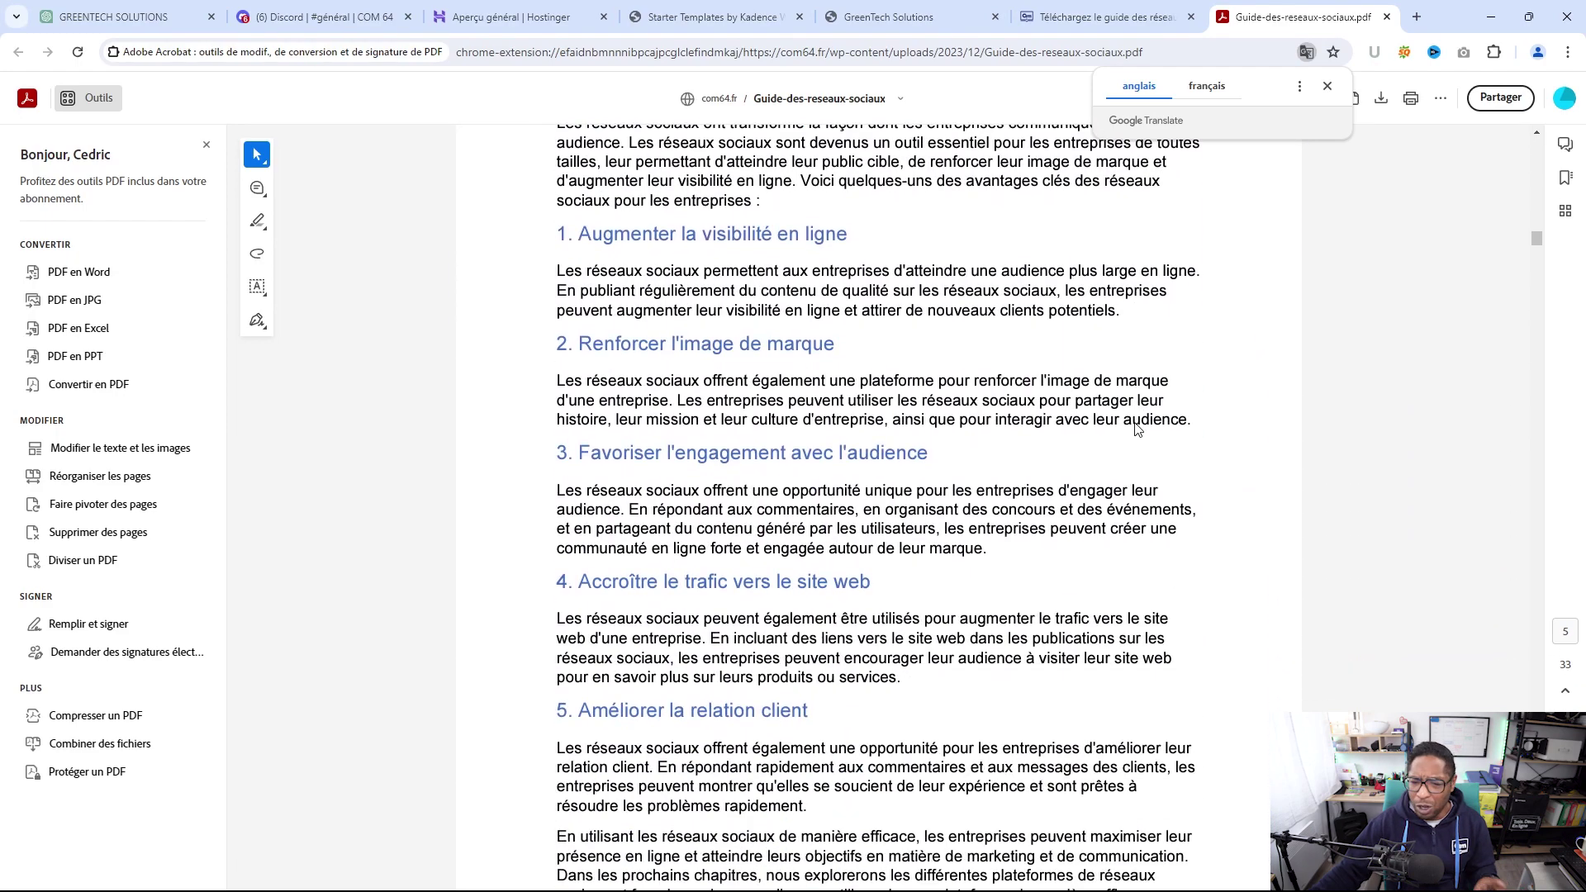
scroll(1135, 435, down, 10)
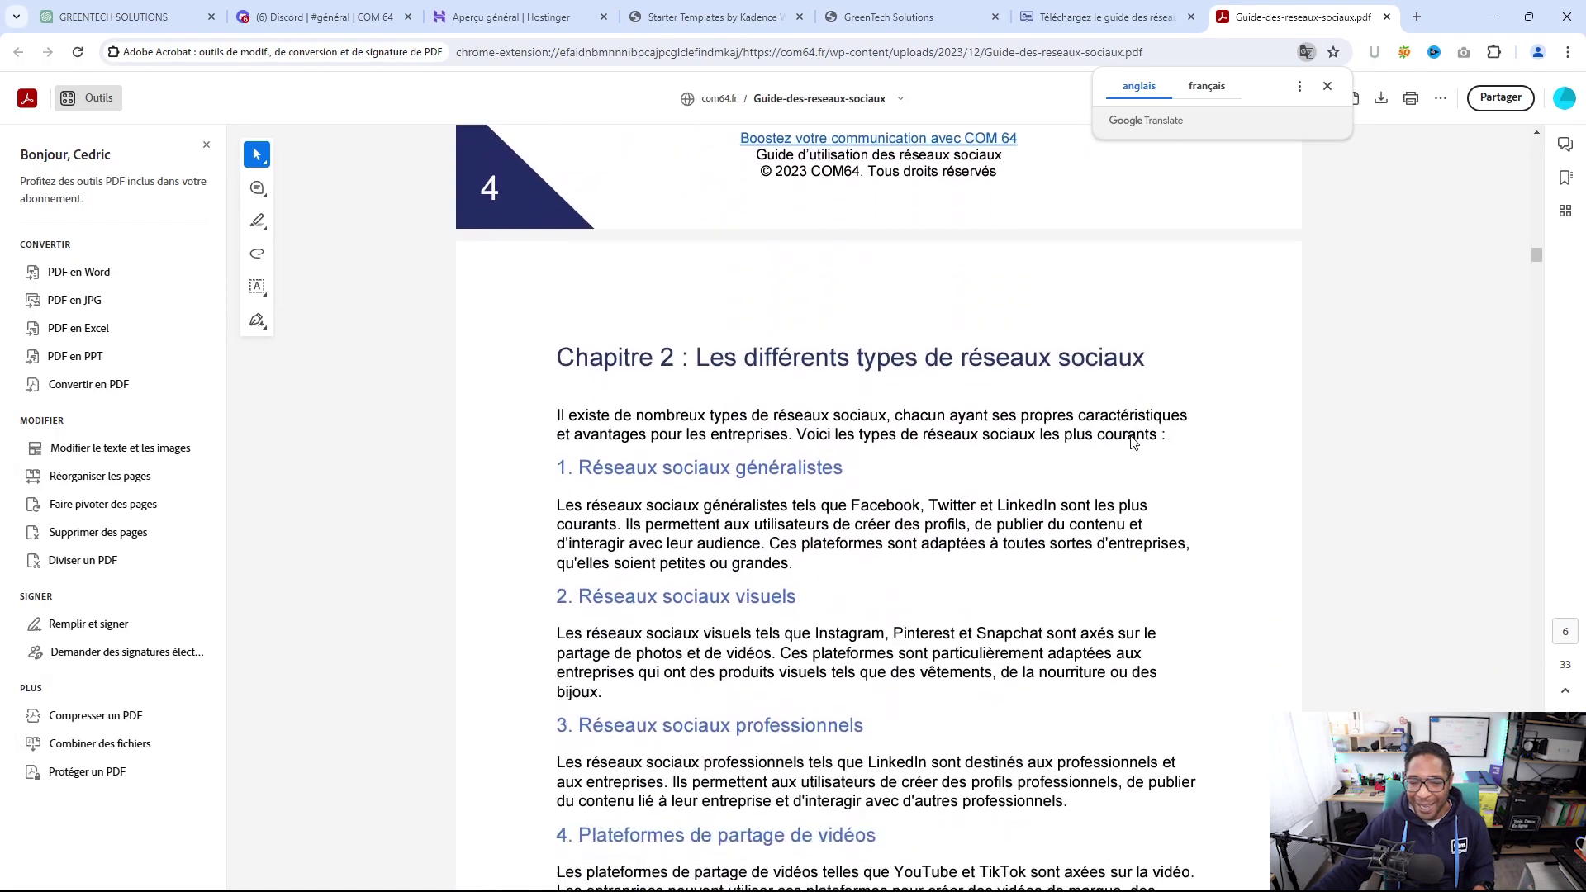
scroll(1124, 453, down, 10)
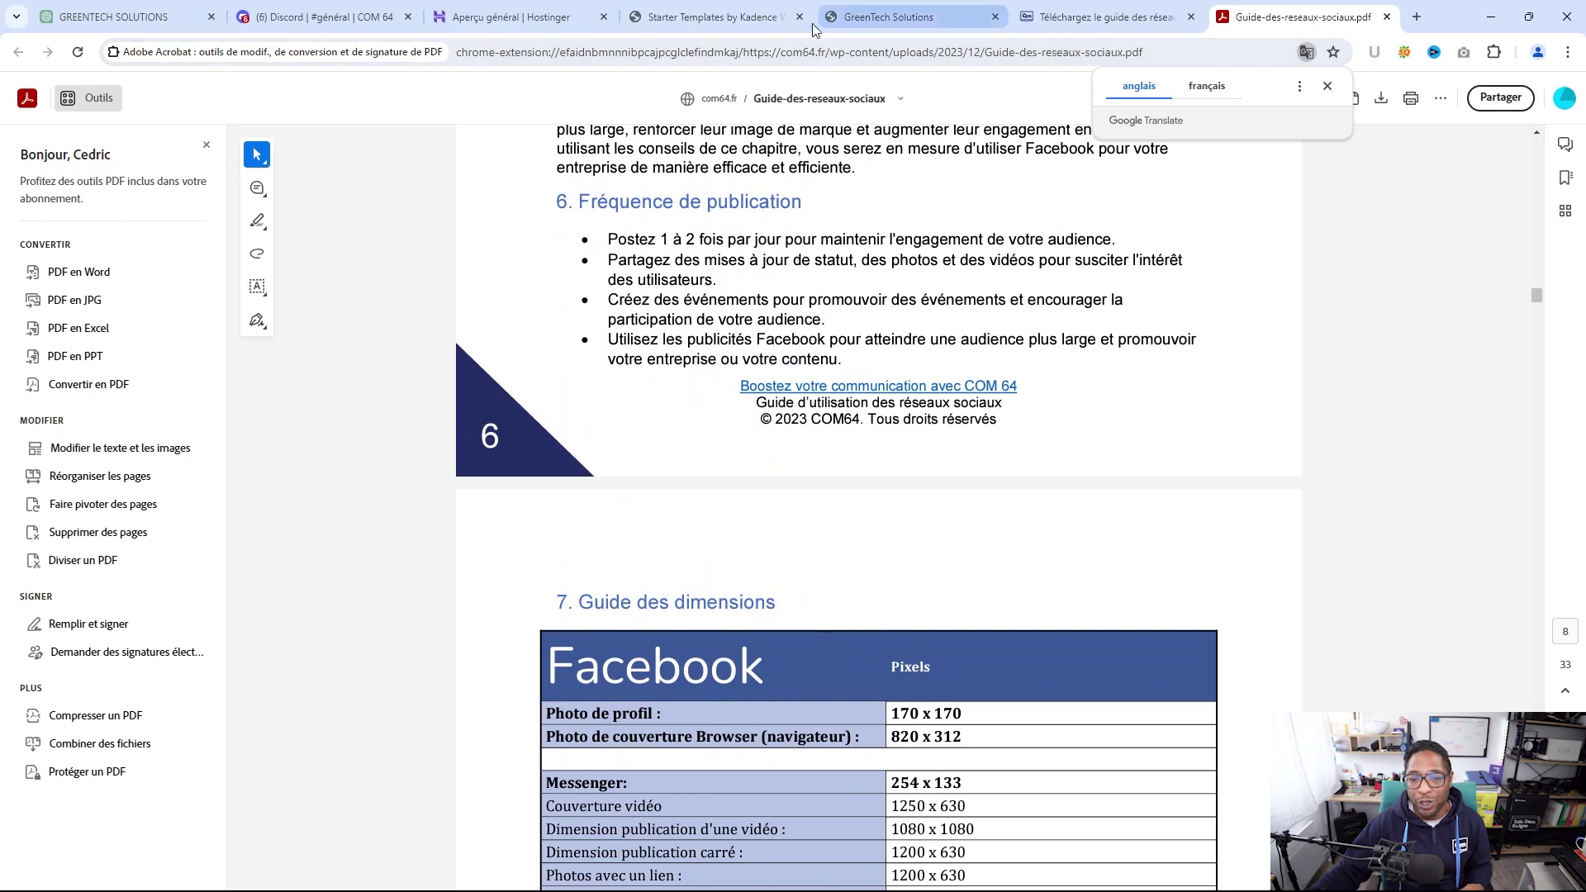
Return to the finished Kadence template import, close the guide PDF, and open the list of imported pages
click(711, 18)
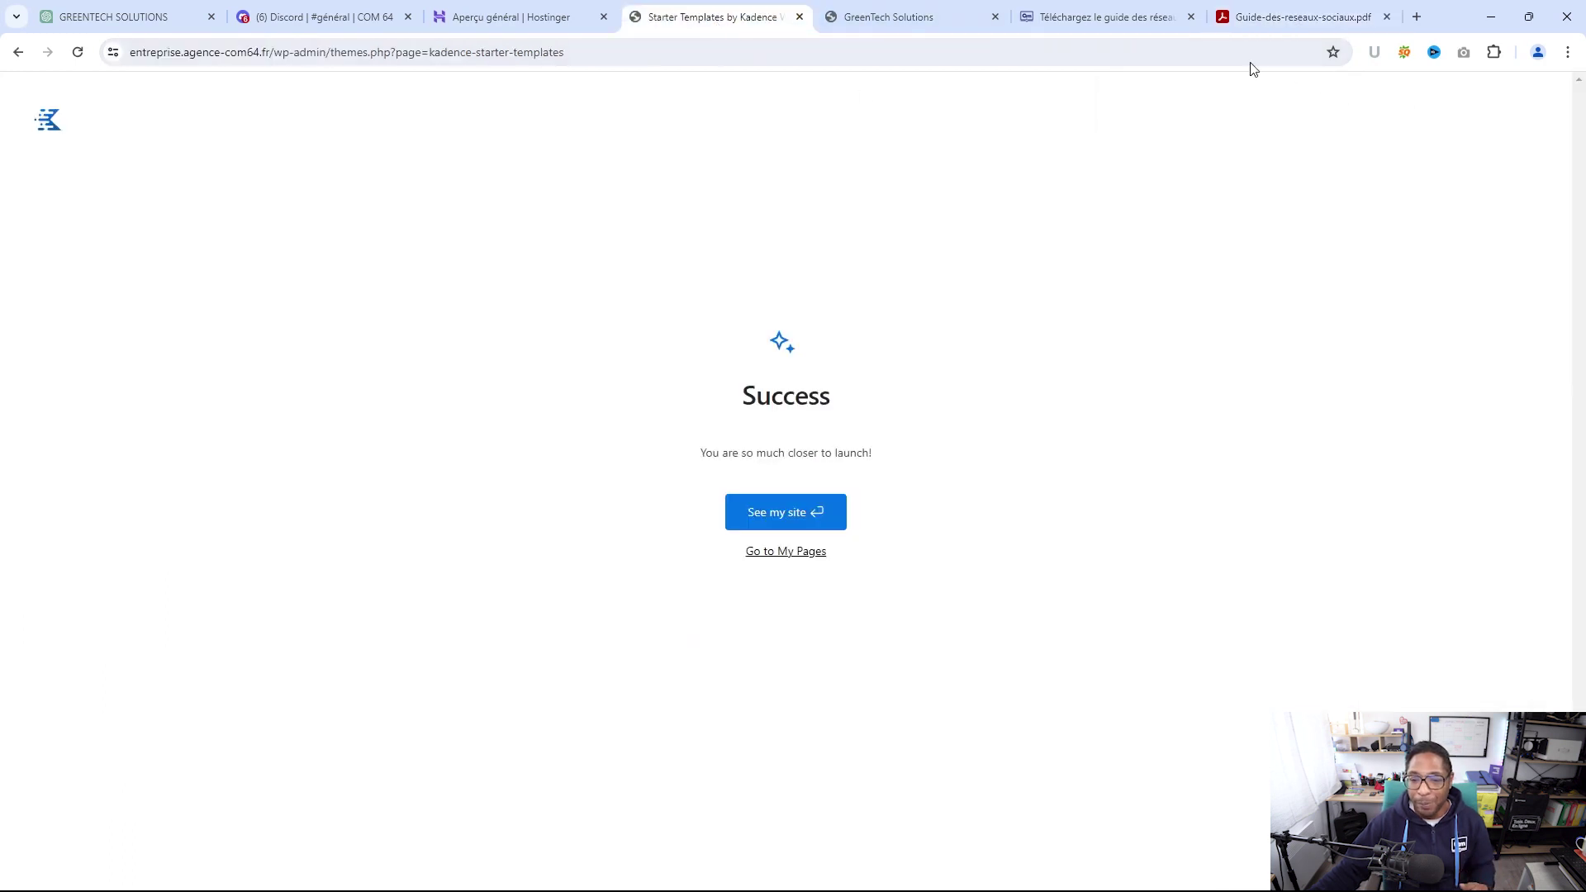
click(1388, 18)
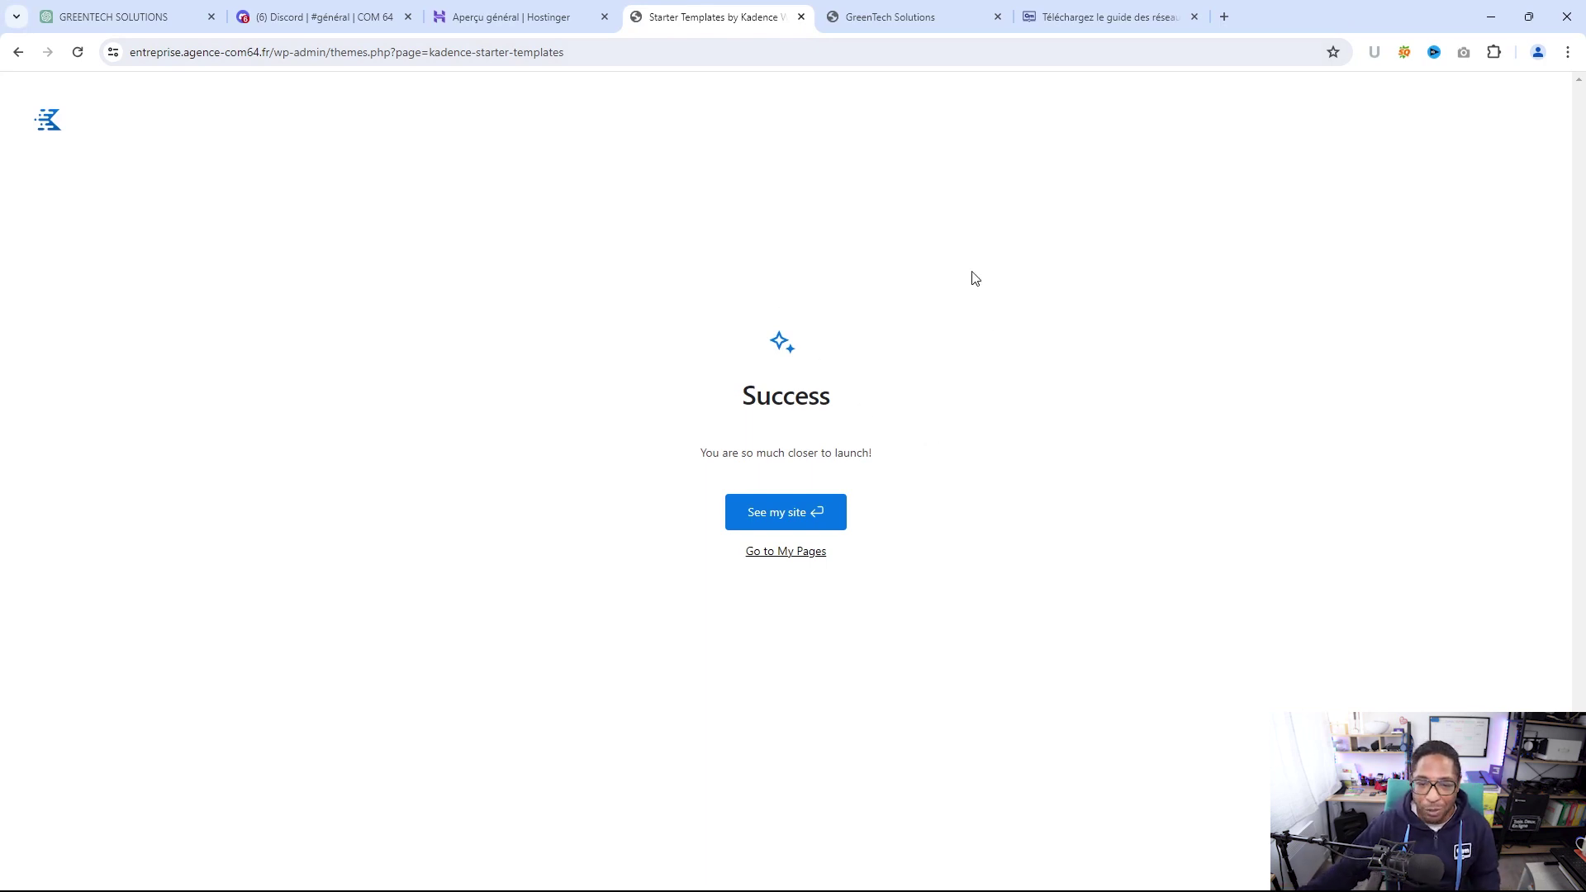
click(801, 557)
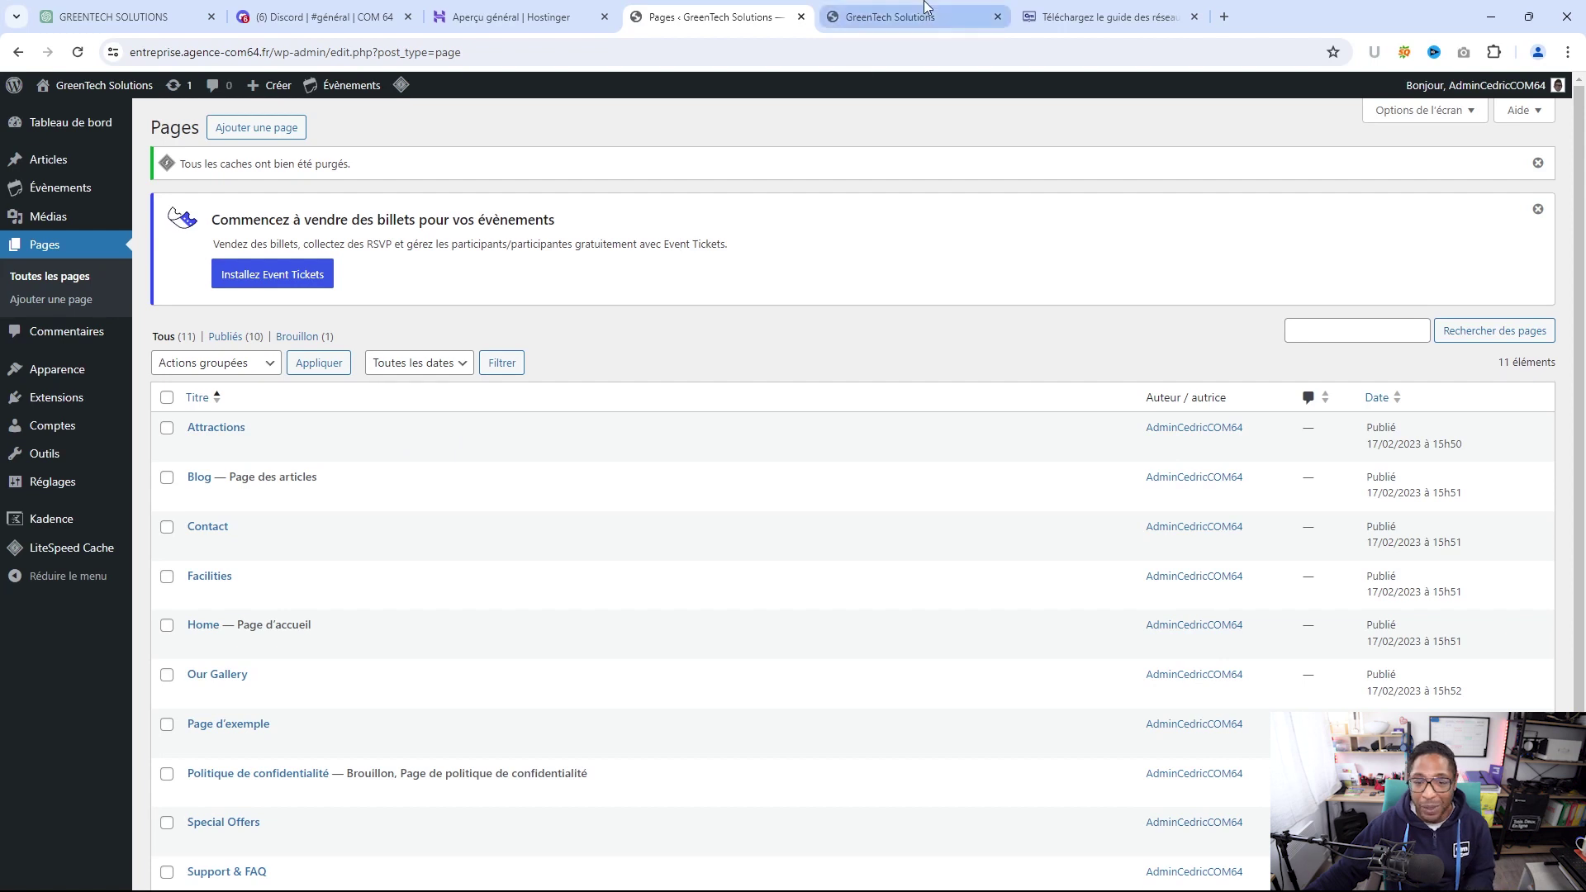
Reload the live GreenTech Solutions site and examine the imported homepage down to the sponsors and footer, then back to the hero
click(906, 18)
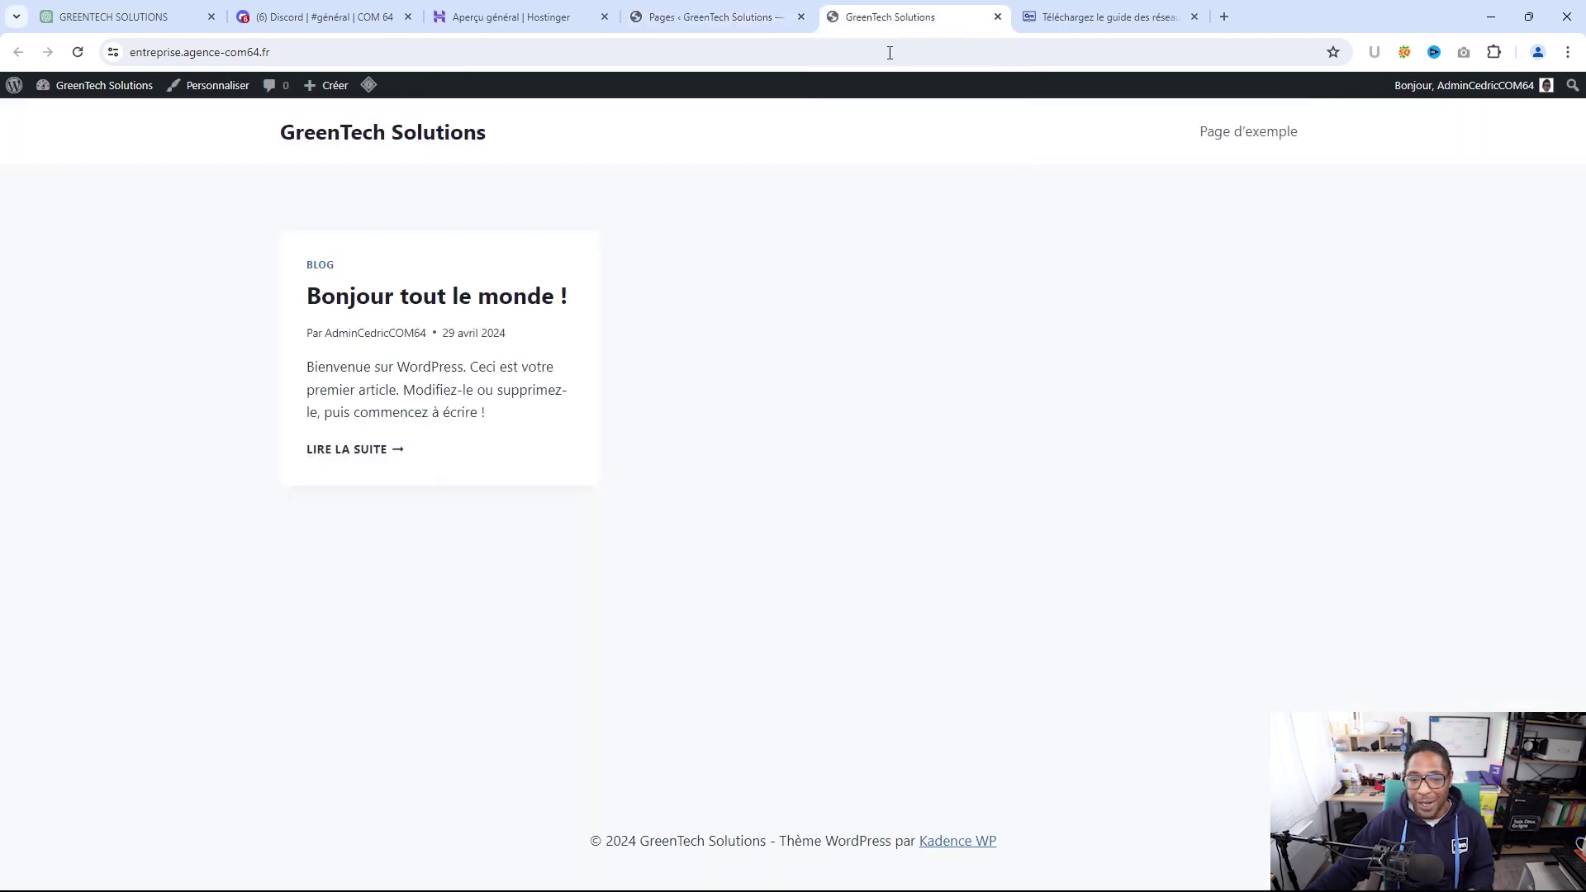
click(77, 52)
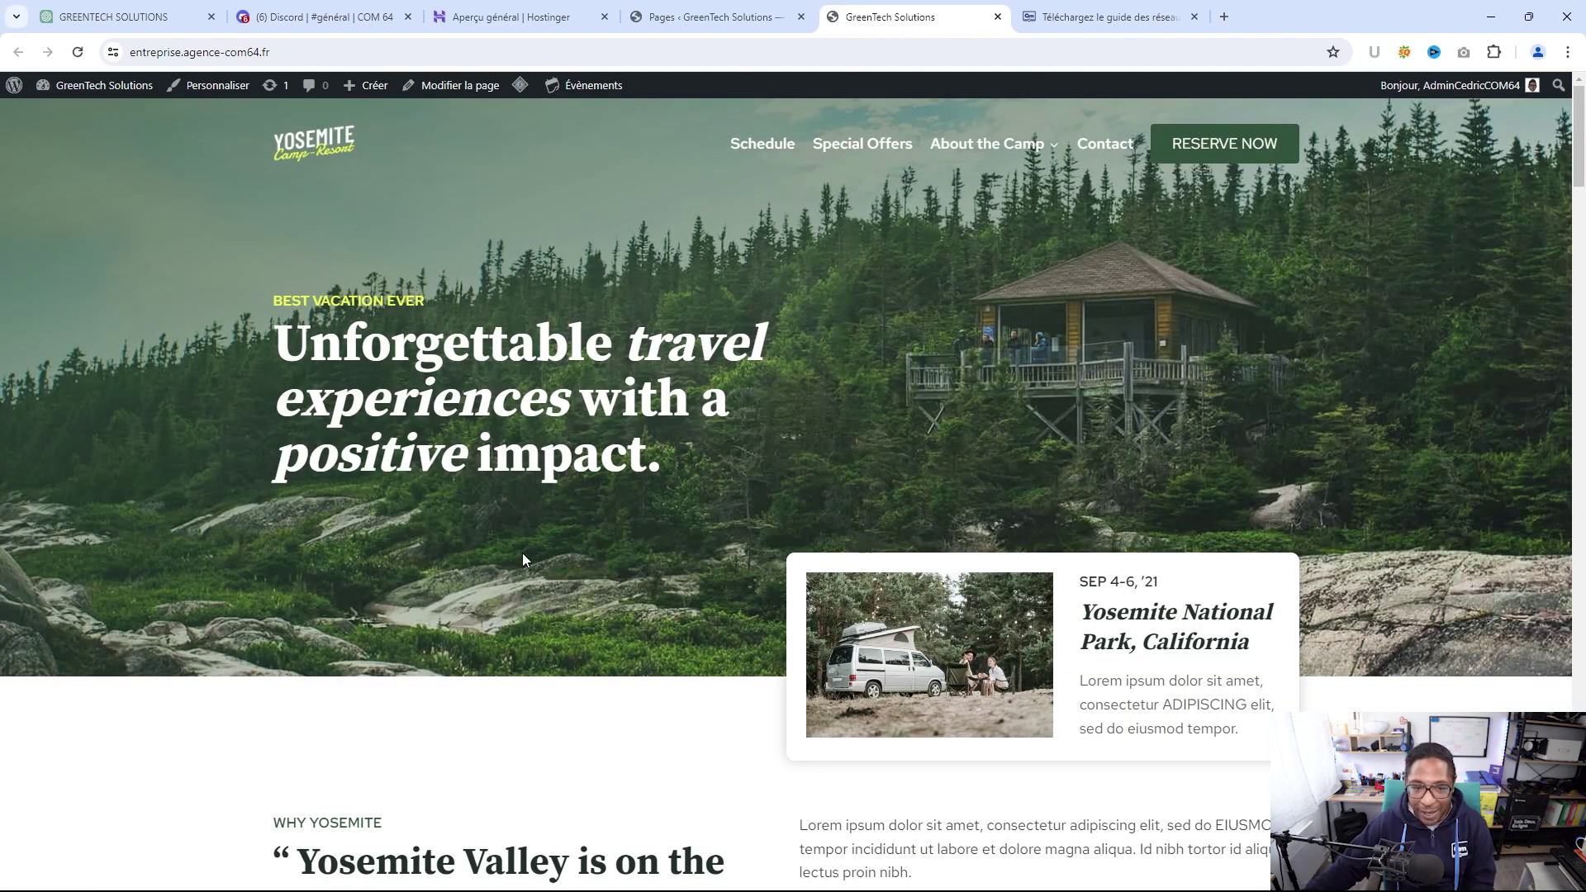
scroll(722, 309, down, 12)
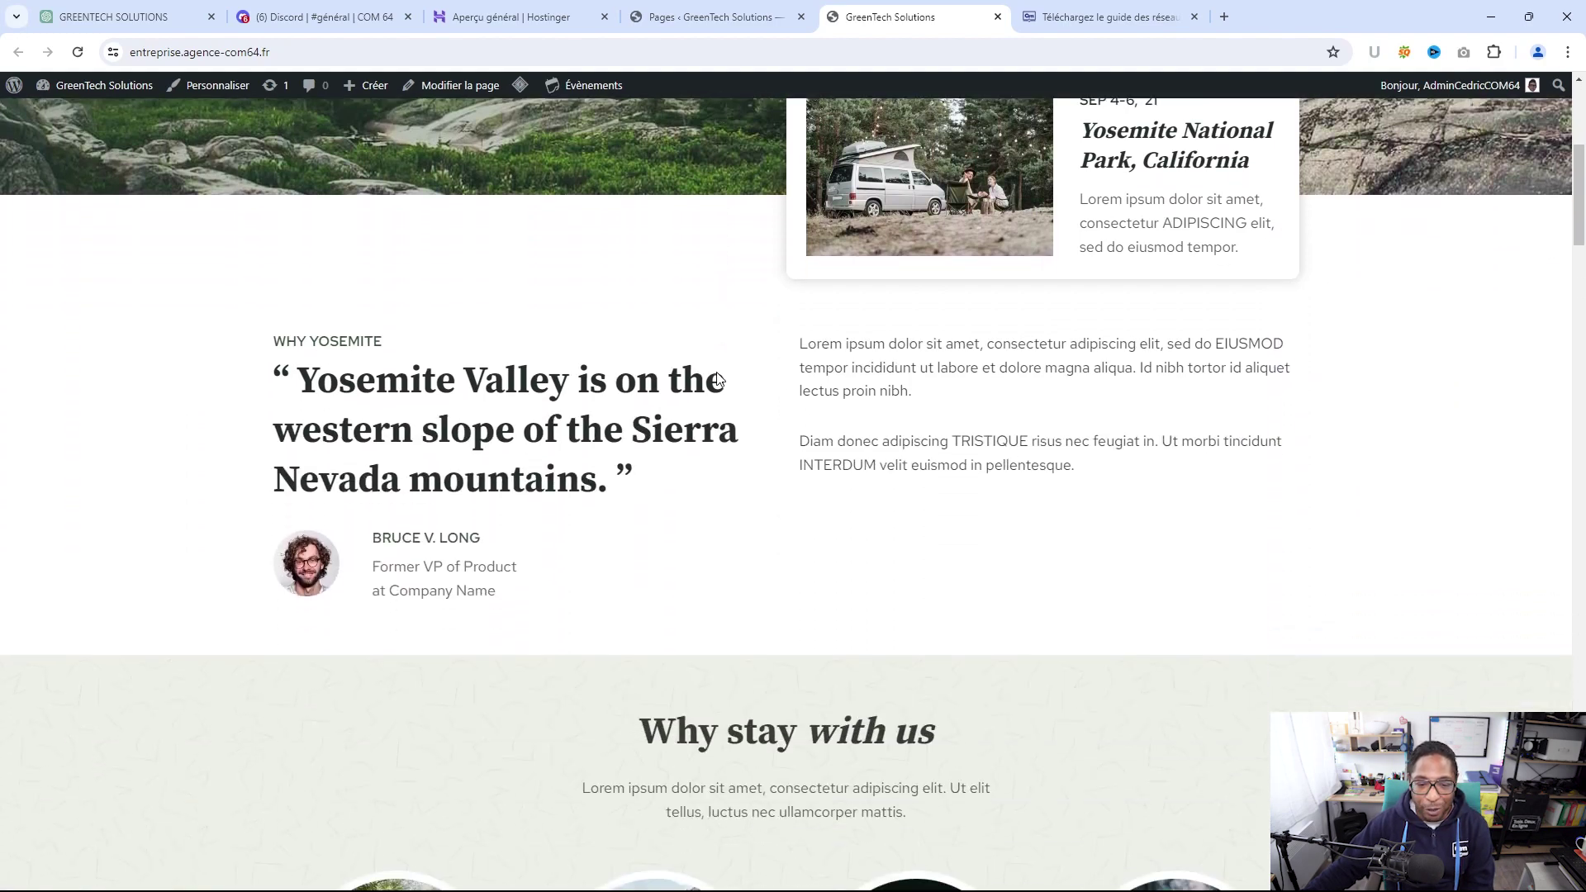
scroll(723, 382, down, 1)
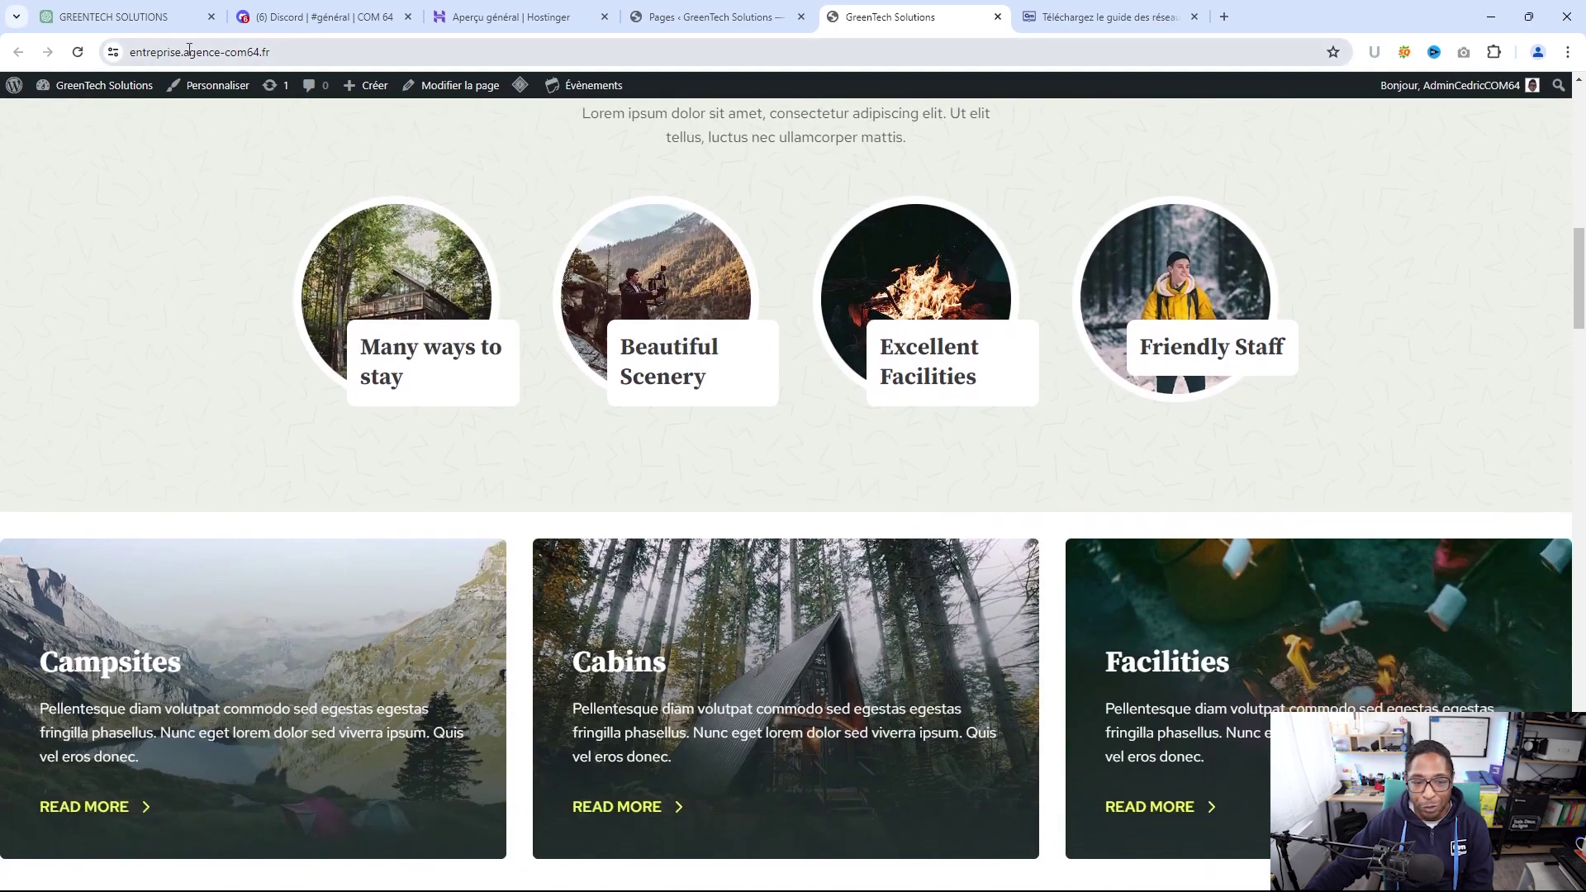
scroll(664, 265, down, 1)
scroll(664, 265, down, 18)
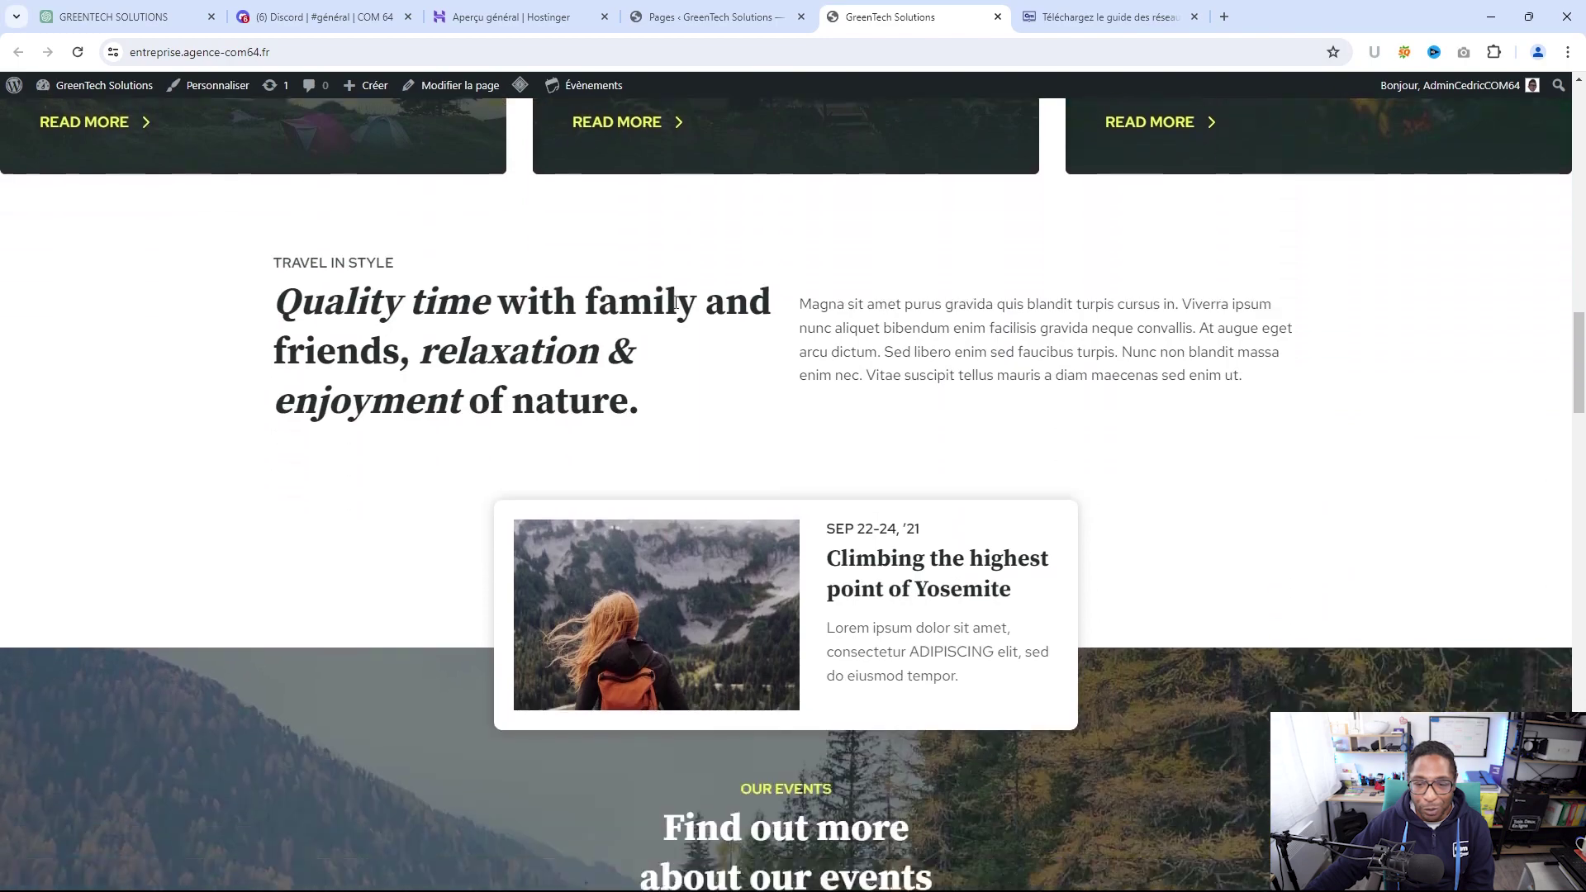
scroll(678, 316, down, 20)
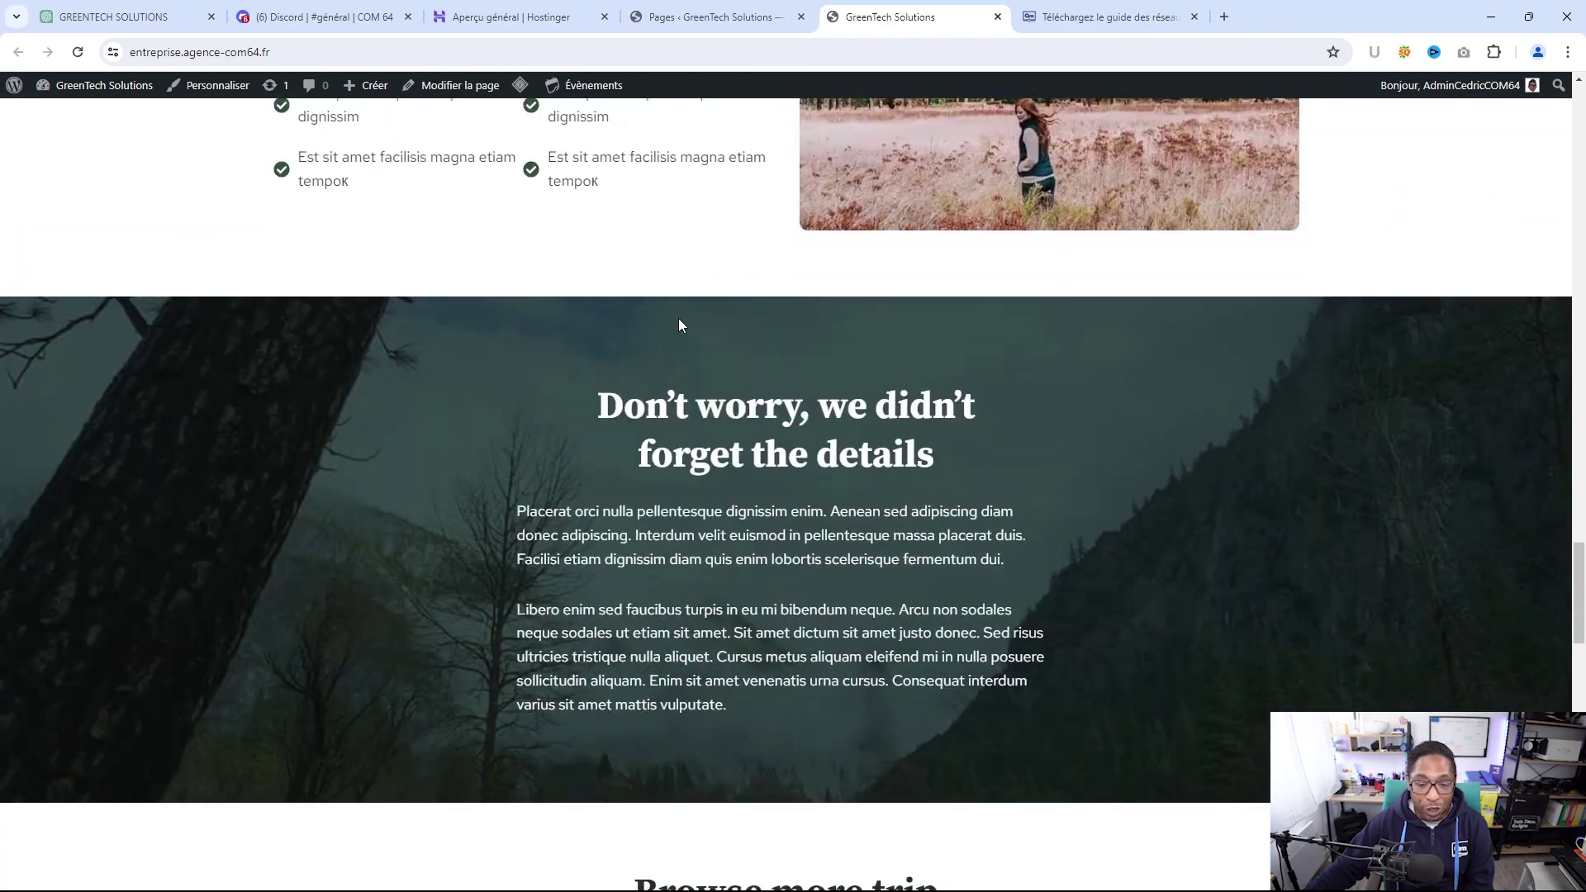
scroll(678, 320, down, 12)
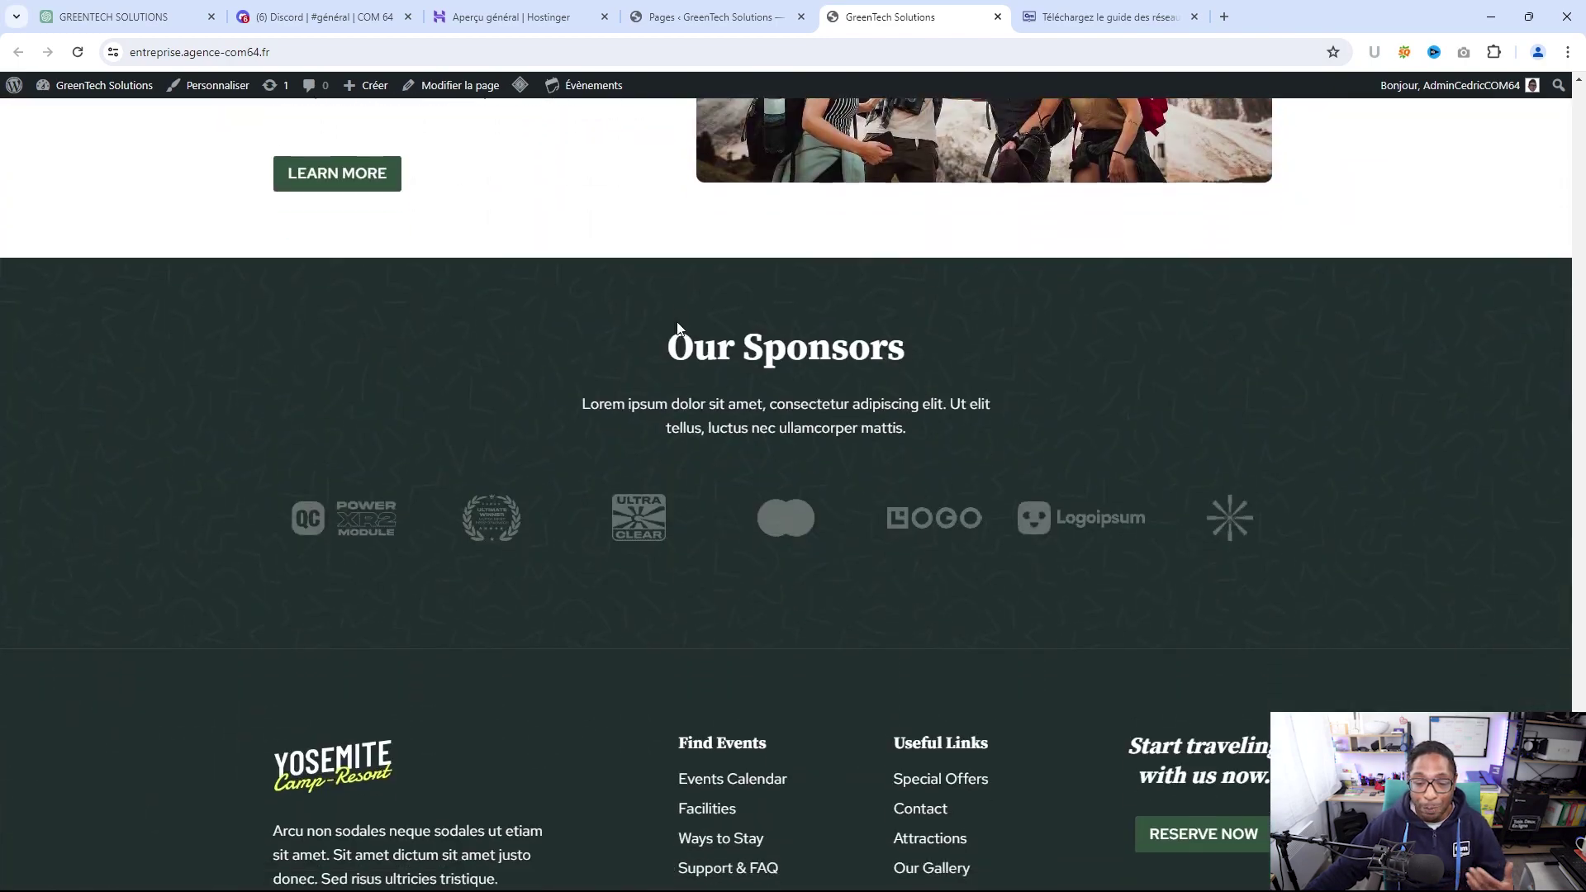
scroll(740, 373, up, 14)
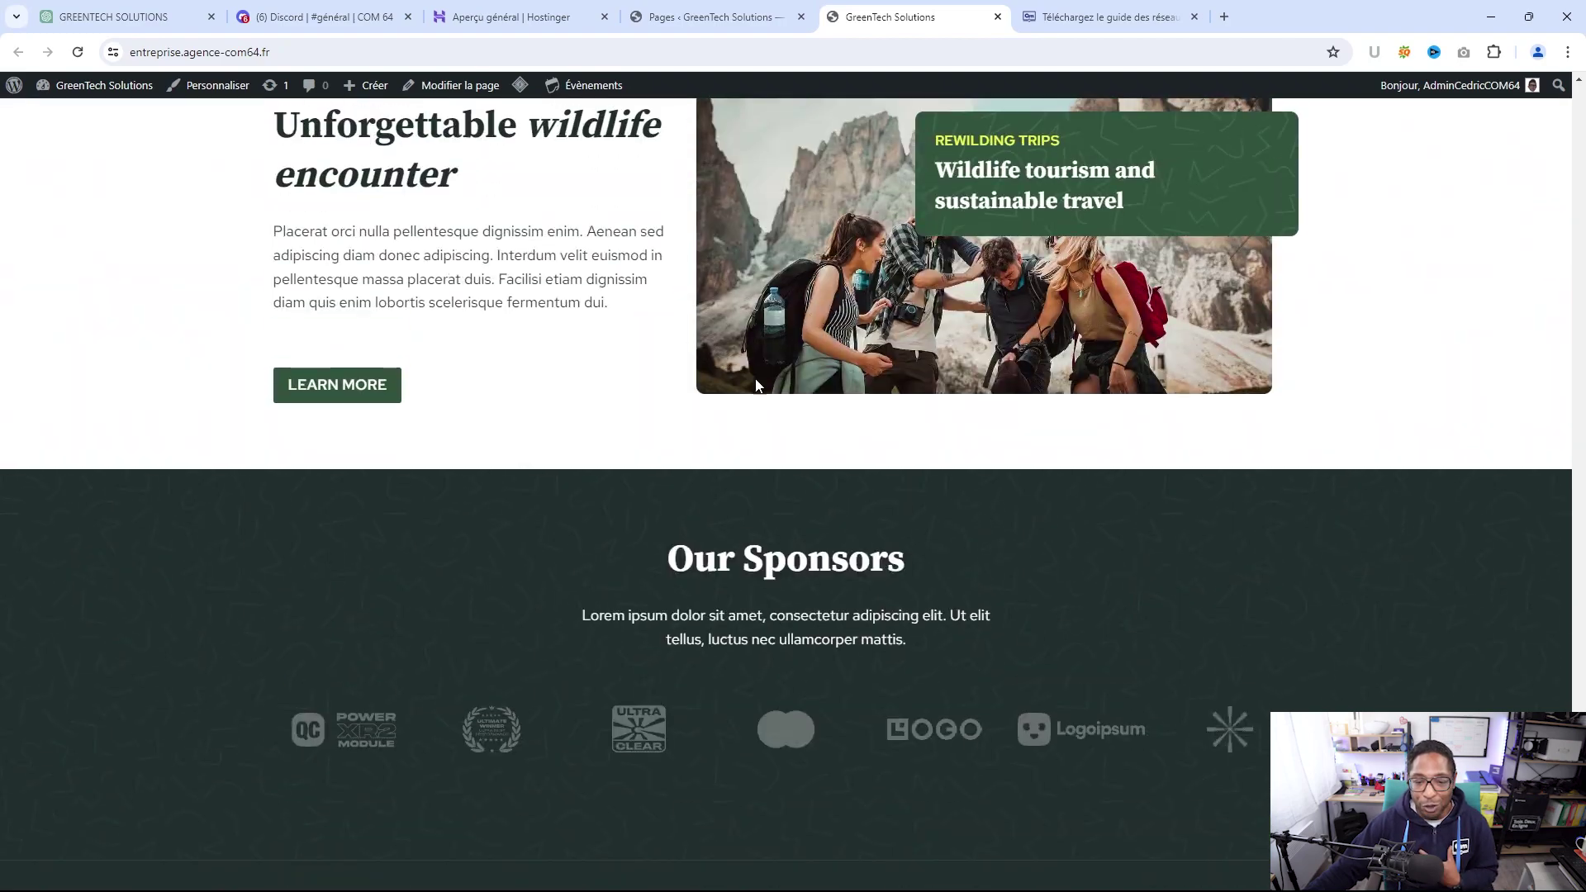
scroll(760, 383, up, 15)
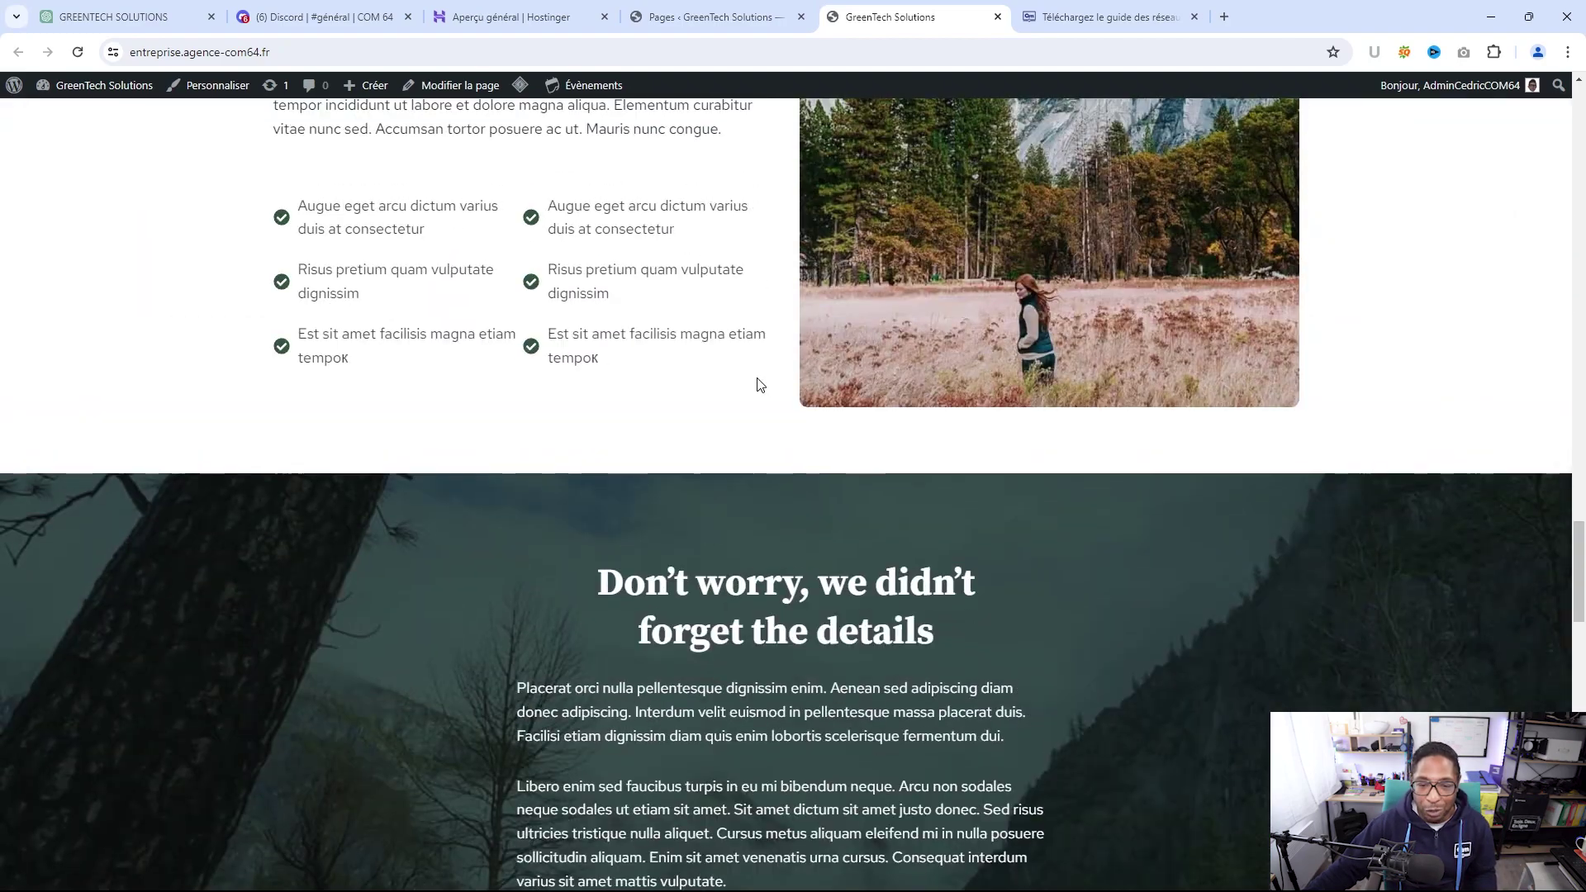
scroll(760, 385, up, 15)
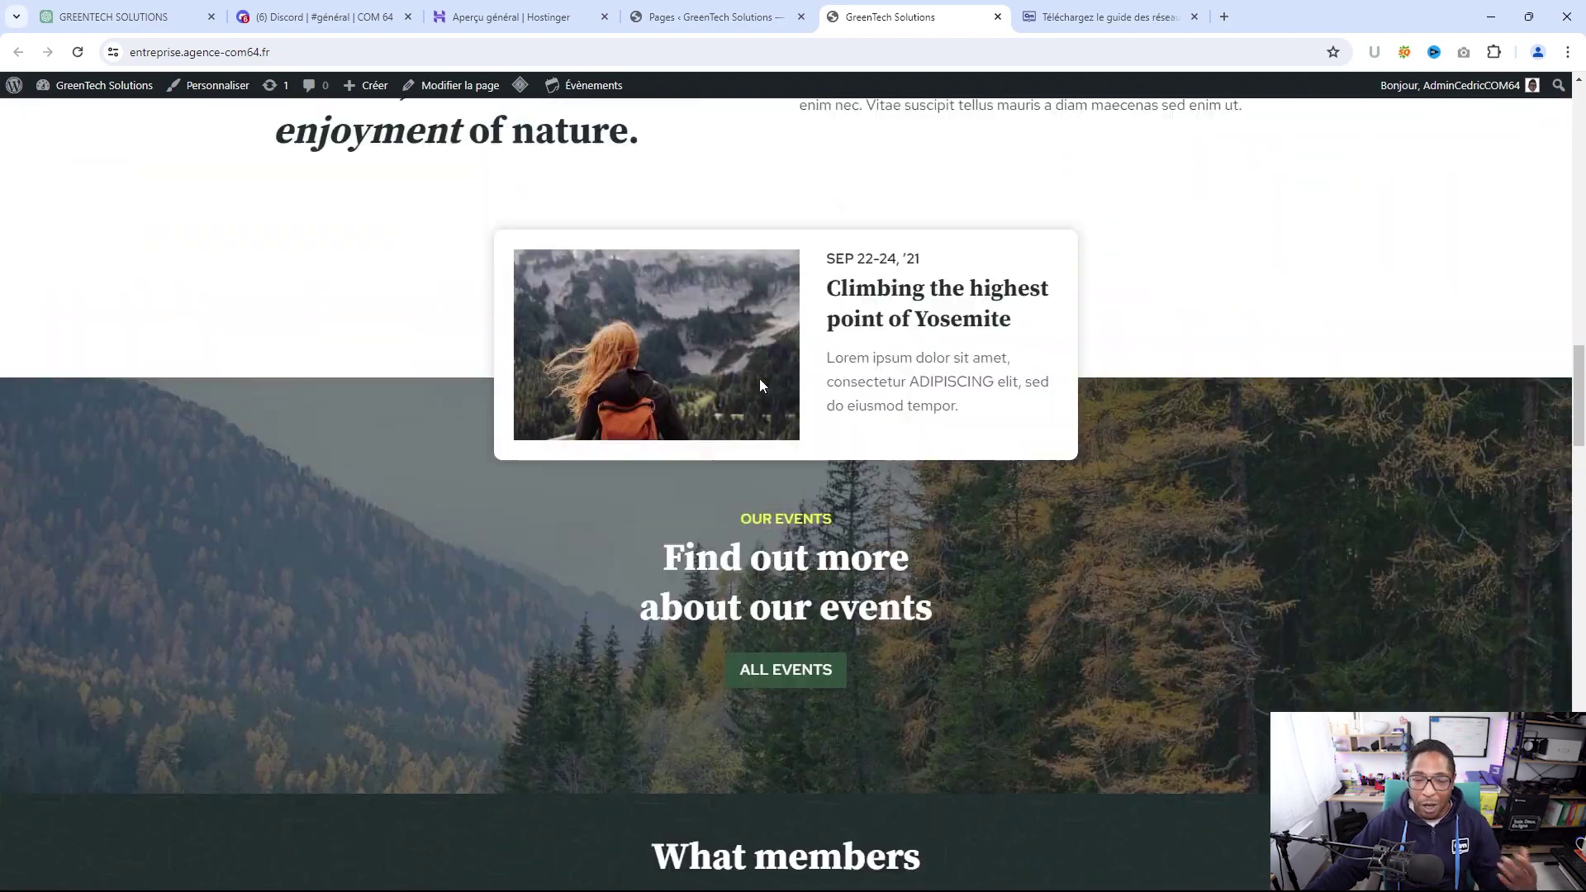
scroll(760, 384, up, 15)
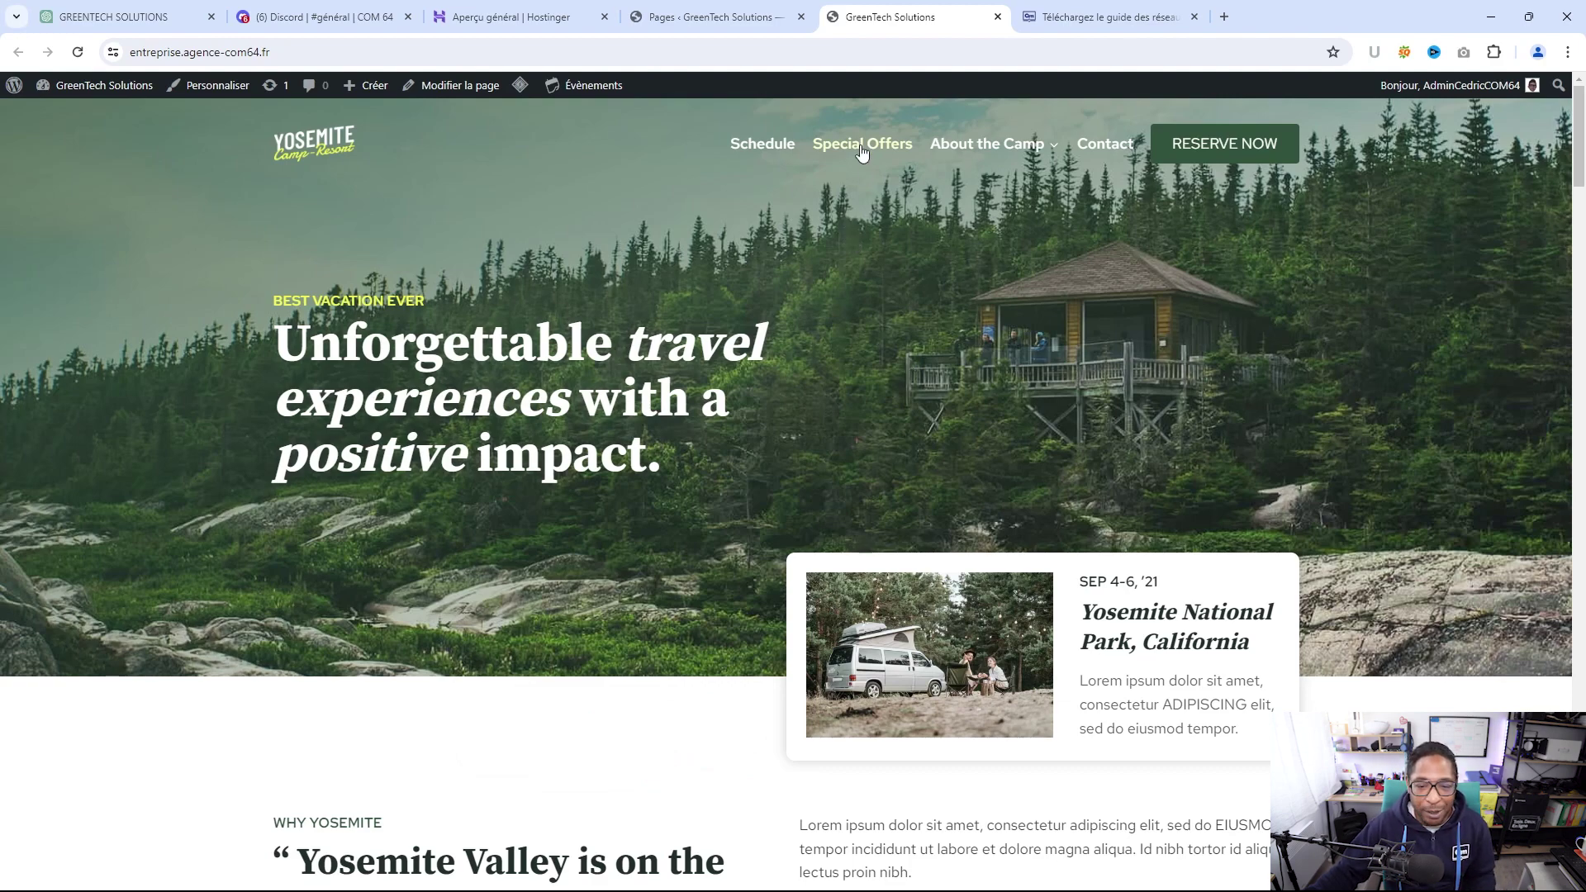
Visit the site's Schedule page and examine its monthly events calendar down to the footer
click(789, 149)
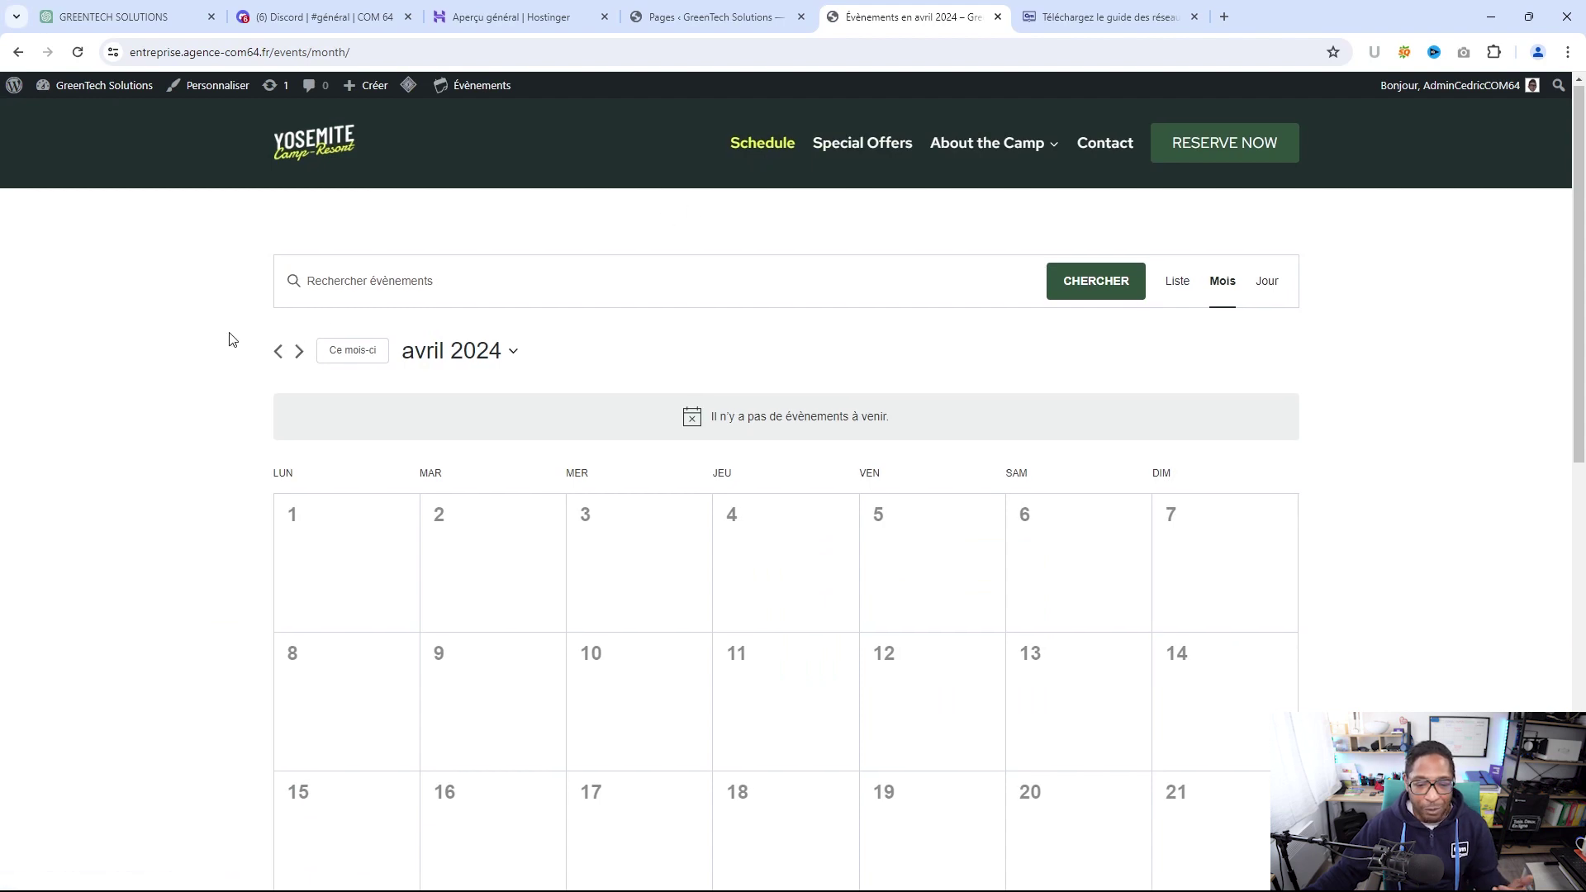
scroll(231, 339, down, 4)
scroll(232, 338, down, 4)
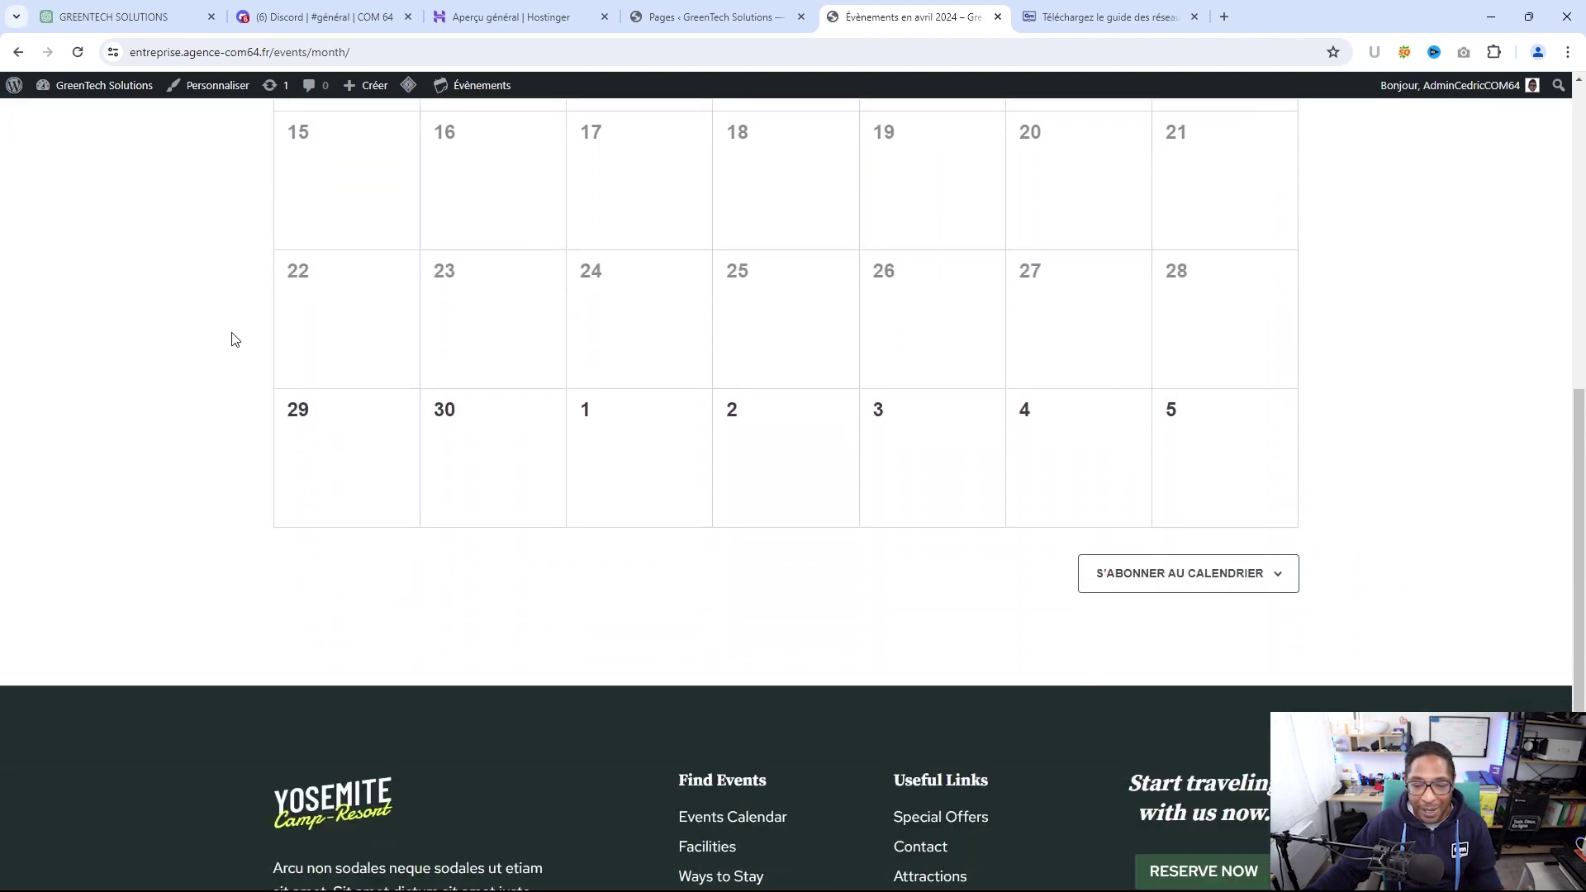
scroll(232, 339, up, 7)
scroll(248, 335, up, 1)
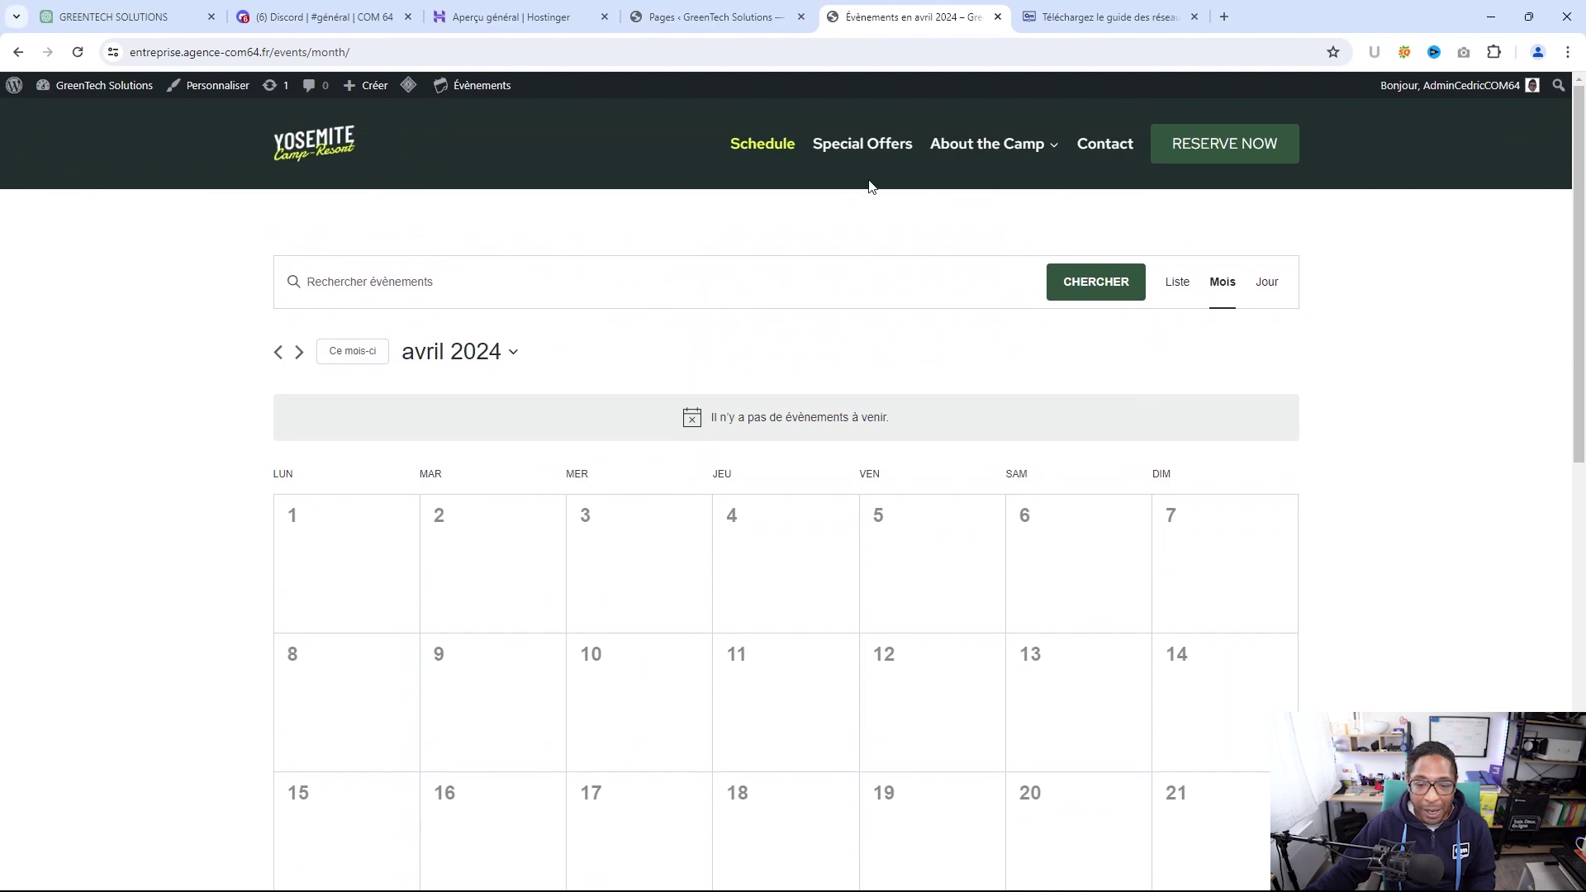
Visit the Special Offers page and examine its listed offers through the non-peak season deal
click(863, 148)
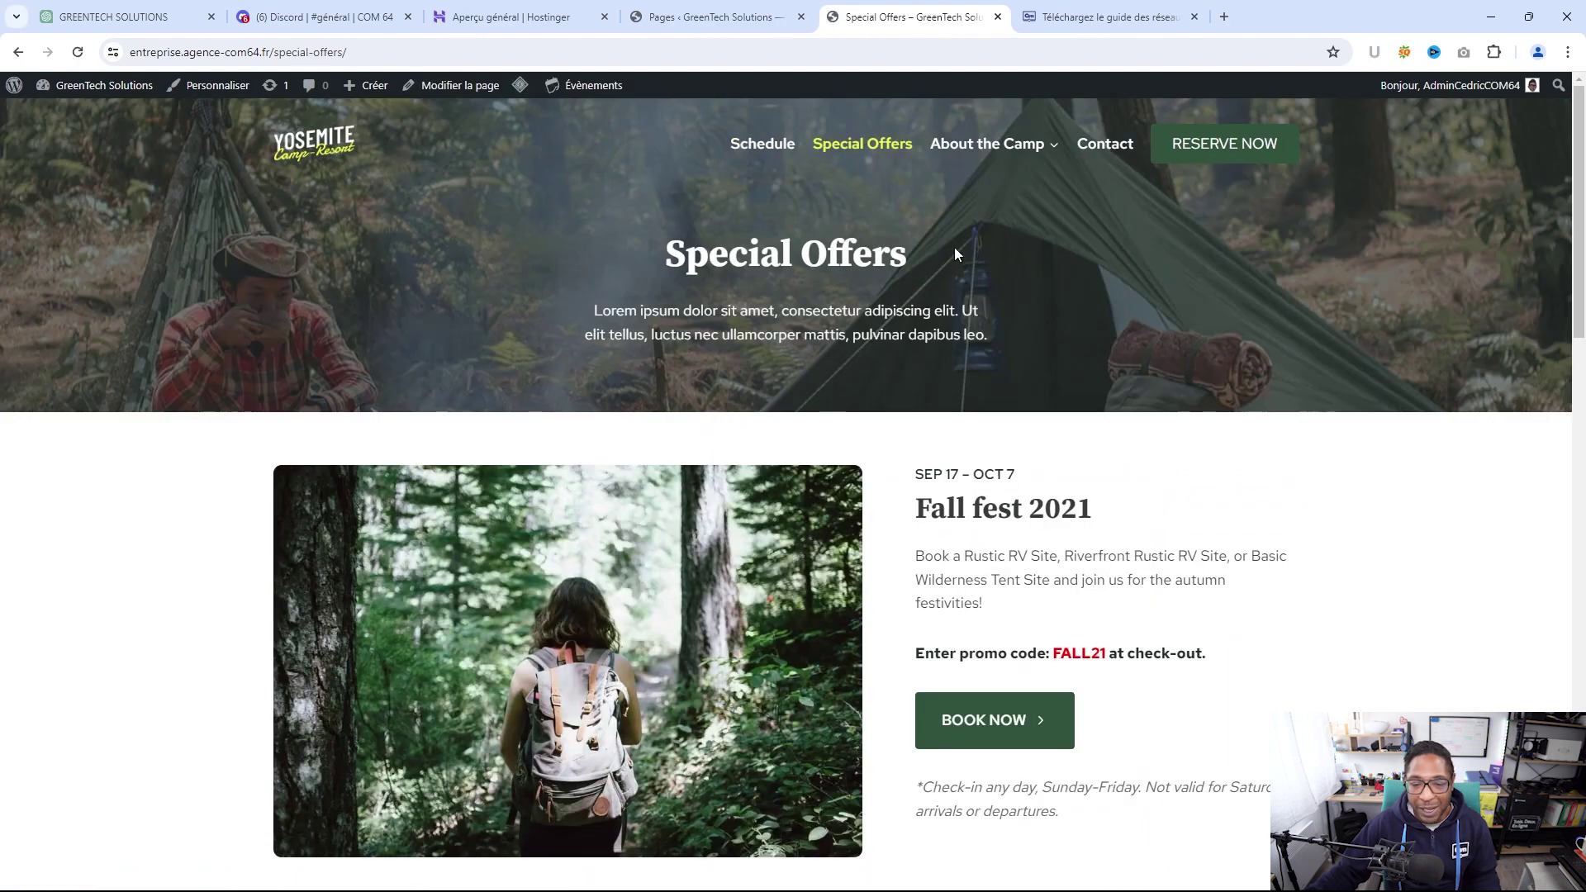
scroll(177, 350, down, 3)
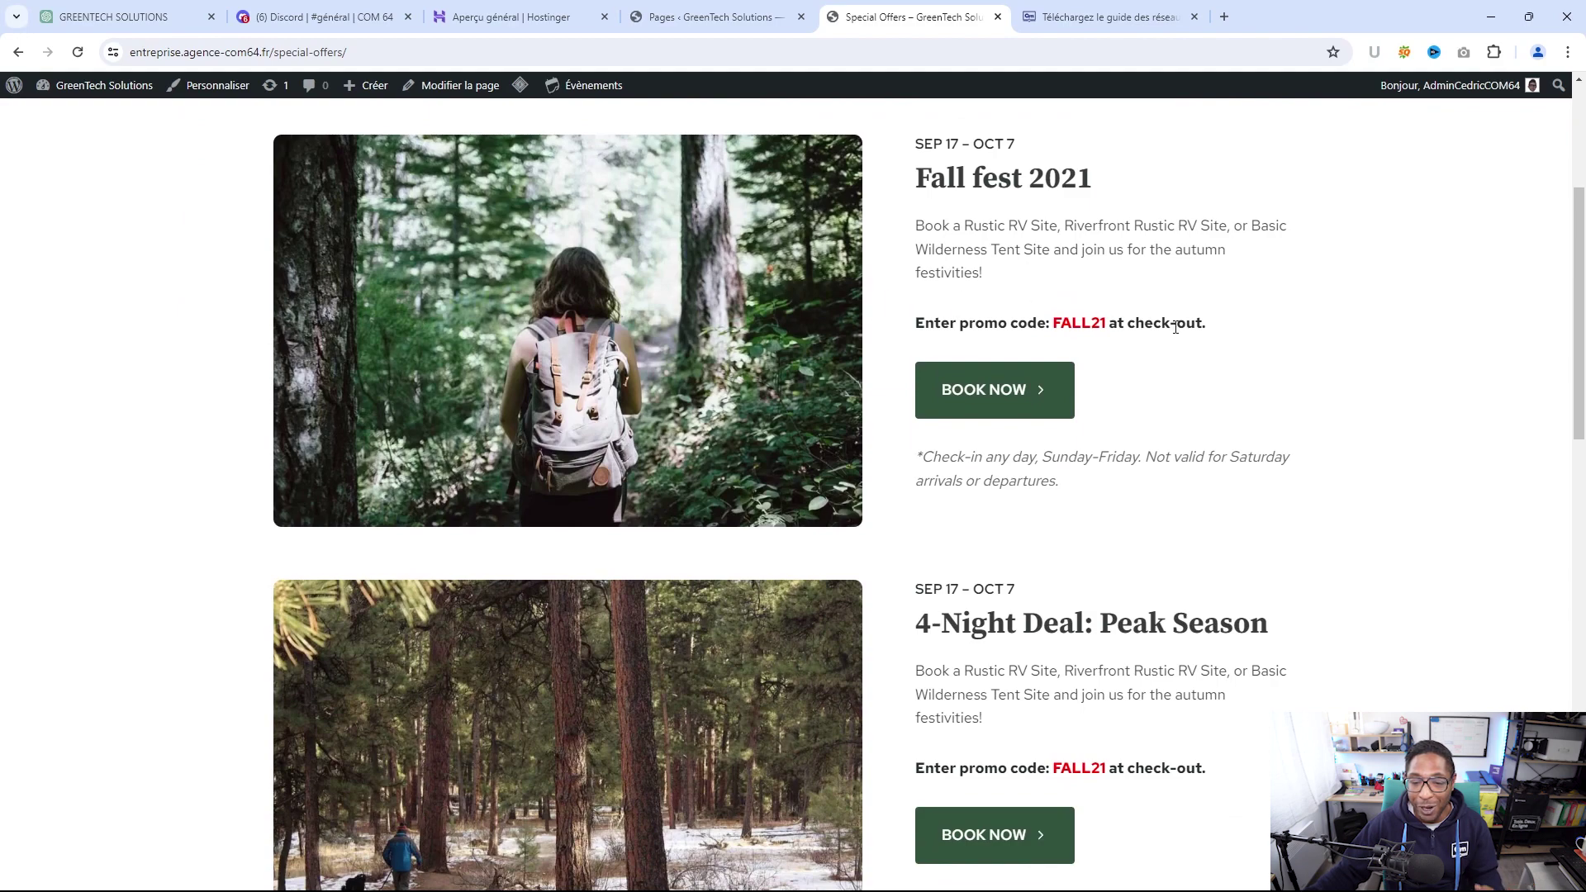
scroll(1252, 349, down, 5)
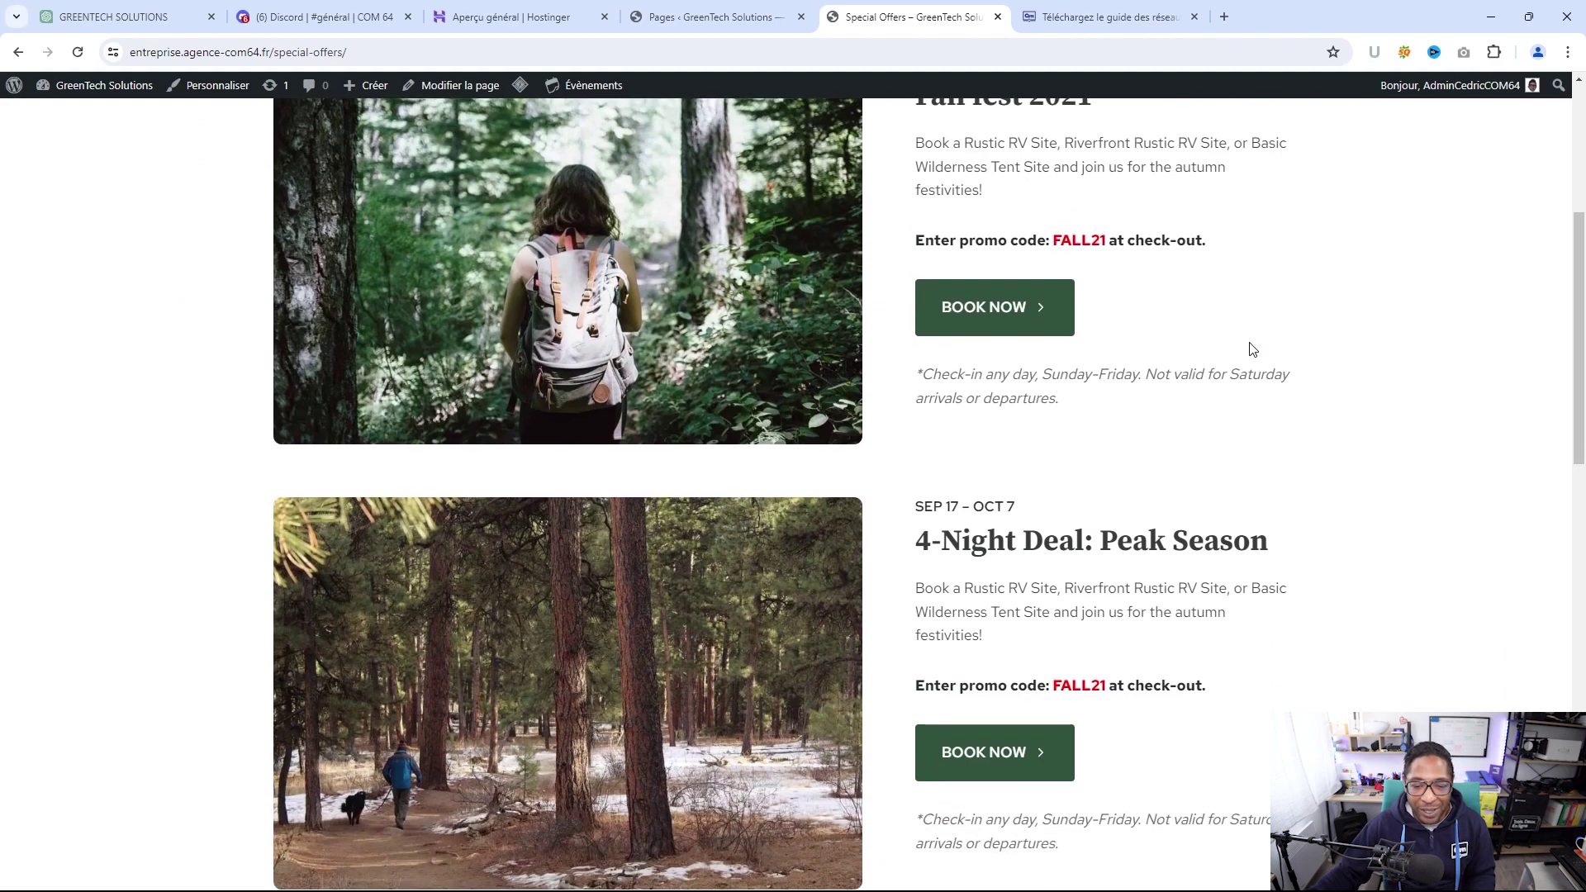
scroll(1252, 357, down, 8)
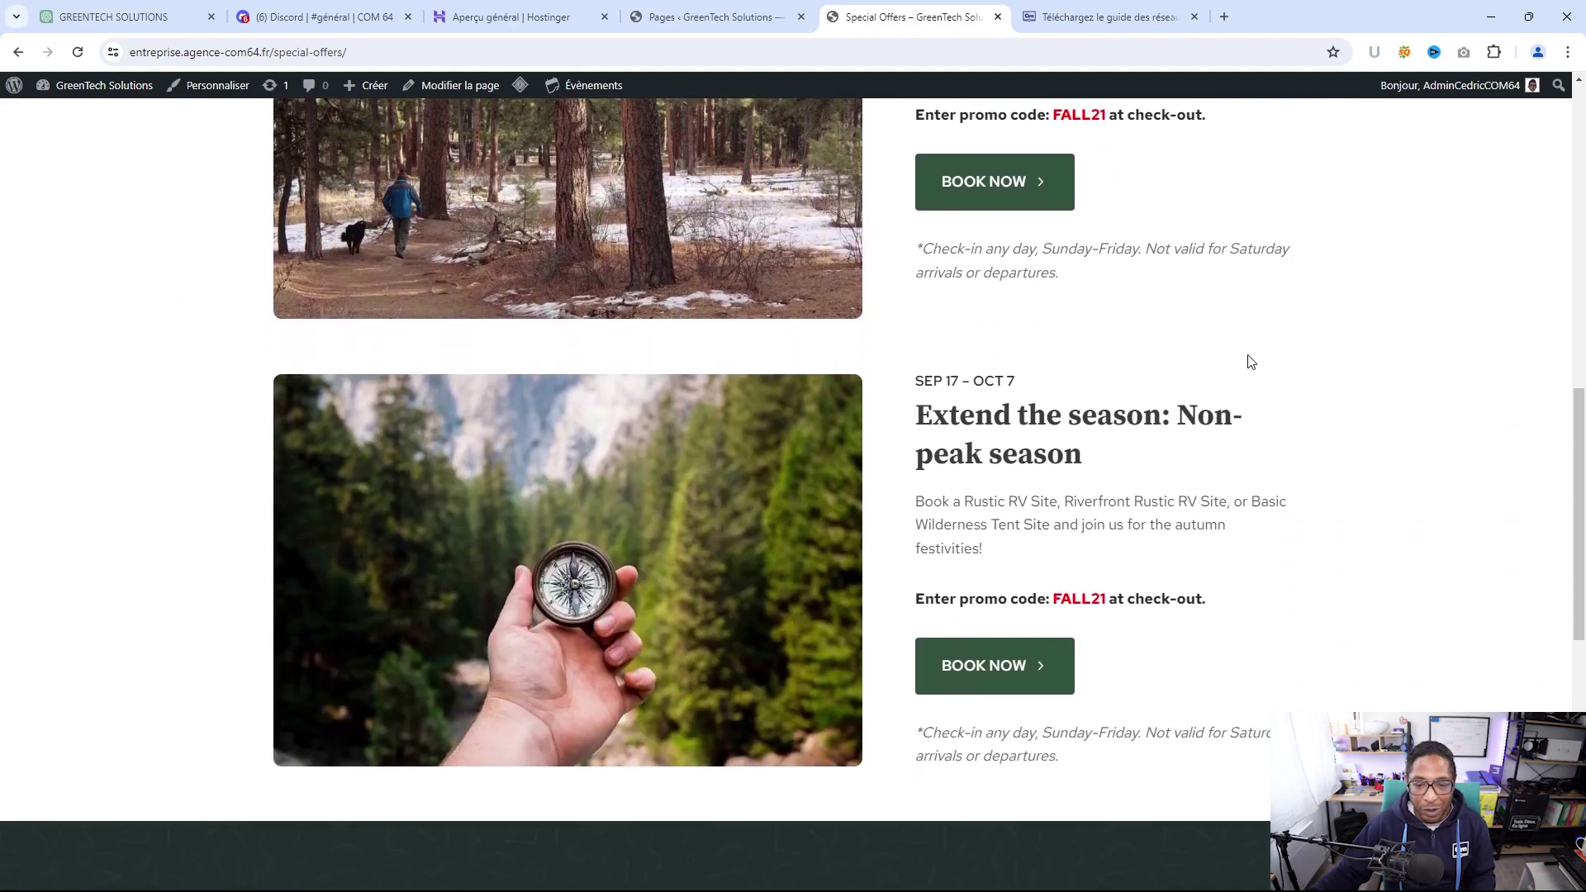
Examine the rest of the Special Offers page down to the sponsors and footer, then return to its header
scroll(1249, 357, down, 4)
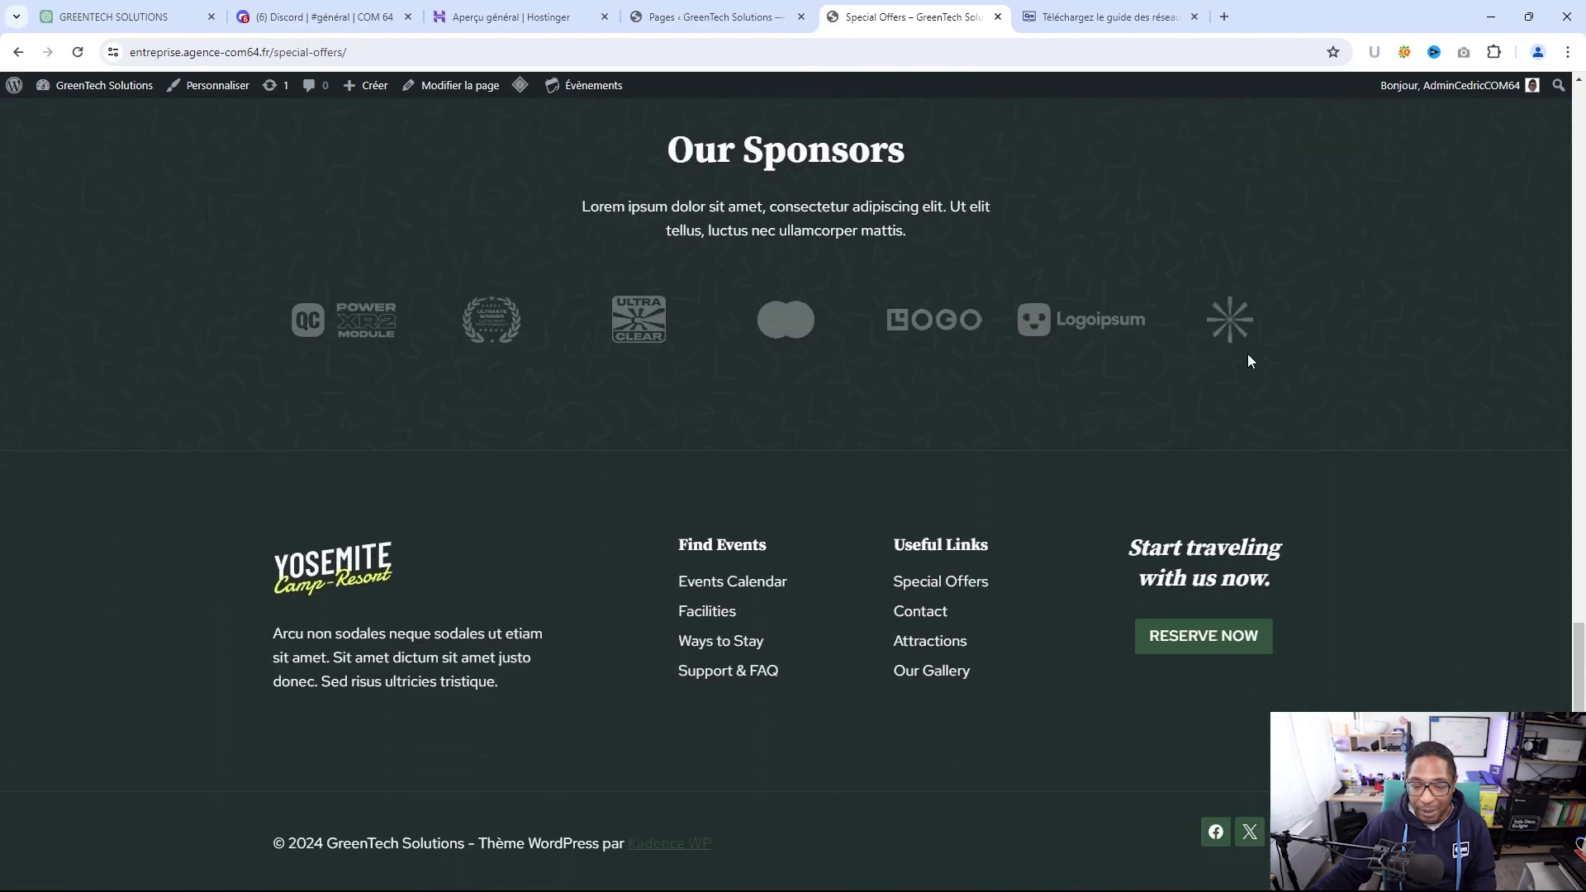
scroll(1247, 358, up, 11)
scroll(1243, 355, up, 10)
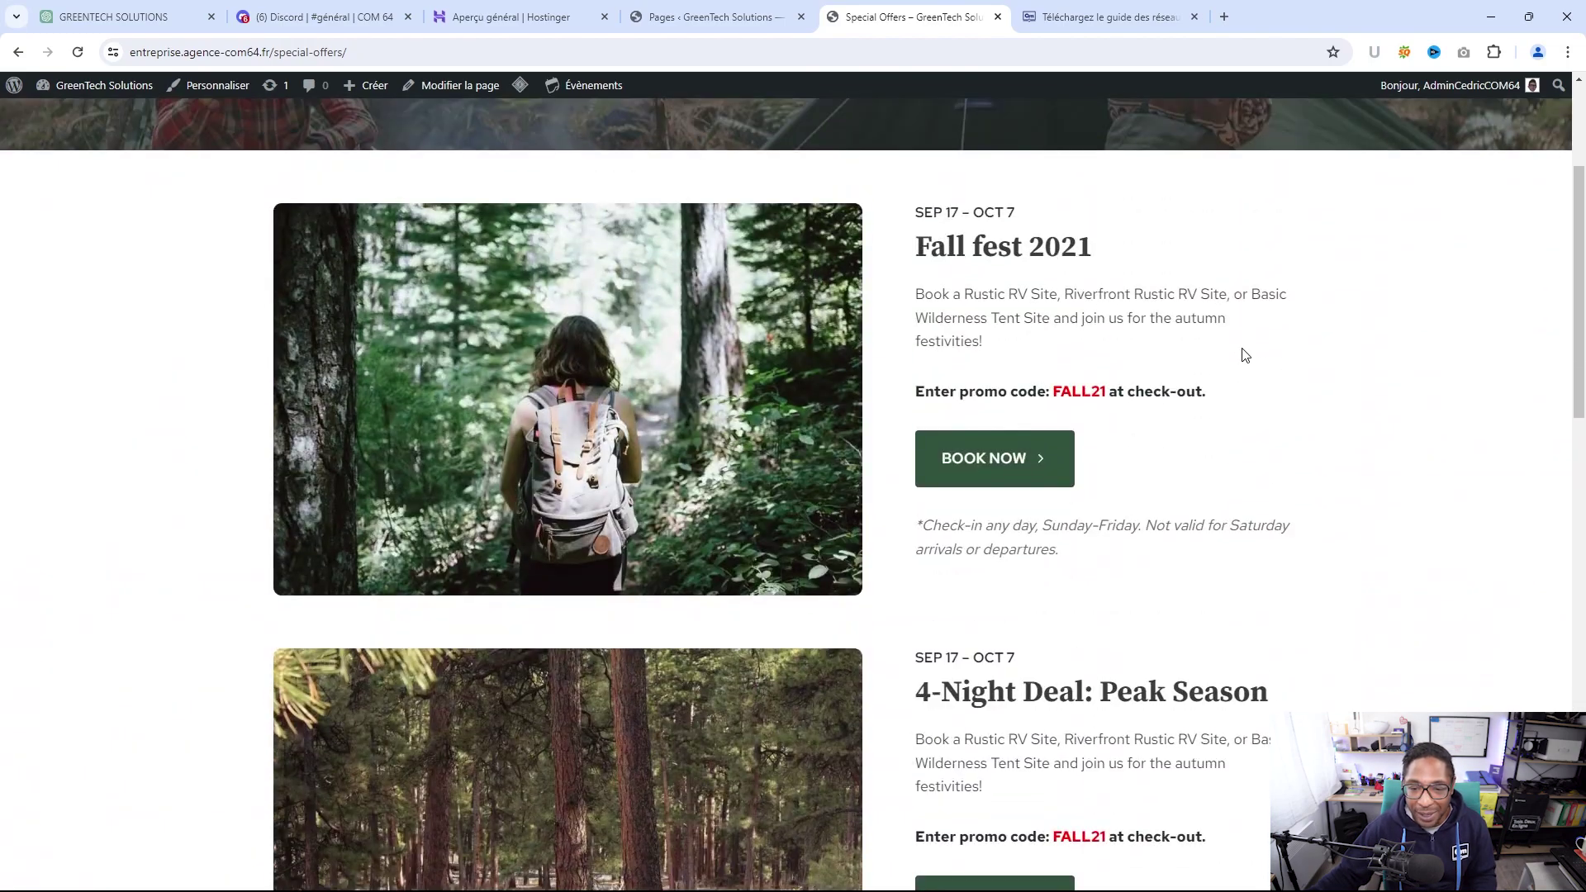
Visit the Our Gallery page under About the Camp and examine its photos down to the footer
mouse_move(998, 139)
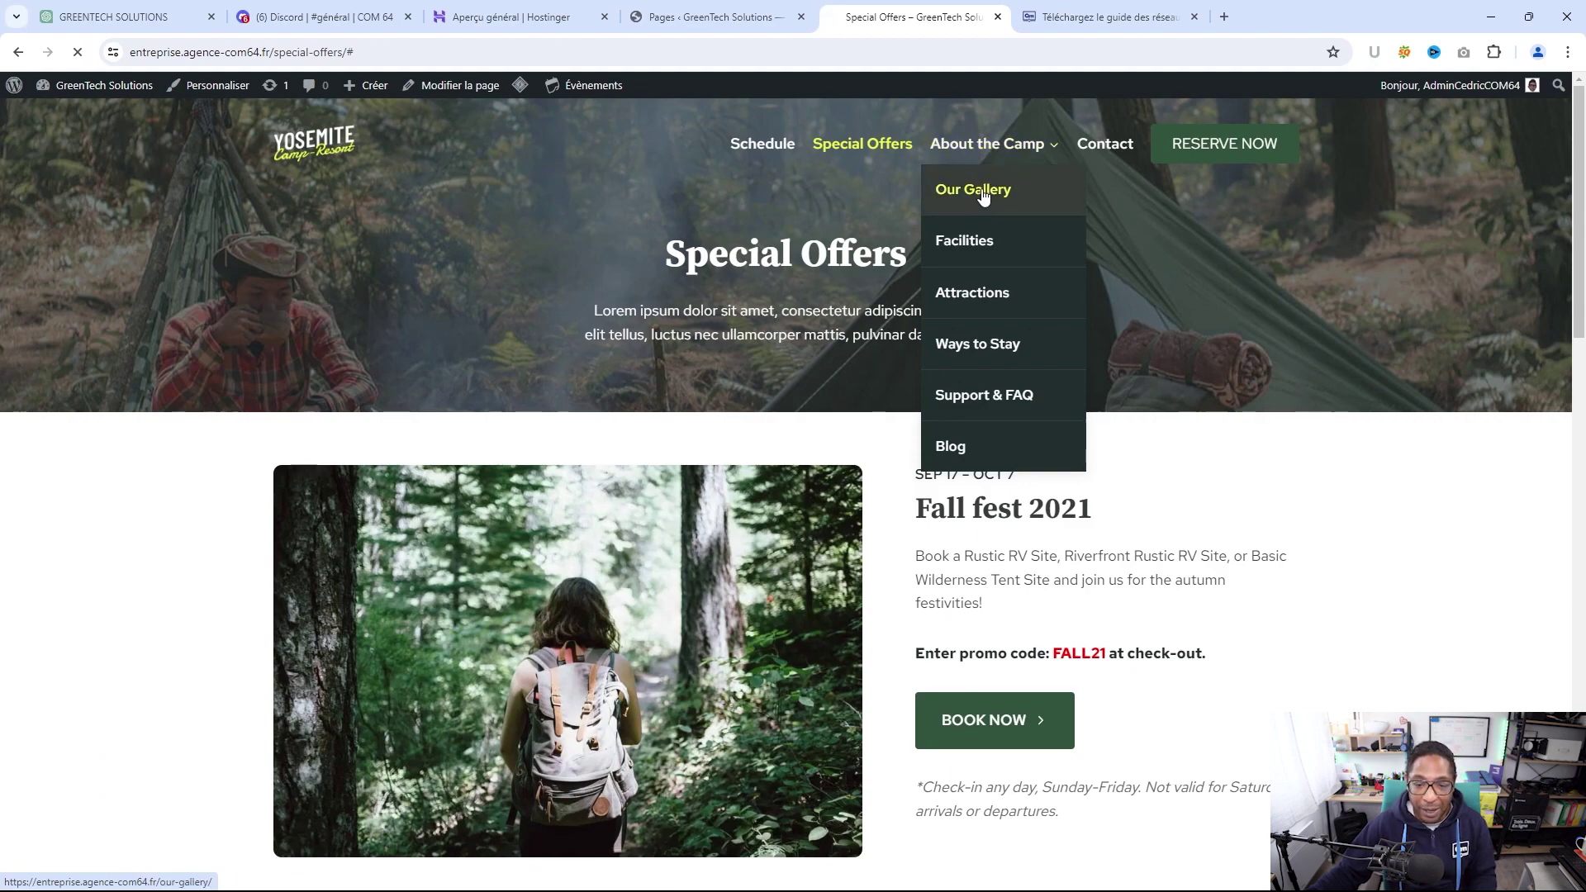
scroll(1090, 250, down, 3)
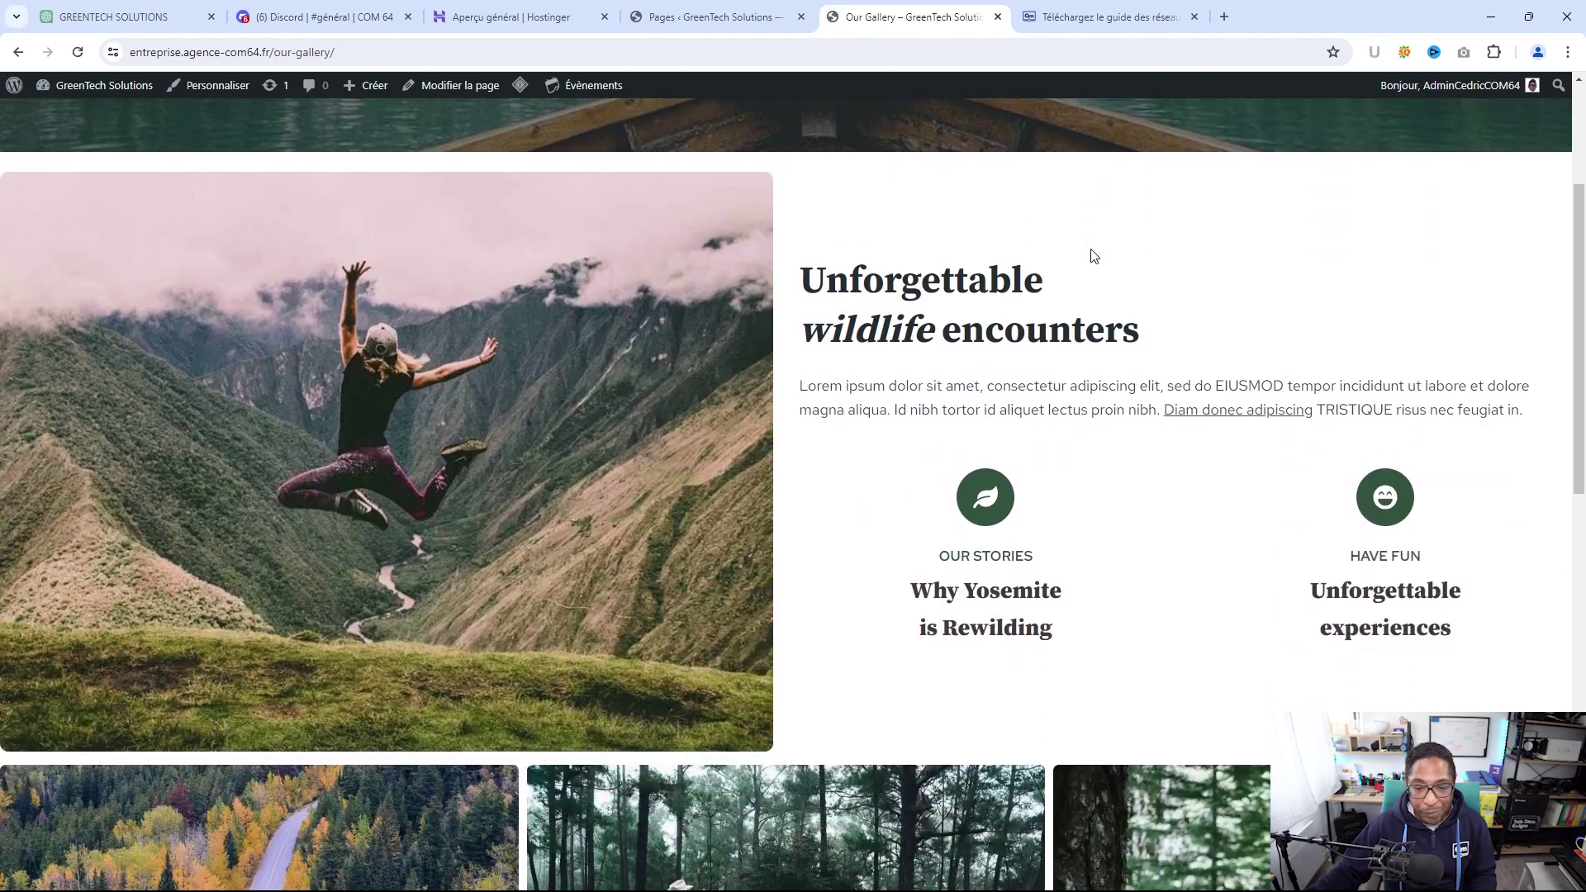
scroll(1093, 255, down, 12)
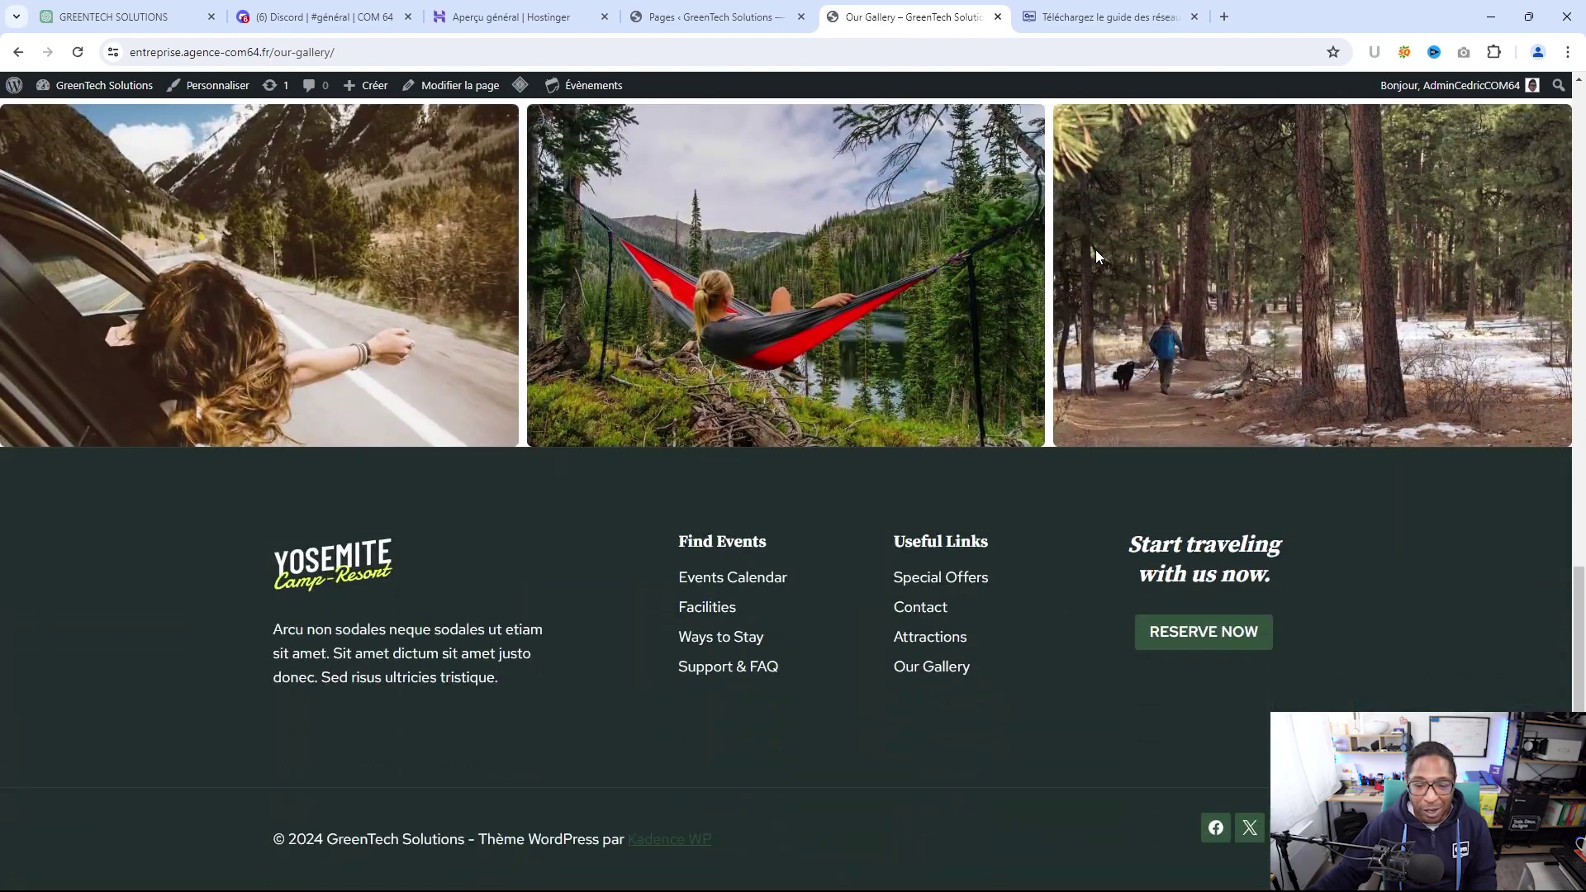
scroll(1095, 248, up, 15)
Visit the Facilities page under About the Camp and examine its facility cards
mouse_move(1062, 157)
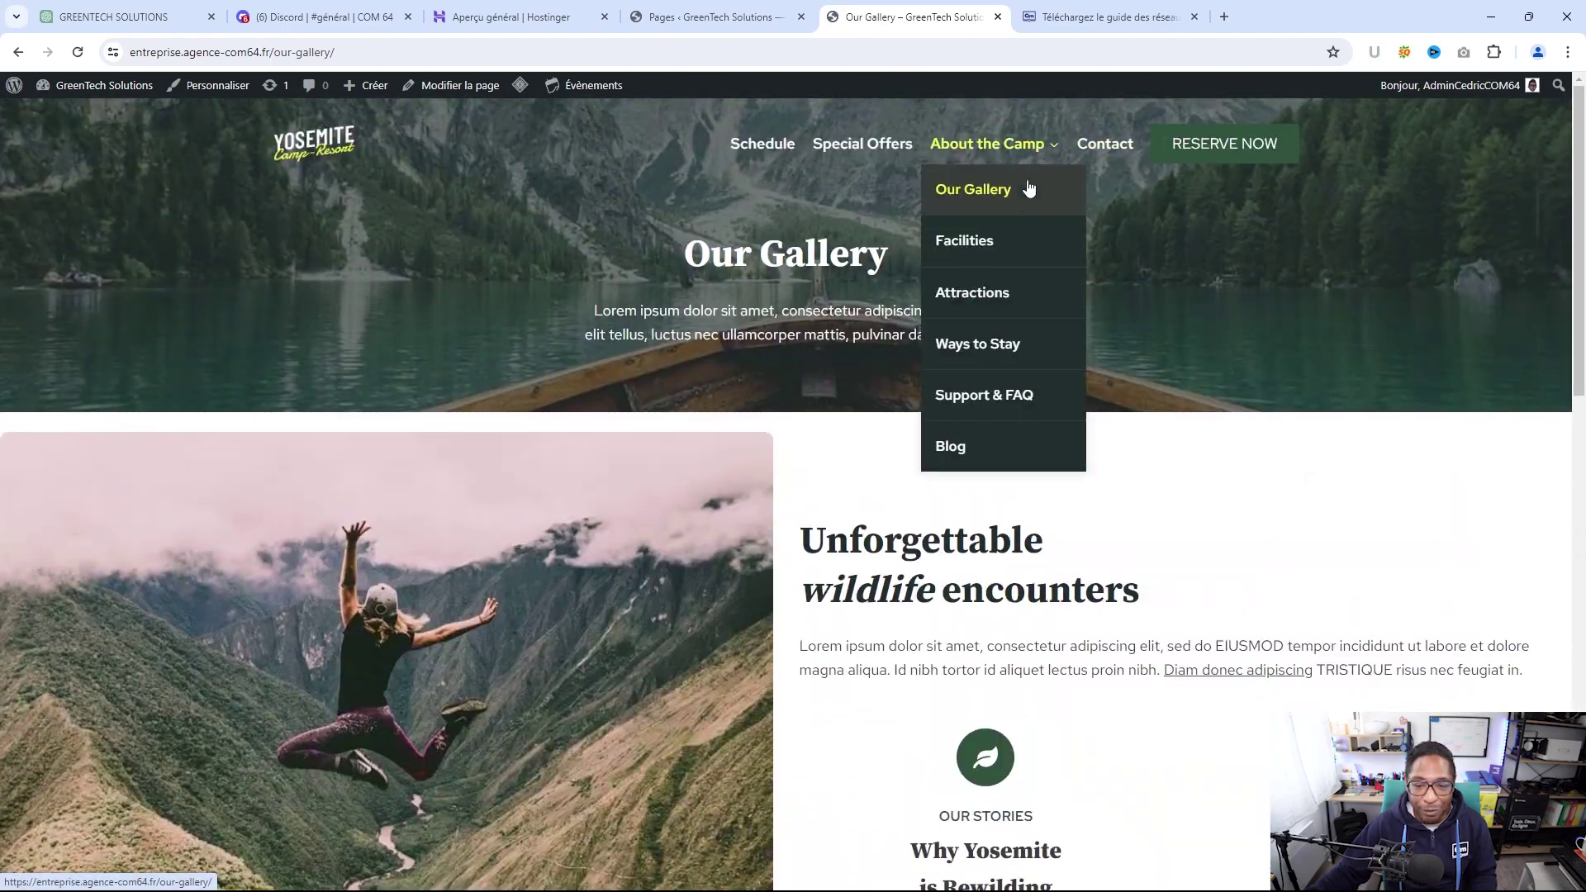
click(1005, 252)
scroll(1200, 315, down, 3)
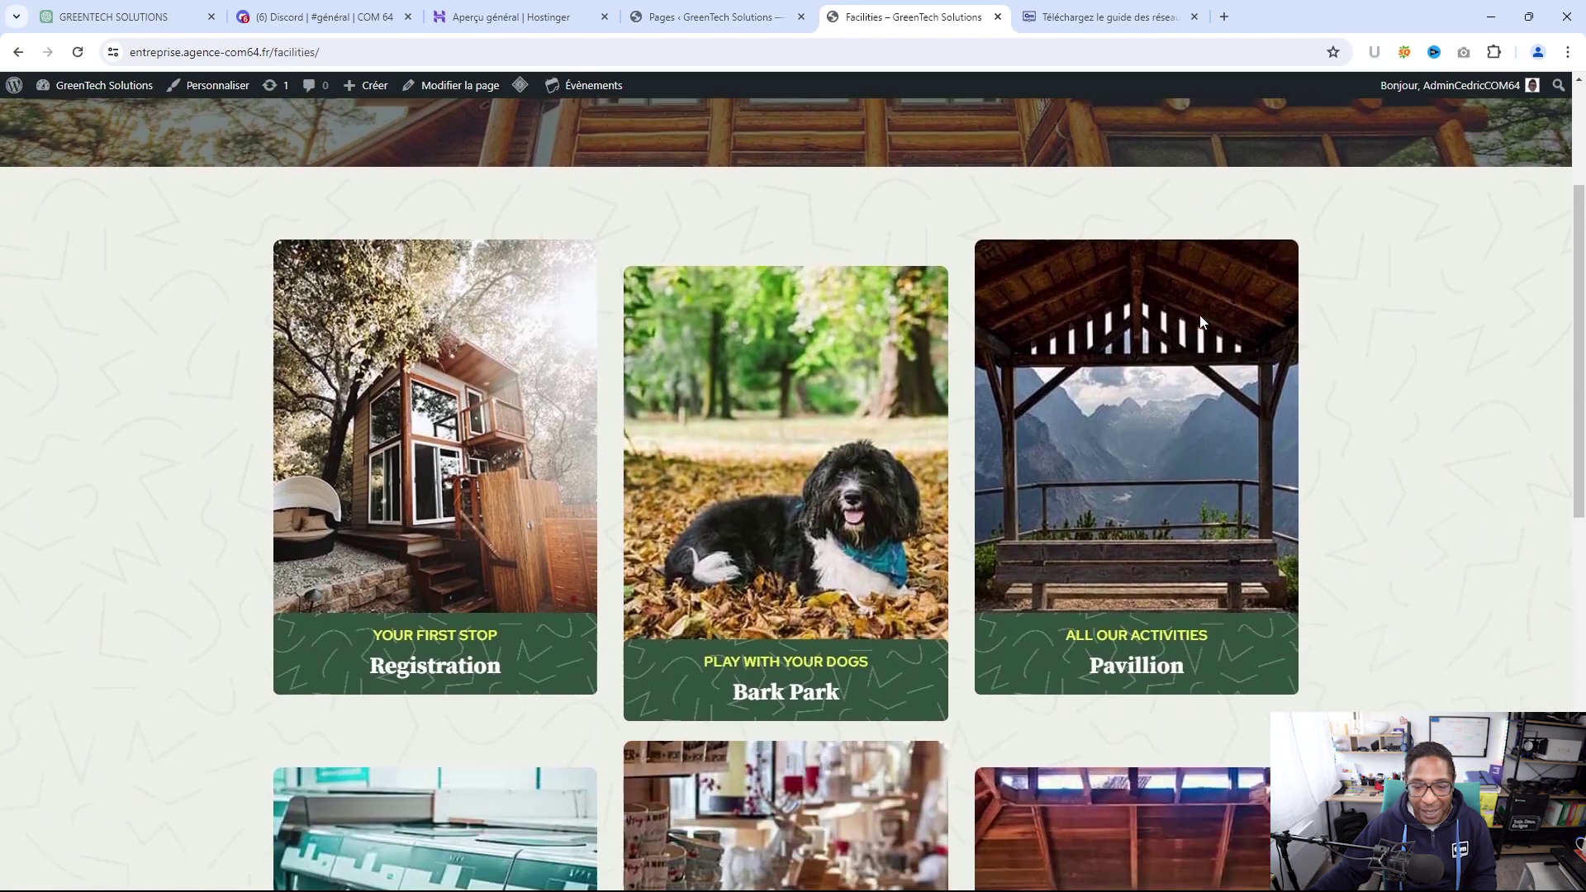
Review the facility cards on the Facilities page, from Registration through Comfort Stations
scroll(1200, 315, down, 10)
scroll(1200, 310, up, 5)
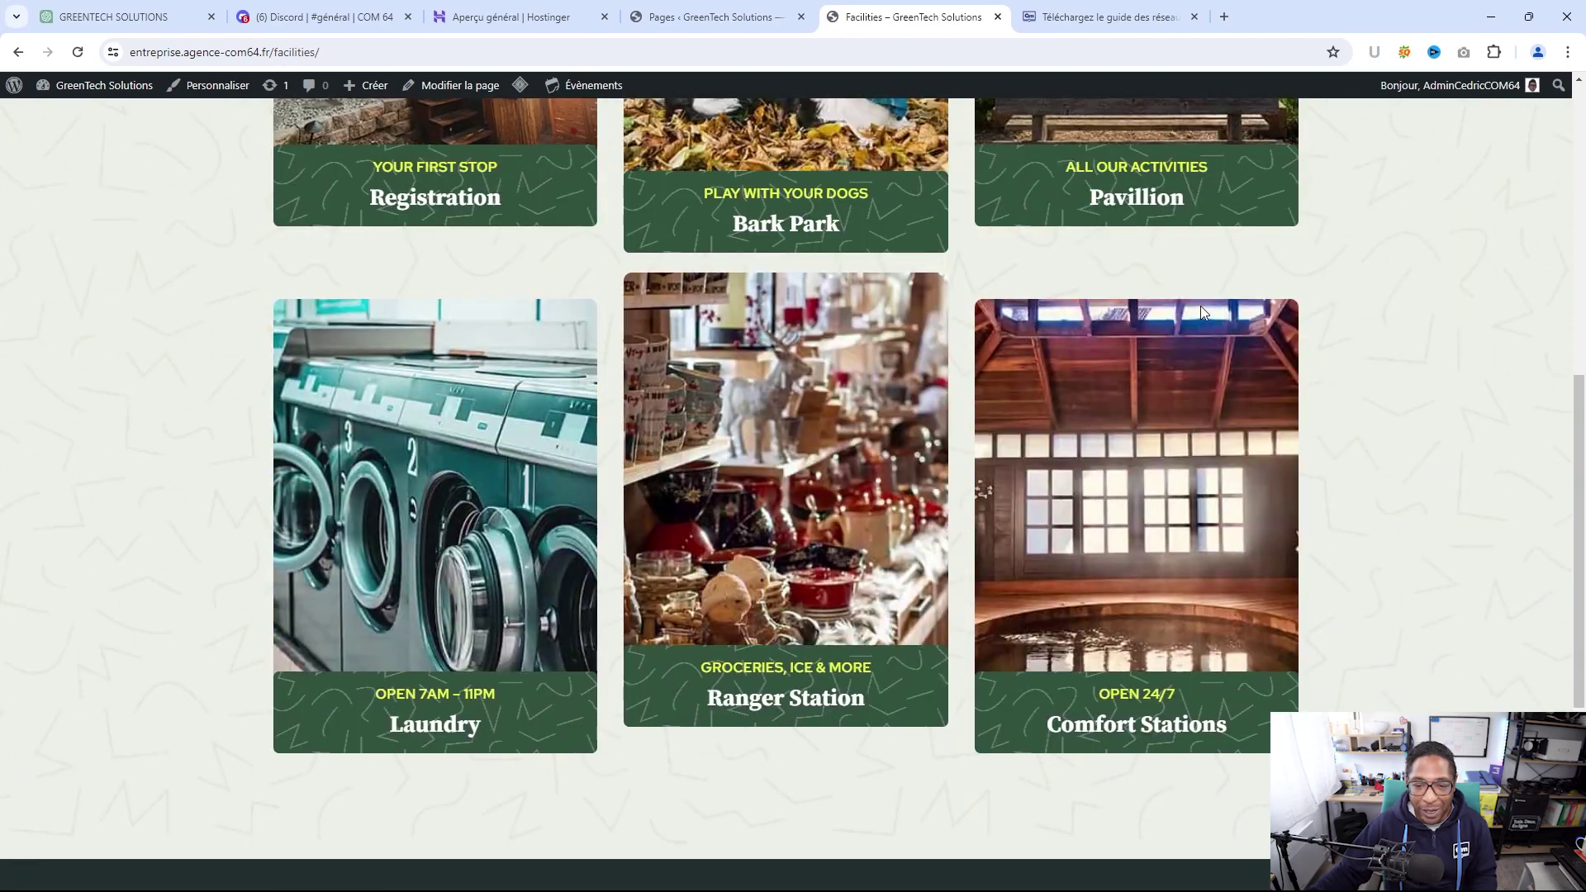
scroll(1201, 306, up, 8)
Open the Attractions page of the camp site and look through its activity cards and events section
mouse_move(1032, 147)
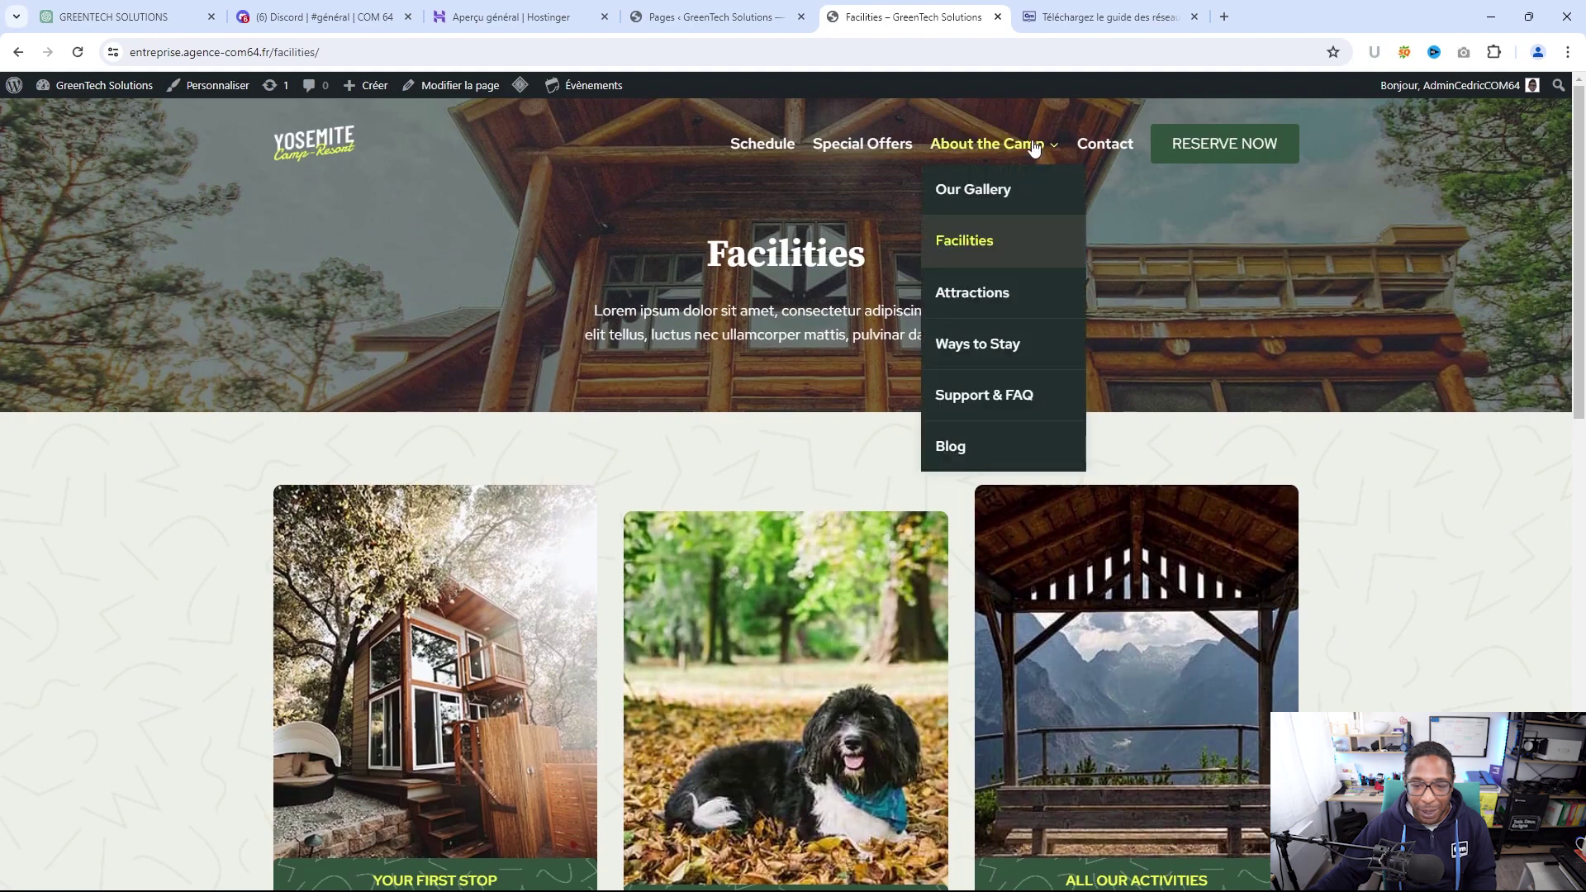
click(992, 296)
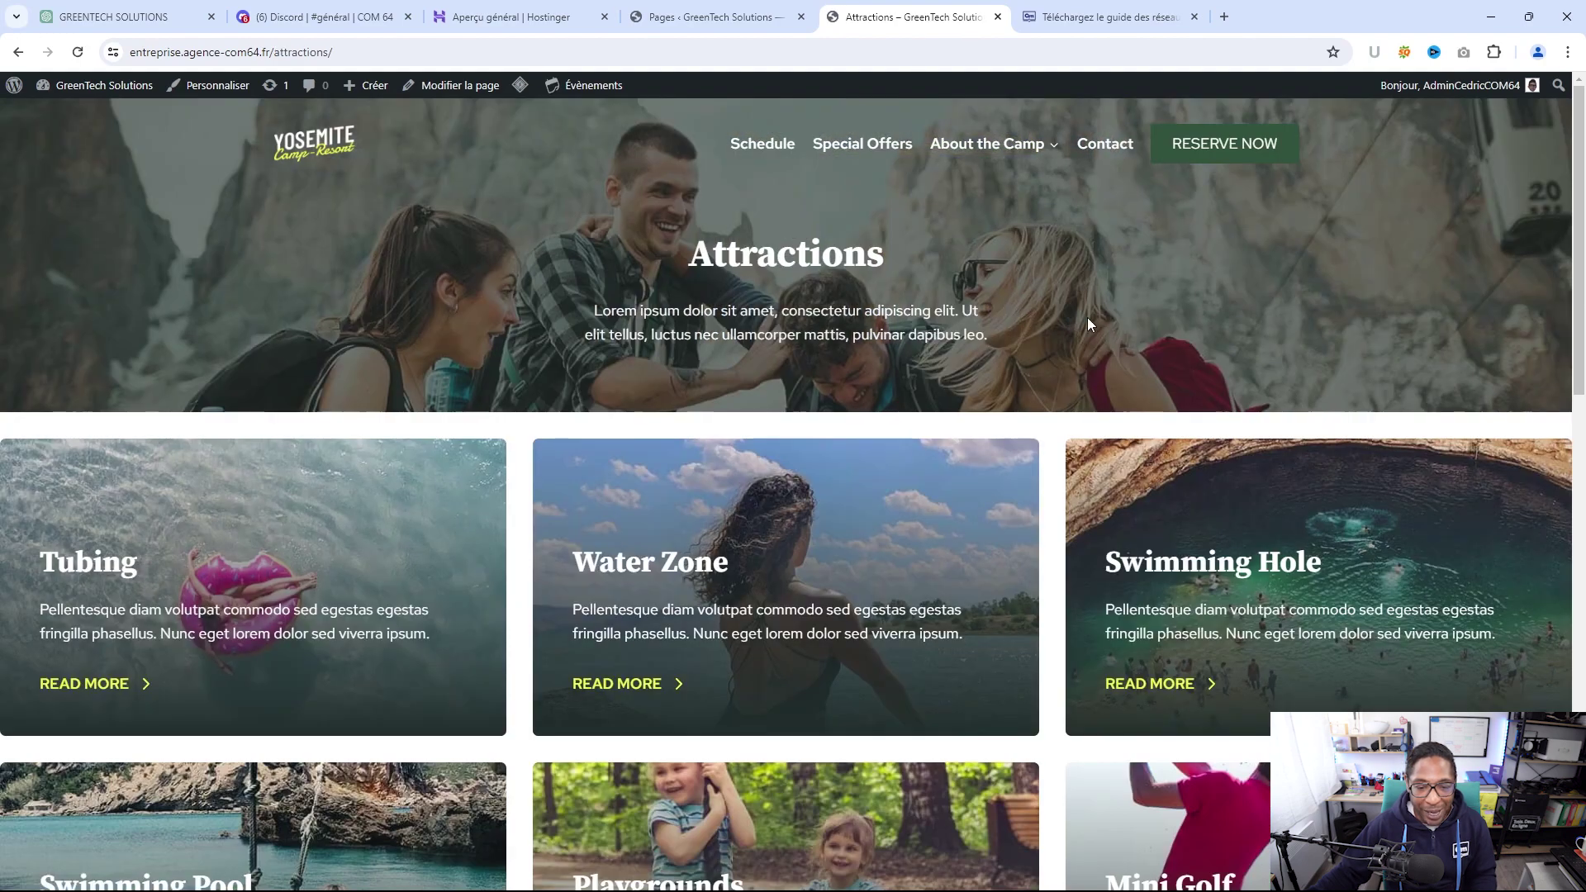
scroll(1134, 322, down, 10)
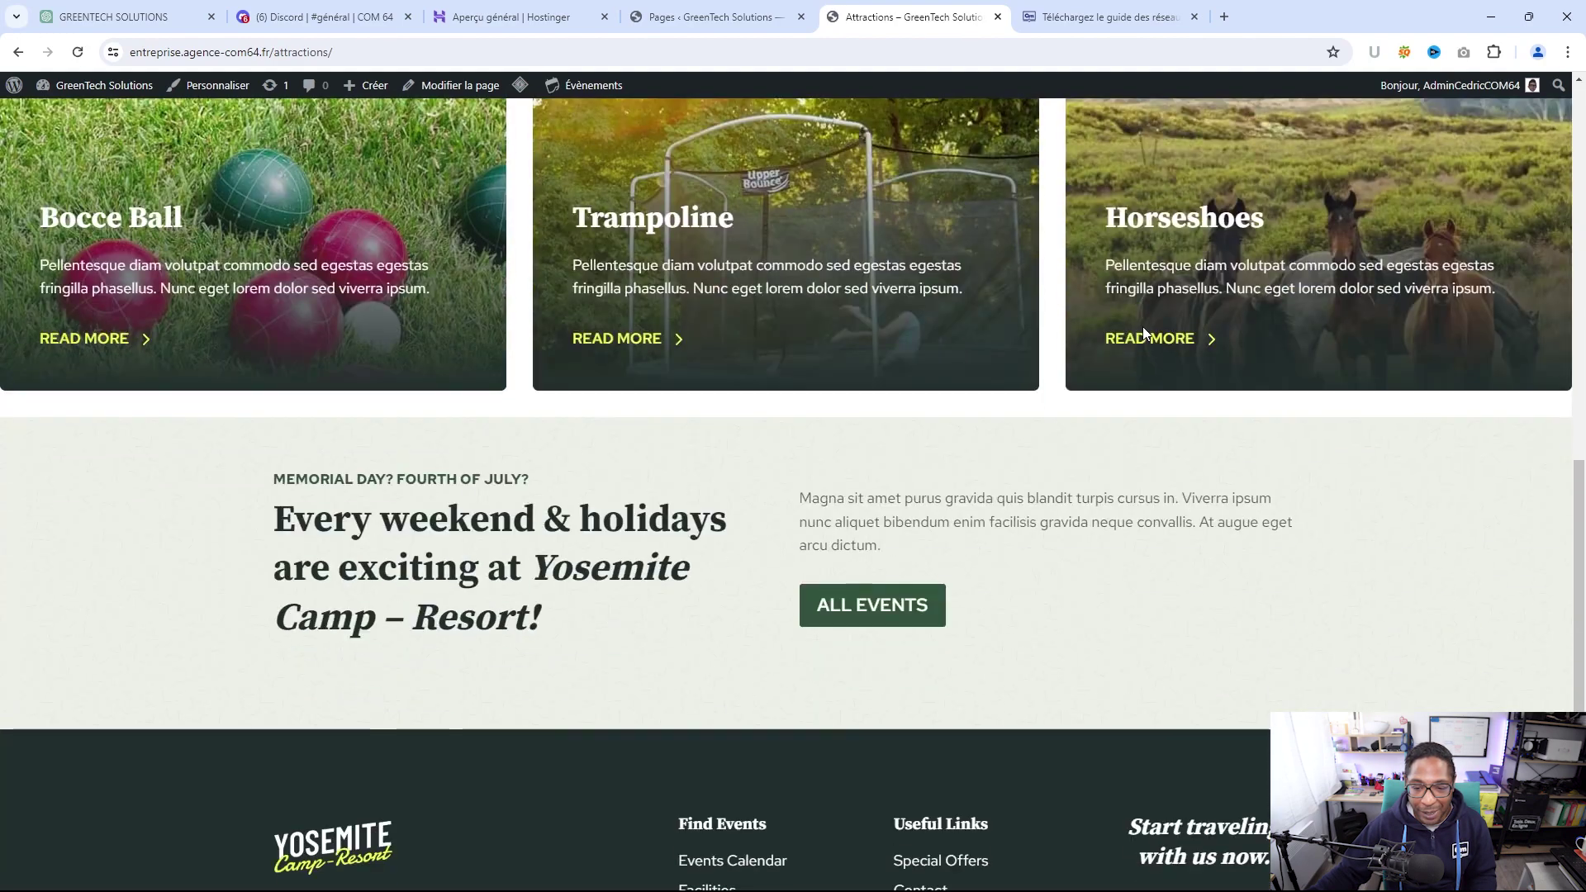
scroll(1143, 327, down, 3)
scroll(1141, 328, up, 10)
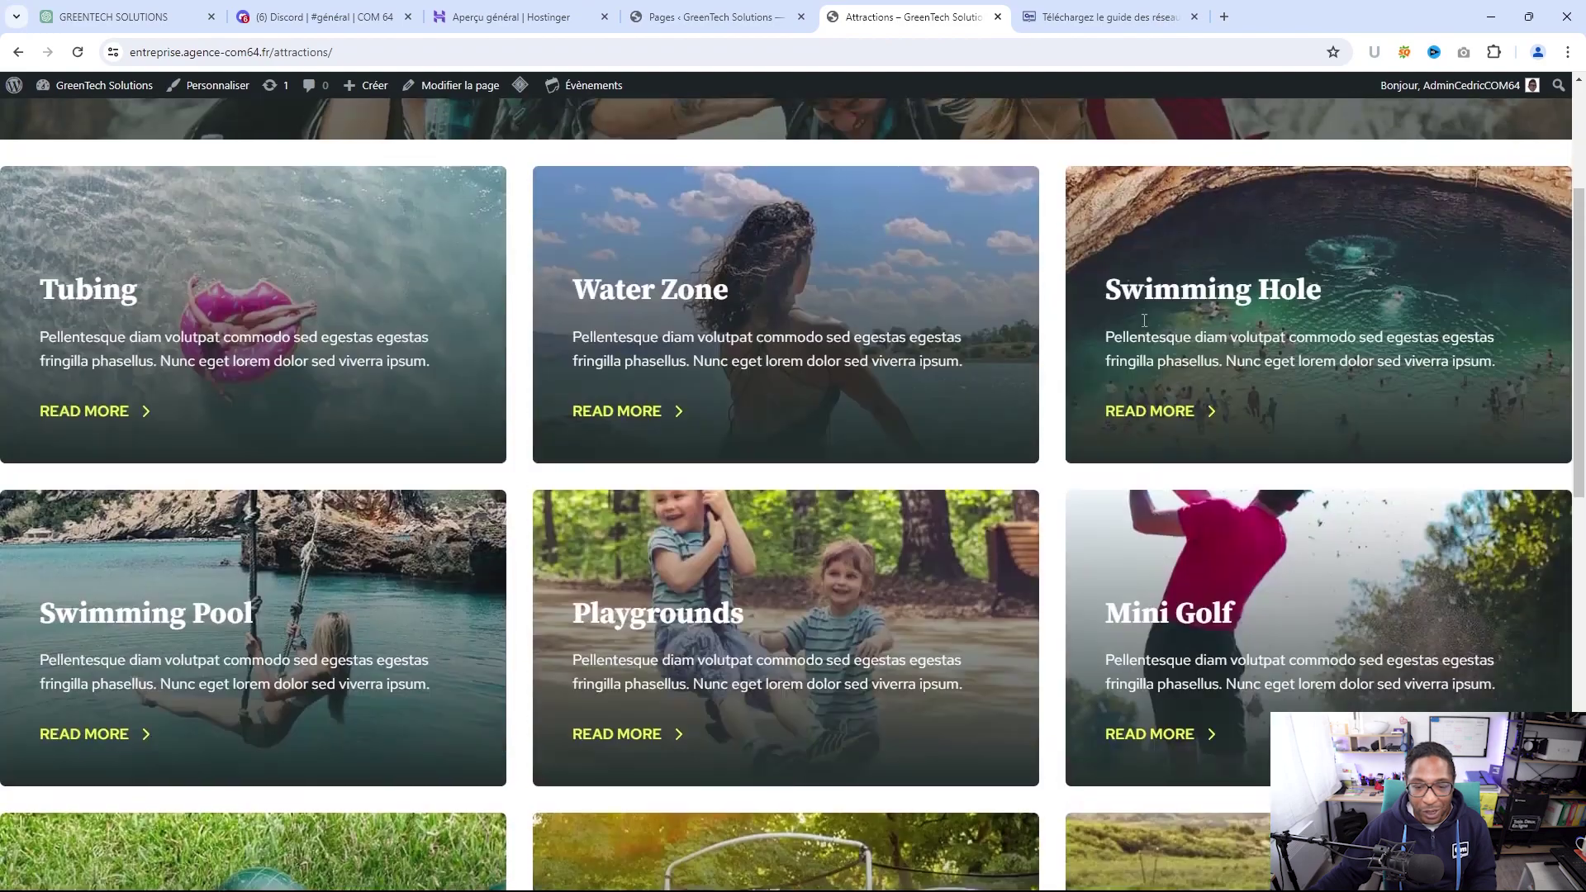
scroll(1144, 321, up, 3)
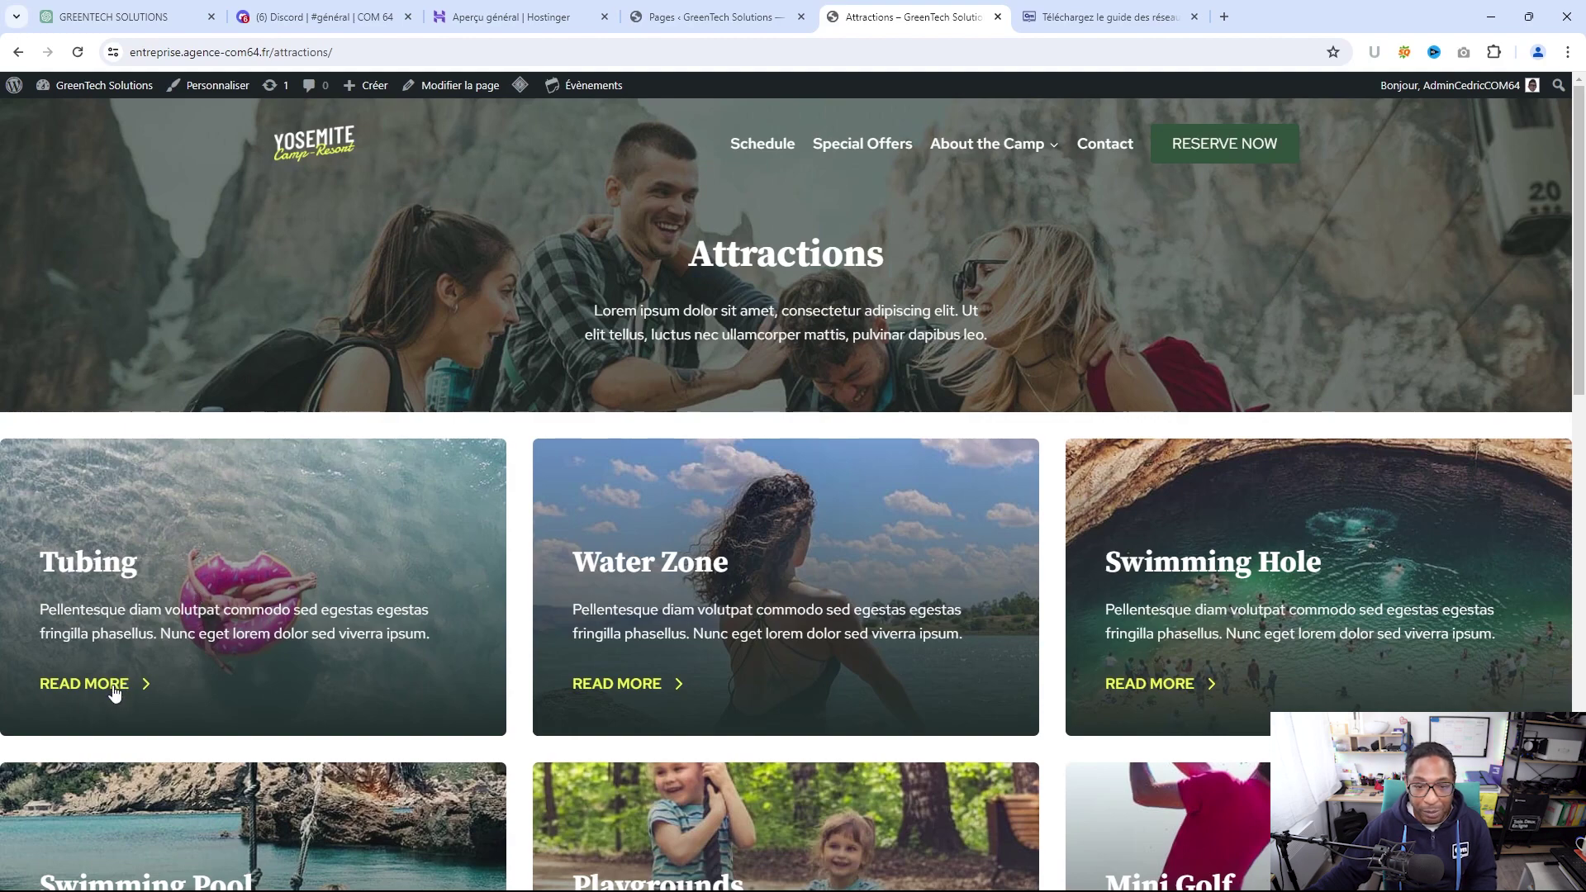
scroll(558, 593, down, 3)
scroll(826, 579, up, 3)
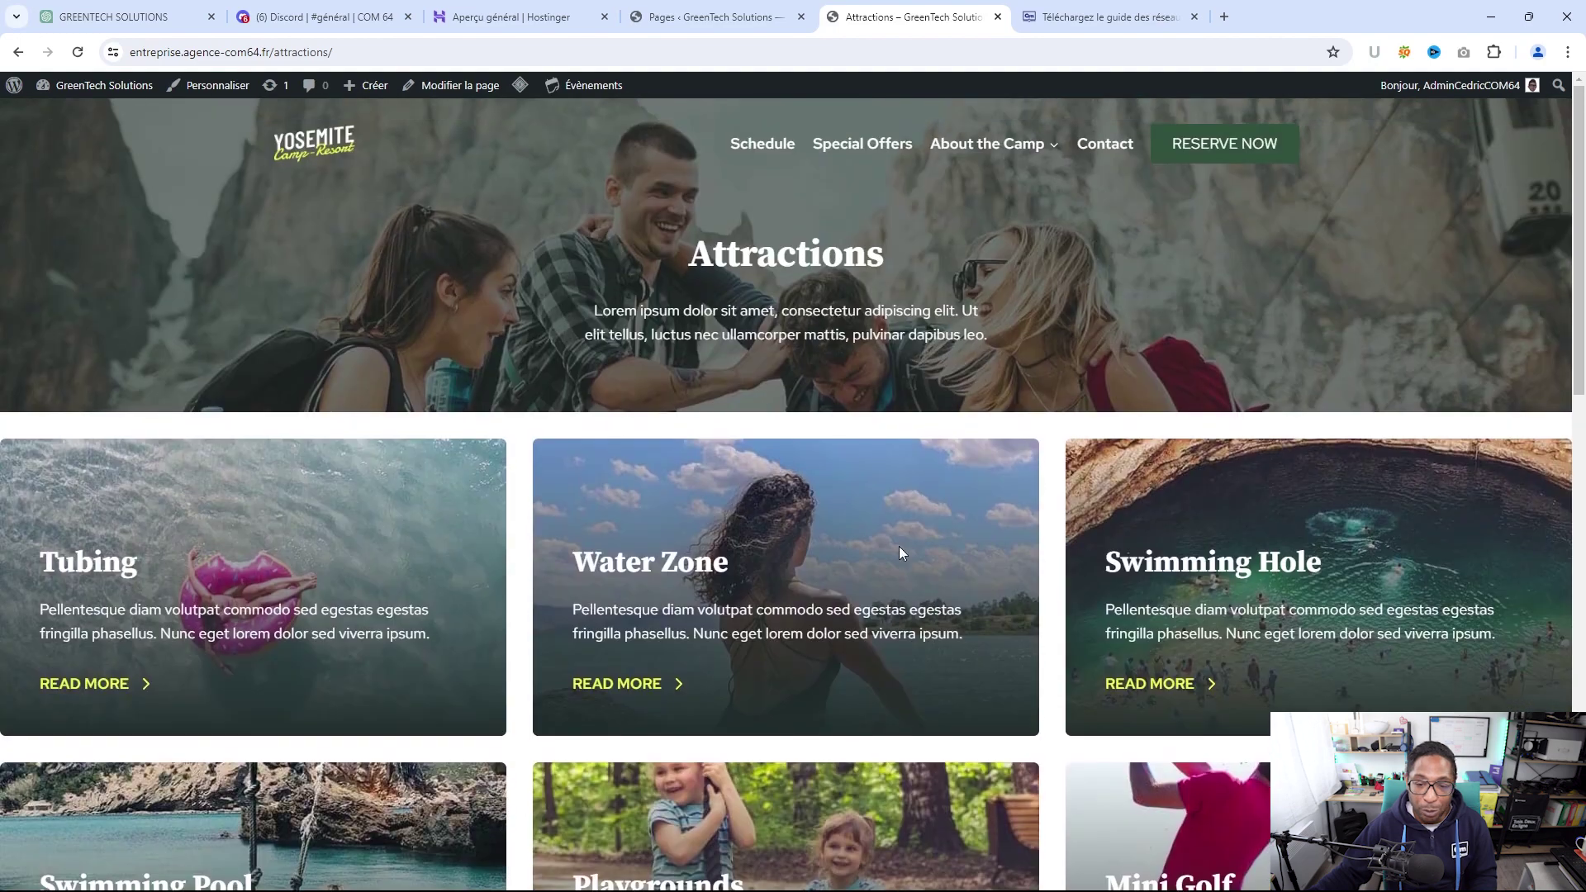
Open the Ways to Stay page and review its RV sites, tent sites, upcoming events and footer
mouse_move(1051, 158)
click(1004, 344)
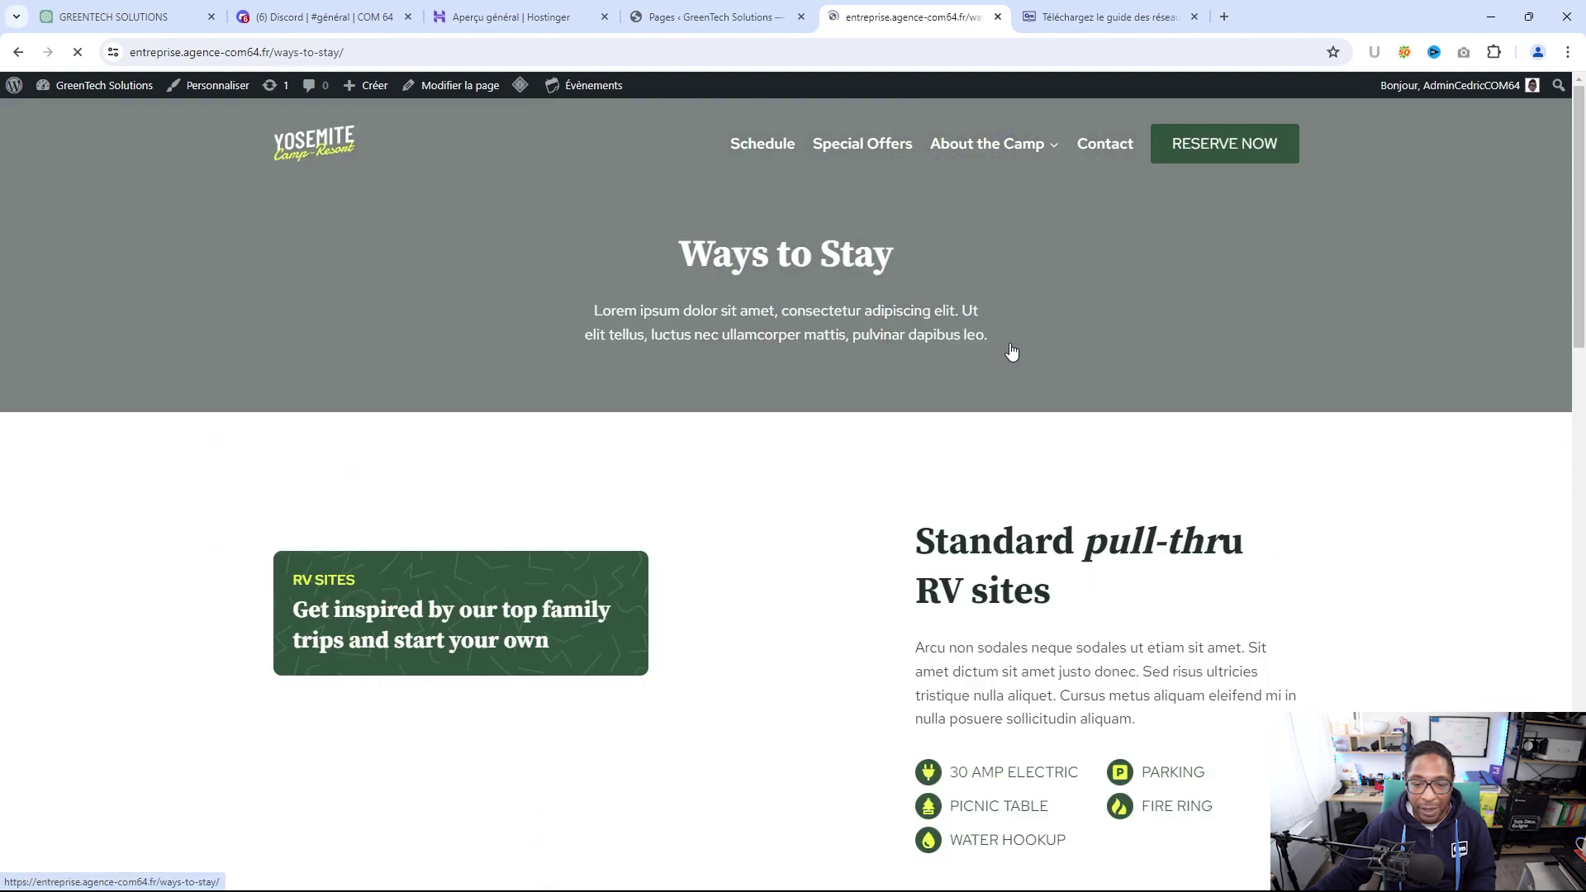
scroll(1355, 380, down, 3)
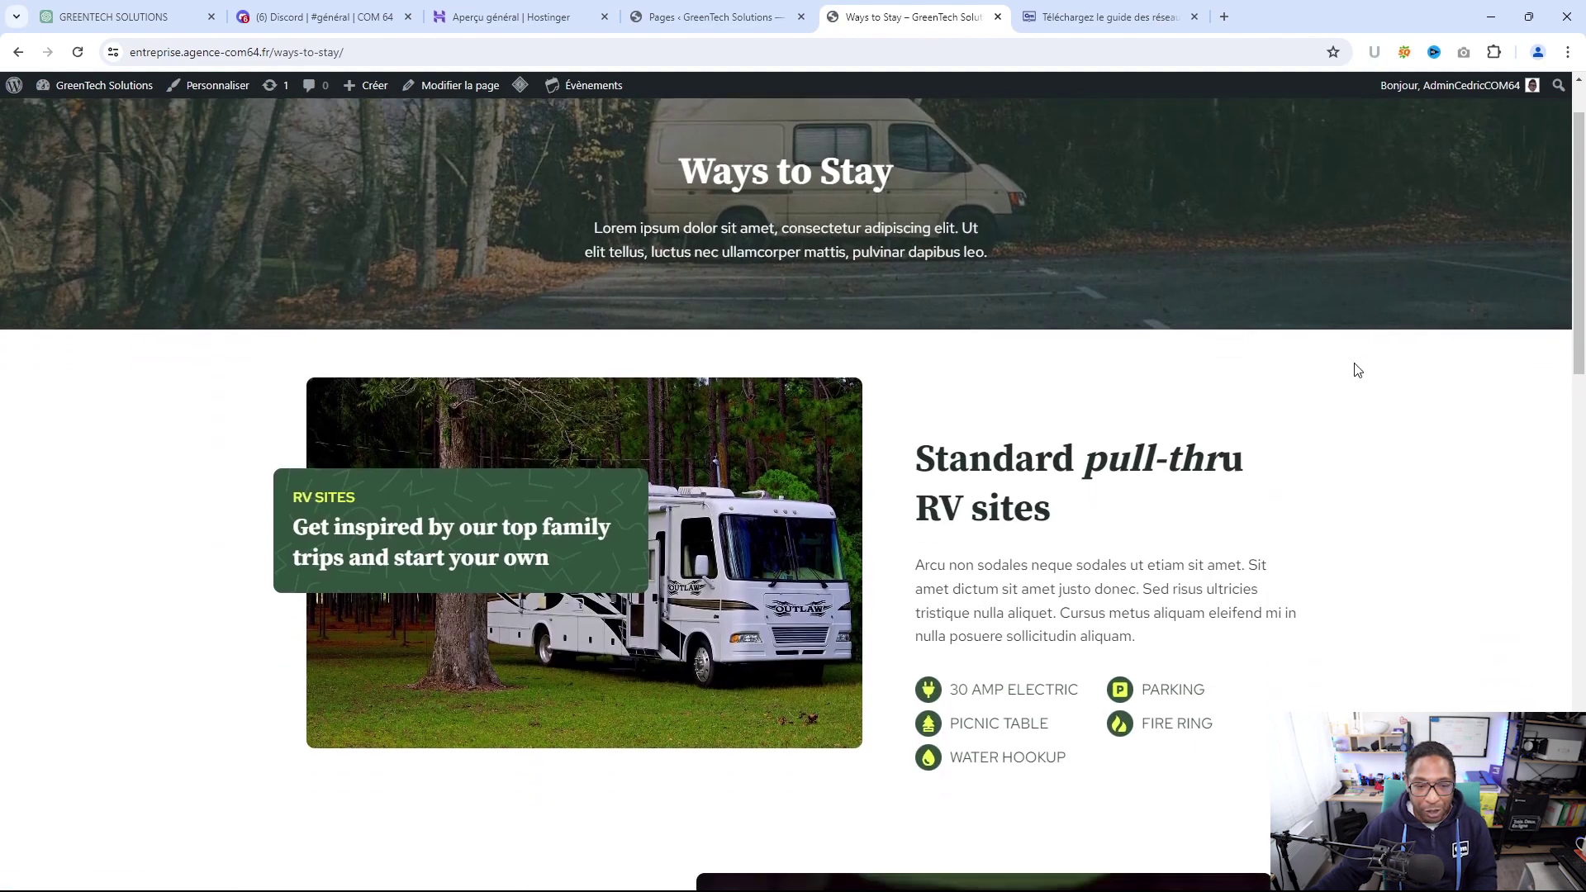
scroll(1360, 383, down, 10)
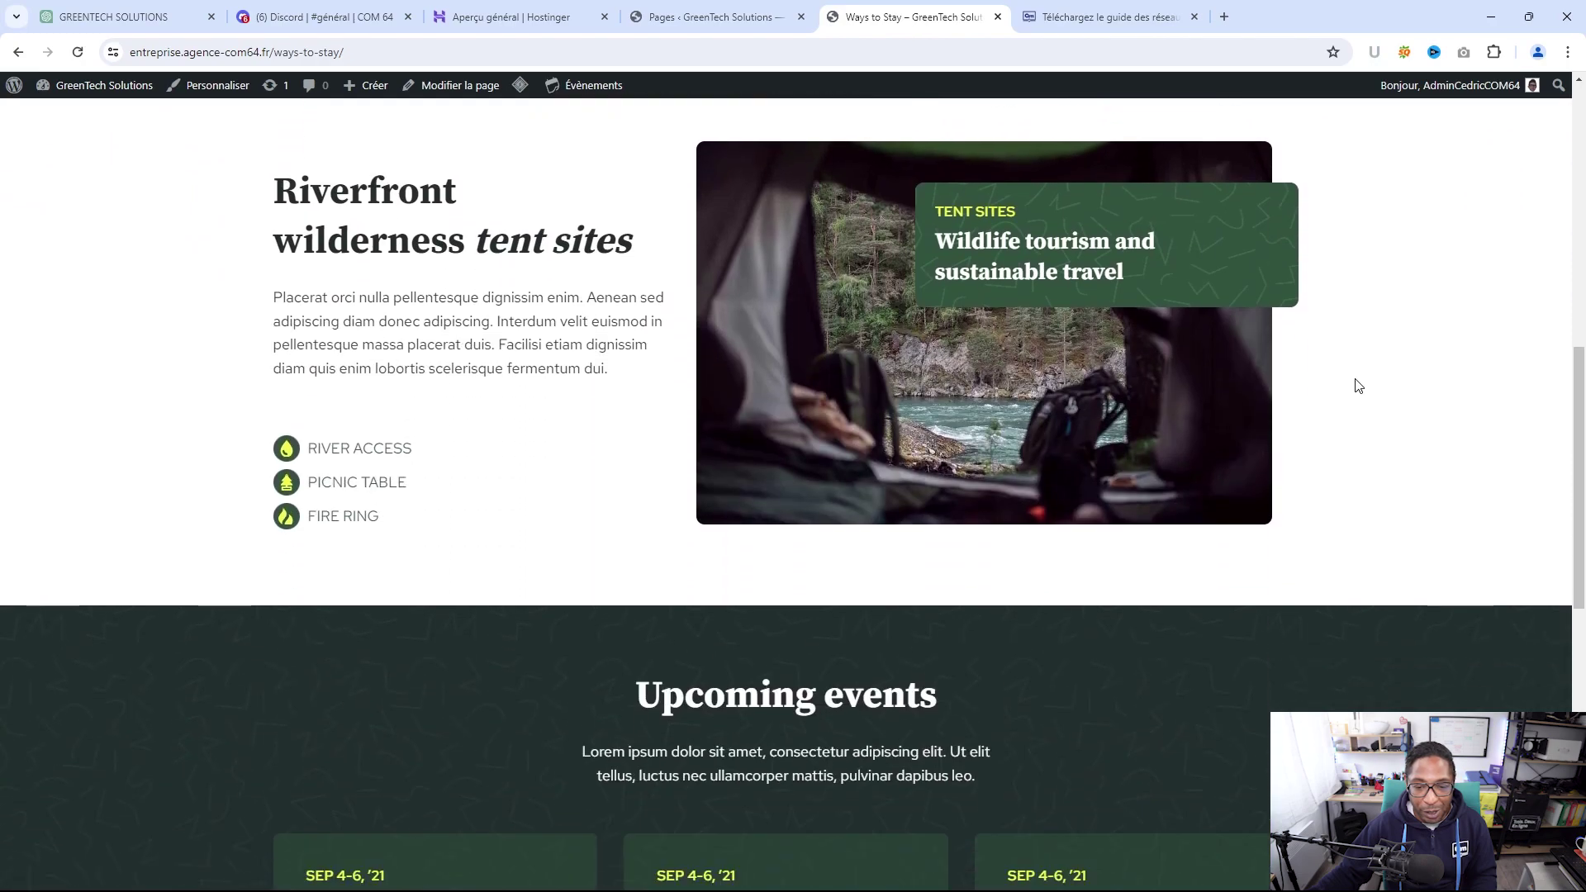
scroll(1356, 368, down, 5)
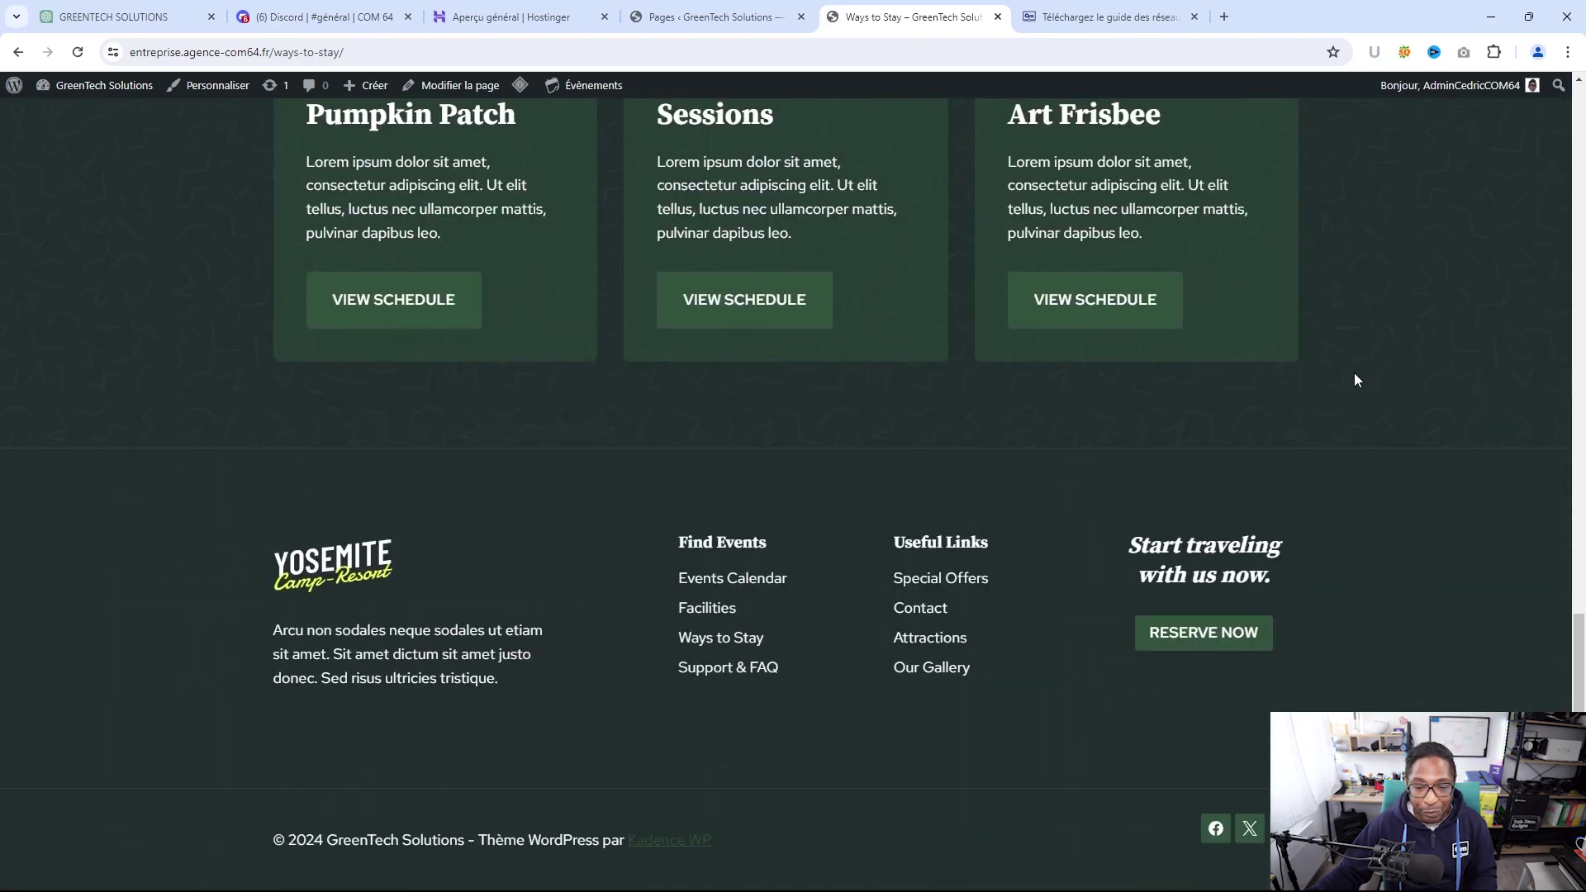
scroll(1355, 372, up, 15)
scroll(1357, 360, up, 2)
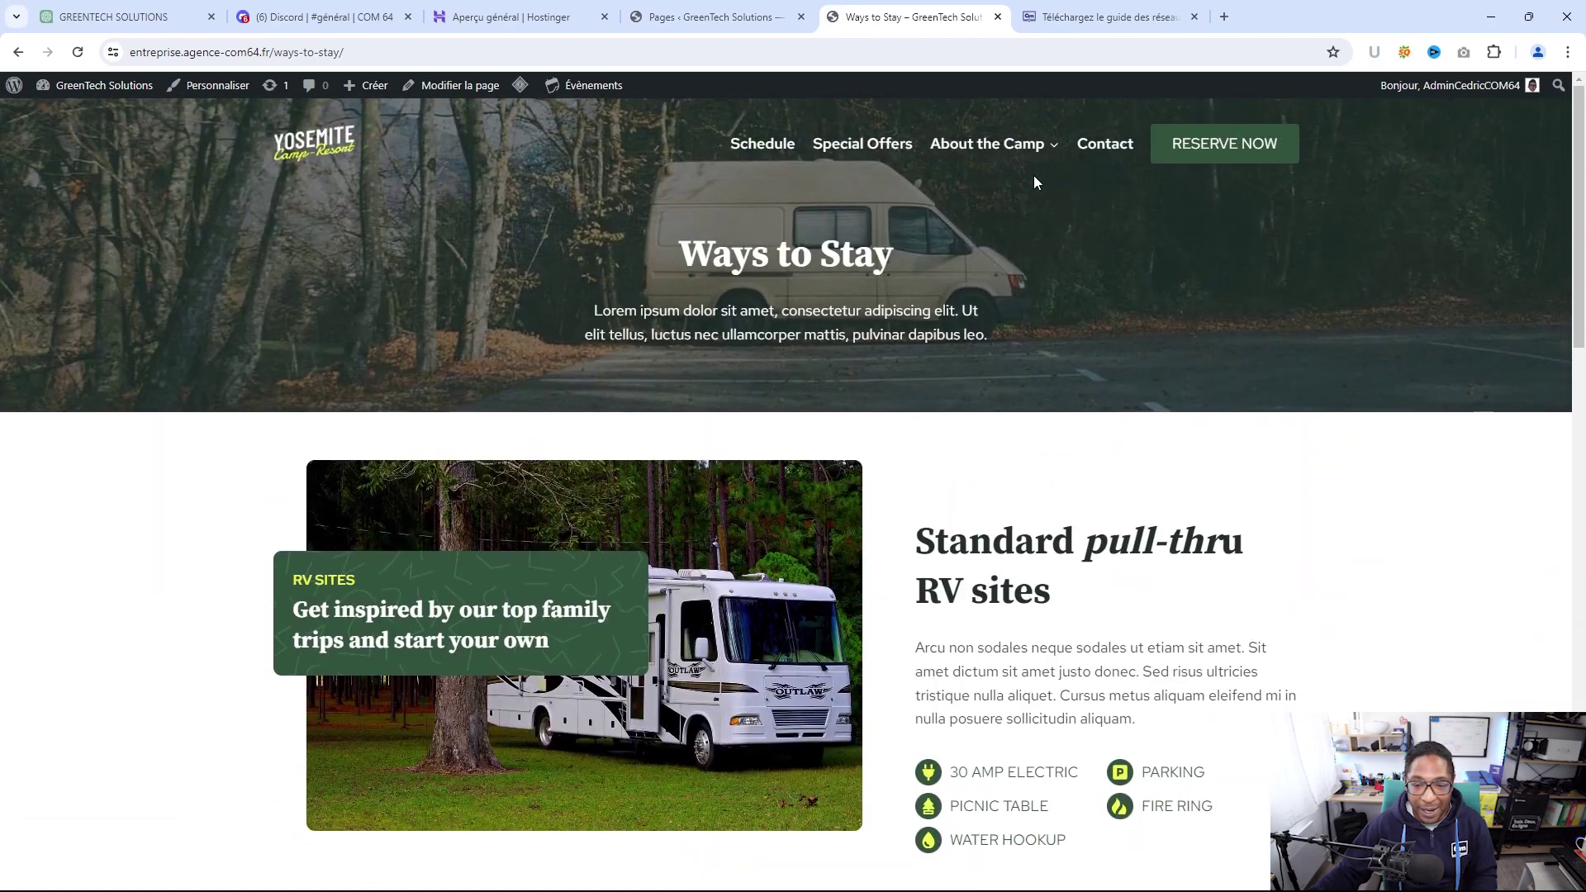
Open the Support & FAQ page and examine its question list, contact form and footer
mouse_move(1034, 212)
click(1010, 402)
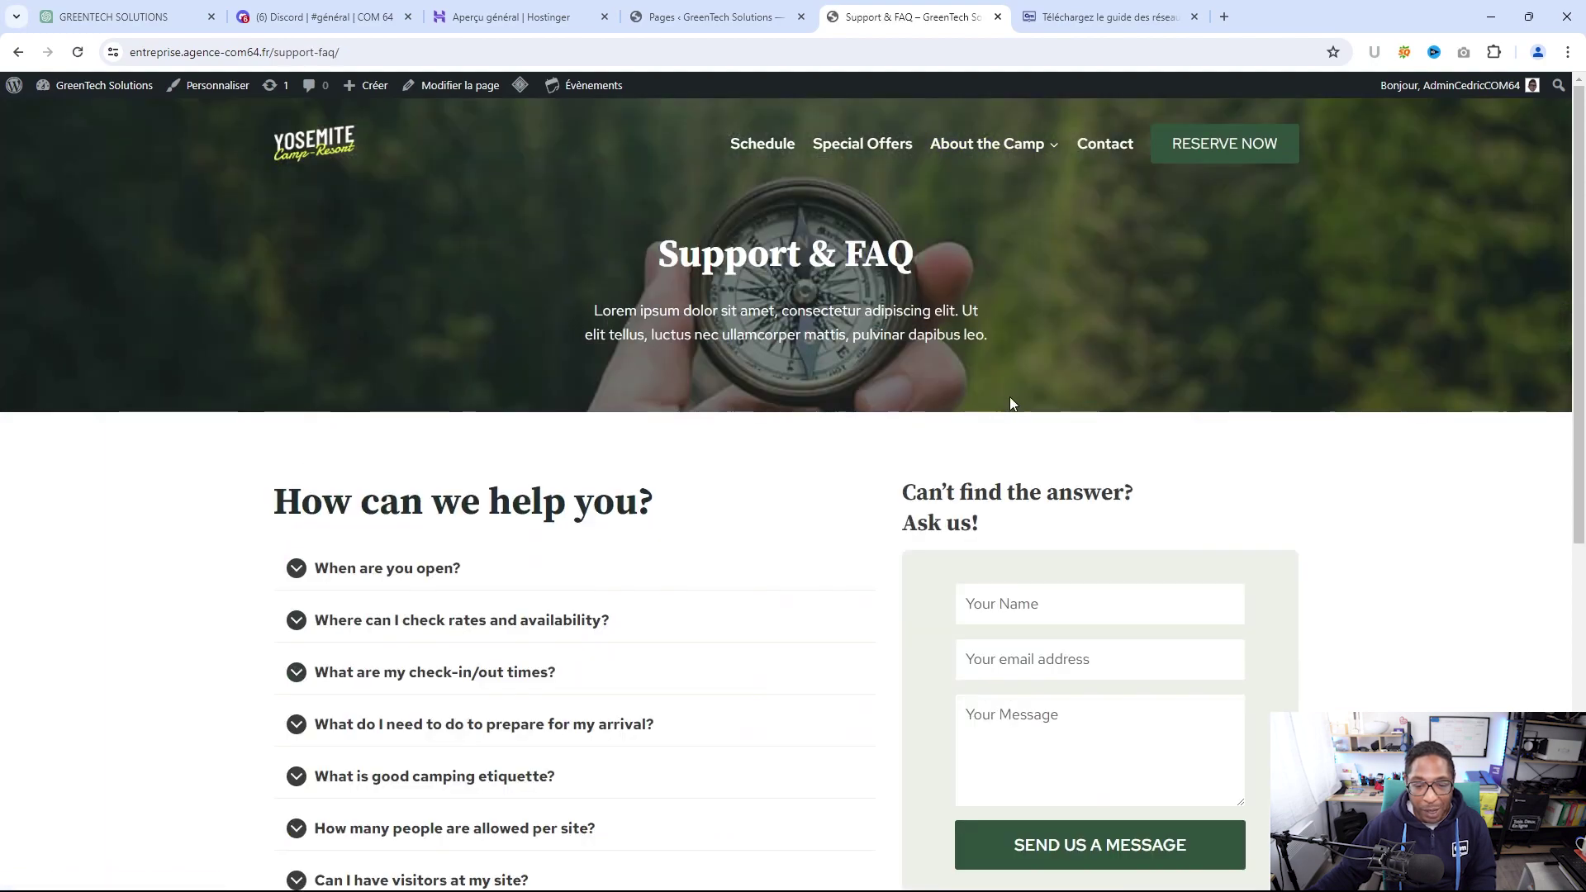
scroll(1303, 319, down, 3)
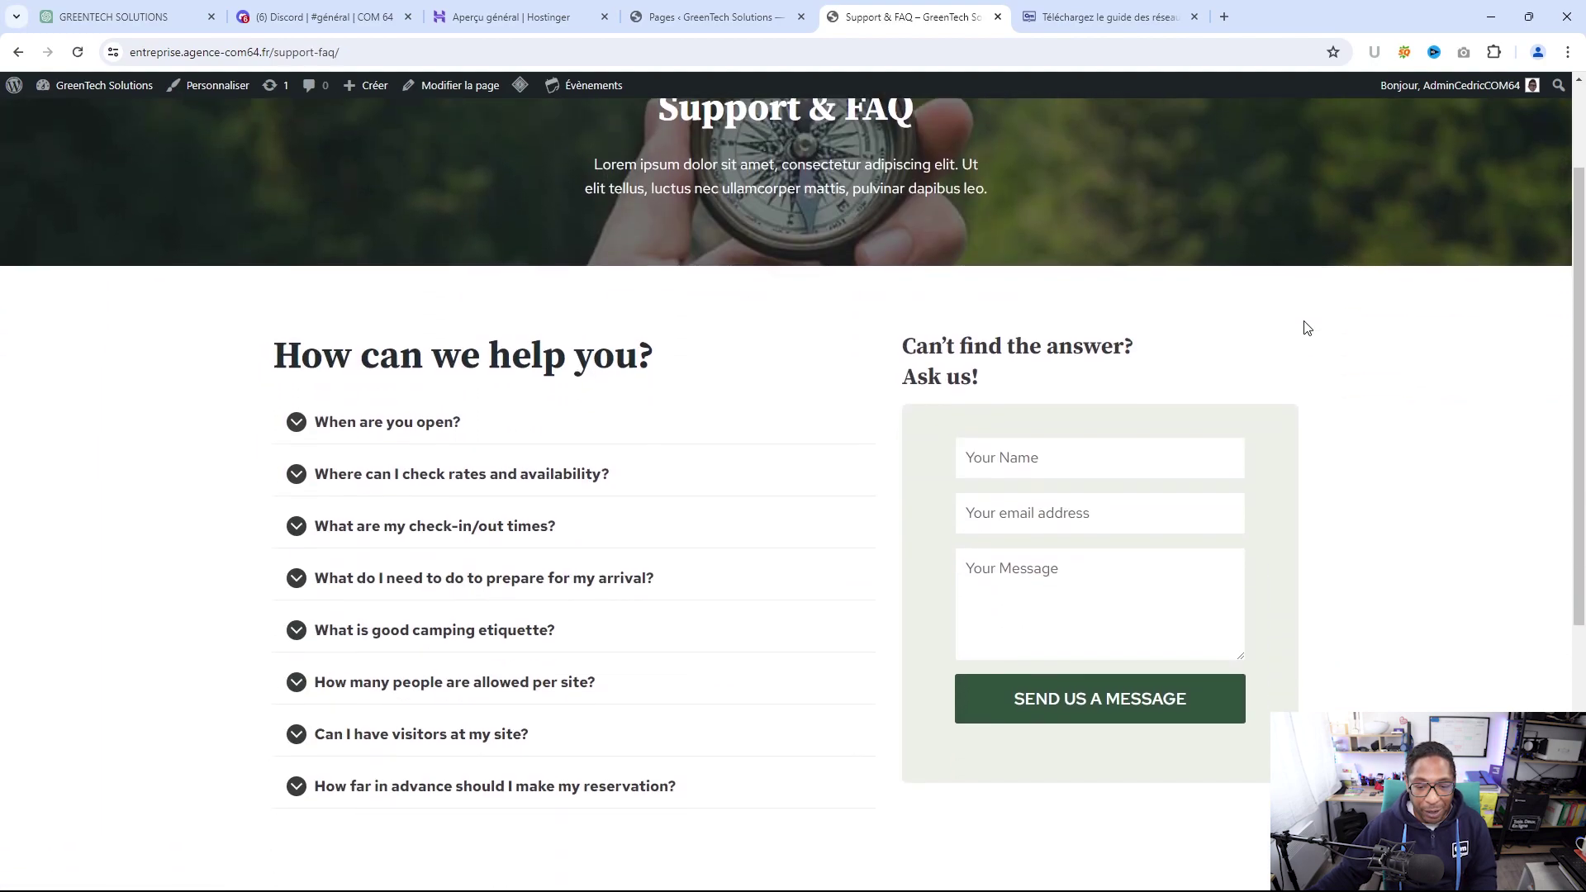
scroll(1309, 331, down, 4)
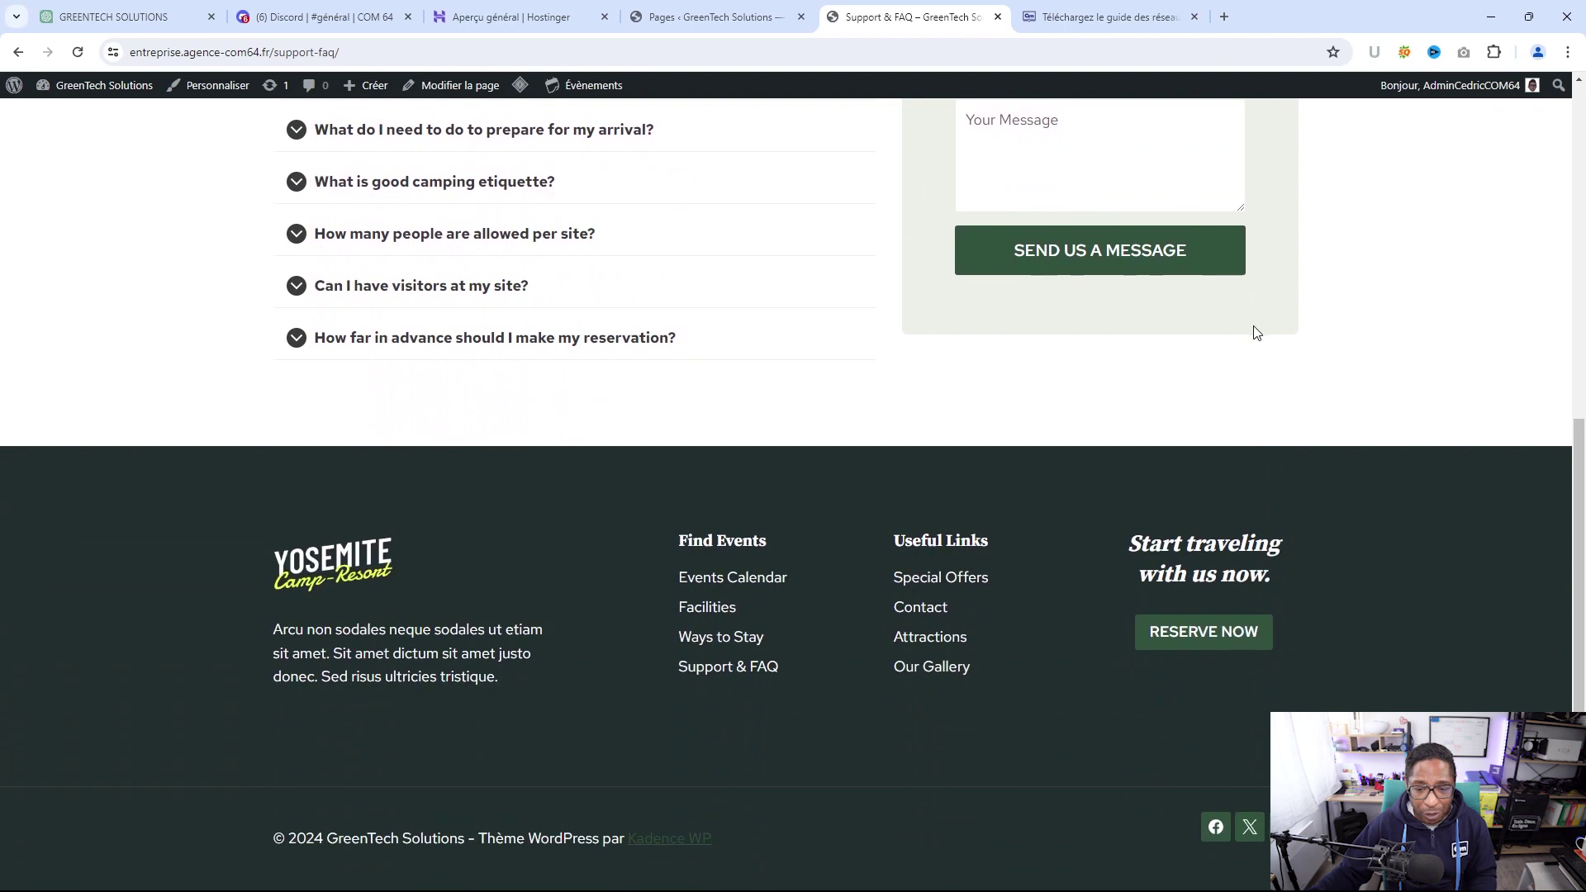
scroll(1257, 339, up, 5)
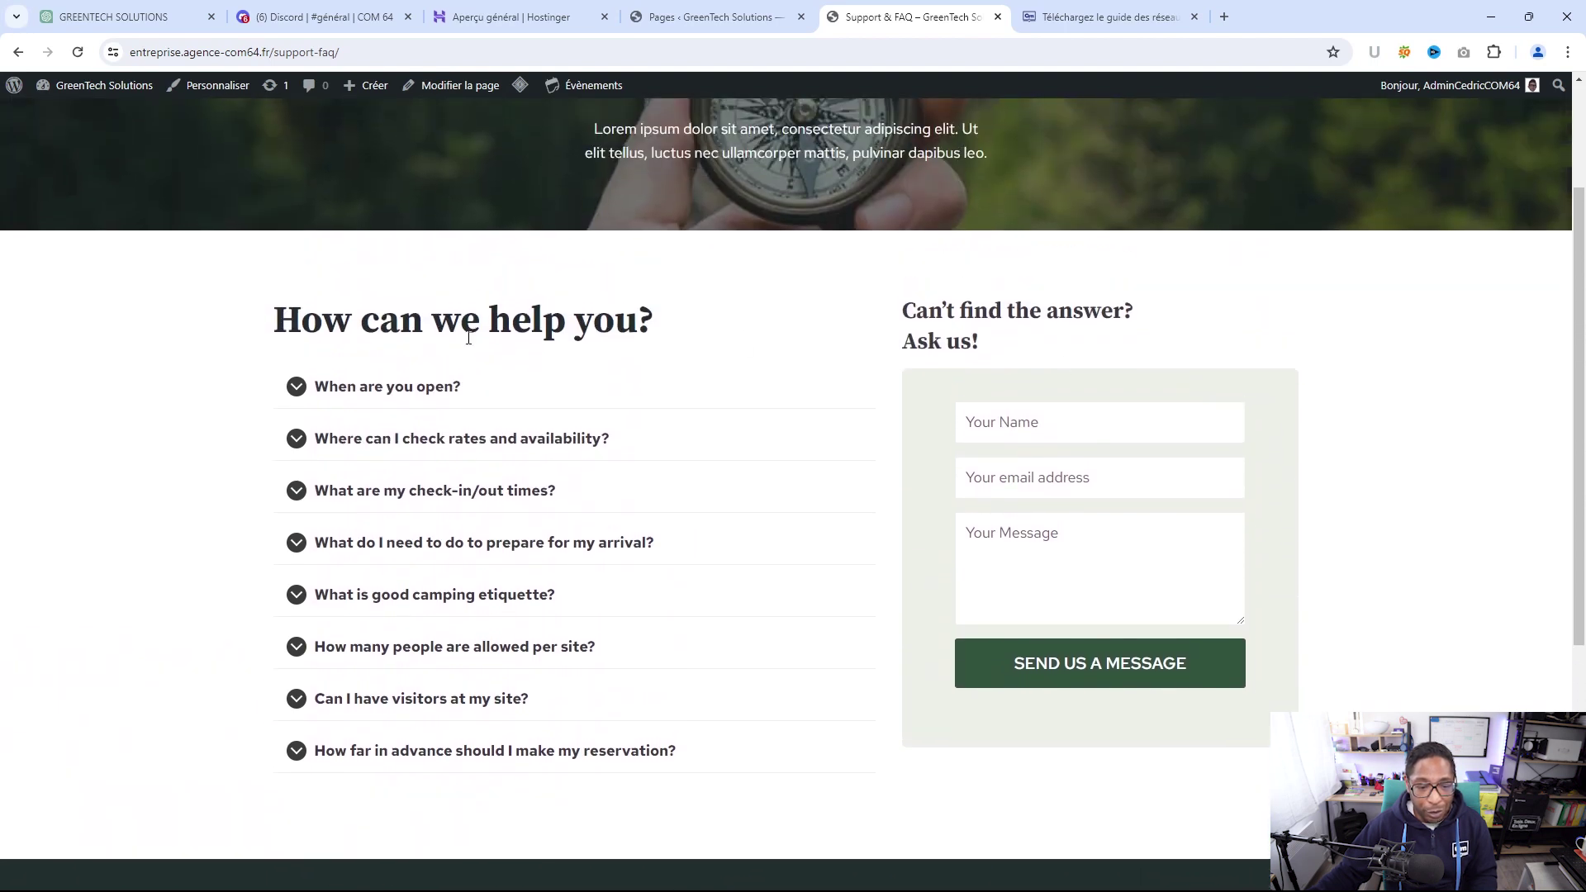
Expand and collapse the FAQ answers for "When are you open?" and "Where can I check rates and availability?"
click(308, 391)
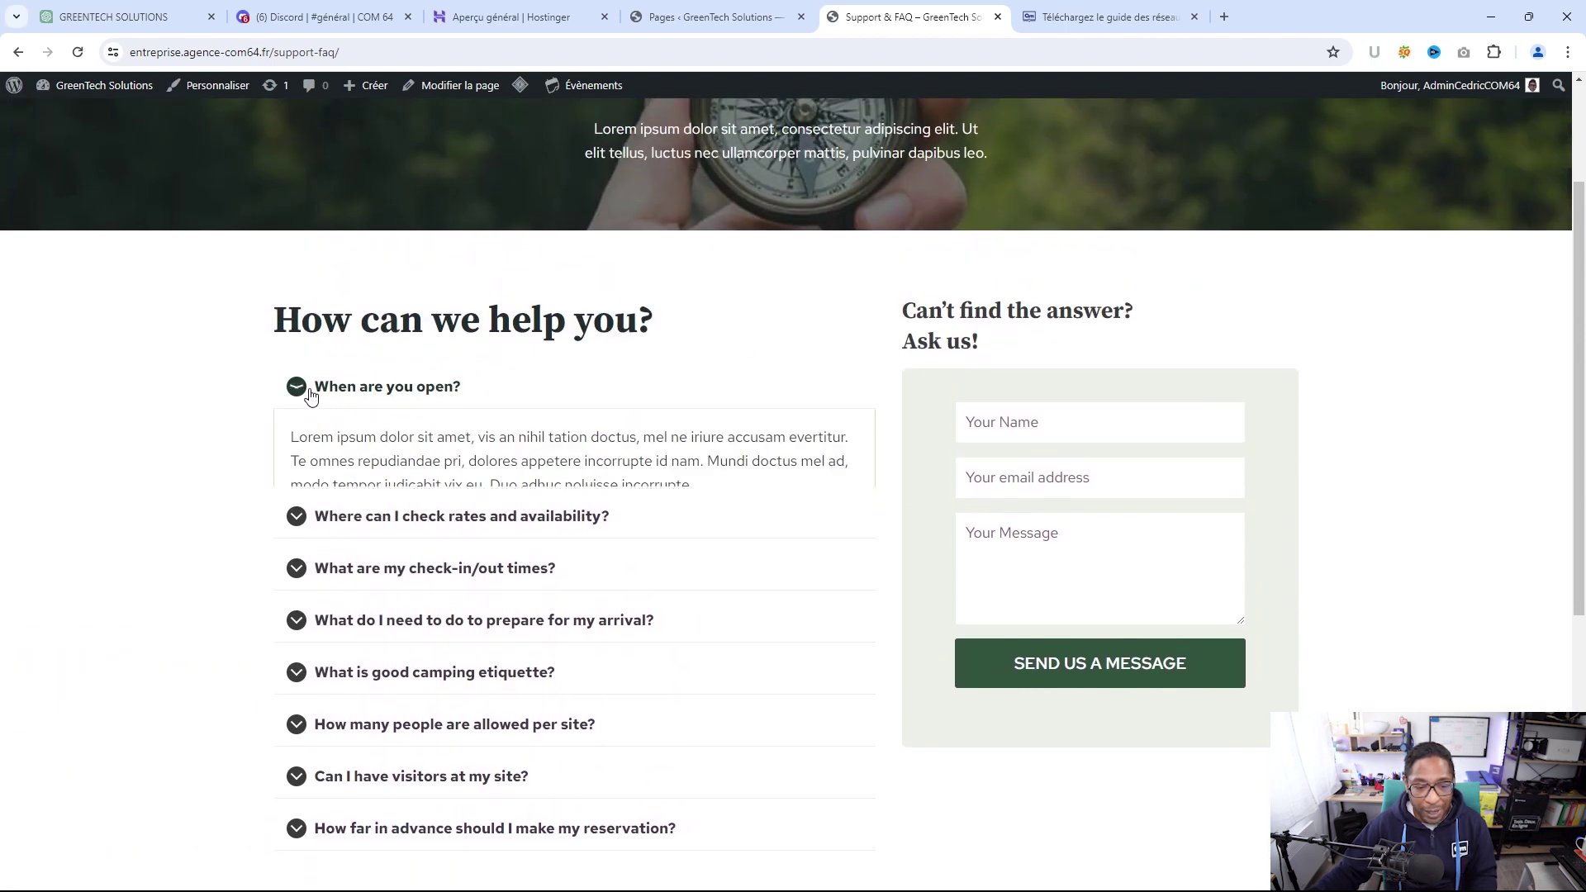
click(301, 388)
click(305, 446)
click(744, 447)
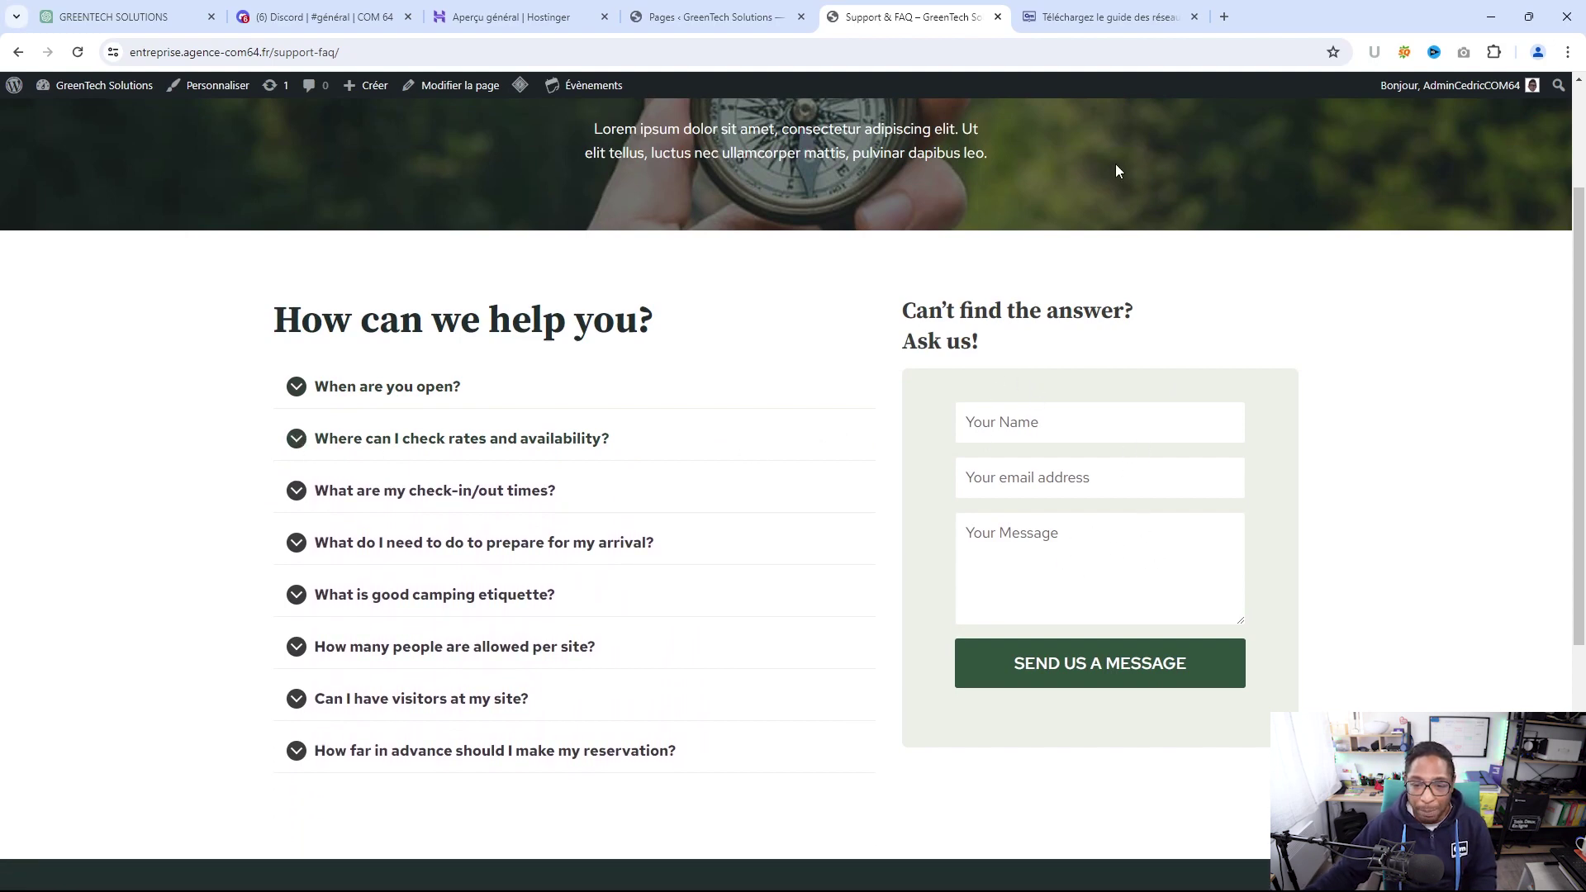
Open the Blog page and look through the grid of posts
scroll(958, 205, up, 2)
mouse_move(1024, 145)
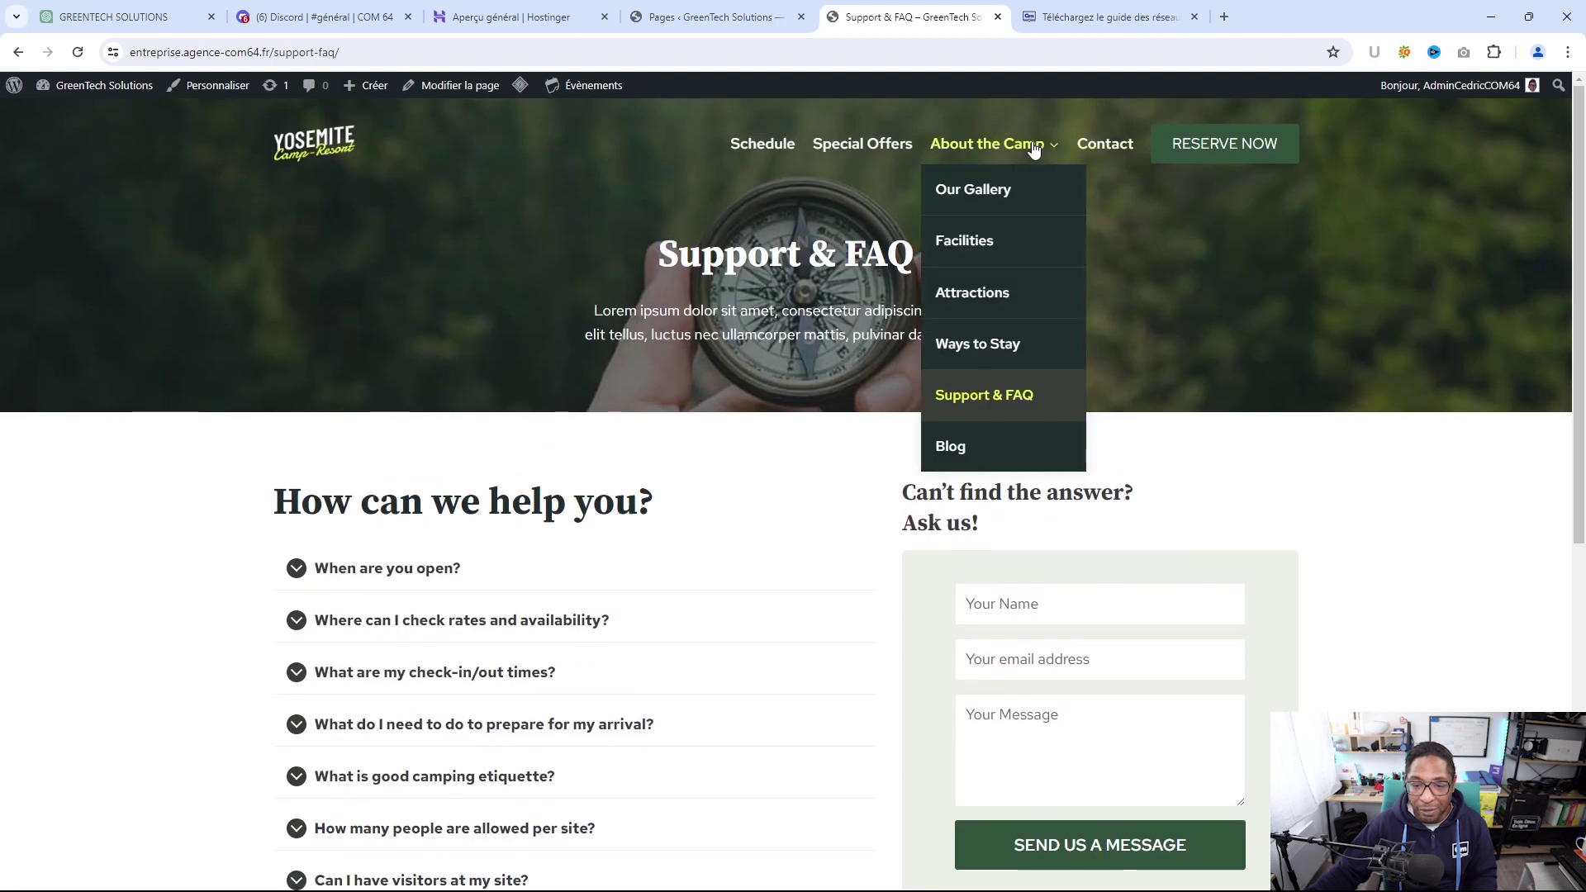
click(958, 450)
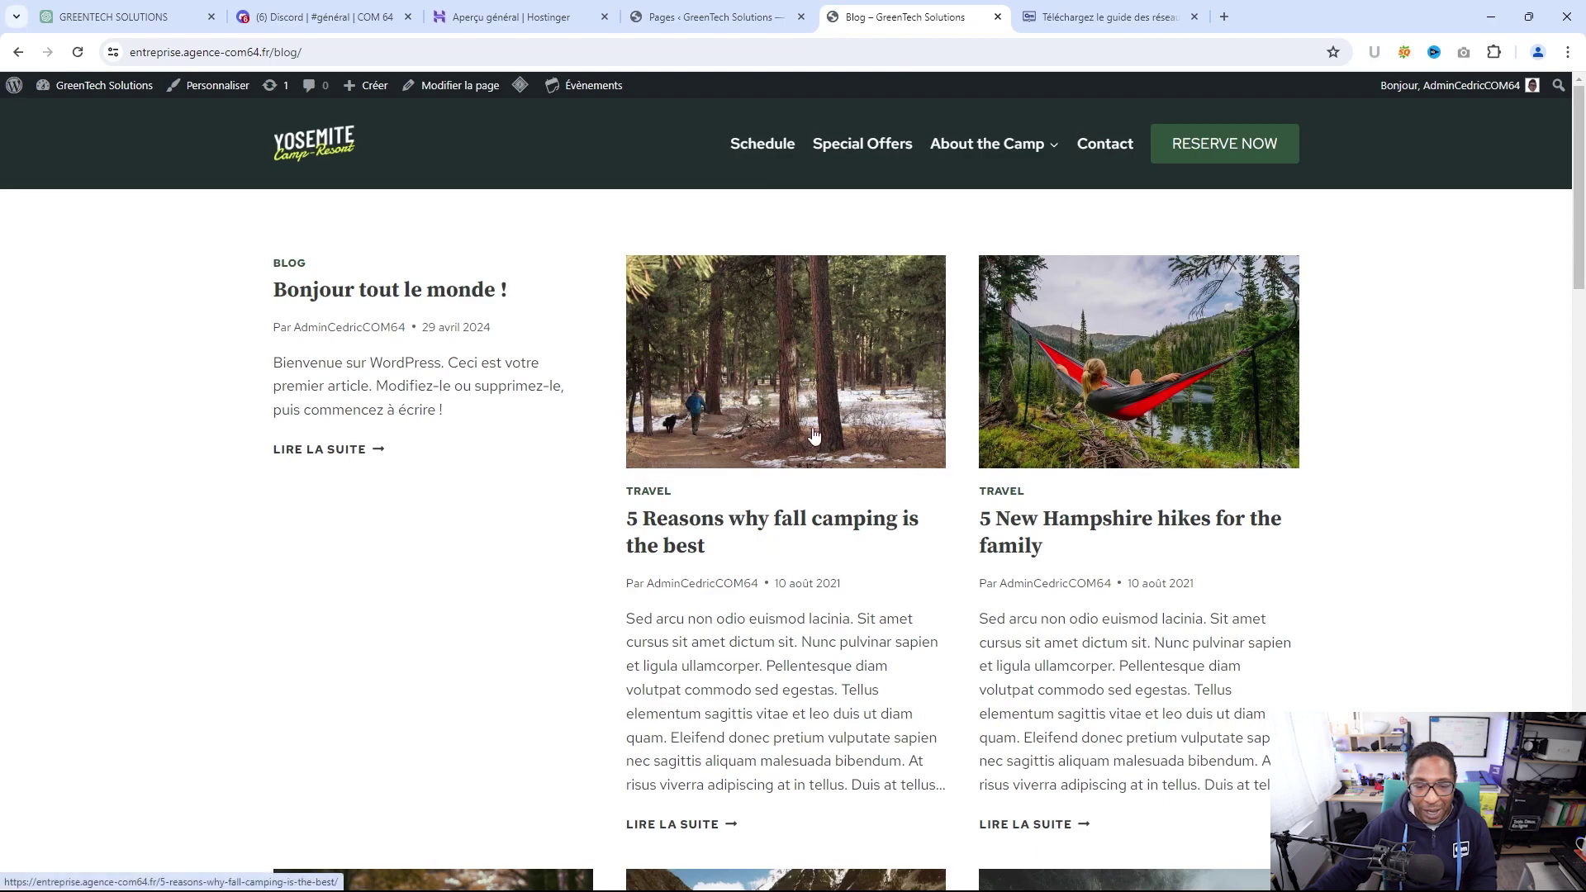
scroll(813, 421, down, 10)
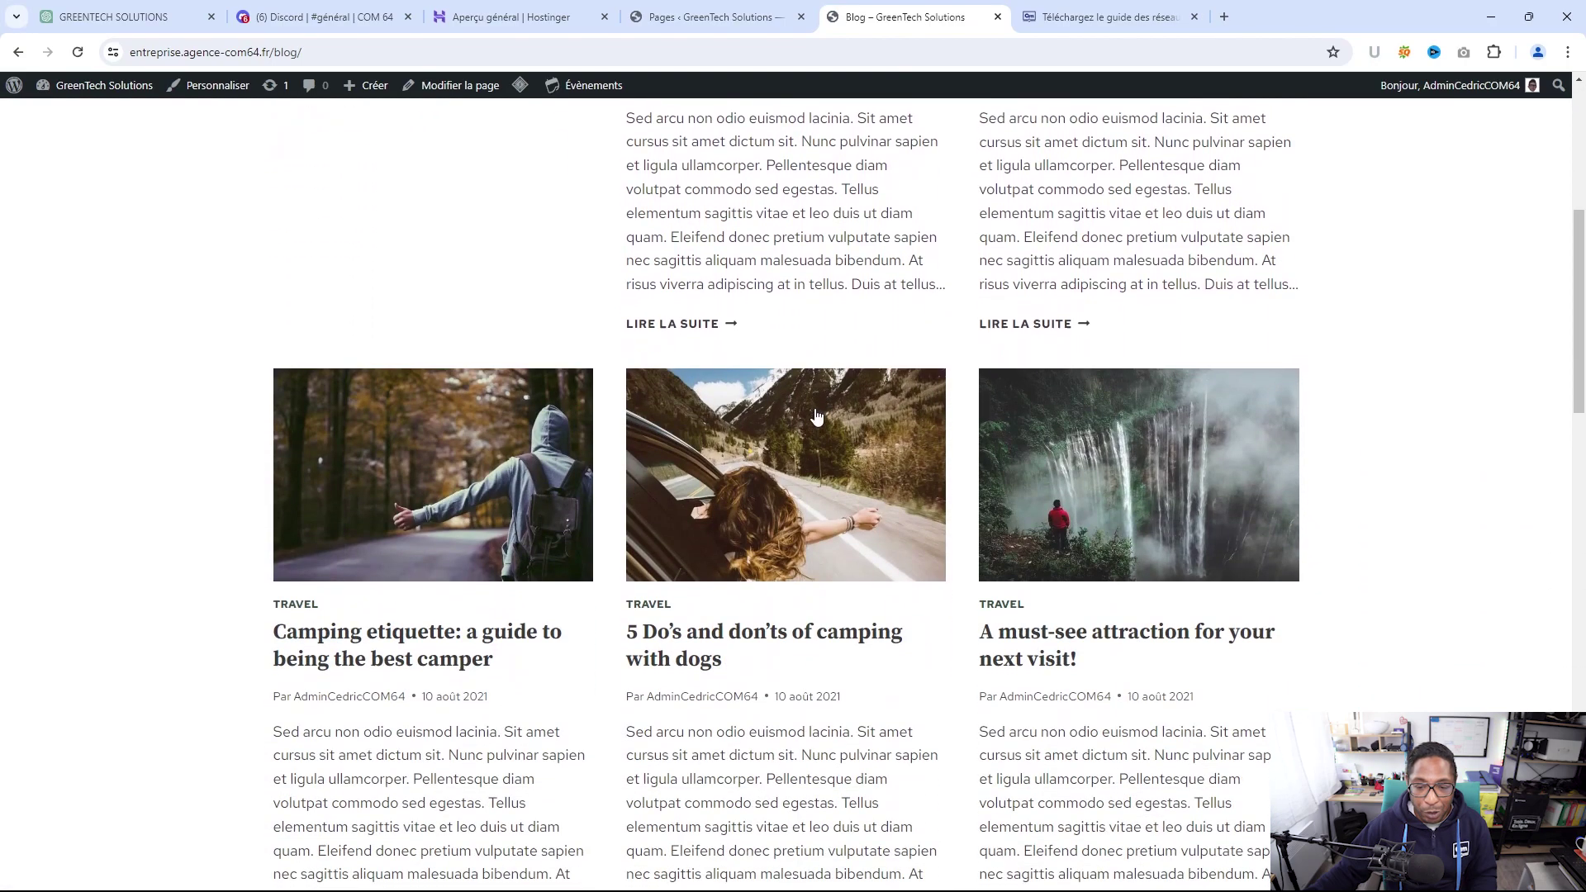
scroll(817, 416, down, 9)
scroll(816, 415, up, 10)
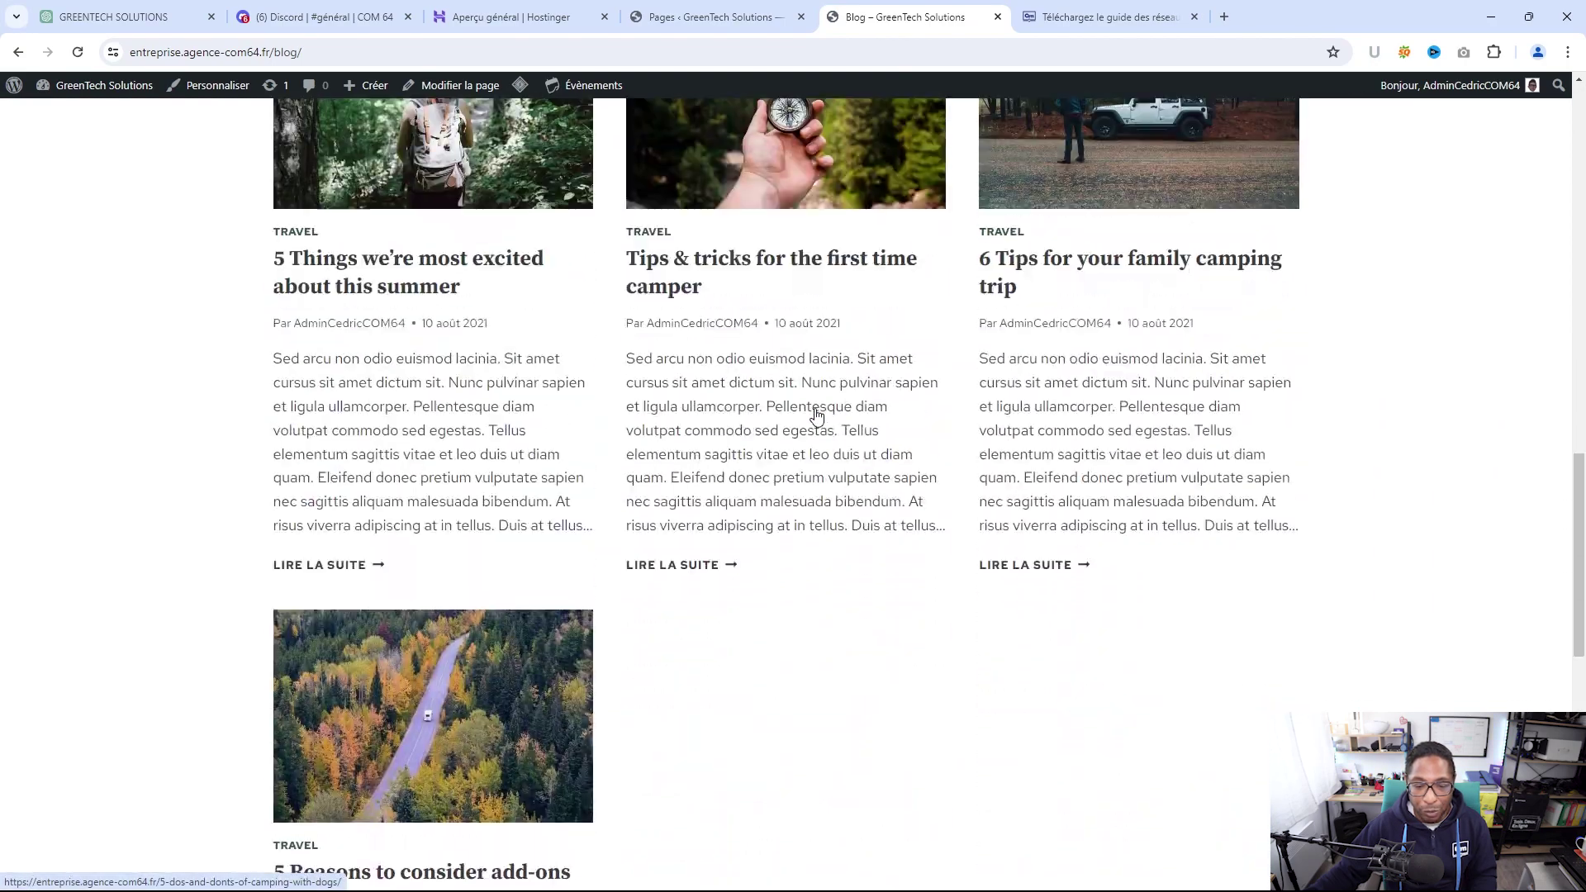
scroll(816, 416, up, 9)
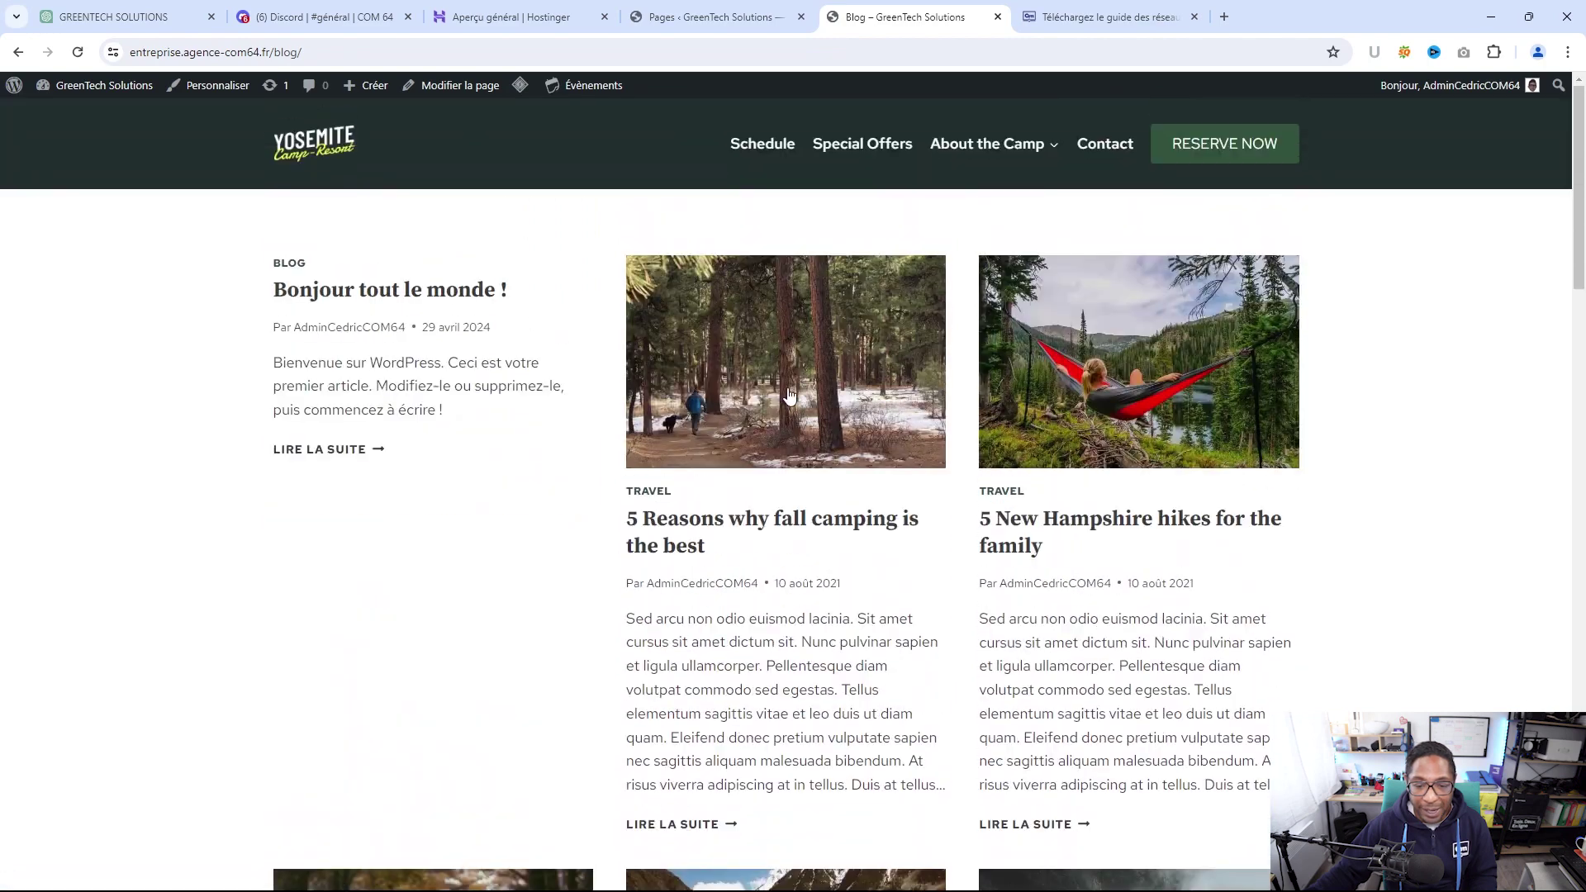
Open the article "5 Reasons why fall camping is the best" and examine its layout, related posts and comment form
click(789, 395)
scroll(220, 393, down, 3)
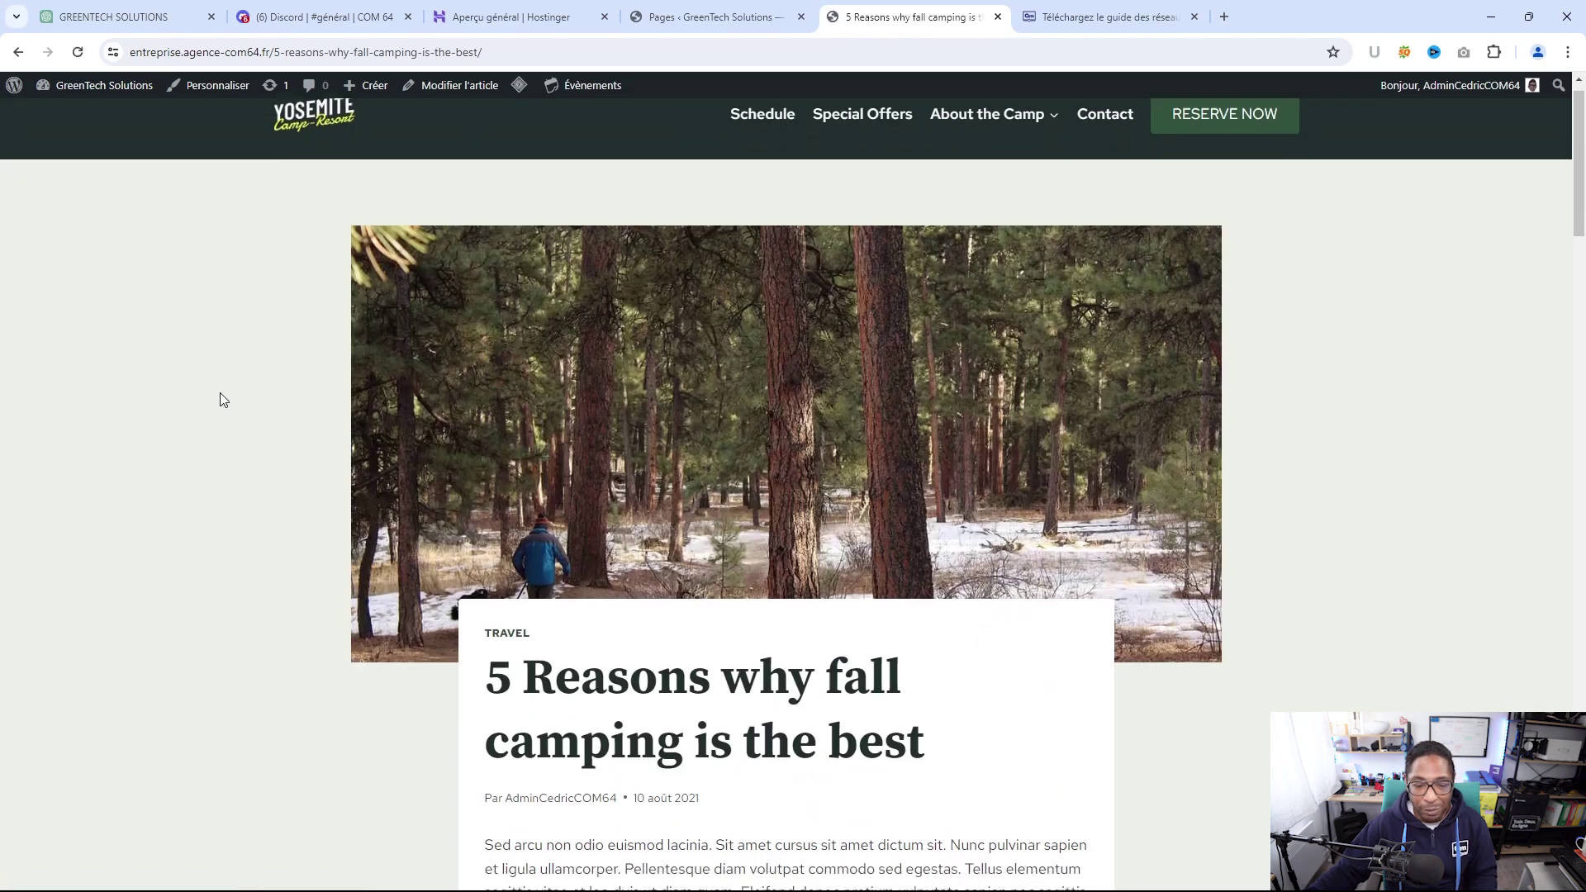
scroll(220, 394, down, 7)
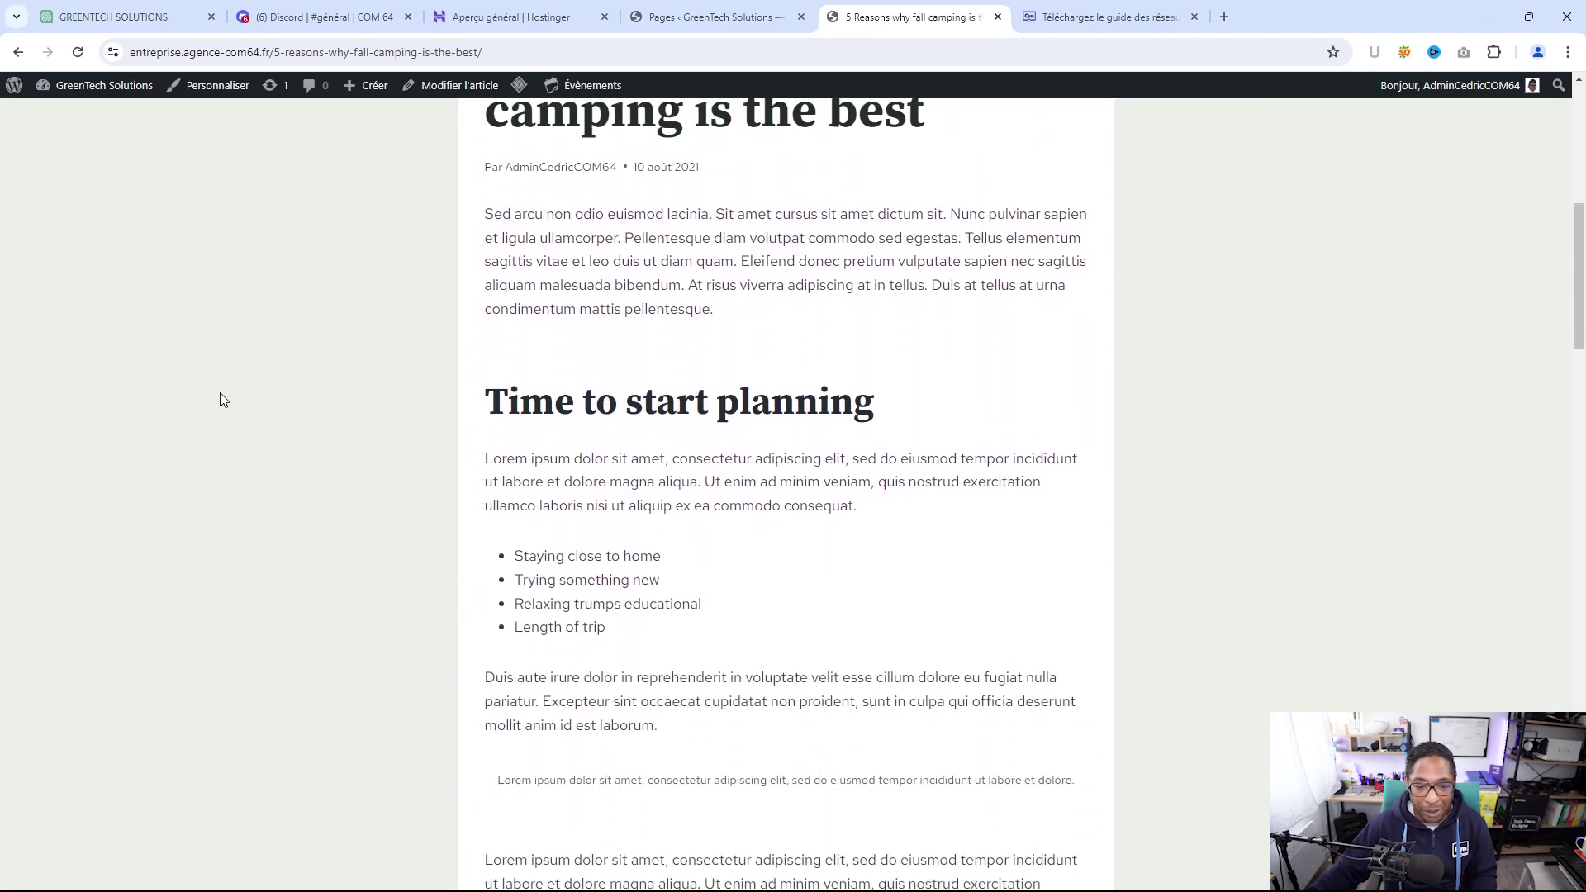
scroll(220, 393, down, 13)
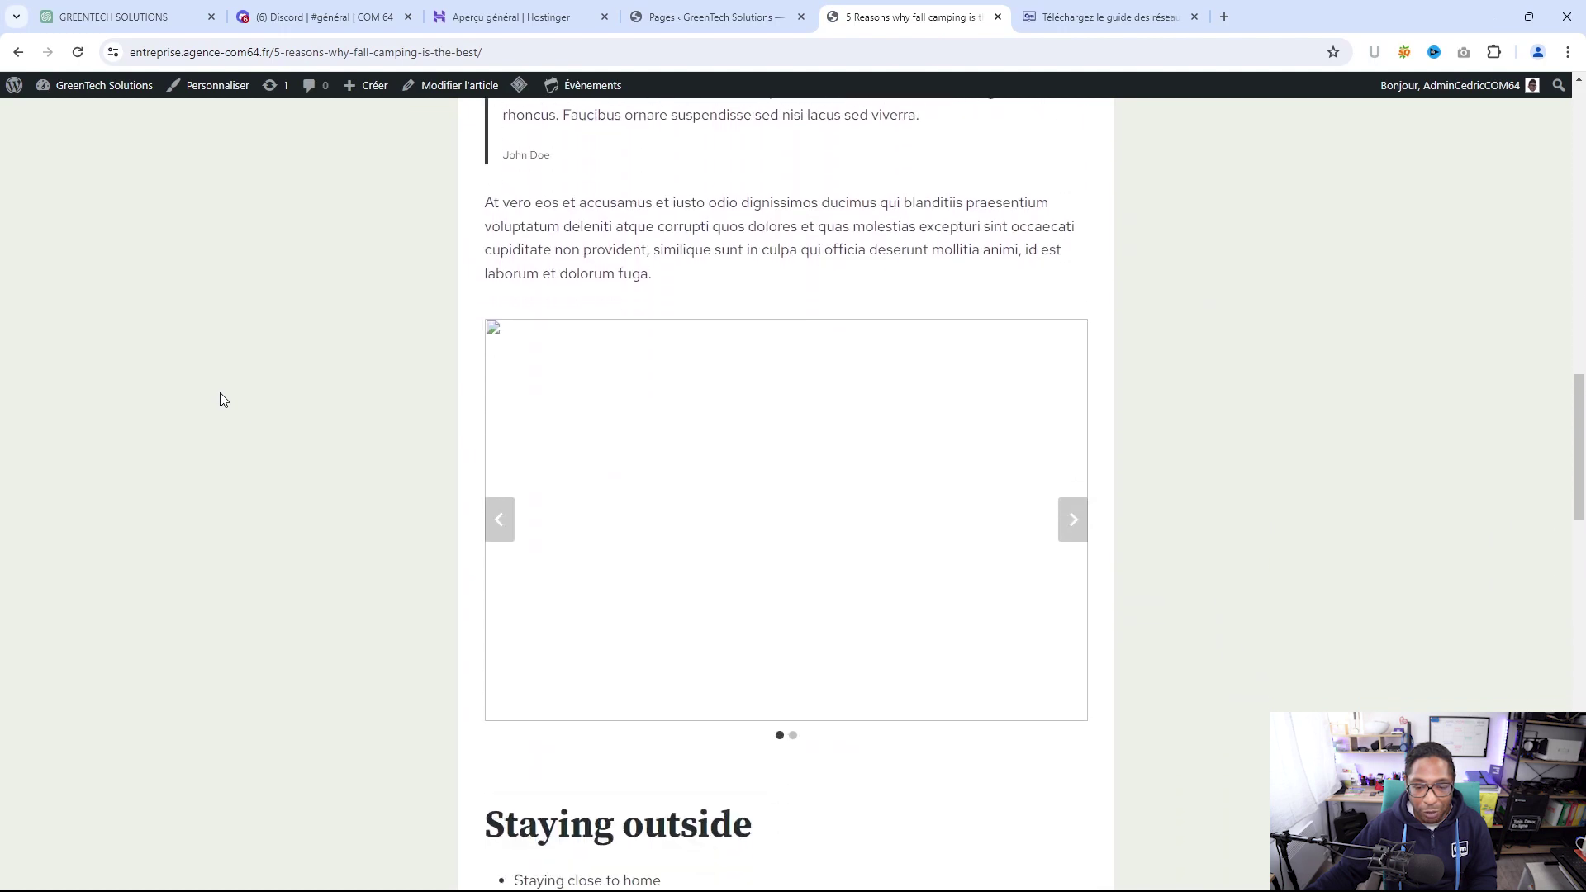
scroll(220, 393, down, 11)
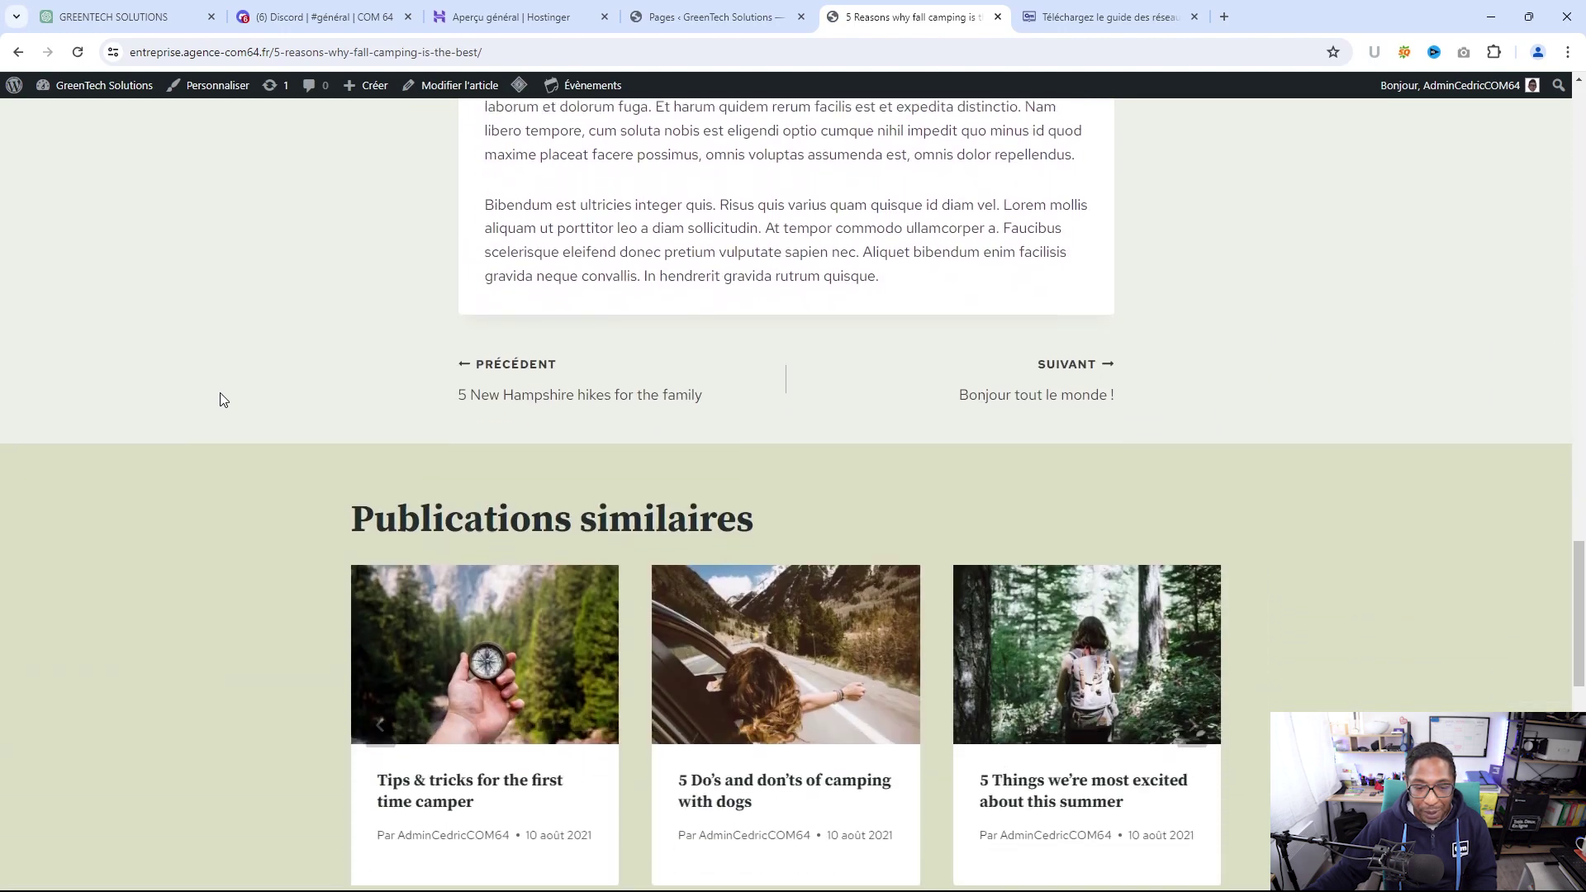
scroll(220, 397, down, 10)
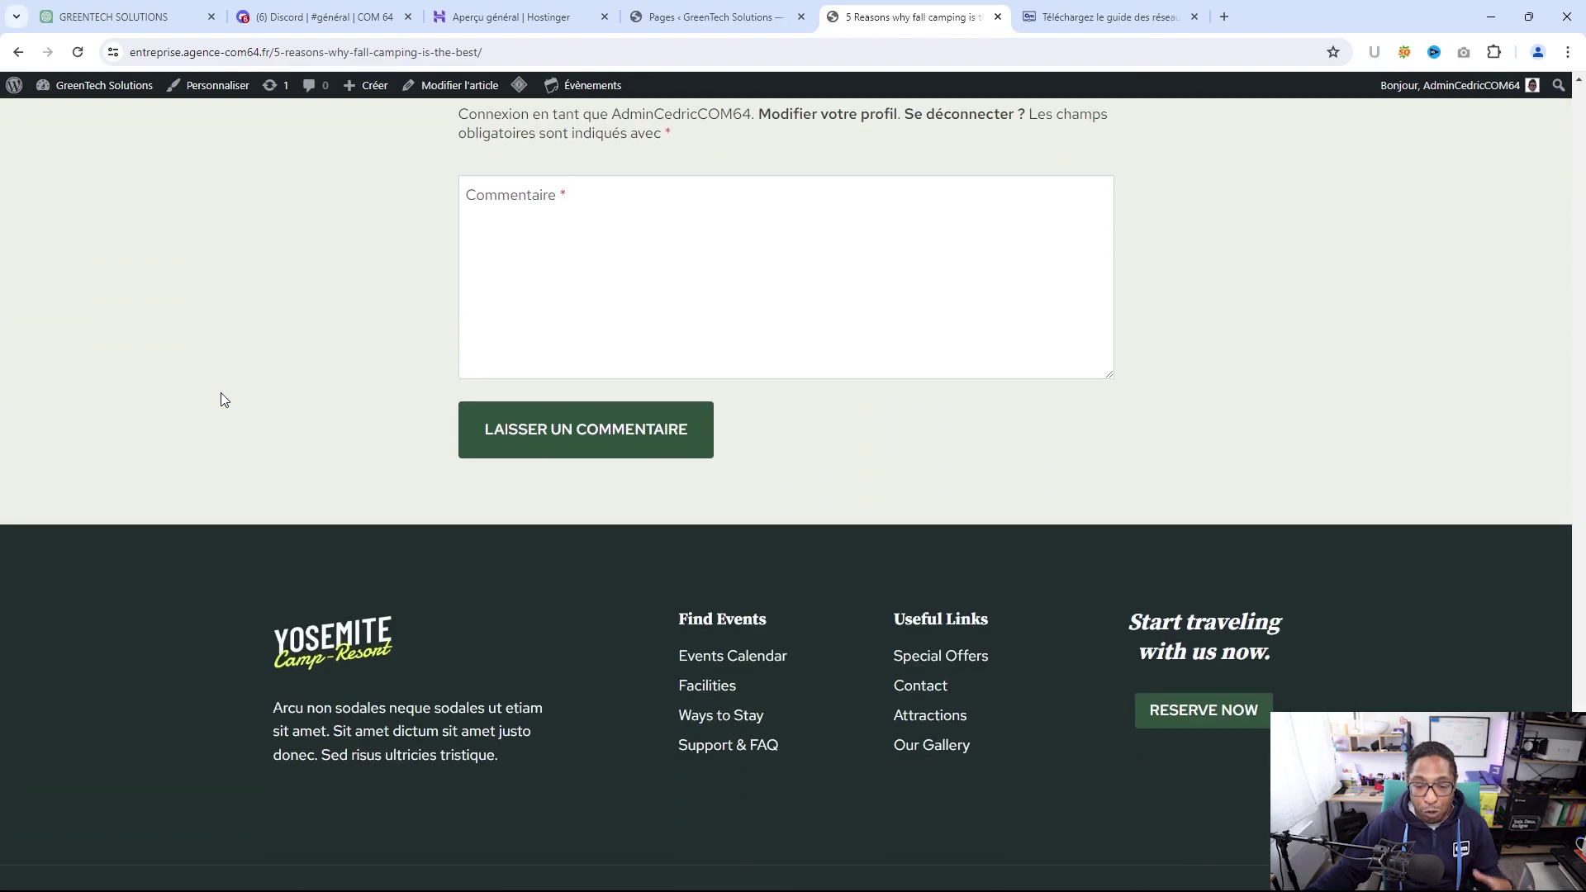
scroll(767, 407, up, 20)
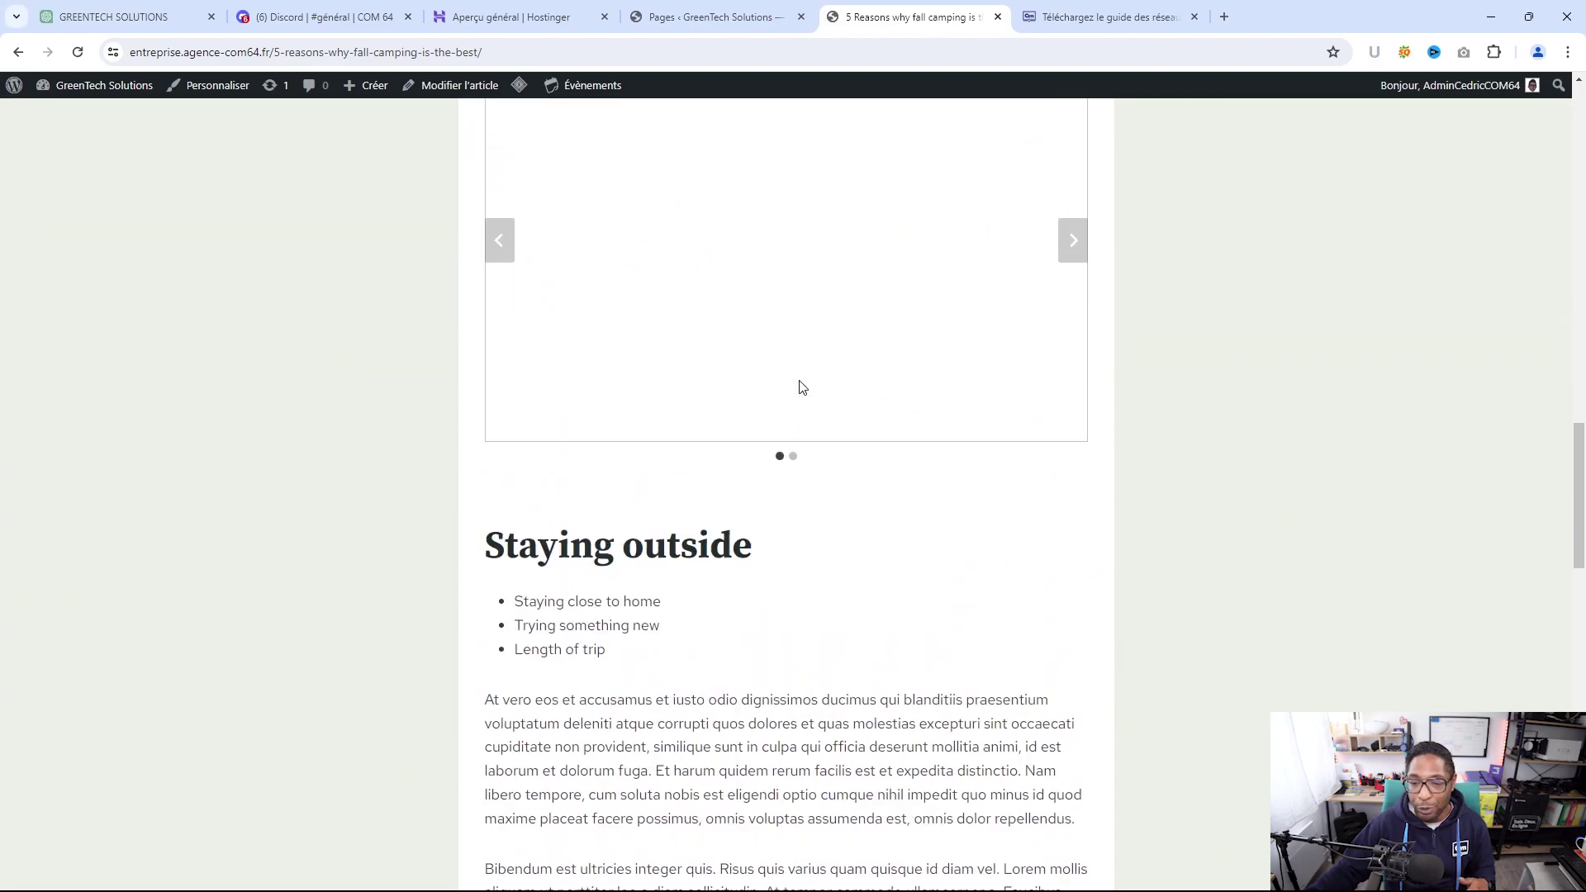
scroll(800, 387, up, 11)
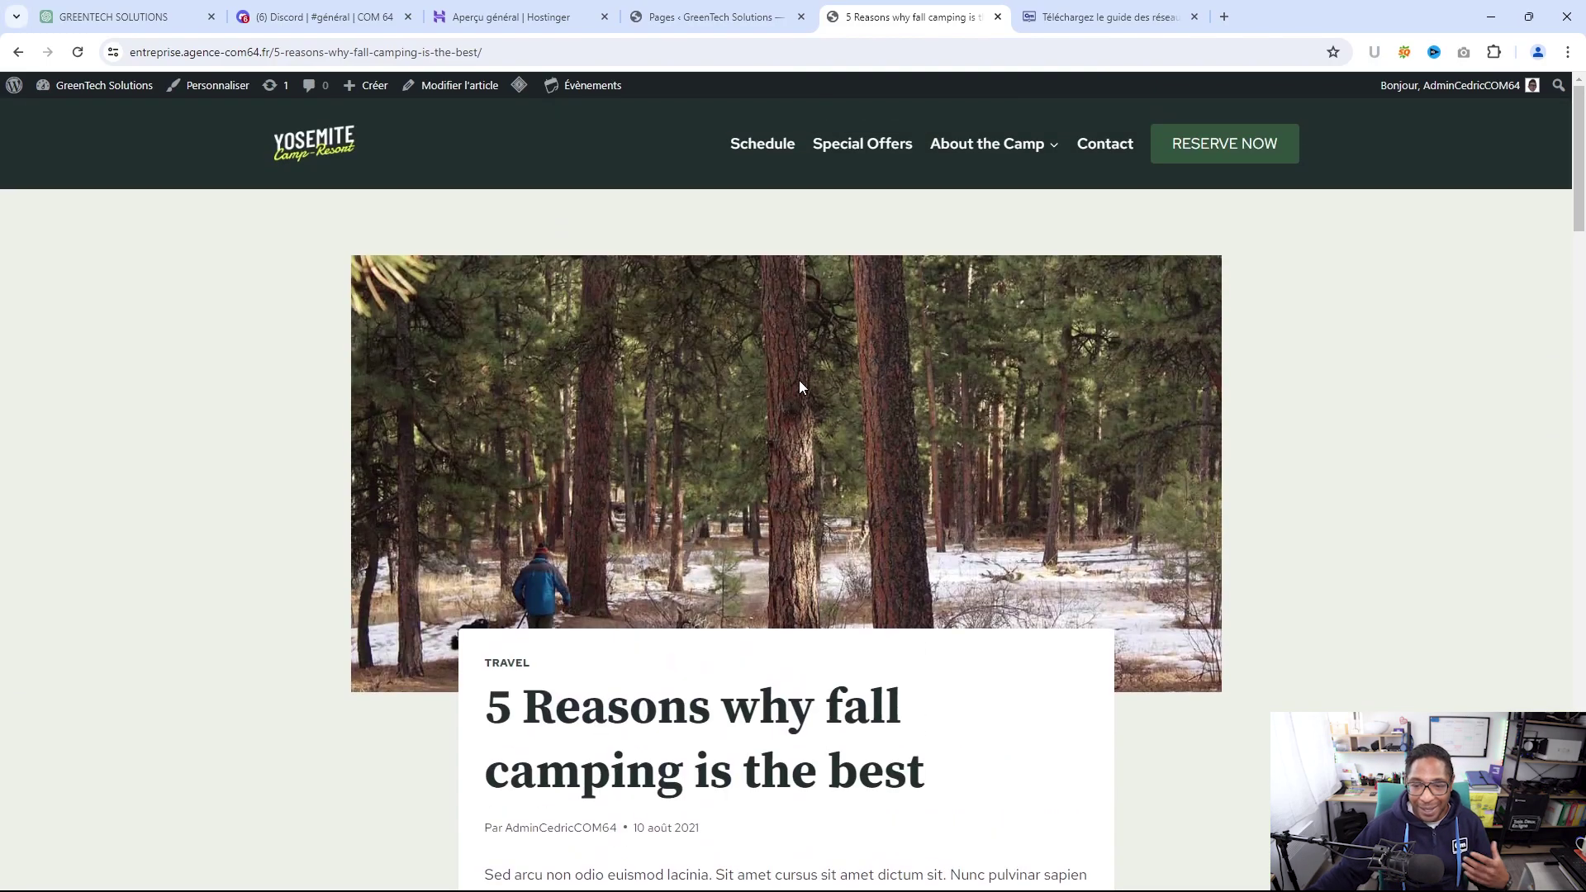
Open the Contact page and examine its contact details, message form and map
mouse_move(1009, 143)
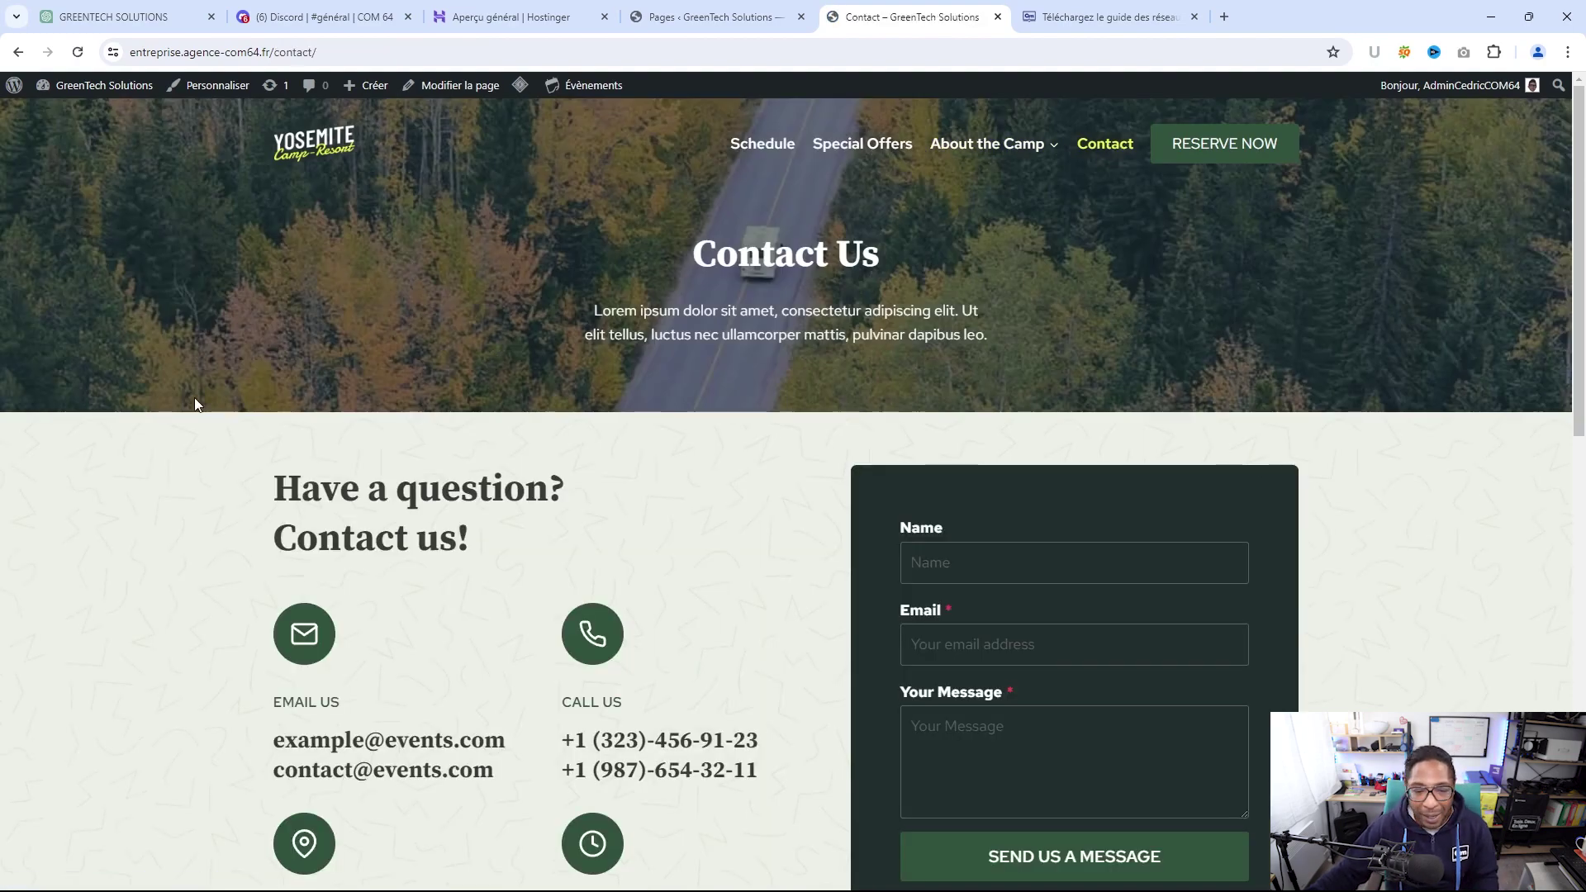
scroll(178, 420, down, 2)
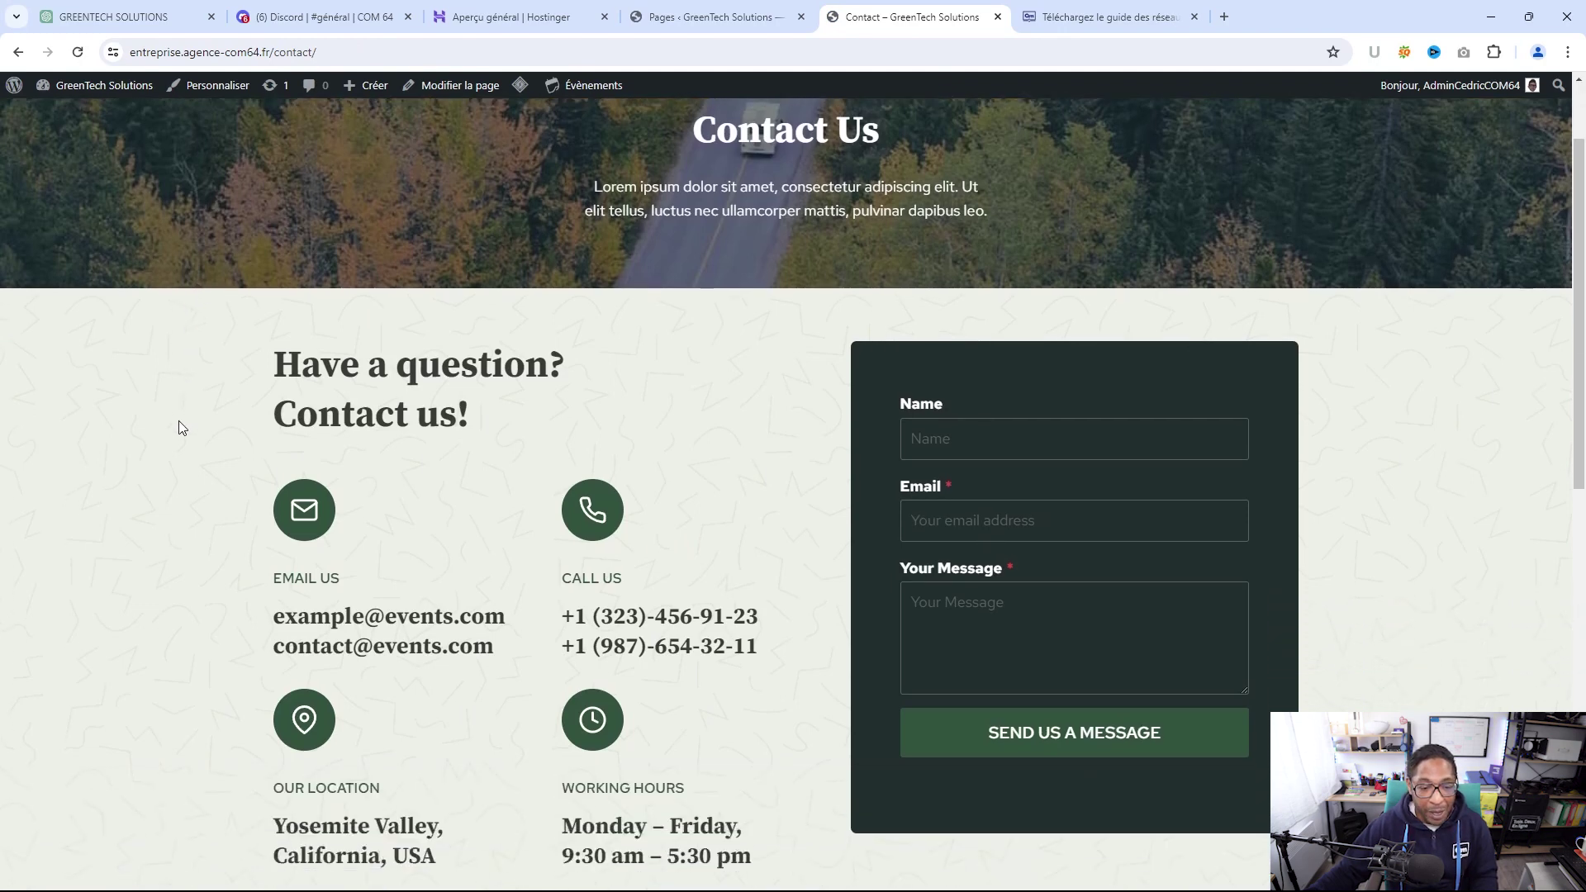
scroll(179, 419, up, 2)
scroll(178, 420, down, 6)
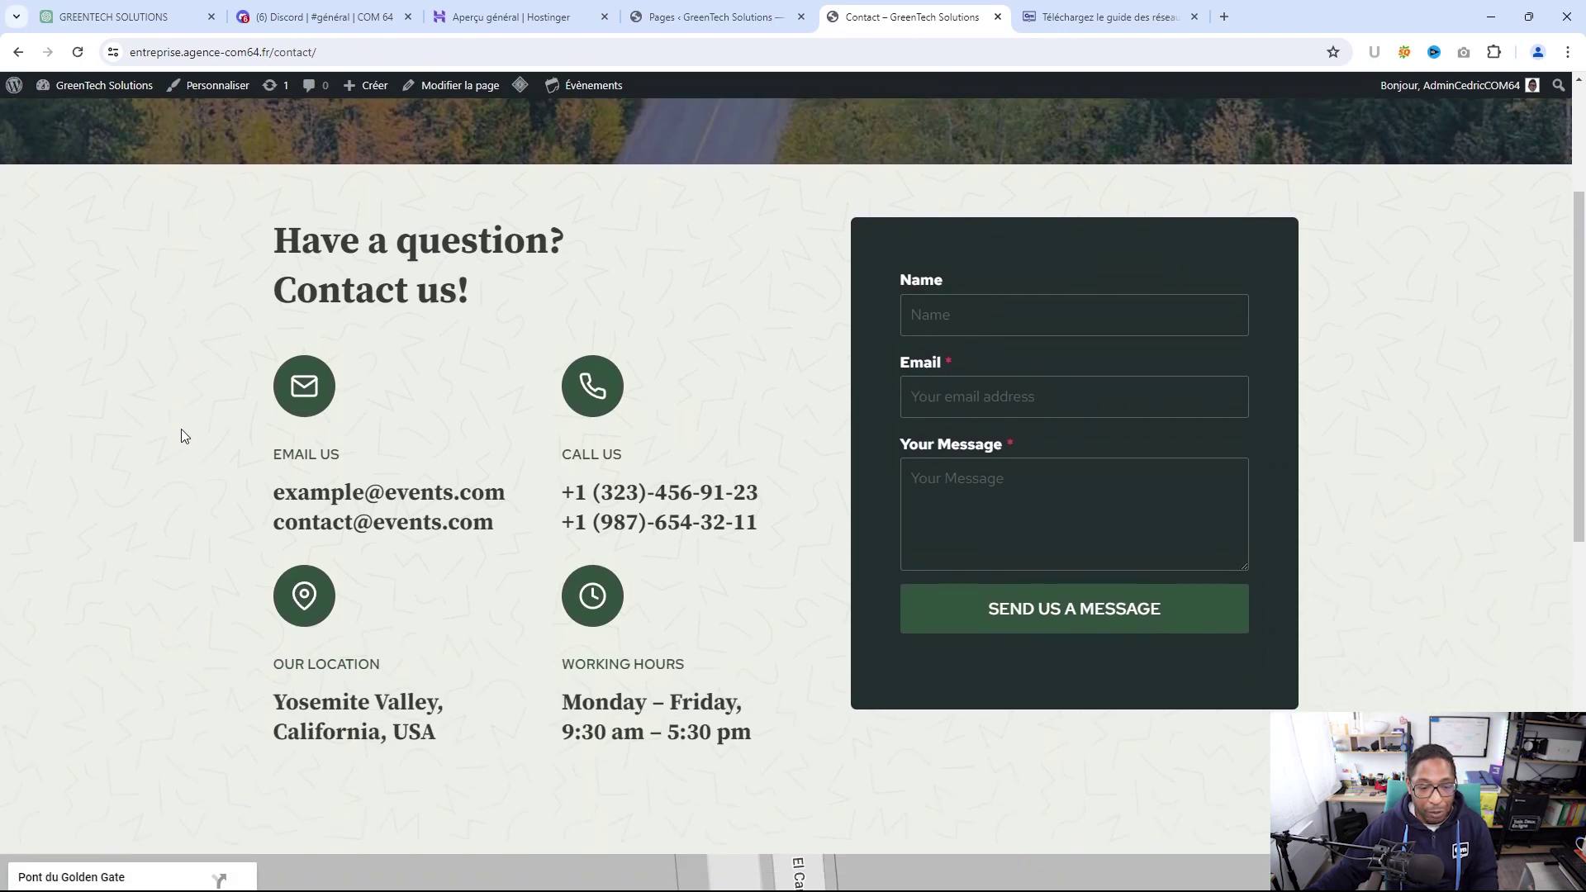
scroll(200, 429, down, 2)
scroll(206, 429, up, 4)
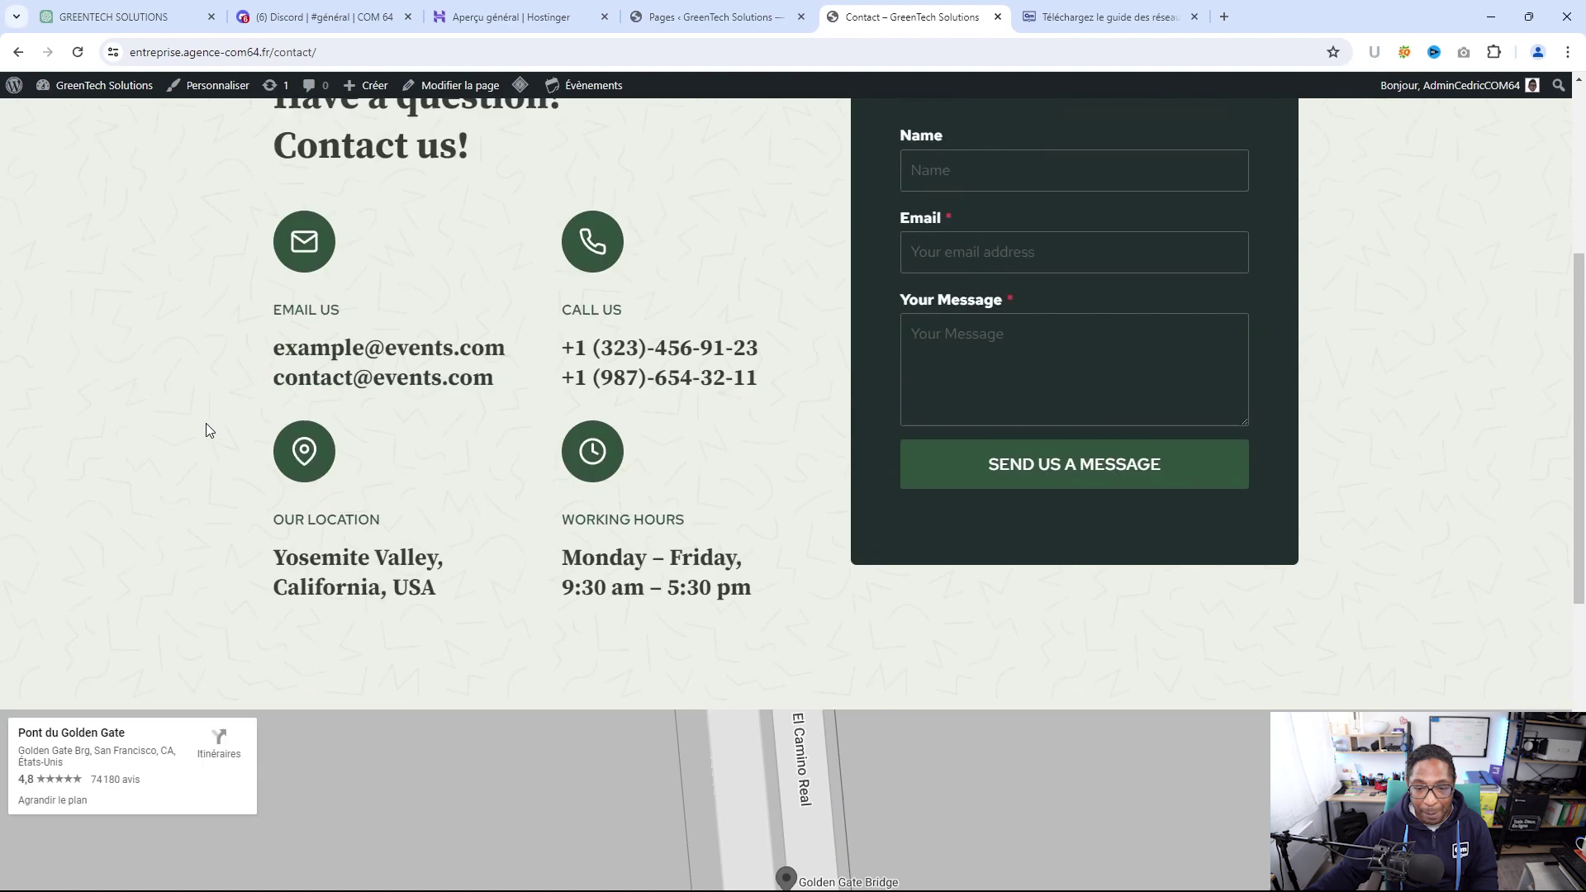
scroll(669, 470, down, 6)
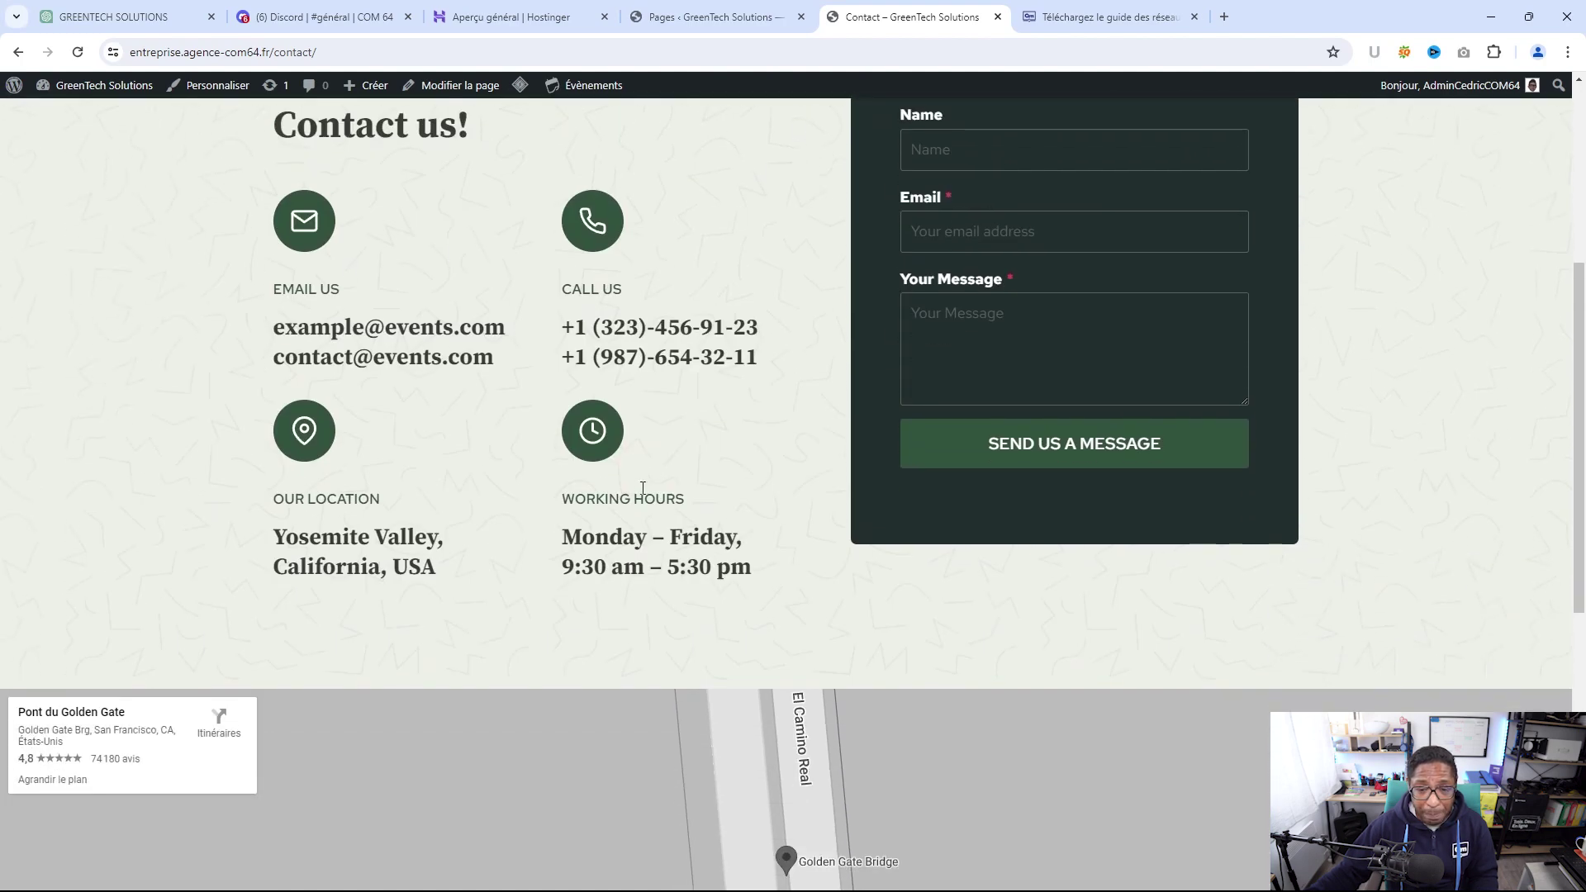
Look over the rest of the Contact page down to the footer and return to the site's home page
scroll(642, 492, down, 4)
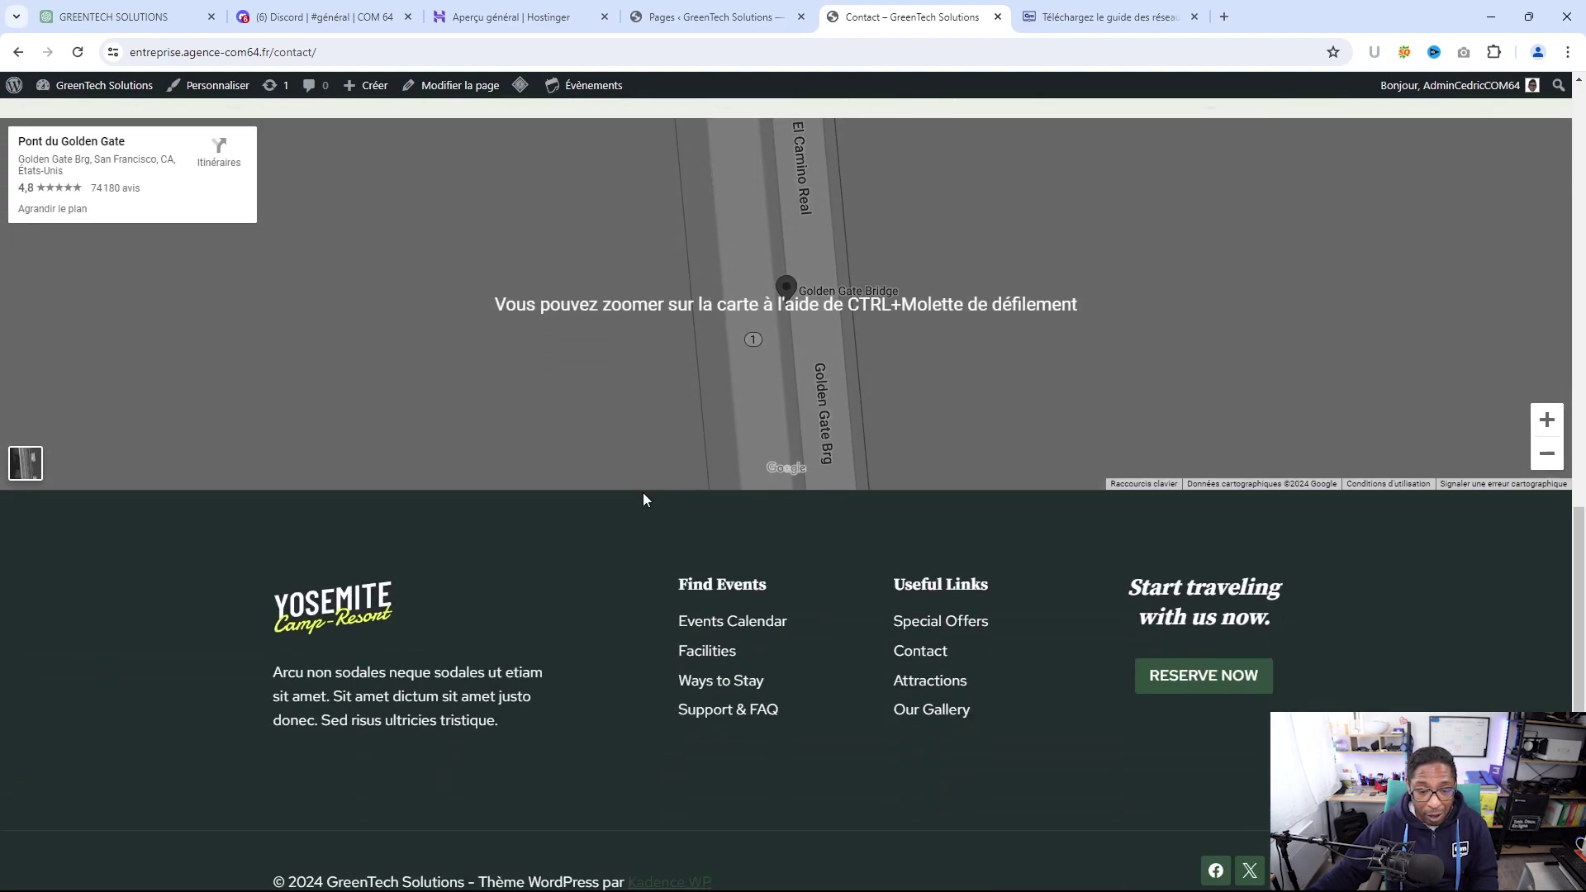
scroll(672, 607, up, 14)
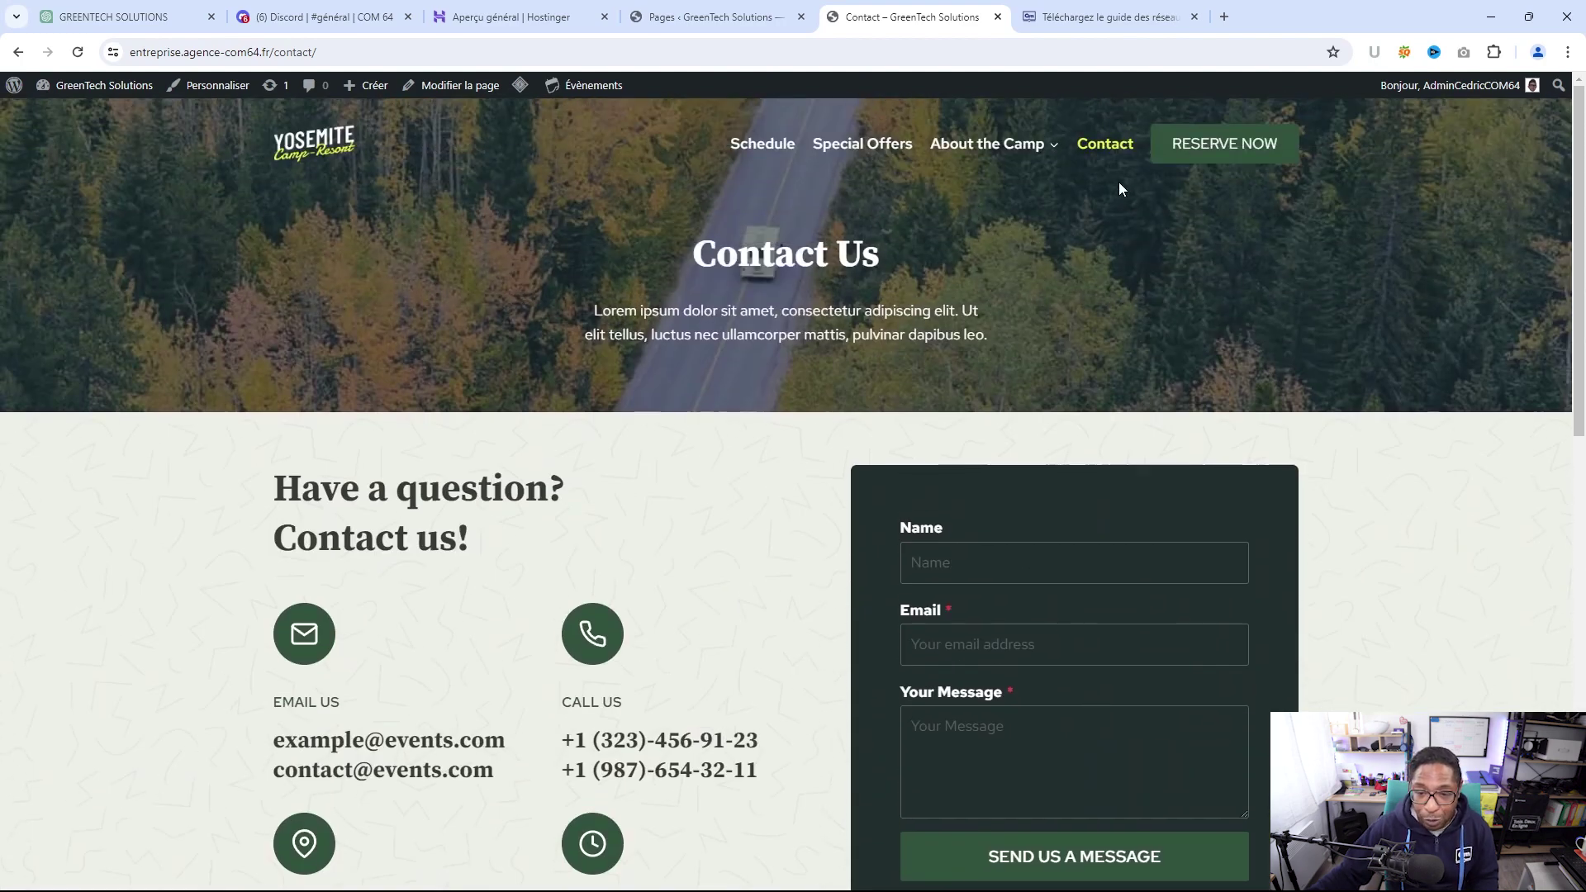
click(1209, 153)
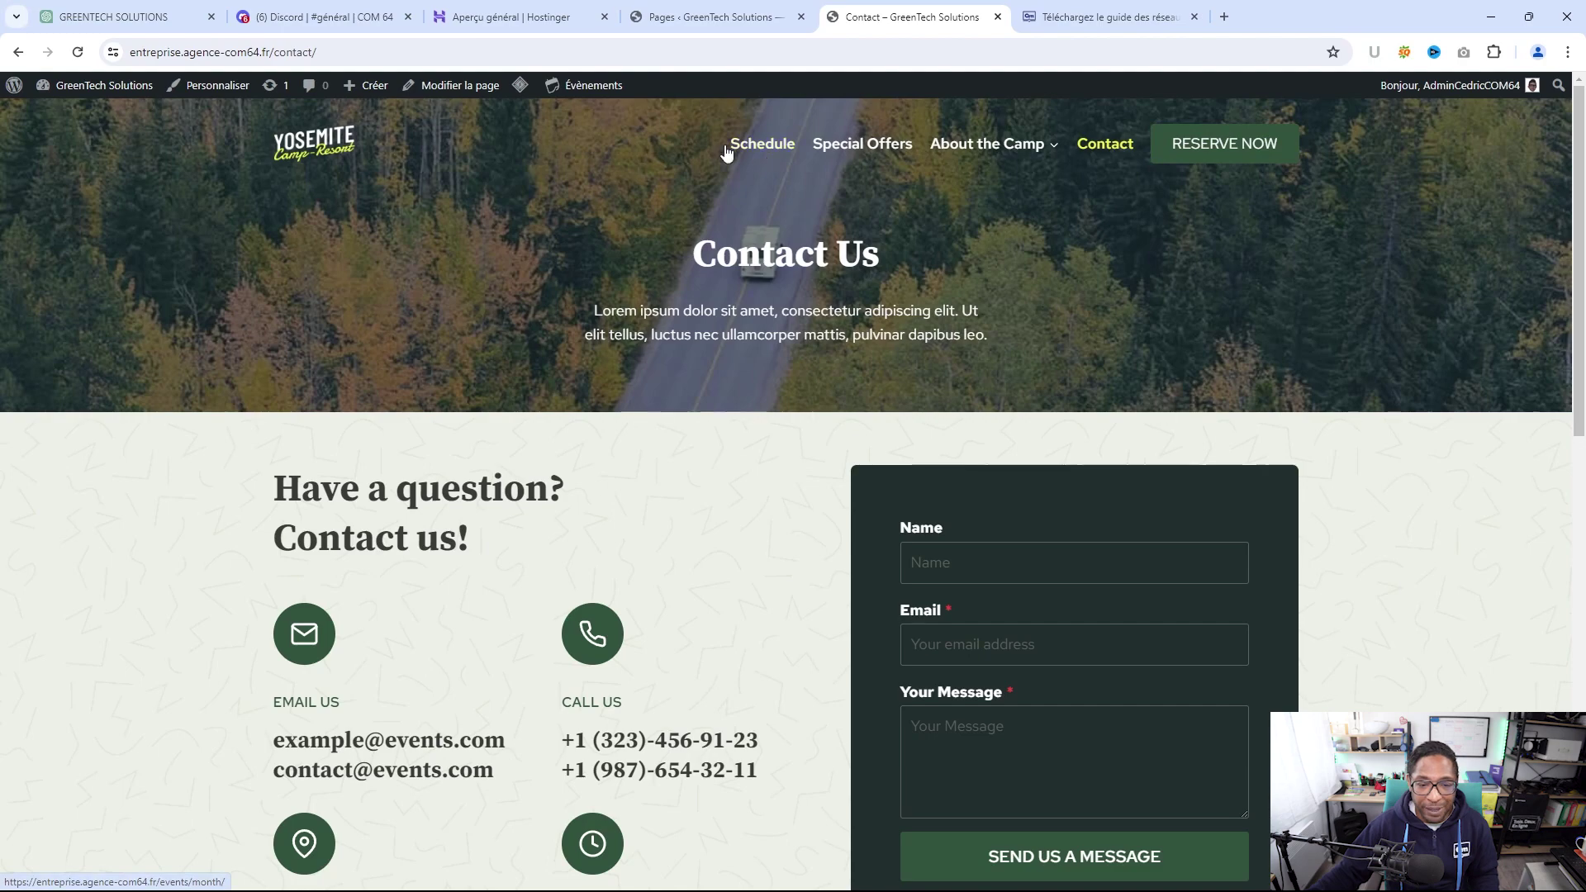
click(308, 148)
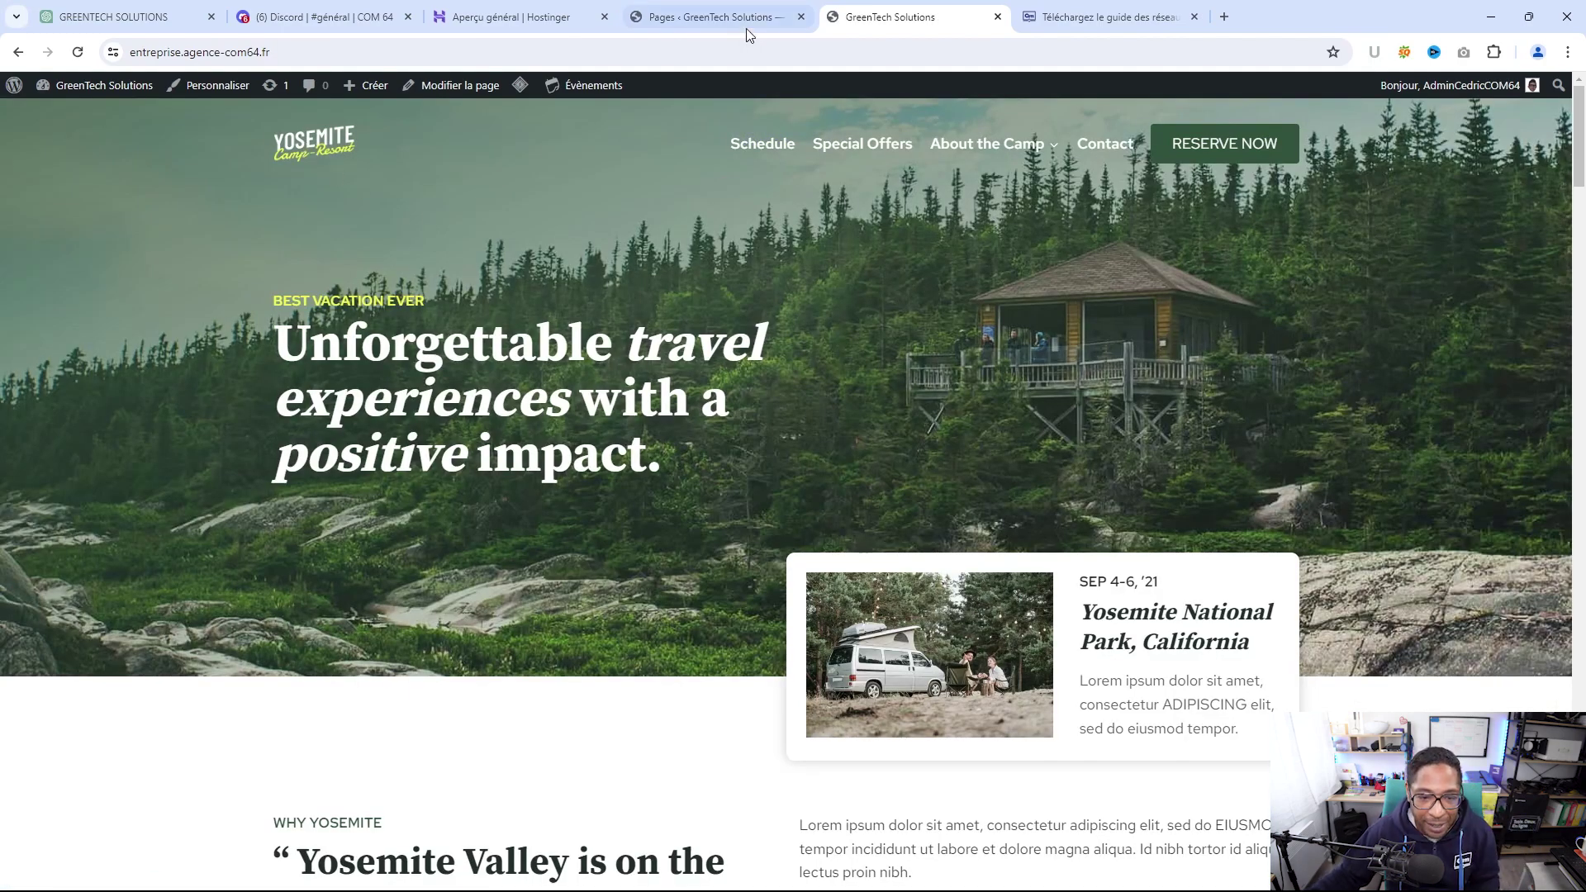
Update the available WordPress translations from the admin area and dismiss the Event Tickets promotion notice
click(708, 23)
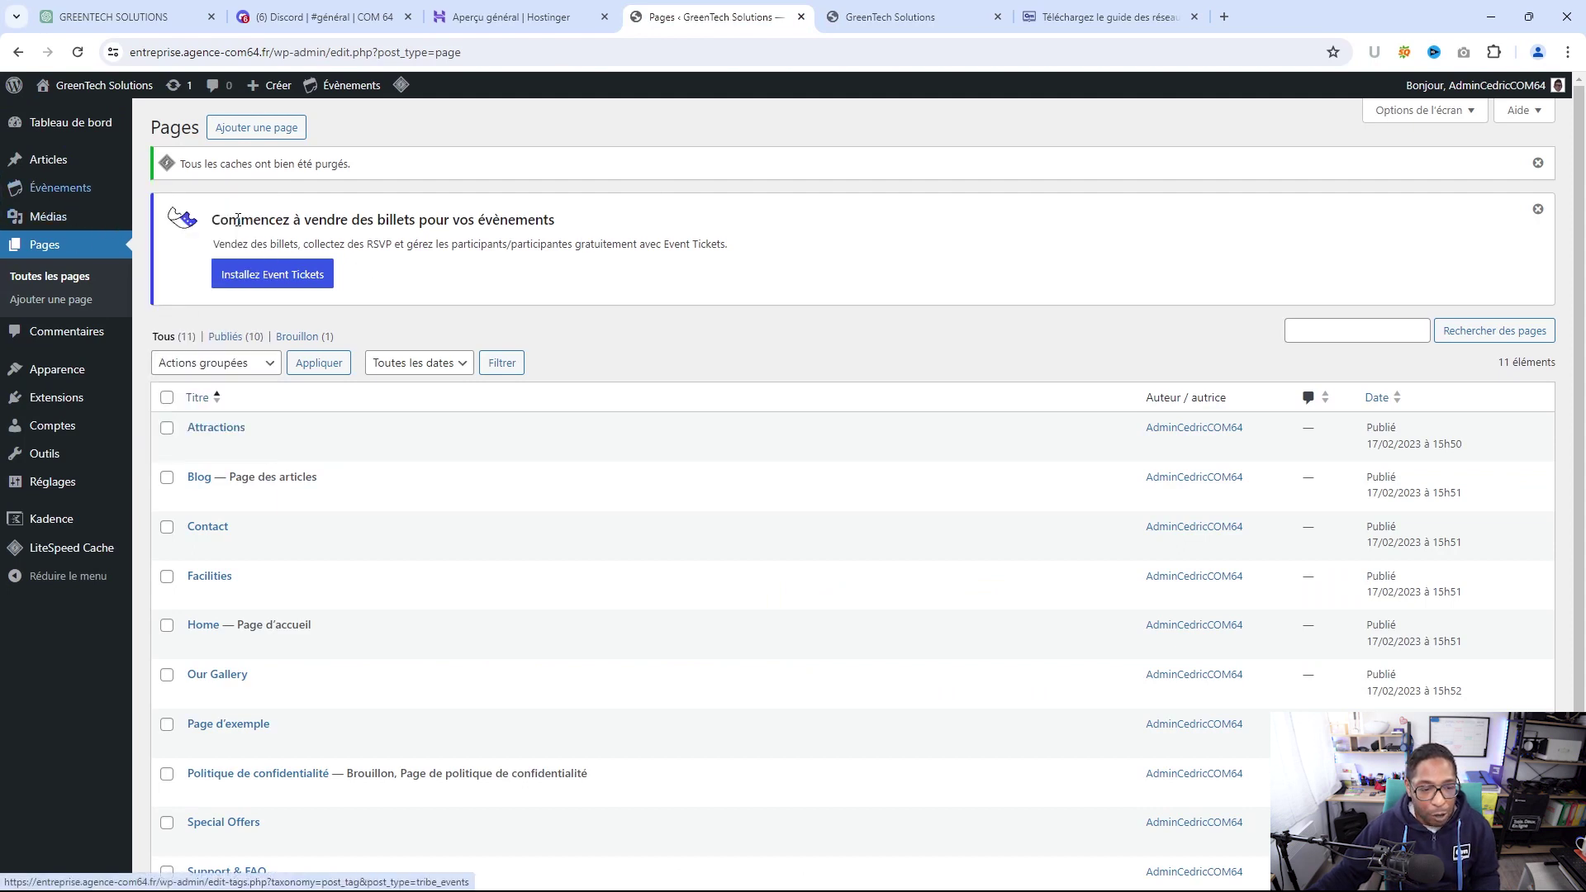
mouse_move(608, 457)
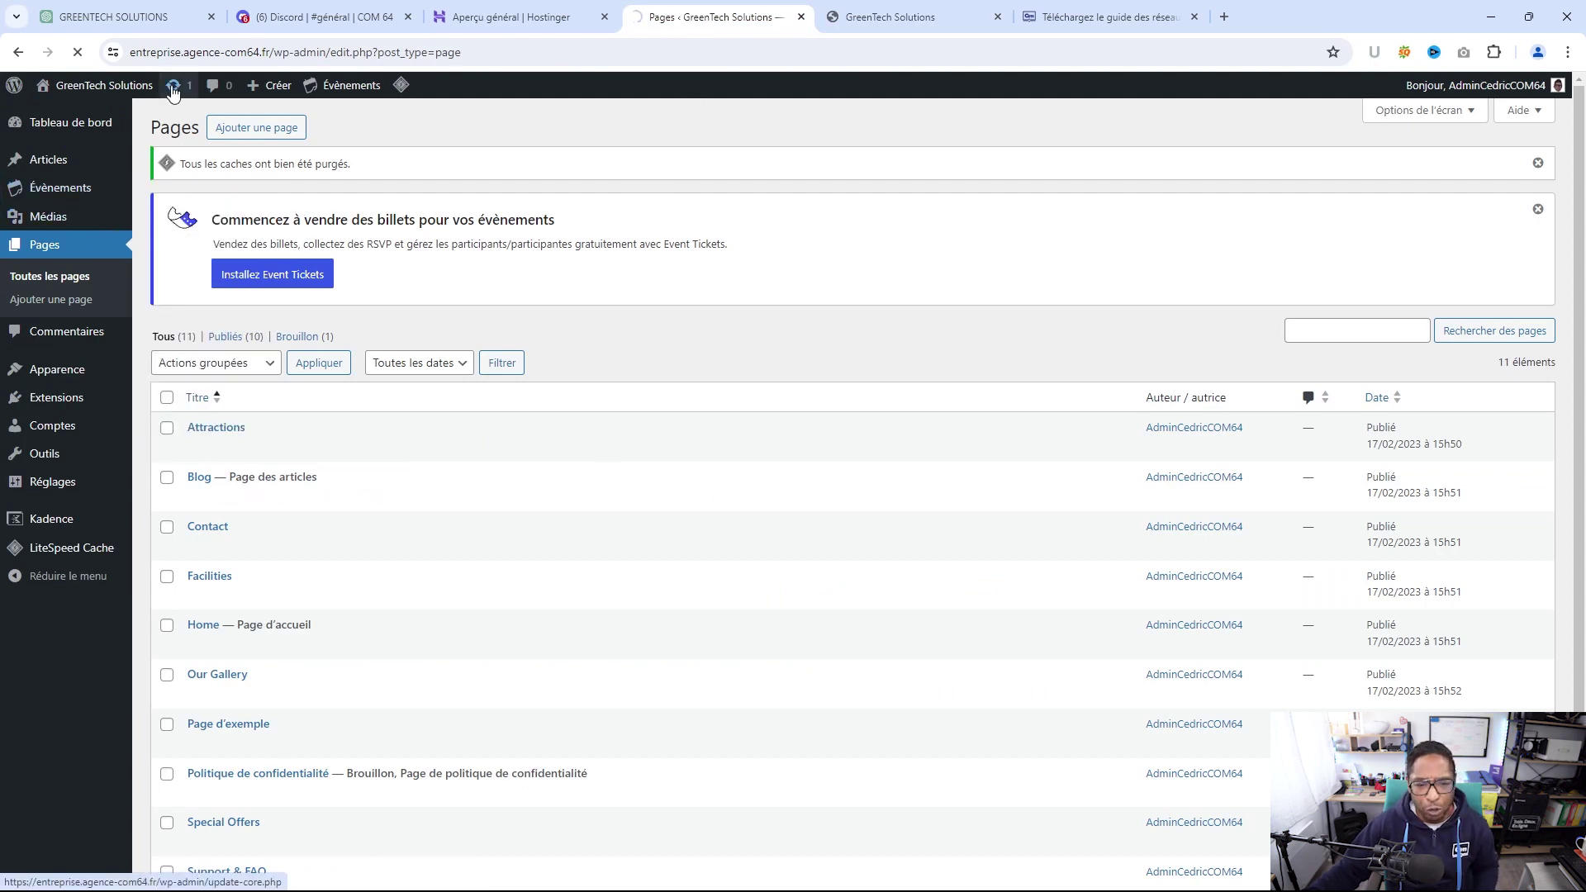
scroll(740, 630, down, 1)
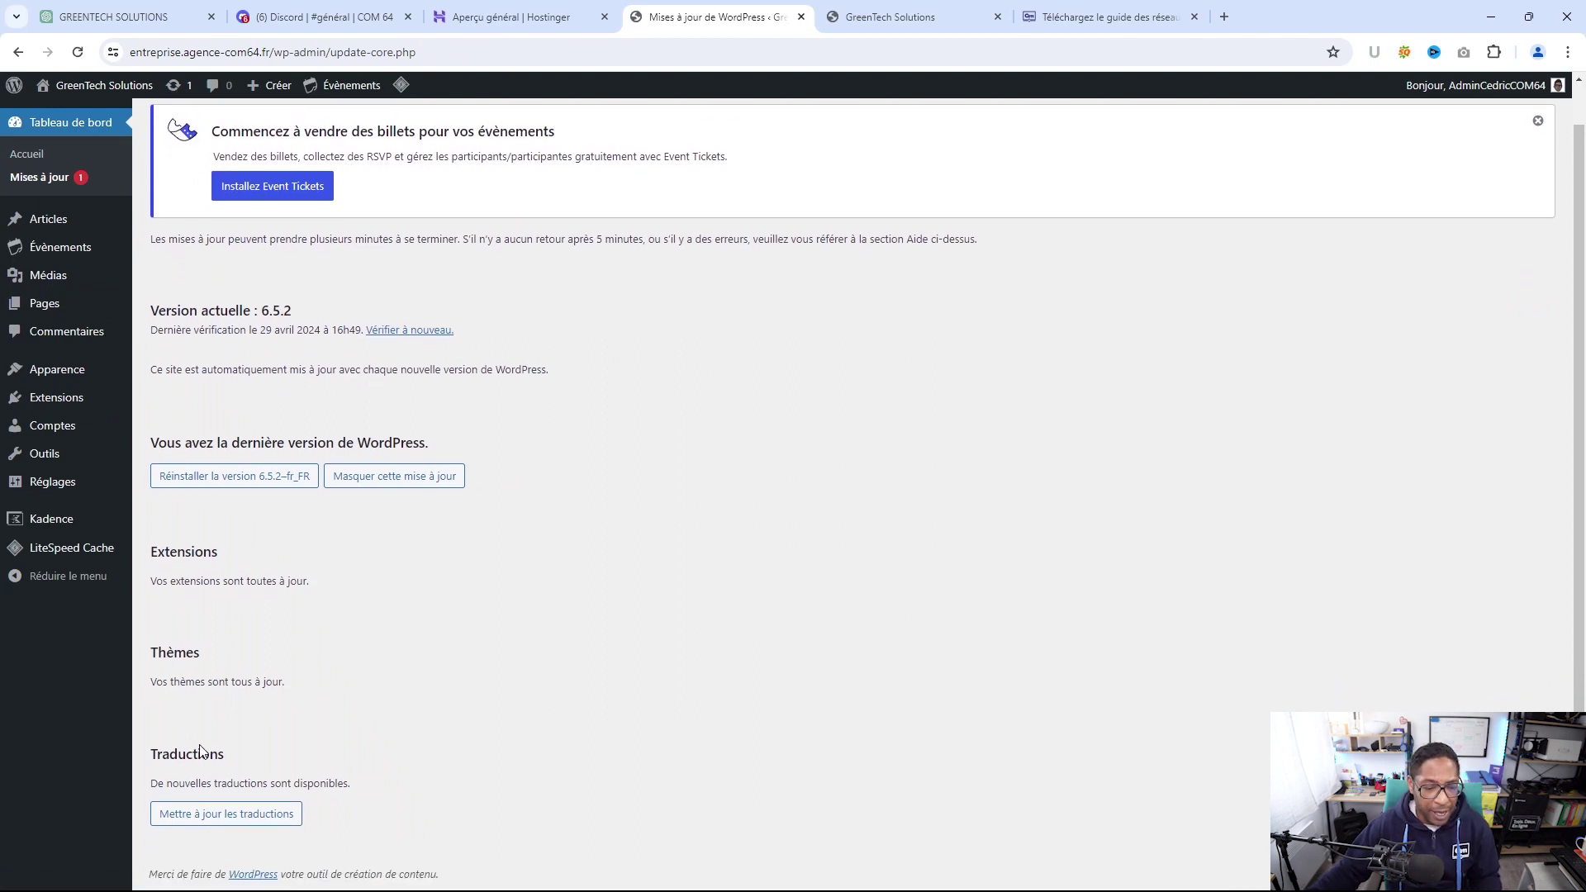
click(215, 822)
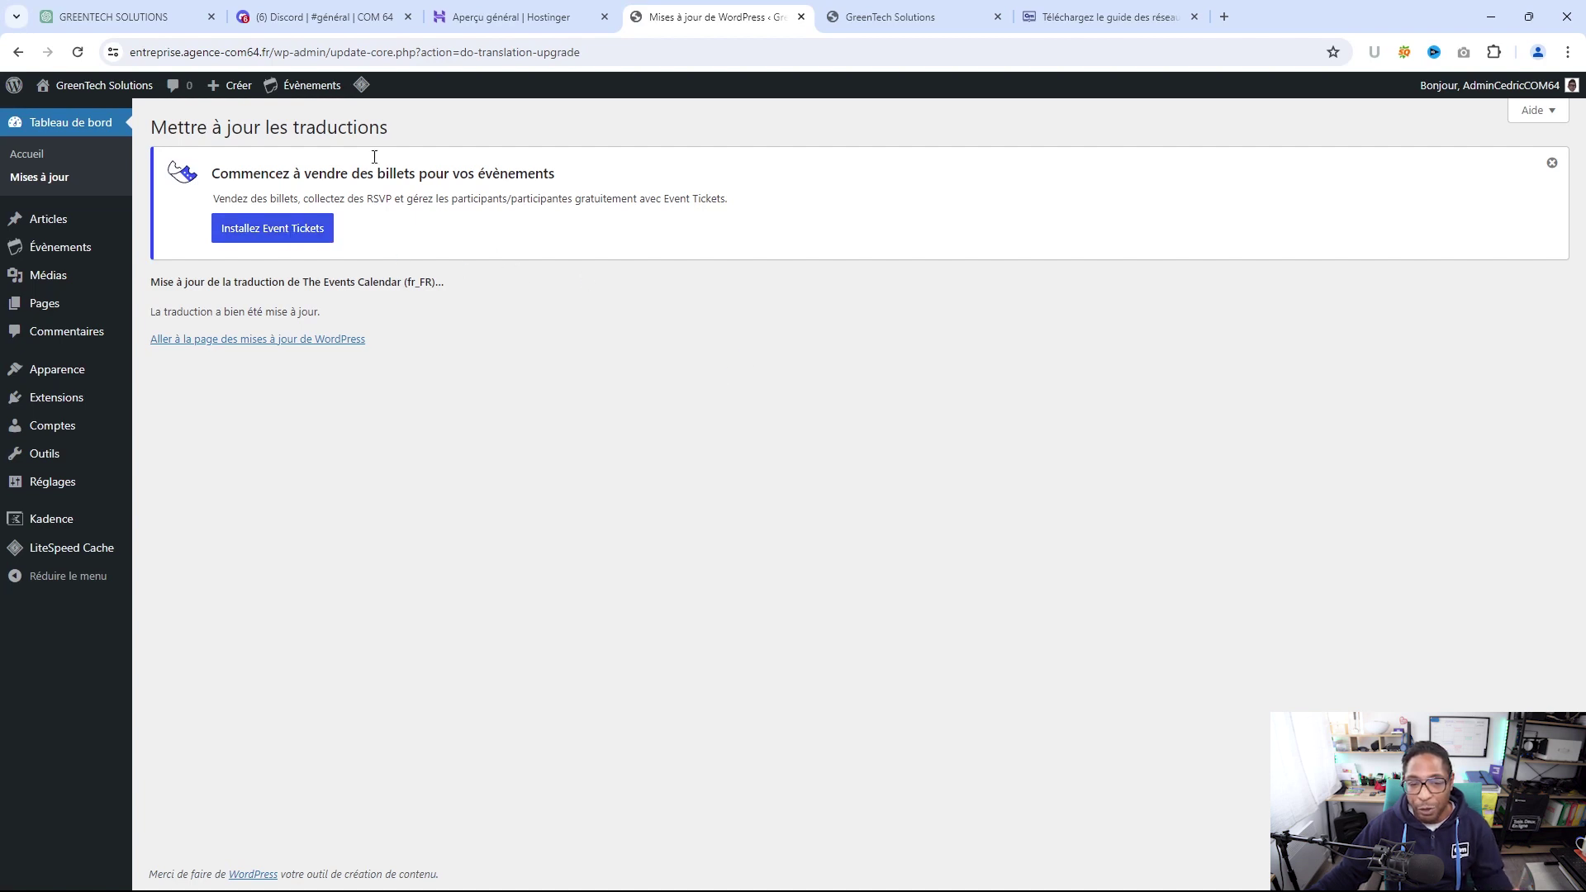
click(1552, 165)
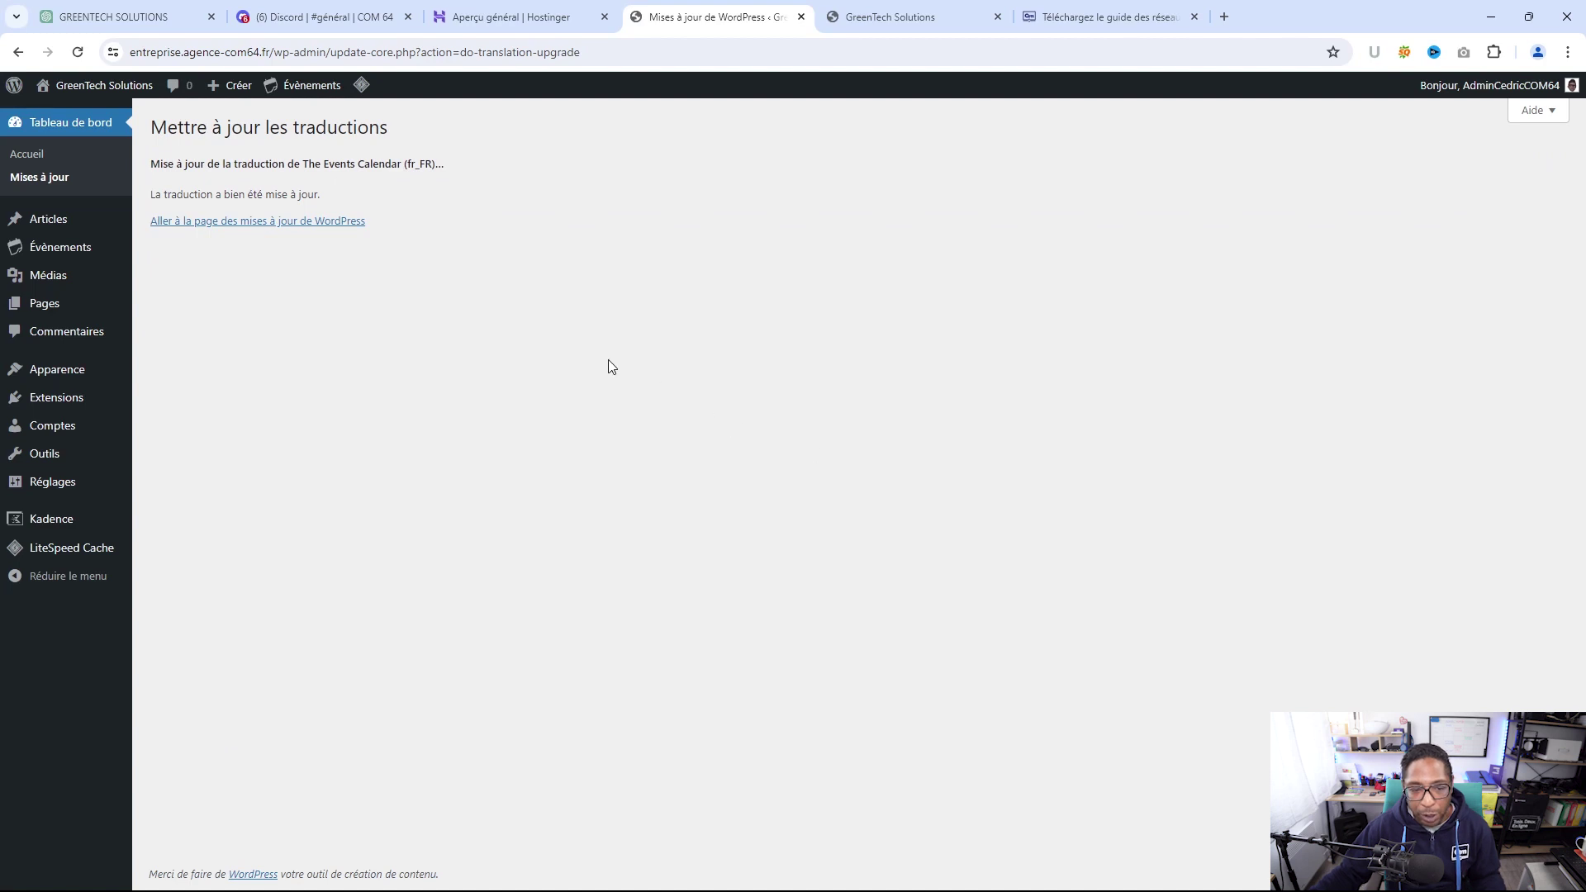
Open the WordPress dashboard and compare it briefly with the site's public home page
click(83, 133)
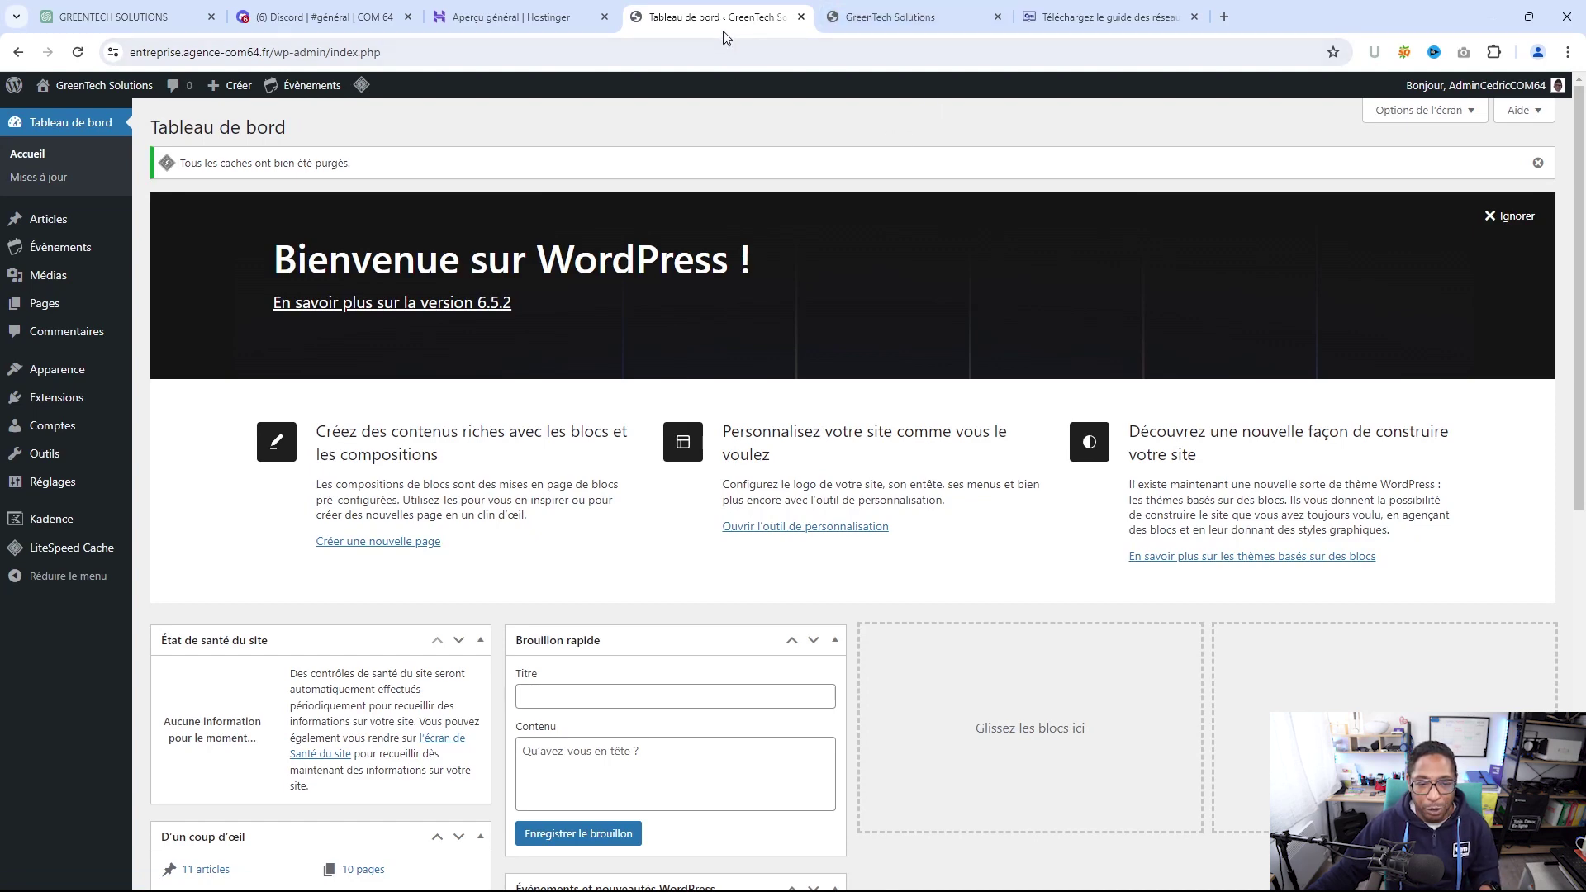
click(904, 24)
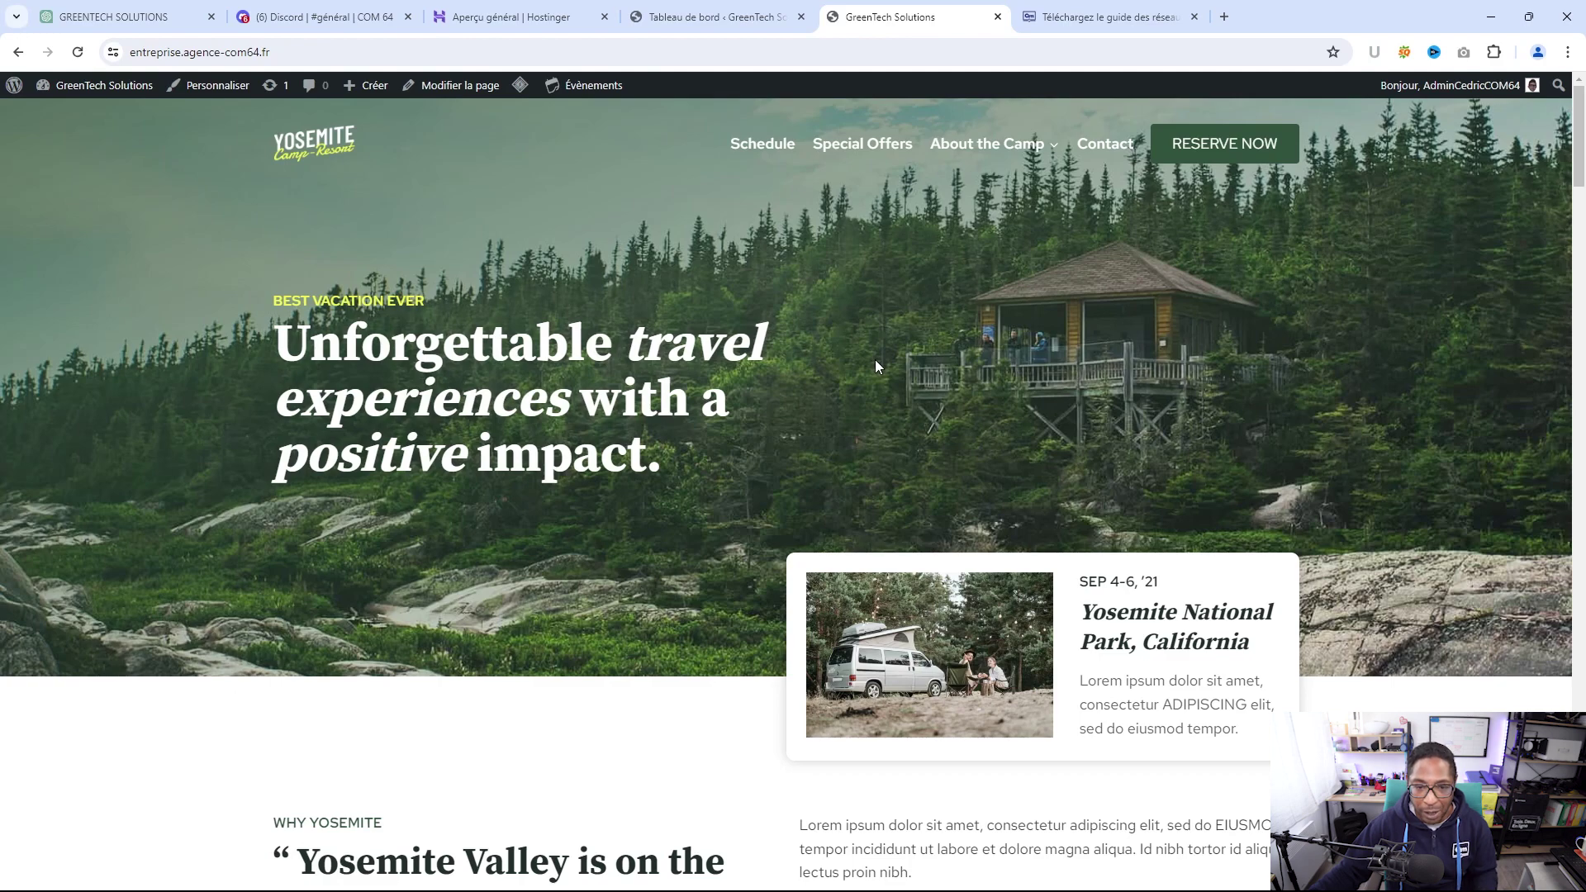
click(717, 20)
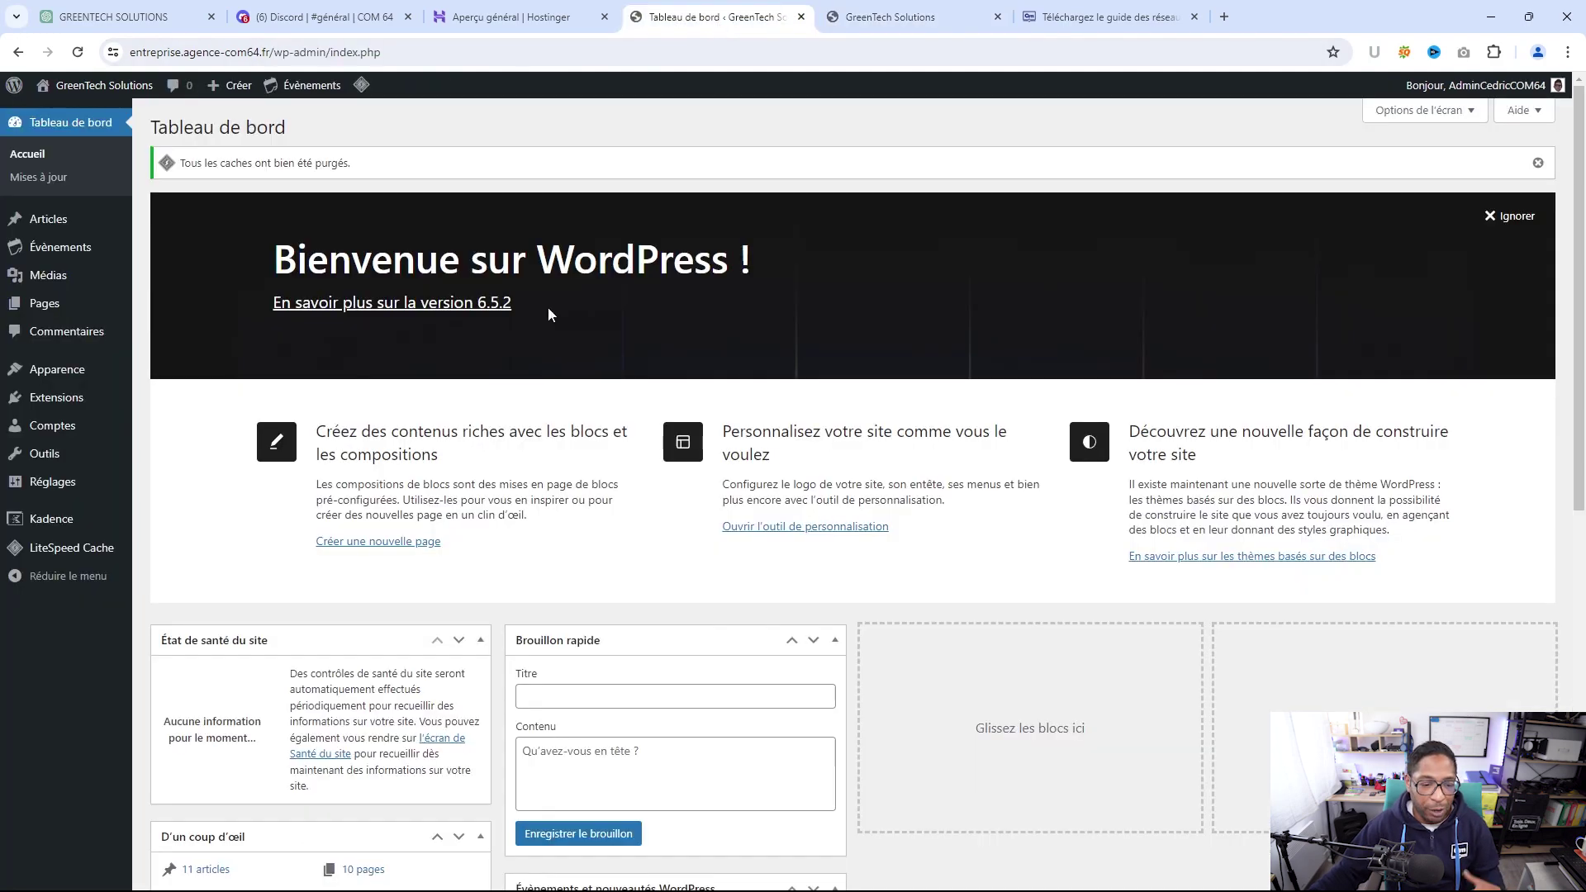
Search for the plugin "ASE", then install and activate Admin and Site Enhancements (ASE)
mouse_move(91, 401)
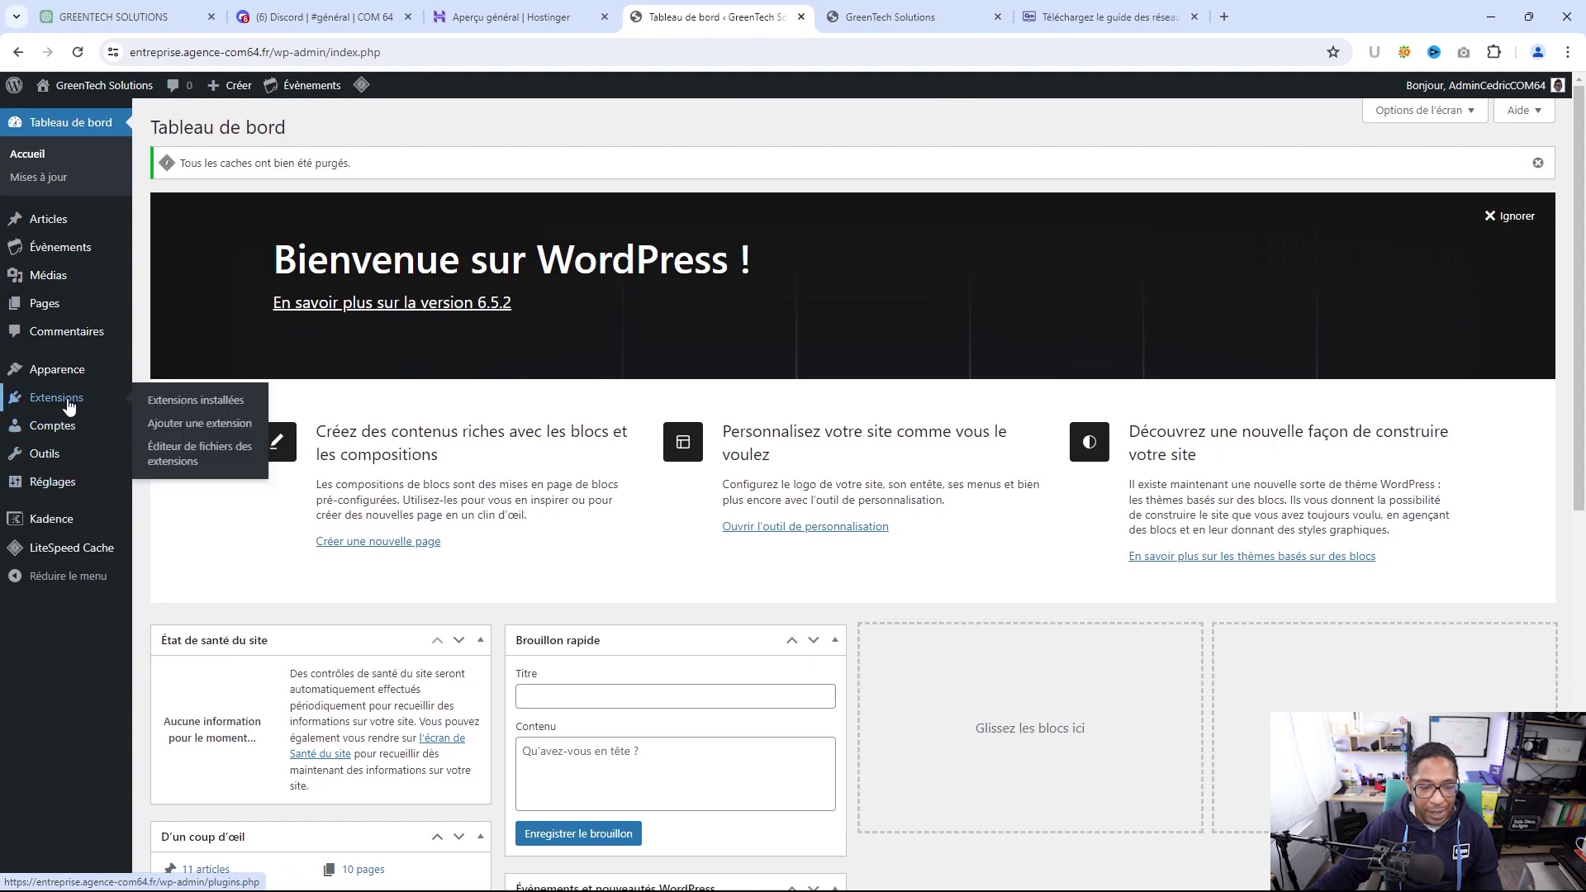
click(195, 430)
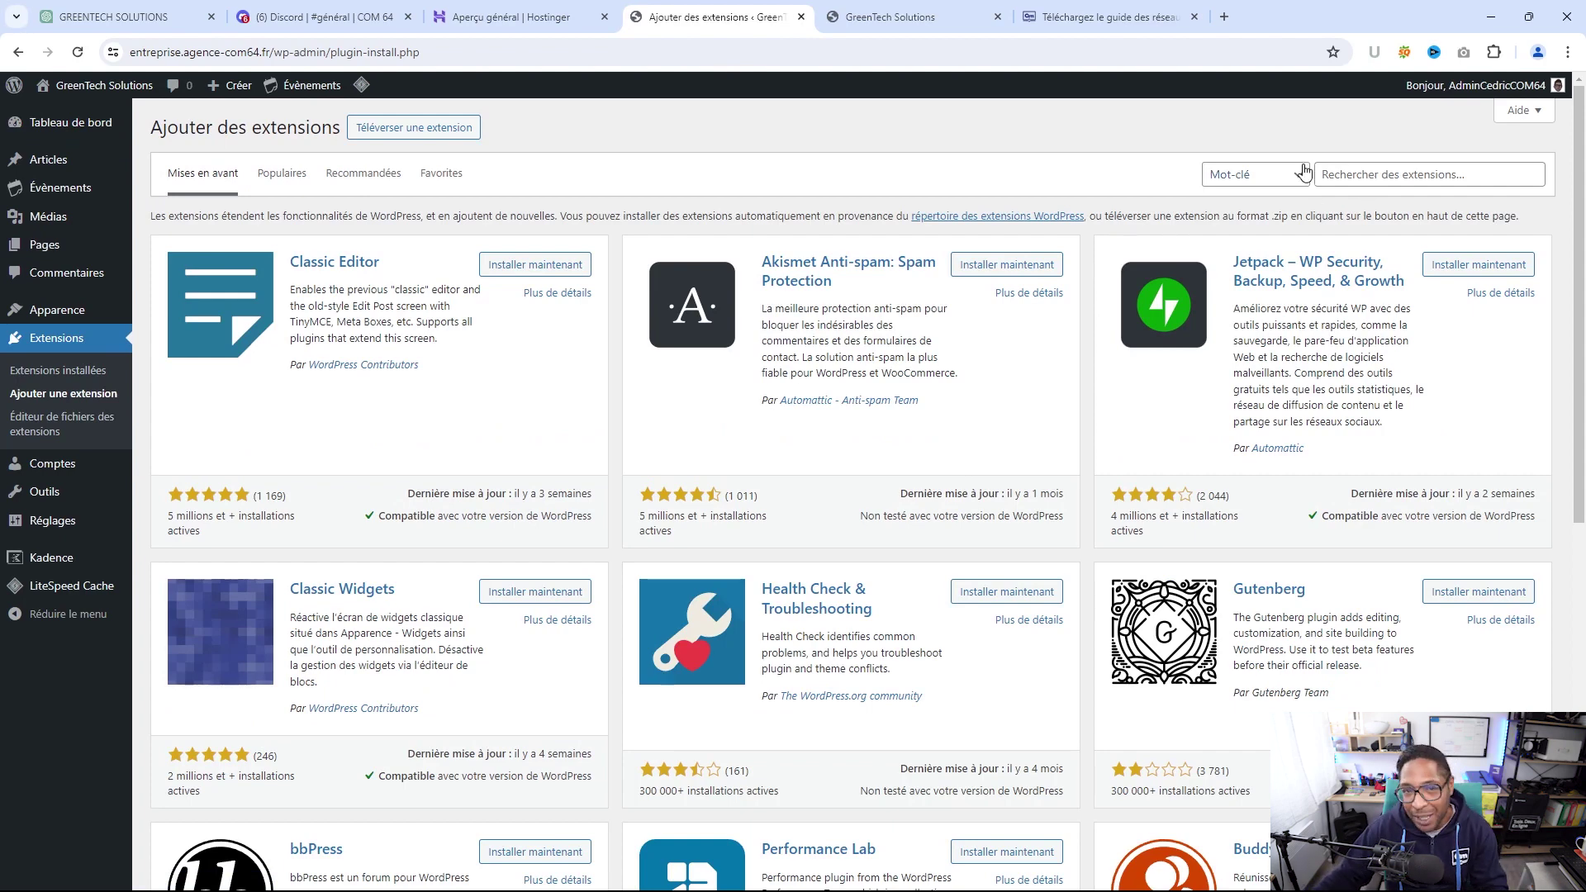
click(1335, 175)
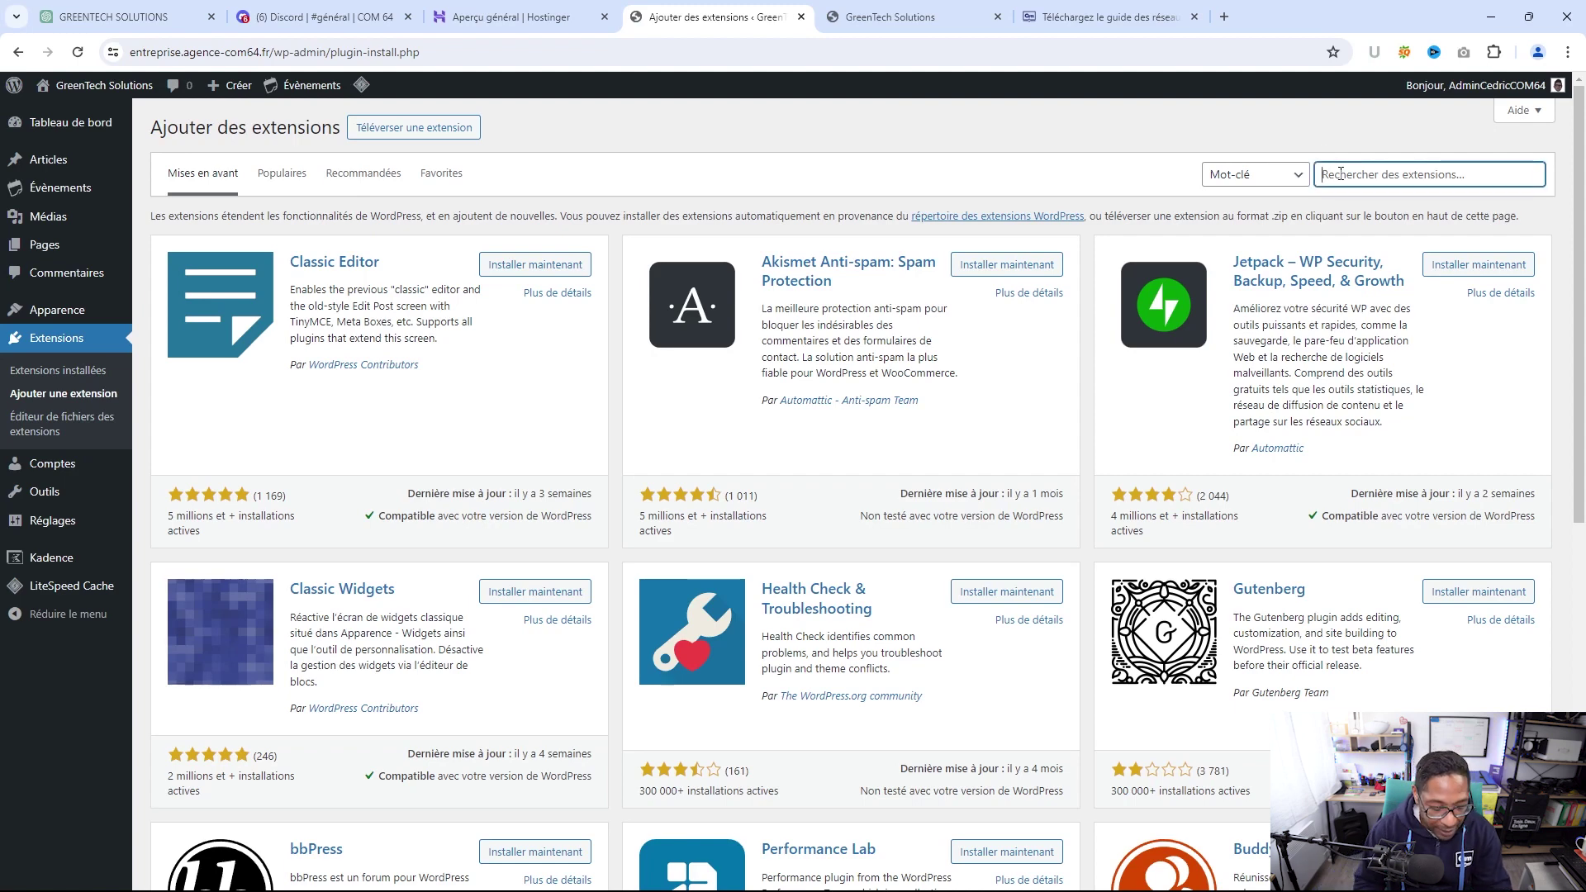
text(ASE)
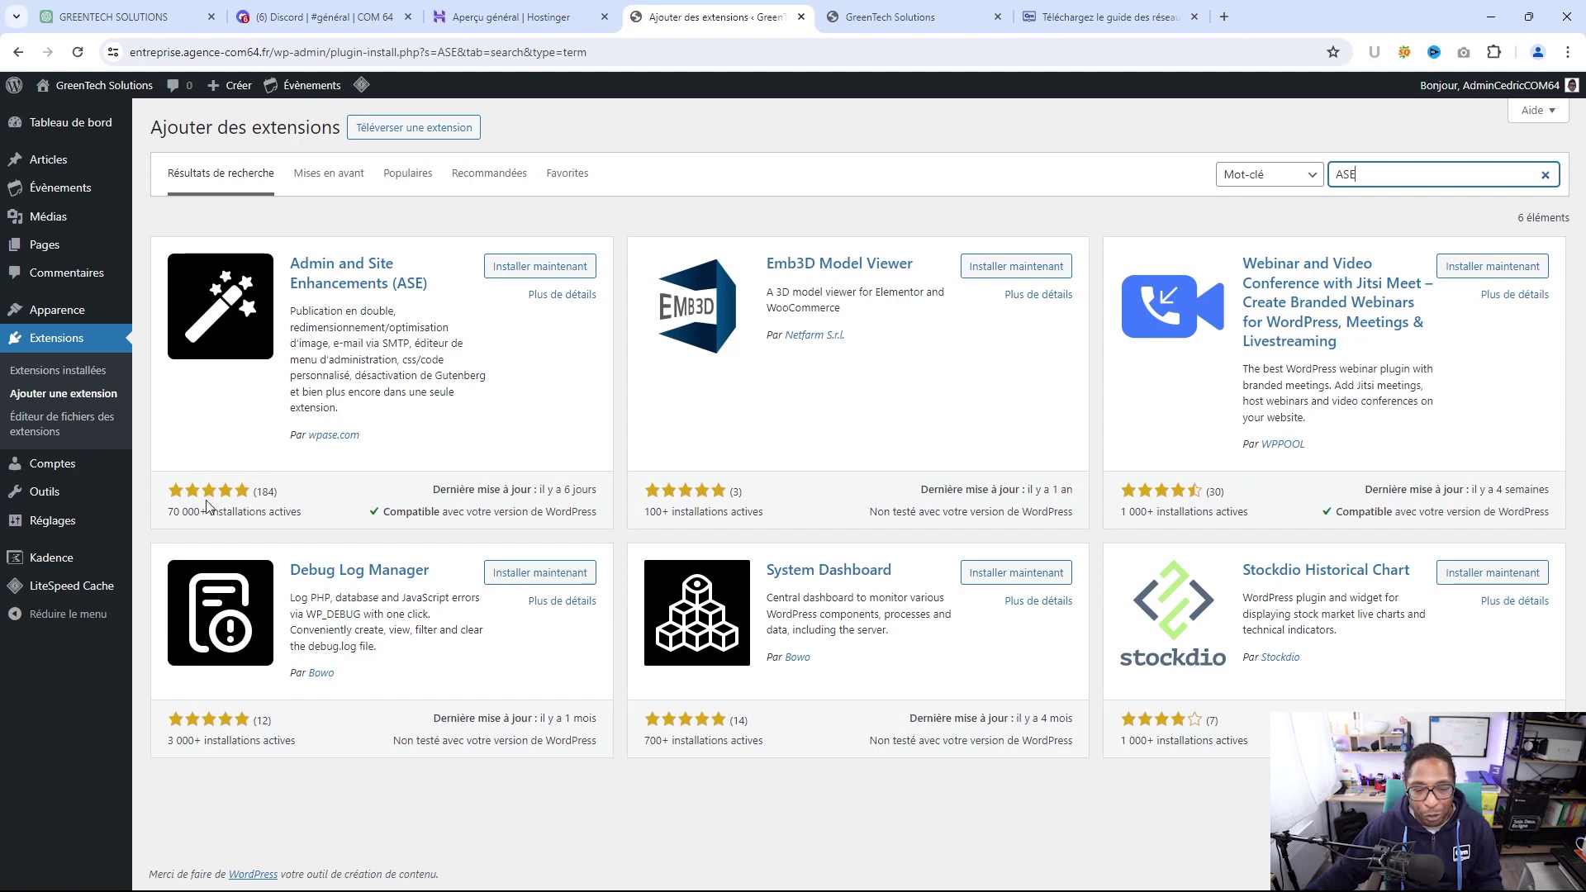
click(529, 274)
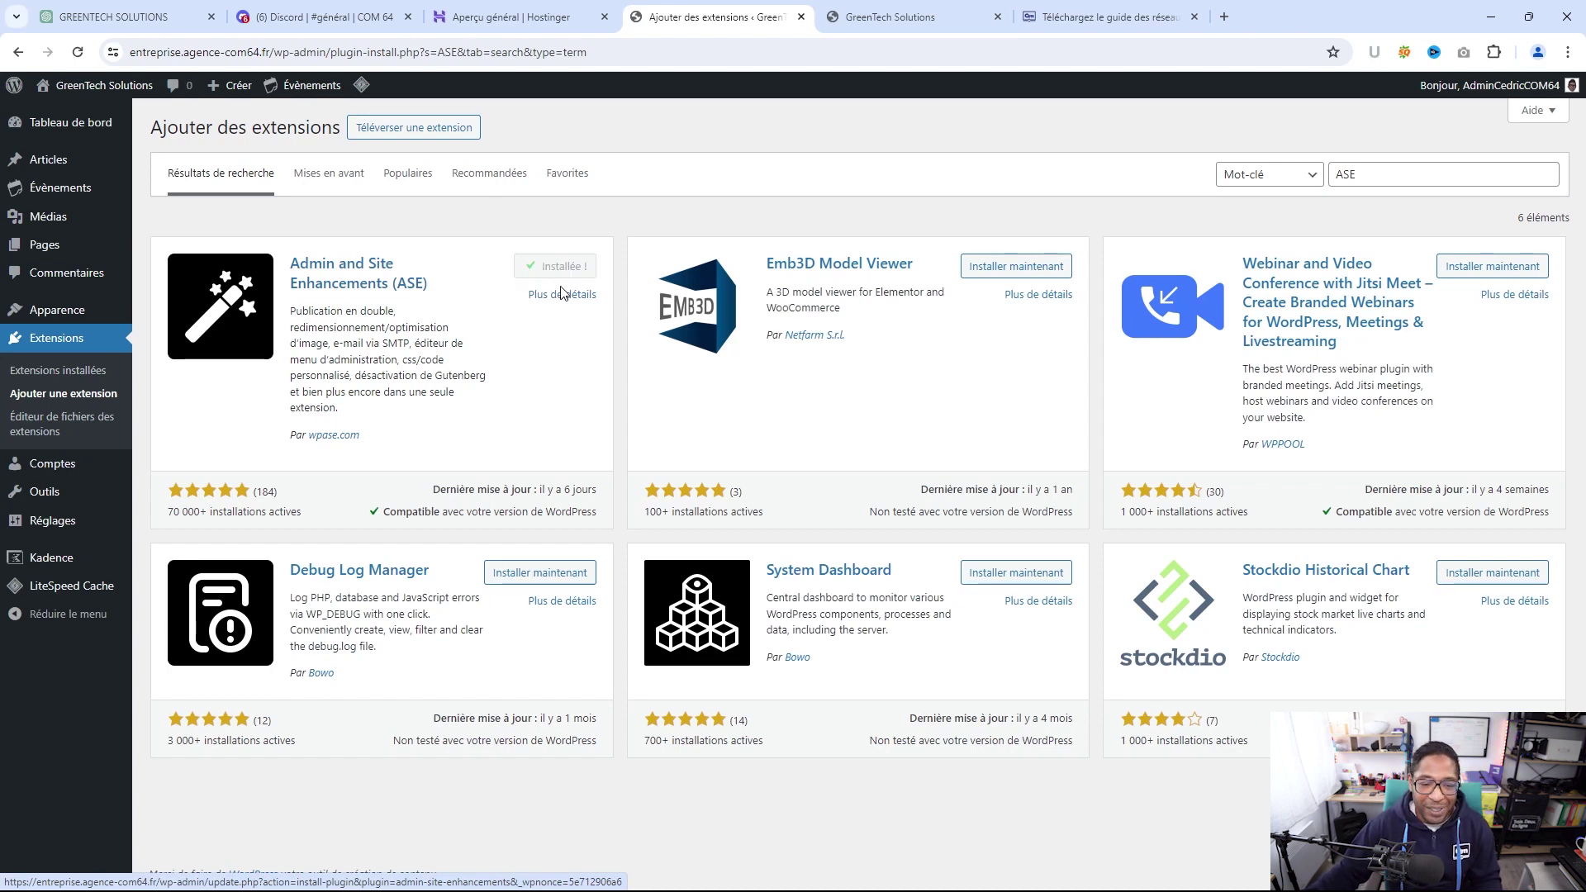
click(574, 268)
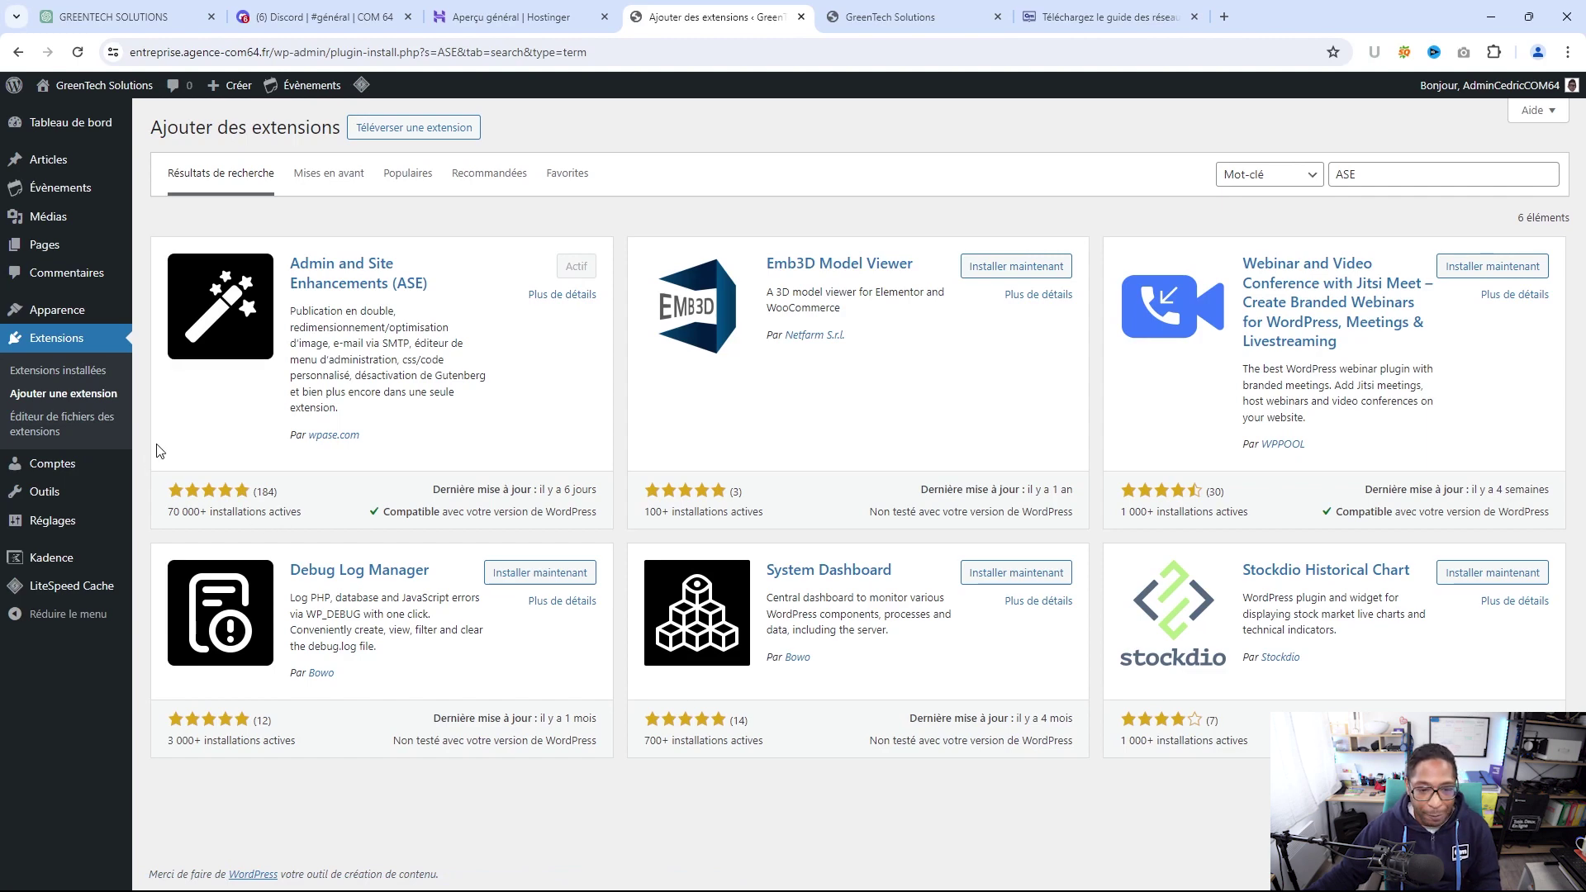
Open the ASE Enhancements settings and enable Content Duplication, expanding its redirect options
mouse_move(47, 474)
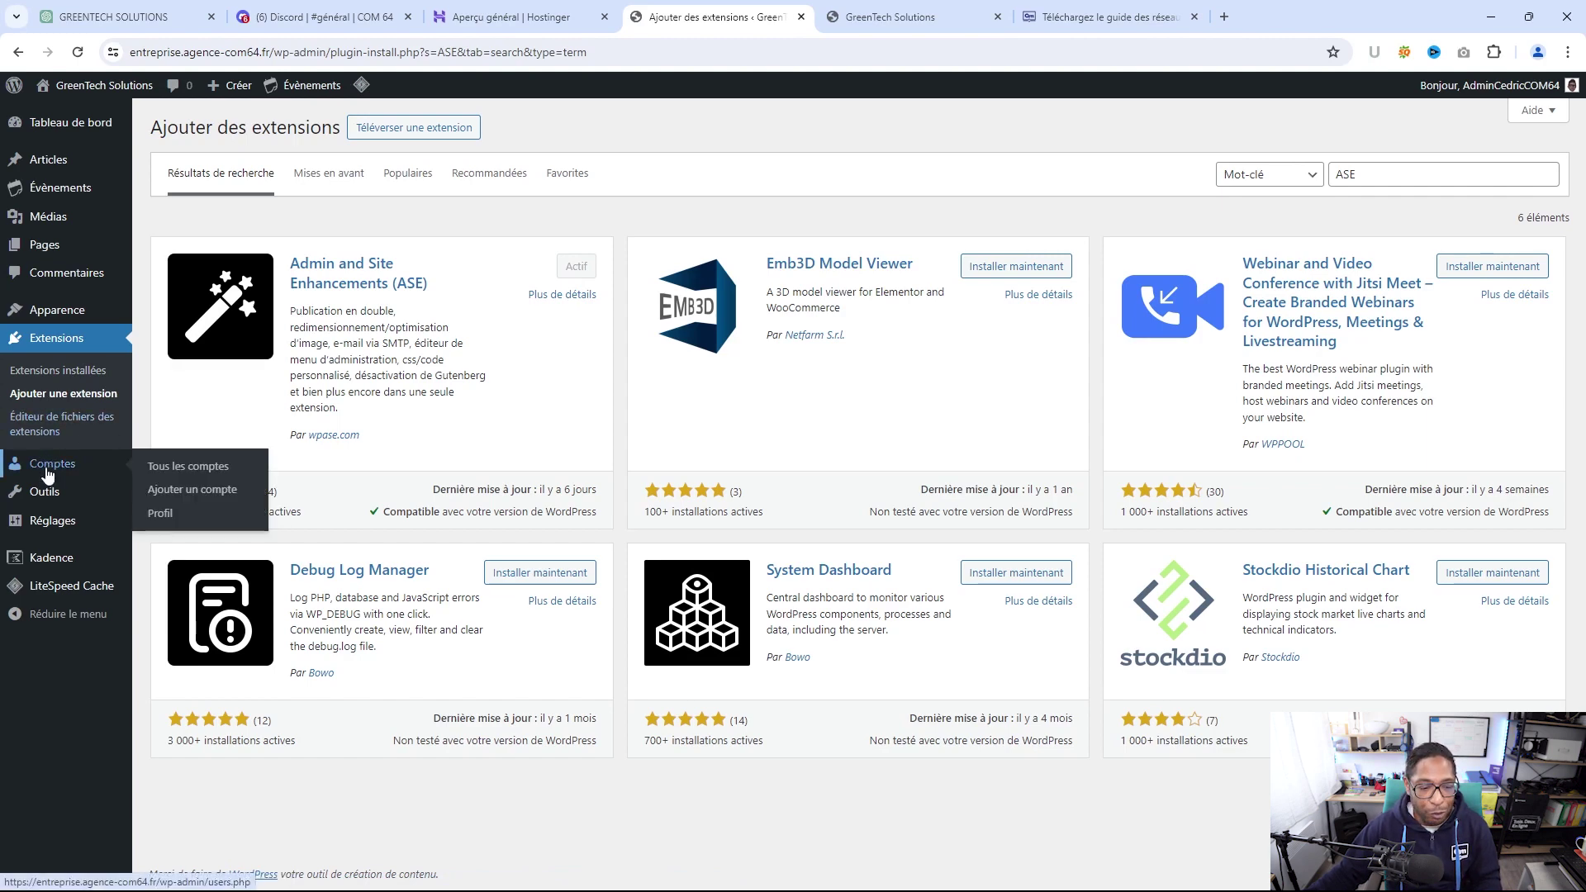
click(64, 132)
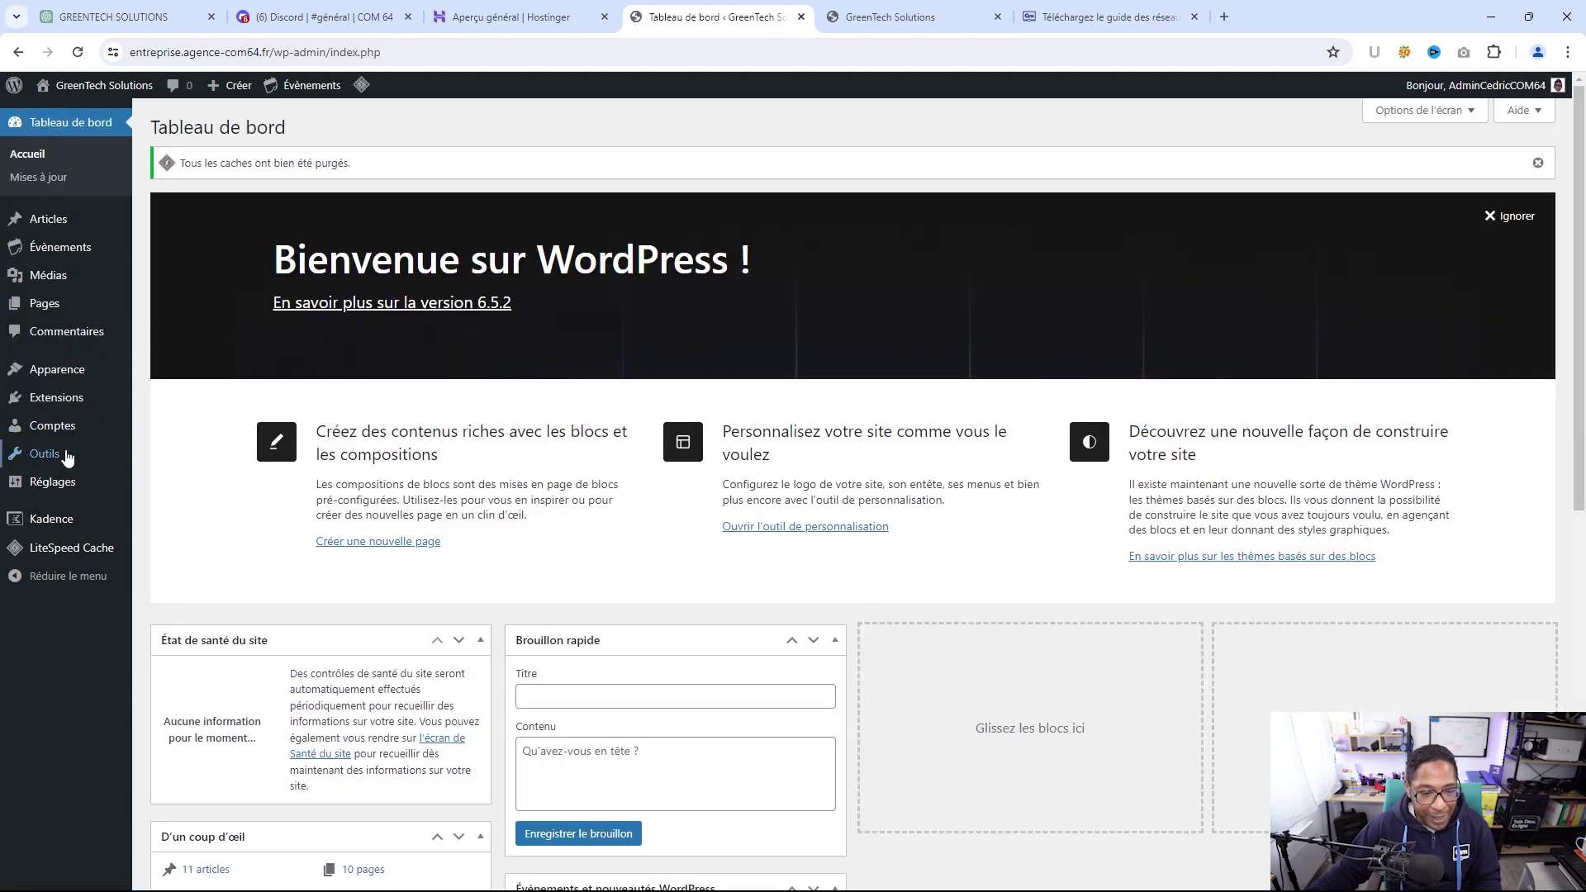
mouse_move(51, 459)
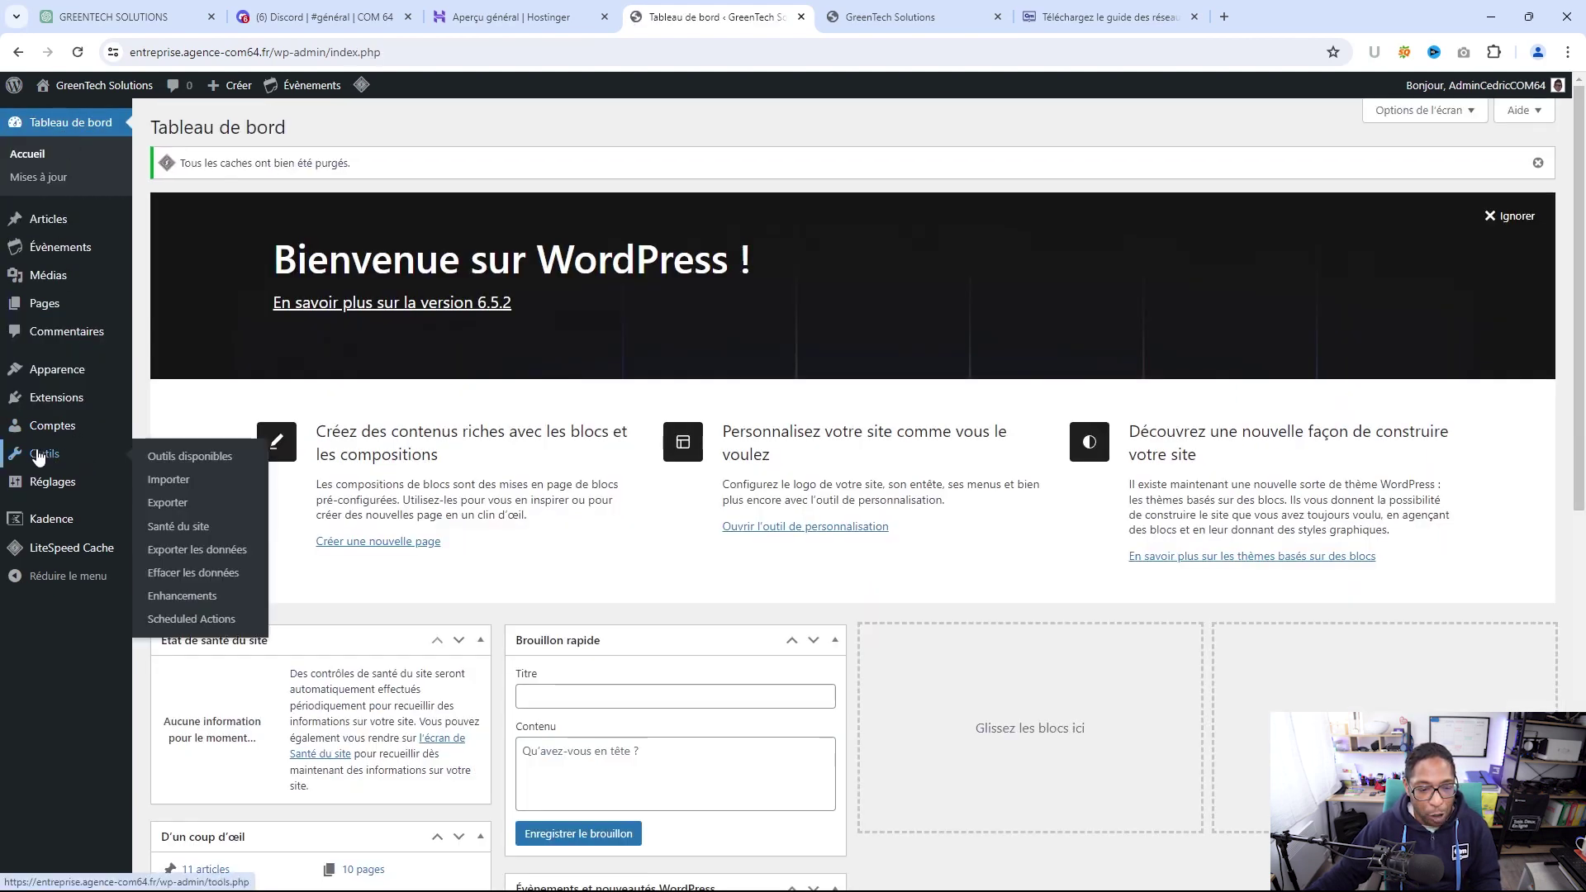
click(179, 598)
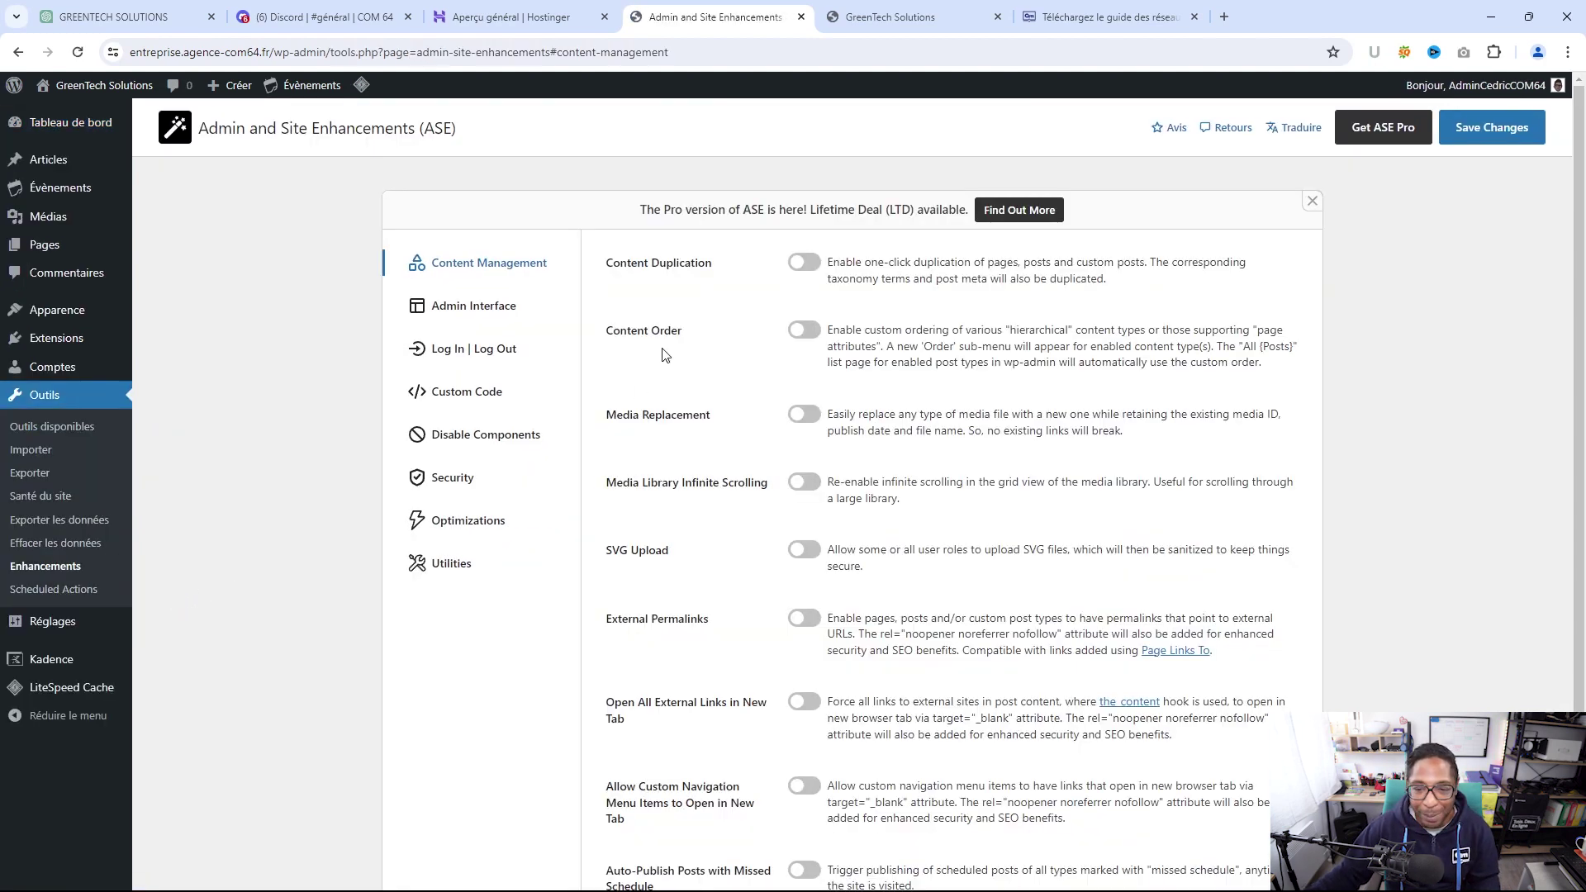
click(802, 266)
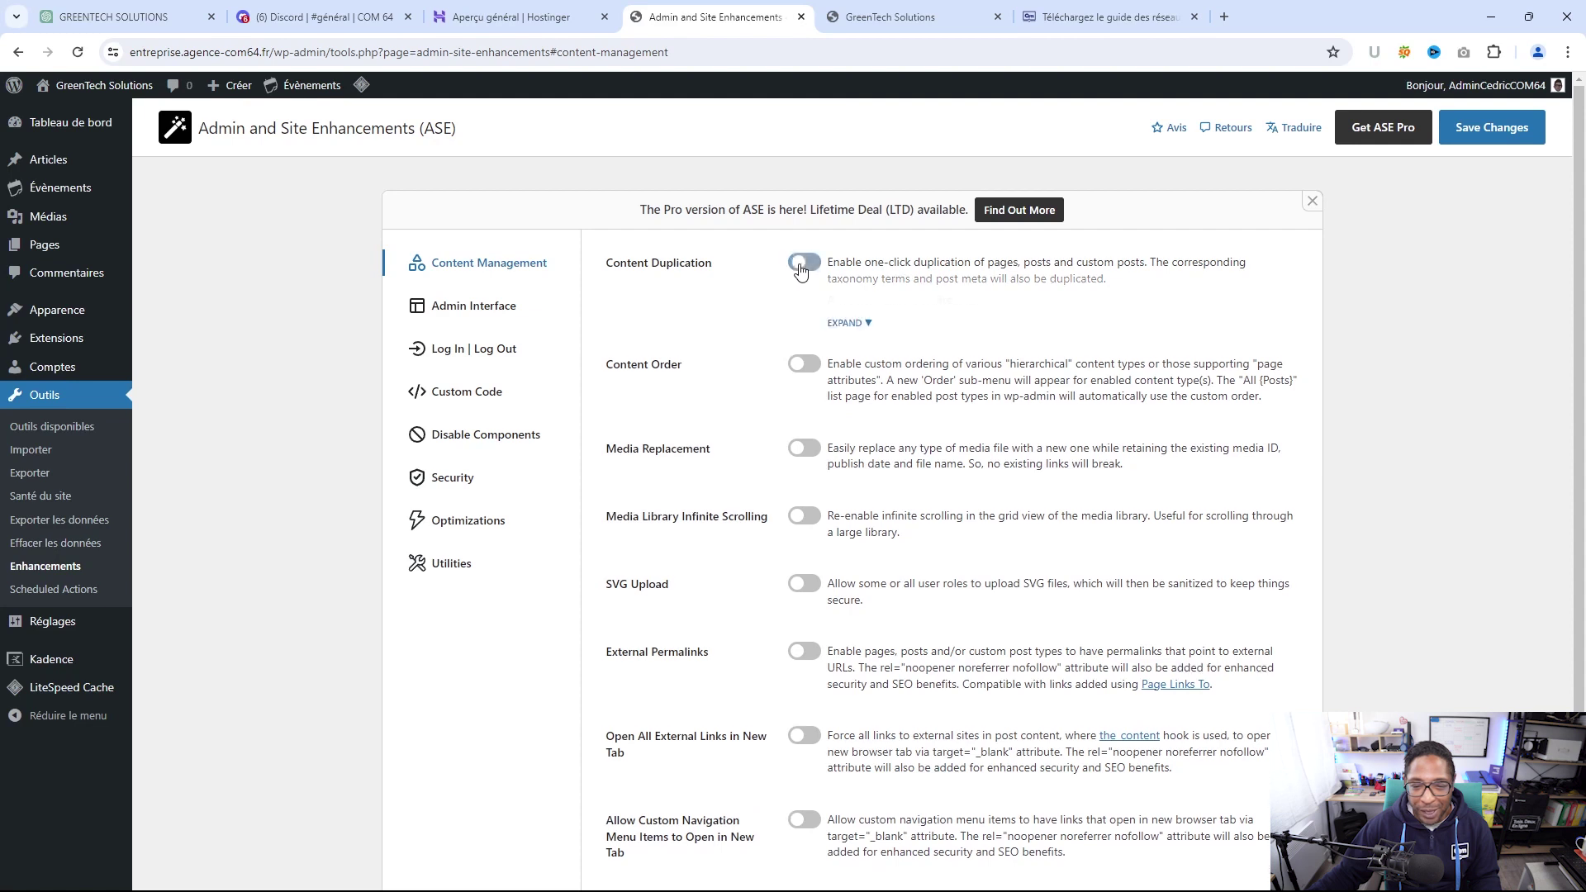
click(869, 324)
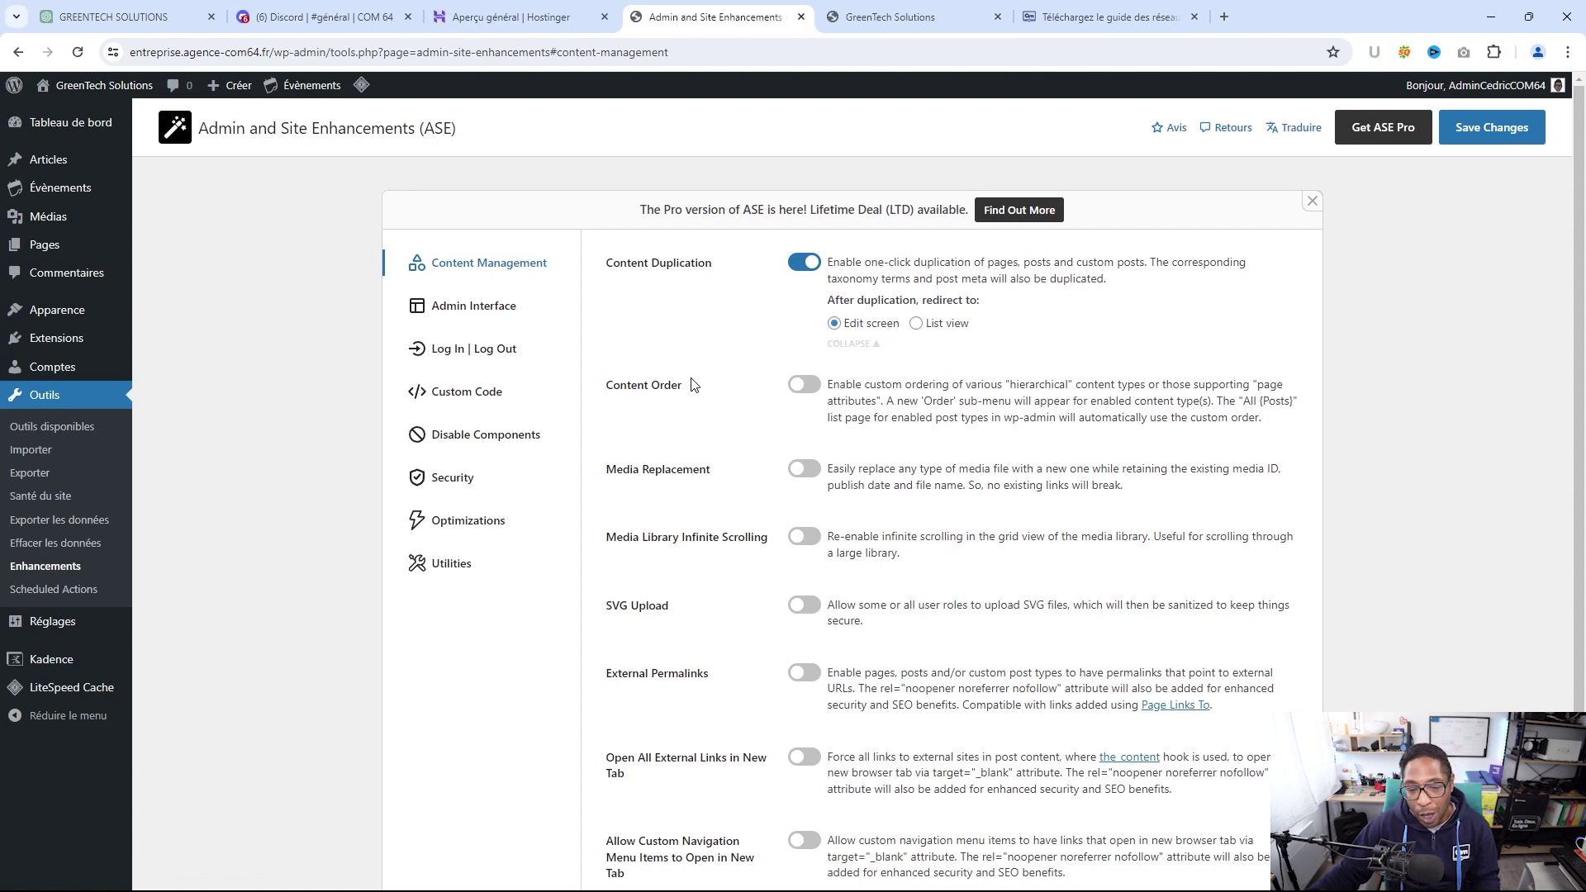
Enable Content Order in the Content Management settings and apply it to Pages
click(803, 386)
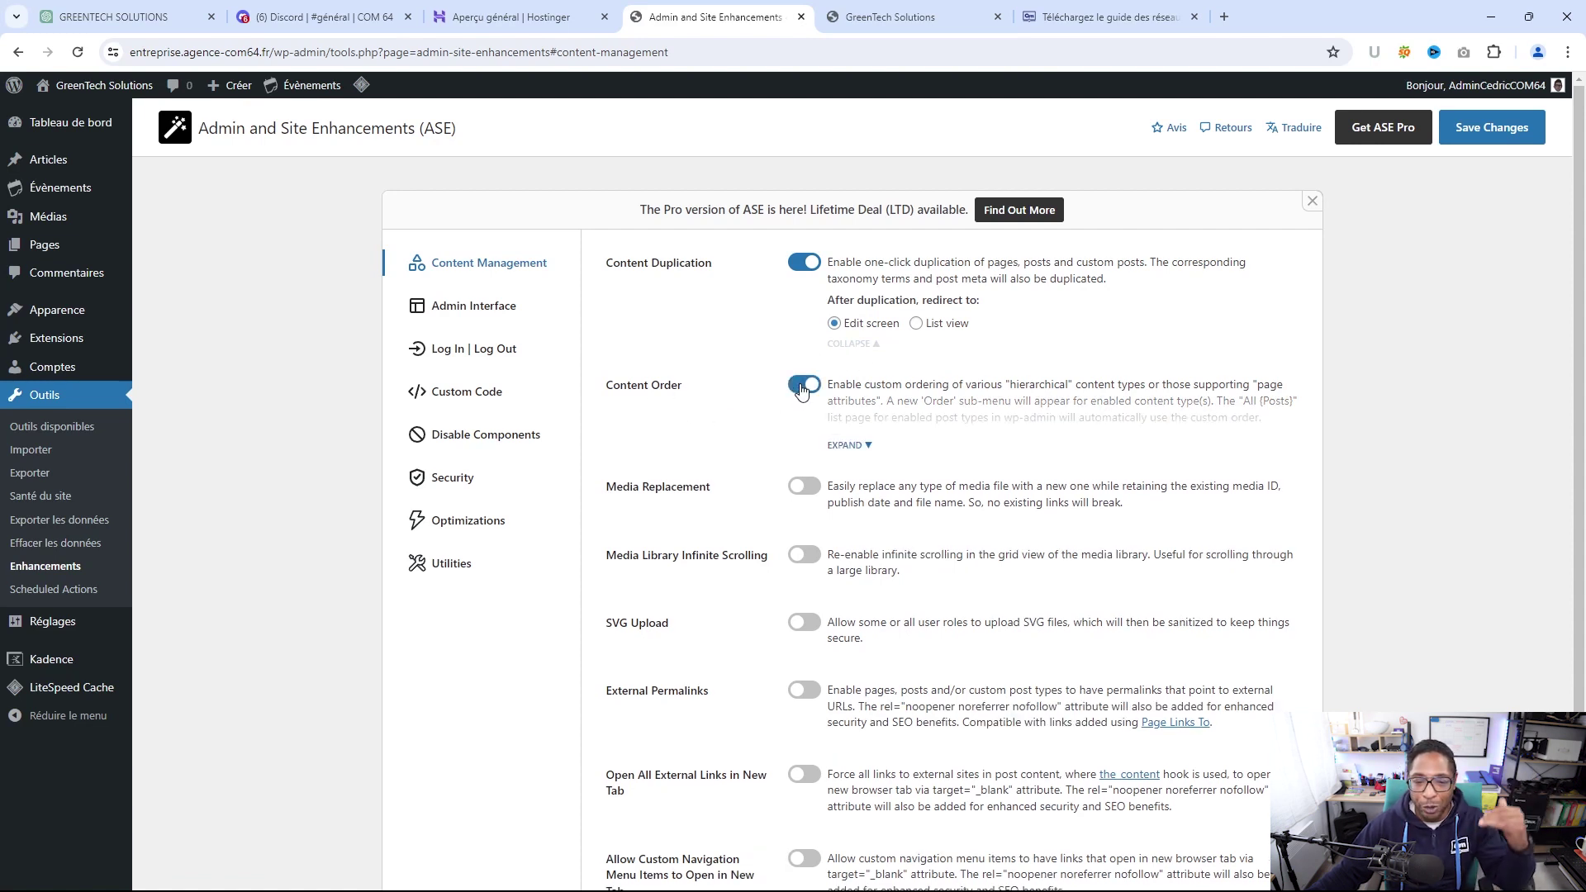
click(864, 446)
click(832, 443)
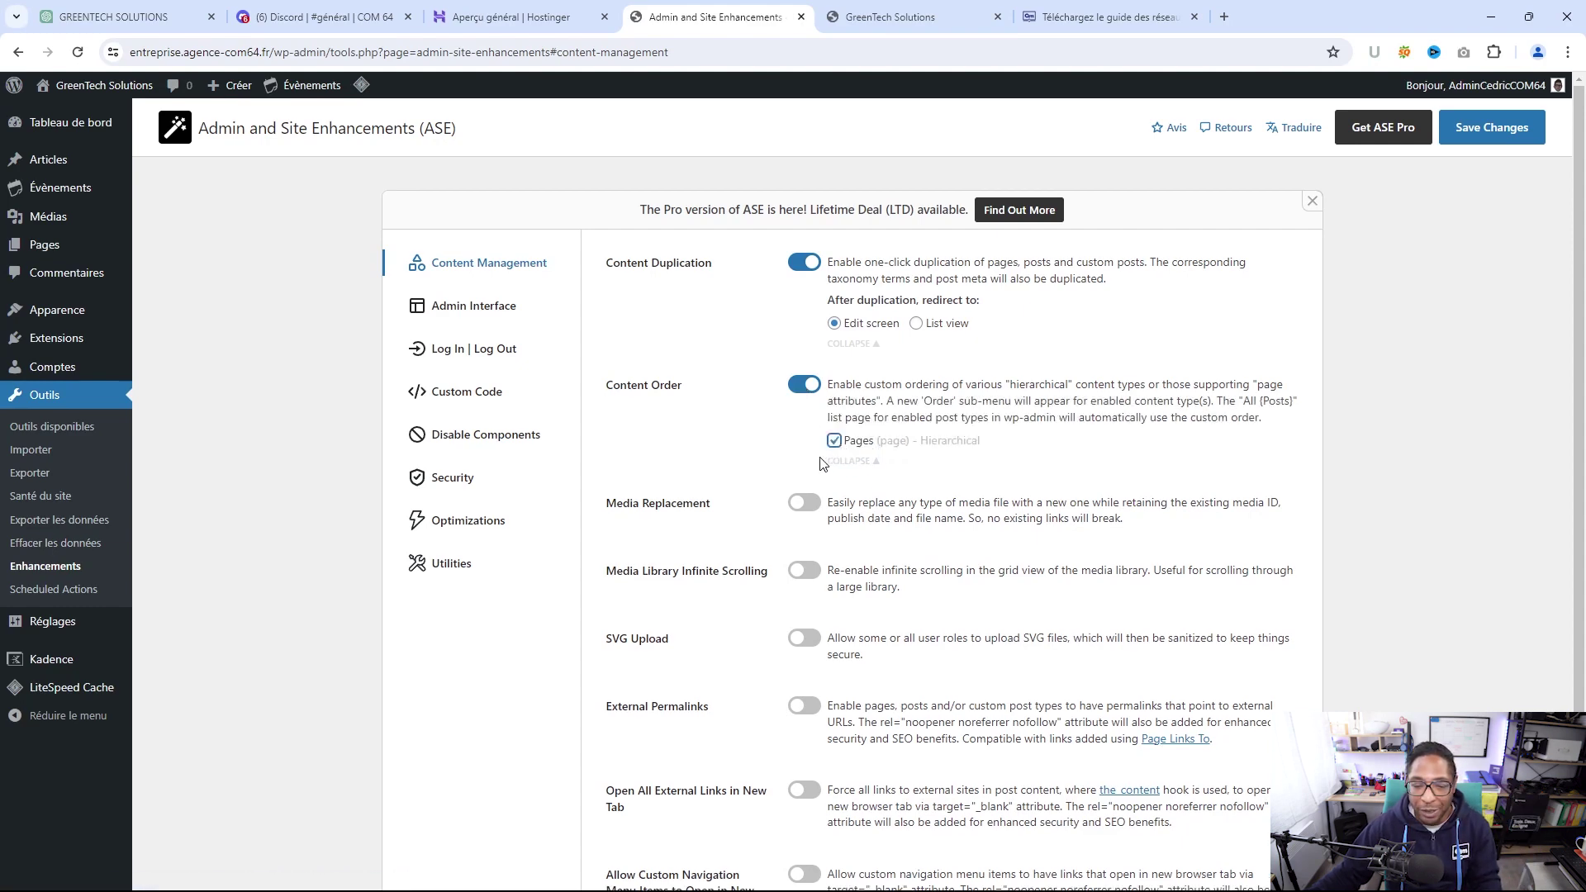
Enable Open All External Links in New Tab and save the Content Management changes
scroll(738, 437, down, 2)
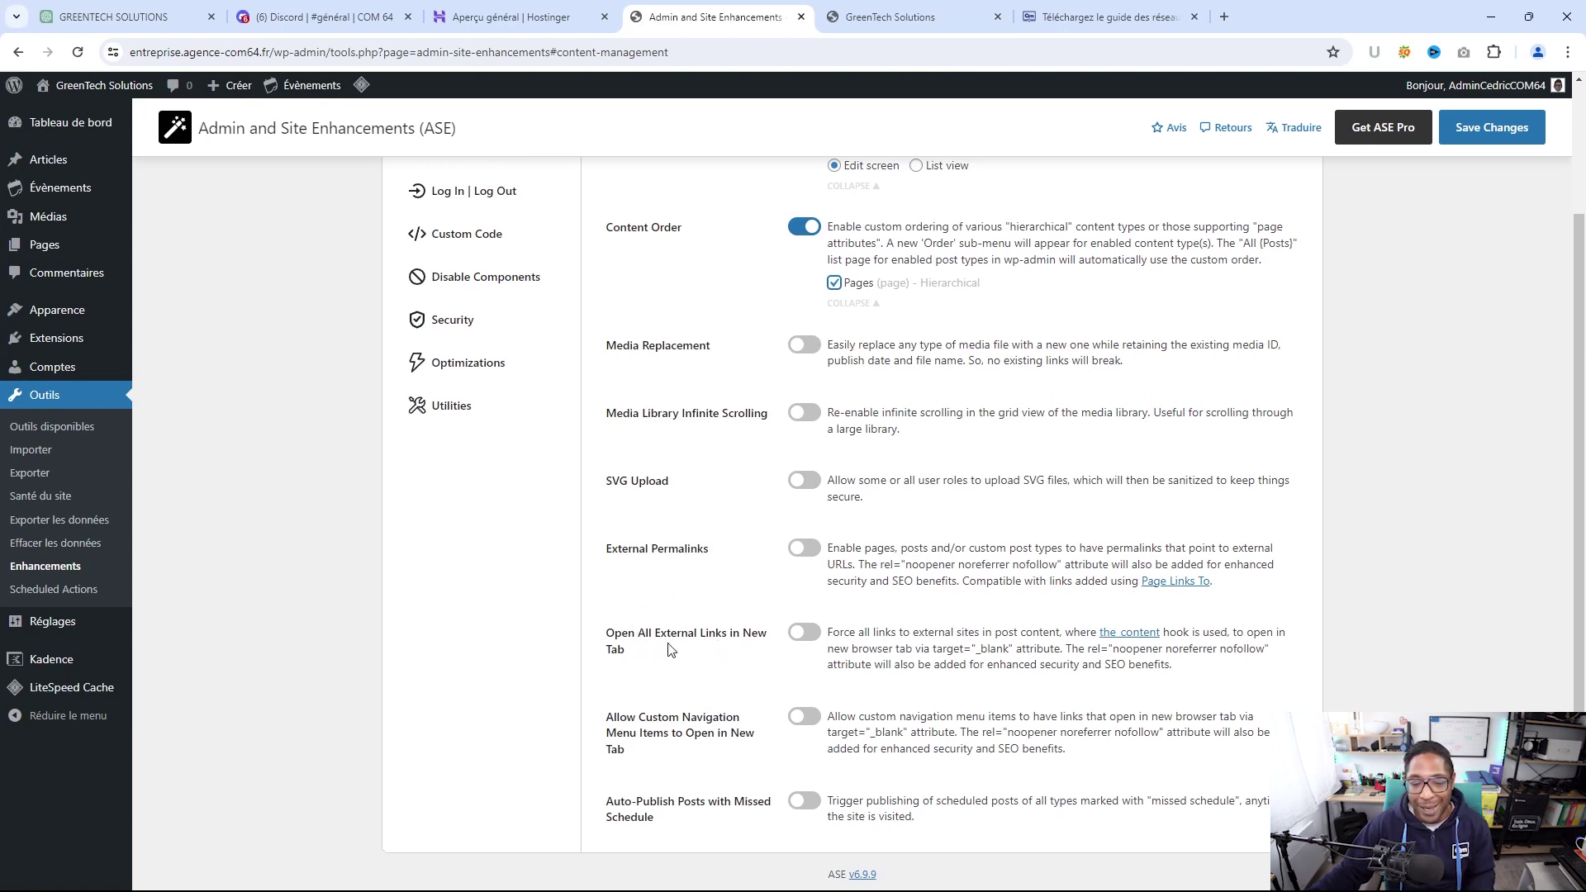
click(799, 634)
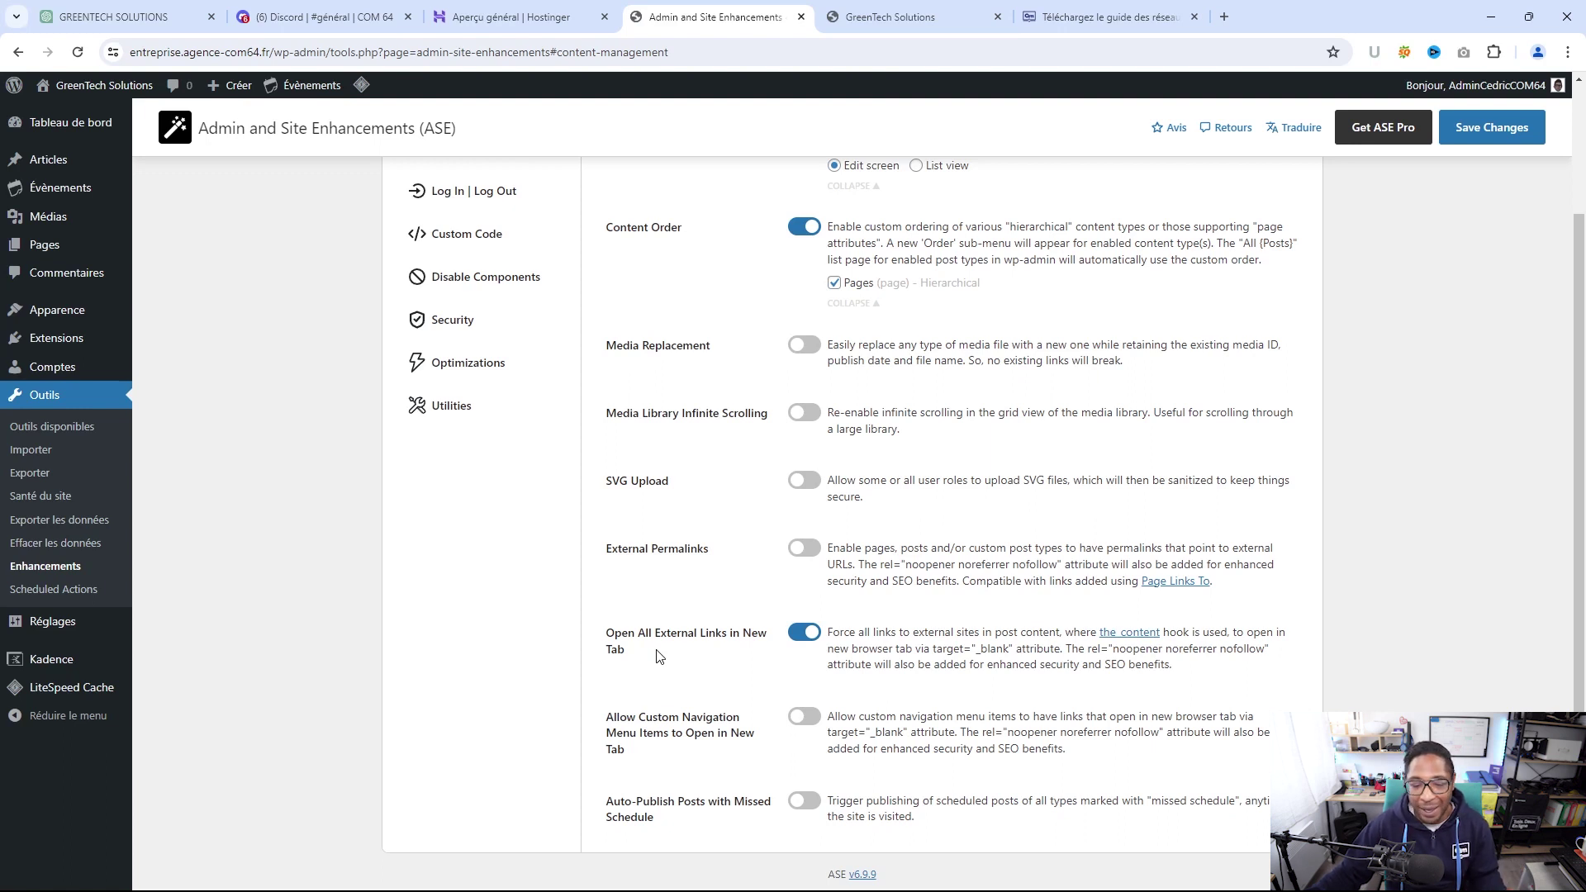
scroll(706, 655, up, 2)
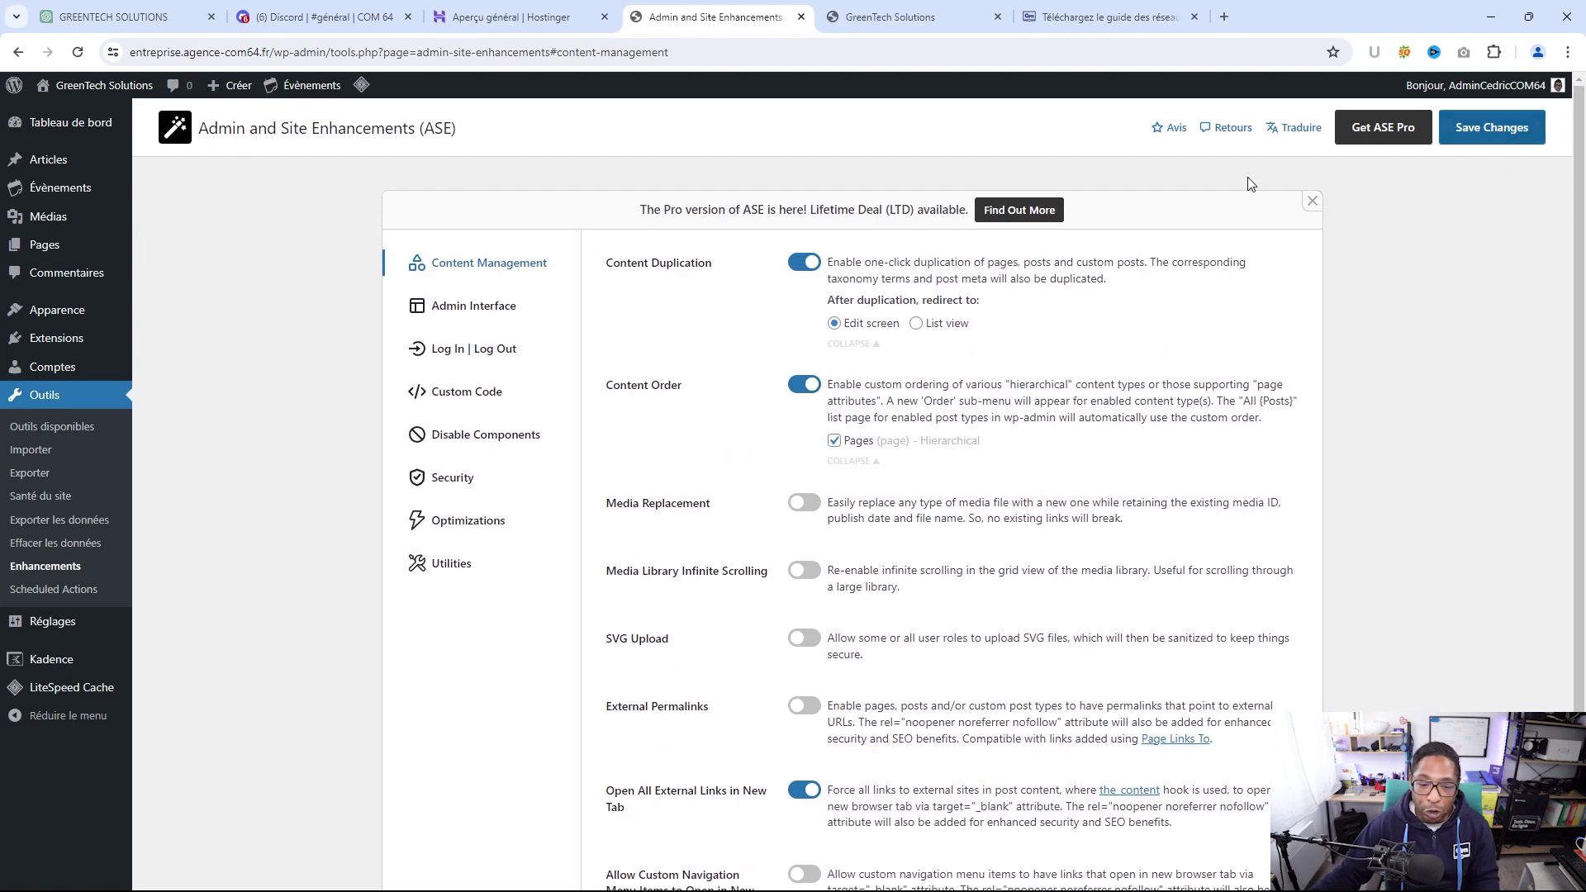
click(1501, 148)
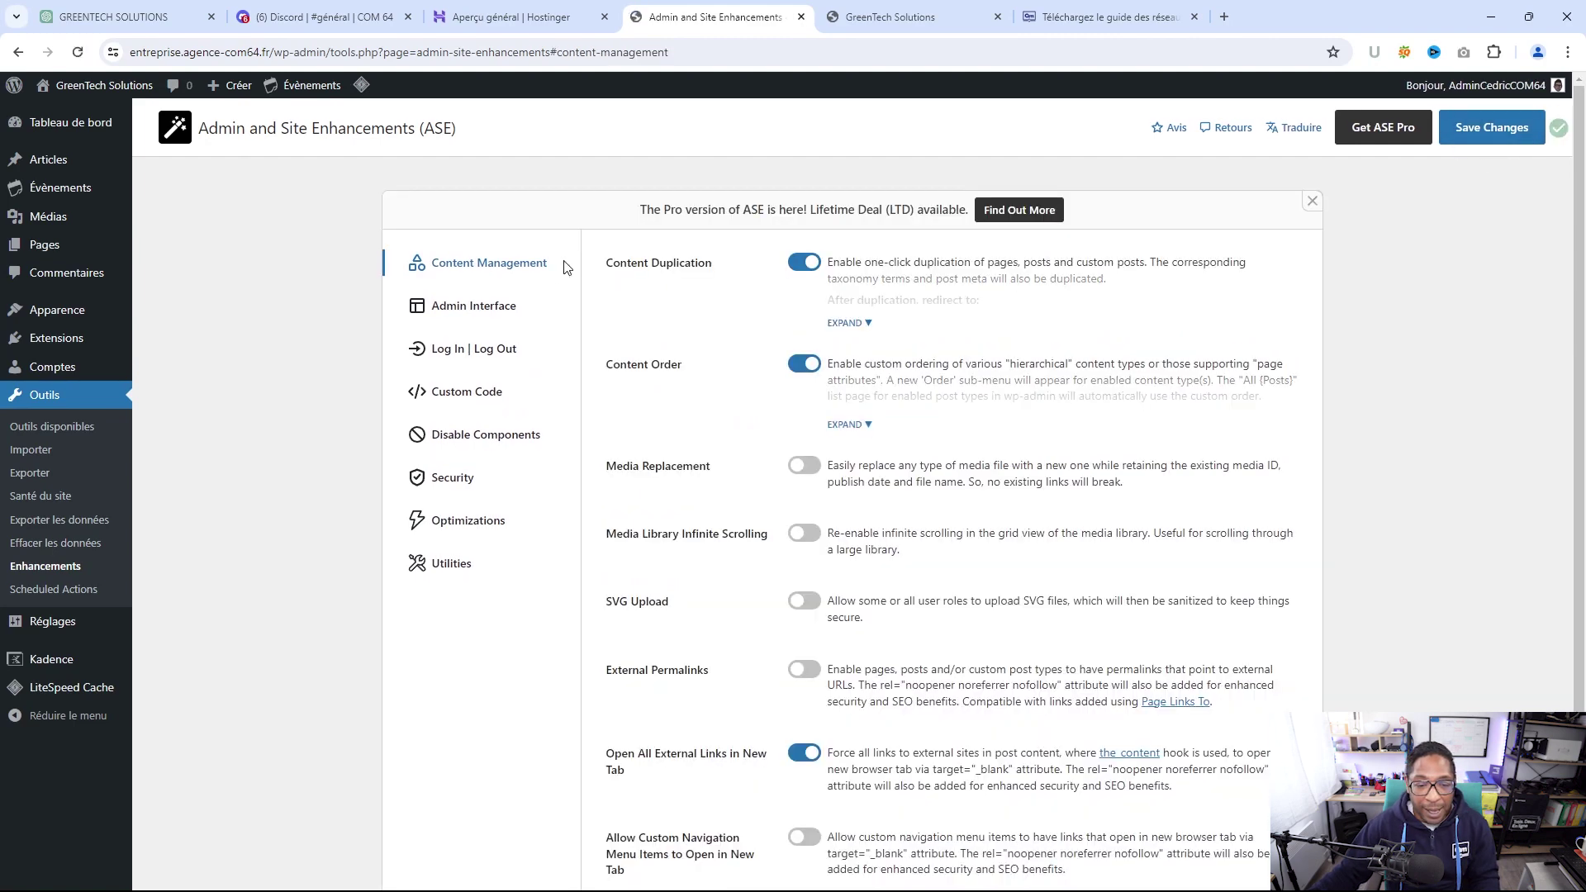
In the Admin Interface settings, enable Clean Up Admin Bar to remove the WordPress logo/menu, comments counter/link and new content menu, then save
click(482, 312)
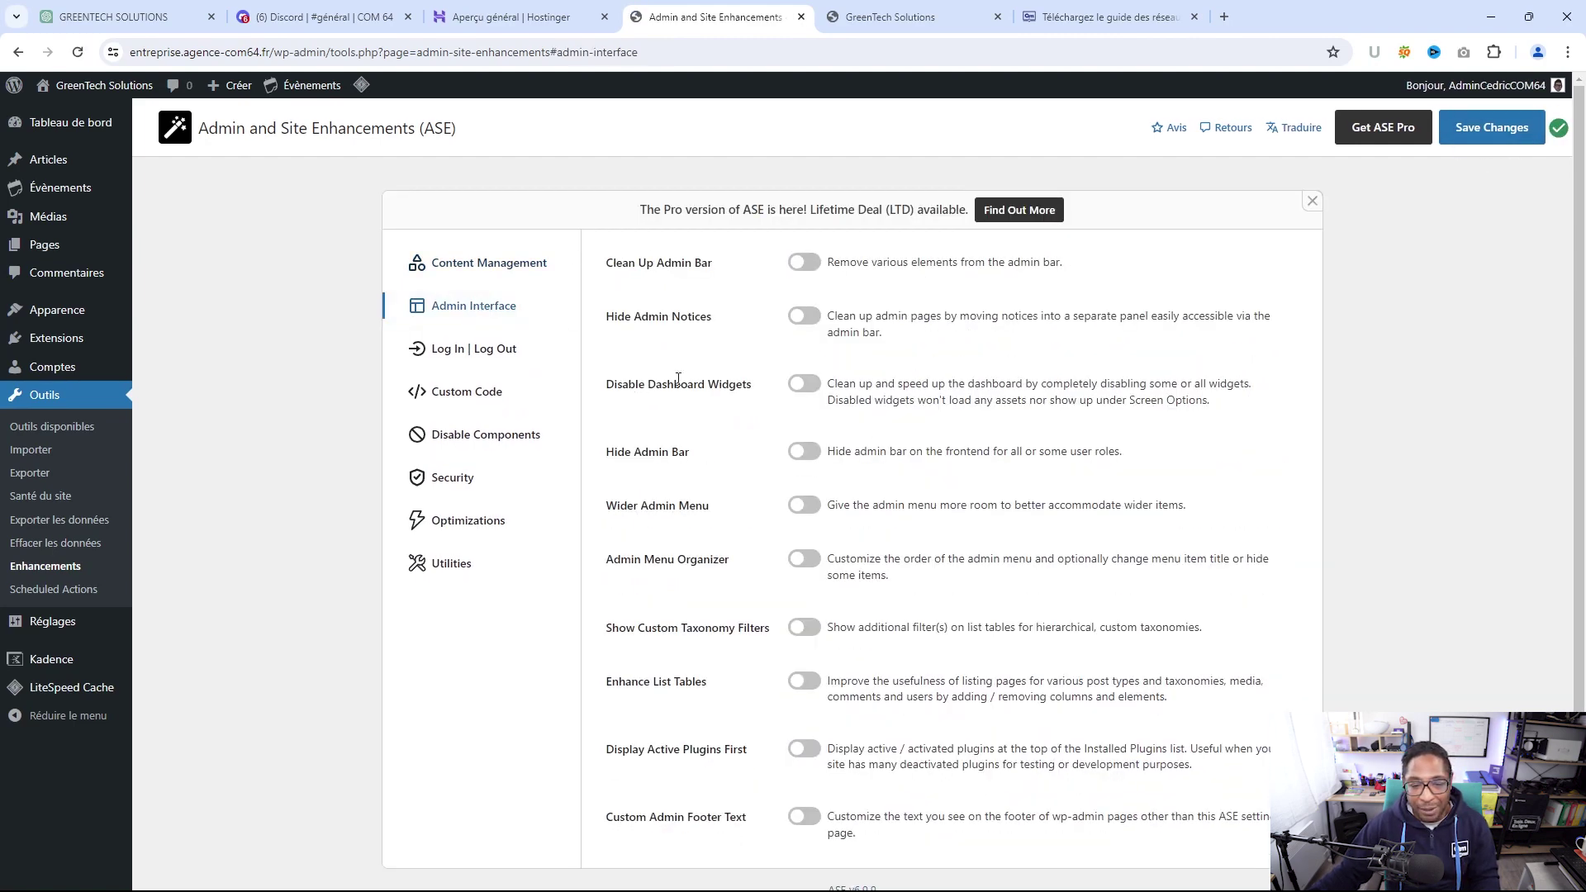
scroll(748, 329, down, 1)
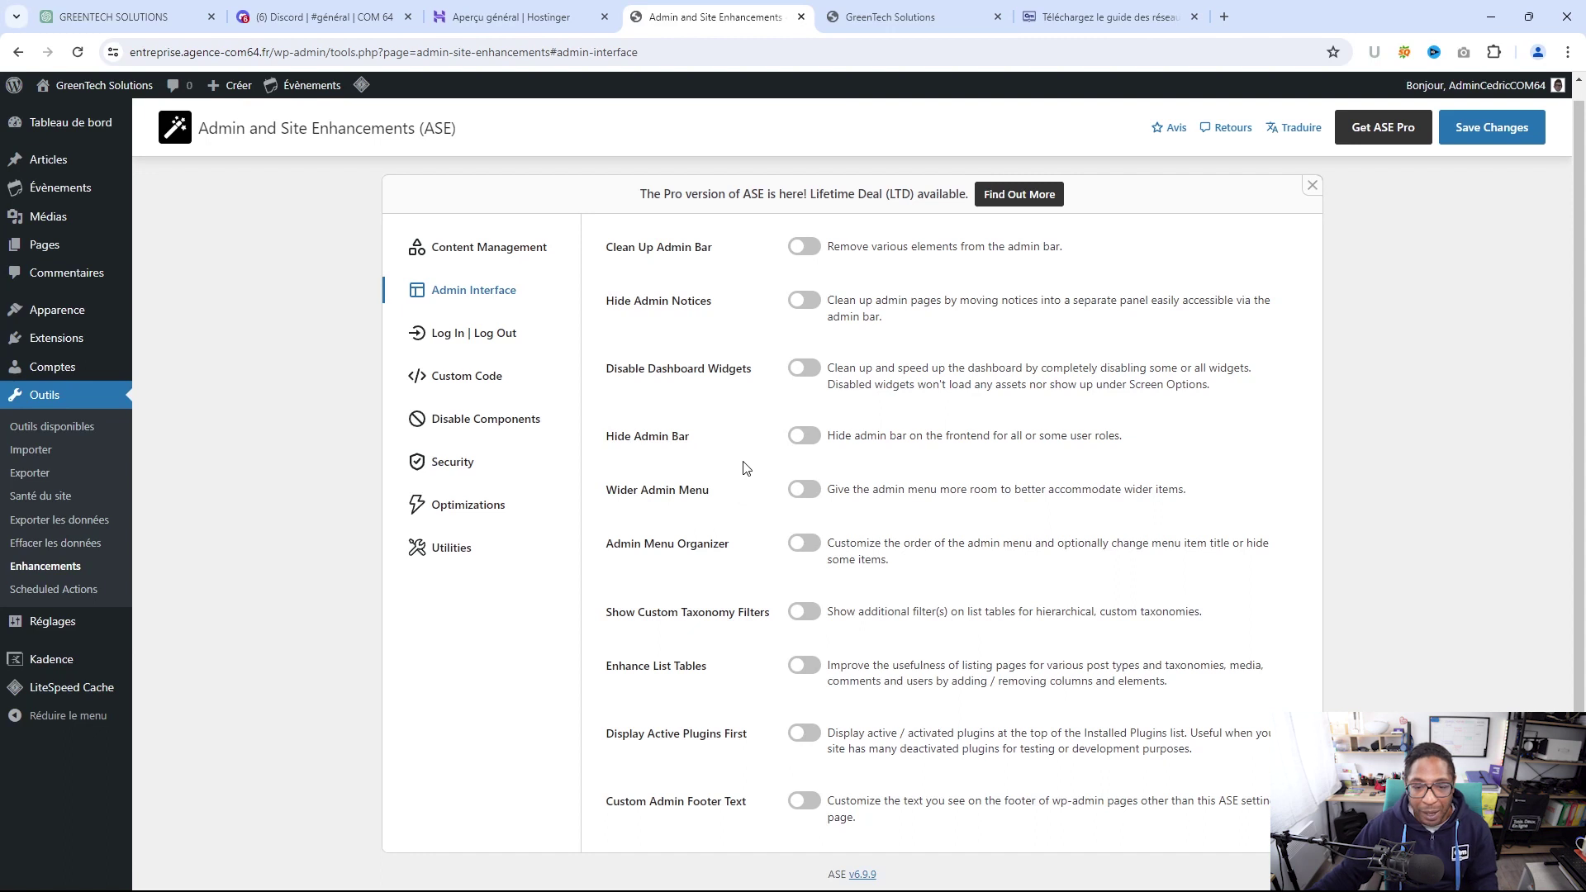
click(805, 248)
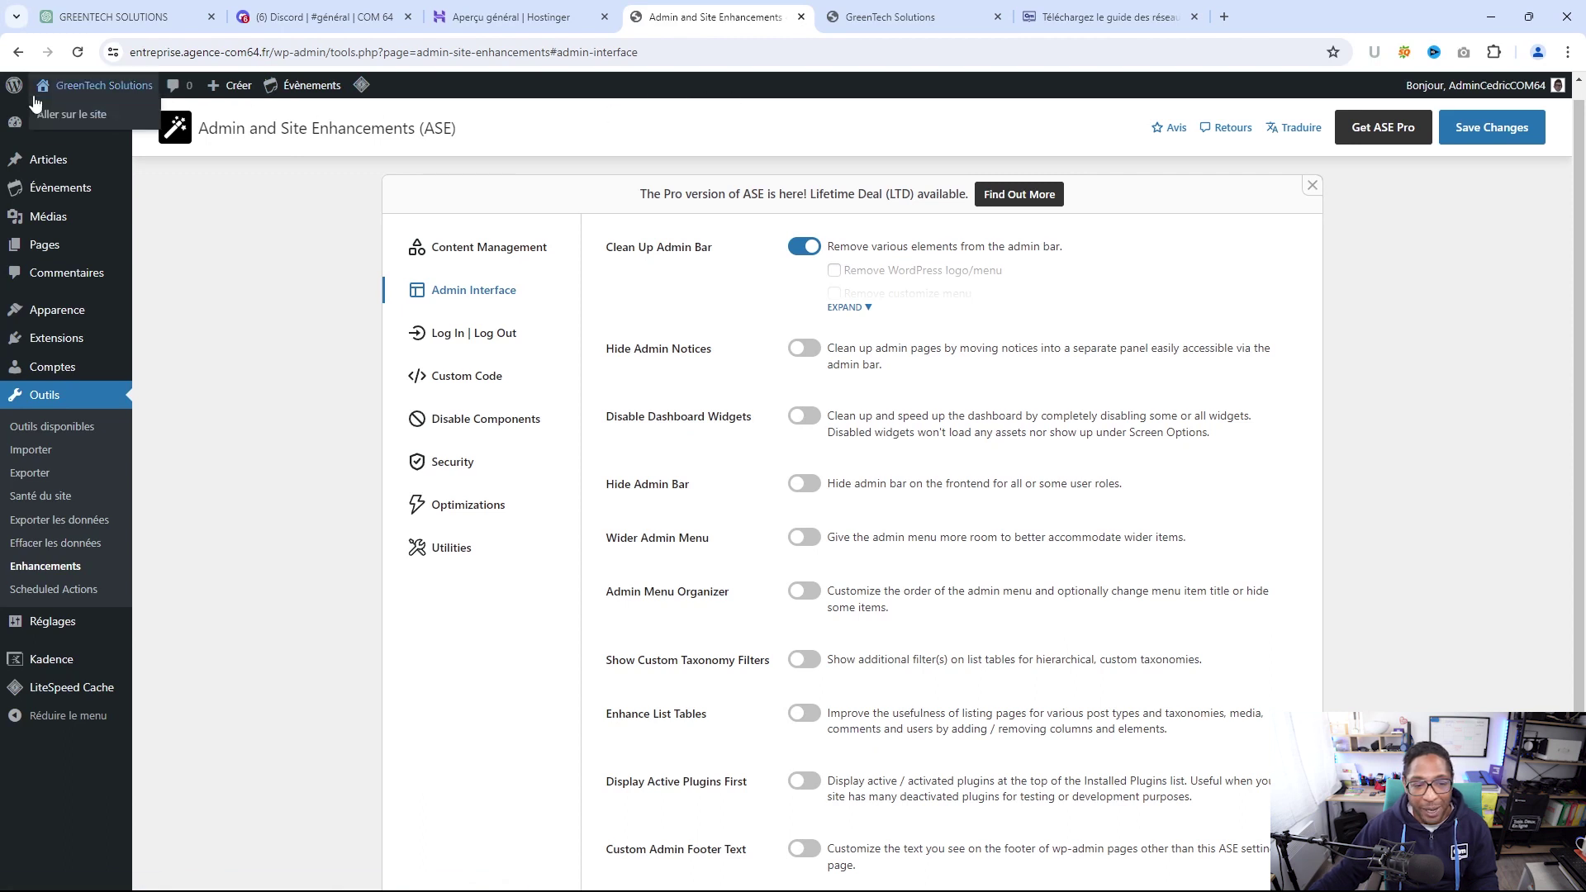
mouse_move(11, 97)
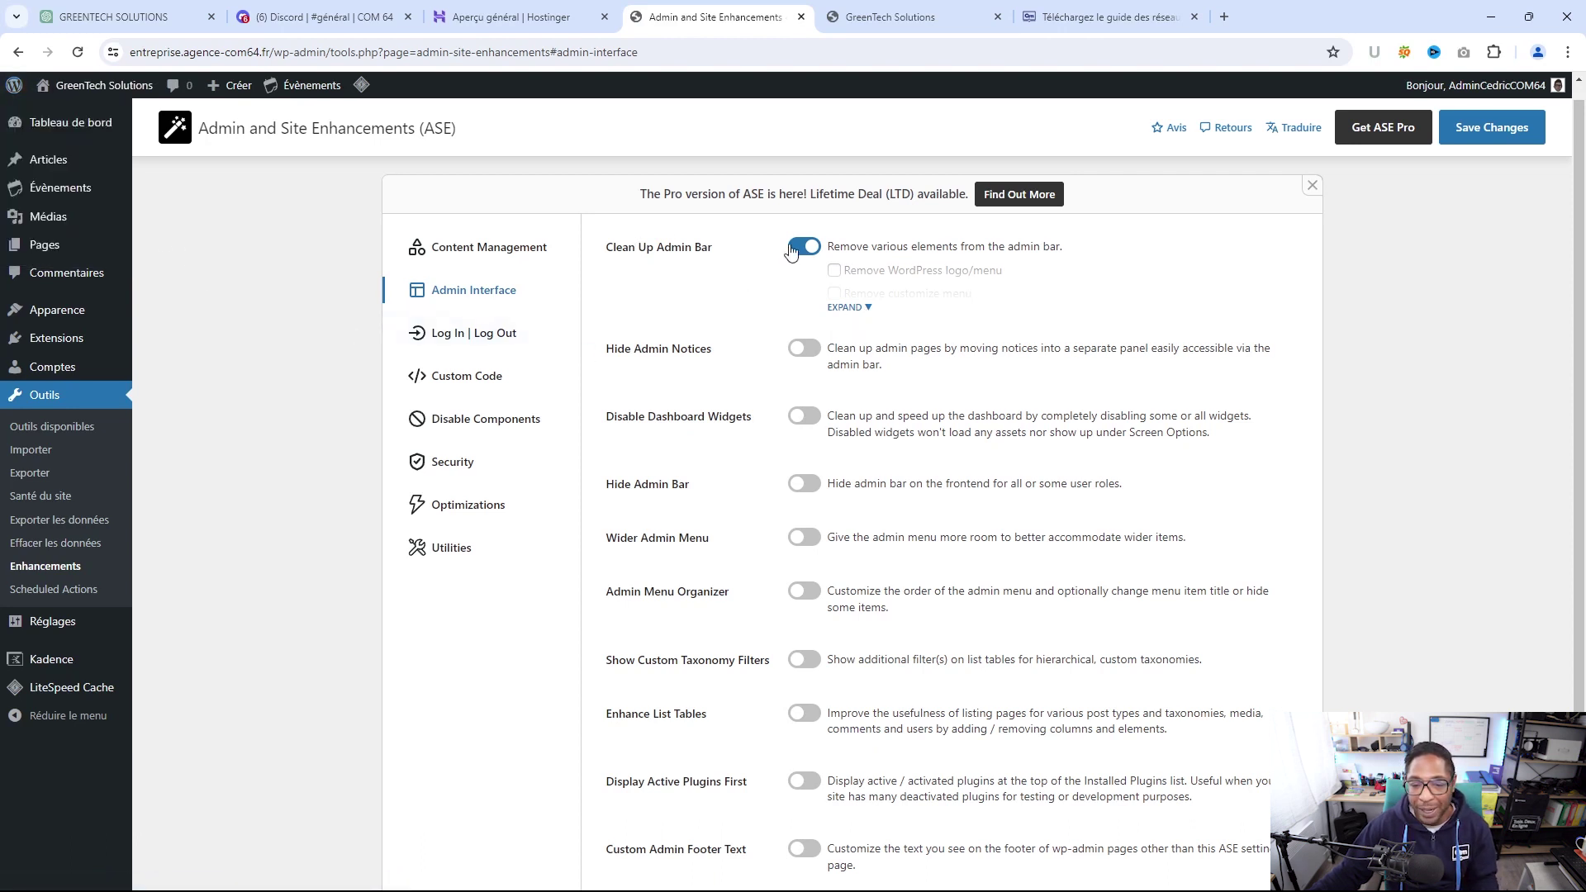
click(860, 307)
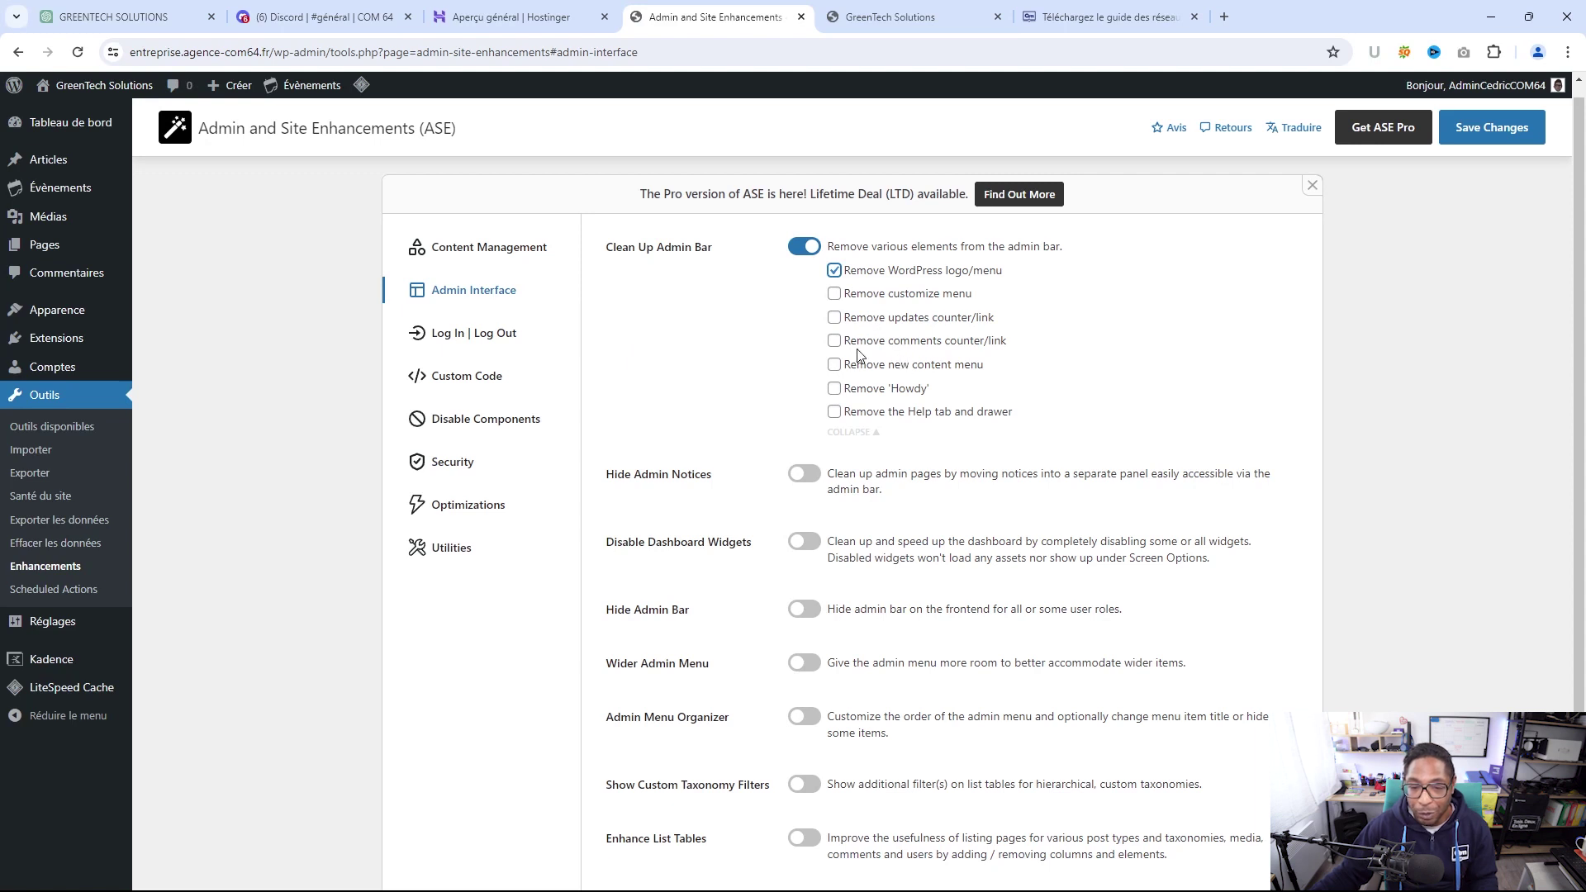
click(835, 341)
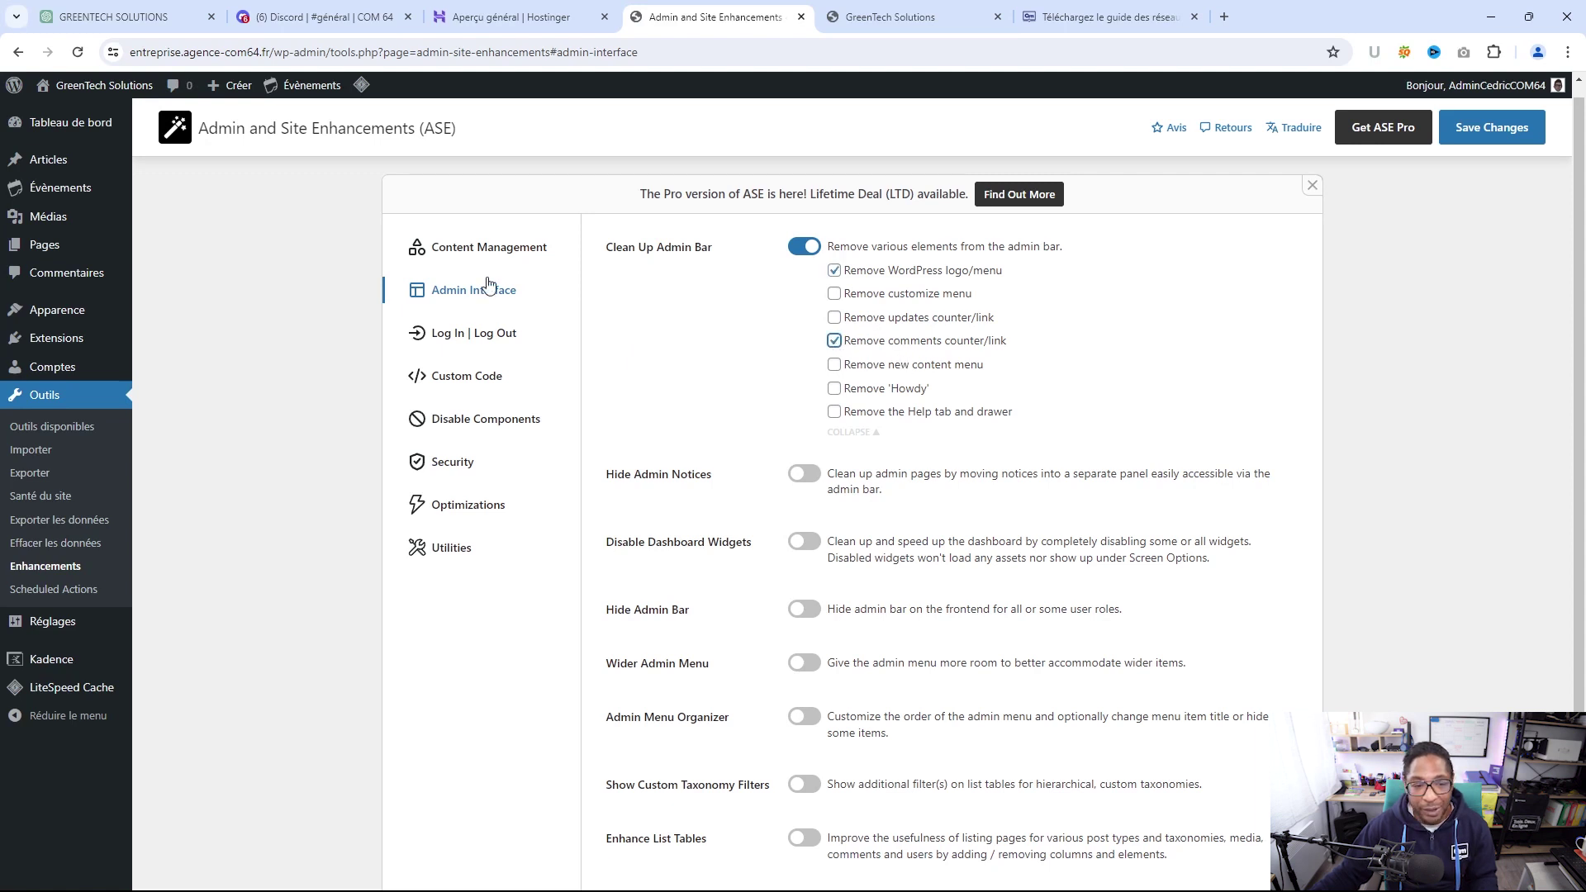
mouse_move(213, 86)
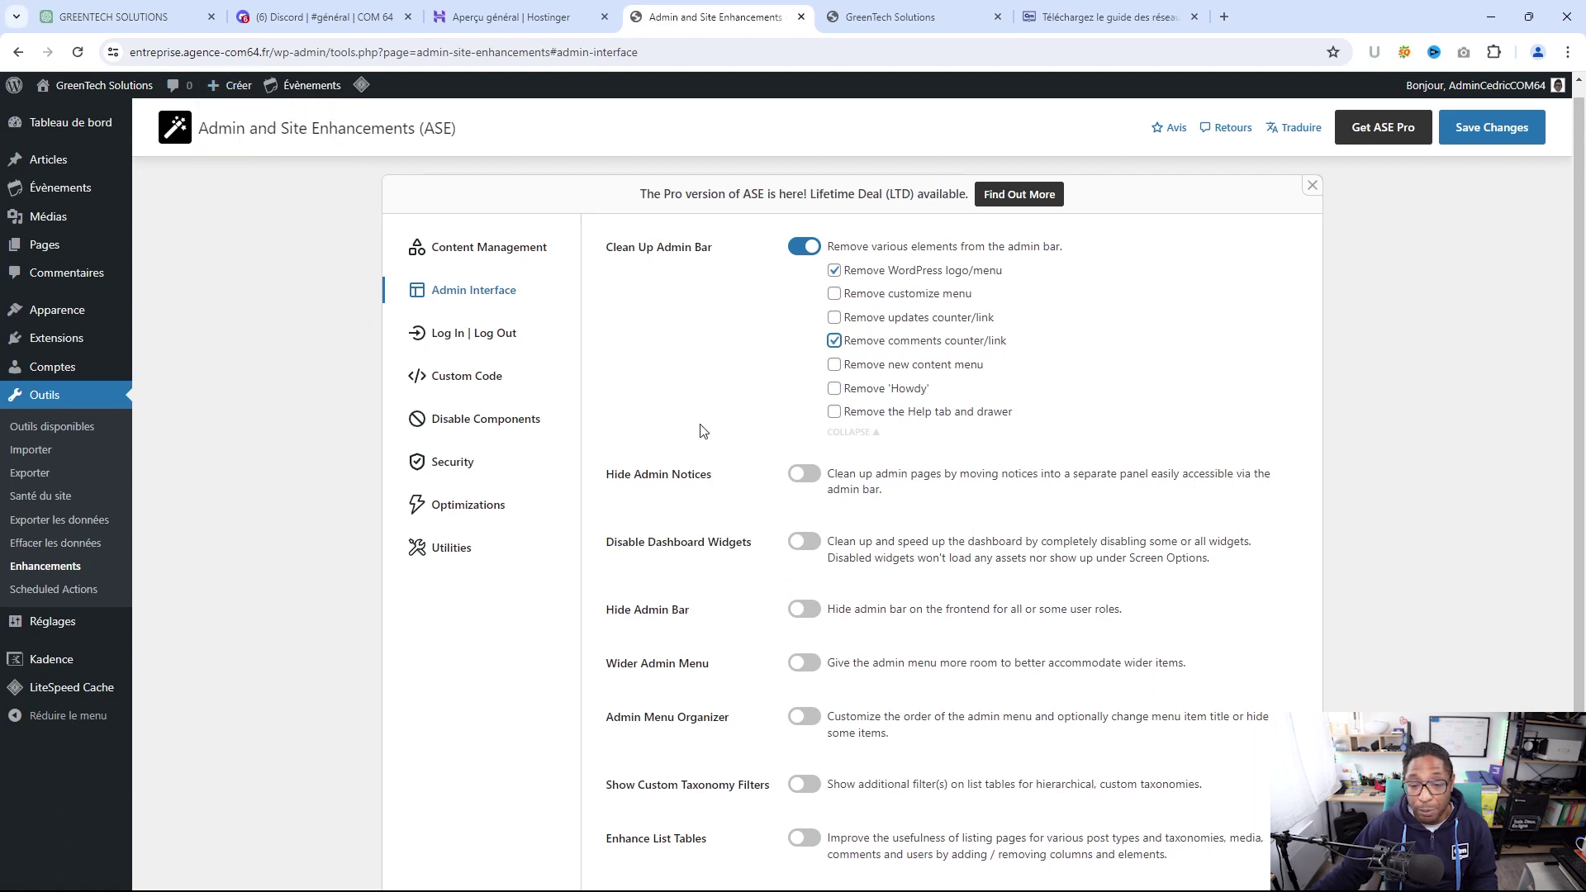
click(834, 367)
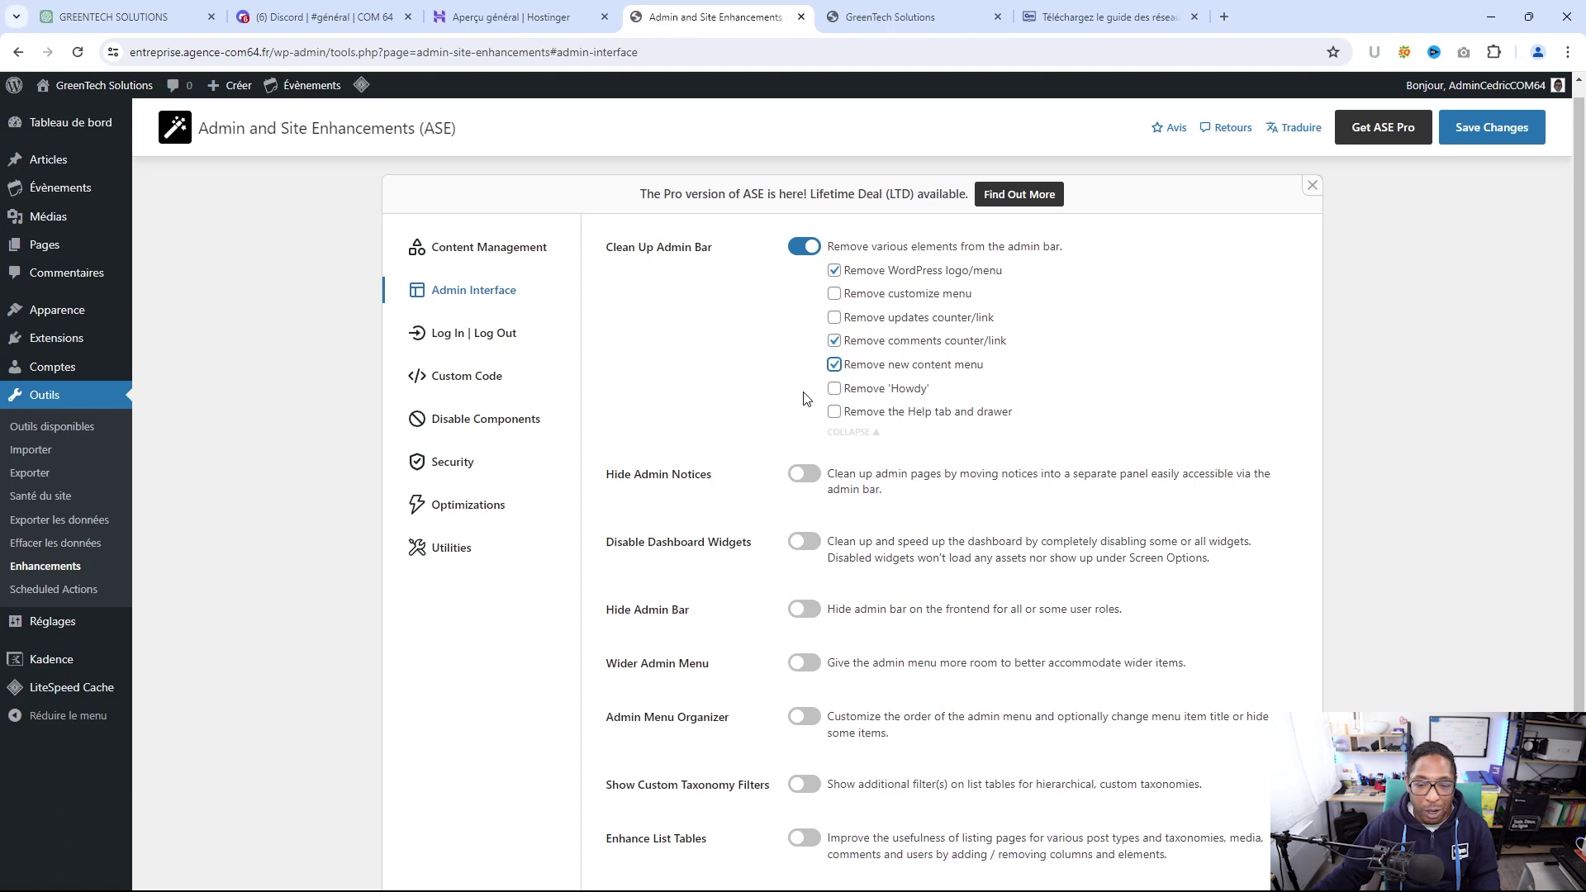
scroll(807, 401, down, 1)
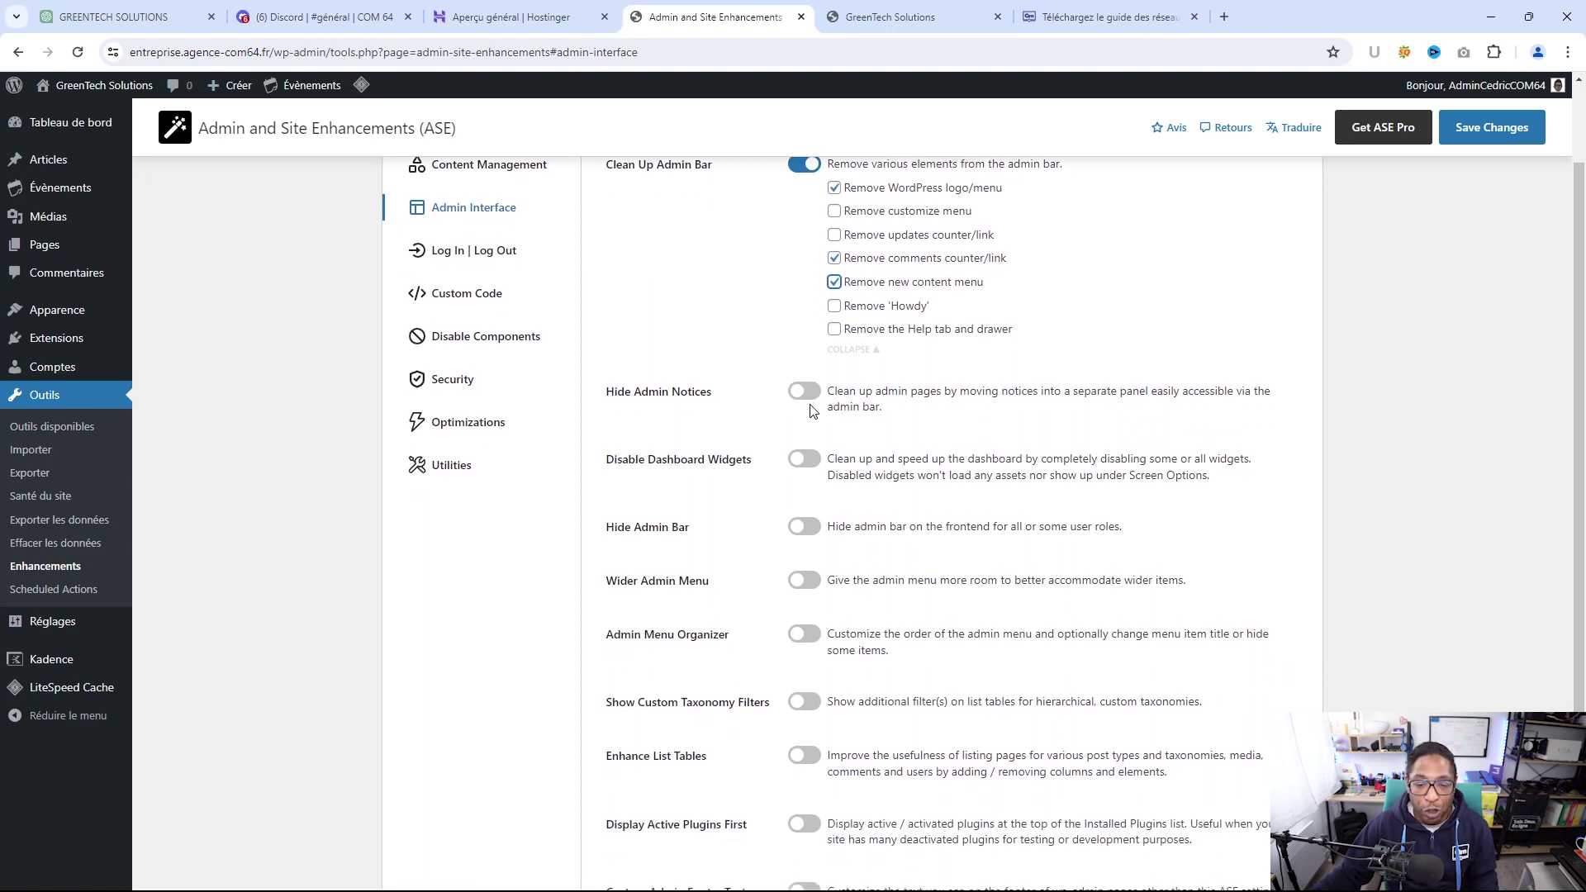
scroll(975, 388, up, 1)
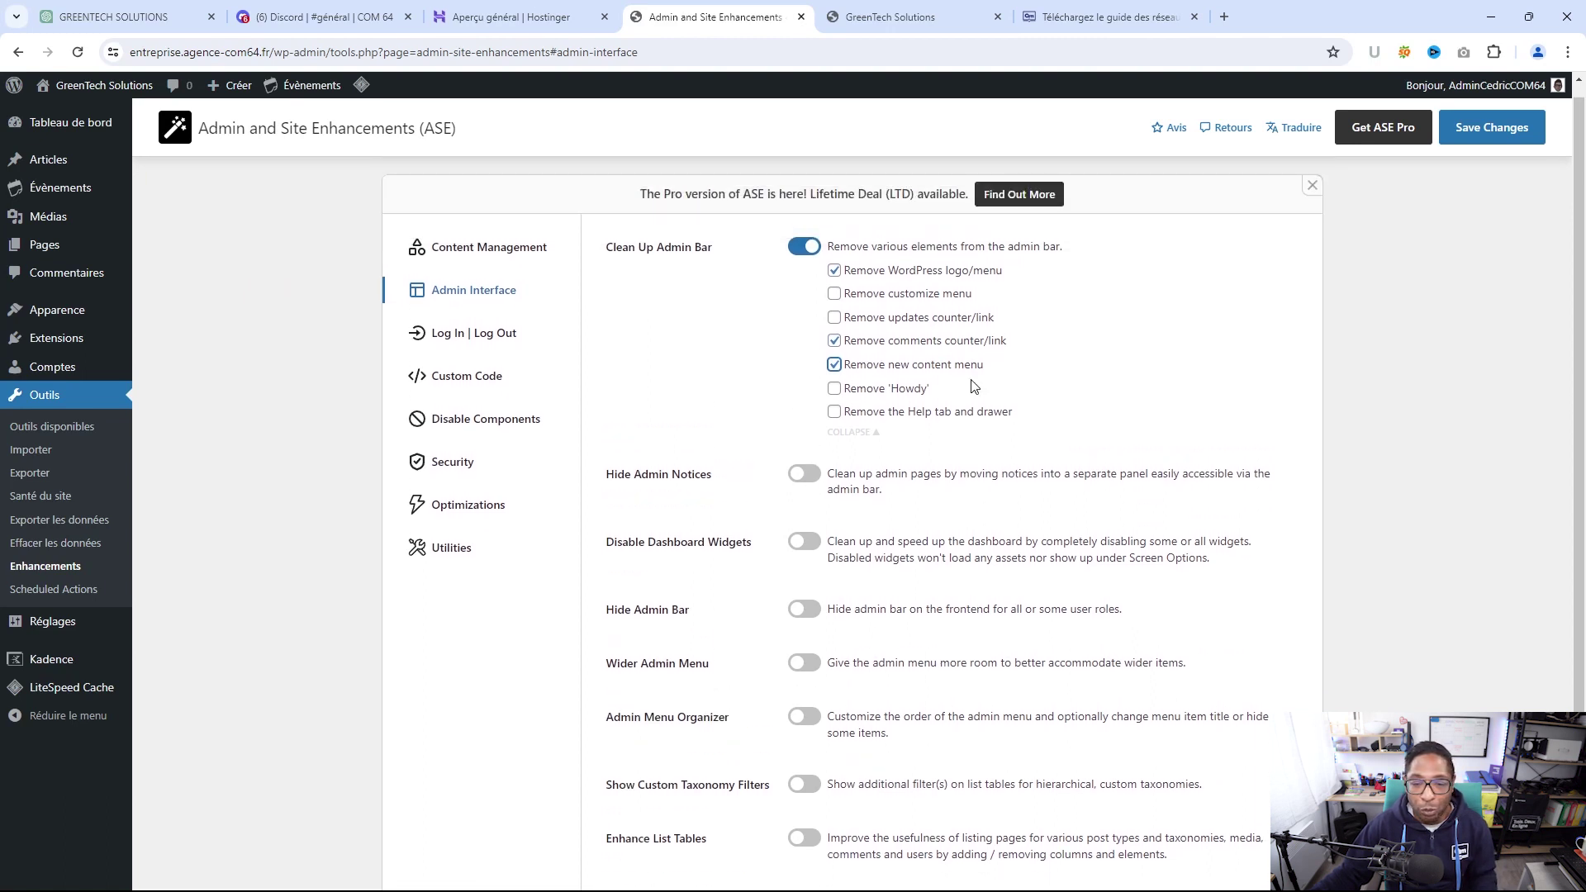
click(1477, 129)
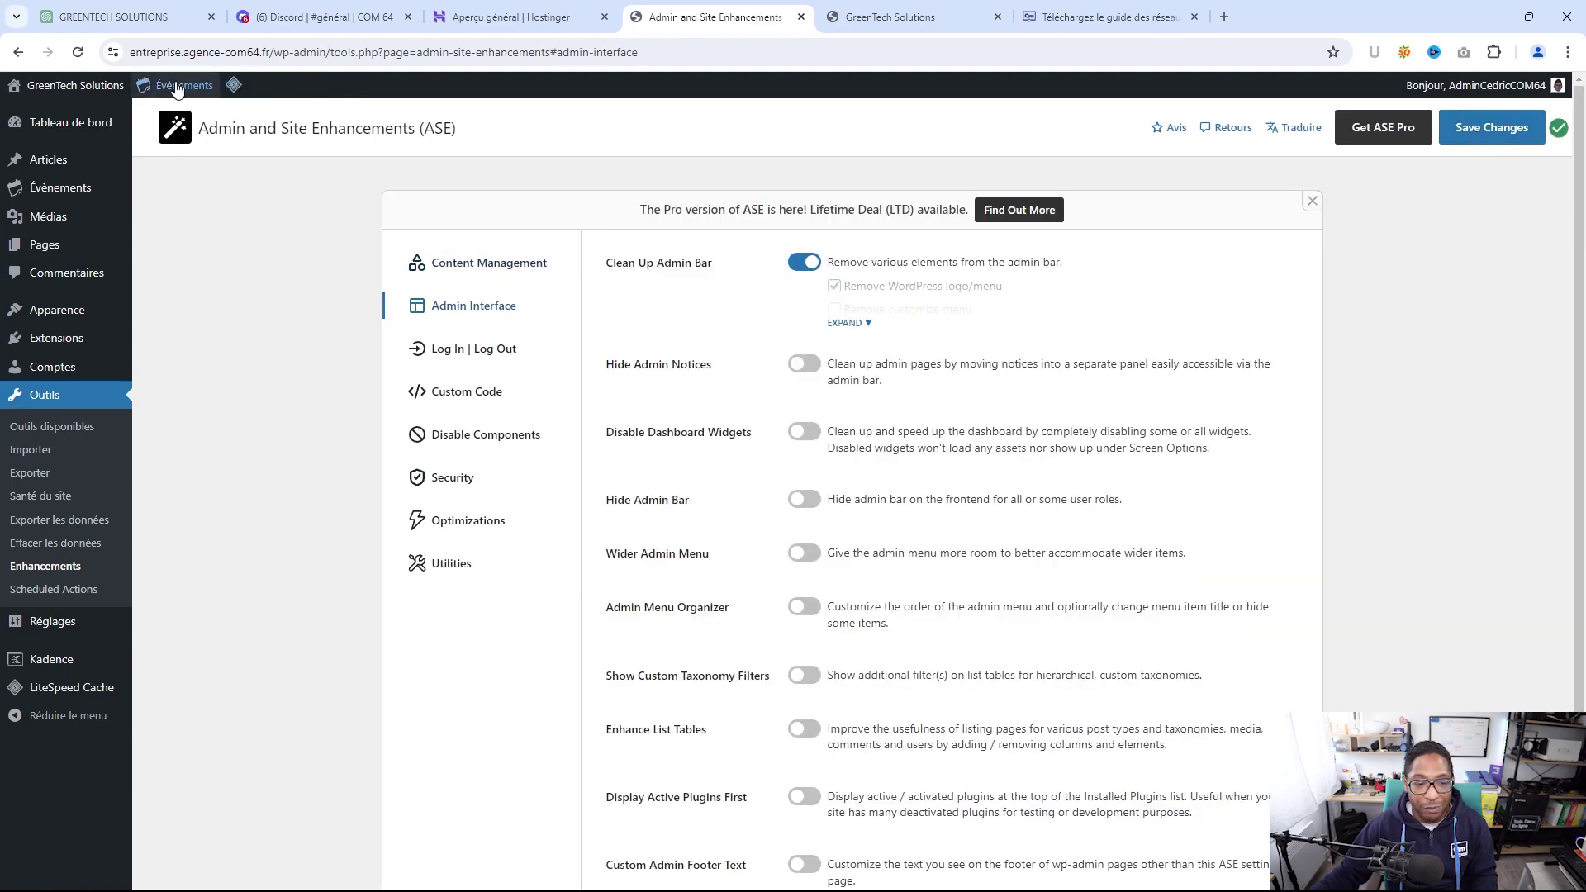
mouse_move(75, 90)
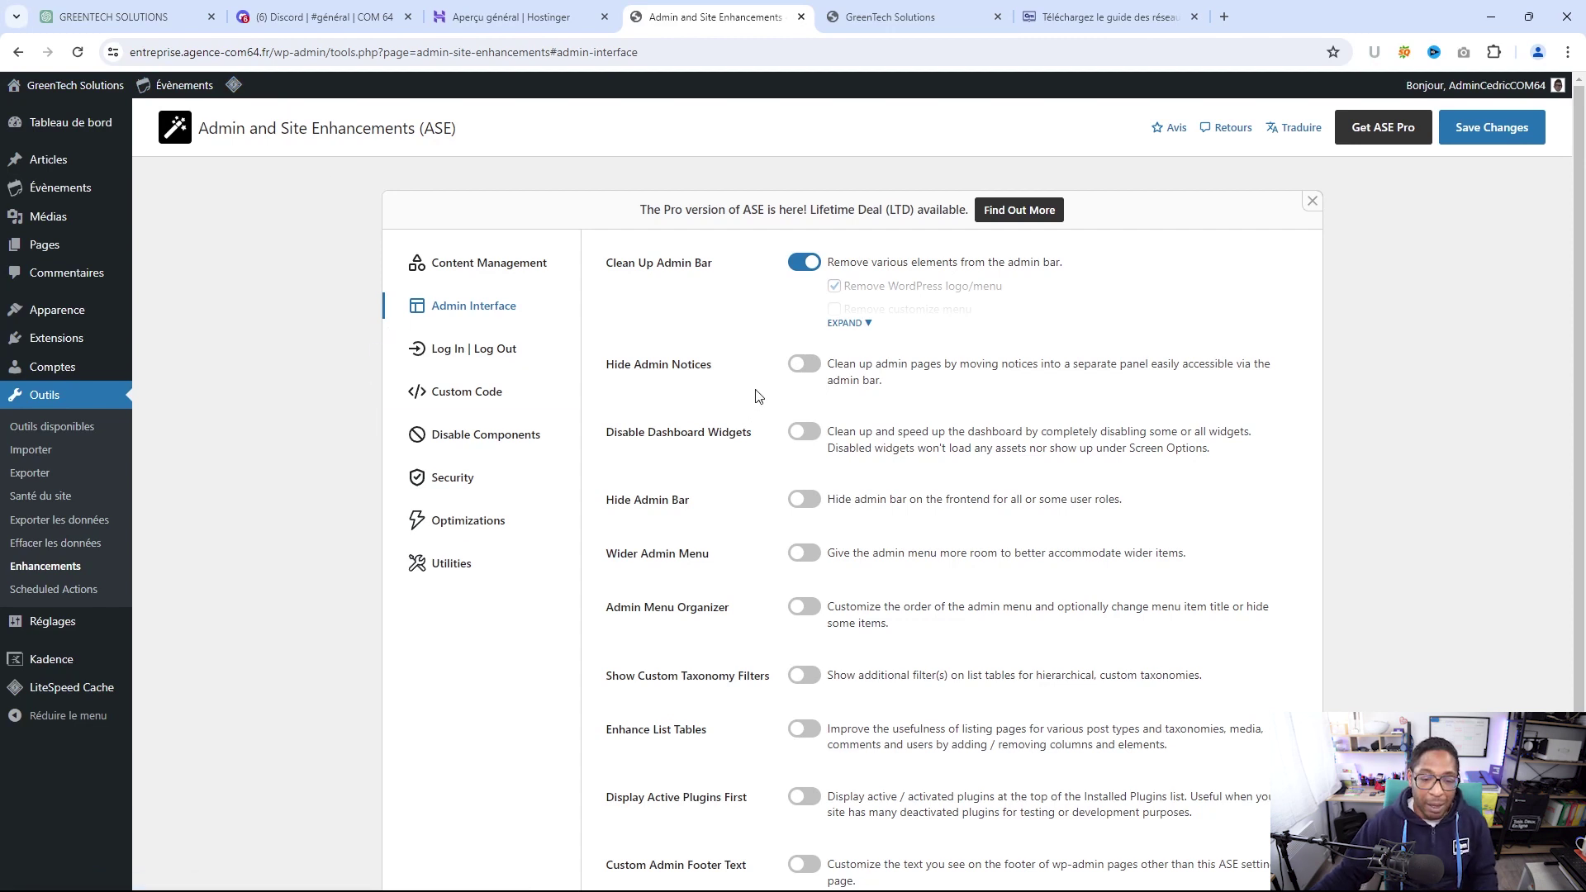
Enable Hide Admin Bar for the Administrator, Editor, Author, Contributor and Subscriber roles, and save the changes
scroll(757, 396, down, 1)
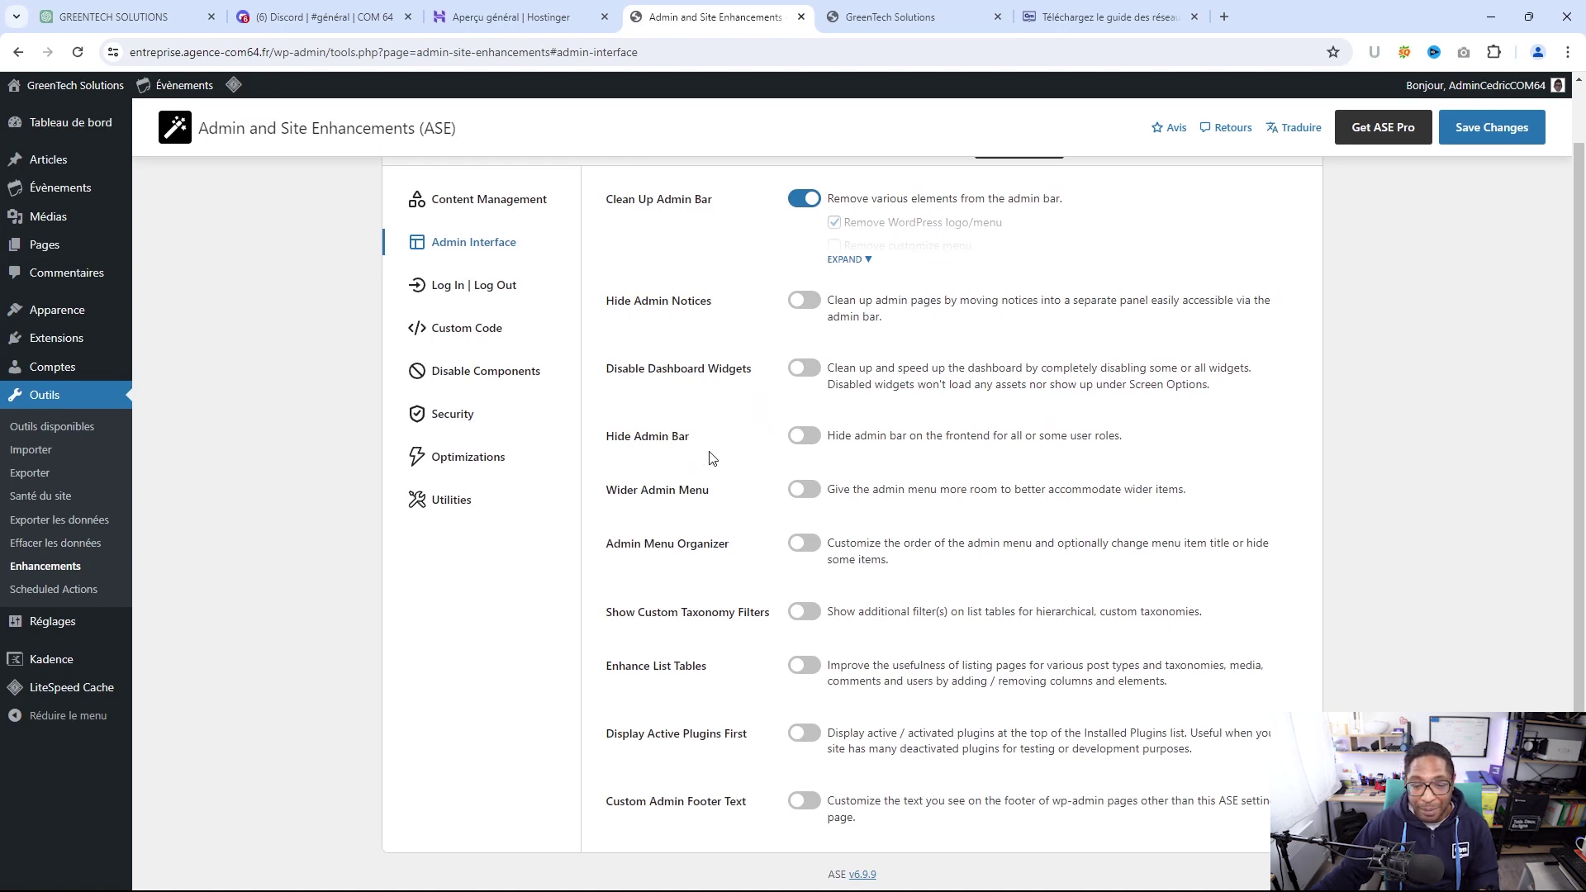
click(802, 438)
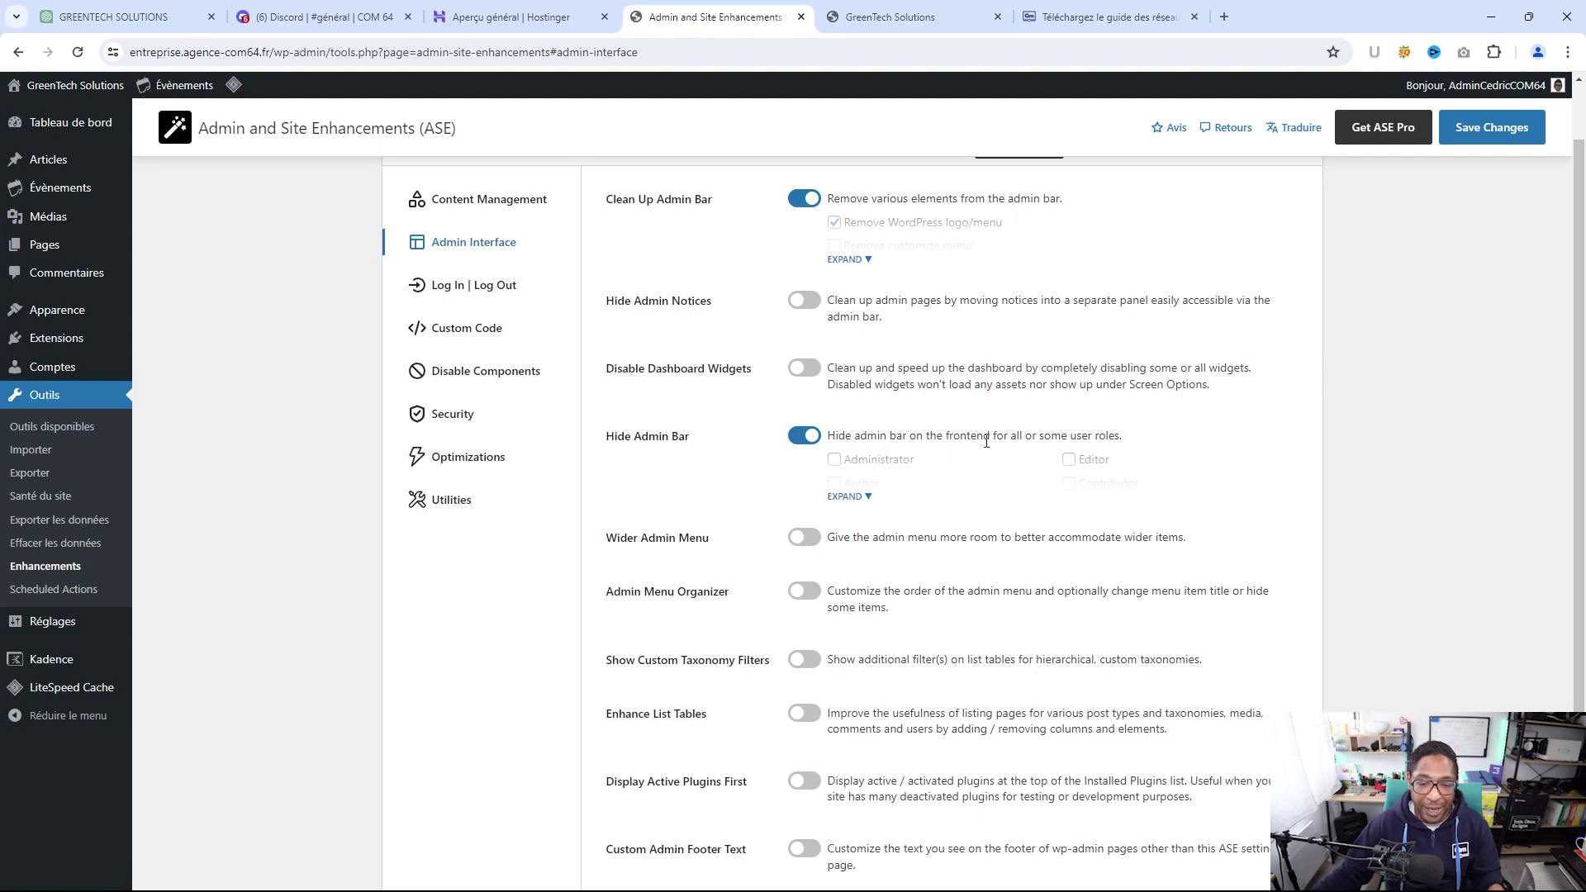
click(899, 16)
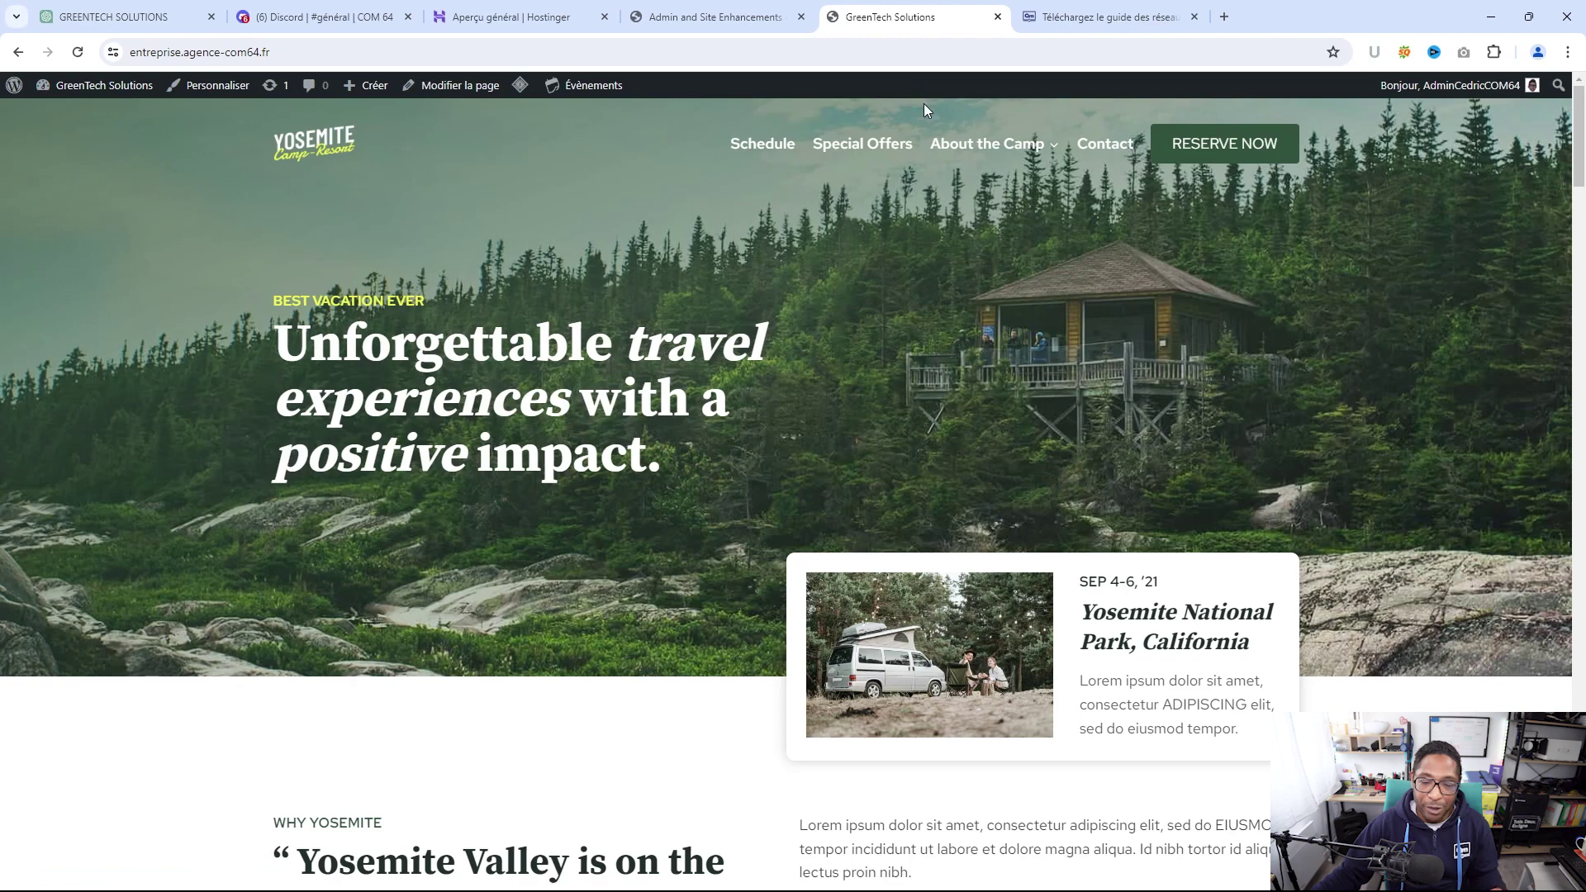
click(717, 17)
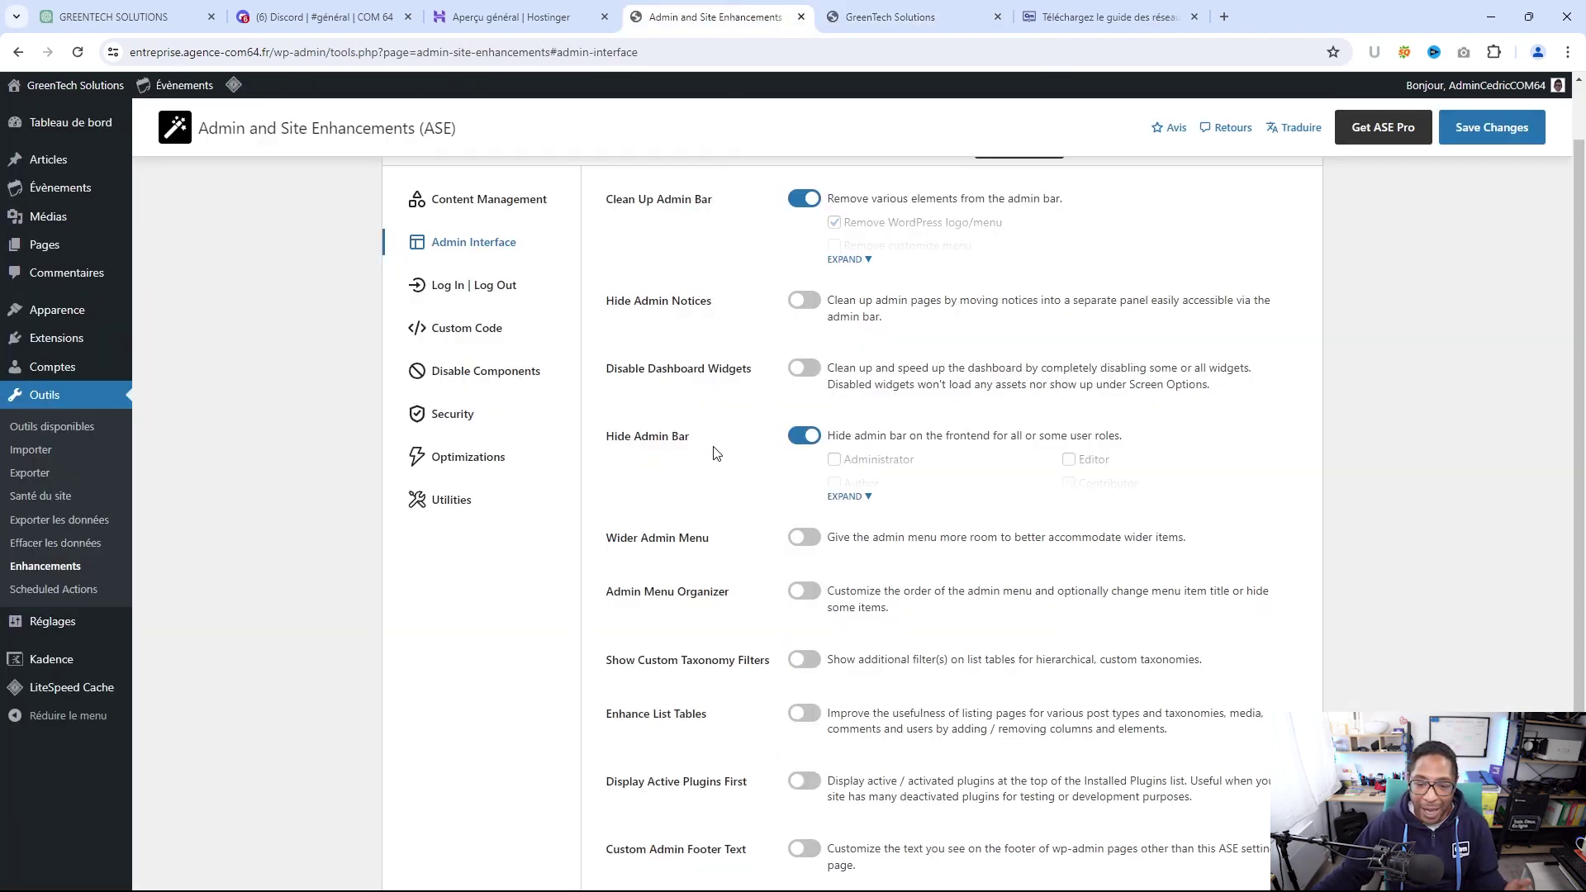
click(867, 498)
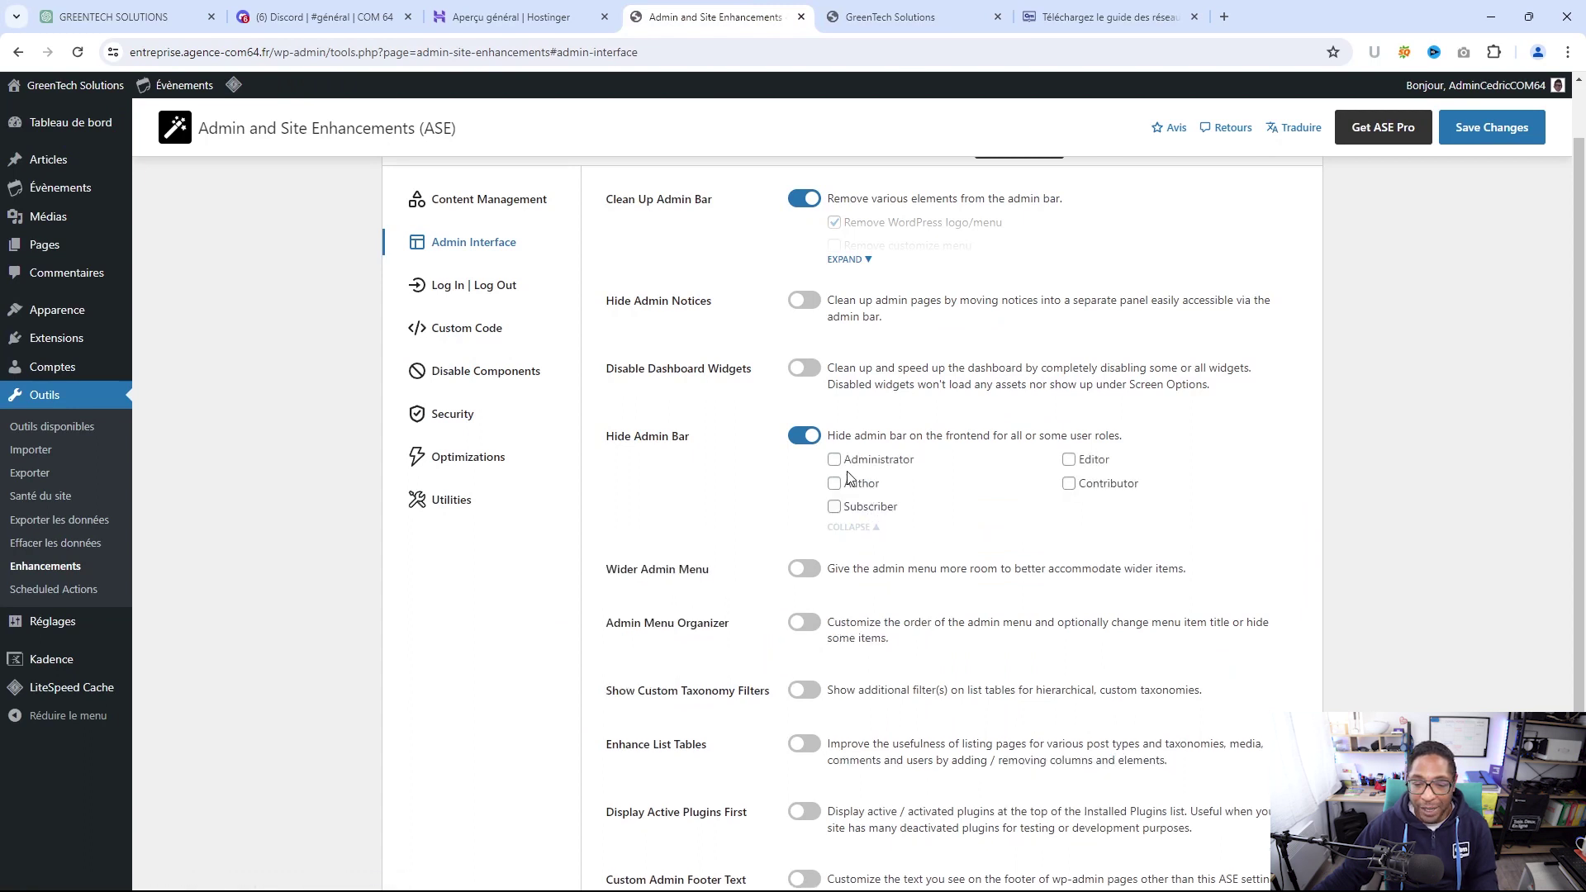
click(835, 460)
click(835, 483)
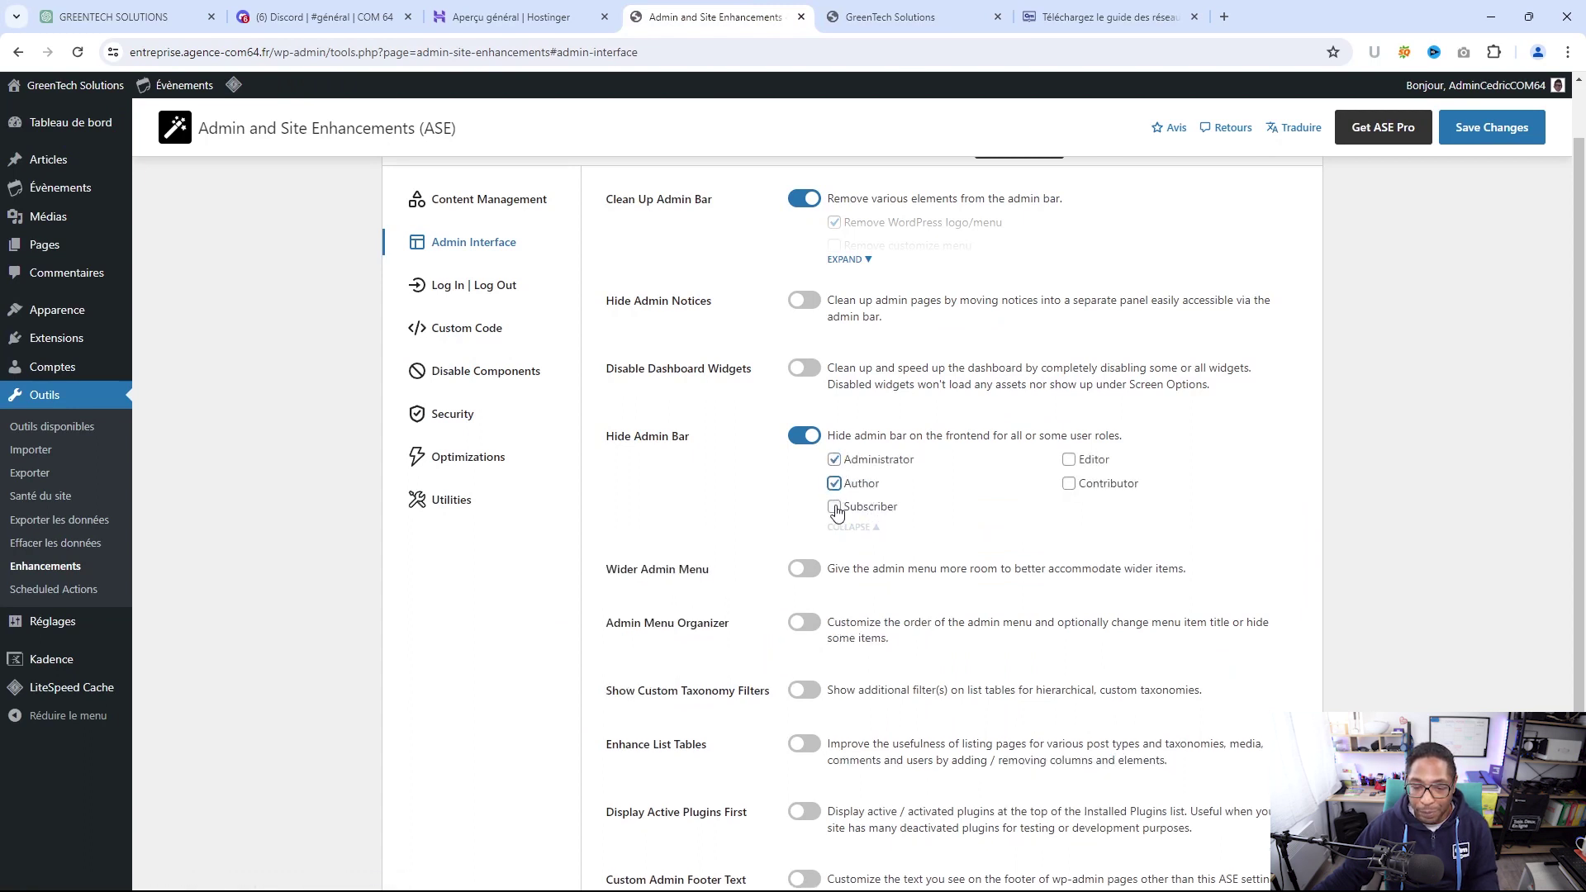
click(835, 506)
click(1070, 461)
click(1069, 484)
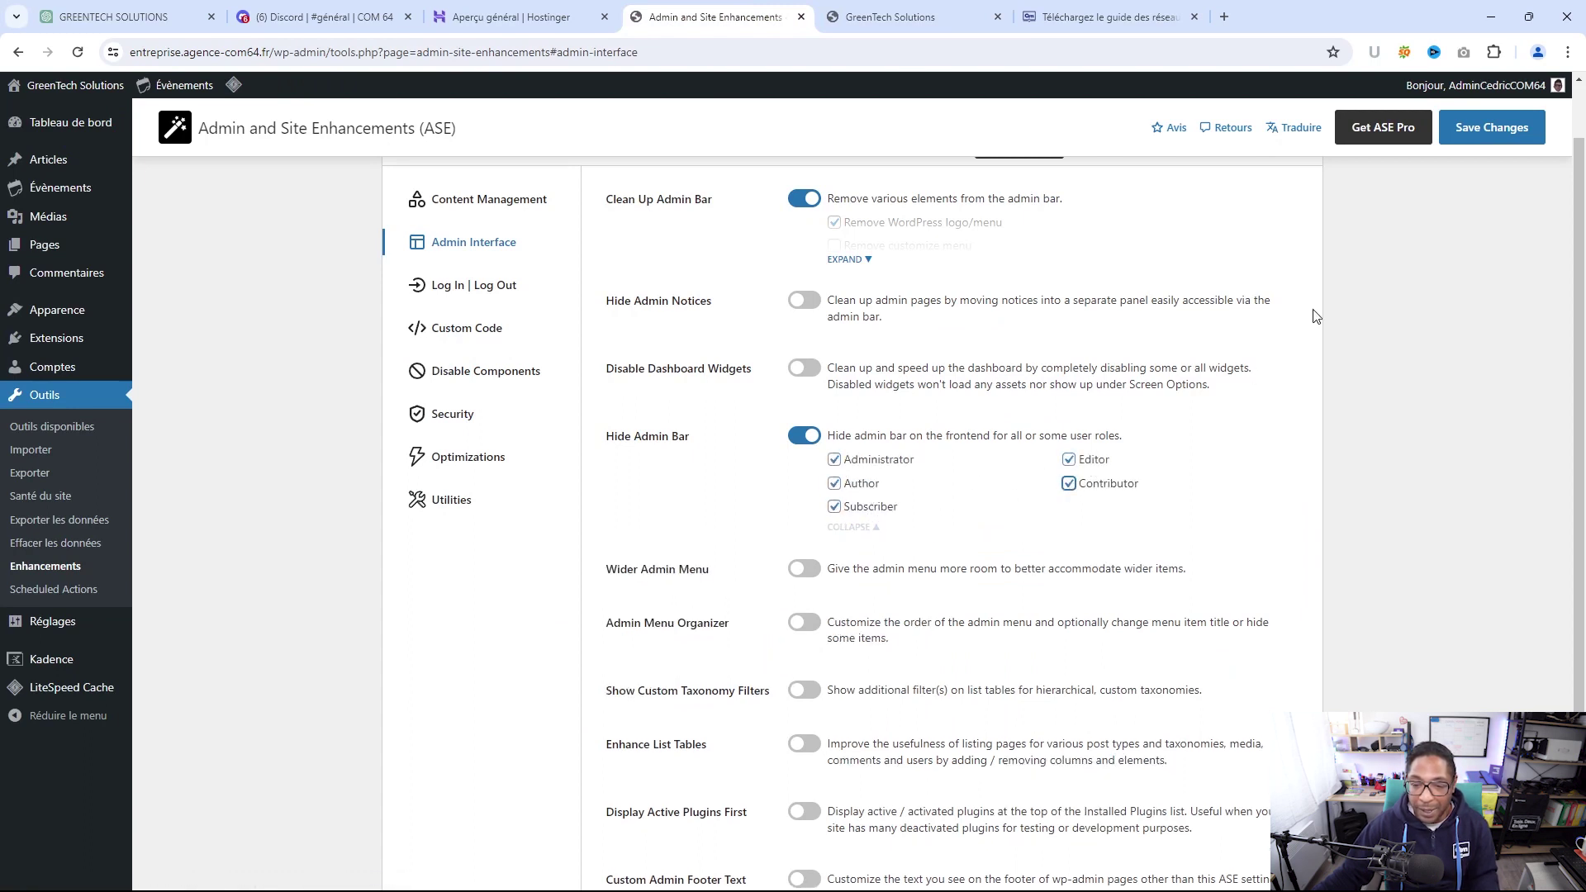
click(1490, 135)
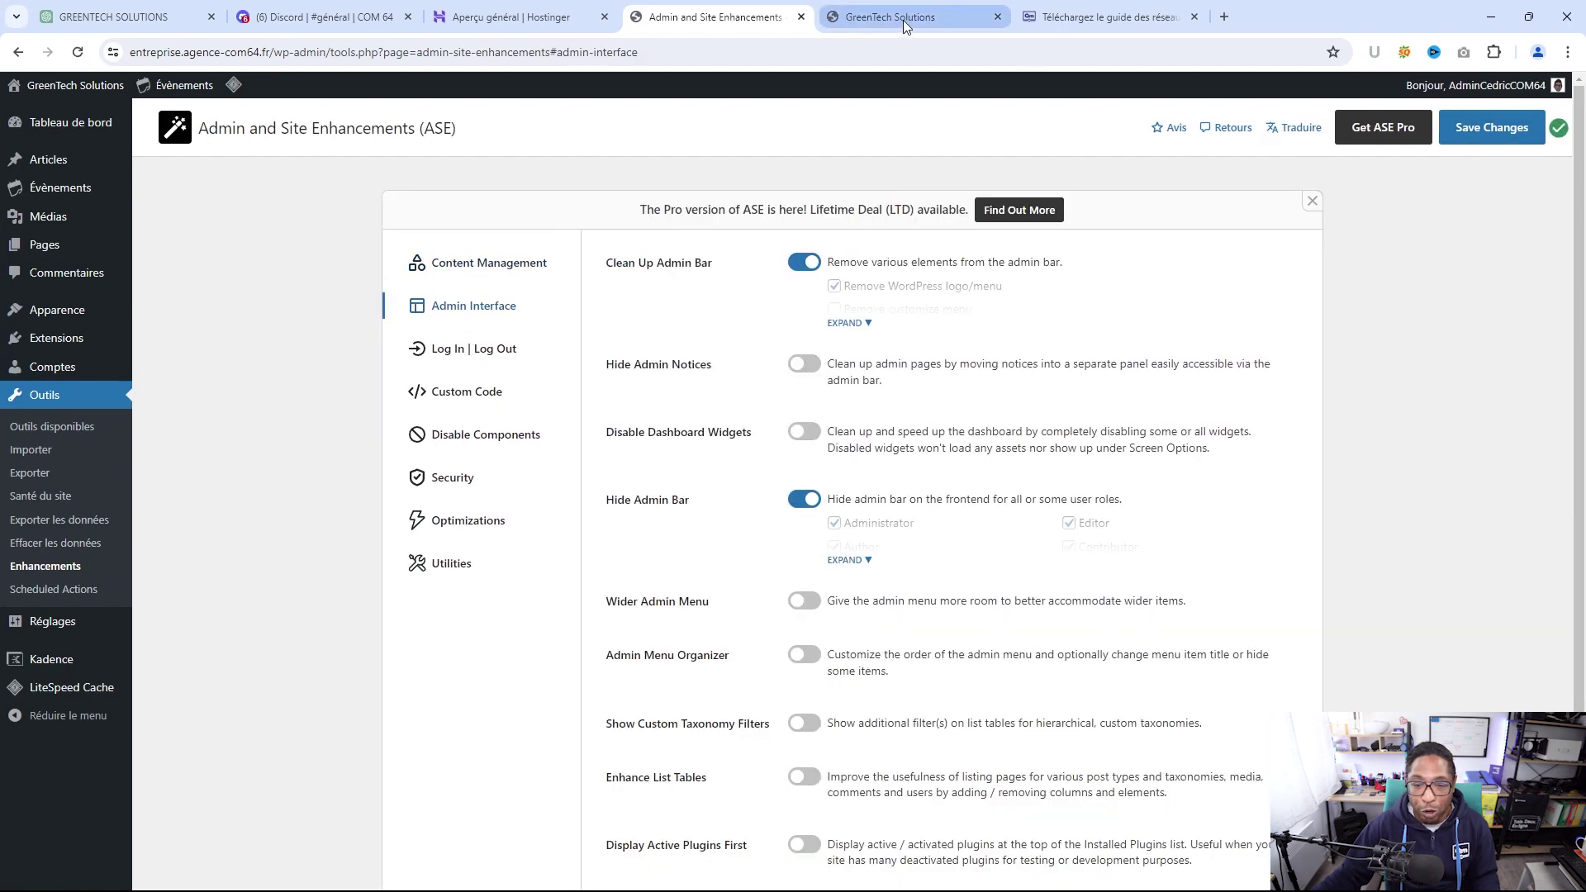
Reload the GreenTech Solutions front-end page to check the admin bar's visibility, and return to the ASE settings
click(904, 20)
click(78, 52)
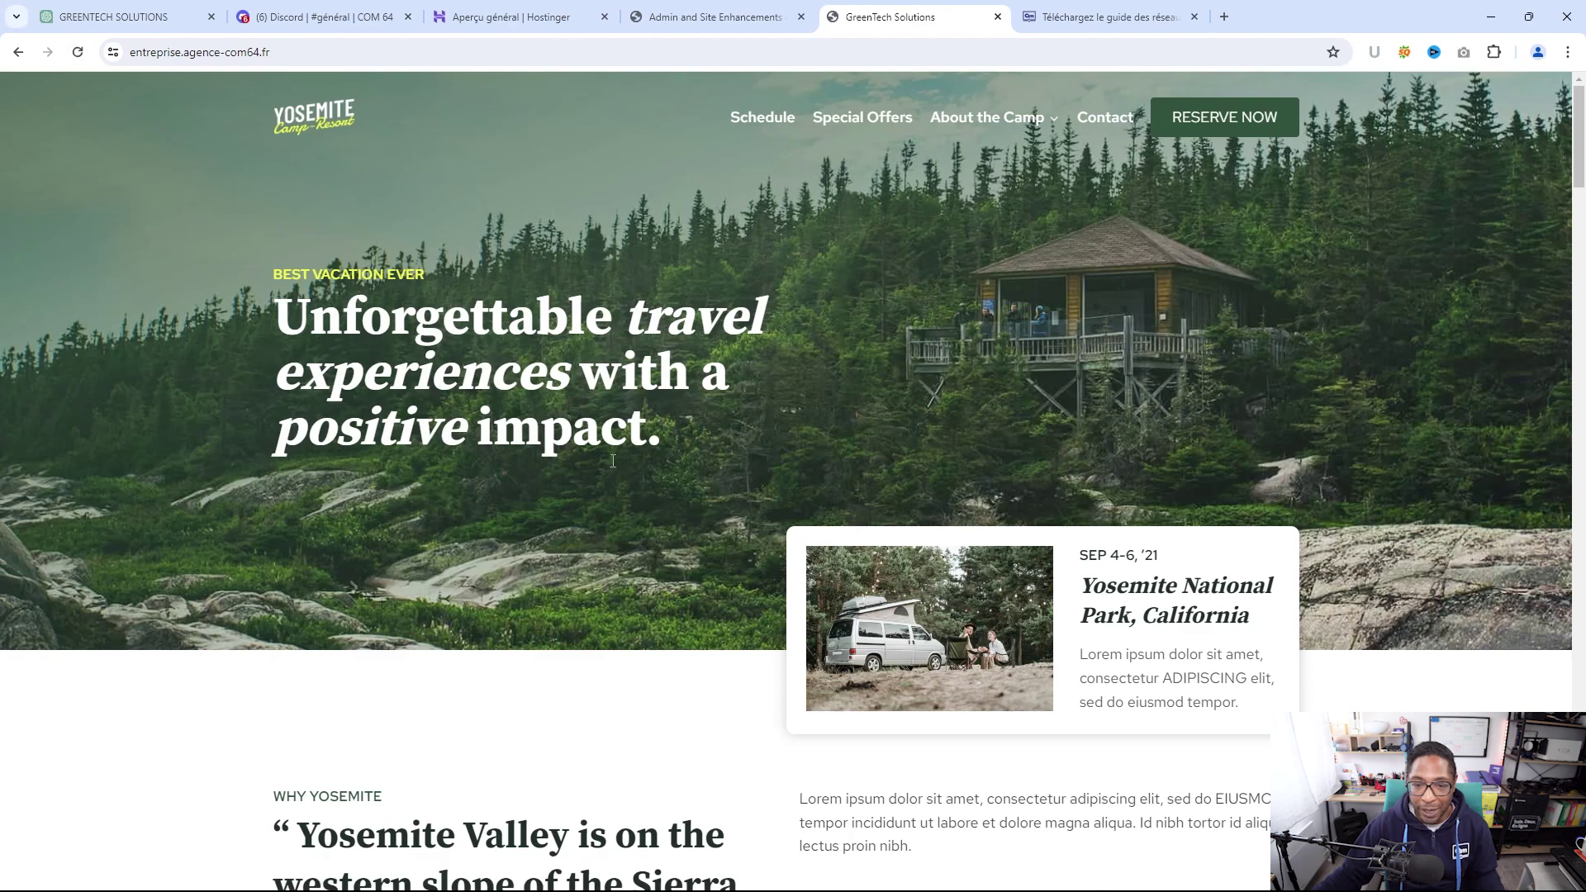
click(719, 17)
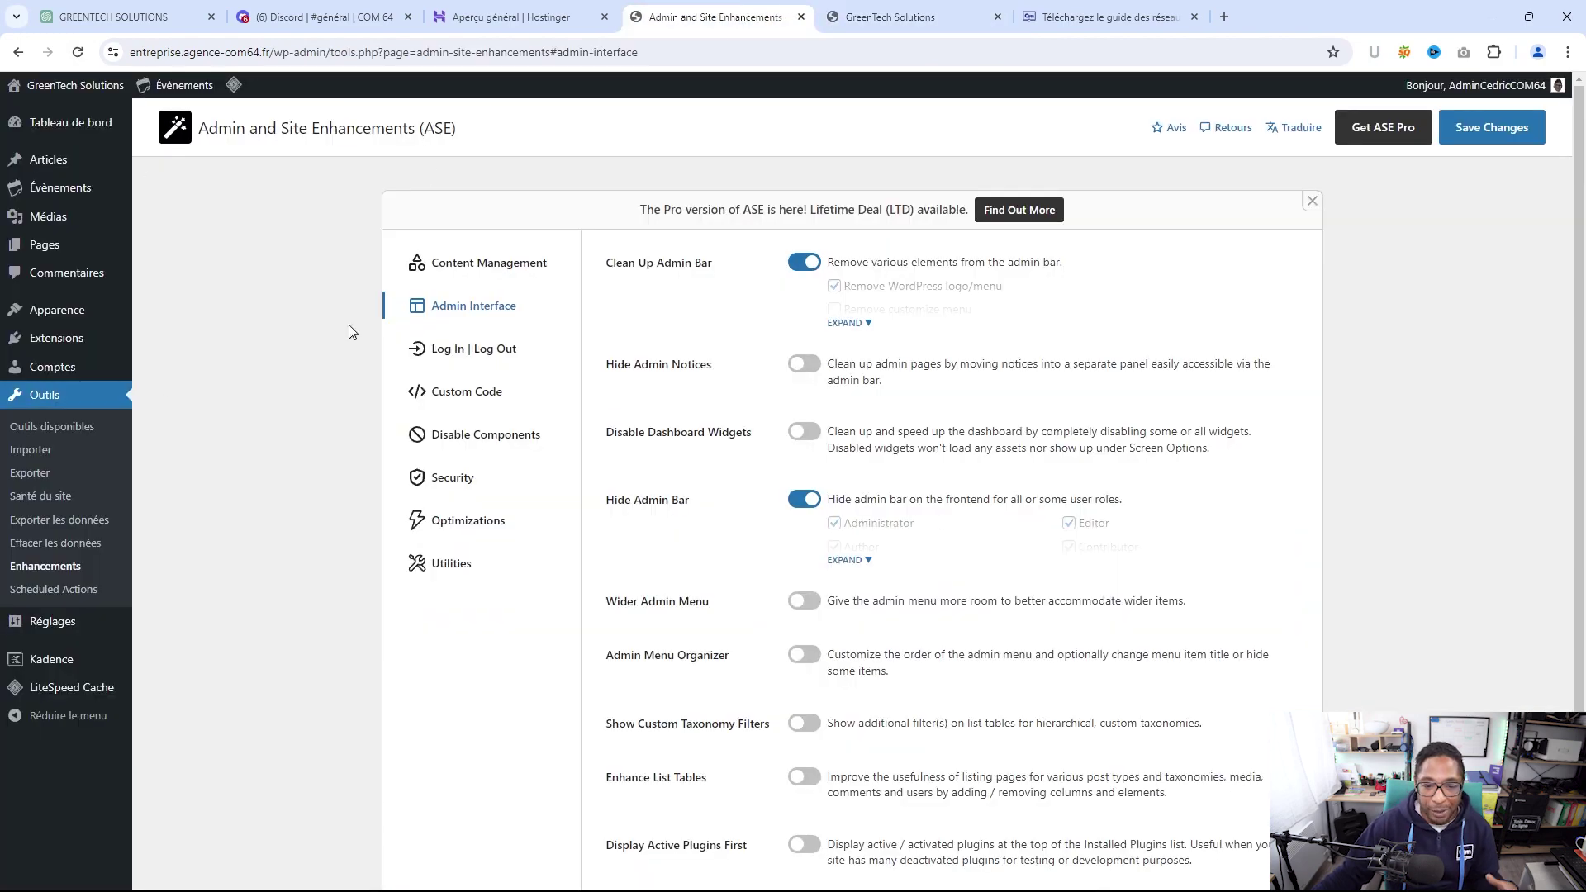
click(871, 15)
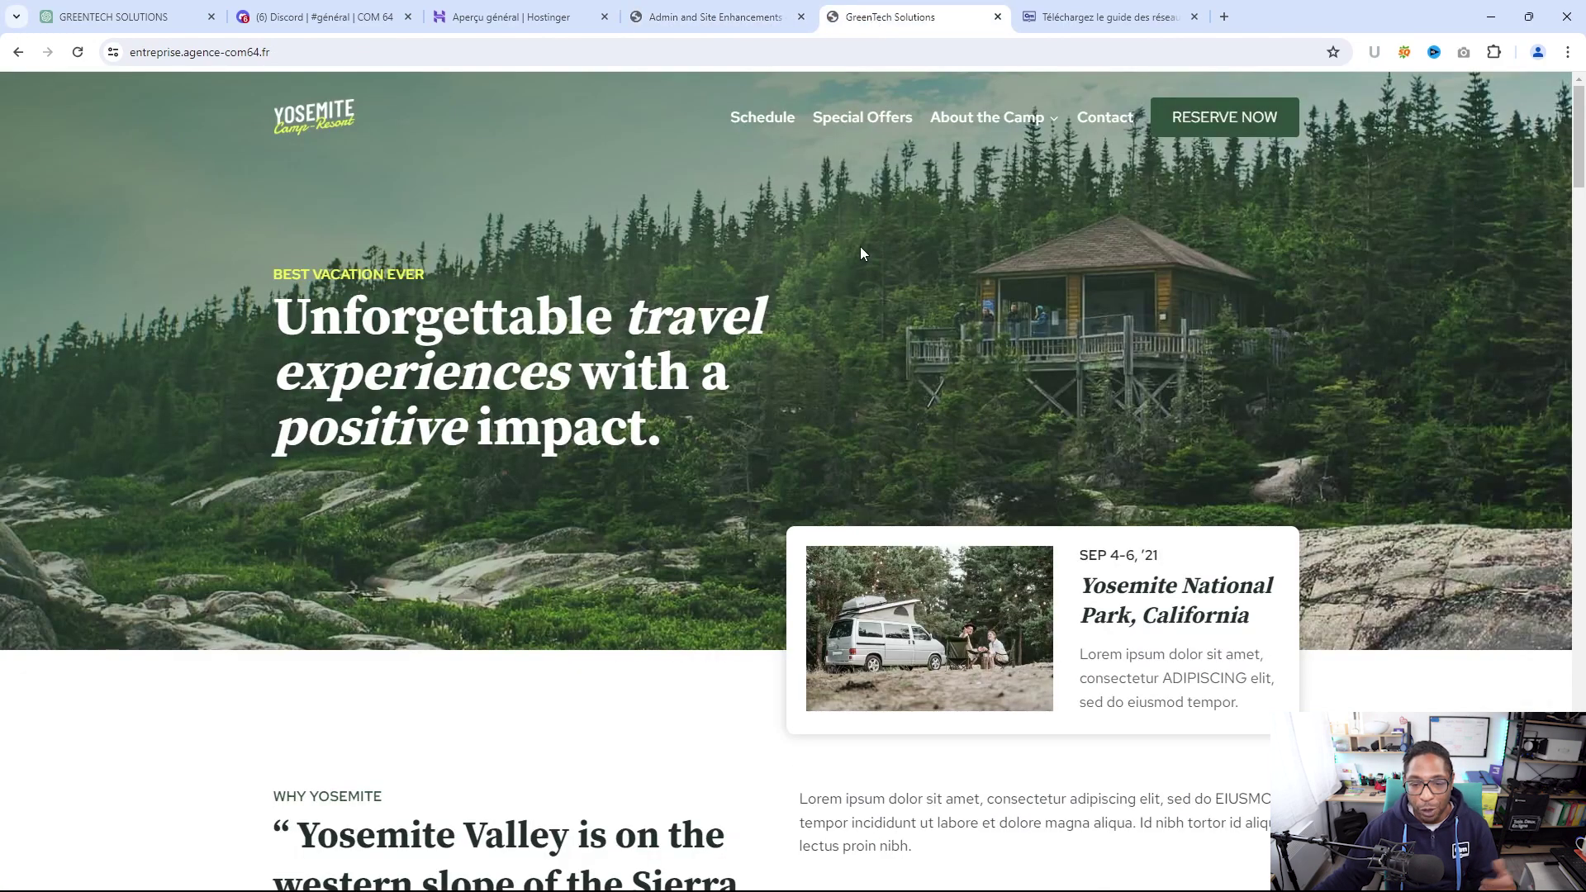
click(718, 17)
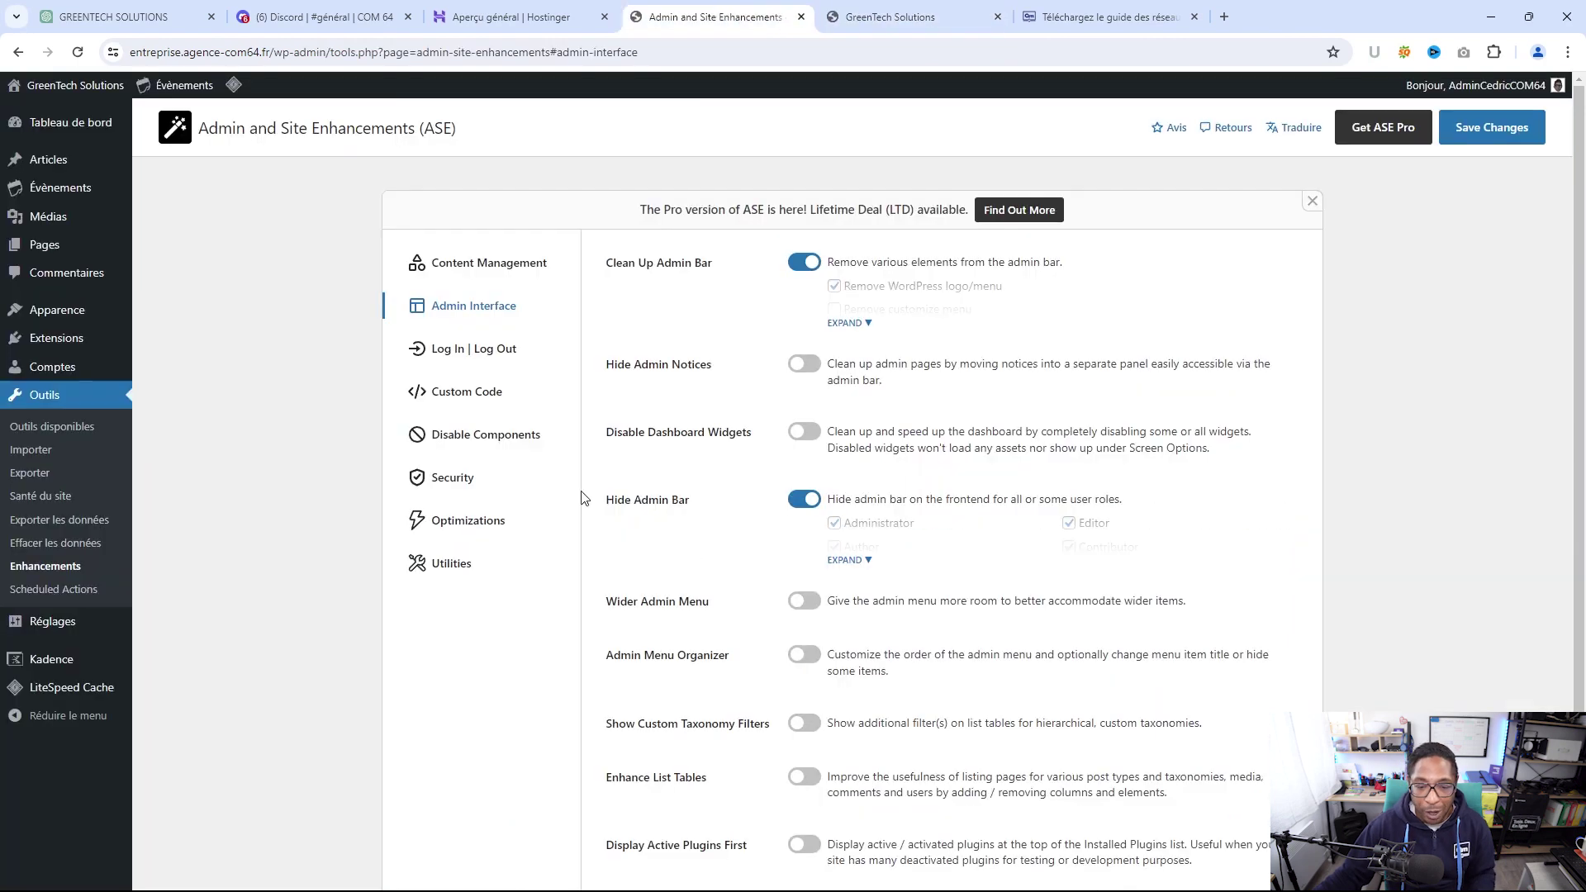
Enable Enhance List Tables with the Remove comments column option, and save the Admin Interface changes
scroll(752, 543, down, 2)
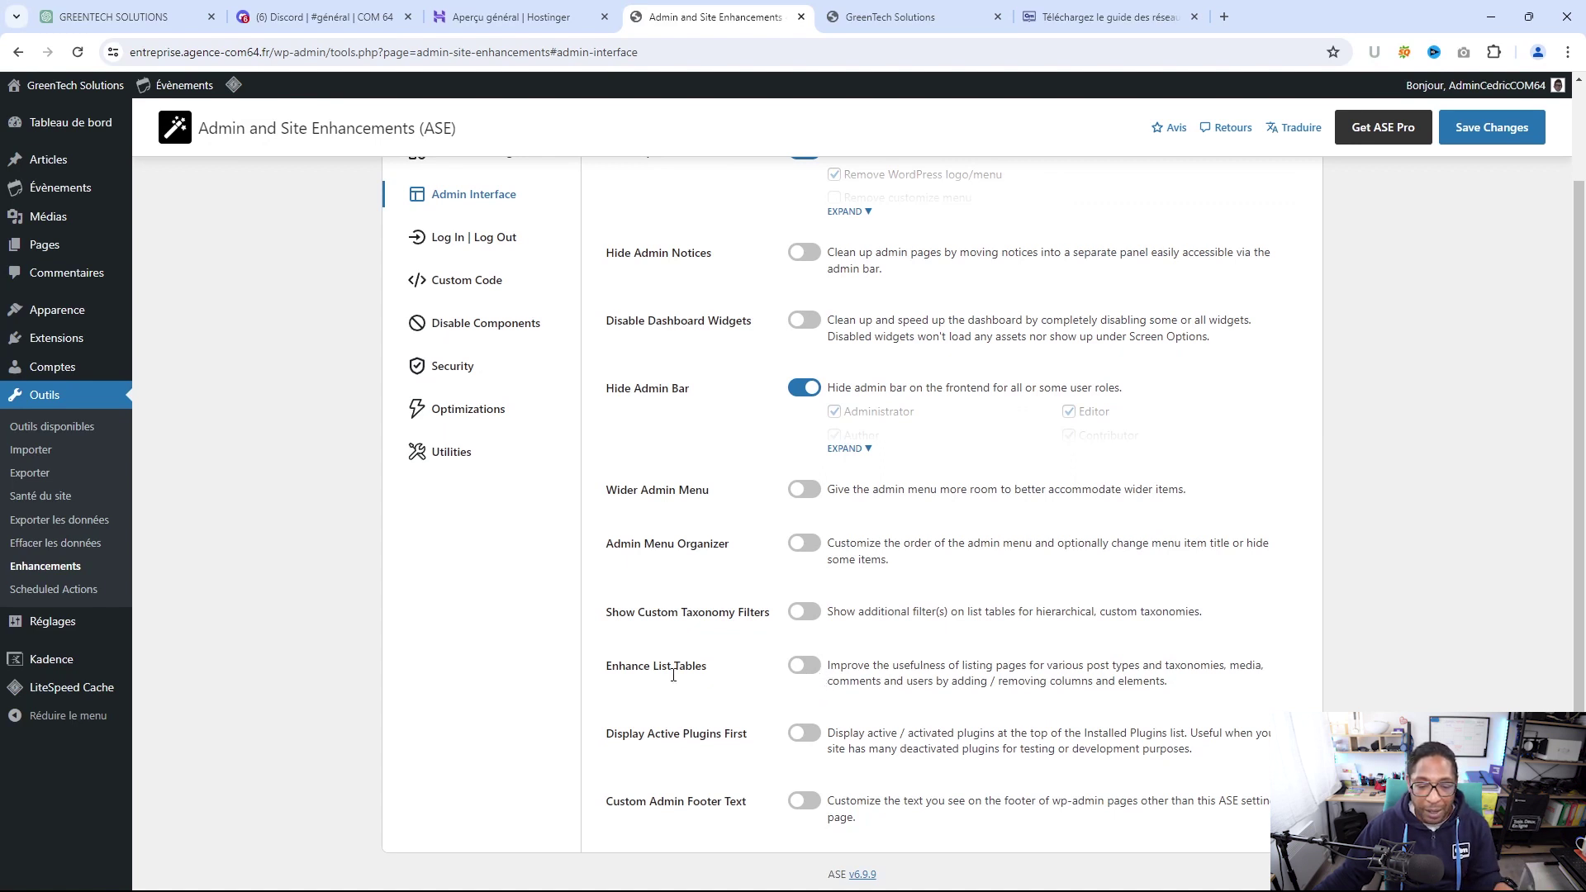
click(806, 669)
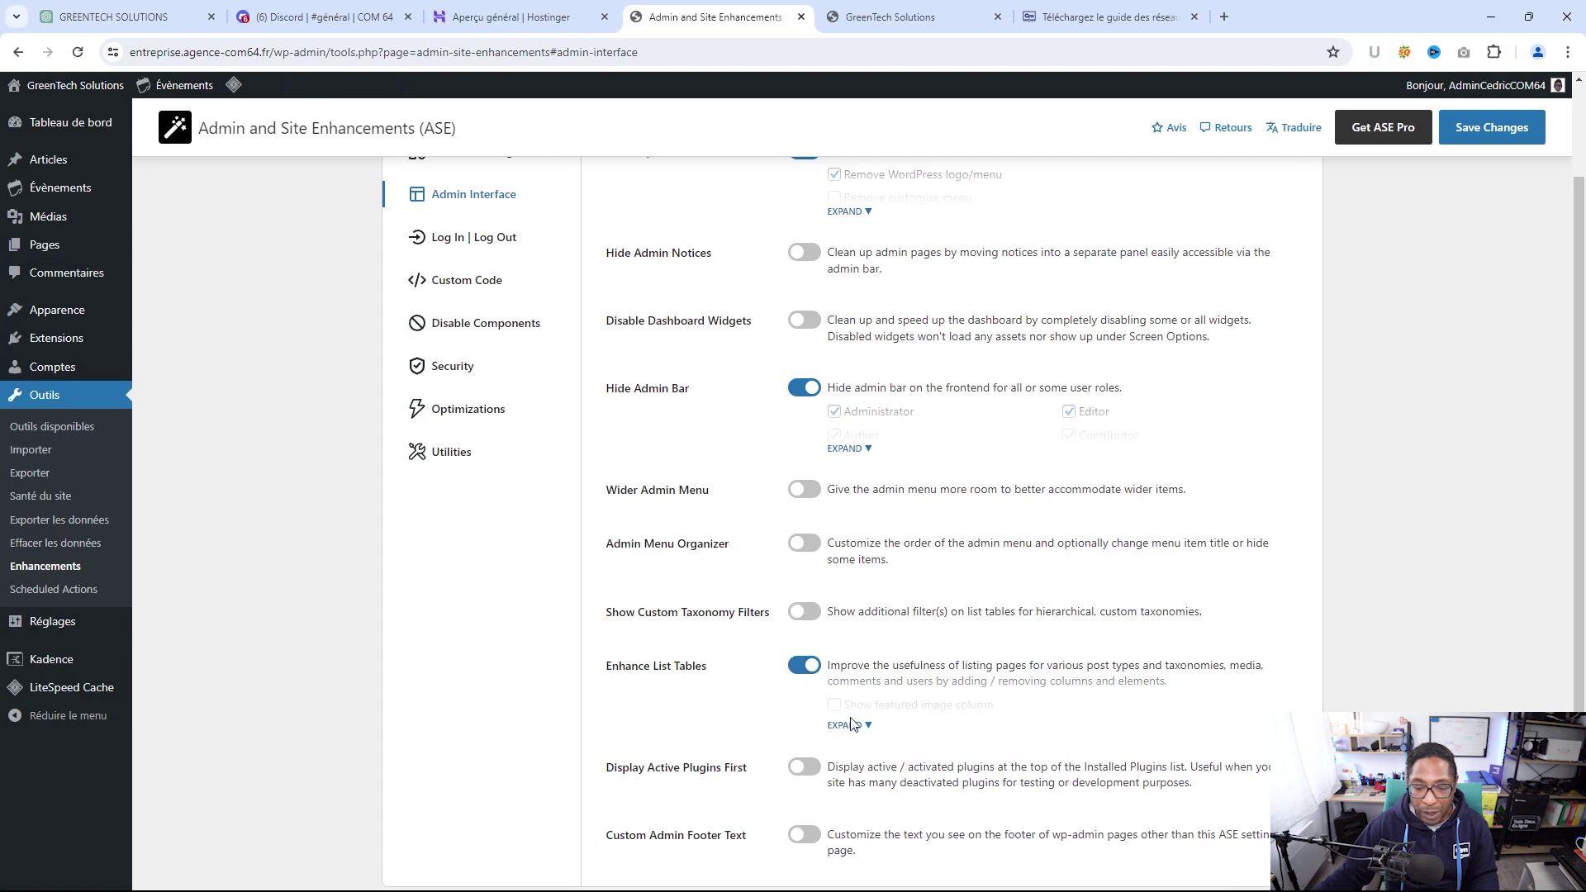
click(870, 726)
scroll(681, 643, down, 2)
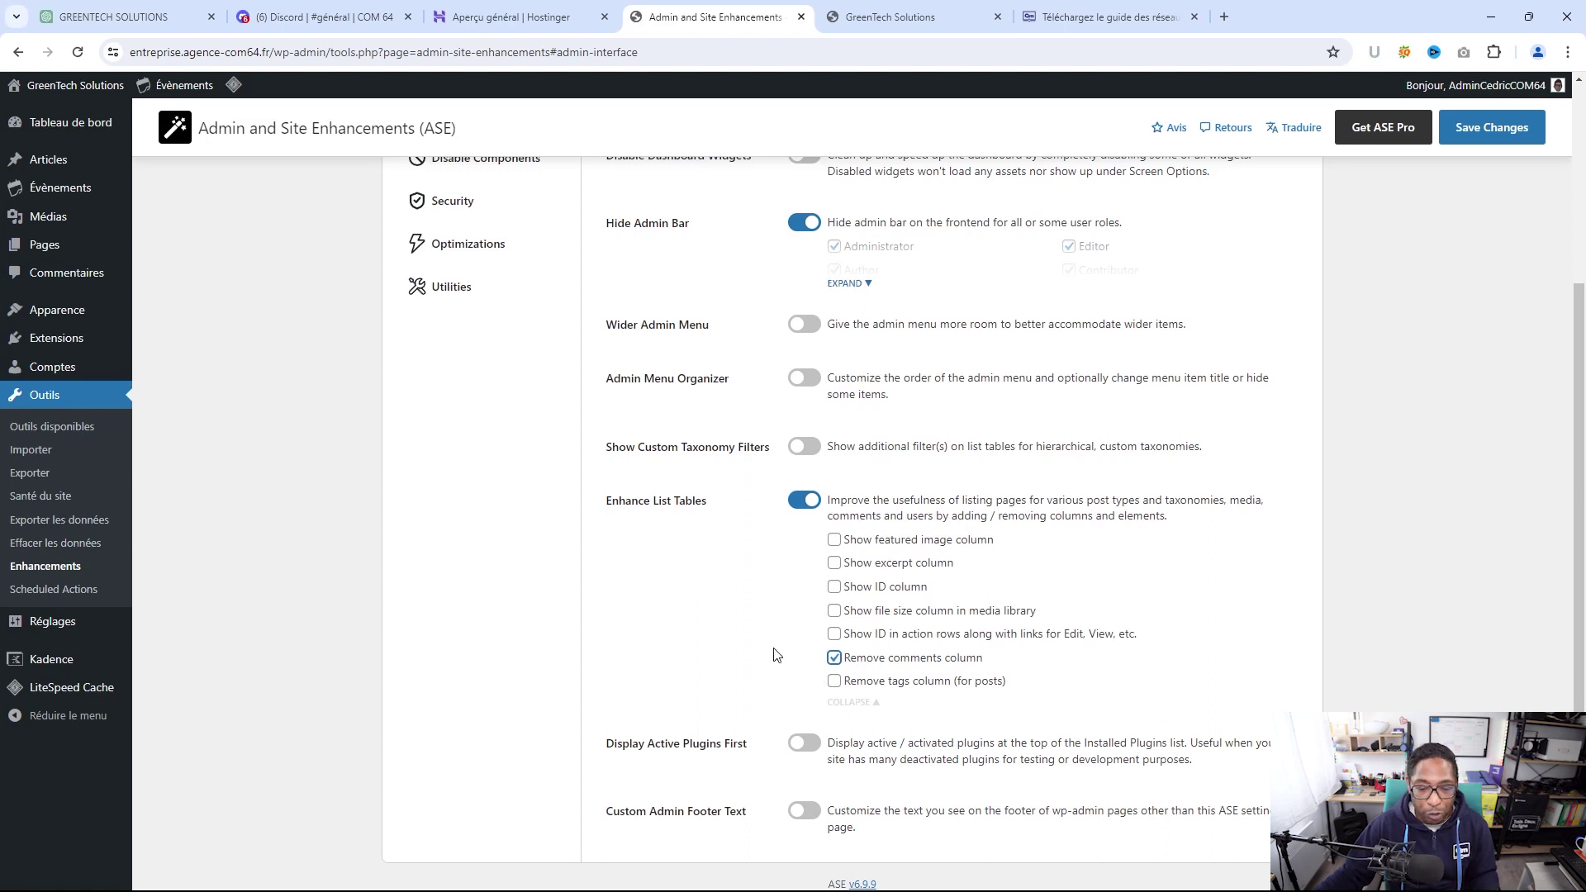
scroll(778, 657, down, 1)
scroll(776, 662, up, 4)
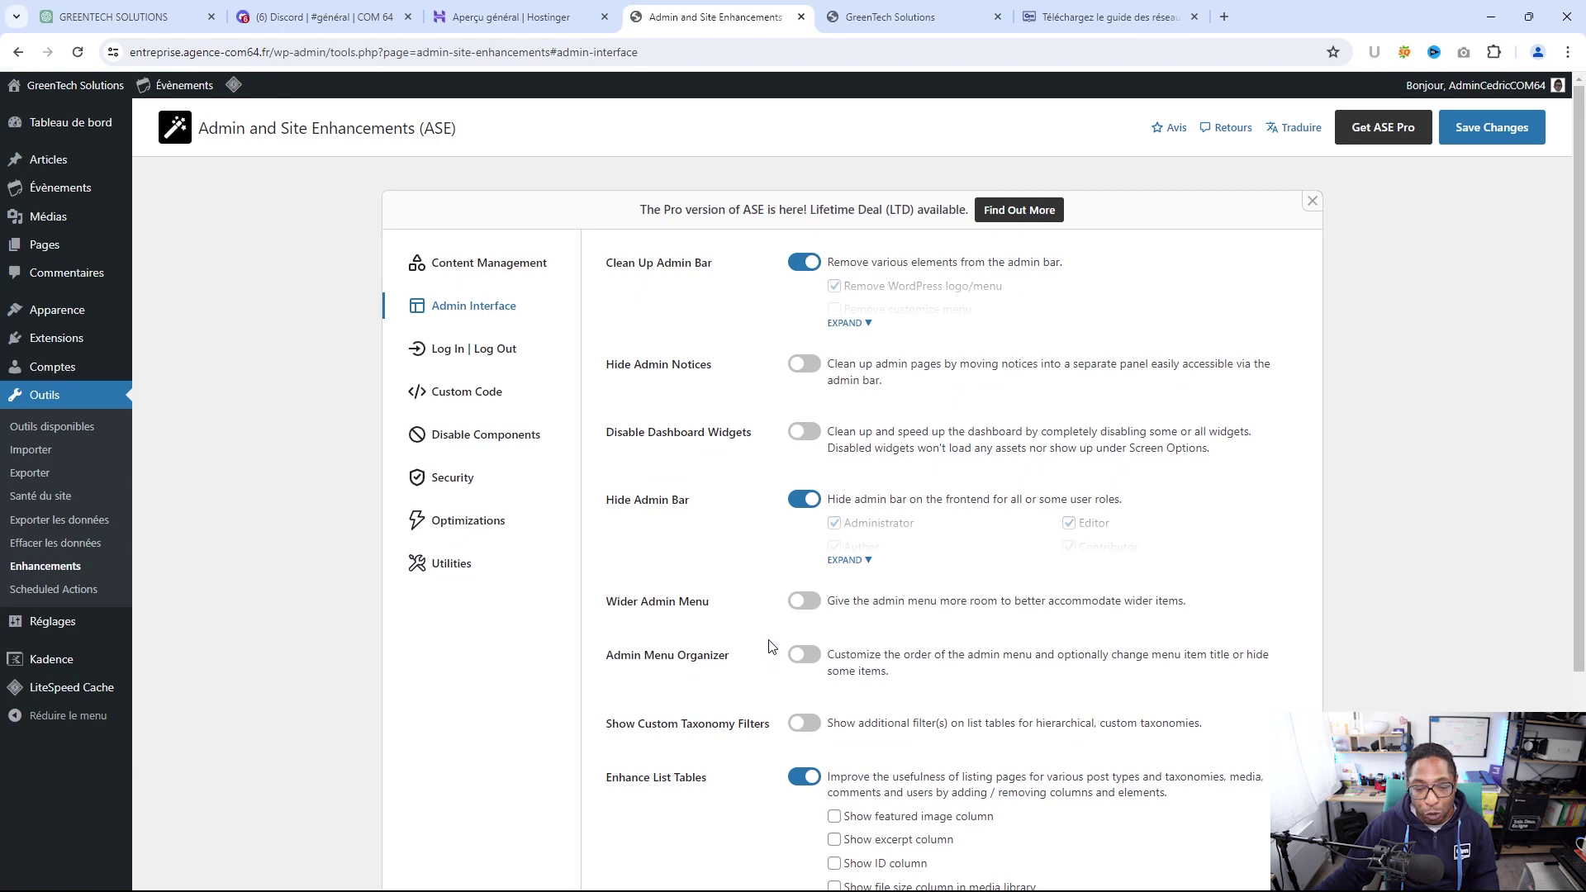
scroll(769, 646, down, 3)
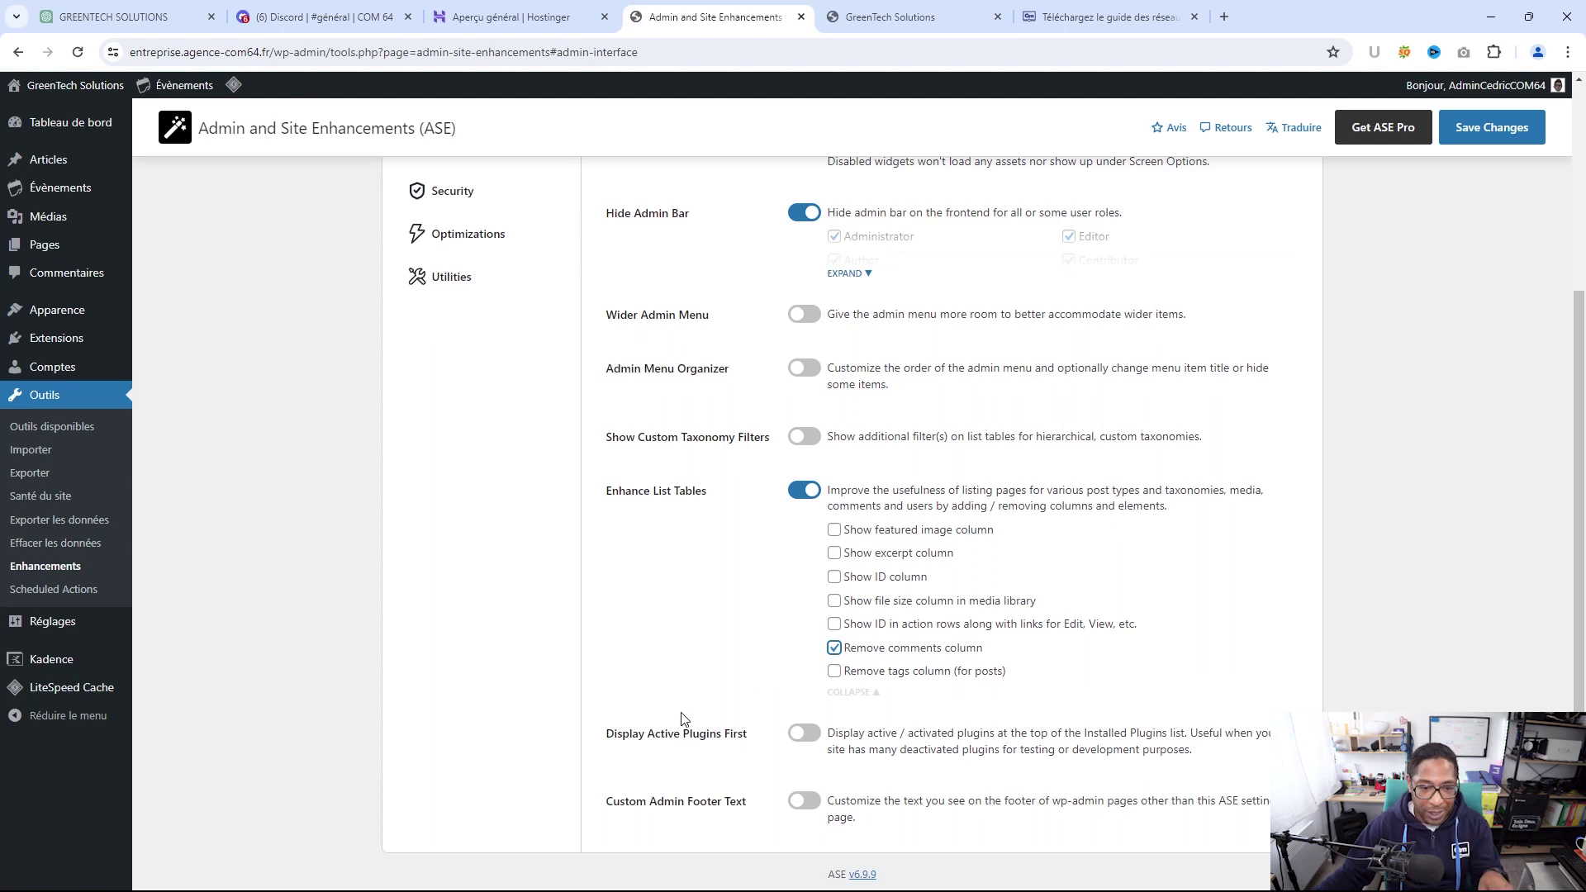
scroll(683, 709, up, 2)
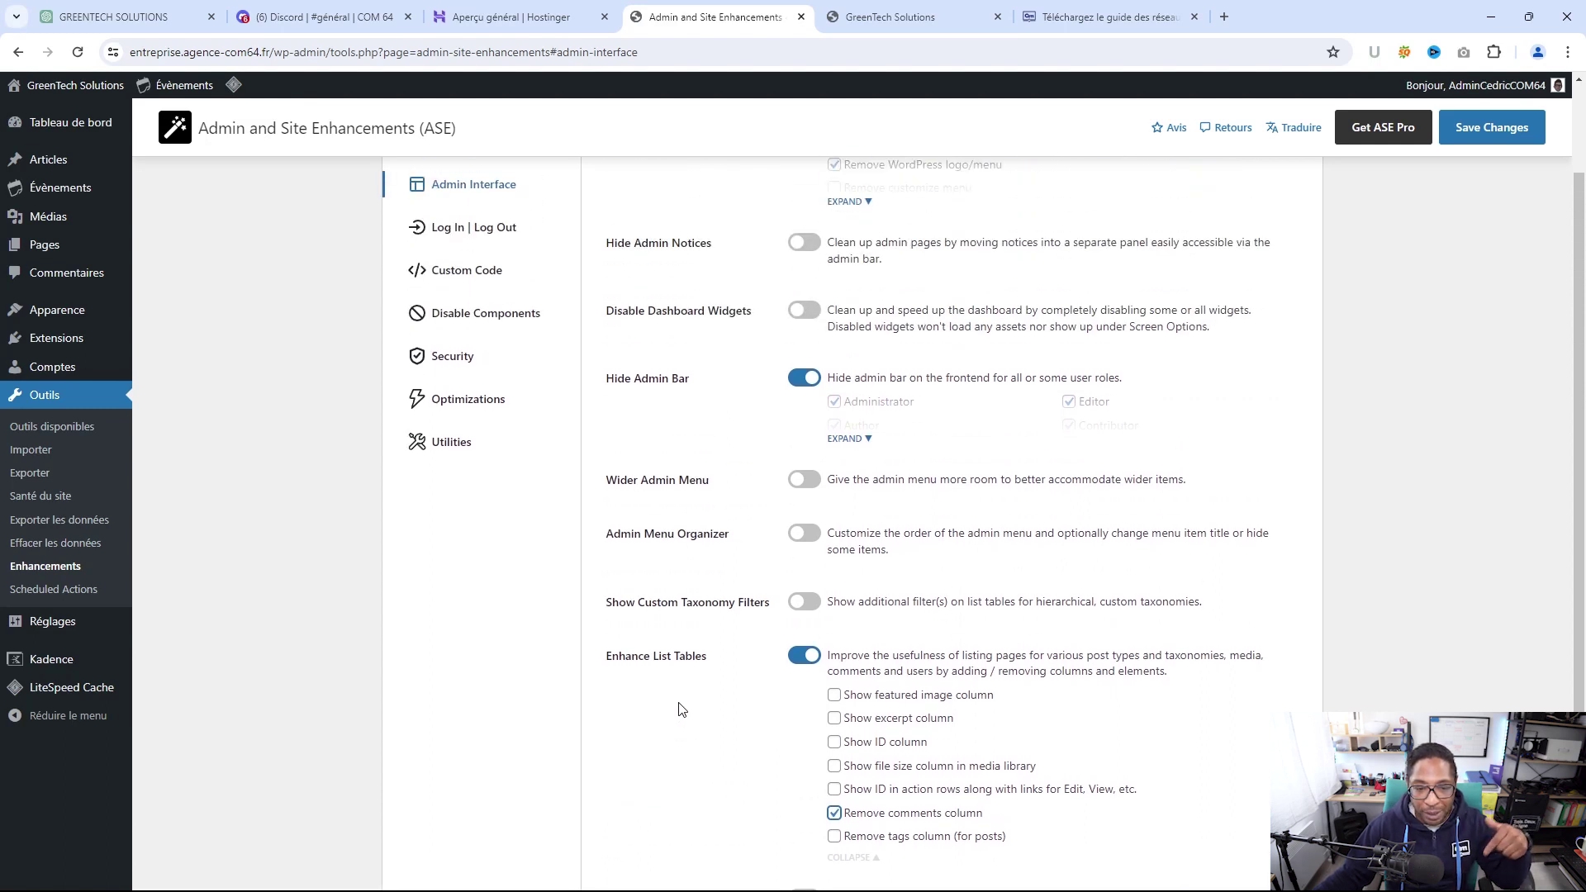
scroll(683, 708, up, 2)
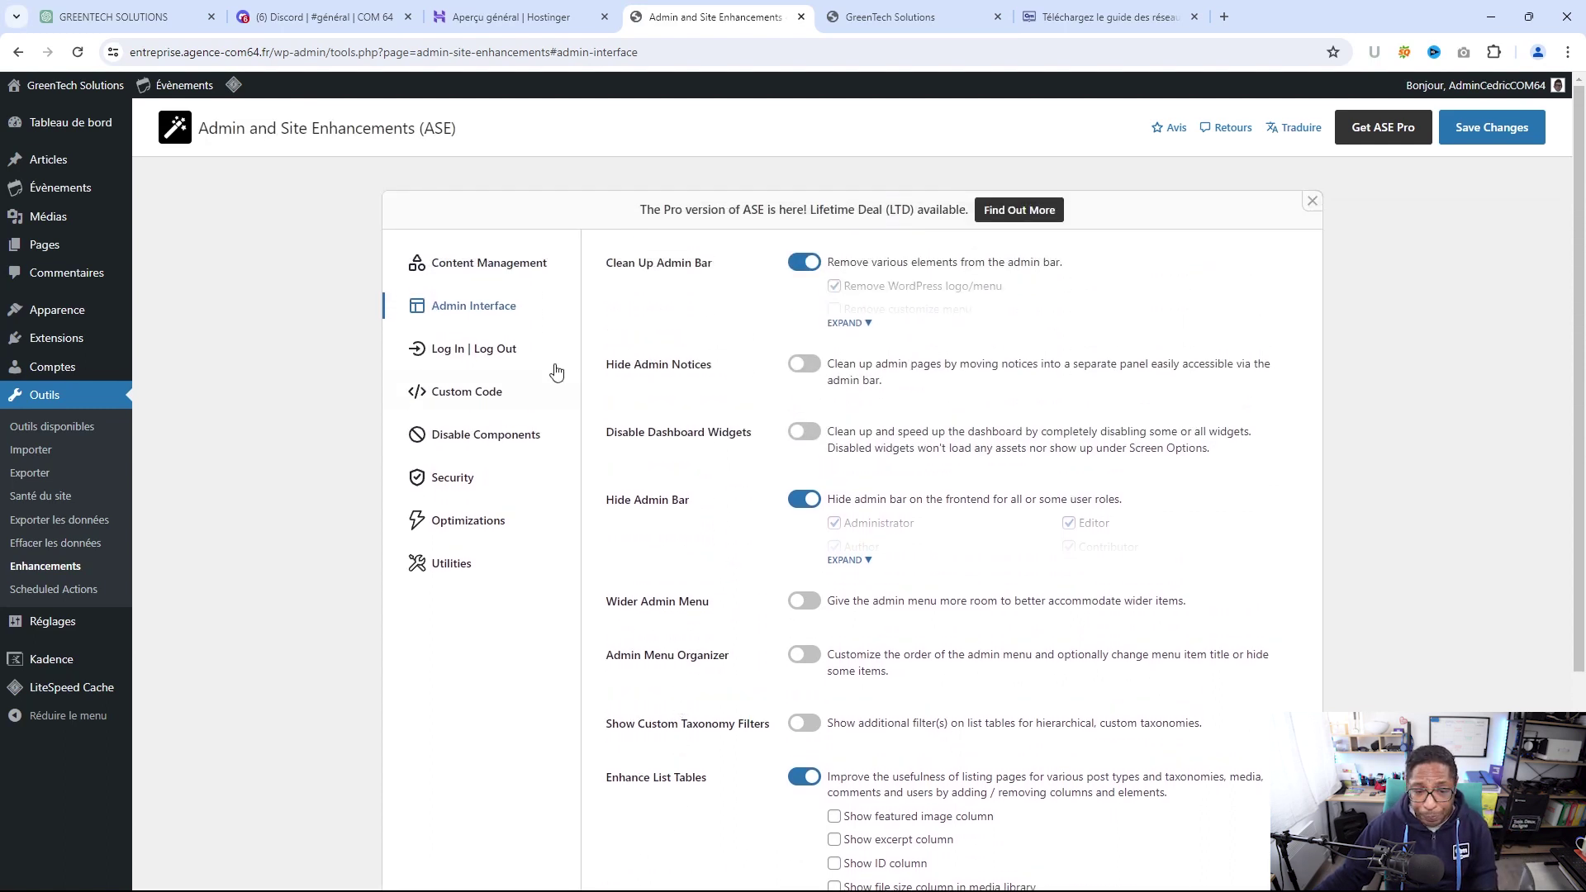
Enable Last Login Column in the Log In | Log Out settings and open the Comptes page in a new browser tab
click(473, 355)
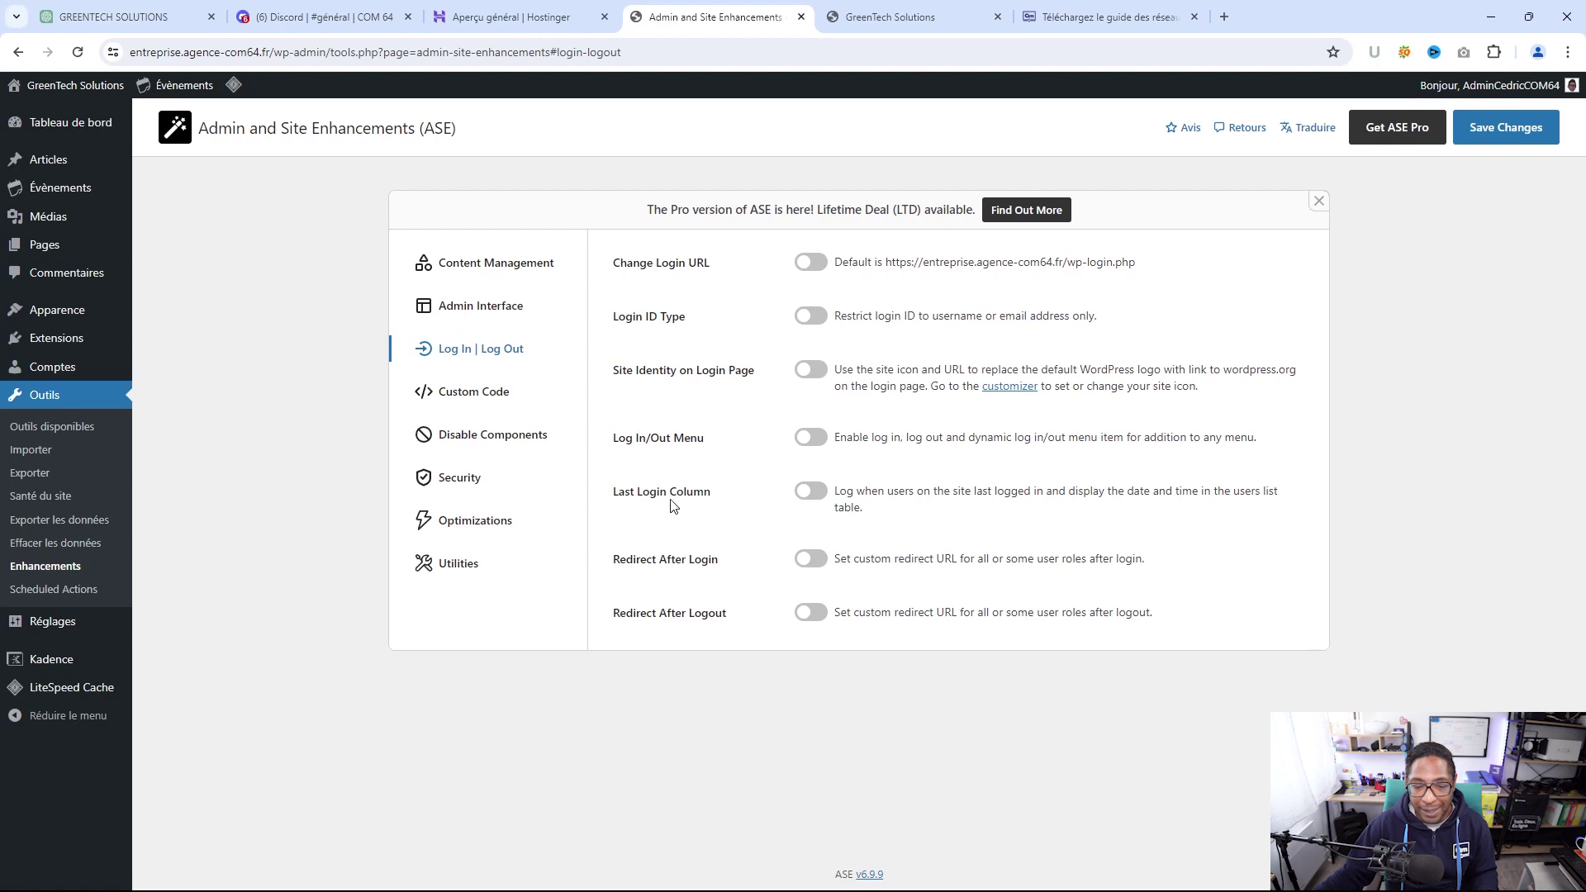
click(807, 492)
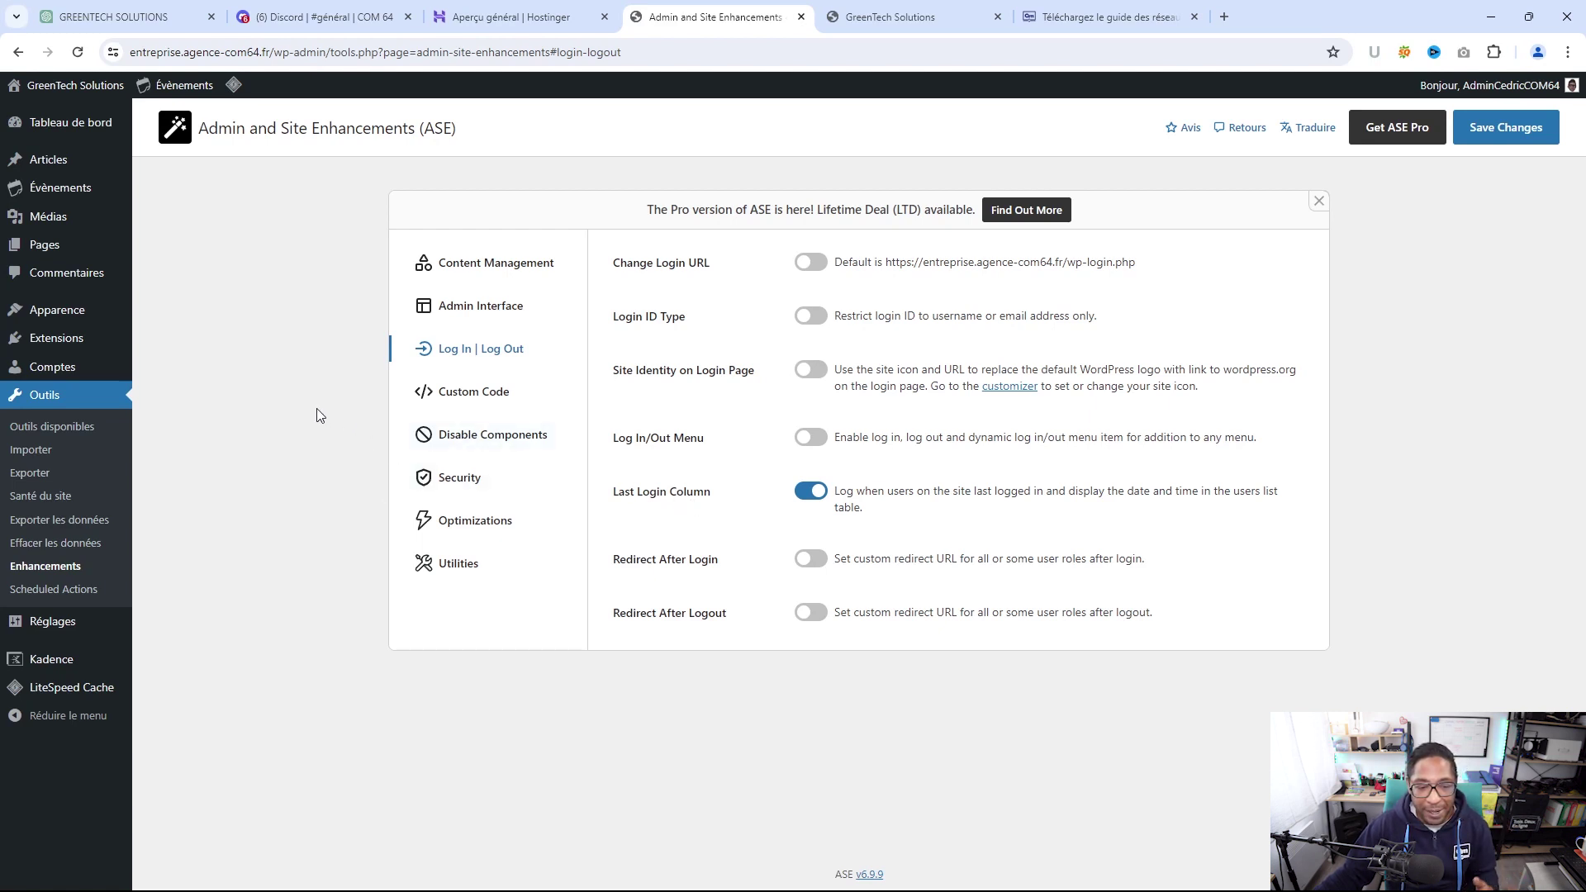
mouse_move(46, 374)
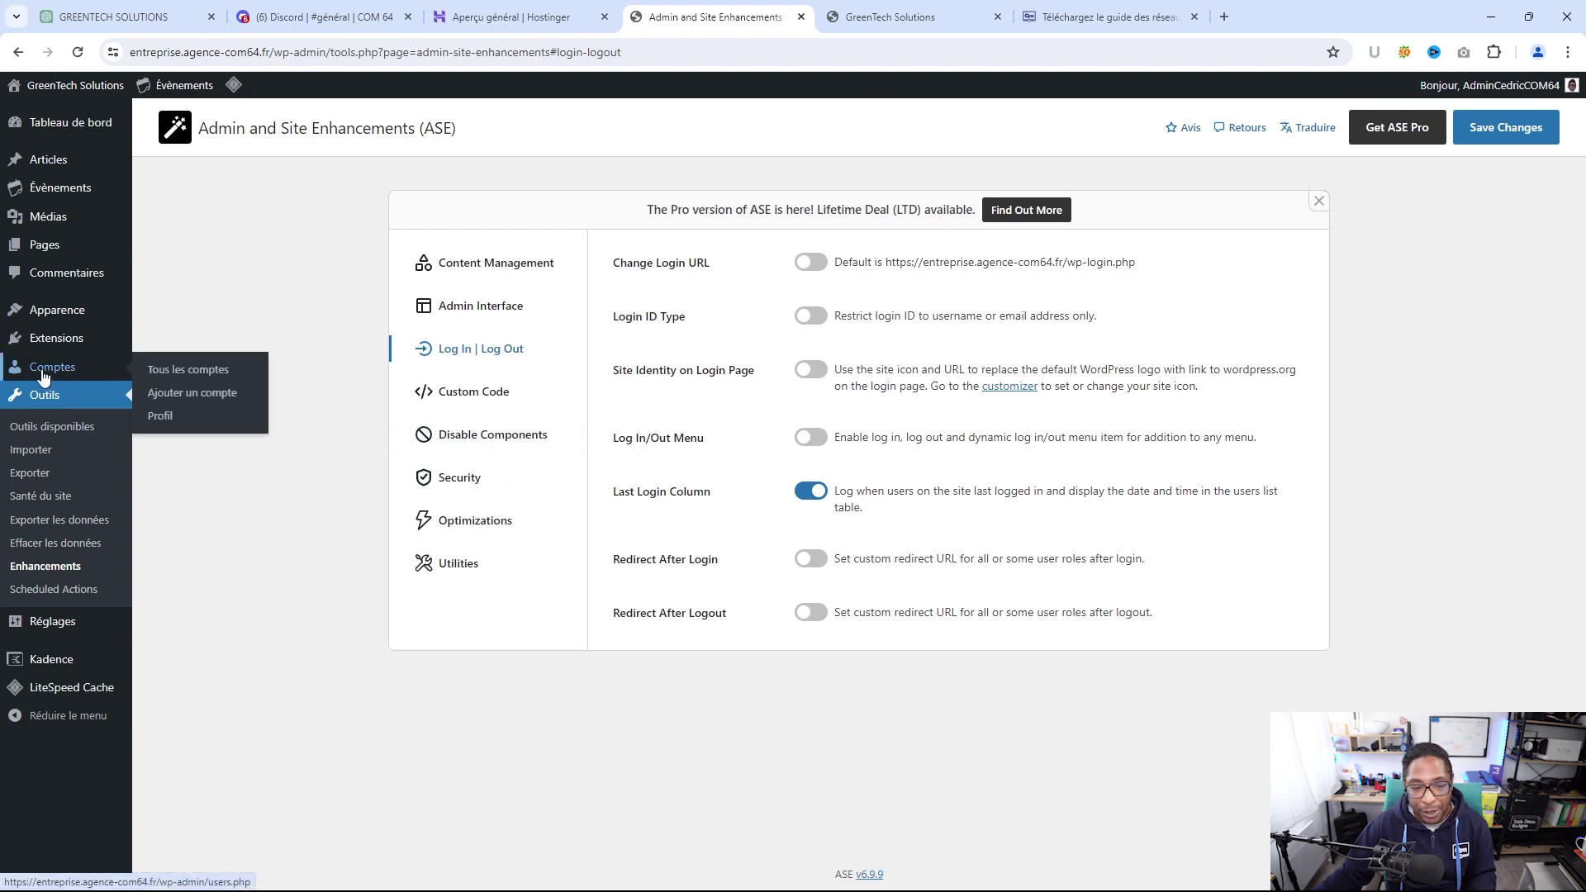
right_click(46, 374)
click(109, 390)
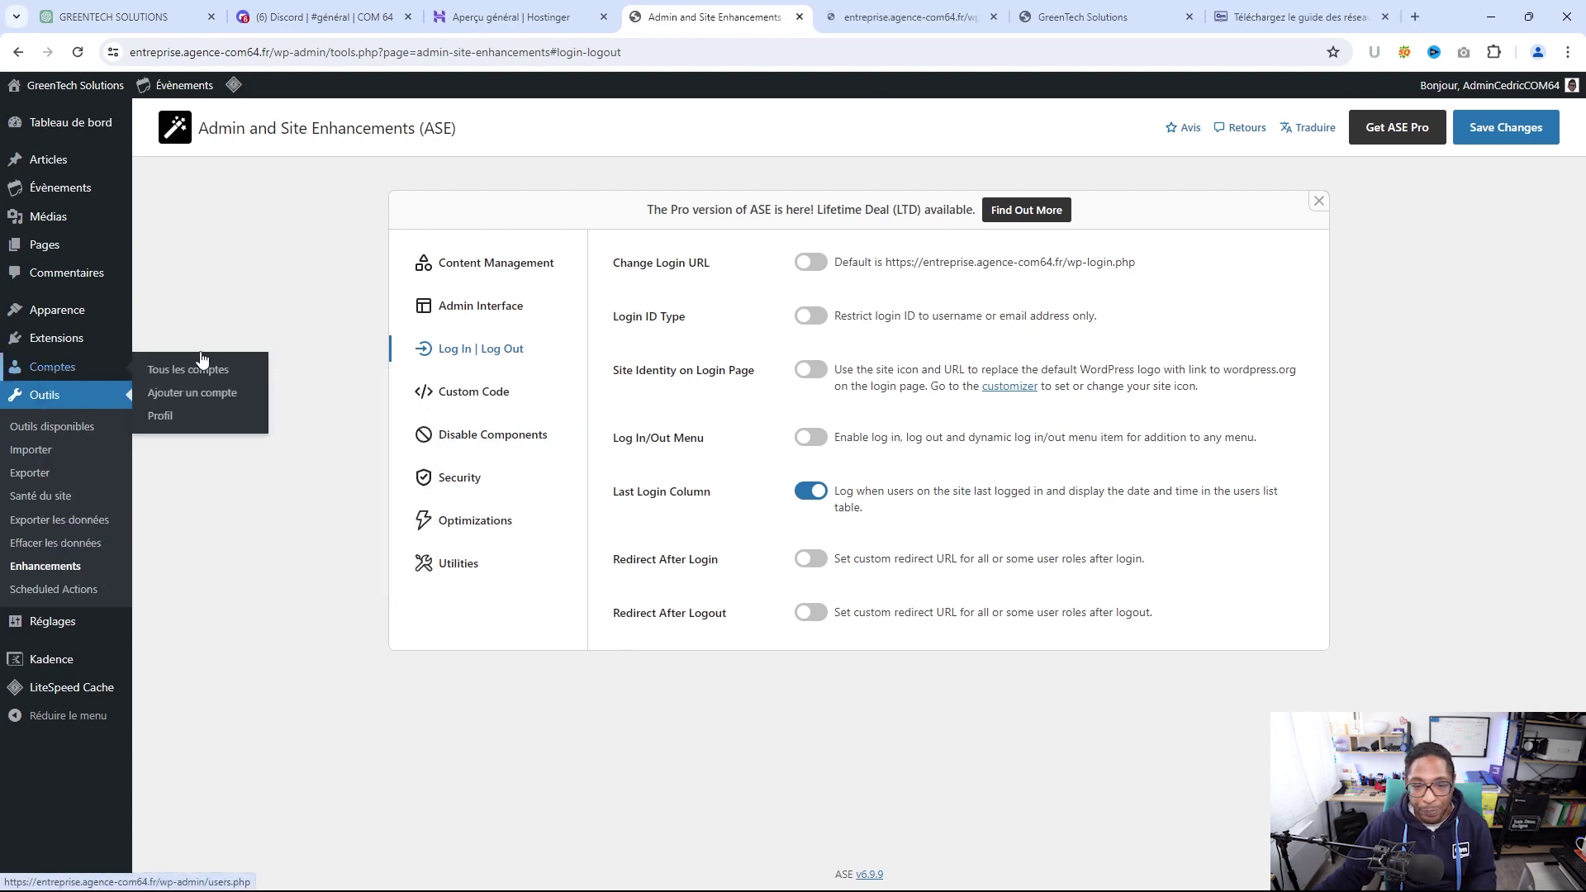
Save the Last Login Column setting, reload the Comptes list to check its columns, and return to the ASE settings
click(865, 25)
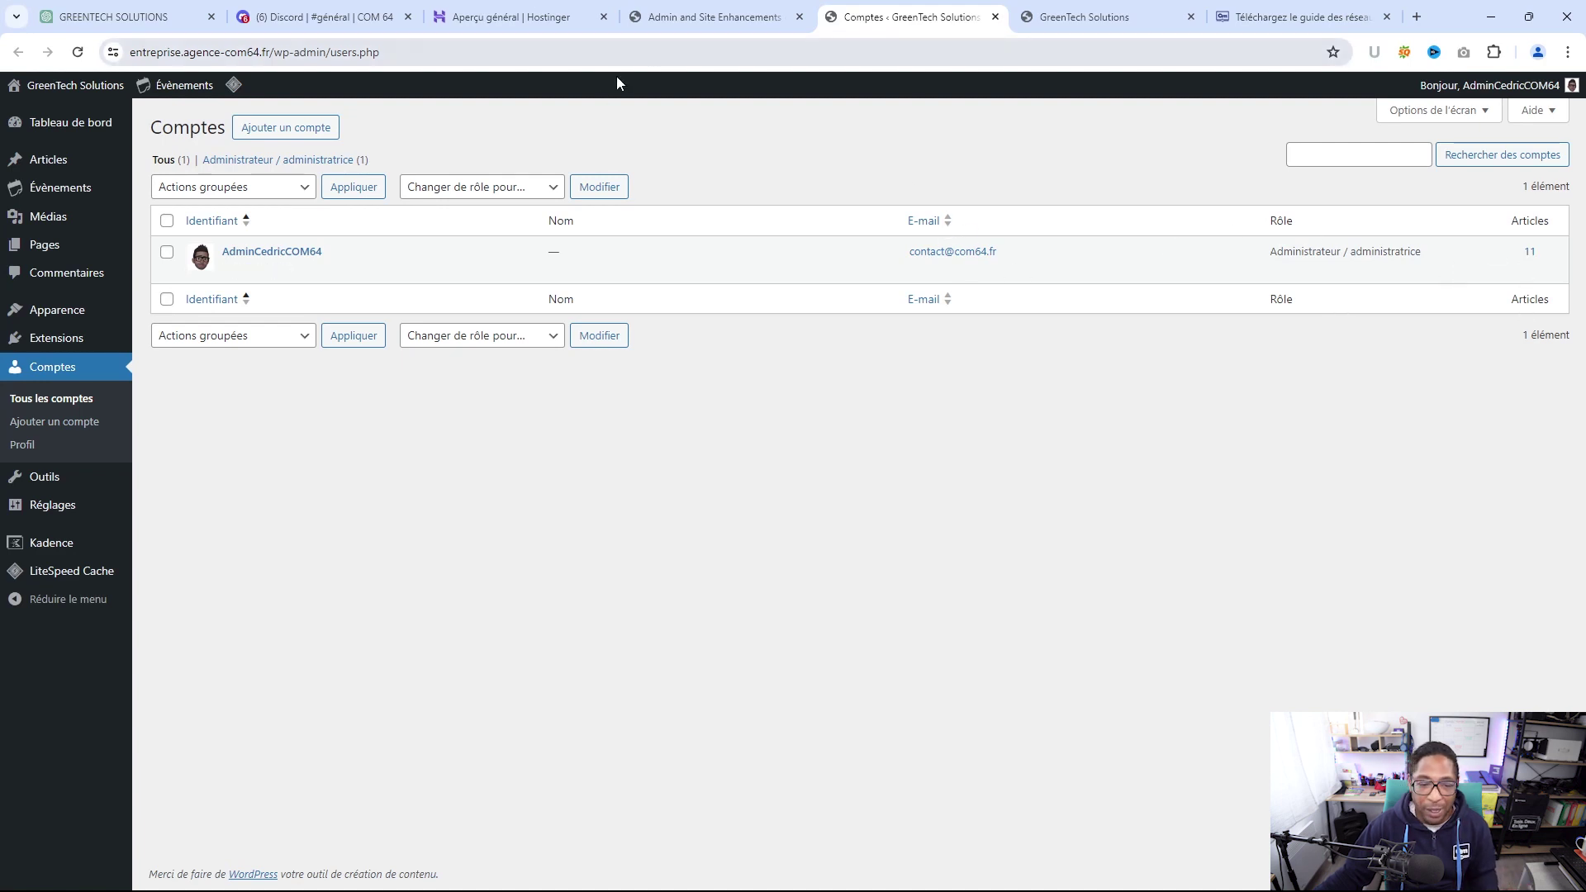
click(706, 20)
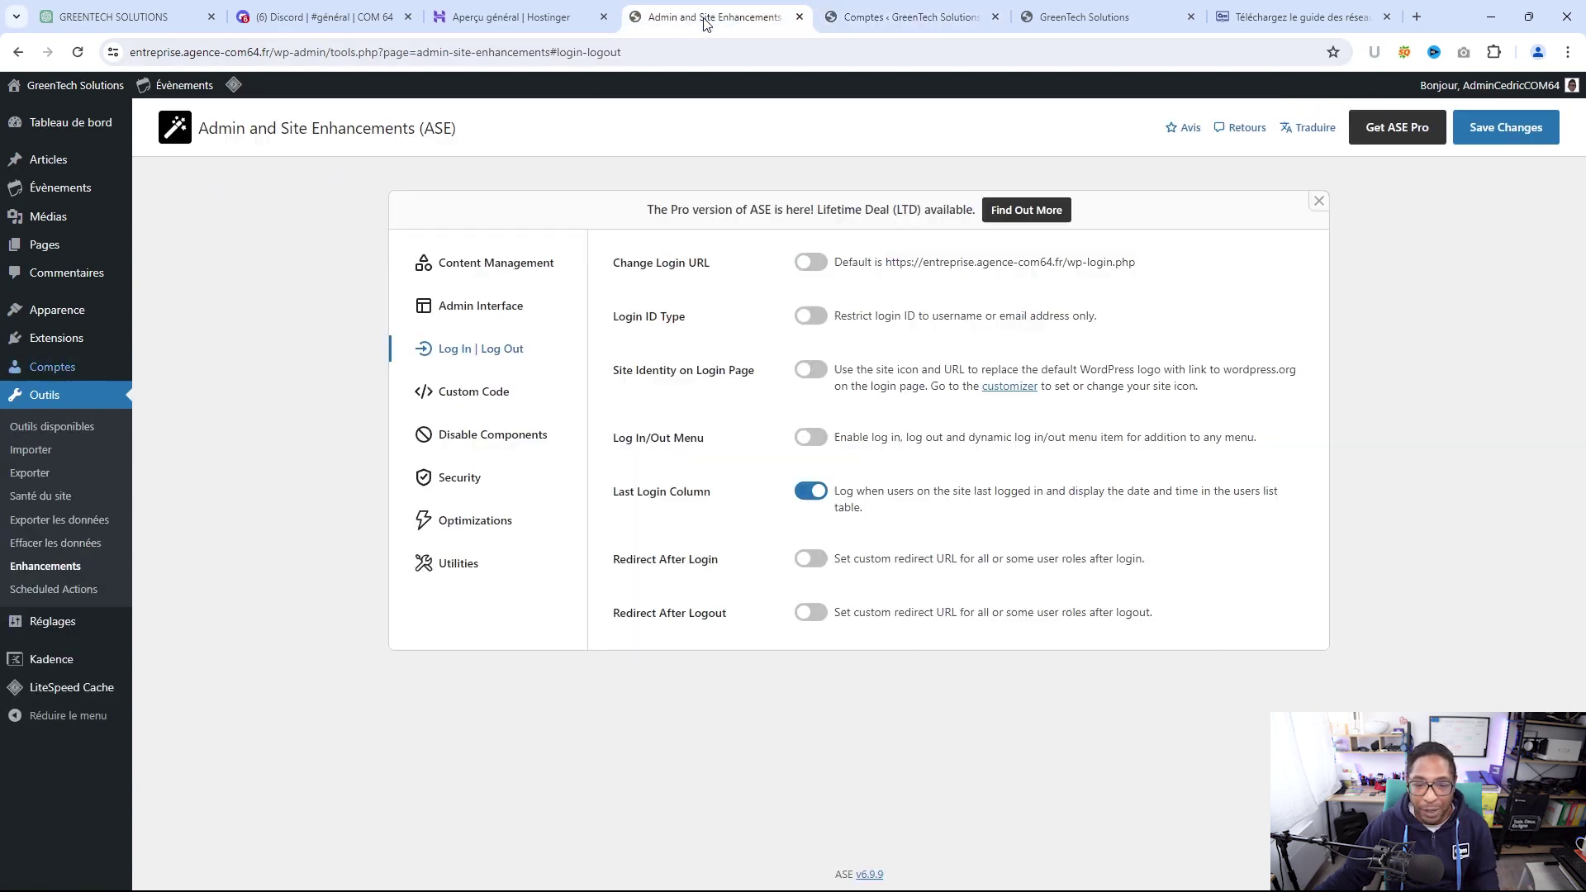
click(1487, 142)
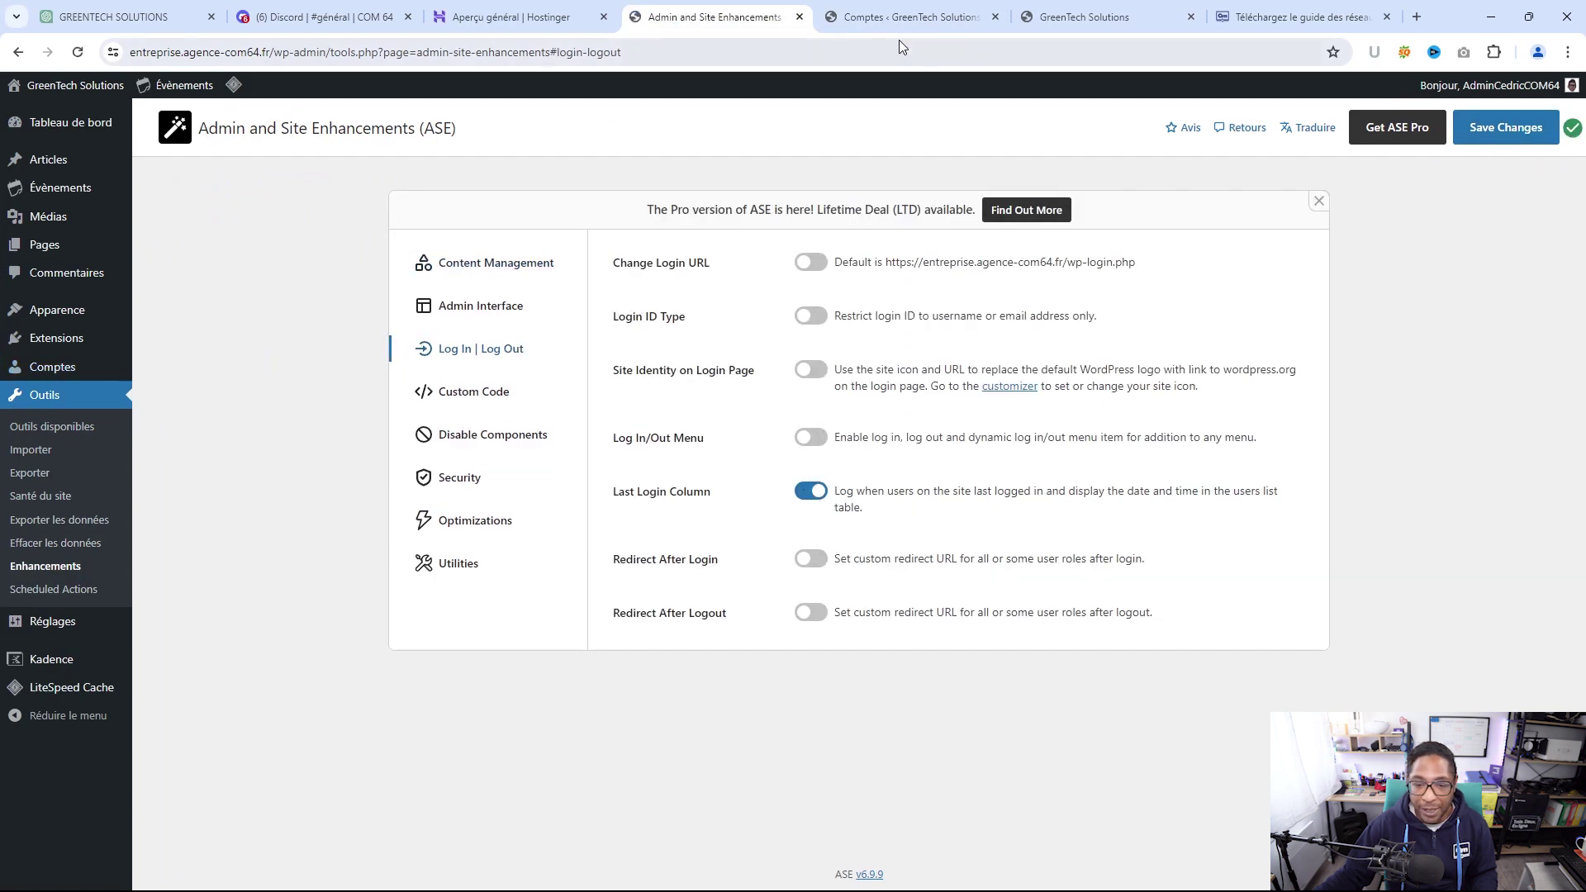
click(867, 20)
click(78, 52)
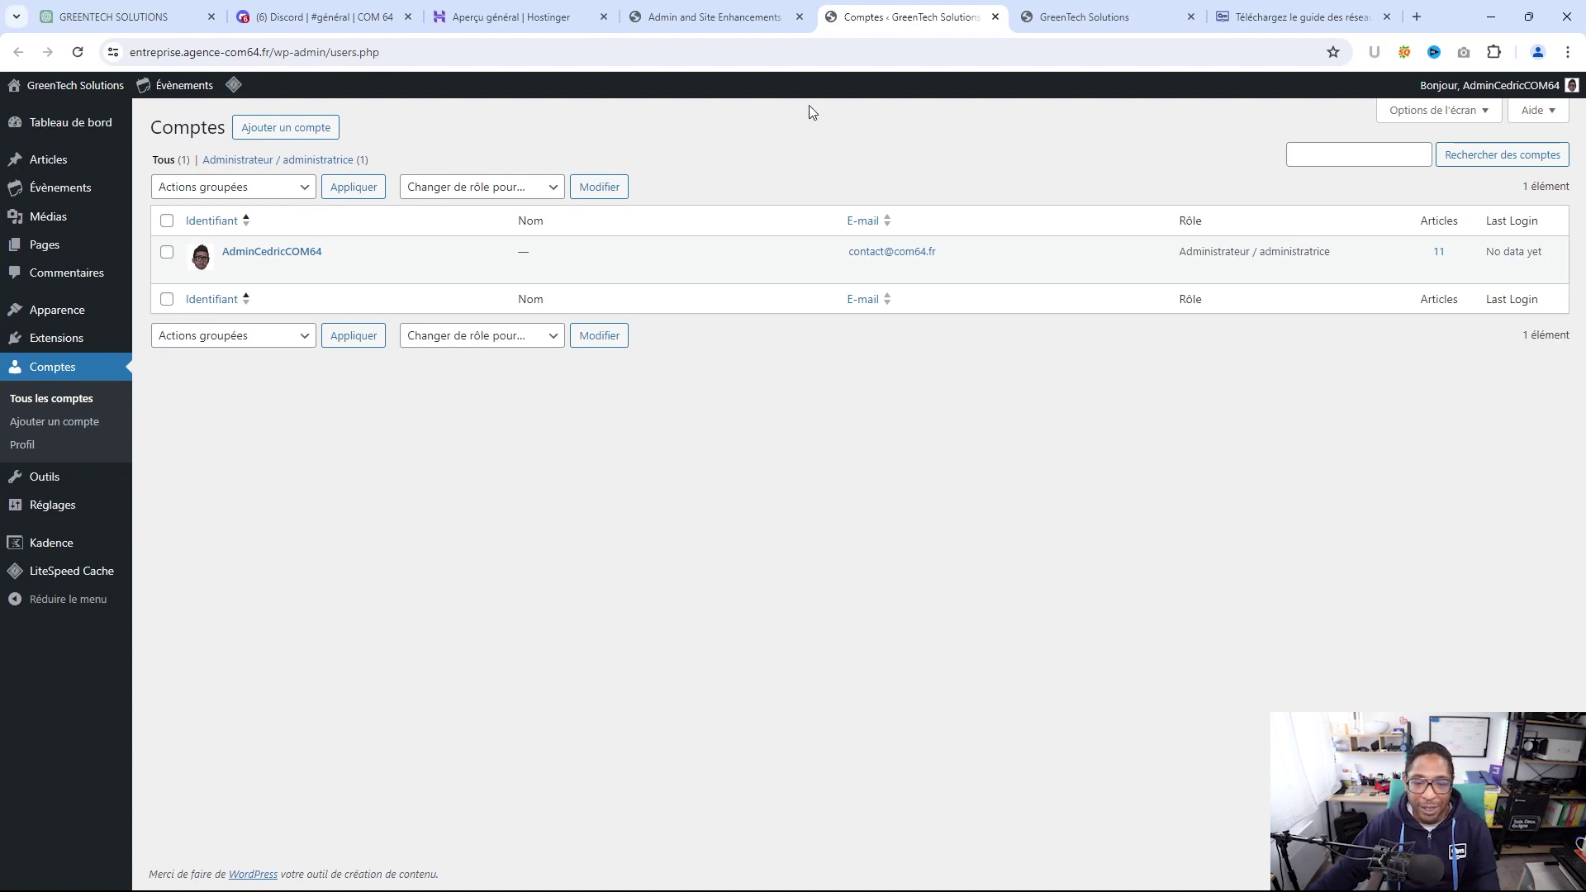
click(690, 18)
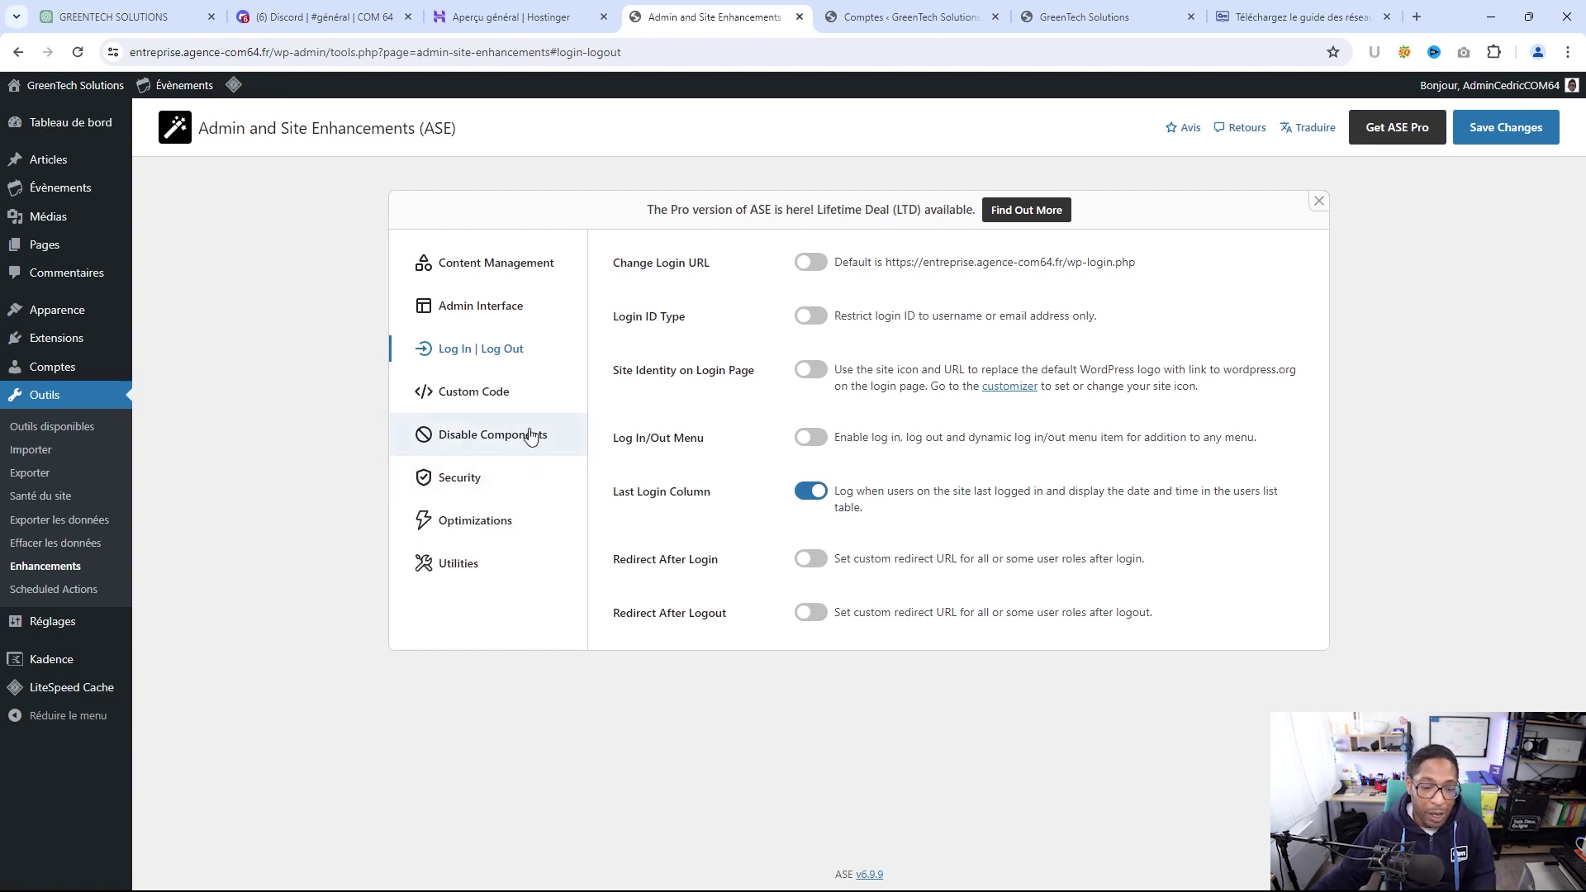
Enable Disable Comments for the Articles, Pages and Évènements post types in Disable Components, and save the changes
click(507, 400)
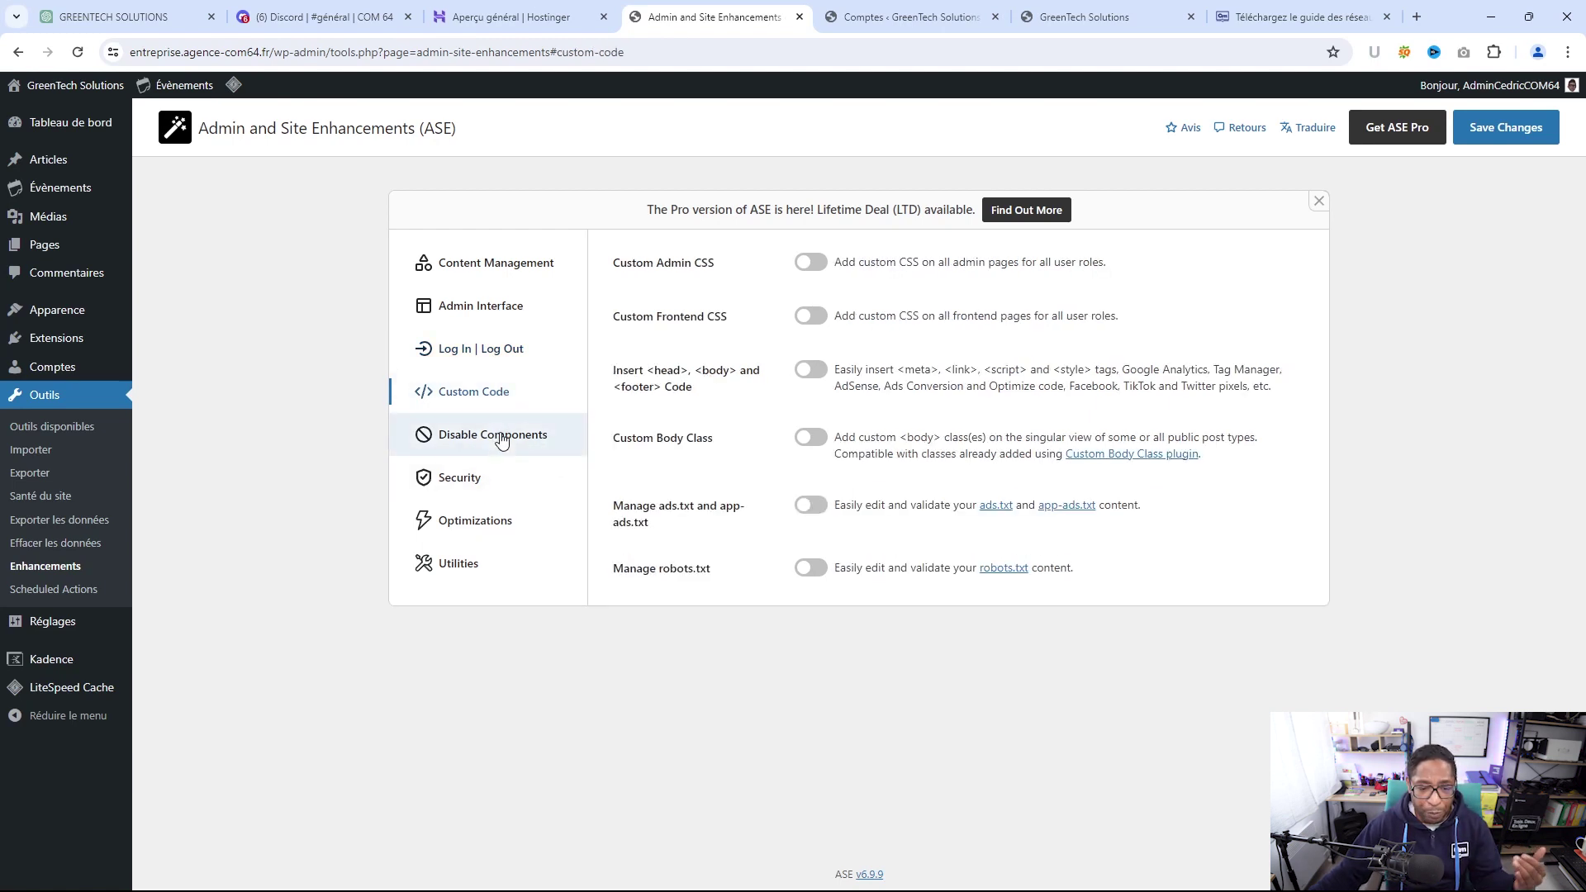
click(501, 440)
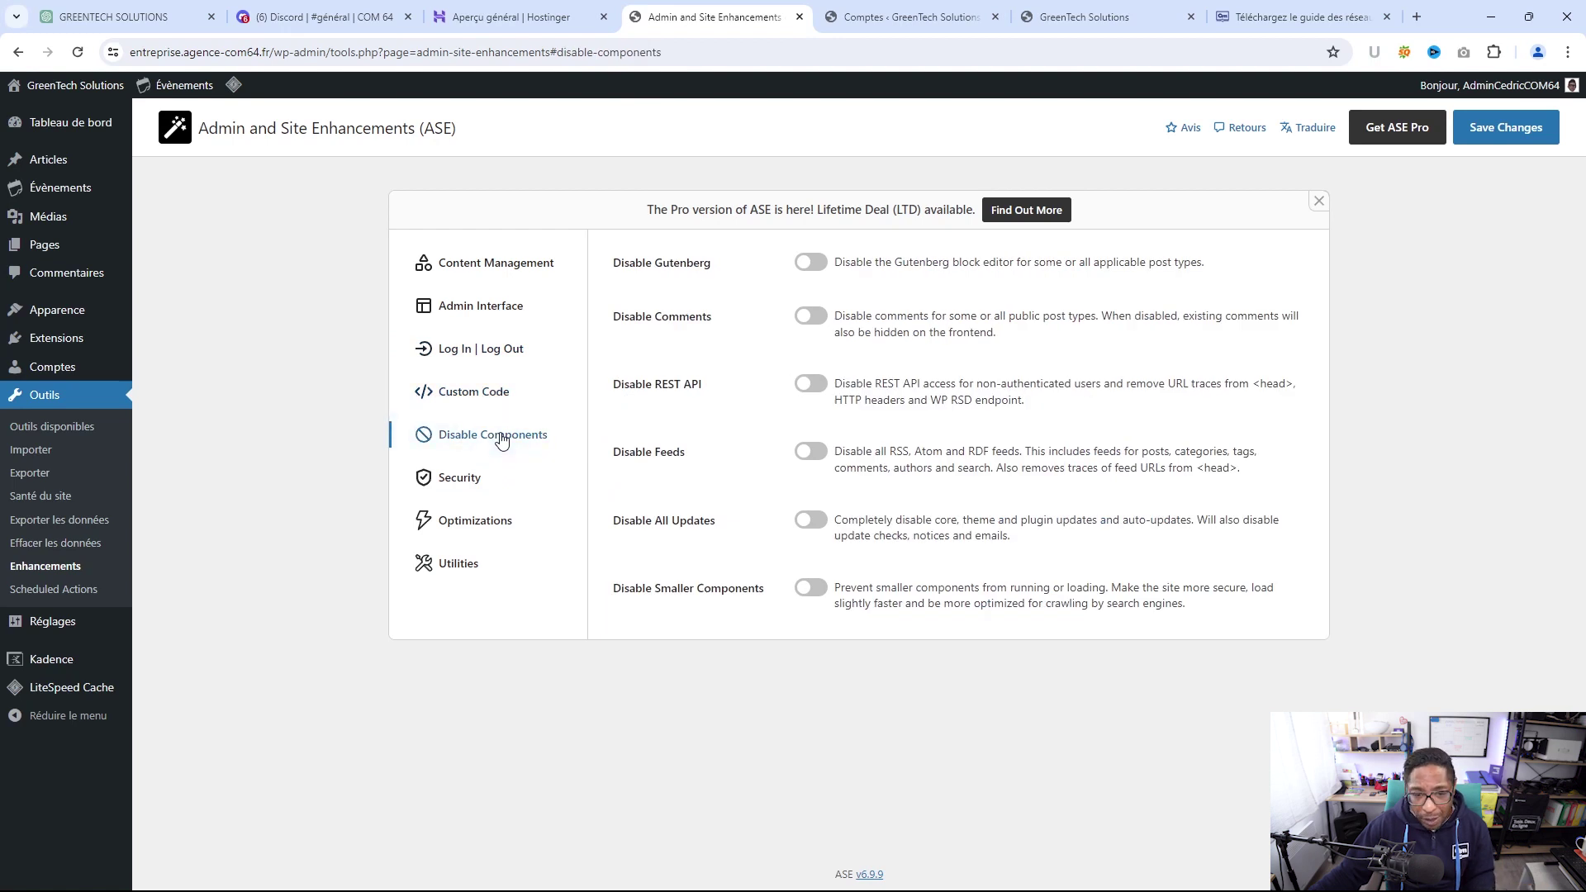
click(813, 319)
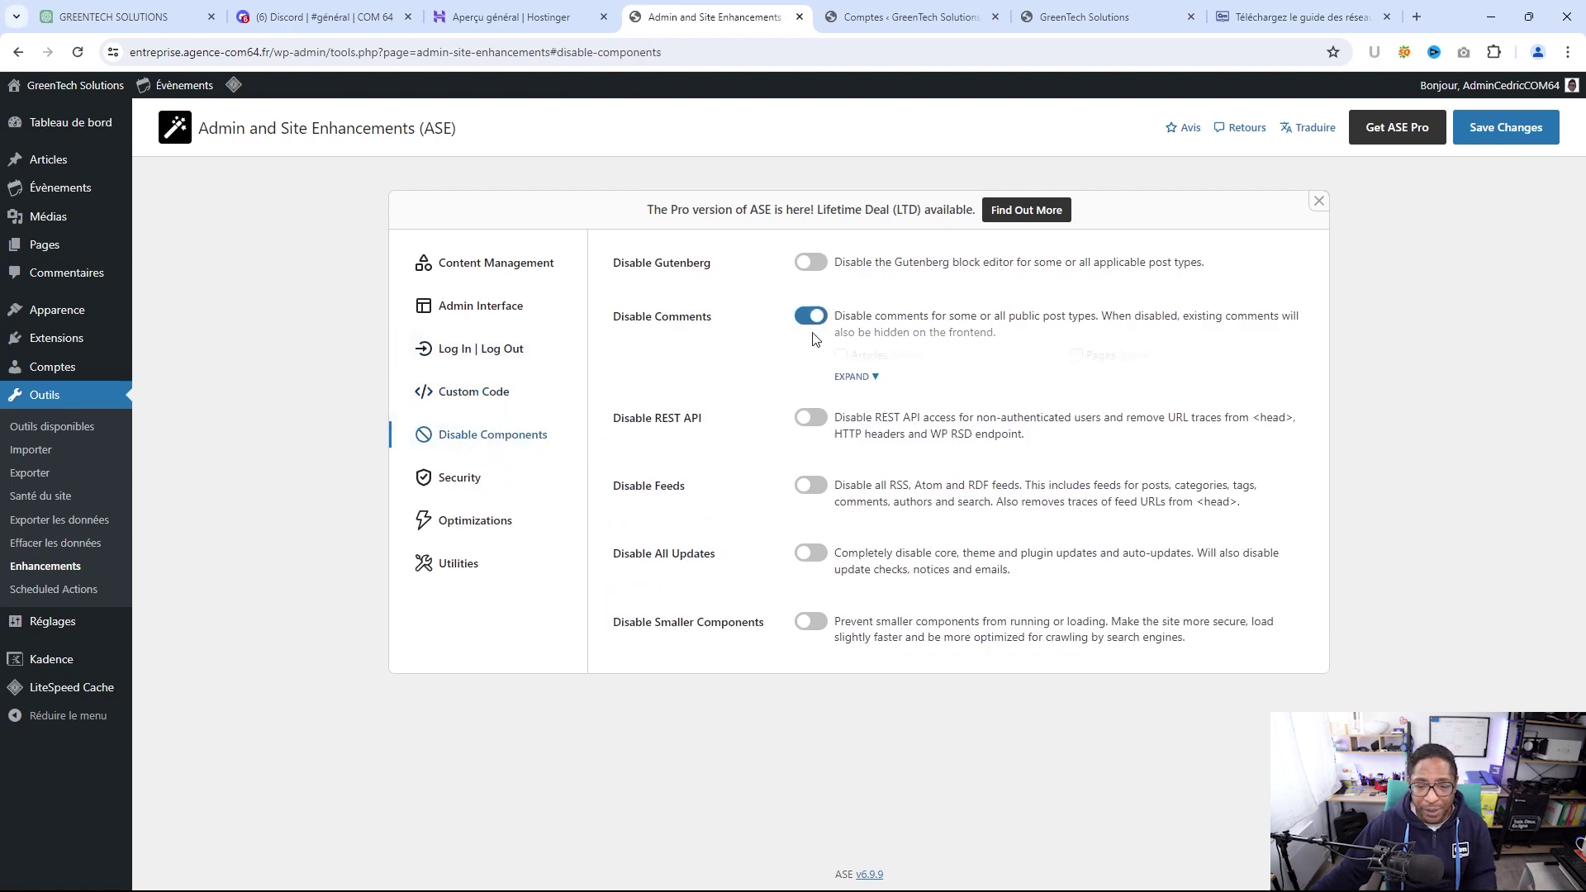
click(874, 377)
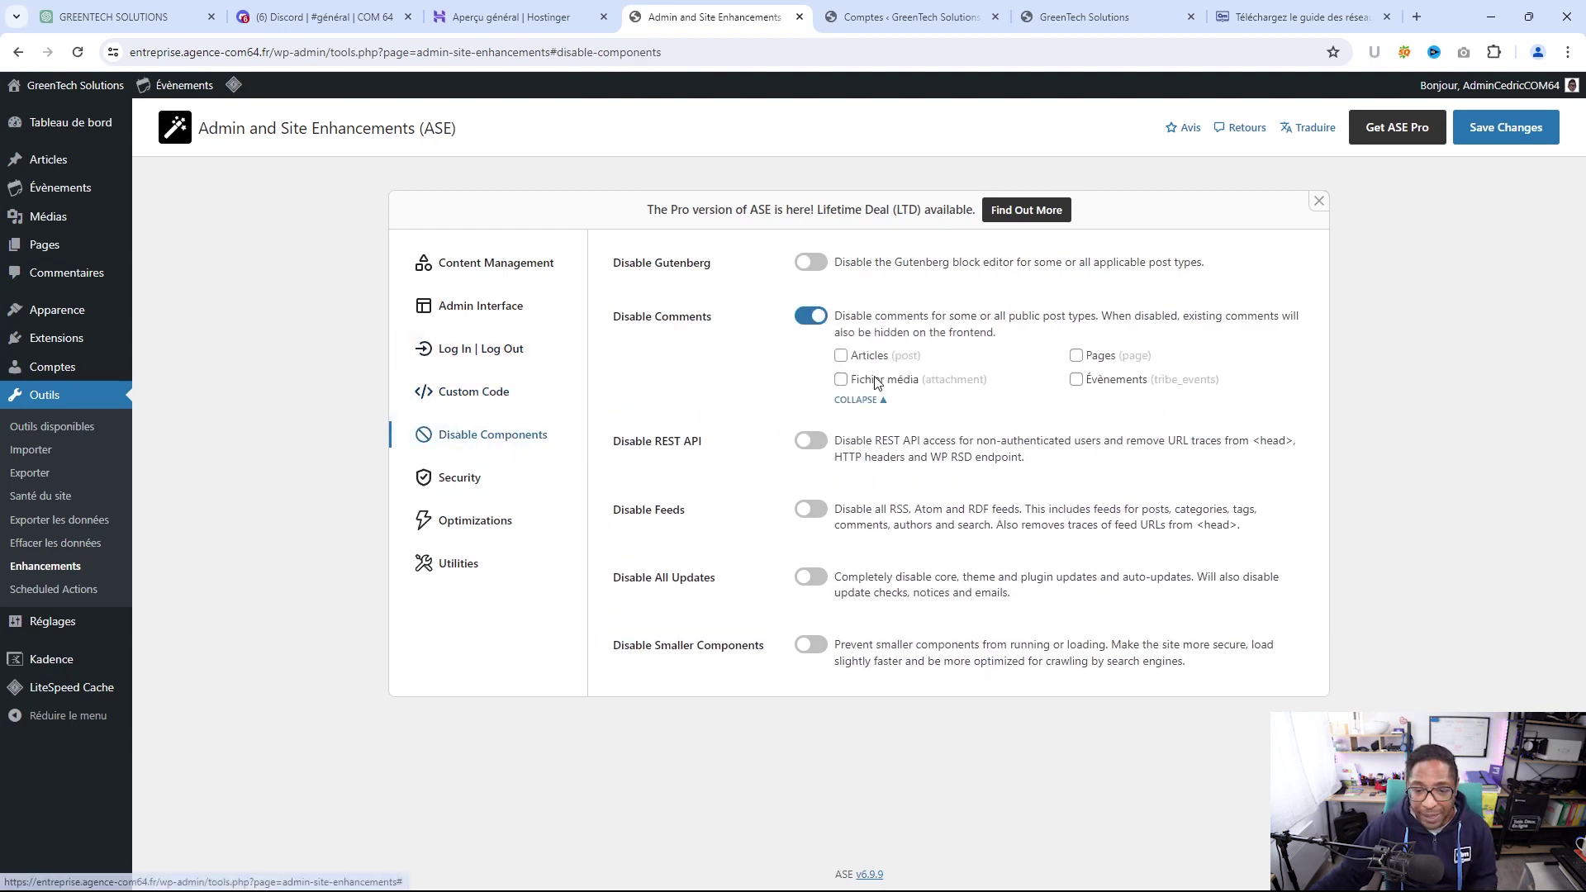
click(841, 355)
click(1077, 356)
click(1077, 379)
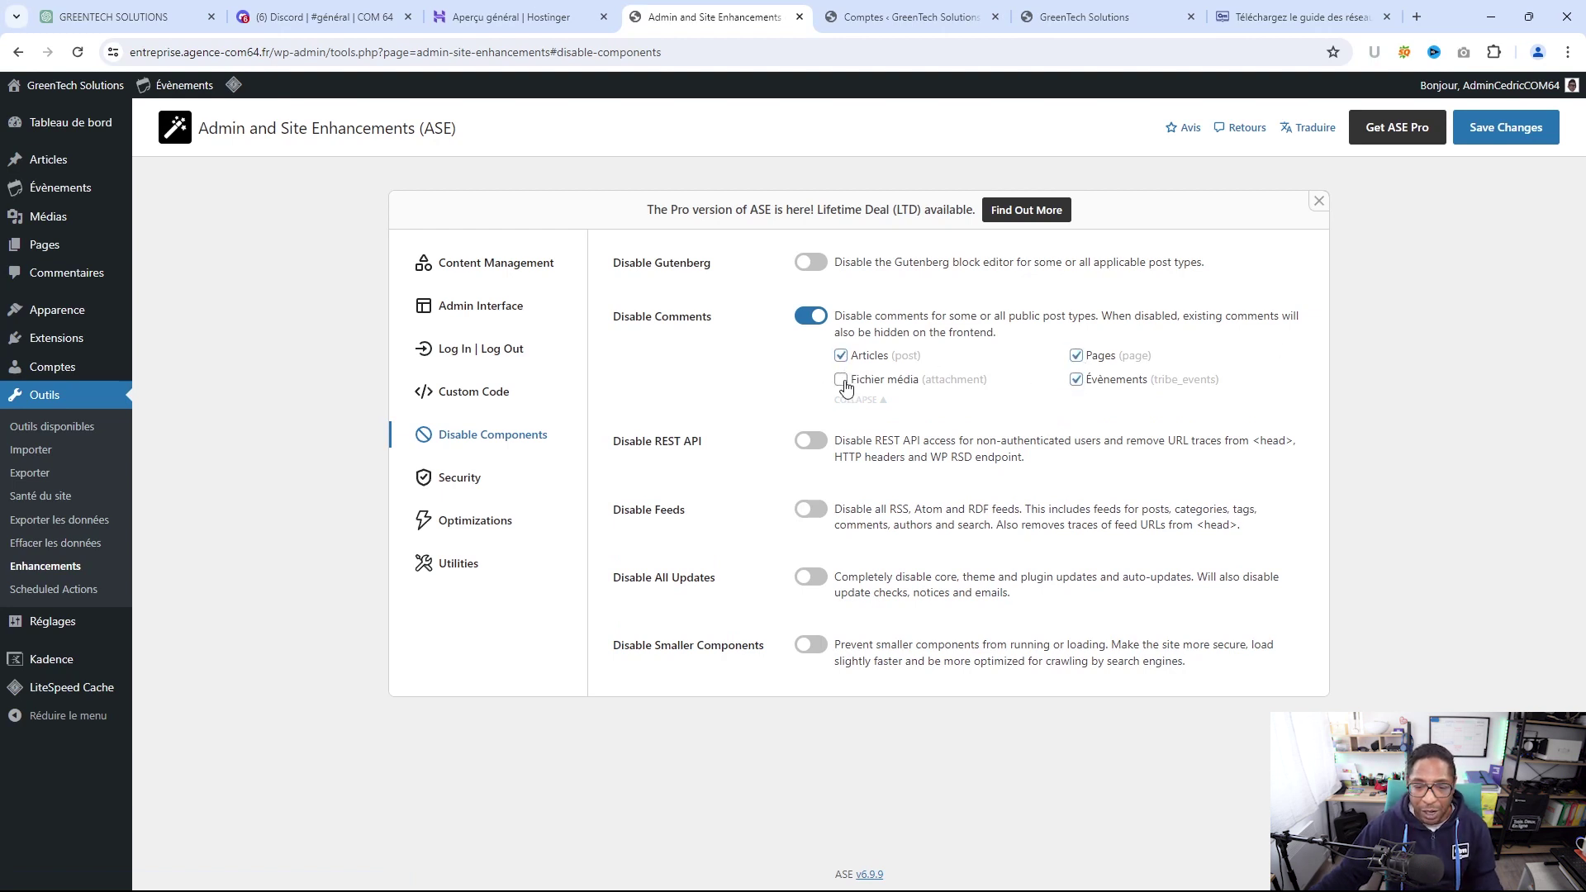
click(1491, 140)
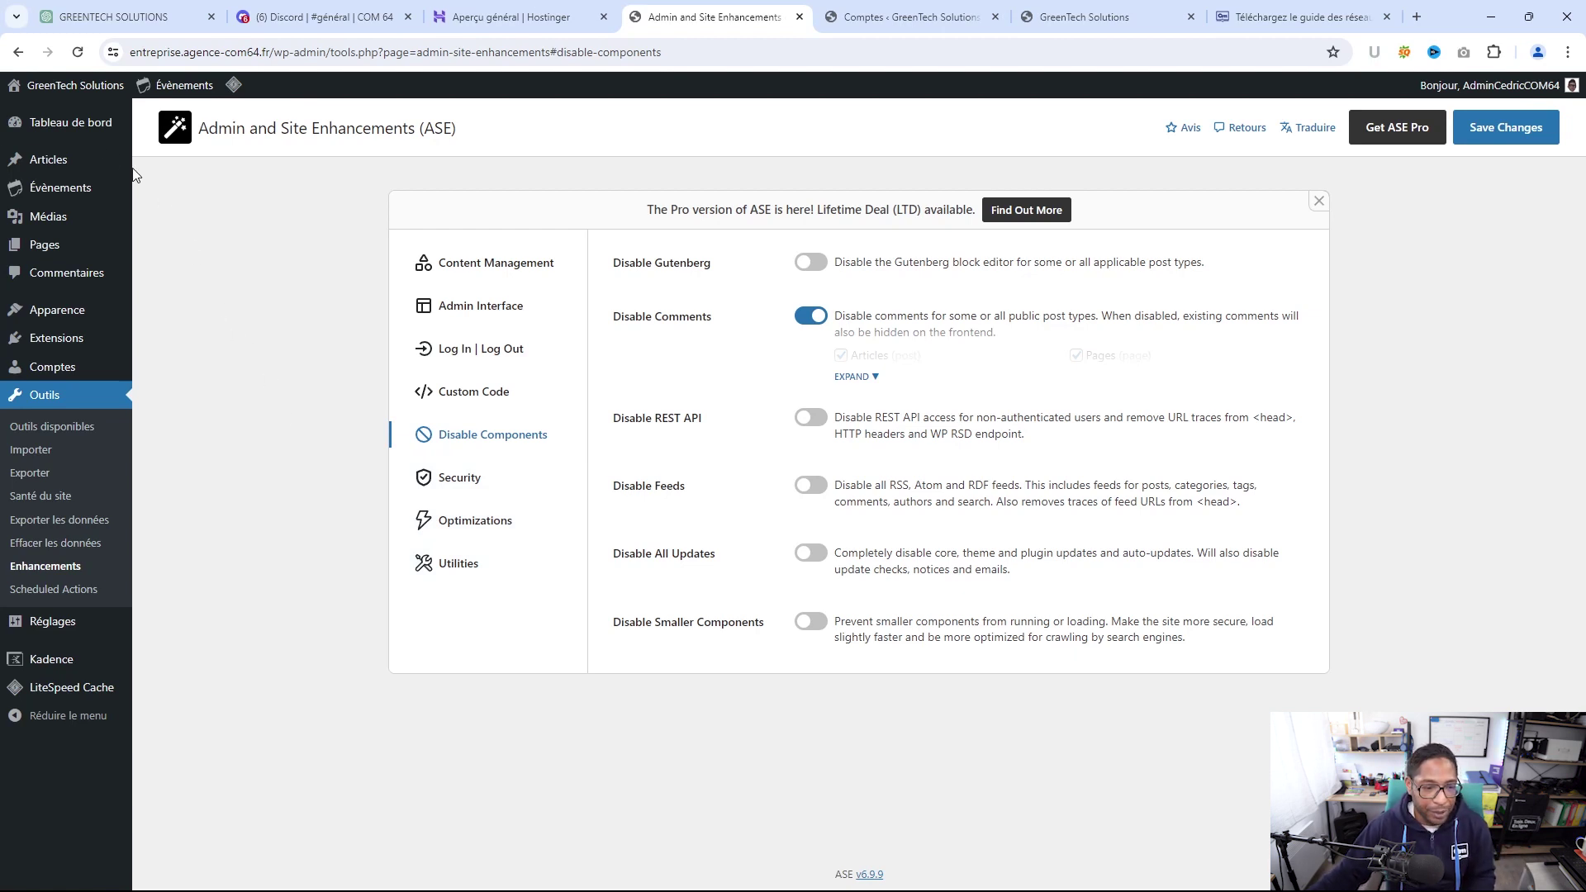
Open the theme customizer for GreenTech Solutions, close the Comptes page, and look over the home page preview
mouse_move(89, 132)
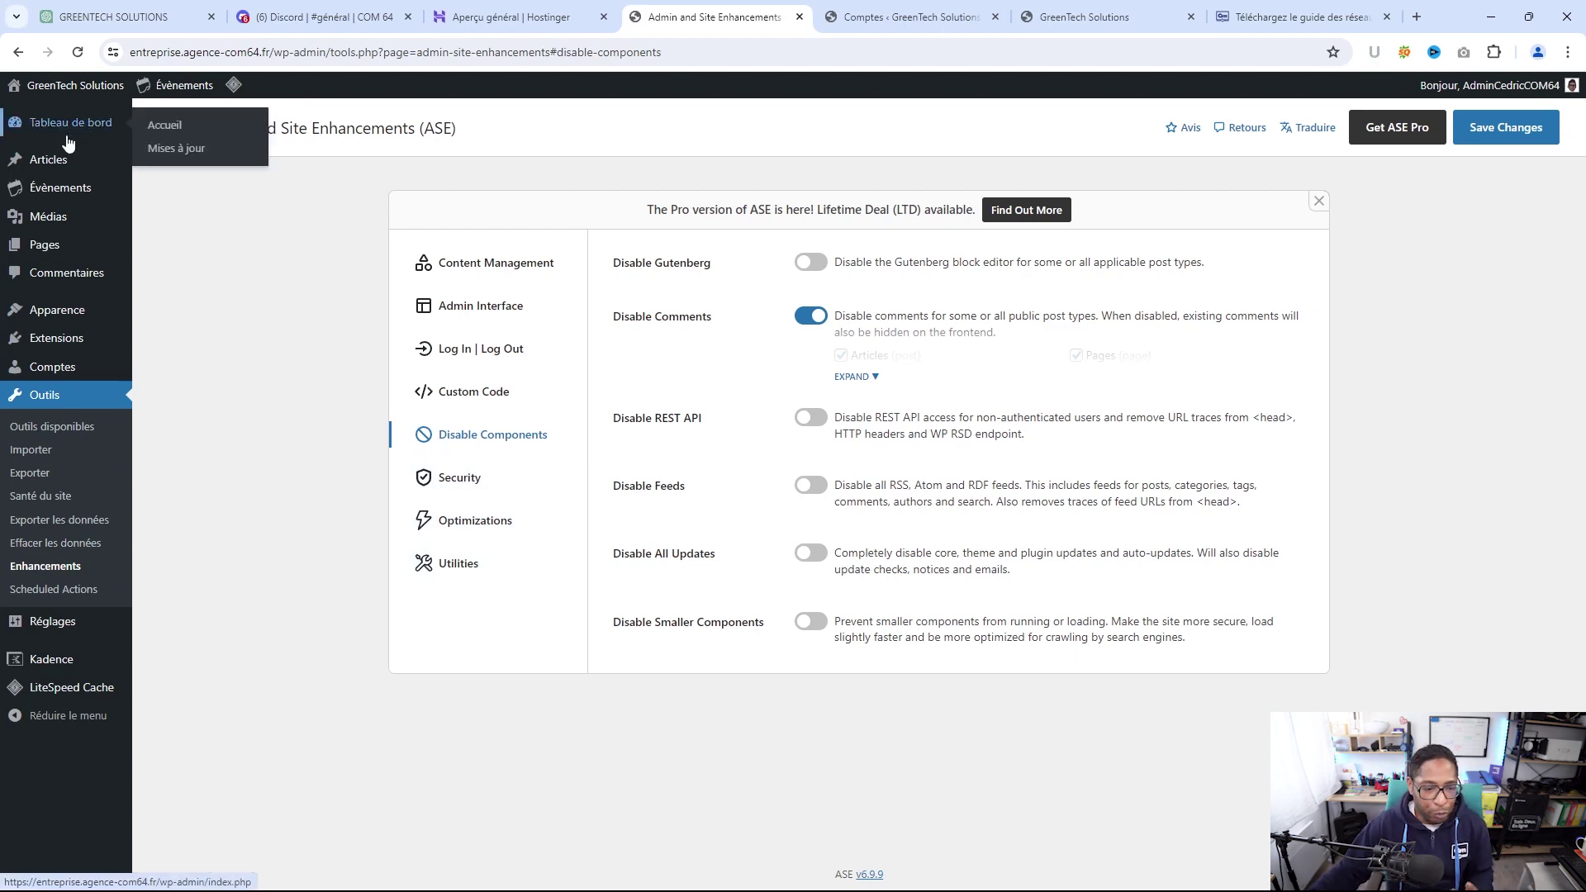
mouse_move(72, 340)
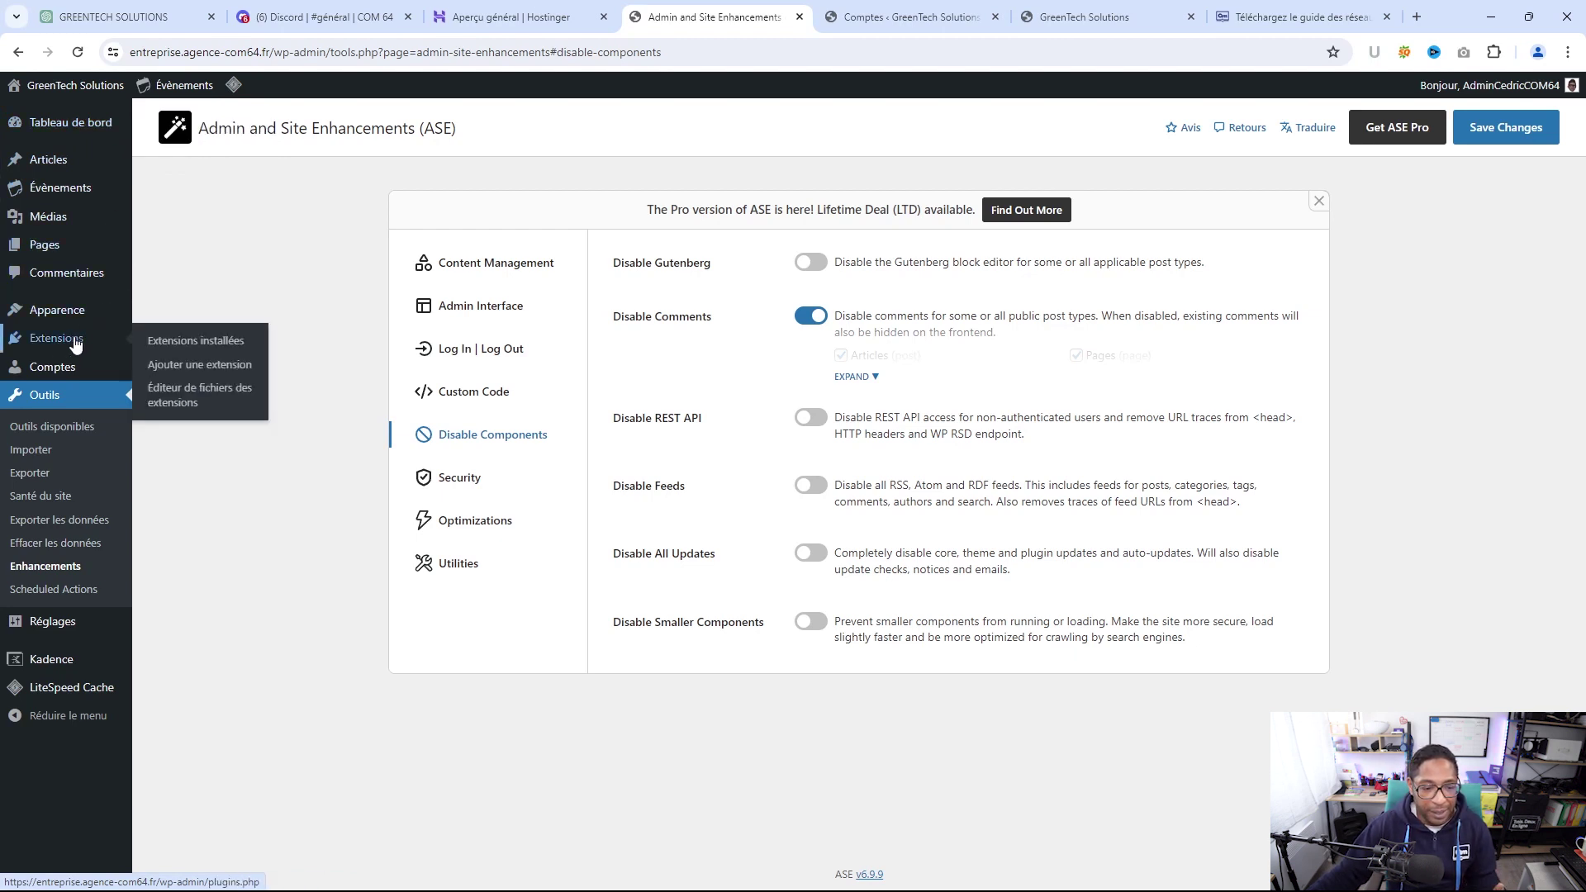
click(193, 367)
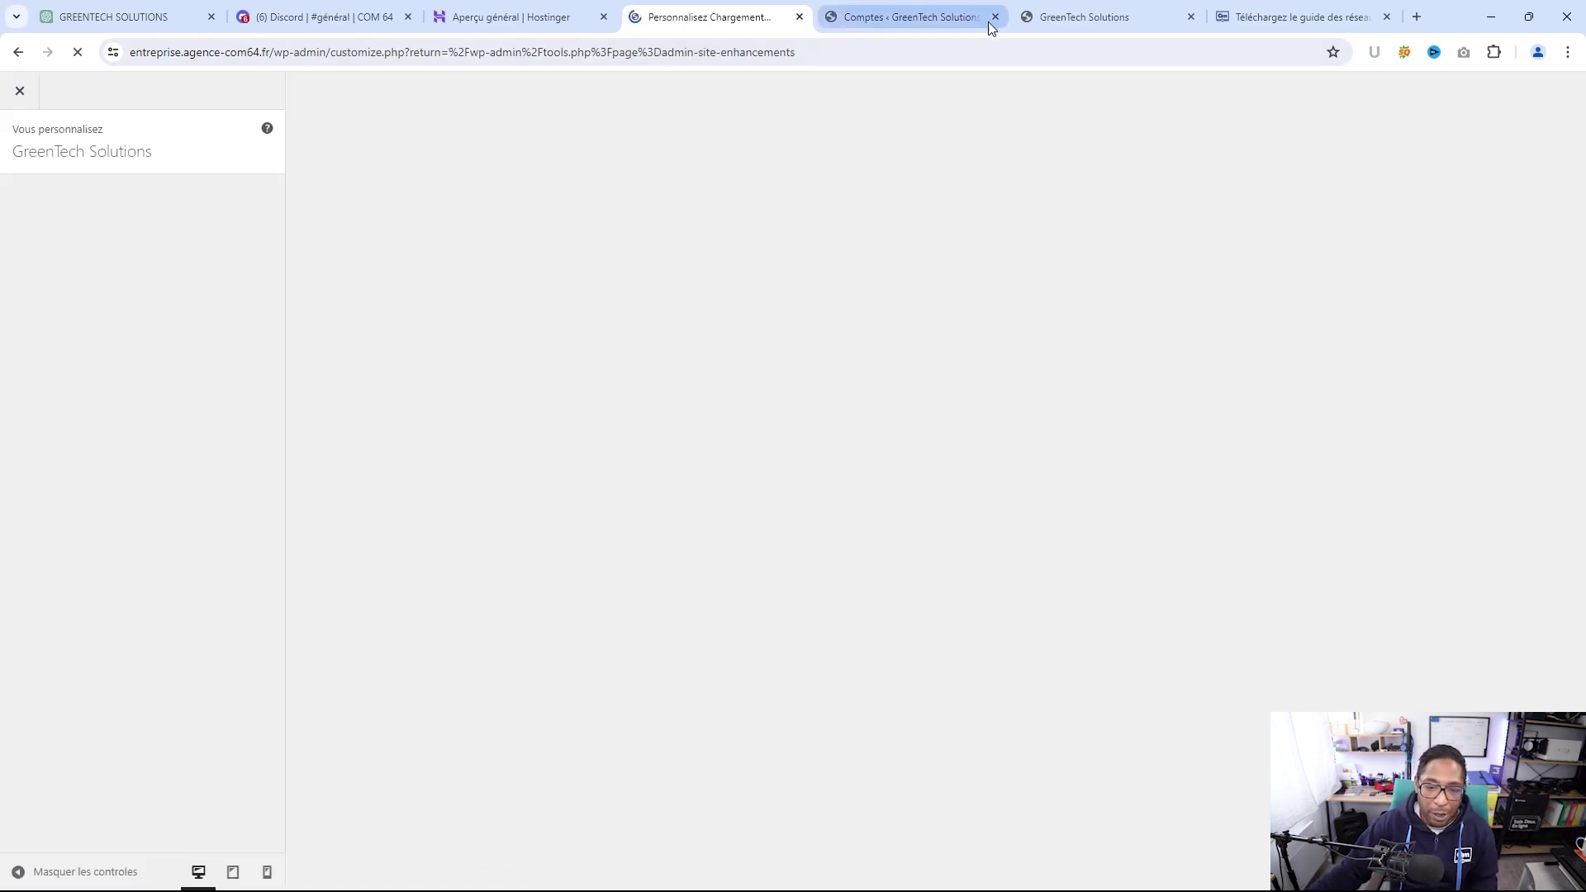
click(995, 16)
click(912, 20)
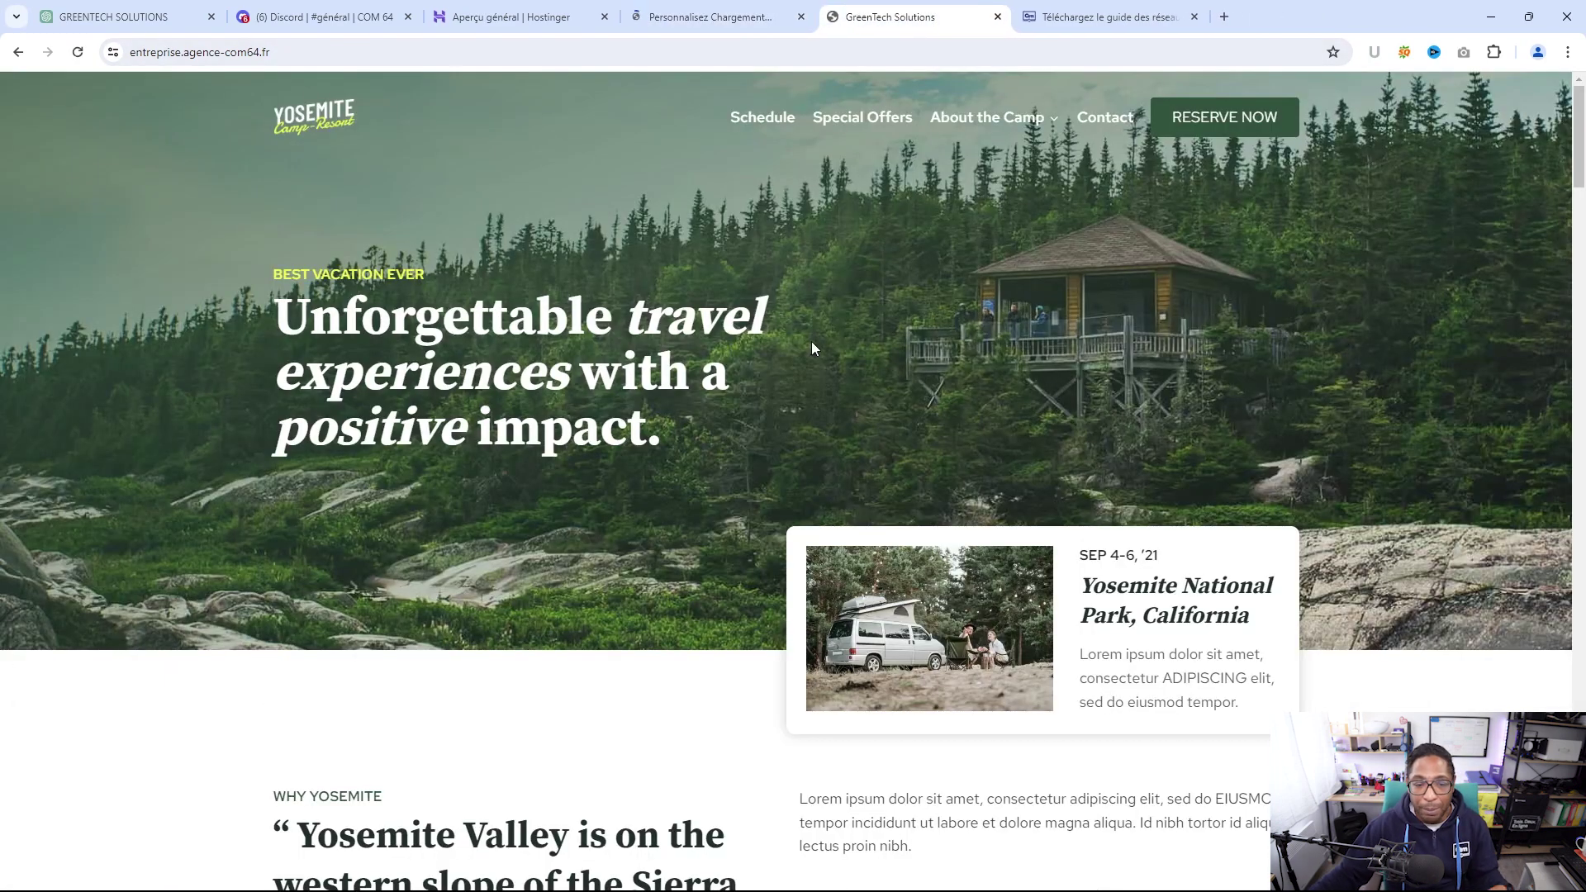
click(711, 17)
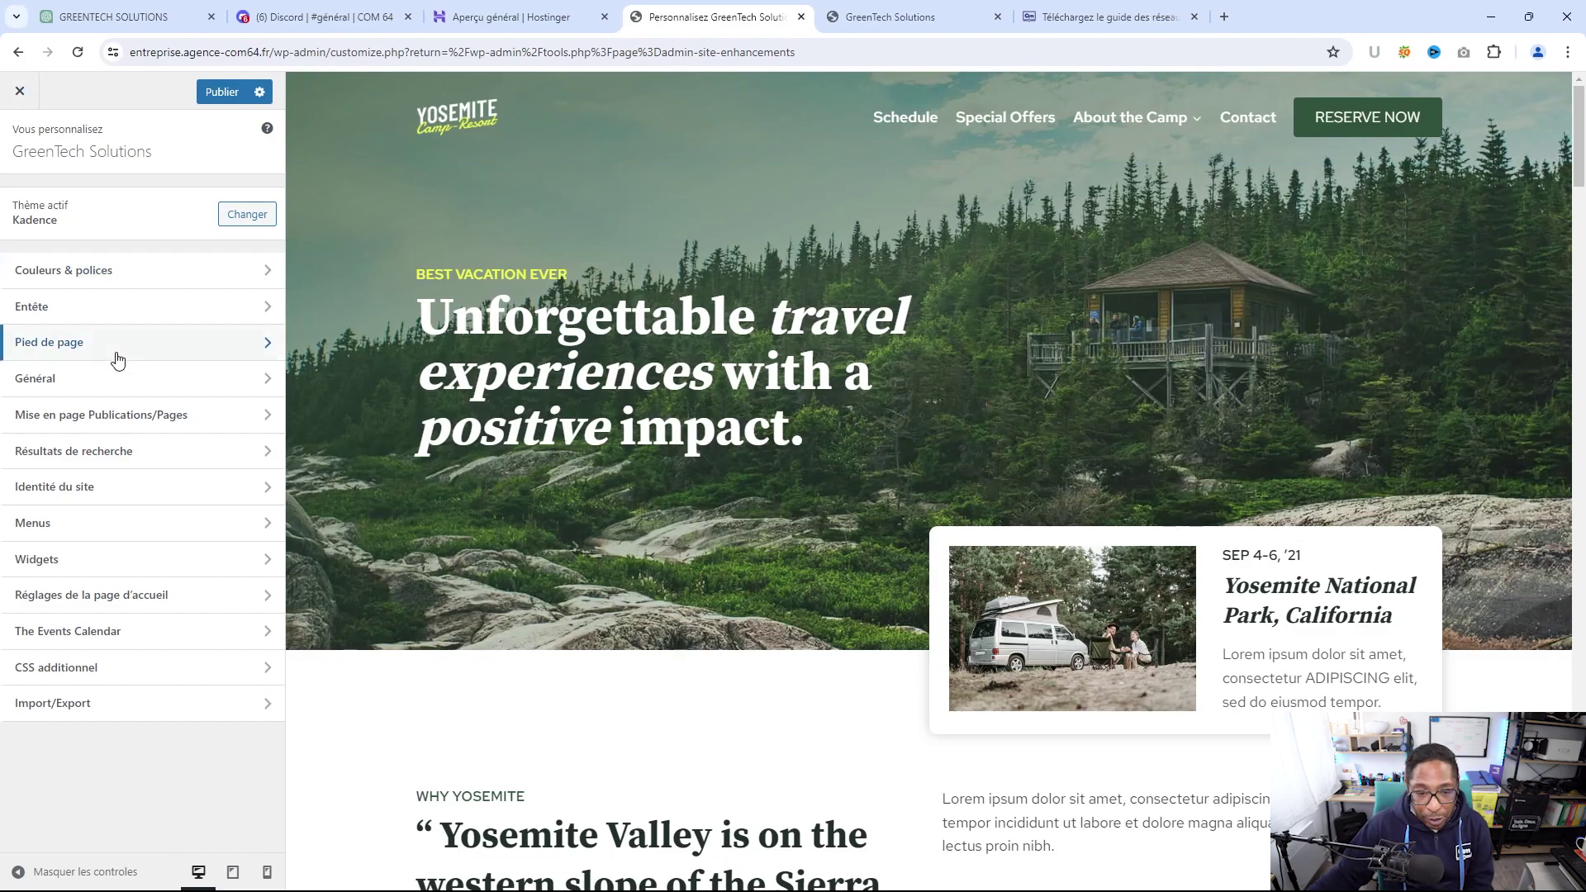
scroll(1025, 347, down, 10)
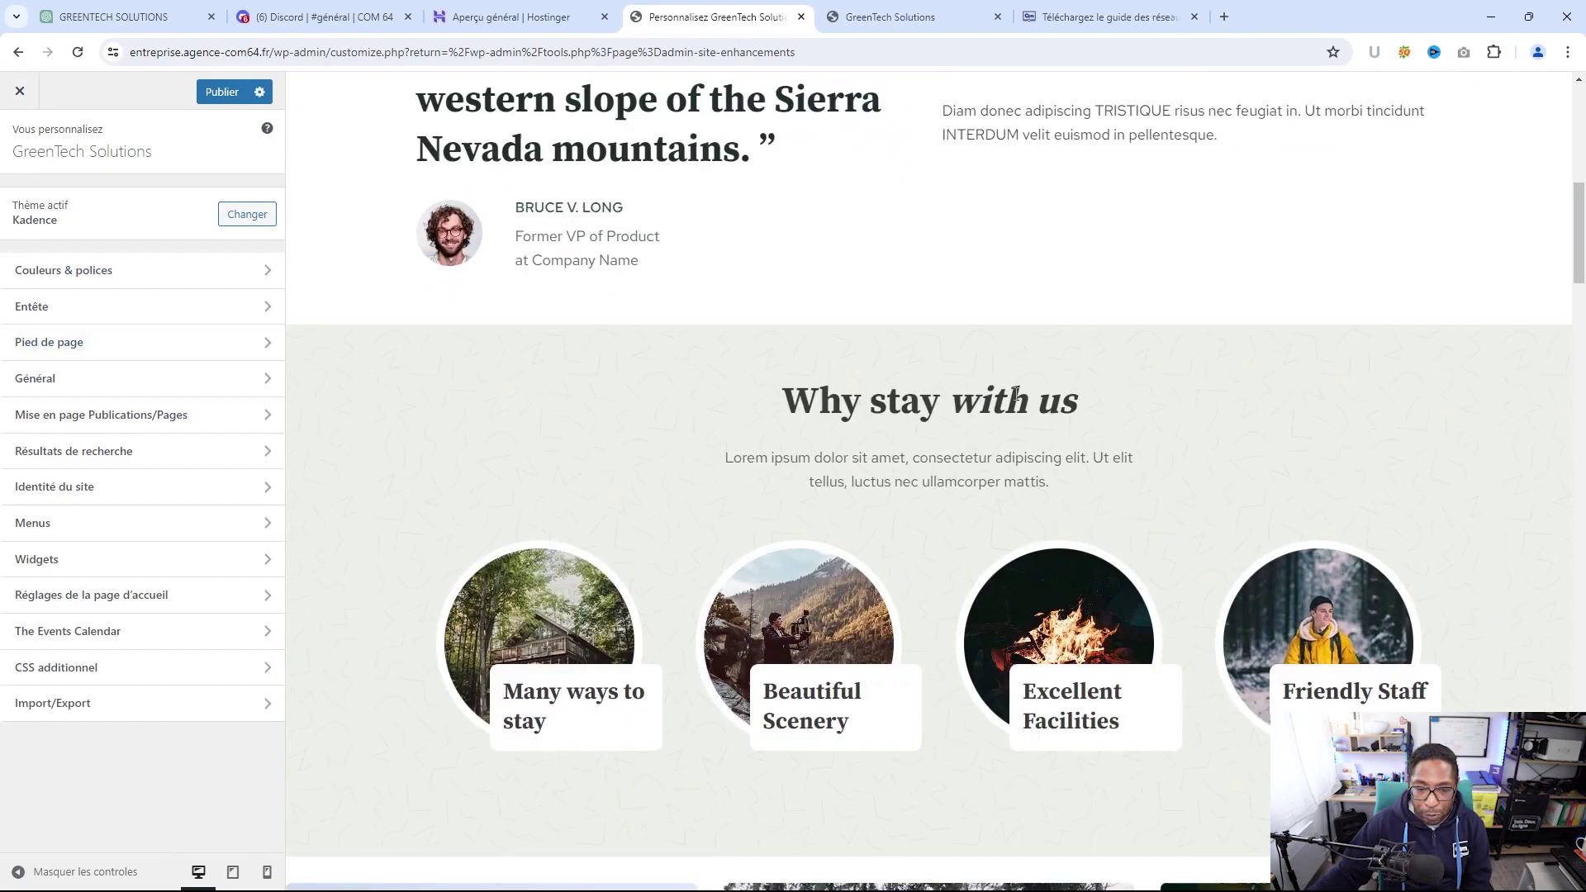
scroll(1034, 389, up, 10)
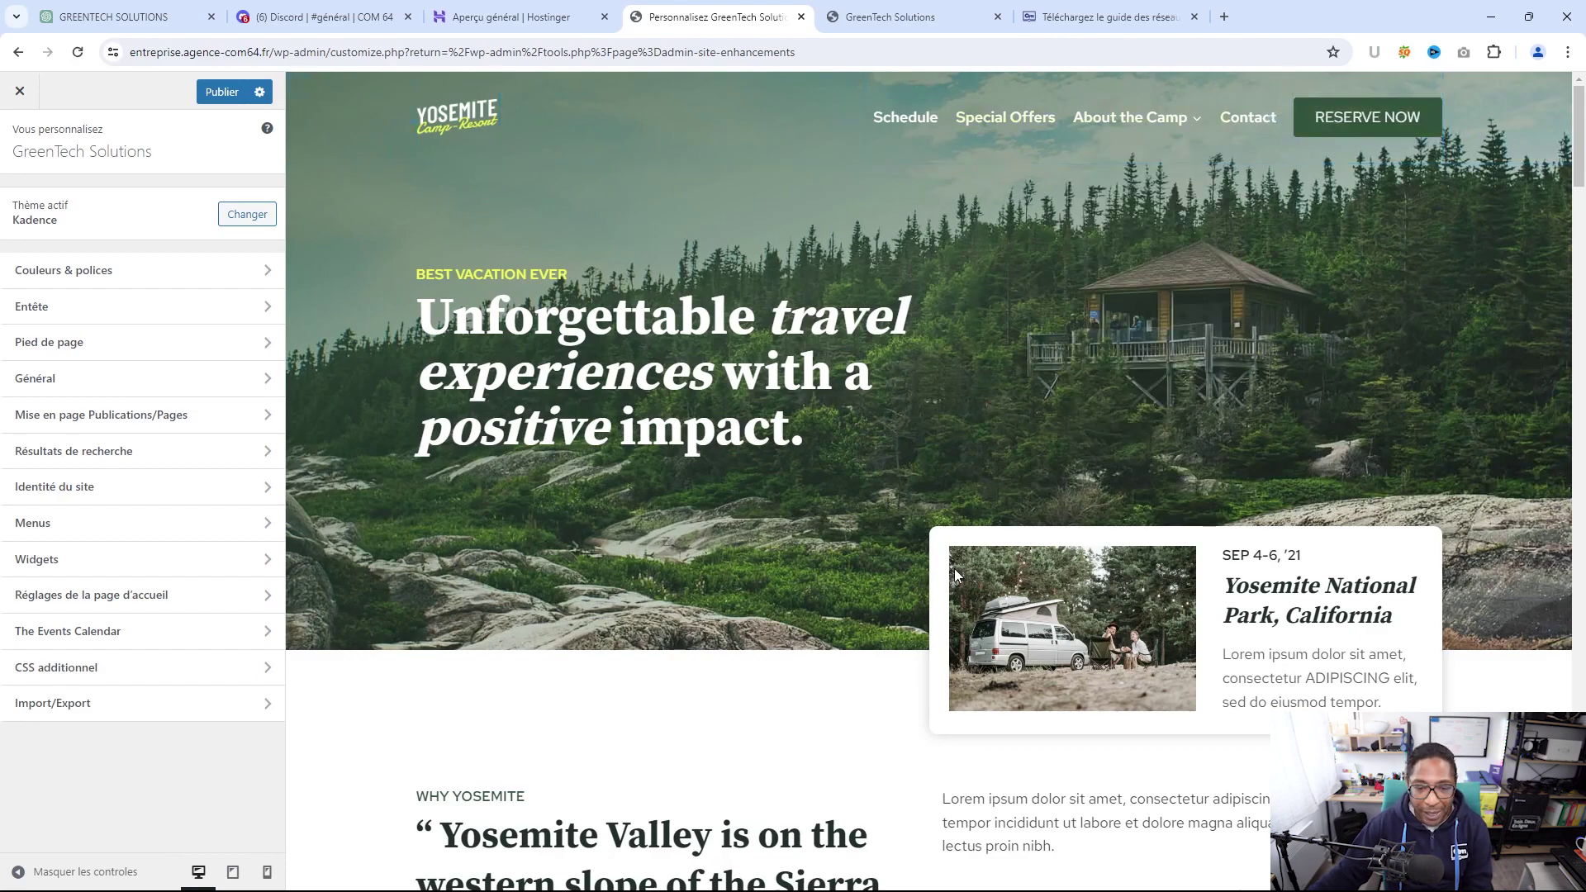
Start changing the header logo from a local file and browse to the IMAGES folder of the #36 project in 2024 - YOUTUBE > VIDEOS
click(402, 116)
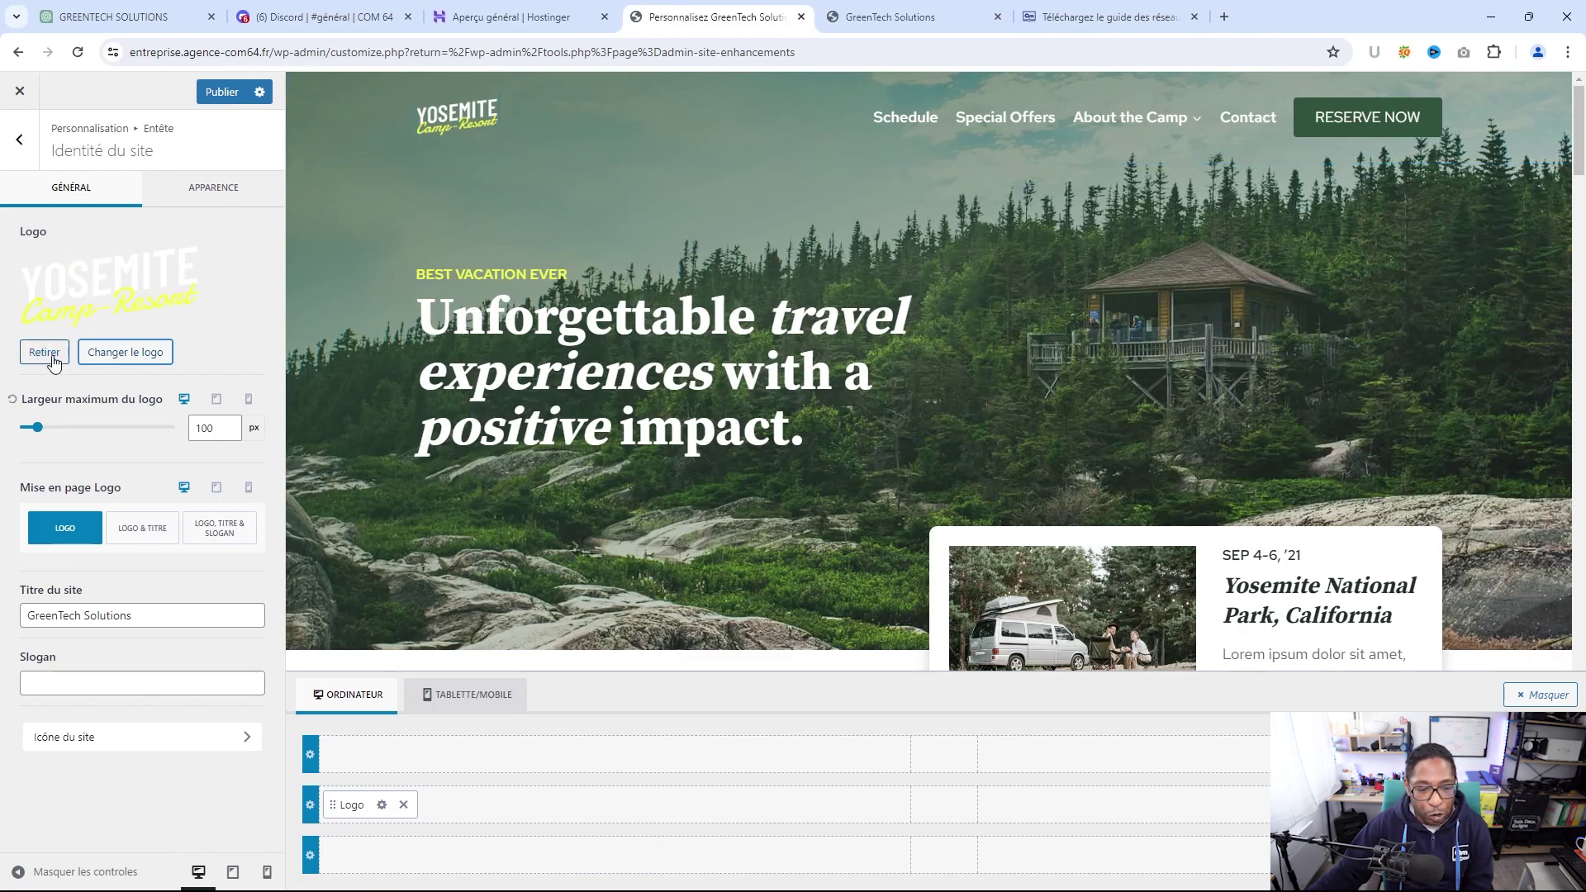
click(132, 354)
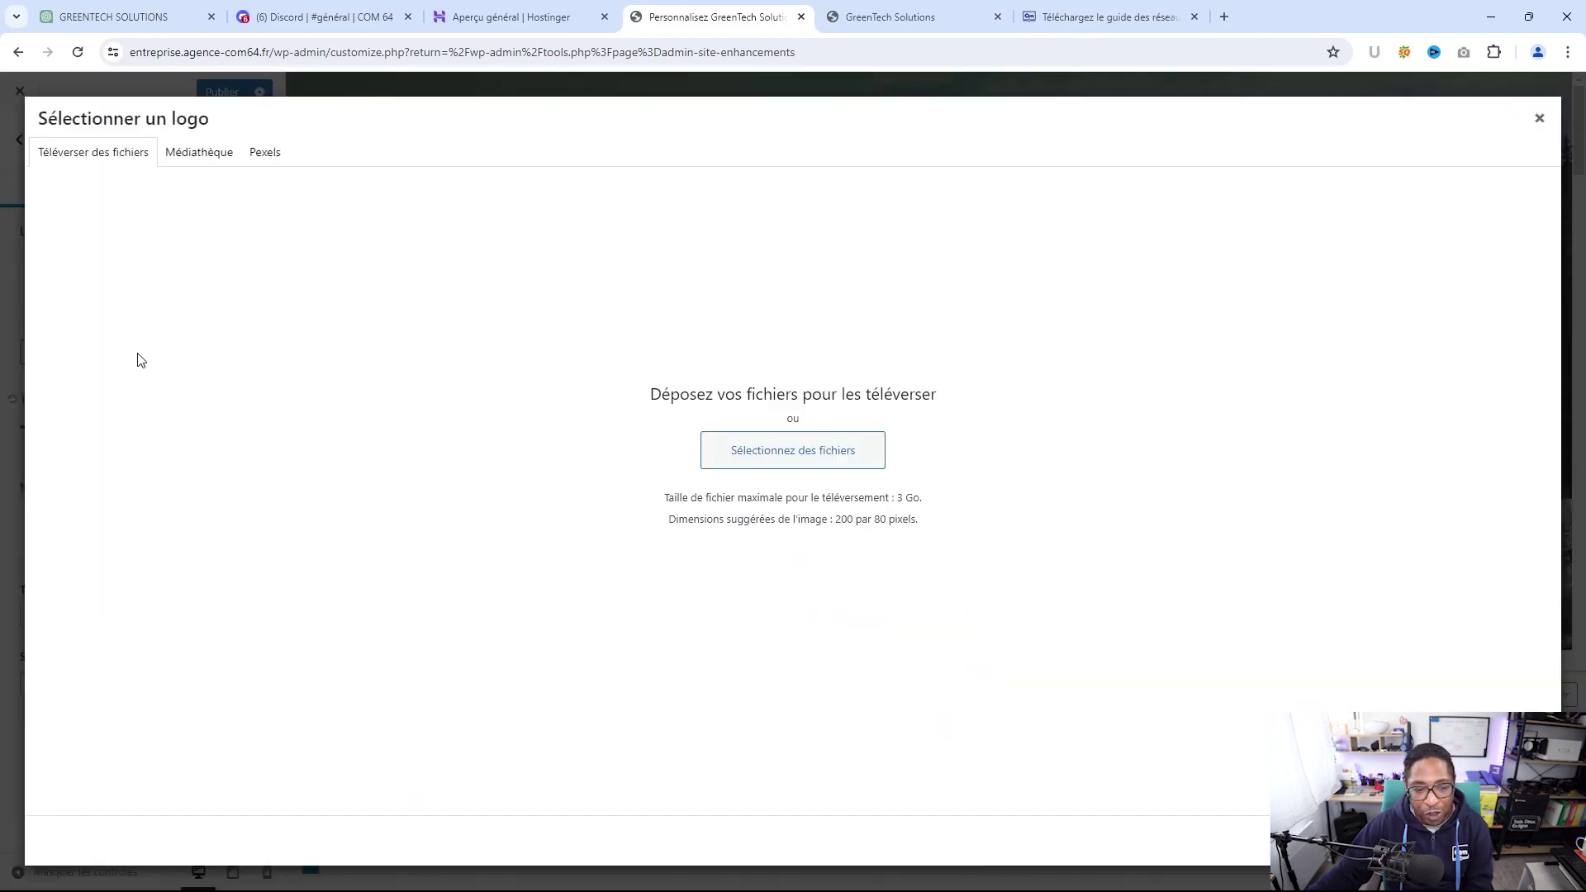
click(789, 456)
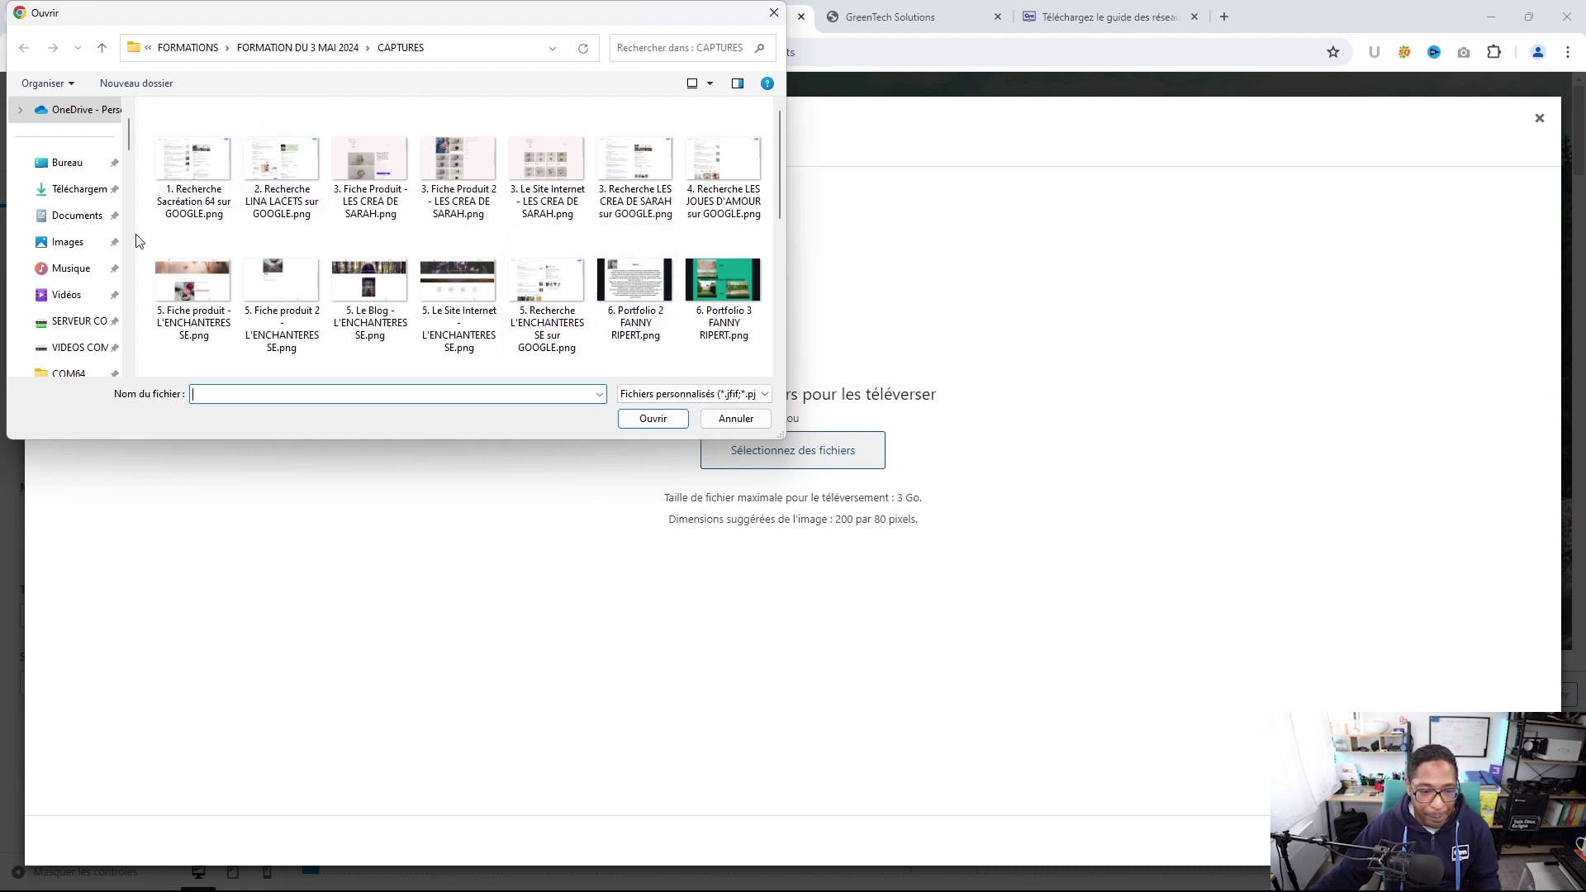
scroll(87, 334, down, 2)
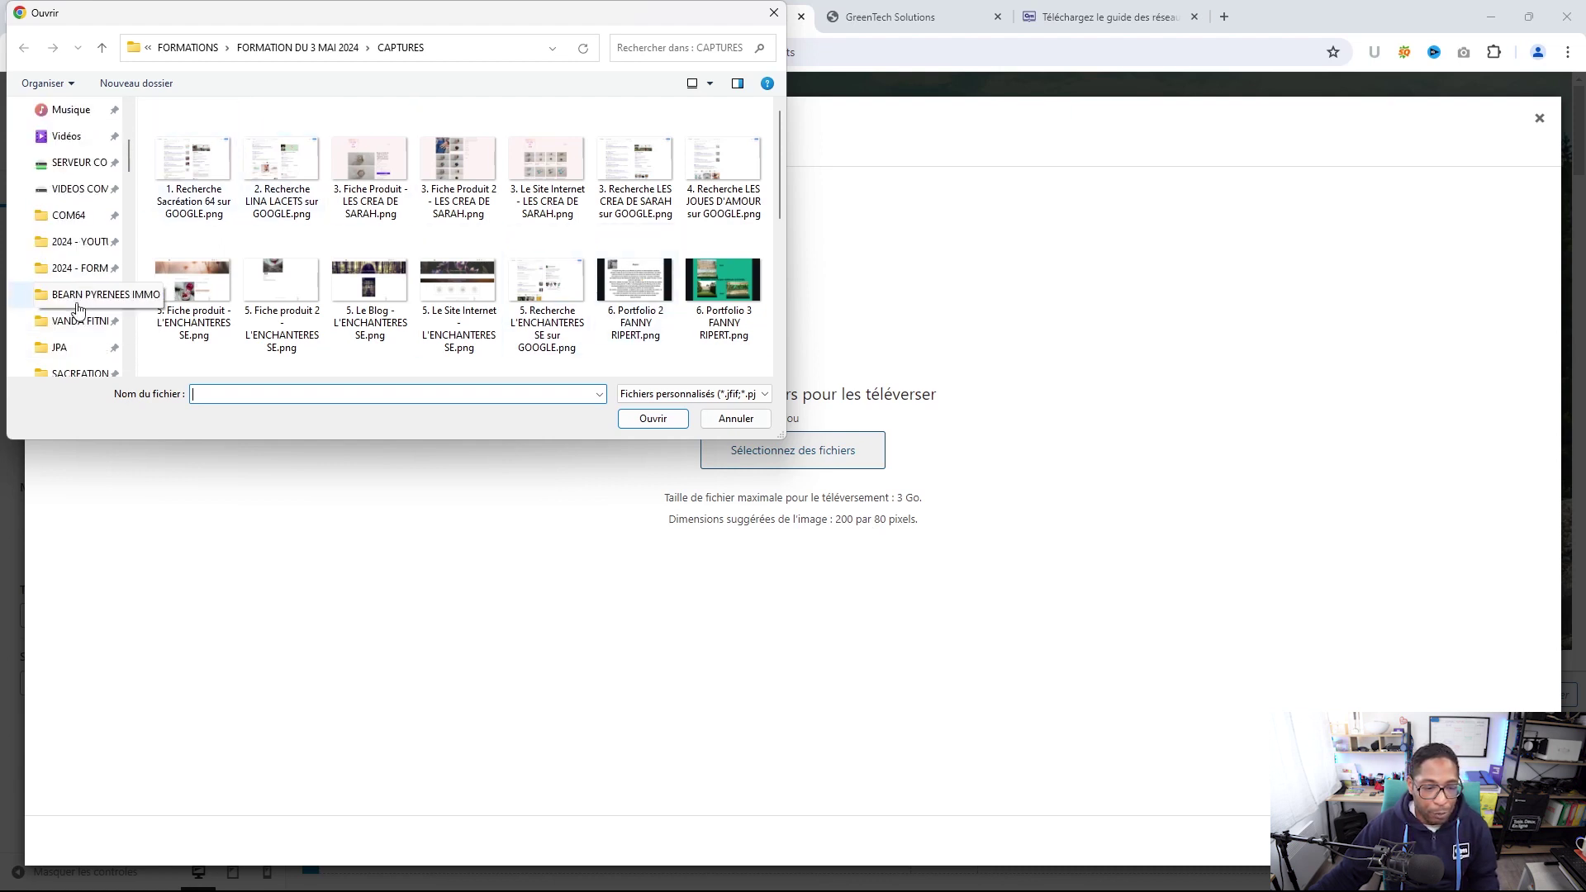
click(76, 243)
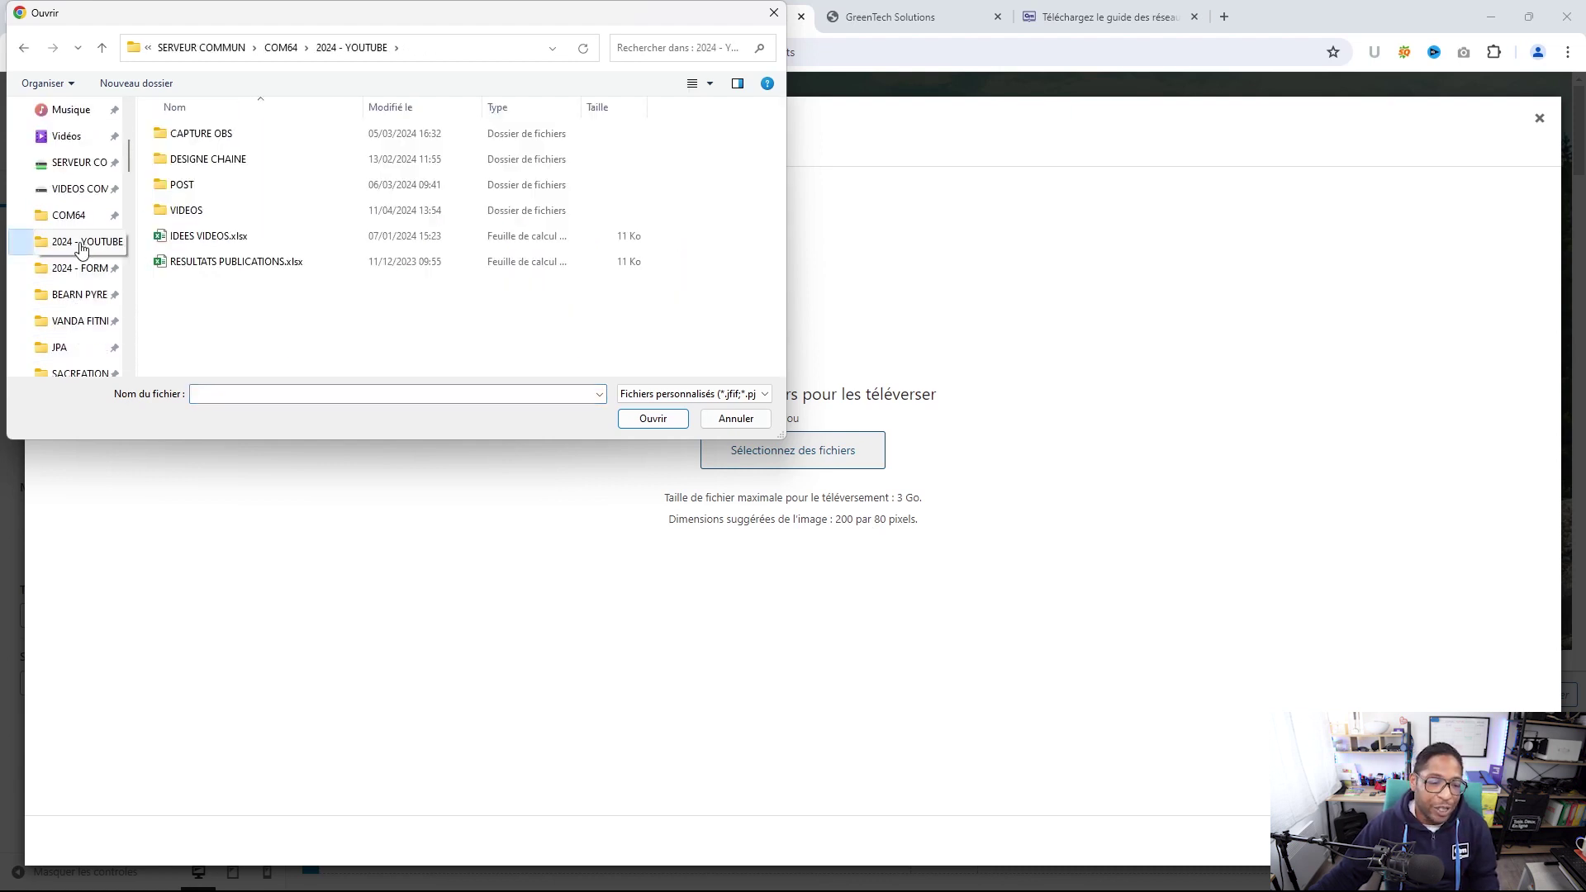
double_click(189, 213)
scroll(207, 248, down, 2)
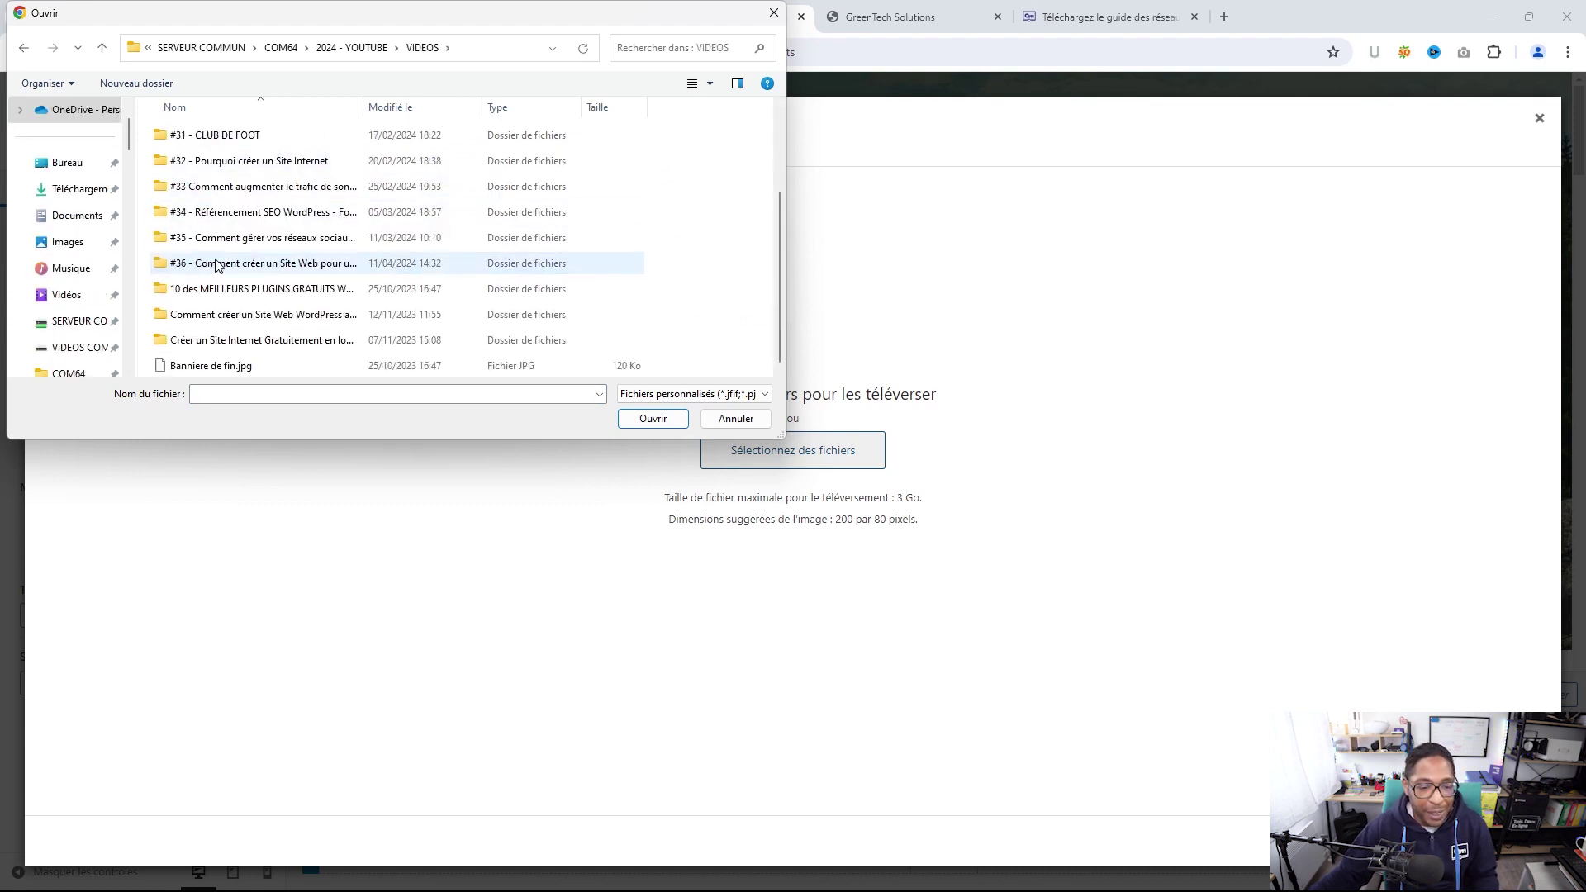
double_click(209, 264)
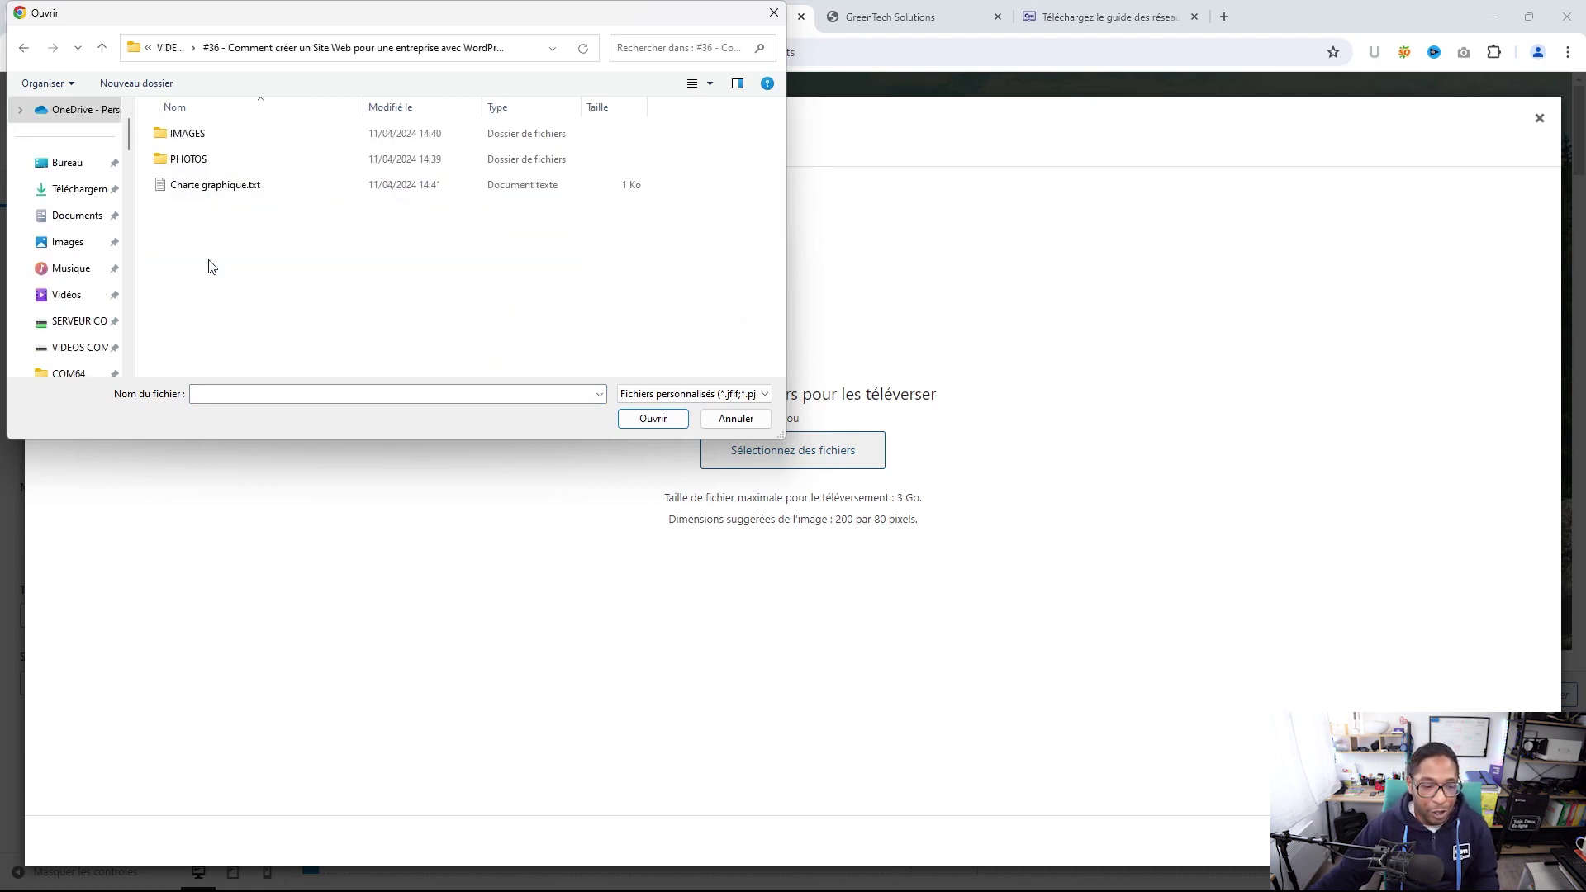
double_click(192, 135)
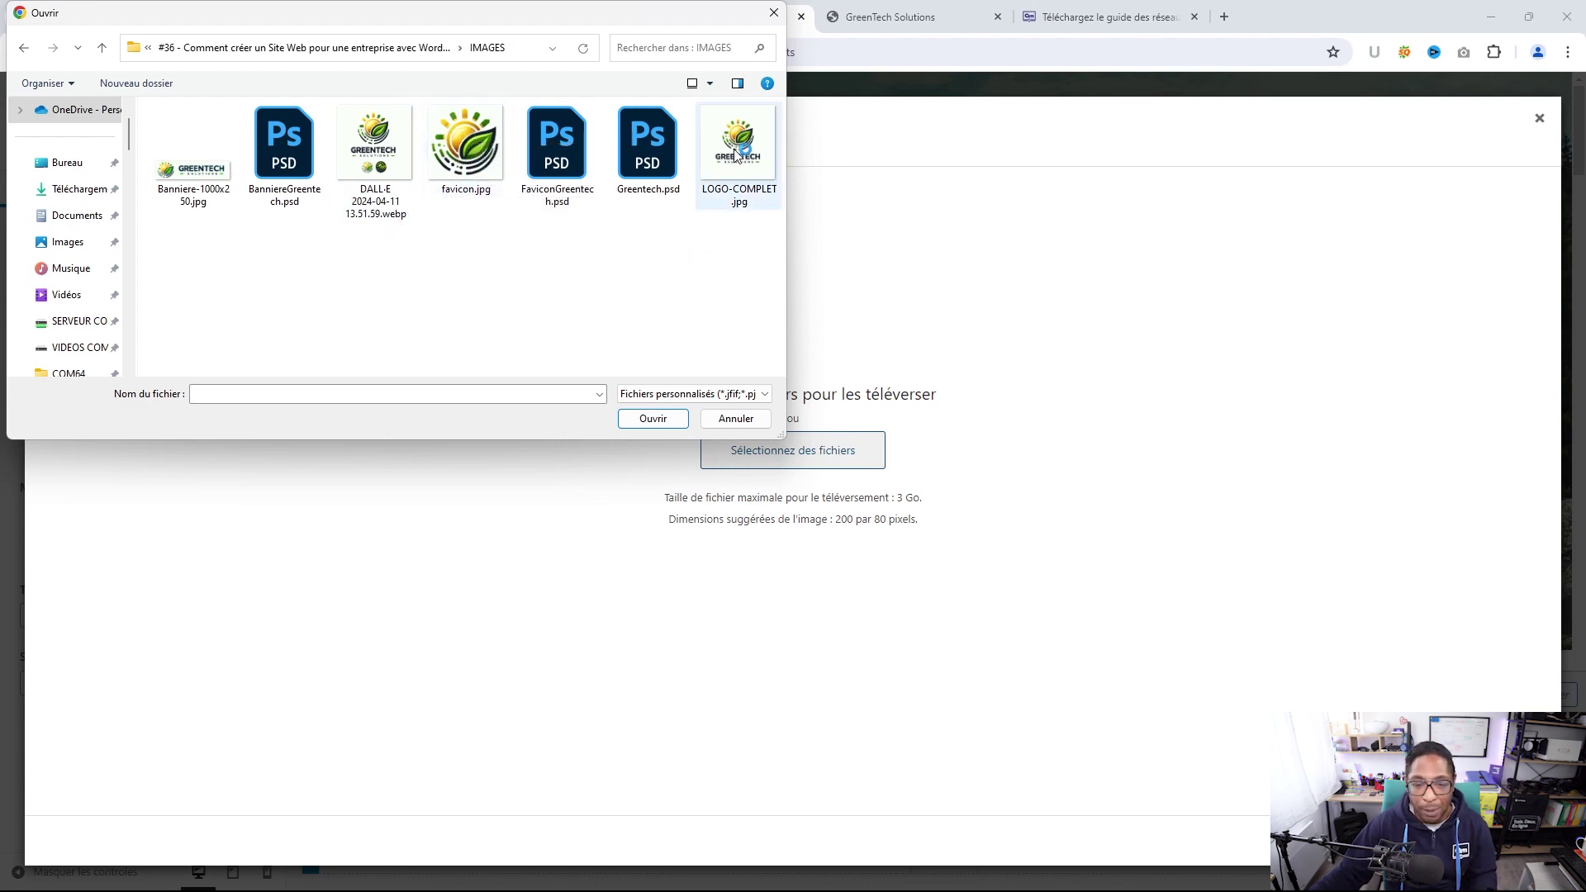
Upload Banniere-1000x250.jpg and set it as the header logo without cropping it
click(219, 176)
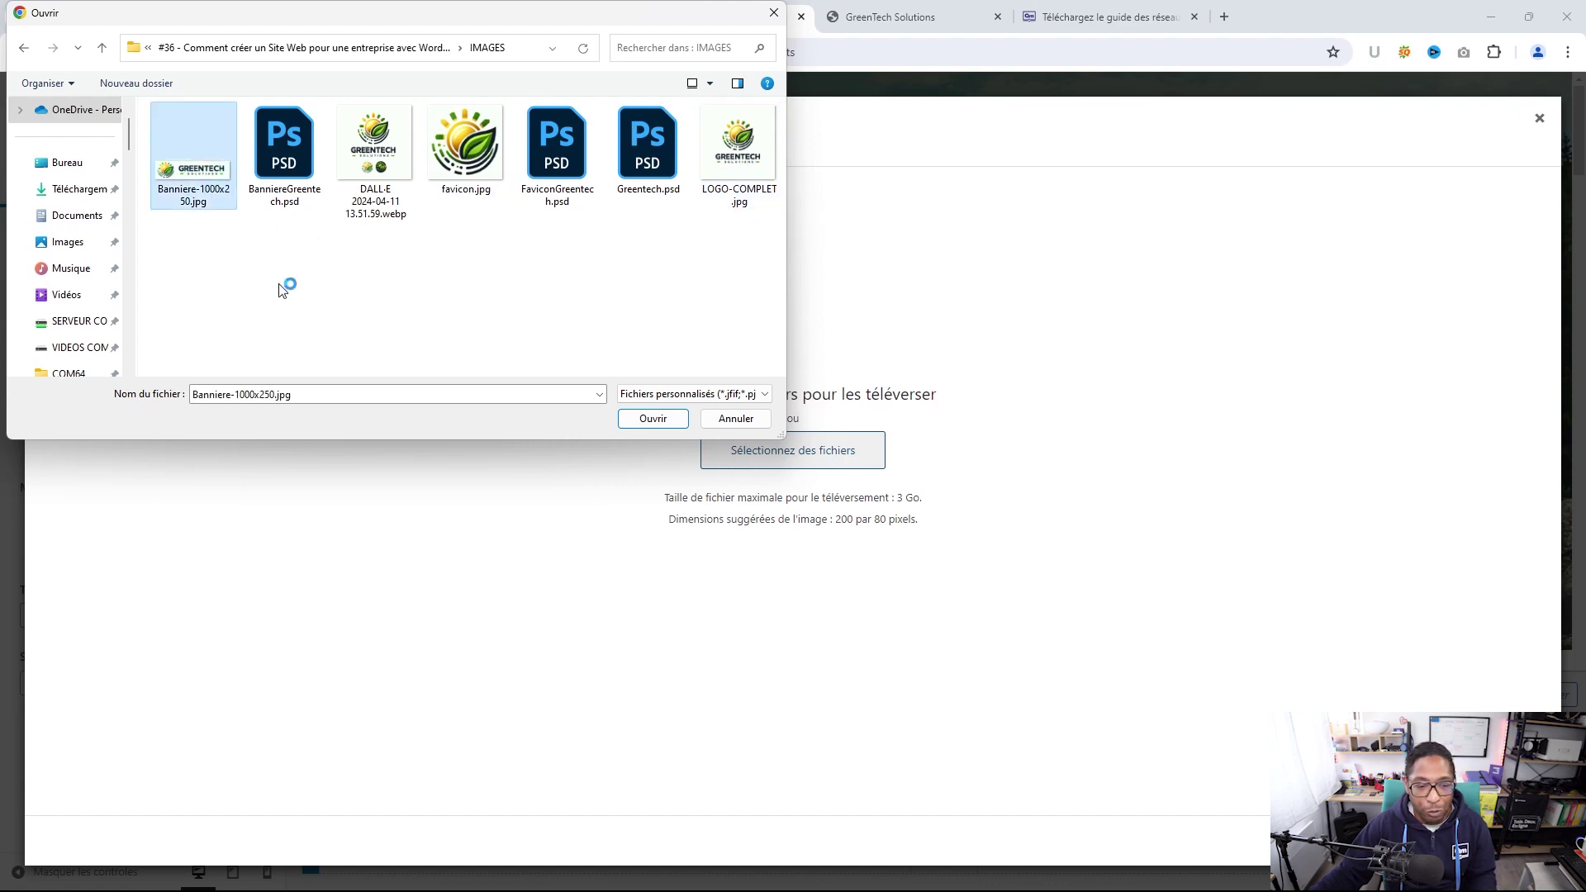
click(653, 419)
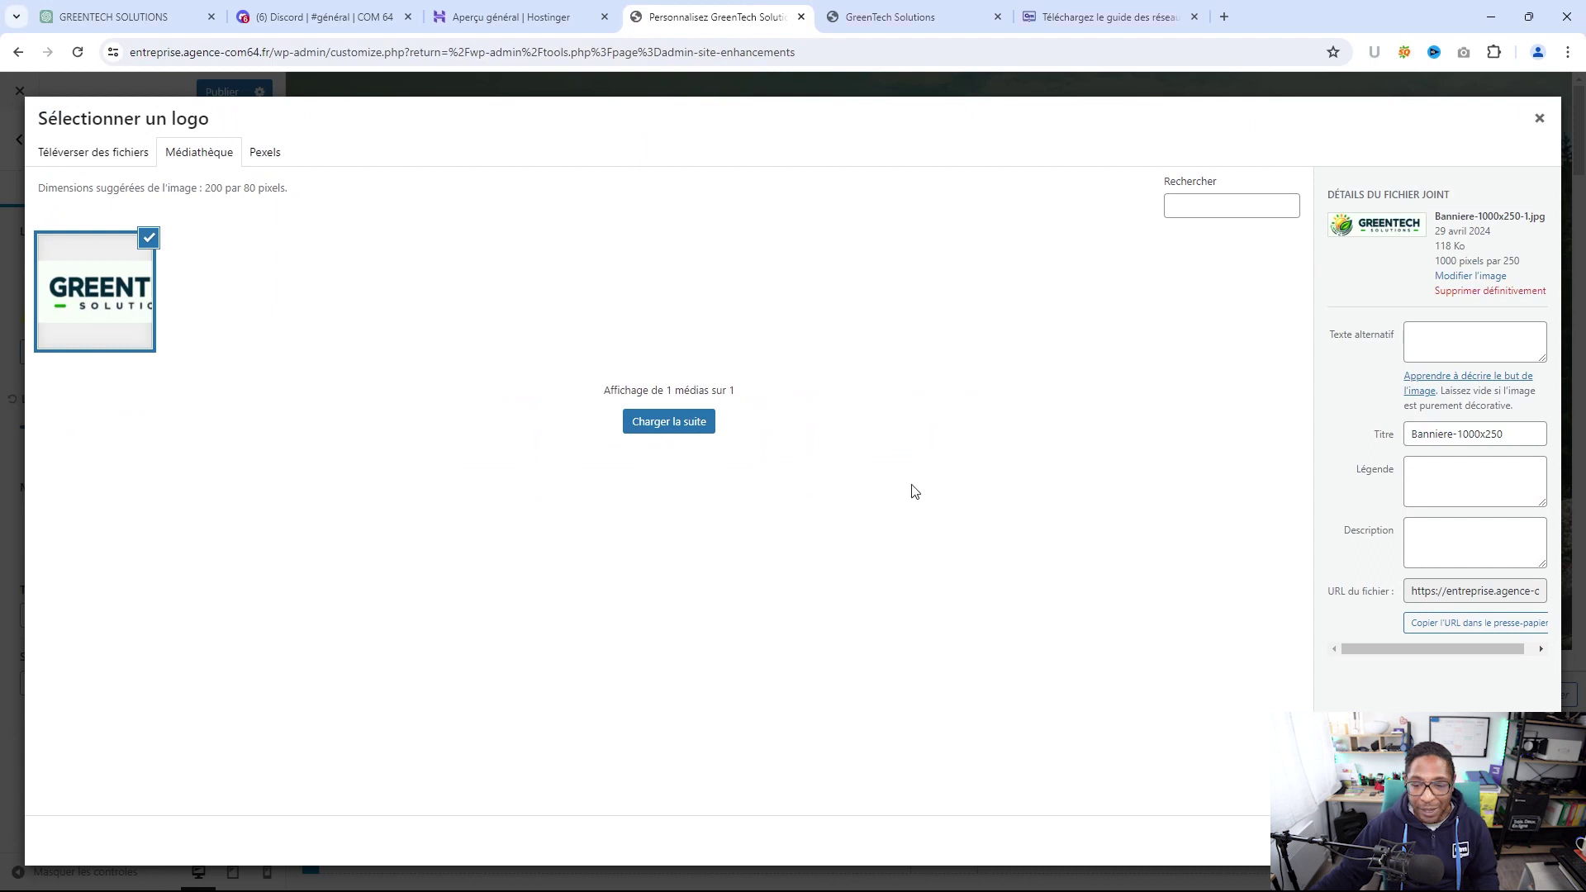
click(1503, 840)
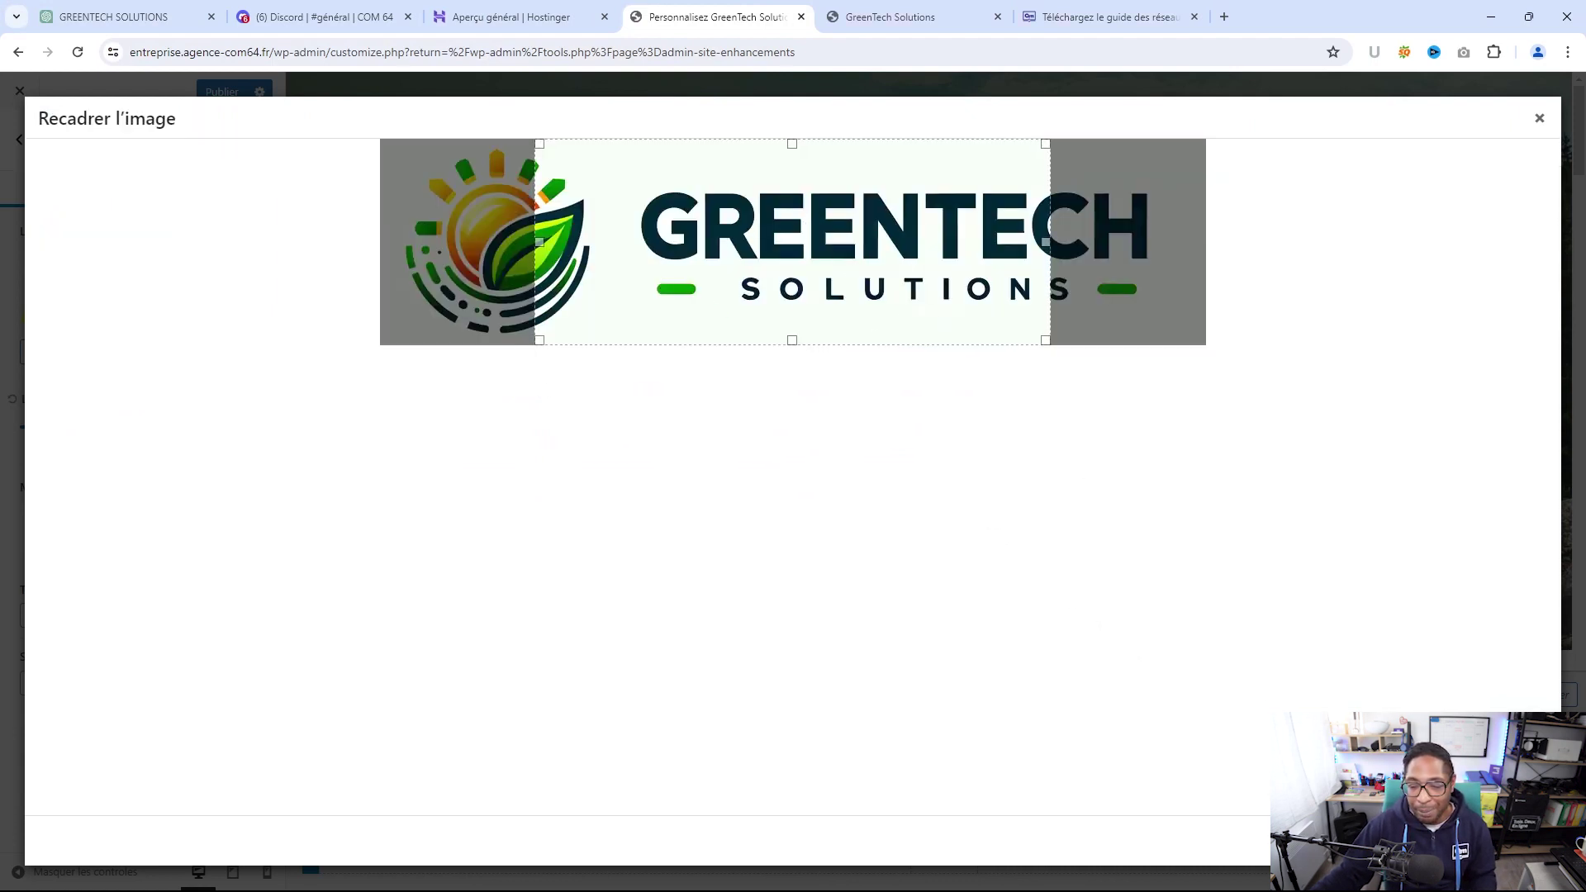
click(1504, 840)
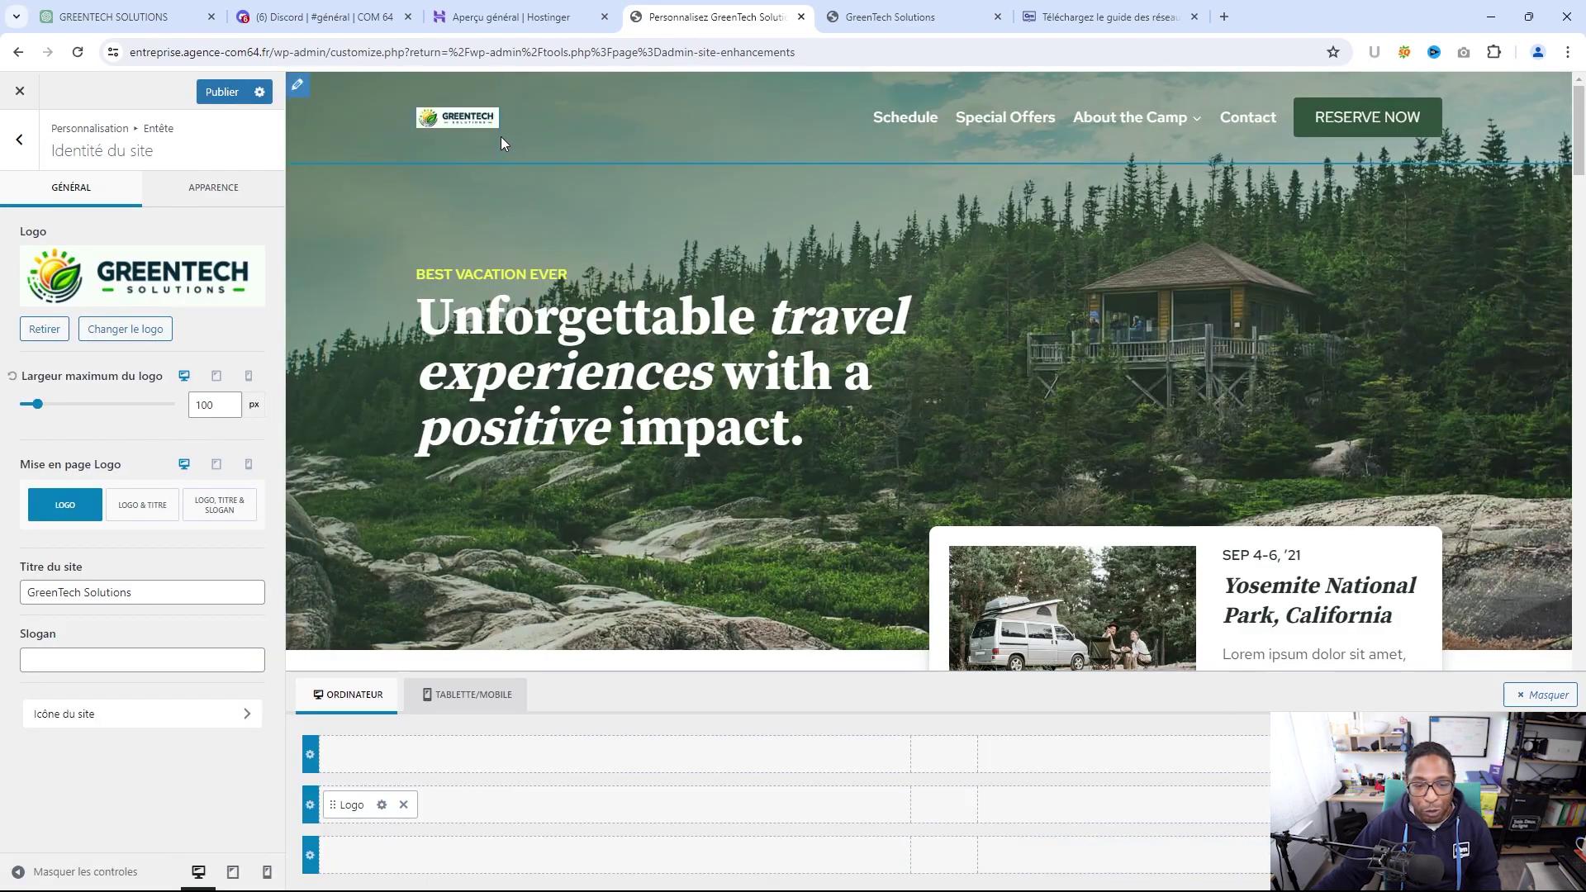
Set the header logo's maximum desktop width to 250 px
click(229, 401)
click(229, 401)
click(229, 401)
click(229, 401)
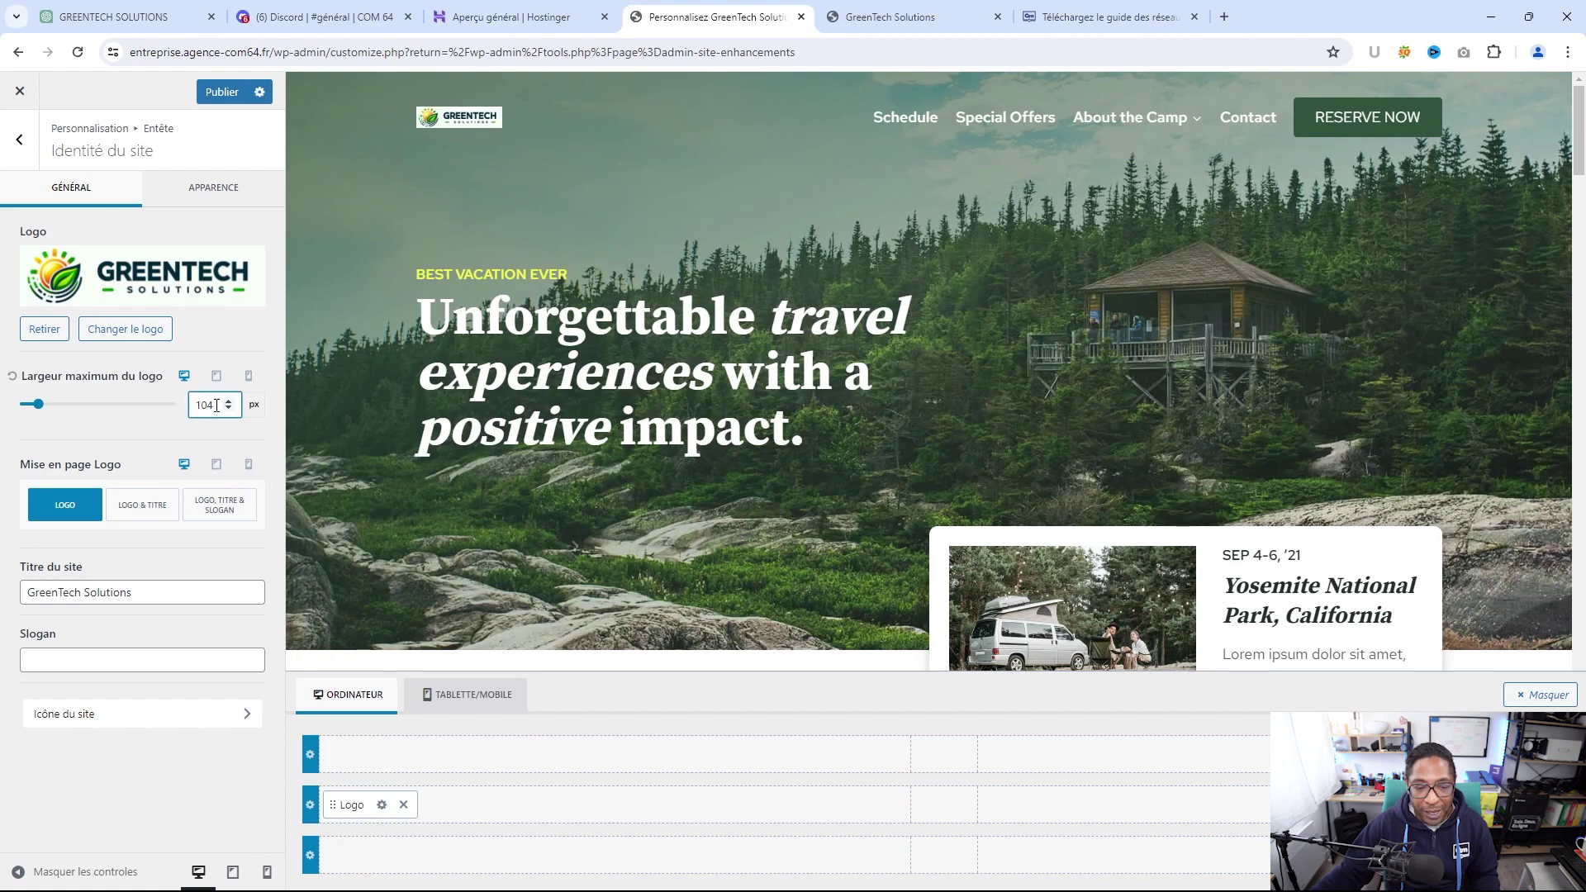
drag(216, 405, 170, 399)
text(200)
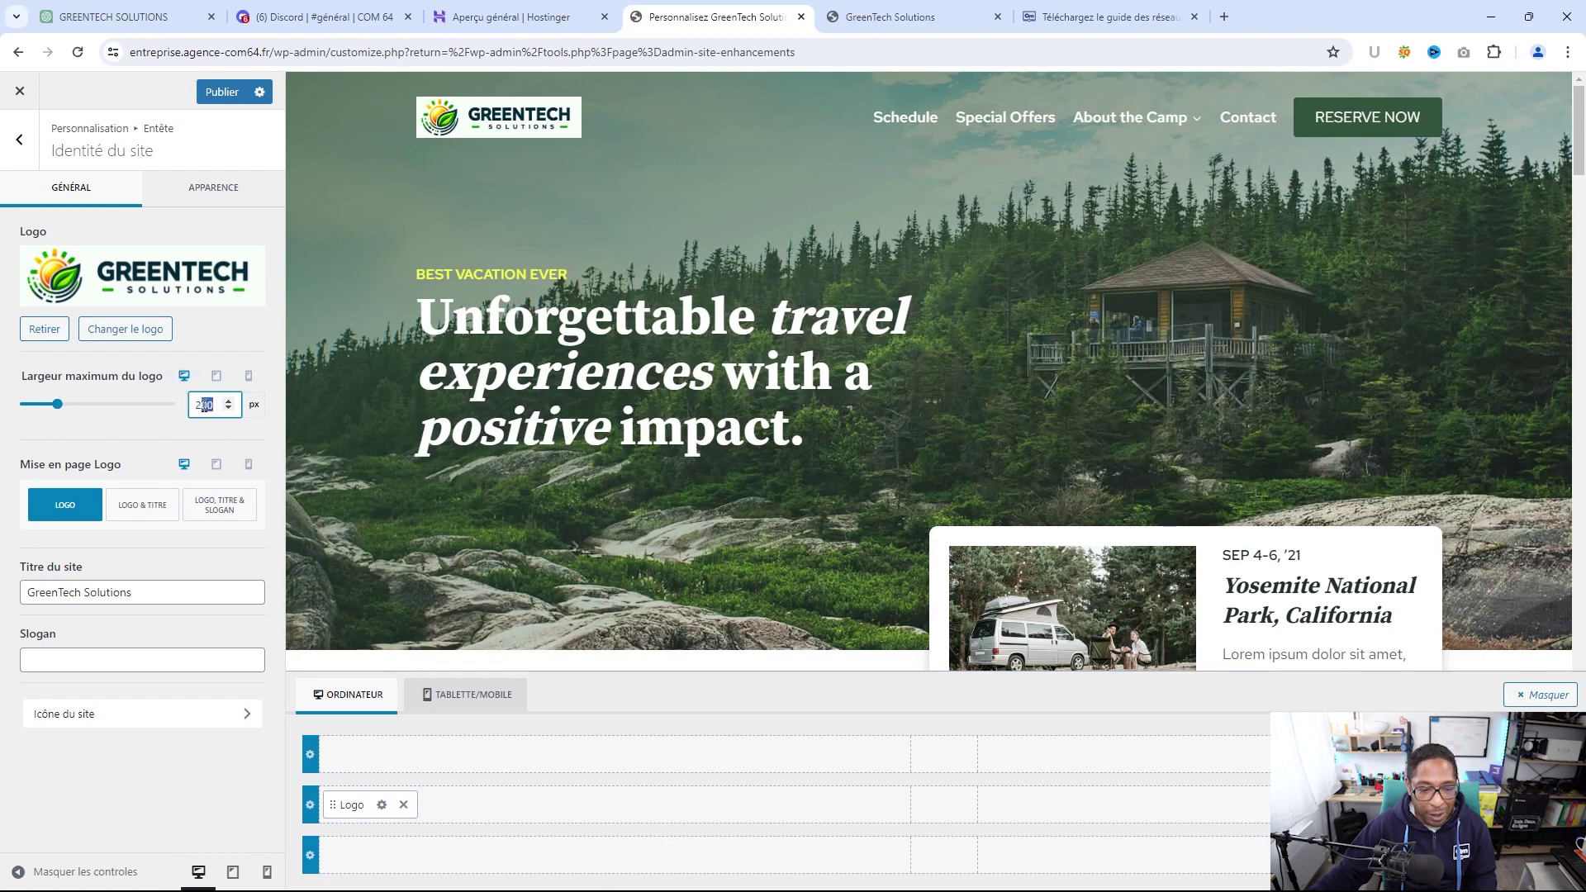
text(50)
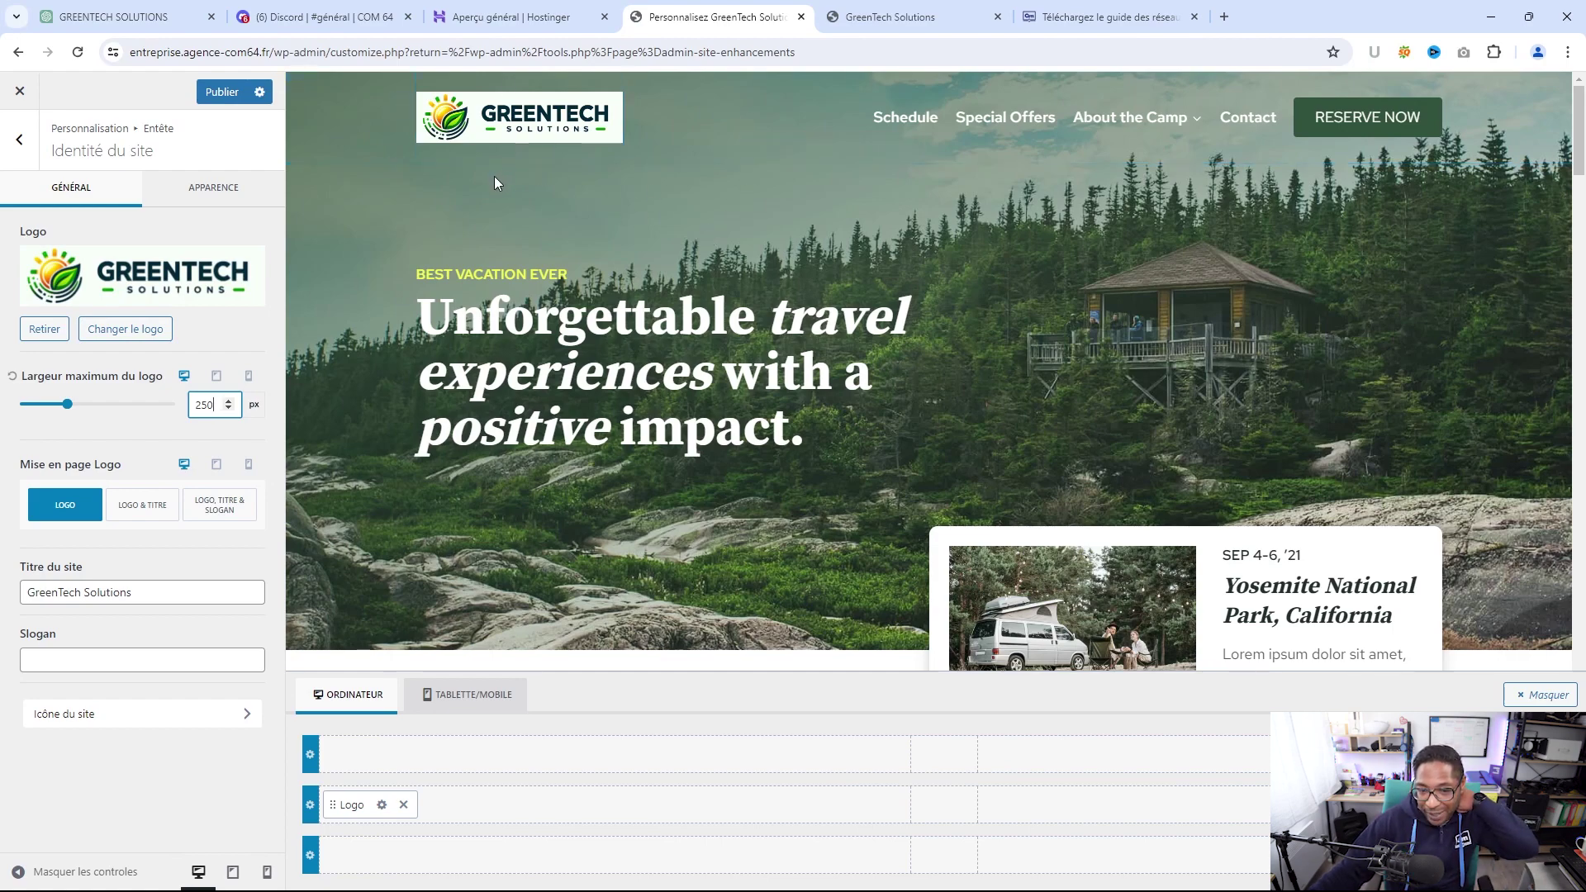
Publish the logo changes and switch to the GreenTech Solutions front-end page
click(220, 92)
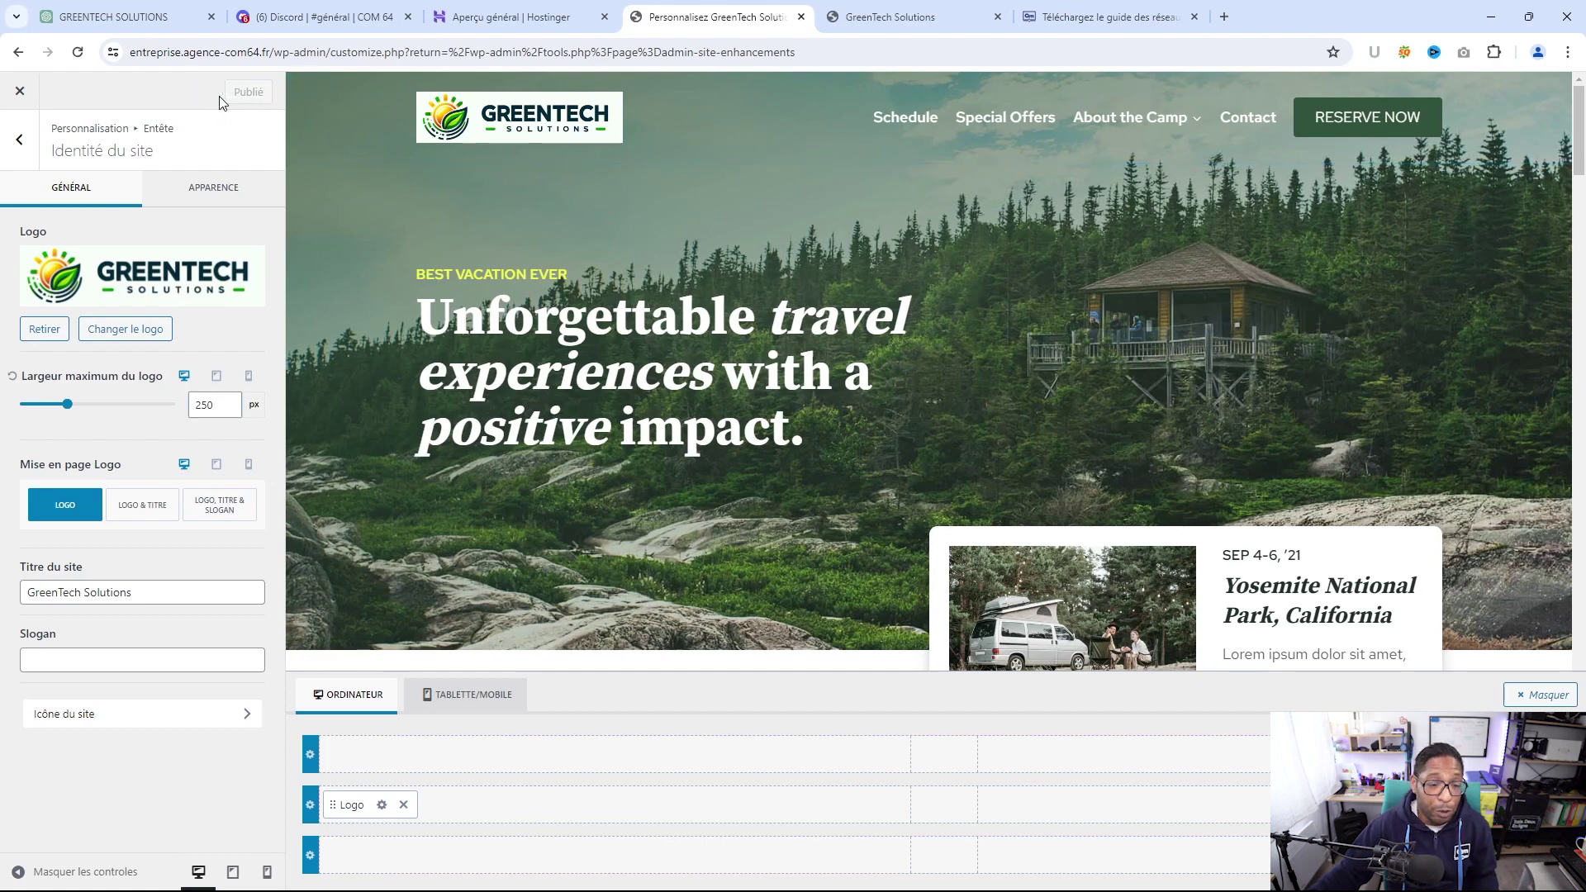
click(891, 17)
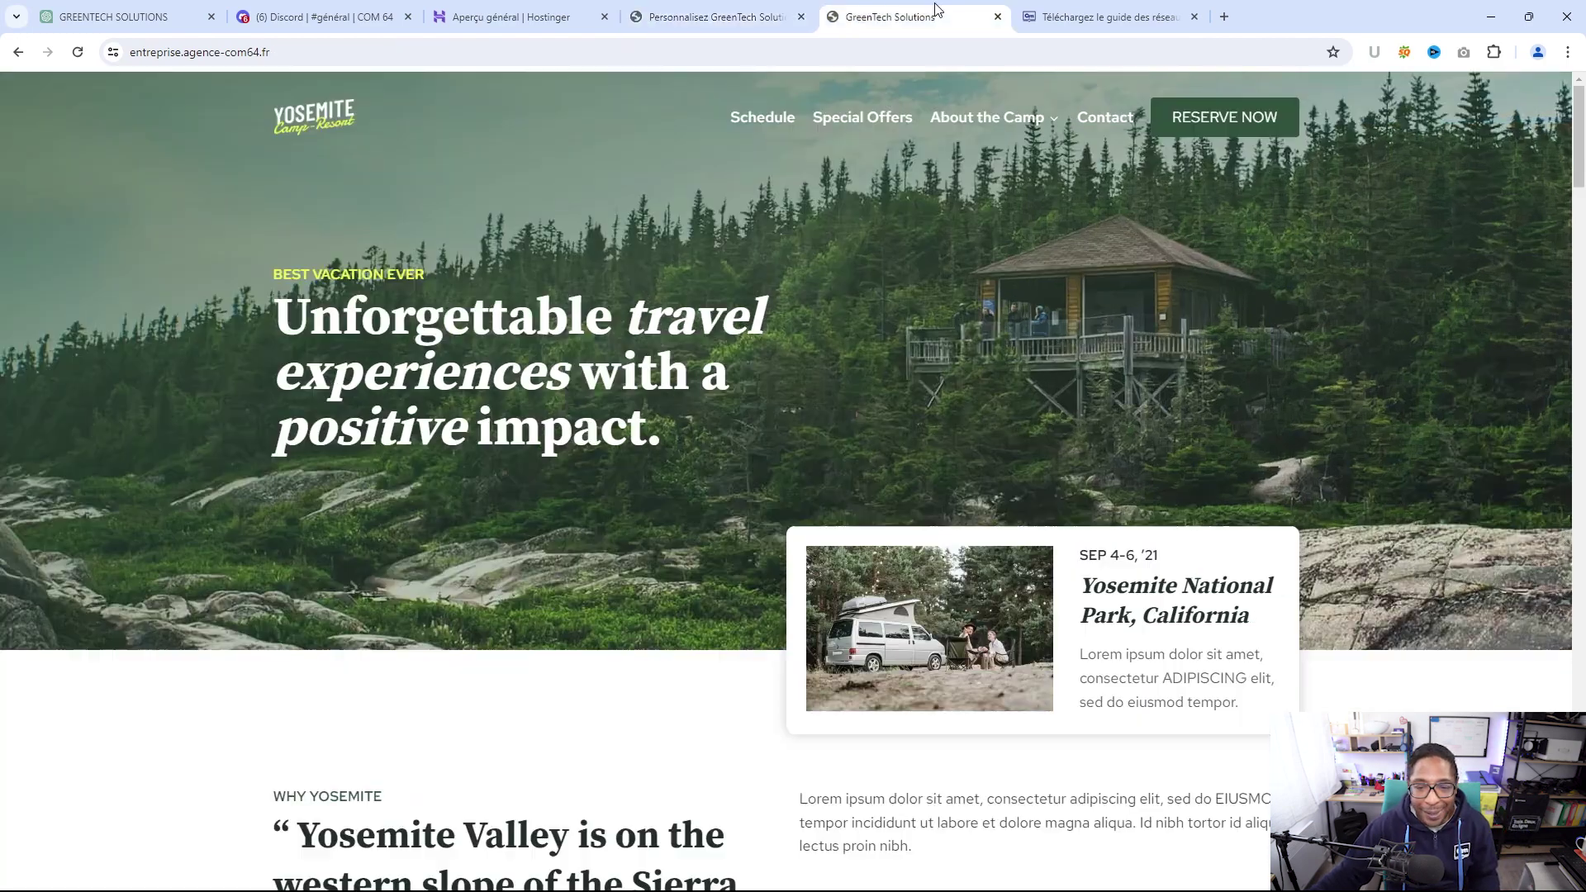
Reload the GreenTech Solutions front-end page and check the header logo
click(77, 52)
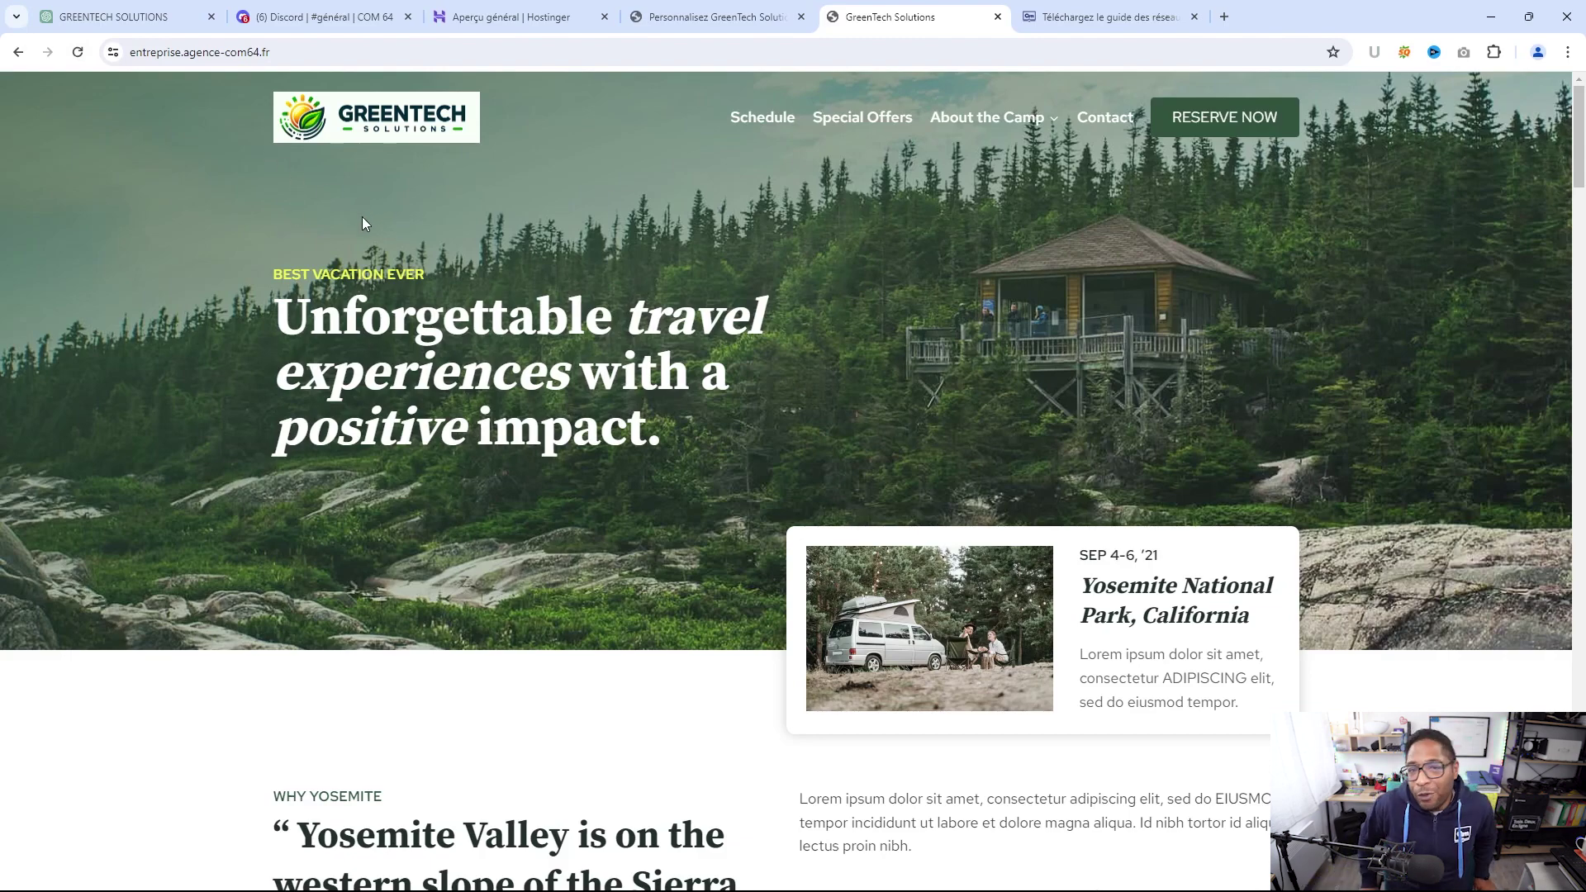
scroll(915, 420, down, 5)
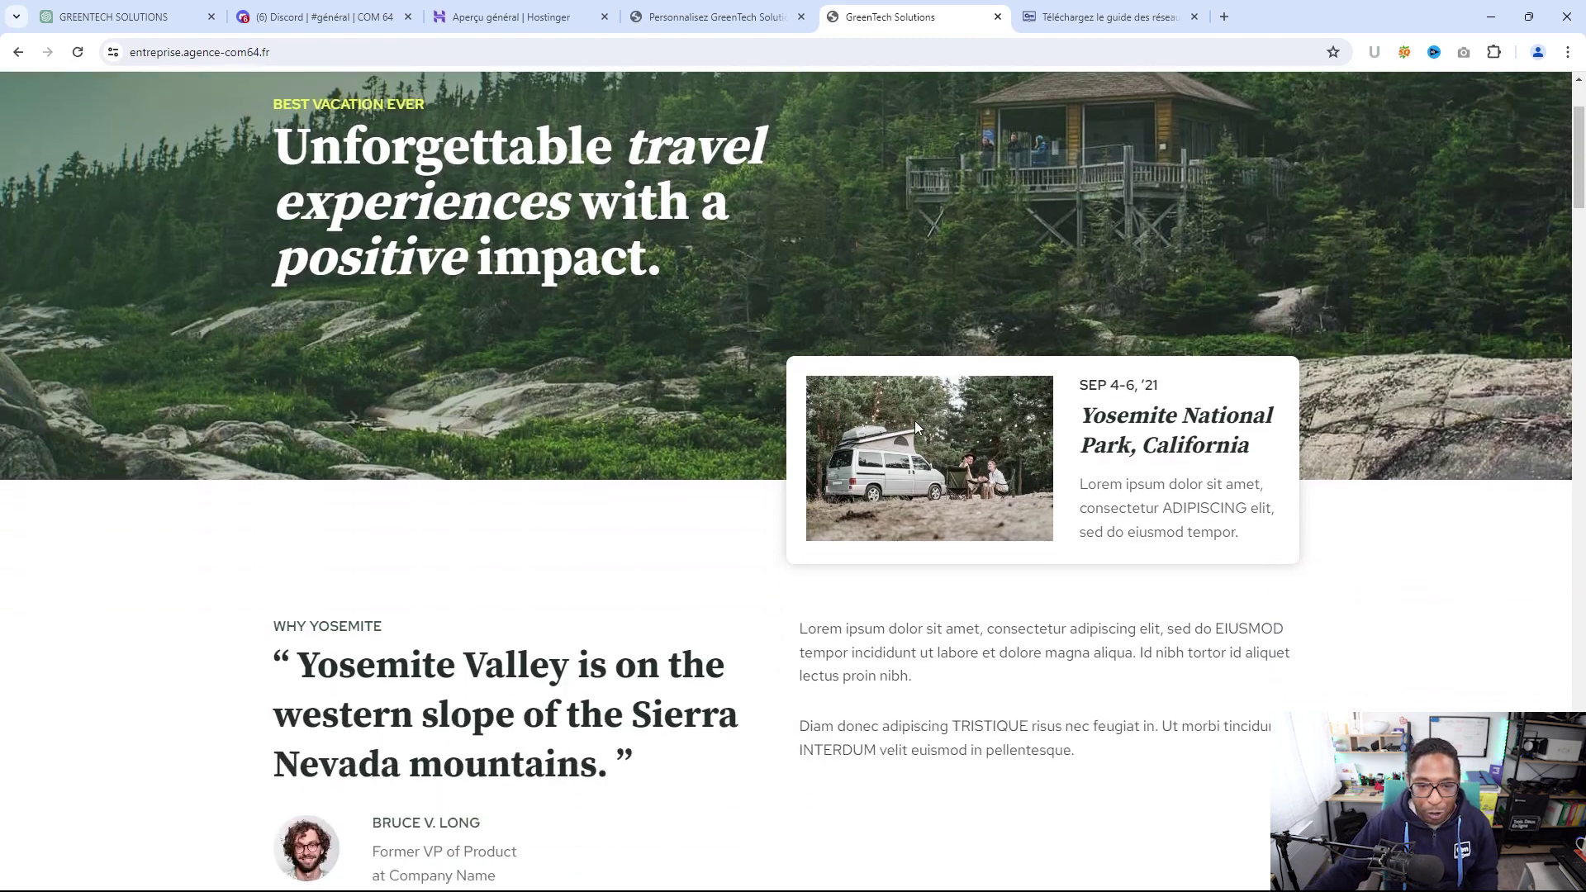
scroll(915, 420, up, 5)
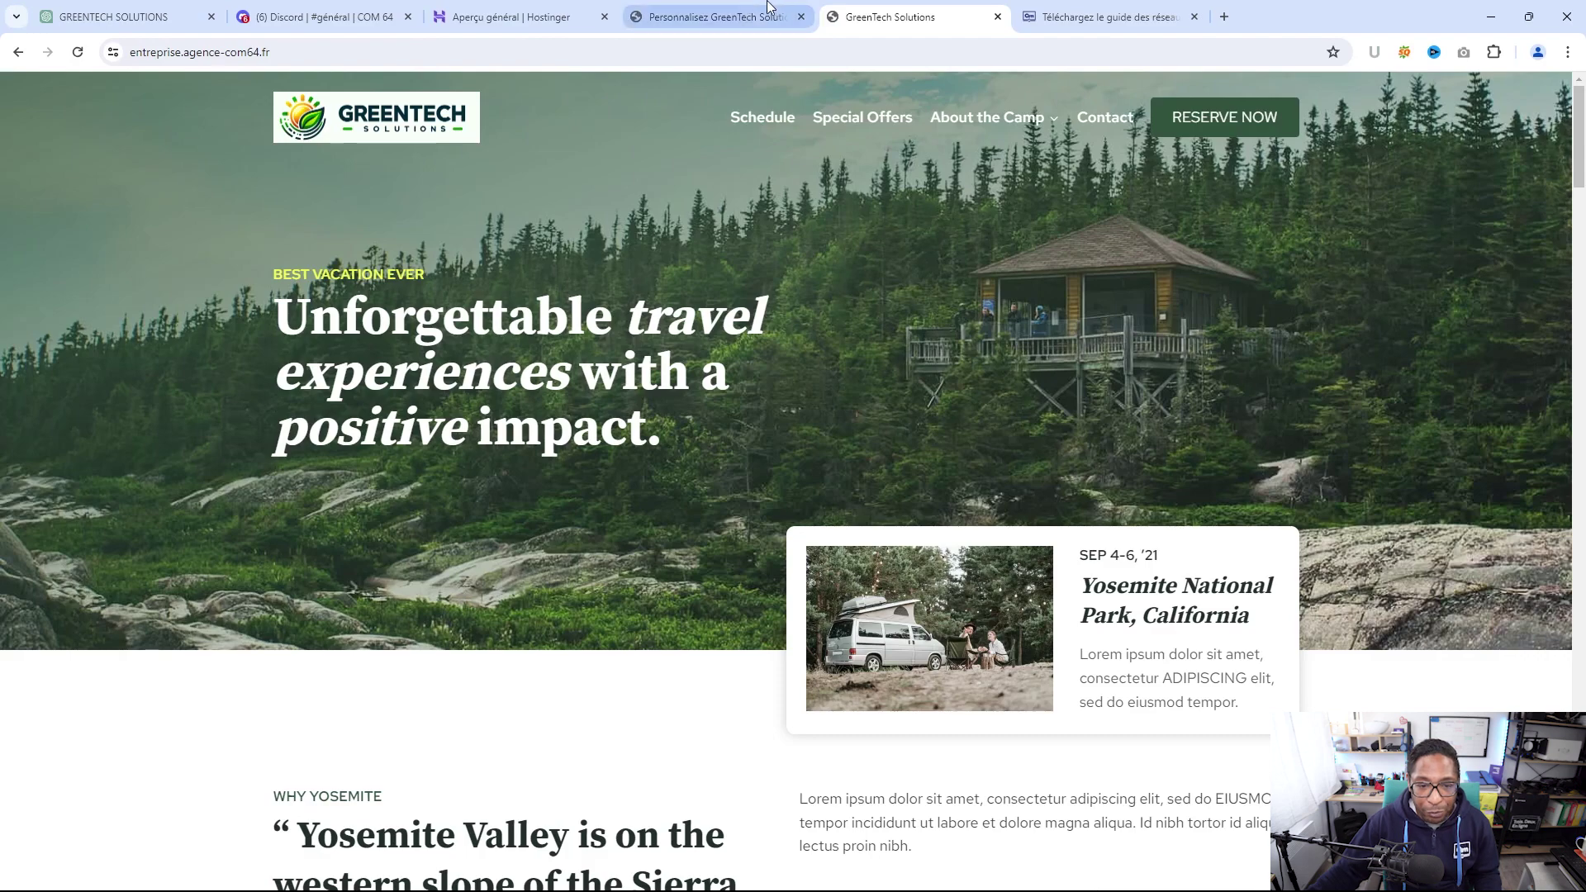
Return to the customizer, open the site icon settings and start choosing a local image file for the icon
click(716, 19)
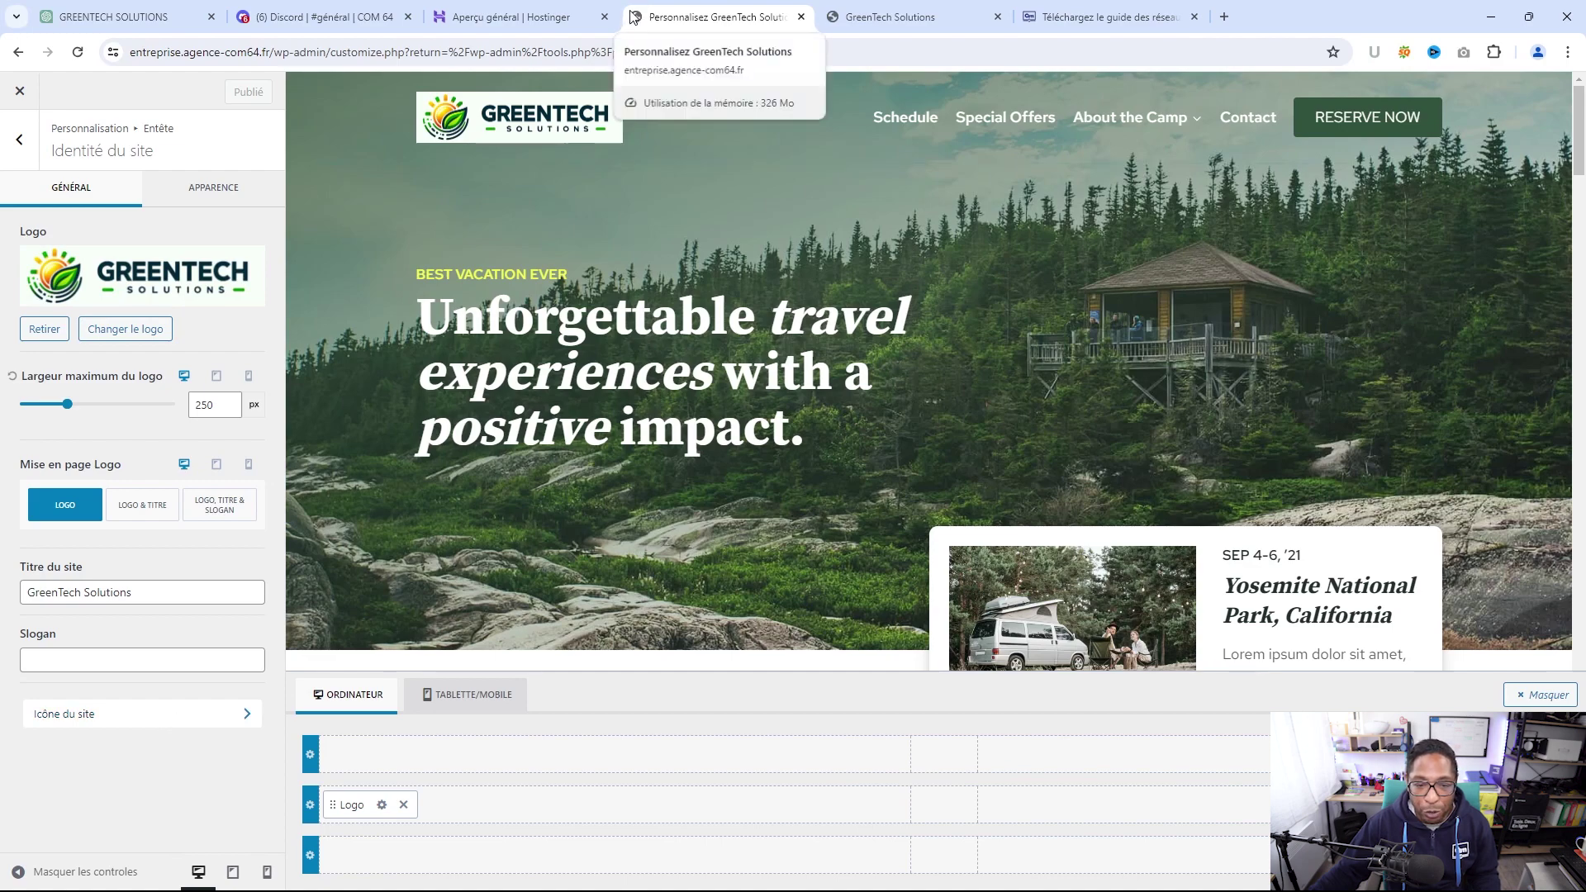
click(135, 717)
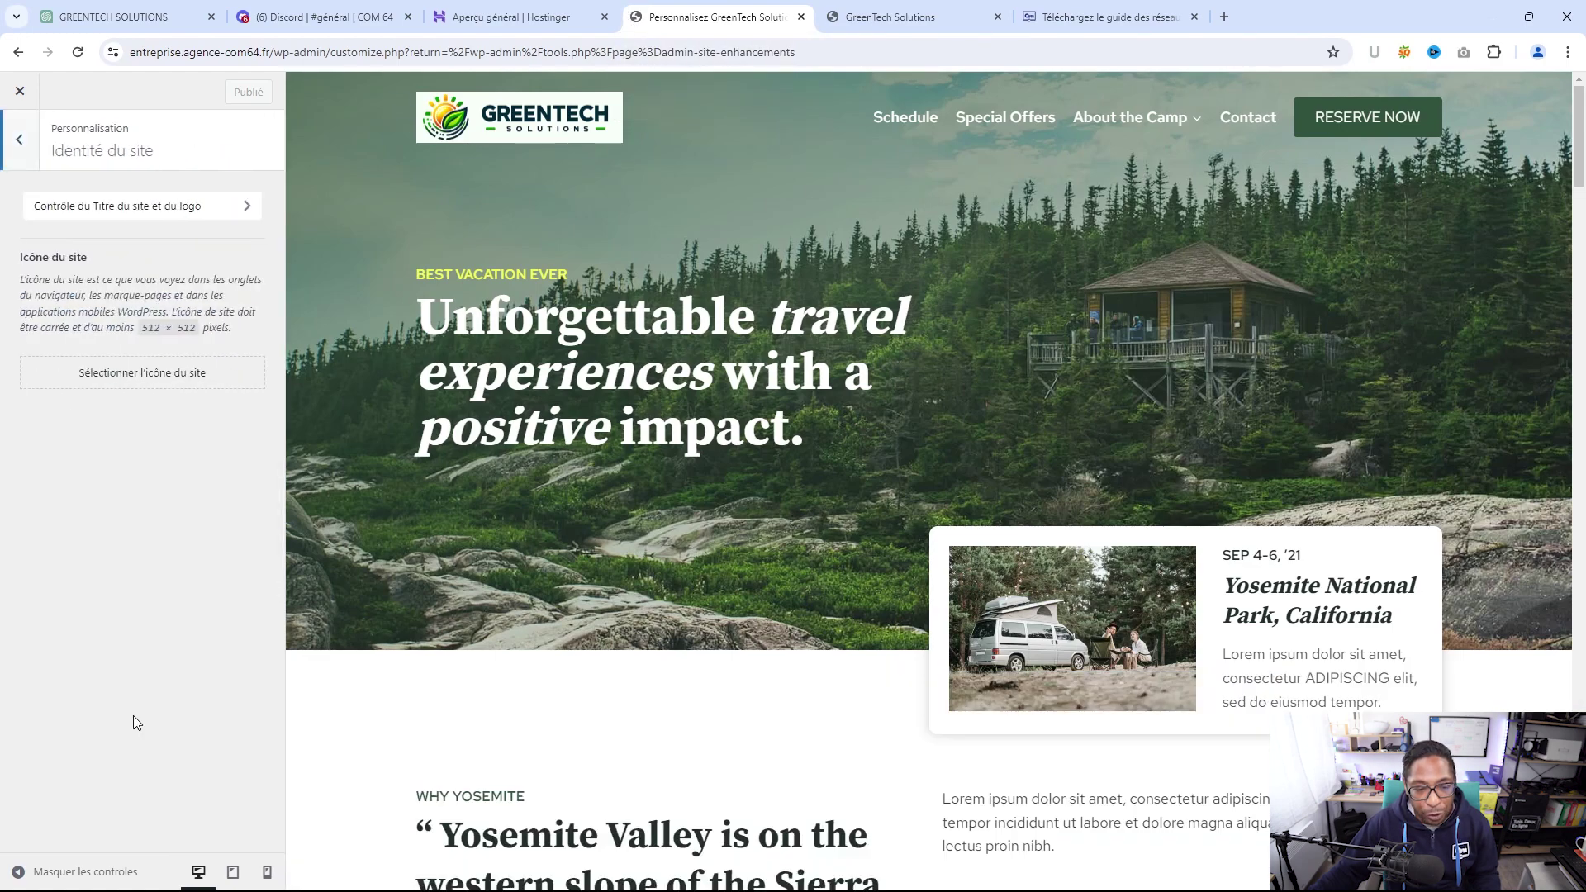
click(144, 373)
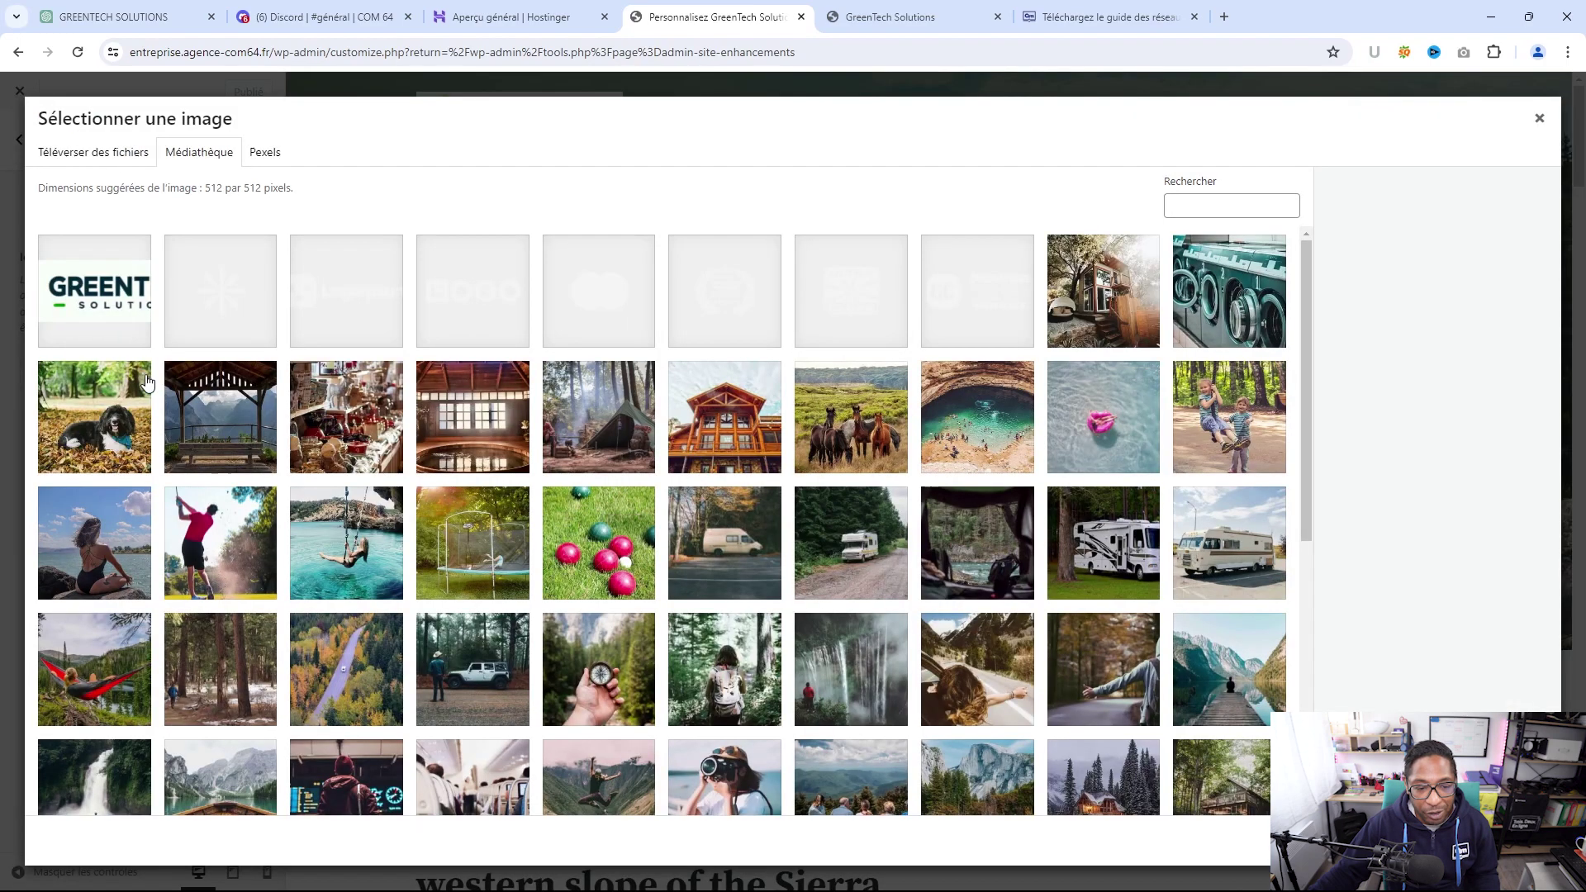
click(111, 154)
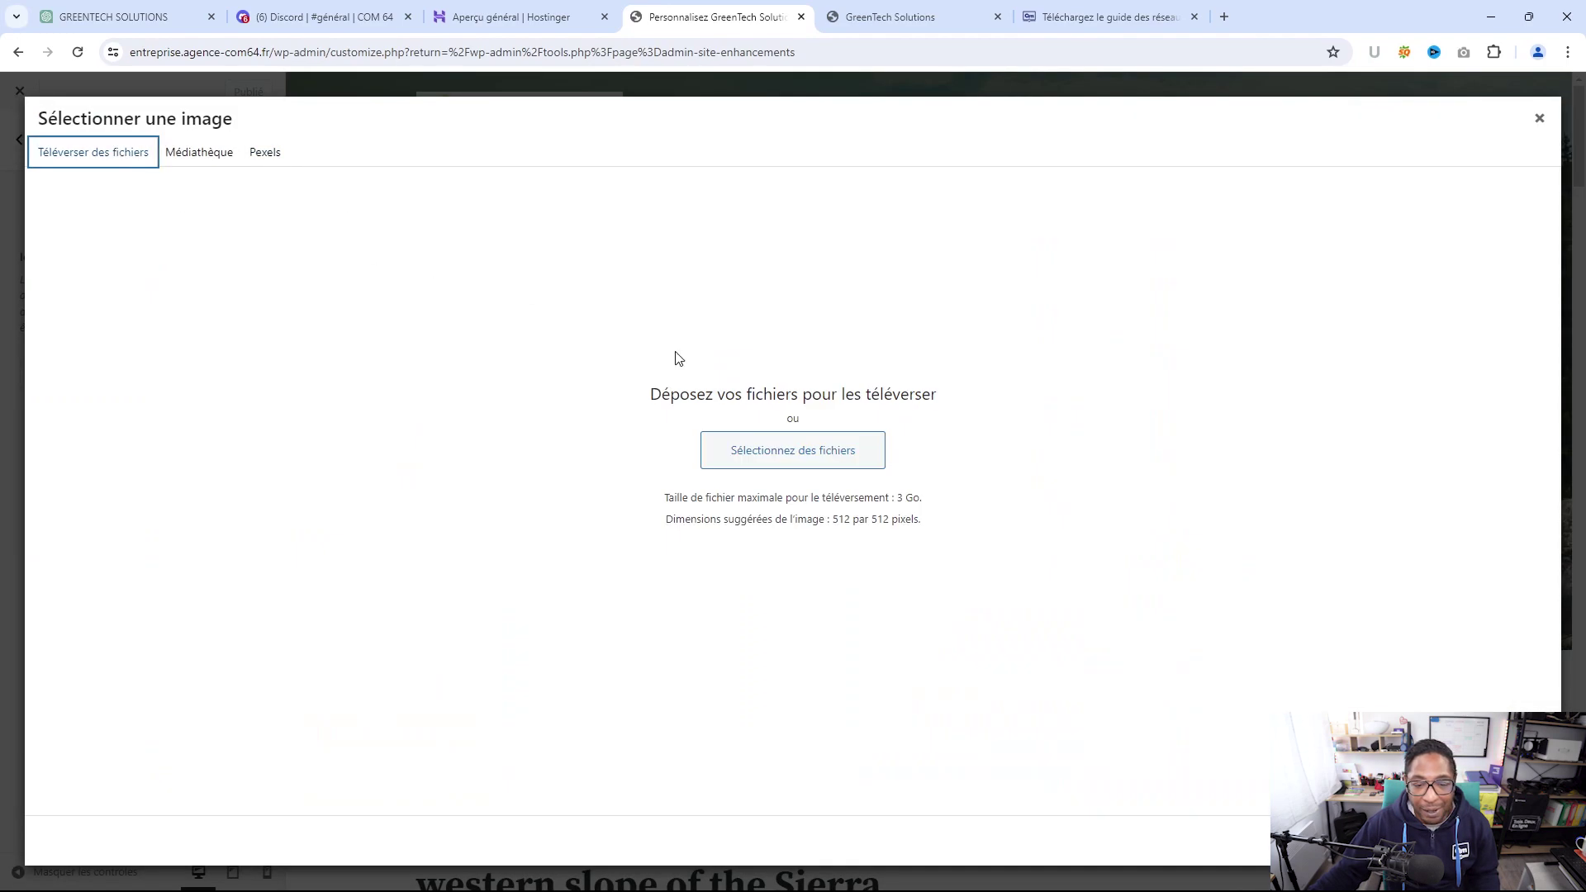
click(746, 446)
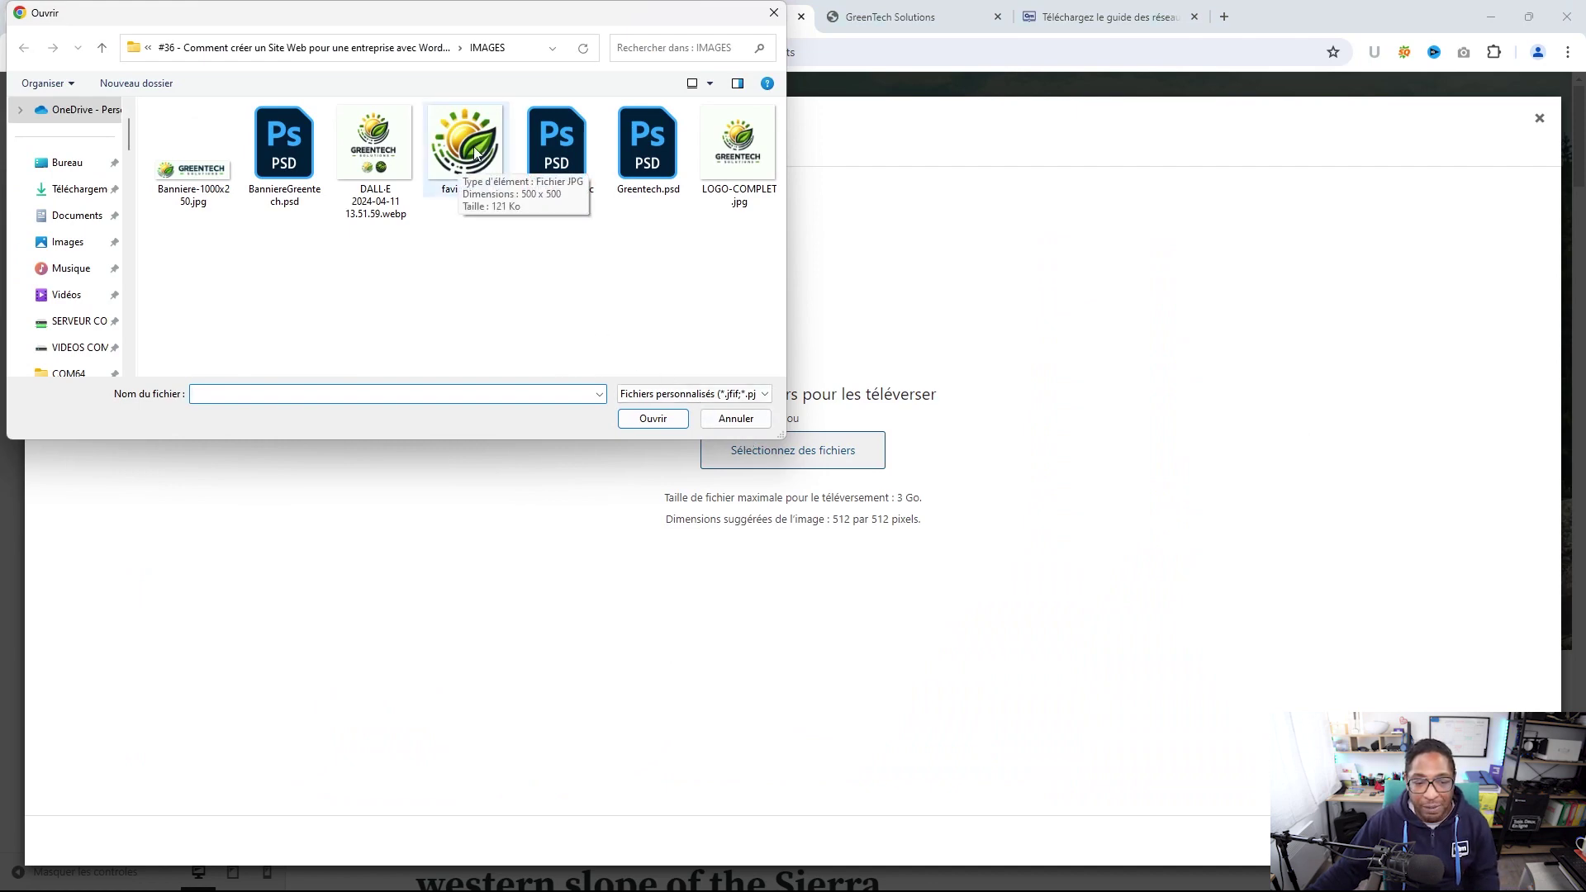
Upload favicon.jpg, set the full square crop as the site icon and publish the change
click(483, 188)
click(653, 419)
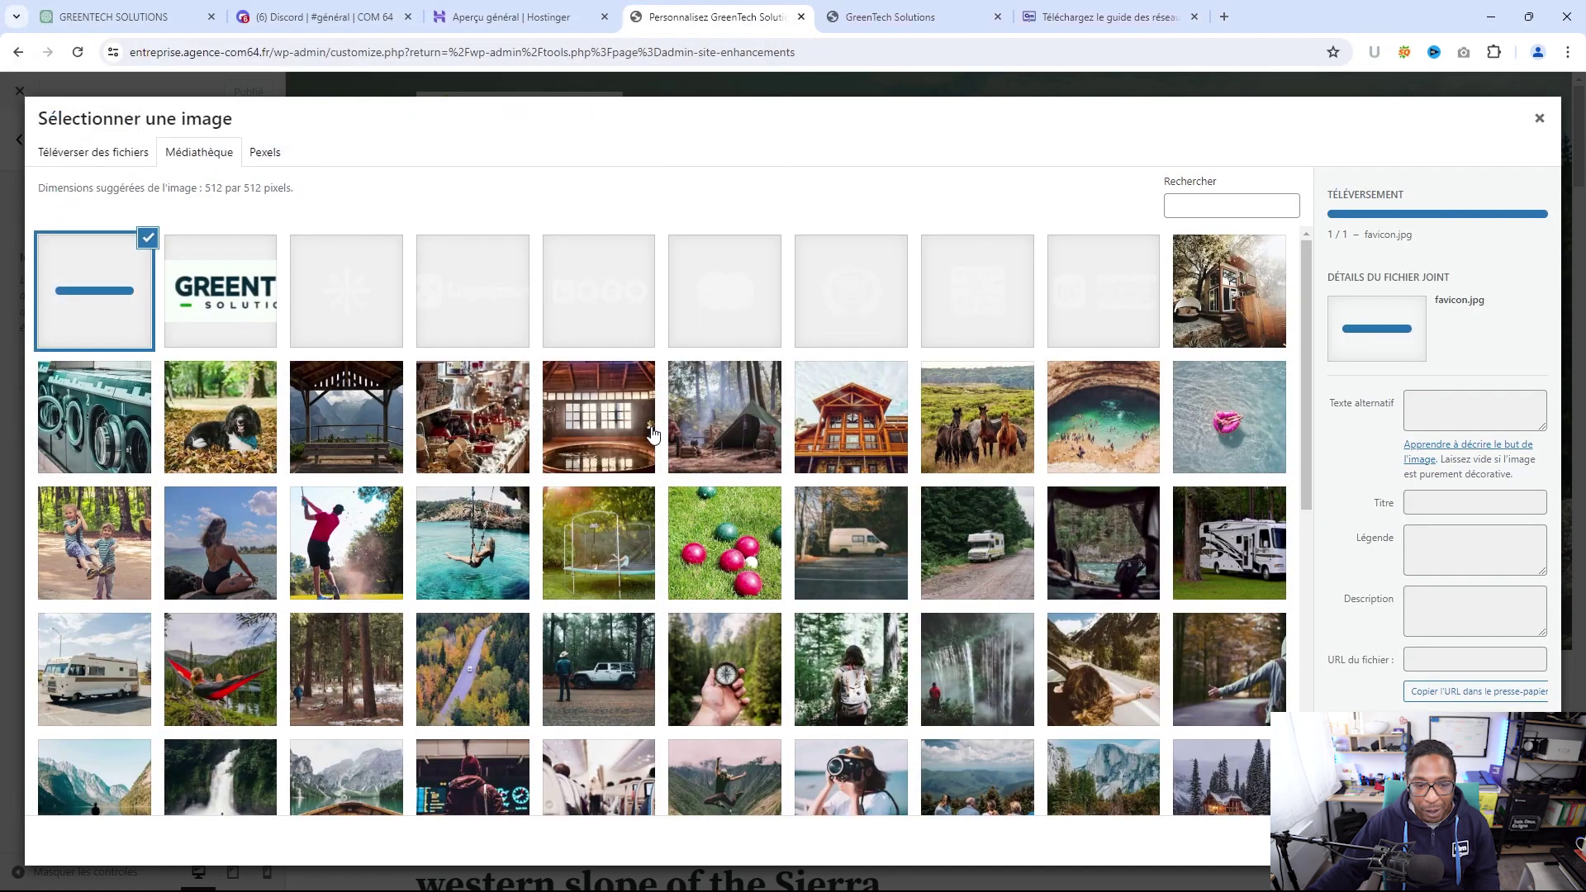
click(1500, 839)
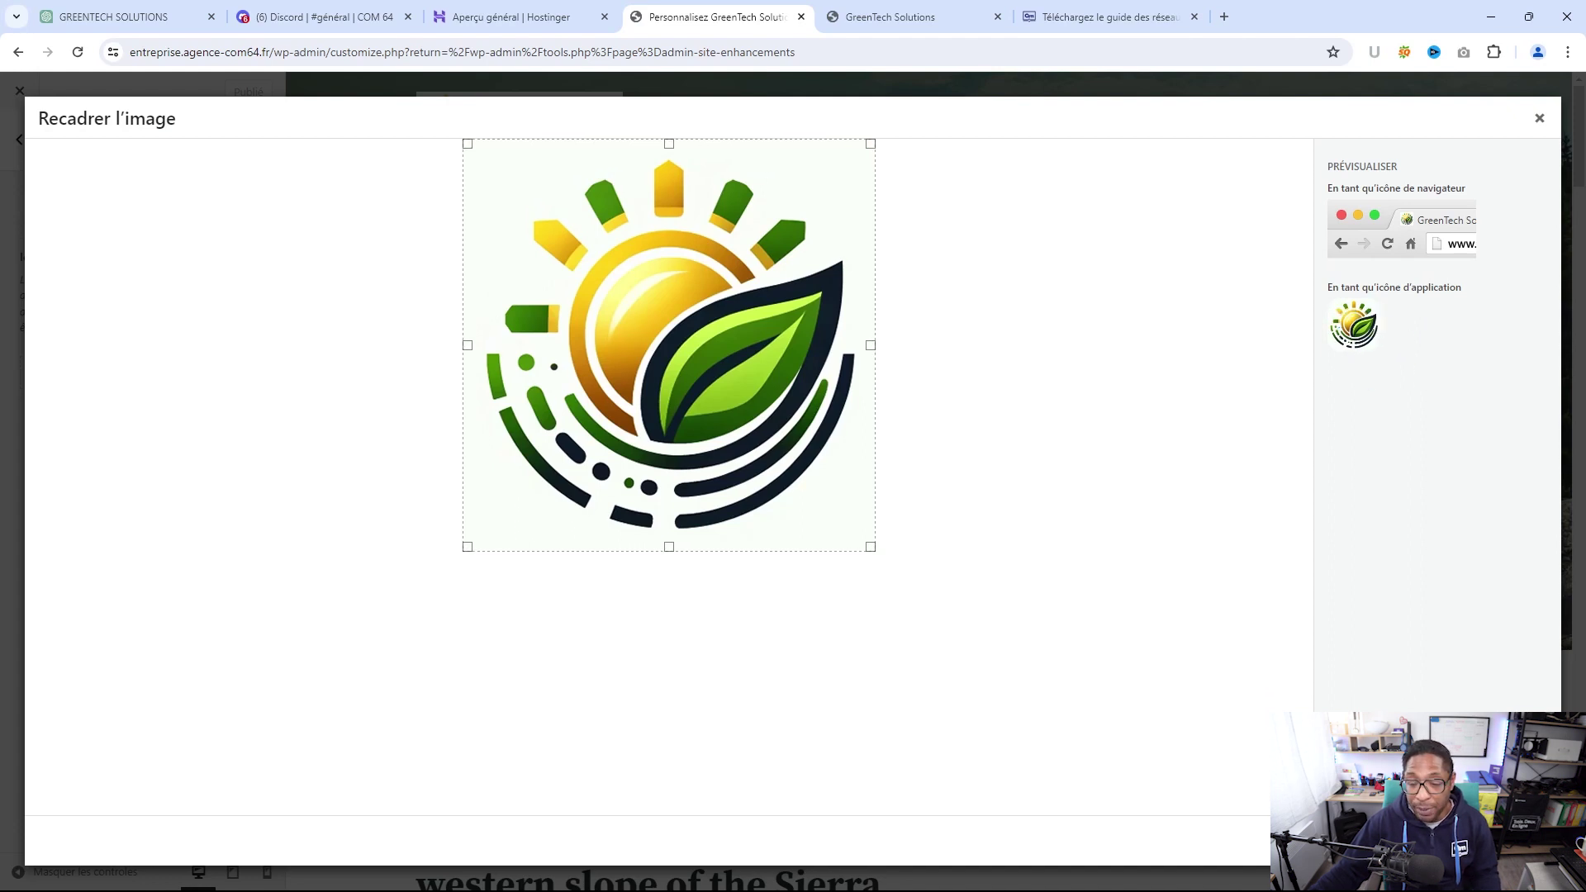
key(Return)
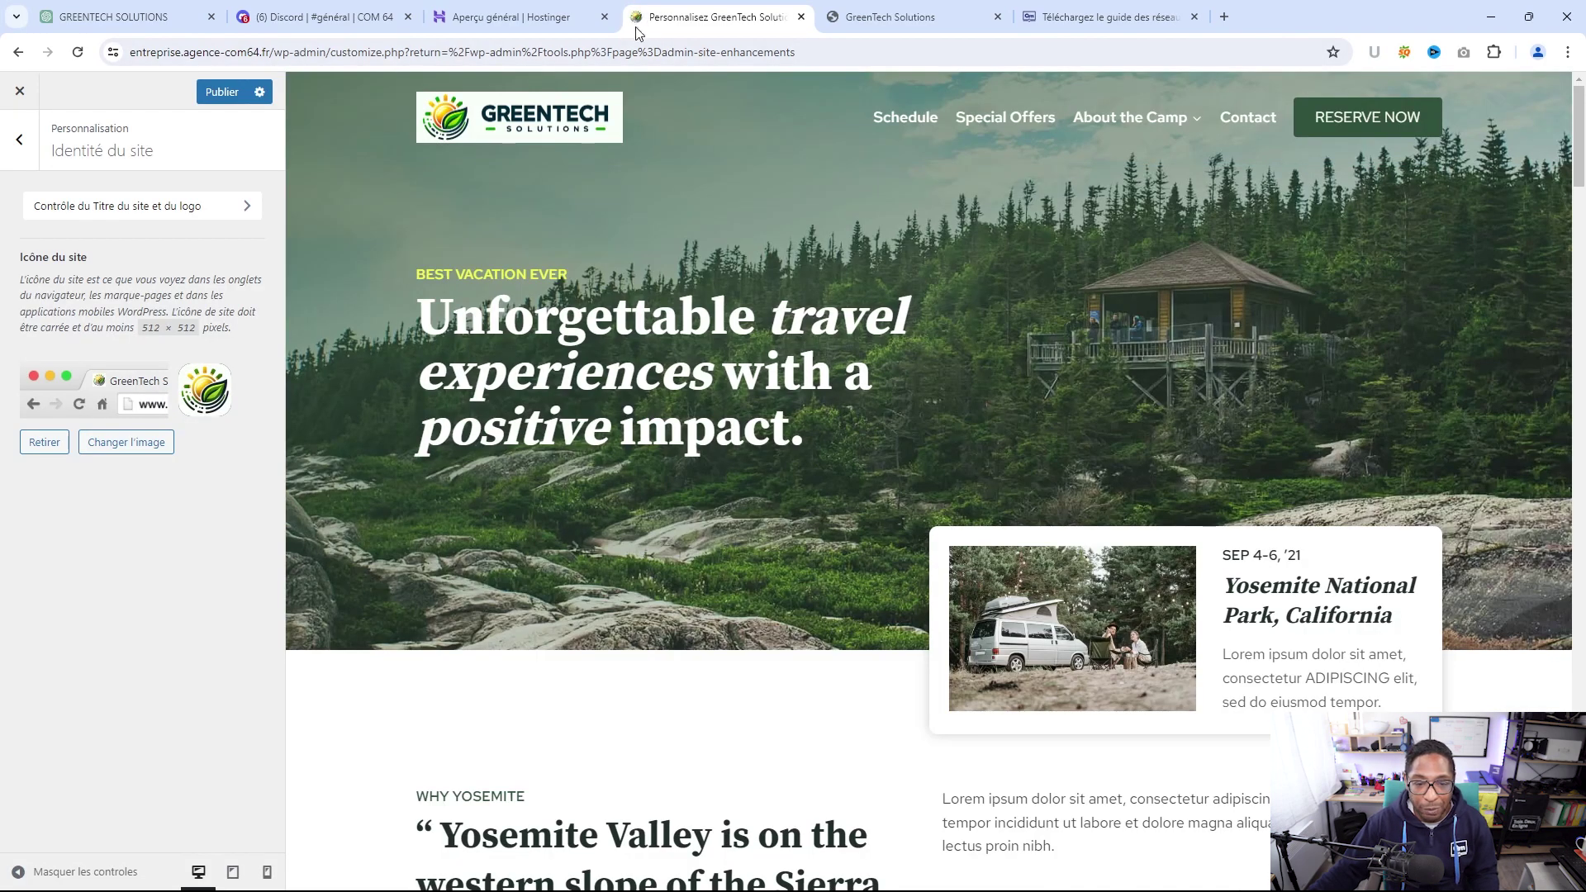
click(225, 91)
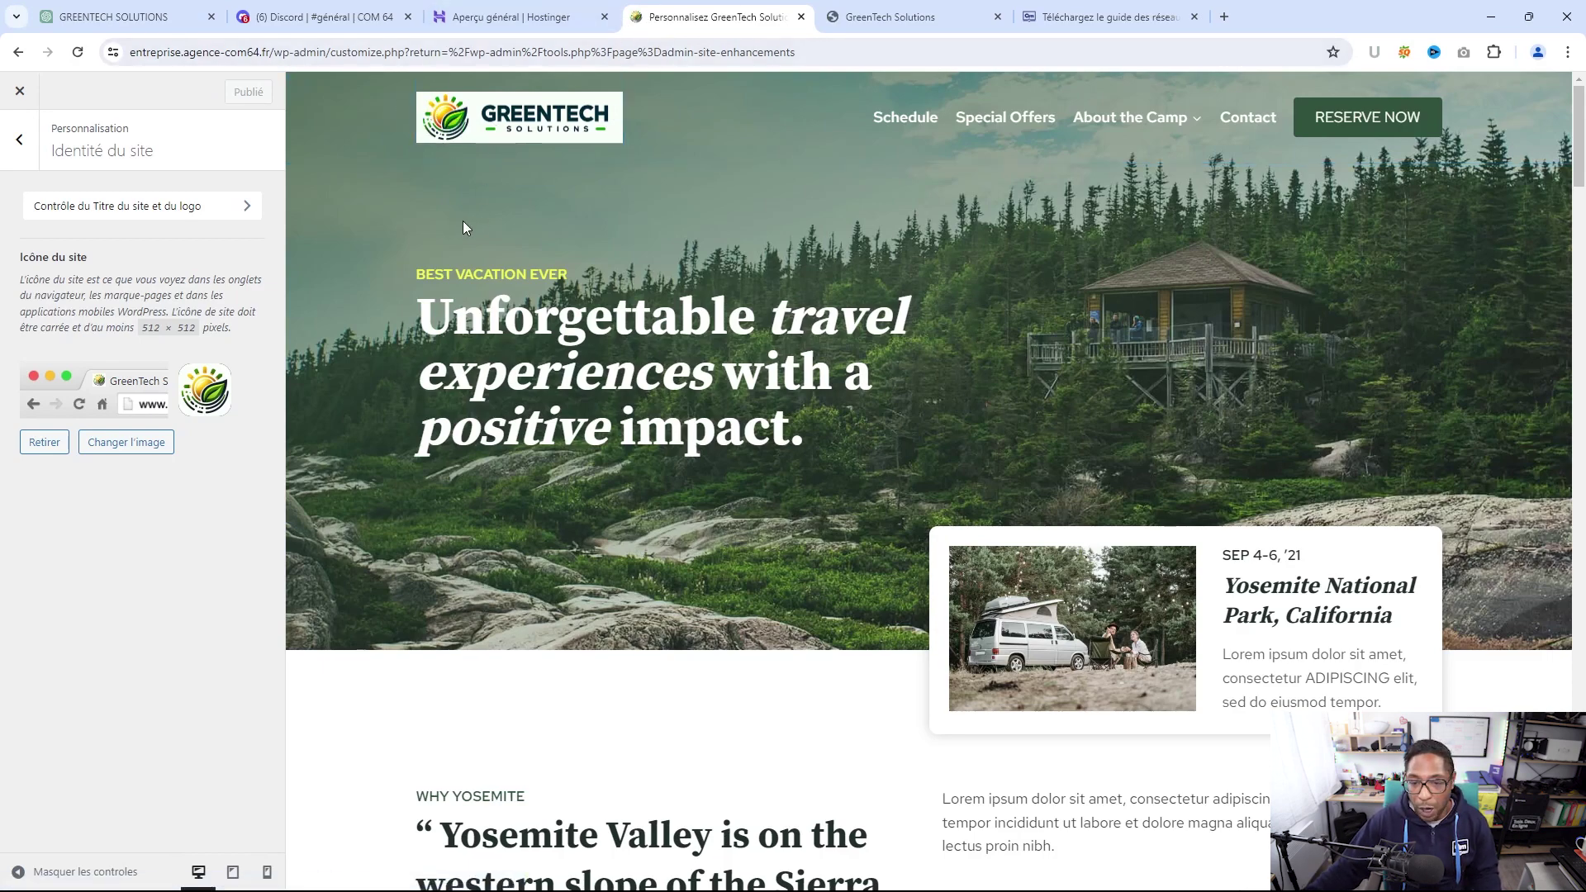
Reopen the header logo settings from the site preview and hide the header builder
click(403, 107)
click(405, 132)
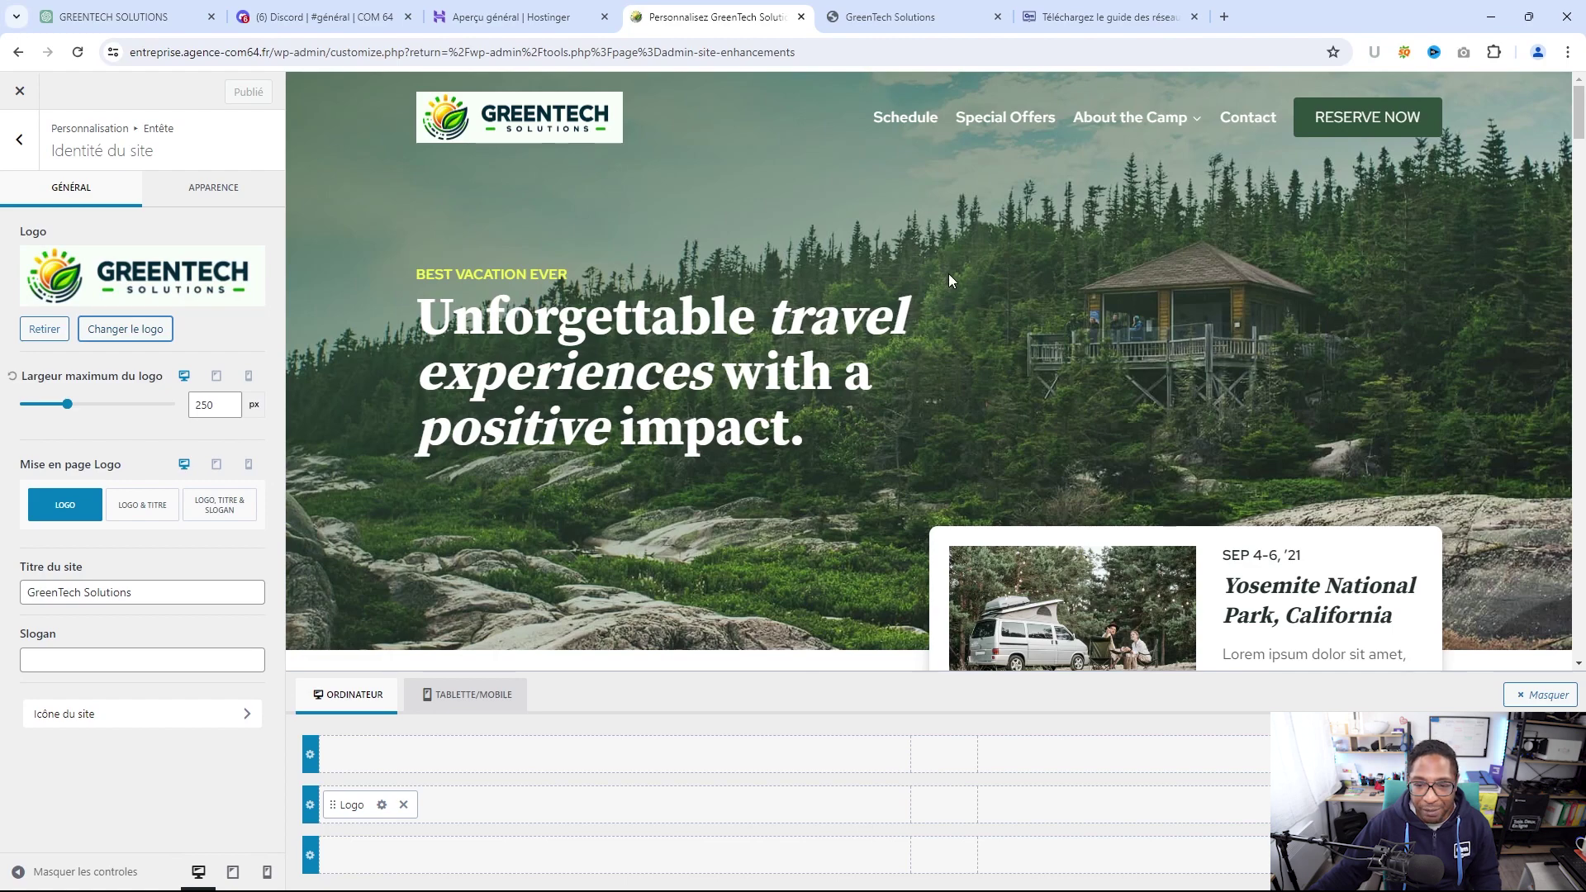
scroll(988, 307, down, 1)
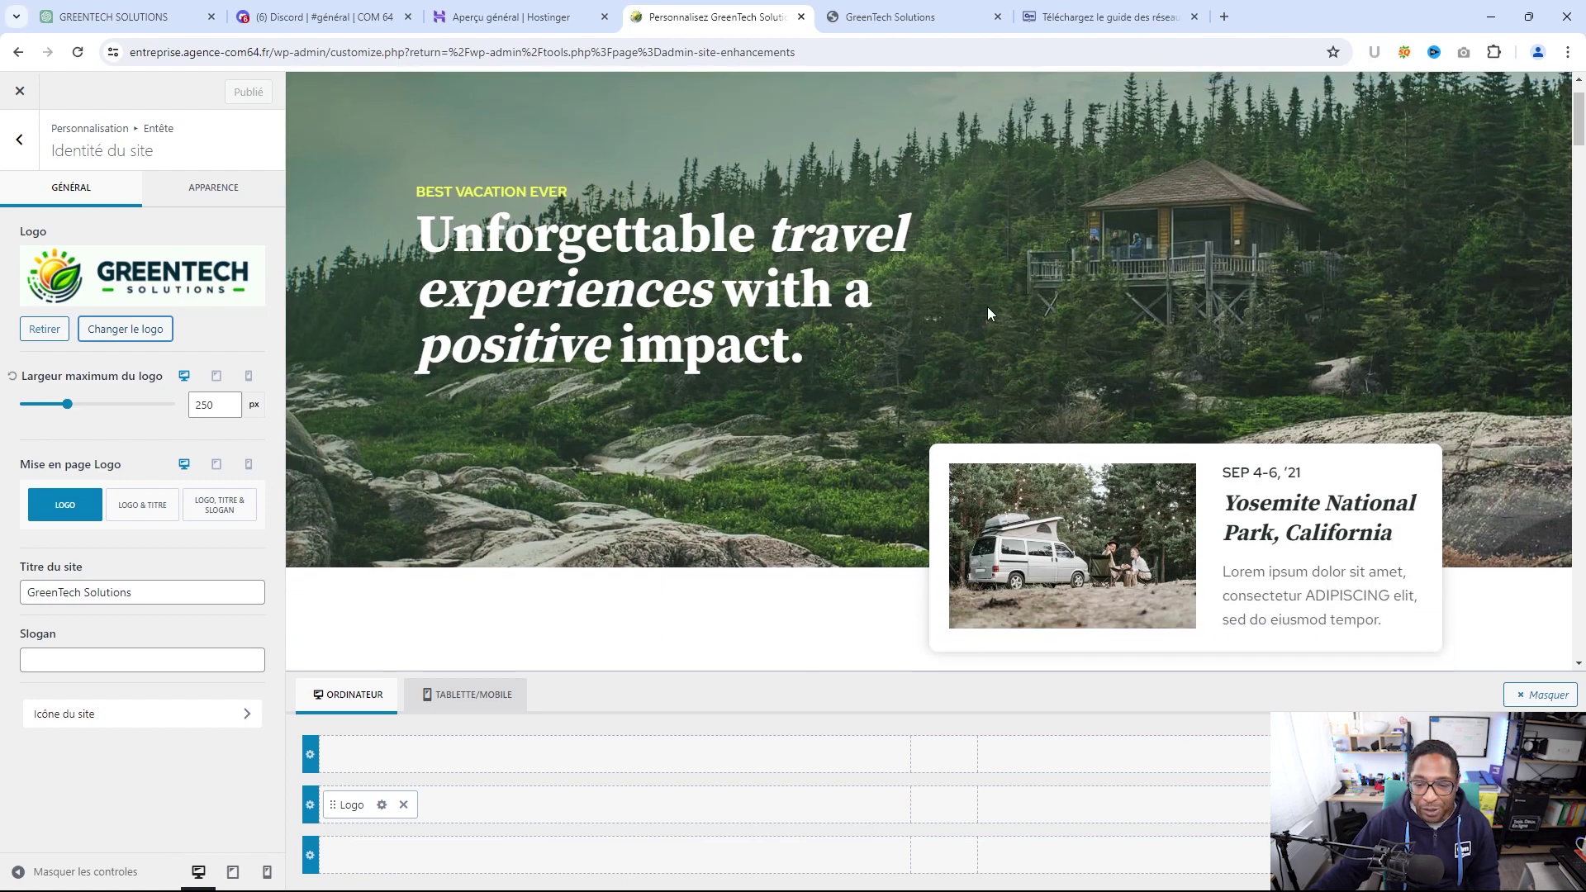
click(1530, 701)
Open the copyright HTML settings of the footer from the site preview
scroll(1311, 454, down, 10)
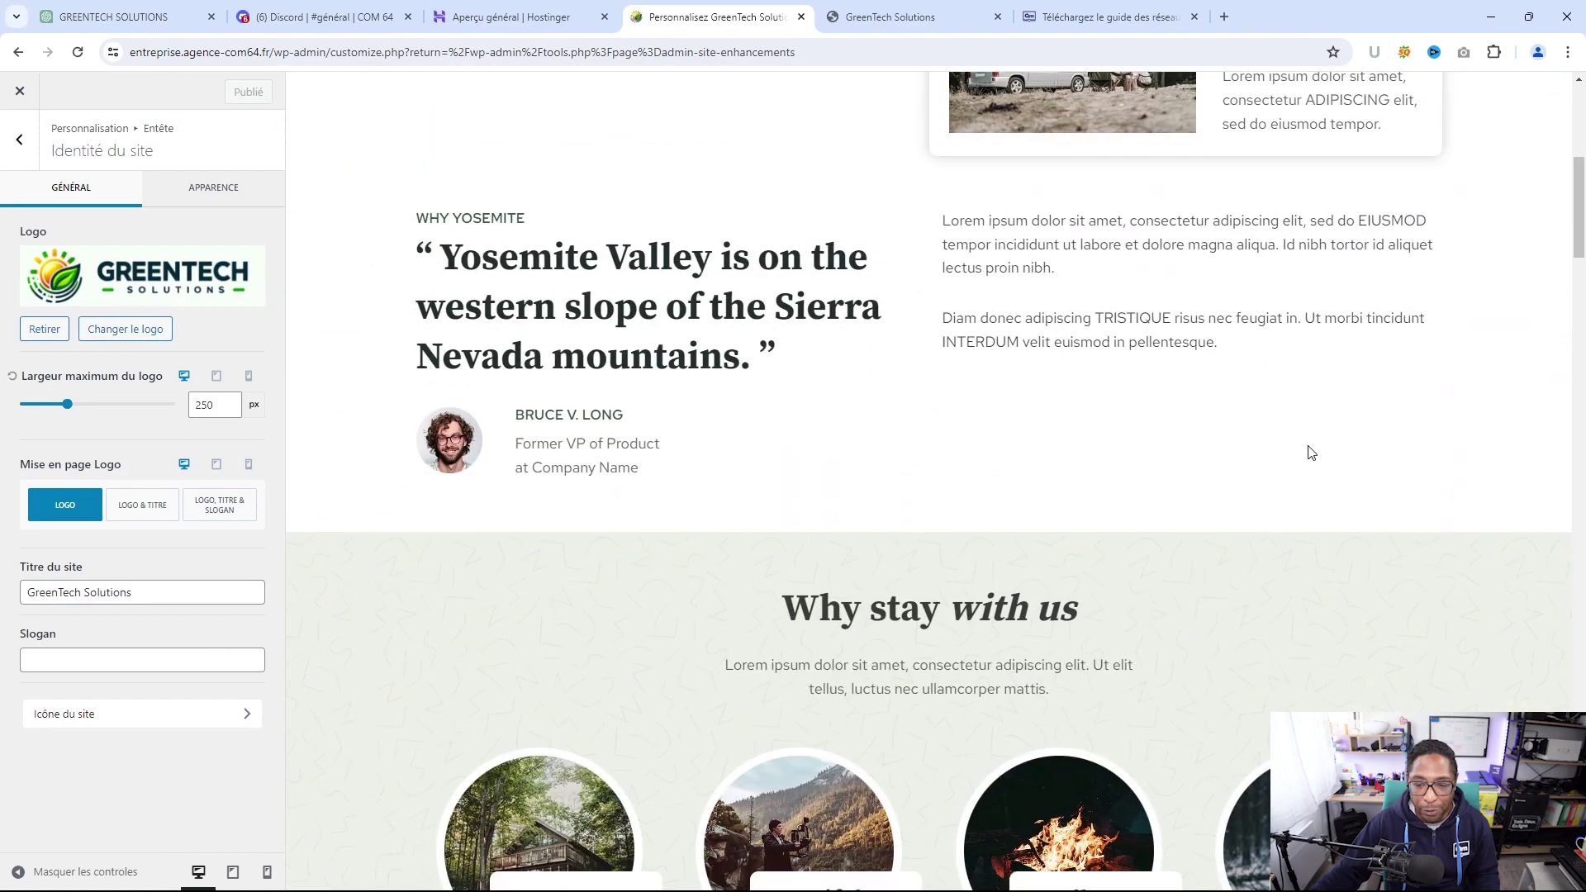
scroll(1312, 450, down, 20)
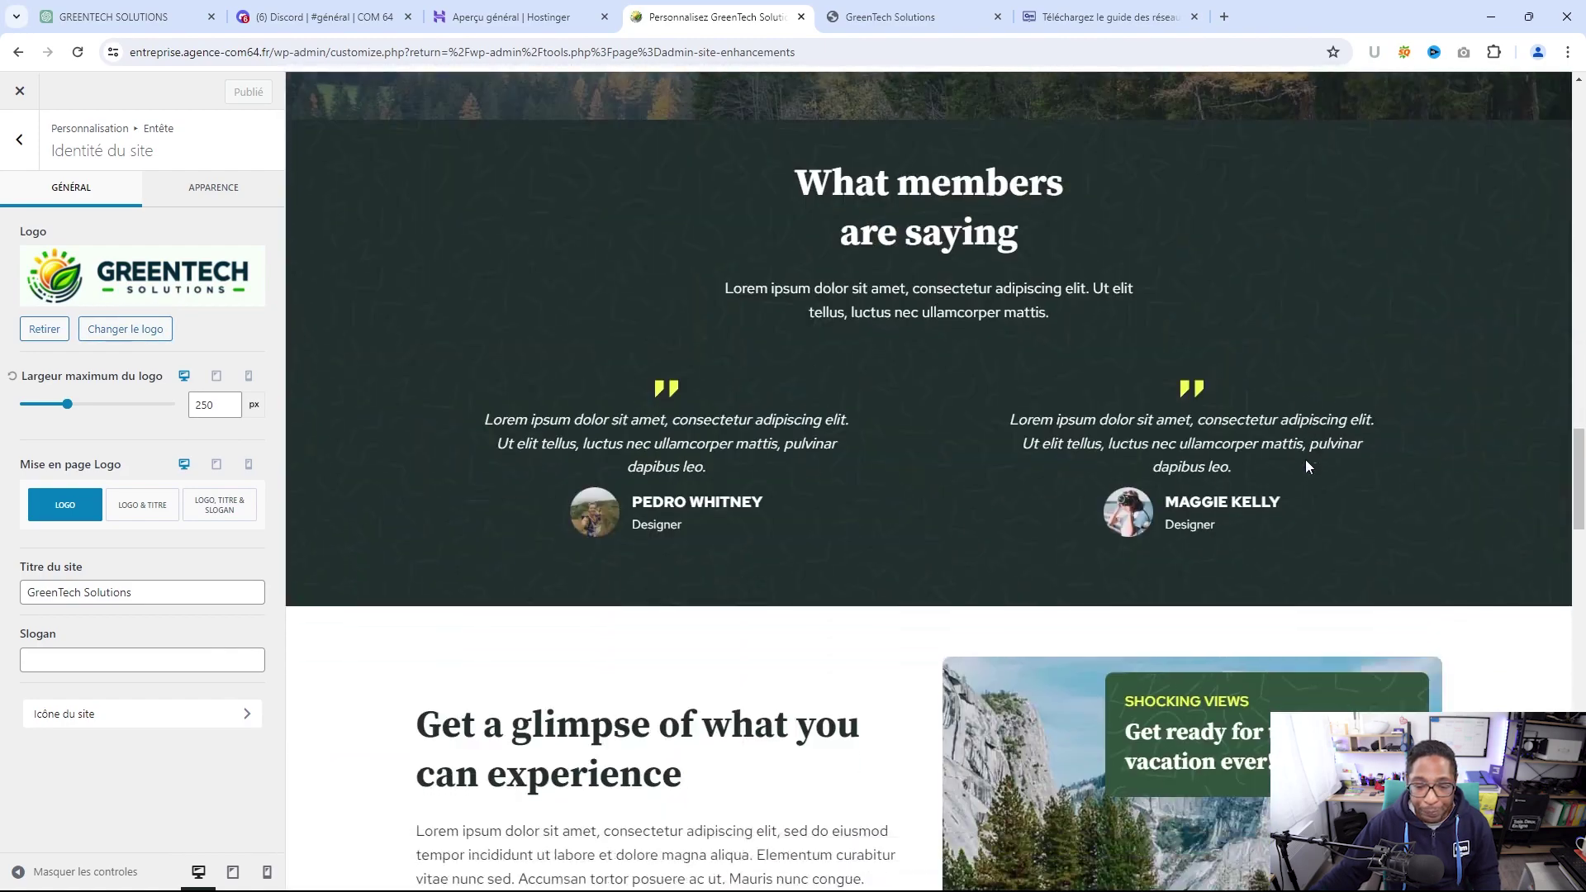
scroll(1305, 455, down, 20)
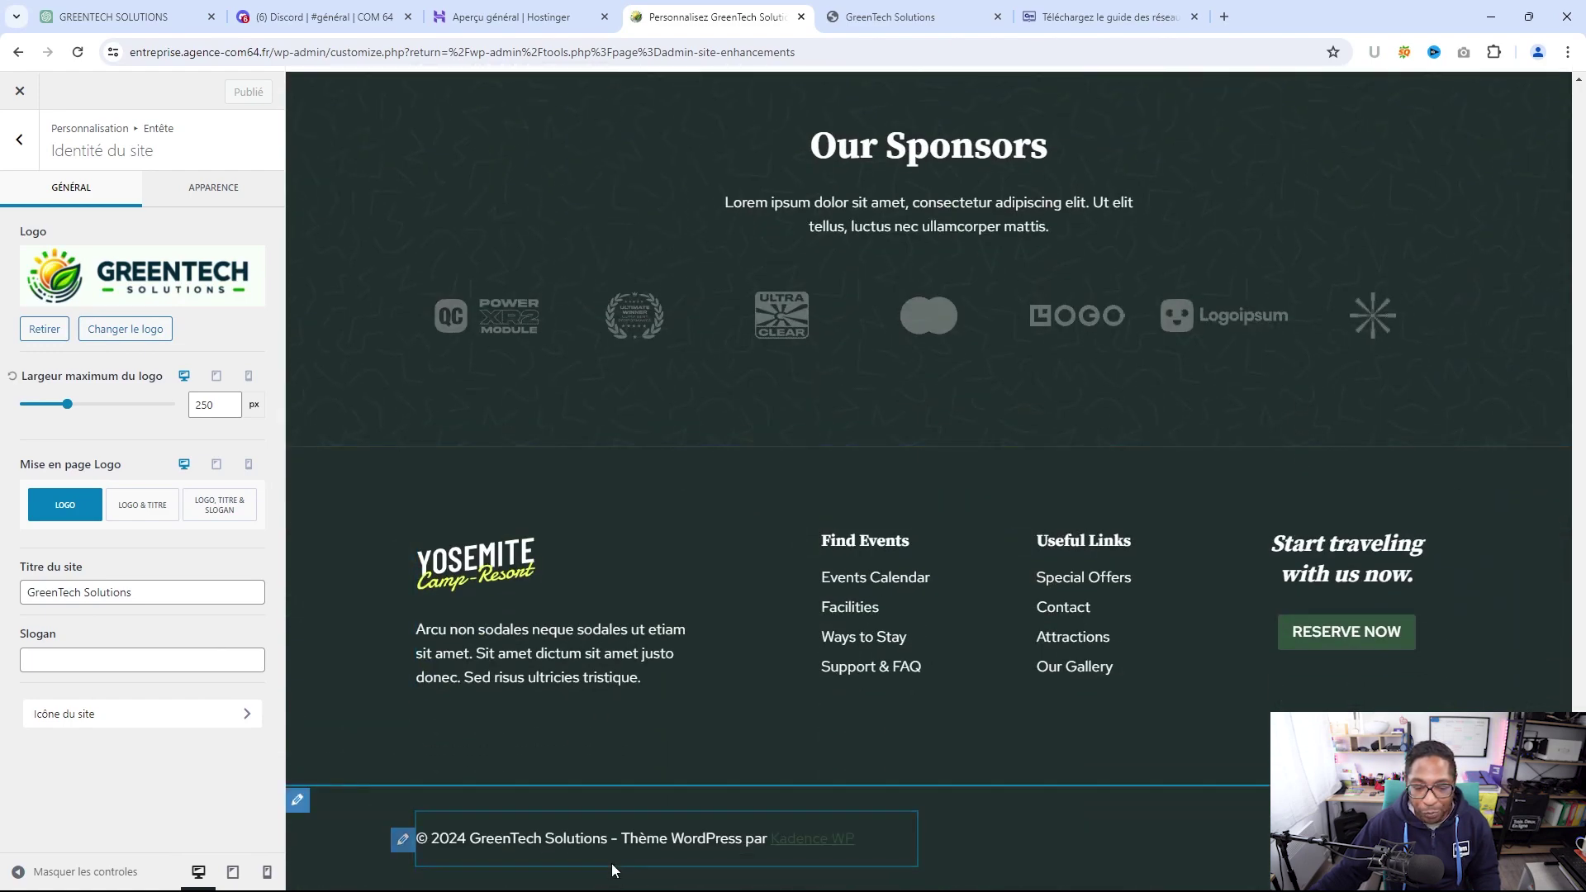
click(403, 841)
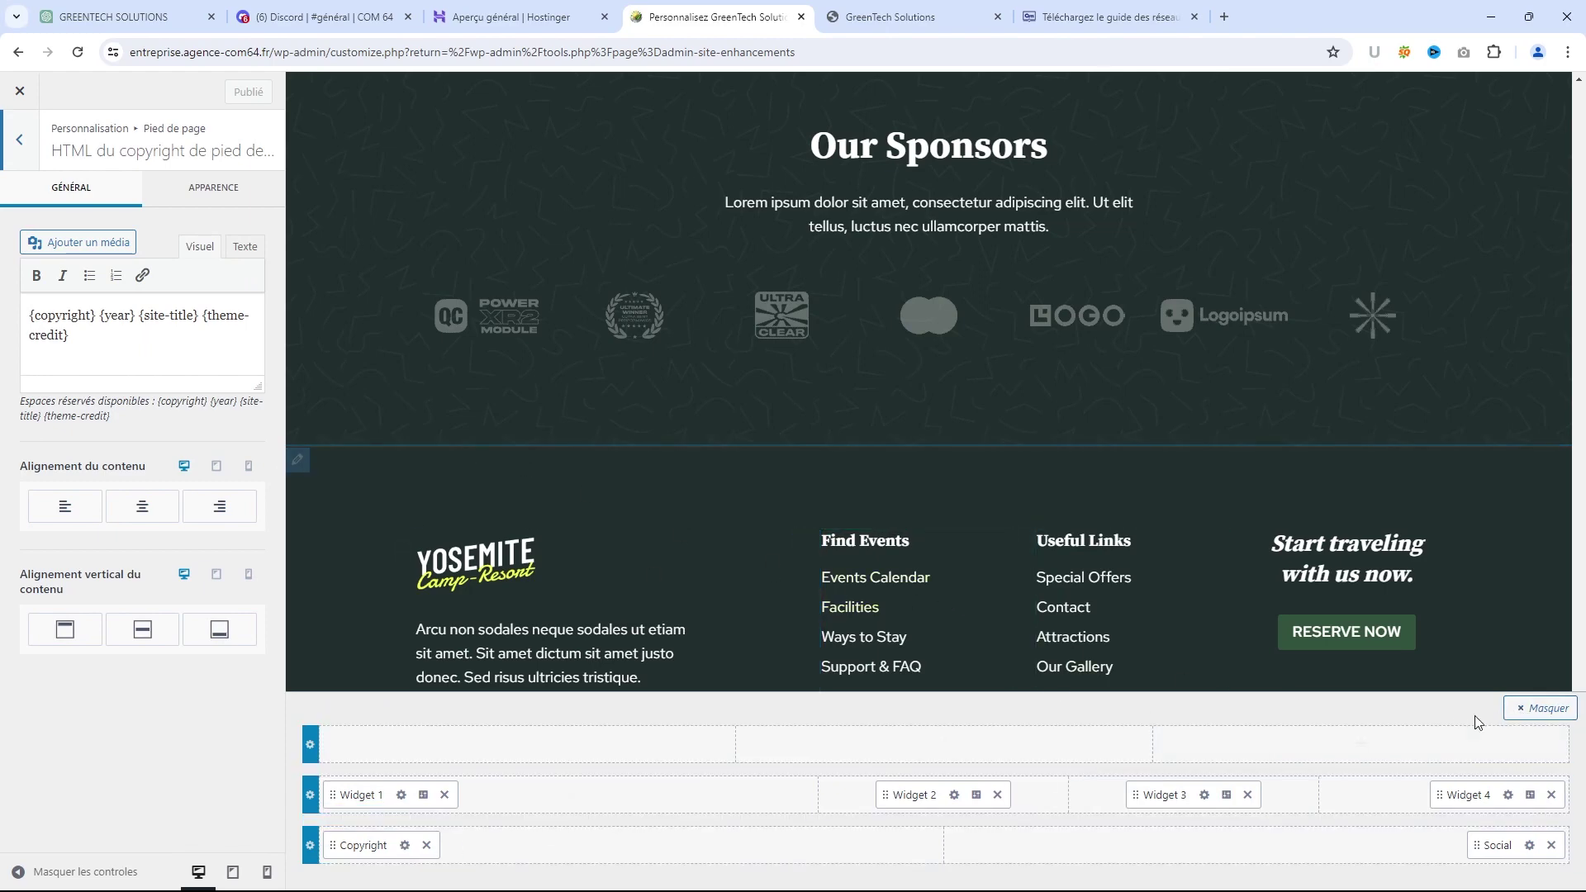
Toggle the footer builder on and off and leave it hidden
click(1534, 716)
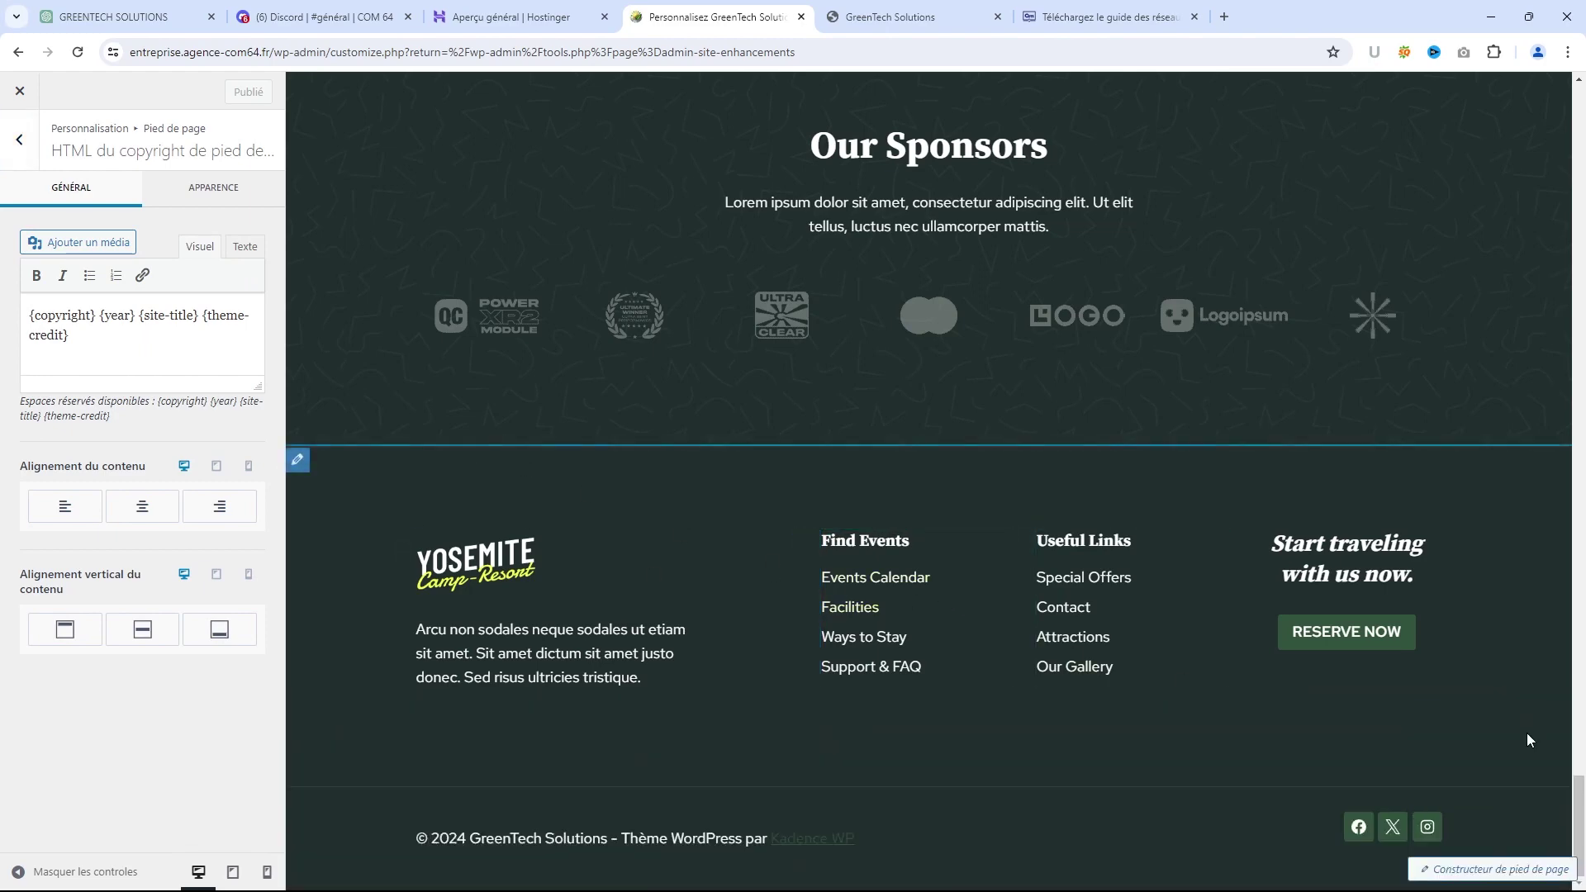
click(1512, 872)
click(1546, 709)
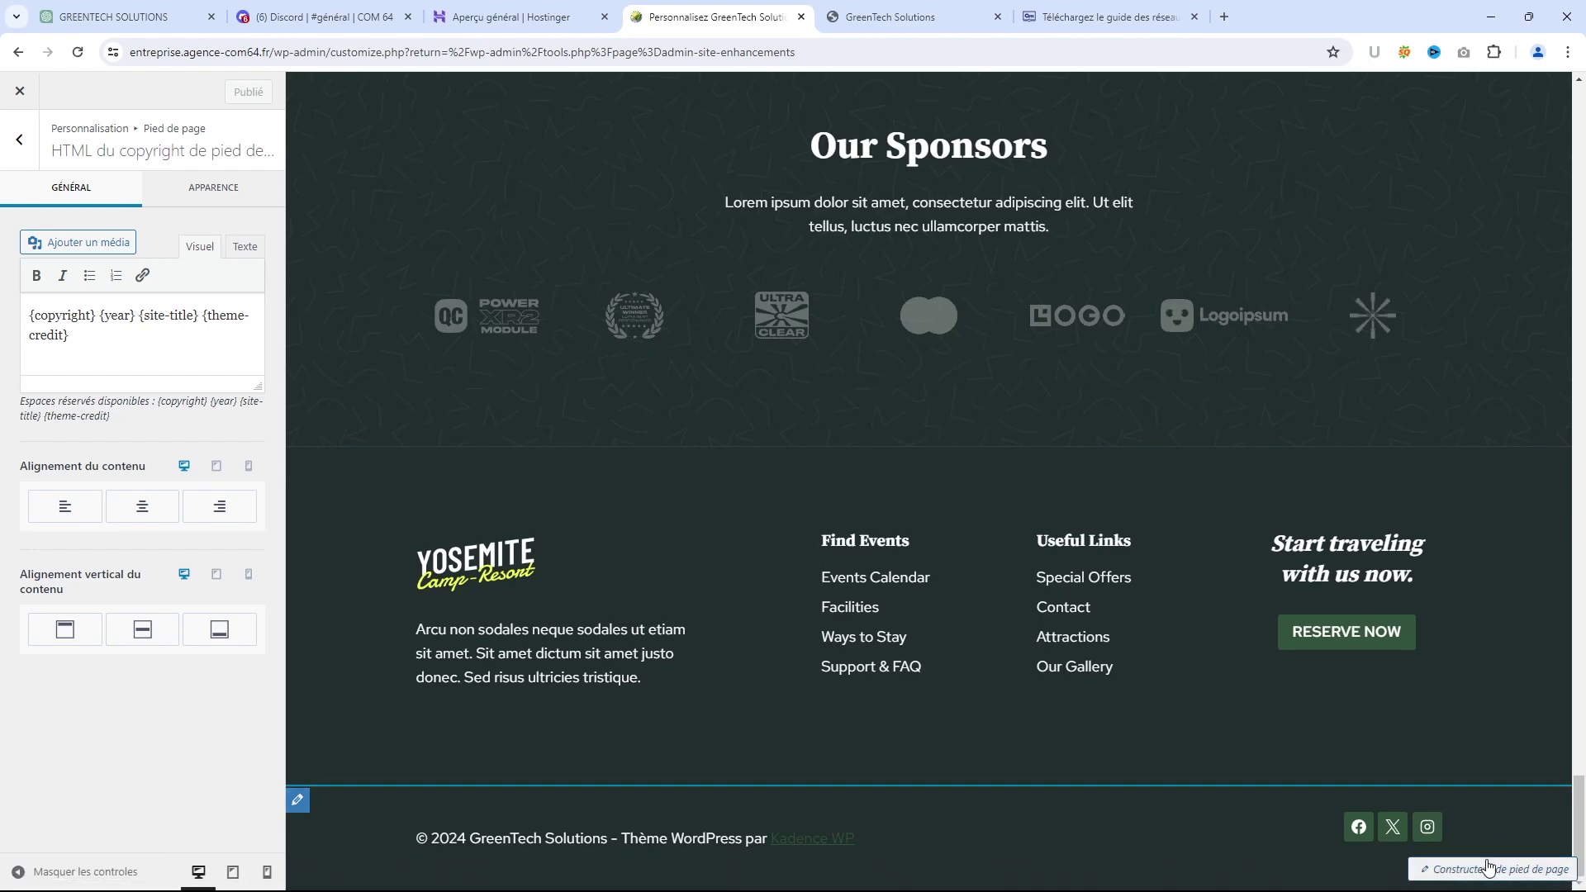
click(1488, 866)
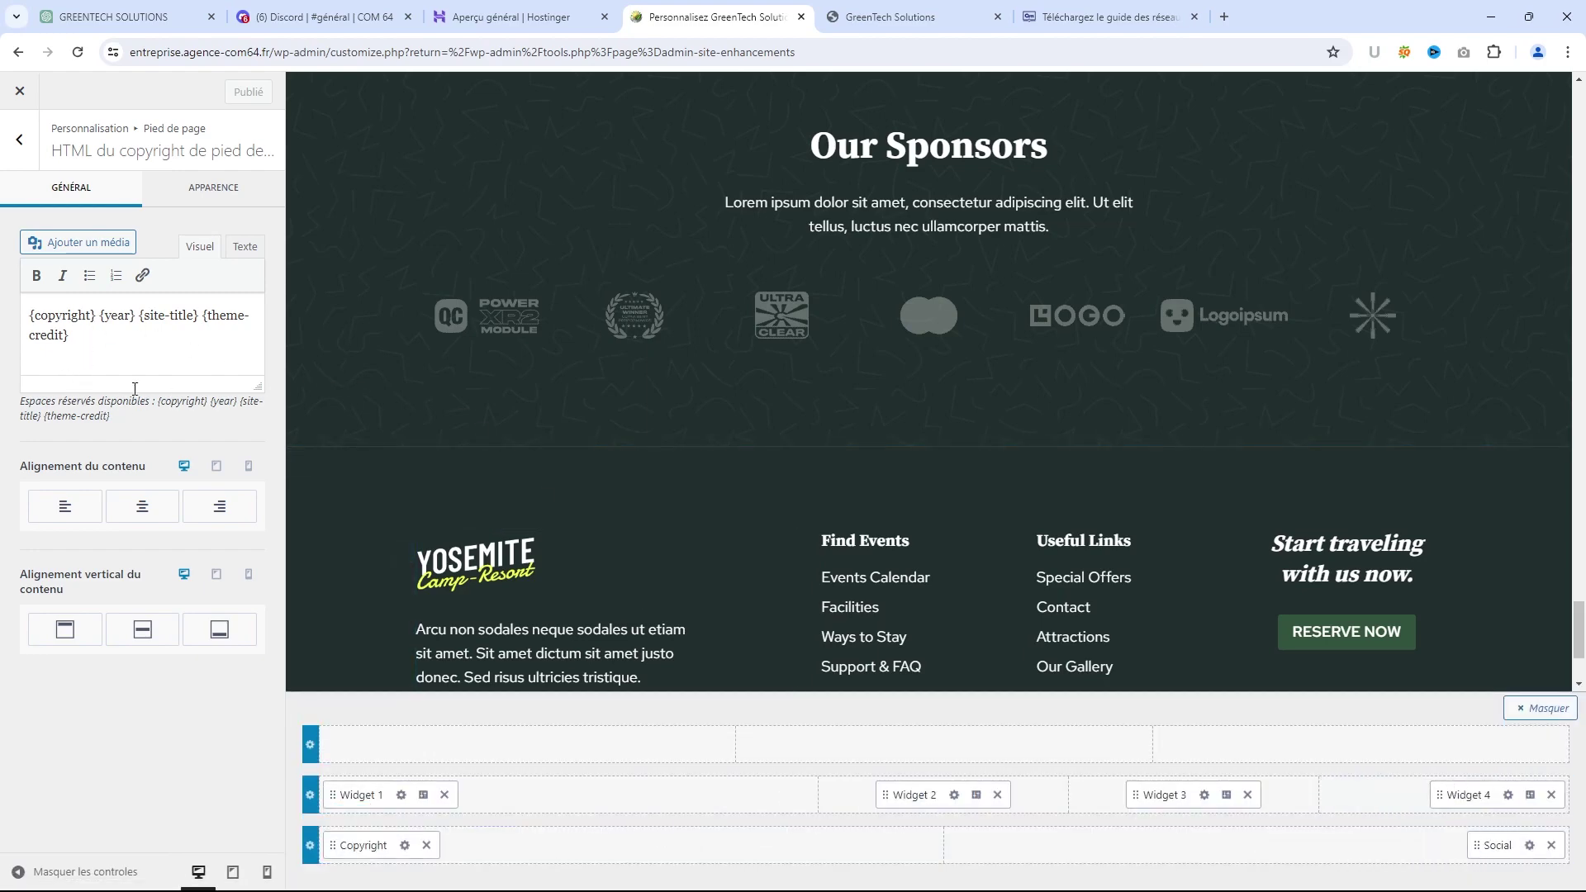
click(1542, 708)
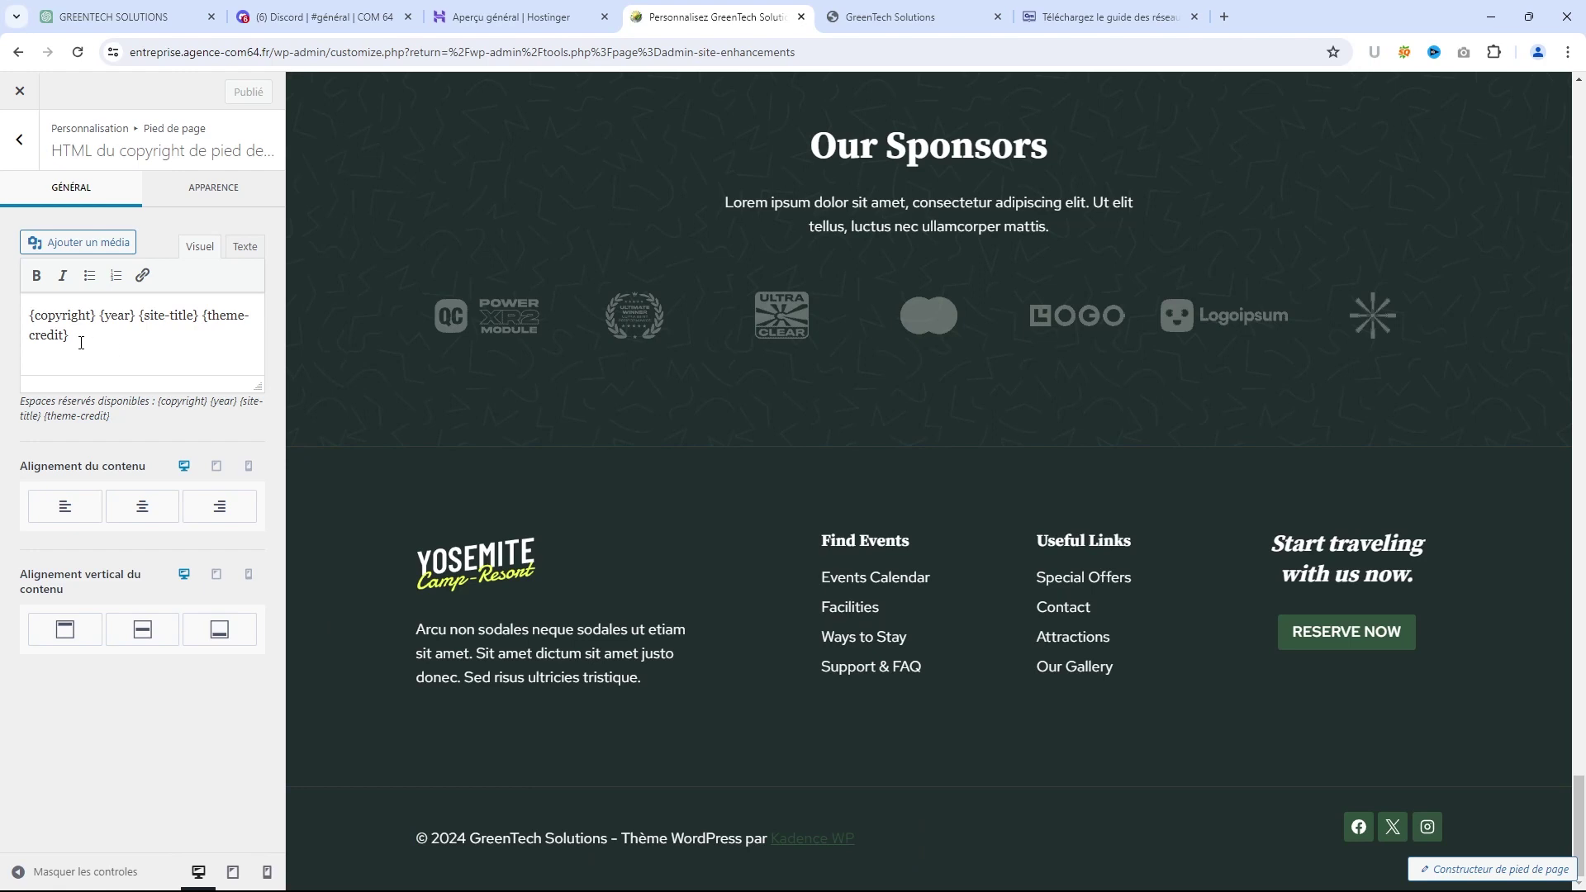
Replace the {theme-credit} placeholder in the footer copyright text with "- Tous droits réservés"
drag(81, 343, 206, 319)
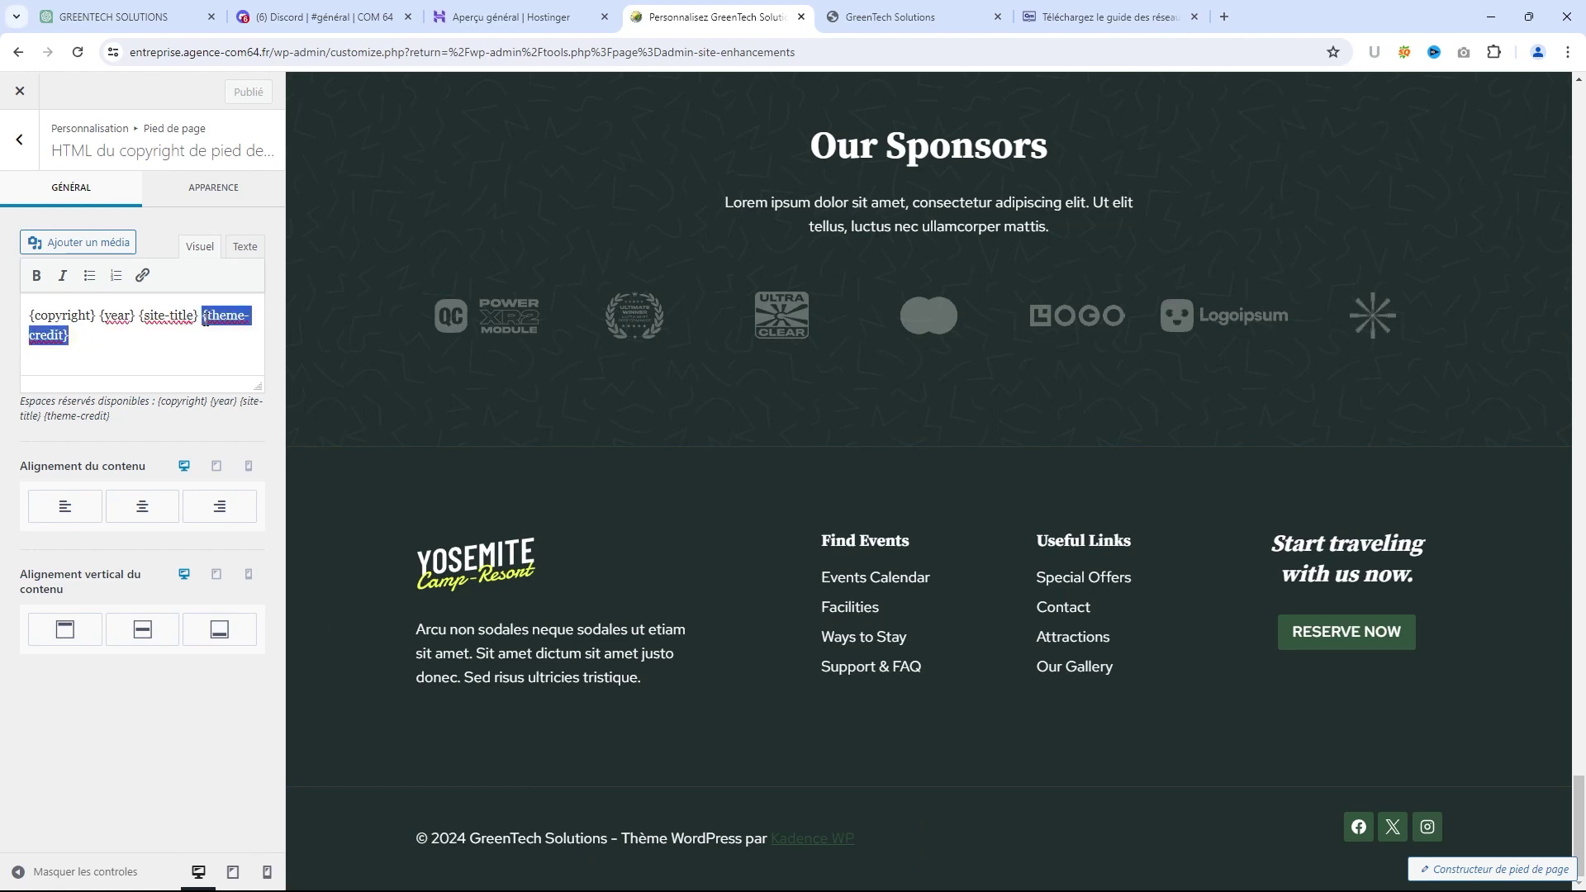
key(BackSpace)
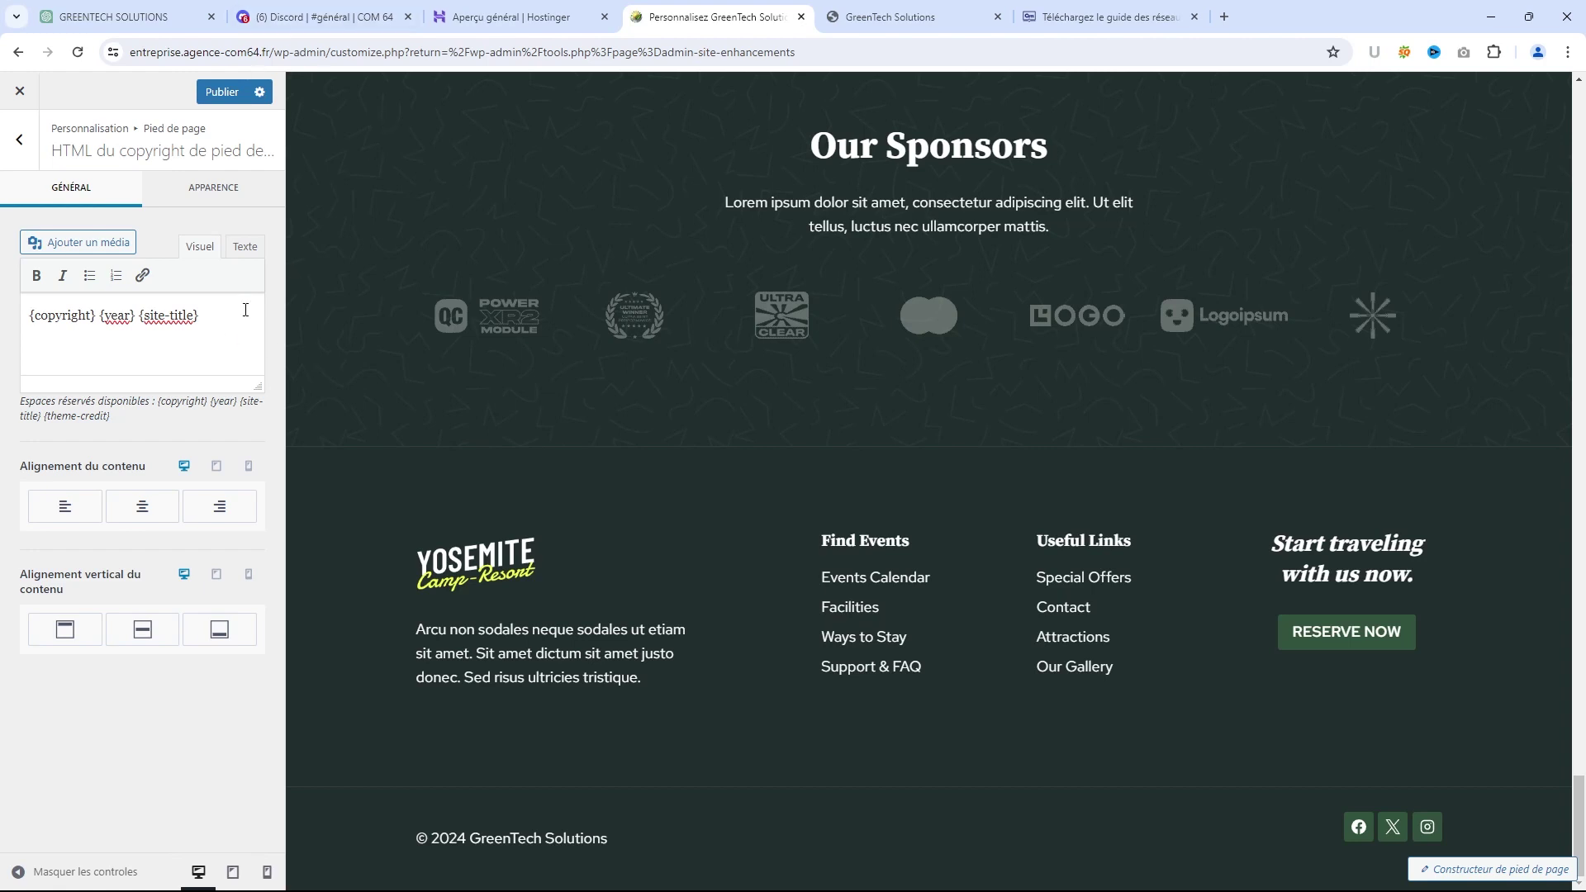
text(- Tous d)
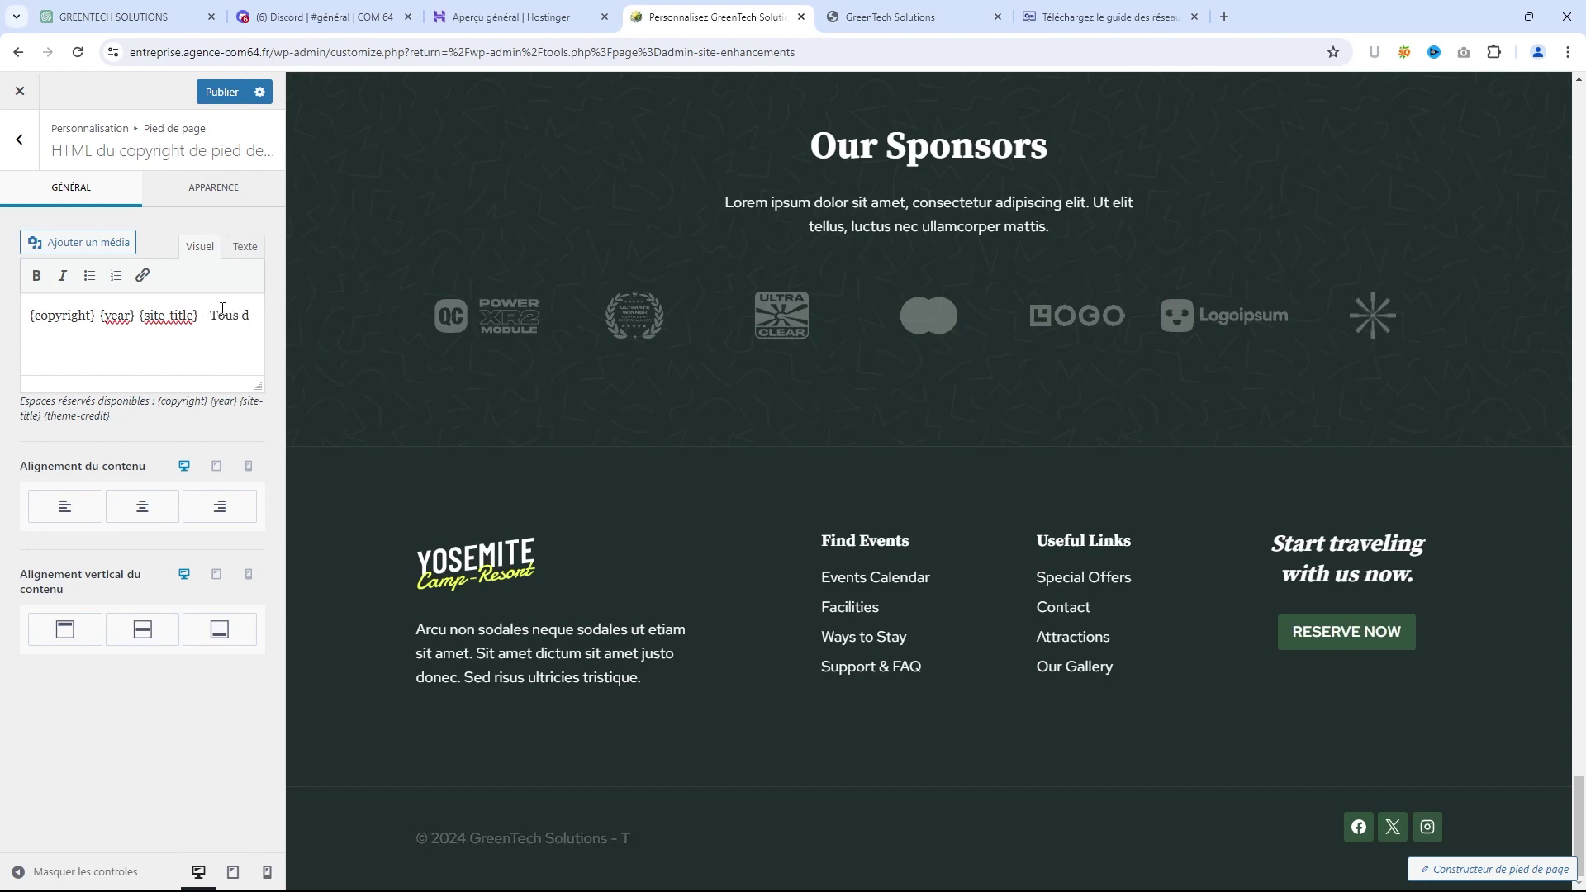
text(roits réservés)
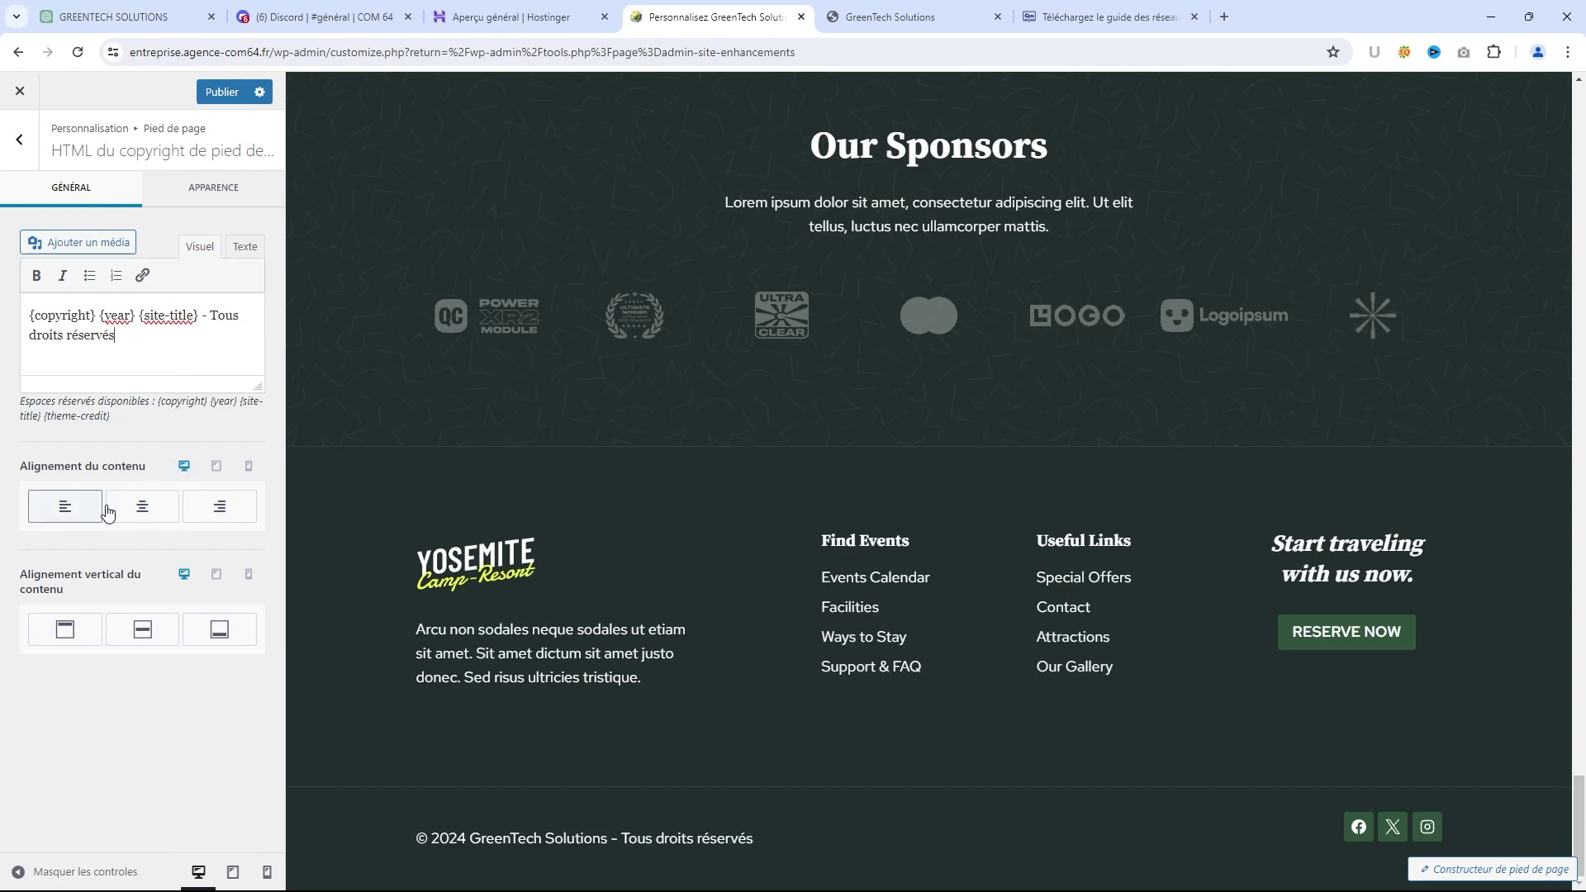
Try centring the copyright content on desktop, settle on left alignment and publish the footer changes
click(142, 513)
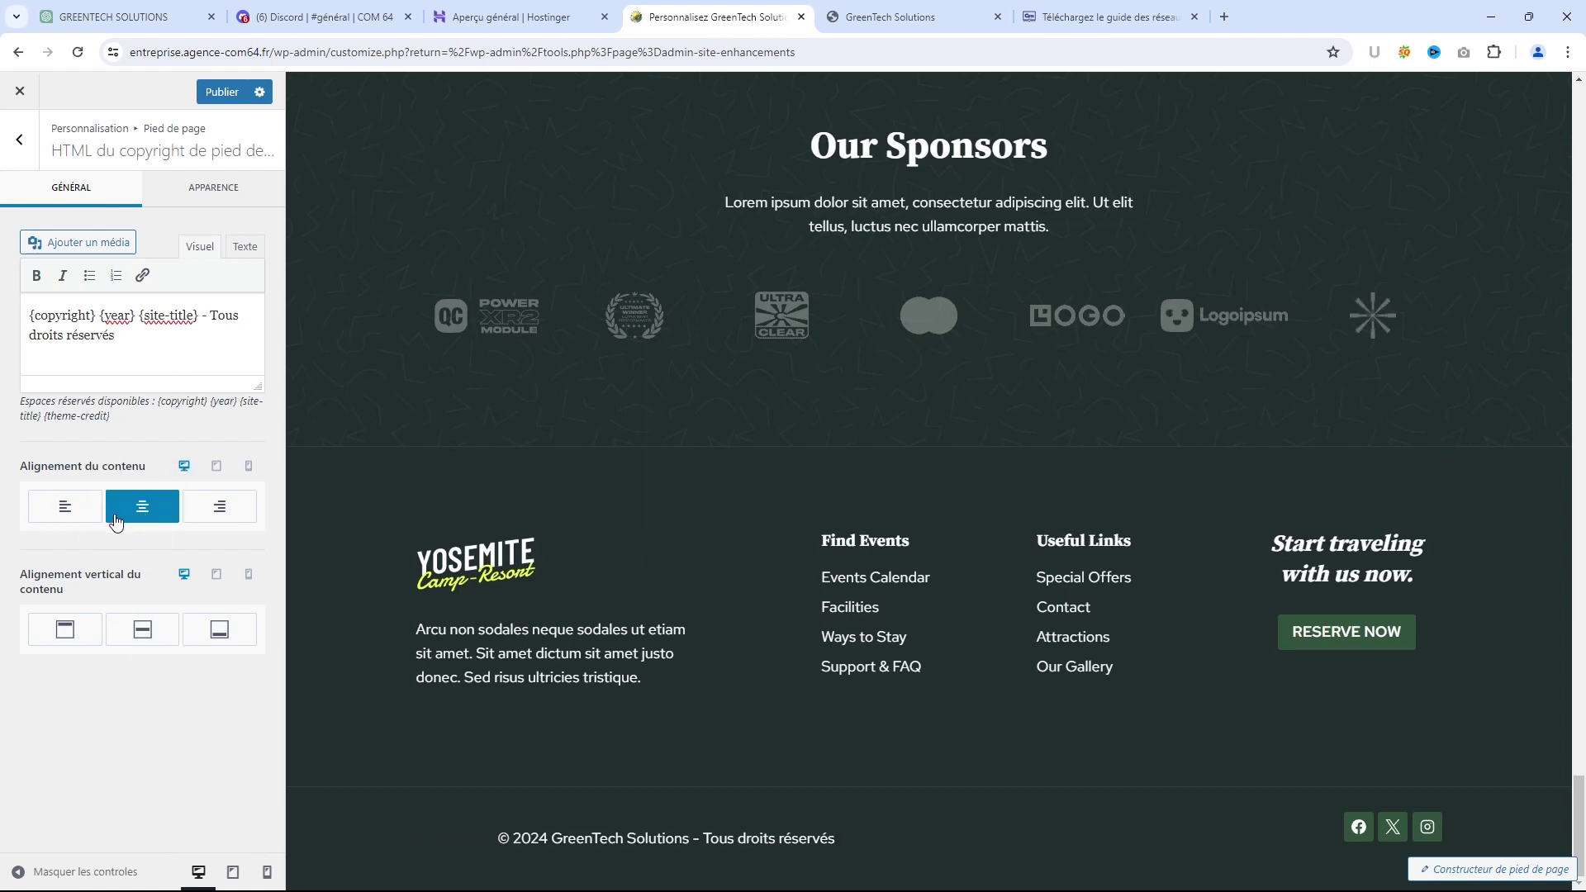
click(66, 512)
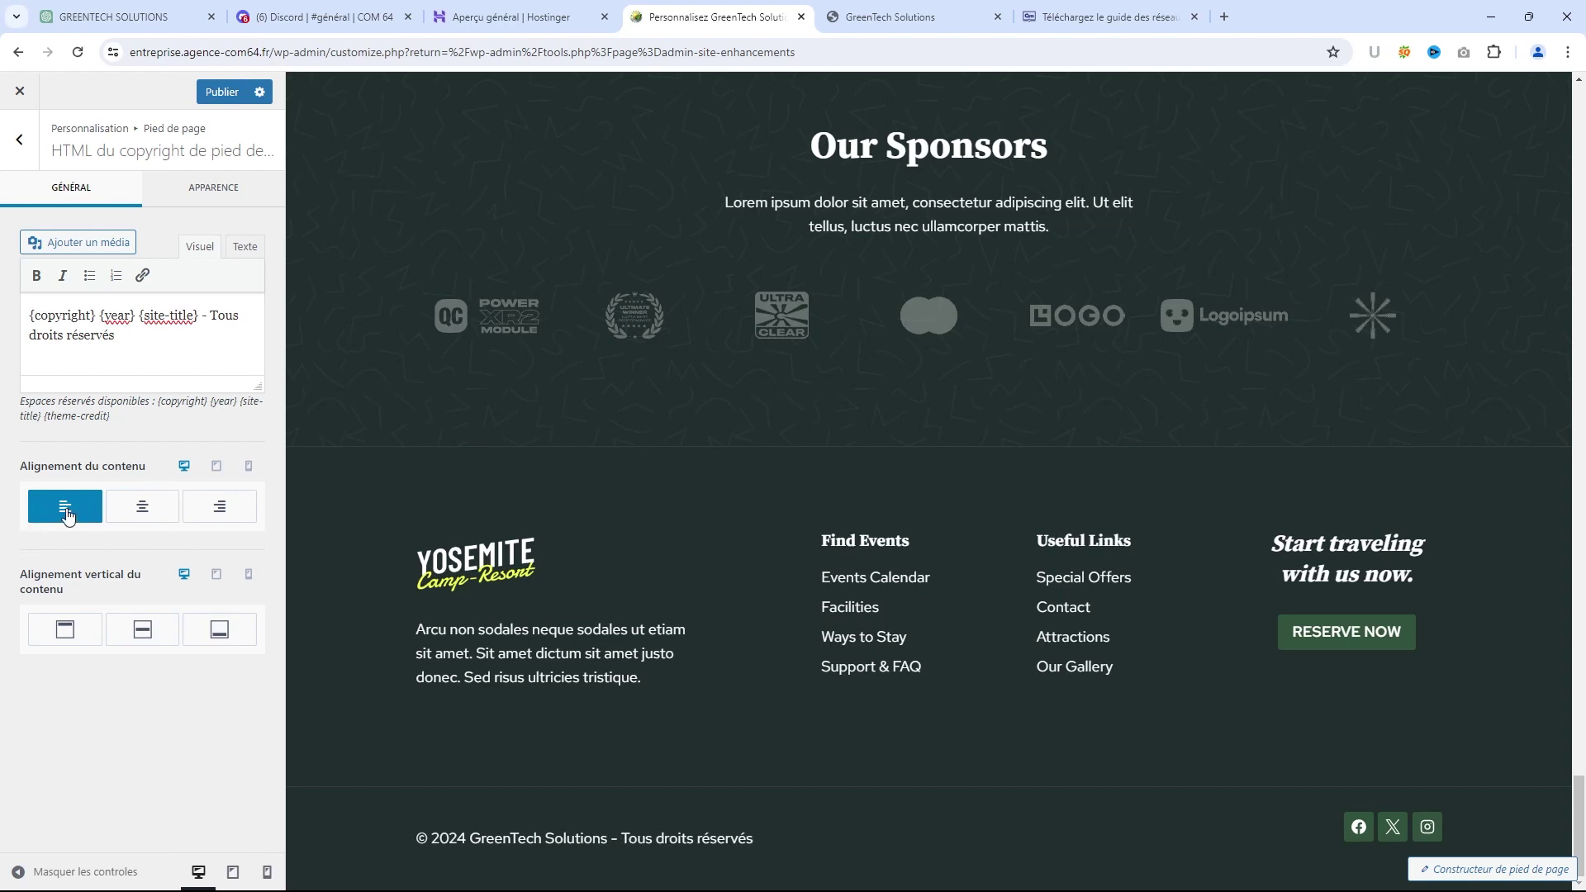
click(221, 91)
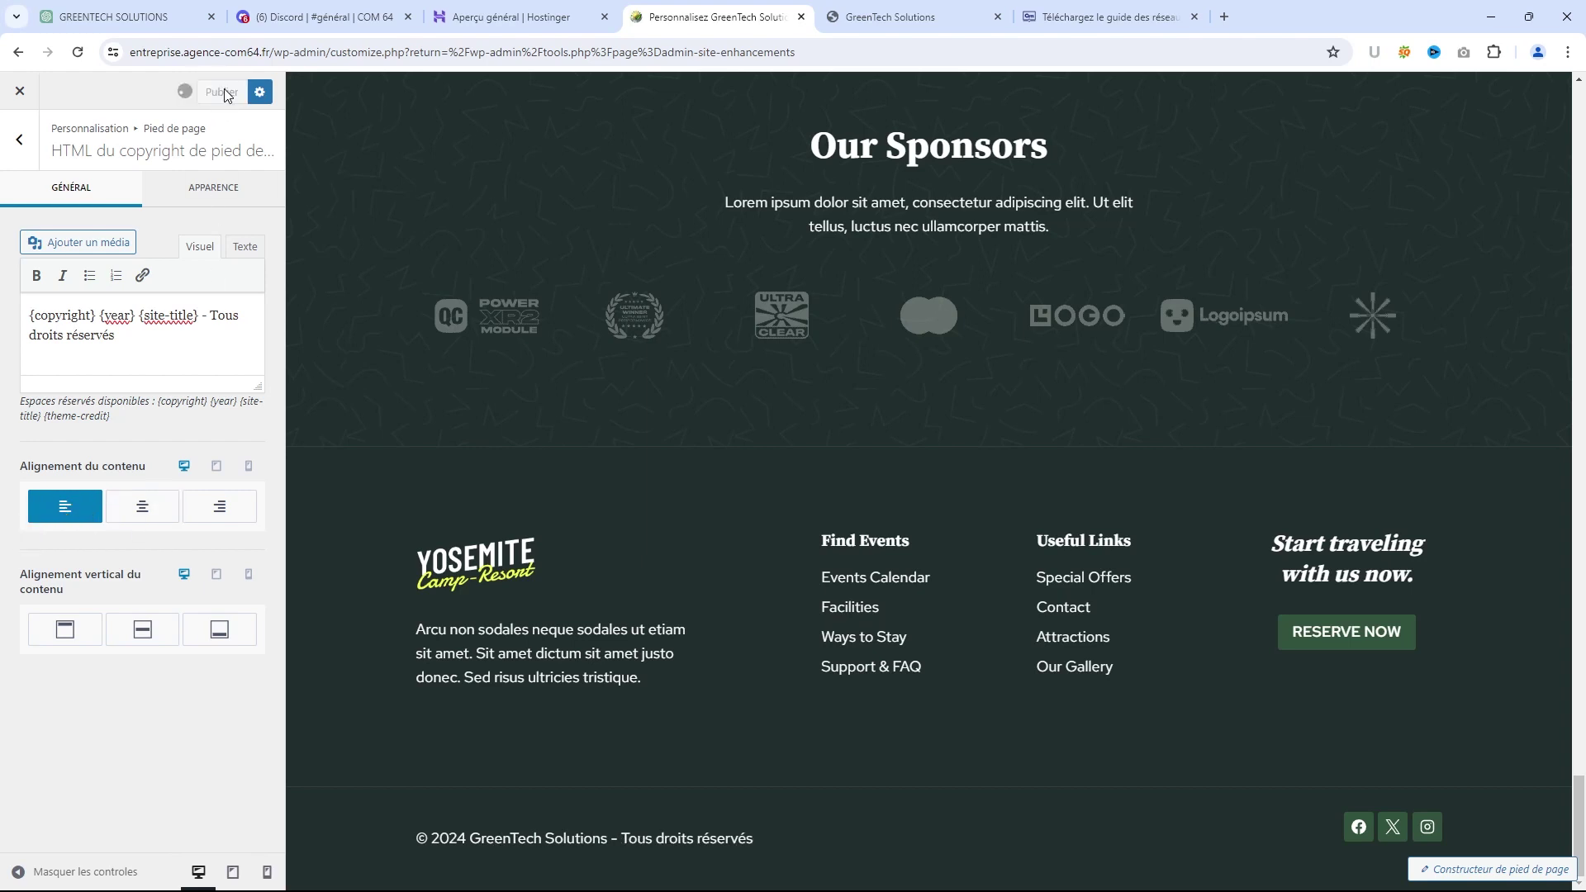
Switch to the front-end page and check its header logo and footer copyright line
click(909, 16)
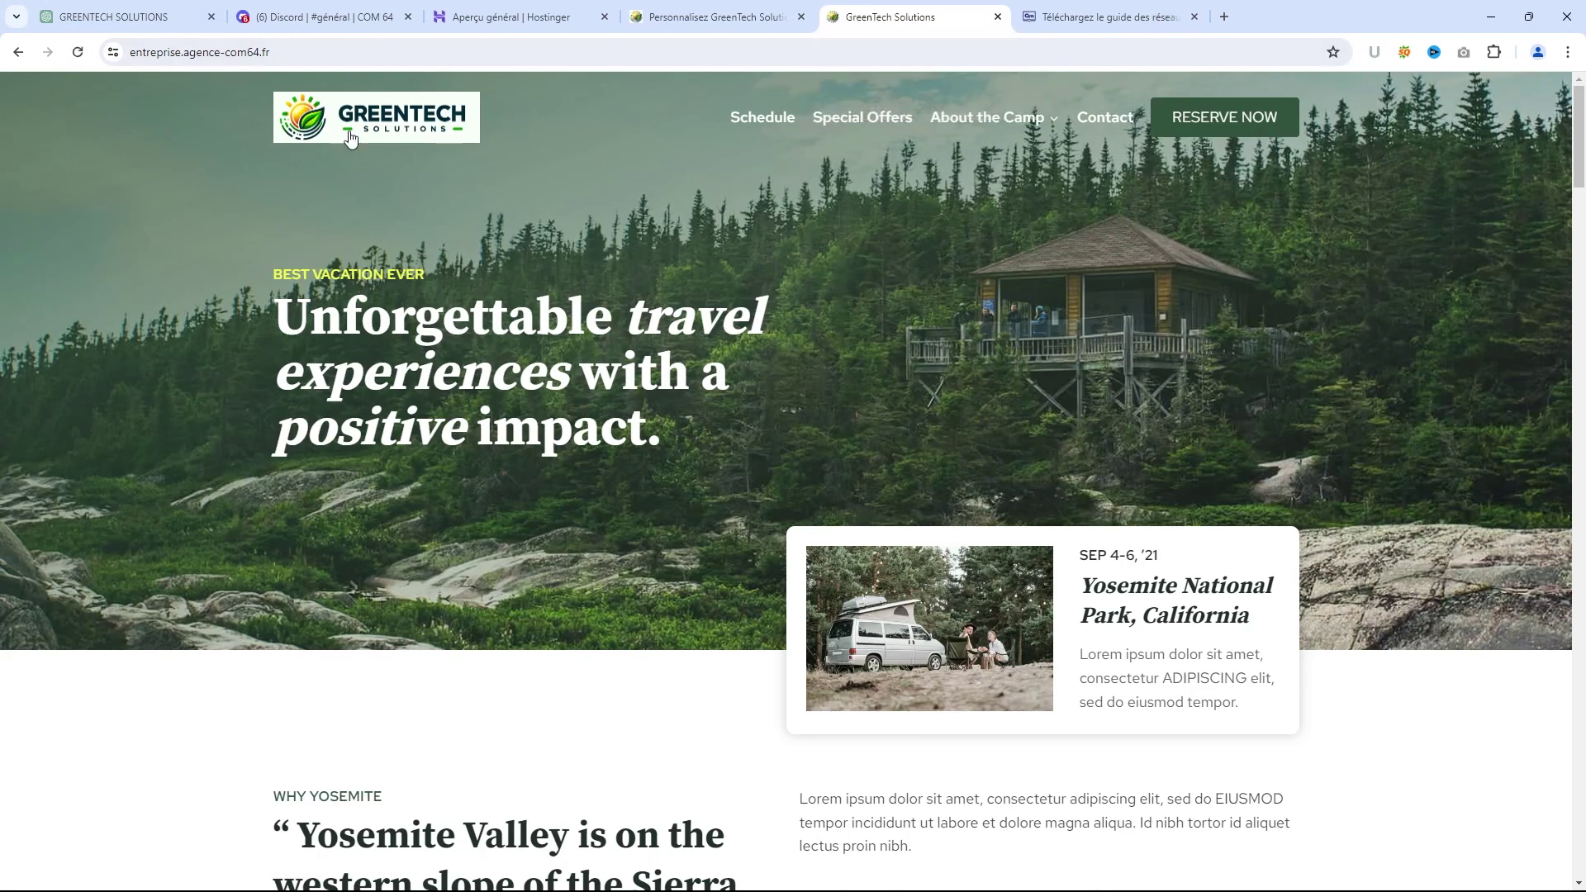
scroll(597, 465, down, 20)
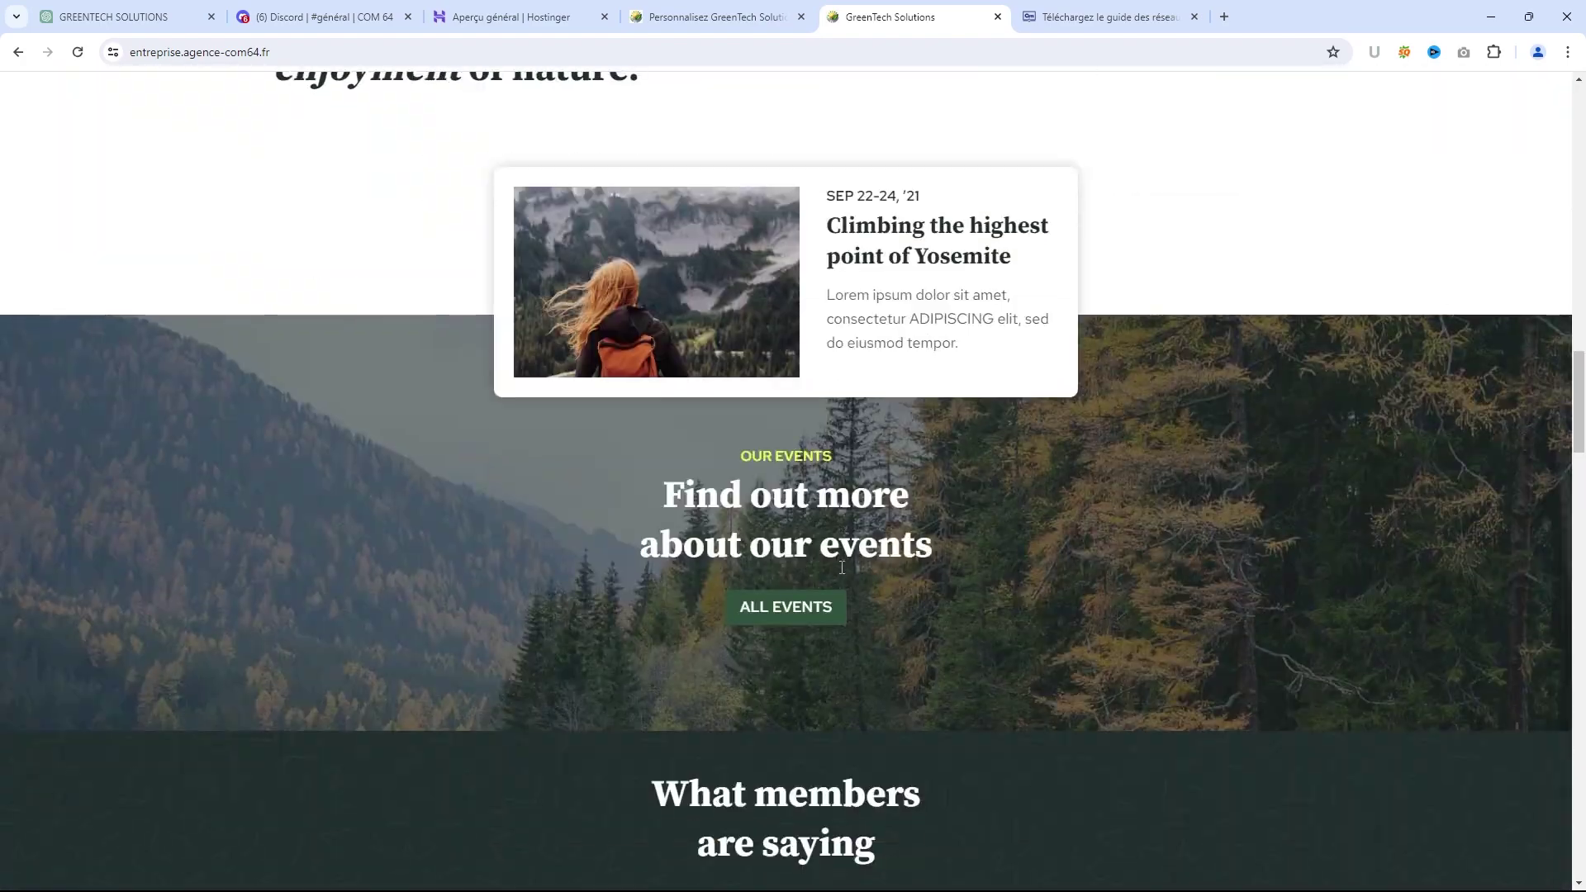
scroll(834, 601, down, 20)
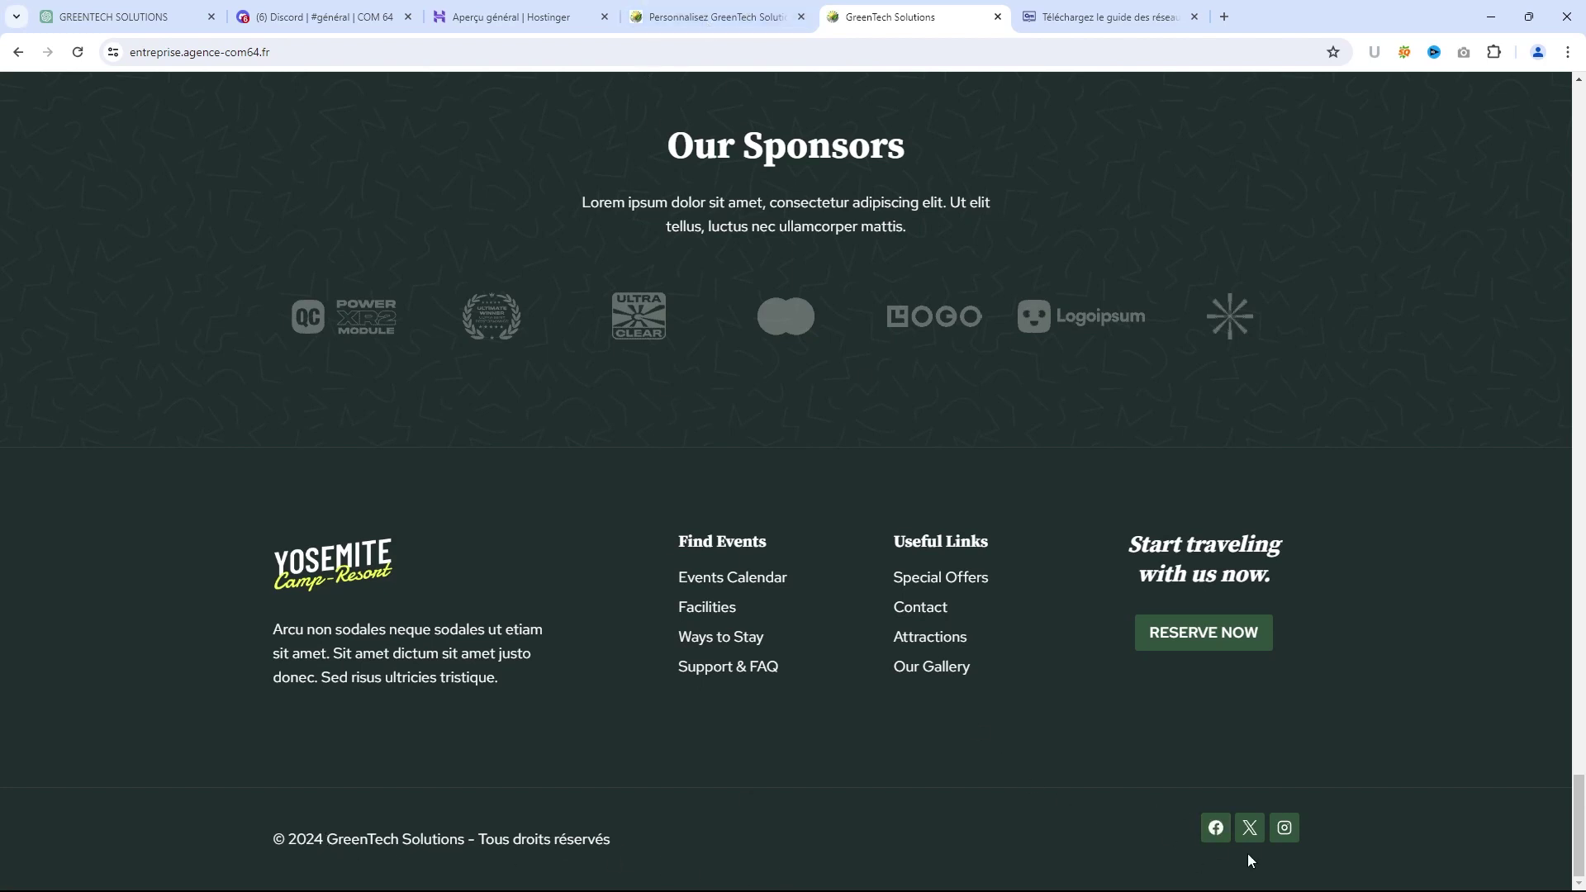
Return to the customizer and display the footer builder alongside the complete footer
click(716, 16)
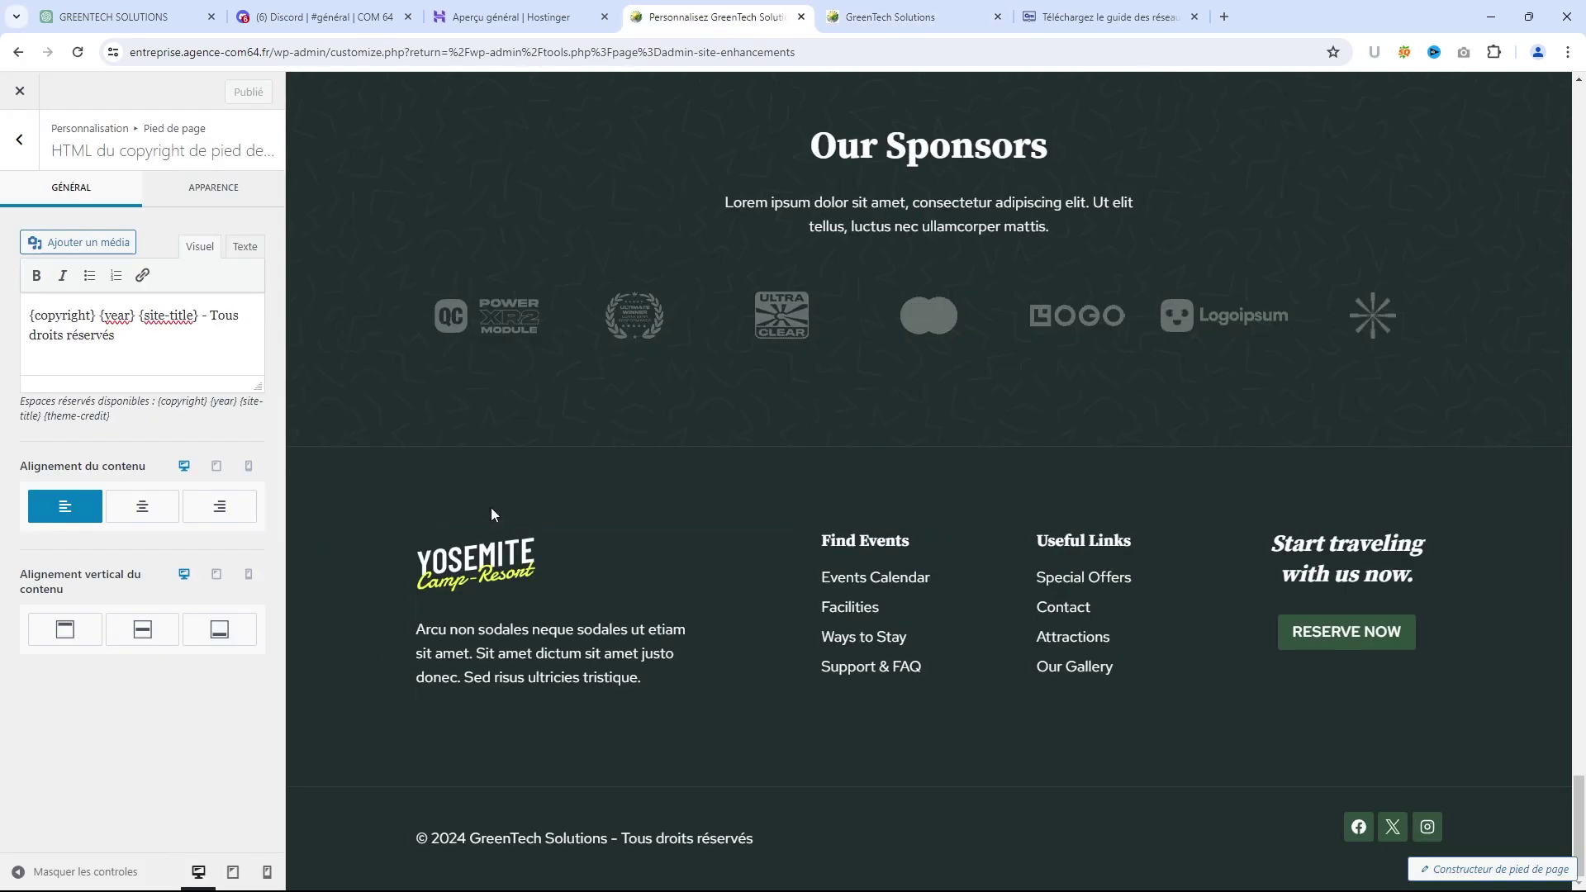
click(1484, 869)
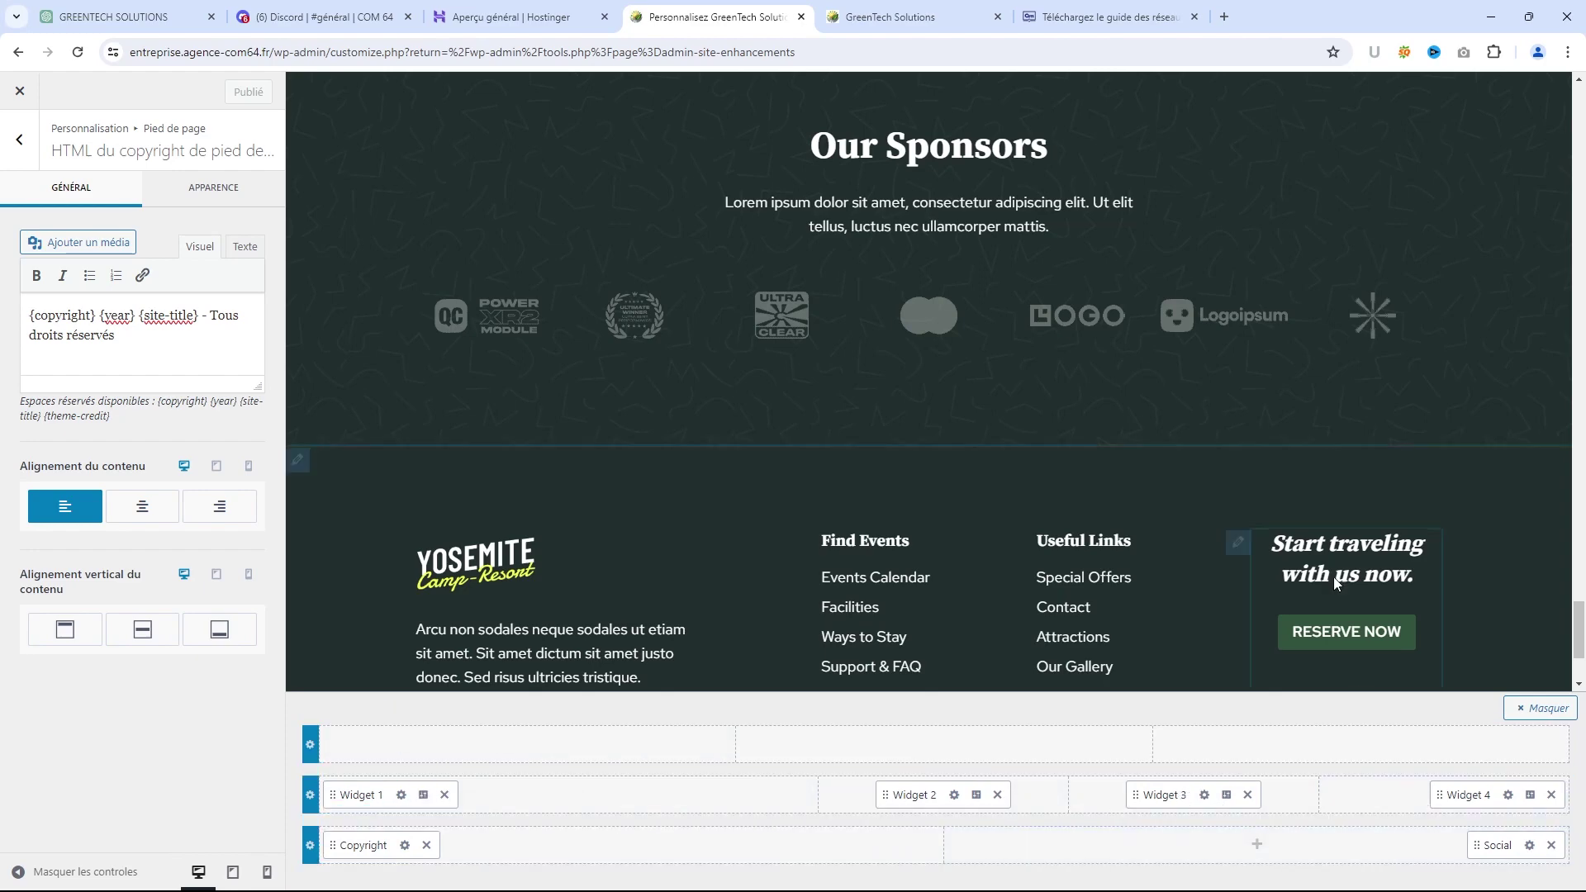
scroll(1326, 519, down, 3)
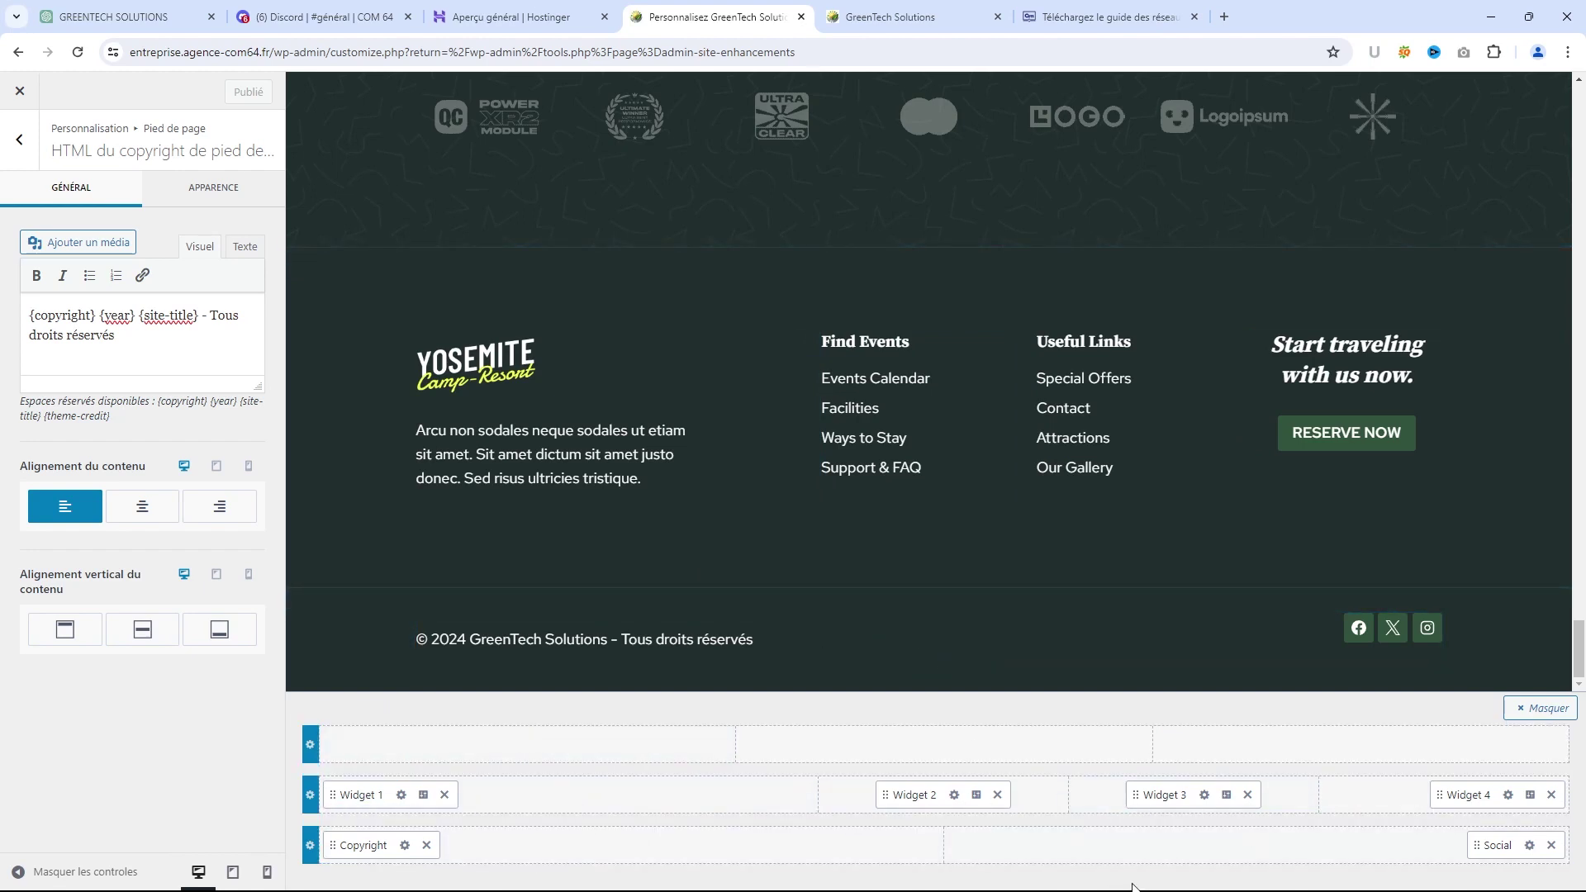
Add YouTube to the social networks in the footer's bottom row
click(1530, 846)
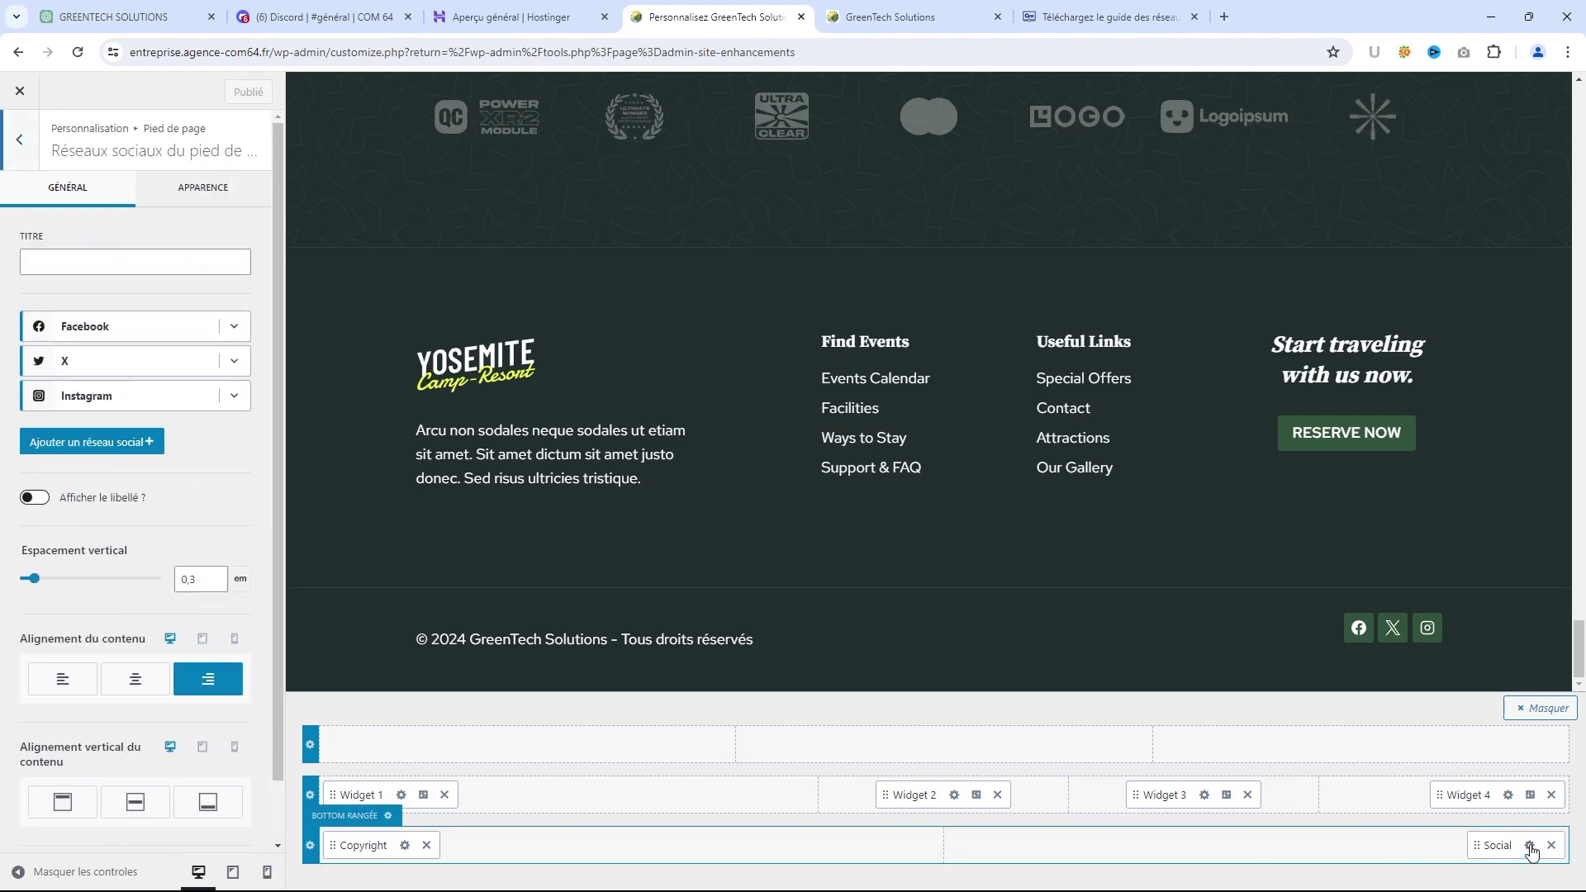
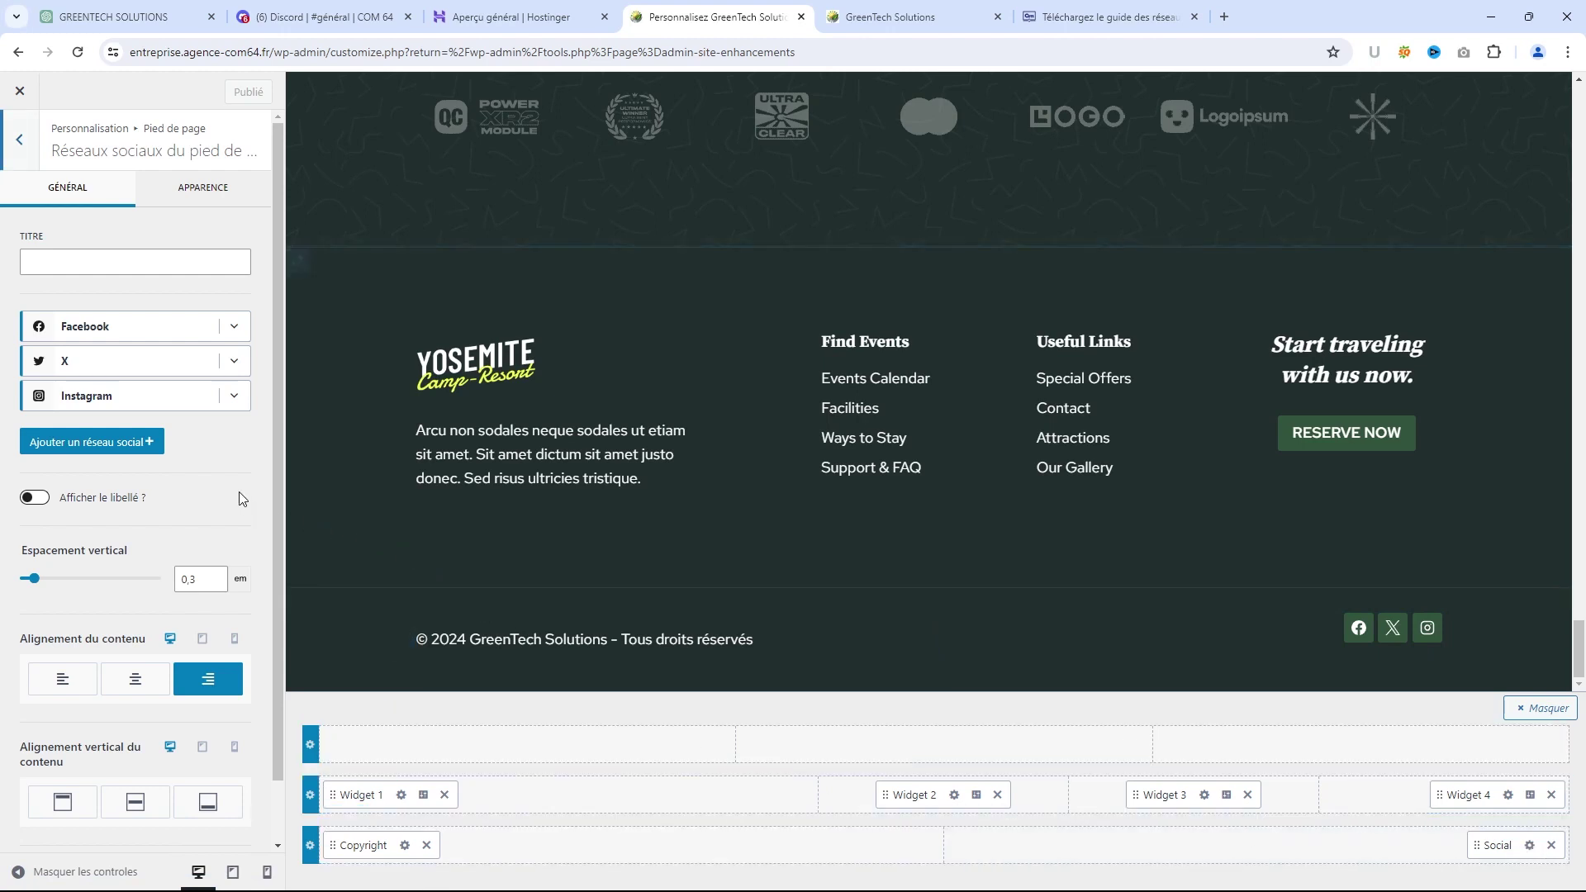
click(235, 328)
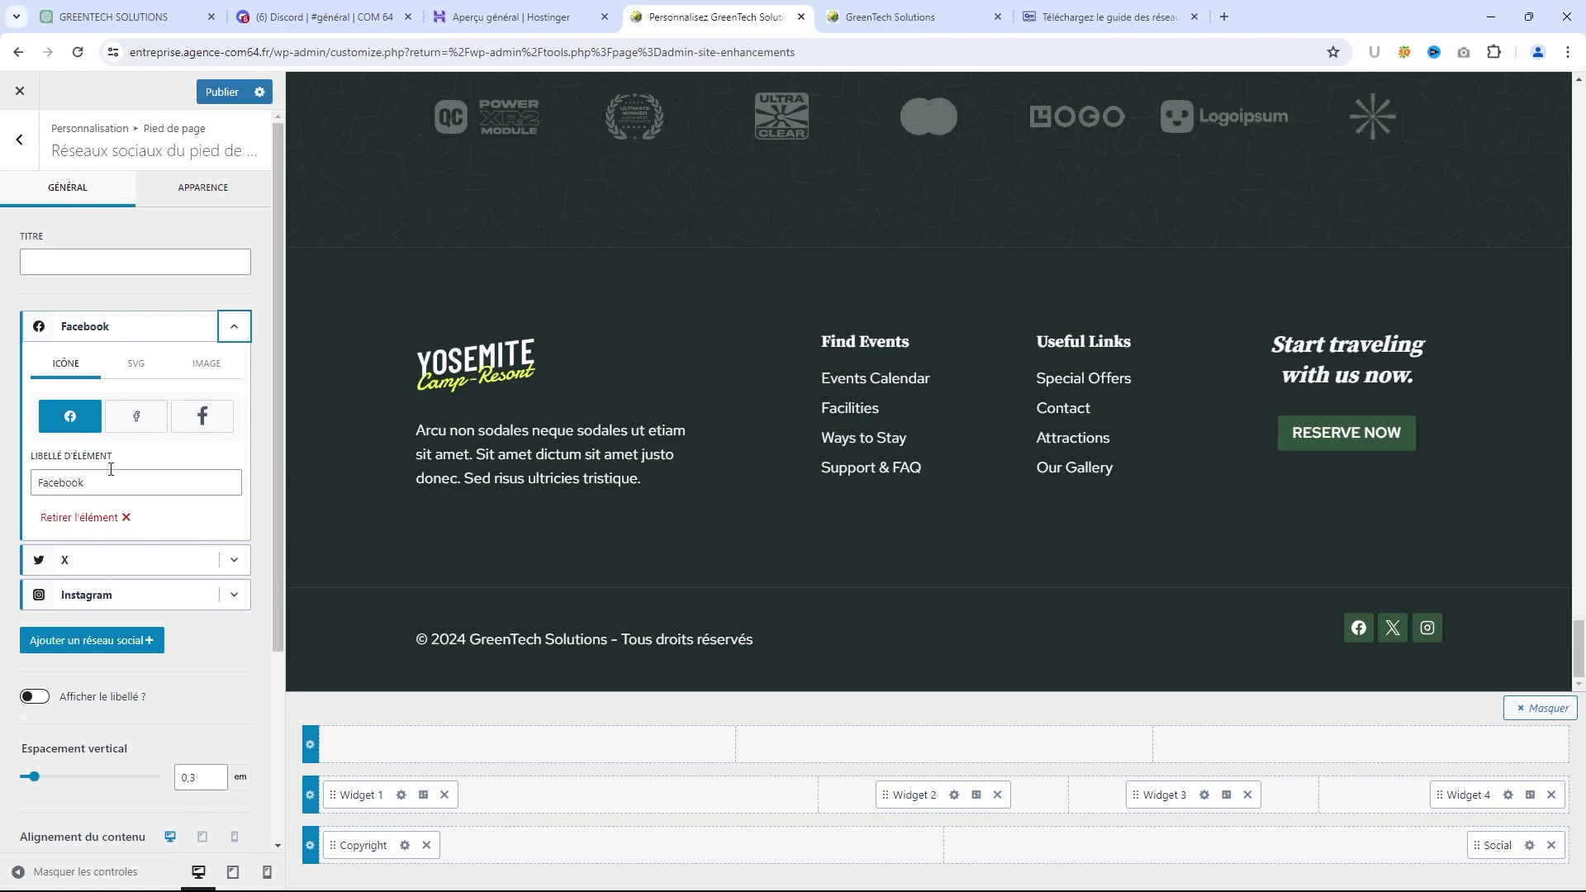
scroll(128, 478, down, 2)
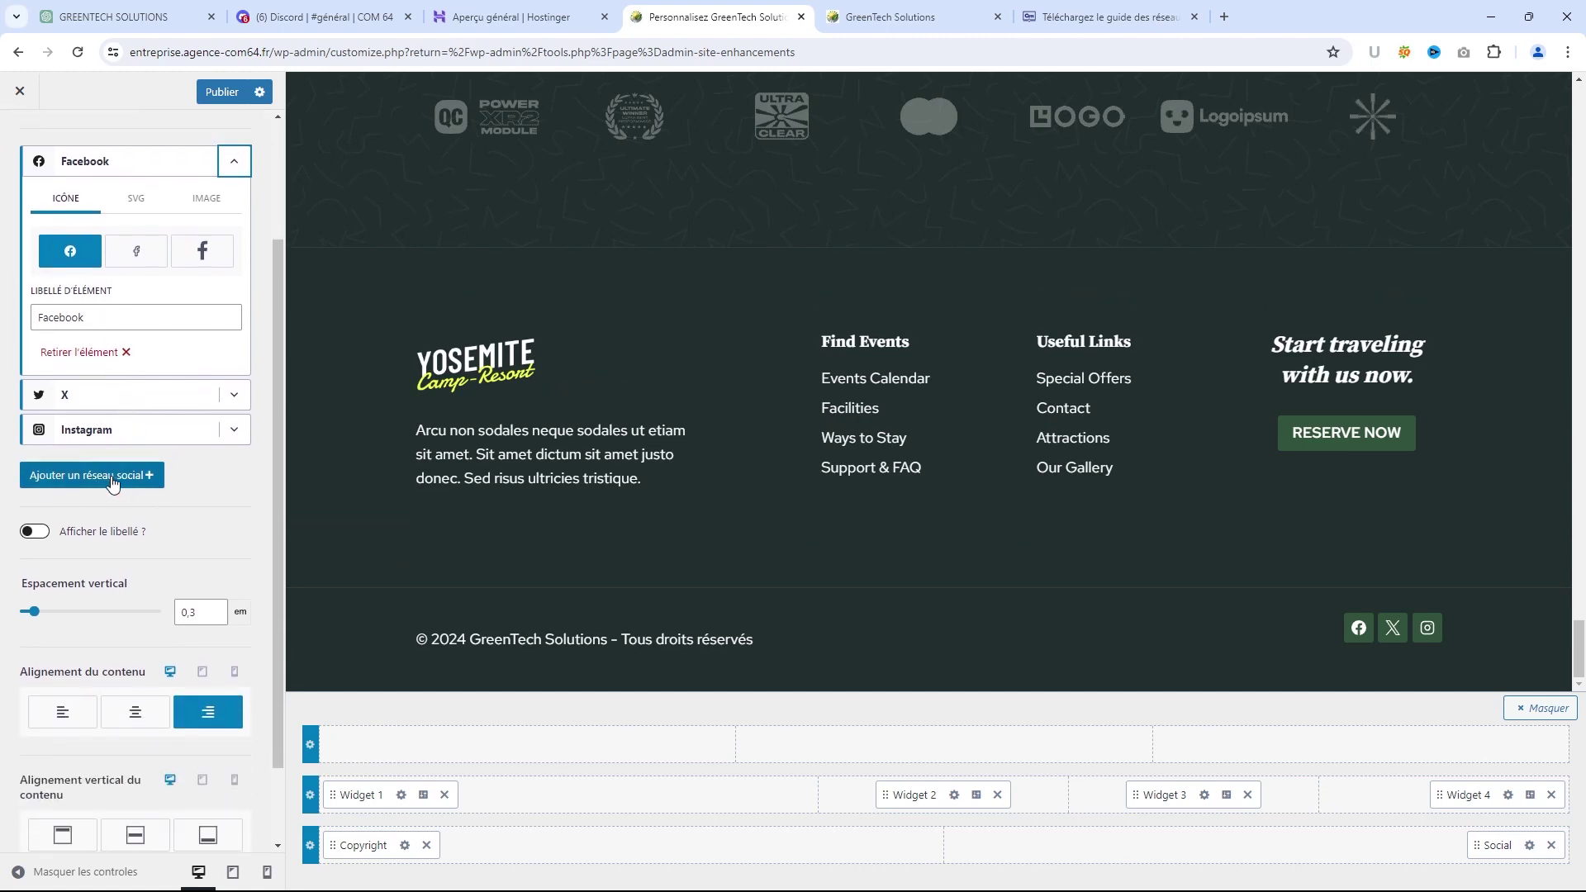
click(114, 484)
scroll(130, 642, down, 2)
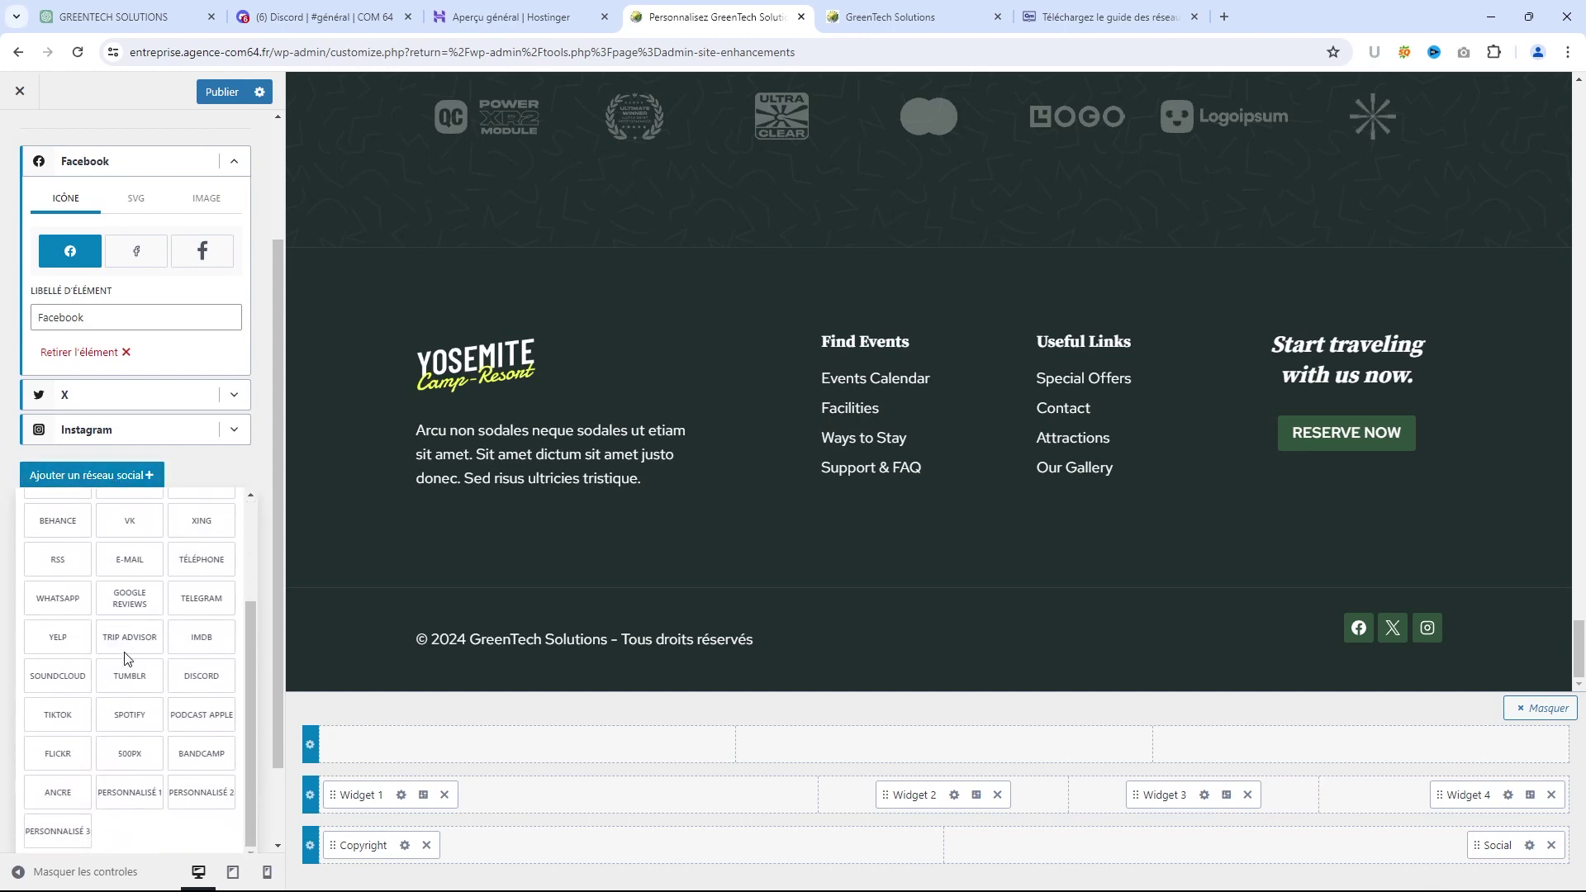
scroll(128, 661, up, 2)
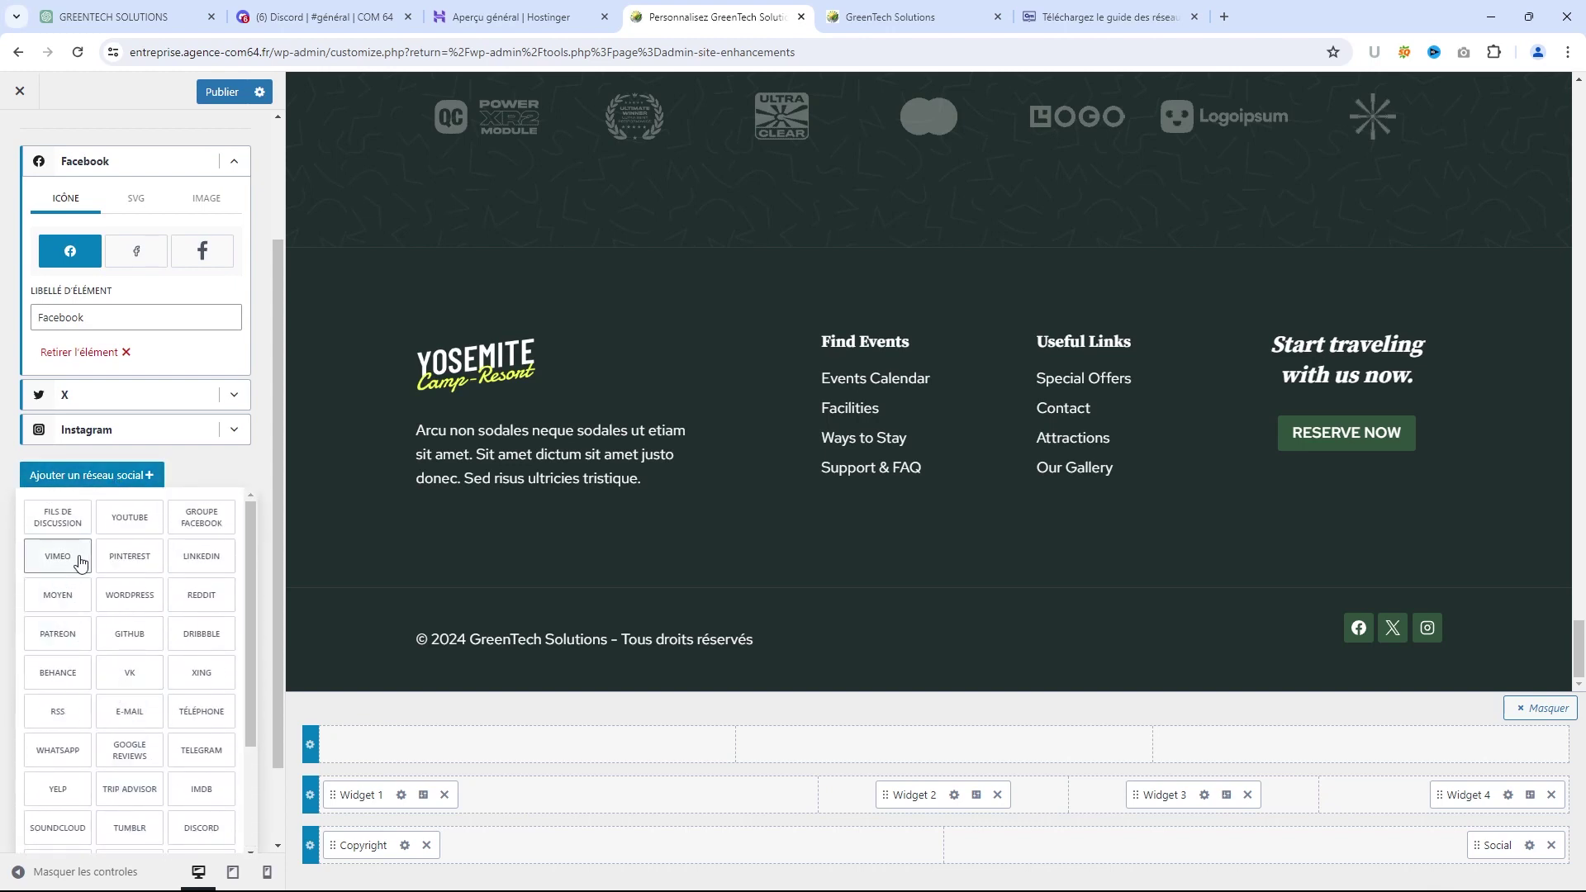
click(130, 517)
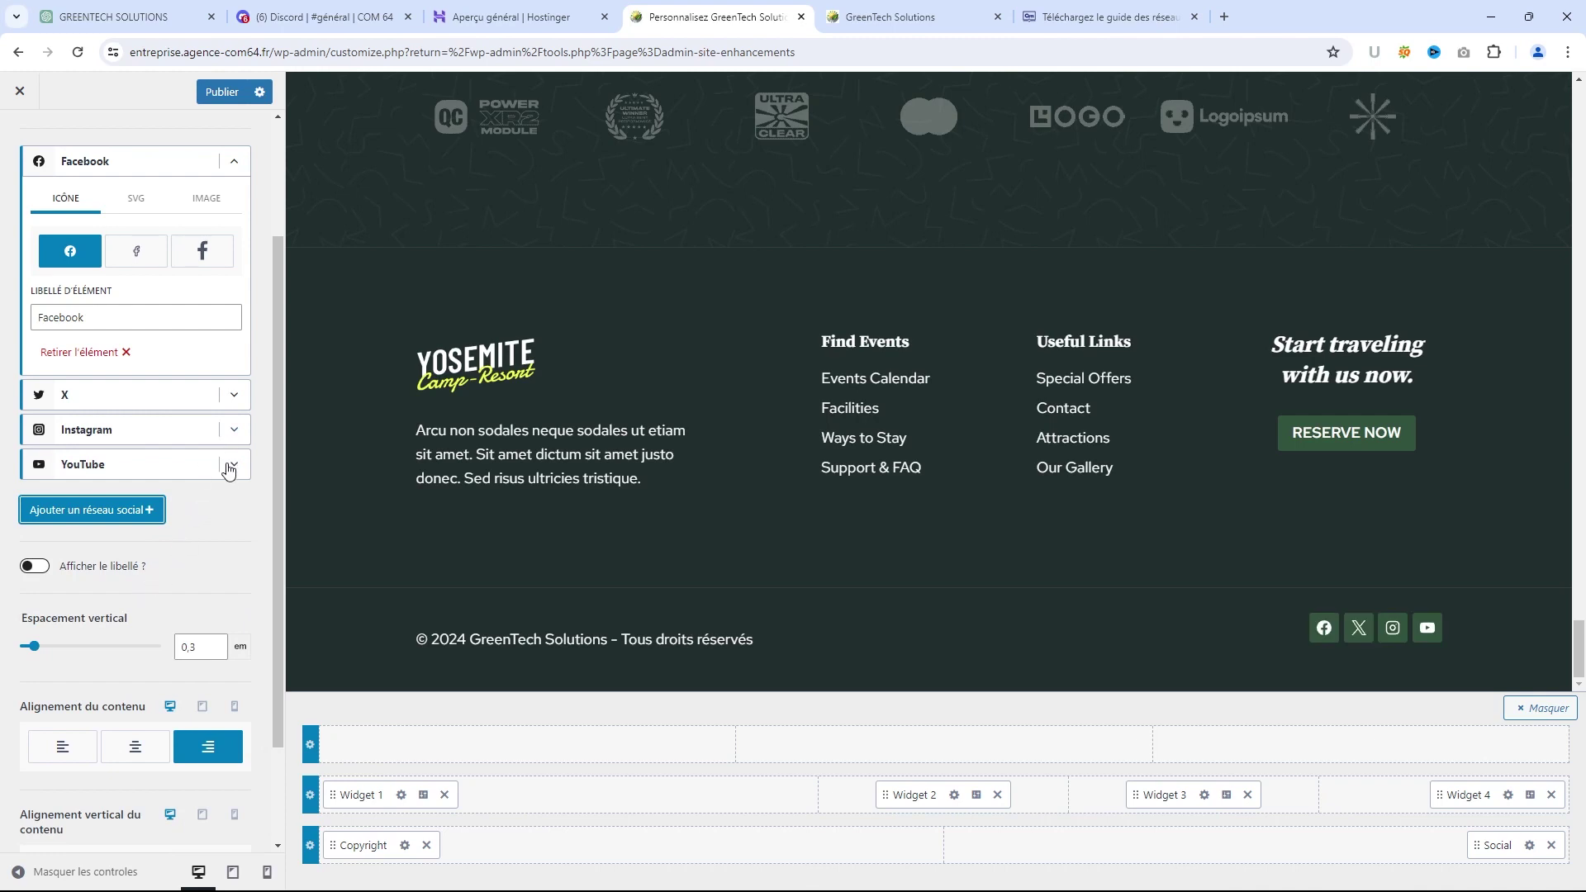
Try displaying the social network labels and centring the icons, returning to hidden labels and right alignment
scroll(234, 492, down, 2)
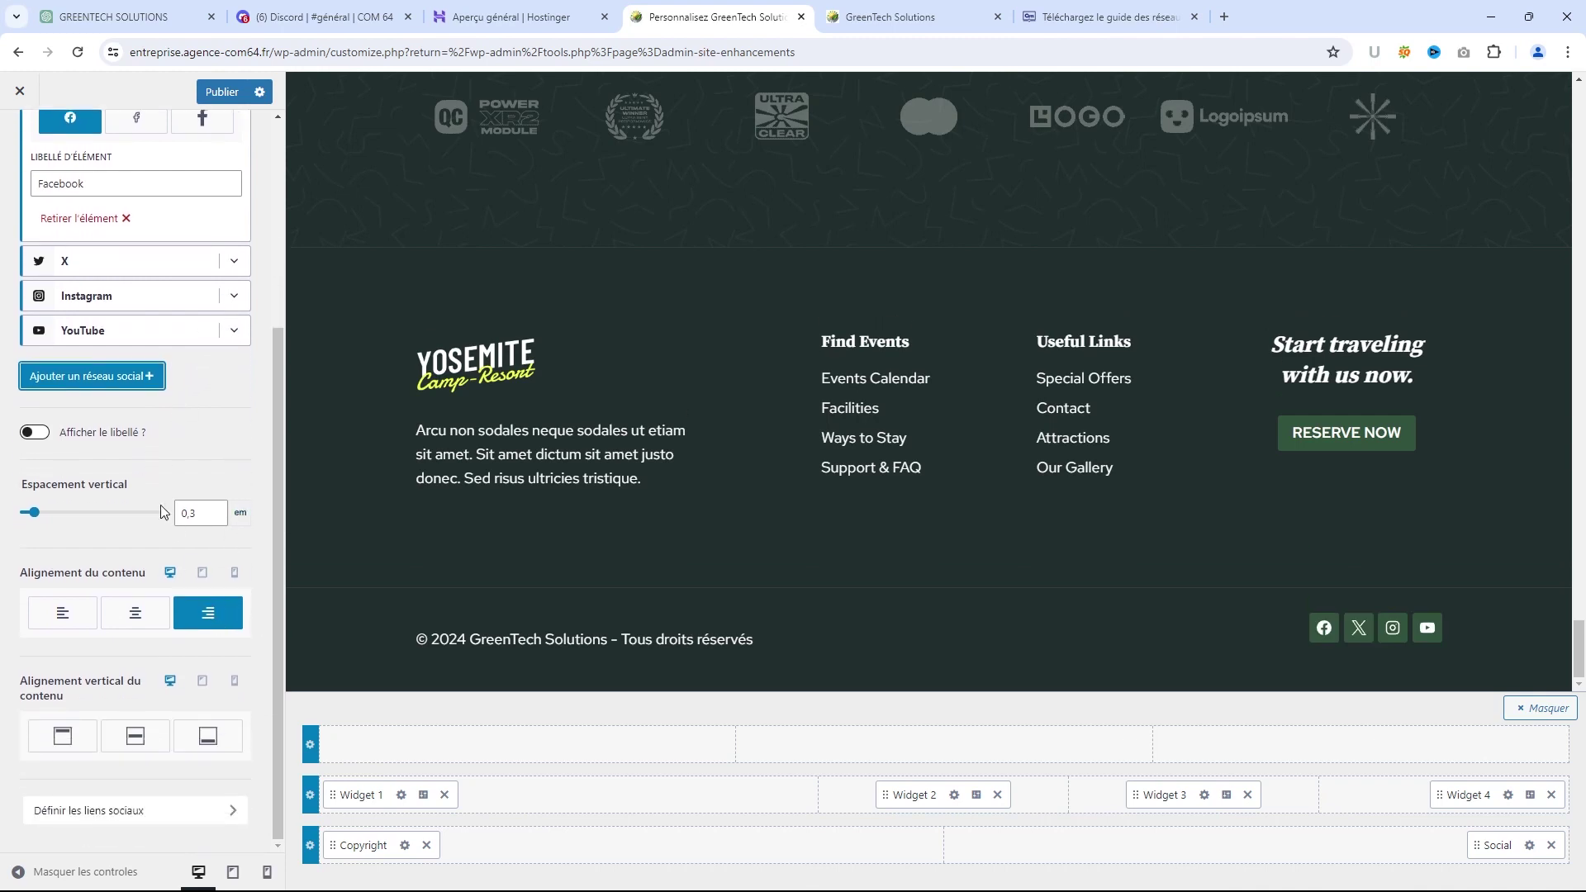
click(35, 434)
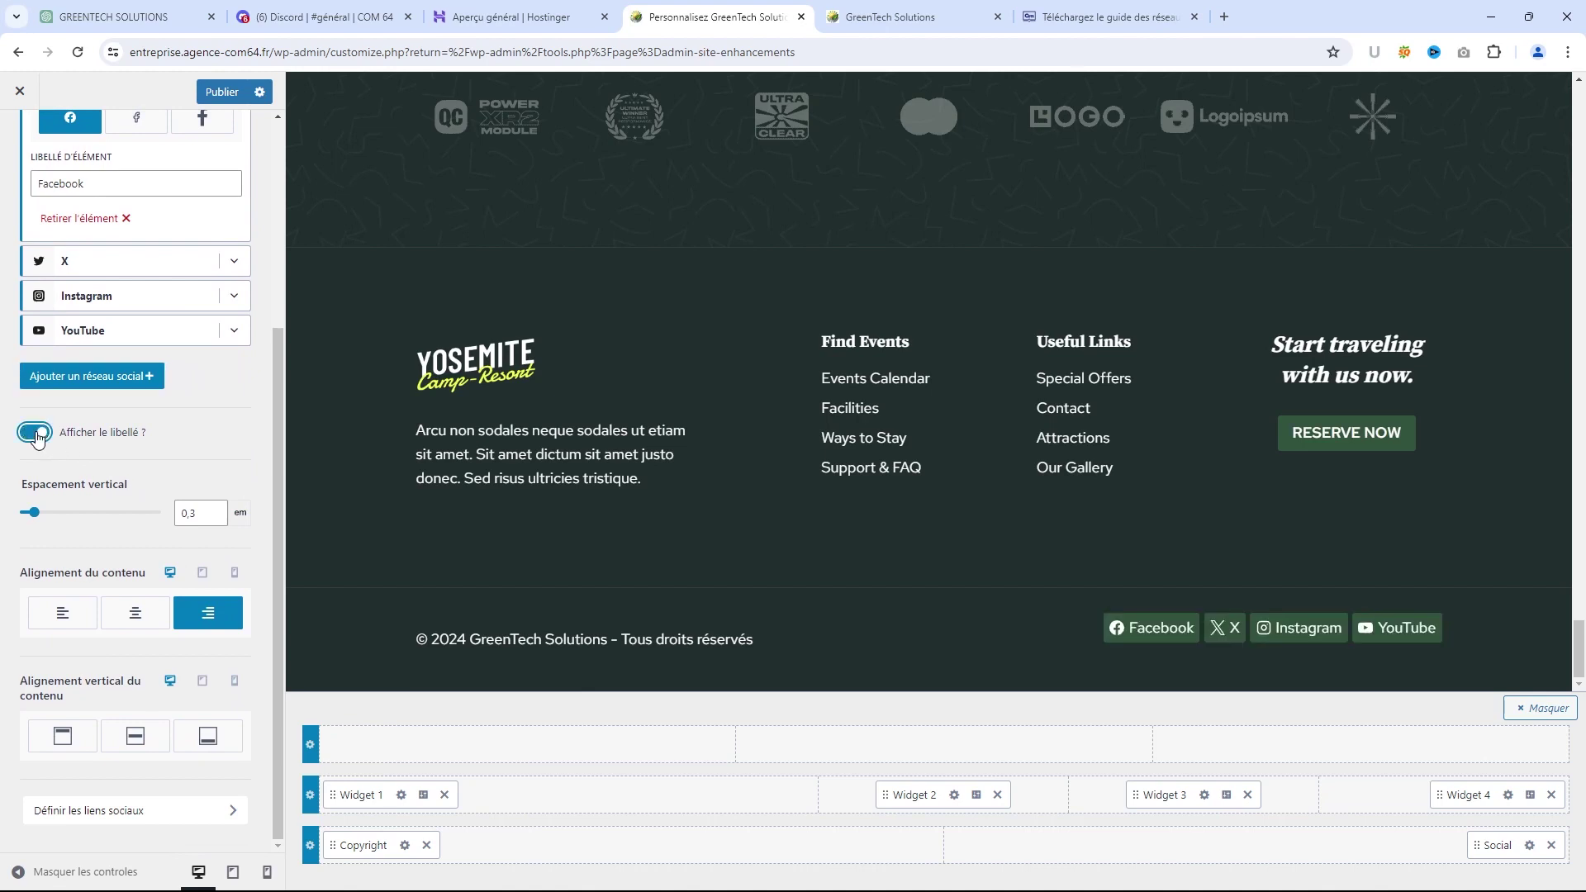
click(35, 433)
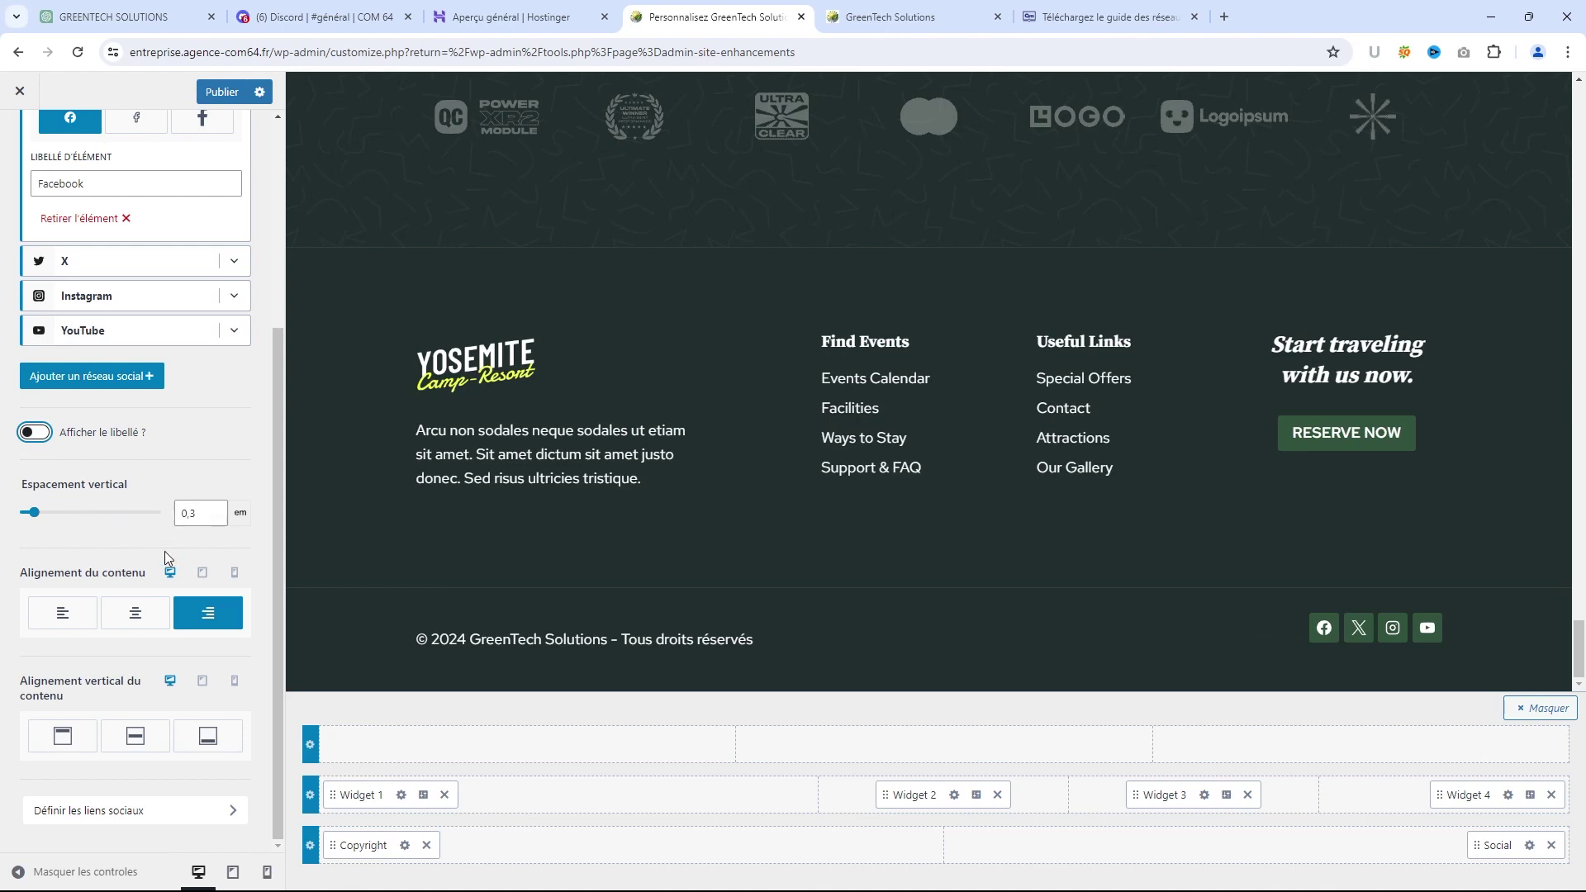
click(137, 615)
click(207, 625)
Go to the social link settings from the footer's social options and examine the URL fields available for each network
click(115, 813)
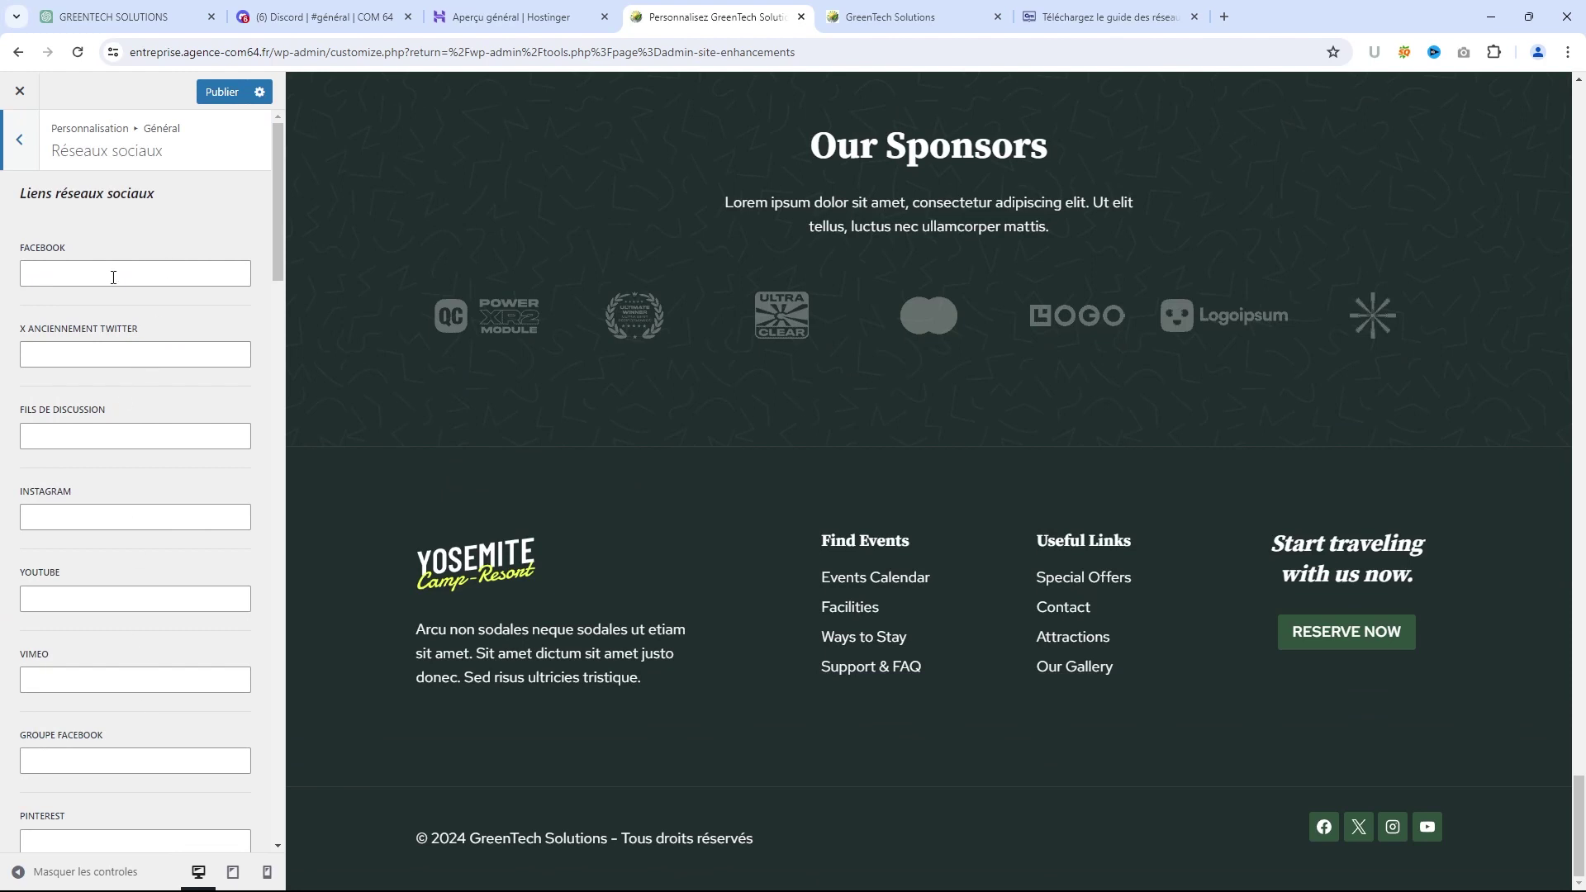
scroll(114, 277, down, 2)
scroll(116, 273, up, 2)
scroll(132, 315, down, 1)
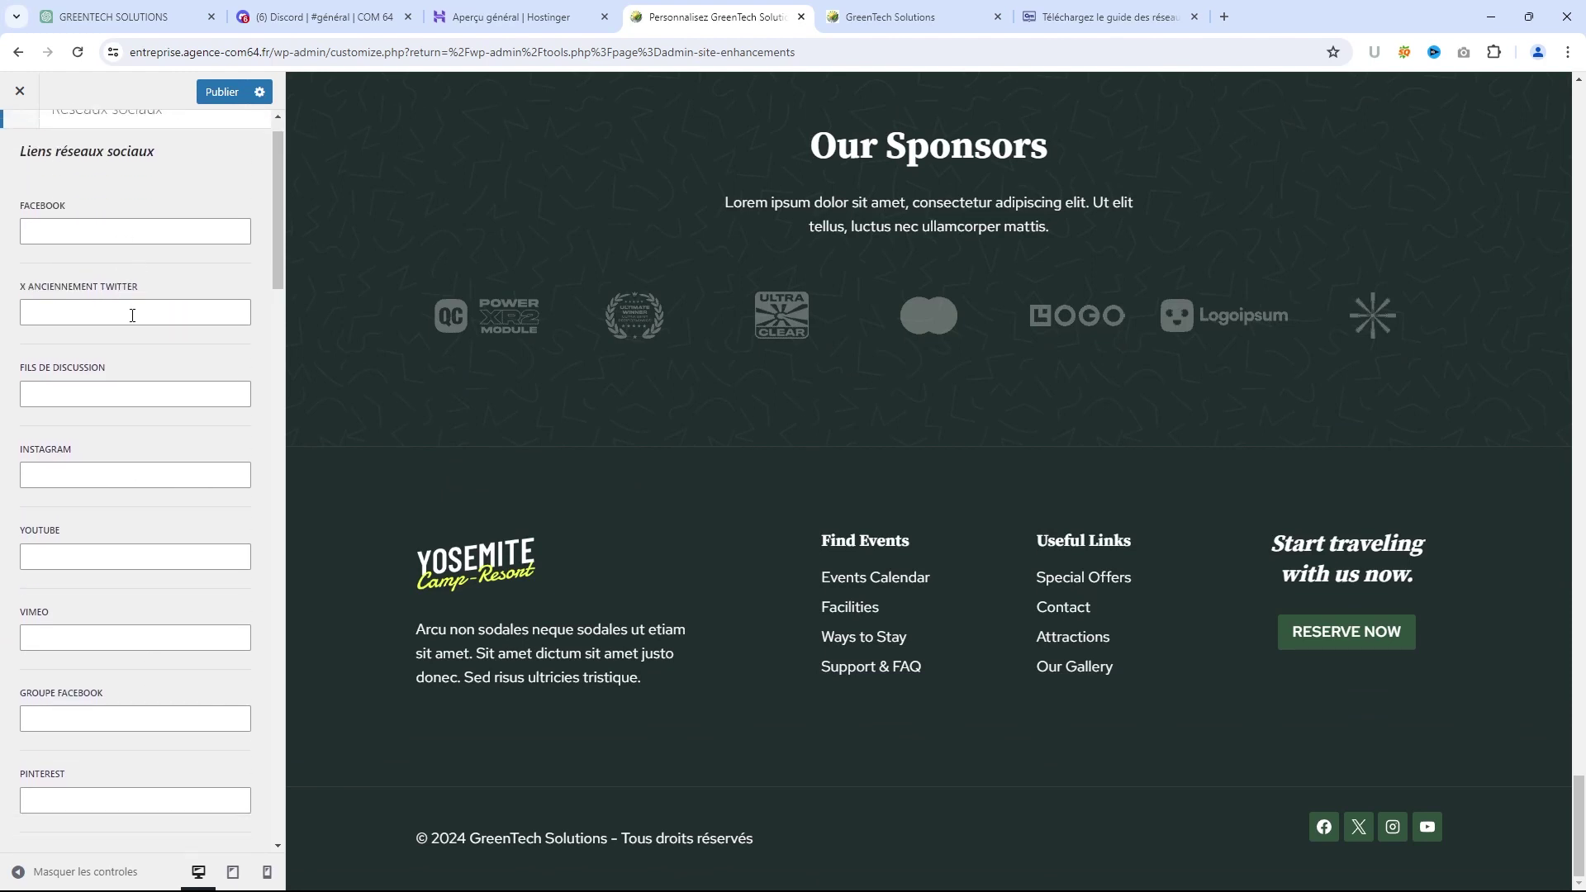
scroll(132, 315, down, 10)
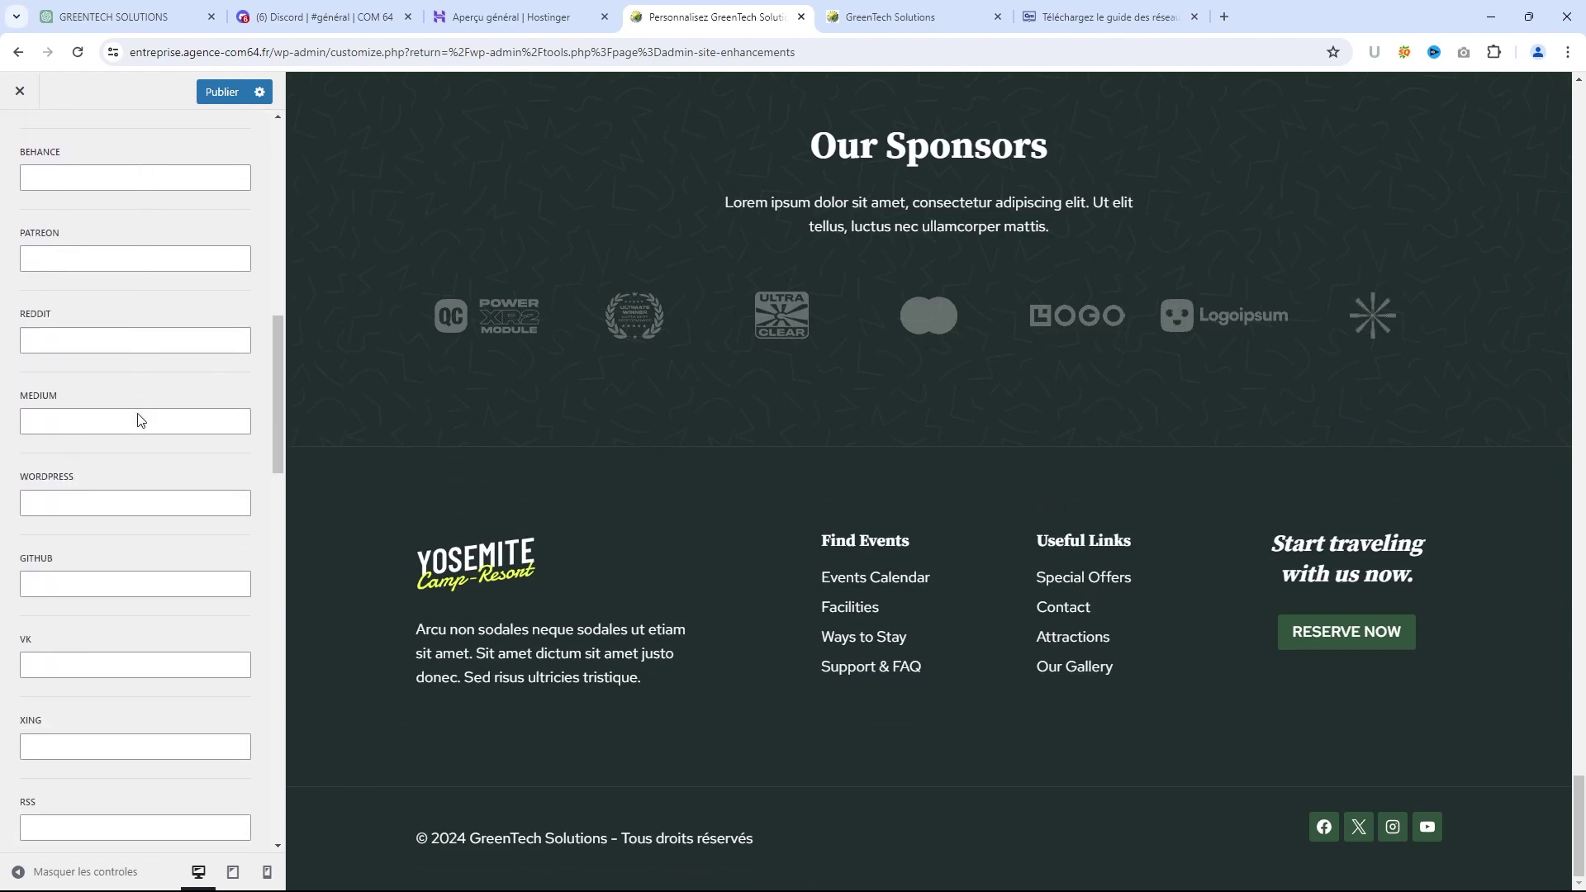
scroll(137, 428, down, 7)
scroll(137, 431, up, 7)
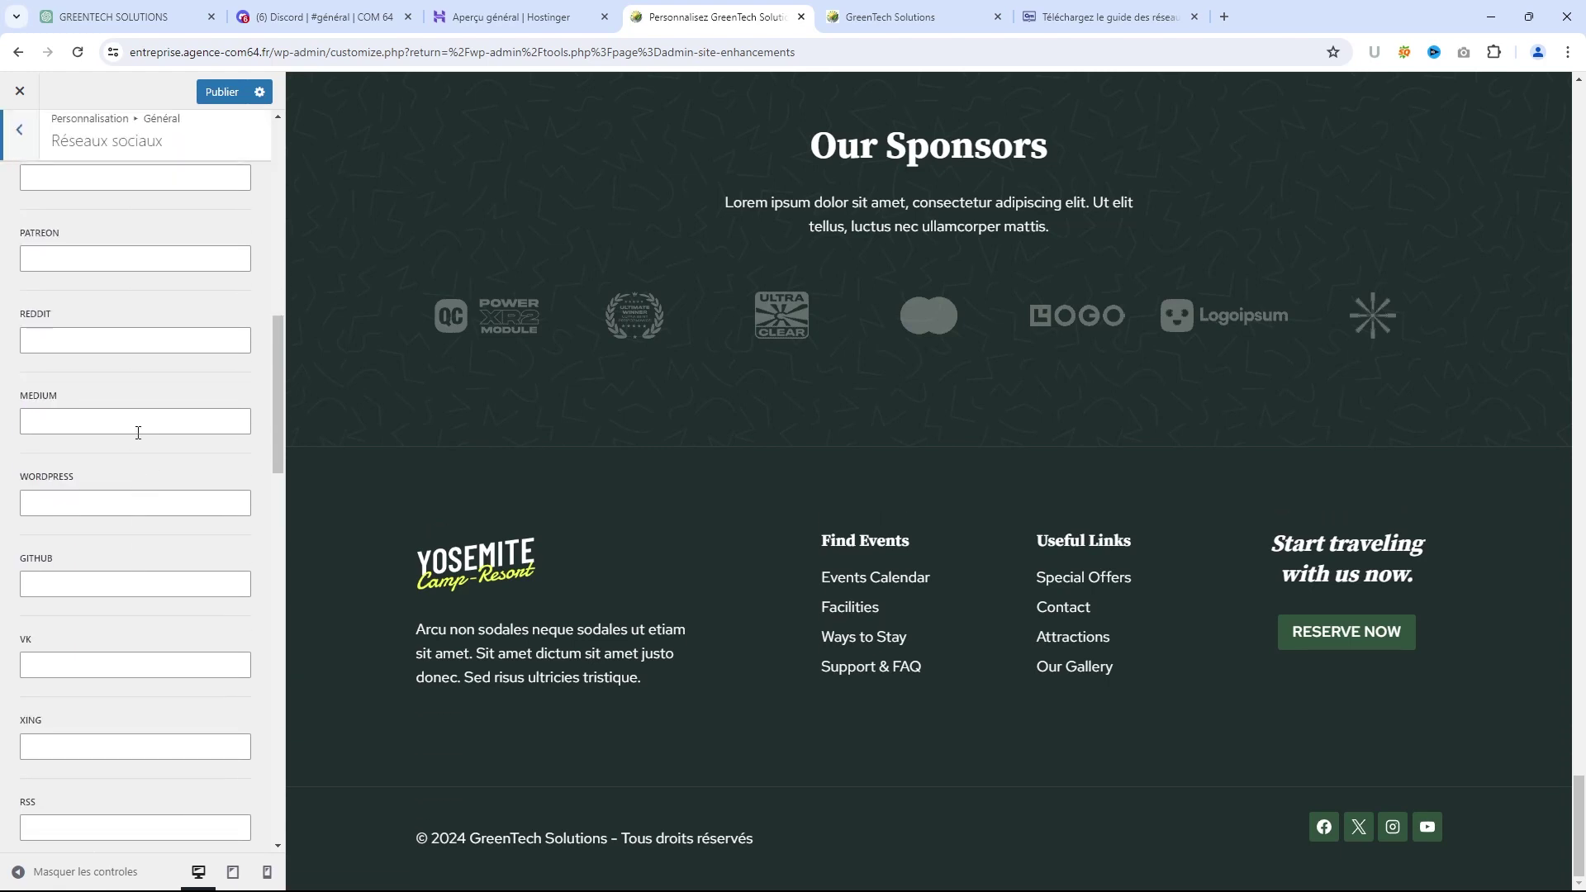
scroll(138, 432, up, 10)
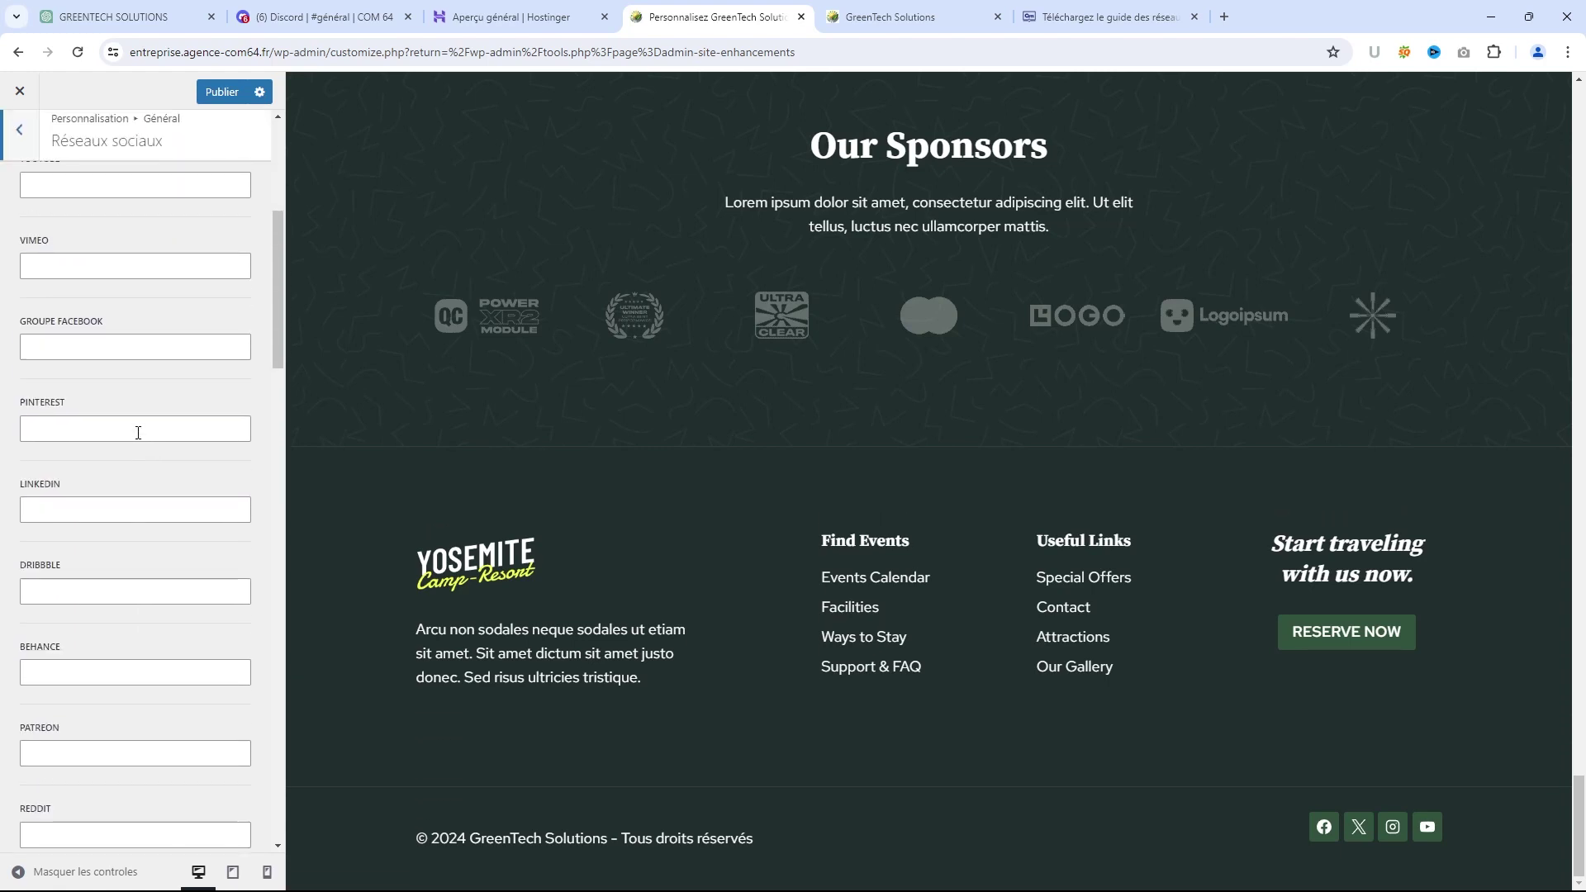
click(22, 153)
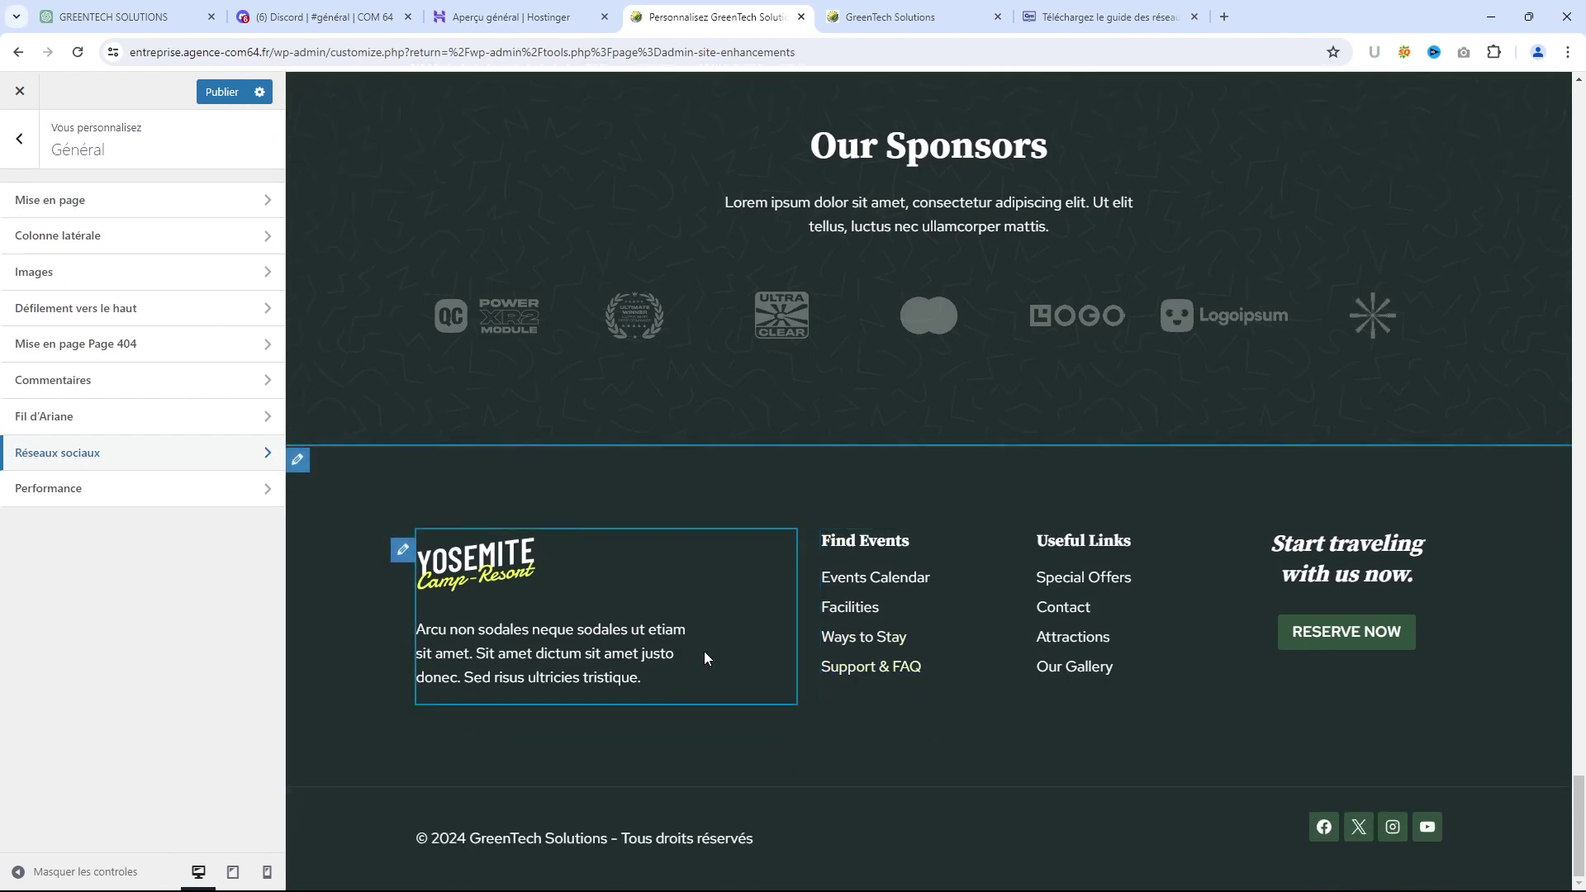
Open the first footer column's widget, holding the logo and description, for editing and dismiss the block widget introduction
click(403, 552)
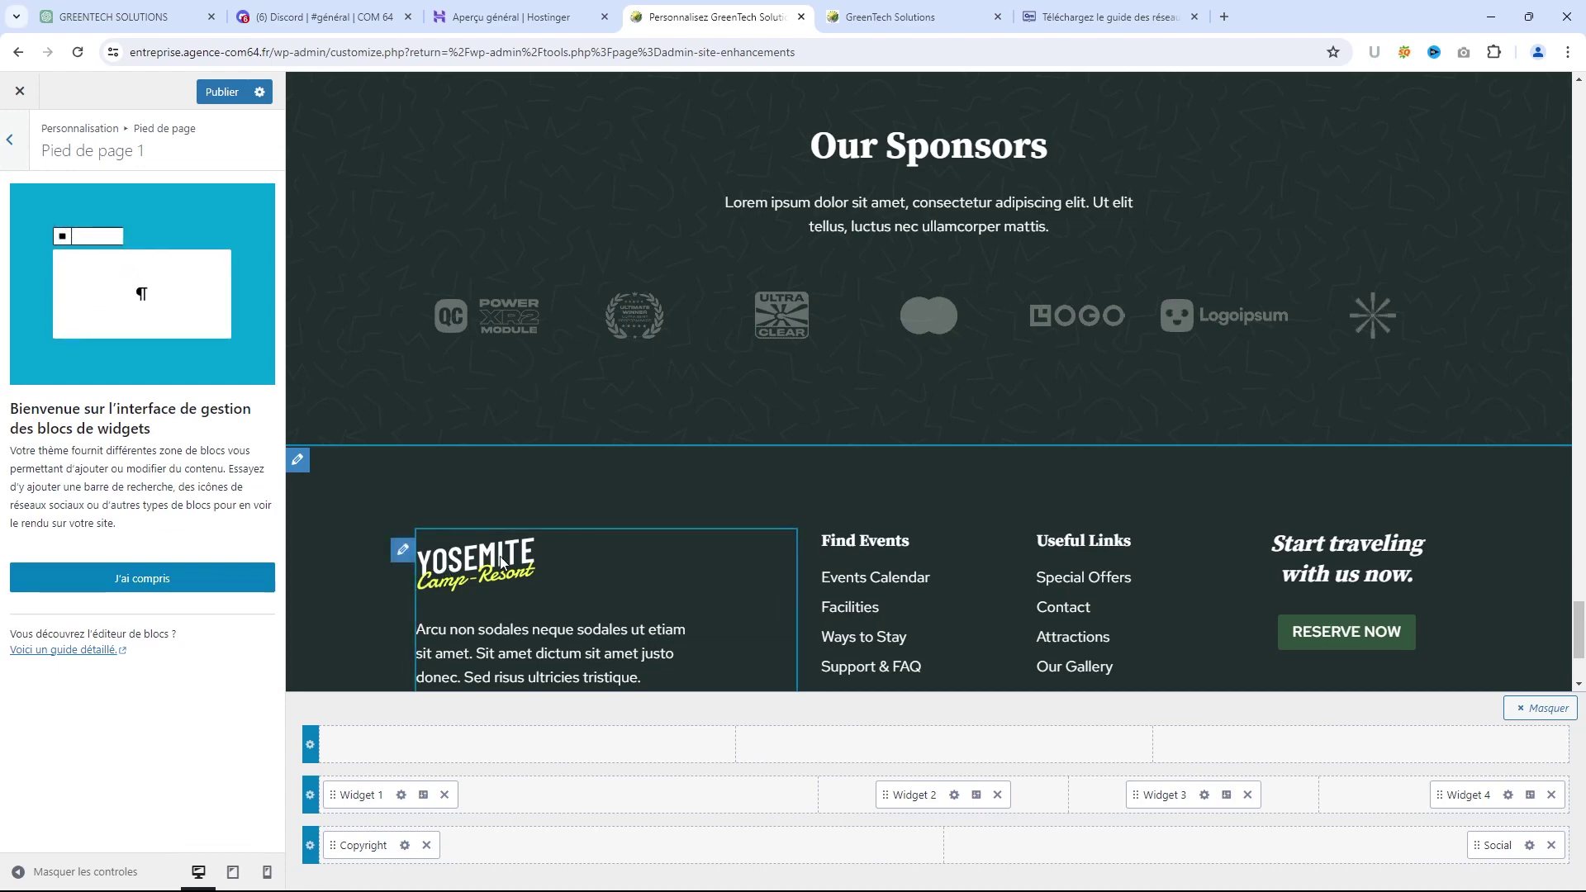
scroll(496, 580, down, 1)
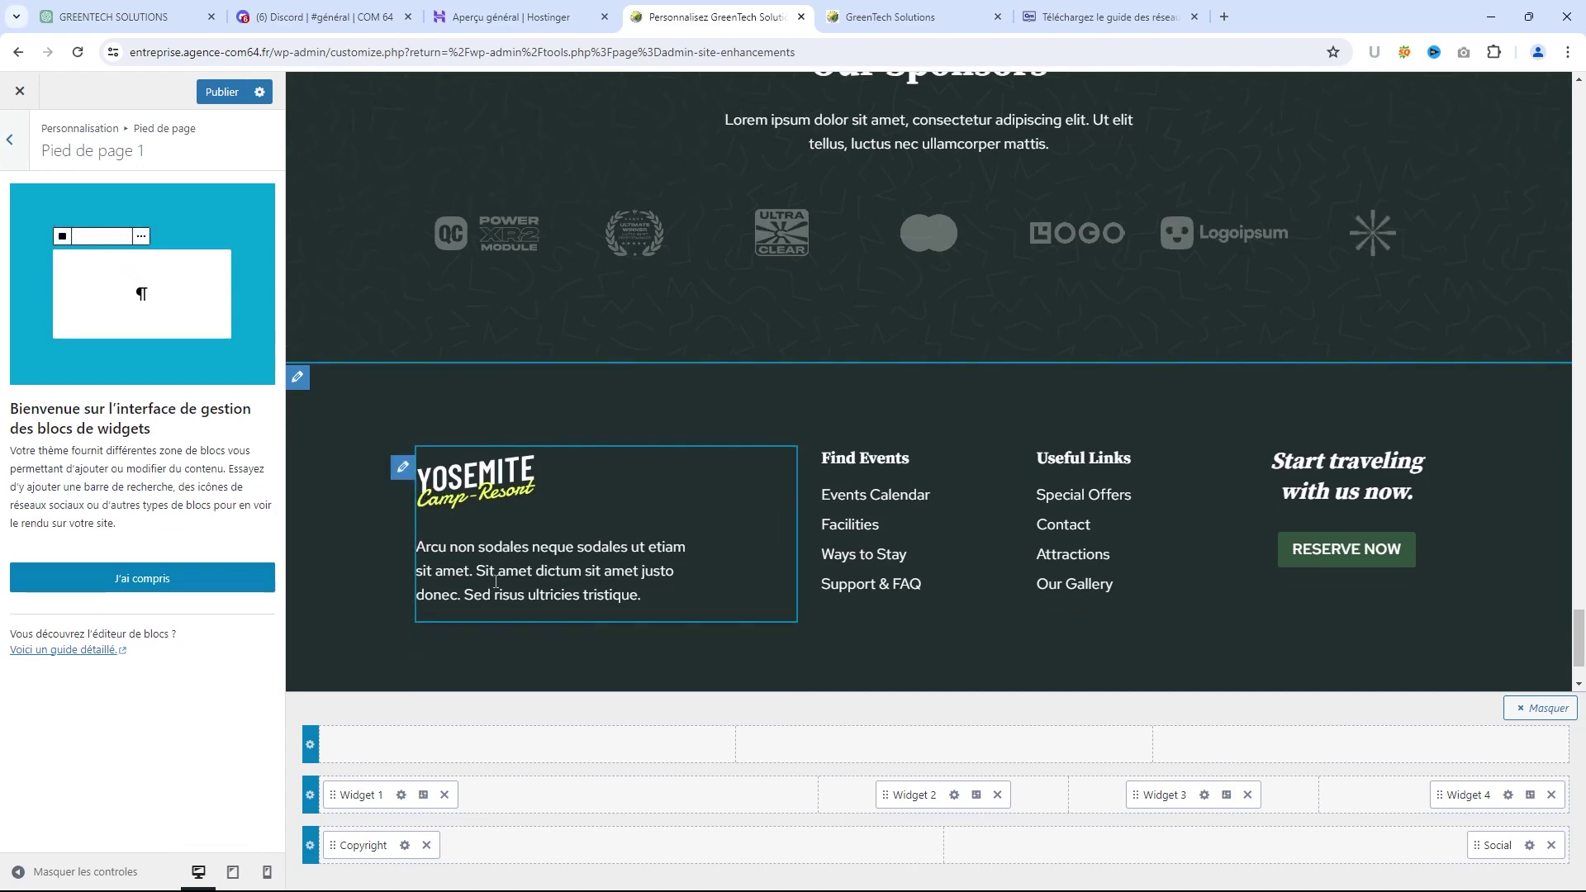
click(141, 578)
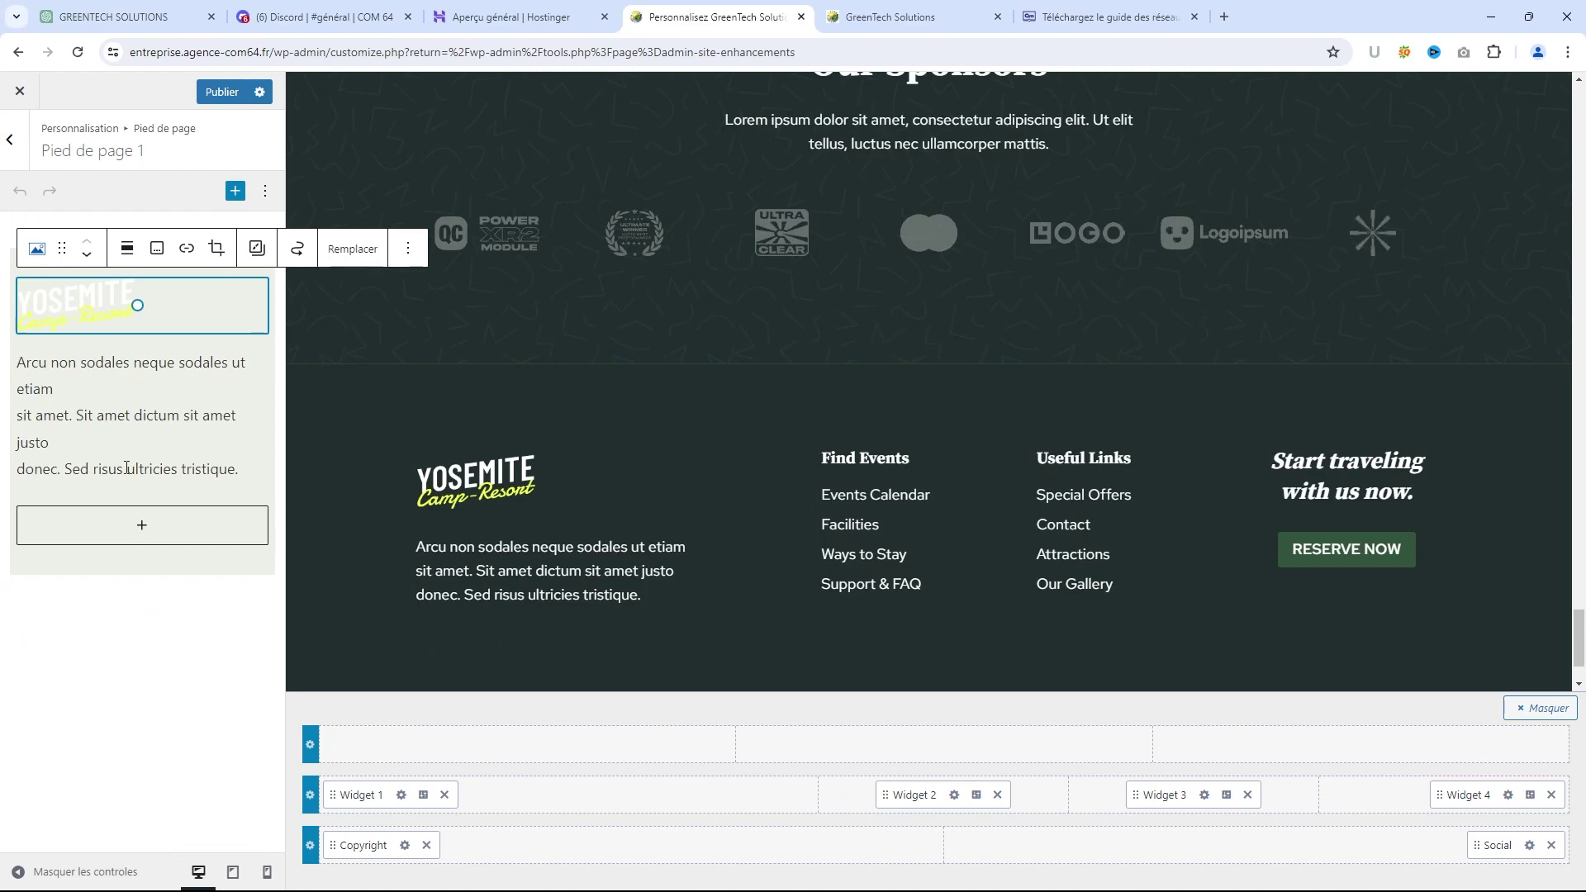
Switch to the ChatGPT conversation and copy the Accueil text from "GreenTech Solutions, votre partenaire" to "un avenir plus vert."
click(131, 18)
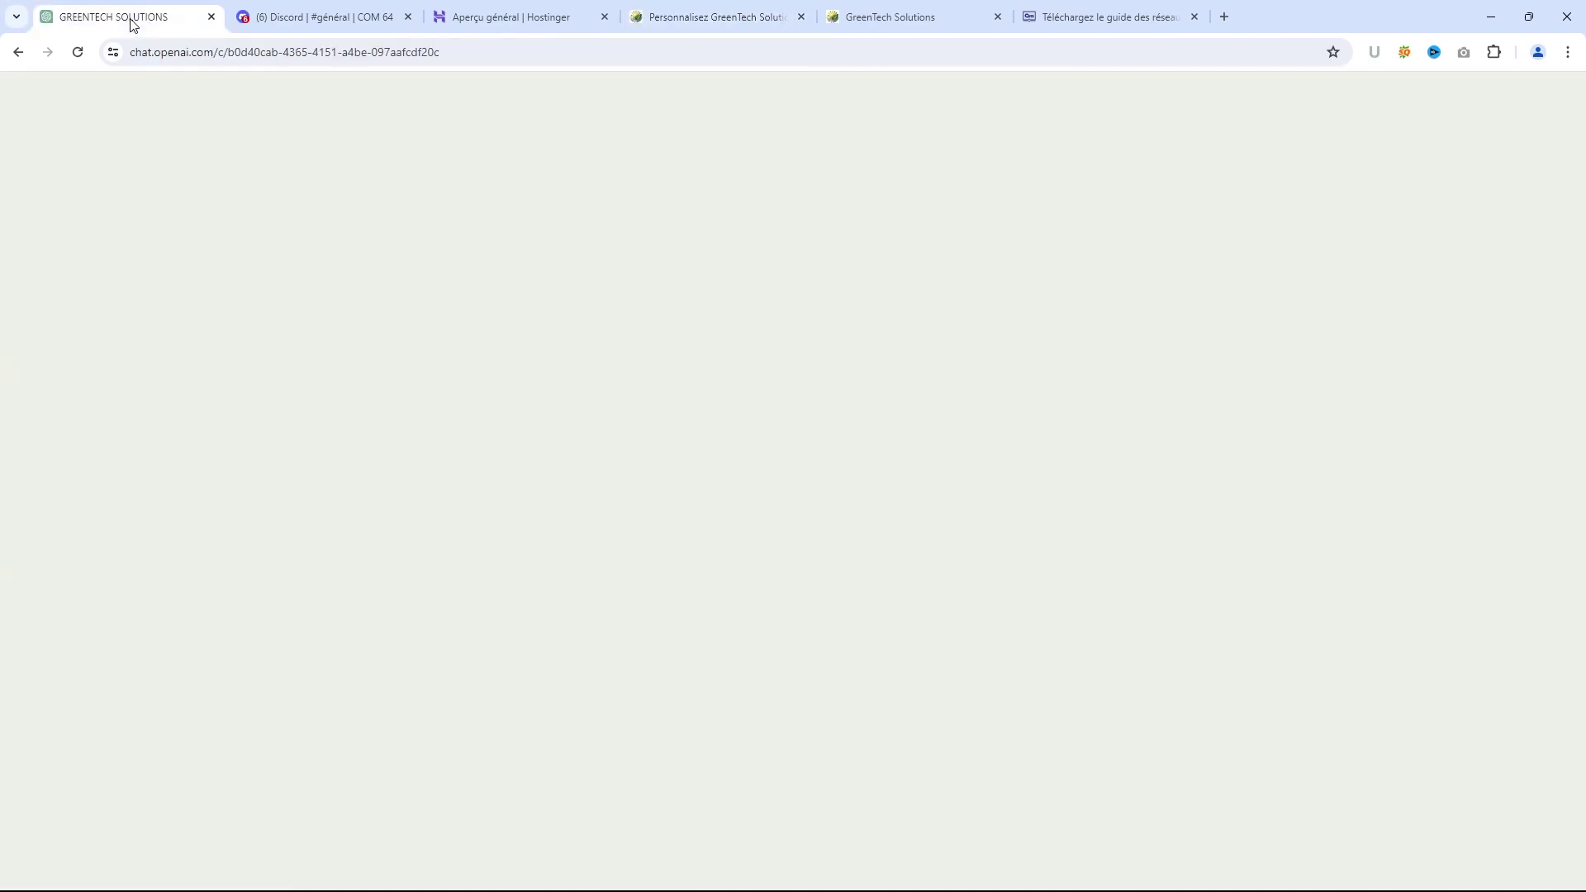
scroll(694, 428, up, 1)
scroll(693, 428, up, 15)
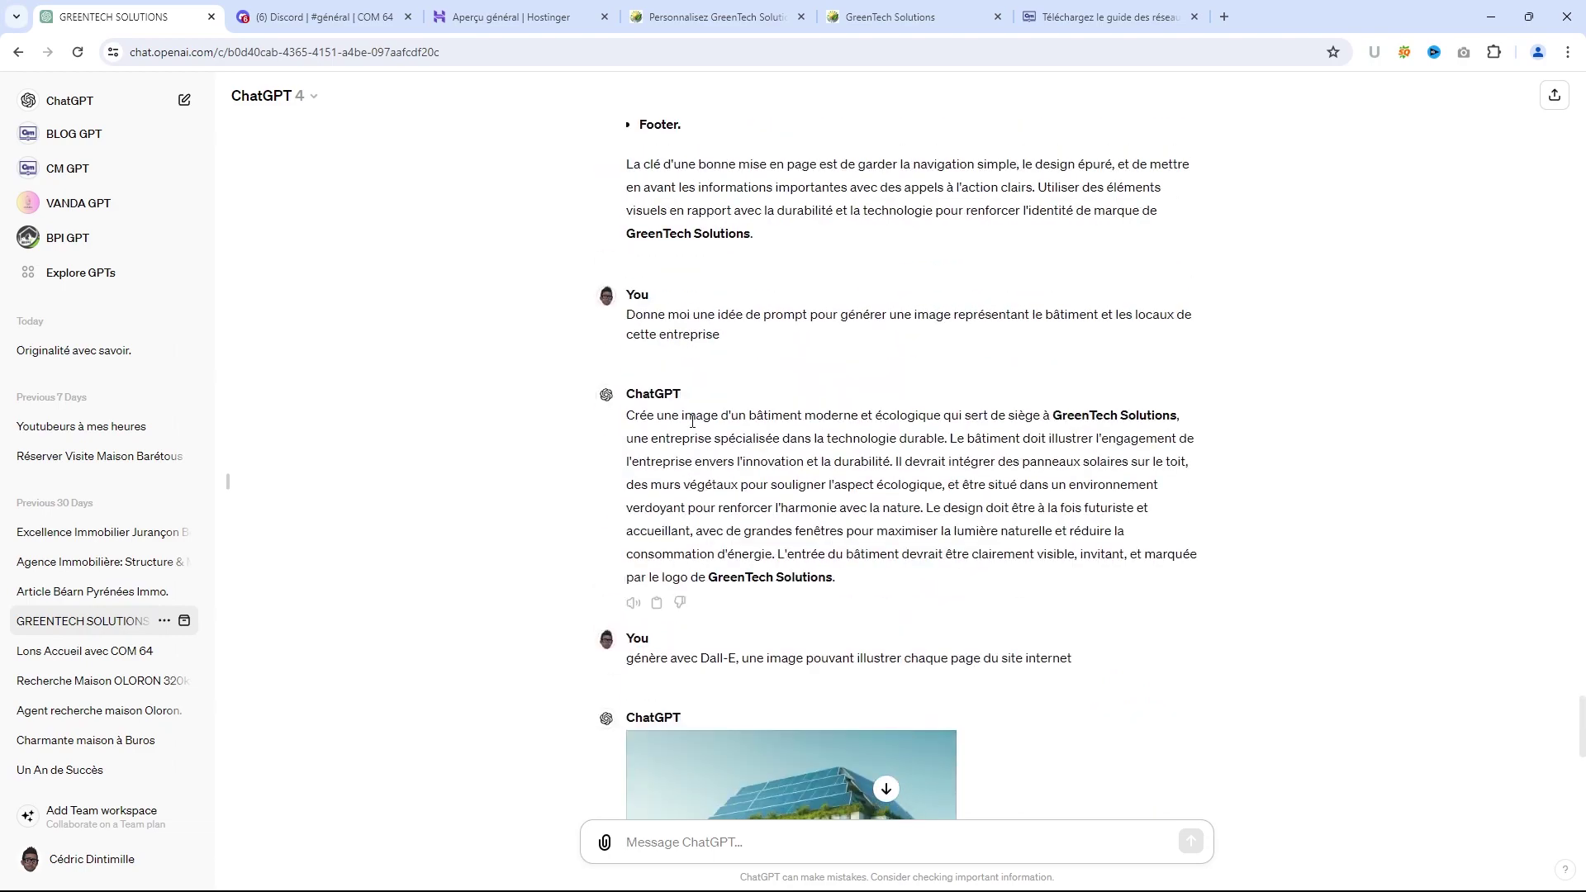
scroll(694, 422, up, 15)
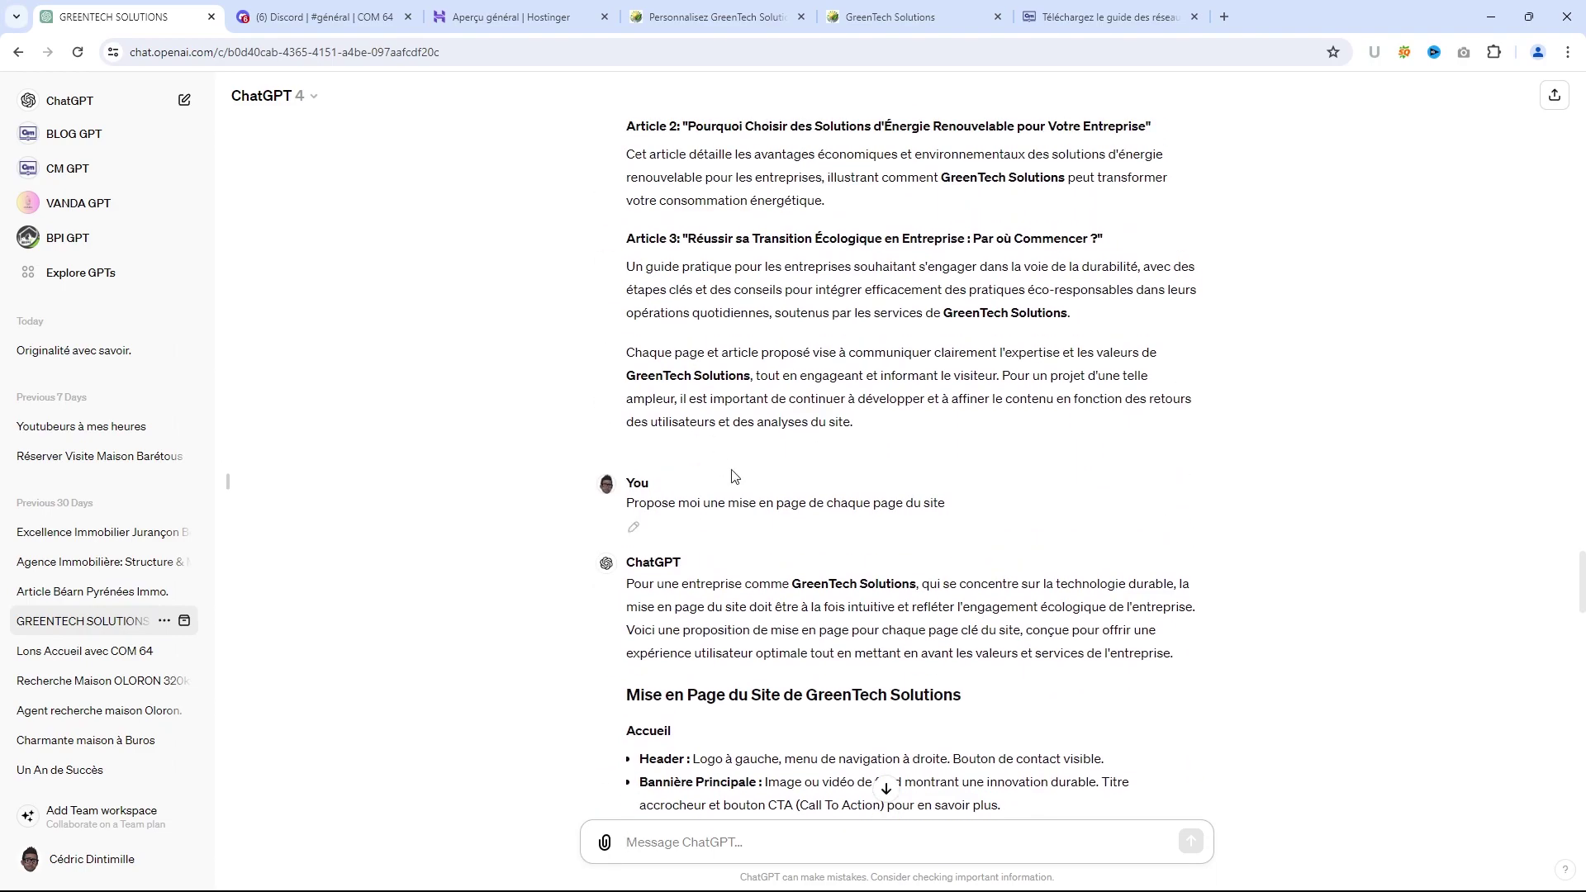
scroll(780, 549, up, 8)
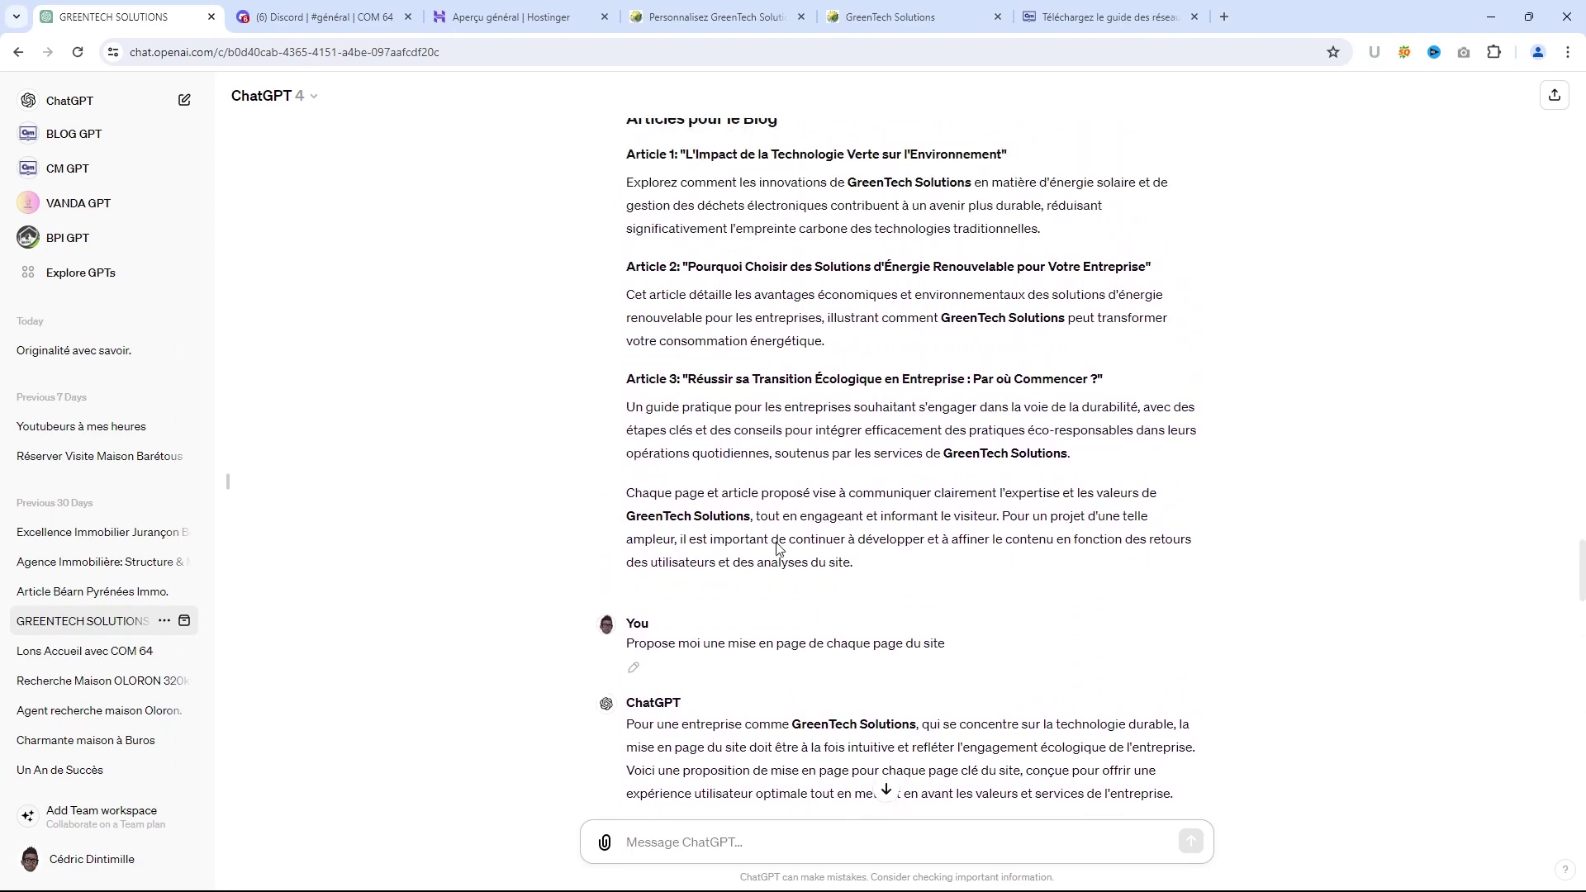
scroll(779, 550, up, 8)
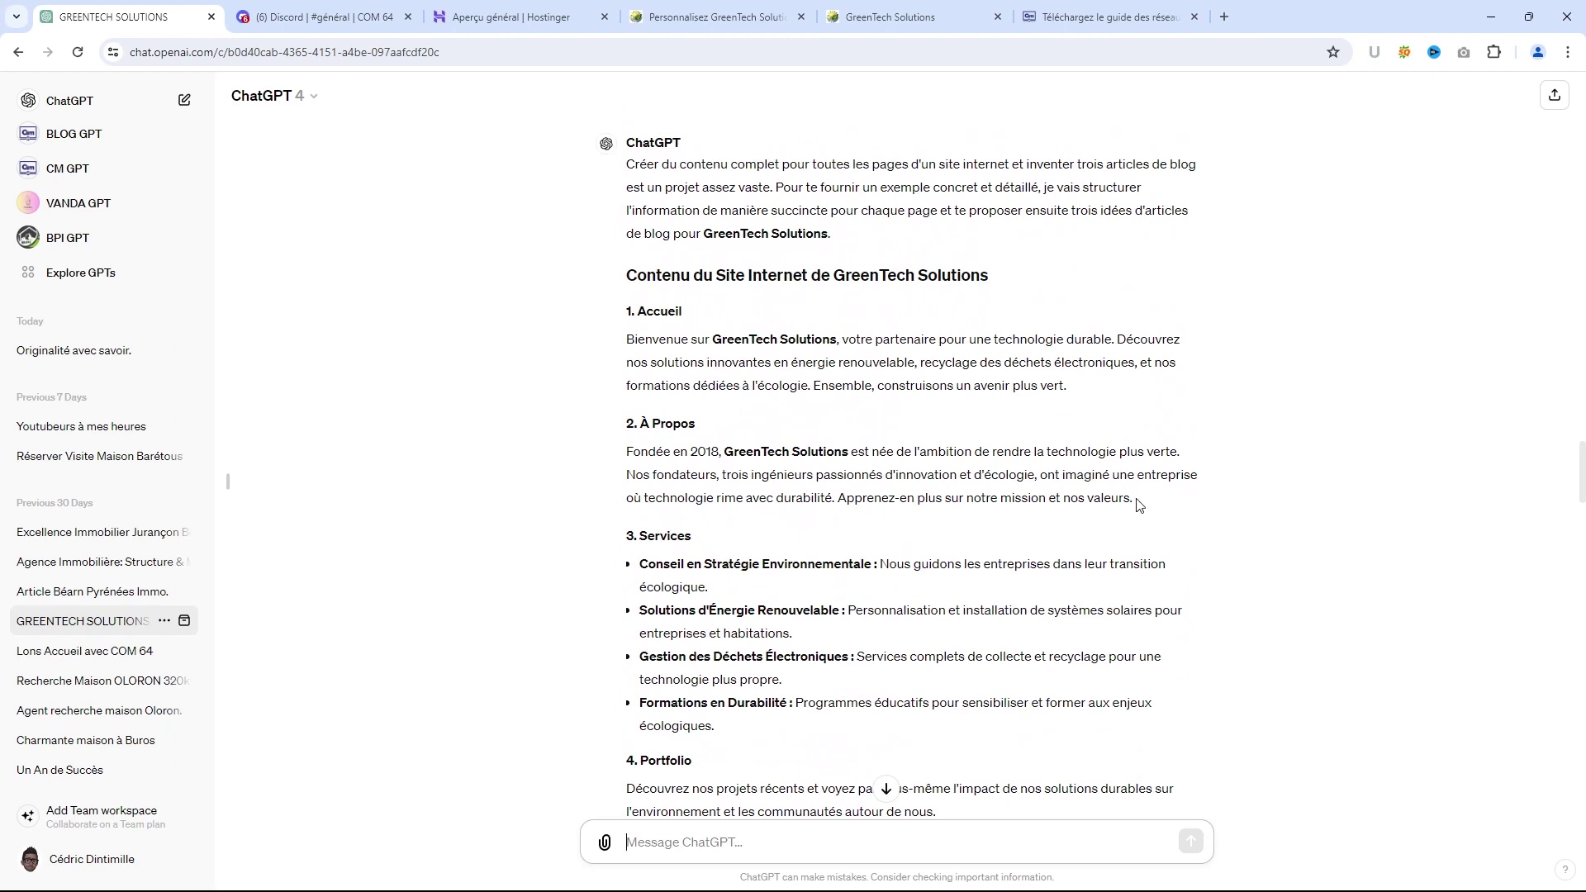
scroll(813, 371, up, 1)
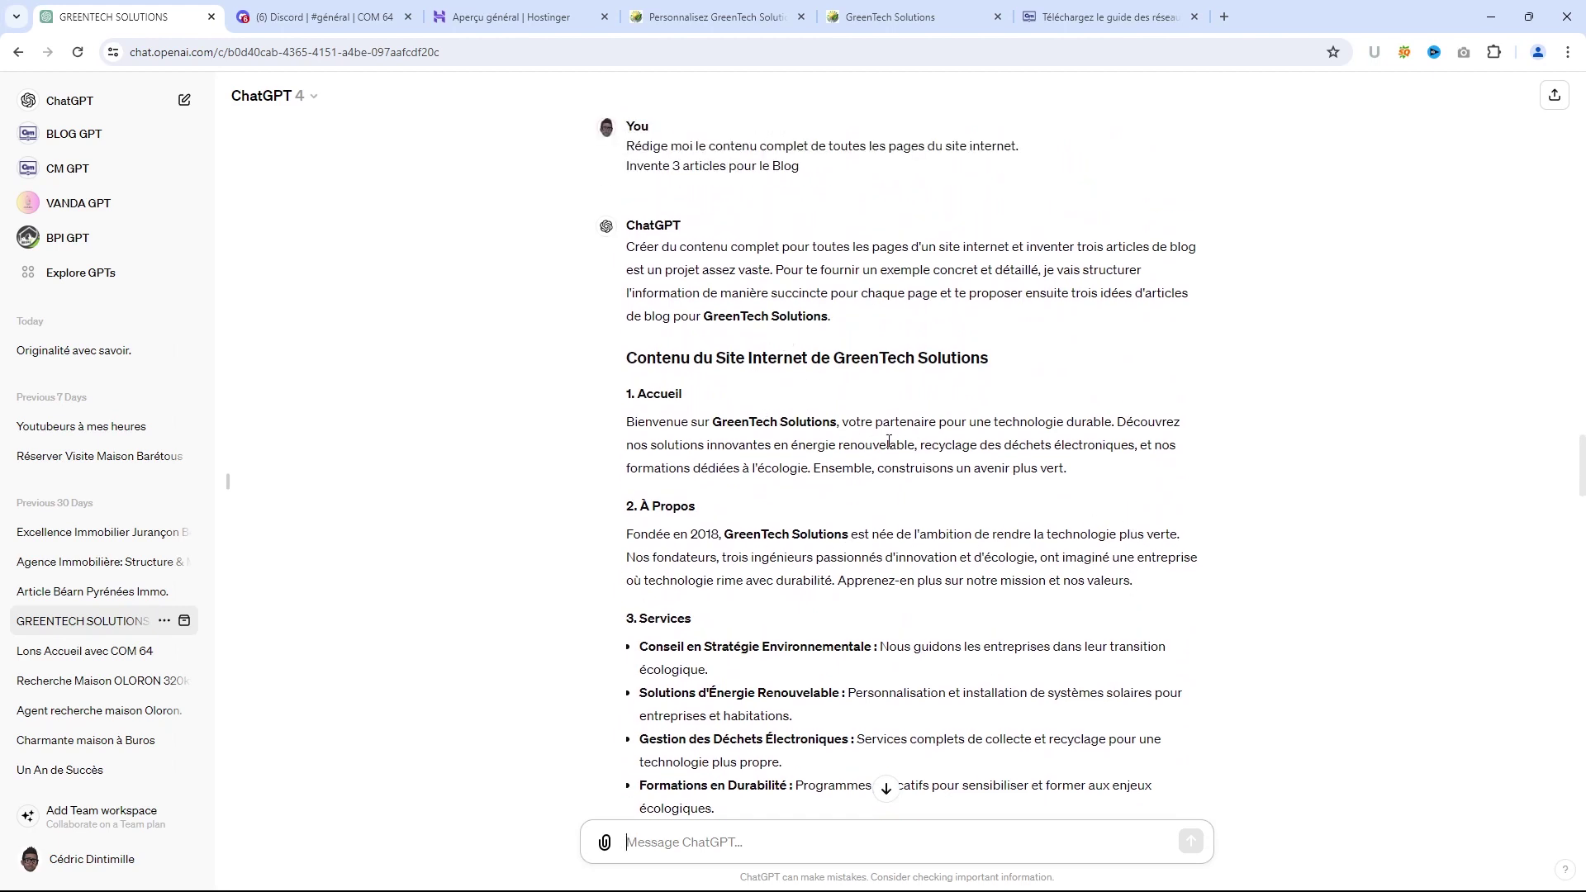
drag(1081, 469, 729, 425)
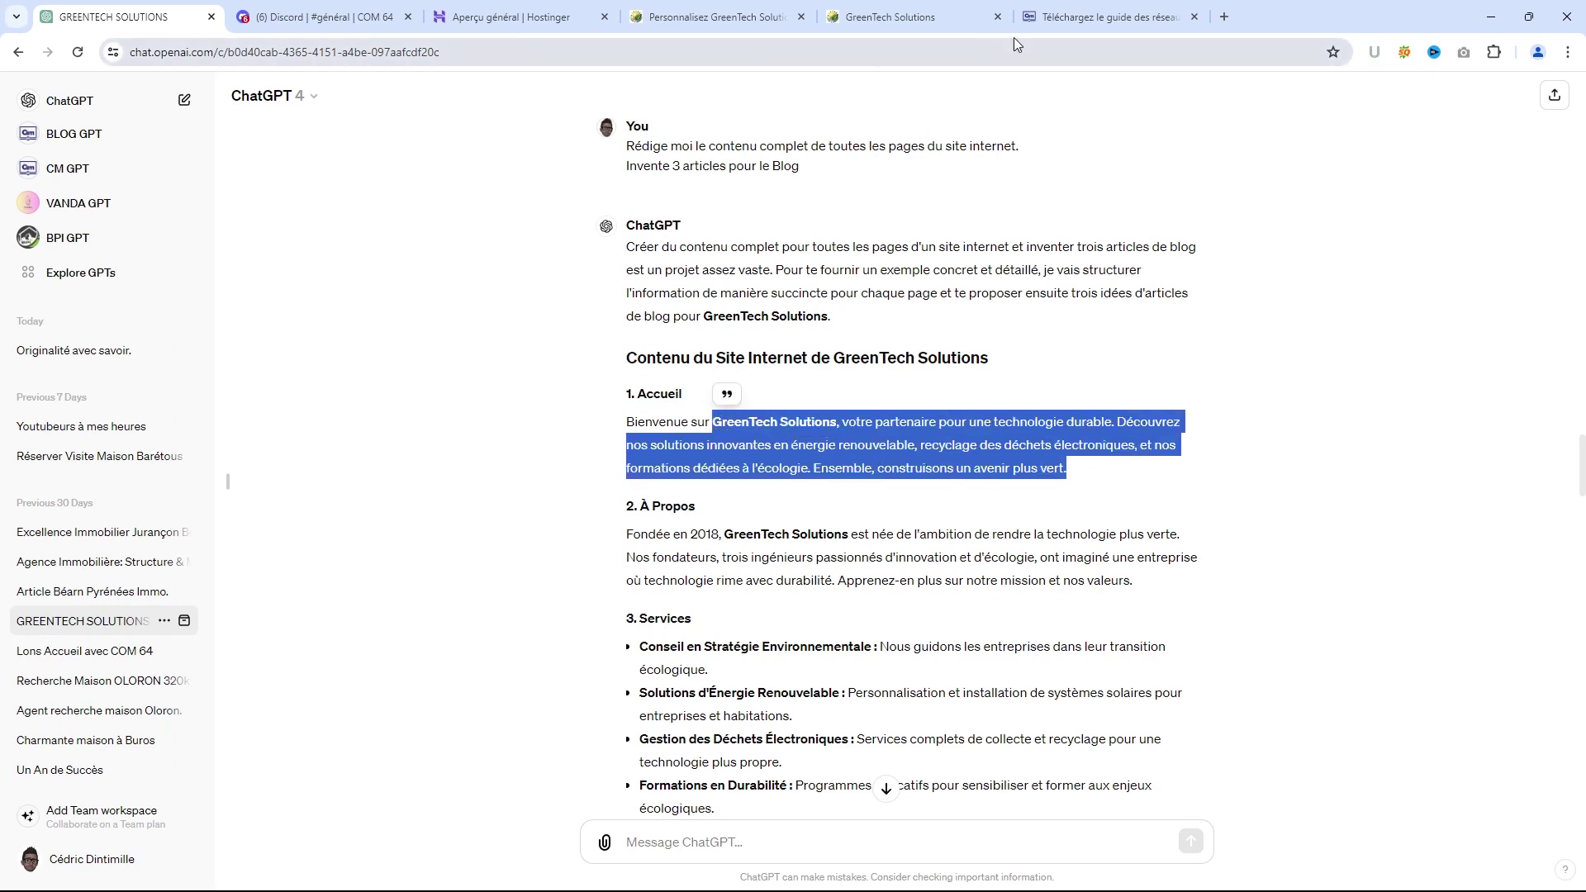
Back in the WordPress customizer, replace the placeholder description in the first footer widget with the copied GreenTech Solutions text
click(704, 23)
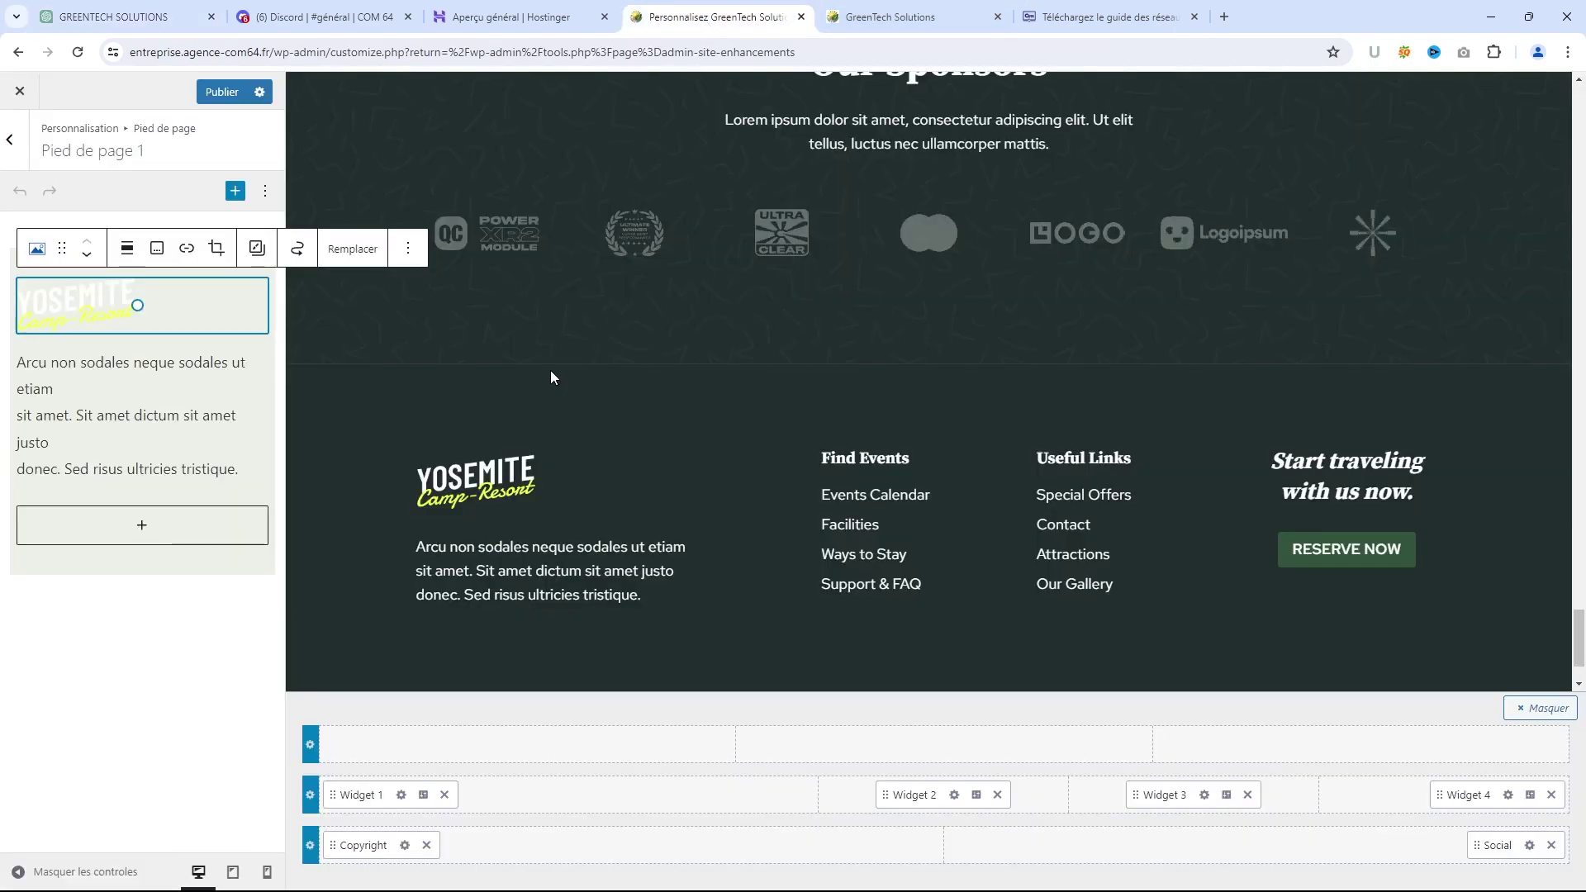
click(79, 414)
key(ctrl+a)
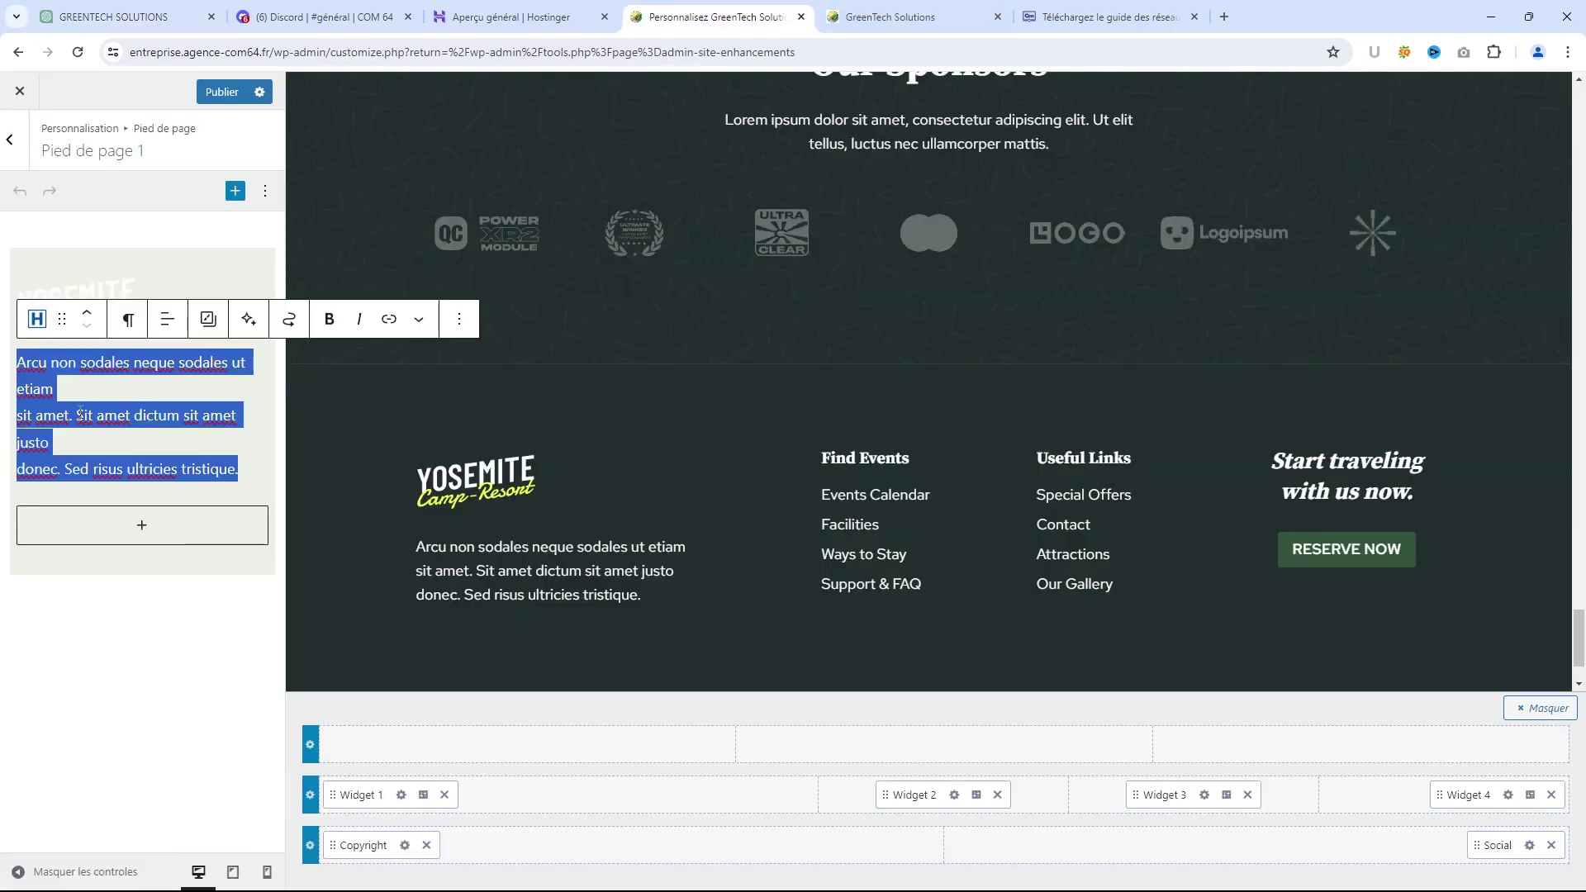
text(GreenTech Solutions, votre partenaire pour une technologie durable. Découvrez nos solutions innovantes en énergie renouvelable, recyclage des déchets électroniques, et nos formations dédiées à l'écologie. Ensemble, construisons un avenir plus vert.)
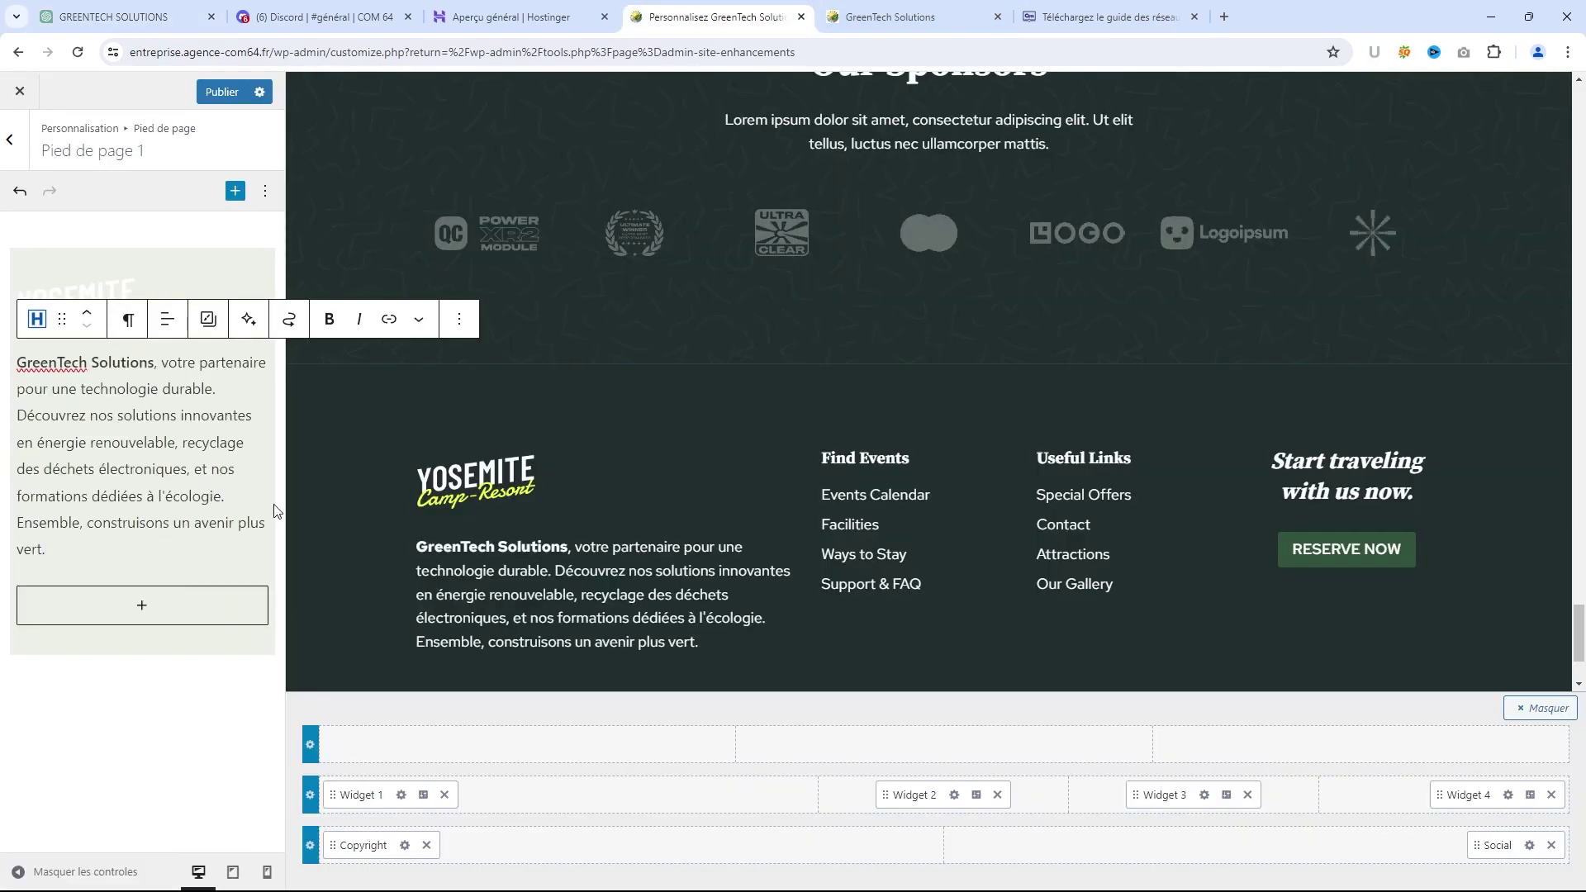
Replace the Yosemite logo in the first footer widget by uploading and inserting LOGO-COMPLET.jpg
click(116, 296)
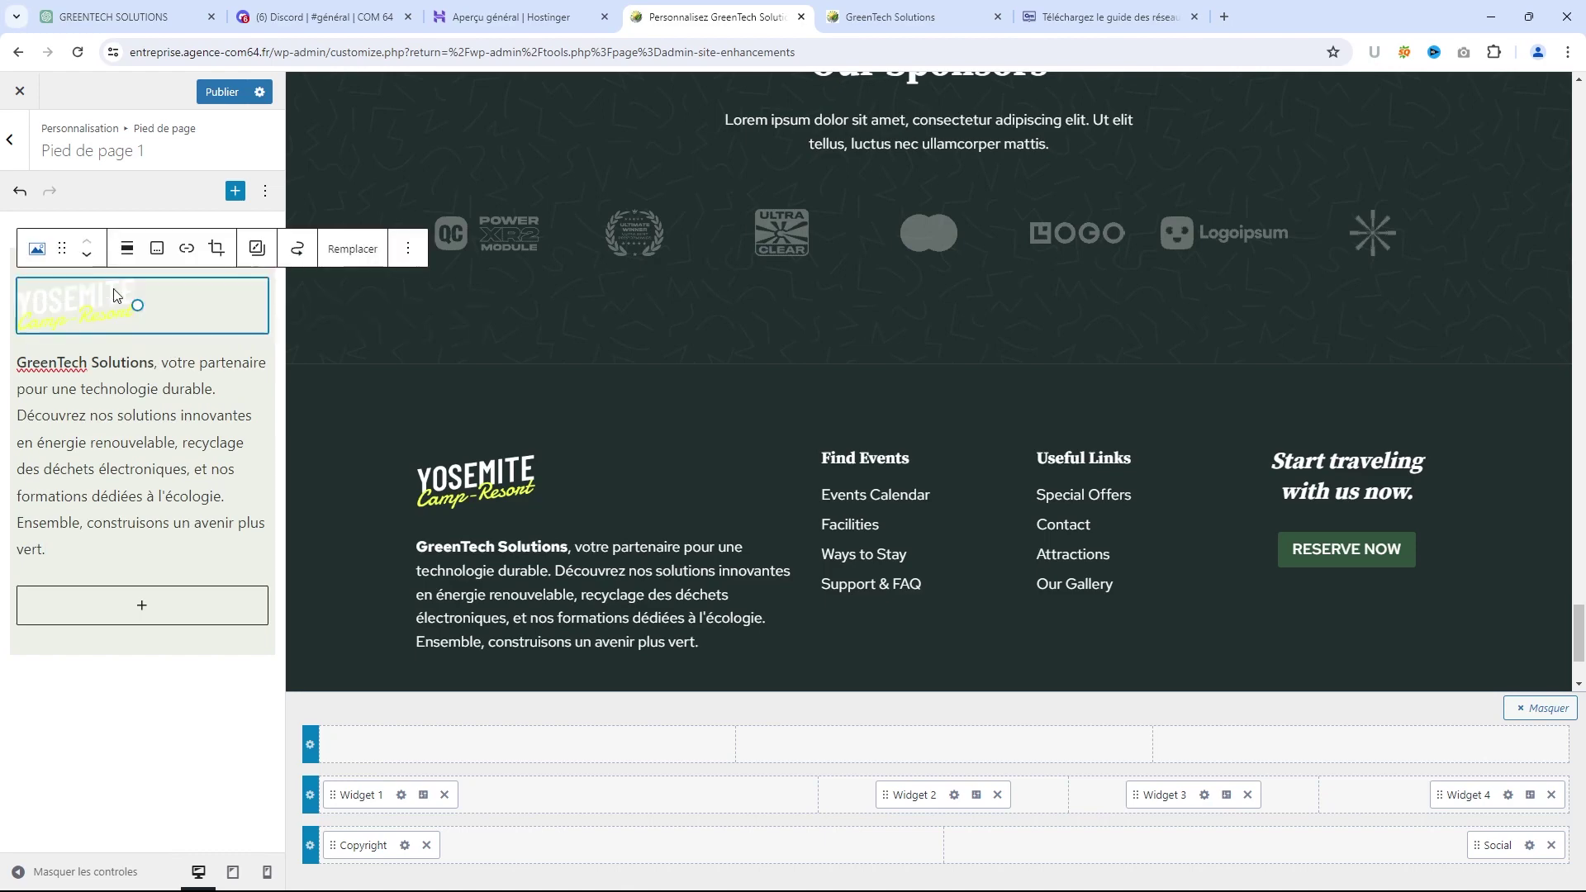
click(357, 249)
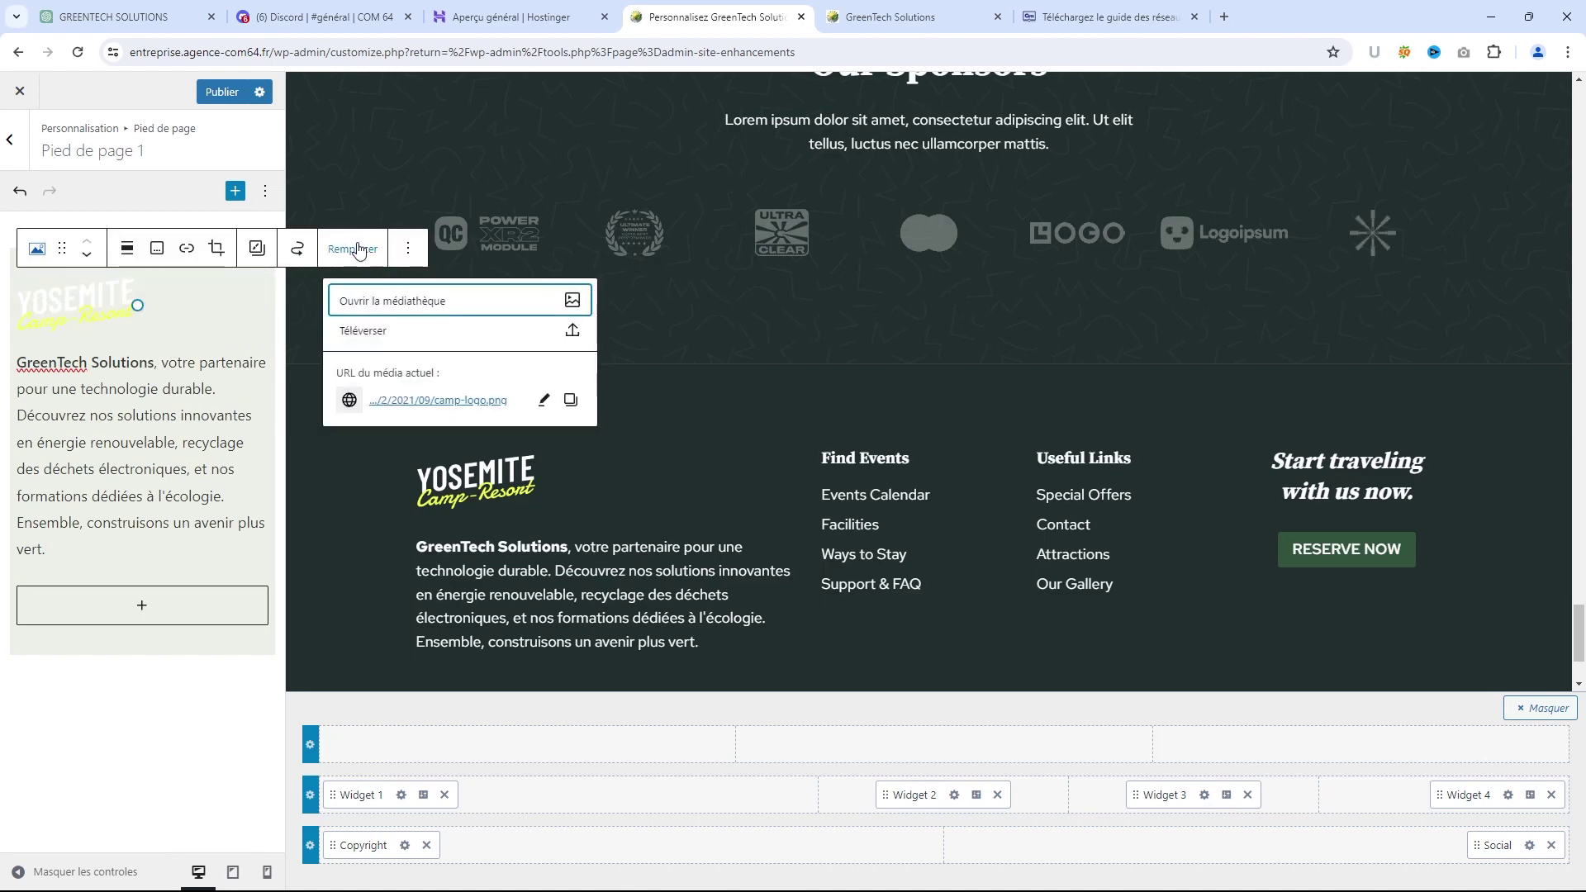
click(389, 306)
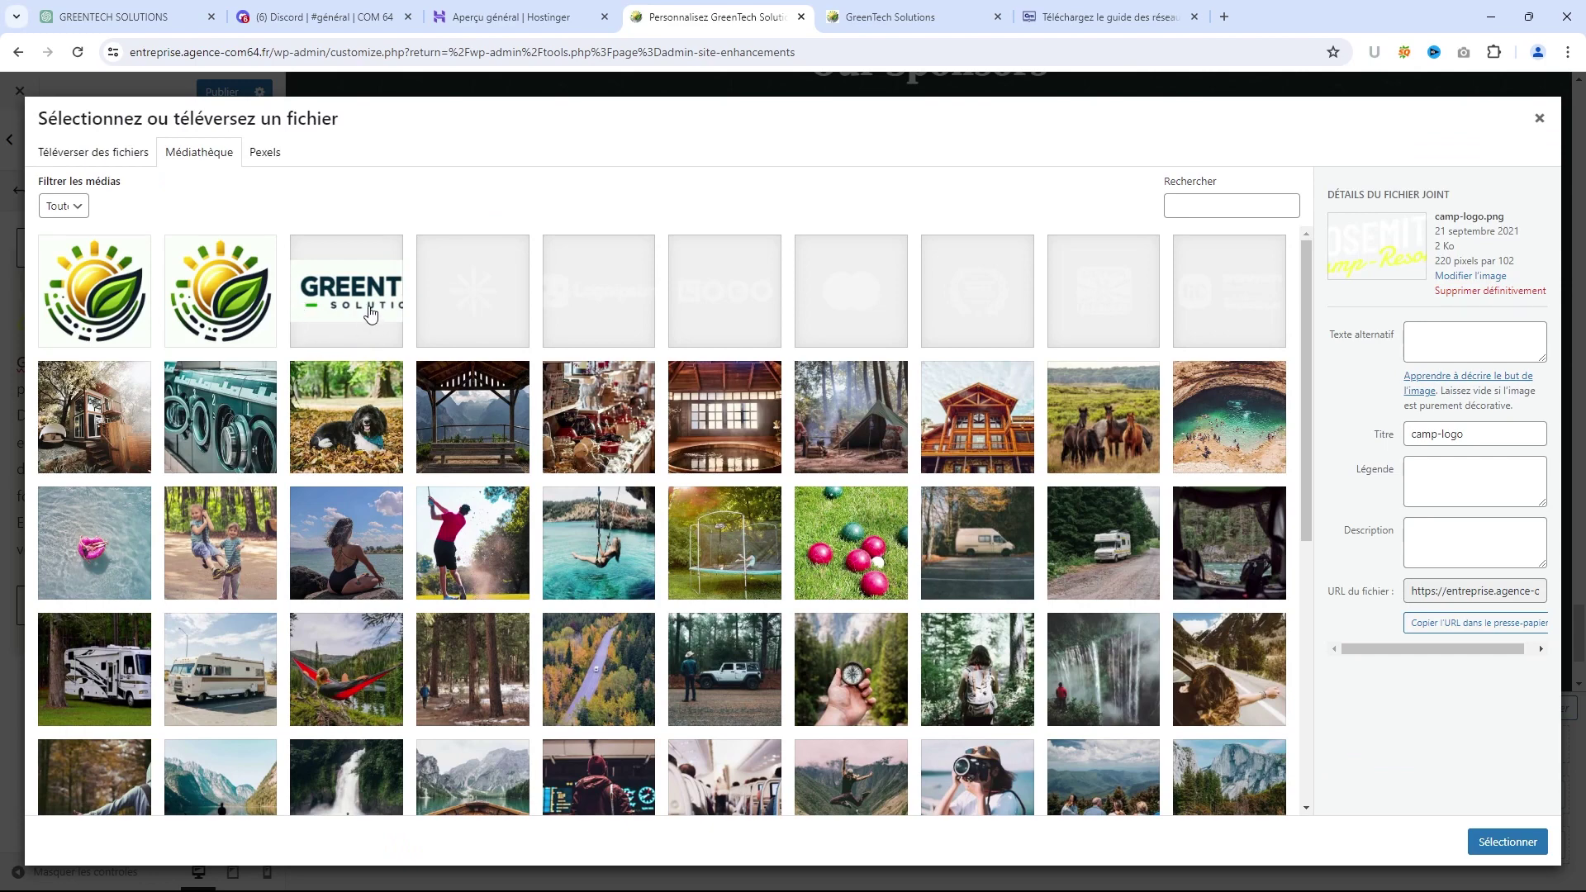
click(357, 301)
click(117, 157)
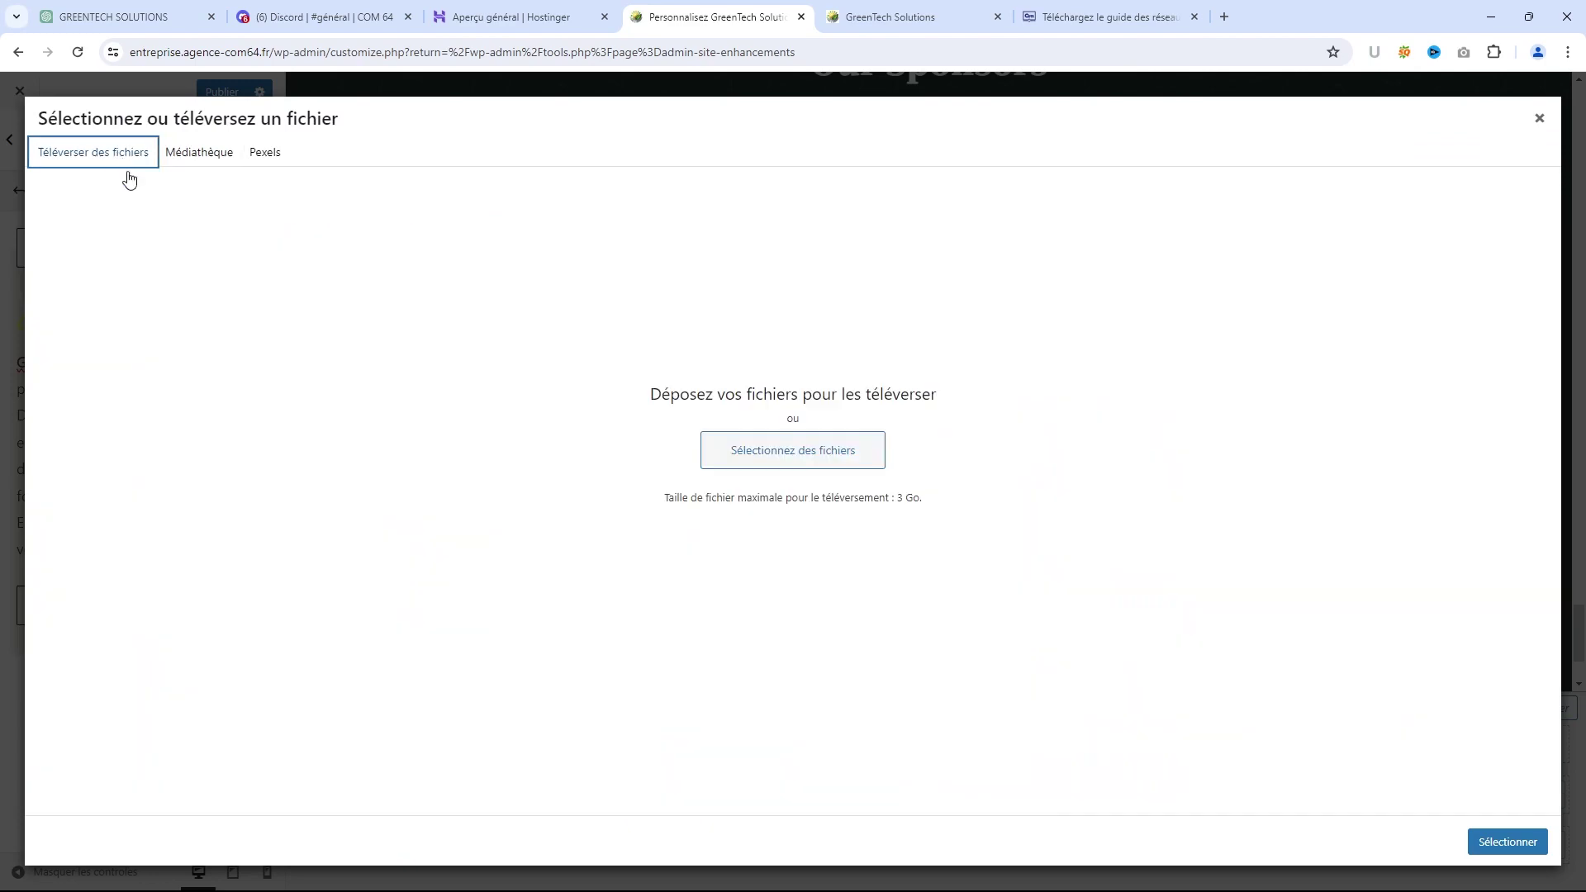
click(730, 448)
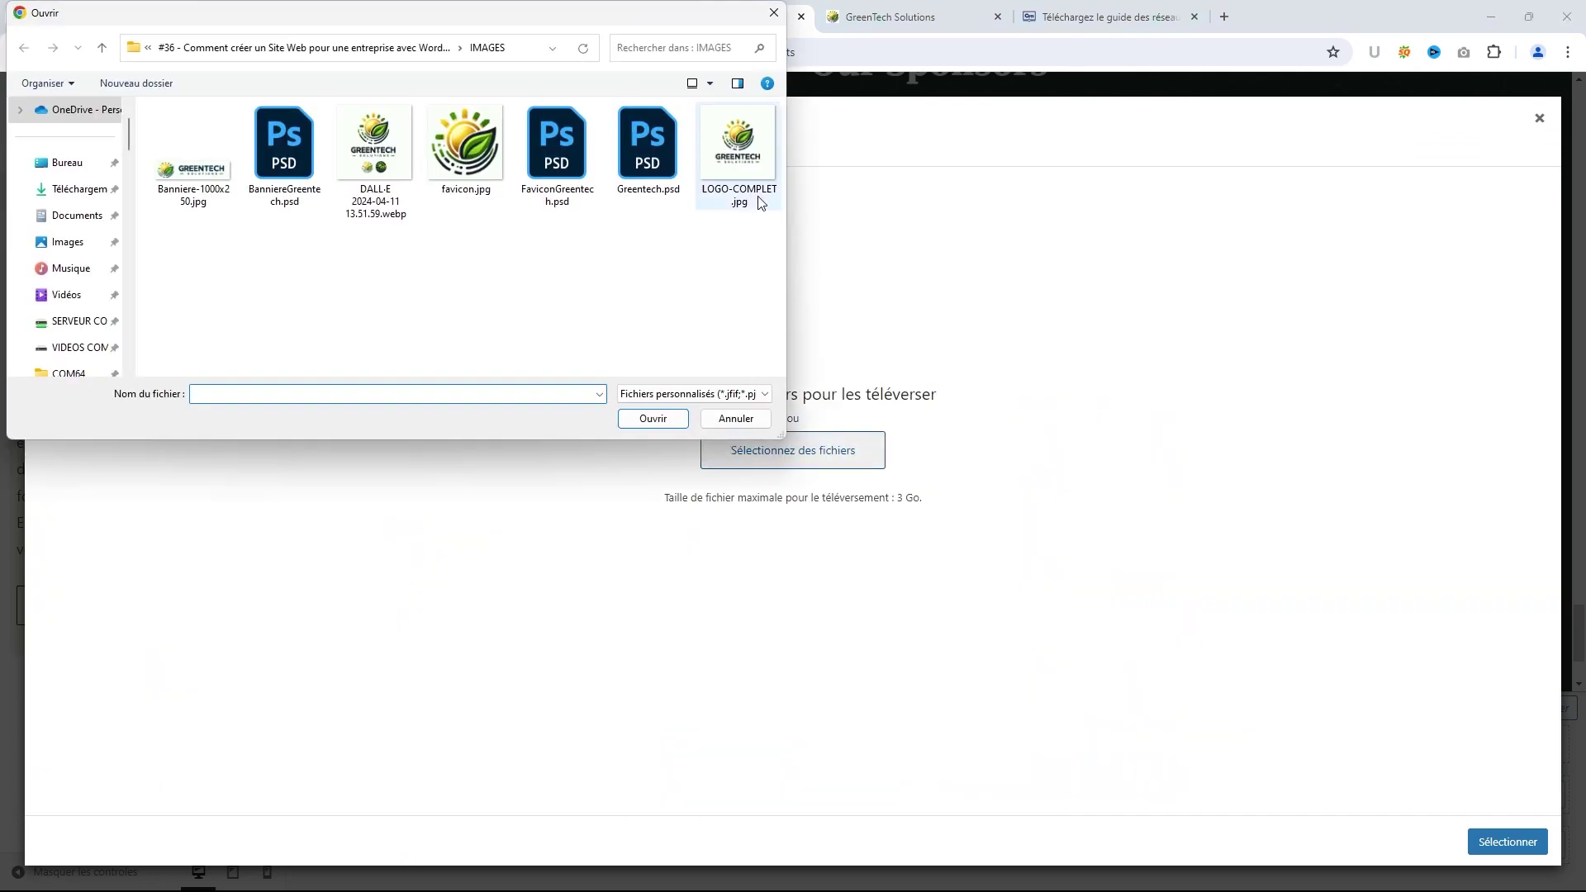
click(733, 162)
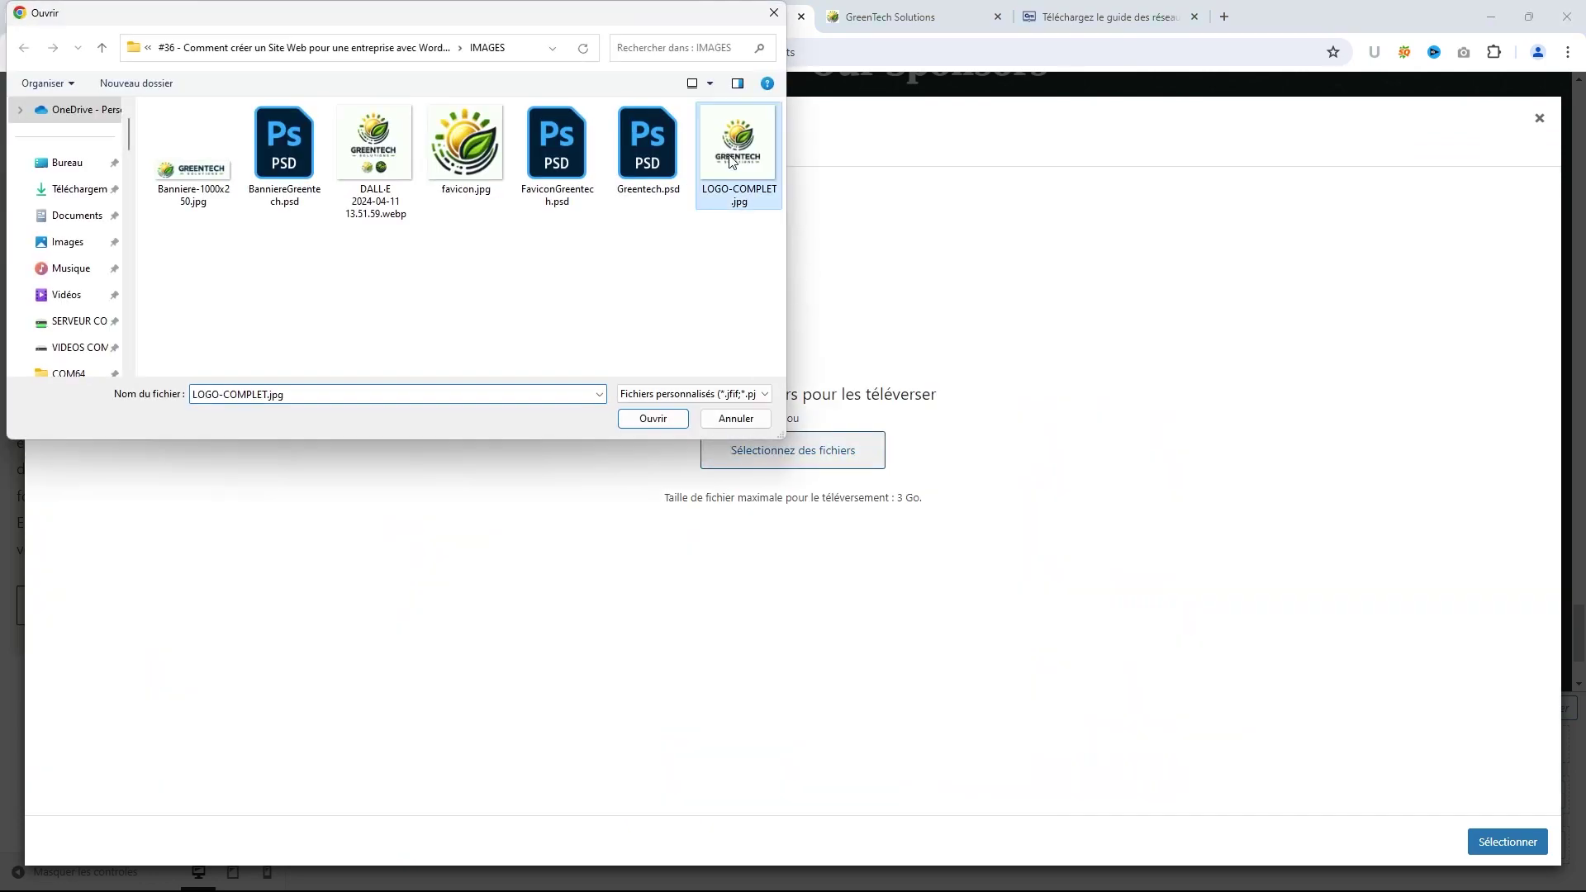
click(656, 424)
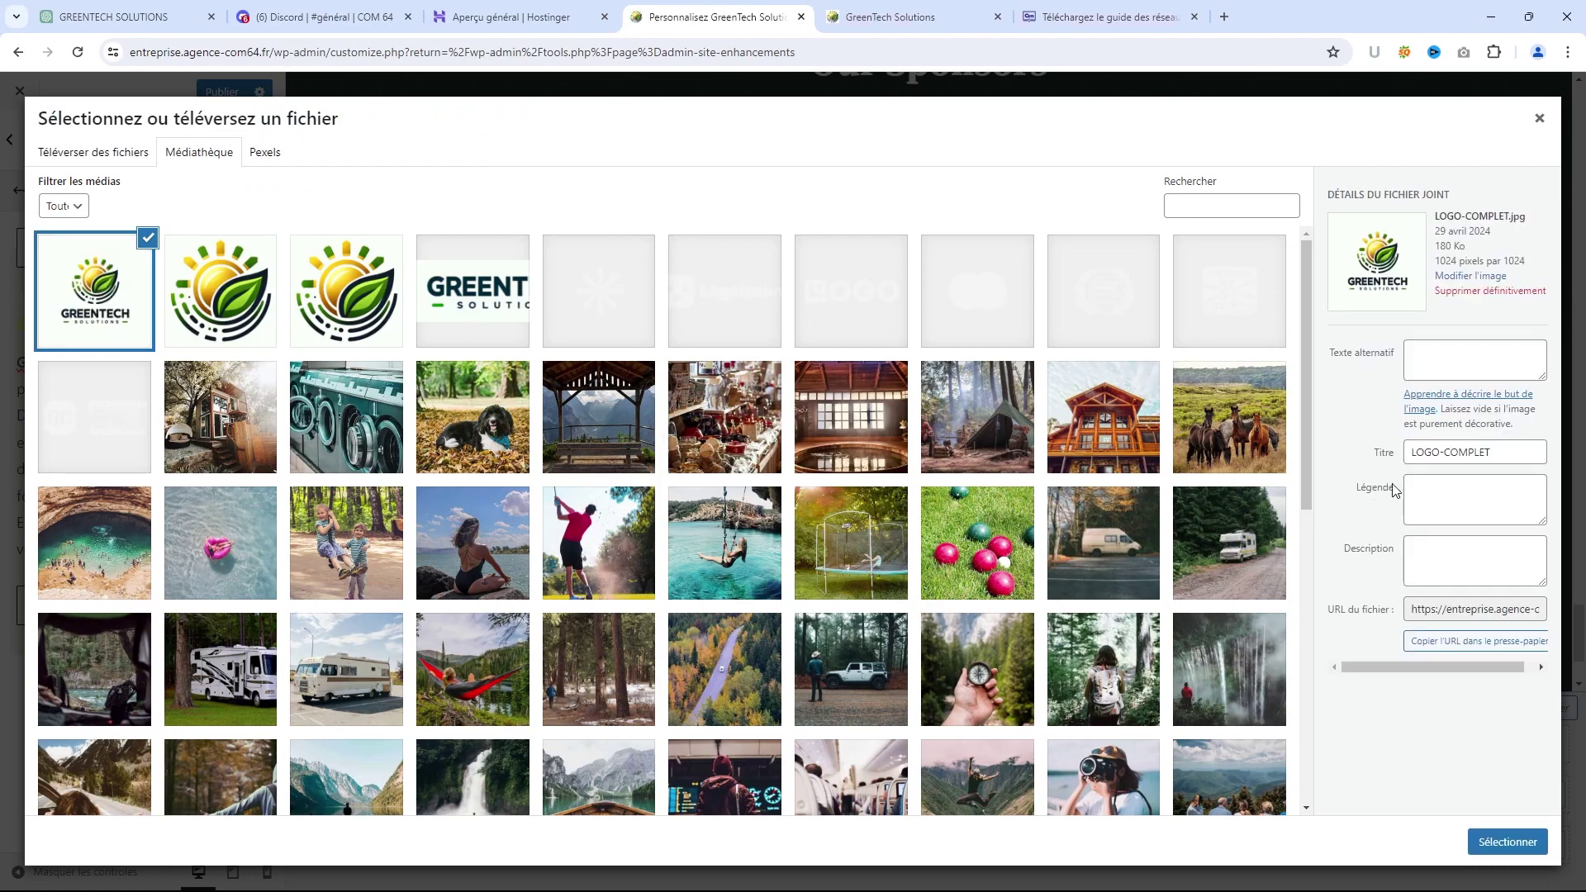
click(1512, 842)
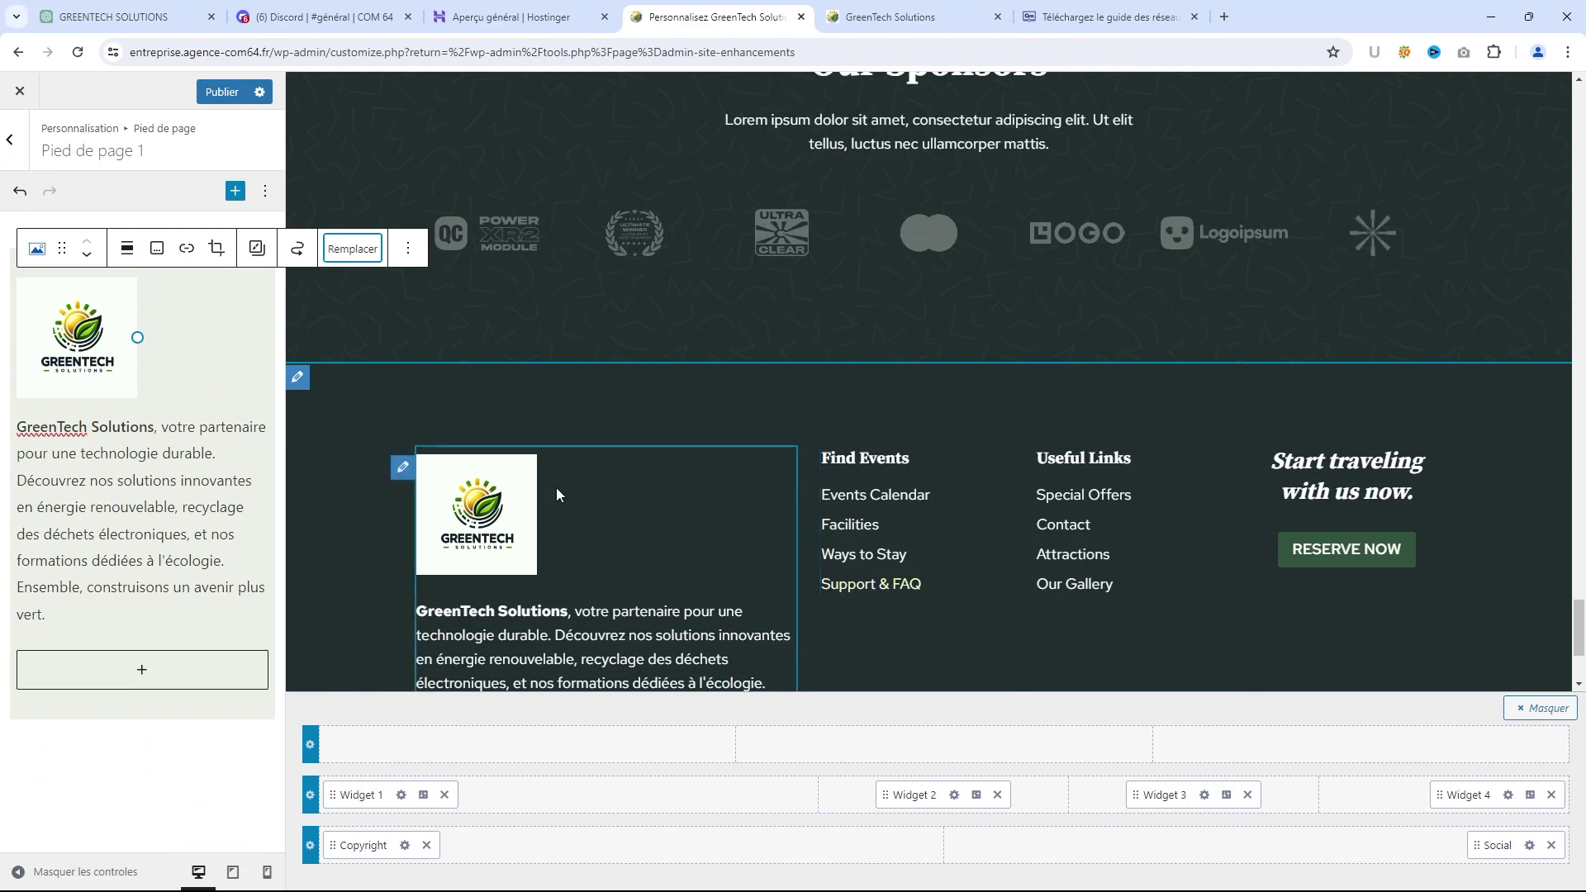
Swap the first footer widget's image for the Banniere-1000x250 logo from the media library and enlarge it to the widget's full width
click(353, 249)
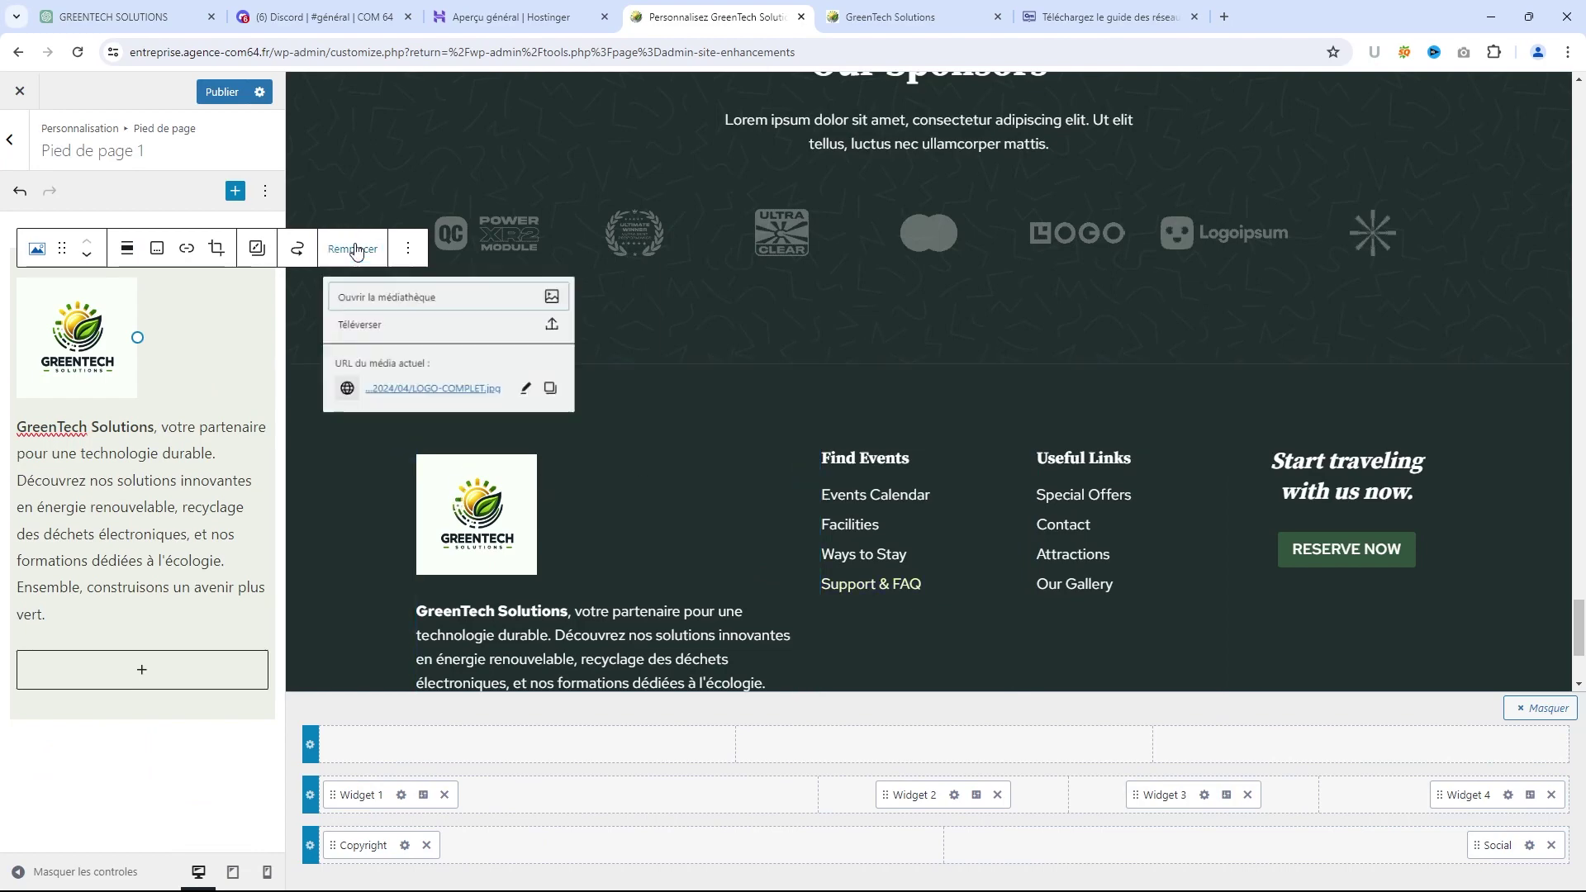
click(388, 302)
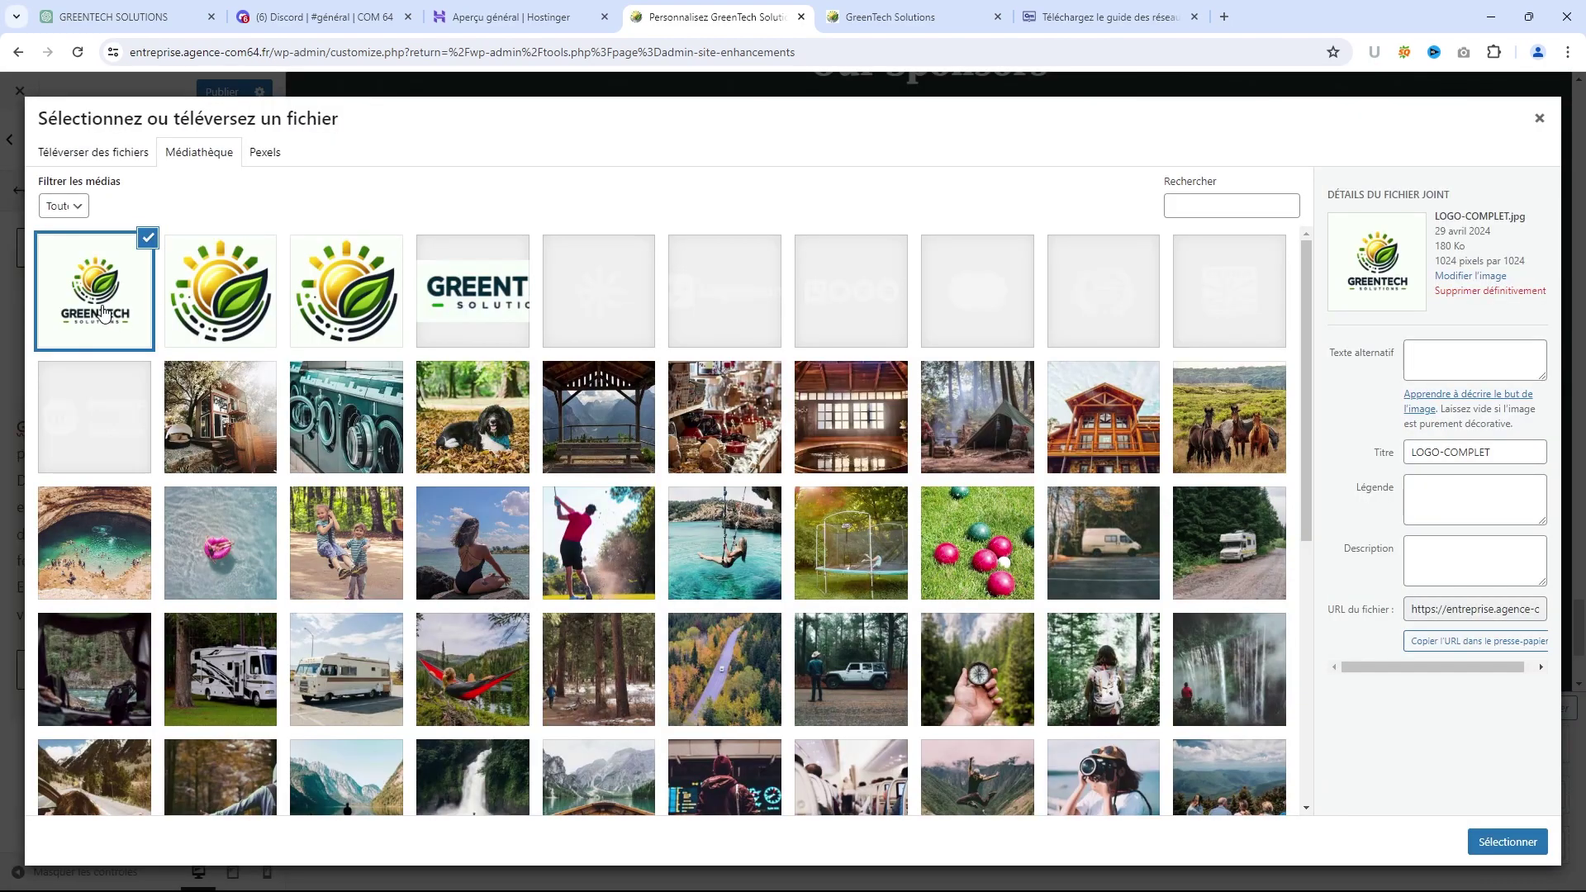
click(436, 309)
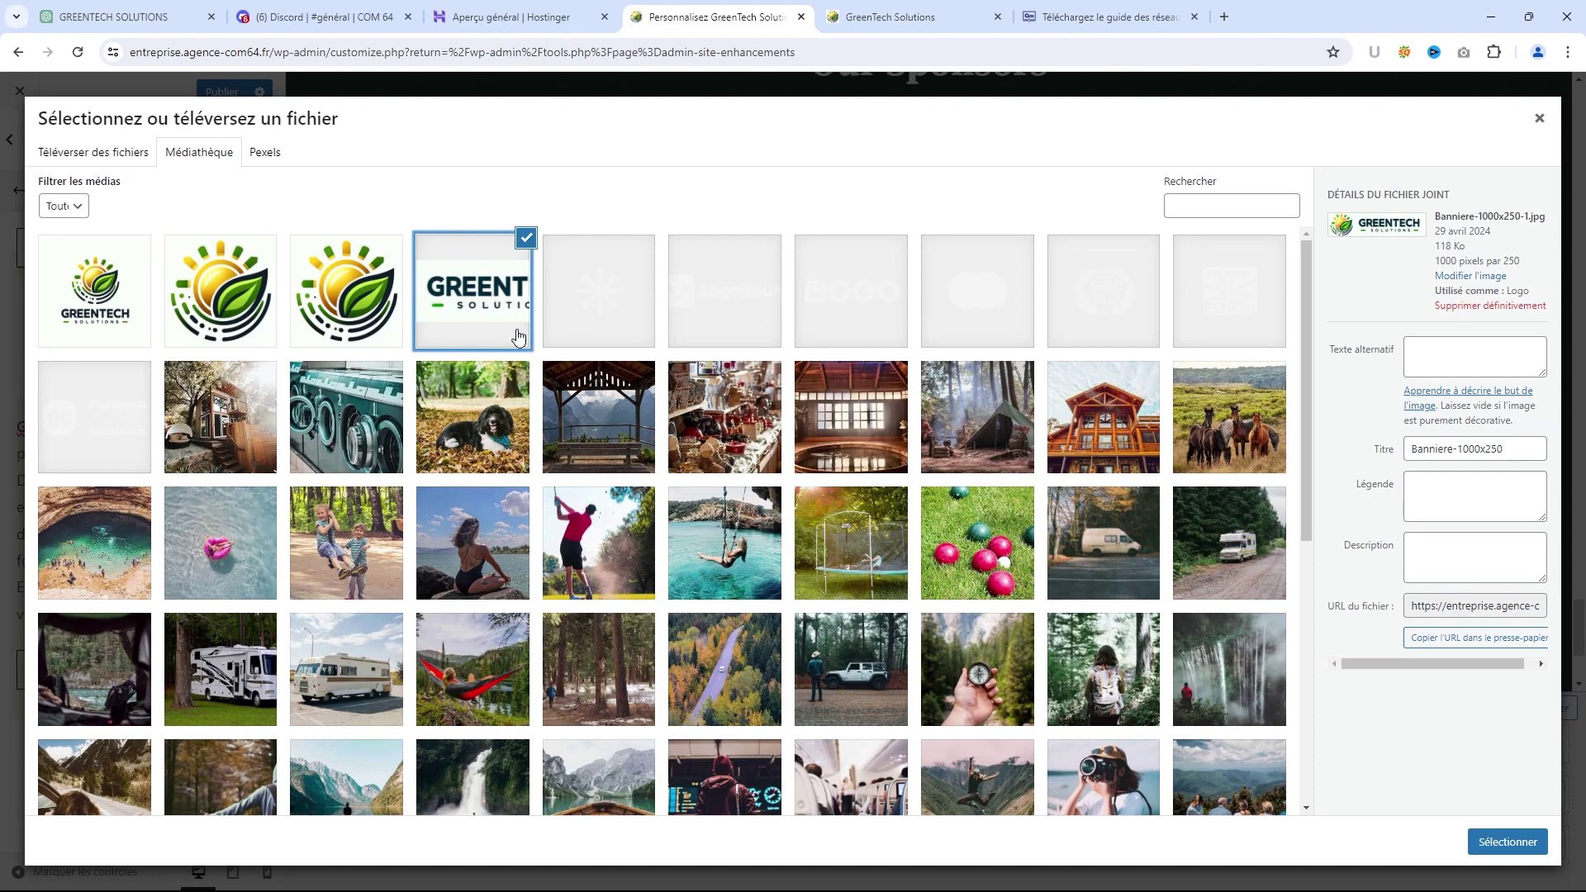
click(1508, 842)
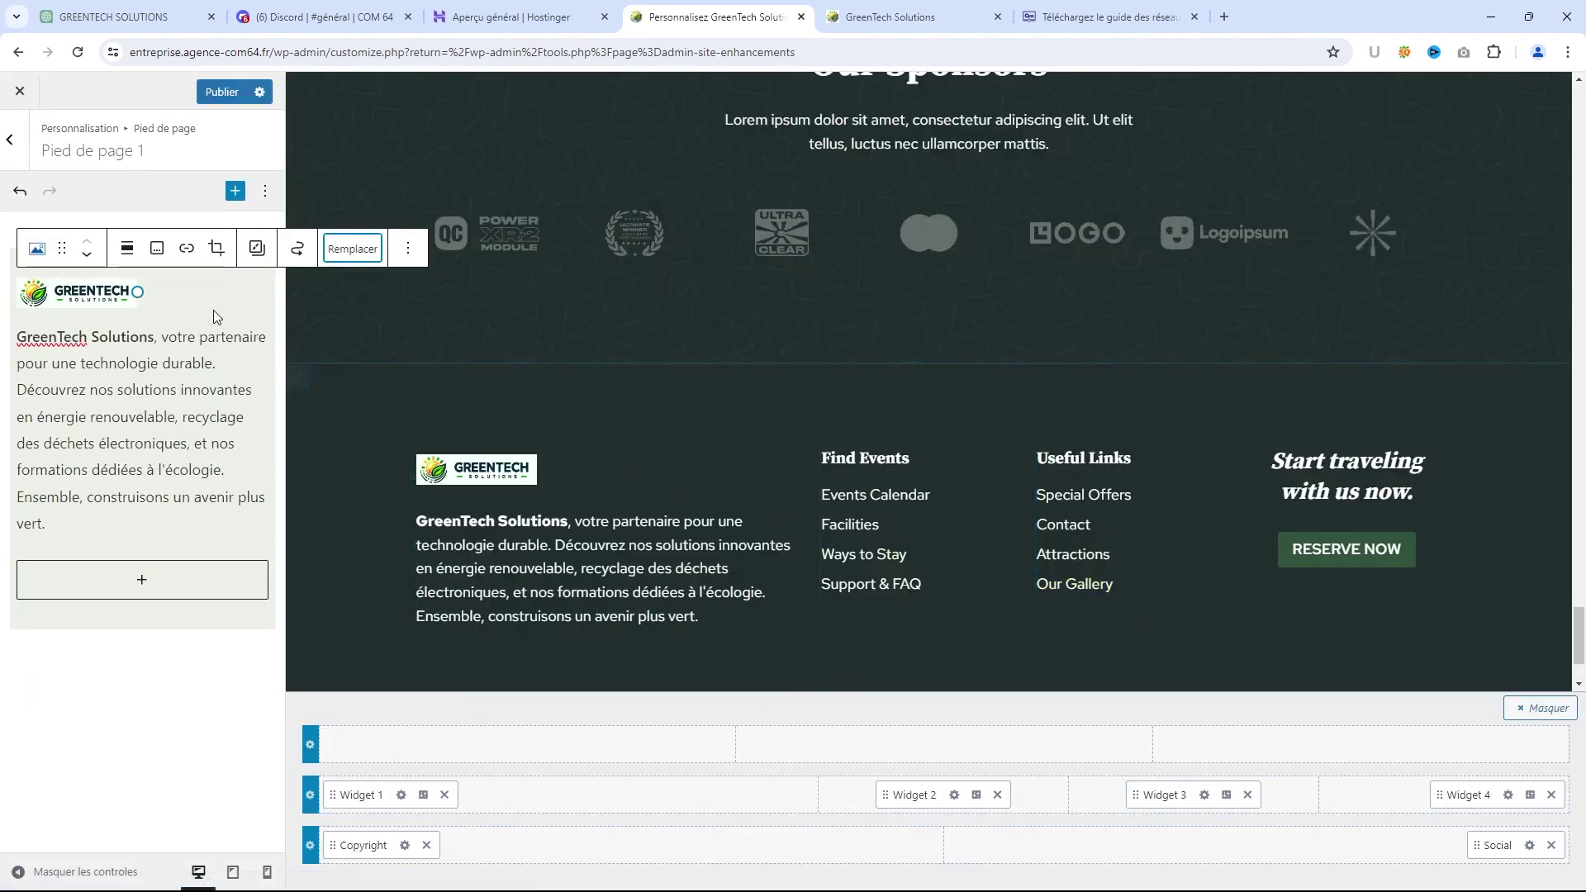
drag(138, 291, 267, 308)
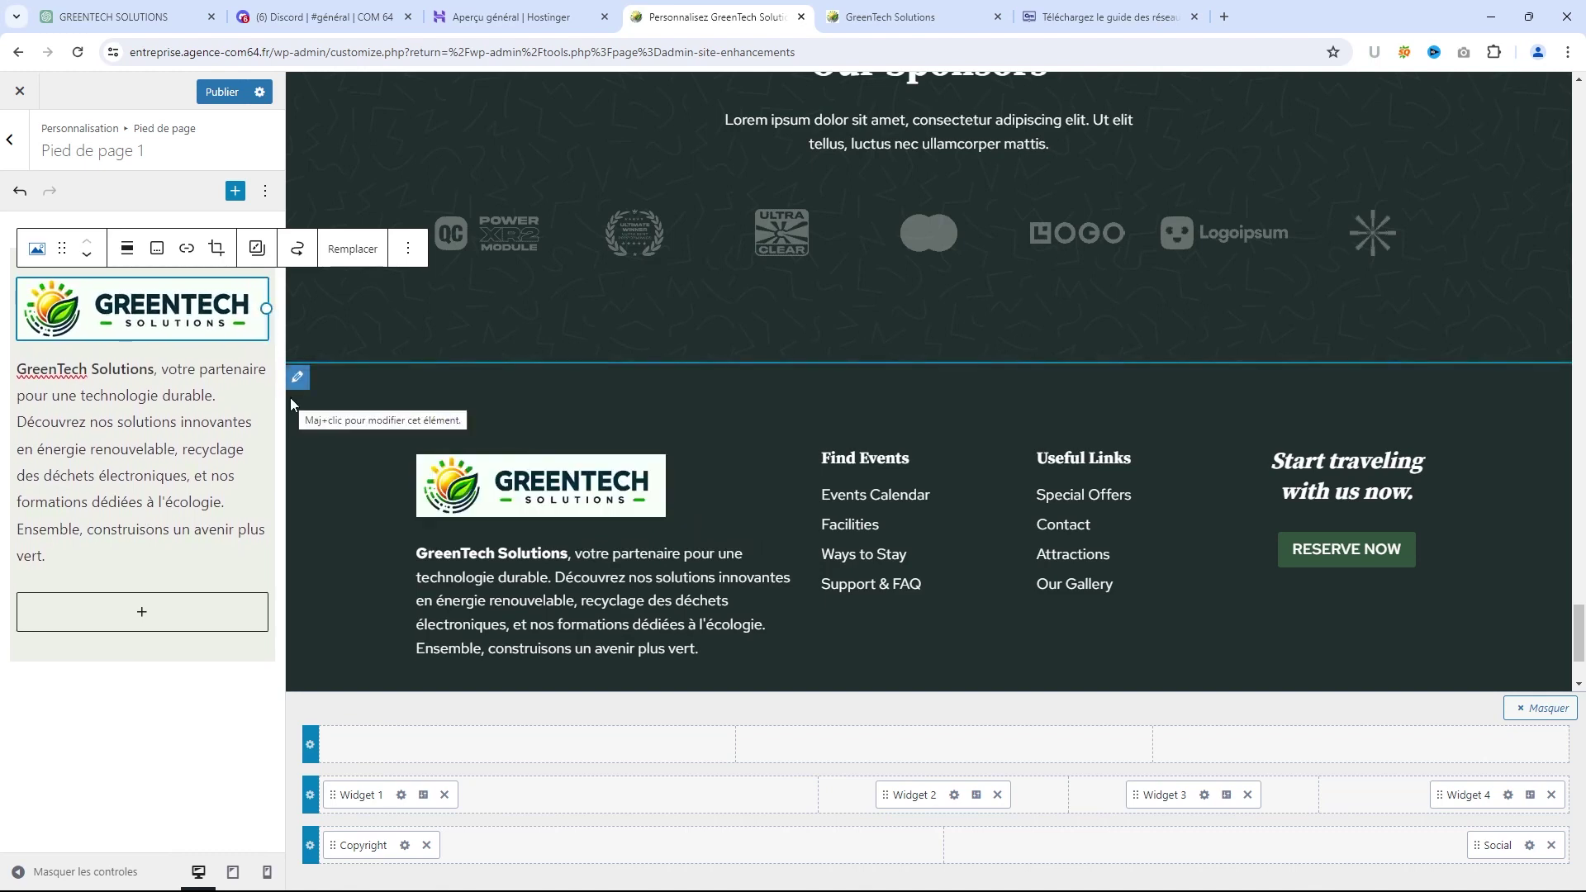
Open the second footer column's Find Events navigation menu widget and publish the customizer changes
scroll(716, 533, down, 1)
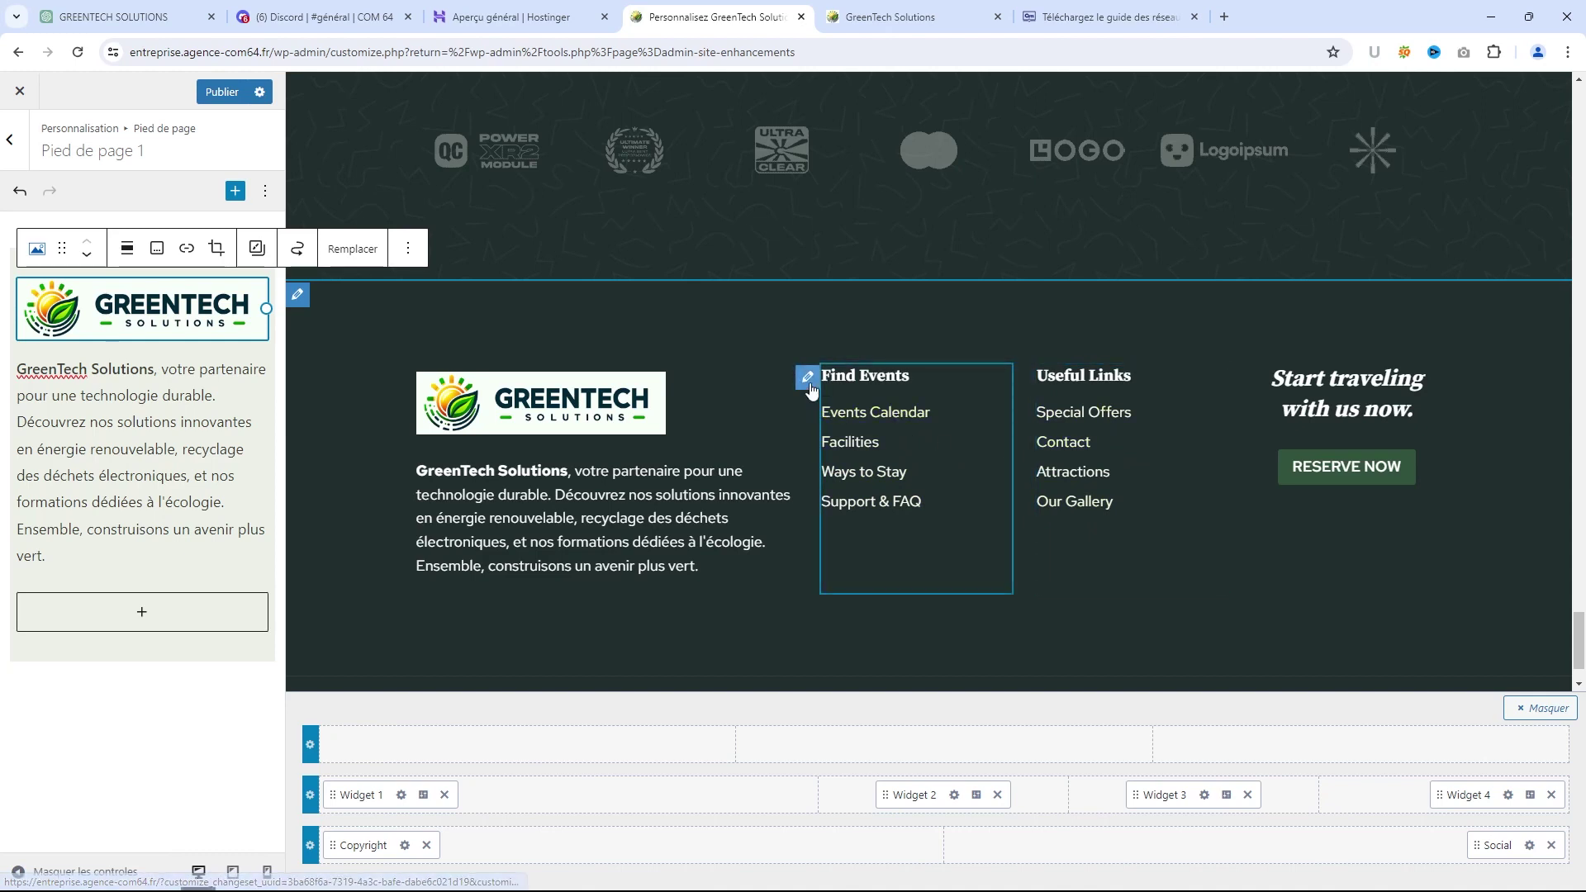
click(803, 380)
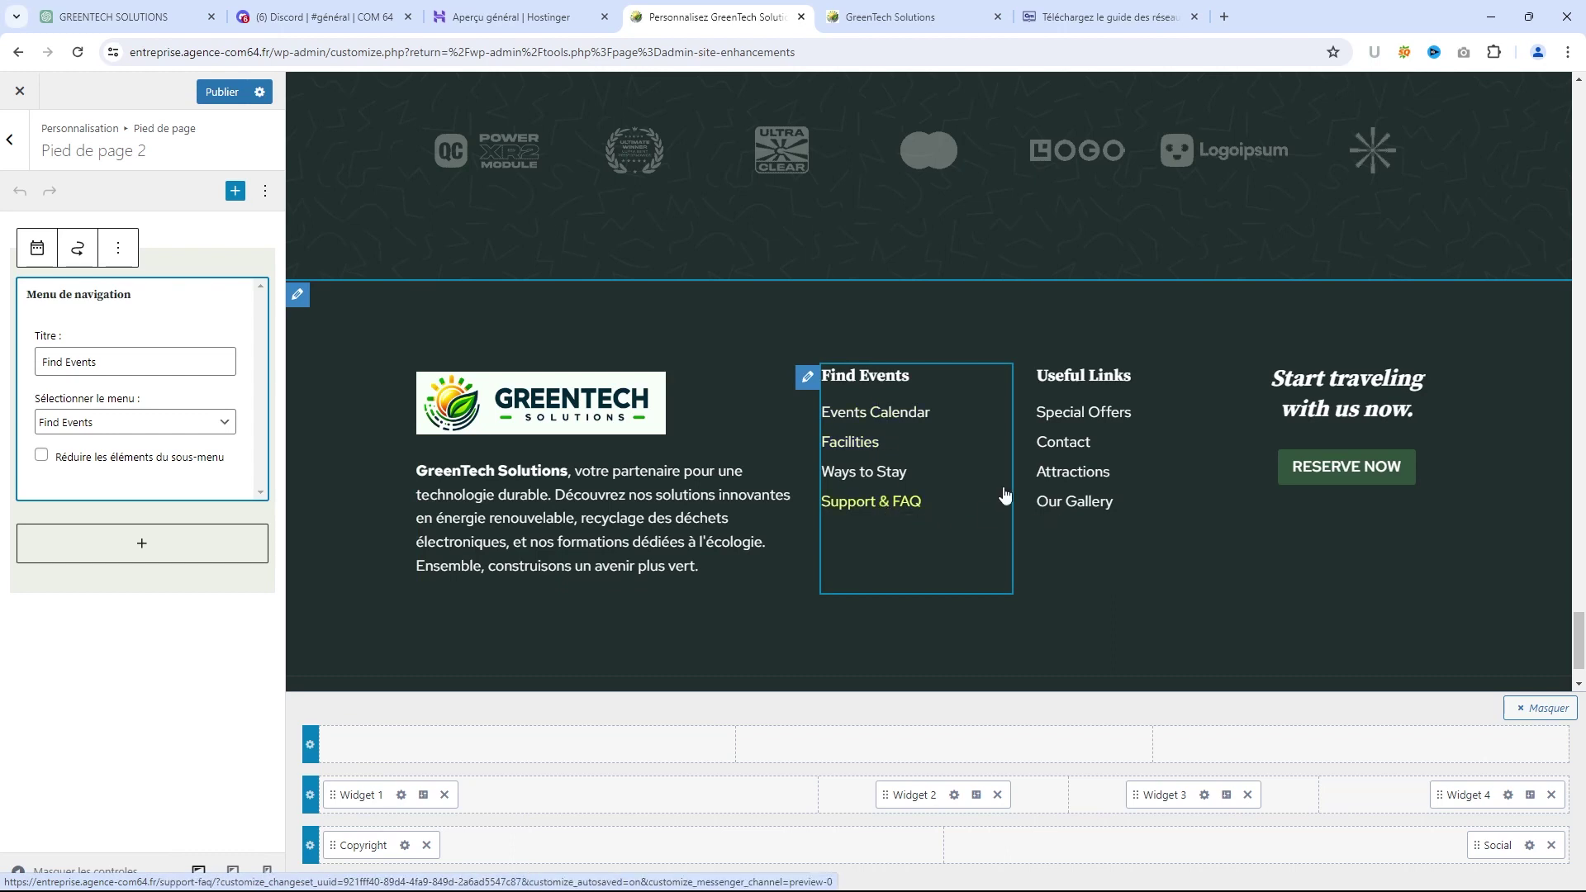
scroll(1363, 470, down, 1)
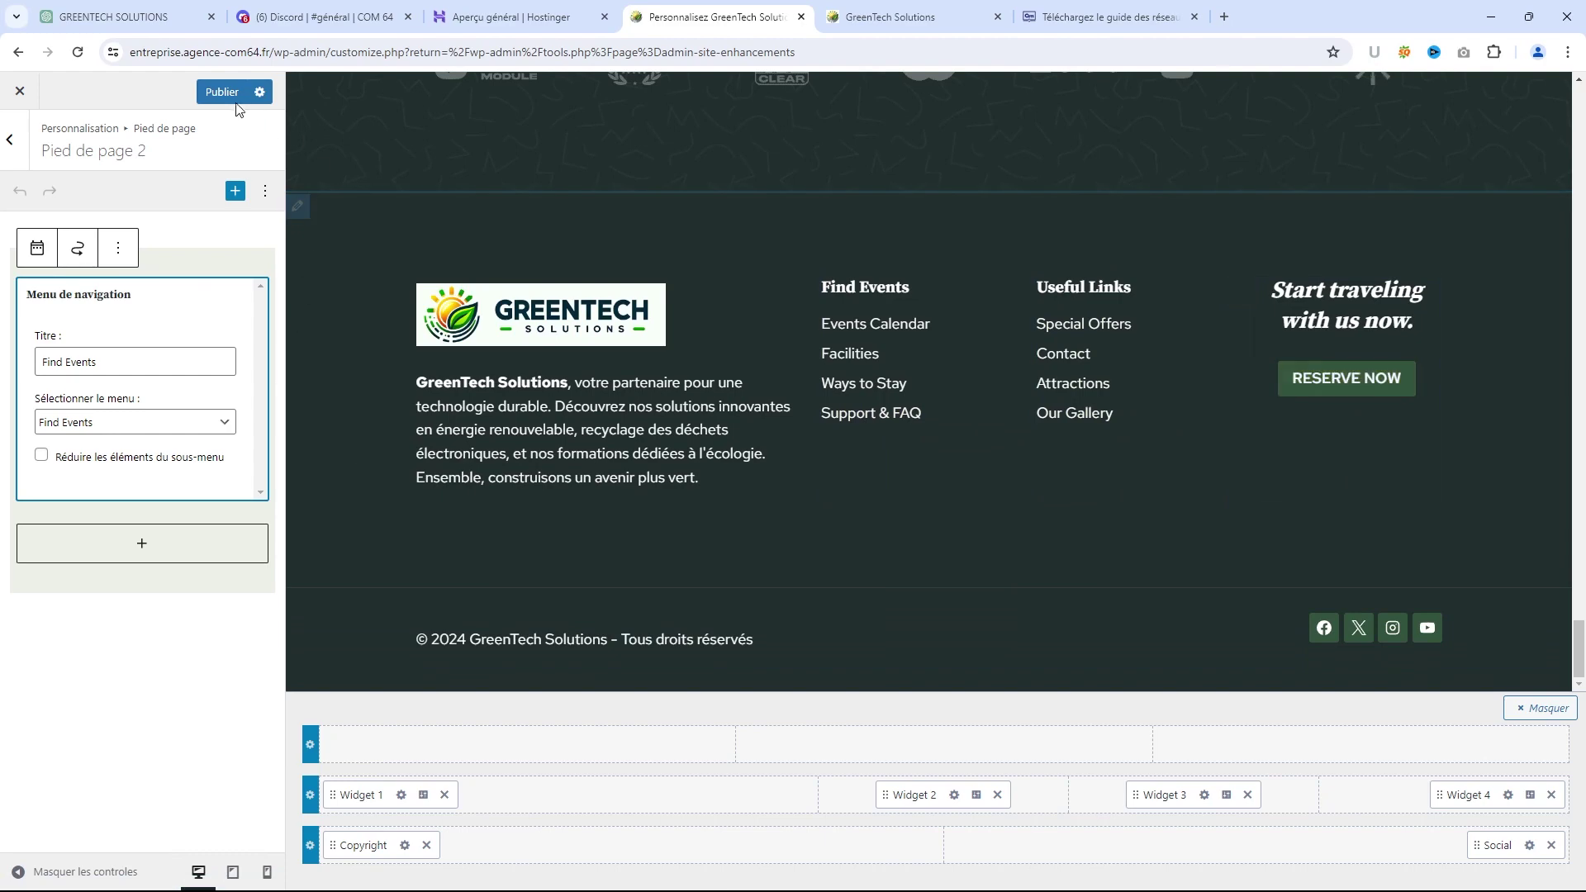
click(211, 95)
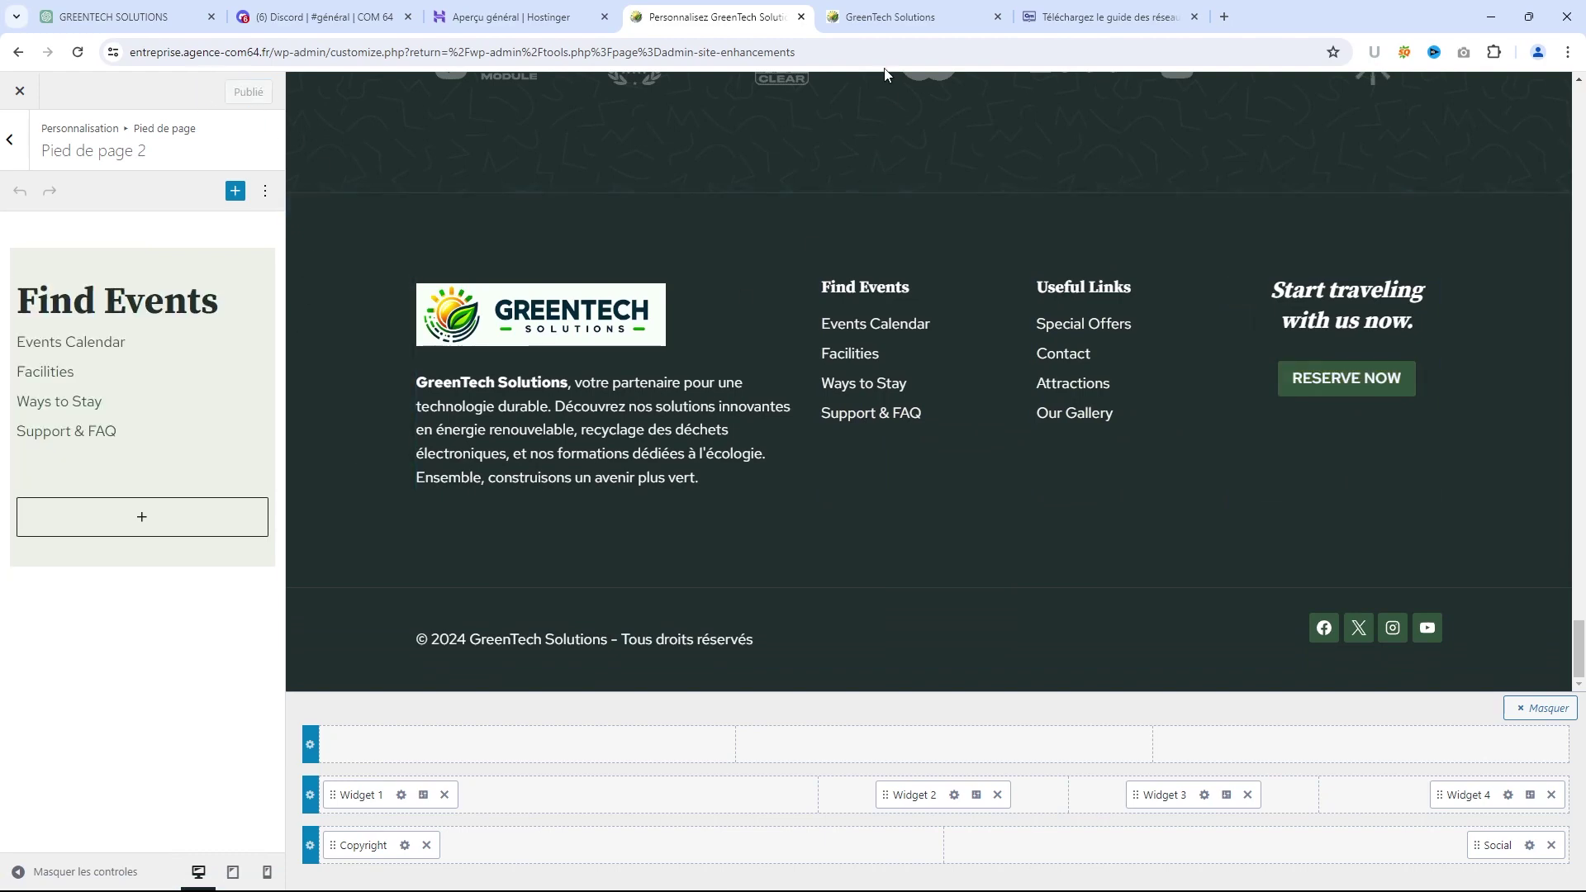
Switch to the live GreenTech Solutions site, reload the page and check its footer logo, description, copyright and social icons
click(885, 18)
click(78, 53)
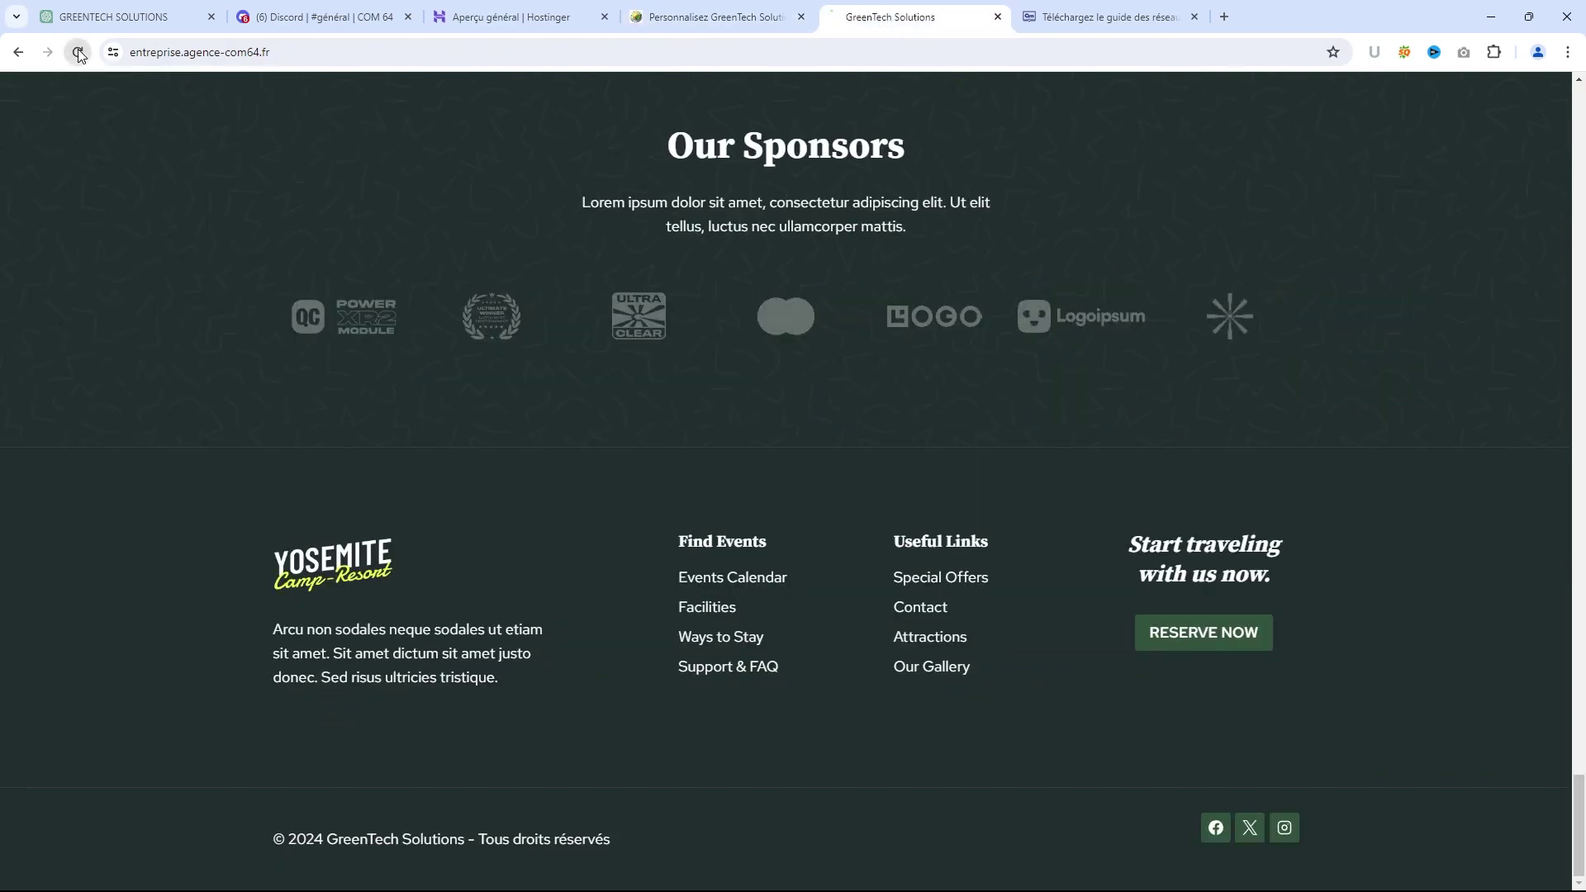
scroll(275, 442, down, 1)
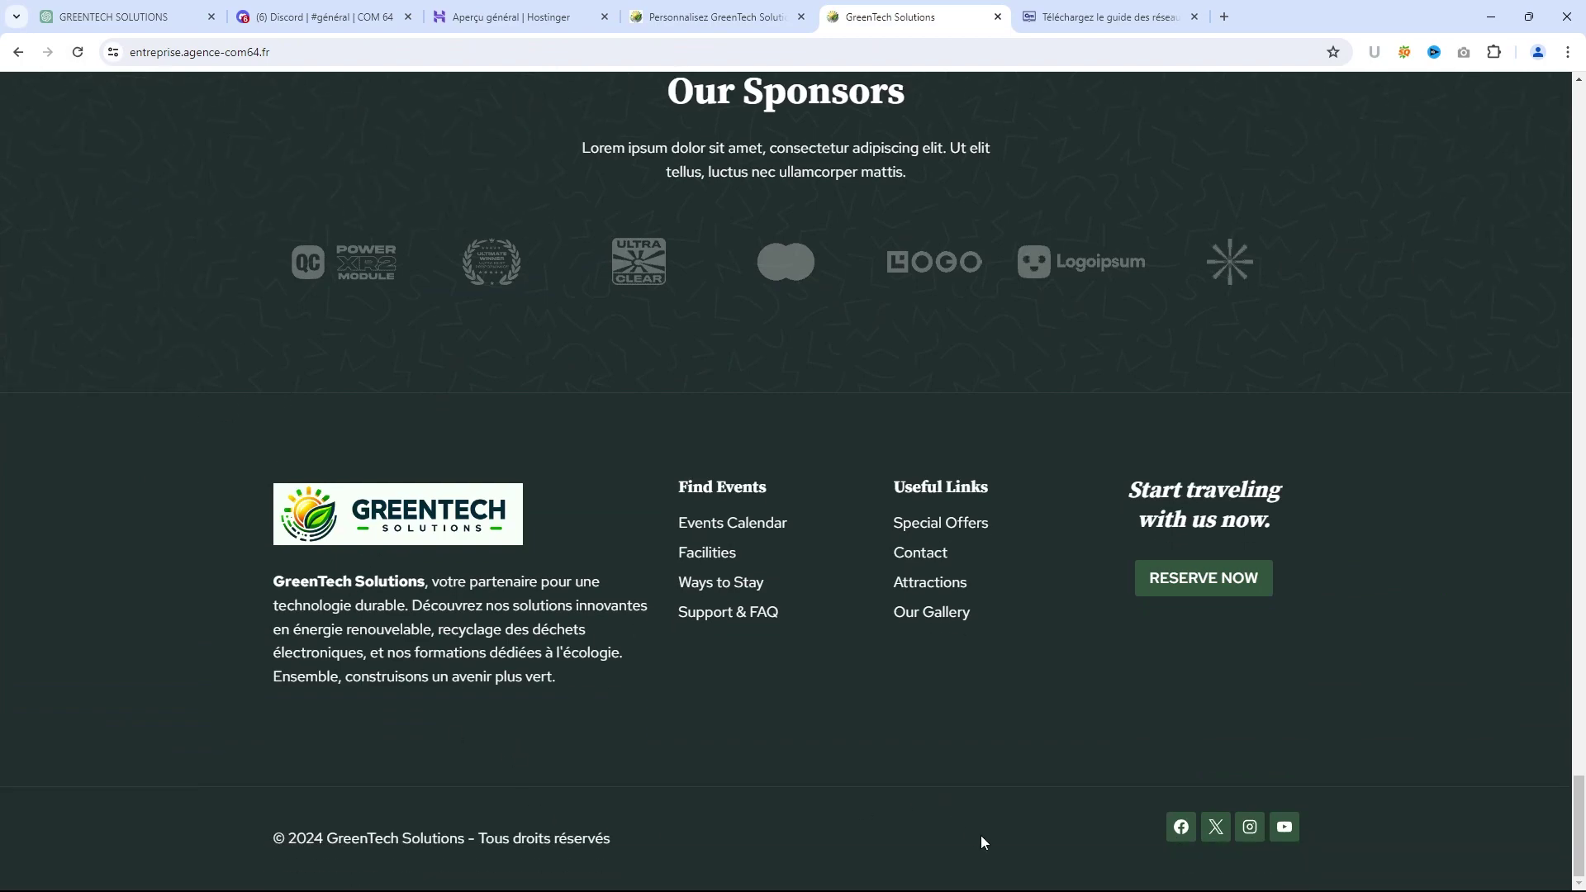
scroll(980, 836, up, 6)
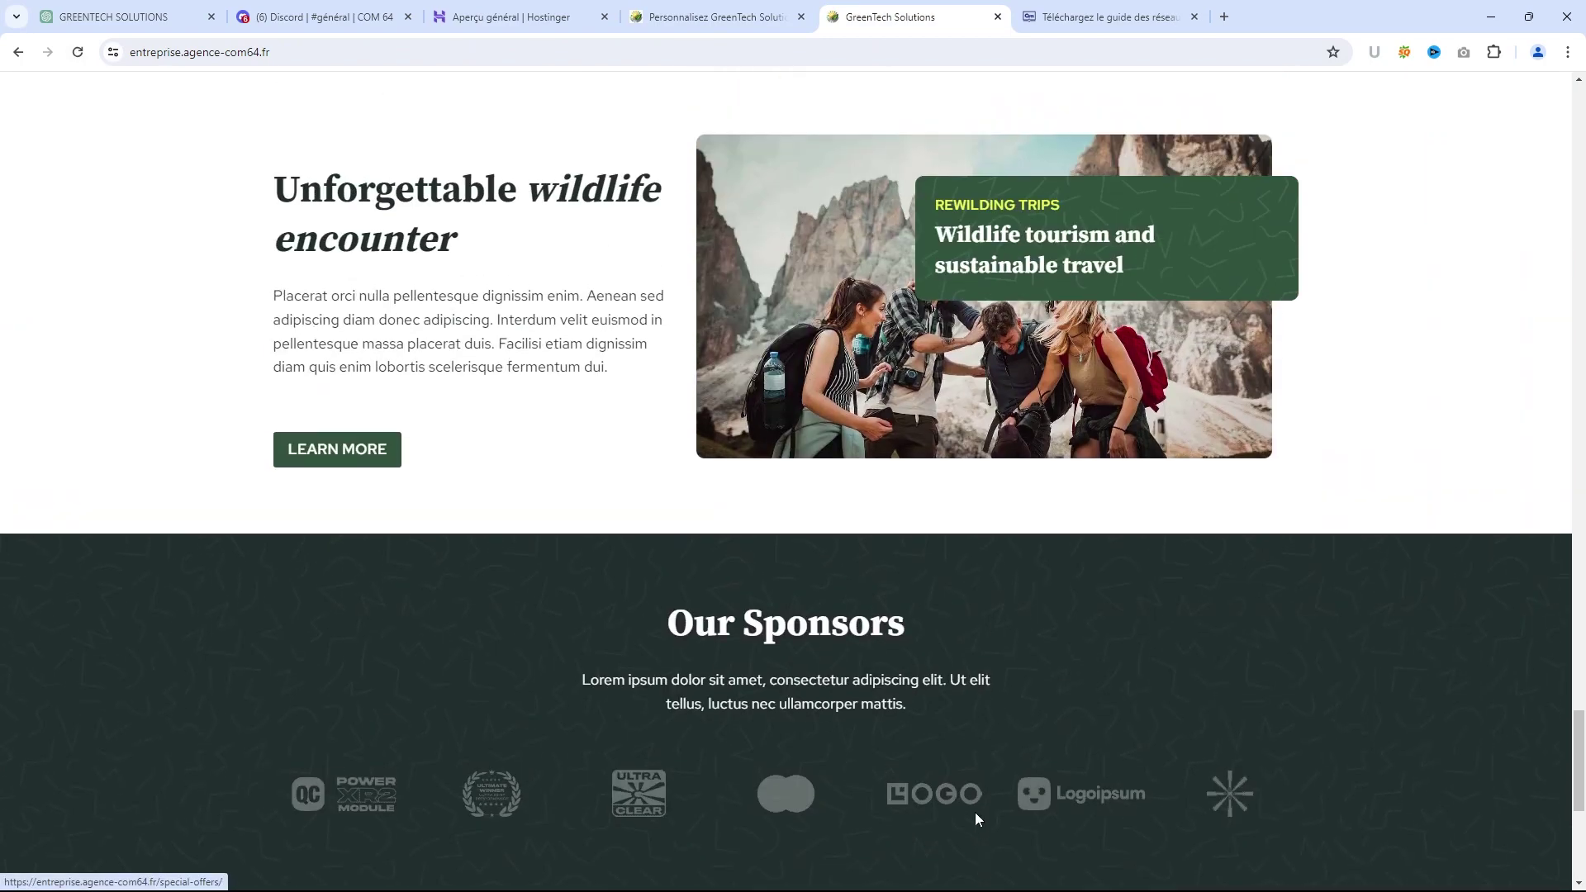
scroll(975, 818, up, 8)
Return to the customizer, go to the colour settings under Couleurs & polices and examine the global palette, background and link options
click(715, 16)
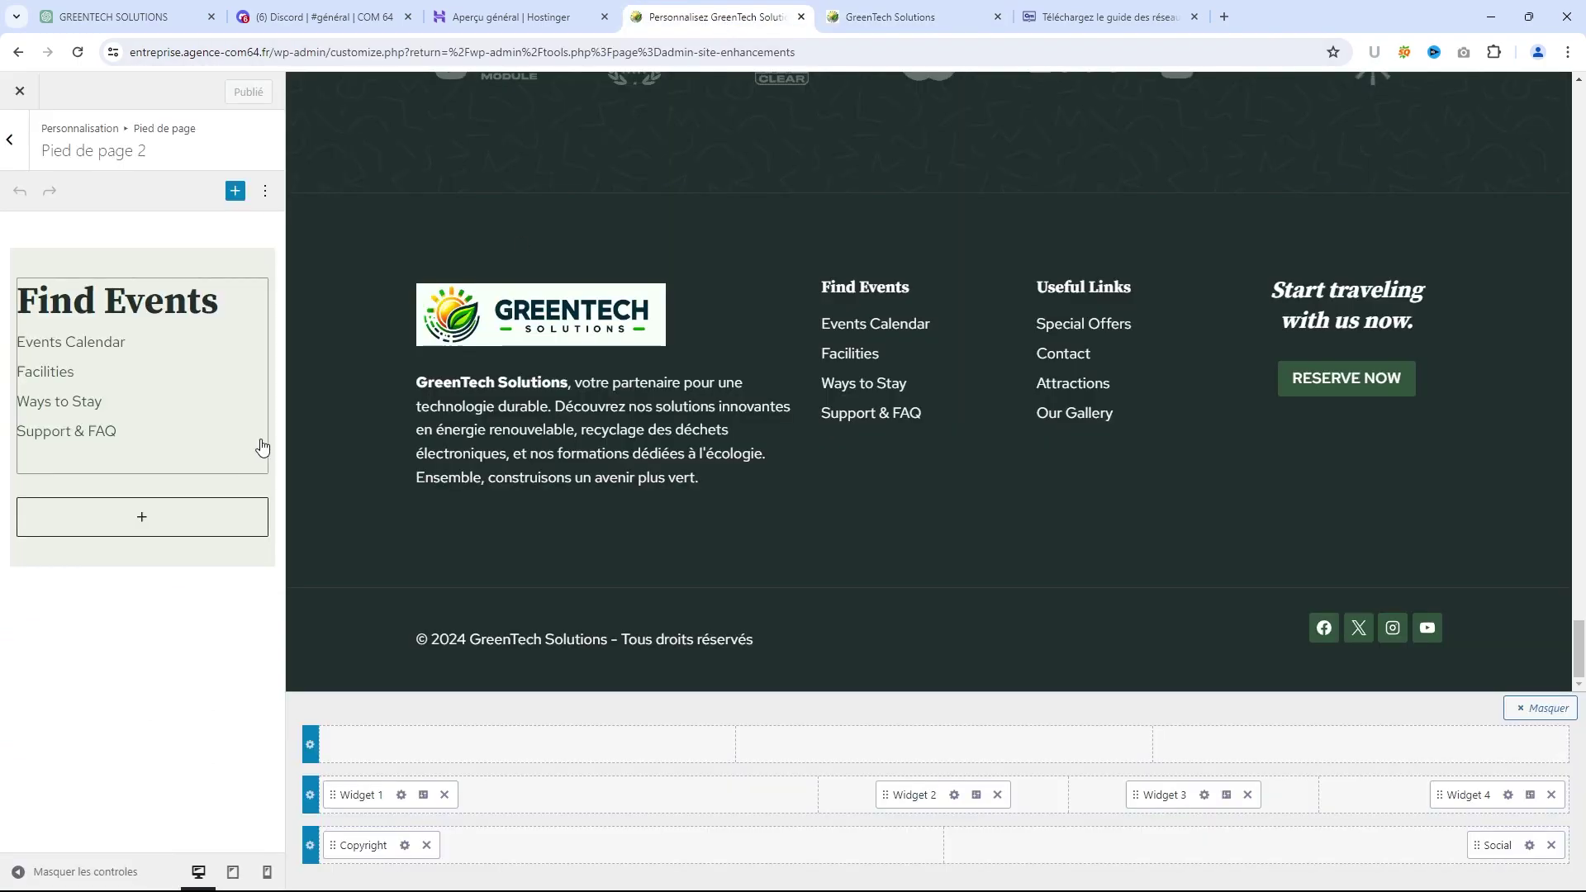
click(11, 153)
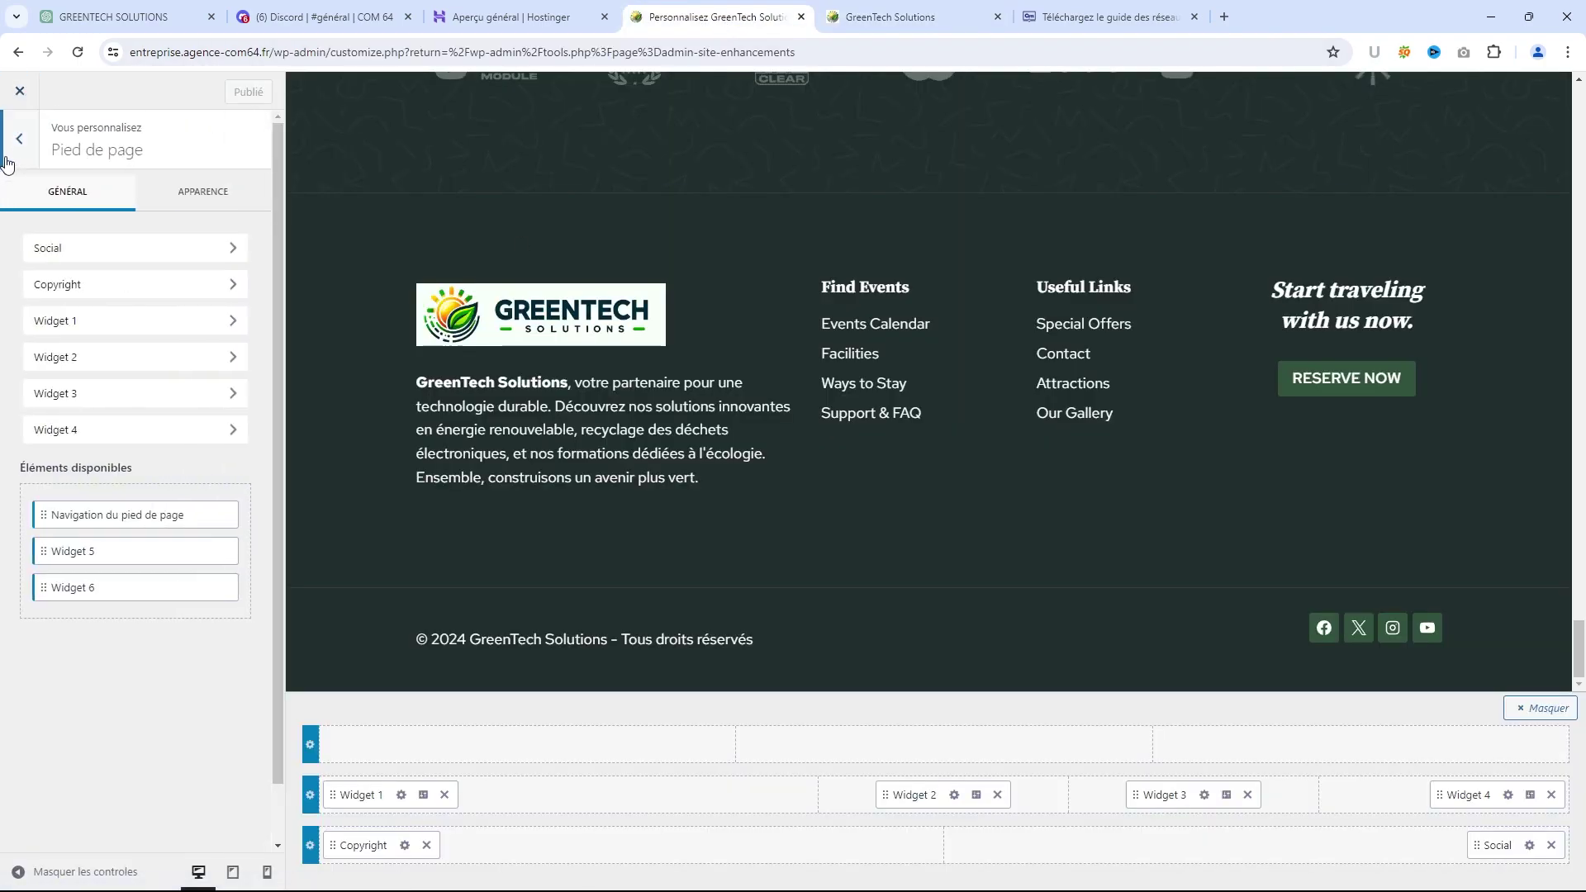
click(8, 157)
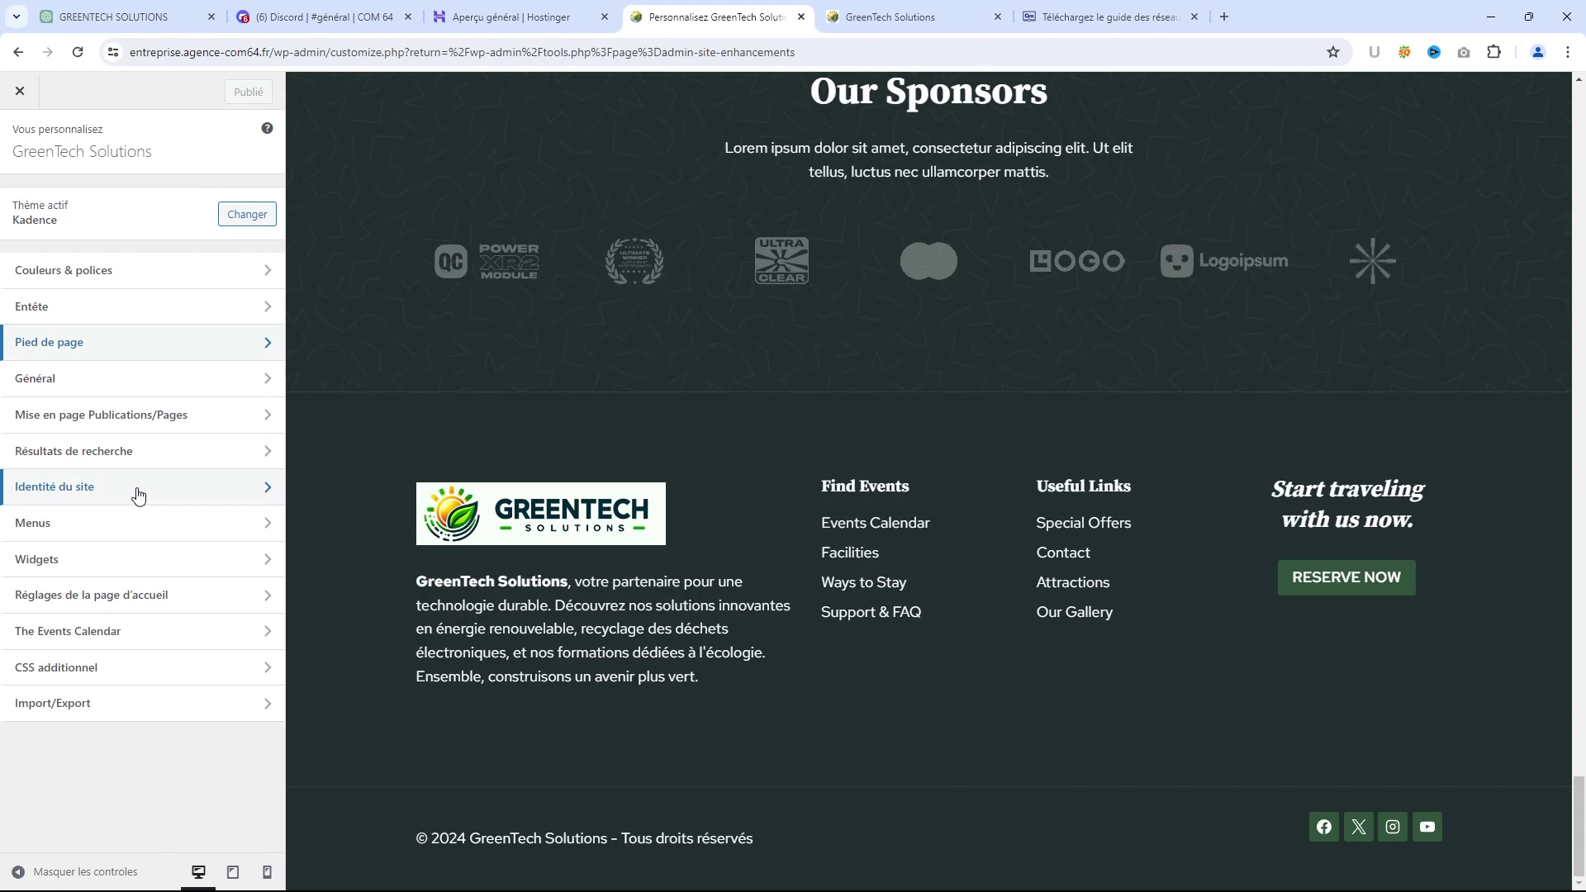
click(103, 277)
click(108, 207)
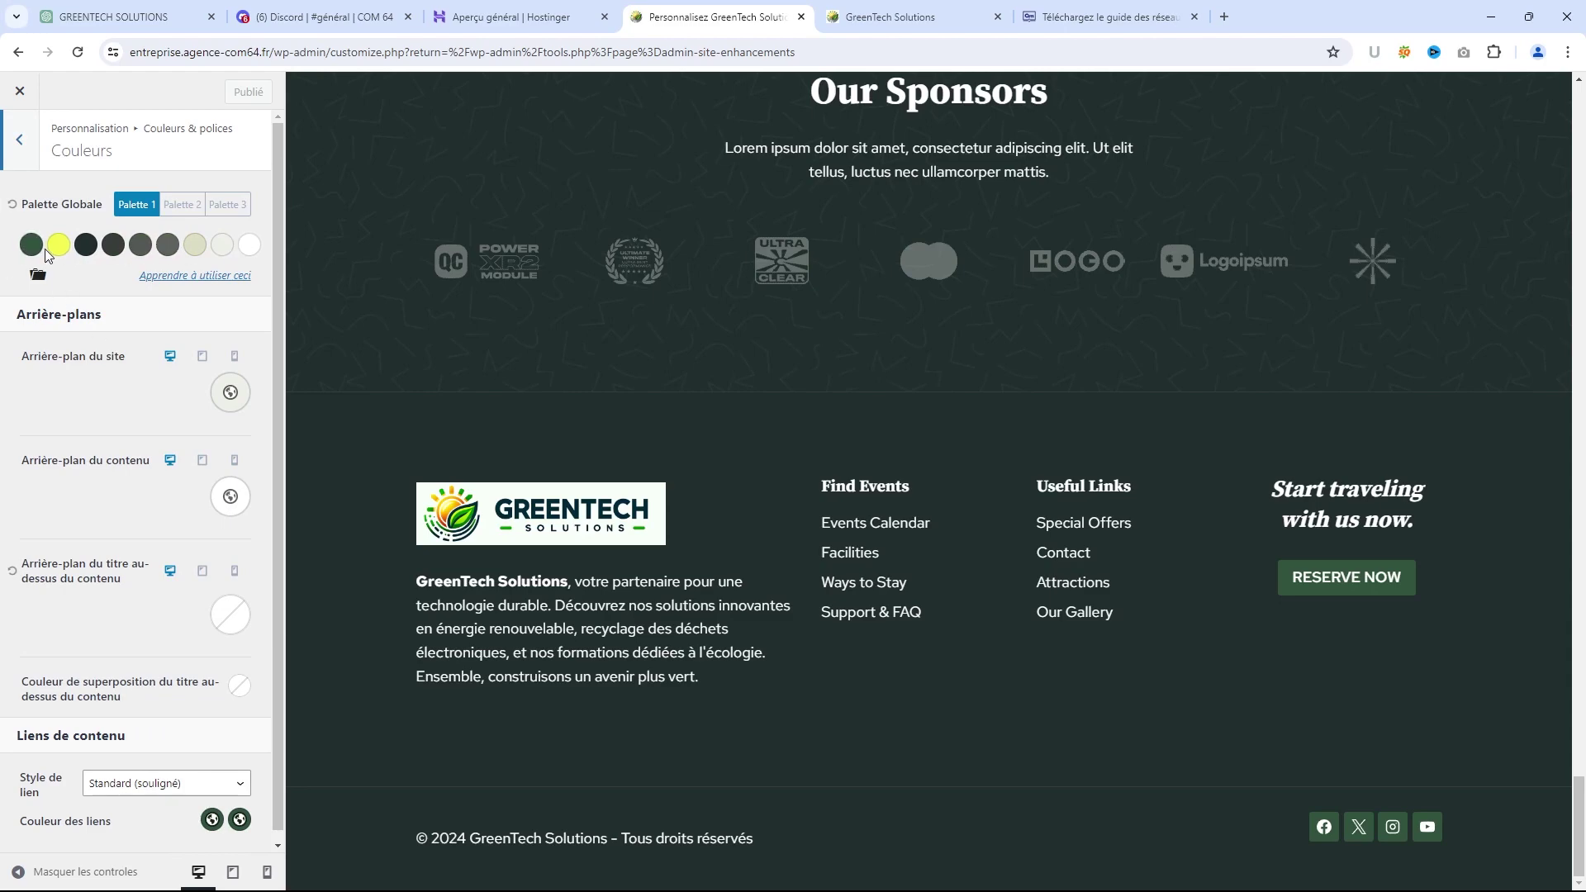
scroll(785, 485, up, 10)
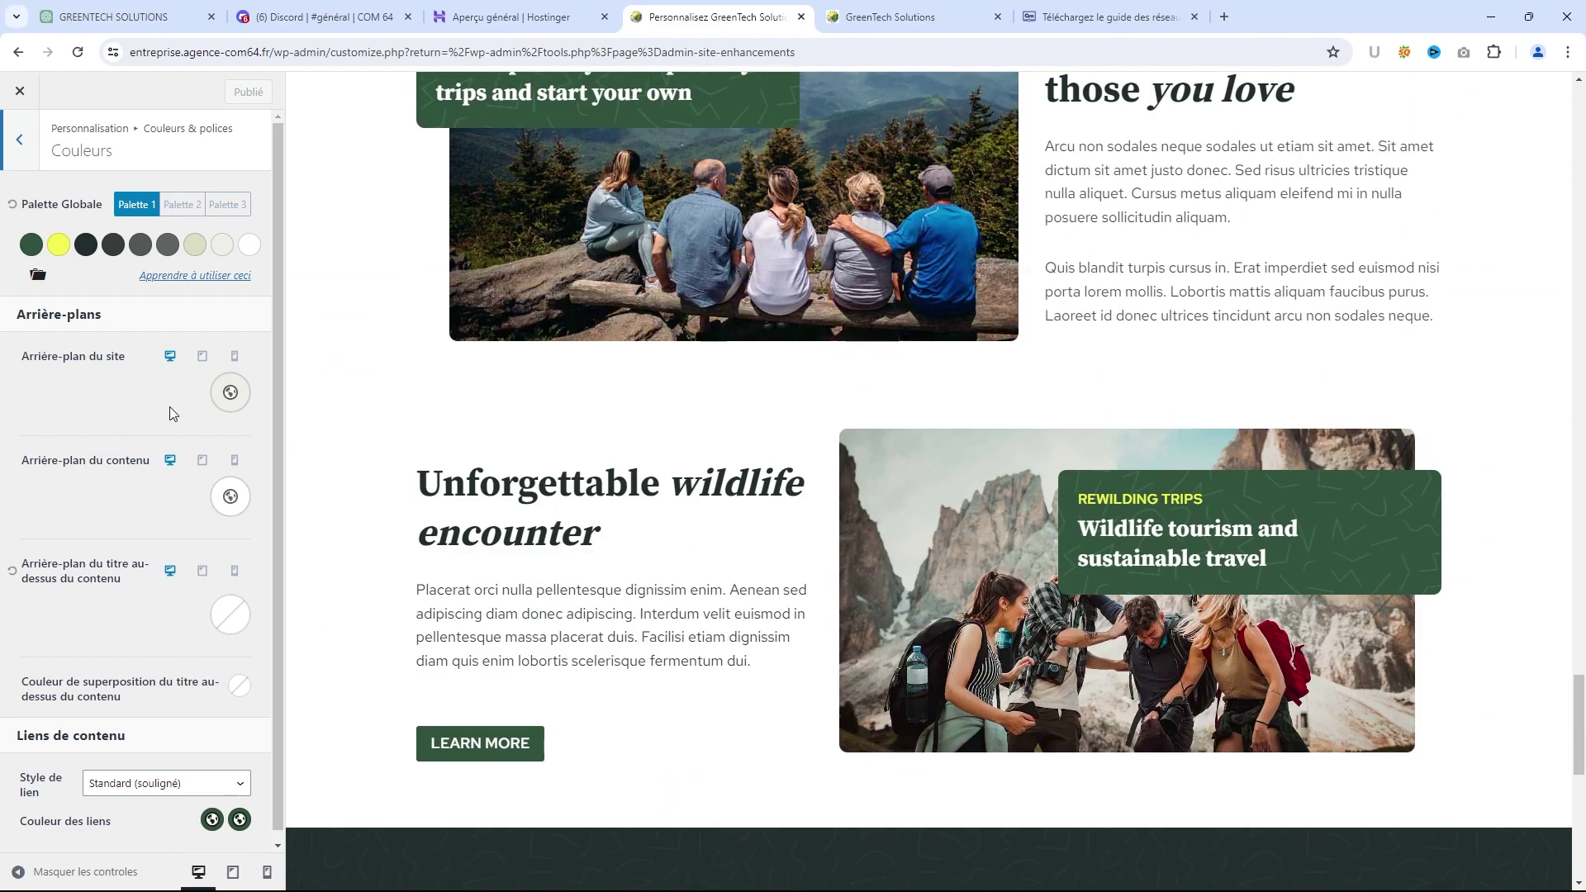
scroll(170, 418, down, 1)
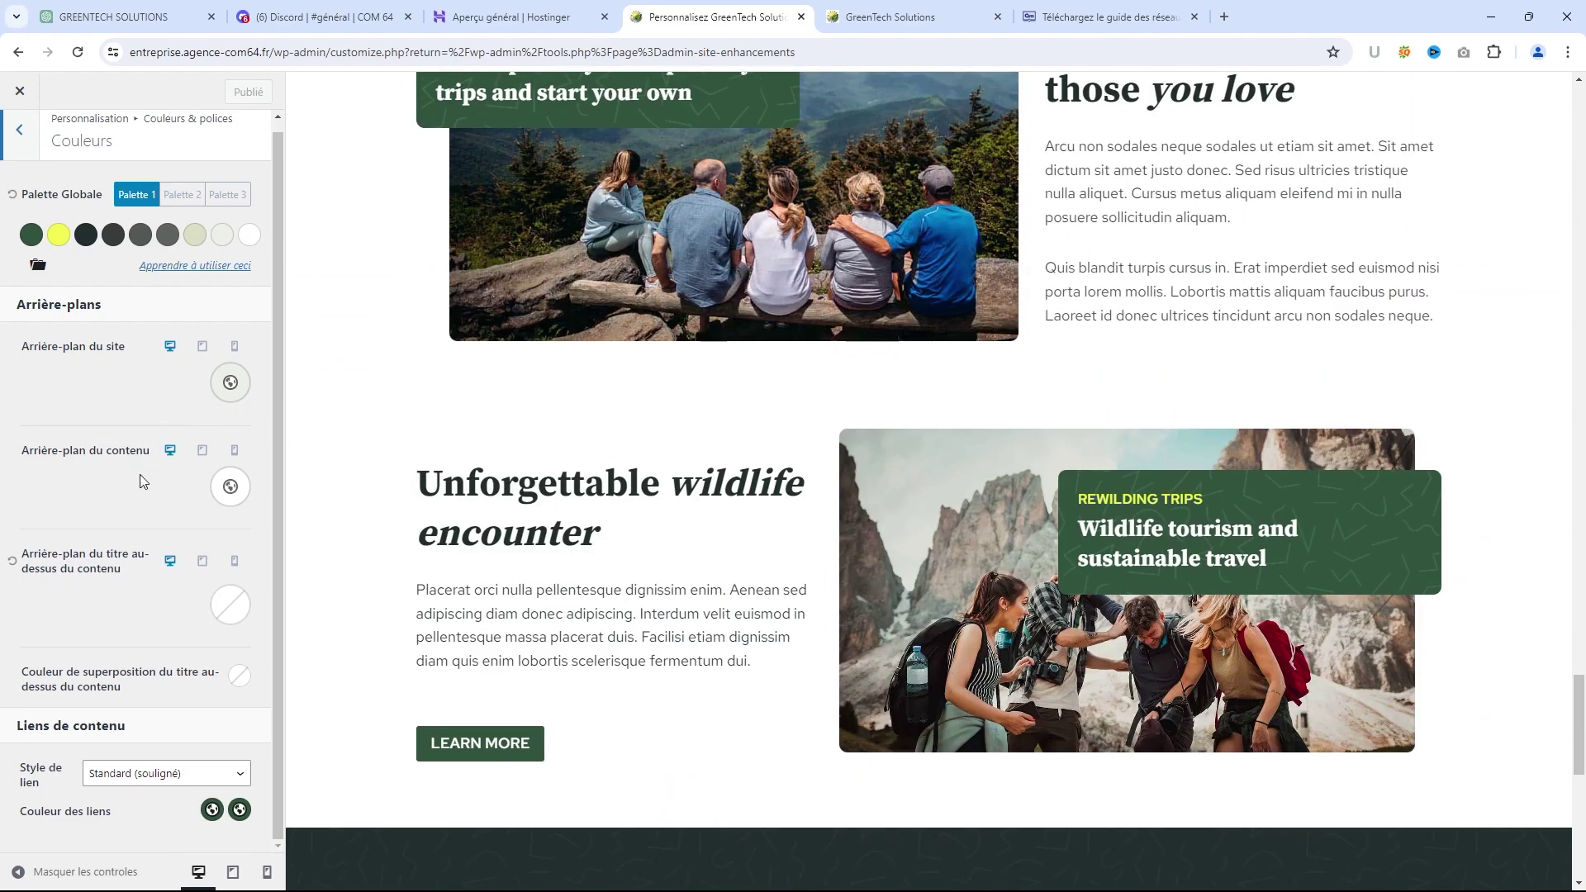
scroll(138, 595, up, 1)
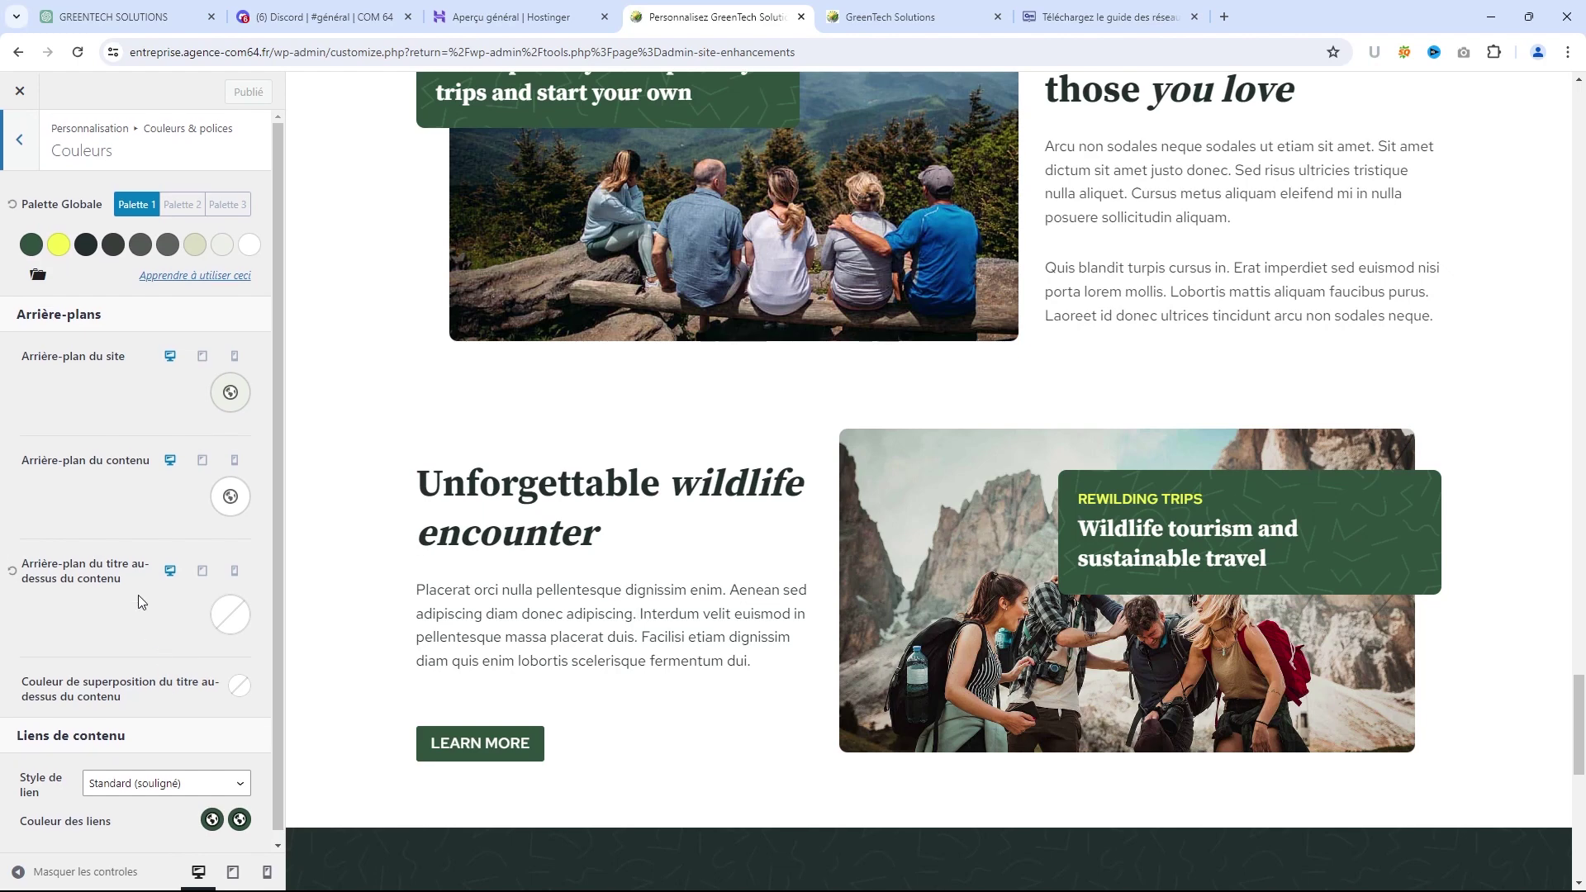
Go to the Typographie settings and set the base font colour to black (000000)
click(29, 147)
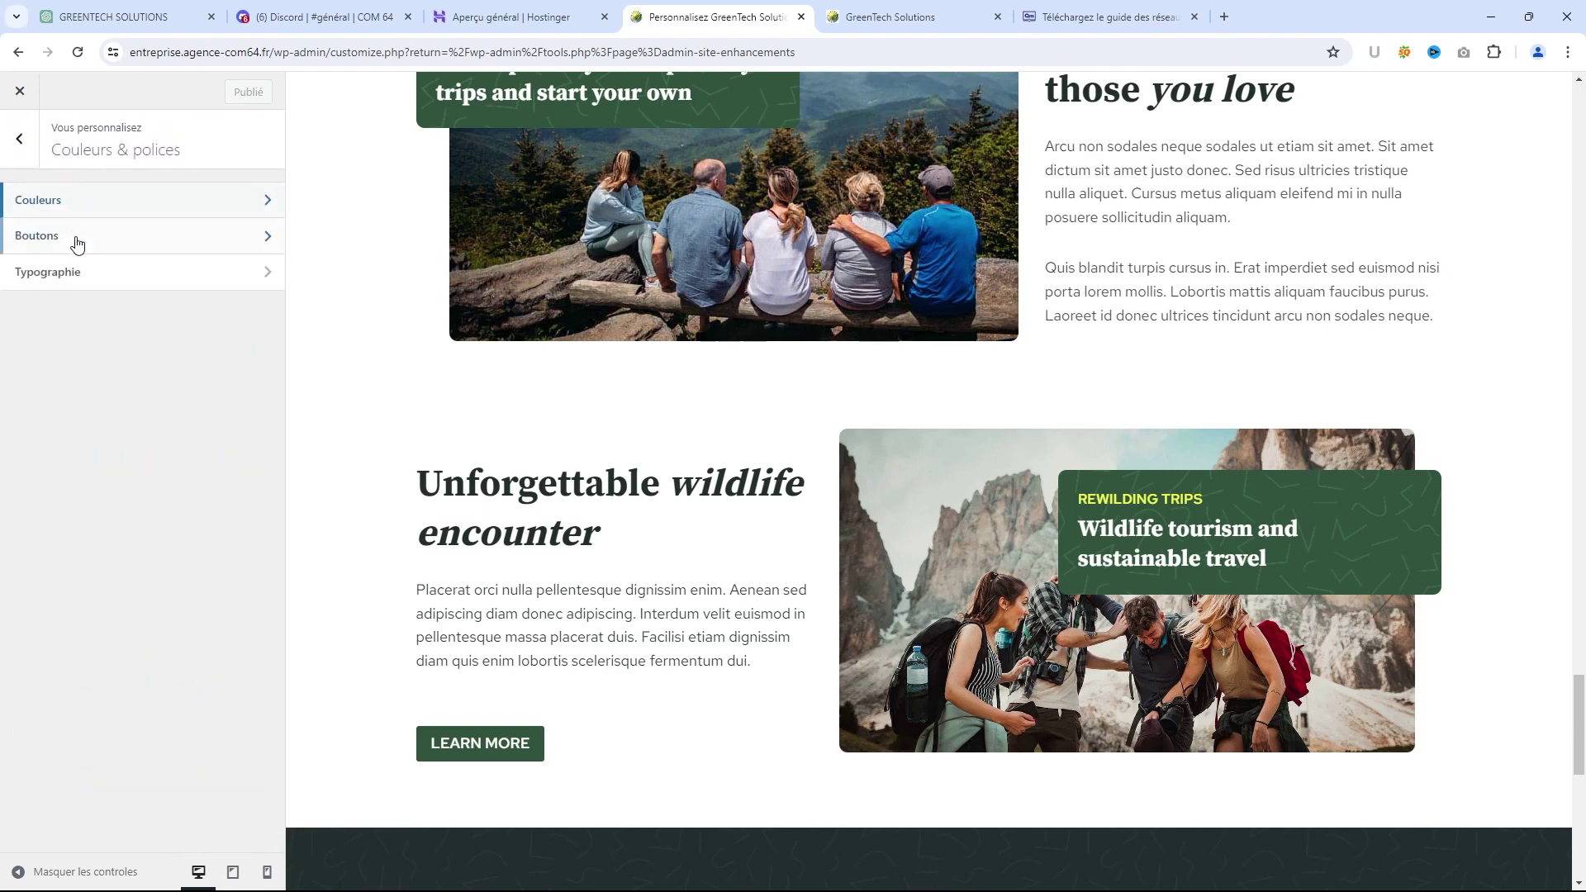
click(100, 287)
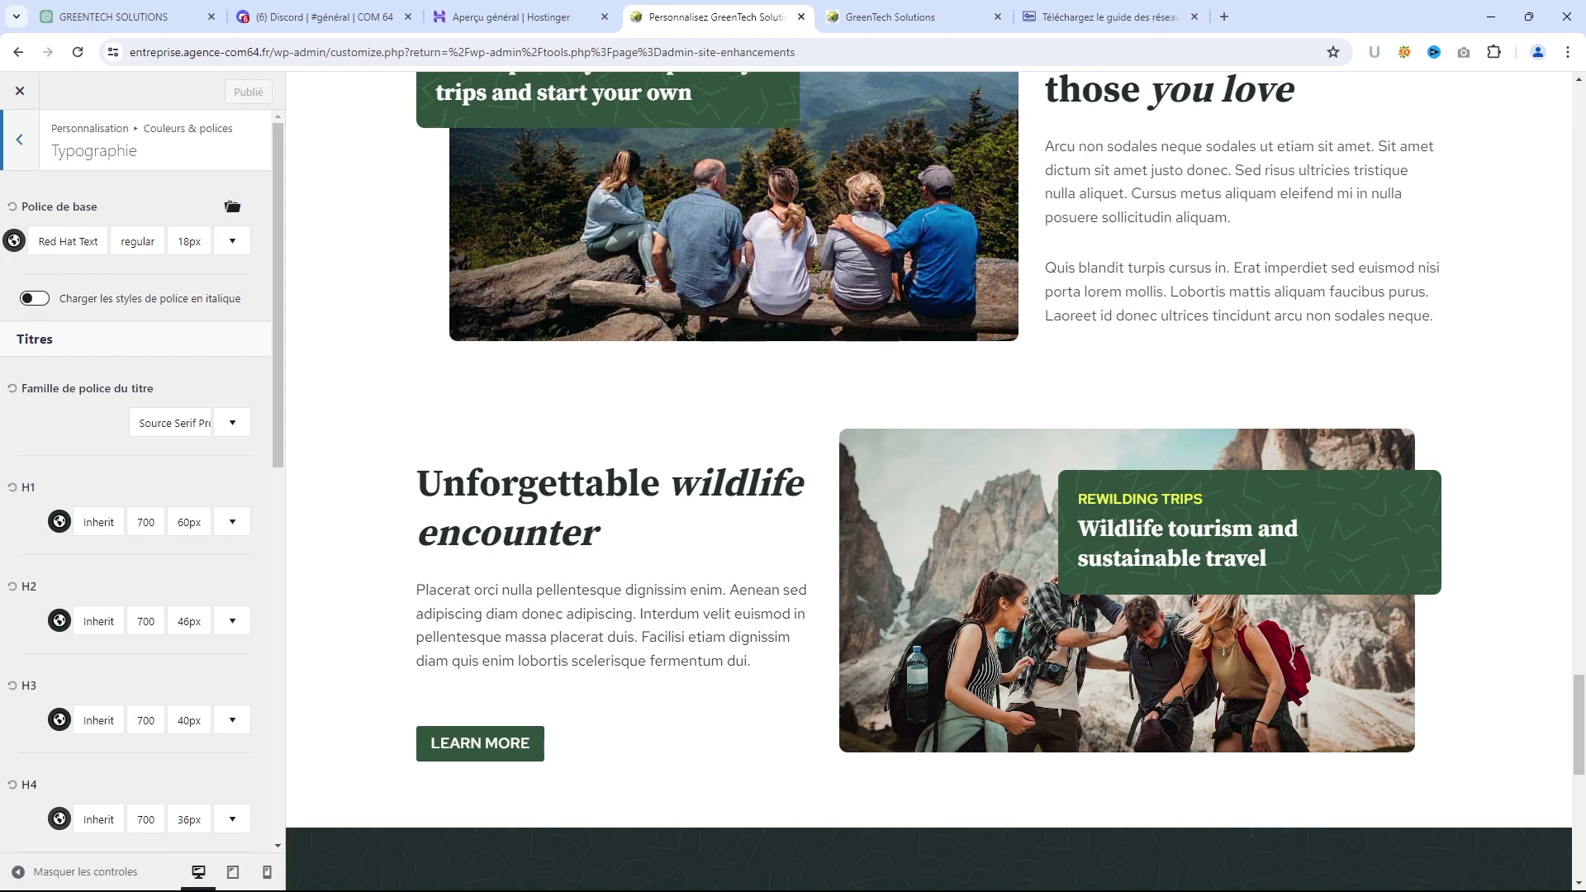
click(14, 240)
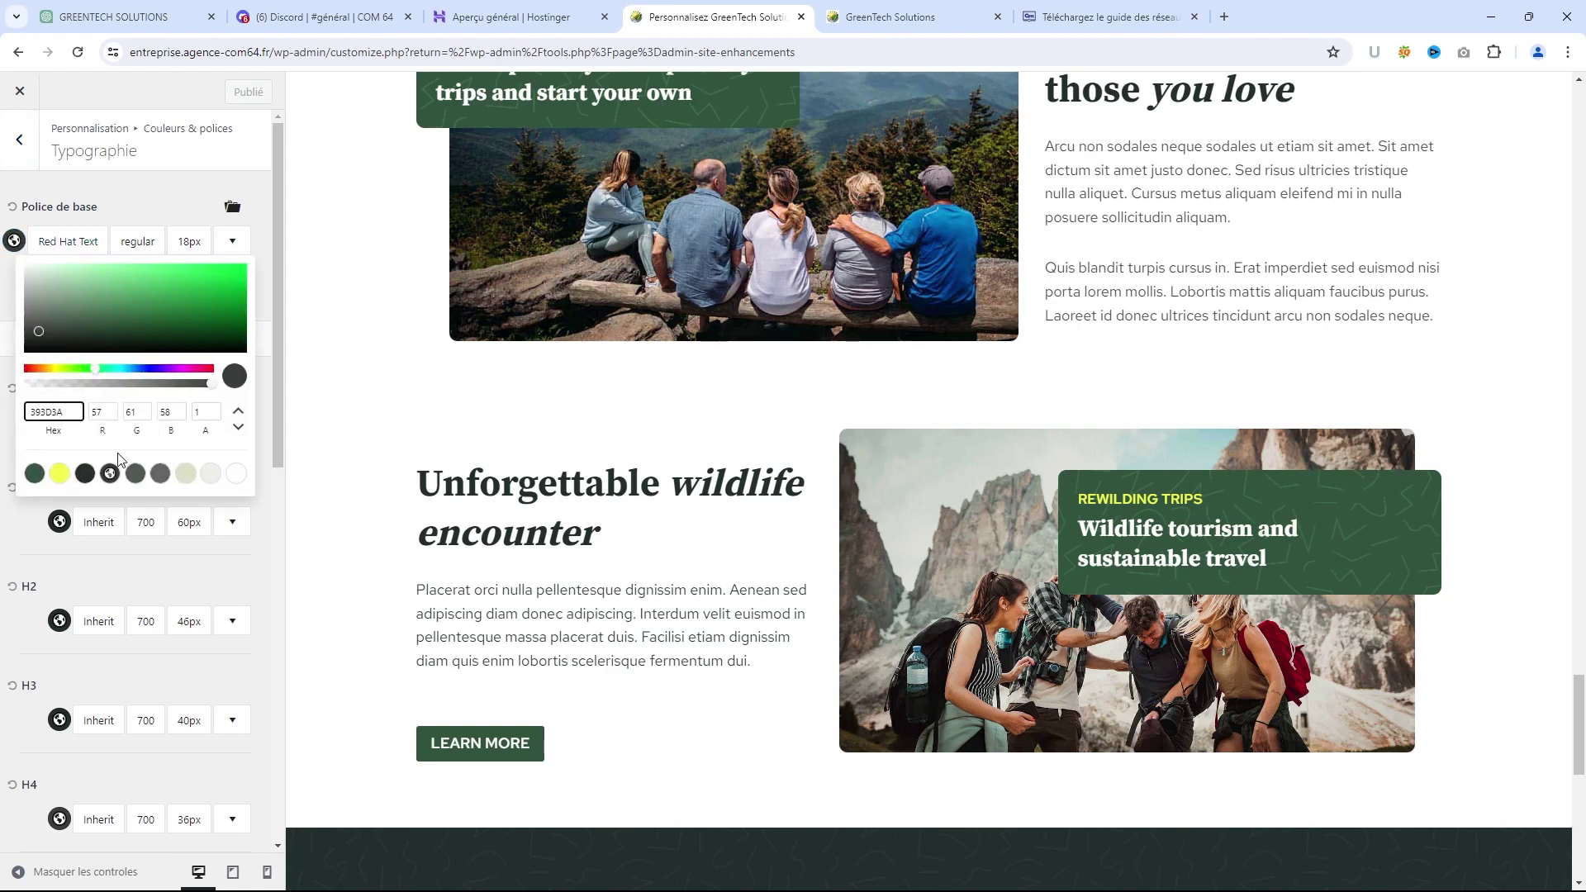
drag(40, 335, 21, 370)
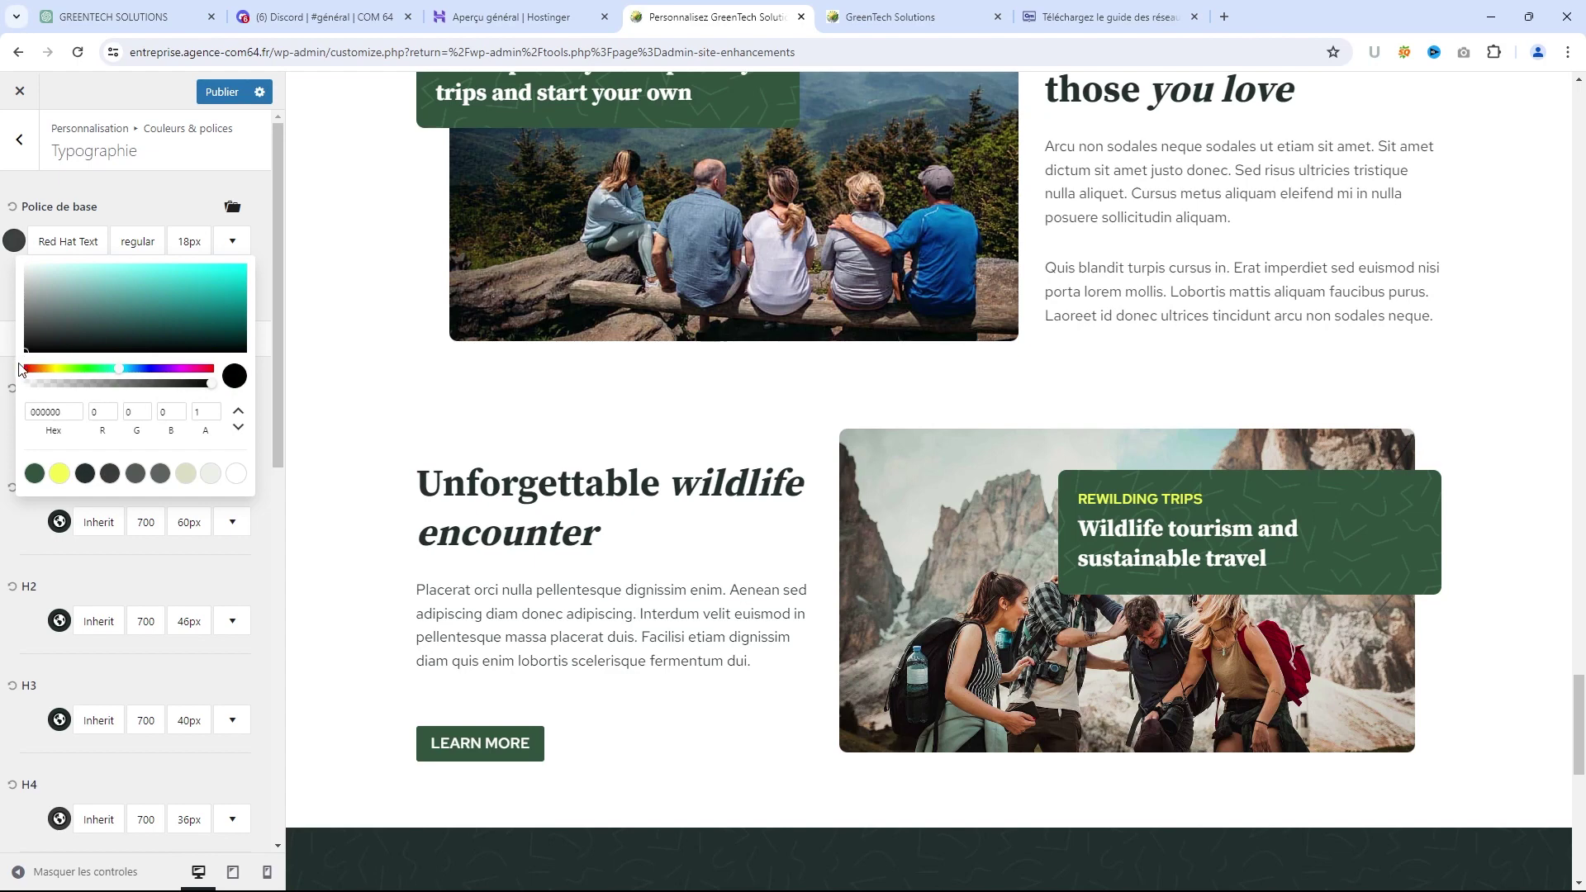
click(136, 191)
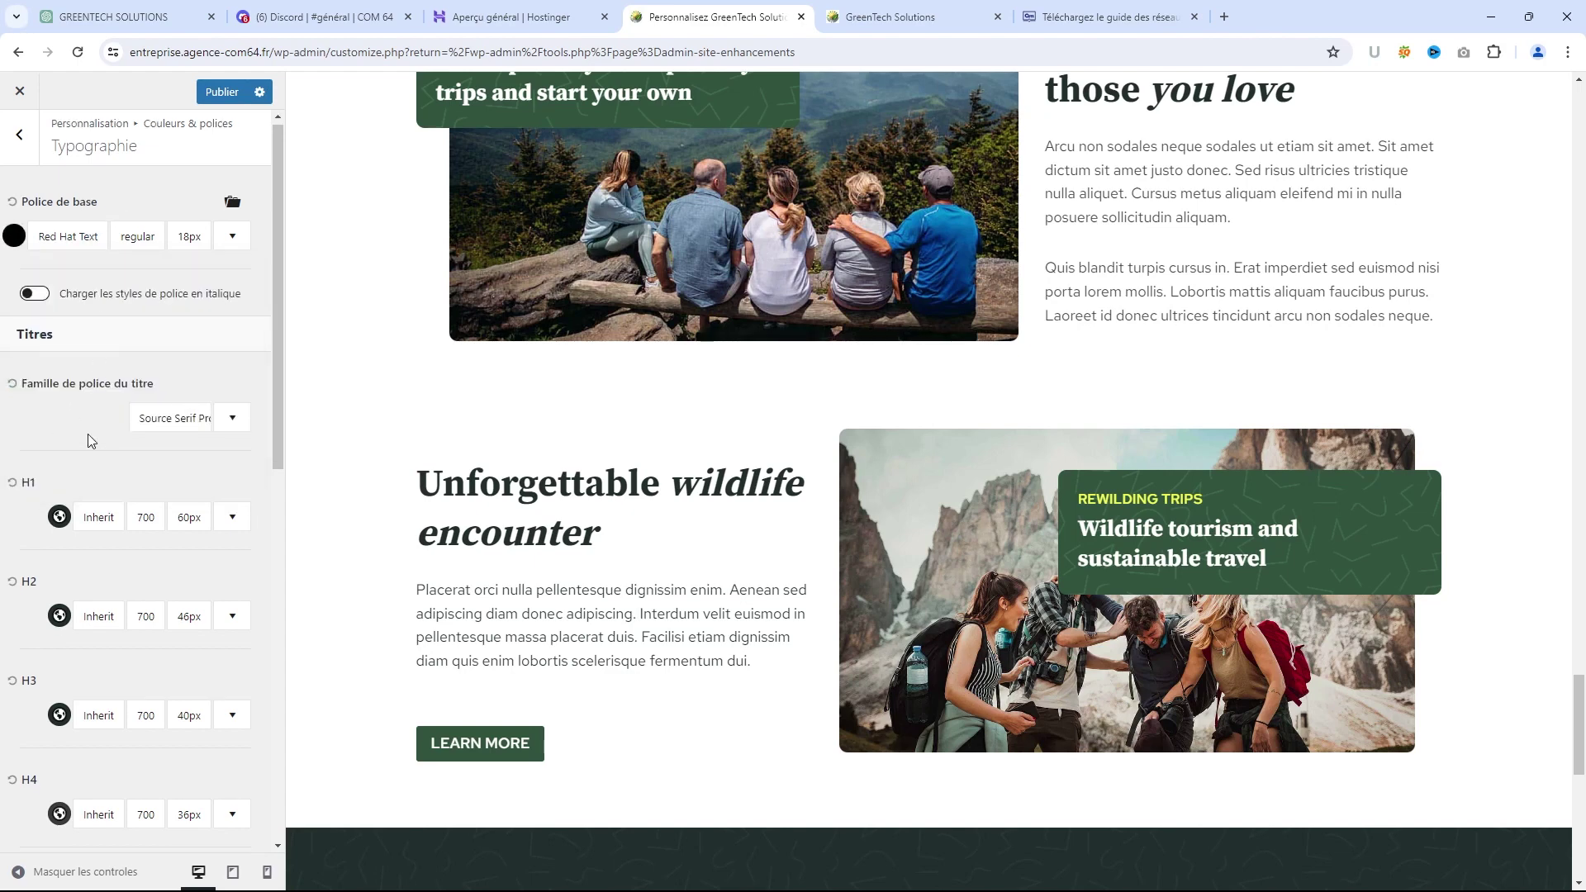
Set the base font family in the Typographie settings to Quicksand
scroll(88, 434, down, 1)
scroll(166, 504, up, 1)
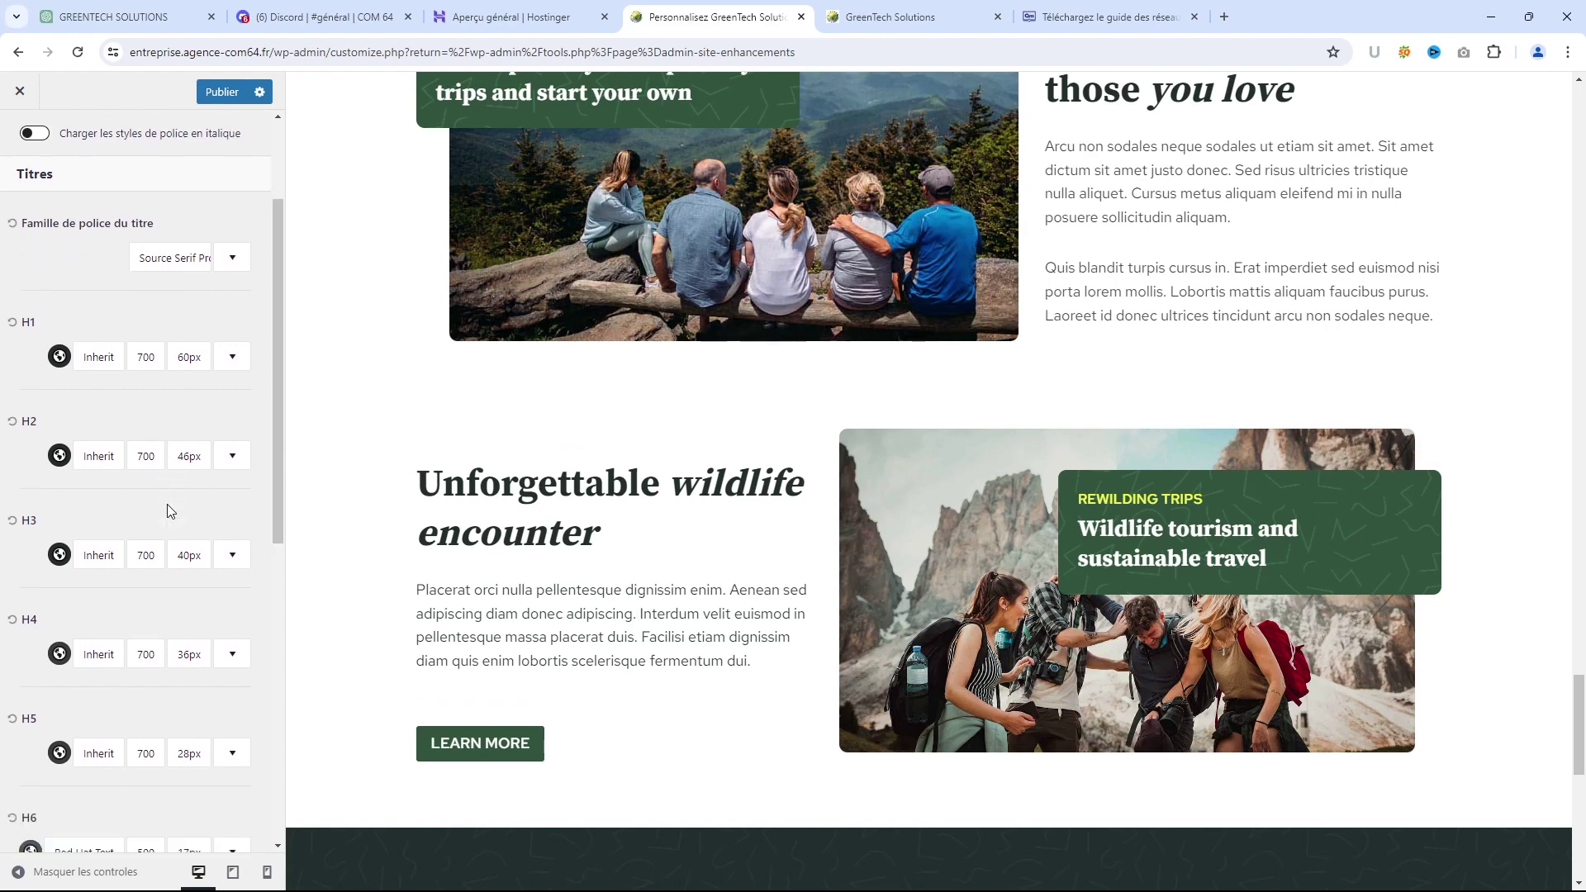
scroll(431, 535, up, 4)
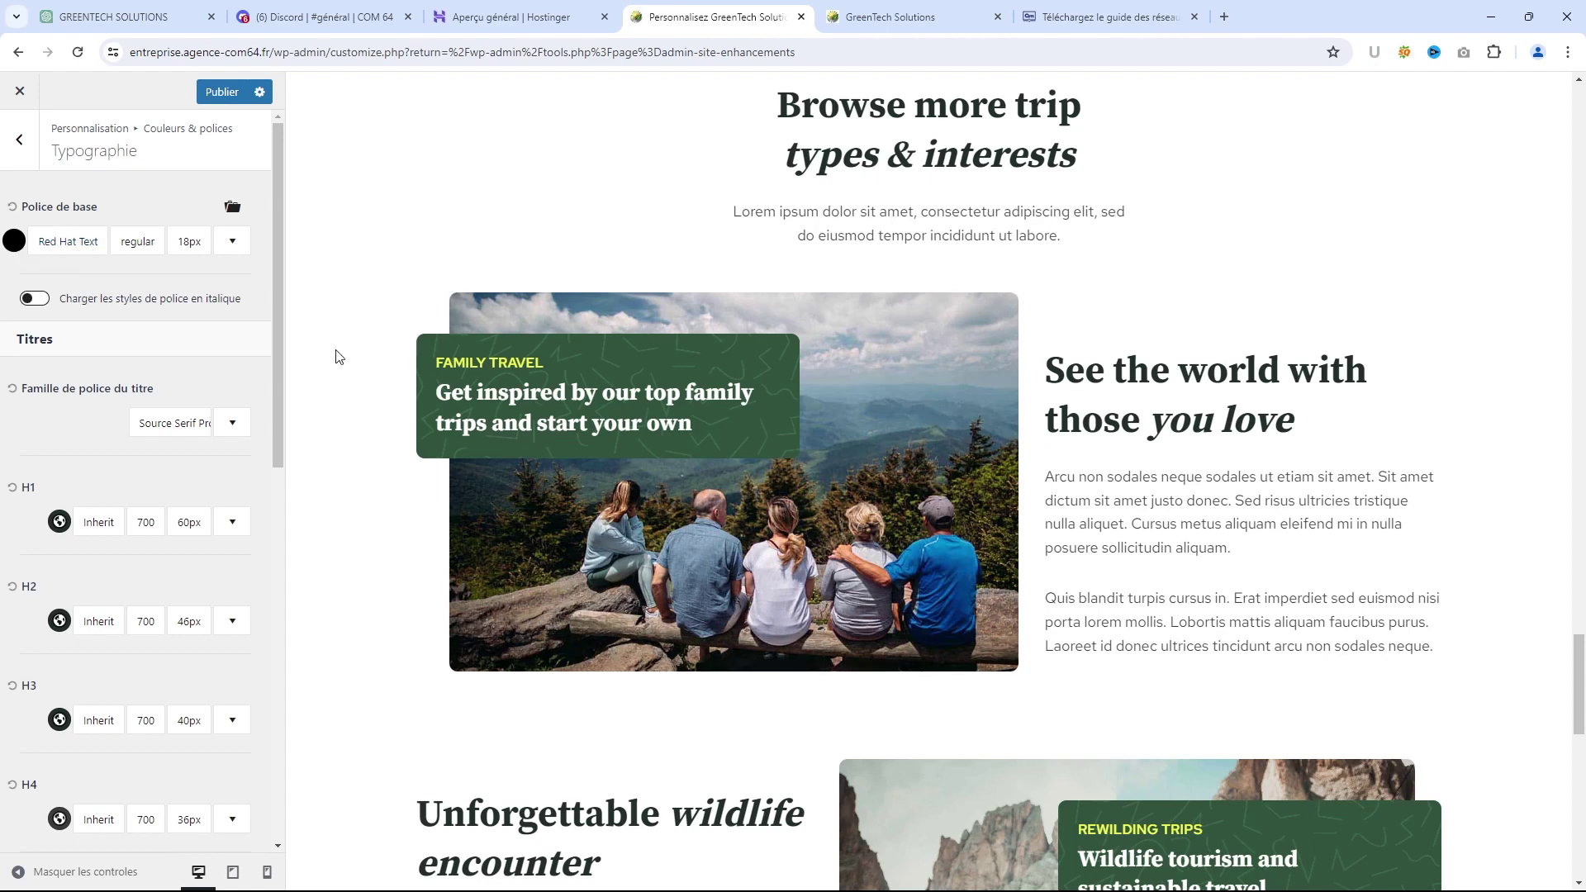
click(72, 250)
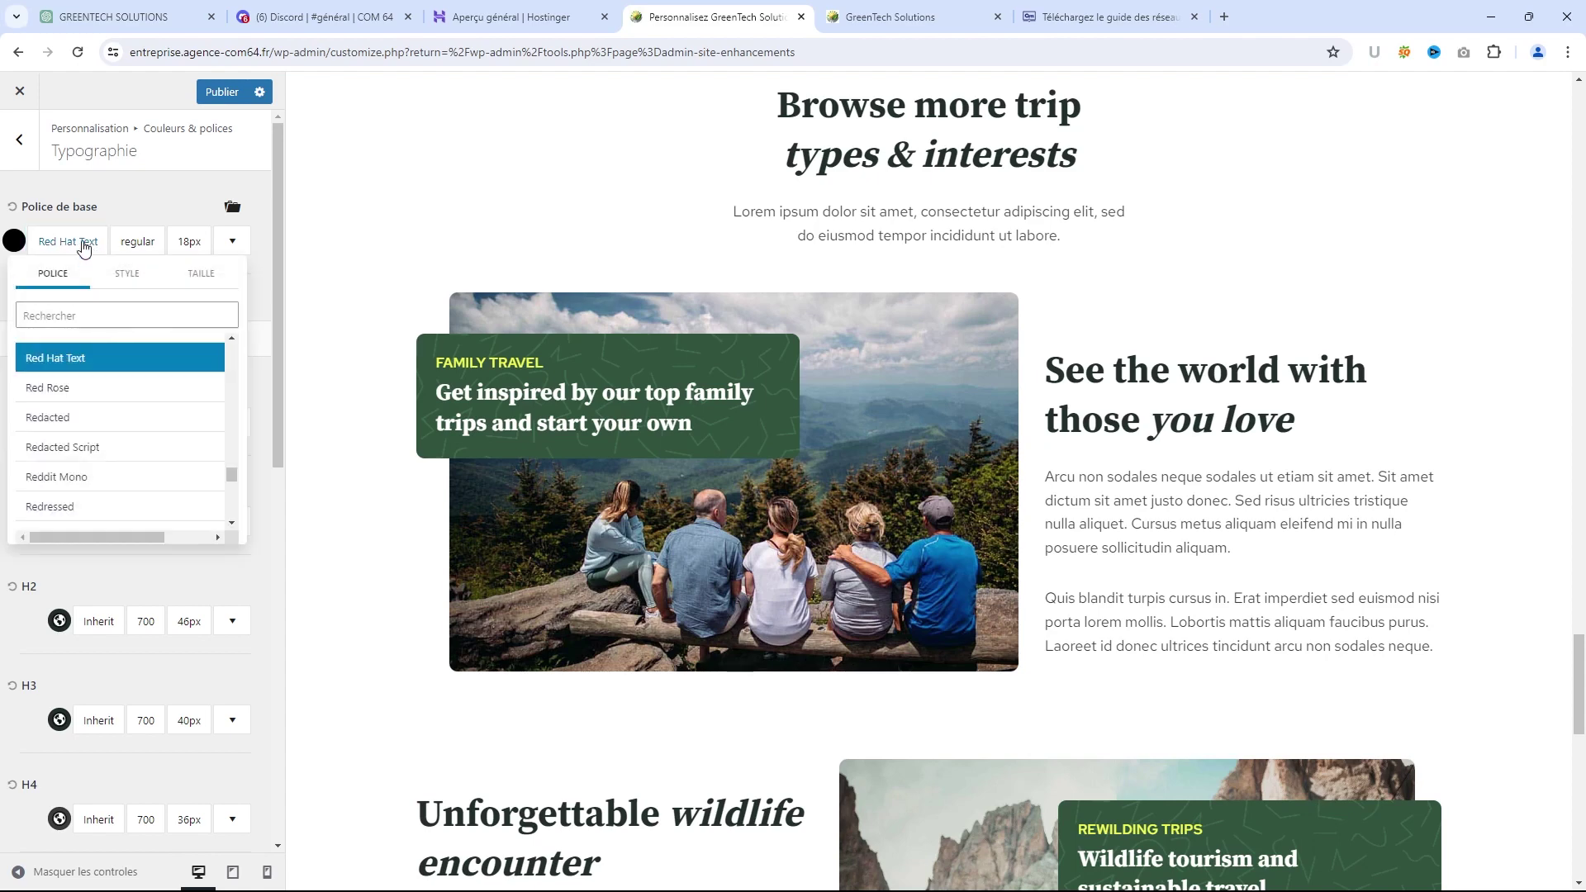
click(80, 319)
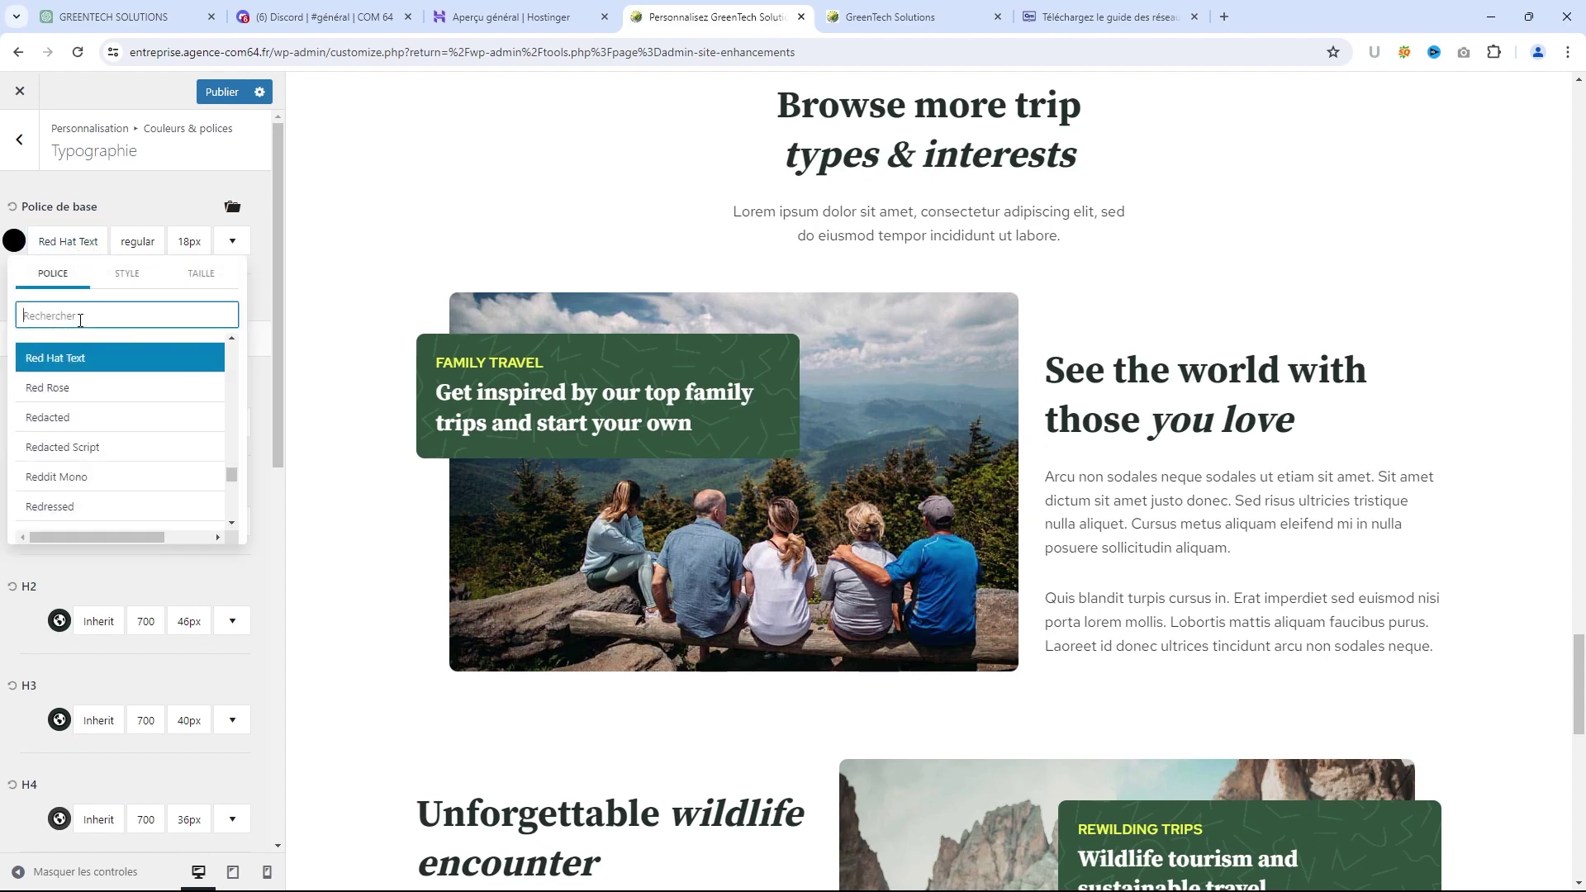
text(quicks)
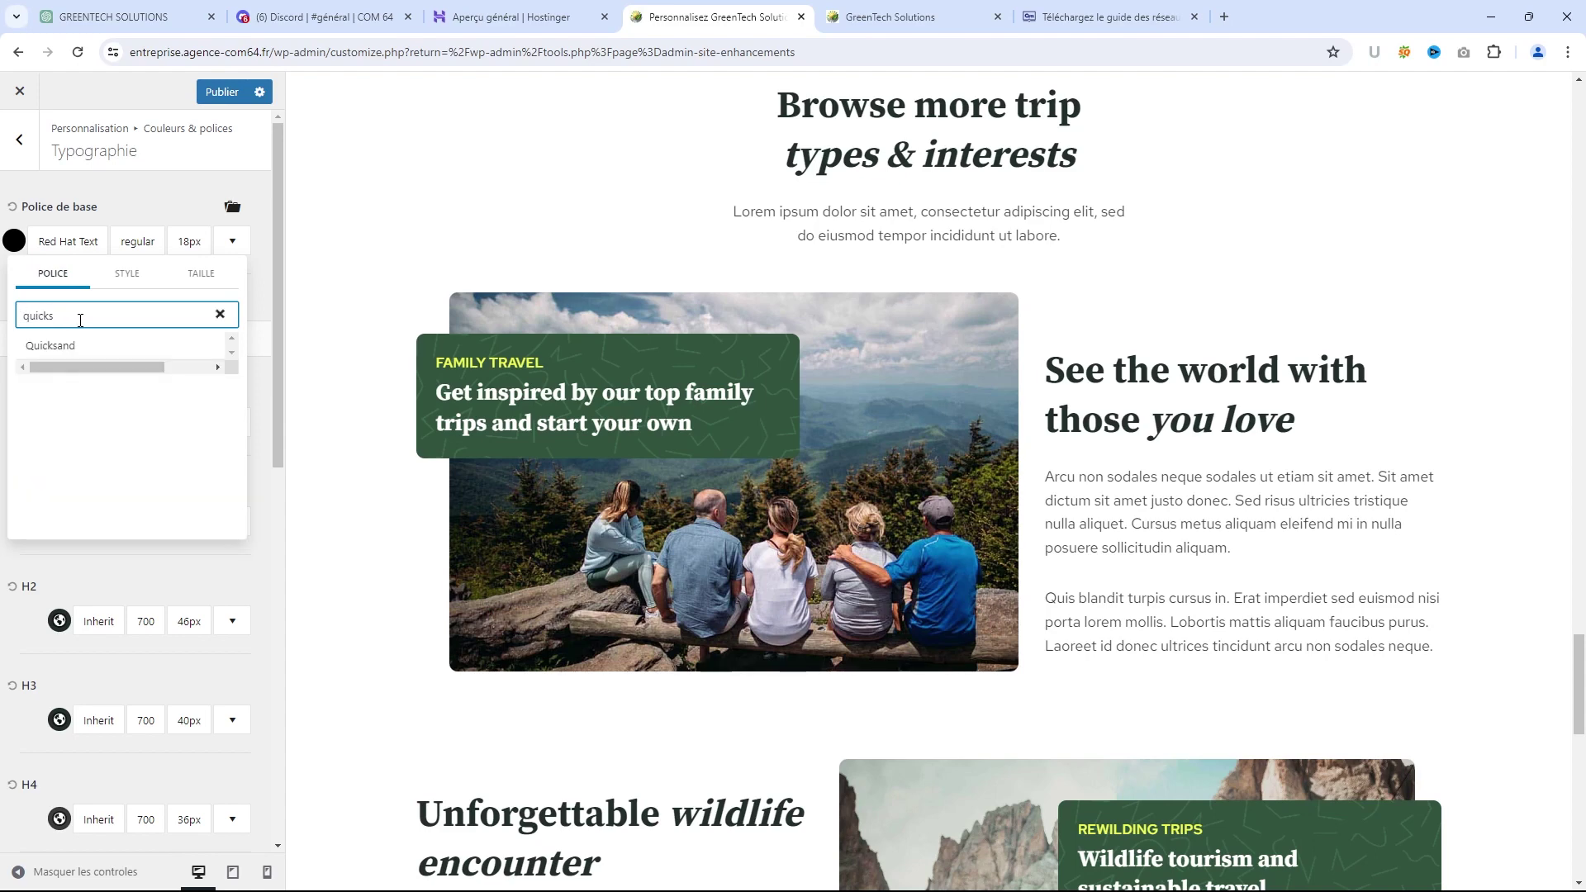
click(56, 347)
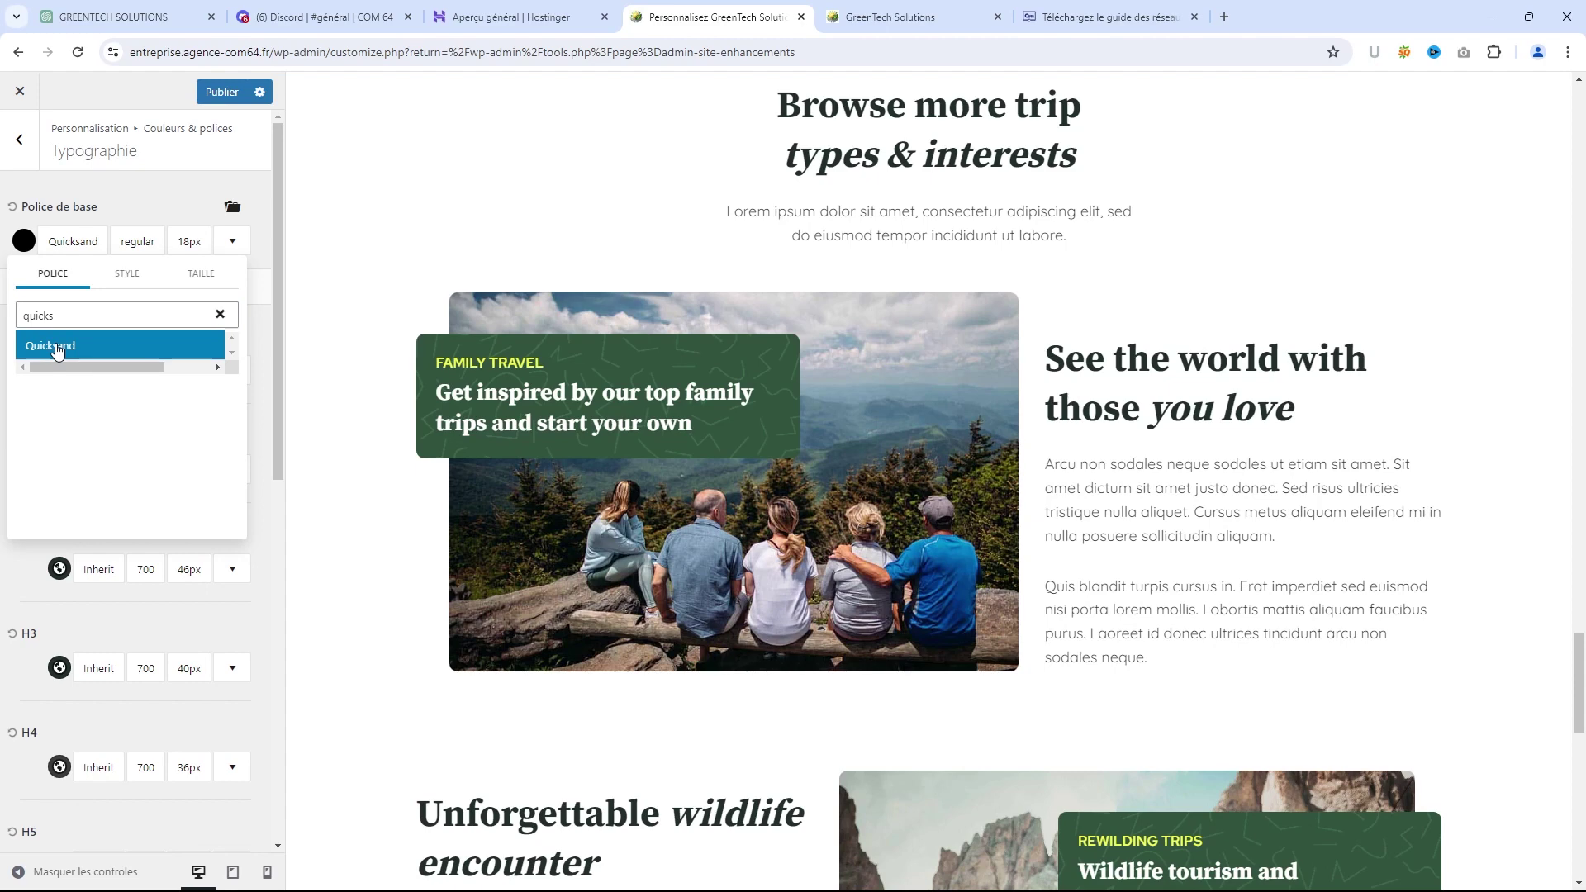
click(165, 191)
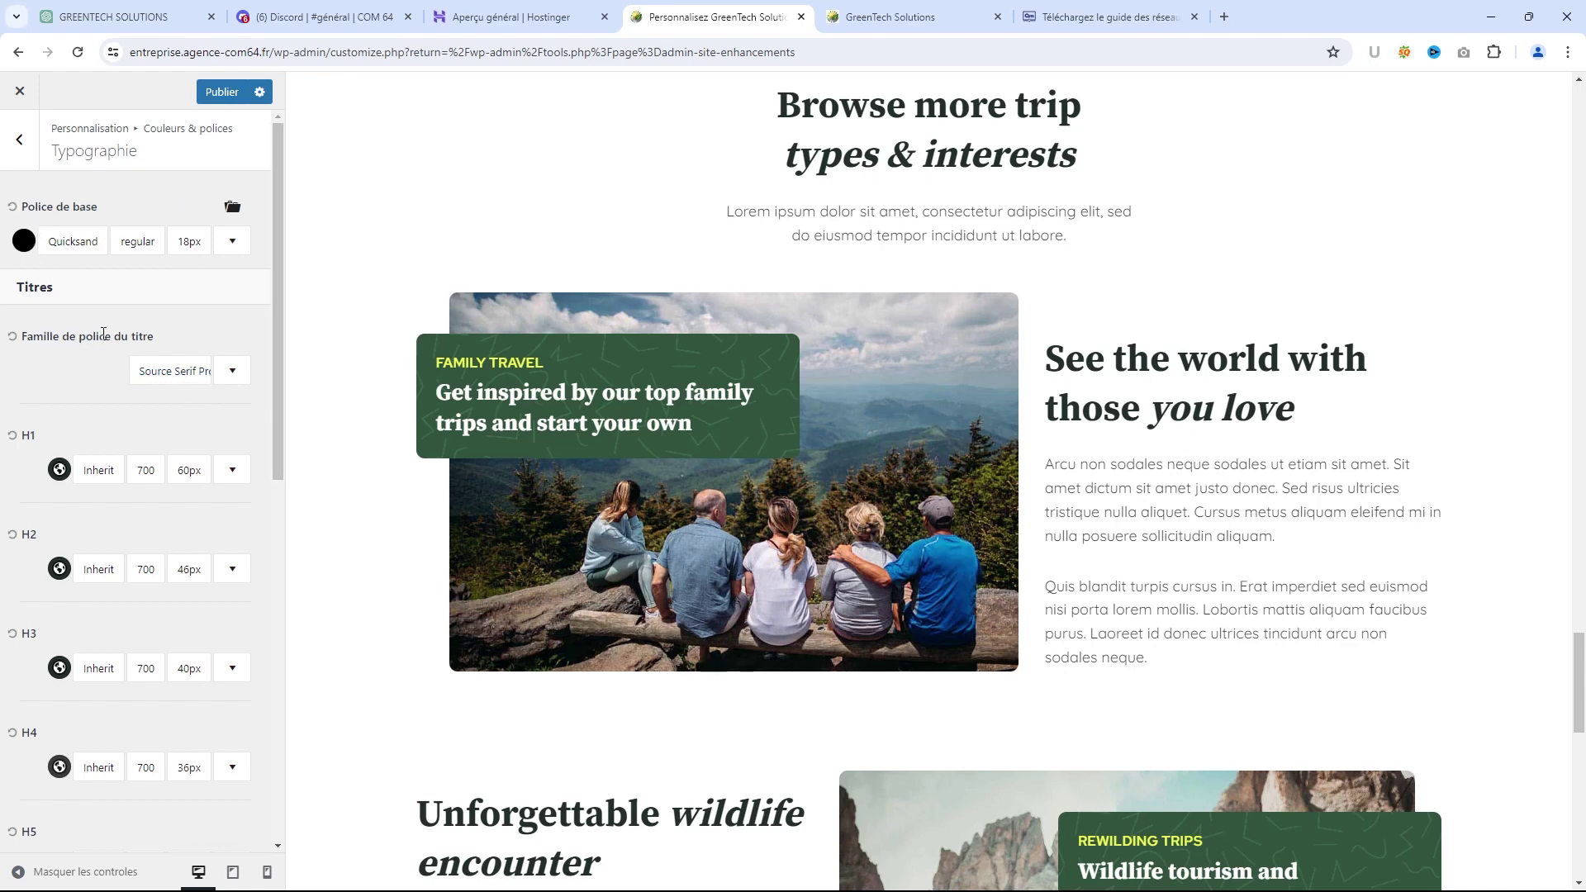
Set the heading font family to Poppins and publish the customizer changes
click(178, 372)
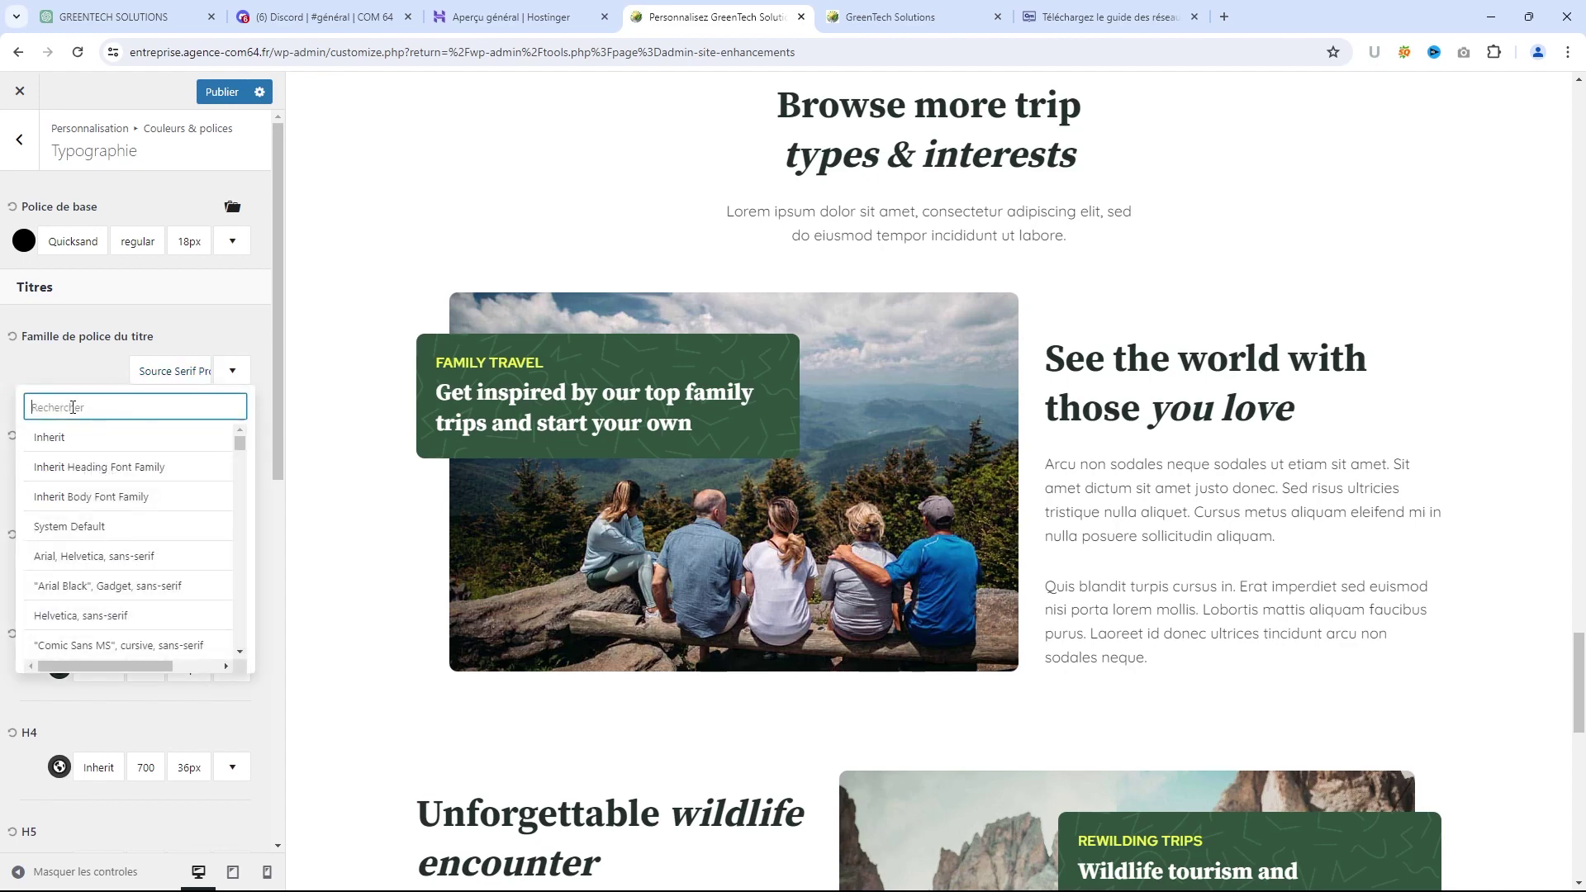
text(poppins)
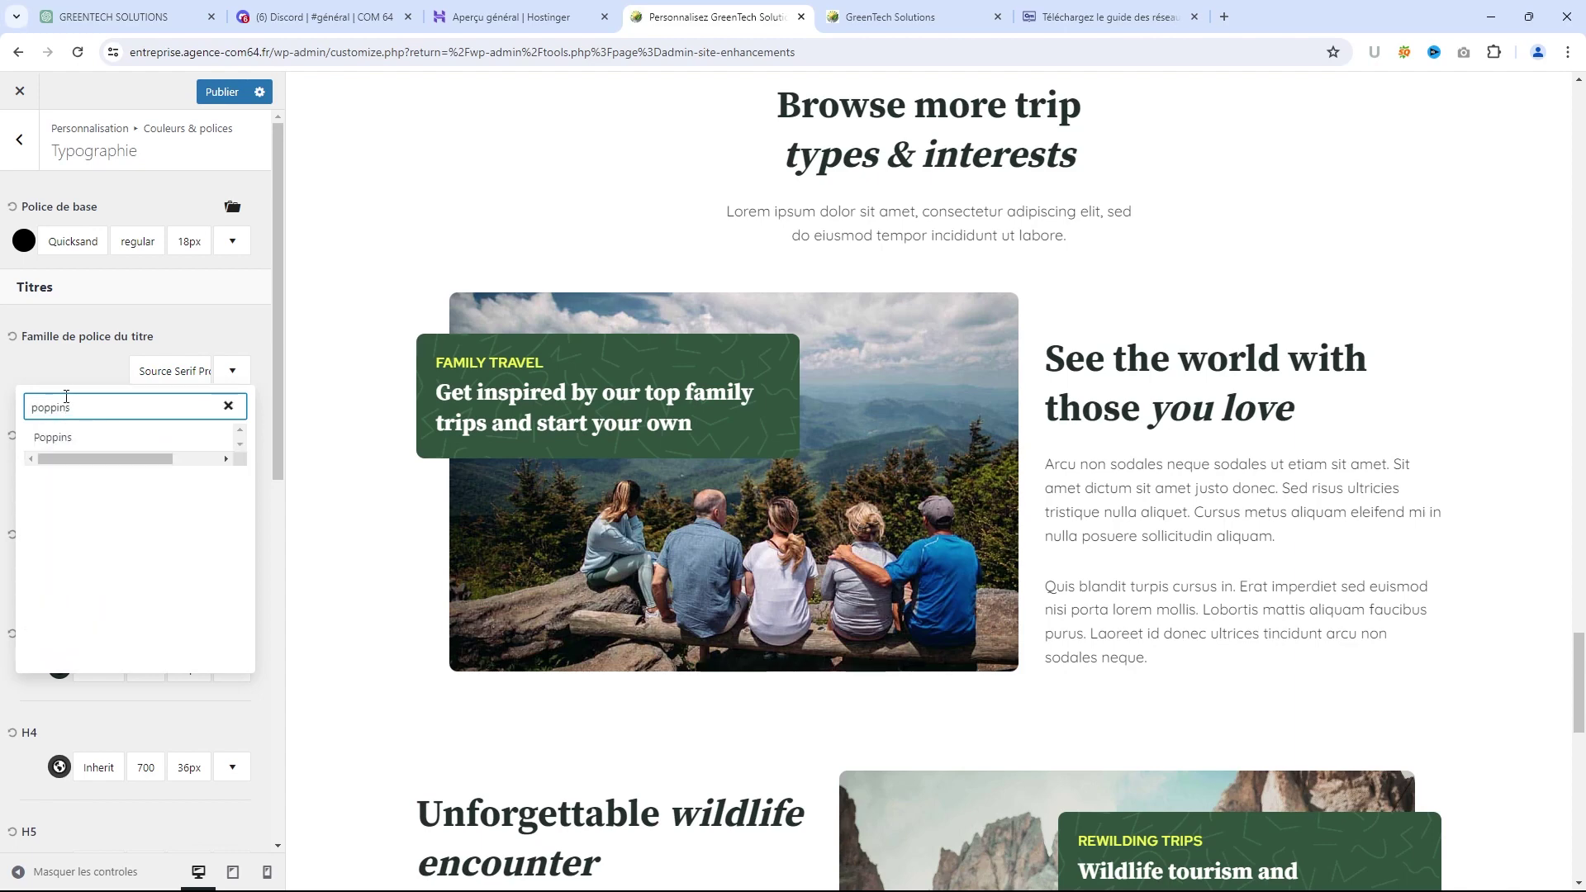
click(76, 439)
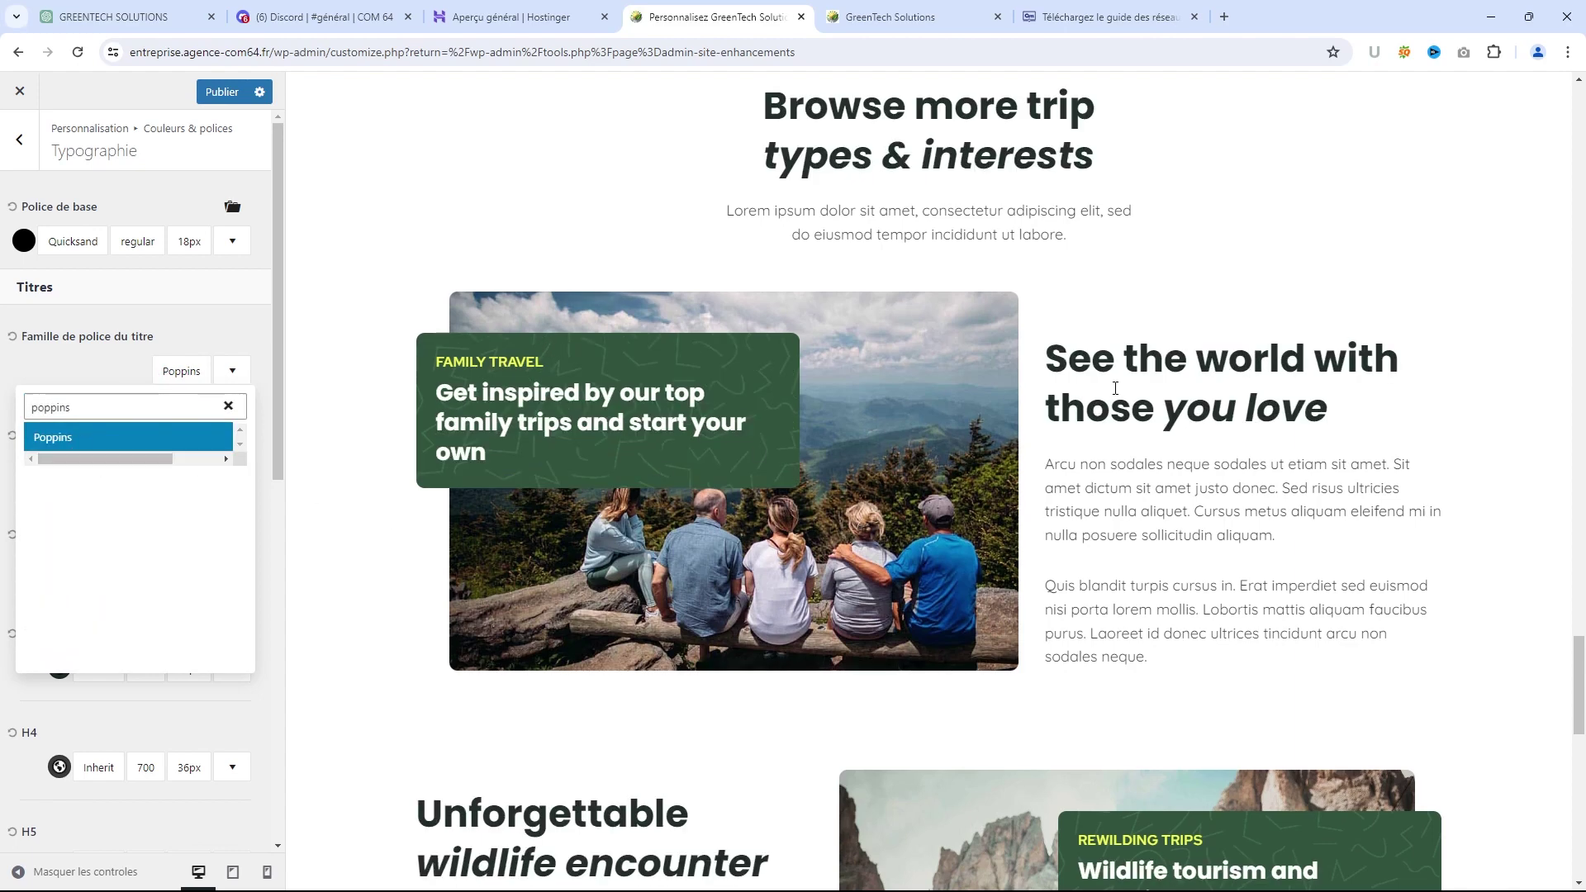
click(102, 354)
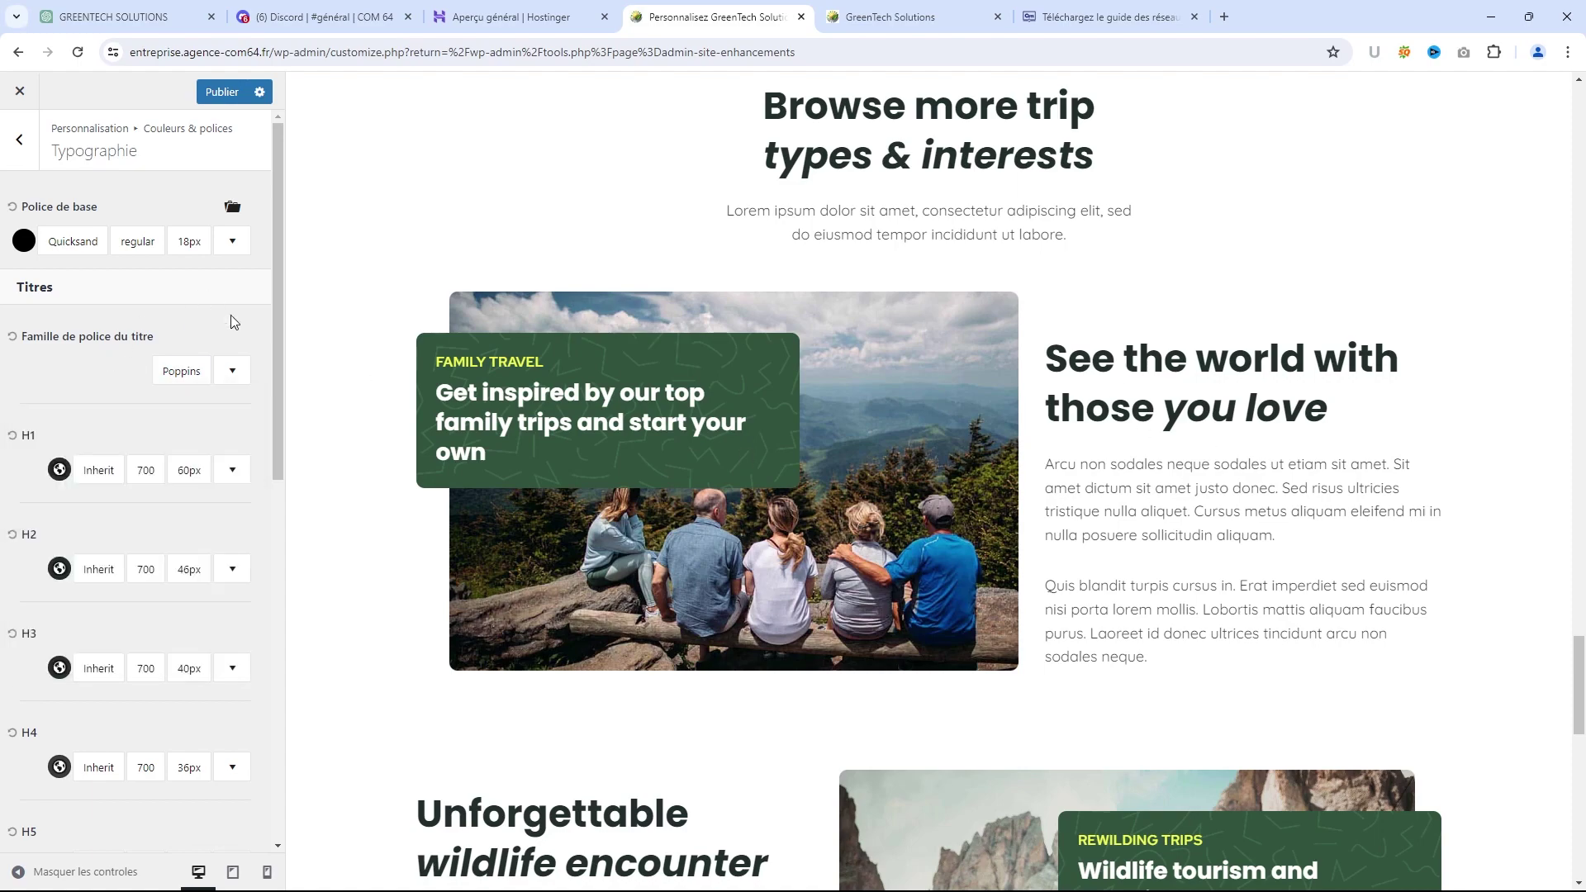
scroll(608, 496, down, 1)
scroll(609, 497, down, 3)
scroll(720, 596, up, 5)
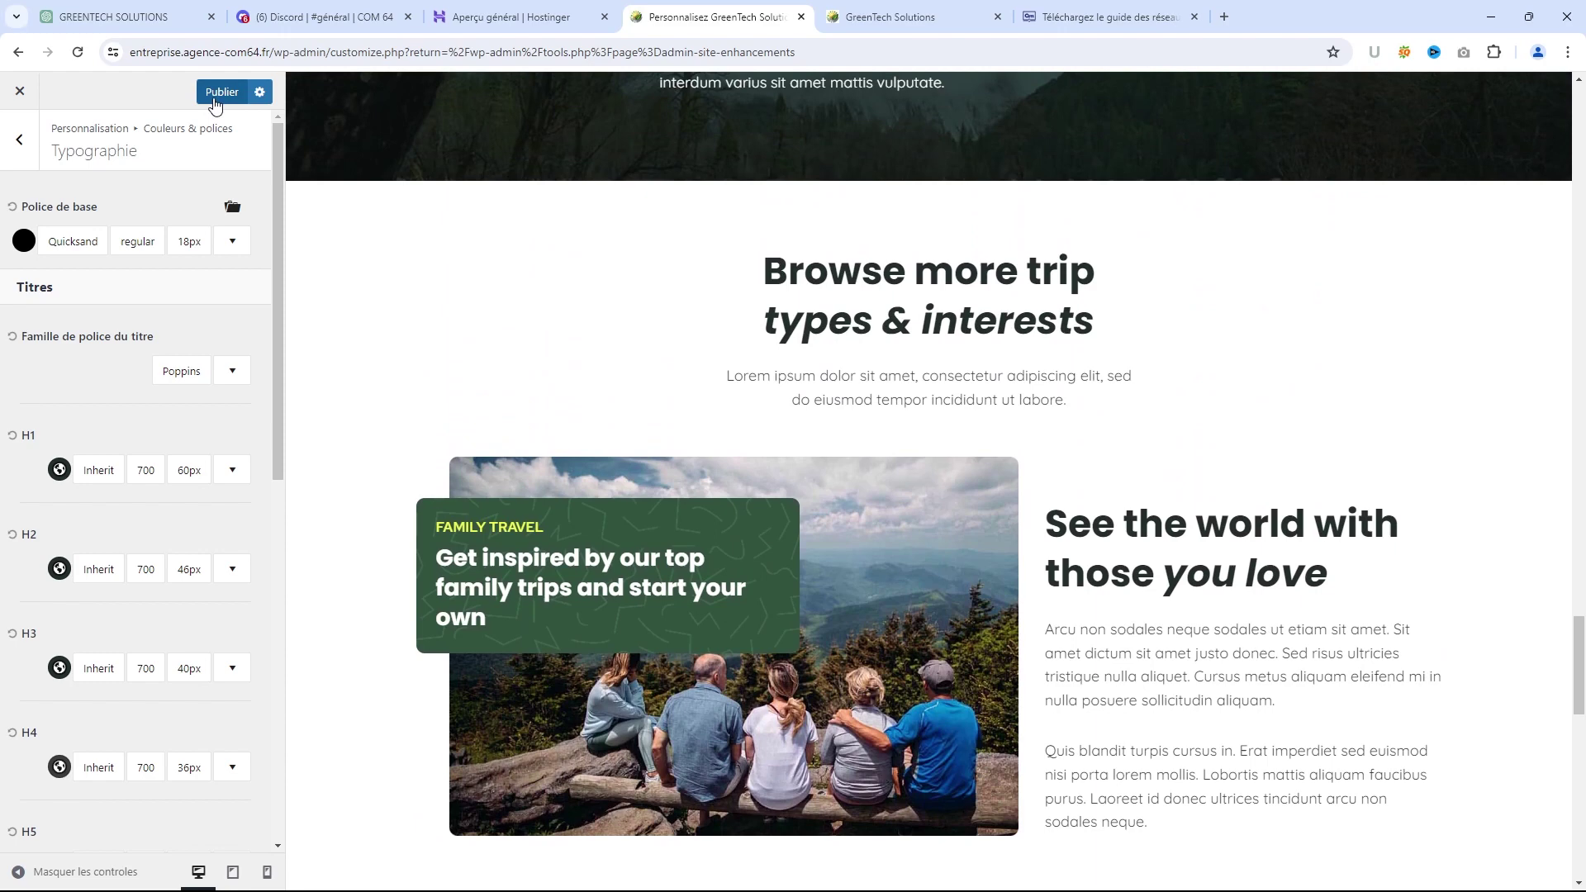
click(214, 103)
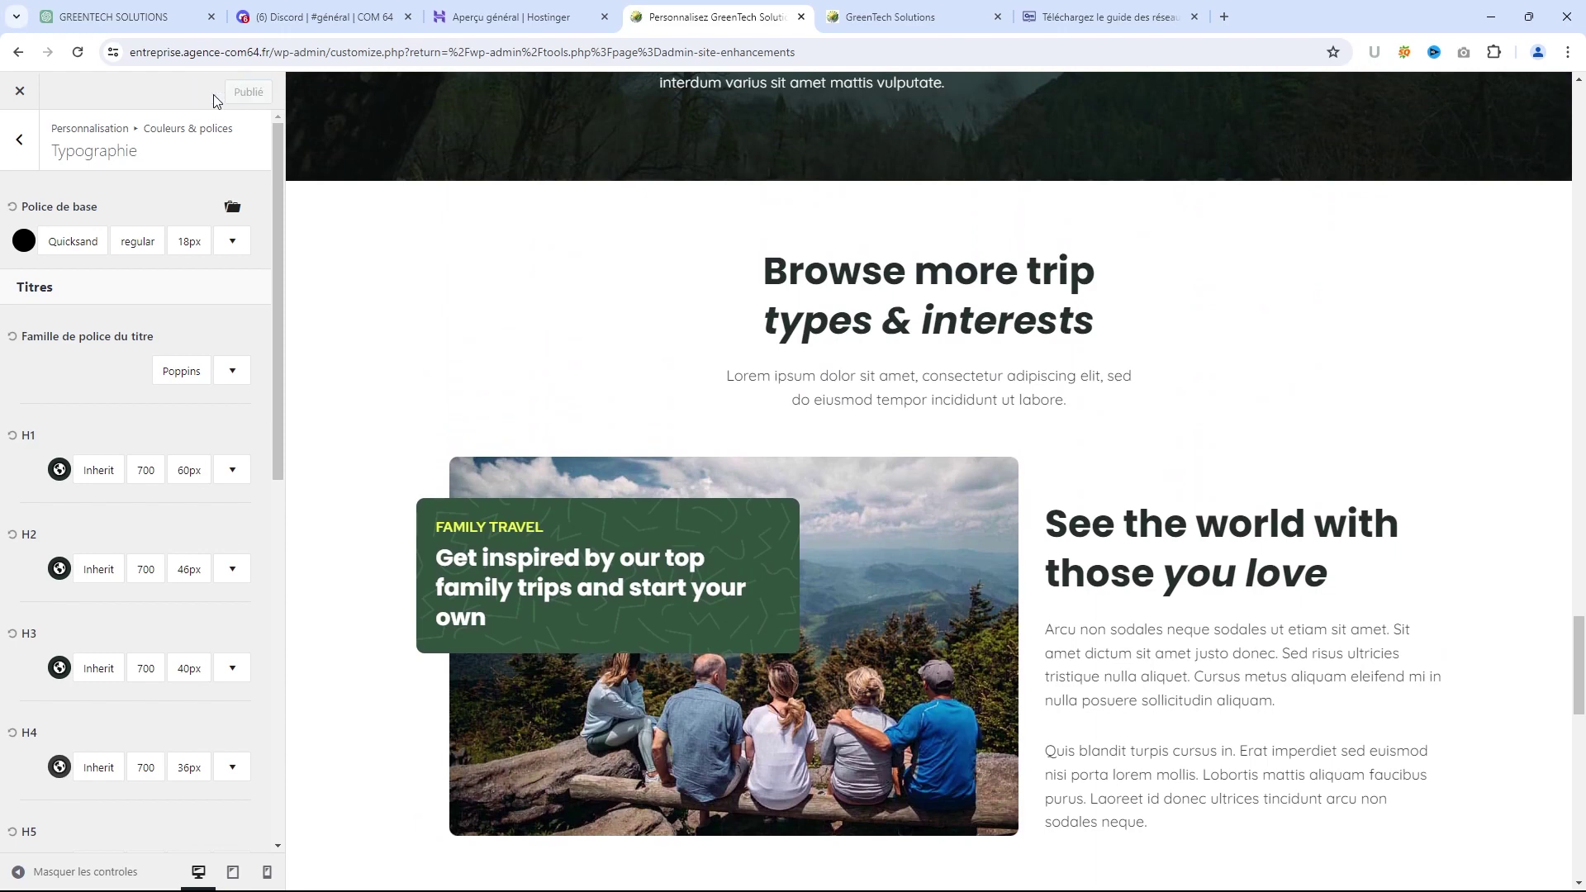
Examine the H1–H6 typography settings and review the fonts throughout the home page preview, up to its header
scroll(282, 289, down, 5)
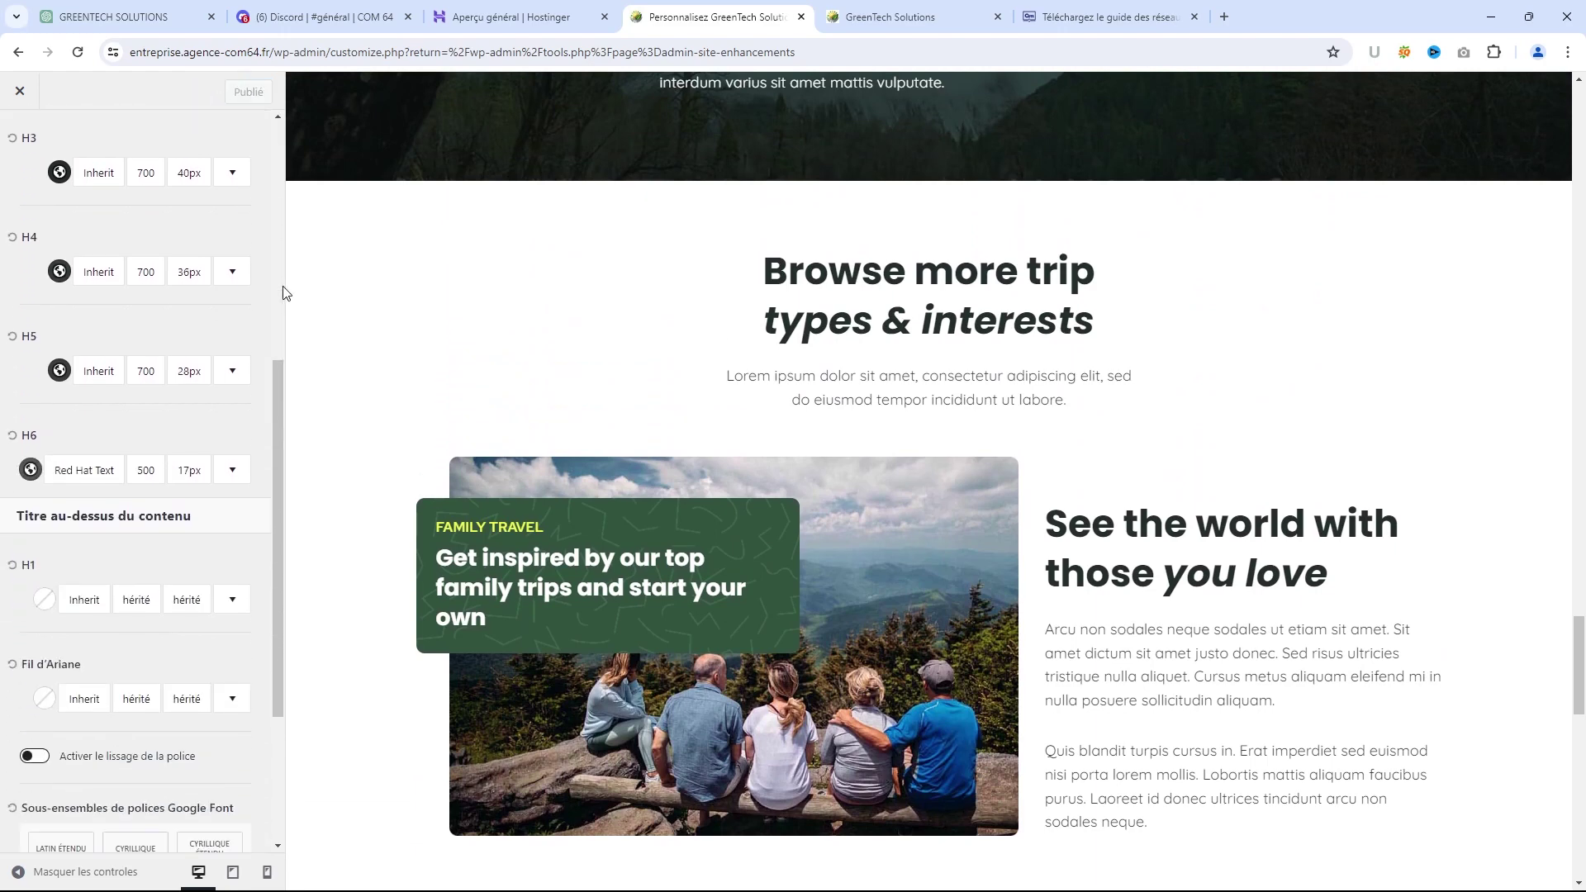
scroll(283, 293, up, 4)
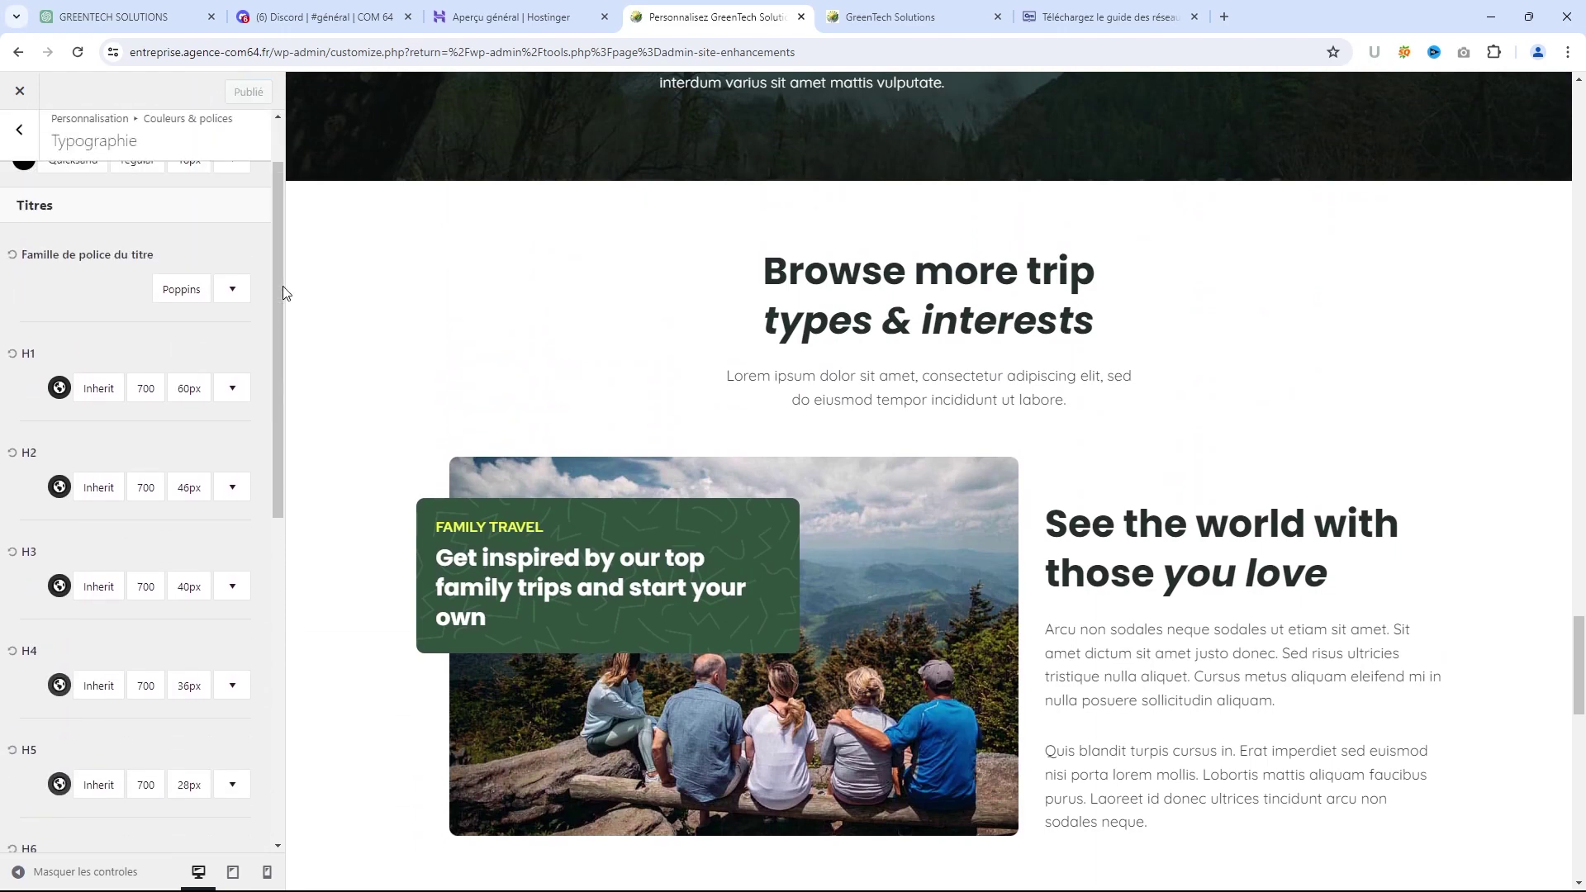
scroll(457, 394, up, 20)
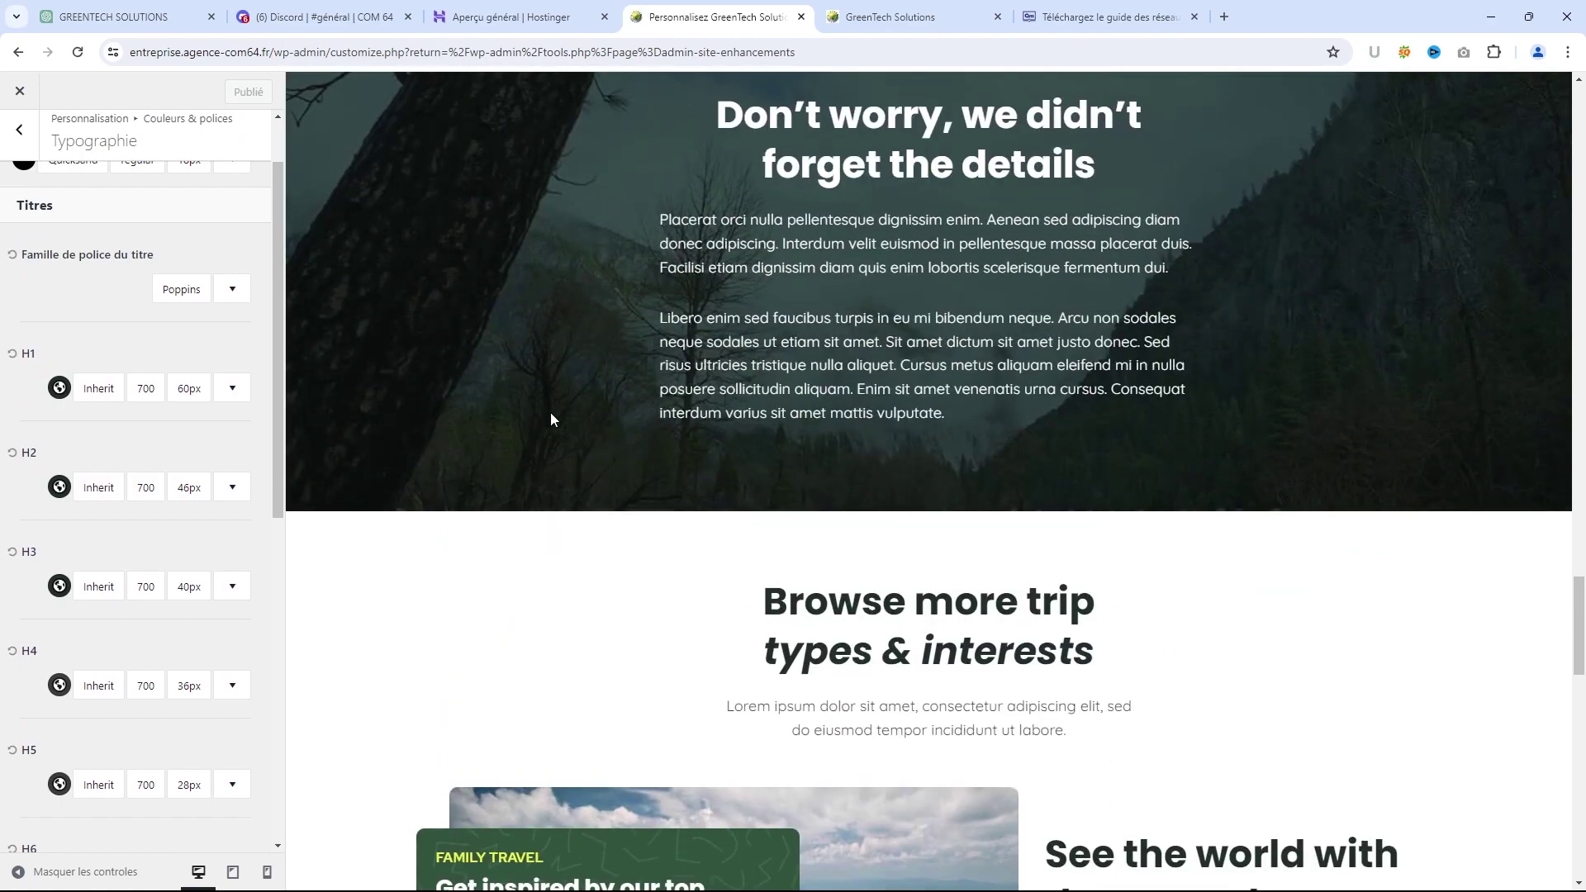
scroll(662, 445, up, 15)
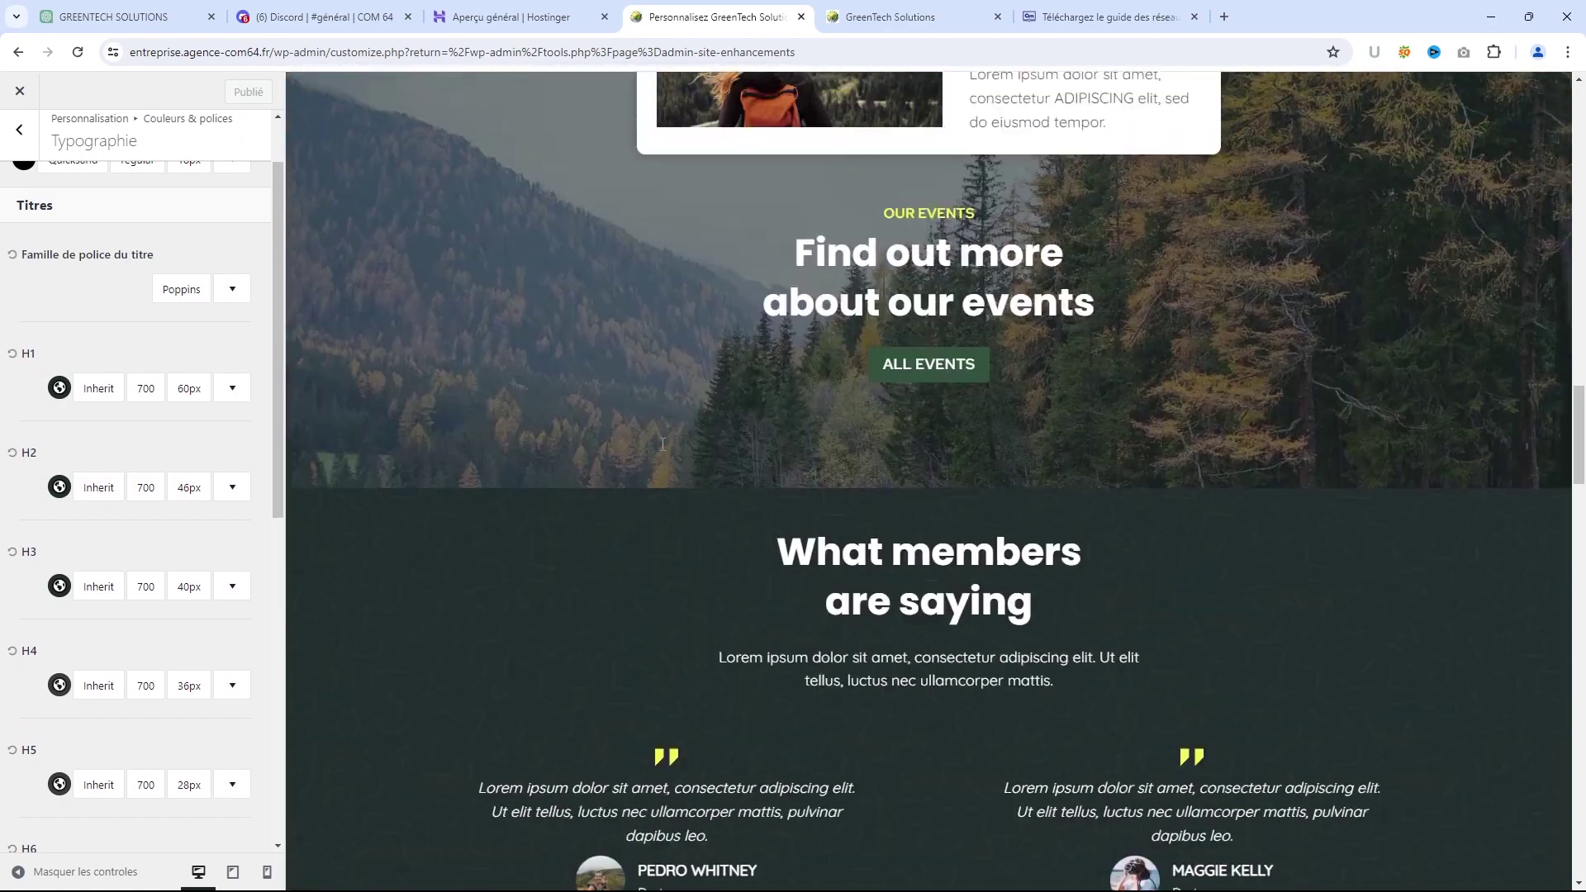
scroll(661, 447, up, 15)
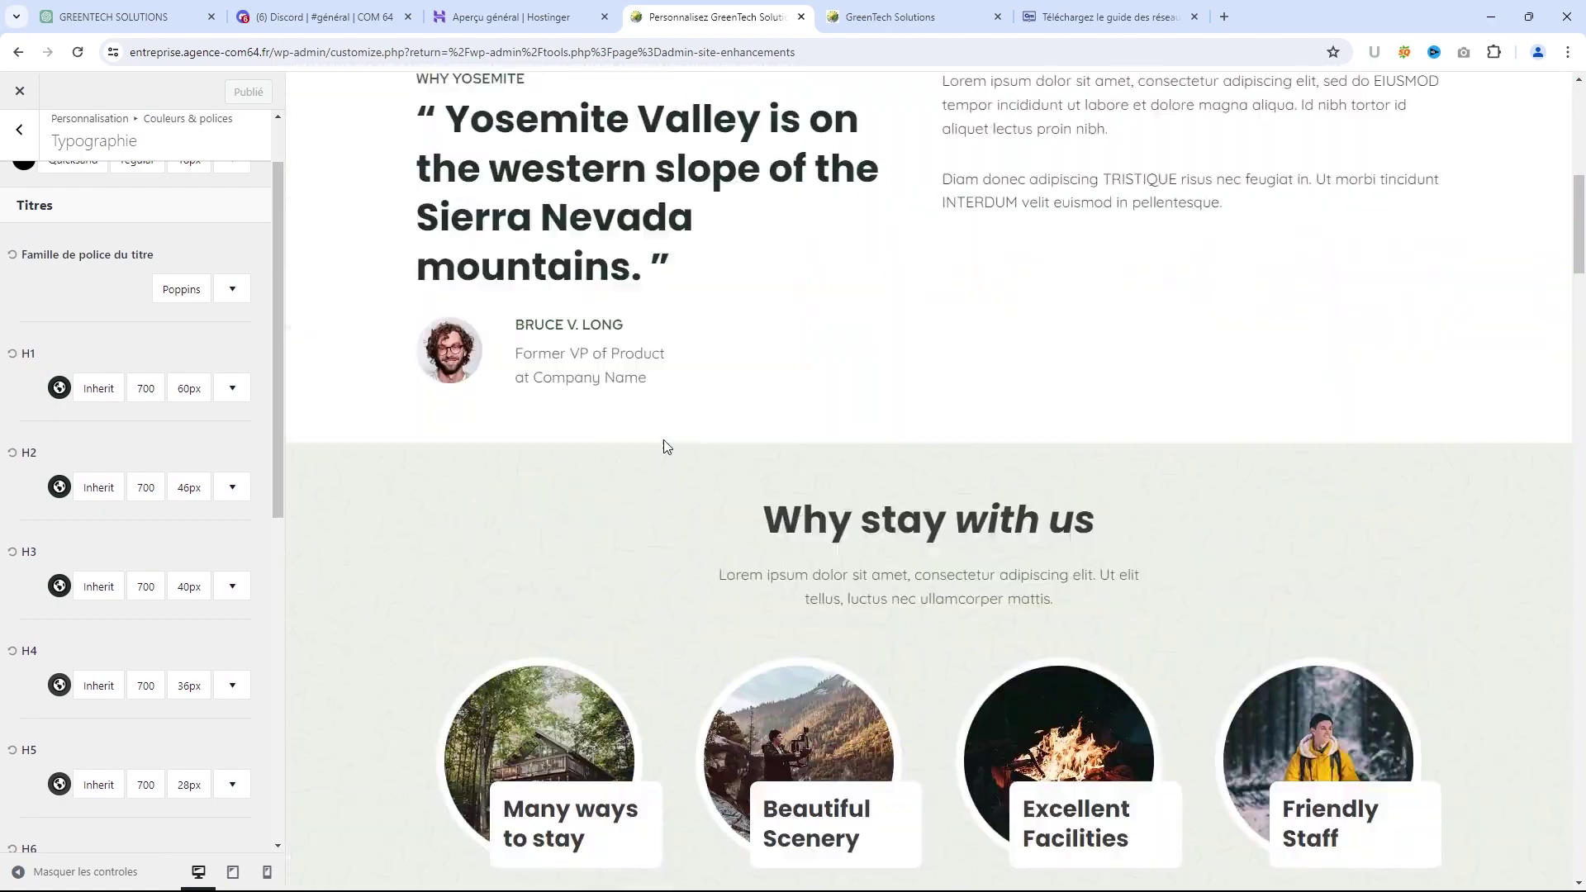
scroll(267, 281, up, 2)
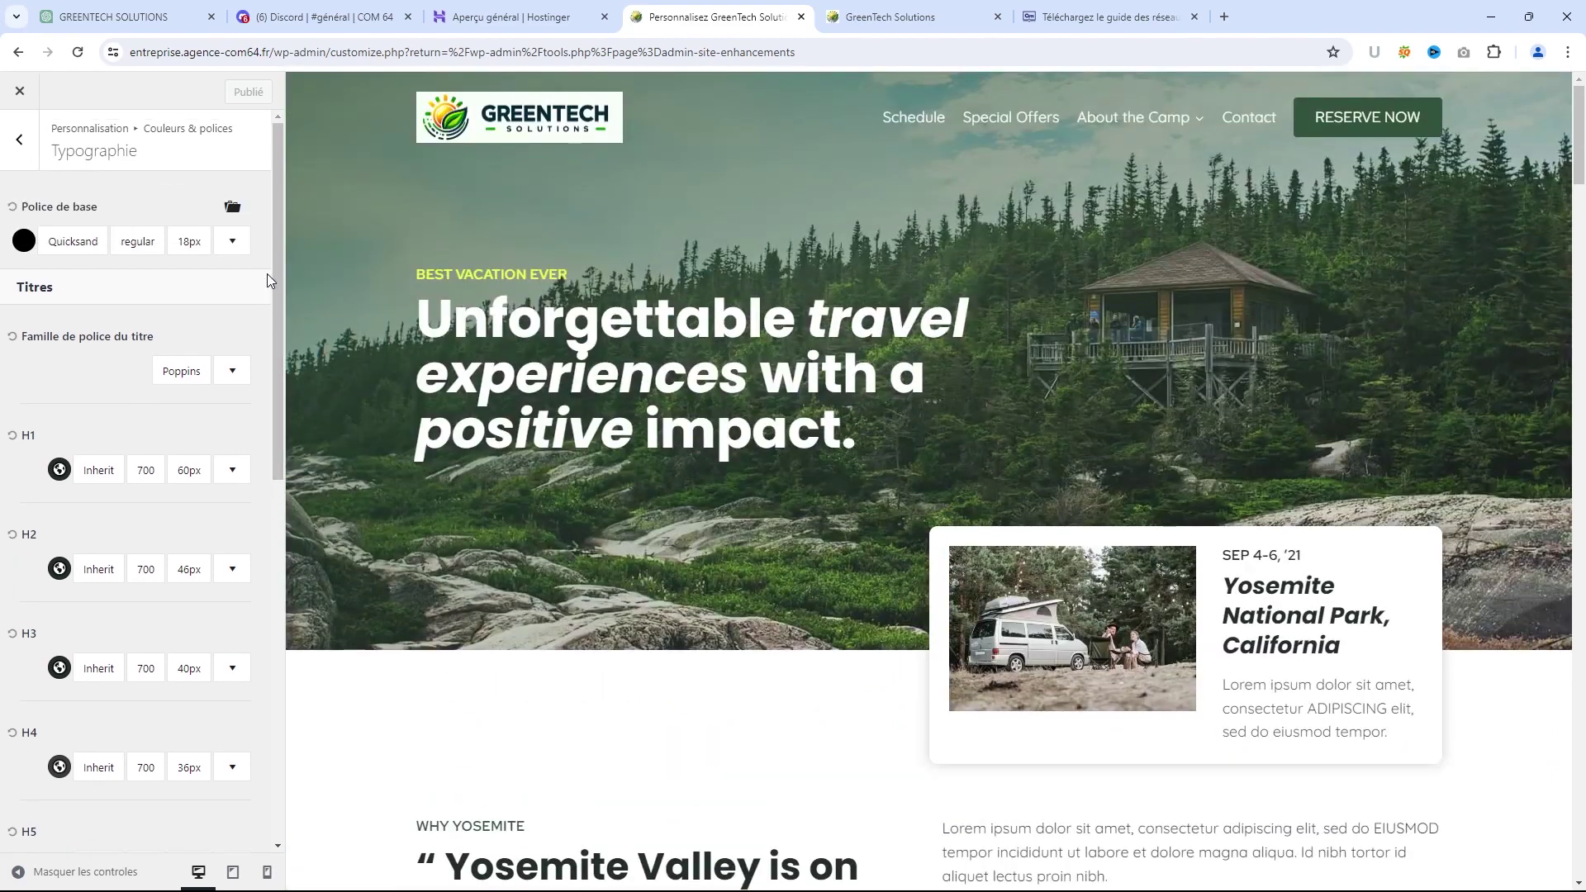
Return to the customizer's main list, close the customizer and go to the WordPress dashboard (Tableau de bord)
click(20, 143)
click(20, 142)
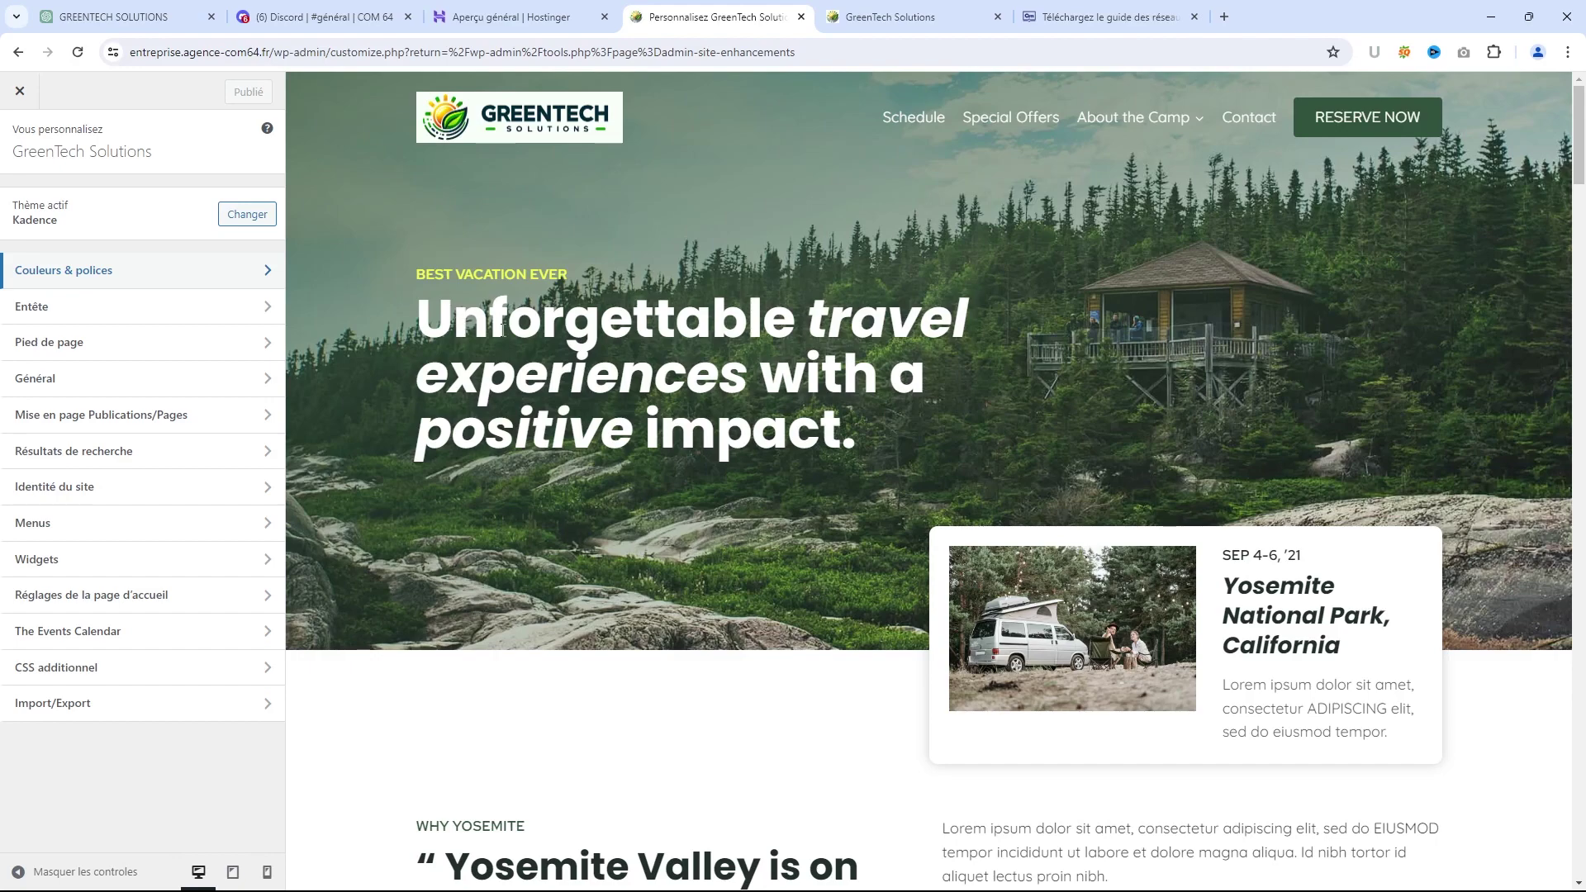
scroll(647, 348, down, 1)
scroll(578, 347, up, 1)
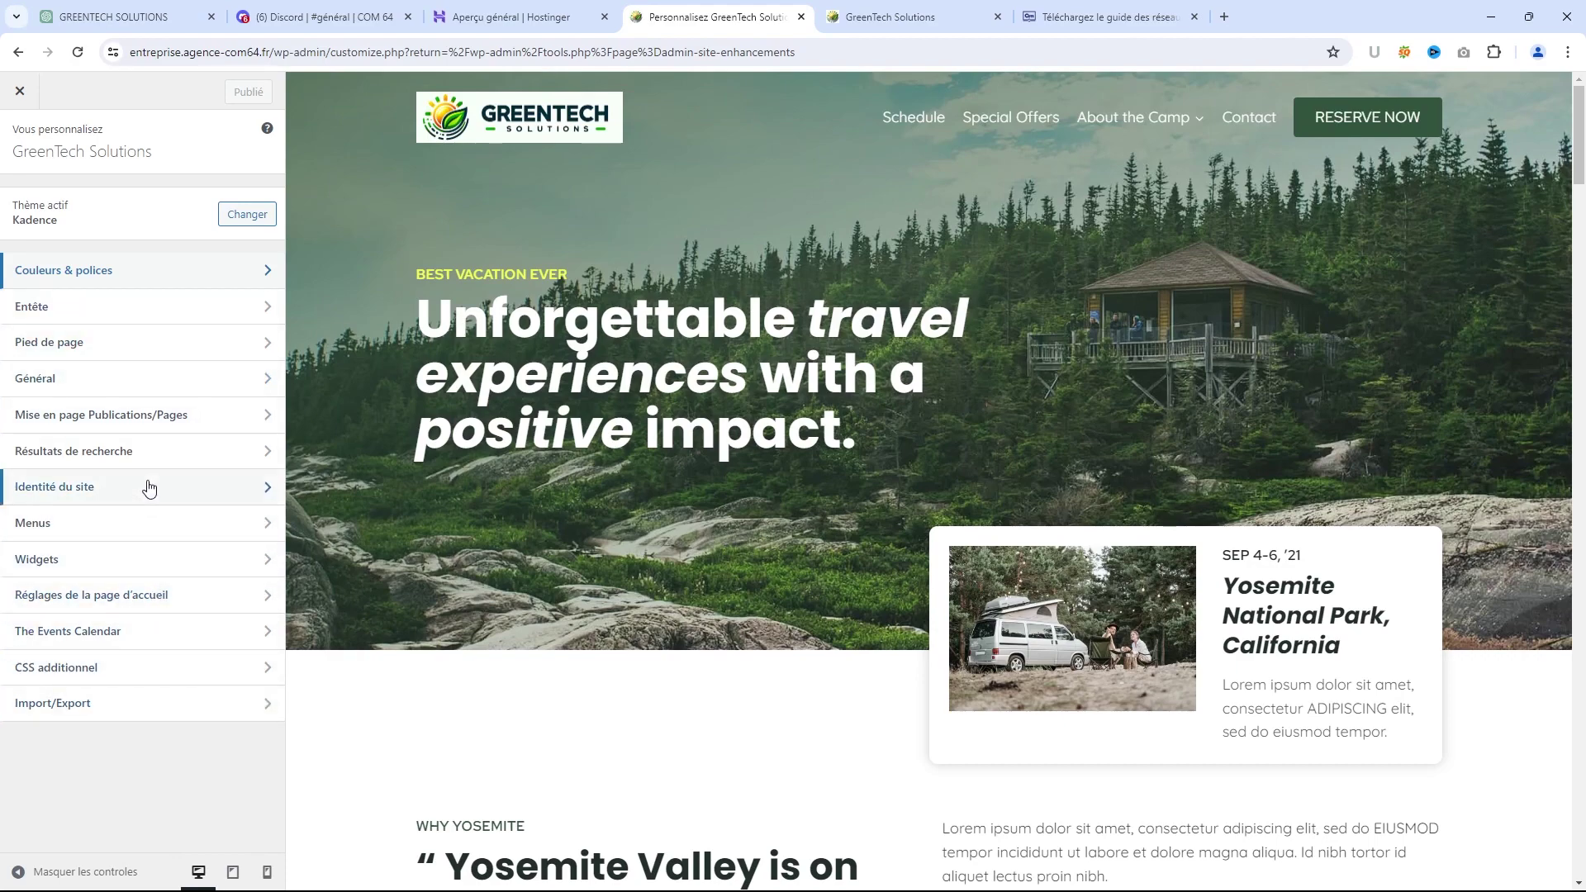
click(20, 90)
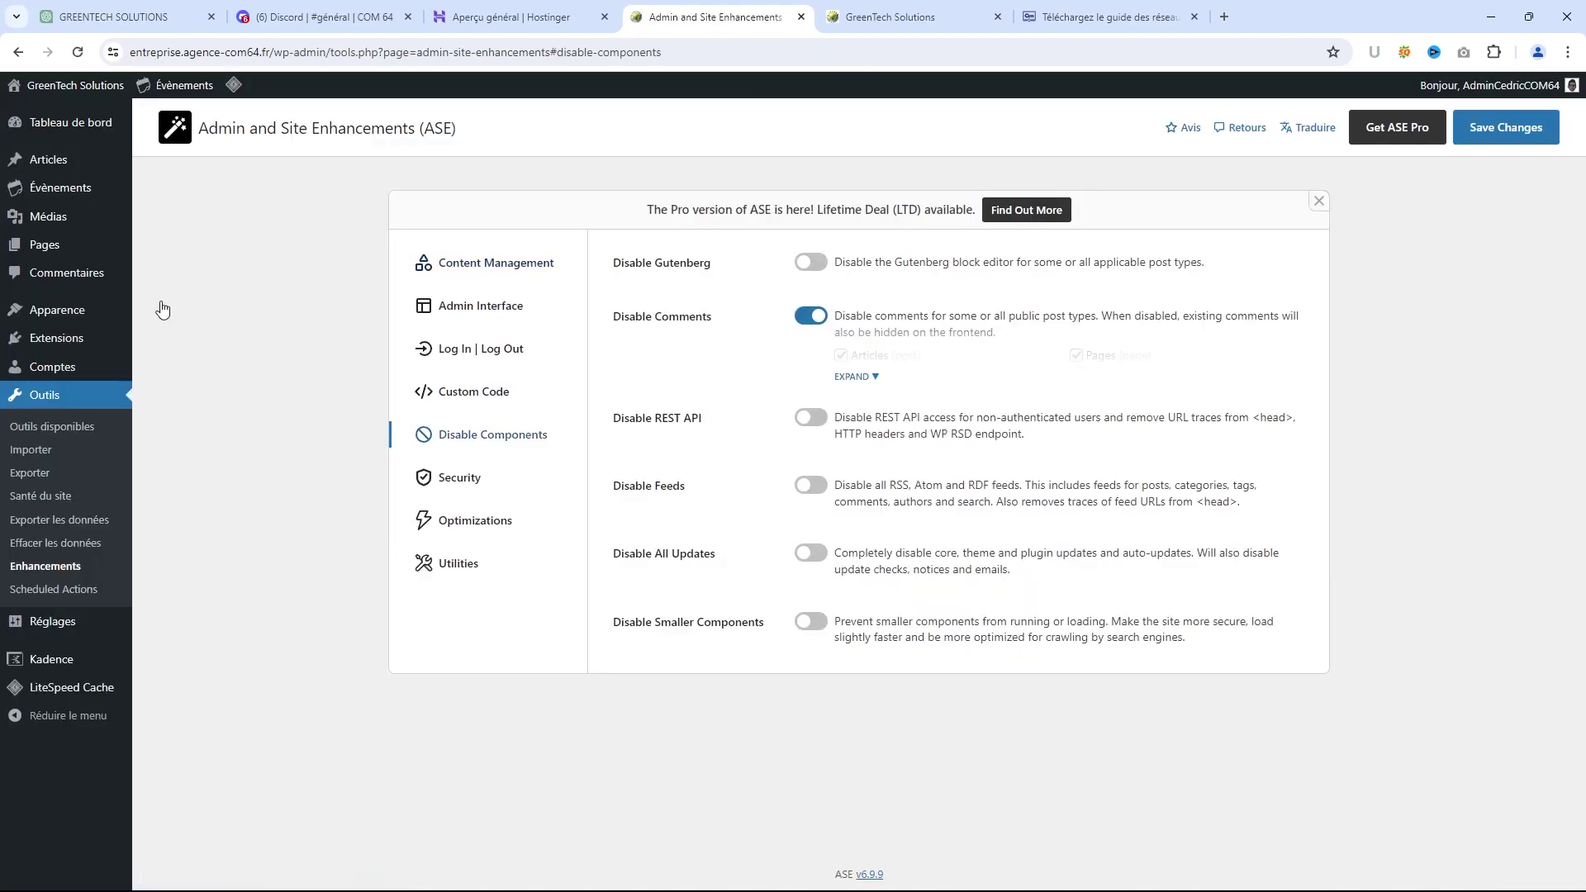
click(70, 124)
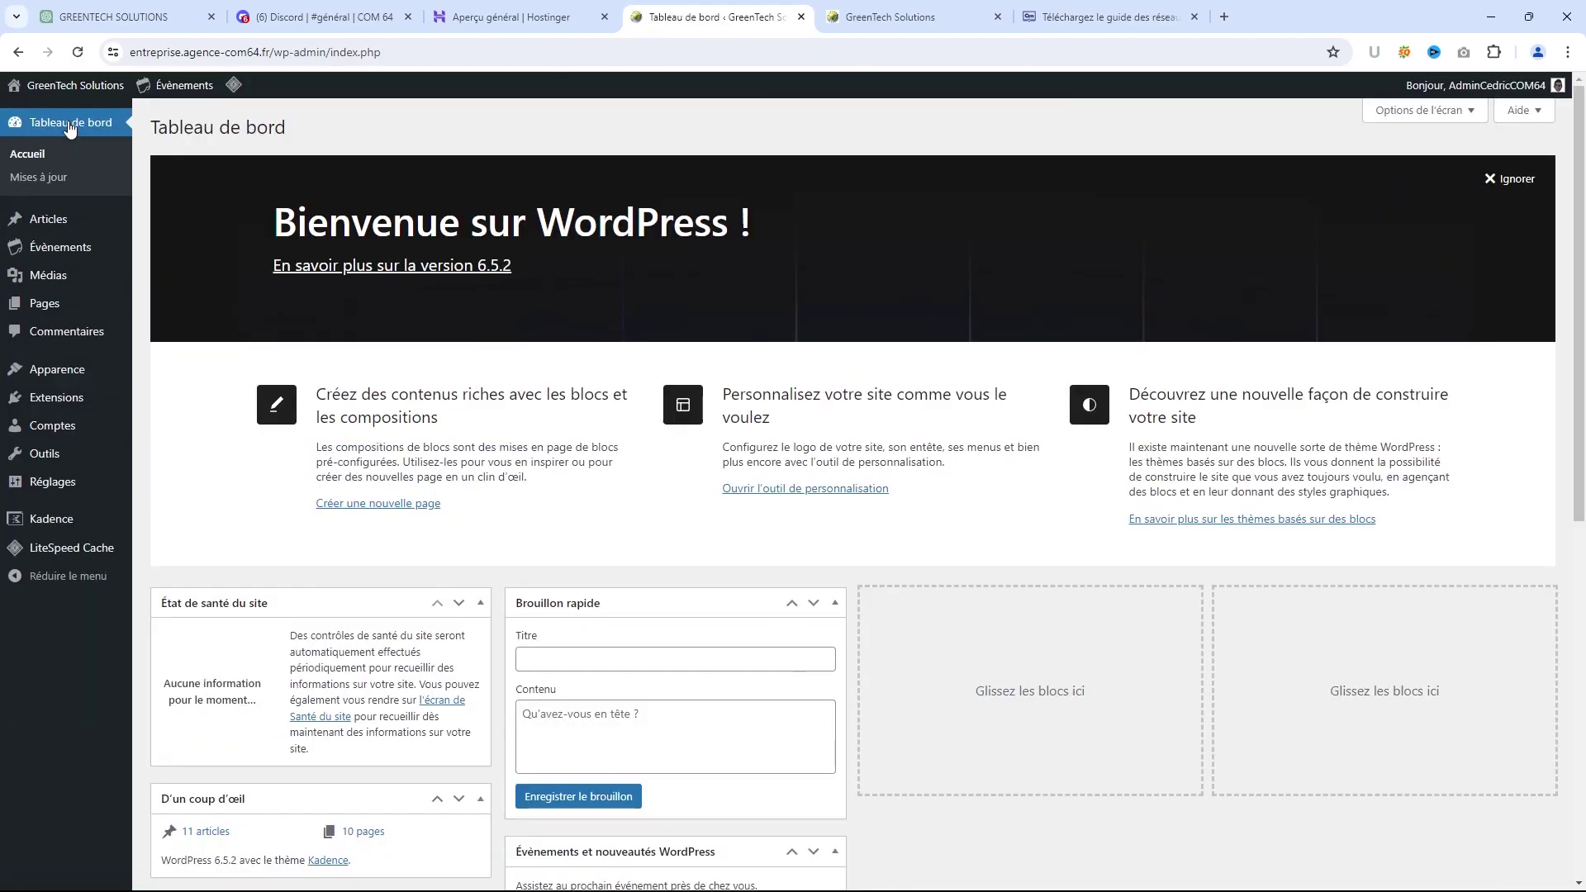
Move the Home page to the first position in the page order and return to the list of all pages
click(56, 304)
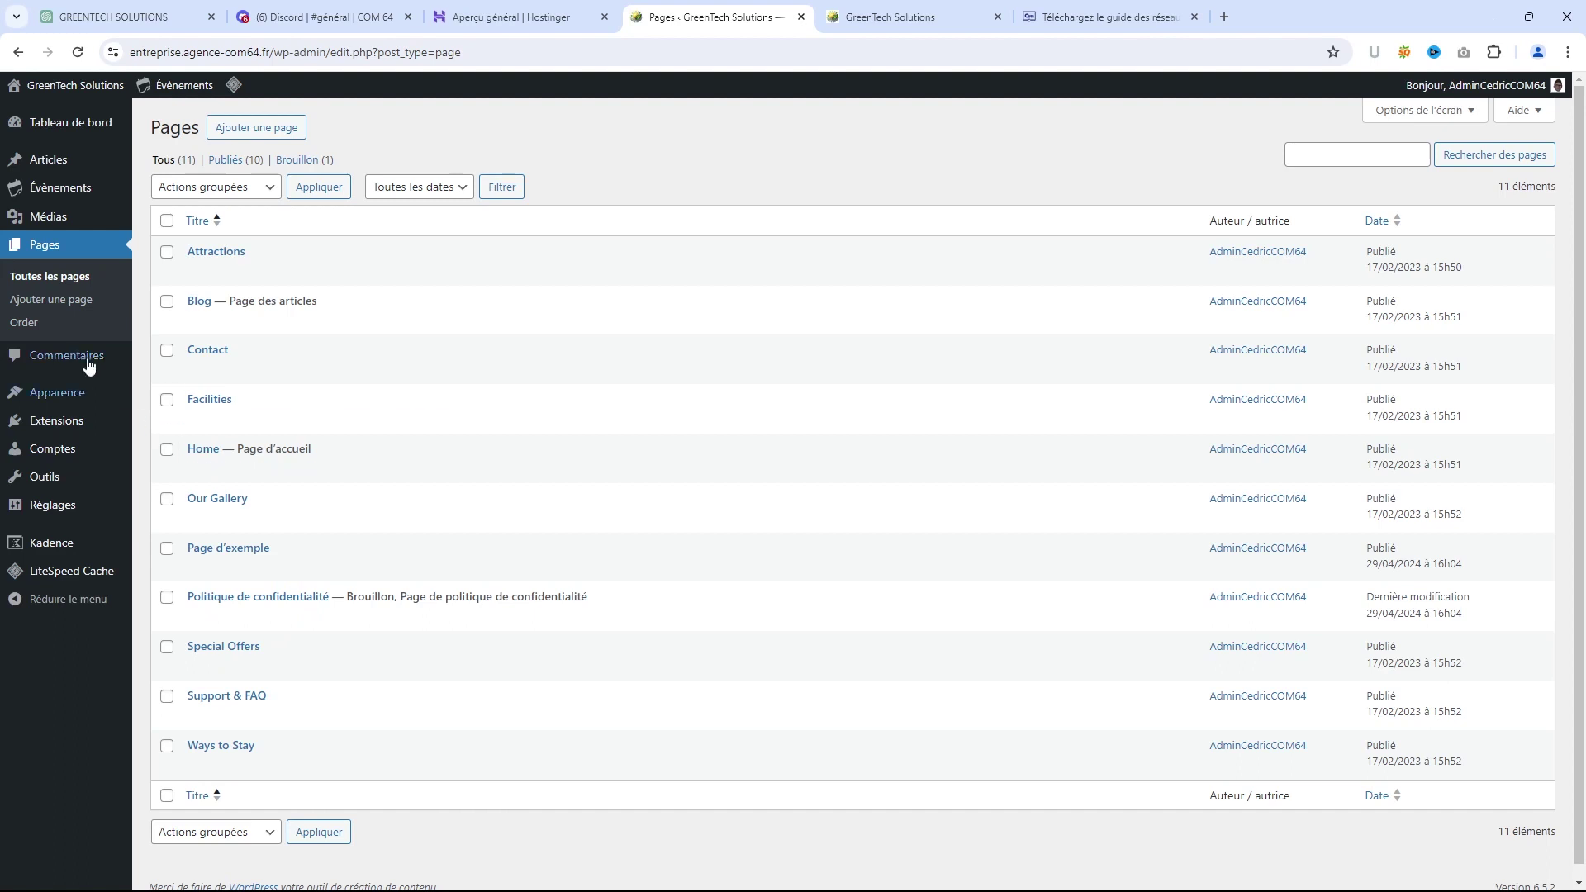
click(25, 323)
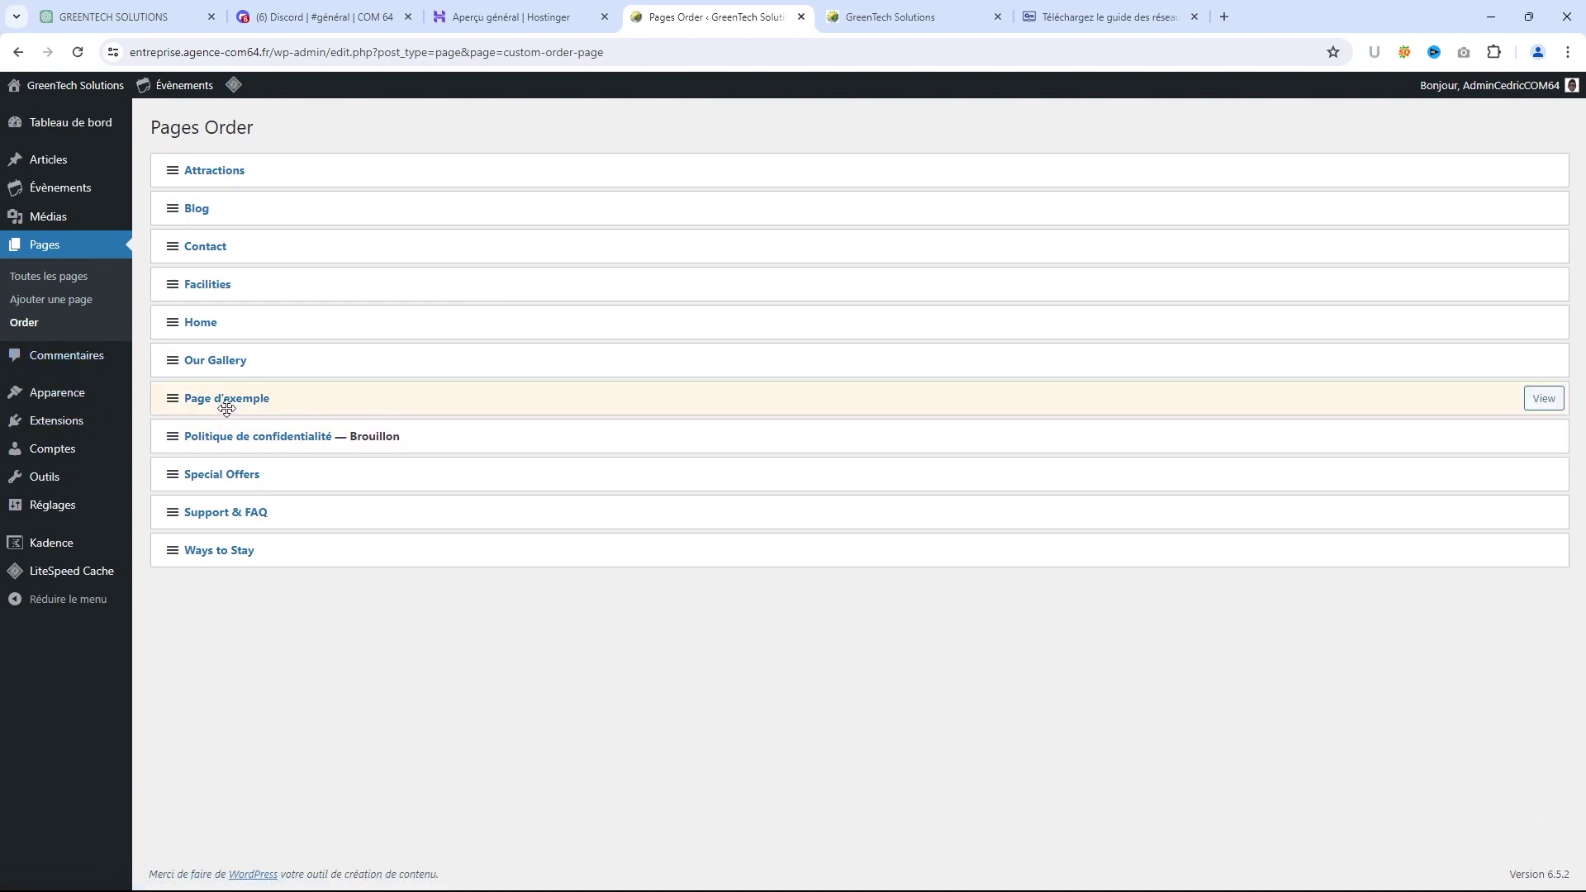
drag(226, 324, 224, 170)
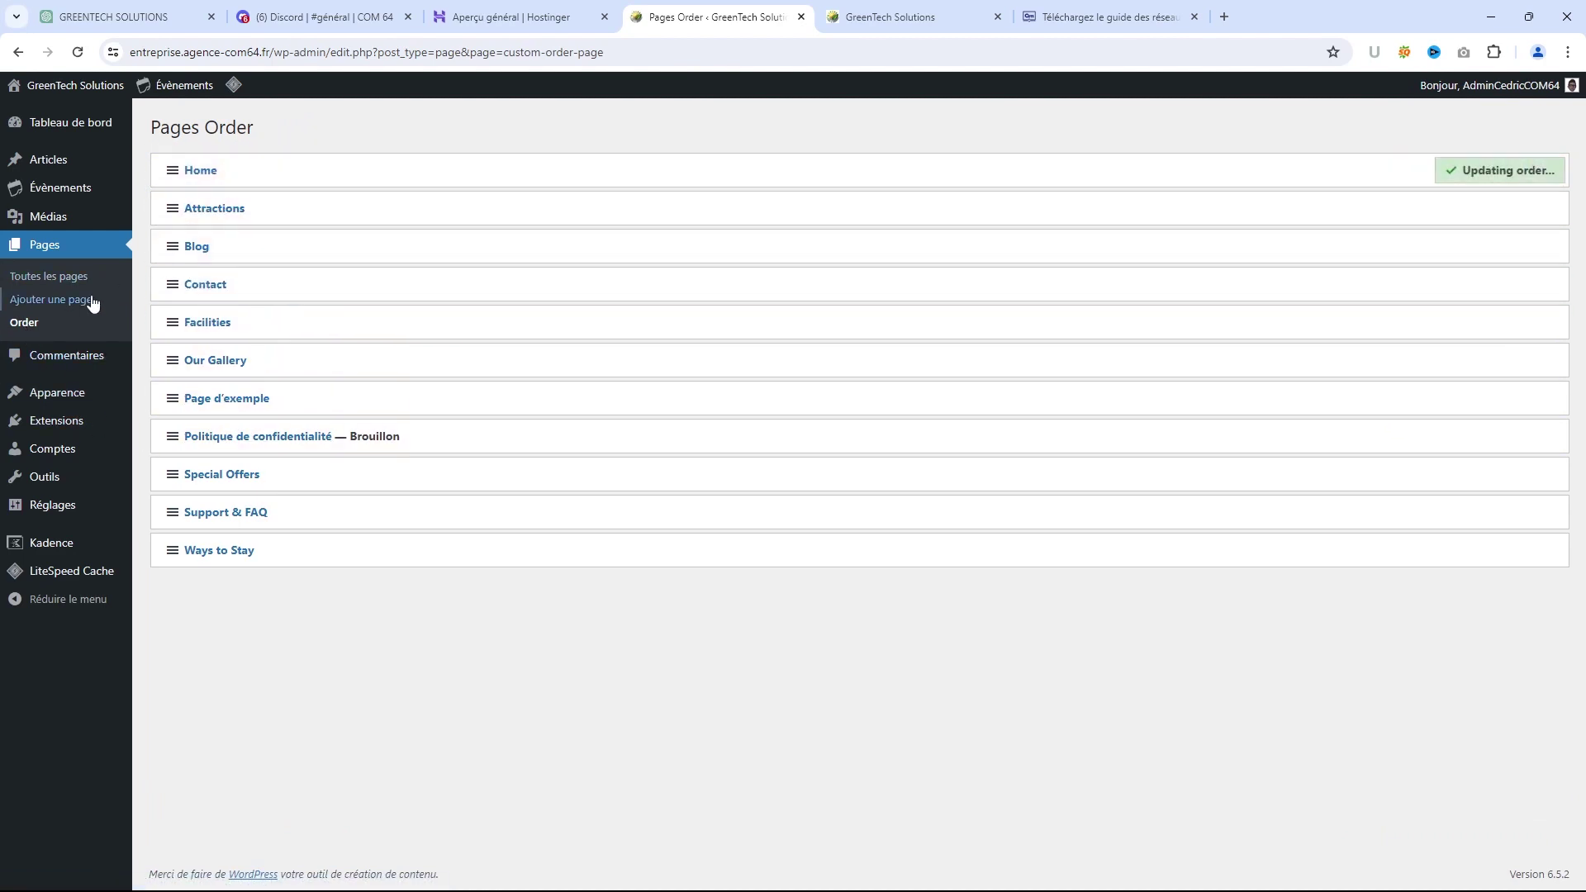
click(65, 277)
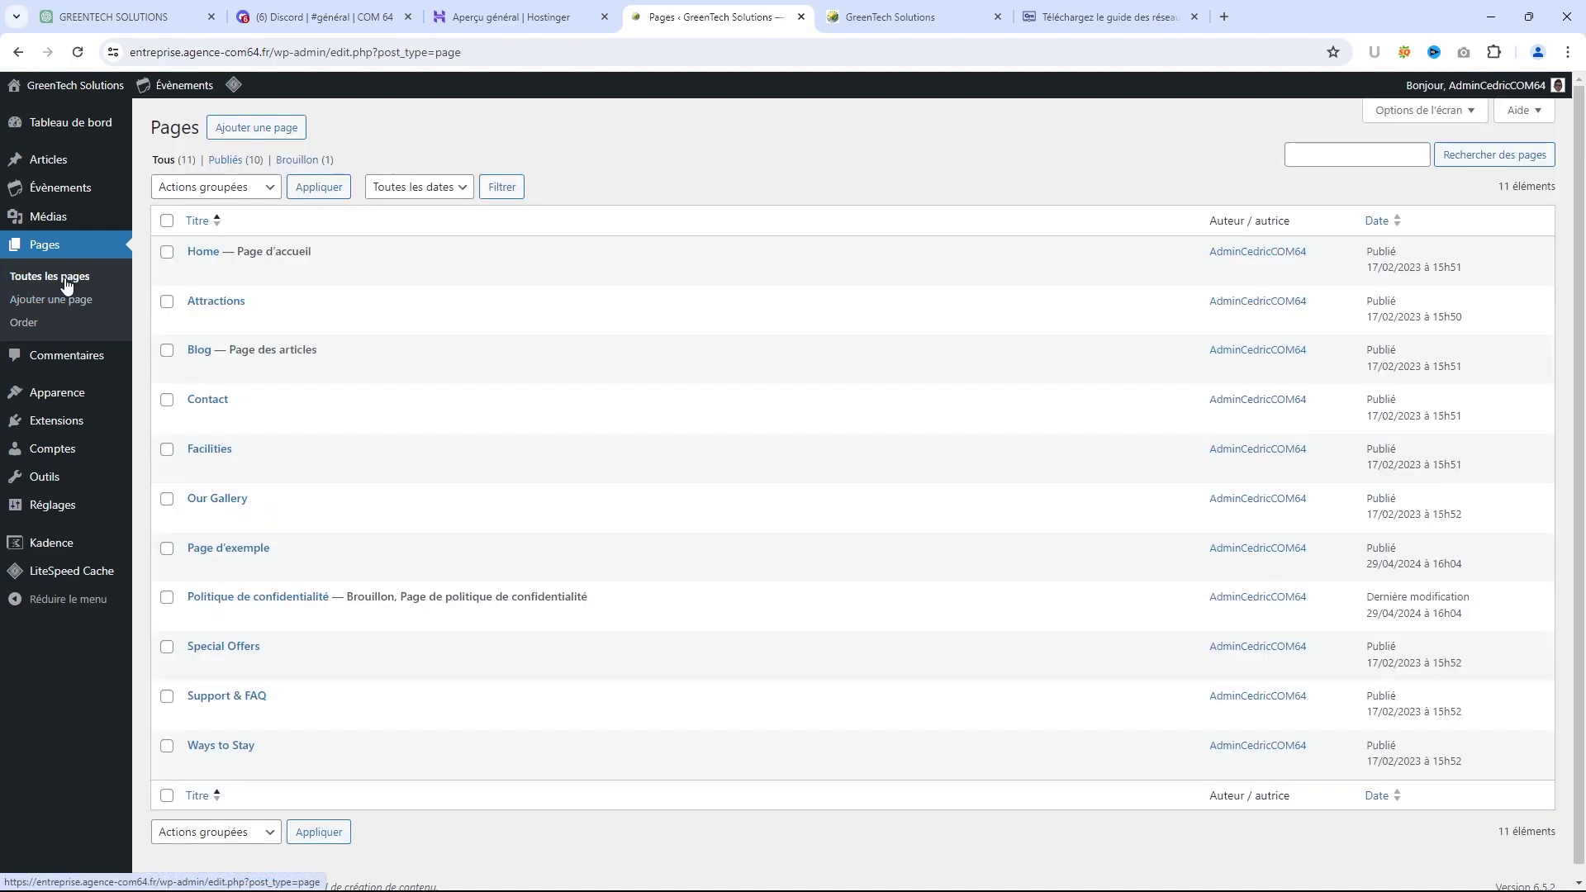
Open the Home page in the block editor, dismiss the welcome guide, retitle the page "Accueil" and update it
click(212, 257)
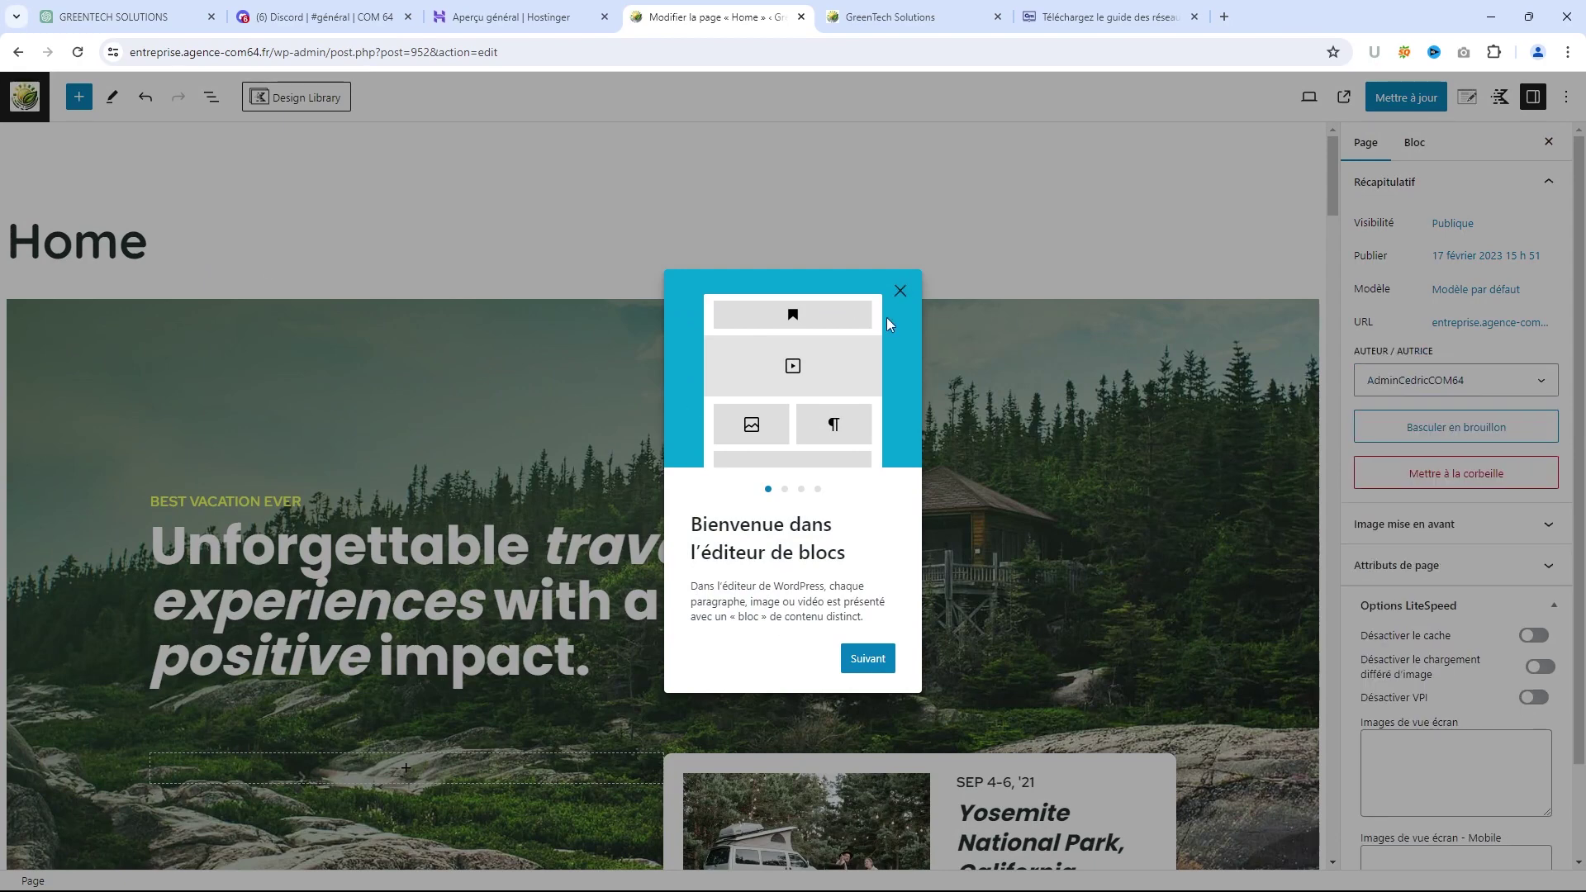
click(900, 291)
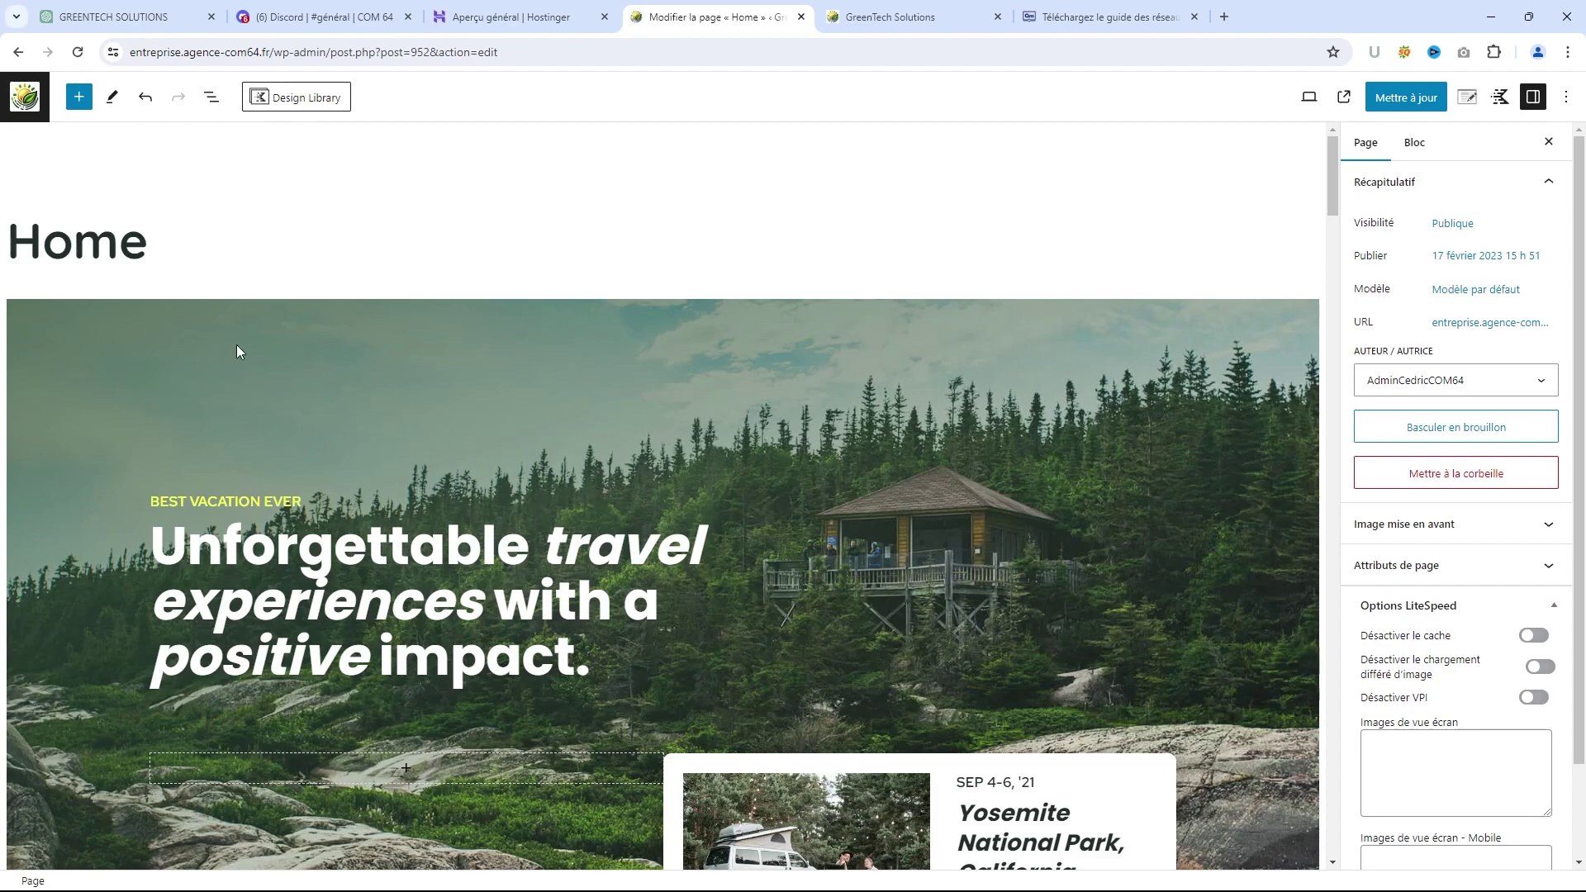
click(133, 250)
drag(159, 255, 25, 240)
text(Accueil)
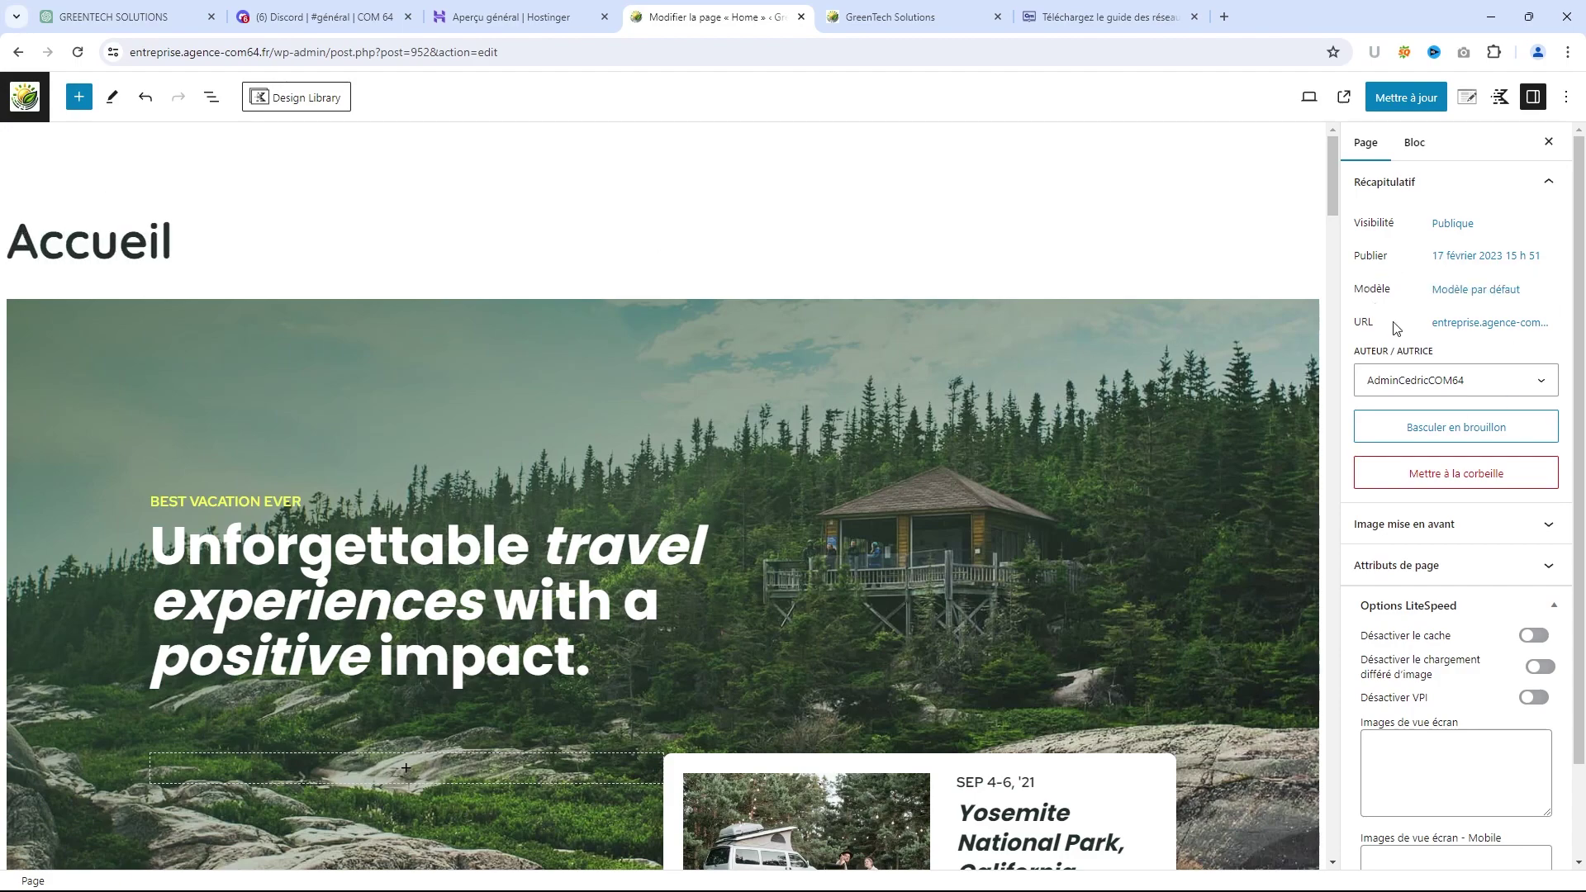
click(1406, 98)
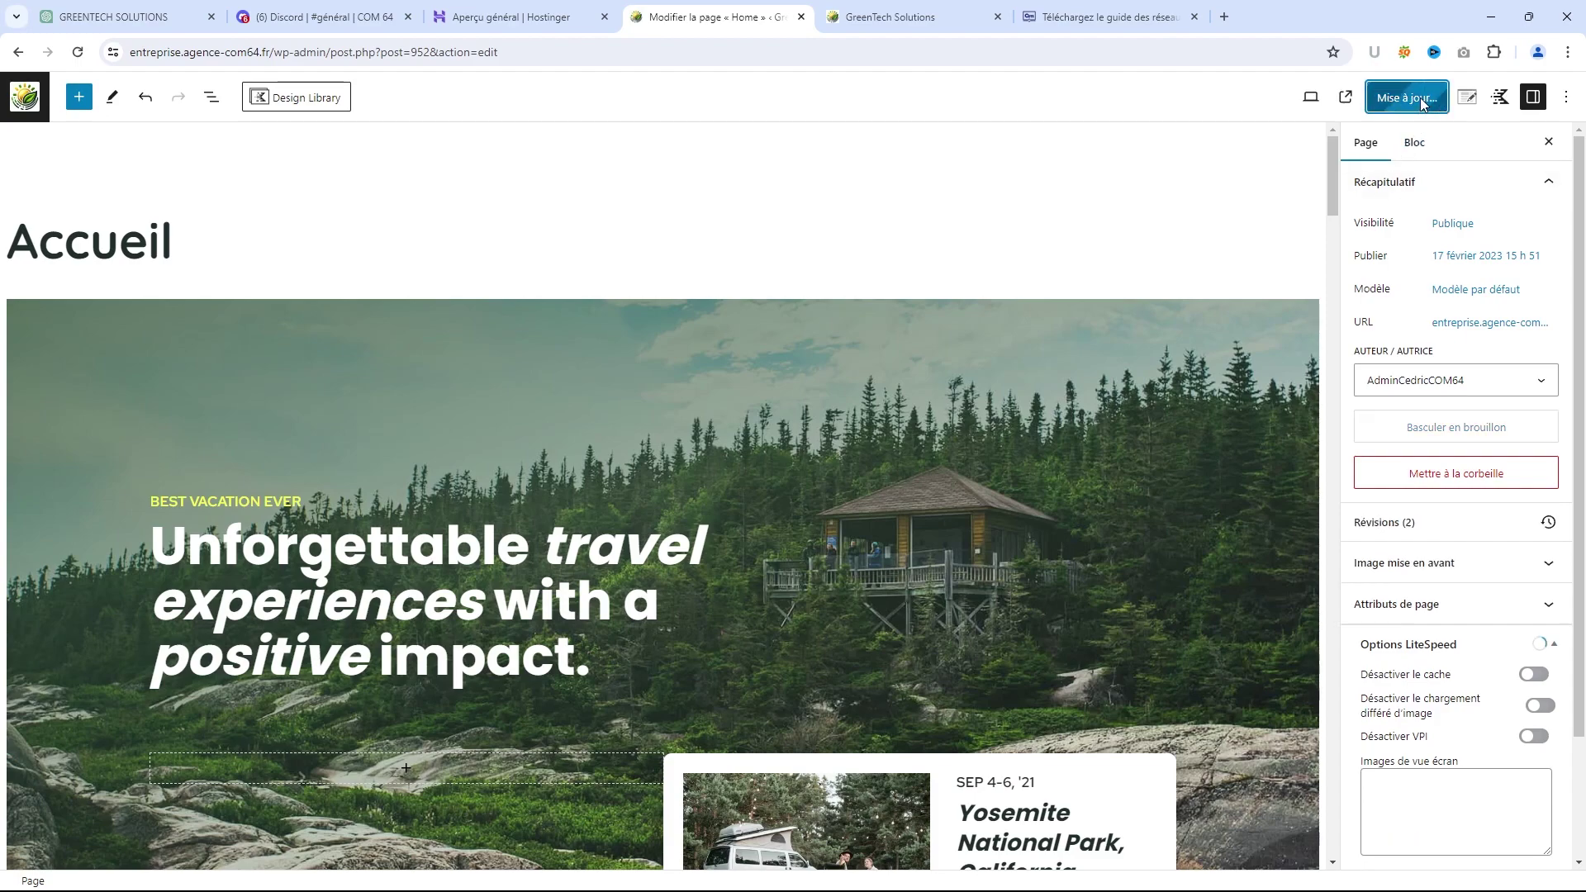
Select the hero row under the Accueil title and open the list view of the page's blocks
scroll(1018, 402, down, 3)
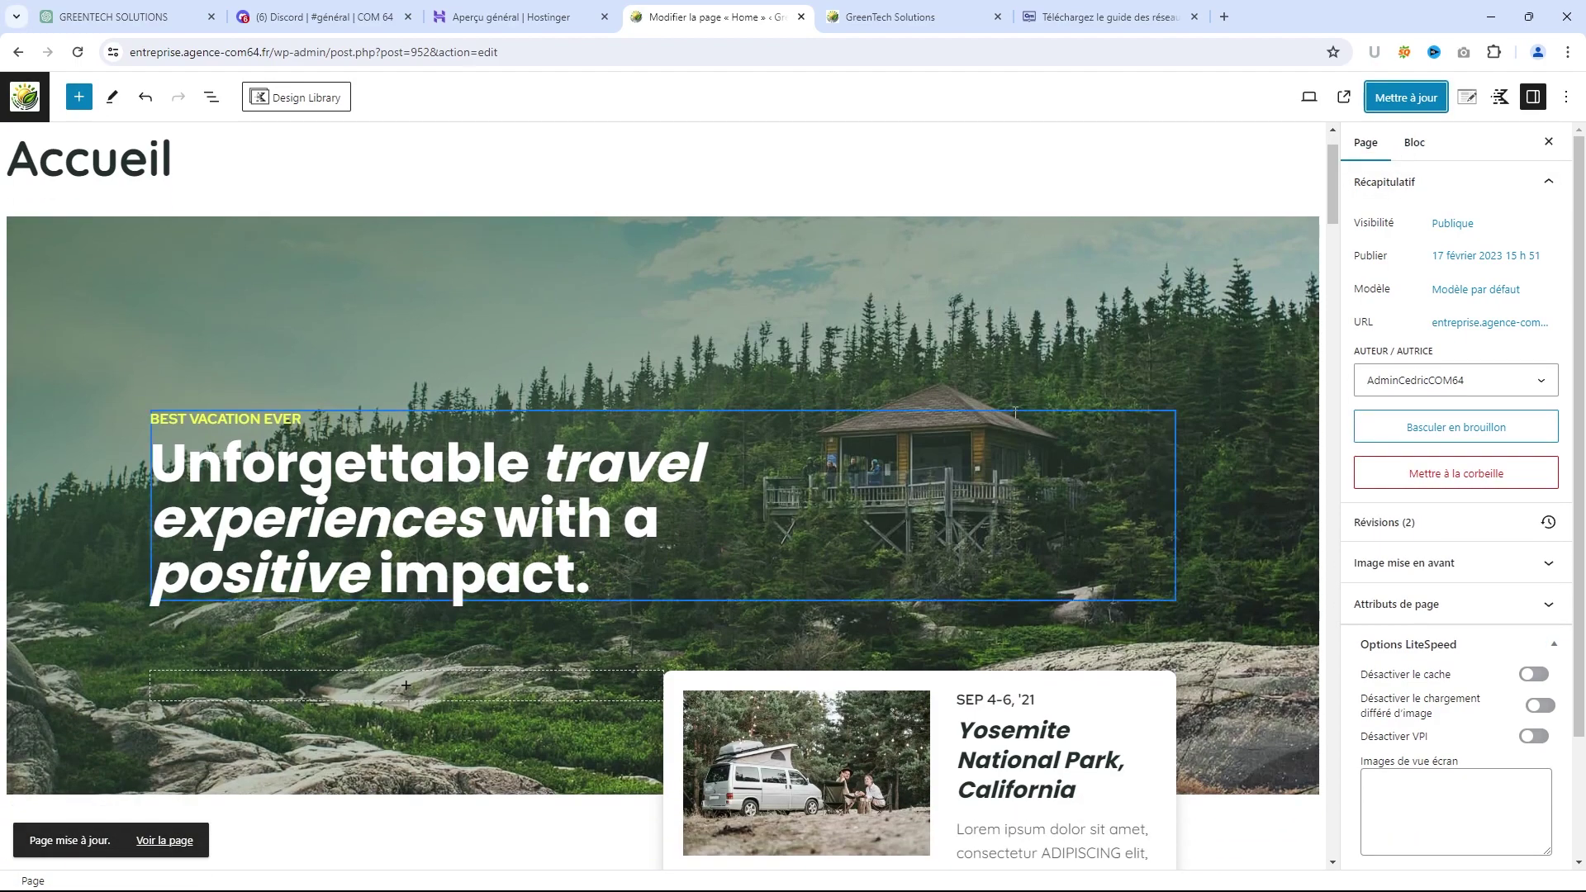
scroll(1019, 401, down, 4)
scroll(1019, 405, up, 7)
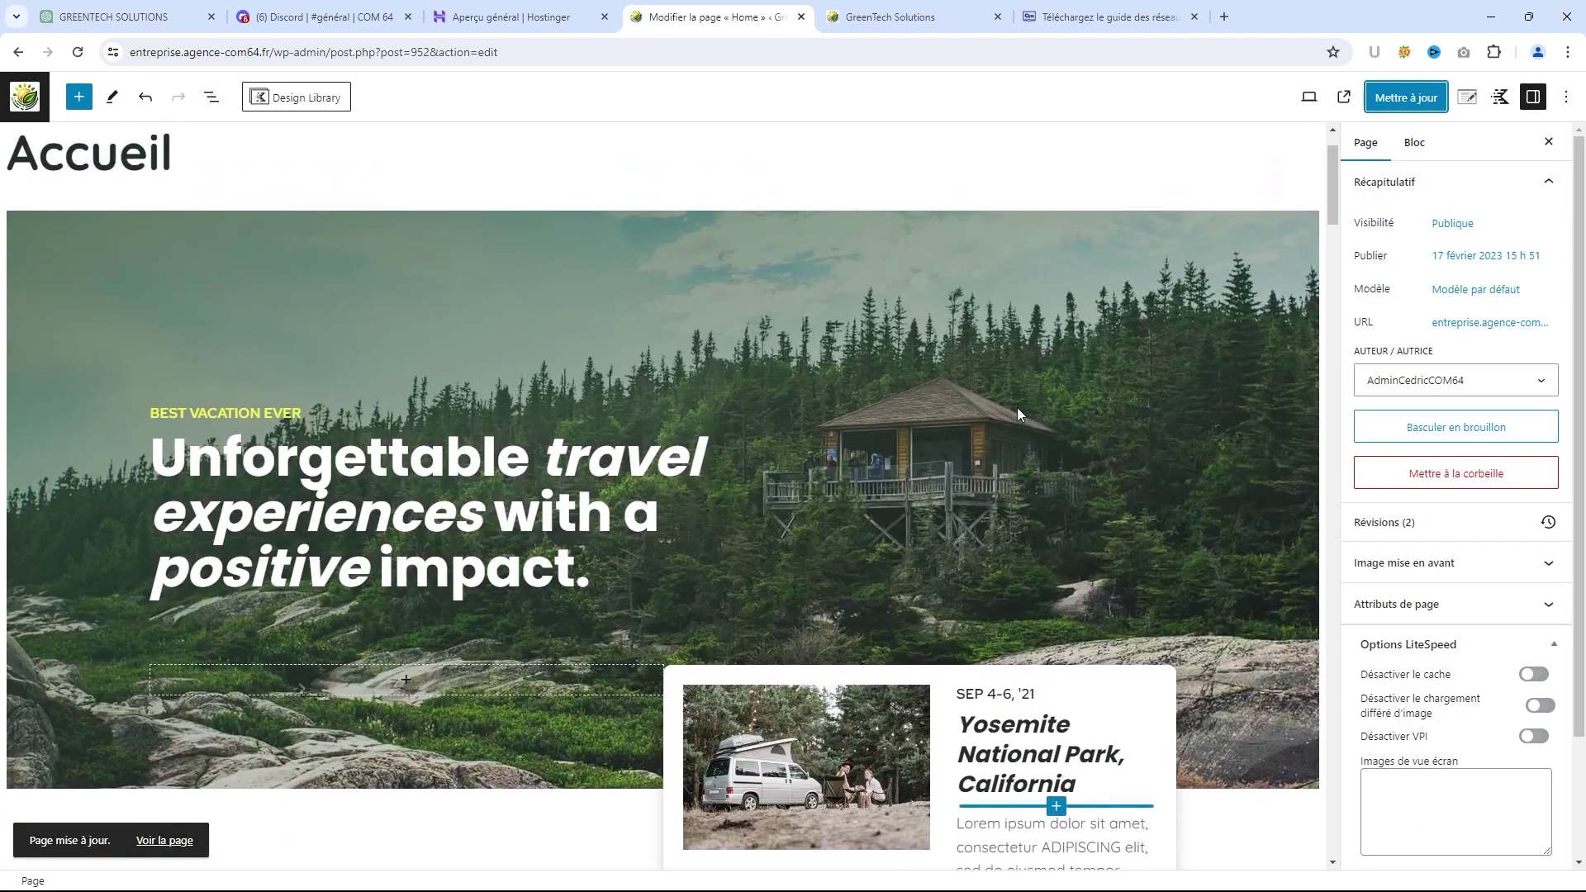
scroll(1018, 409, up, 1)
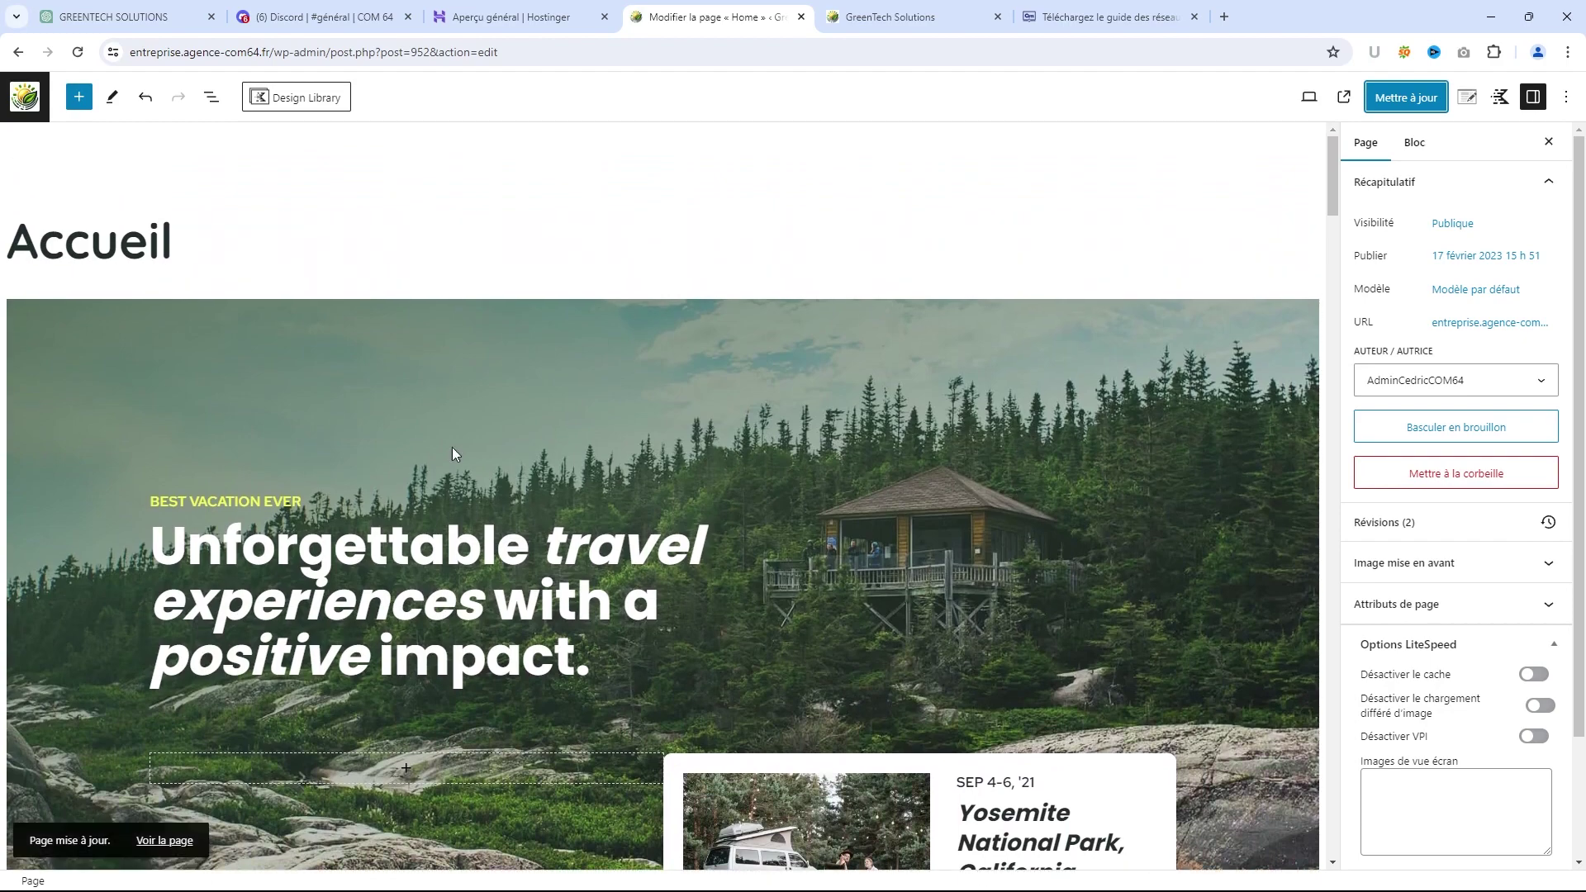
click(408, 386)
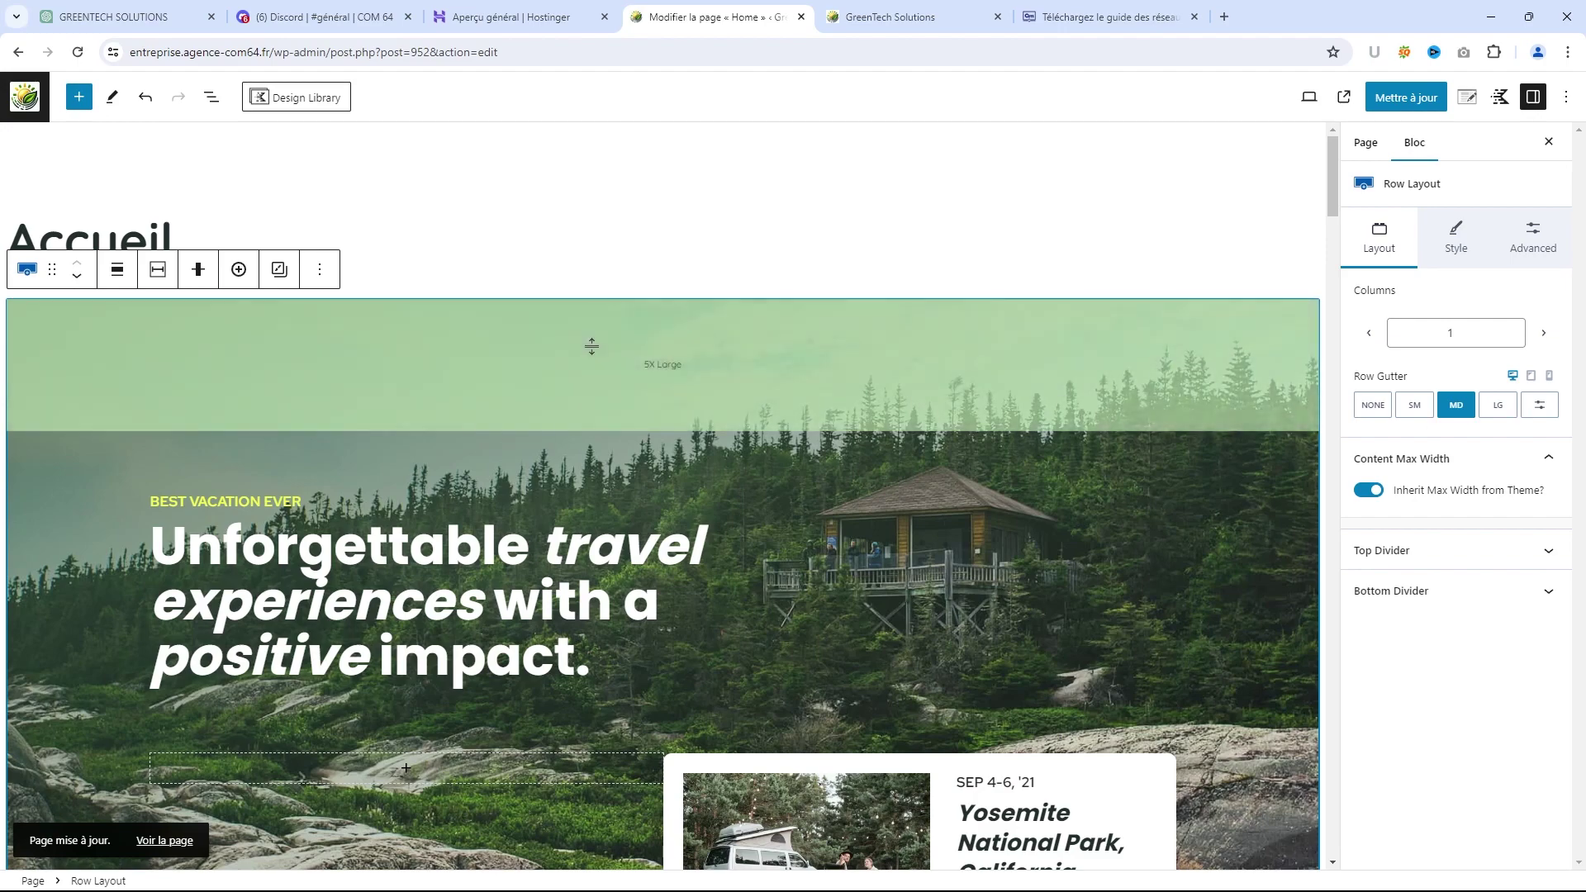
click(211, 99)
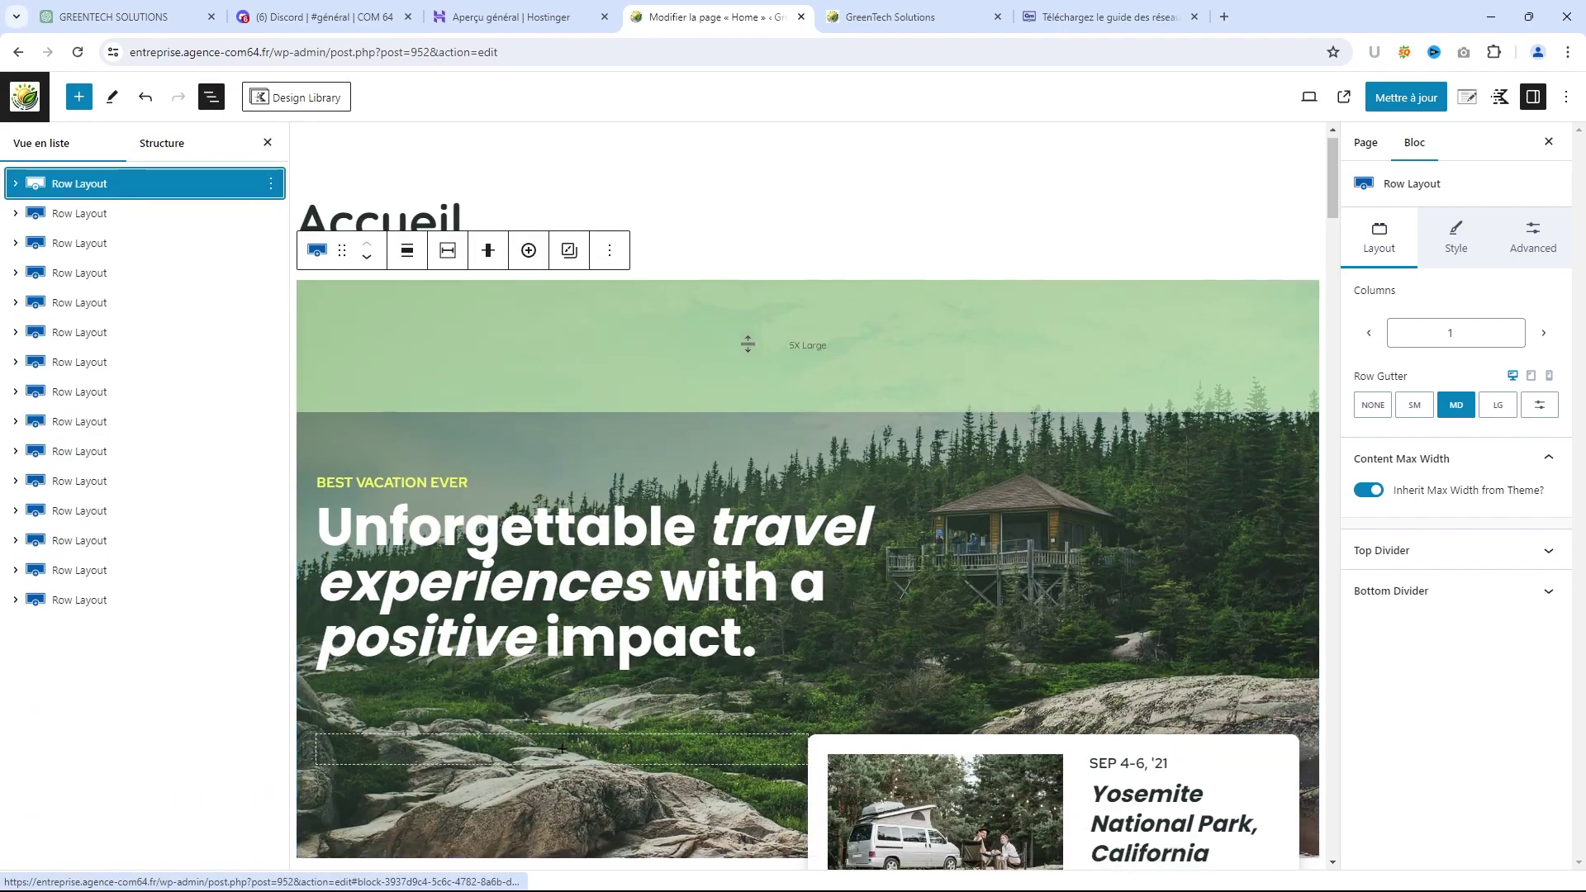
Examine which page section each of the first nine Row Layout blocks in the list corresponds to, ending on the hero row
scroll(748, 344, down, 8)
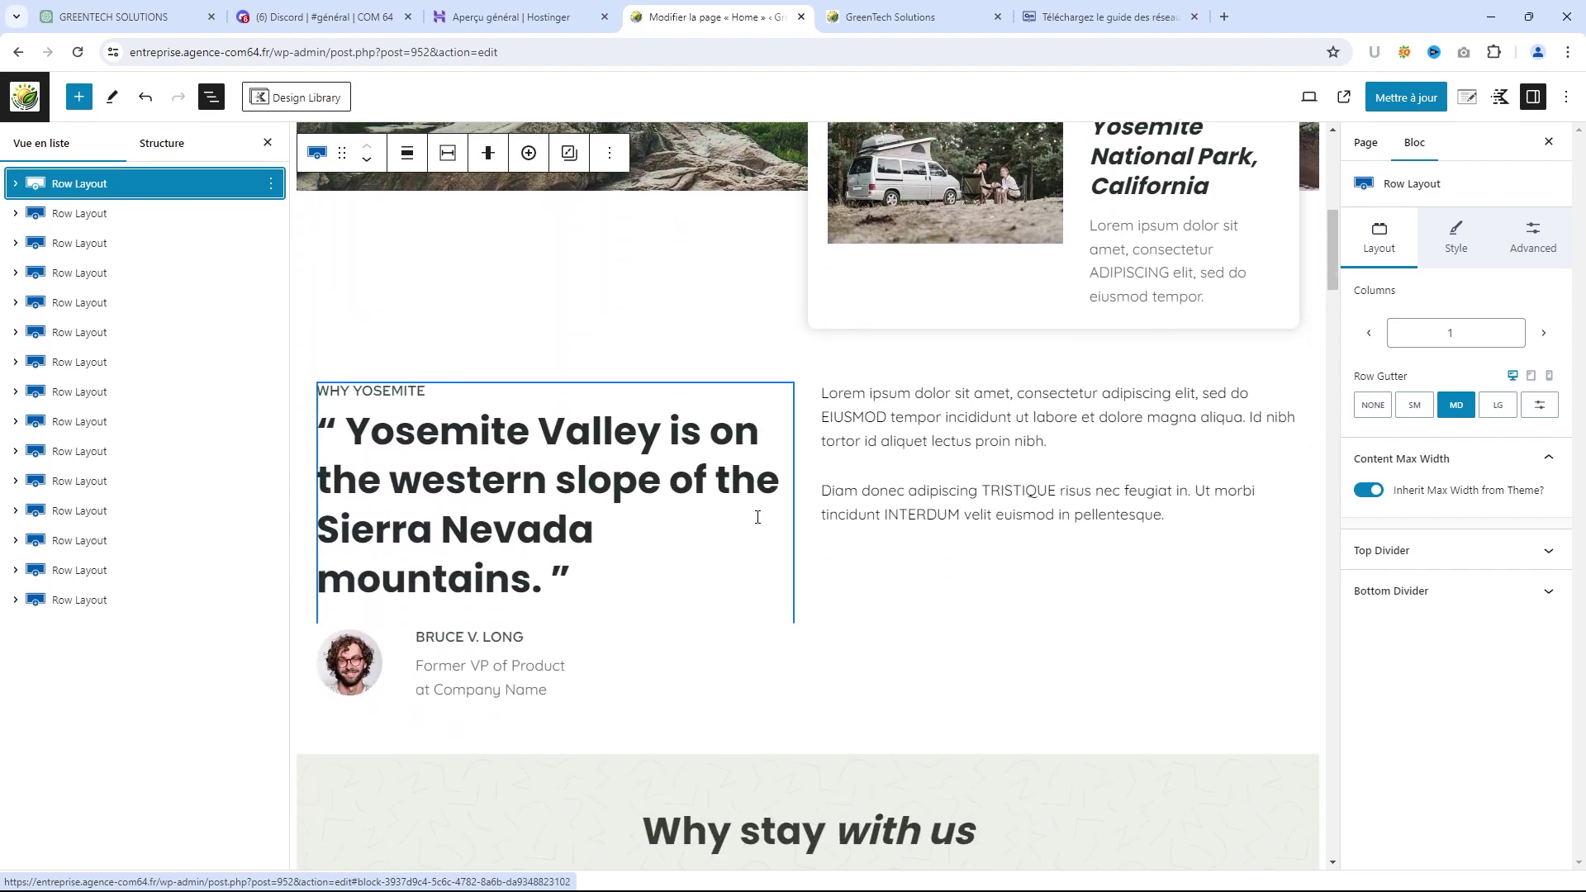
scroll(758, 517, down, 4)
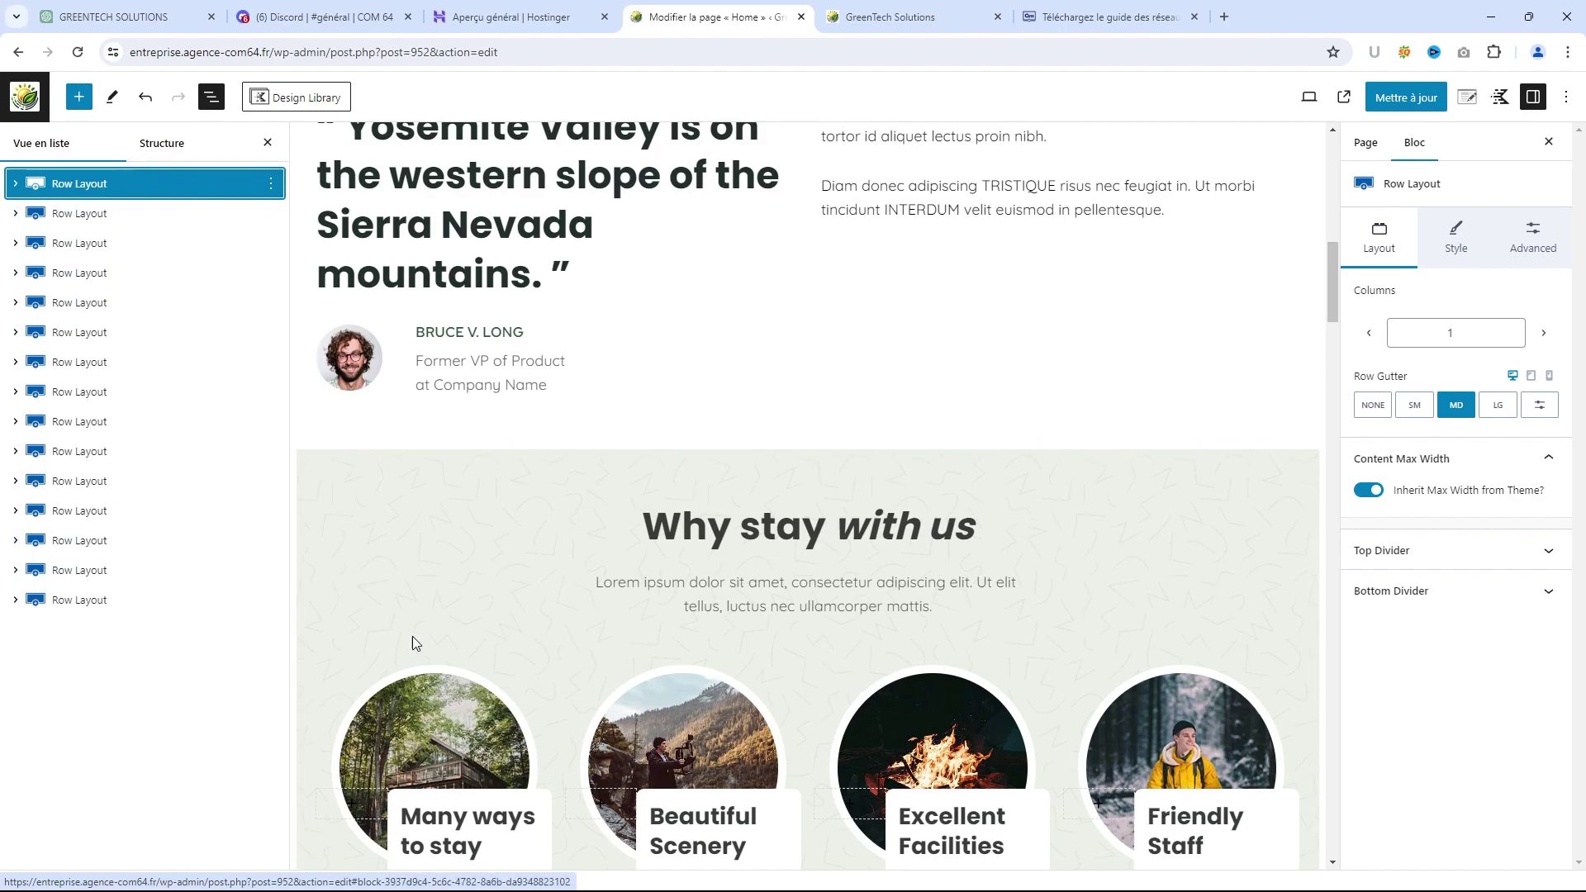
scroll(414, 642, up, 12)
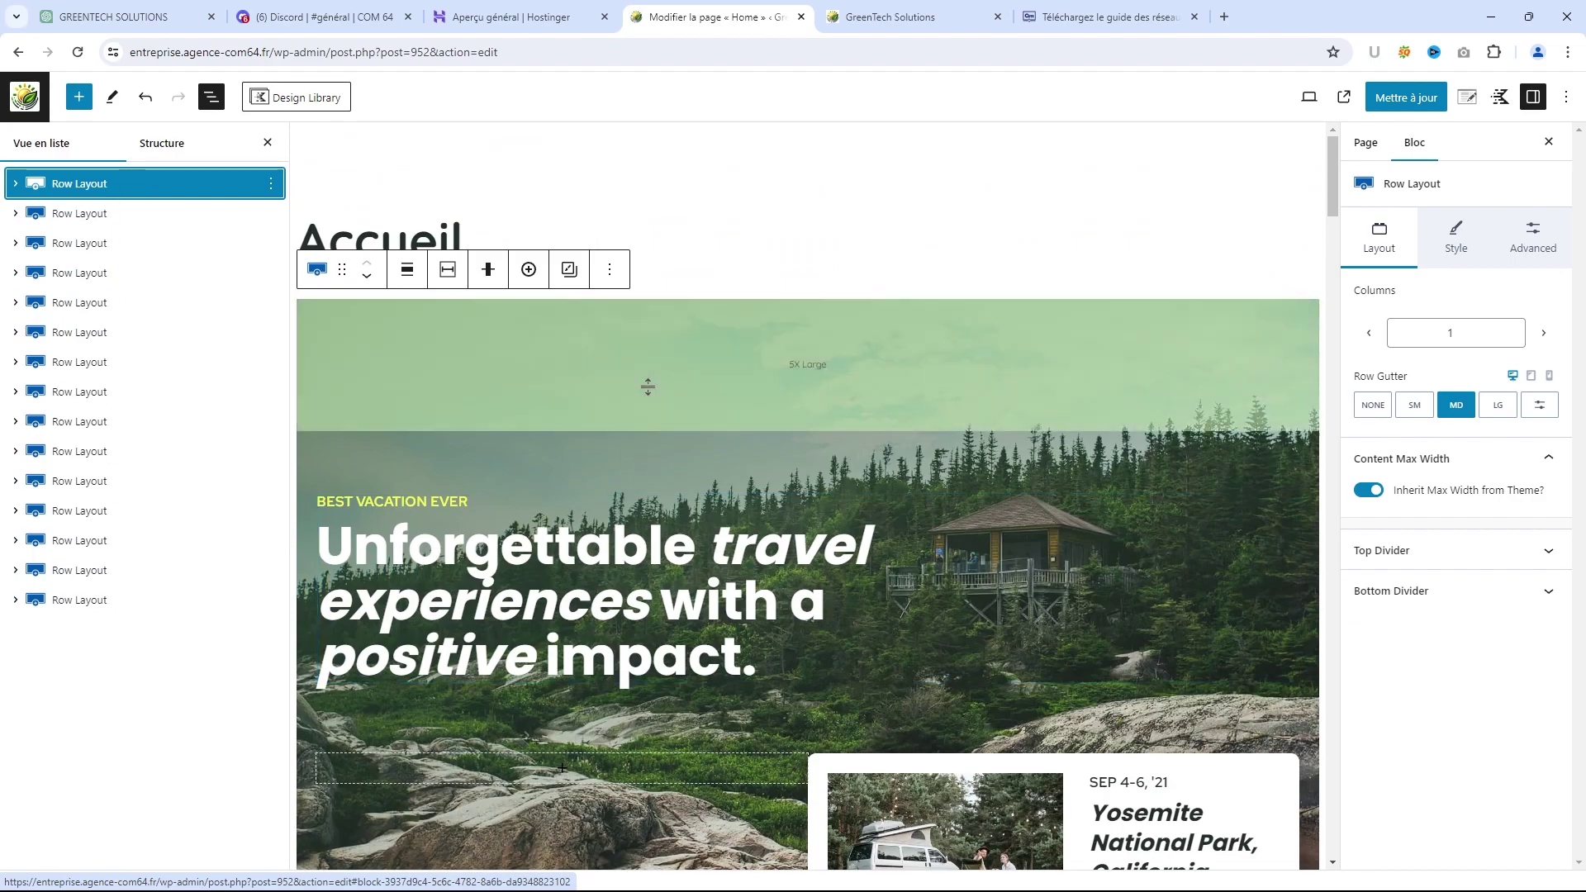
click(648, 383)
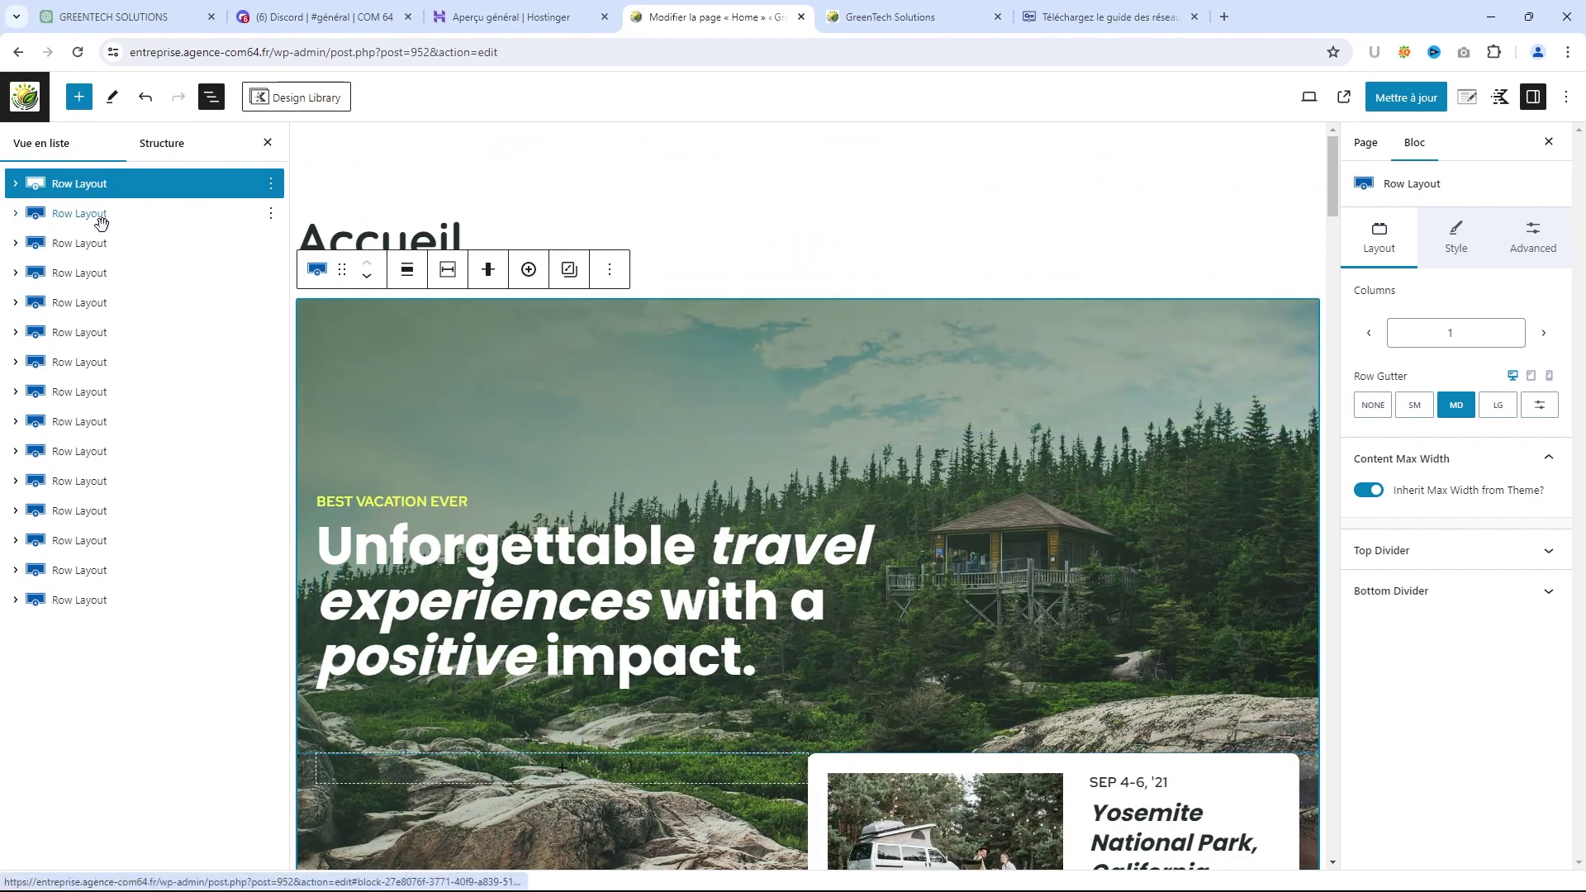
click(95, 219)
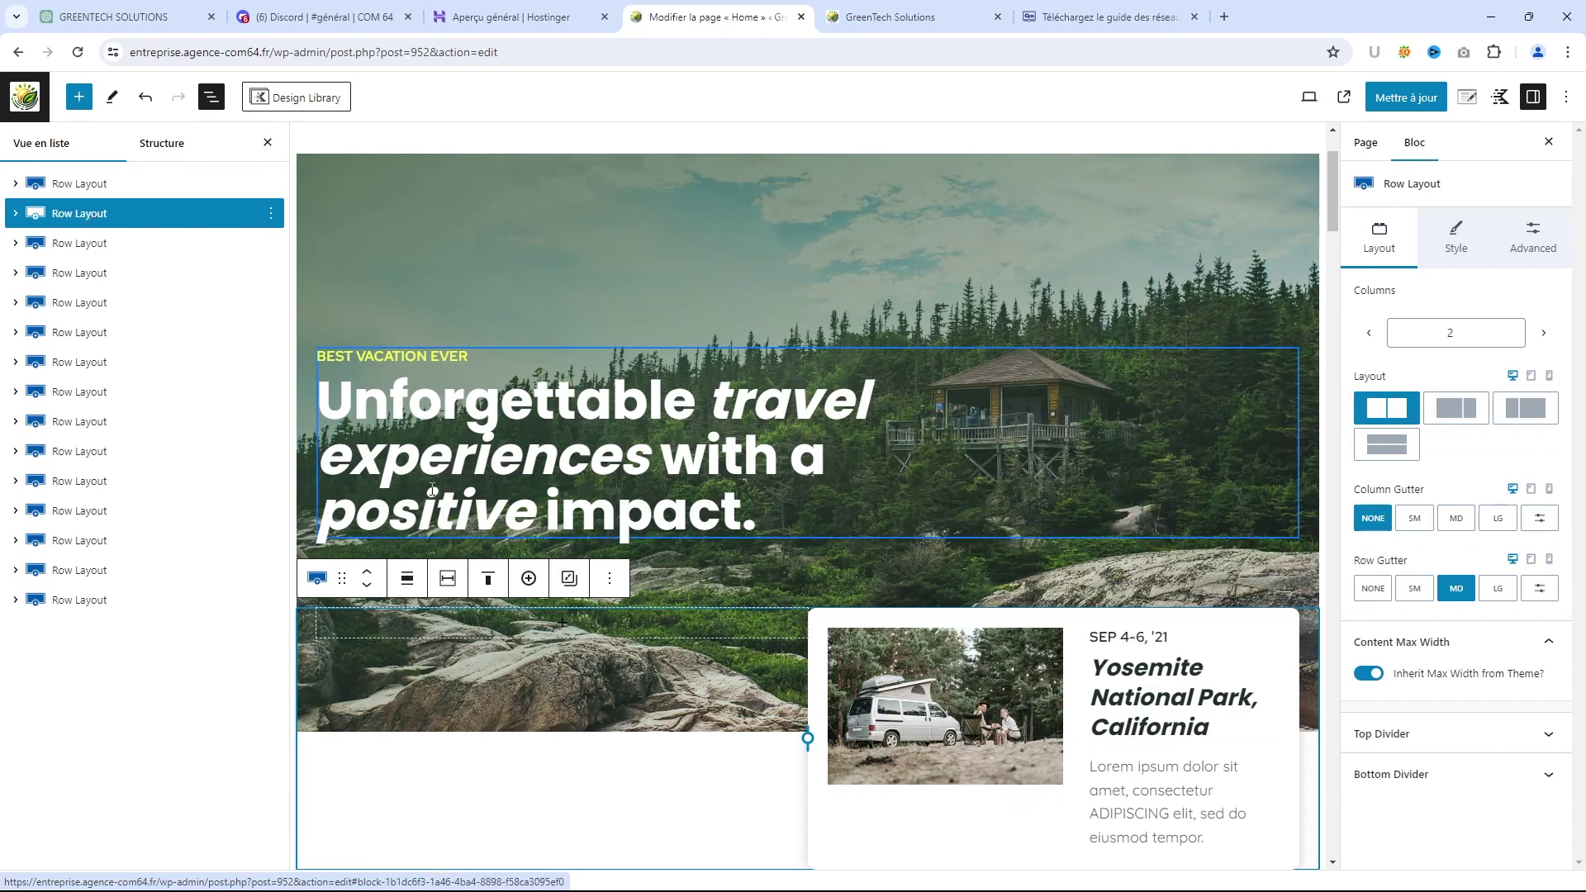
click(89, 246)
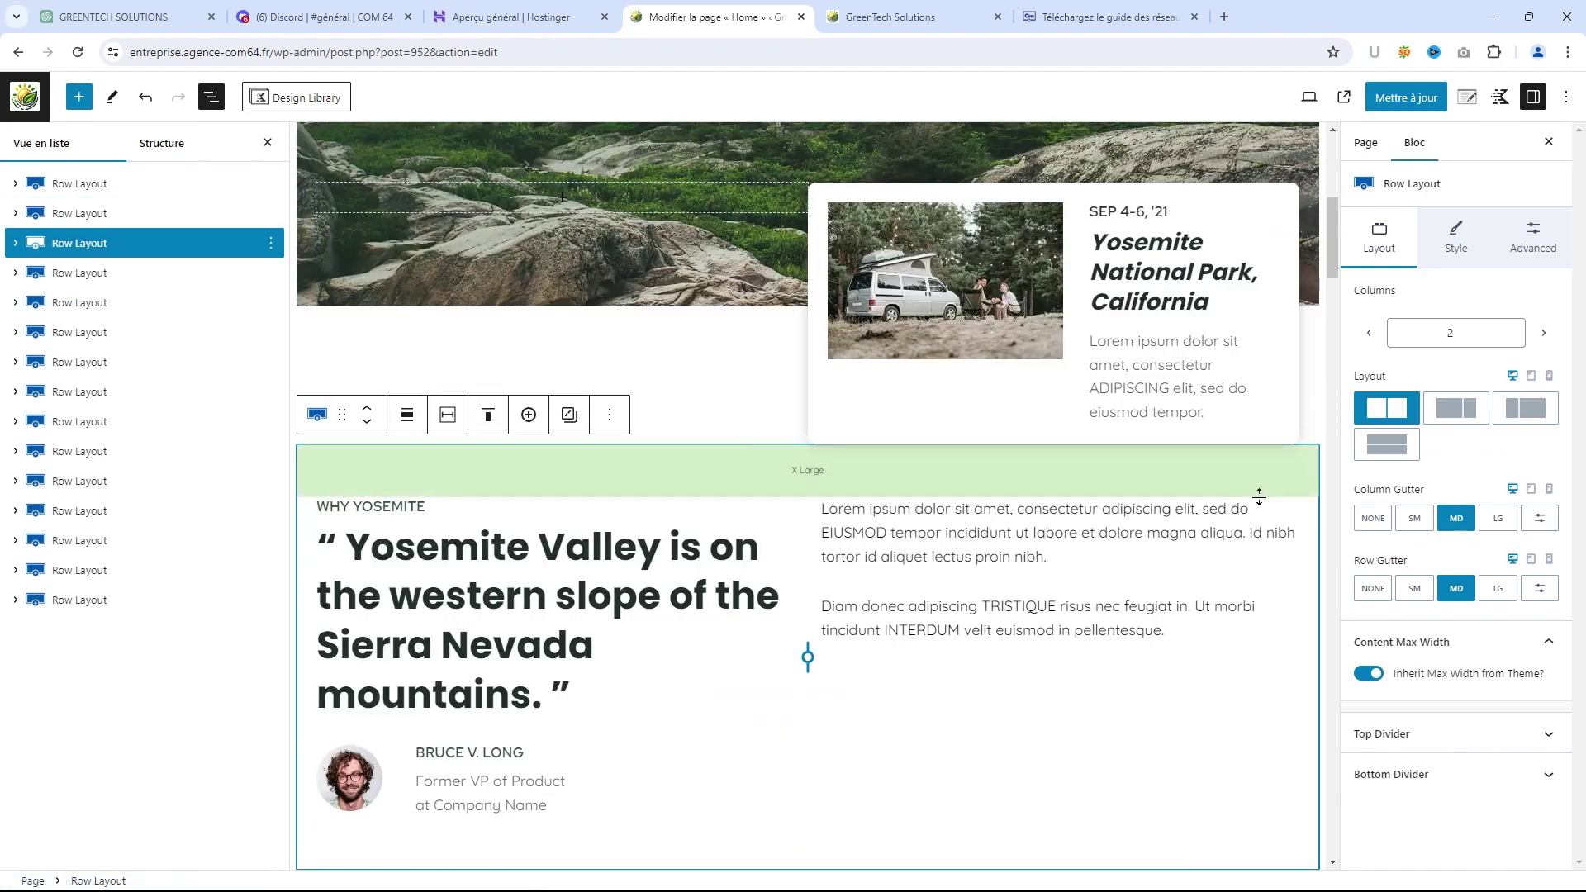
click(82, 273)
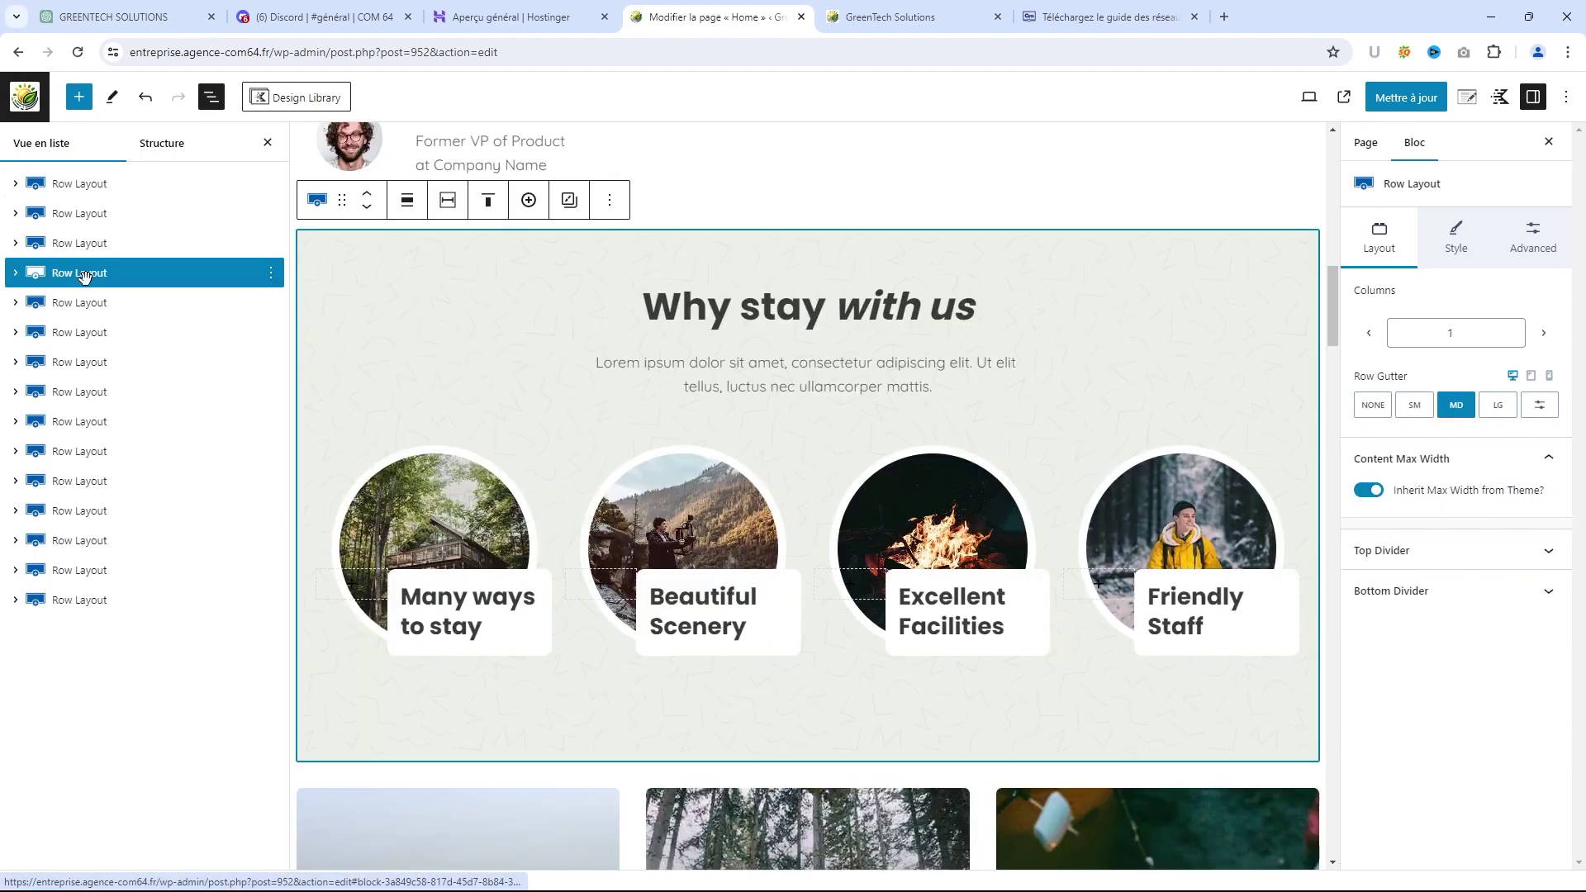
click(79, 305)
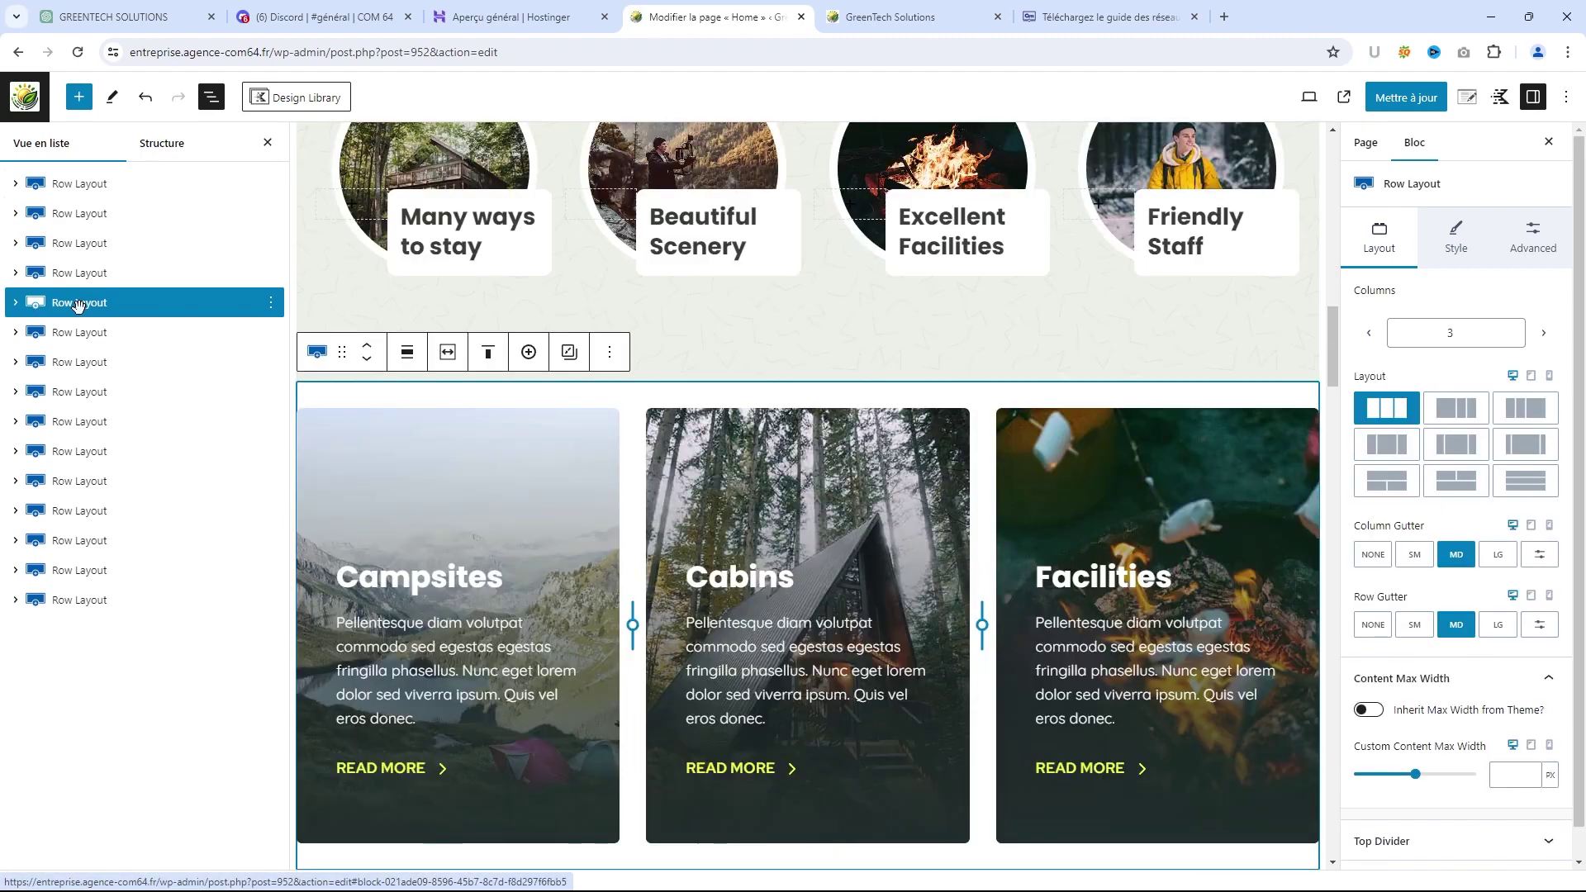
click(77, 333)
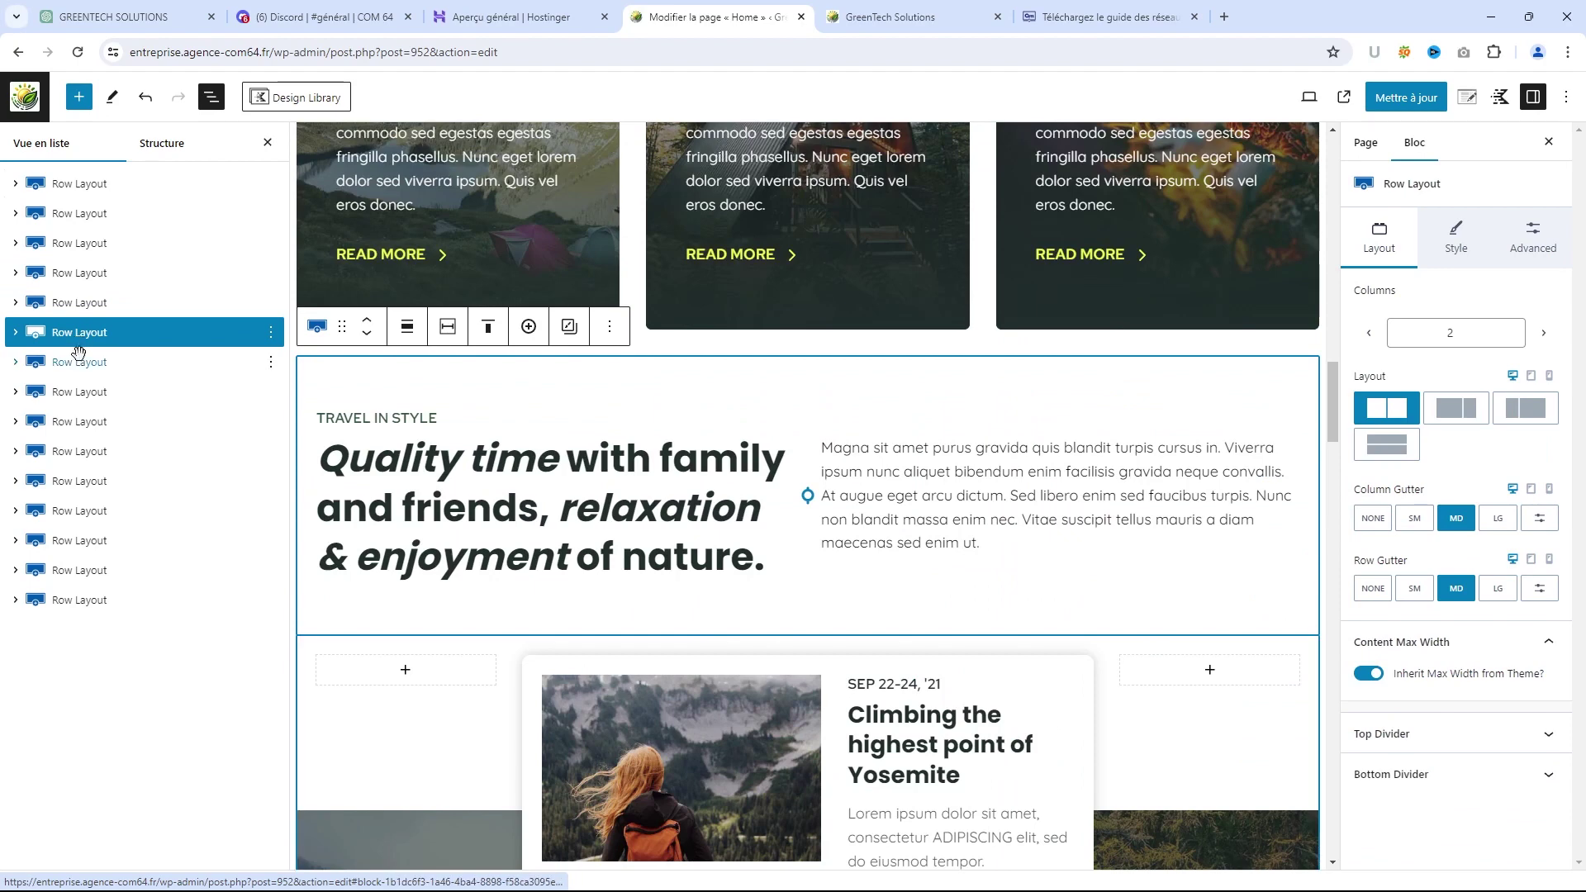
click(78, 364)
click(82, 394)
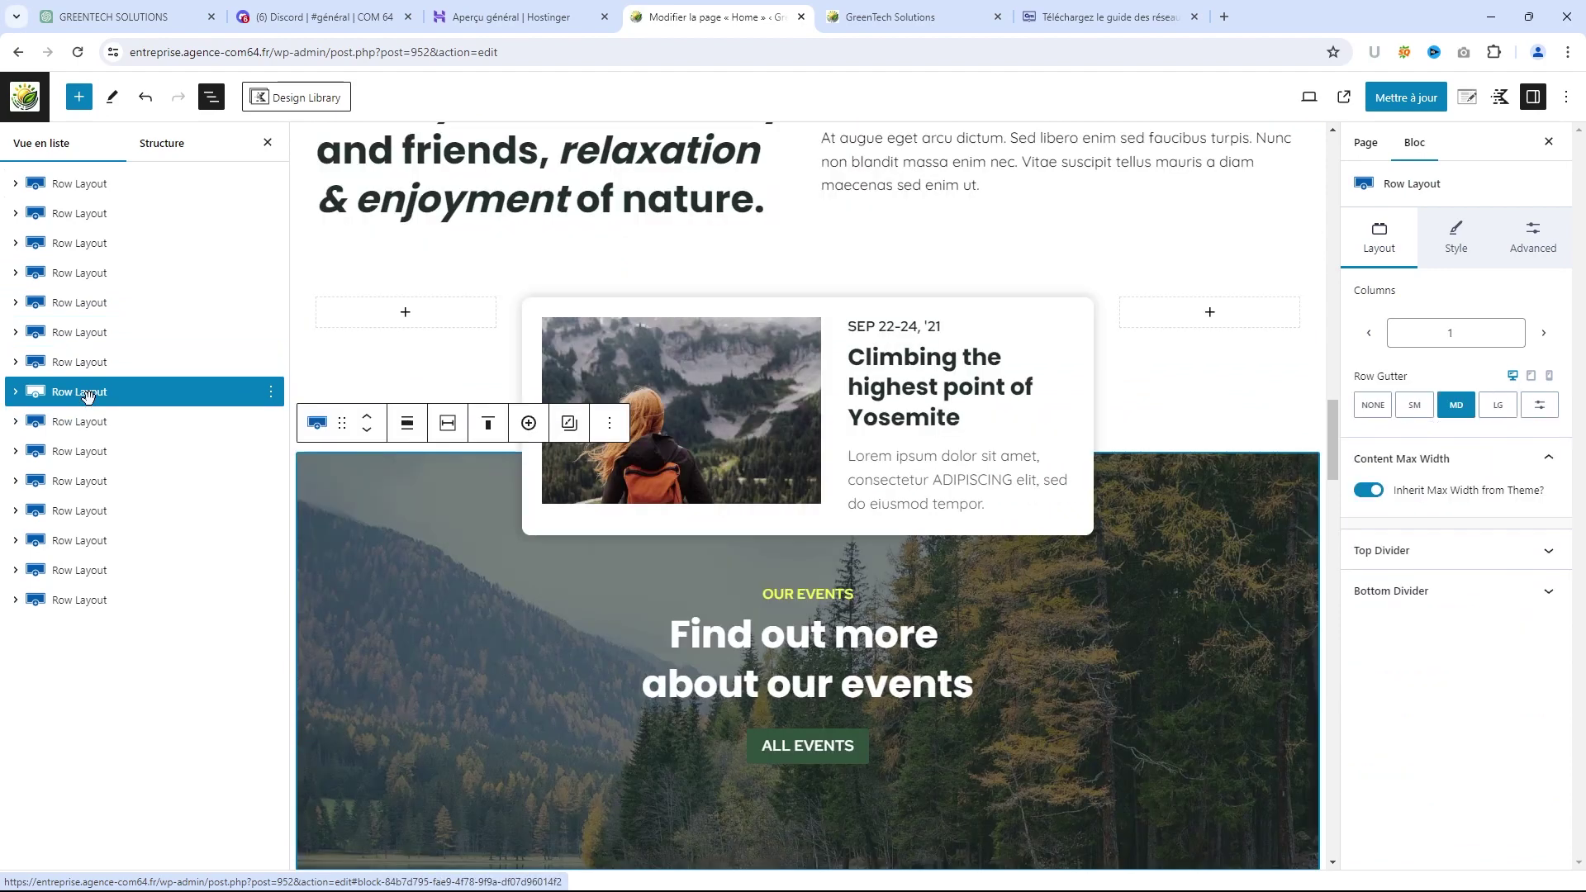
click(80, 422)
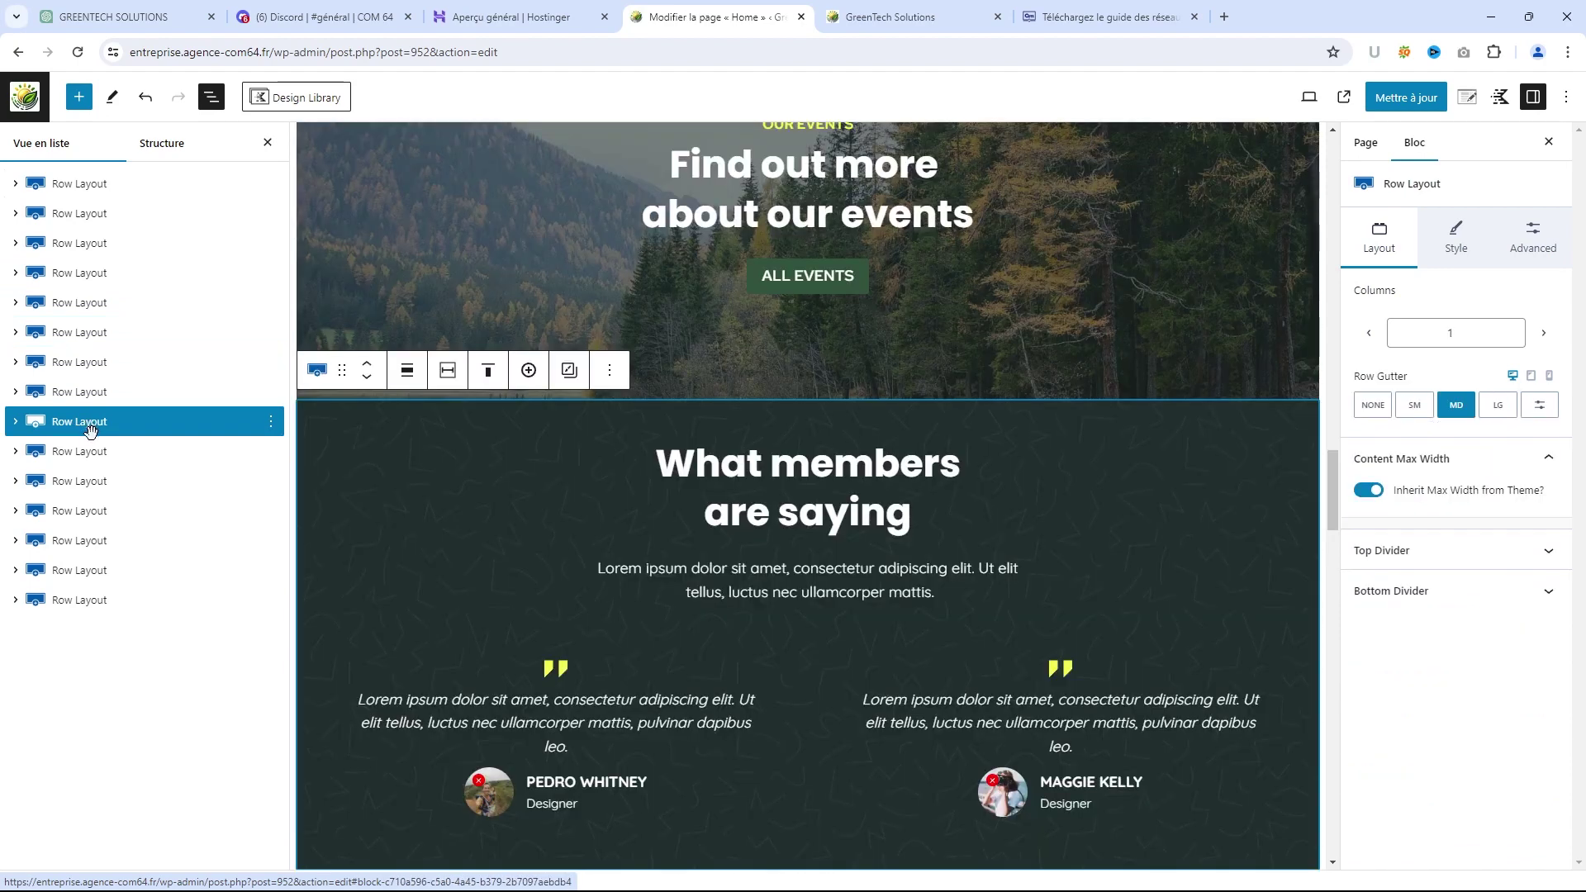
click(88, 185)
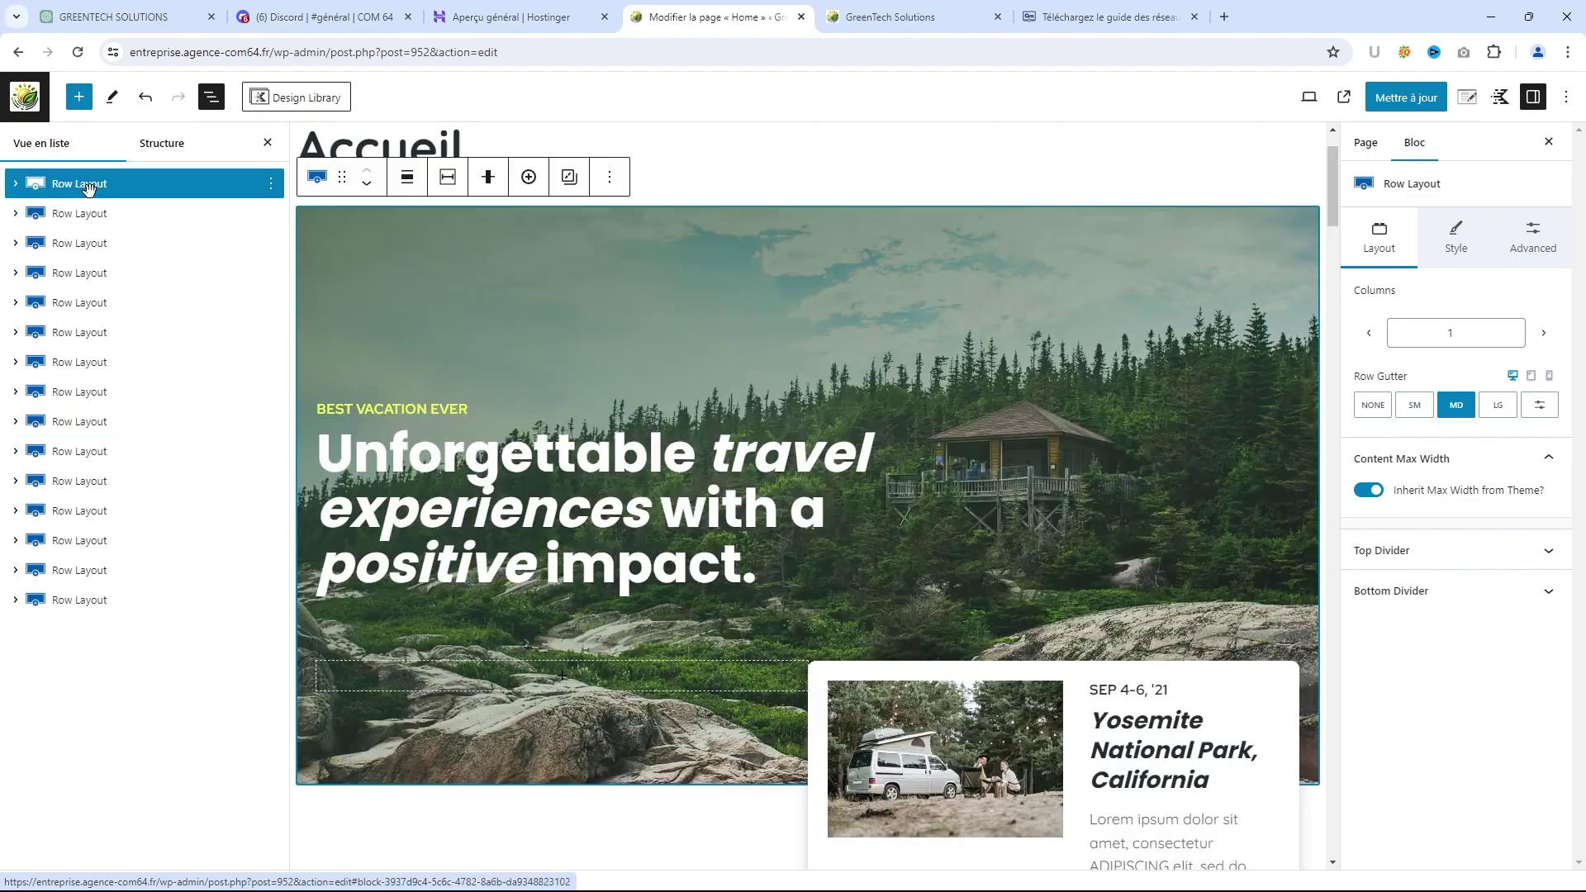
Expand the hero row and its section in the block list, and replace the "Best Vacation Ever" text with "GreenTech Solutions"
click(15, 185)
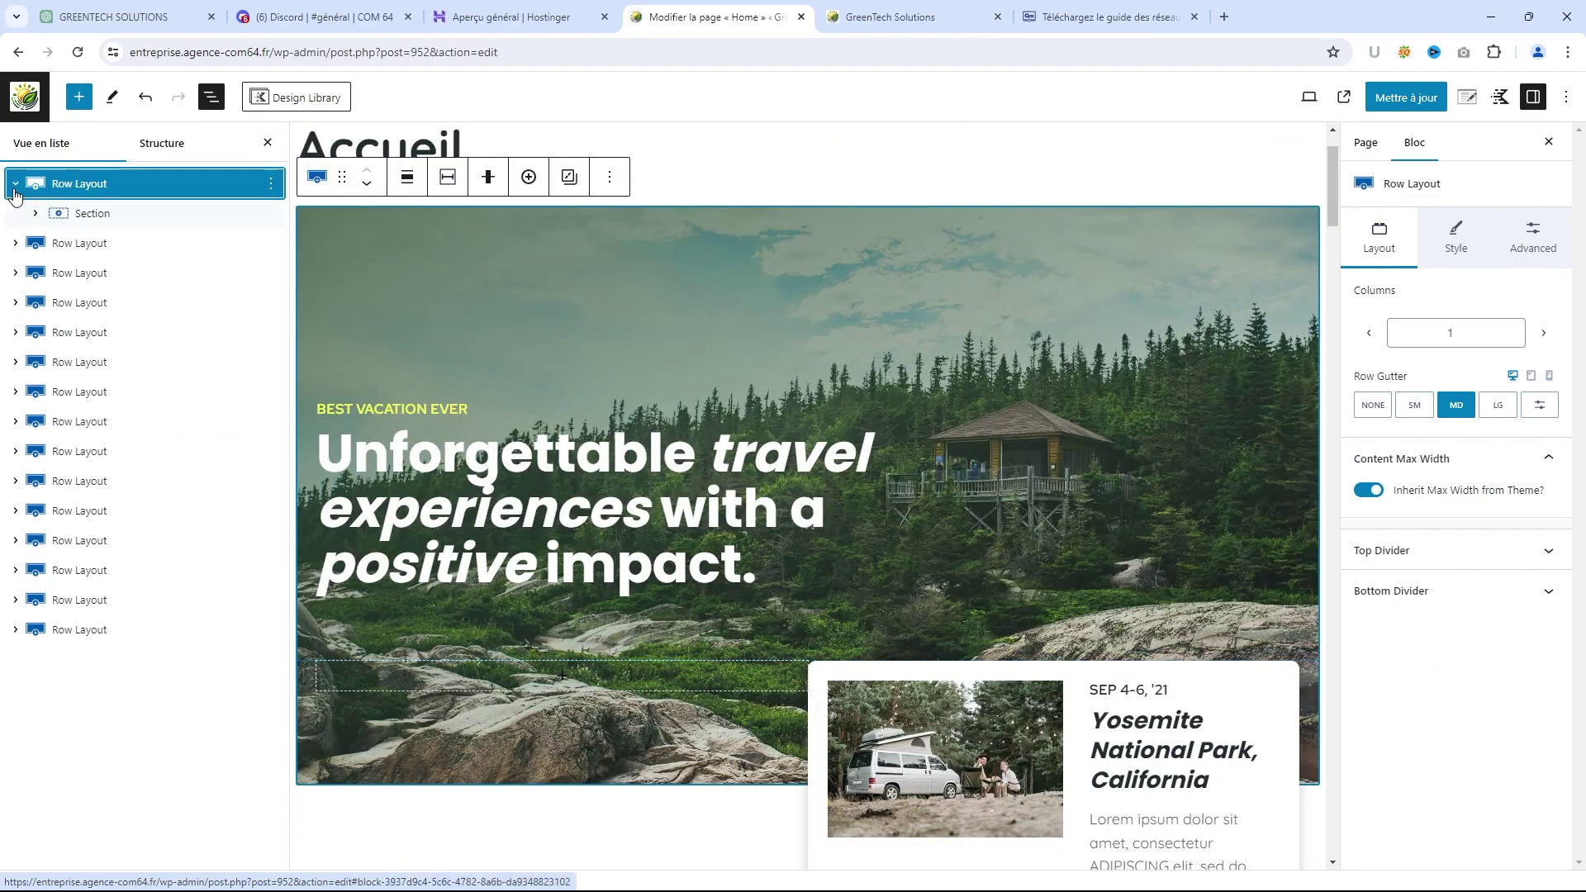
click(35, 215)
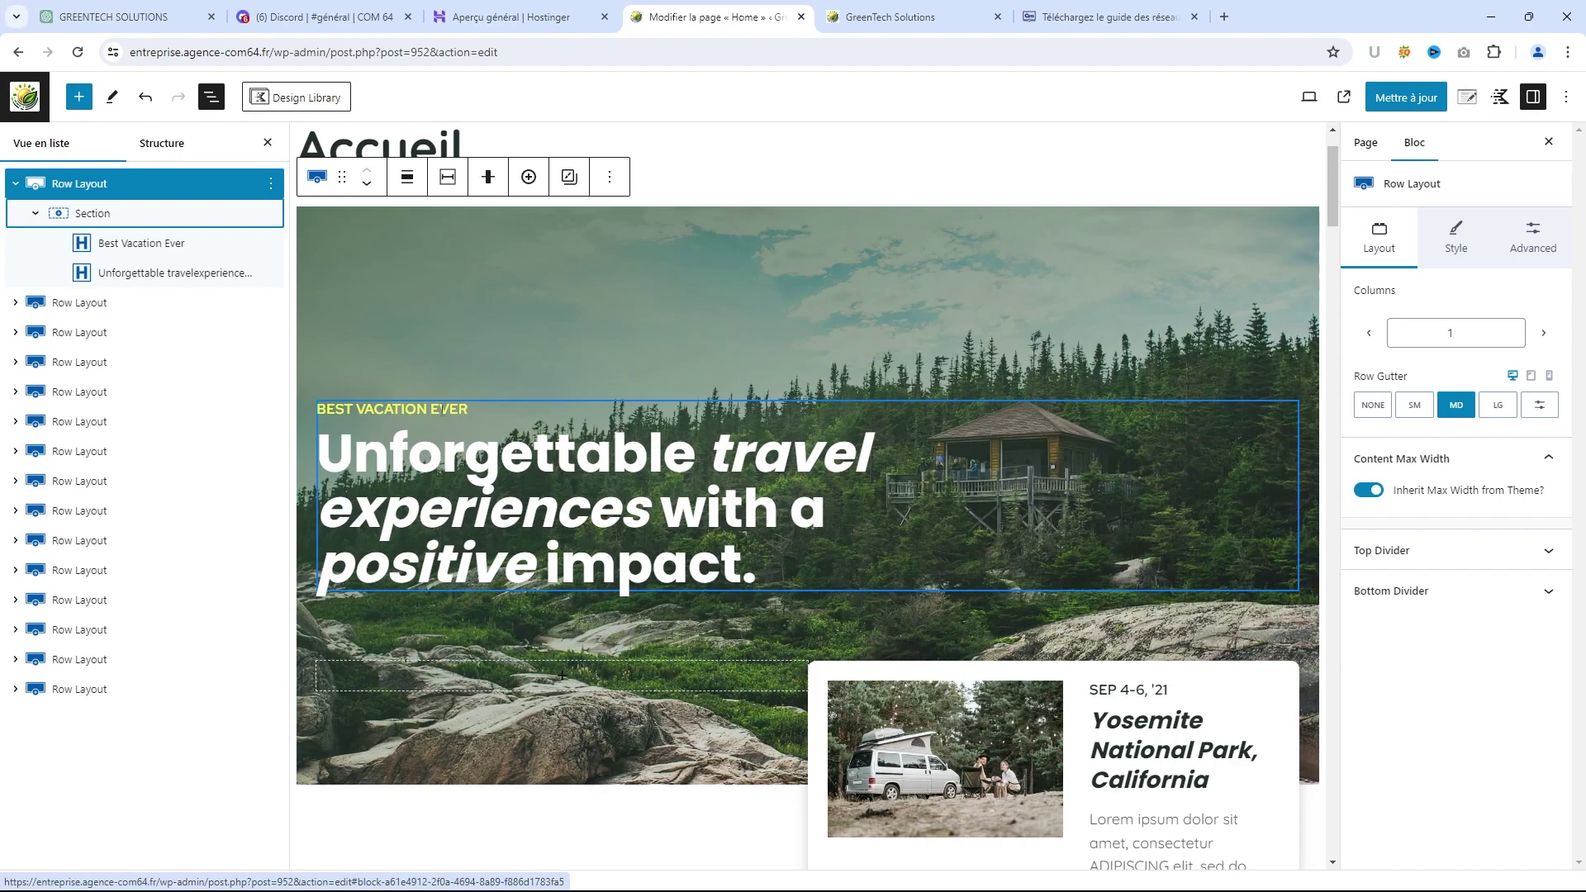
click(442, 408)
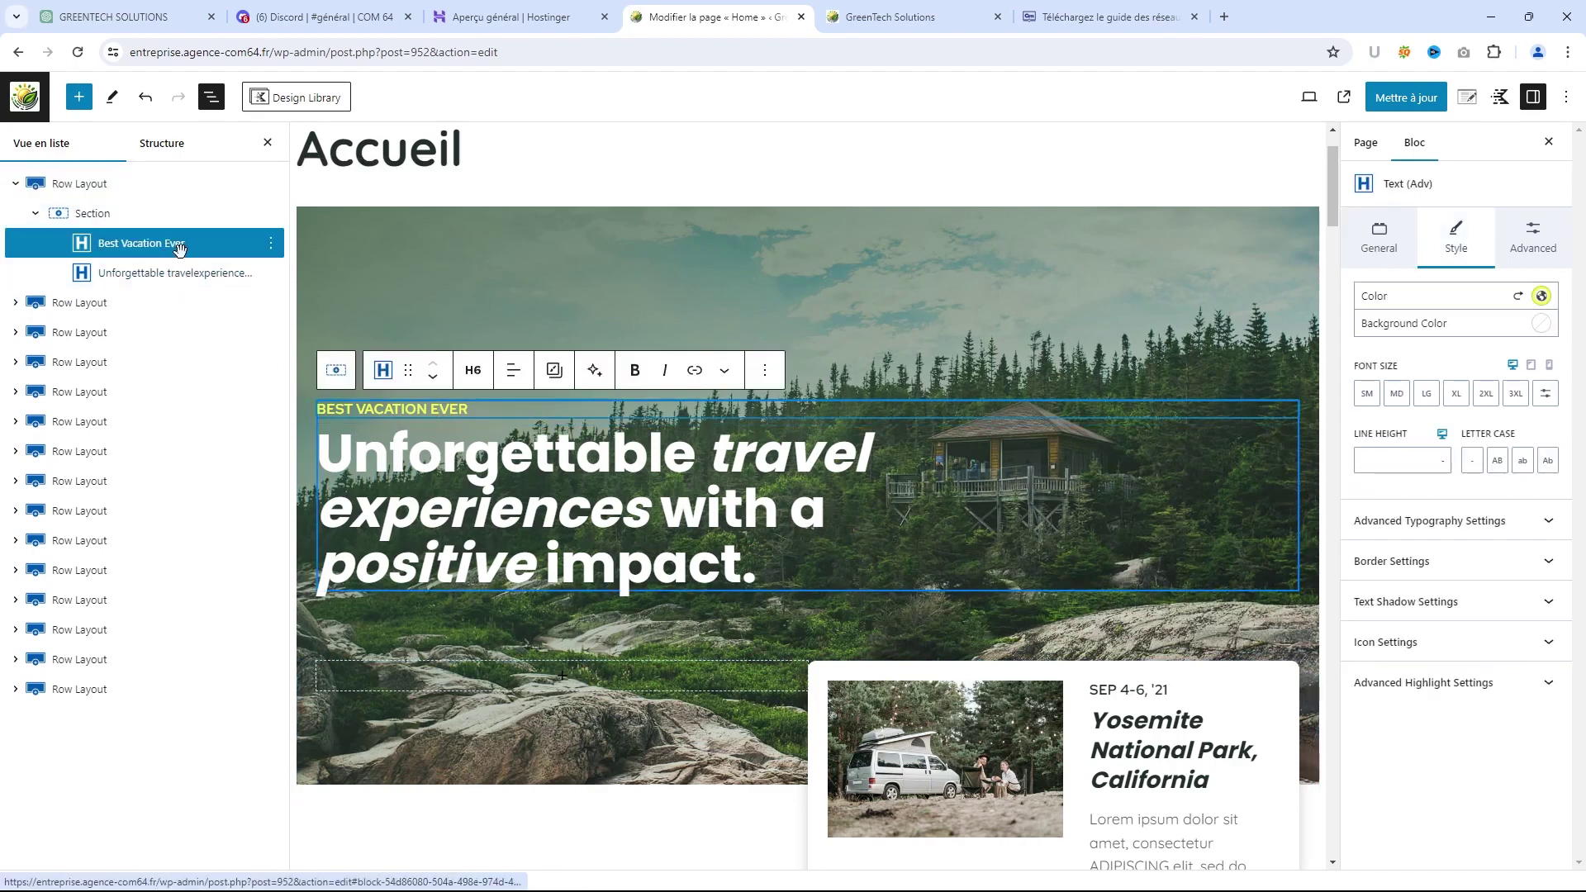
triple_click(458, 425)
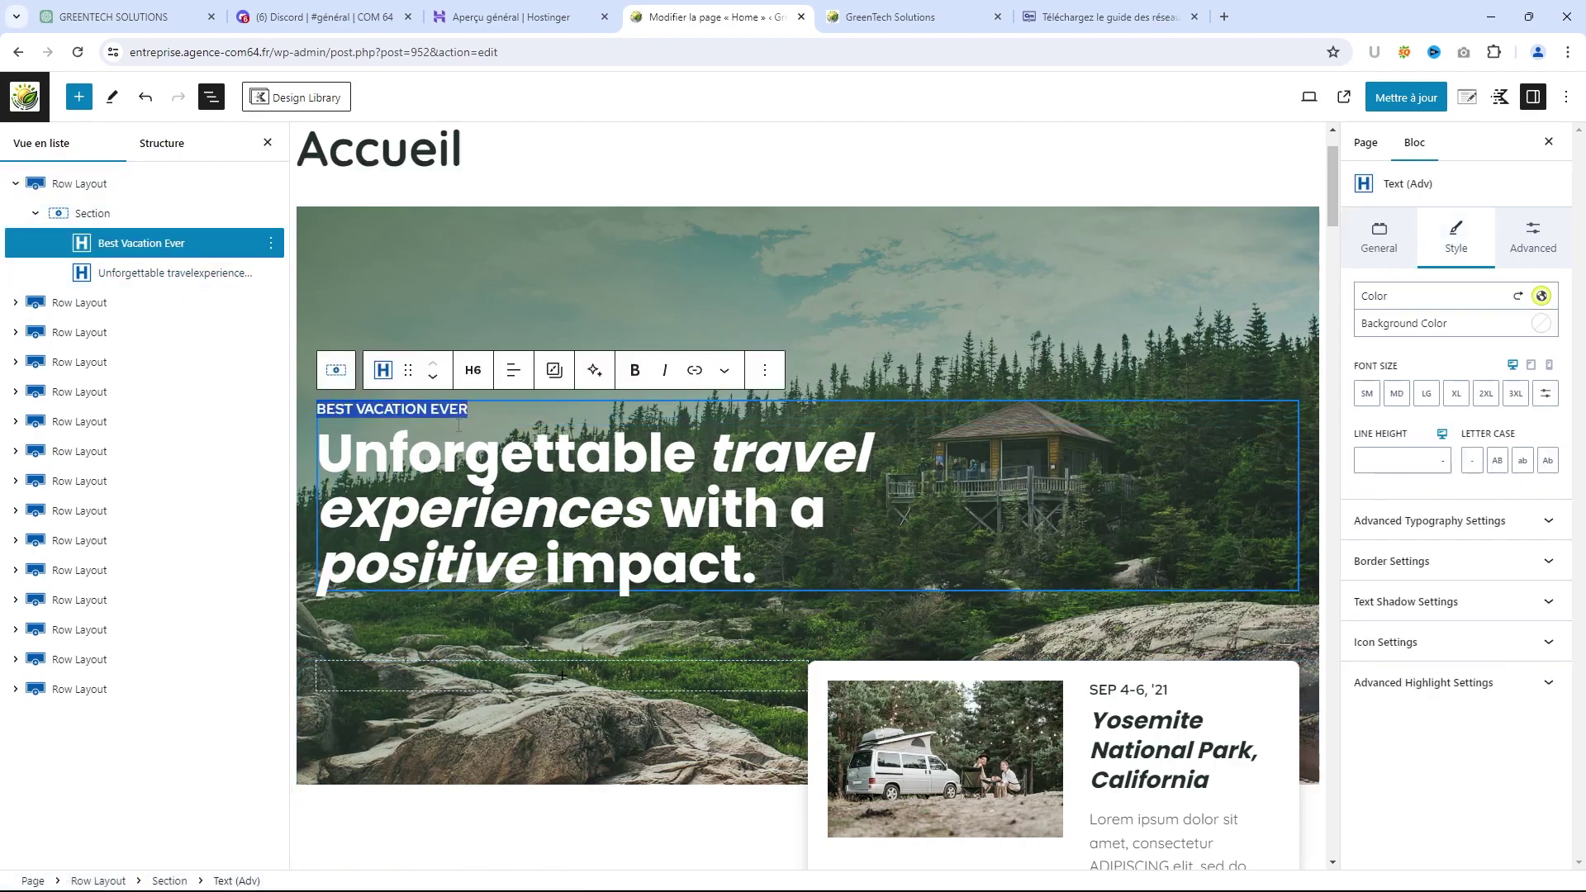
text(GreenTech)
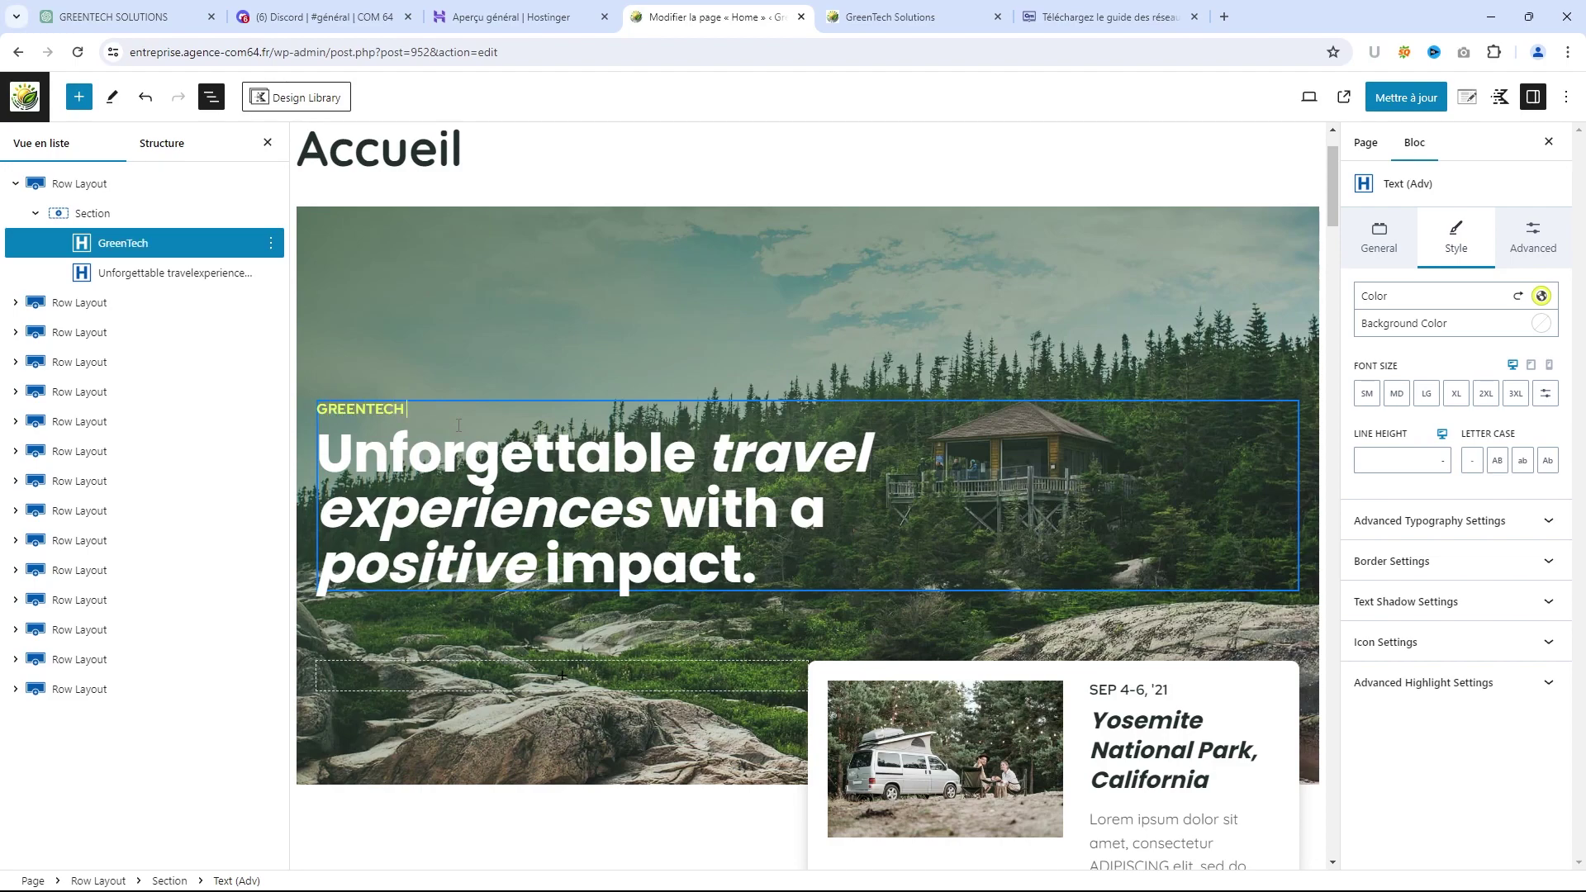
text( Solutions)
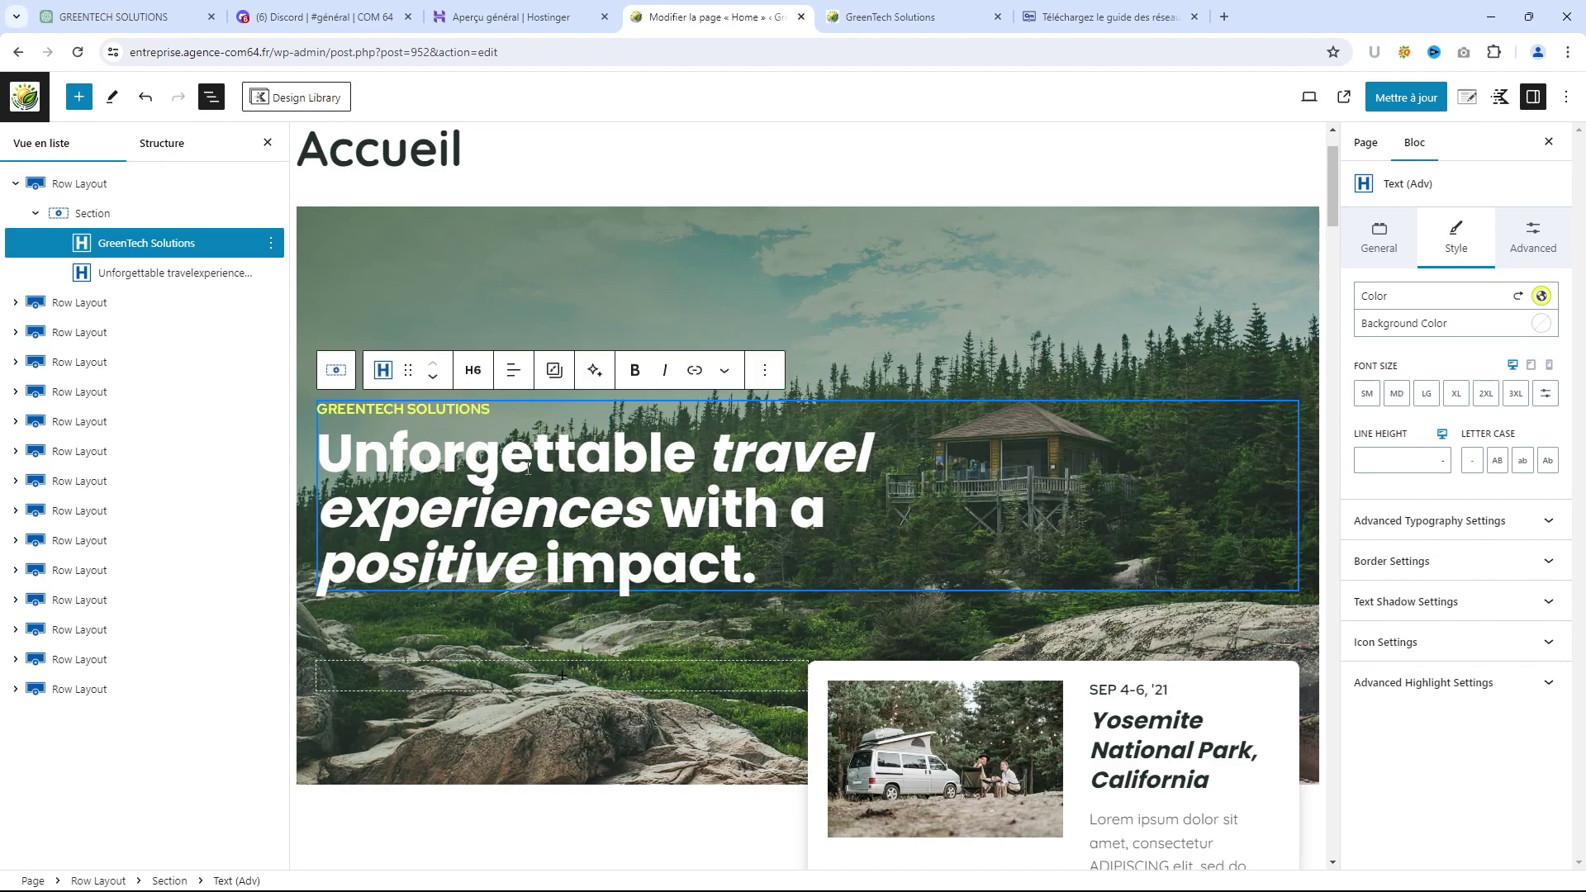
Switch to the ChatGPT conversation and copy "Ensemble, construisons un avenir plus vert." from the Accueil content
double_click(546, 523)
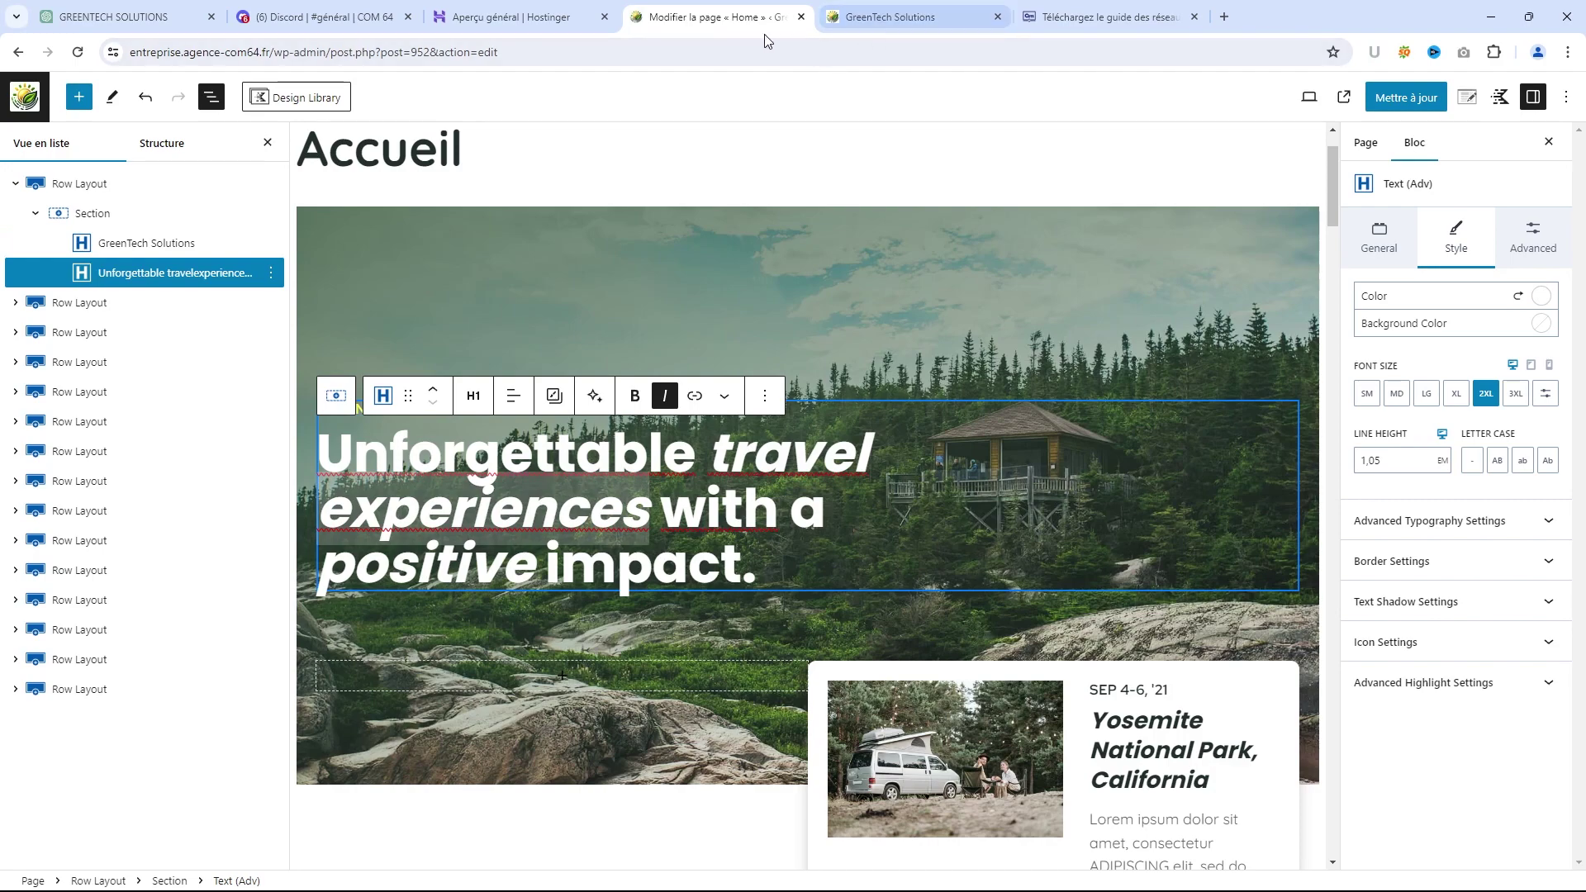
click(137, 18)
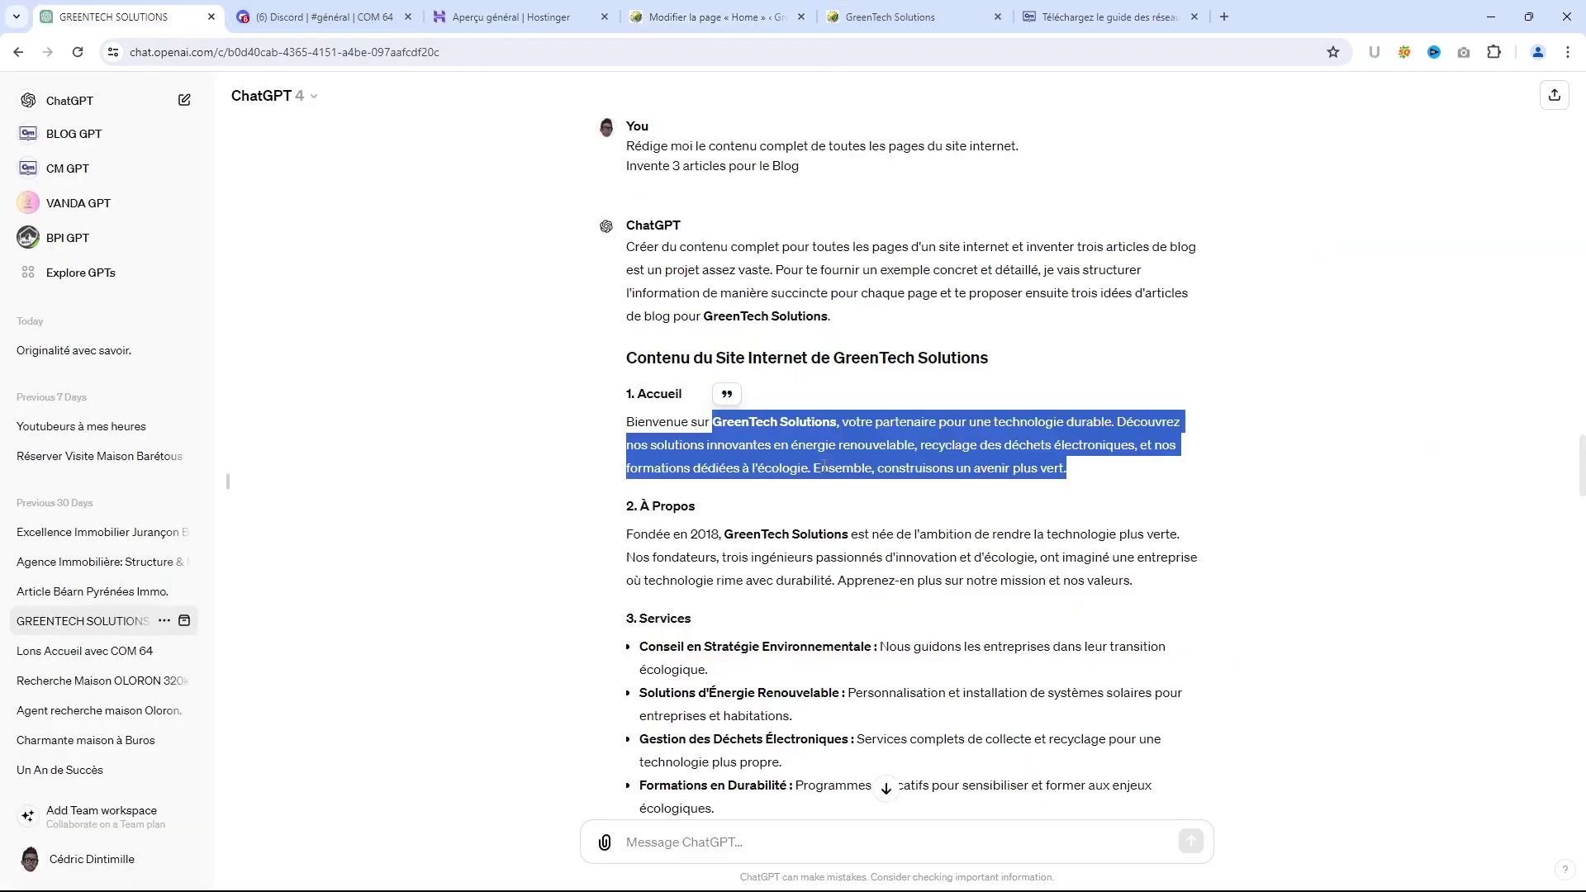
scroll(825, 465, up, 2)
scroll(881, 456, down, 2)
drag(1084, 478, 816, 470)
key(ctrl+c)
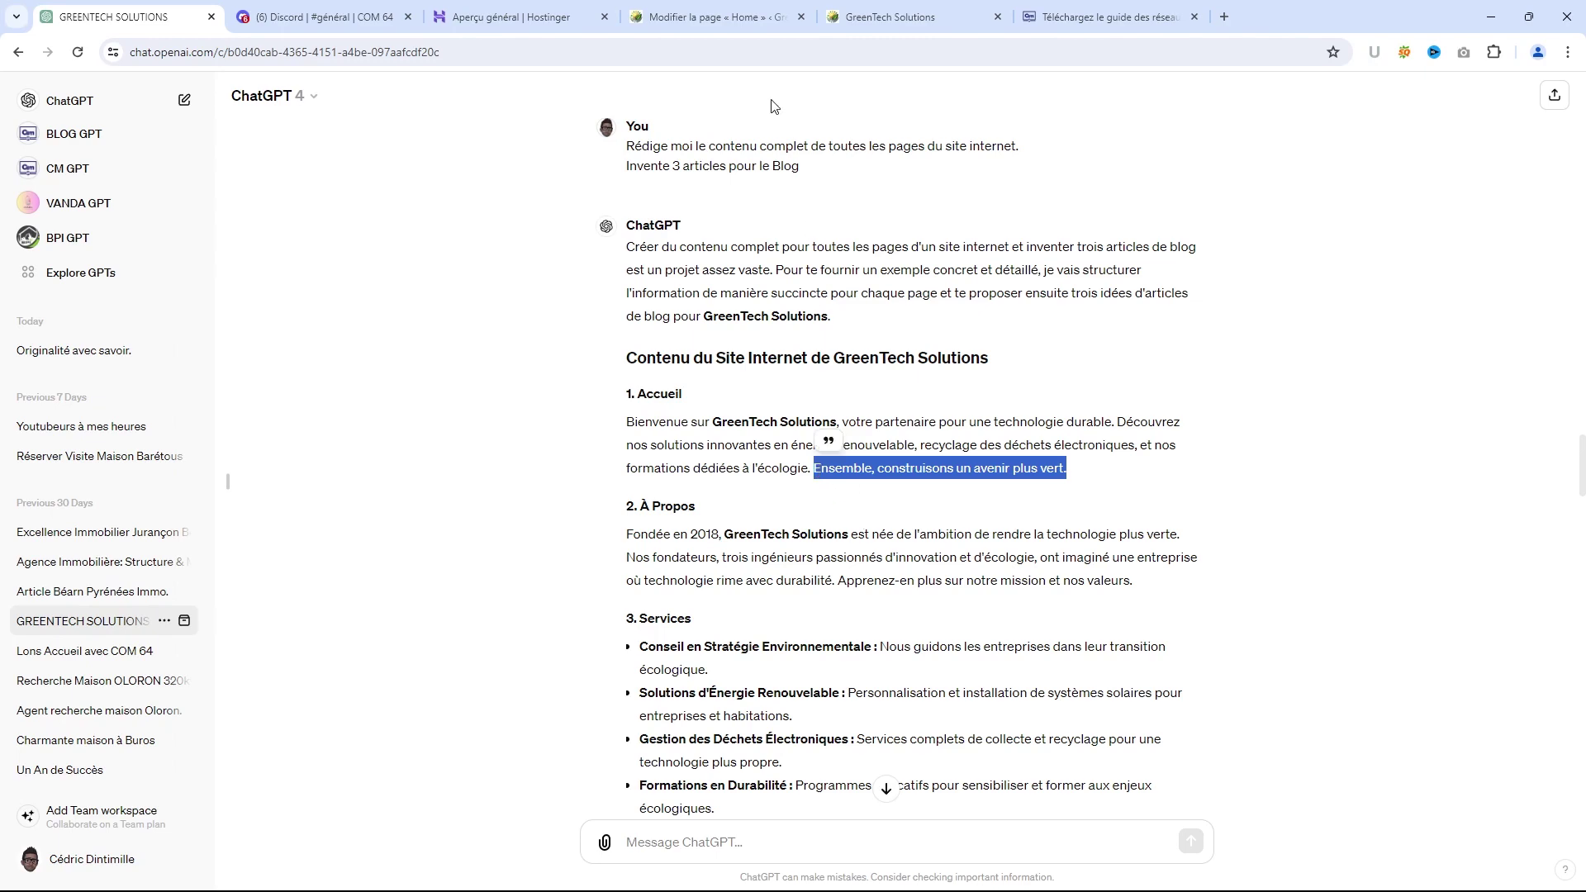
Back in the WordPress editor, replace the entire hero H1 heading with the copied sentence "Ensemble, construisons un avenir plus vert."
click(711, 19)
click(564, 533)
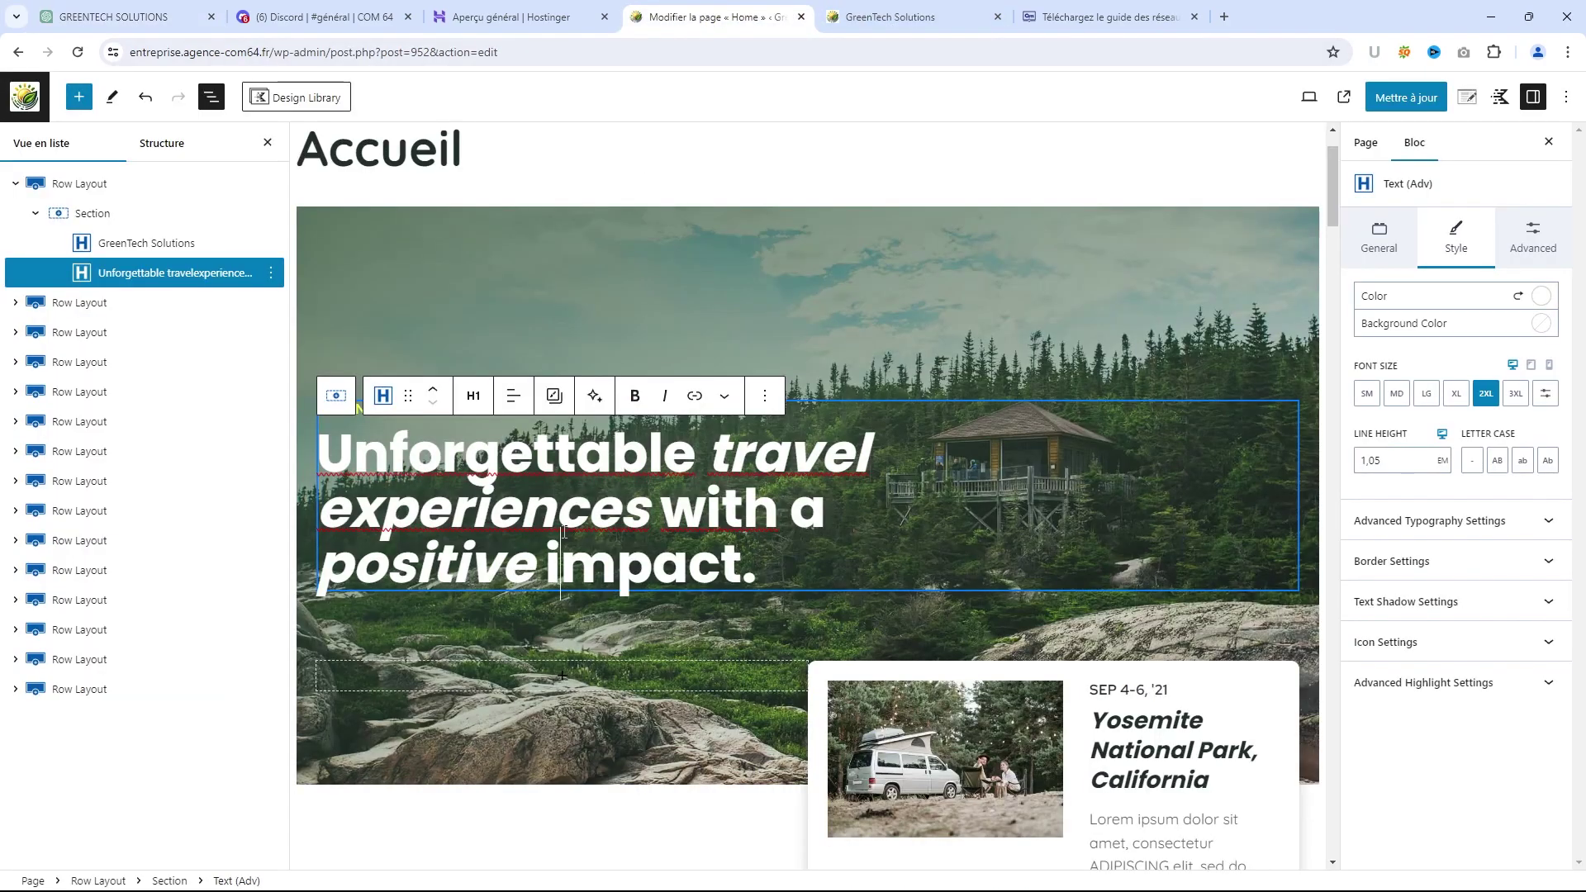
scroll(565, 533, up, 1)
key(ctrl+a)
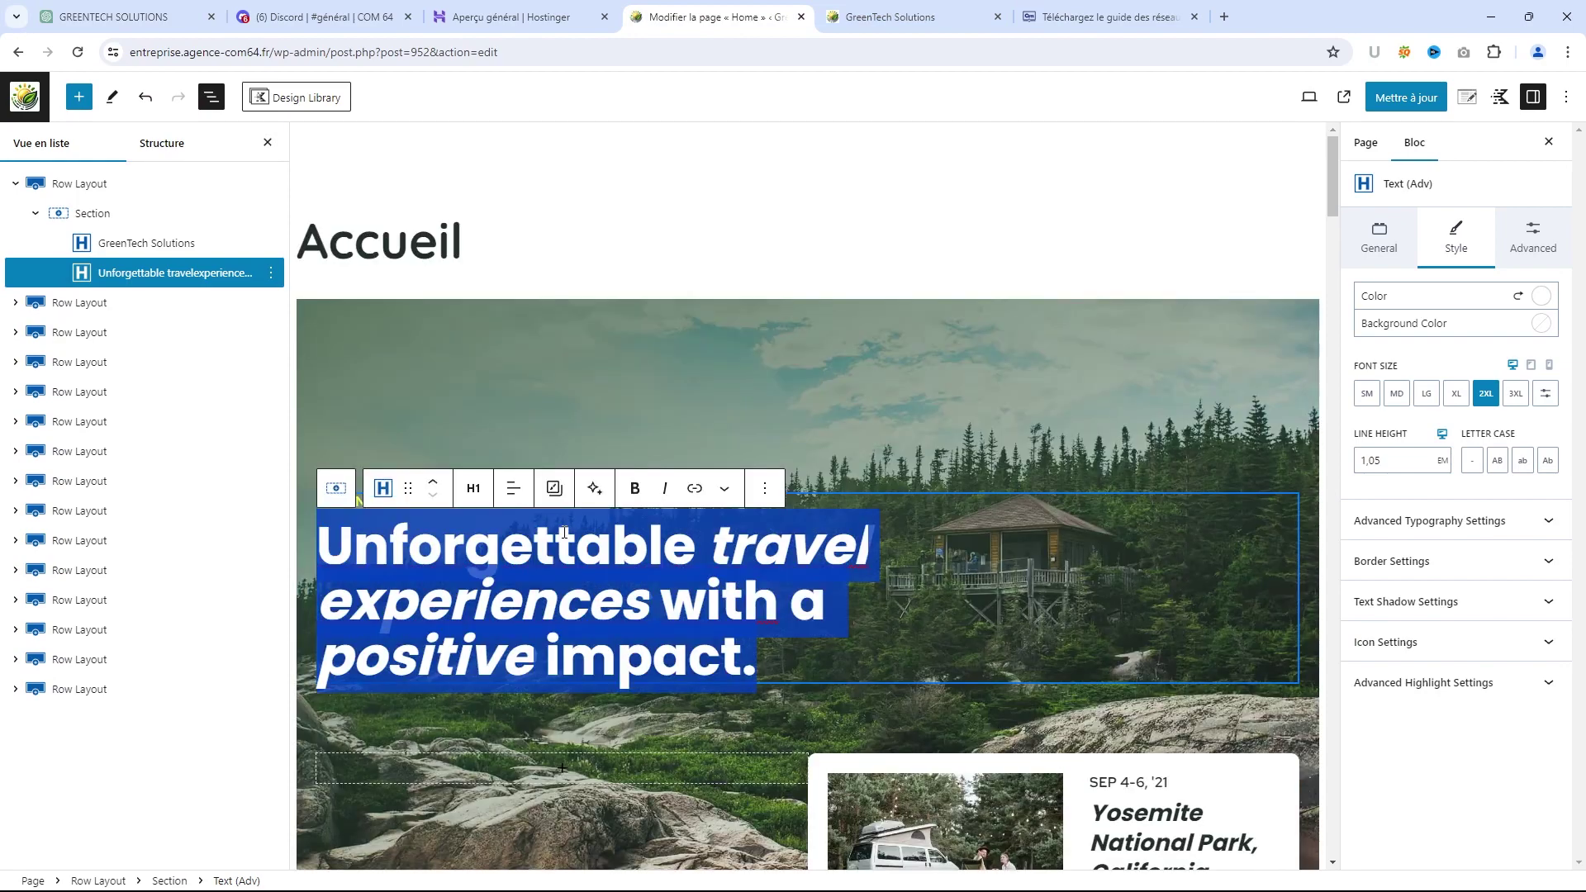
key(ctrl+v)
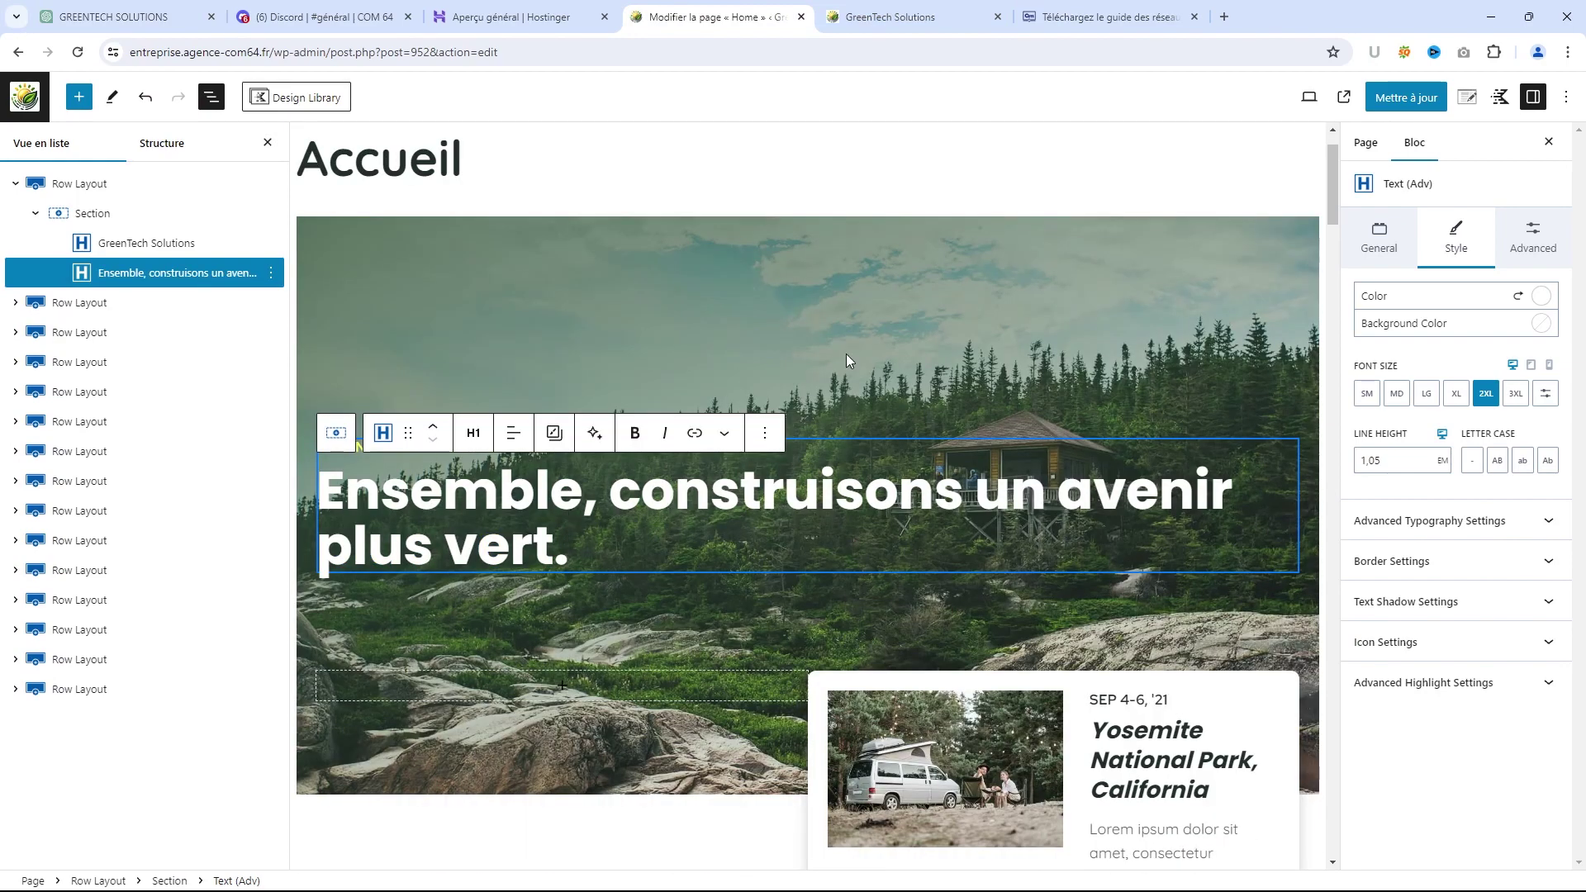
Return to the ChatGPT conversation and copy "Découvrez nos solutions innovantes" from the Accueil paragraph
click(884, 30)
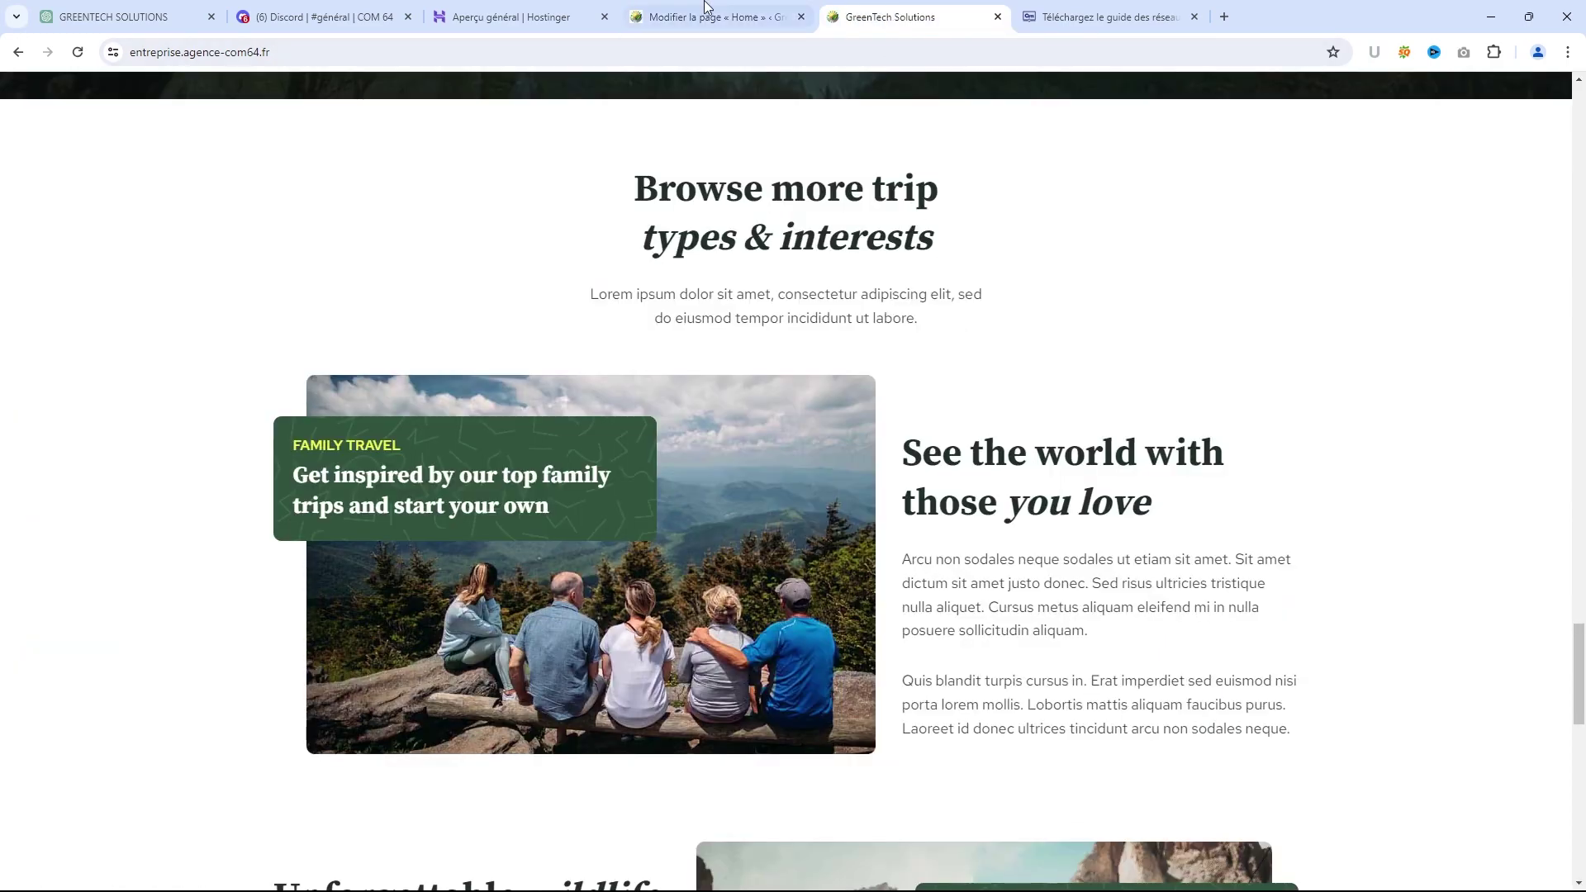
click(136, 17)
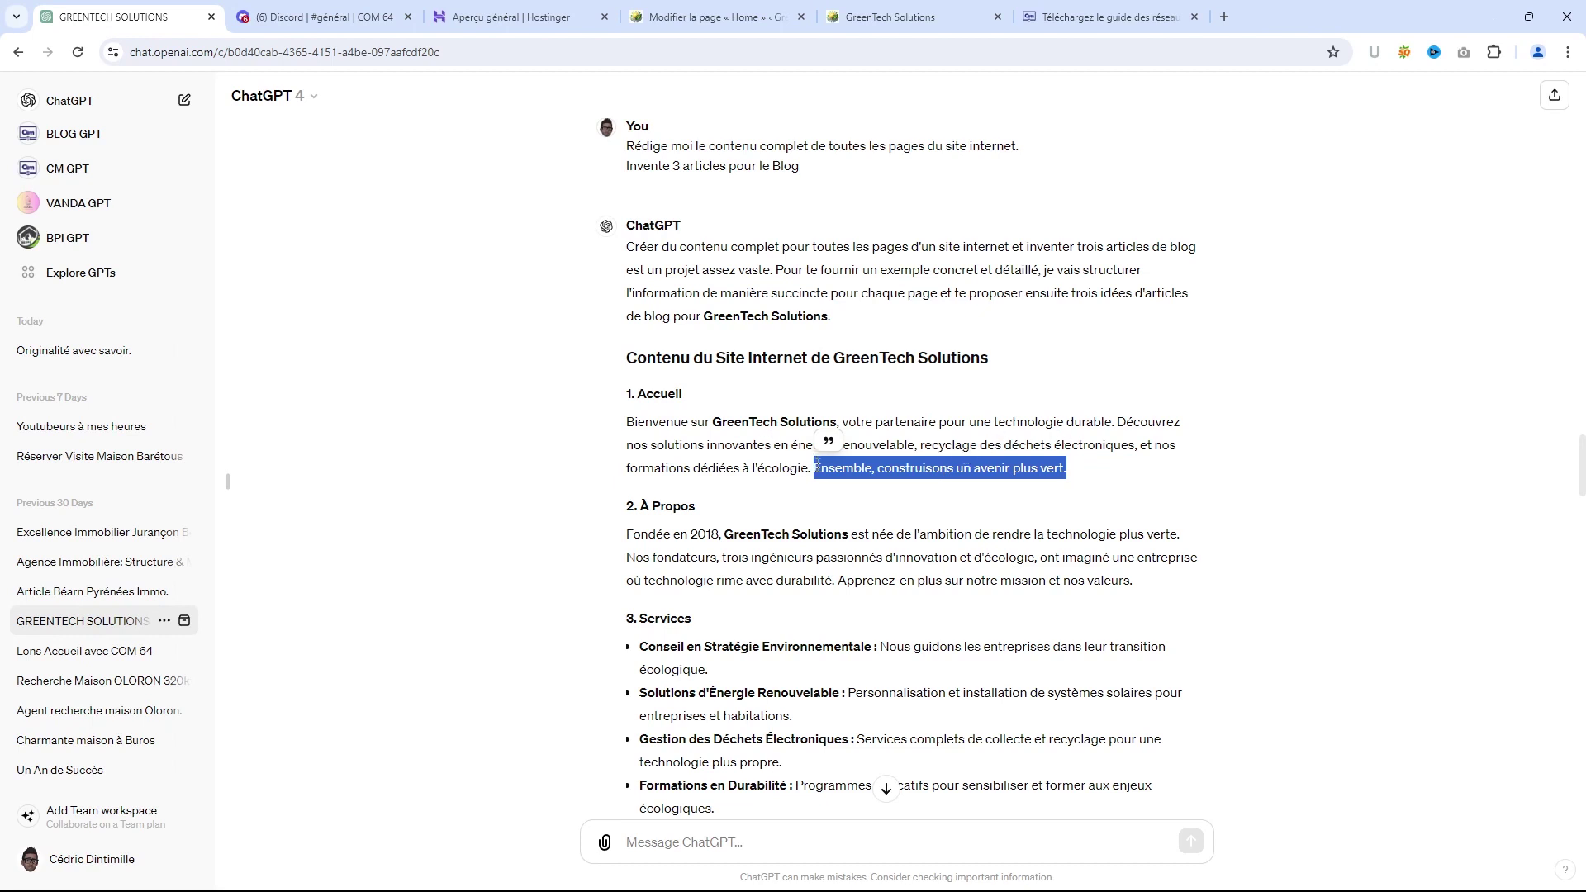
drag(771, 445, 1120, 416)
key(ctrl+c)
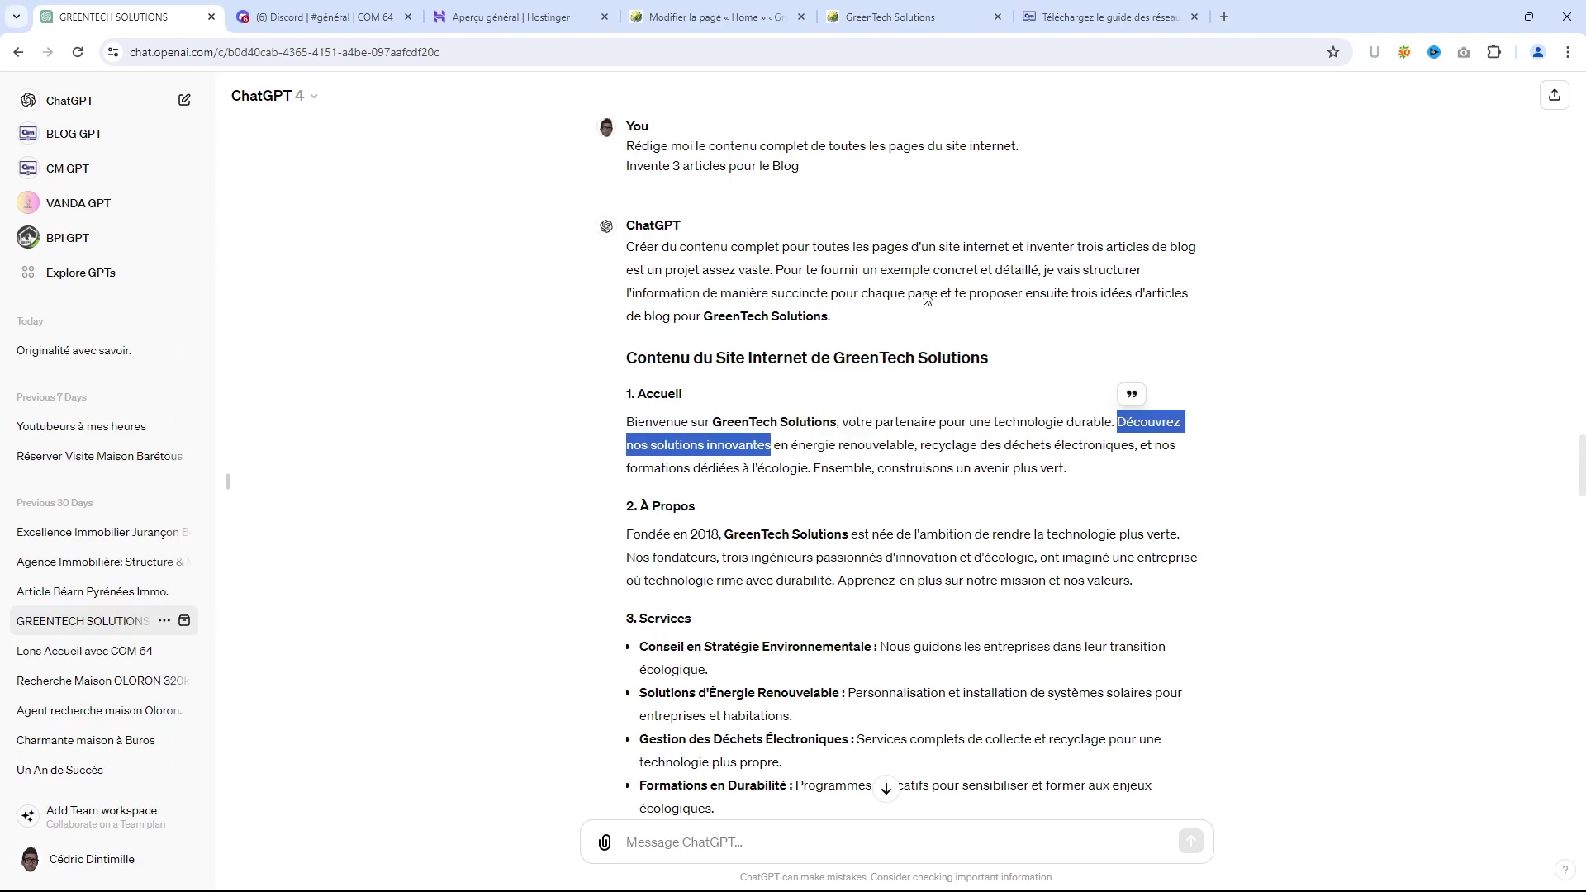
In the WordPress editor, insert "Découvrez nos solutions innovantes. " at the start of the hero heading, before "Ensemble"
click(741, 18)
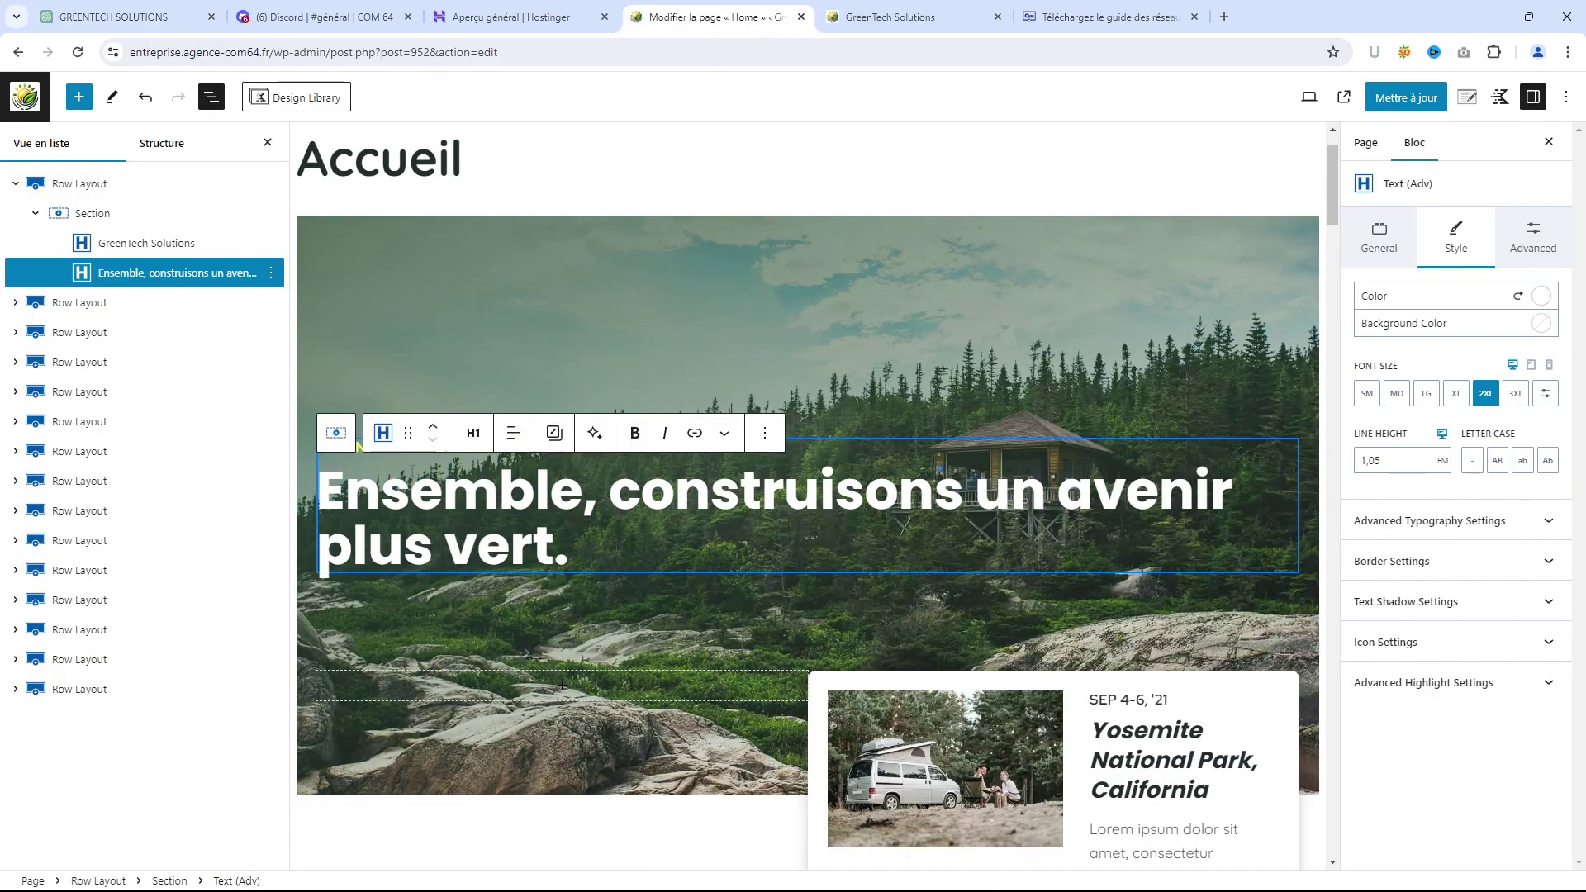
click(328, 486)
key(ctrl+v)
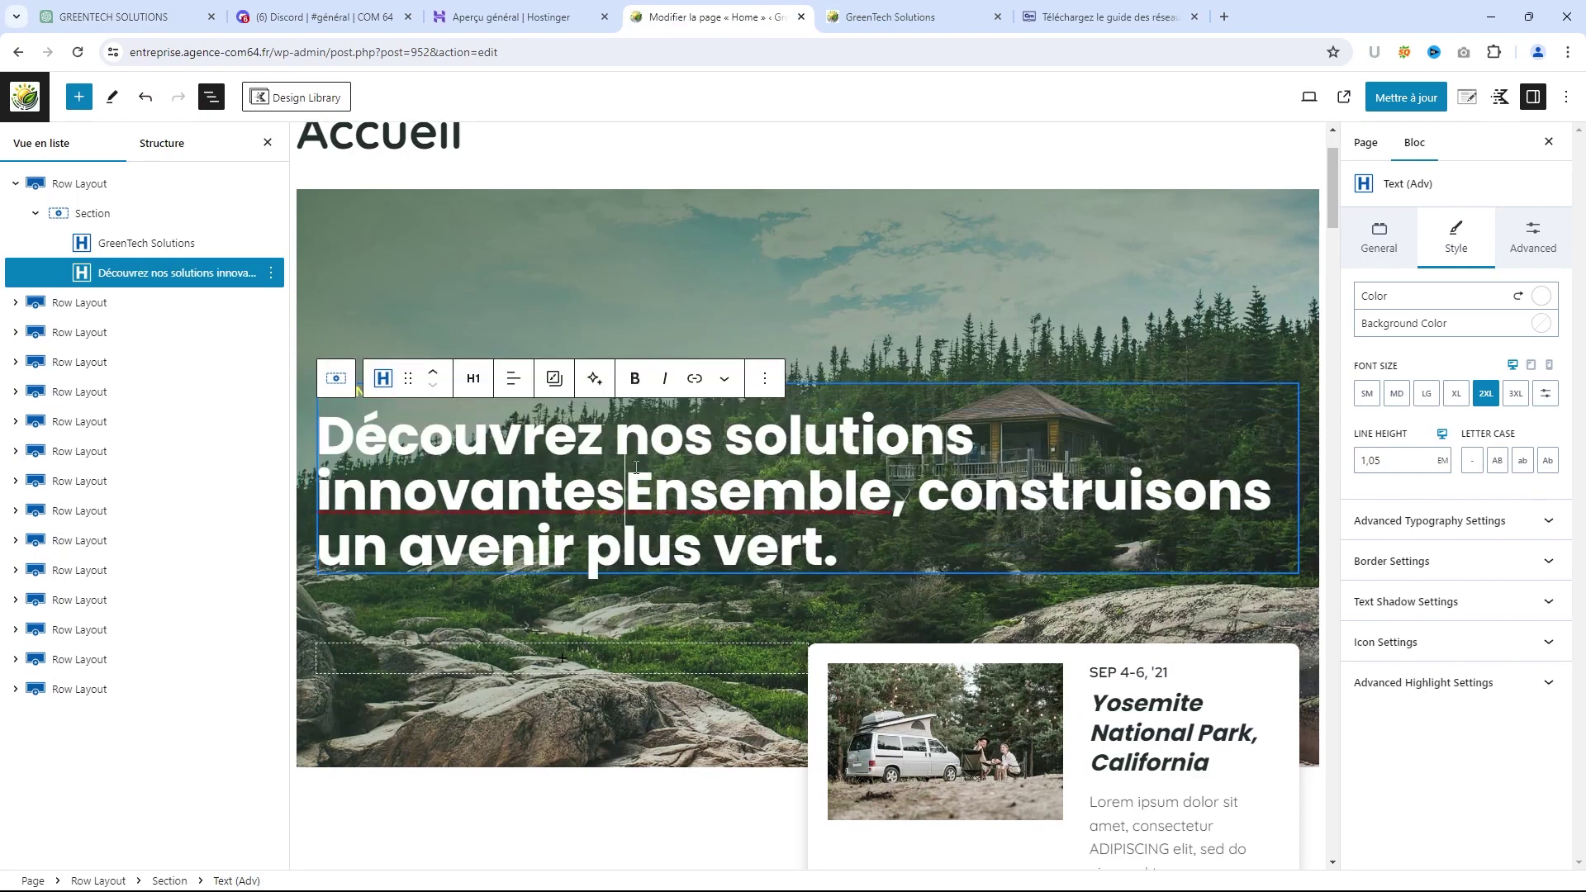
text(.)
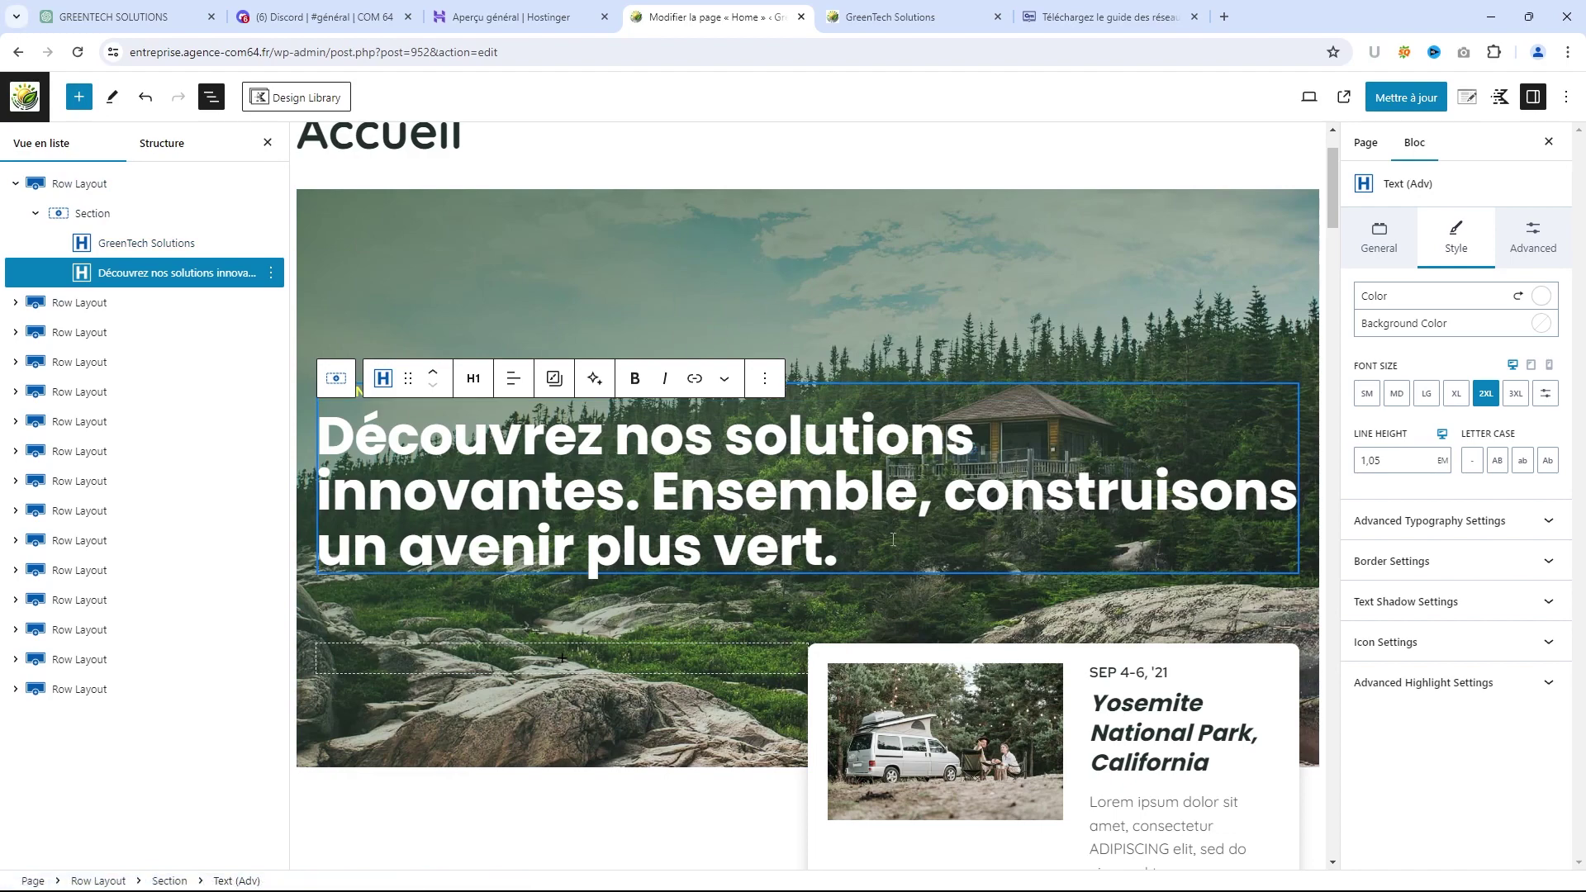
Open the hero Row Layout's background image for editing in the media library
scroll(893, 538, down, 2)
scroll(898, 524, up, 2)
click(76, 183)
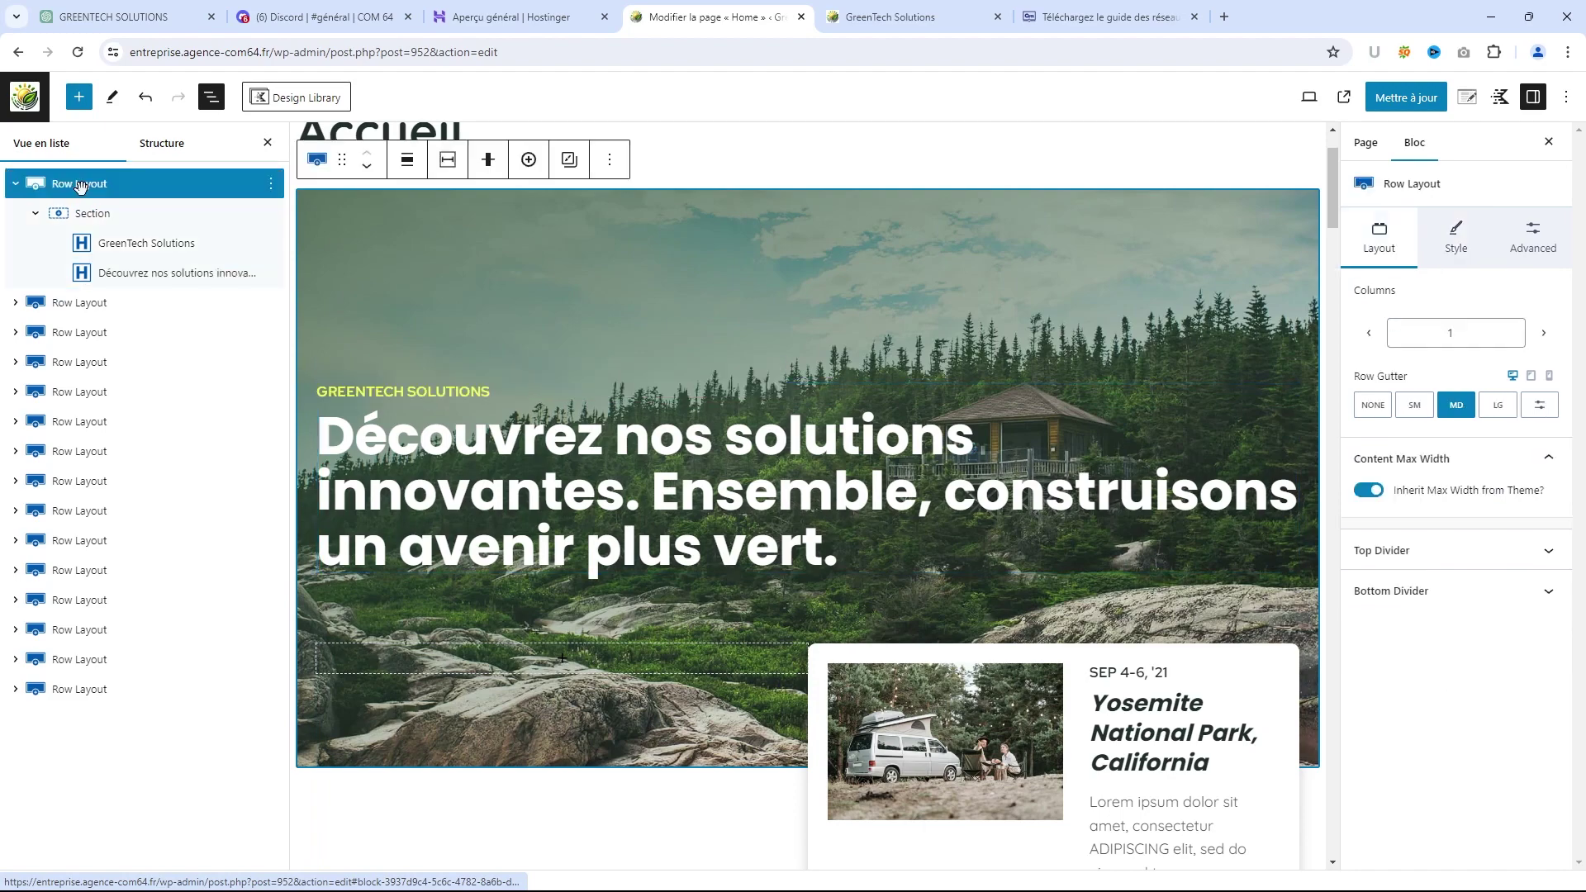
click(1468, 236)
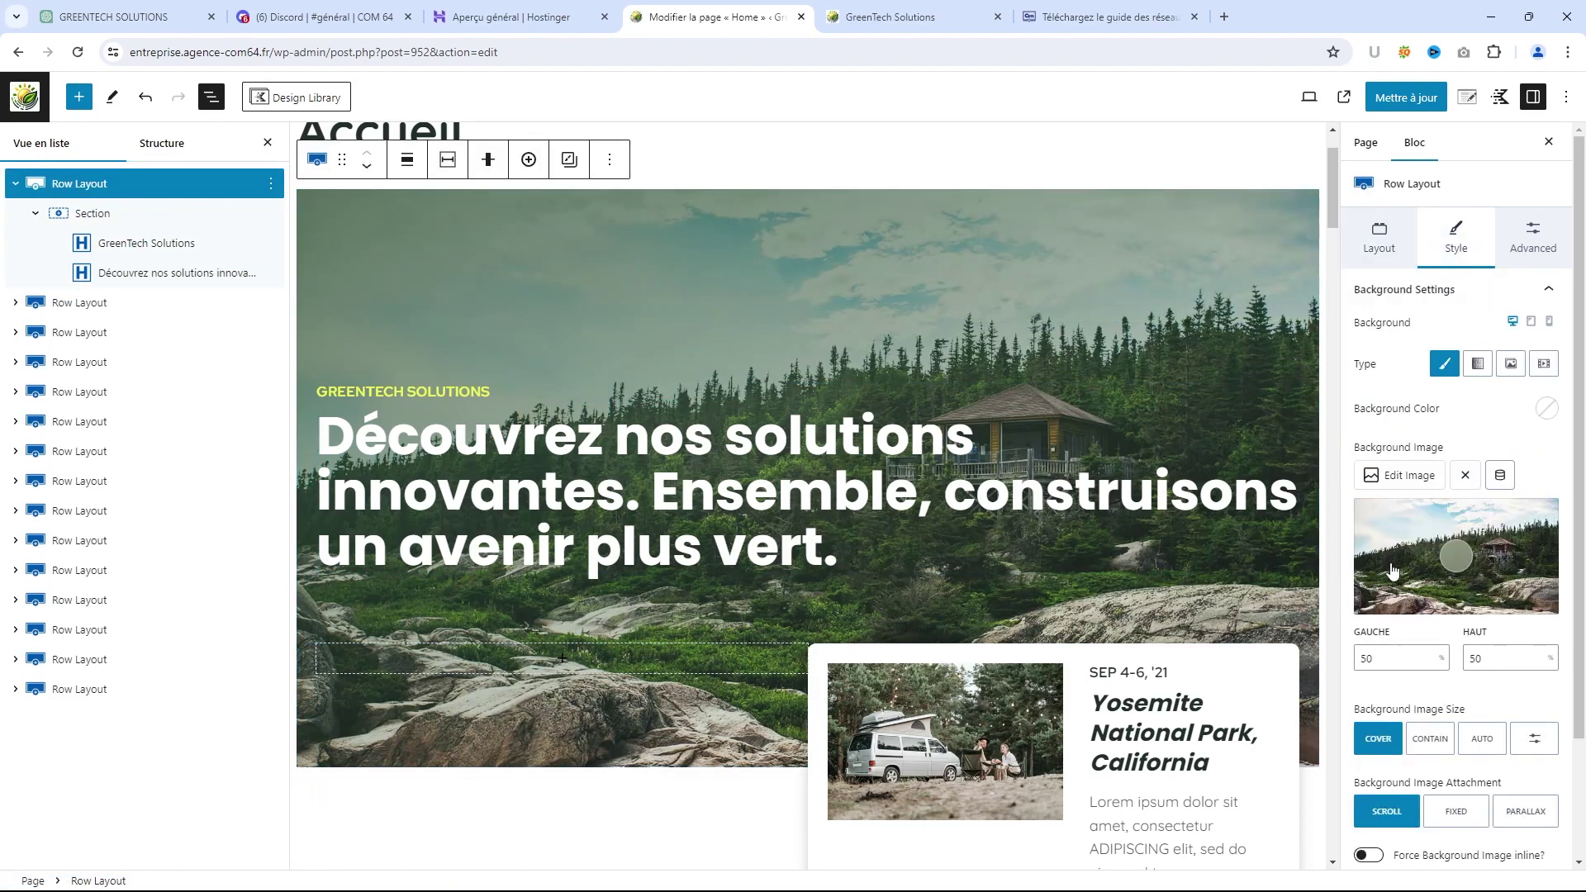
click(1417, 487)
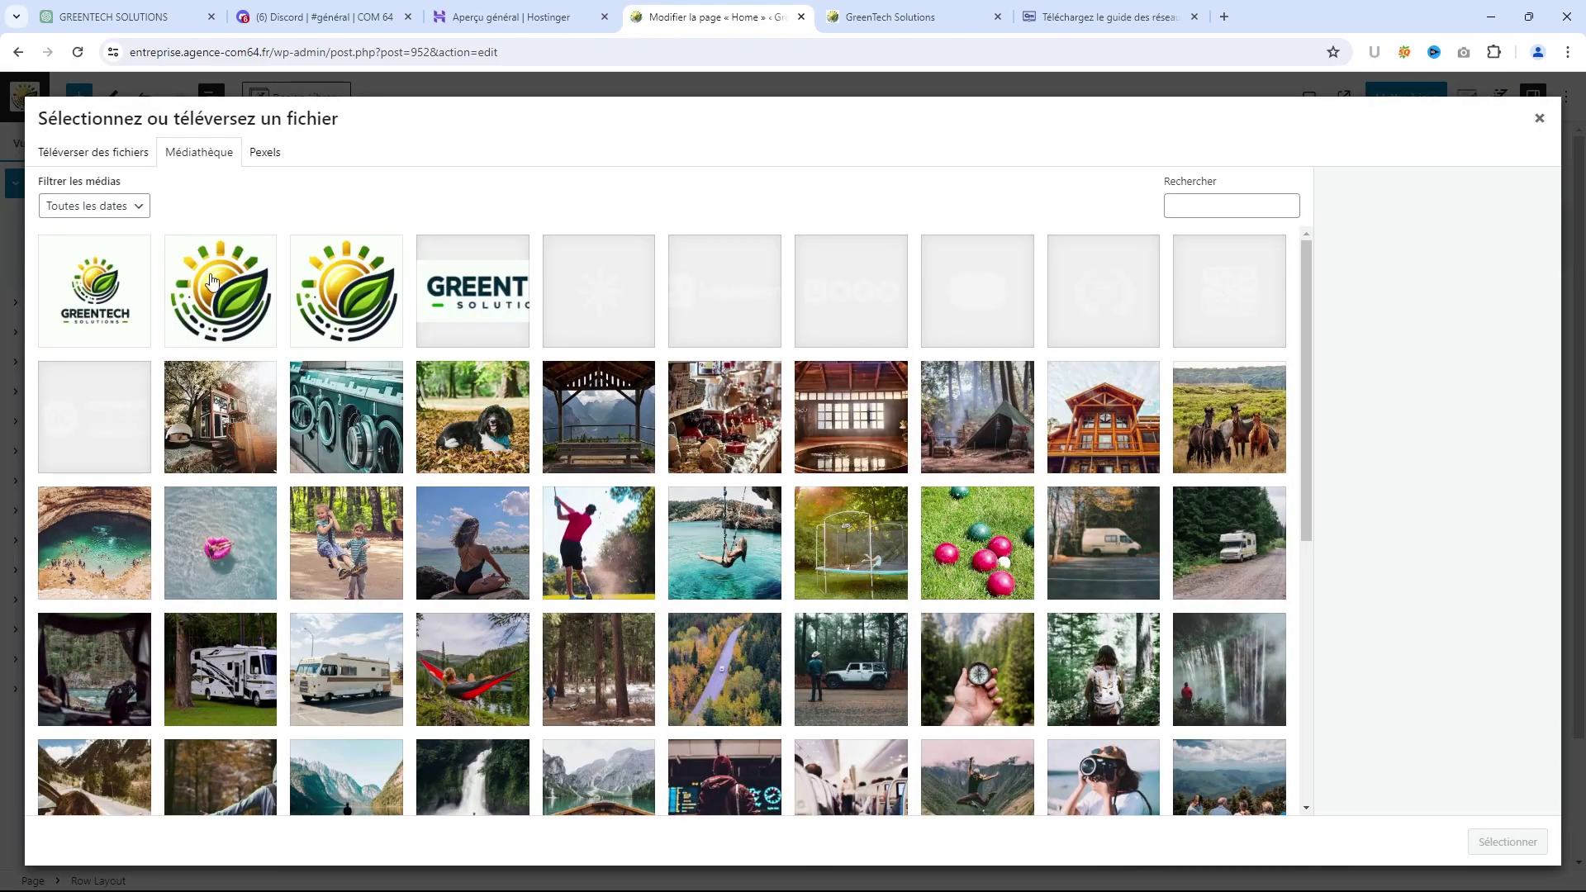
Start a file upload and select the first modern ecological building photo in the project's PHOTOS folder
click(95, 155)
click(807, 454)
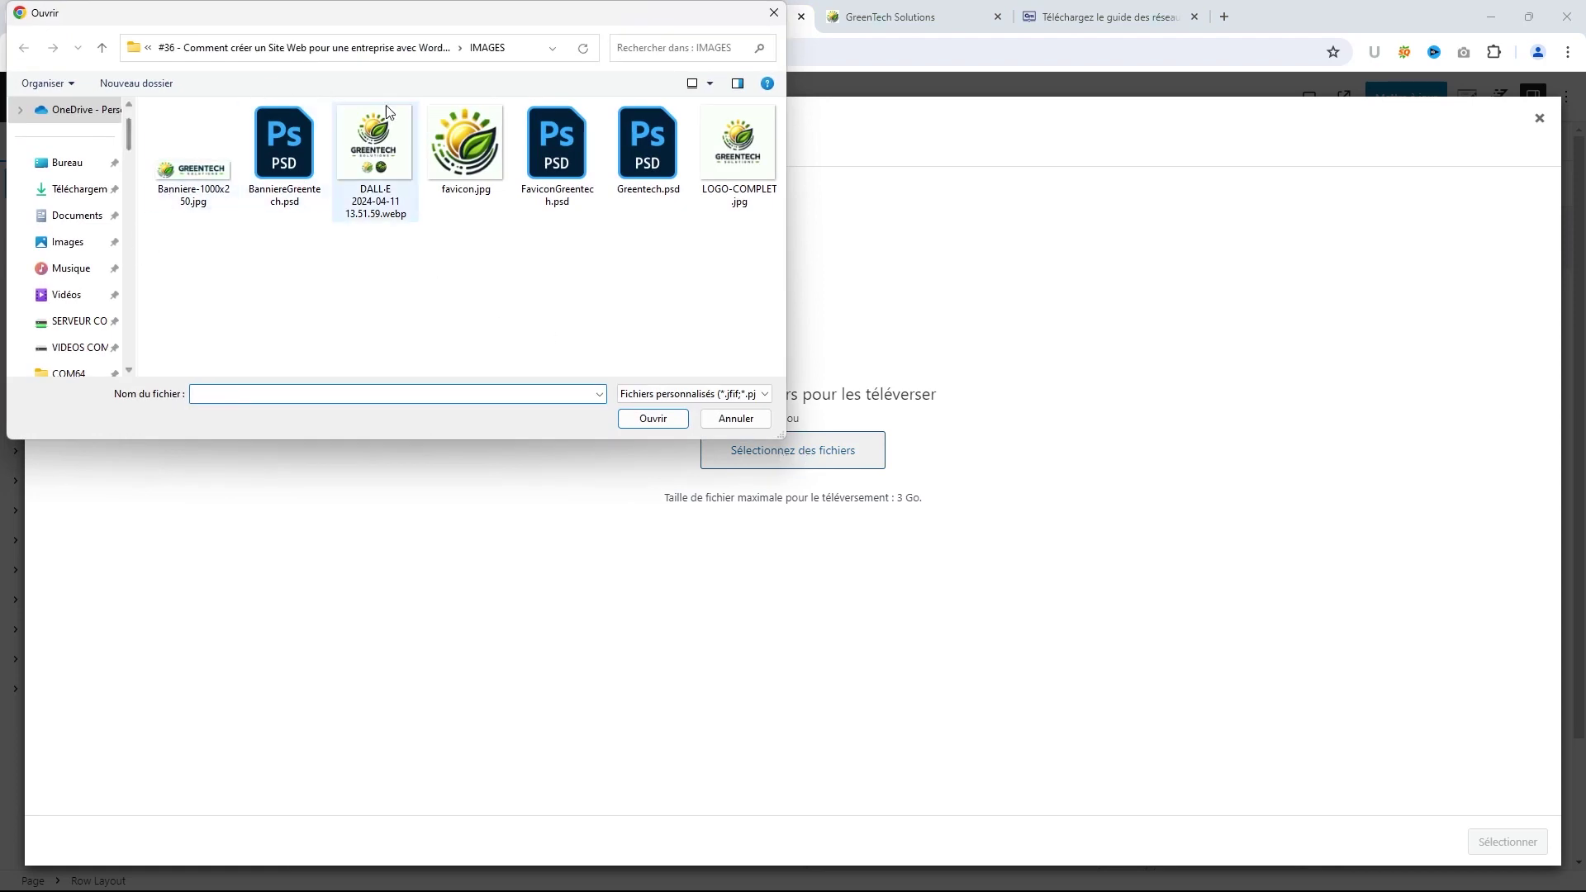
click(397, 47)
double_click(190, 162)
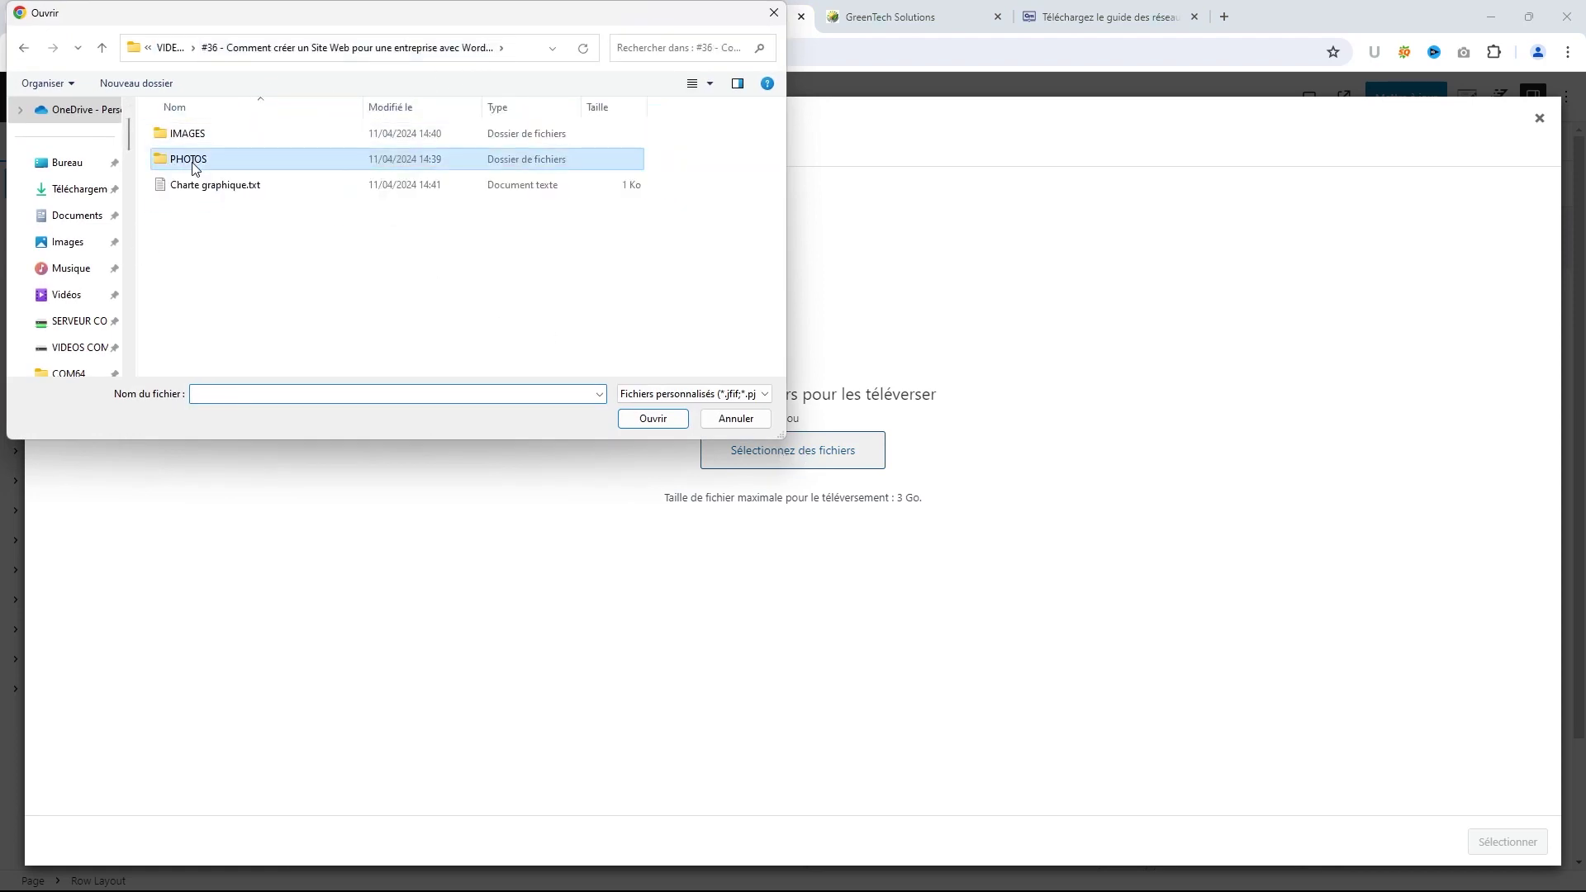
click(183, 181)
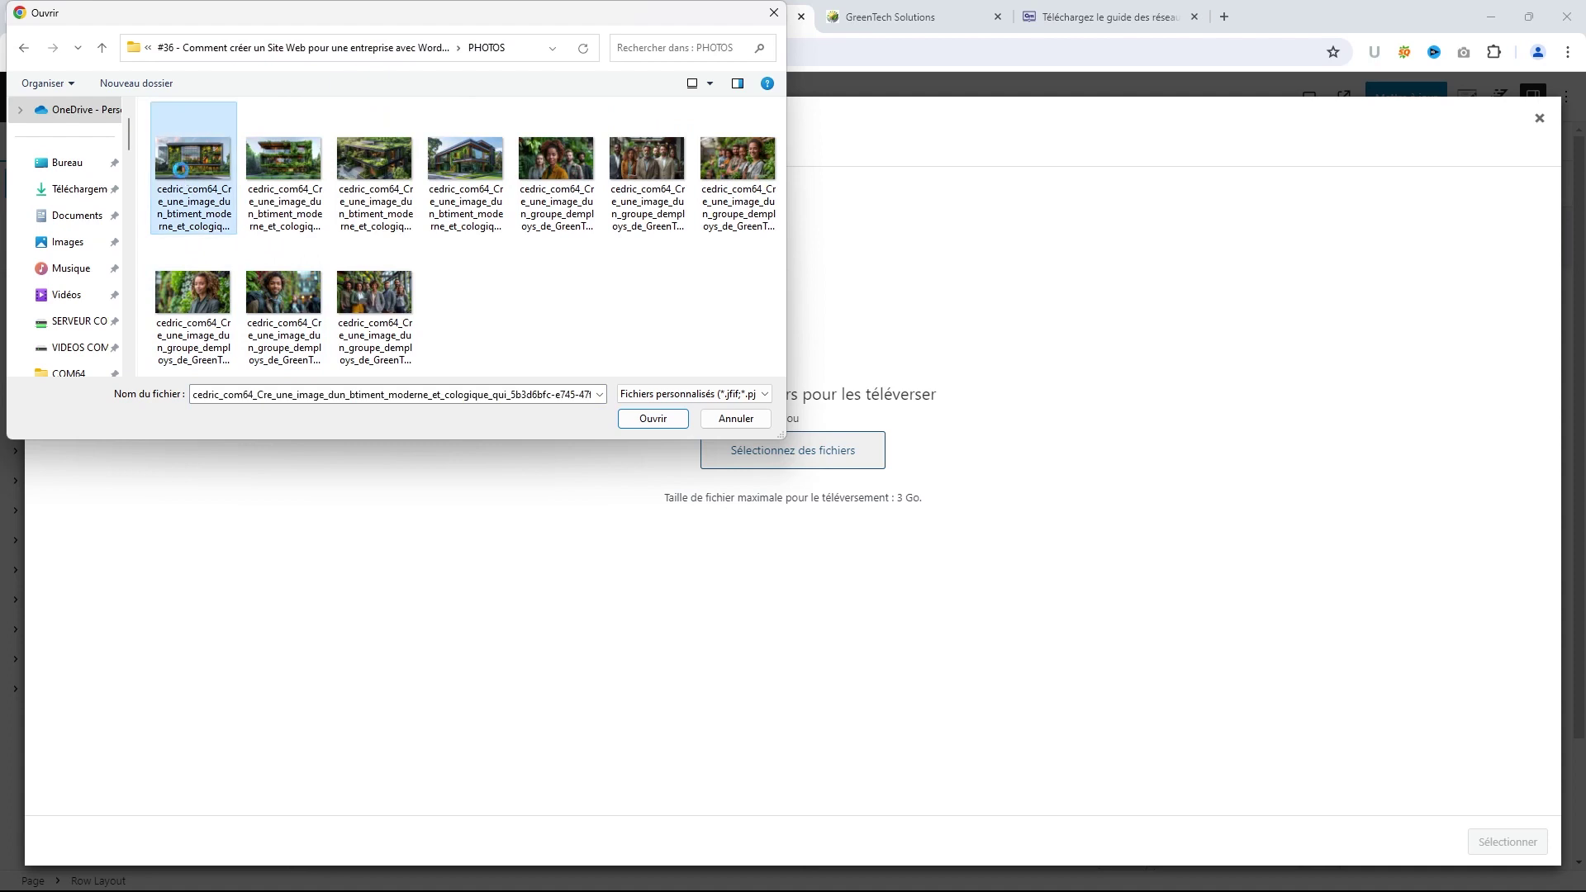
Preview the first building photo, then upload the fourth photo from the PHOTOS folder as the hero row's background image
right_click(191, 172)
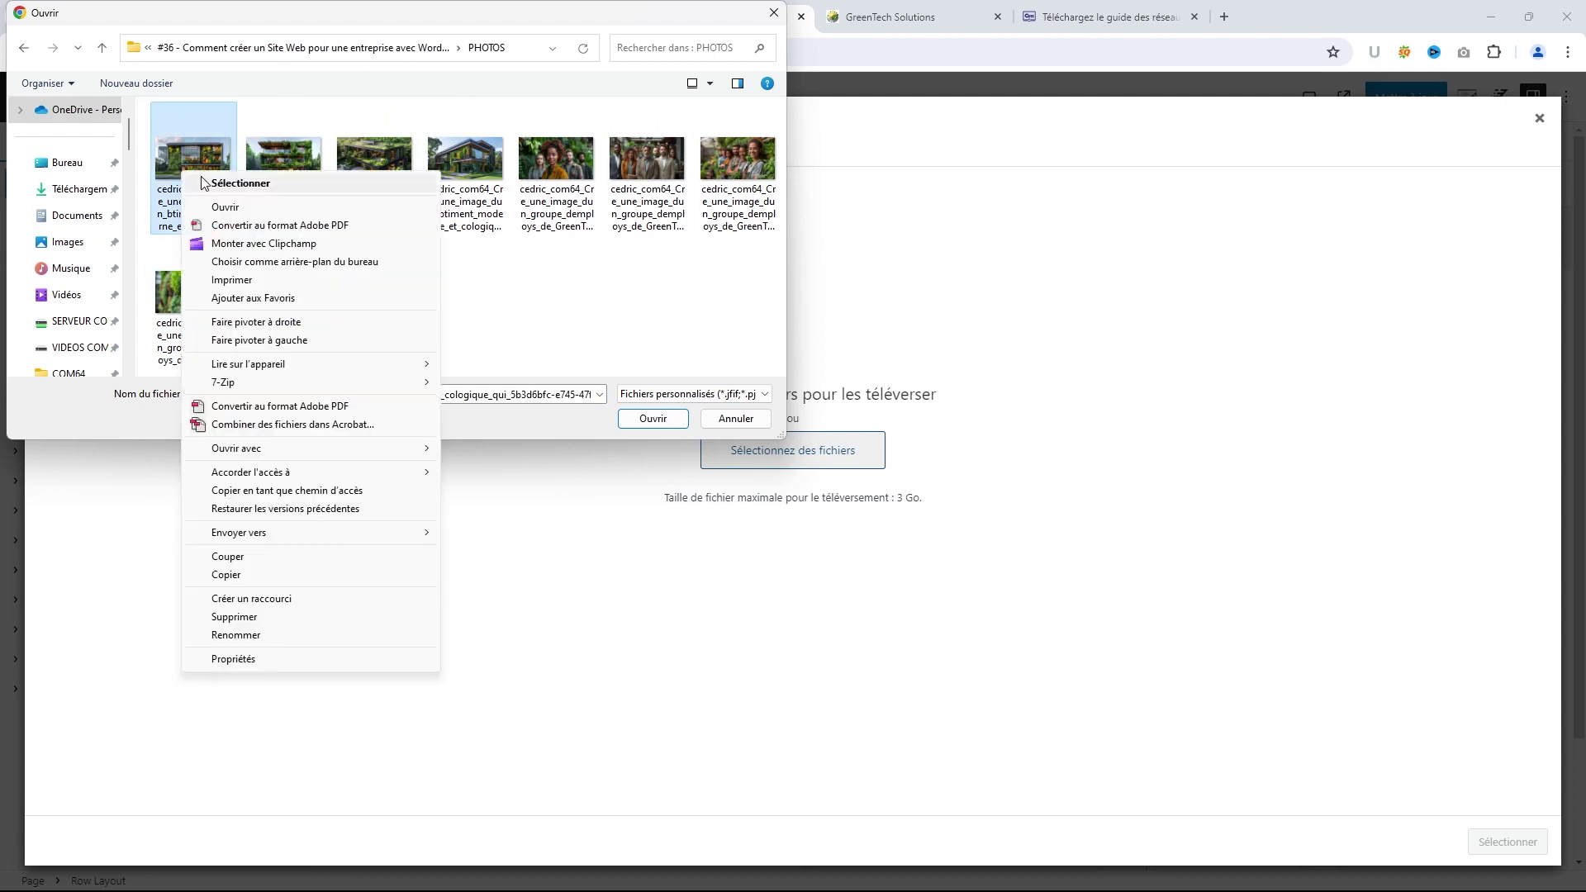
click(231, 206)
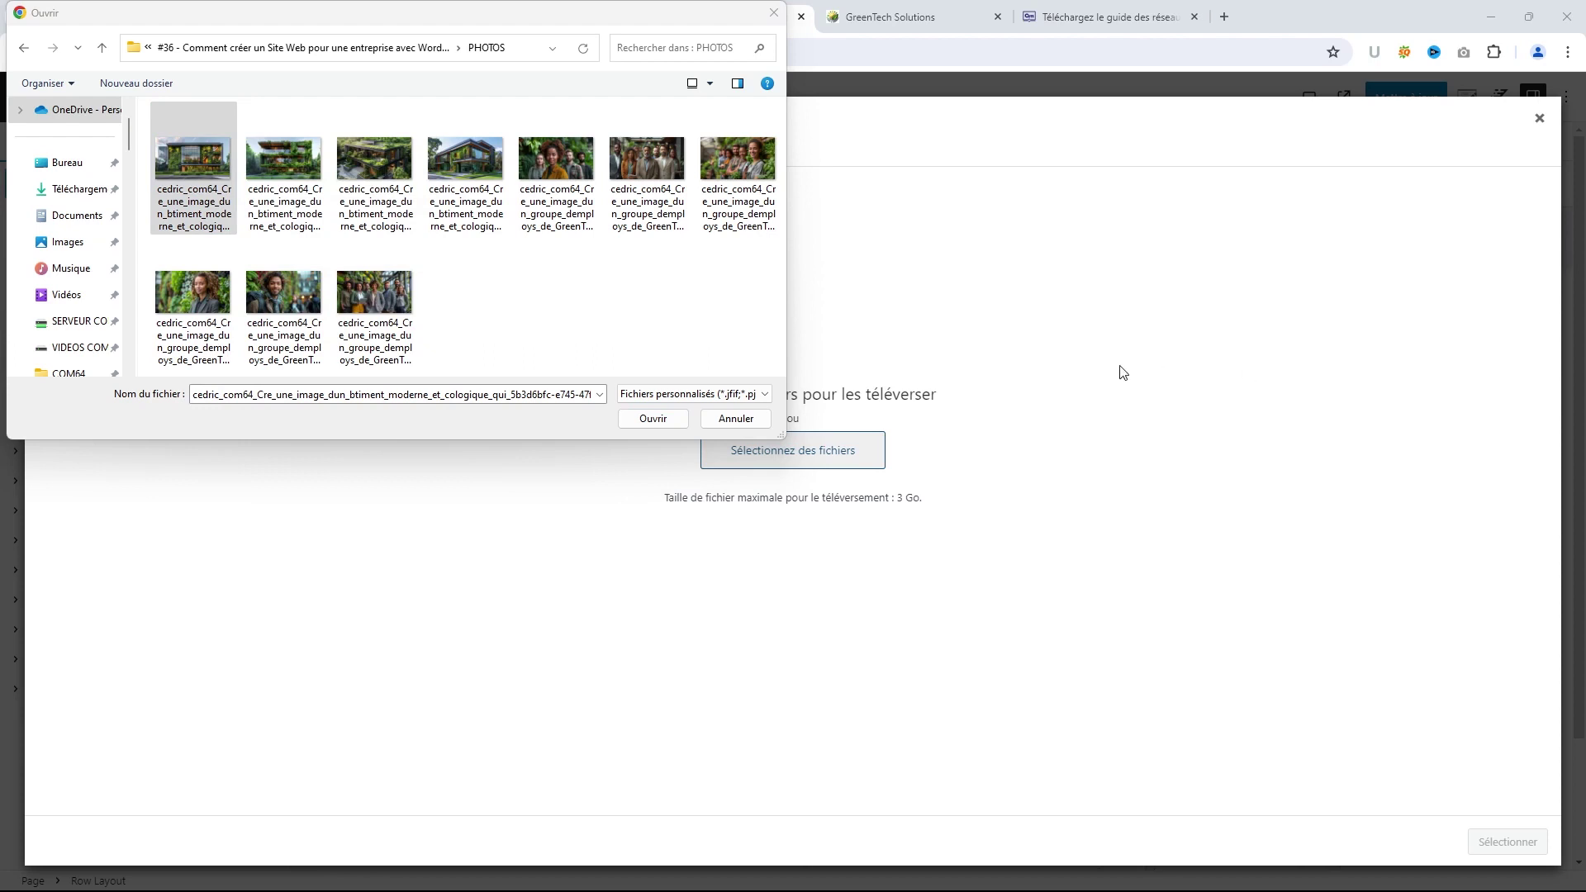
click(481, 182)
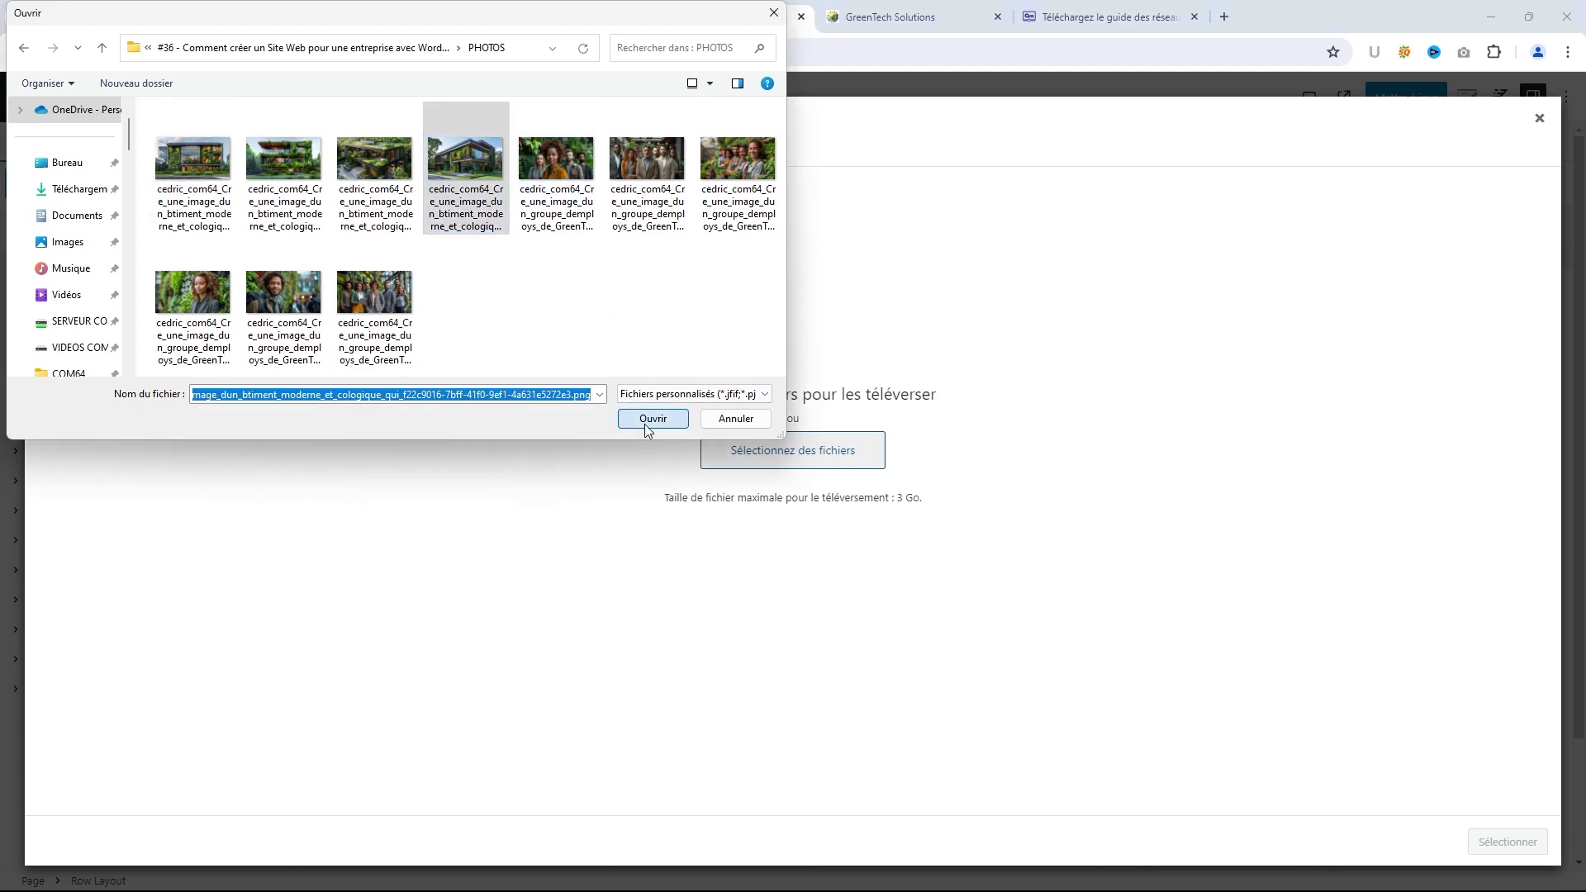
click(644, 421)
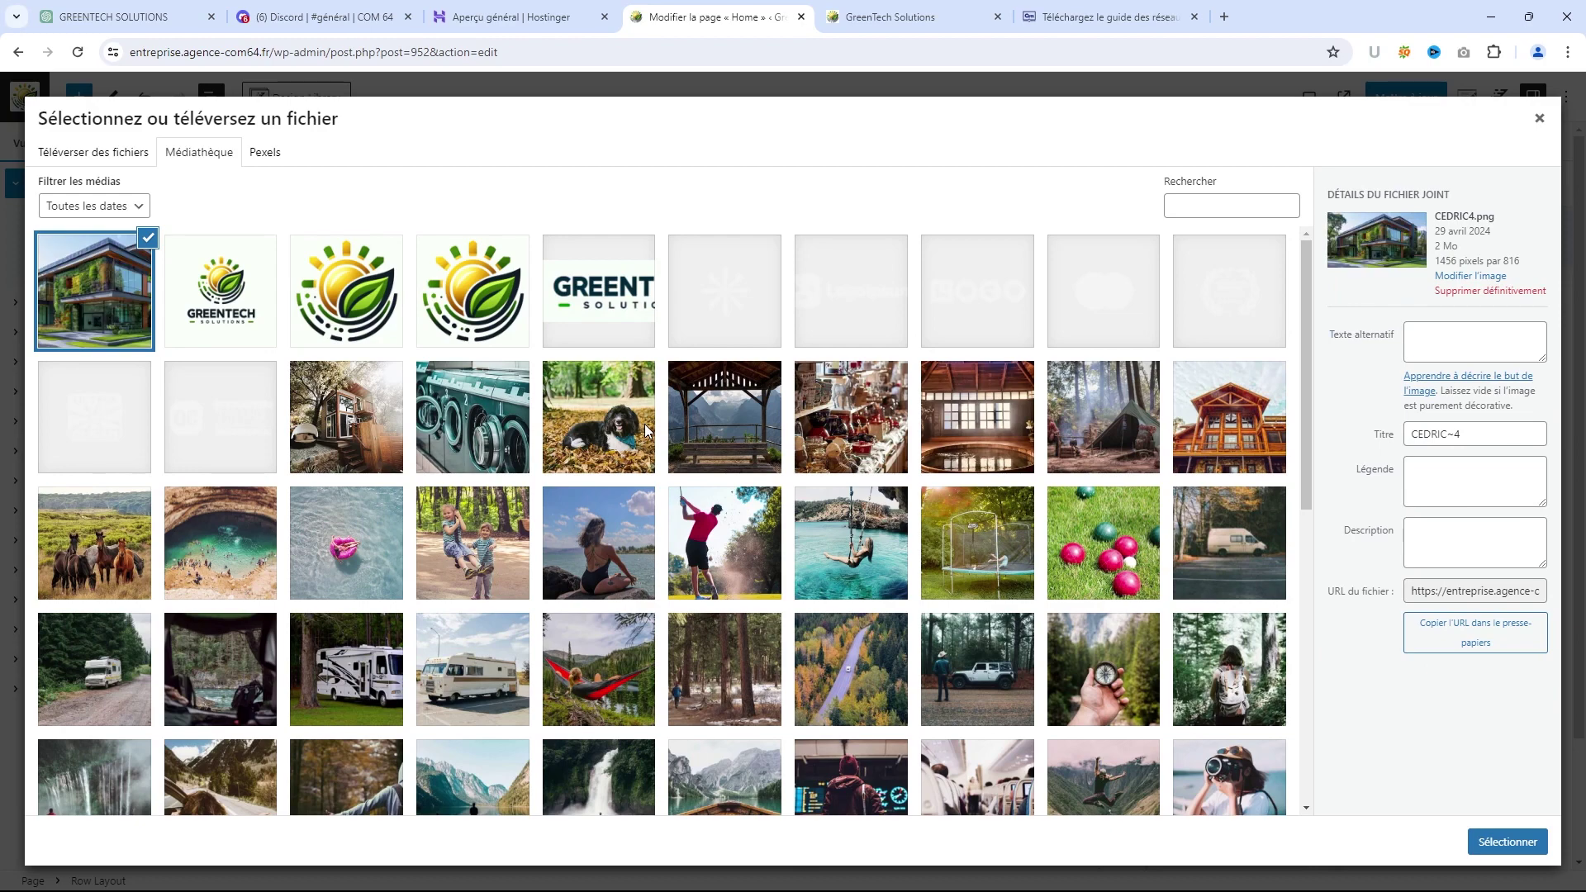
click(1507, 844)
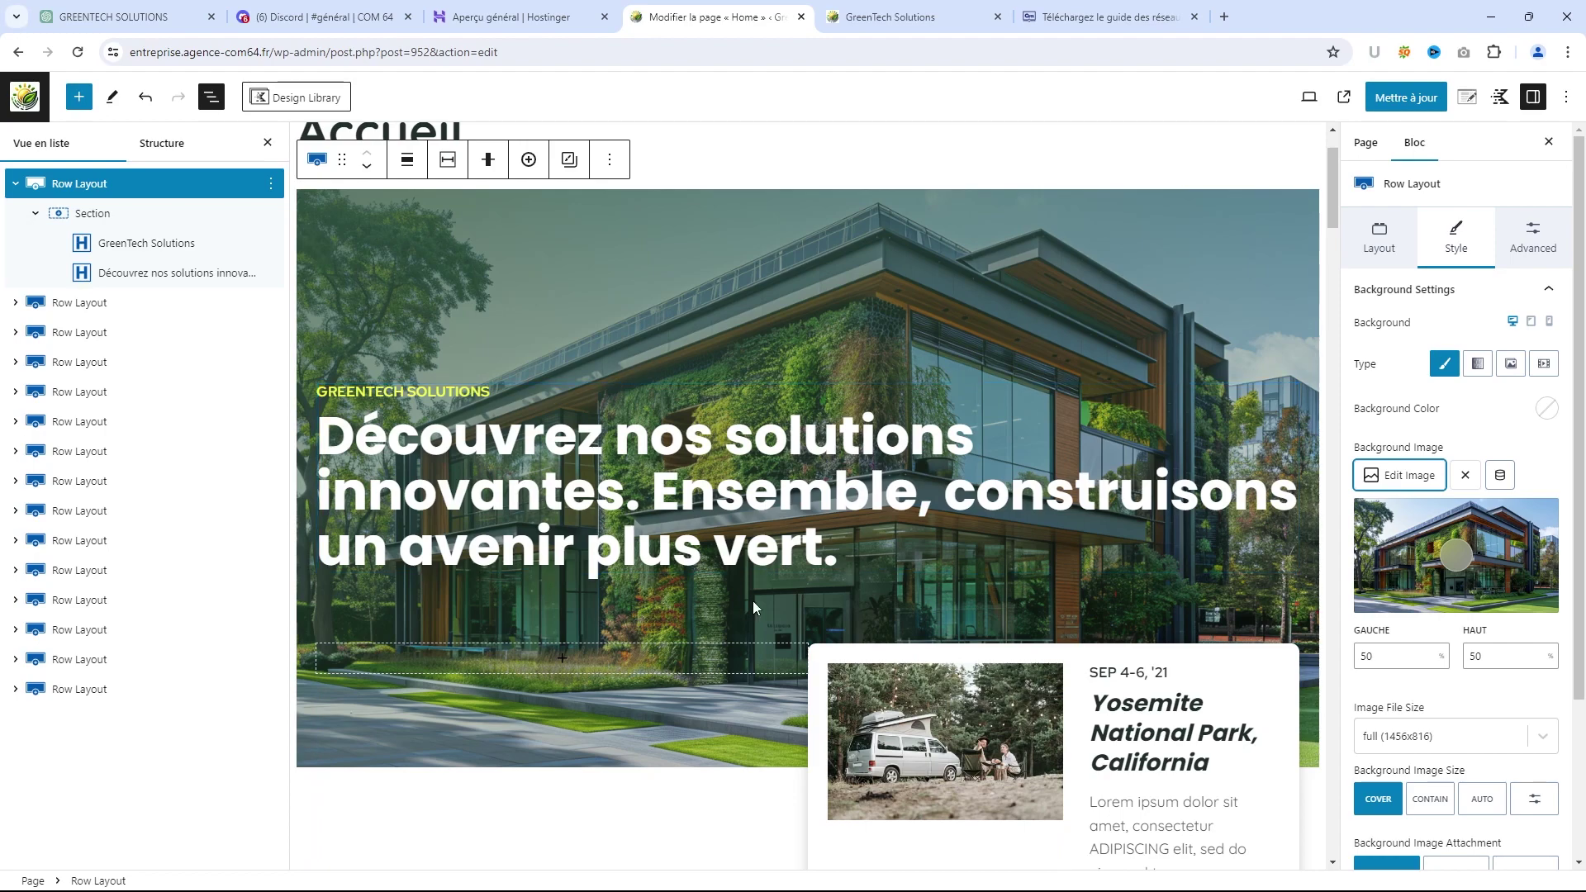
Delete the row containing the Yosemite National Park card below the hero and update the page
scroll(752, 602, down, 2)
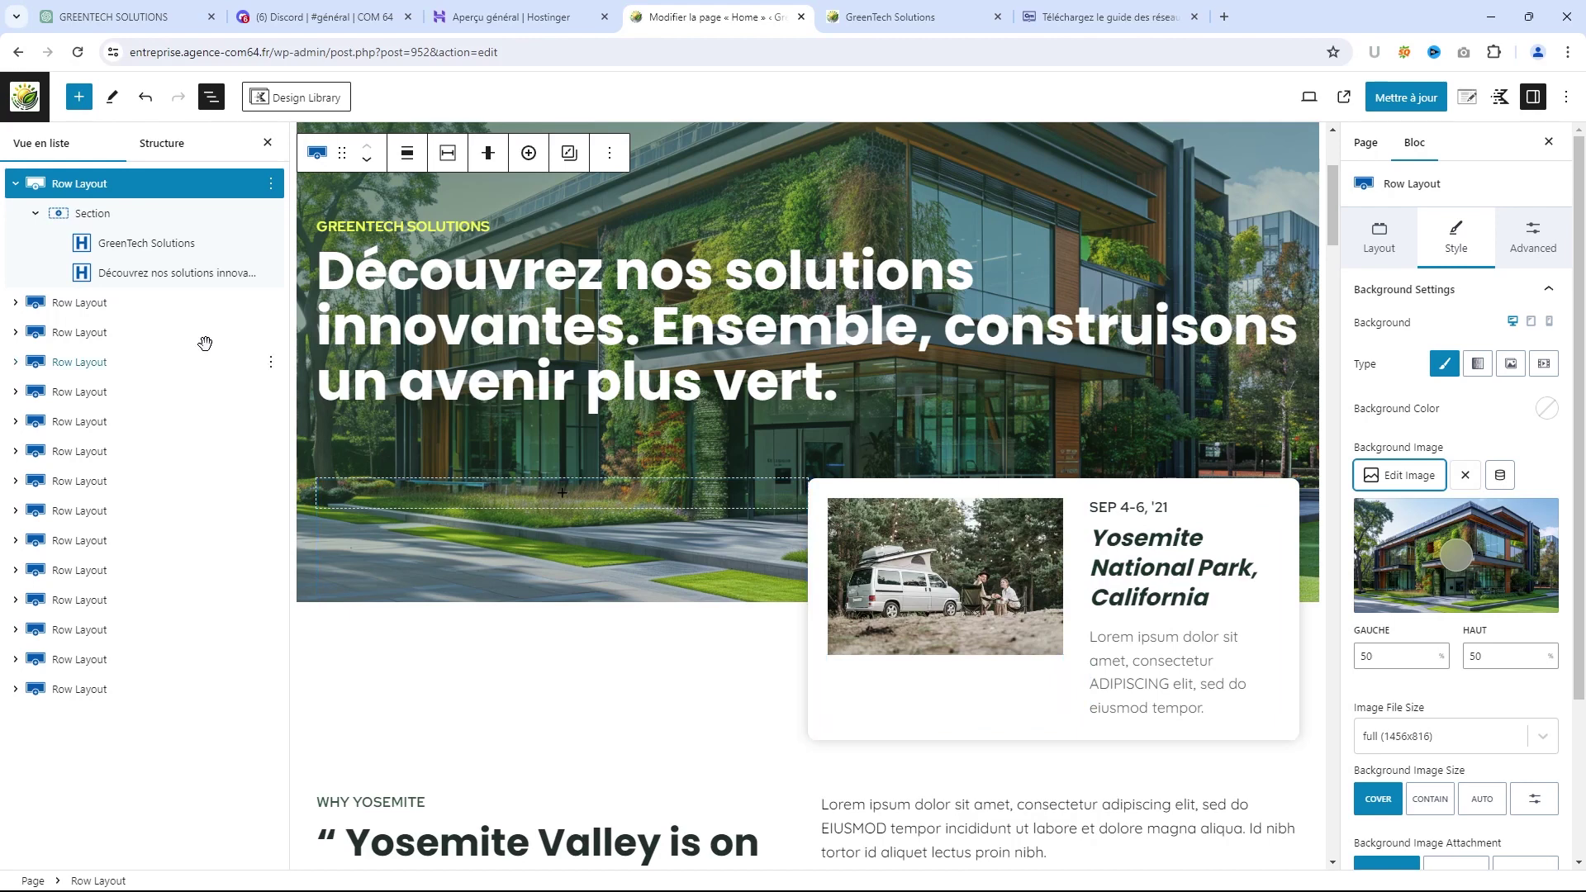
click(99, 303)
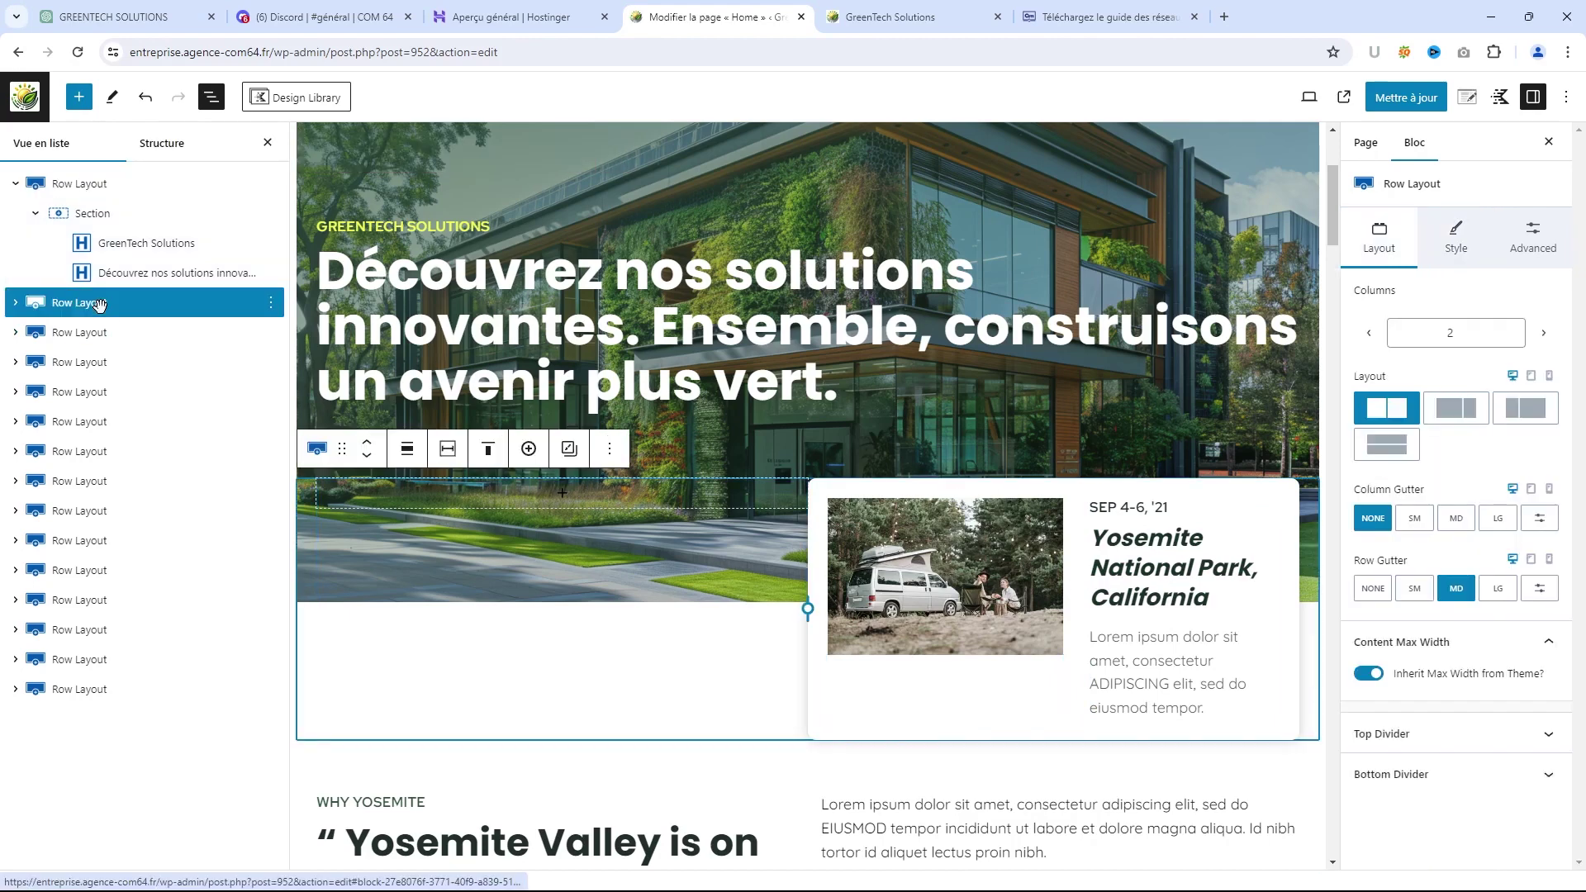
click(97, 307)
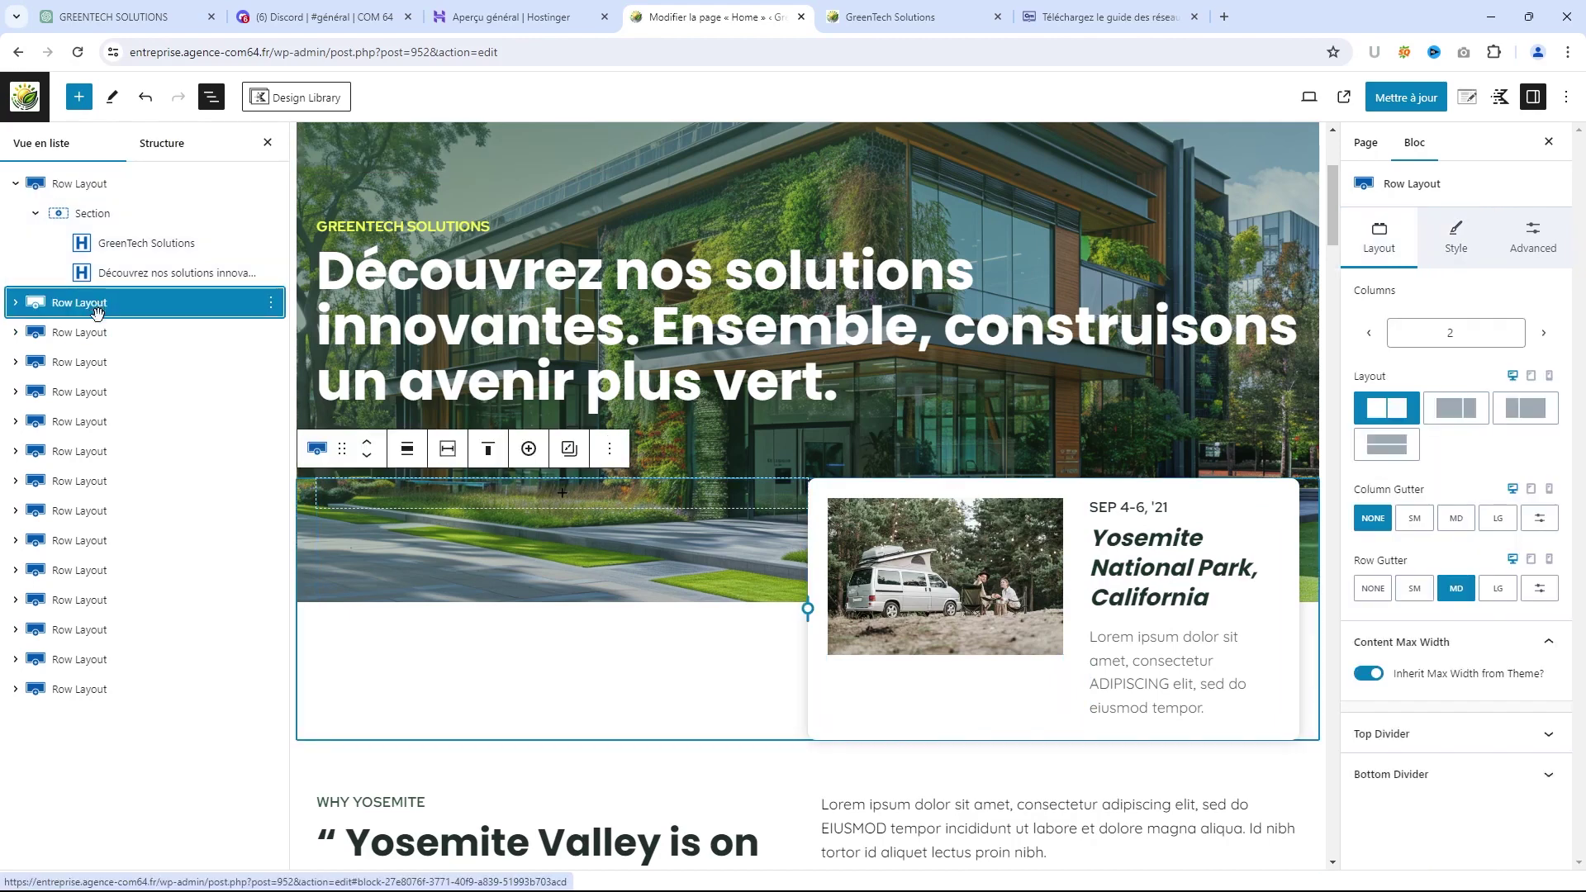
click(271, 302)
click(312, 642)
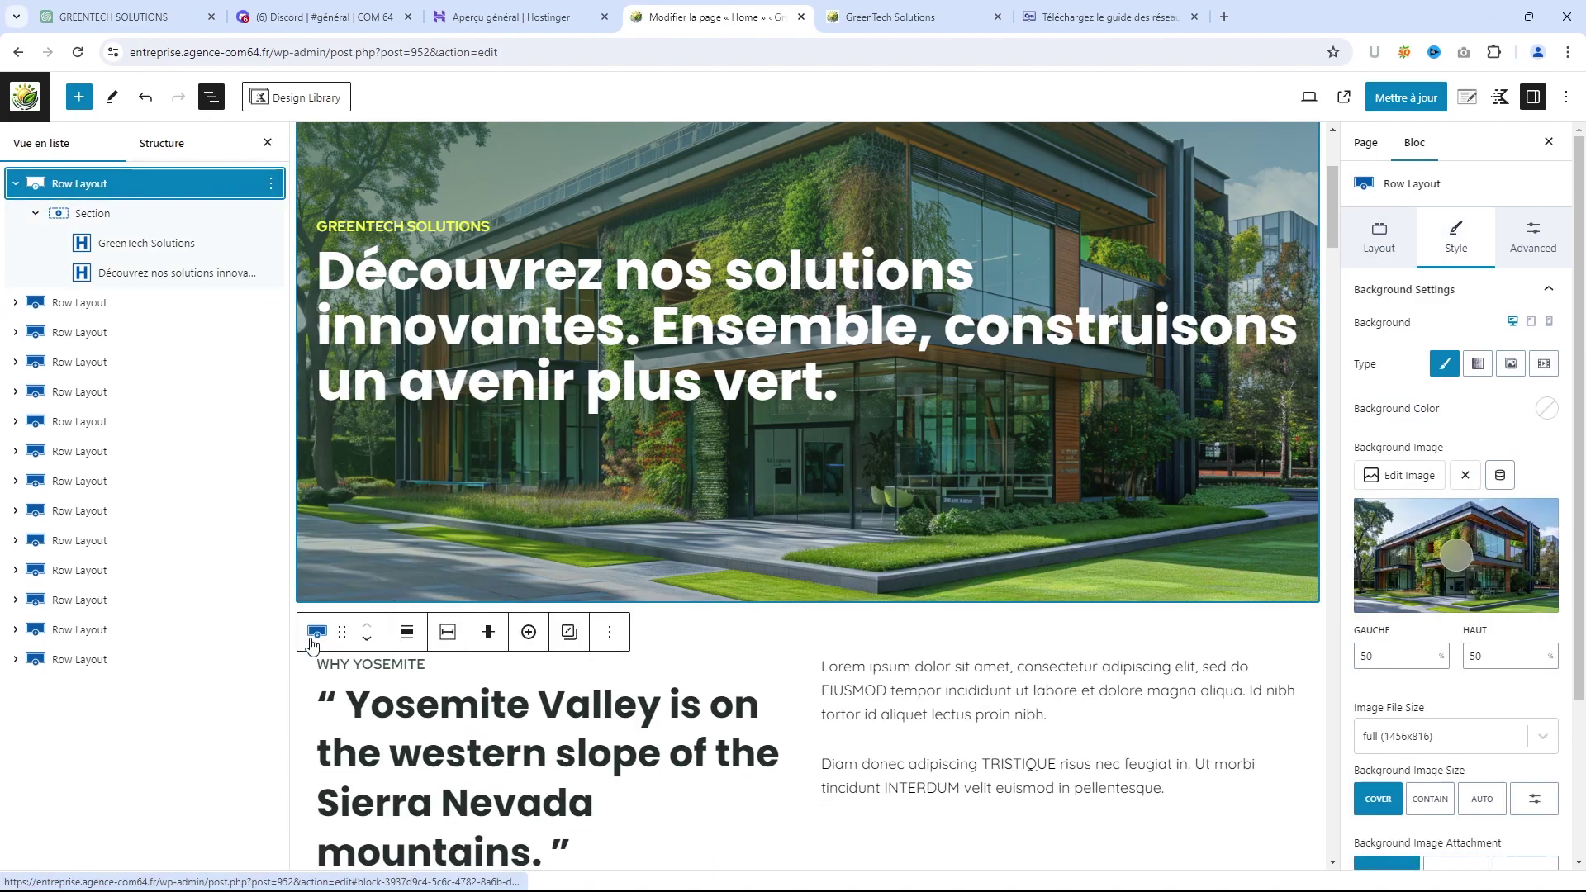
scroll(661, 638, up, 2)
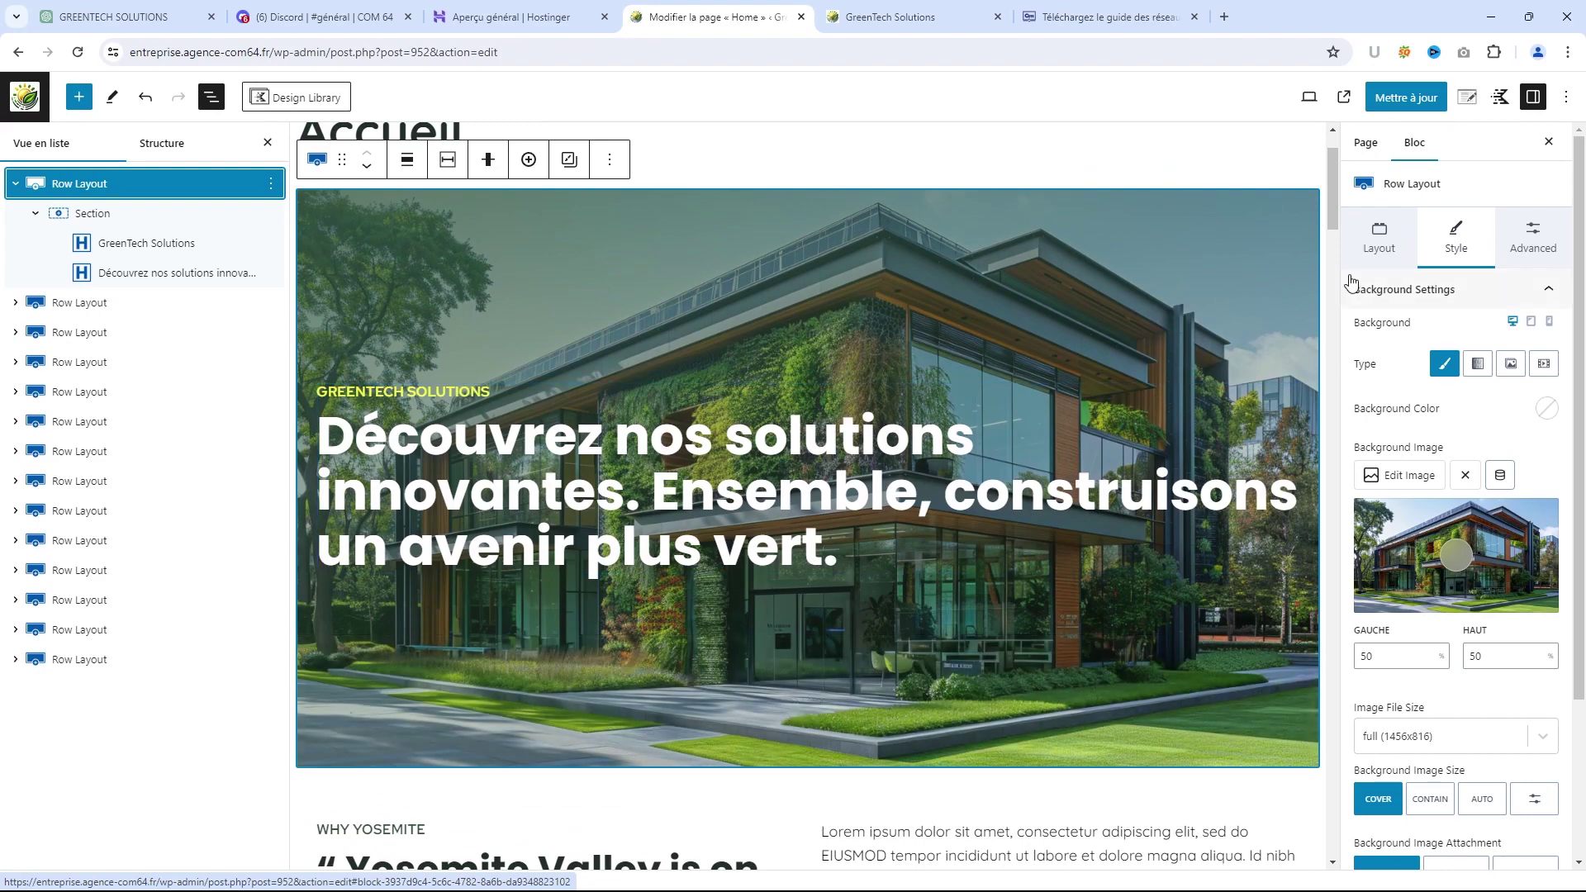
click(1405, 100)
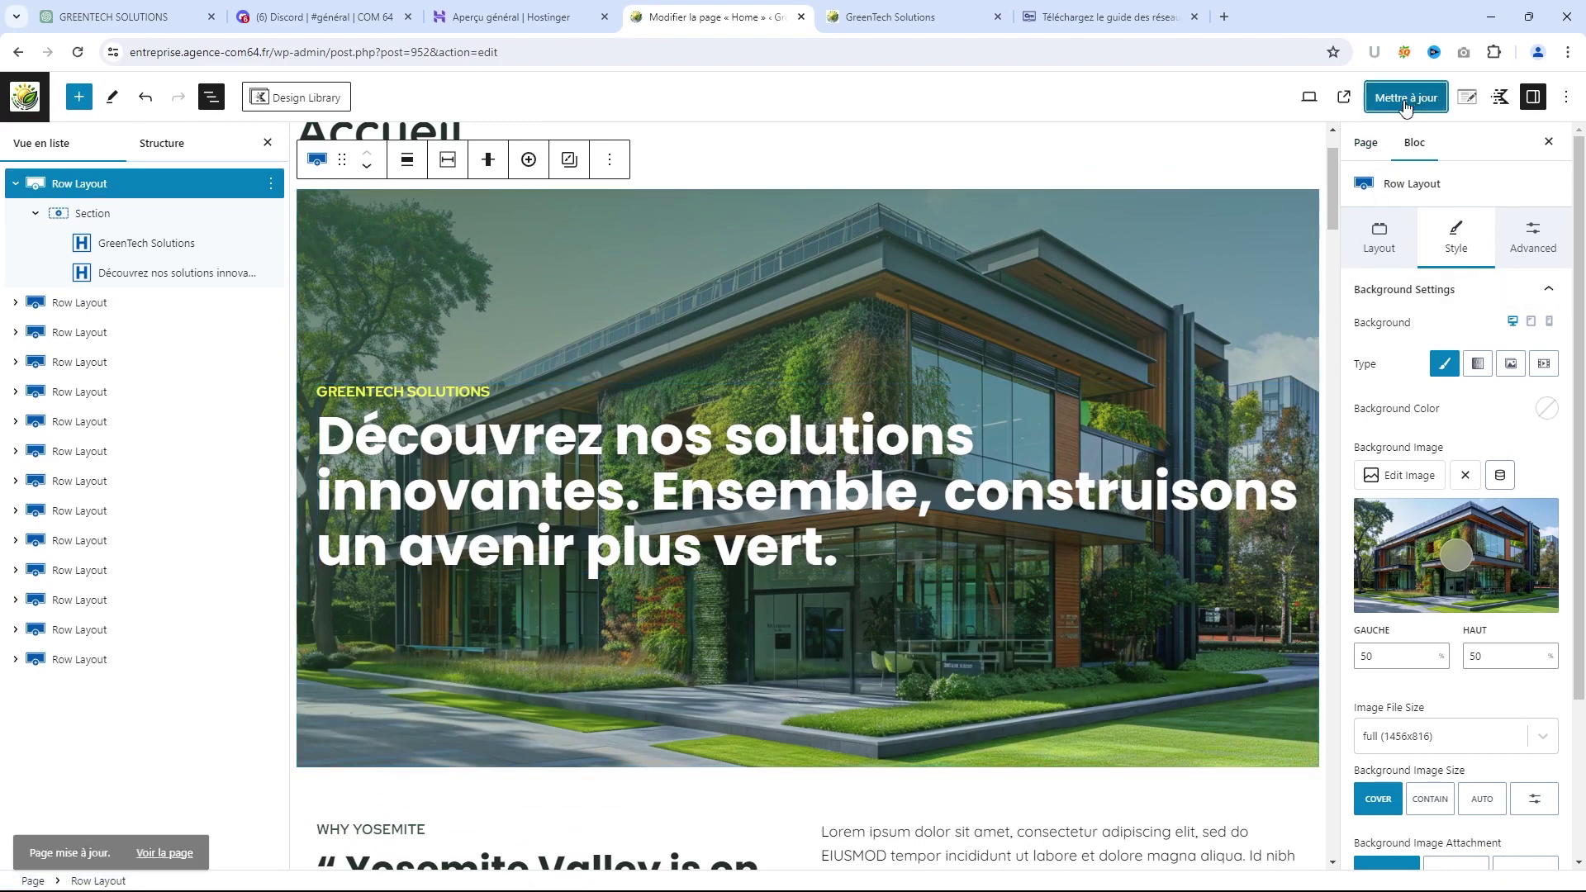
Reload the live GreenTech Solutions homepage and review the hero, the content below it and the header navigation
click(872, 21)
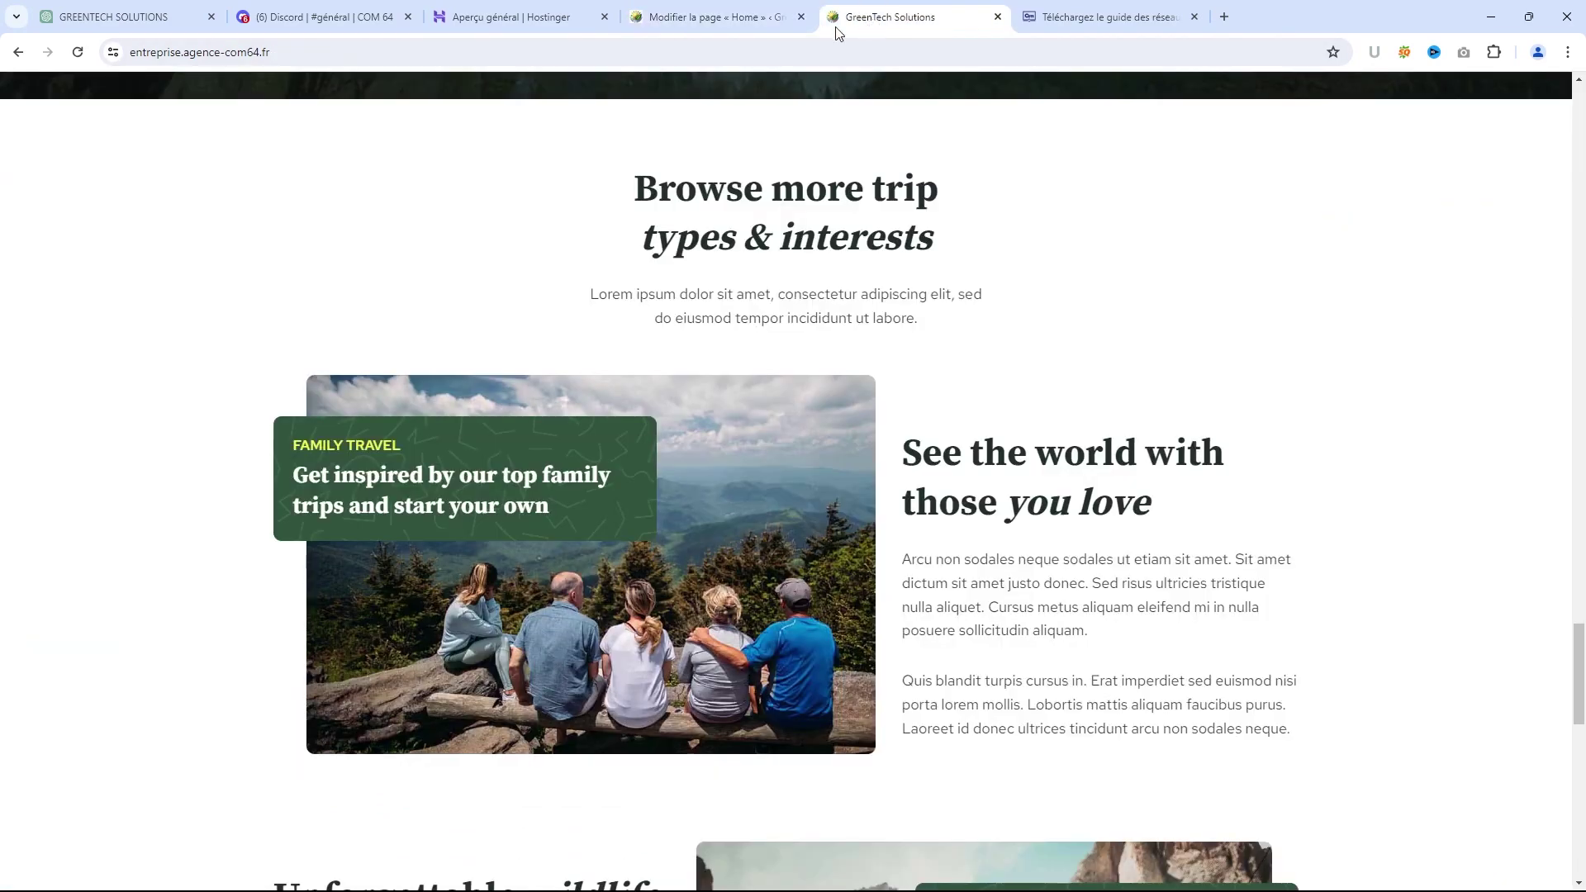
scroll(657, 322, up, 20)
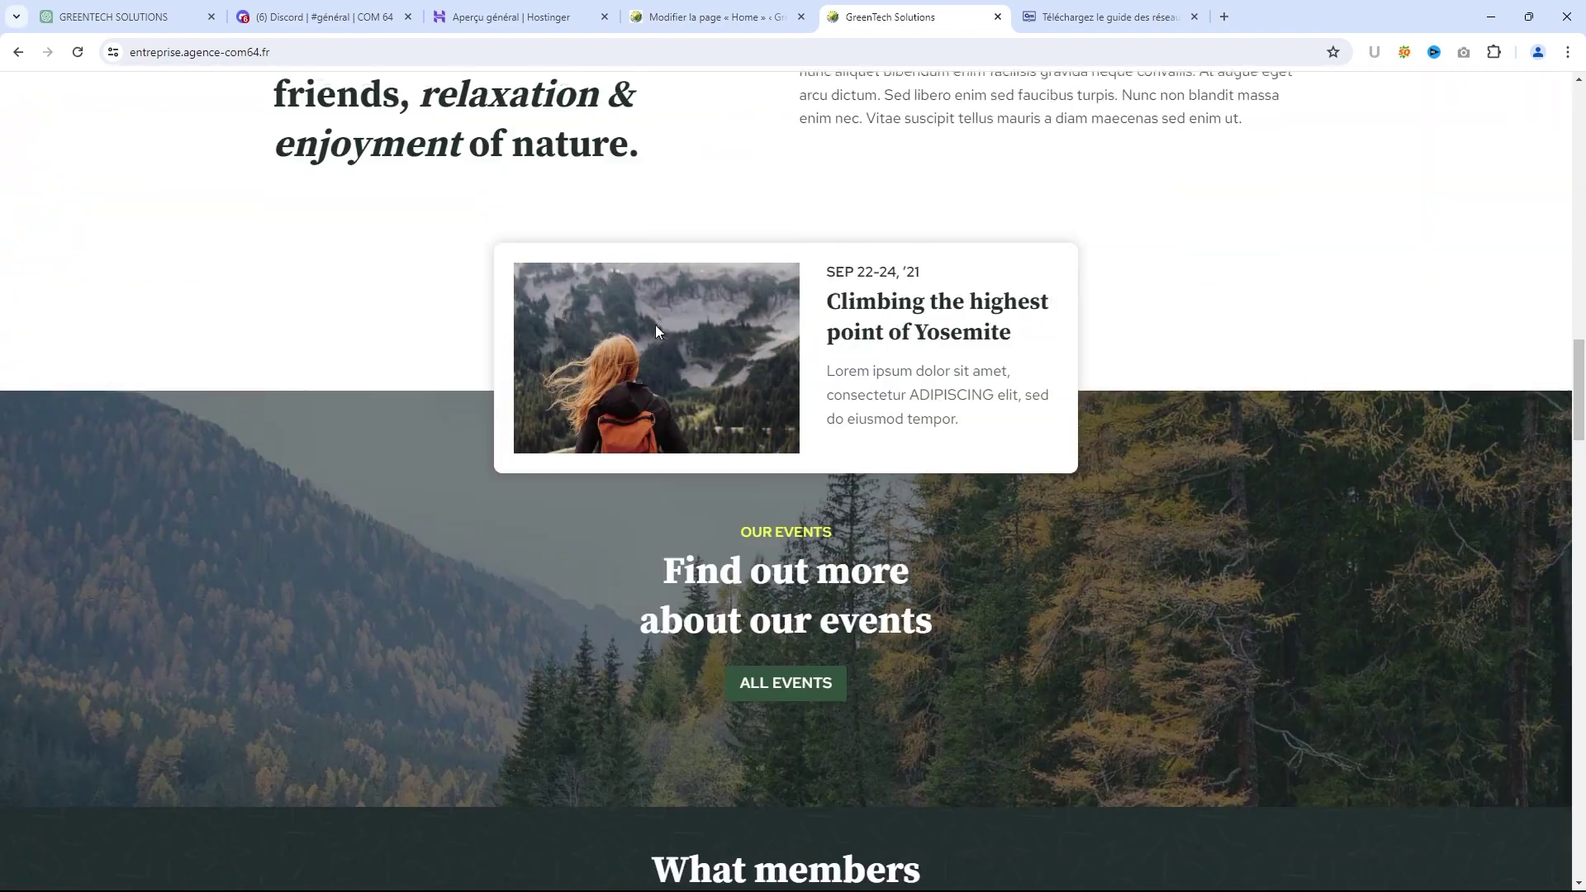
scroll(656, 331, up, 20)
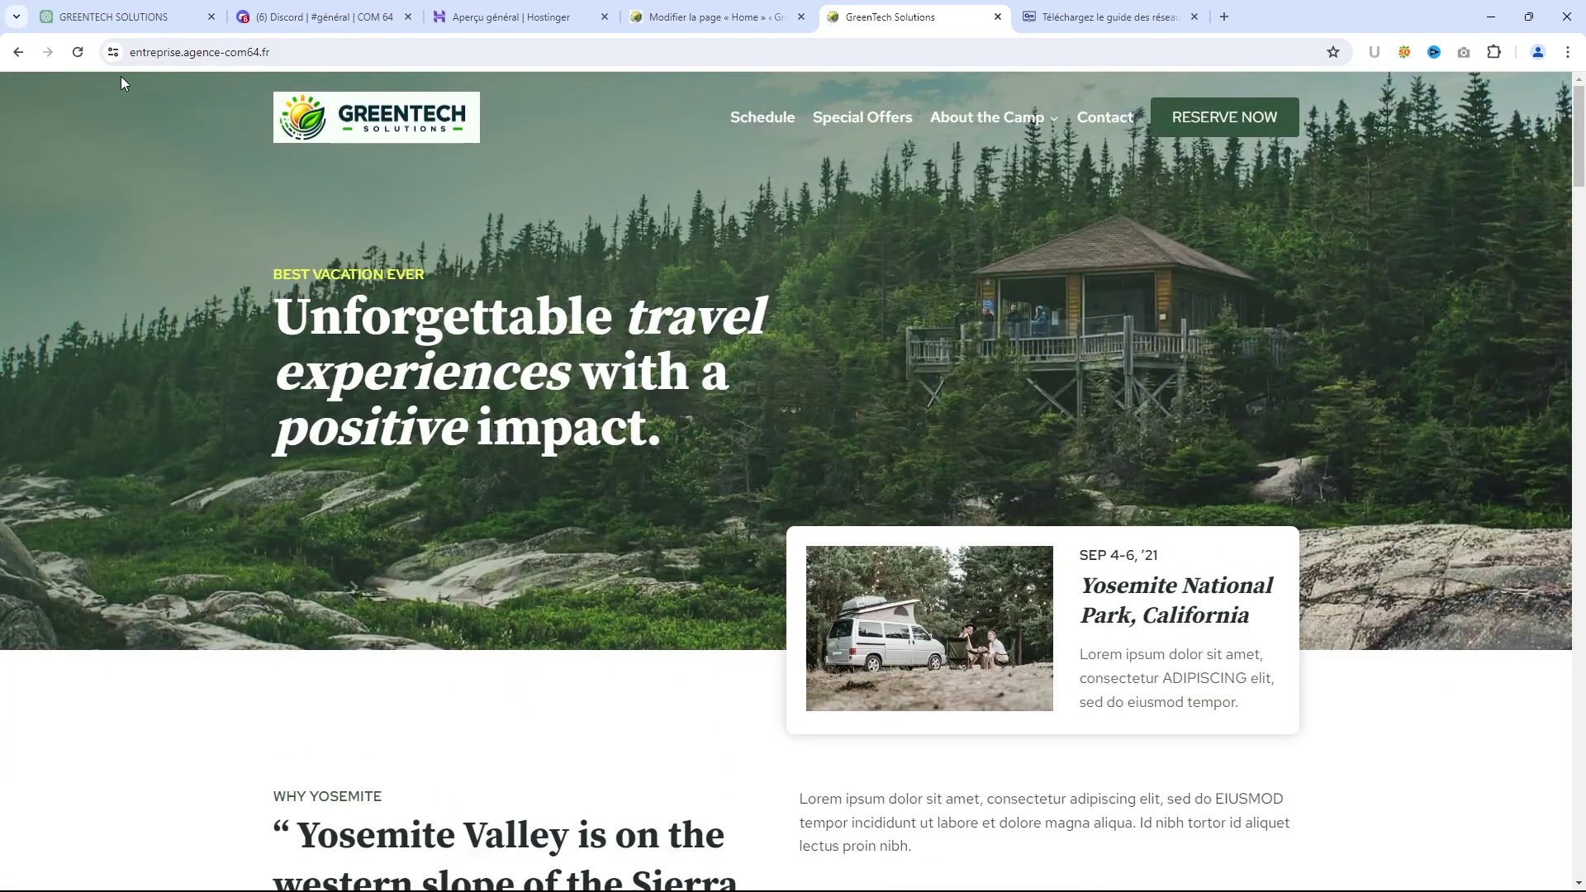
click(78, 53)
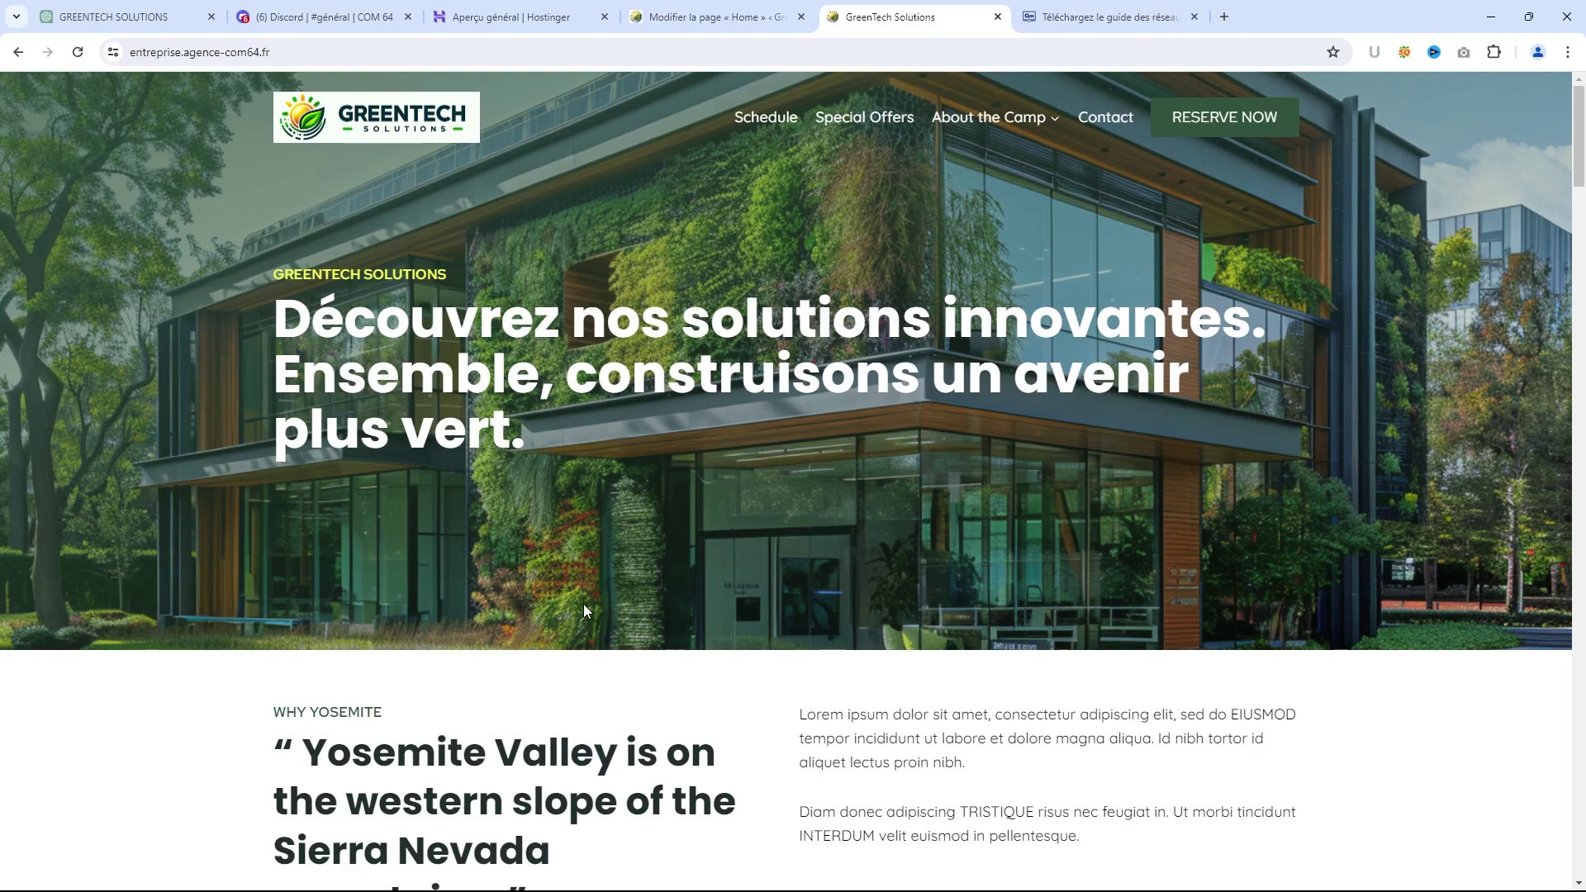
scroll(585, 607, down, 5)
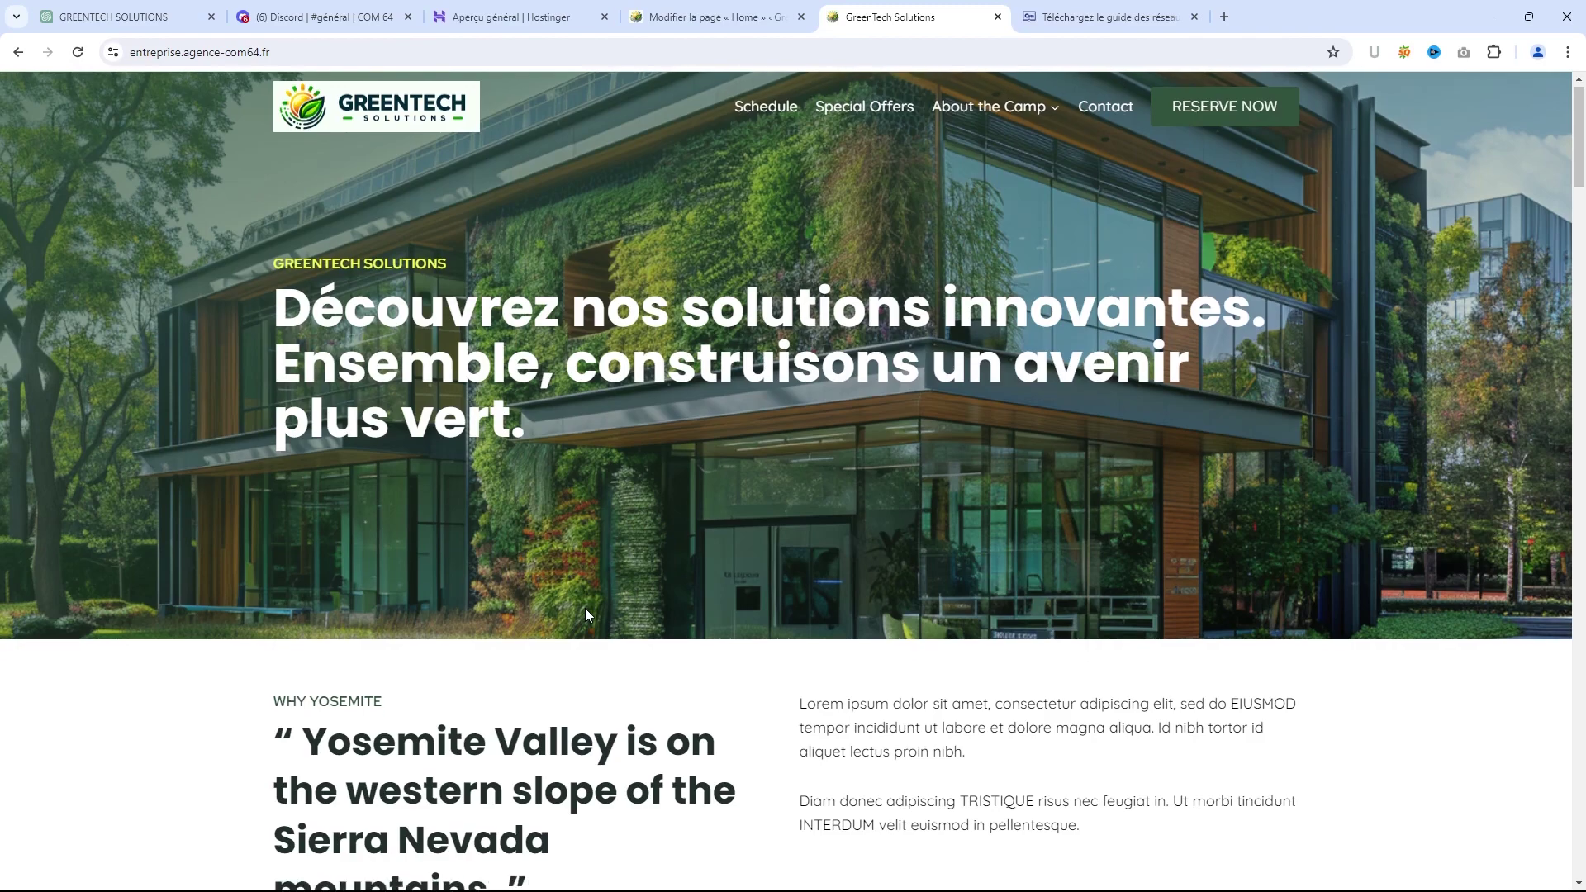
scroll(587, 639, down, 7)
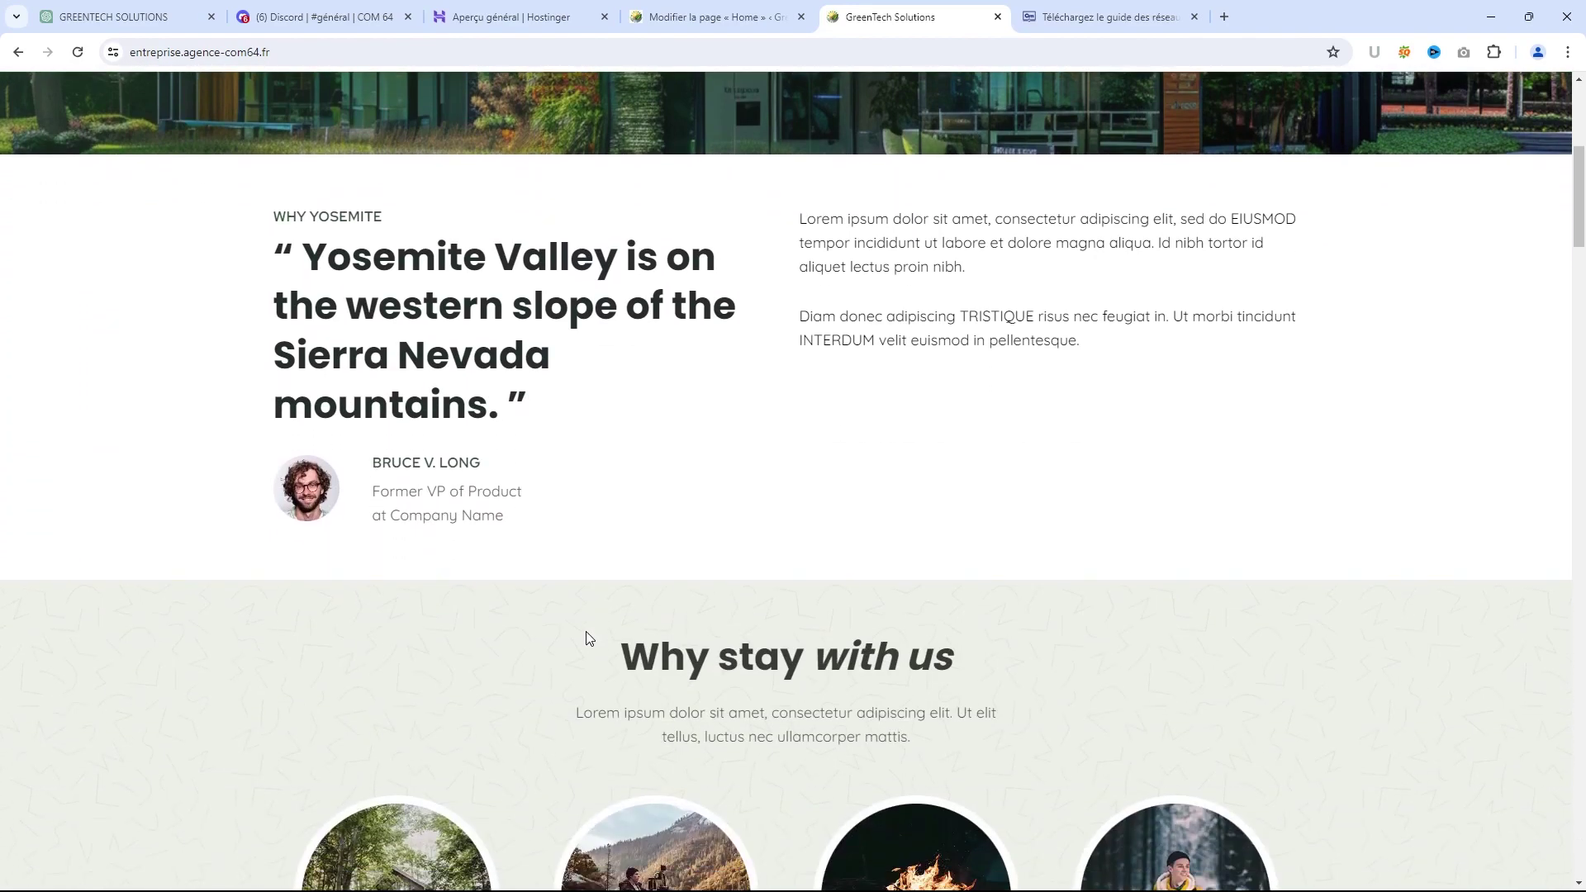
scroll(585, 640, up, 12)
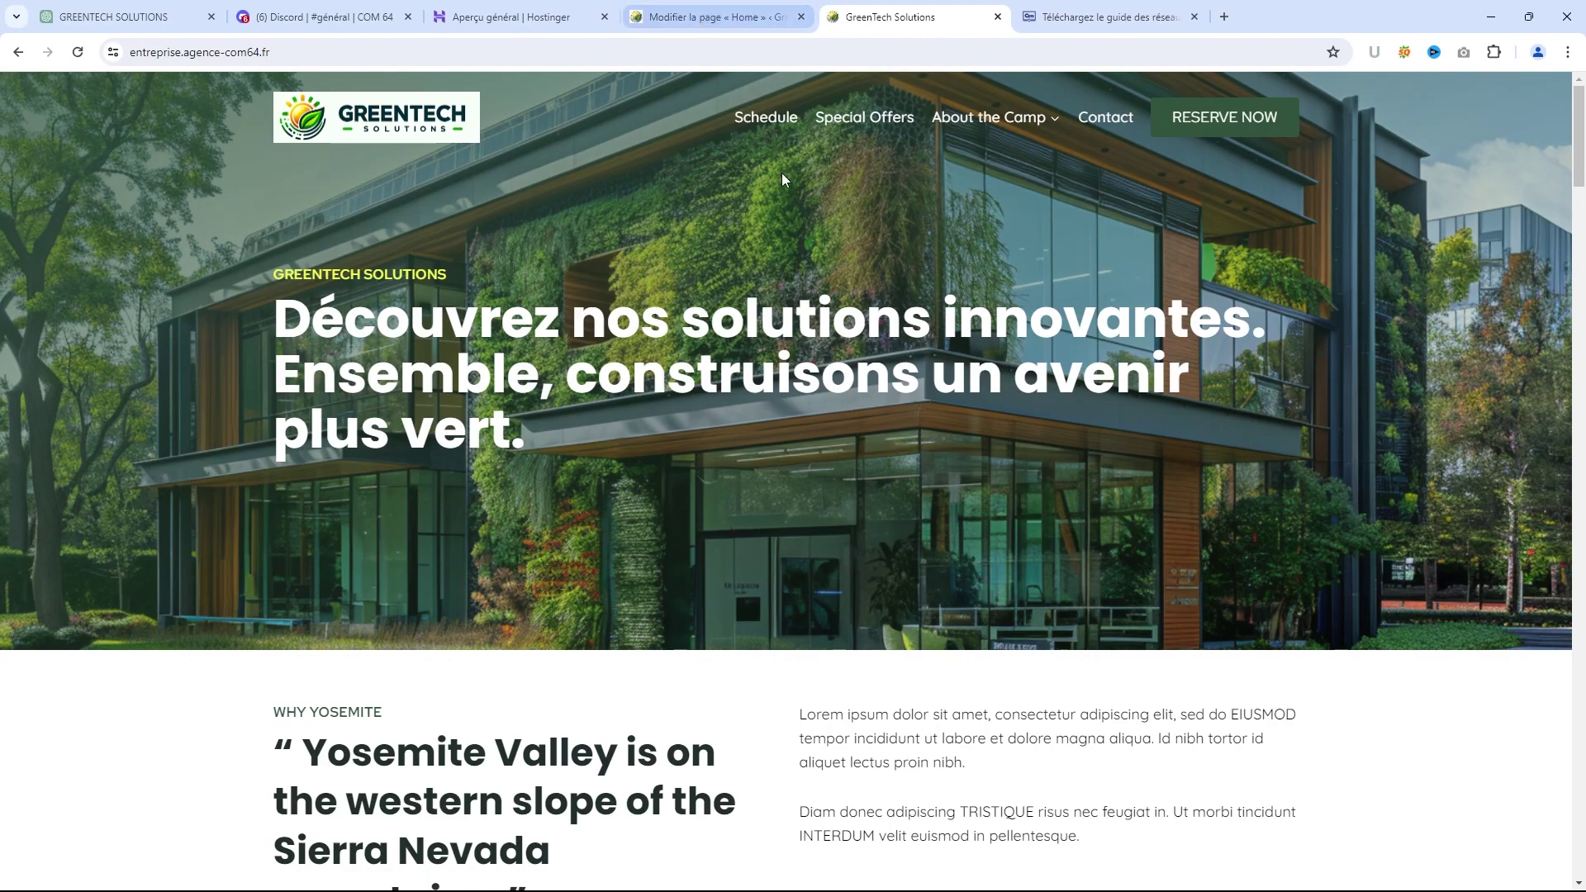
mouse_move(1005, 130)
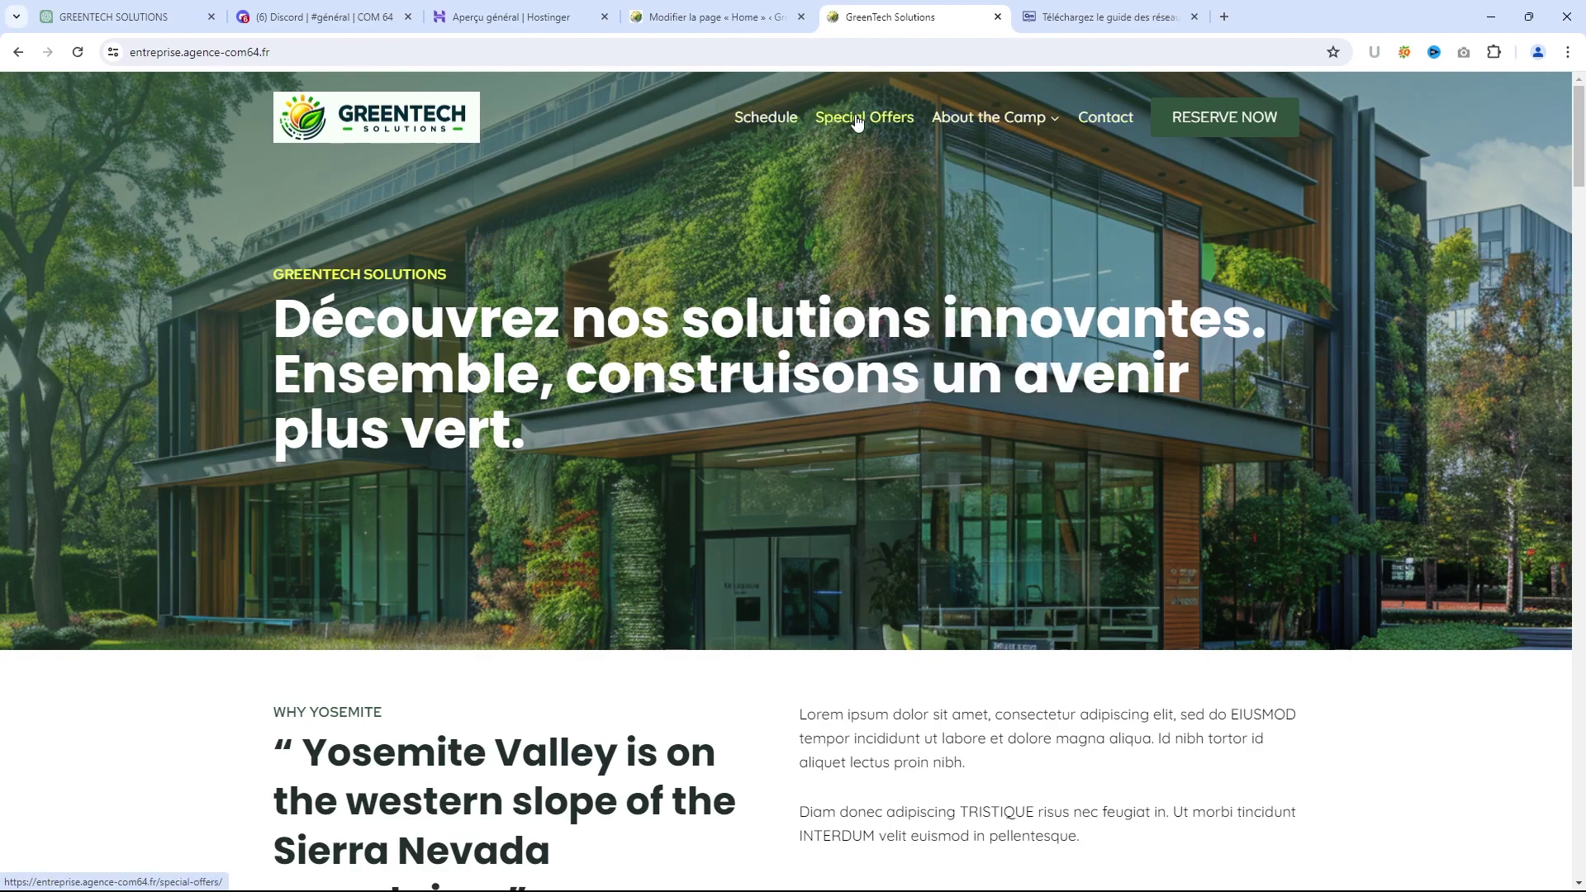
Leave the Home page editor and open the site's Menus management page in the WordPress dashboard
click(724, 23)
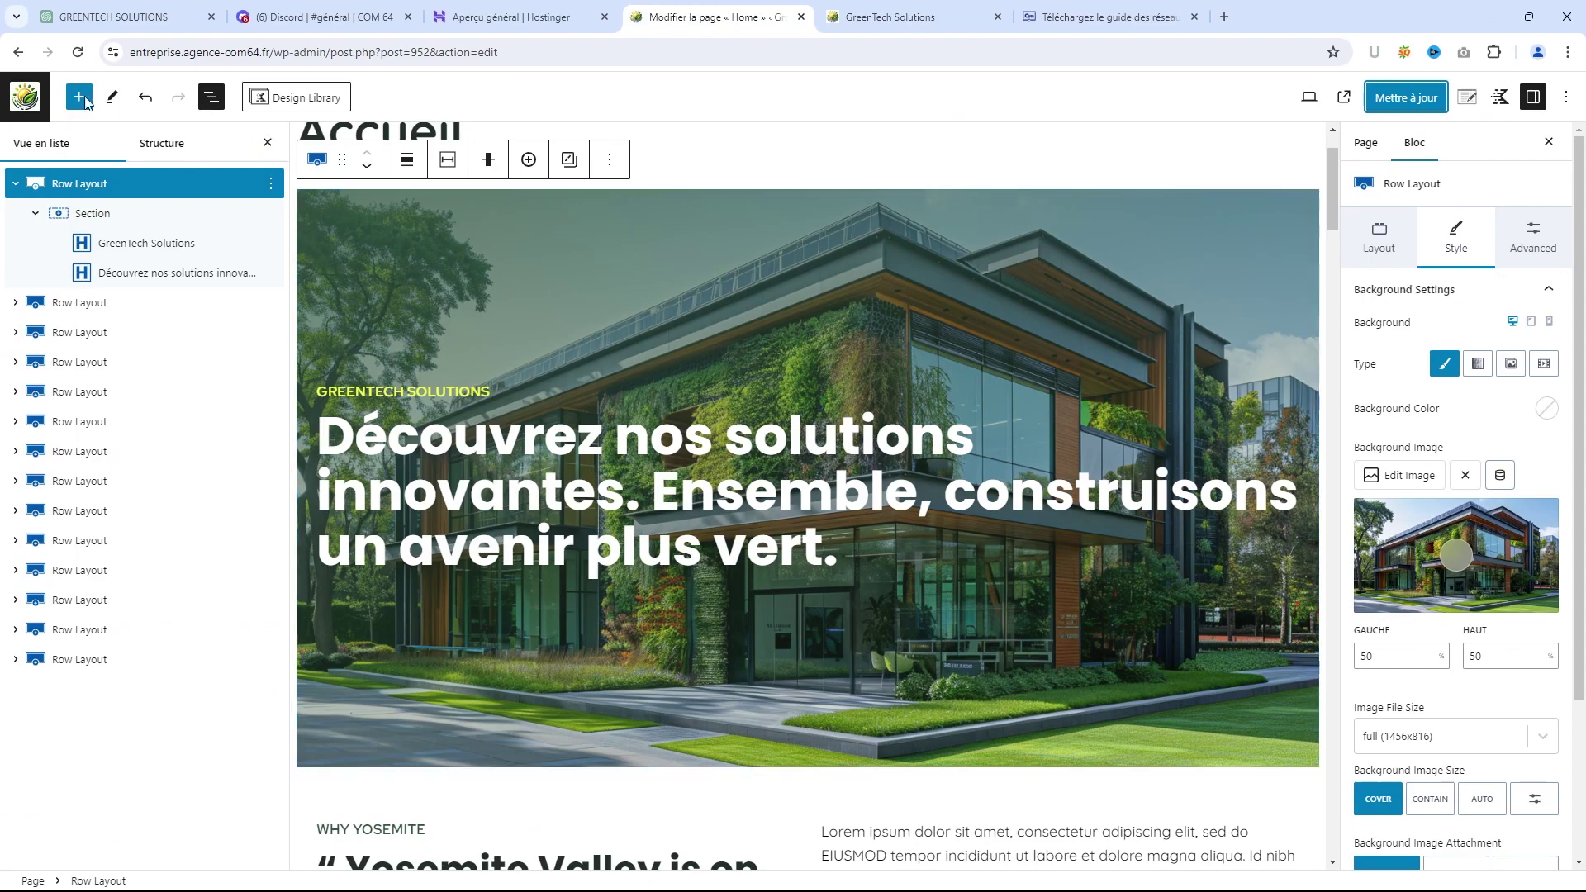
click(25, 97)
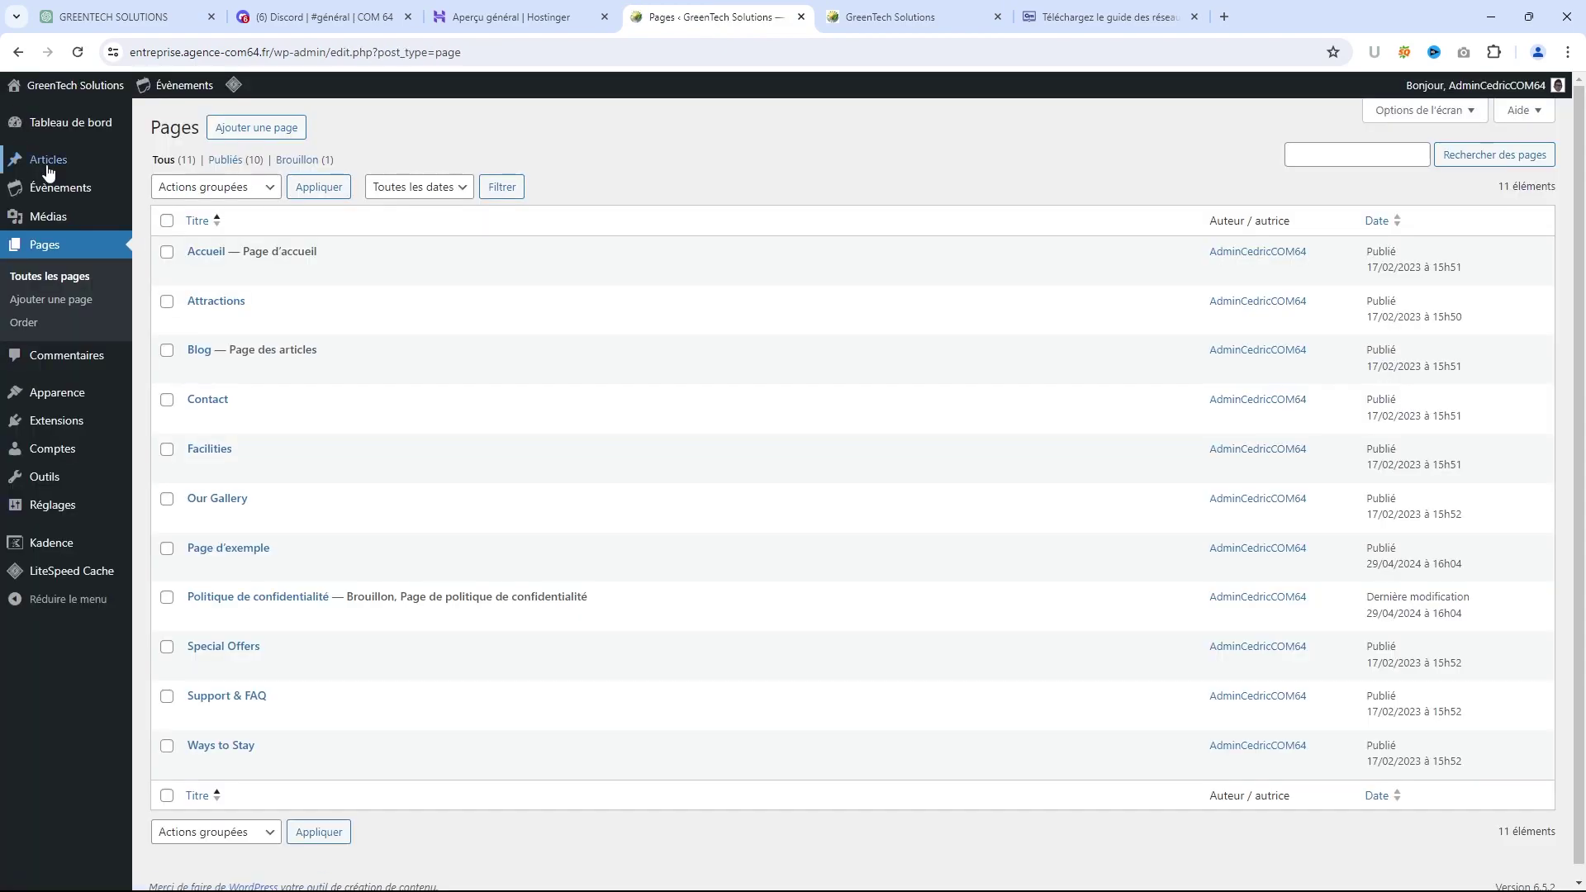
mouse_move(52, 388)
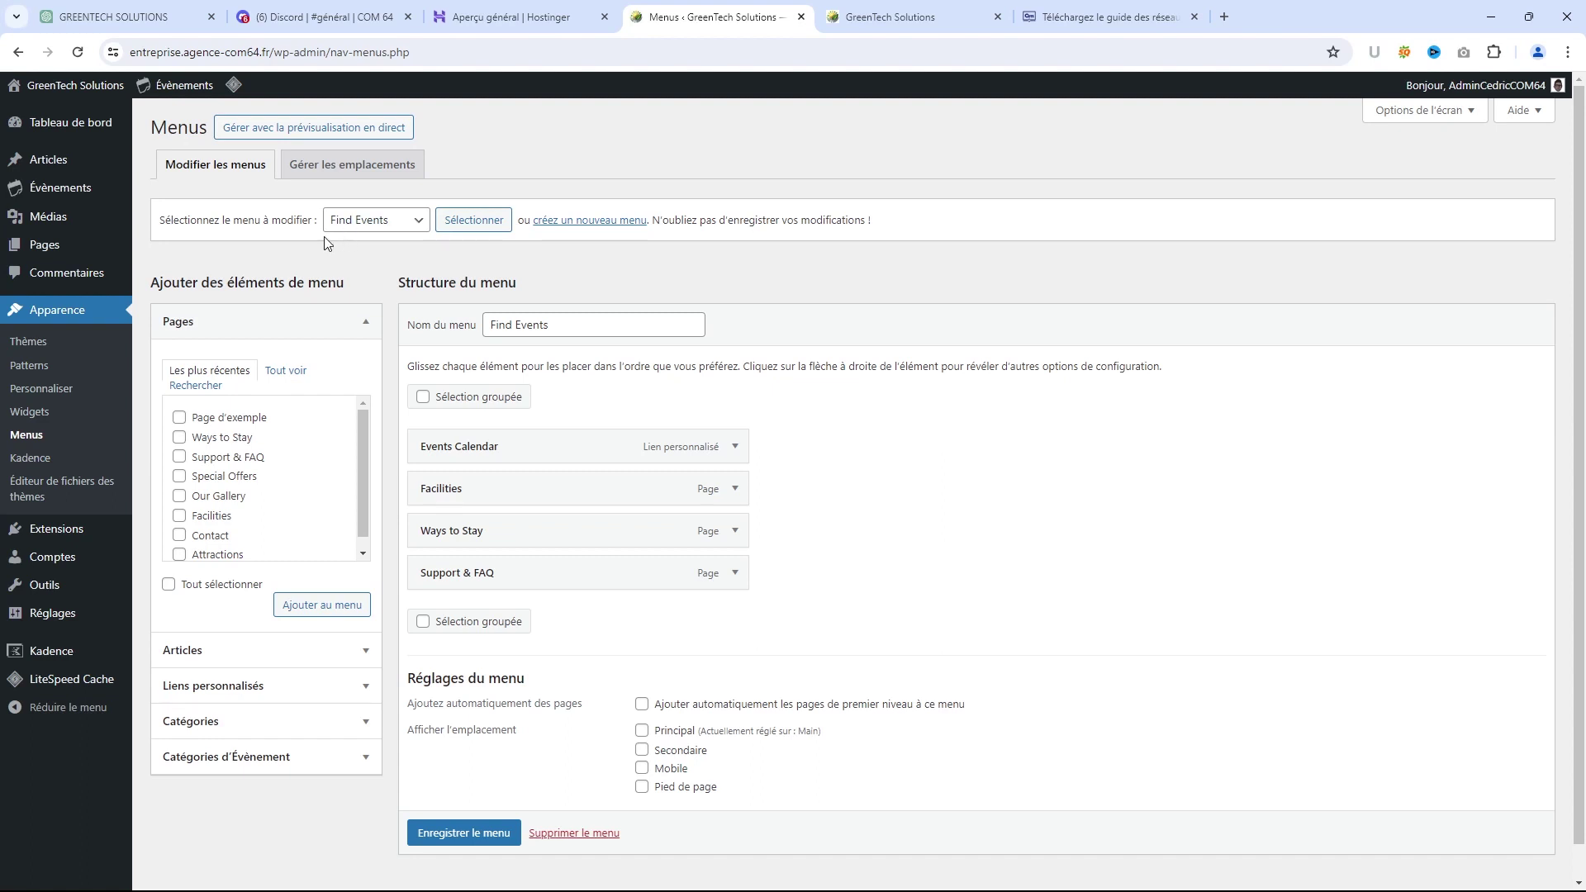
Compare the list of editable menus with the footer link columns and header navigation on the live site
click(402, 227)
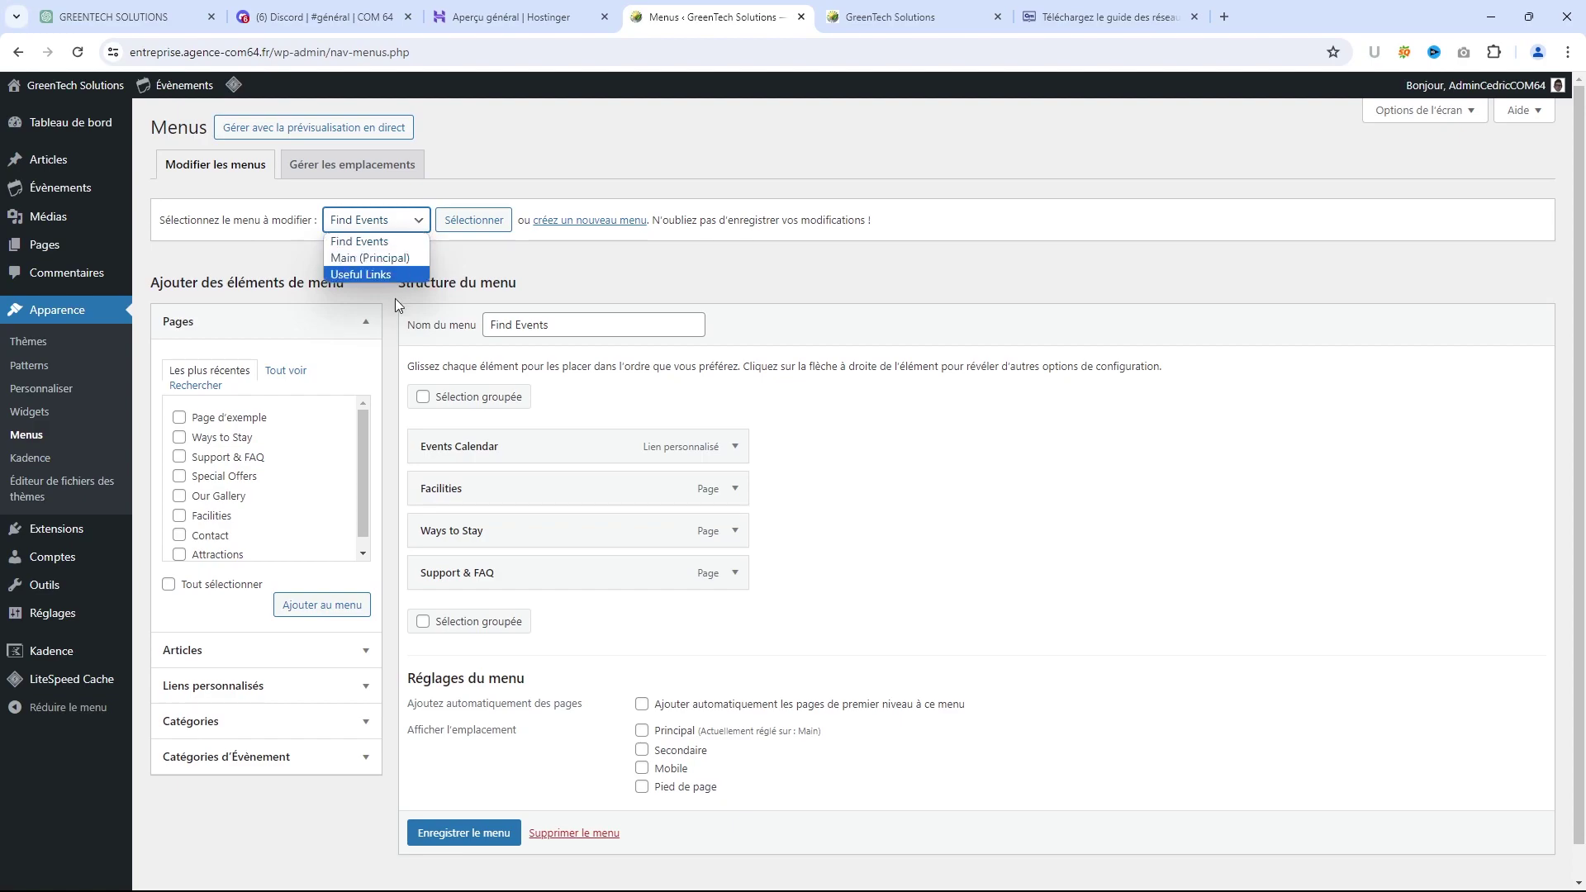
click(872, 18)
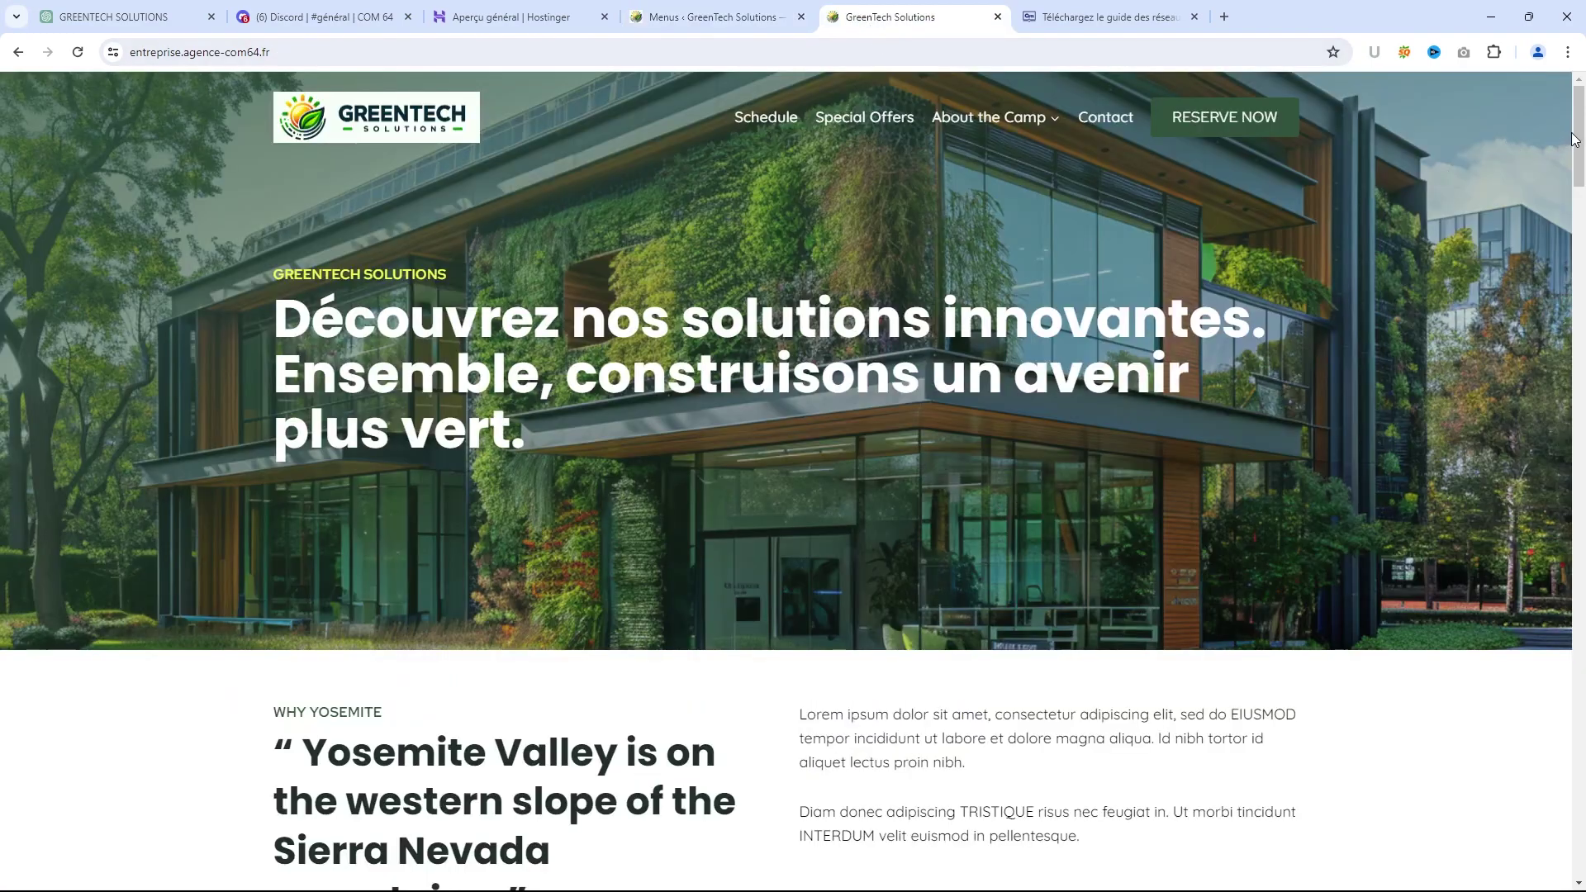
drag(1574, 140, 1577, 826)
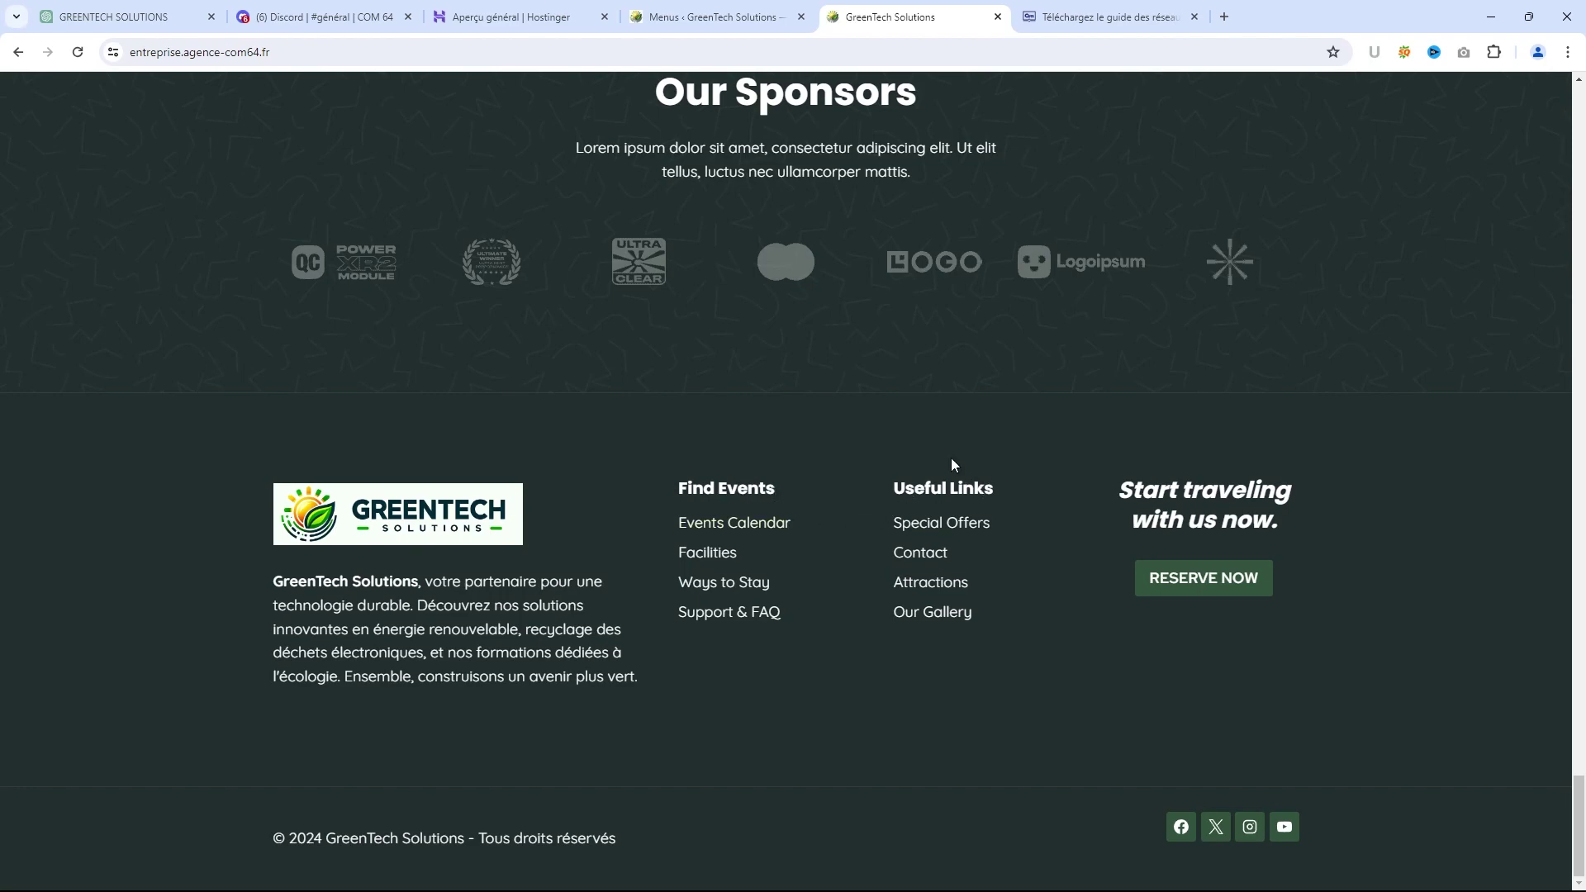
click(701, 20)
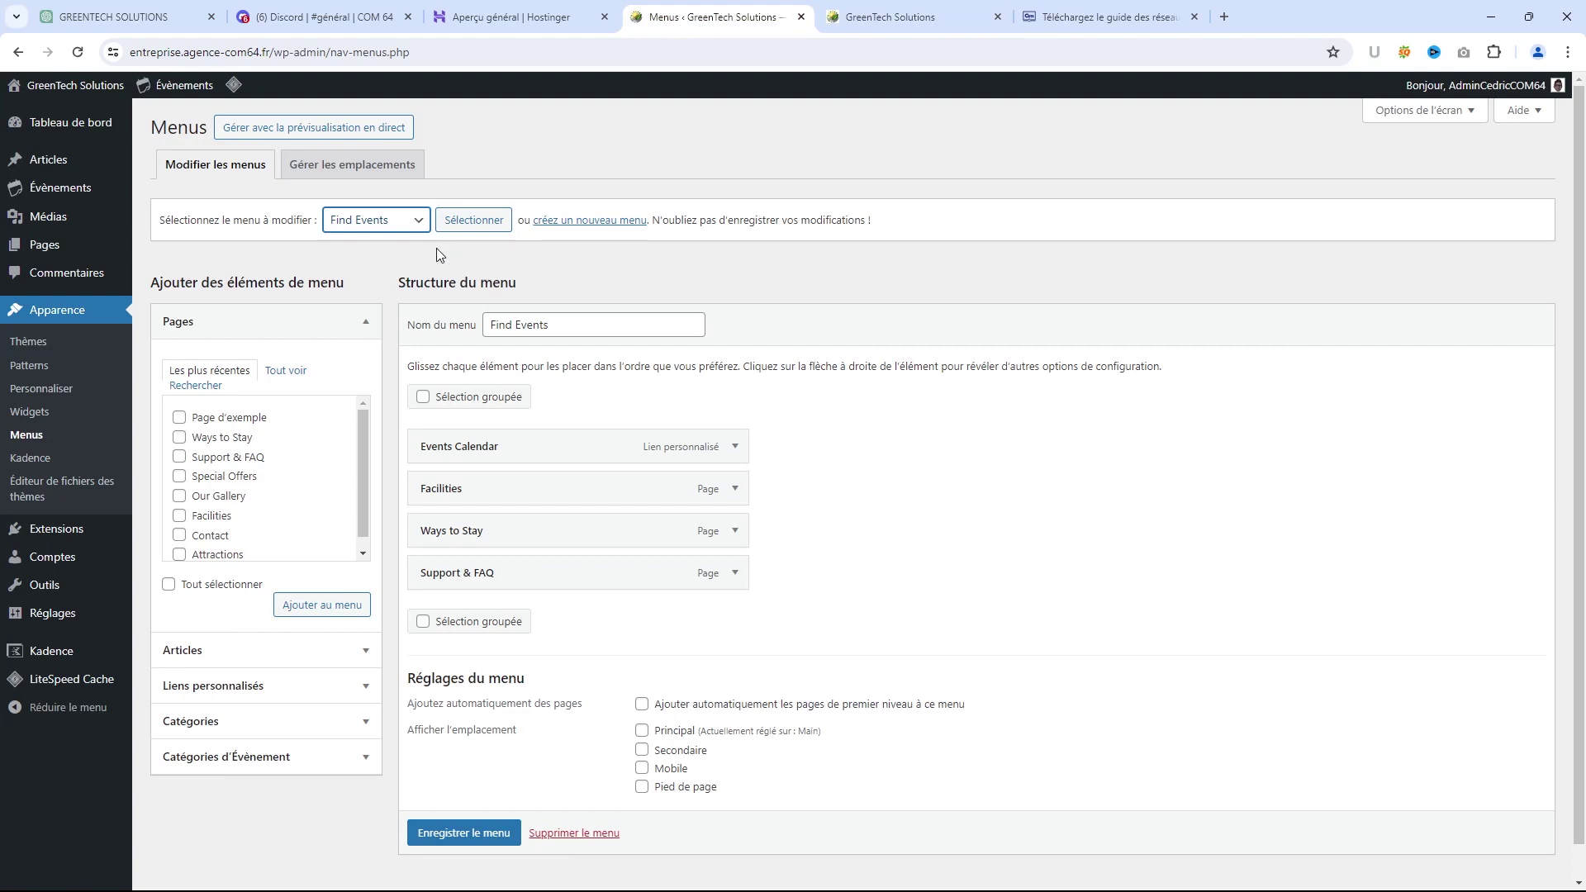
click(417, 220)
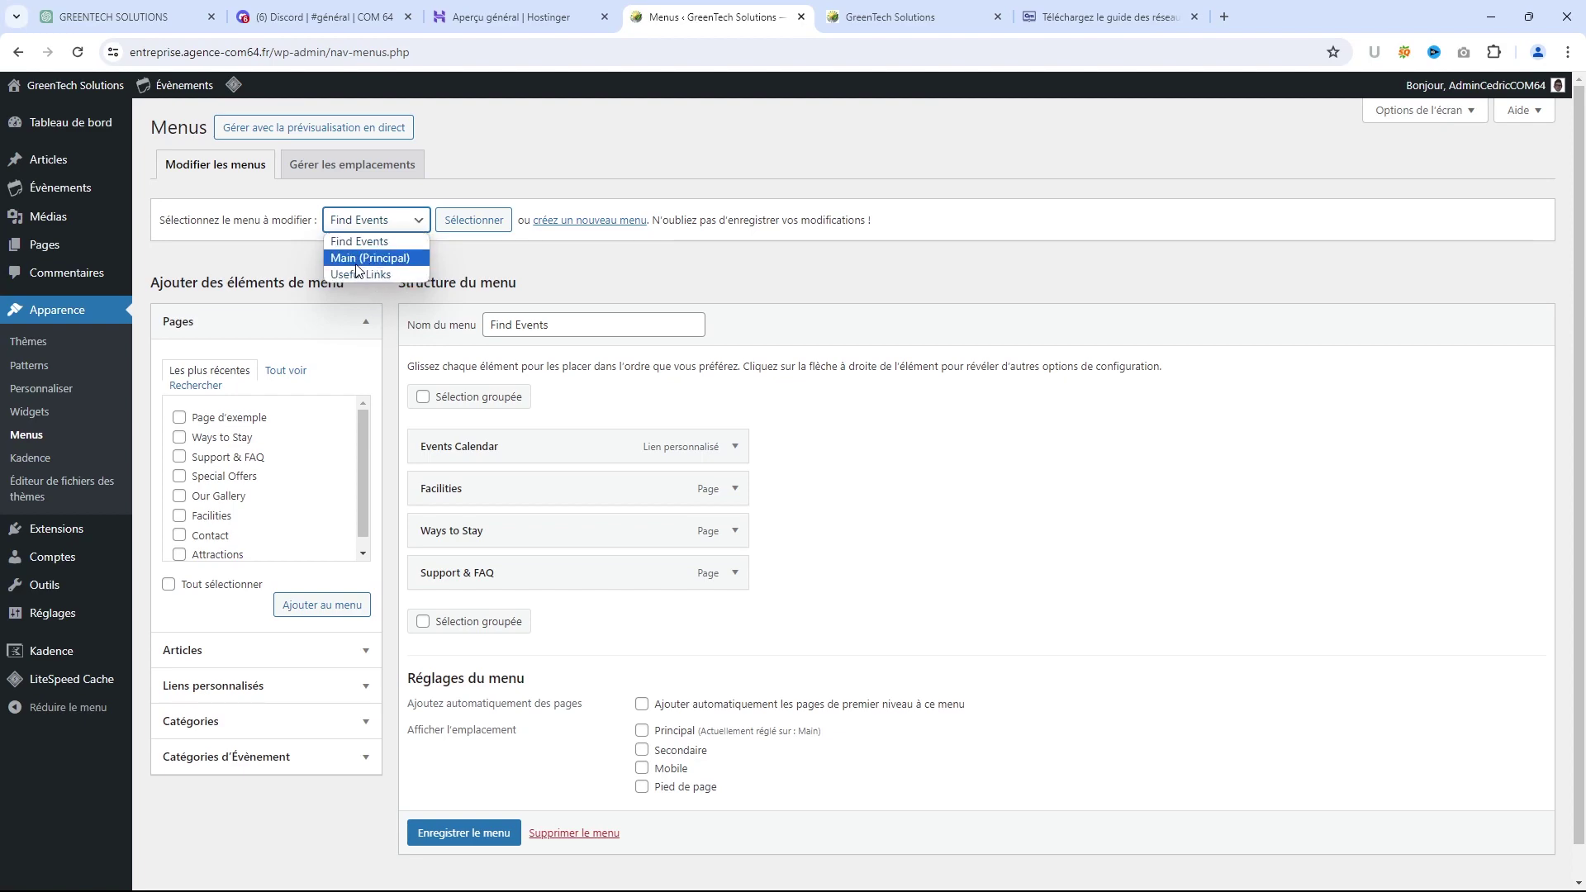
click(909, 17)
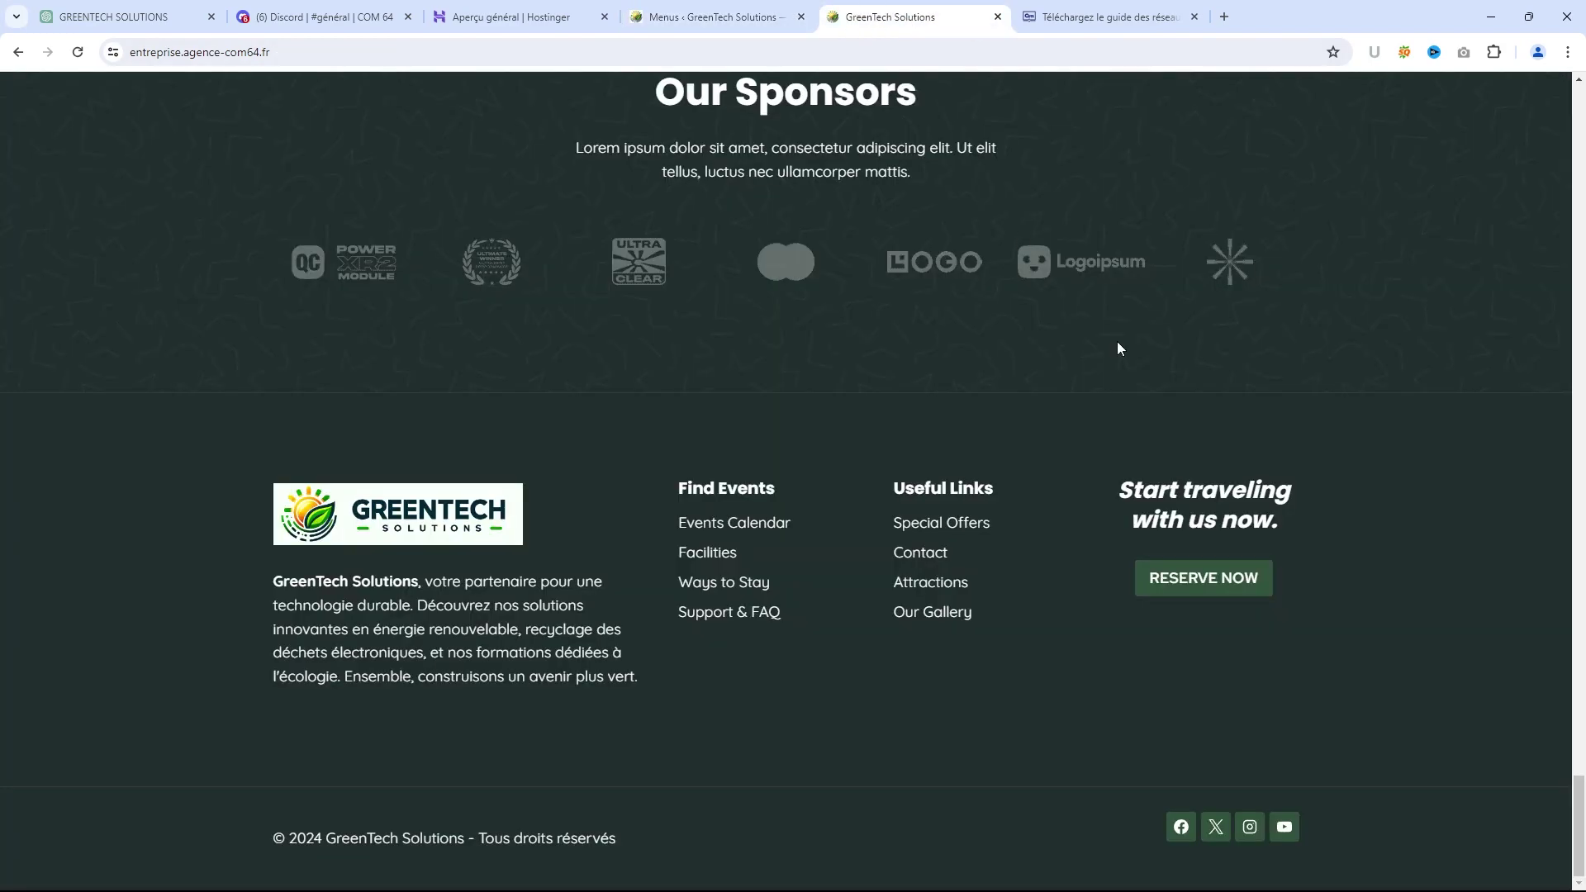
drag(1574, 791, 1570, 83)
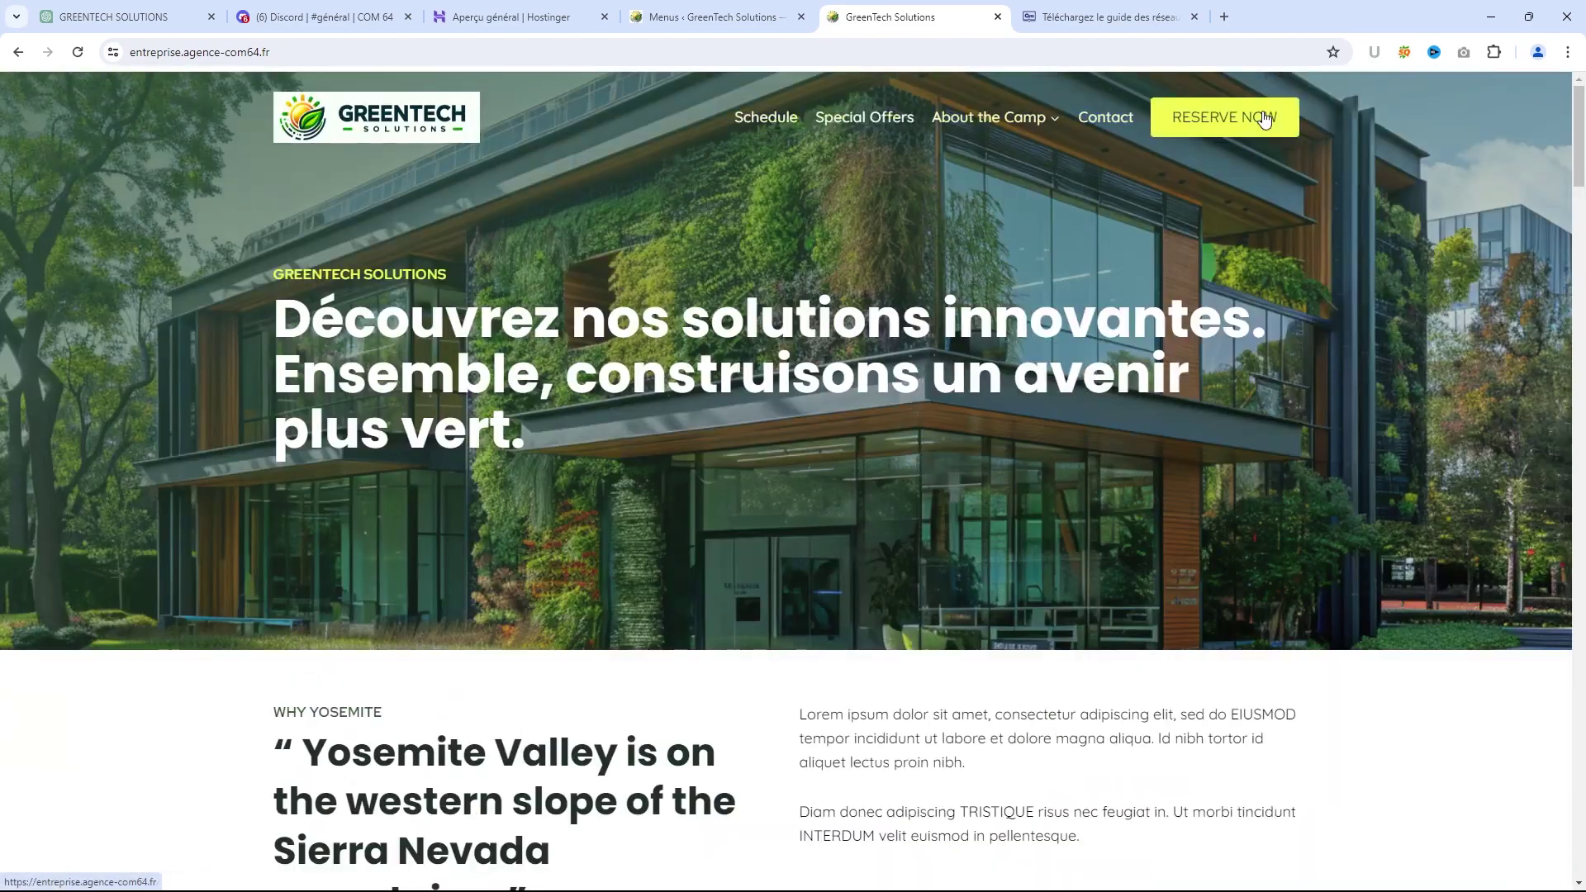
Load the Main (Principal) menu for editing
click(721, 17)
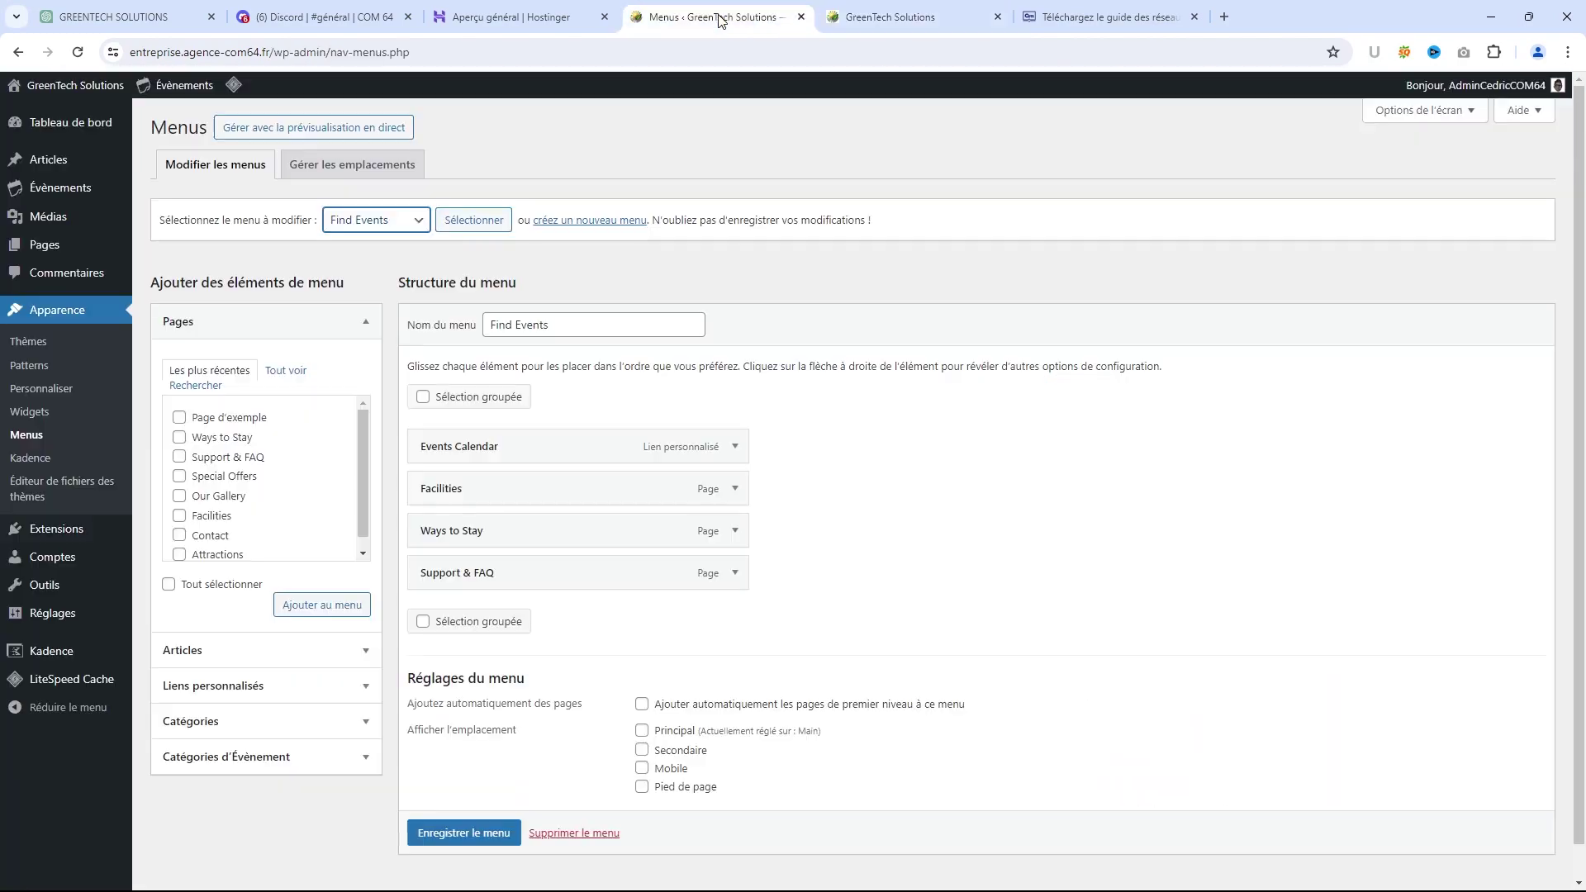
click(410, 220)
click(363, 258)
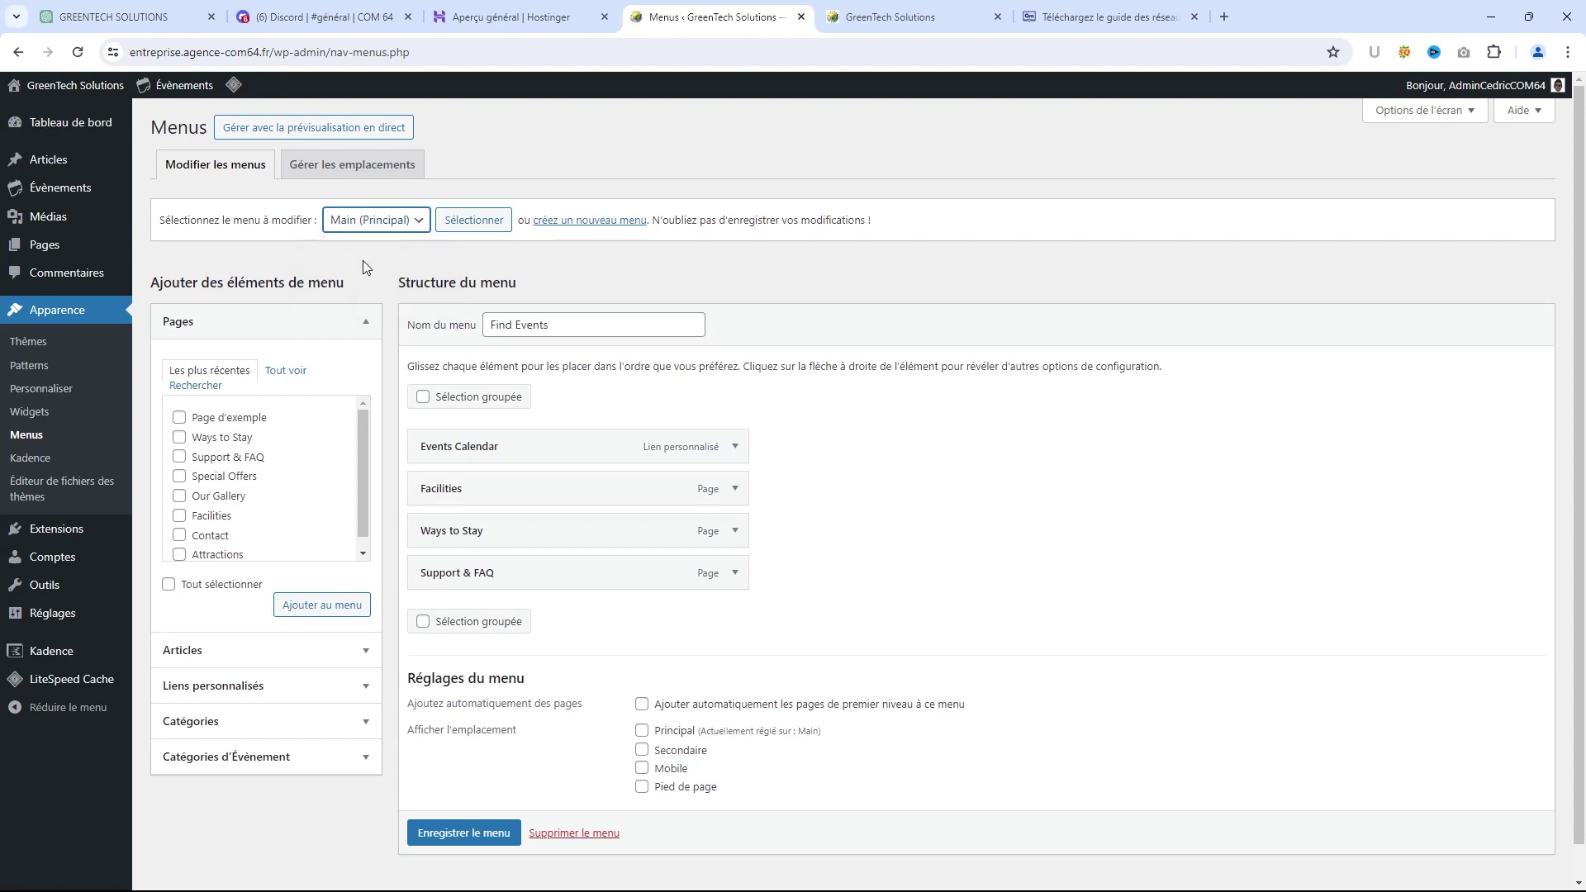
click(474, 220)
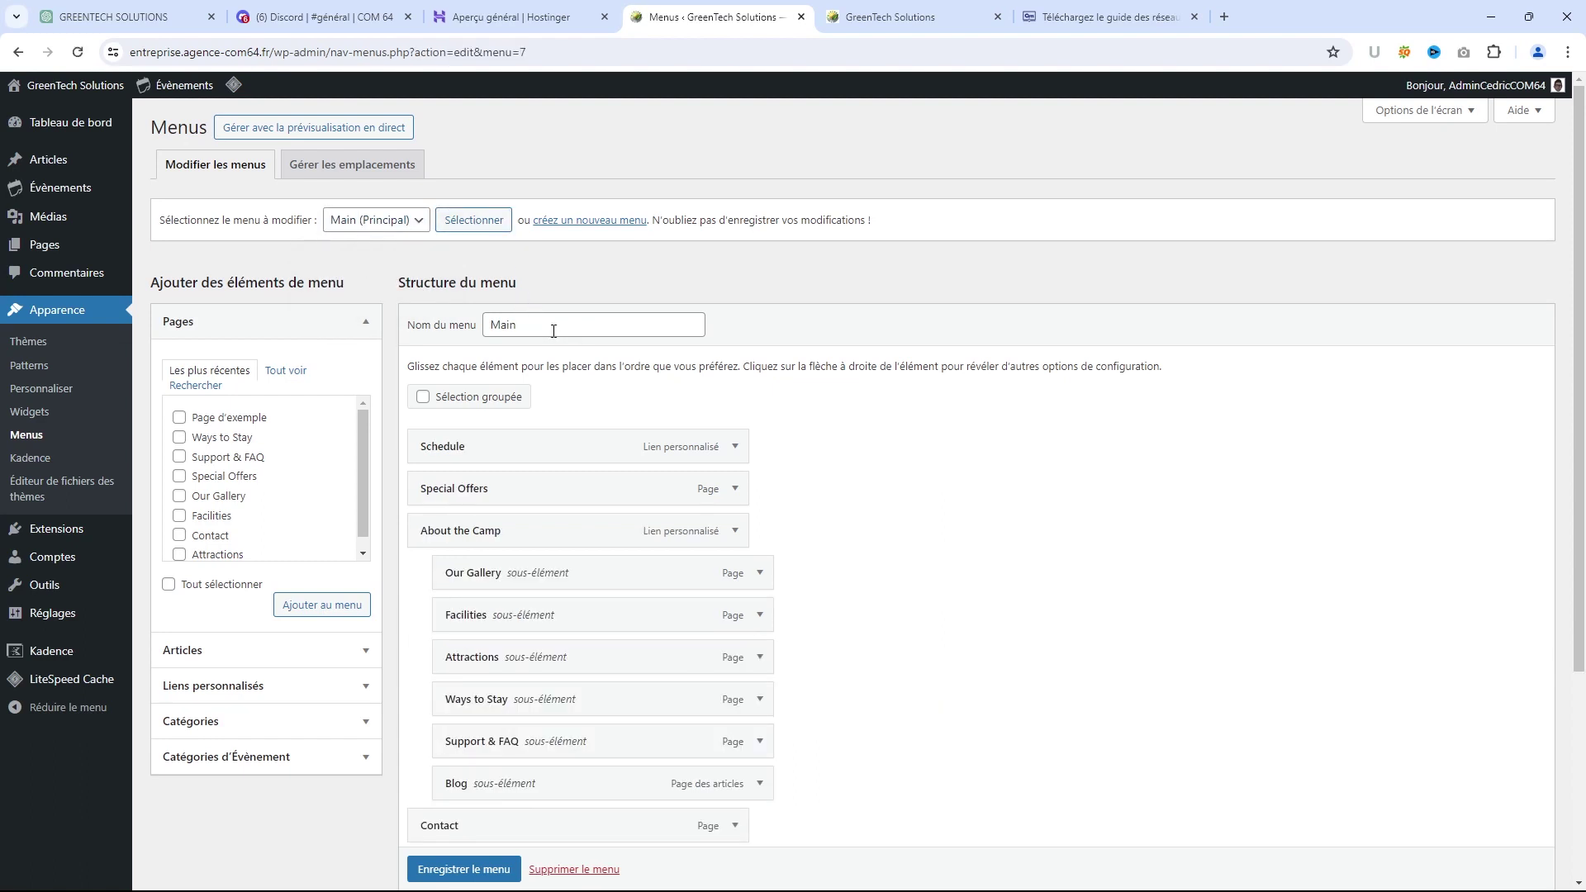
Rename the menu to "Menu Principal", save it and look over its items
drag(553, 331, 493, 329)
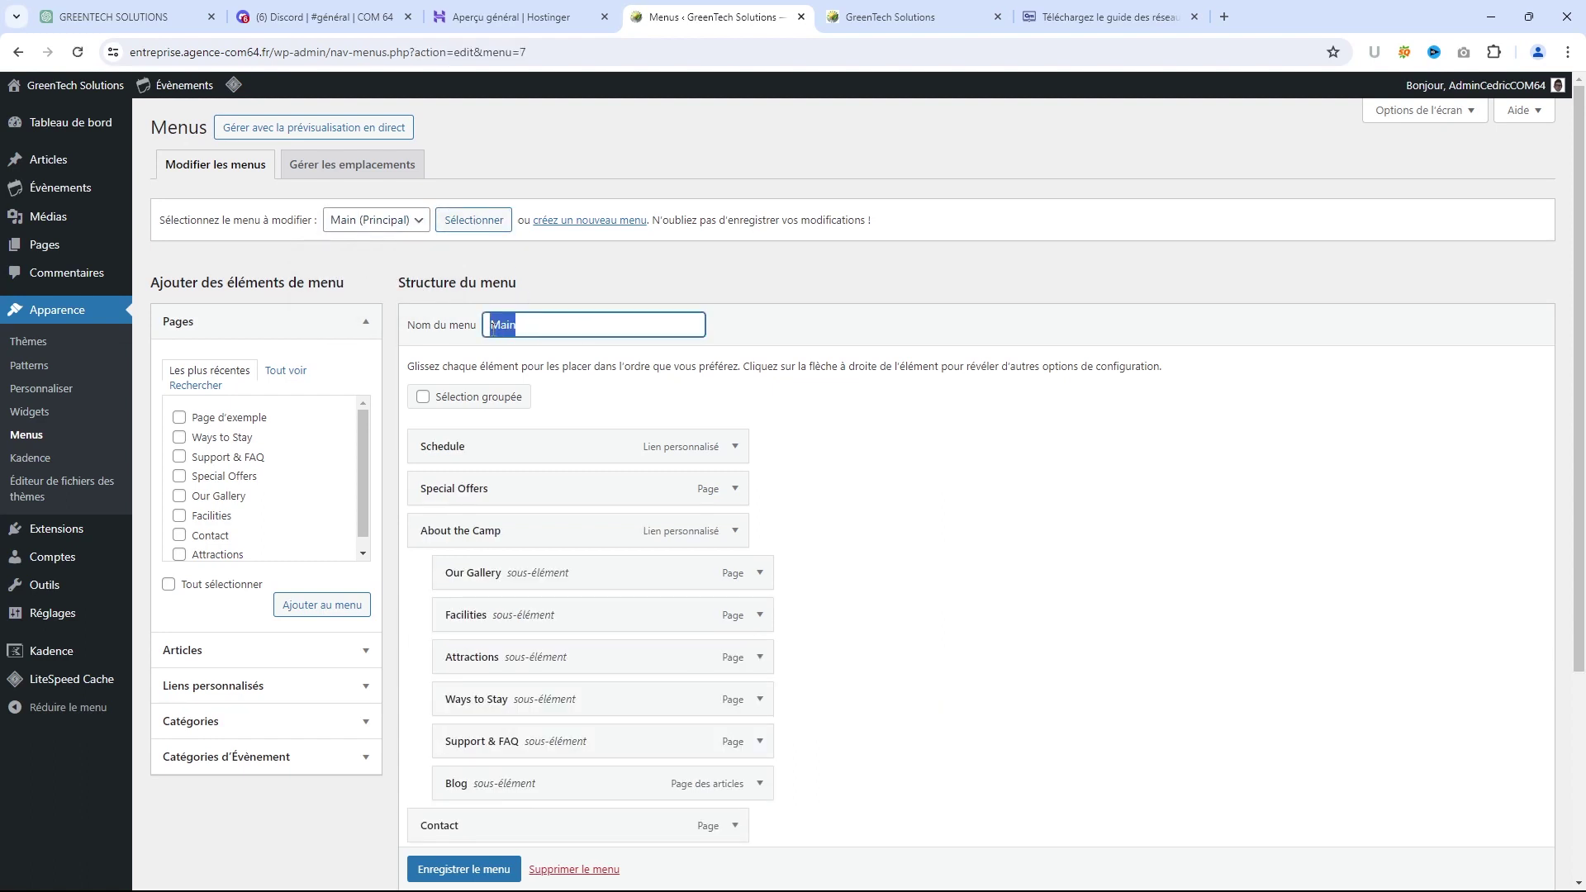
text(Menu Principal)
click(463, 869)
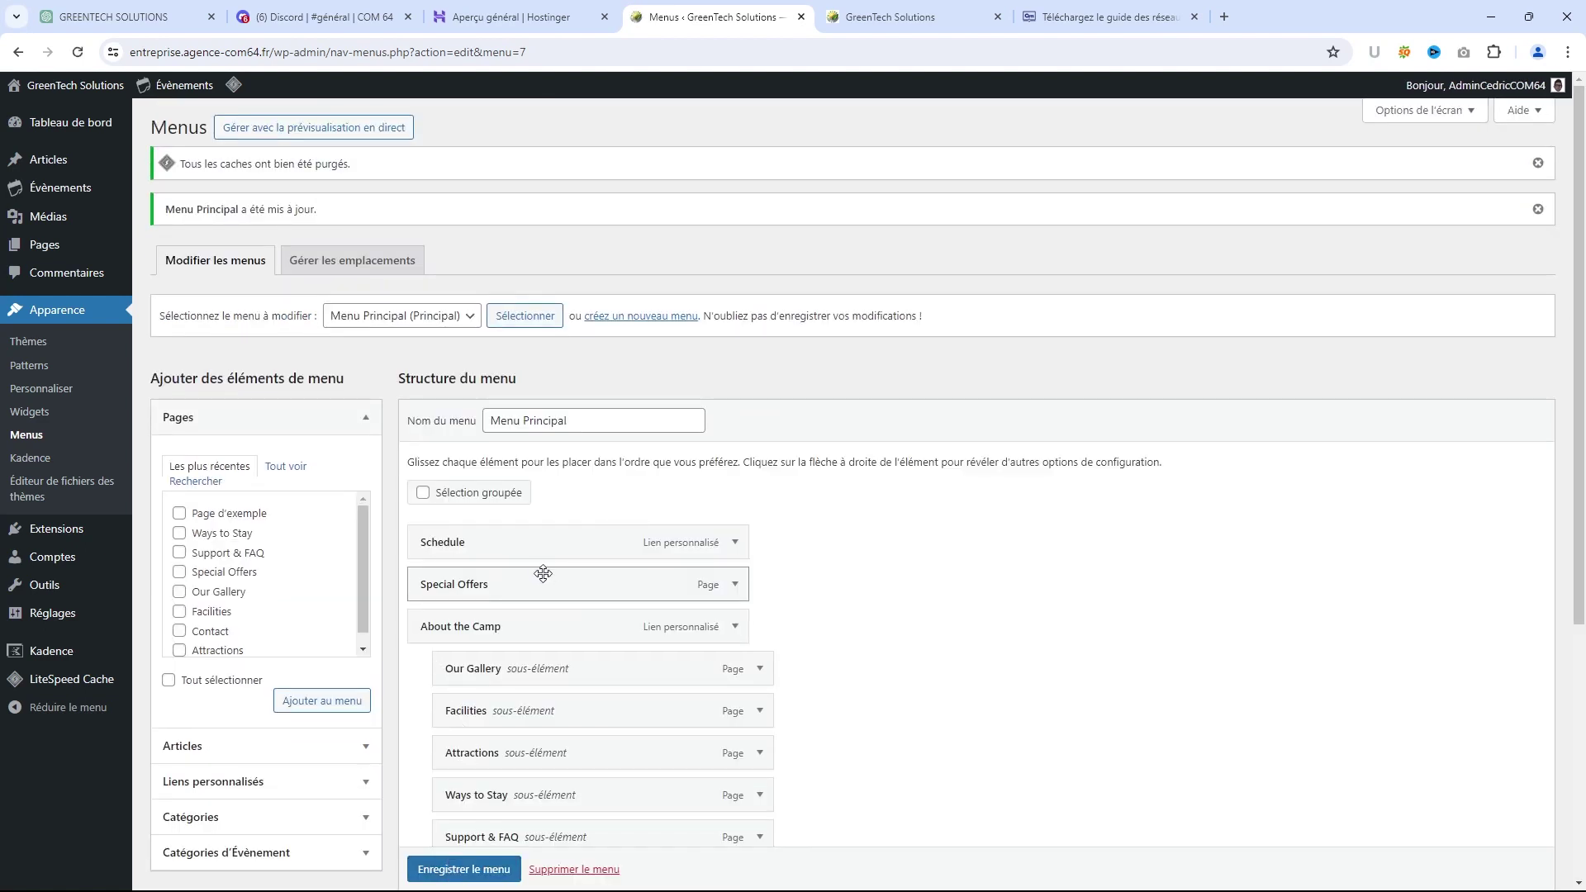
scroll(697, 557, down, 4)
scroll(697, 612, up, 5)
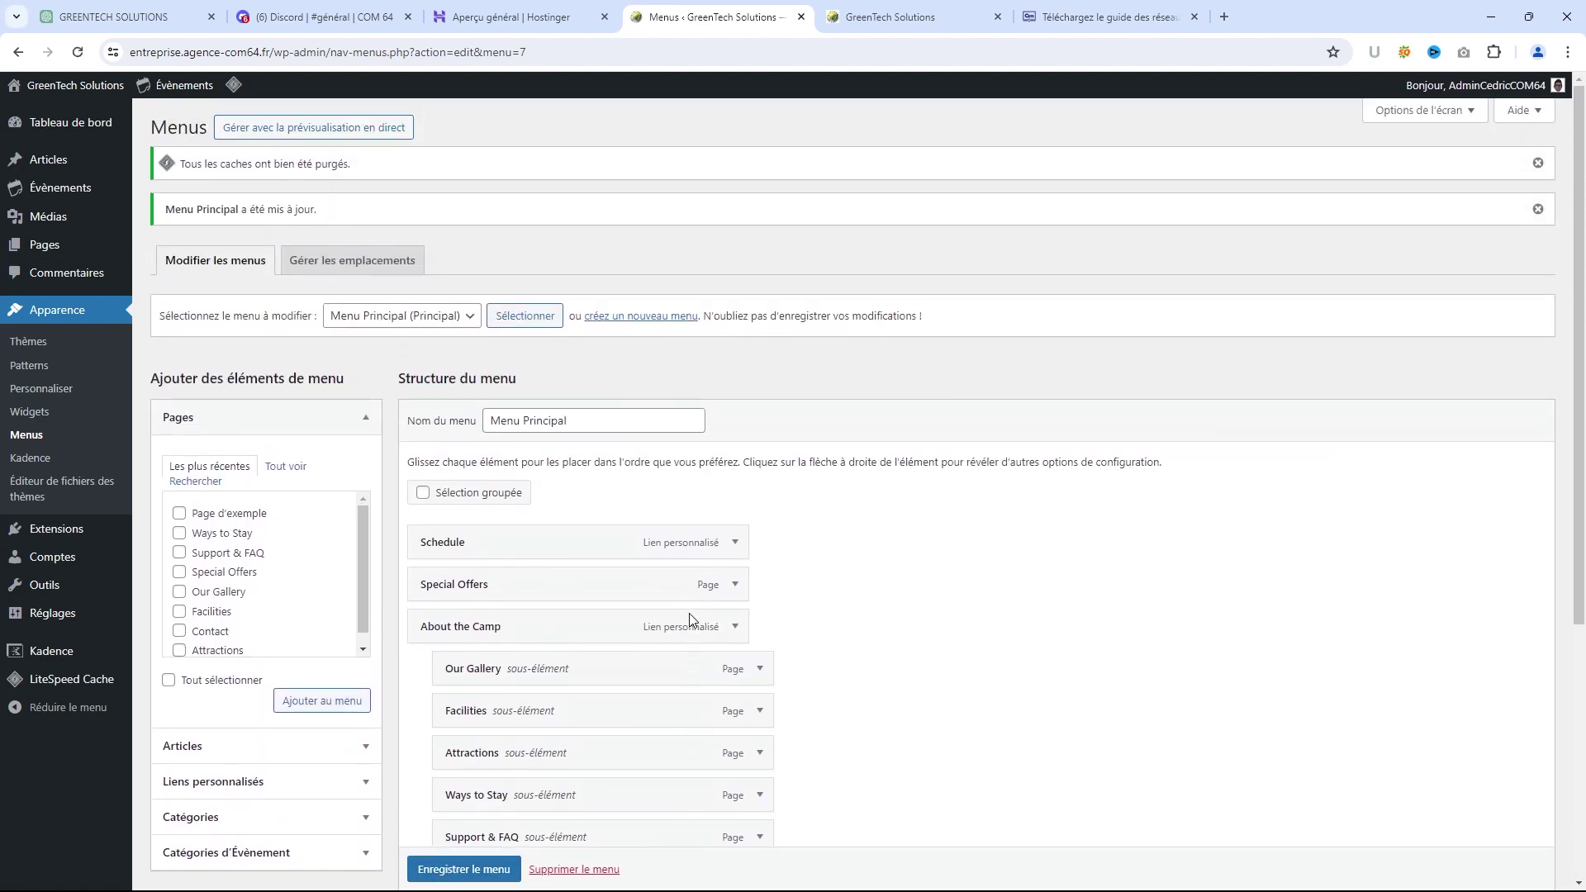
Reload the live site to check its header navigation and return to the menu editor
click(917, 8)
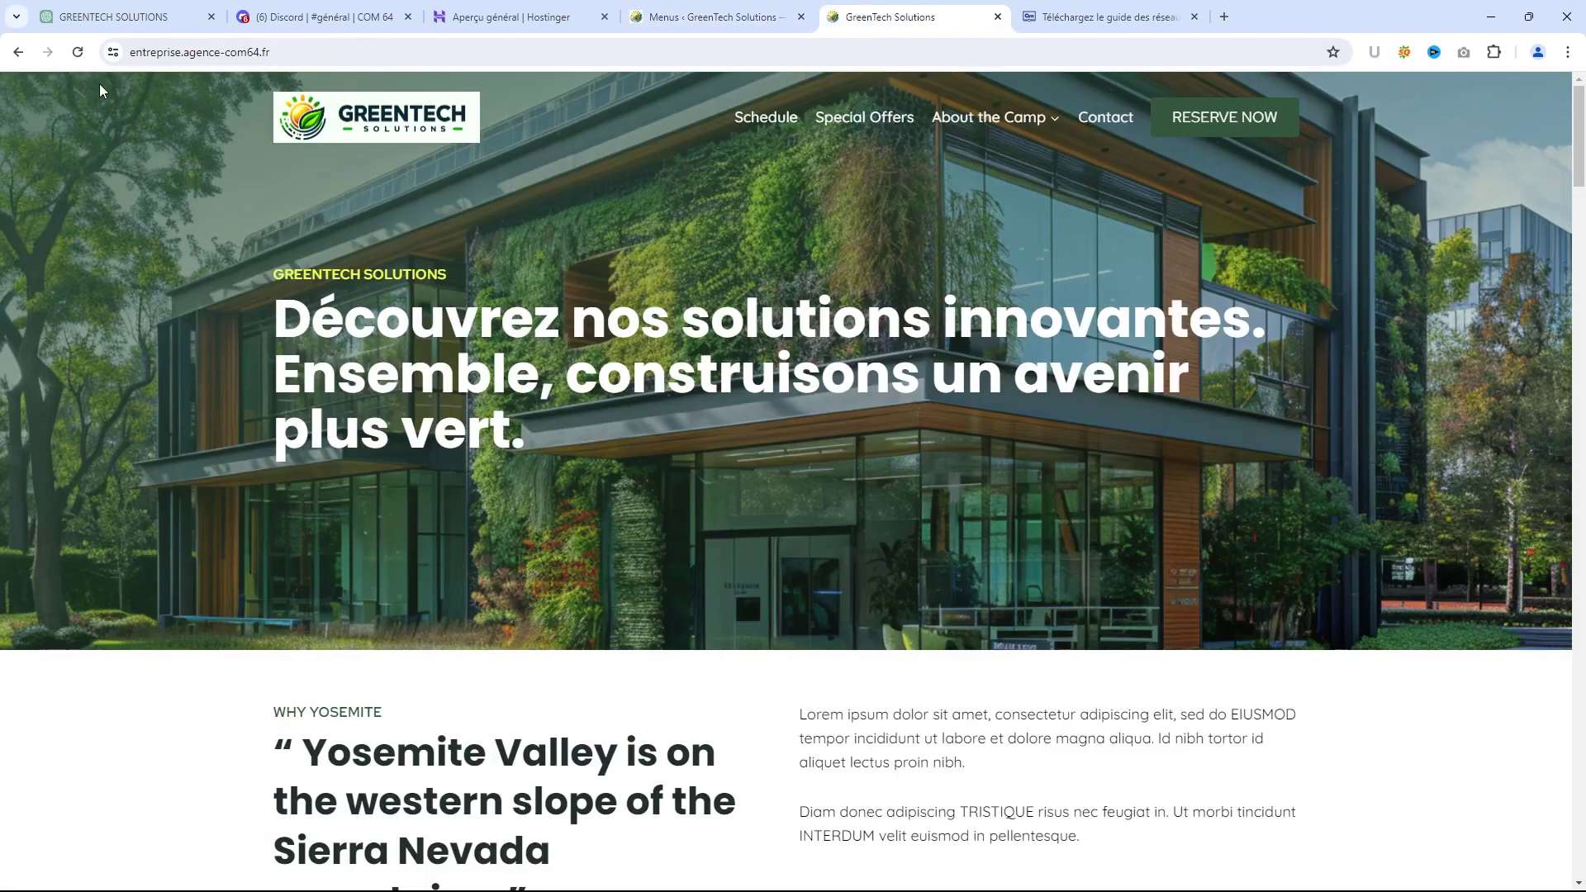
click(77, 54)
click(707, 16)
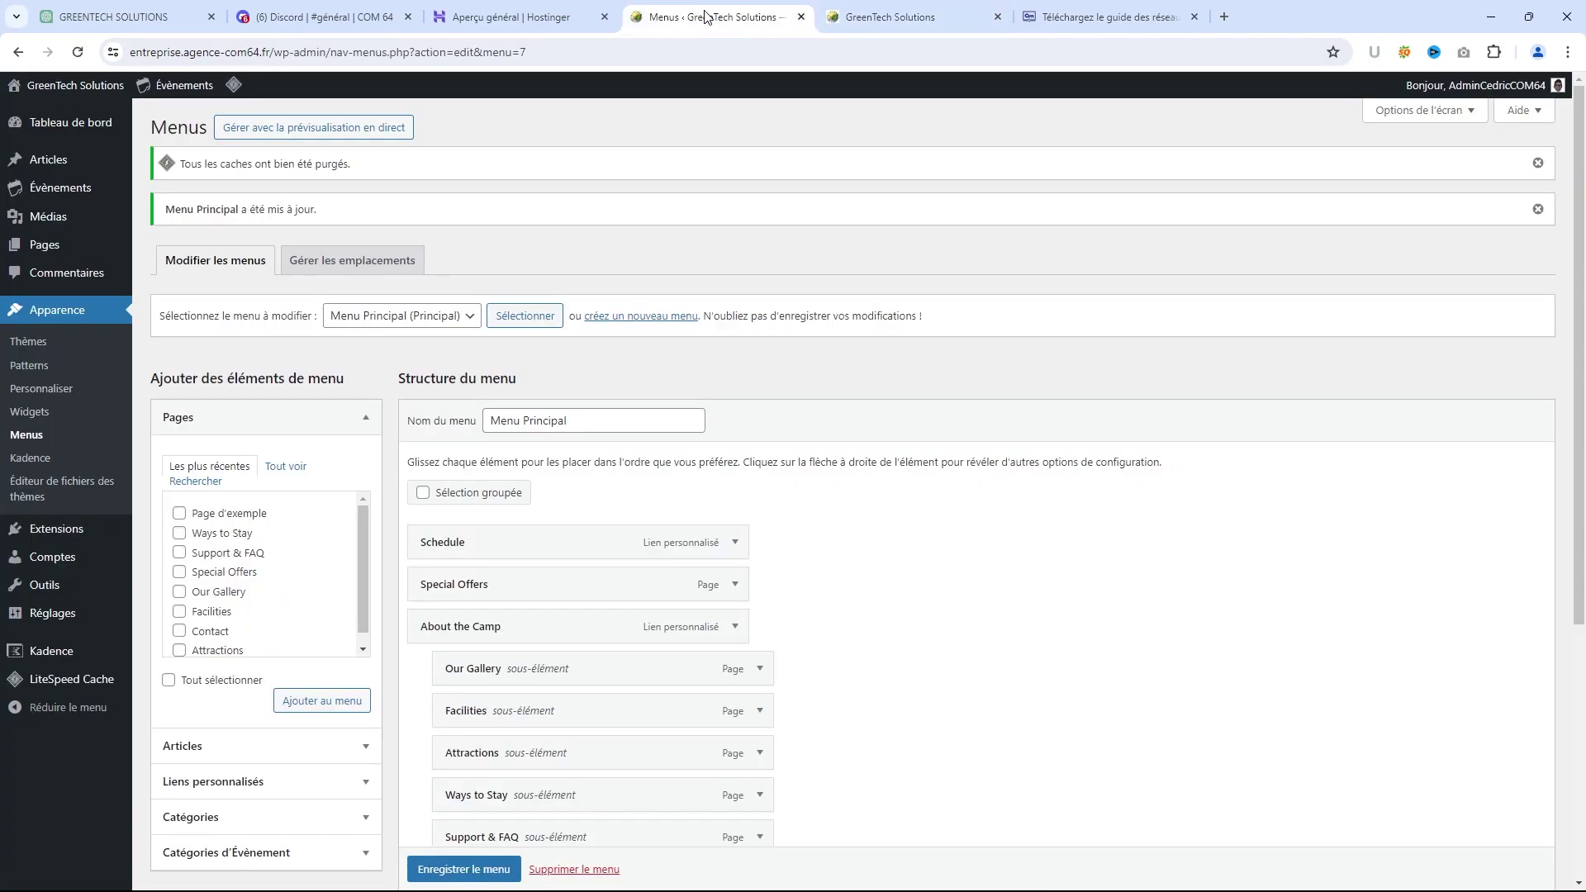
Add the Accueil page to Menu Principal as its first item and save the menu
click(286, 466)
click(179, 513)
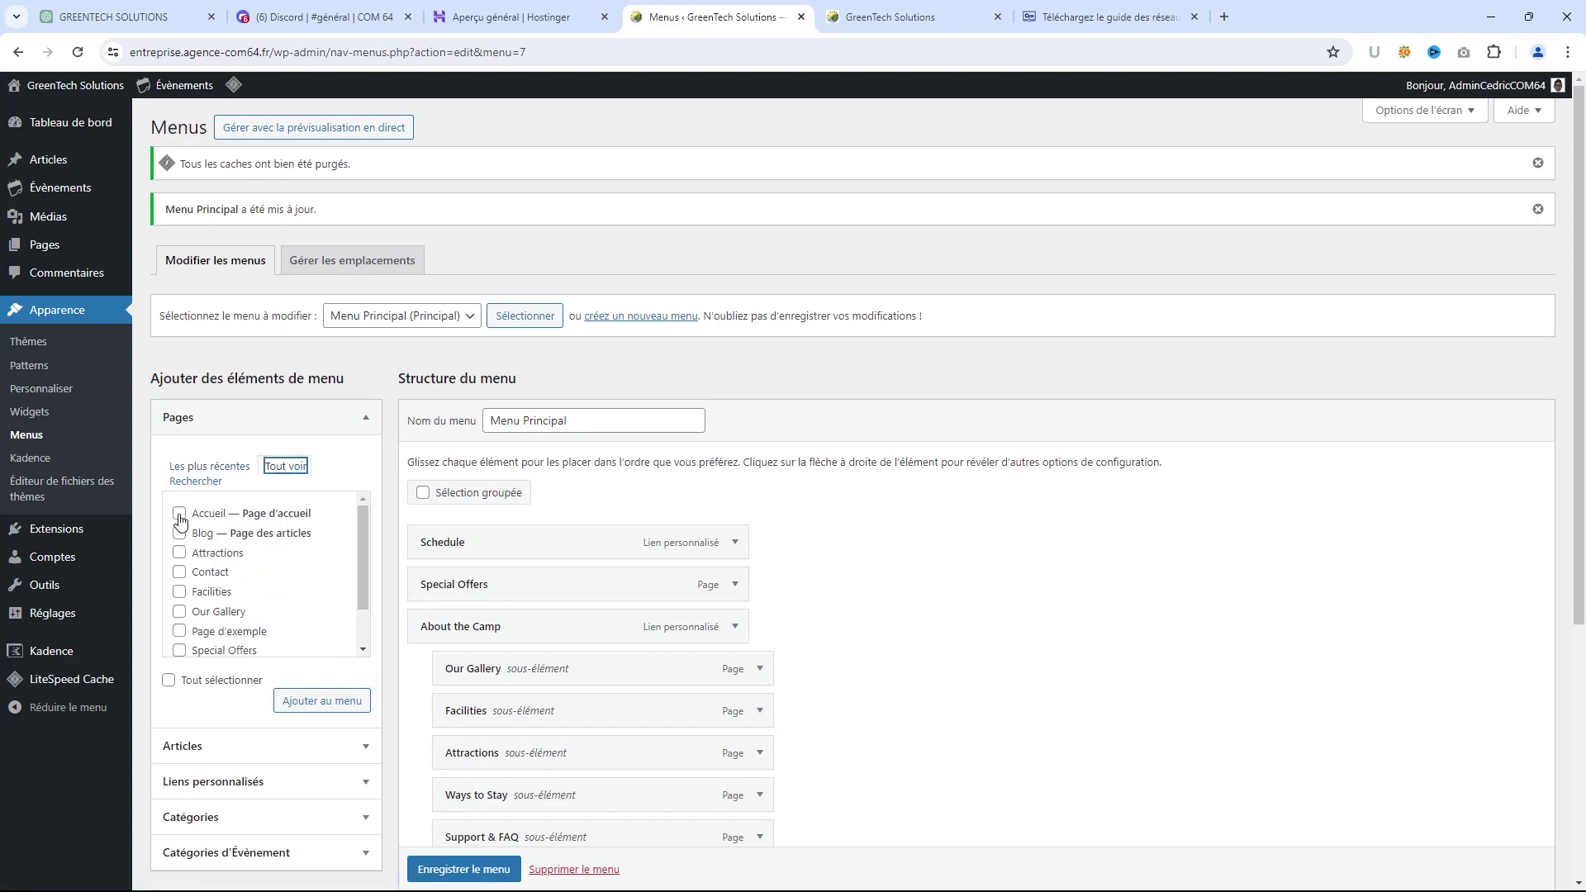
click(329, 701)
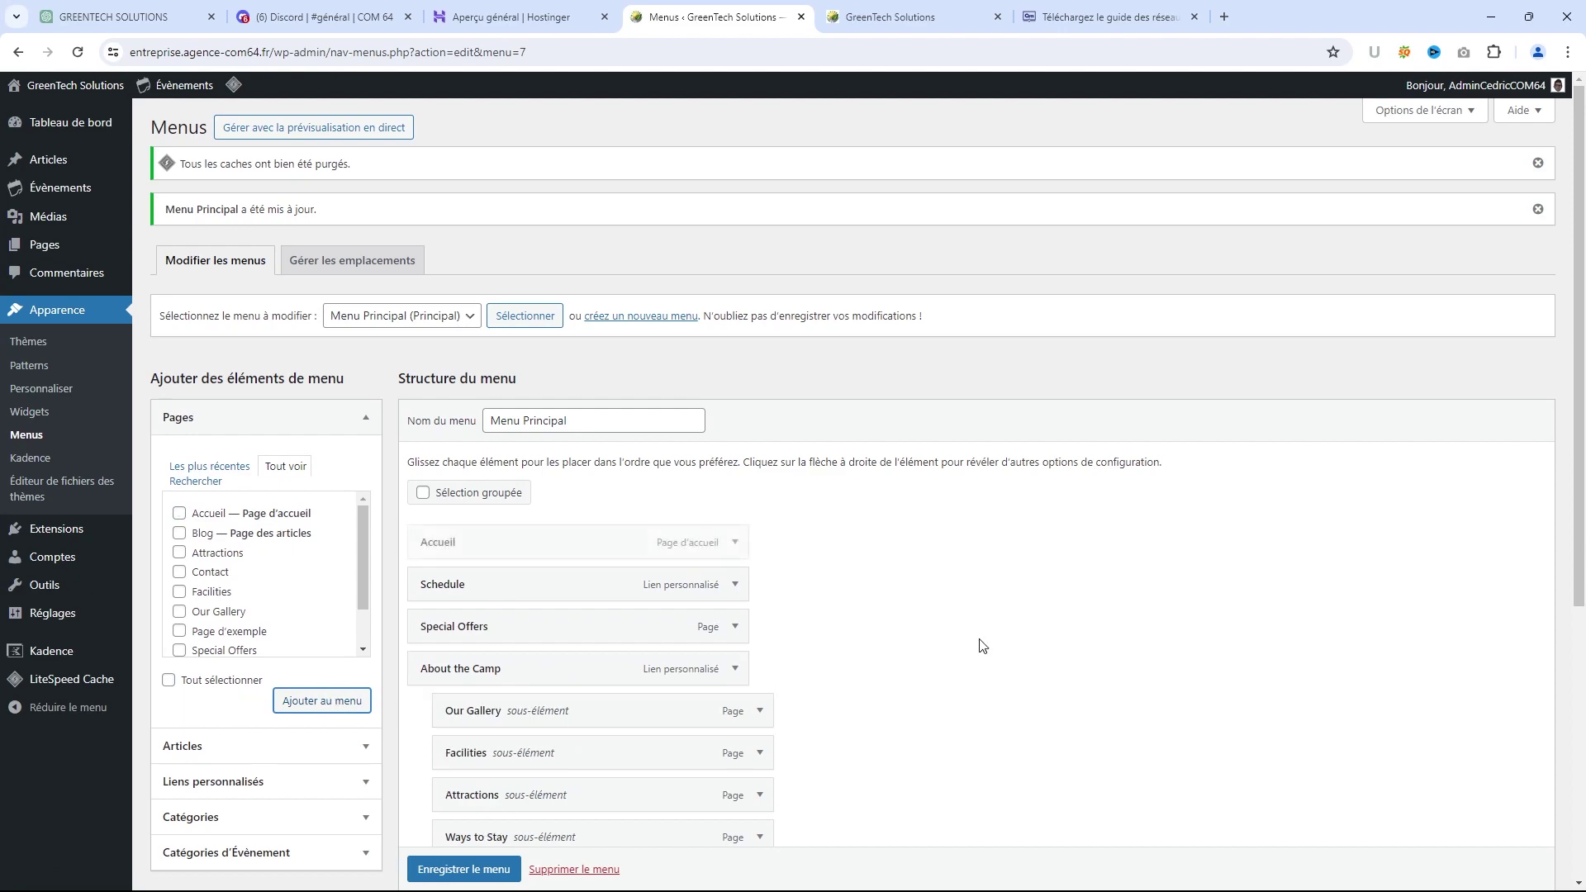
scroll(1037, 577, down, 5)
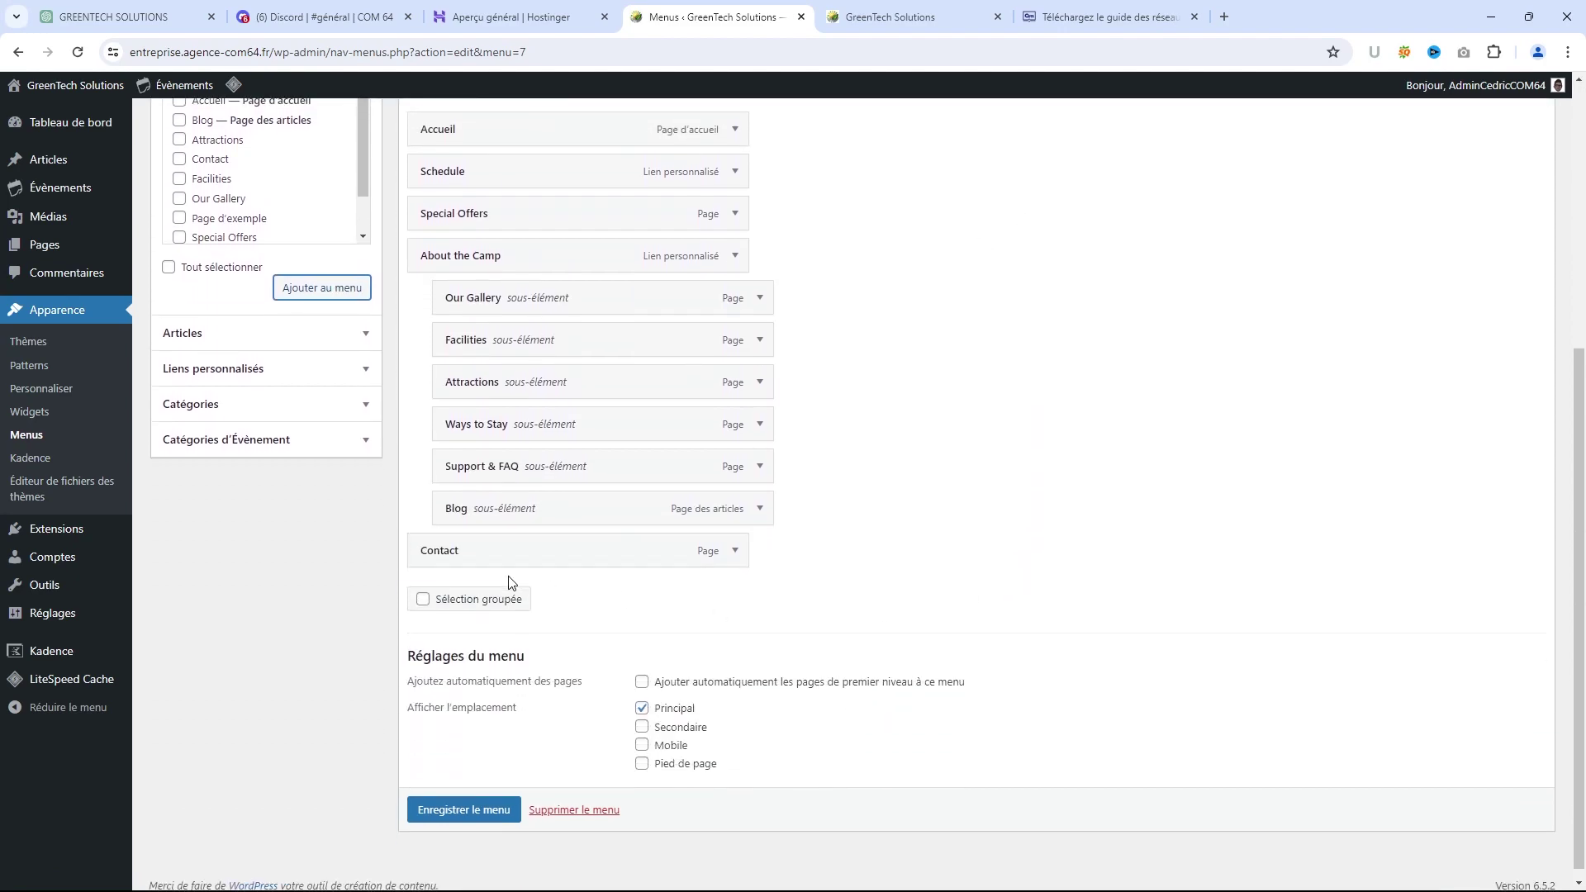
scroll(508, 611, up, 3)
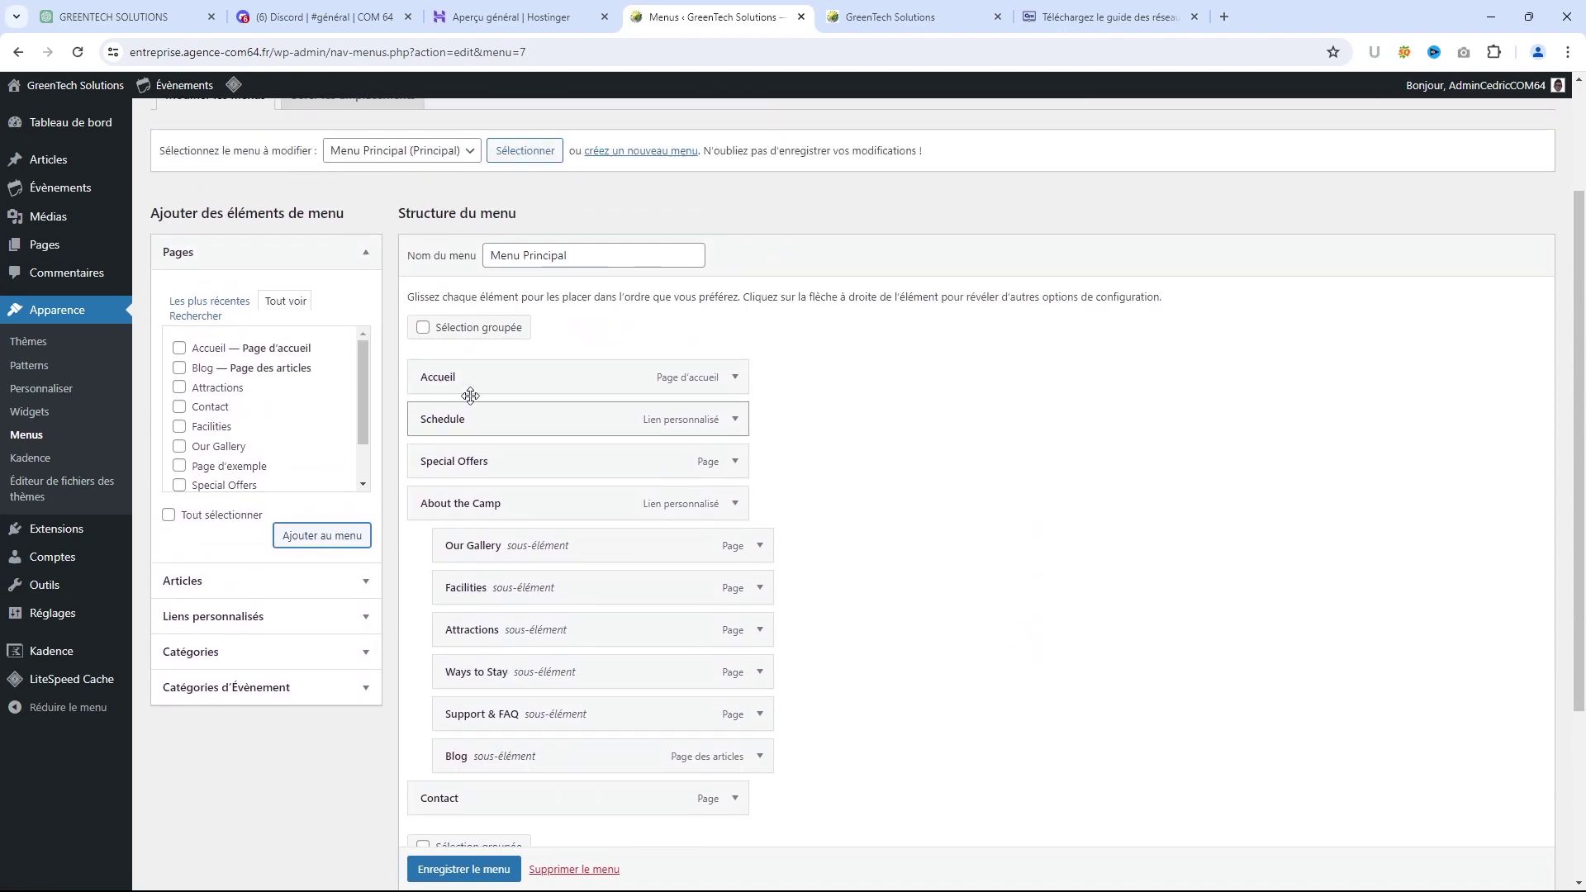
click(471, 874)
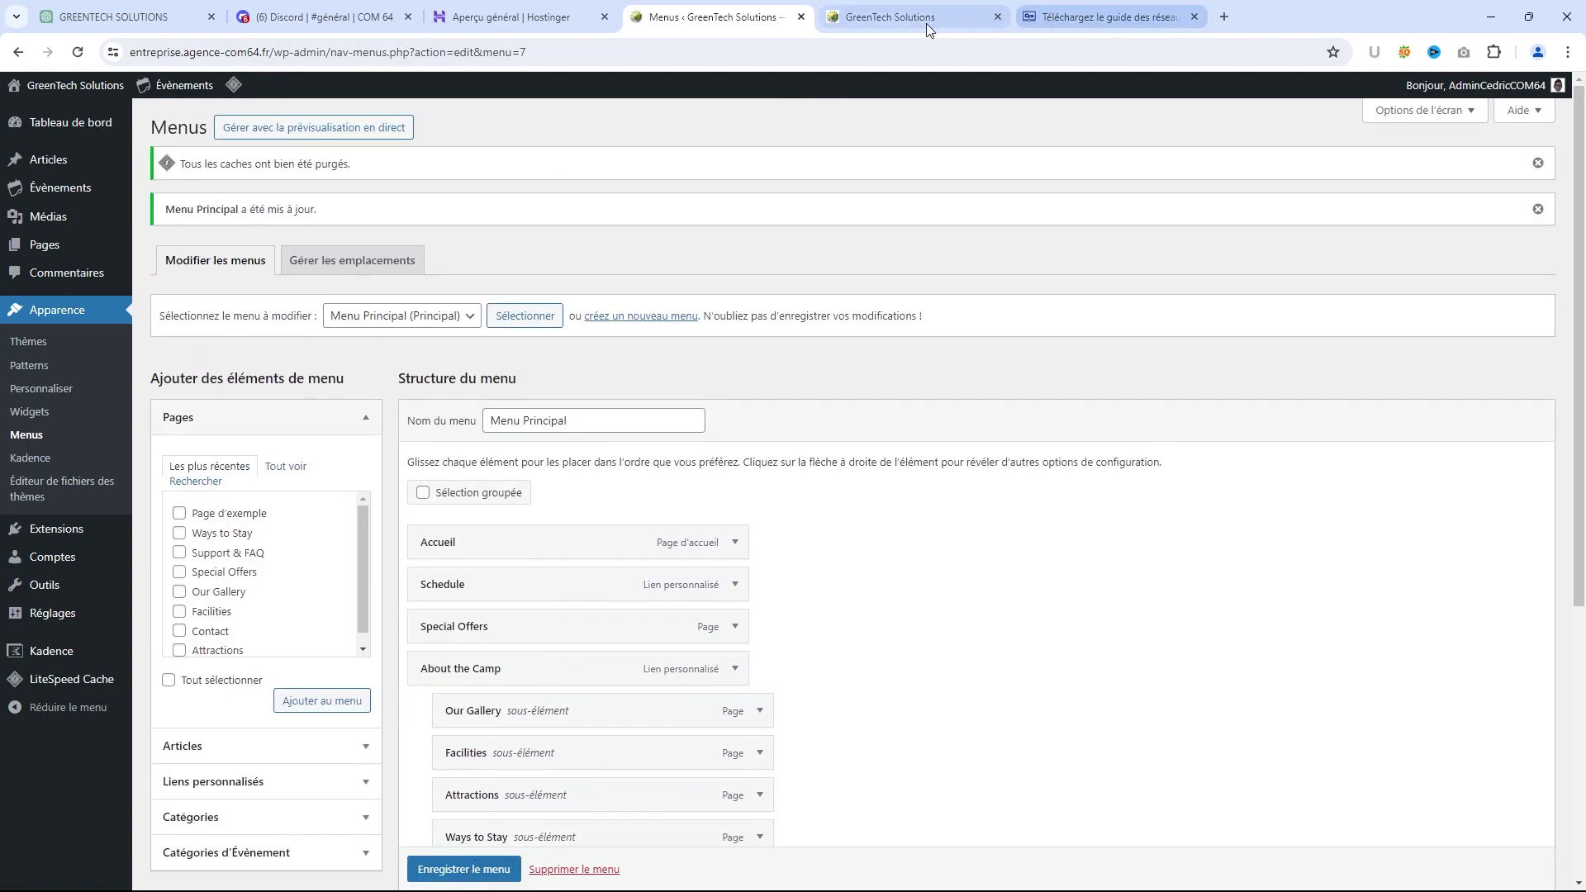
Refresh the live homepage and review the updated header menu and the section below the hero
click(925, 22)
click(74, 56)
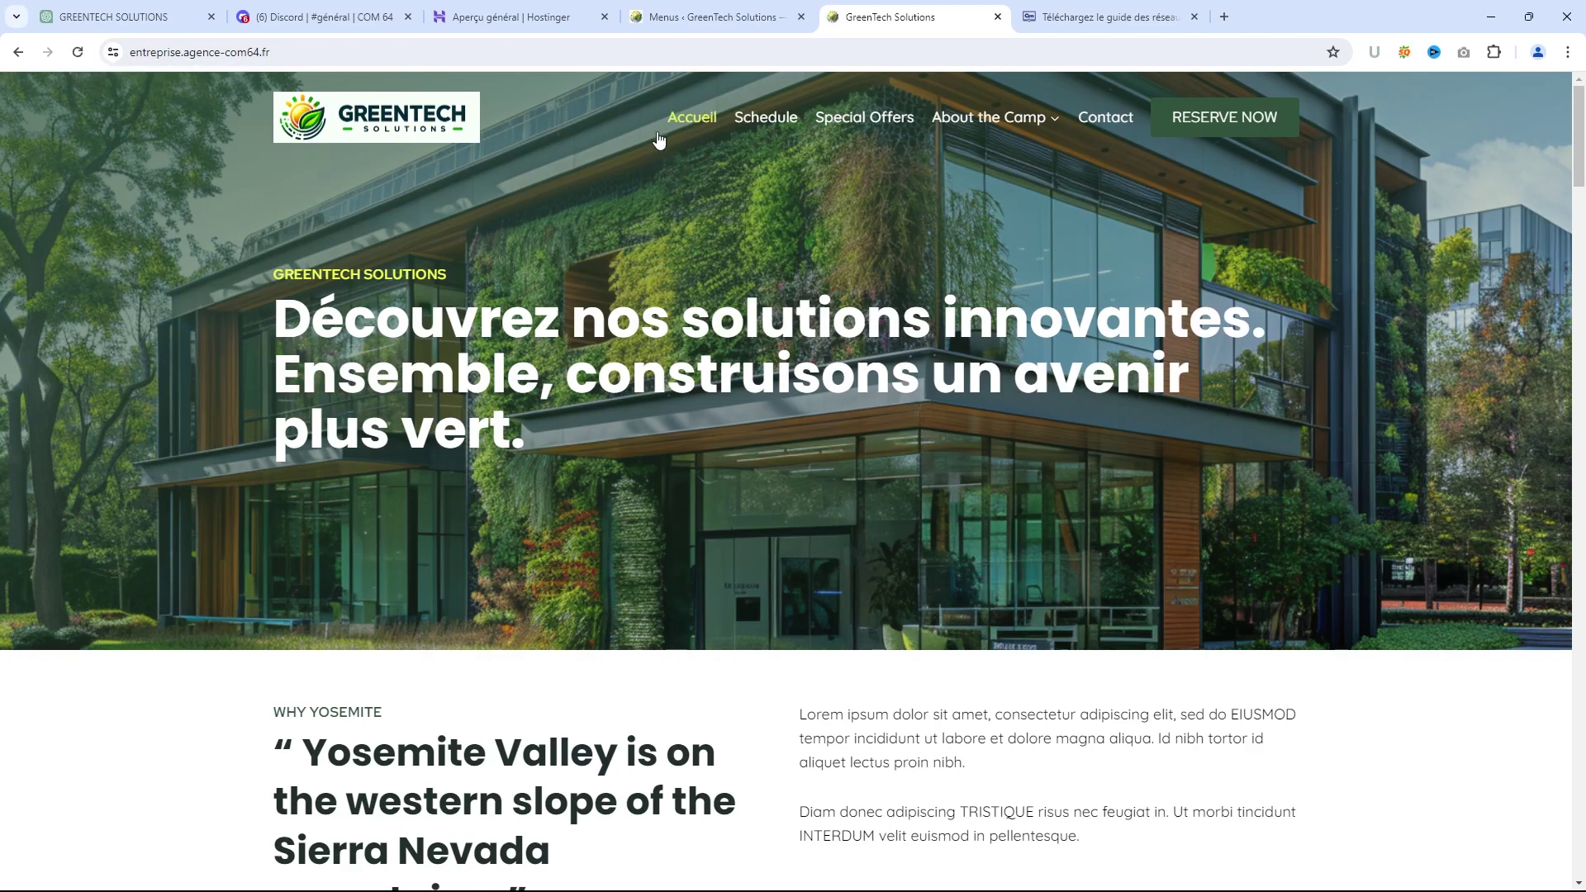
scroll(760, 273, down, 1)
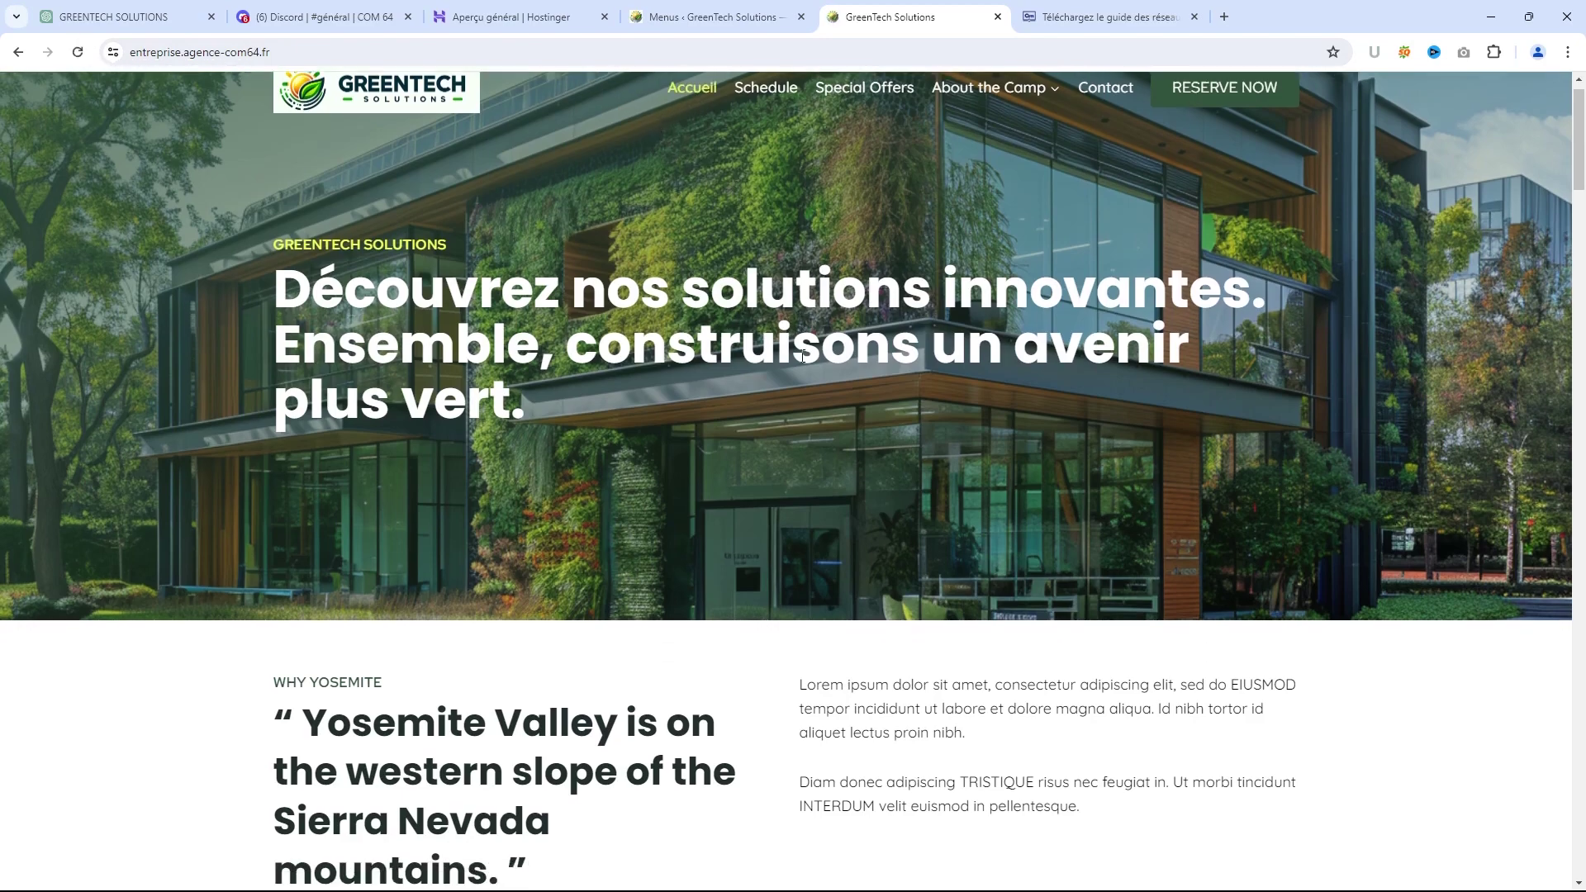
scroll(787, 314, up, 1)
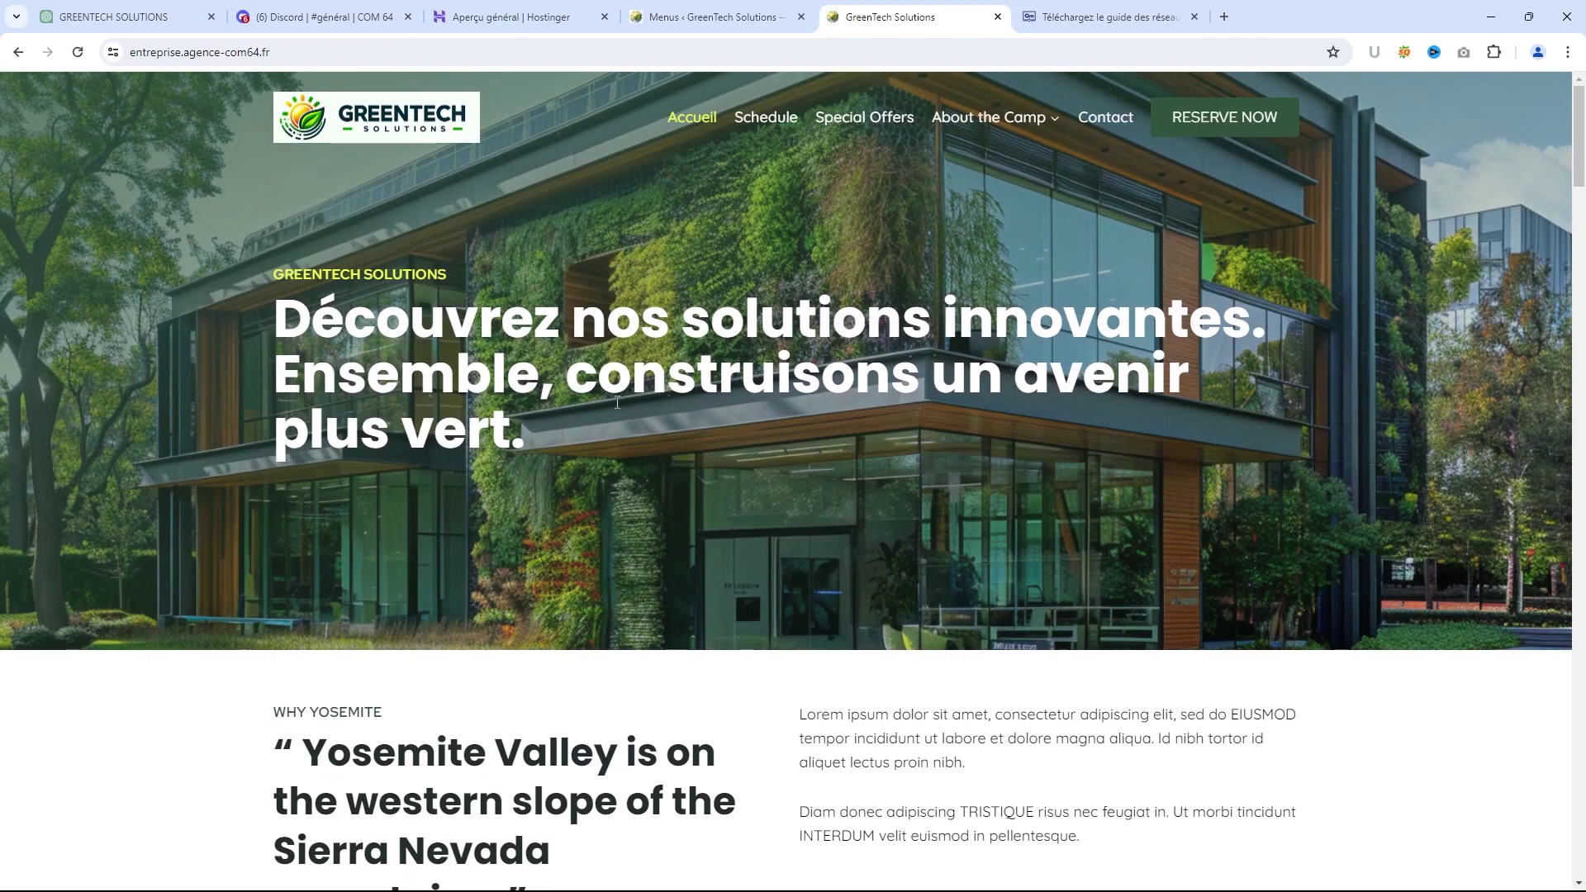
scroll(762, 436, down, 5)
scroll(795, 438, up, 1)
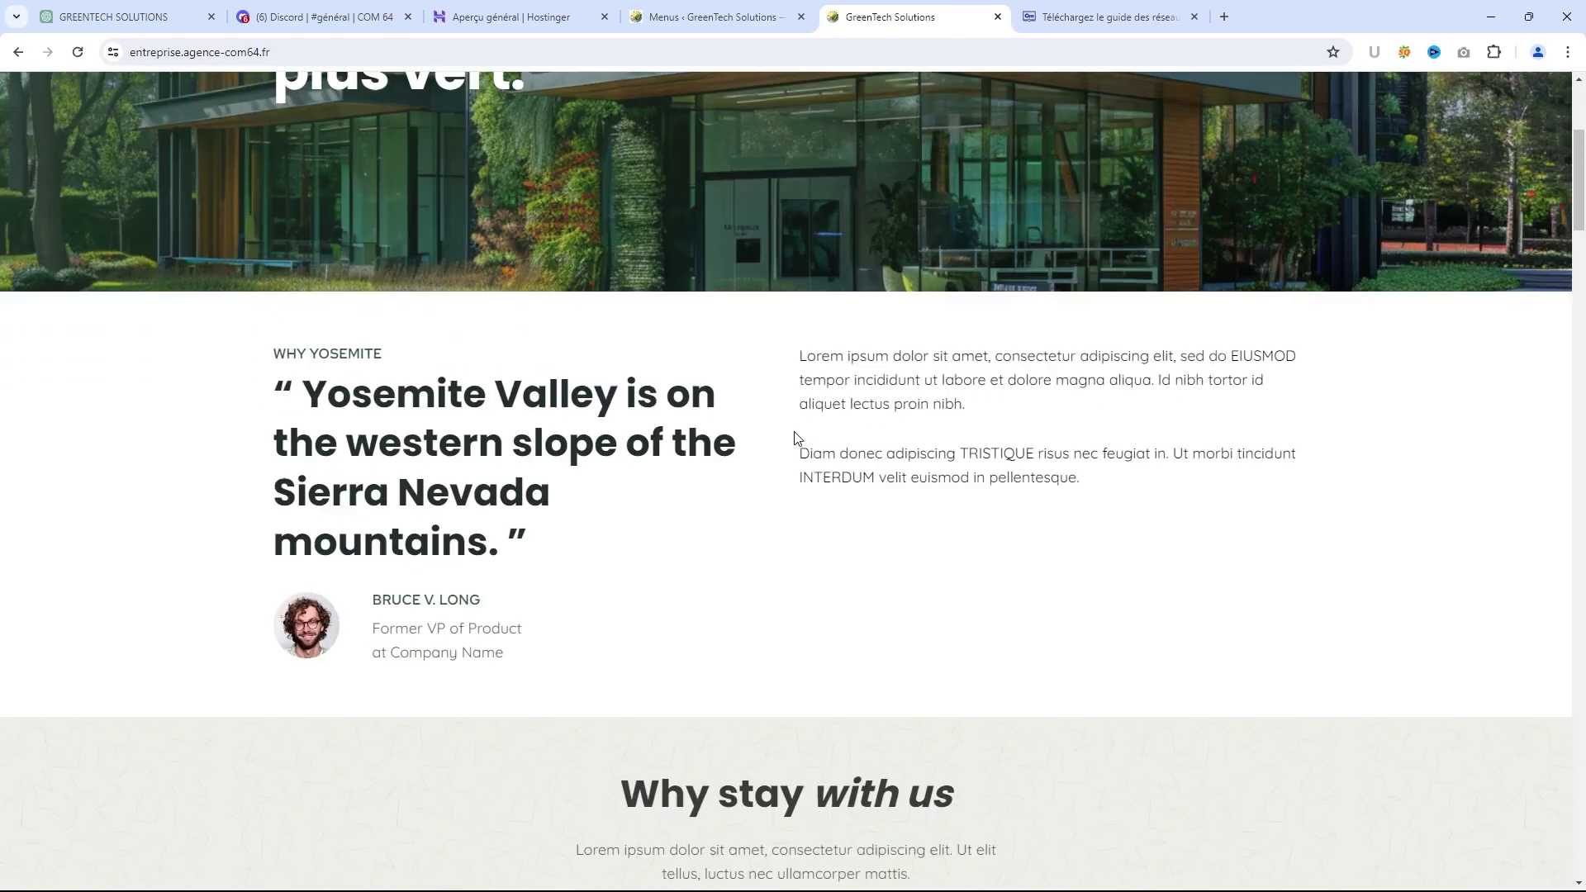
Open the Accueil page for editing from the WordPress list of all pages
click(732, 20)
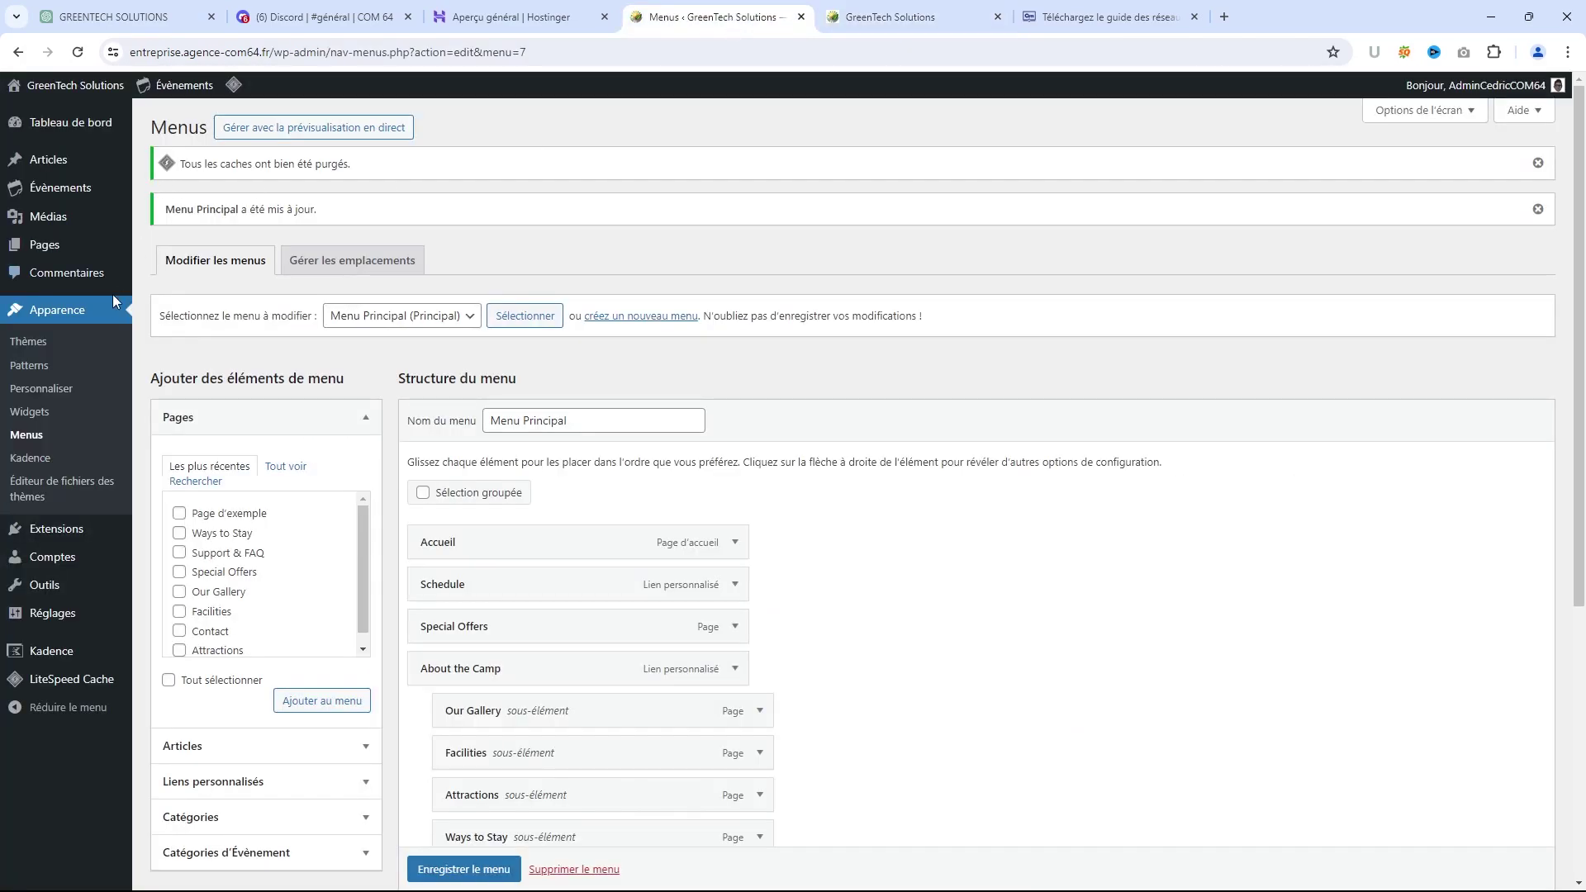
mouse_move(74, 249)
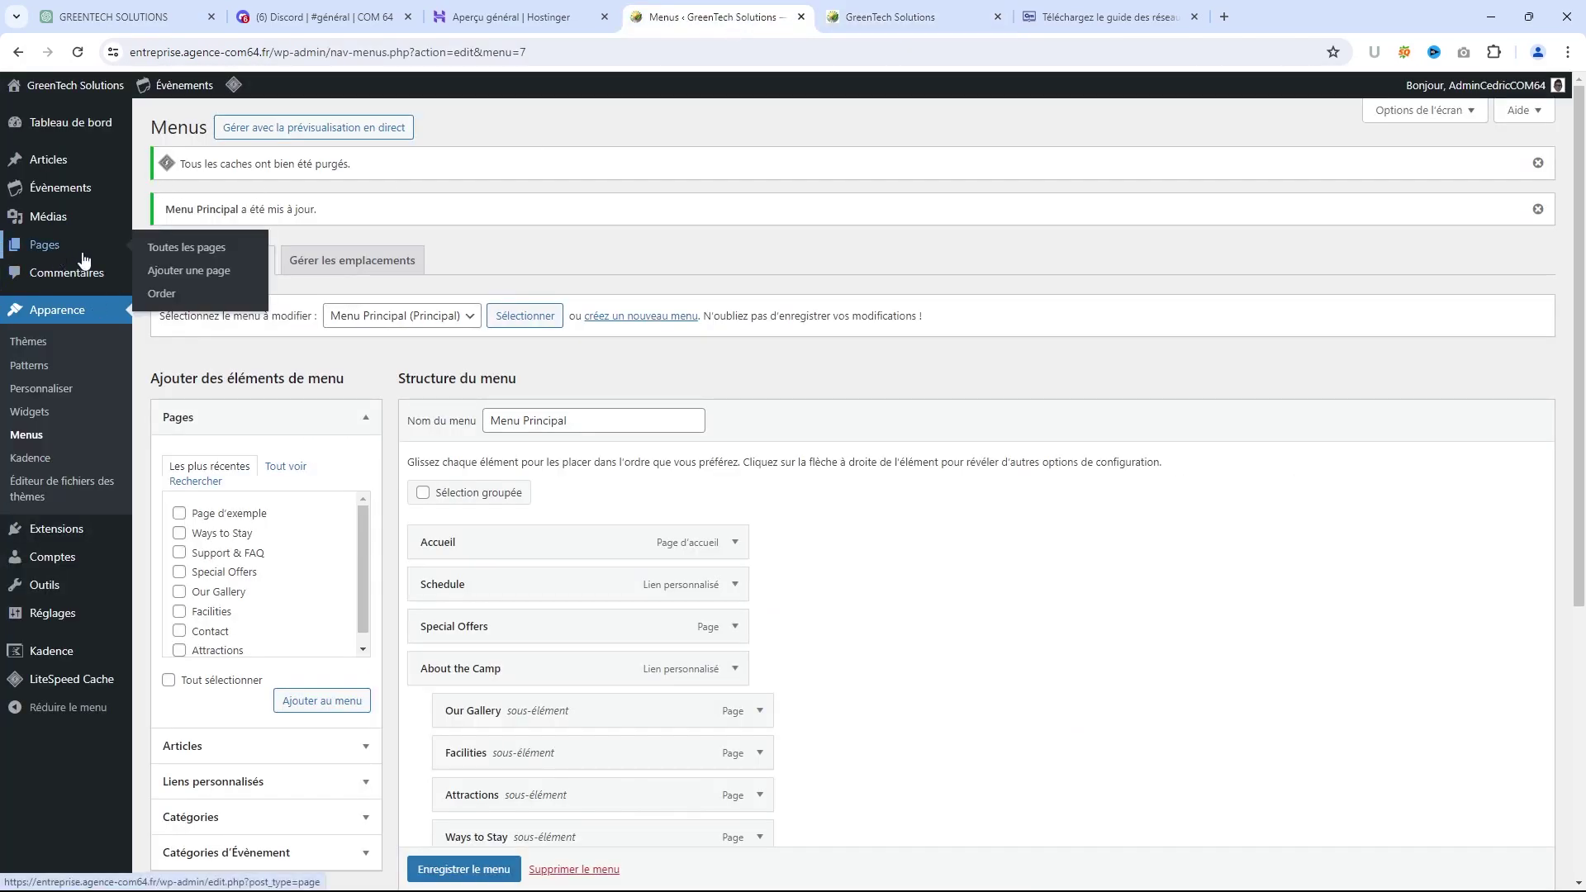
click(186, 250)
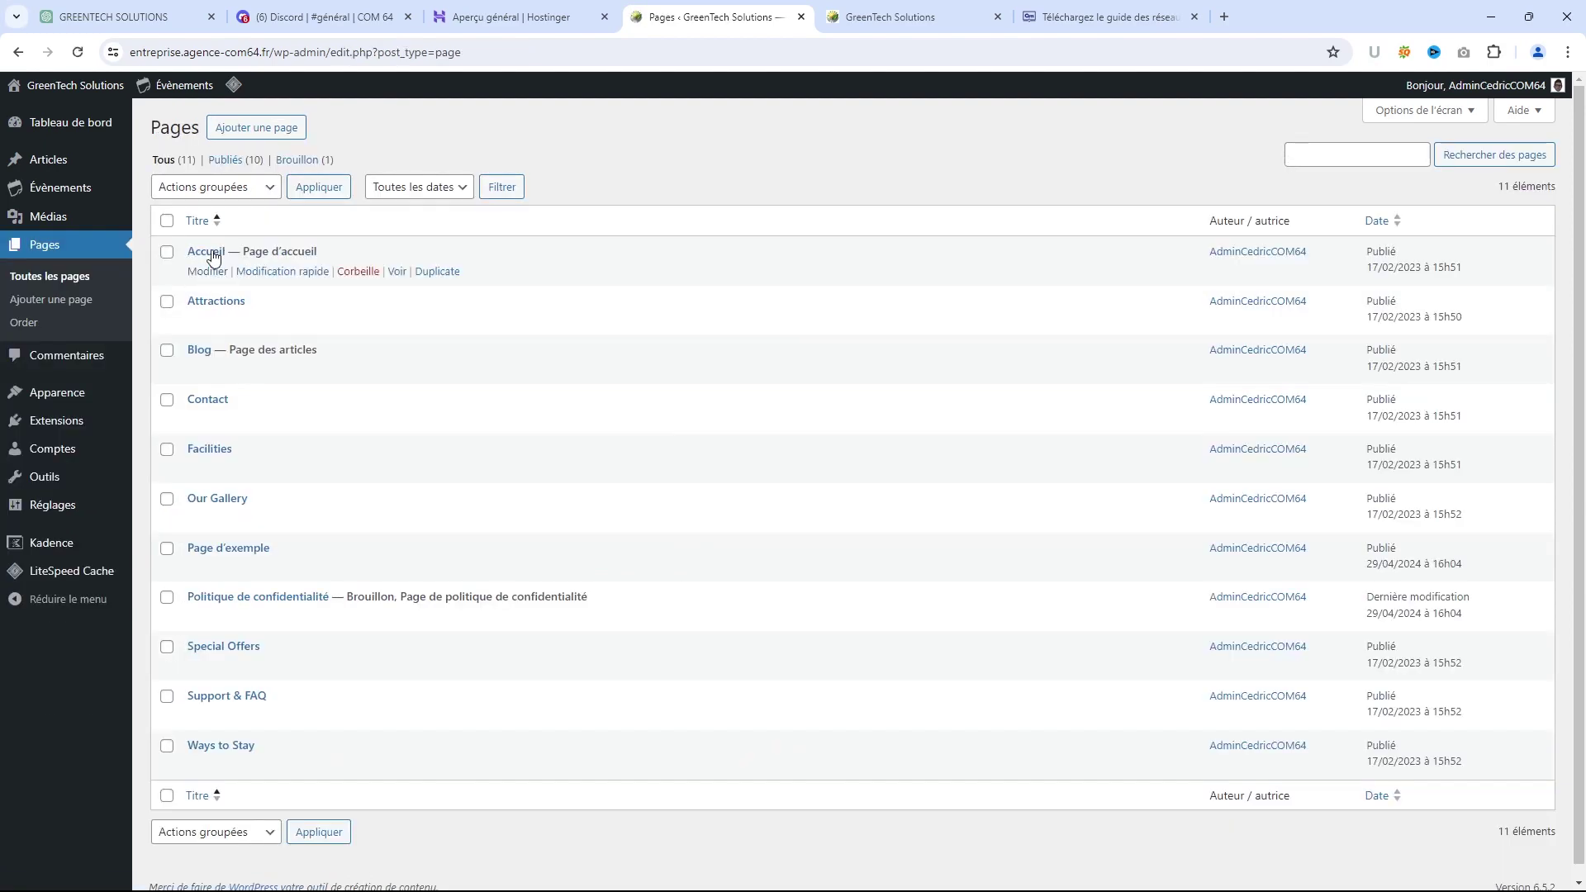
click(206, 252)
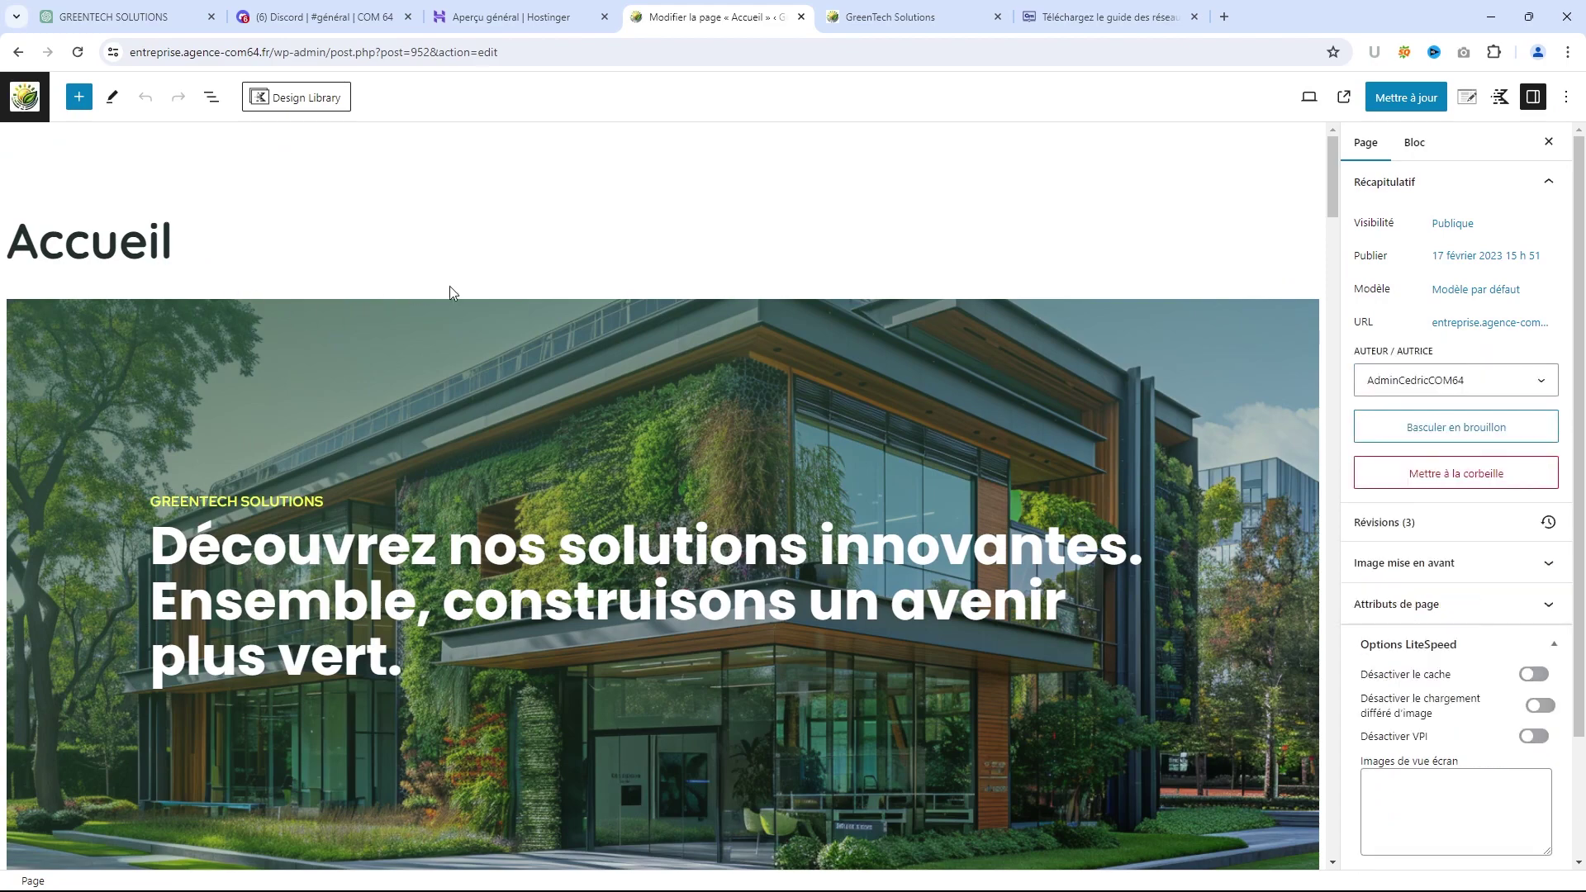
Look through the Accueil page's template sections, from the hero to the "Travel in style" block
scroll(461, 294, down, 3)
scroll(483, 294, down, 5)
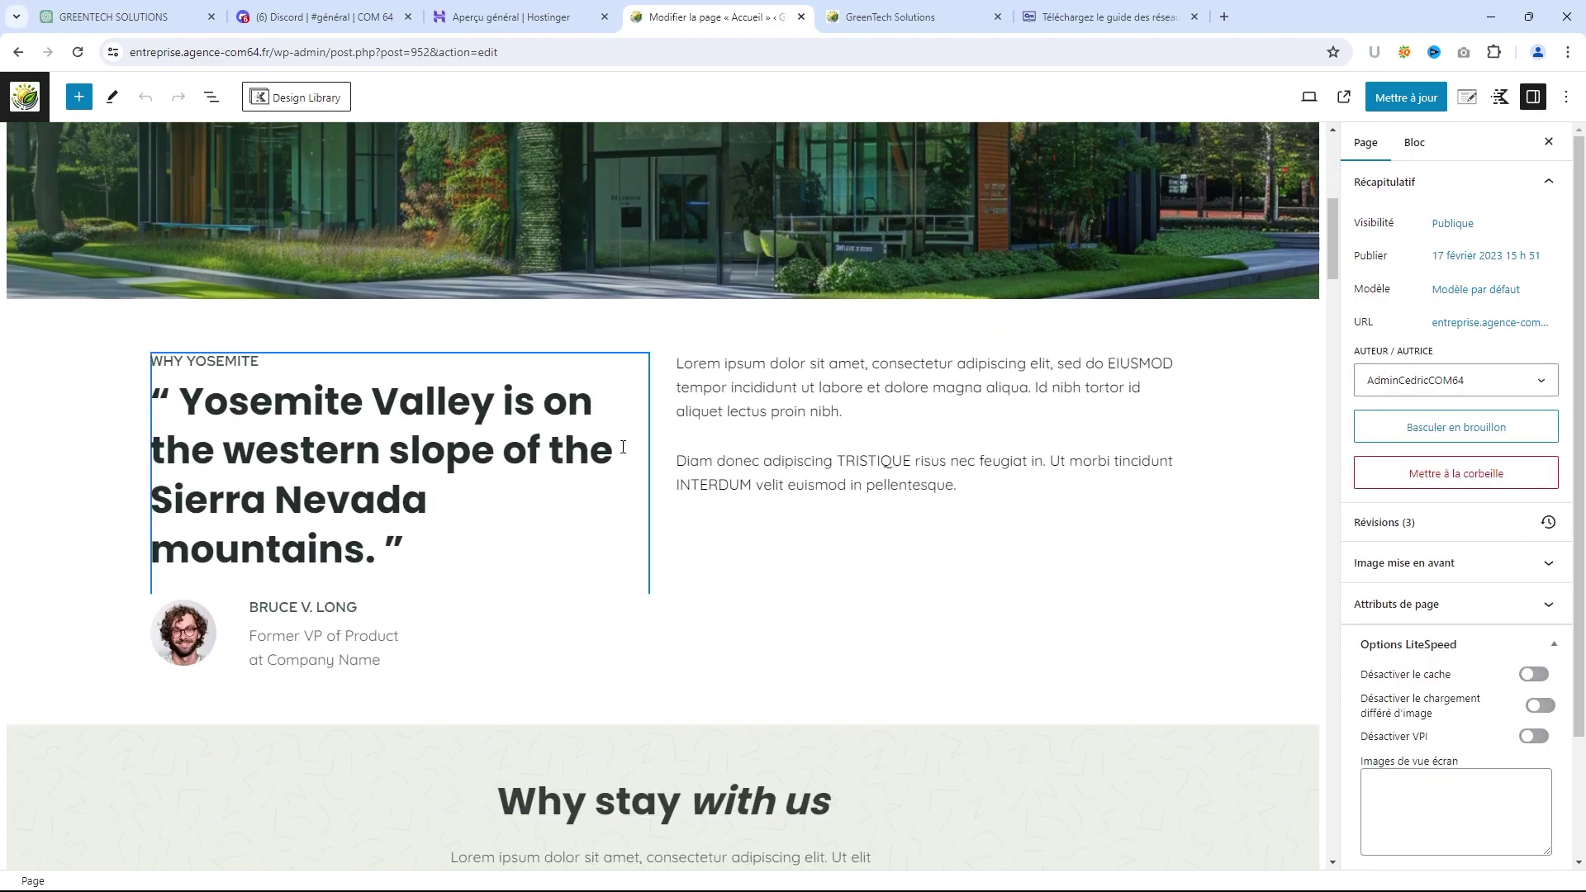
scroll(585, 513, down, 3)
scroll(587, 482, down, 3)
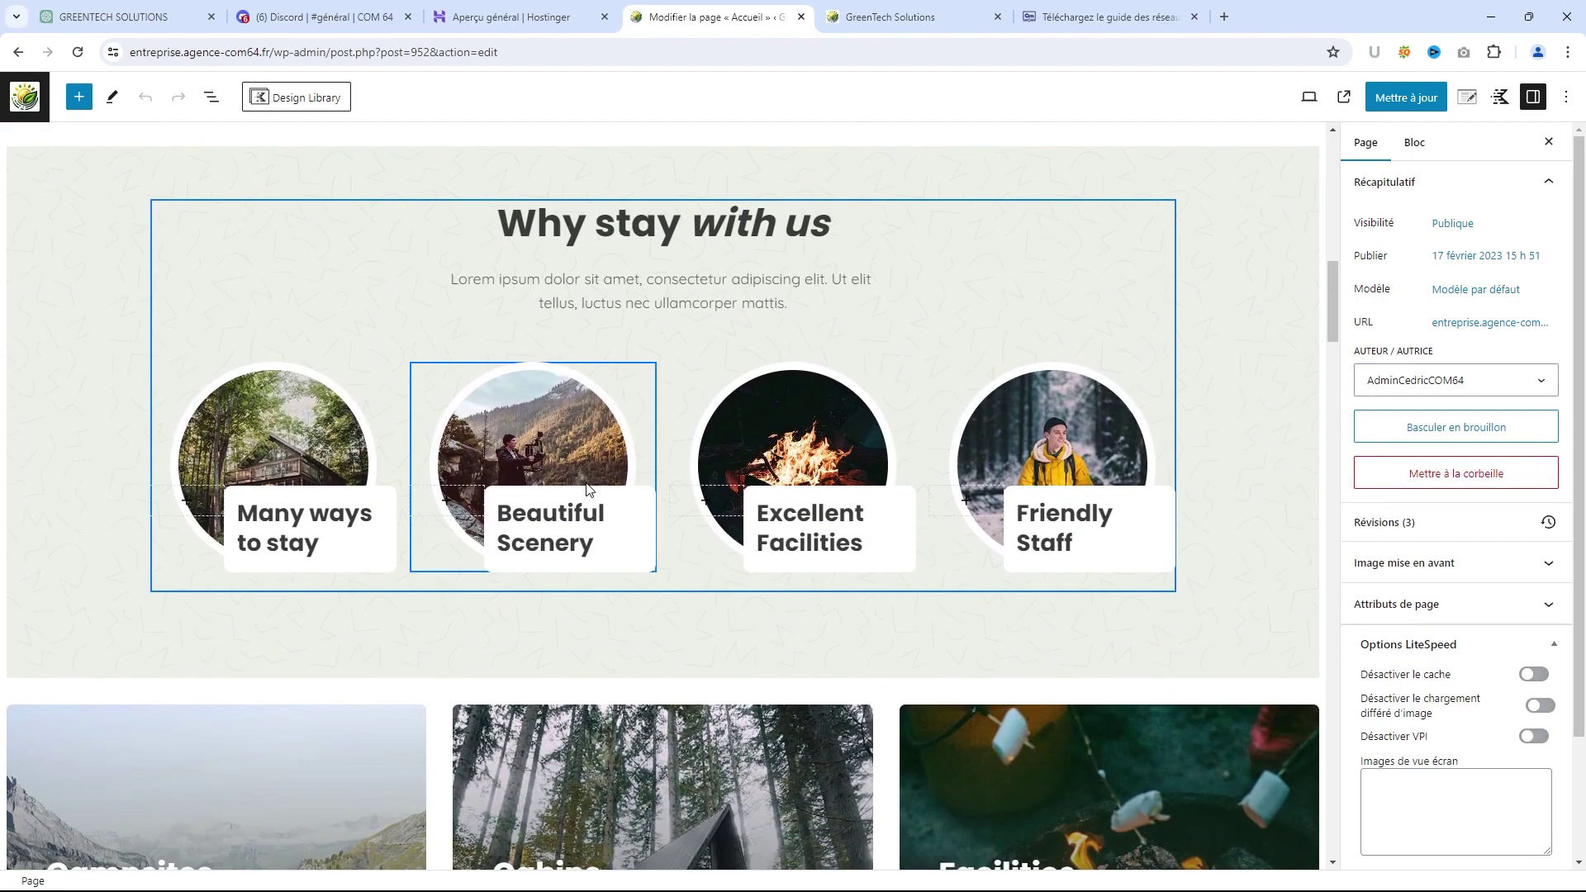
scroll(584, 489, down, 6)
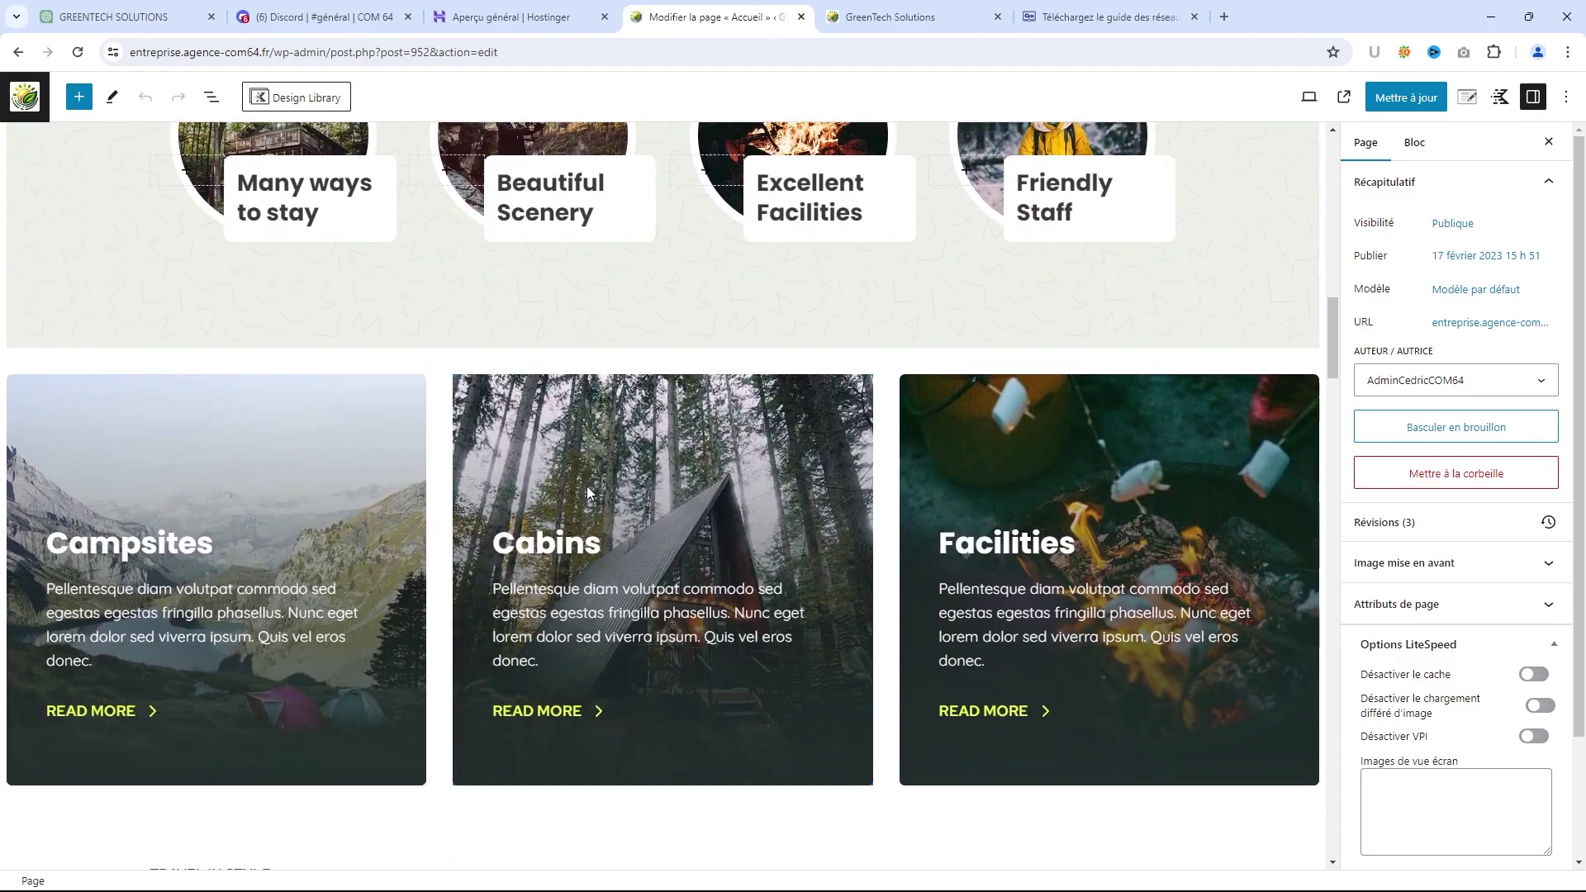
scroll(587, 489, down, 4)
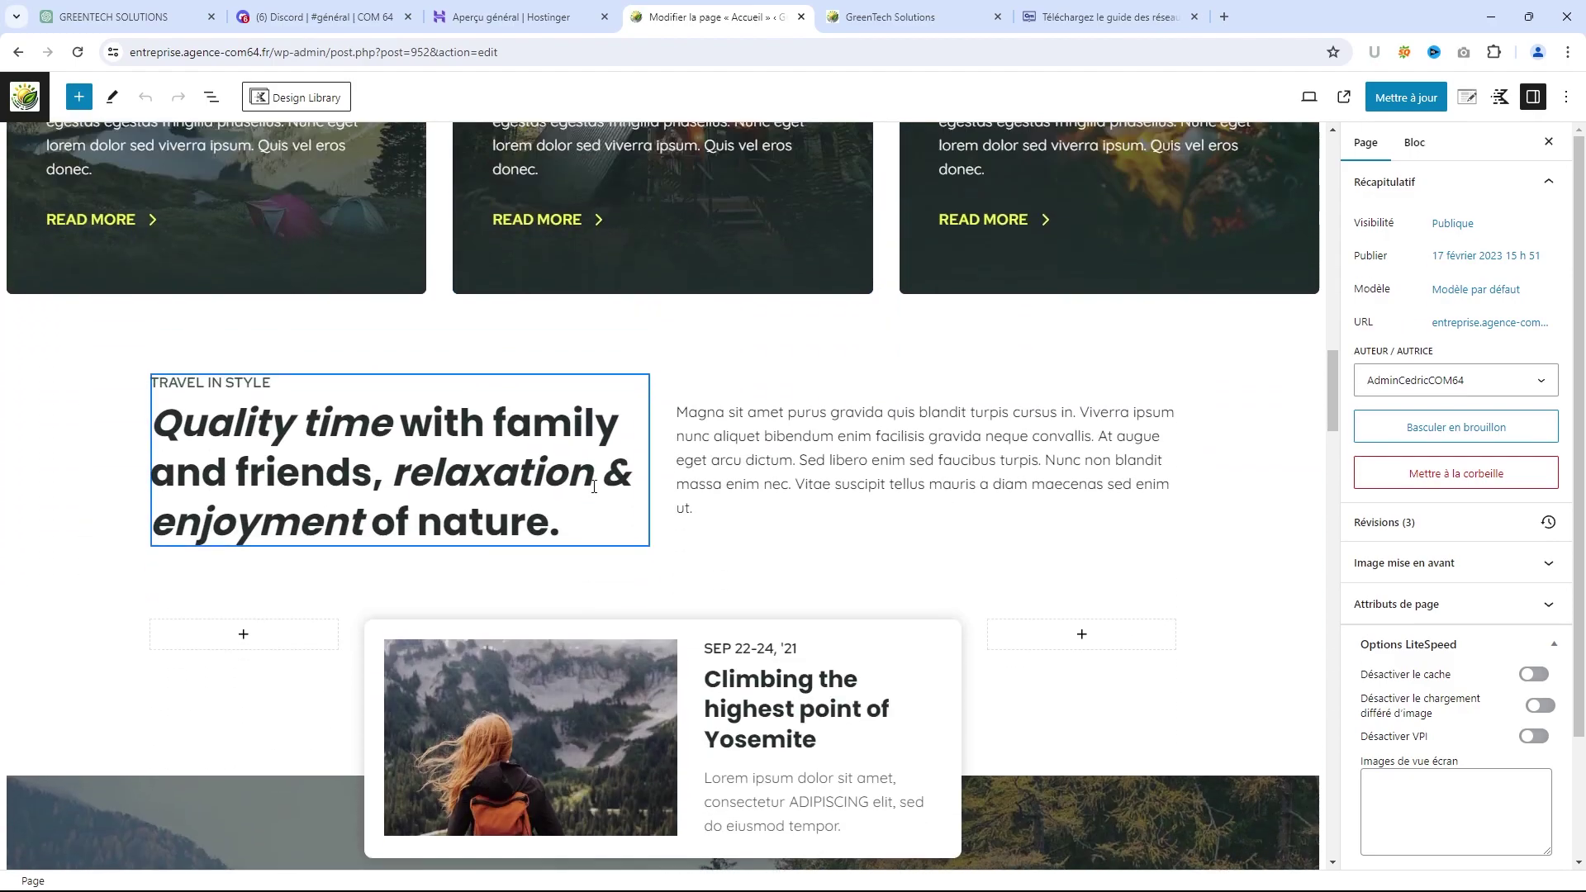
scroll(596, 488, up, 9)
scroll(595, 486, up, 12)
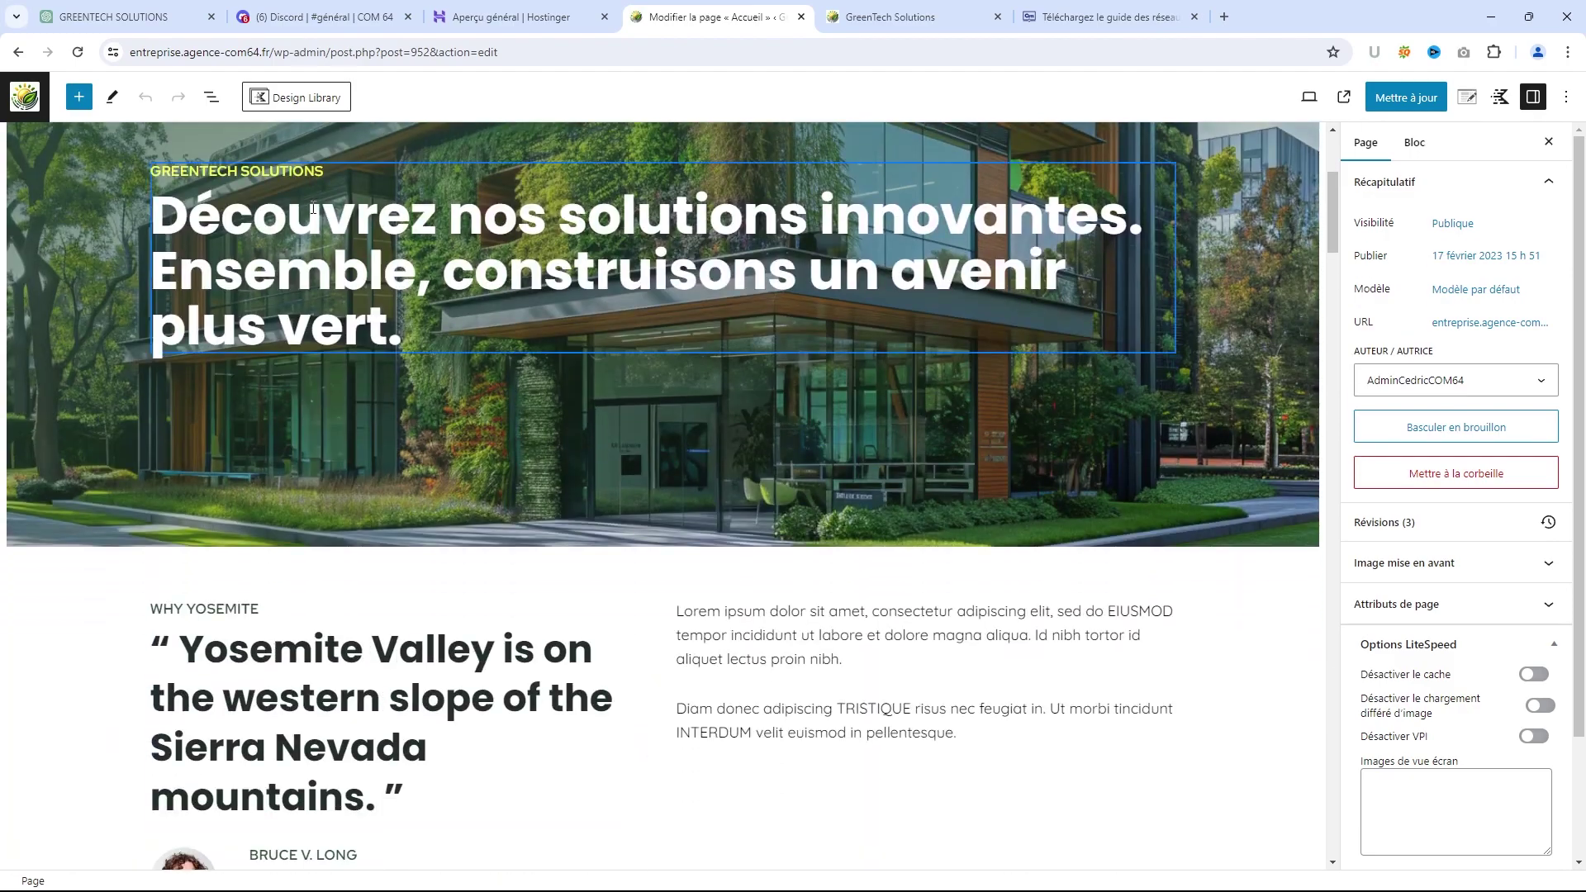
Show the page's block list and delete the "Why Yosemite" row with the Yosemite Valley quote
click(216, 103)
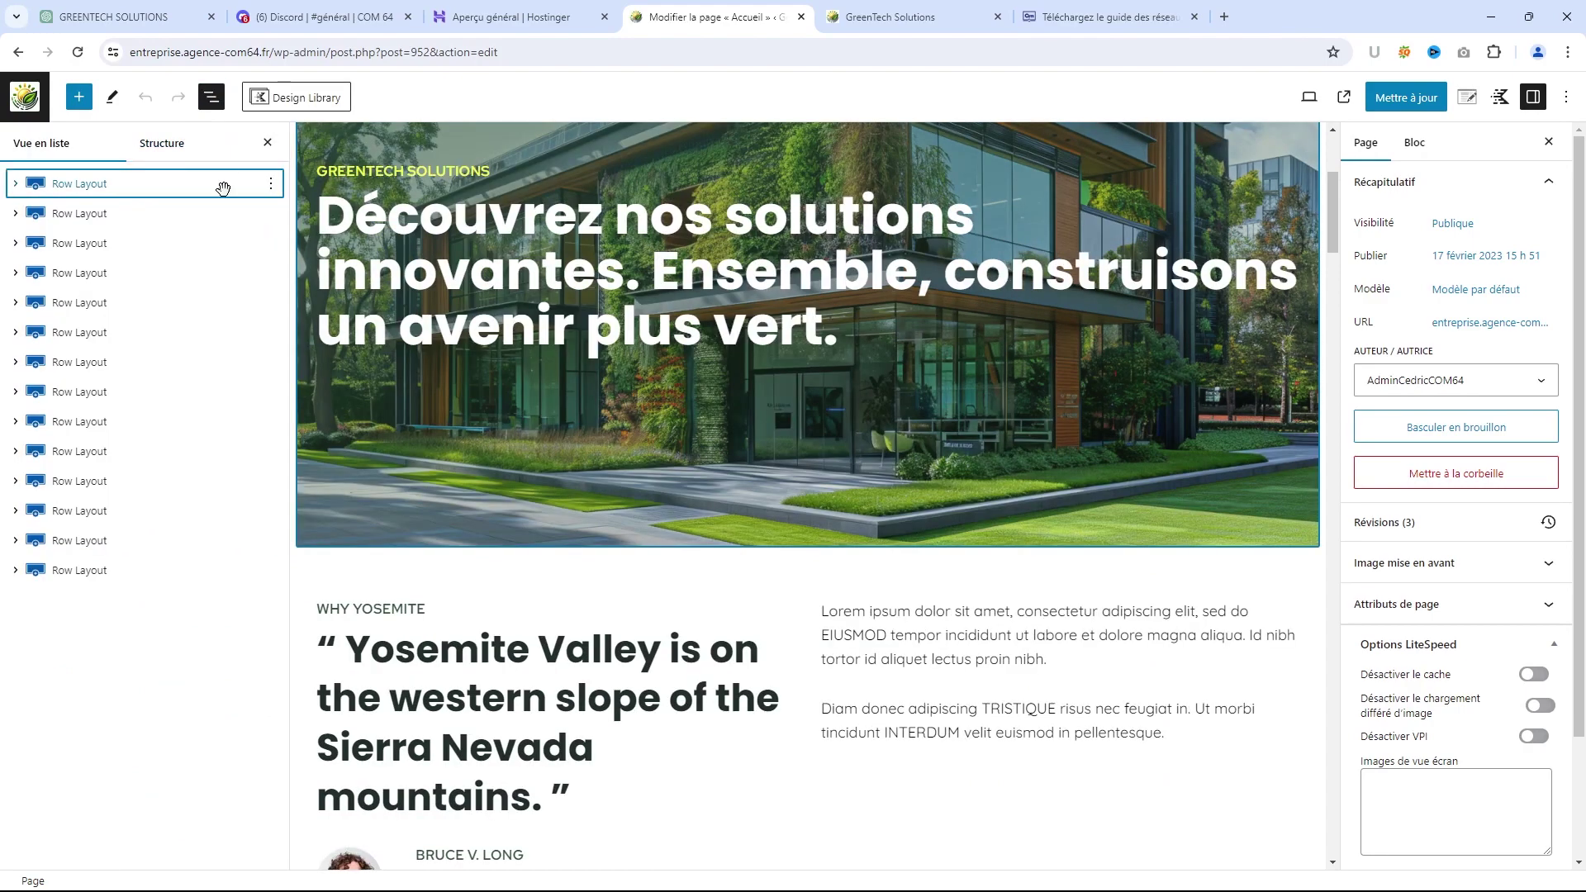
click(82, 215)
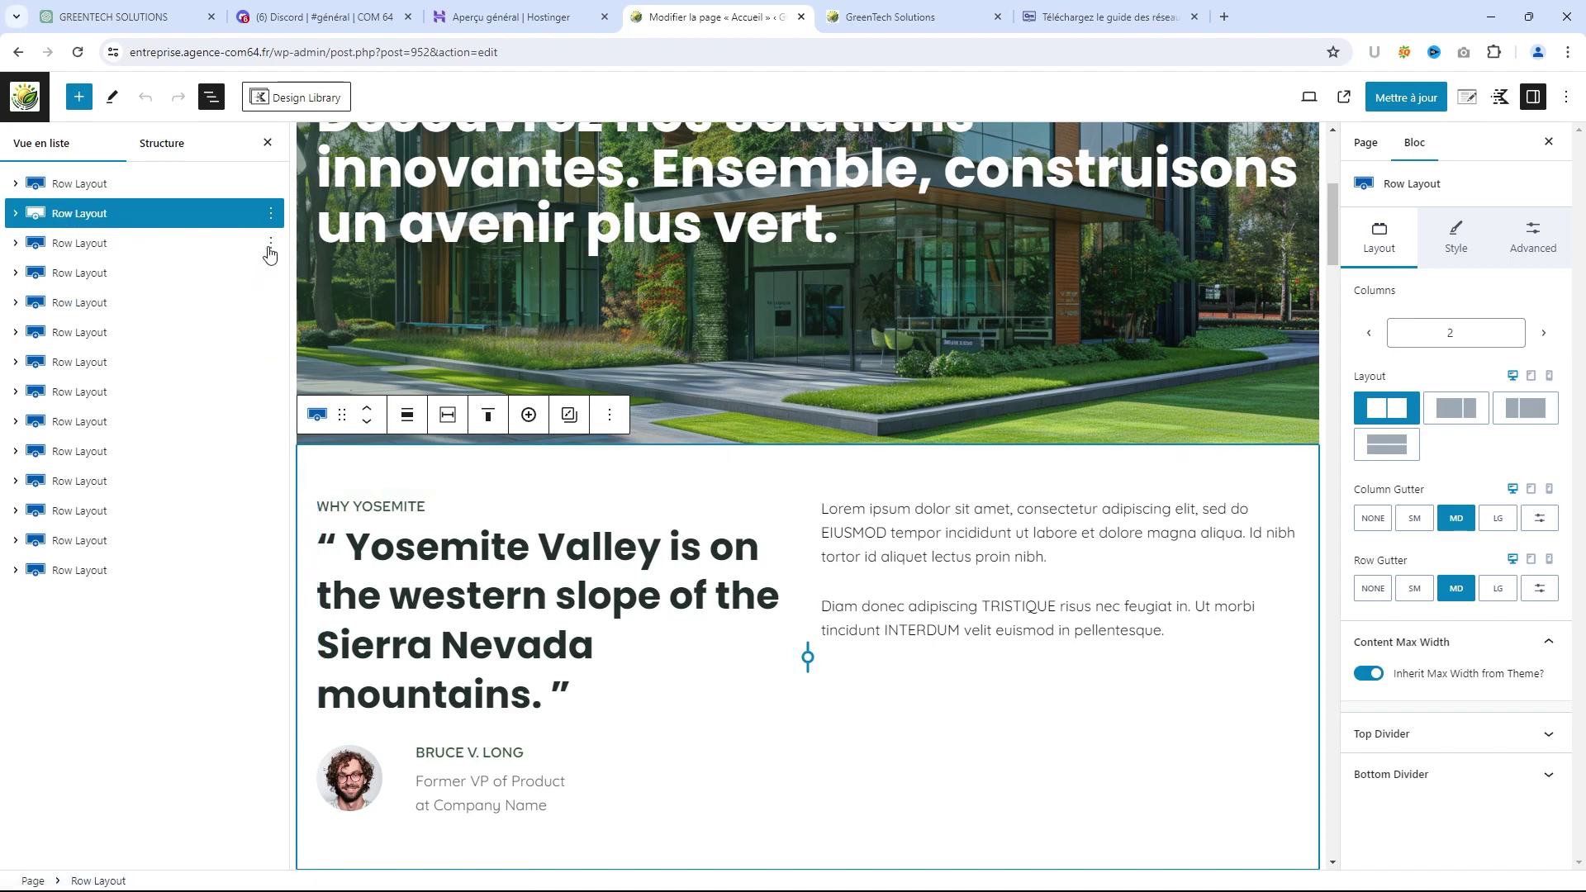
click(271, 216)
click(299, 554)
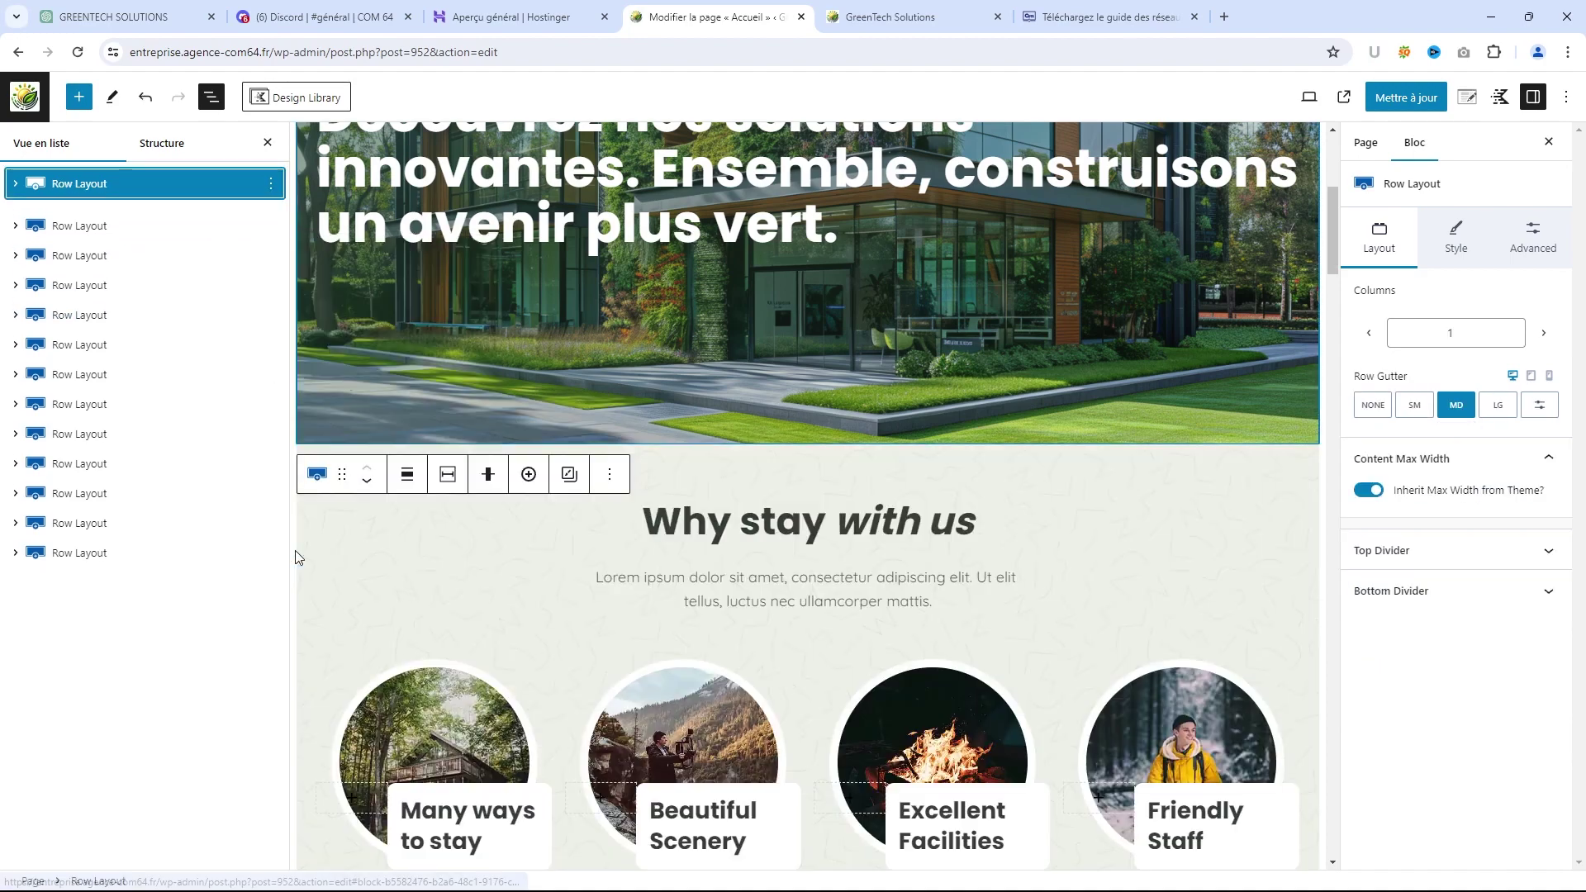
Try deleting the "Why stay with us" row, and undo that deletion
scroll(581, 516, down, 5)
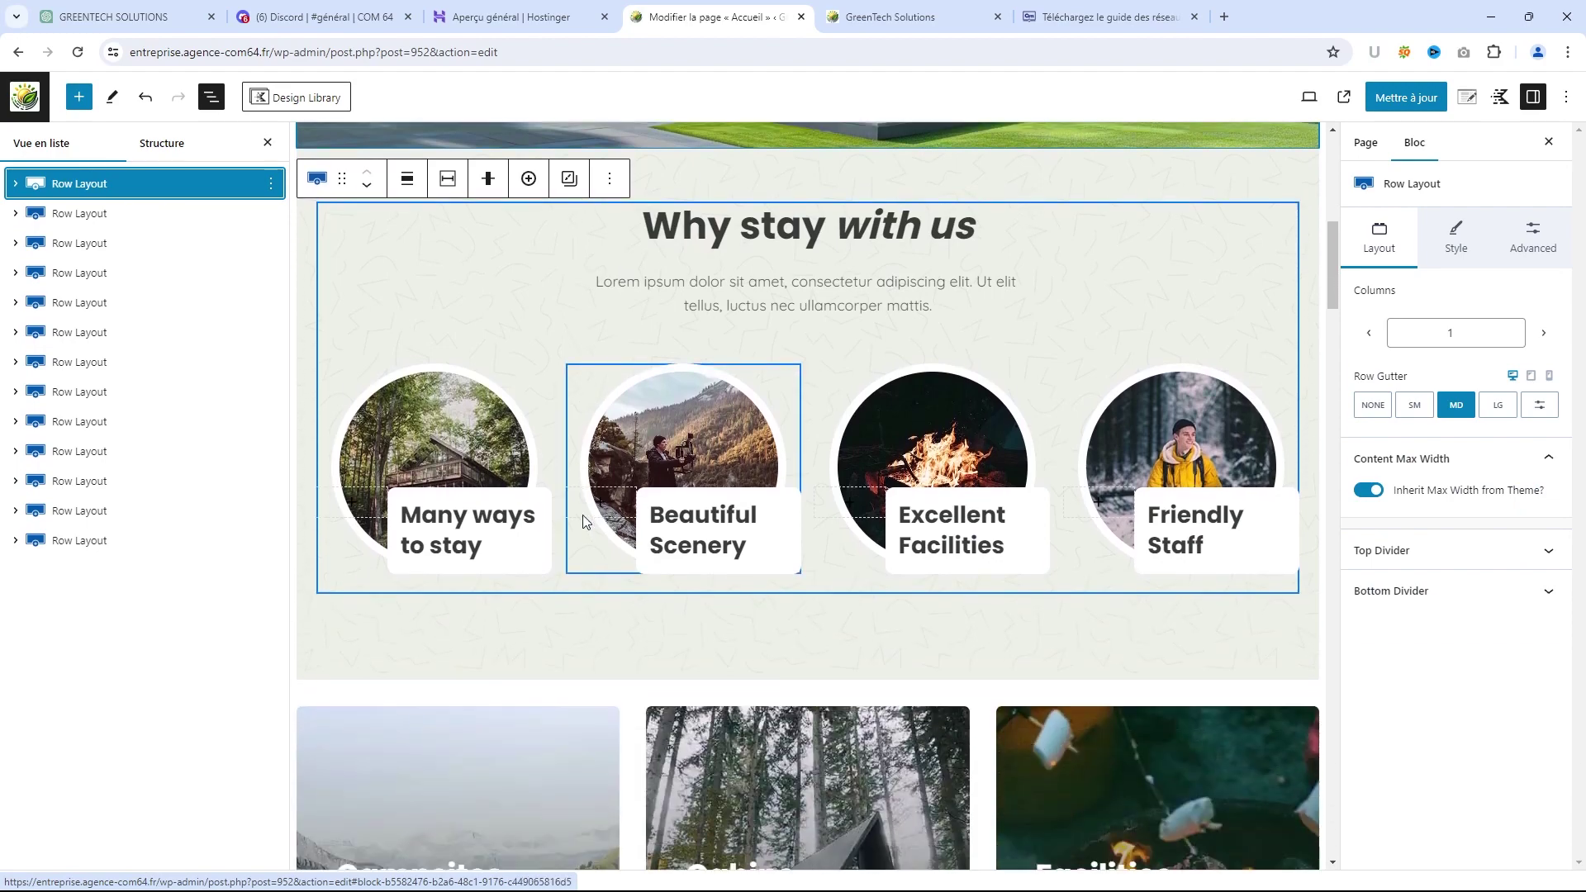
scroll(582, 521, down, 1)
scroll(582, 522, up, 8)
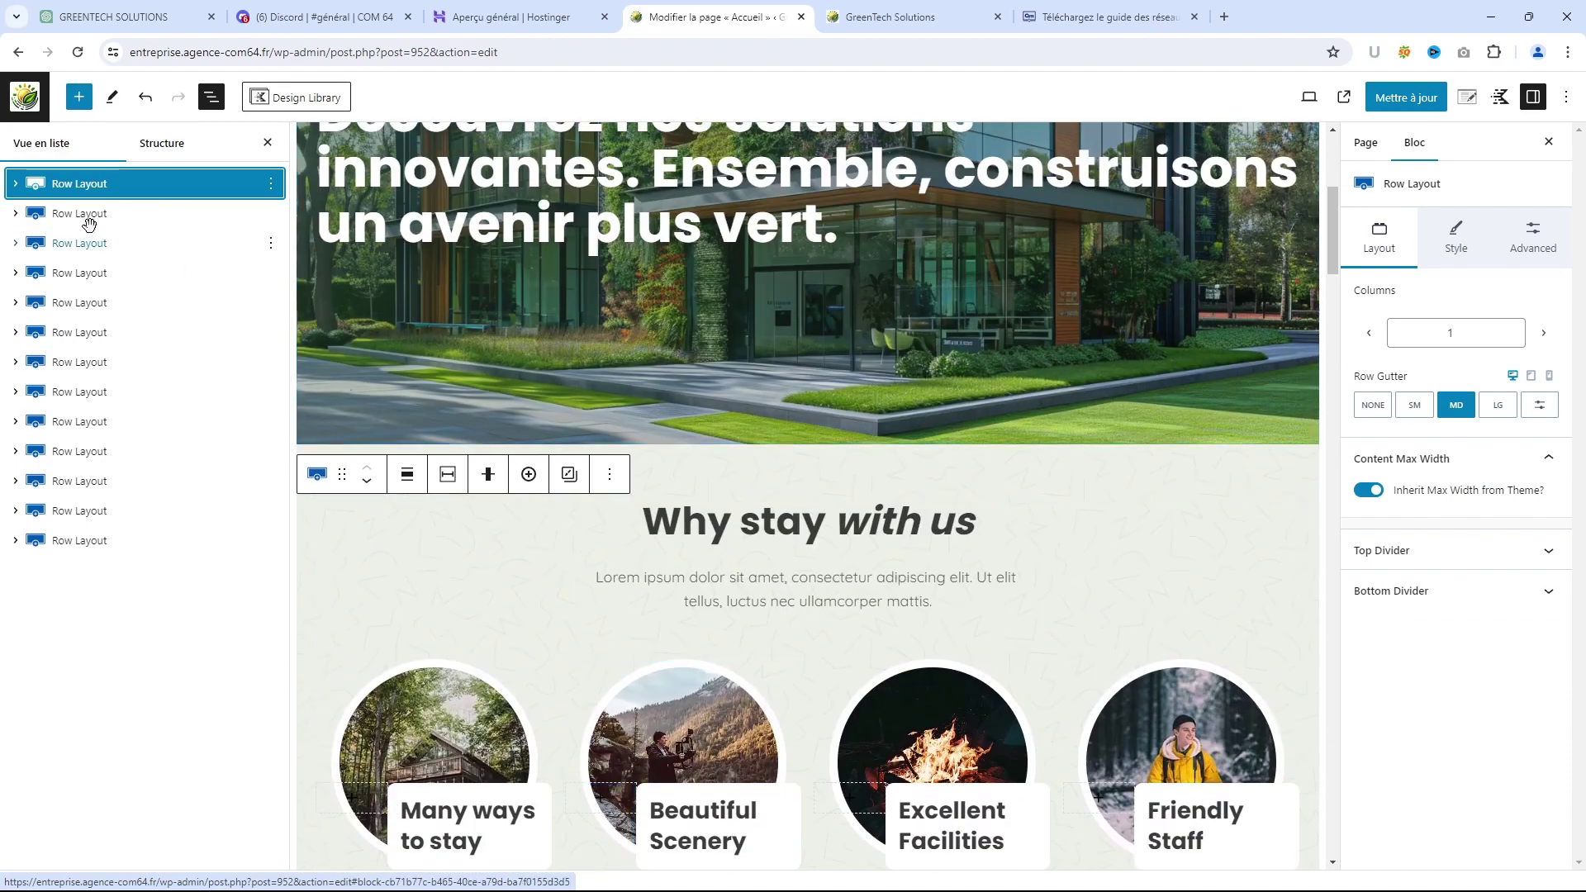
click(88, 217)
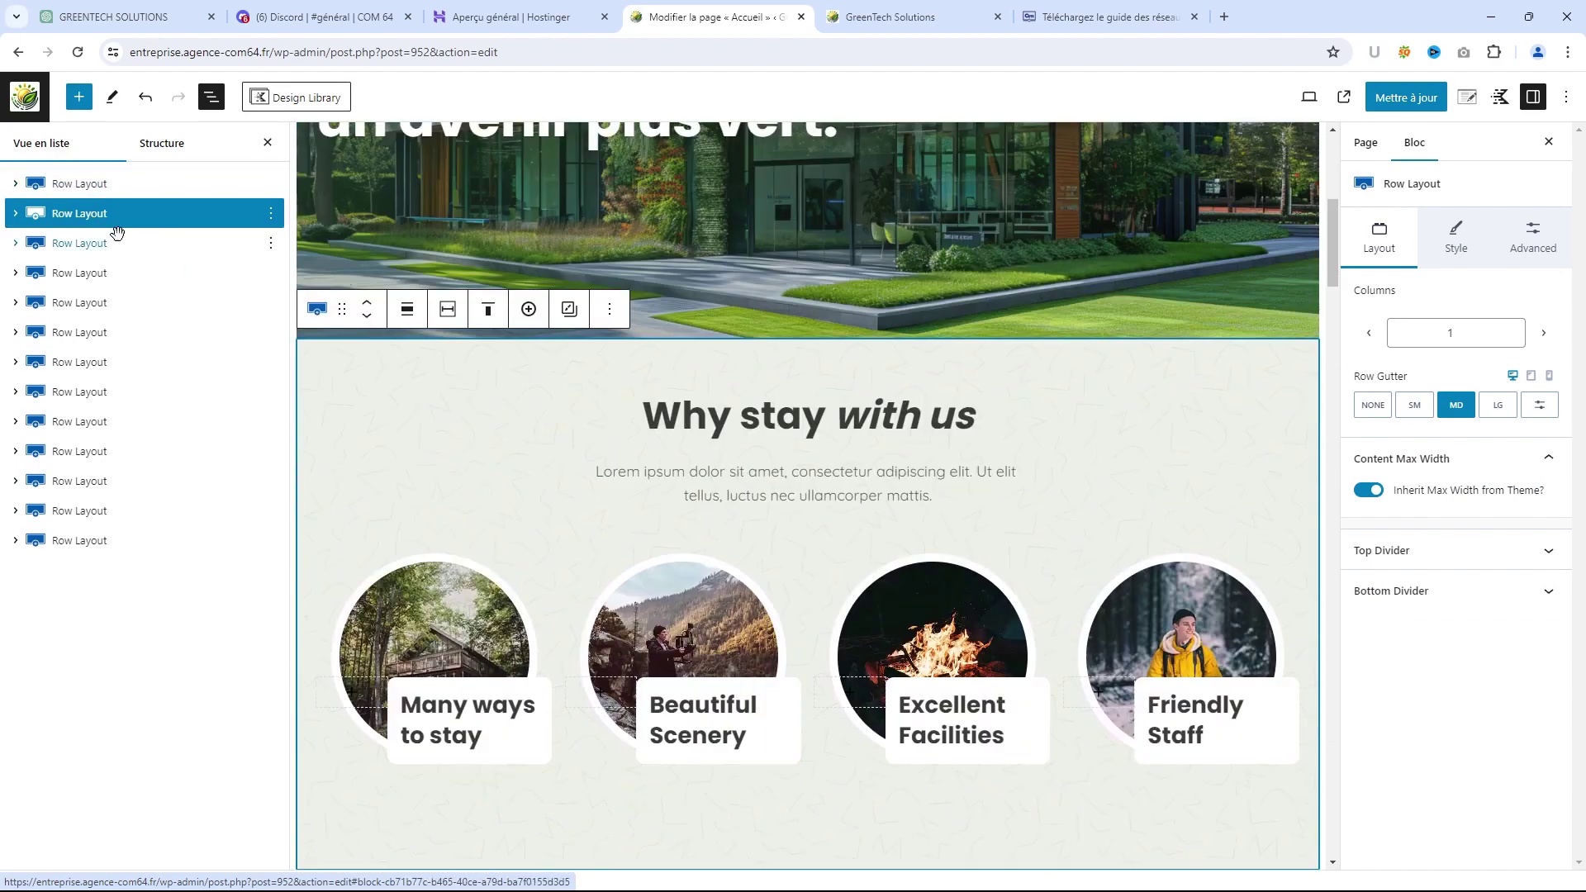
click(272, 215)
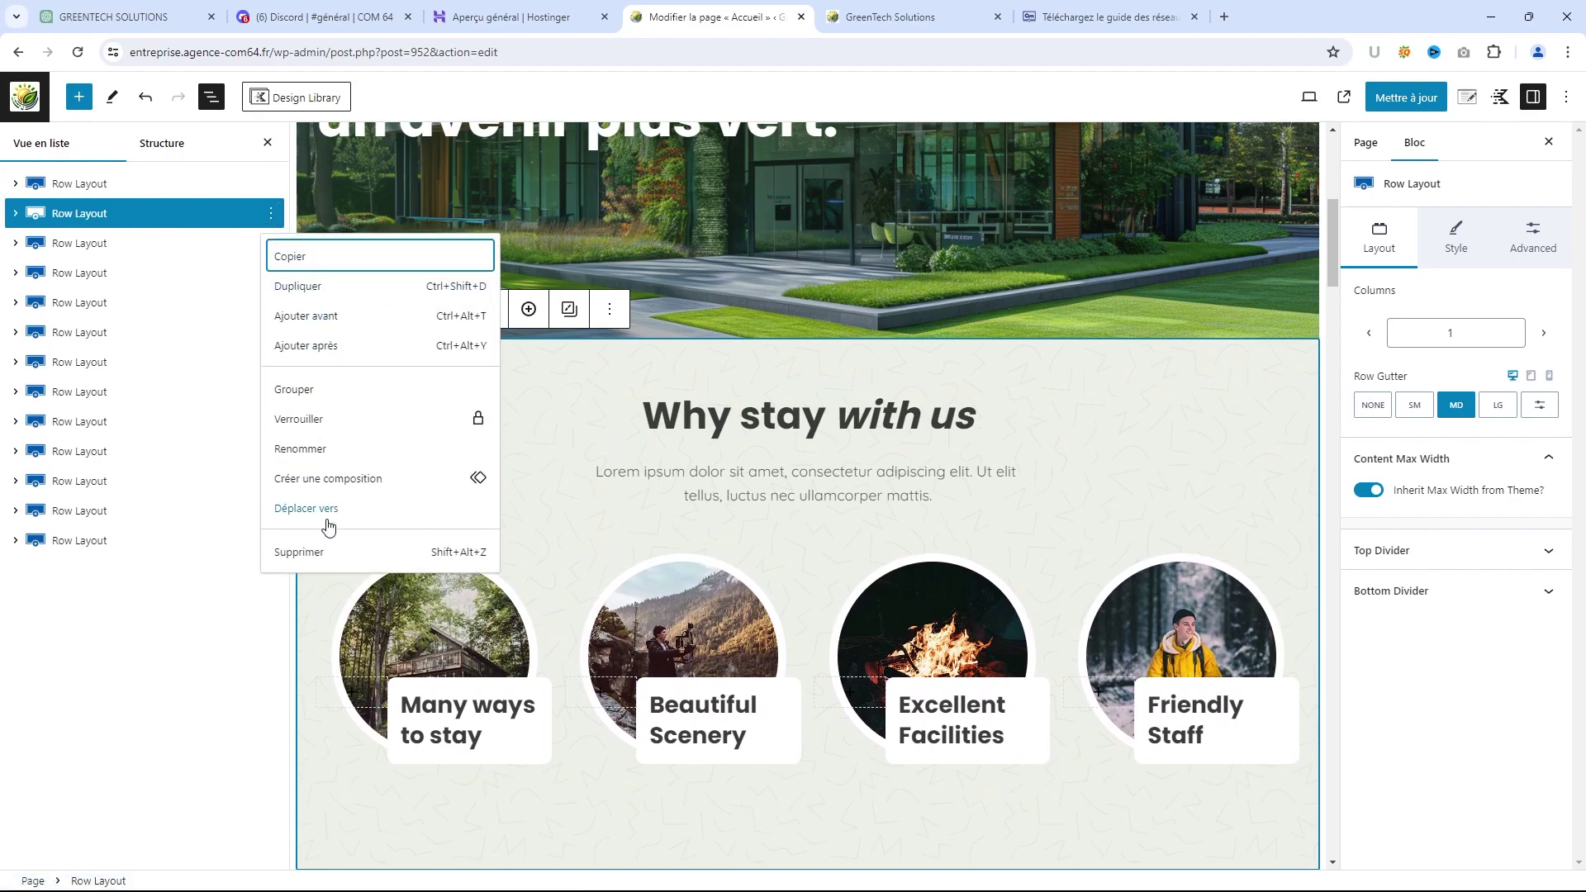
click(311, 554)
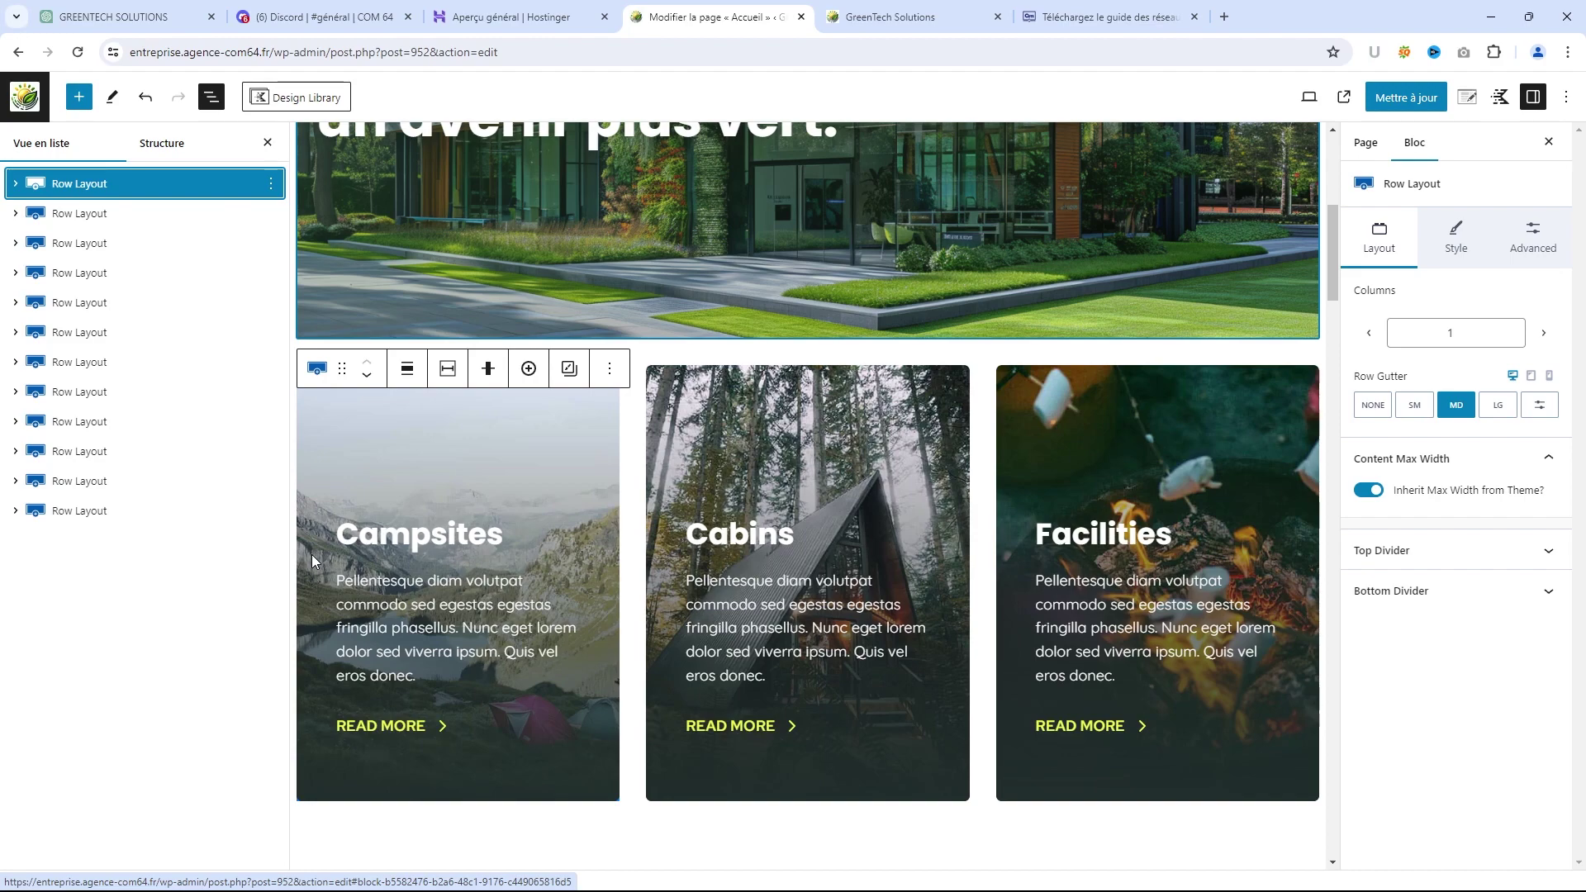
key(ctrl+z)
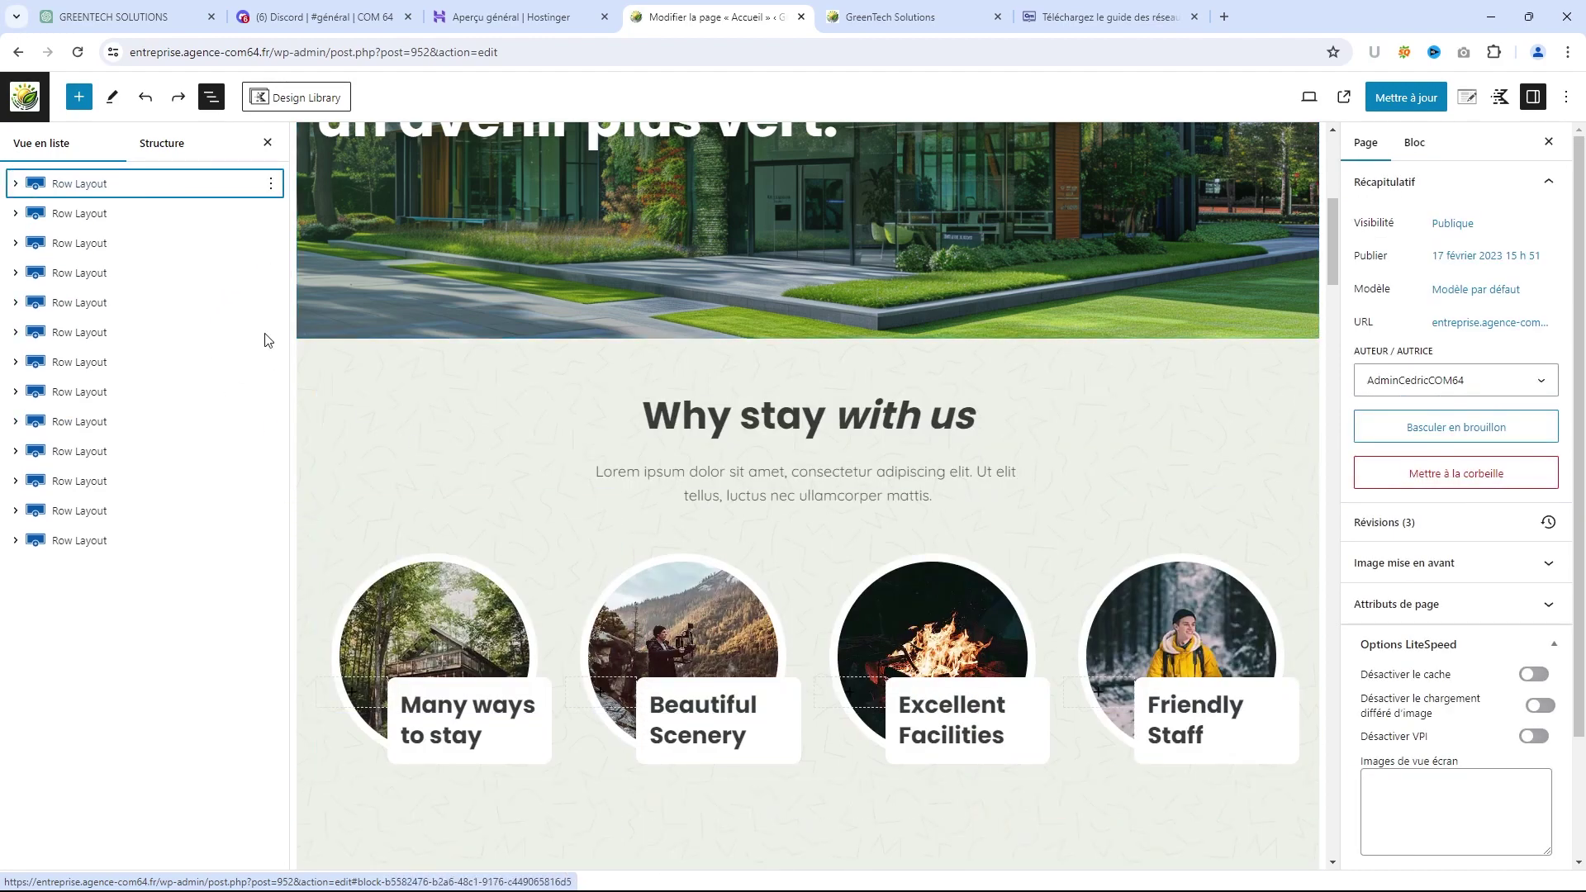
Delete the "Why stay with us" row so the three image cards directly follow the hero
click(271, 213)
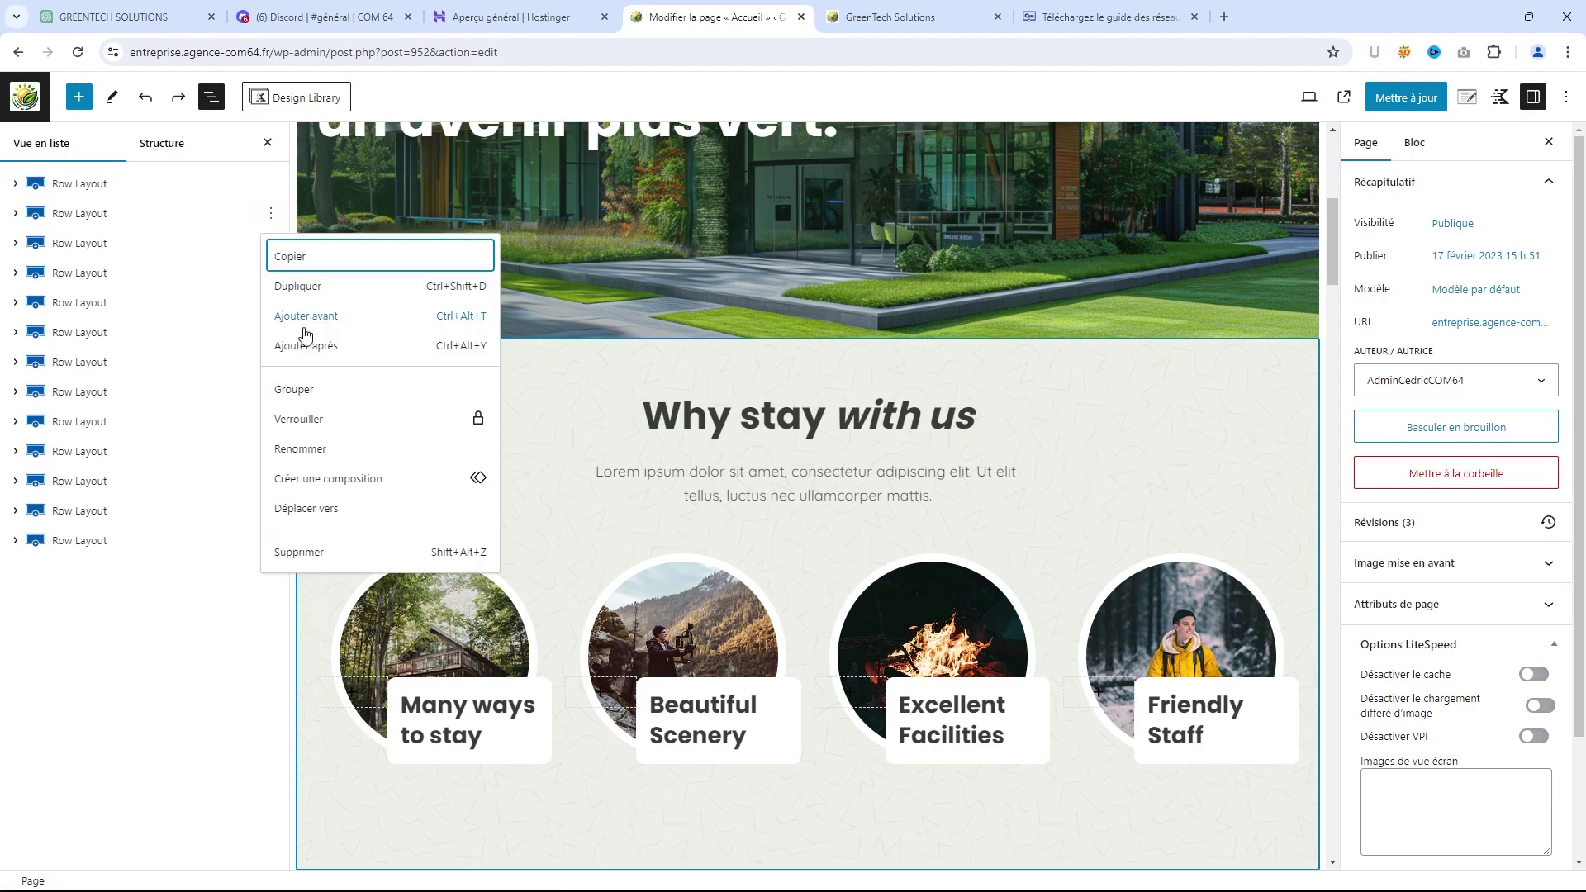
click(297, 552)
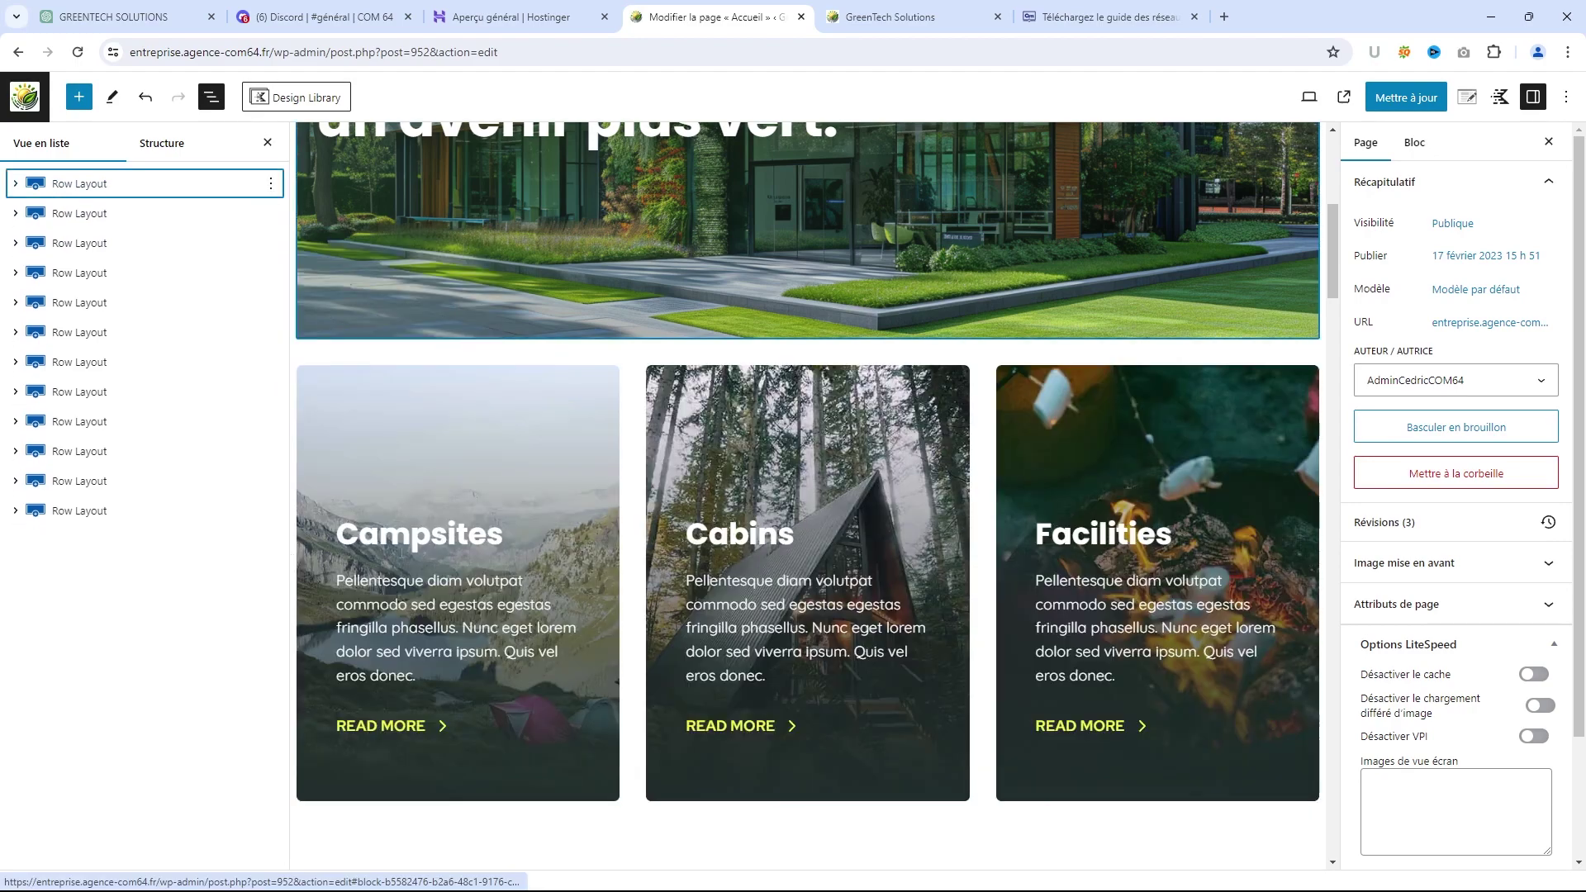
scroll(406, 541, up, 6)
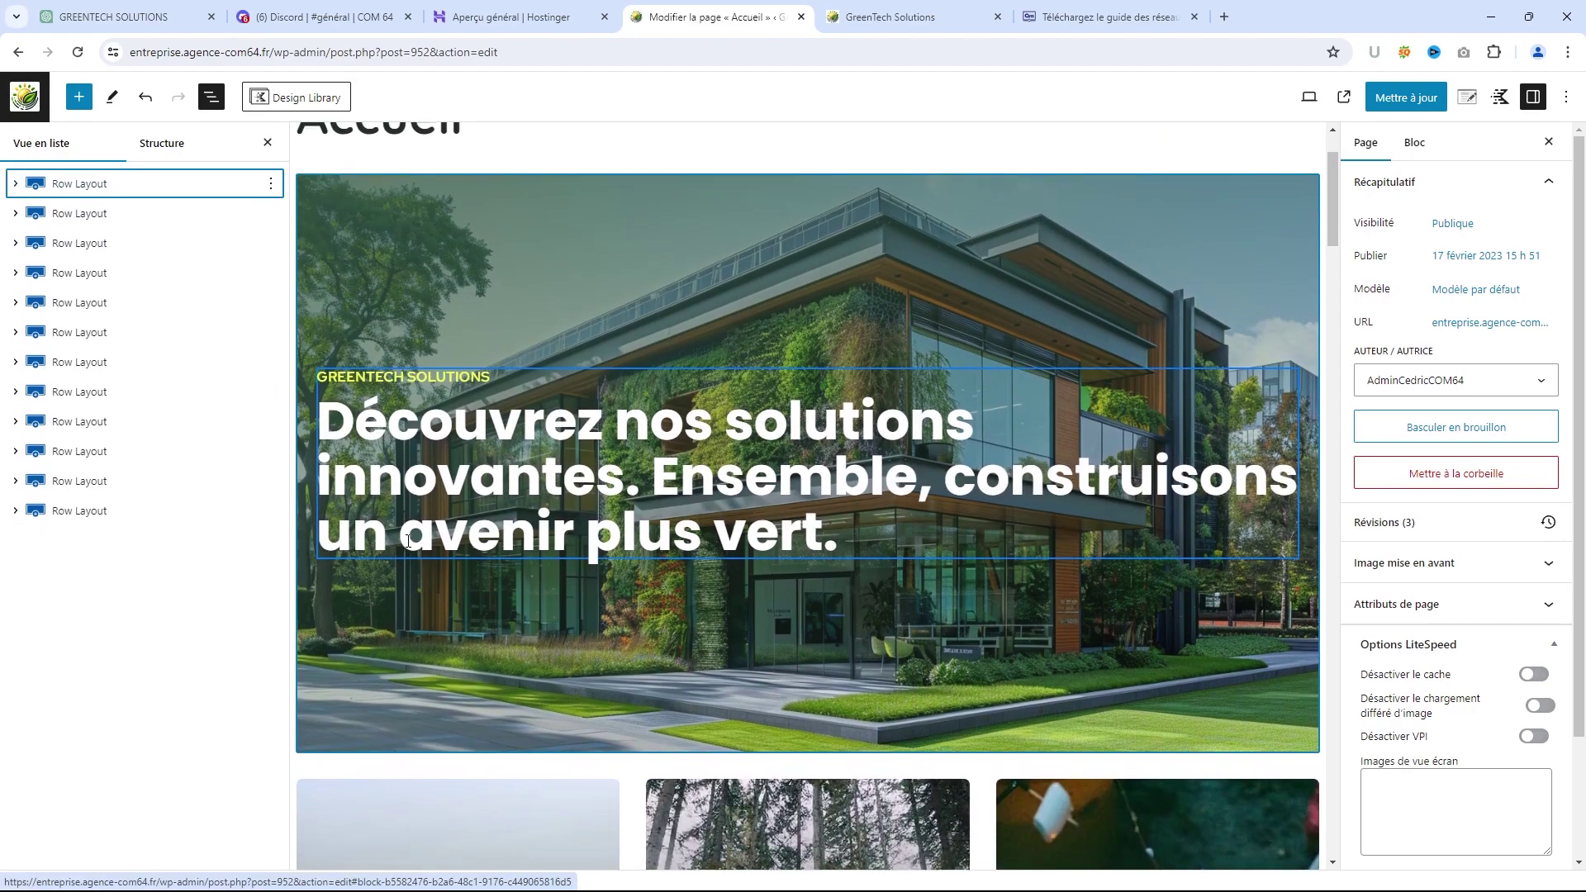
Replace the "Campsites" heading on the first image card with "Nos Services"
scroll(409, 538, down, 6)
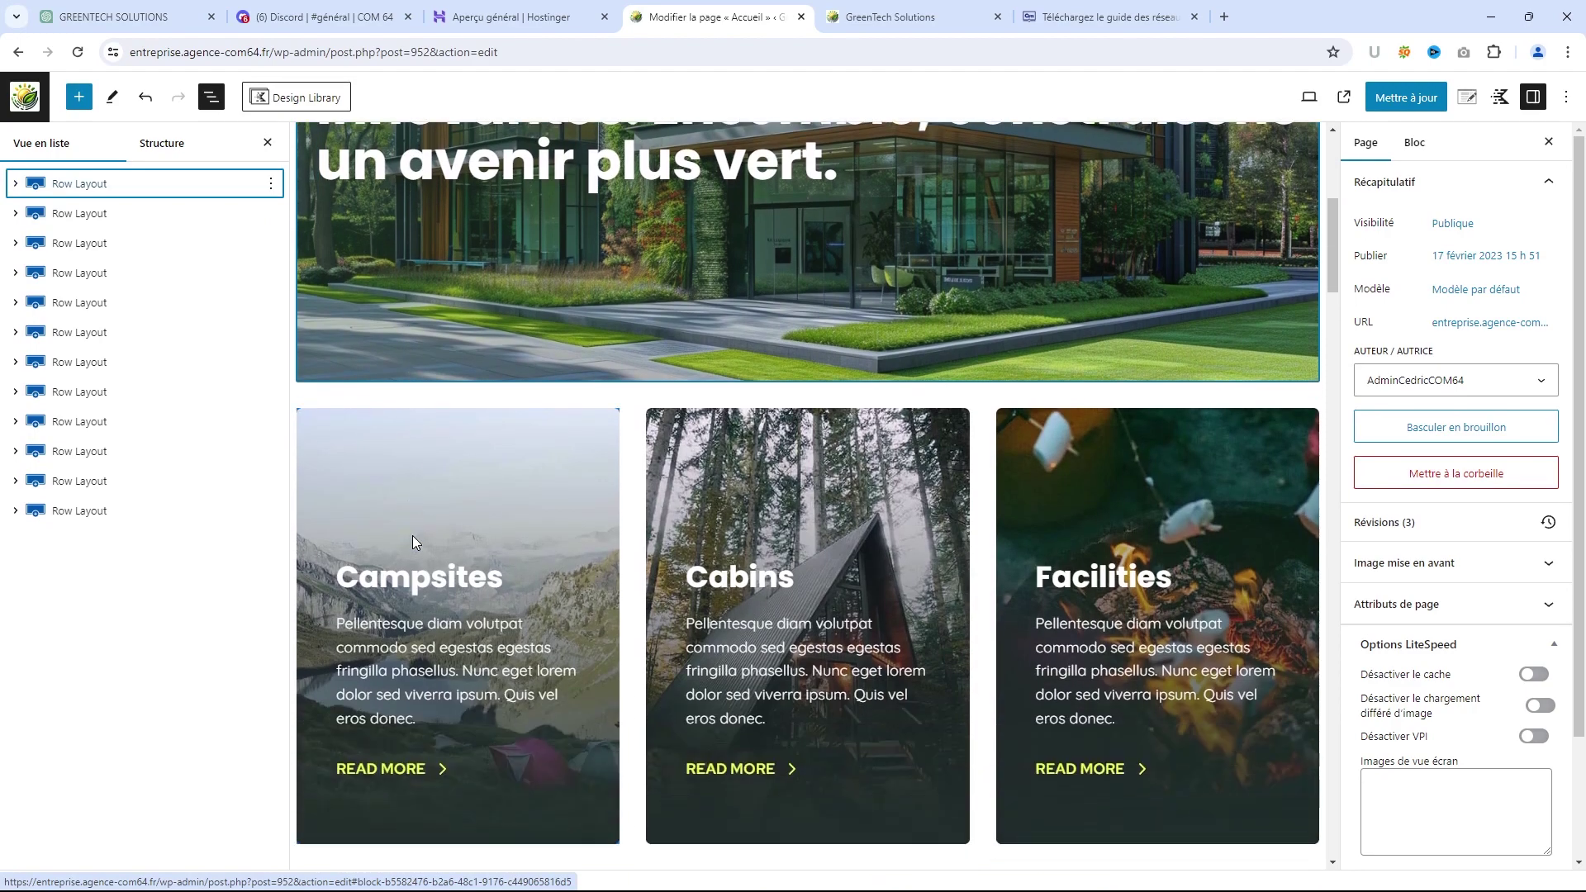
scroll(657, 471, down, 3)
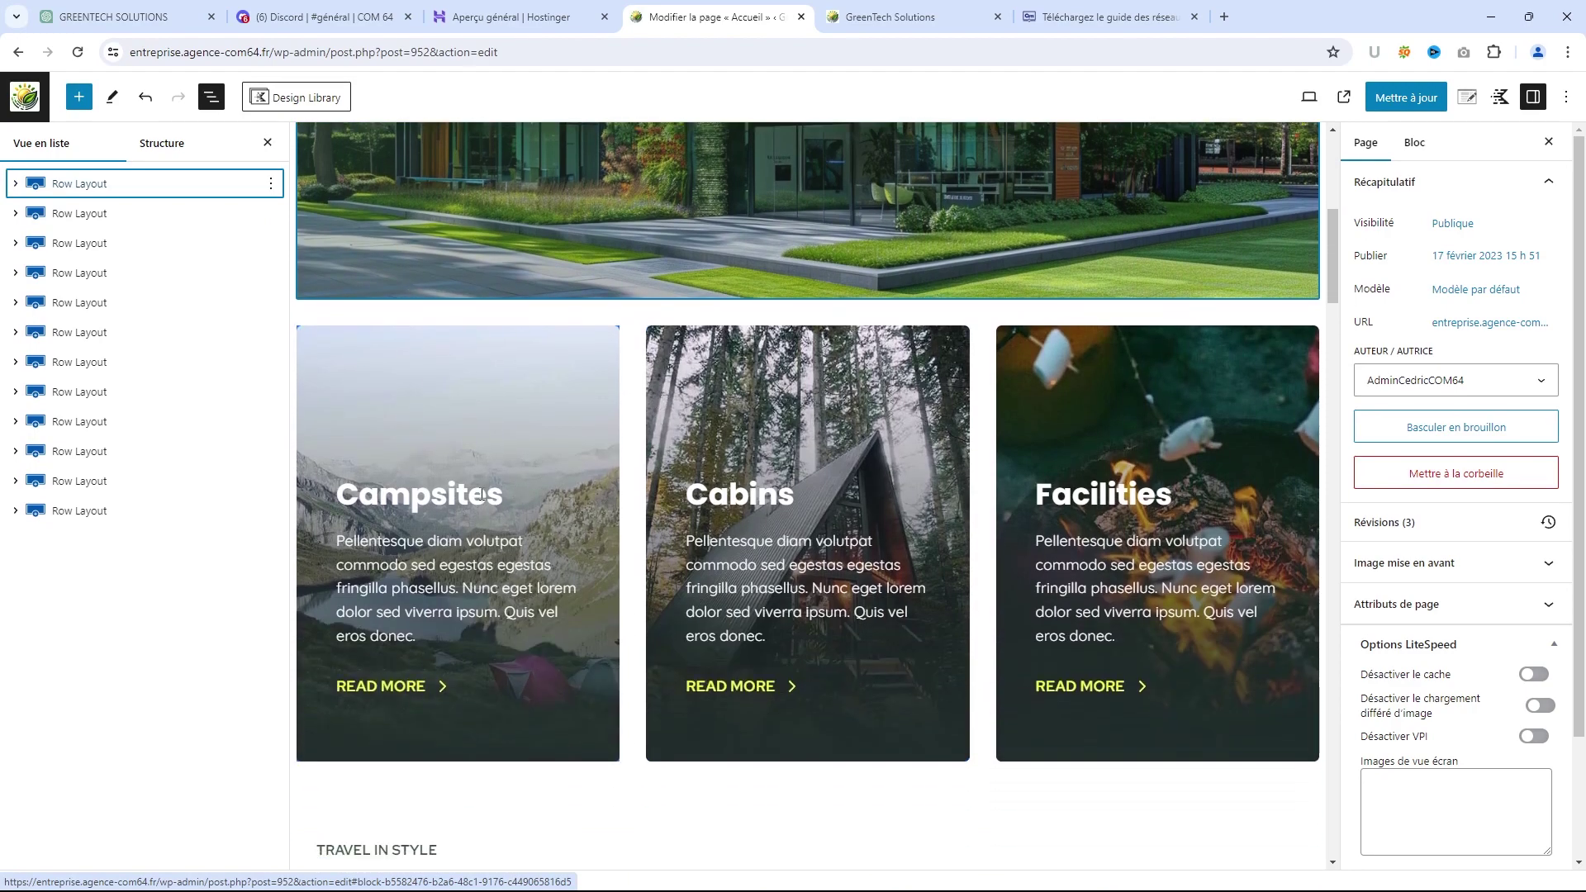
scroll(488, 489, up, 2)
click(459, 493)
drag(503, 494, 344, 485)
text(Ser)
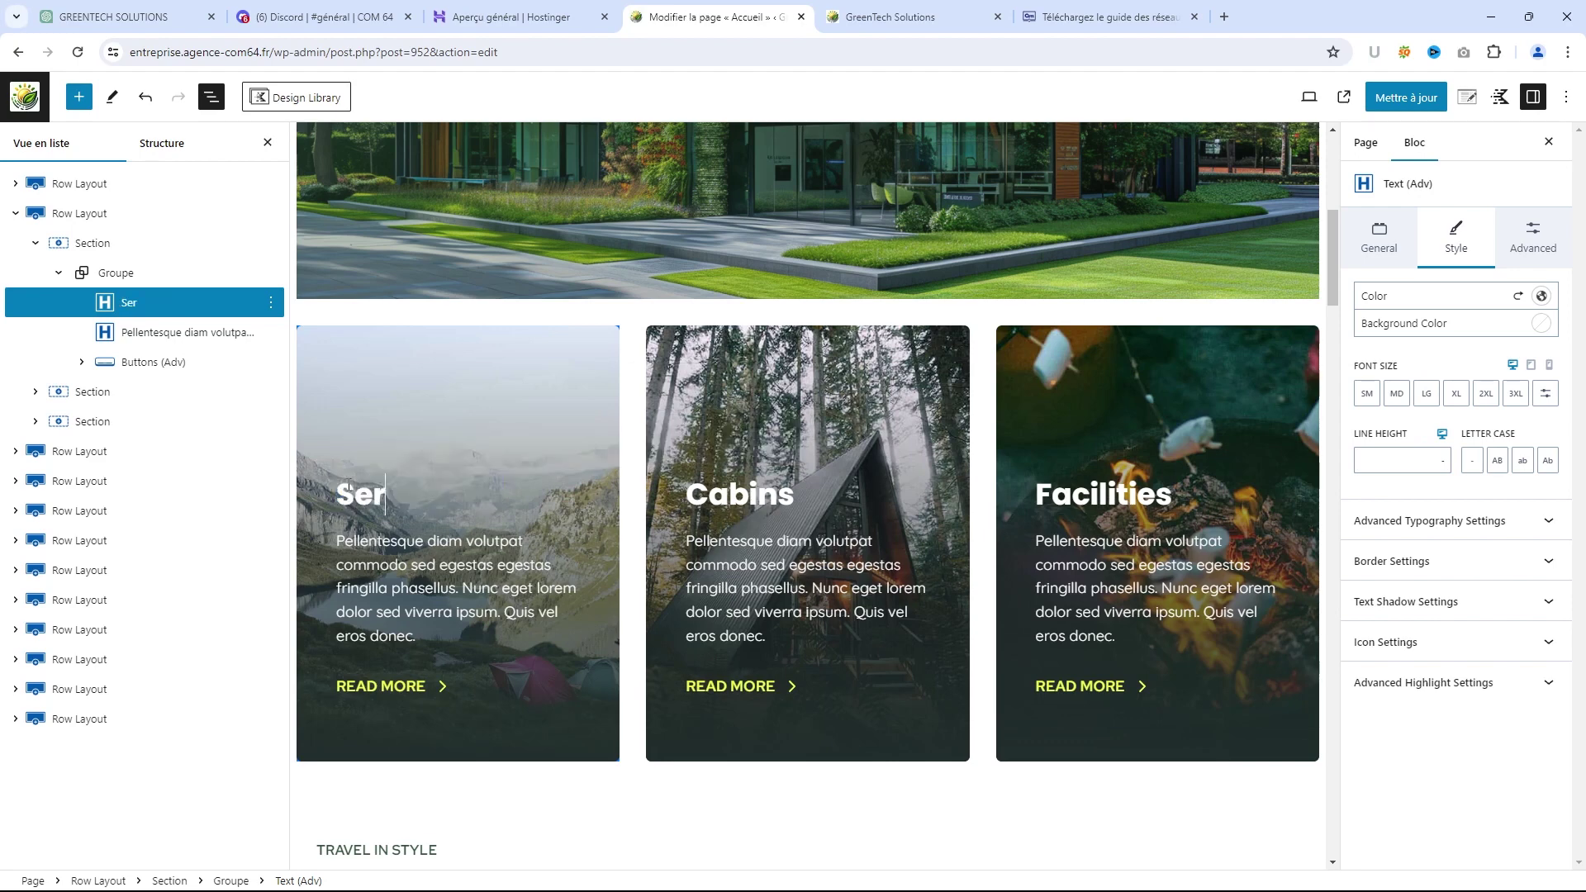
text(vices)
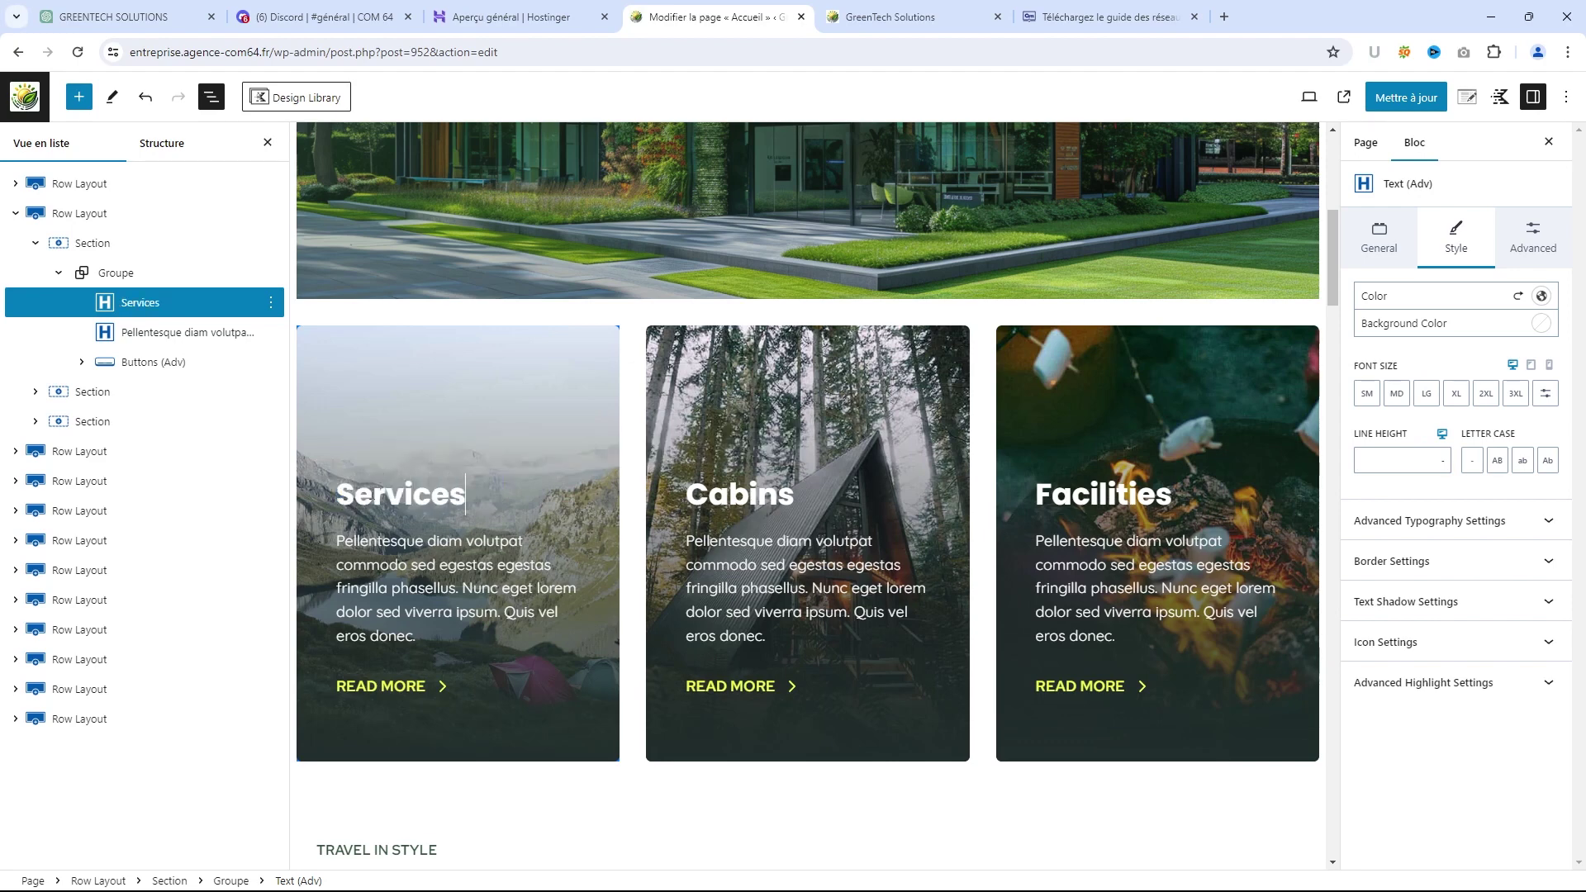
click(341, 489)
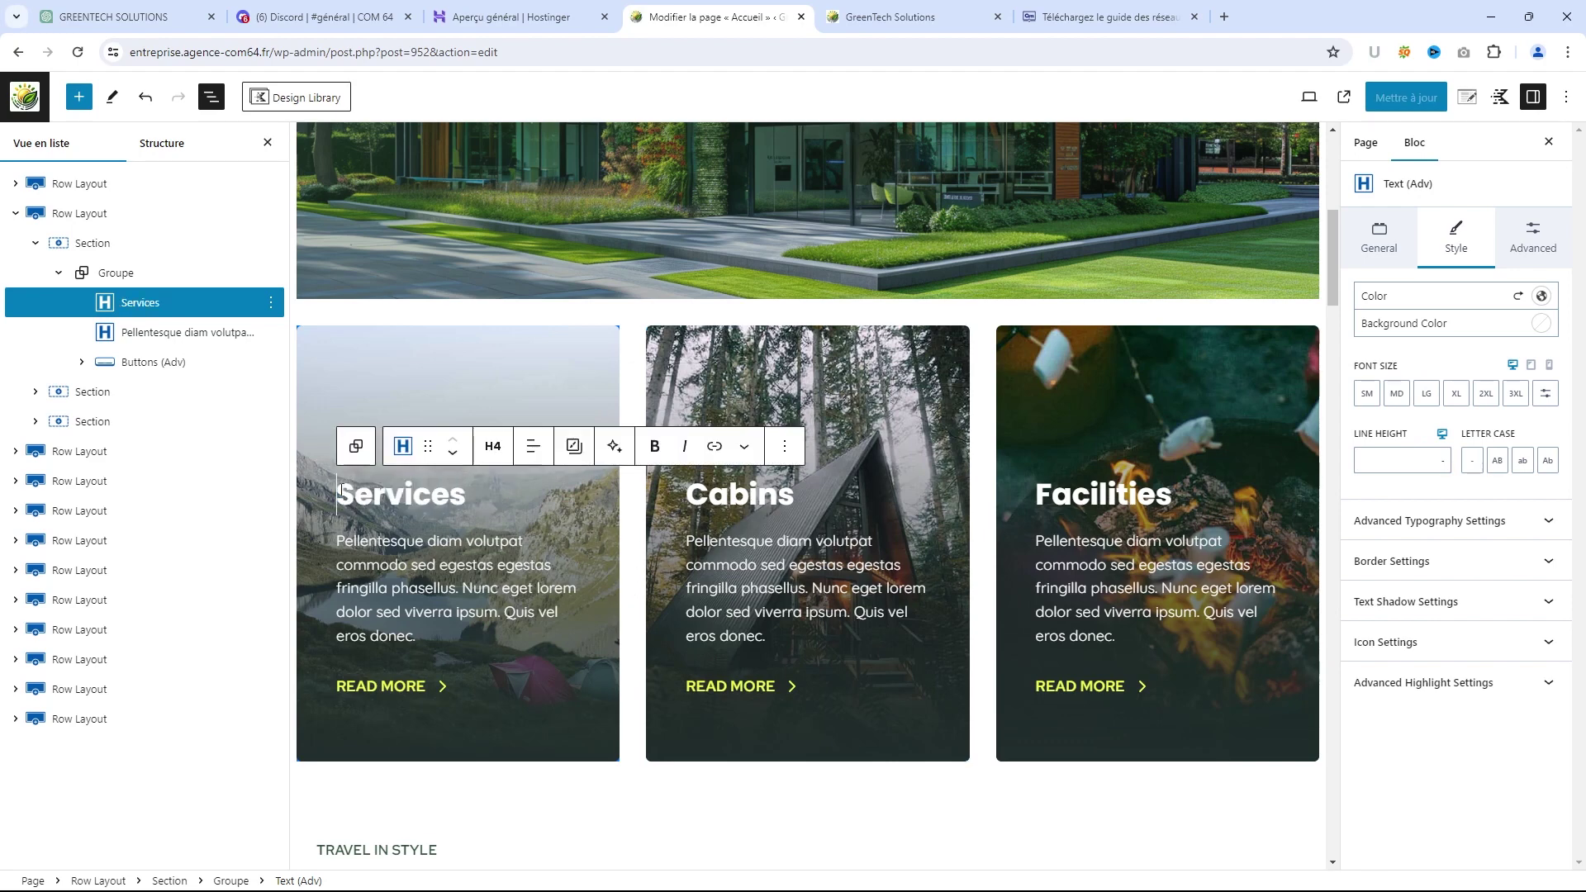
text(Nos)
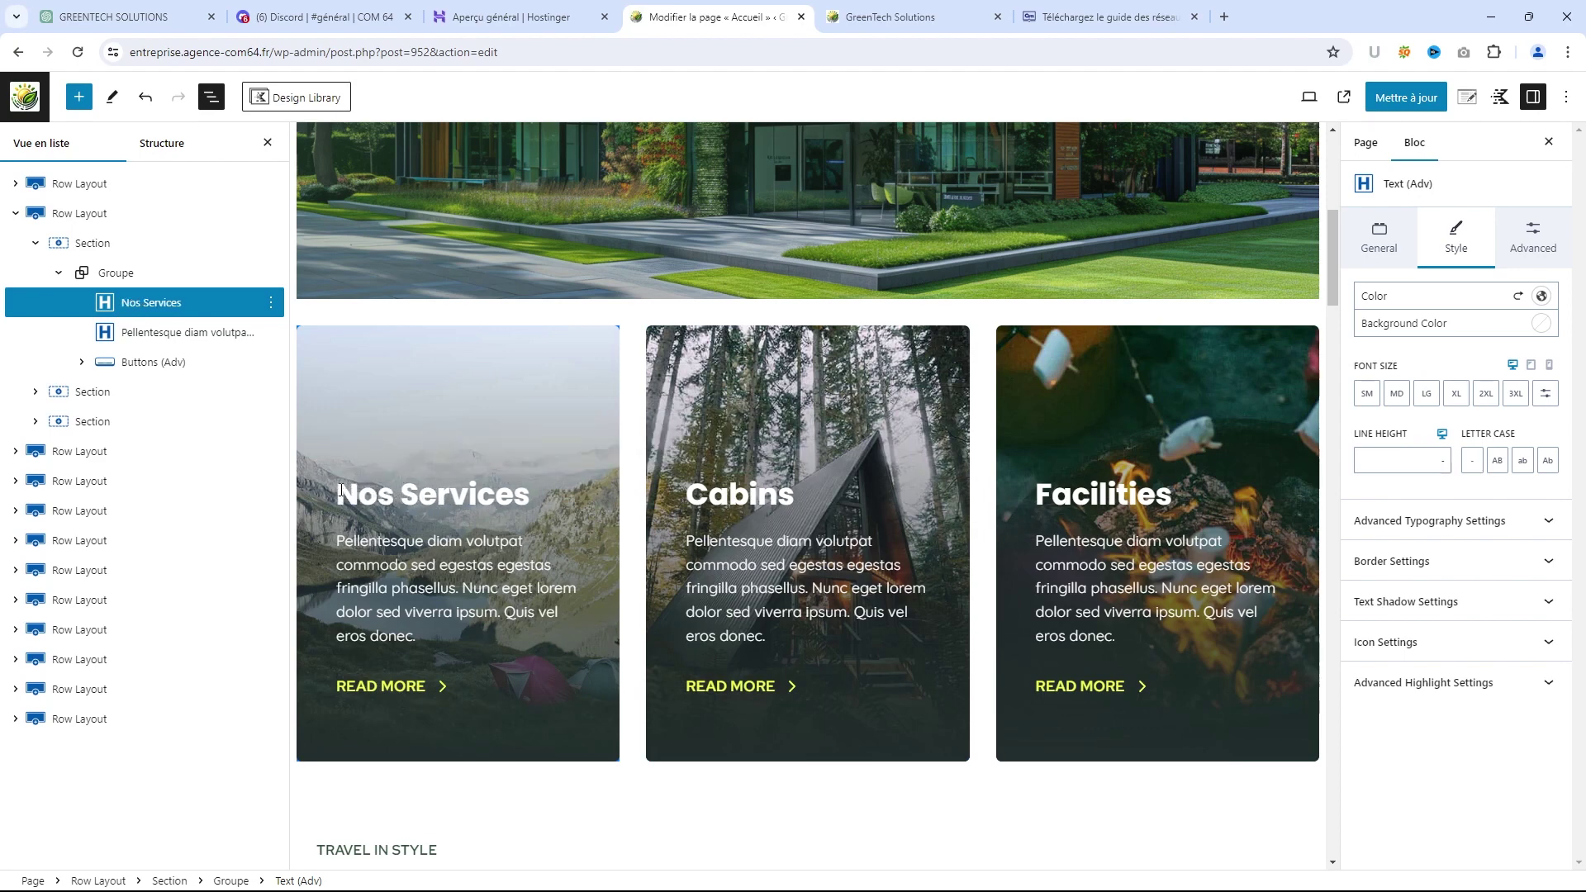
Replace the "Cabins" heading on the second card with "Notre équipe" and set its letter case to capitalize each word
click(795, 496)
drag(795, 496, 677, 499)
text(Not)
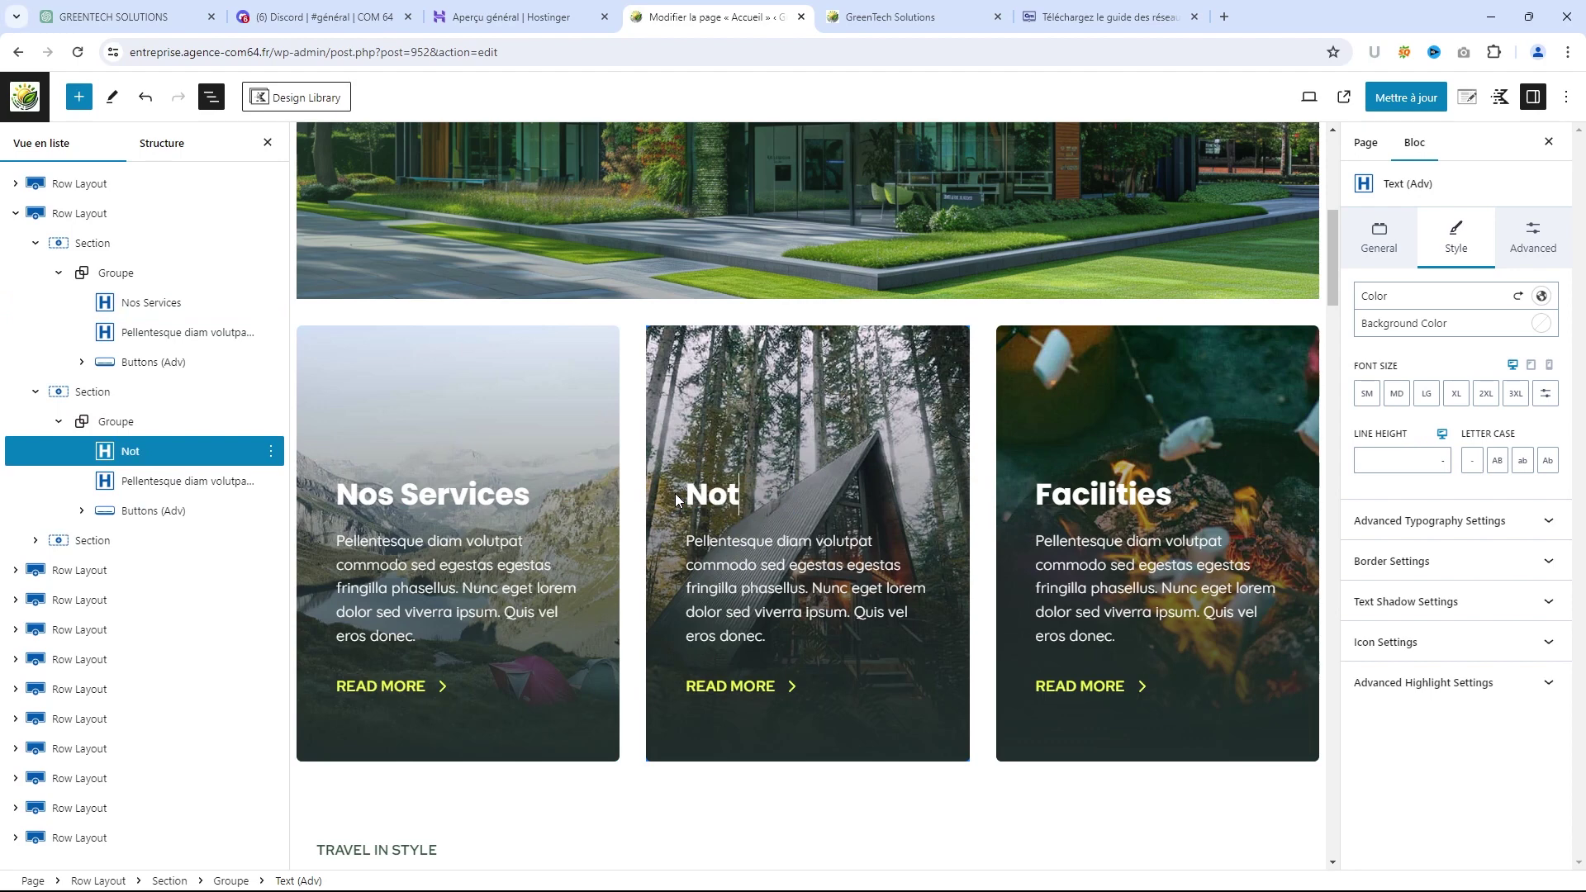
text(re équipe)
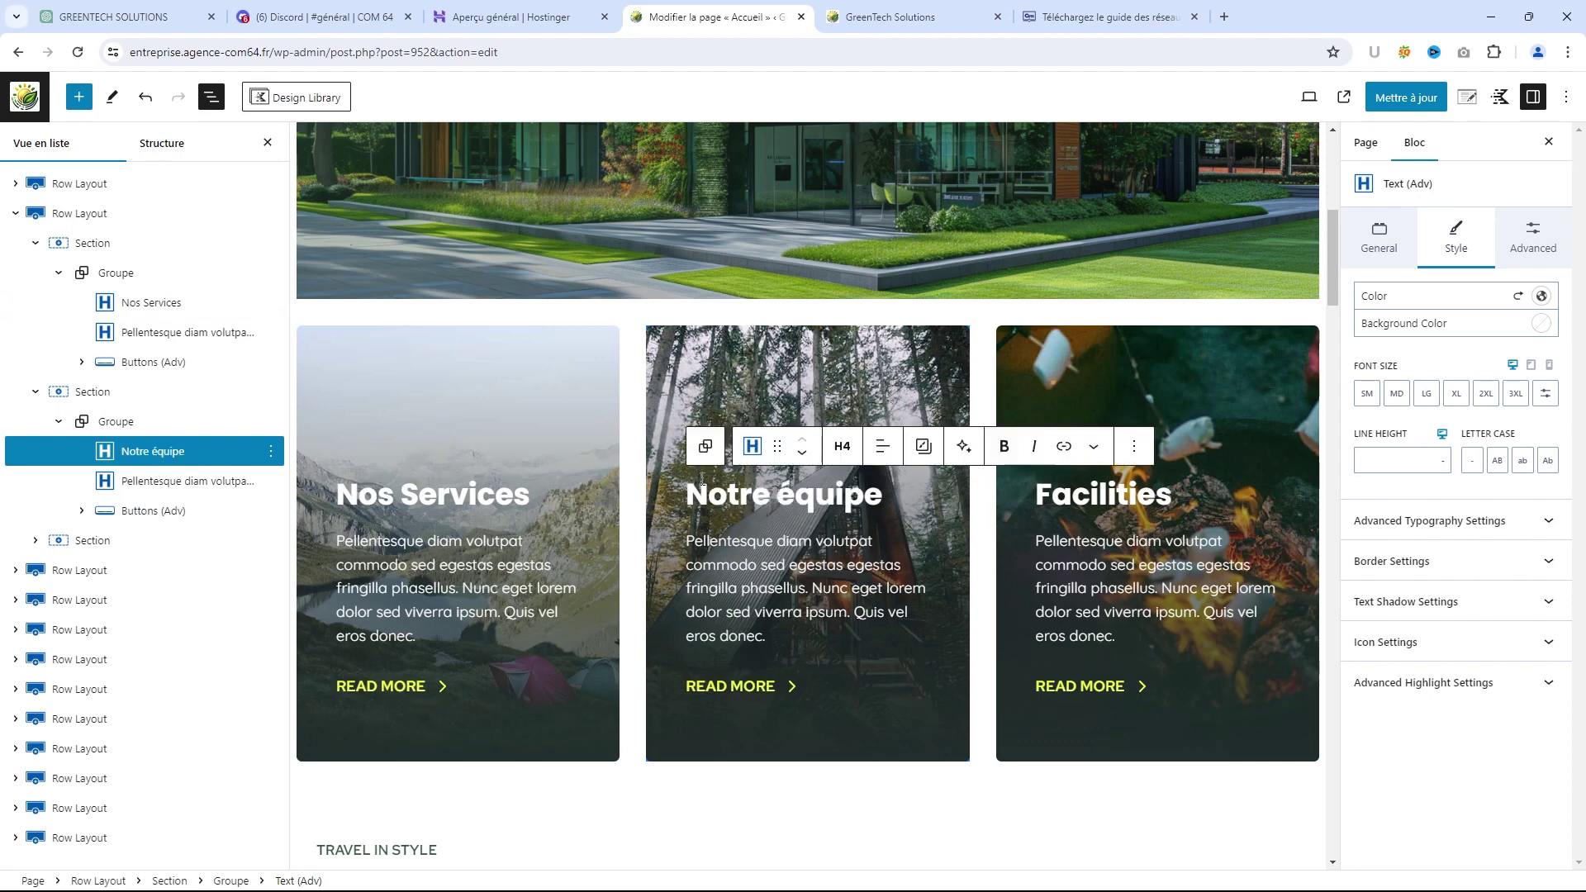
click(1547, 461)
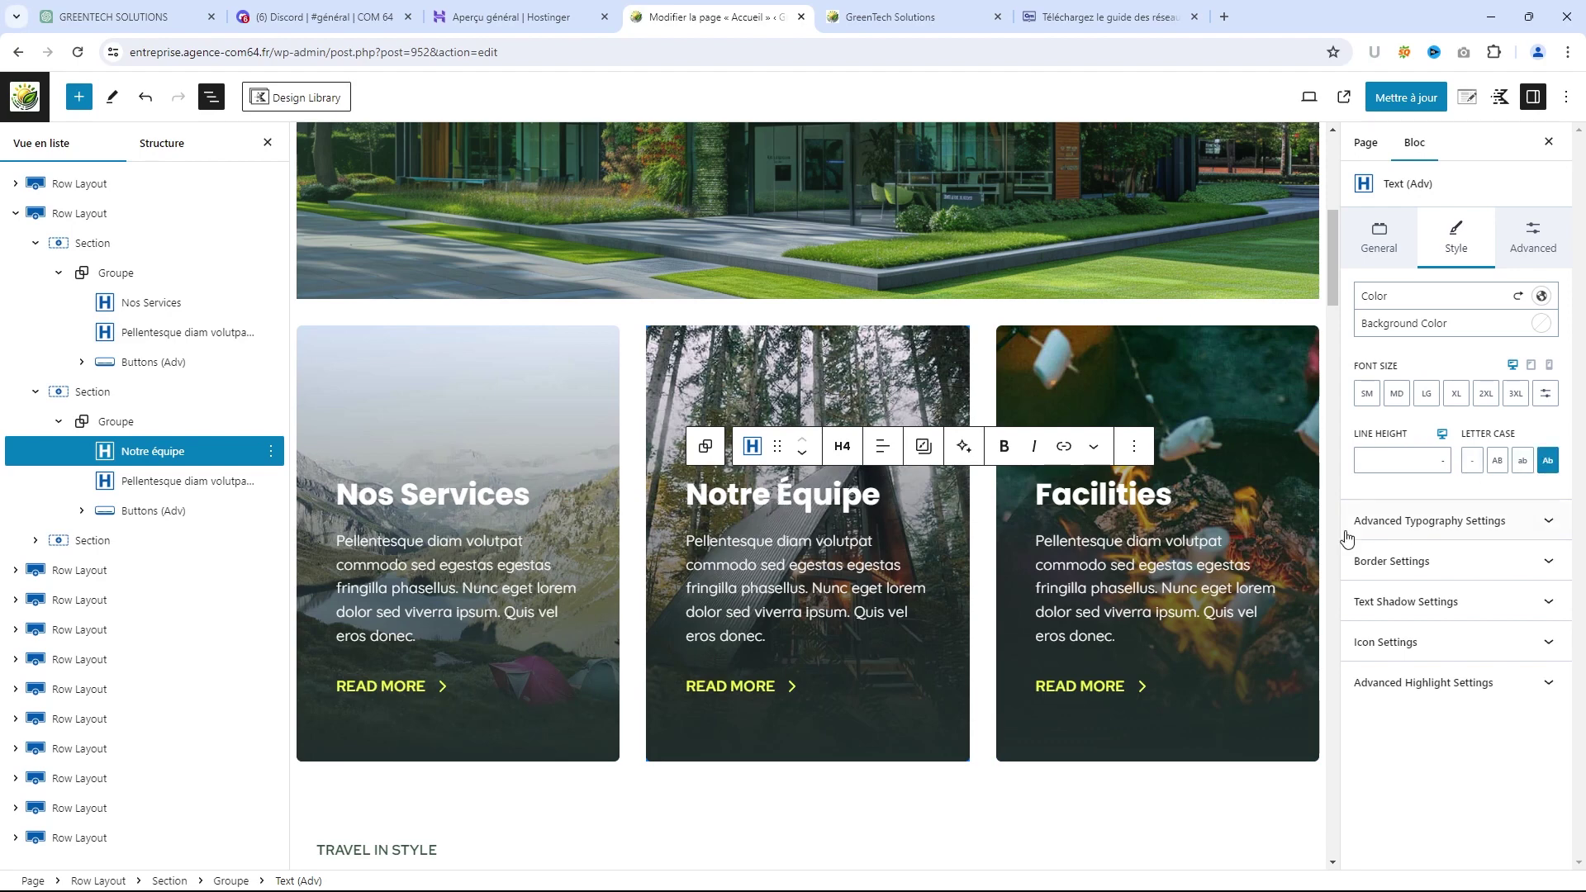
Replace the "Facilities" heading on the third card with "Nous contacter" and set its letter case to capitalize each word
click(1091, 498)
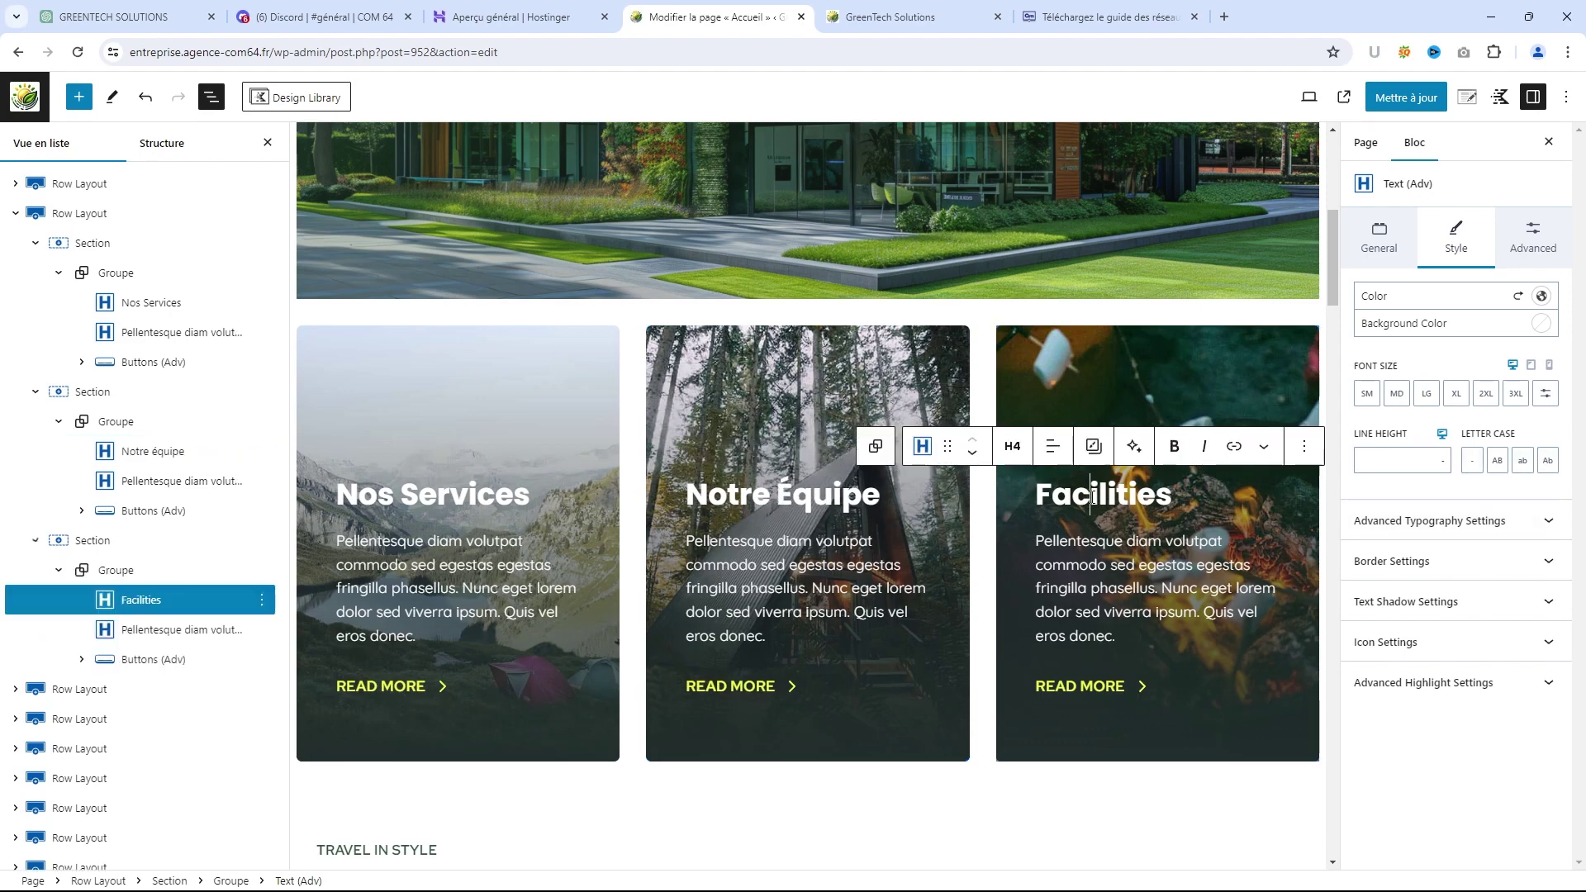
drag(1163, 496, 1049, 497)
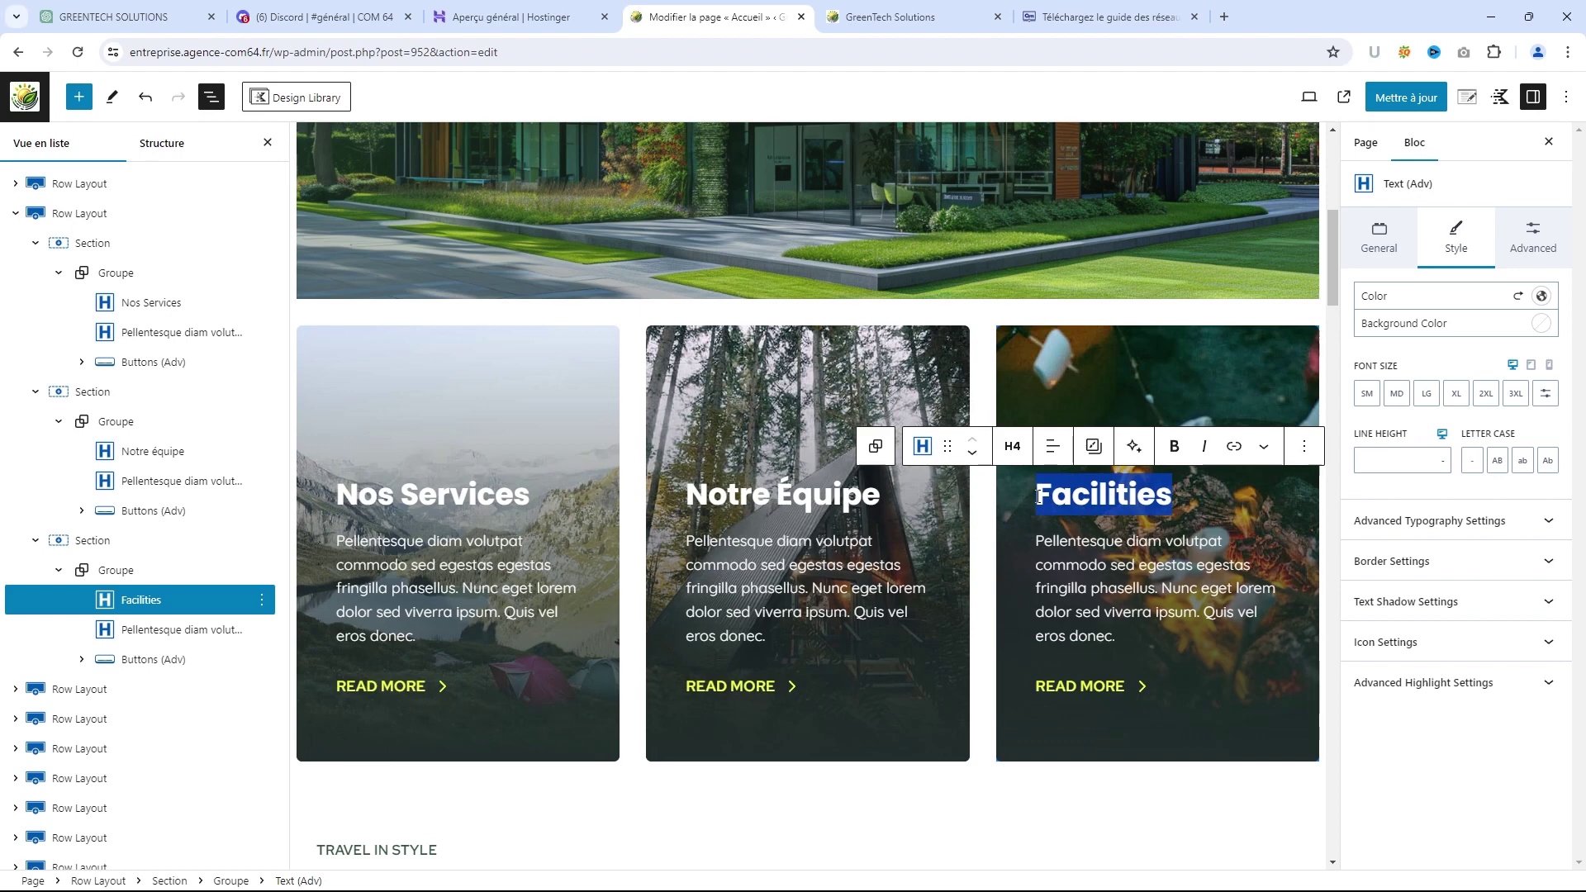
text(Nous cpon)
key(BackSpace)
key(BackSpace)
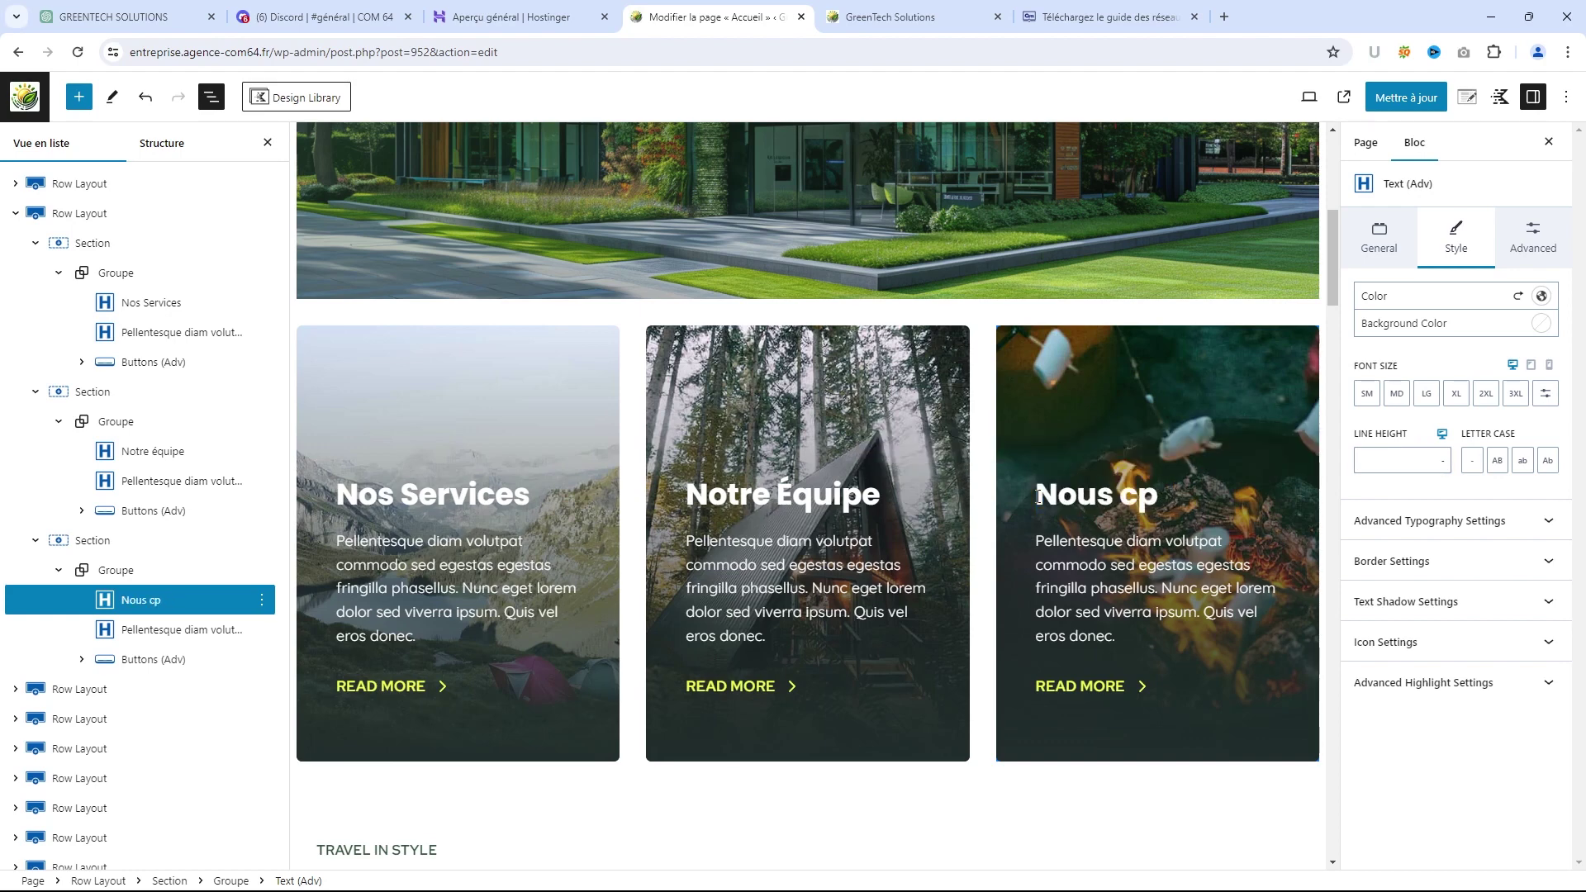
key(BackSpace)
text(ontacter)
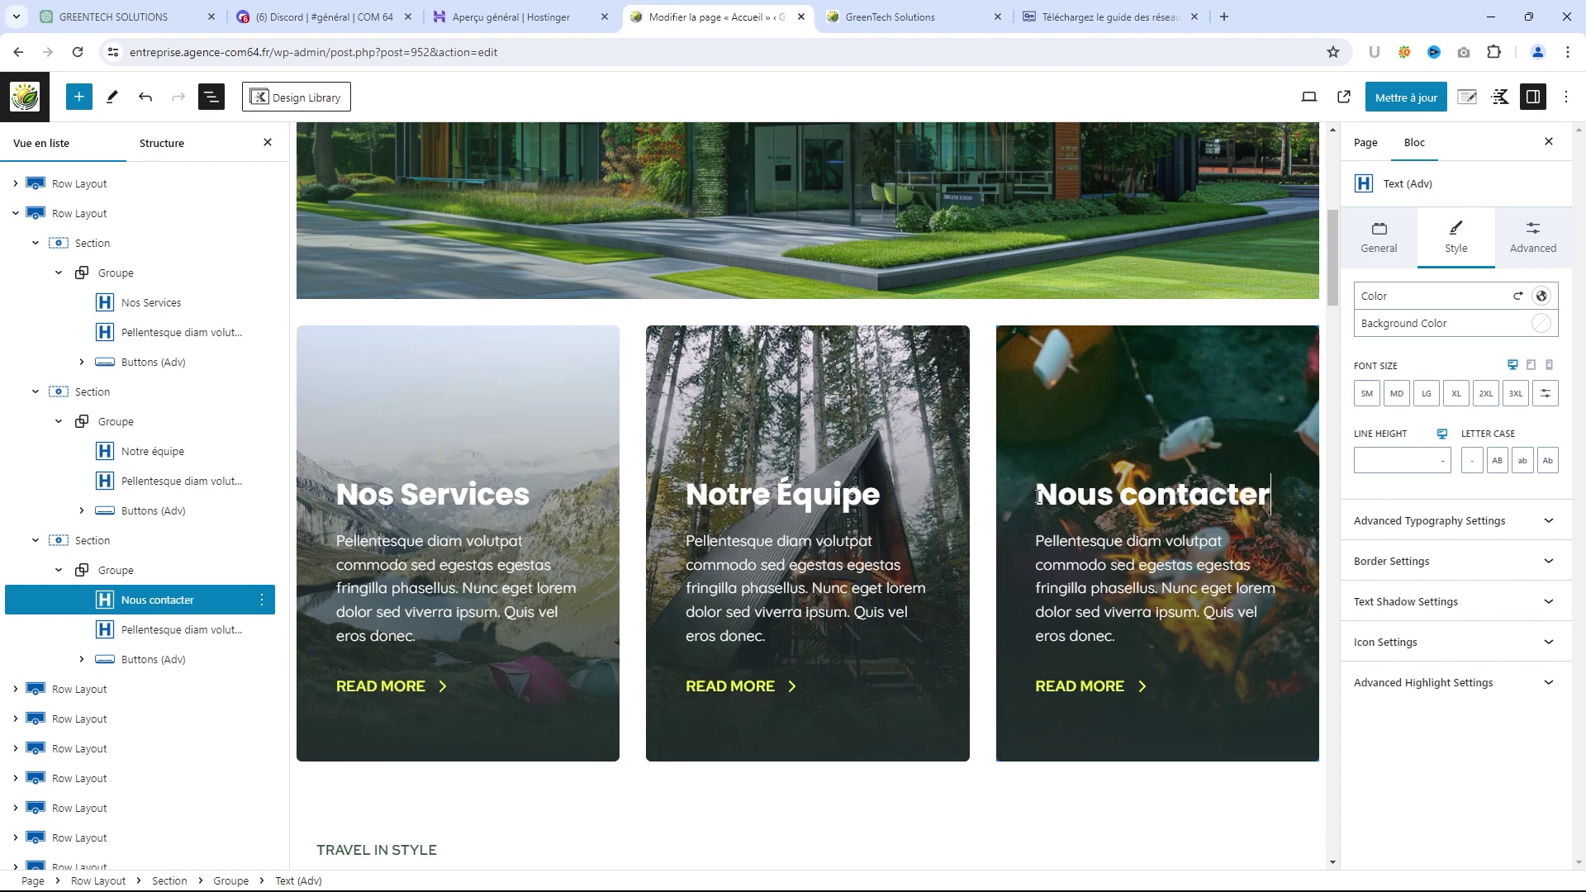
click(1548, 461)
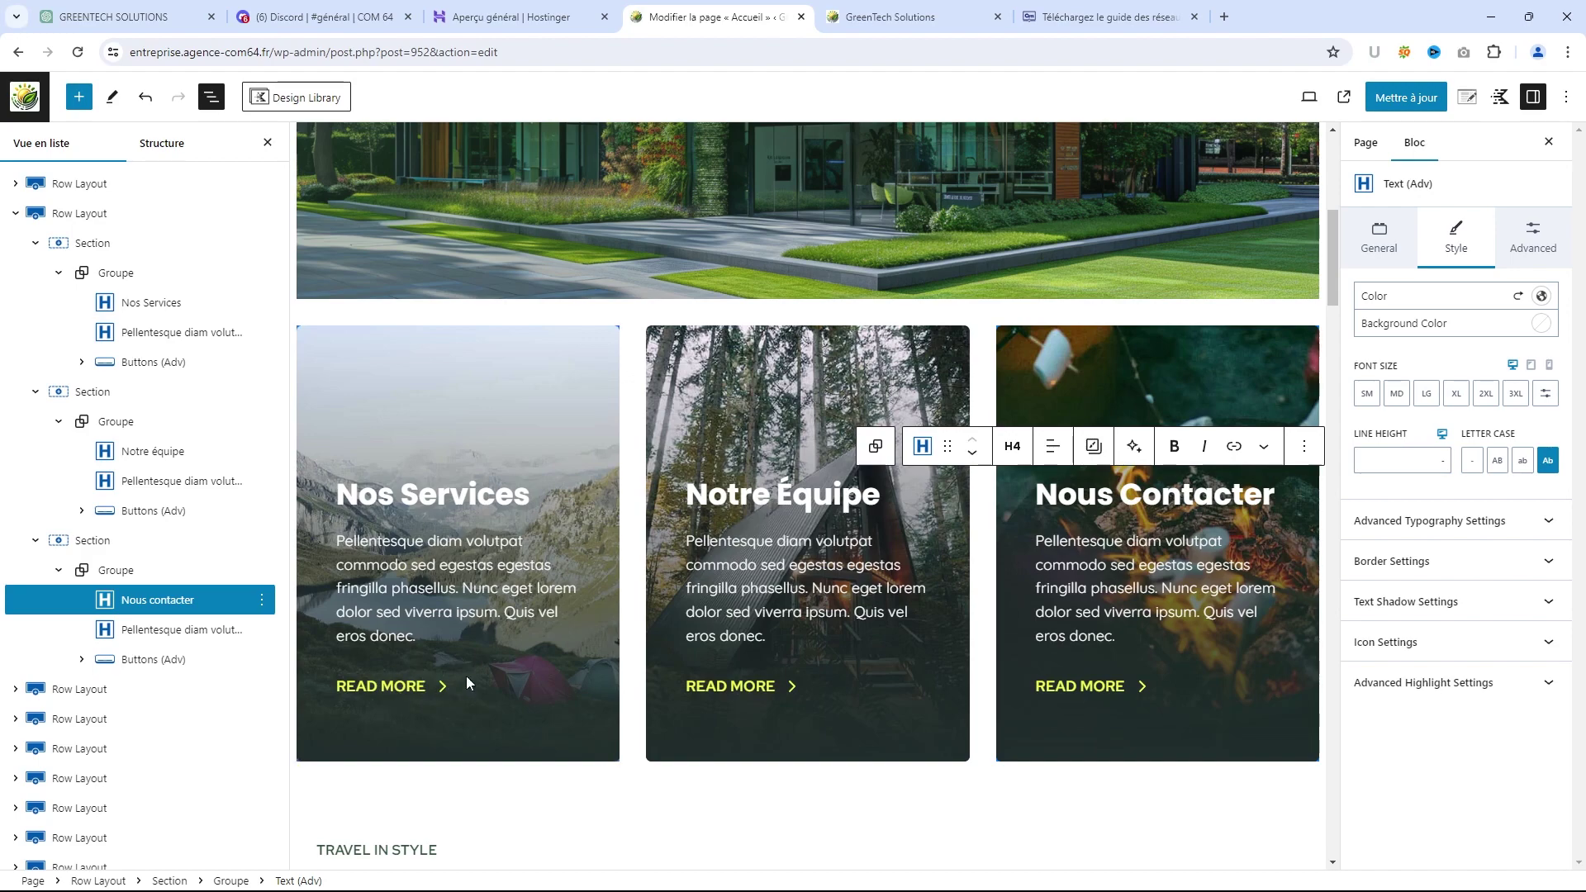
Upload the picture of the modern plant-covered building from the PHOTOS folder and set it as the "Nos Services" card's background image
scroll(467, 684, down, 5)
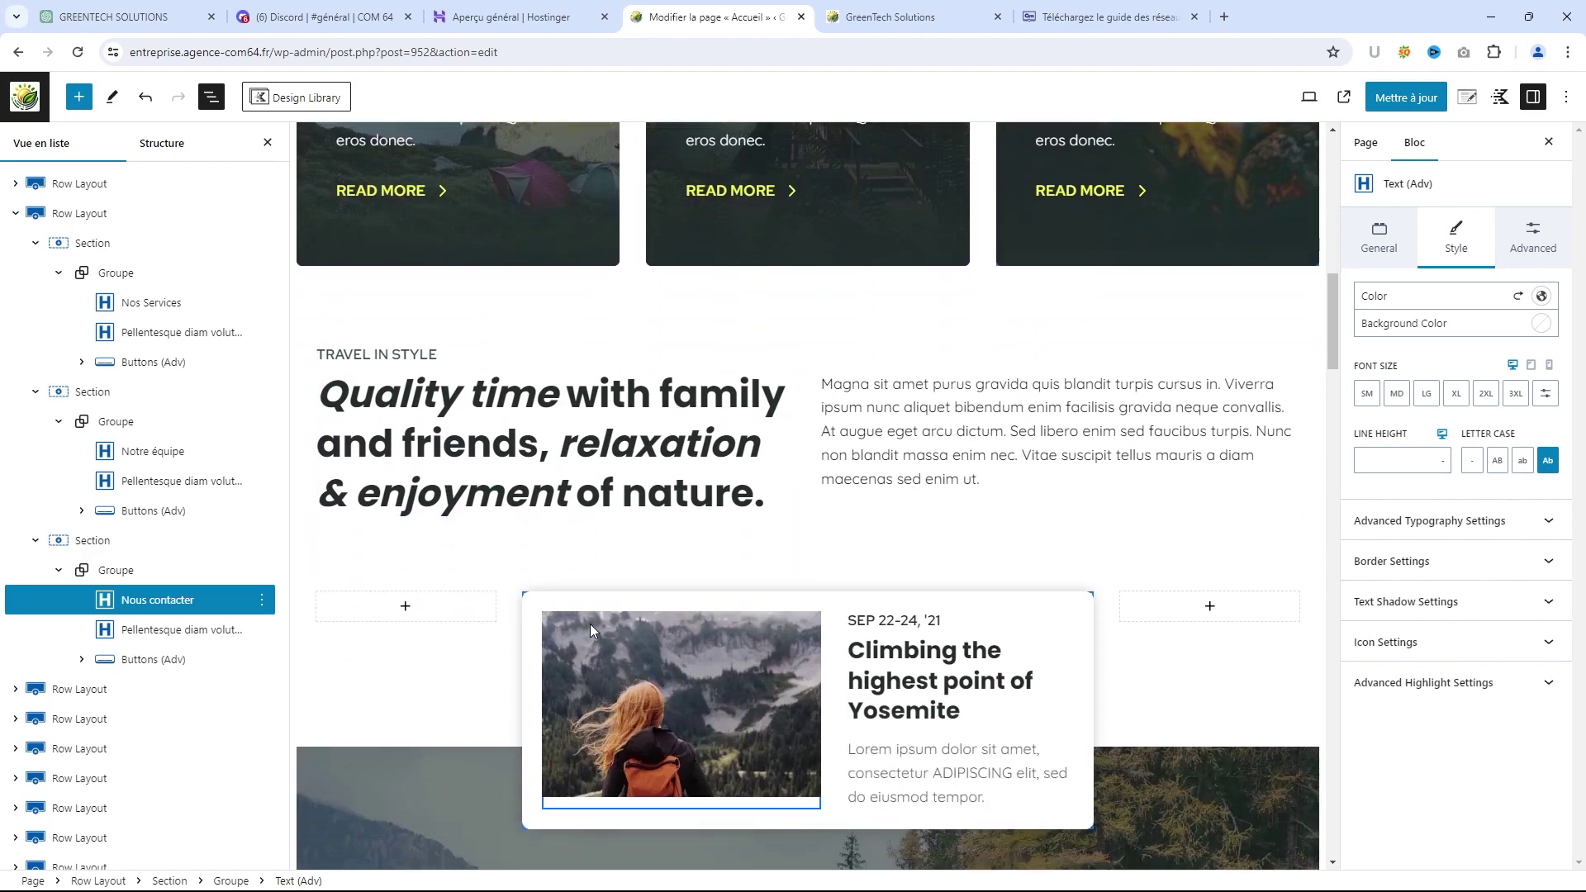
scroll(587, 620, up, 3)
scroll(562, 495, up, 1)
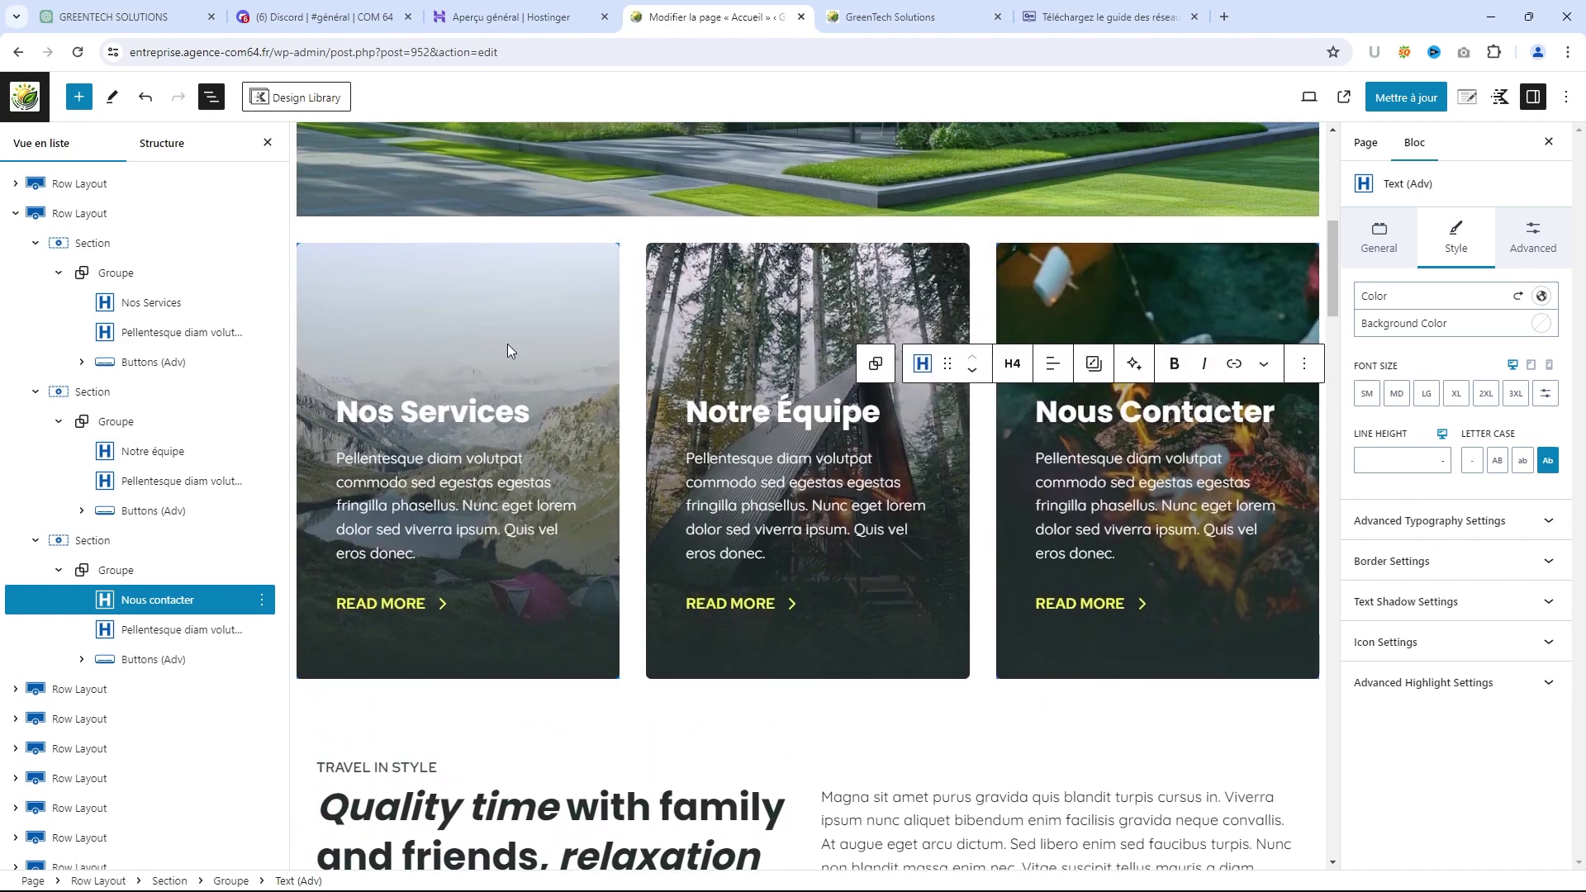
click(427, 305)
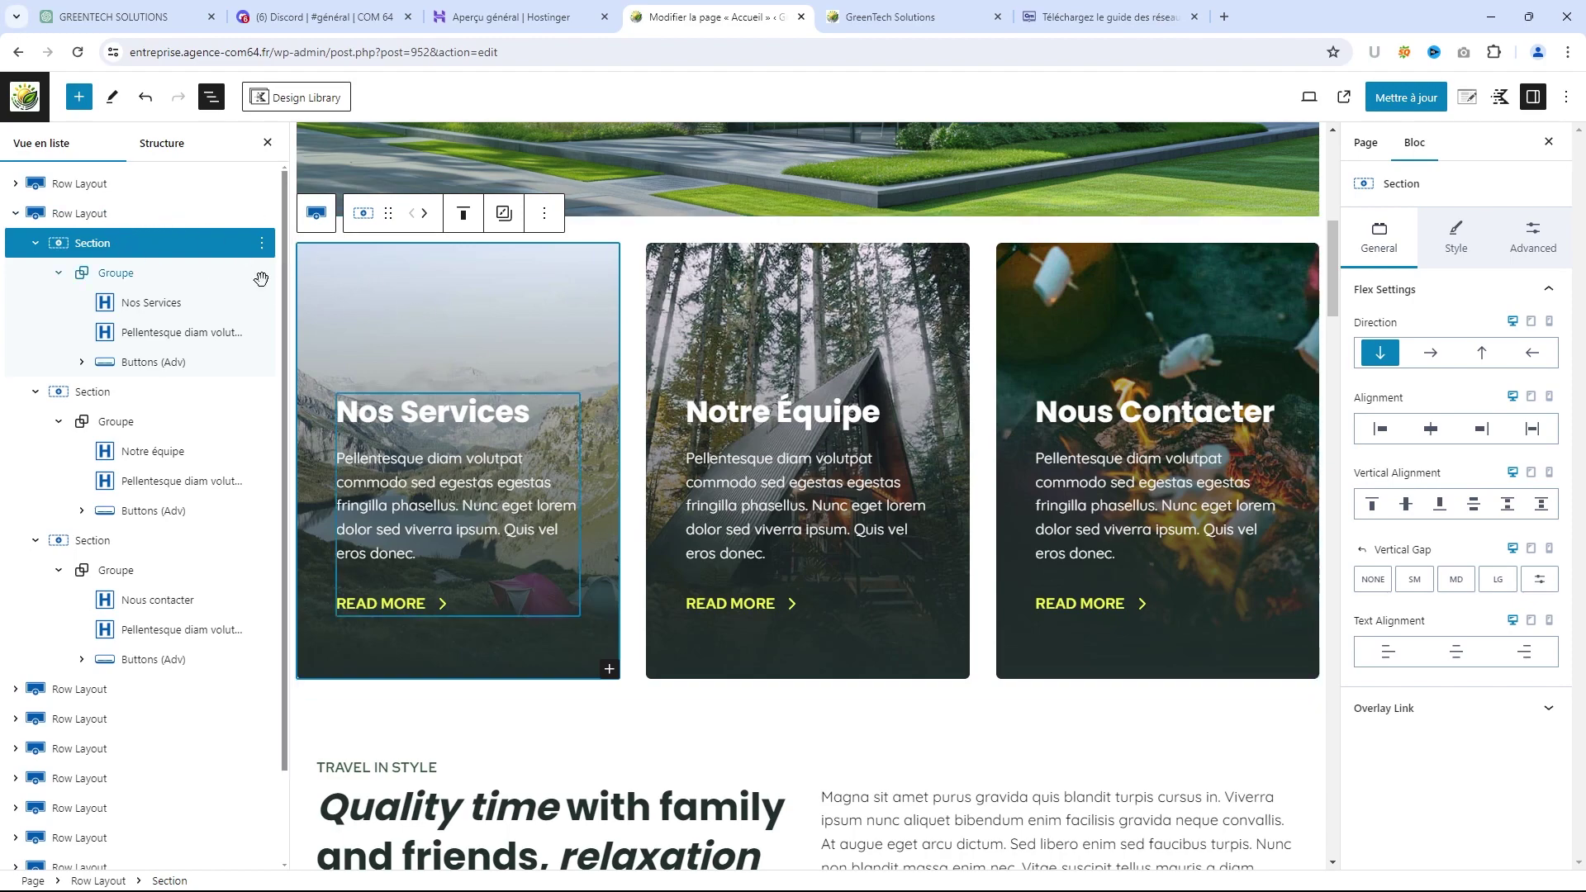
click(1454, 237)
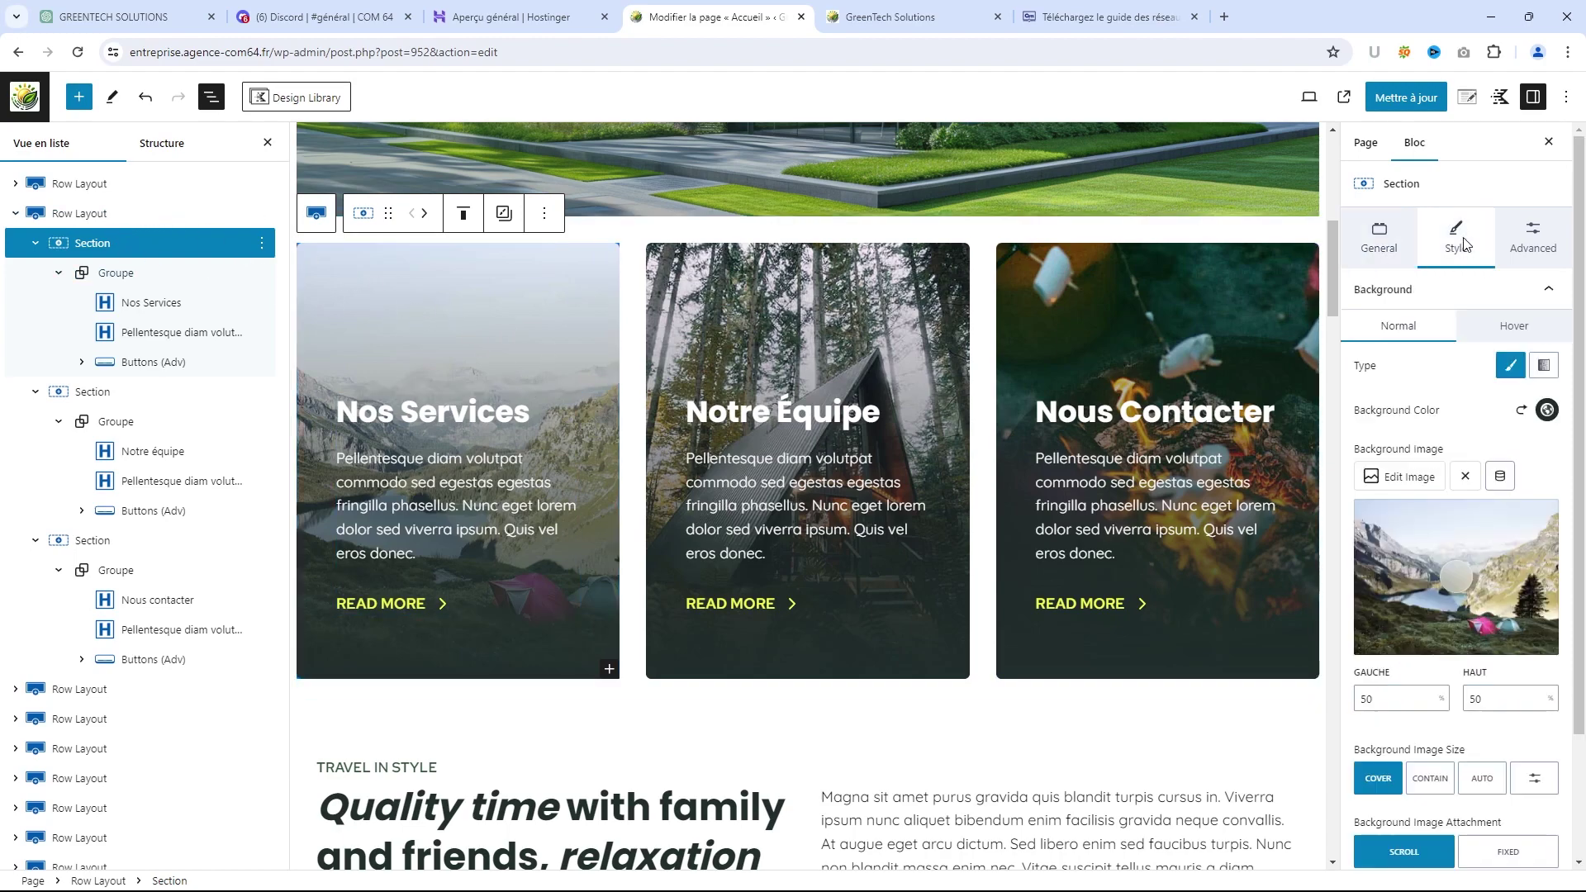
click(1414, 483)
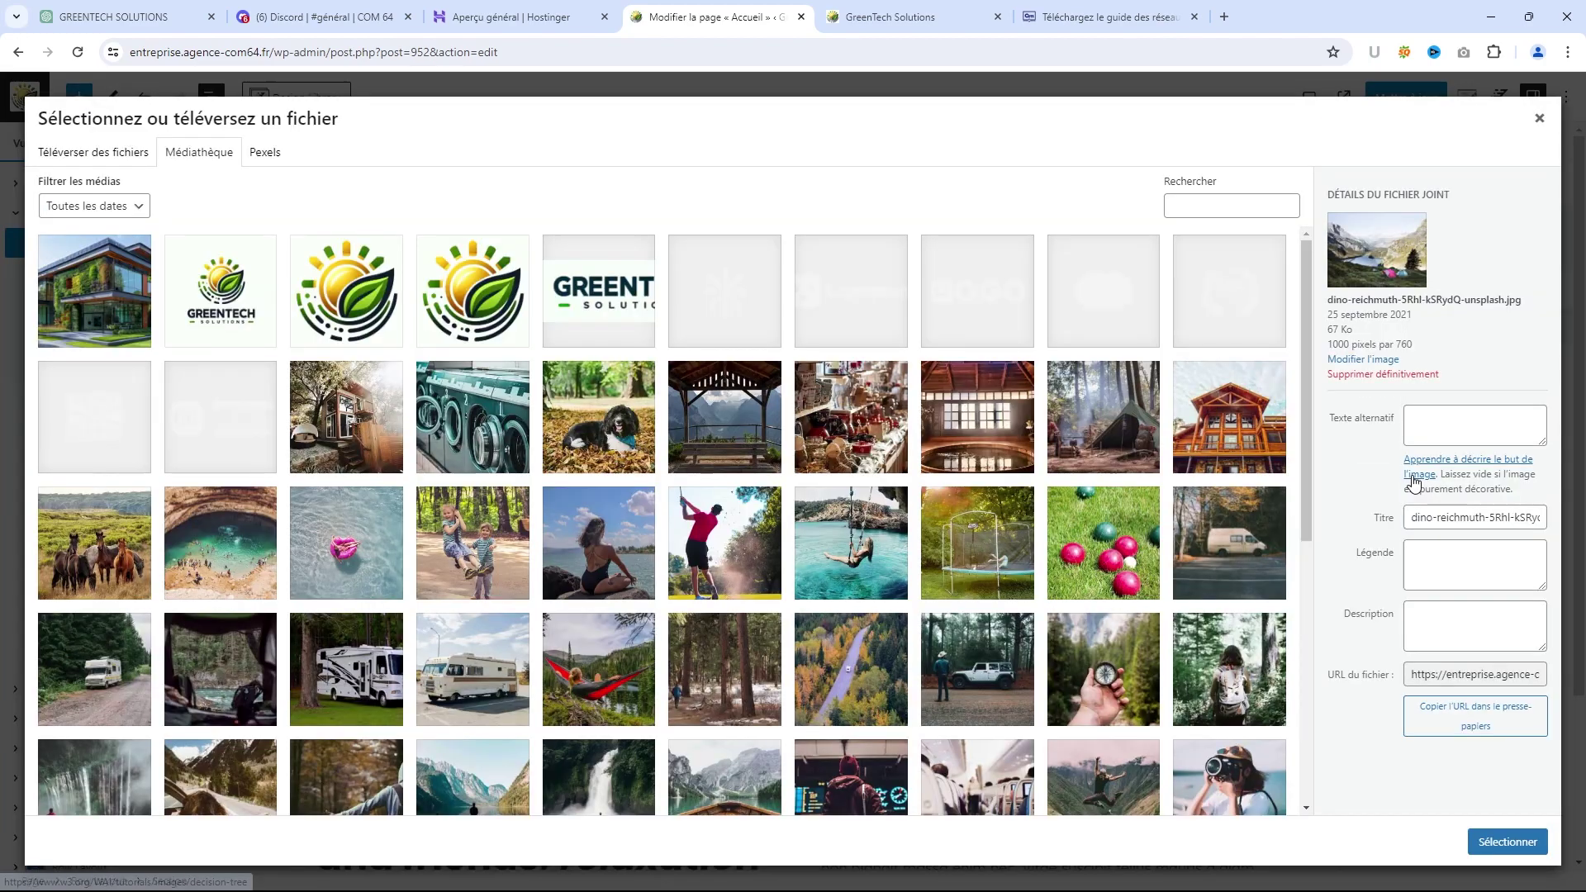
click(92, 157)
click(762, 448)
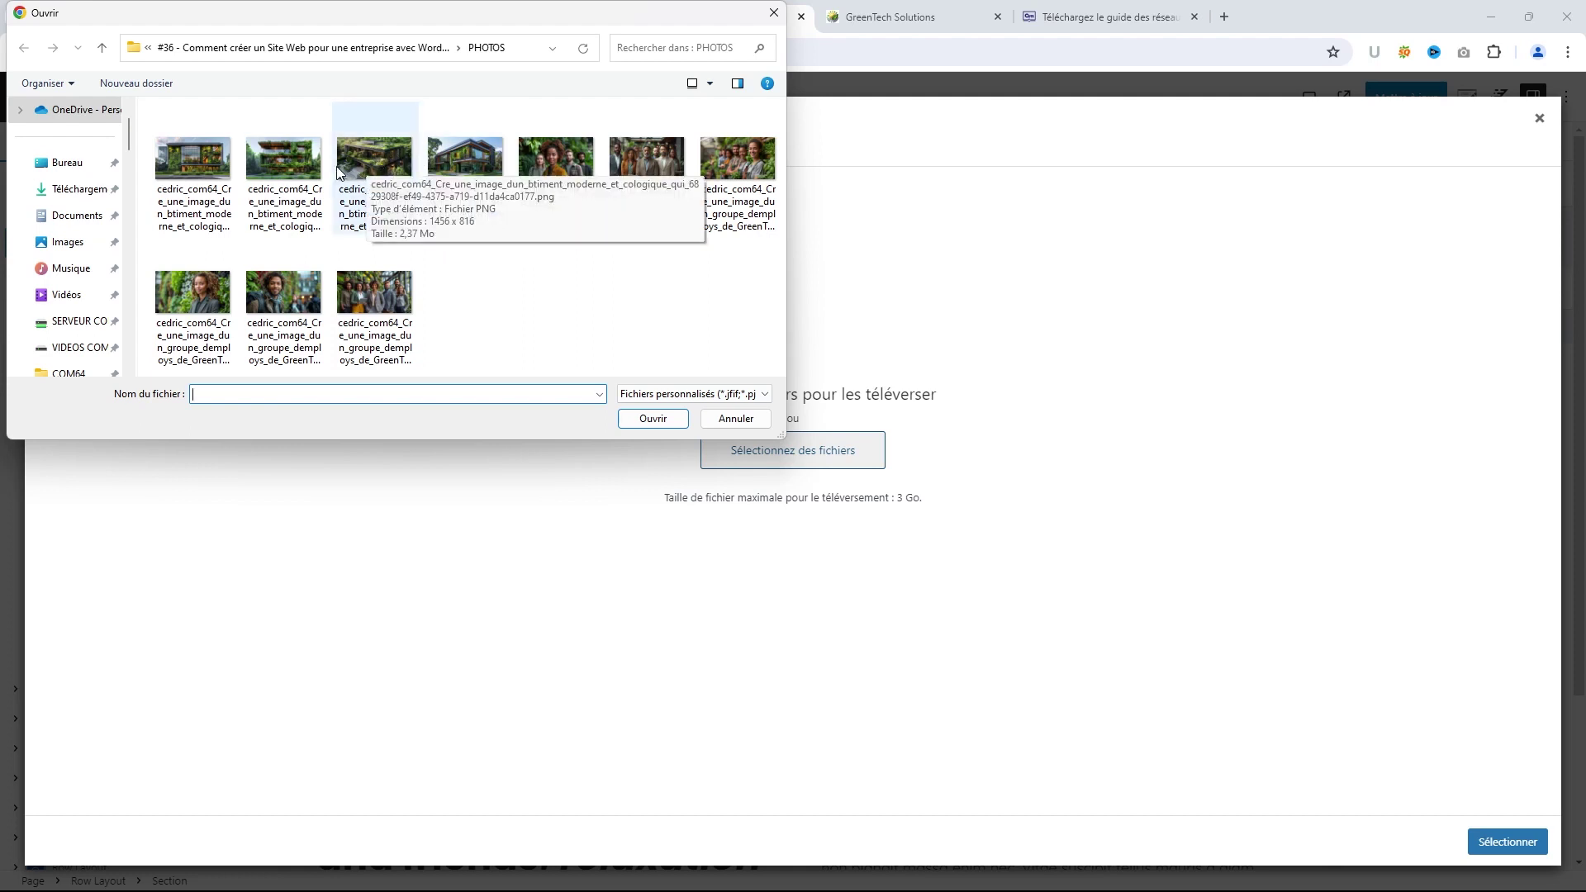
click(265, 162)
click(652, 418)
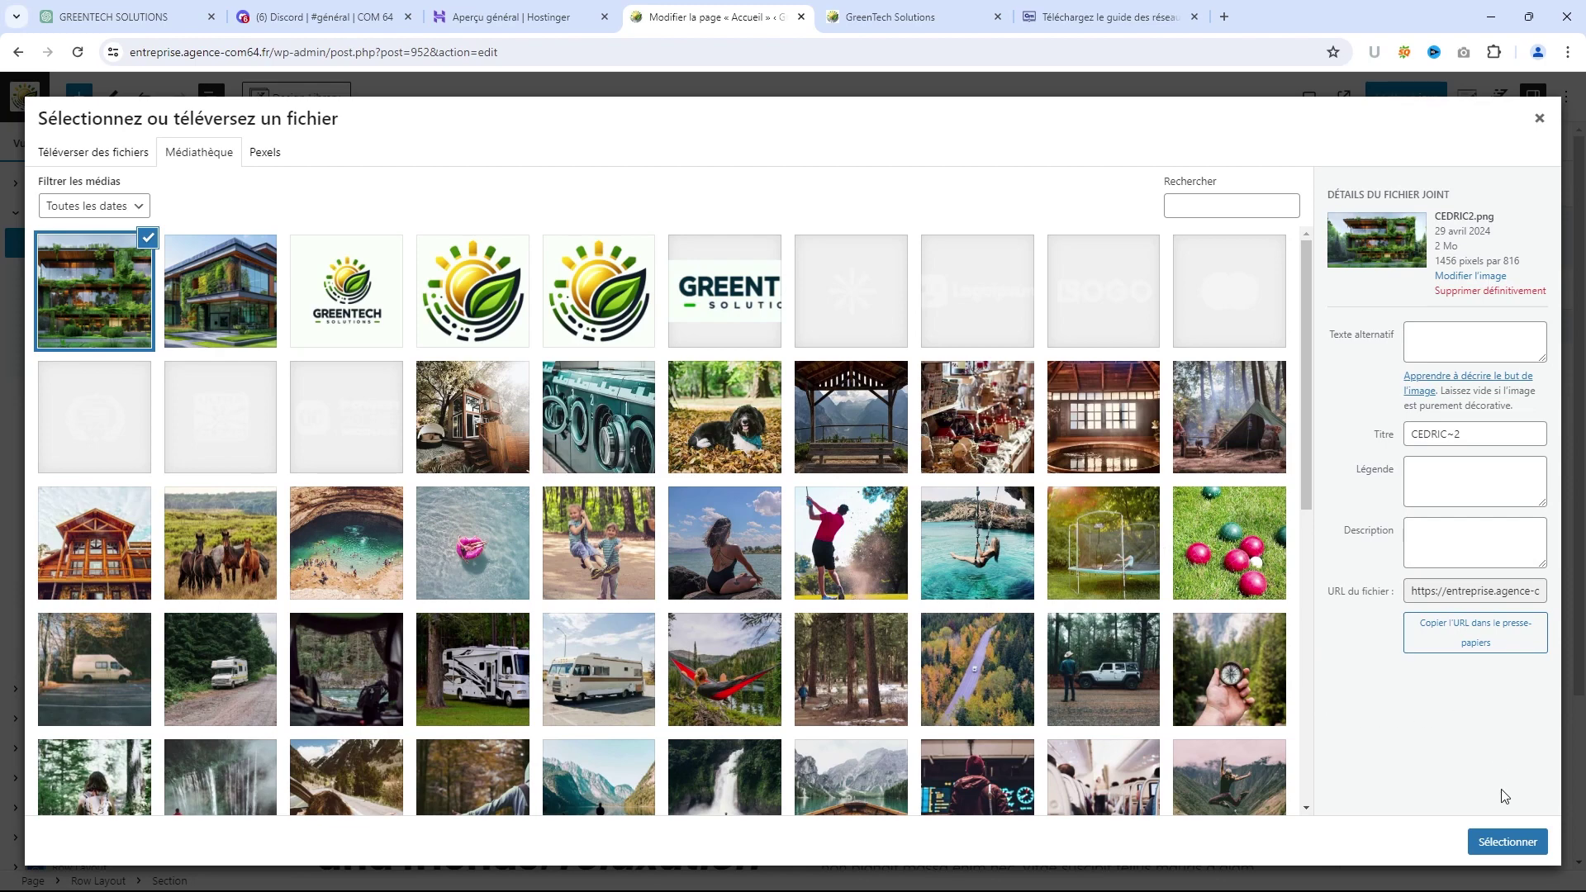
click(1508, 842)
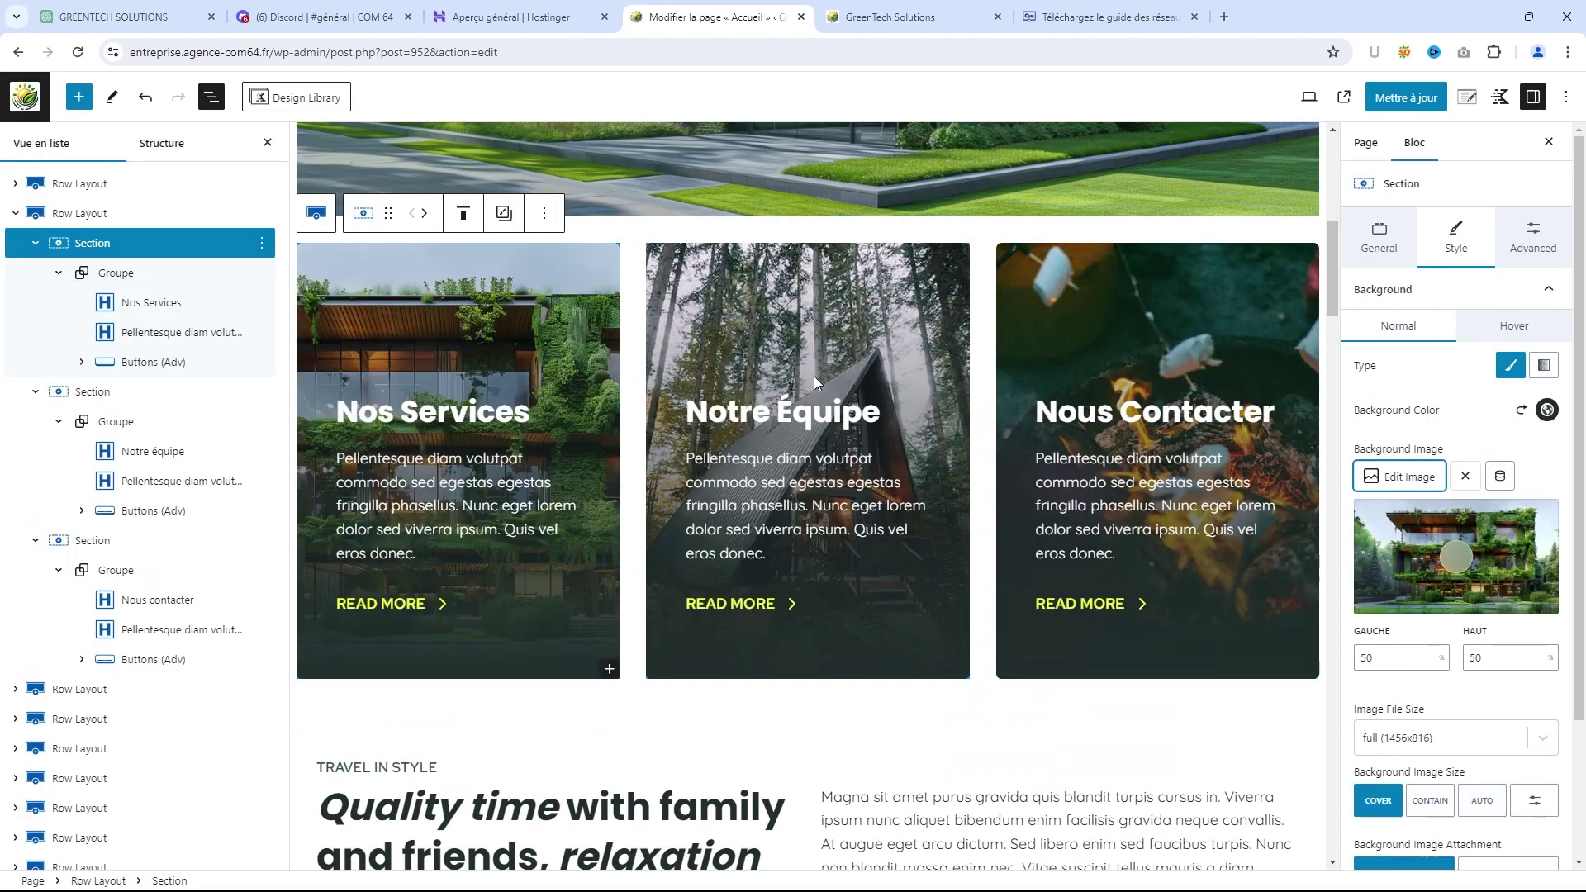
From the "Notre Équipe" card's background image setting, upload four GreenTech employee group photos from the PHOTOS folder to the media library
click(705, 299)
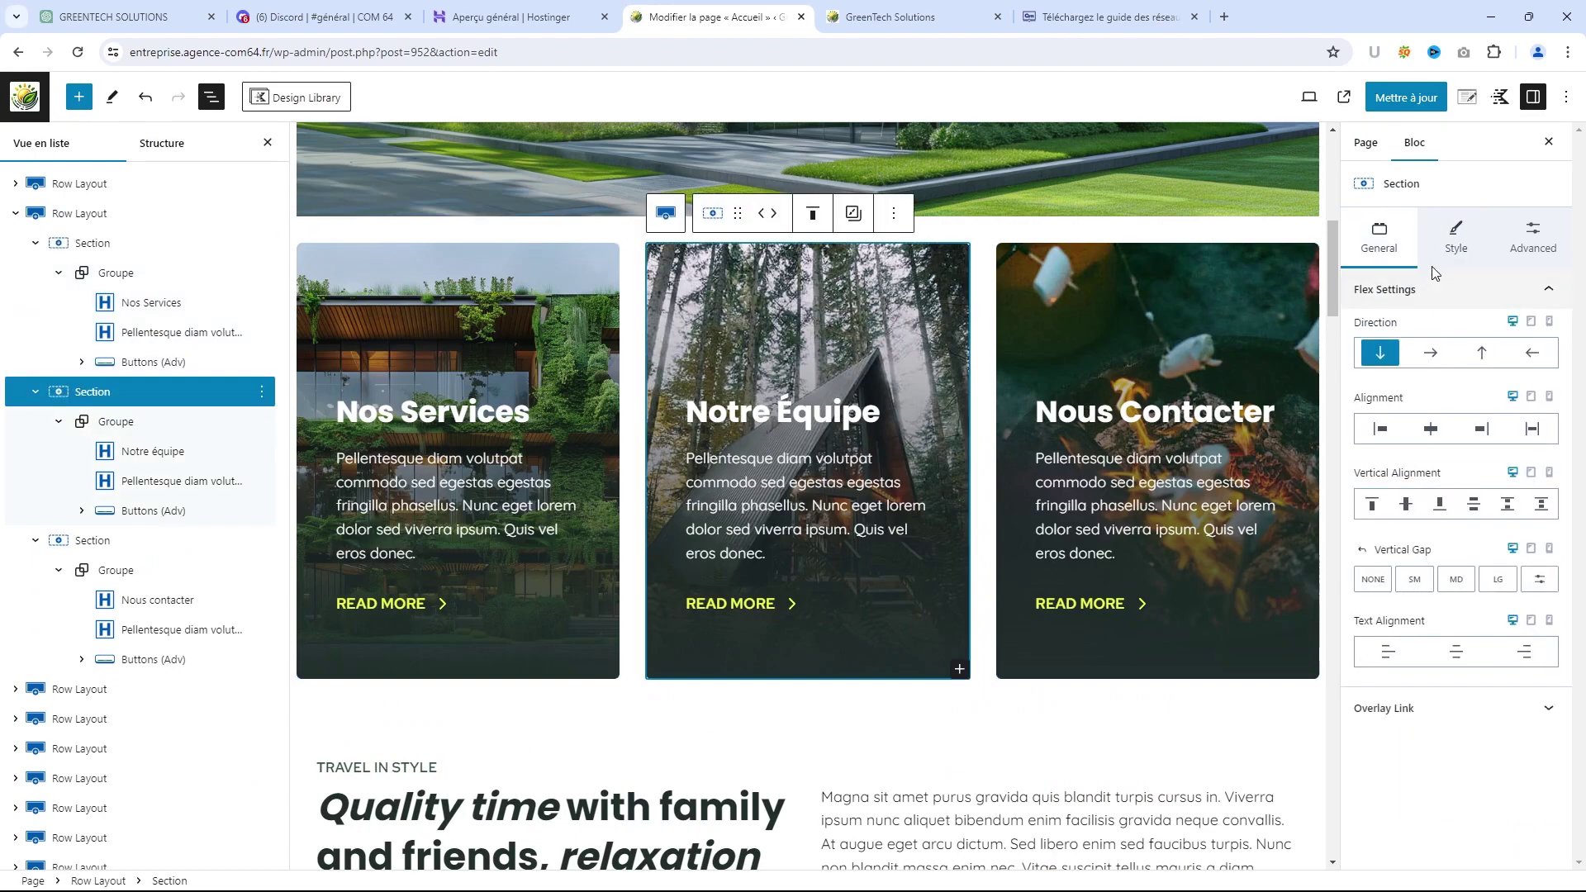
click(1457, 239)
click(1409, 477)
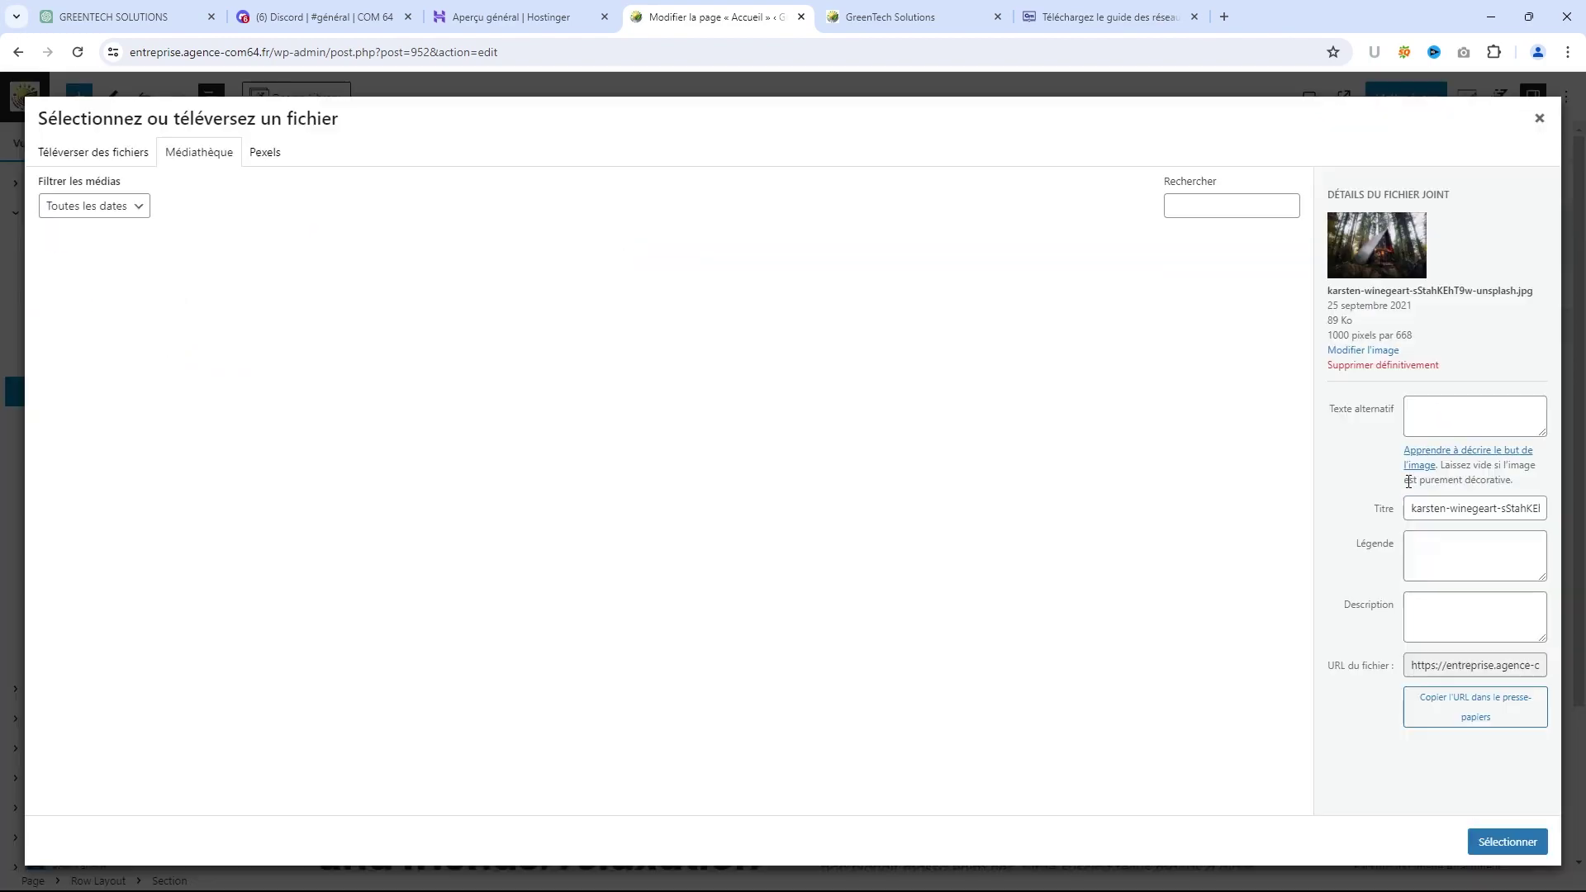
click(128, 160)
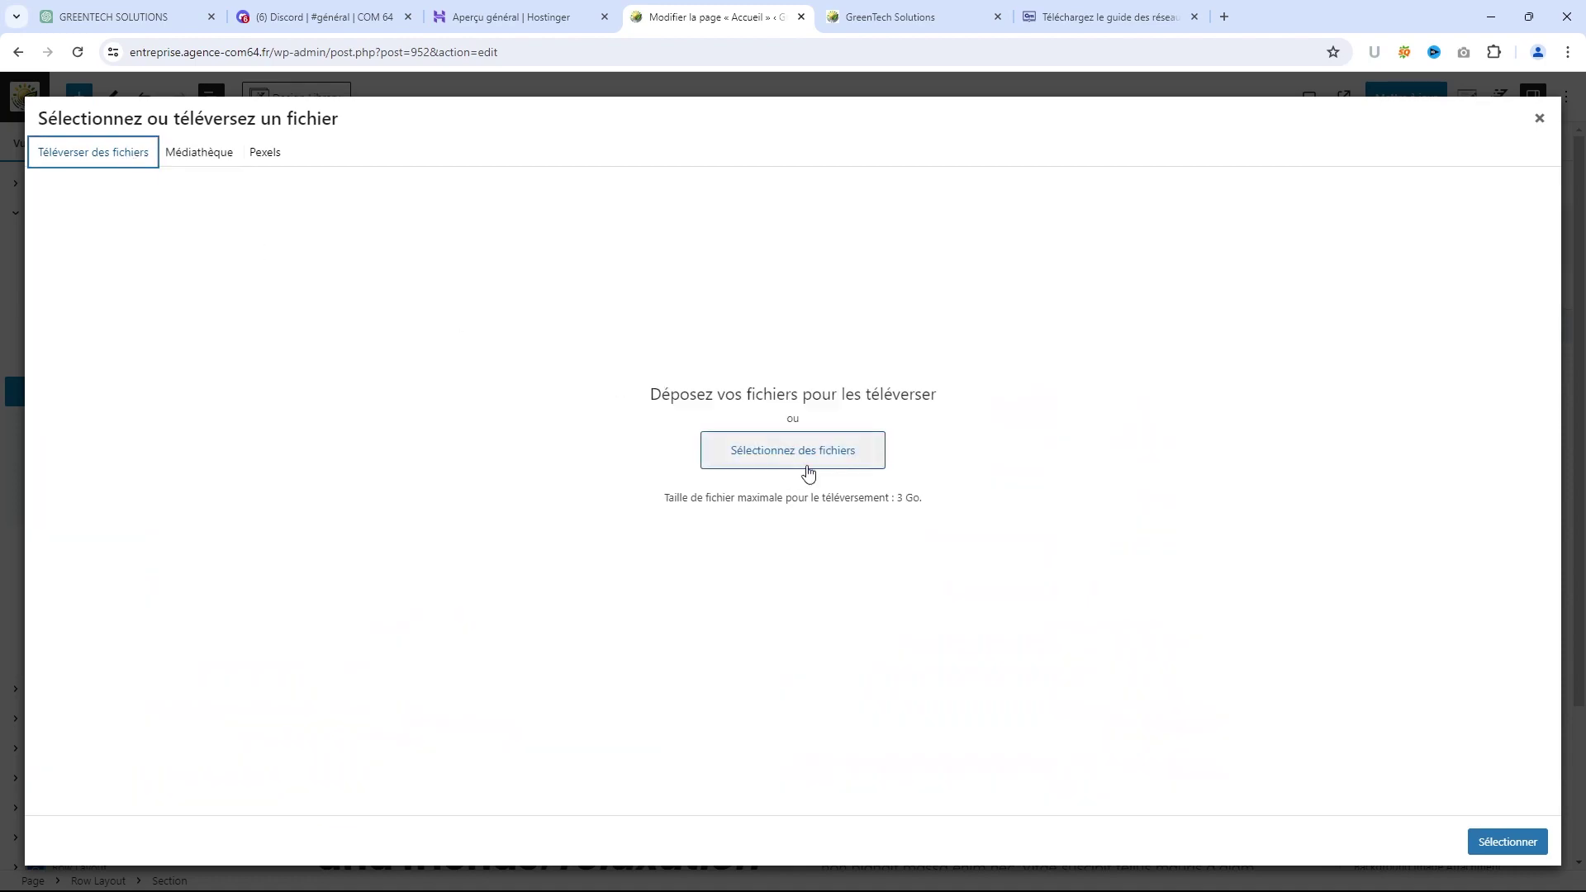
click(767, 449)
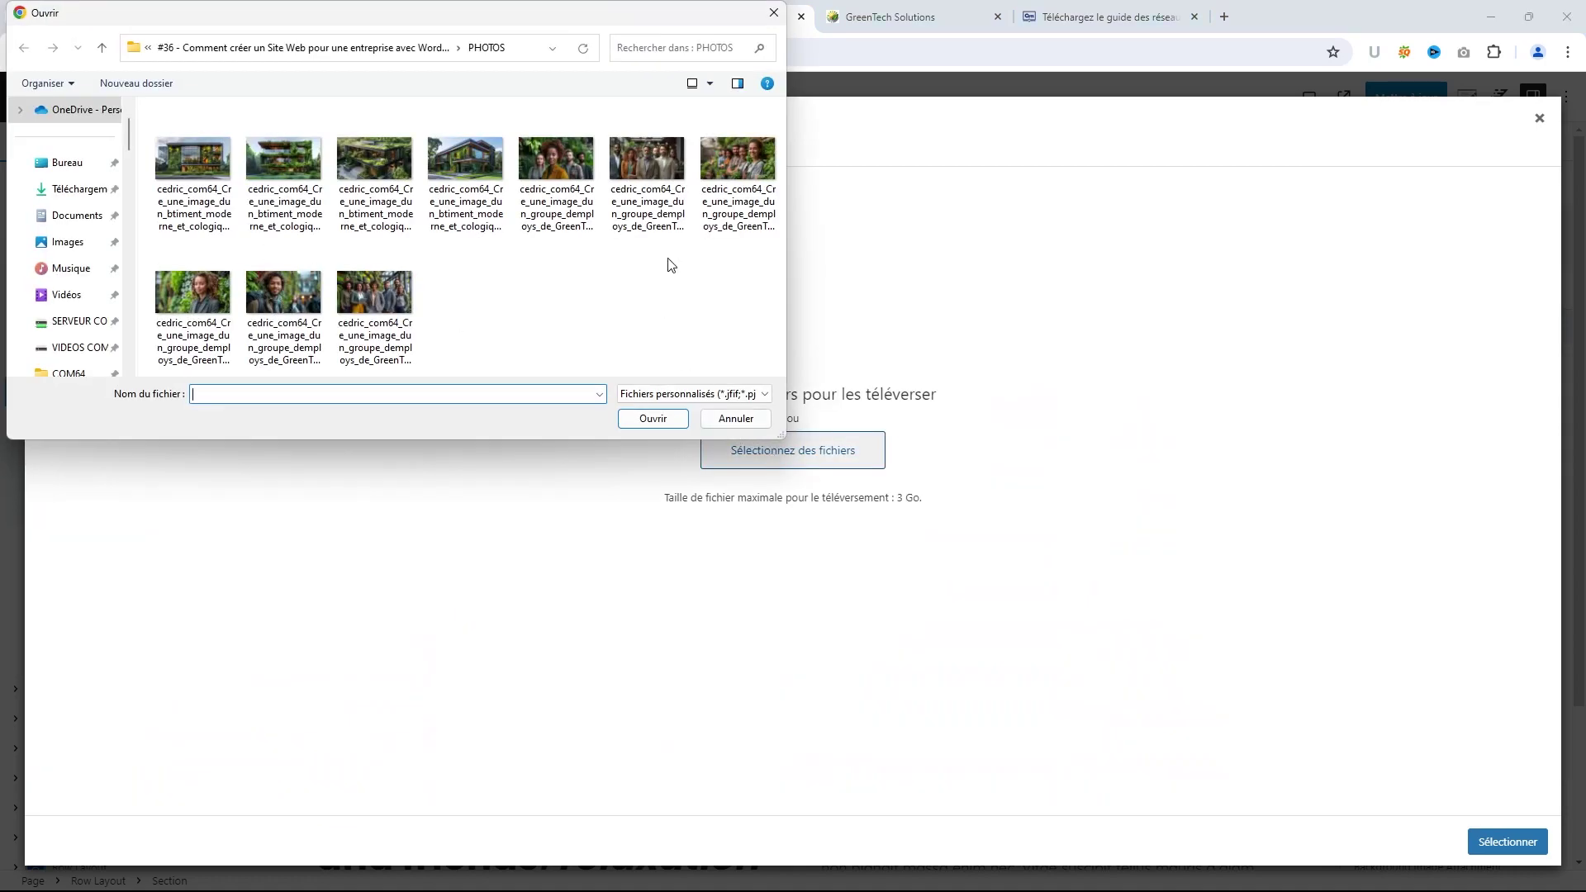
click(383, 303)
ctrl+click(647, 161)
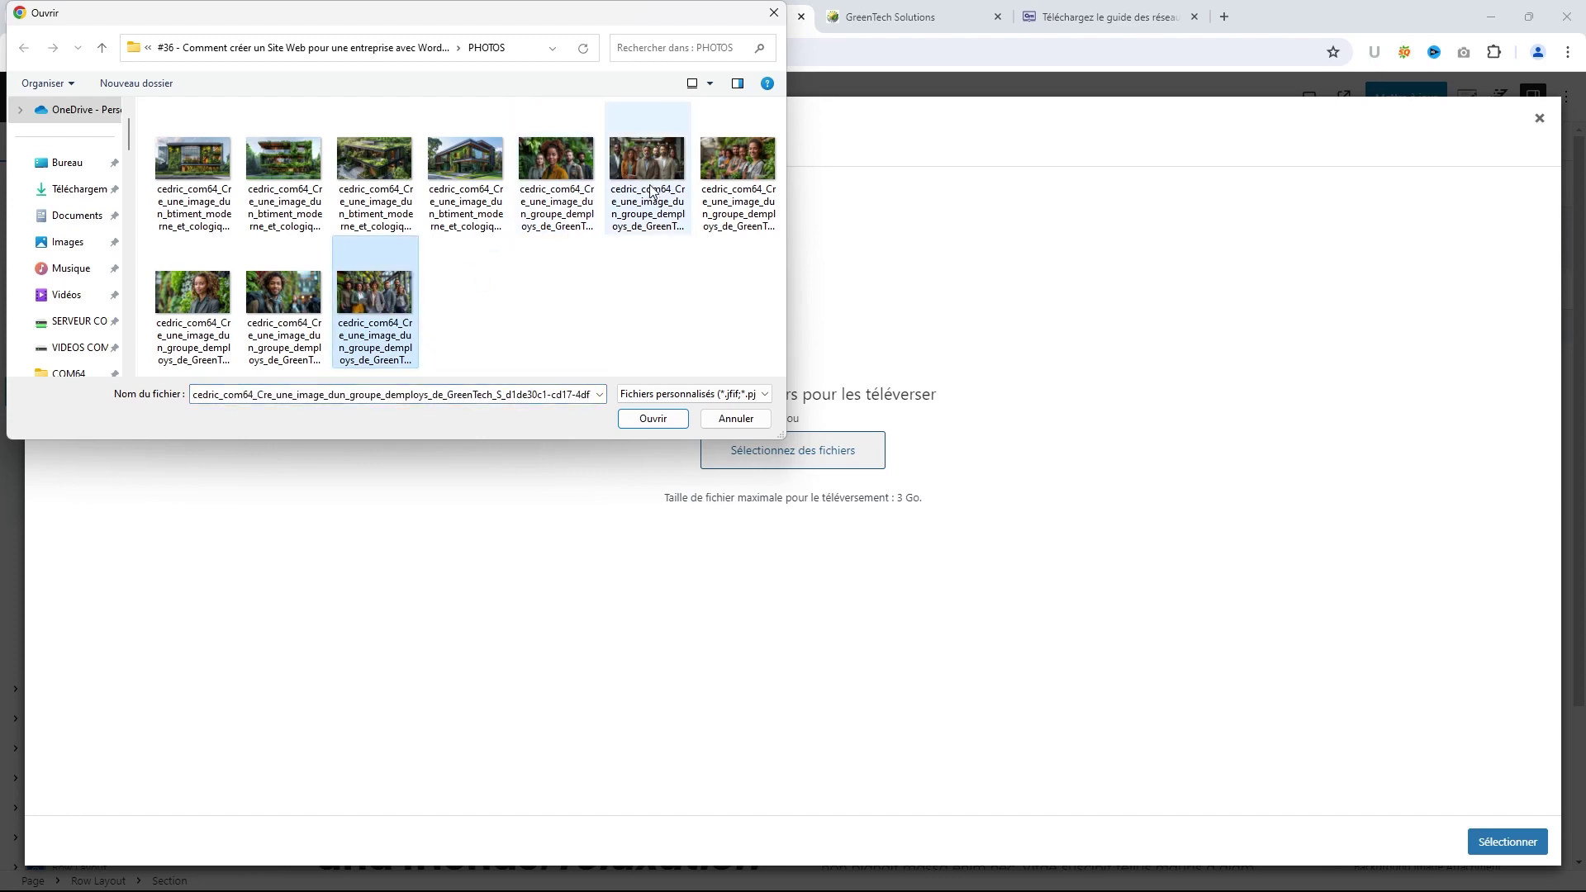
ctrl+click(753, 157)
ctrl+click(556, 166)
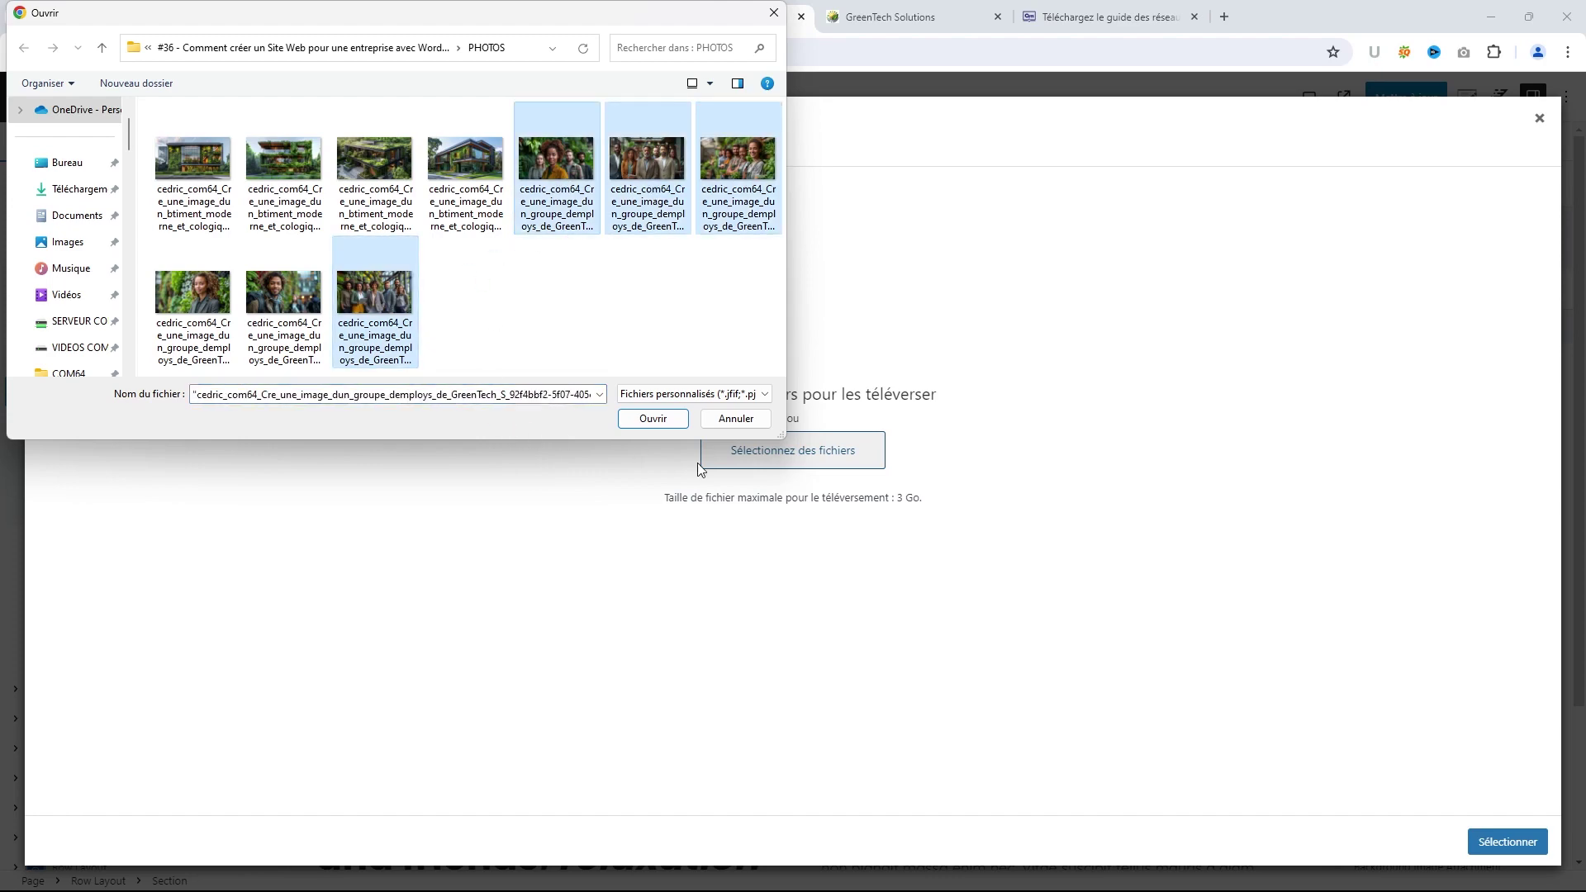
click(664, 427)
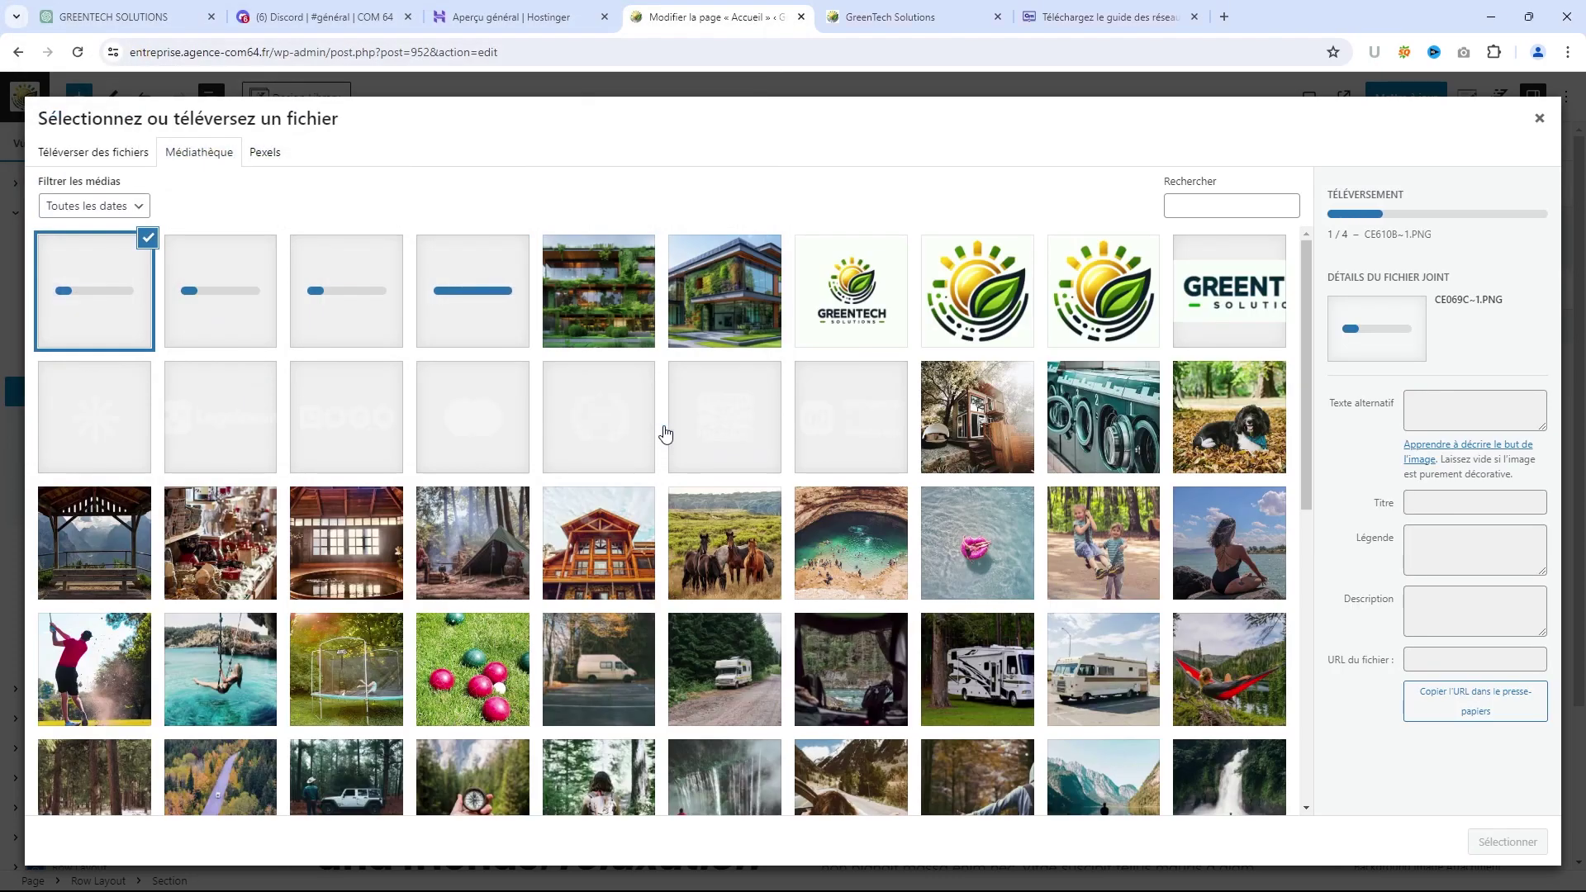
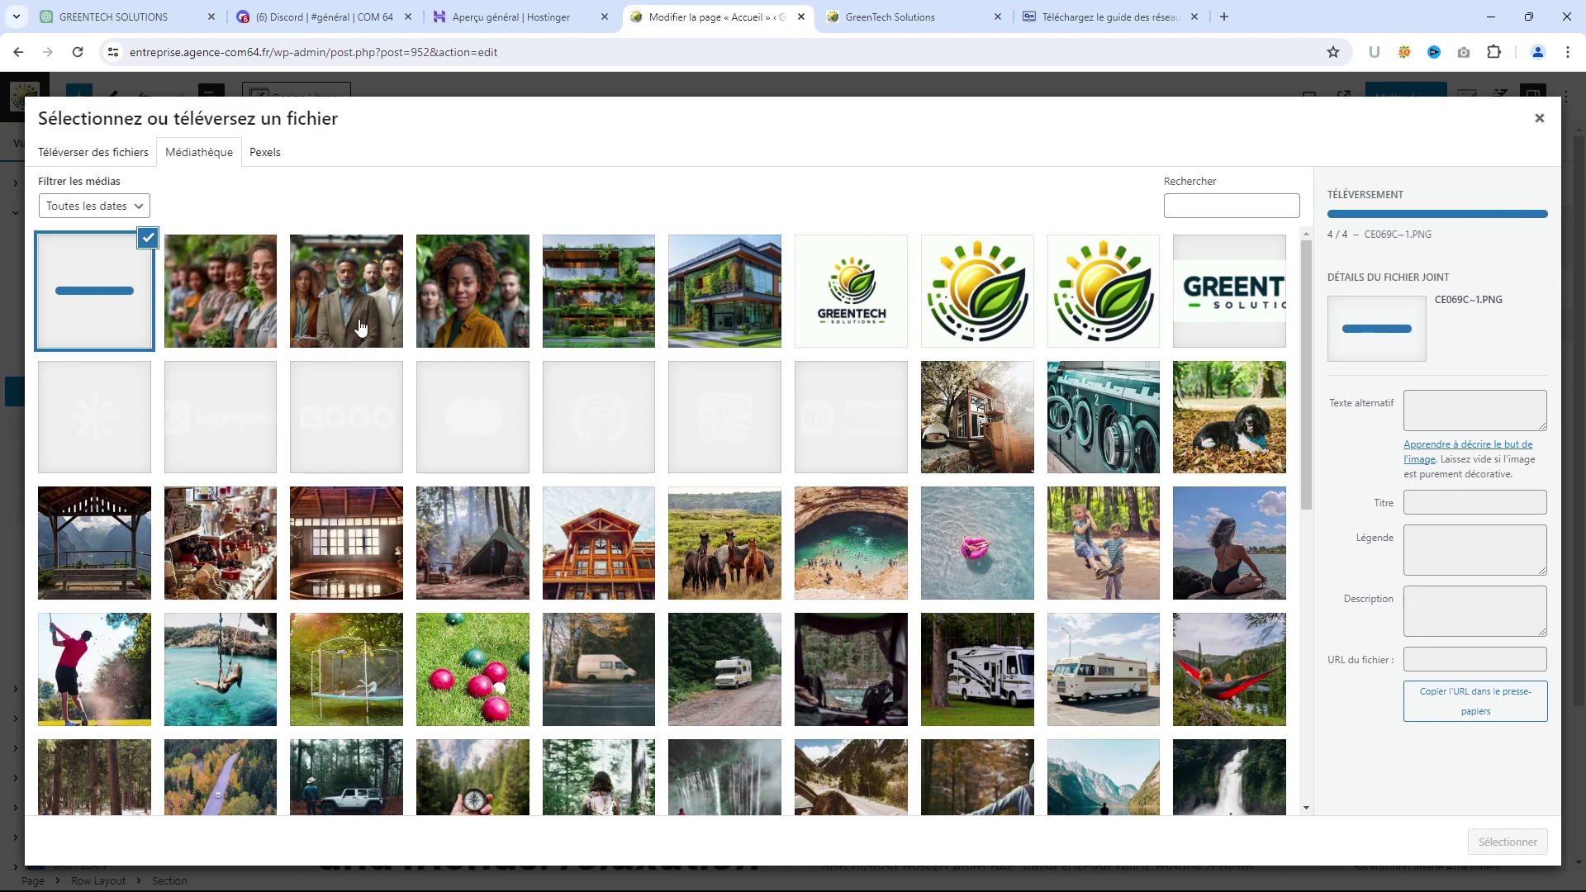
Try the close-up photo of smiling colleagues in a row as the "Notre Équipe" card's background image
click(248, 311)
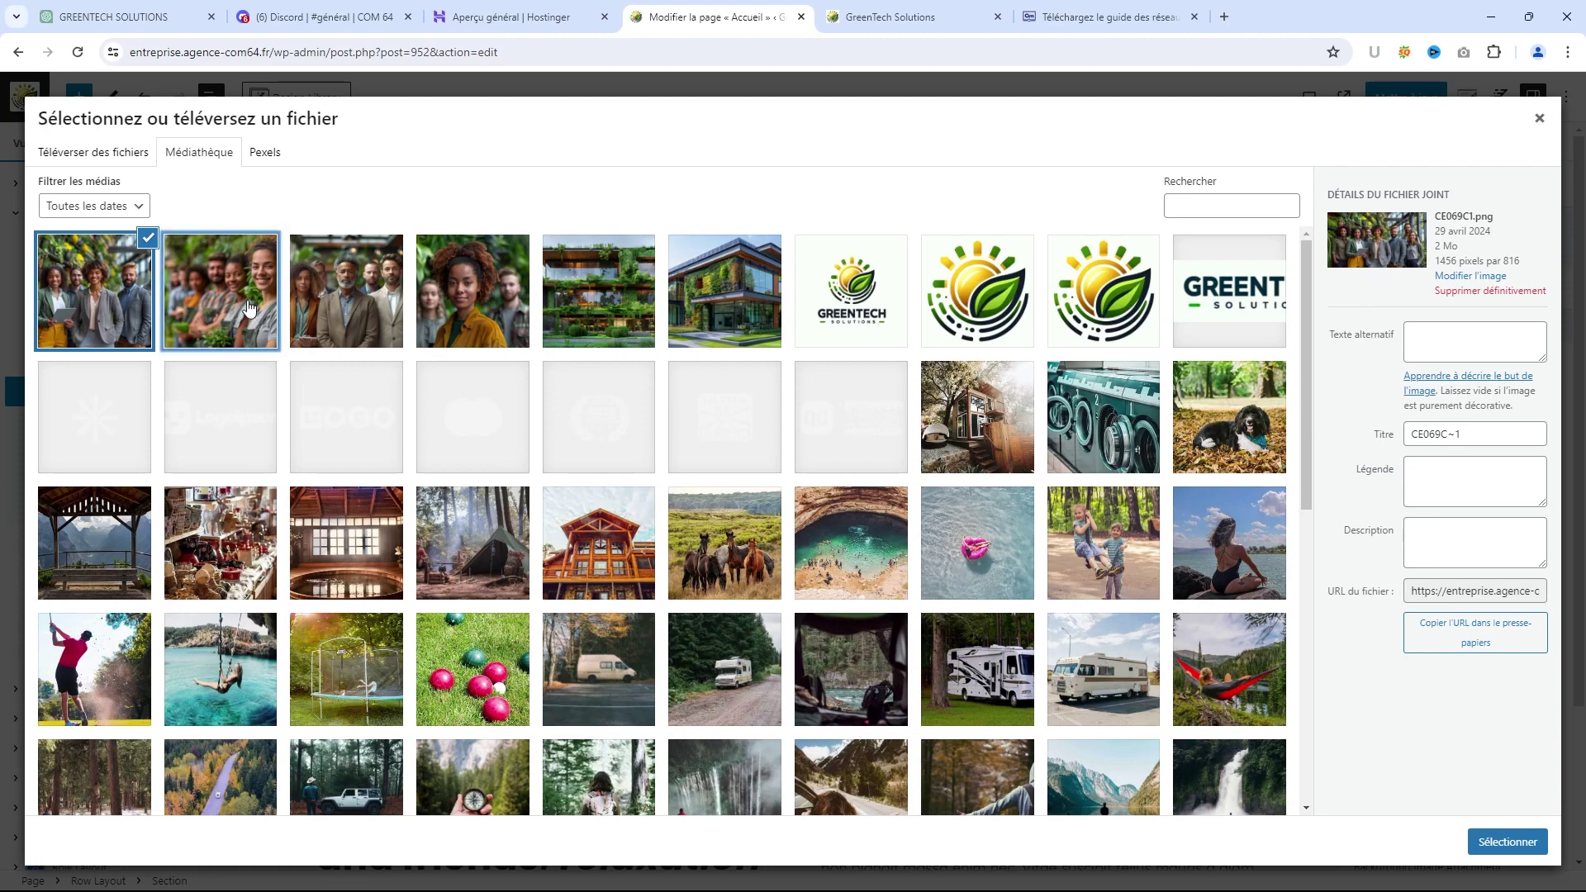
click(1510, 843)
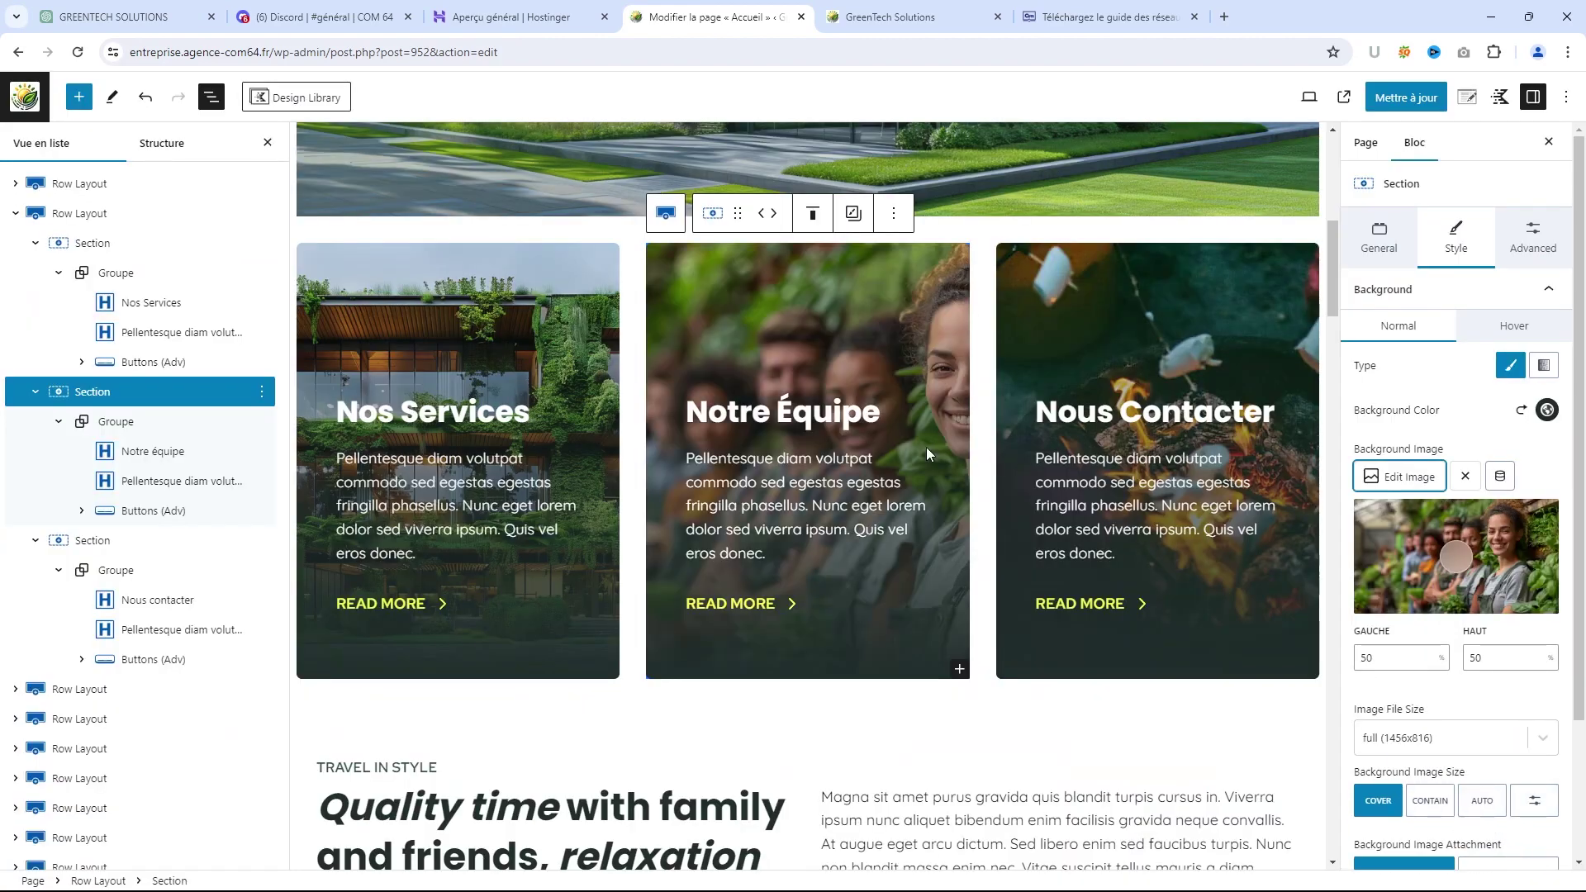
Change the "Notre Équipe" card's background to the group photo of employees standing in front of greenery
click(1396, 479)
click(104, 299)
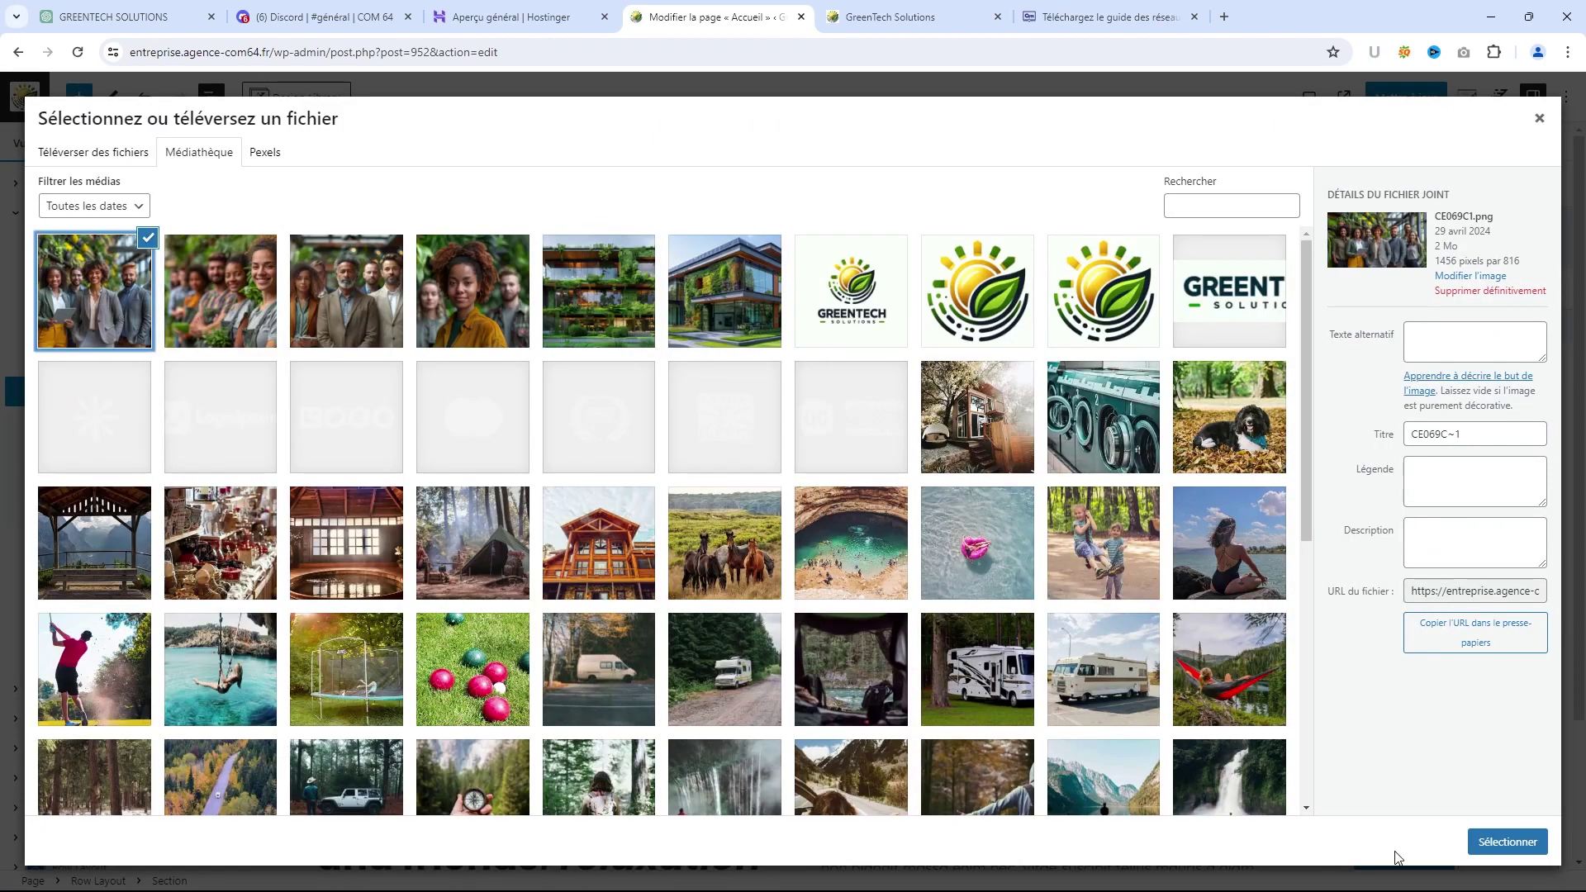
click(1502, 842)
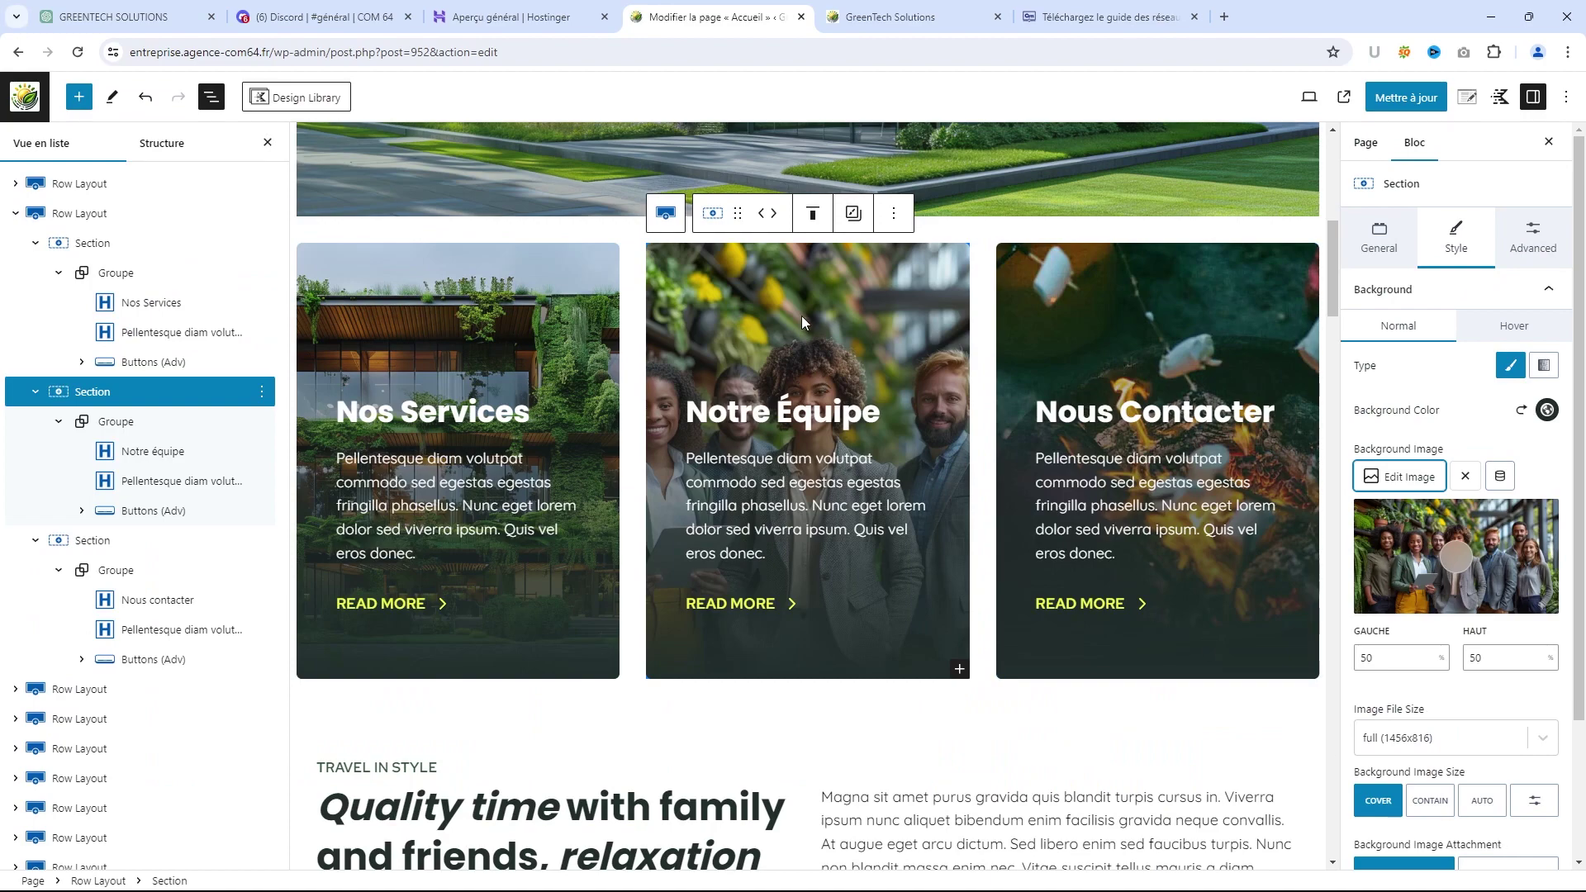
Try the group photo centred on the grey-bearded man in a suit as the "Notre Équipe" card's background image
click(1396, 487)
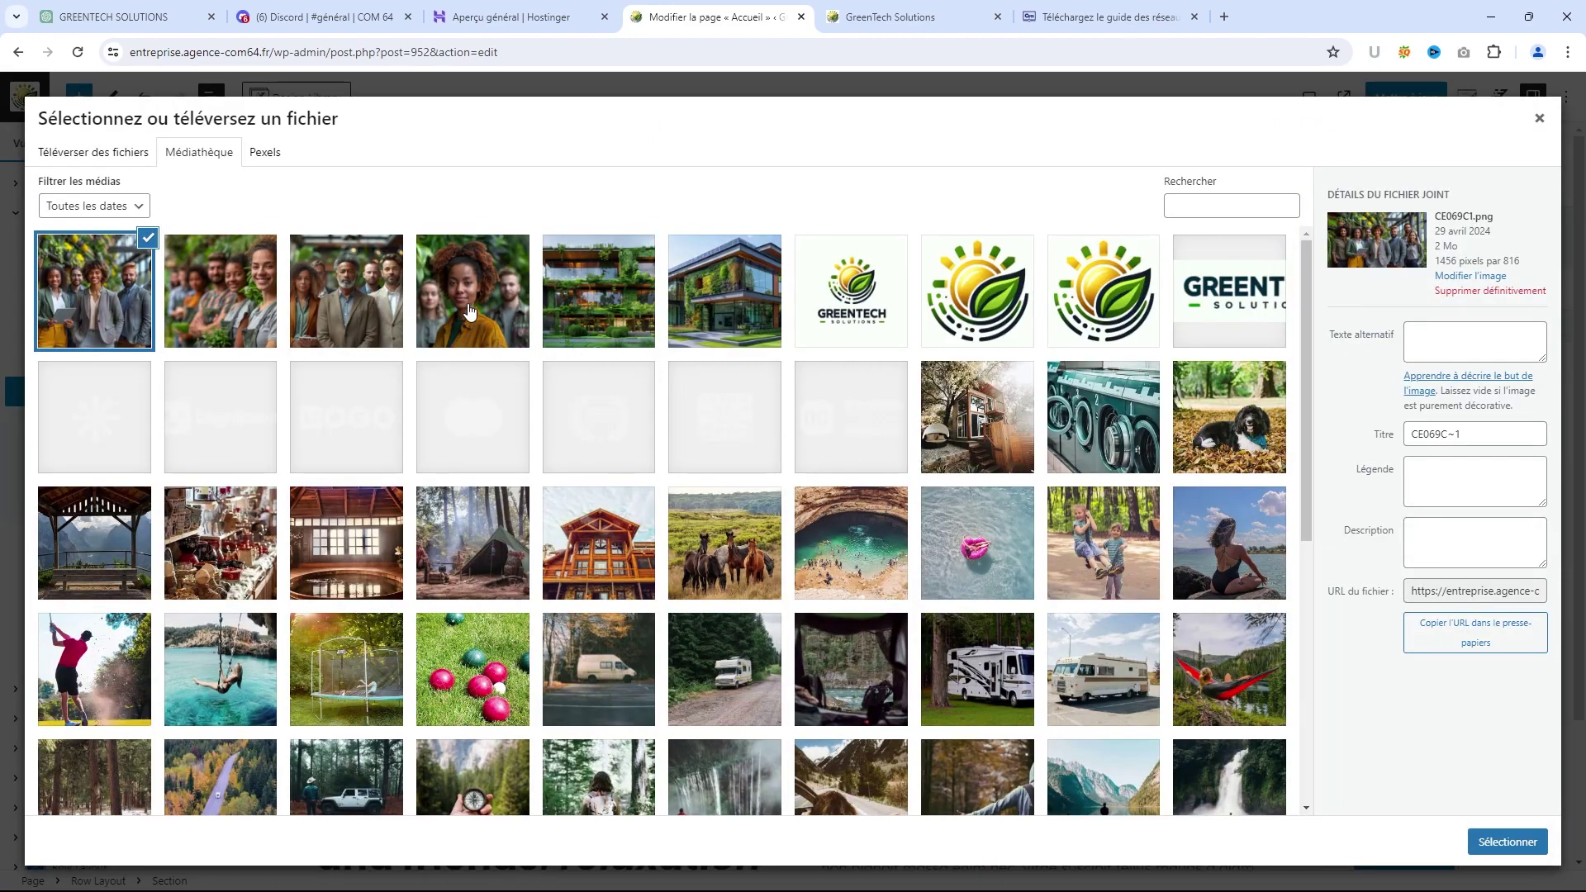
click(397, 303)
click(1502, 843)
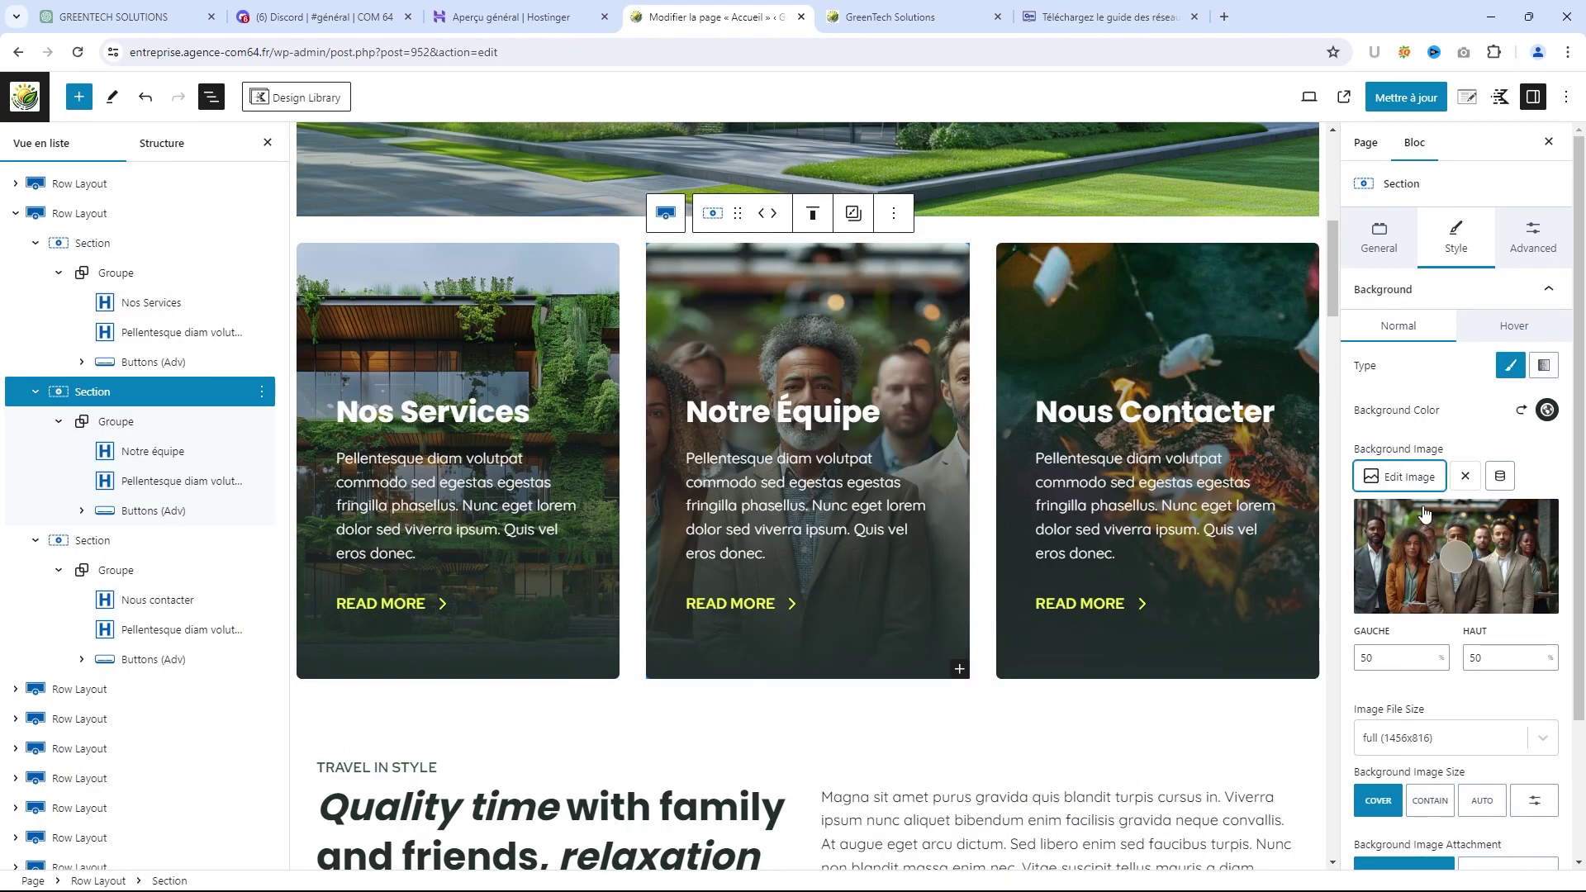
Change the "Notre Équipe" card's background to the photo of the curly-haired woman in front of her colleagues
click(1376, 477)
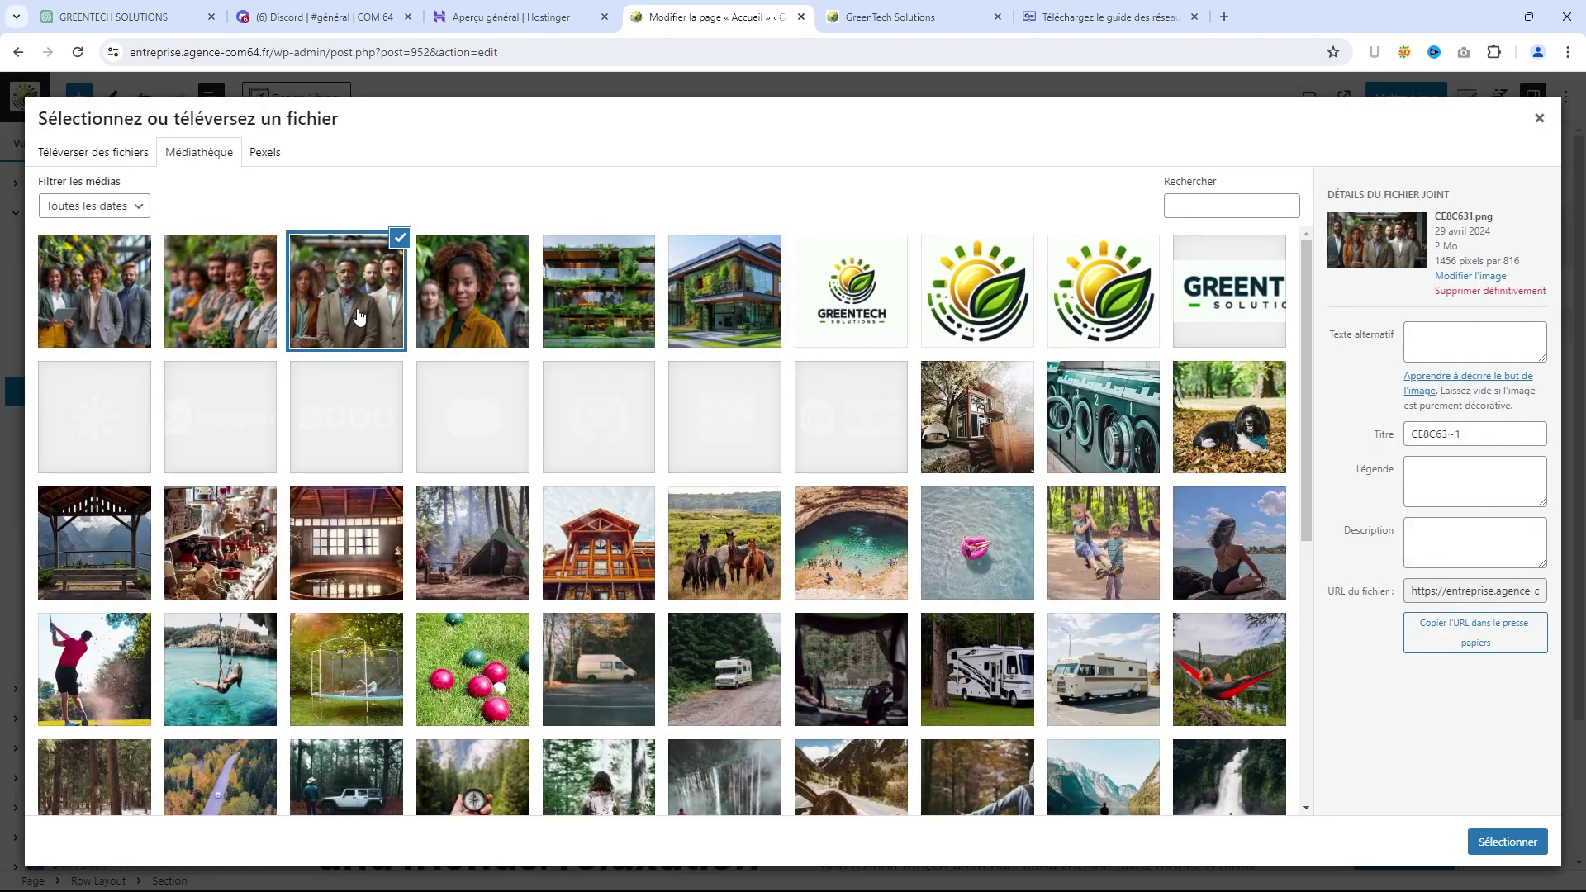
click(478, 274)
click(1505, 842)
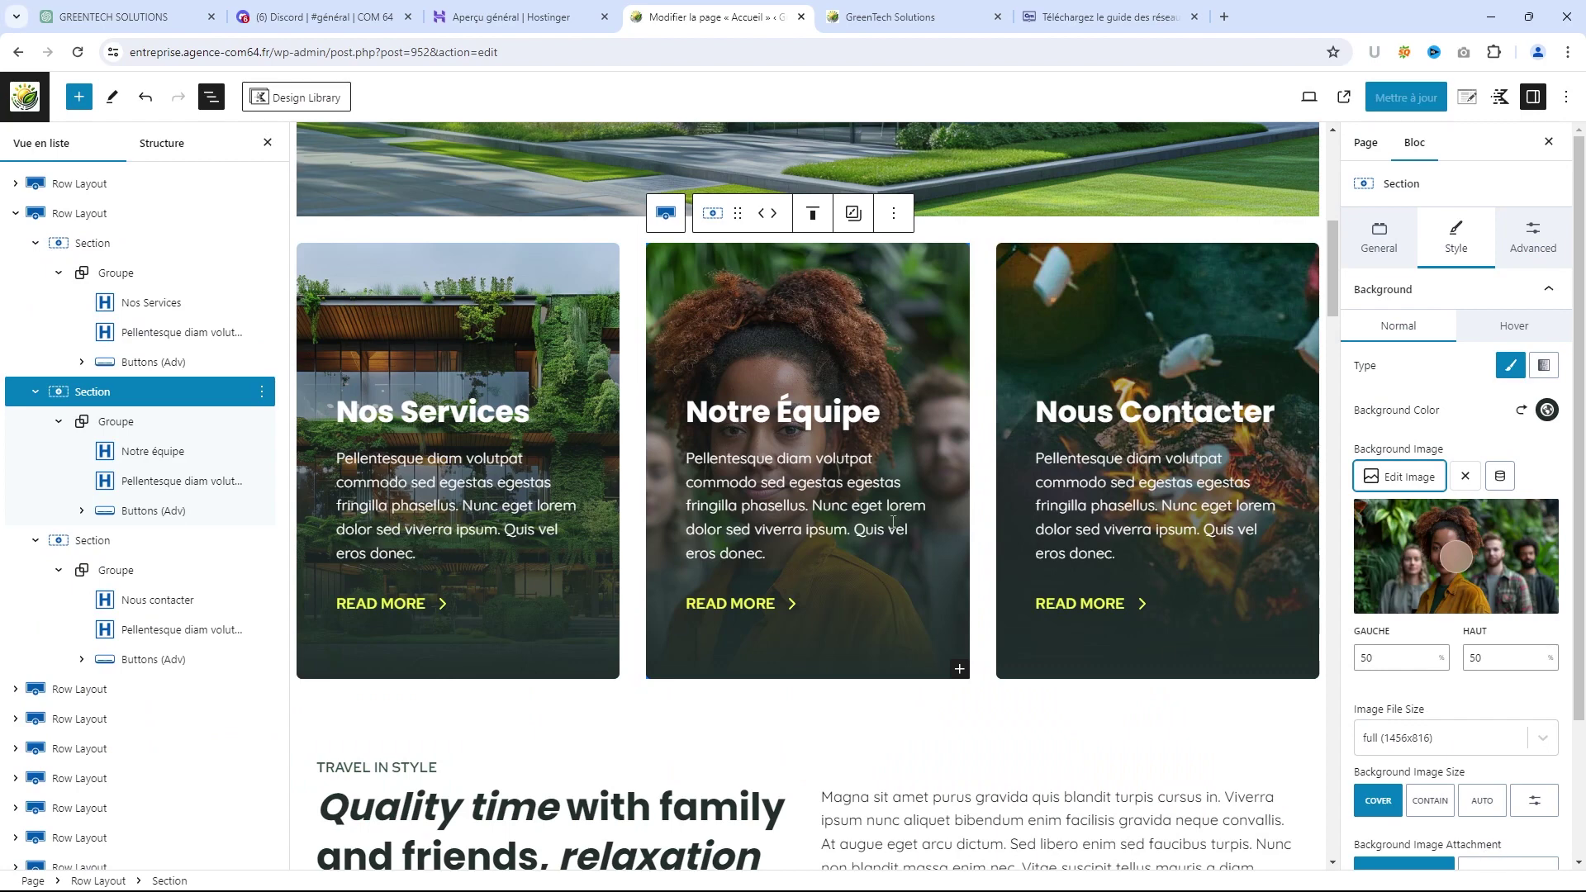
Upload the photo of the smiling curly-haired man from the PHOTOS folder and set it as the "Nous Contacter" card's background image
click(1091, 335)
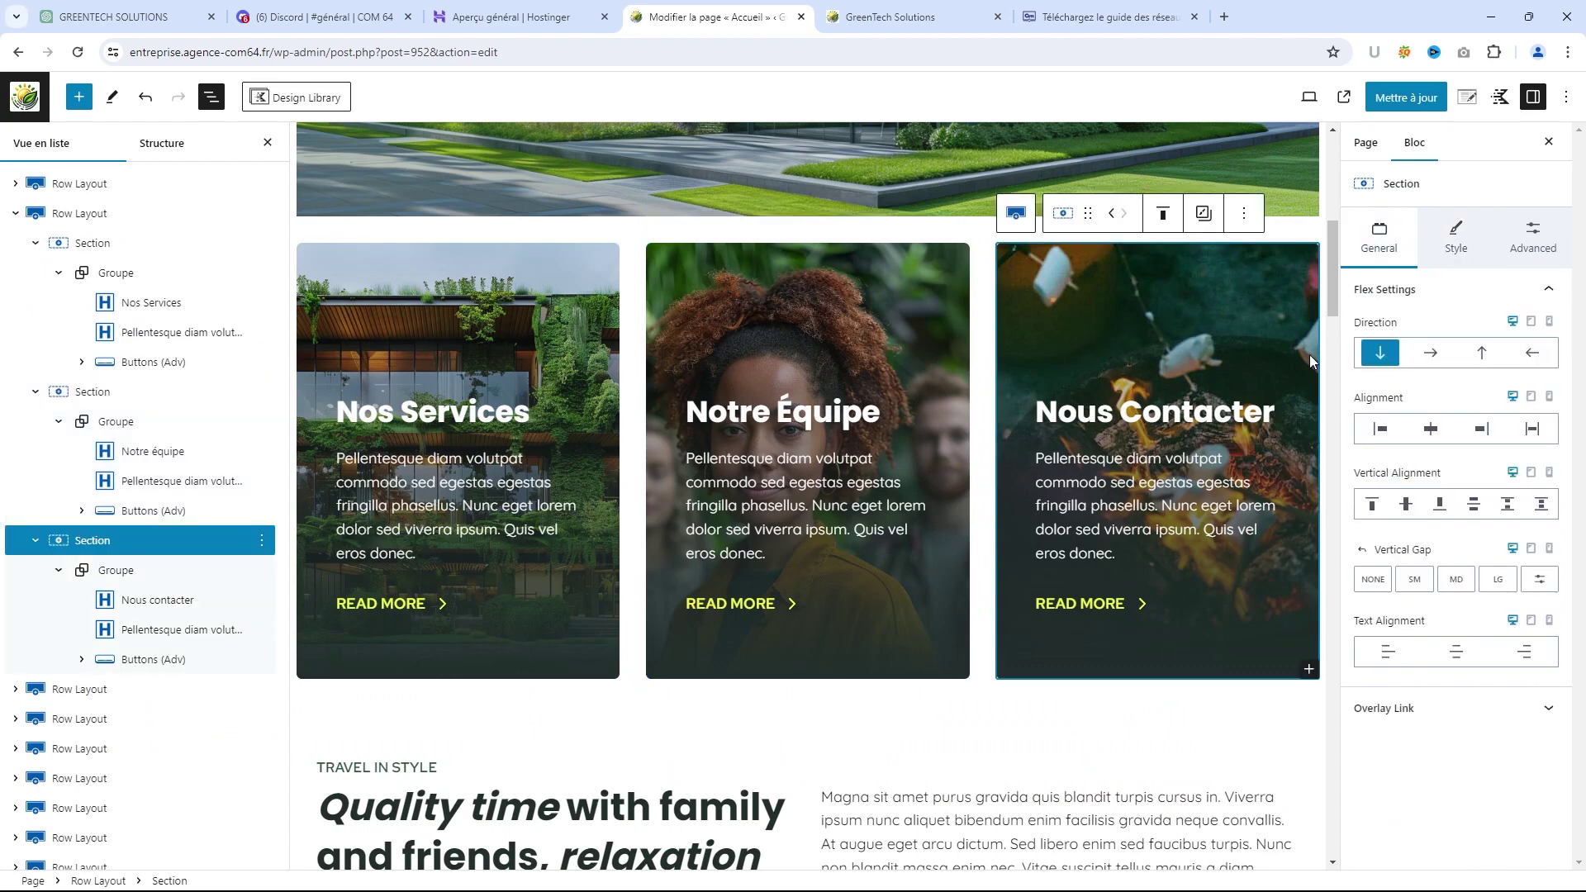
click(1460, 241)
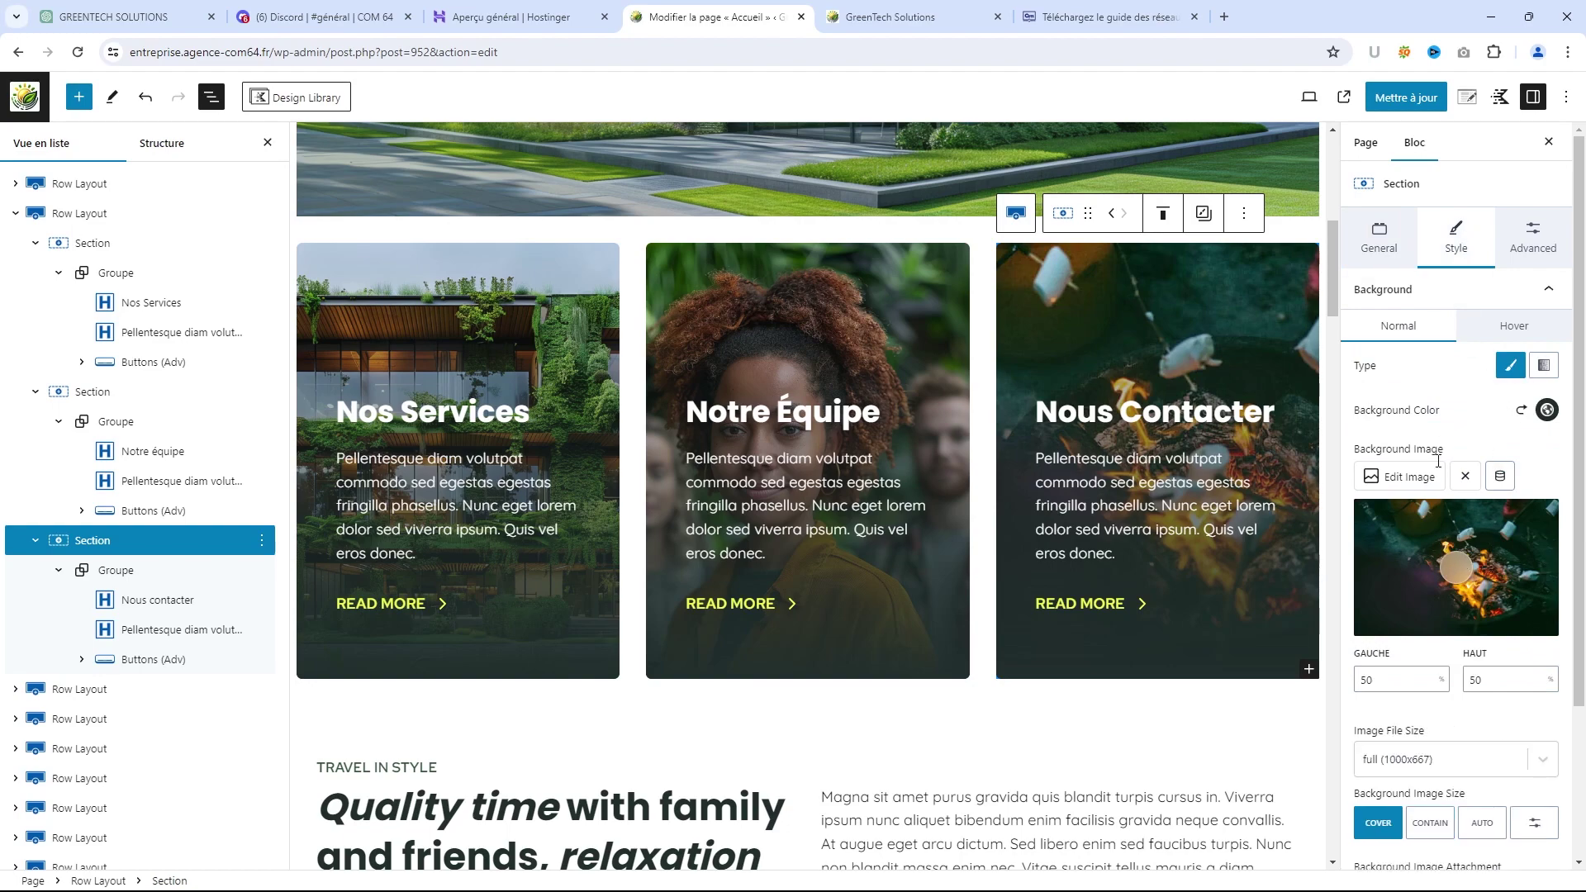
click(1405, 477)
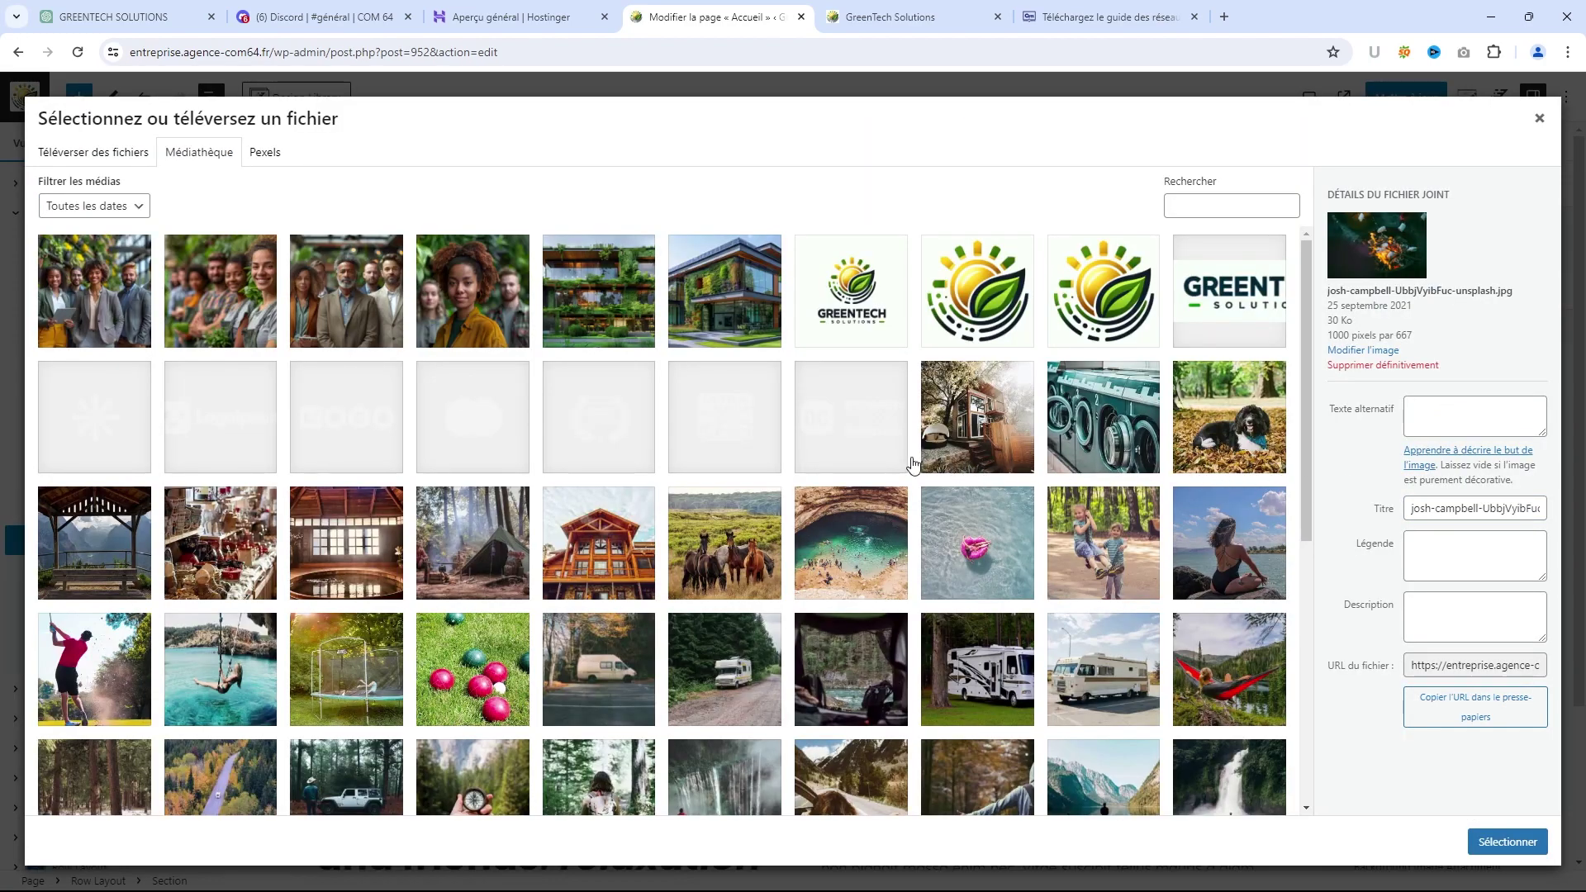
click(114, 157)
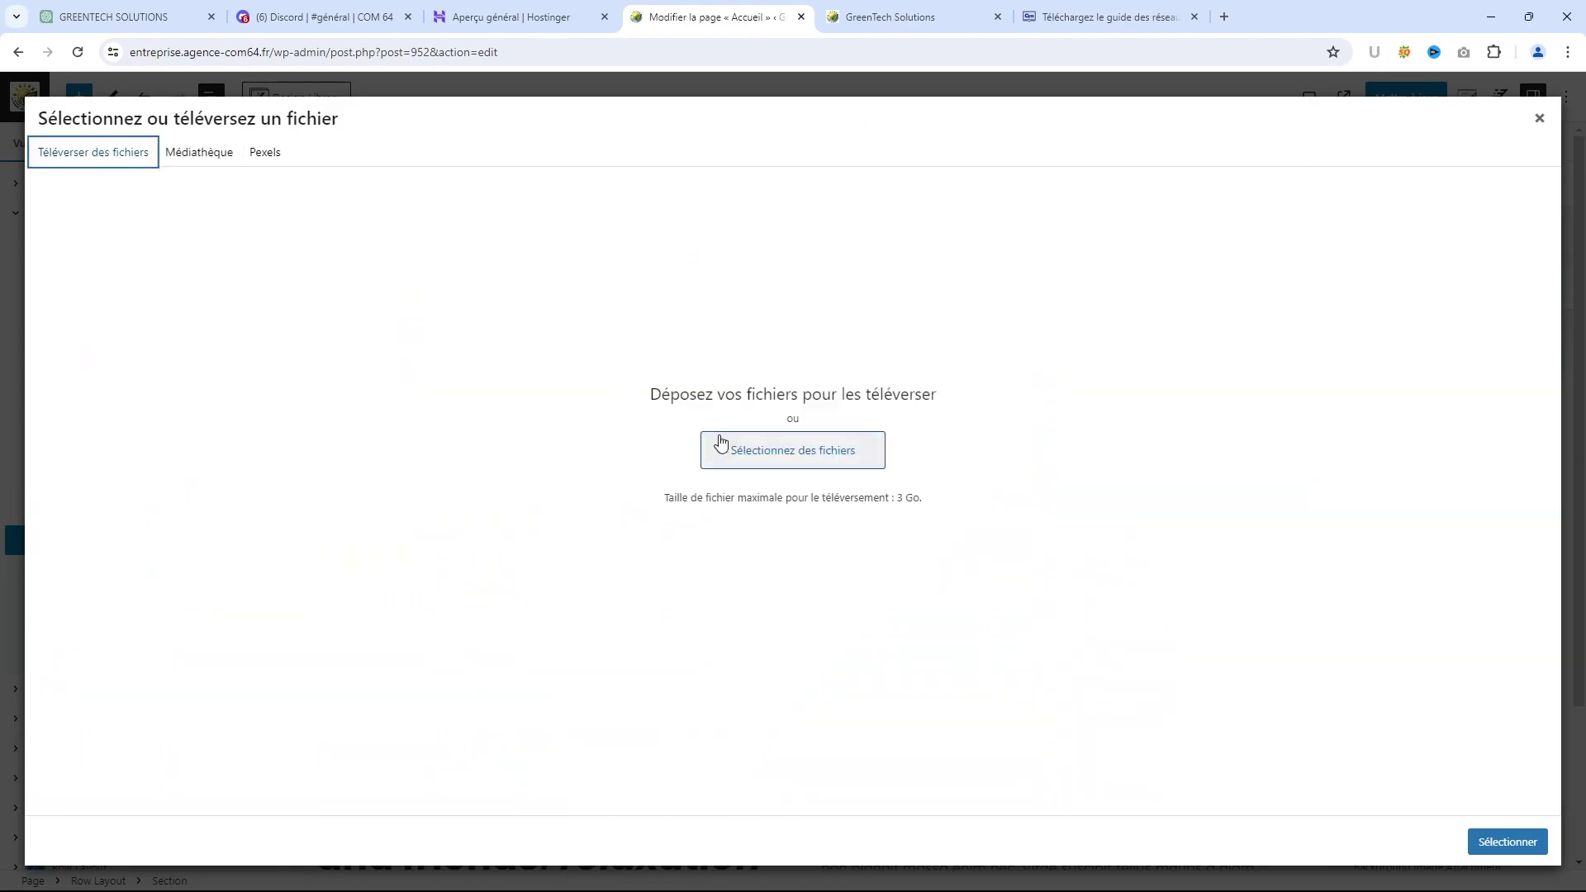
click(746, 444)
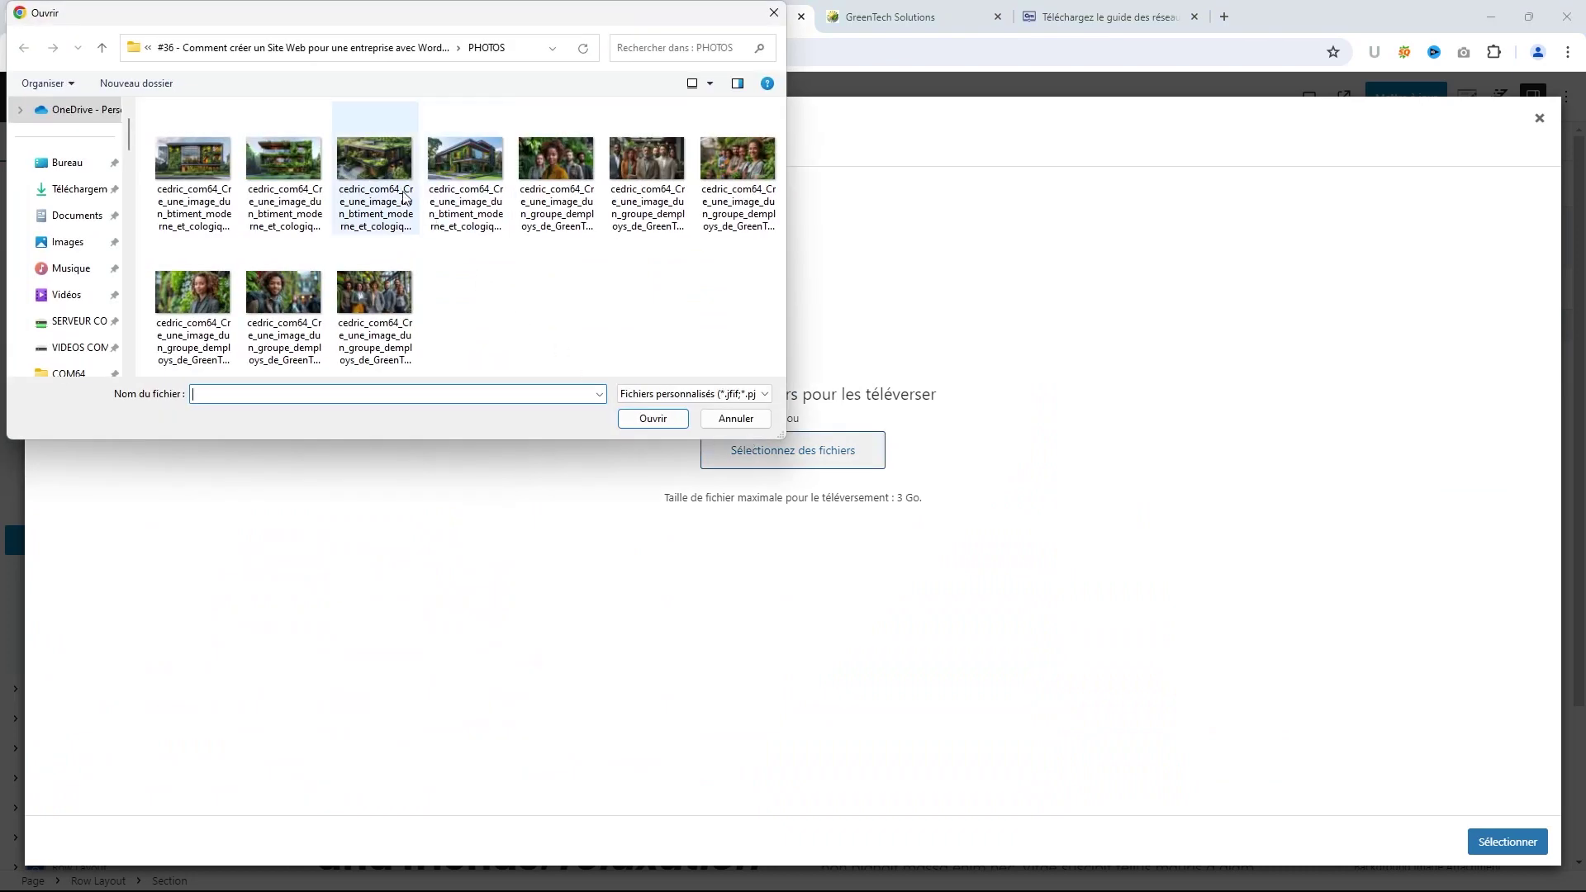
click(375, 165)
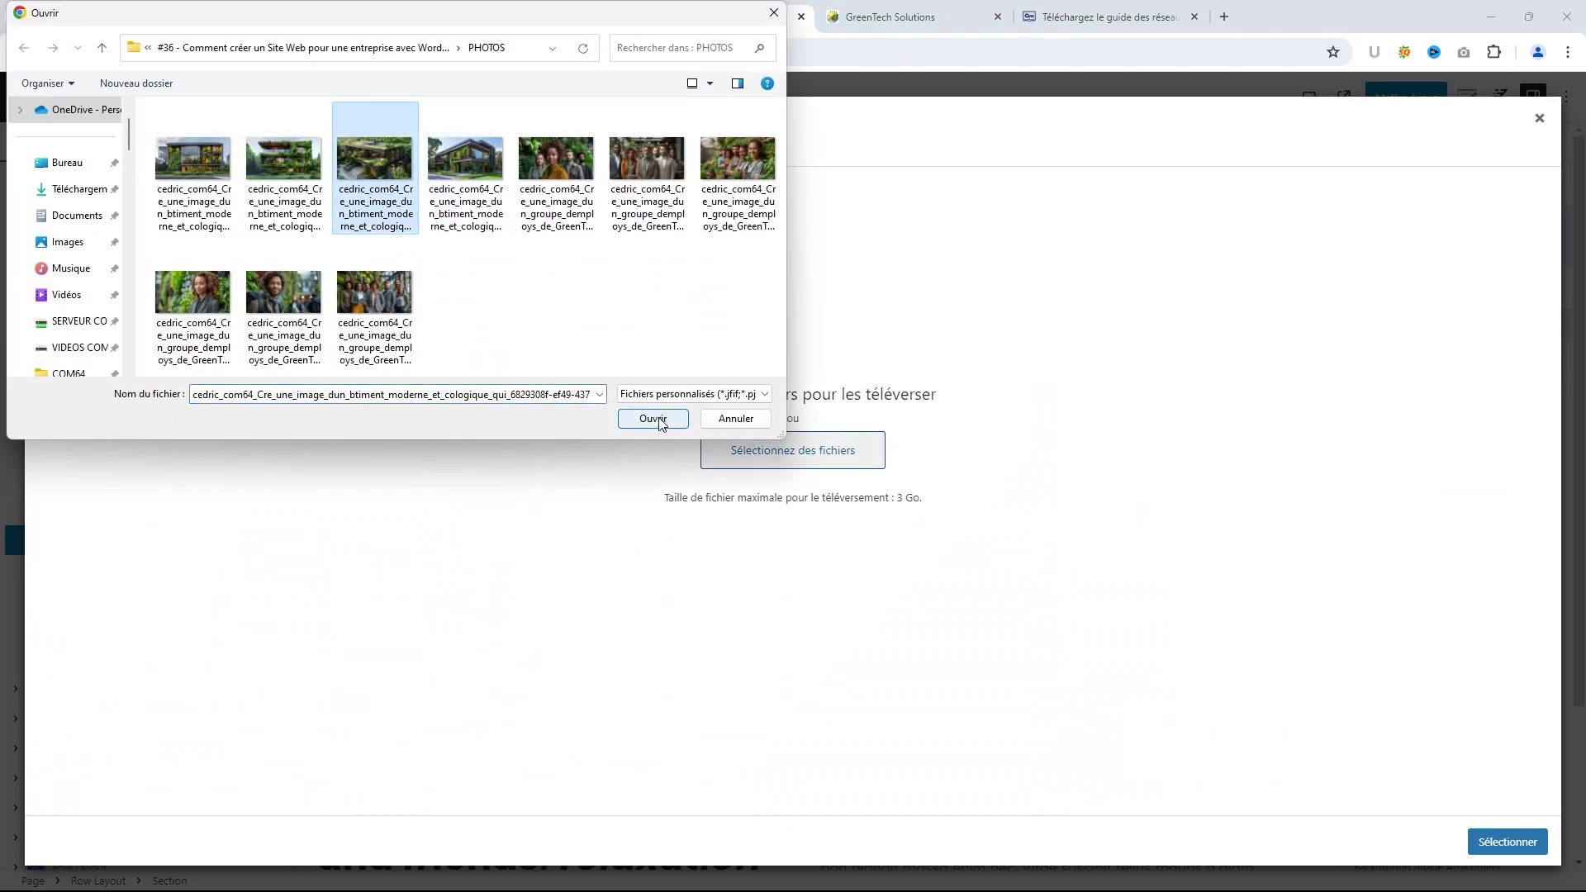
click(279, 302)
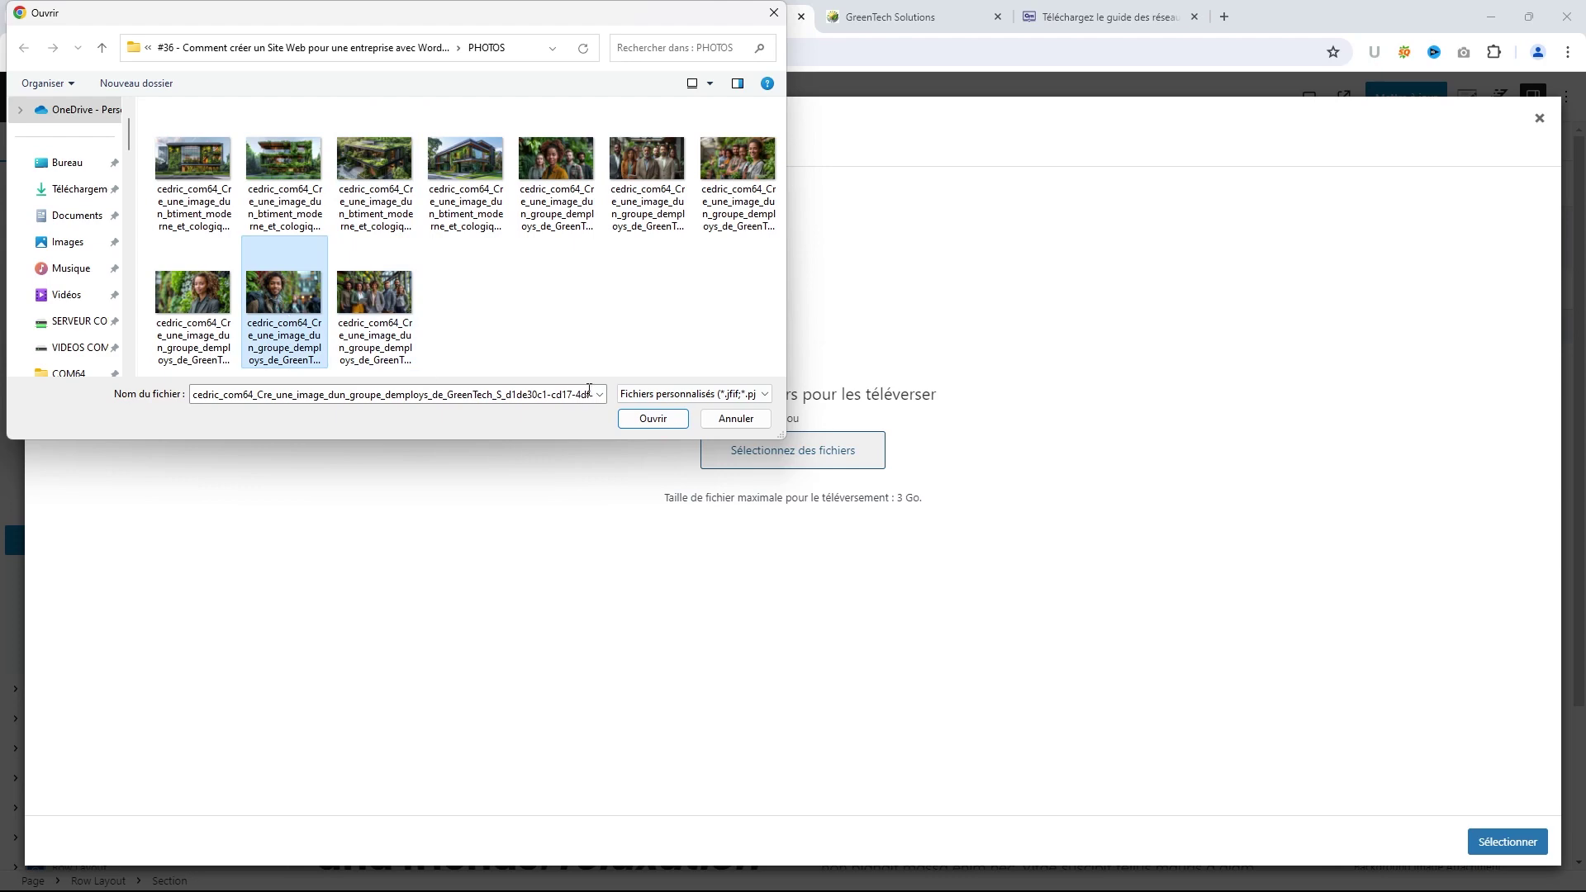
click(661, 426)
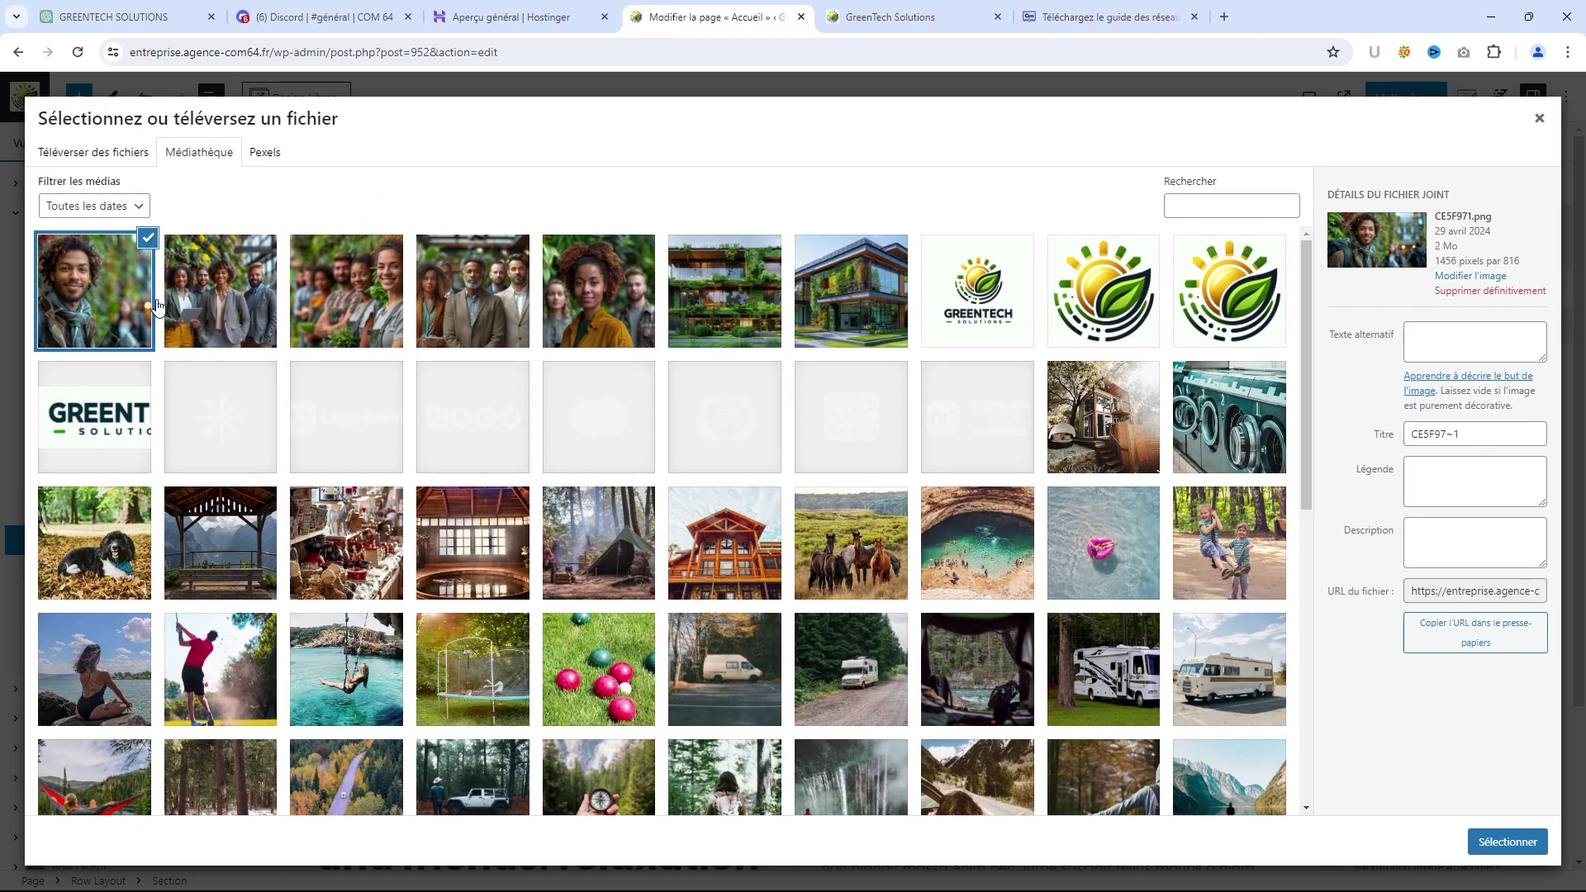
click(1518, 842)
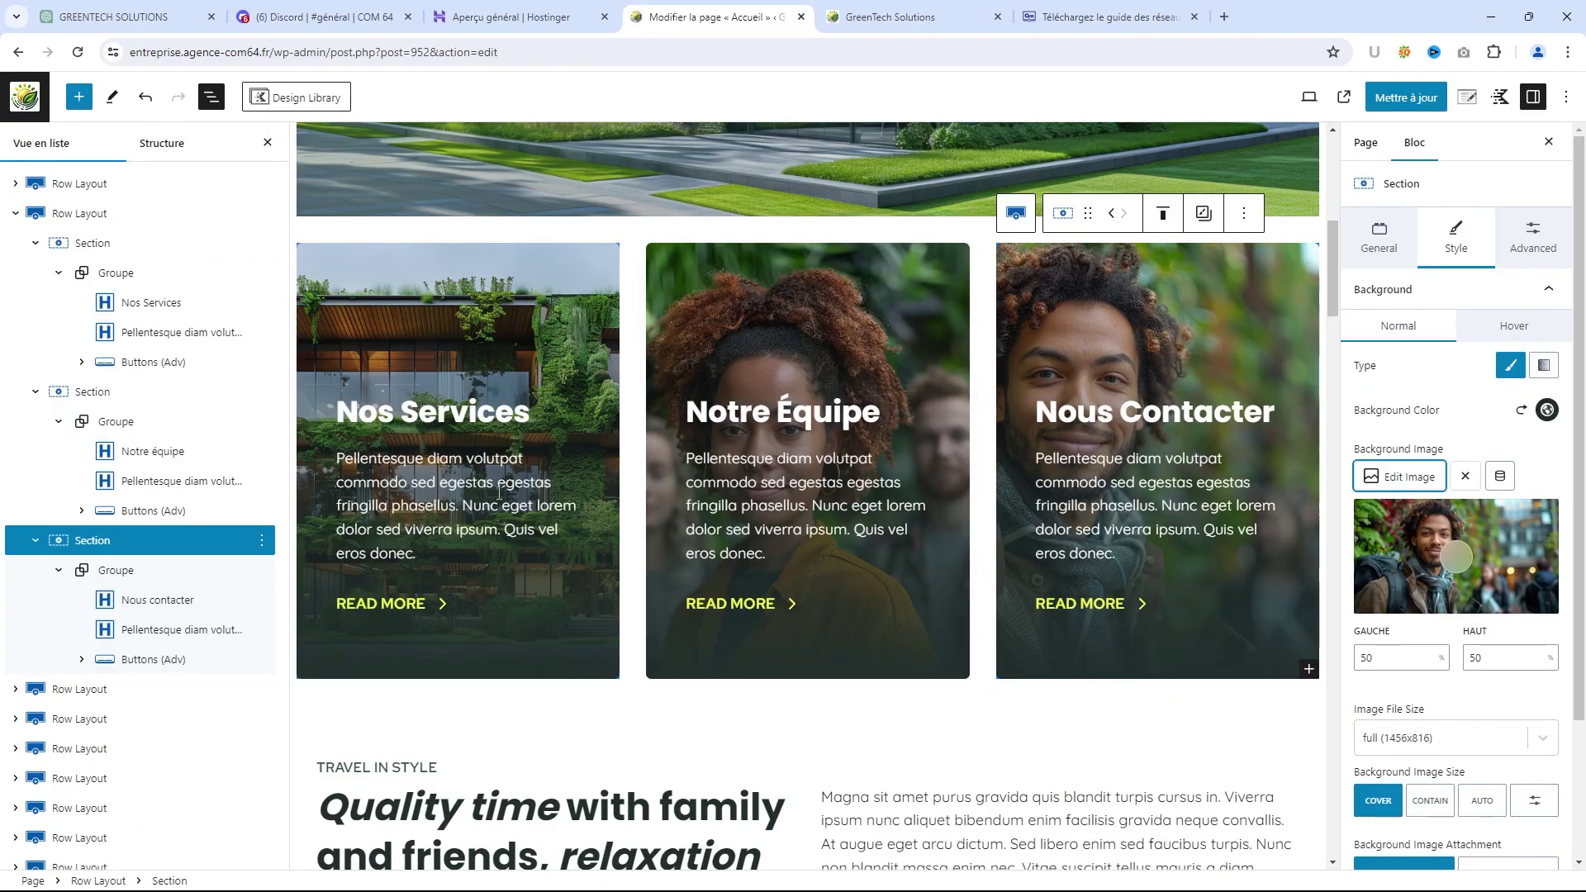
Switch to the ChatGPT conversation and look through the generated website content for a services text for the "Nos Services" card
click(489, 516)
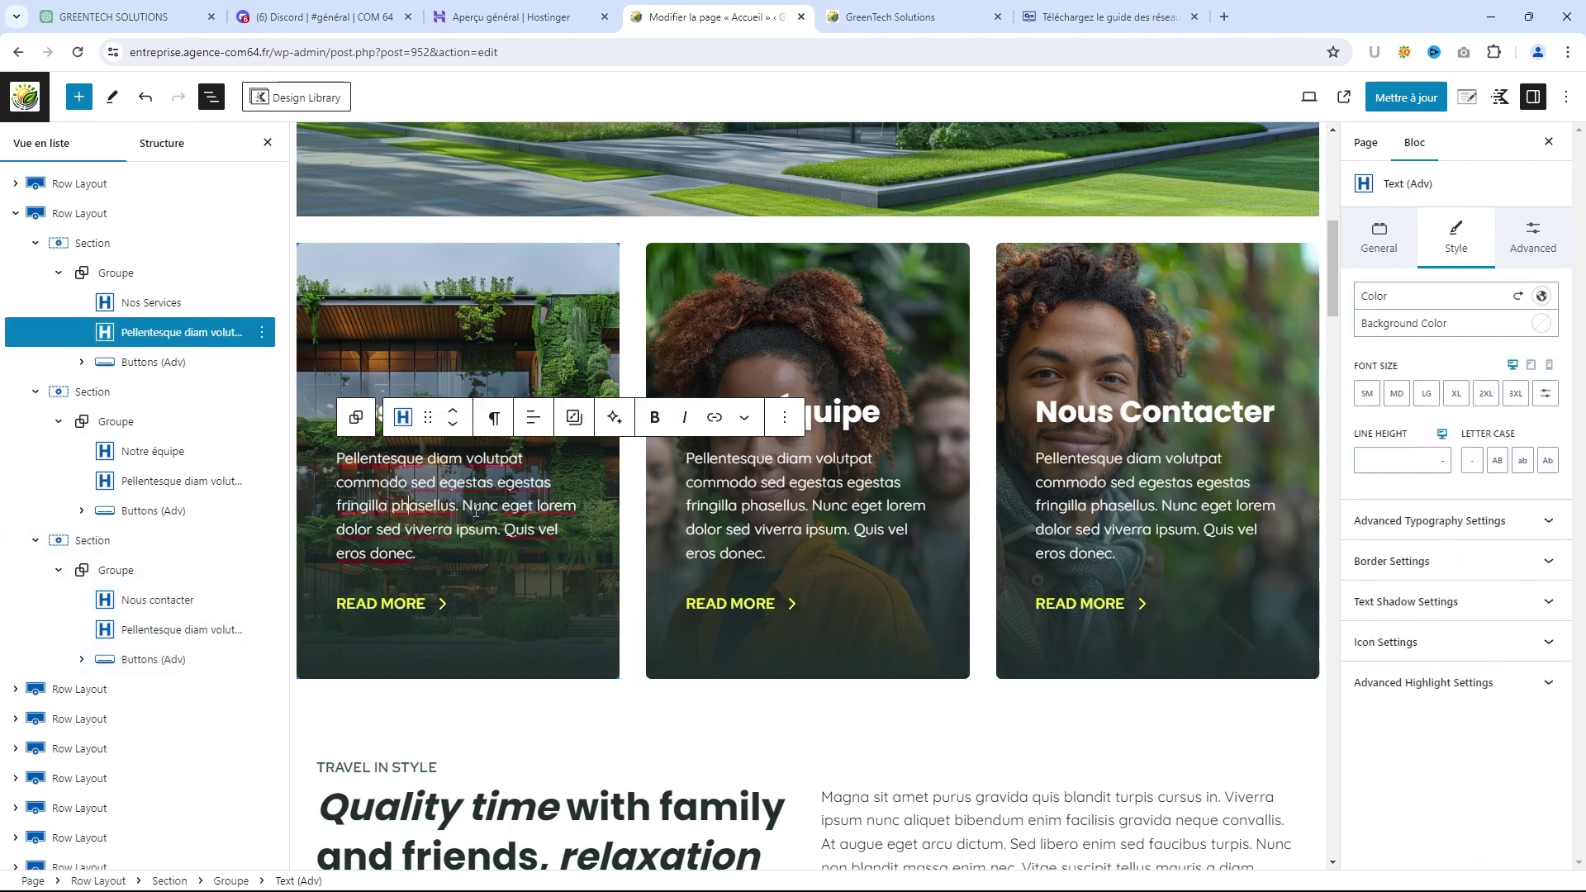
click(736, 666)
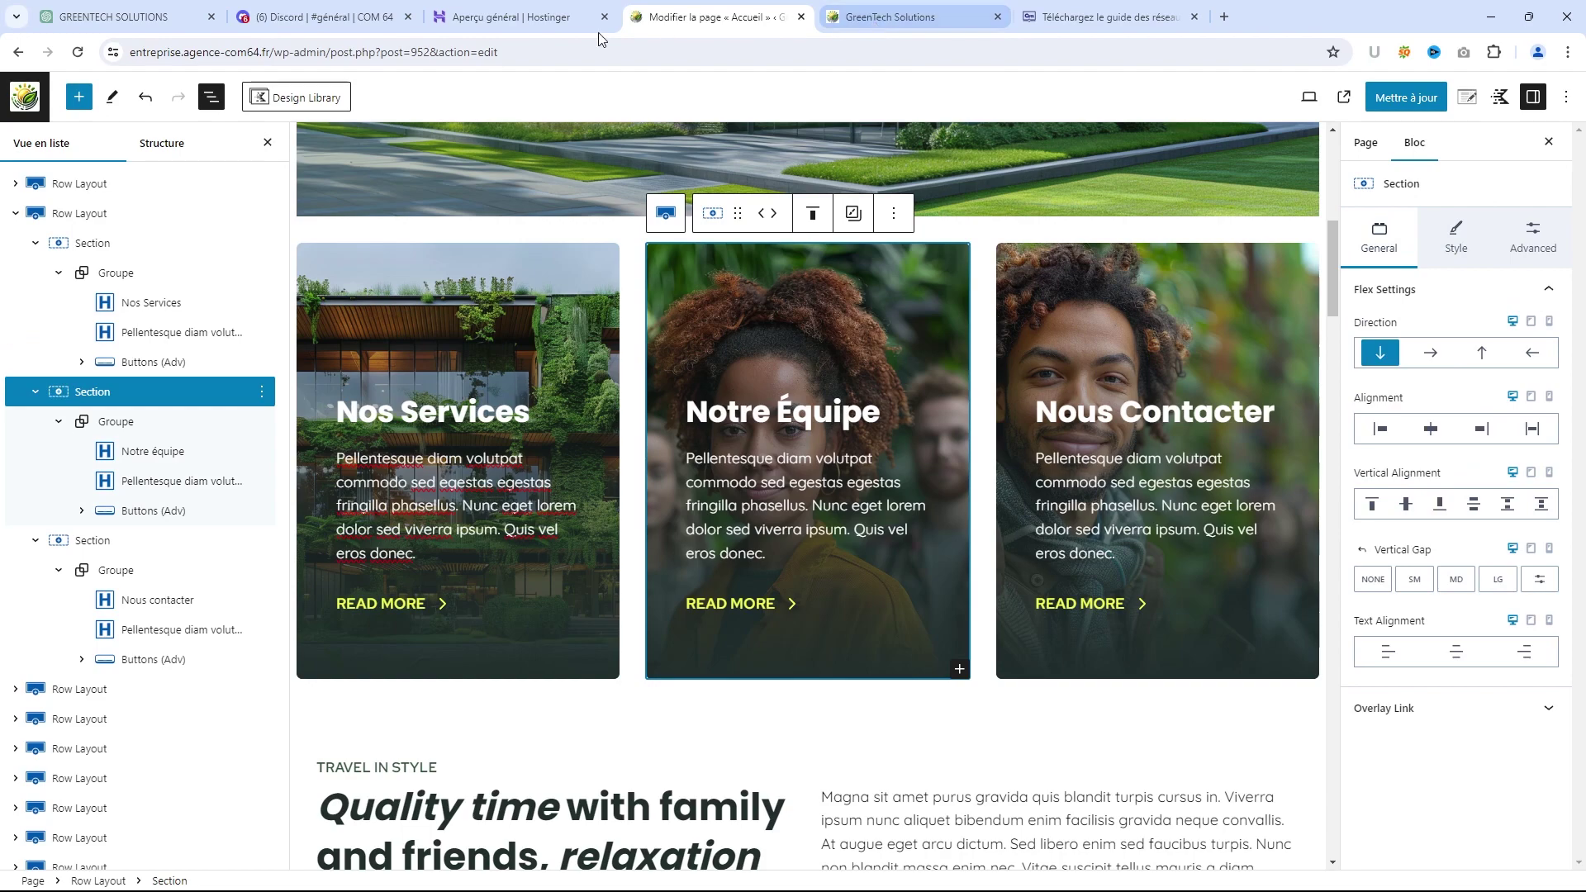
click(130, 23)
scroll(902, 467, up, 1)
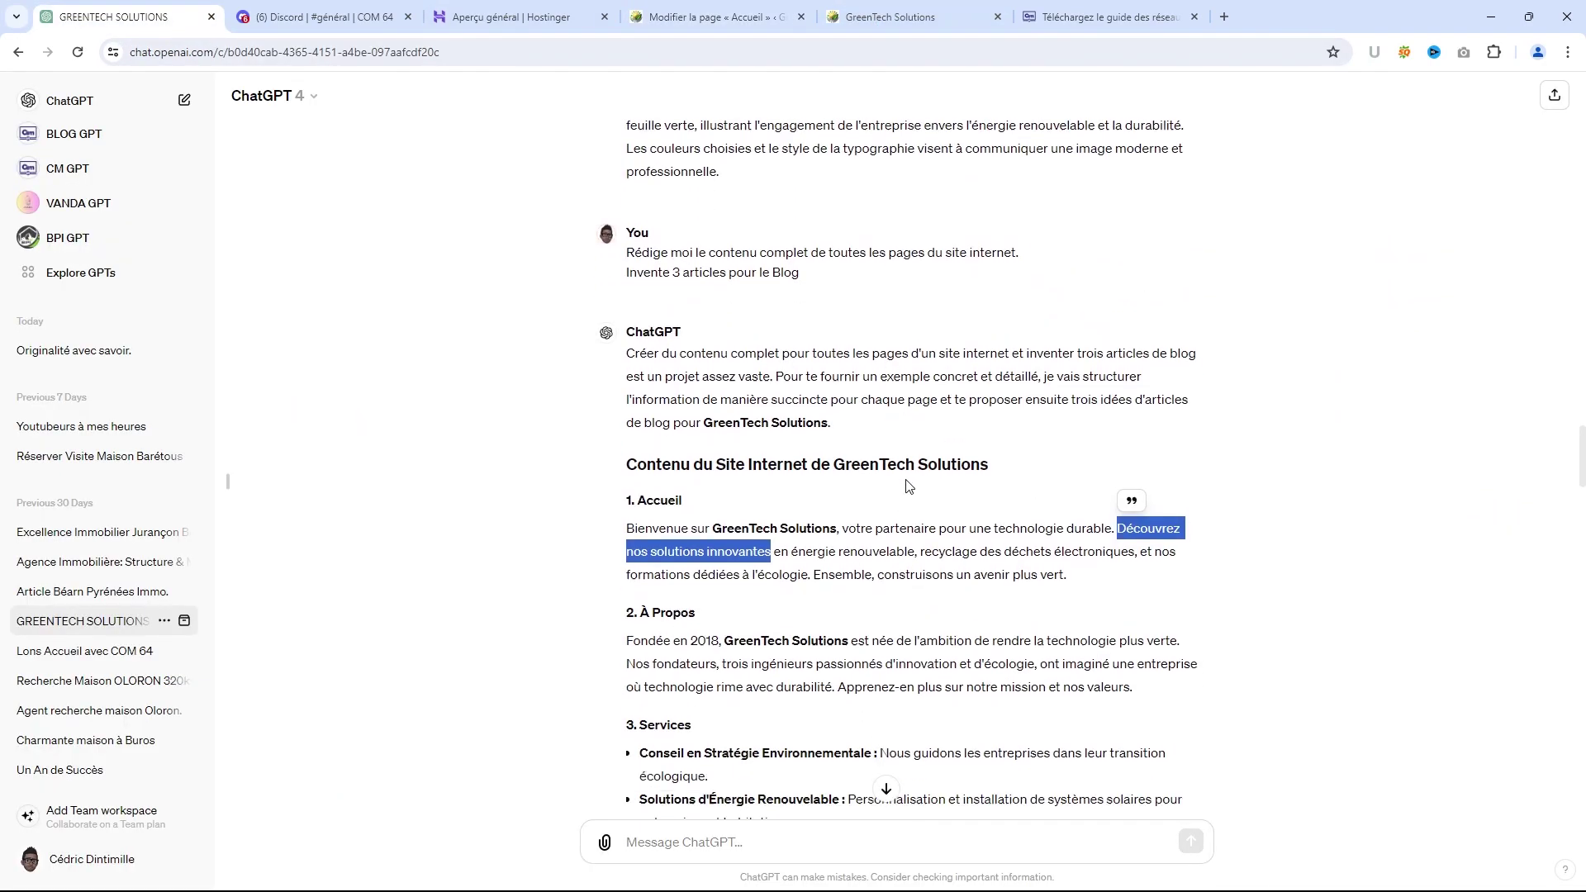
scroll(902, 467, down, 2)
scroll(901, 467, up, 7)
scroll(907, 490, up, 4)
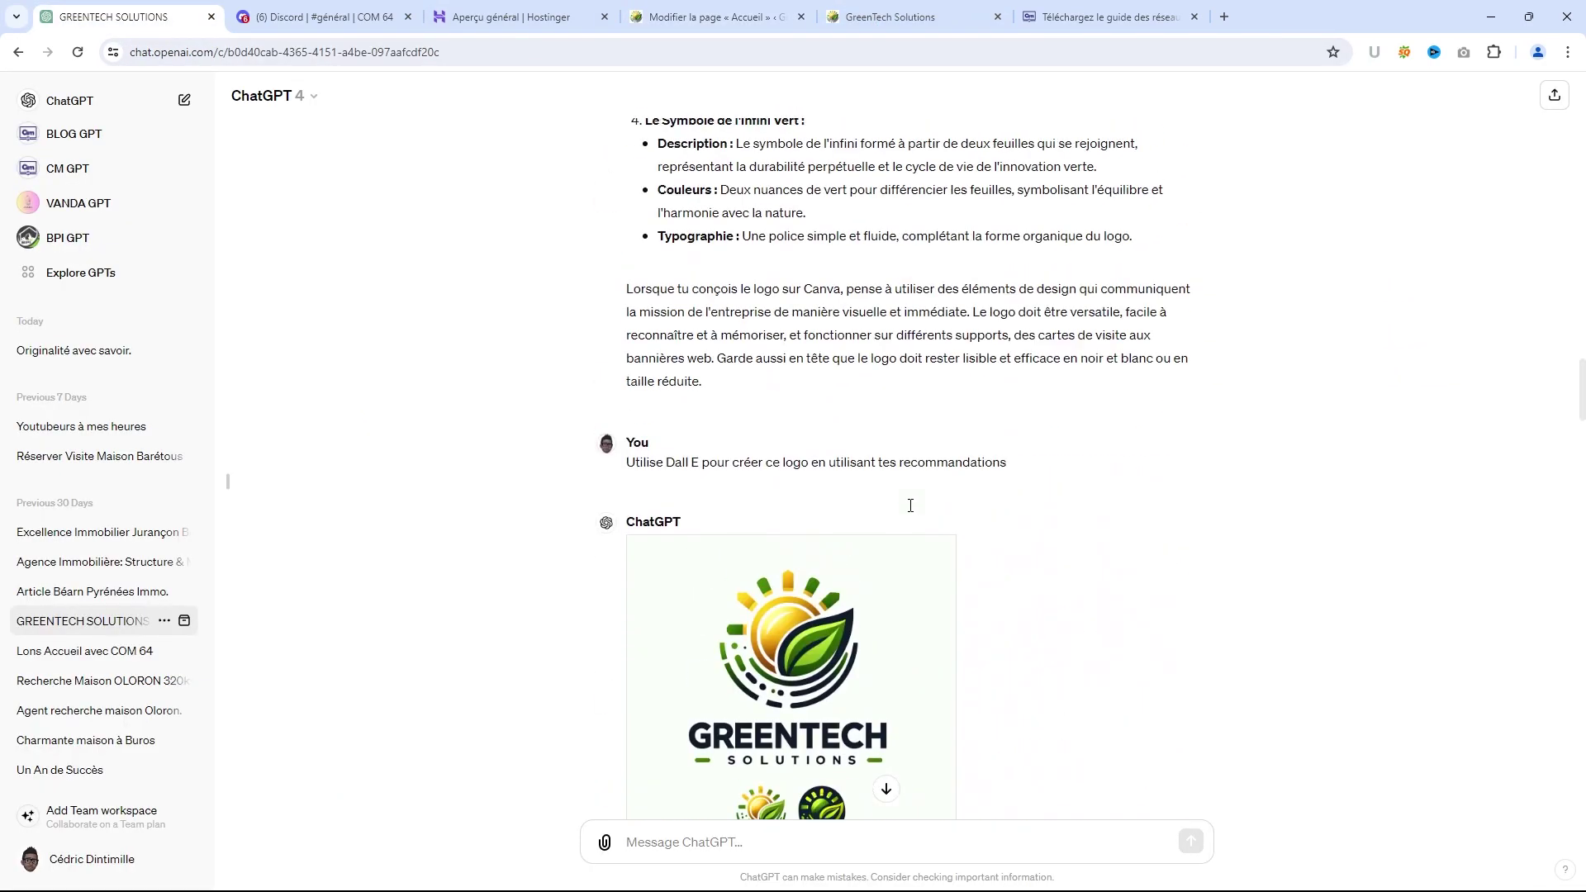
scroll(909, 496, down, 2)
scroll(911, 504, up, 7)
scroll(914, 508, up, 13)
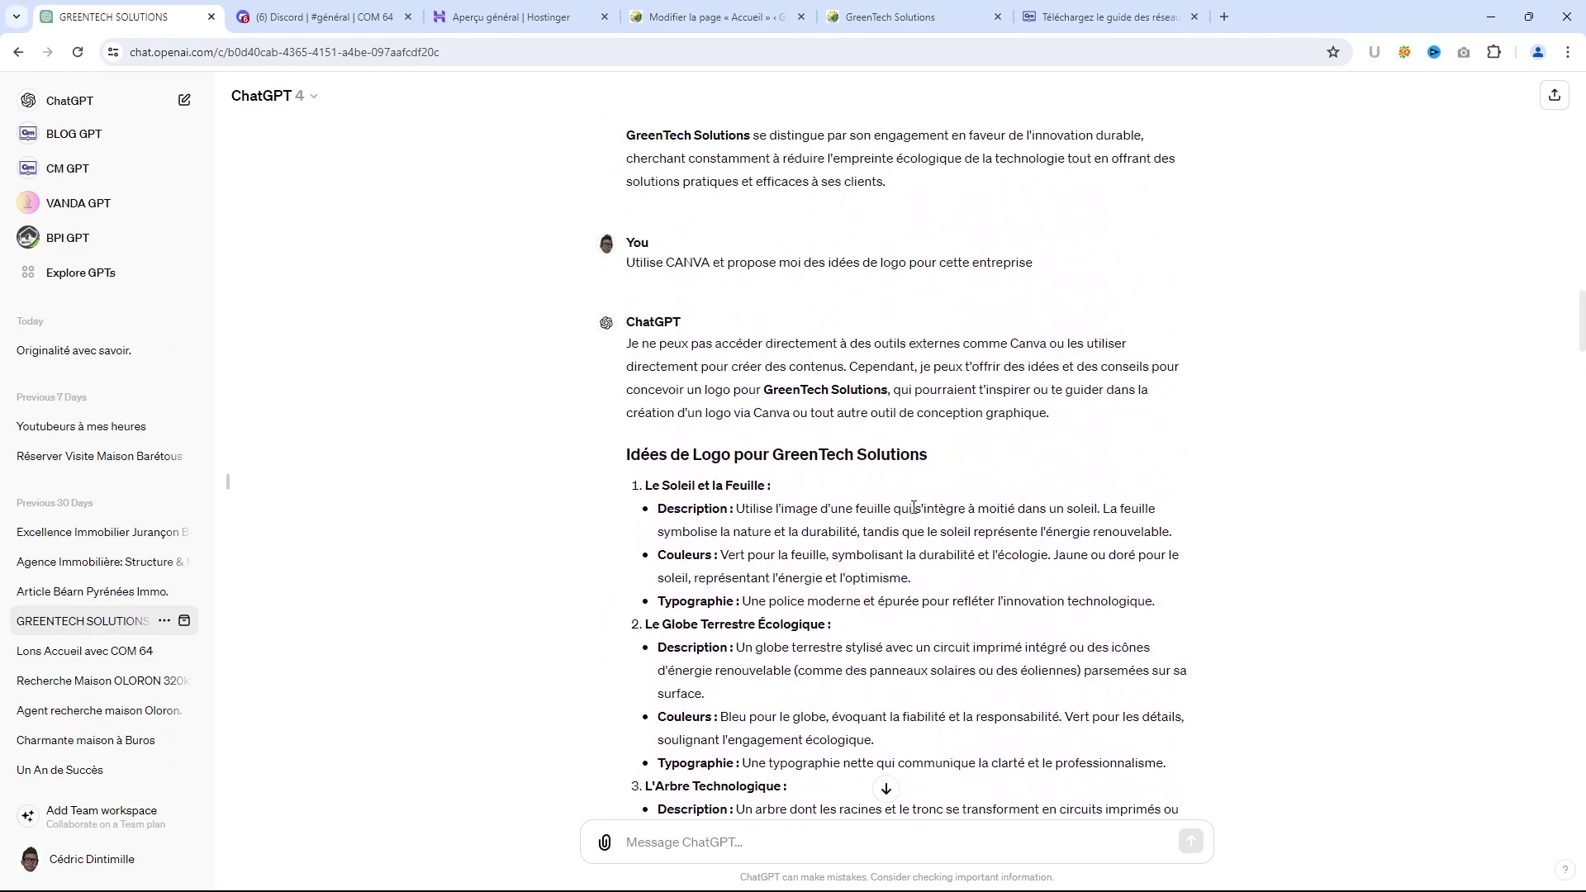
scroll(917, 519, down, 20)
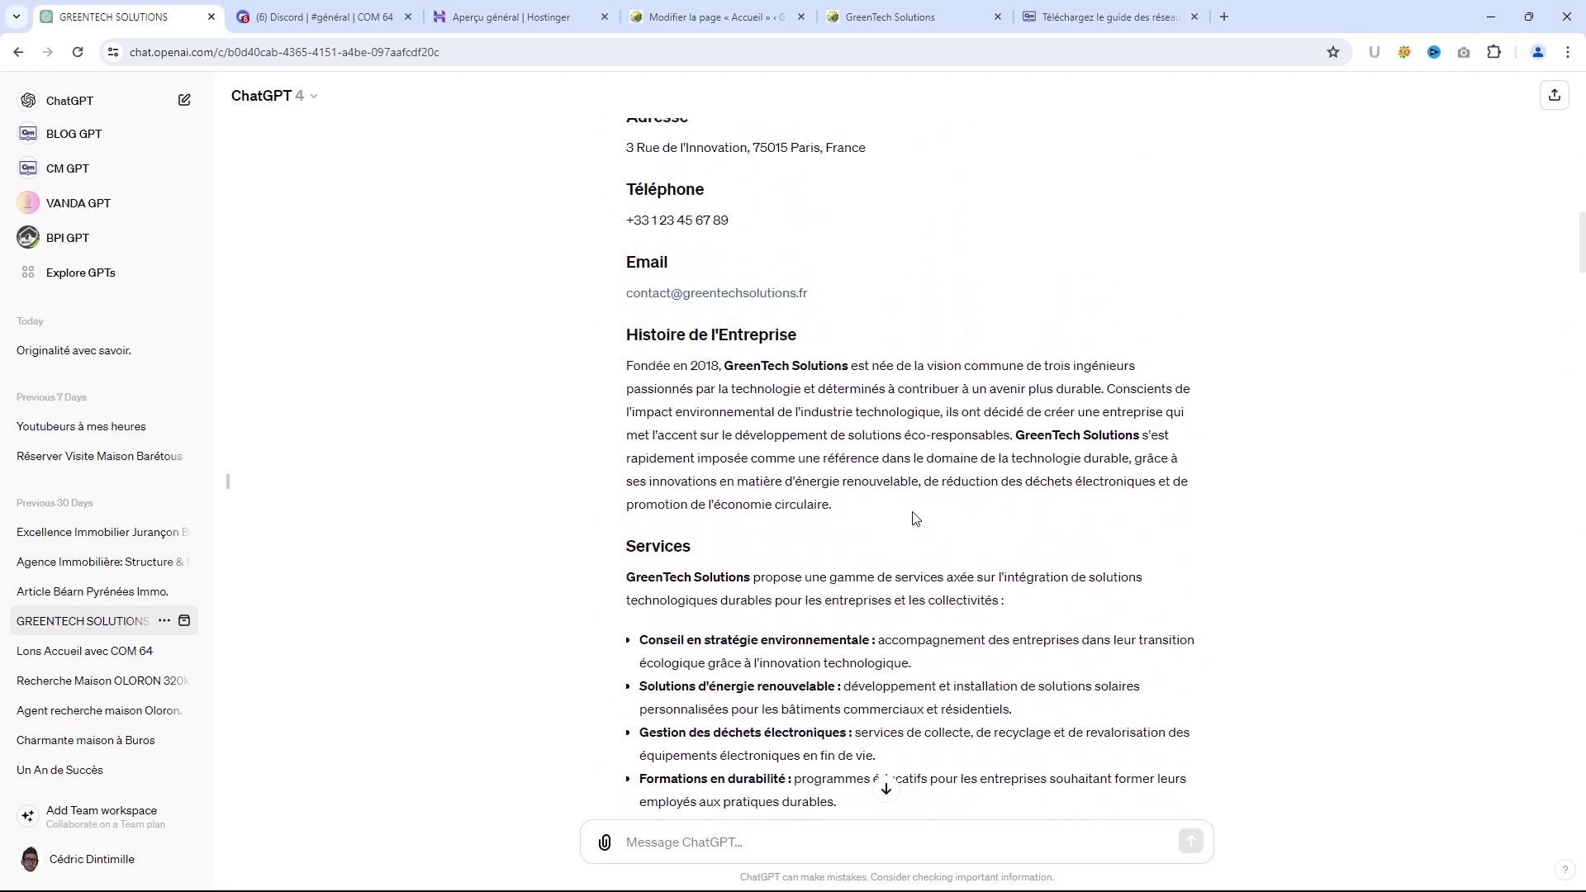
scroll(925, 523, down, 14)
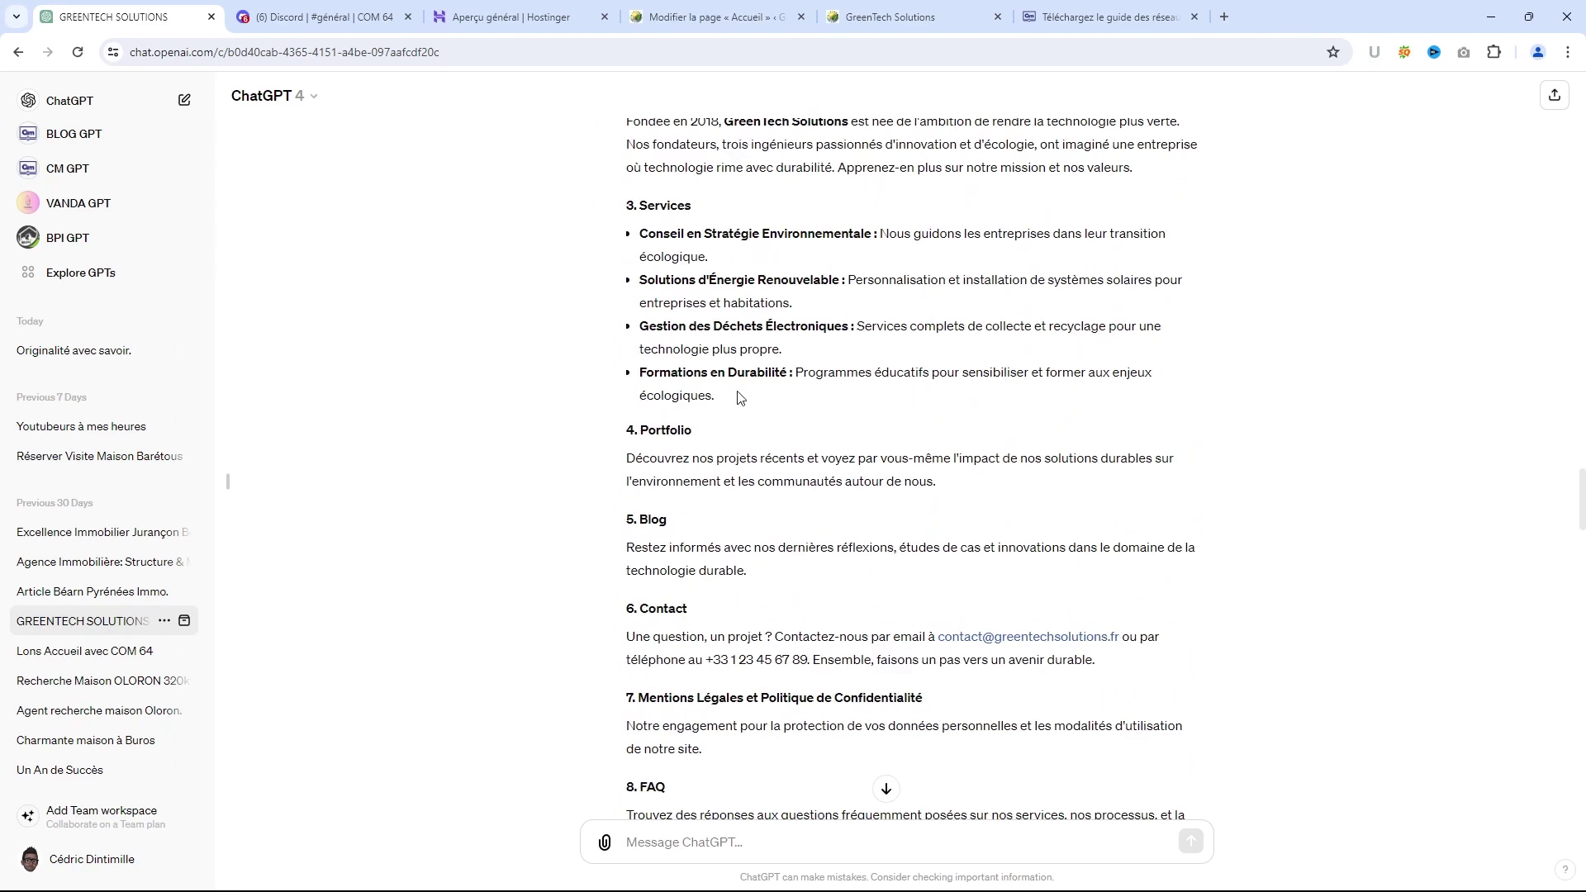
Try replacing the "Nos Services" card's placeholder text with the four-item services list from ChatGPT, then undo the paste
drag(724, 402, 648, 306)
drag(625, 258, 633, 260)
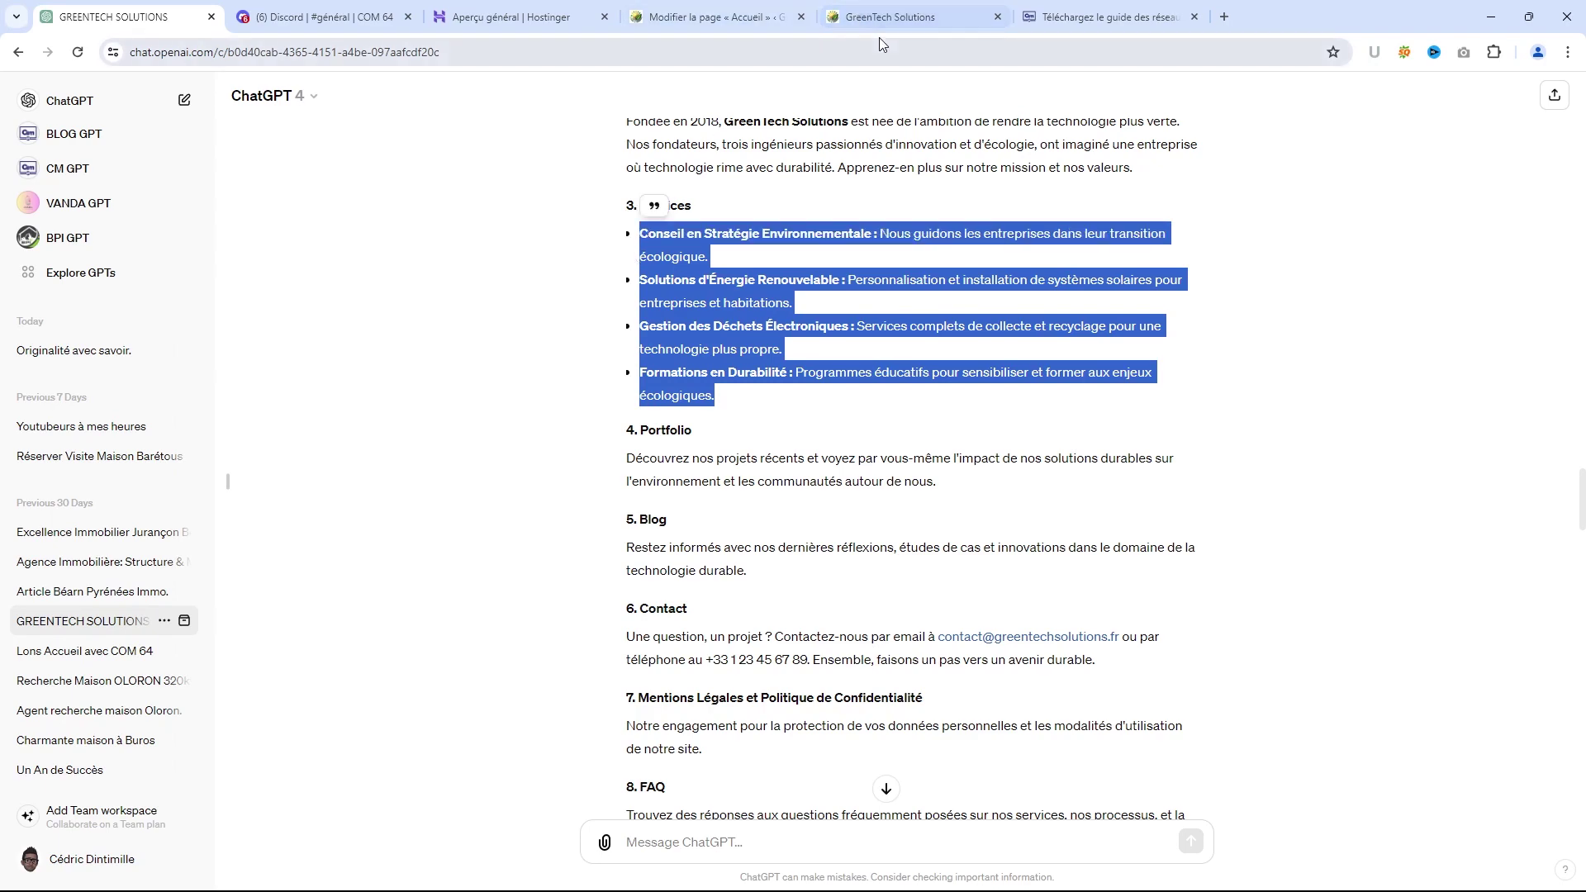
click(726, 18)
click(397, 484)
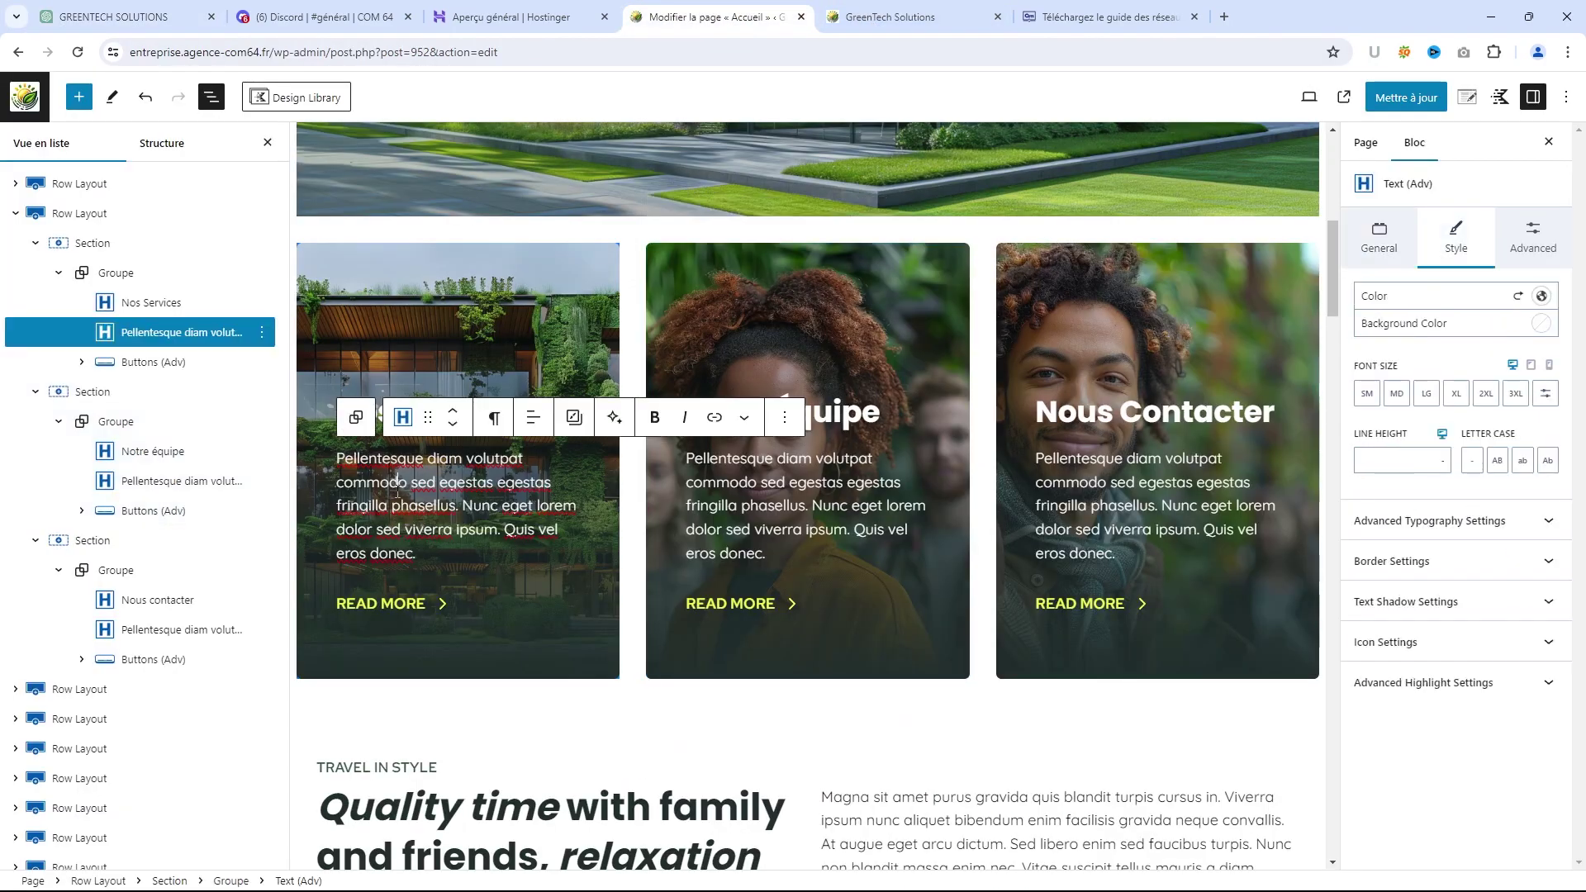
key(ctrl+a)
text(Conseil en Stratégie Environnementale : Nous guidons les entreprises dans leur transition écologique. Solutions d'Énergie Renouvelable : Installation et maintenance de systèmes solaires pour entreprises et habitations. Gestion des Déchets Électroniques : Services complets de collecte et recyclage pour une technologie plus propre. Formations en Durabilité : Programmes éducatifs pour sensibiliser et former aux enjeux écologiques.)
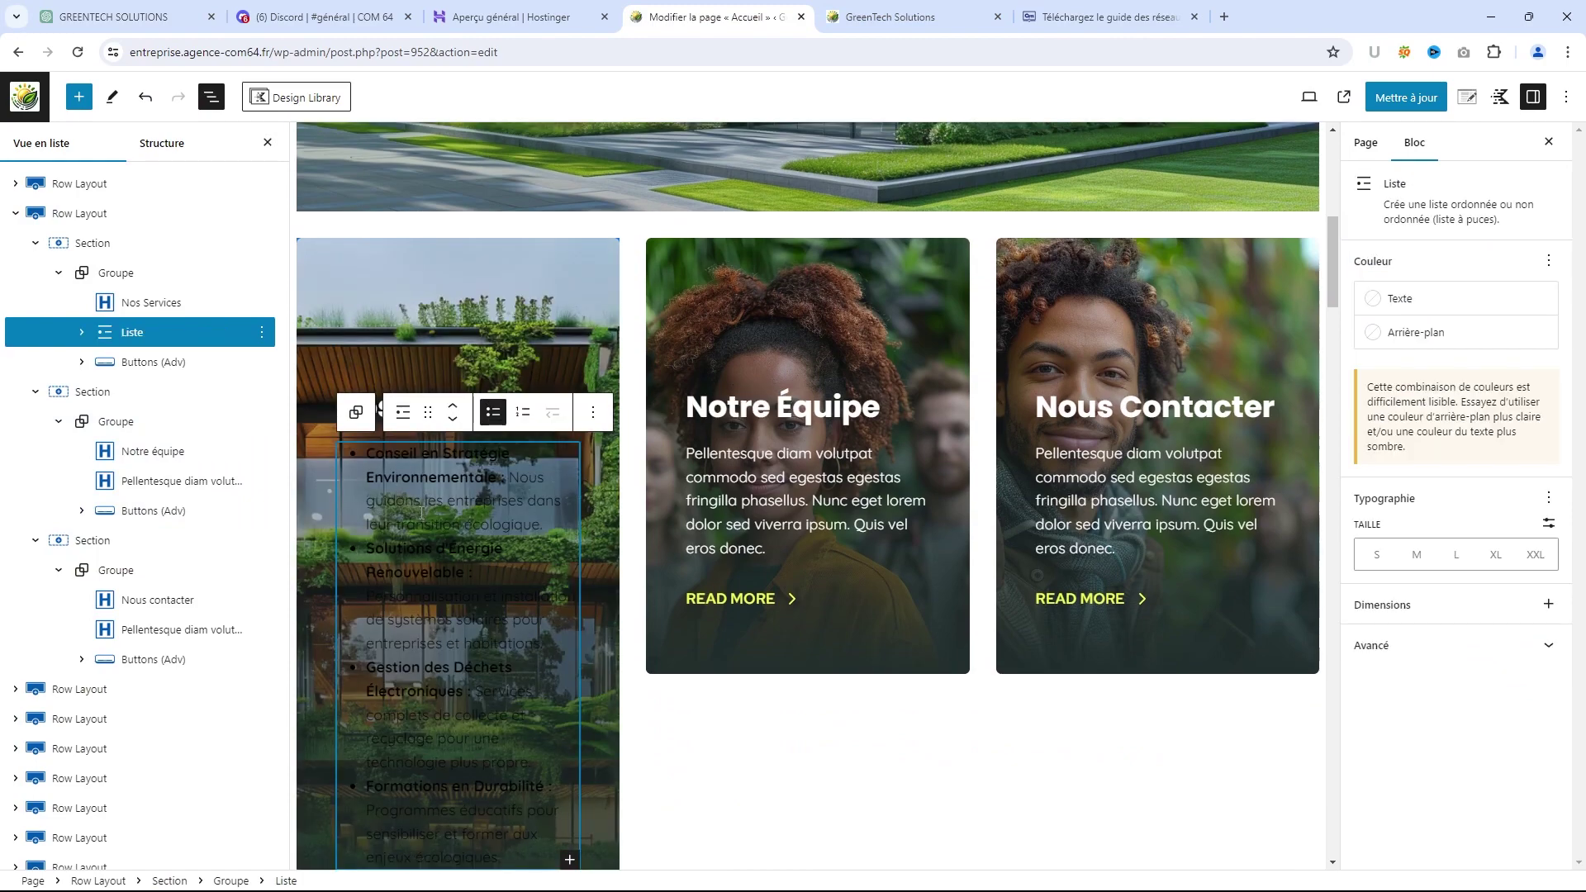
key(ctrl+z)
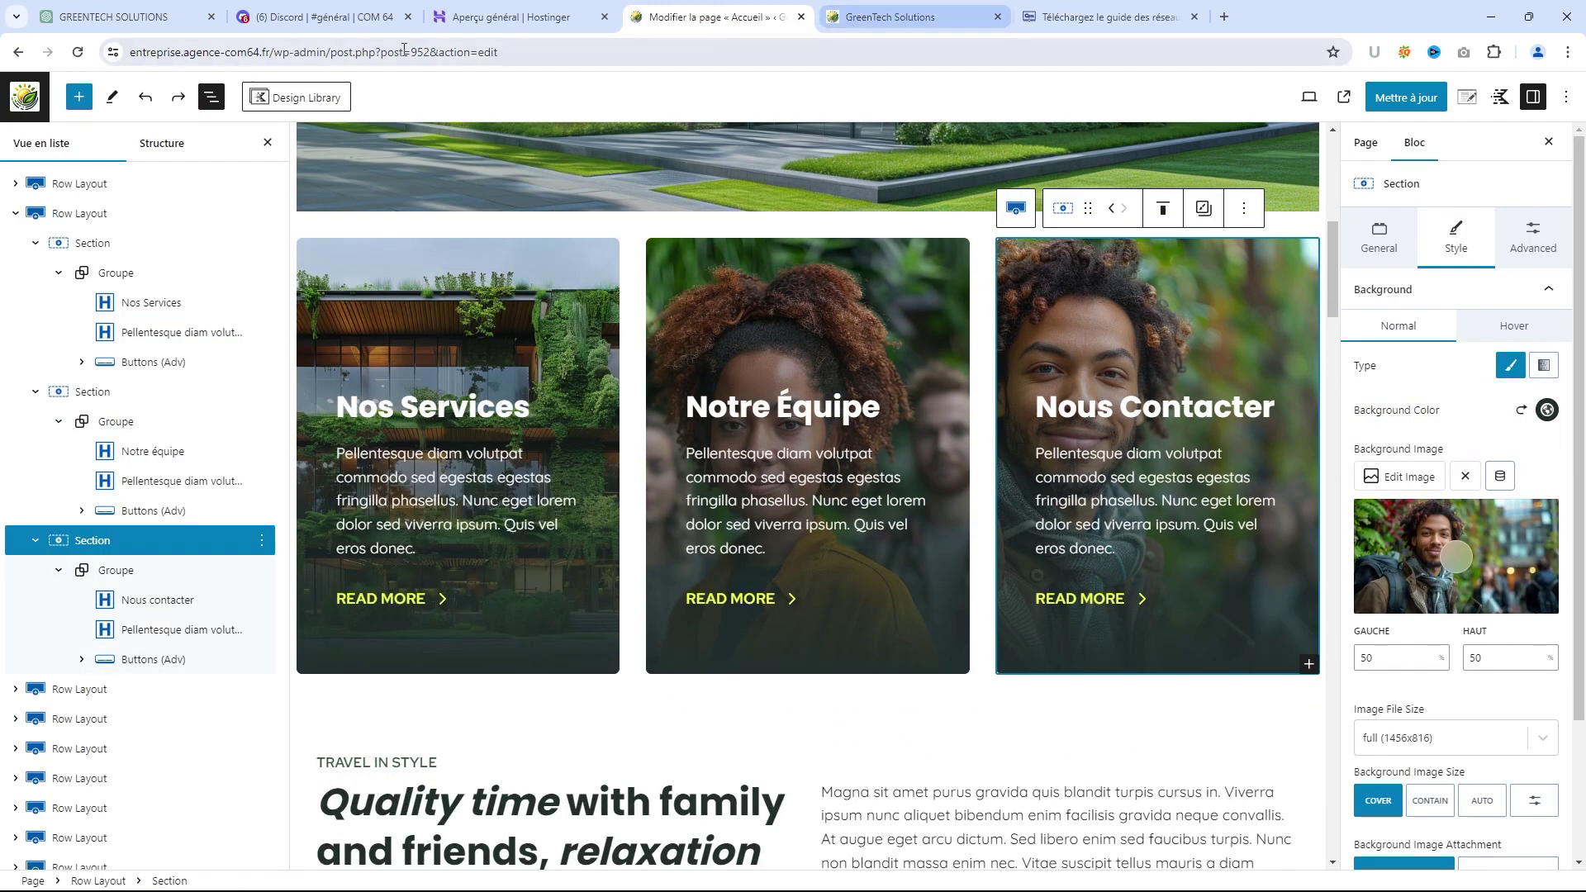
Copy the four-item Services list from ChatGPT and paste it over the "Nos Services" card's placeholder paragraph in the page editor
click(153, 20)
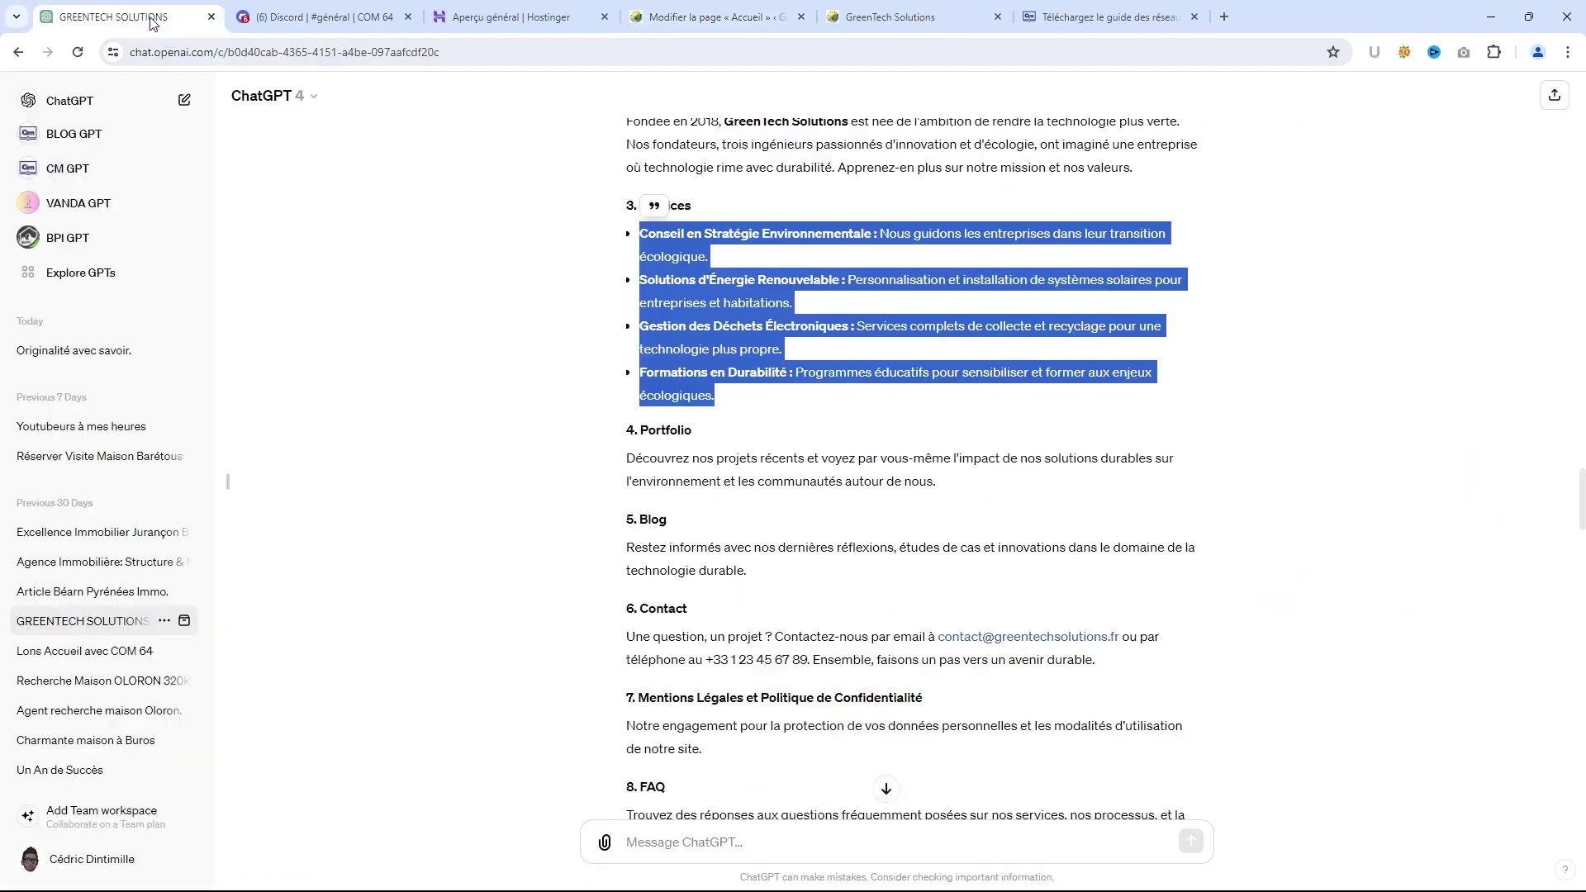
click(777, 429)
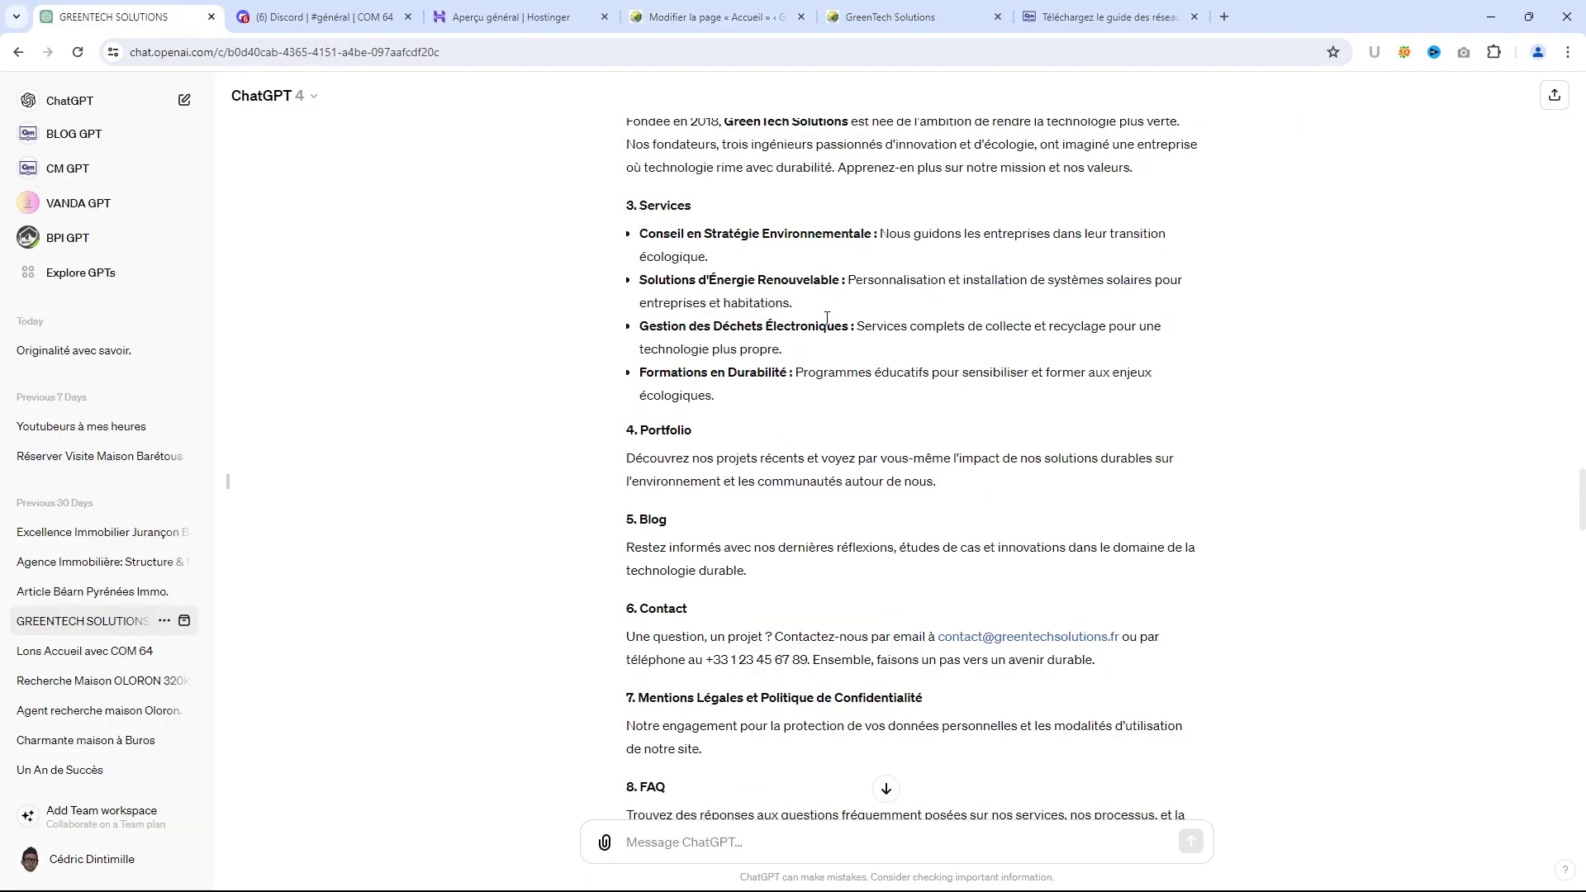
drag(716, 398, 641, 246)
key(ctrl+c)
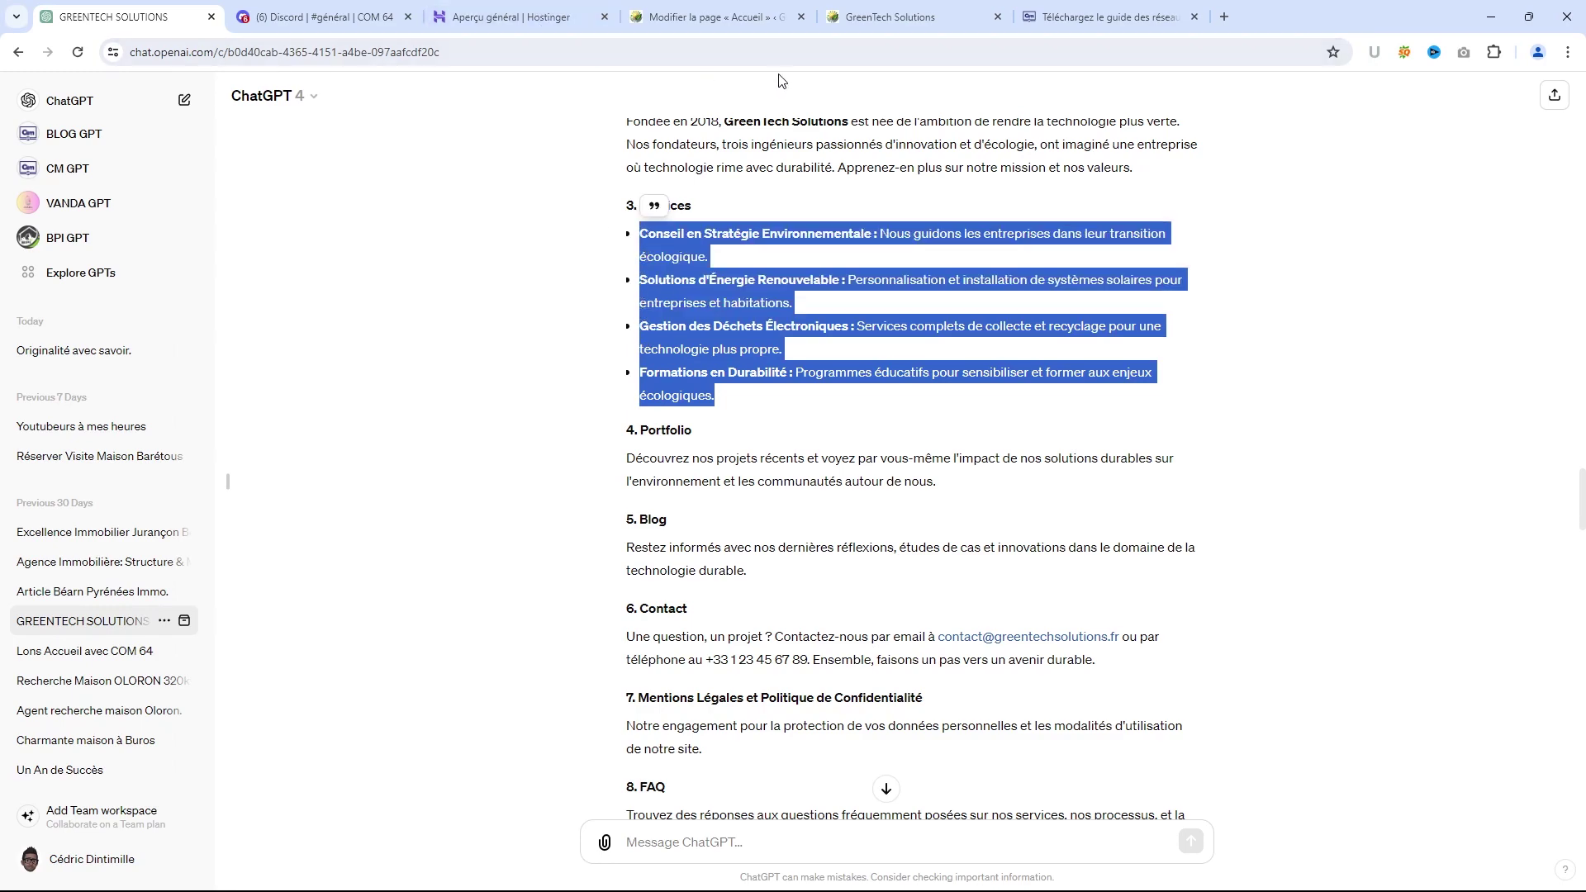
click(689, 17)
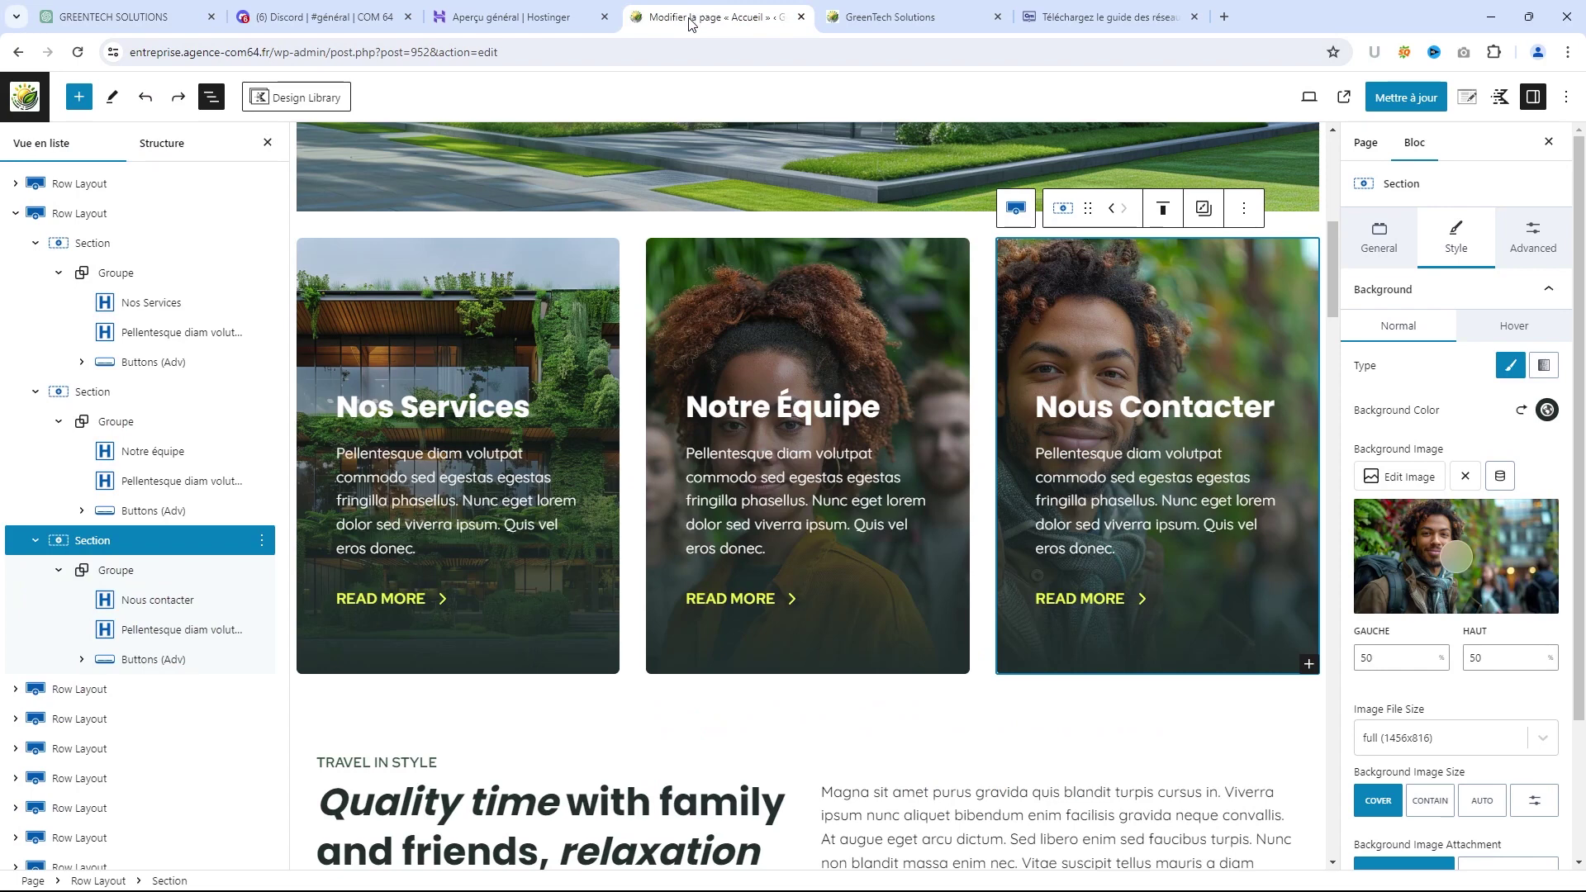
click(413, 479)
key(ctrl+a)
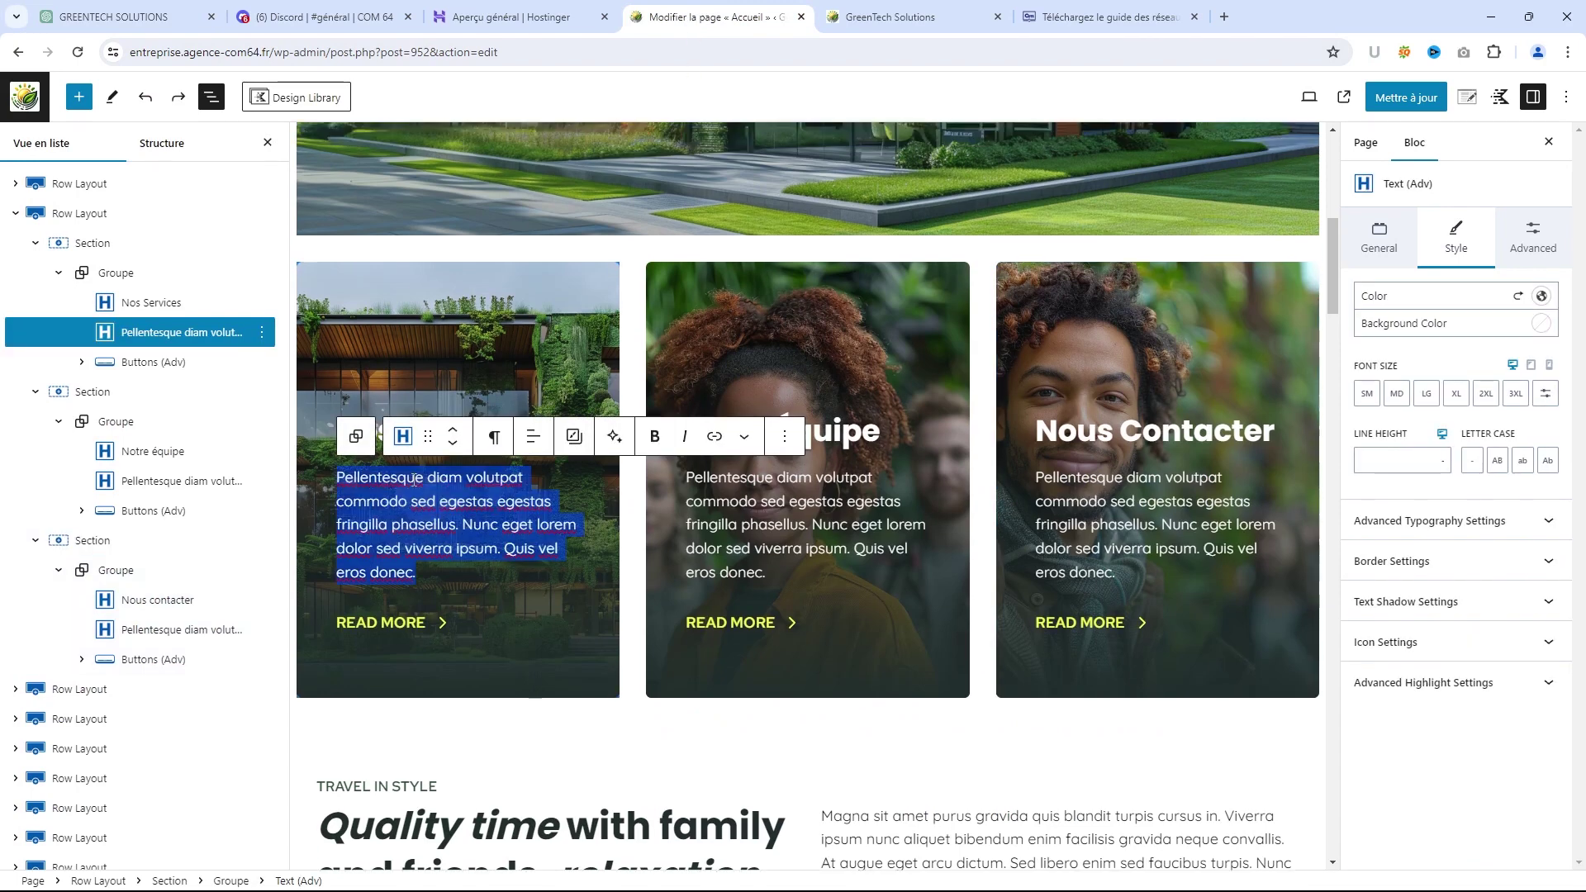
key(ctrl+v)
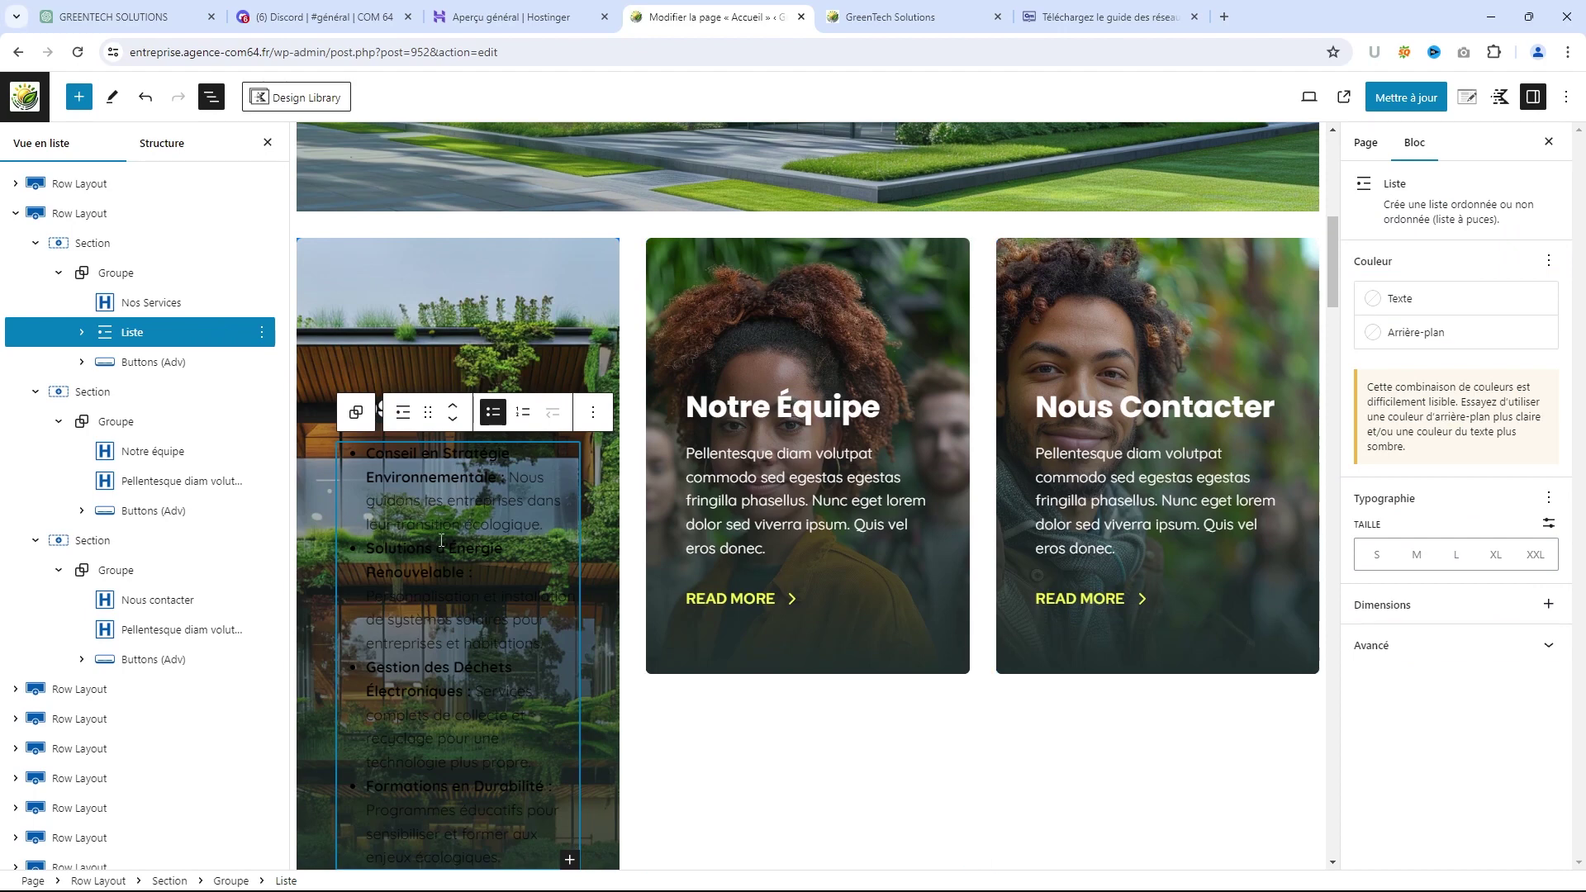
Set the "Nos Services" list's text colour to the theme's white
click(1376, 304)
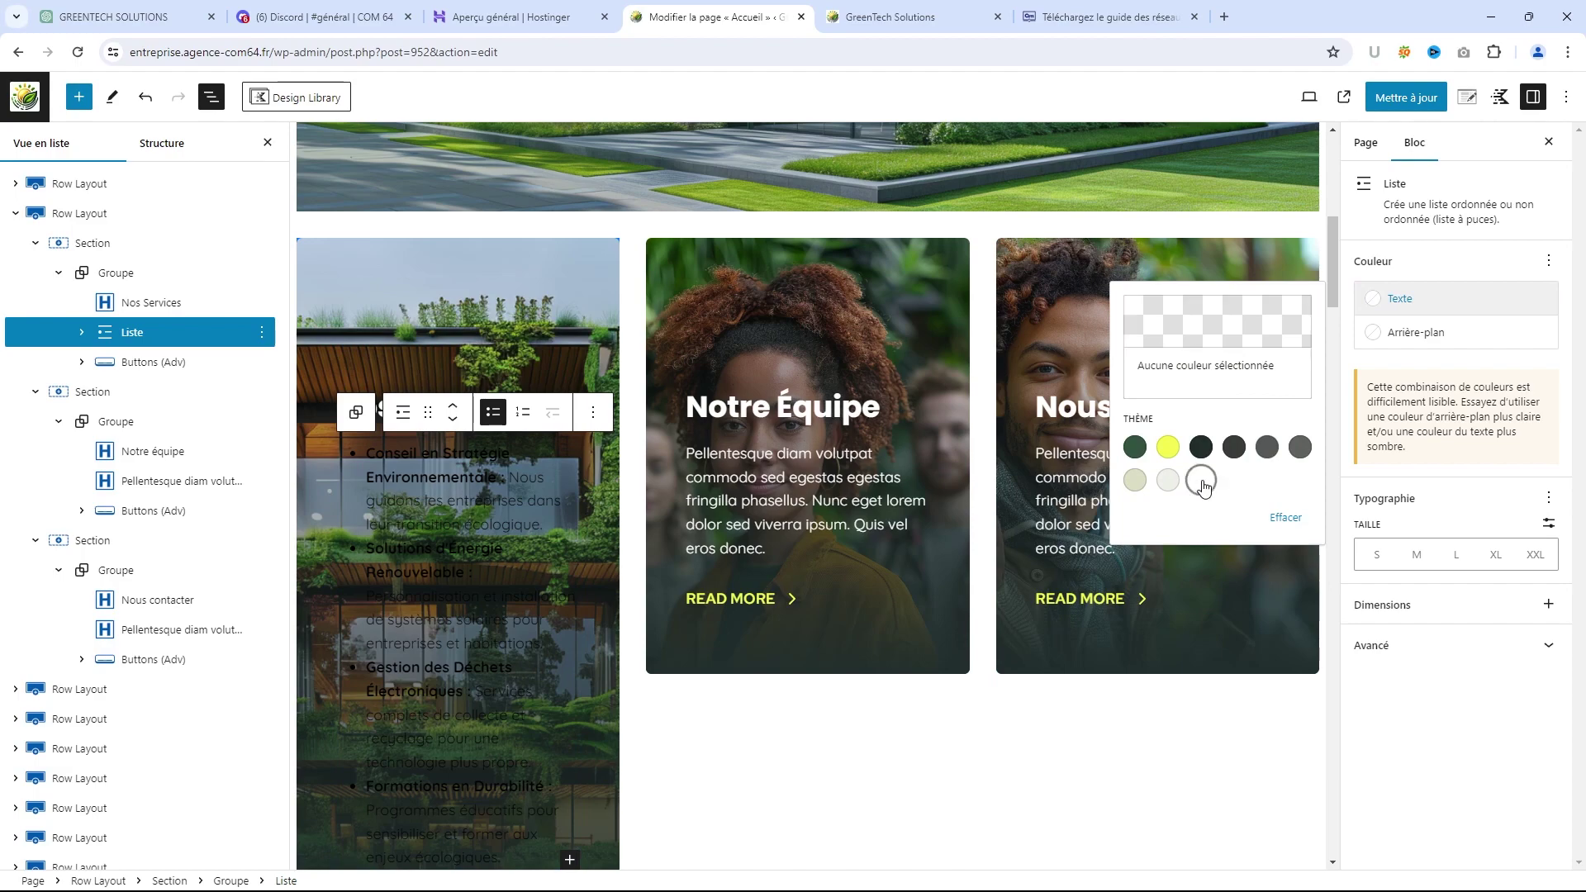
click(1201, 480)
click(427, 551)
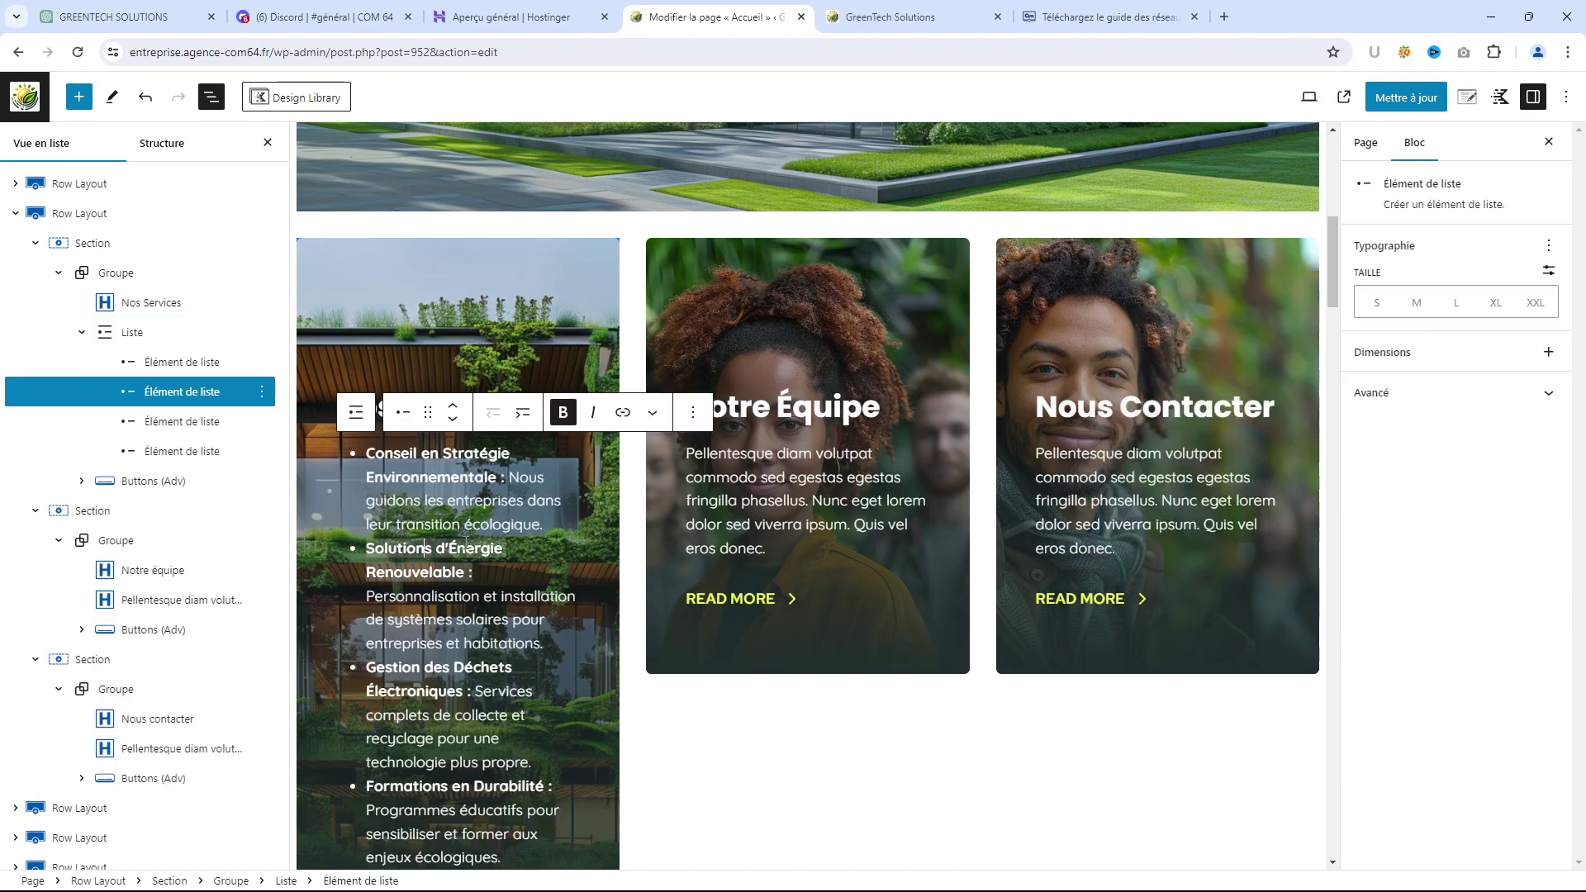
Delete the colon and description after the bold title in each of the four "Nos Services" list items, keeping only the titles
drag(546, 529, 500, 476)
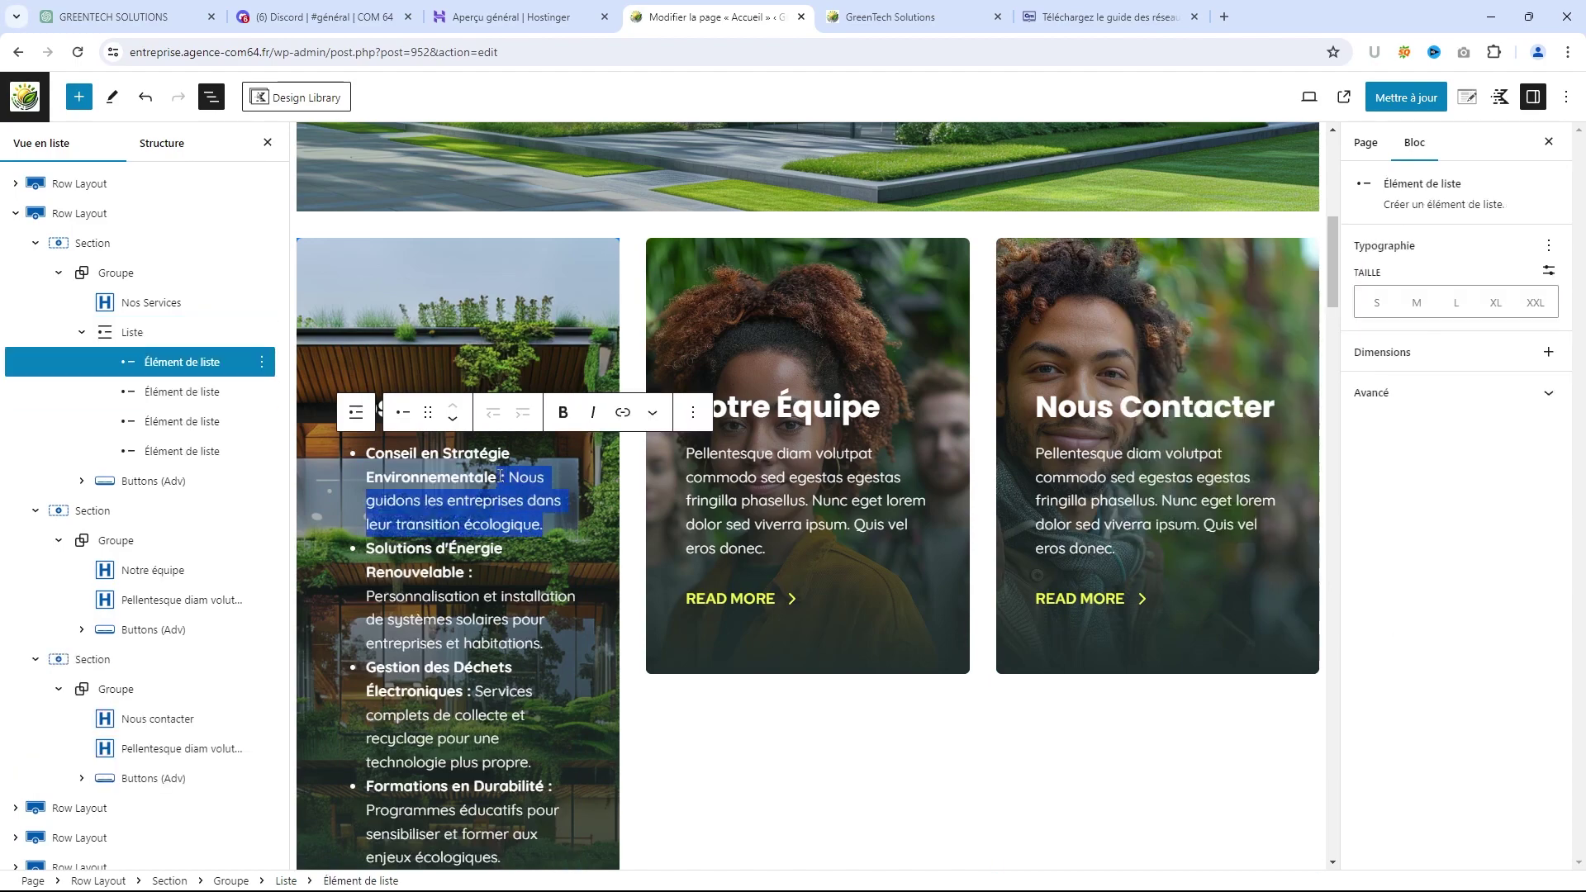
key(BackSpace)
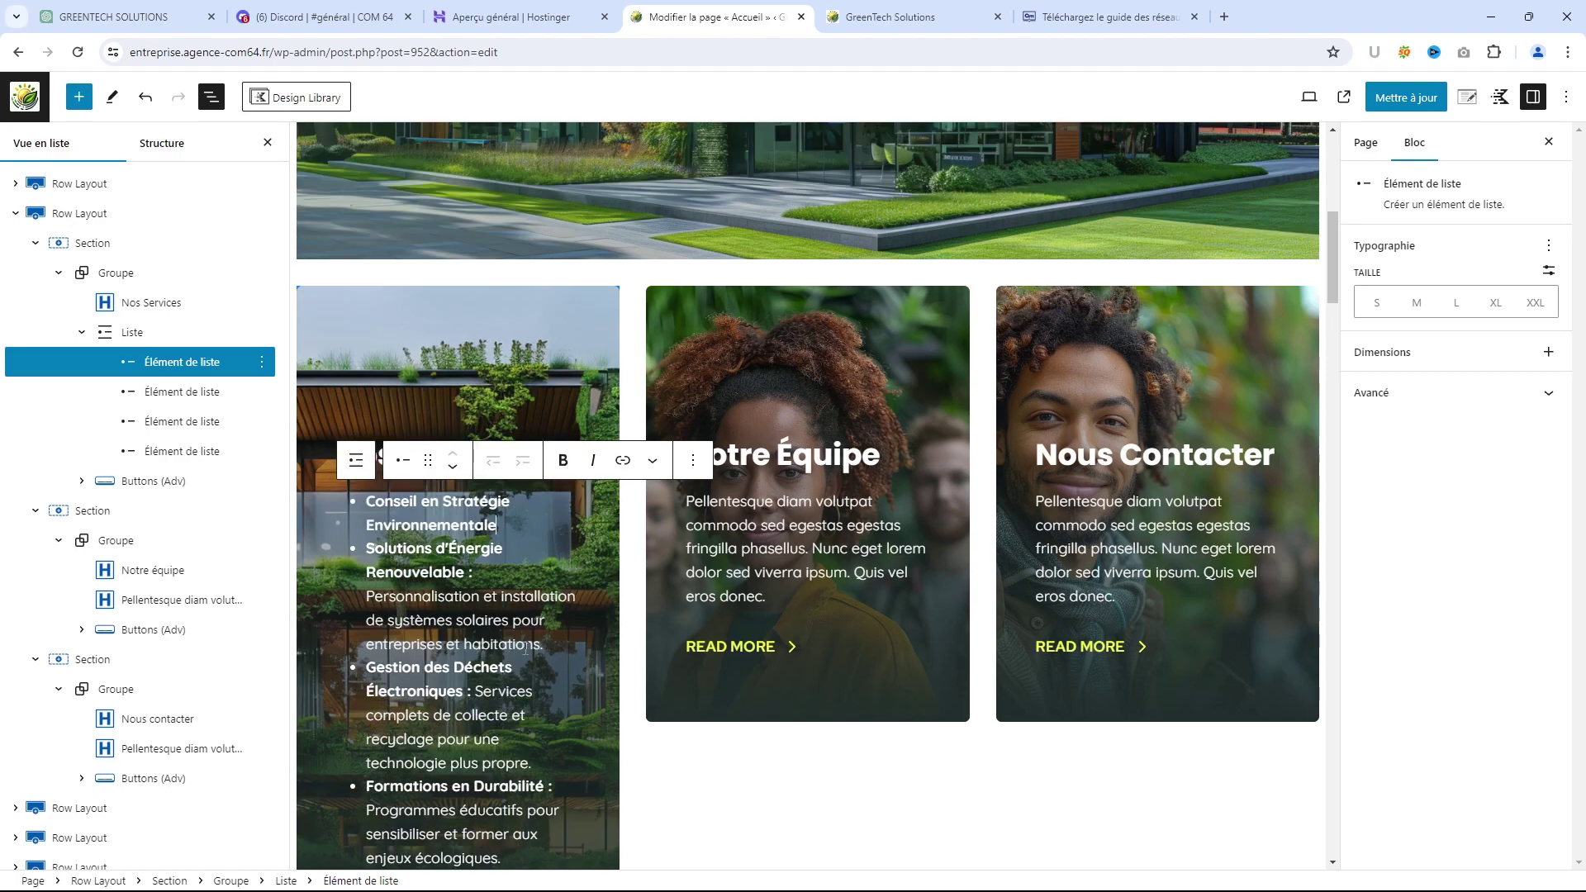
drag(549, 648, 468, 571)
key(BackSpace)
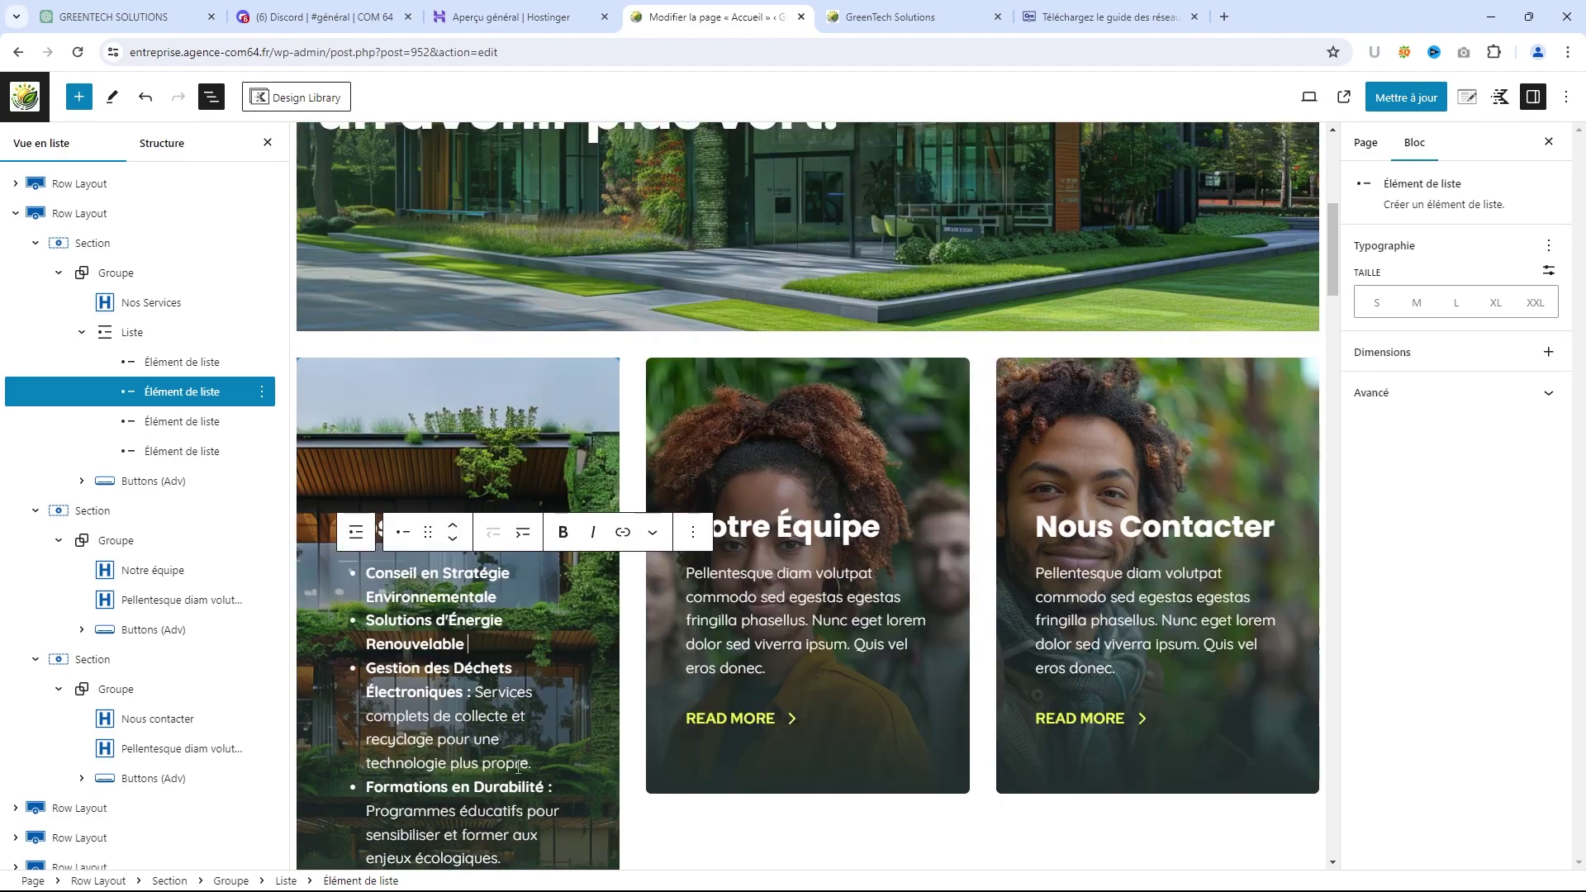
drag(533, 765, 473, 692)
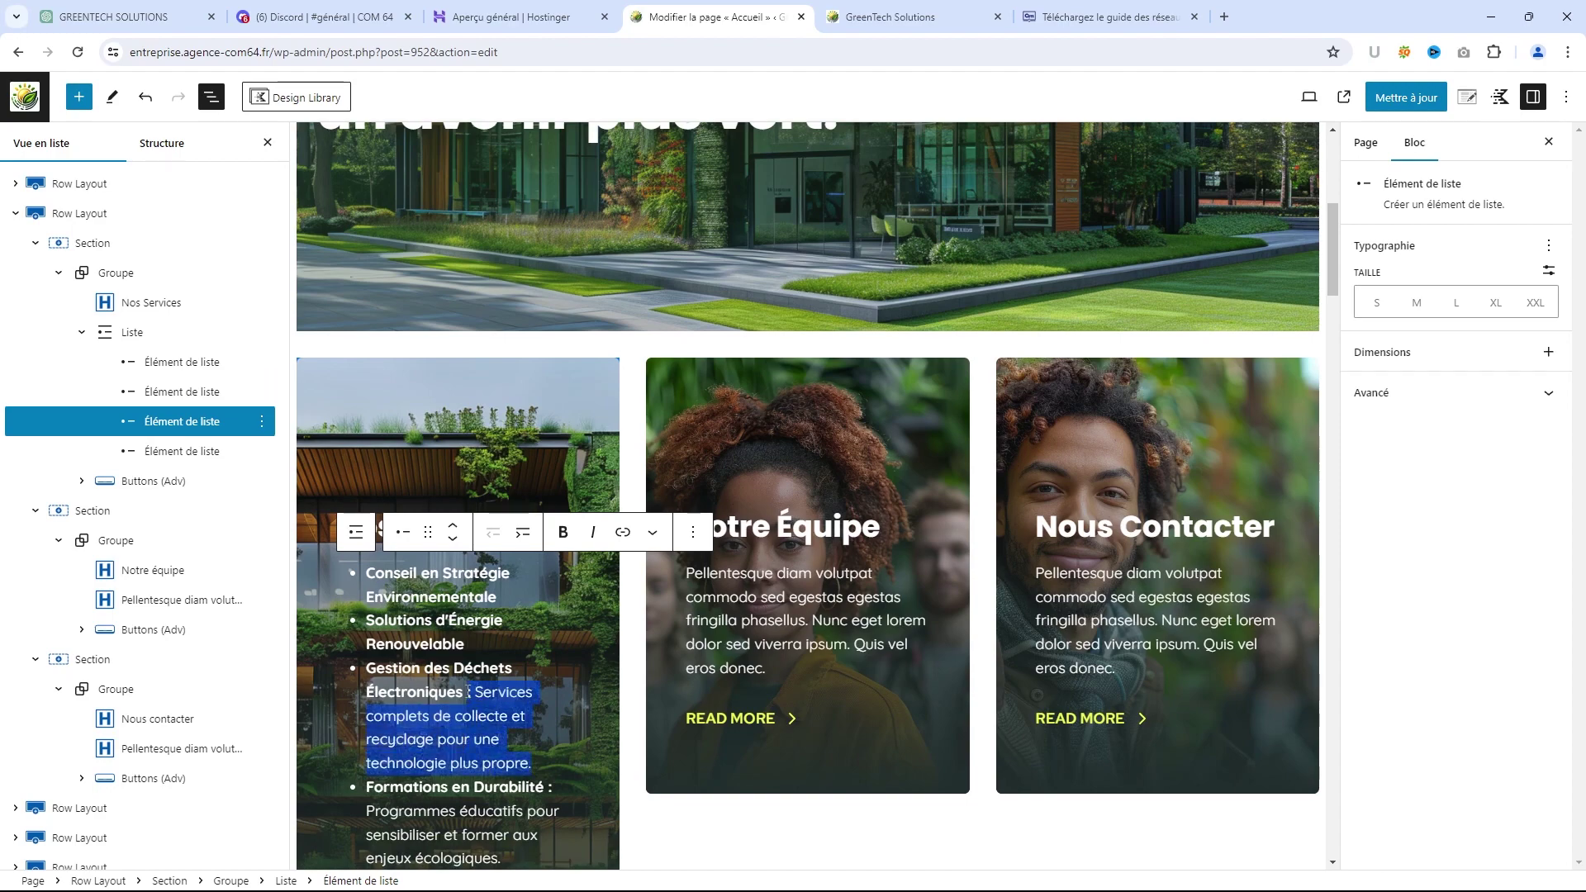
key(BackSpace)
scroll(519, 699, down, 2)
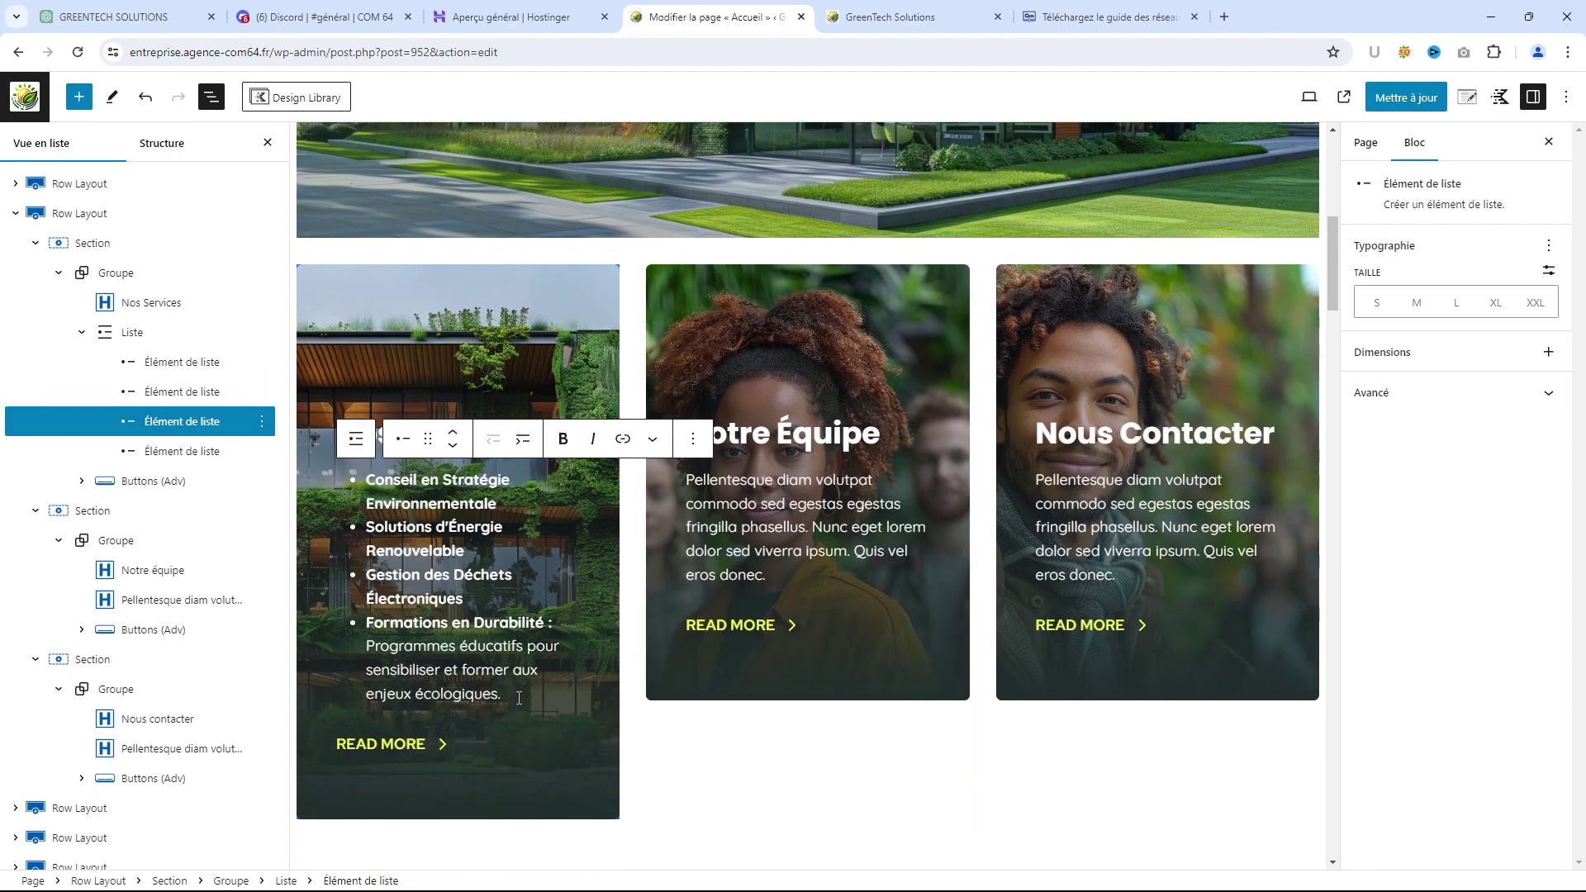
drag(509, 696, 547, 625)
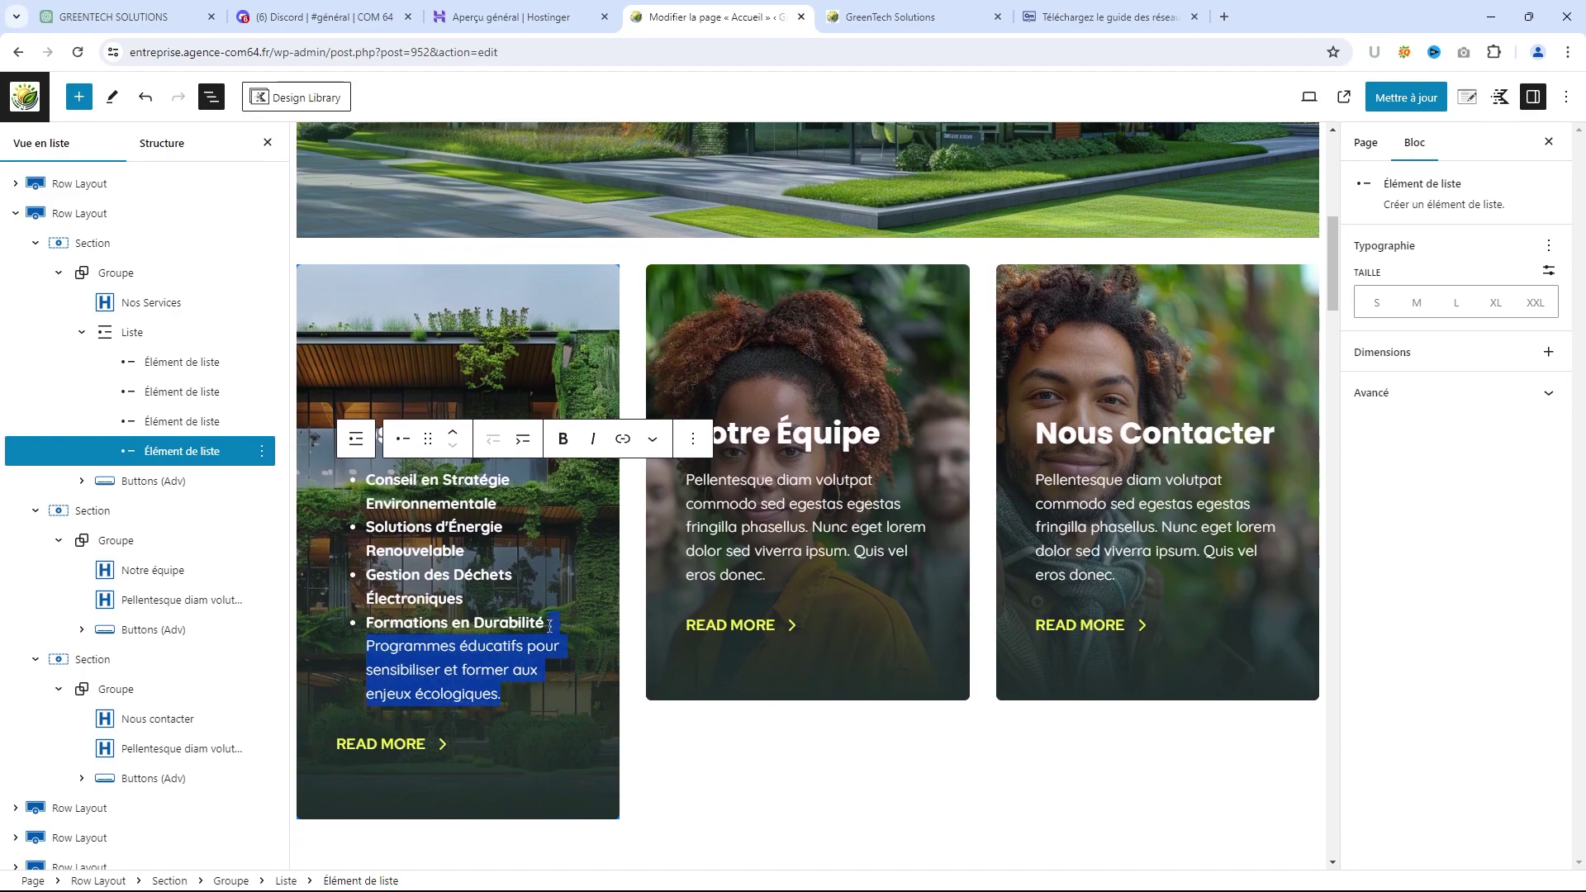
key(BackSpace)
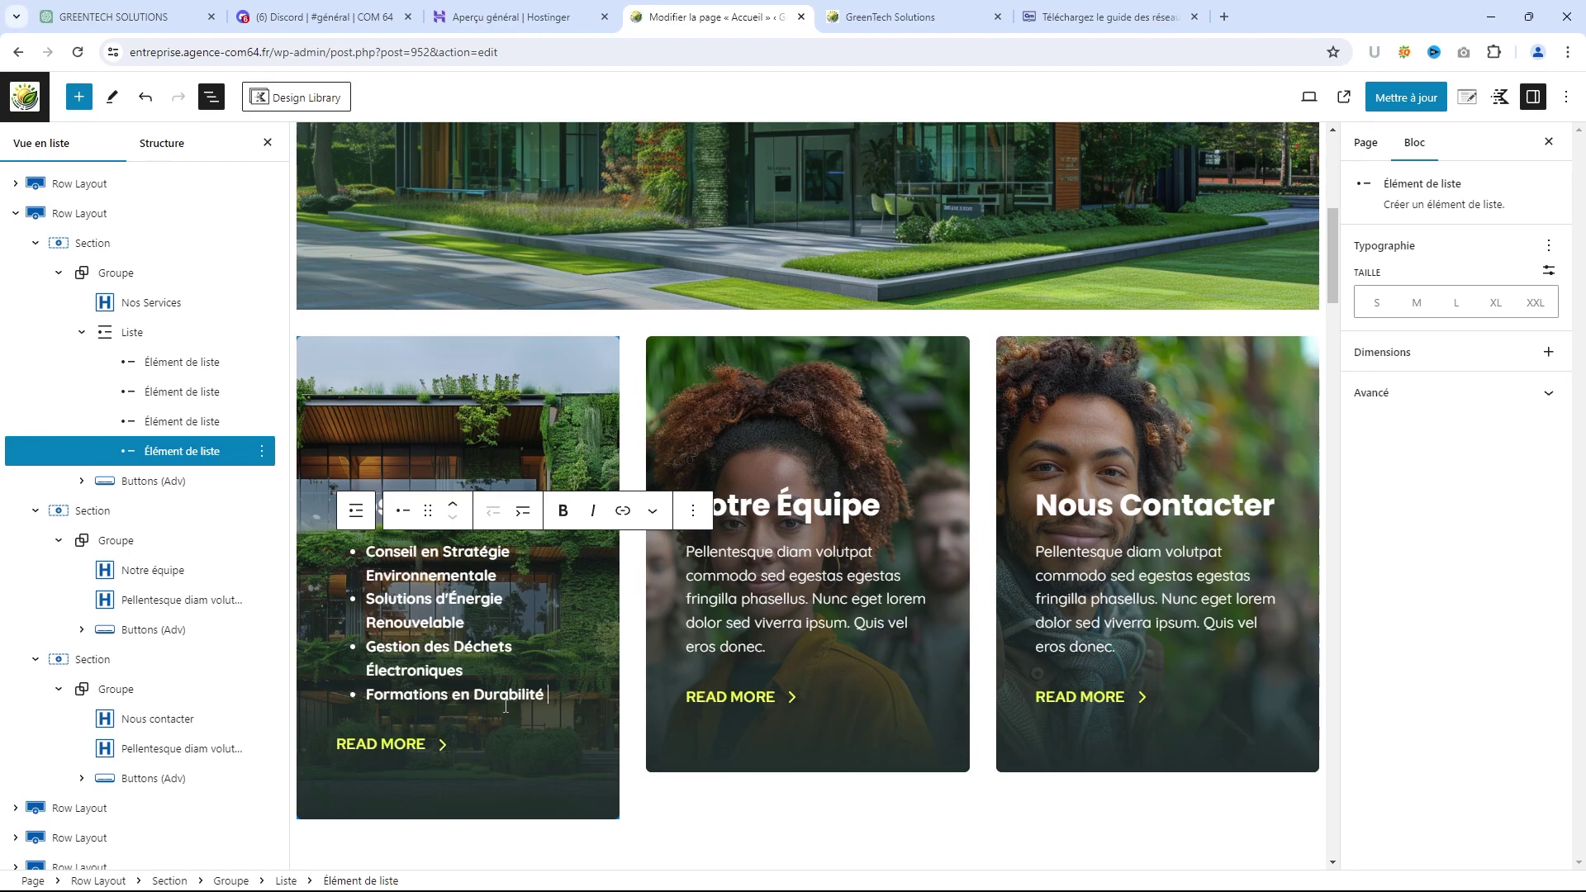
Change the "Nos Services" card's button label from "Read More" to "En savoir plus"
click(393, 746)
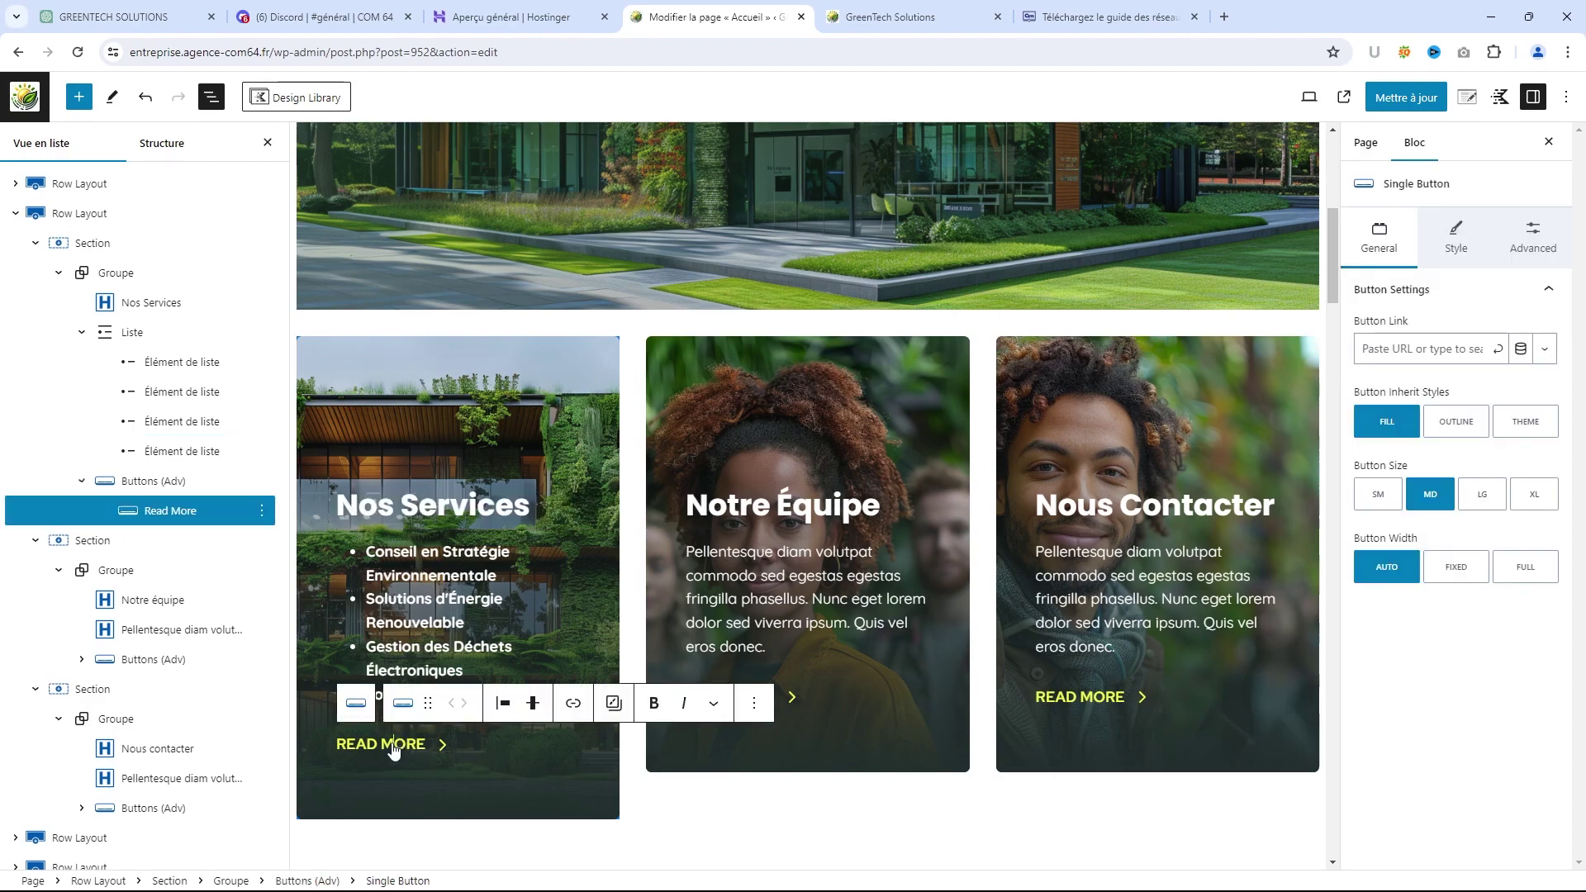
triple_click(428, 756)
text(En savoi)
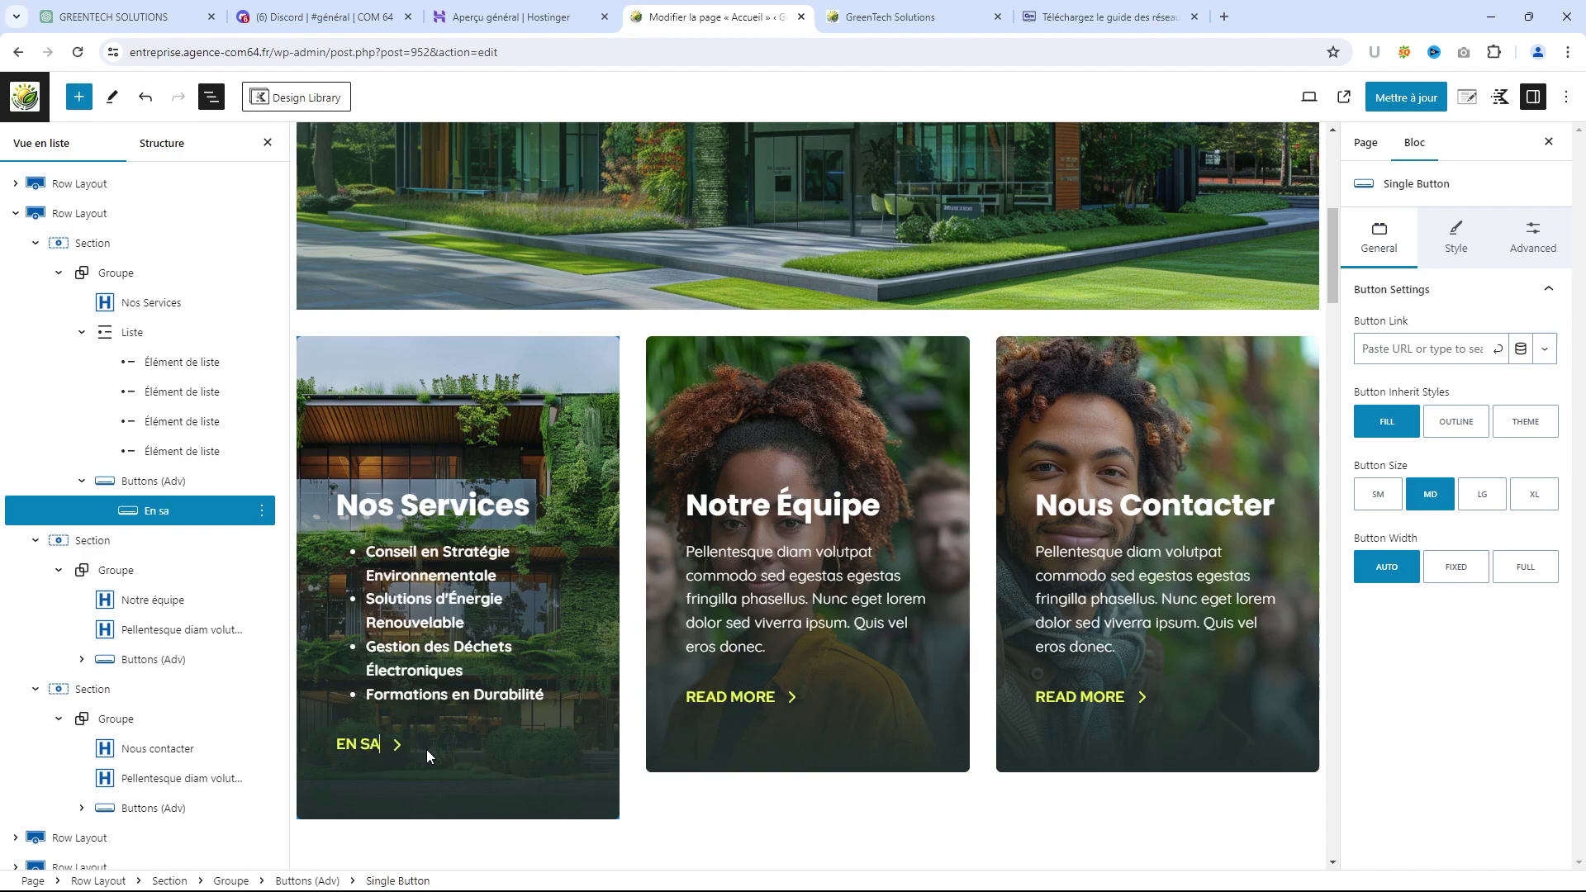
text(r plus)
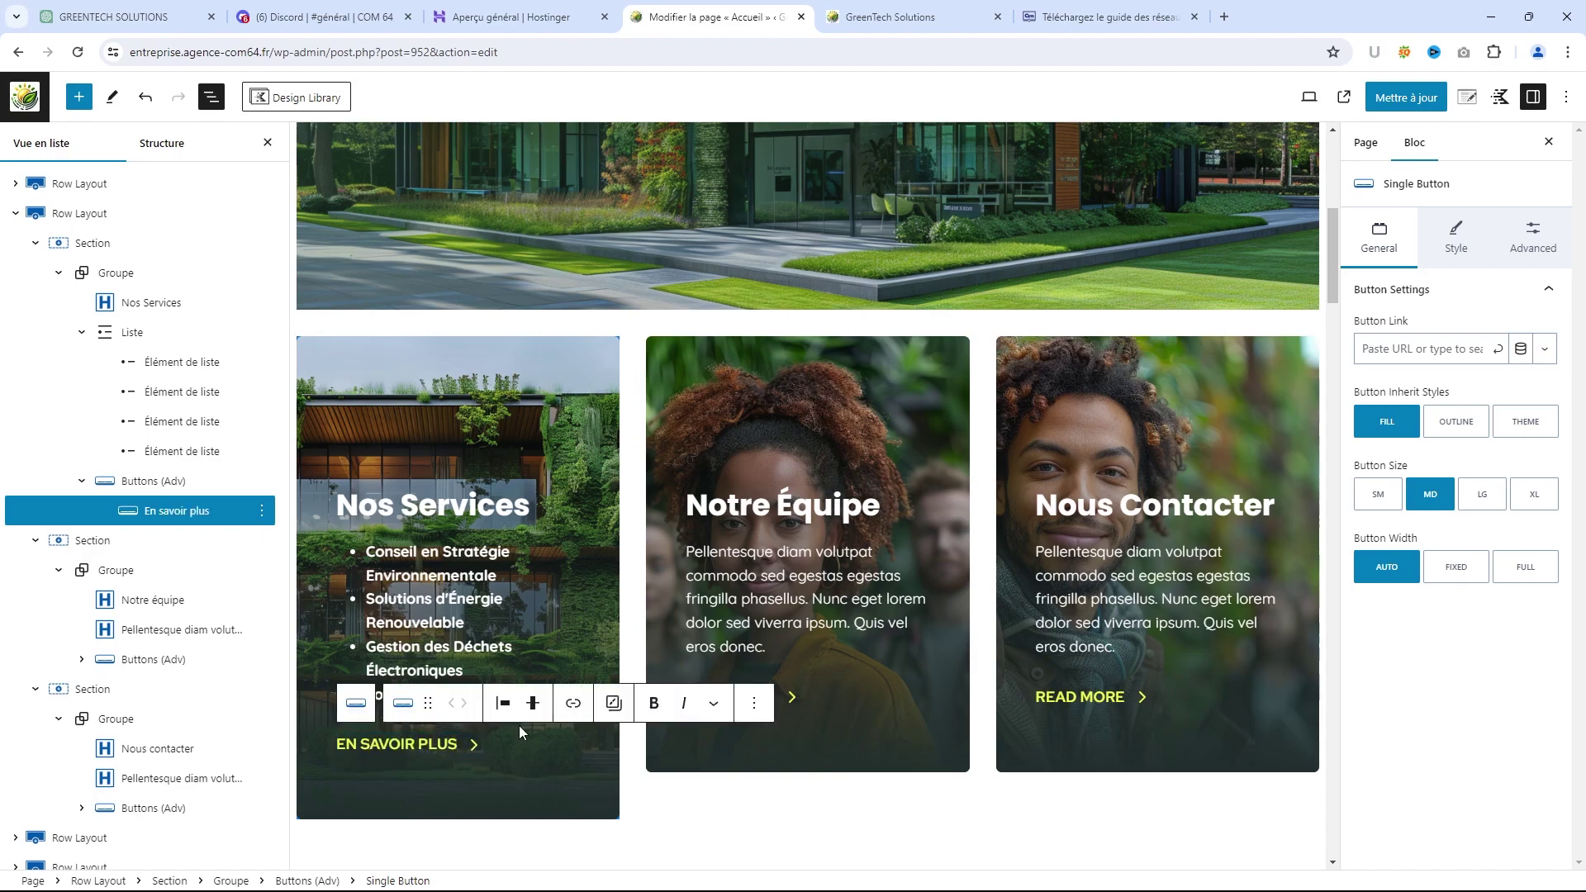
click(574, 703)
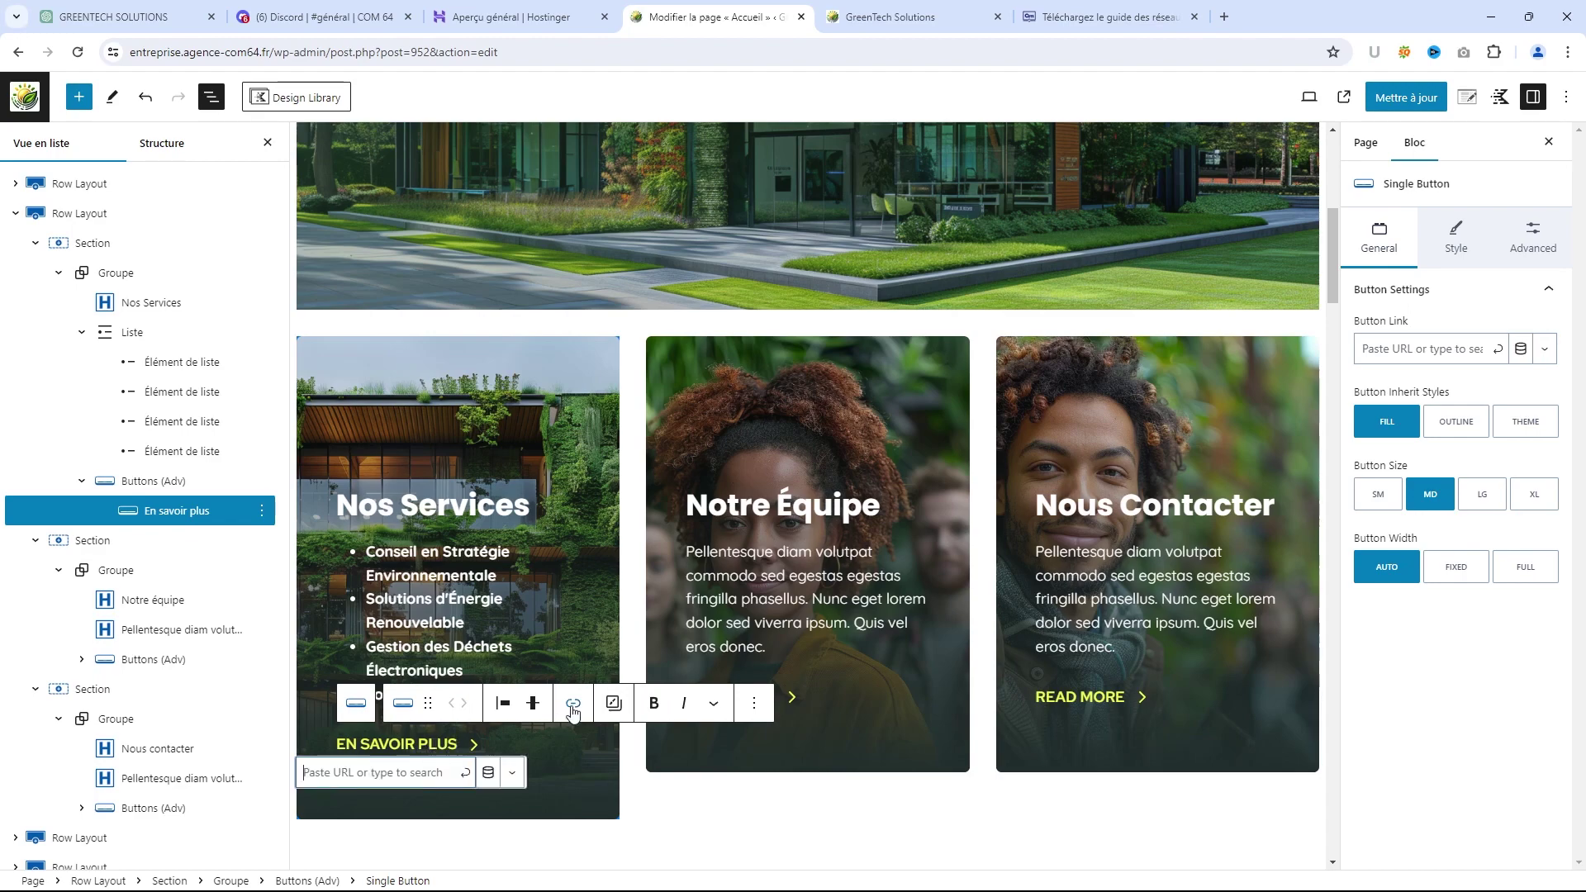
click(557, 768)
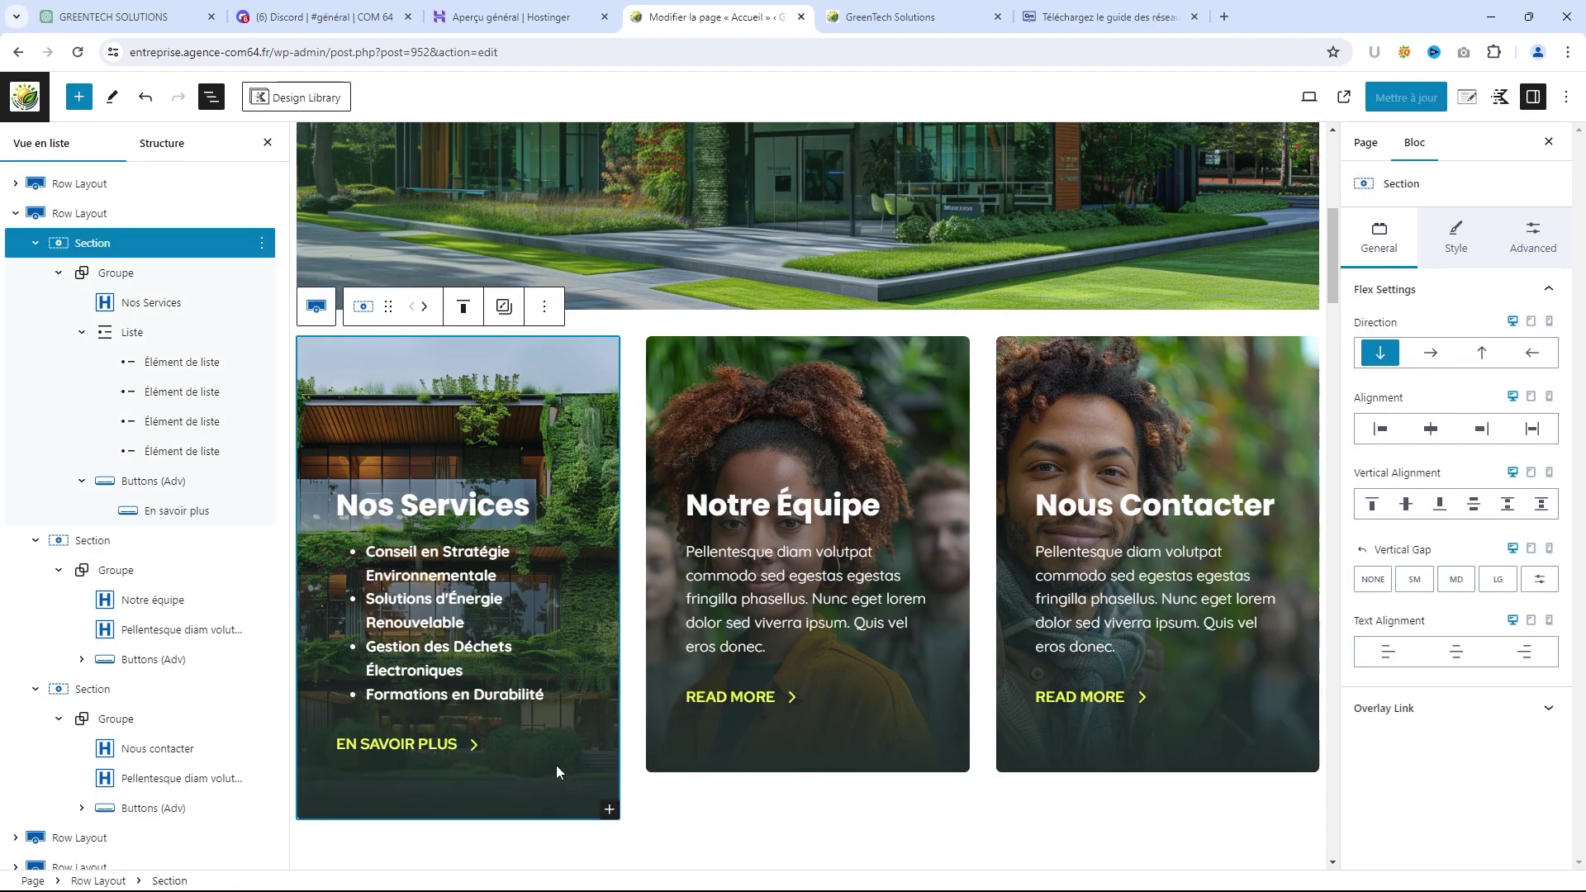
Switch to the ChatGPT conversation and look through the company details and website content for a text suited to the "Notre Équipe" card
click(128, 12)
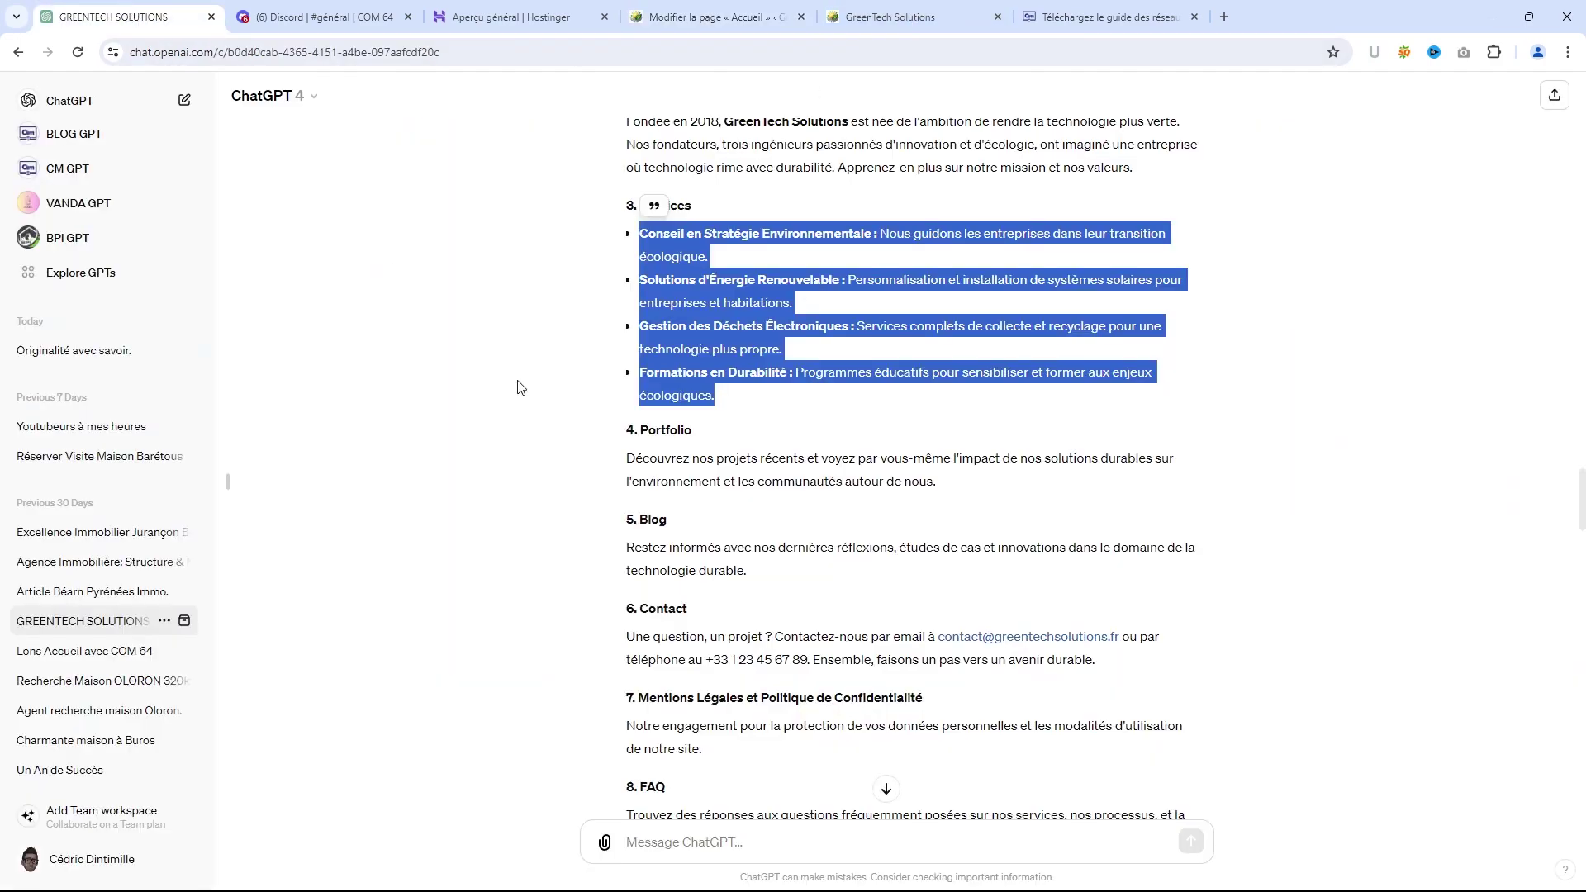
scroll(756, 501, up, 3)
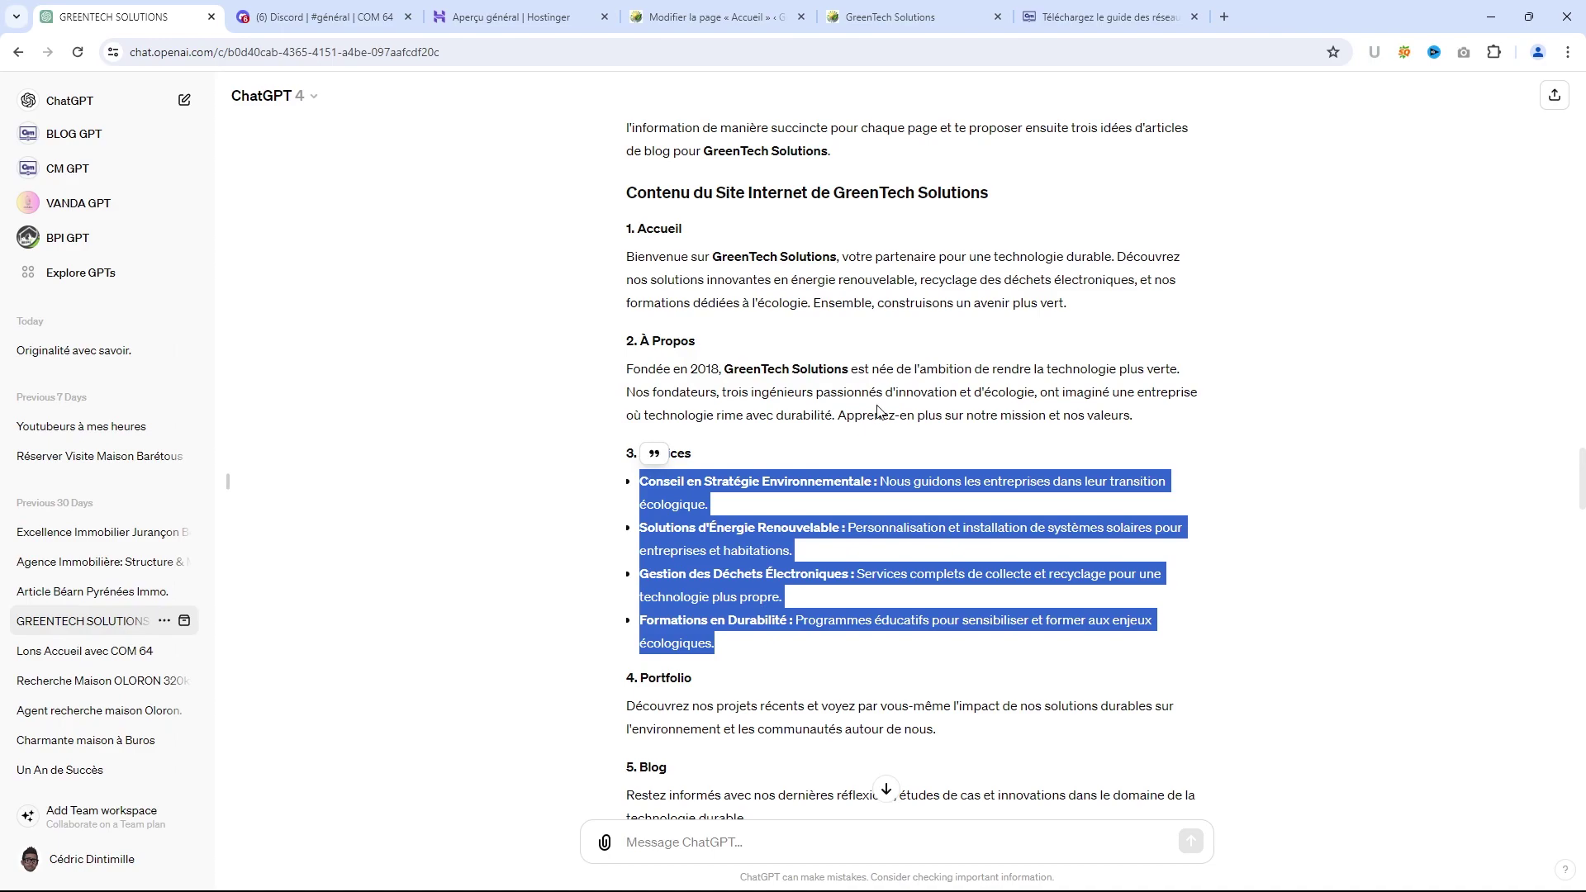
scroll(878, 429, down, 4)
scroll(876, 450, down, 5)
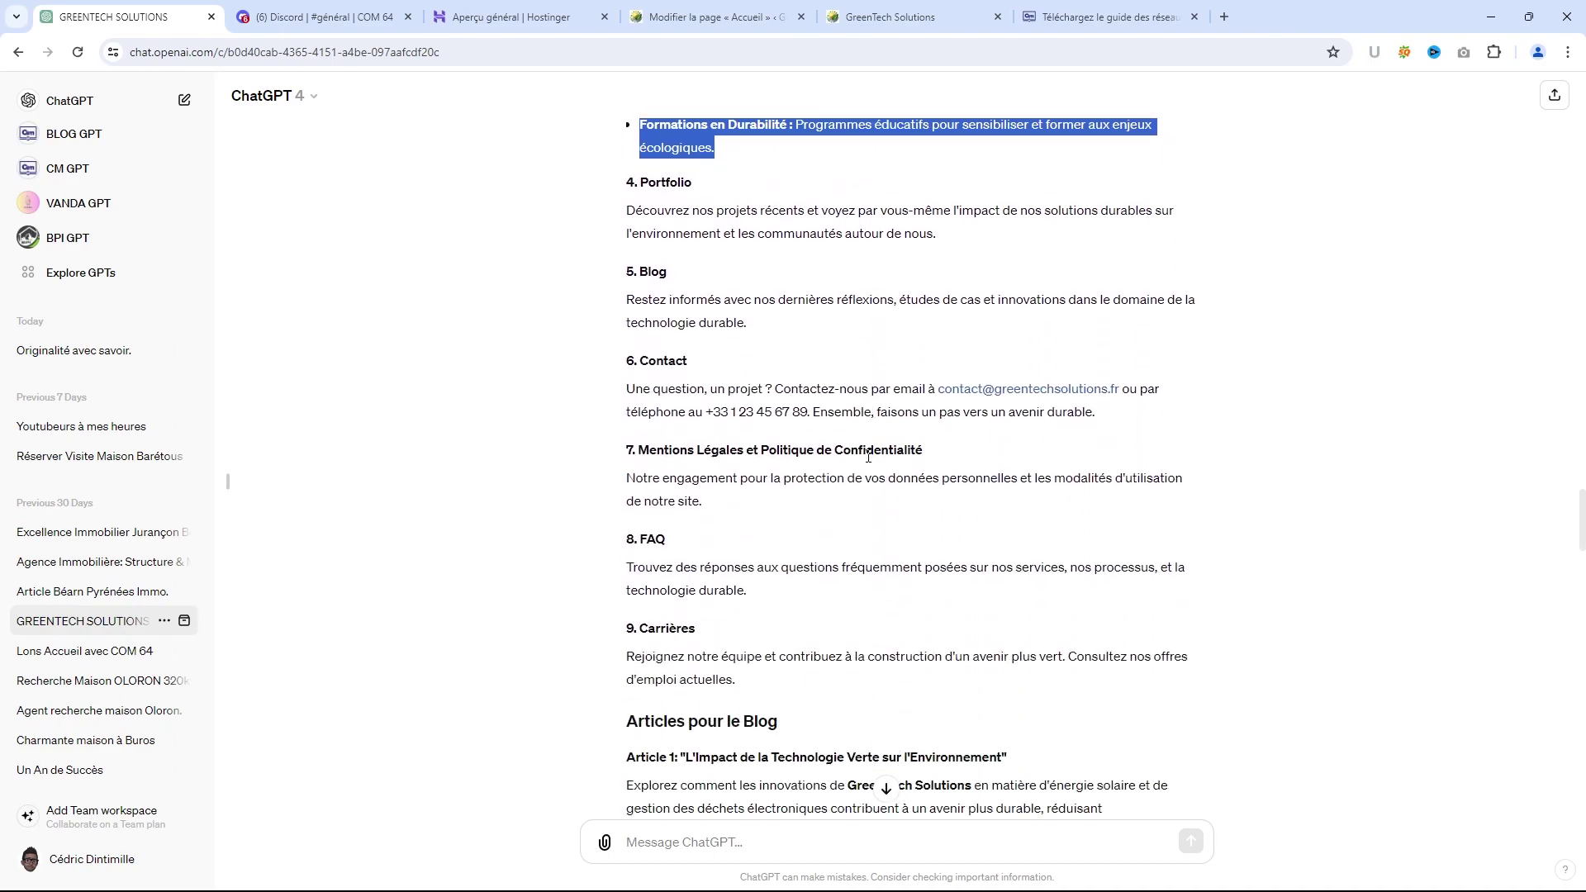
scroll(867, 462, up, 15)
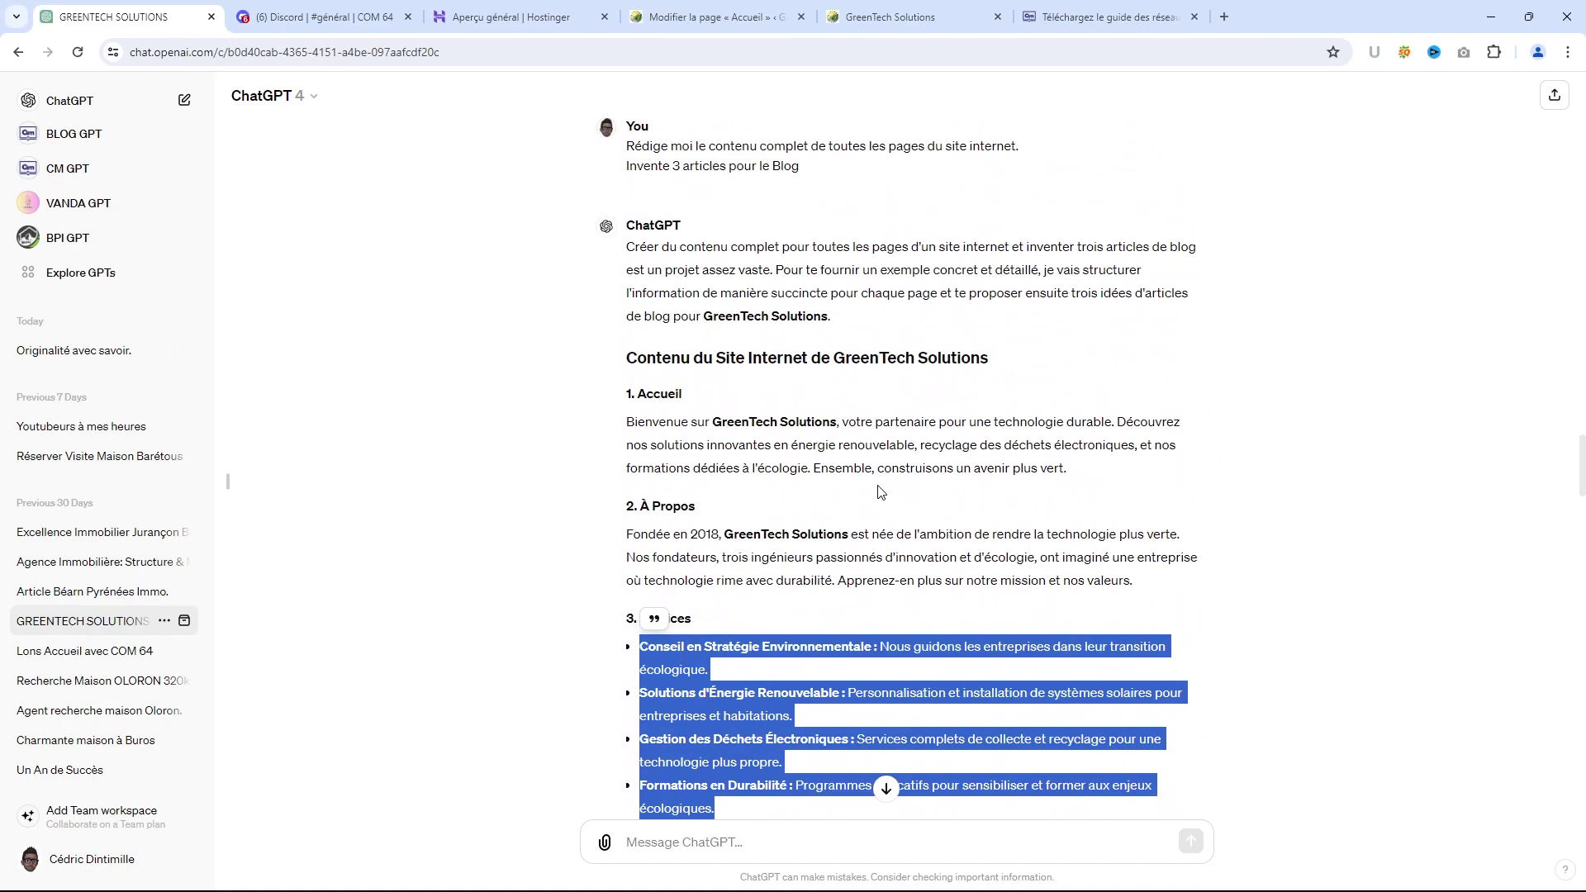
scroll(876, 493, up, 10)
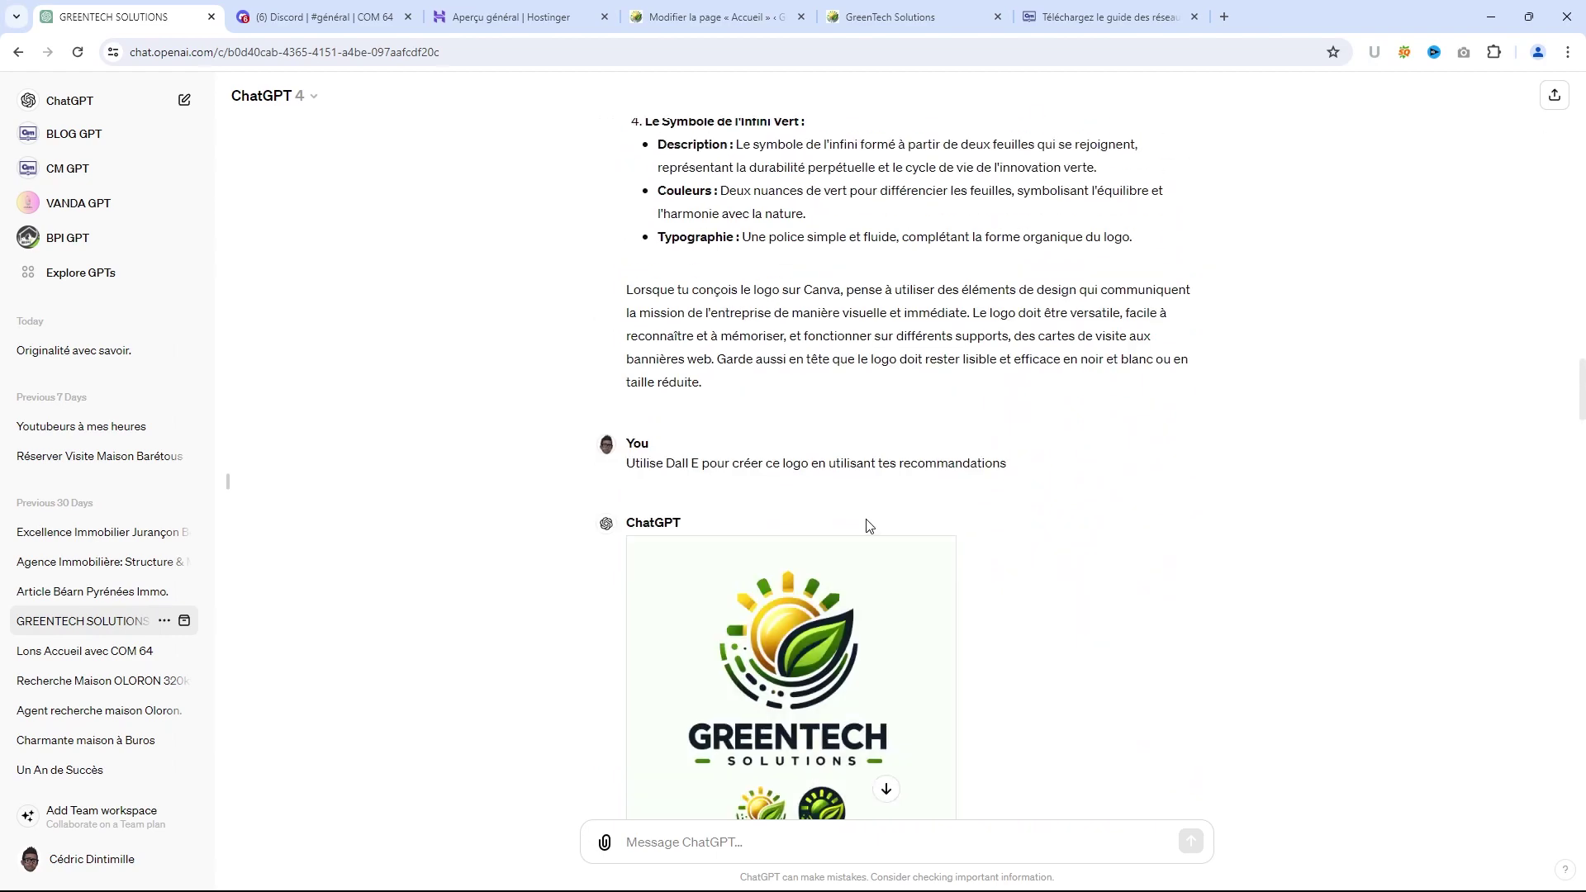
scroll(869, 528, up, 6)
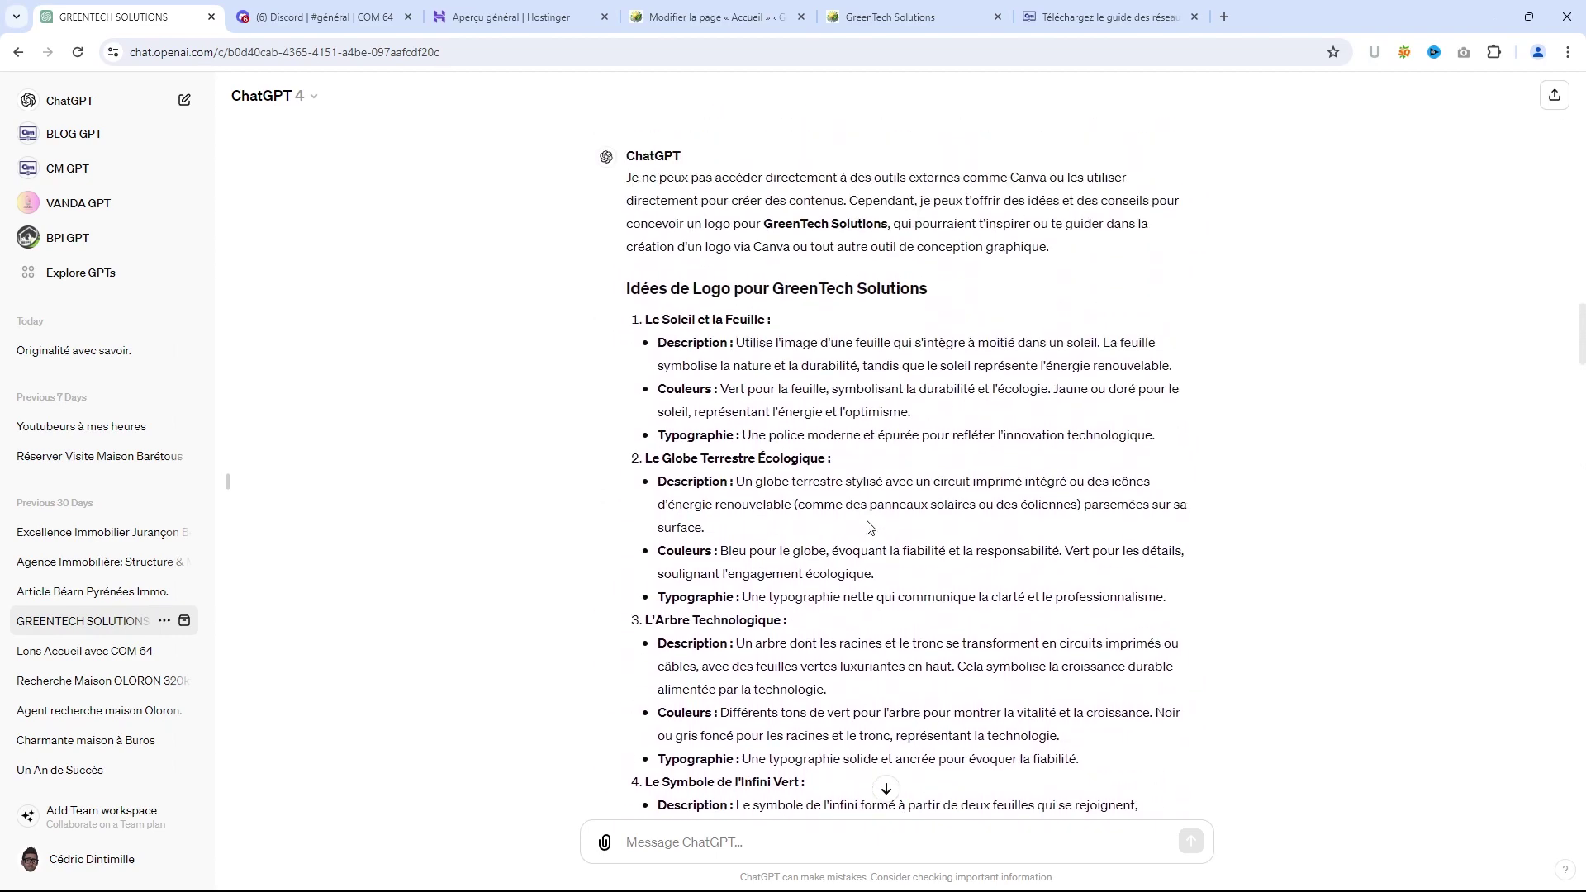
scroll(866, 530, up, 5)
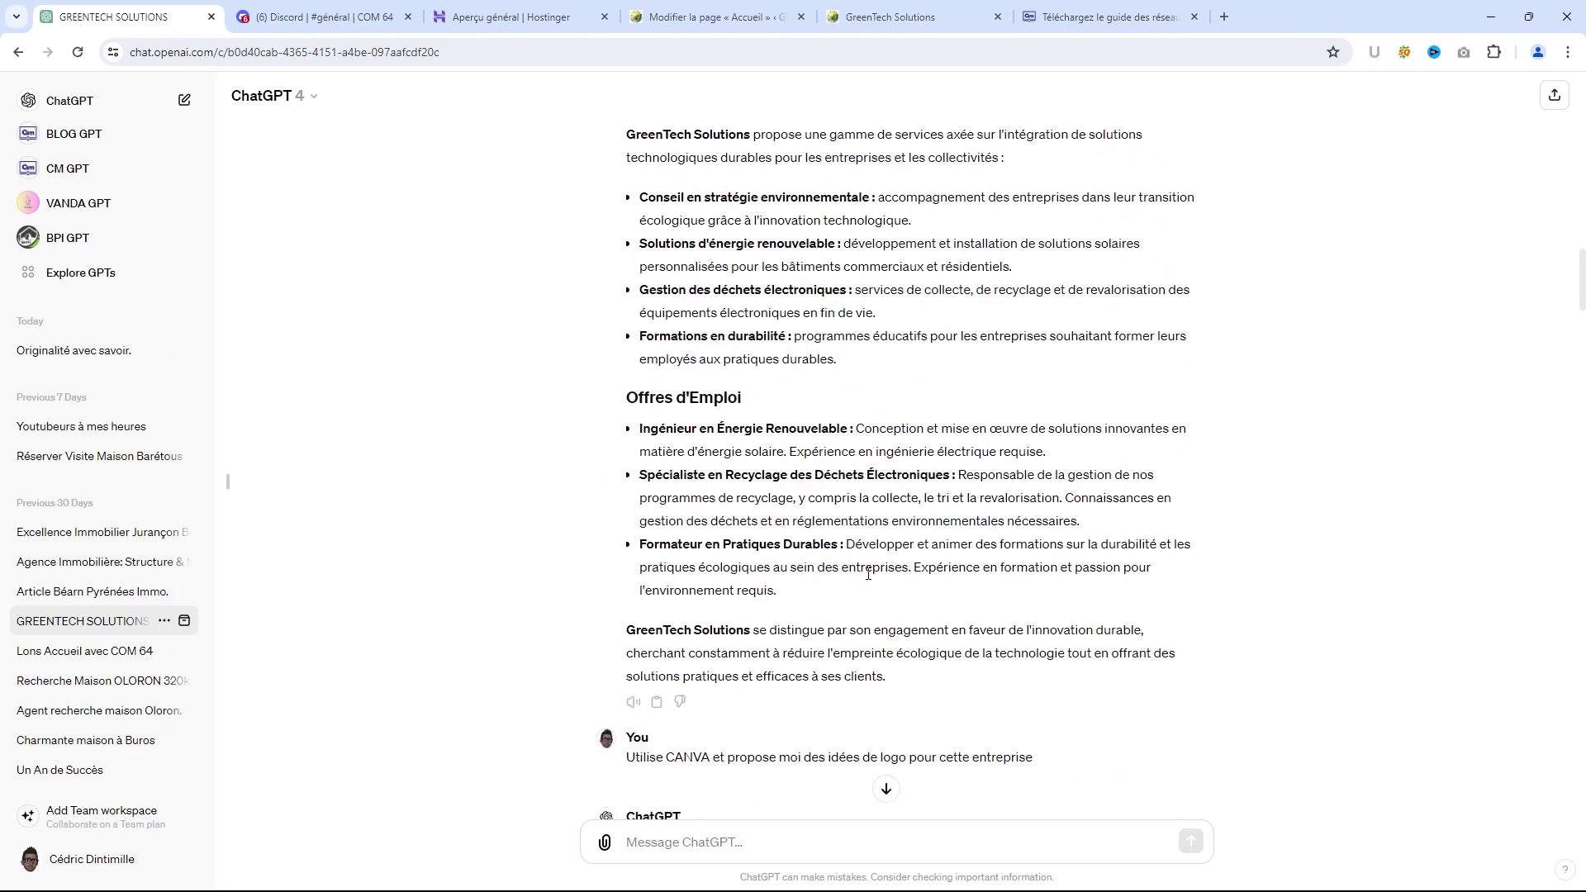
scroll(869, 573, up, 5)
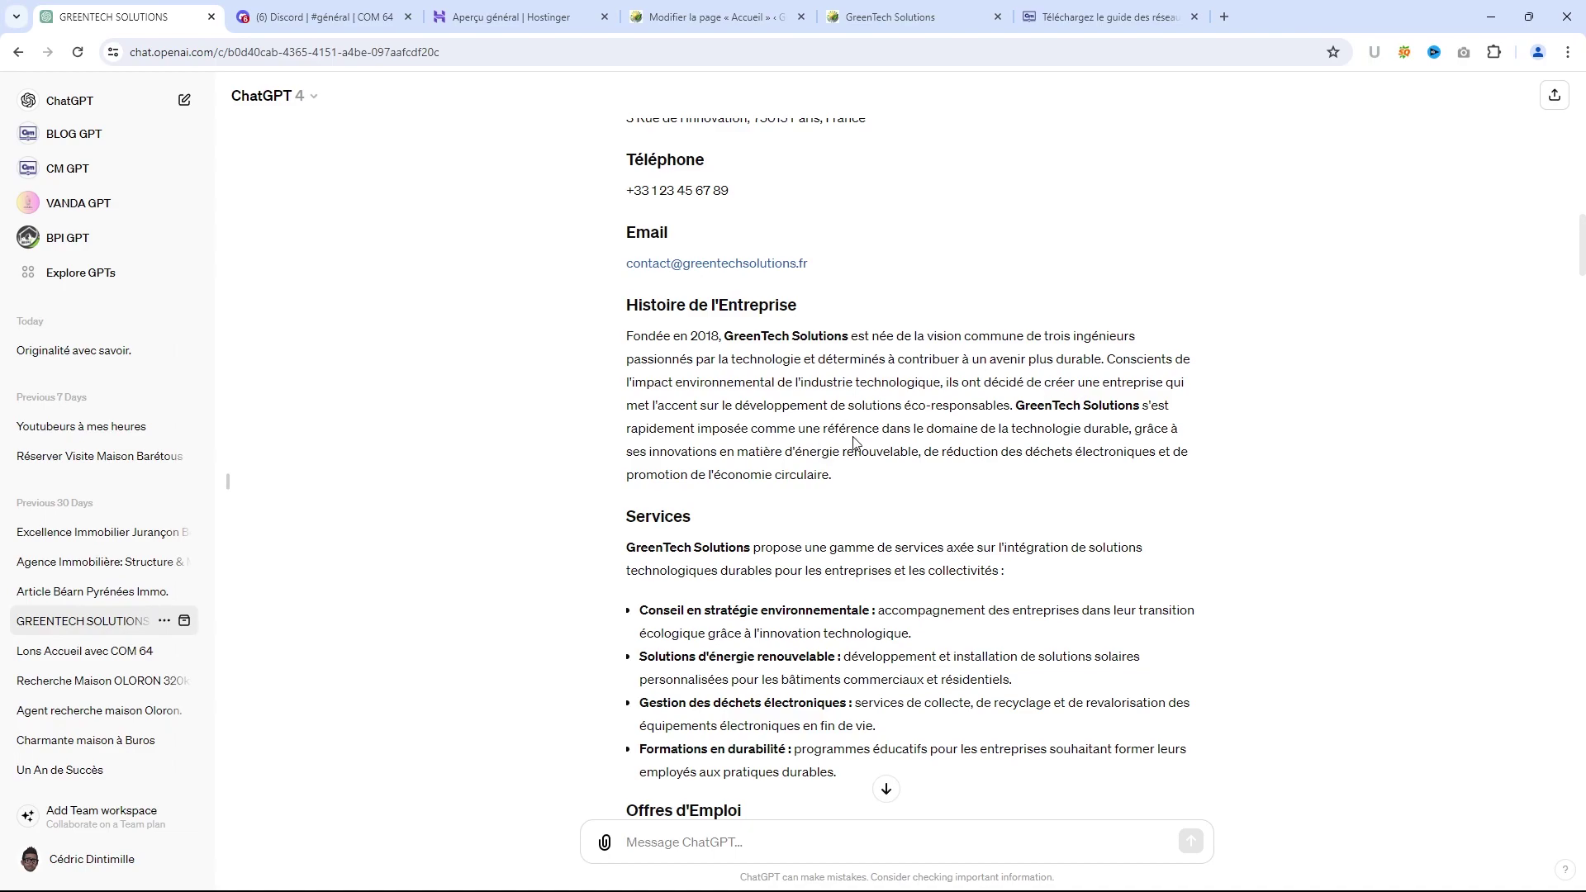
scroll(865, 422, up, 7)
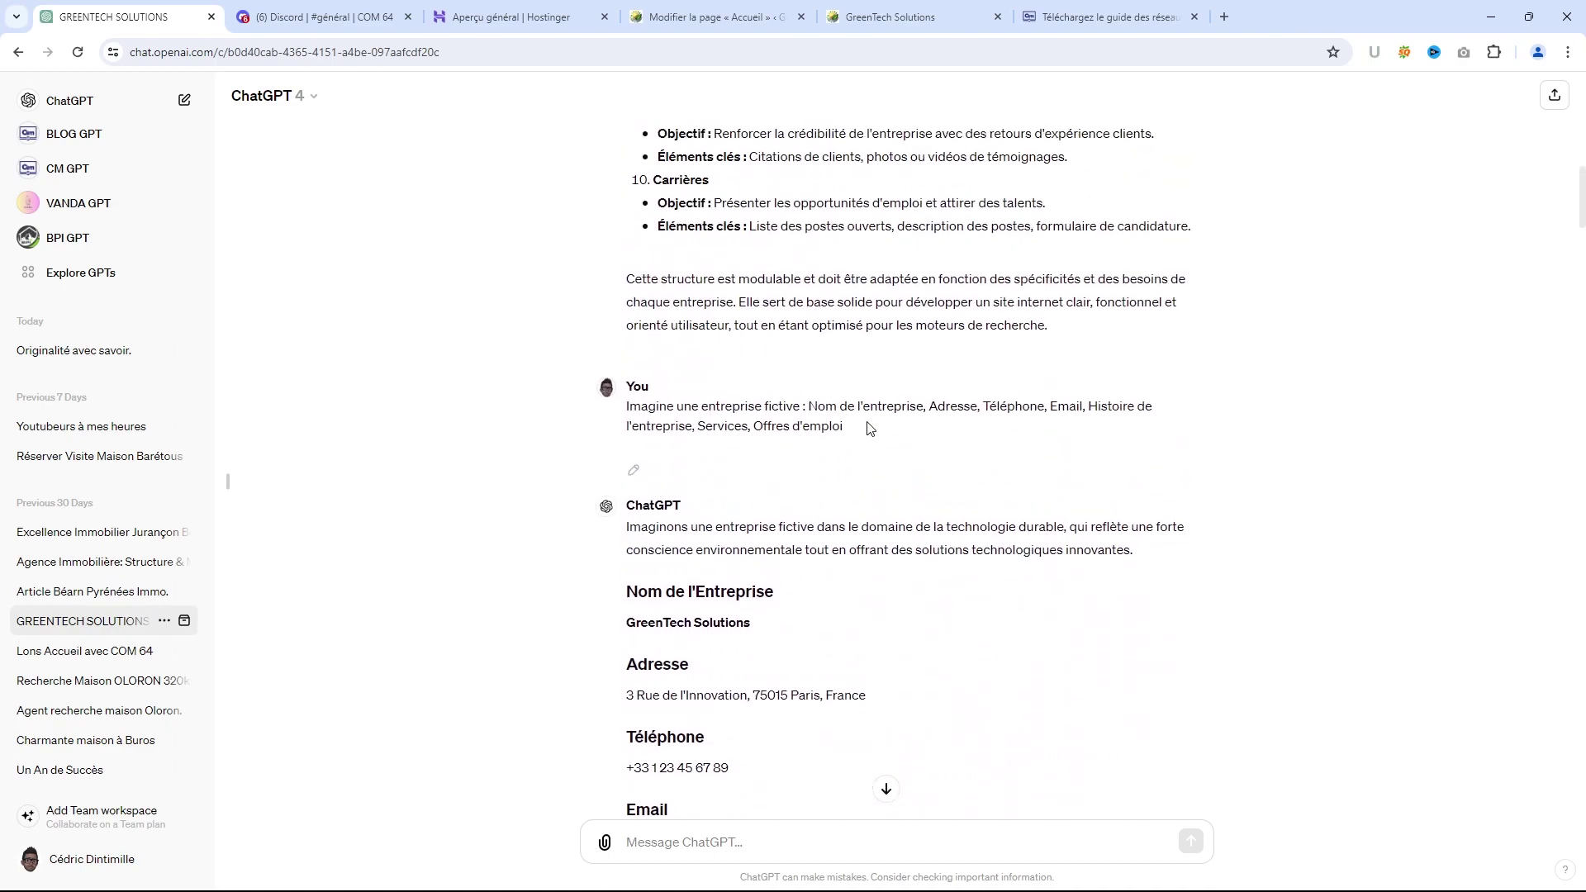
scroll(876, 446, down, 15)
scroll(877, 457, down, 20)
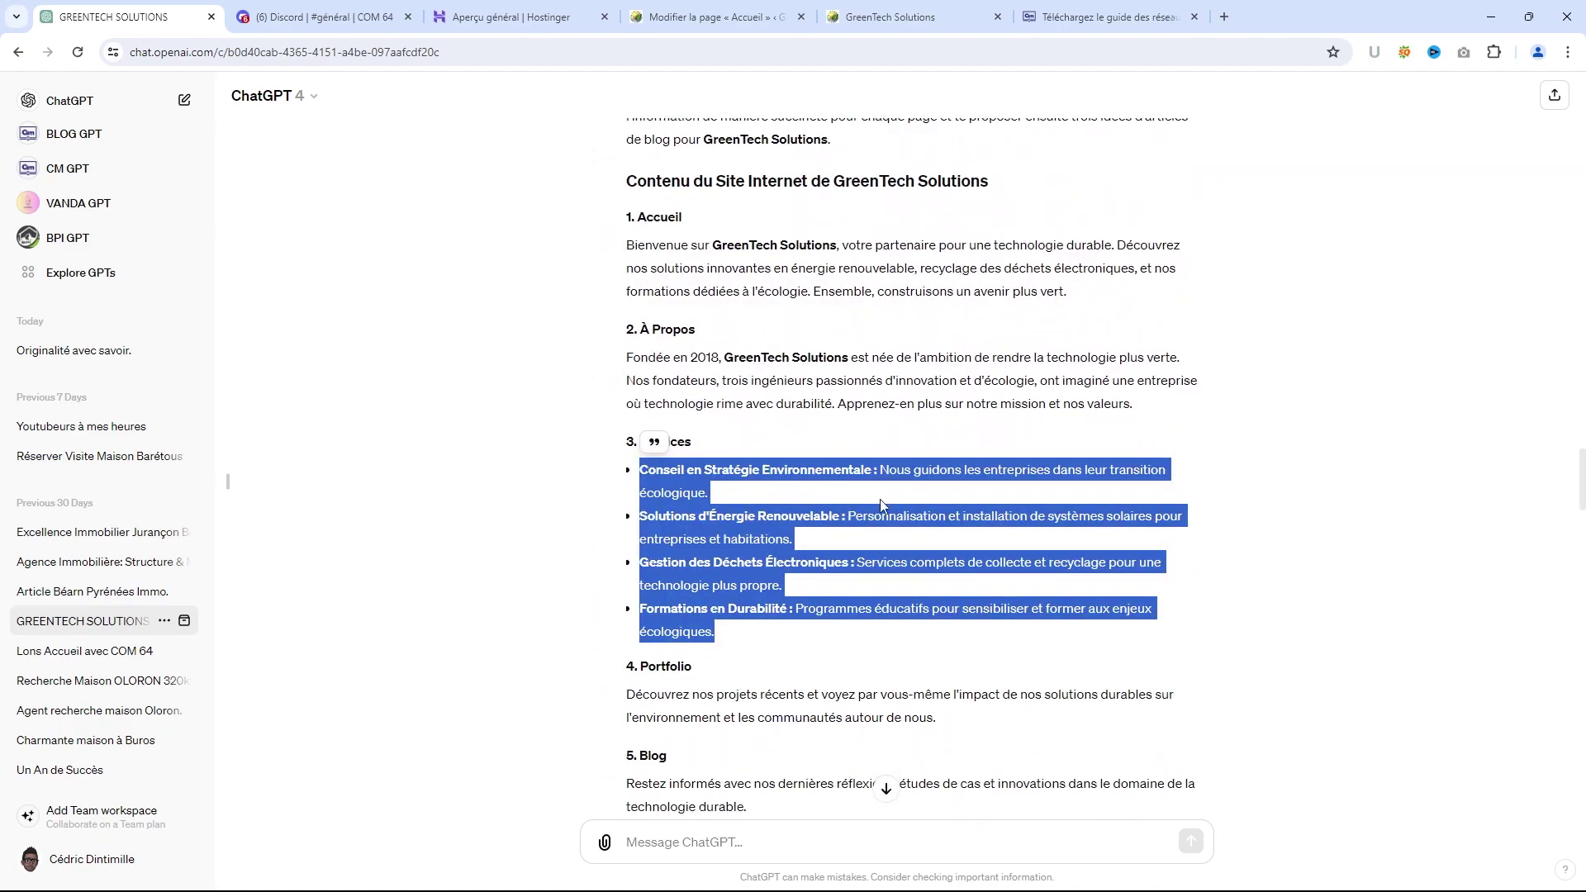
scroll(879, 503, down, 15)
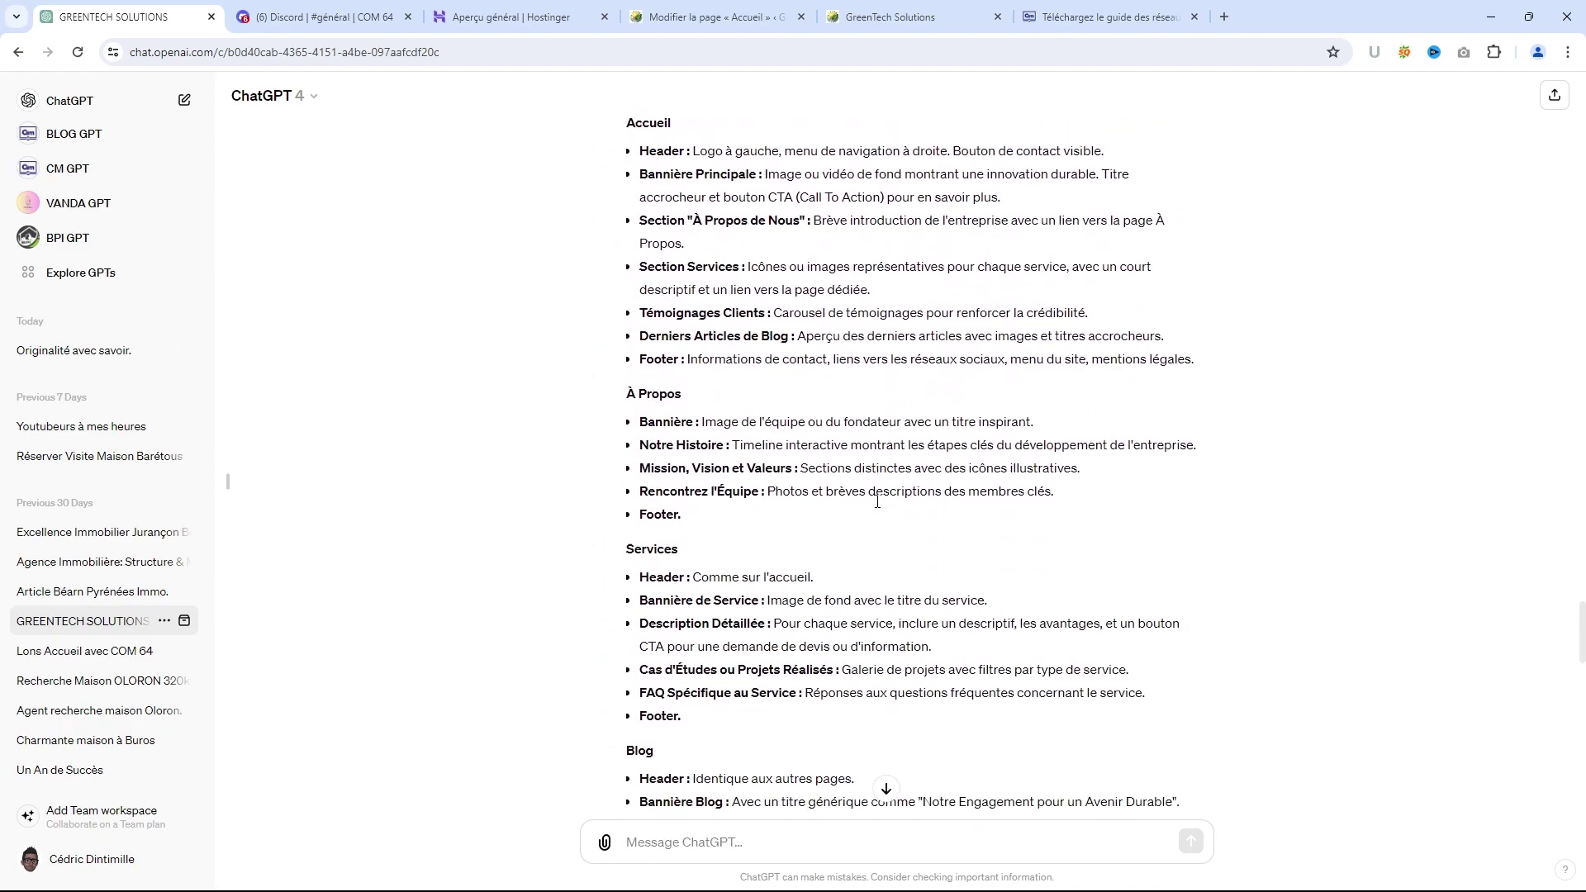
scroll(878, 501, down, 2)
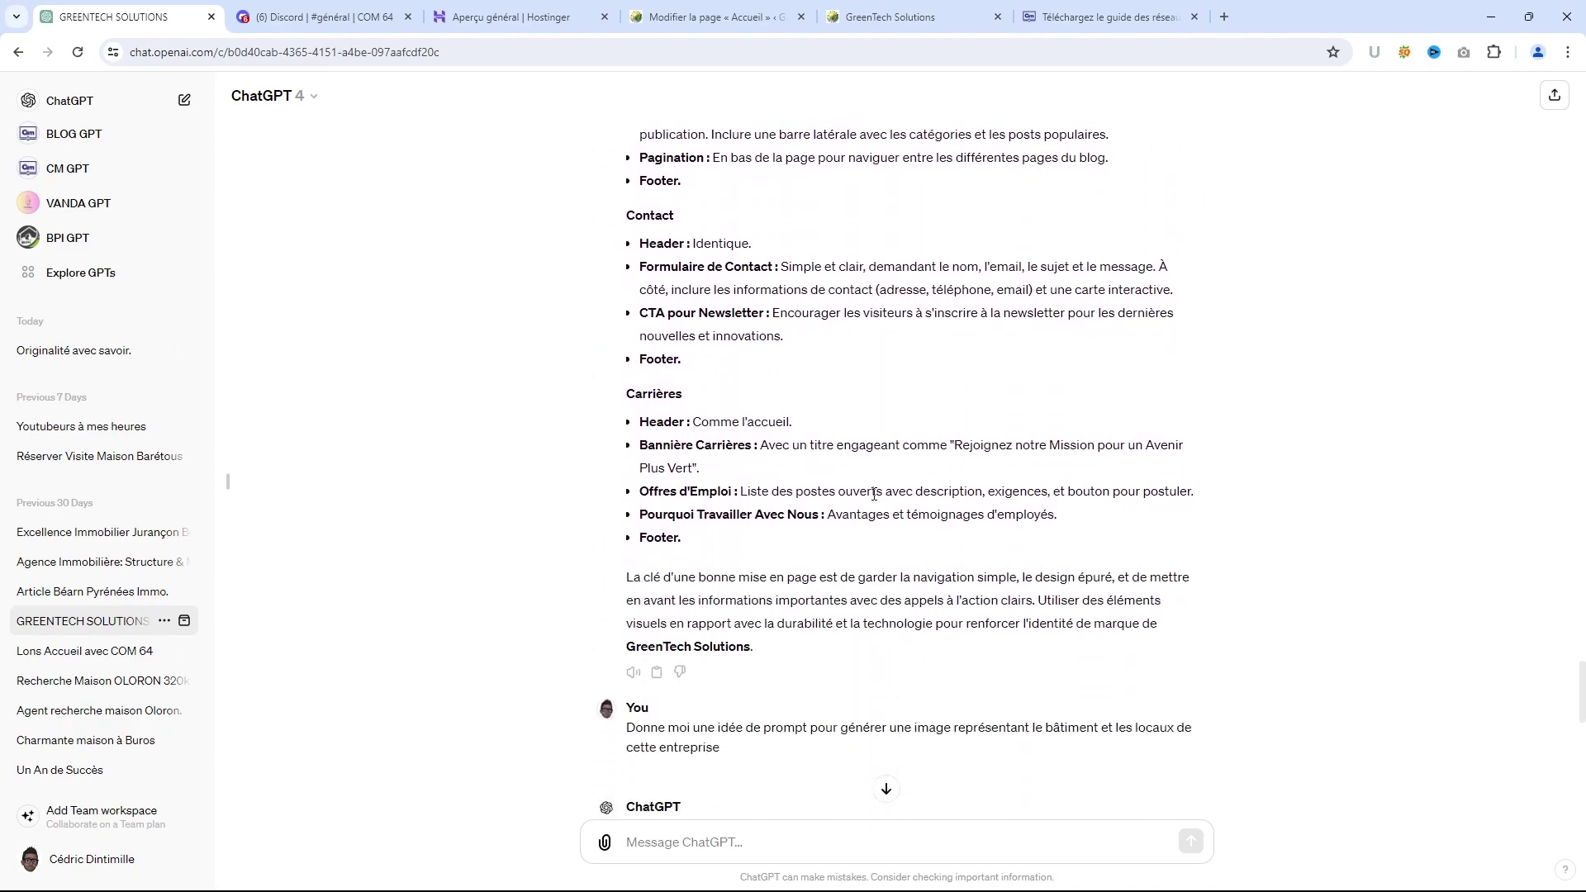
scroll(823, 500, down, 1)
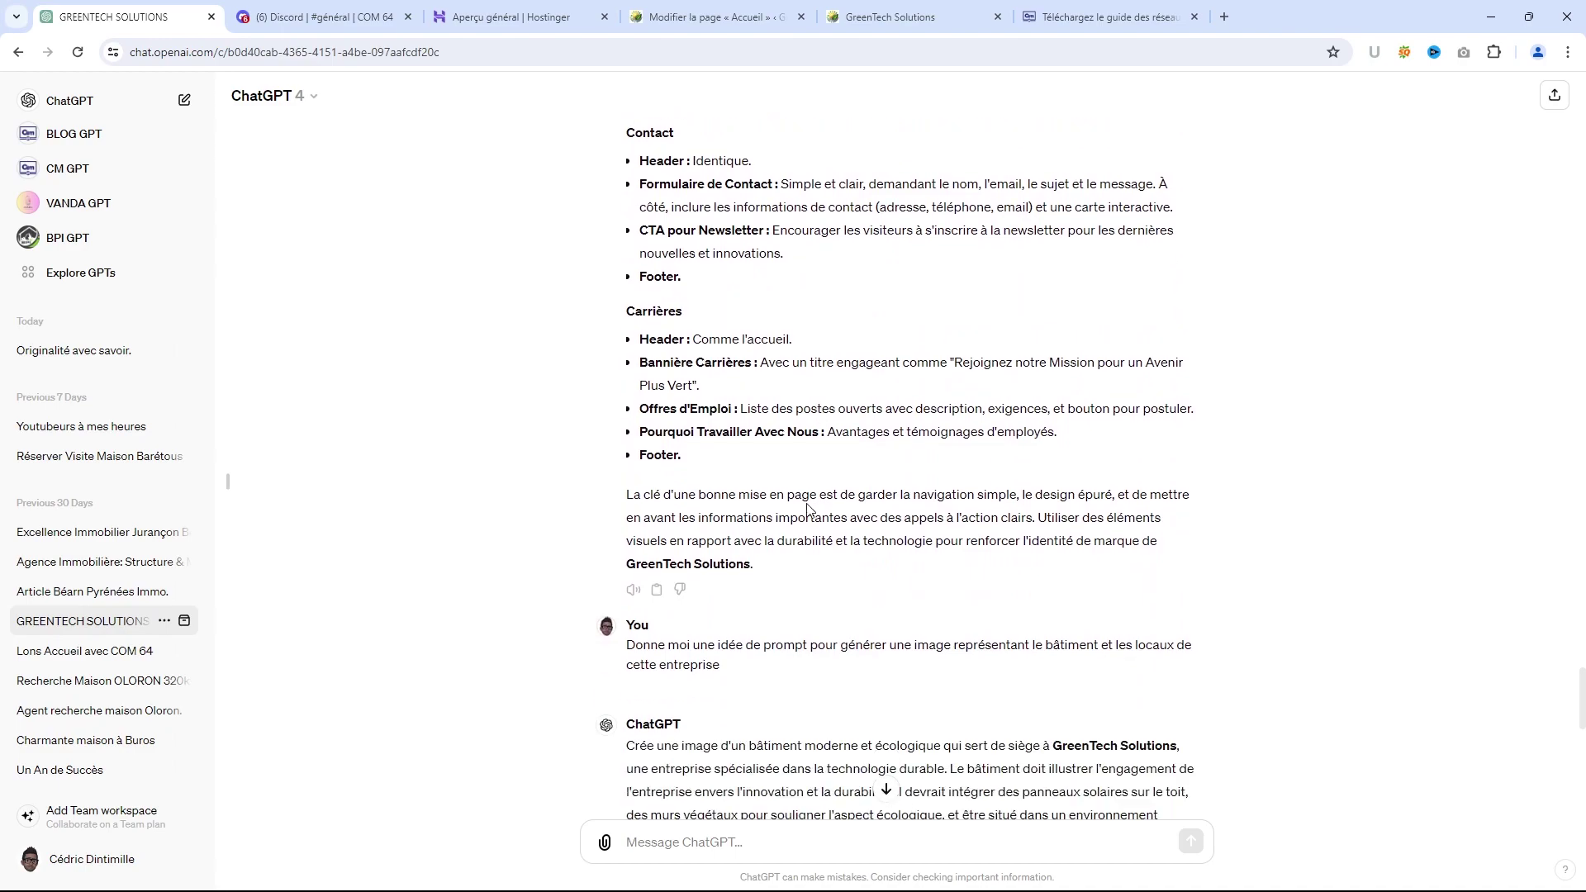
scroll(818, 520, down, 4)
scroll(840, 524, up, 5)
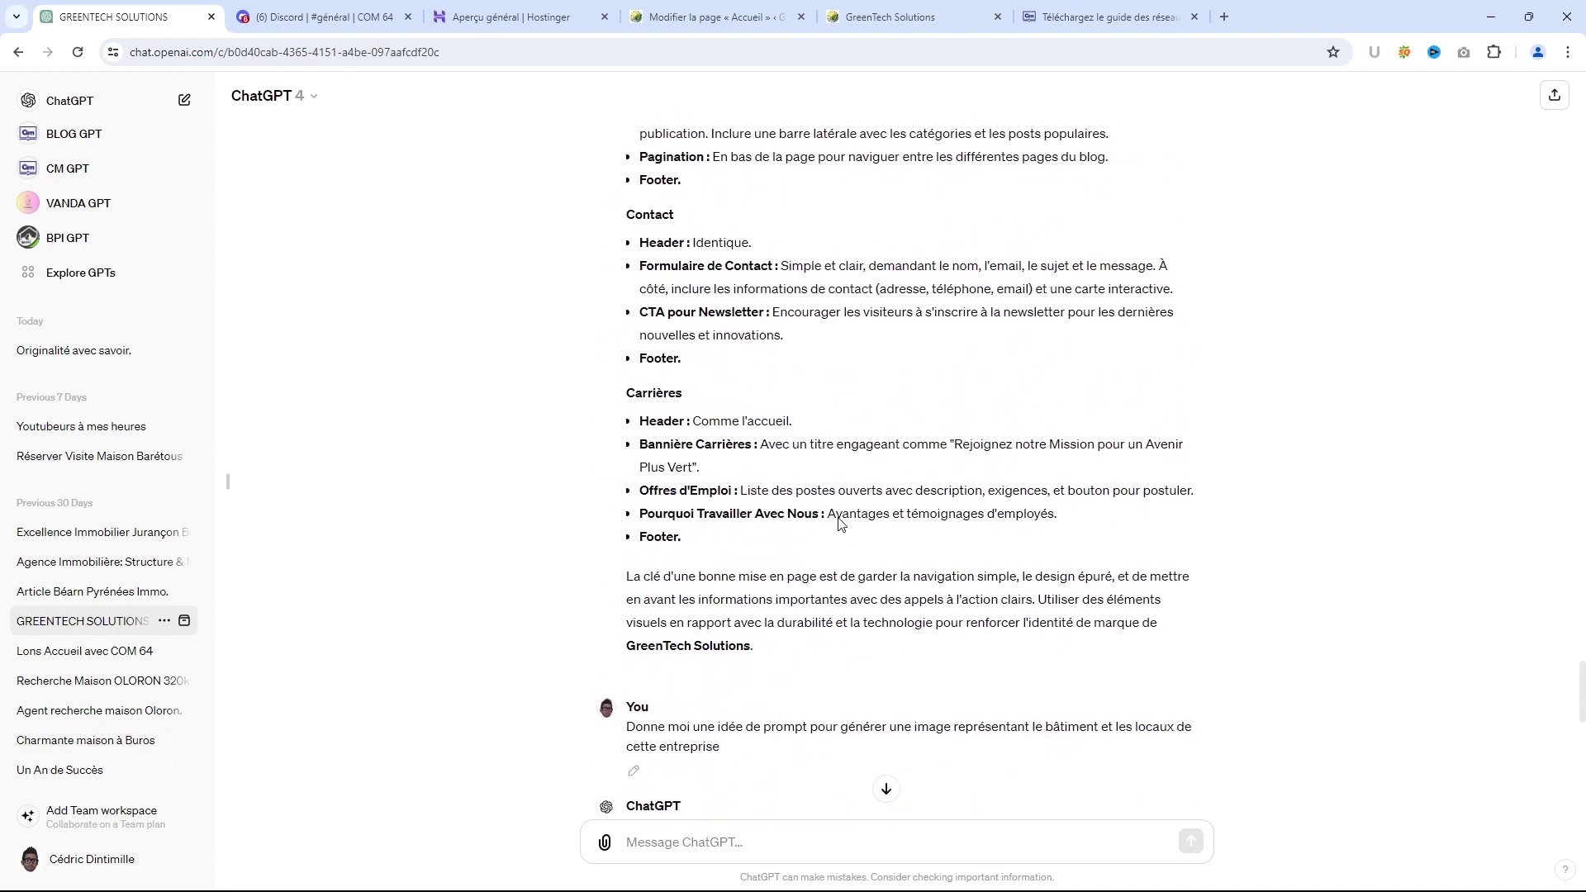
scroll(841, 525, up, 15)
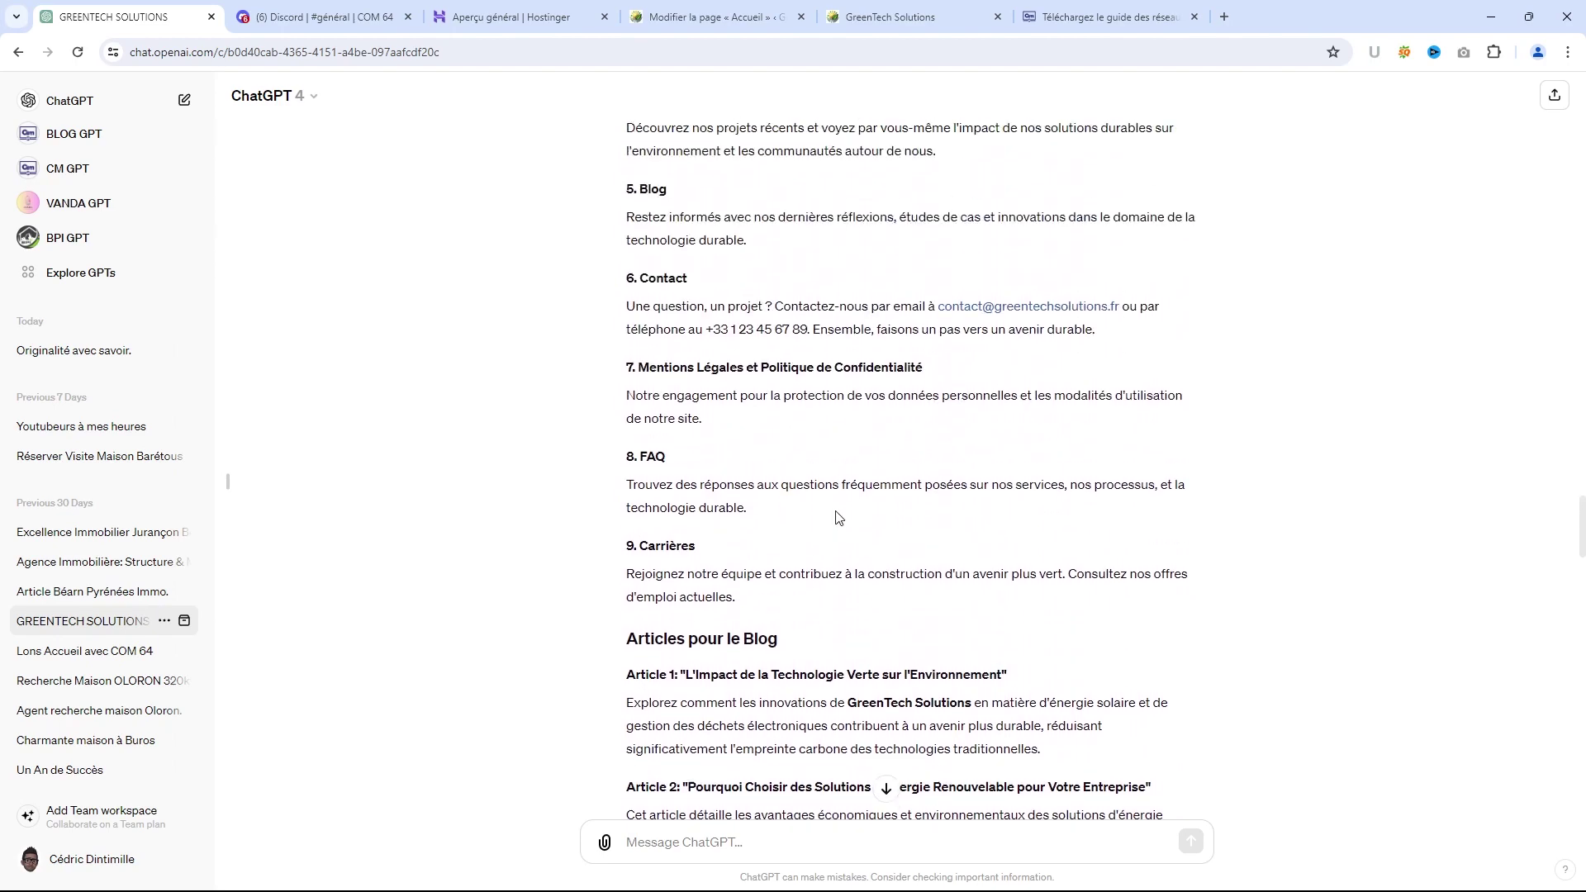
scroll(839, 518, up, 8)
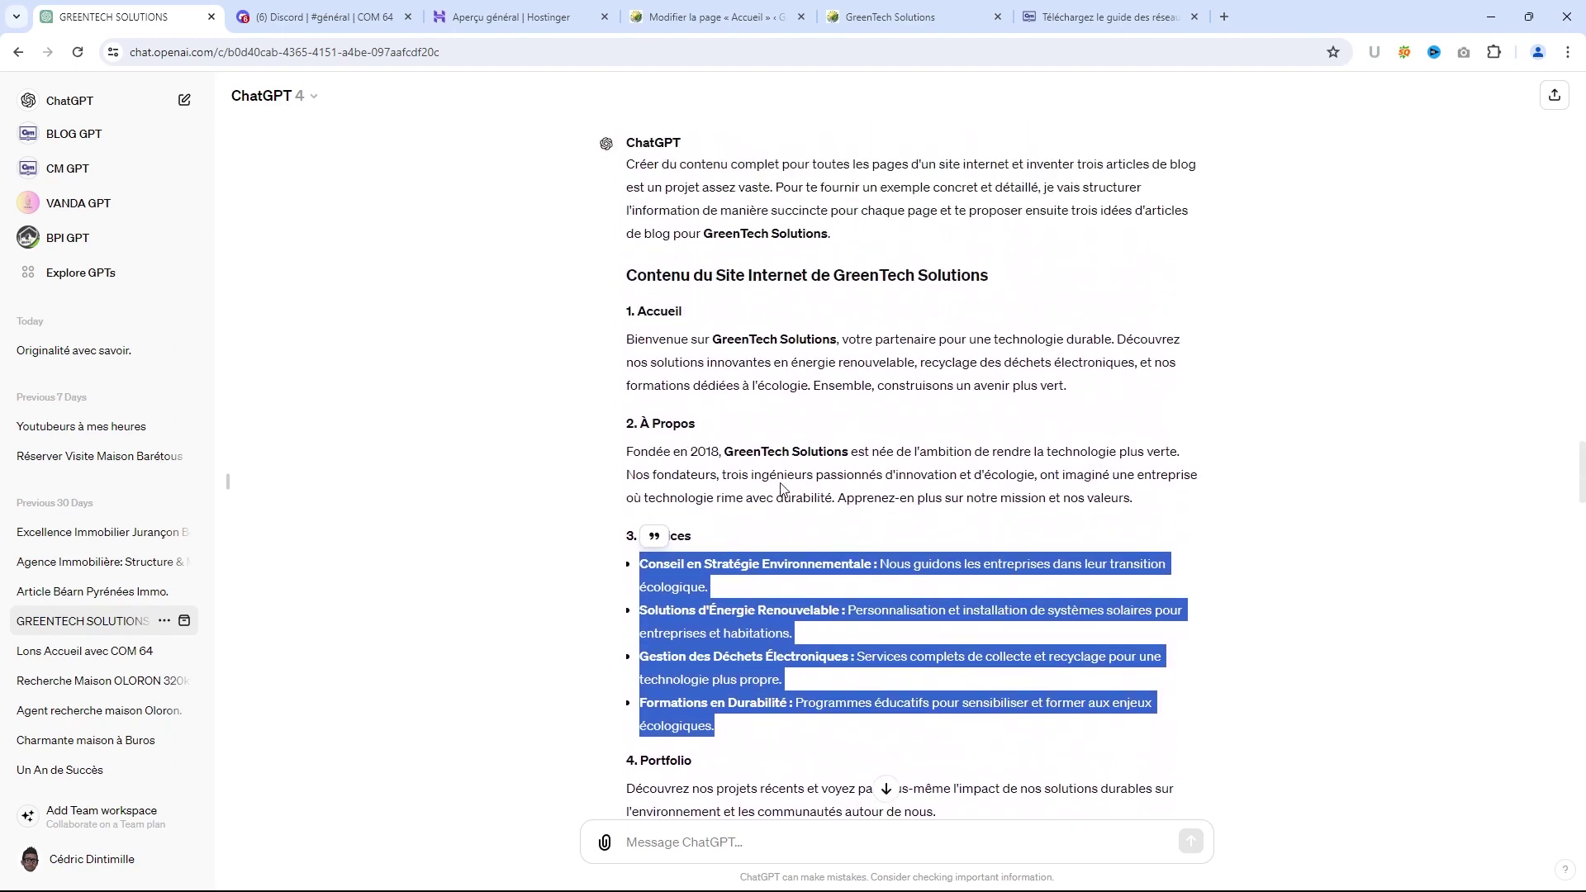
Replace the "Notre Équipe" card's placeholder paragraph with ChatGPT's "À Propos" text, omitting its final sentence starting "Apprenez-en plus"
drag(1140, 506, 632, 459)
key(ctrl+c)
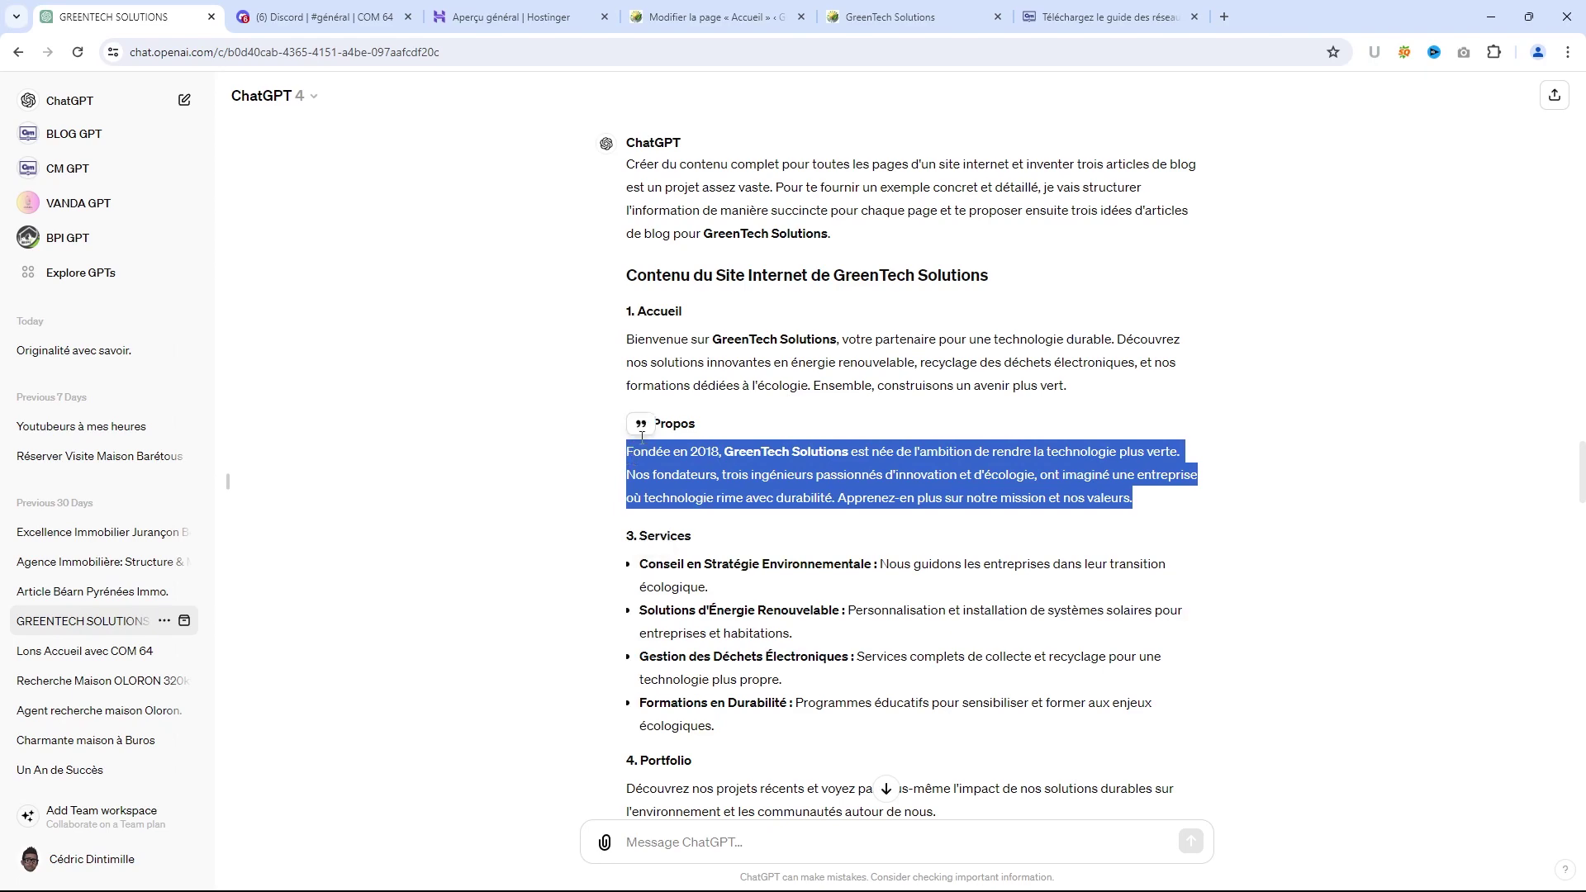
click(707, 24)
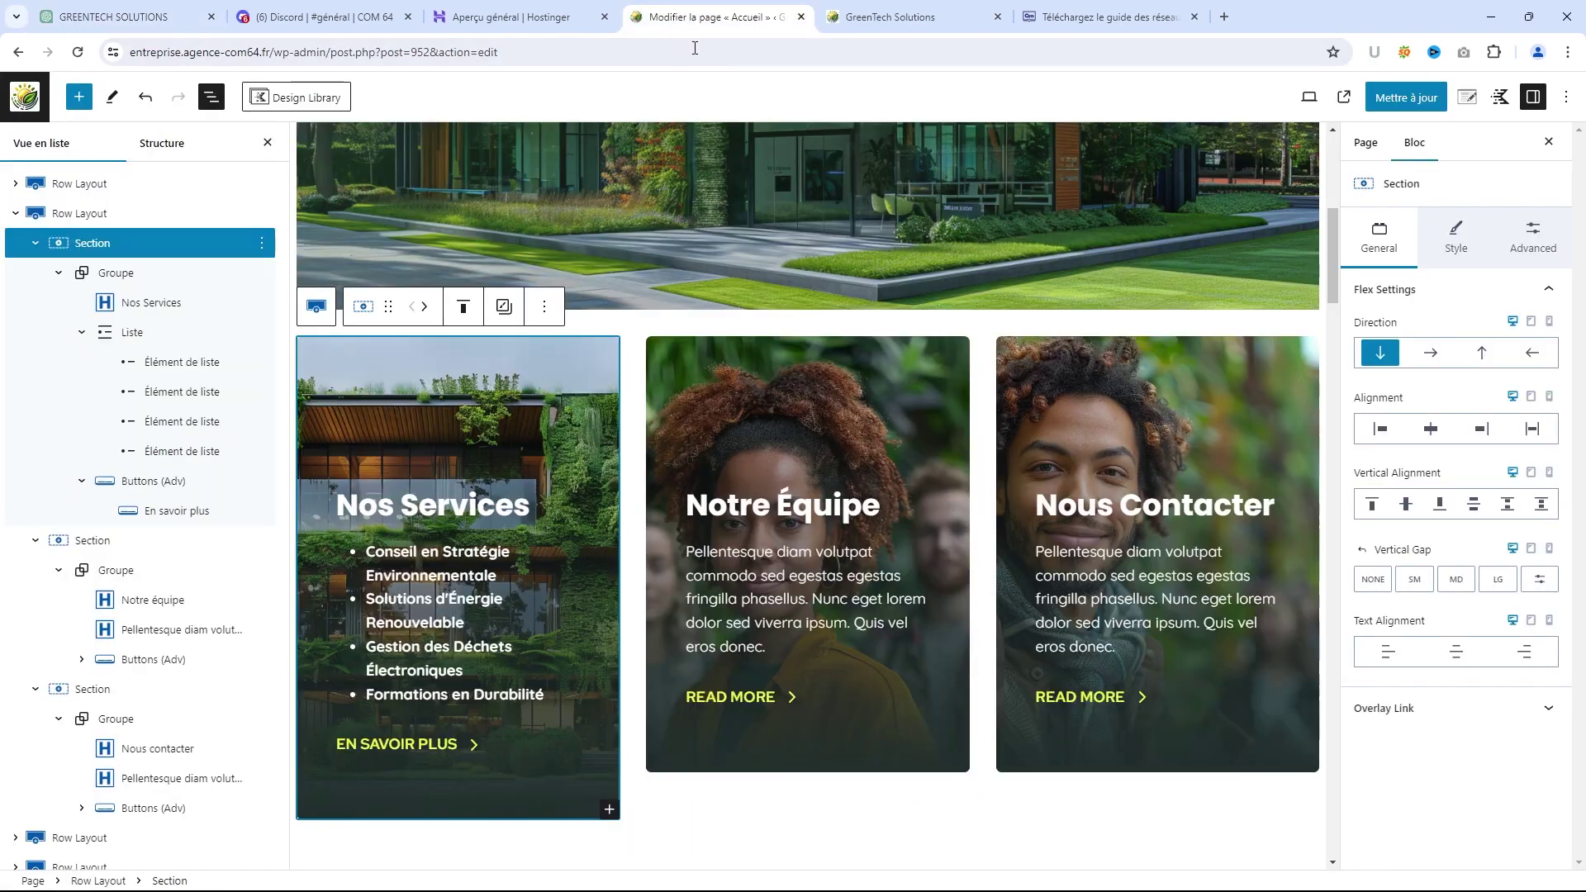
click(822, 612)
key(ctrl+a)
key(ctrl+v)
scroll(789, 576, down, 2)
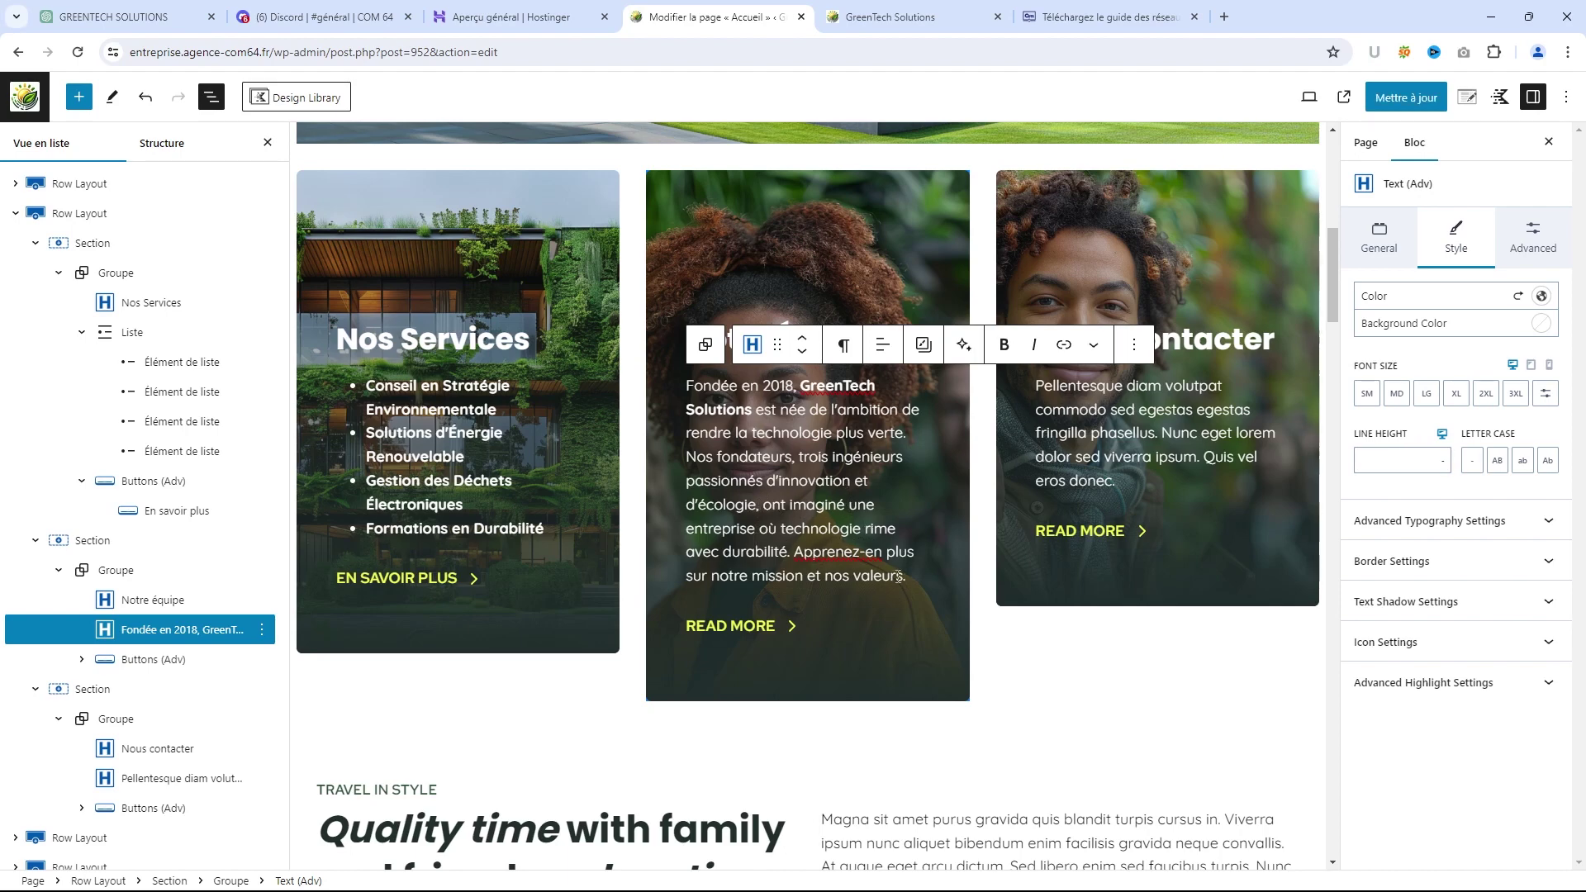
drag(872, 572, 797, 553)
key(BackSpace)
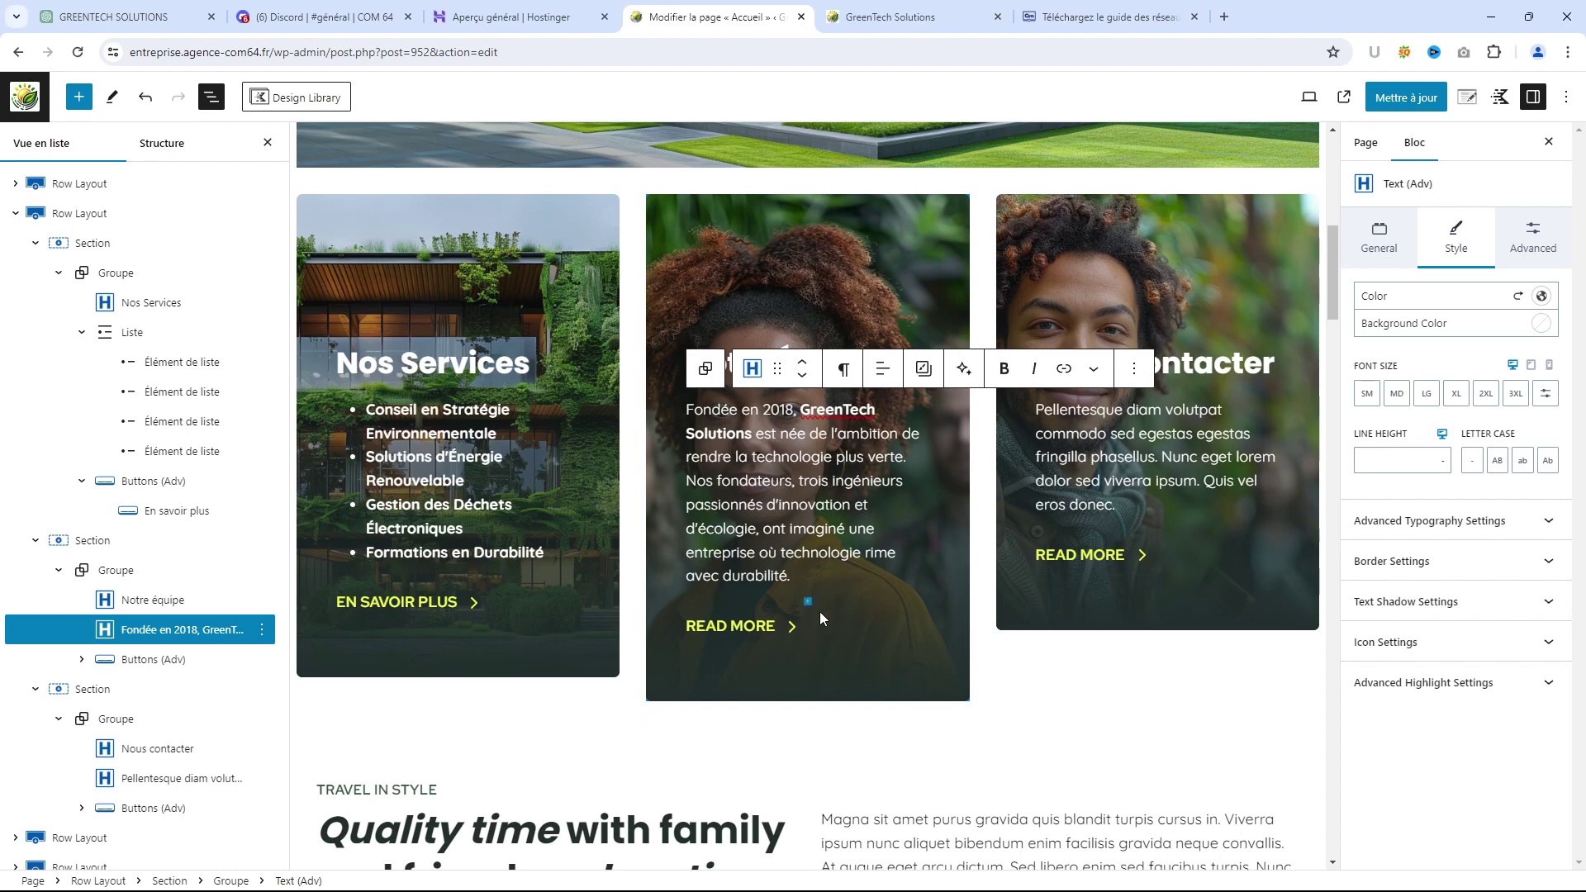
Change the "Notre Équipe" card's button label from "Read More" to "En savoir plus"
click(754, 628)
triple_click(756, 630)
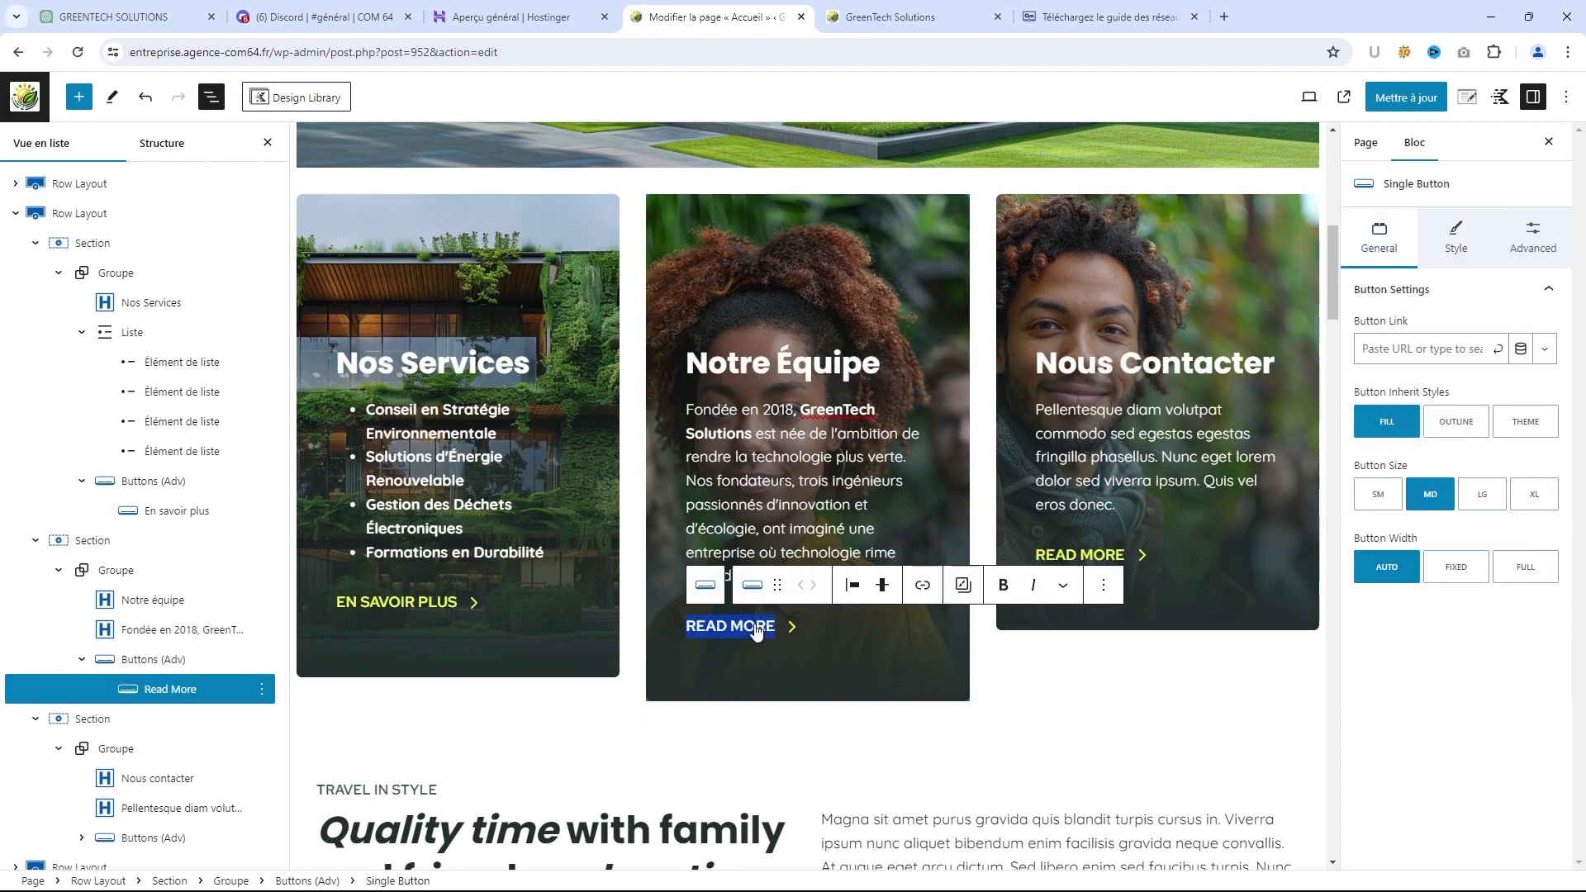
text(EN SA)
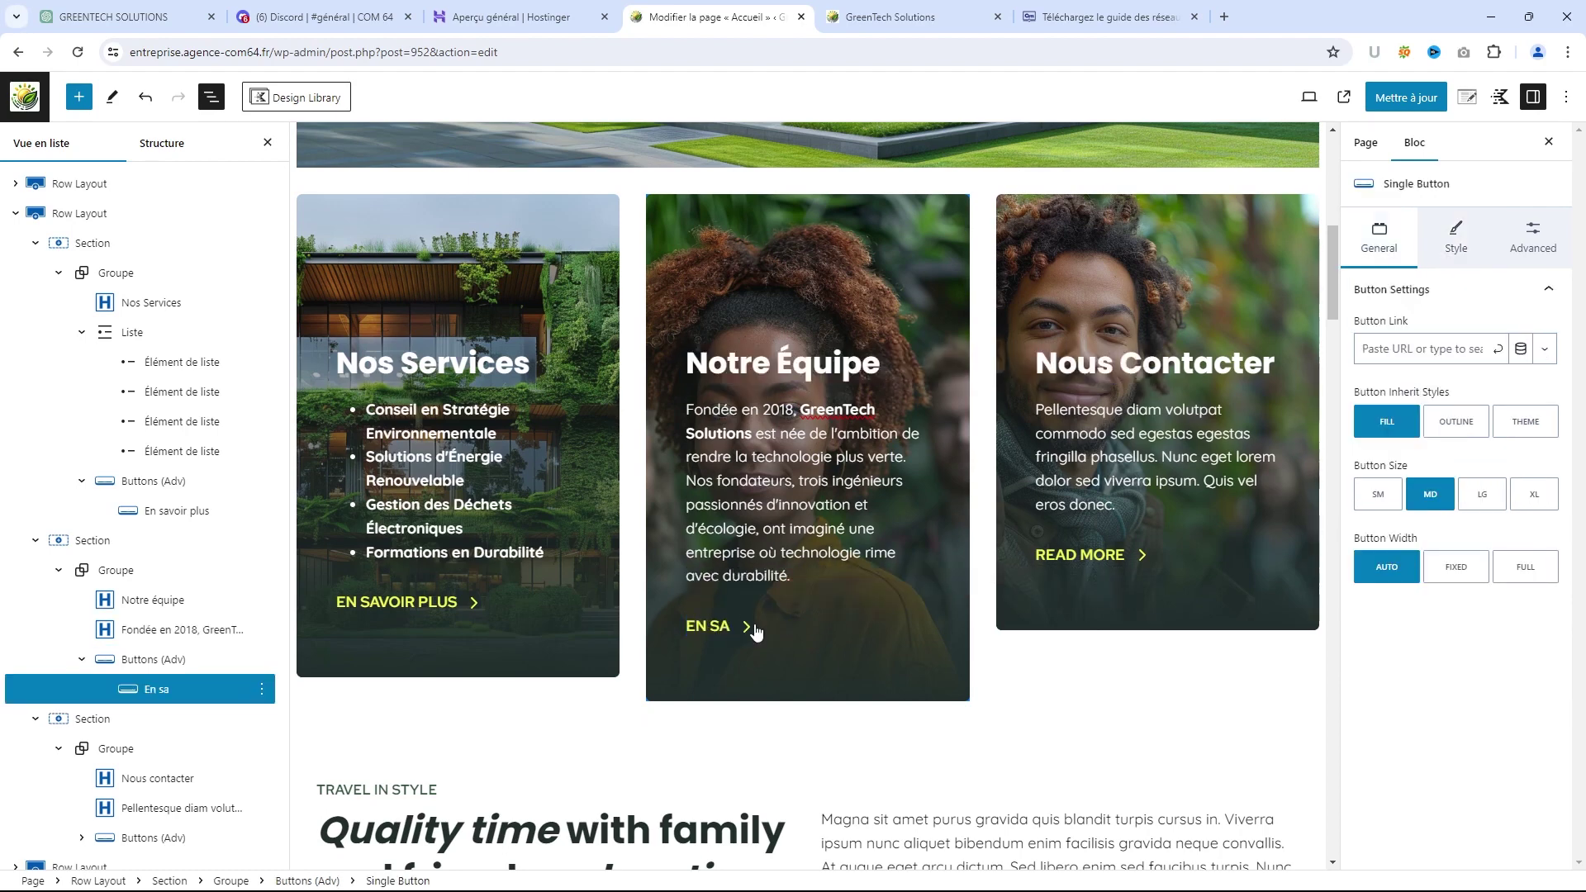
text(VOIR PLUS)
click(923, 585)
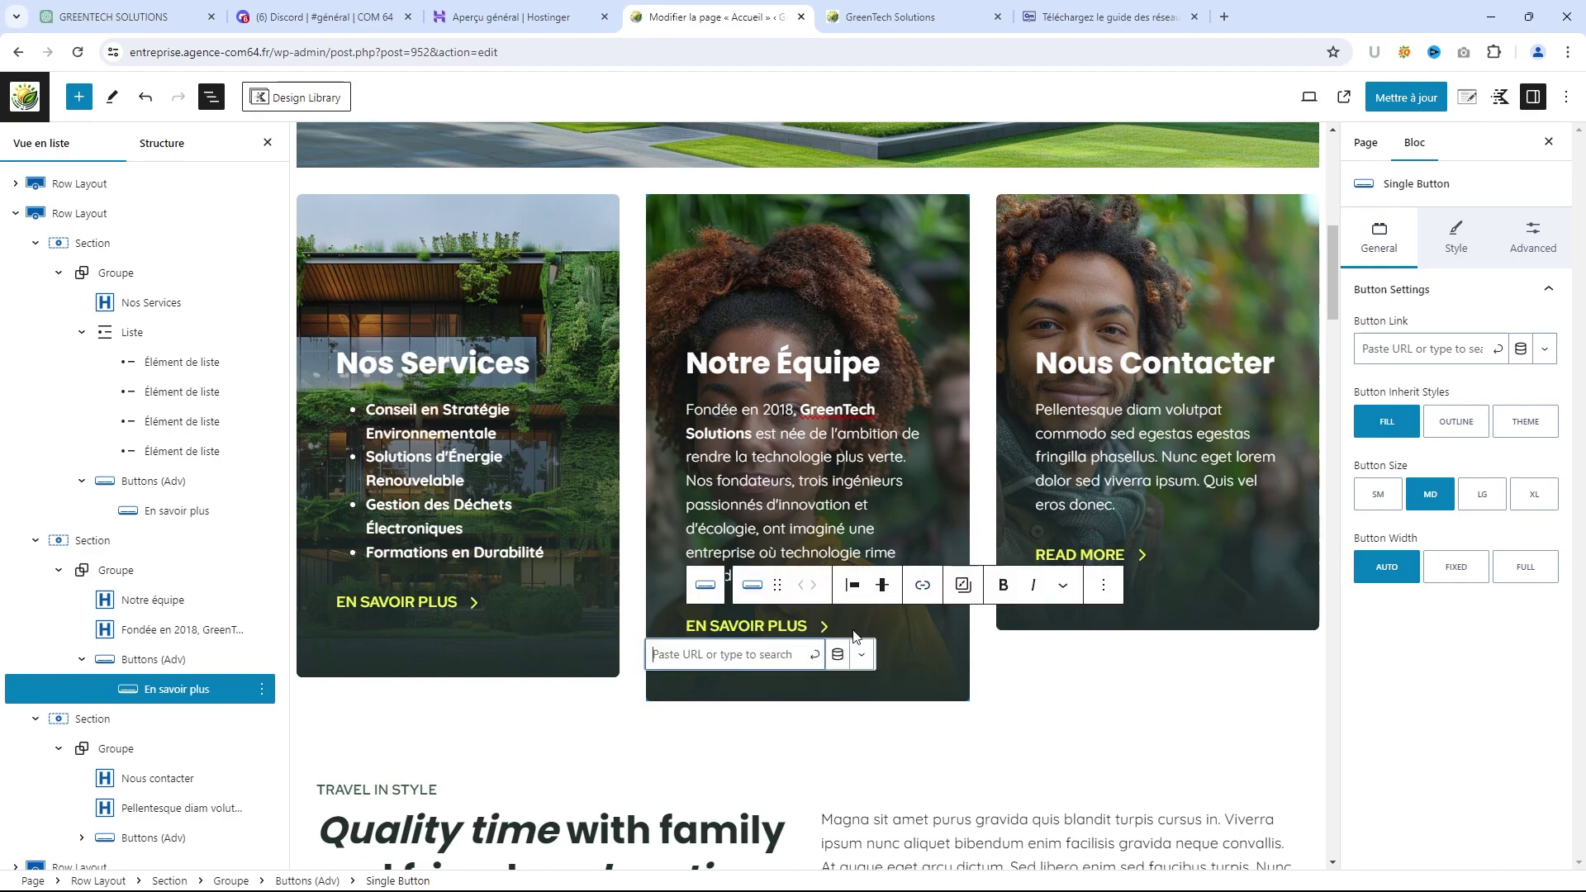
click(937, 651)
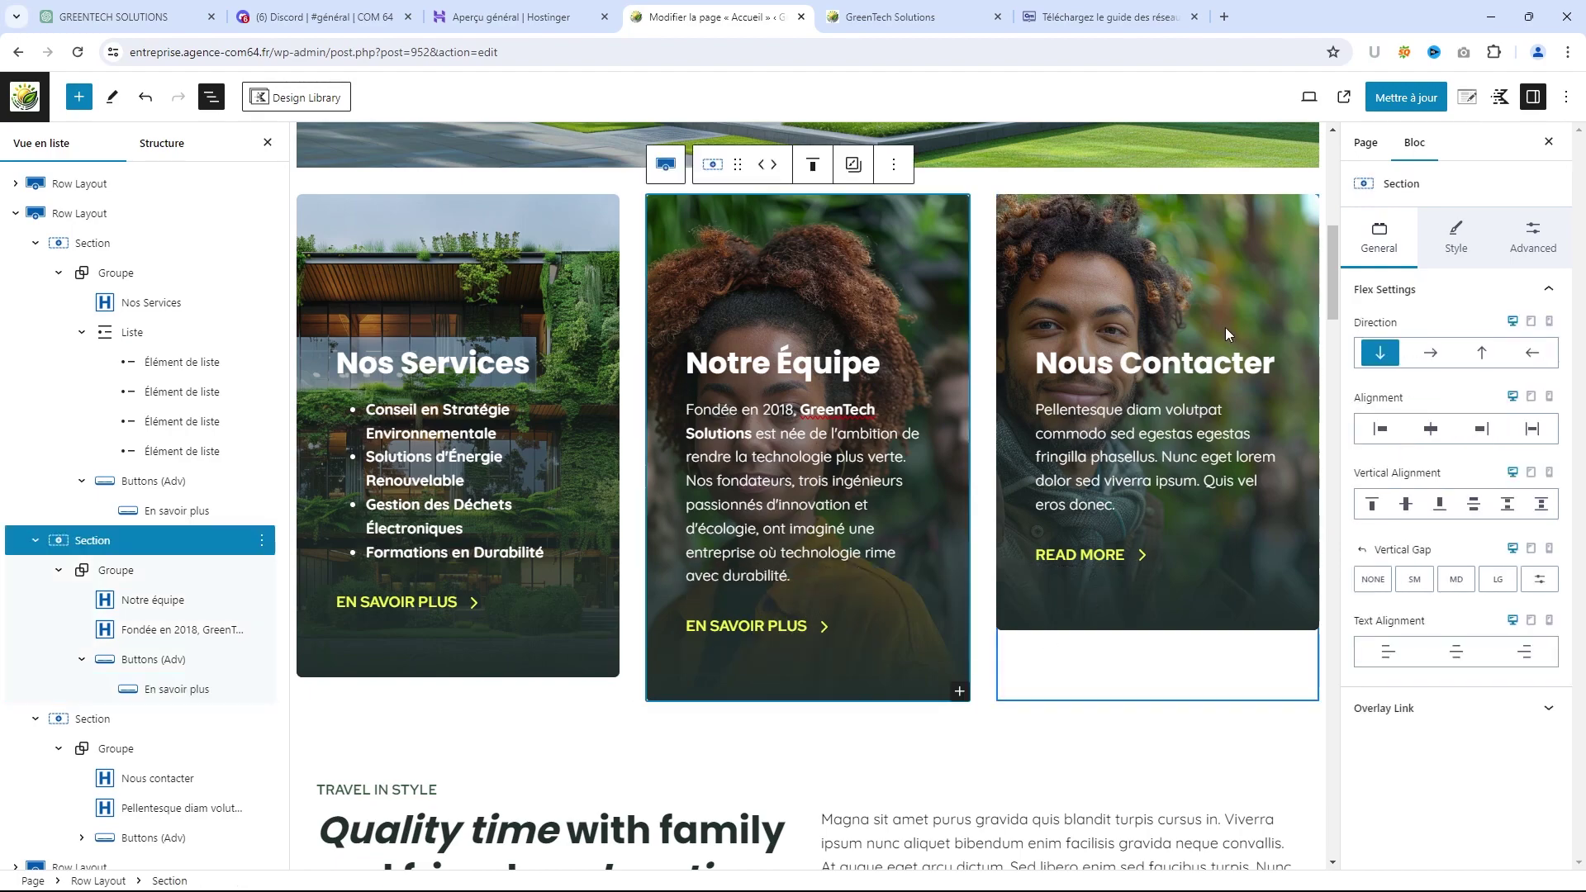
Switch to the ChatGPT conversation and copy the company description's closing paragraph starting "GreenTech Solutions se distingue par son engagement"
click(140, 18)
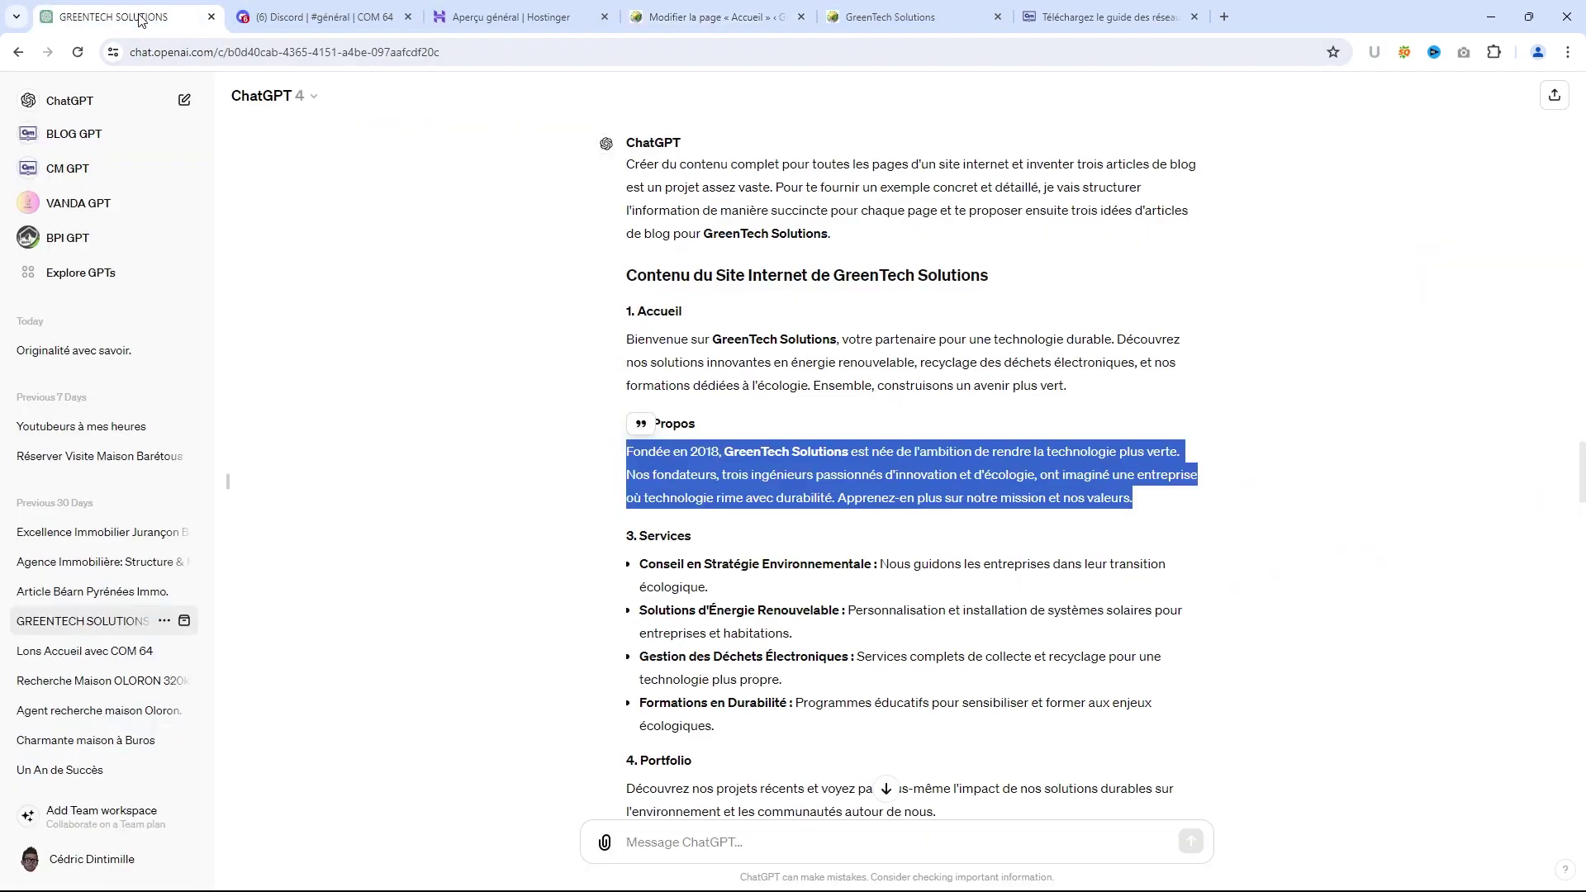
scroll(808, 627, down, 2)
scroll(1009, 626, up, 3)
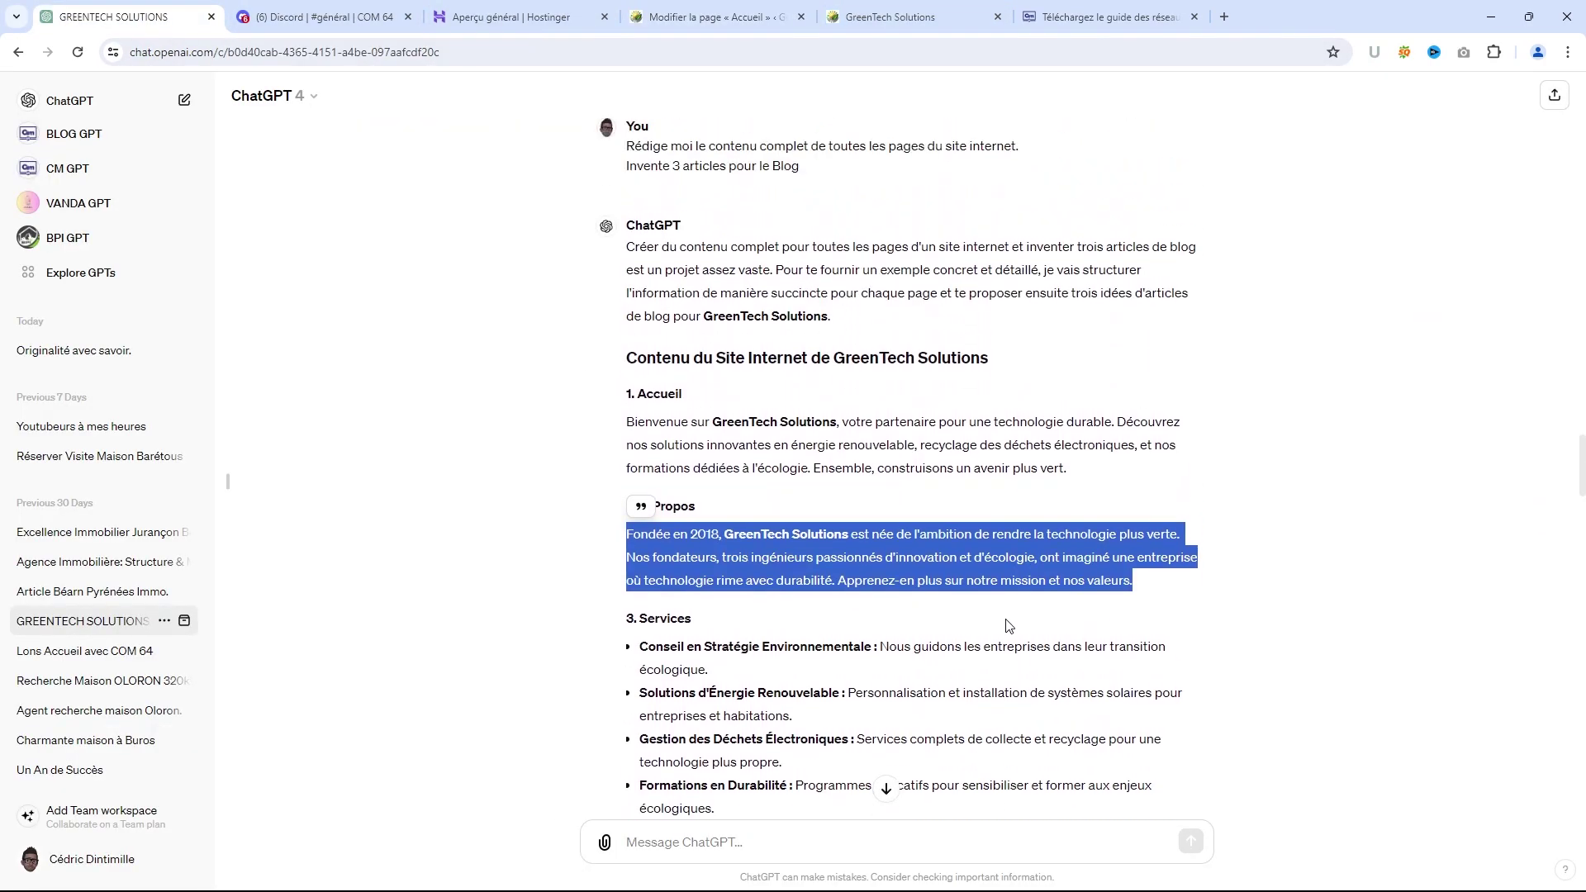
scroll(1009, 626, up, 4)
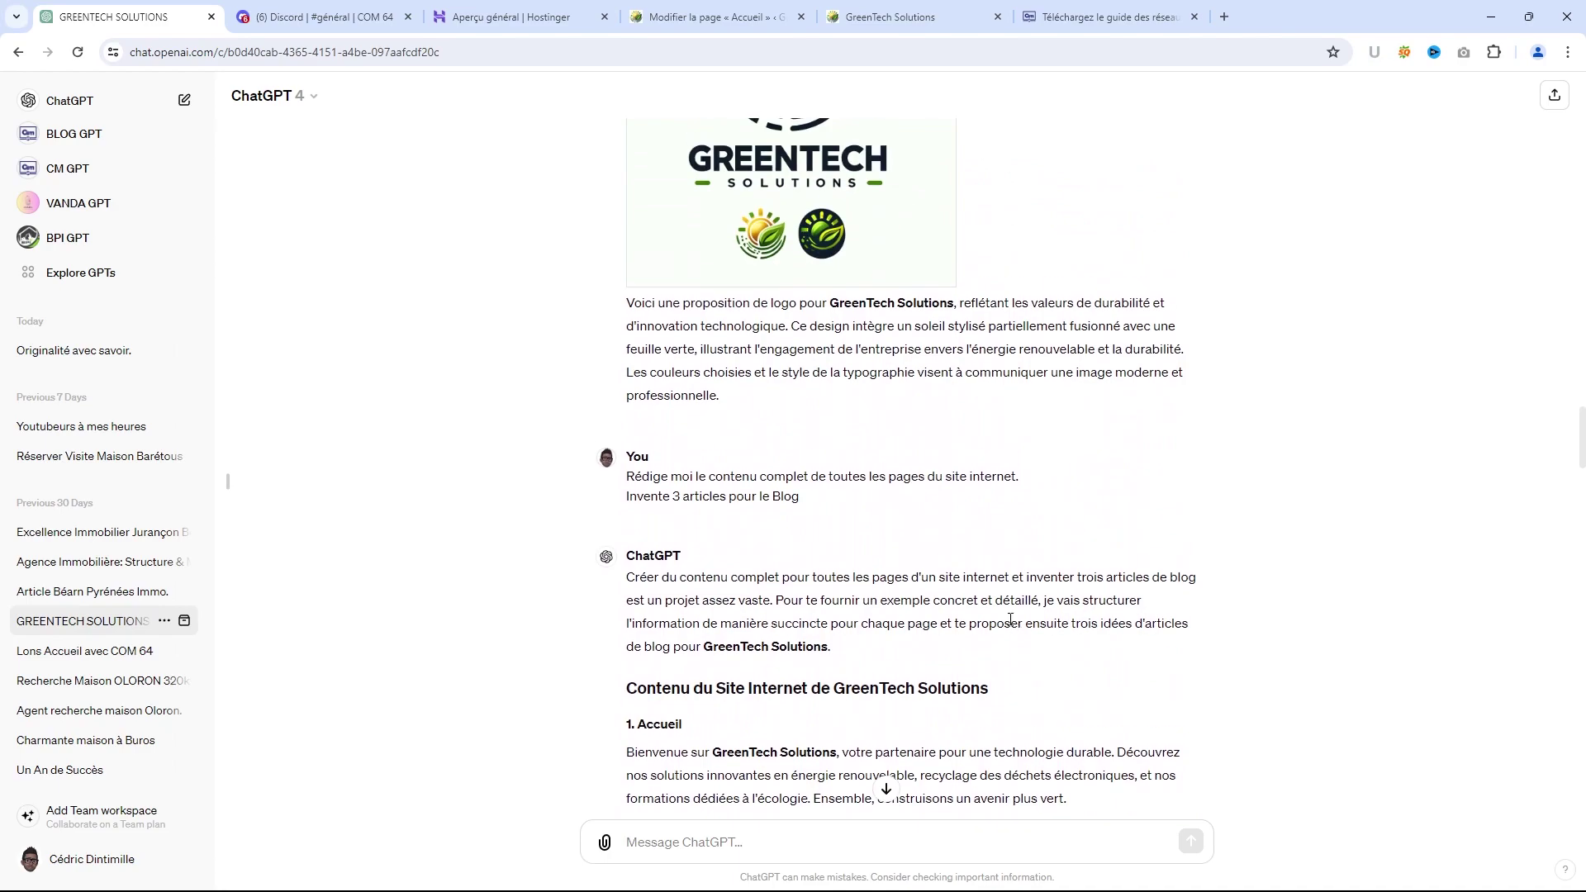
scroll(1010, 620, up, 7)
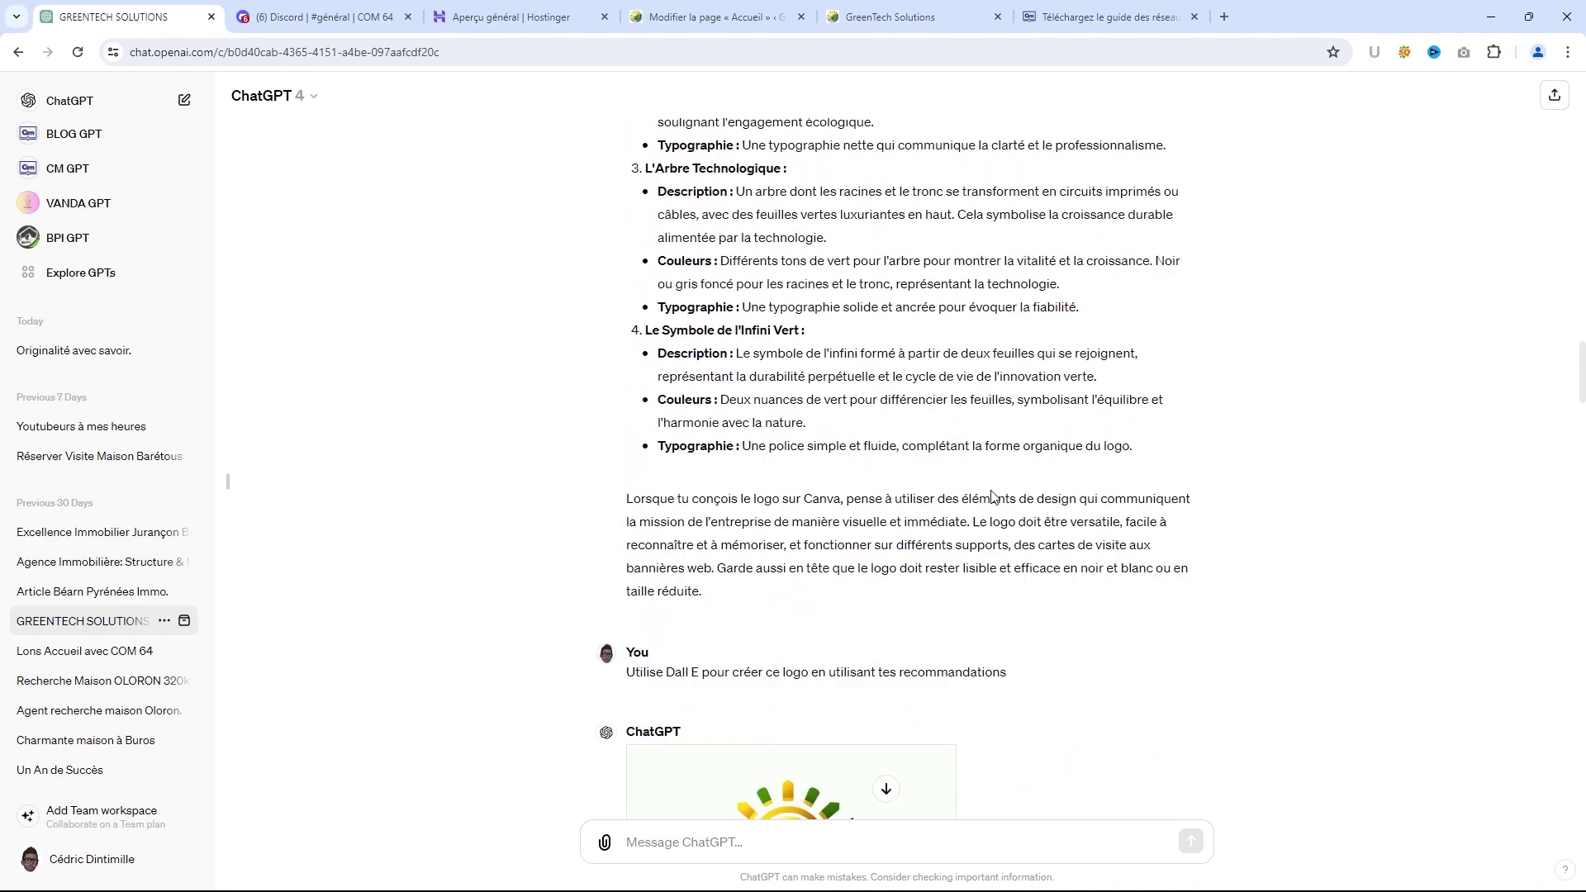
scroll(993, 495, up, 1)
scroll(941, 608, up, 15)
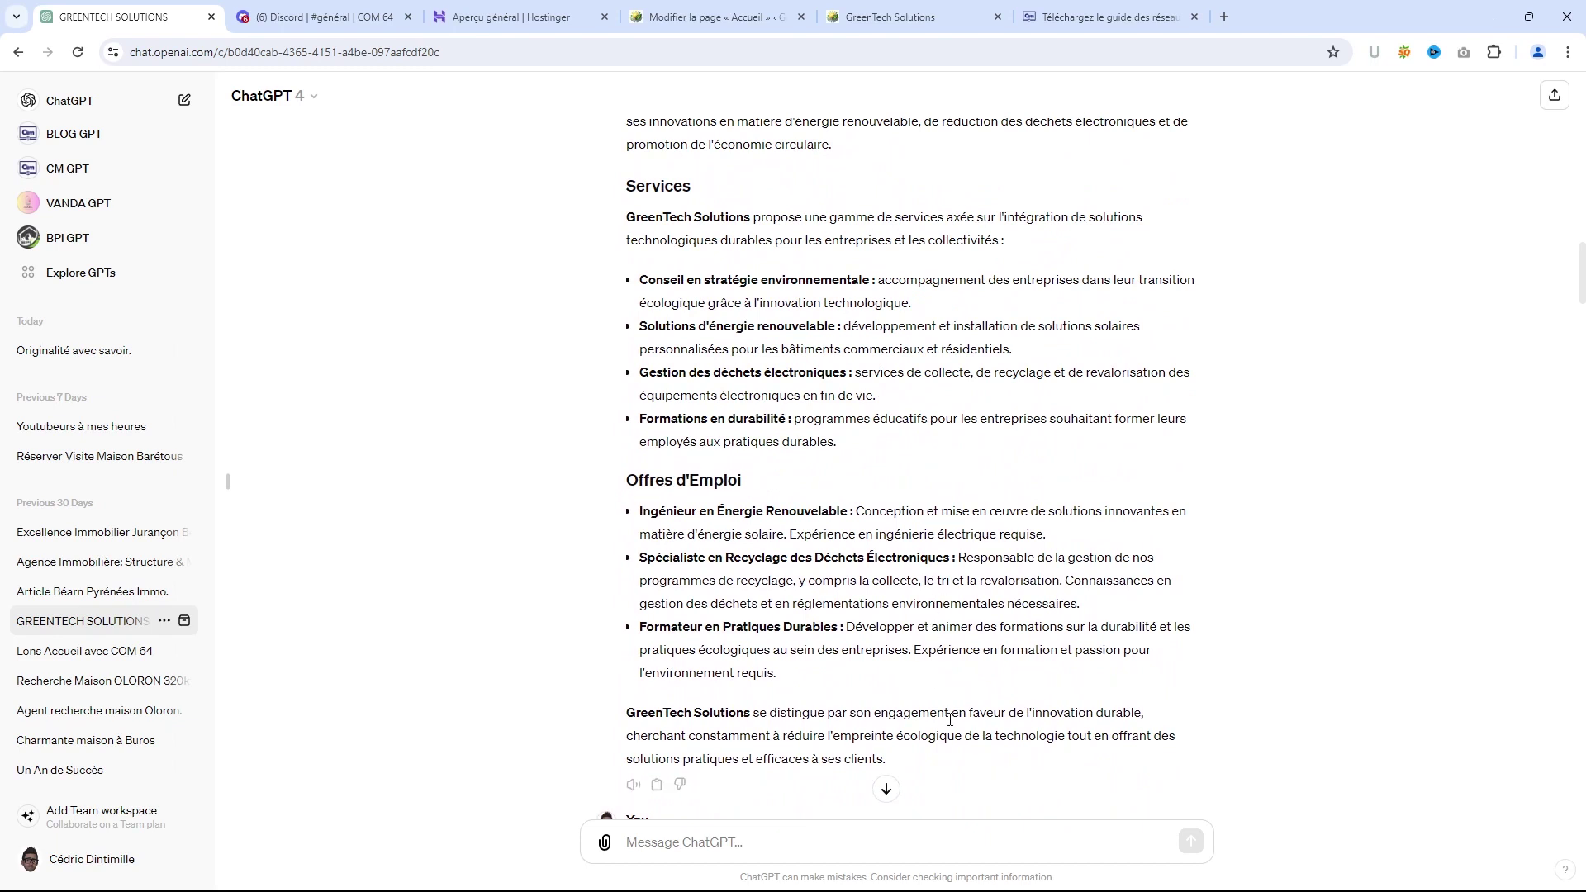
scroll(951, 720, down, 1)
drag(918, 690, 628, 630)
key(ctrl+c)
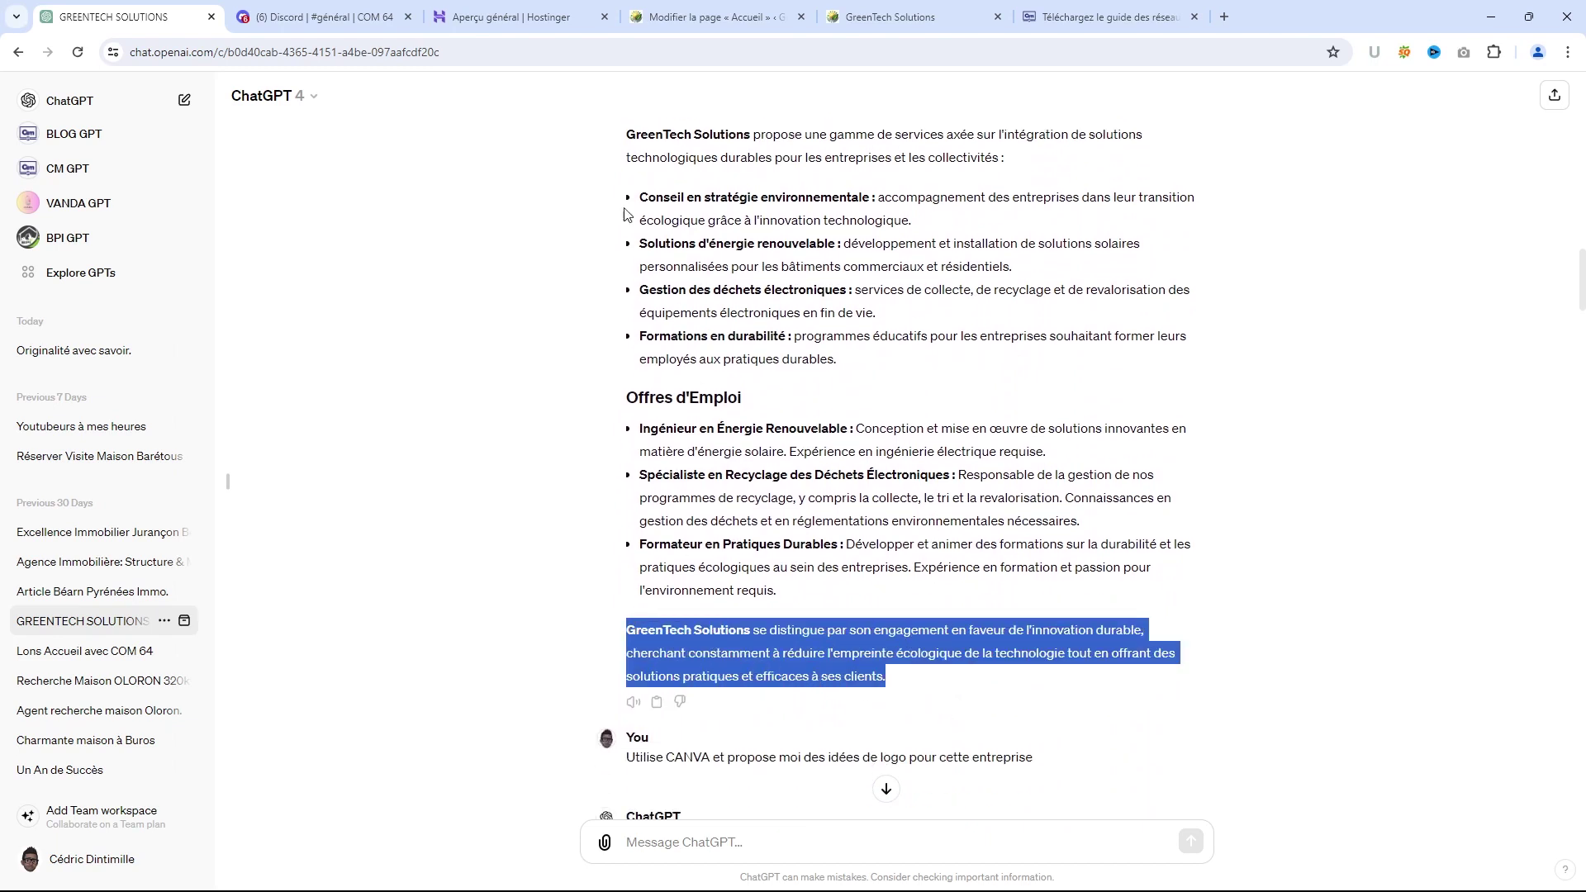
Replace the "Nous Contacter" card's placeholder paragraph in the page editor with the copied text and set its text color to white
click(717, 19)
click(1129, 451)
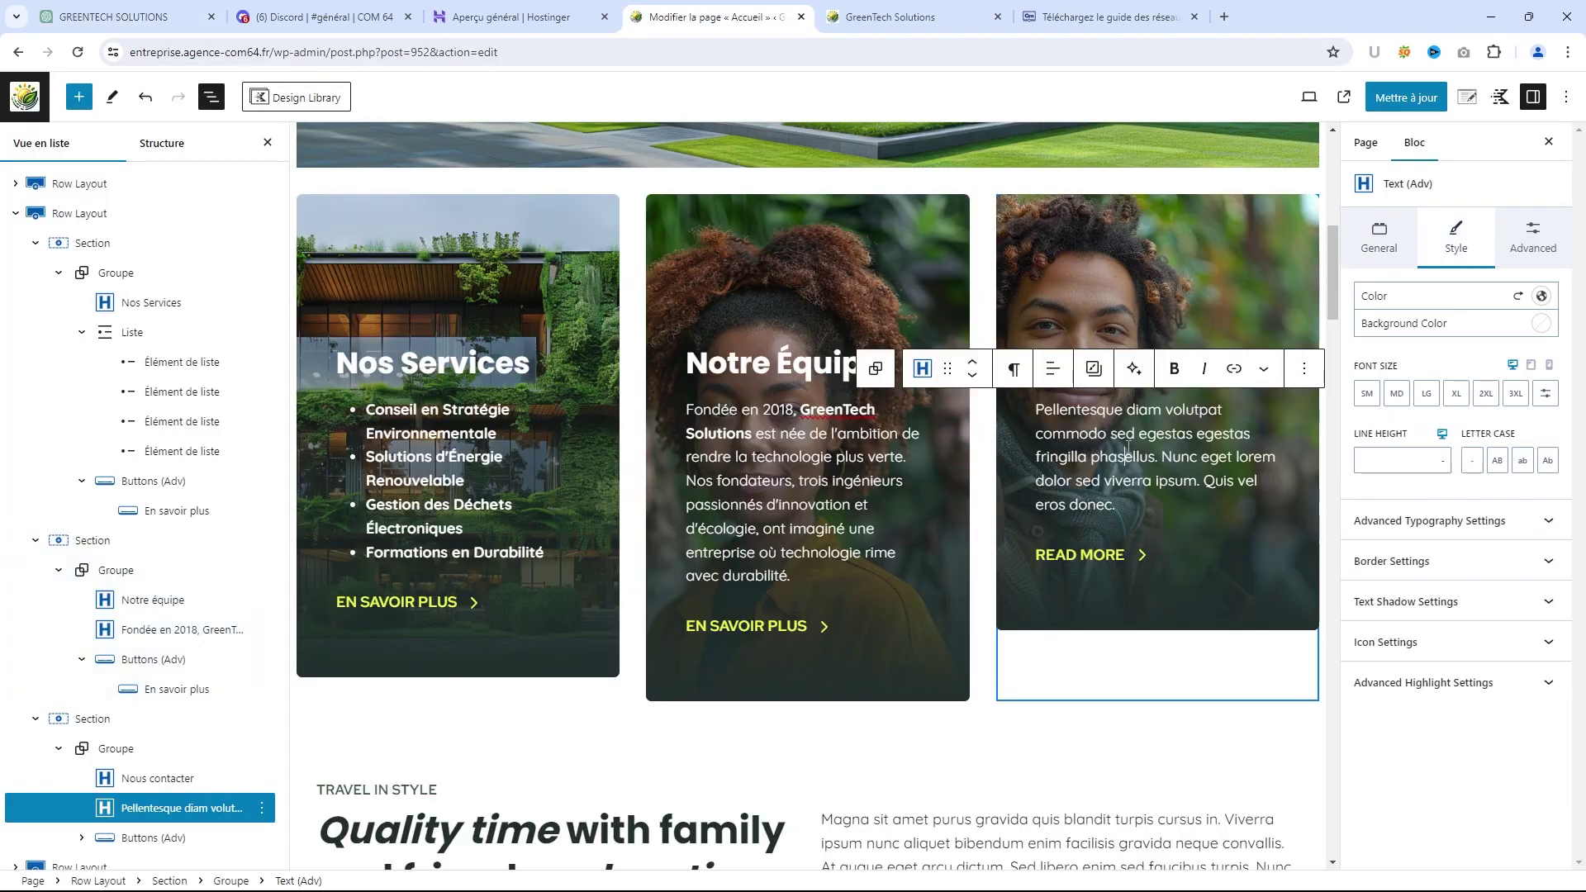
key(ctrl+a)
key(ctrl+v)
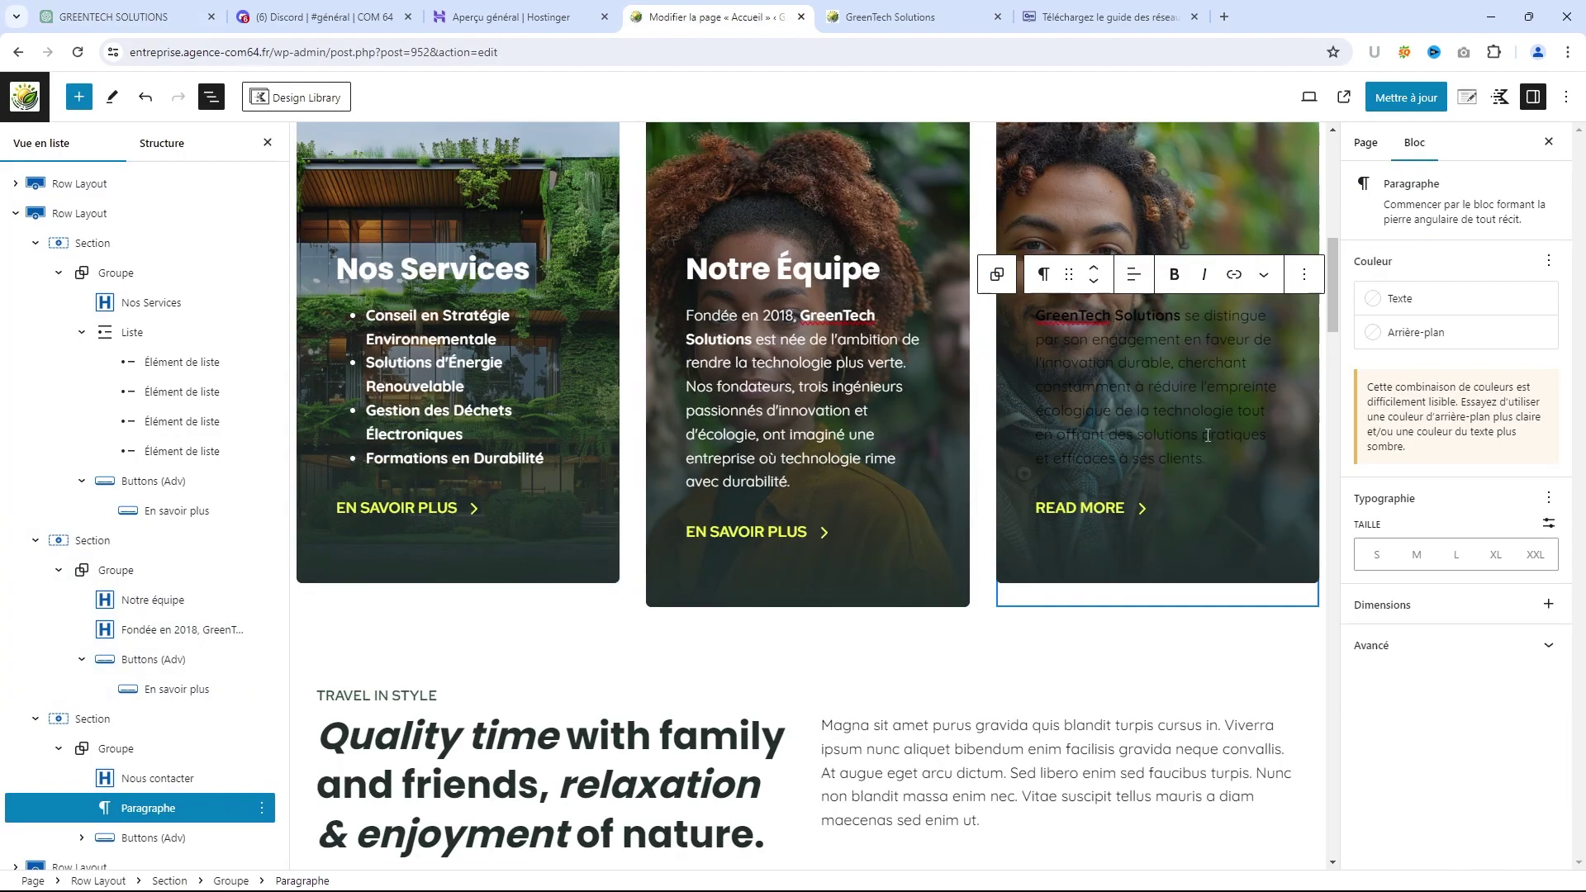
click(1374, 299)
click(1200, 480)
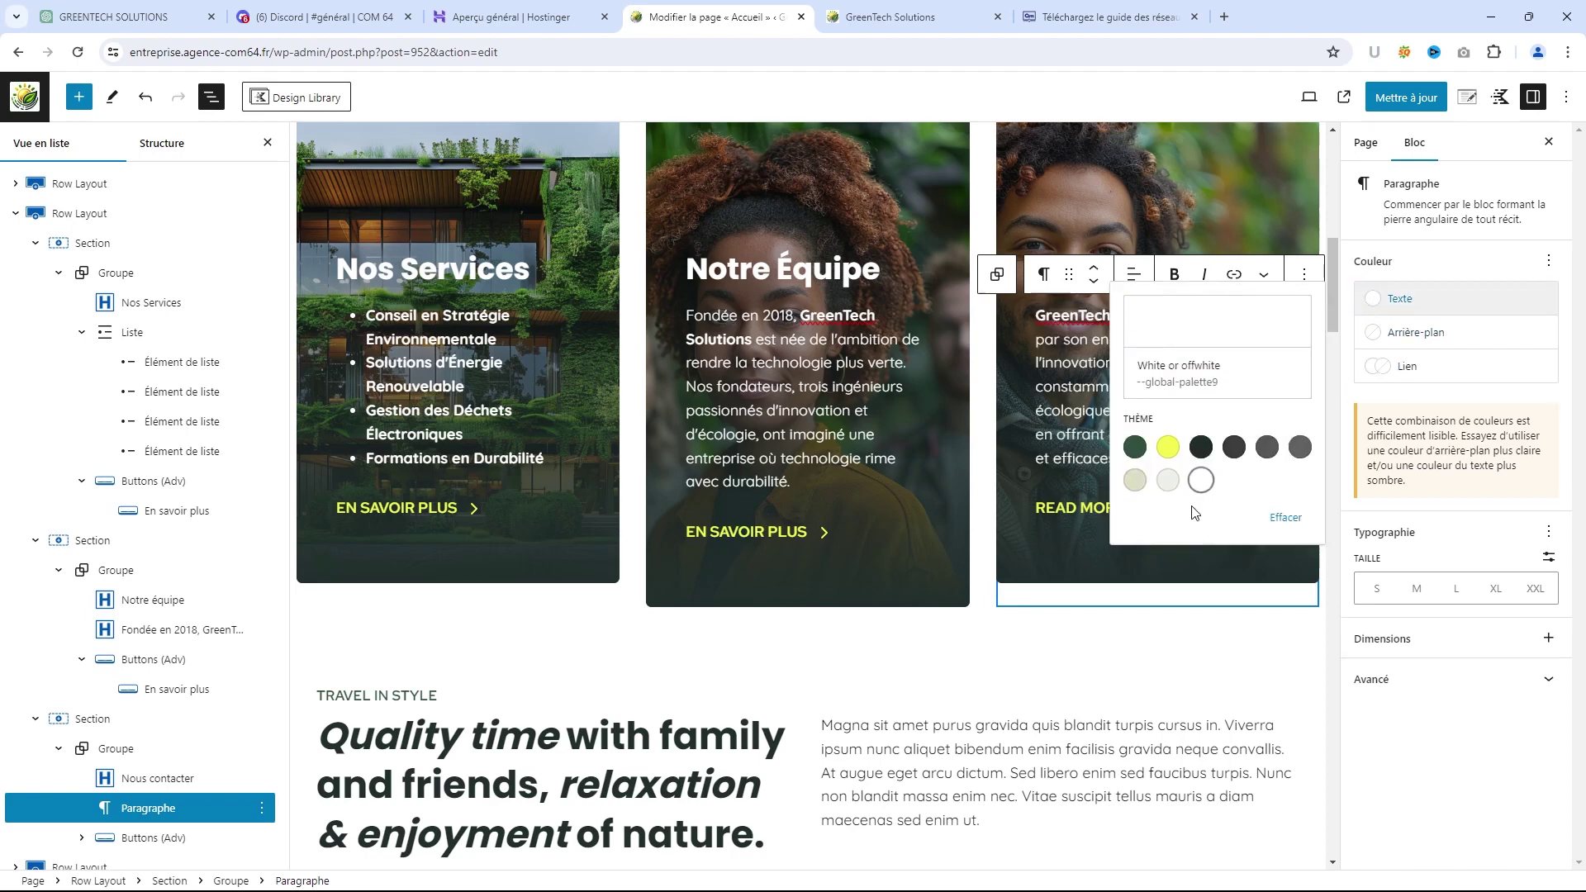
click(1074, 410)
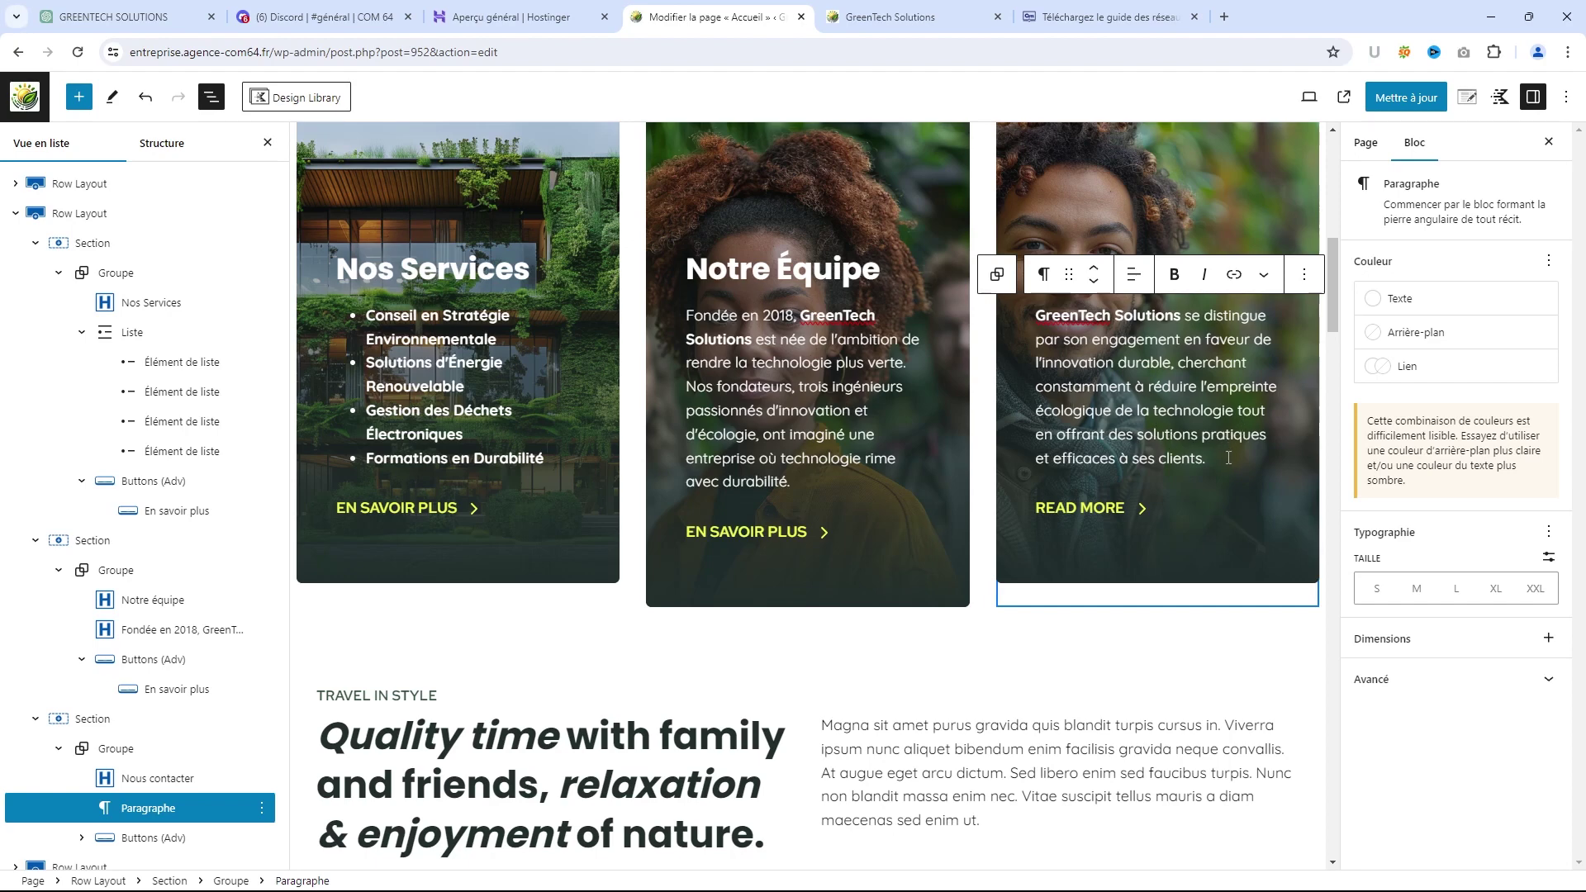
Change the "Nous Contacter" card's button label to "En savoir plus" and save the page update
click(1106, 509)
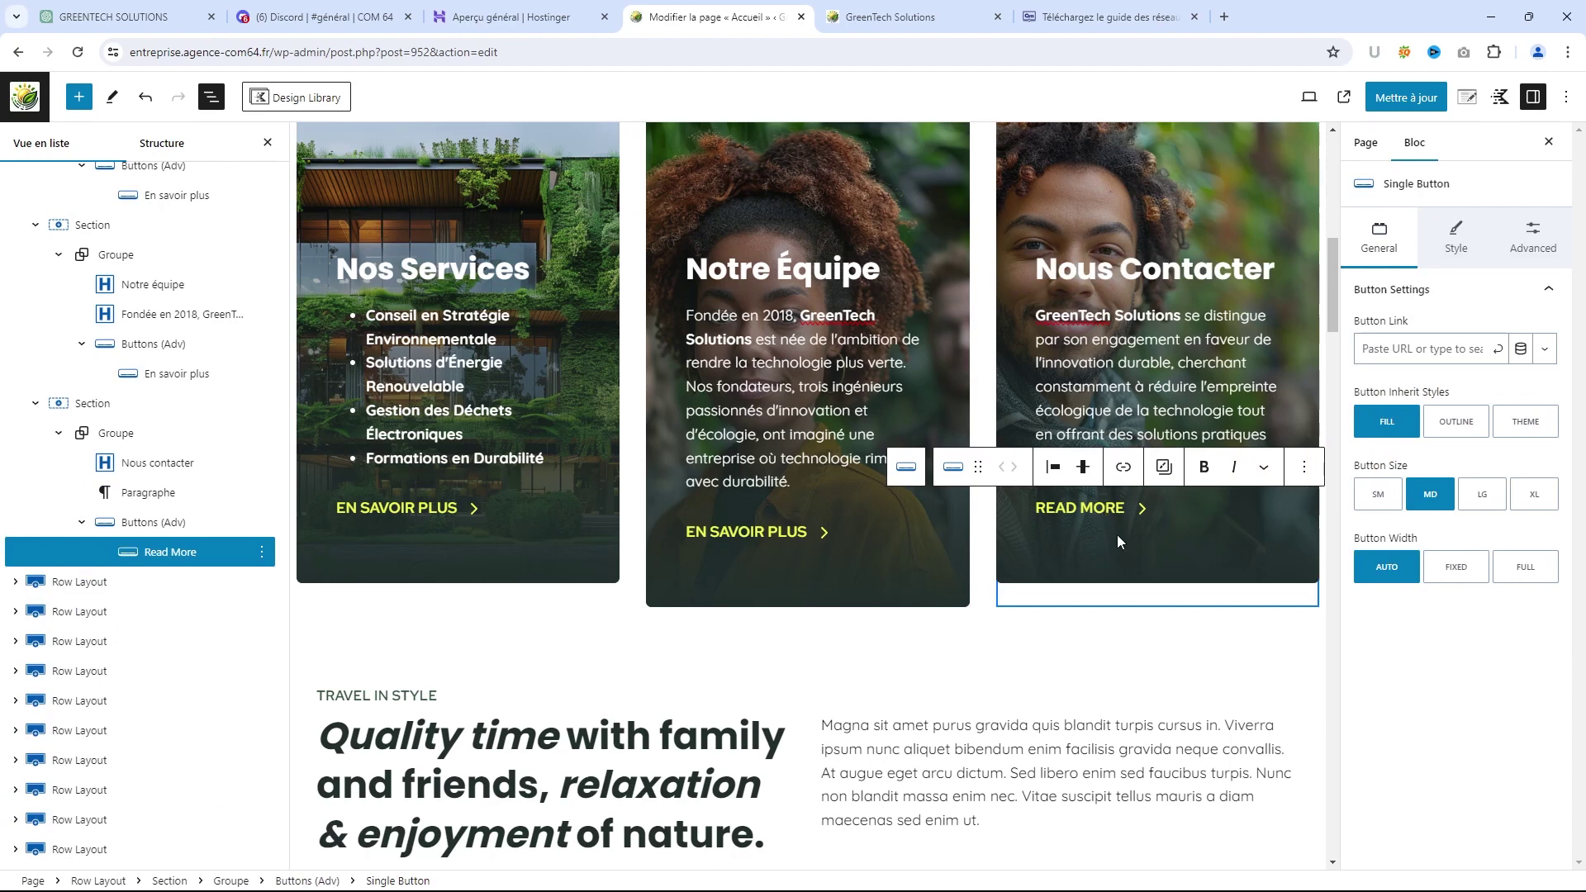
text(En savoir)
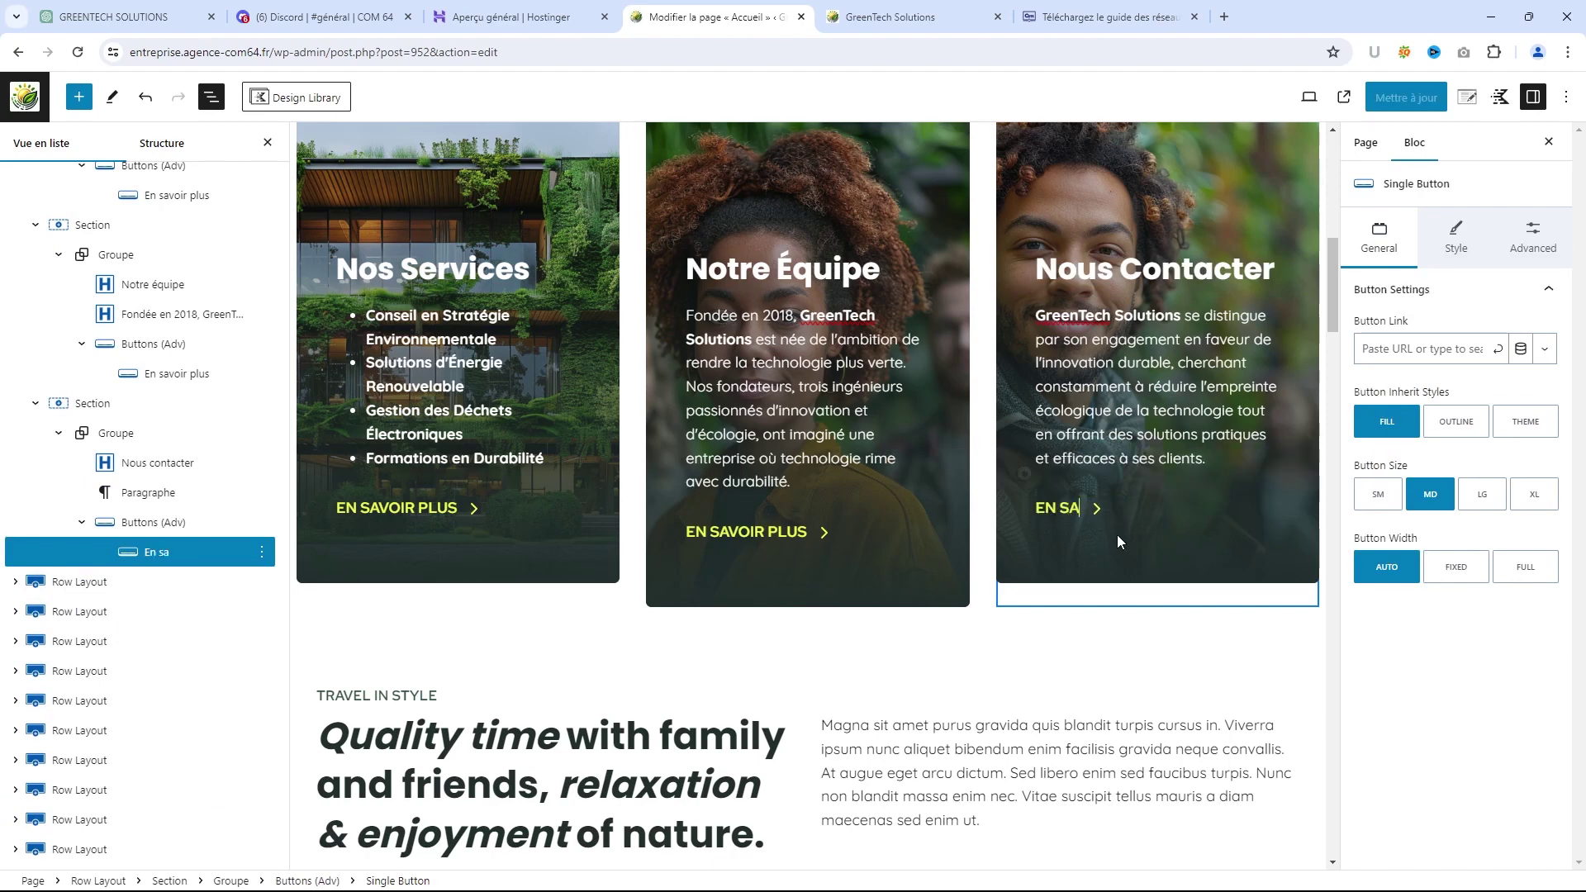
text( plus)
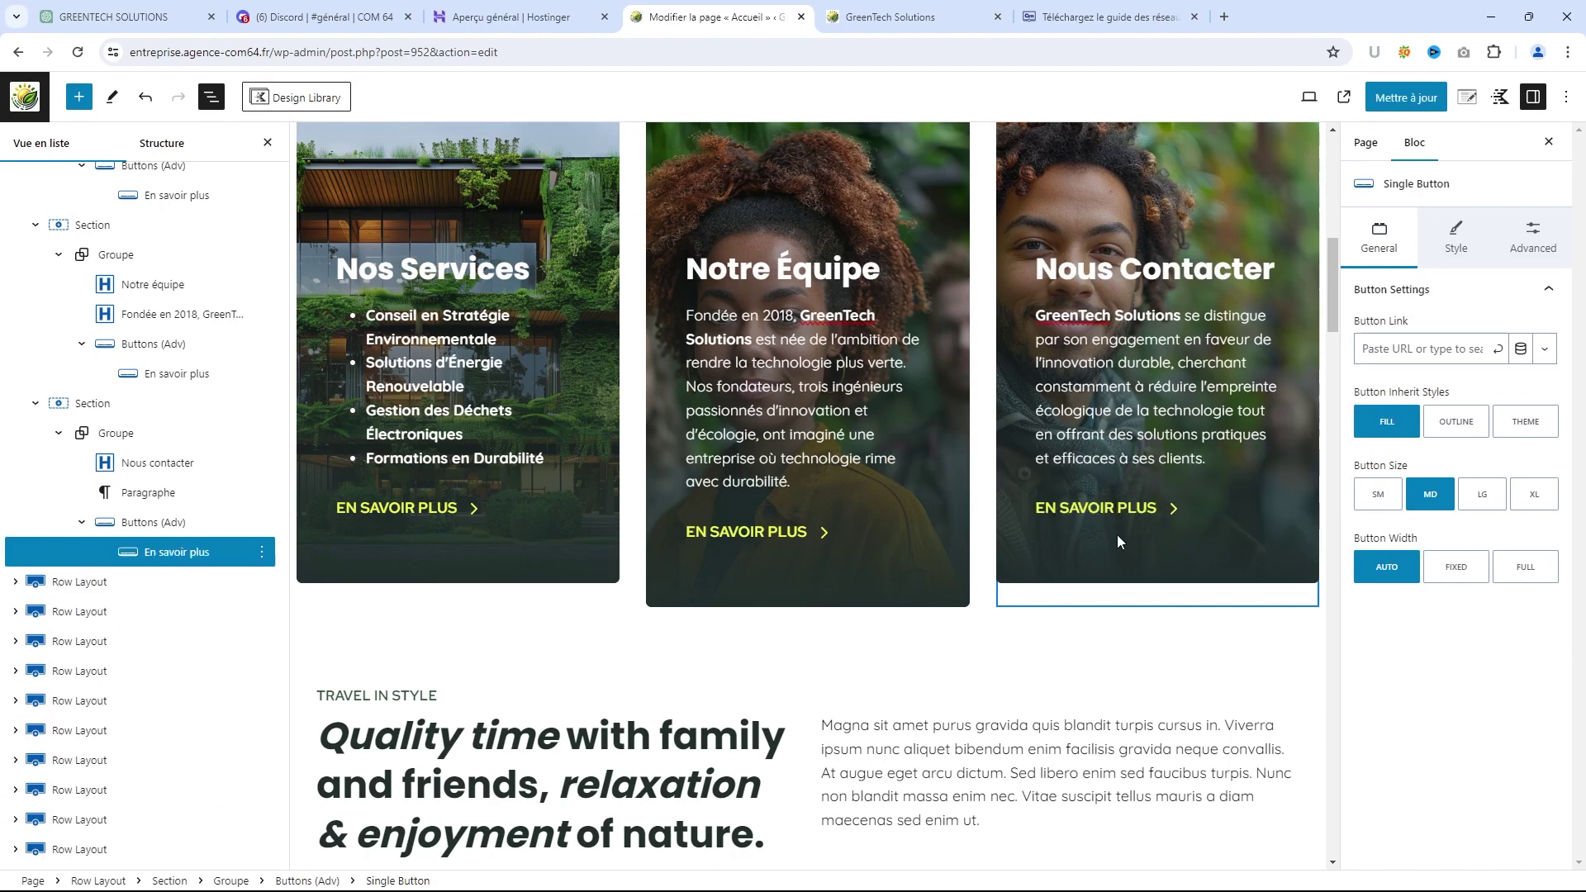
click(1406, 98)
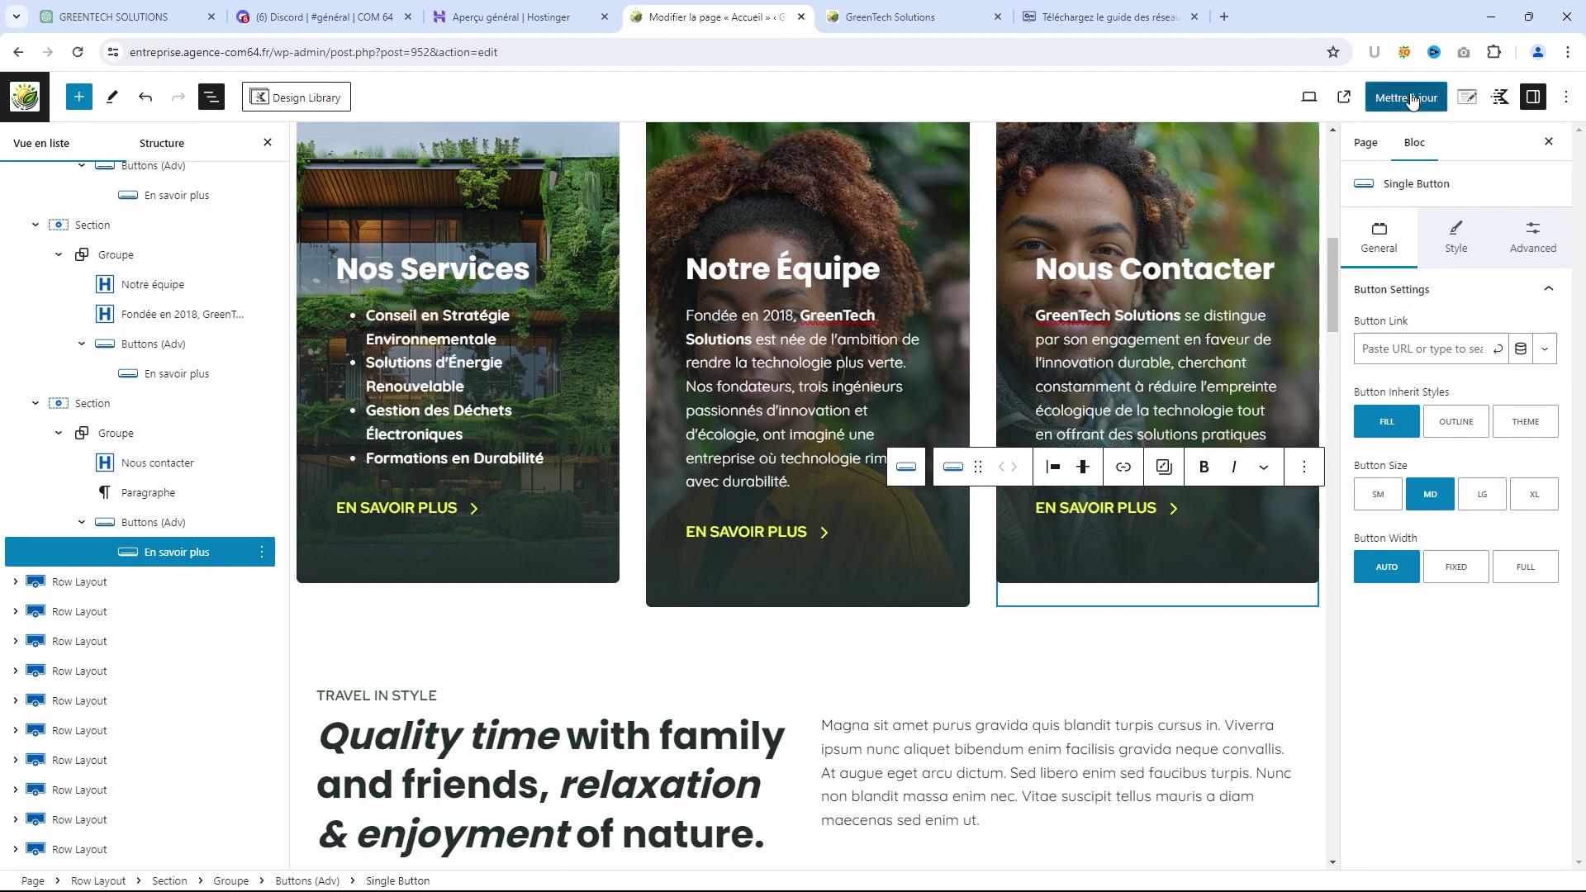
Reload the live GreenTech Solutions homepage and review its hero section and the three cards below it
scroll(889, 459, up, 10)
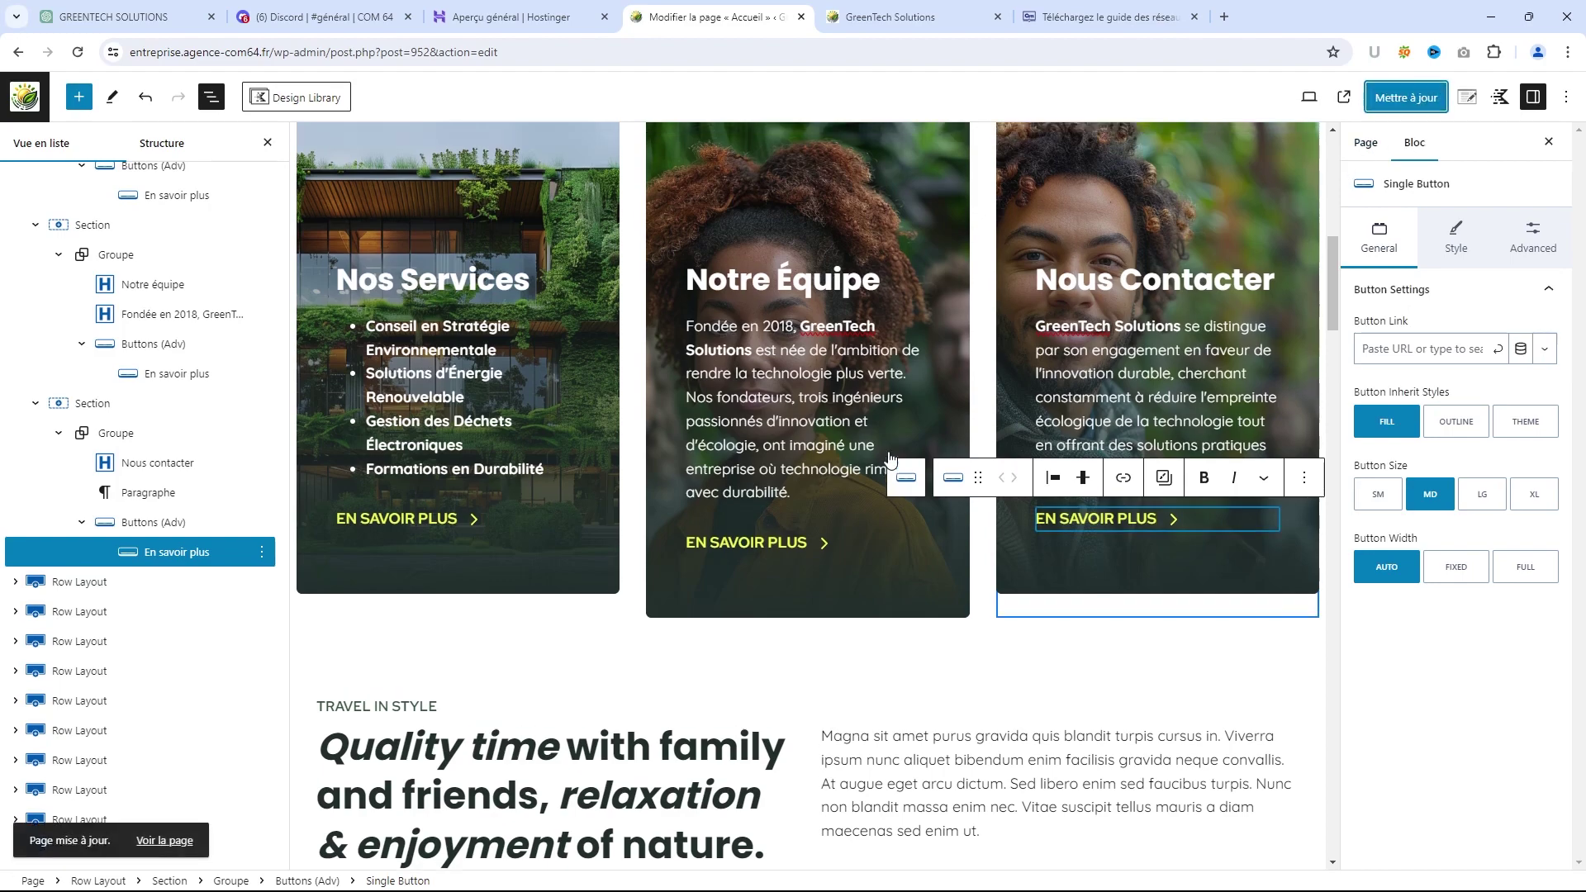
scroll(891, 444, up, 2)
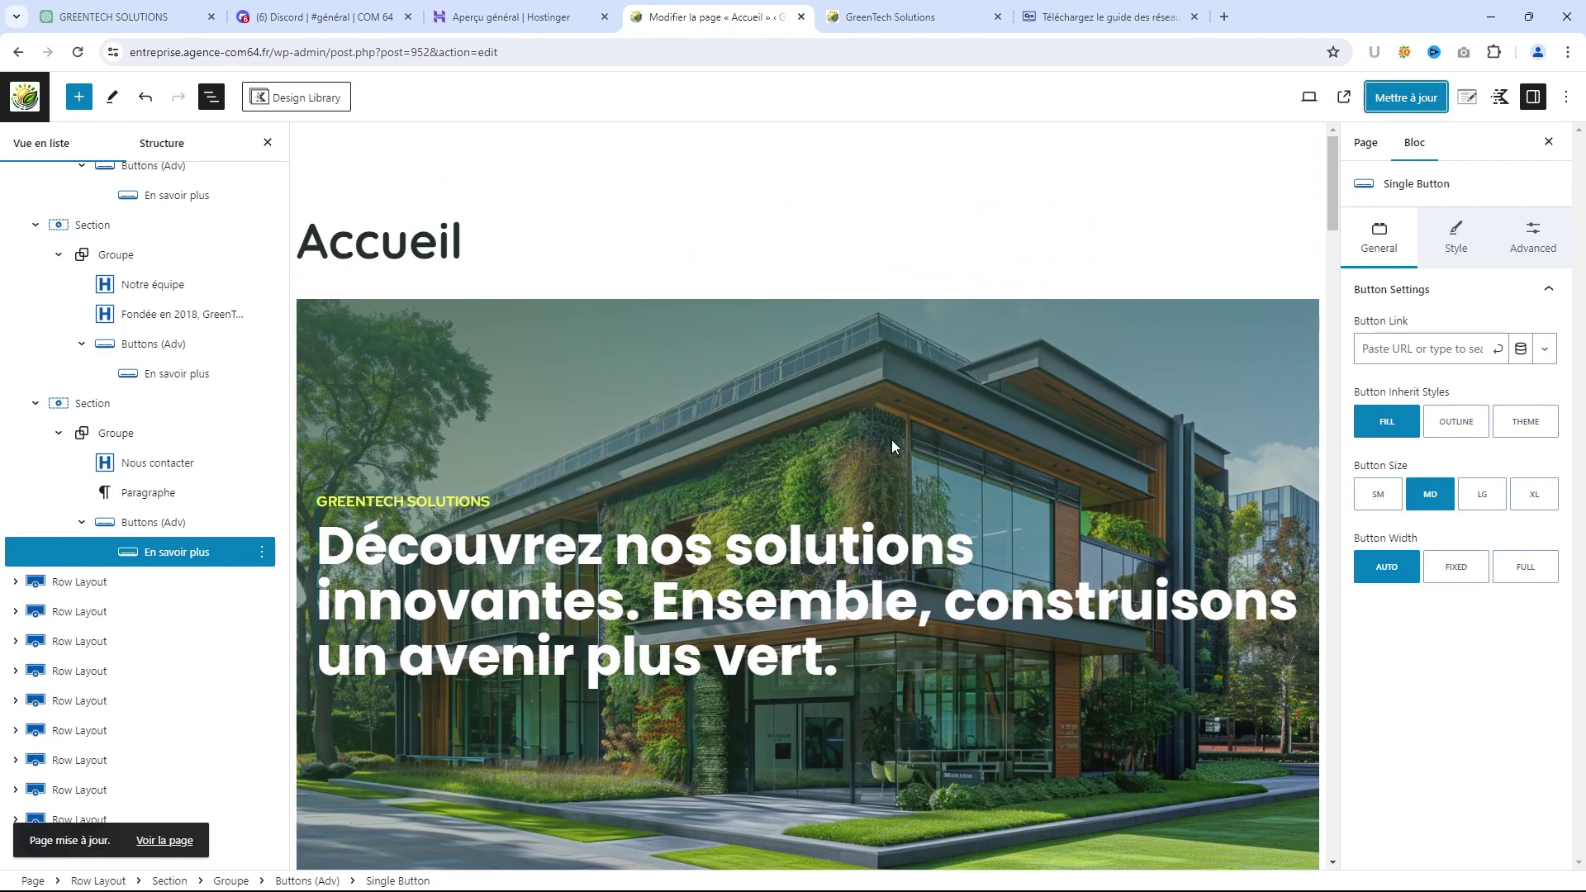
click(890, 17)
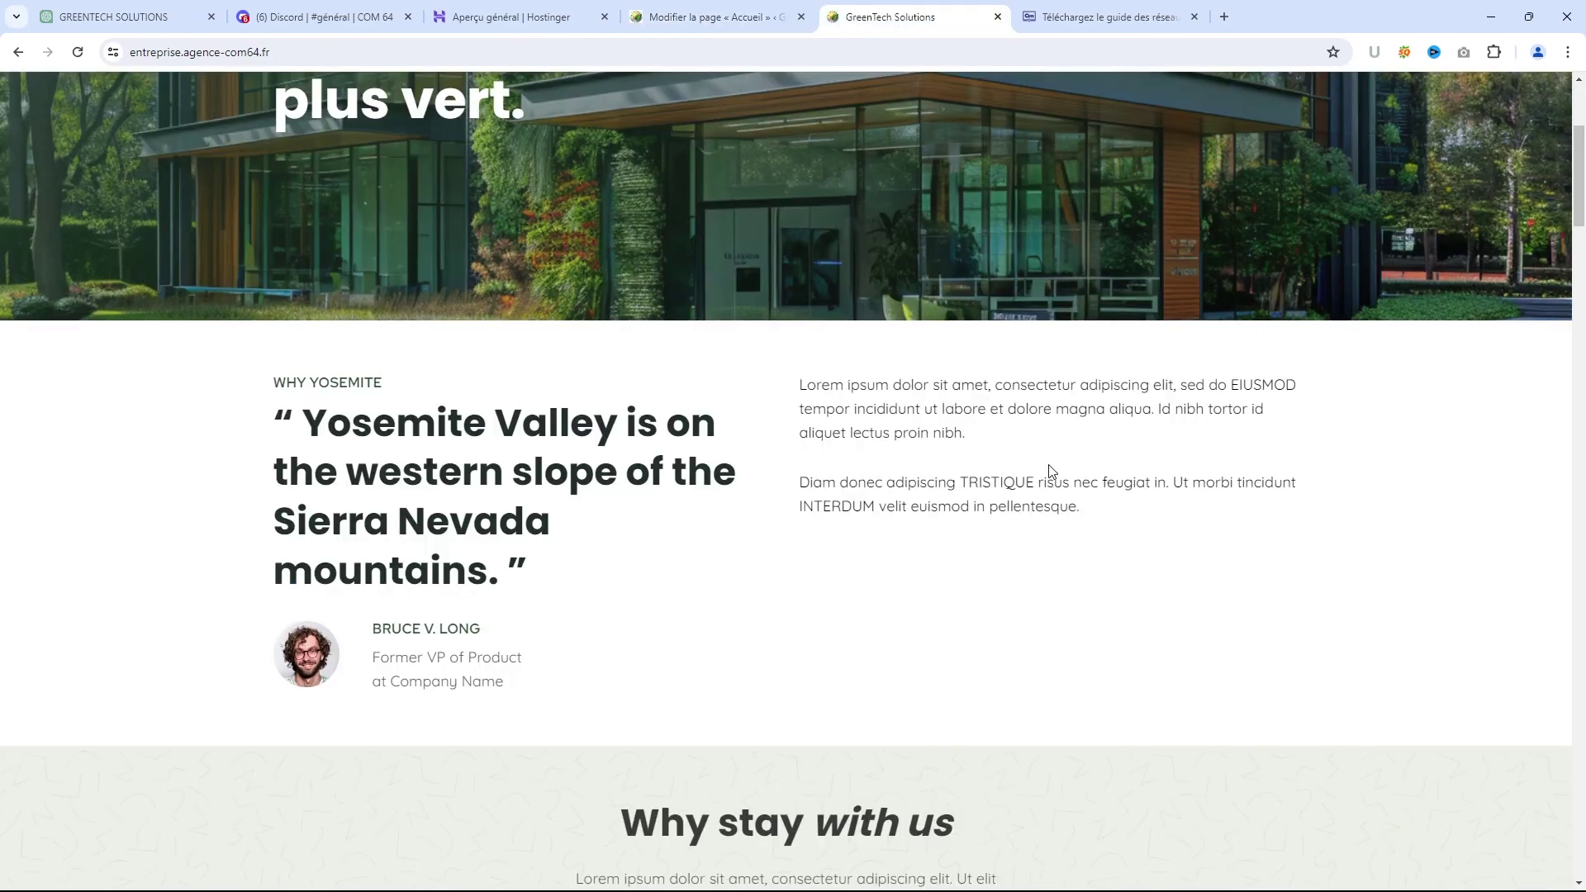
scroll(1057, 469, up, 4)
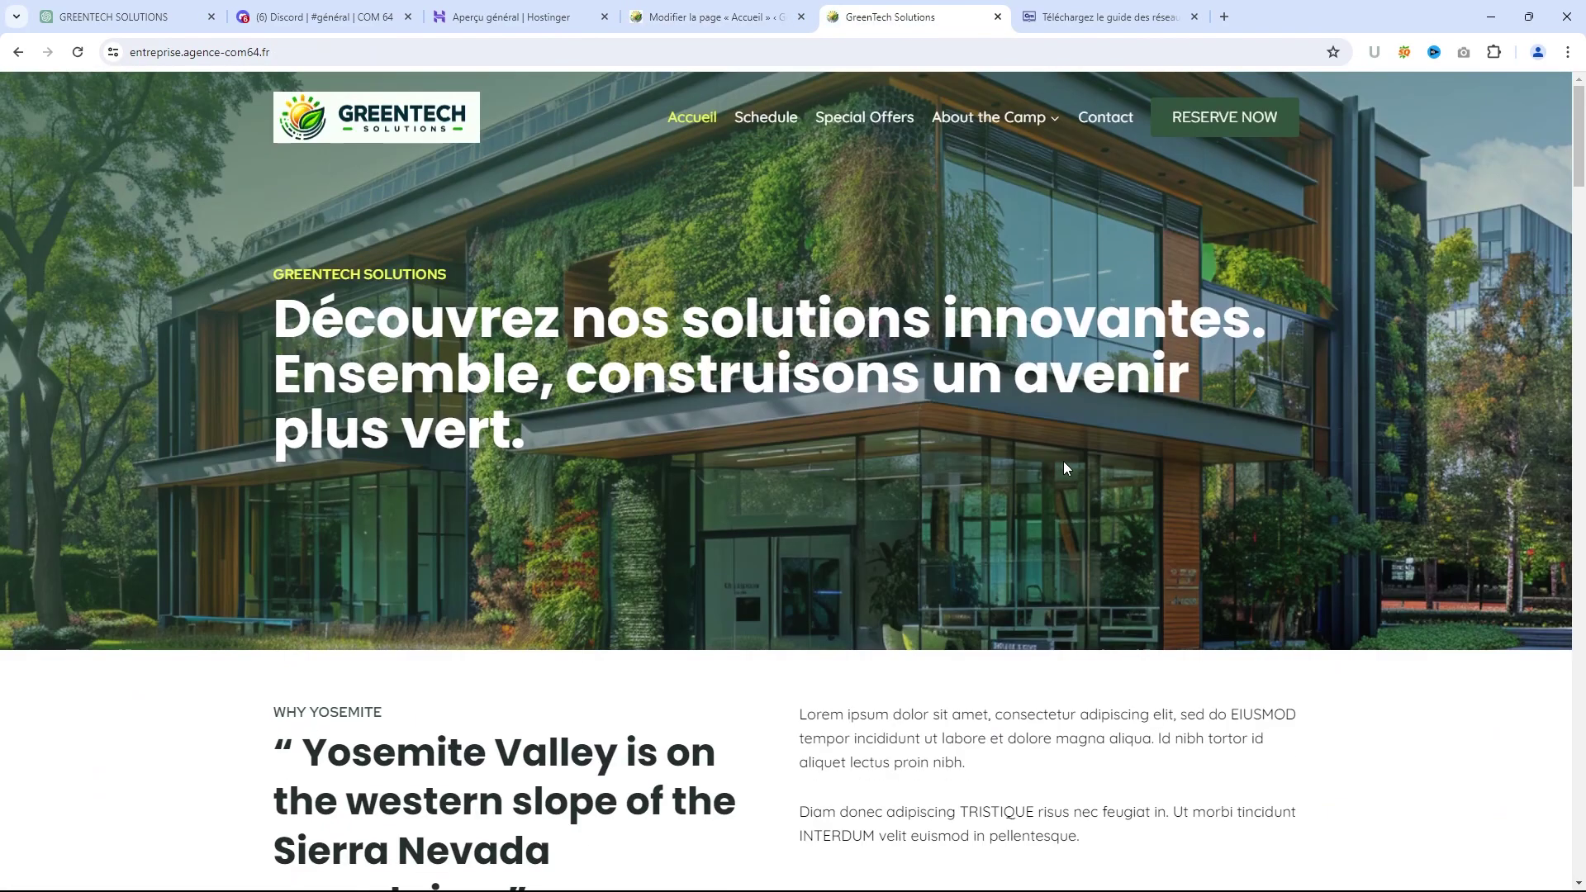
click(77, 52)
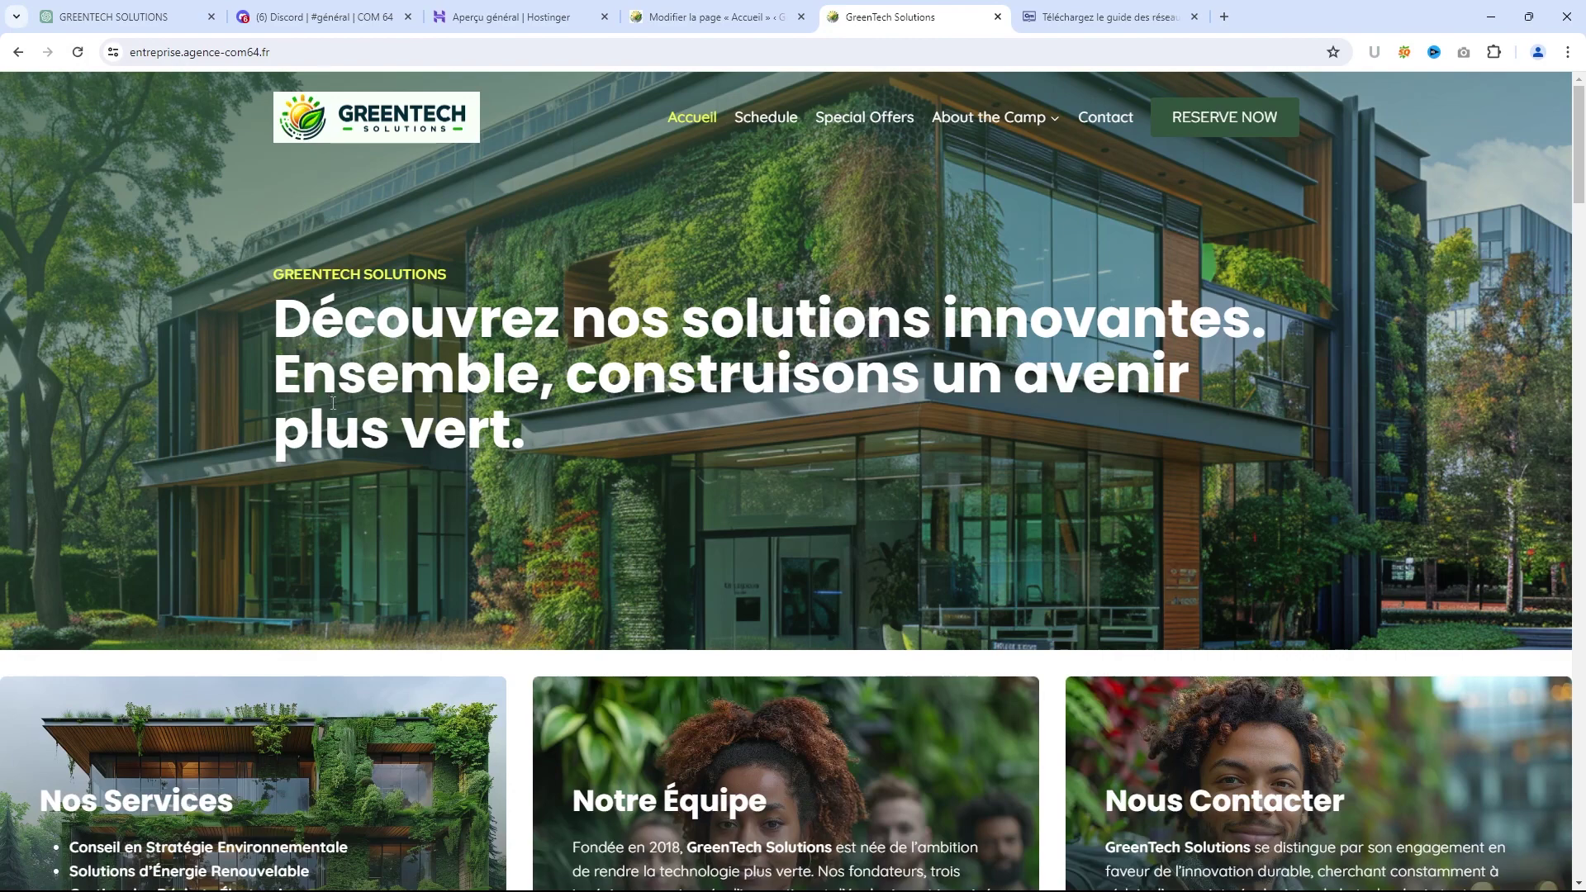
scroll(339, 413, down, 4)
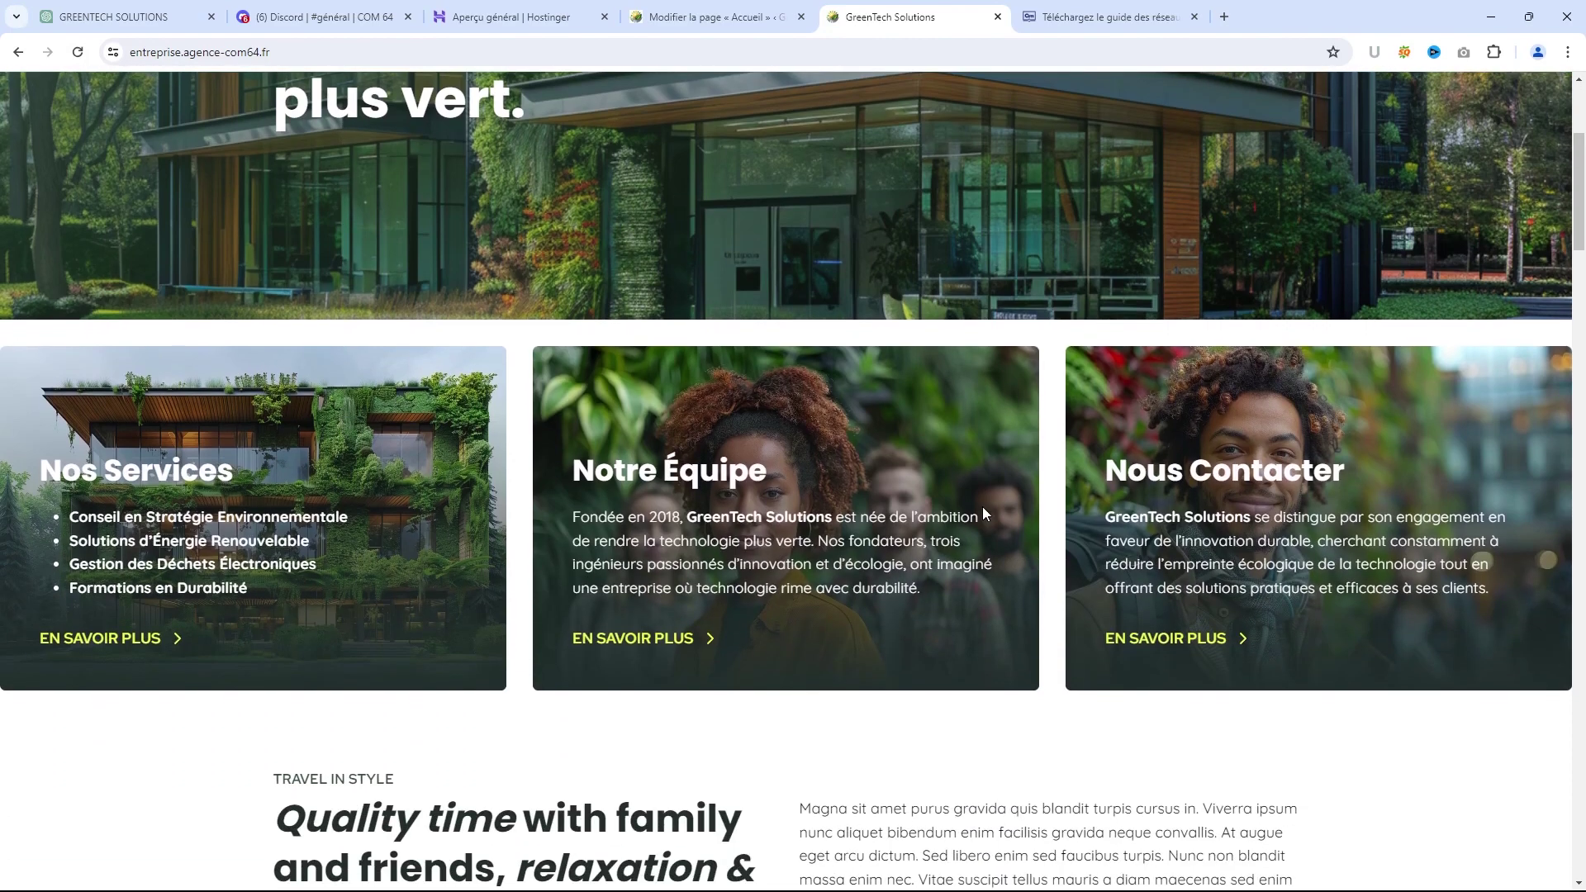
scroll(552, 512, up, 4)
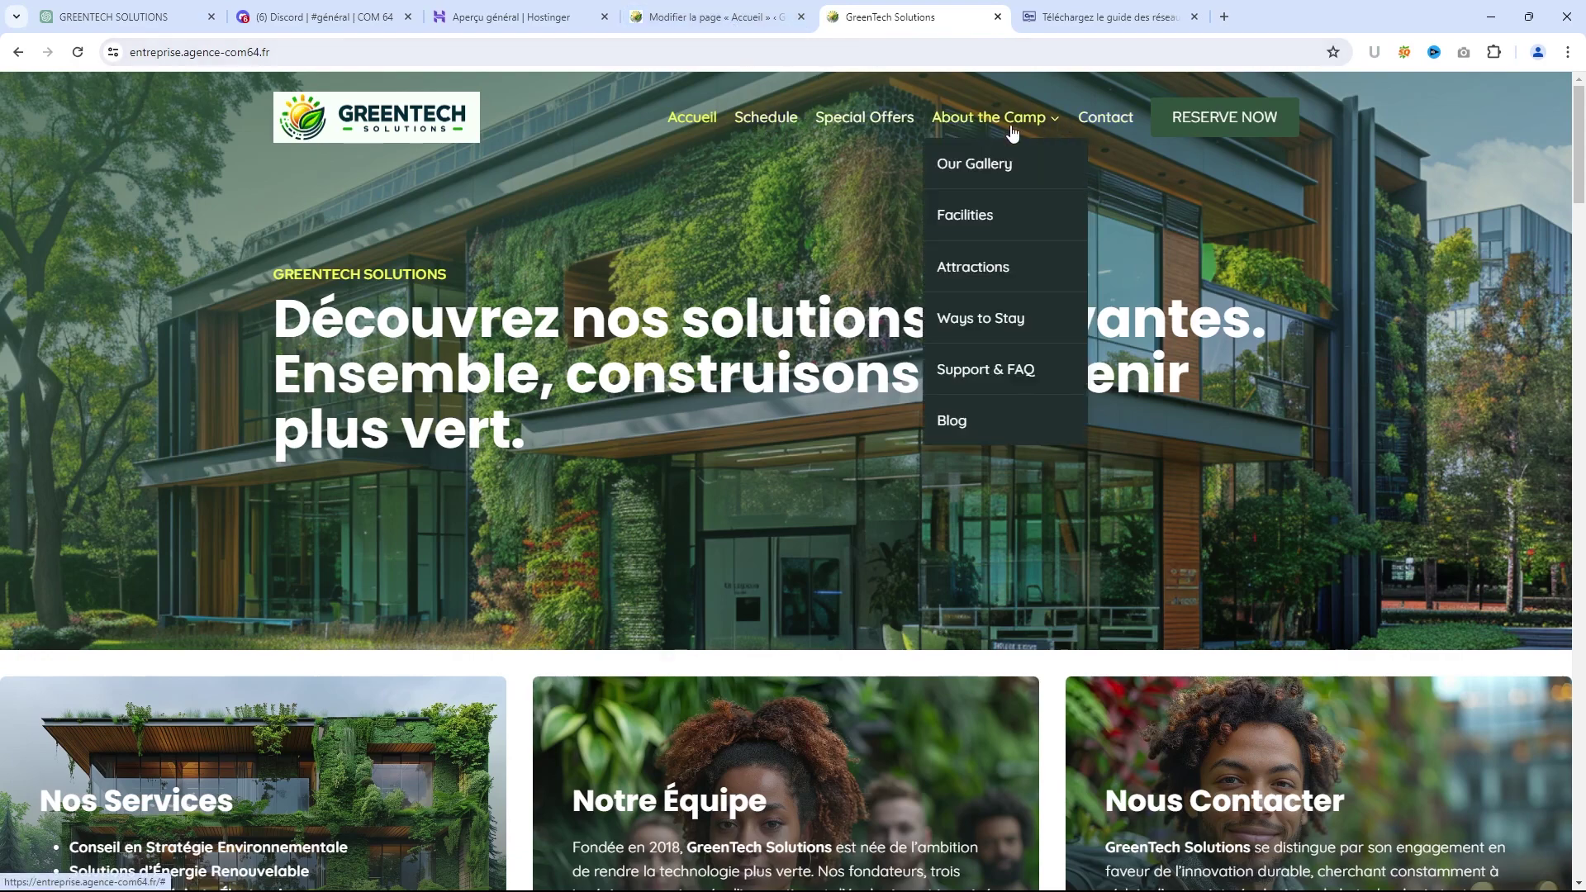
Leave the homepage editor for the list of all pages, and examine the live site's header menu and "About the Camp" submenu
click(760, 21)
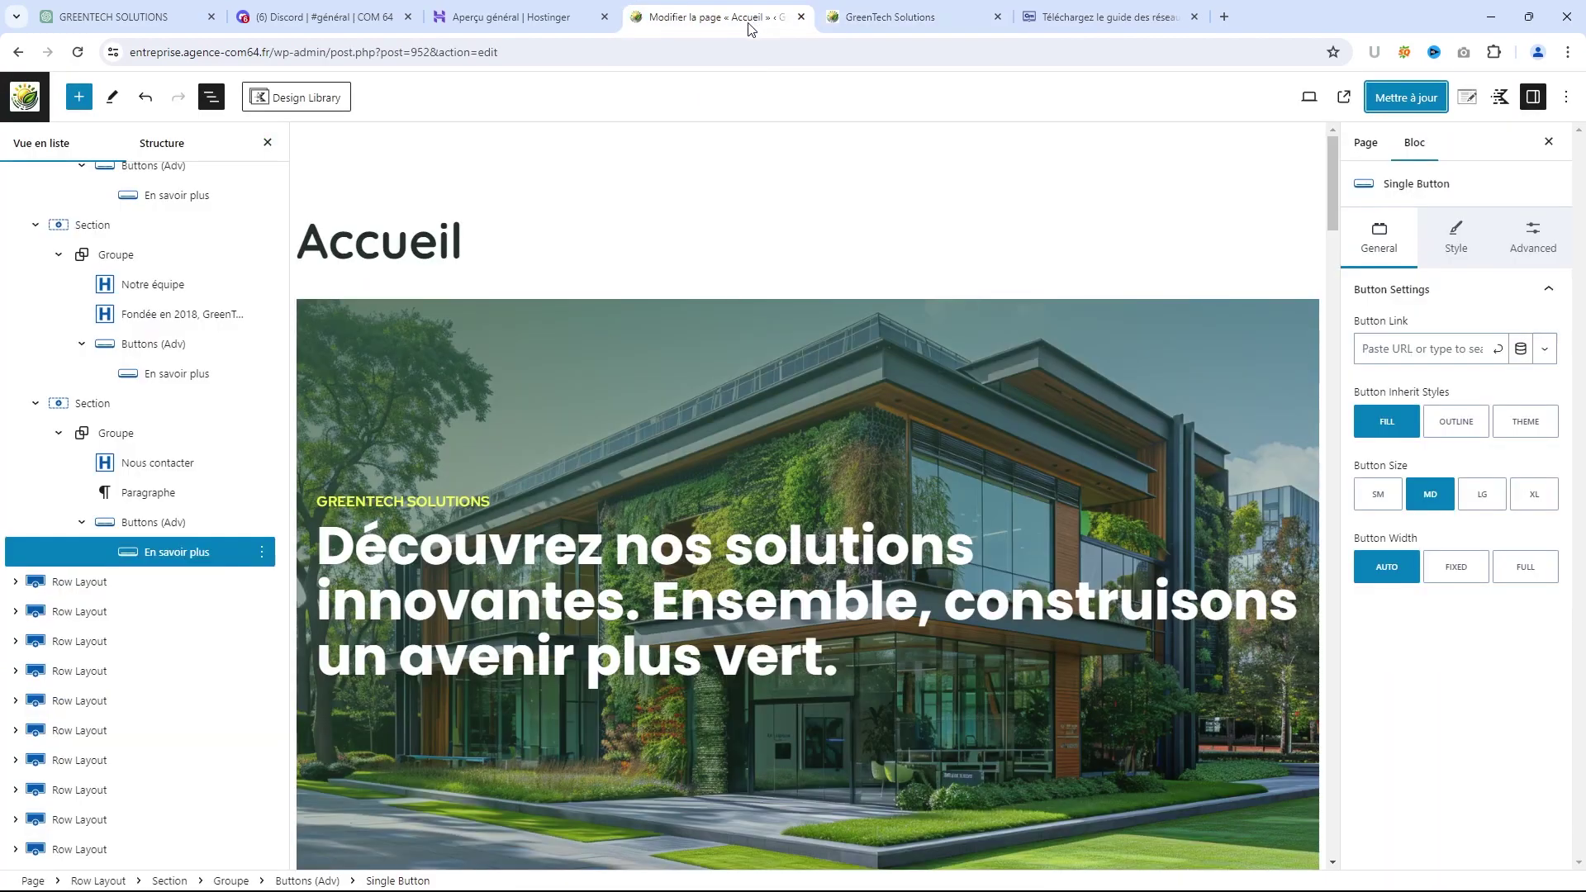
click(25, 97)
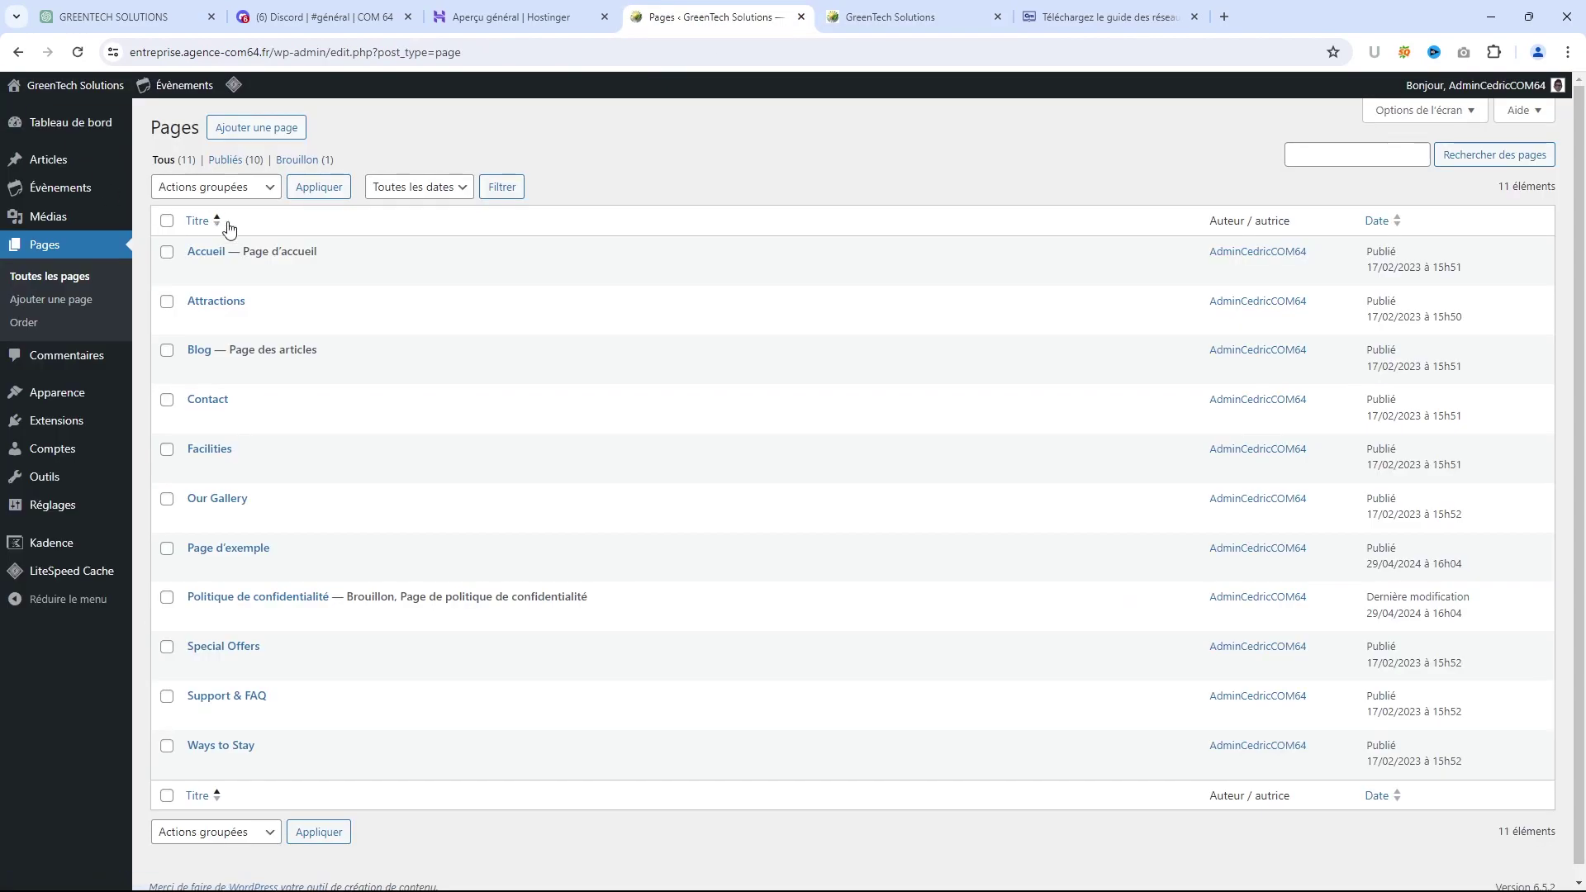
click(883, 15)
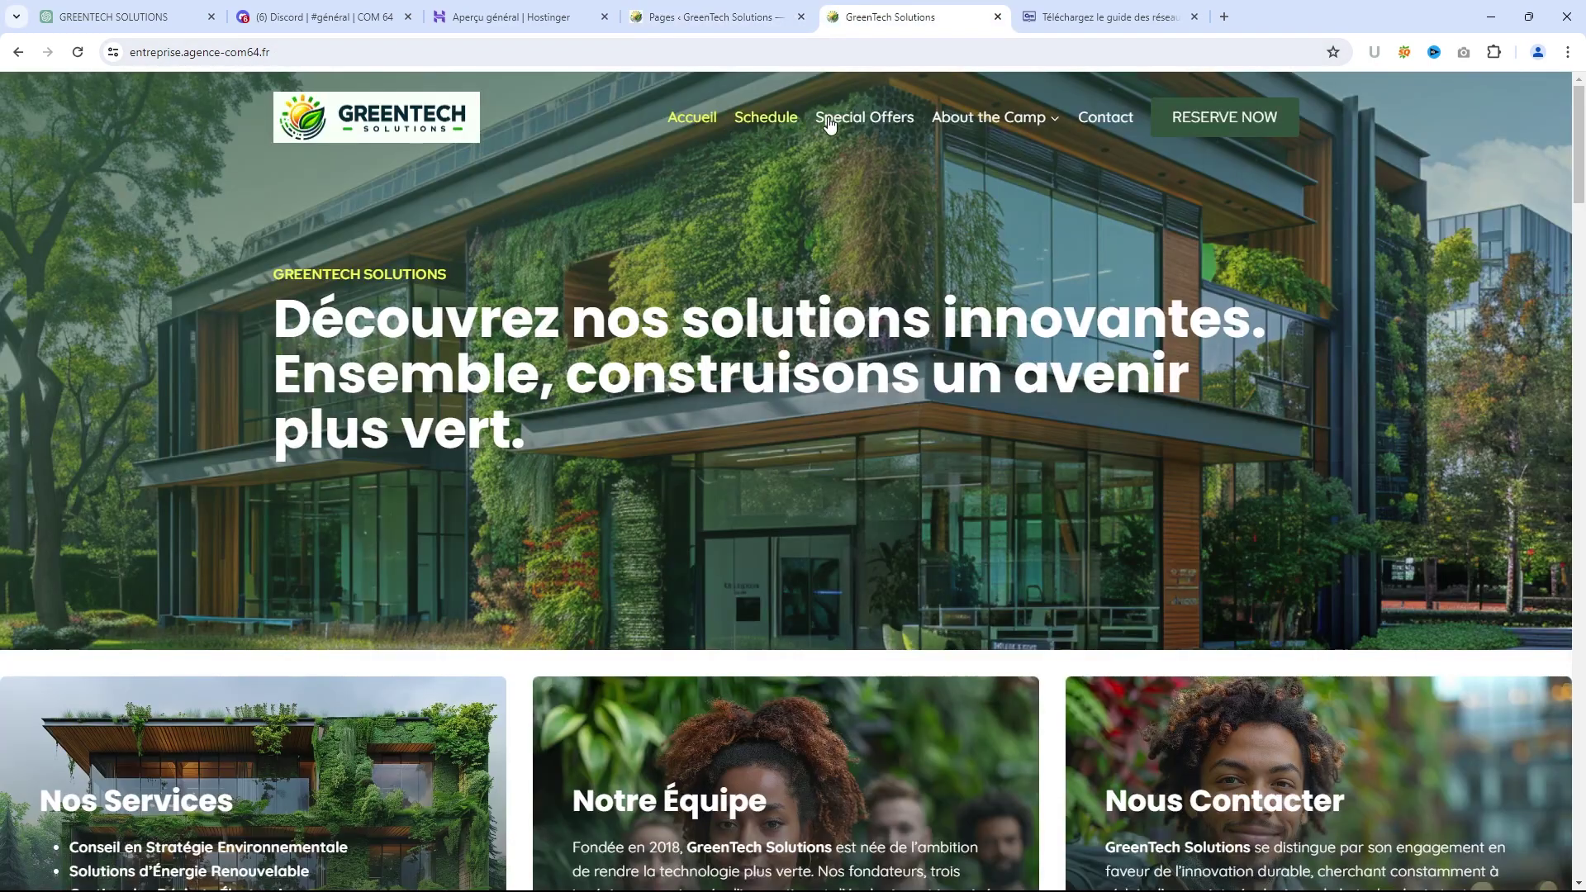
mouse_move(1004, 139)
scroll(967, 217, down, 4)
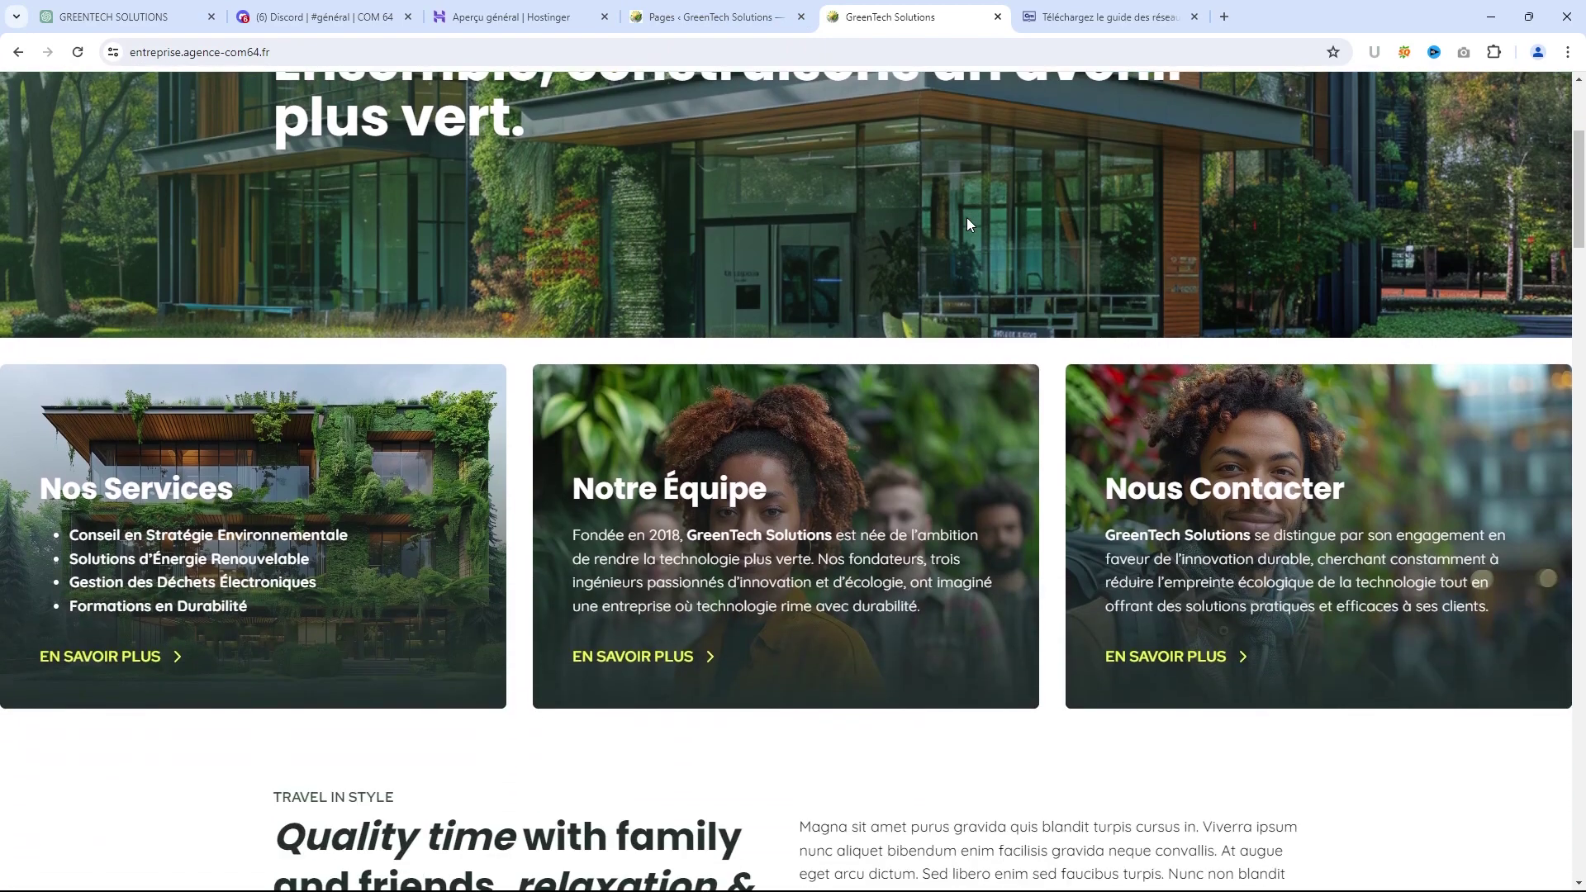
scroll(966, 217, up, 4)
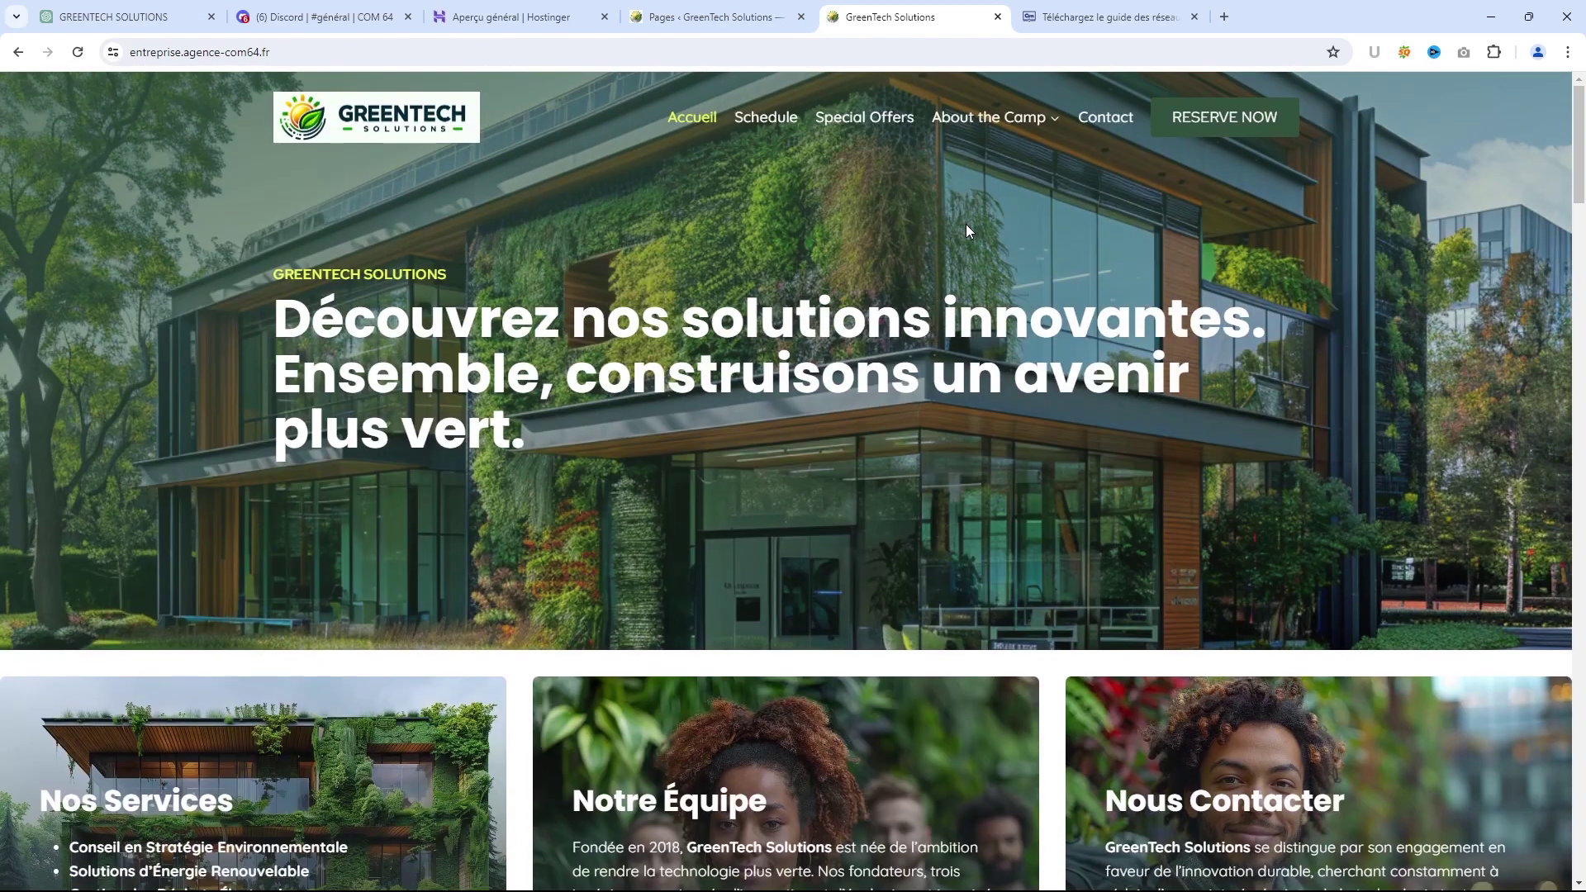
mouse_move(934, 136)
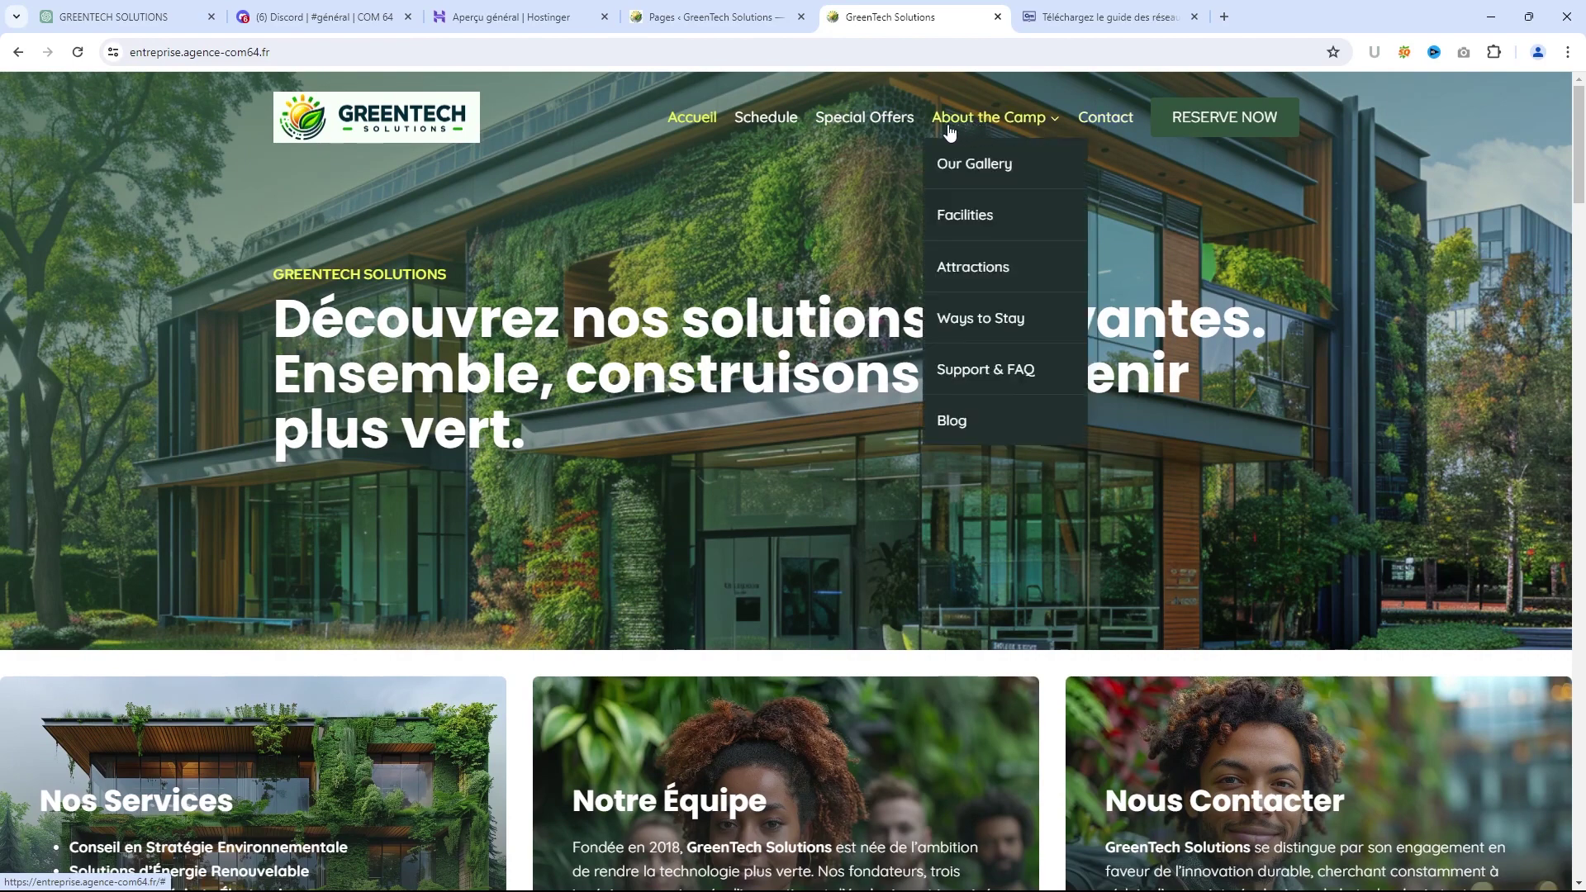
Return to the WordPress pages list and create a new page titled "Nos Services"
click(721, 20)
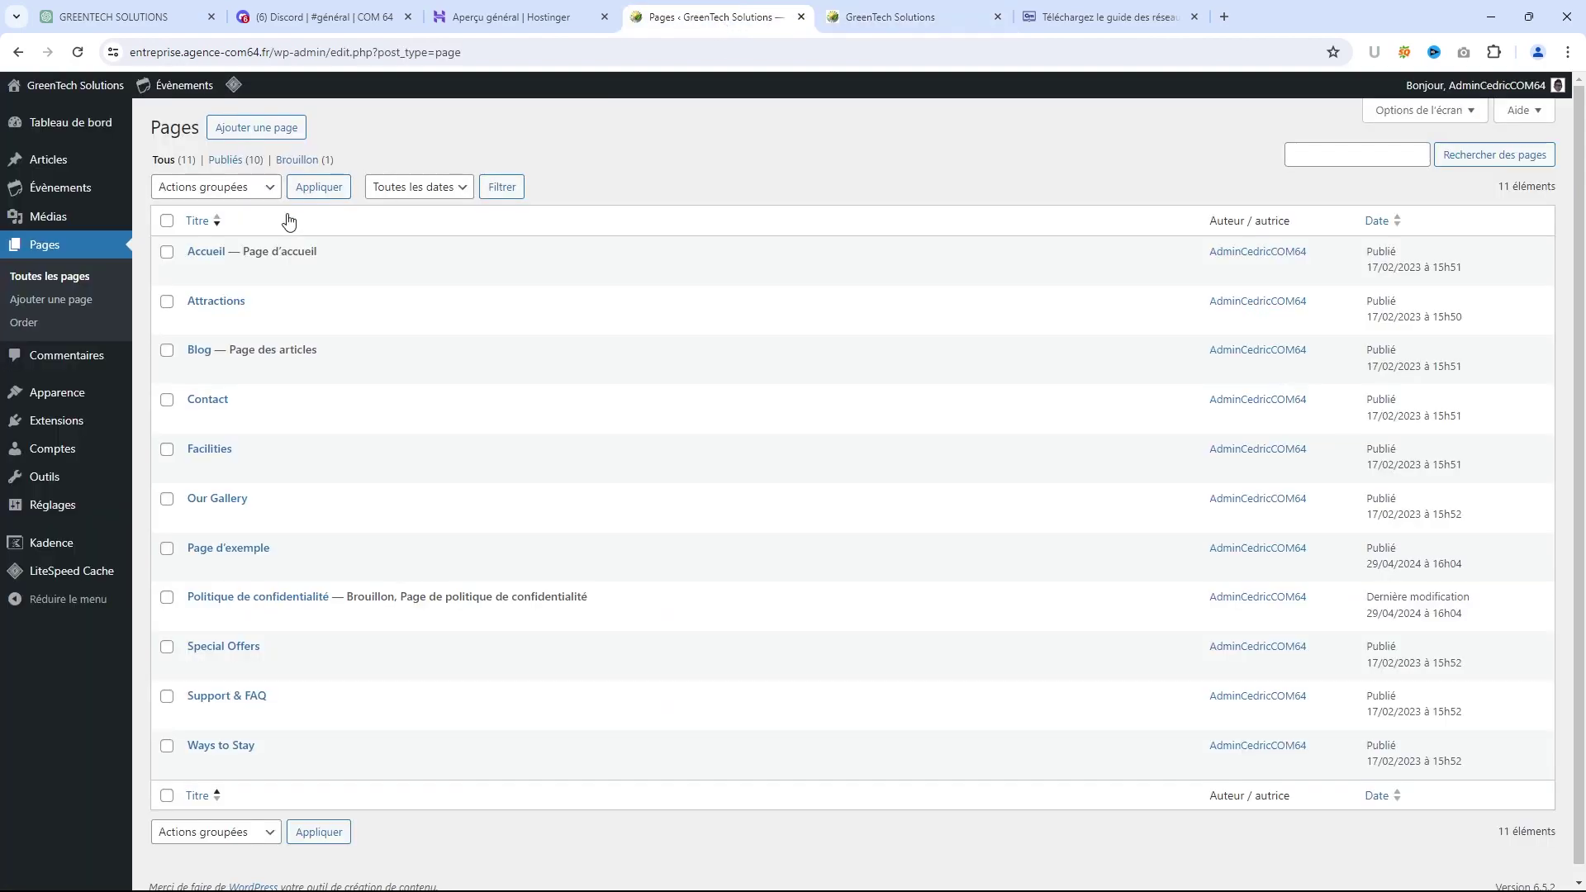
double_click(279, 157)
triple_click(279, 157)
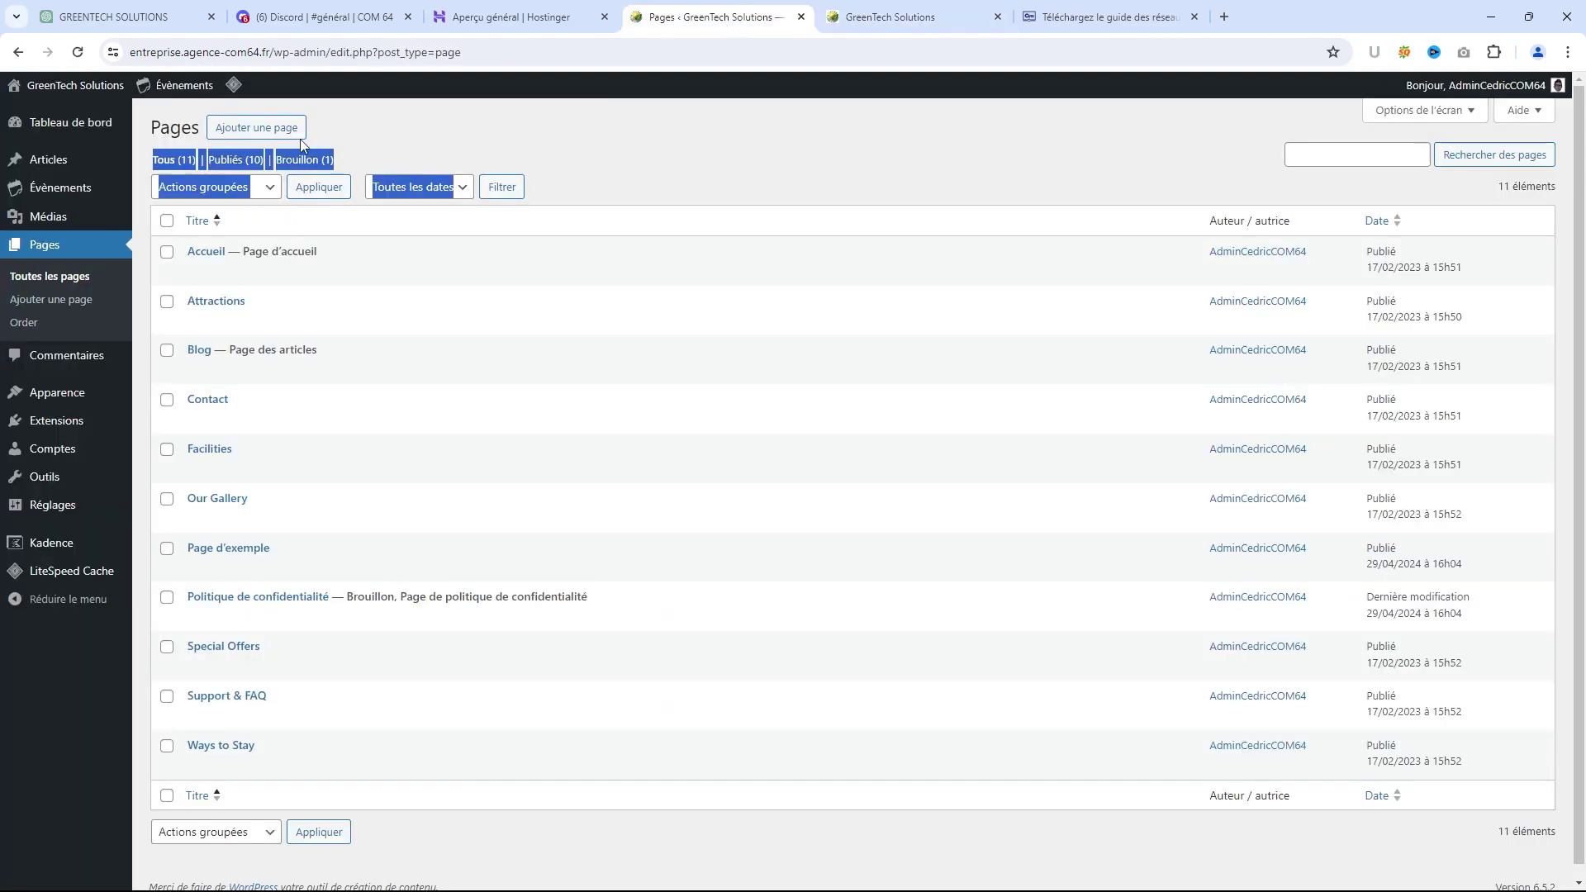
click(278, 135)
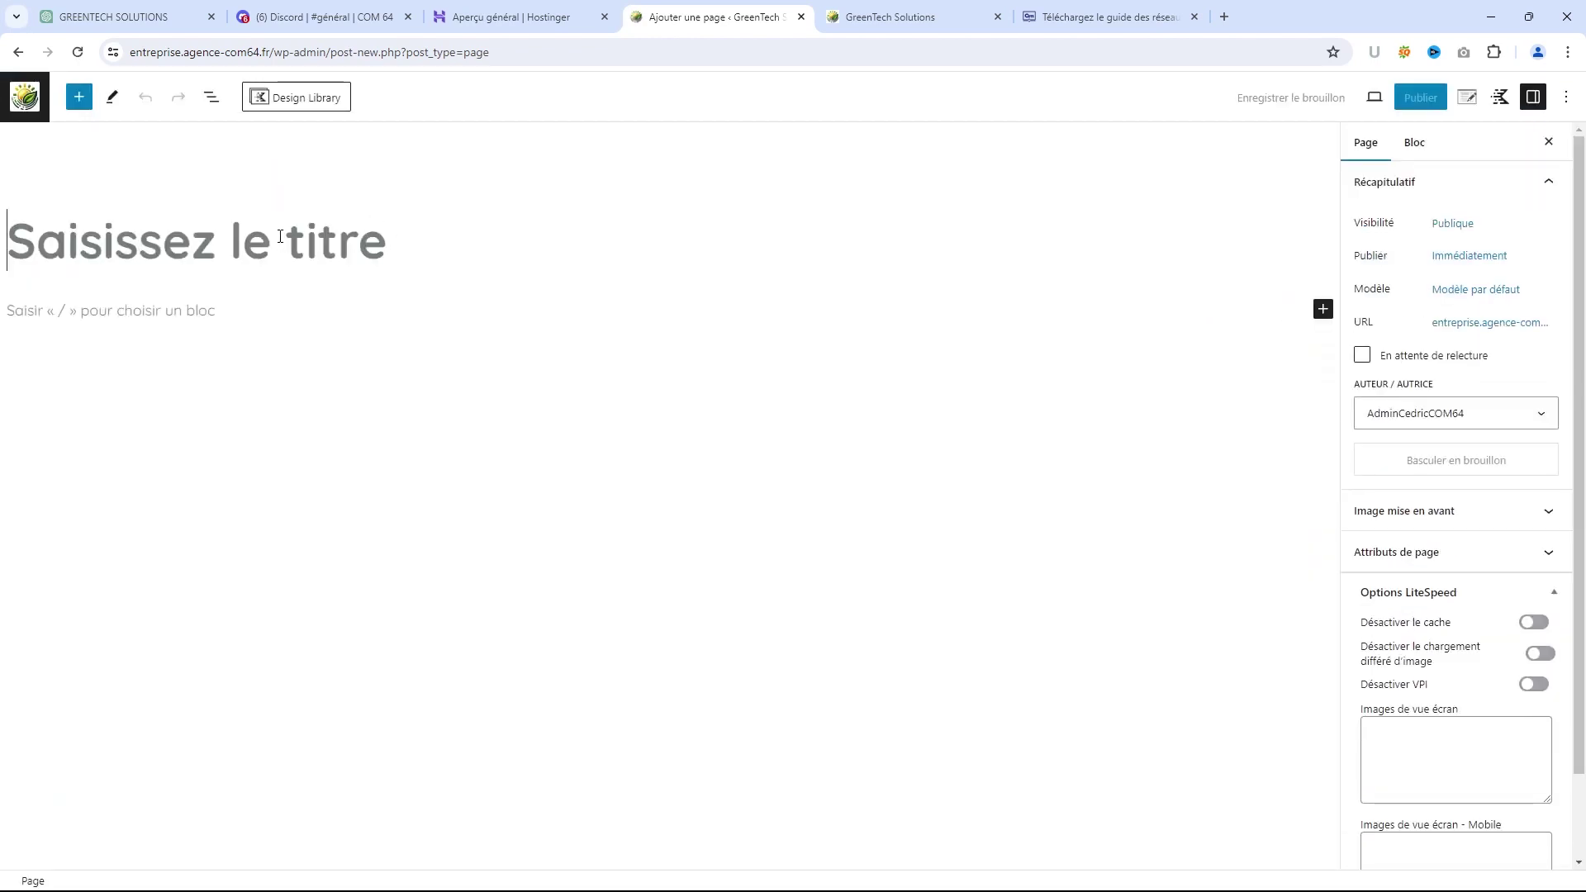
text(Nos S)
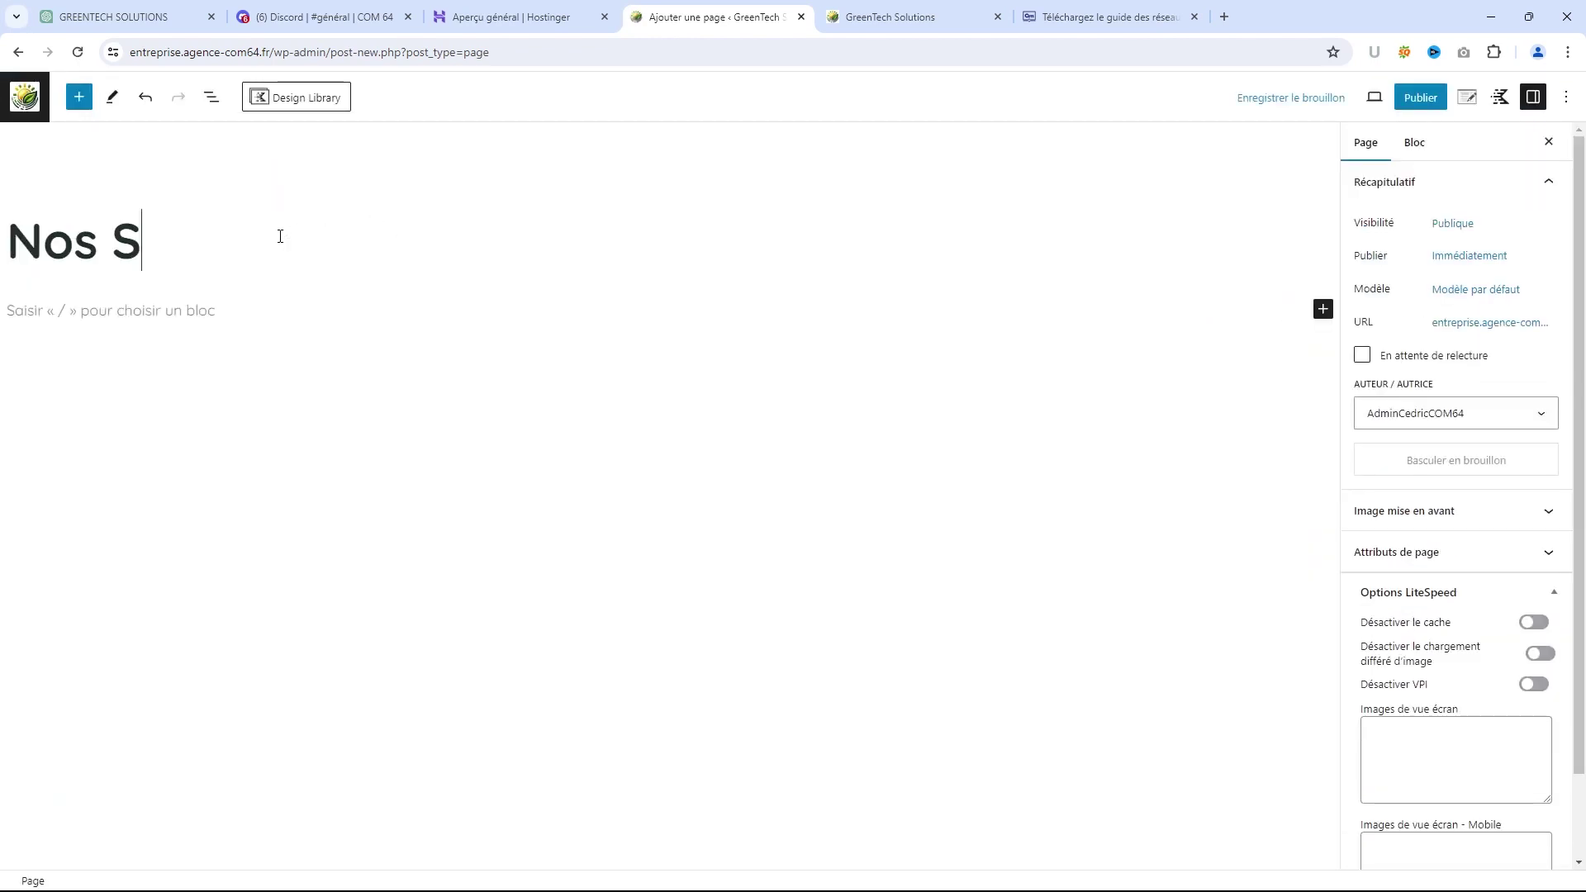
text(ervices)
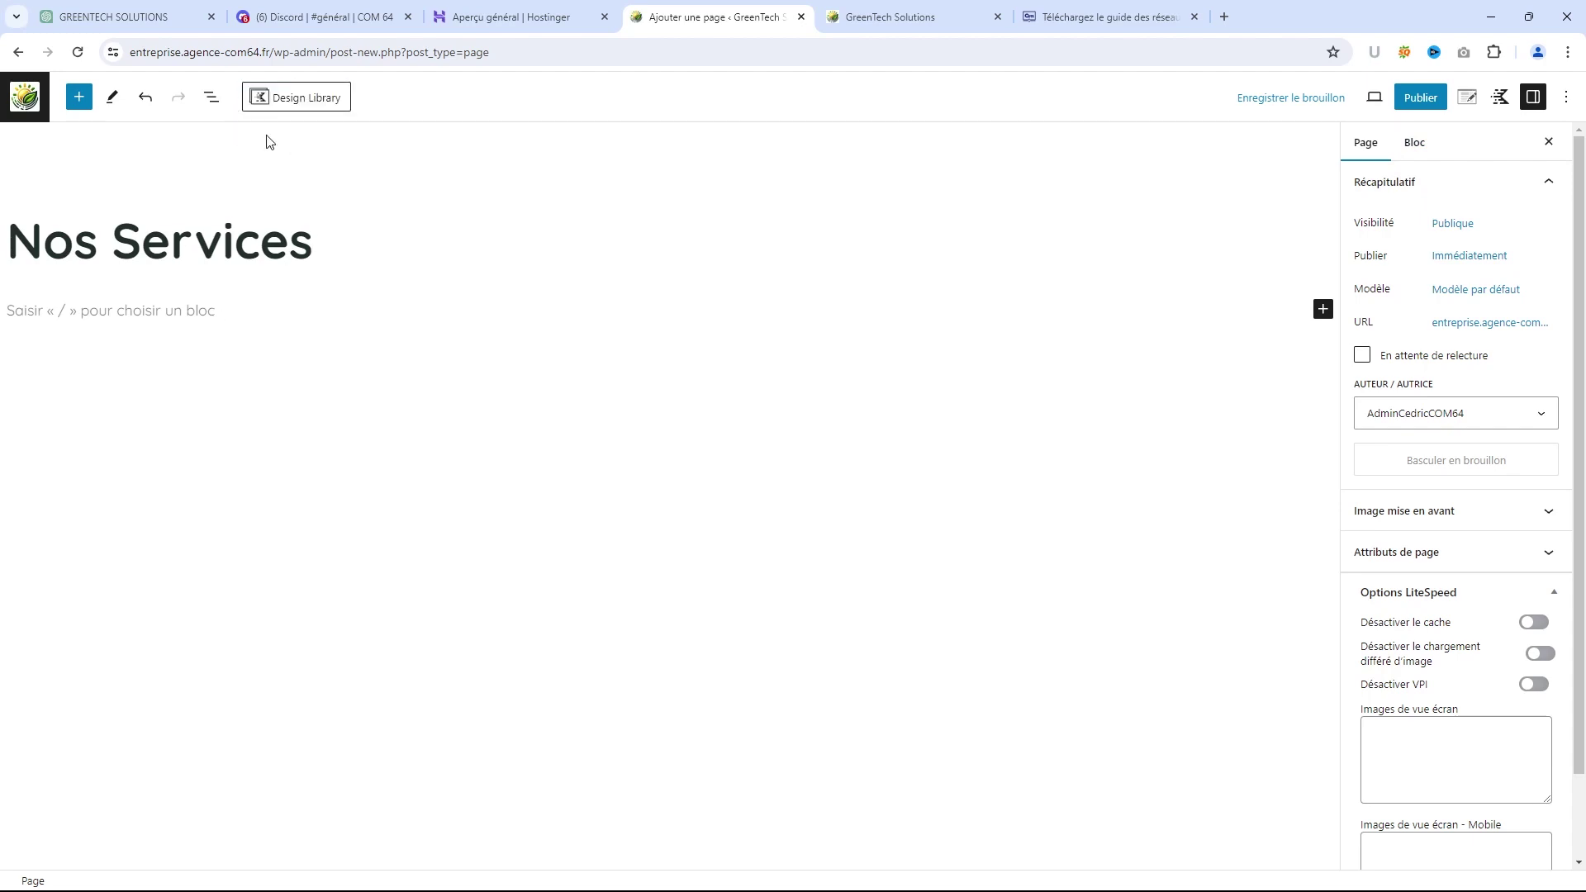
Open the Kadence Design Library for the new page and examine the full range of patterns
click(288, 102)
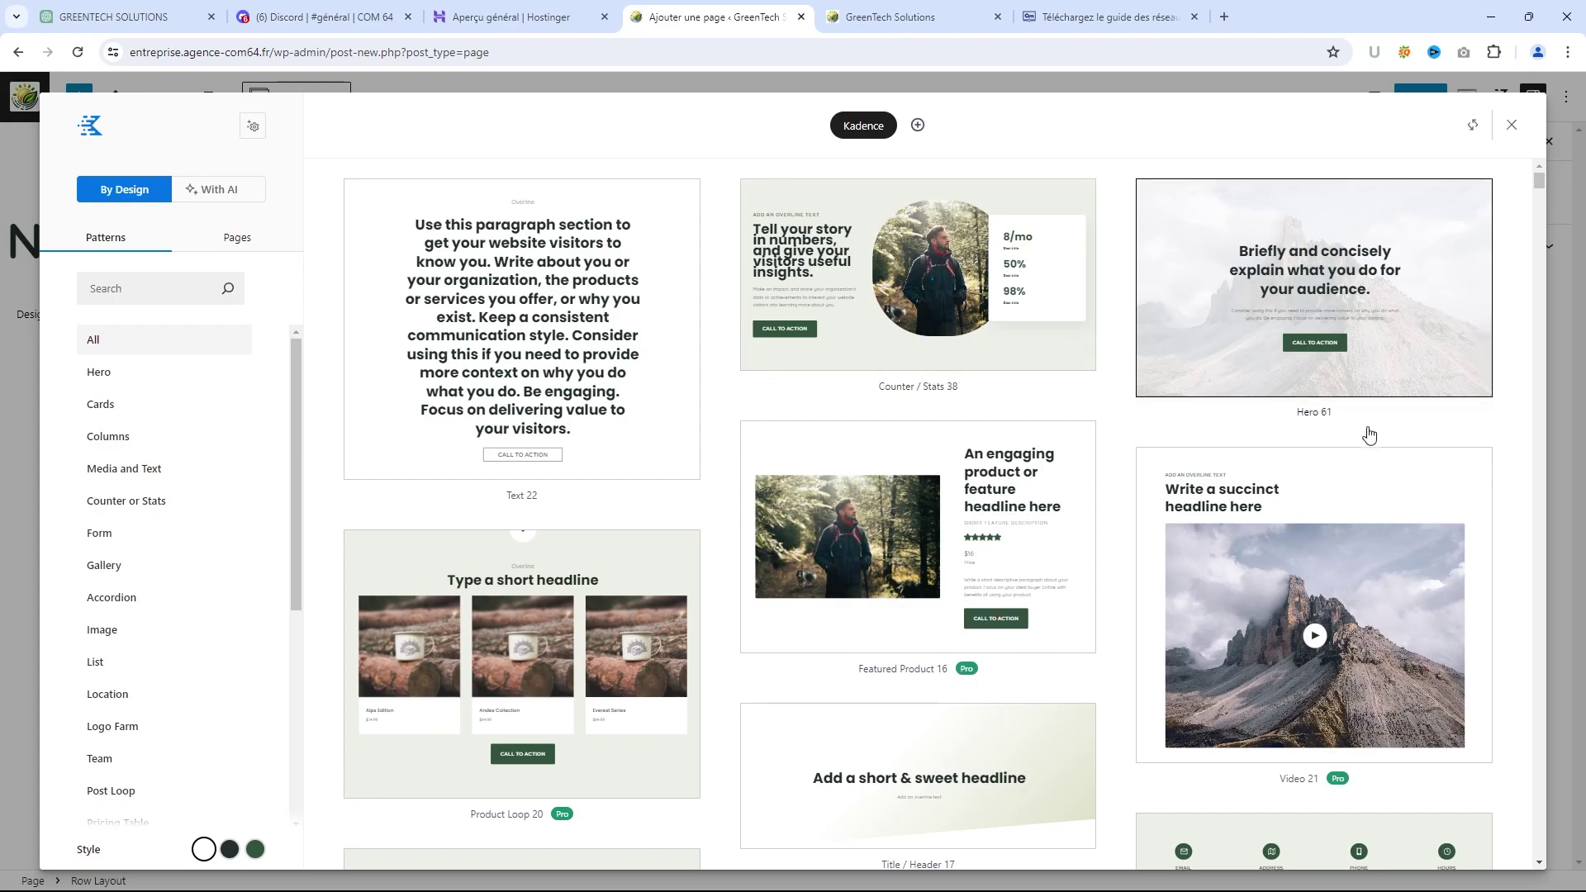
scroll(1366, 451, down, 9)
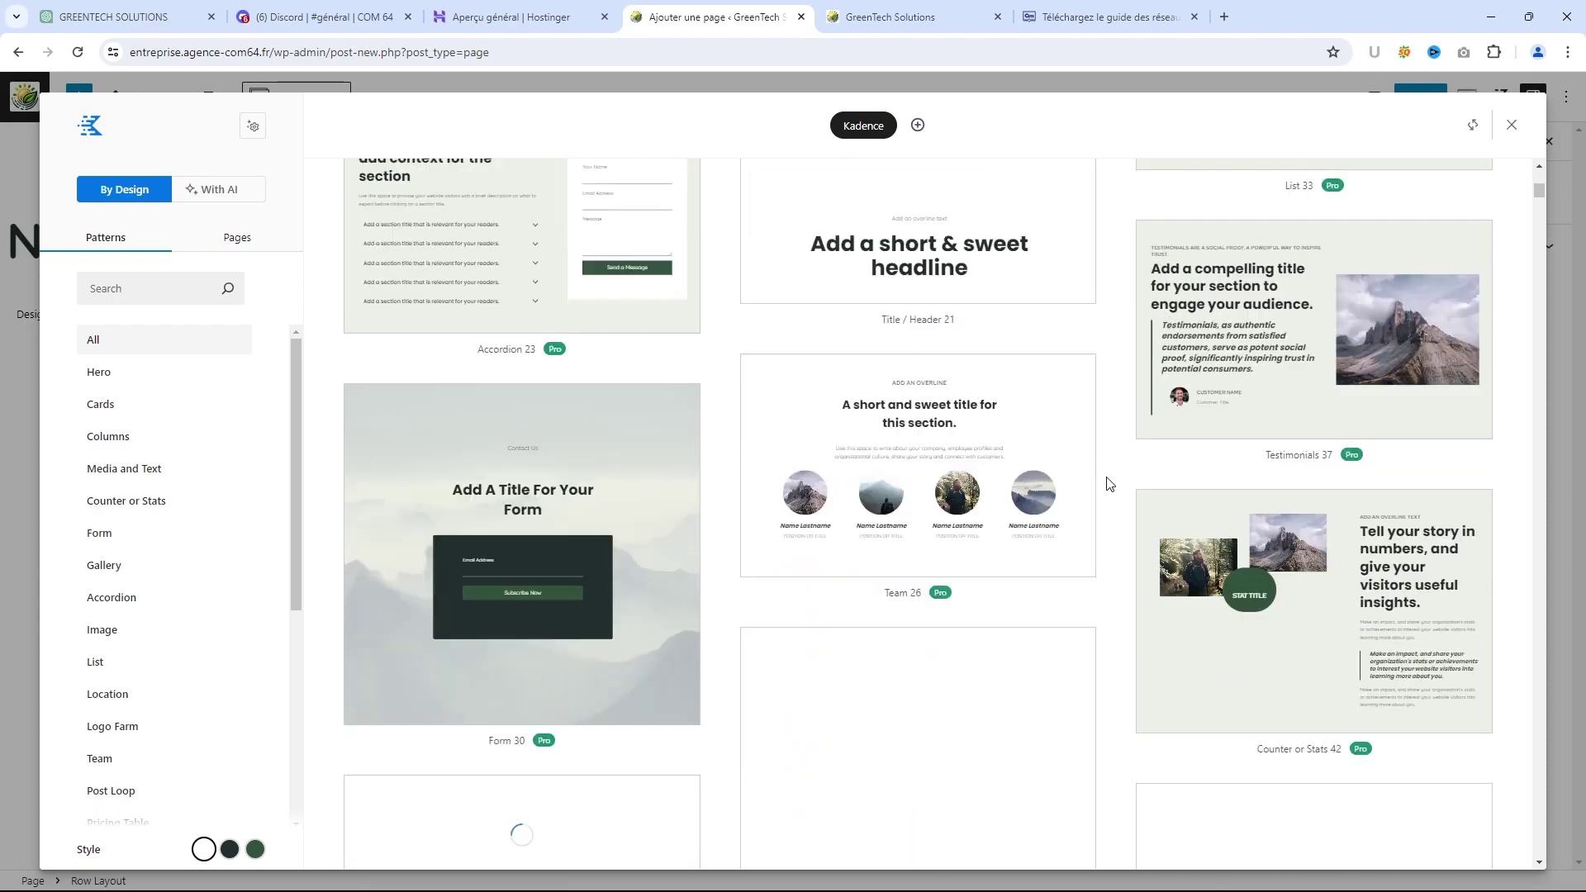
scroll(1107, 484, down, 6)
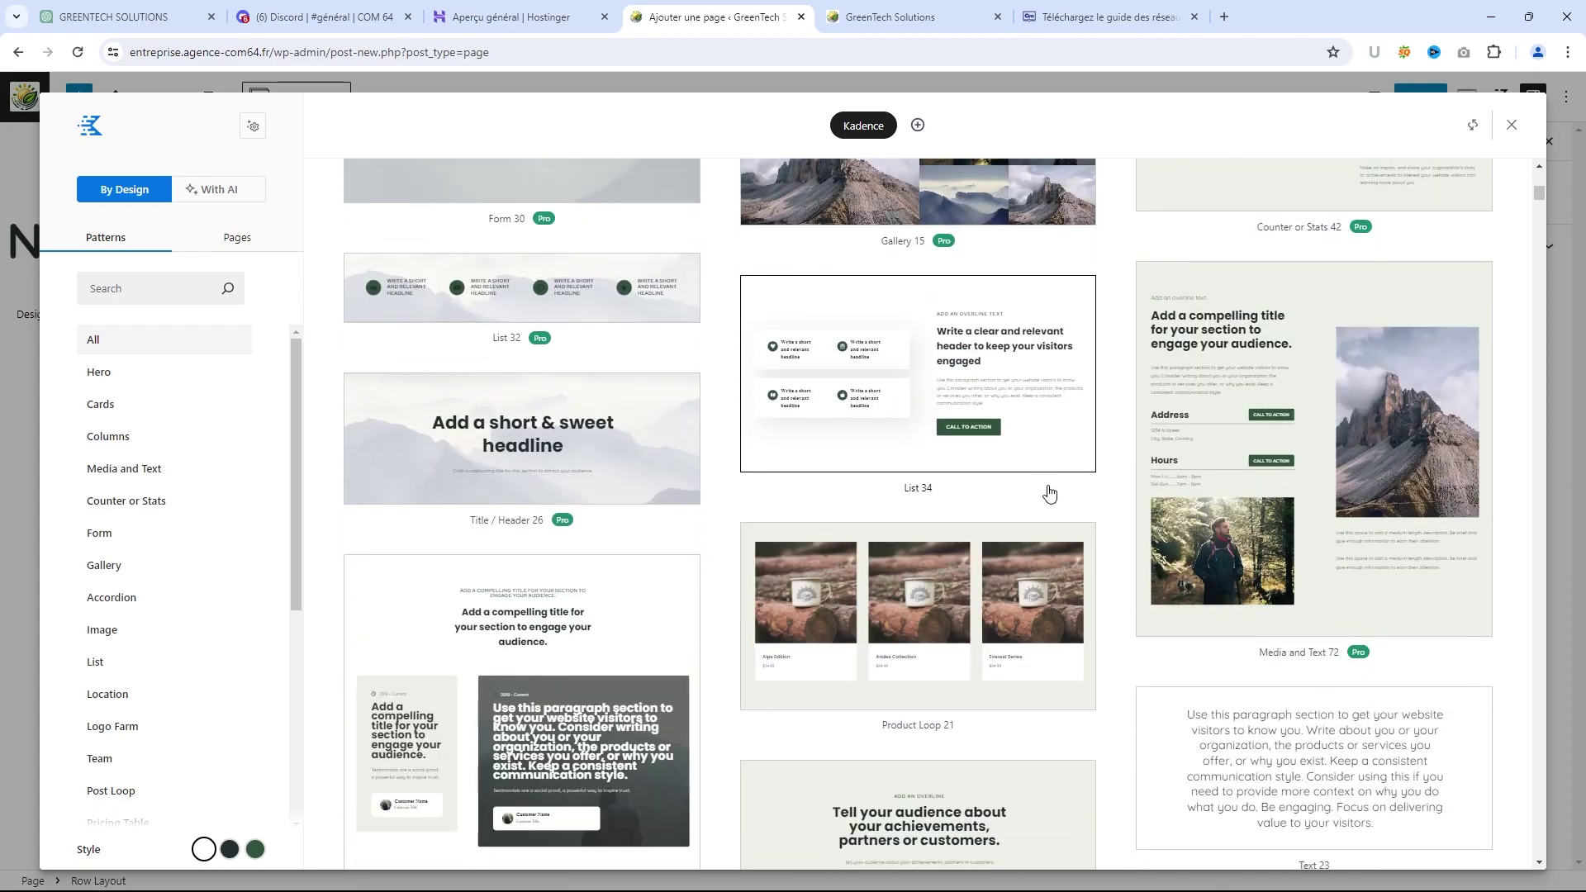
scroll(1050, 493, down, 5)
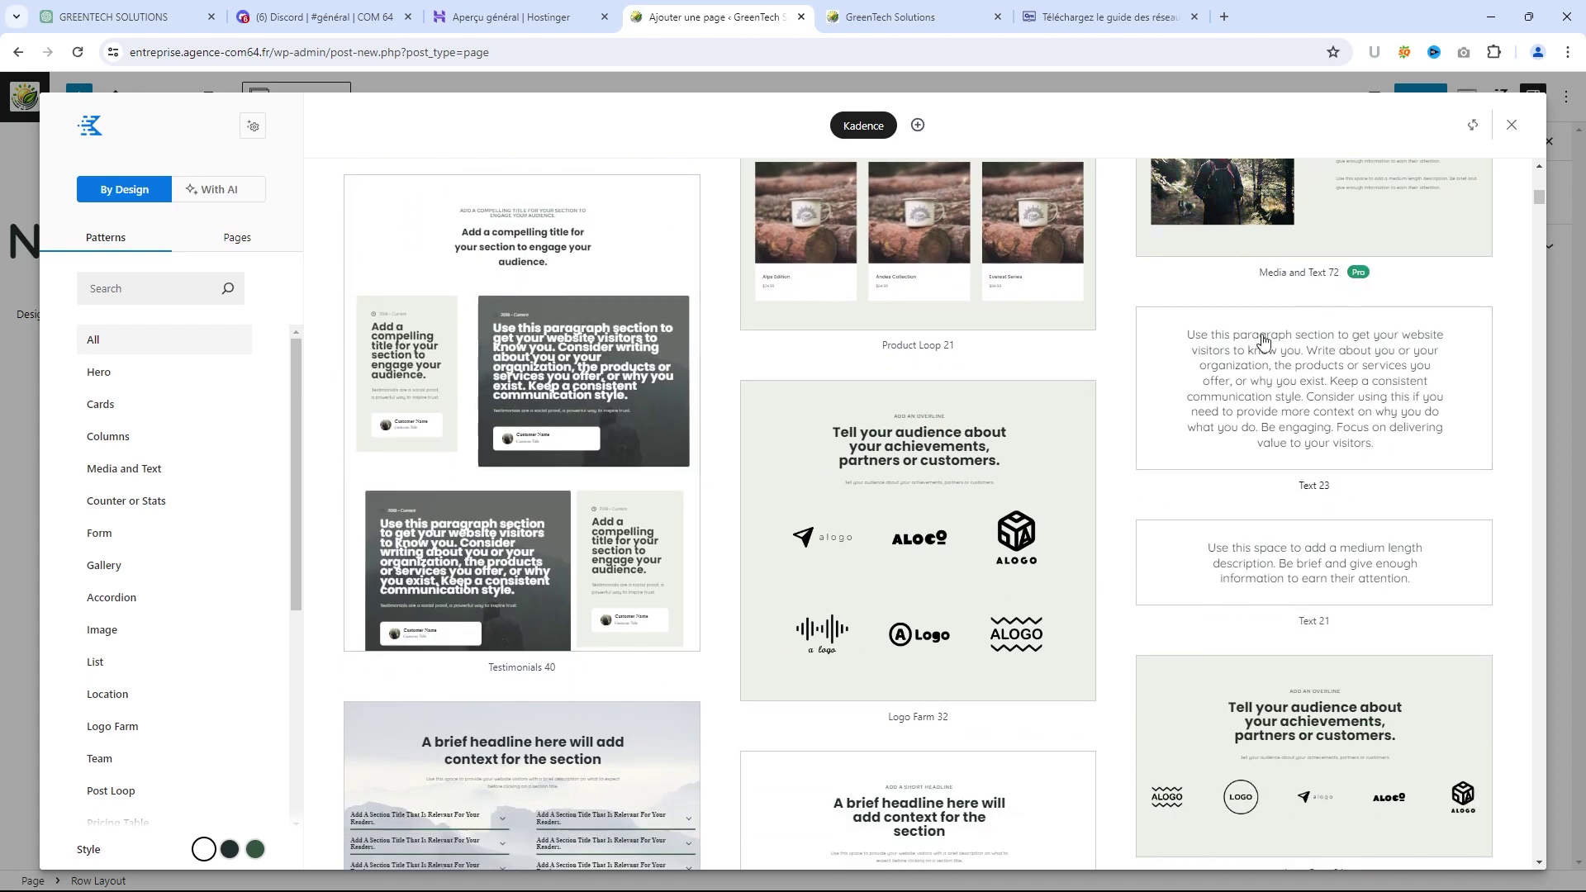
scroll(913, 442, down, 4)
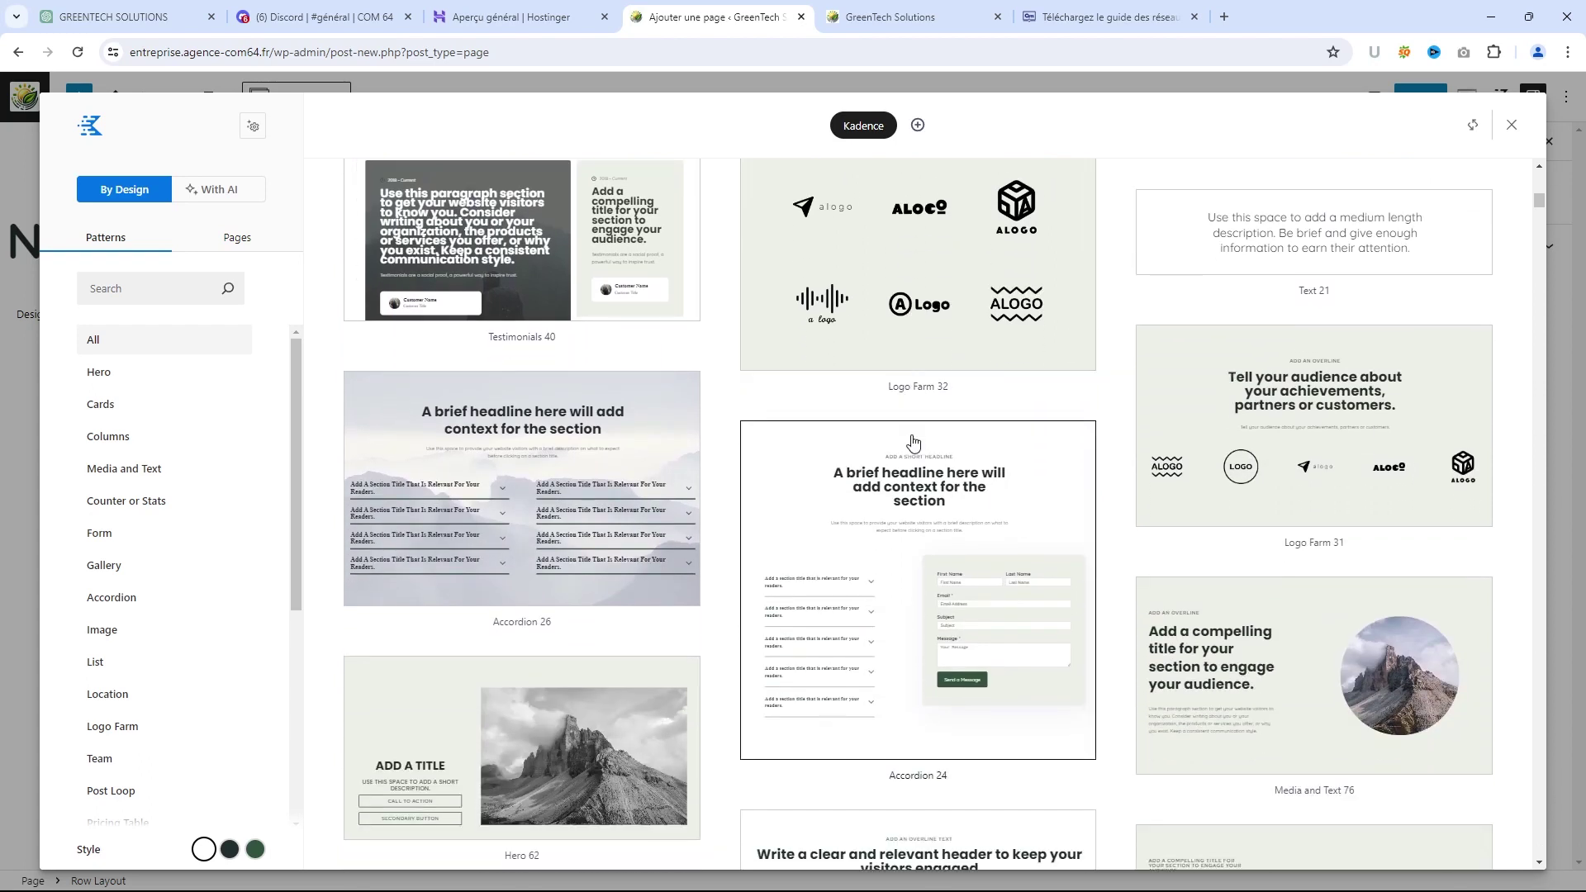
scroll(913, 442, down, 8)
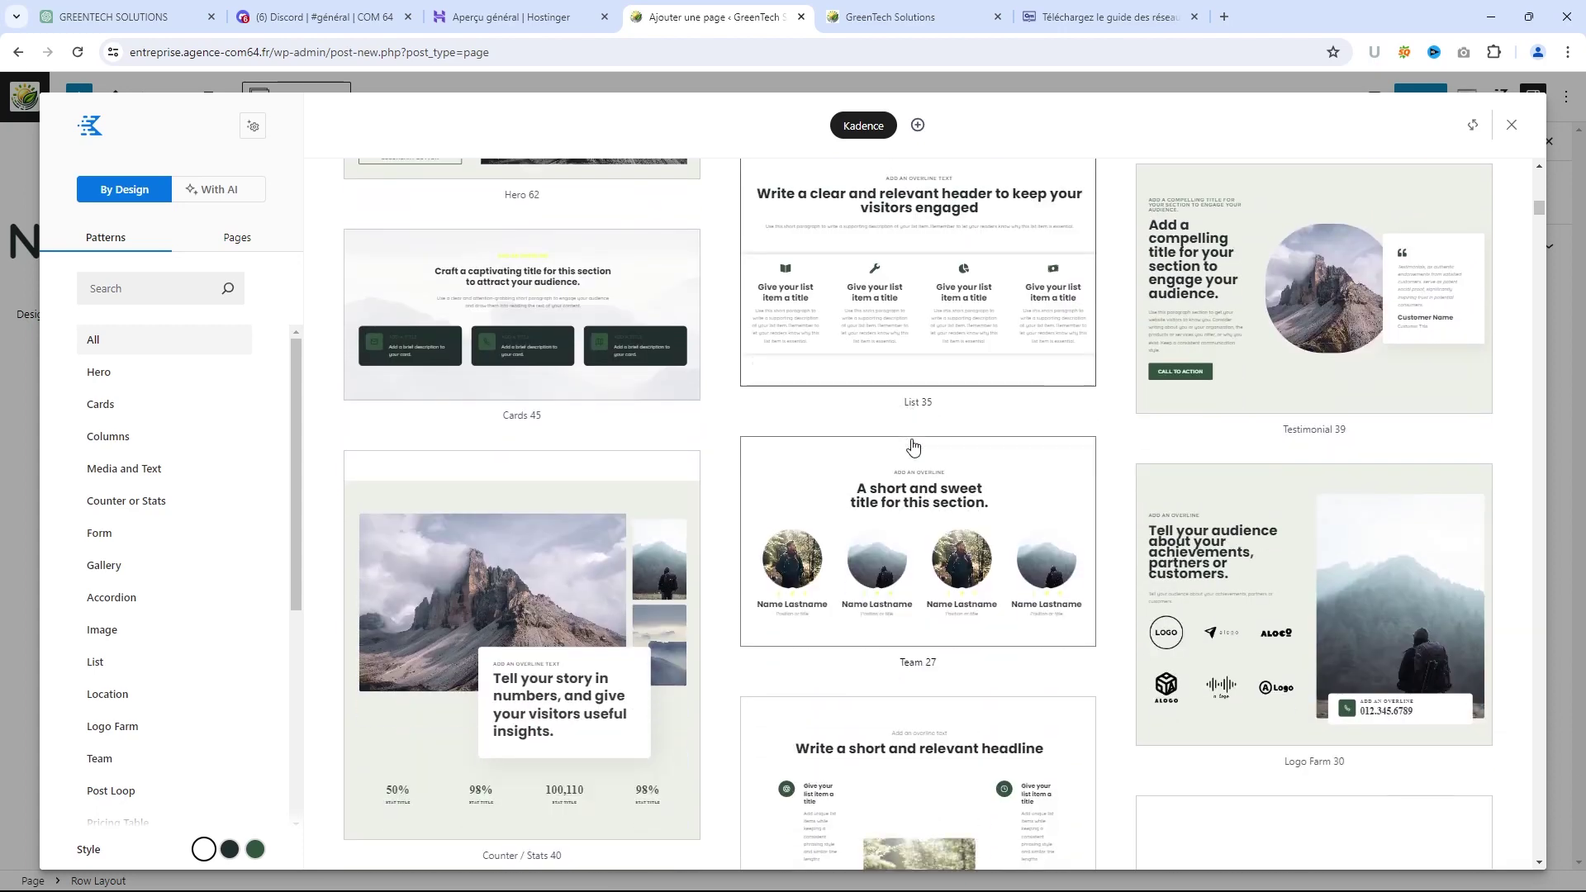
scroll(913, 447, down, 5)
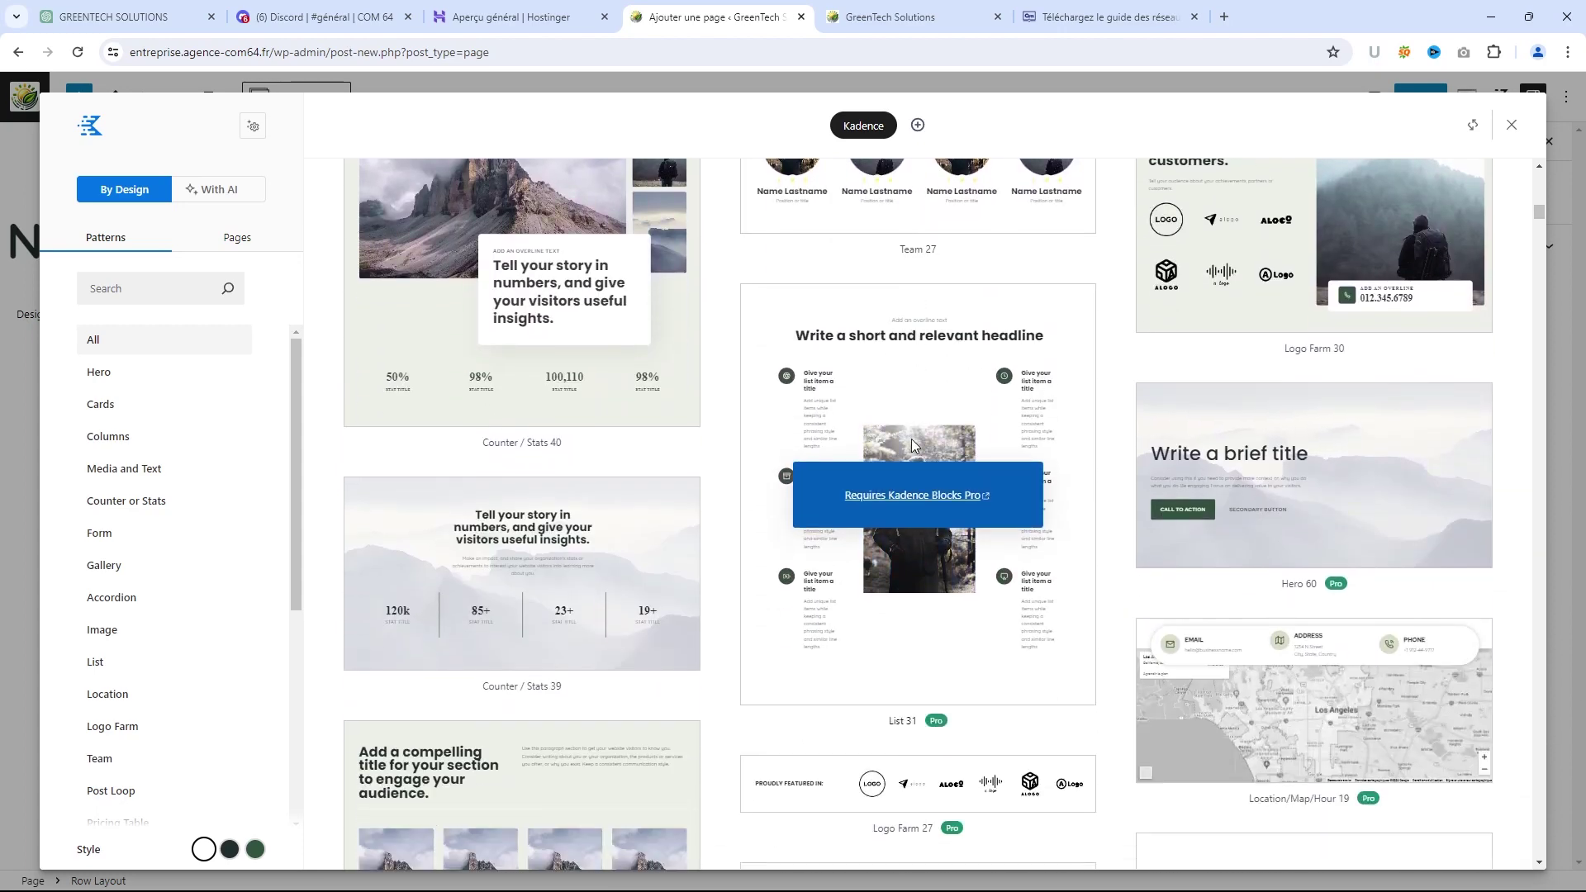
scroll(913, 444, down, 1)
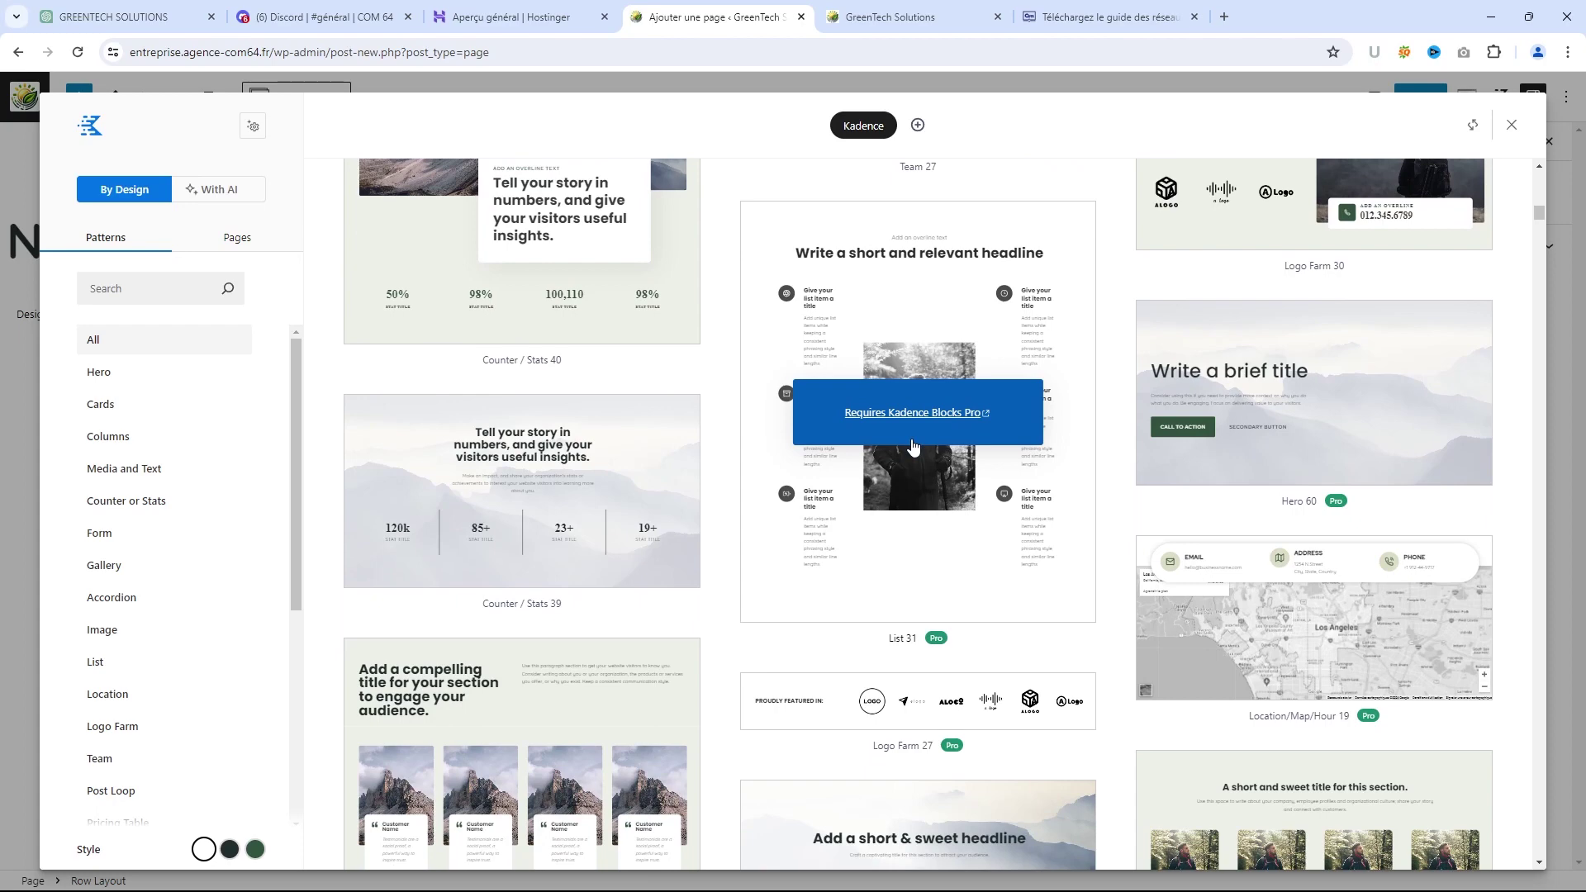
scroll(913, 446, down, 6)
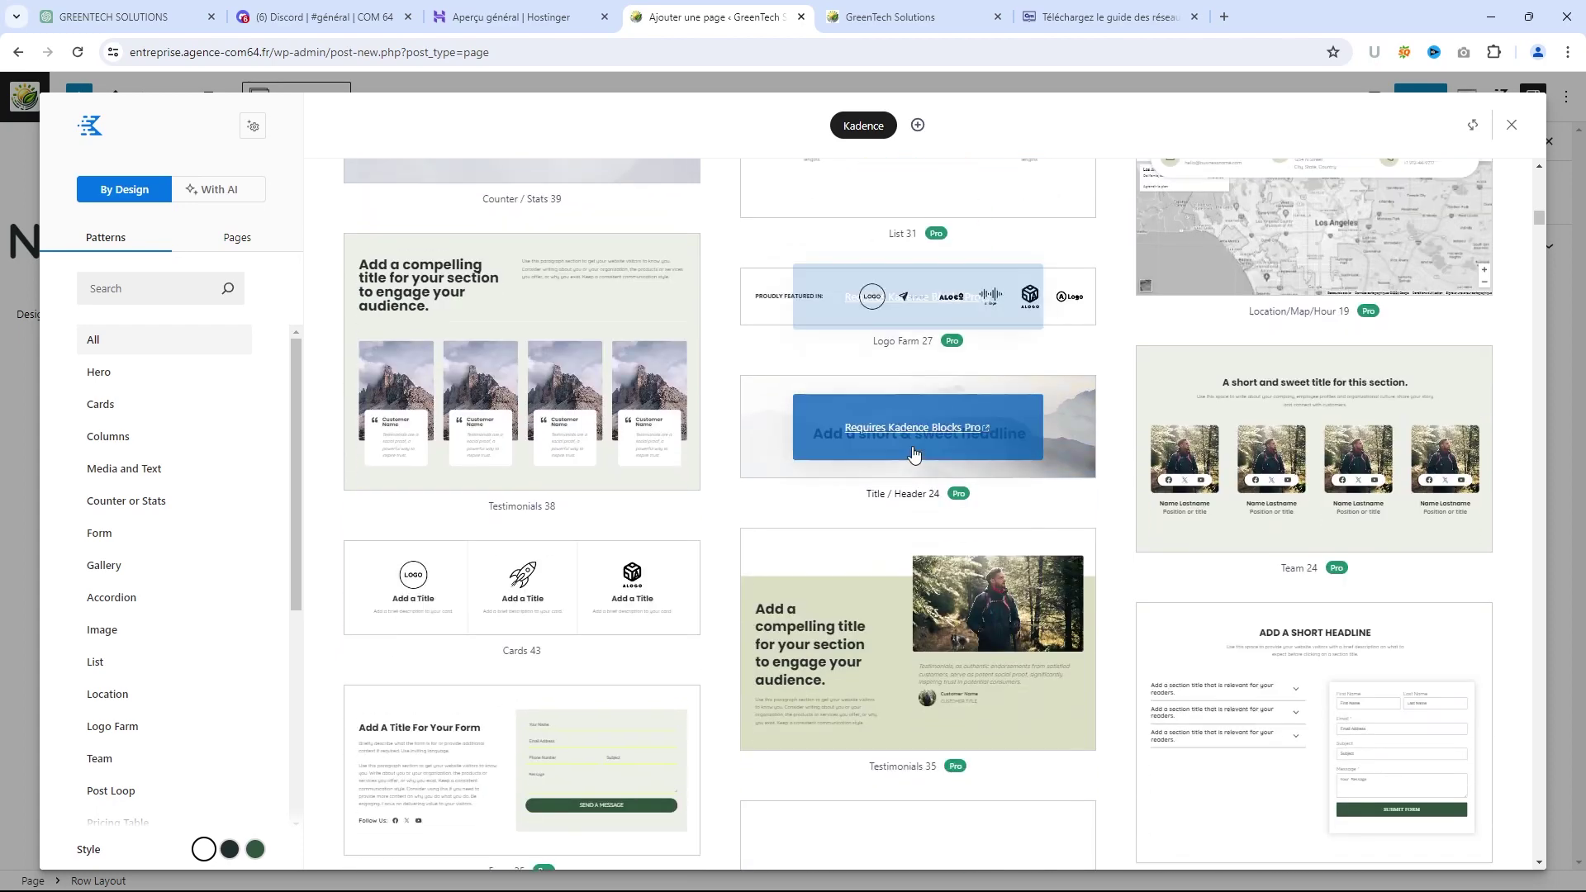
scroll(914, 453, down, 1)
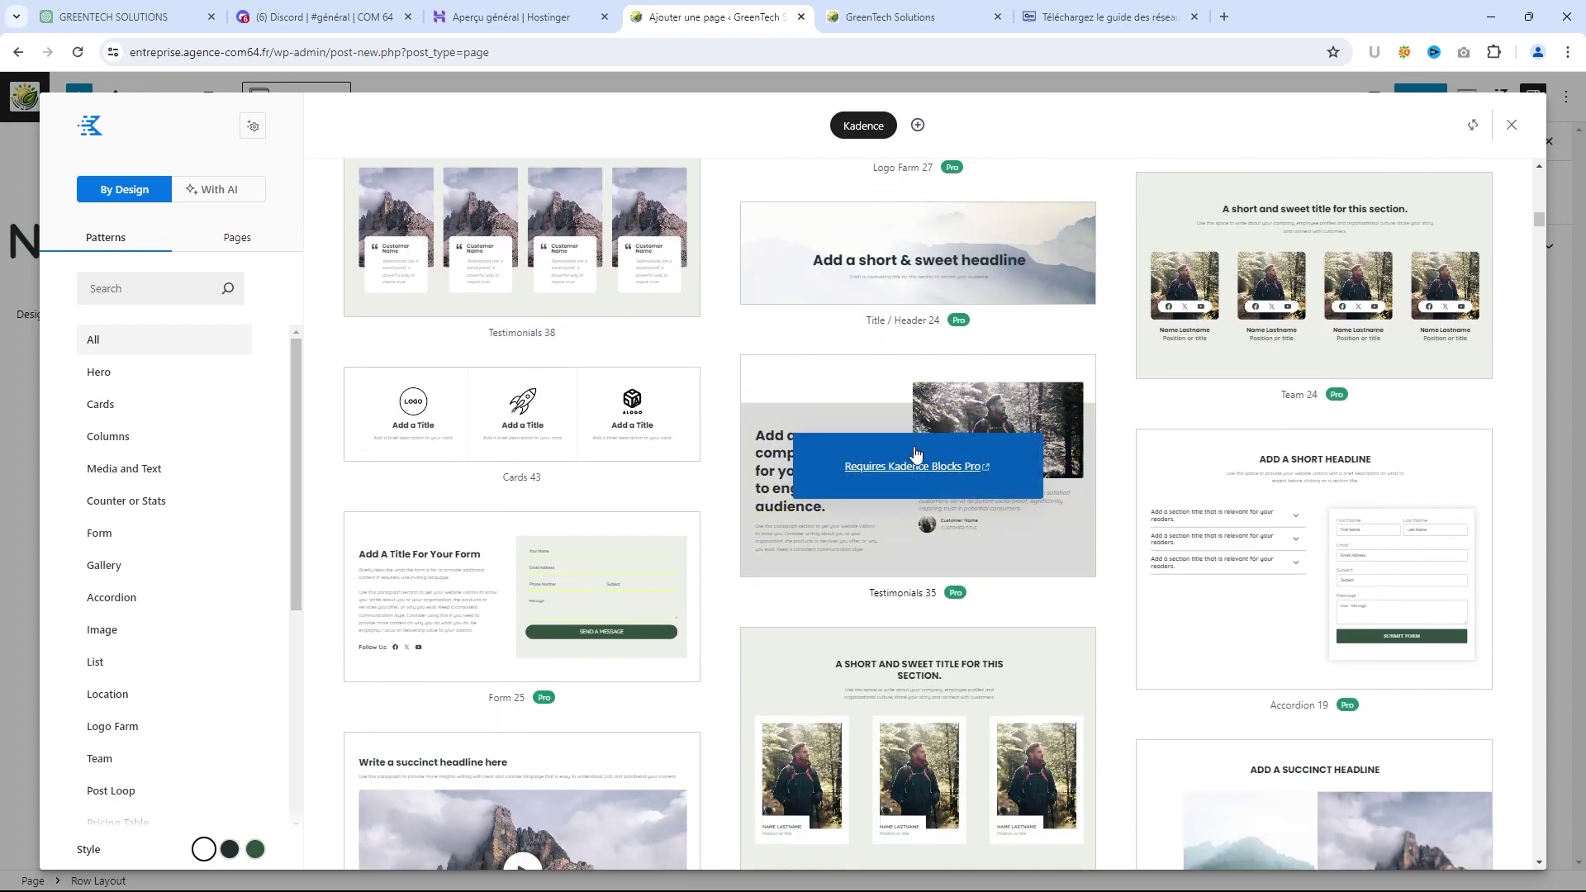
scroll(913, 455, down, 6)
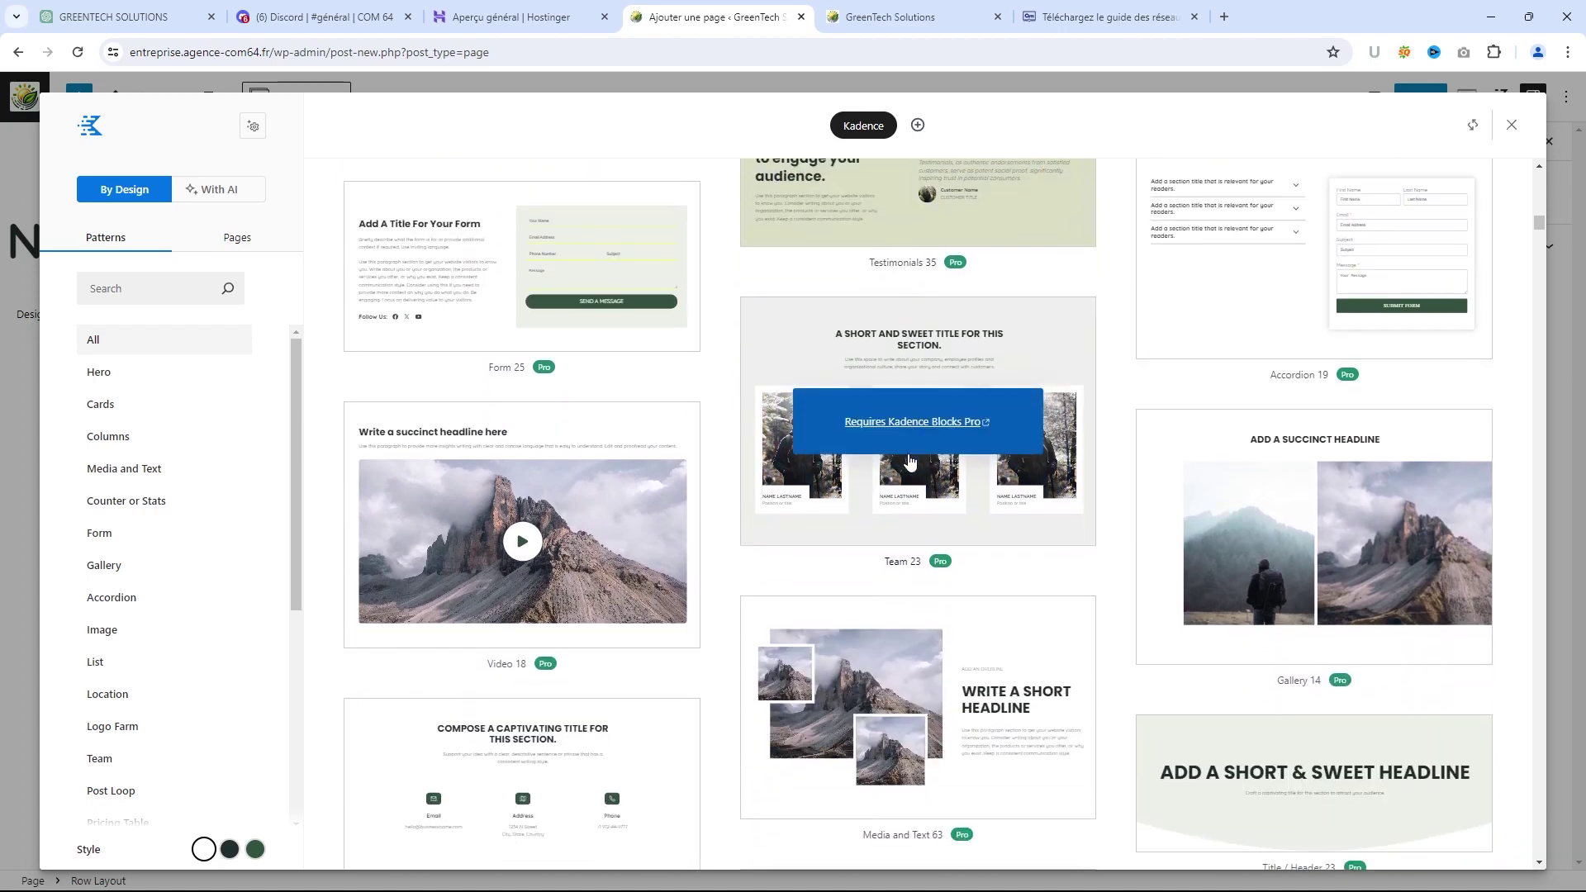
scroll(910, 461, down, 5)
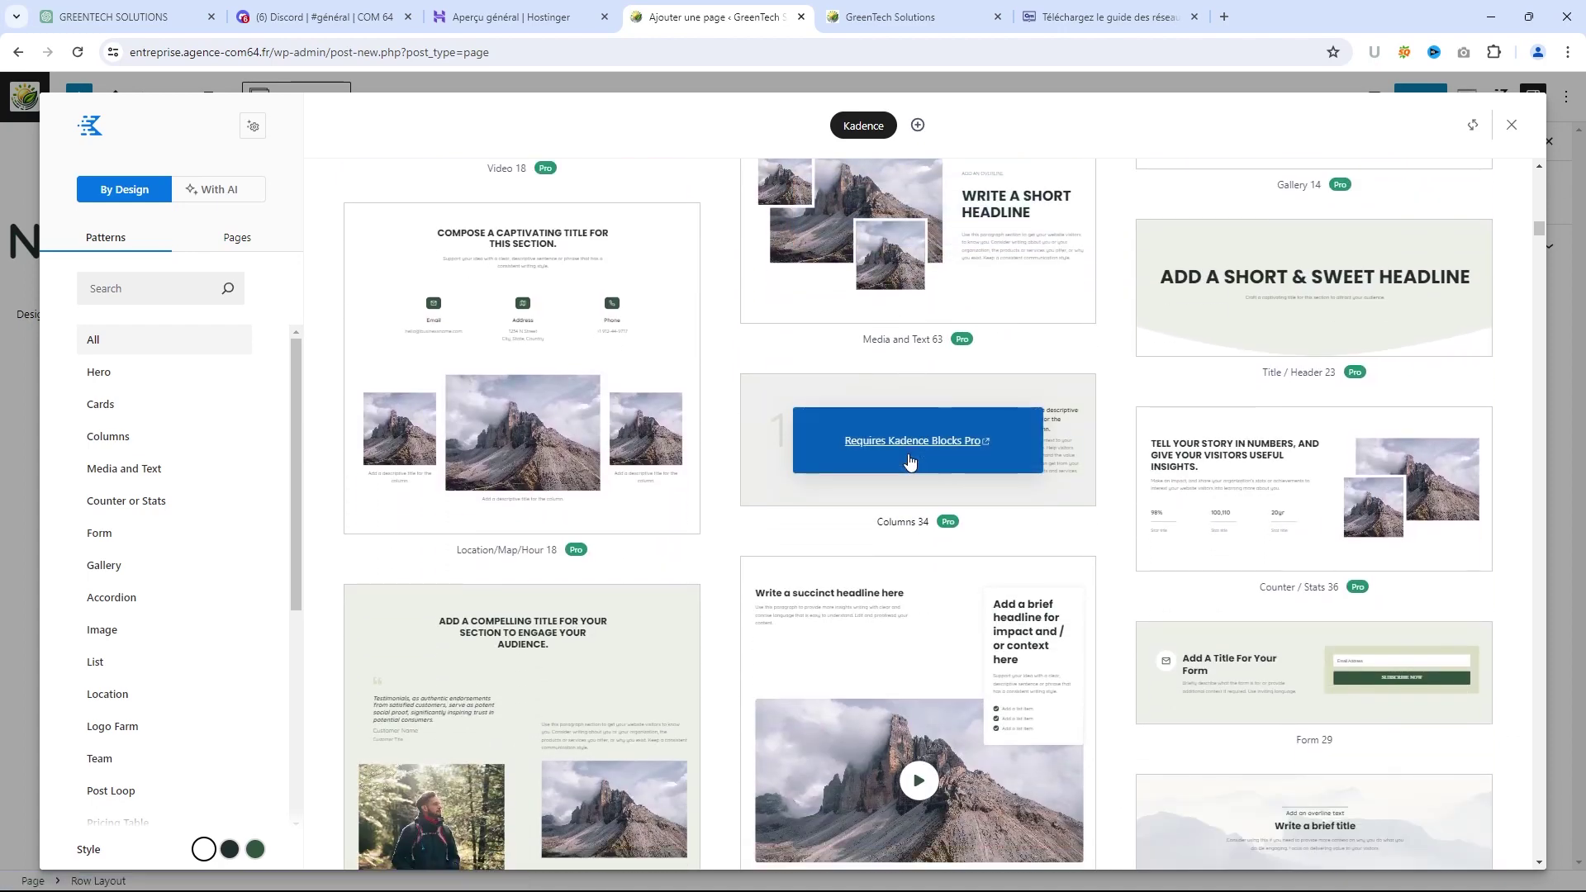
scroll(909, 468, down, 4)
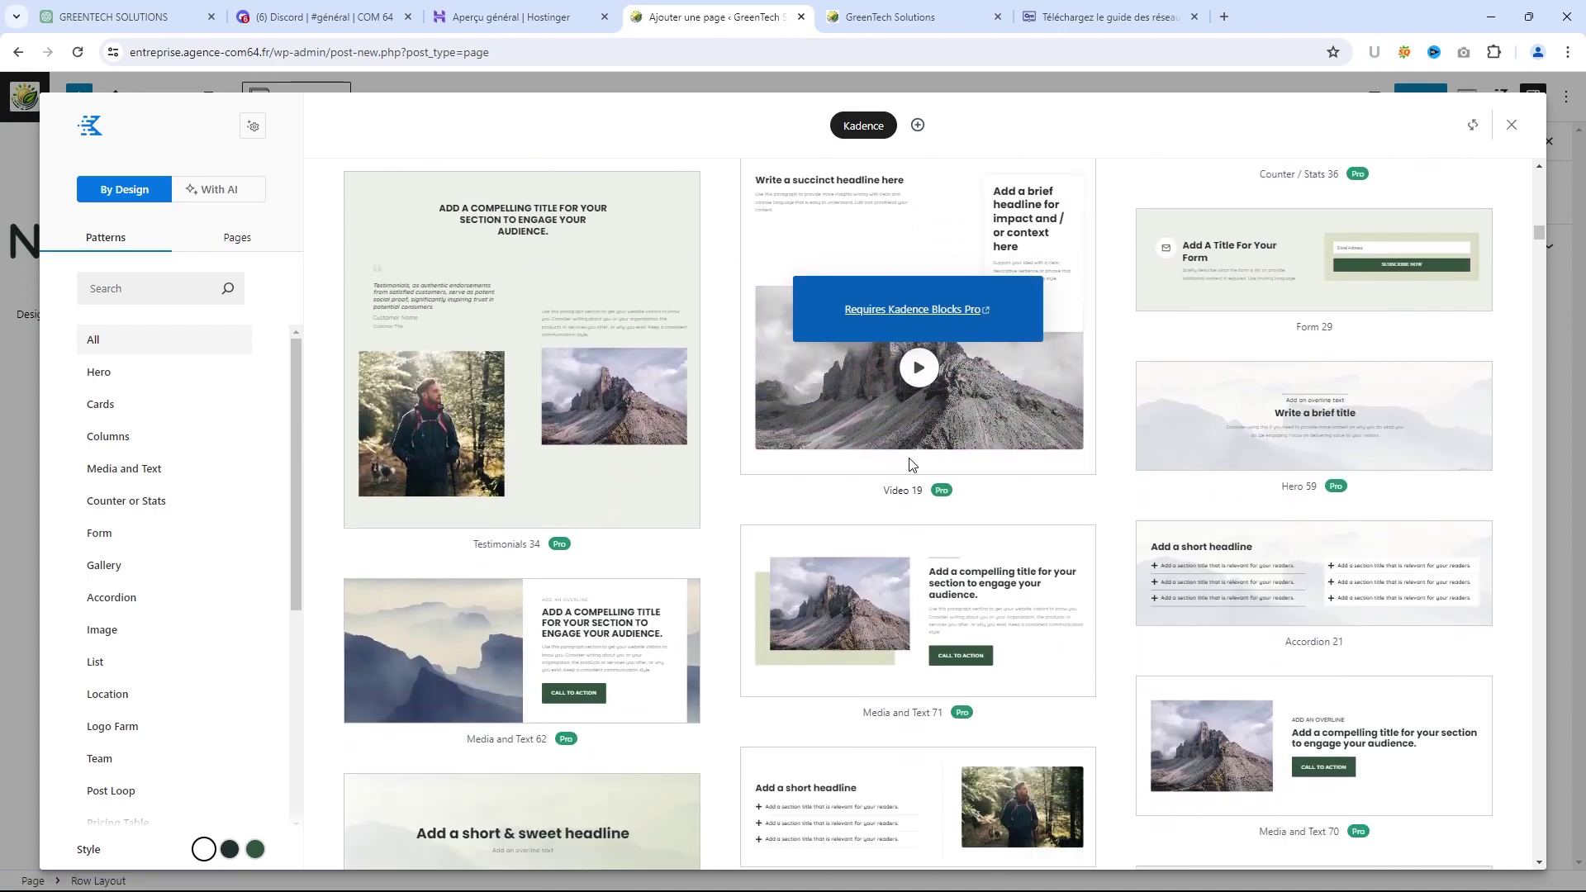
scroll(911, 470, down, 7)
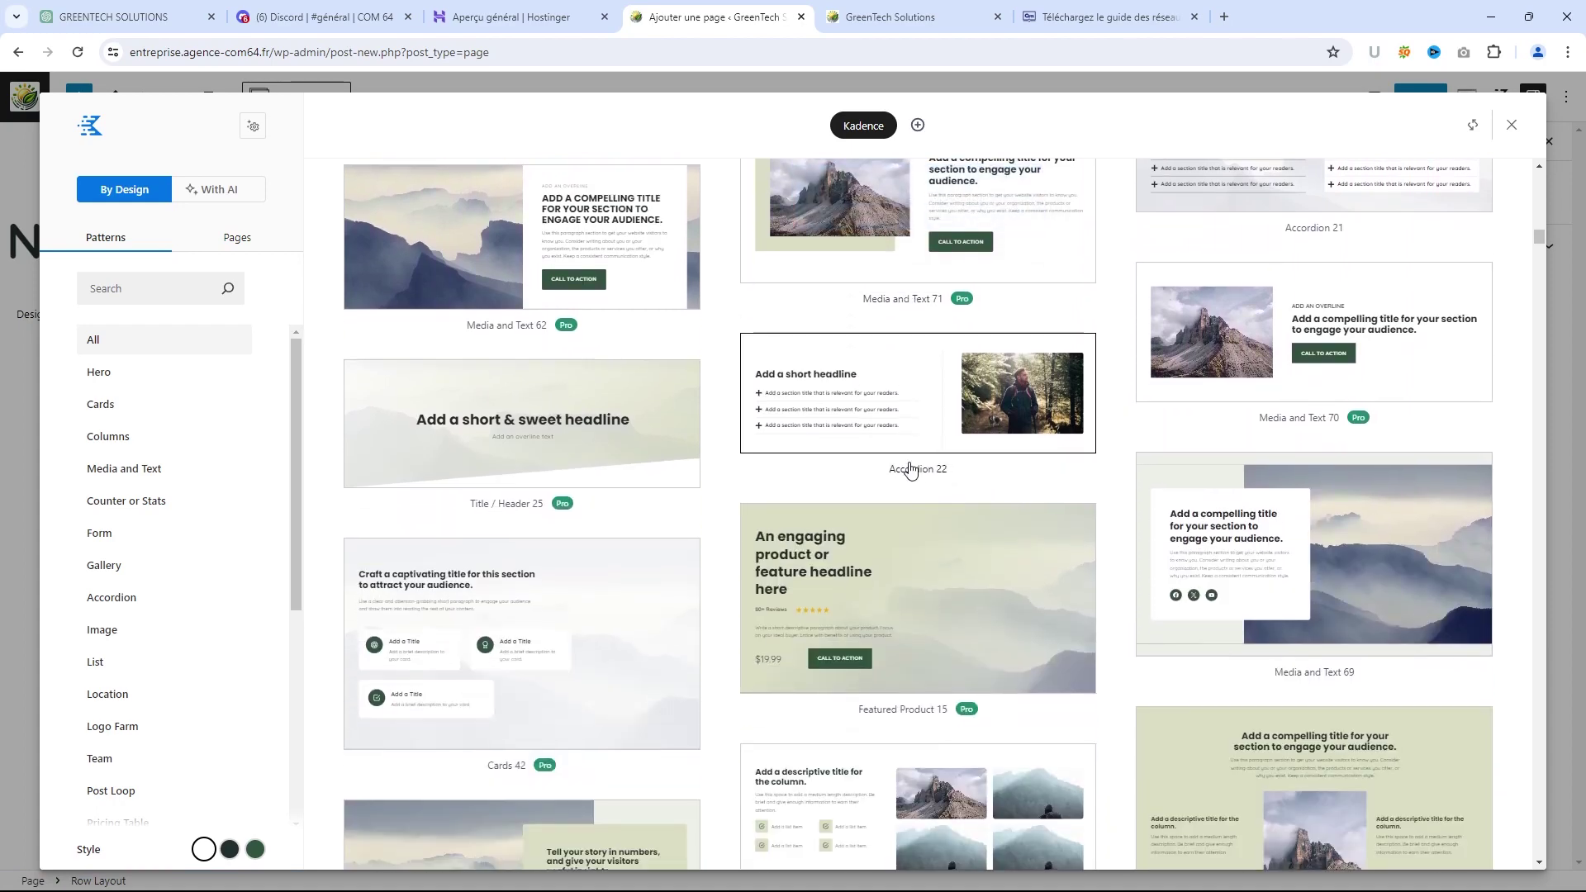
scroll(911, 469, down, 6)
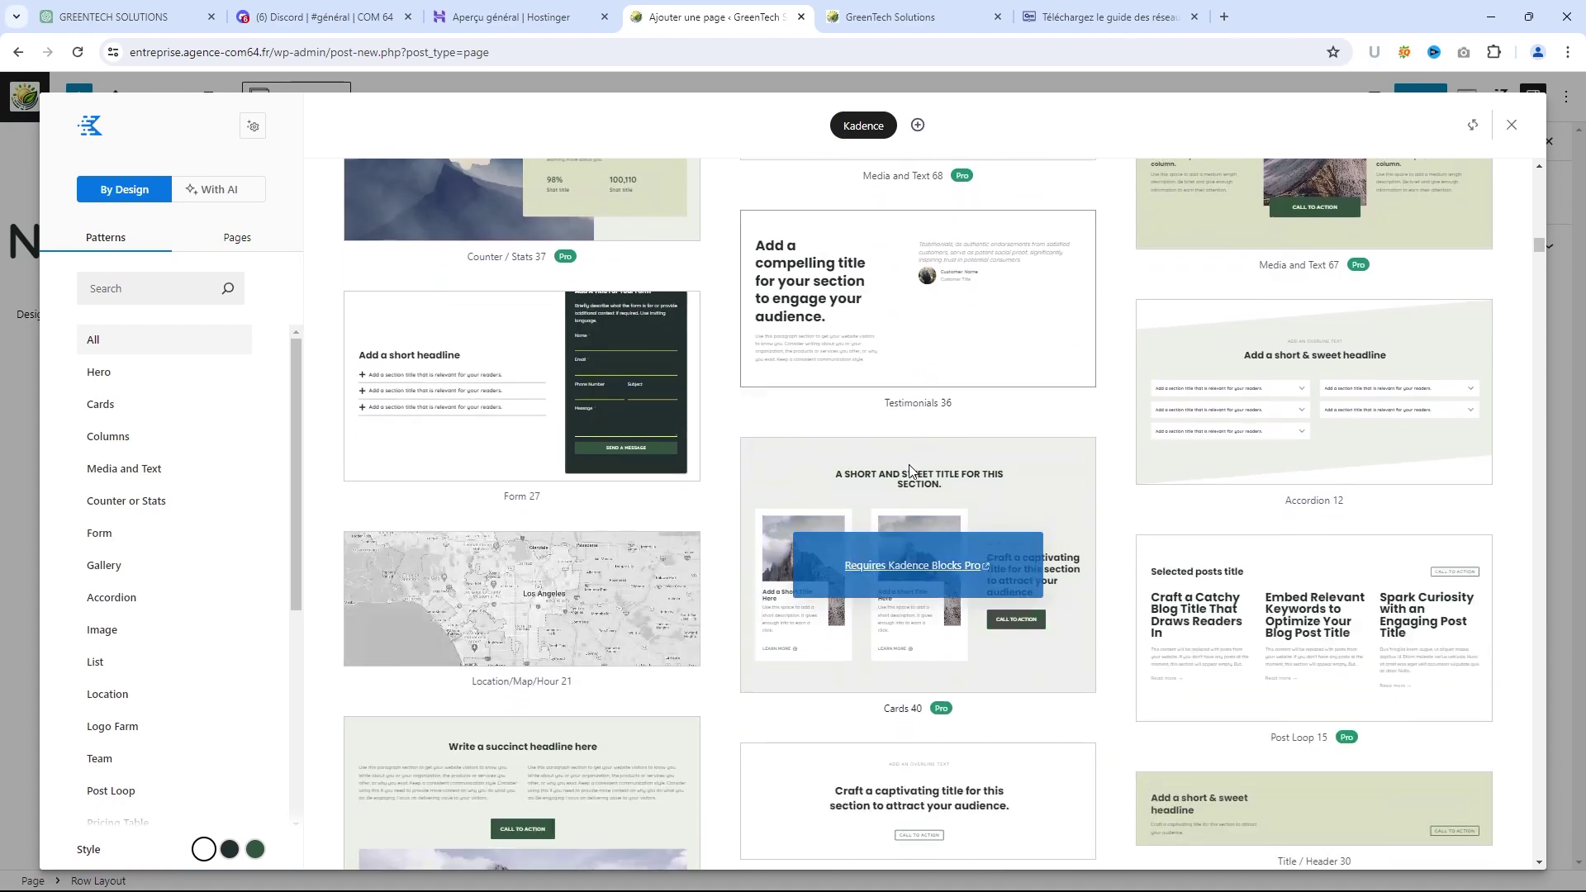
scroll(912, 470, down, 2)
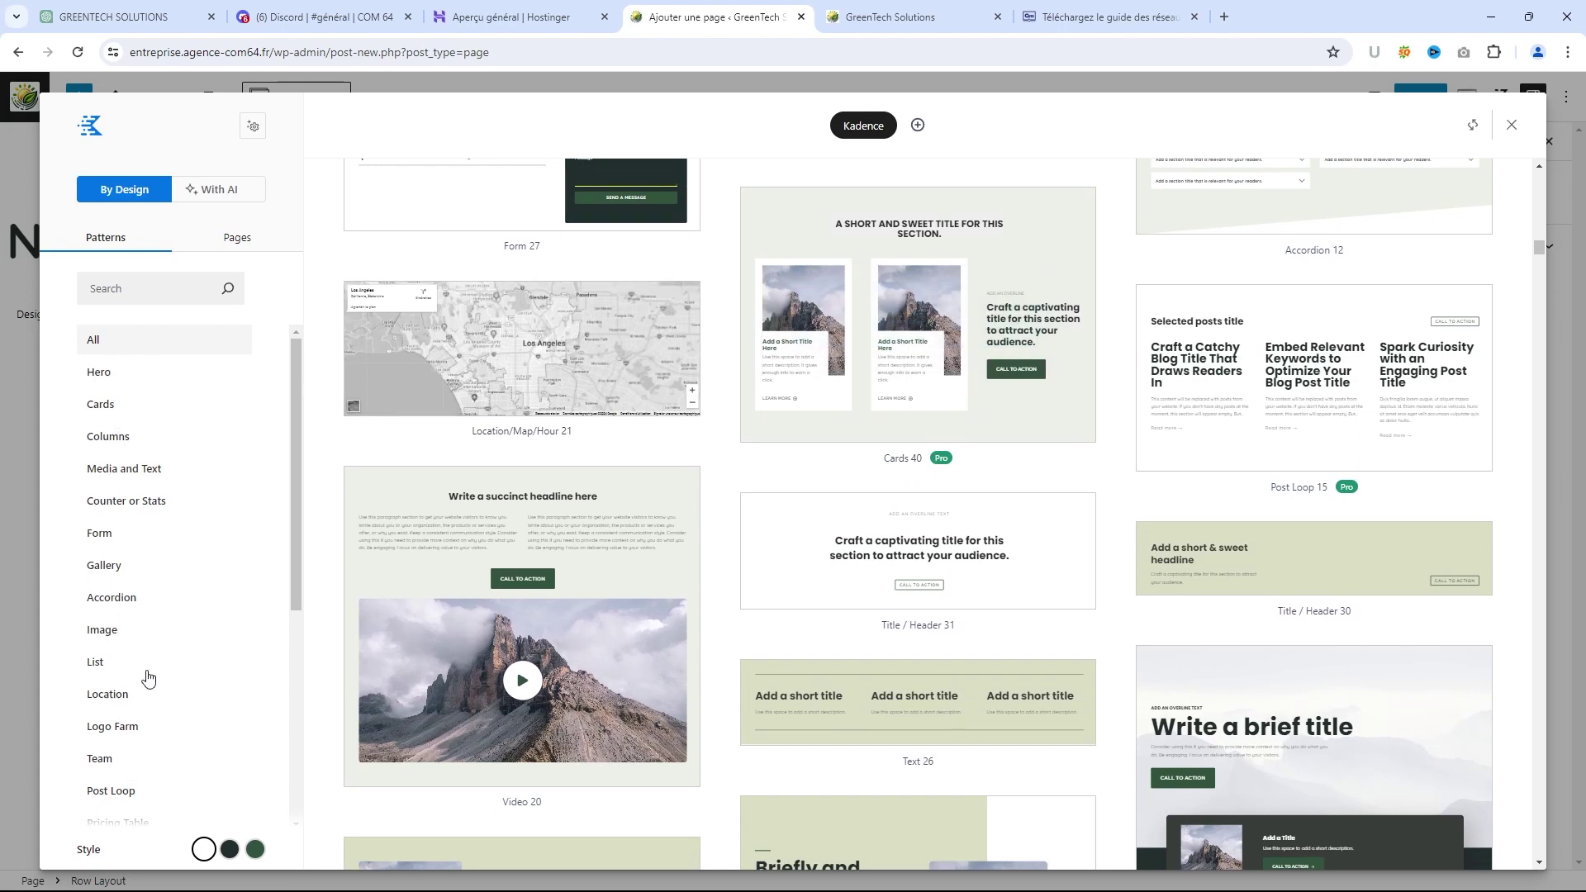
Filter the patterns to the Hero category and insert the "Hero 61" pattern into the page
click(95, 376)
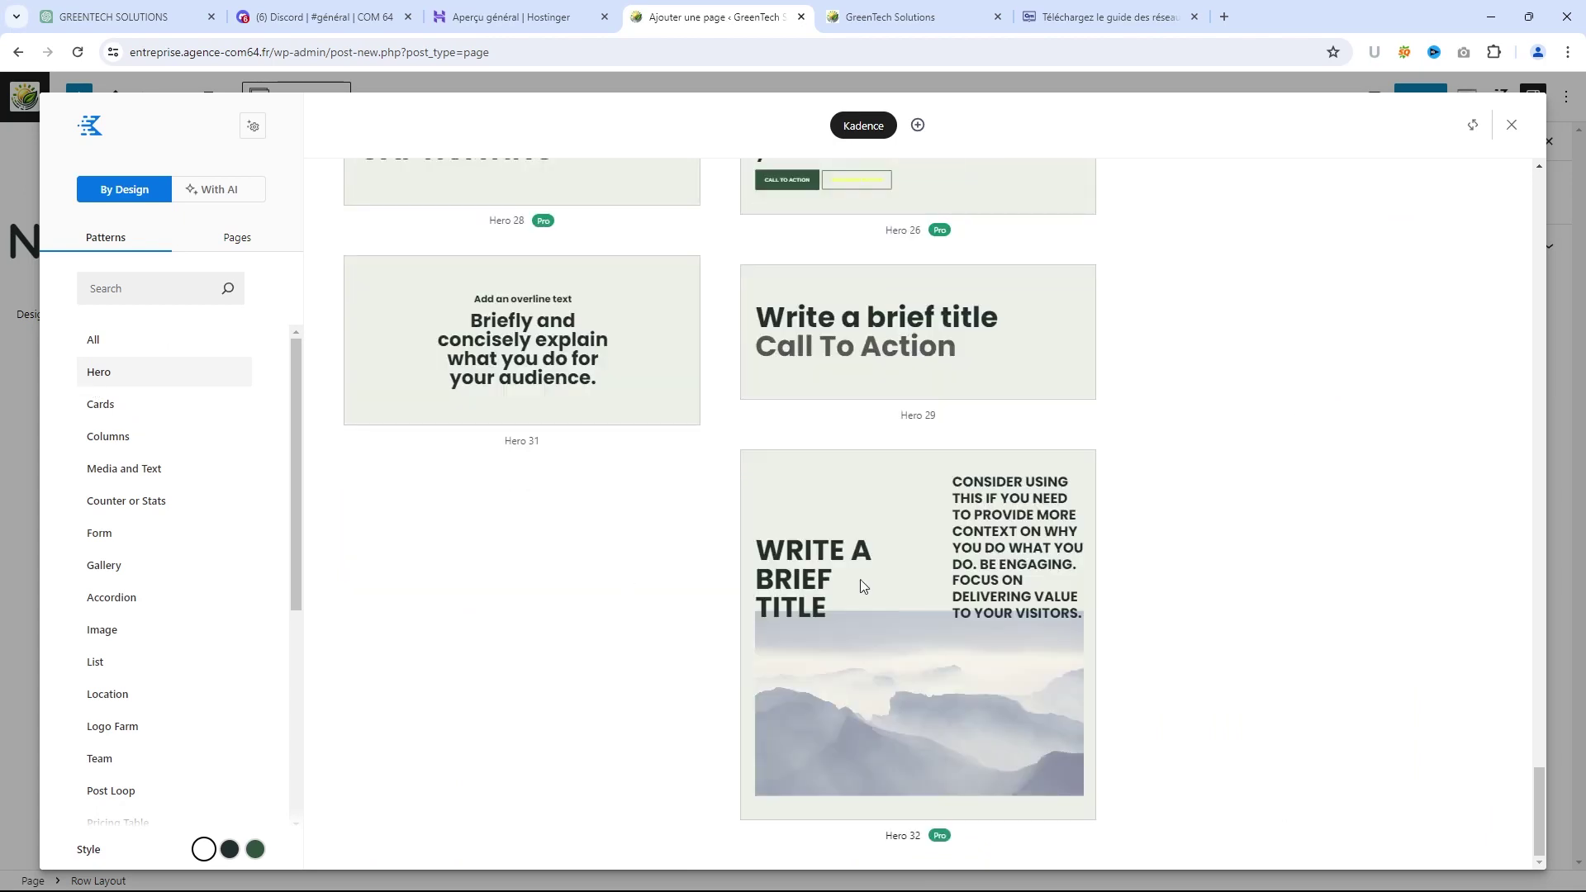
scroll(860, 586, up, 15)
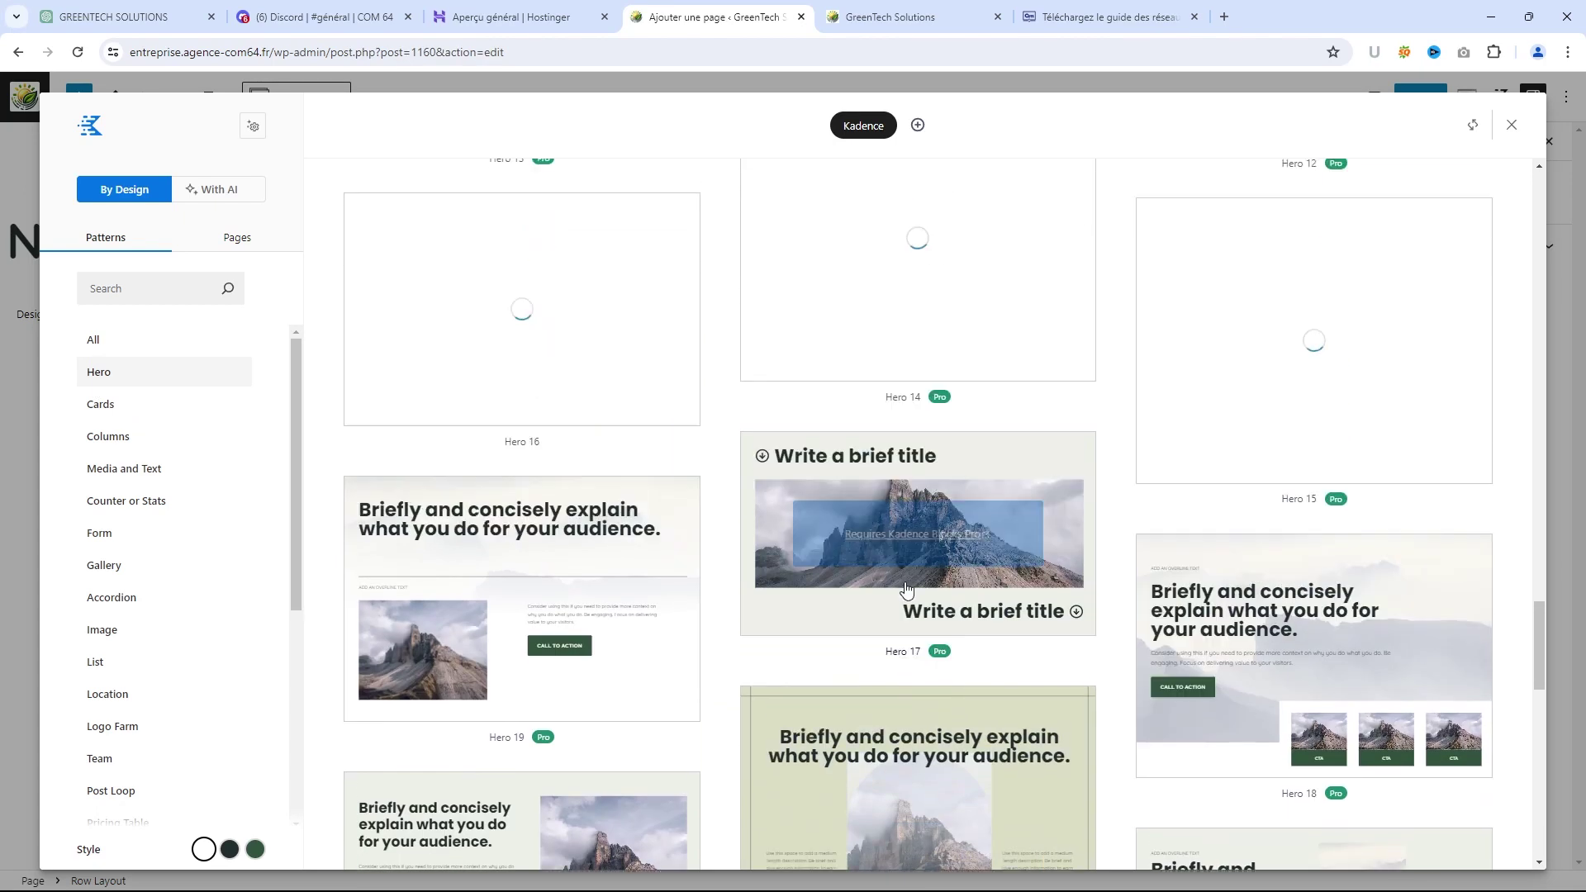
scroll(904, 589, up, 15)
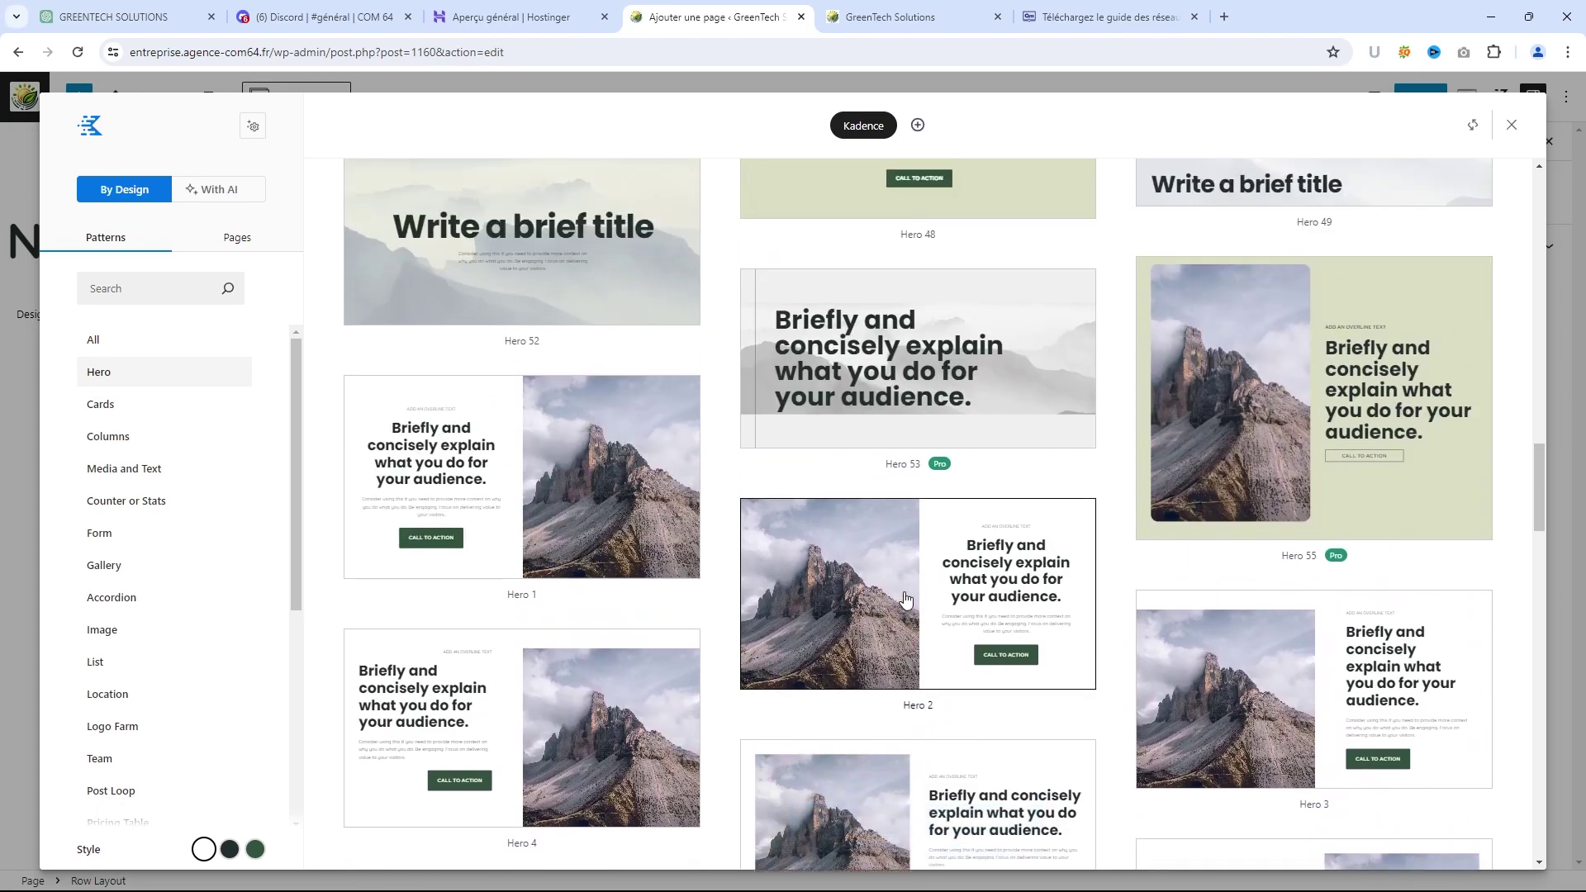
scroll(906, 599, up, 15)
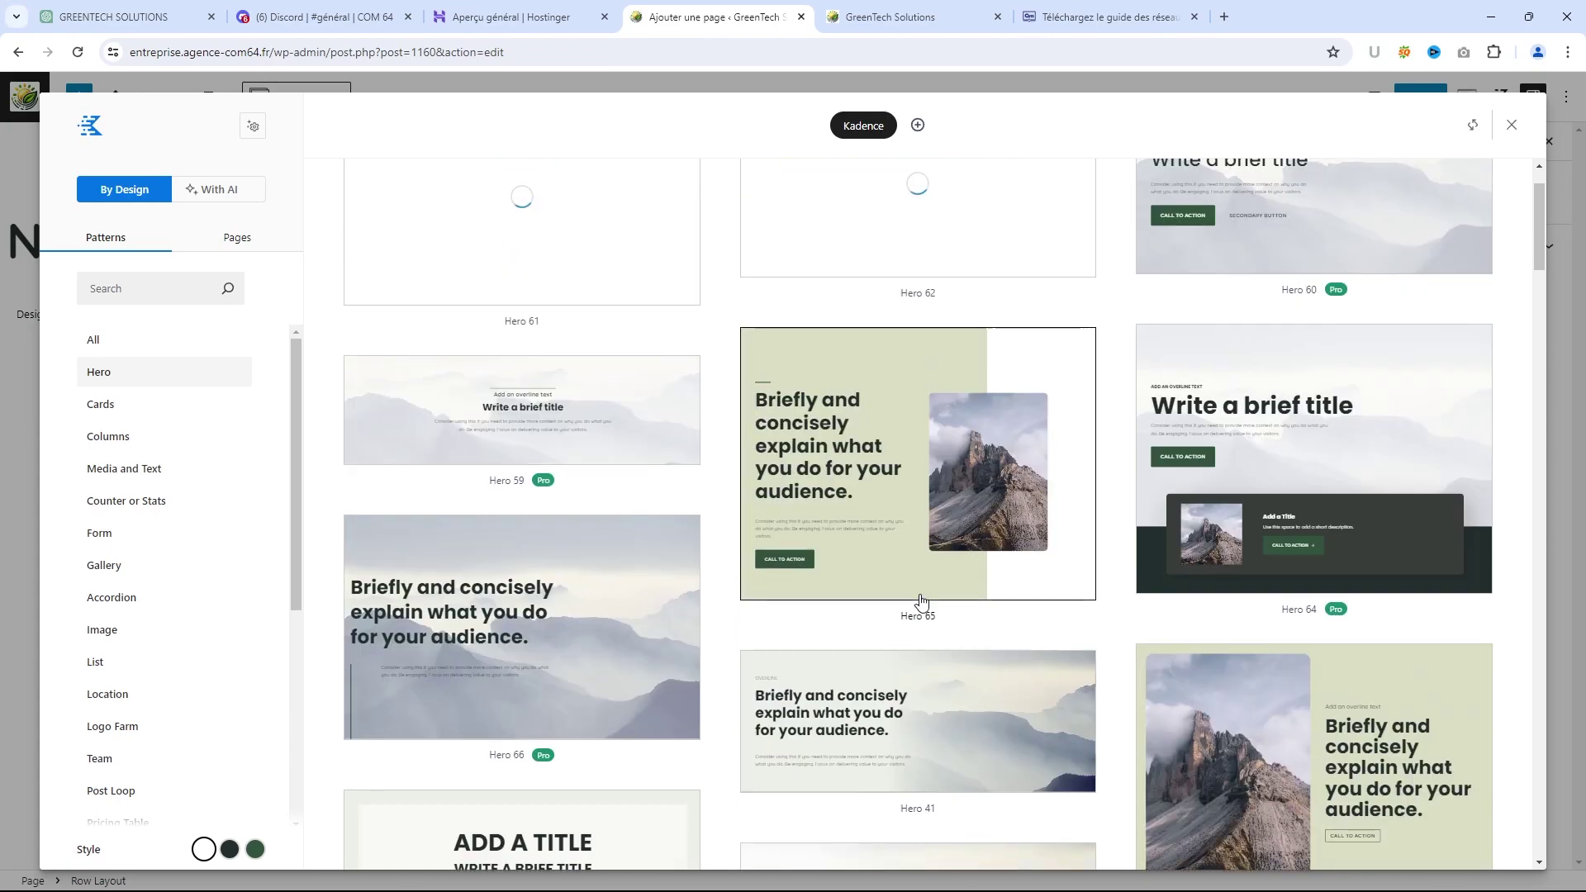
scroll(922, 601, up, 2)
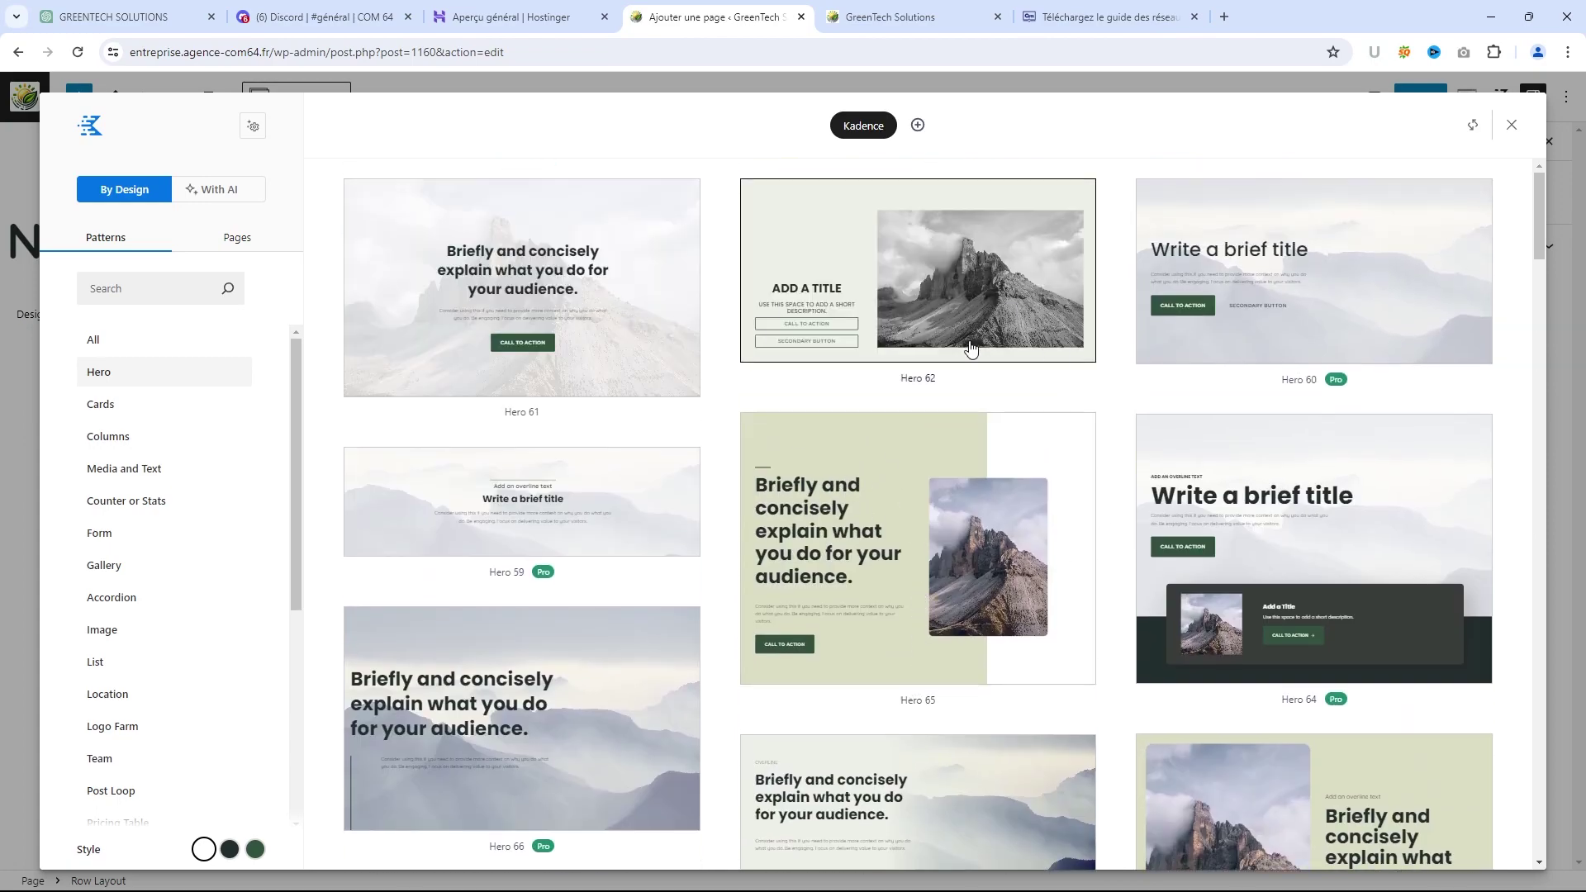
click(603, 239)
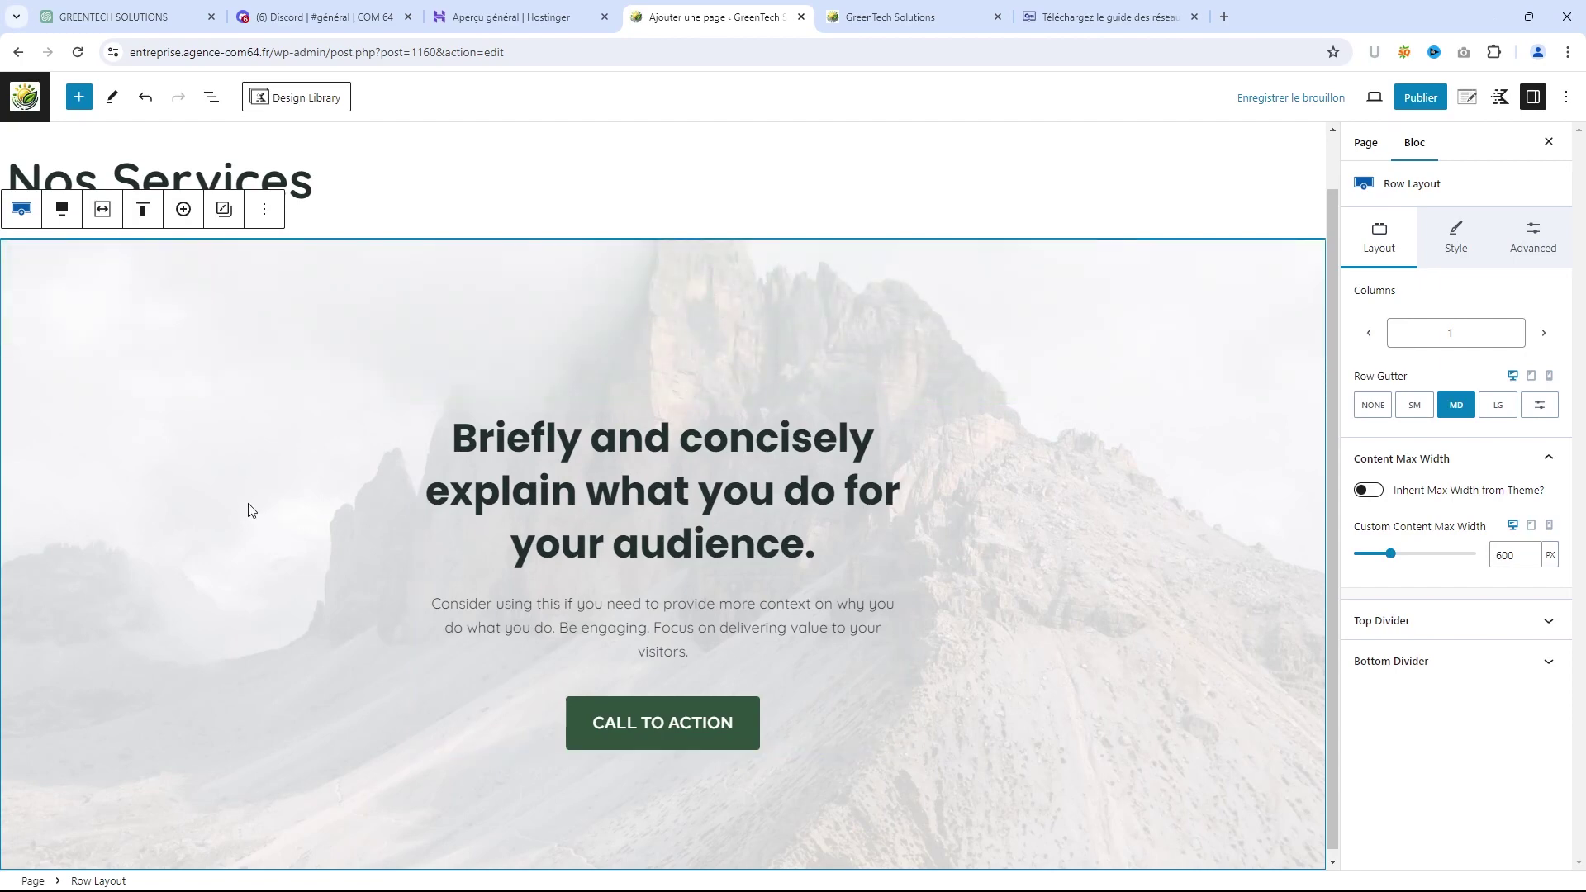
Replace the hero row's mountain background image with the media library photo of the plant-covered glass building
scroll(252, 508, down, 1)
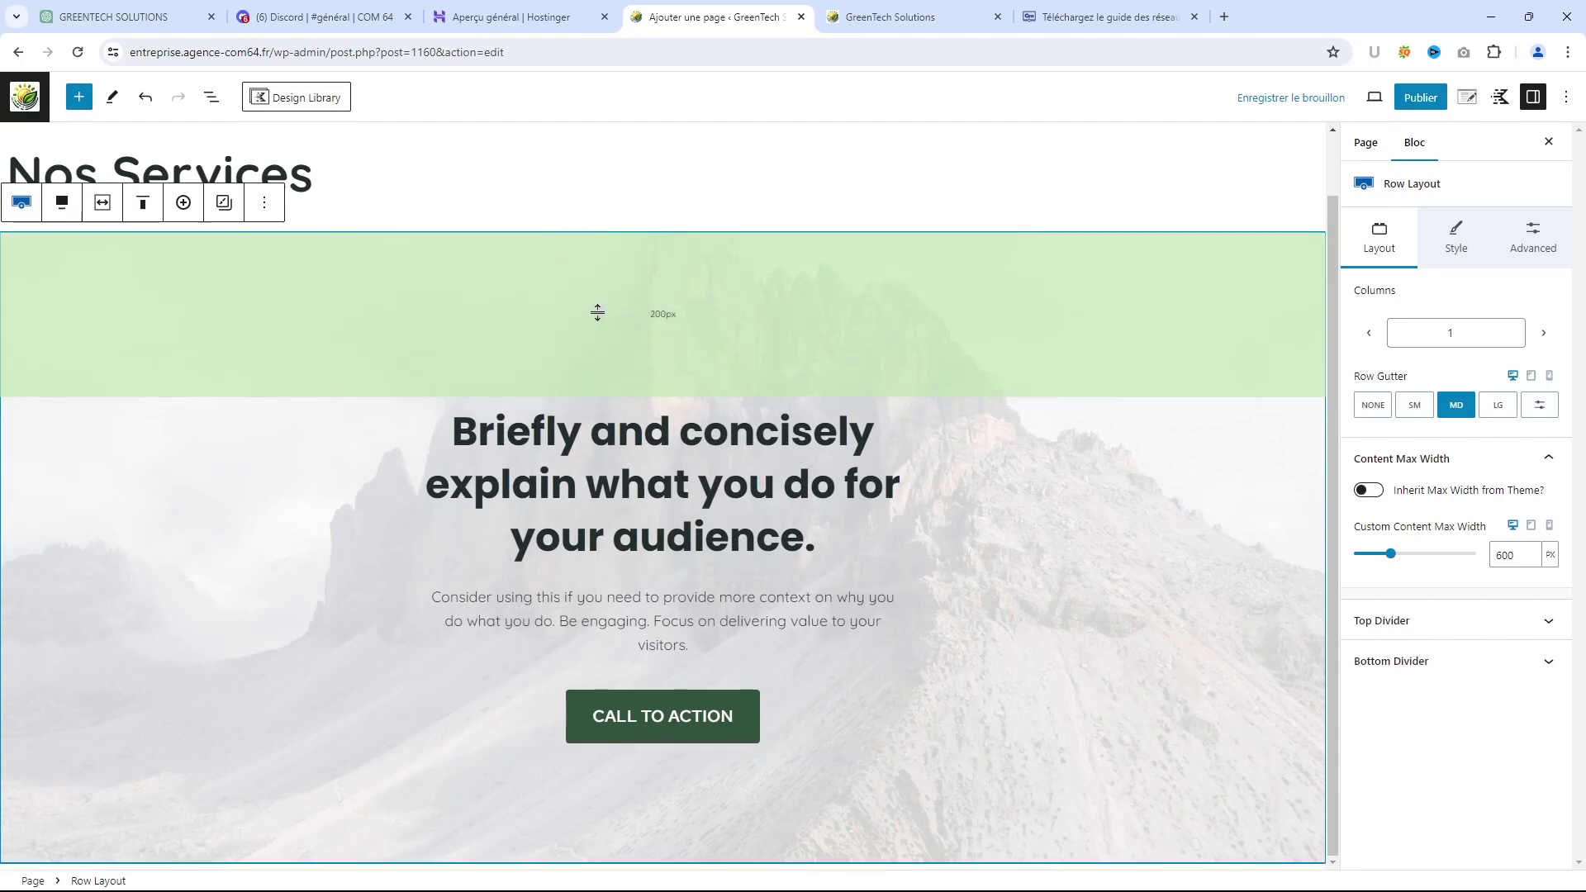
click(210, 99)
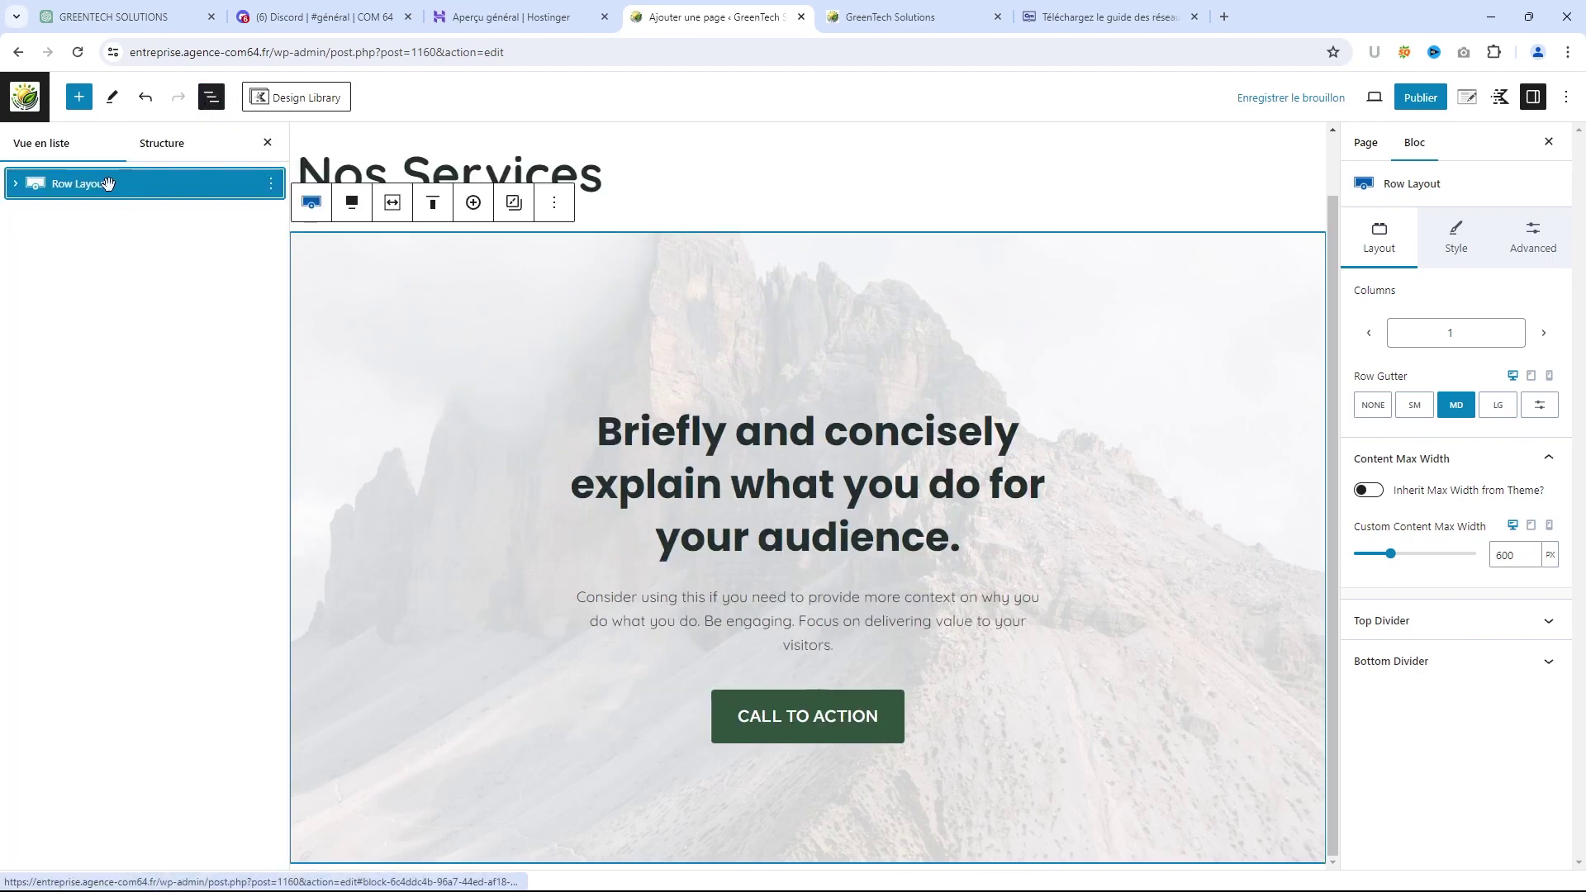
click(1457, 240)
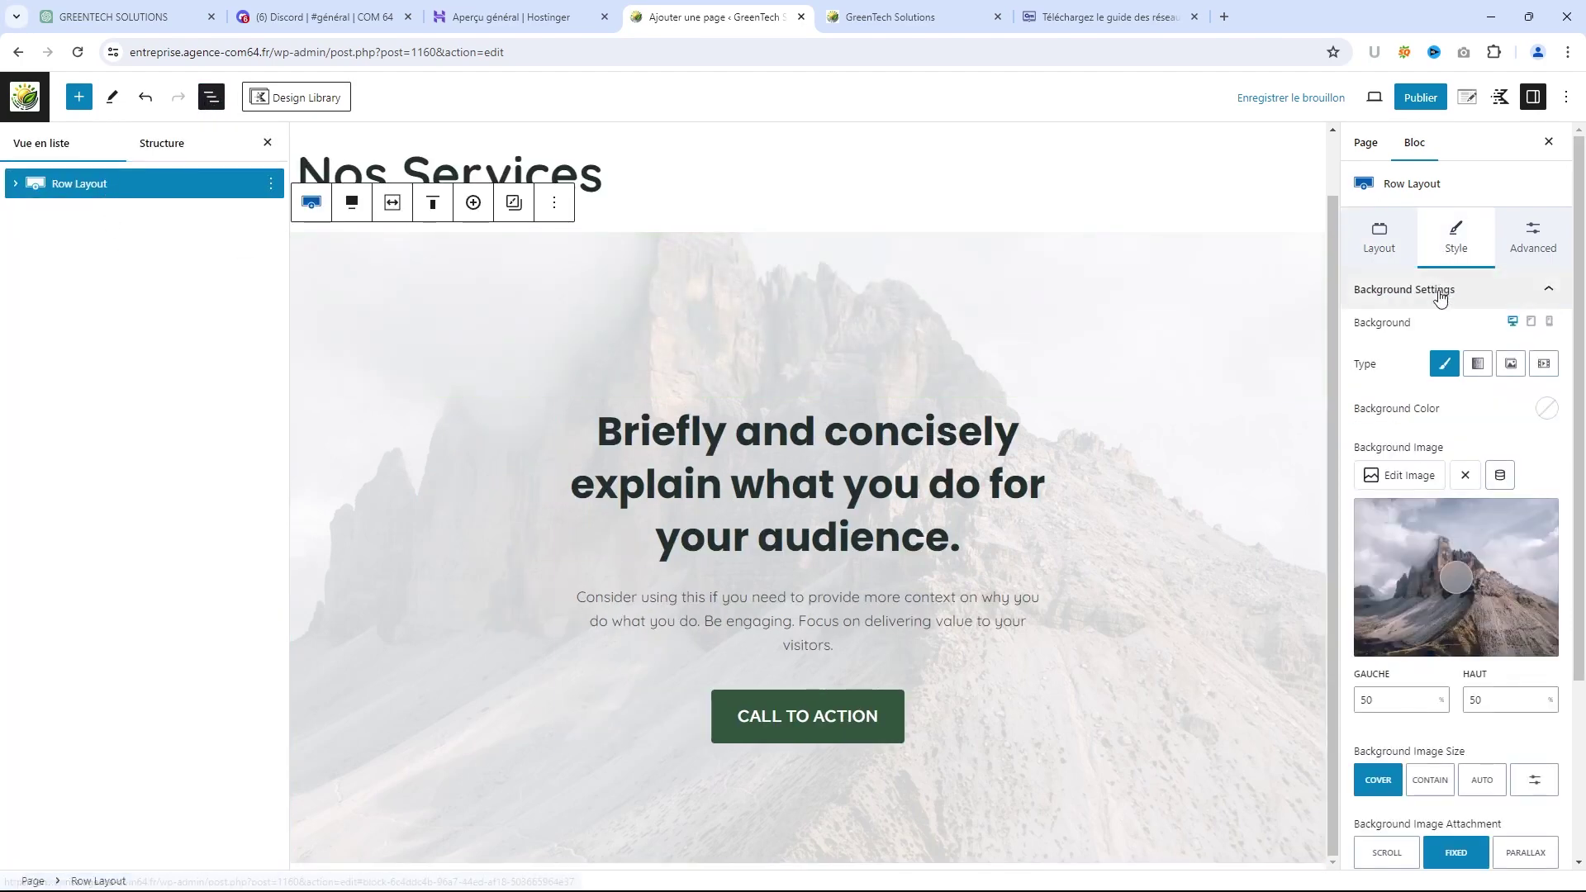
click(1408, 482)
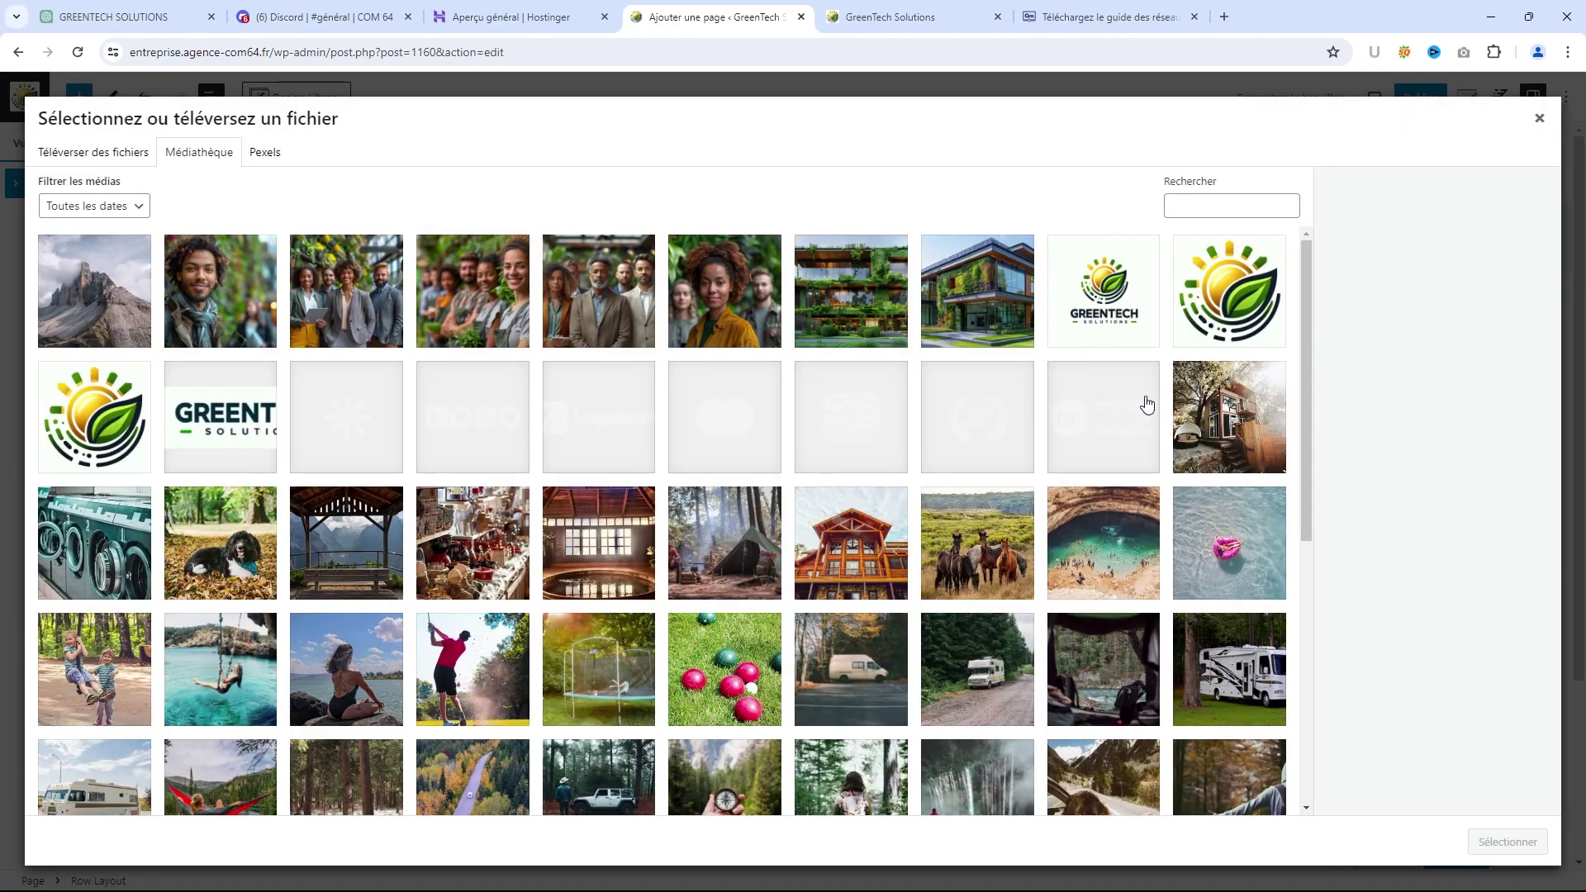
click(964, 302)
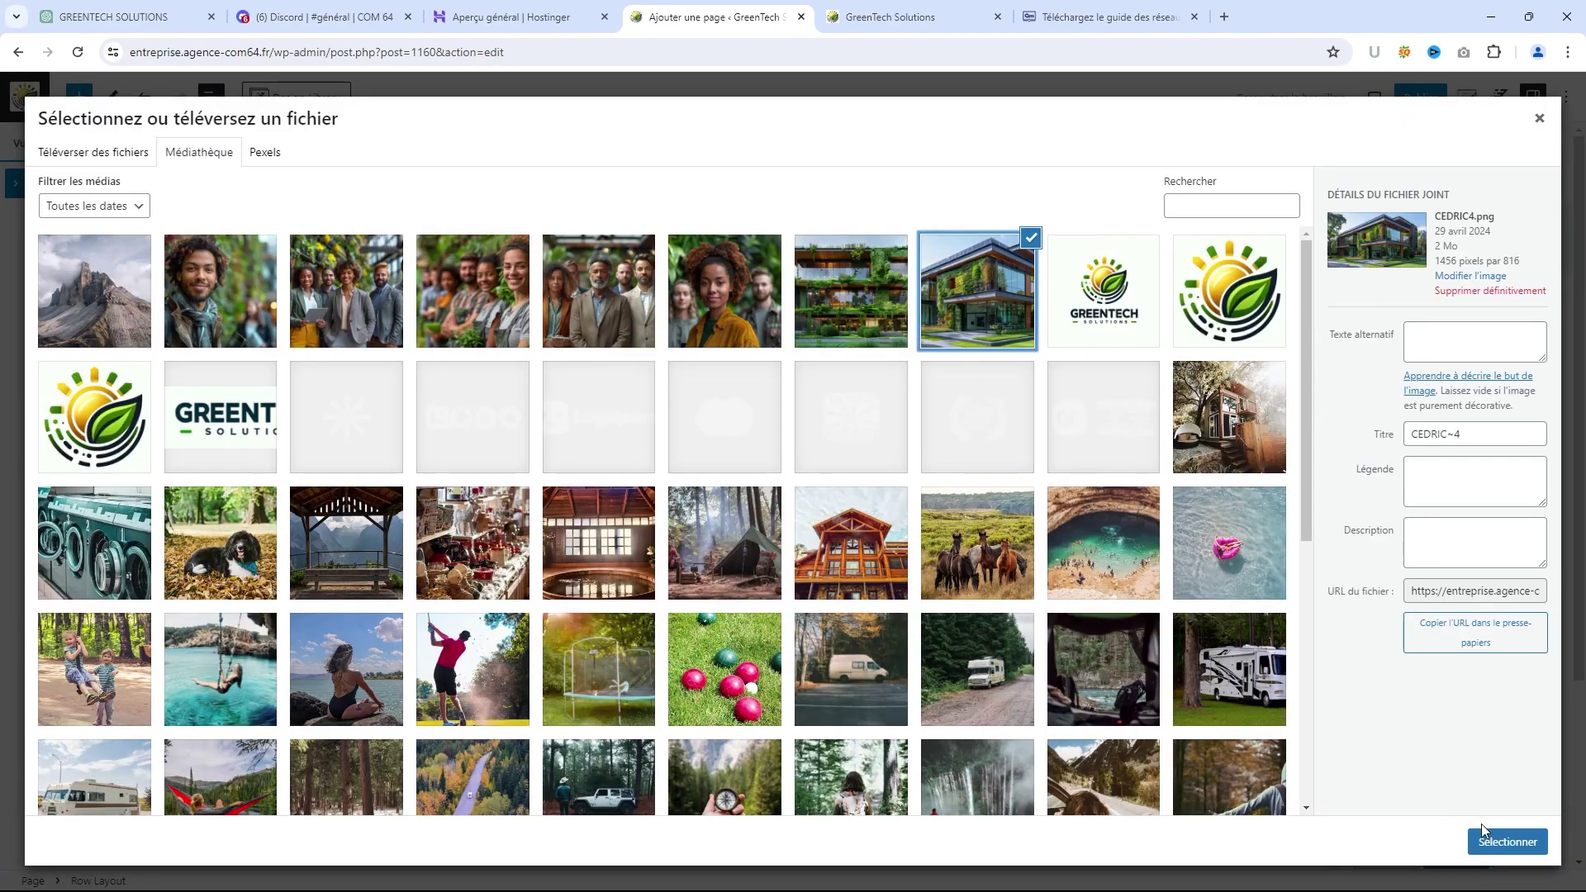
click(1506, 841)
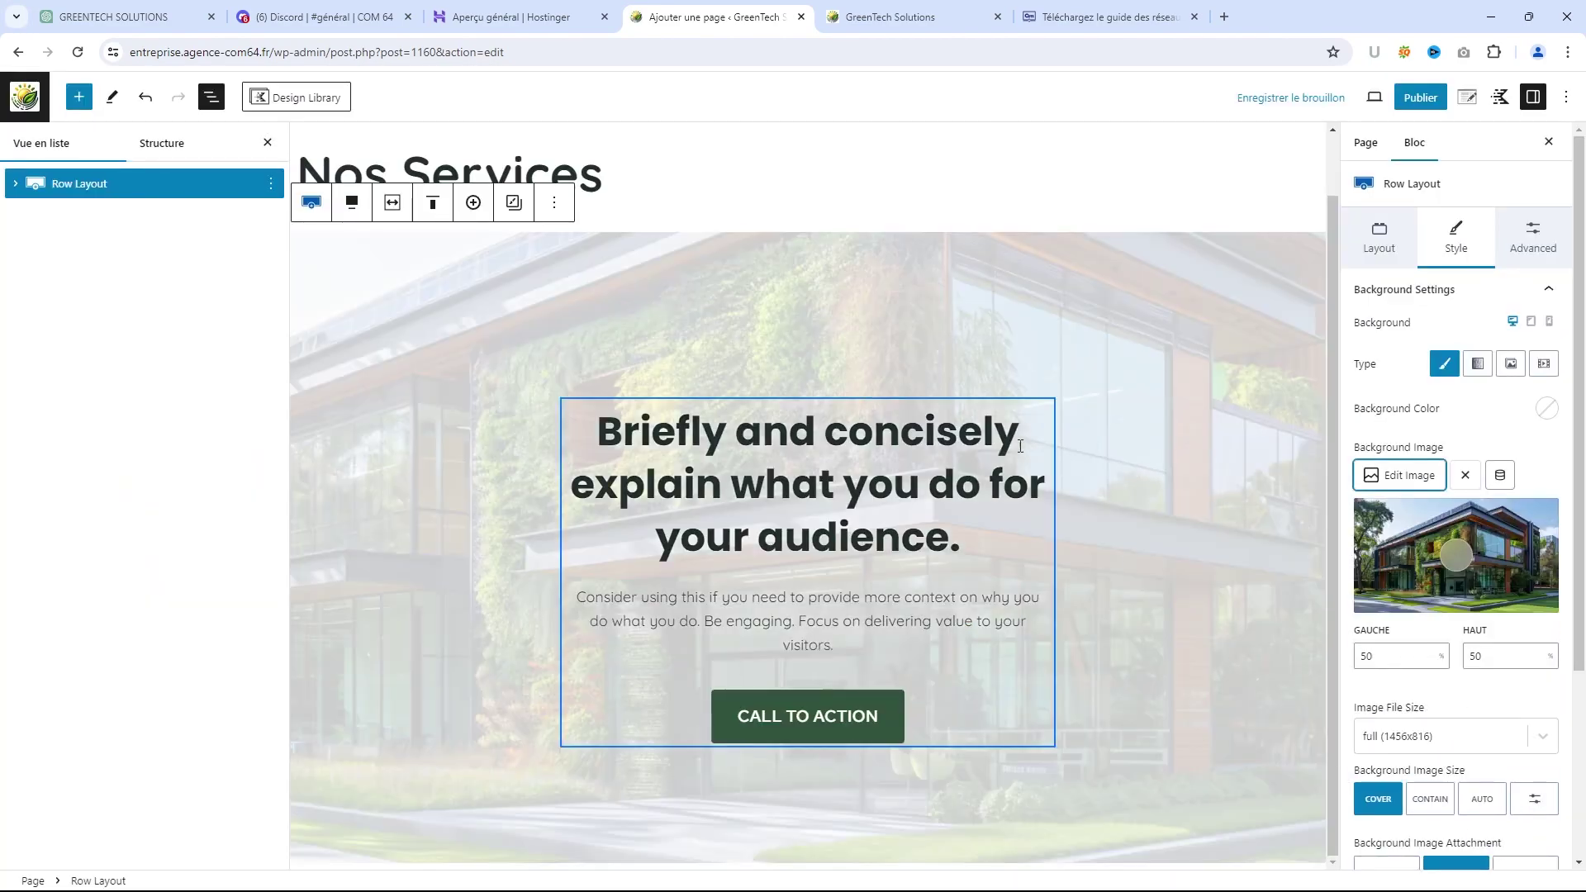
Replace the hero heading's placeholder text with "GreenTech Solutions"
click(847, 470)
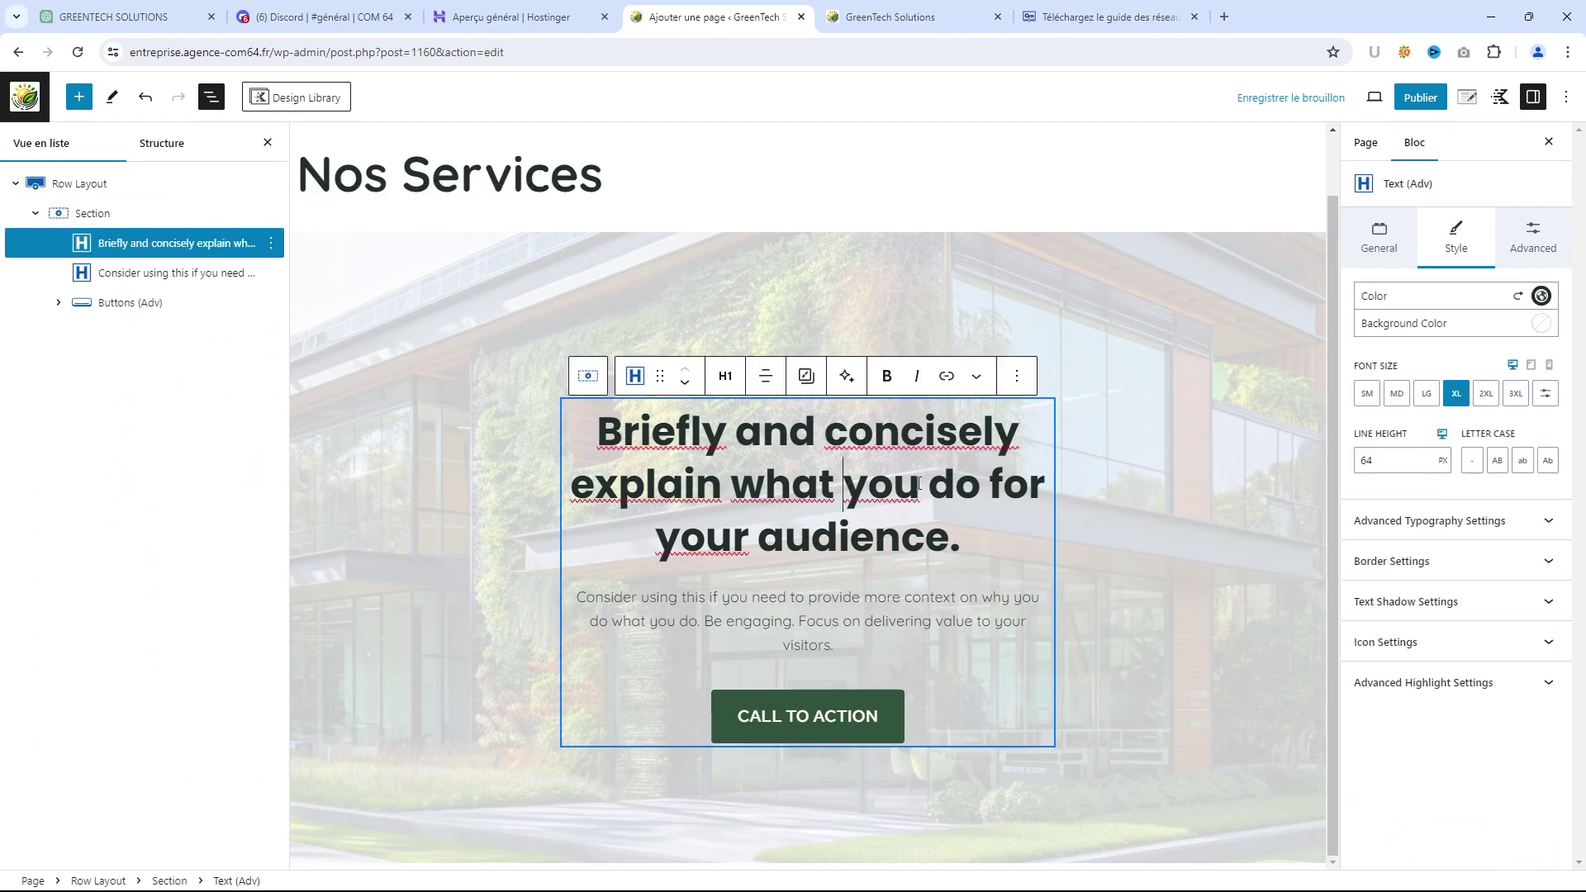
key(ctrl+a)
text(Green)
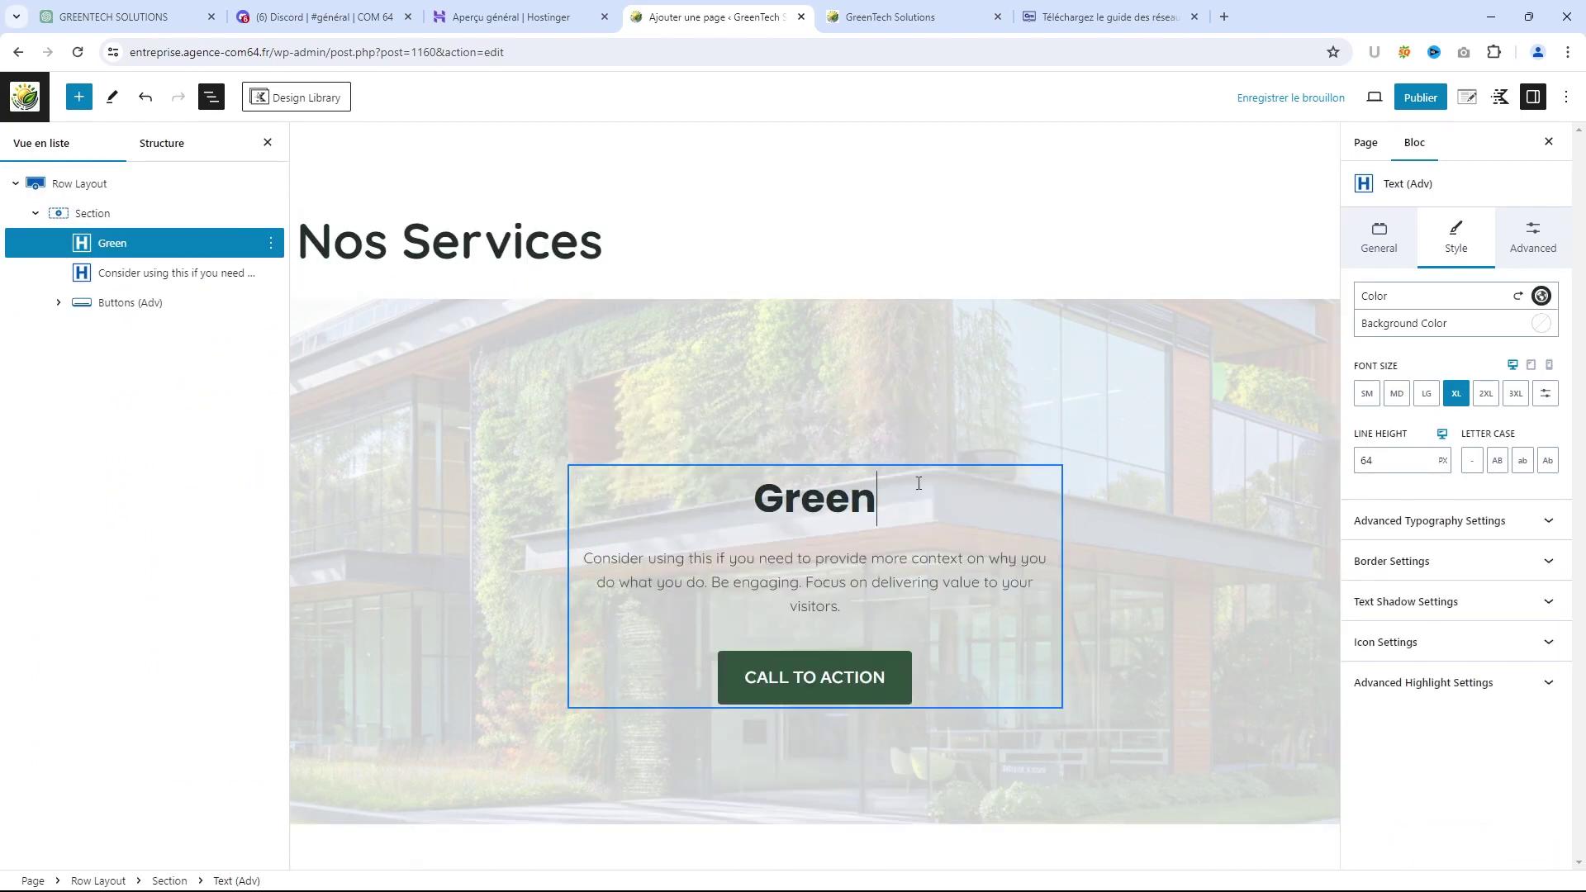
text(Tech )
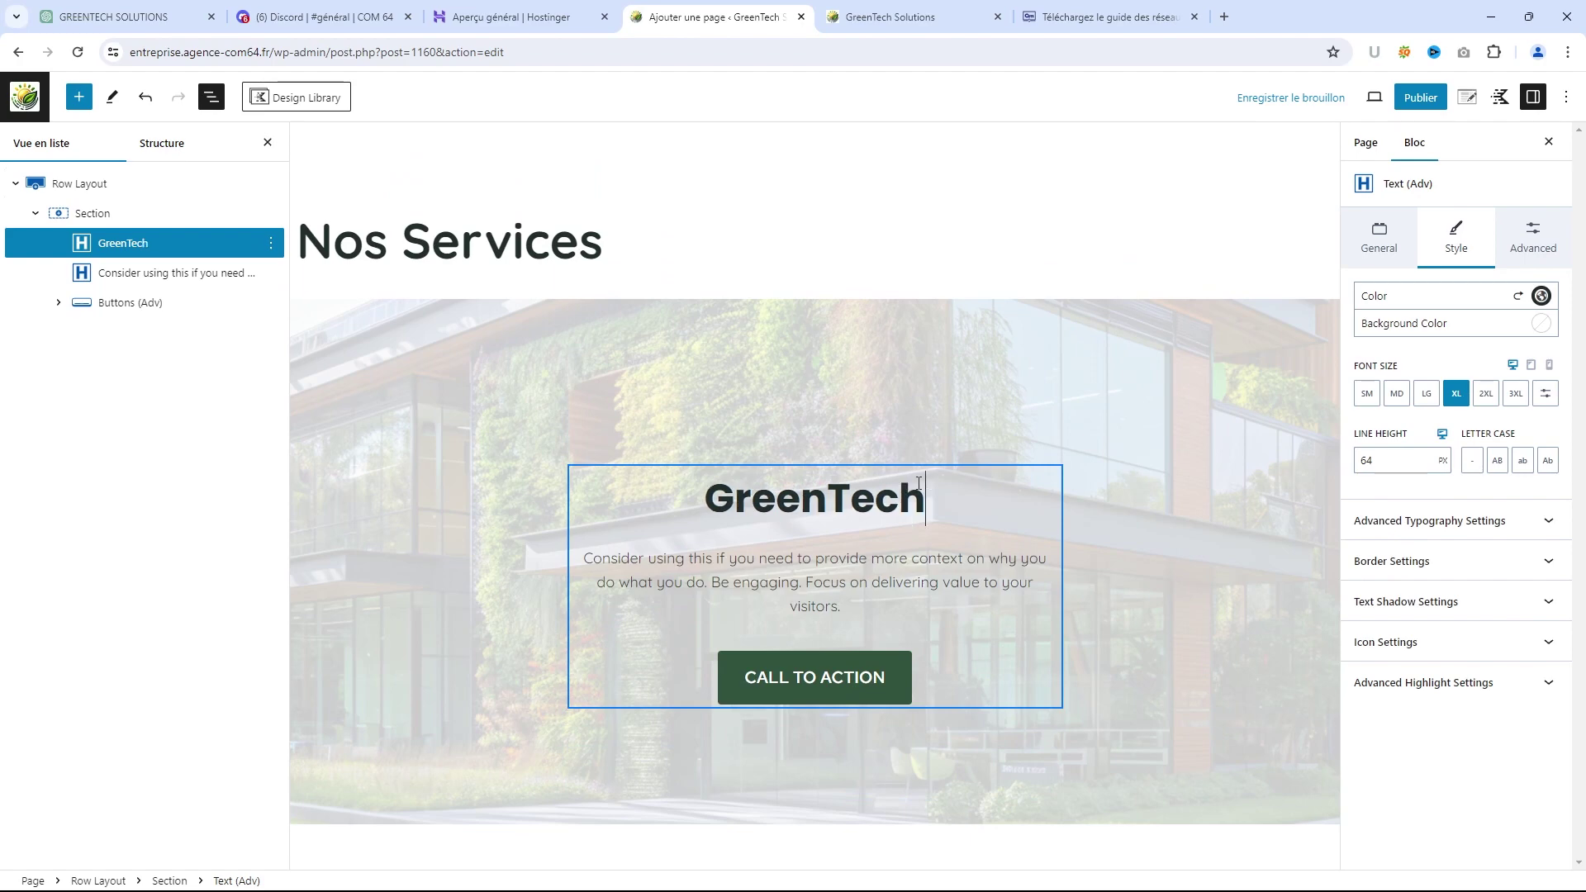
text(Solutions)
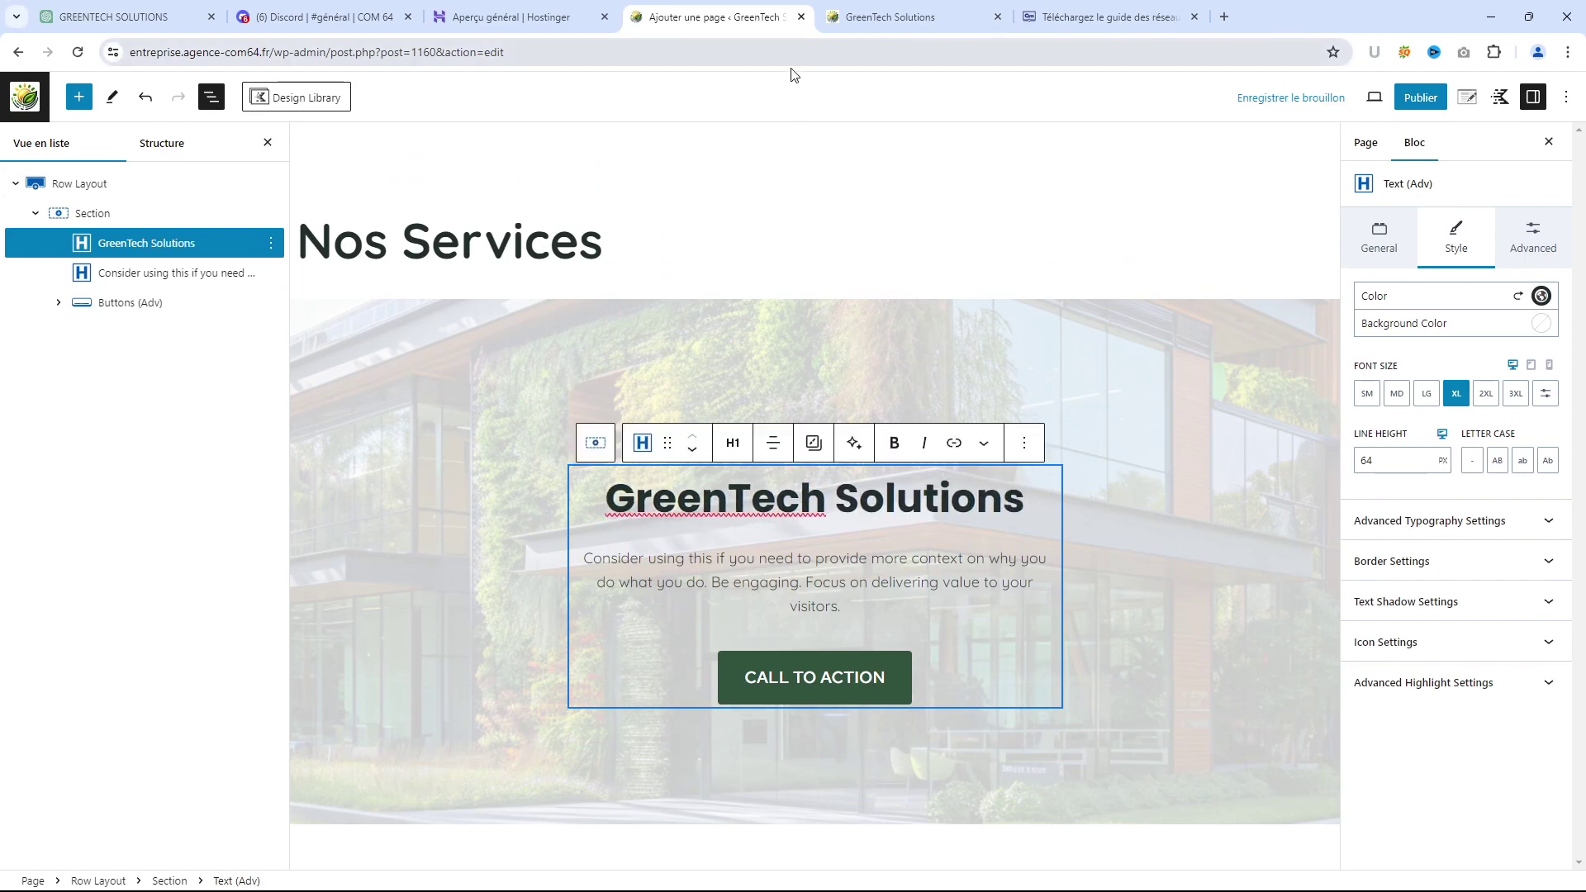
Replace the hero's placeholder description with the closing company paragraph copied from the ChatGPT conversation, and centre its text
click(128, 18)
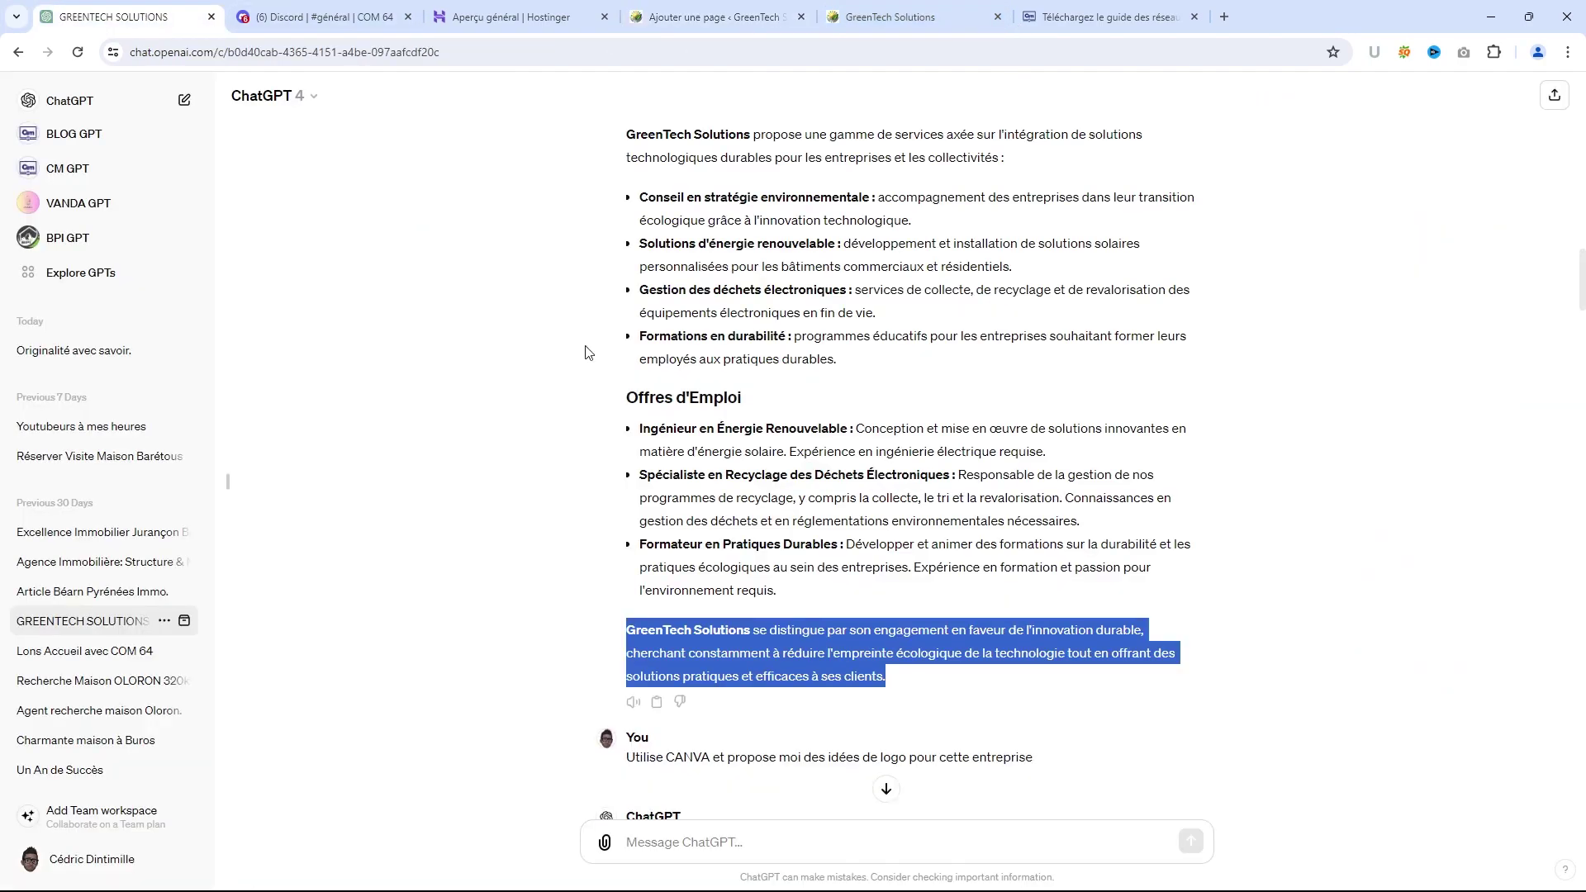
right_click(715, 658)
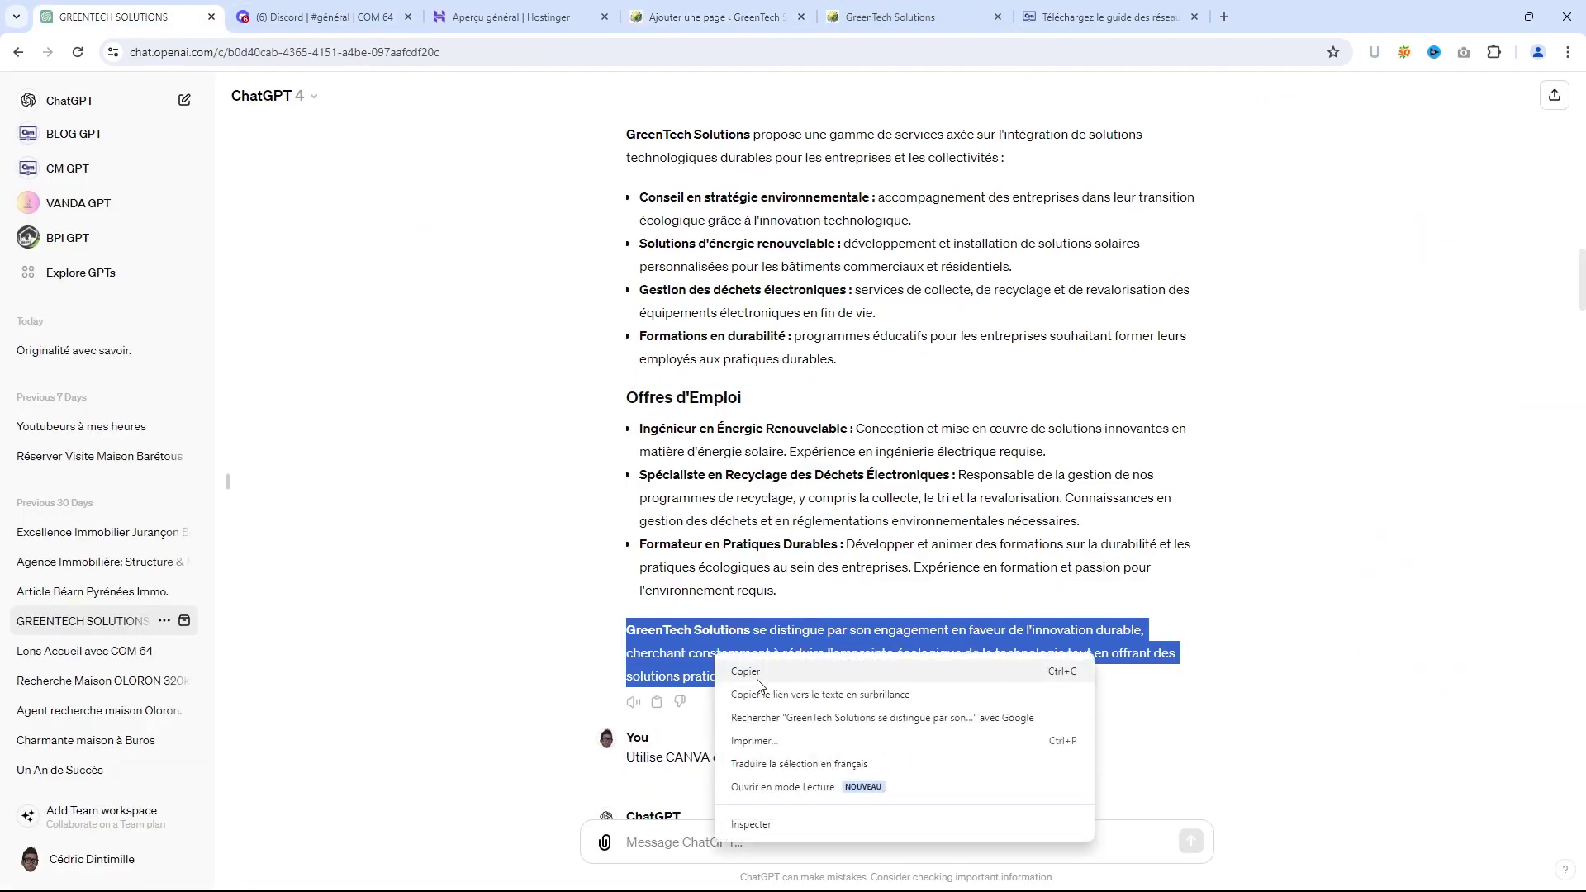
click(757, 679)
click(707, 18)
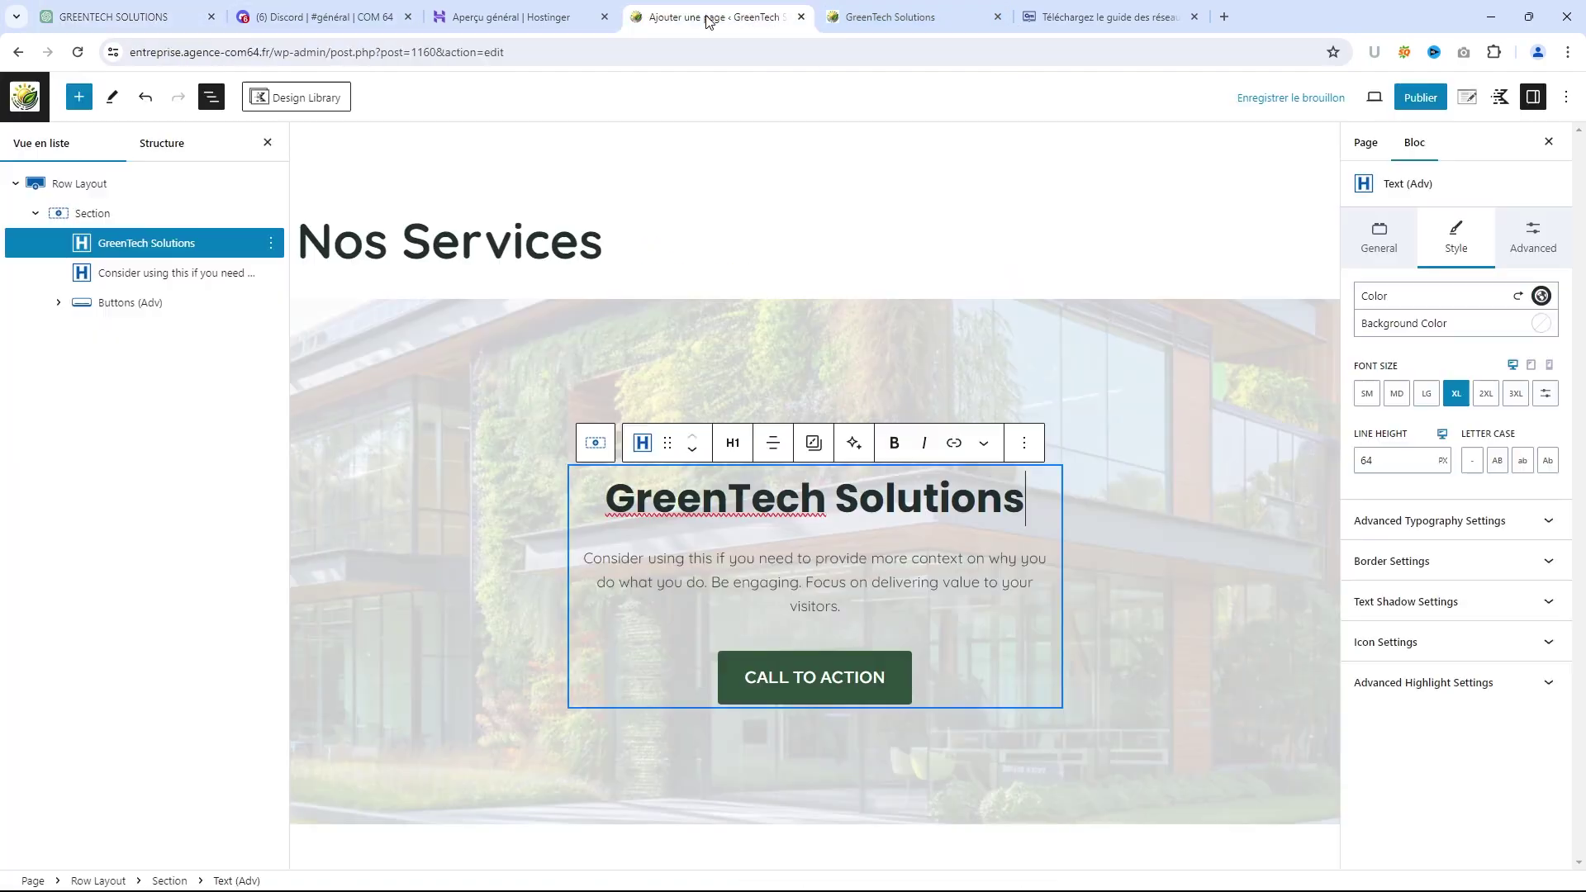
click(765, 592)
key(ctrl+a)
text(GreenTech Solutions se distingue par son engagement en faveur de l'innovation durable, cherchant constamment à réduire l'empreinte écologique de la technologie tout en offrant des solutions pratiques et efficaces à ses clients.)
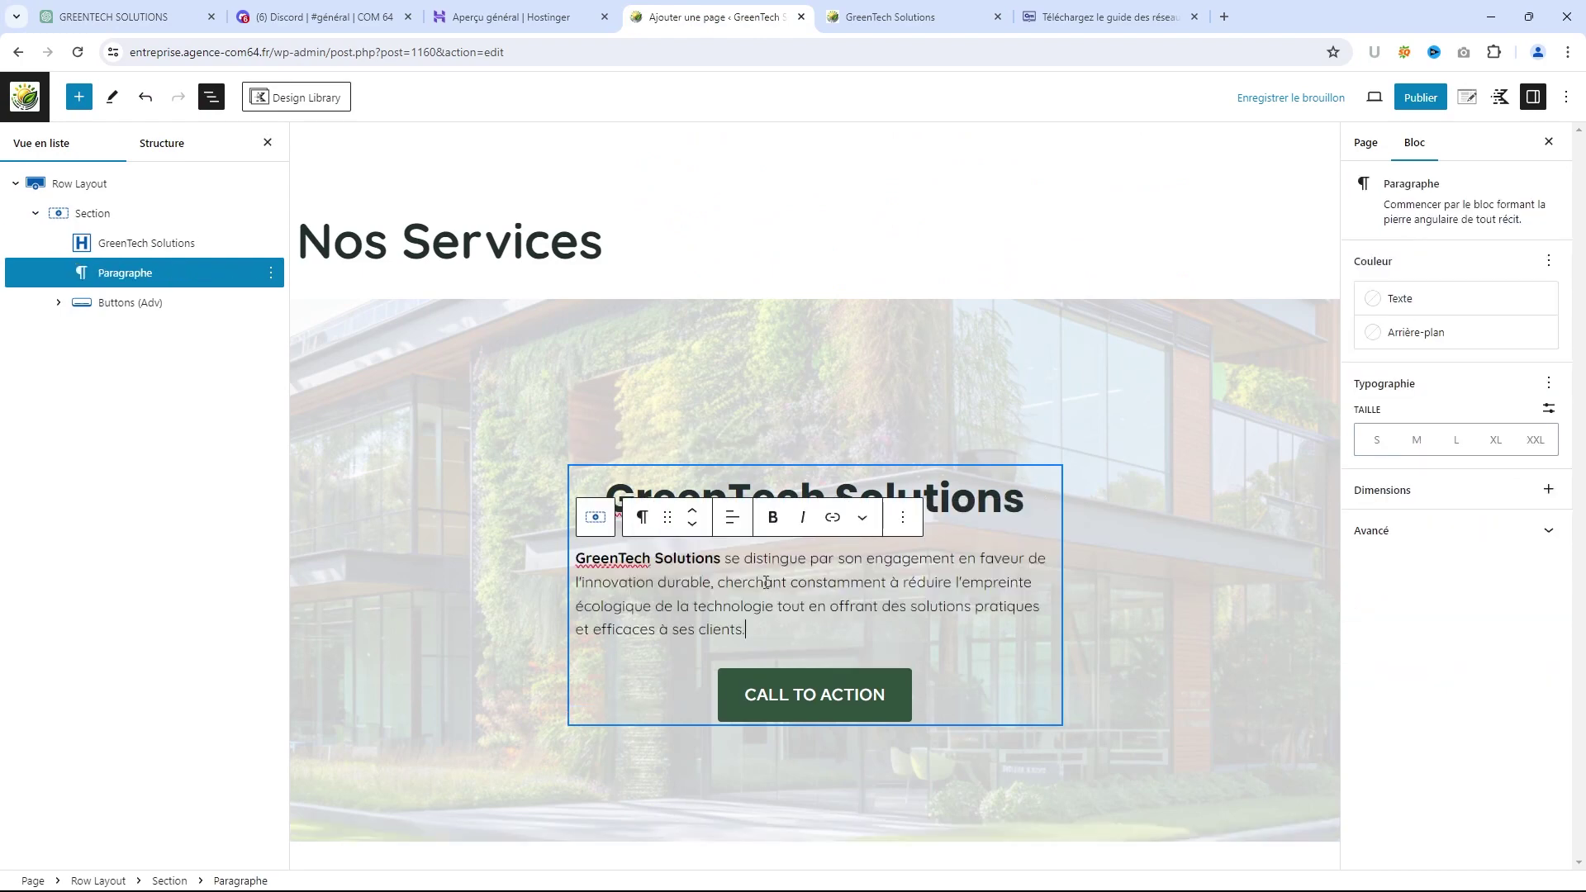
click(731, 519)
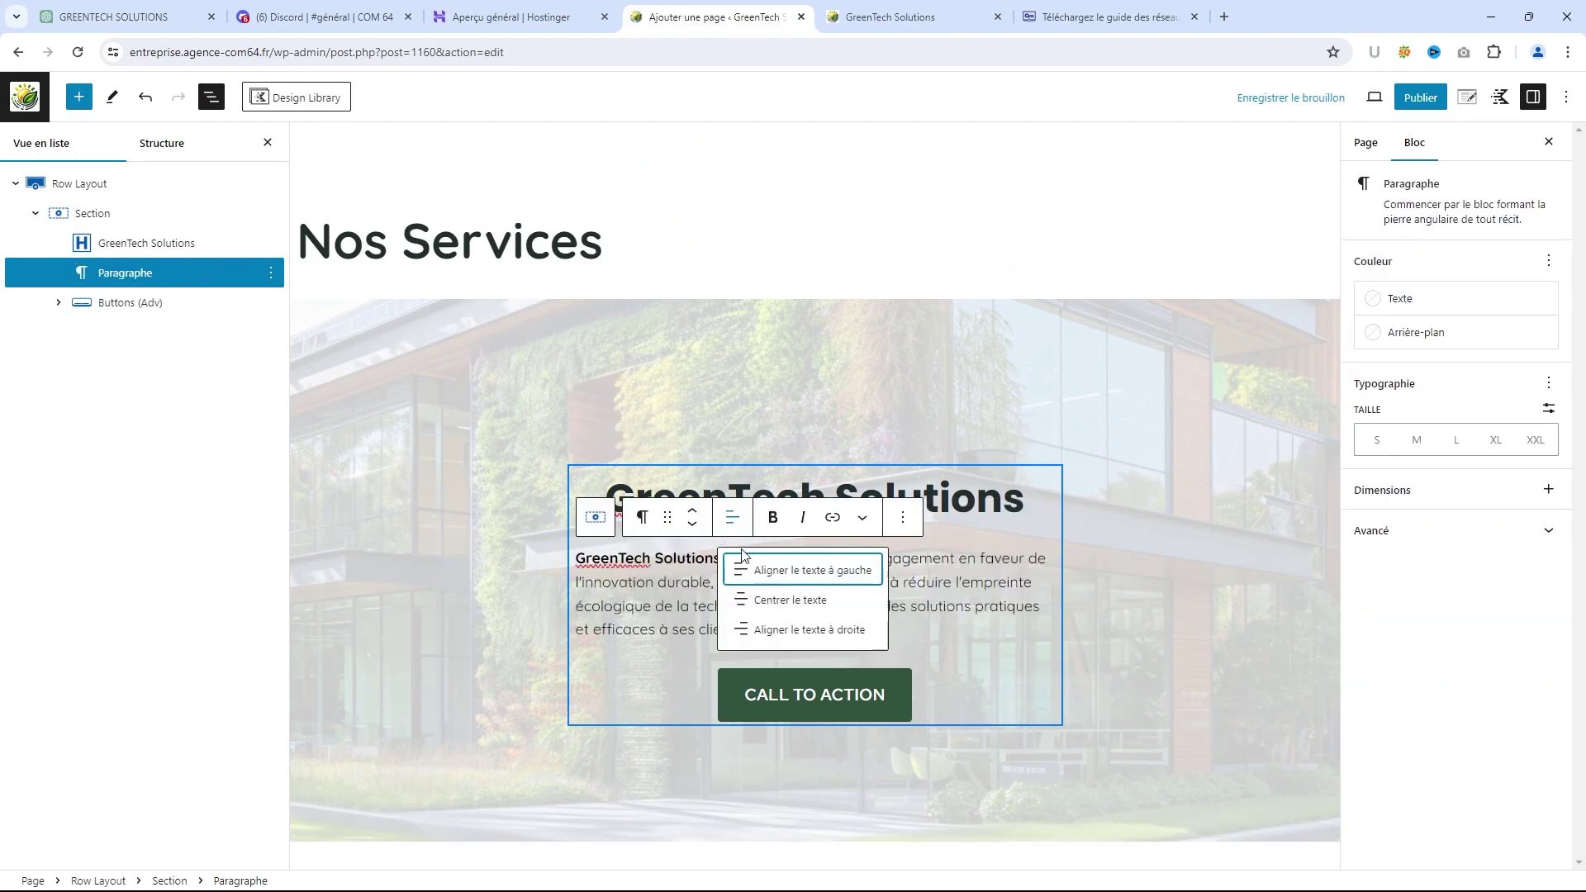
click(785, 603)
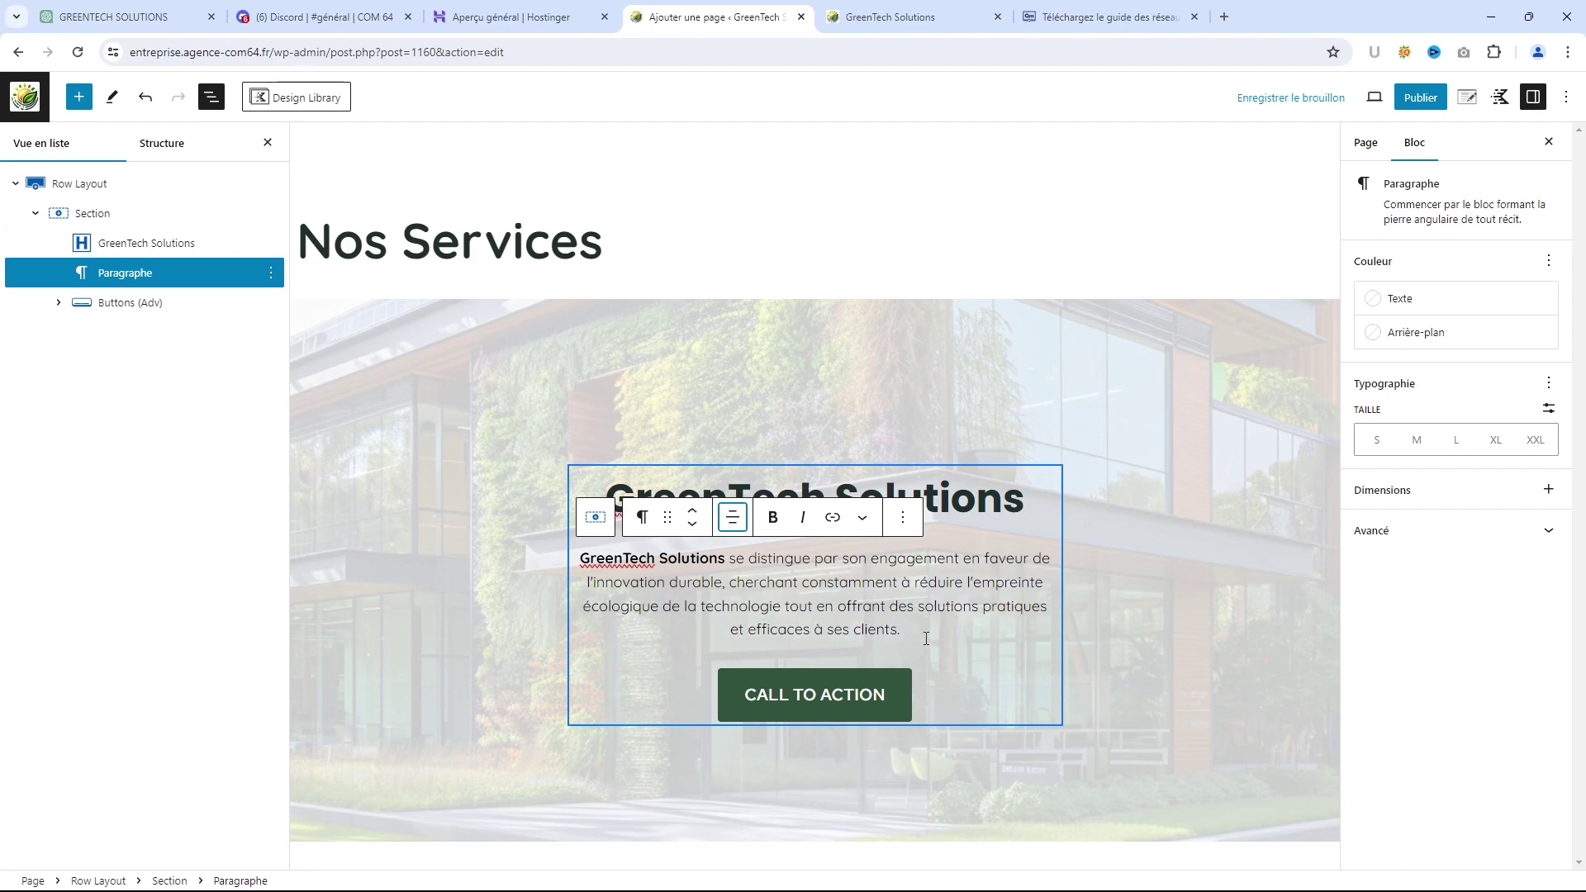
Change the hero's call-to-action button label to "Nous contacter"
click(843, 698)
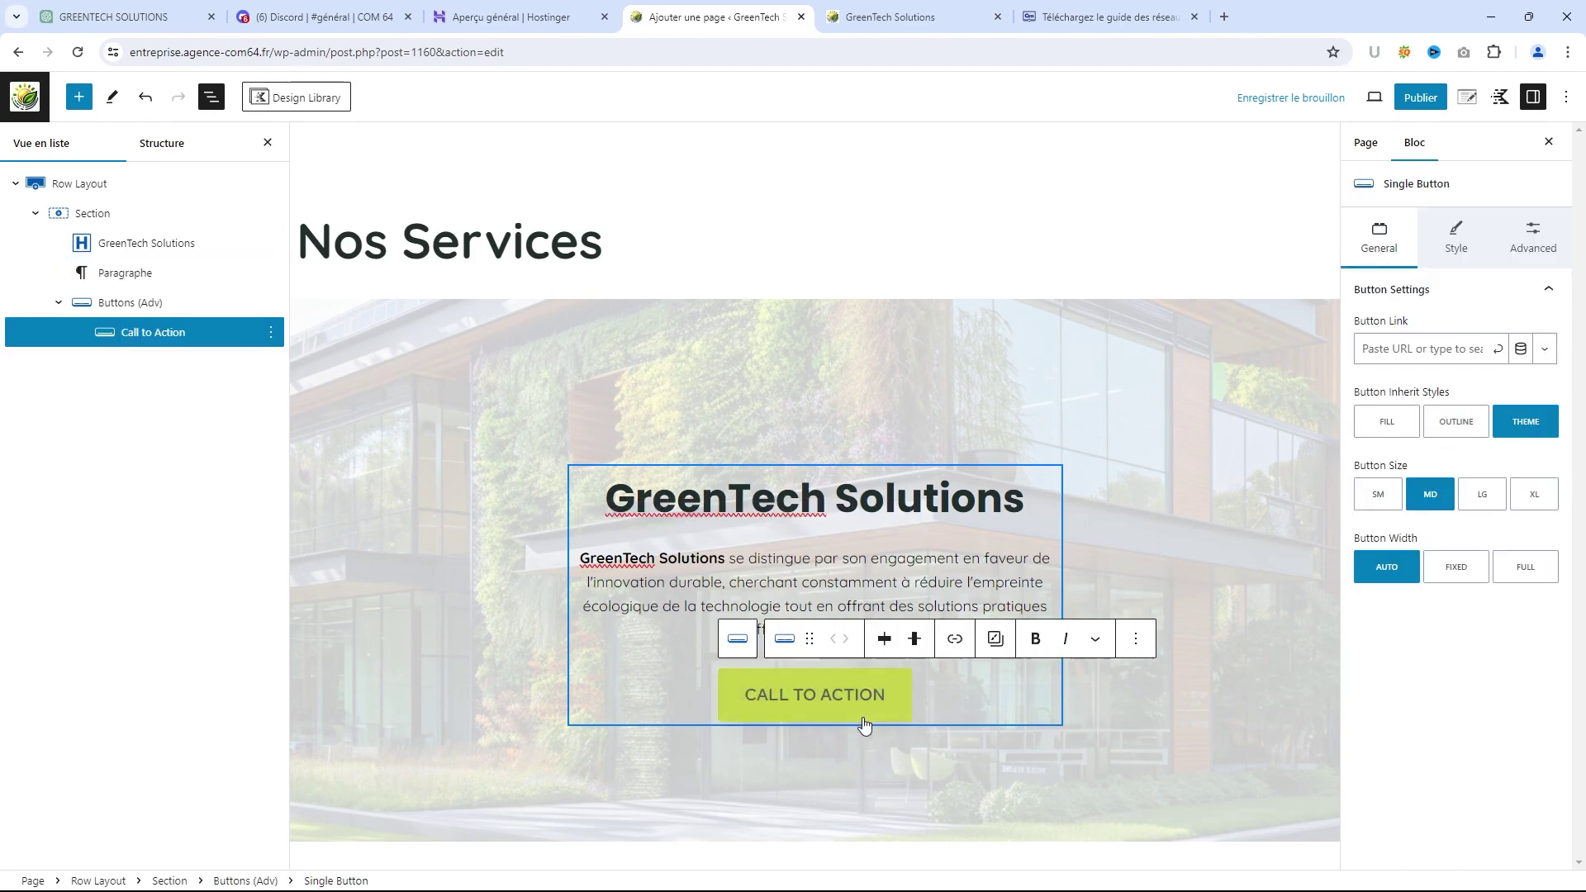
key(ctrl+a)
text(Nous con)
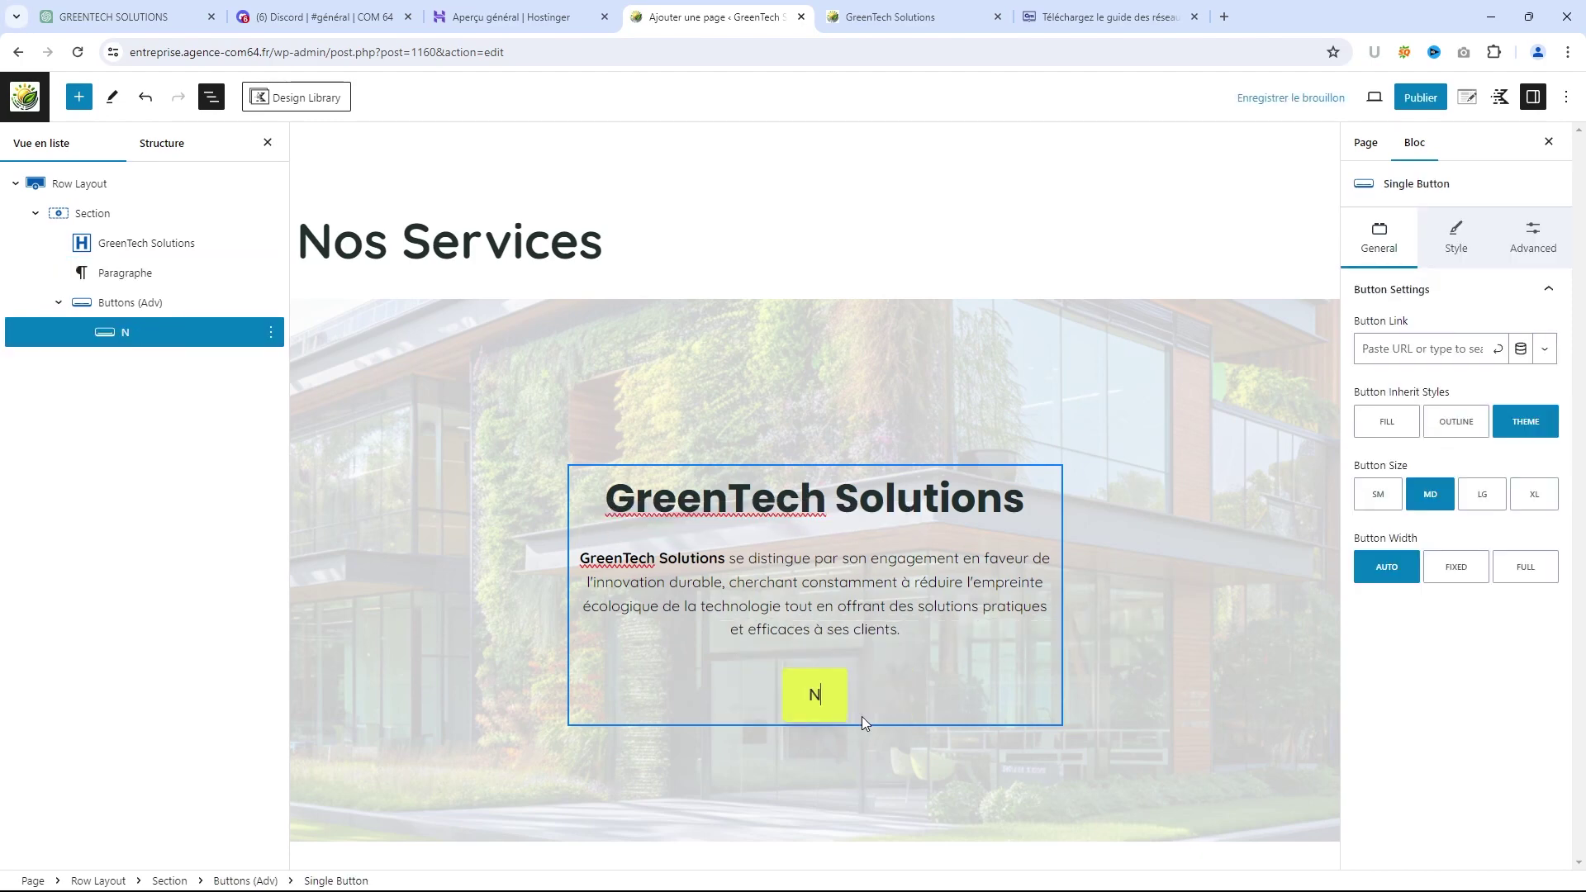
text(tacte)
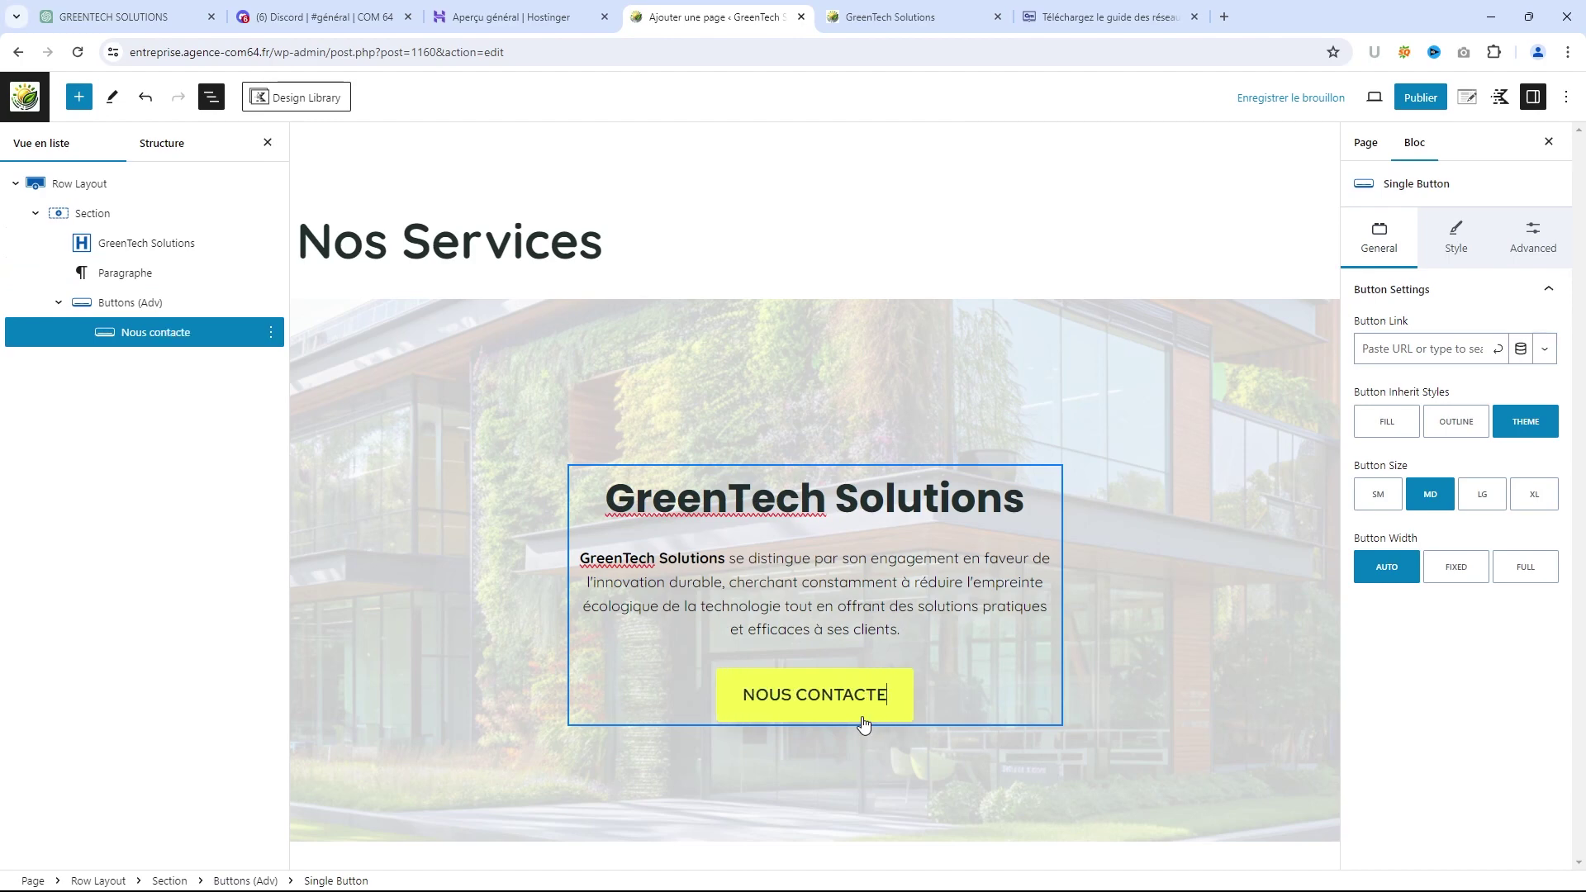
text(r)
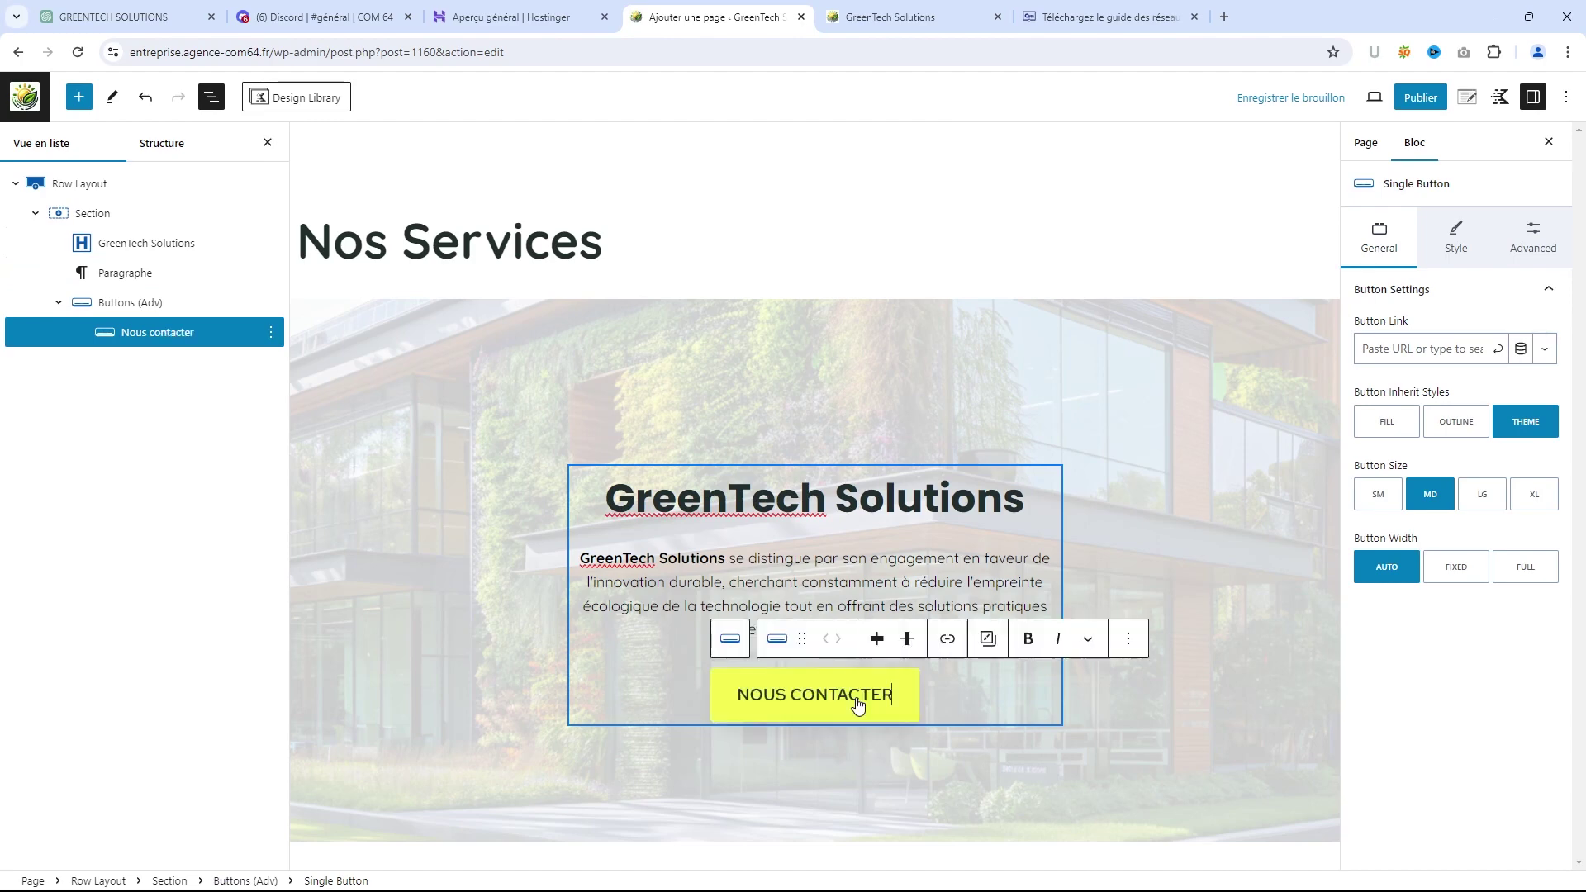
click(948, 638)
click(1235, 510)
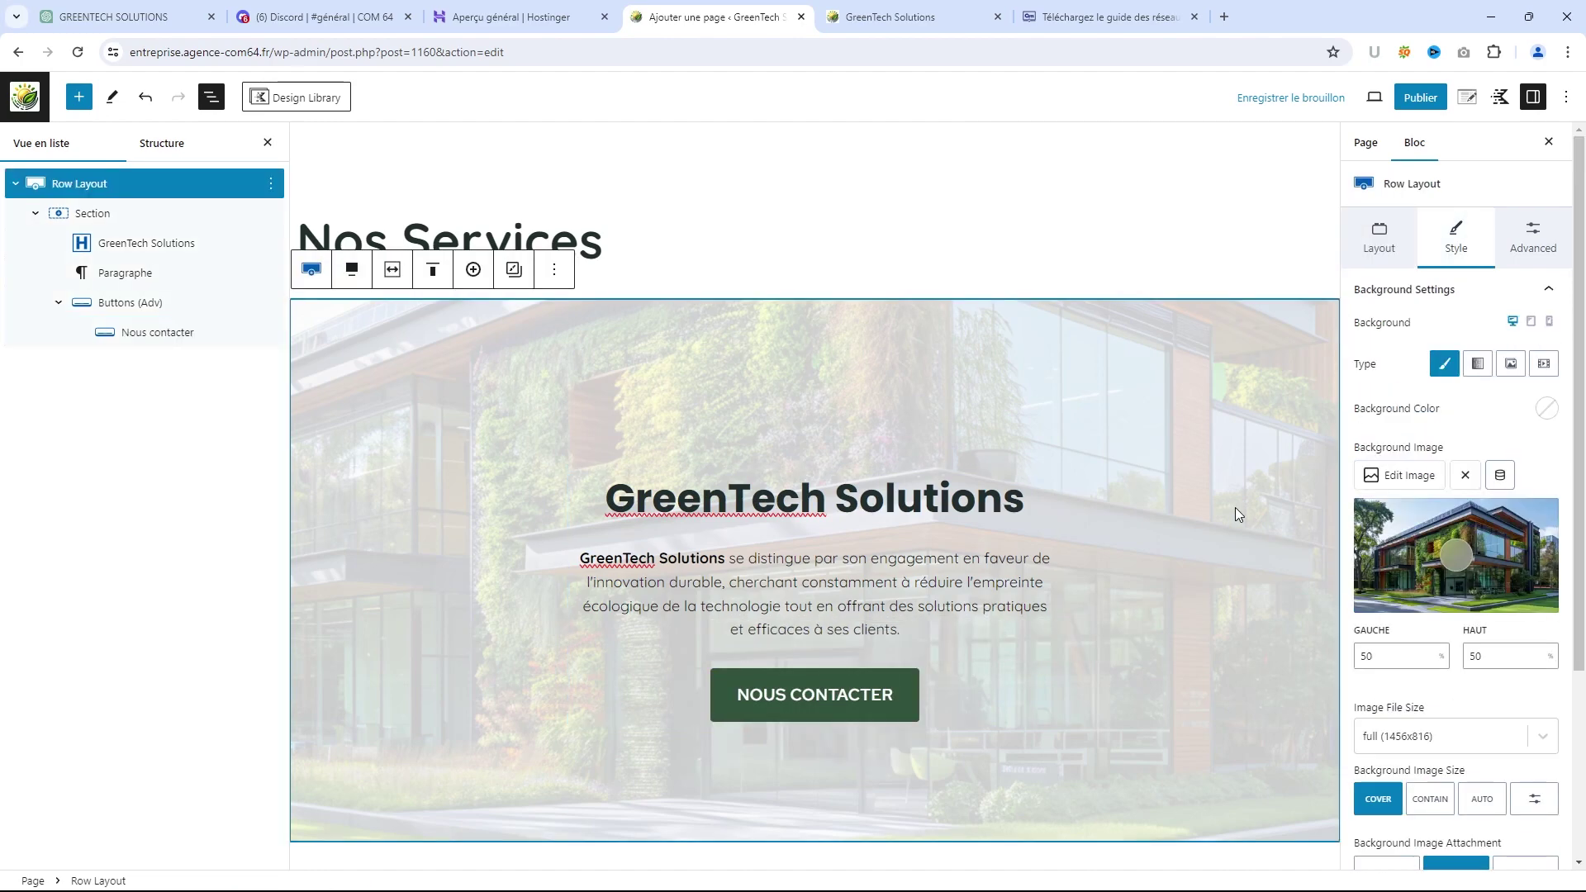
Publish the "Nos Services" page and return to the WordPress pages list
click(1420, 97)
click(1418, 106)
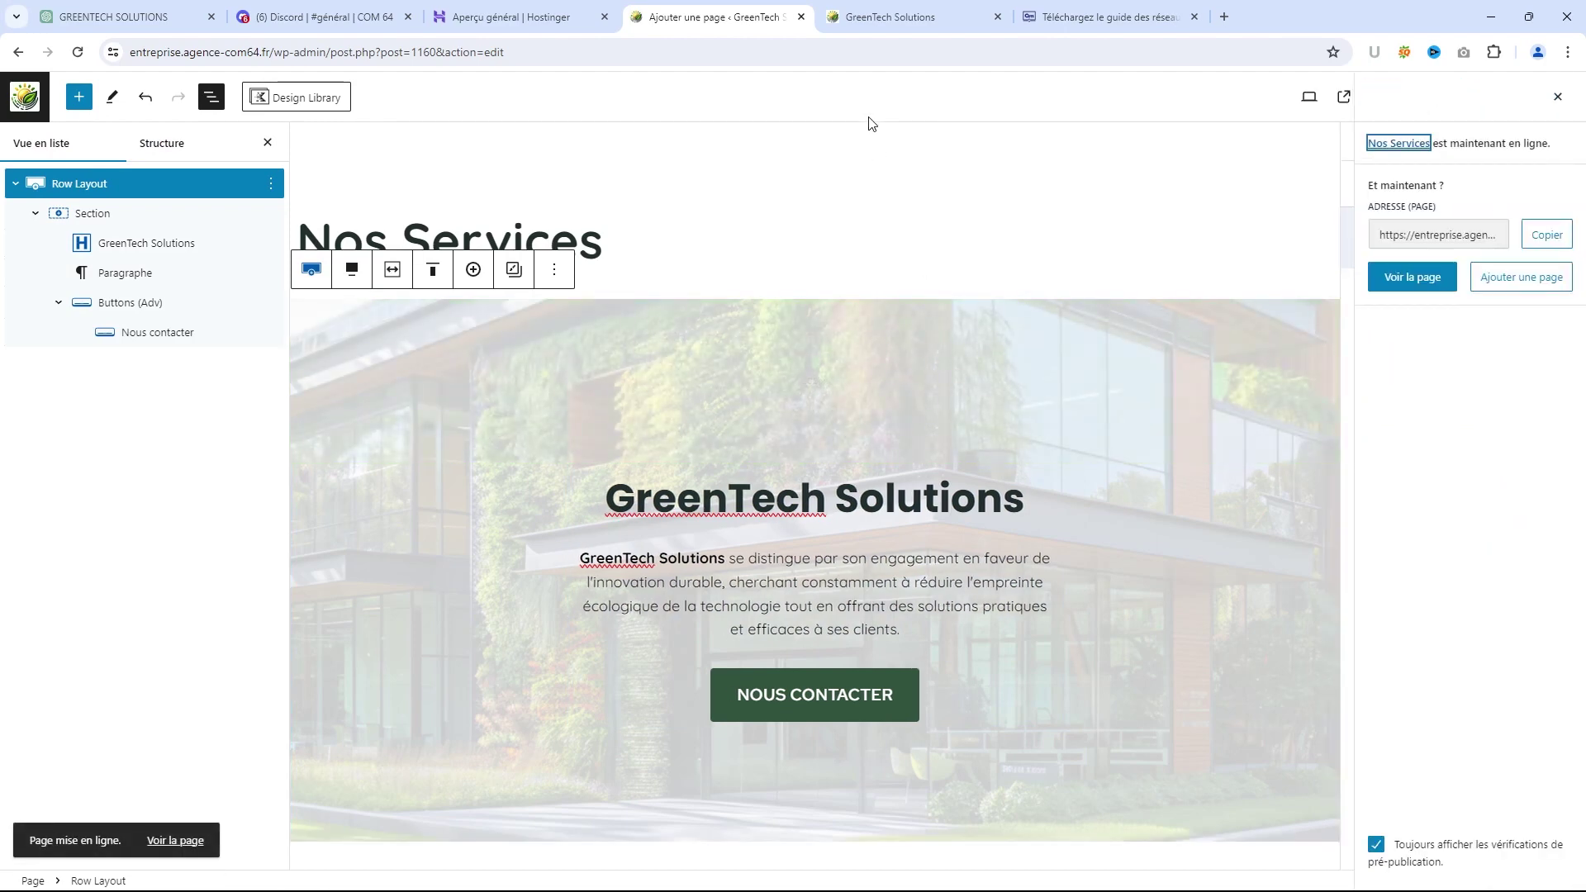
click(28, 105)
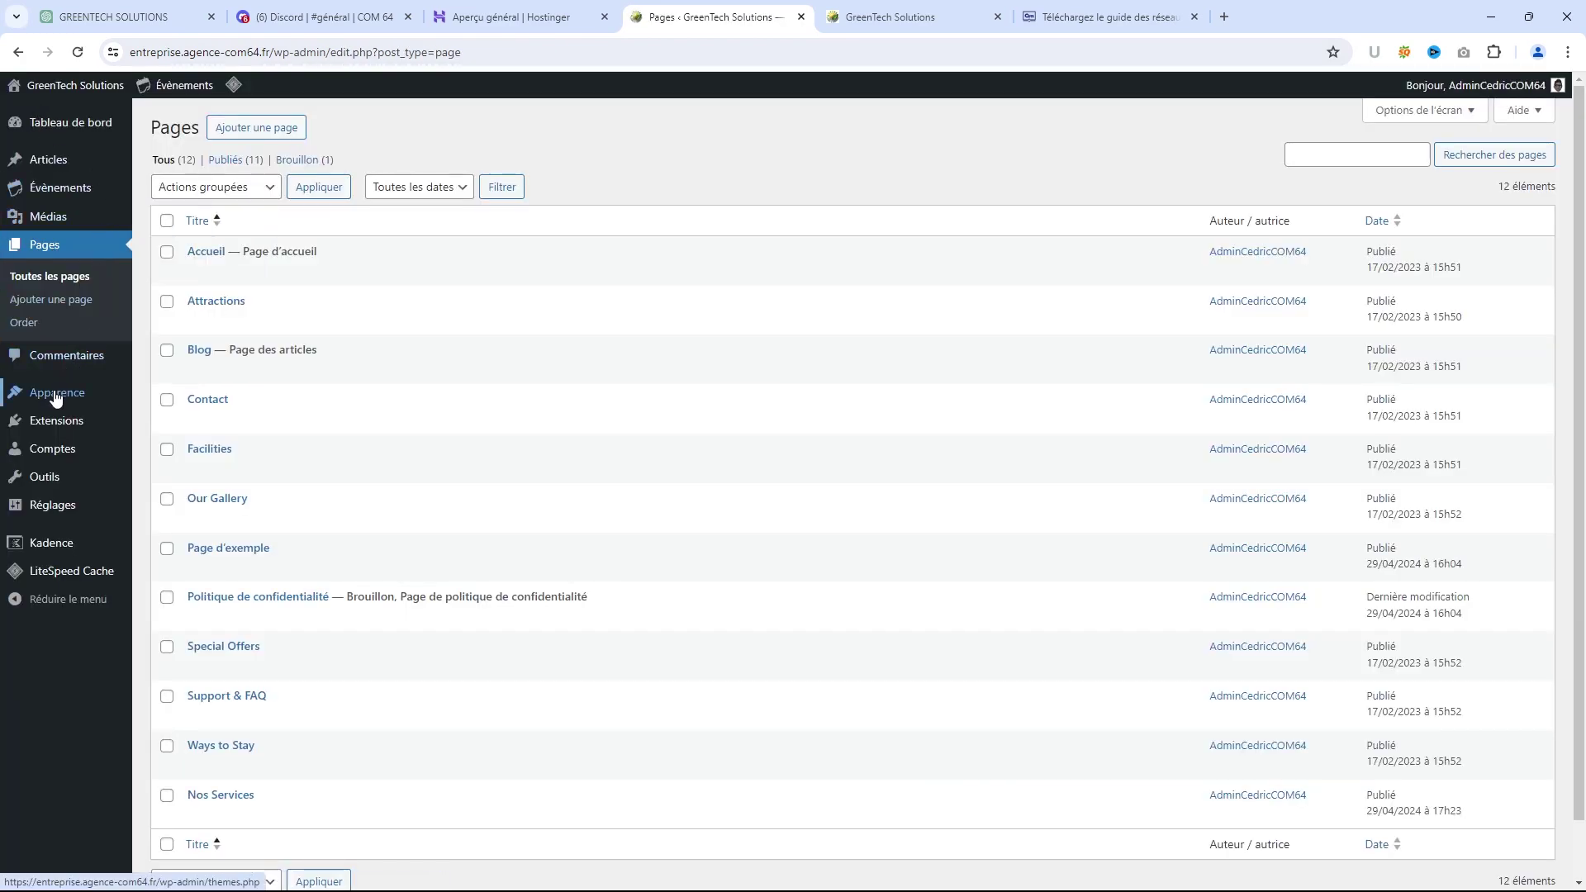
Open the site's menu management, add the "Nos Services" page to Menu Principal and place it directly after Accueil
mouse_move(78, 399)
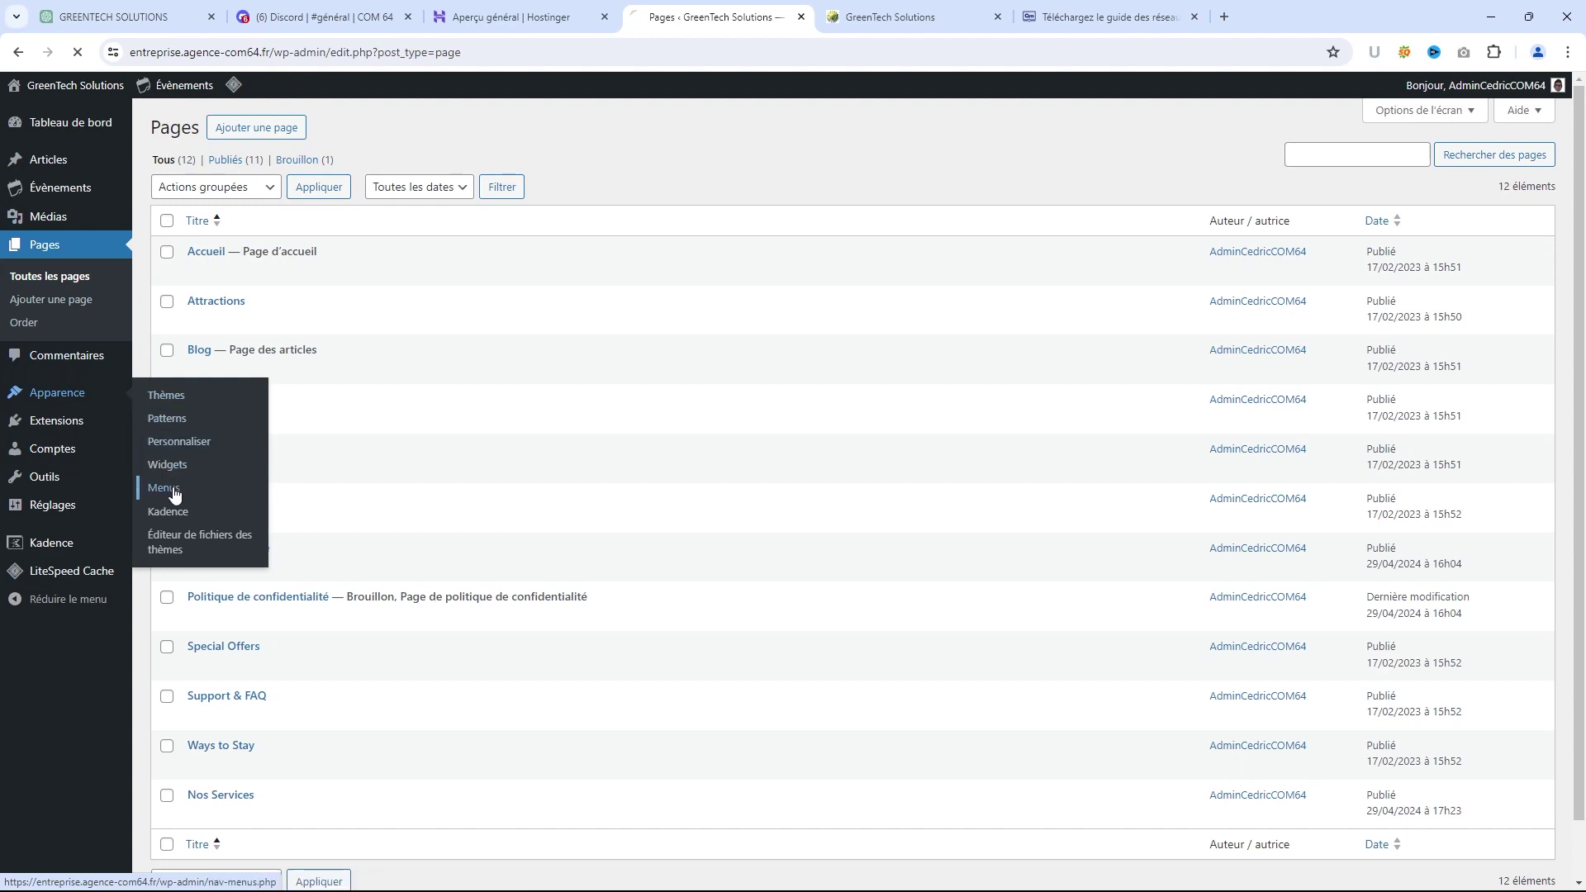
click(175, 491)
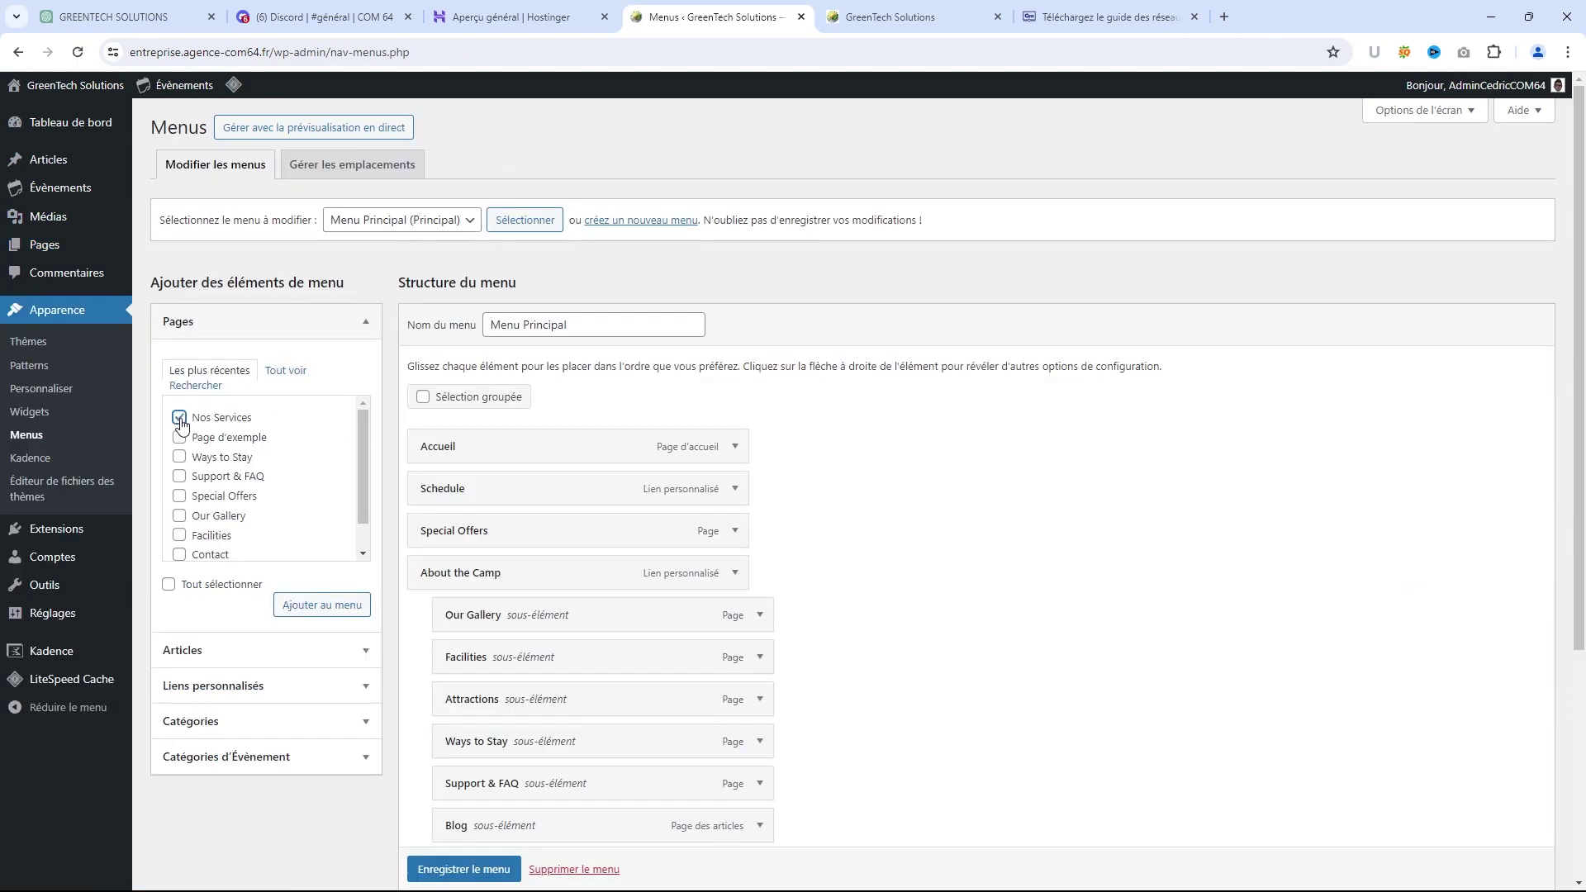
click(315, 615)
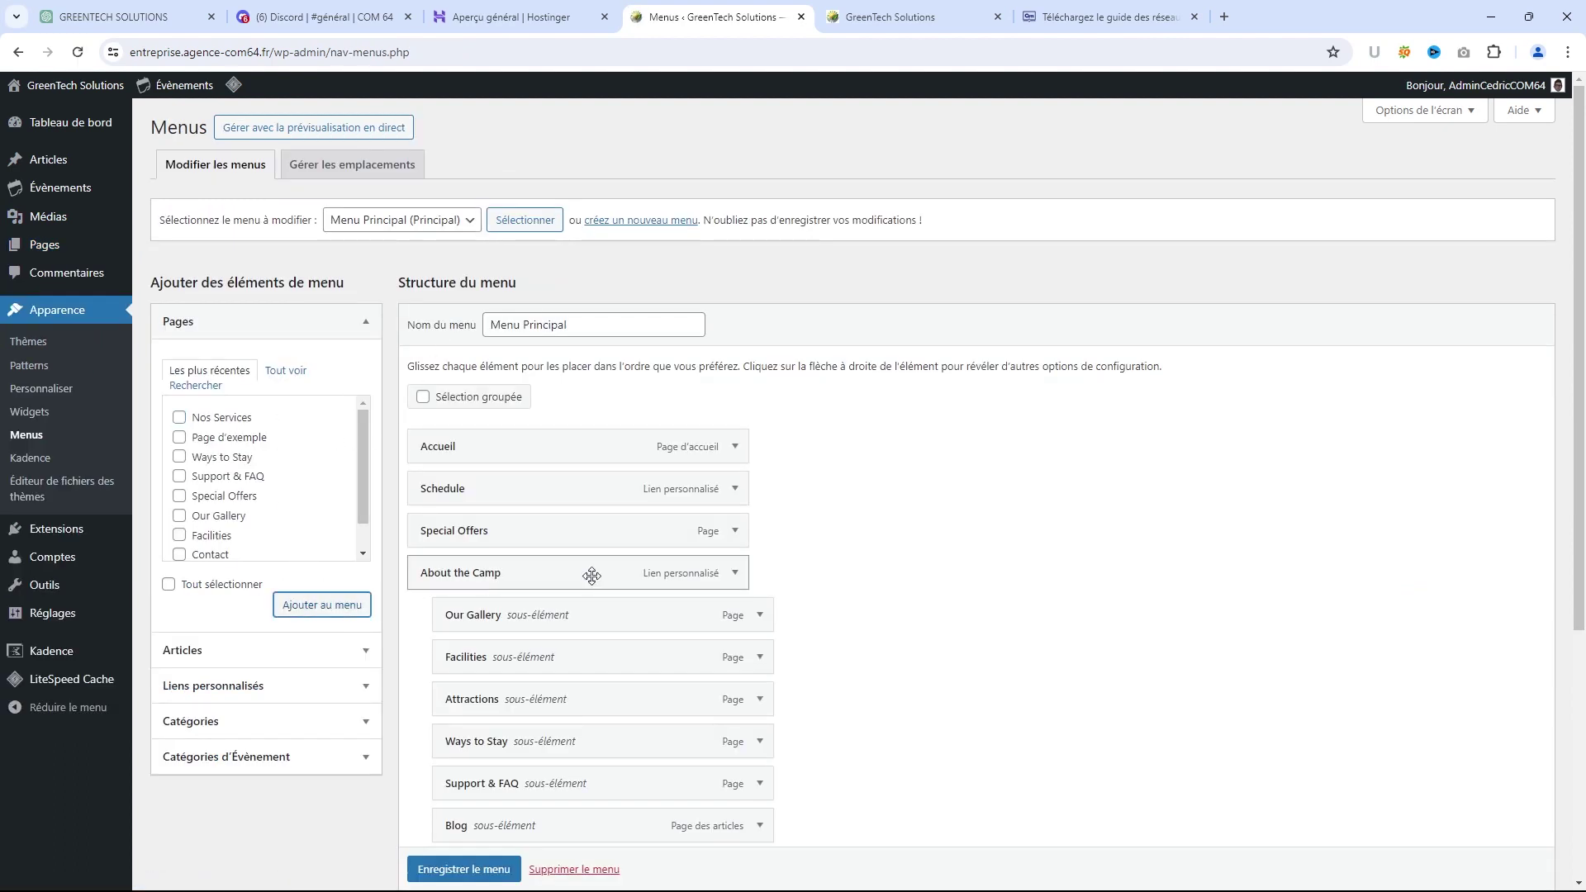
scroll(747, 601, down, 3)
drag(467, 664, 465, 240)
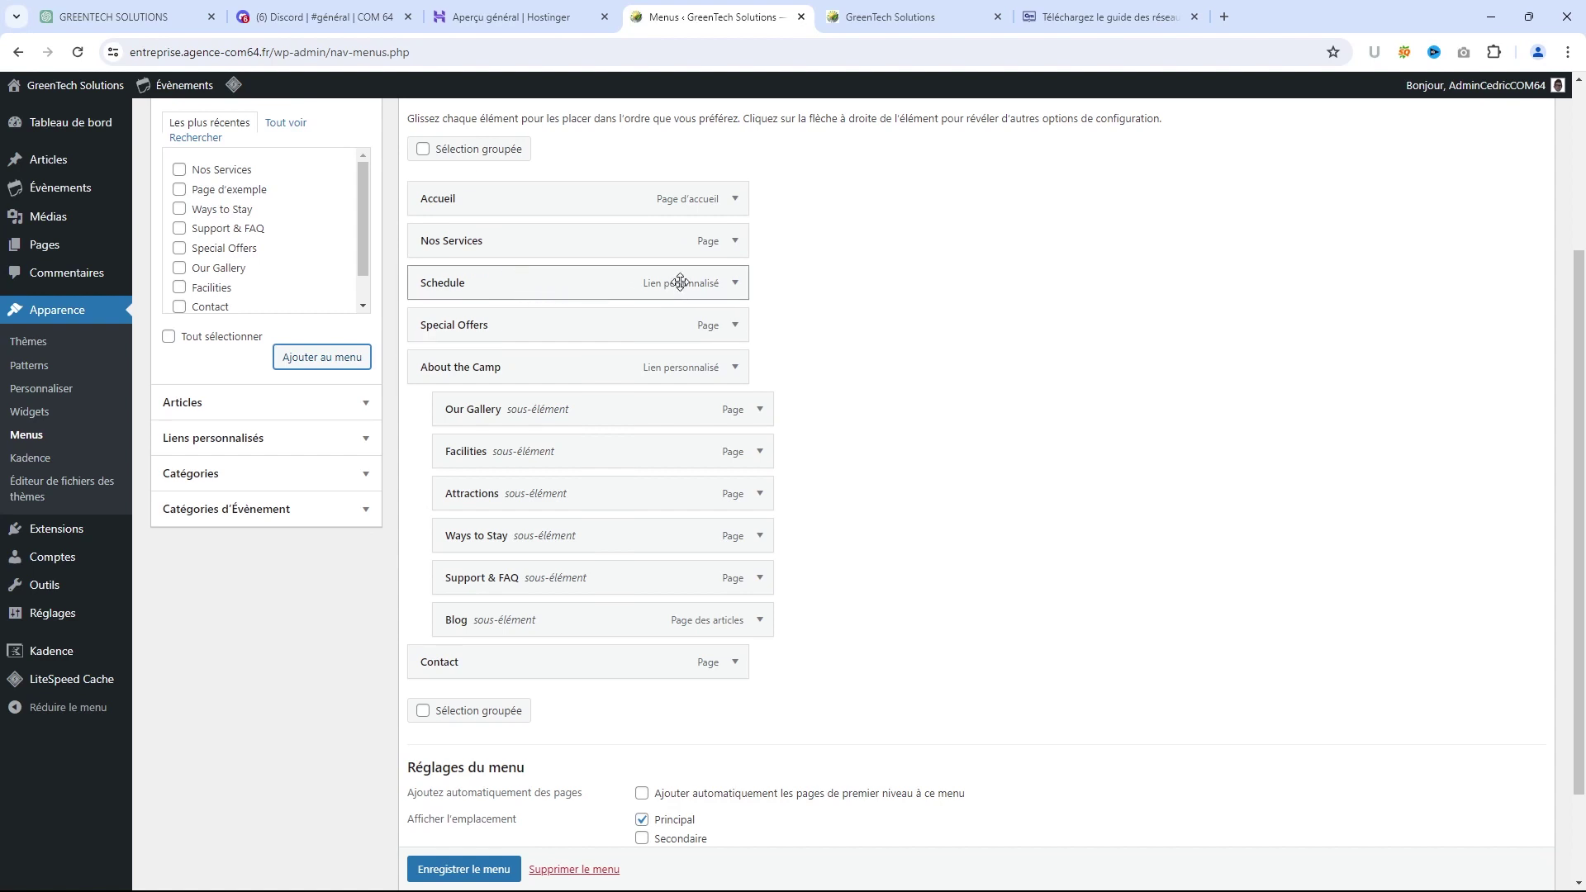
Rename the Schedule menu item's navigation title to "Notre Agenda"
click(736, 285)
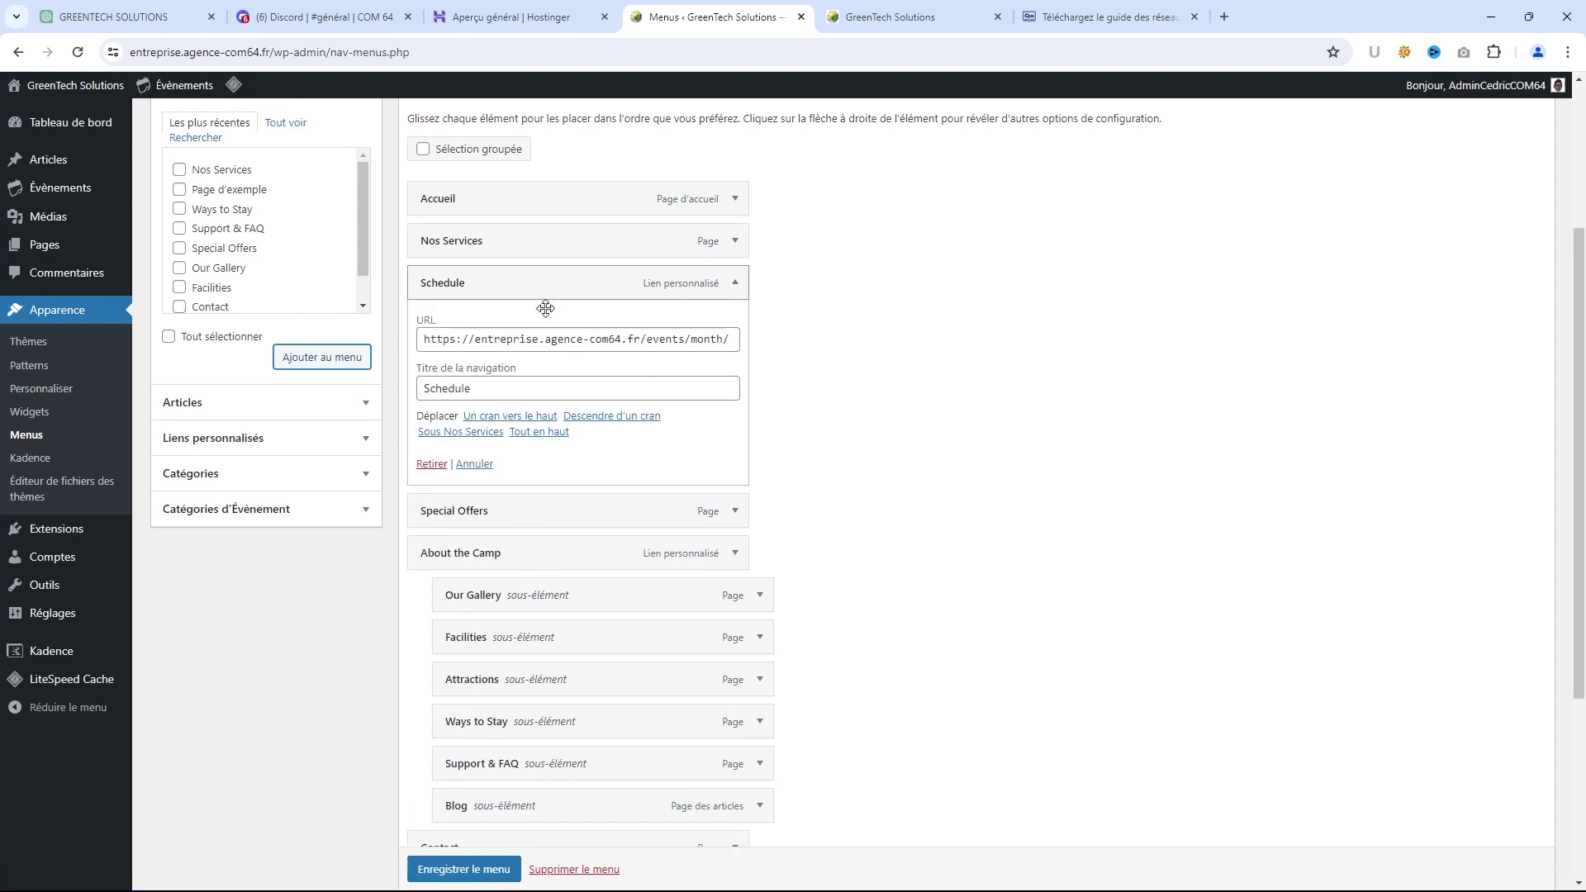
drag(483, 388, 422, 388)
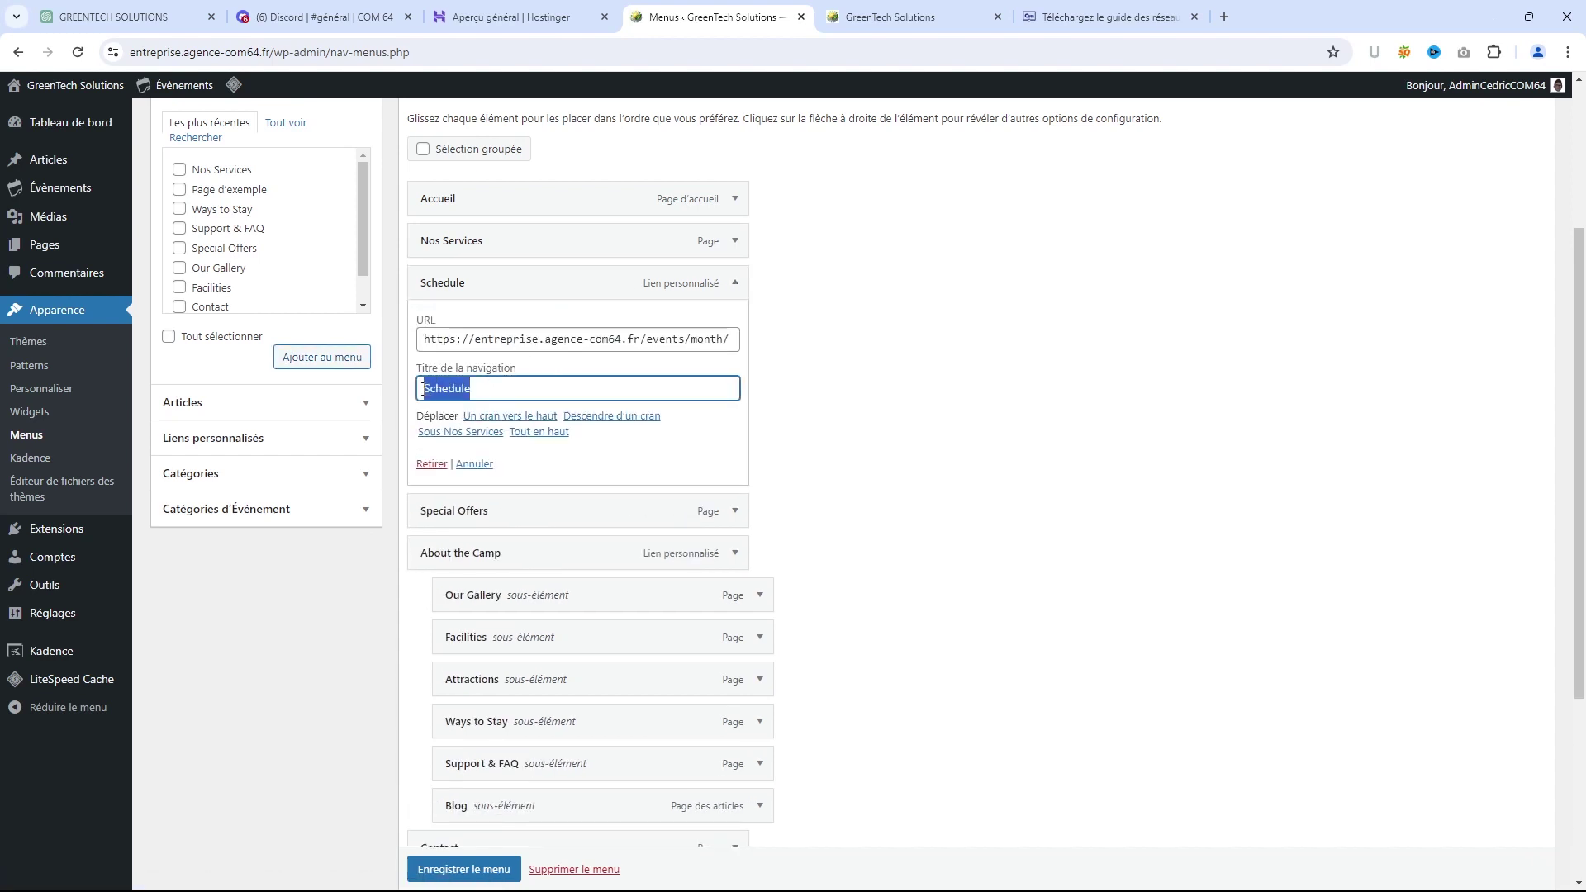
text(Notre Agenda)
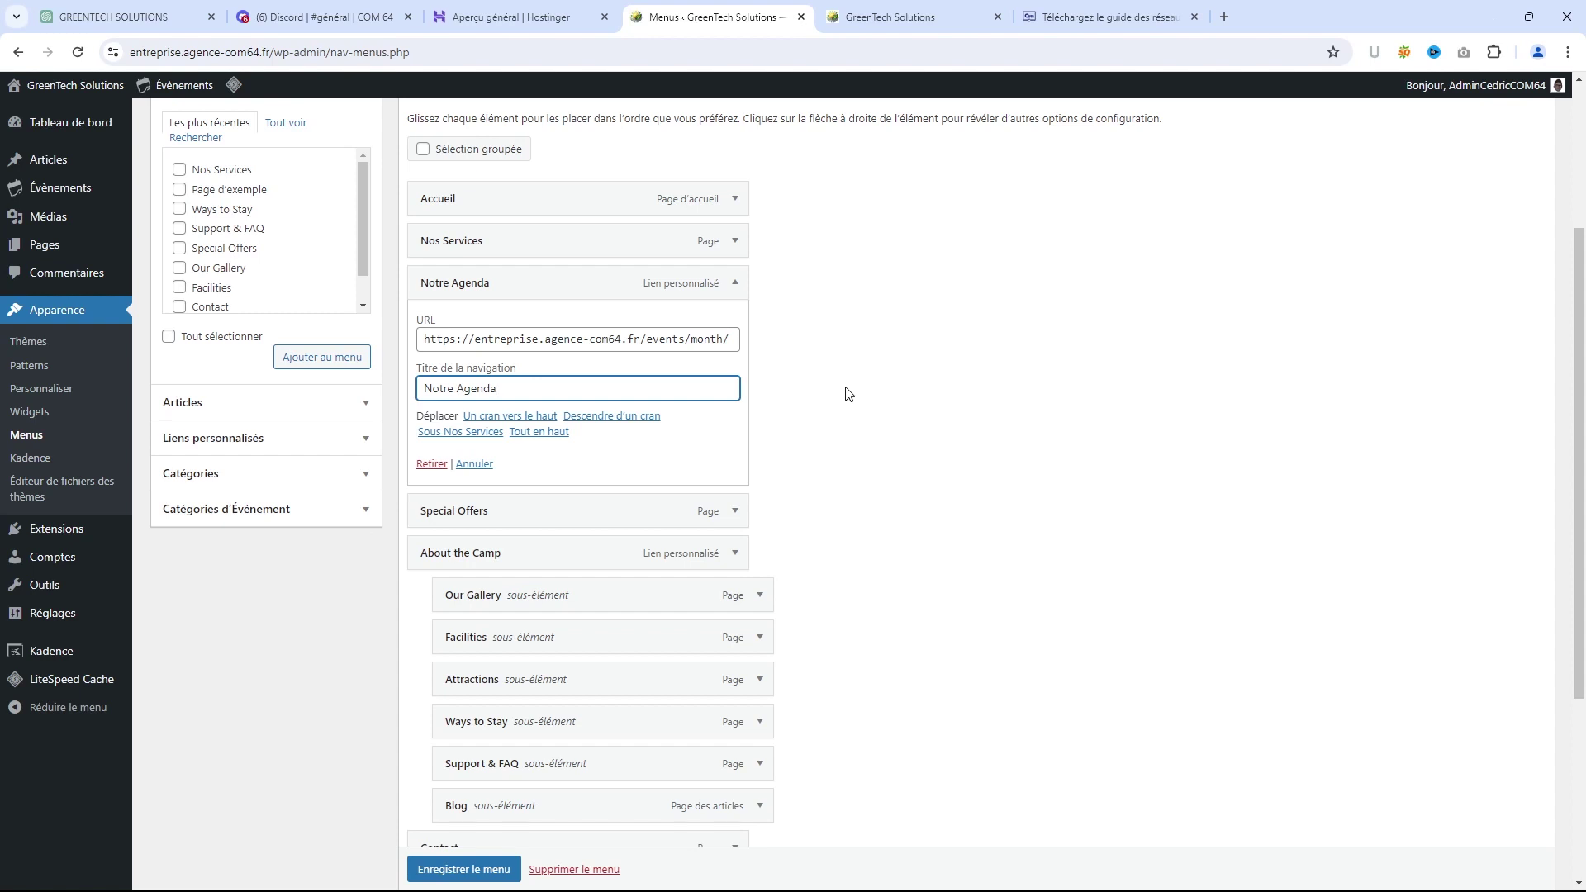
click(846, 393)
click(736, 282)
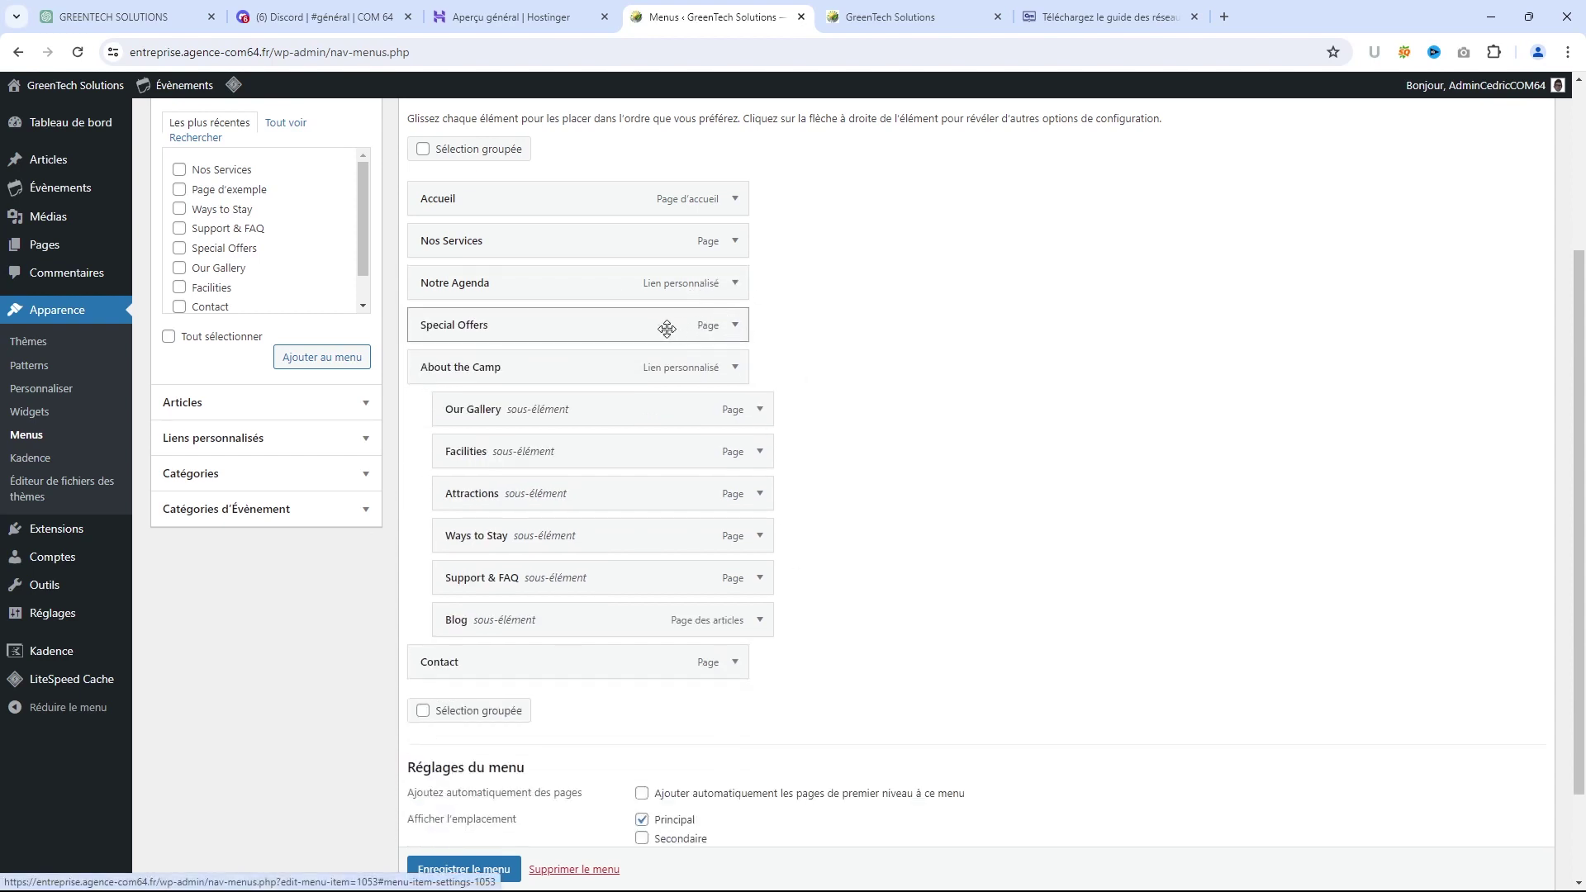
Remove the Special Offers item from the menu and move Blog to the top level directly after Notre Agenda
click(735, 325)
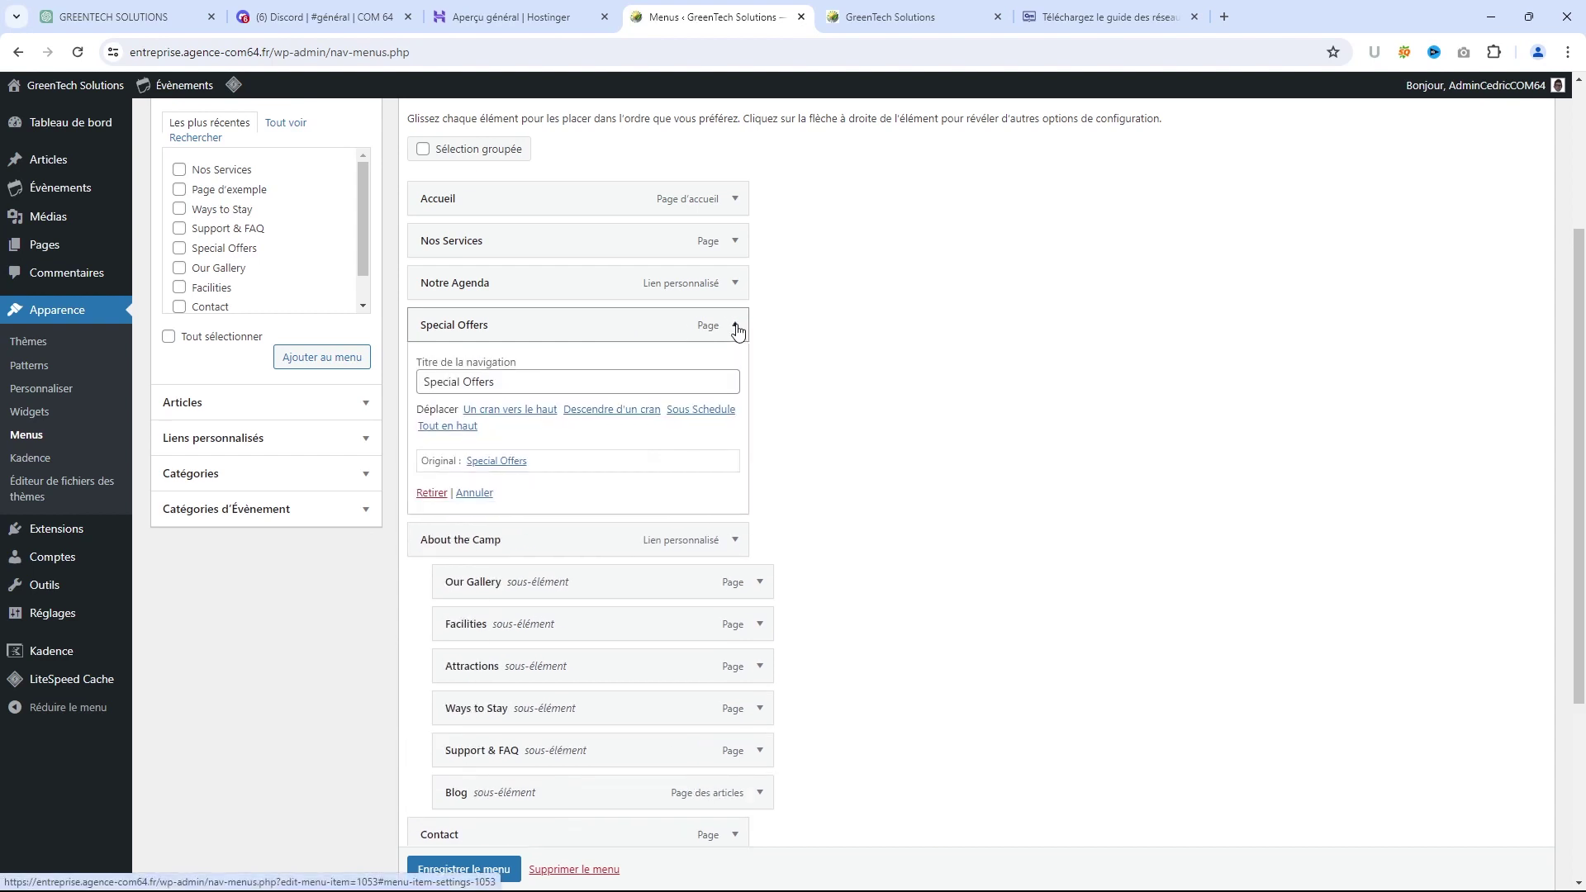
click(432, 492)
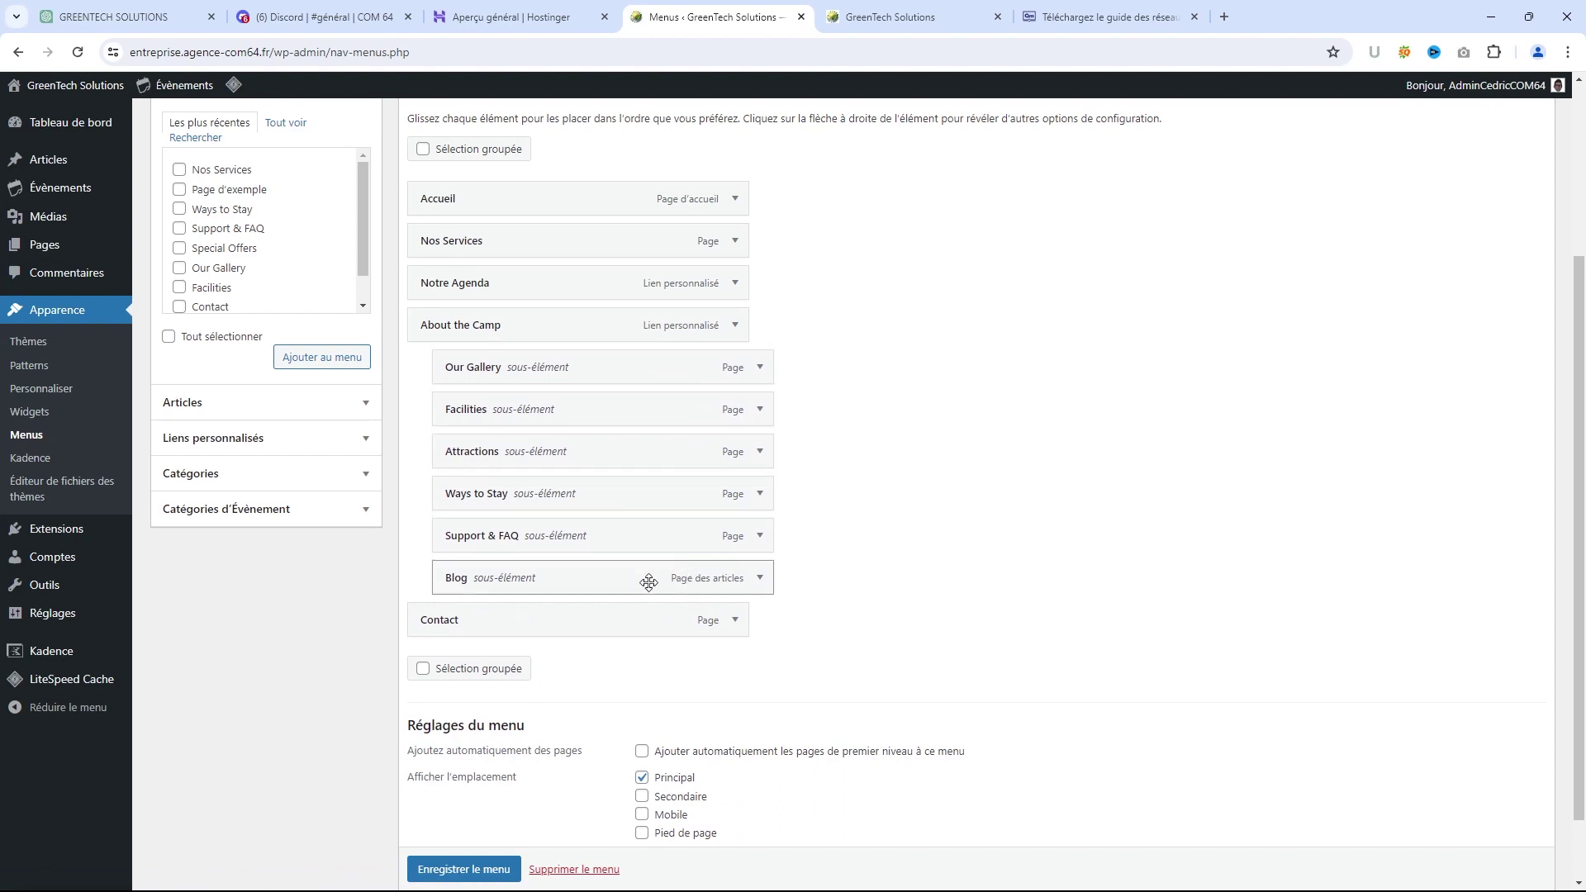
drag(578, 587, 552, 332)
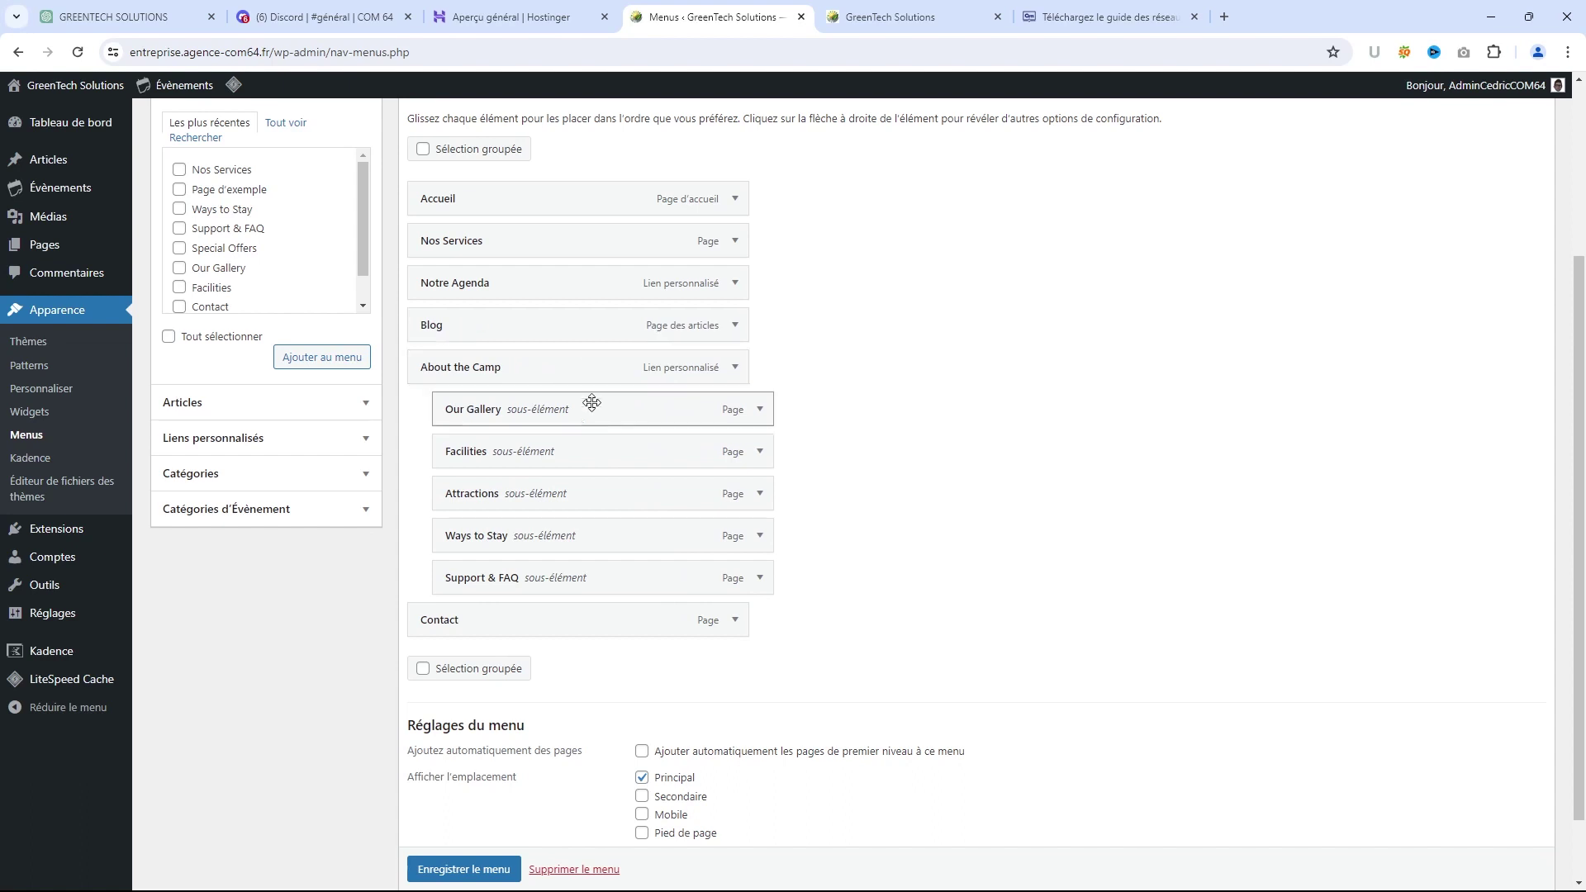
Remove the Support & FAQ, Ways to Stay, Attractions, Facilities and Our Gallery sub-items under About the Camp
click(759, 578)
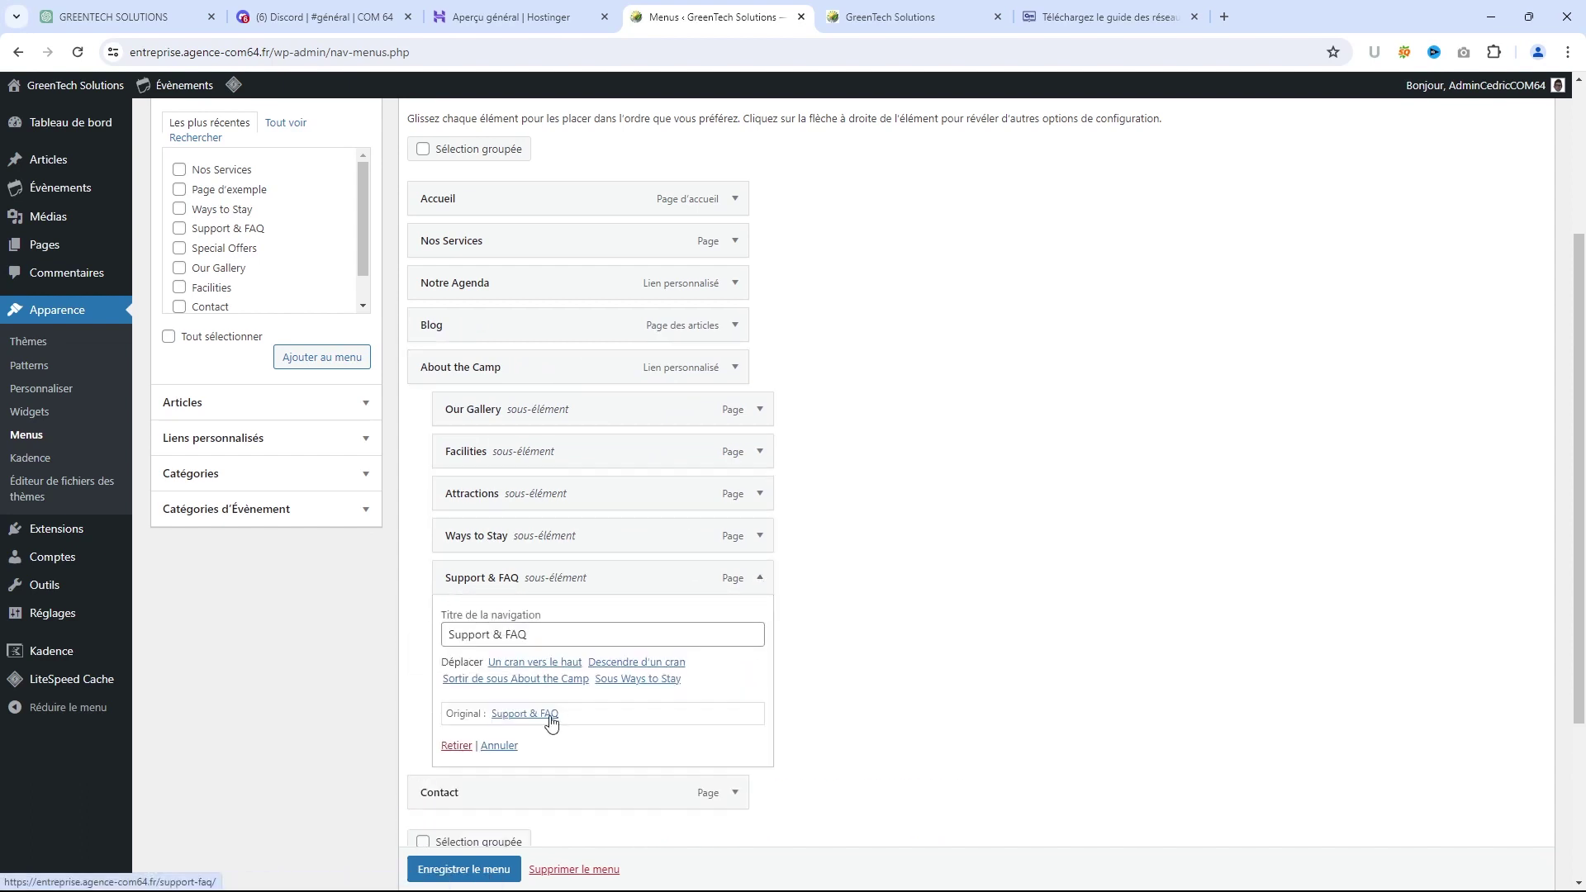
click(454, 746)
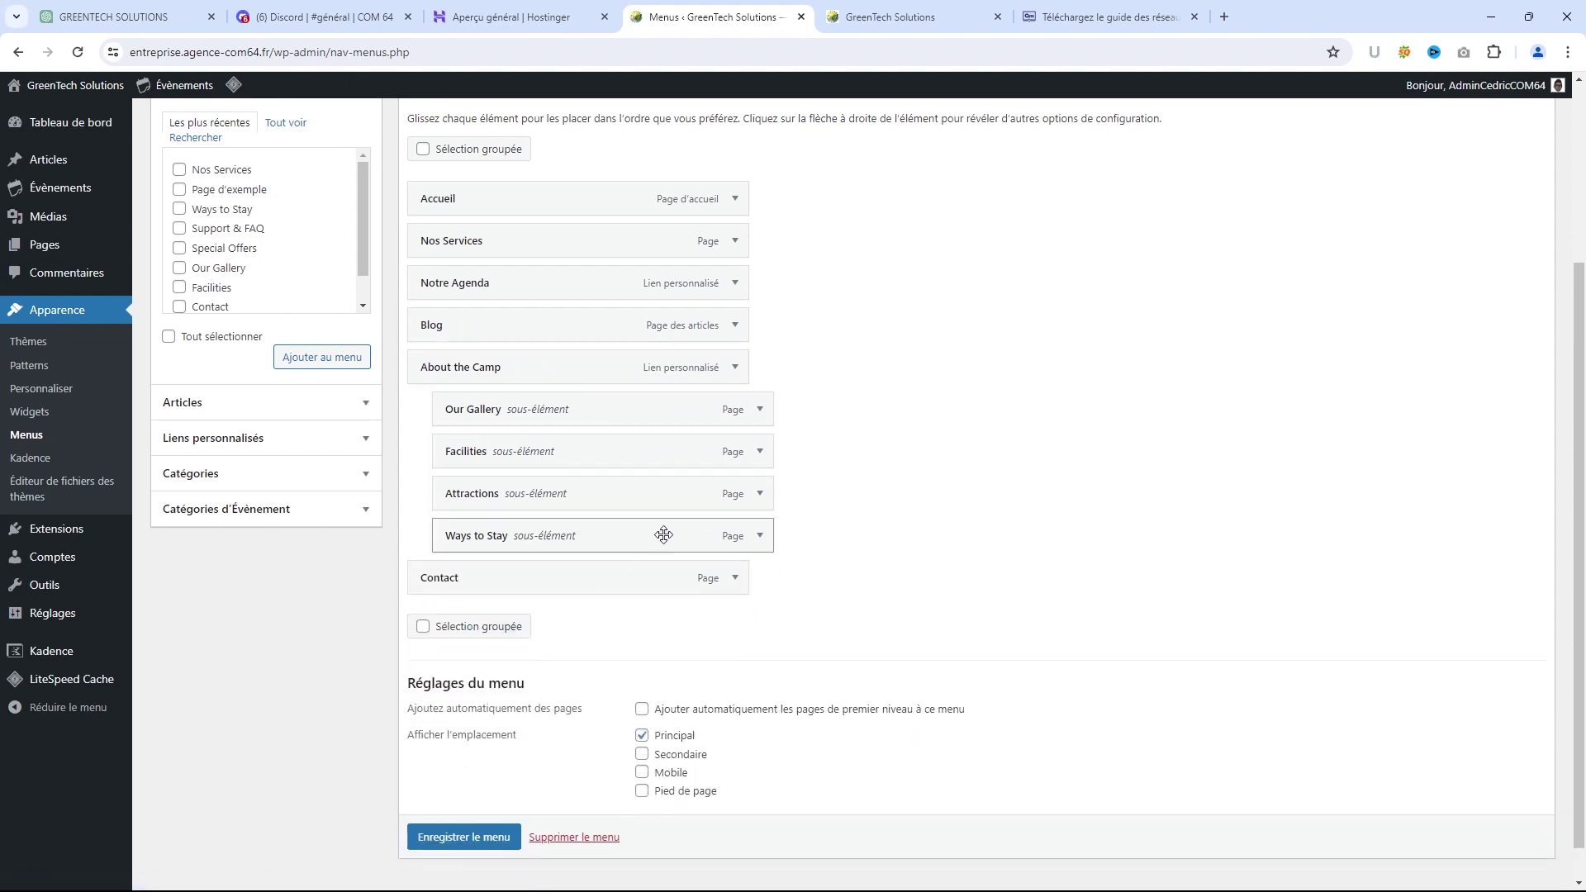
click(759, 536)
click(457, 704)
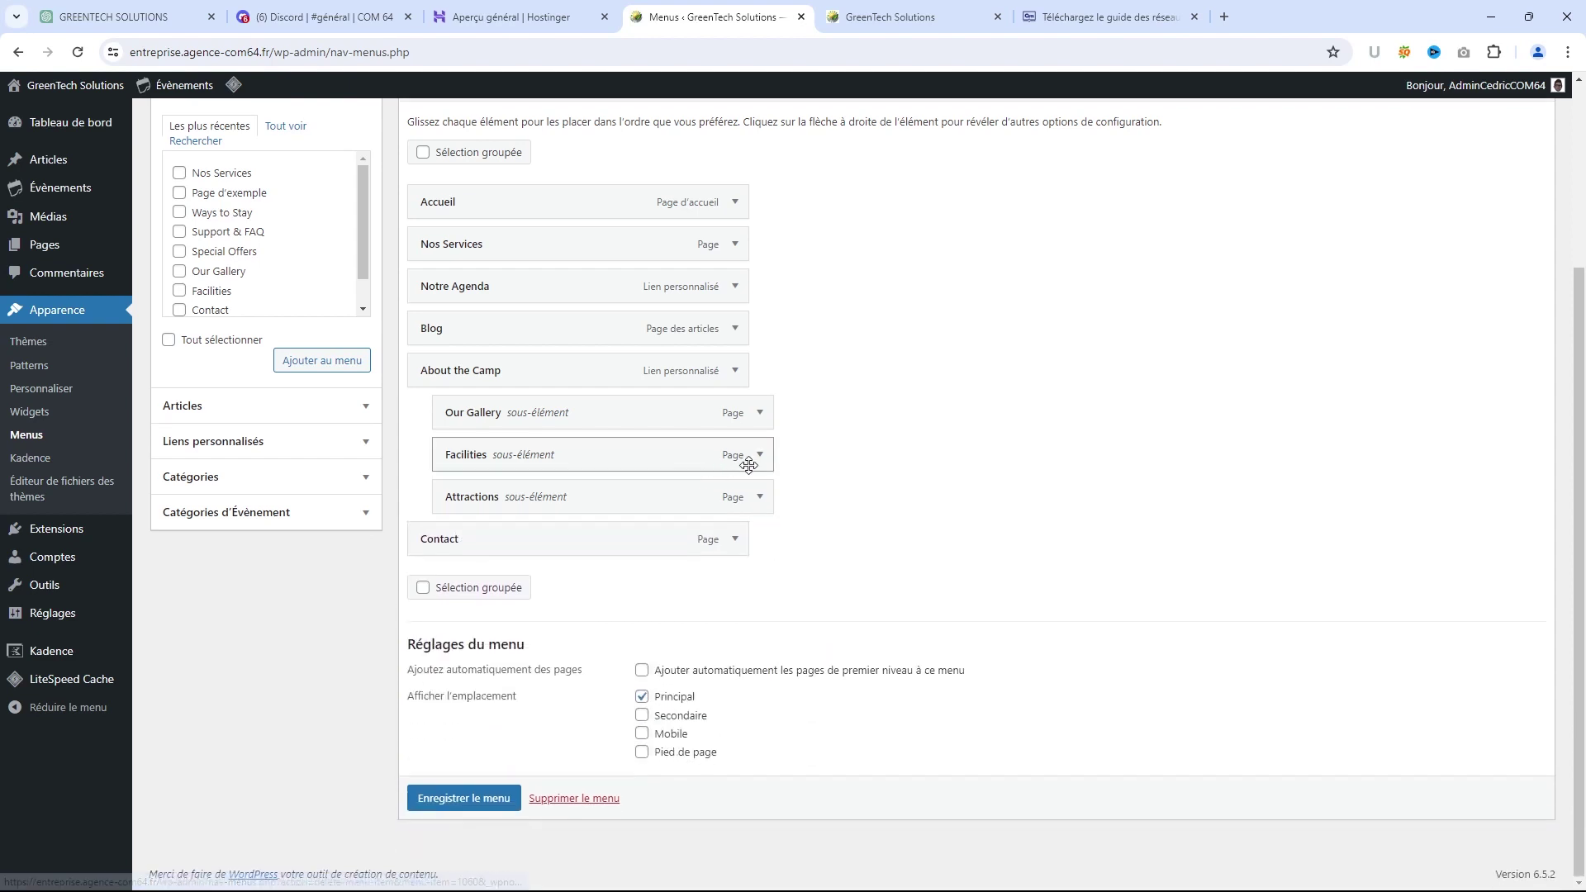
click(759, 497)
click(457, 665)
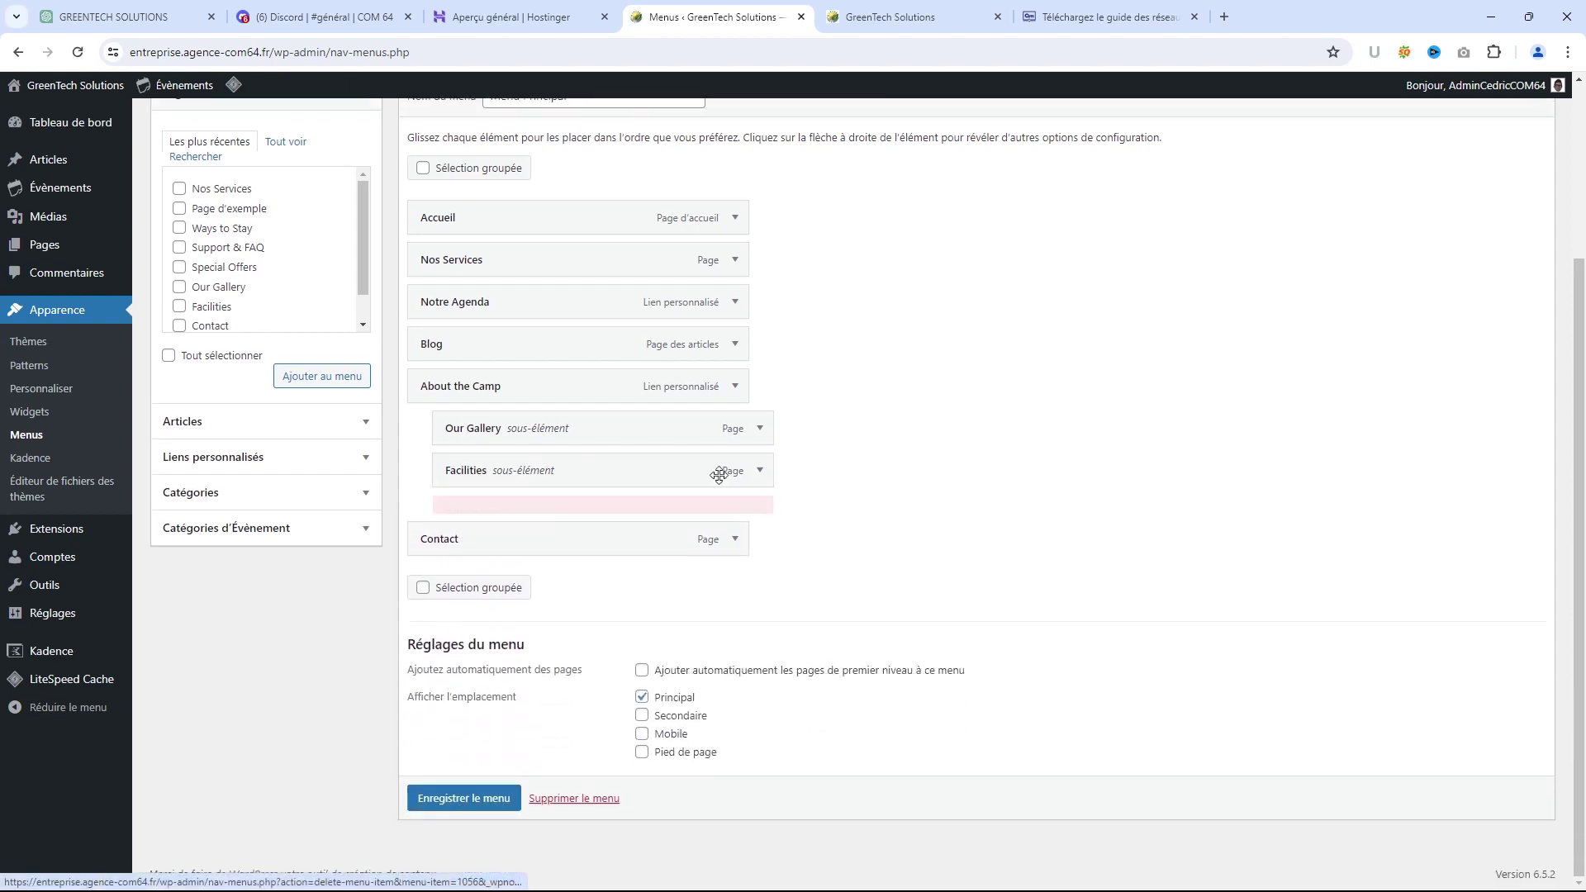
click(758, 496)
click(456, 665)
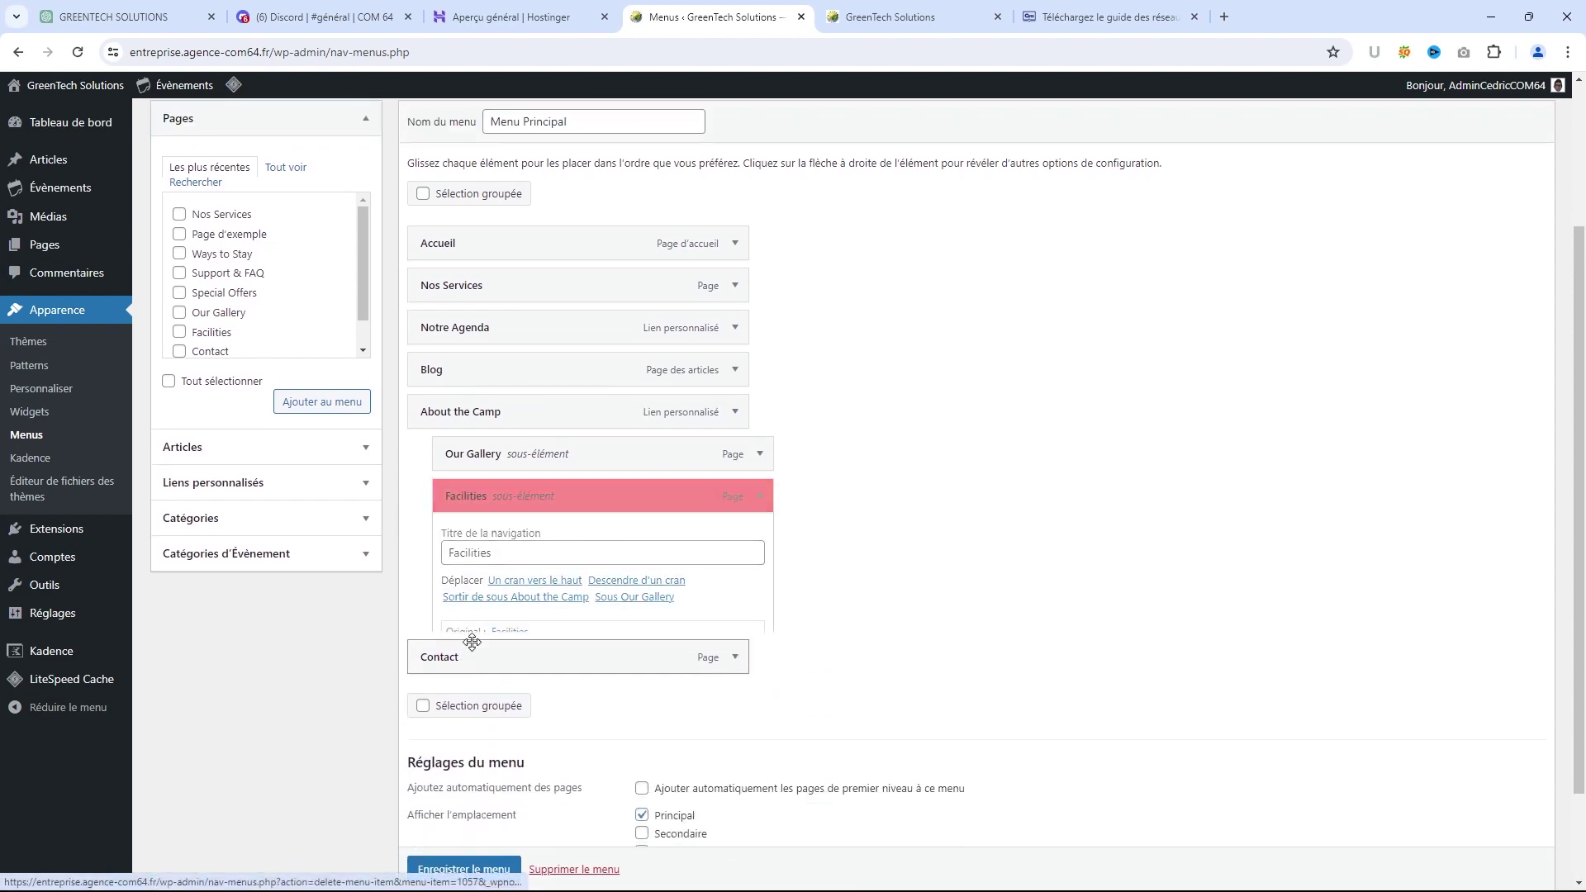
click(760, 497)
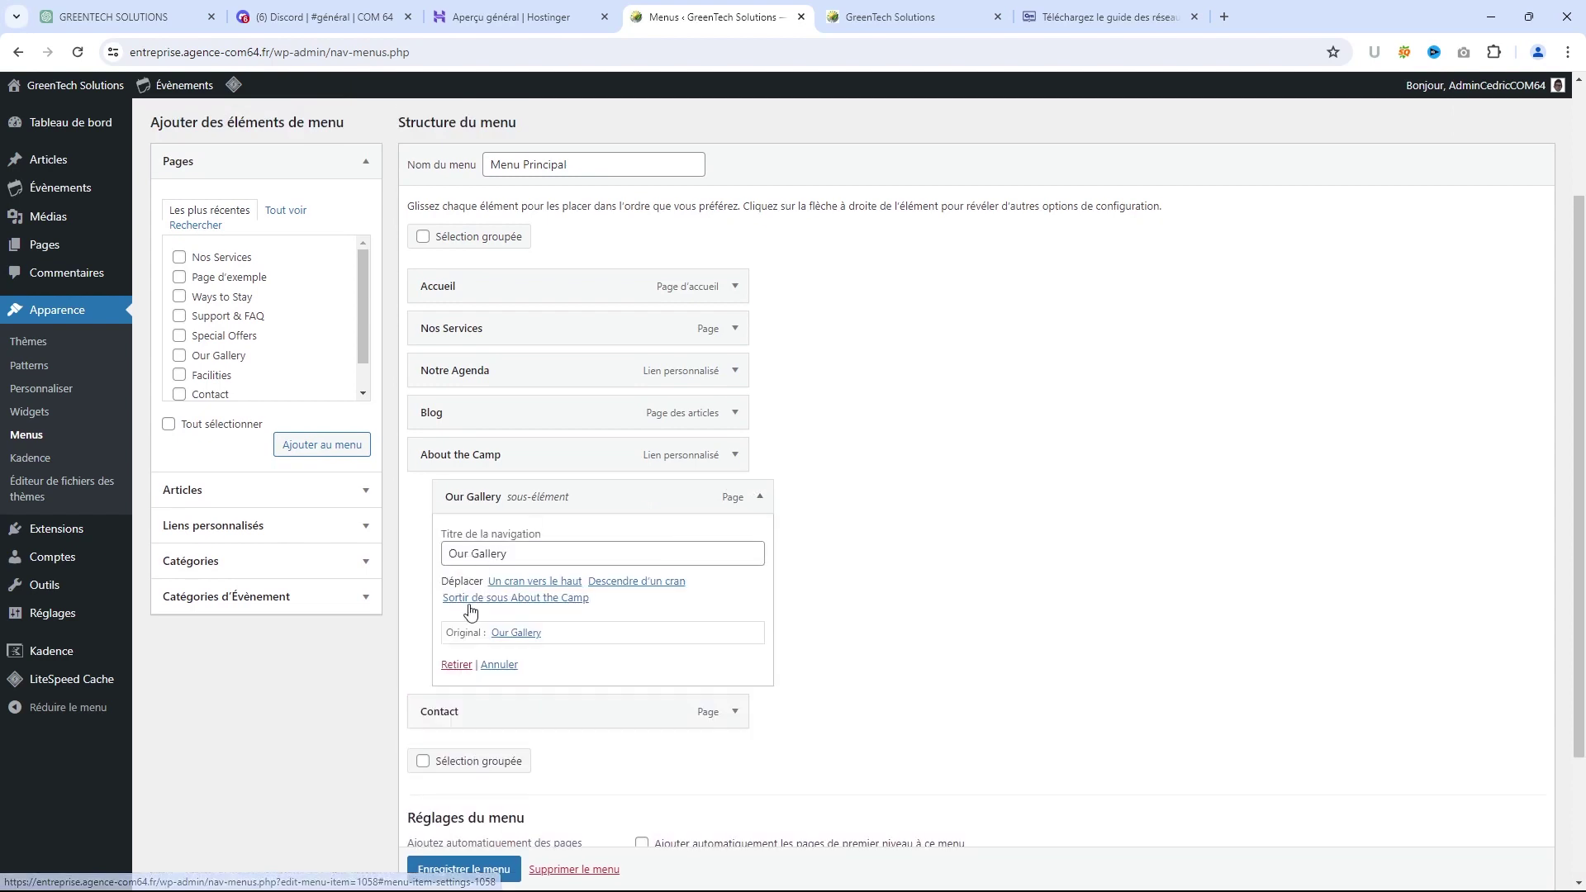
click(456, 664)
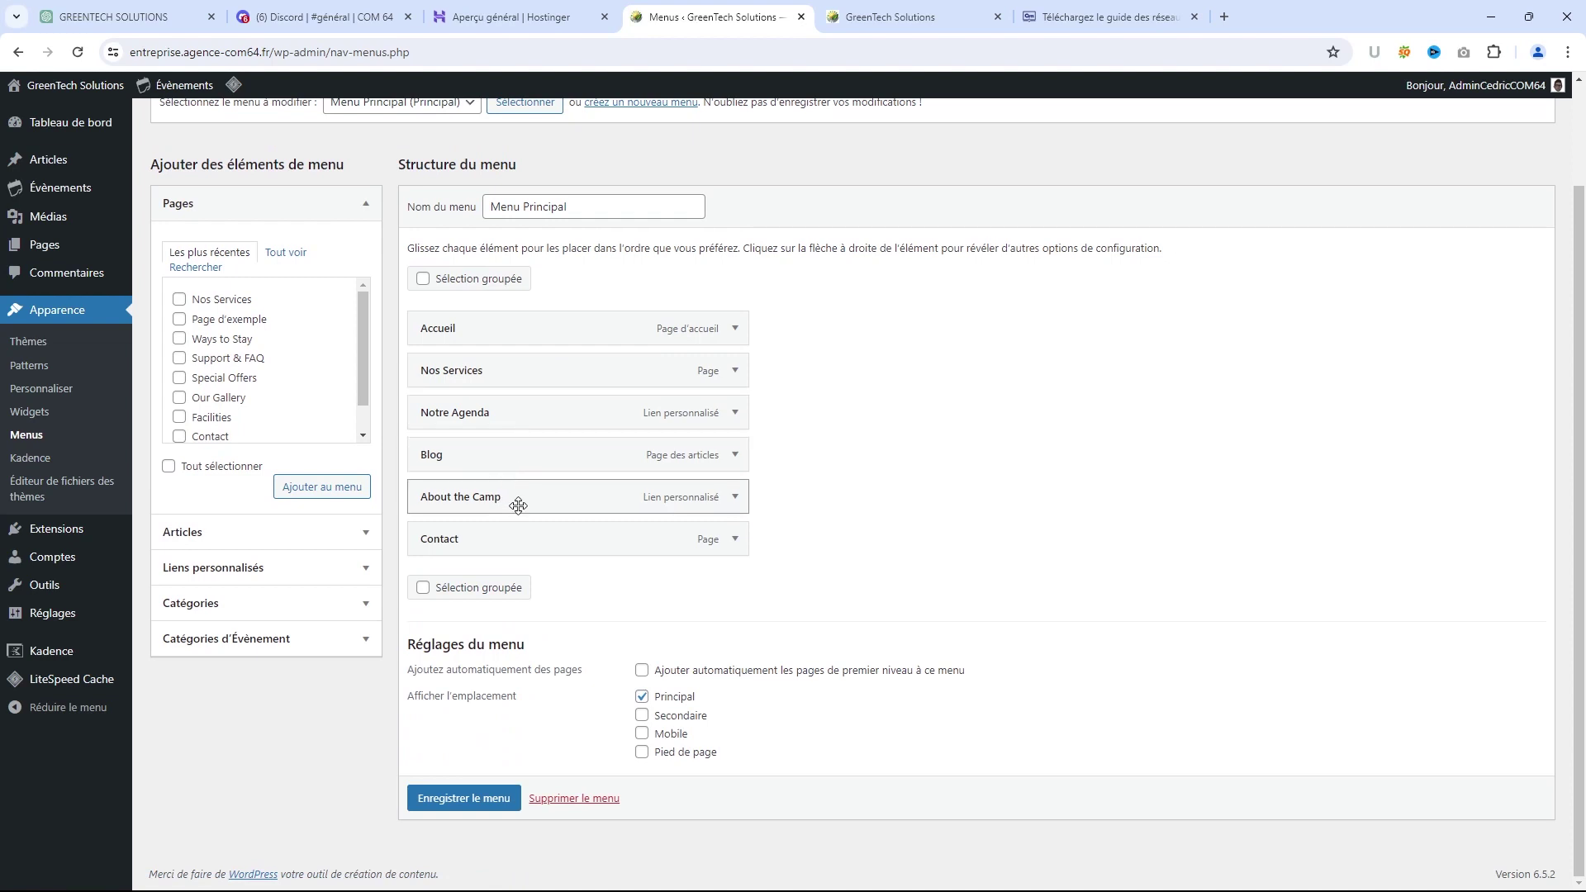
Remove the About the Camp item from Menu Principal, save the menu and check it on the reloaded live site
click(735, 497)
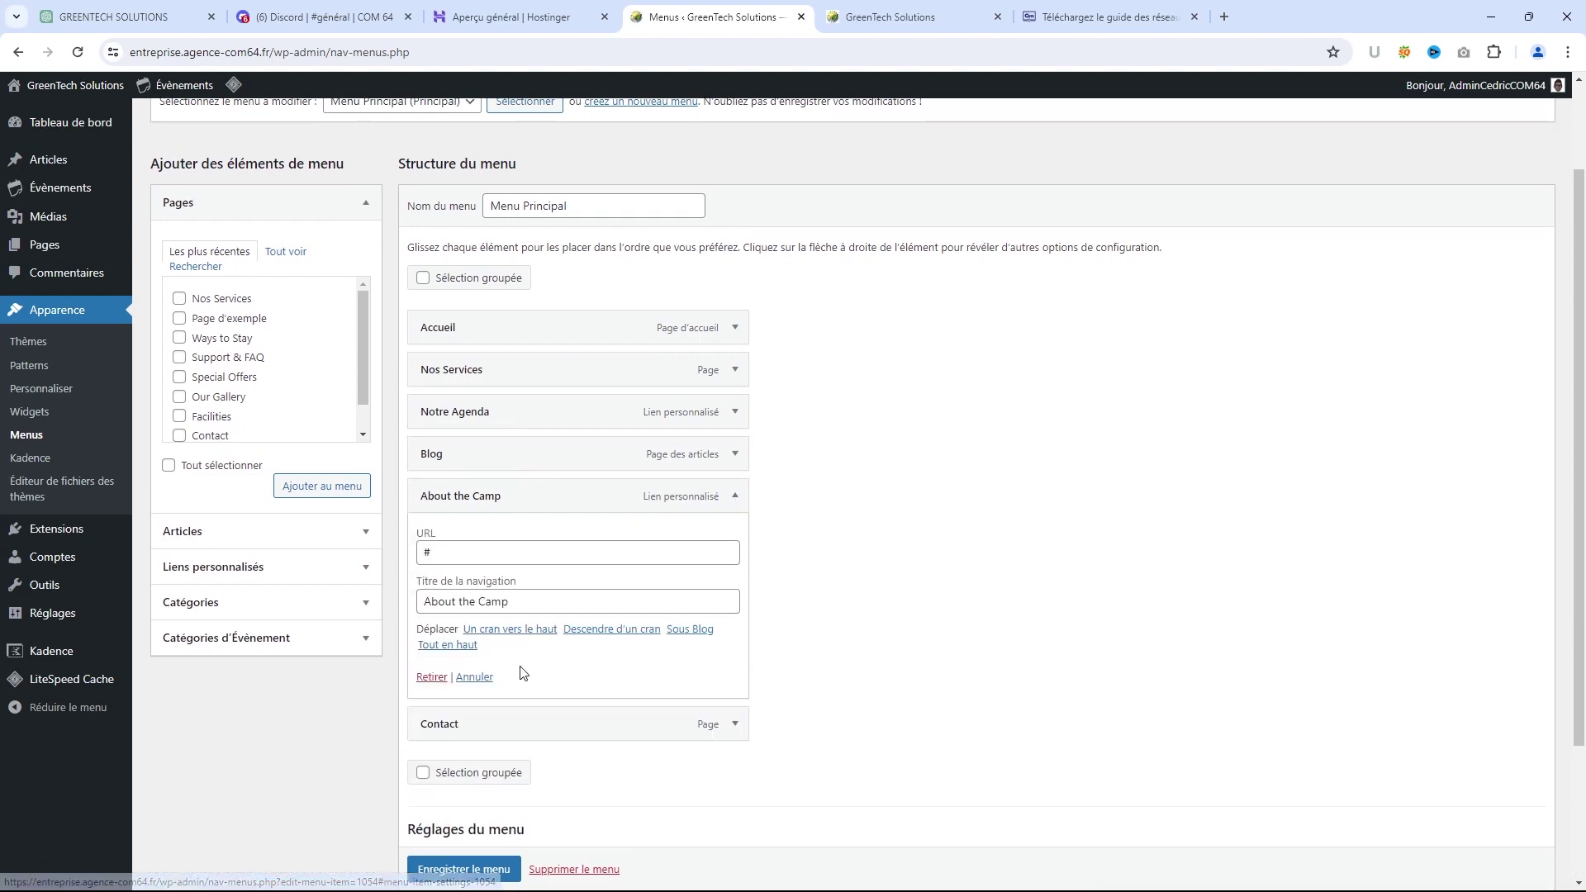
click(431, 677)
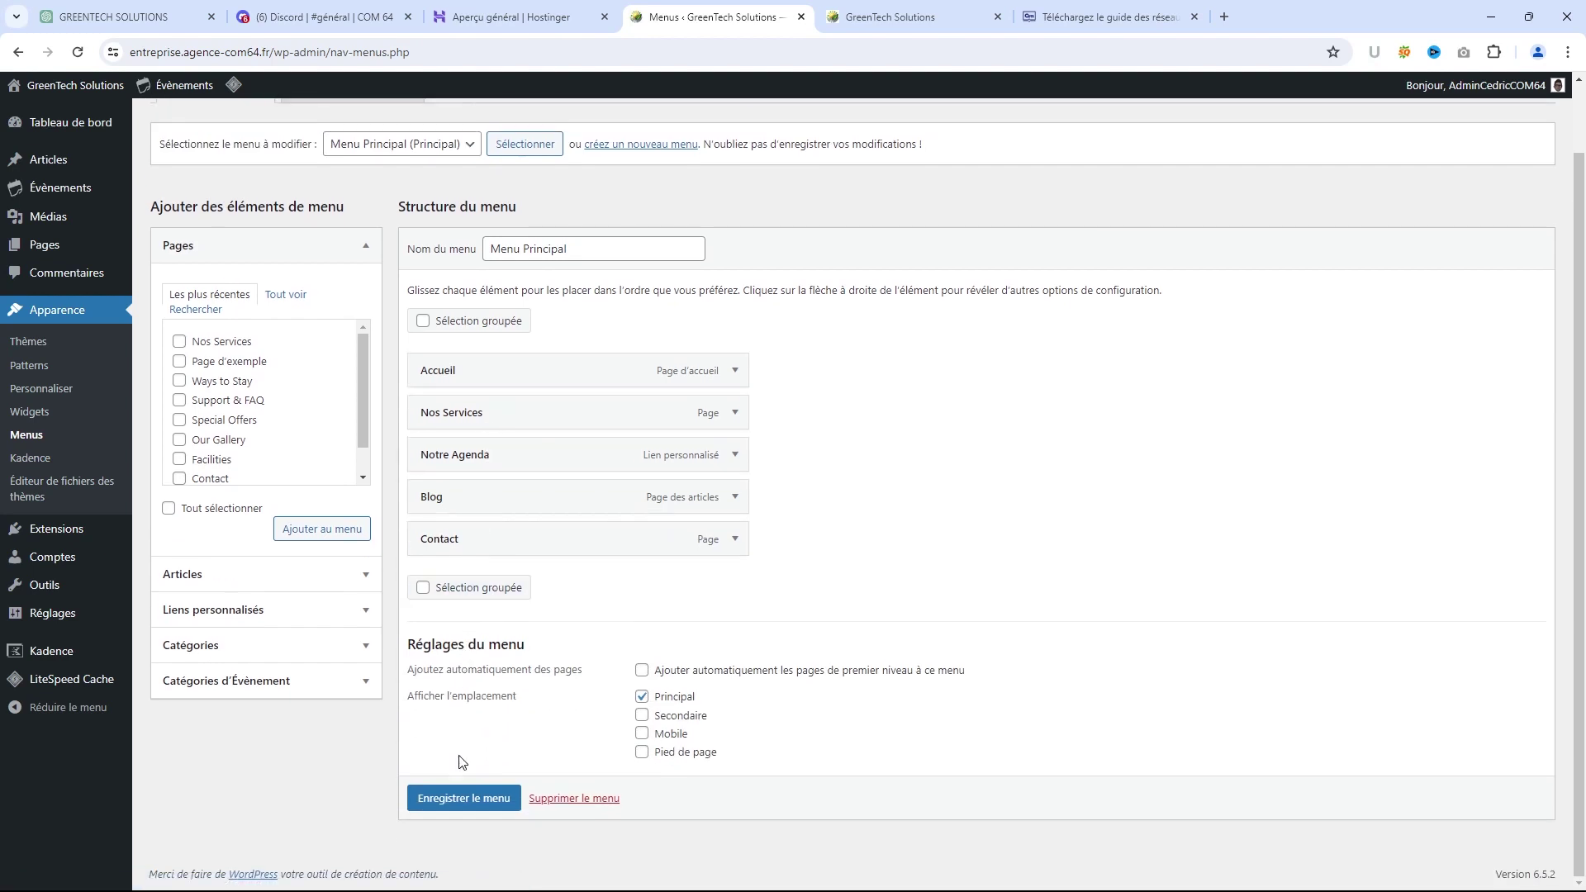
click(464, 799)
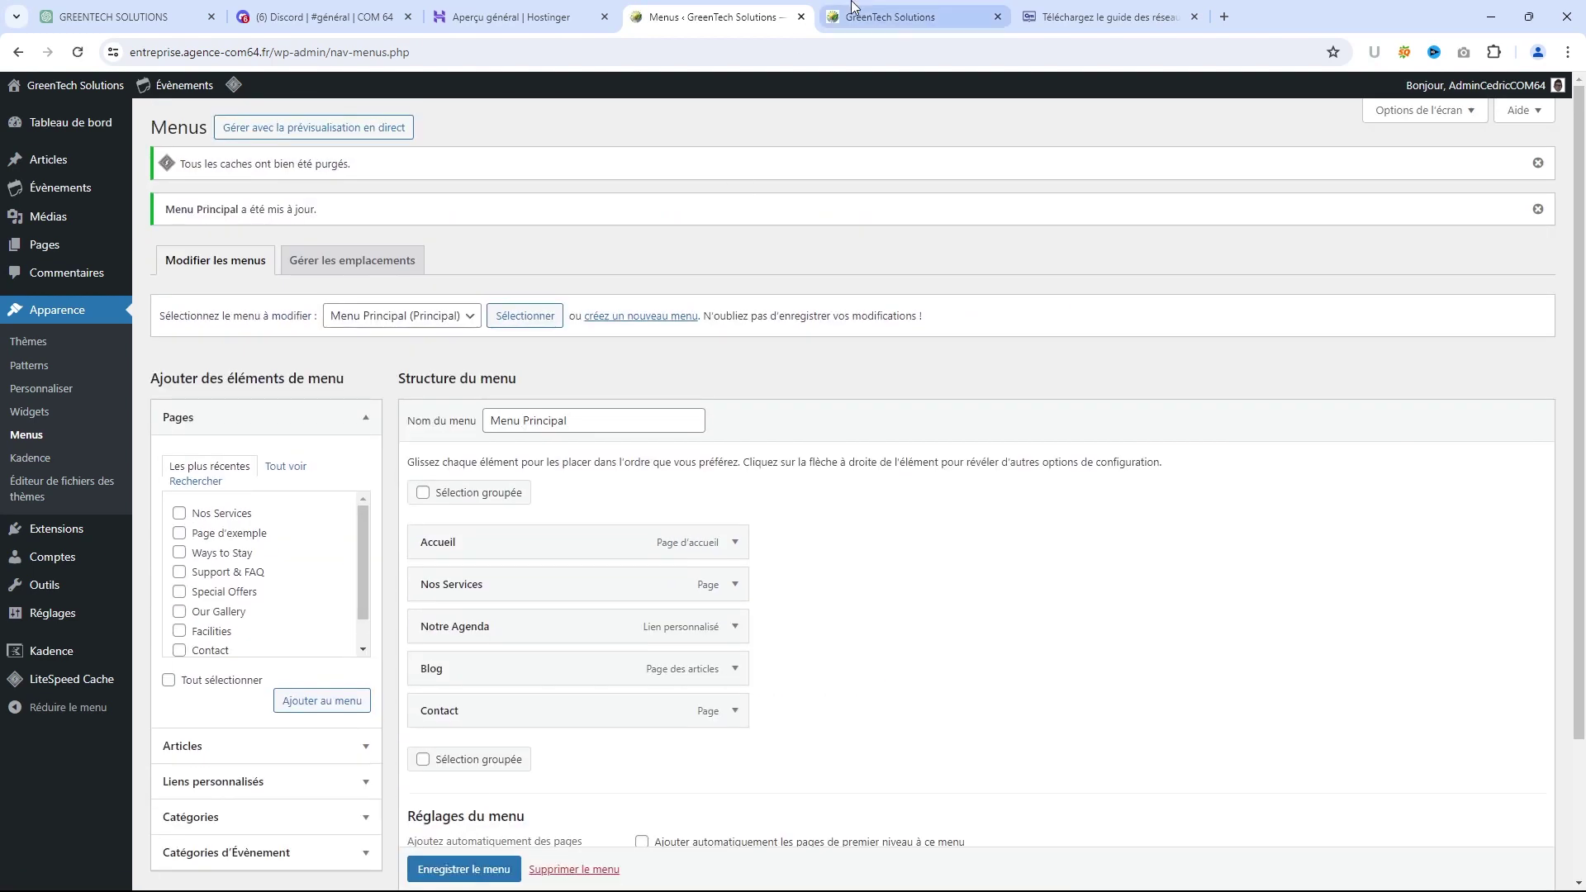
click(900, 14)
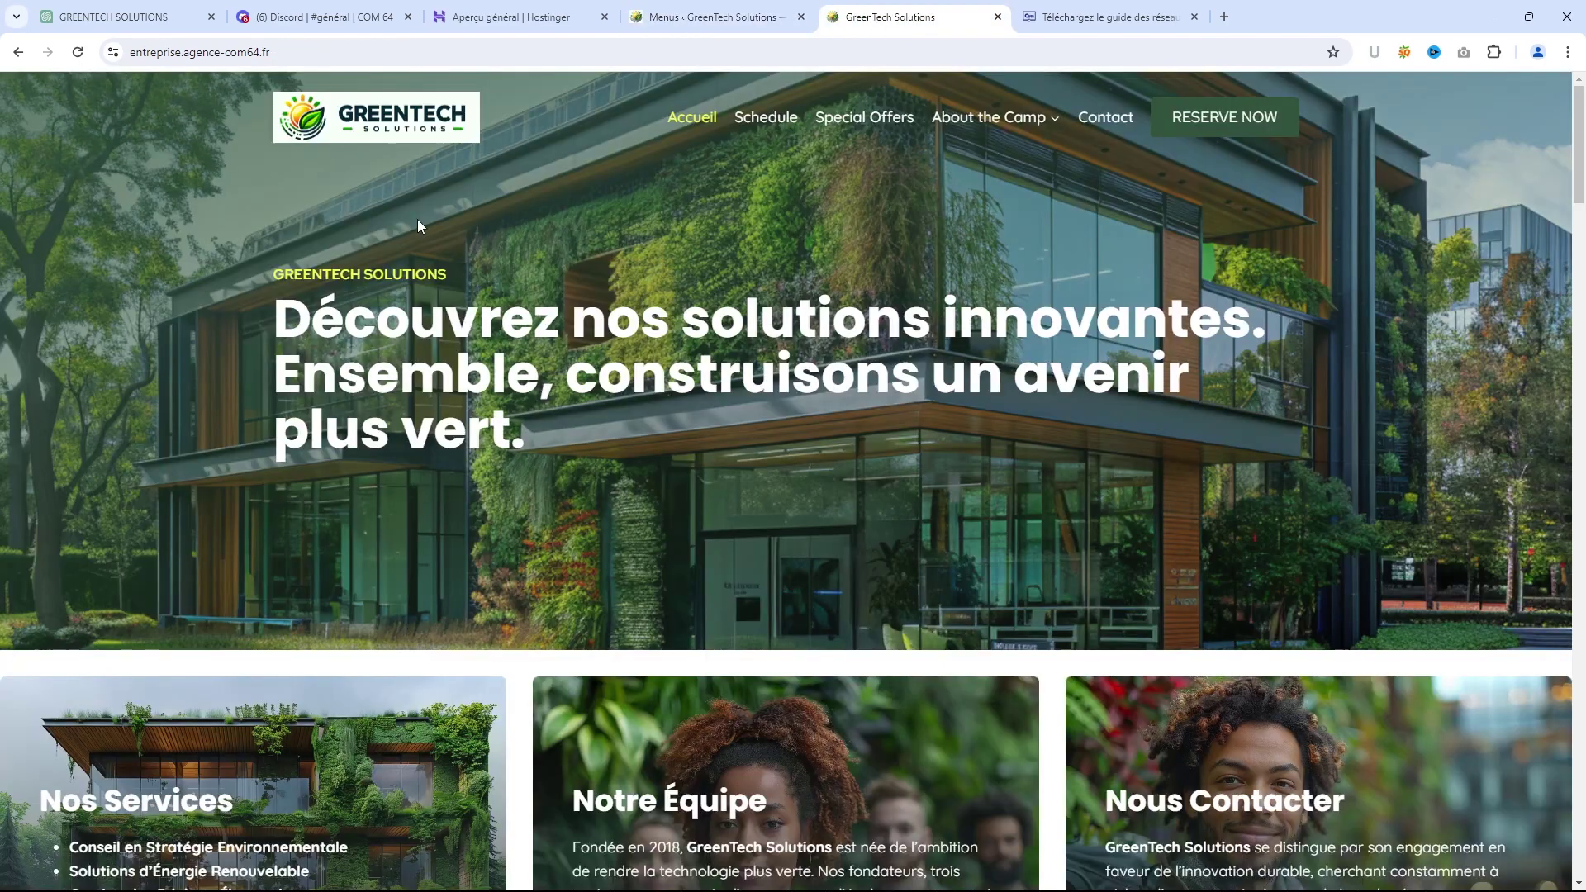
click(78, 53)
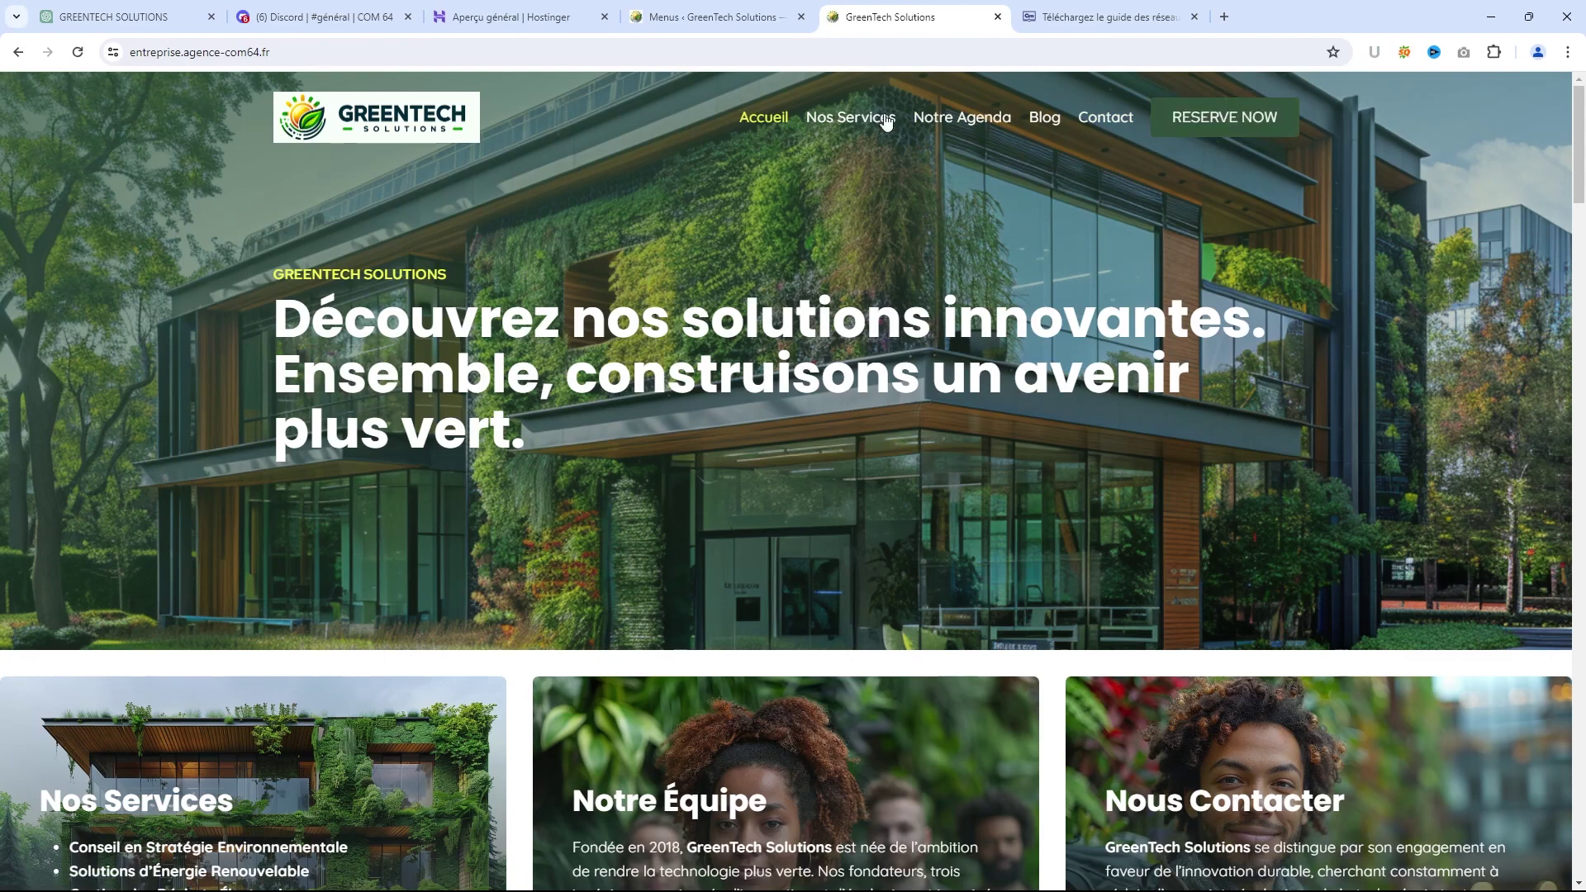
Open the site customizer and change the header button's label to "Nous contacter"
click(712, 16)
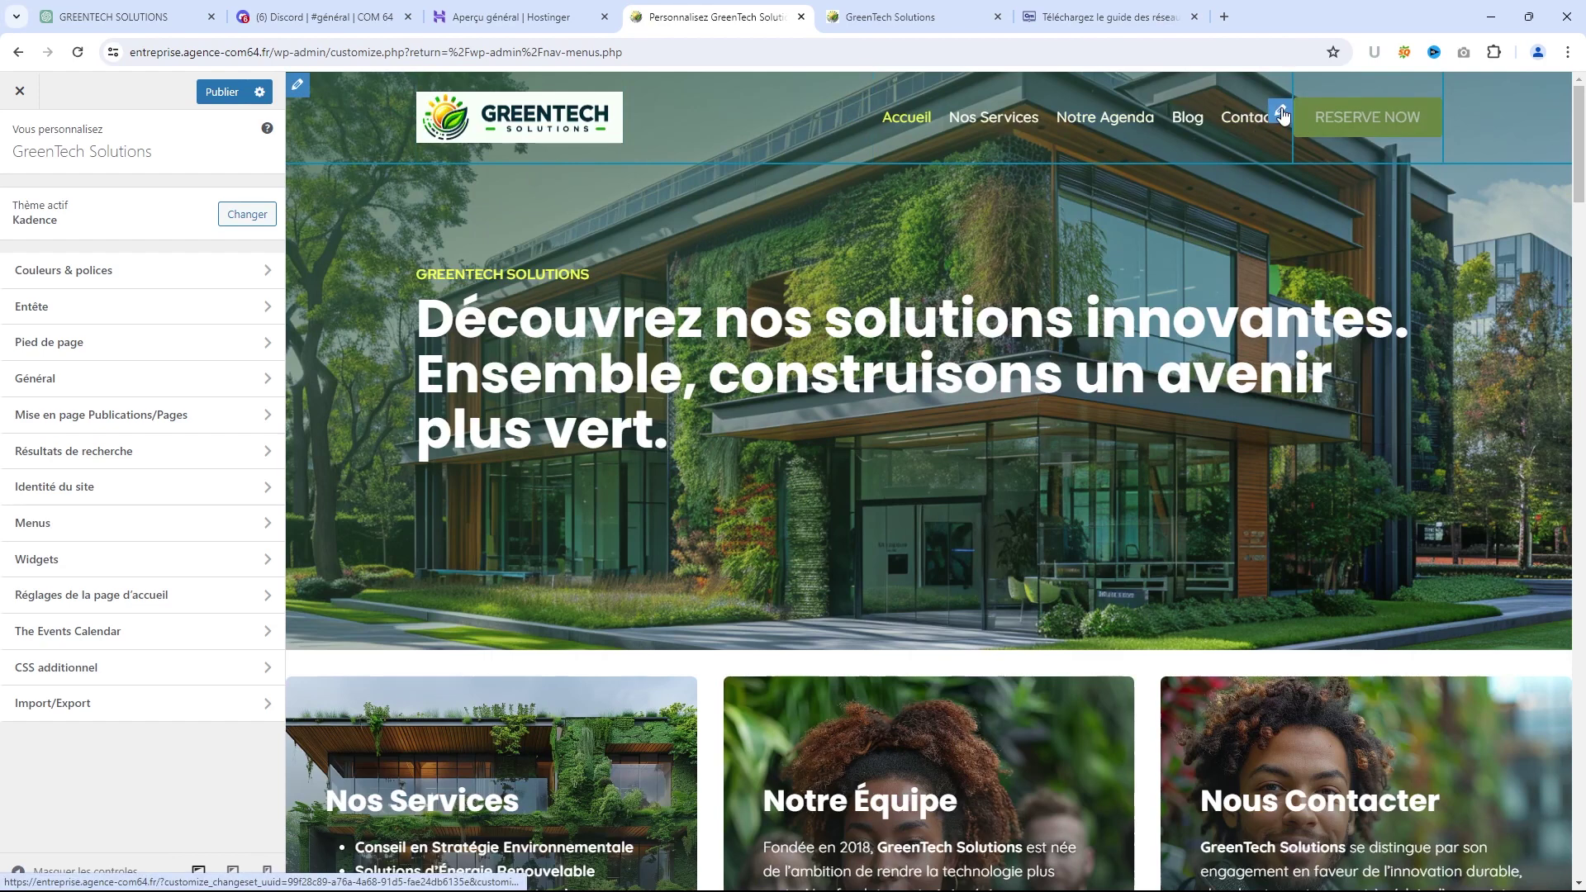
click(1281, 113)
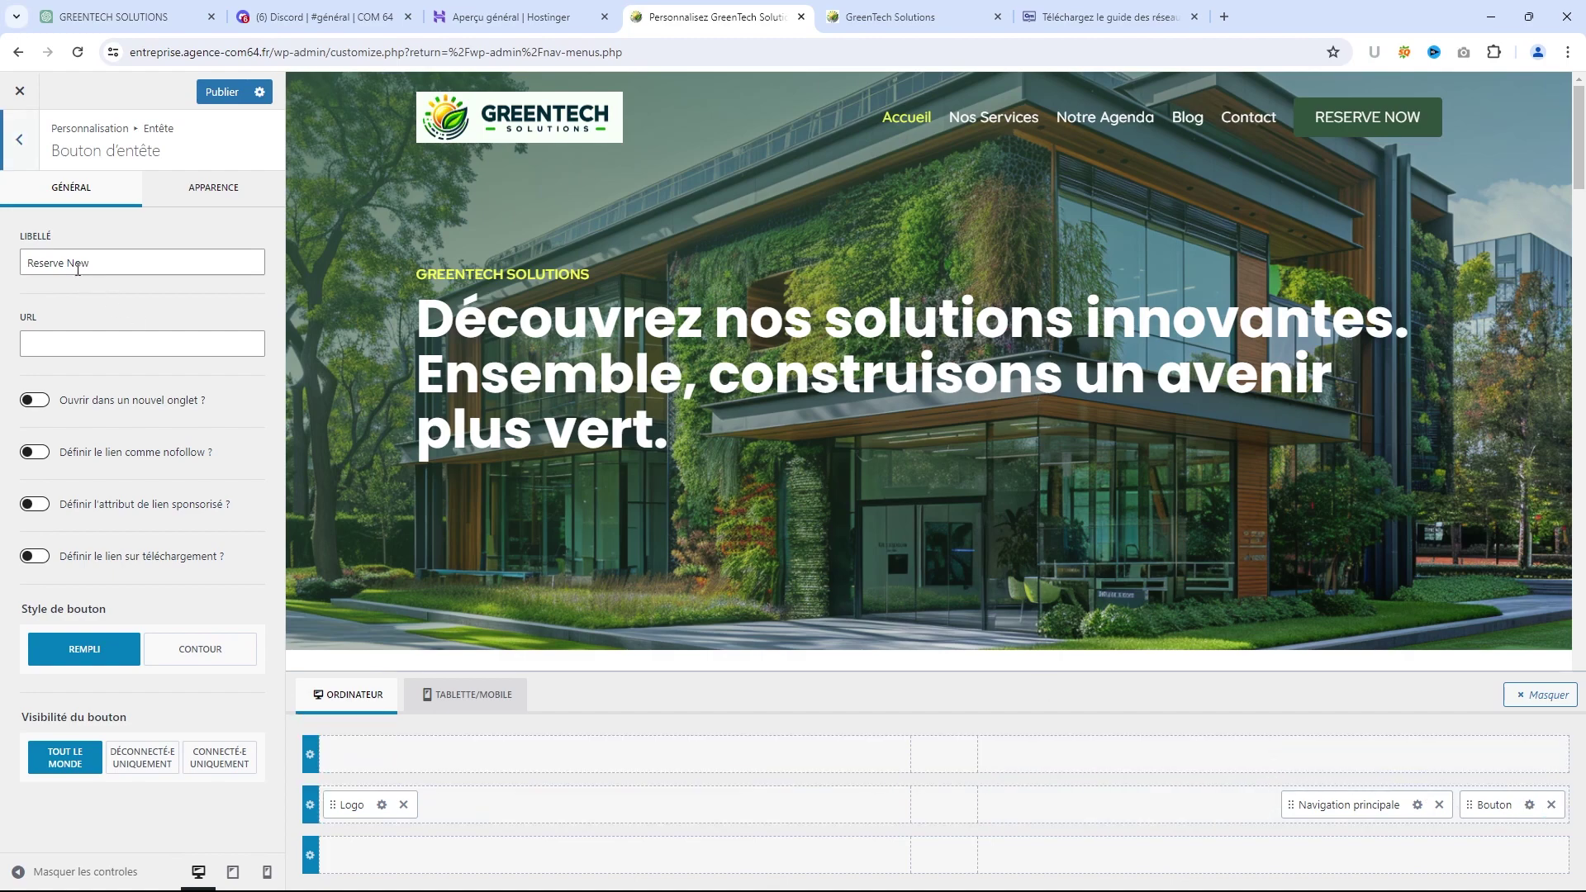
drag(112, 268, 36, 263)
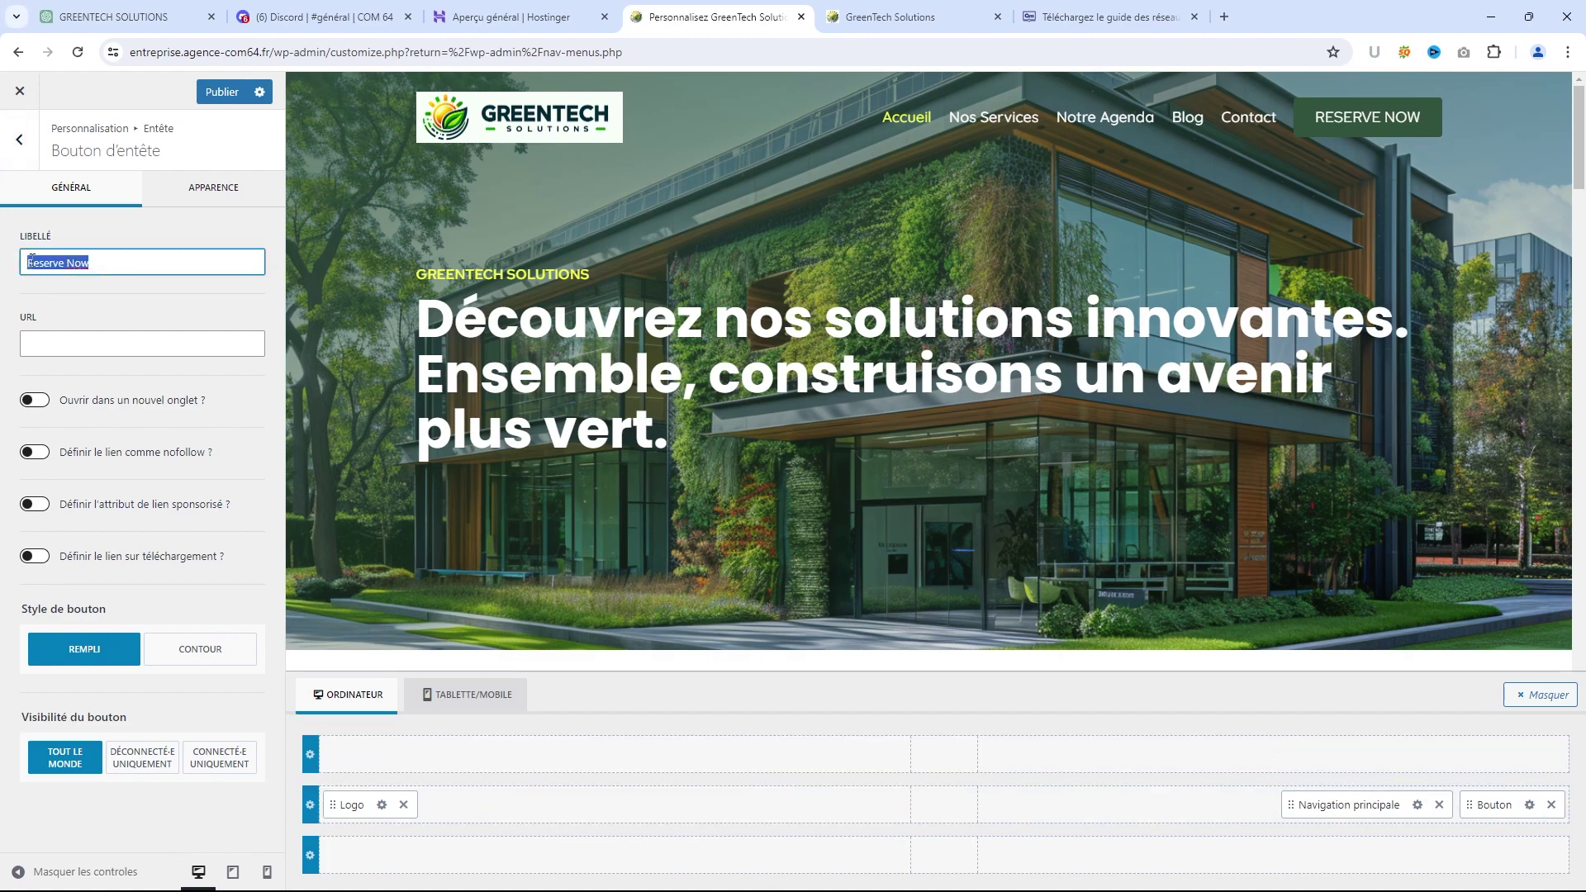
text(Nous con)
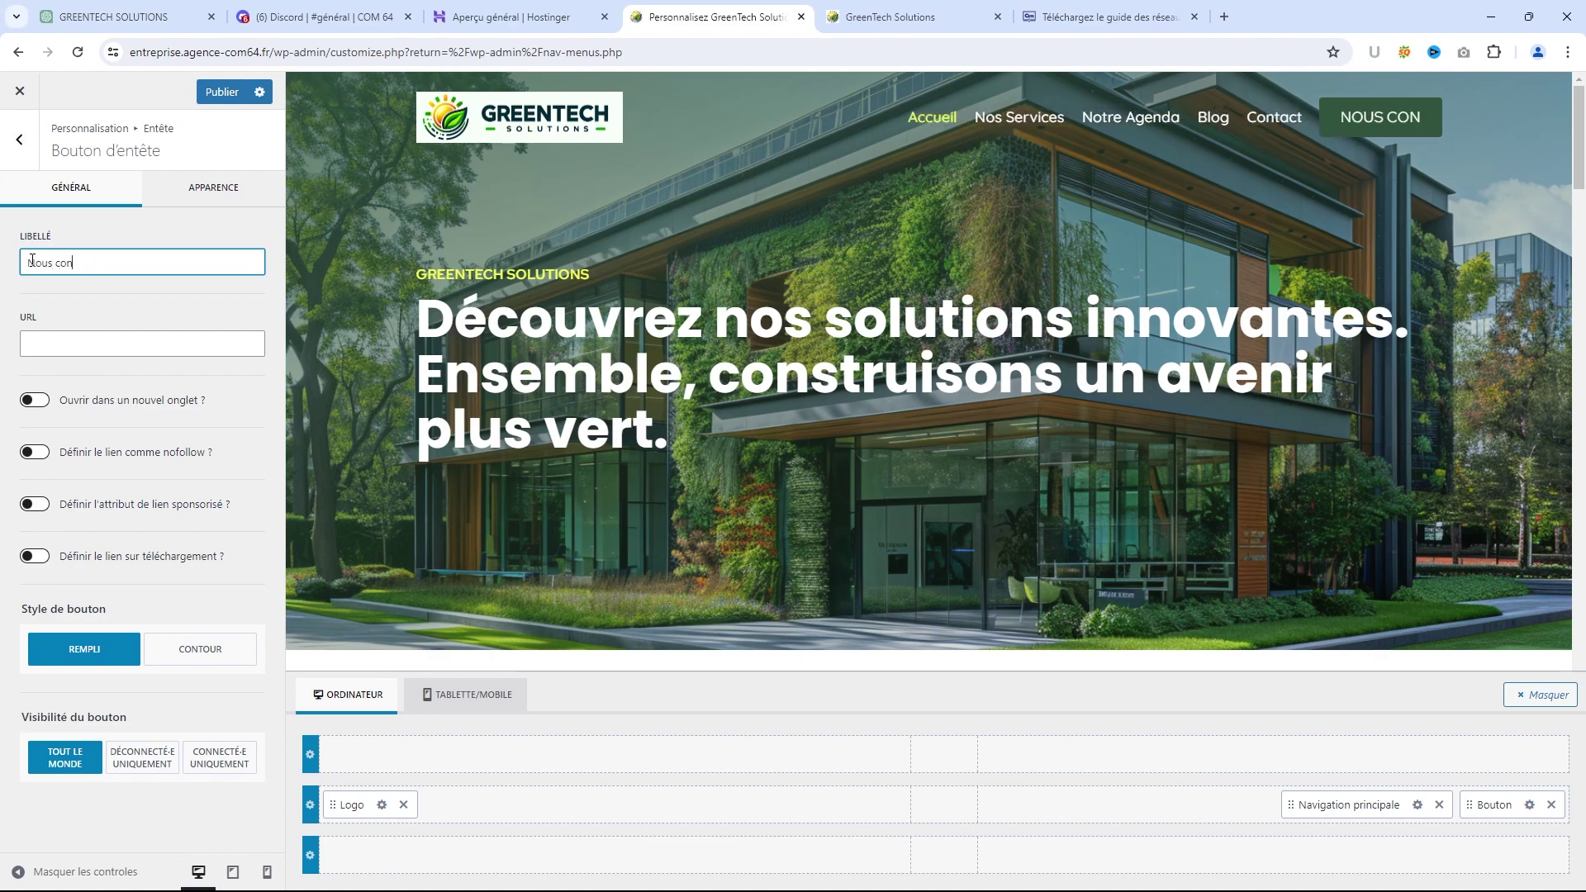
text(tacter)
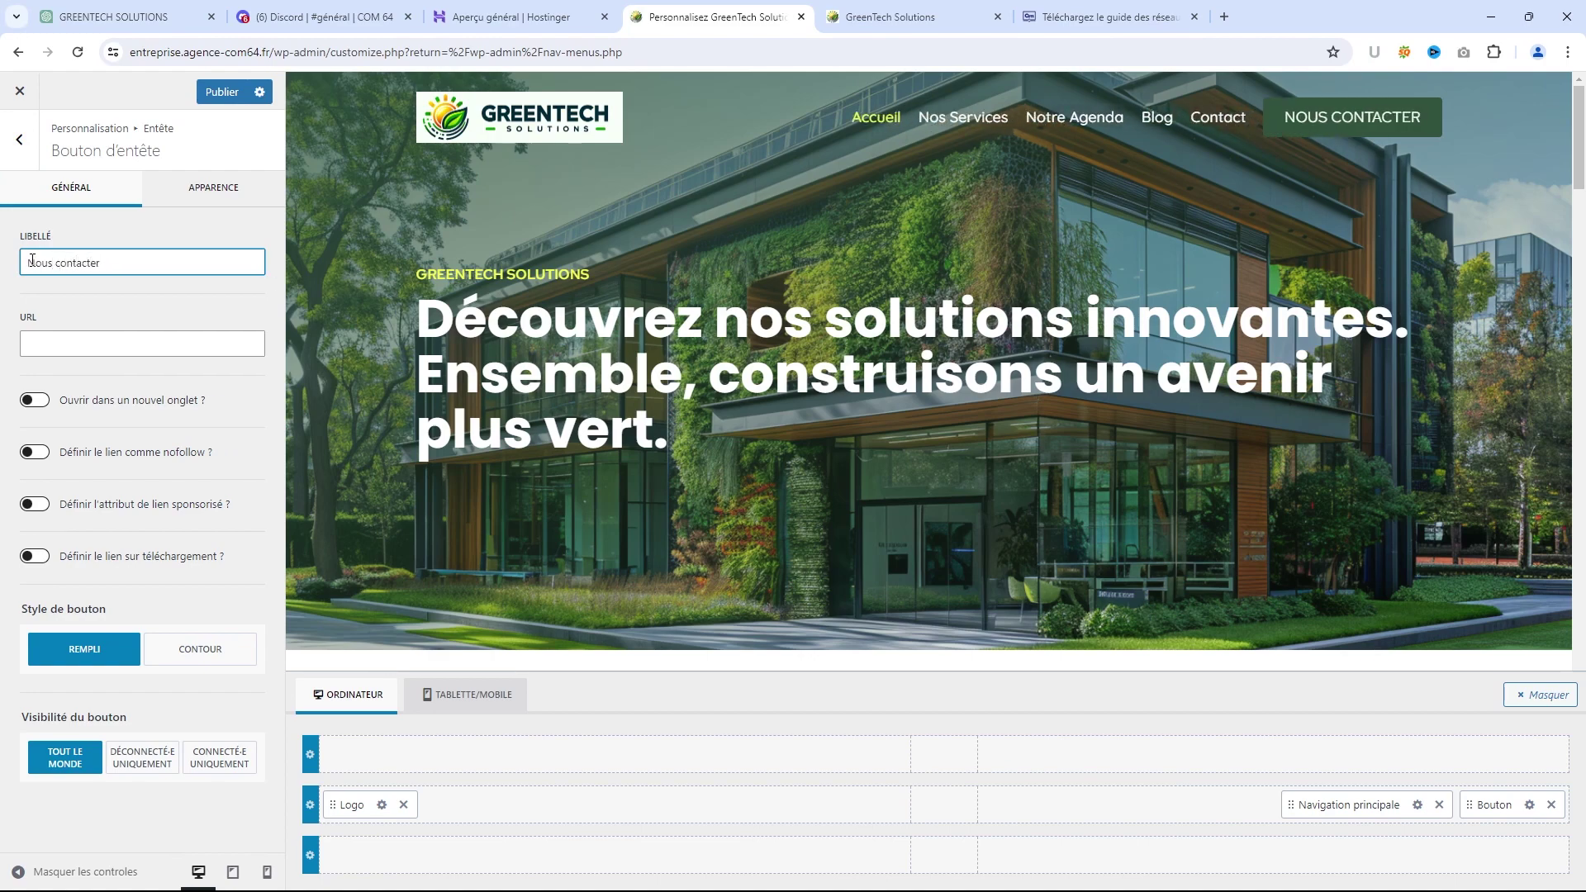
click(76, 345)
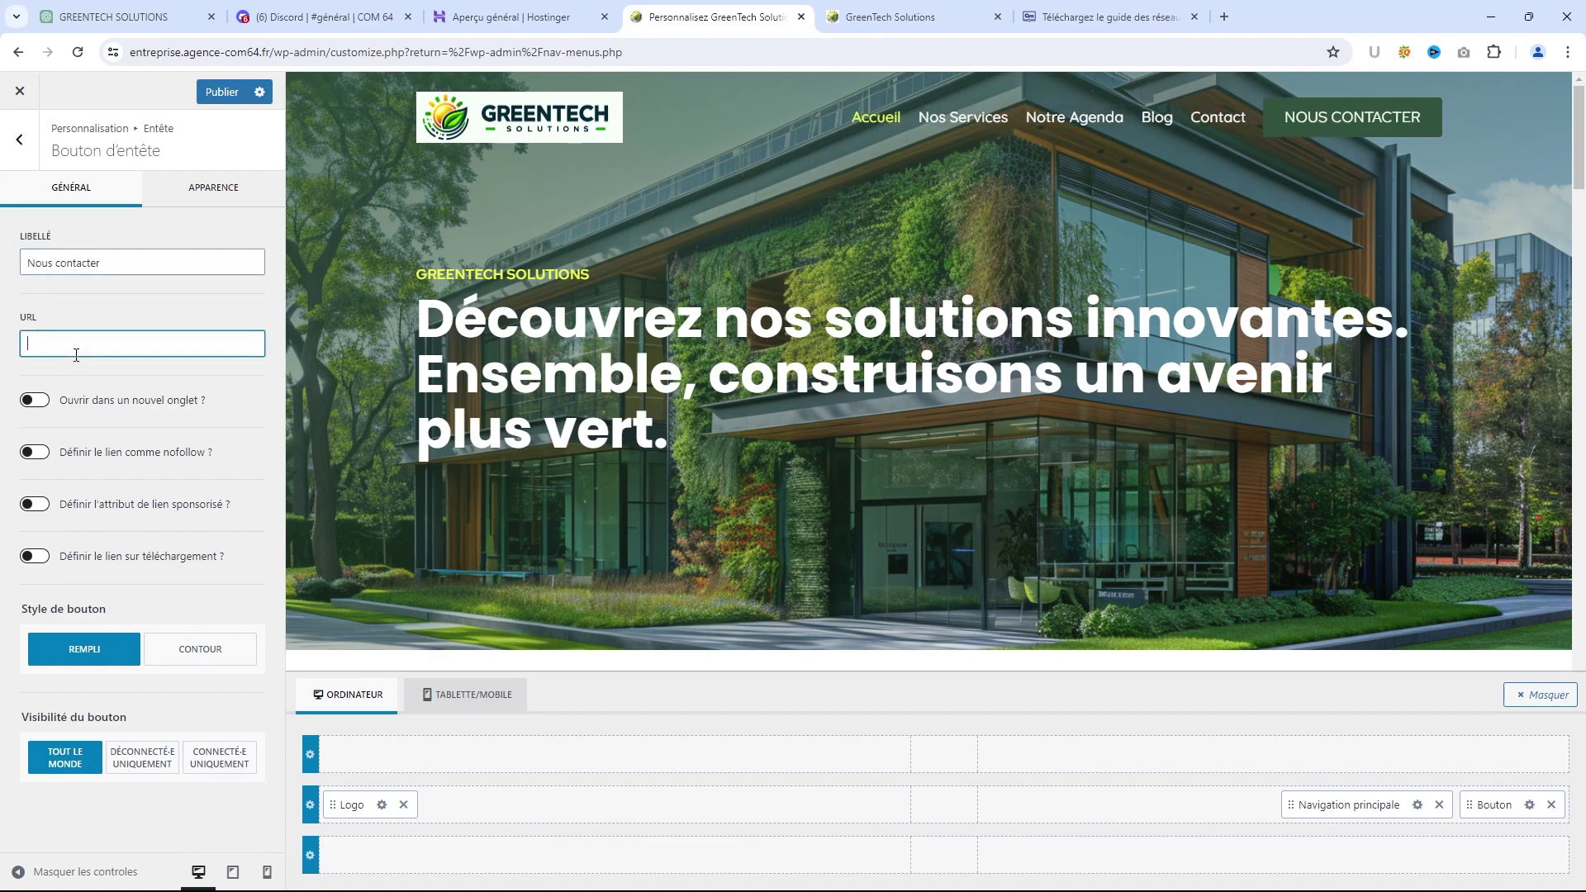
click(926, 18)
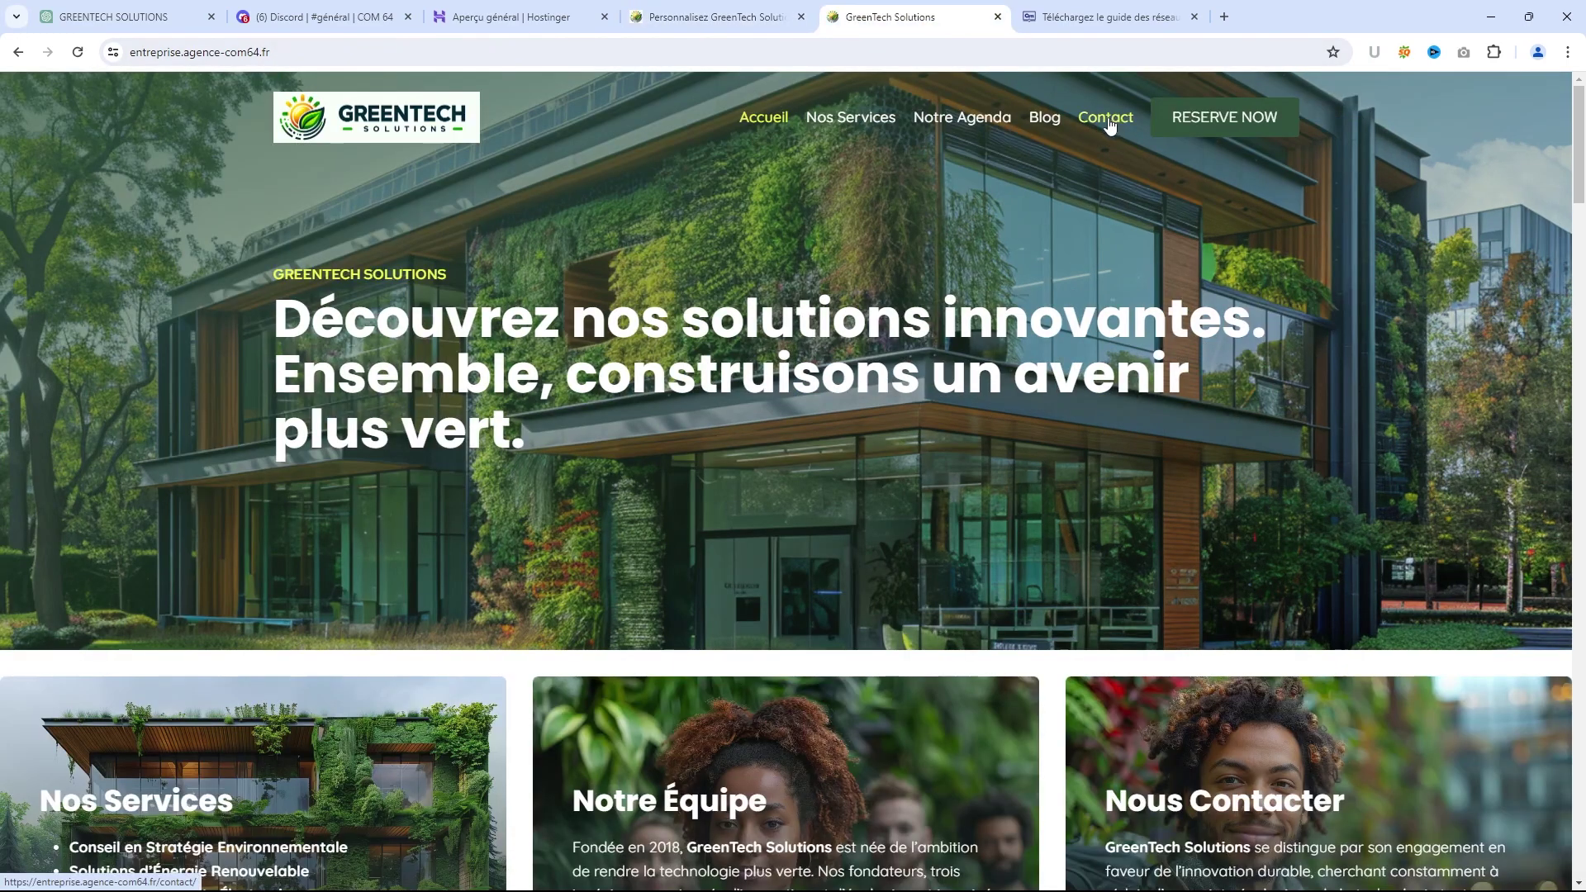
right_click(1110, 124)
click(1176, 238)
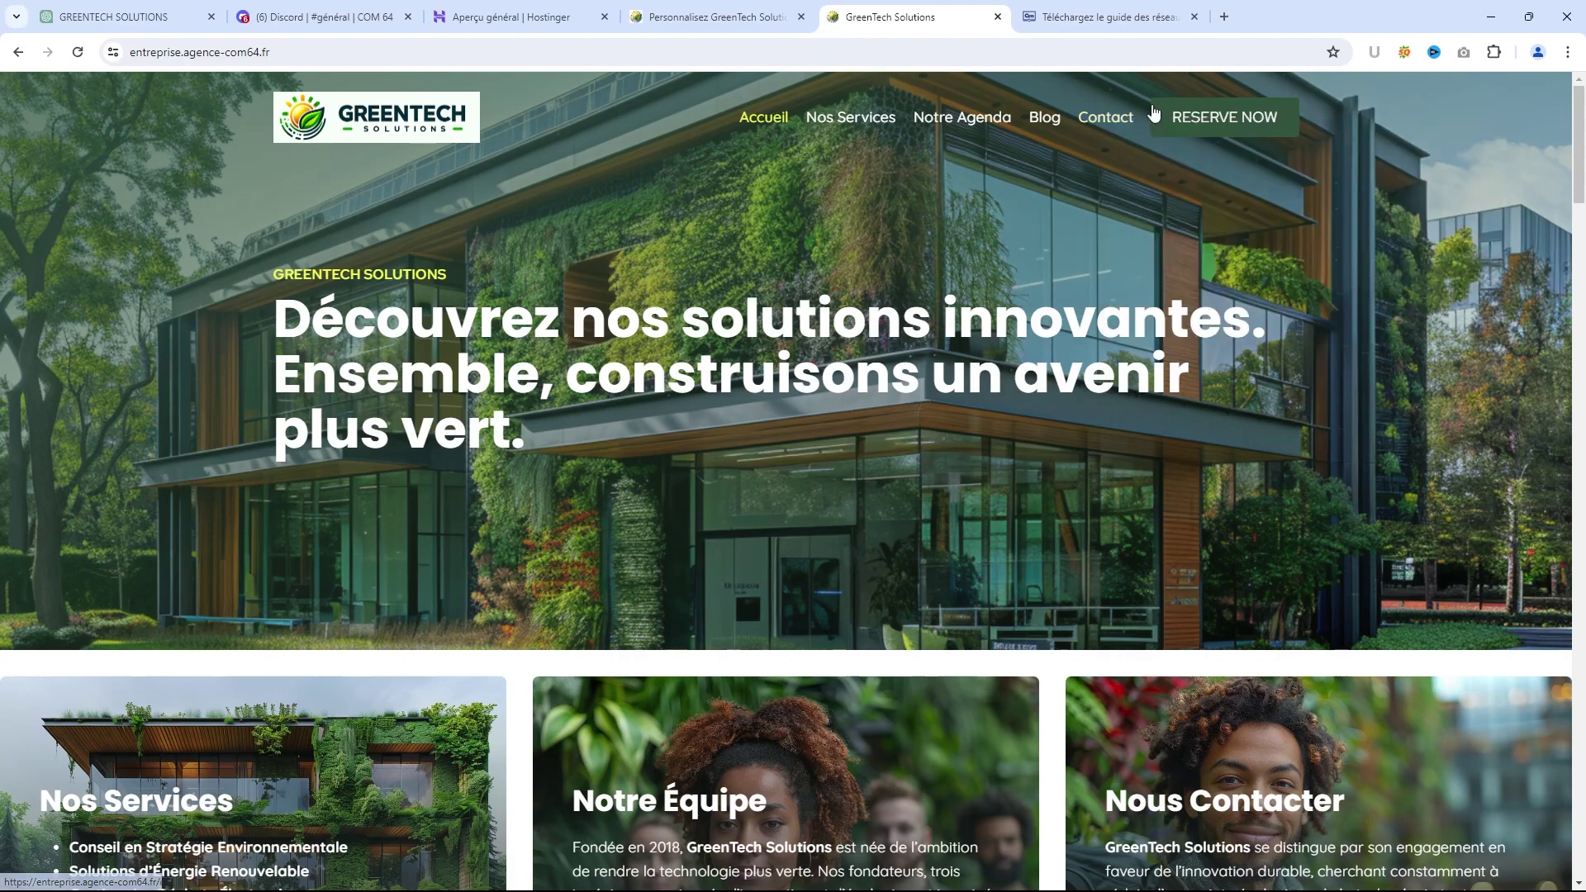
click(712, 18)
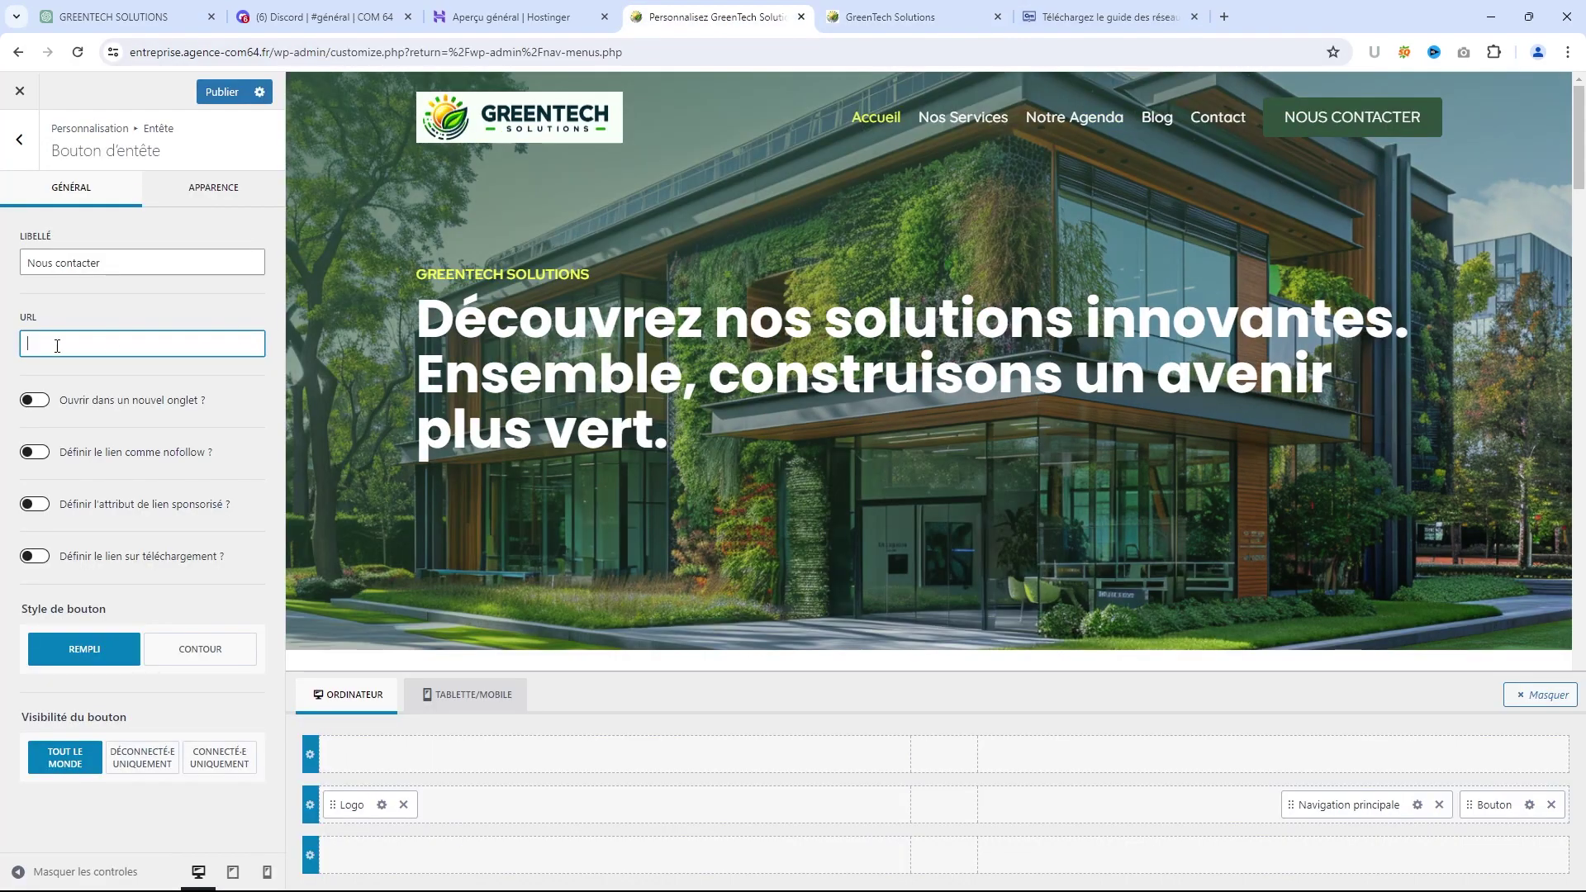
key(ctrl+v)
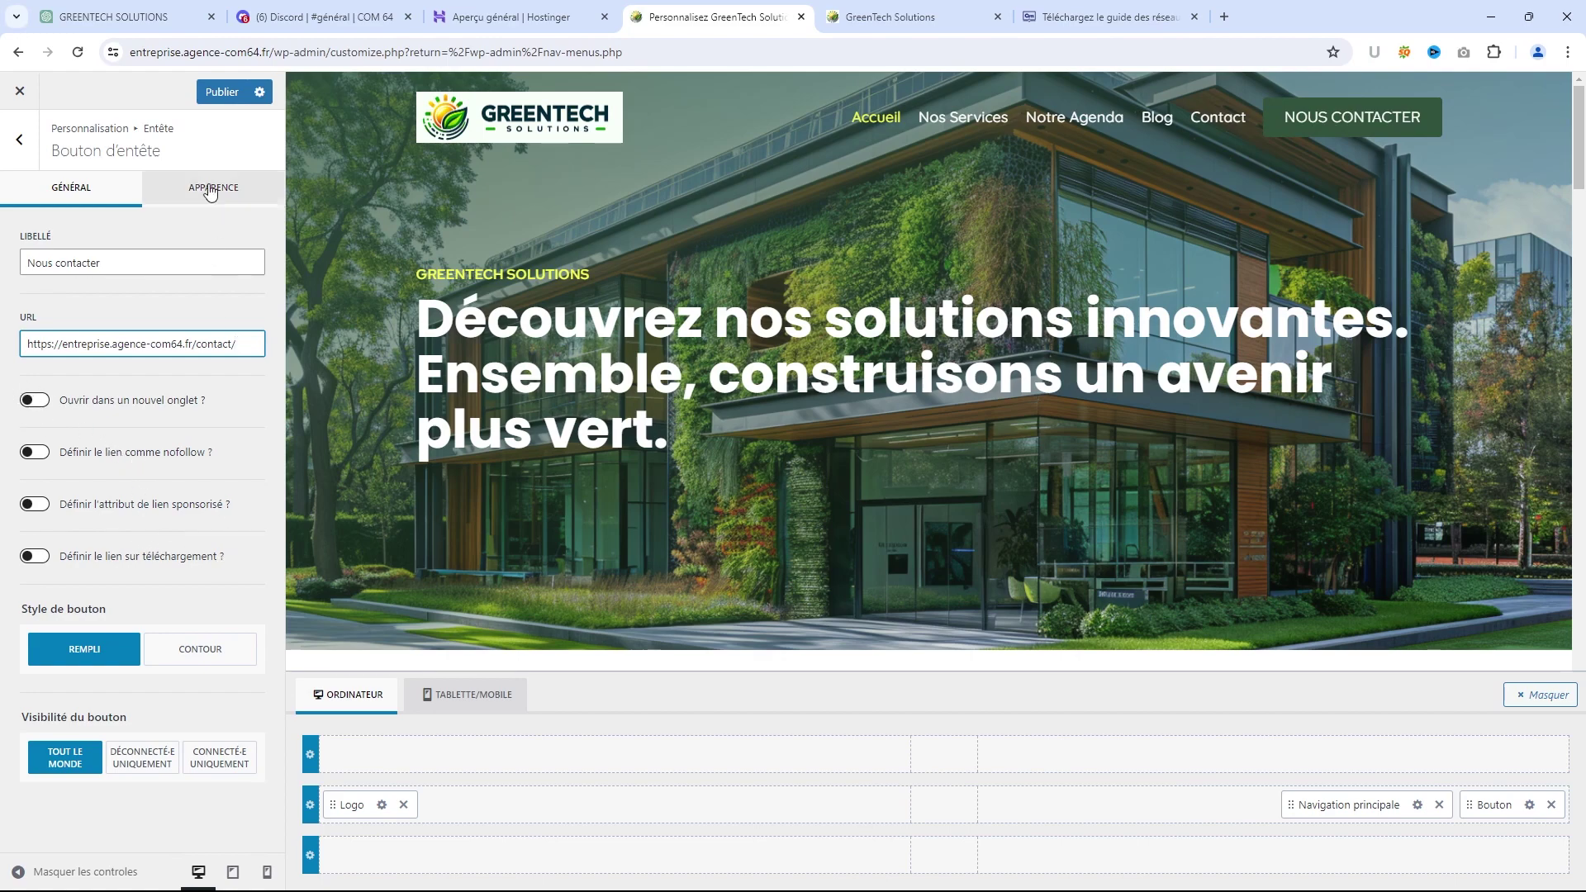
click(222, 93)
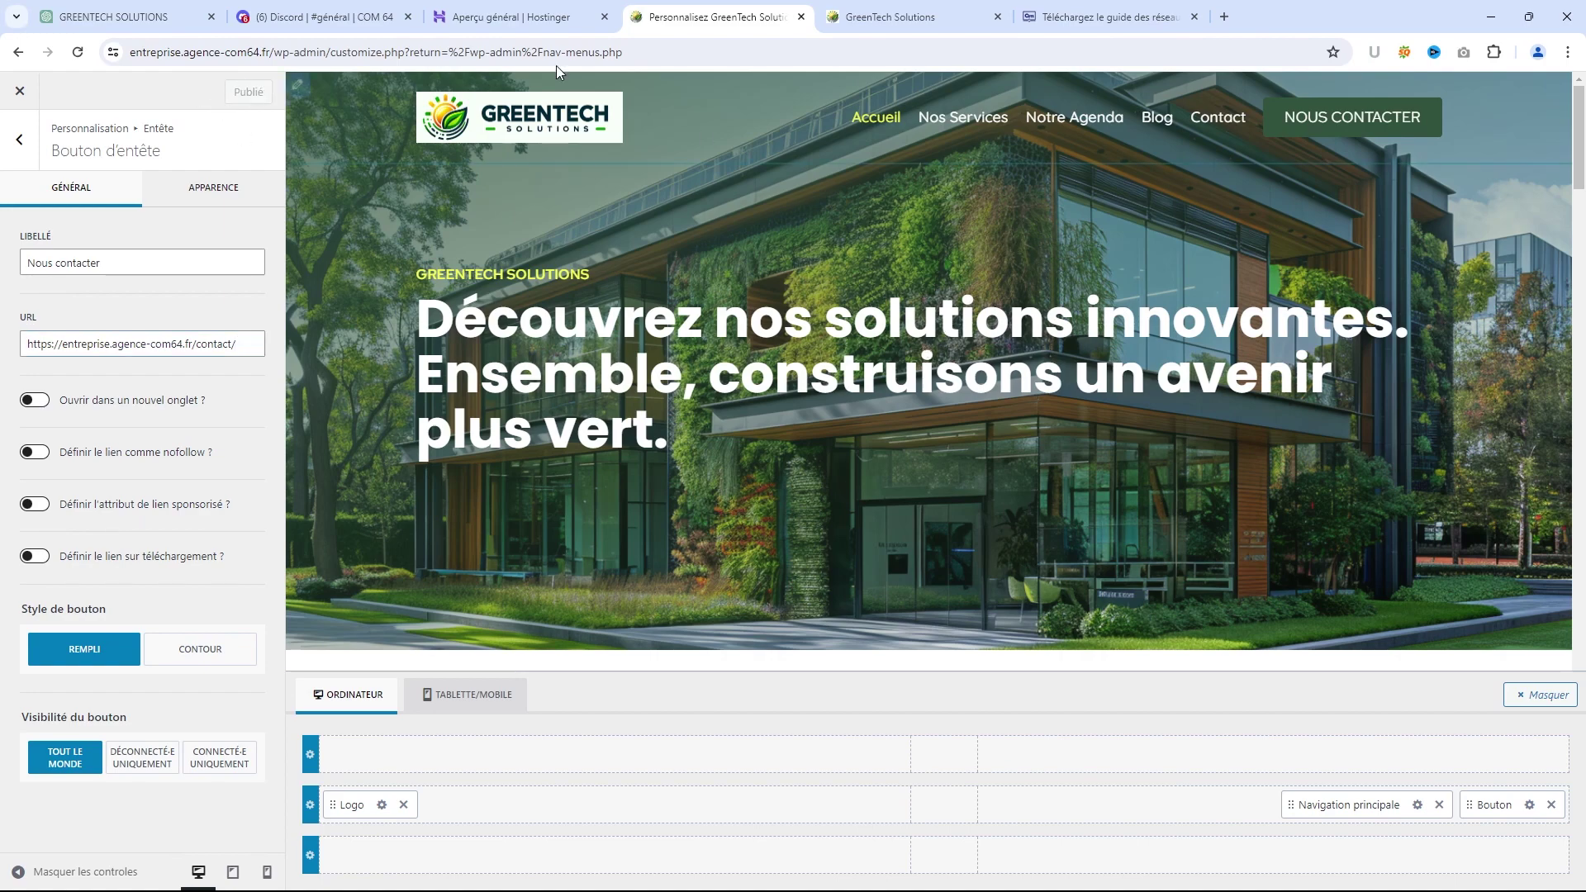
Reload the live site and check the header button, the Contact page and the Nos Services page
click(910, 19)
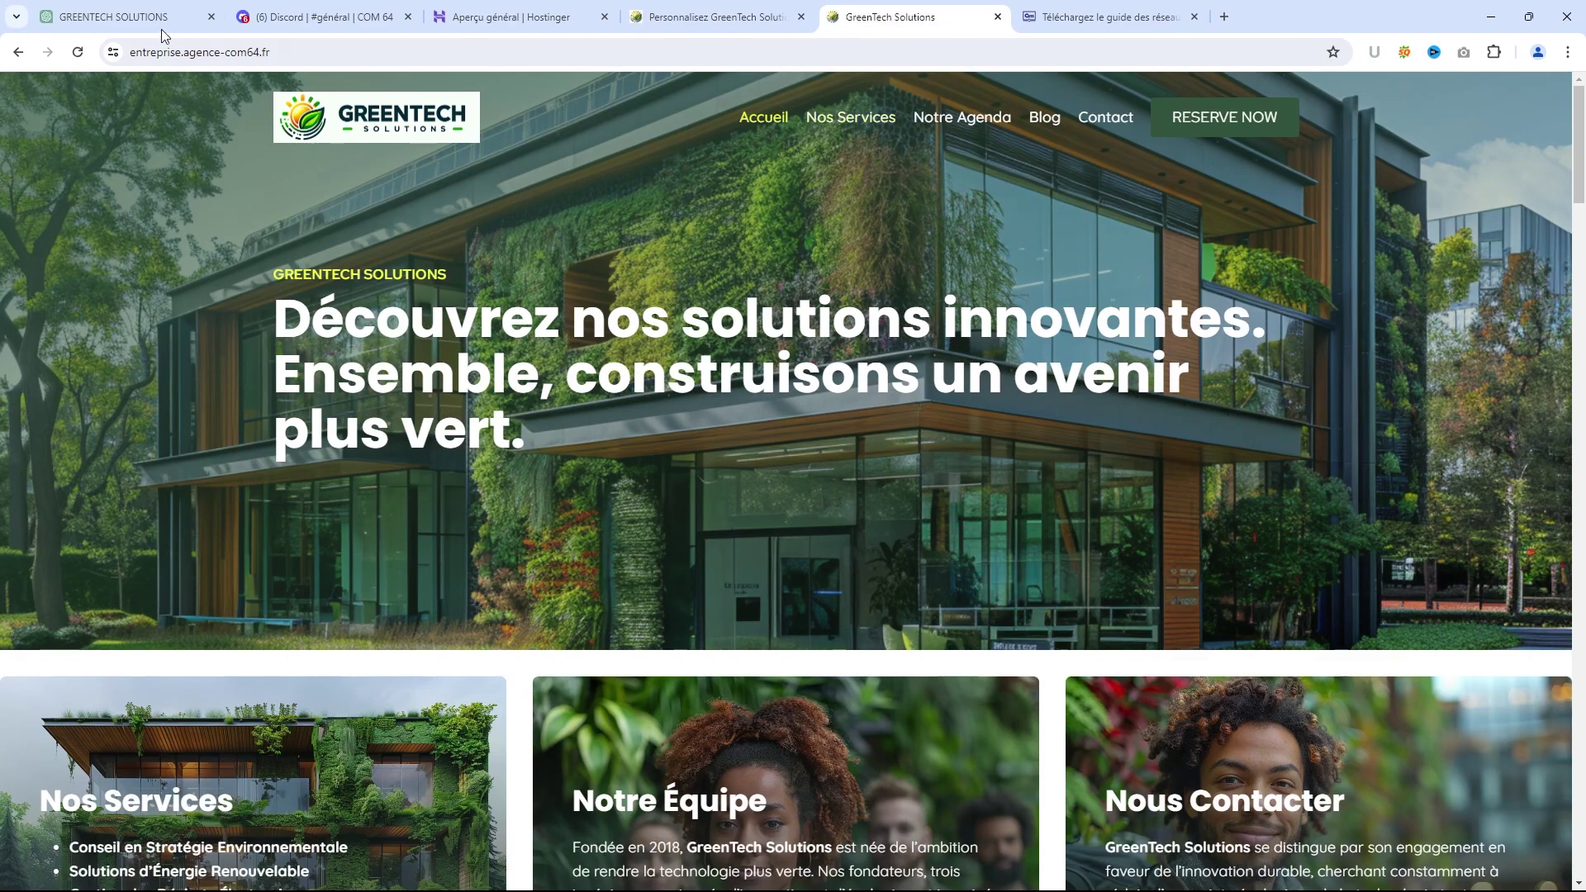
click(78, 53)
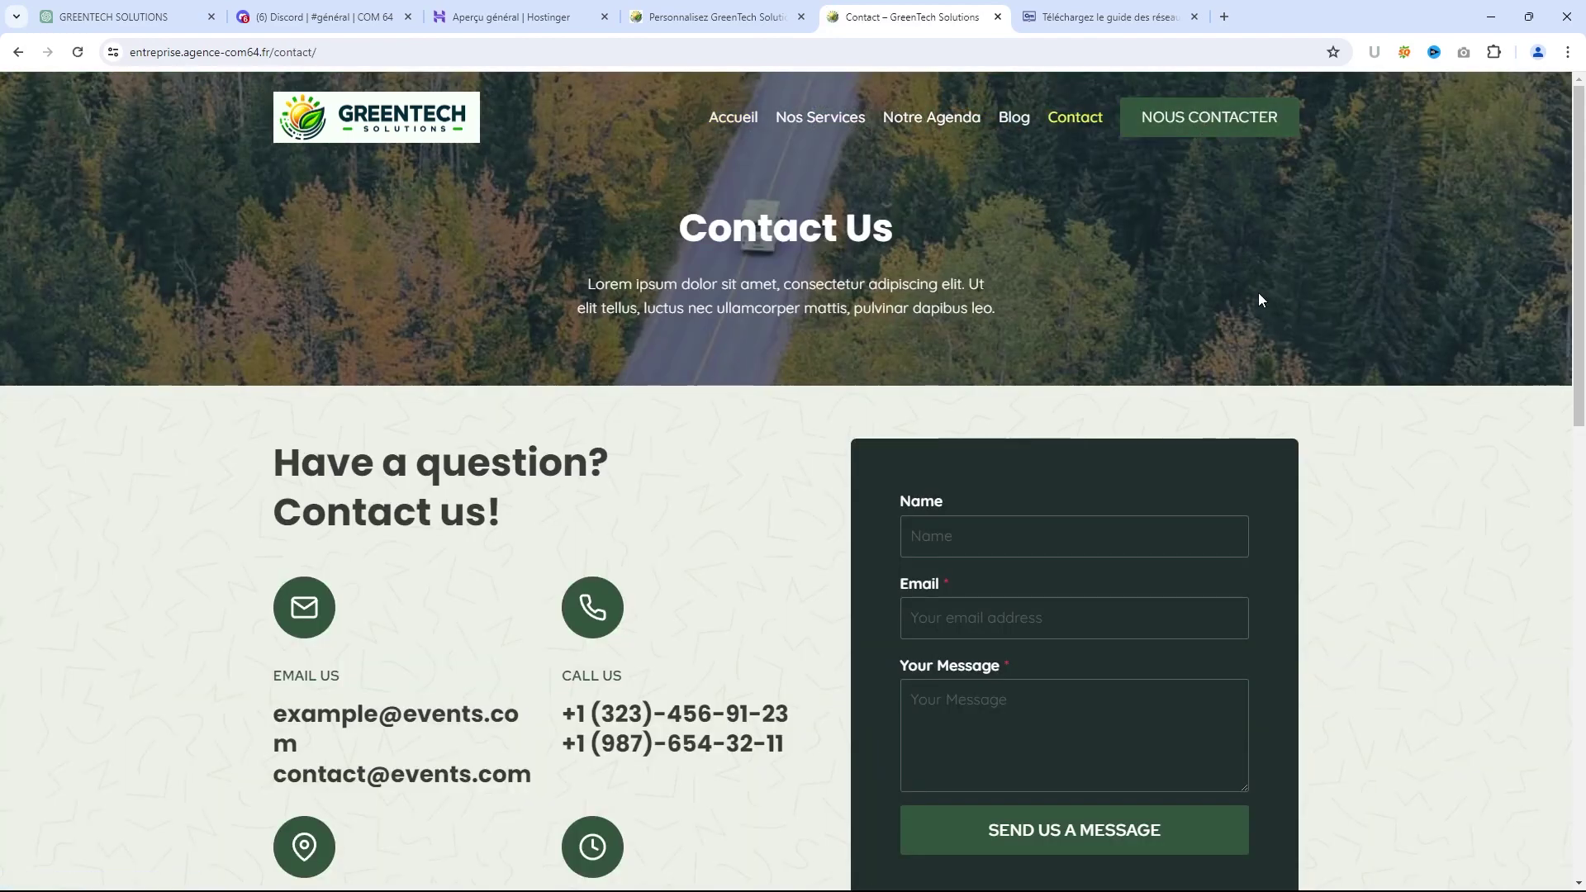
click(820, 117)
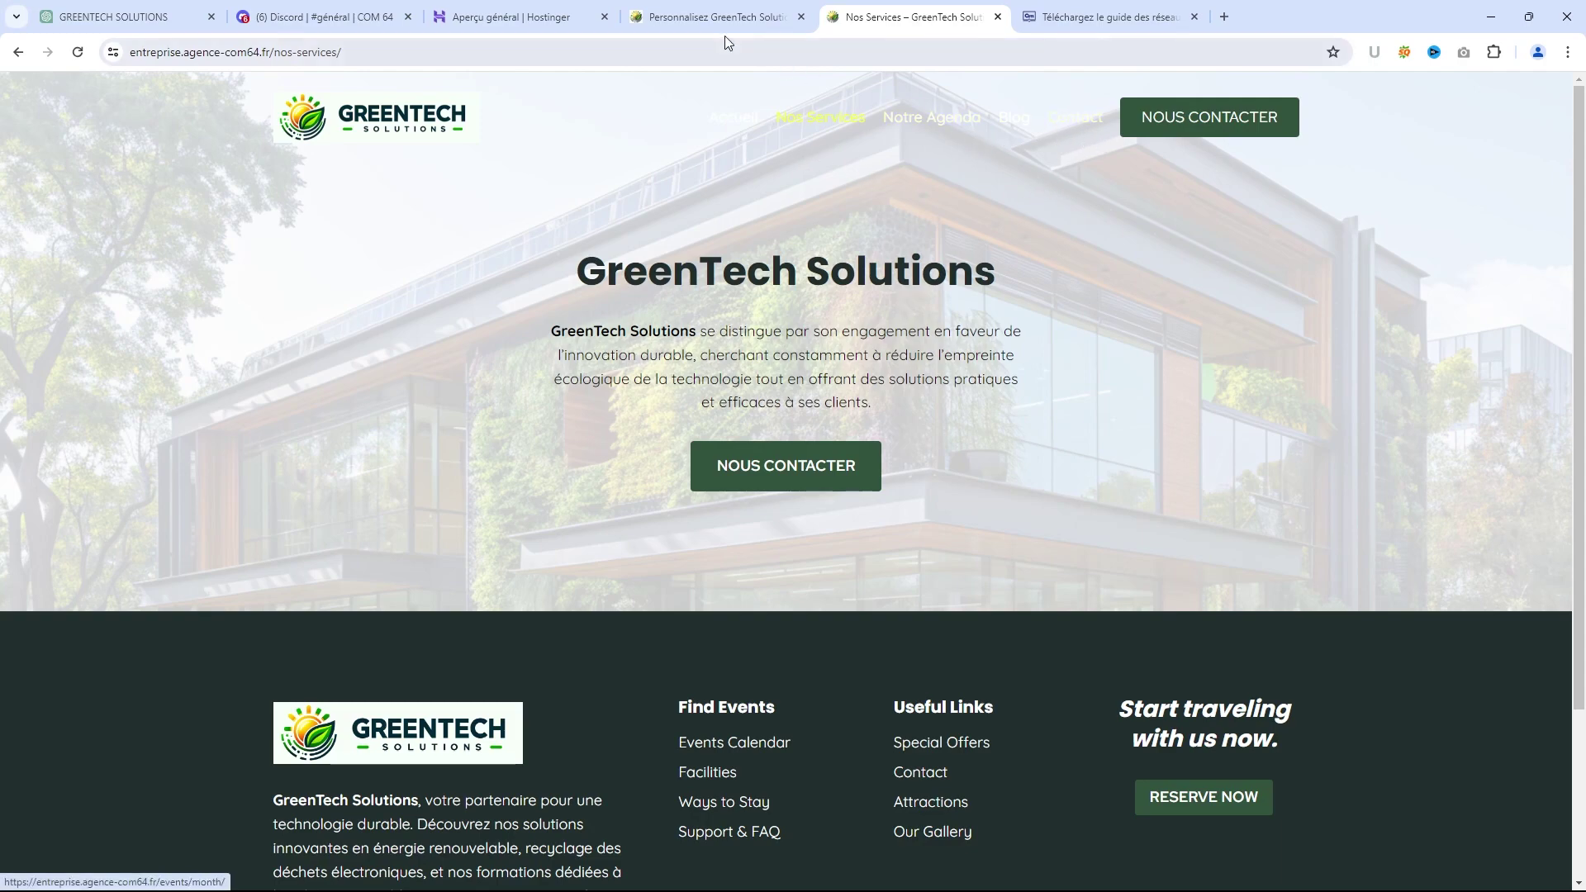
Leave the site customizer and open the Nos Services page for editing from the list of all pages
click(698, 23)
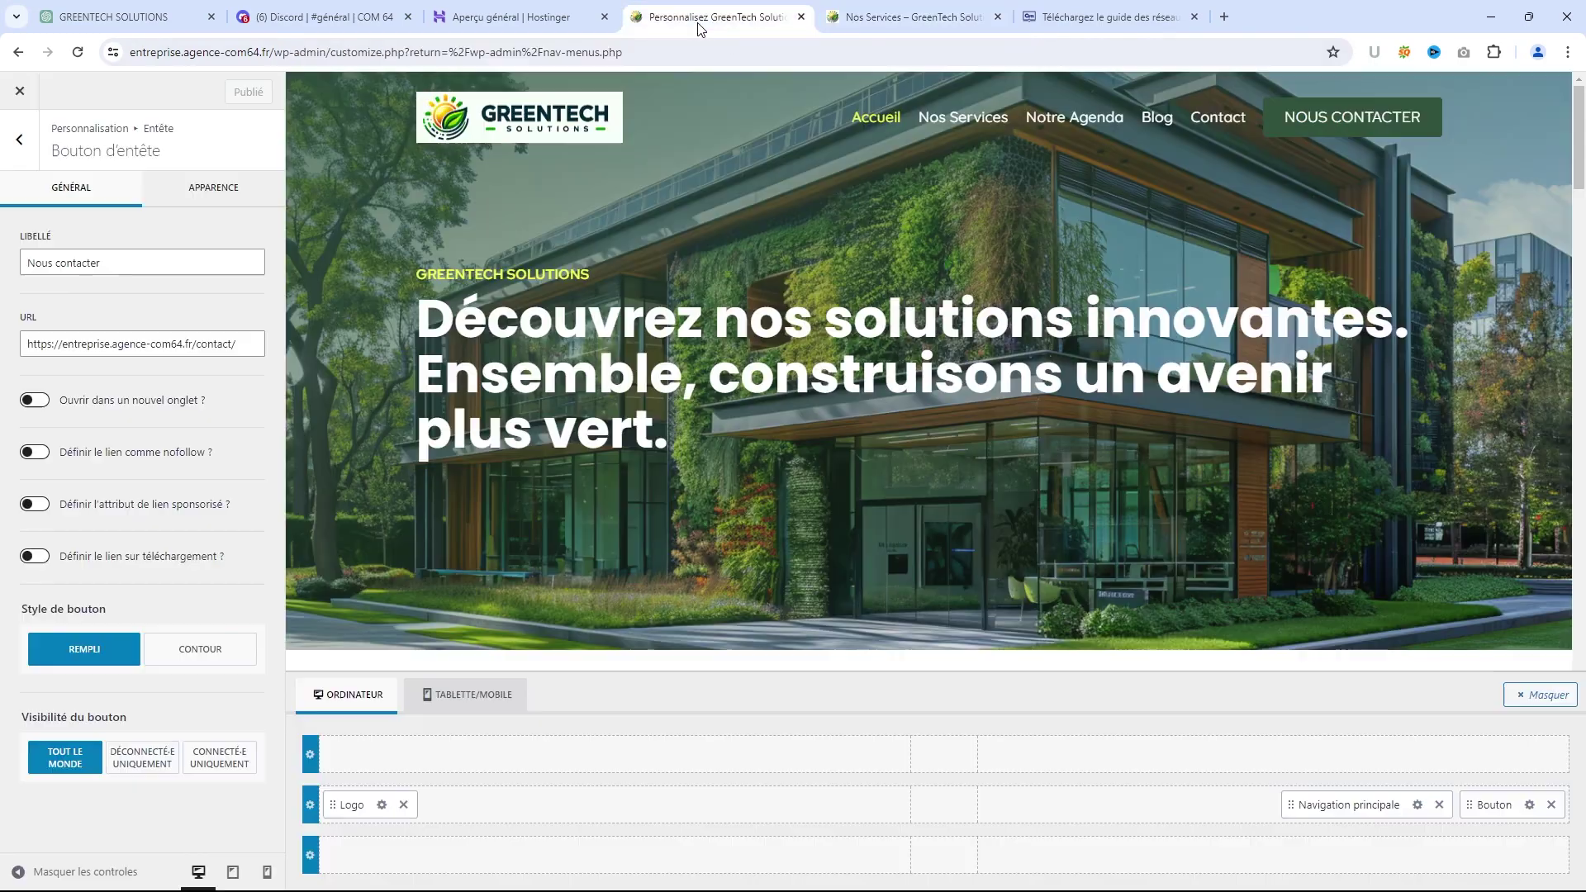
click(20, 91)
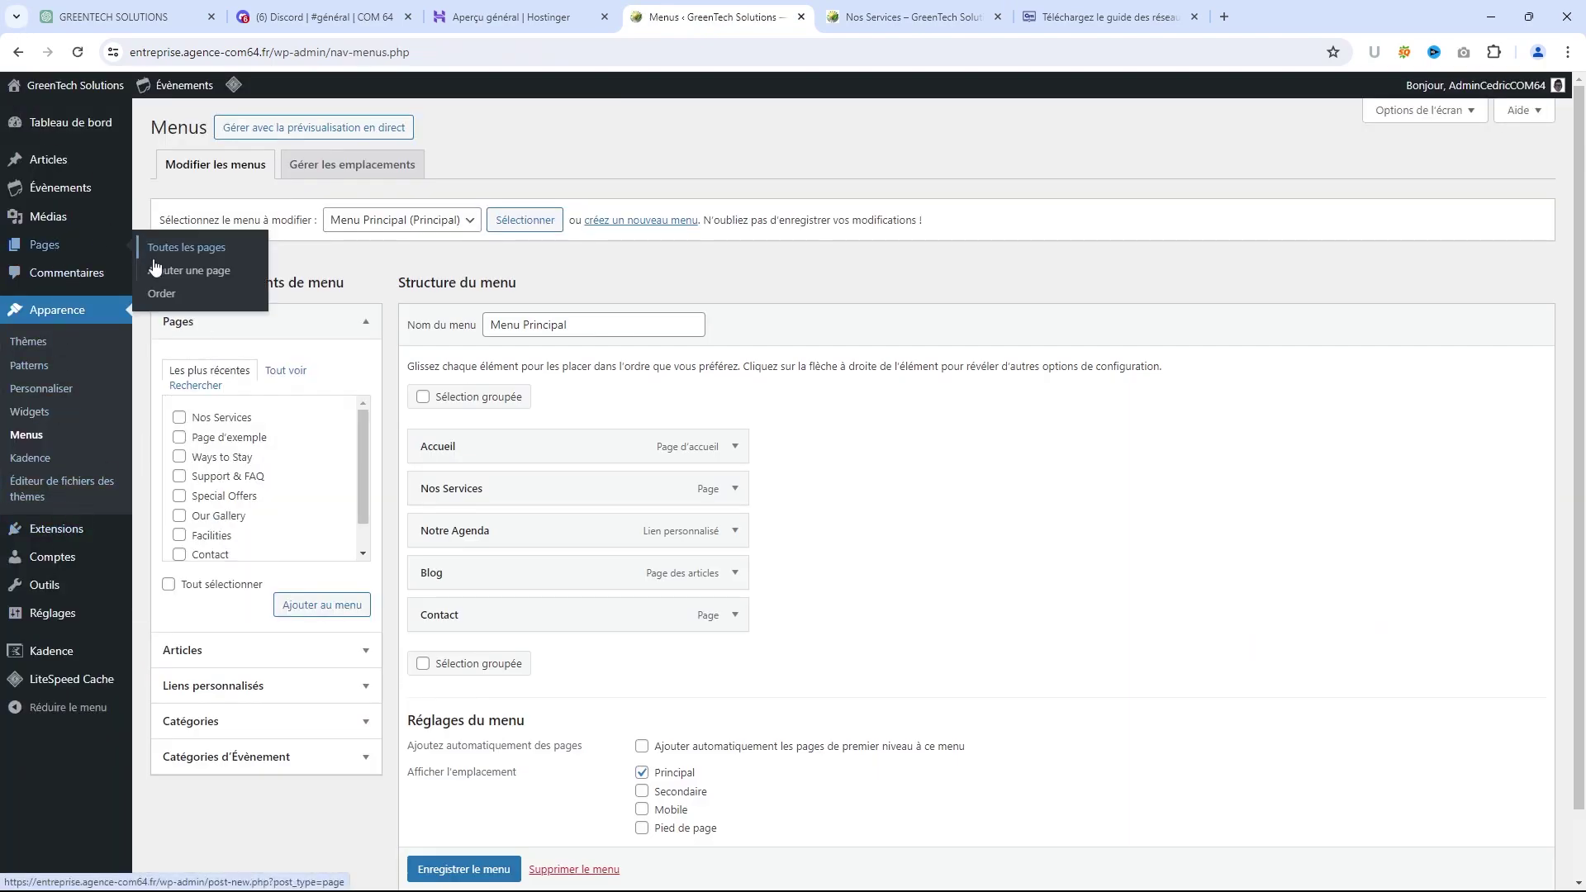
click(66, 252)
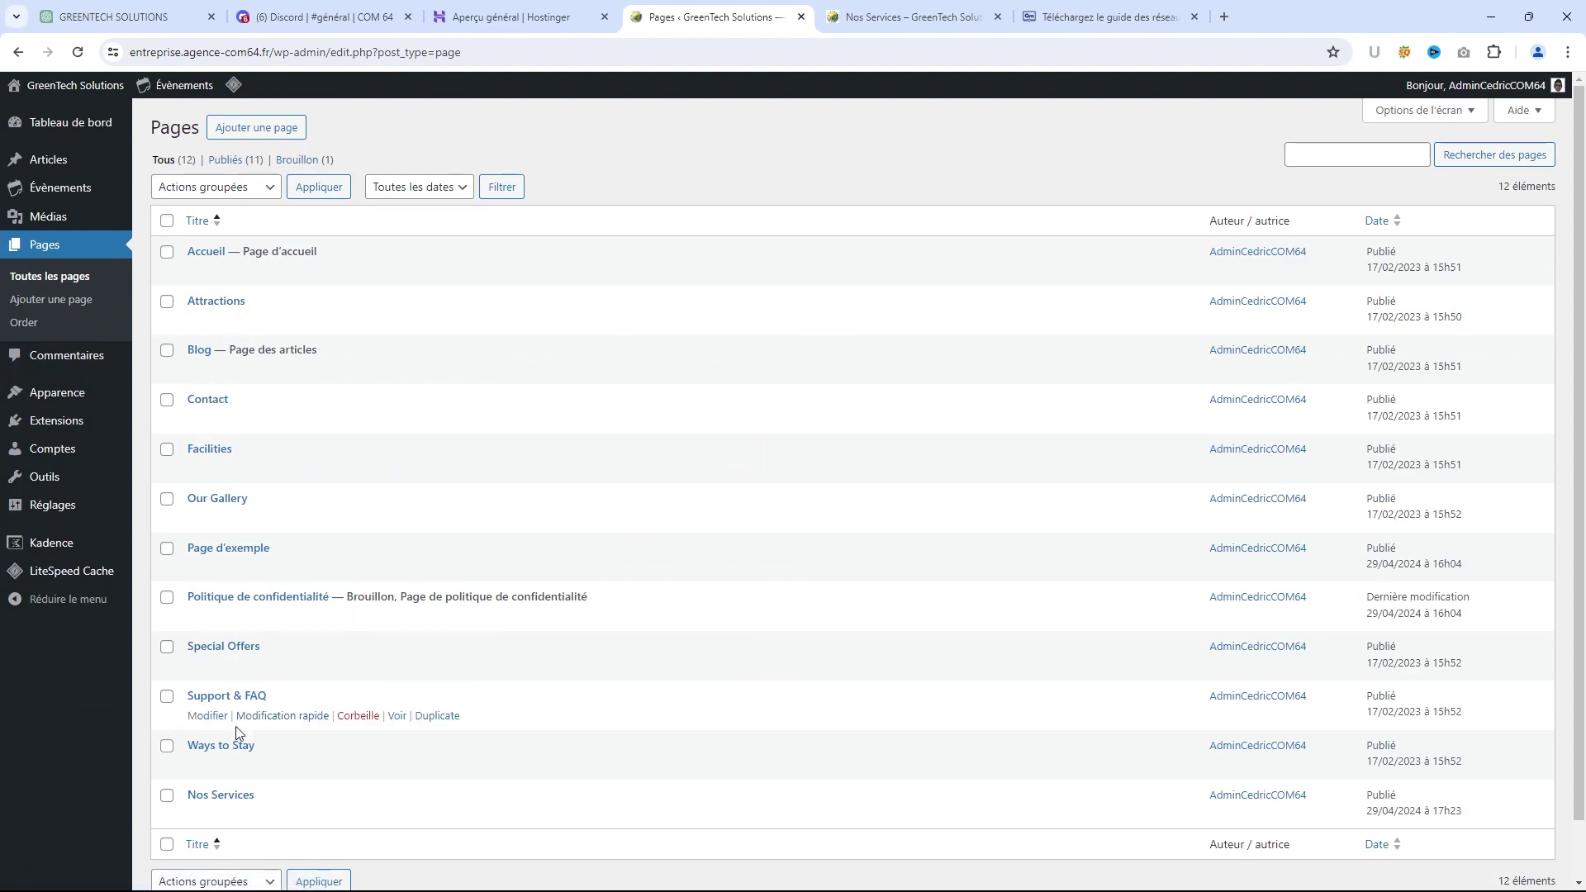
click(221, 797)
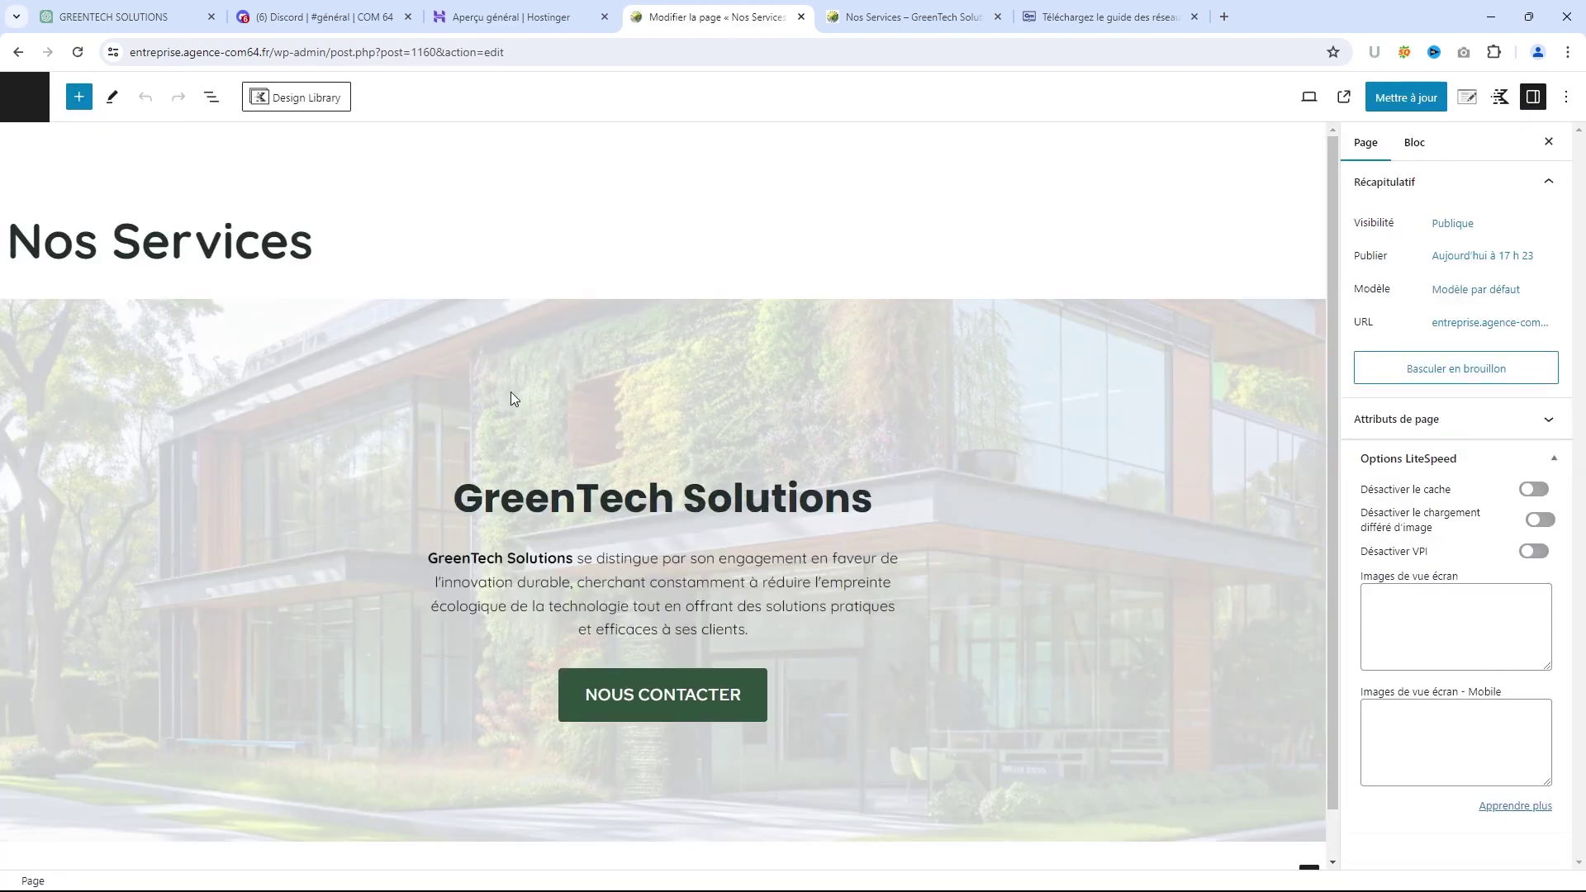
Set the hero row's background overlay color to dark green 31533D with an alpha of 0.59
click(533, 342)
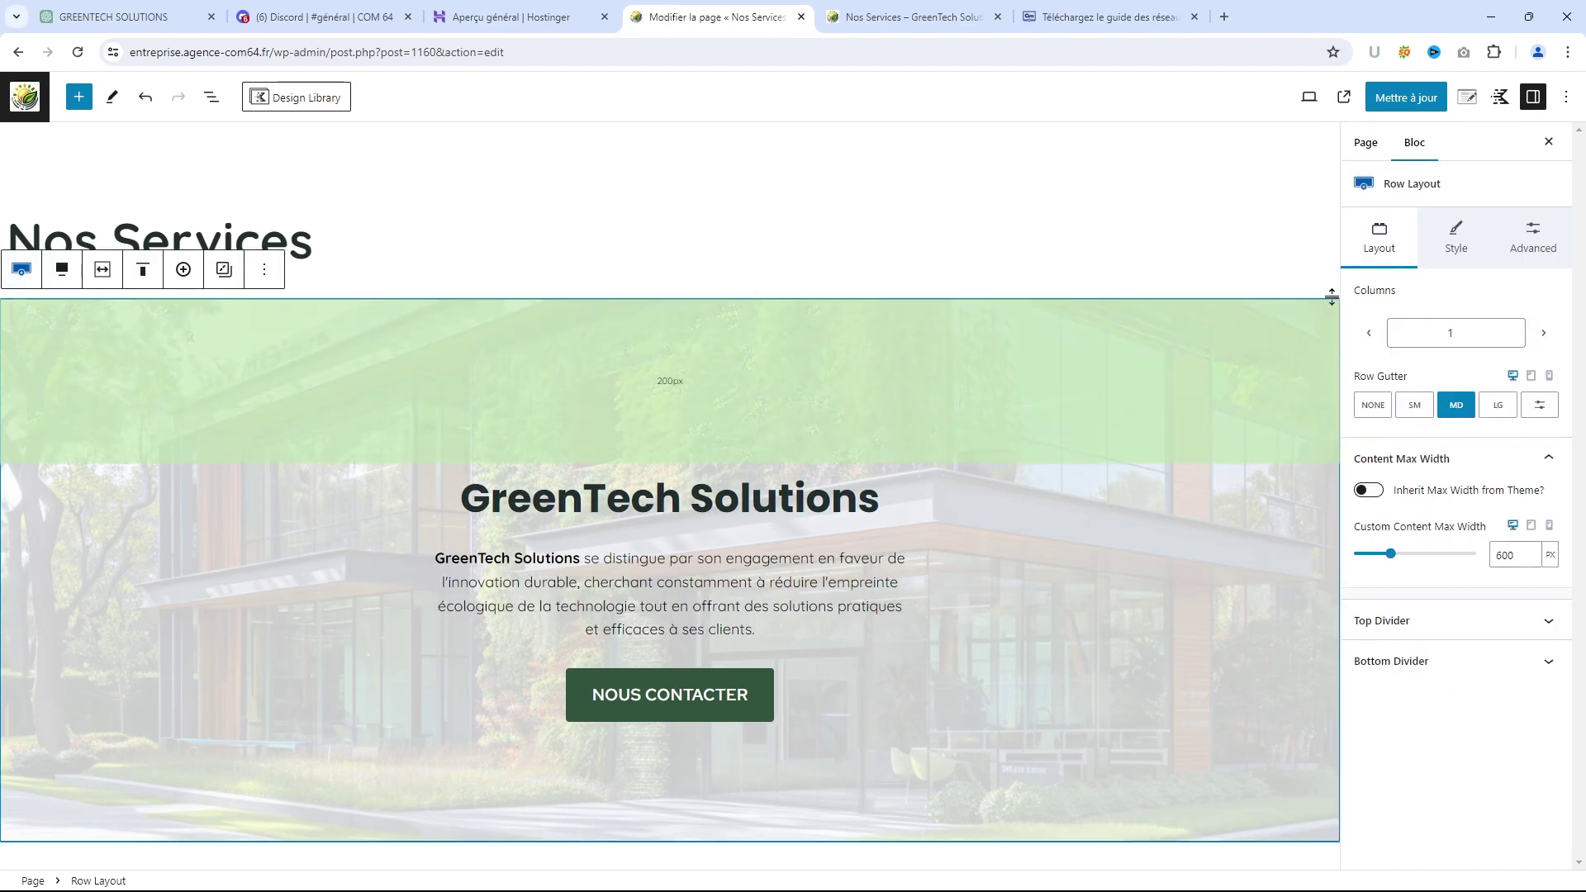
click(1456, 237)
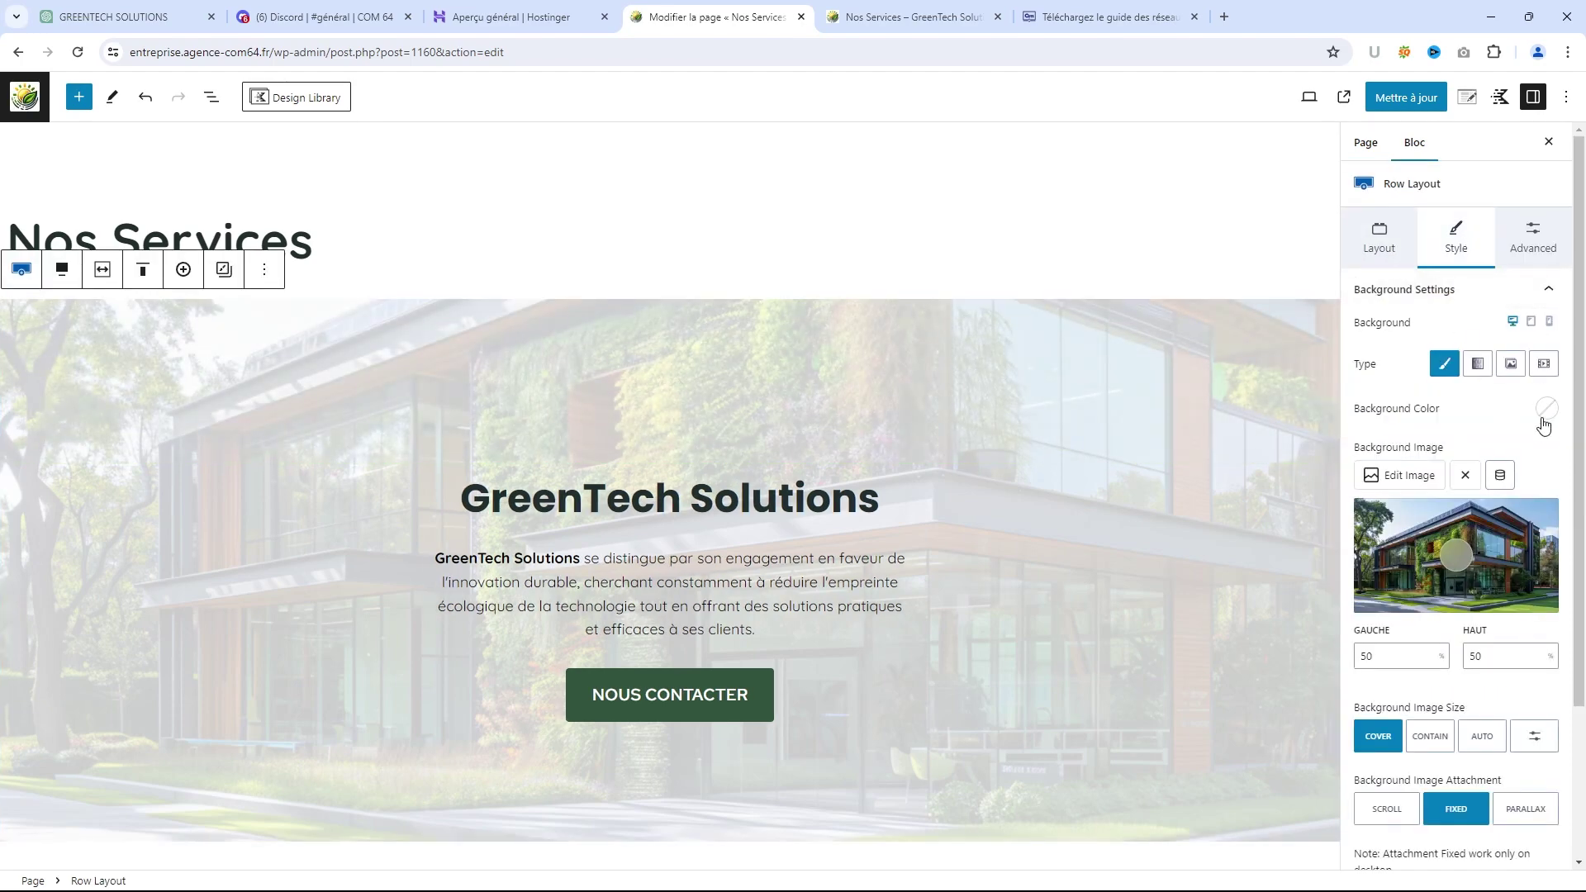
scroll(1553, 426, down, 3)
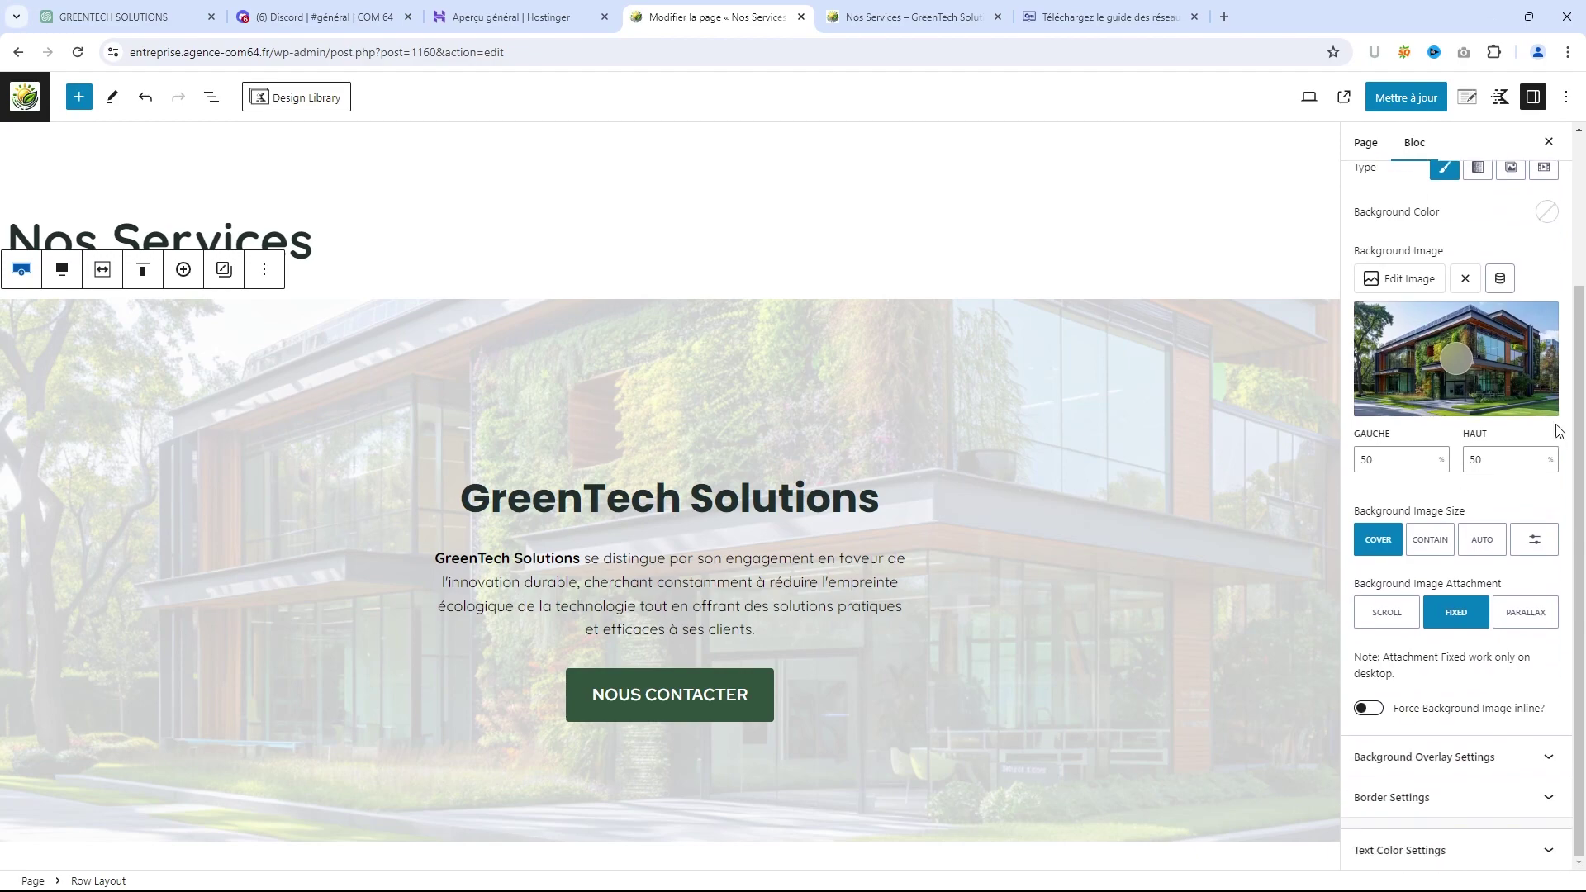
click(1501, 758)
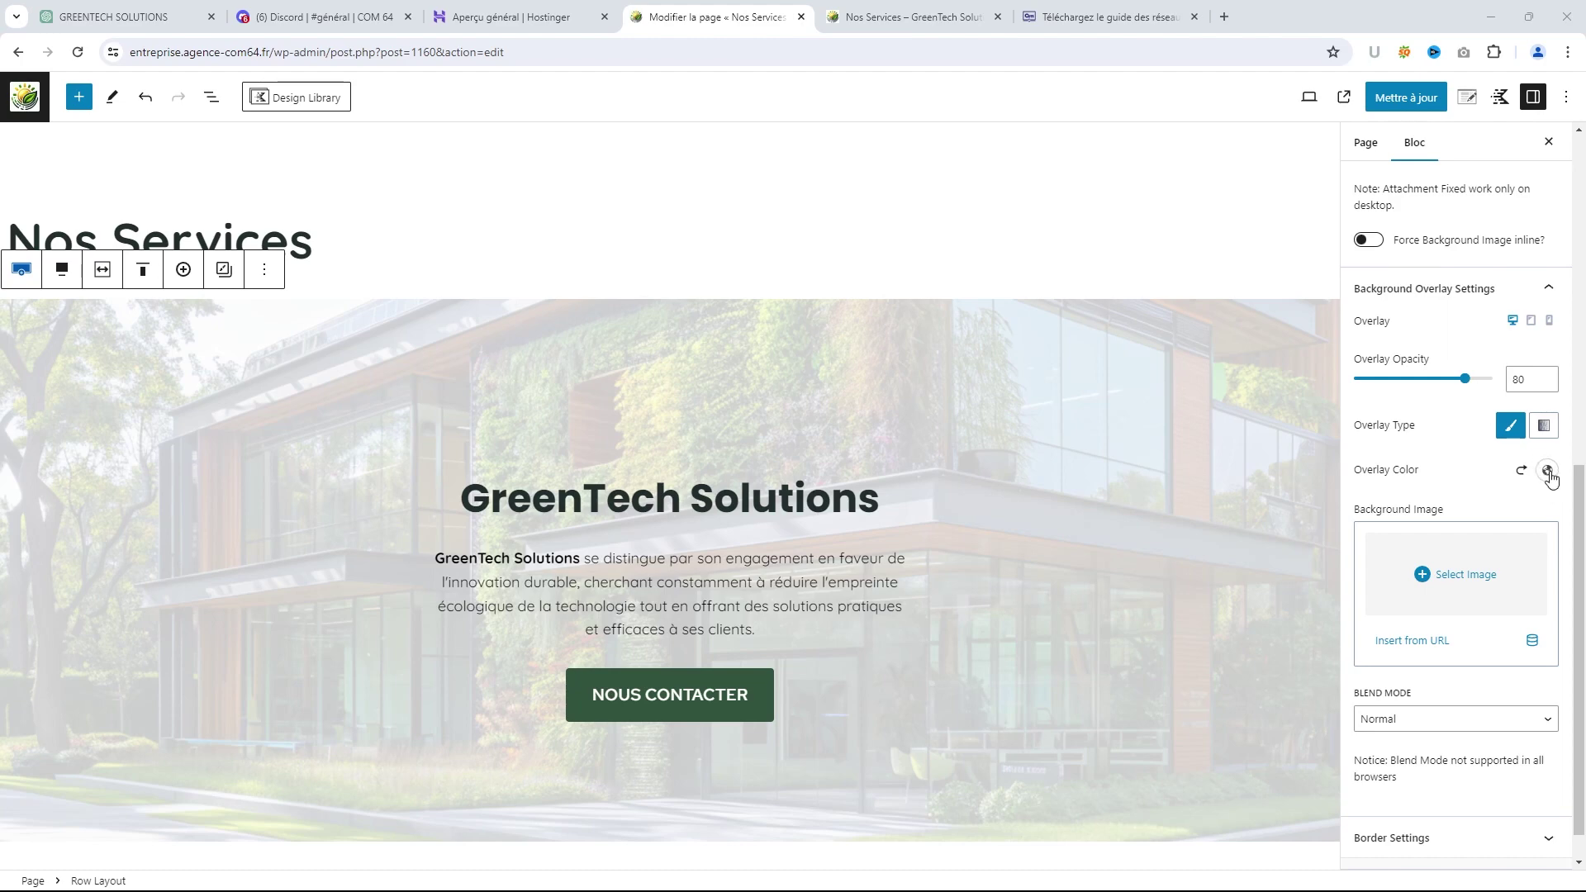
click(1549, 471)
click(1317, 436)
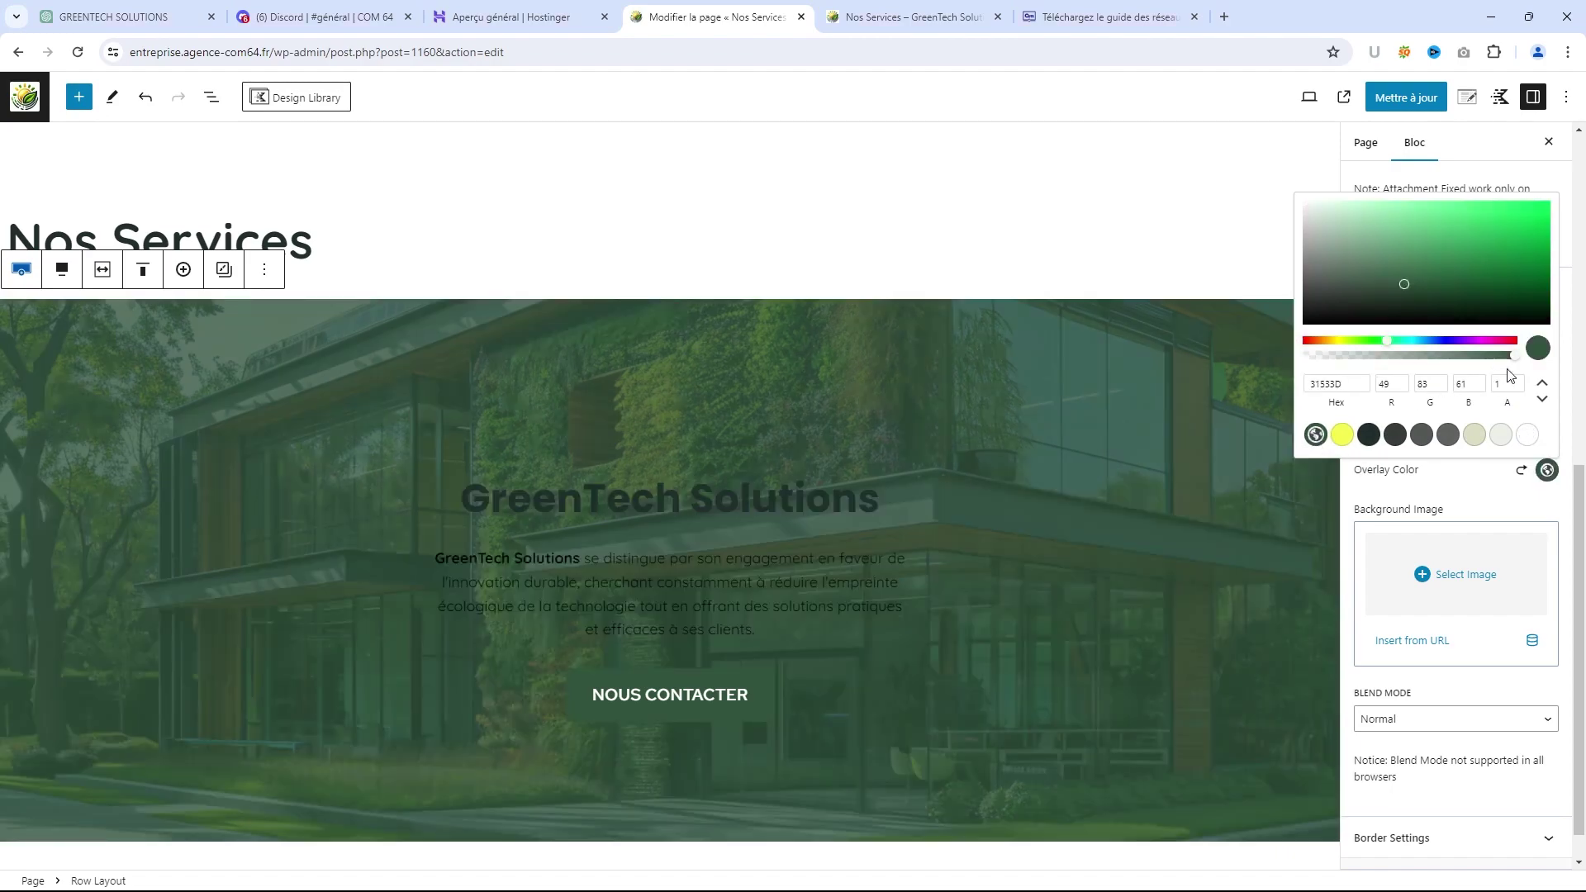
drag(1516, 356, 1444, 360)
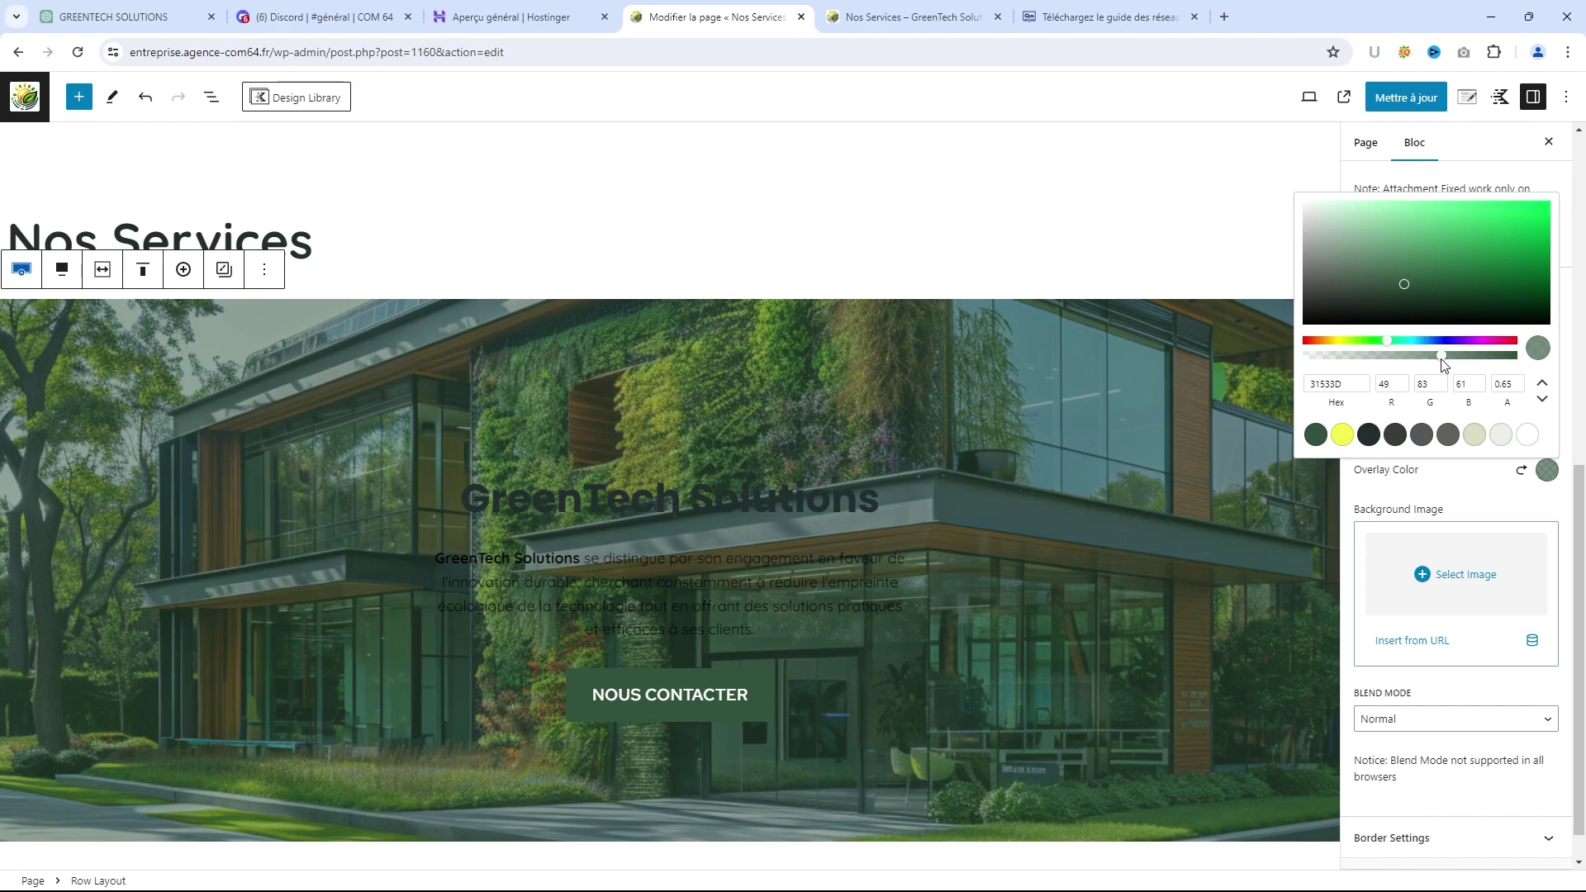
drag(1436, 366, 1432, 368)
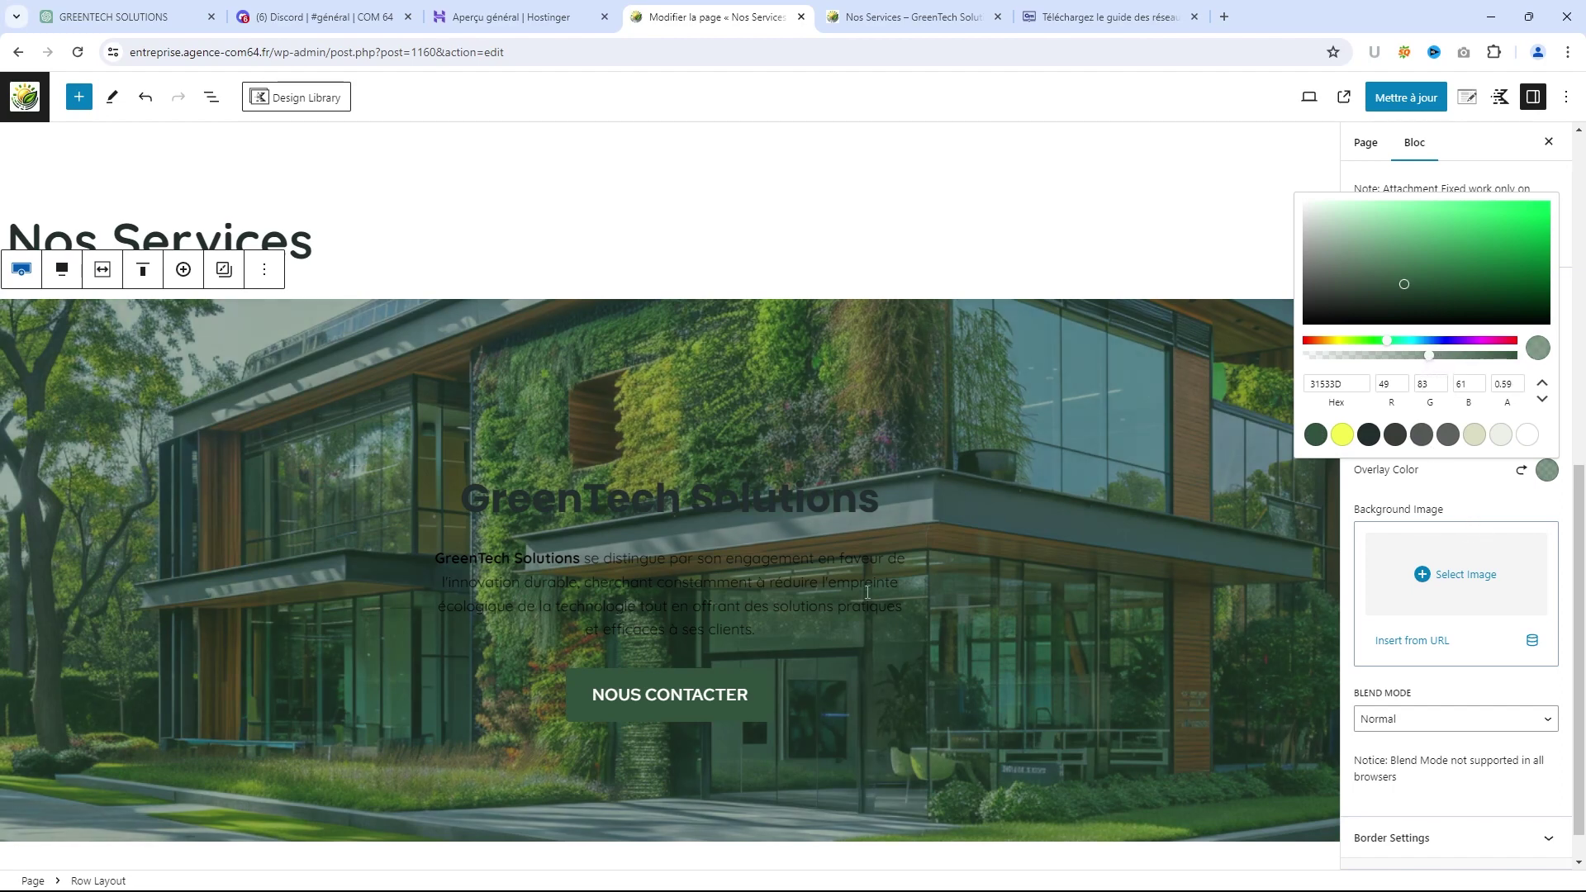
Make the hero's GreenTech Solutions heading and the paragraph below it white, and update the page
click(664, 491)
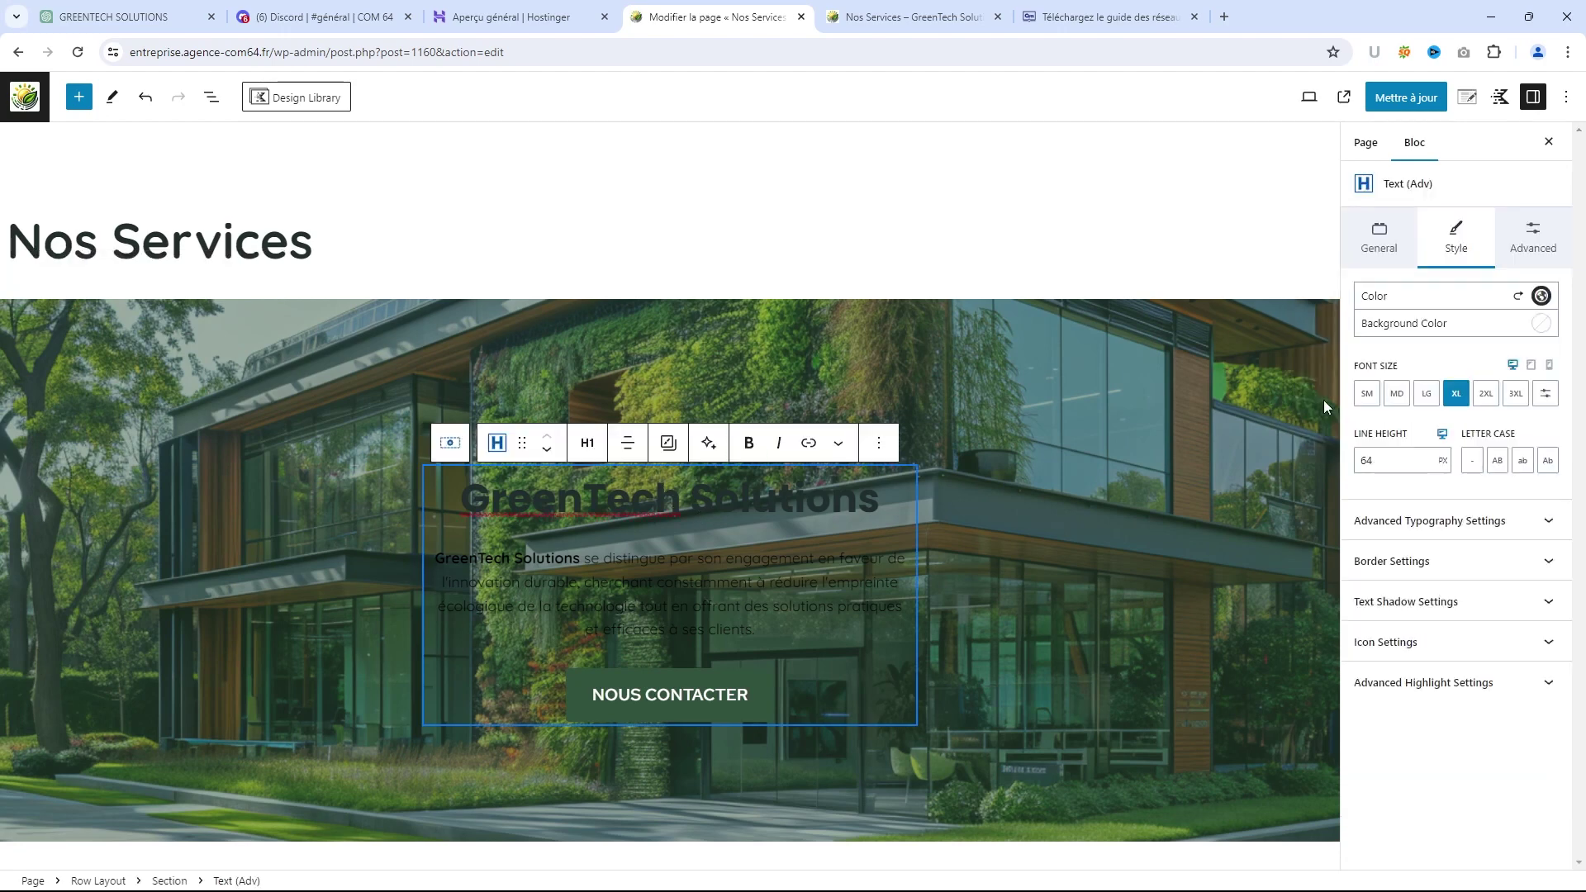
click(1541, 296)
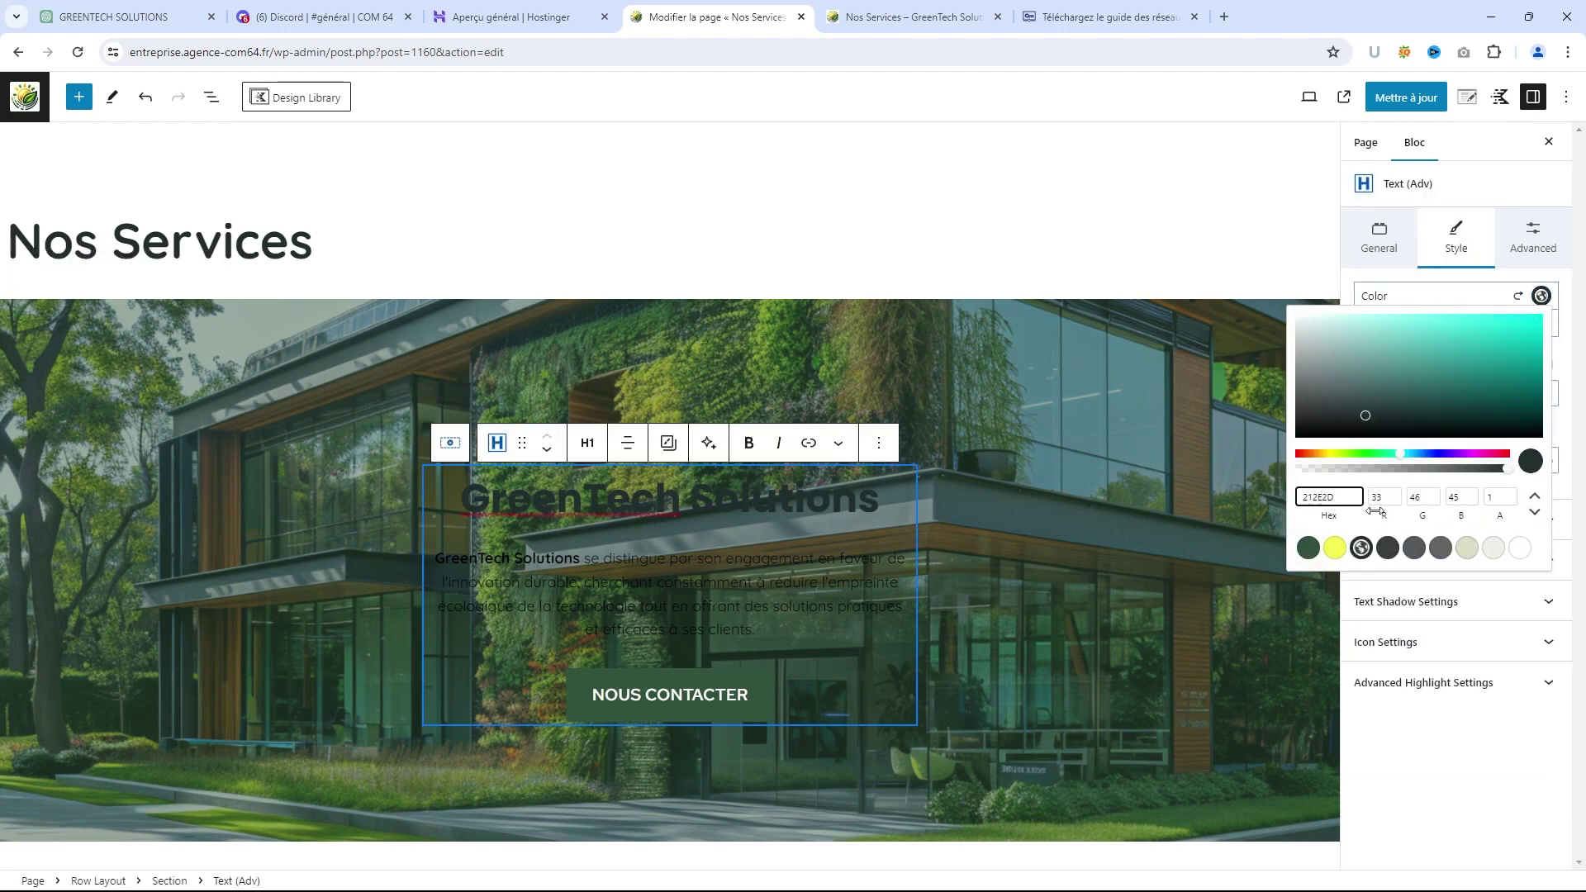
click(1520, 548)
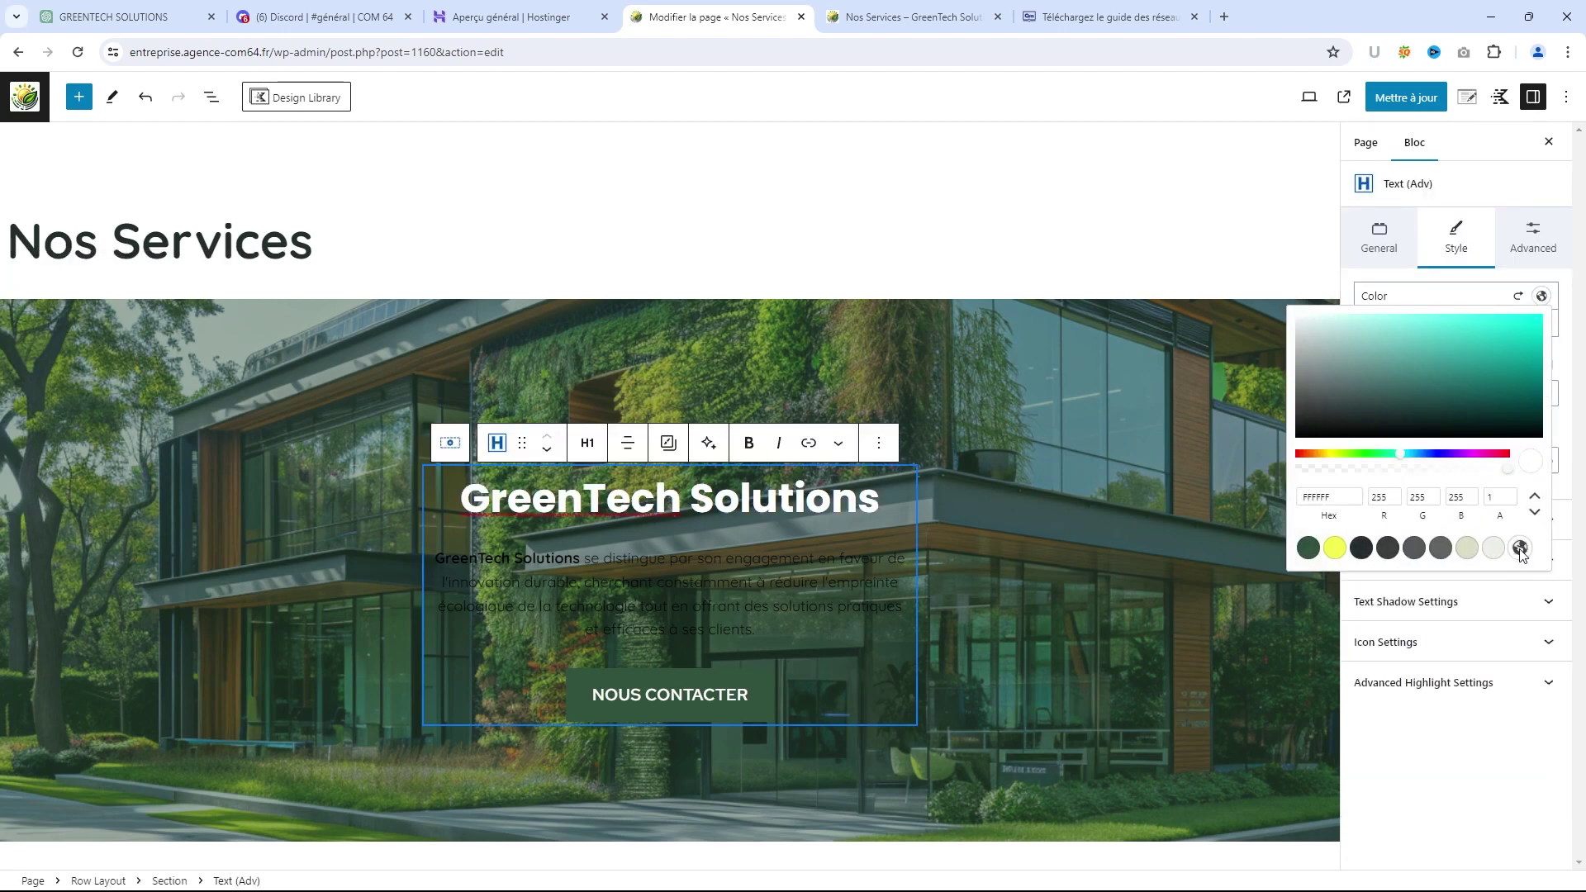
click(715, 563)
click(1370, 302)
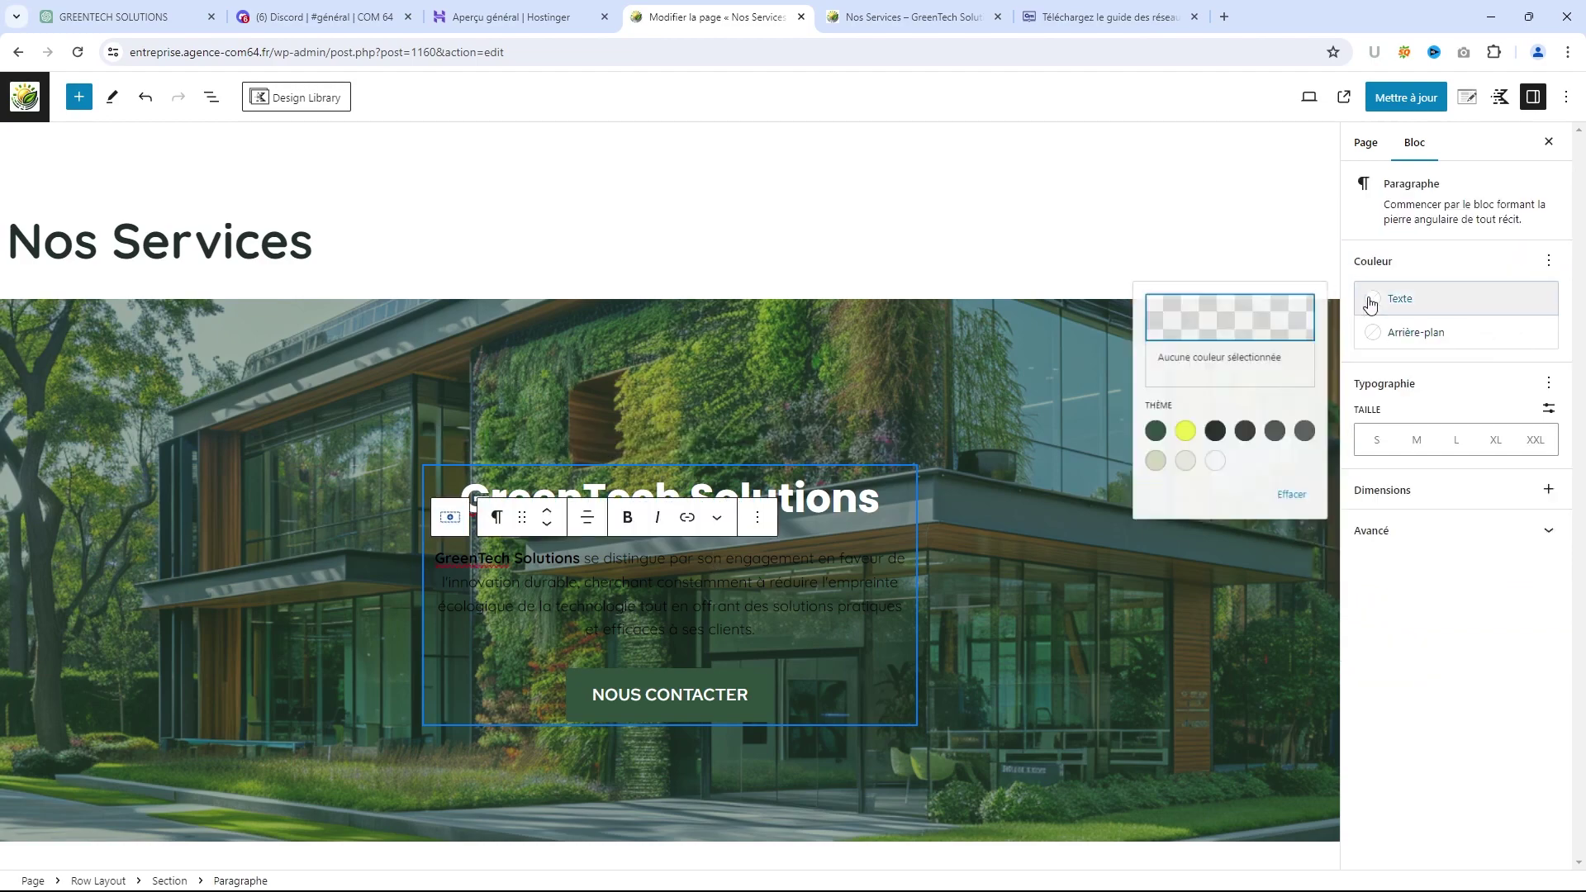
click(1215, 460)
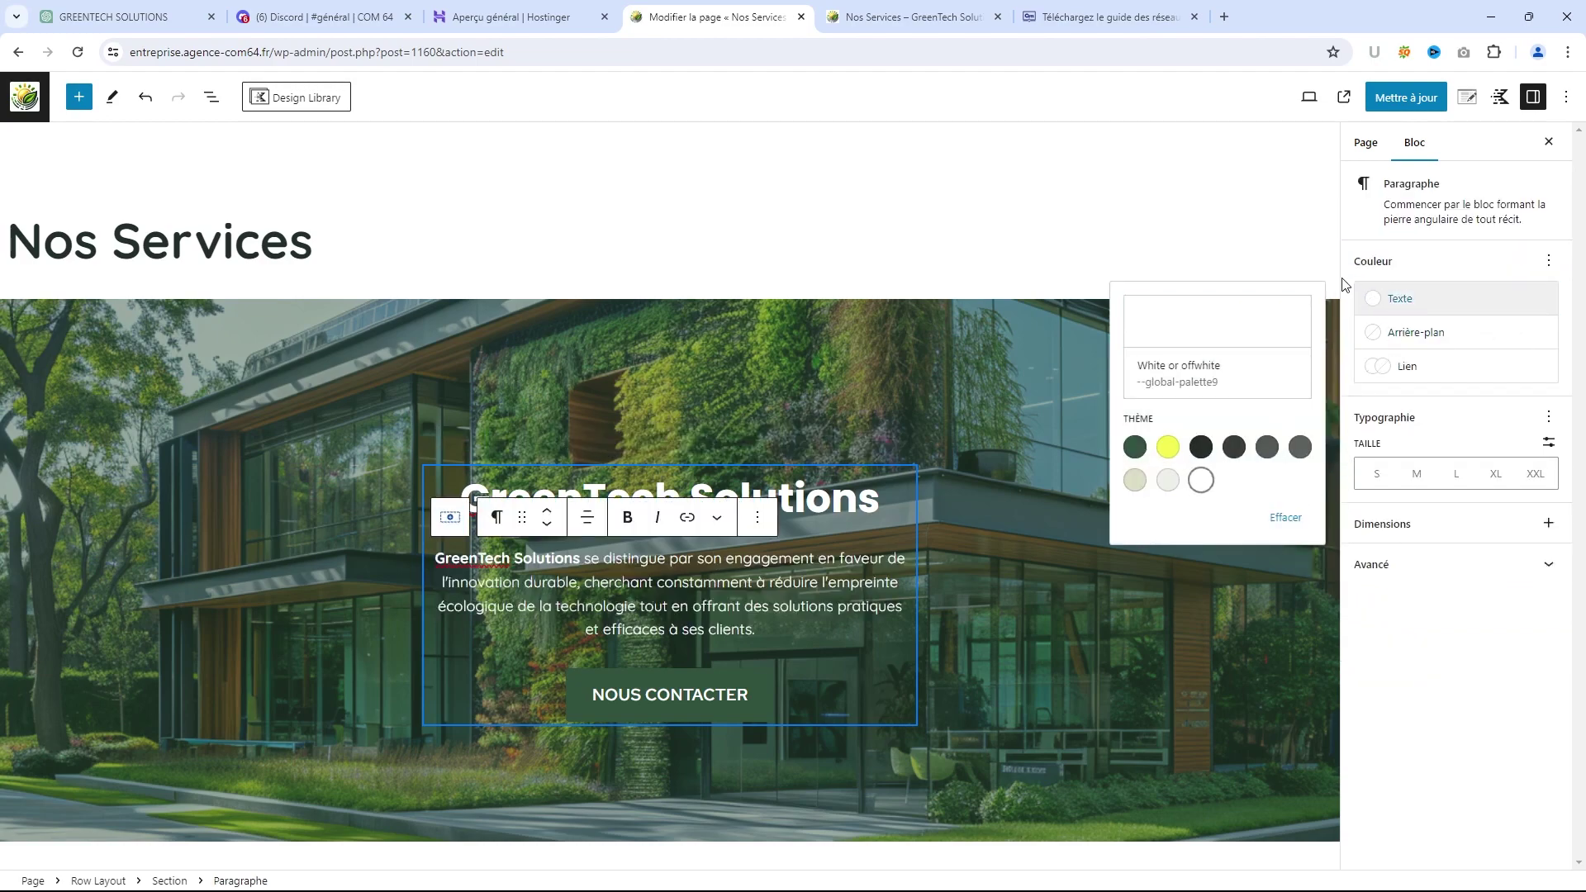
click(1420, 99)
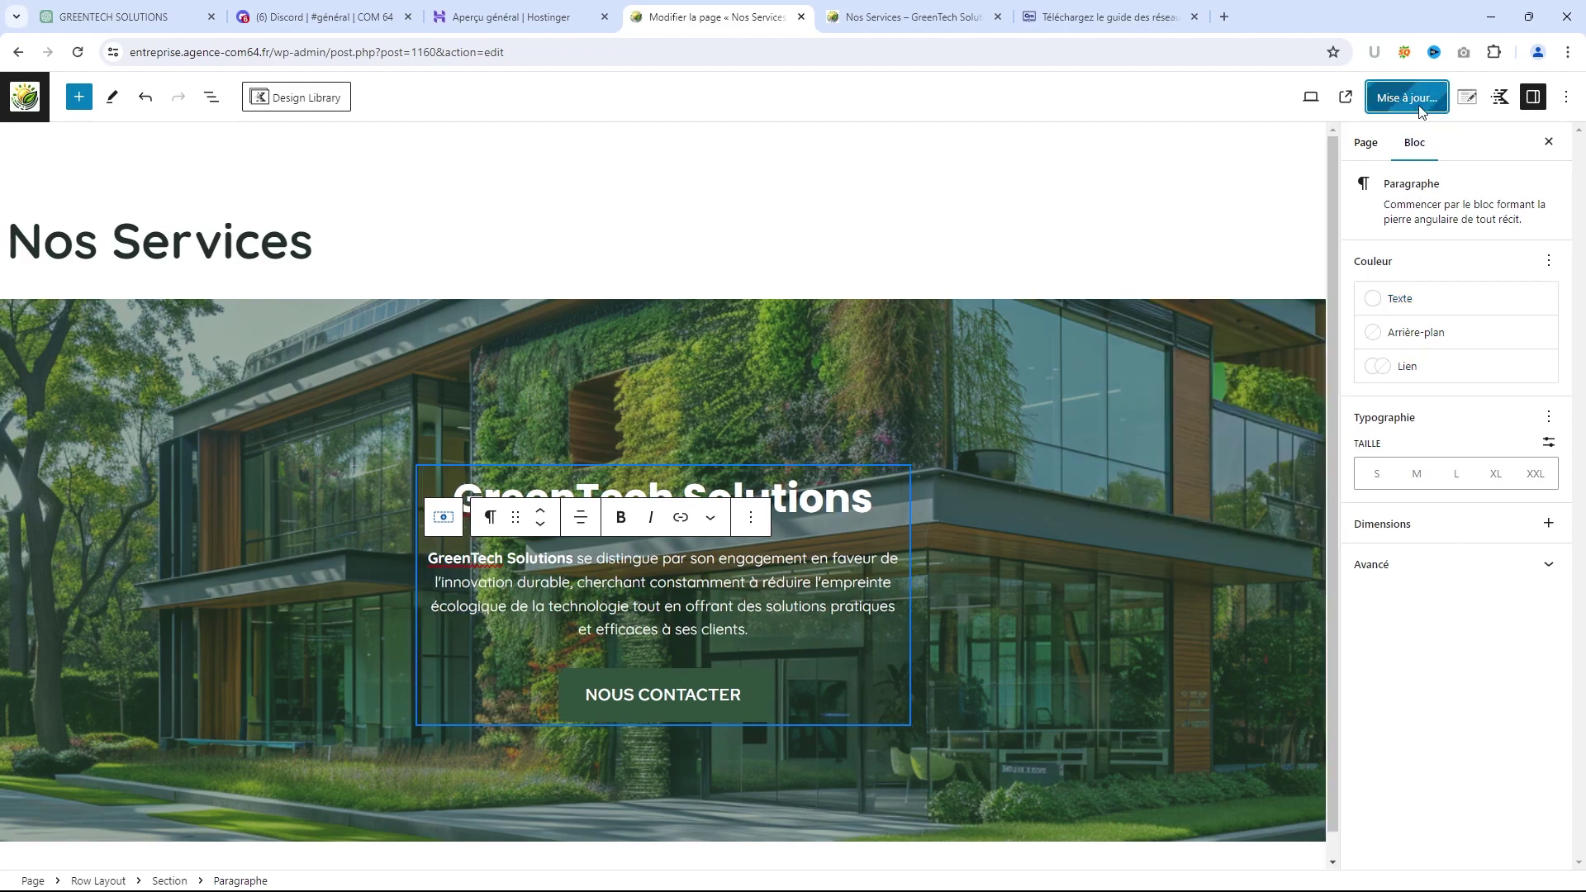
Reload the live Nos Services page, look through its restyled hero and footer, and open Notre Agenda
click(946, 16)
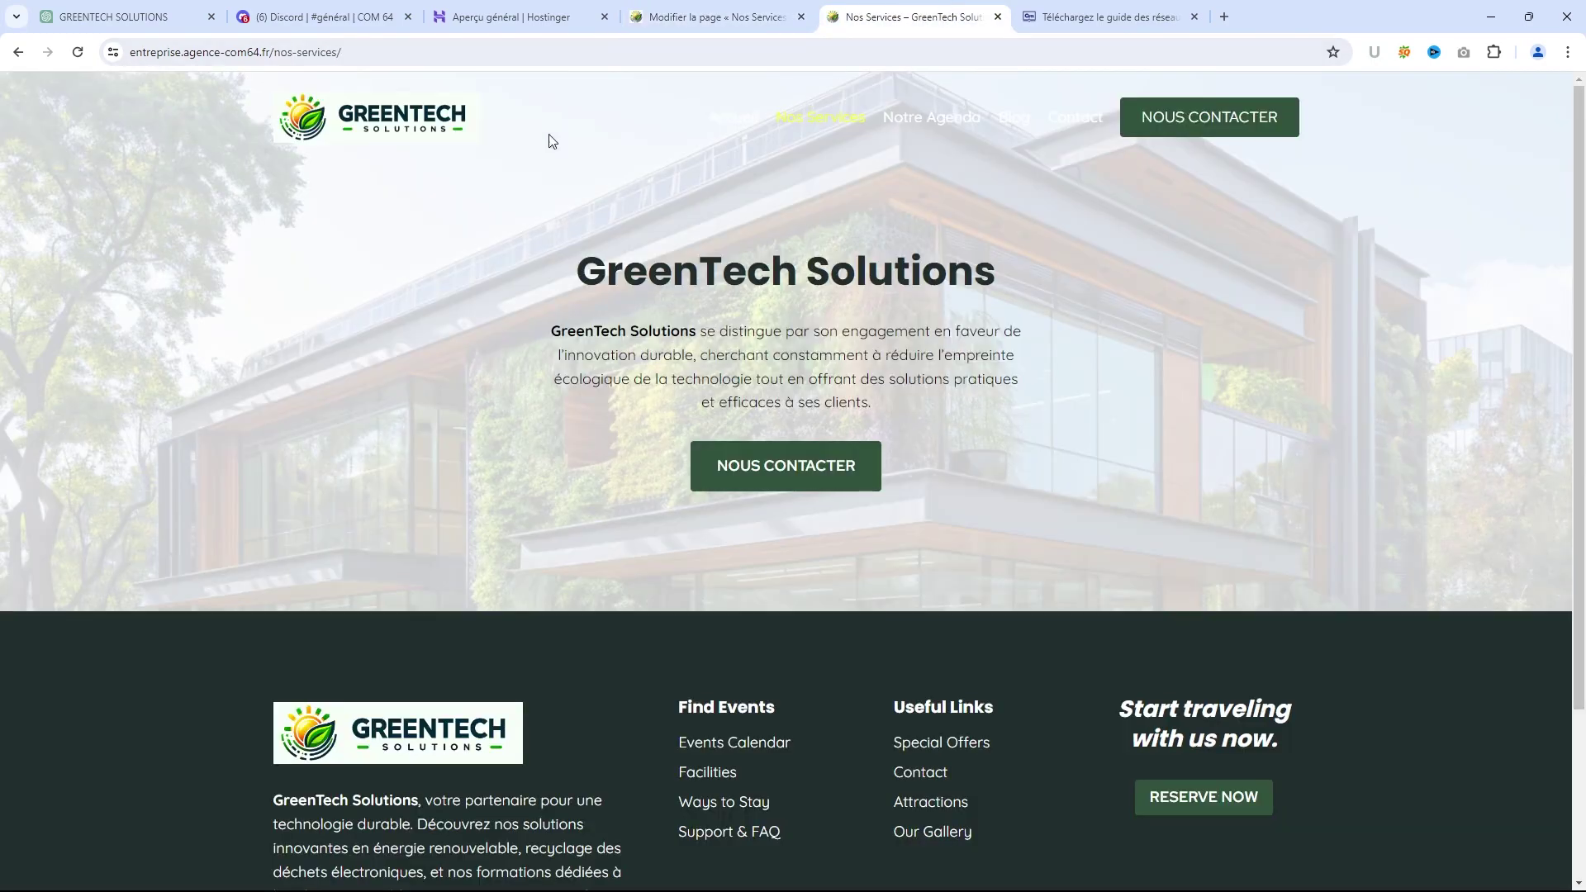
click(78, 52)
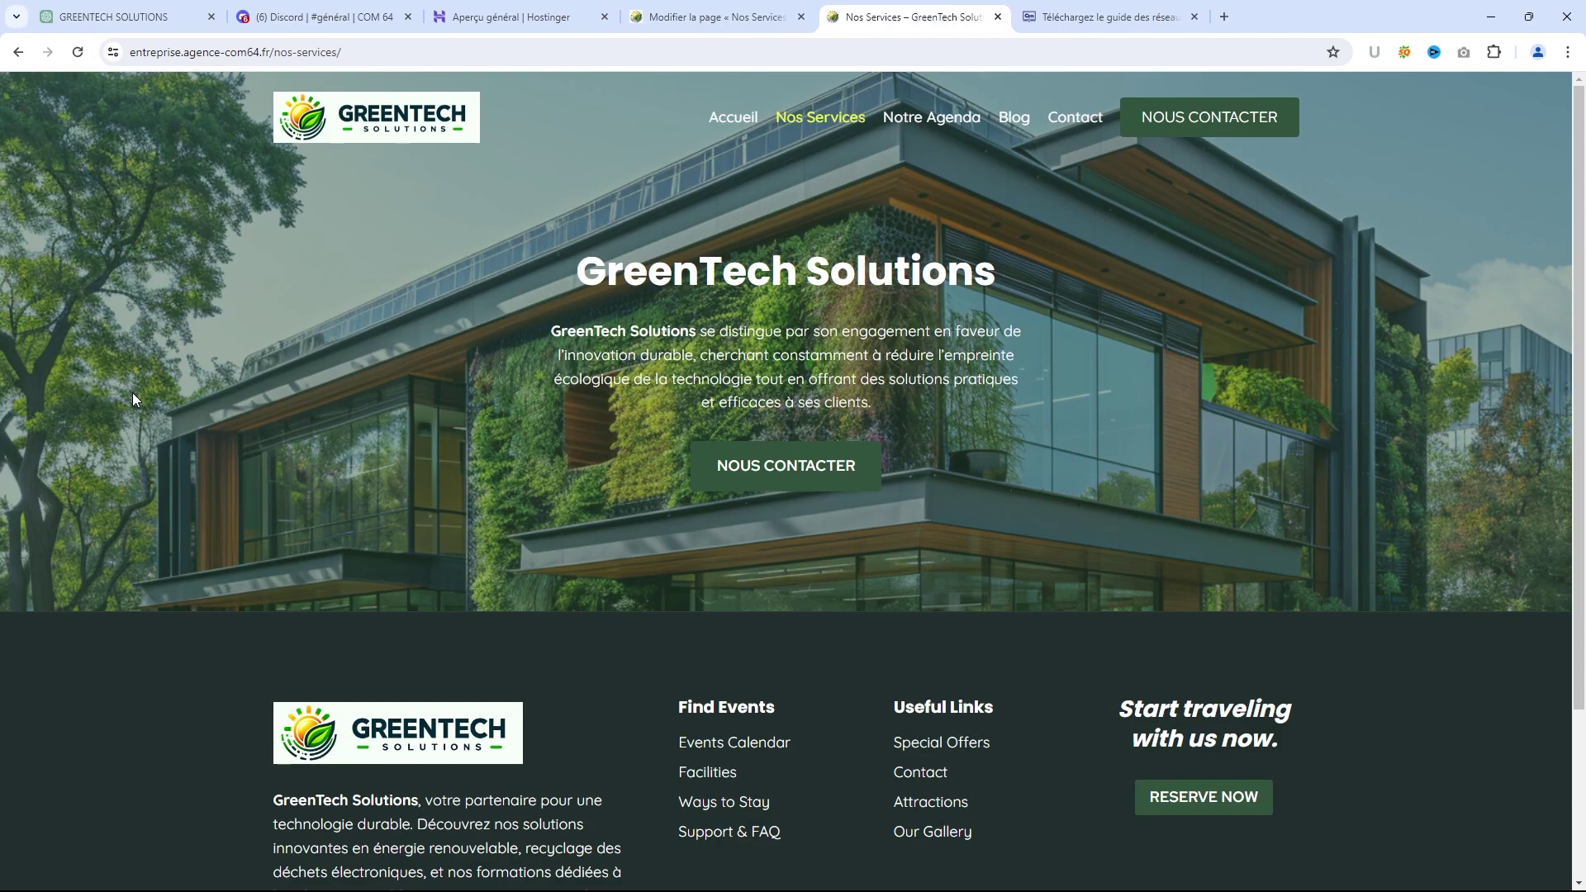
scroll(243, 600, down, 3)
scroll(327, 577, up, 3)
click(959, 126)
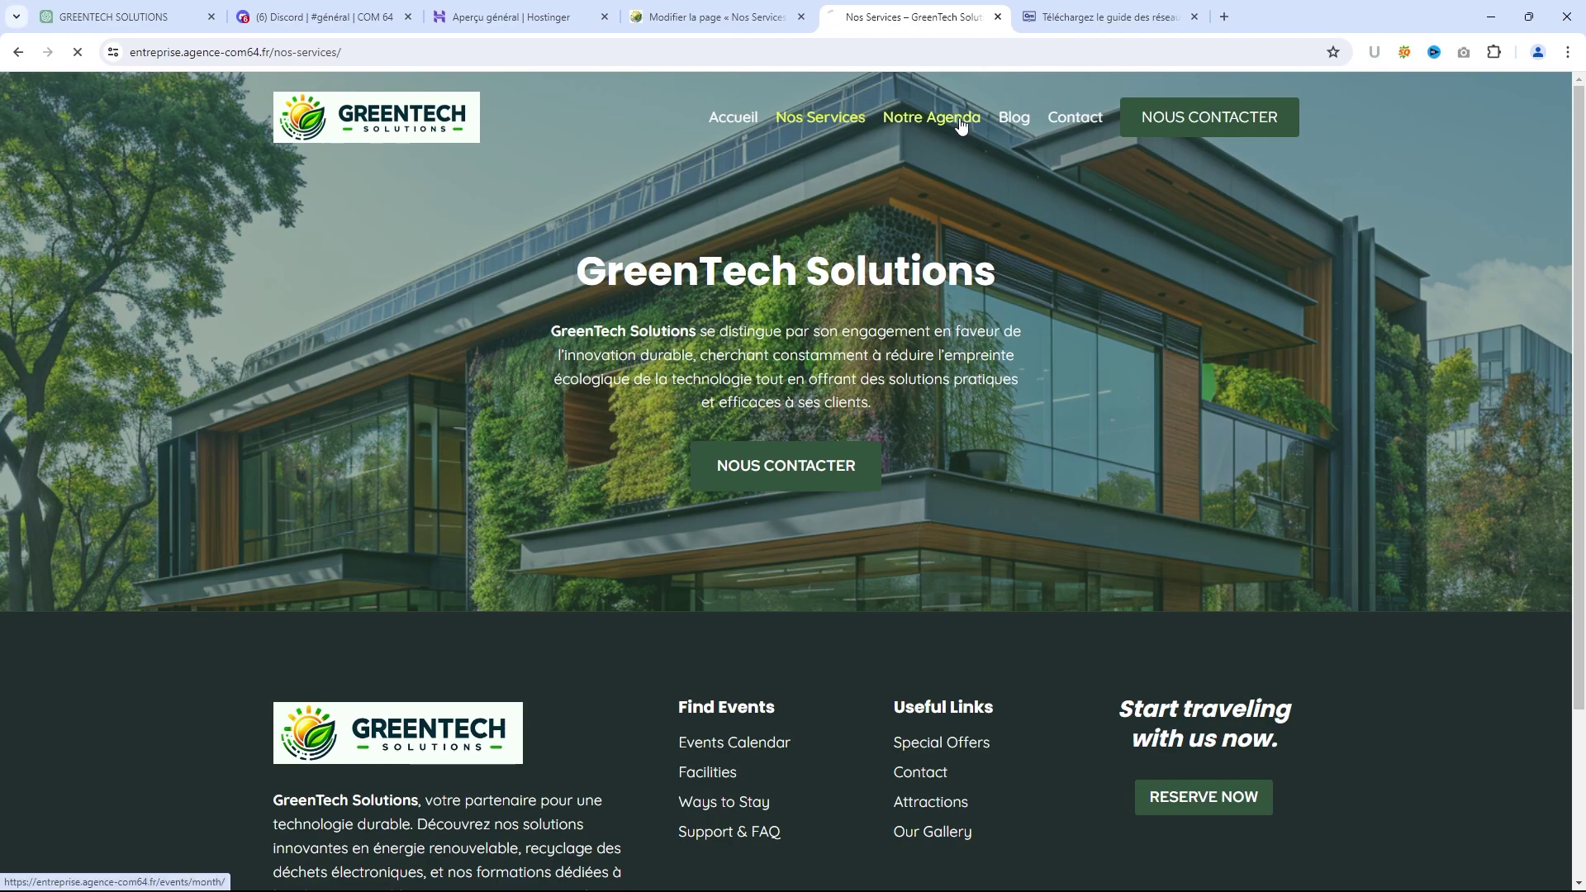